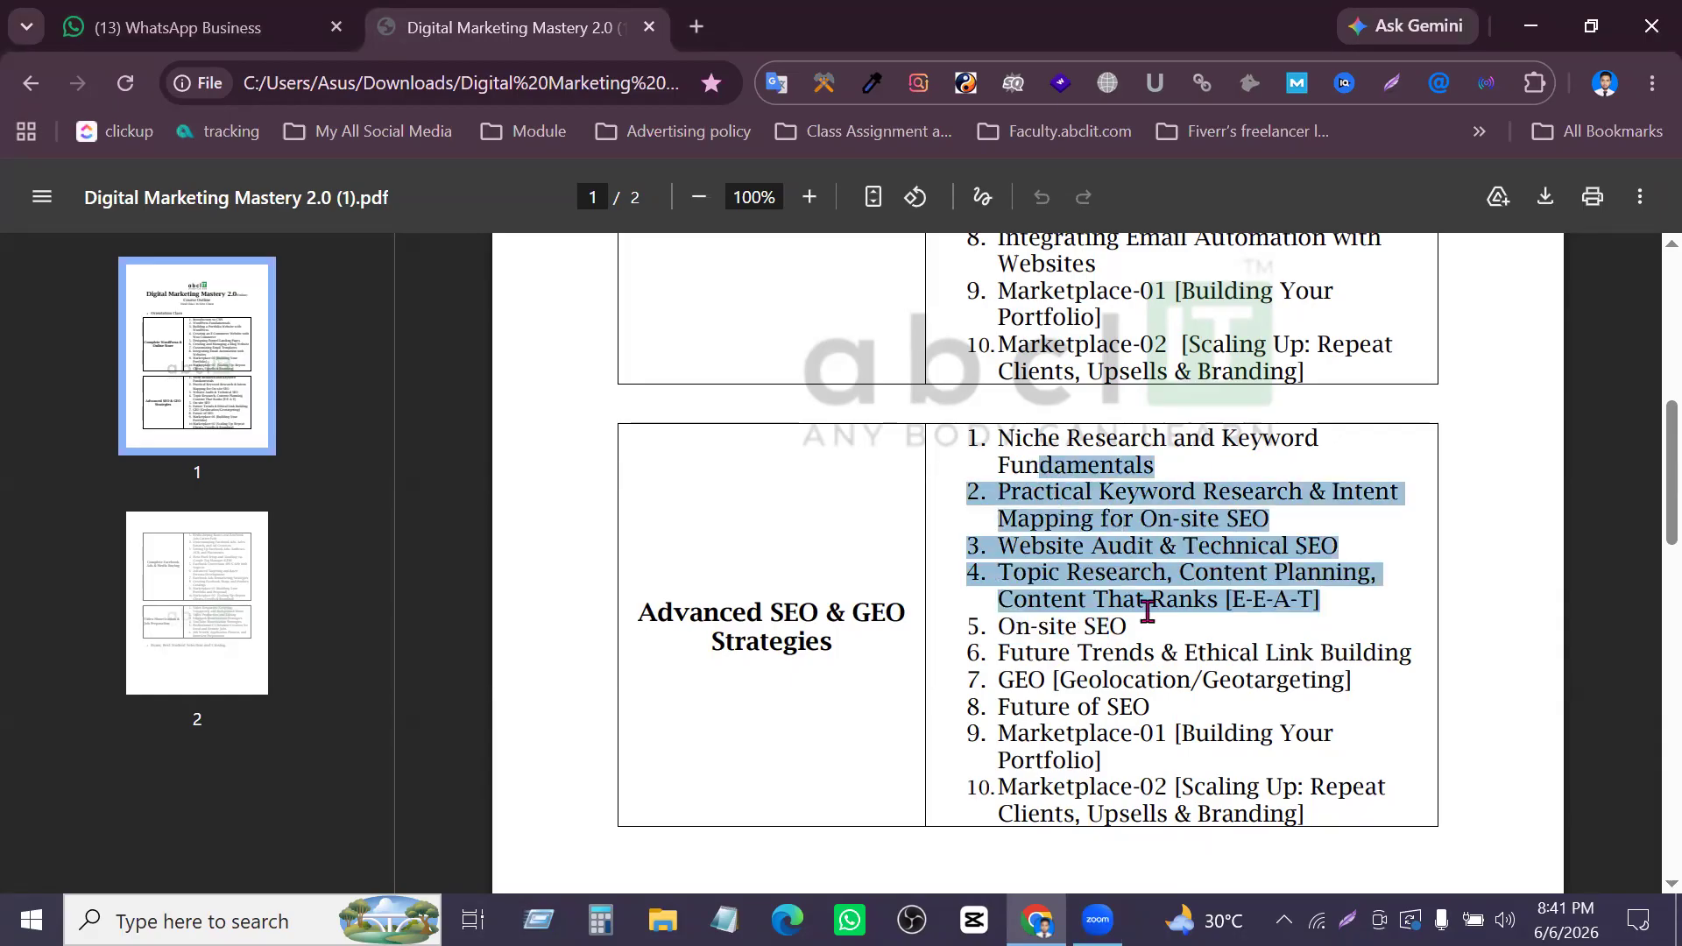
Review the topic list under Advanced SEO & GEO Strategies in the course outline and highlight the On-site SEO topic
left_click_drag(1148, 612, 1161, 642)
left_click(1185, 579)
left_click_drag(1332, 586, 1089, 491)
left_click(1095, 455)
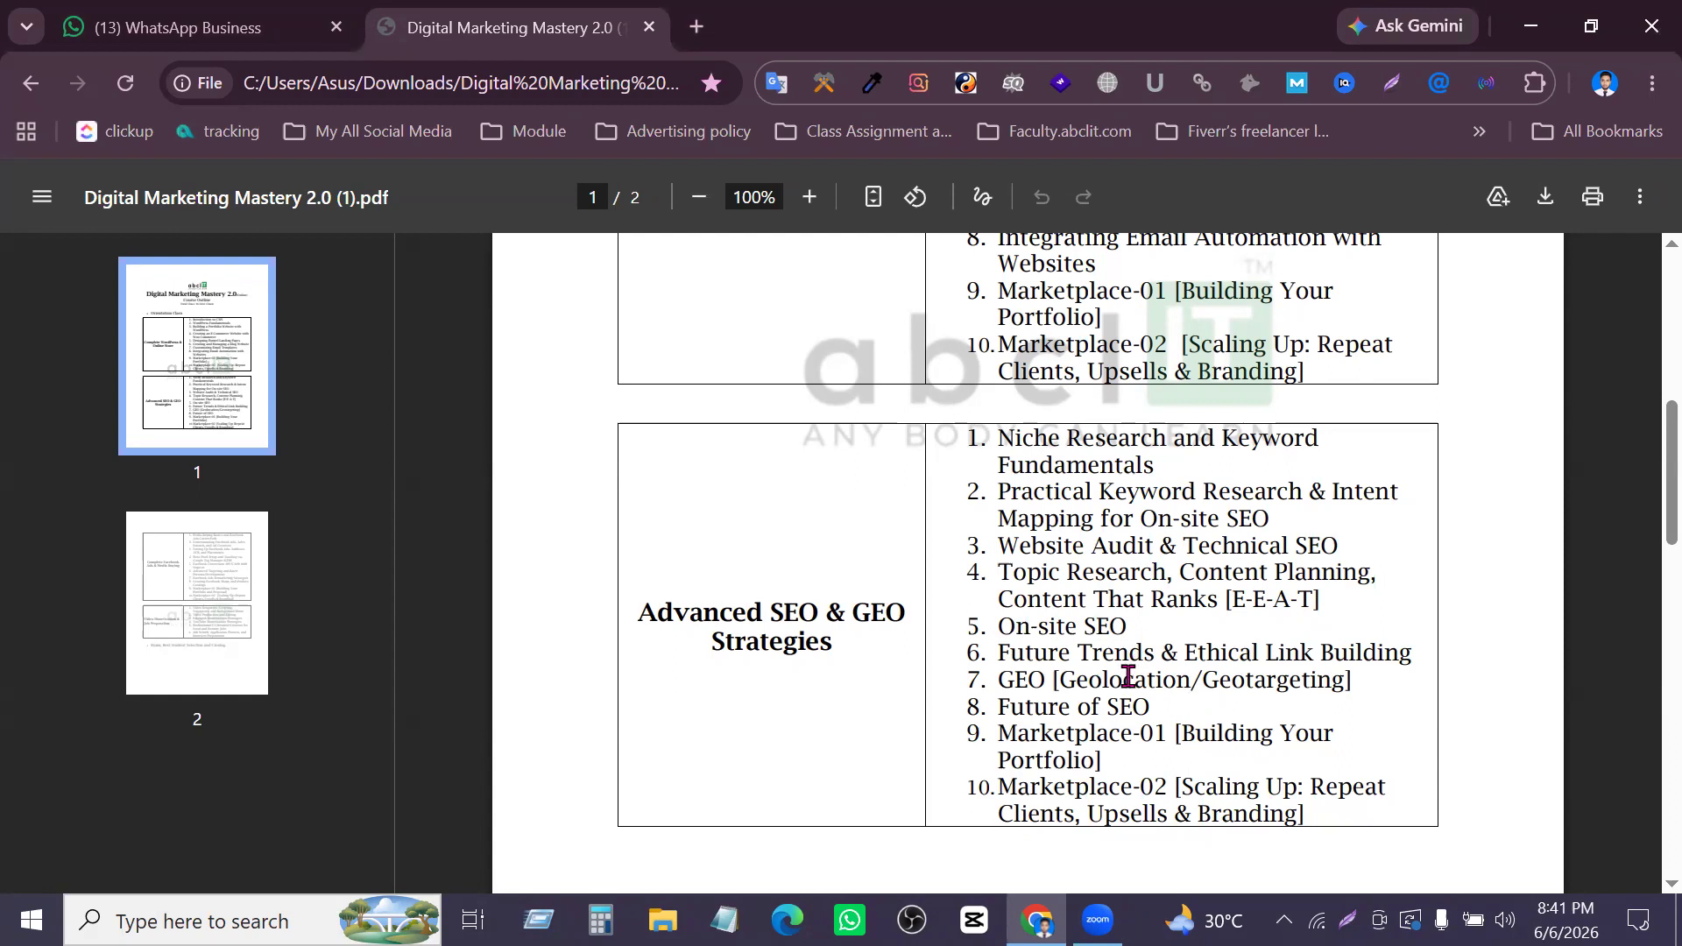
scroll(1108, 618, "down", 3)
scroll(1112, 604, "up", 3)
left_click_drag(1137, 601, 1124, 632)
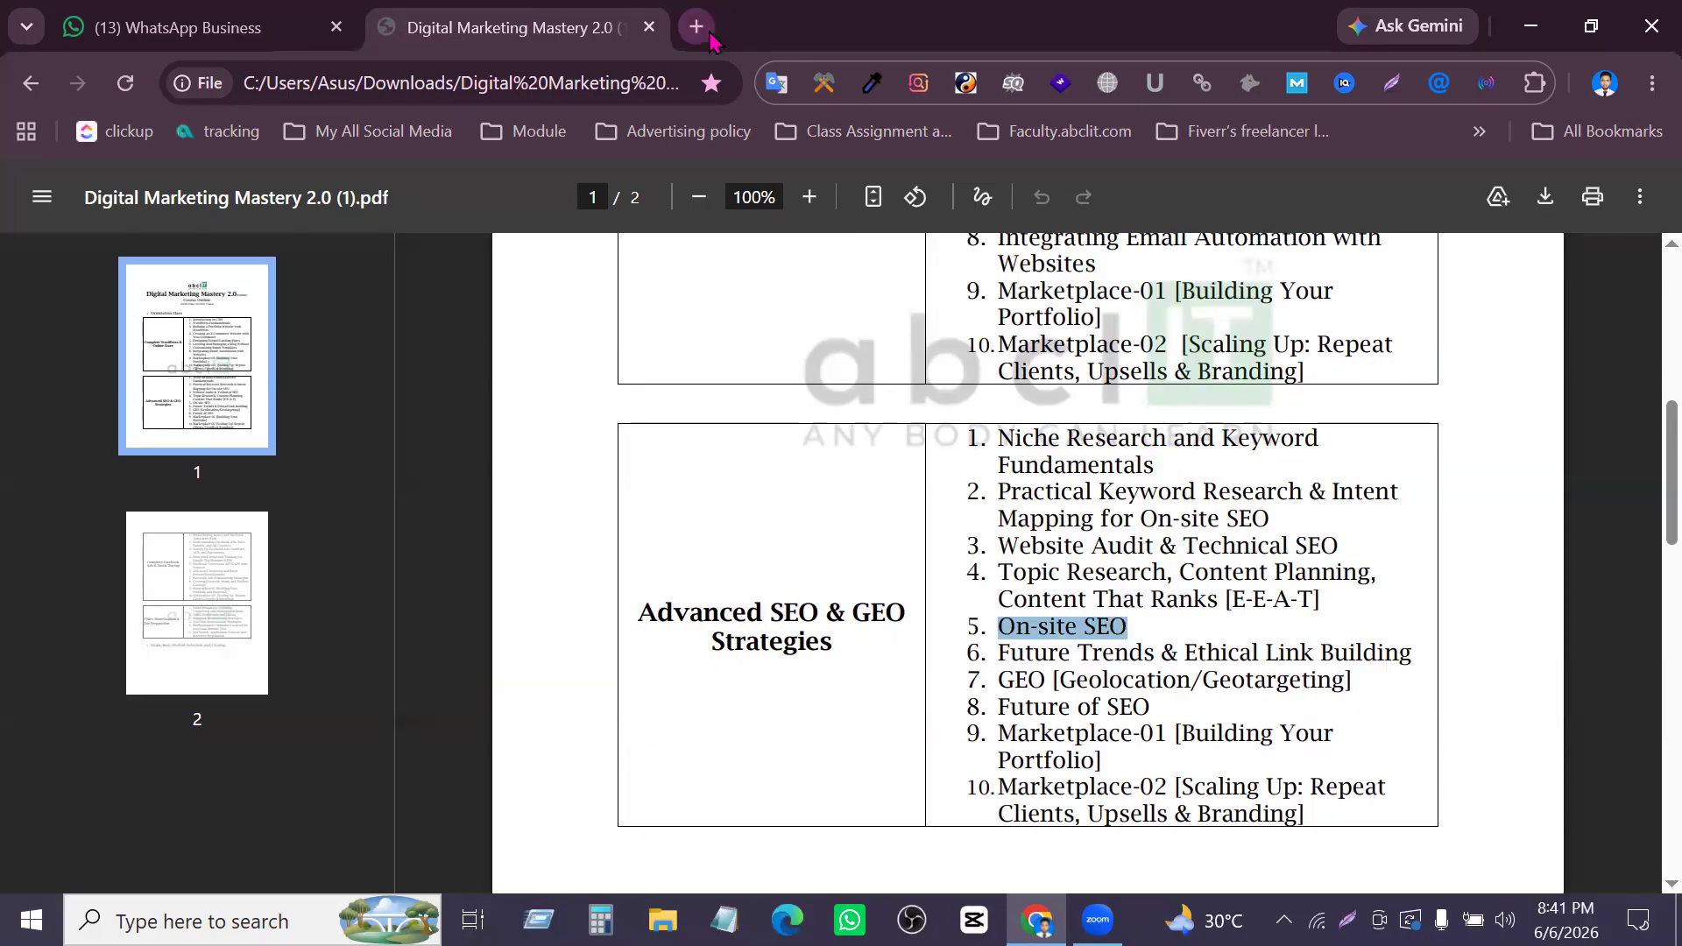
Open the website digitalmarketingbd.com in a new browser tab
key("ctrl+t")
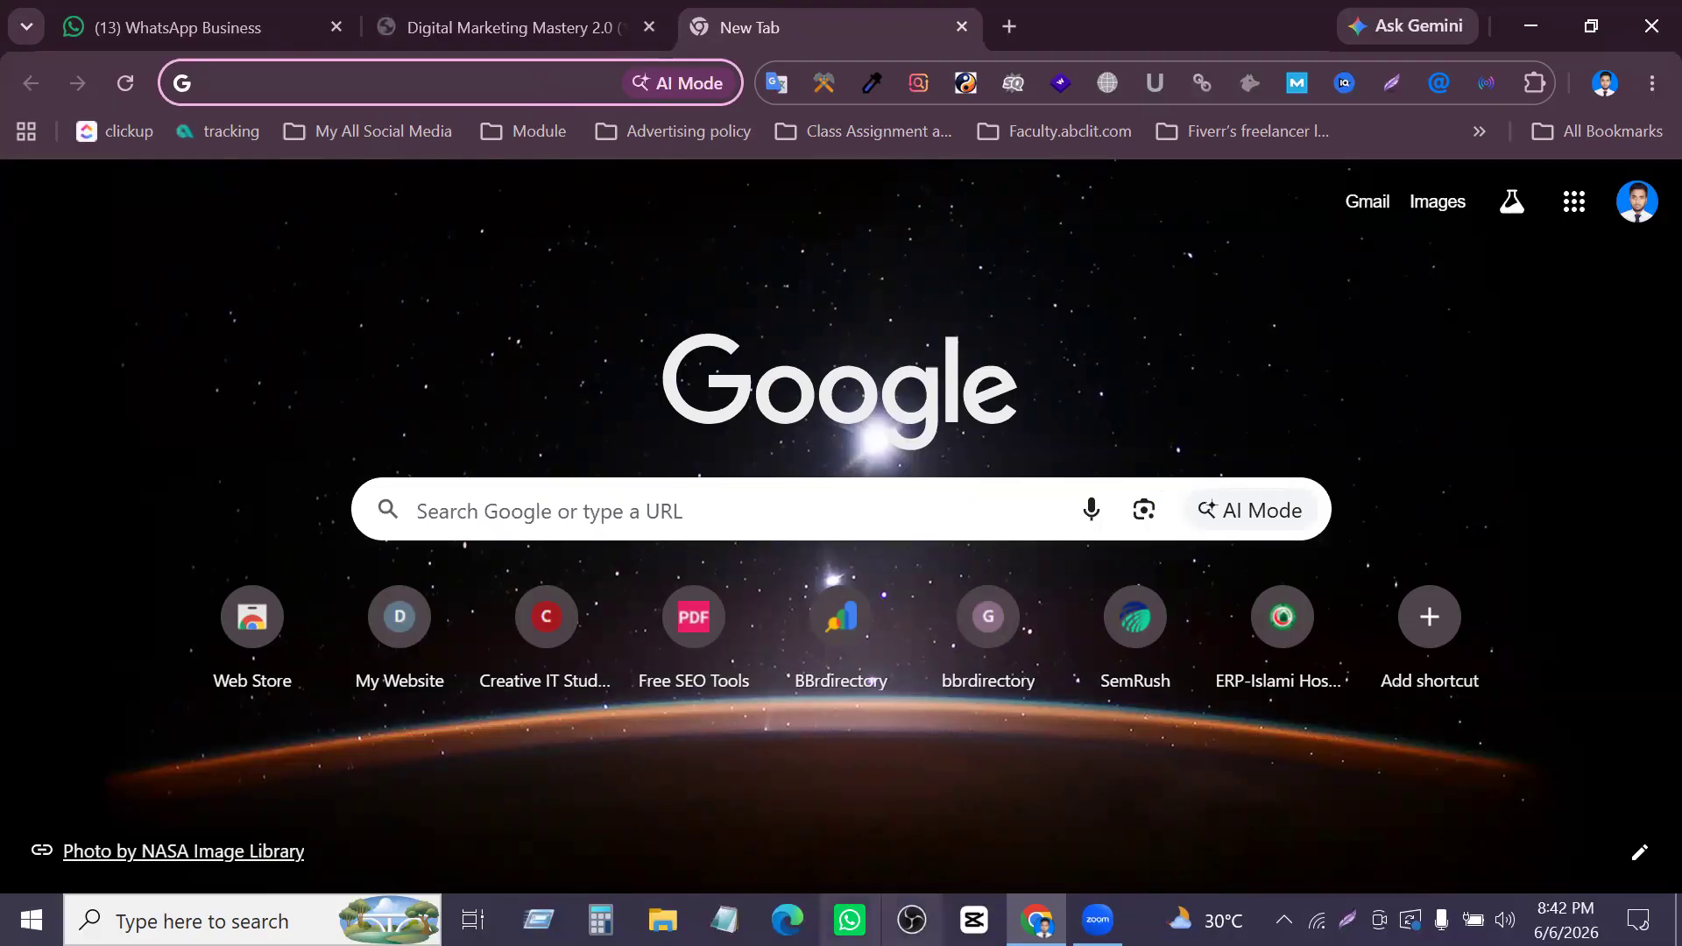
left_click(1096, 919)
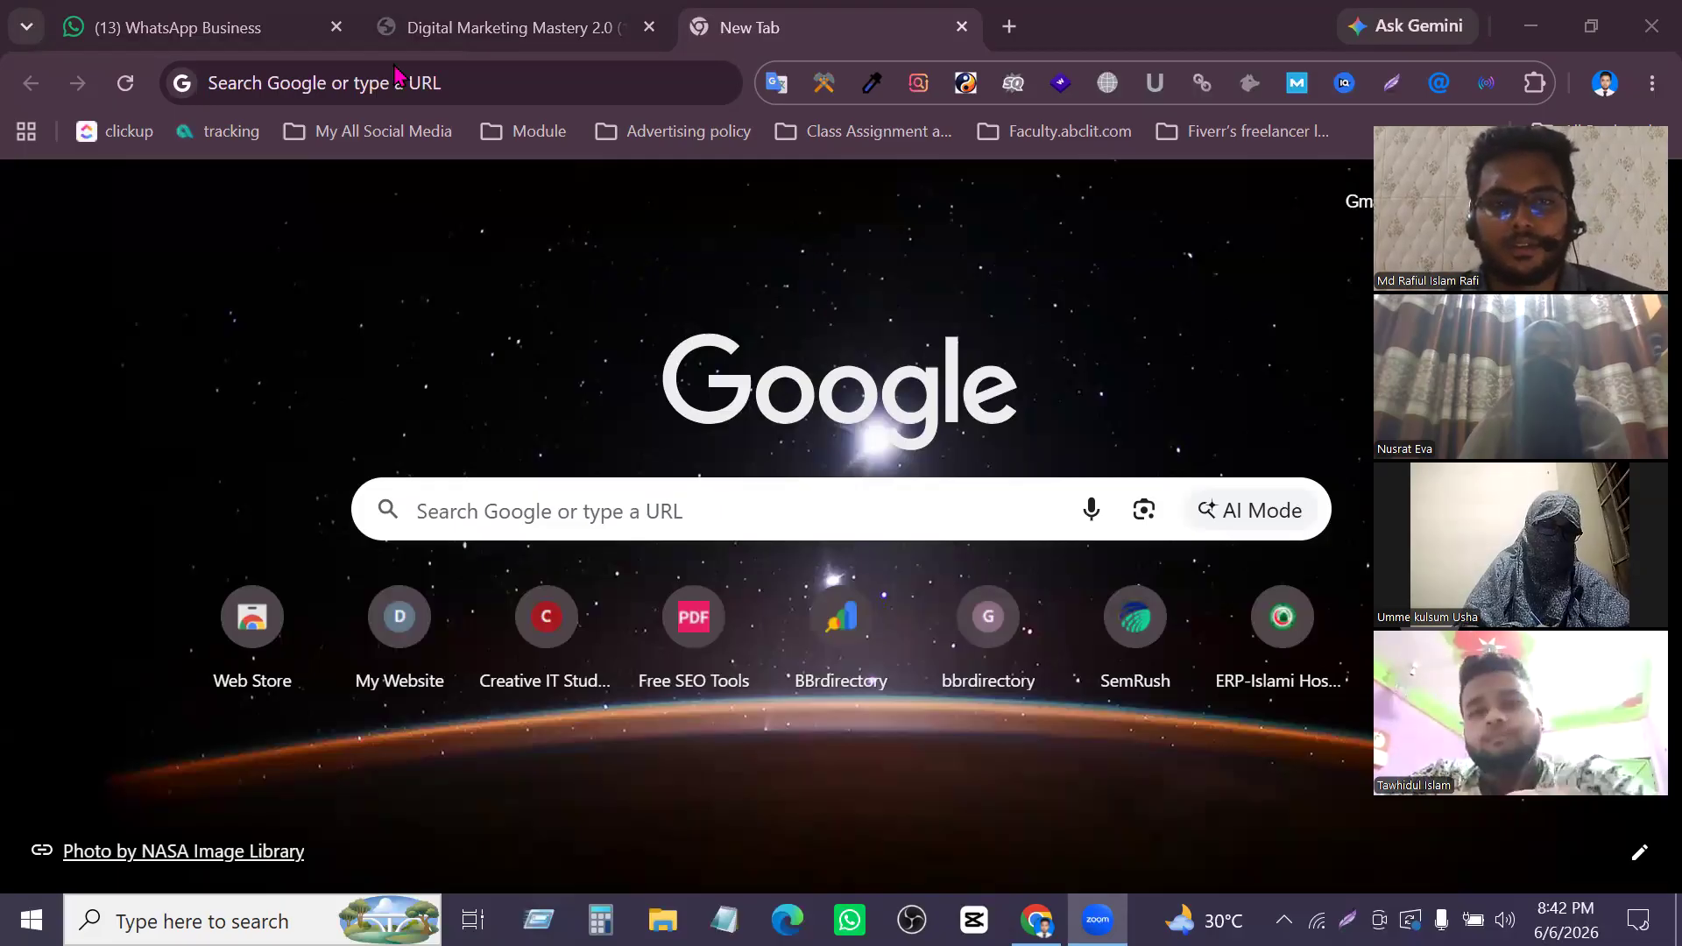
left_click(458, 85)
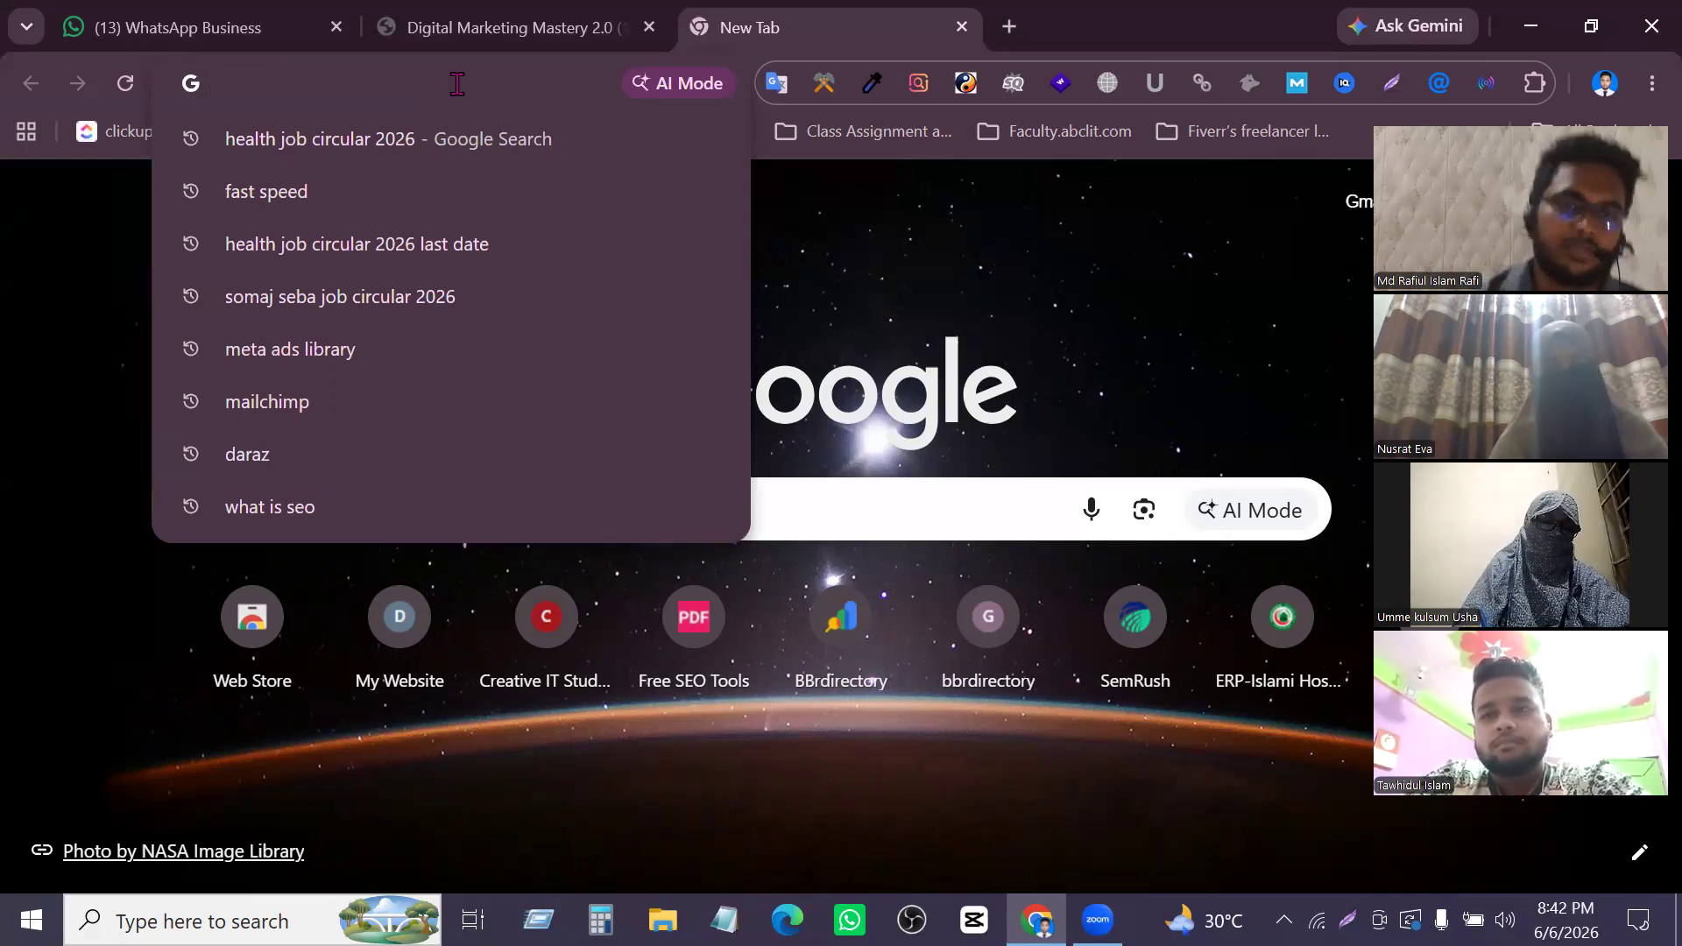
type("d")
key("BackSpace")
key("BackSpace")
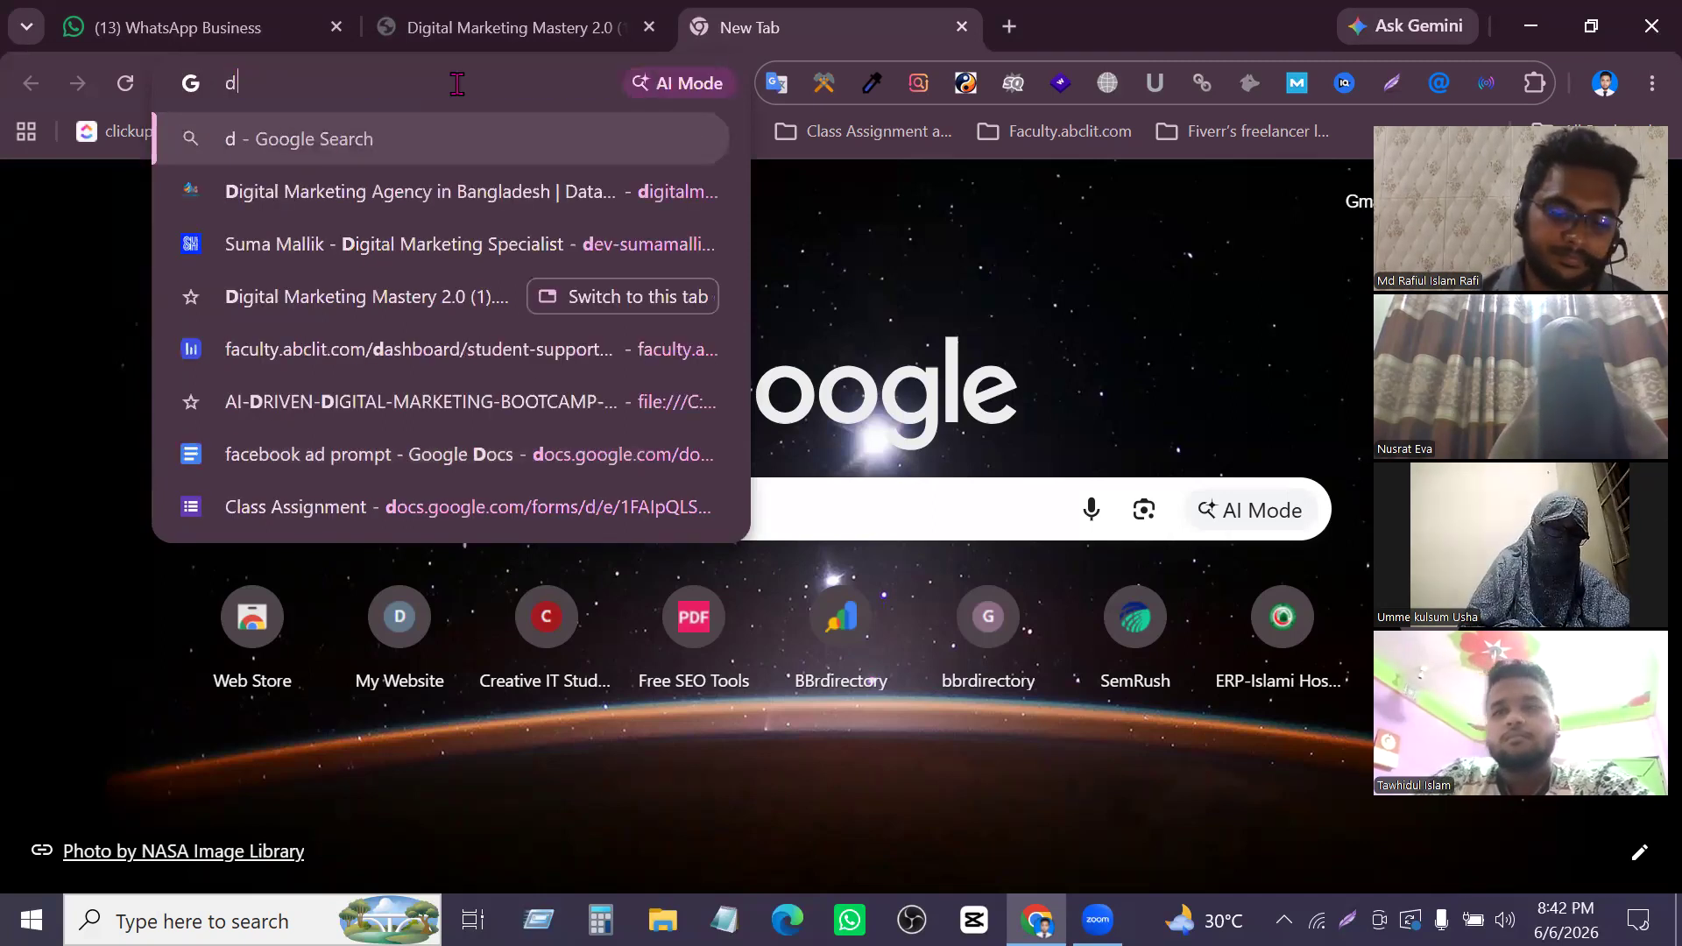
type("digitalmarketingbd.com")
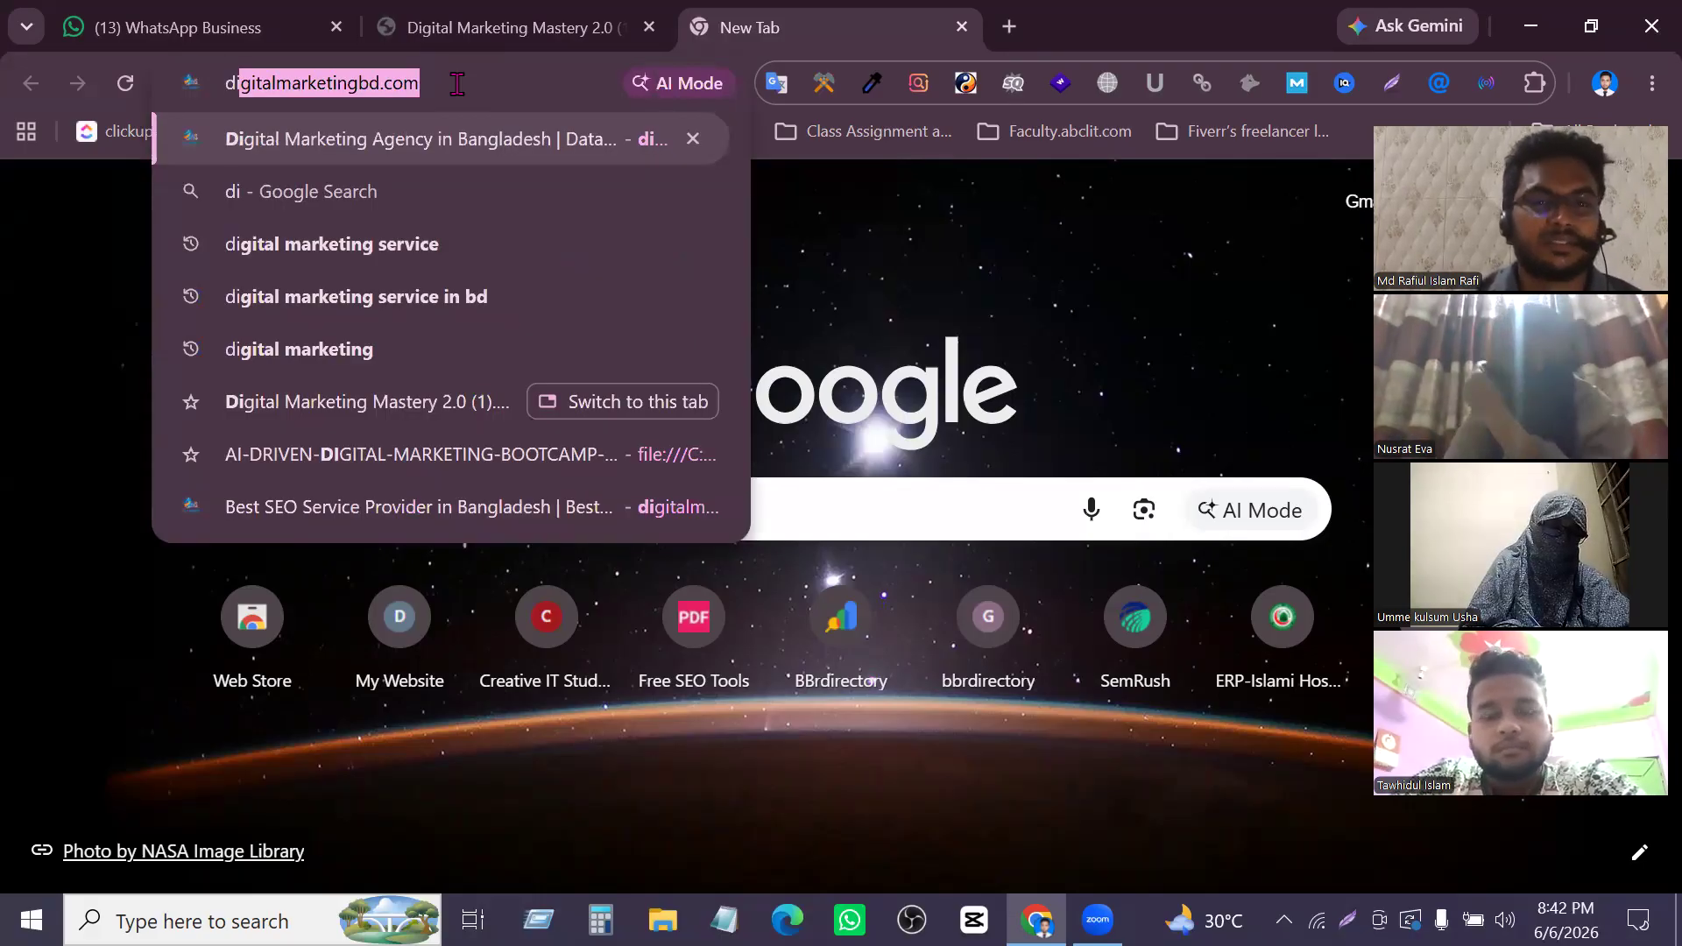
key("Return")
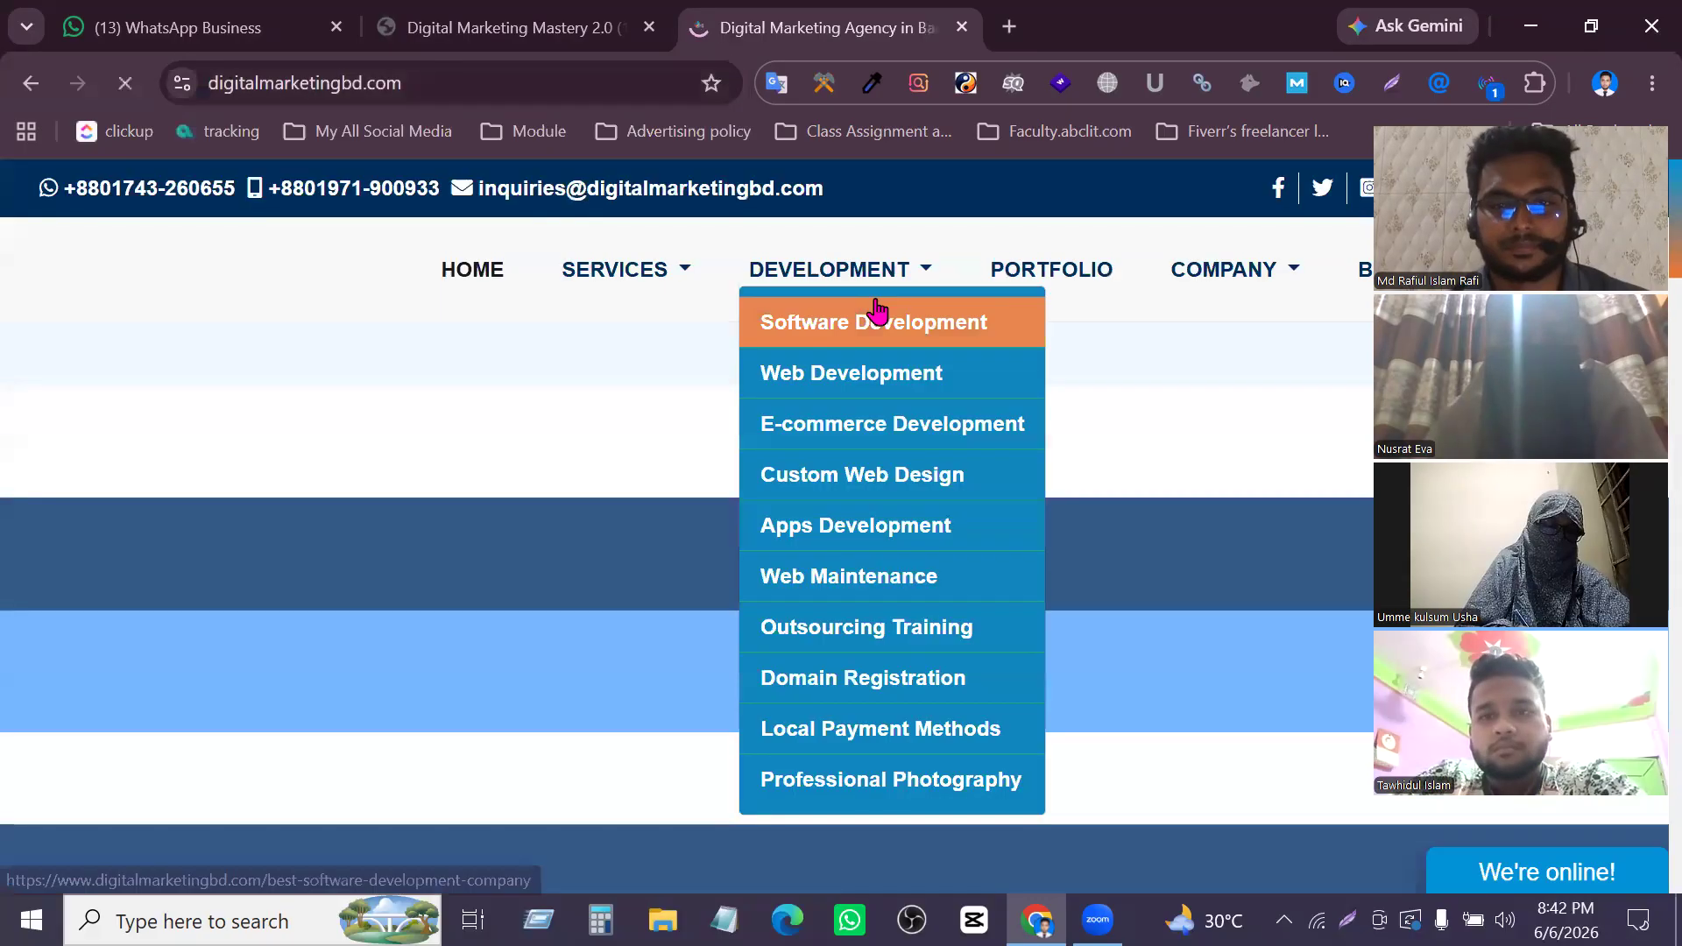
Examine the agency's home page, from its opening banner to the text and links of the Who We Are section
scroll(1073, 604, "down", 3)
scroll(1071, 603, "down", 10)
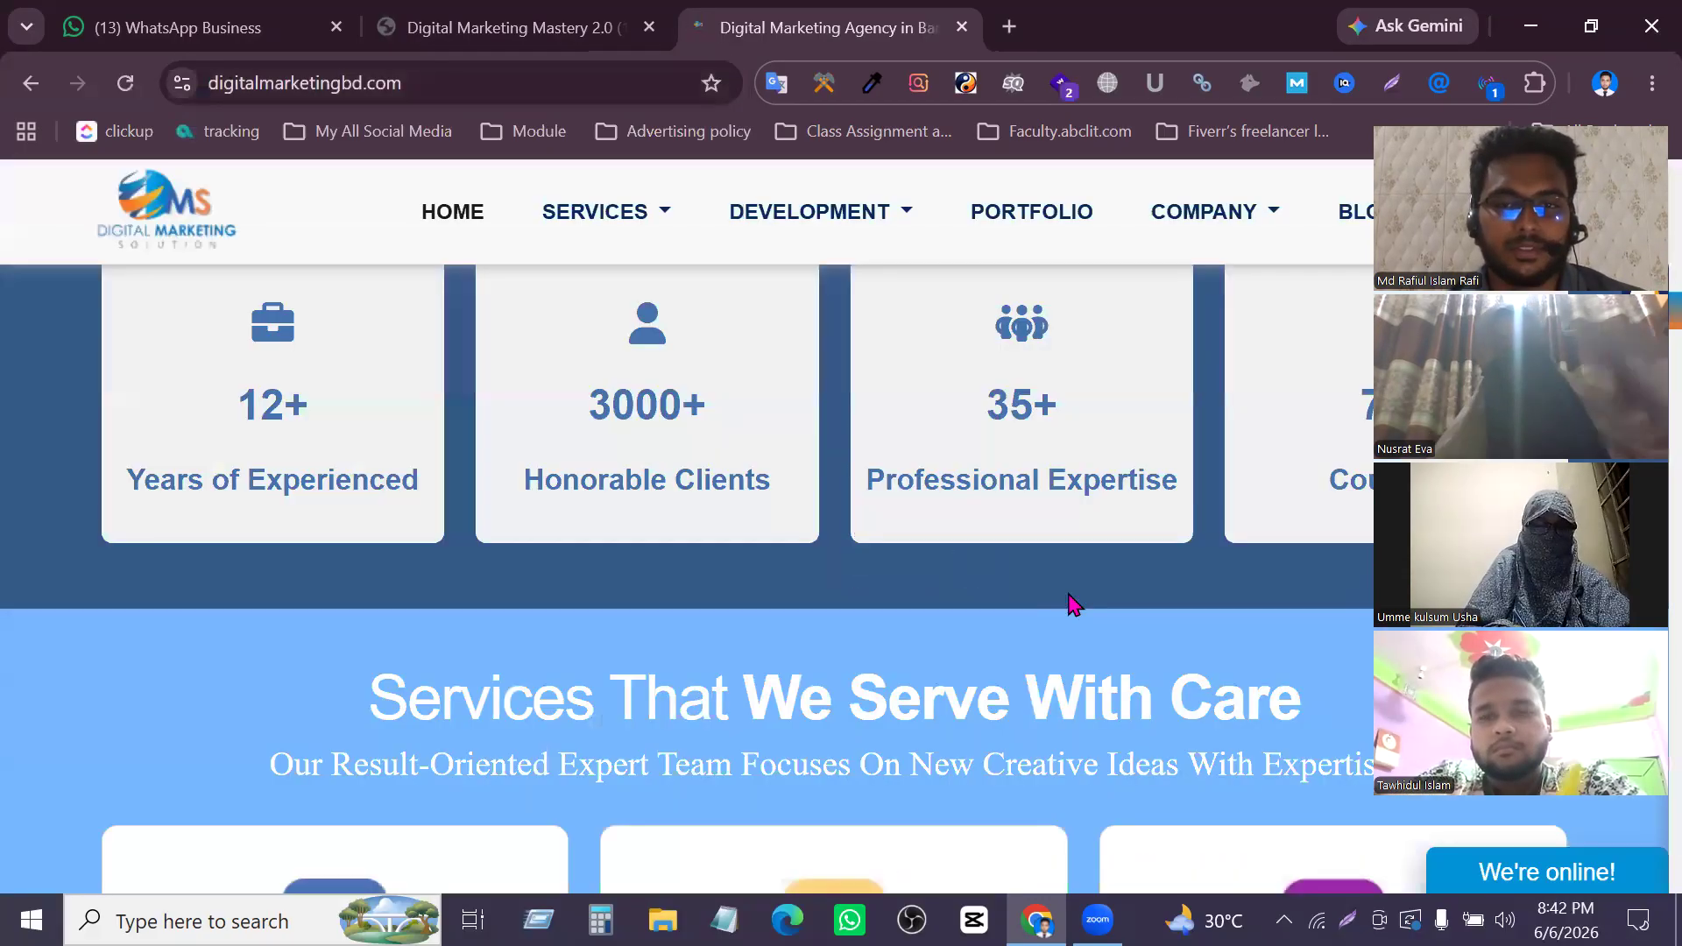
scroll(1042, 573, "up", 7)
scroll(832, 592, "up", 15)
scroll(830, 589, "down", 8)
scroll(875, 578, "up", 4)
scroll(928, 592, "down", 6)
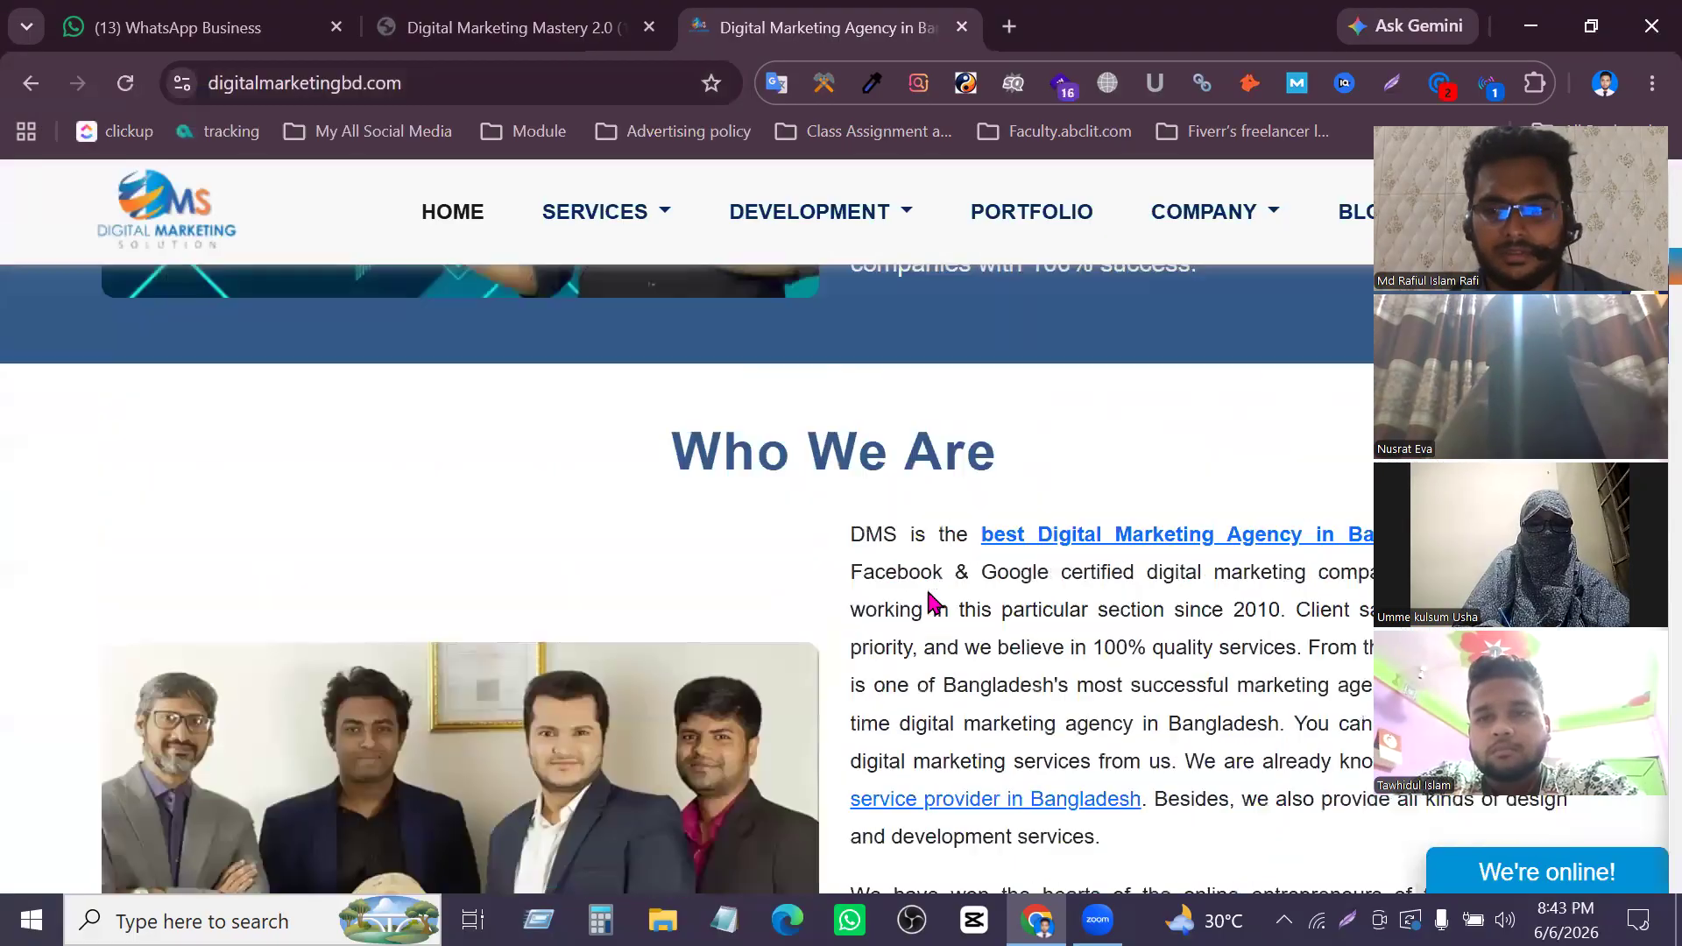
scroll(1100, 593, "down", 3)
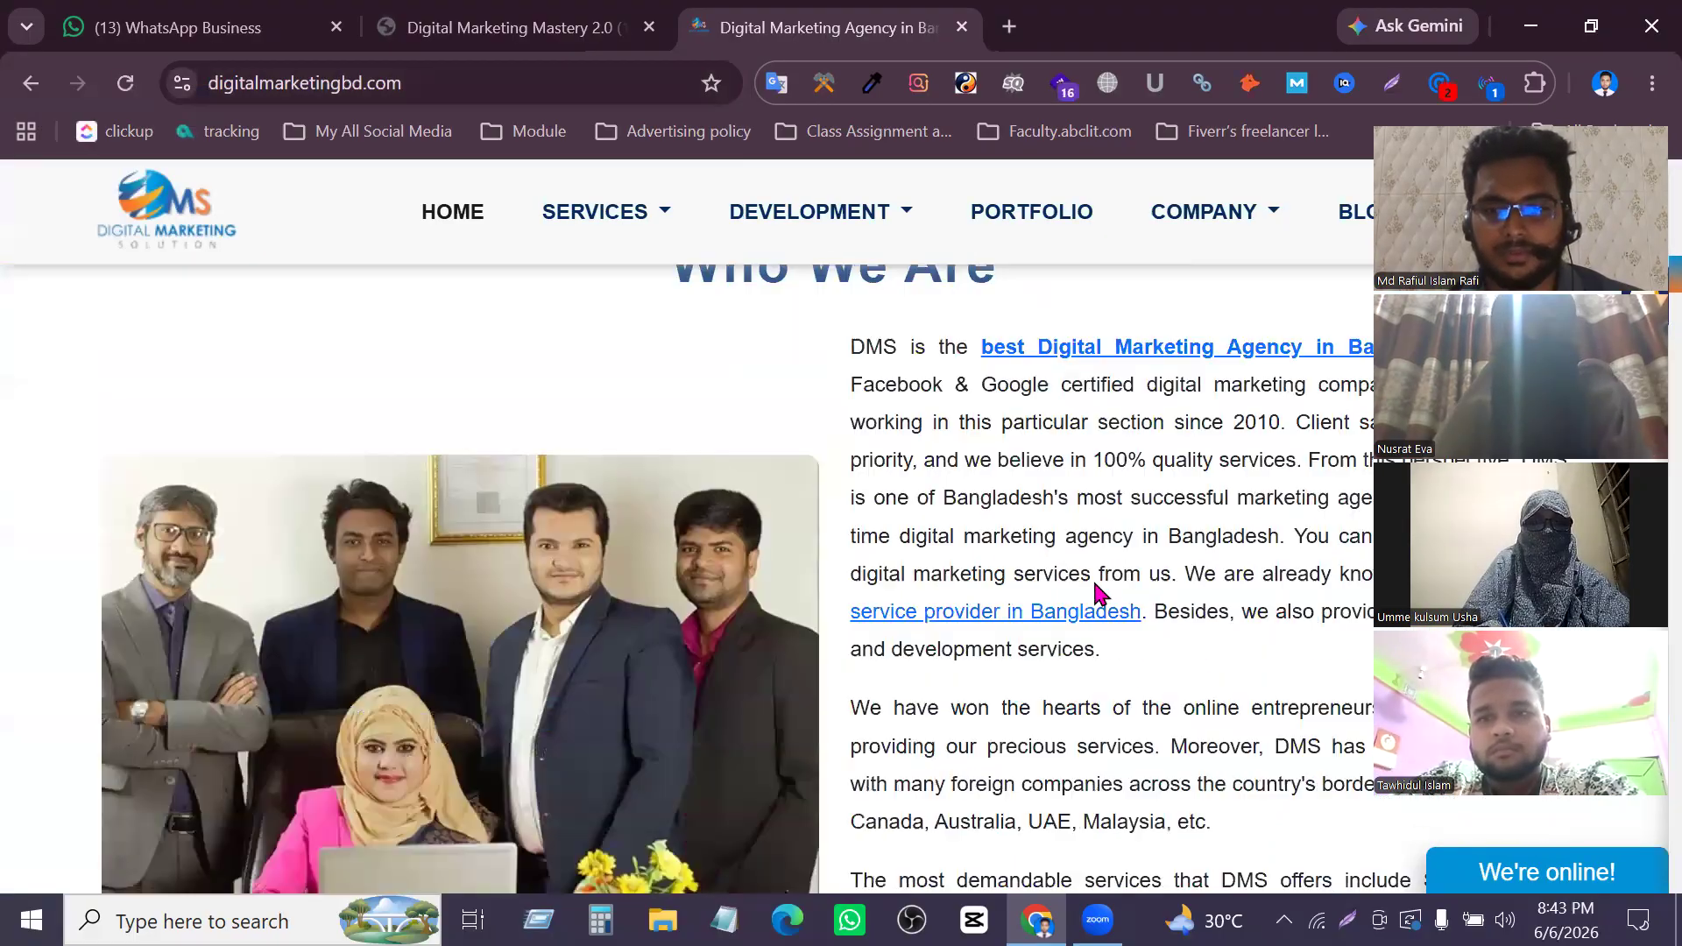
left_click_drag(1198, 746, 1089, 591)
left_click(1086, 594)
scroll(1069, 491, "up", 3)
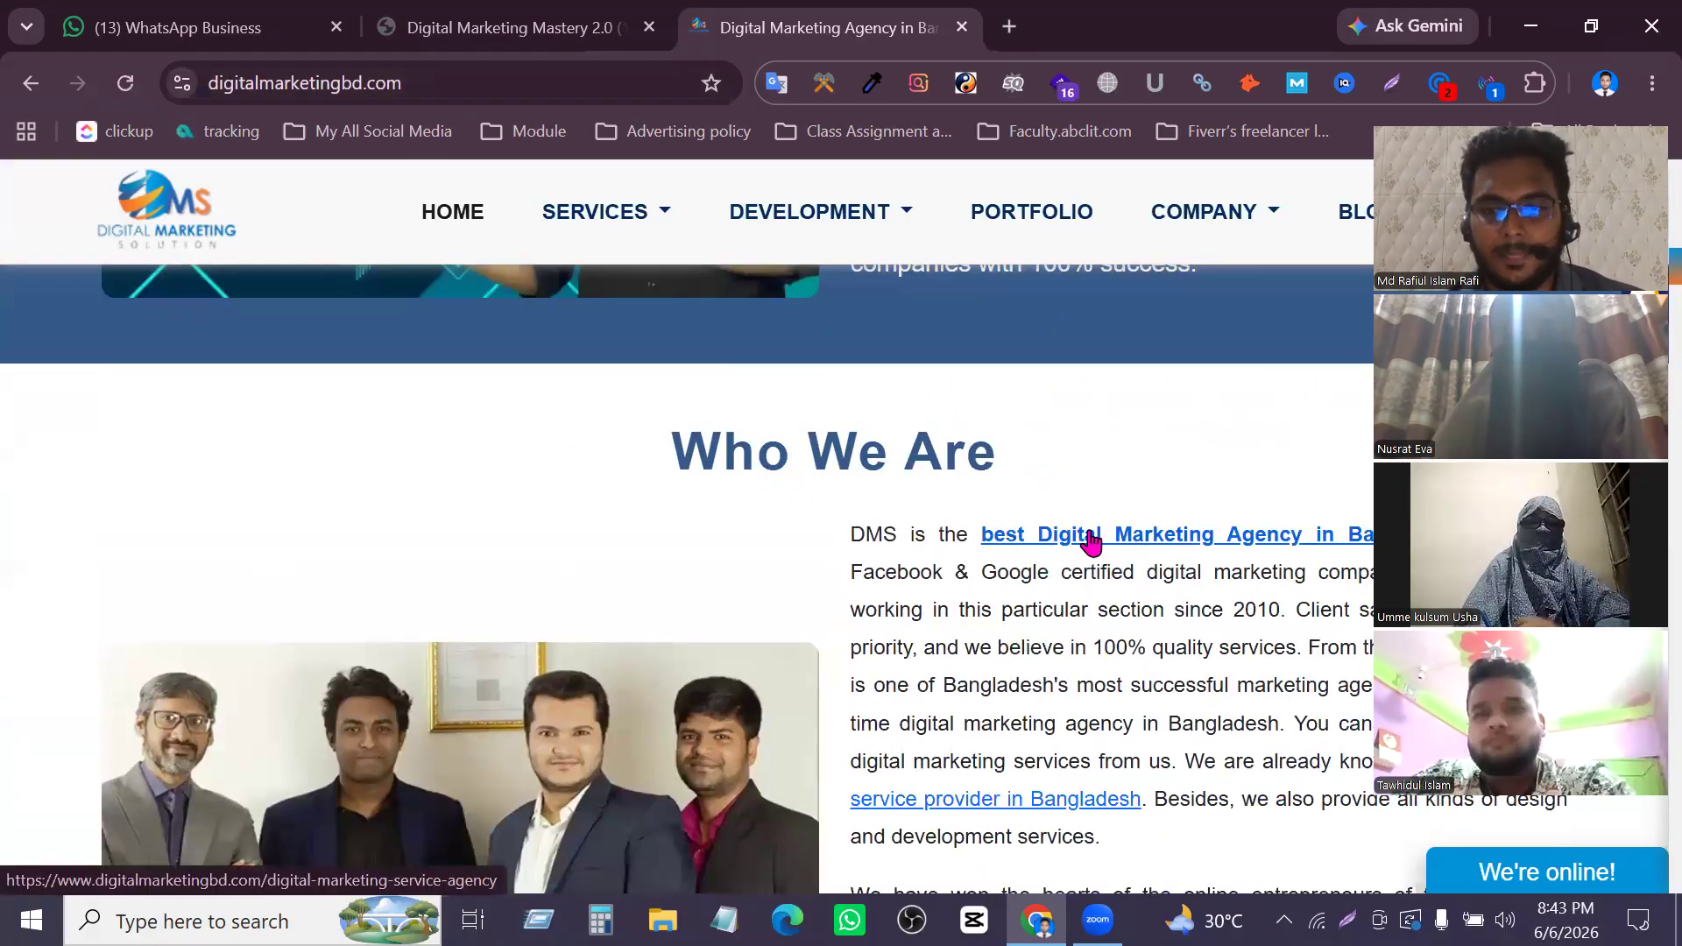
Look through the home page's journey, services and business partner sections and return to the main banner
scroll(1096, 592, "down", 10)
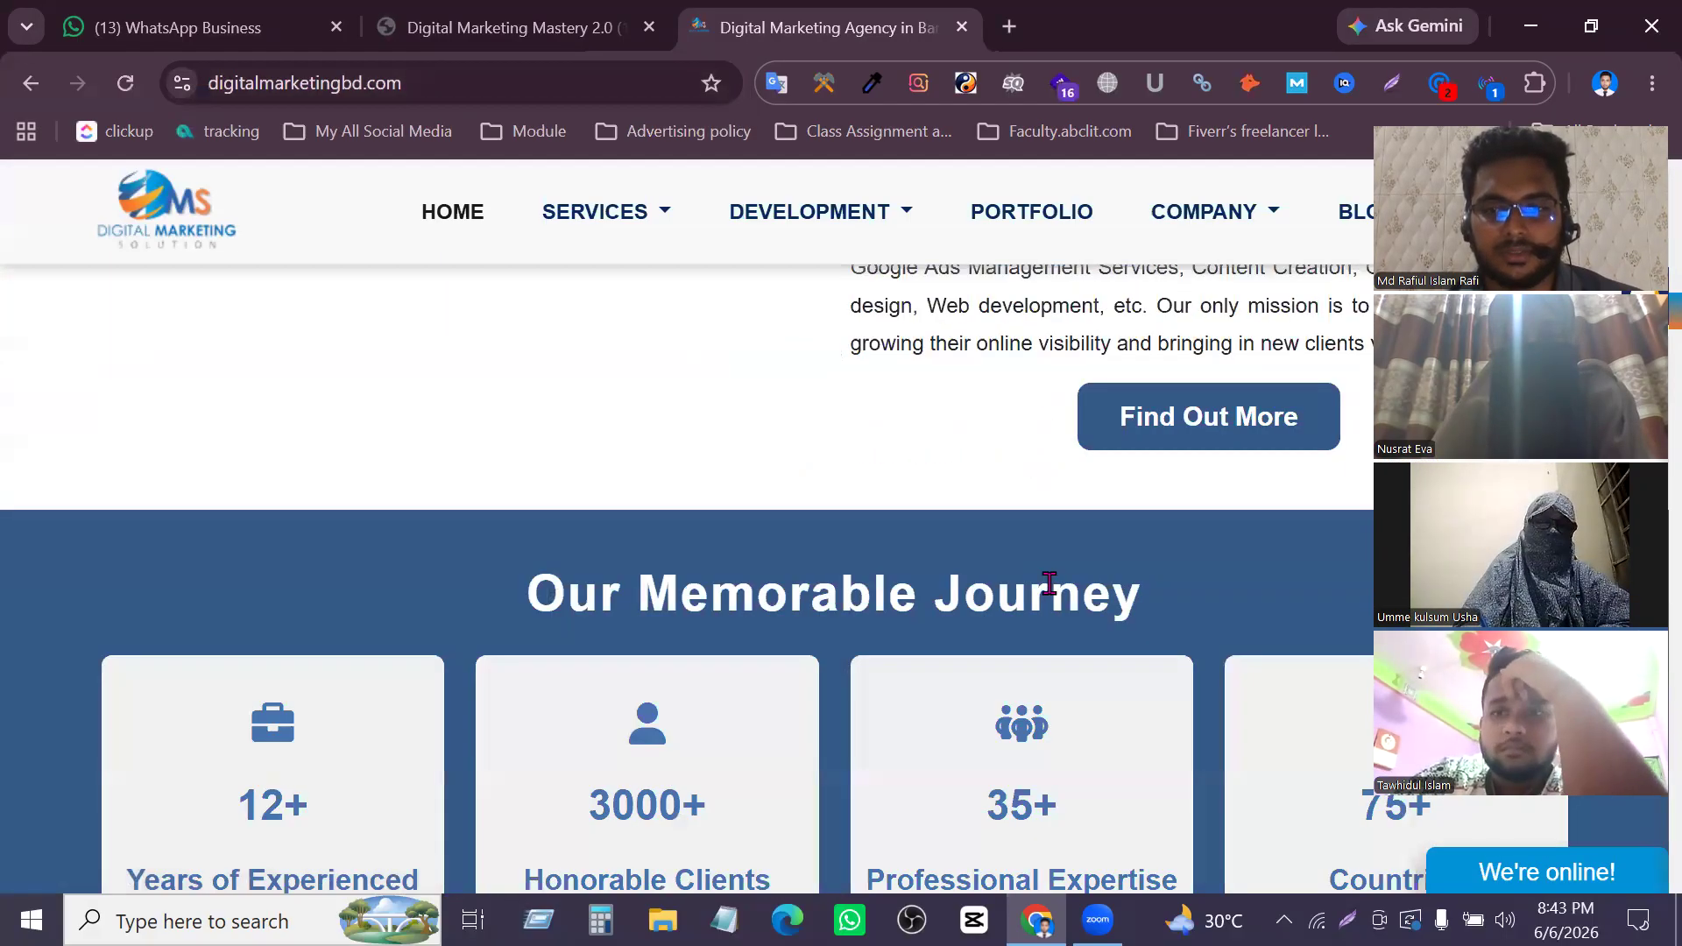
scroll(1049, 582, "down", 5)
scroll(1048, 582, "down", 6)
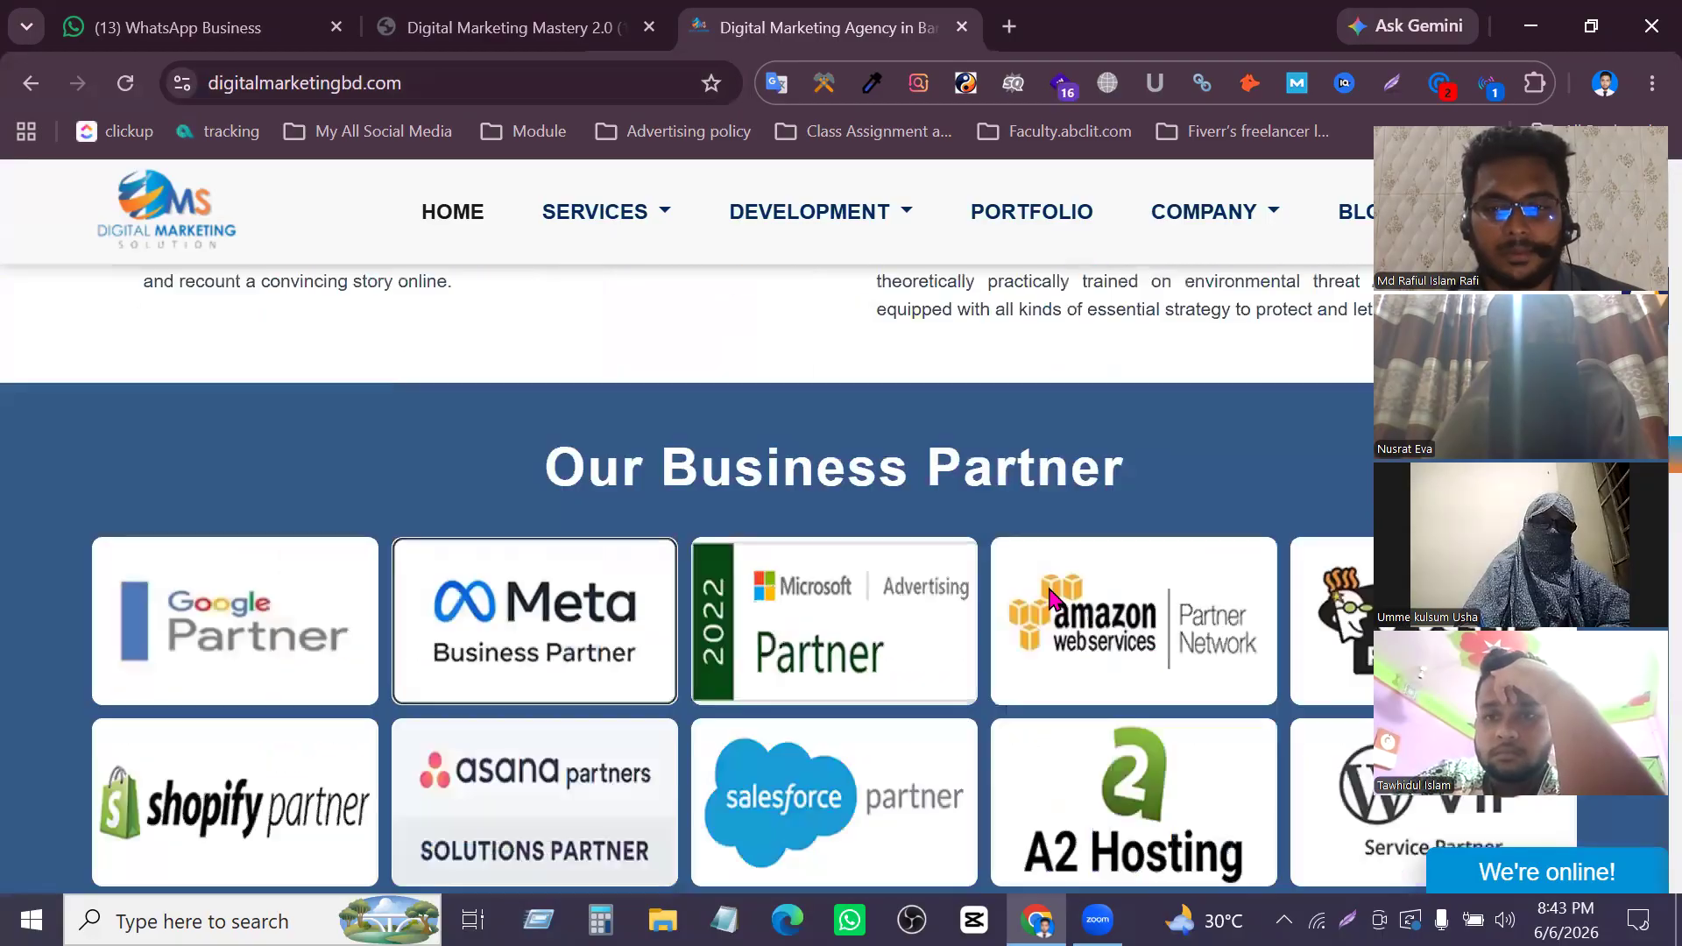
scroll(1049, 585, "up", 10)
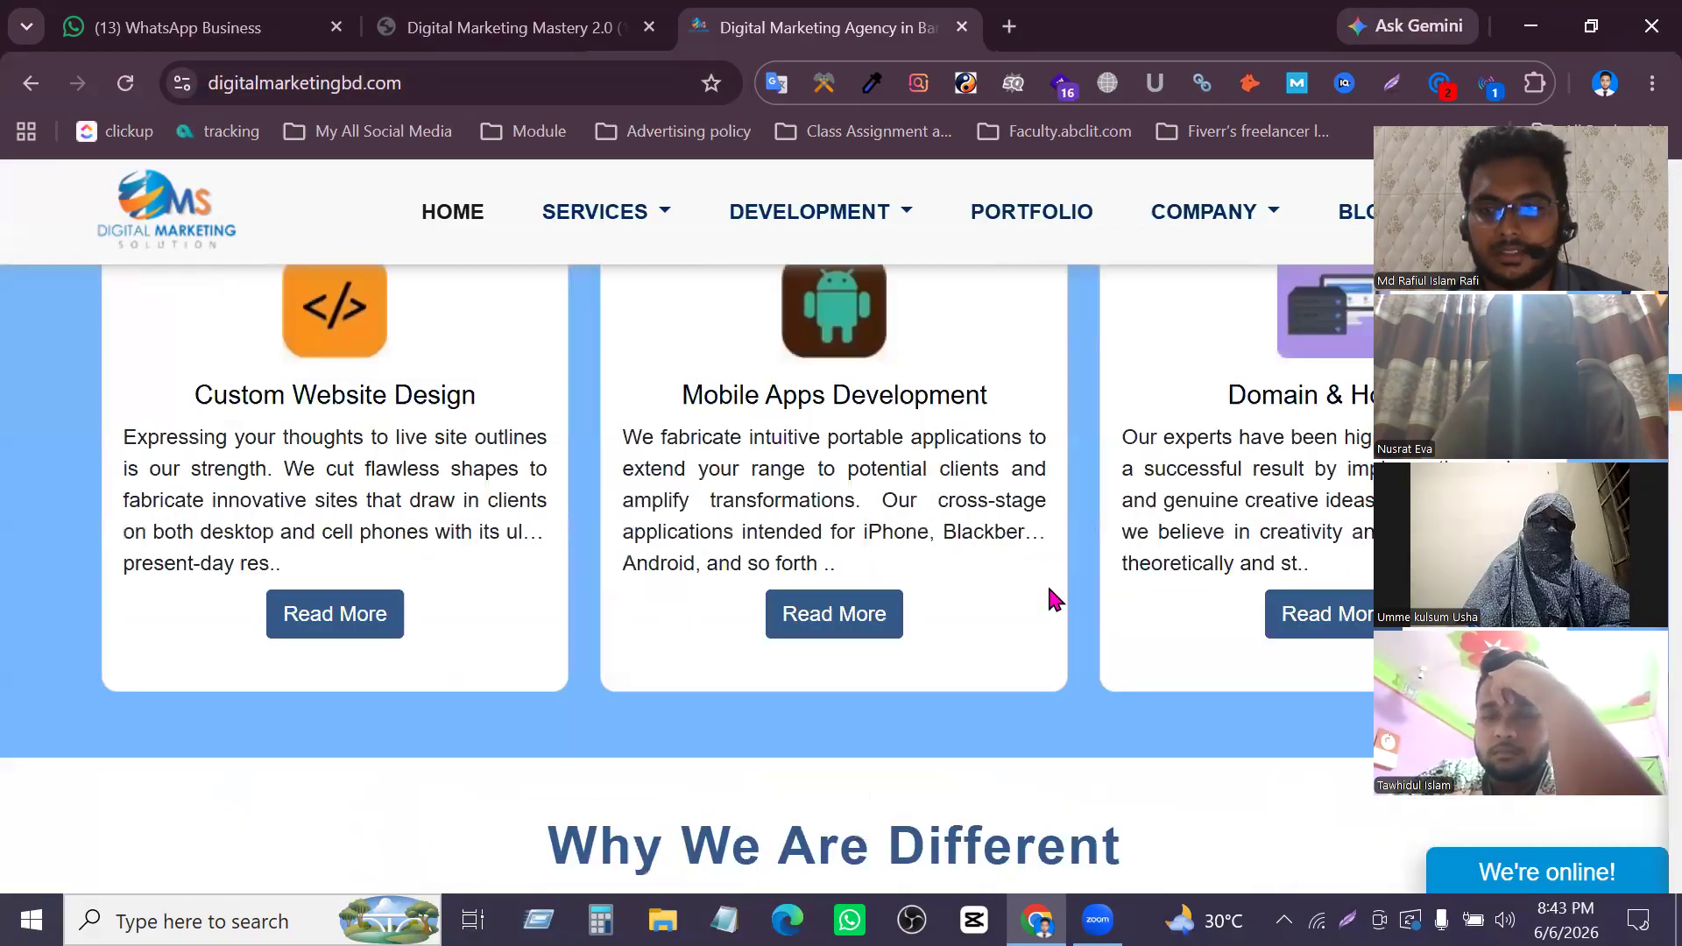
scroll(1048, 585, "up", 12)
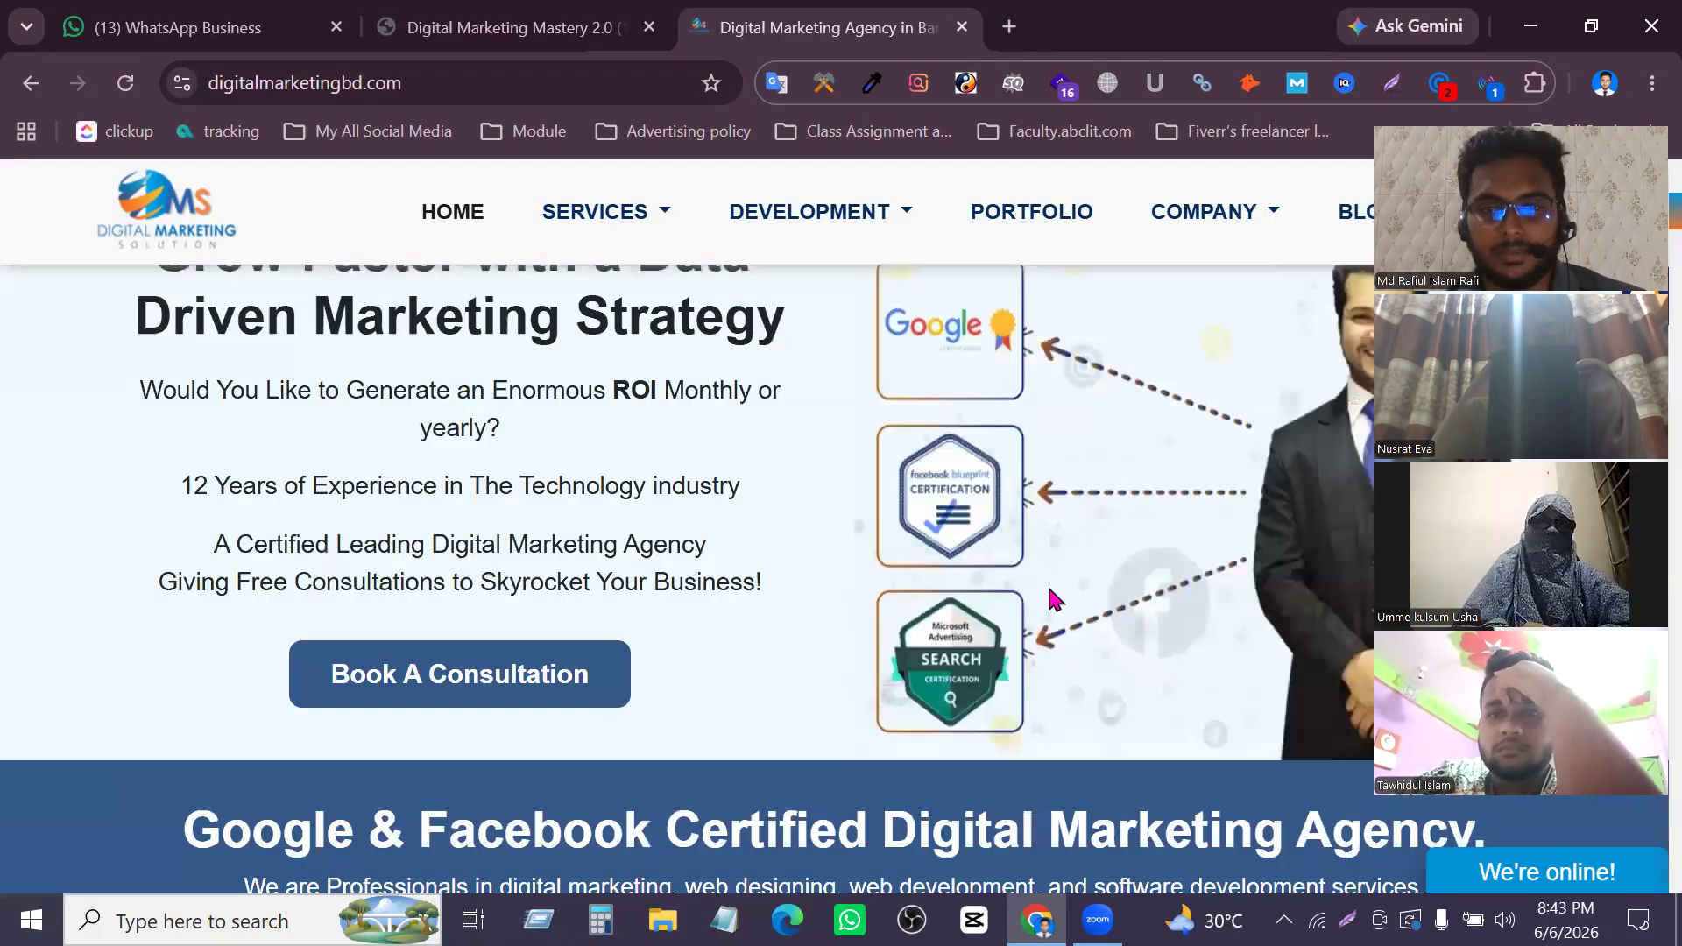
scroll(1051, 593, "up", 4)
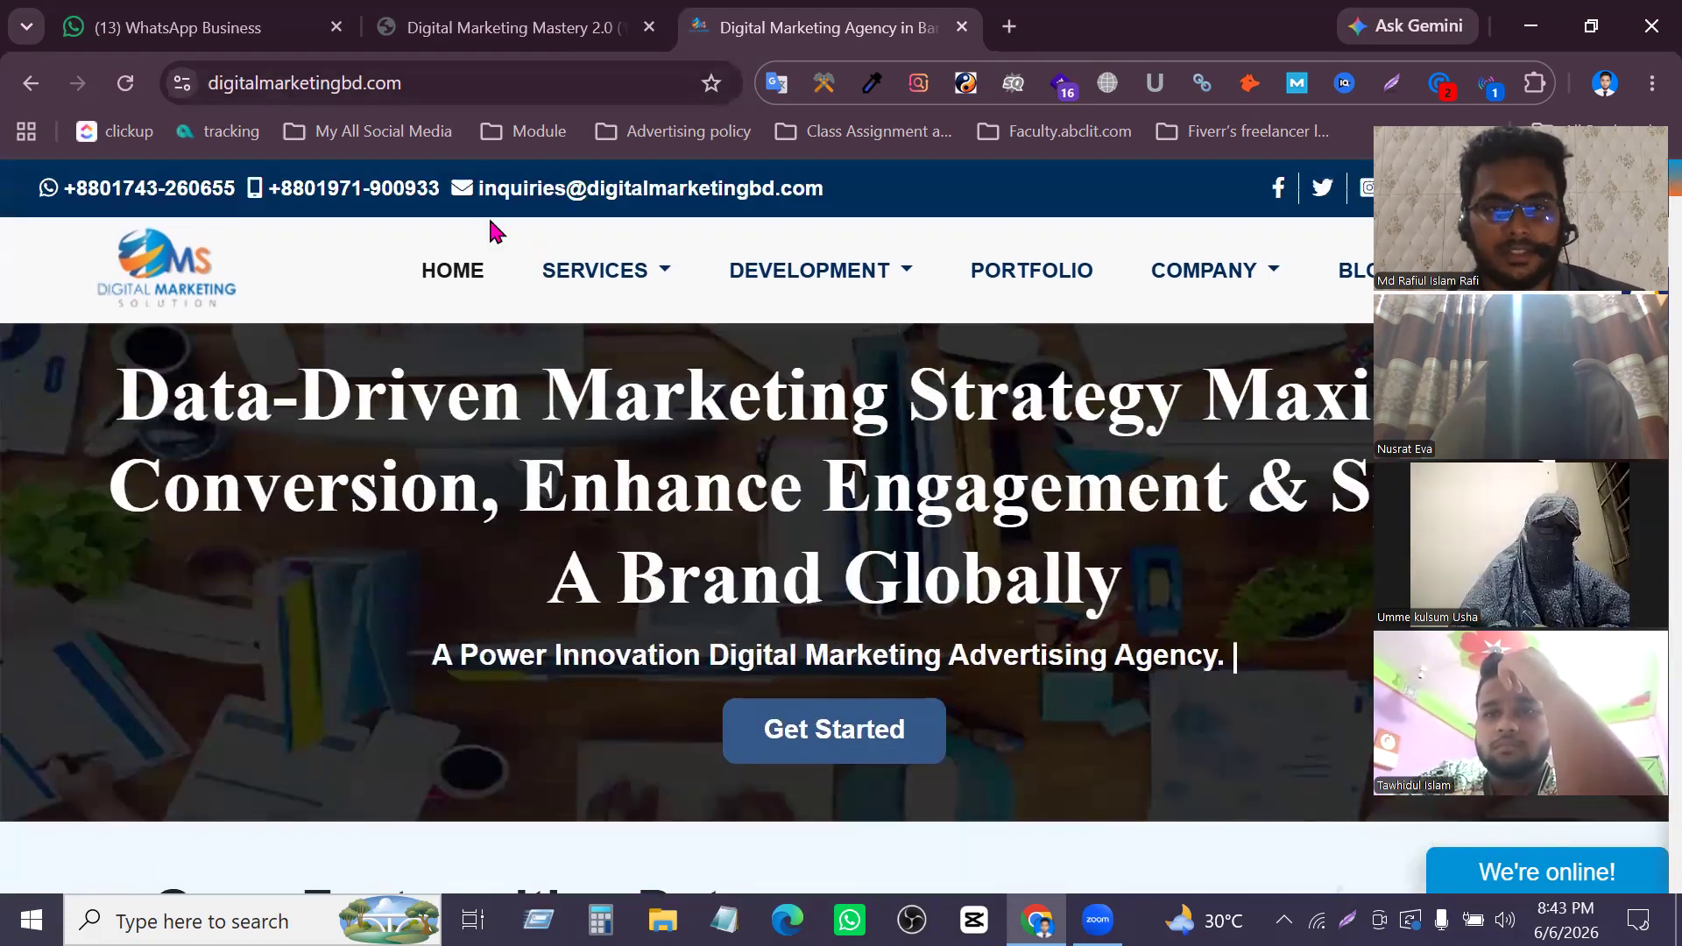
Open the site's Search Engine Optimization service page and look through it down to the footer
left_click(646, 279)
left_click(683, 326)
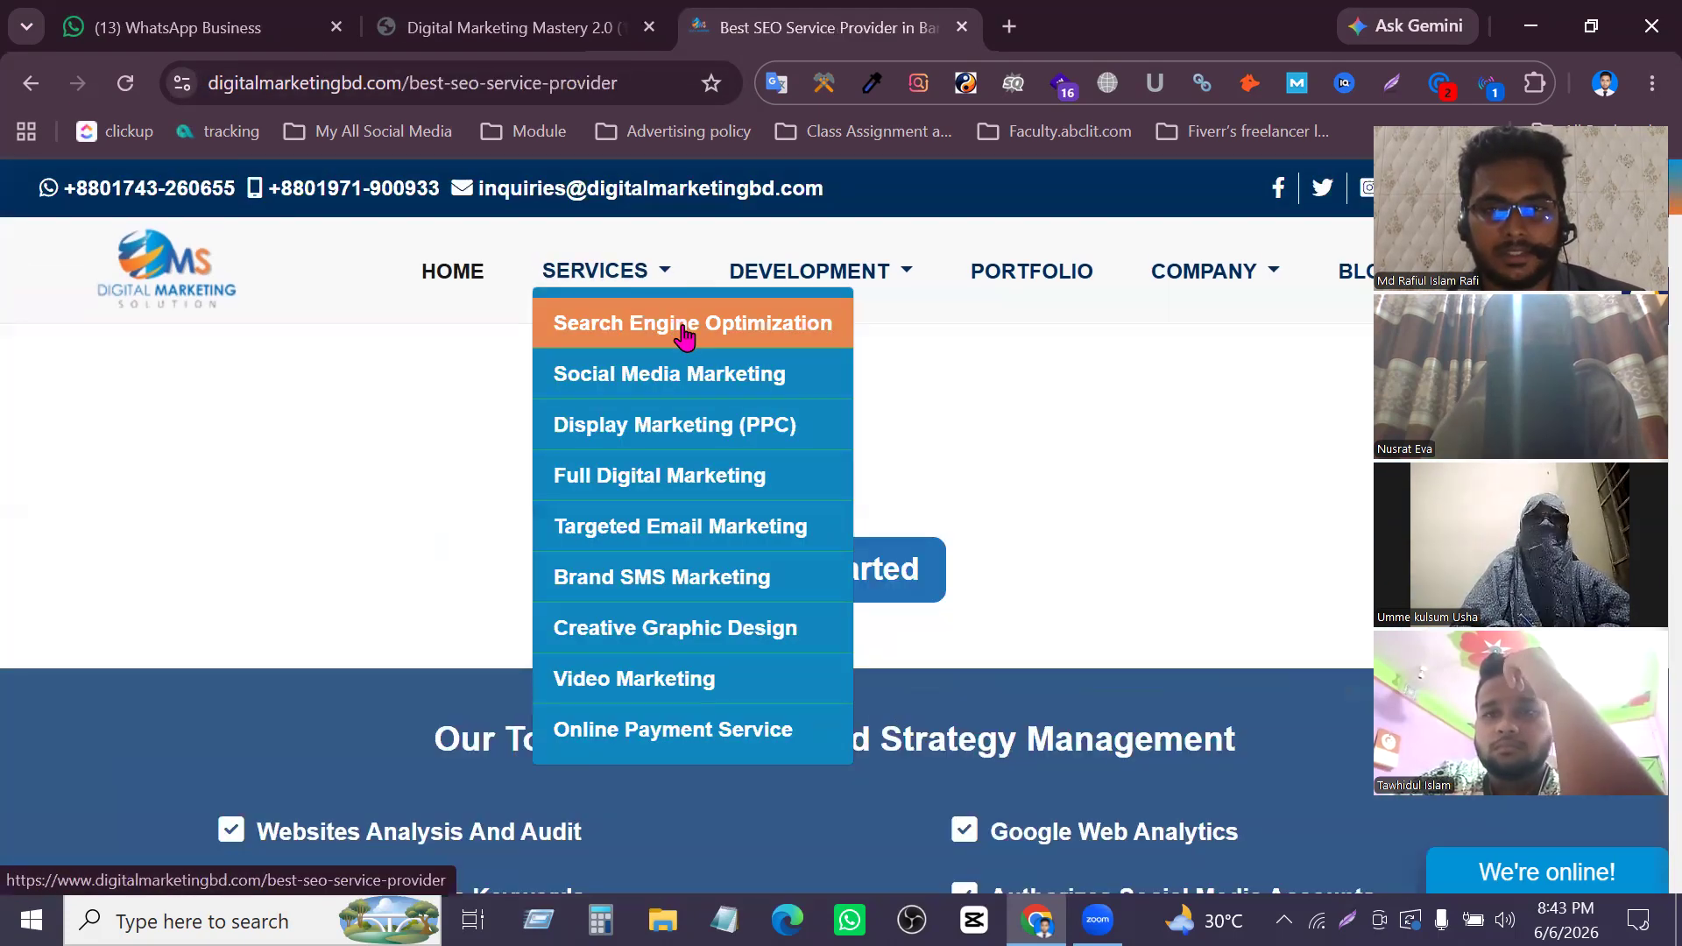
scroll(920, 513, "down", 15)
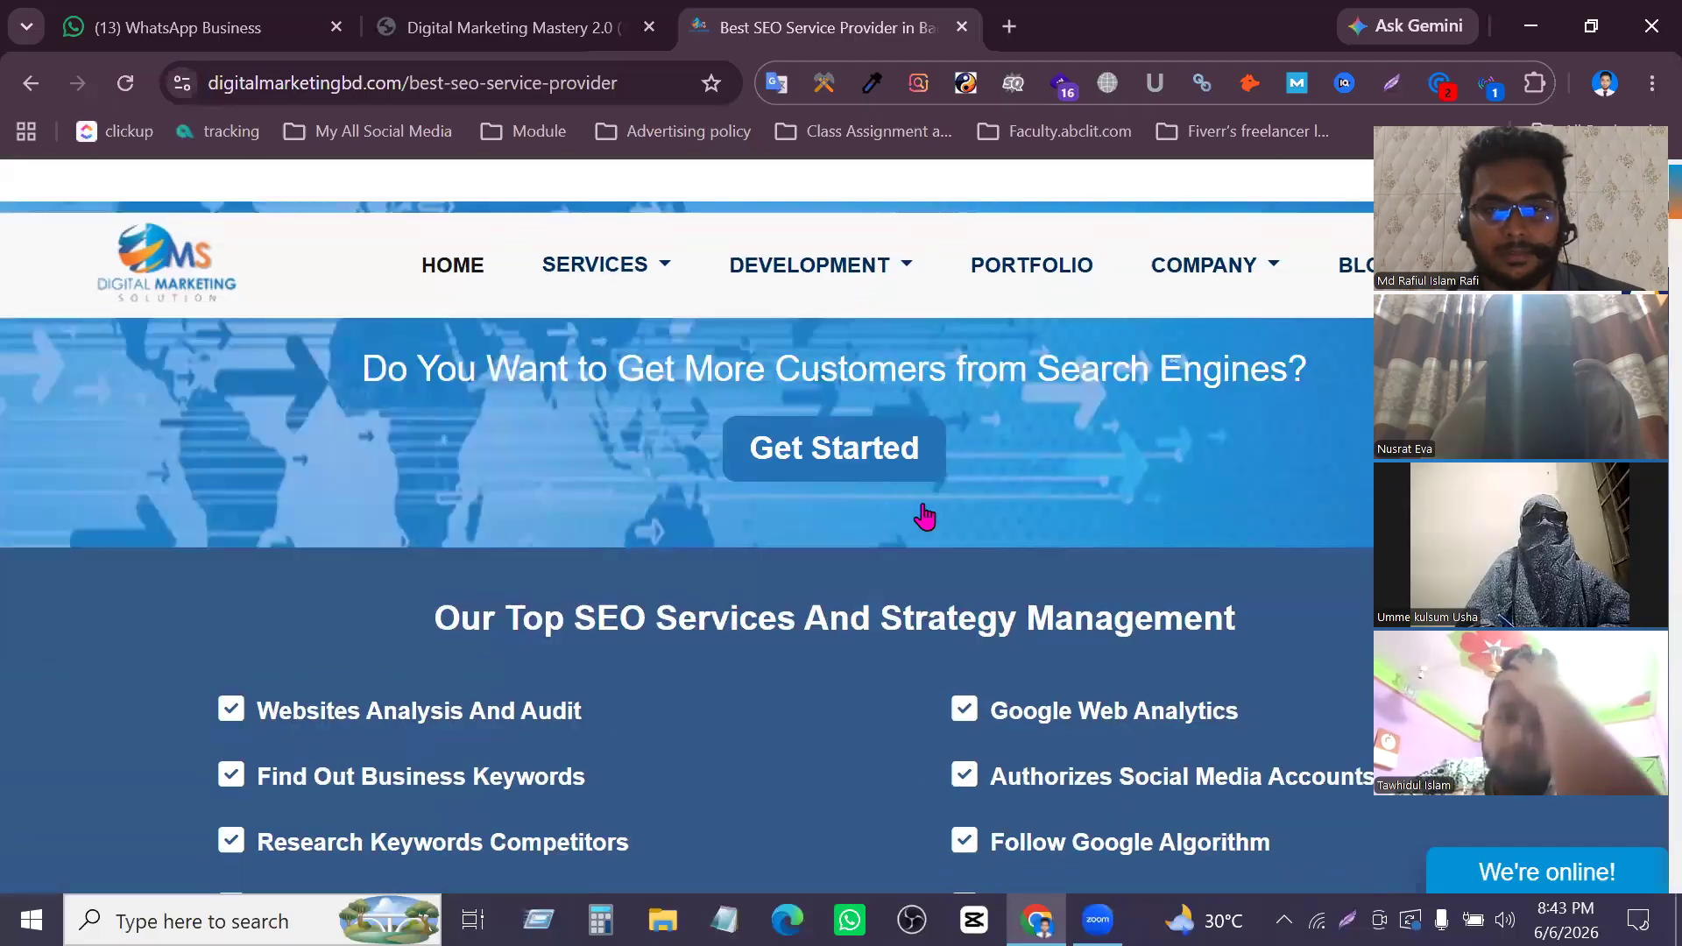
scroll(814, 490, "down", 20)
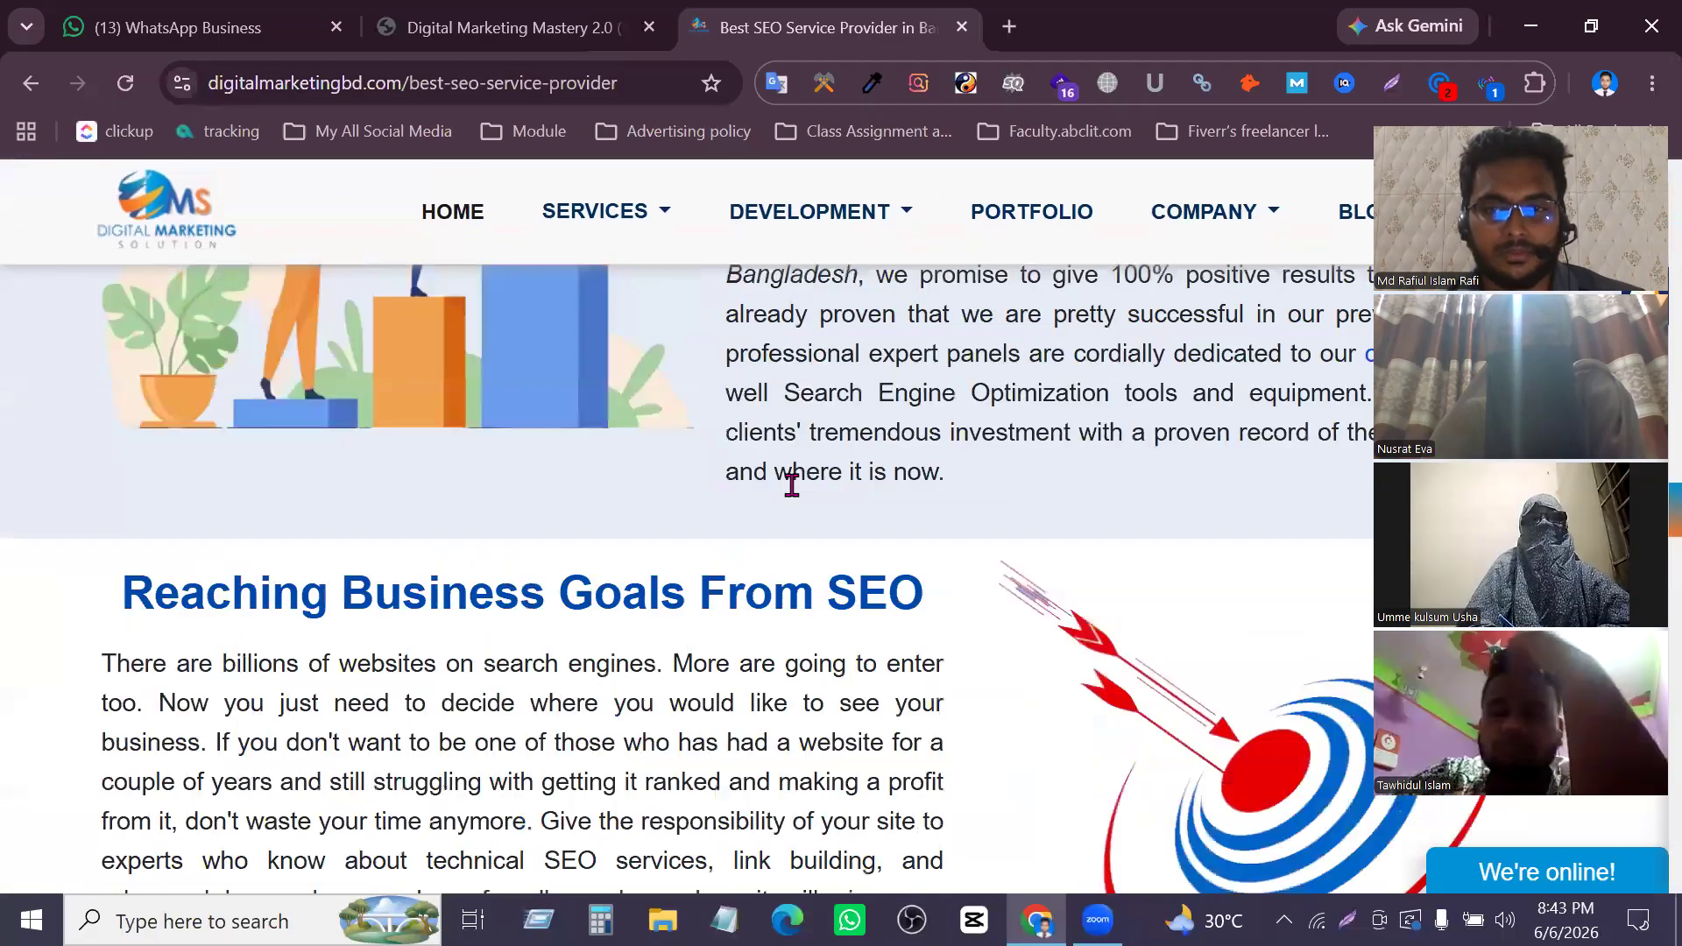
scroll(791, 485, "down", 10)
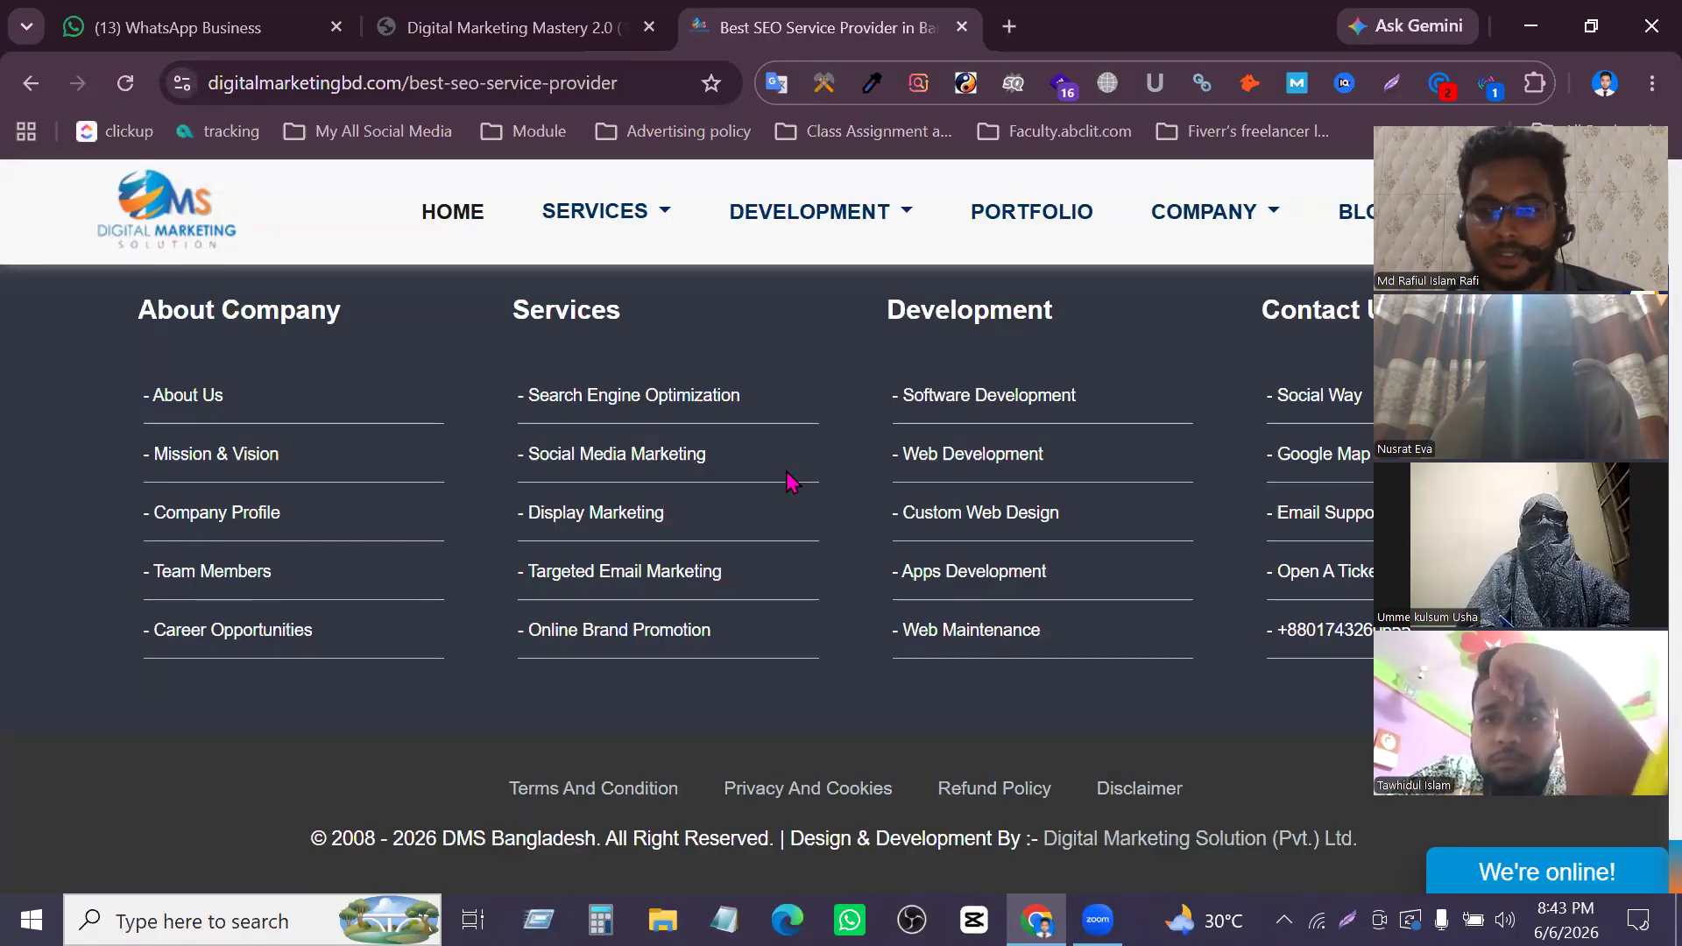
scroll(791, 482, "up", 3)
Highlight the slug "best-seo-service-provider" in the page's URL
left_click(394, 83)
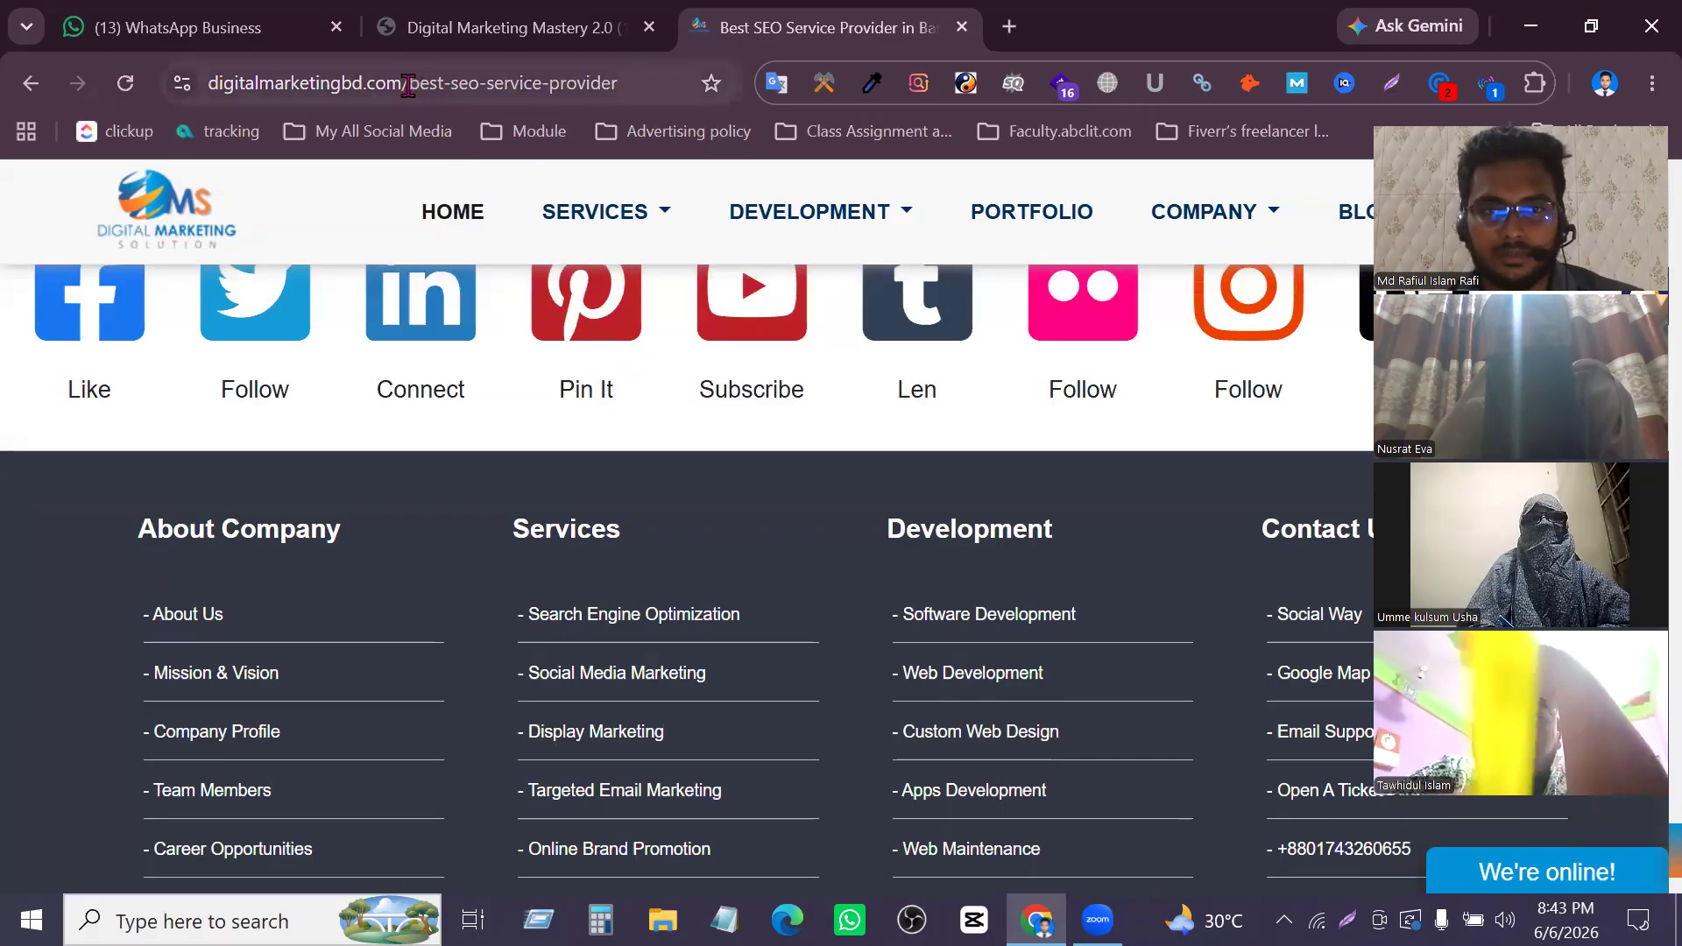
left_click_drag(408, 85, 643, 94)
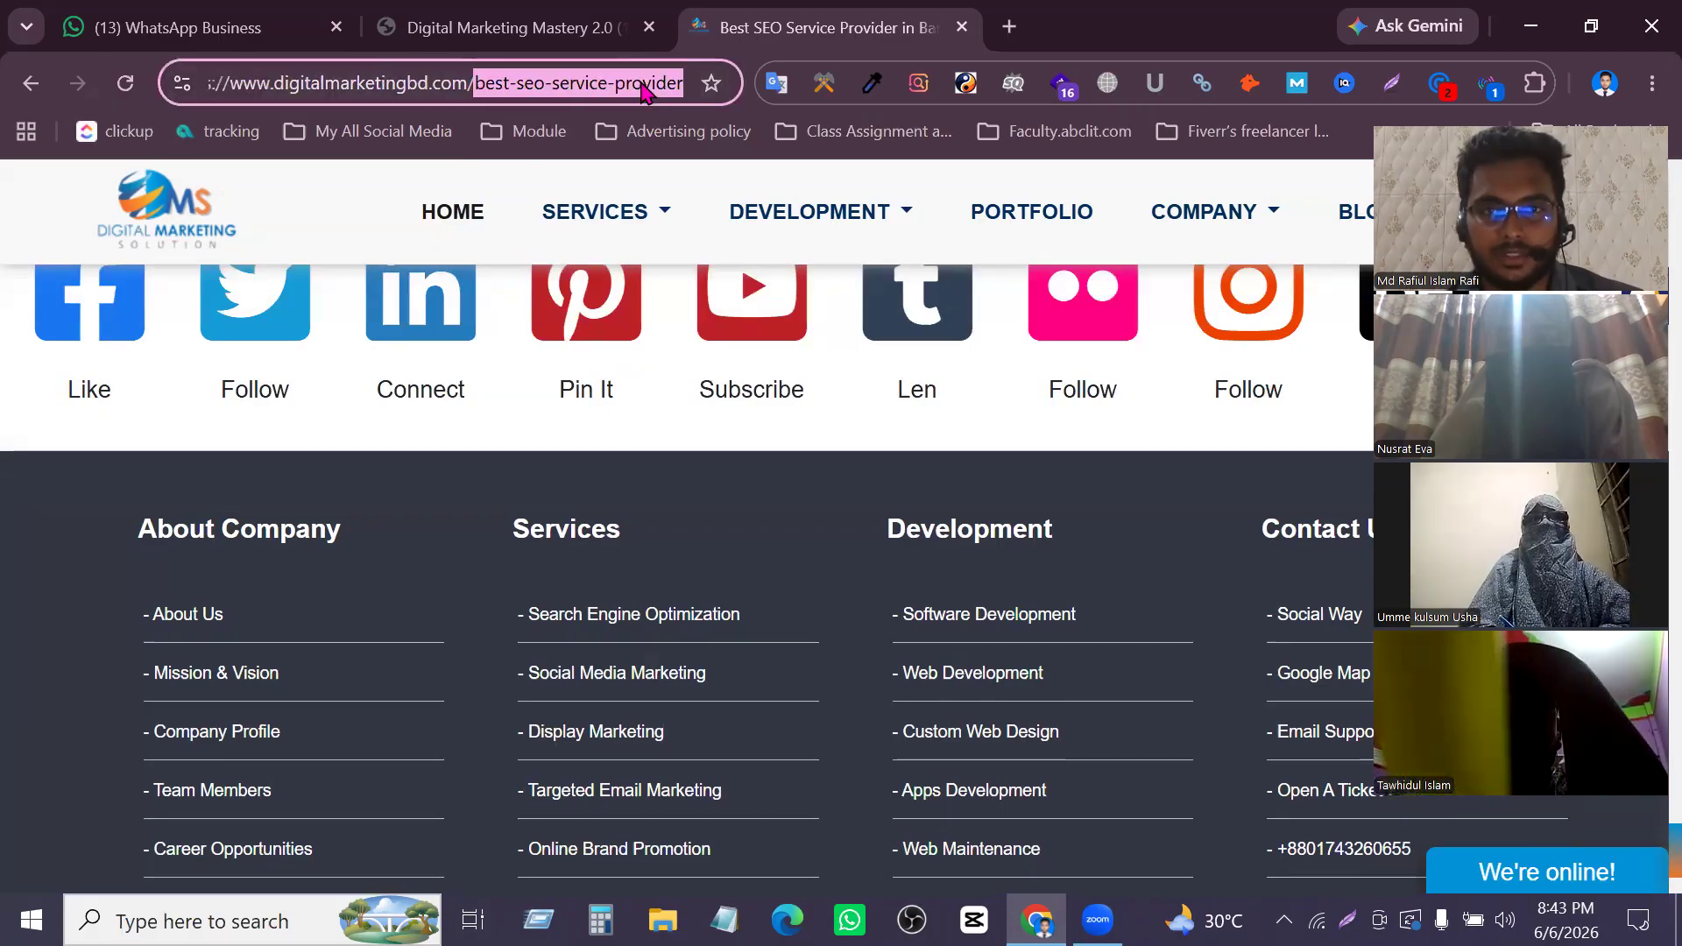
left_click(520, 85)
left_click_drag(475, 85, 683, 90)
left_click(608, 82)
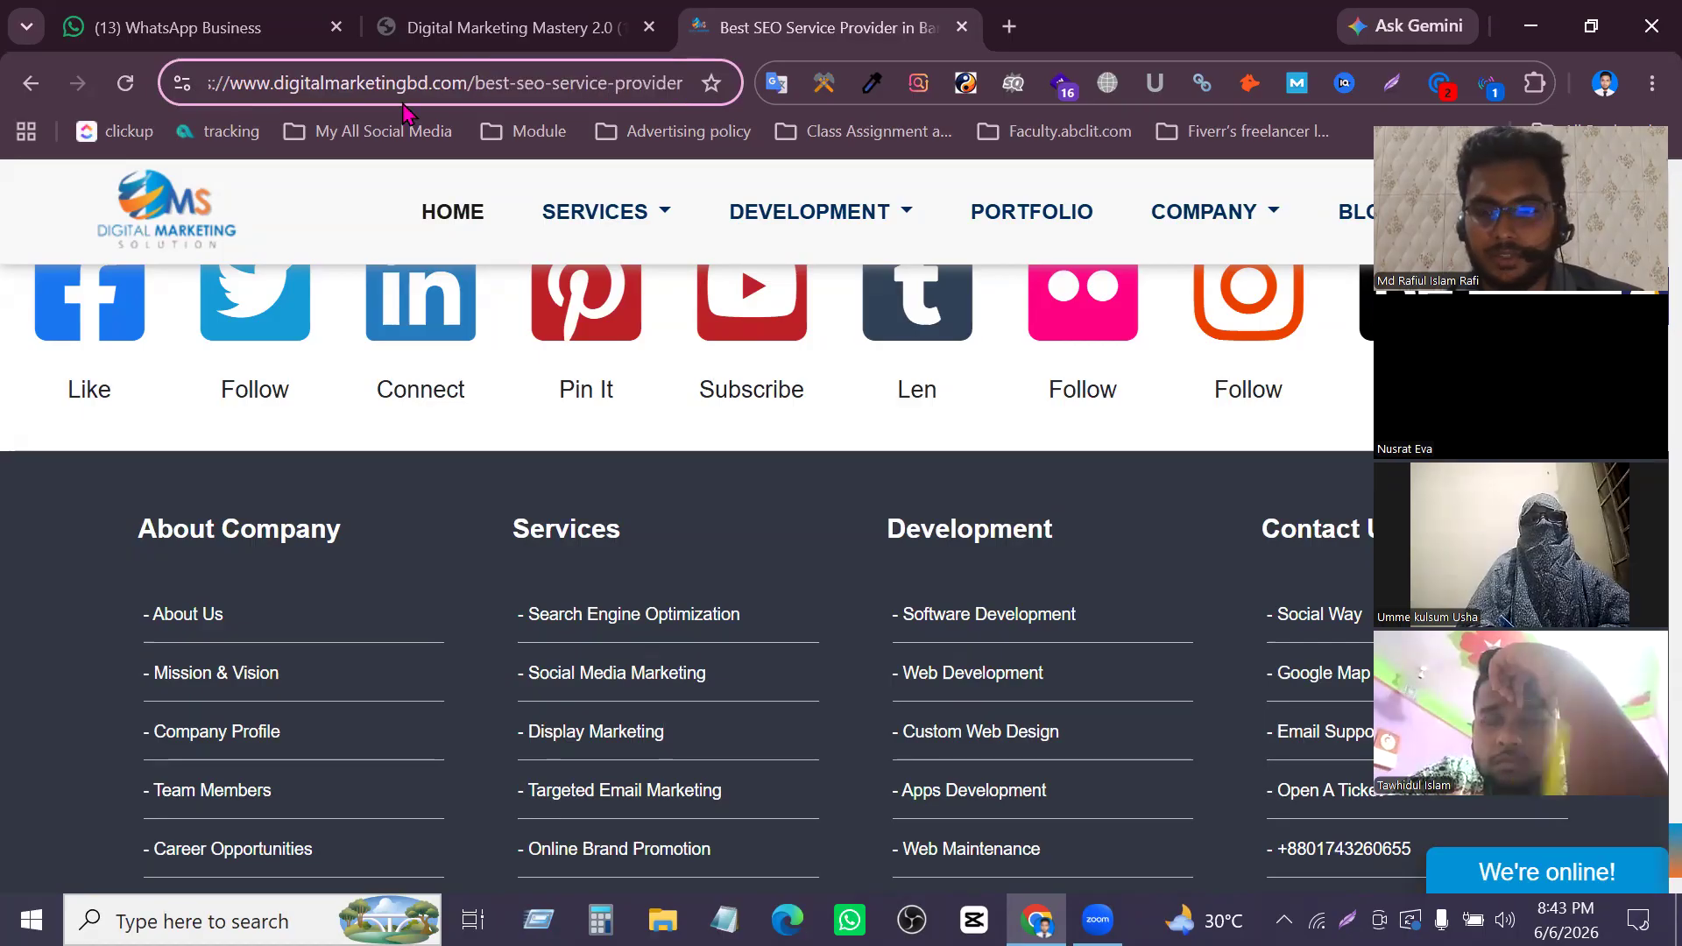
Examine the SEO service page's headings, body text, images and links from the Best SEO Service Provider banner through its content sections
scroll(800, 574, "up", 15)
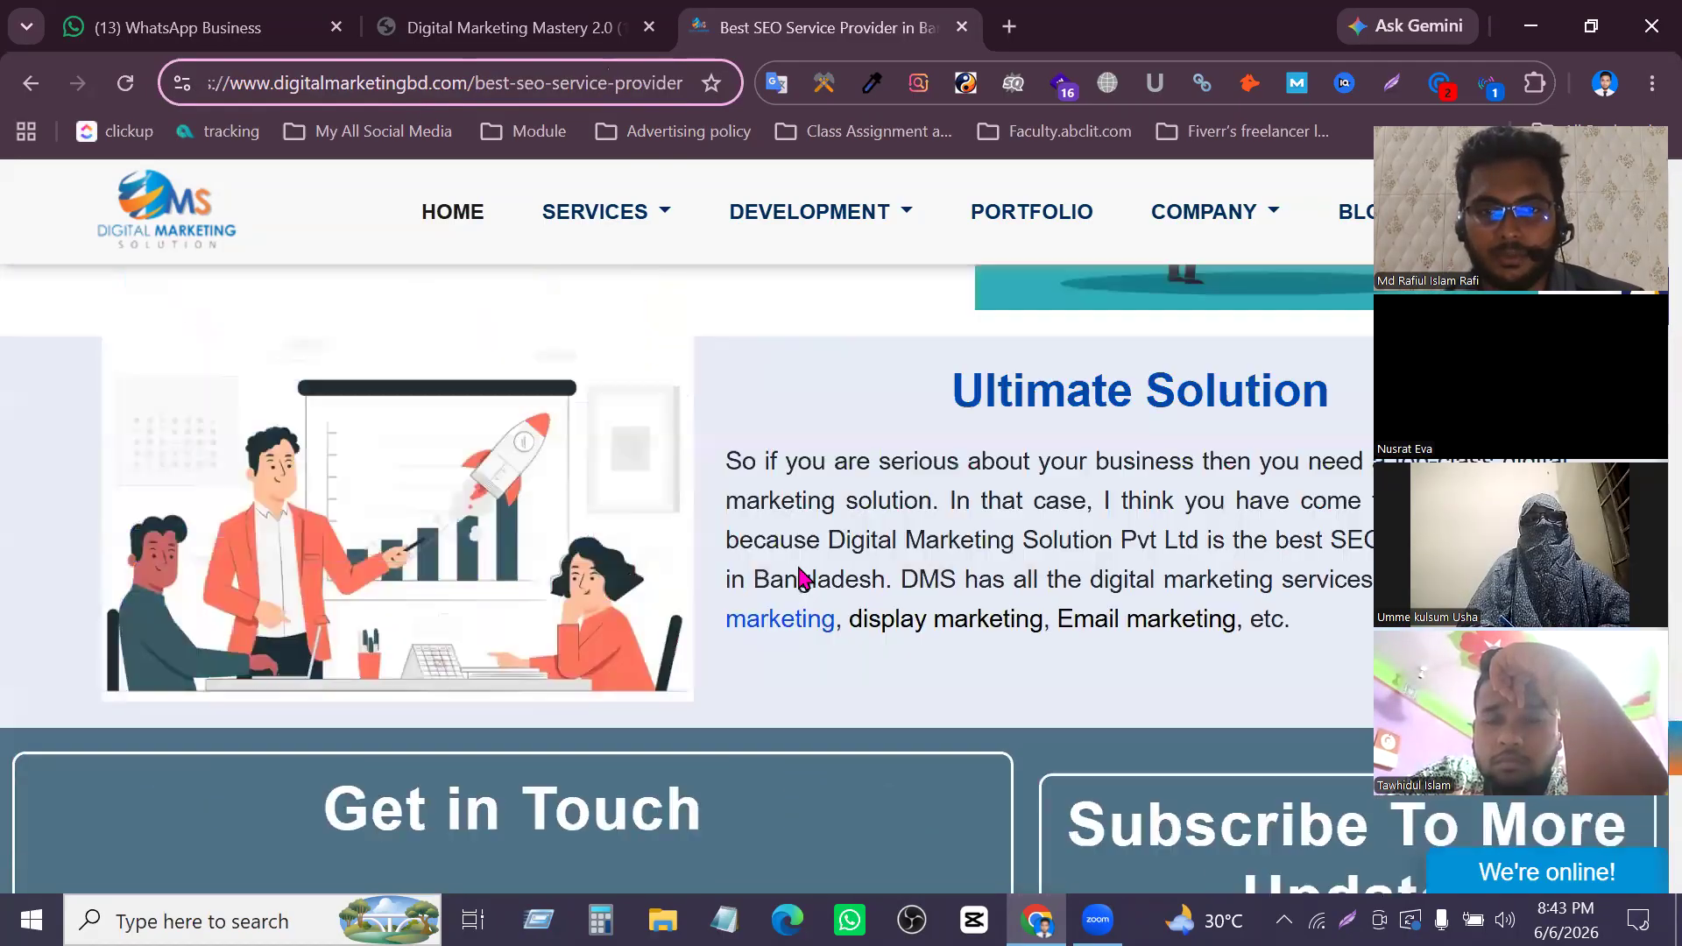
scroll(878, 368, "up", 5)
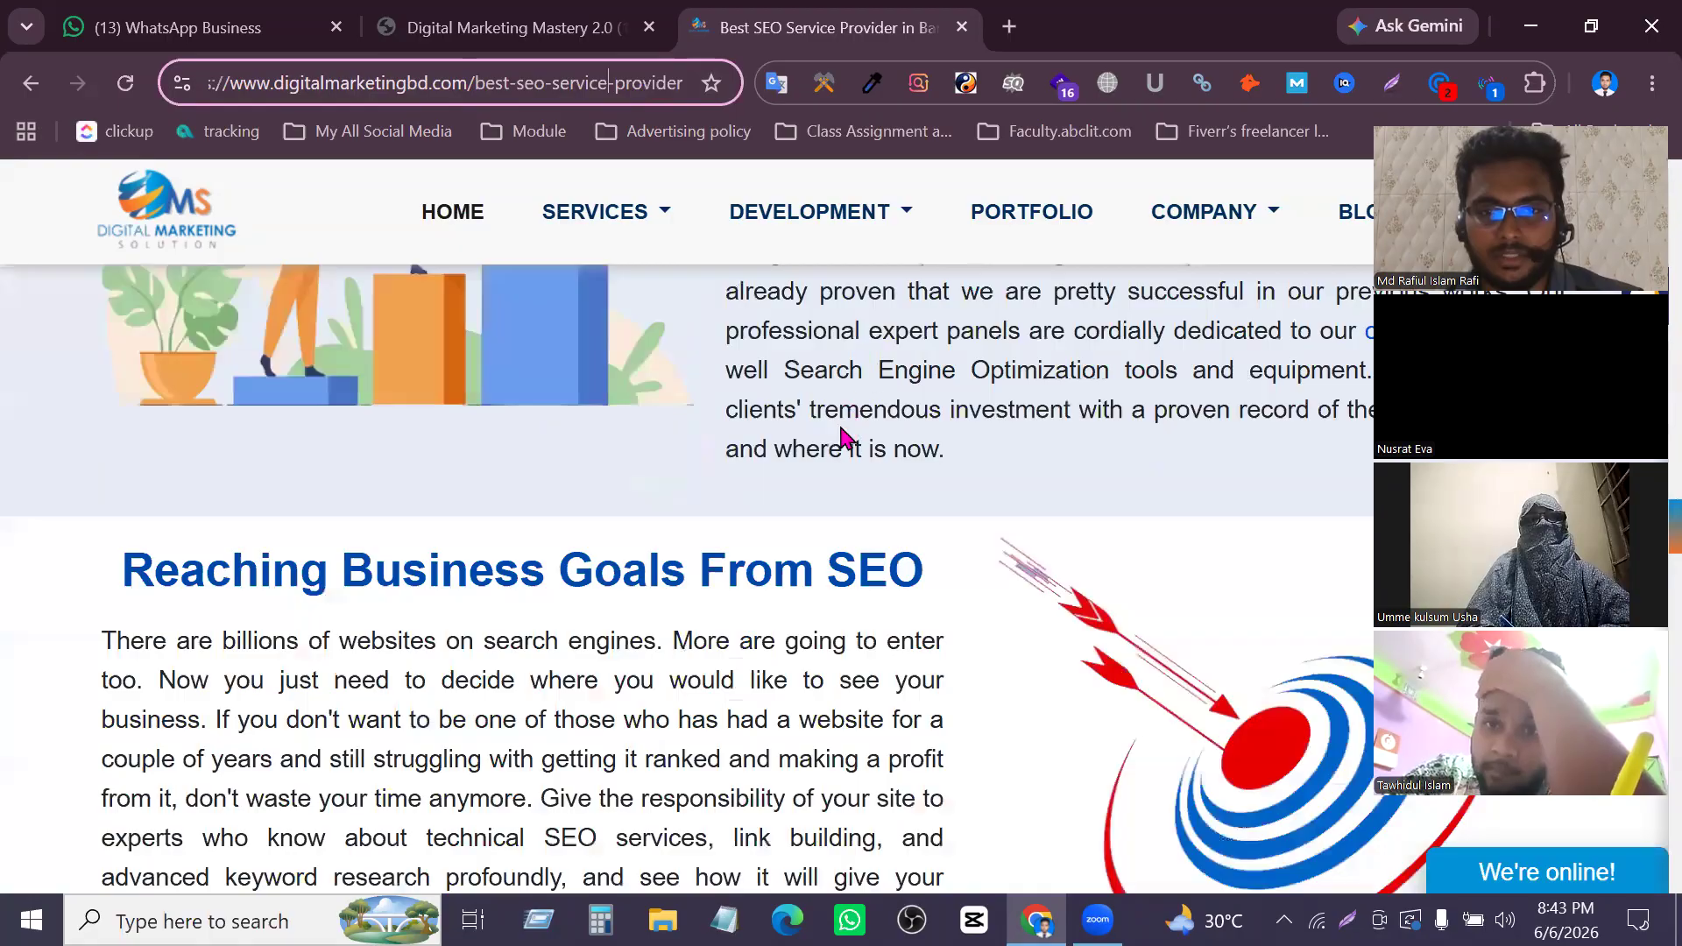
scroll(914, 491, "up", 7)
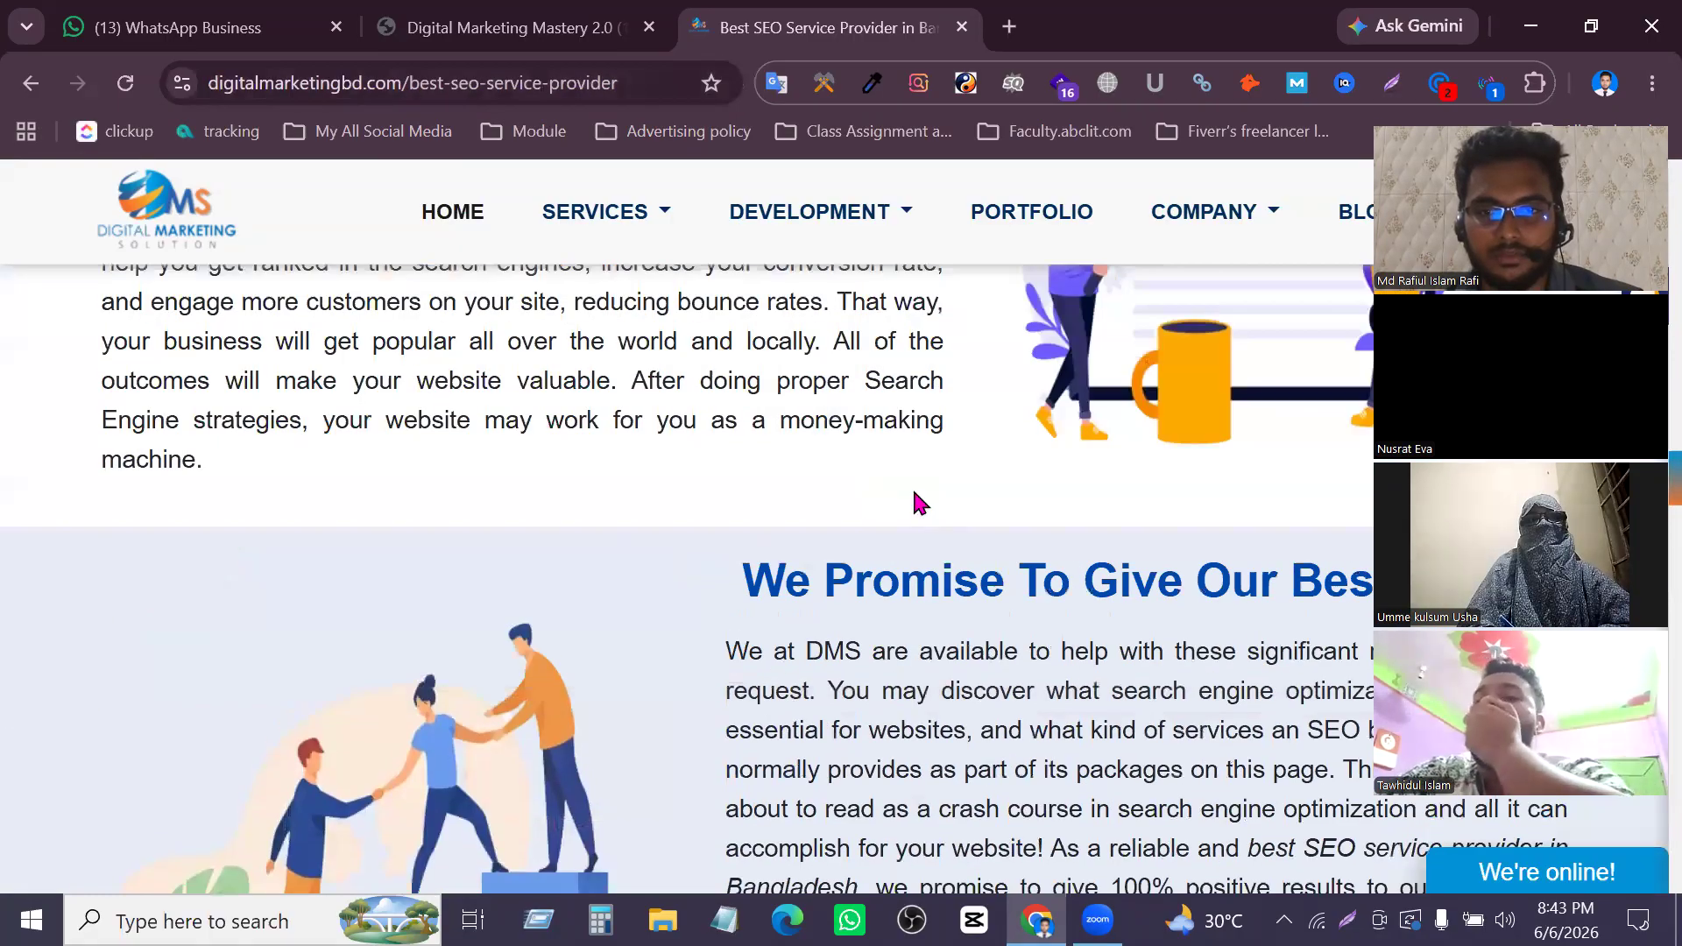
scroll(914, 491, "up", 2)
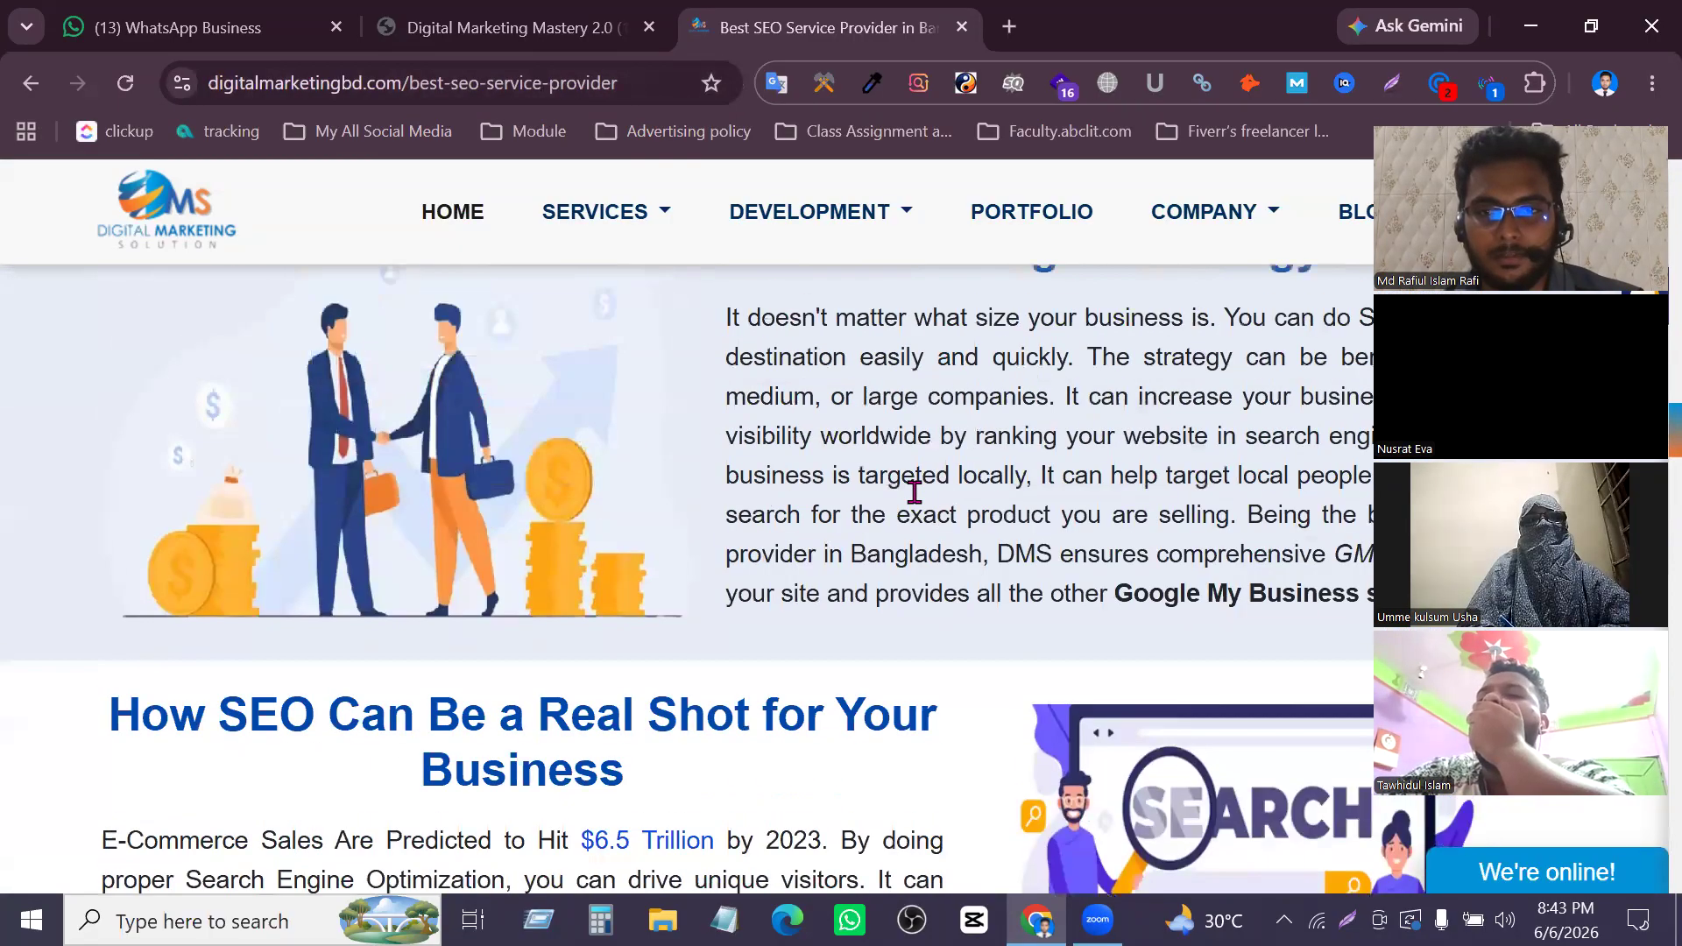
scroll(914, 495, "up", 10)
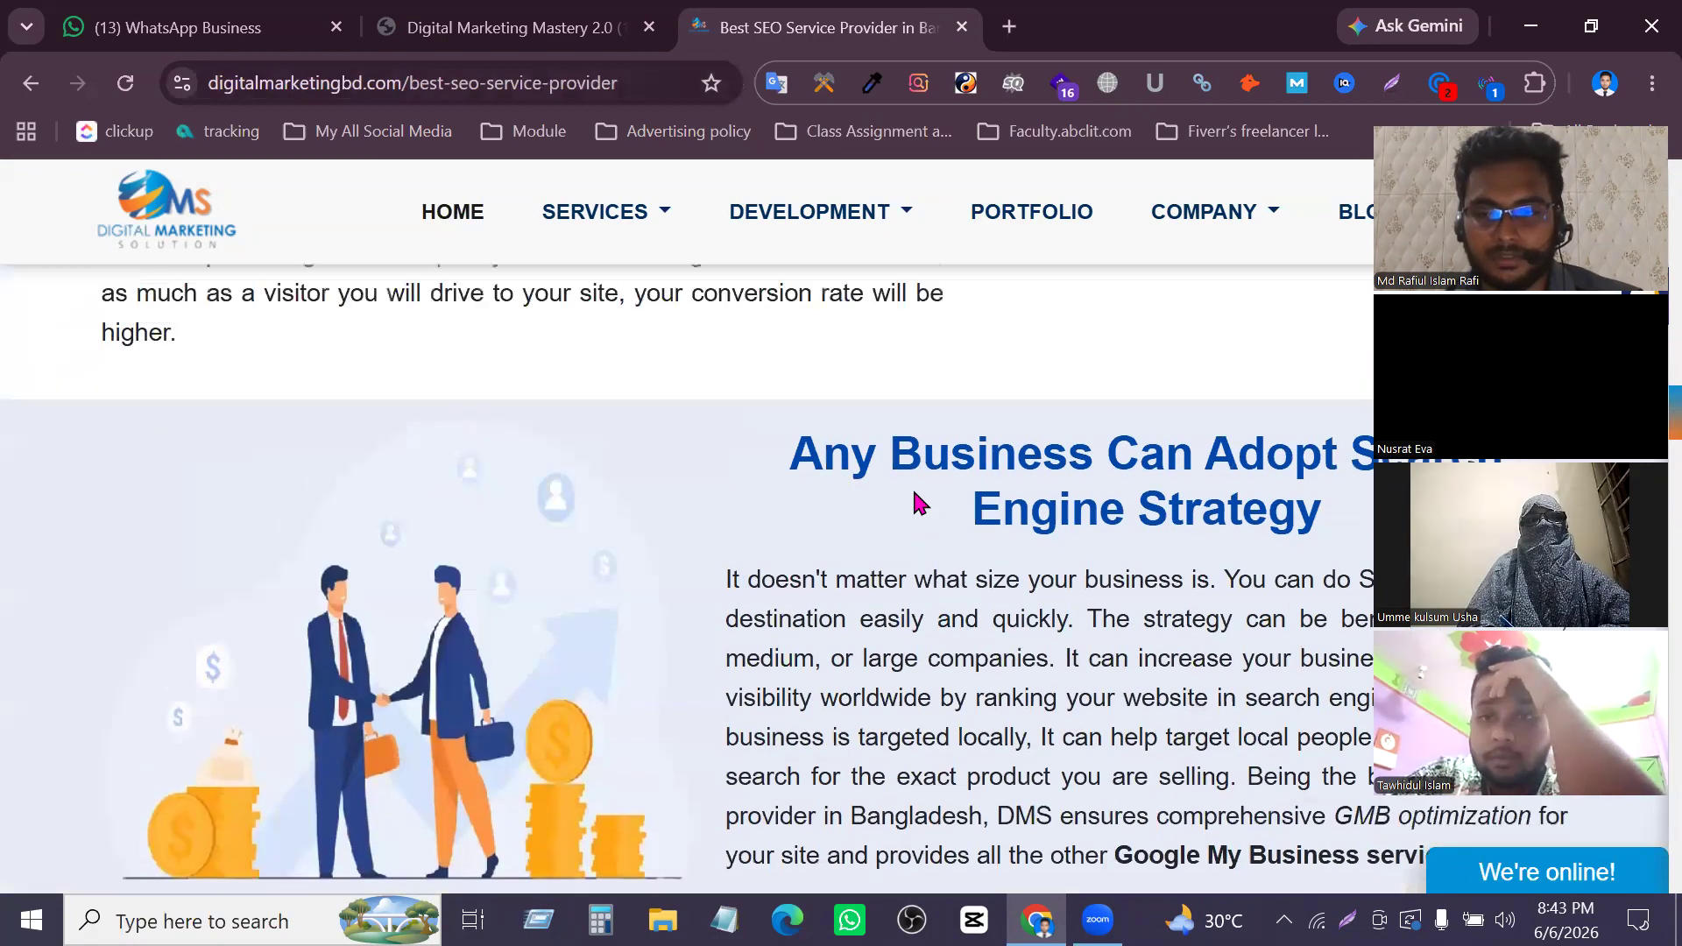
scroll(915, 502, "up", 15)
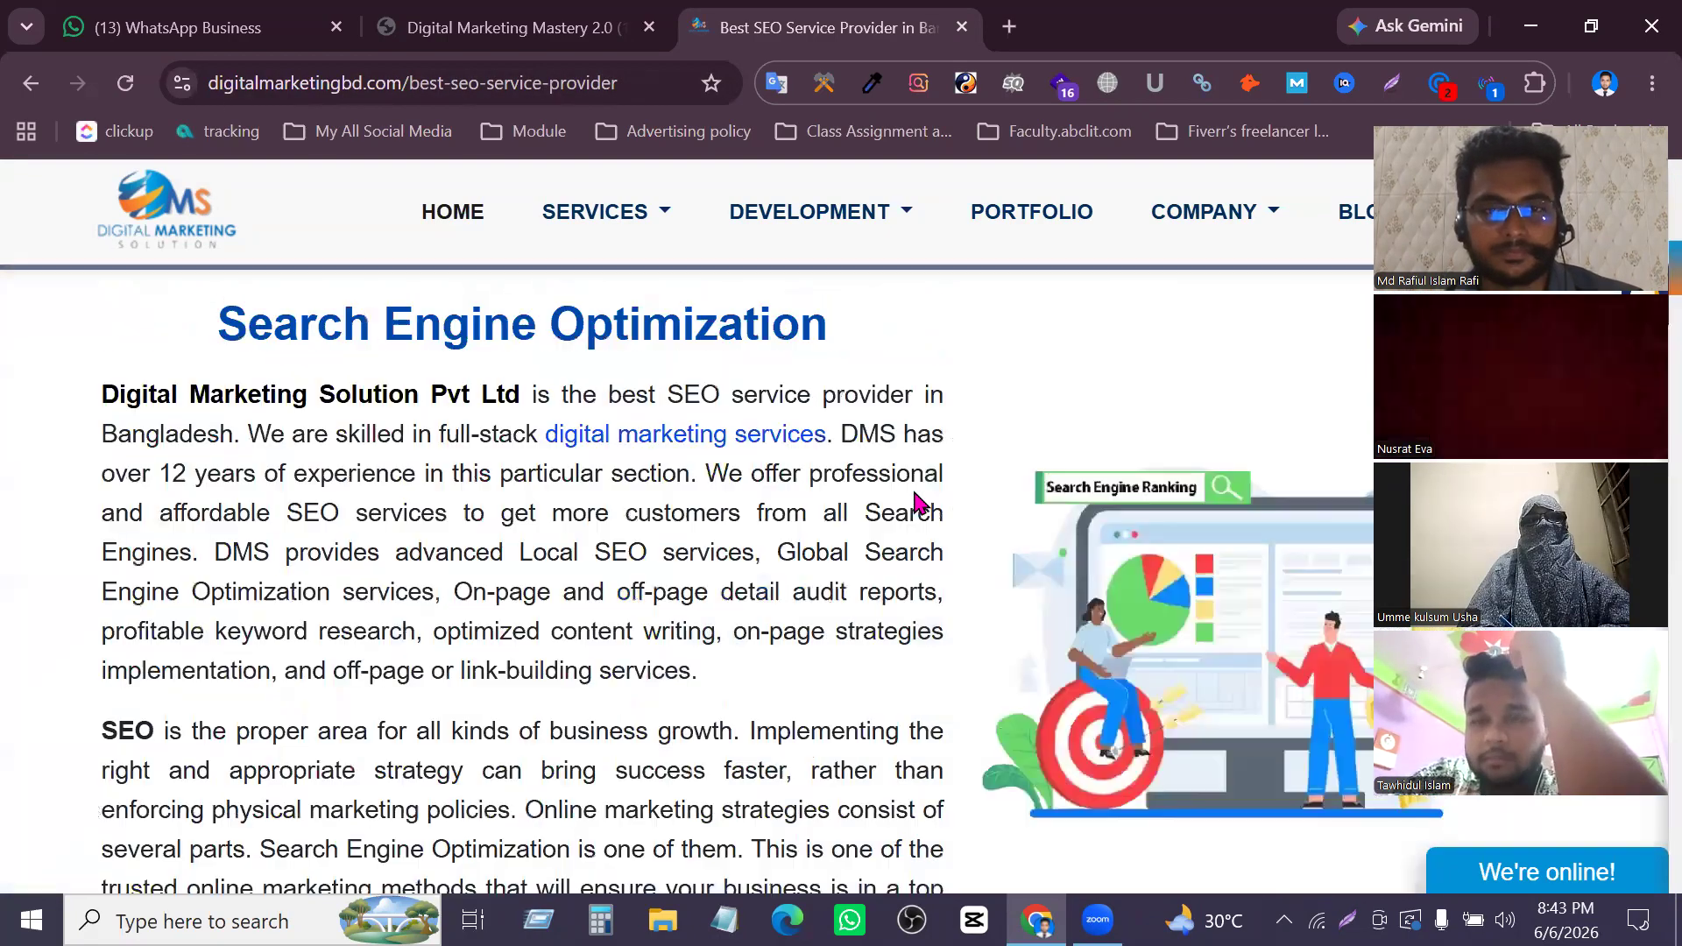
scroll(914, 492, "up", 1)
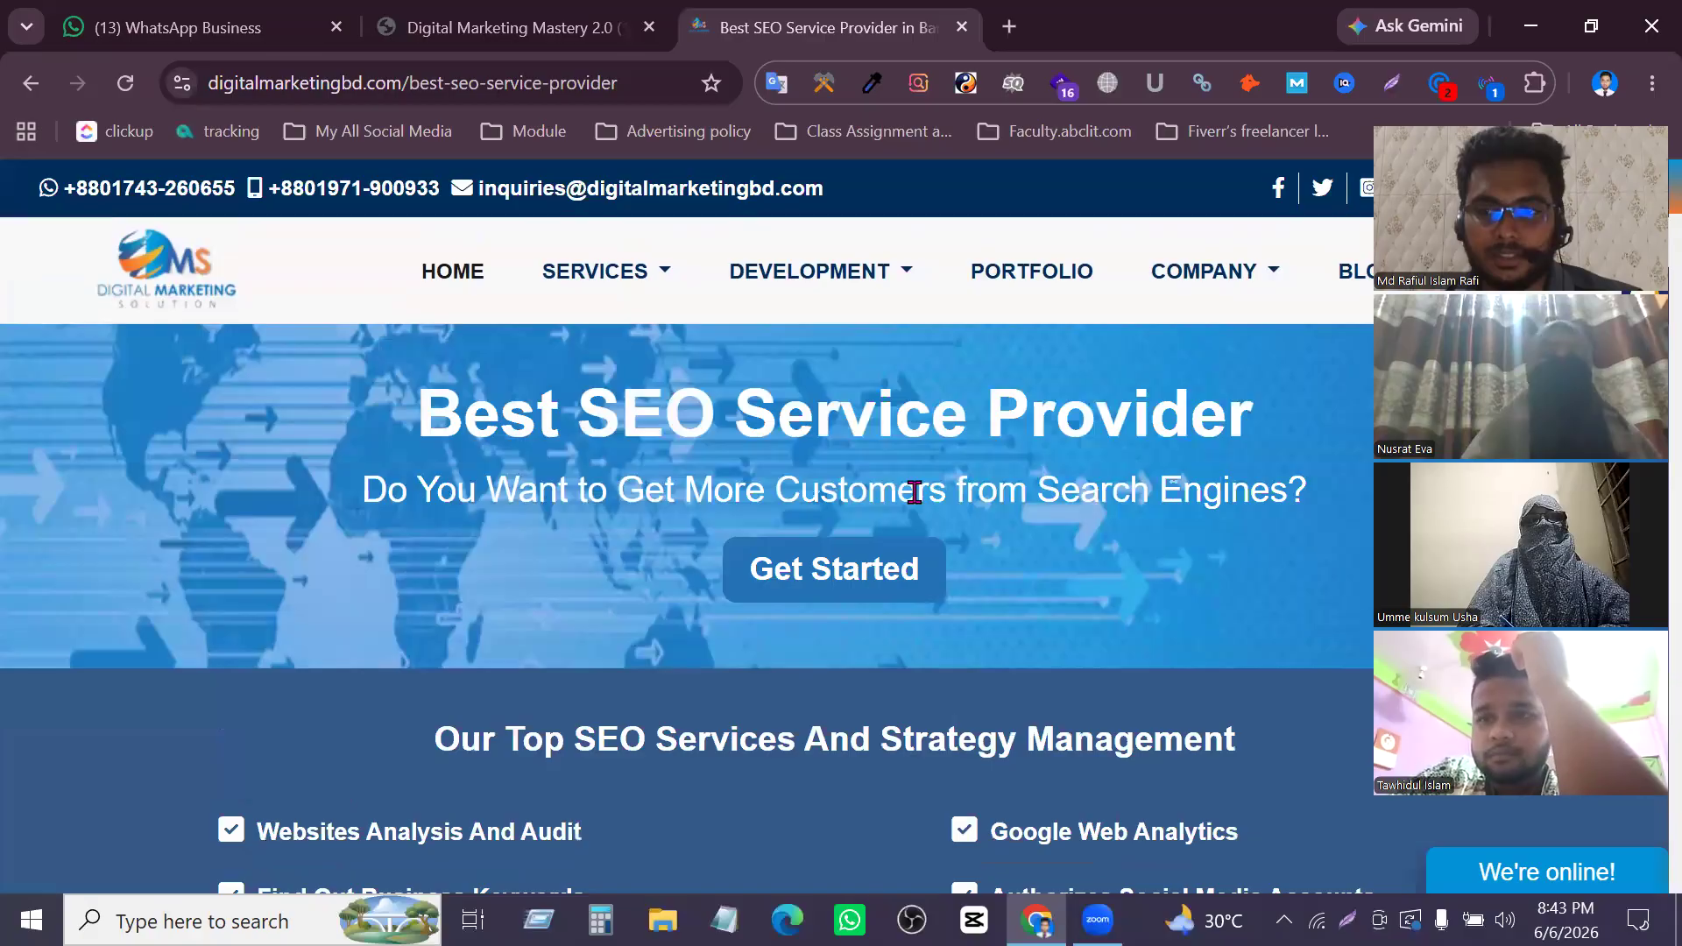
scroll(909, 495, "down", 9)
scroll(906, 498, "down", 2)
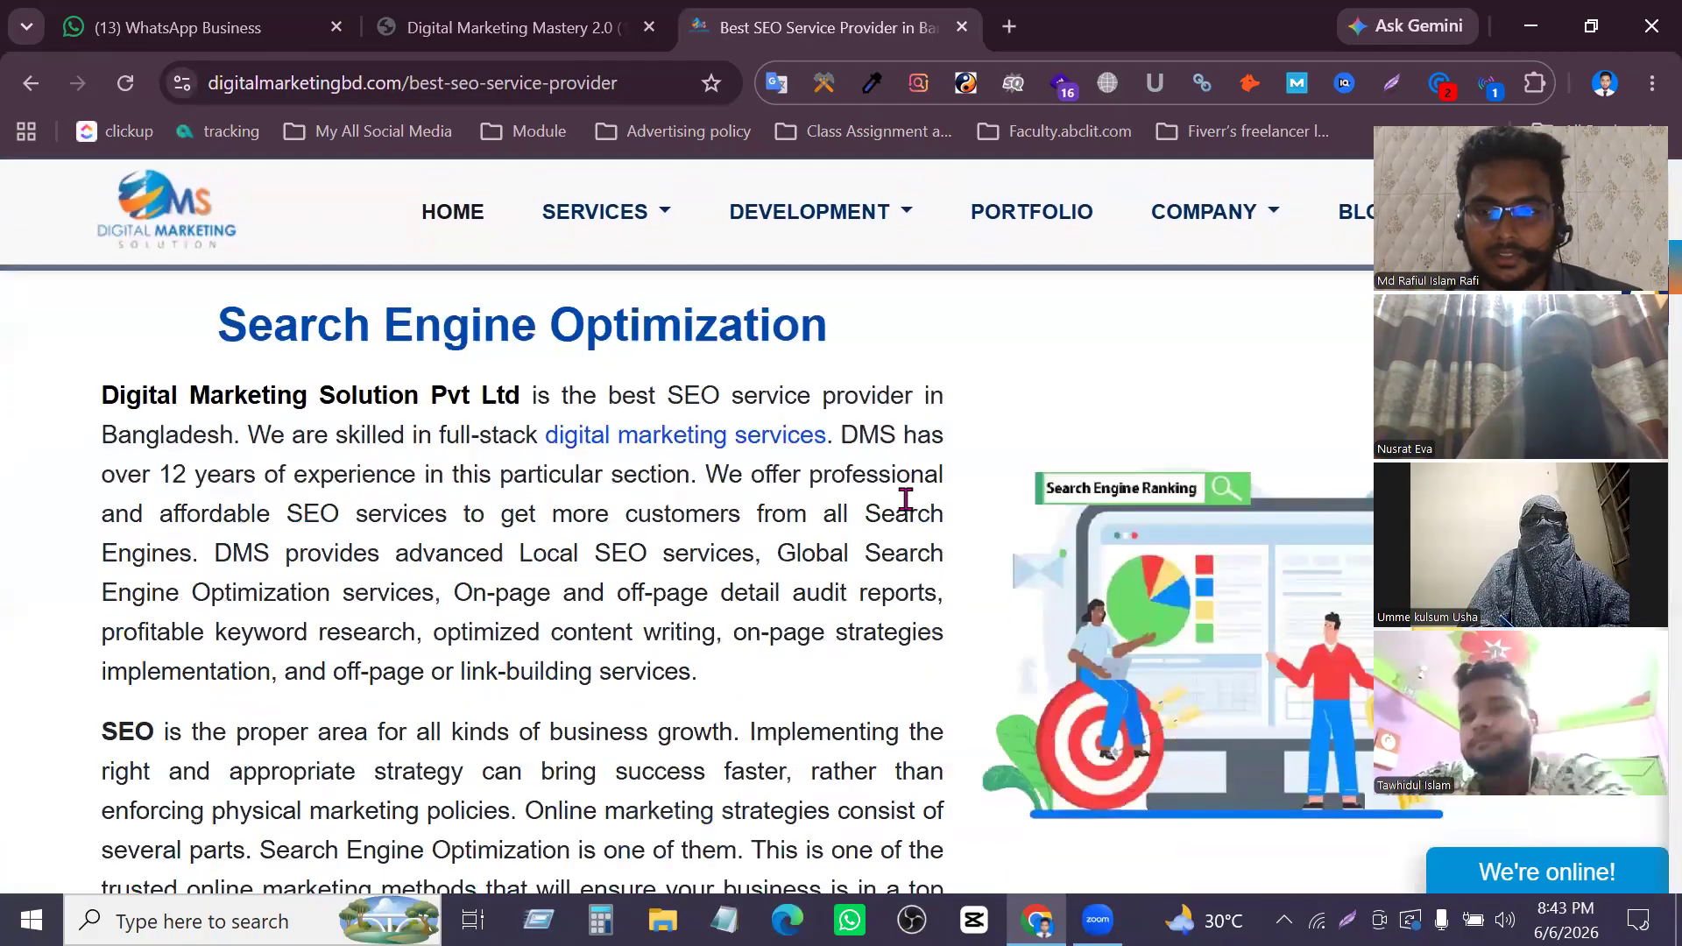
scroll(905, 501, "down", 15)
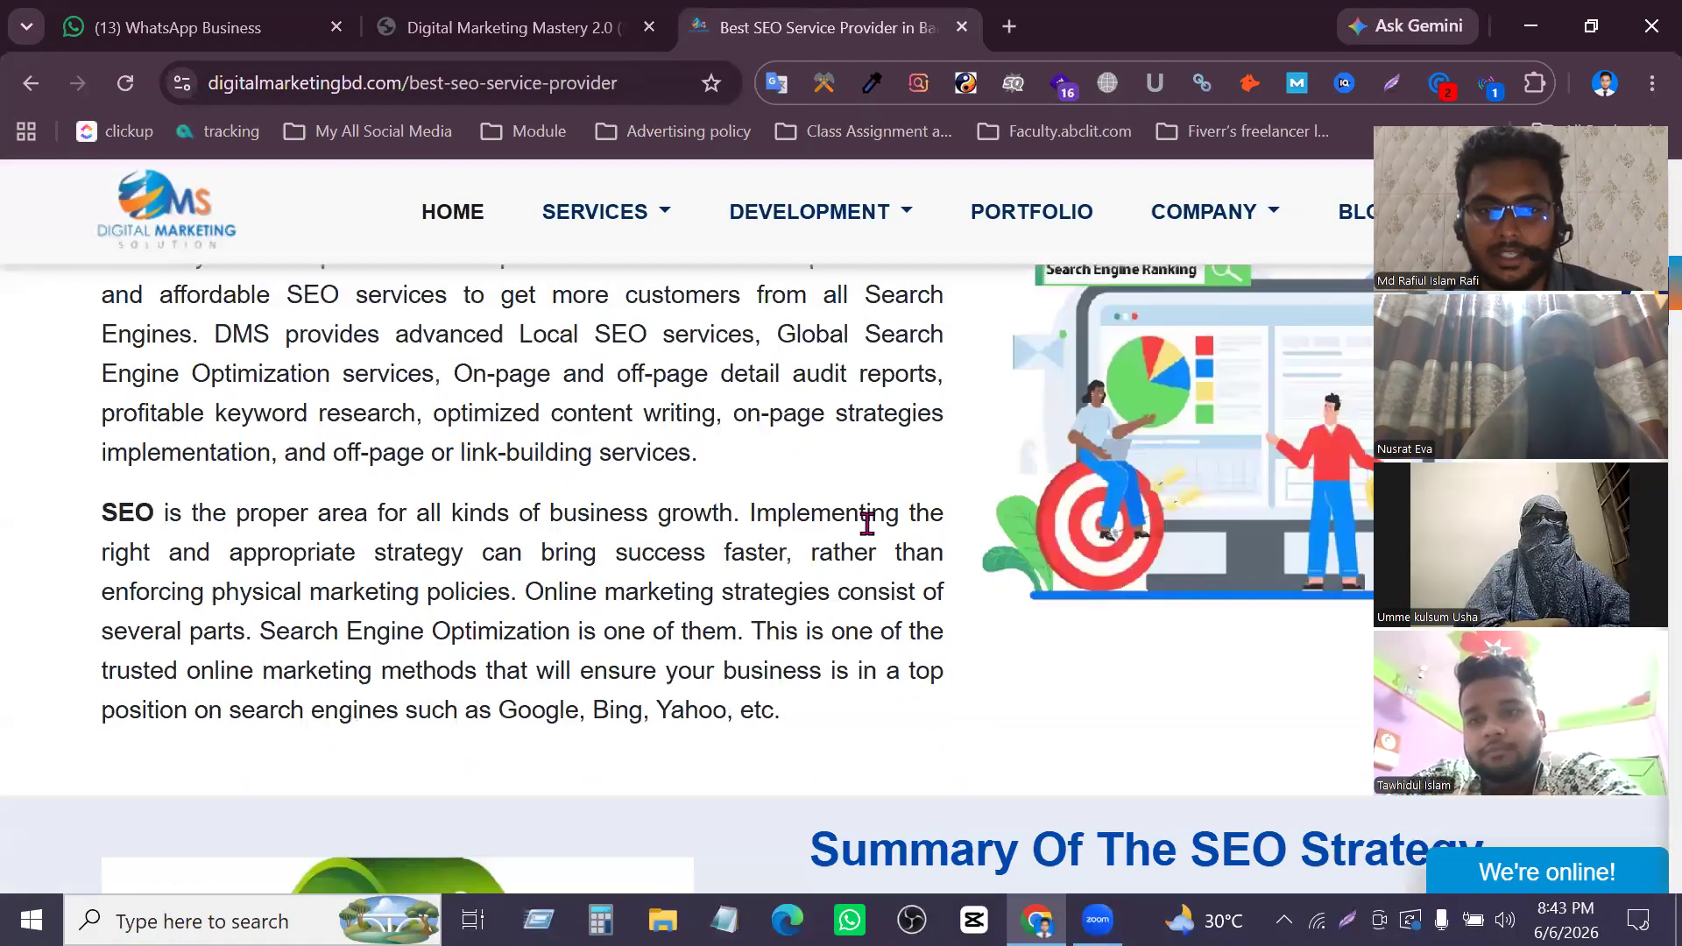
scroll(733, 566, "down", 15)
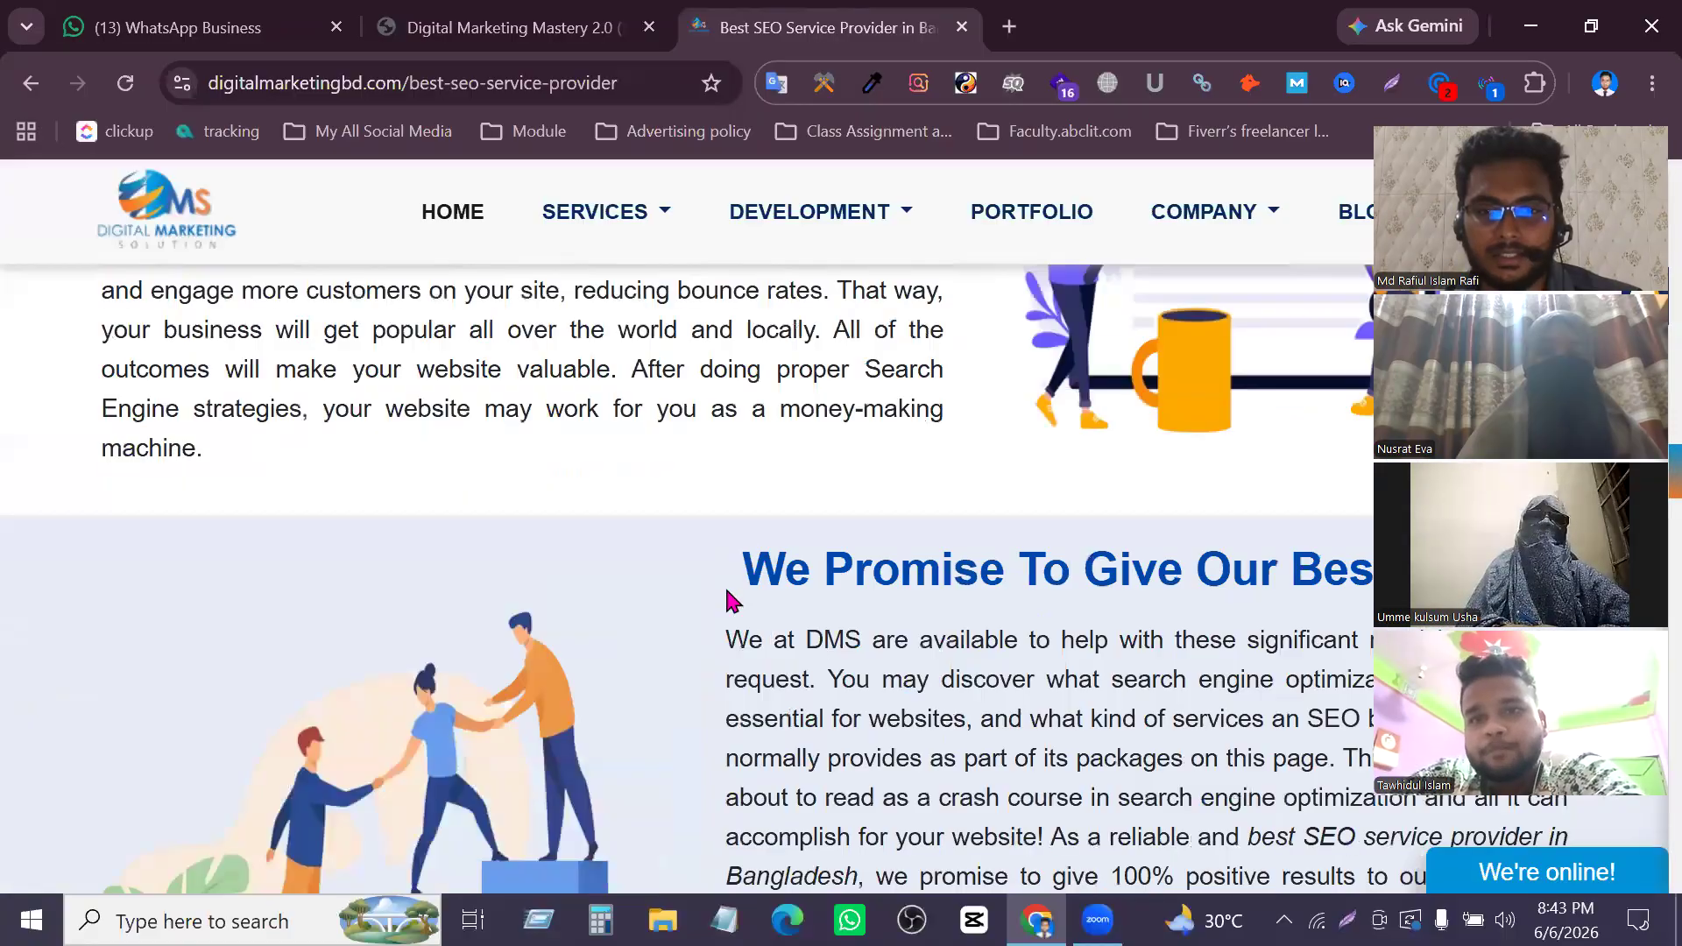
scroll(751, 589, "down", 12)
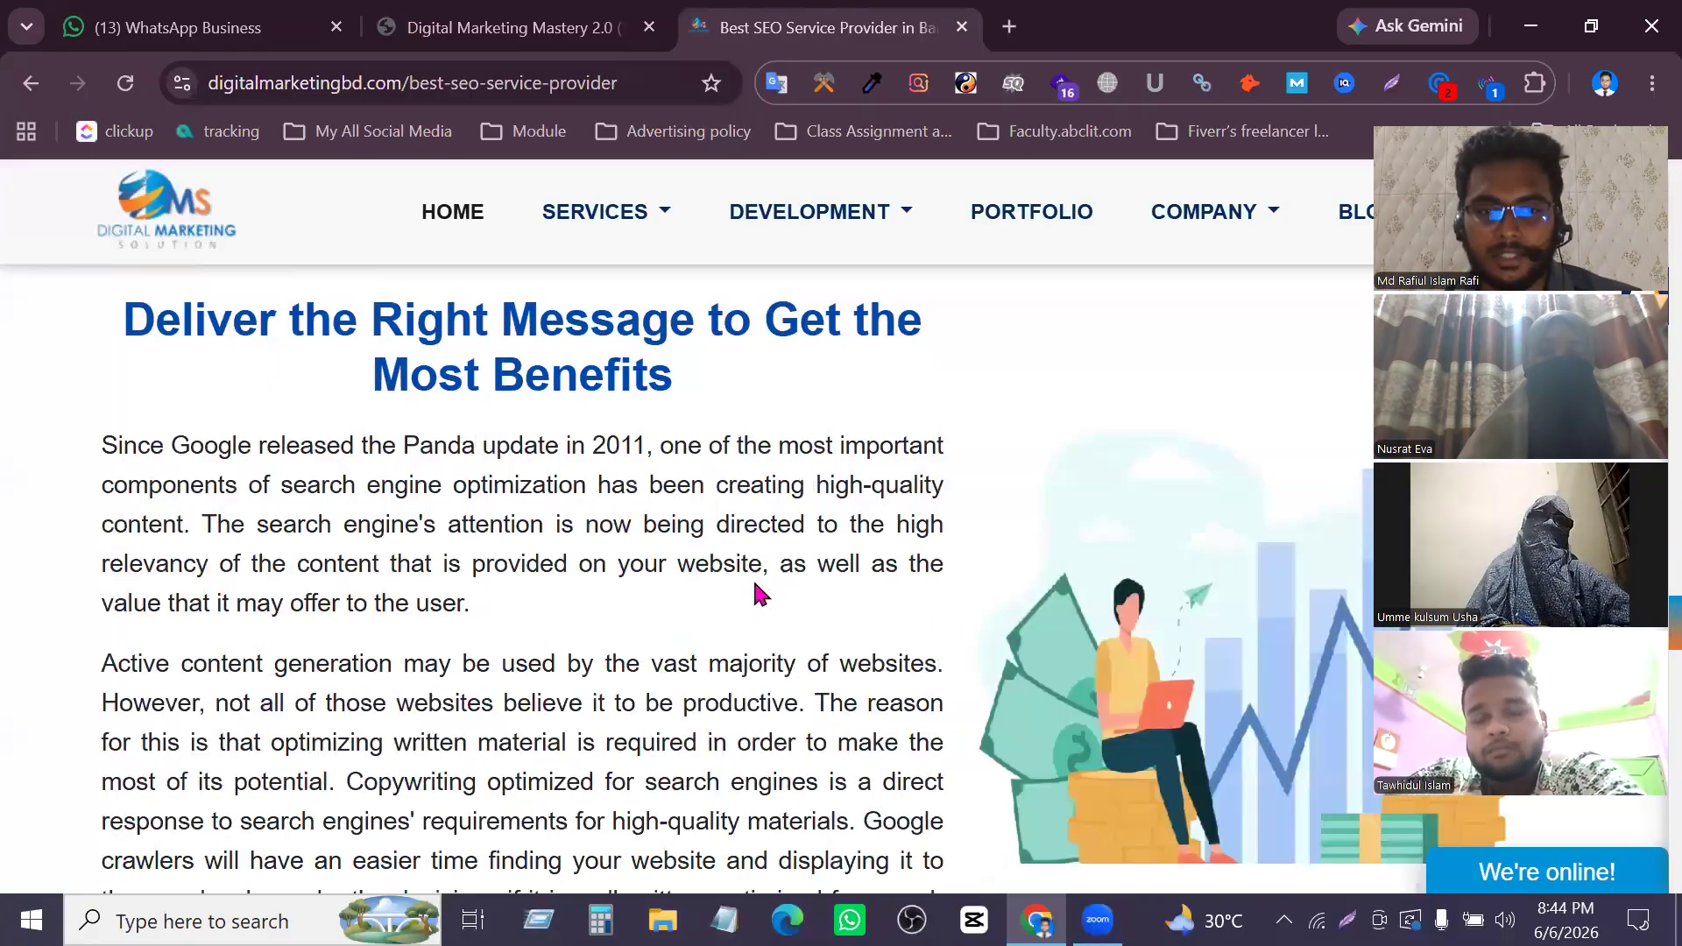
Examine the SEO service page's local and global SEO sections down to Our Sister Concern, and check the On-site SEO topic in the course outline
scroll(845, 591, "down", 3)
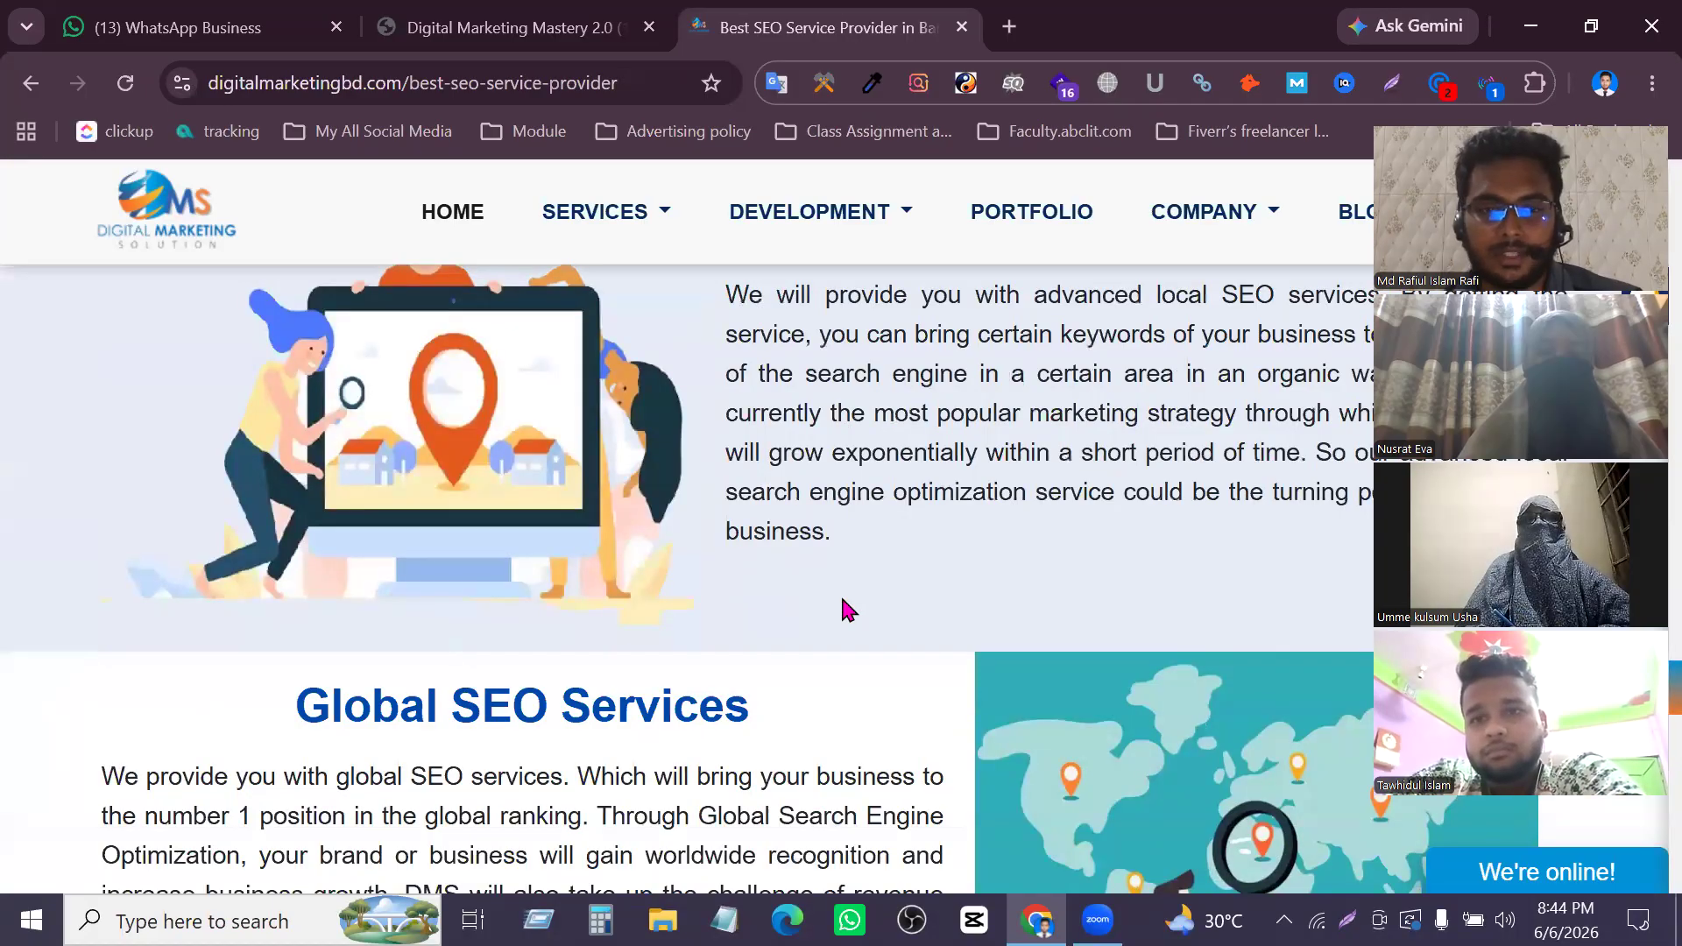
scroll(847, 608, "down", 2)
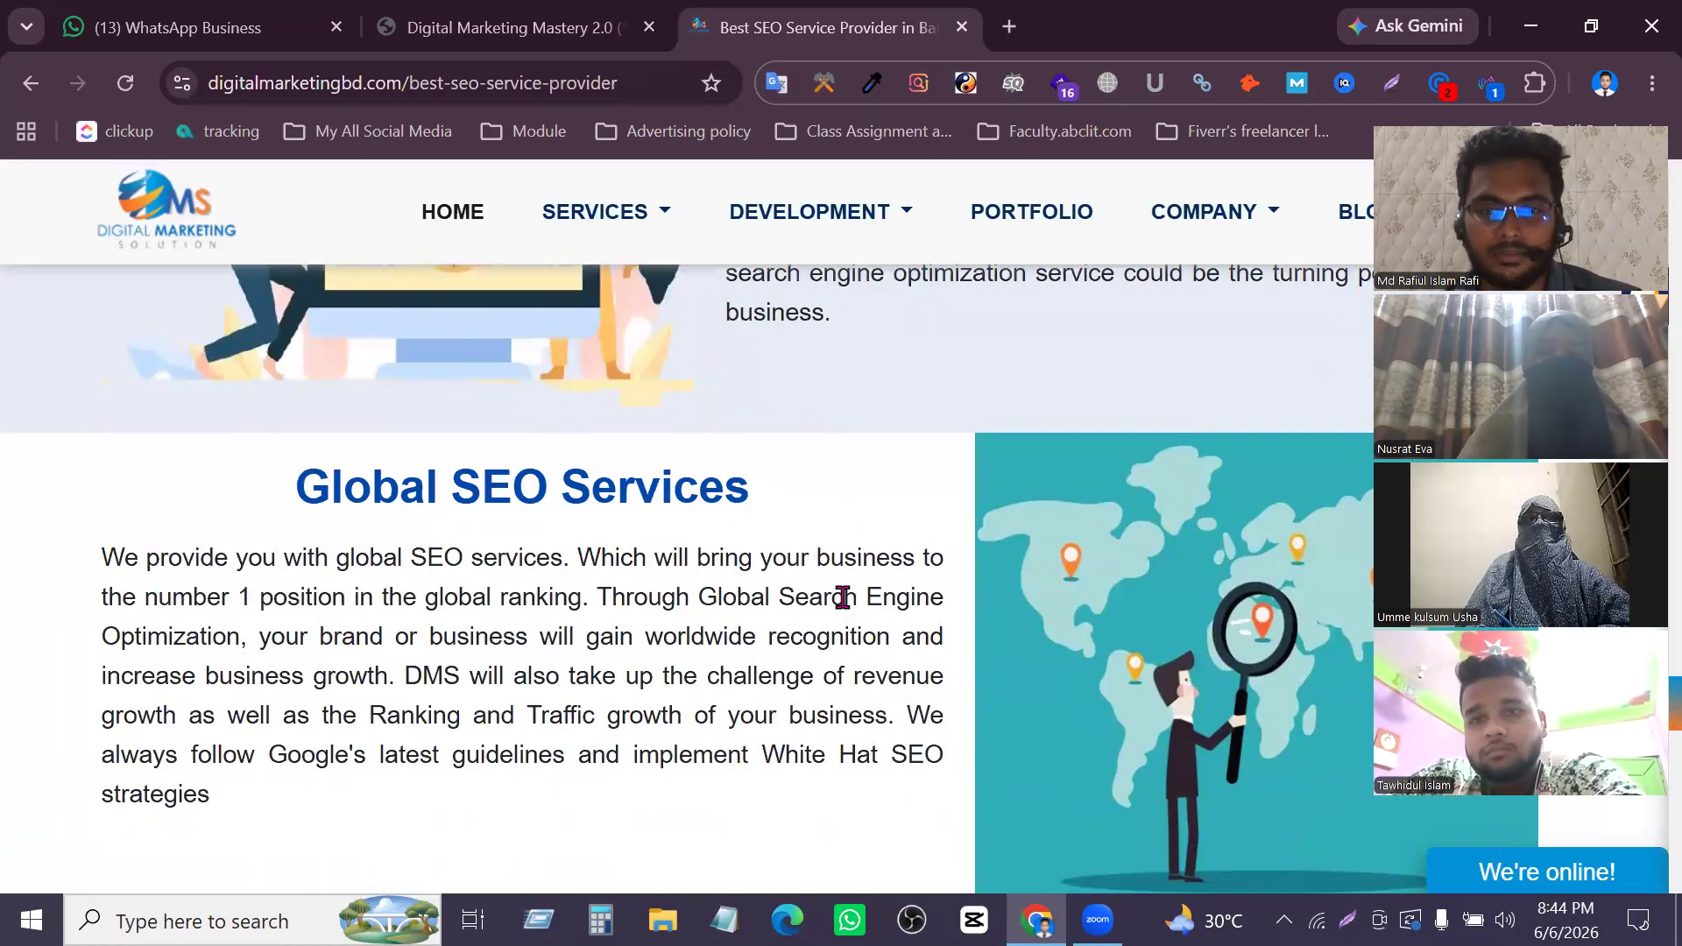
scroll(843, 597, "down", 20)
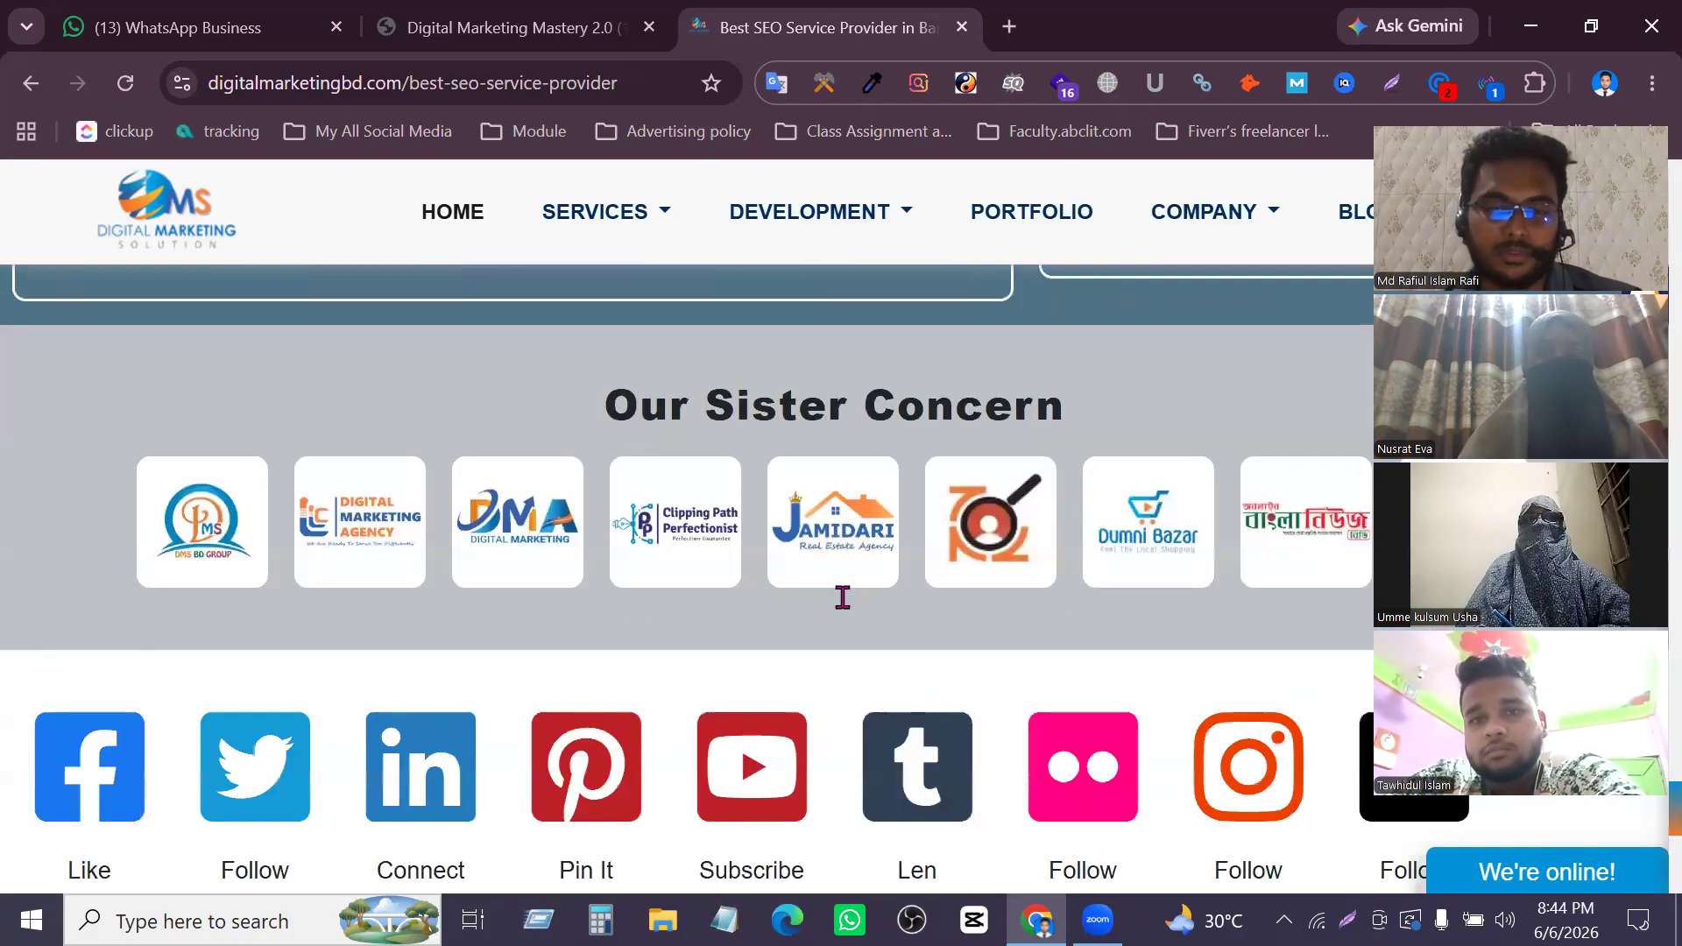
scroll(819, 583, "up", 12)
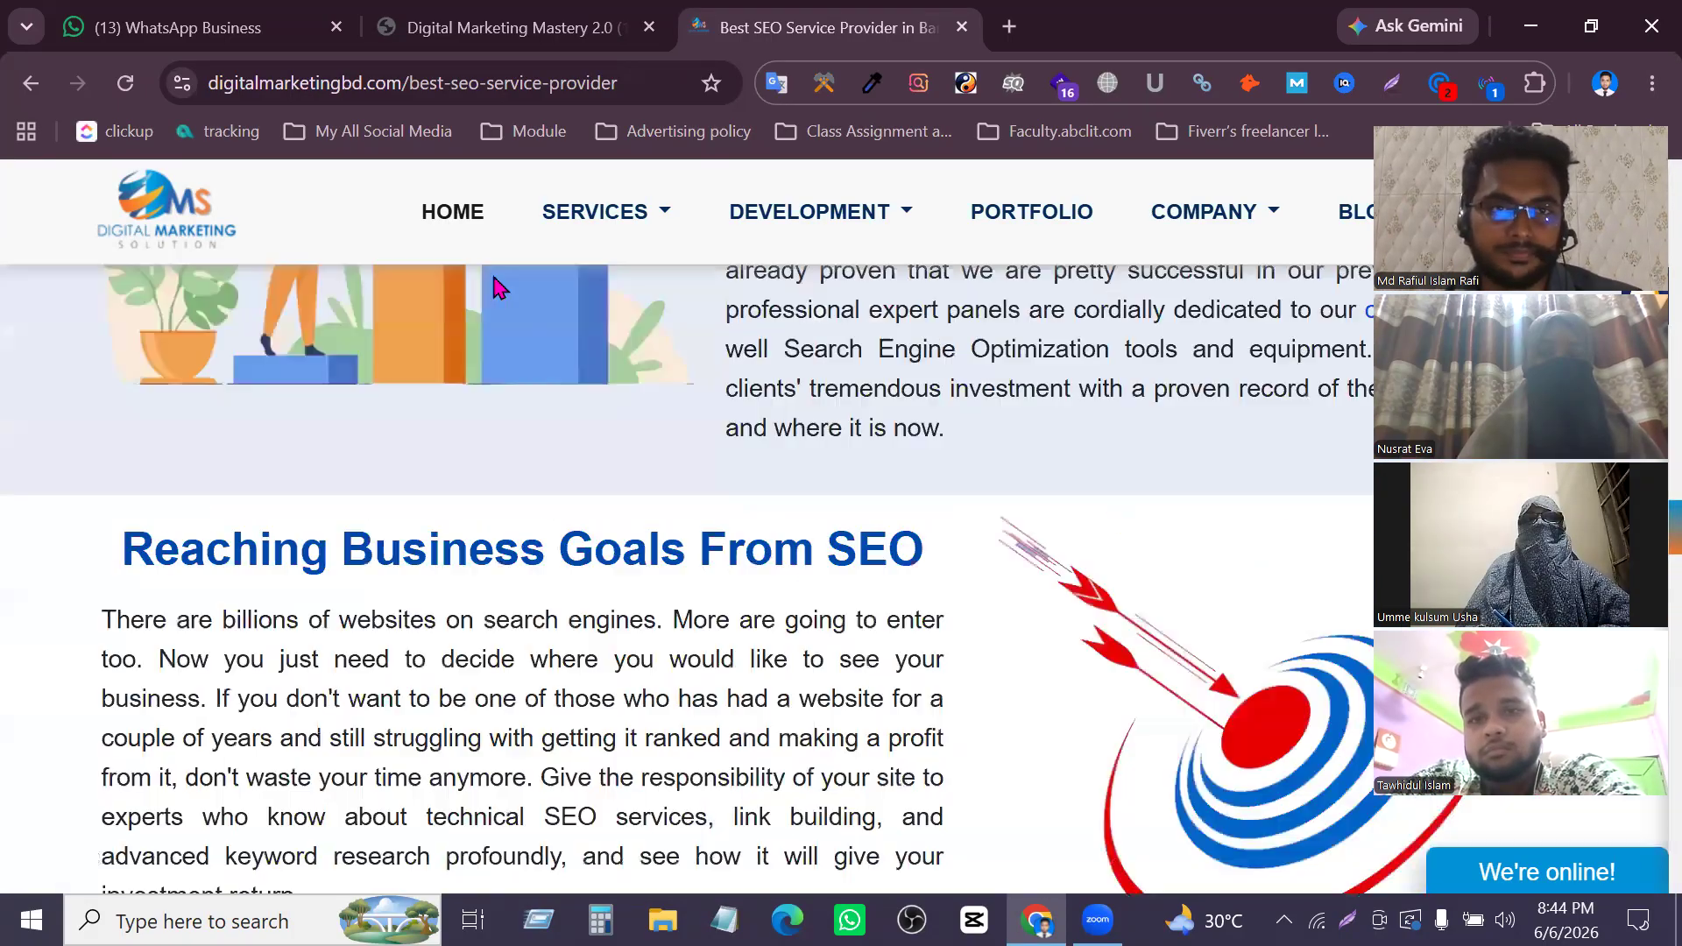
left_click(506, 29)
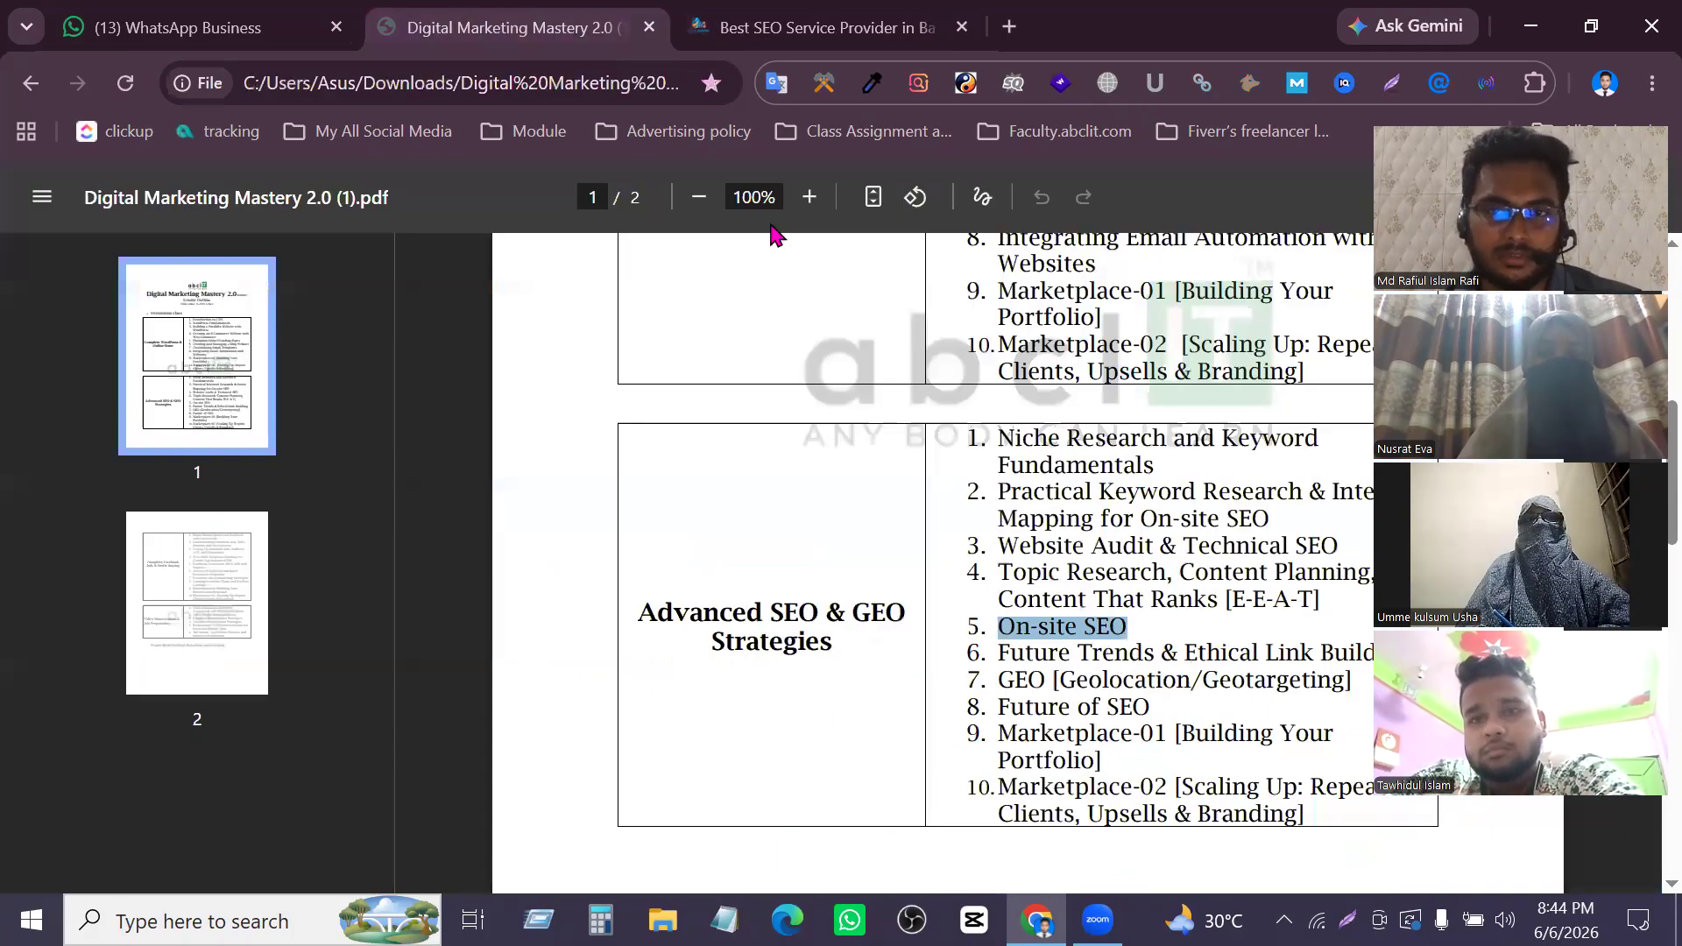
key("ctrl+Tab")
scroll(749, 346, "up", 3)
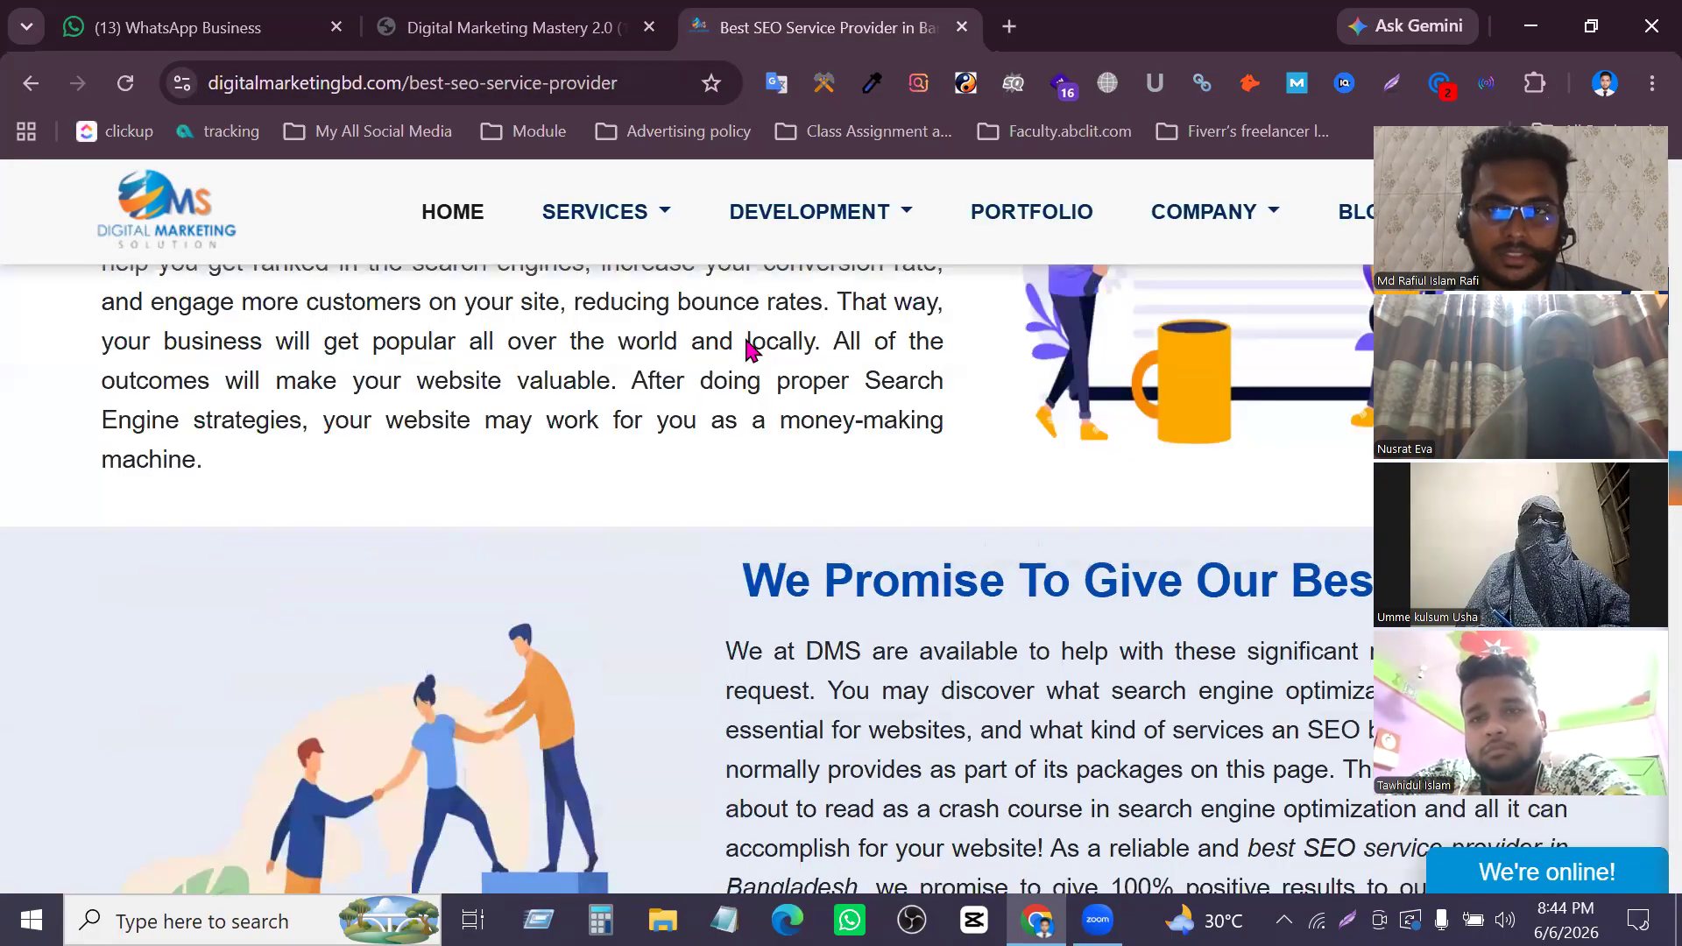
Open the WordPress login page of mrafiseo.com in a new tab
left_click(1012, 29)
type("mra")
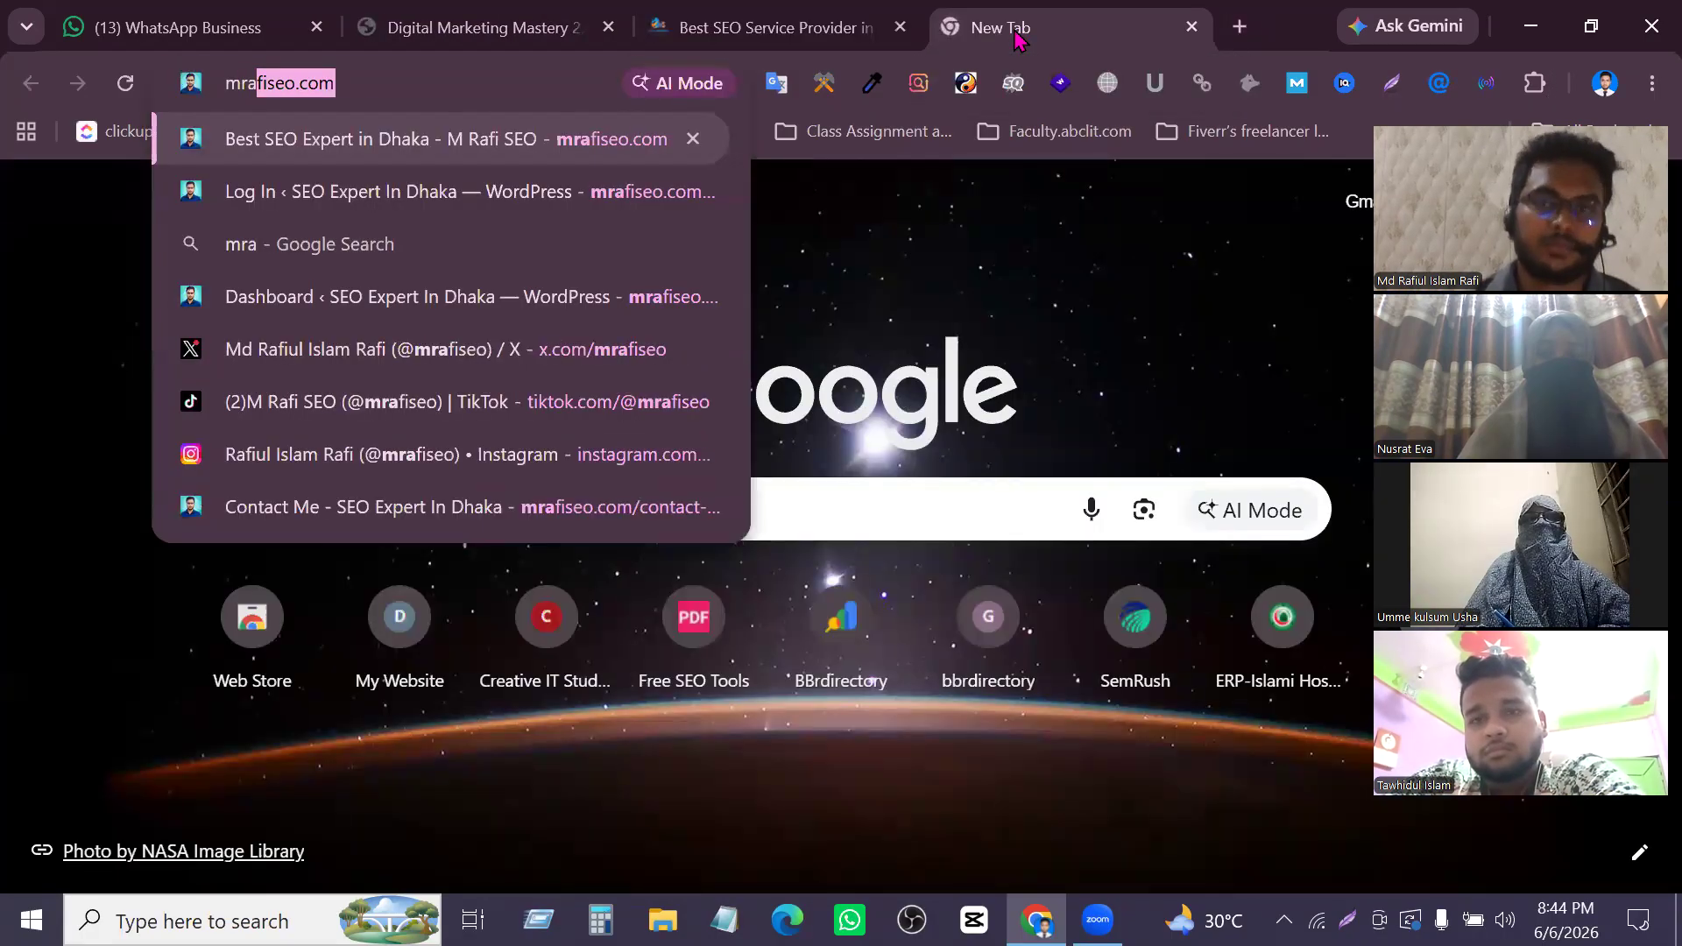
key("Right")
type("/w")
key("Return")
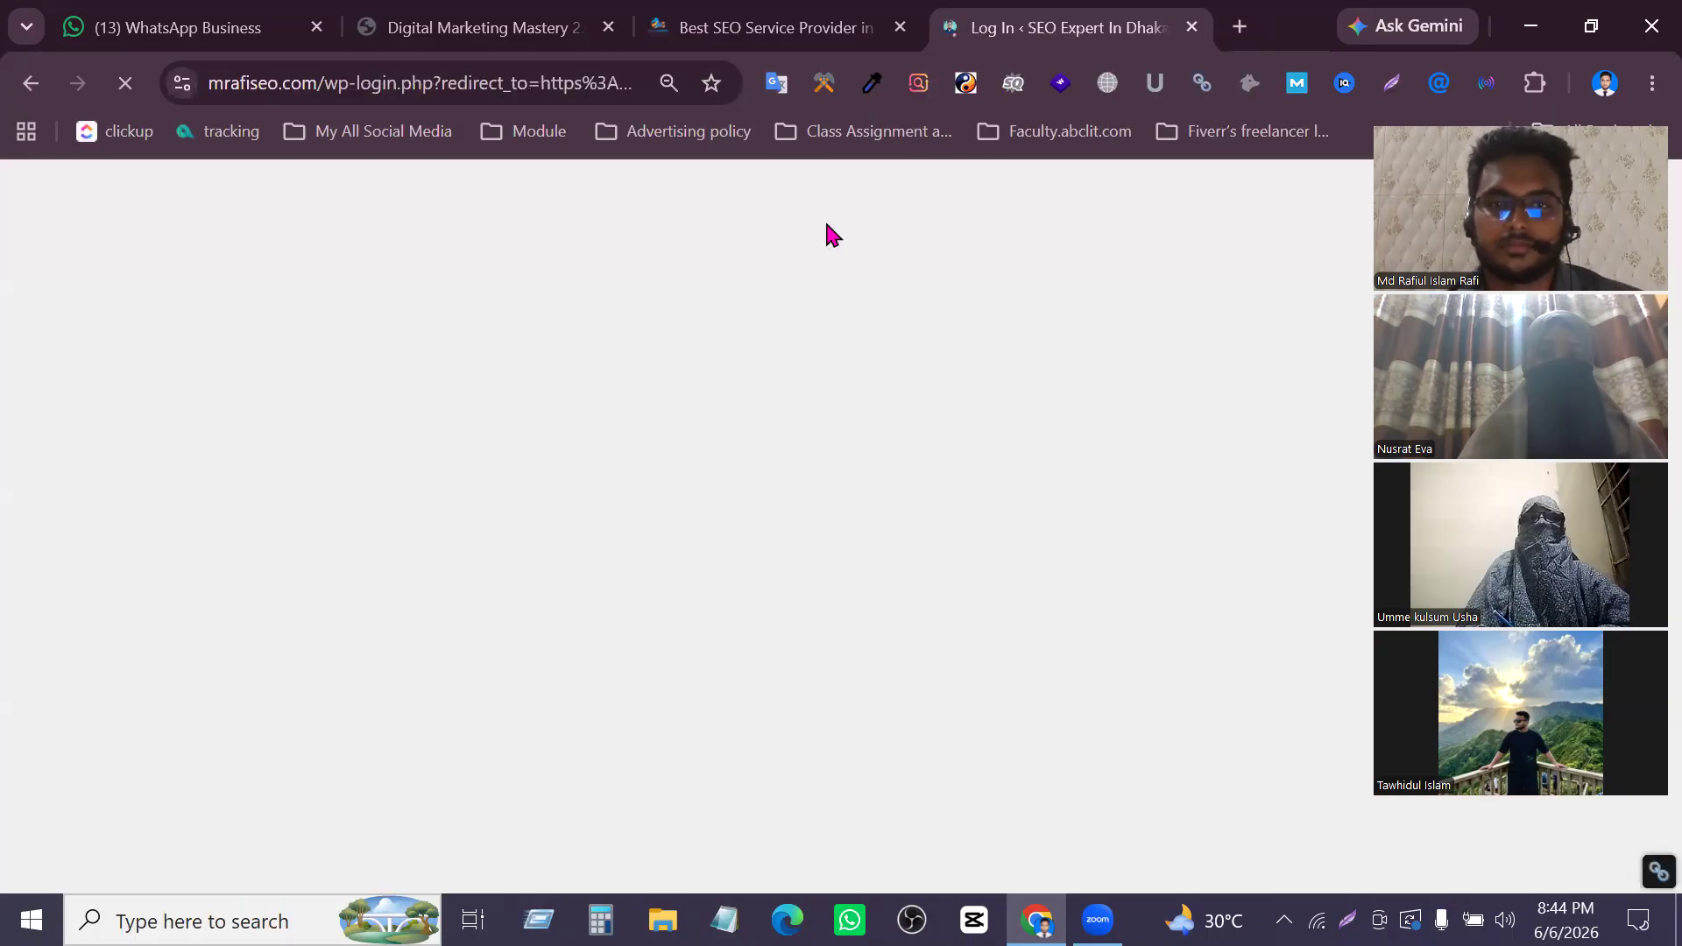
Return to the agency's SEO service page and review its content sections, ending at the Best SEO Service Provider banner
left_click(801, 49)
scroll(338, 421, "up", 15)
scroll(713, 429, "down", 20)
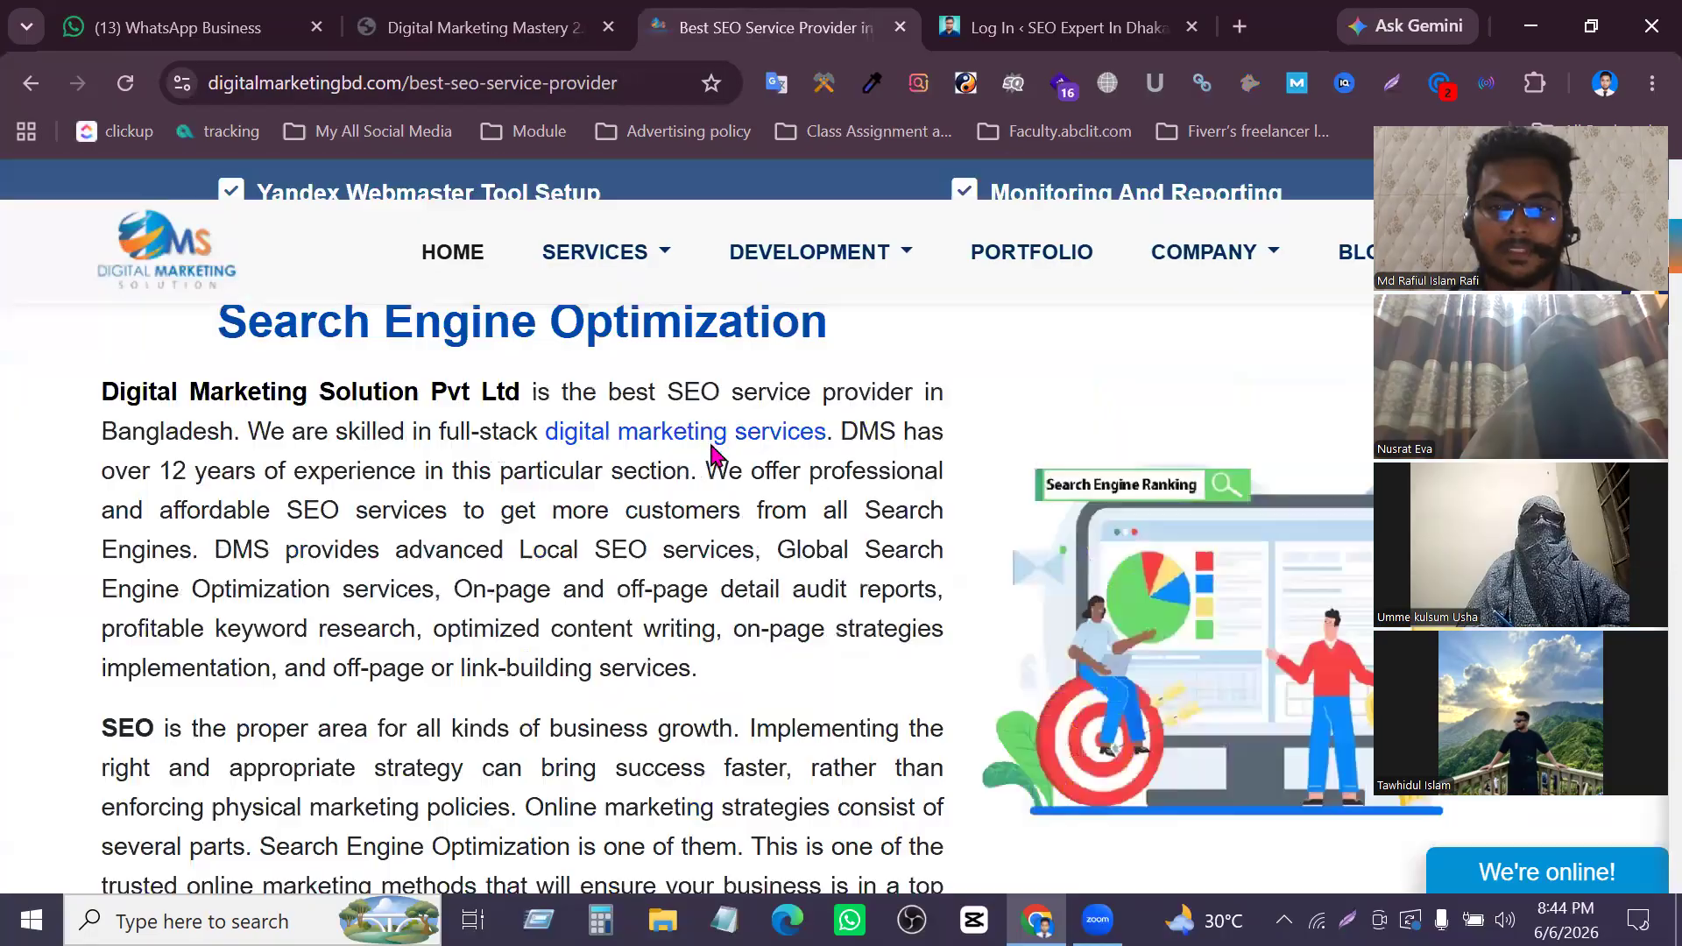
scroll(793, 603, "down", 10)
scroll(665, 537, "up", 12)
scroll(1089, 503, "up", 10)
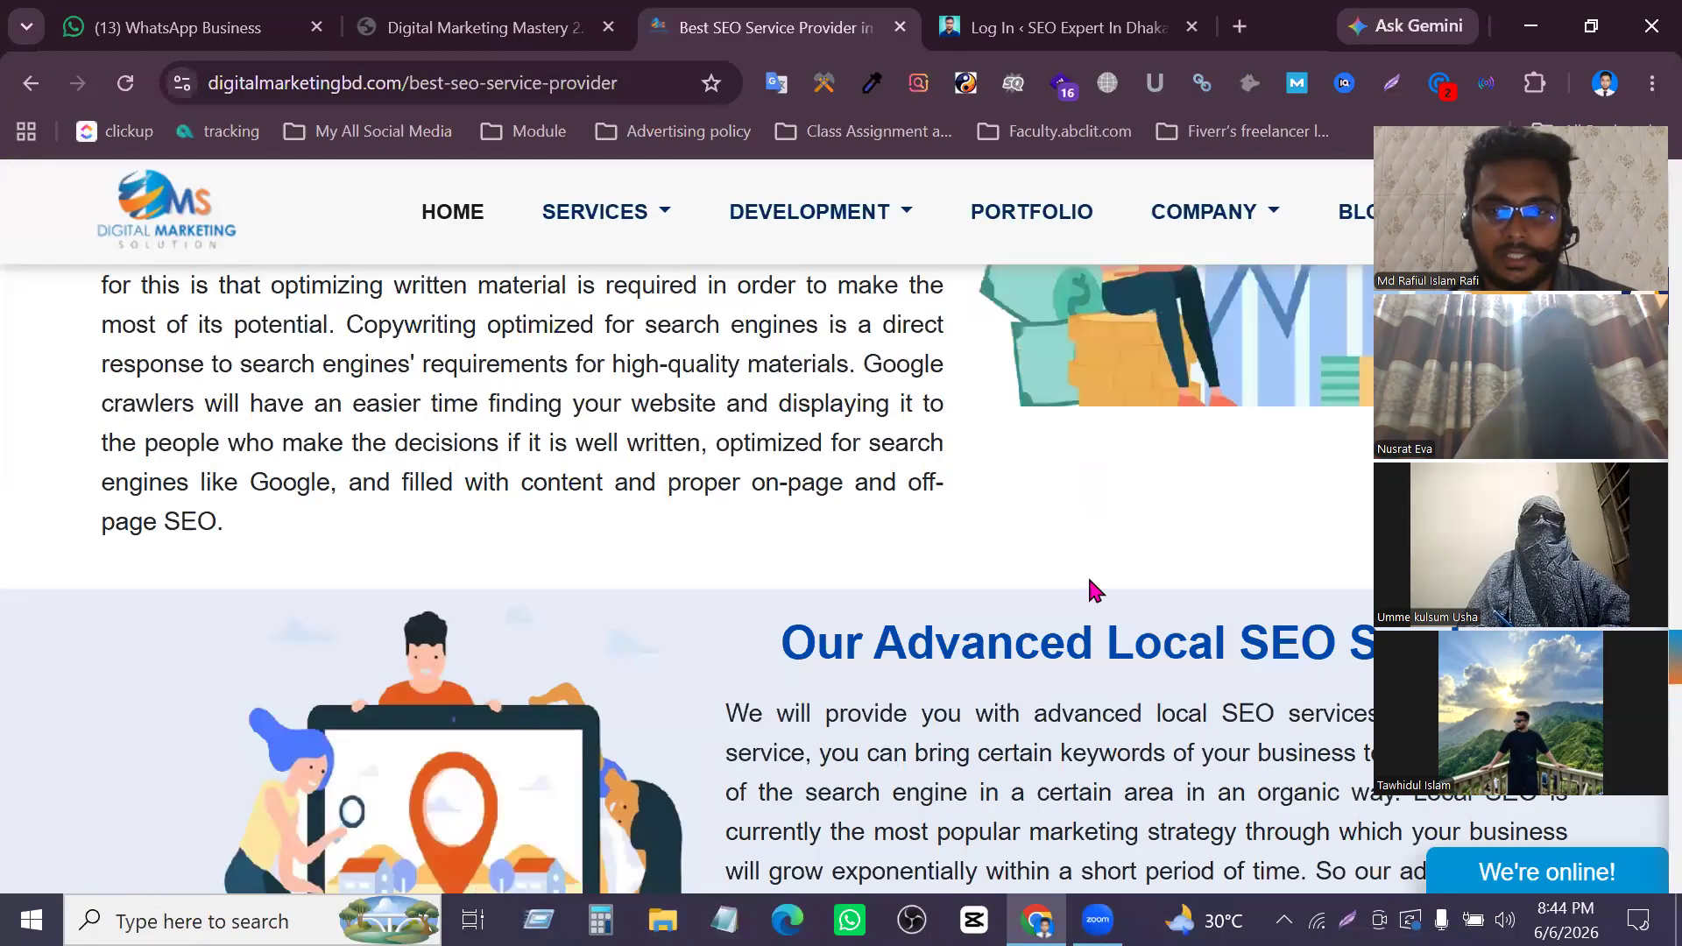
scroll(941, 674, "up", 15)
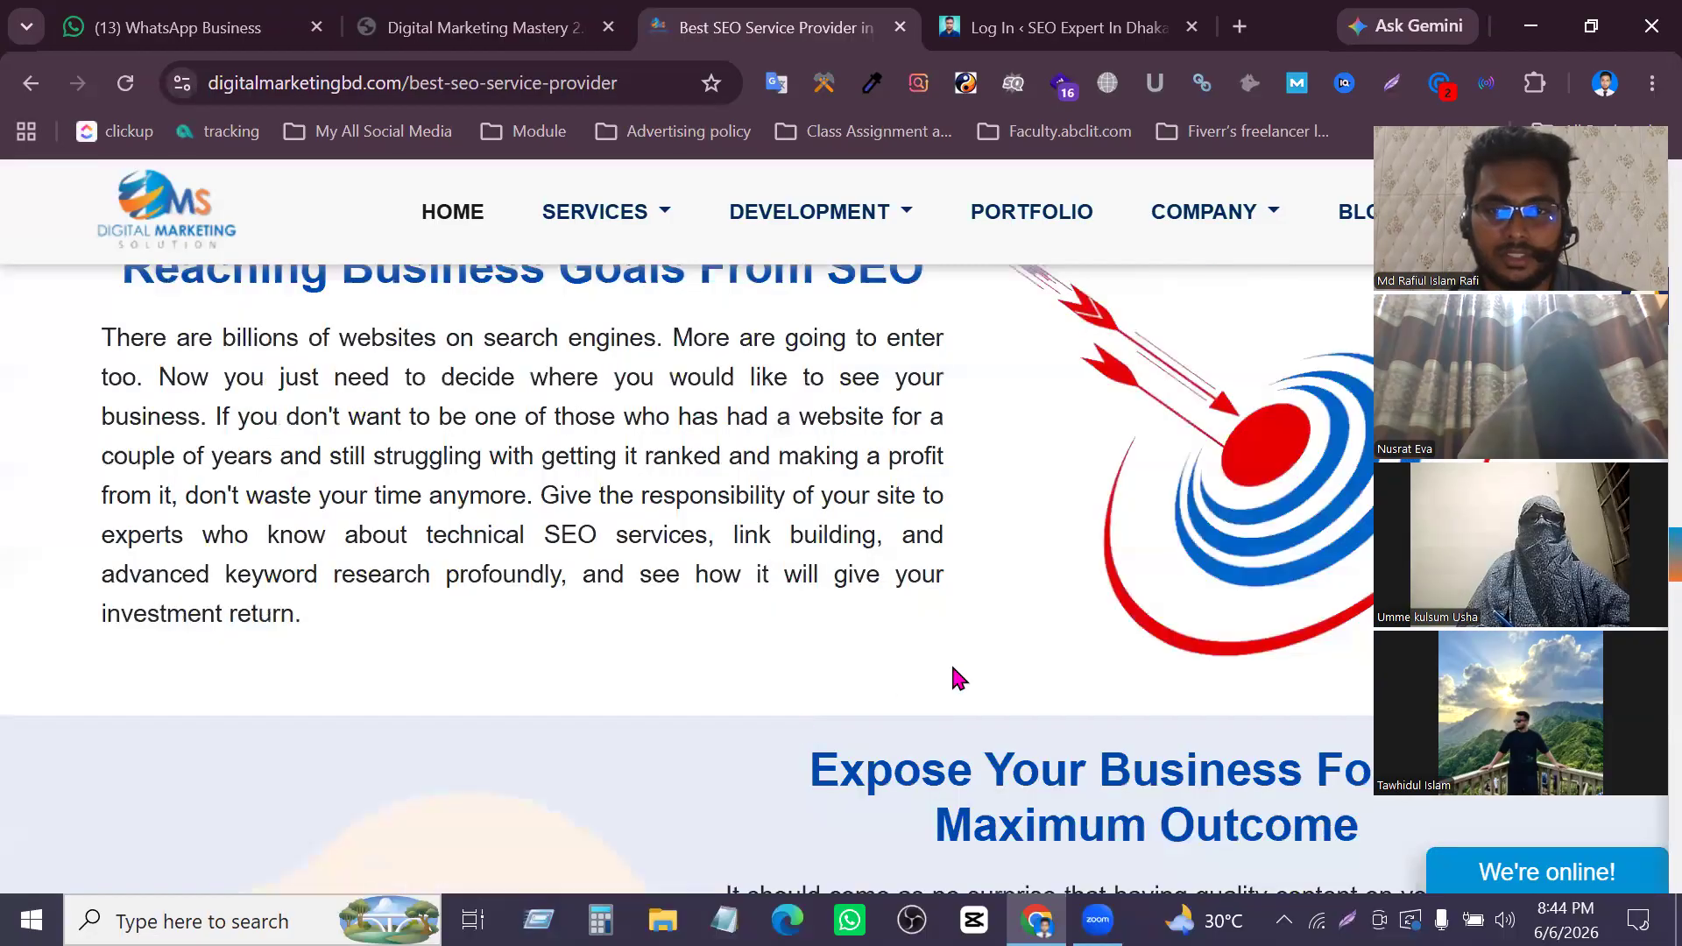
scroll(936, 661, "up", 7)
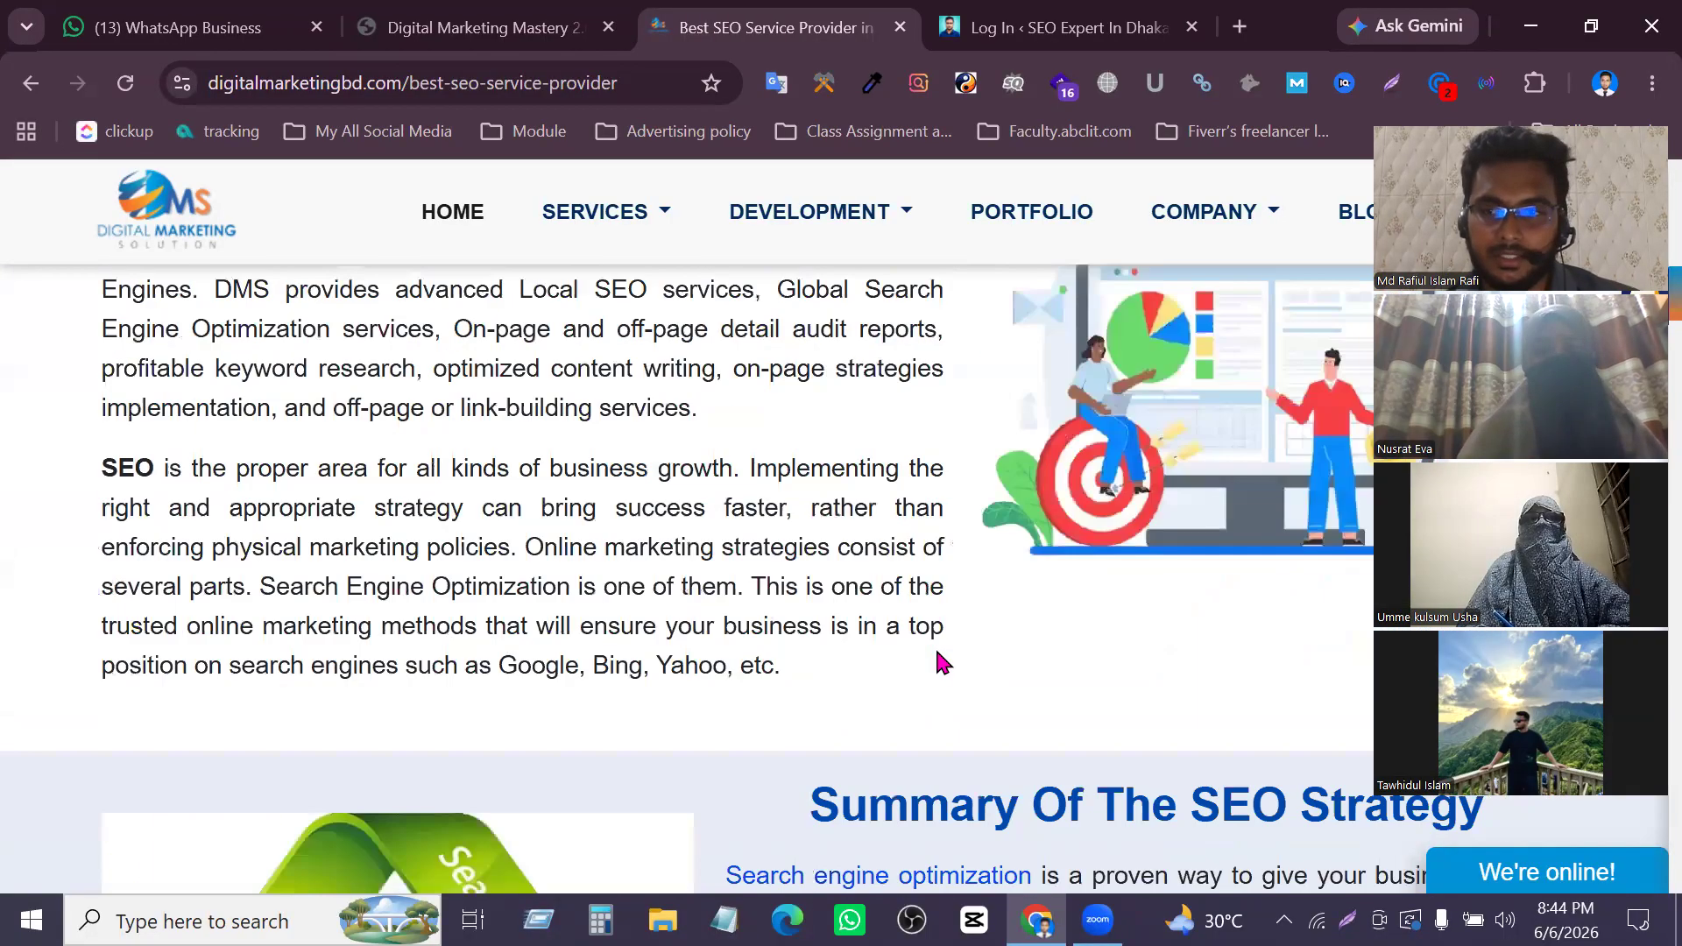
scroll(871, 593, "up", 5)
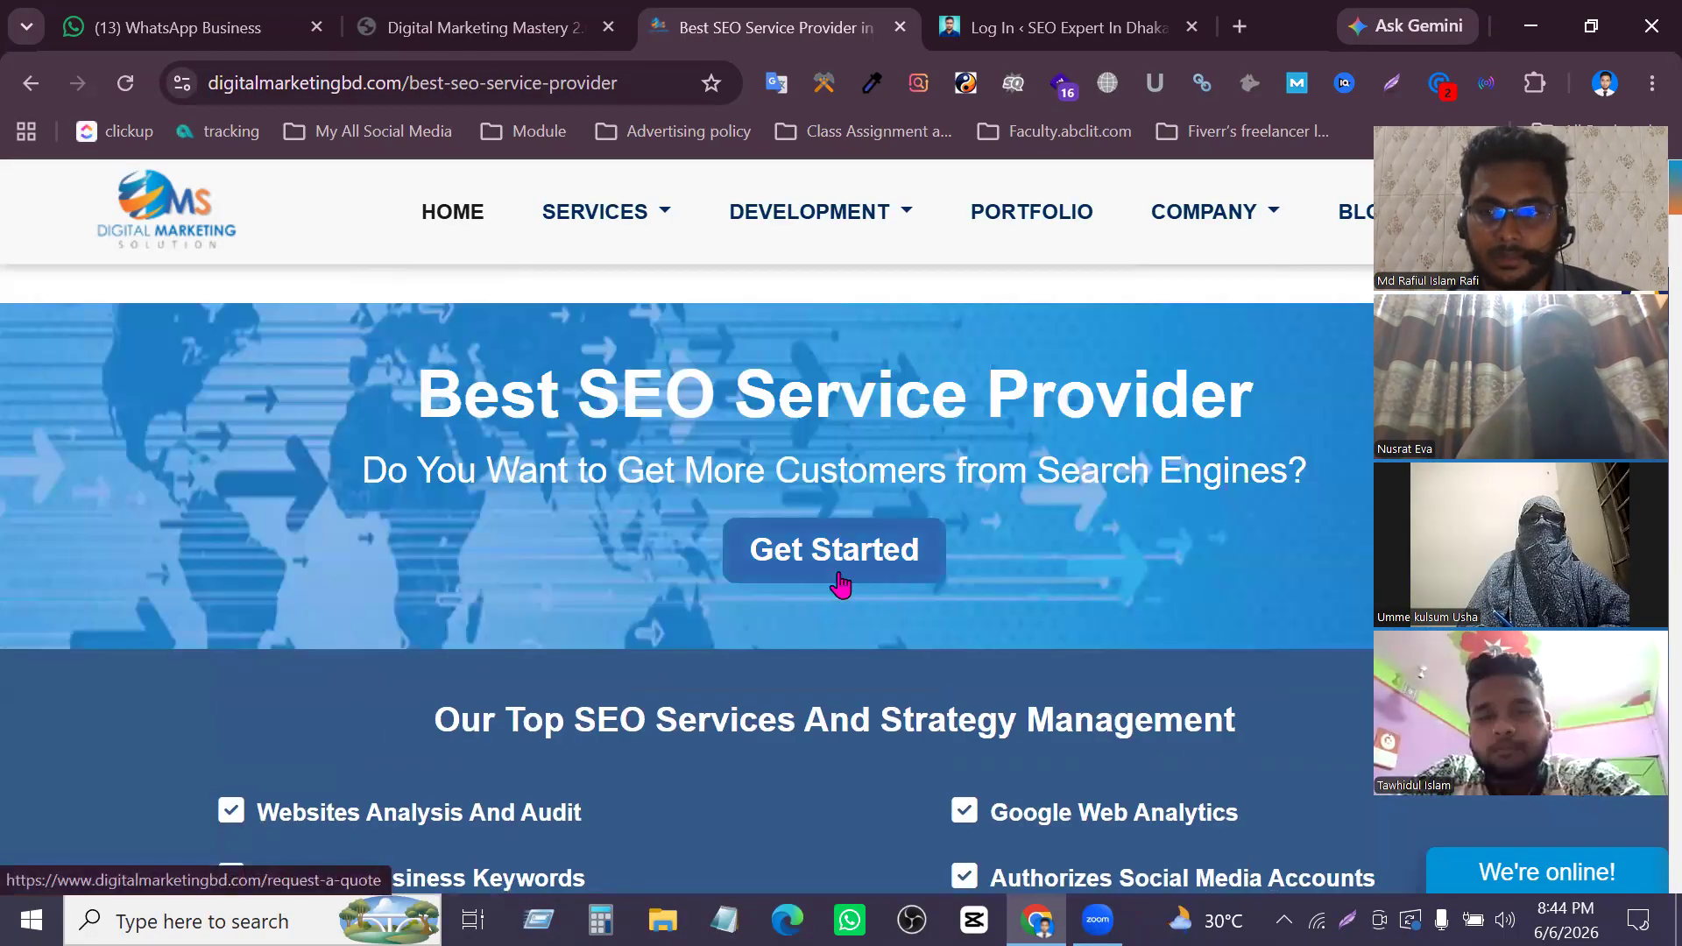
scroll(839, 584, "up", 1)
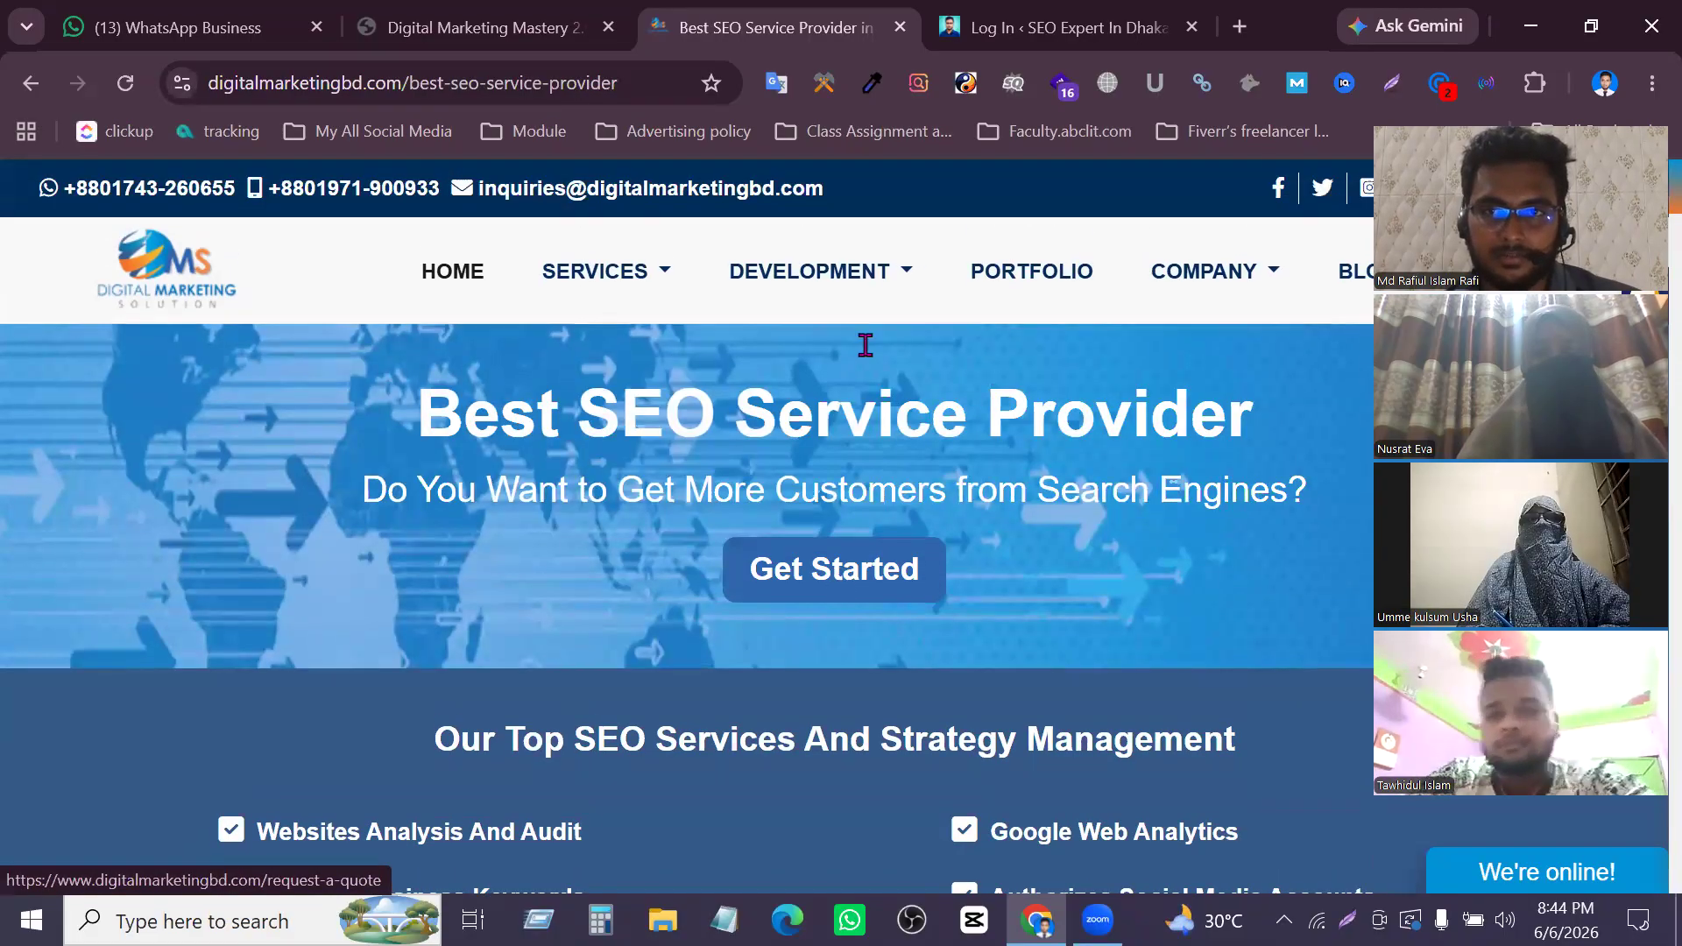
Log in to the mrafiseo.com WordPress dashboard and open the live site's home page in a separate tab
left_click(1049, 23)
left_click(959, 616)
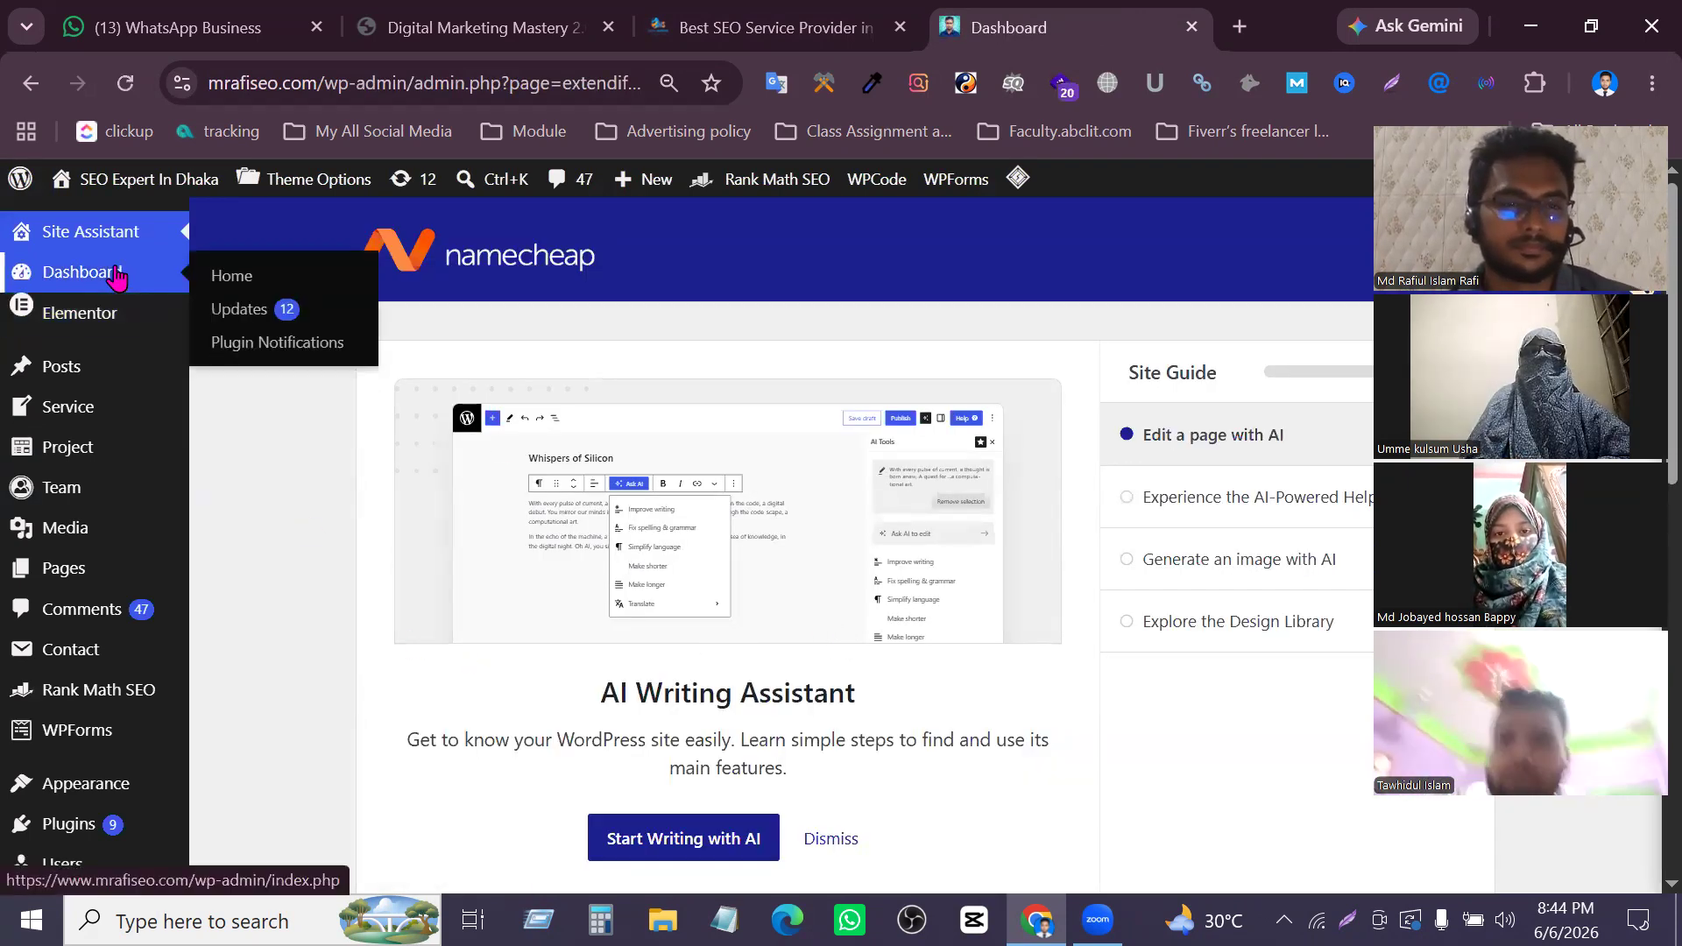
mouse_move(160, 172)
middle_click(129, 225)
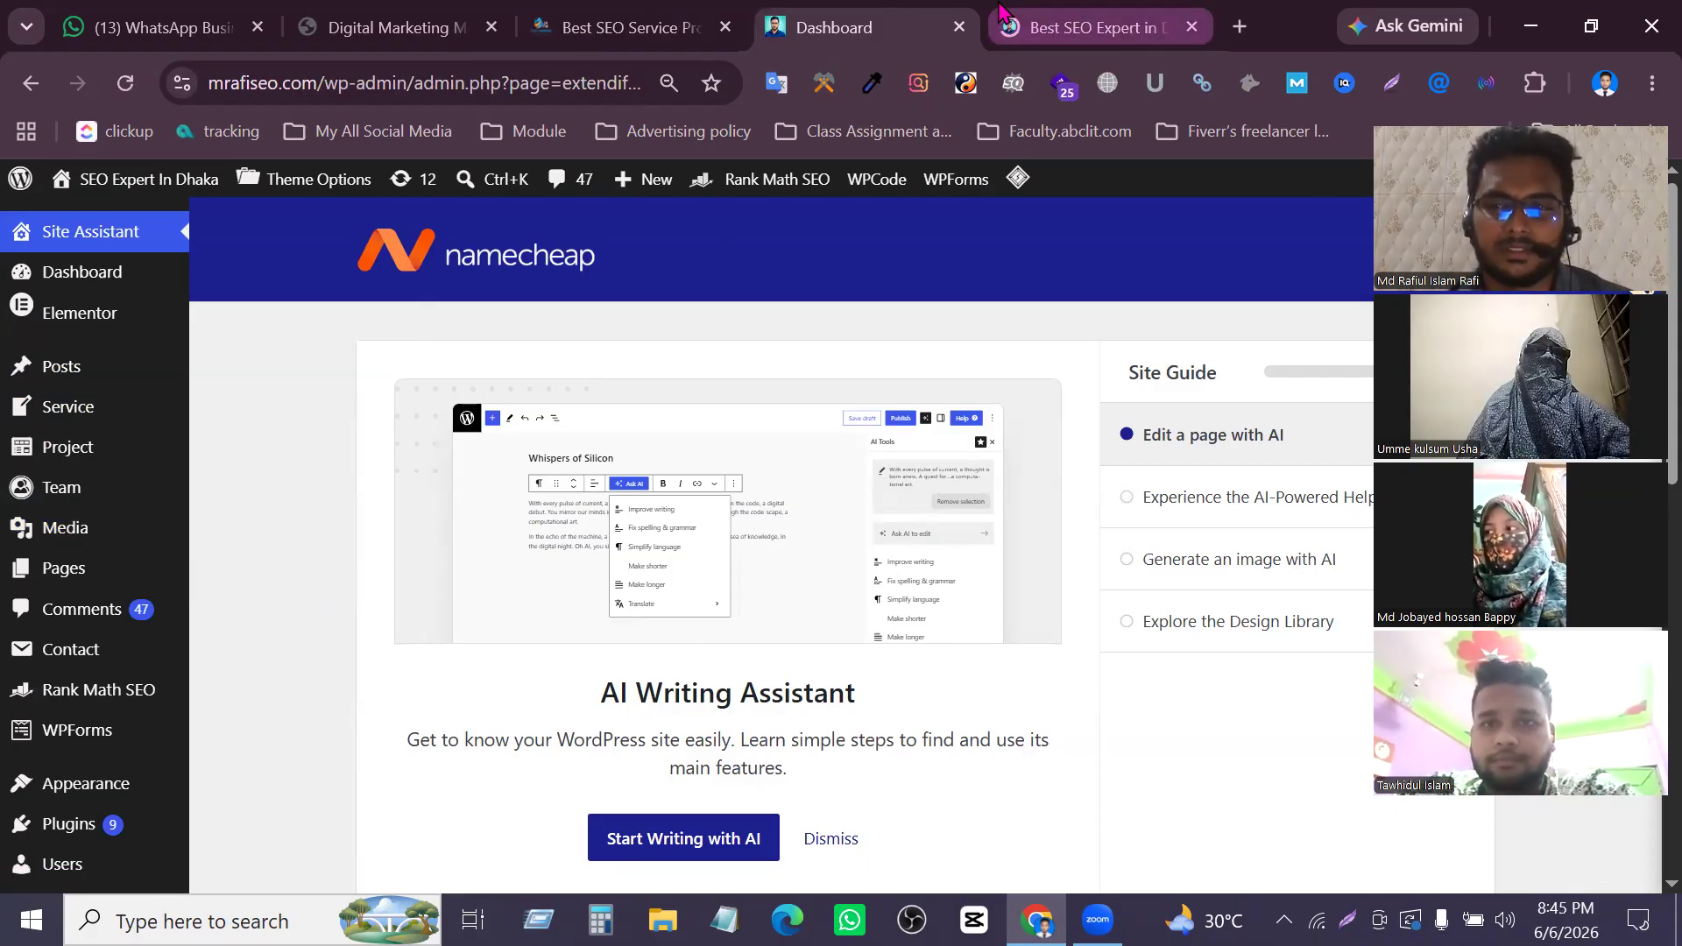
scroll(843, 624, "down", 2)
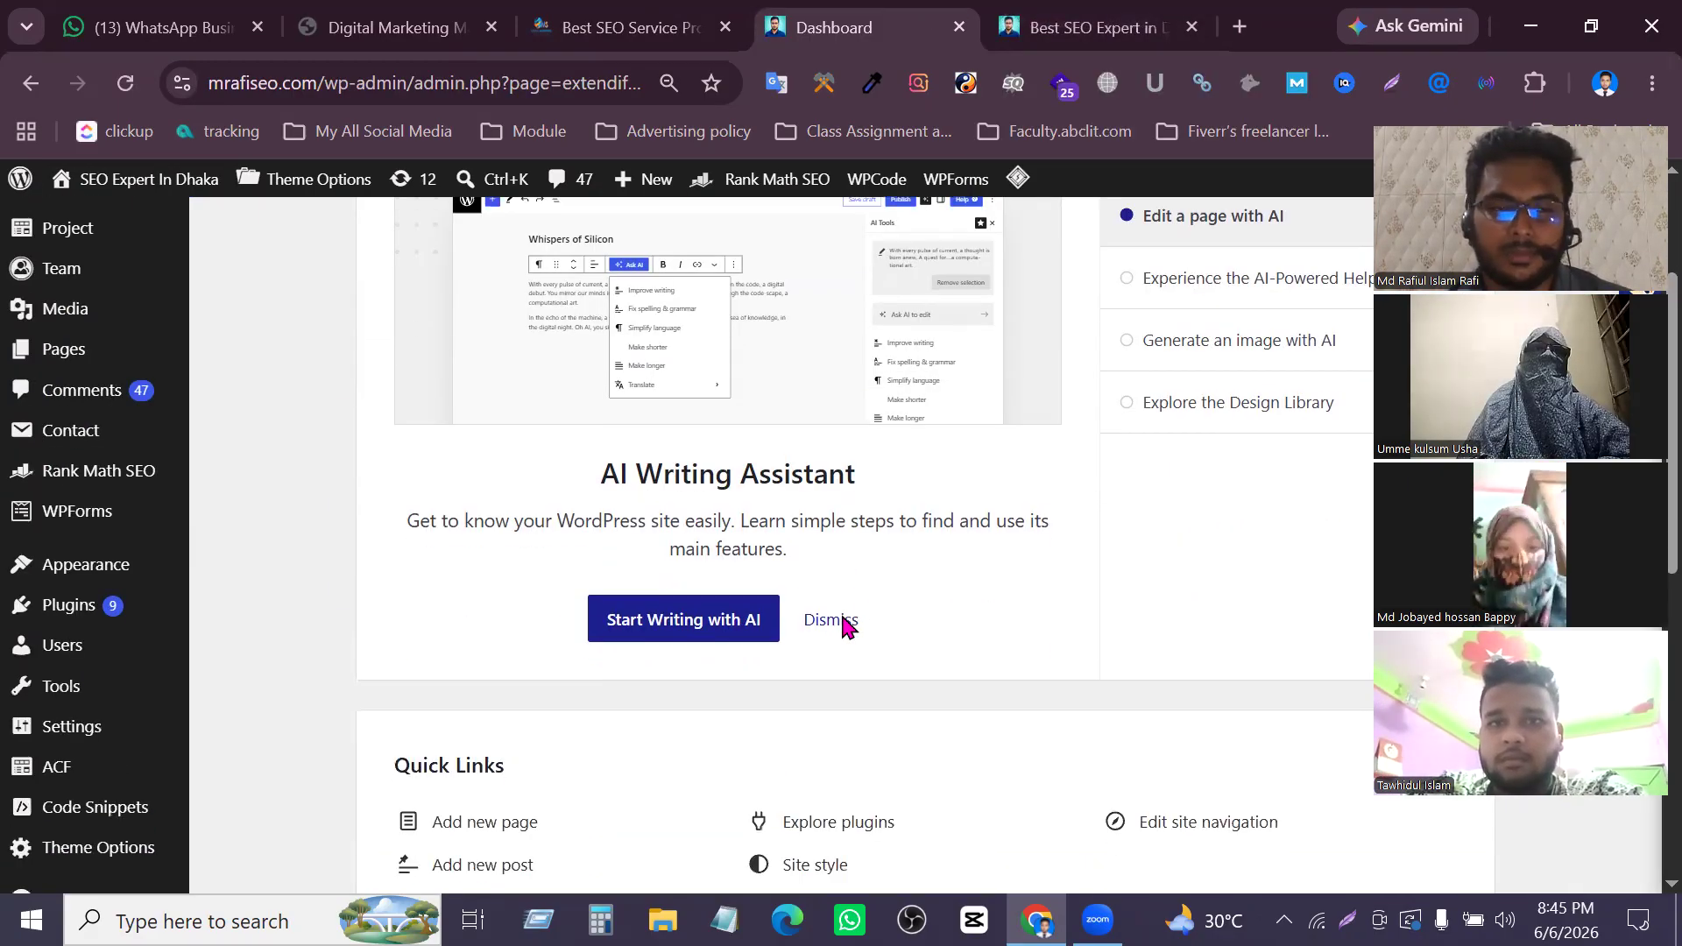
scroll(365, 548, "up", 2)
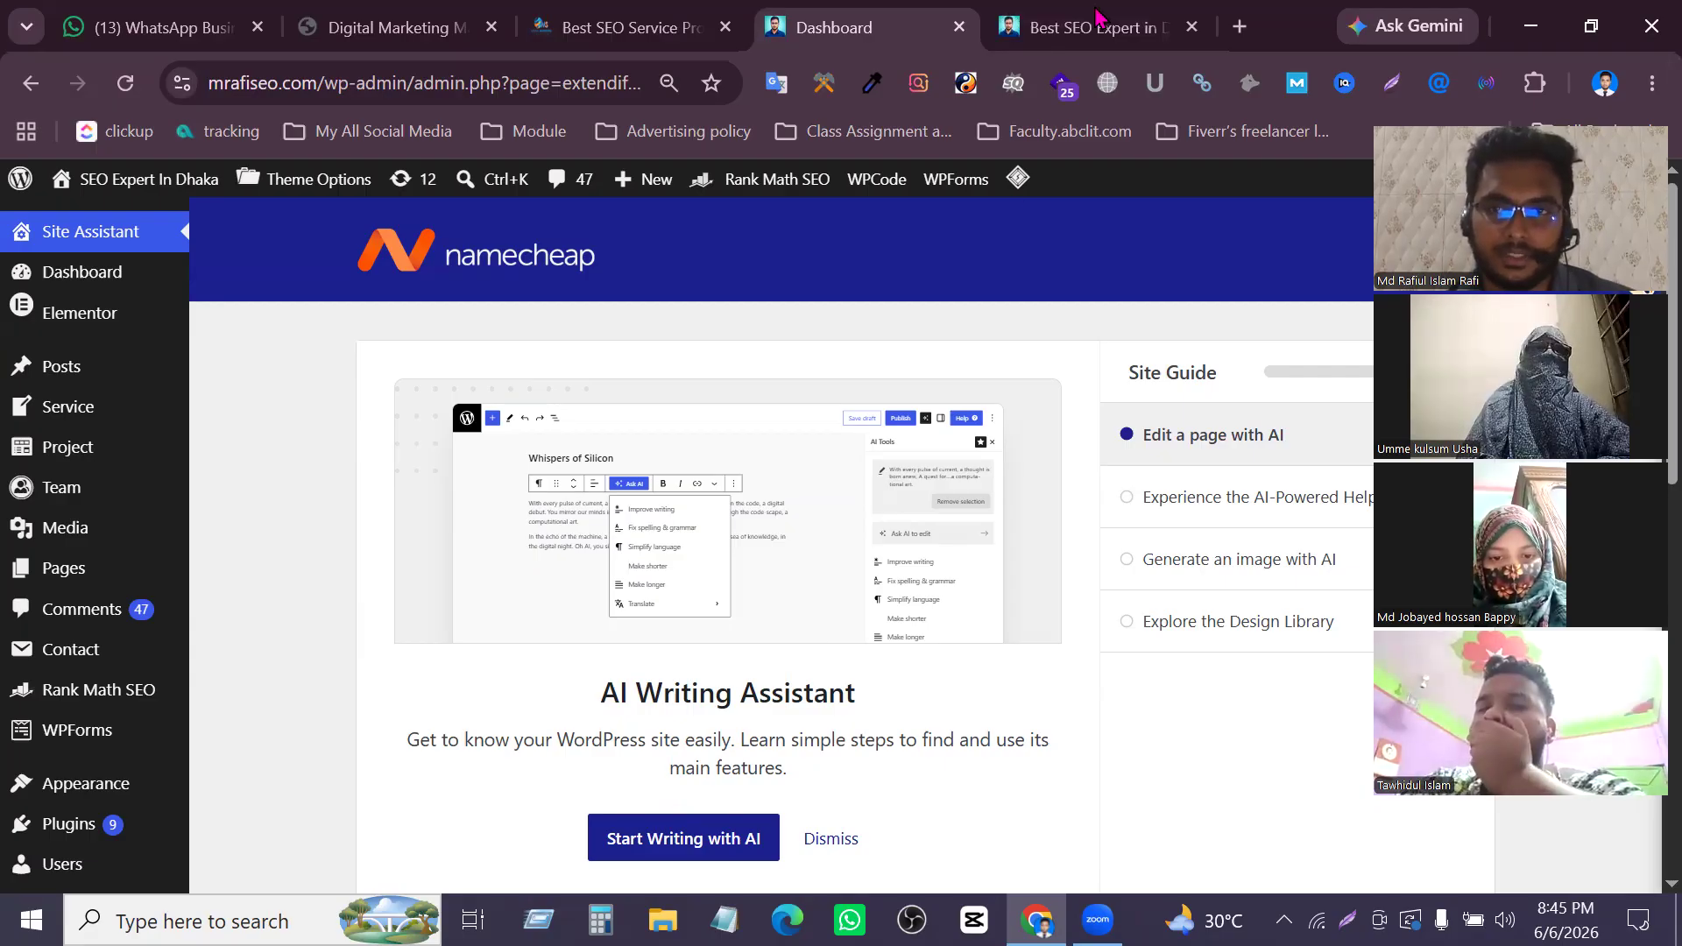
On the live site, open the Digital Marketing Strategy page from the Marketing Service entries
key("ctrl+Tab")
mouse_move(736, 341)
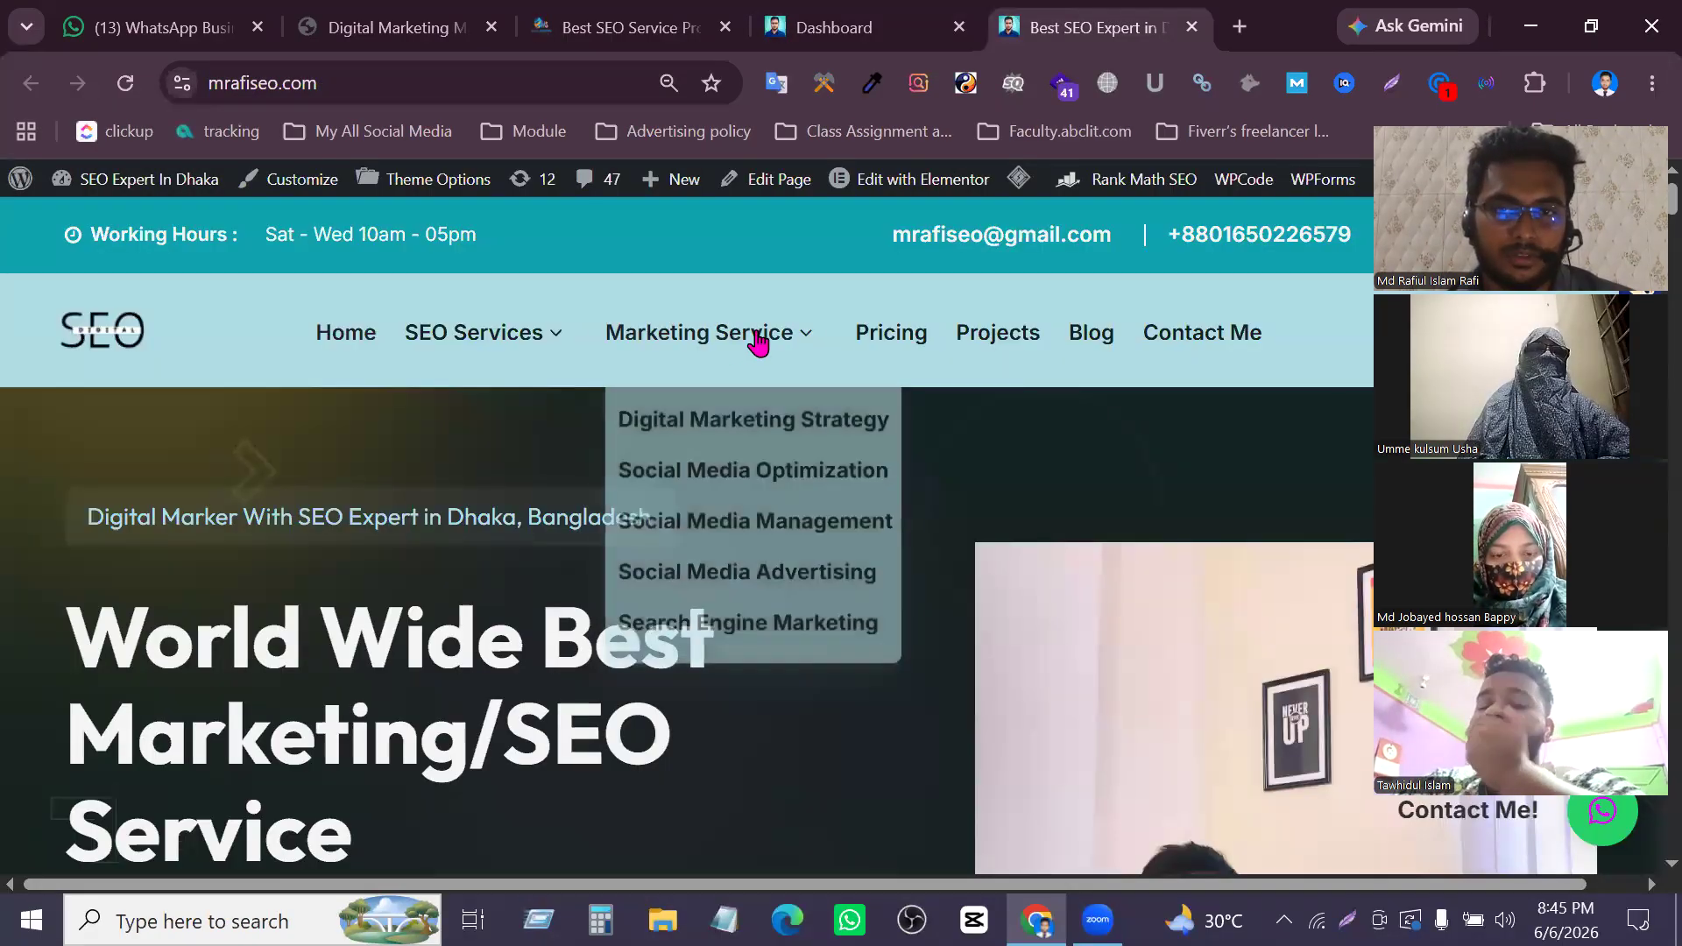
left_click(808, 423)
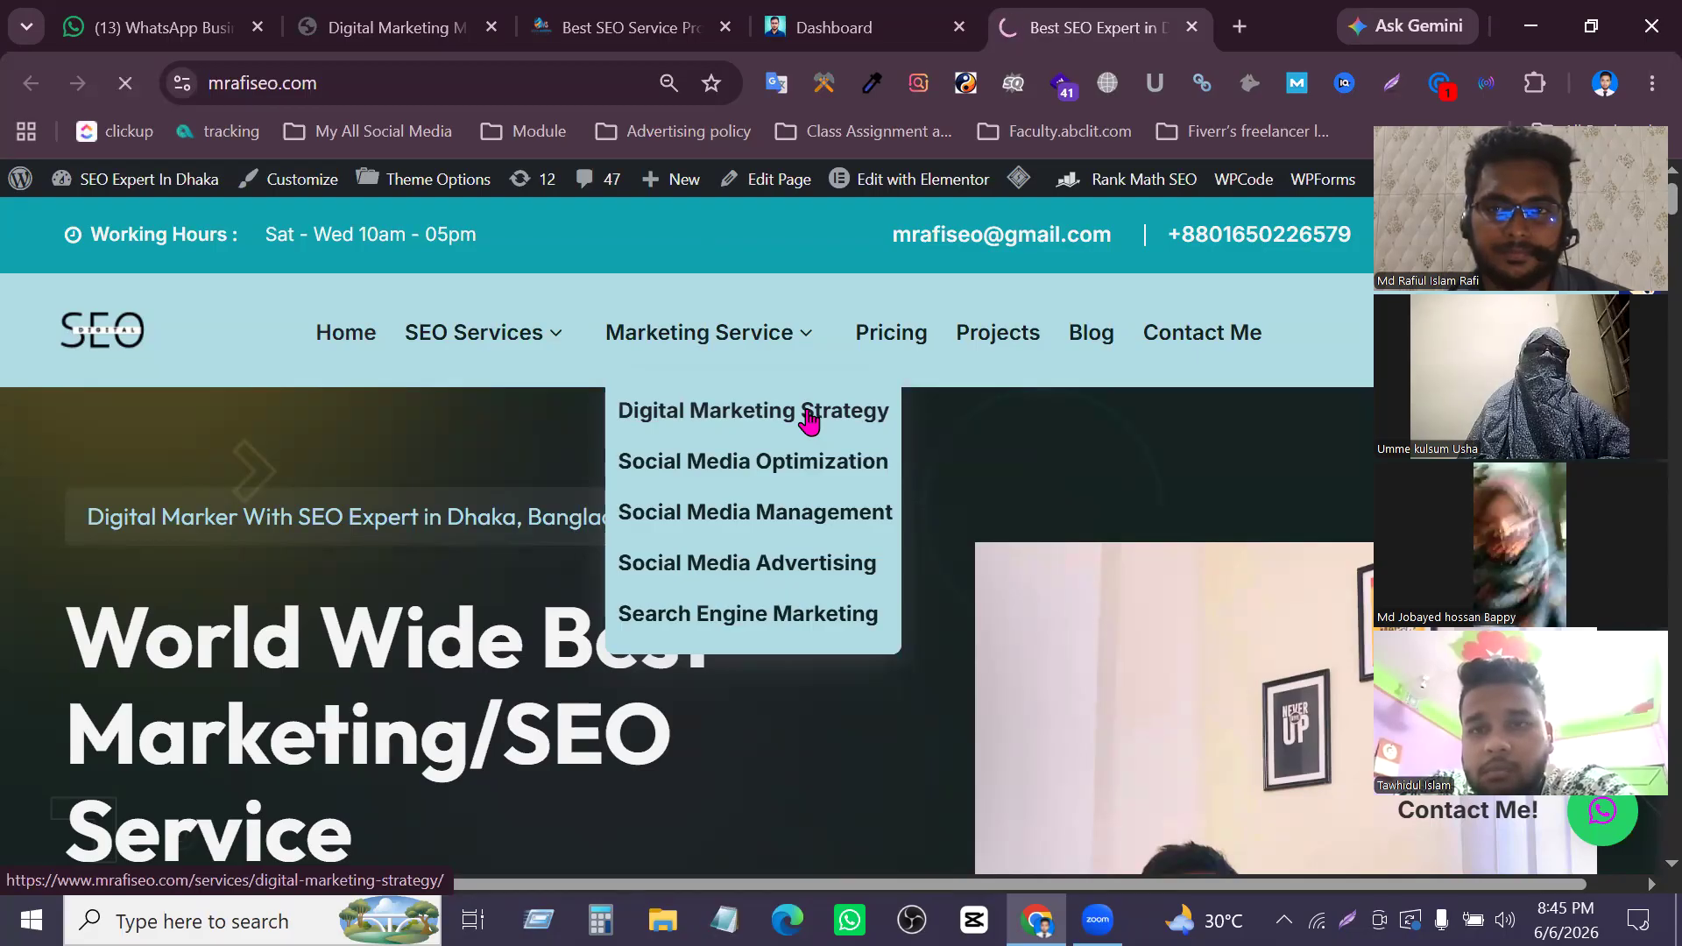
Examine the Digital Marketing Strategy page down to the footer, highlighting passages of the service details text
scroll(808, 421, "down", 10)
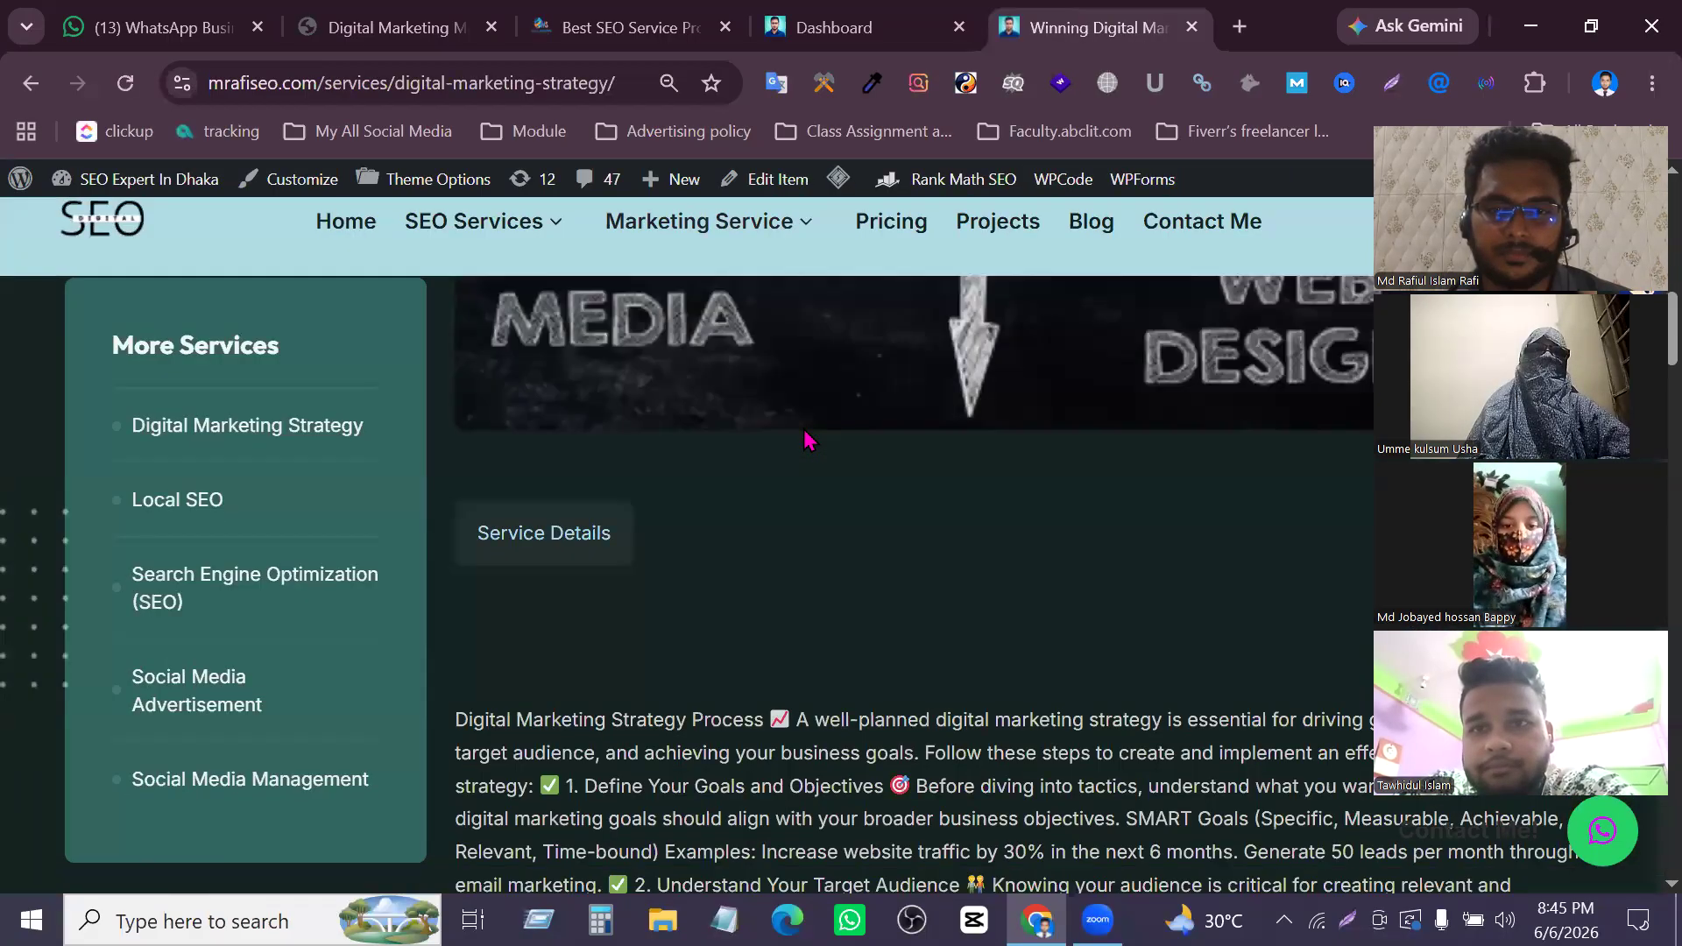
scroll(791, 584, "up", 2)
left_click_drag(790, 578, 925, 745)
scroll(924, 740, "down", 8)
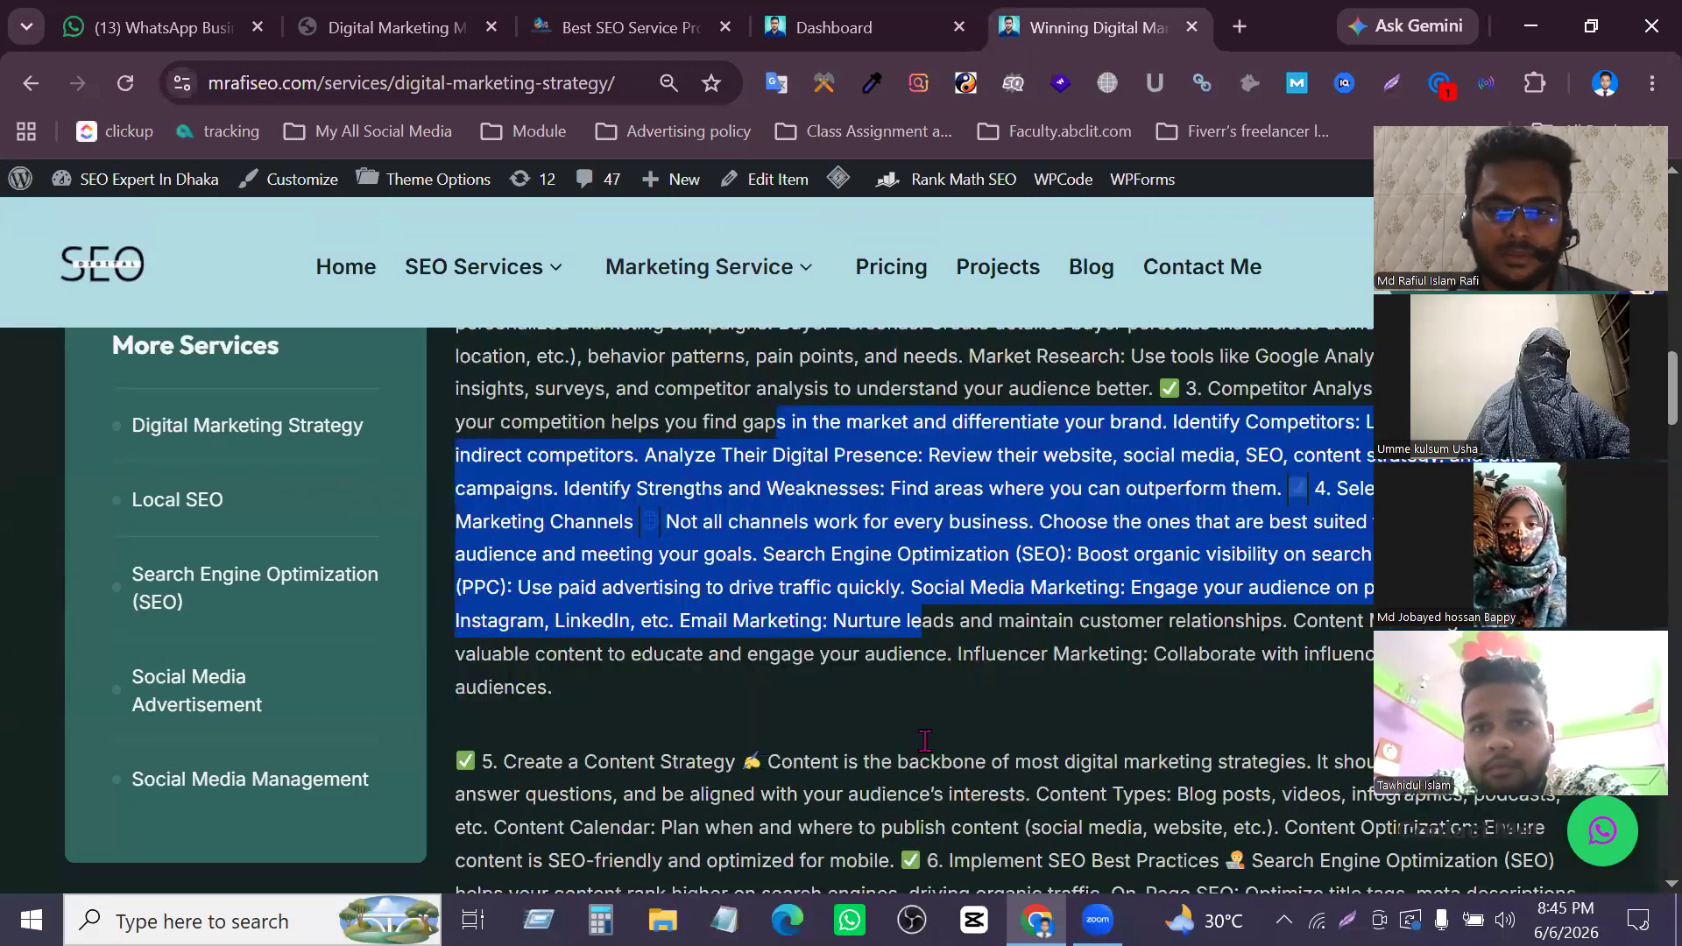
scroll(924, 740, "down", 15)
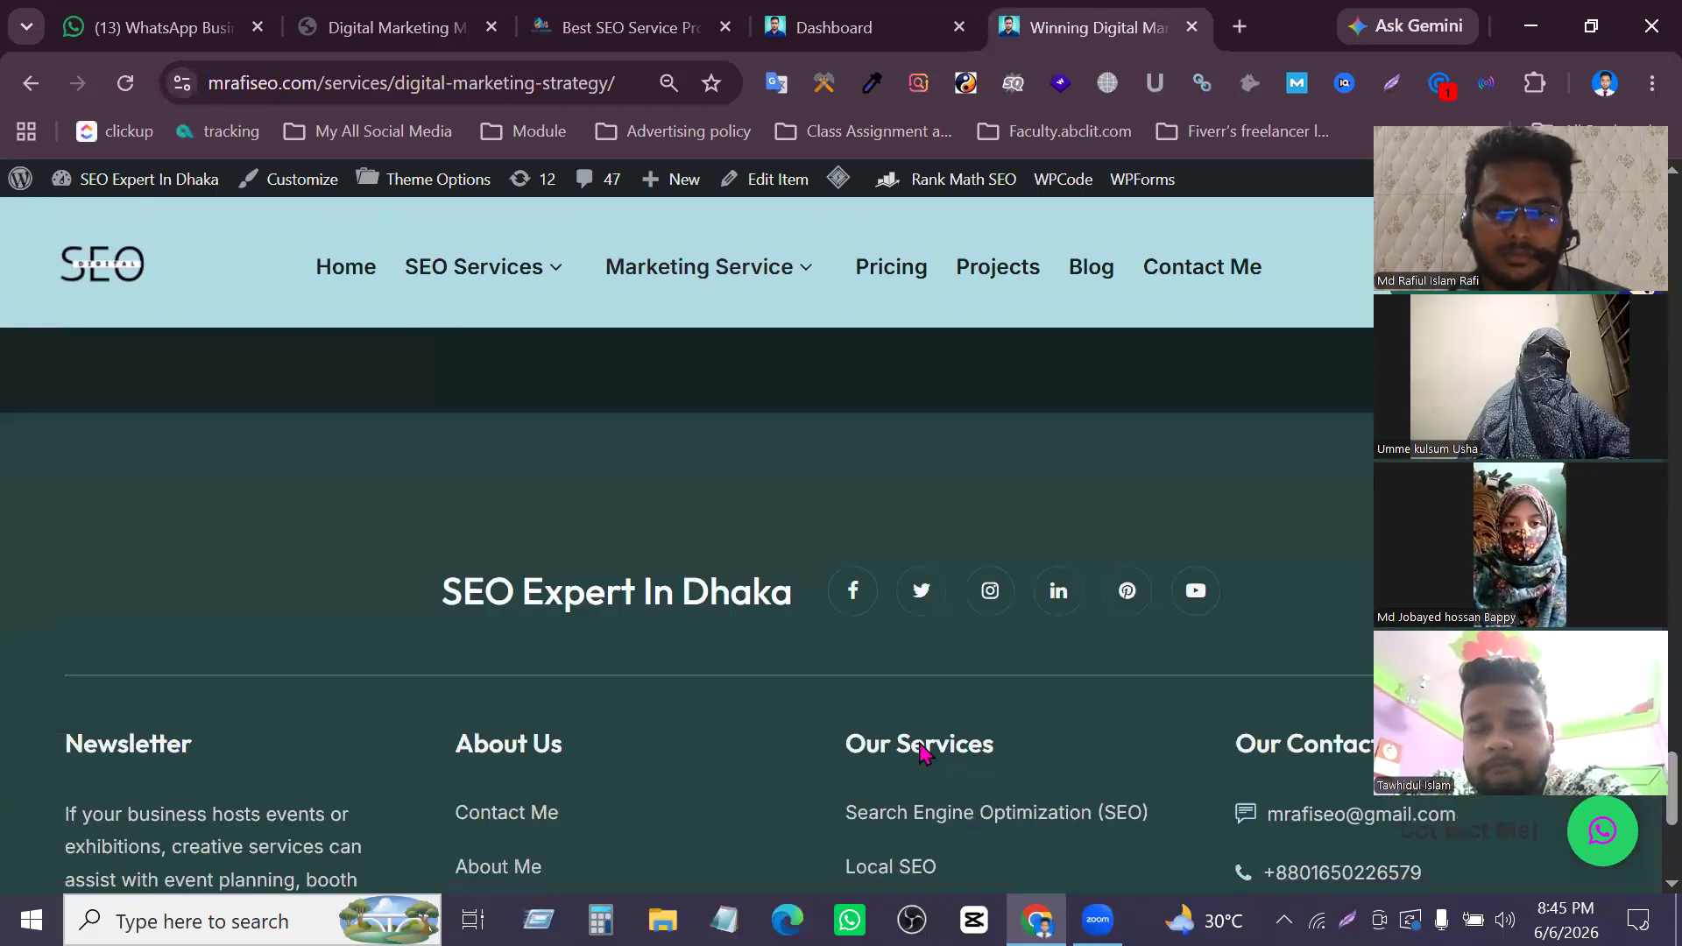
scroll(892, 711, "up", 15)
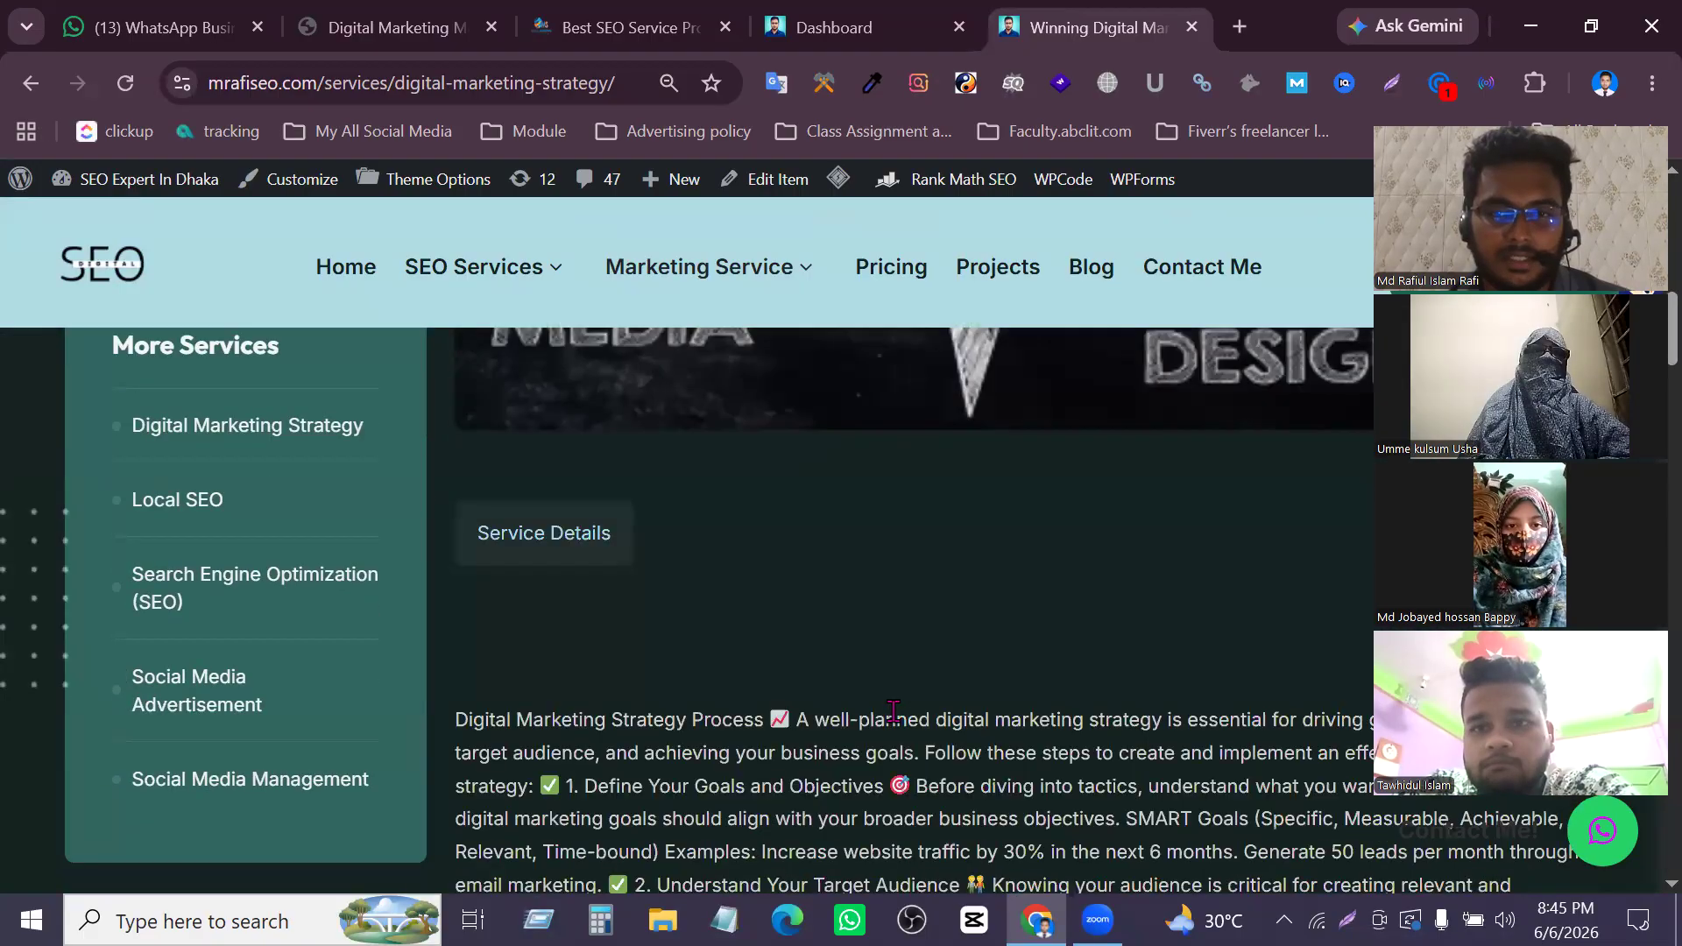
scroll(892, 711, "down", 5)
left_click_drag(692, 446, 863, 579)
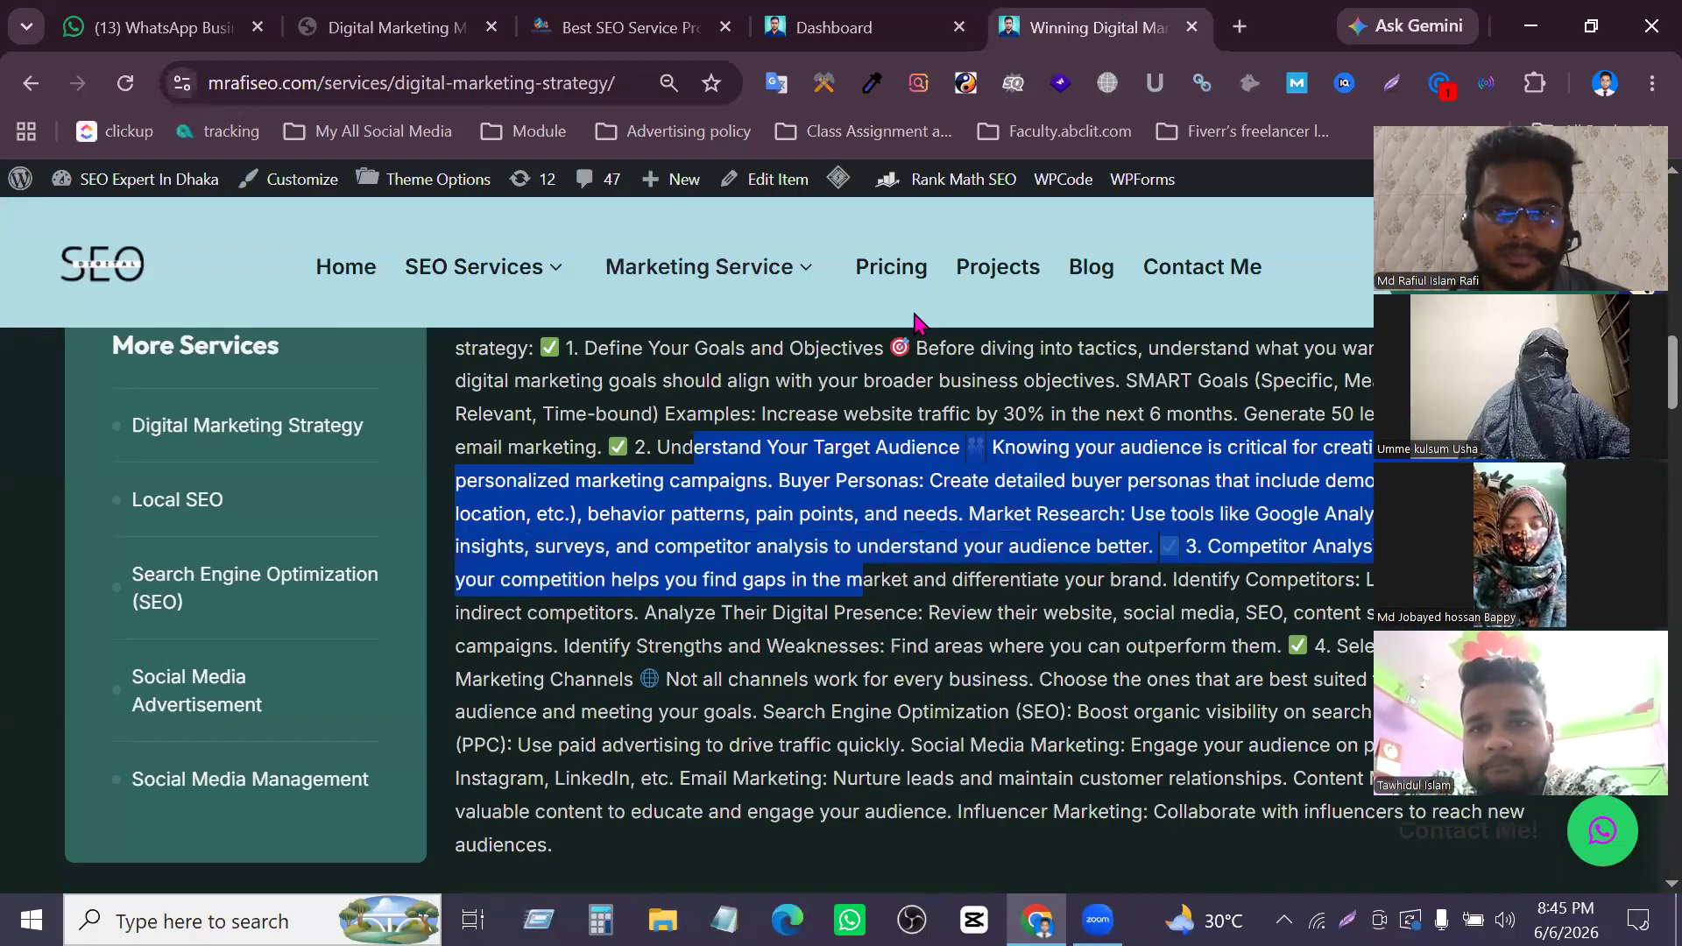
scroll(789, 289, "up", 10)
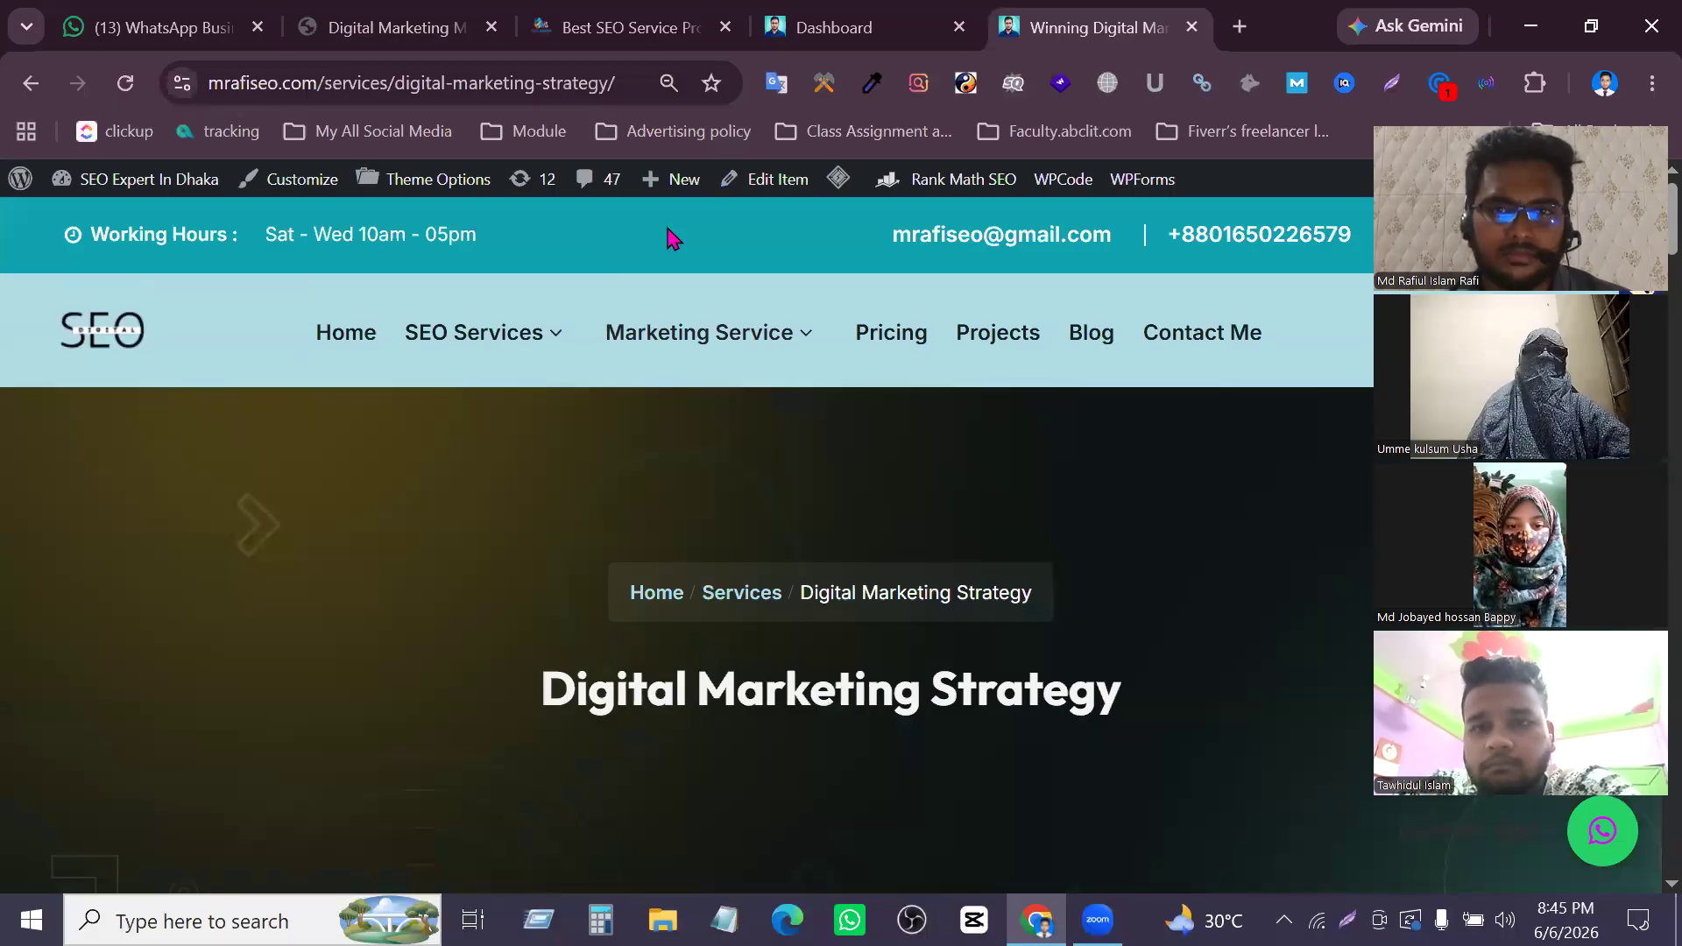
Return to the WordPress dashboard and open the live home page in another tab, keeping the Digital Marketing Strategy page open
left_click(630, 27)
left_click(1077, 27)
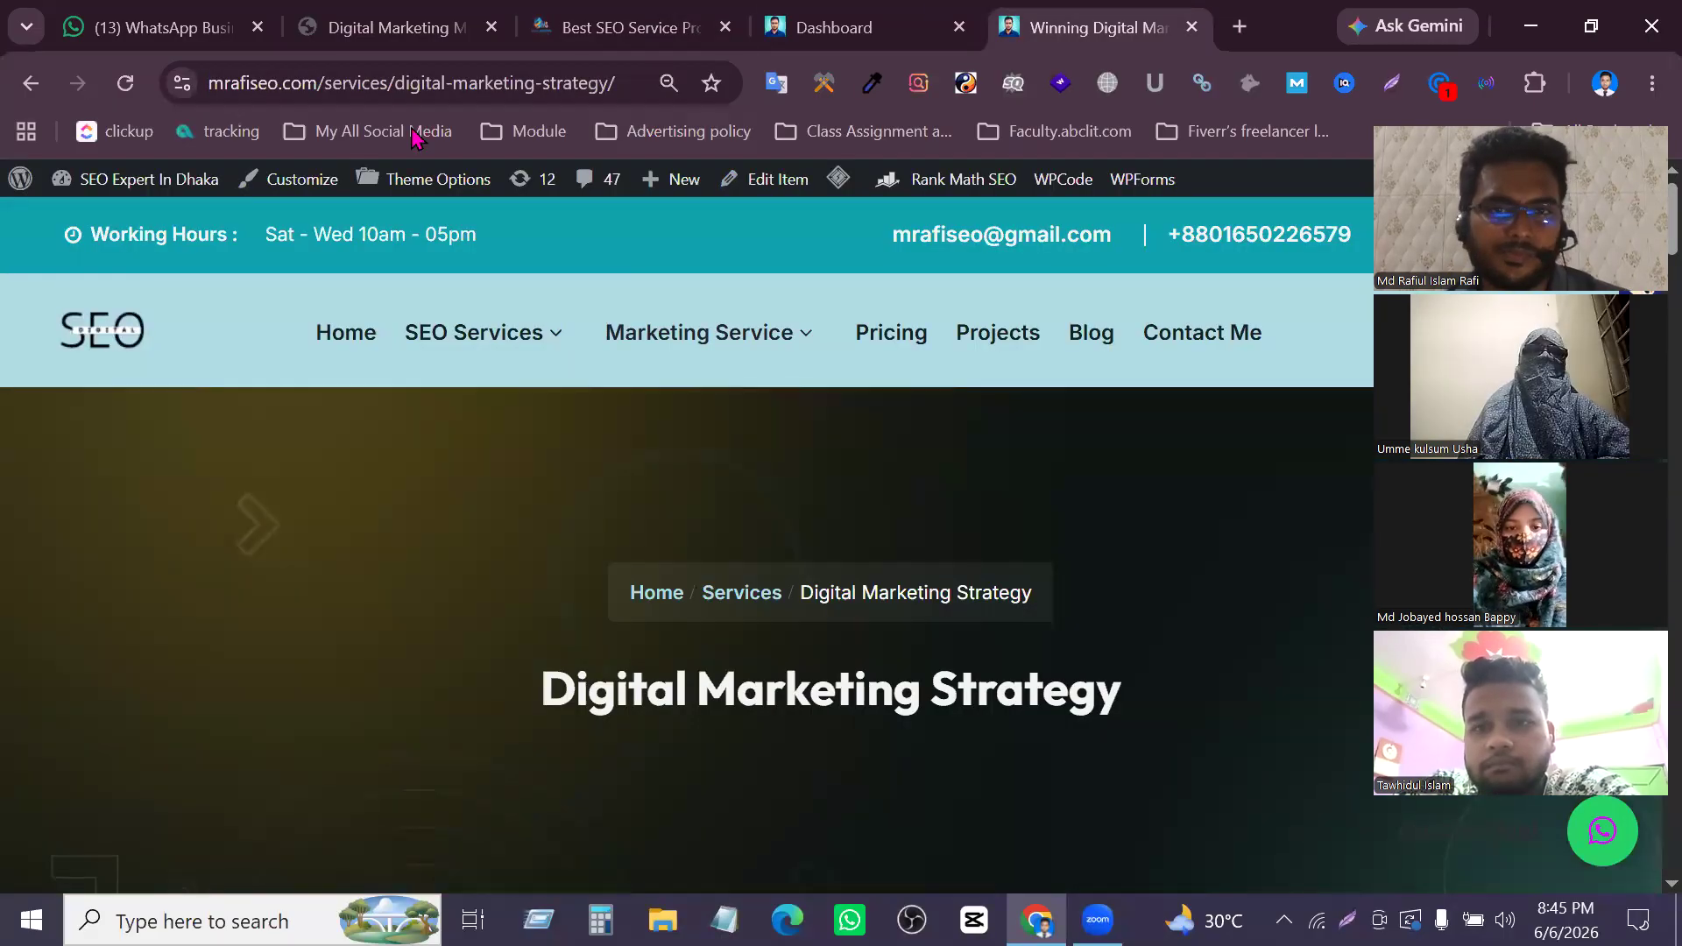
mouse_move(97, 175)
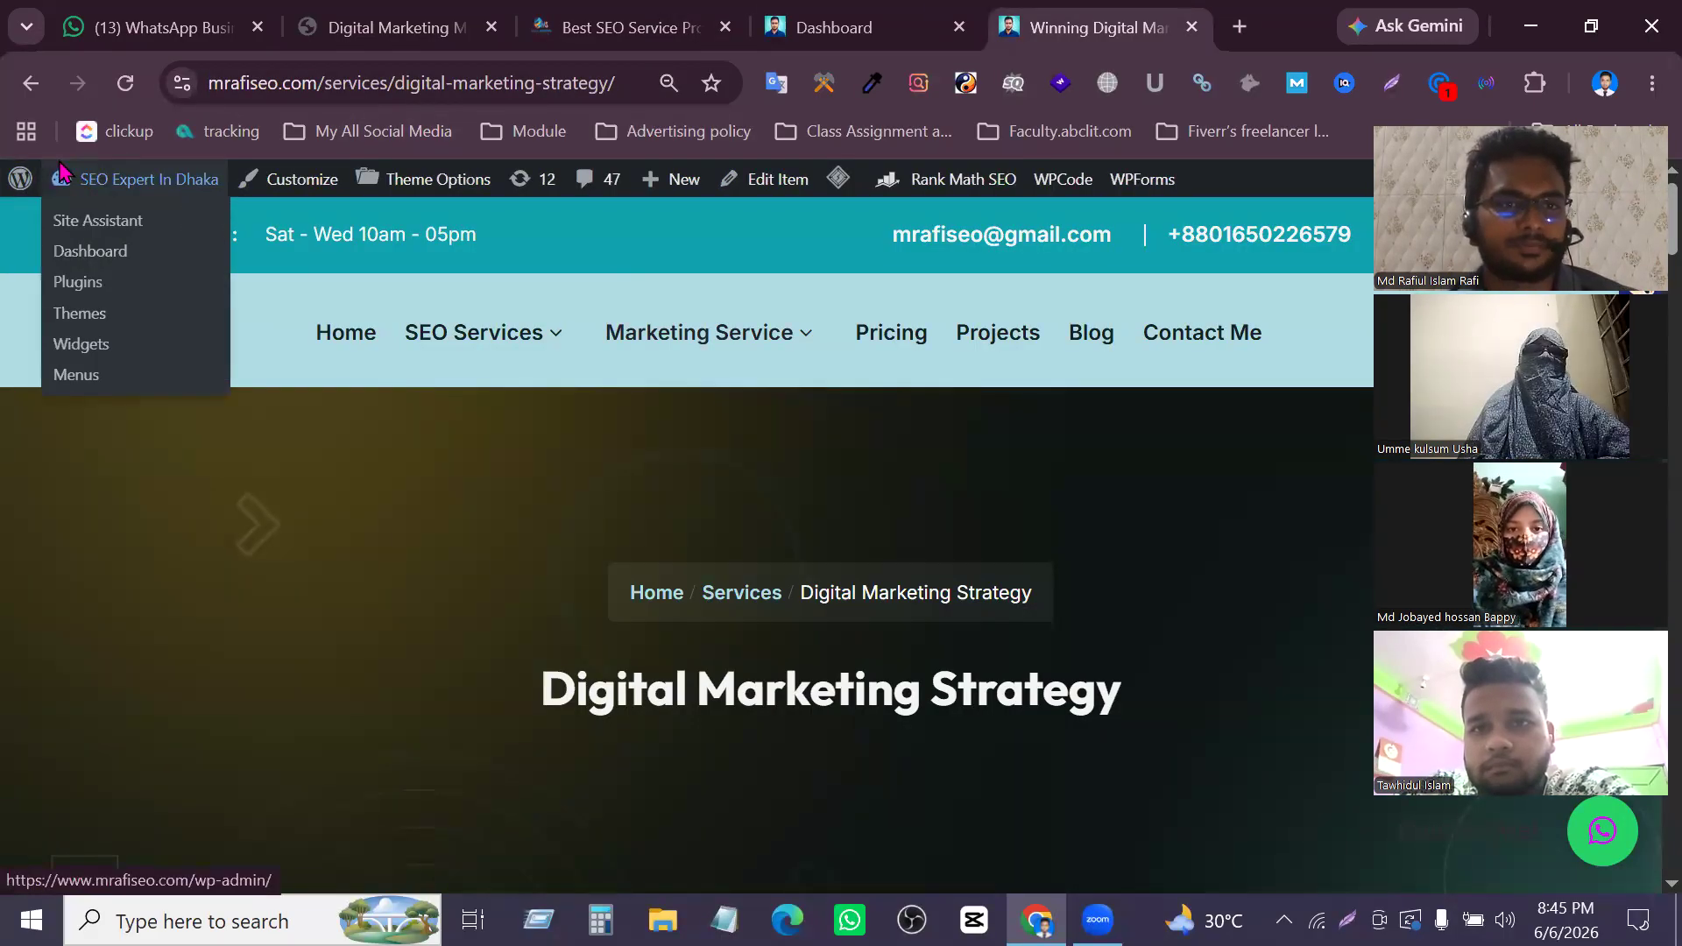
left_click(761, 33)
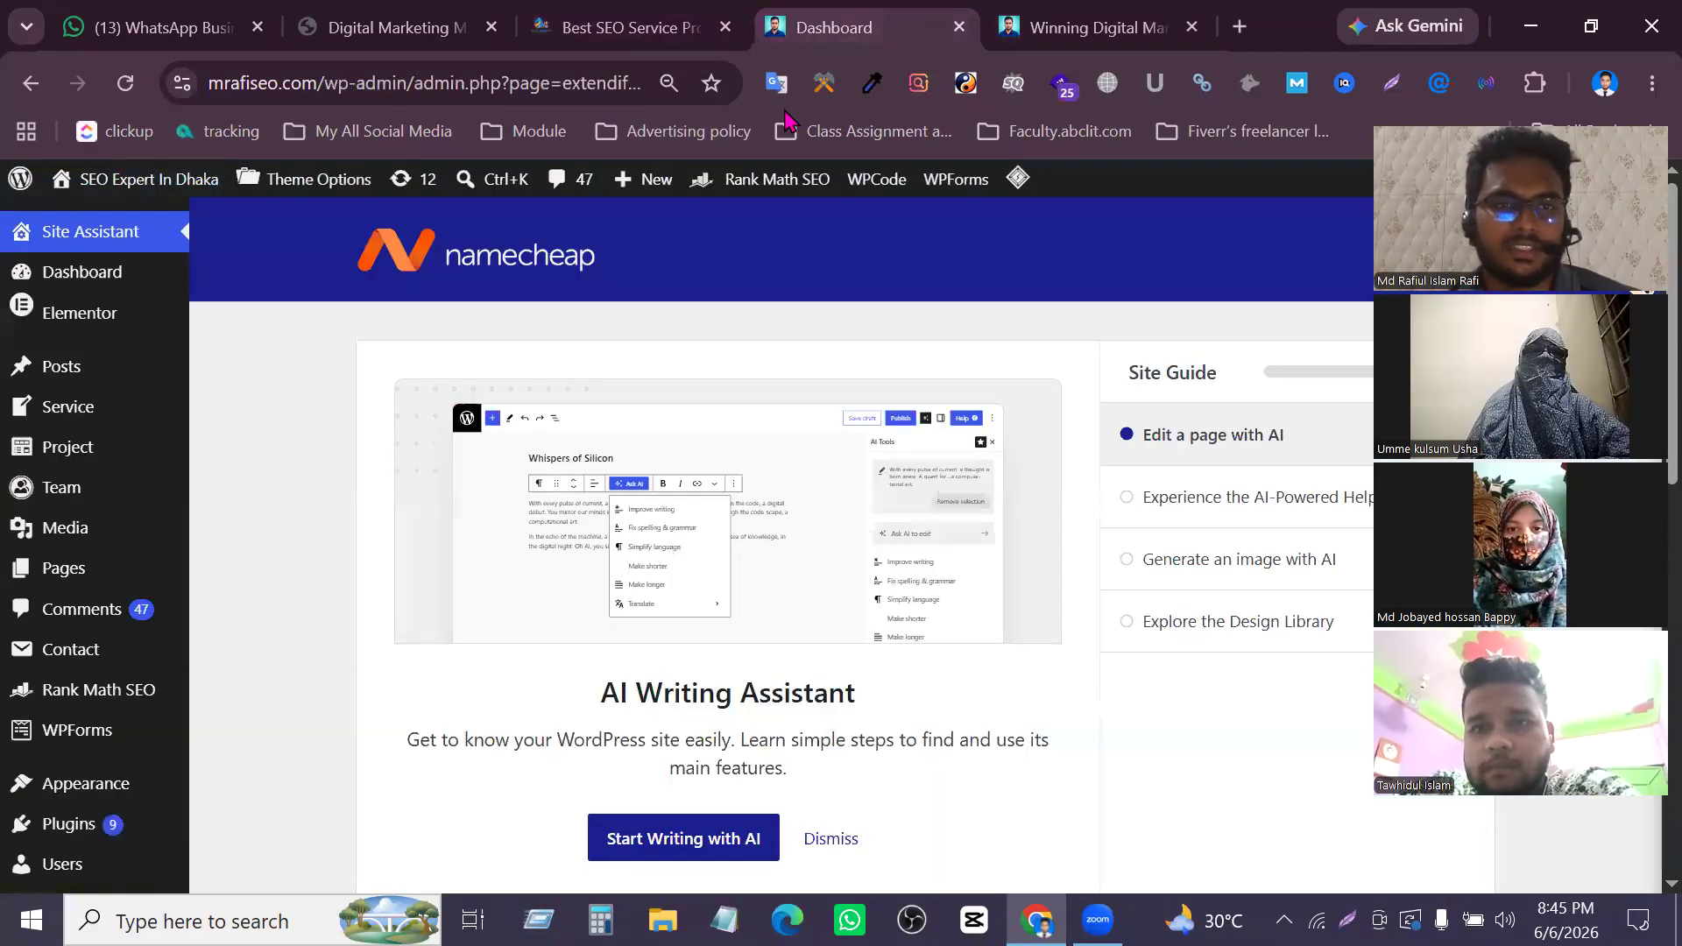
middle_click(82, 220)
left_click_drag(1130, 27, 1009, 35)
Look through the live home page down to the footer's Our Services links and back up to the latest case studies
scroll(1081, 366, "down", 15)
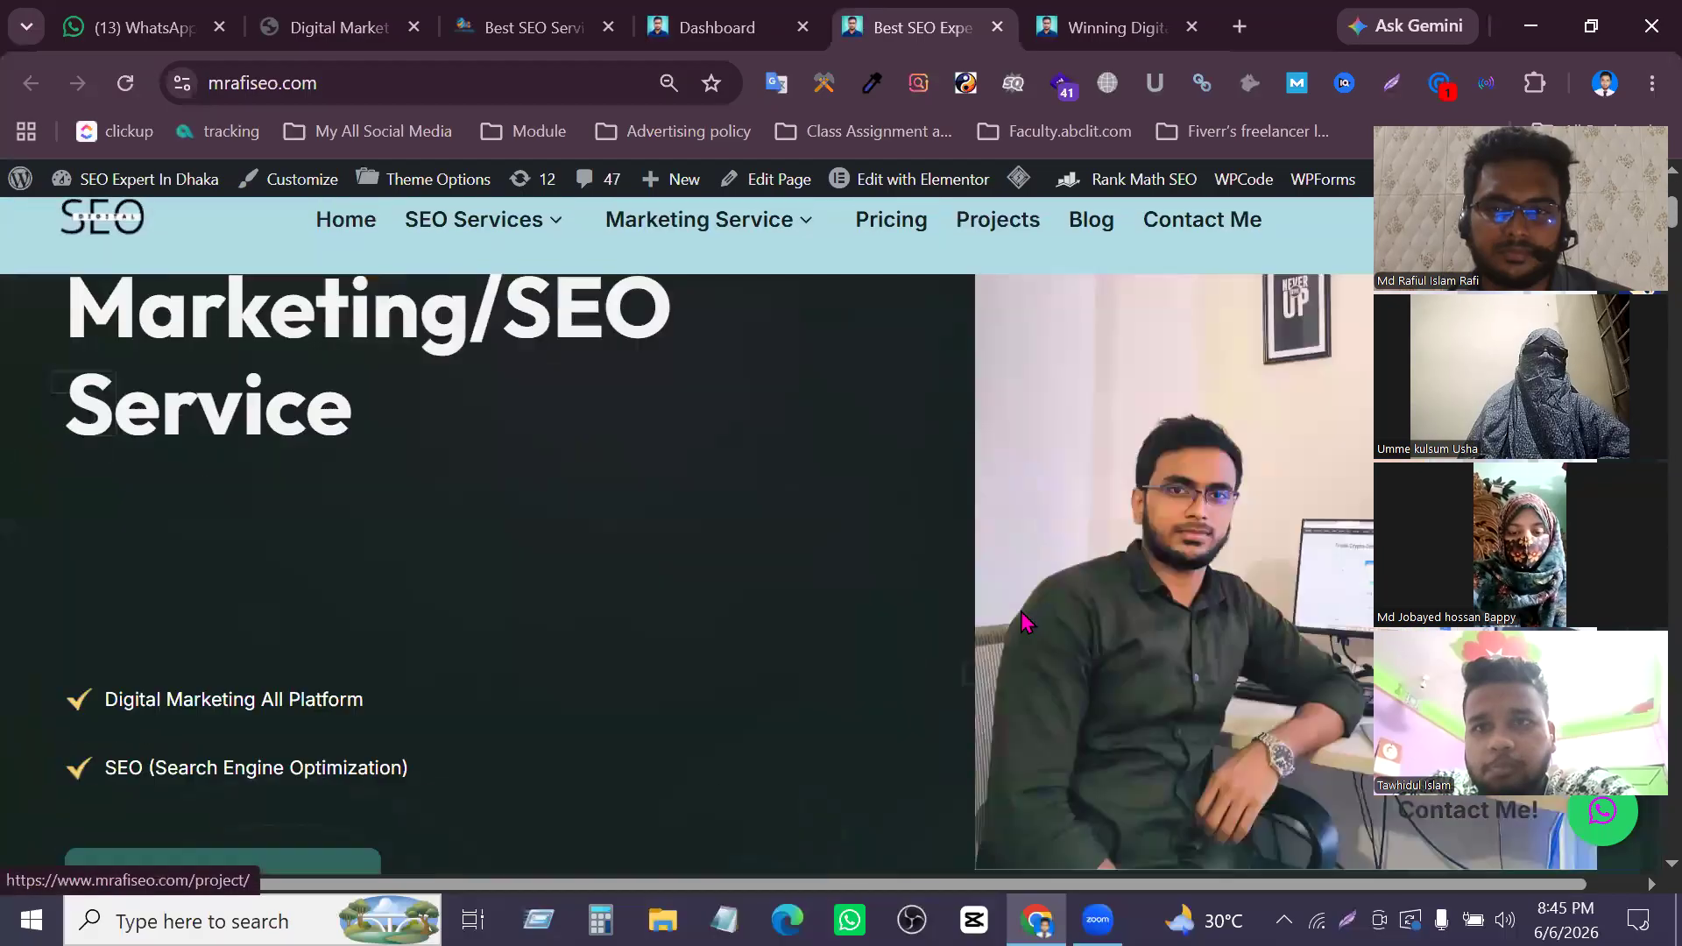
scroll(981, 805, "down", 20)
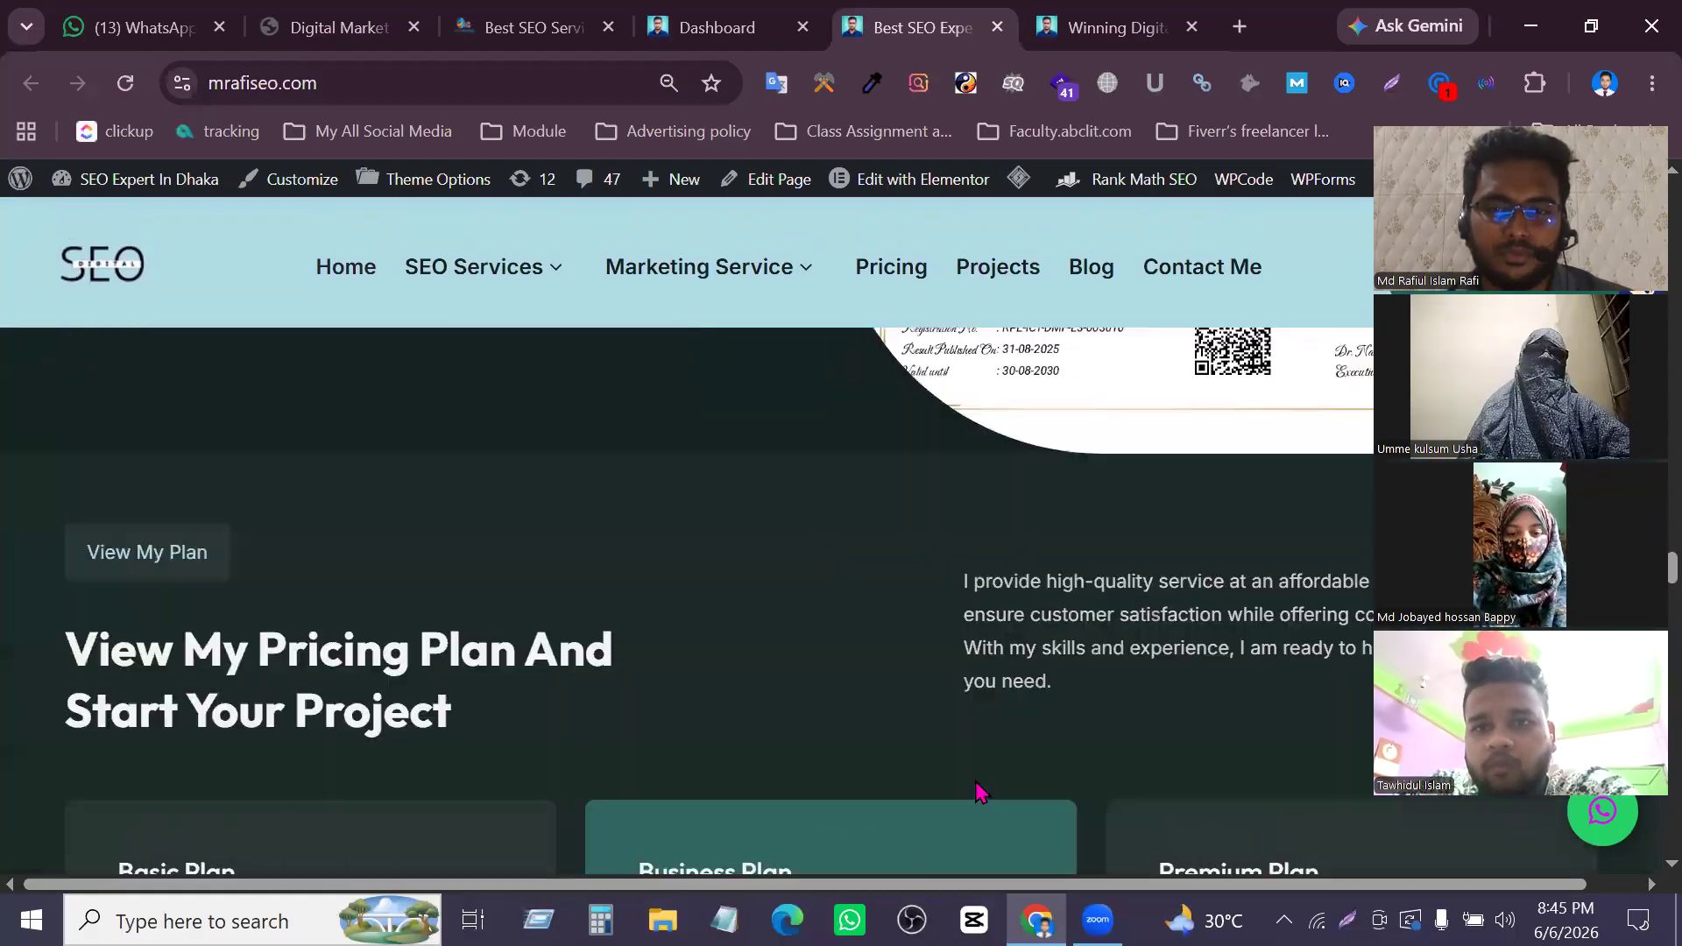
scroll(981, 792, "down", 10)
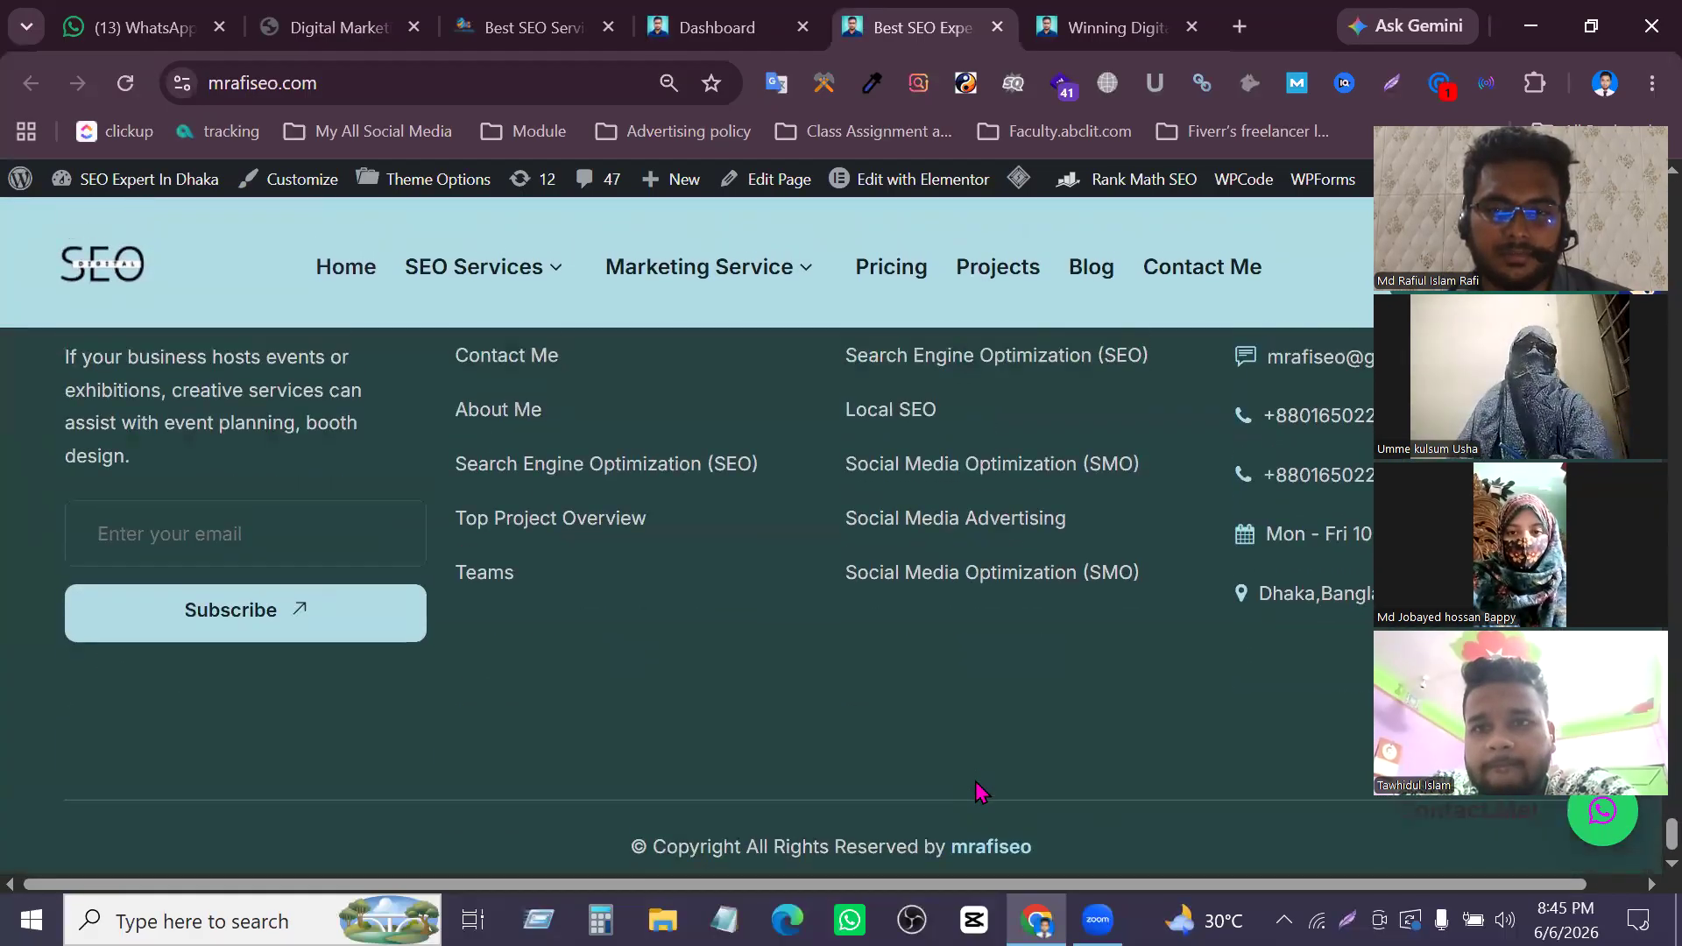
scroll(977, 792, "up", 2)
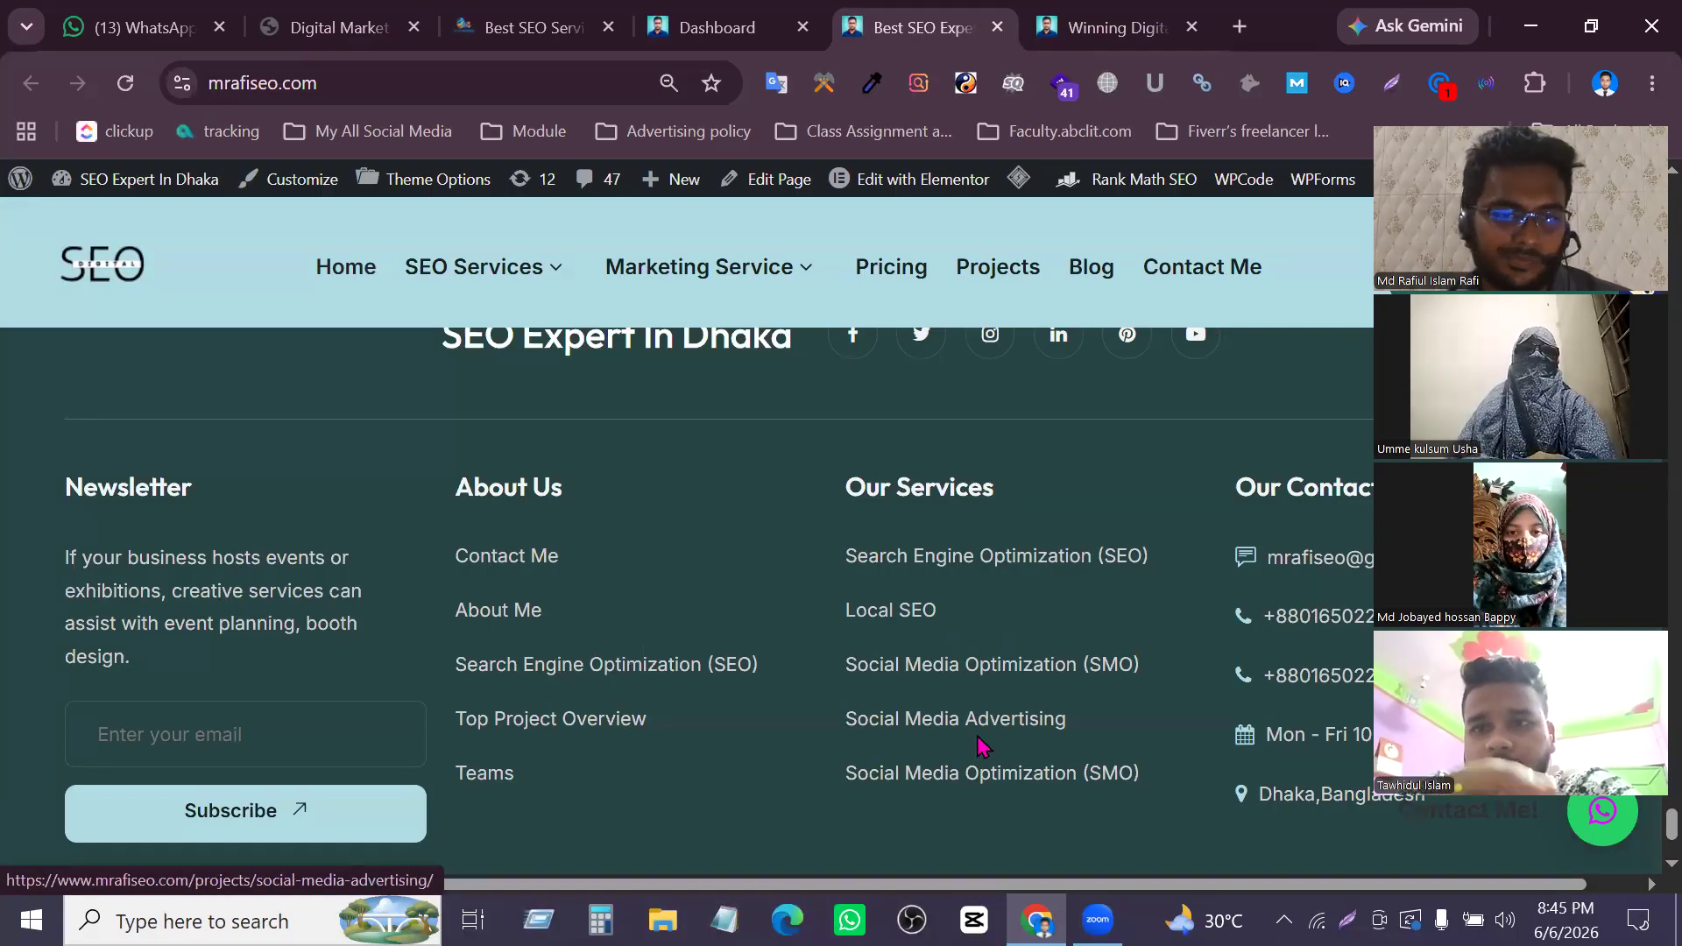
scroll(897, 832, "up", 5)
scroll(898, 832, "down", 5)
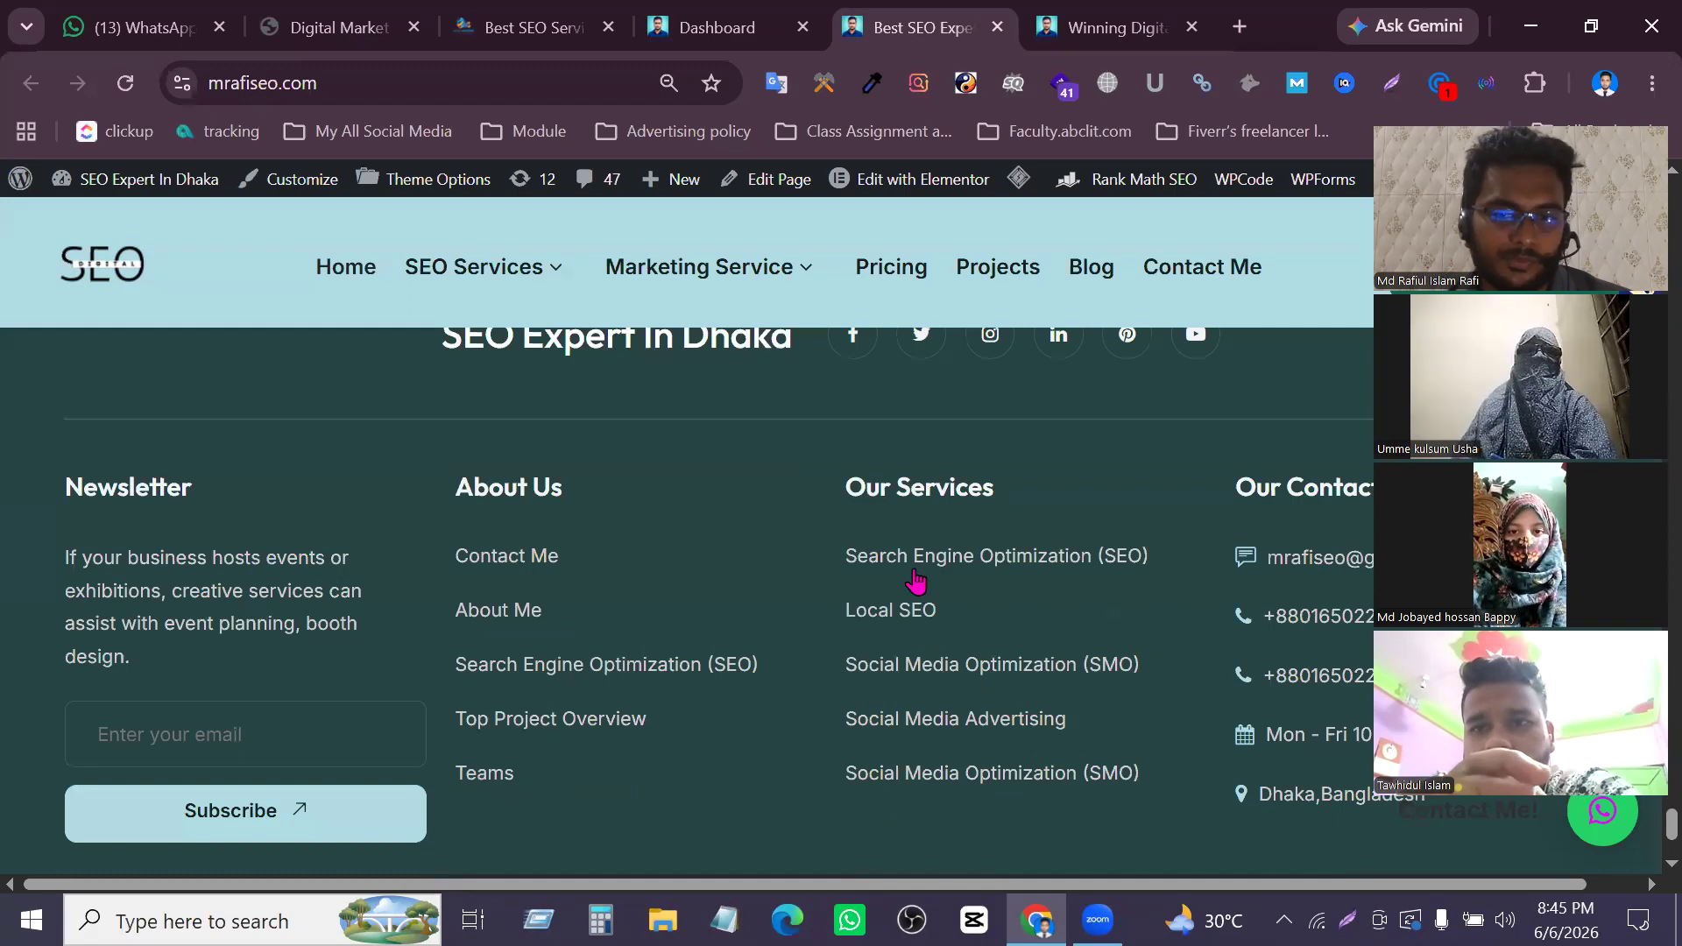
scroll(917, 571, "up", 20)
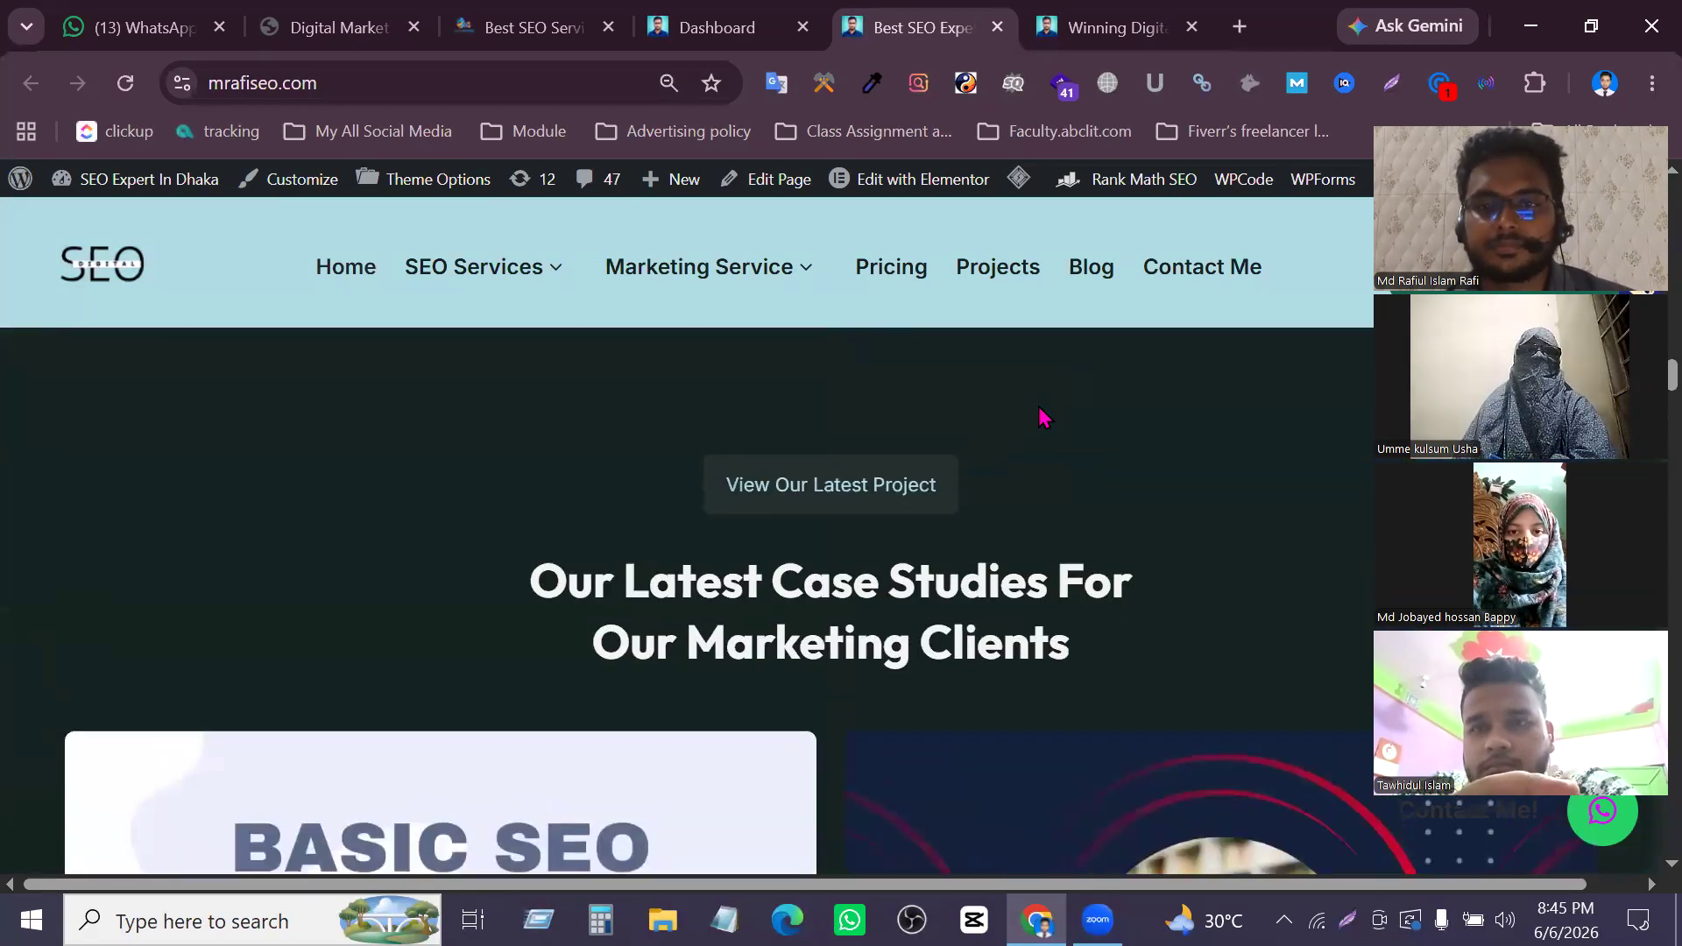
Open the site's Blog page, look through its posts and open the full Best Digital Marketer in Dhaka, Bangladesh article
left_click(1089, 272)
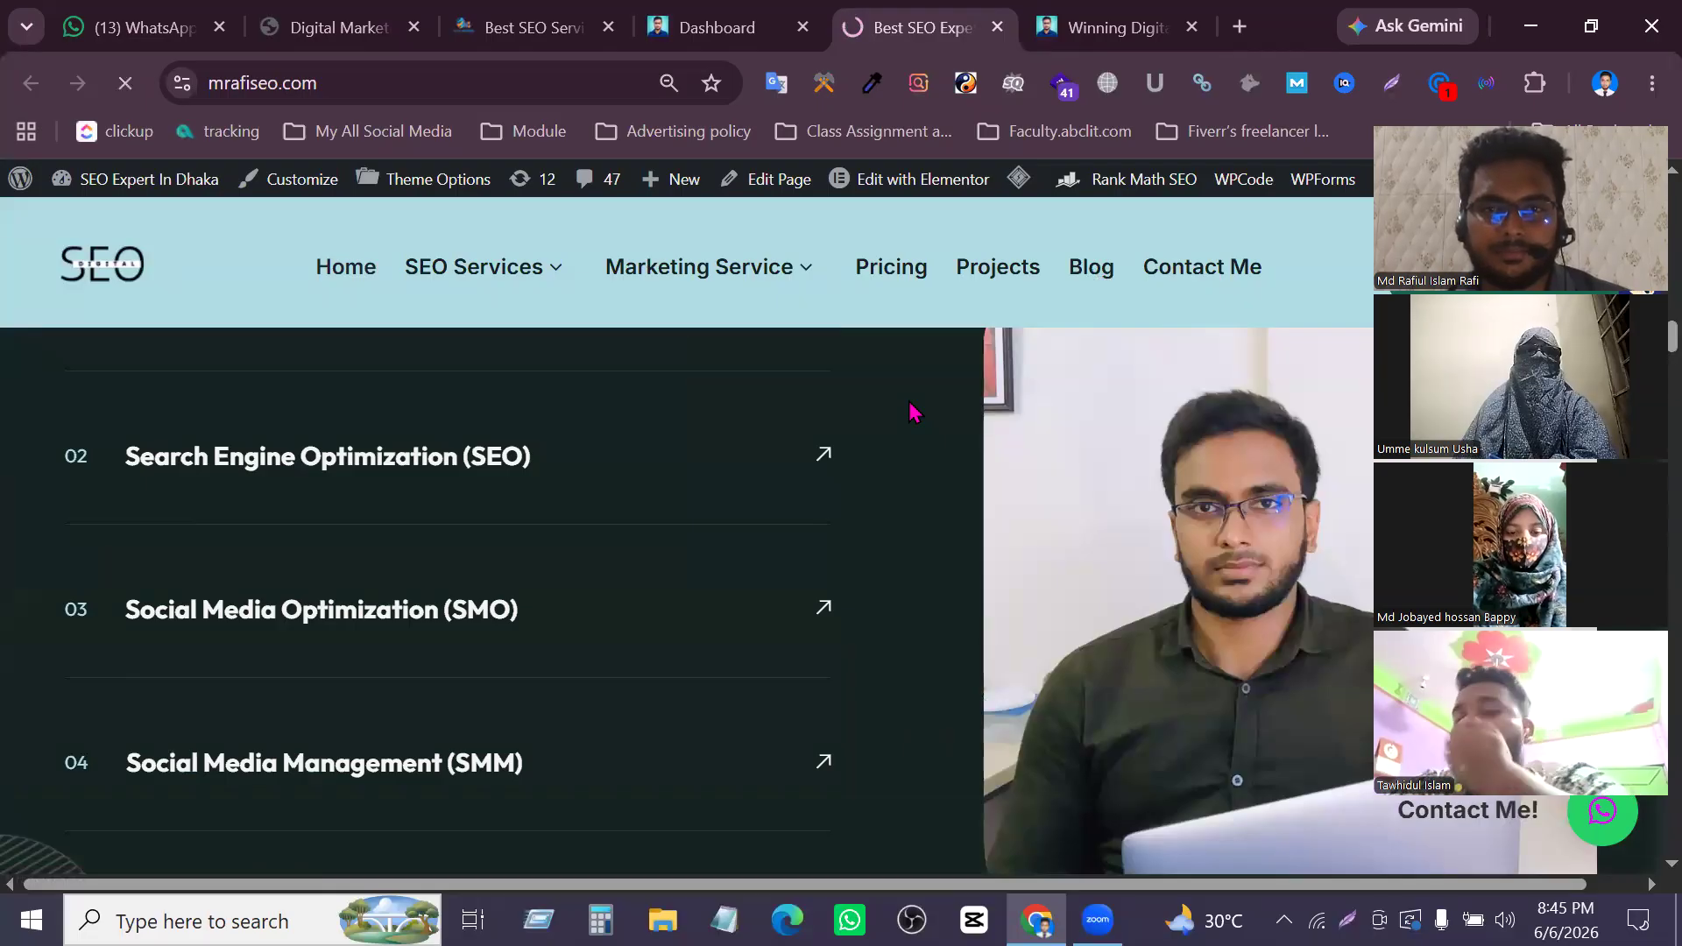
scroll(916, 526, "down", 10)
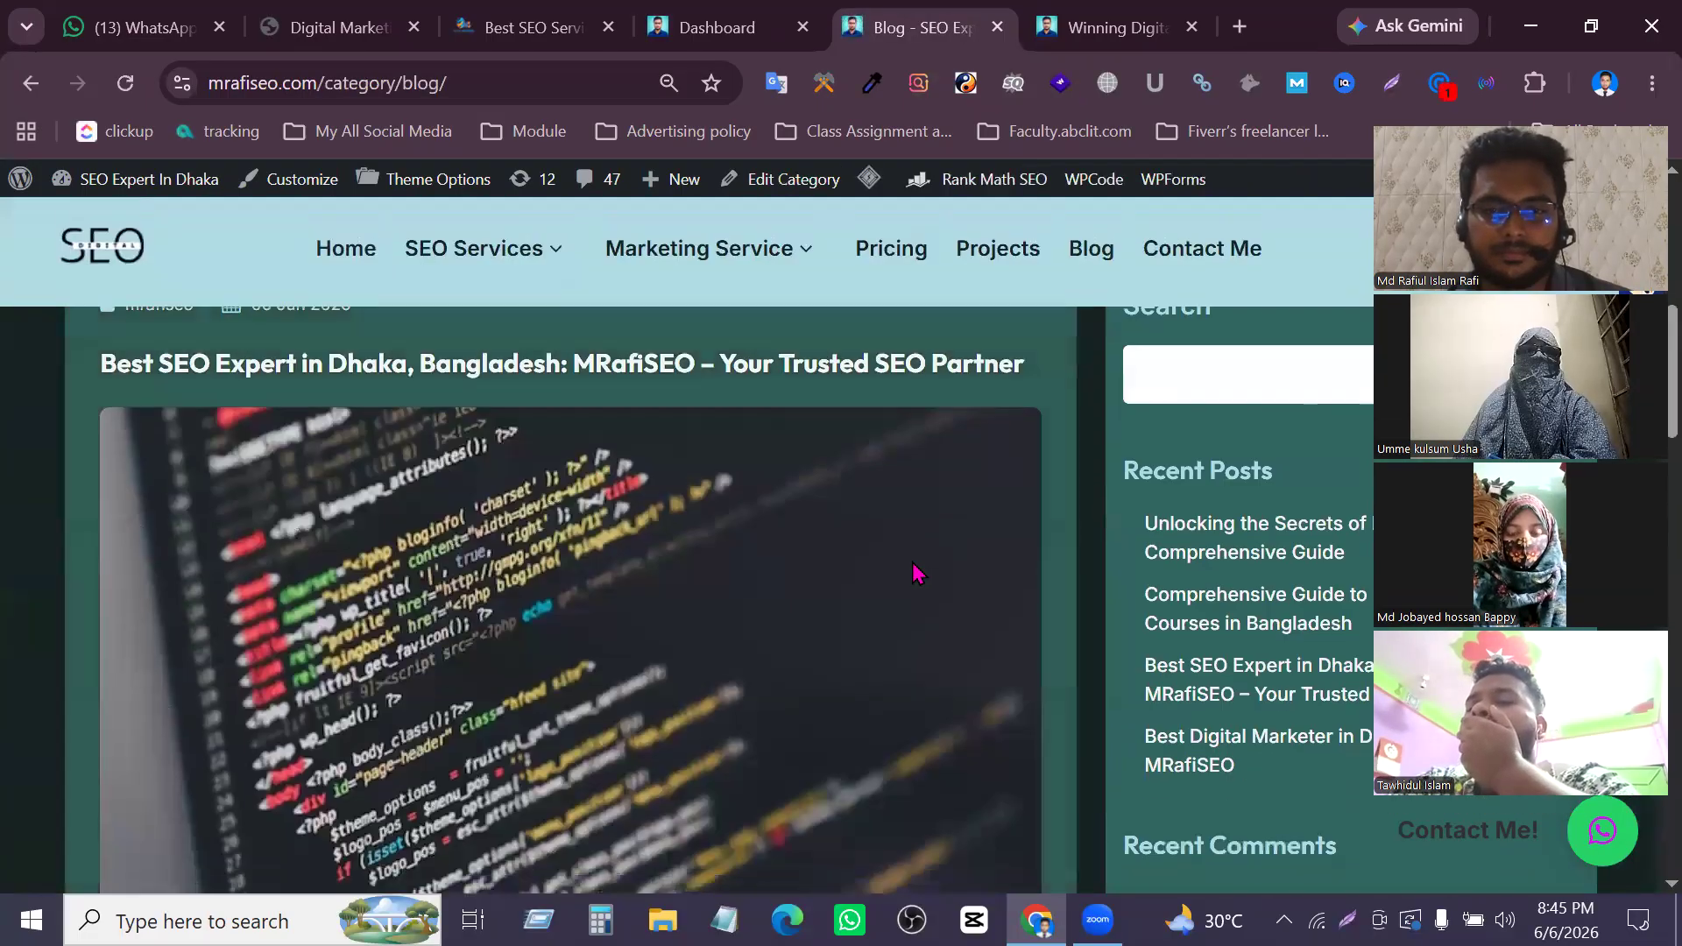
scroll(915, 573, "up", 4)
scroll(915, 574, "down", 2)
scroll(916, 574, "down", 10)
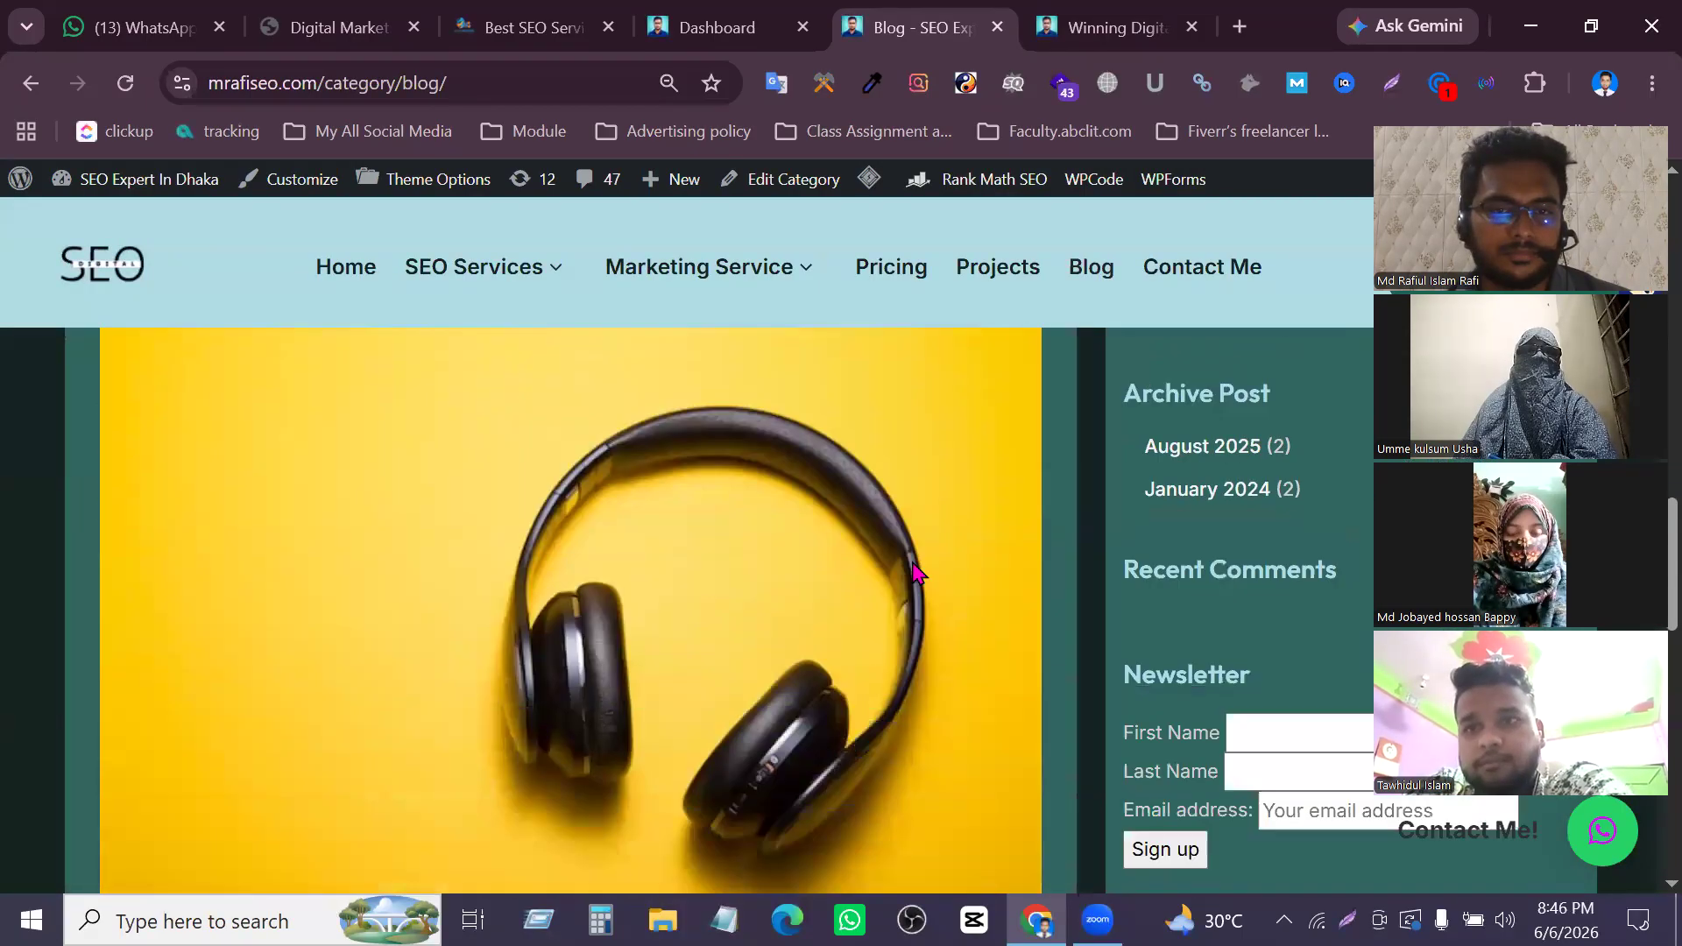
scroll(915, 574, "up", 6)
scroll(669, 590, "down", 12)
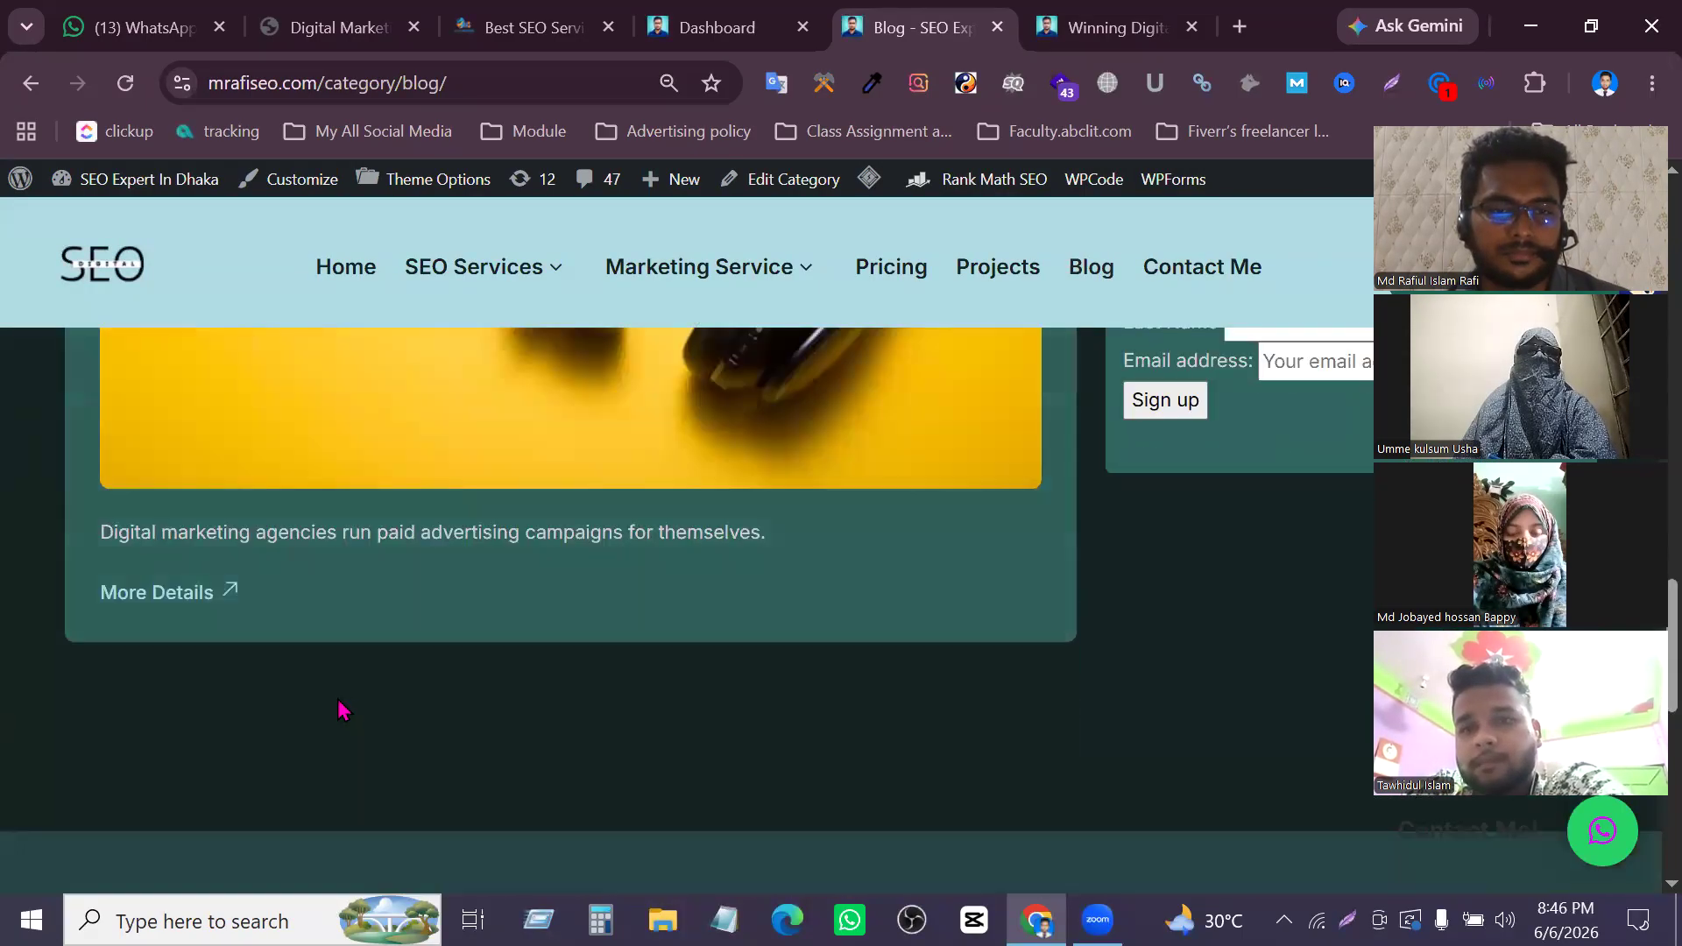
left_click(210, 394)
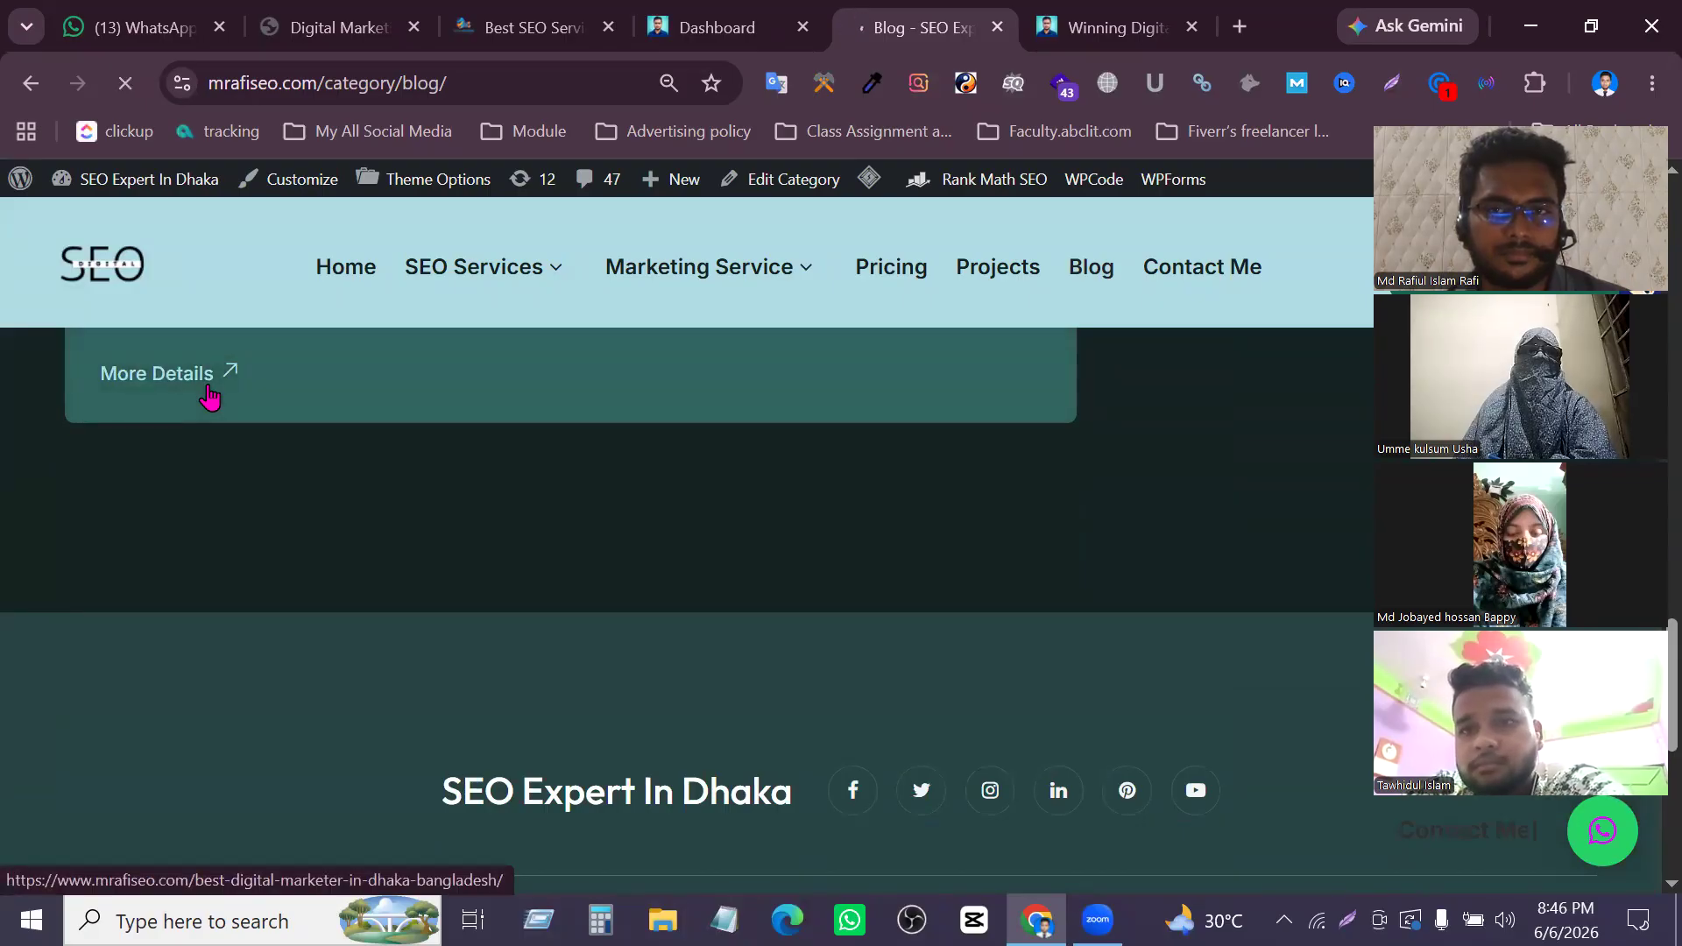
Skim the article from its introduction through the skills list and numbered services to the reply form and back up
scroll(690, 695, "down", 10)
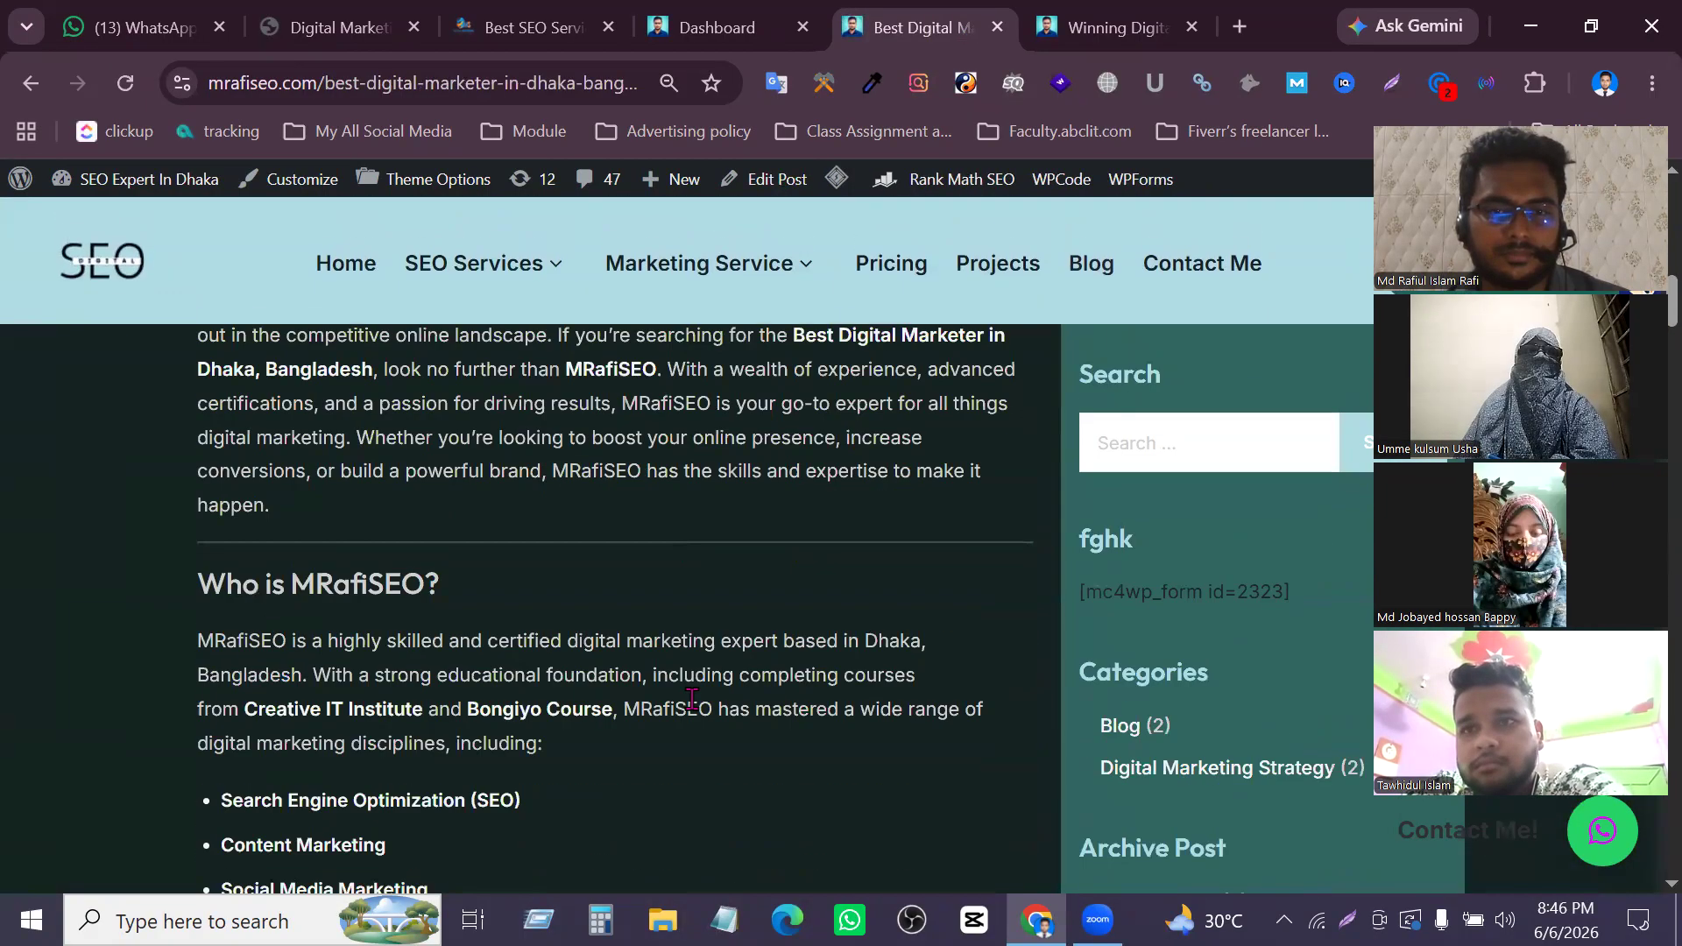
scroll(692, 697, "down", 15)
scroll(692, 708, "down", 5)
scroll(608, 582, "up", 20)
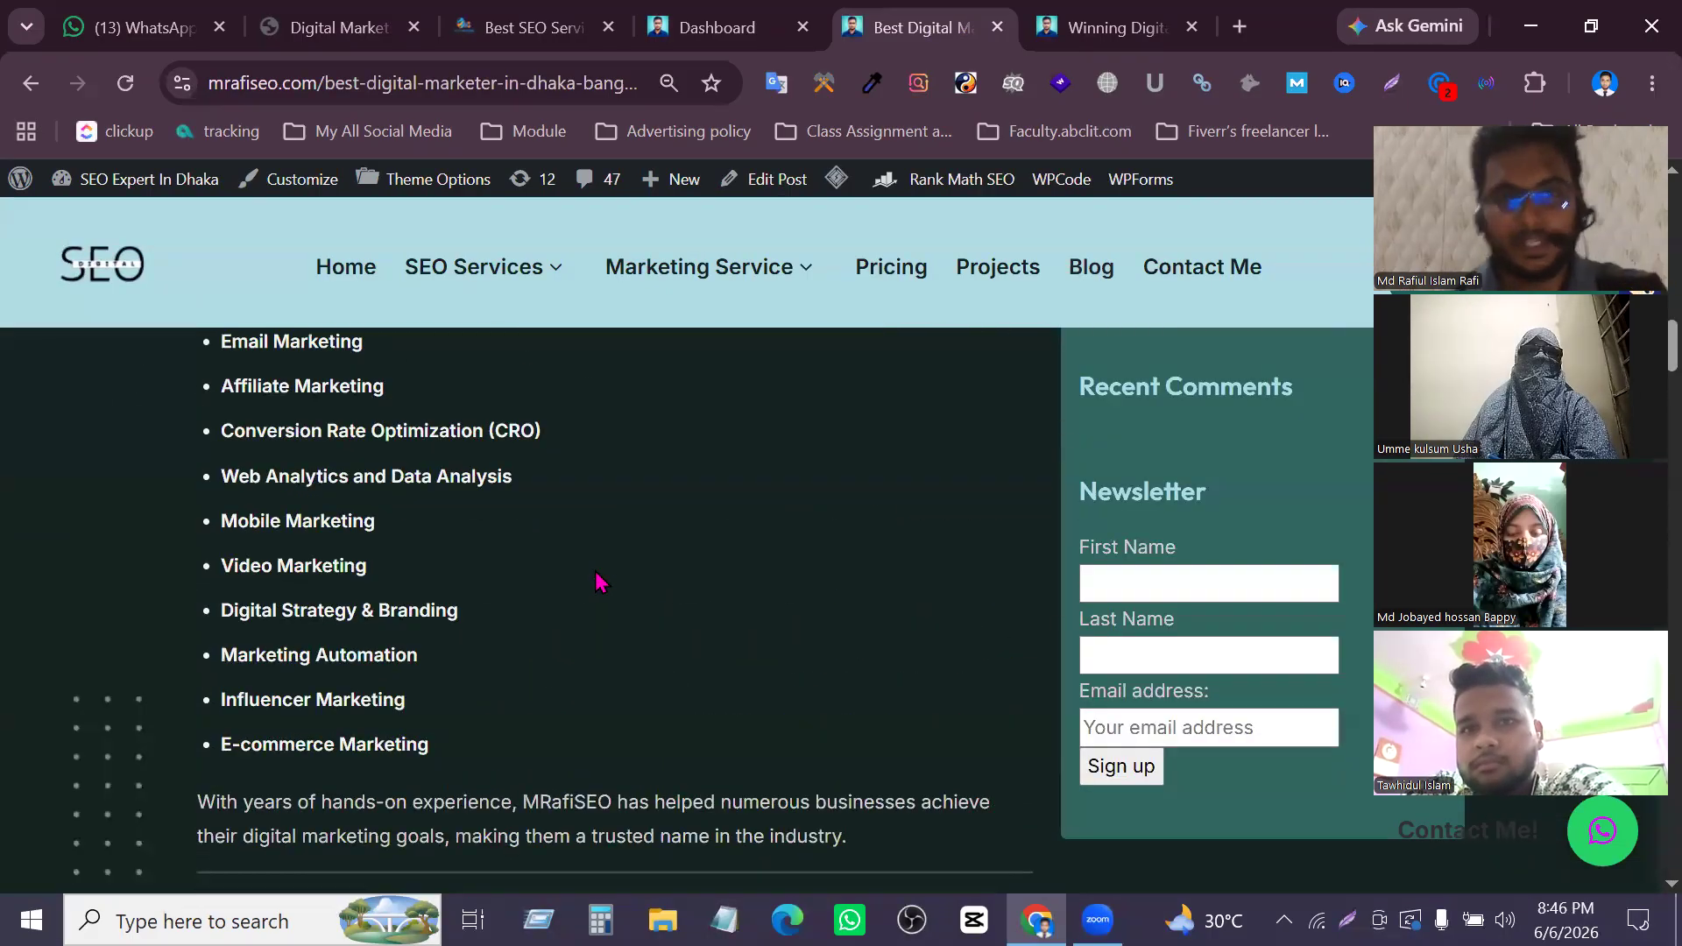
scroll(599, 585, "up", 20)
scroll(595, 589, "down", 18)
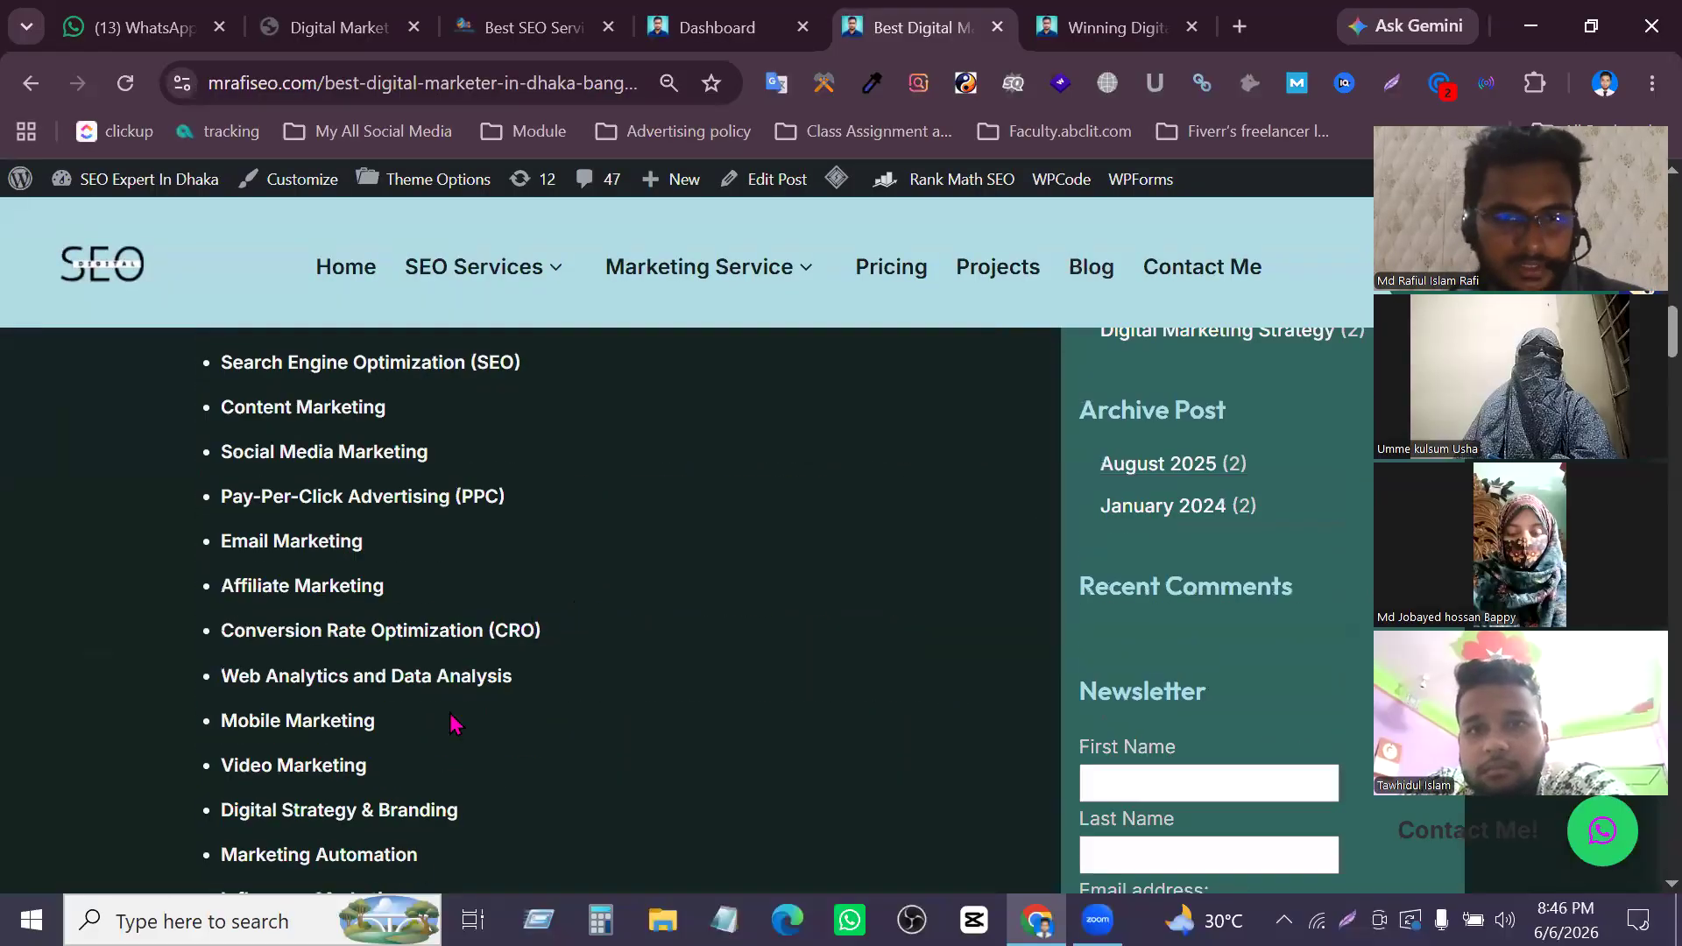
scroll(453, 724, "down", 15)
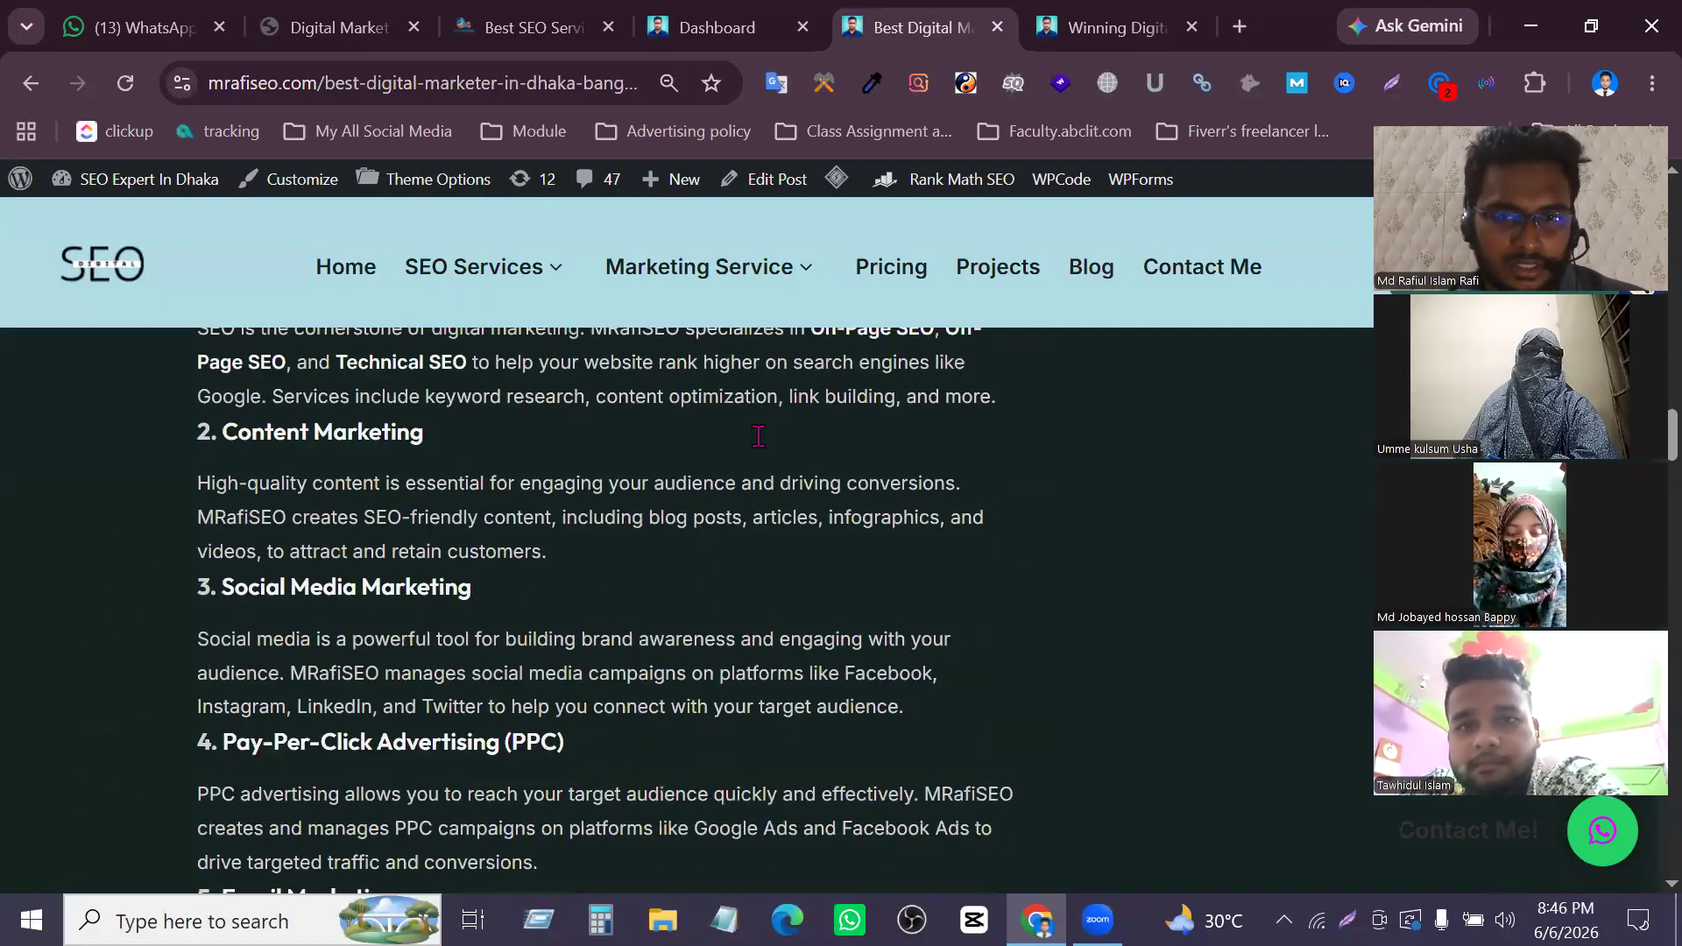
scroll(745, 525, "up", 4)
scroll(832, 683, "up", 2)
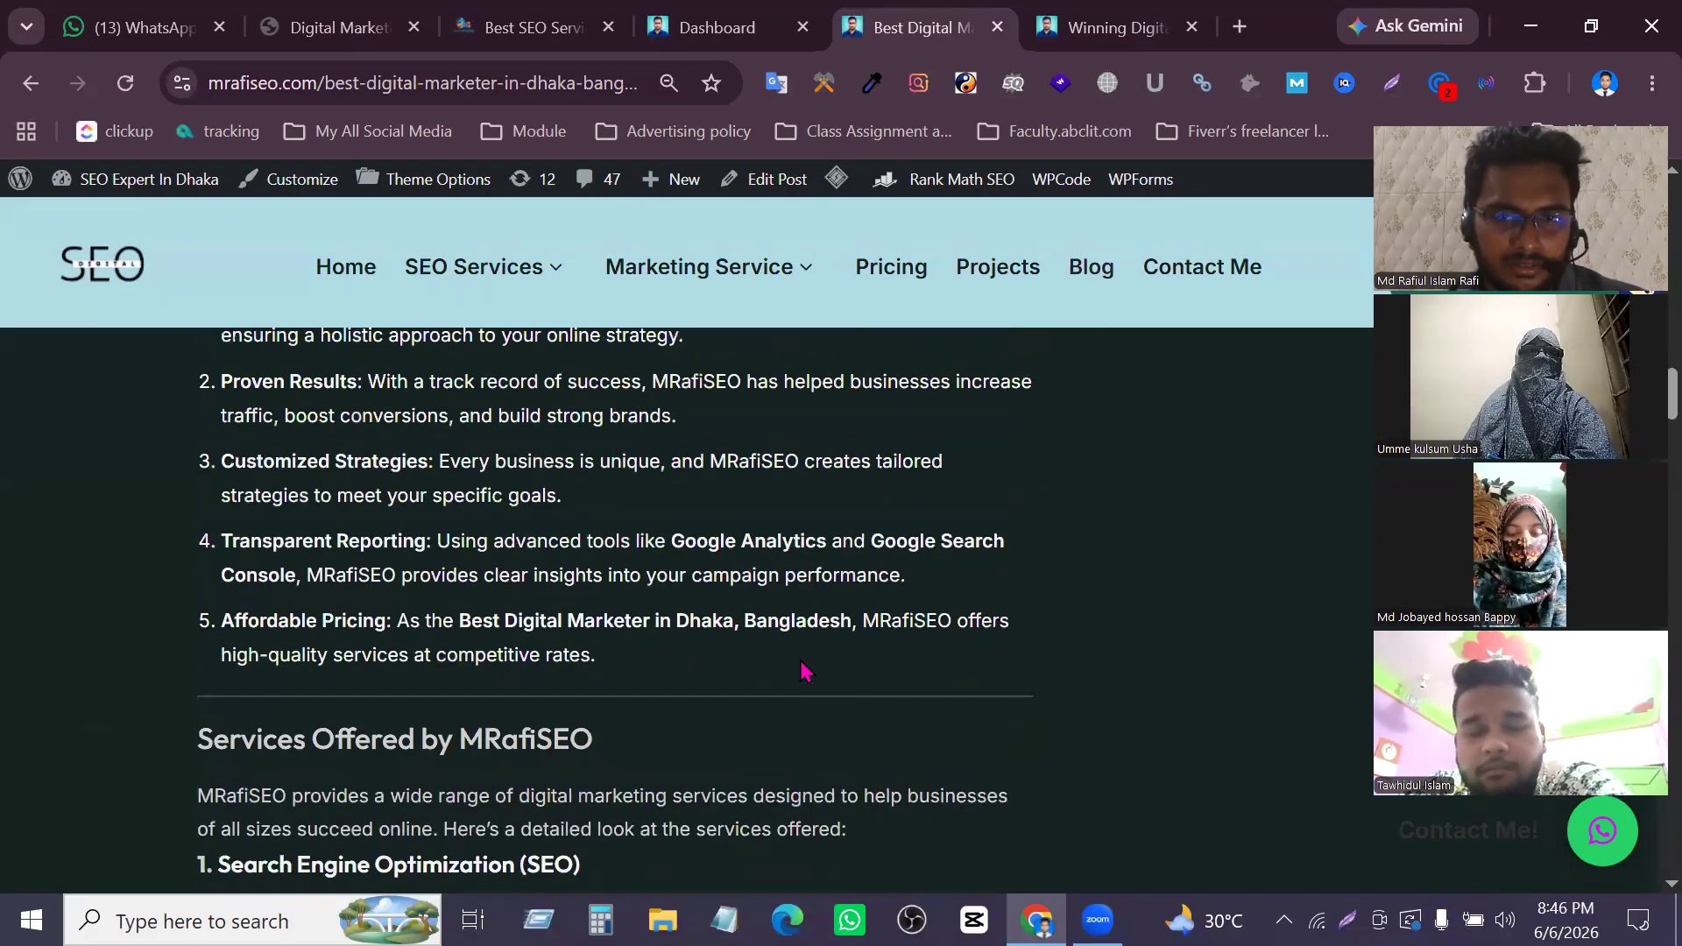
scroll(744, 543, "up", 5)
scroll(674, 595, "down", 20)
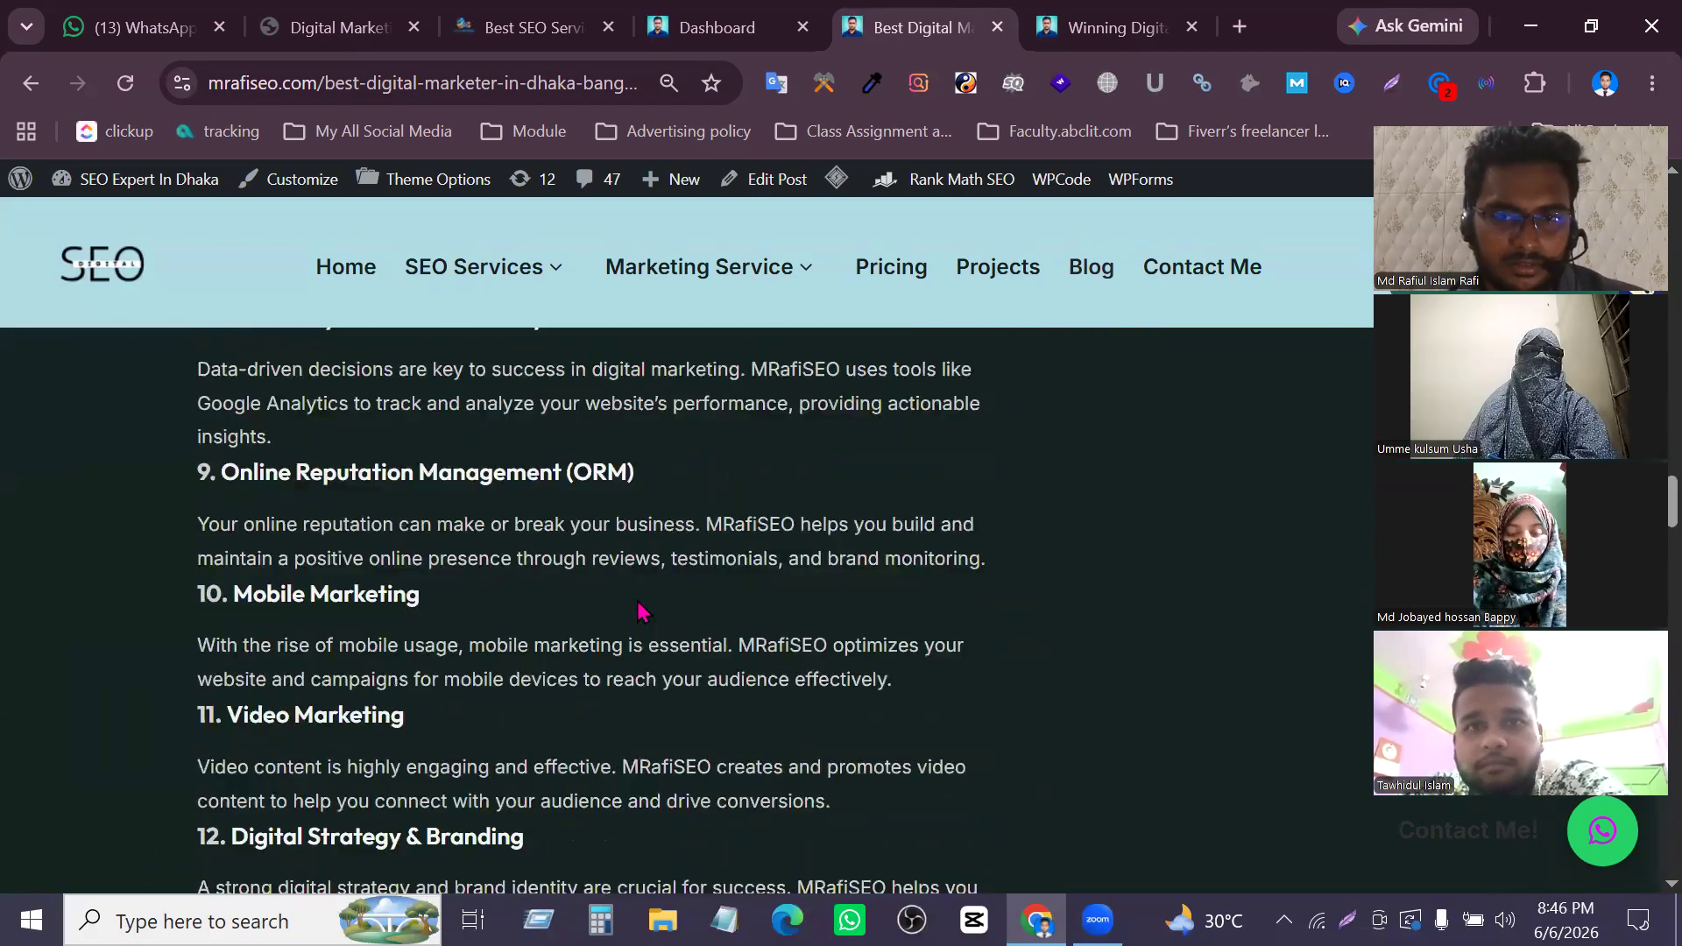
scroll(639, 607, "down", 20)
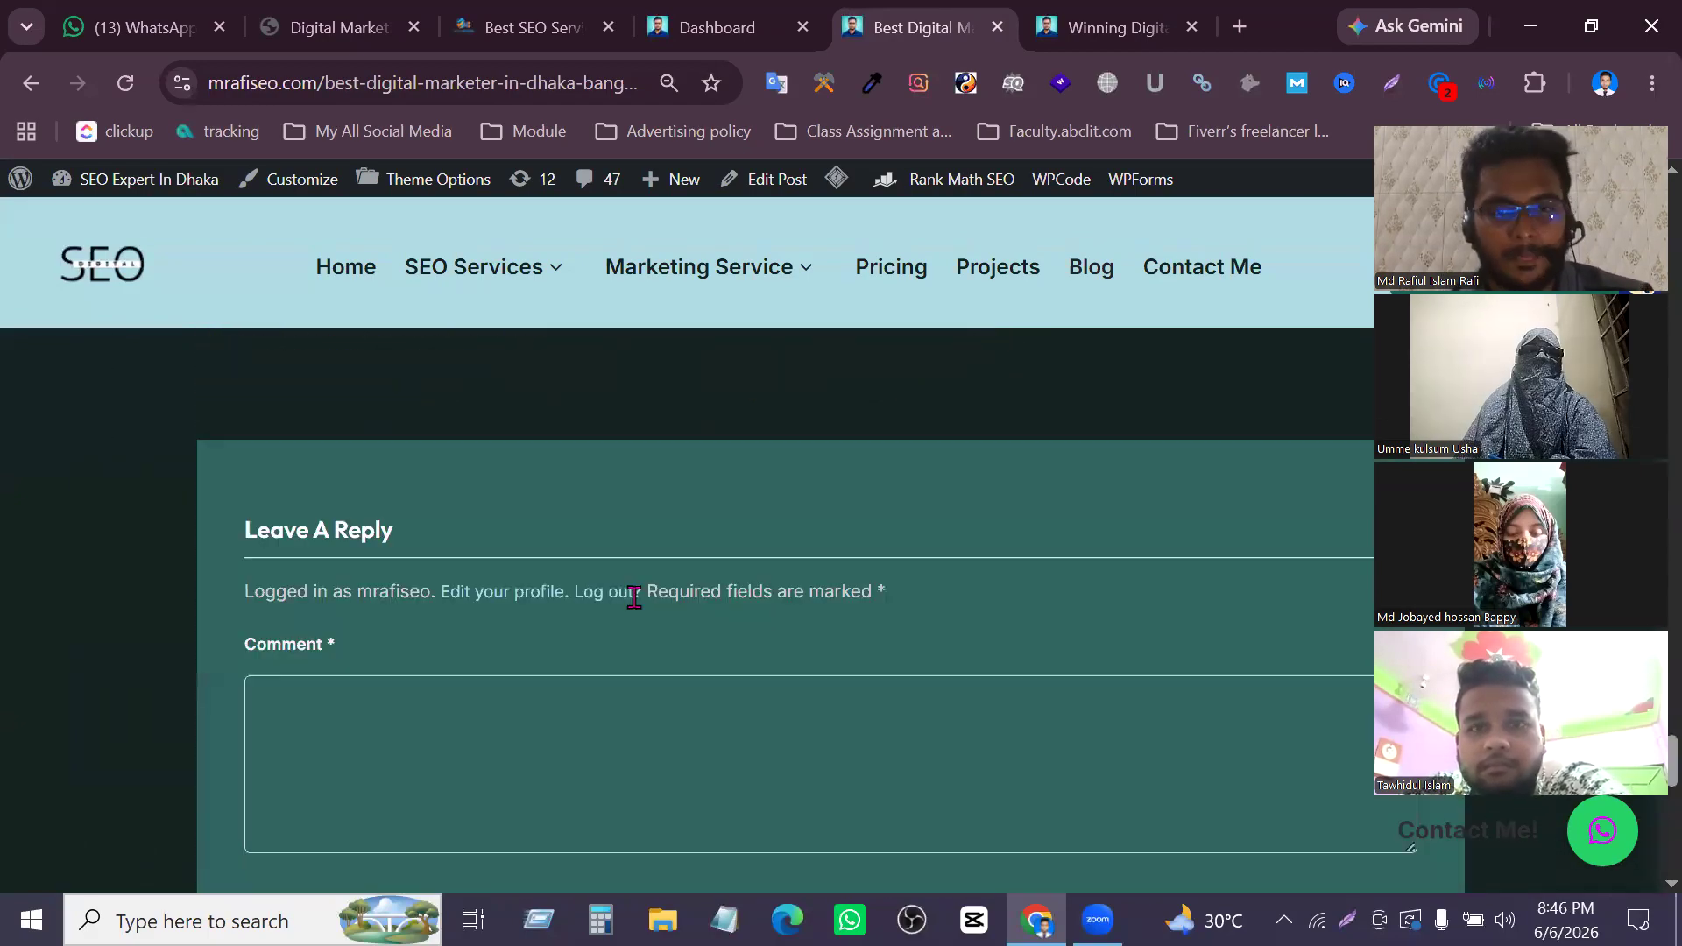
scroll(639, 608, "up", 20)
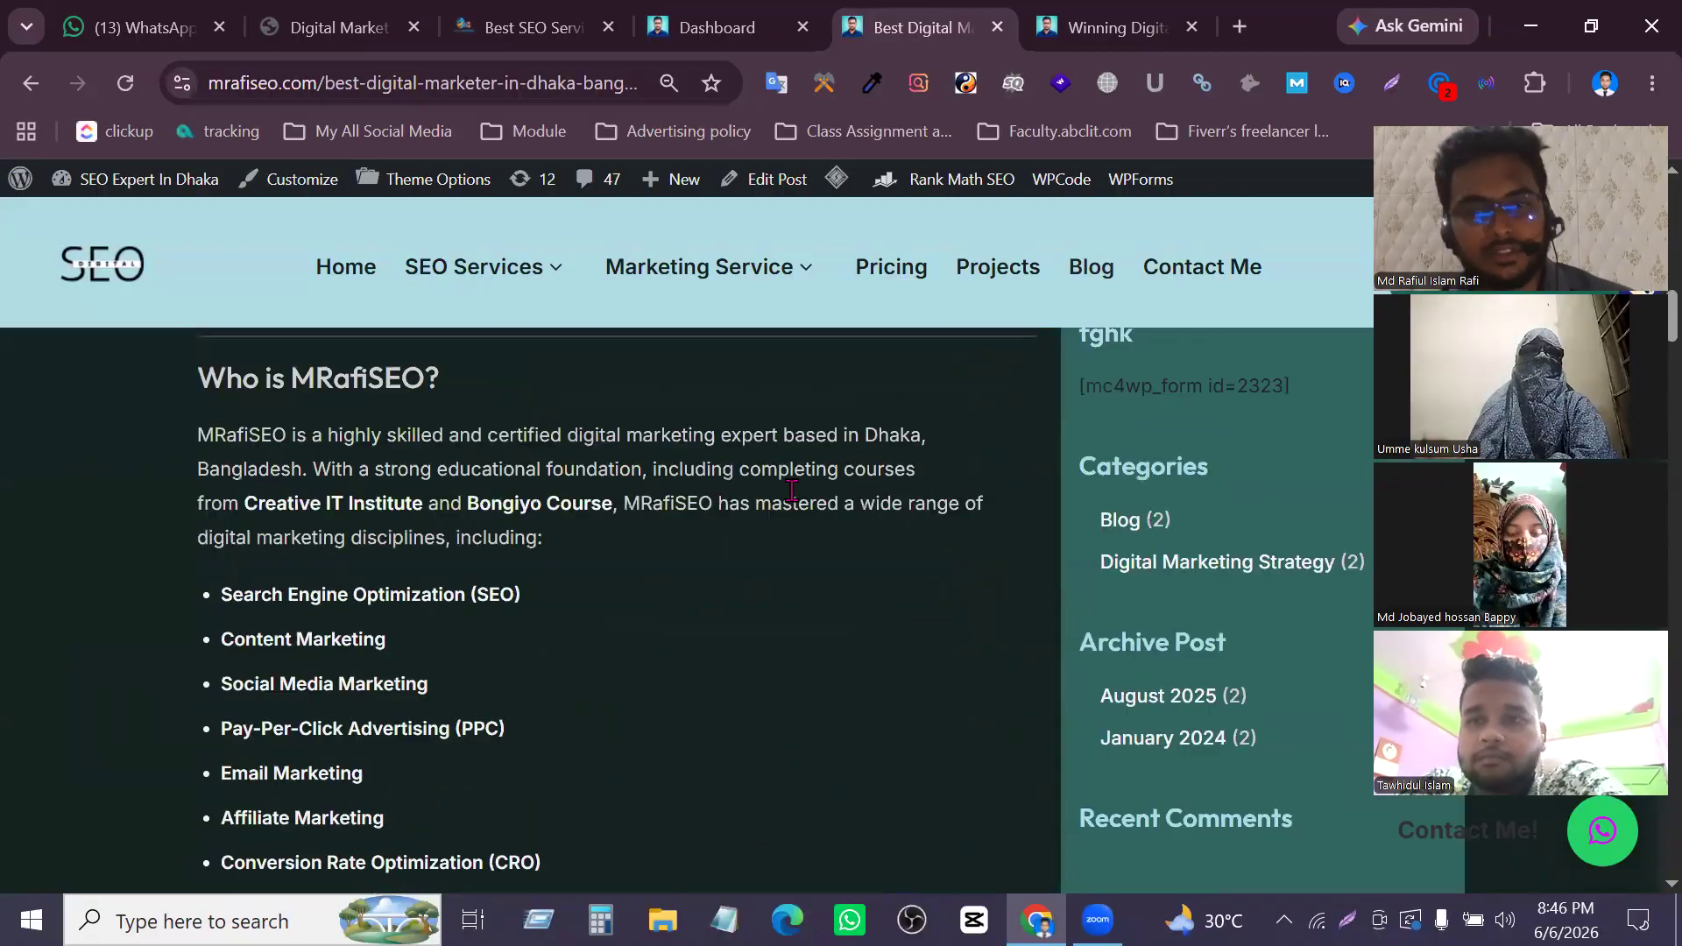
Review the article down to its contact section and back up, and glance at the WordPress dashboard before returning to it
scroll(795, 501, "down", 15)
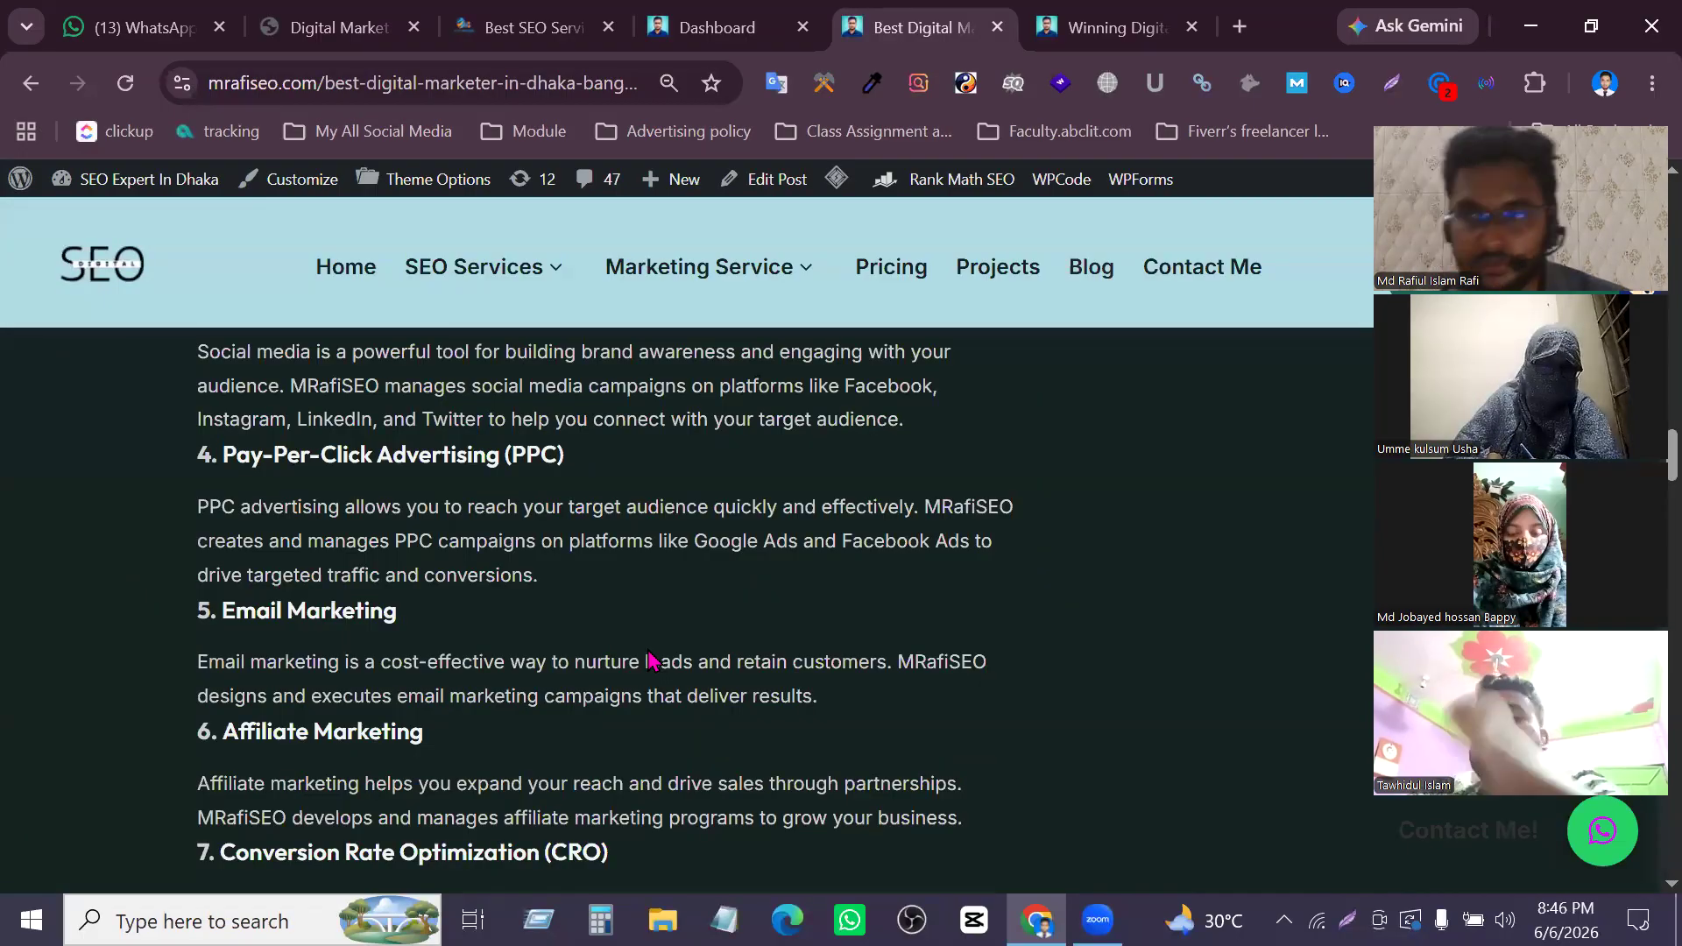
scroll(650, 661, "down", 20)
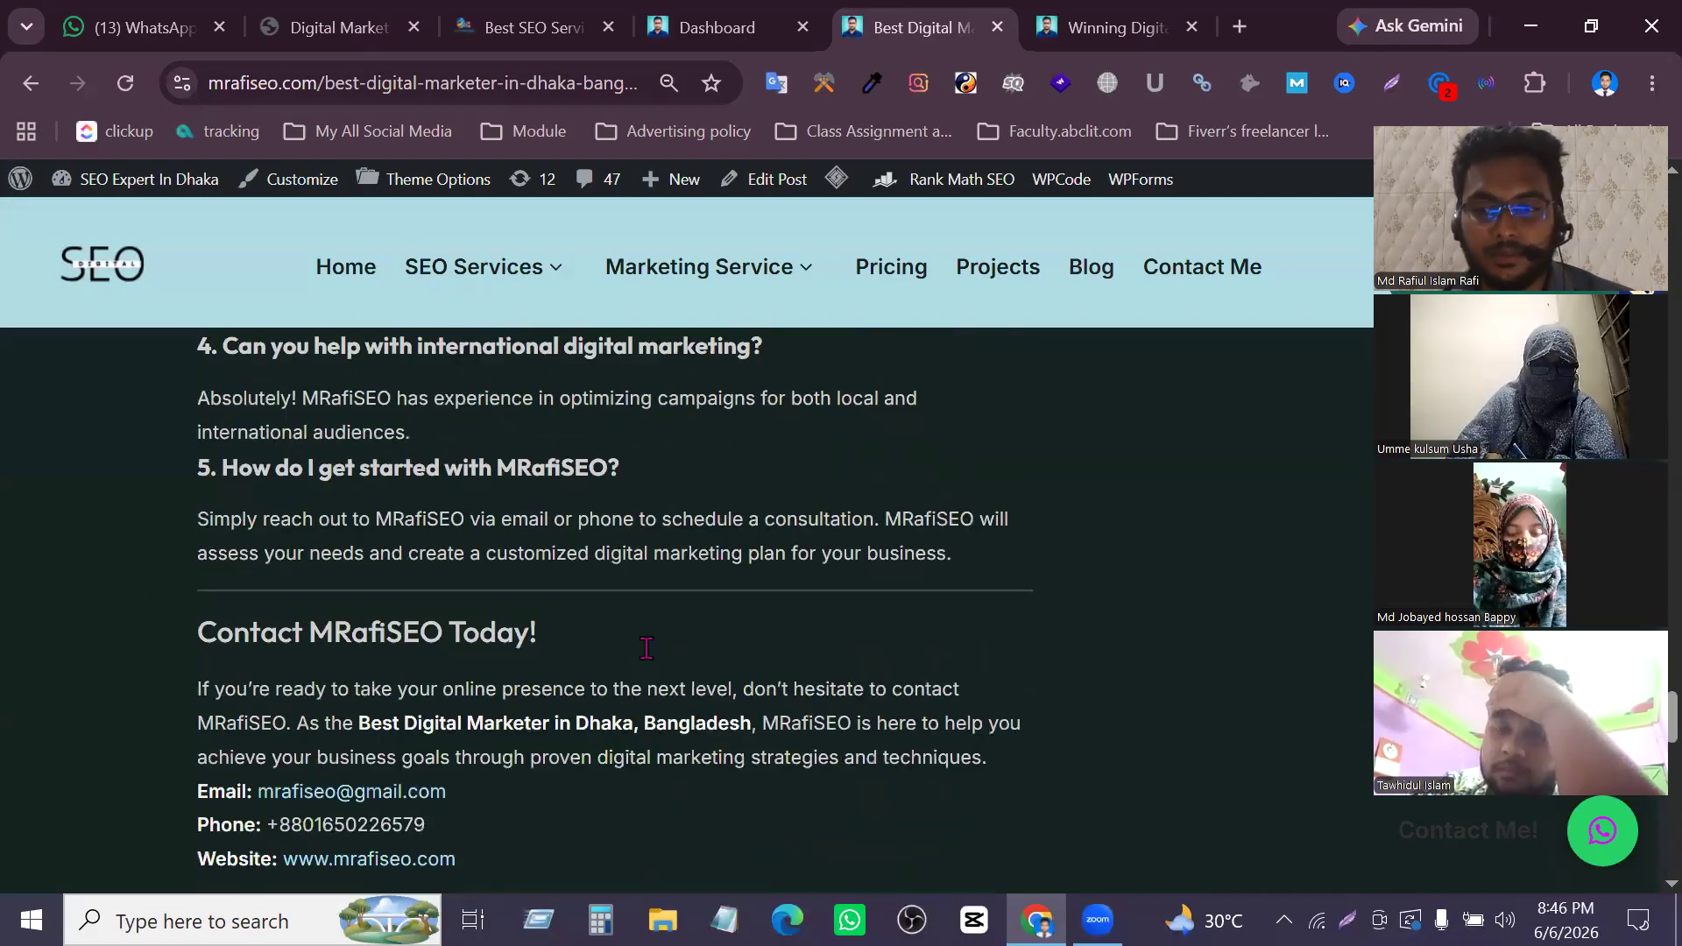
scroll(646, 648, "up", 20)
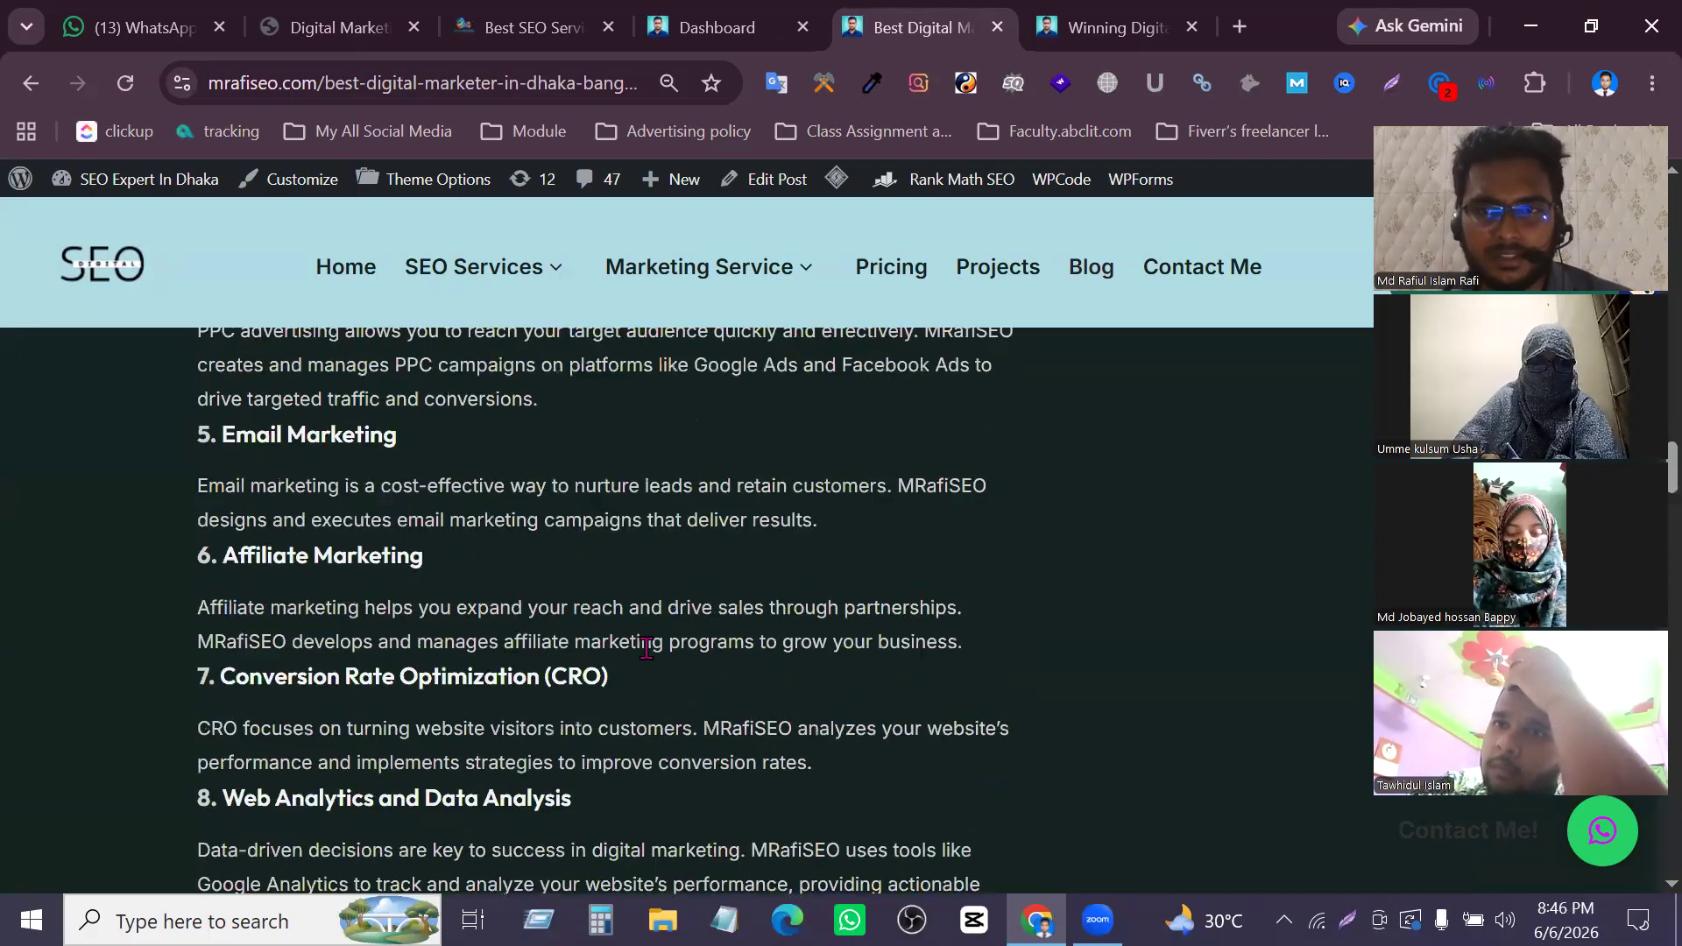
scroll(745, 430, "up", 10)
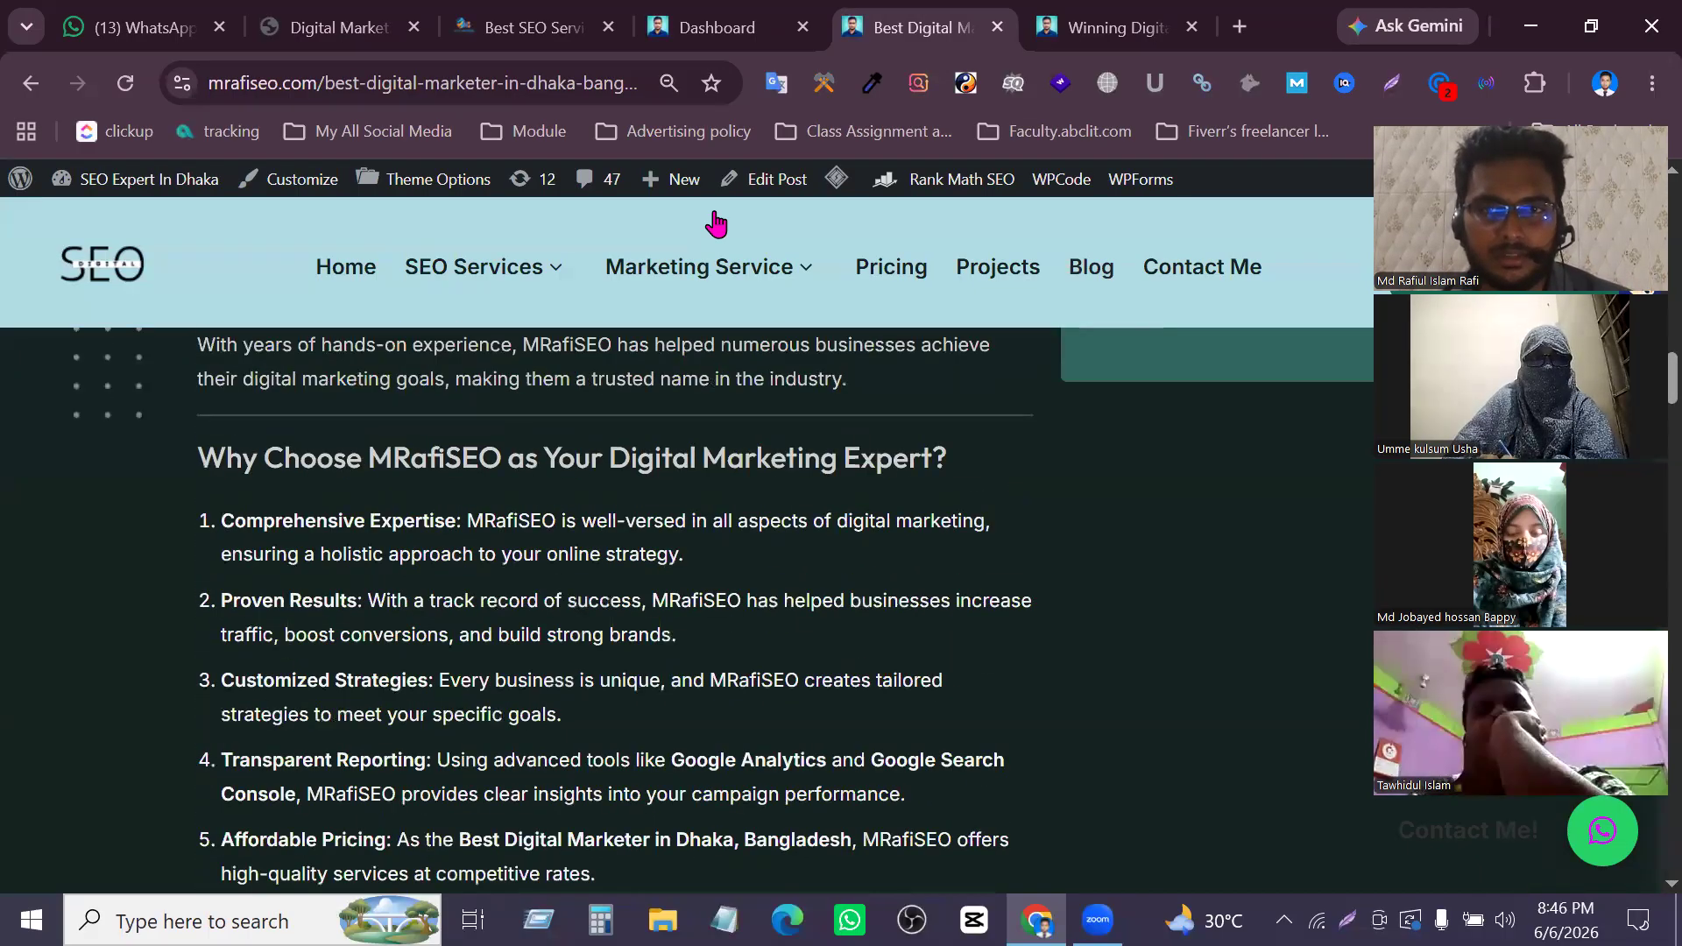
scroll(801, 426, "up", 9)
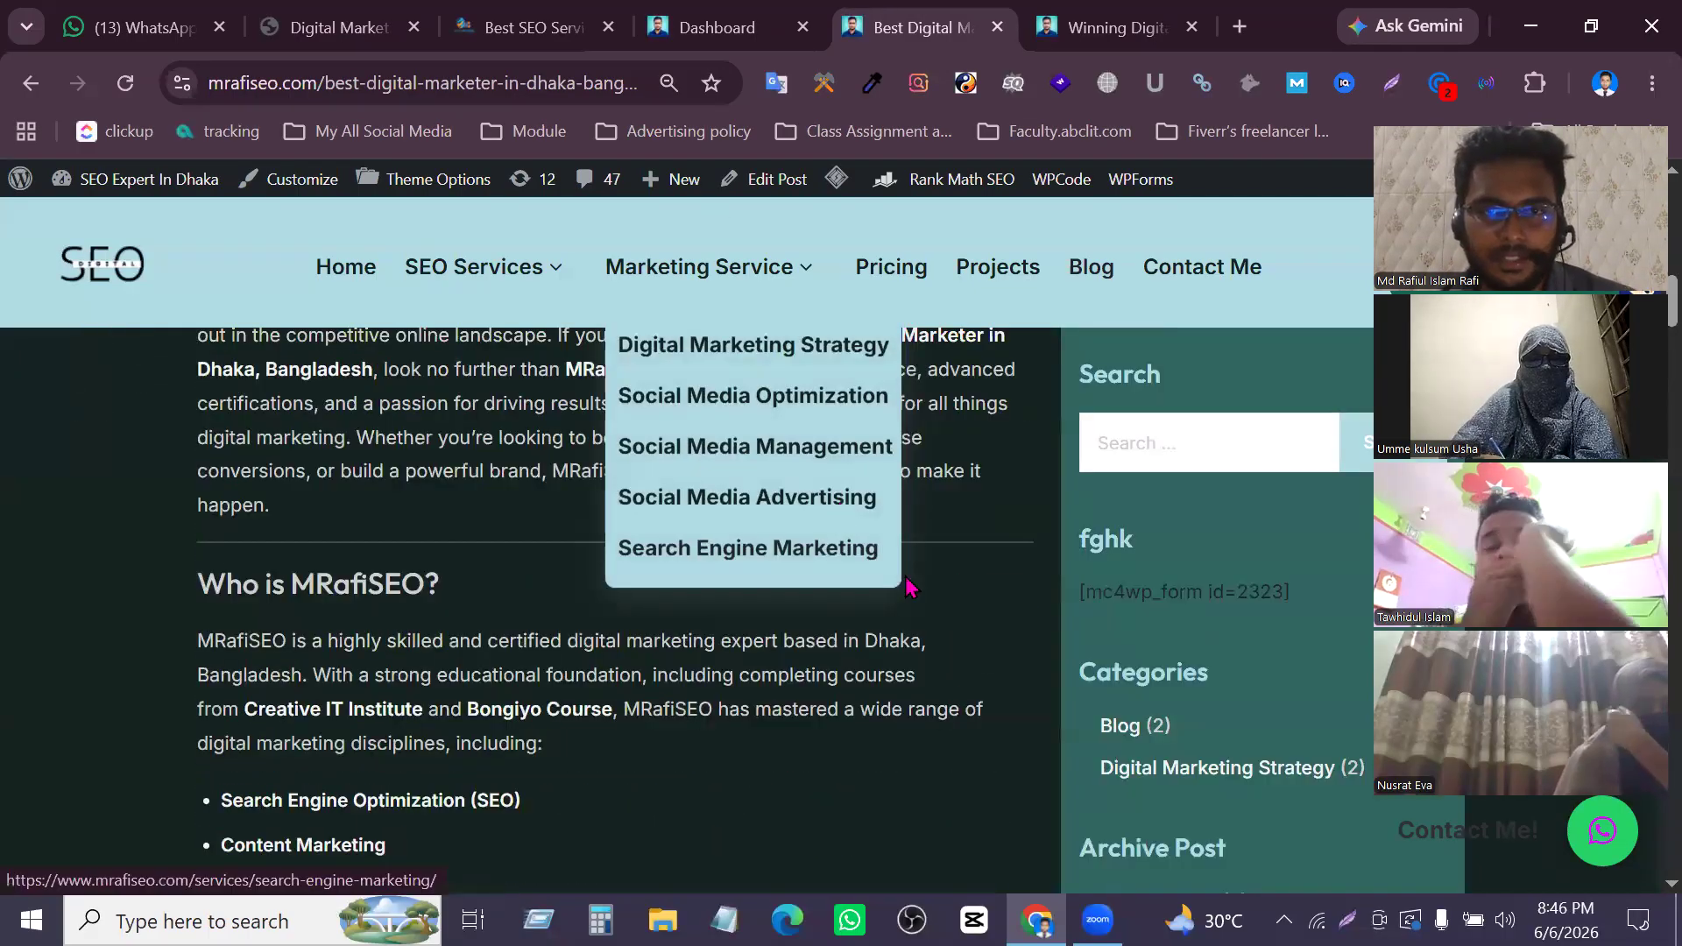
left_click(727, 19)
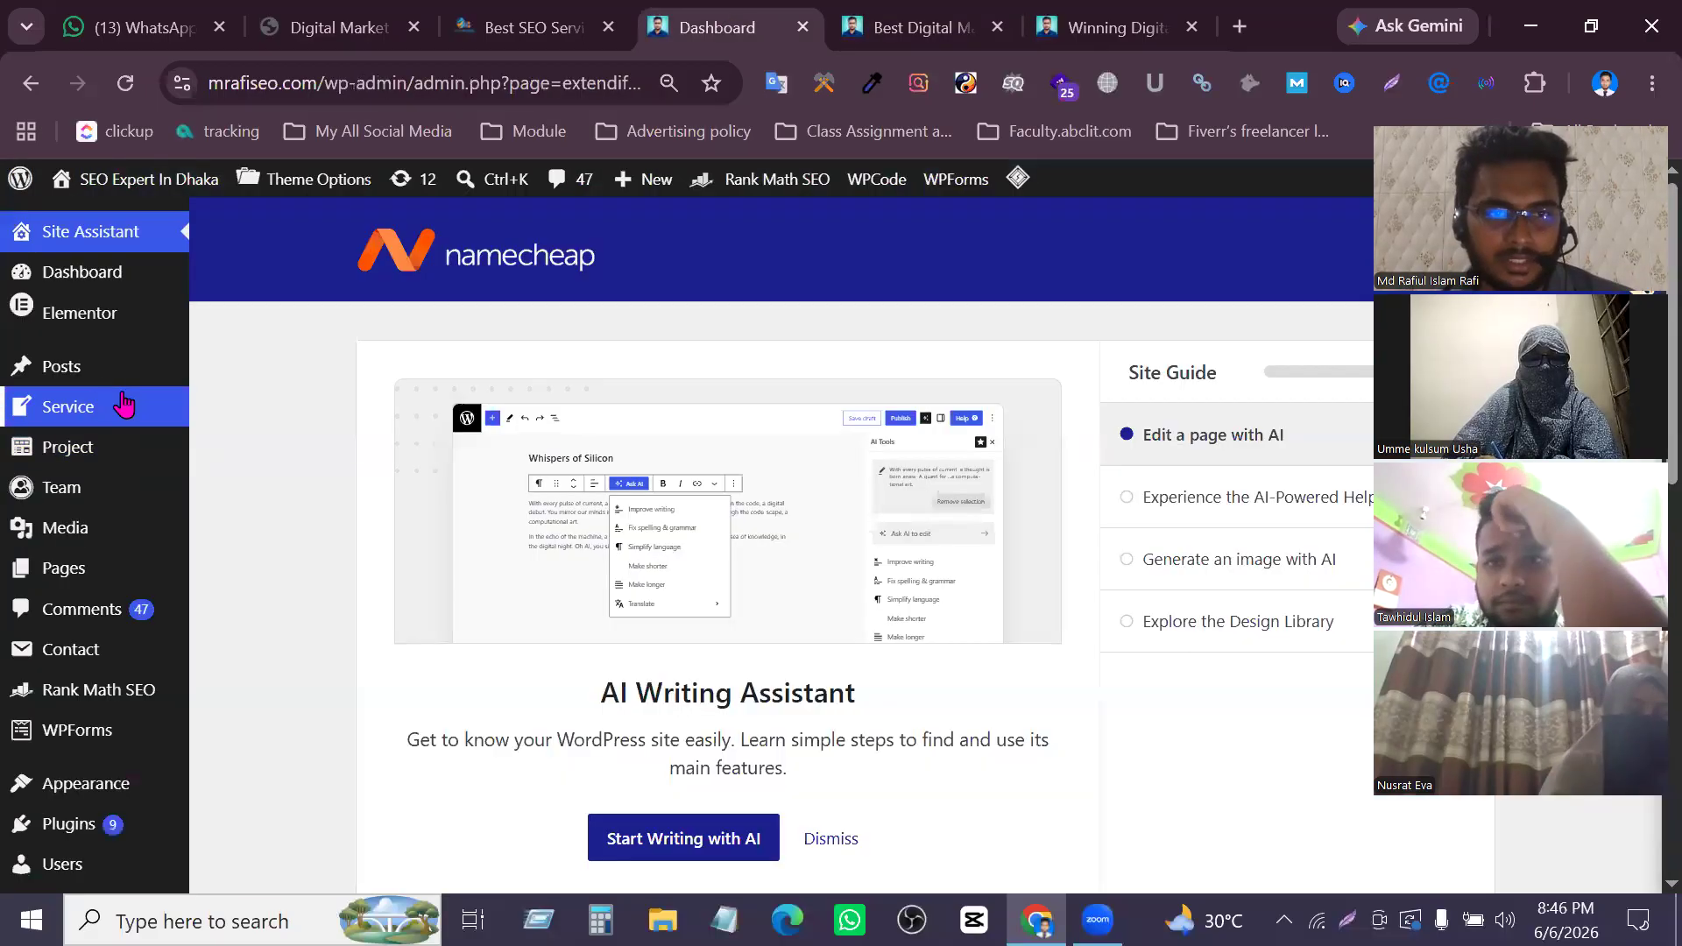
left_click(920, 19)
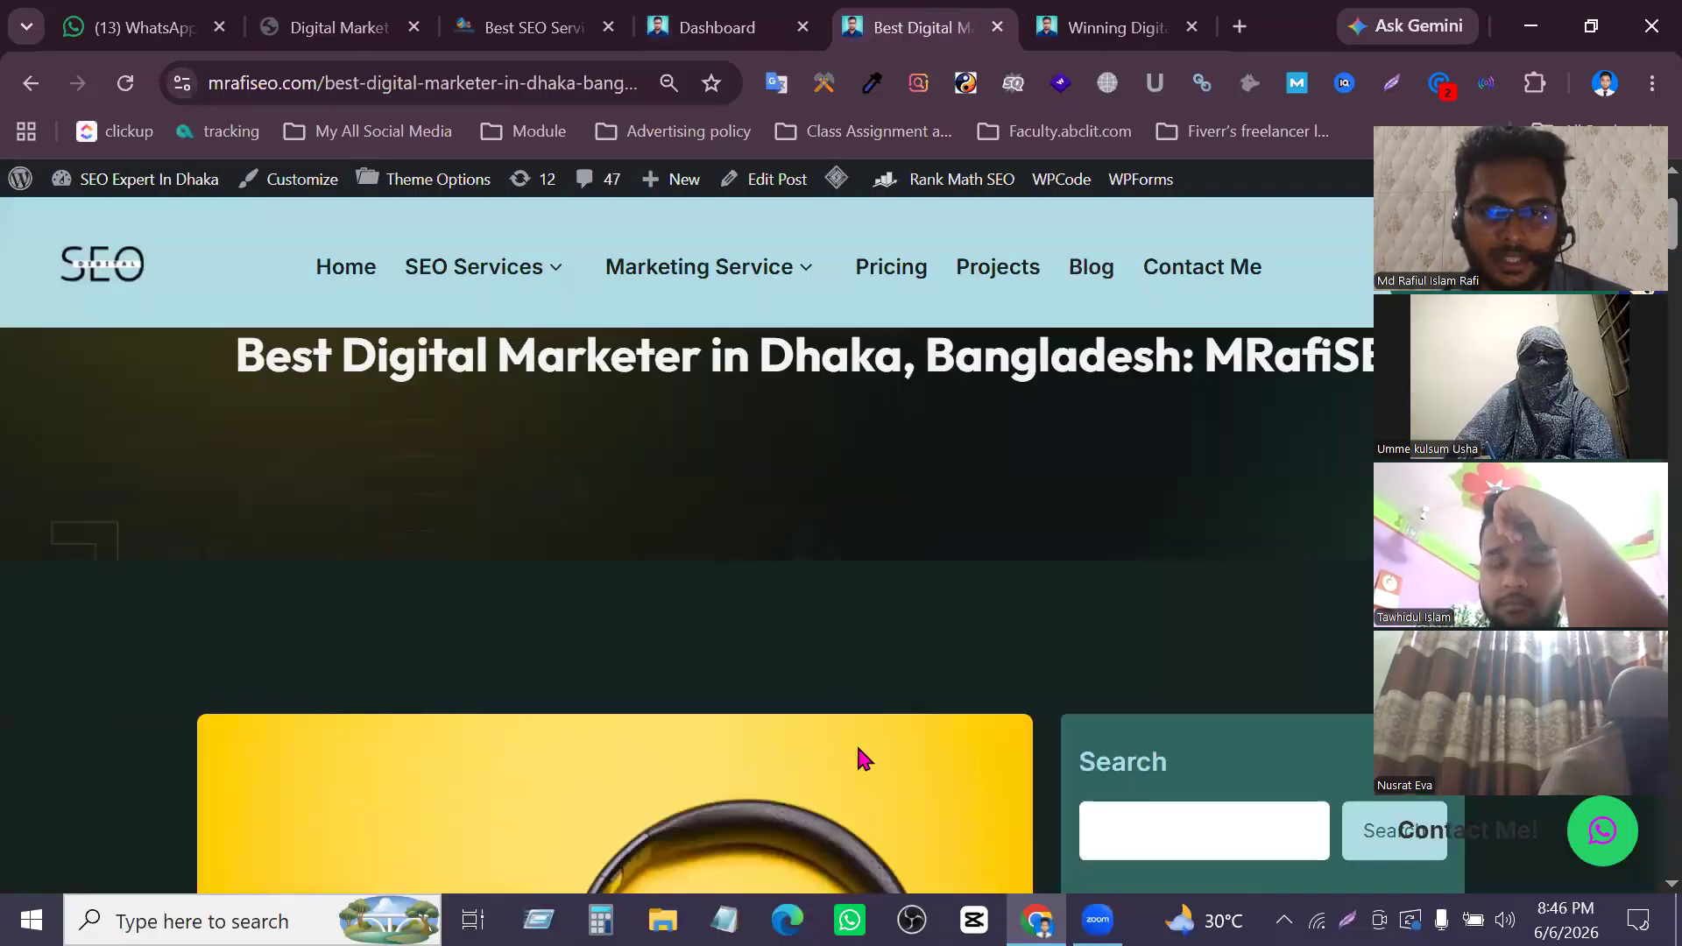
Examine the article's structure from the introduction and skills list through the Why Choose section to the business growth section
scroll(863, 758, "down", 15)
scroll(690, 716, "down", 10)
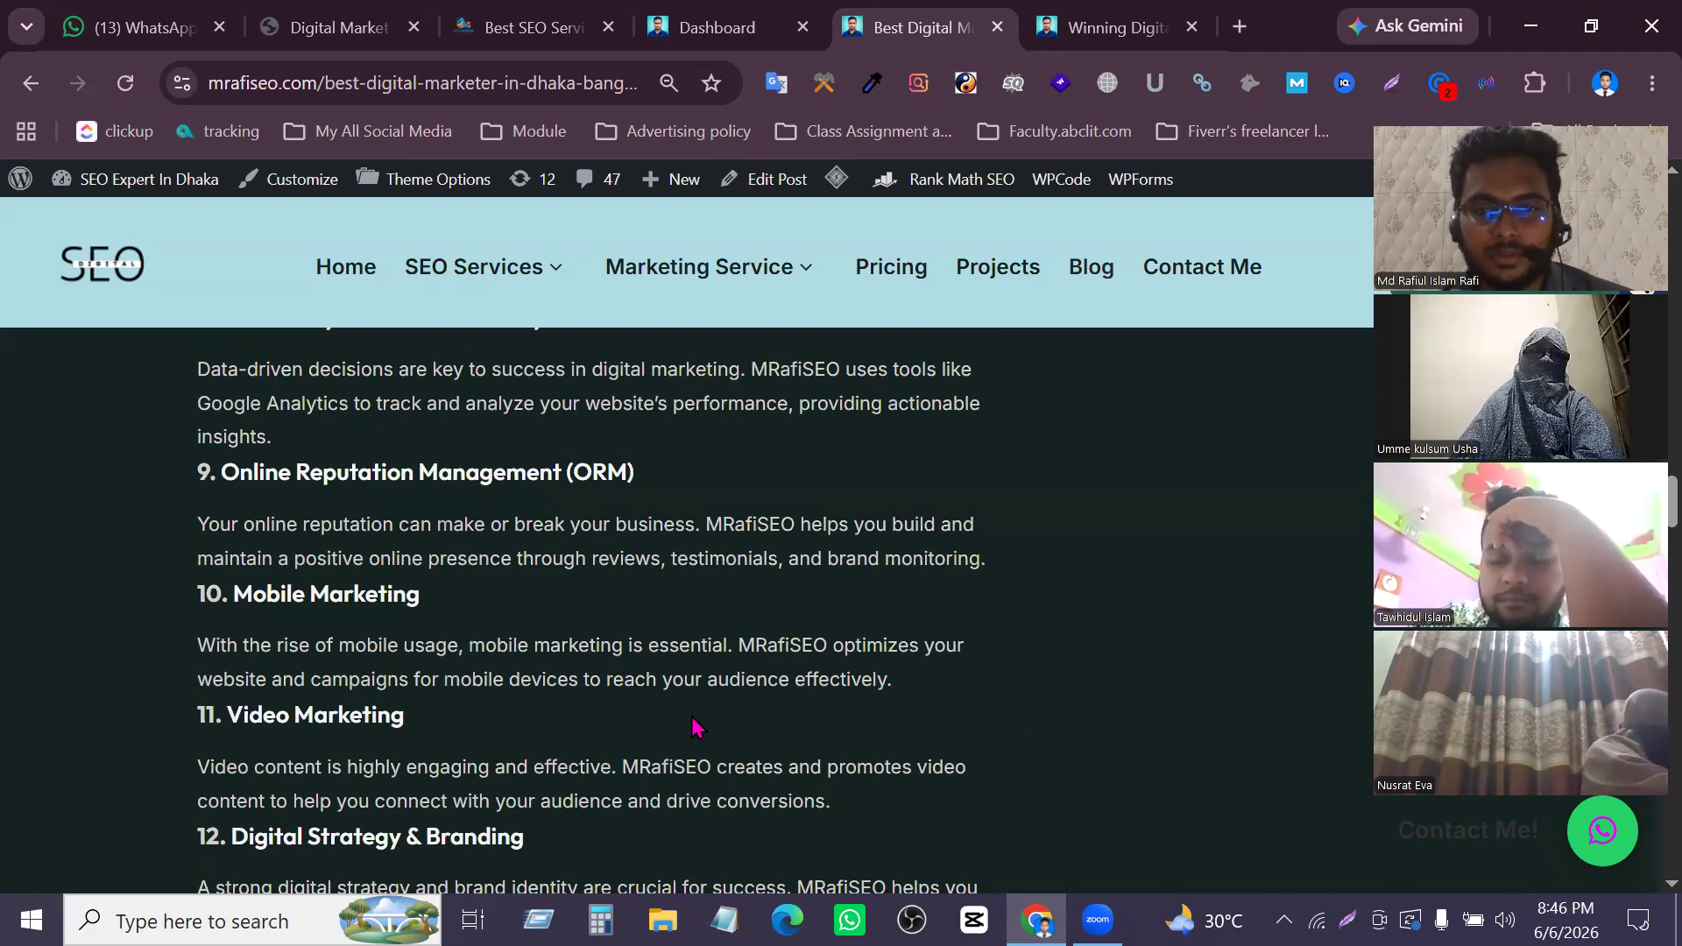
scroll(697, 727, "up", 20)
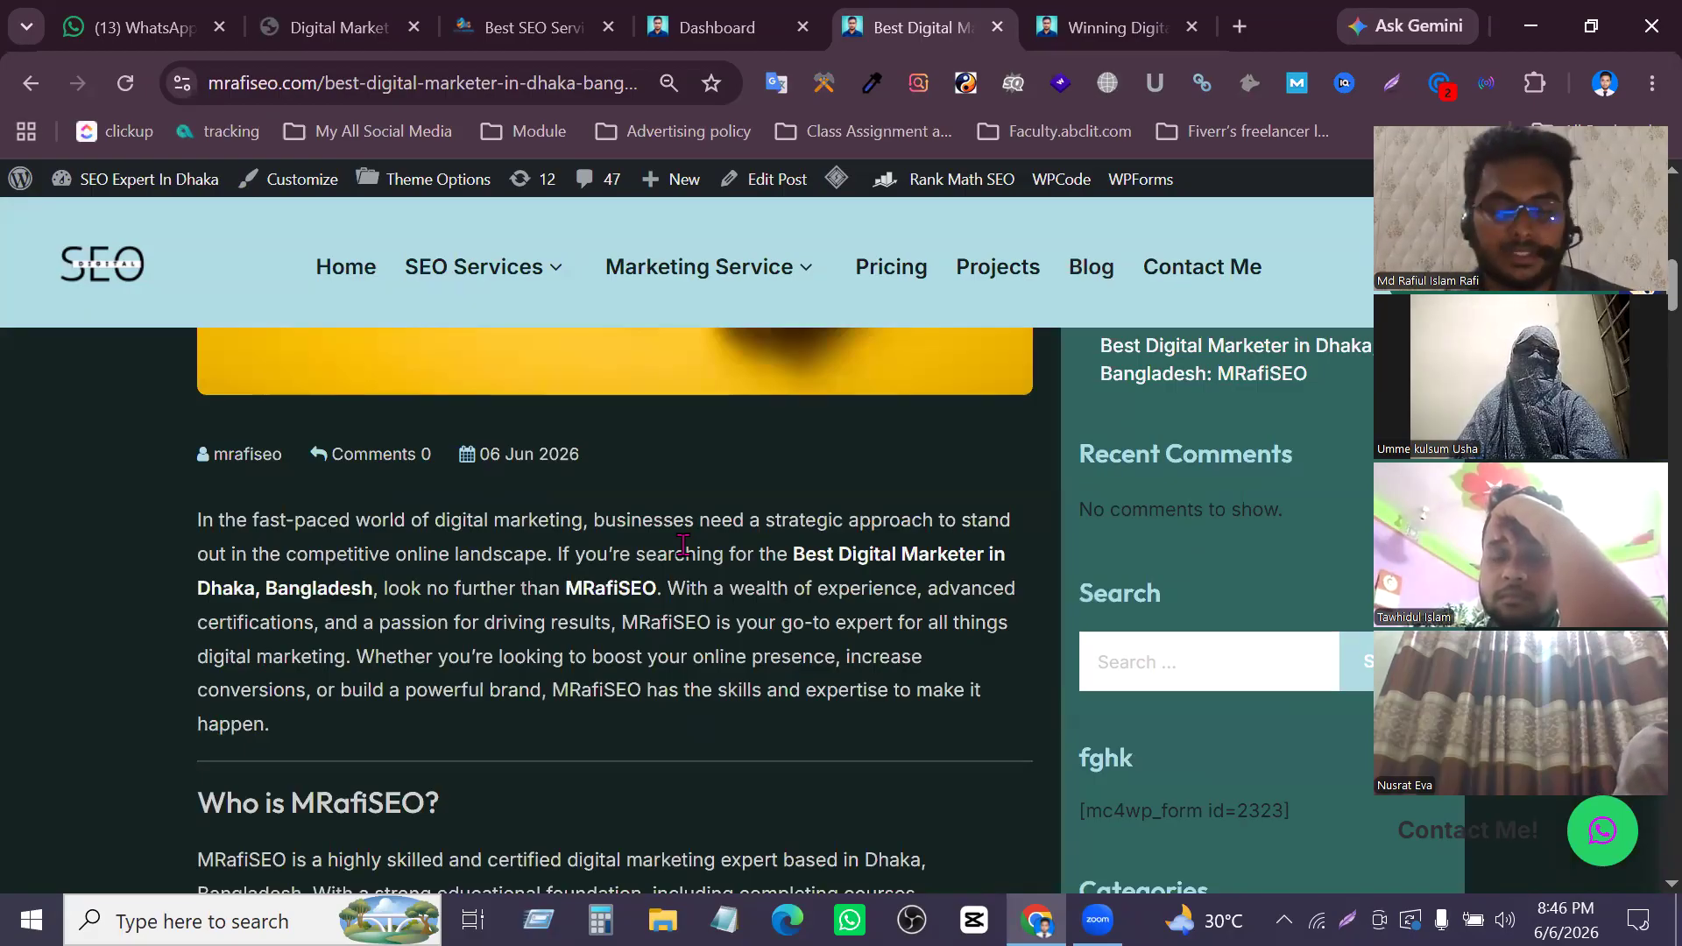
scroll(726, 578, "down", 3)
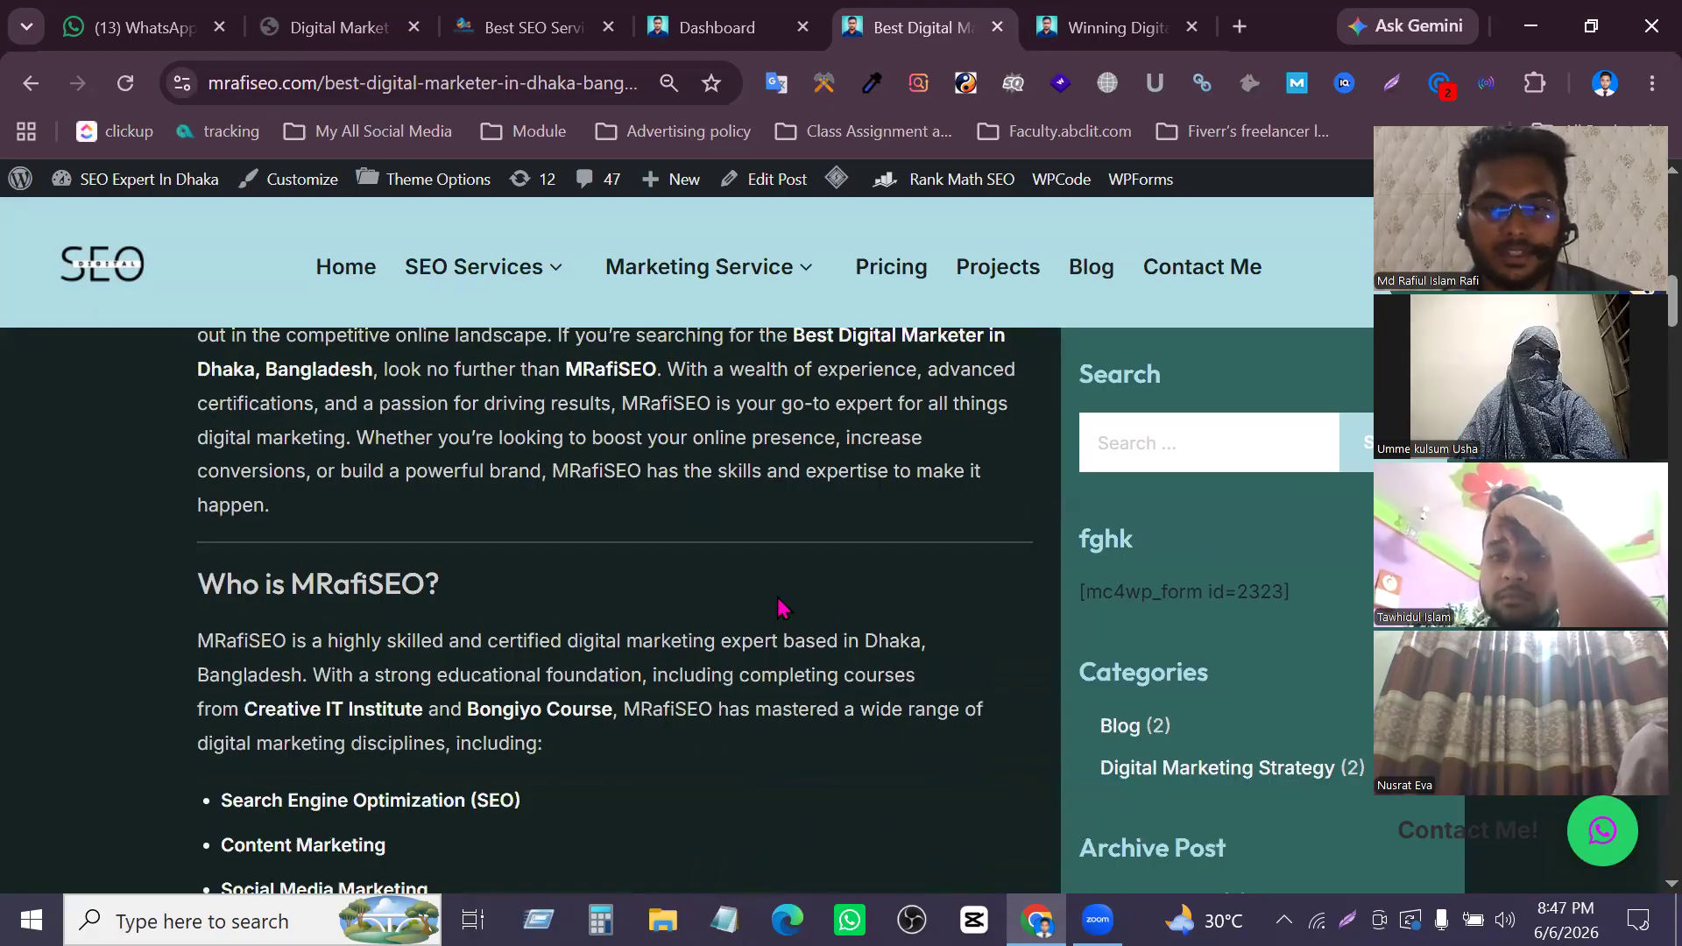
scroll(648, 693, "down", 3)
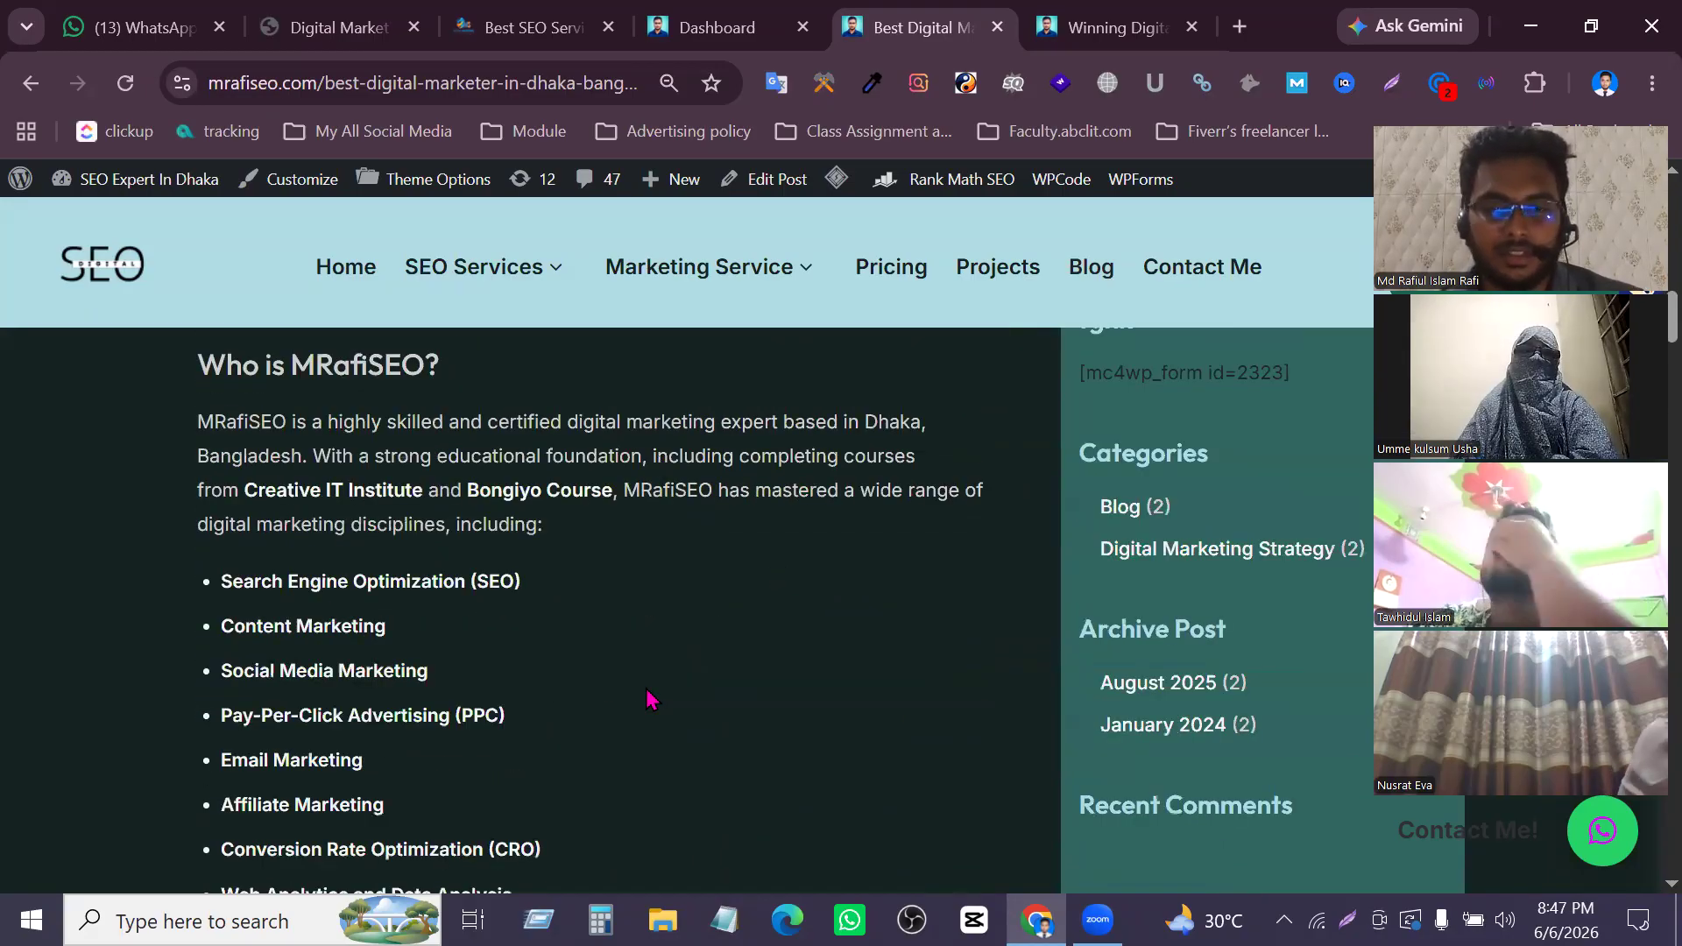
scroll(648, 698, "down", 10)
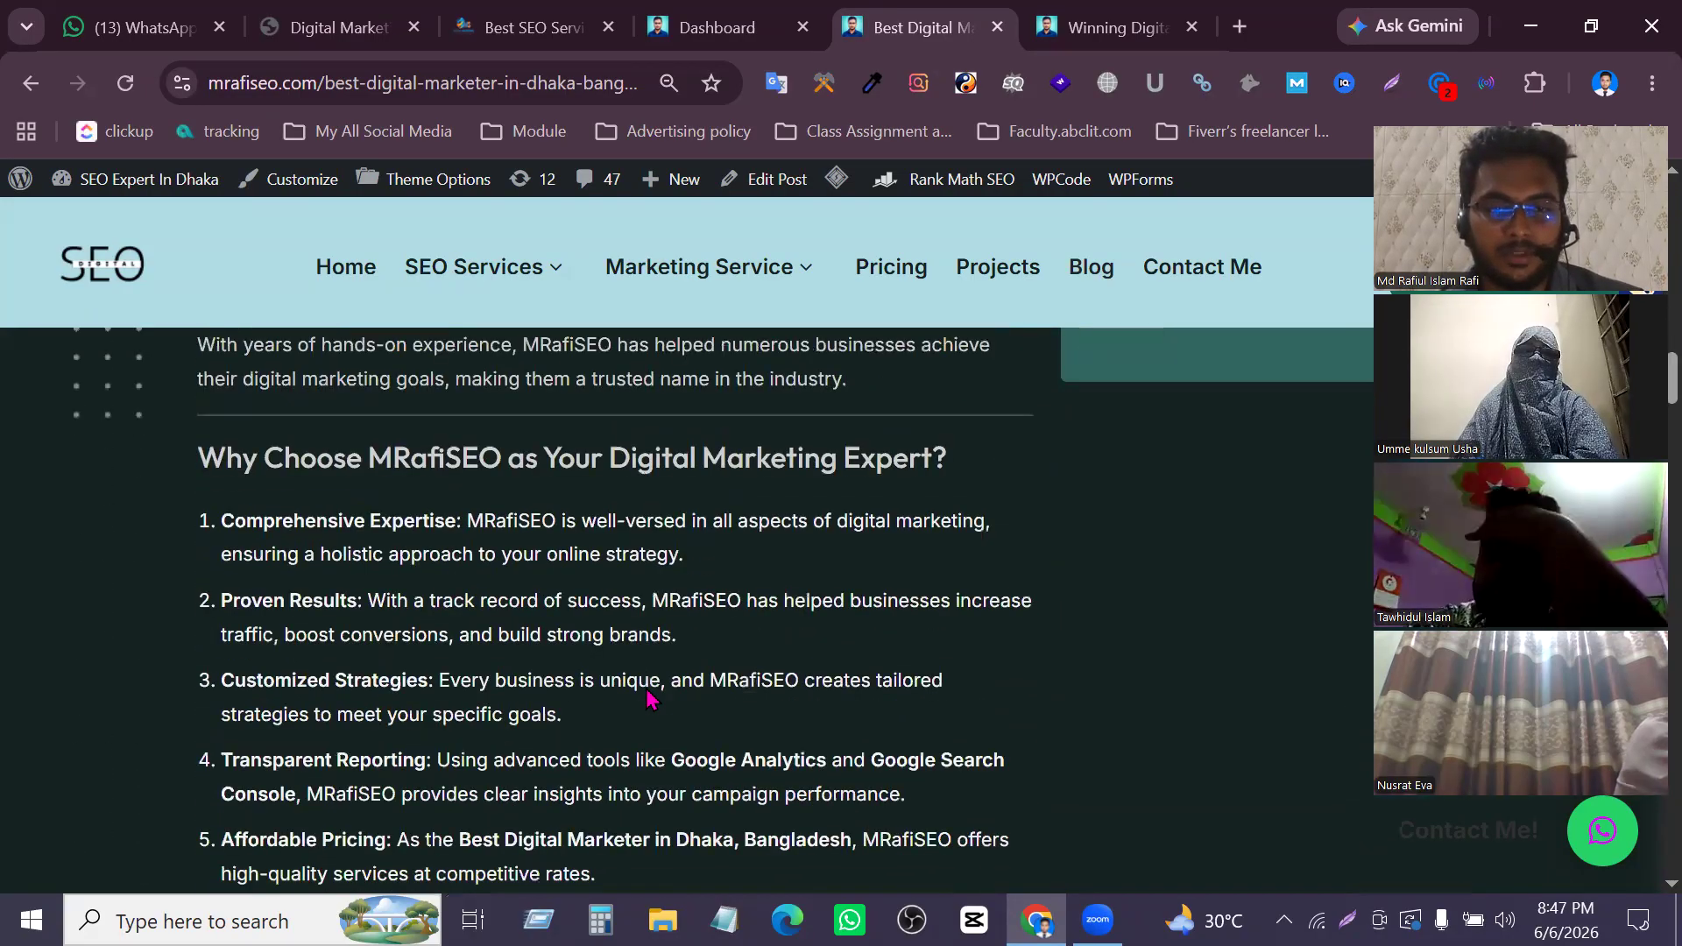
scroll(648, 698, "down", 3)
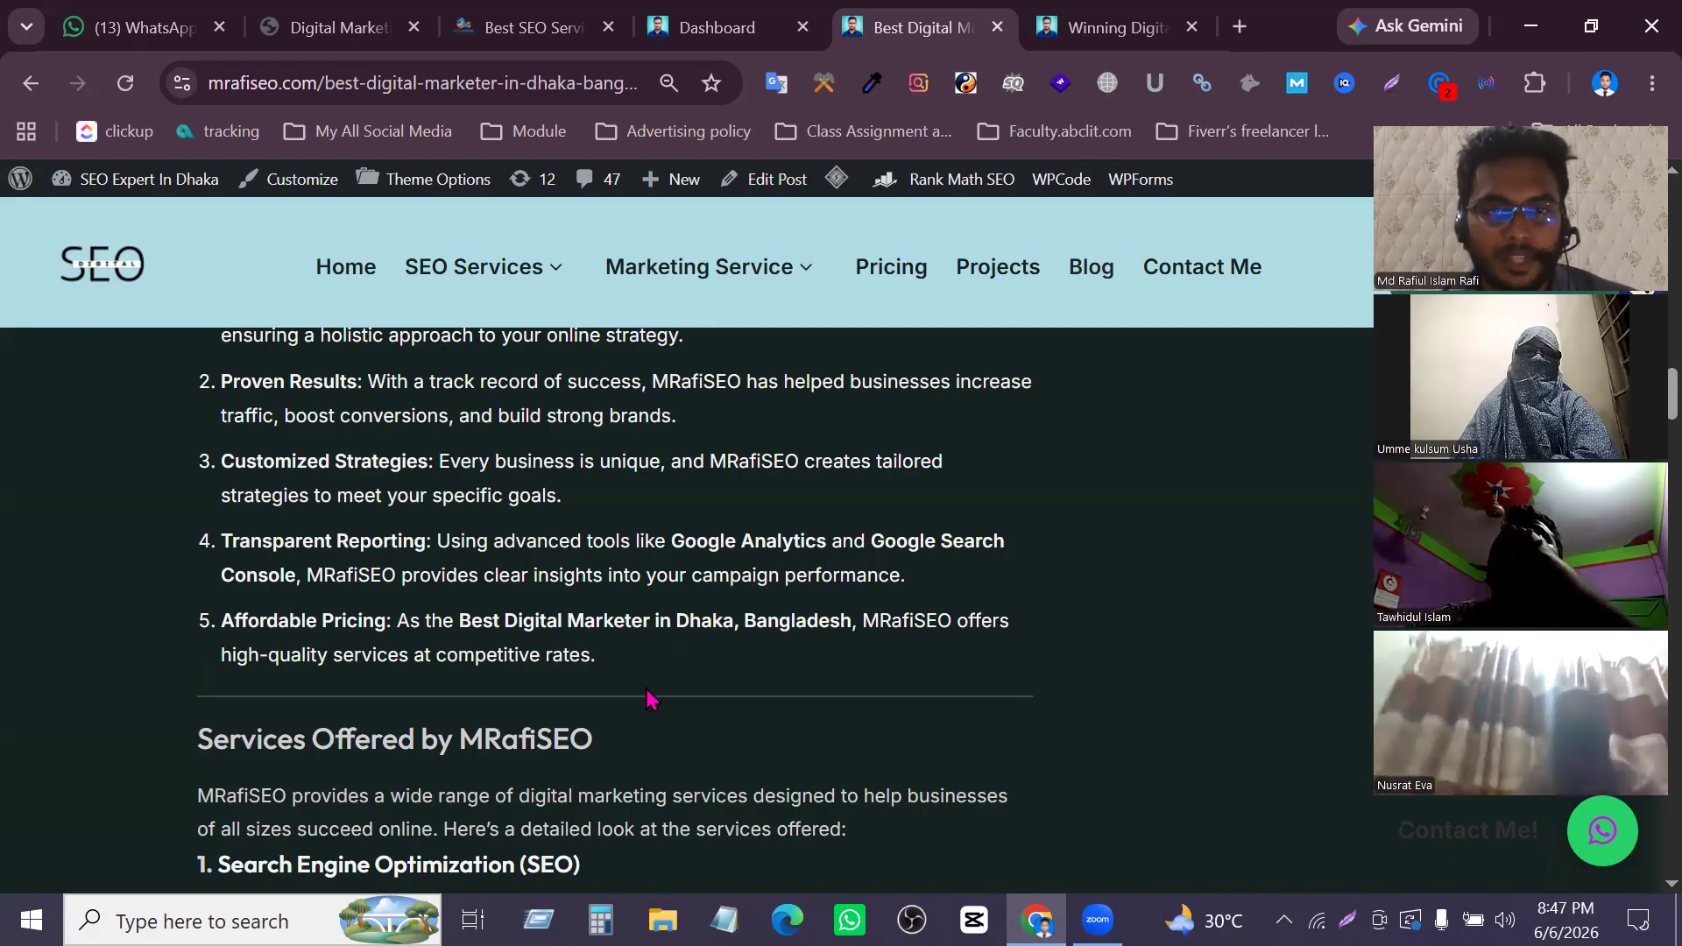
scroll(648, 698, "down", 5)
scroll(648, 701, "up", 12)
scroll(648, 705, "down", 14)
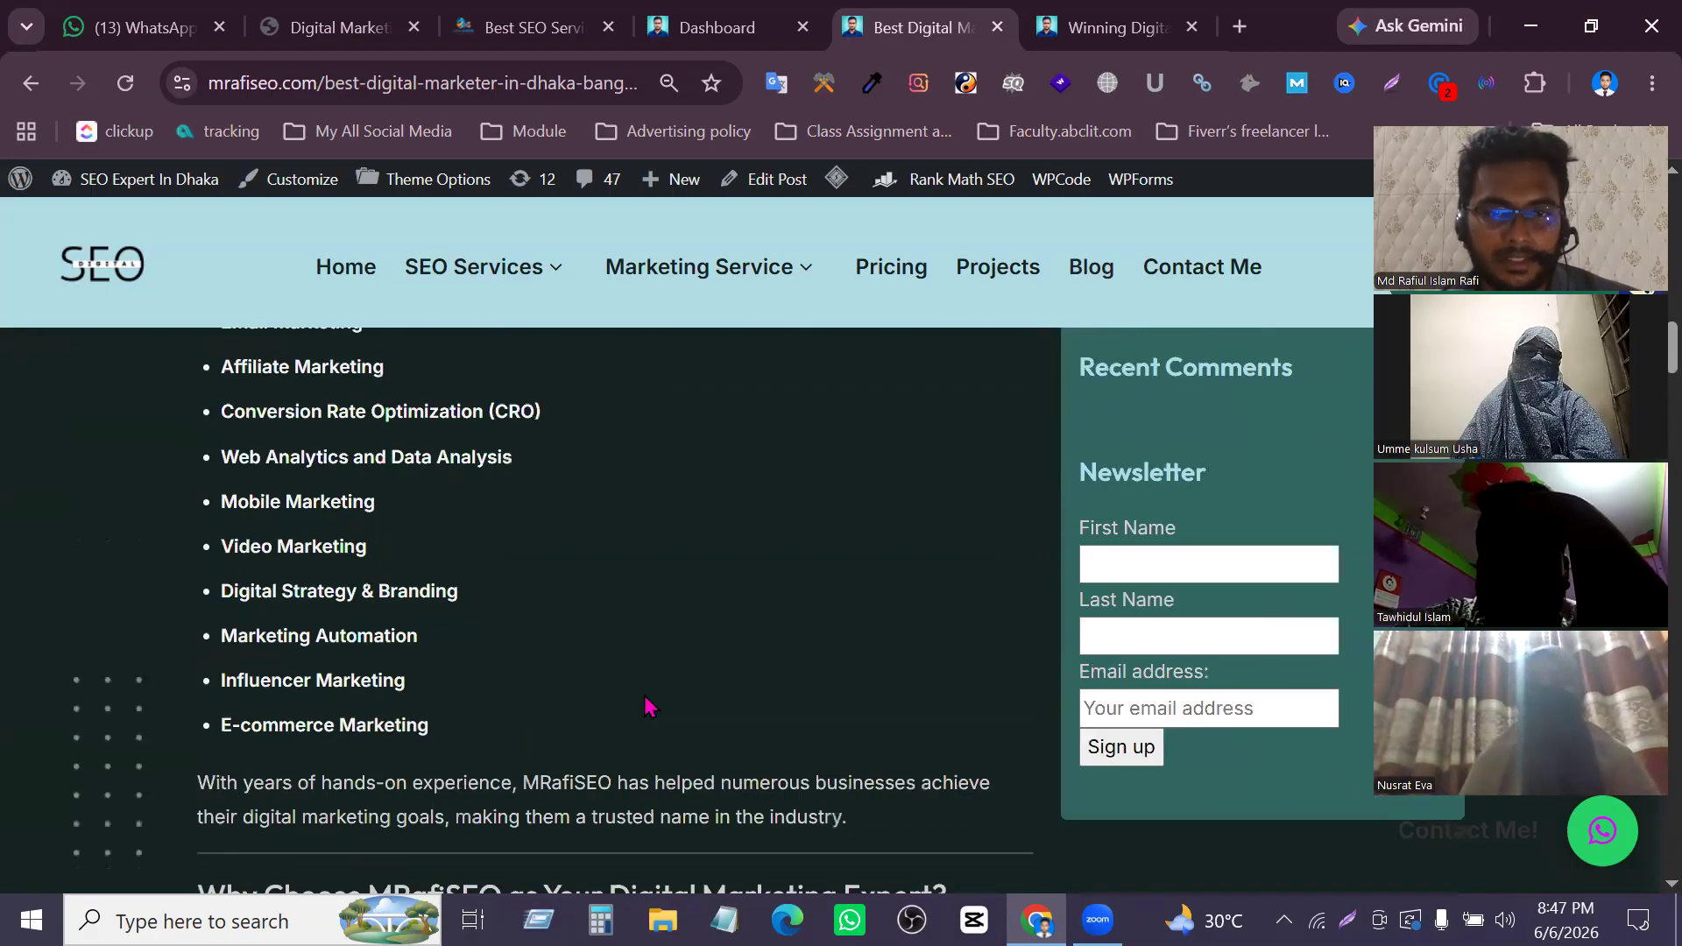
scroll(648, 705, "down", 20)
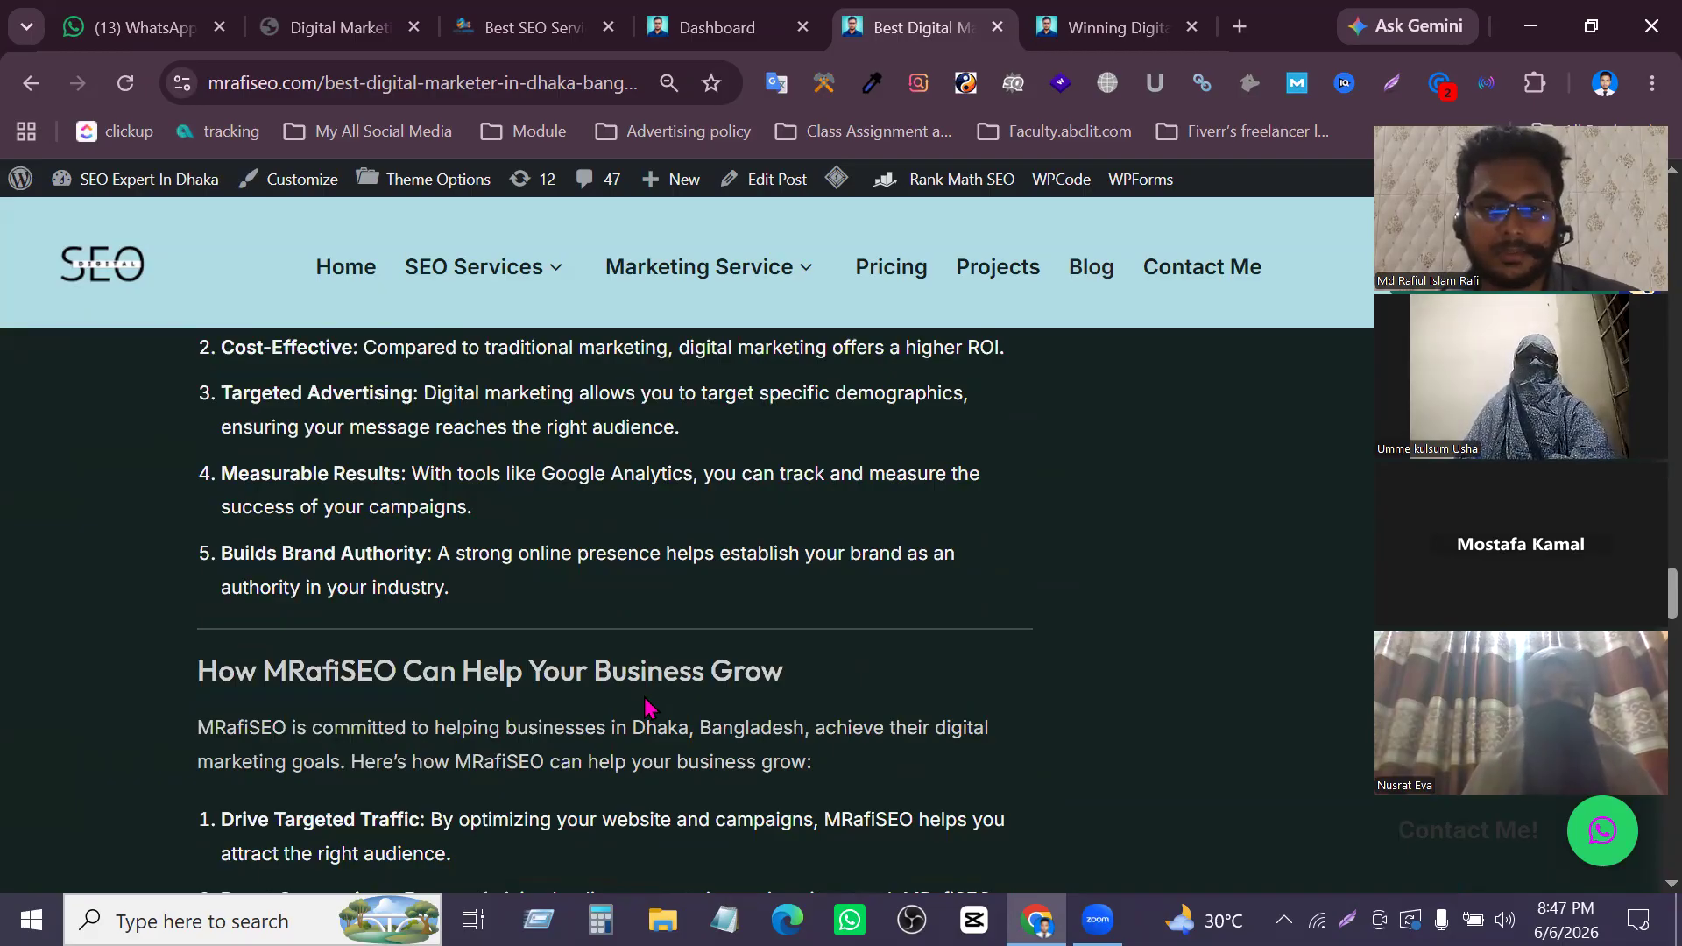
Read back through the numbered services to the introduction, and recheck the sections down to Why Digital Marketing is Important
scroll(645, 706, "up", 5)
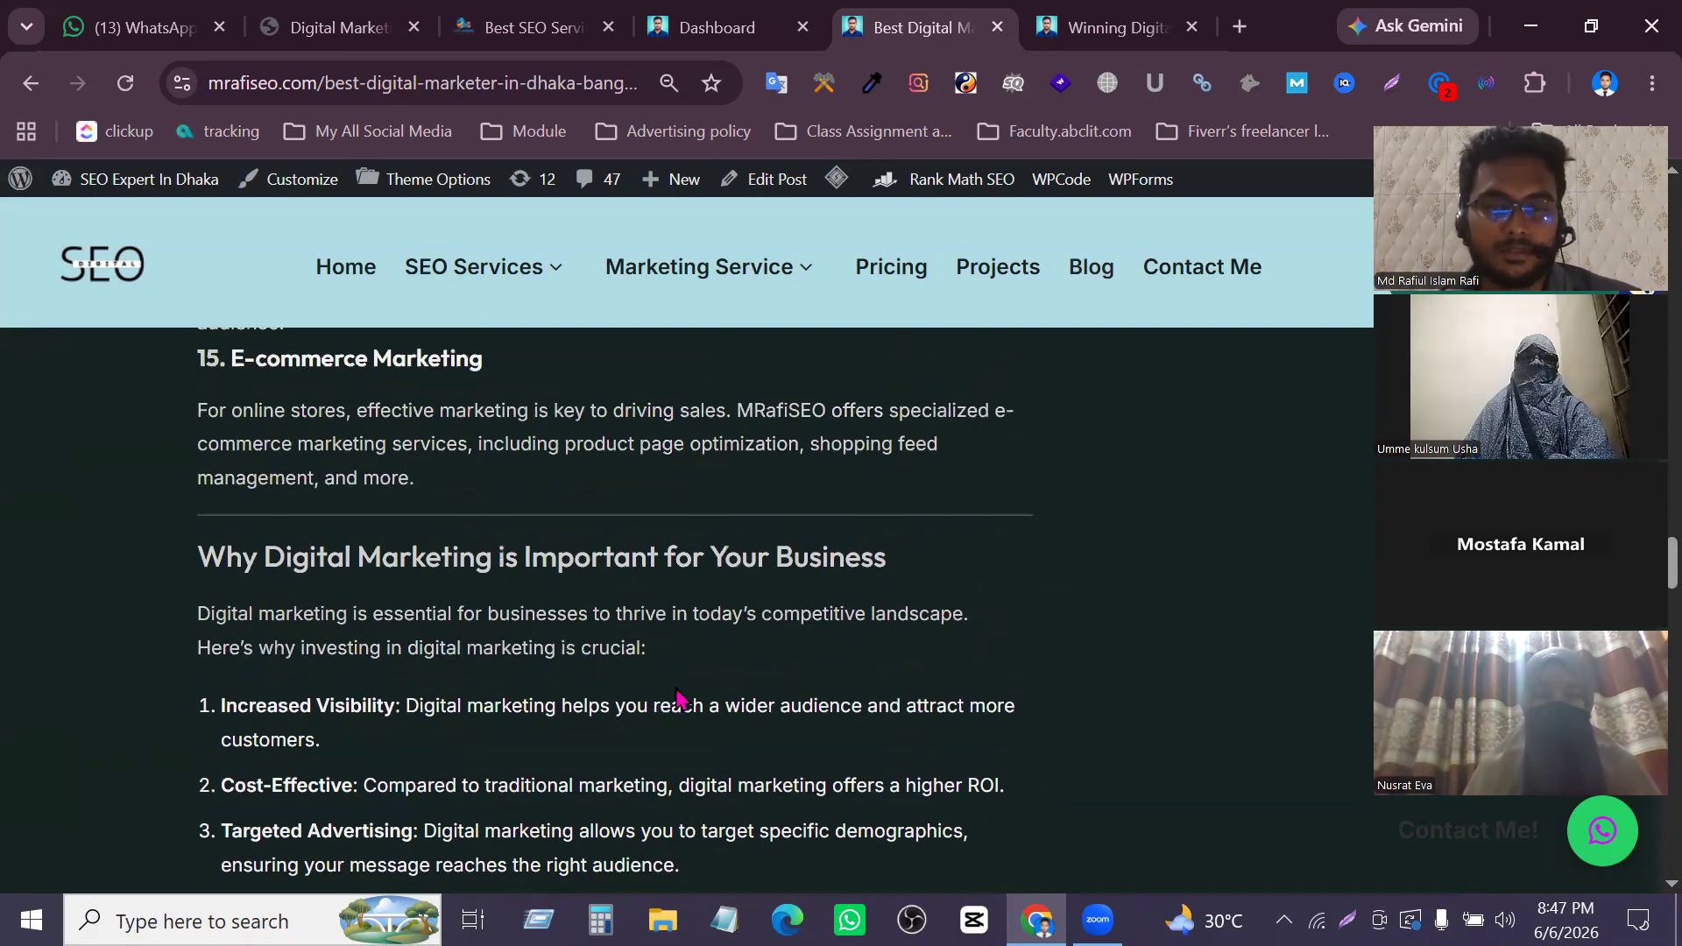
scroll(678, 698, "up", 5)
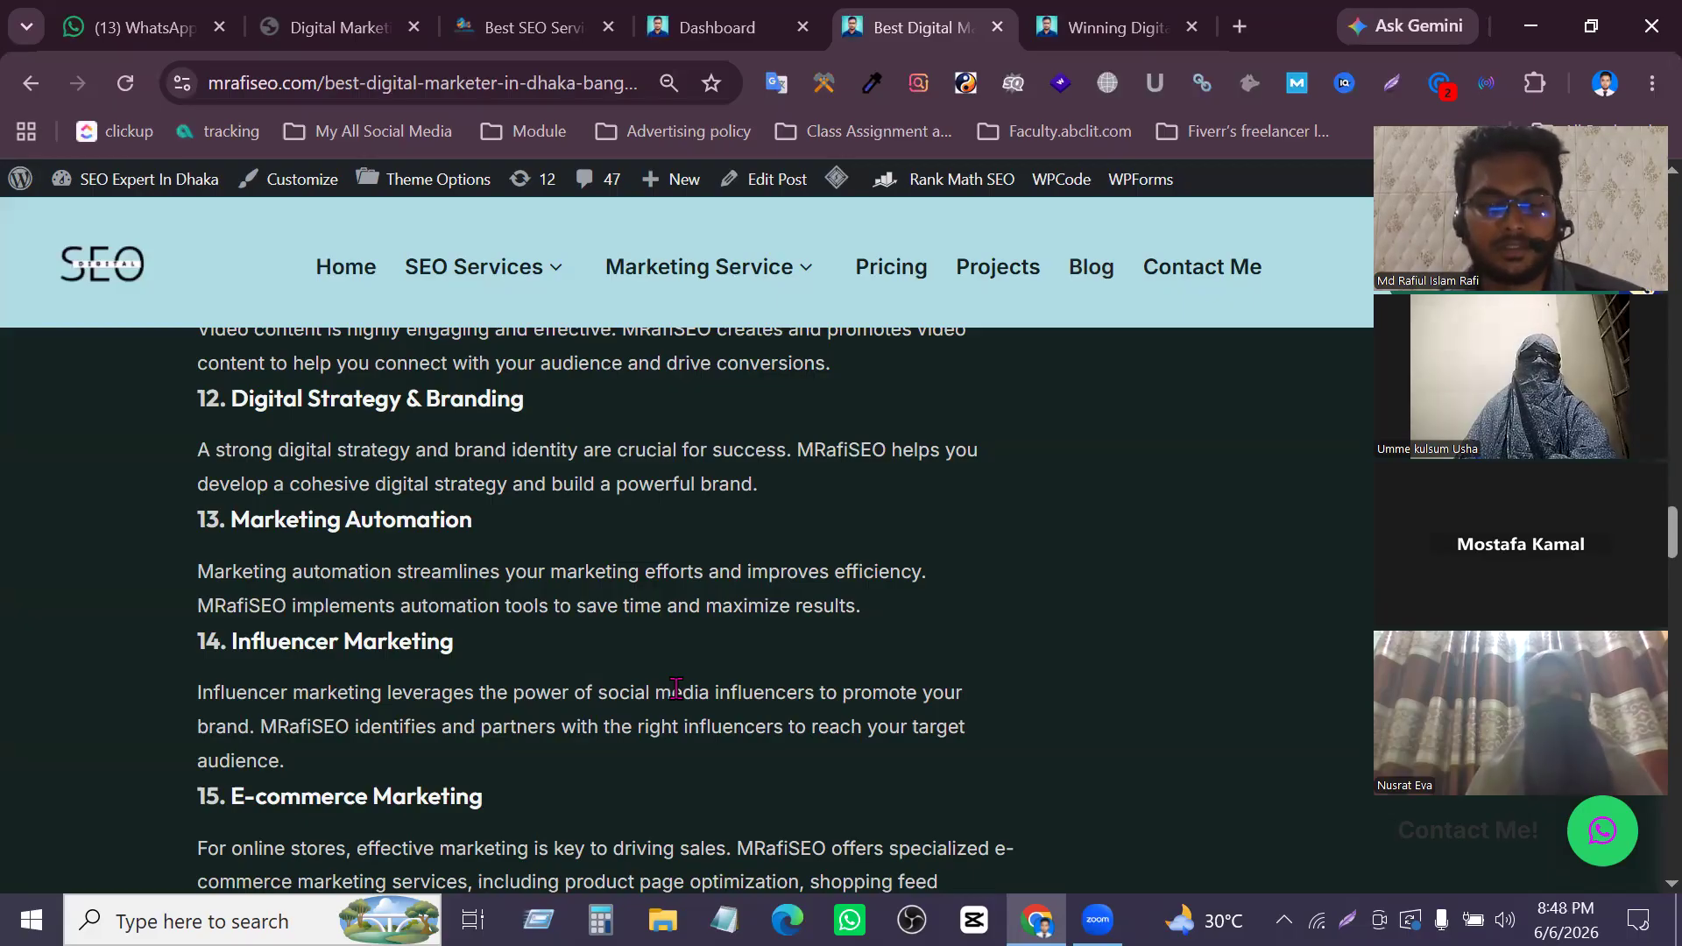
scroll(705, 657, "up", 8)
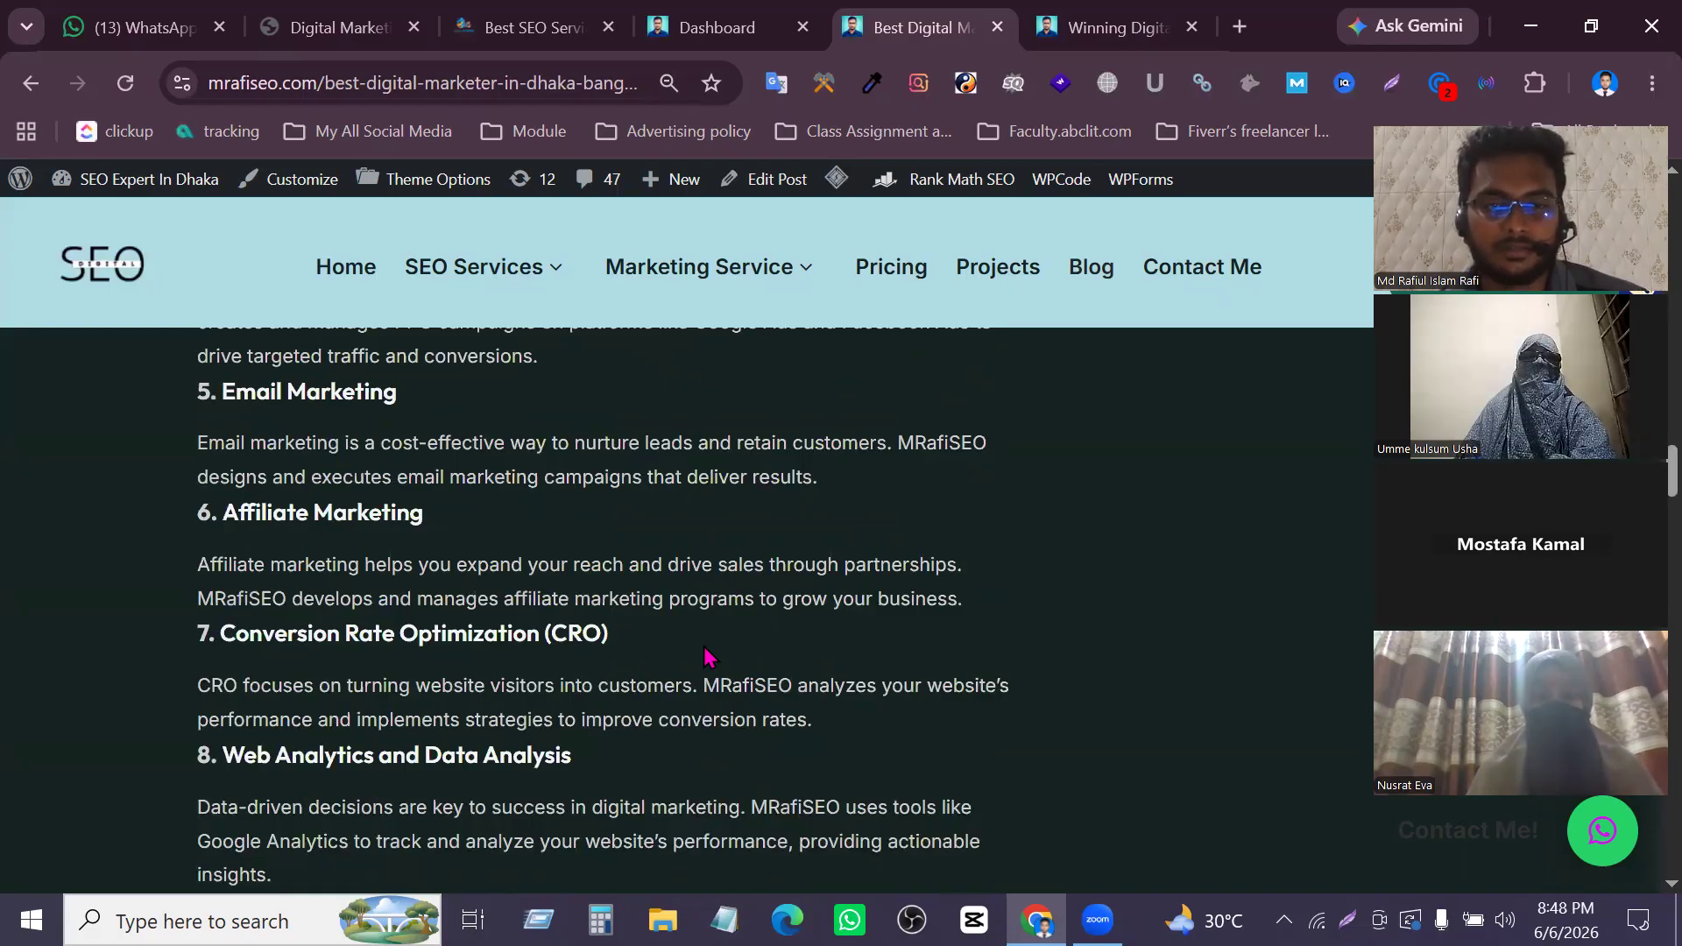
scroll(706, 658, "up", 12)
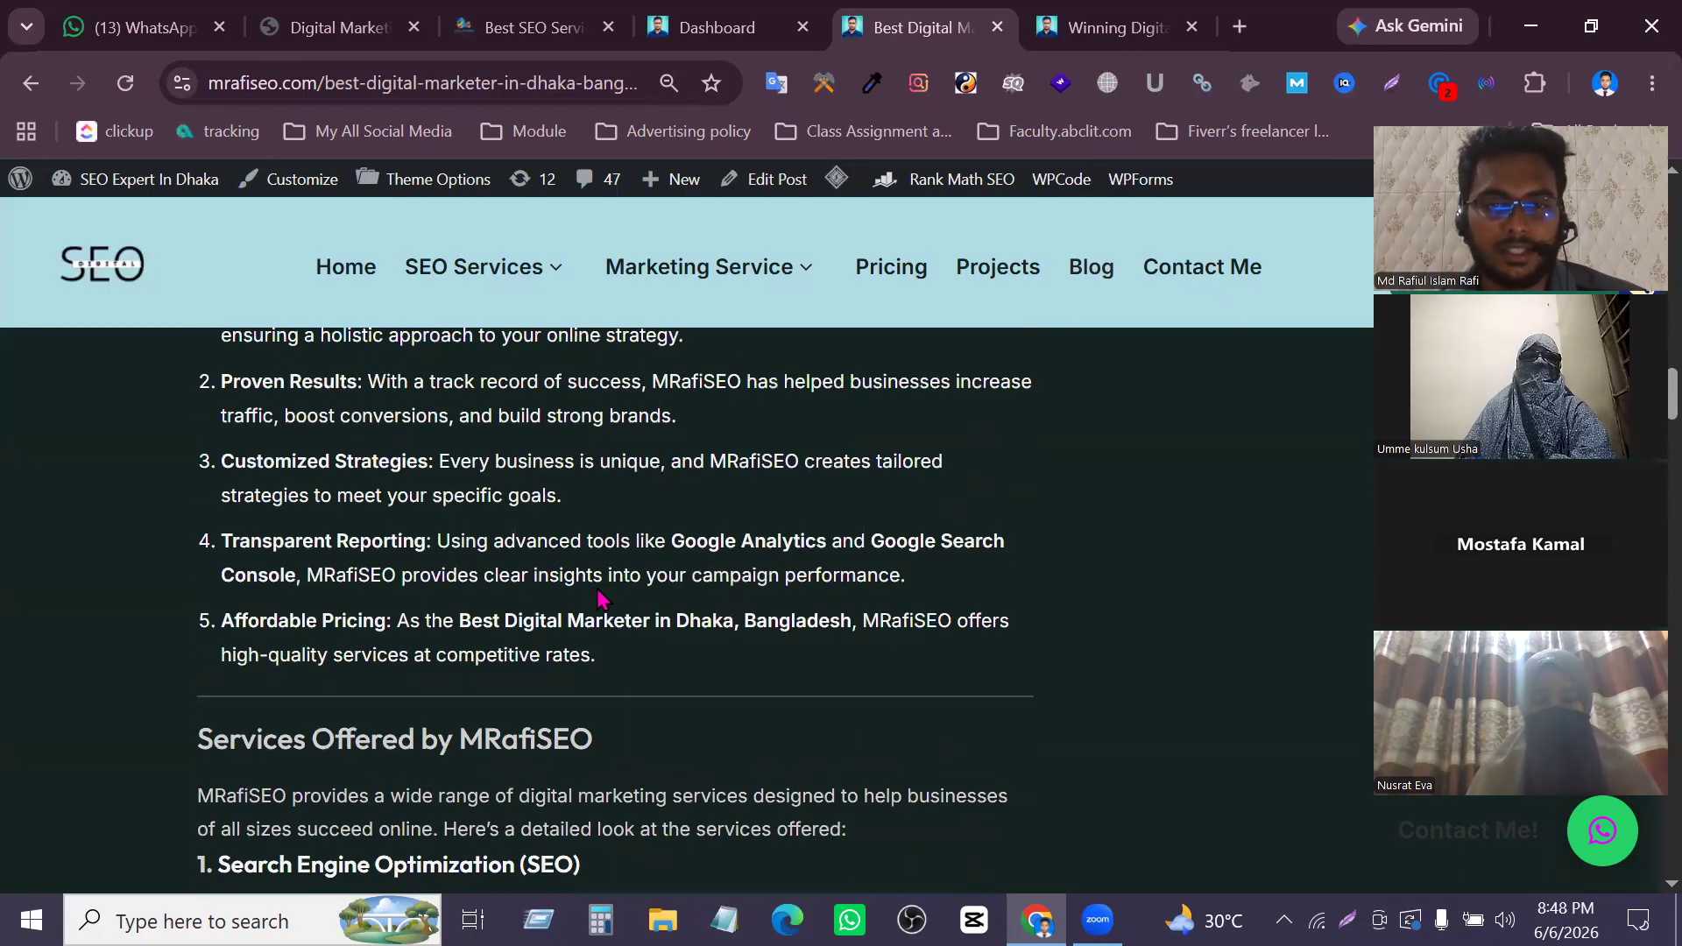
scroll(596, 599, "up", 12)
scroll(570, 632, "down", 9)
scroll(570, 633, "up", 5)
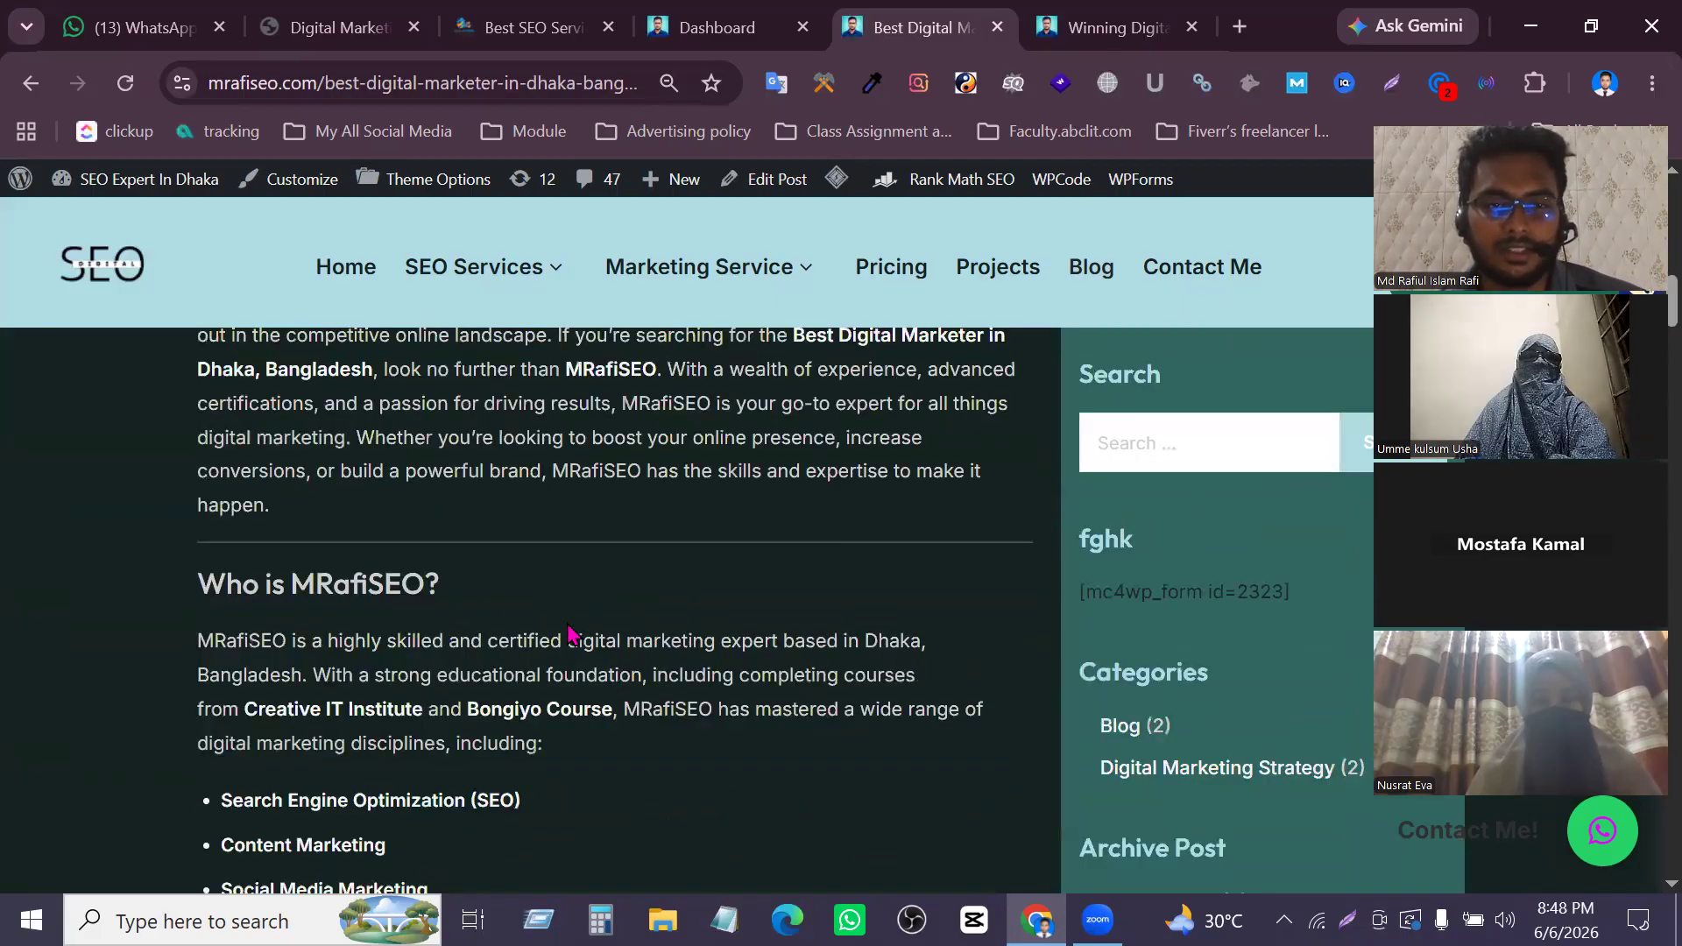
scroll(567, 630, "up", 2)
scroll(566, 627, "down", 20)
scroll(566, 626, "down", 9)
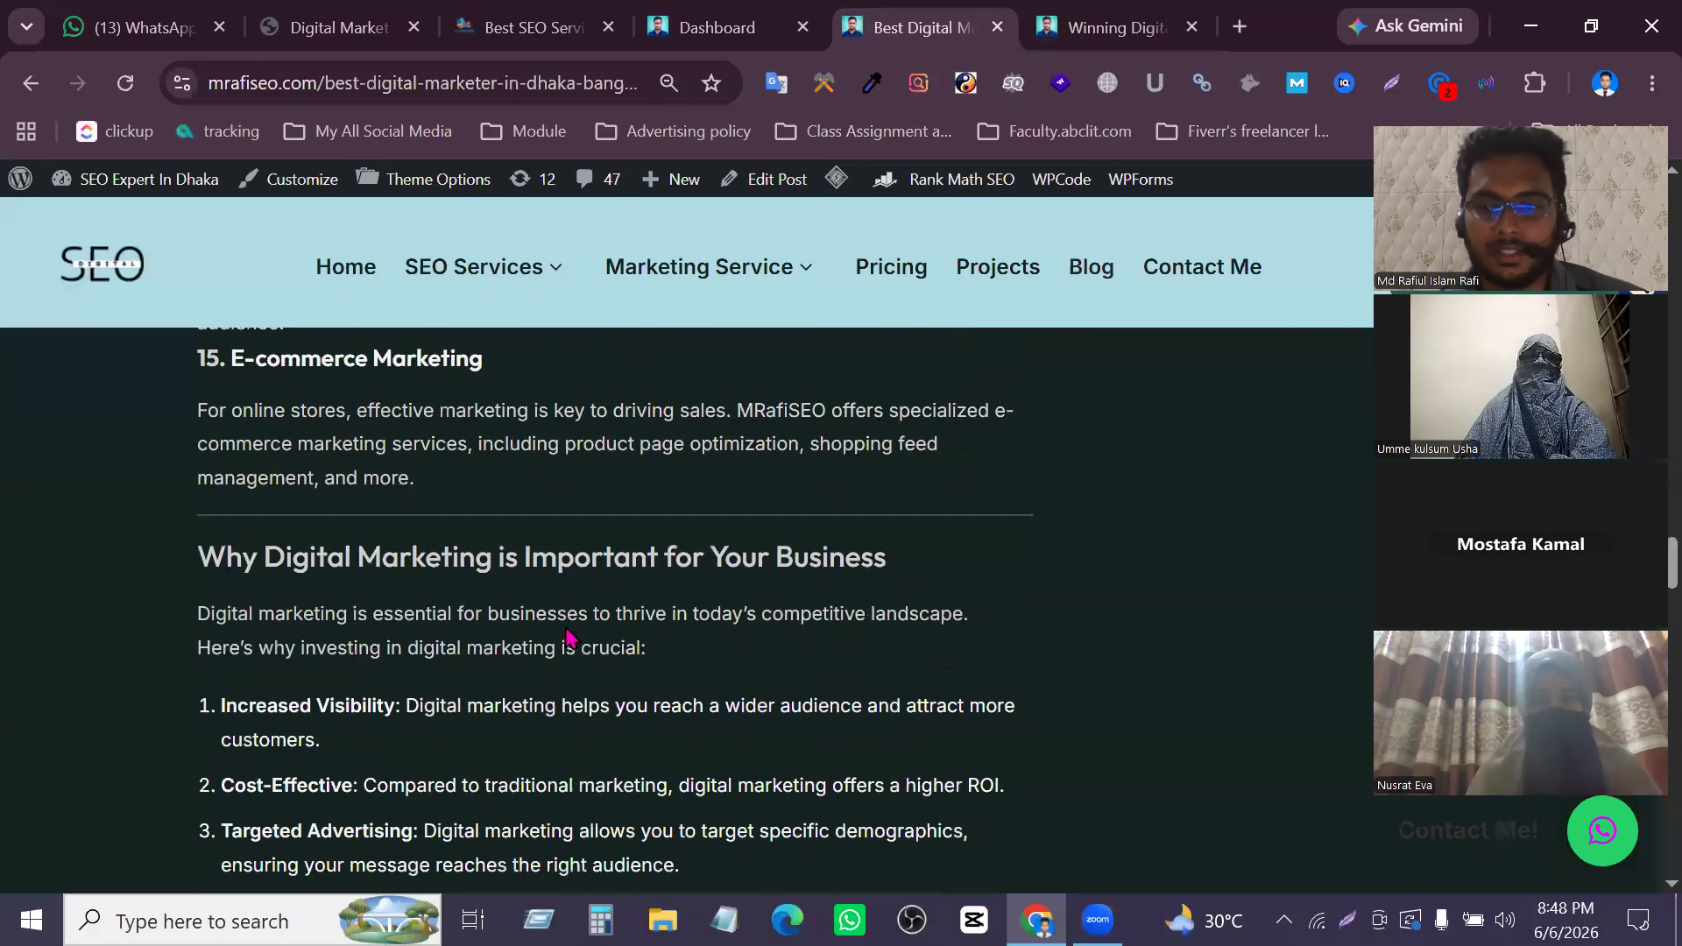
scroll(568, 637, "up", 3)
scroll(567, 637, "up", 2)
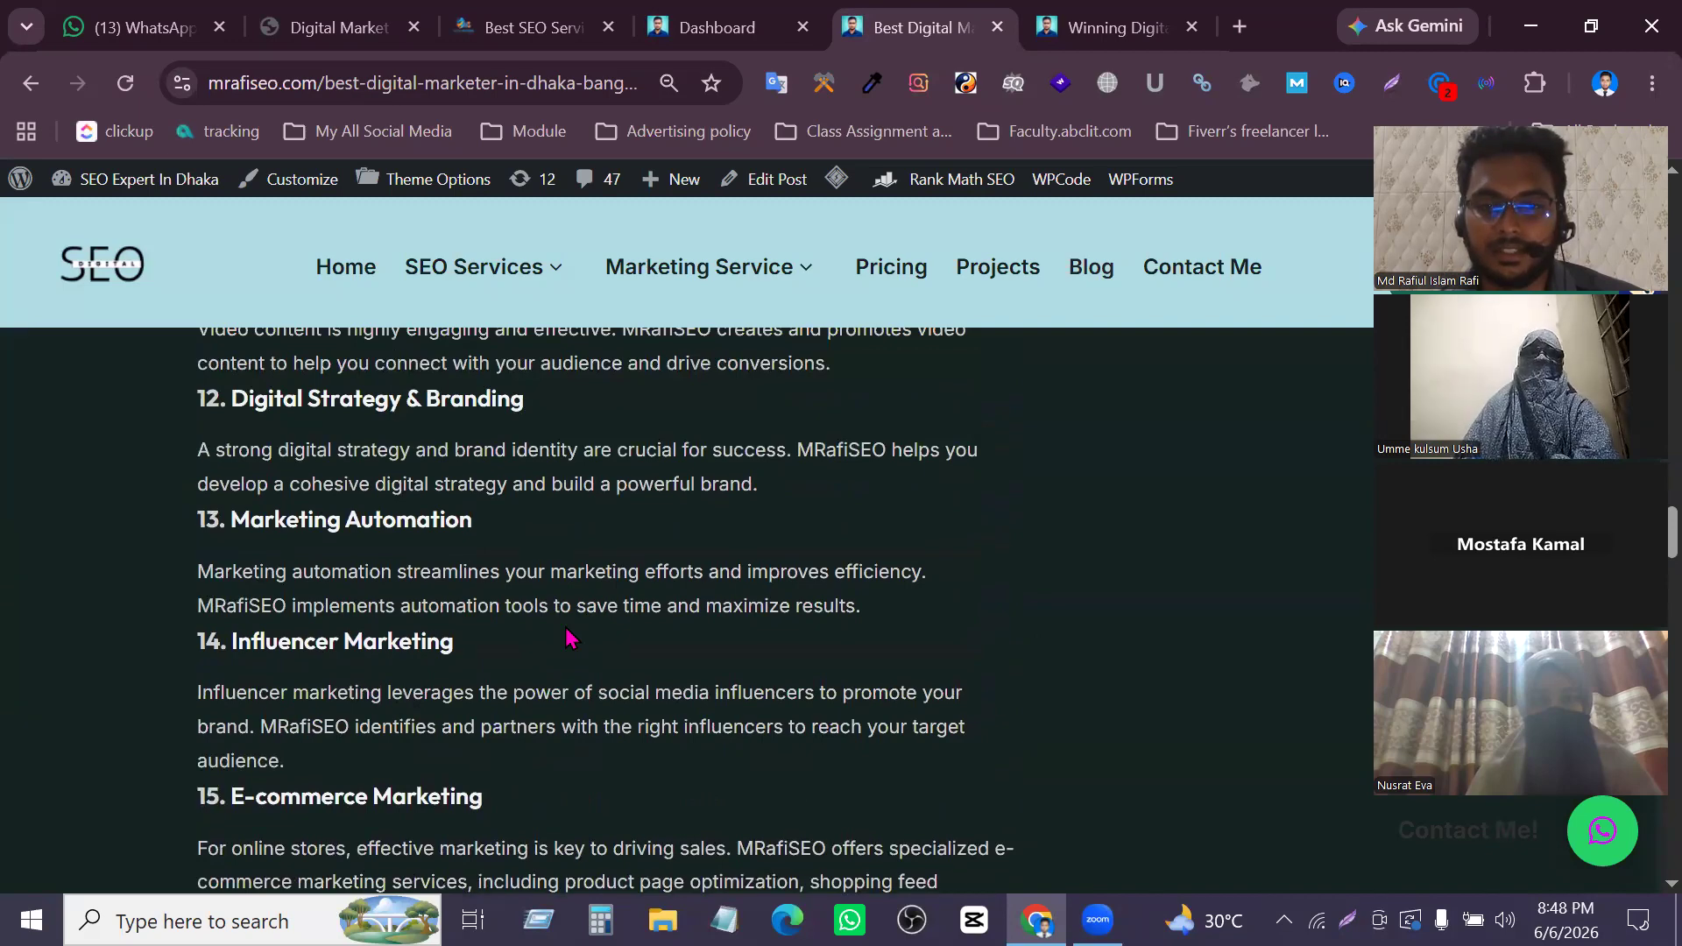
Review the article from the numbered services back up to its title, and return to the Who is MRafiSEO section
scroll(567, 637, "up", 2)
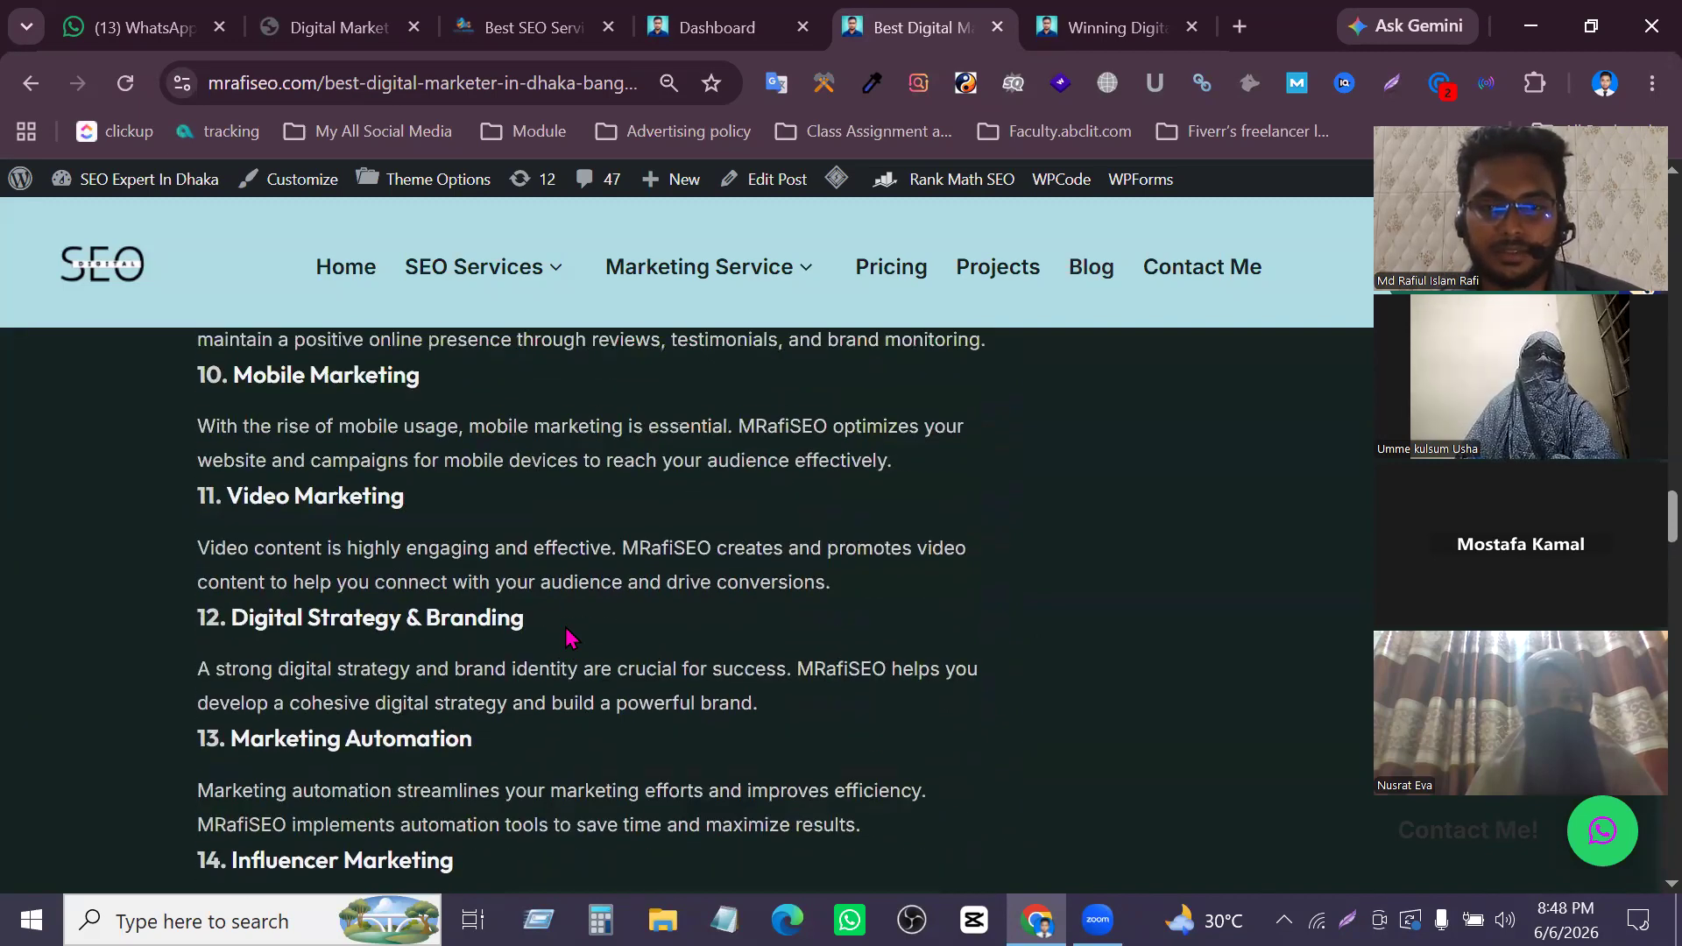
scroll(567, 637, "up", 4)
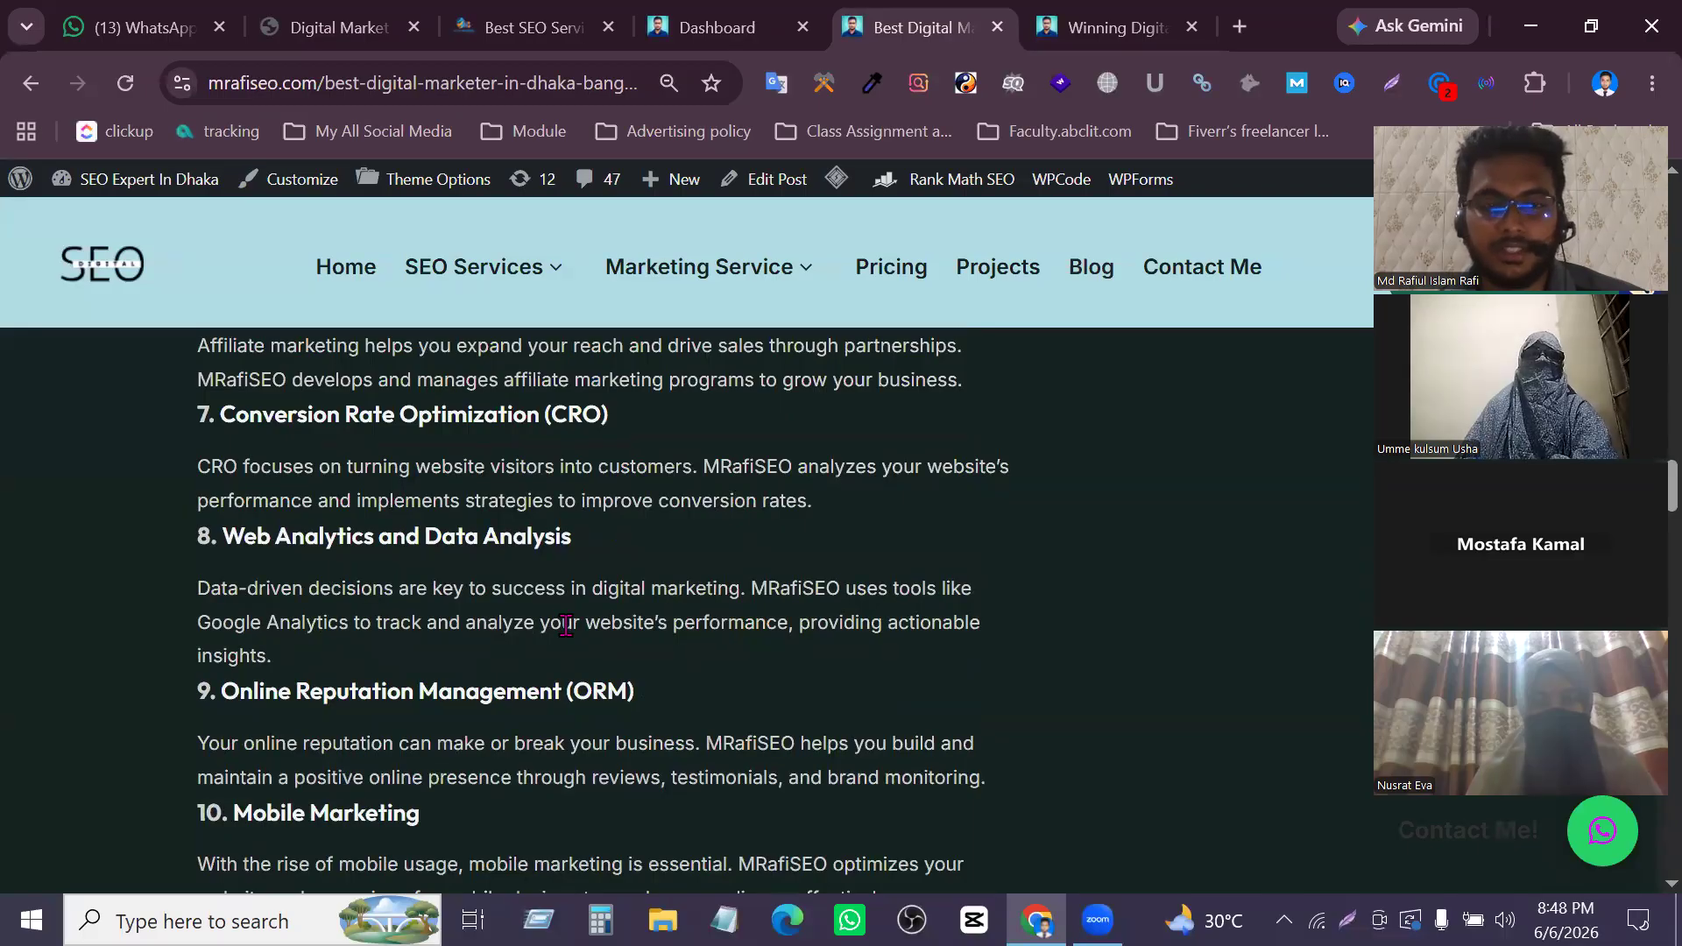
scroll(566, 624, "up", 9)
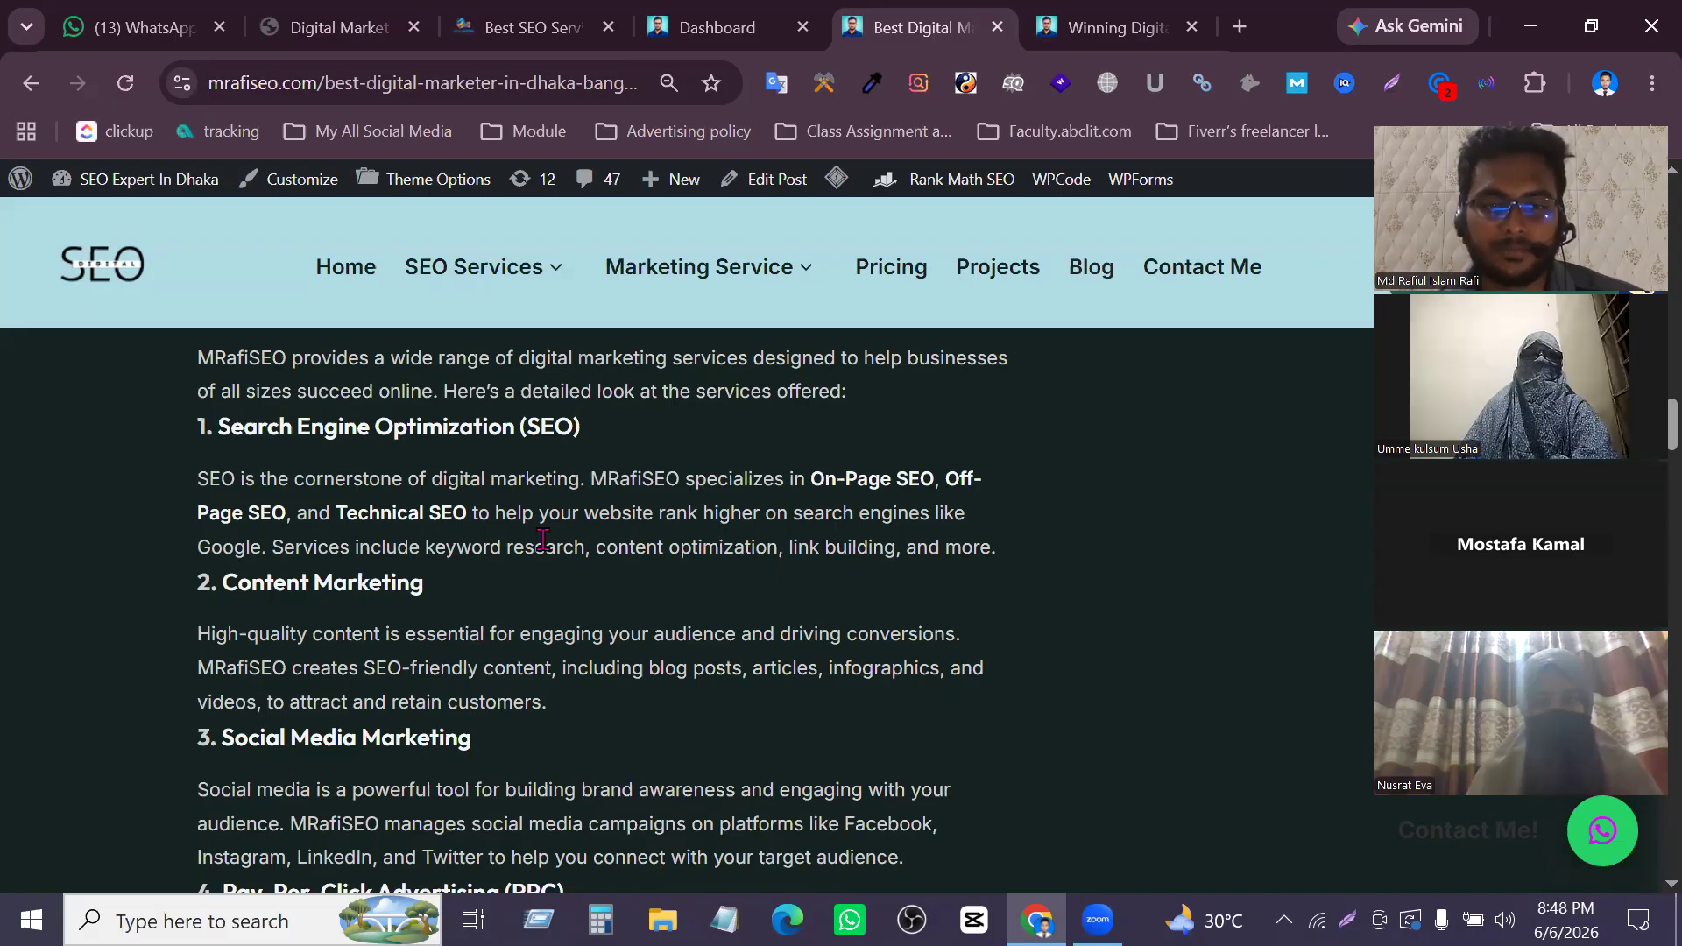
scroll(542, 540, "up", 20)
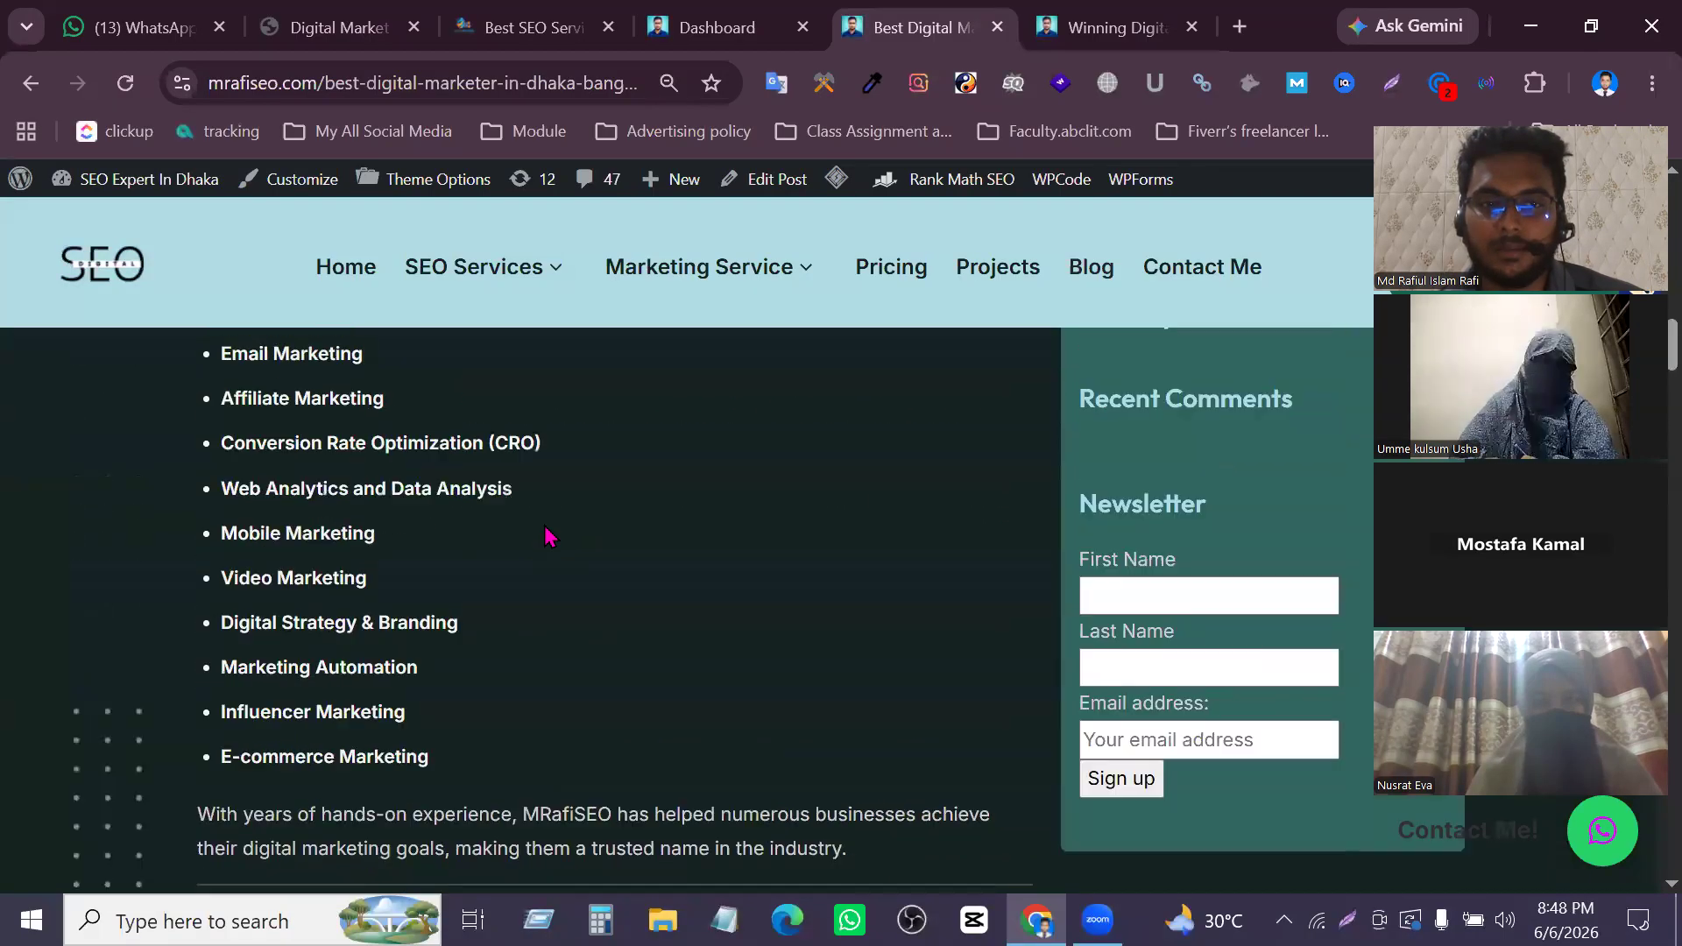
scroll(610, 476, "up", 8)
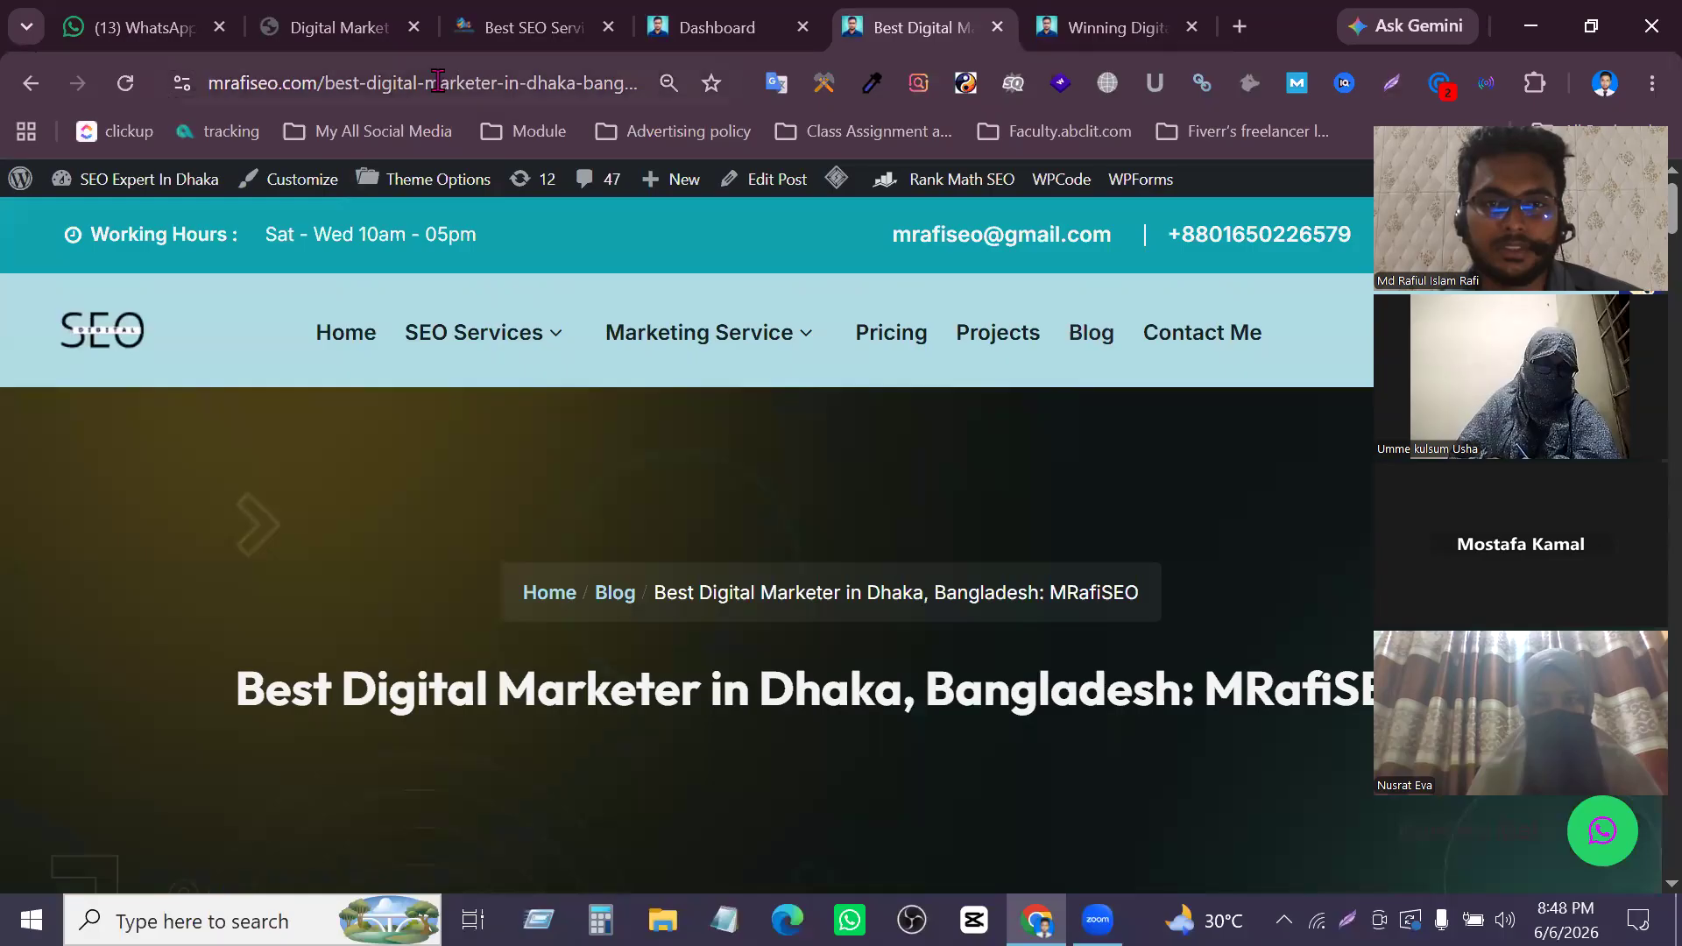
scroll(718, 614, "down", 5)
scroll(719, 701, "up", 5)
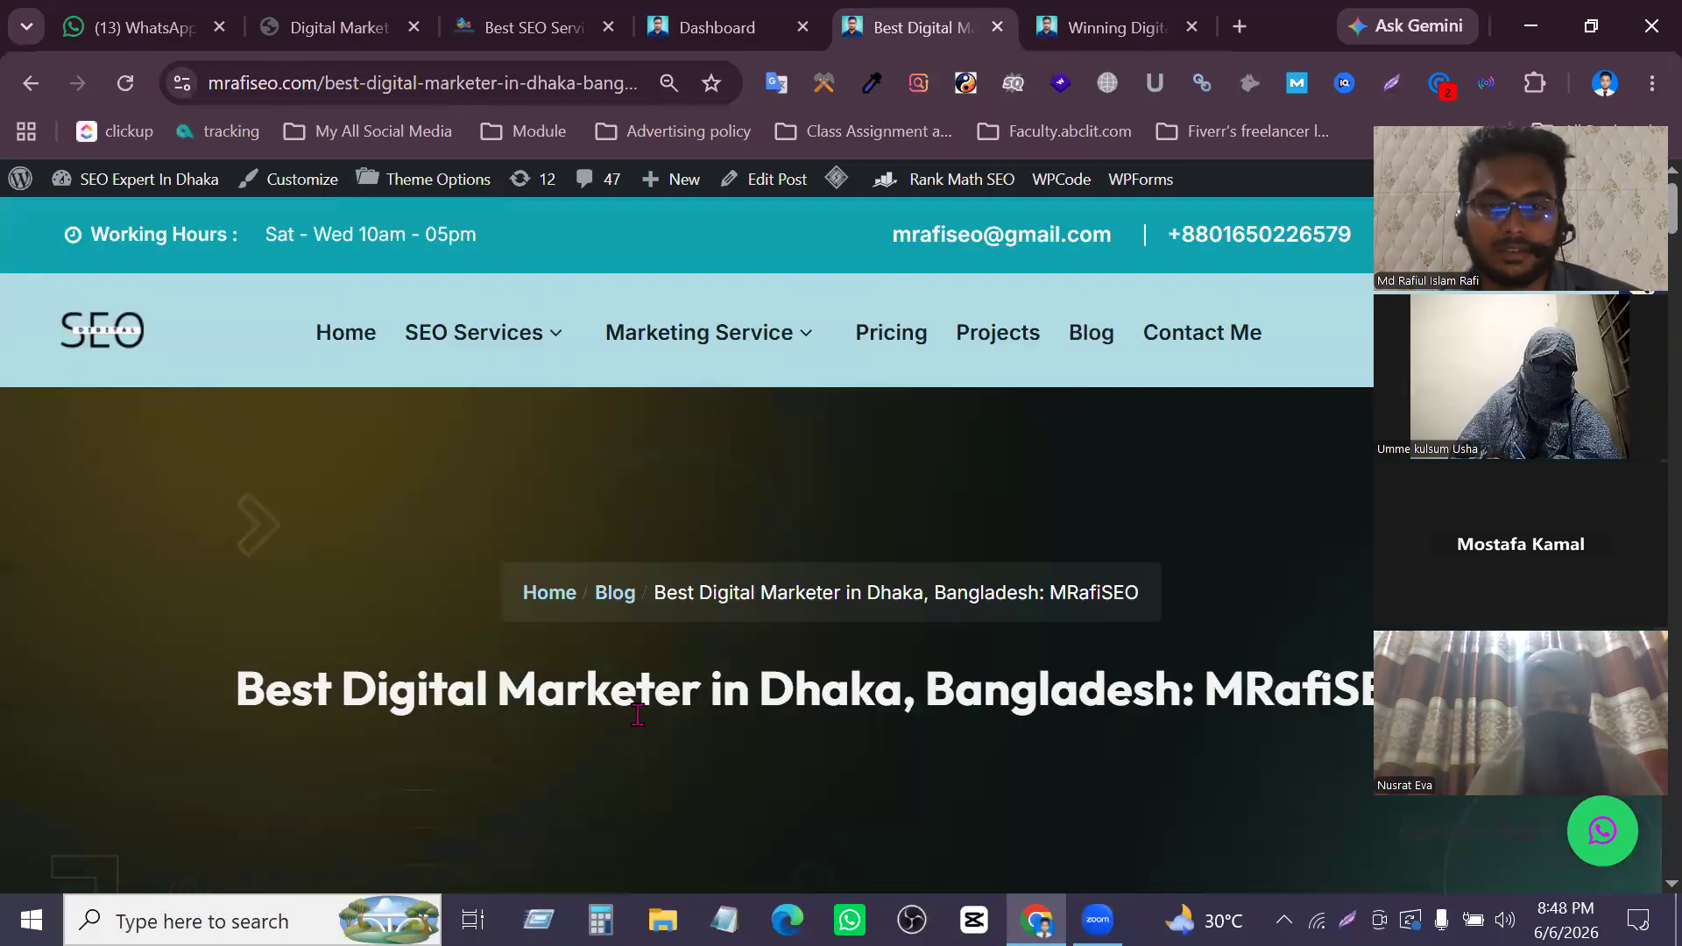
scroll(659, 672, "down", 5)
scroll(659, 673, "down", 8)
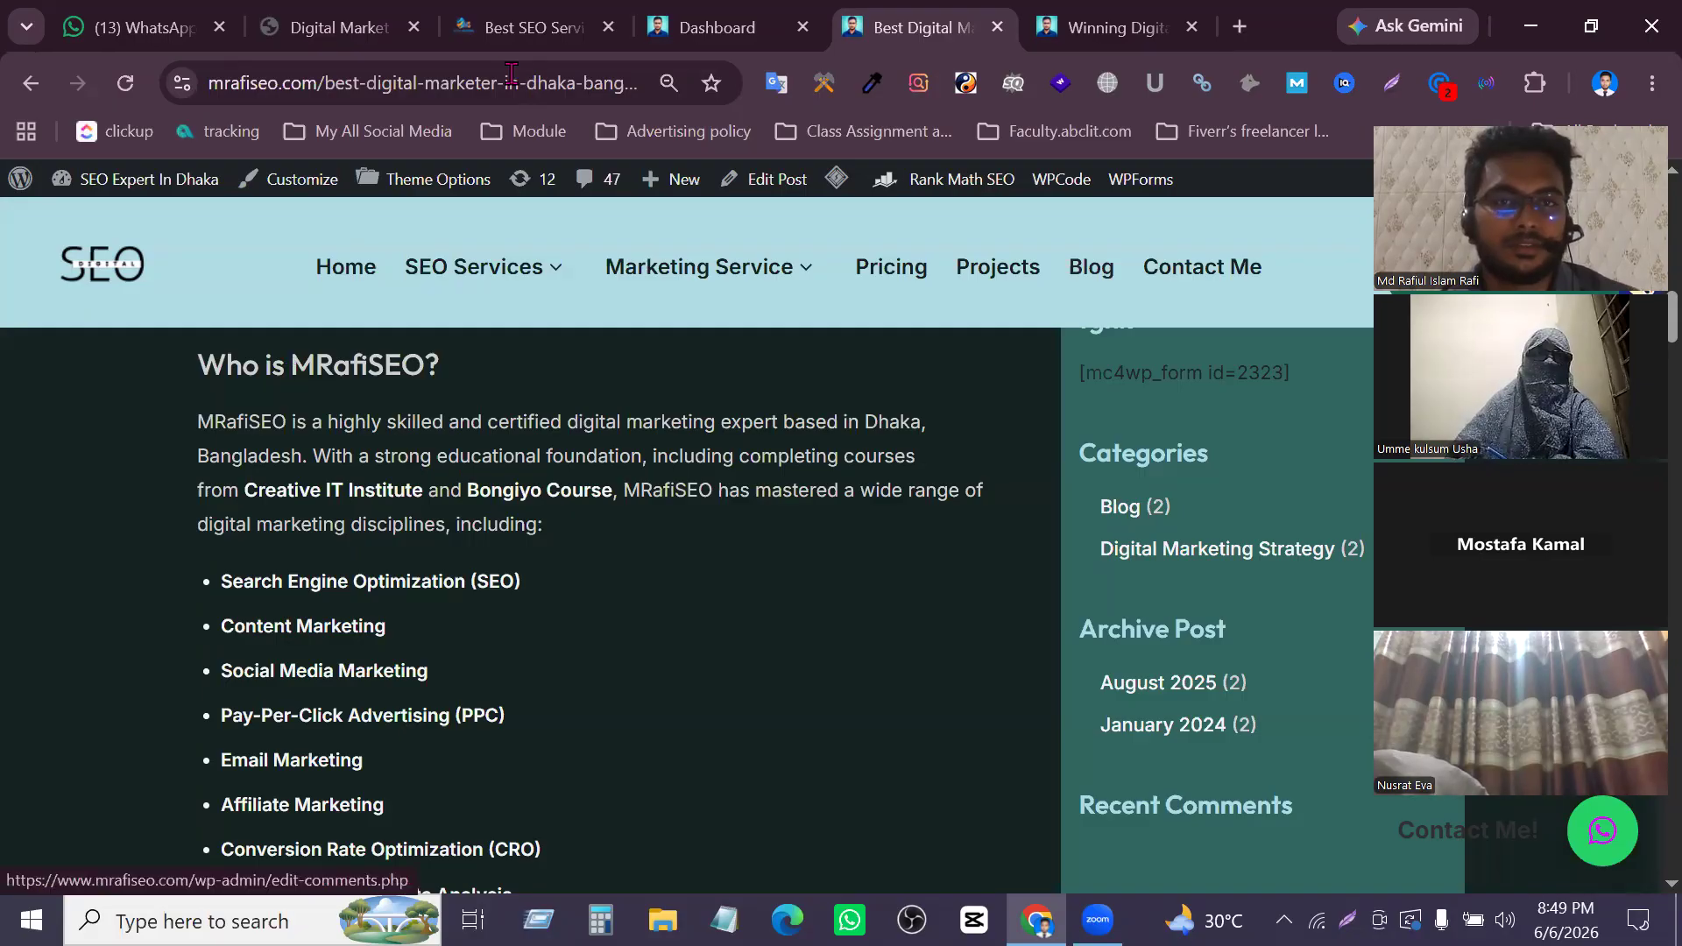
Start a new WordPress post from the site dashboard and dismiss the design library
left_click(716, 27)
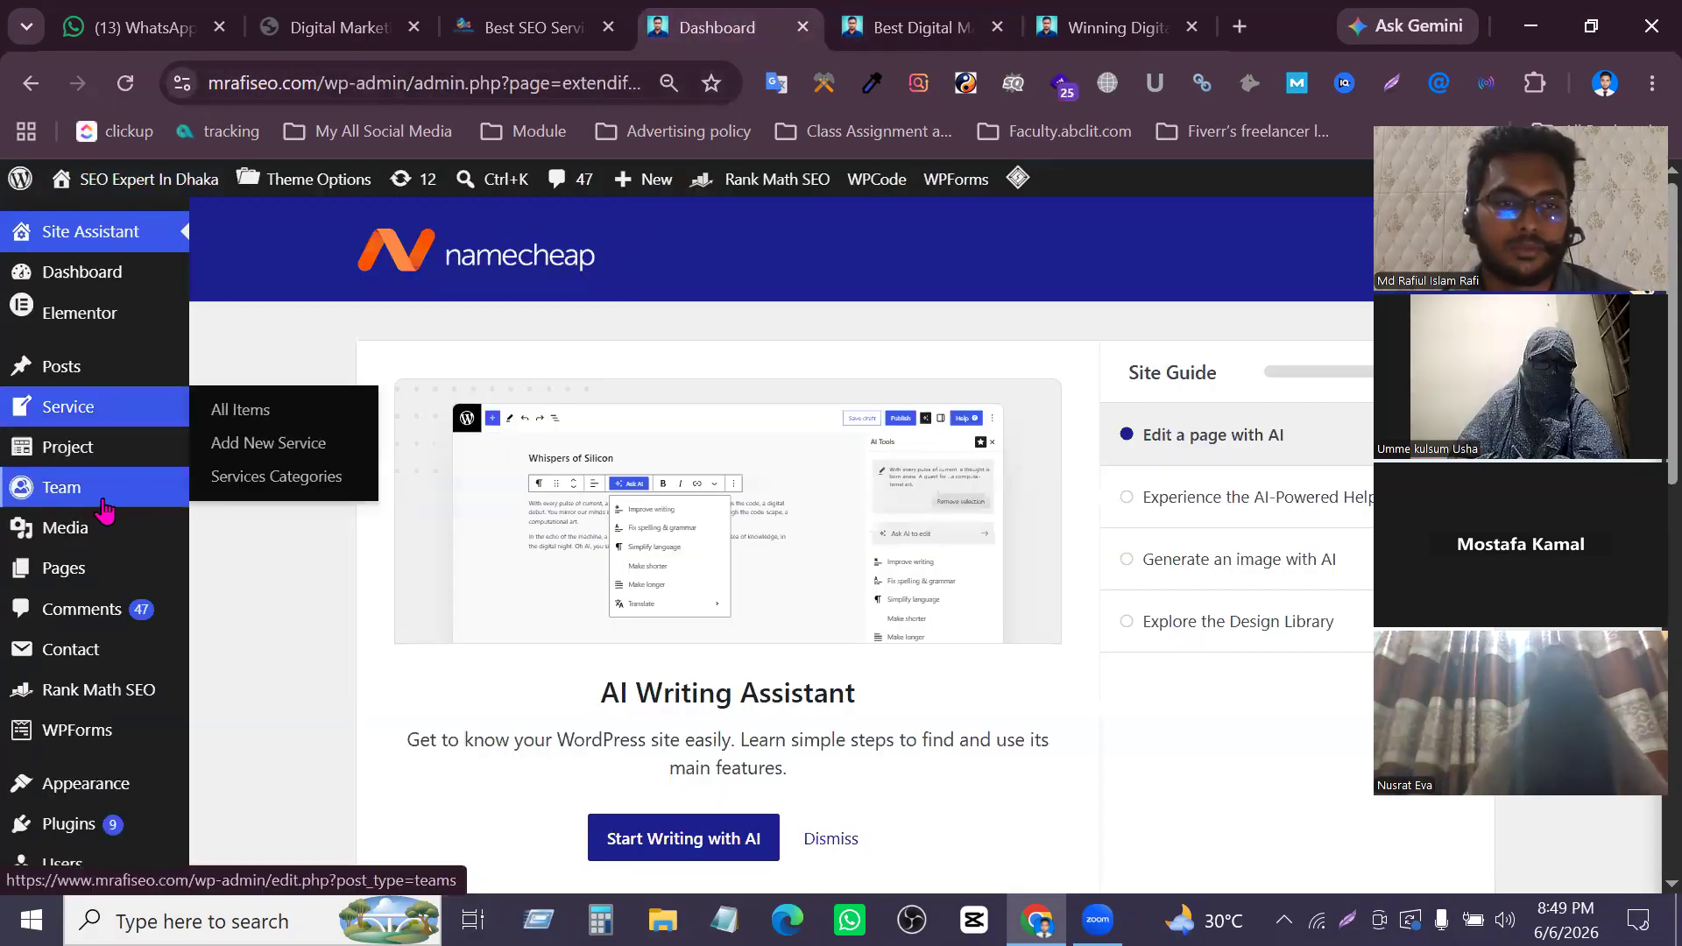
mouse_move(64, 364)
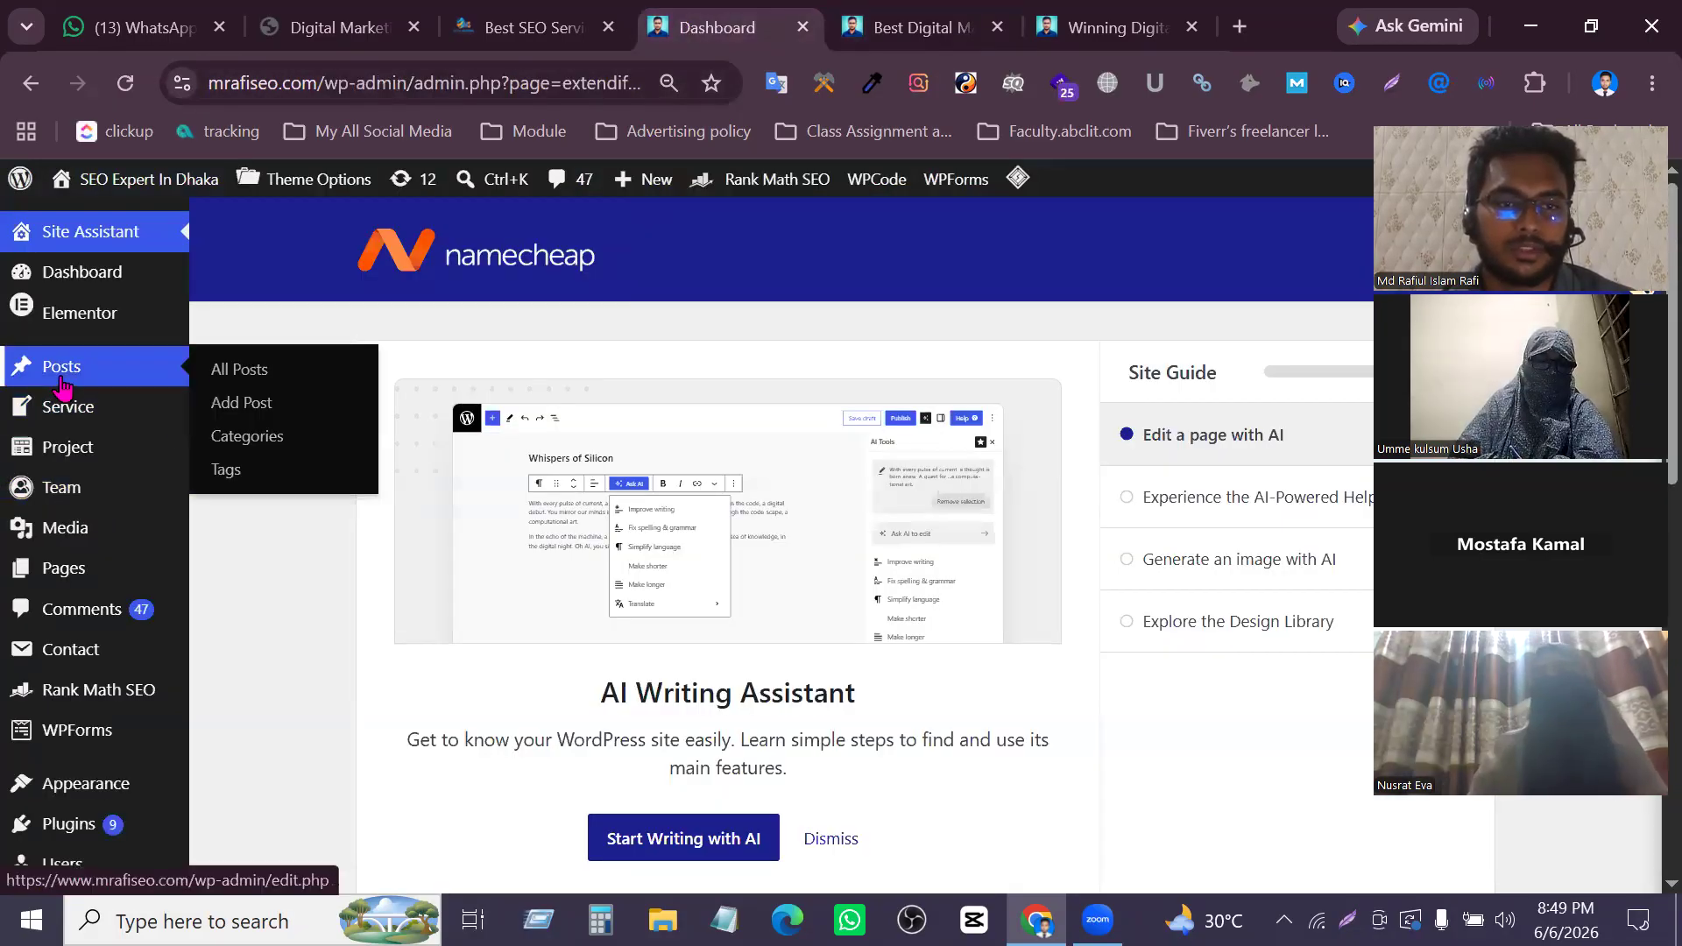
left_click(260, 405)
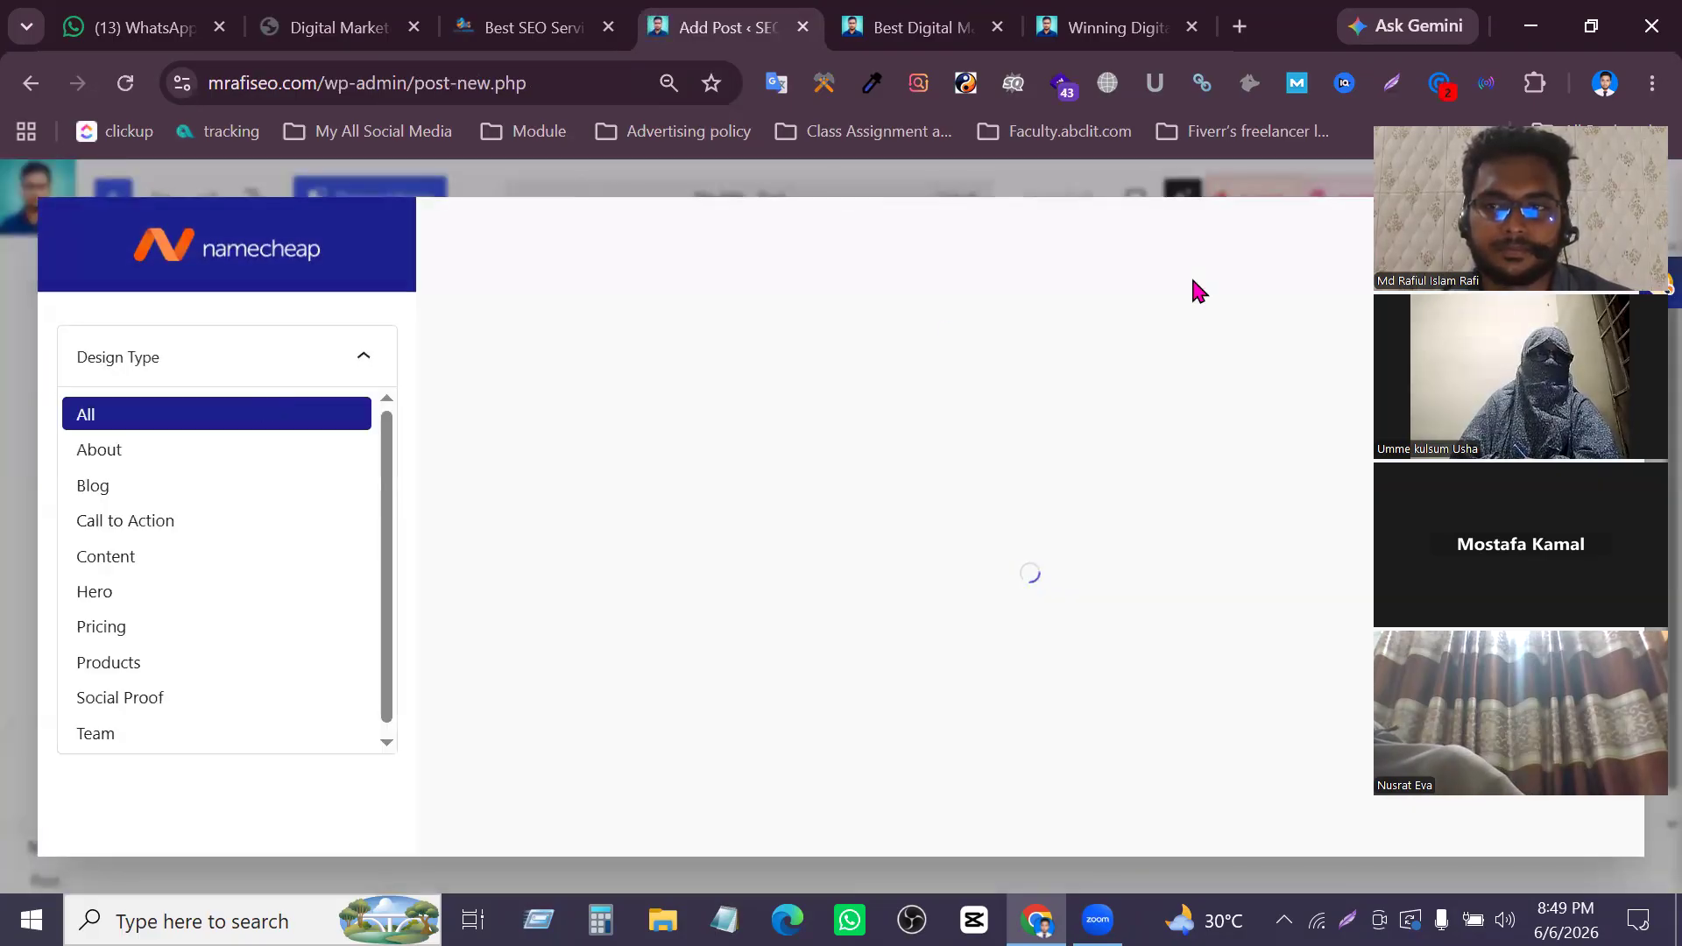
key("Escape")
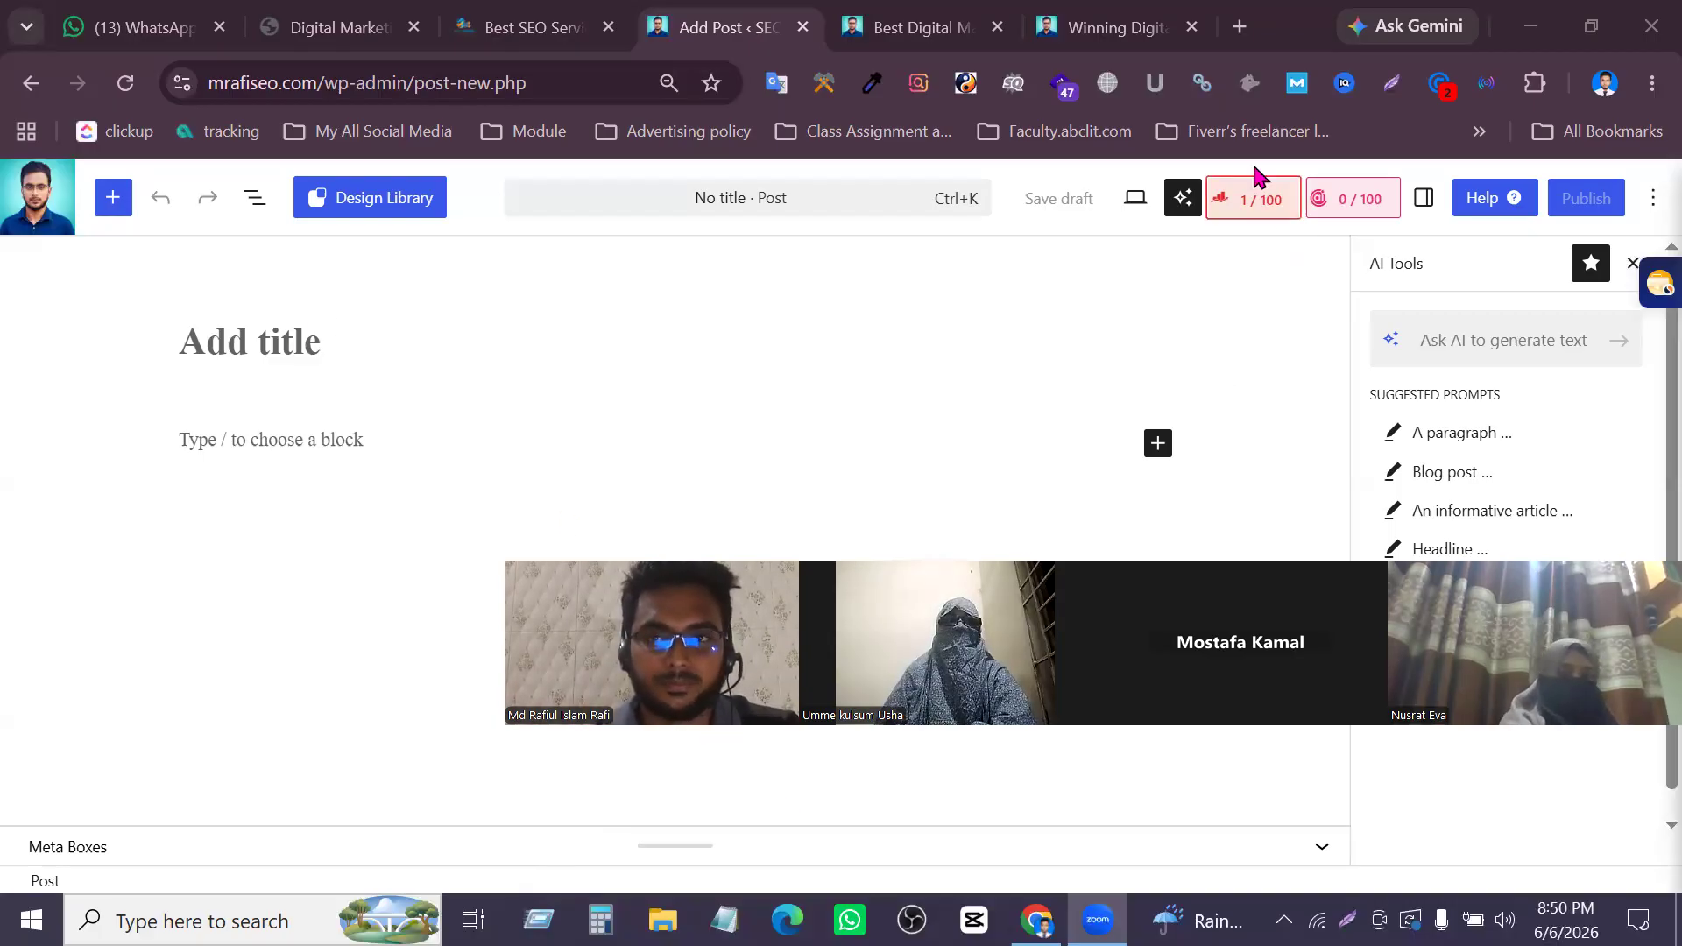
Open chatgpt.com in a new browser tab
left_click(1239, 27)
type("chatgpt.com")
key("Return")
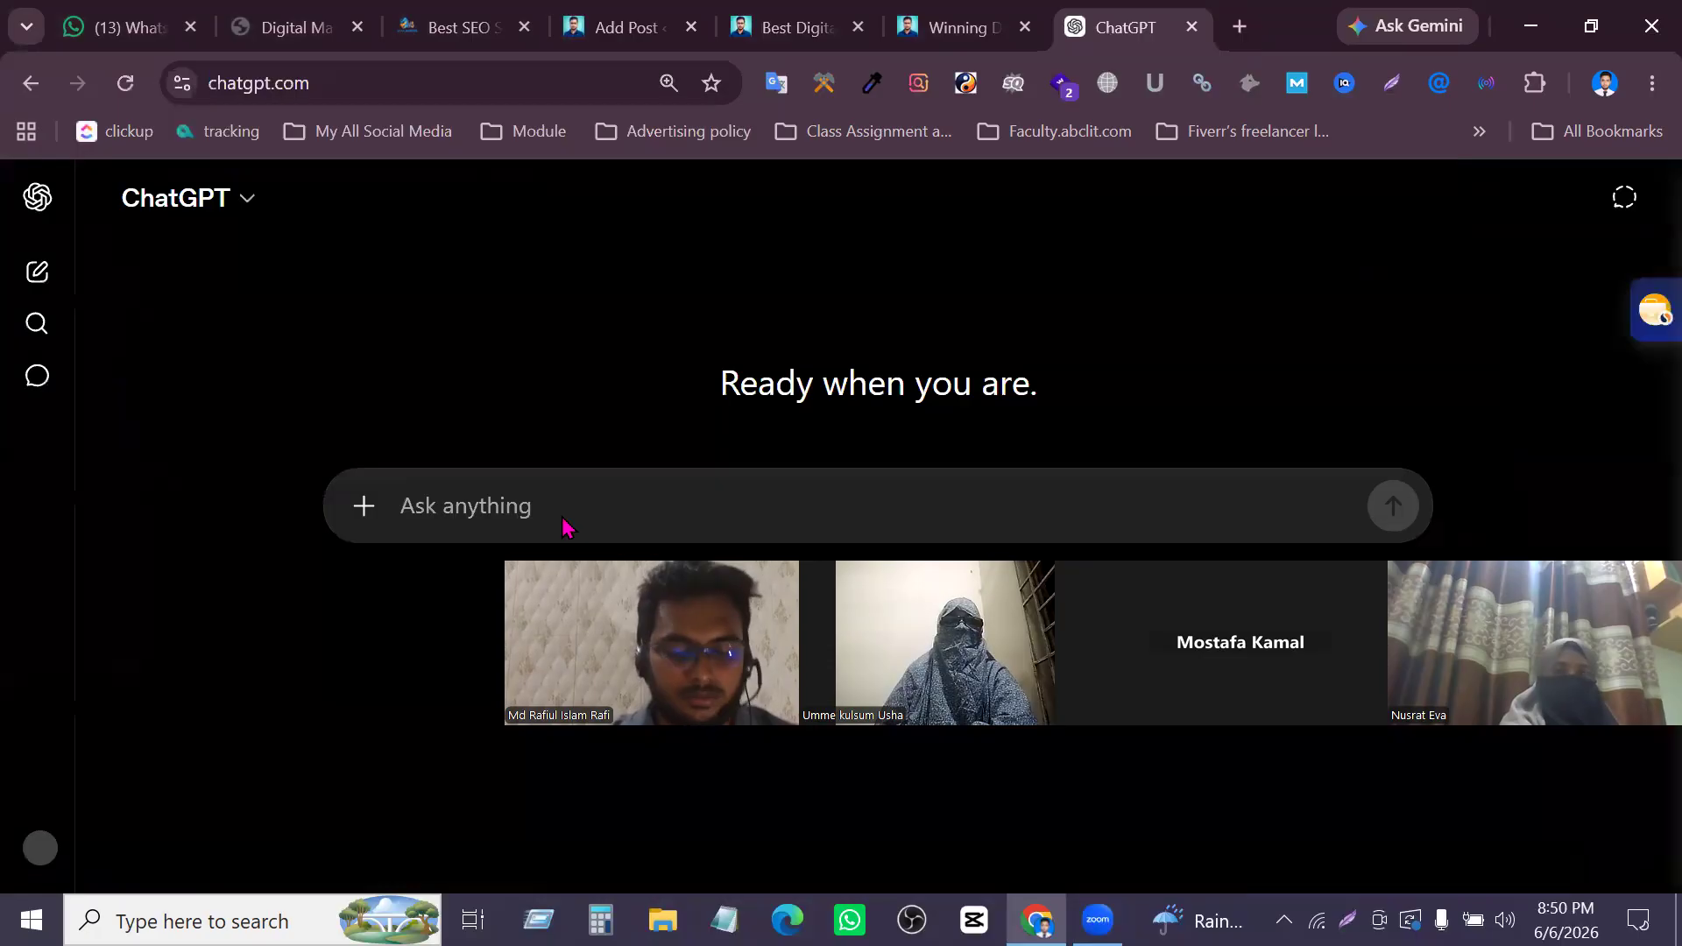
Draft the ChatGPT prompt line: My topic is "Digital Marketing Service", with the topic in quotation marks
type("My topi")
key("BackSpace")
key("BackSpace")
type("pic is ")
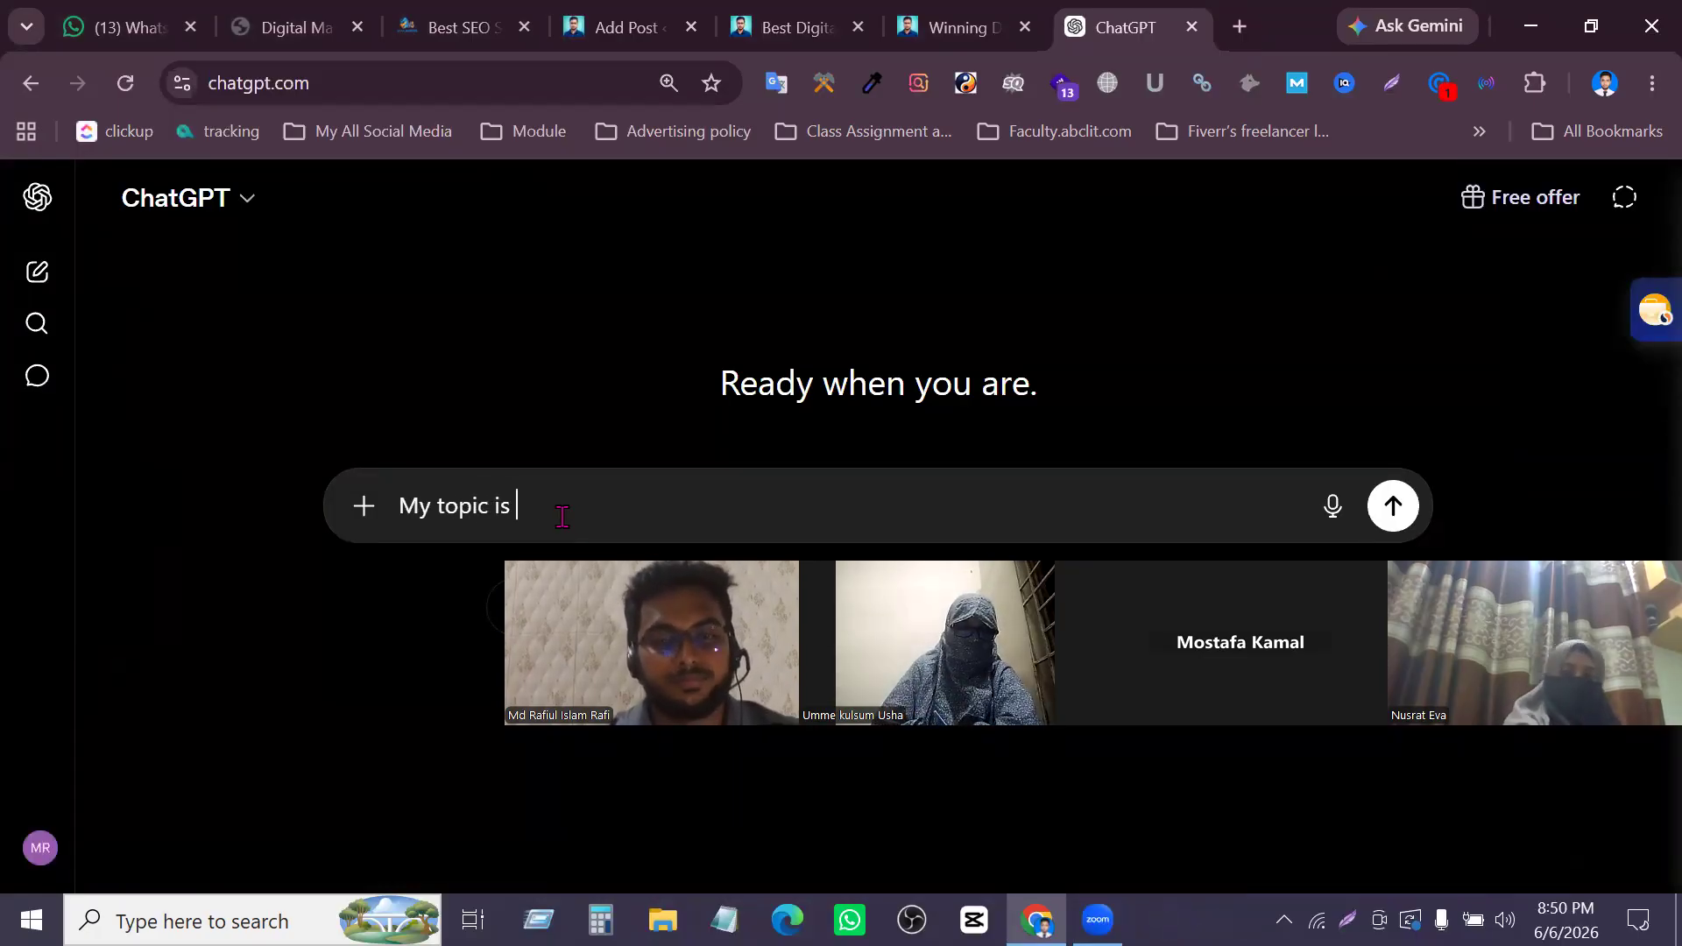
type("Digital Market")
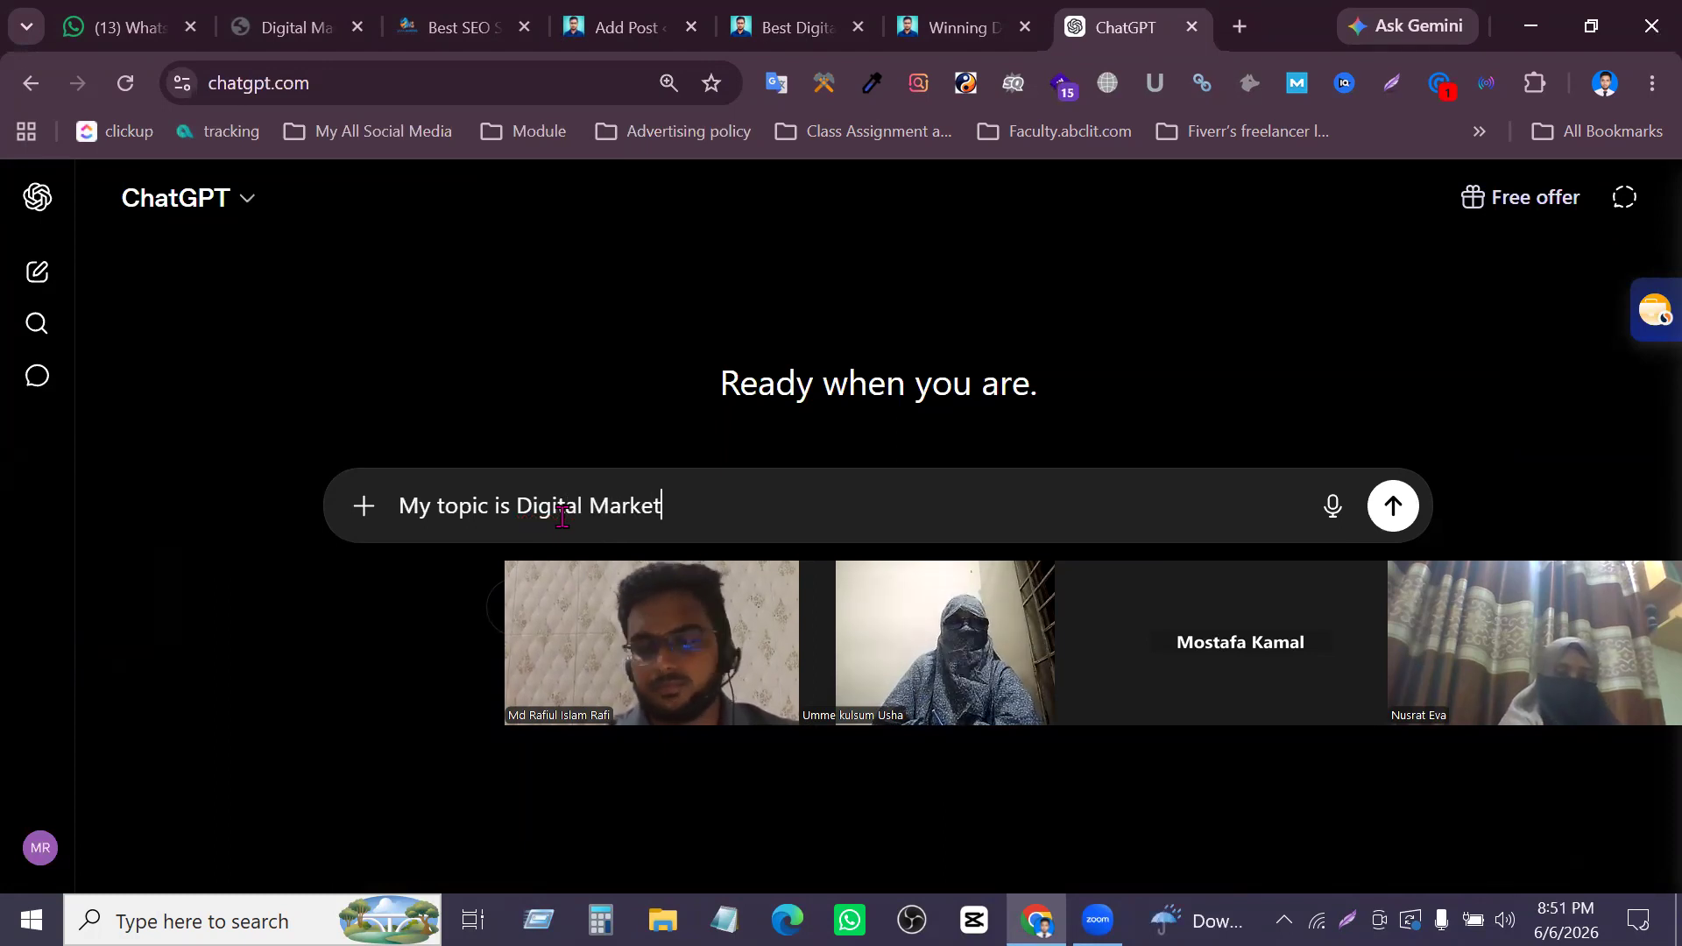
type("ing ser")
key("BackSpace")
key("BackSpace")
key("BackSpace")
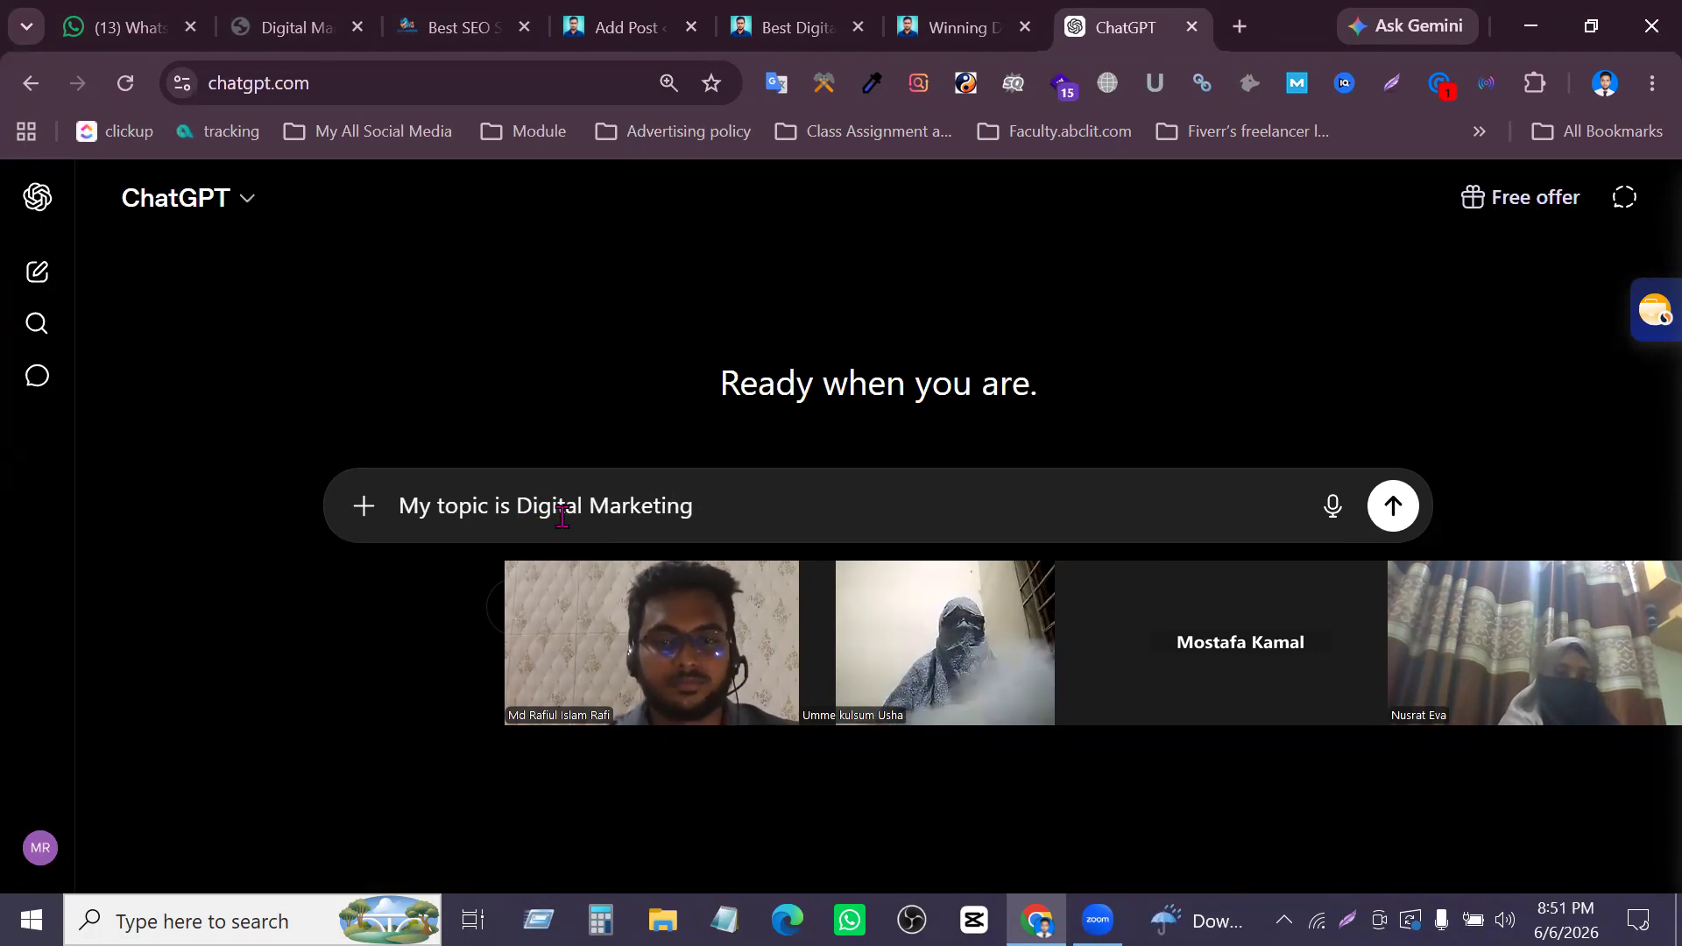
type("Service")
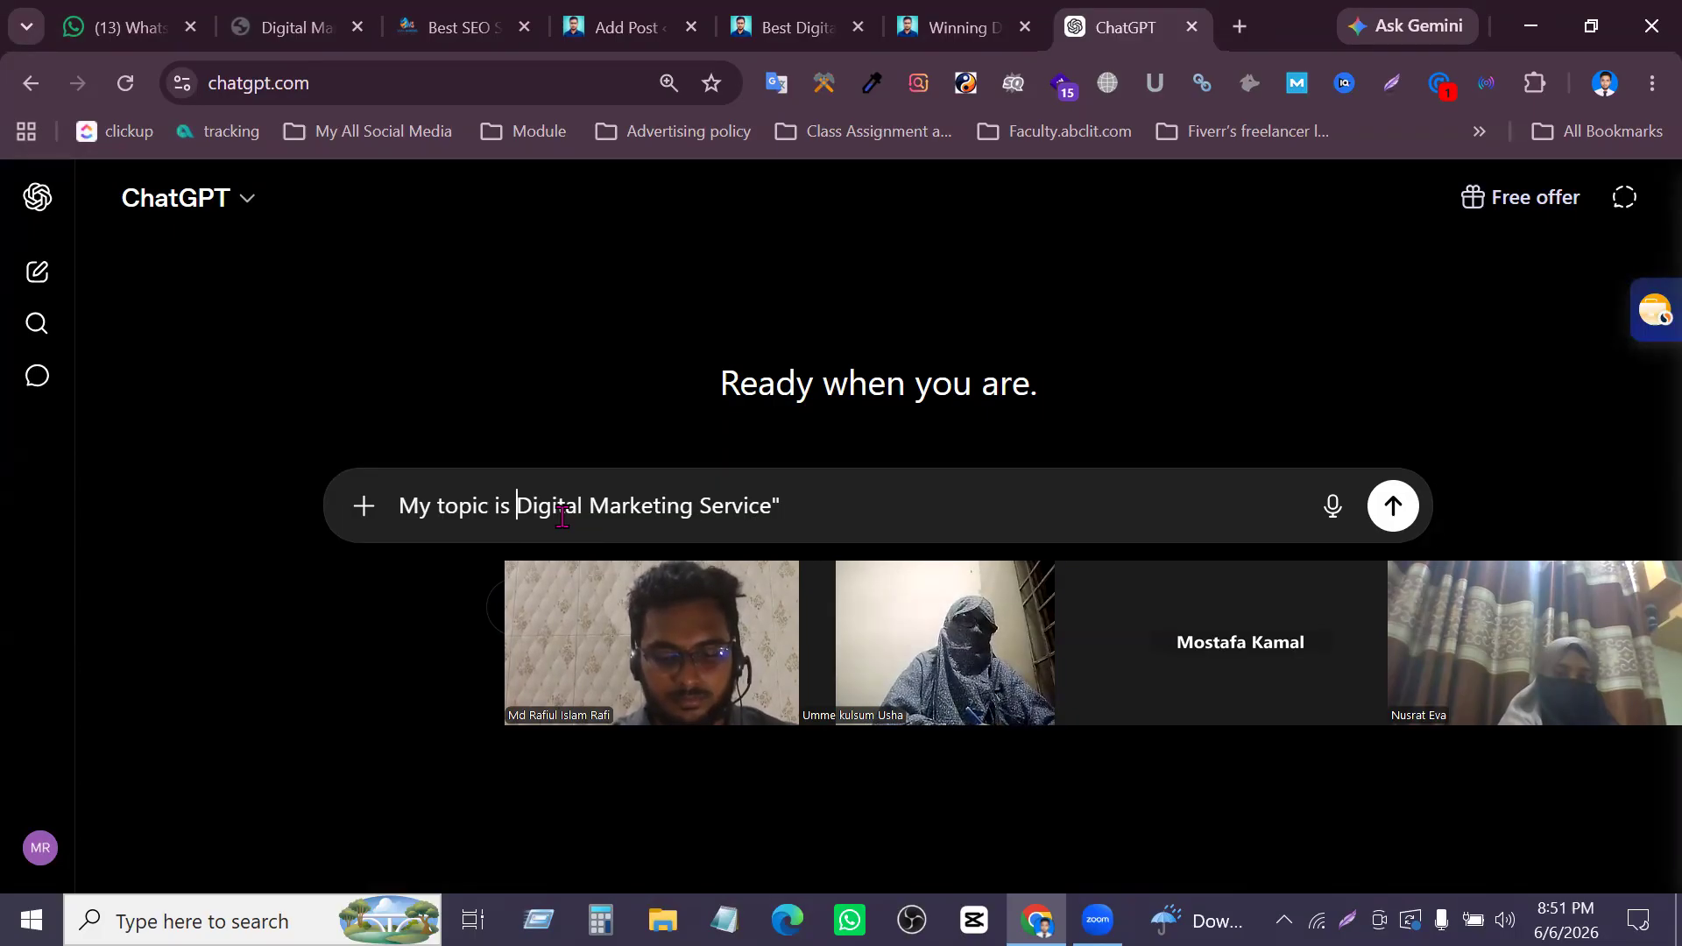
type("\"")
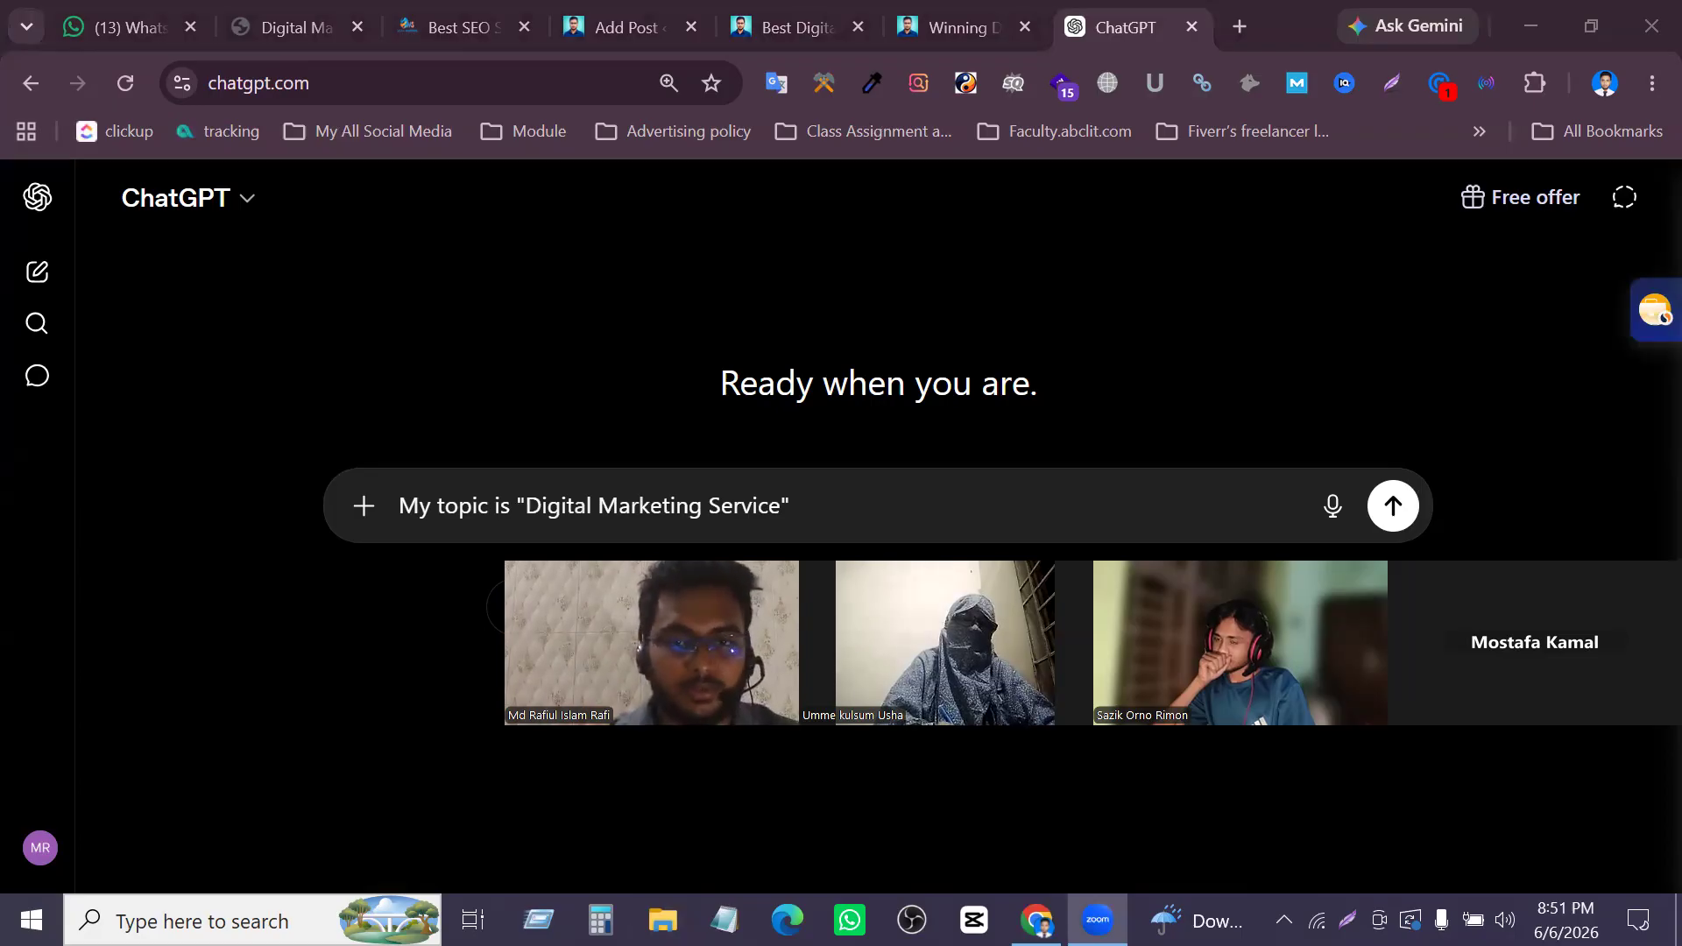
Add a blank line below the topic sentence and begin the request with "give"
left_click(814, 513)
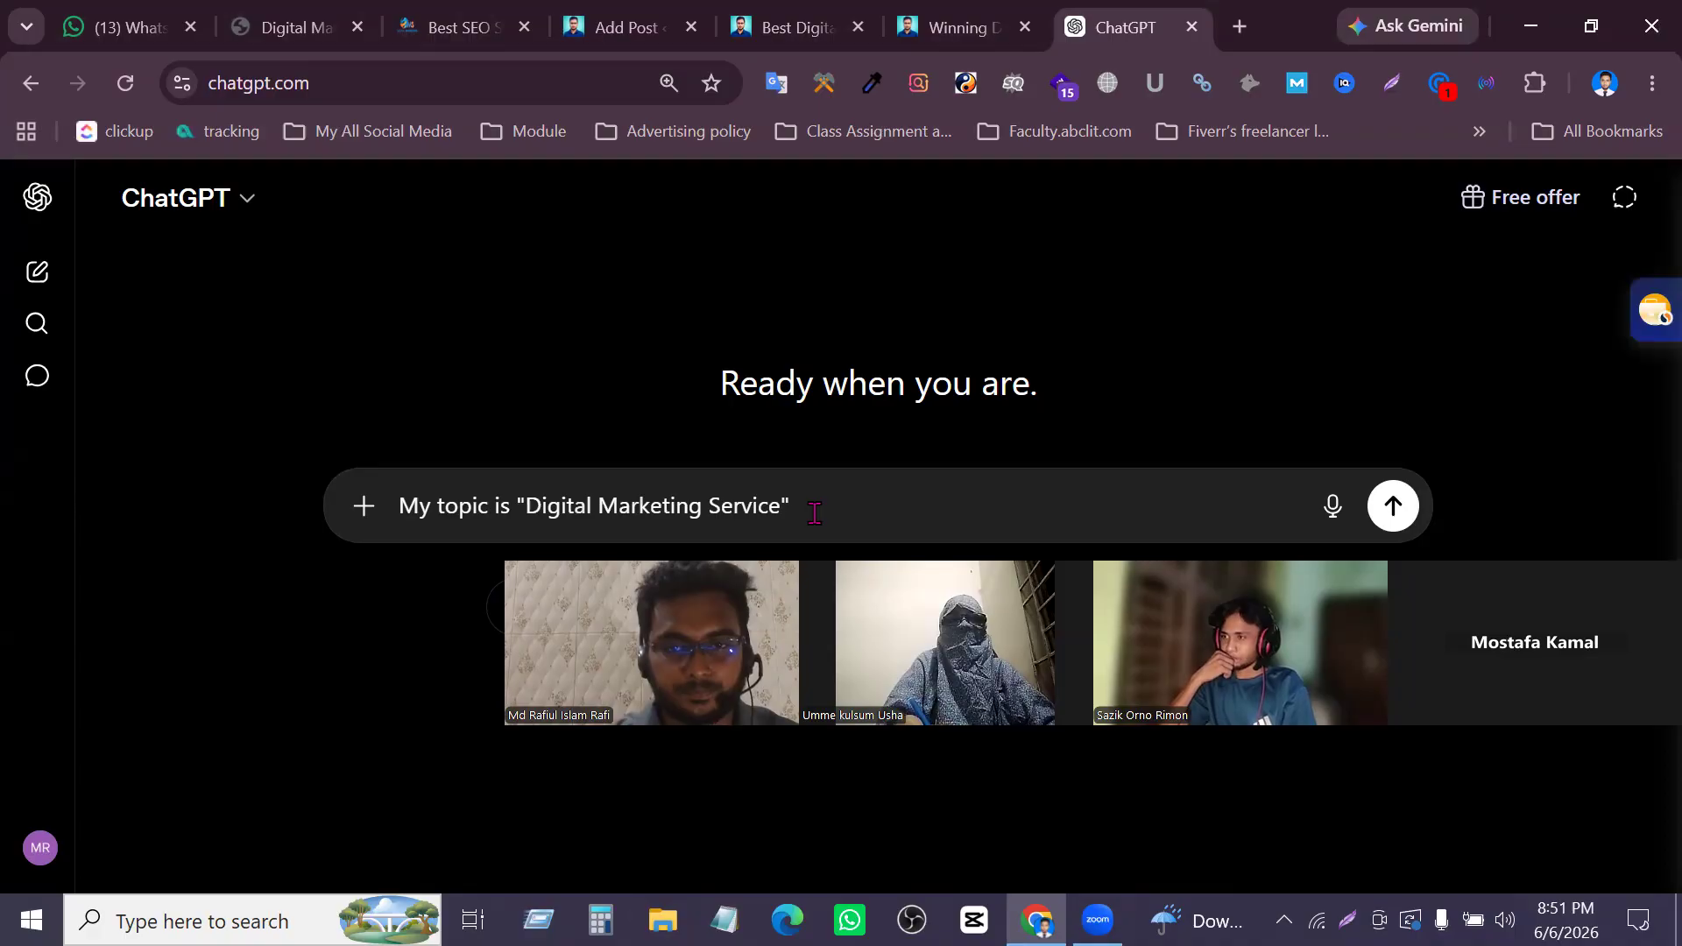
key("shift+Return")
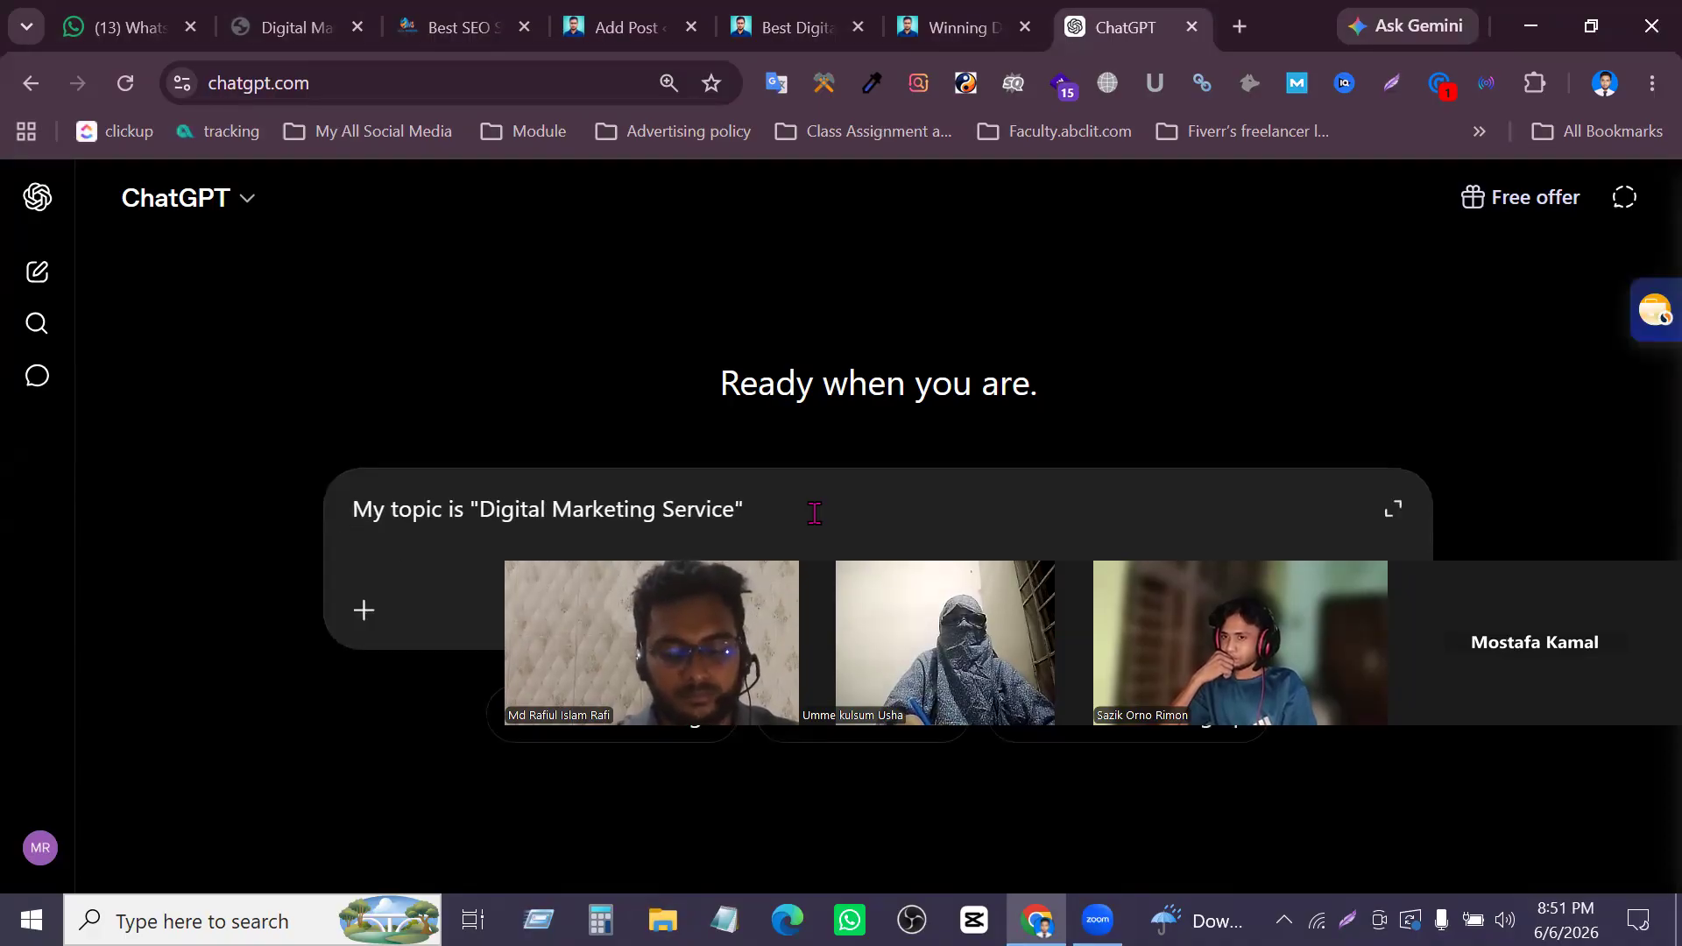
key("shift+Return")
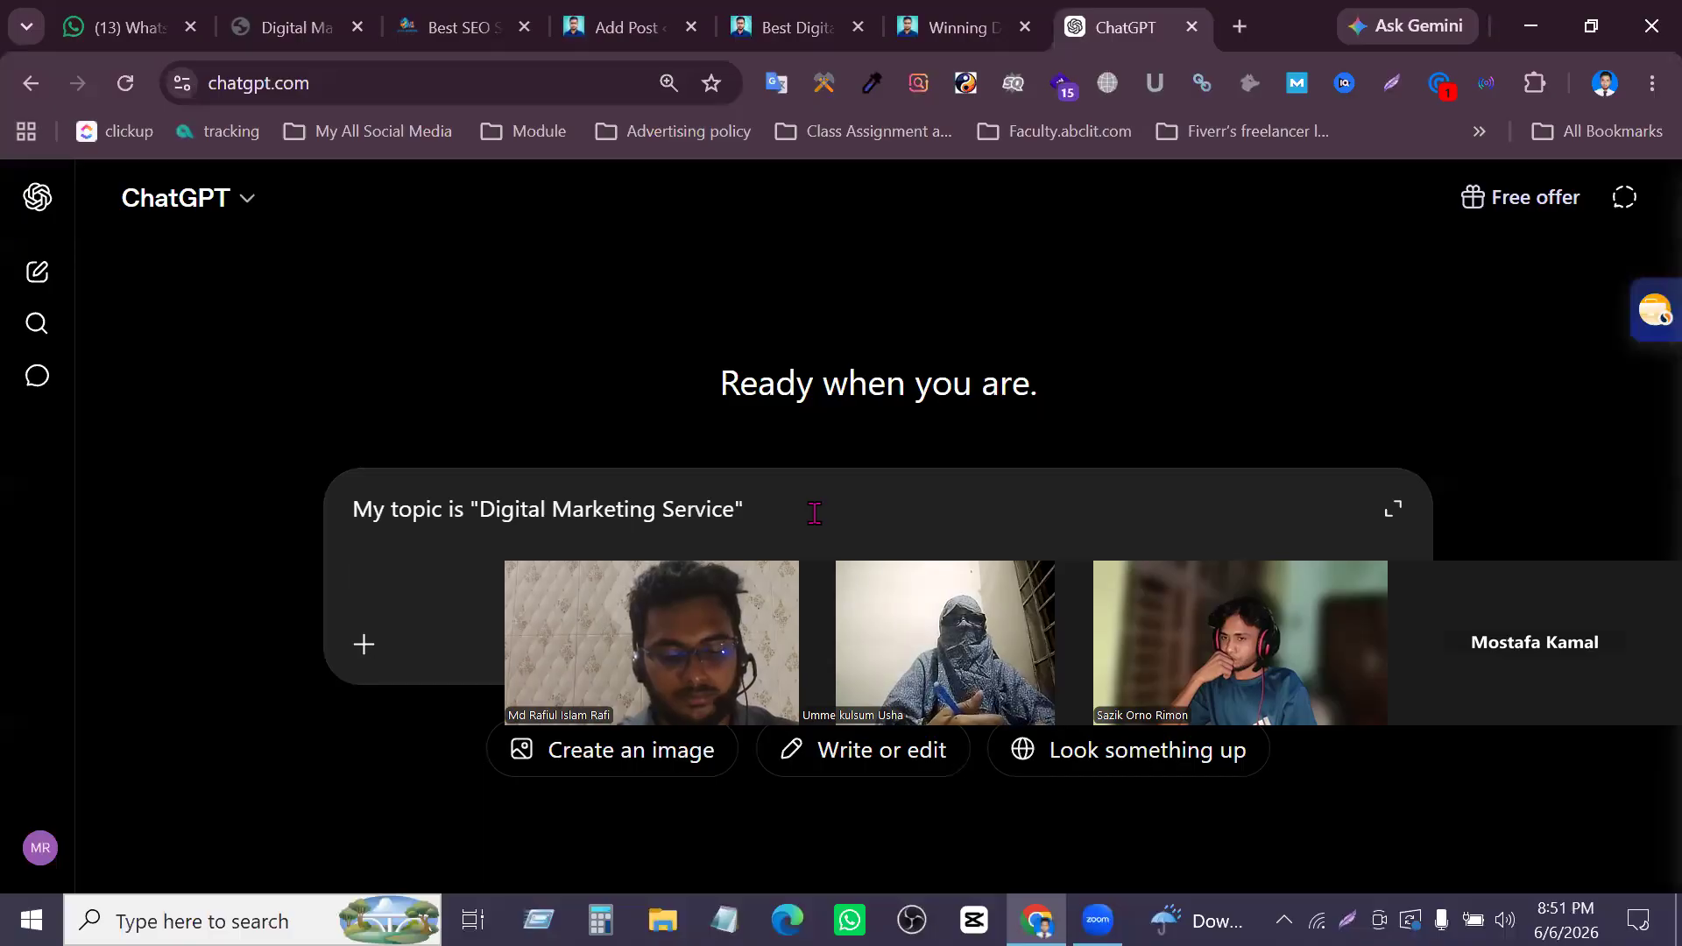
type("give")
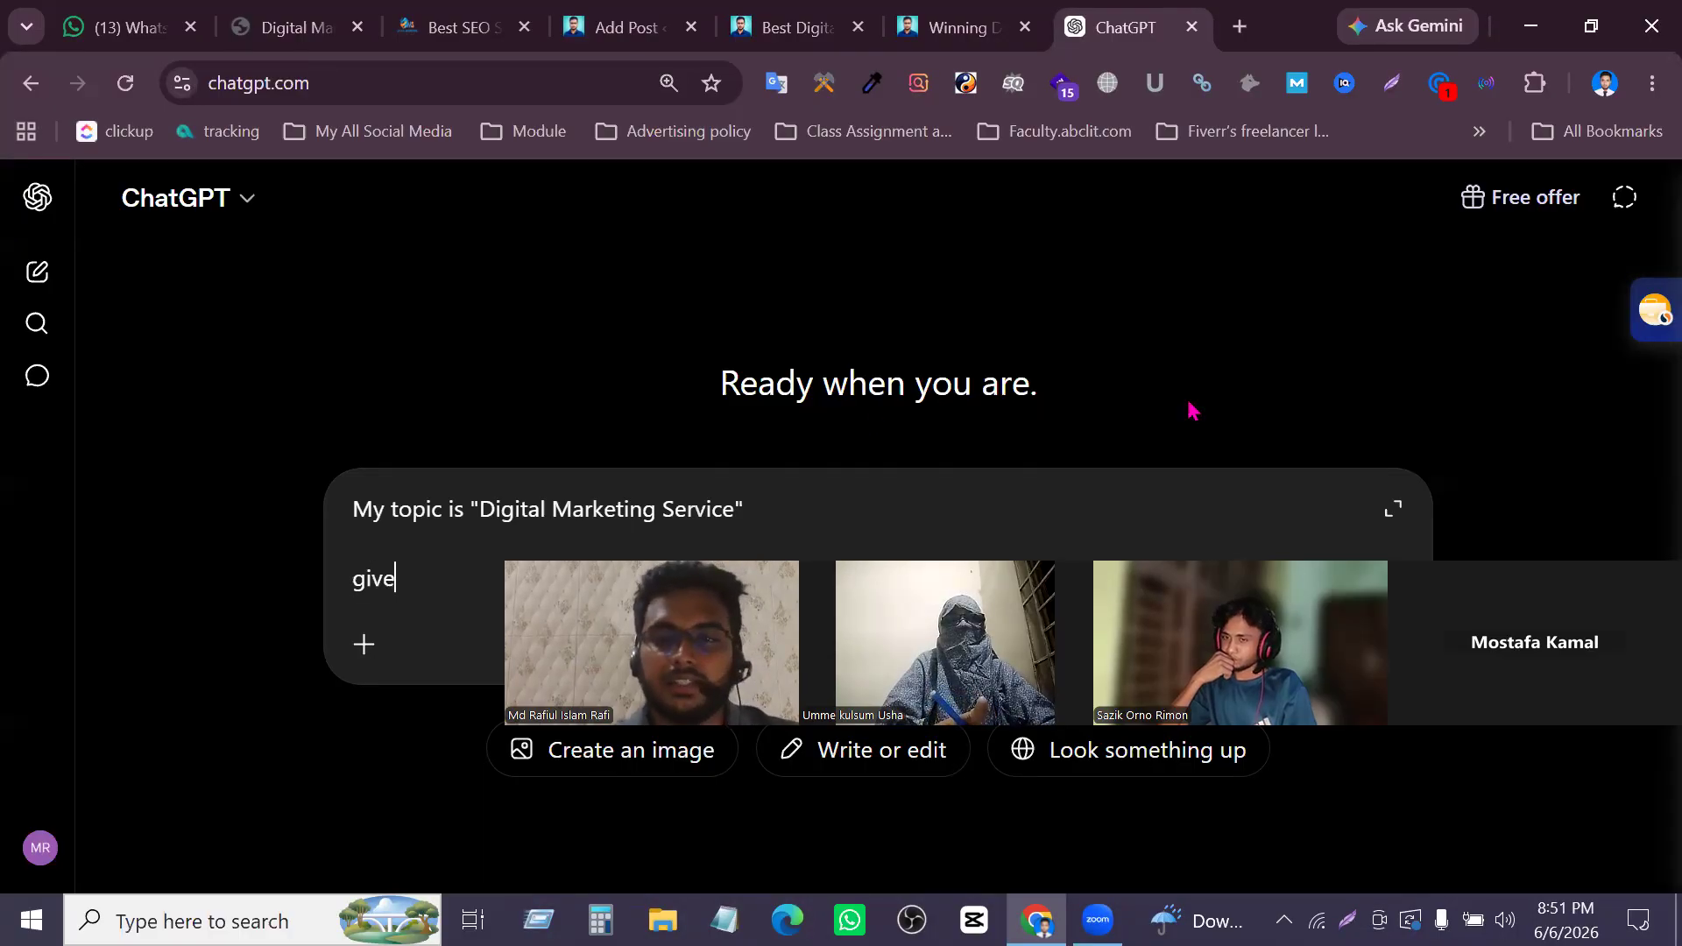
Open a second ChatGPT session in another browser tab
left_click(1238, 26)
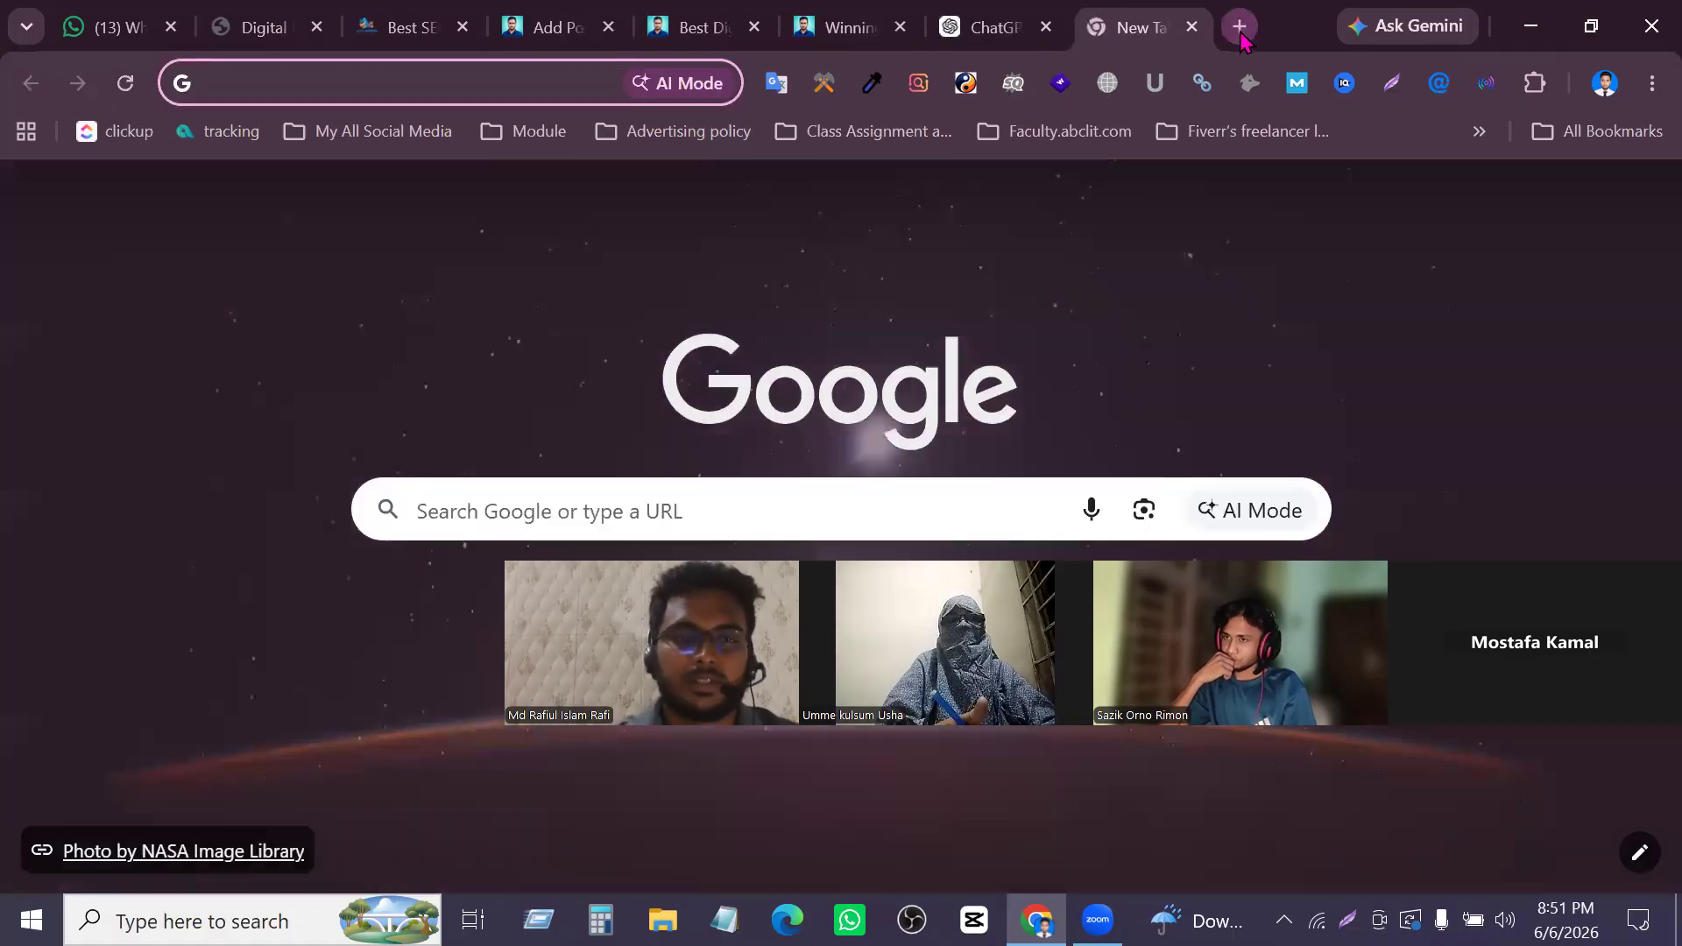
type("cha")
key("Return")
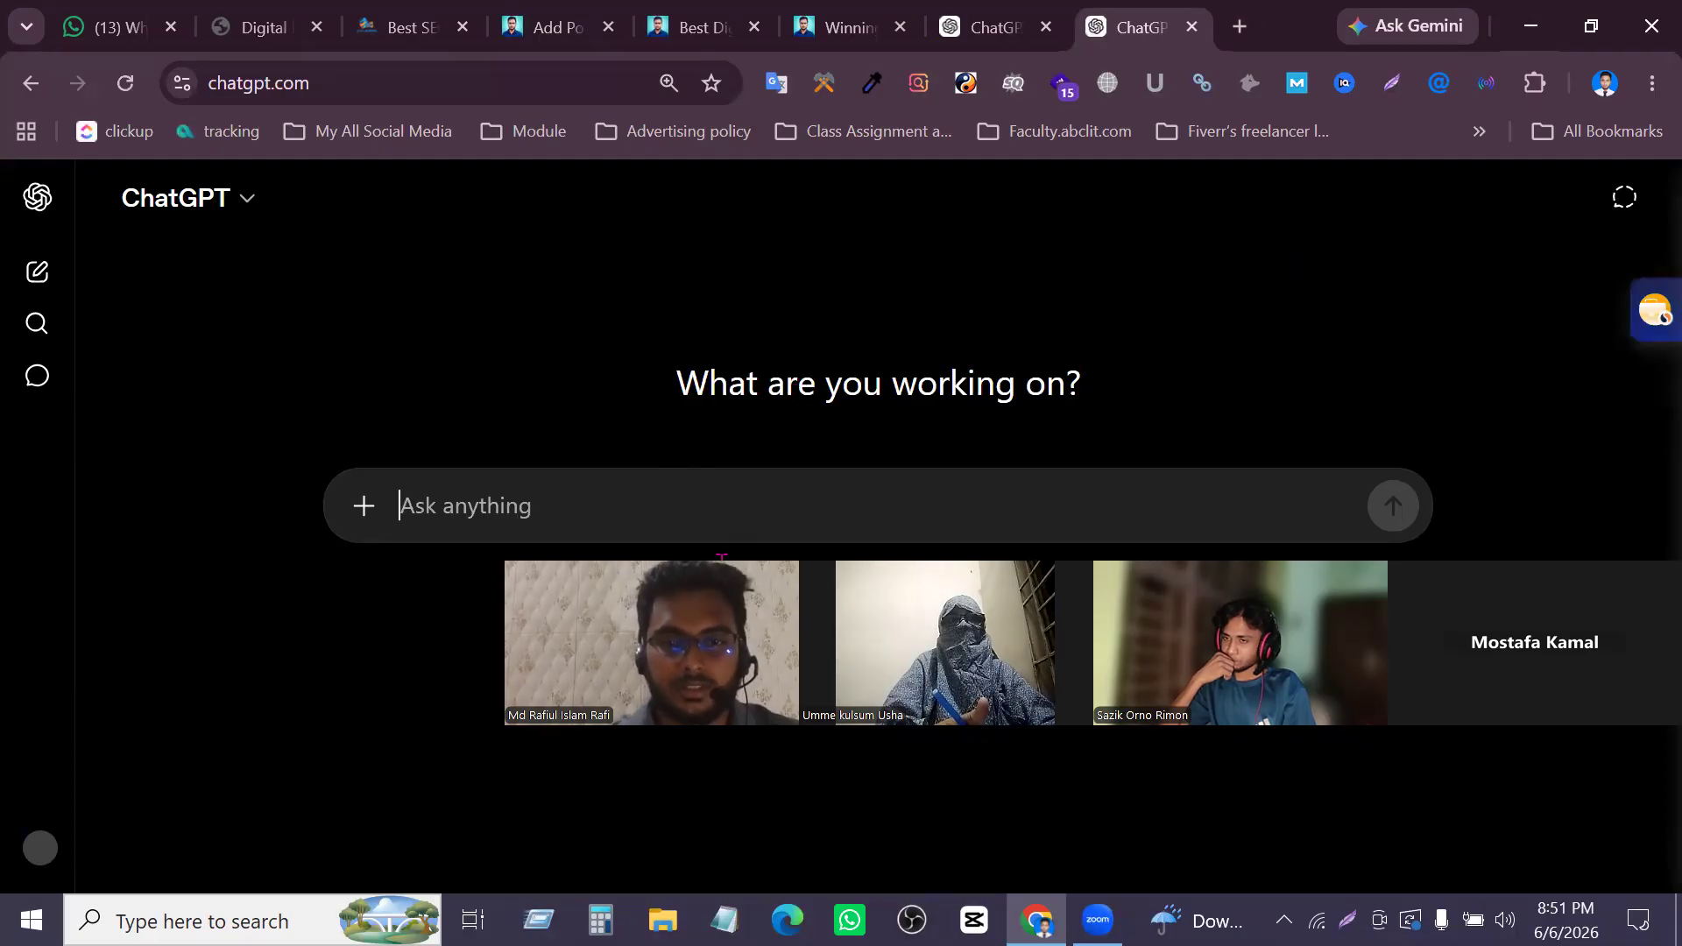
type("My topic is \"Digital Marketing Service\"  give")
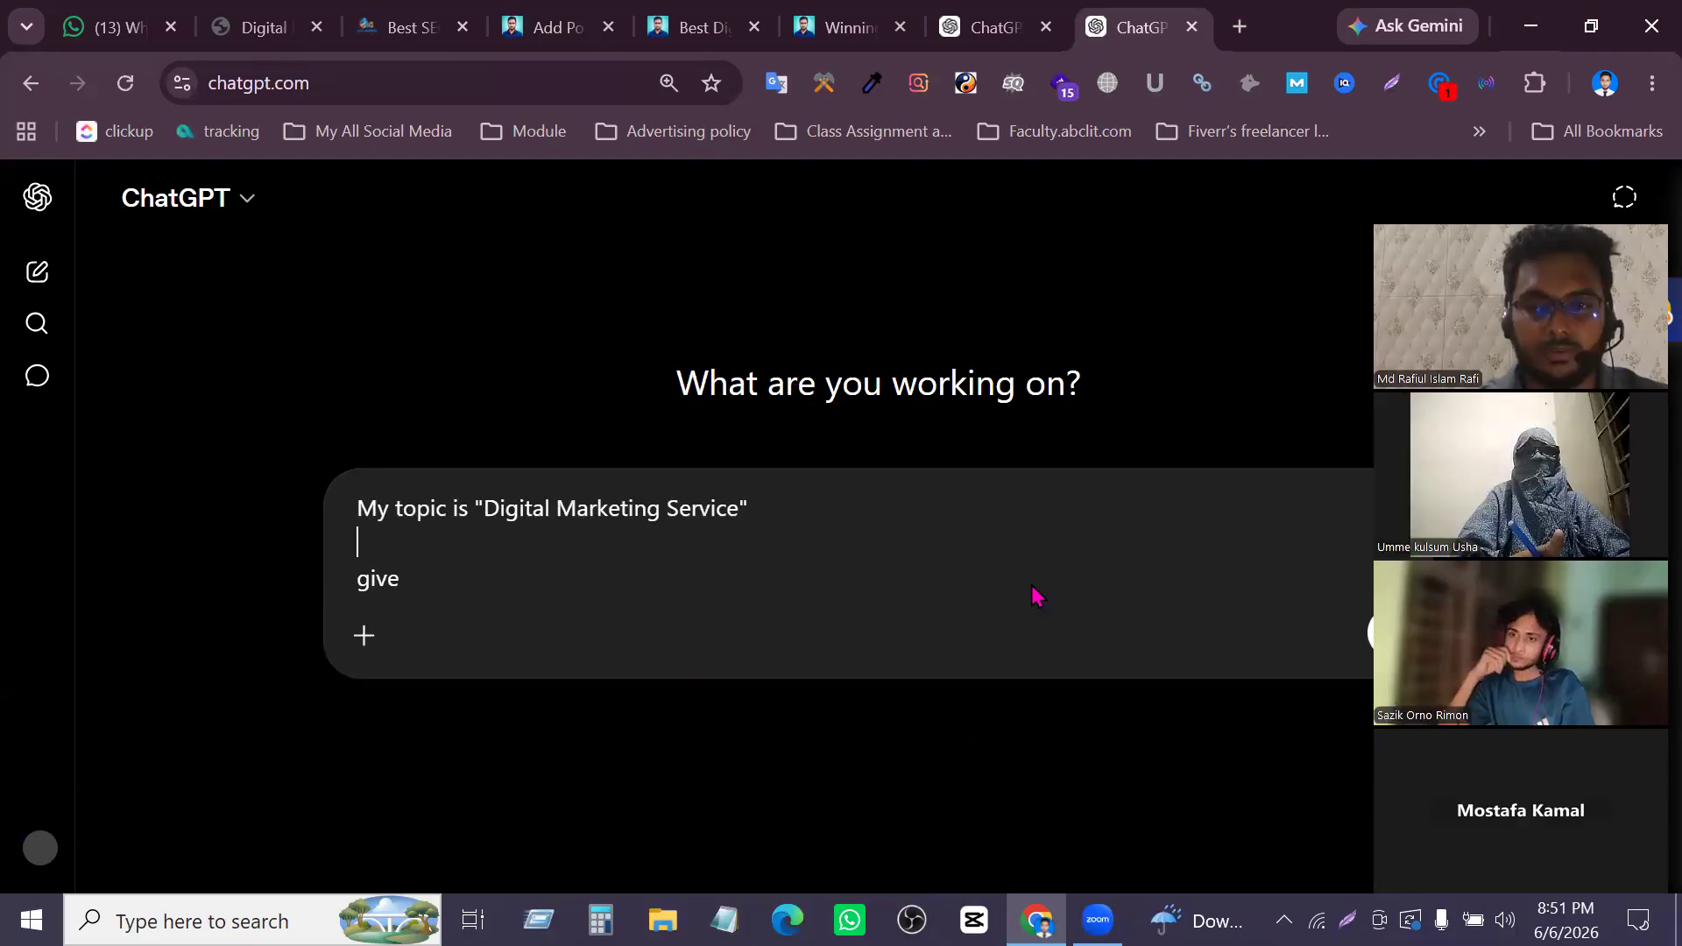
Check the draft in the first ChatGPT tab and clear the carried-over prompt from the second one
left_click(995, 26)
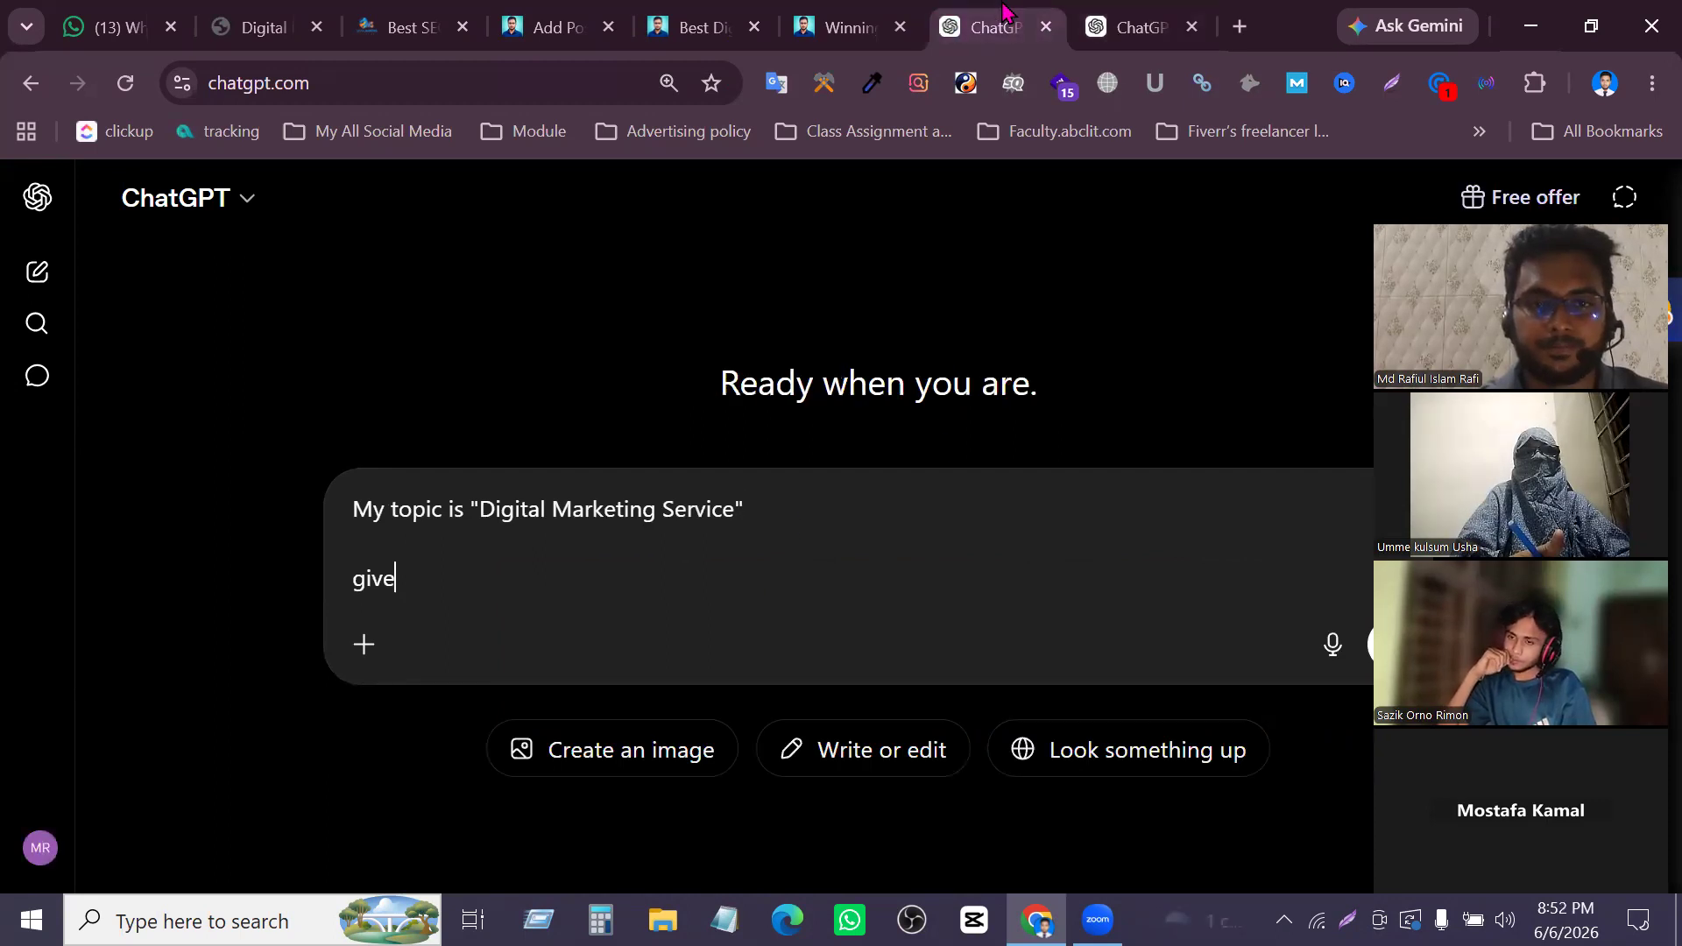
left_click(1110, 7)
left_click(42, 281)
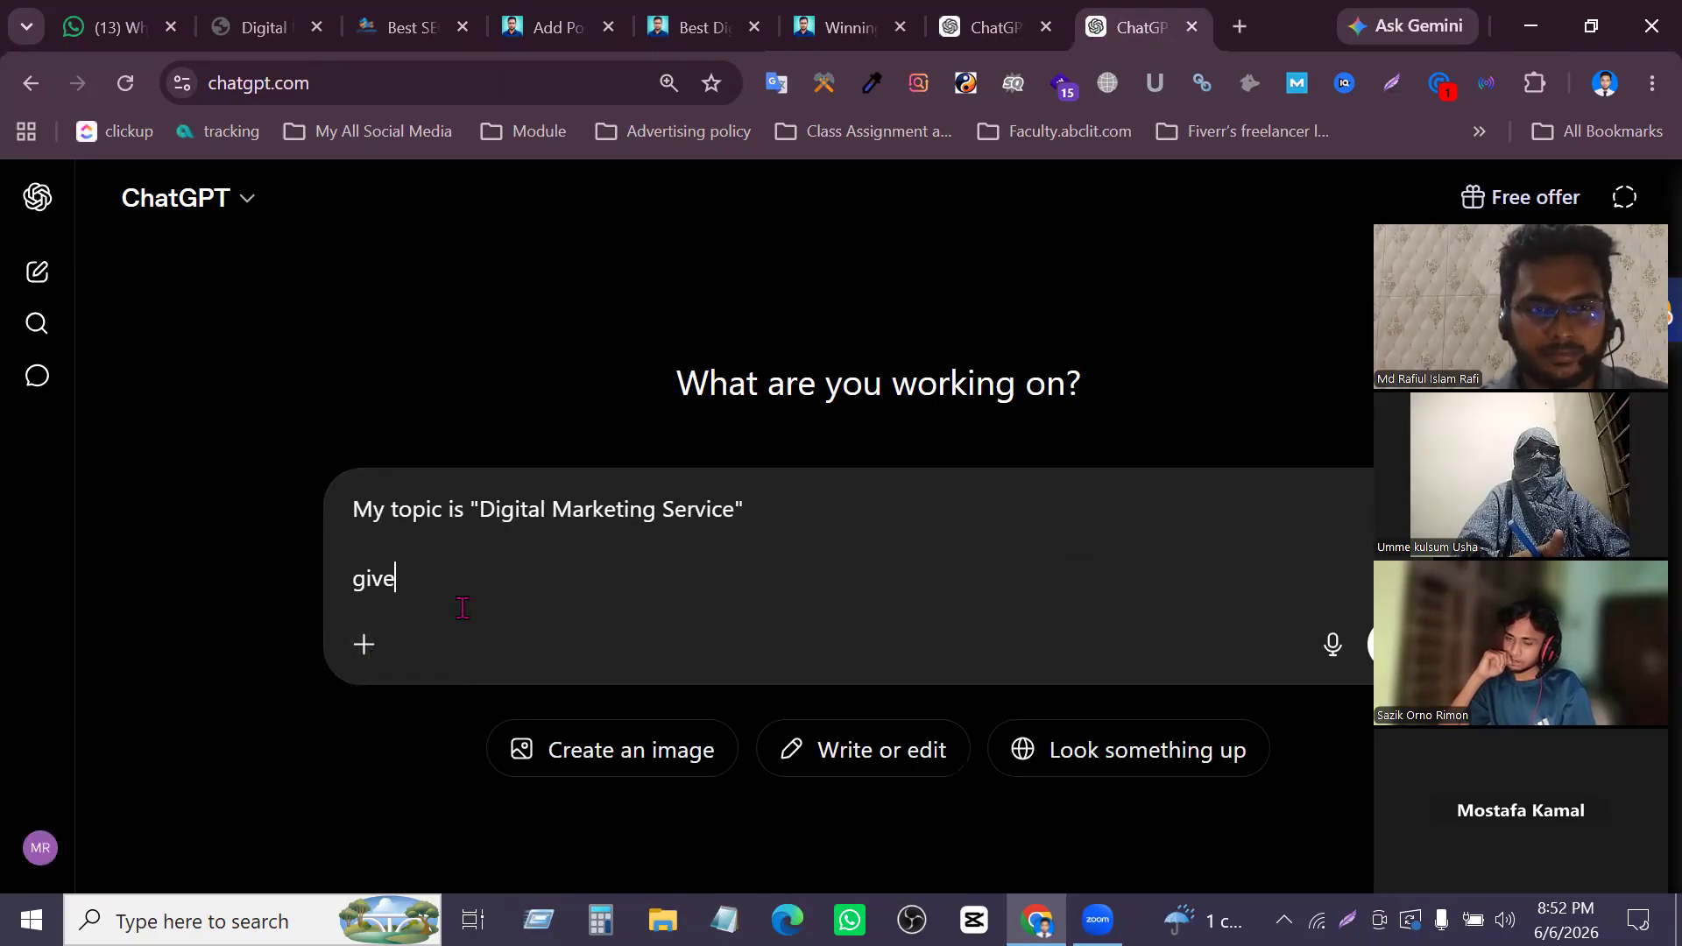
key("ctrl+a")
left_click(1024, 14)
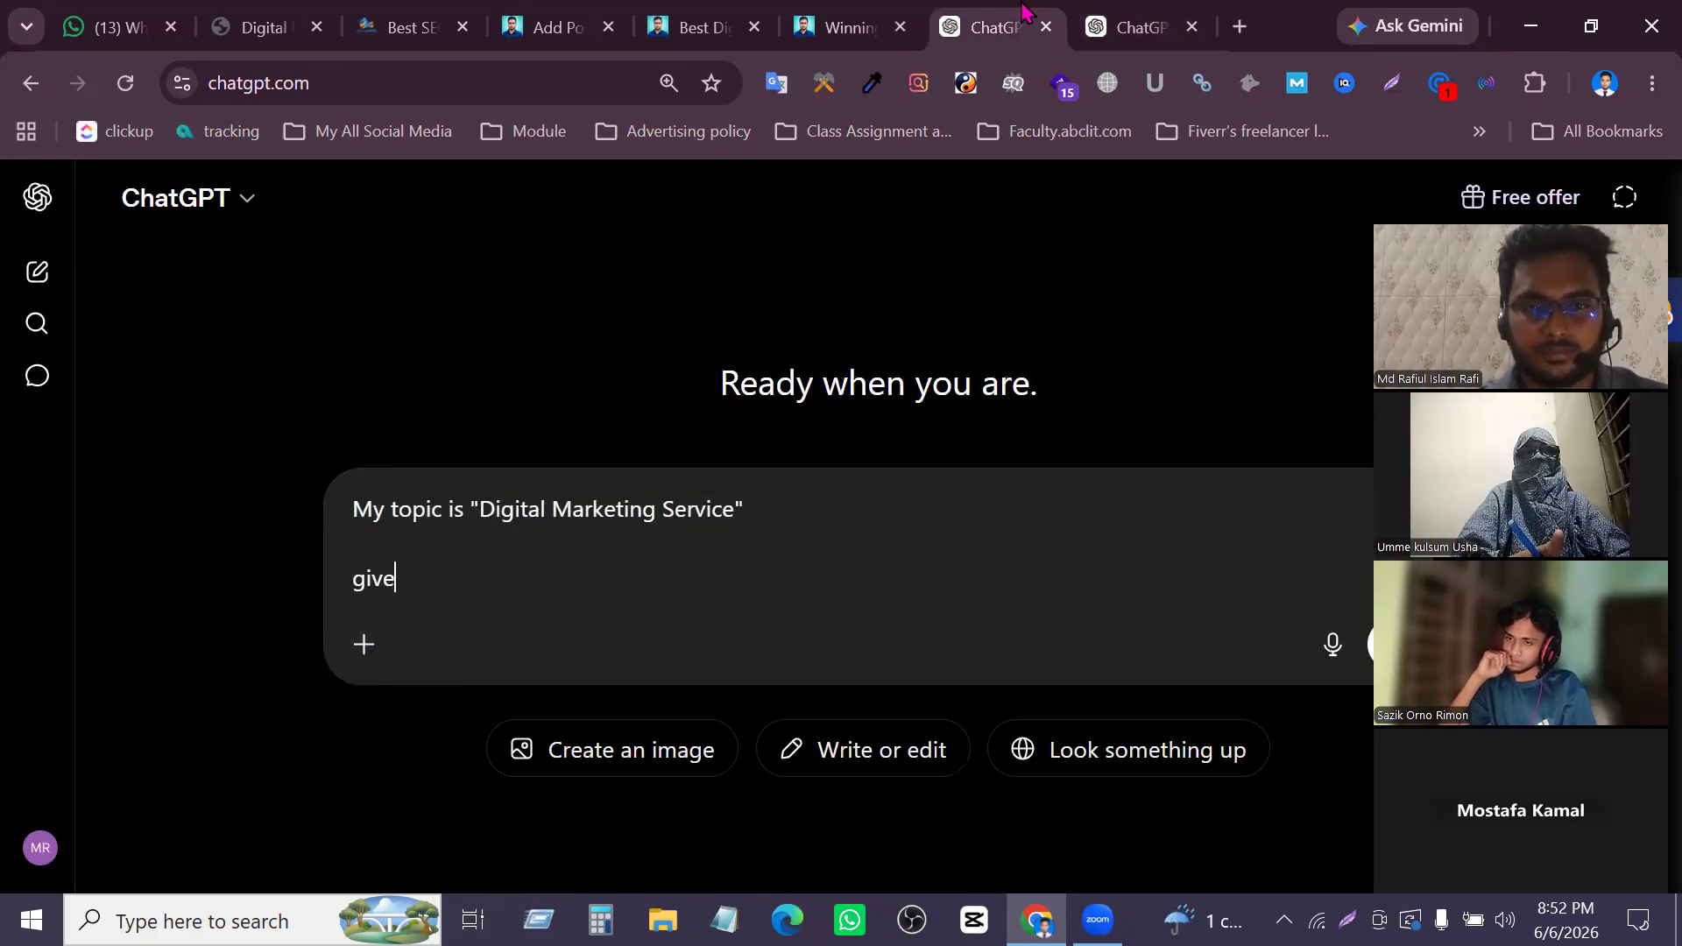
left_click(1149, 19)
key("BackSpace")
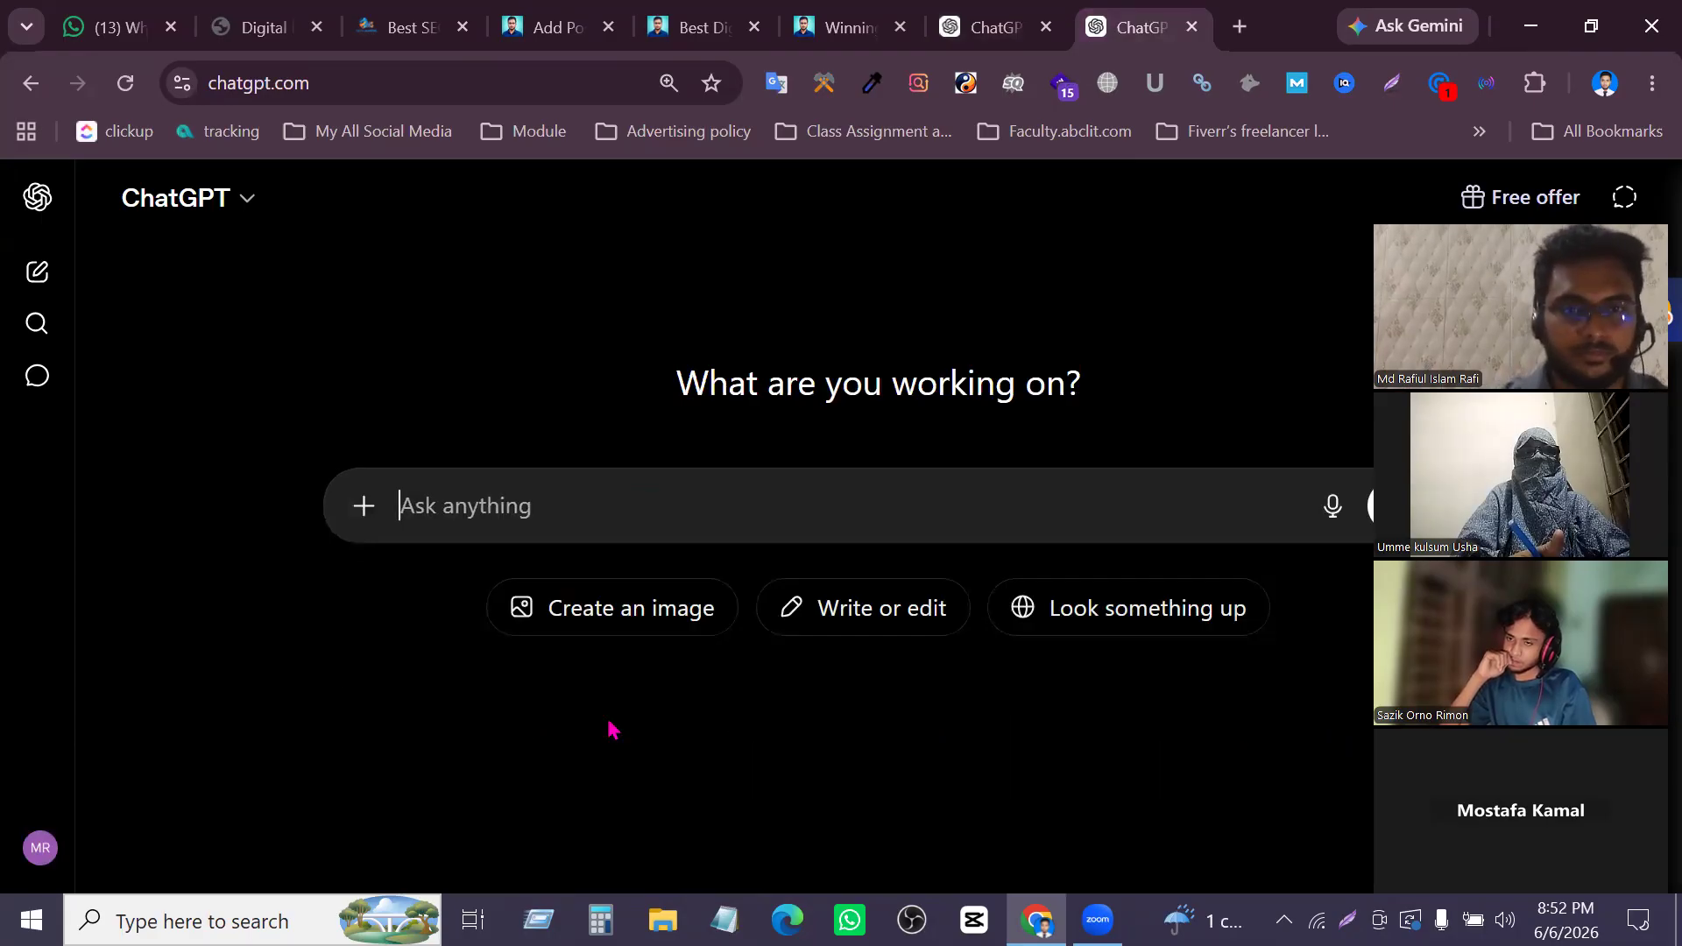
Begin the new ChatGPT prompt with "give me 10 kw for SEO content of about"
type("give ")
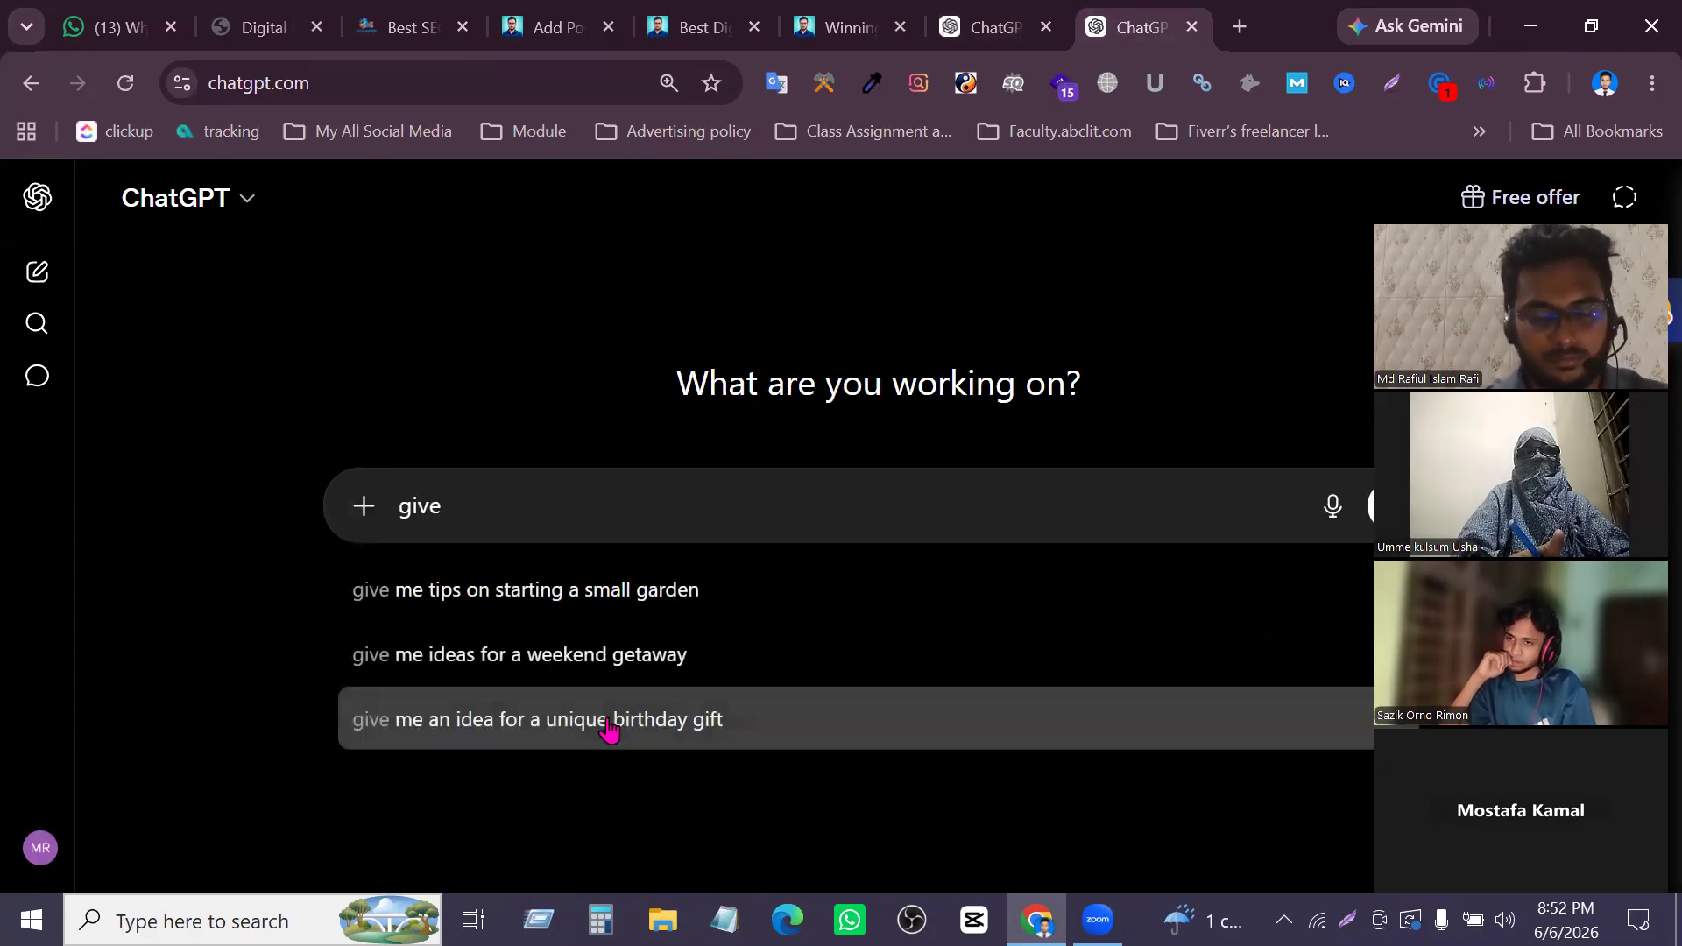
type("me ")
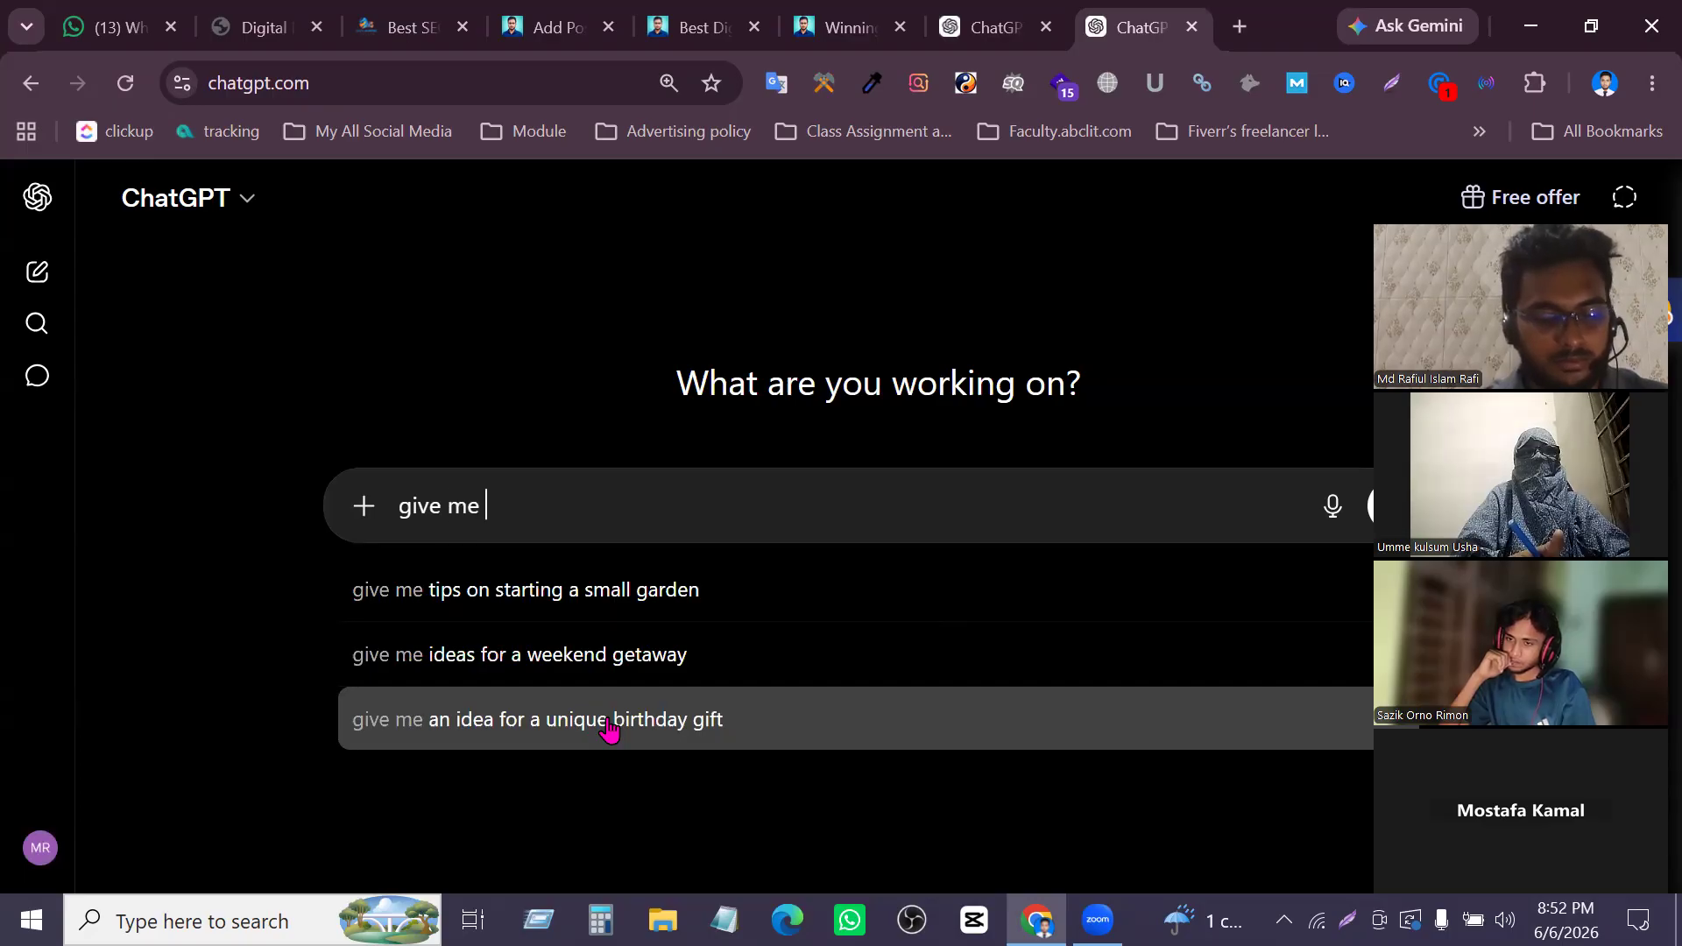
type("10 ")
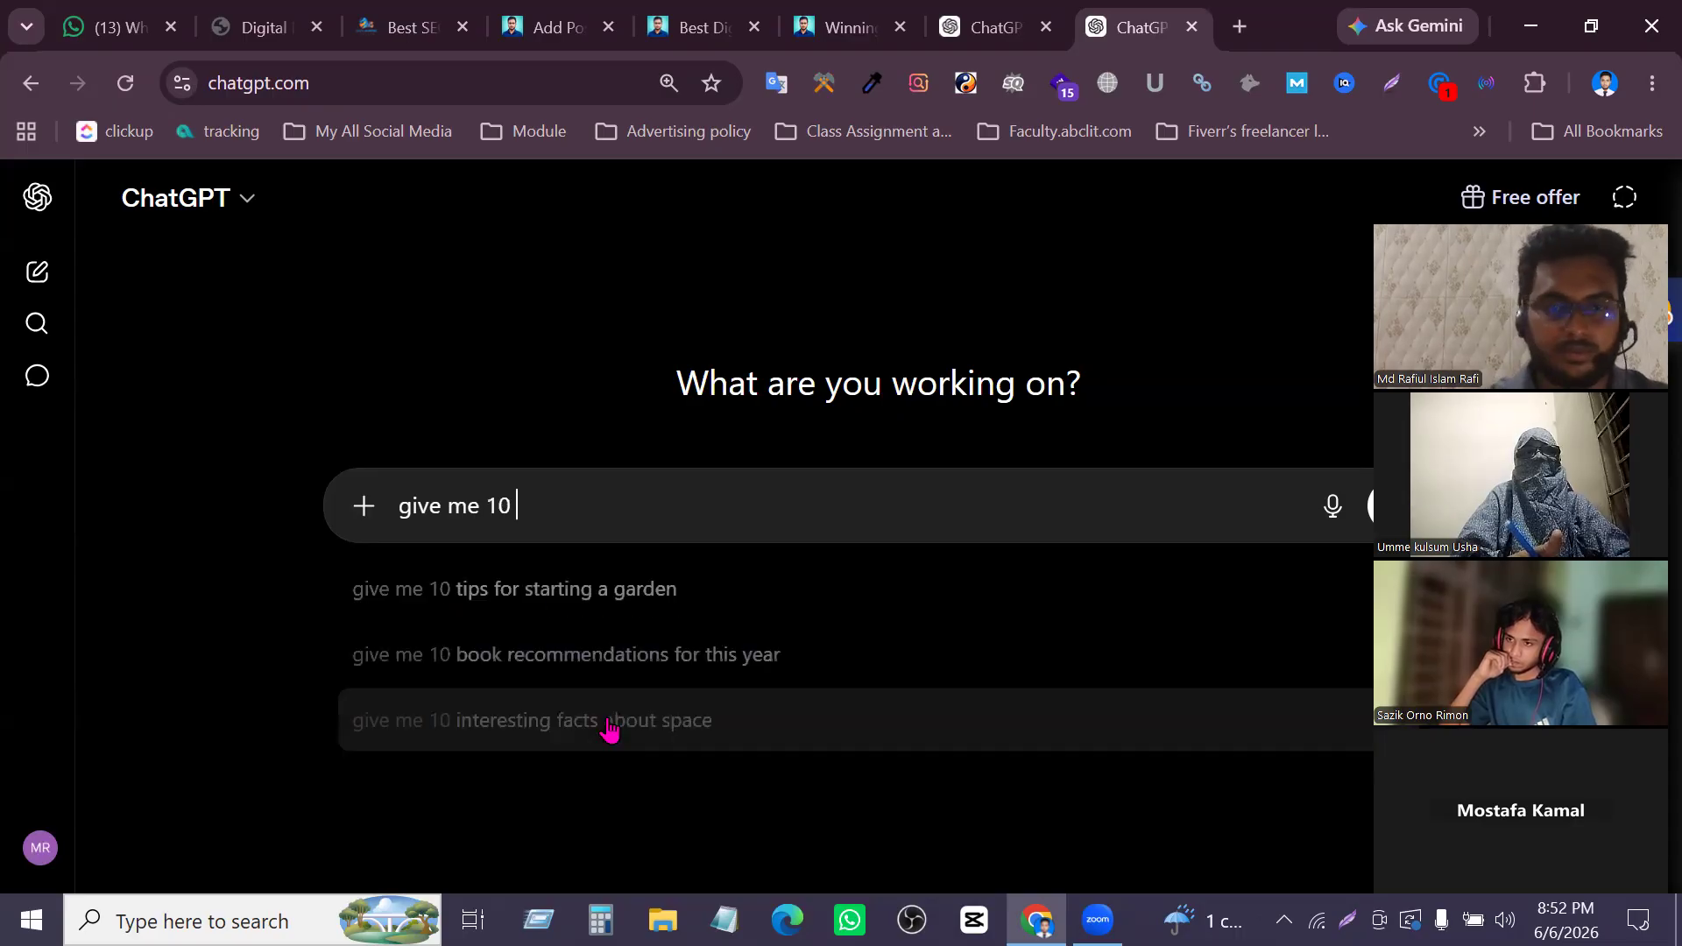
type("kw for SEO ")
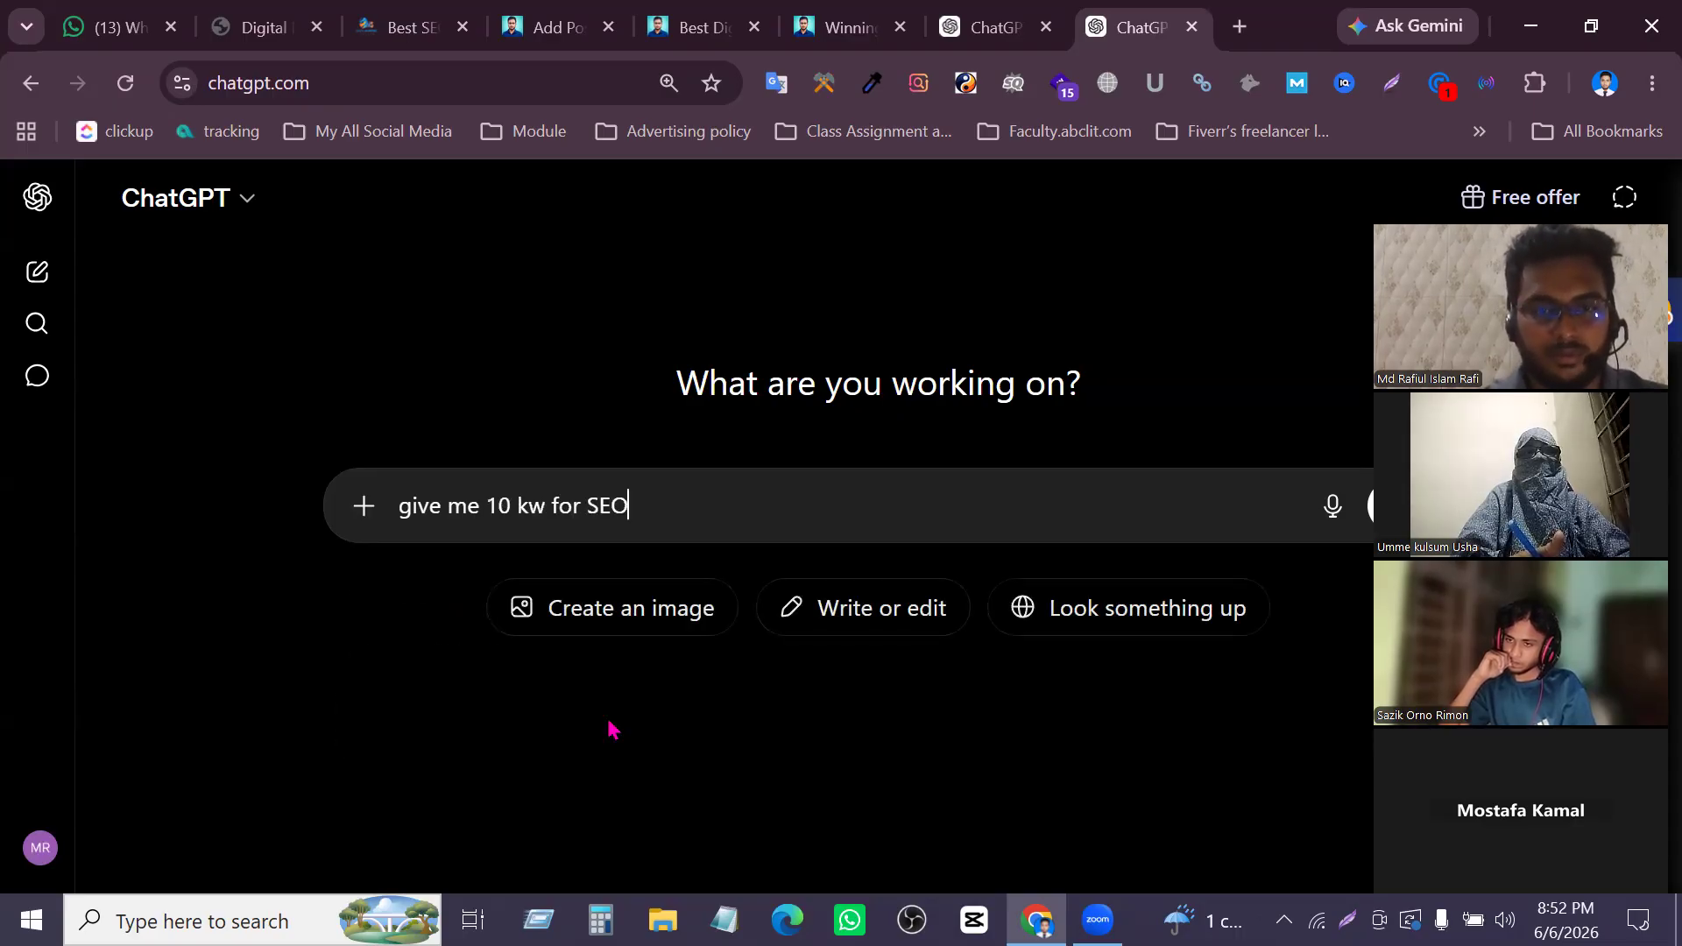
type("content ")
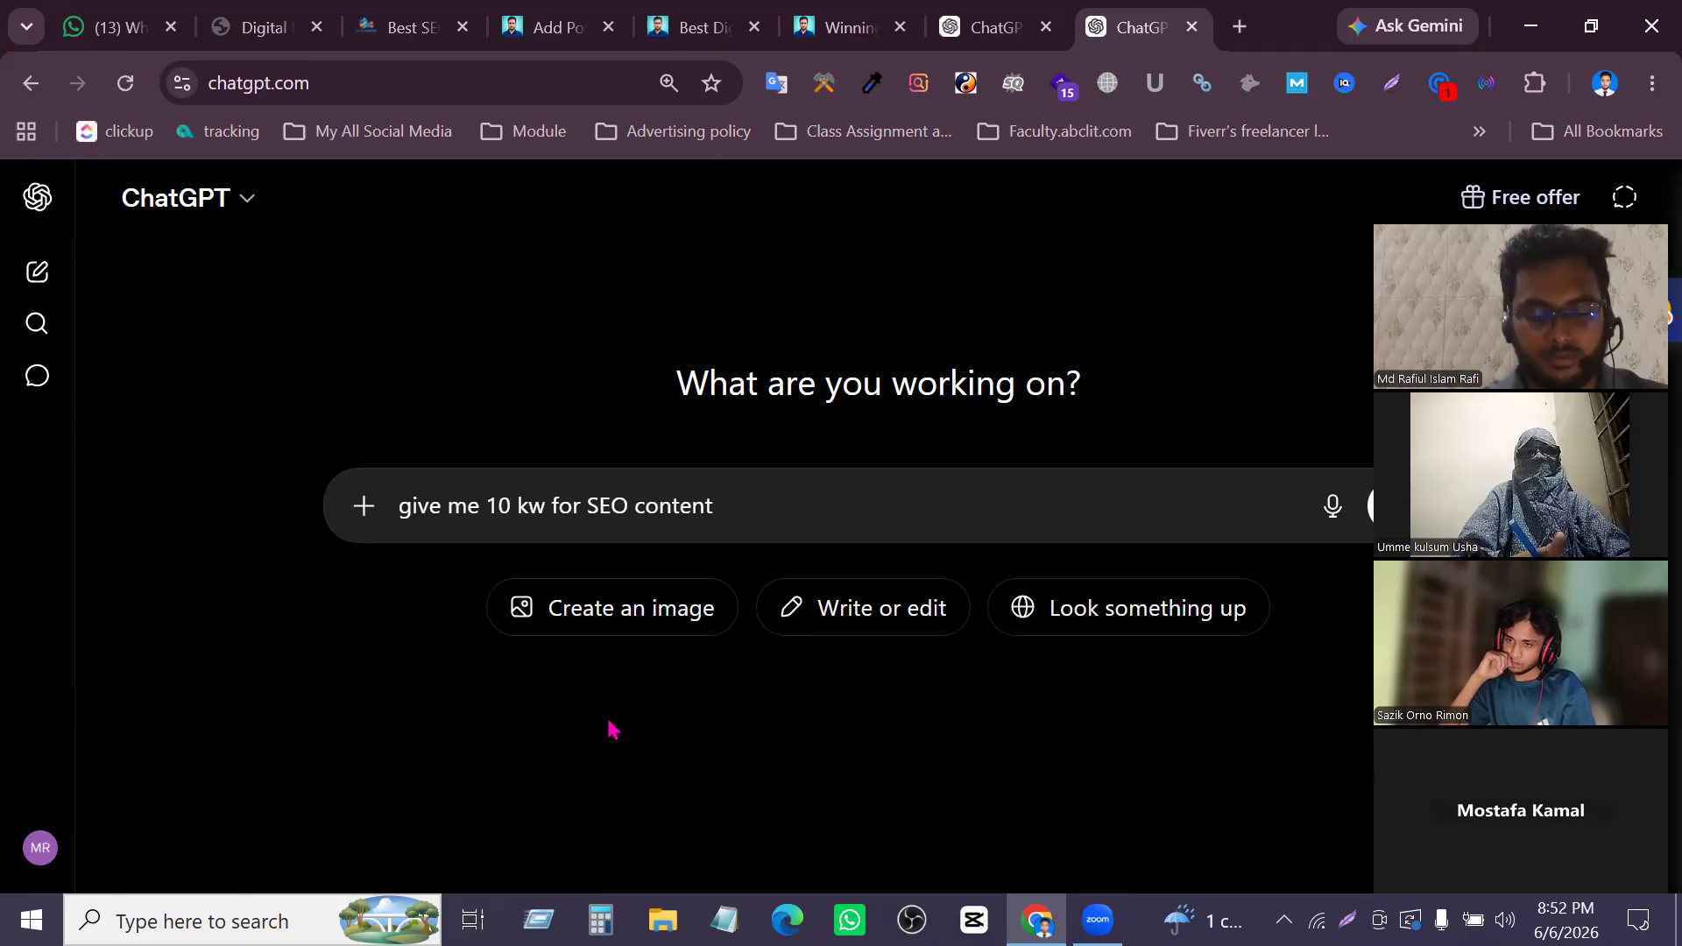
type("of about")
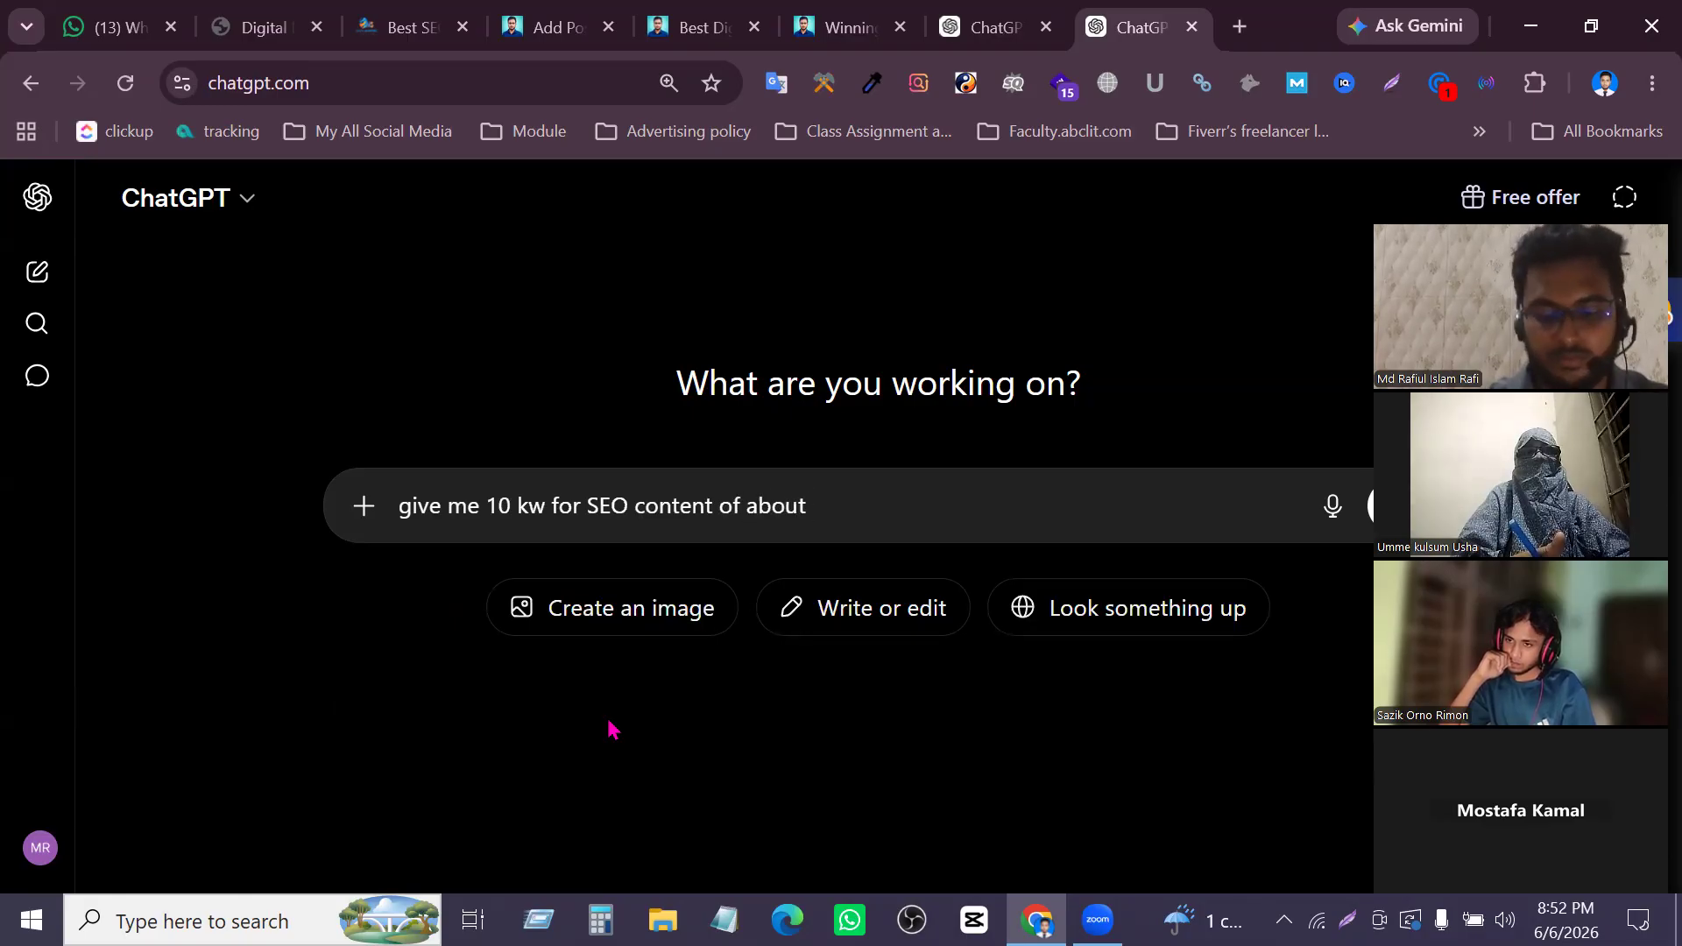
Complete the prompt with "Digital Marketing Service" in quotation marks and send it to ChatGPT
key("Left")
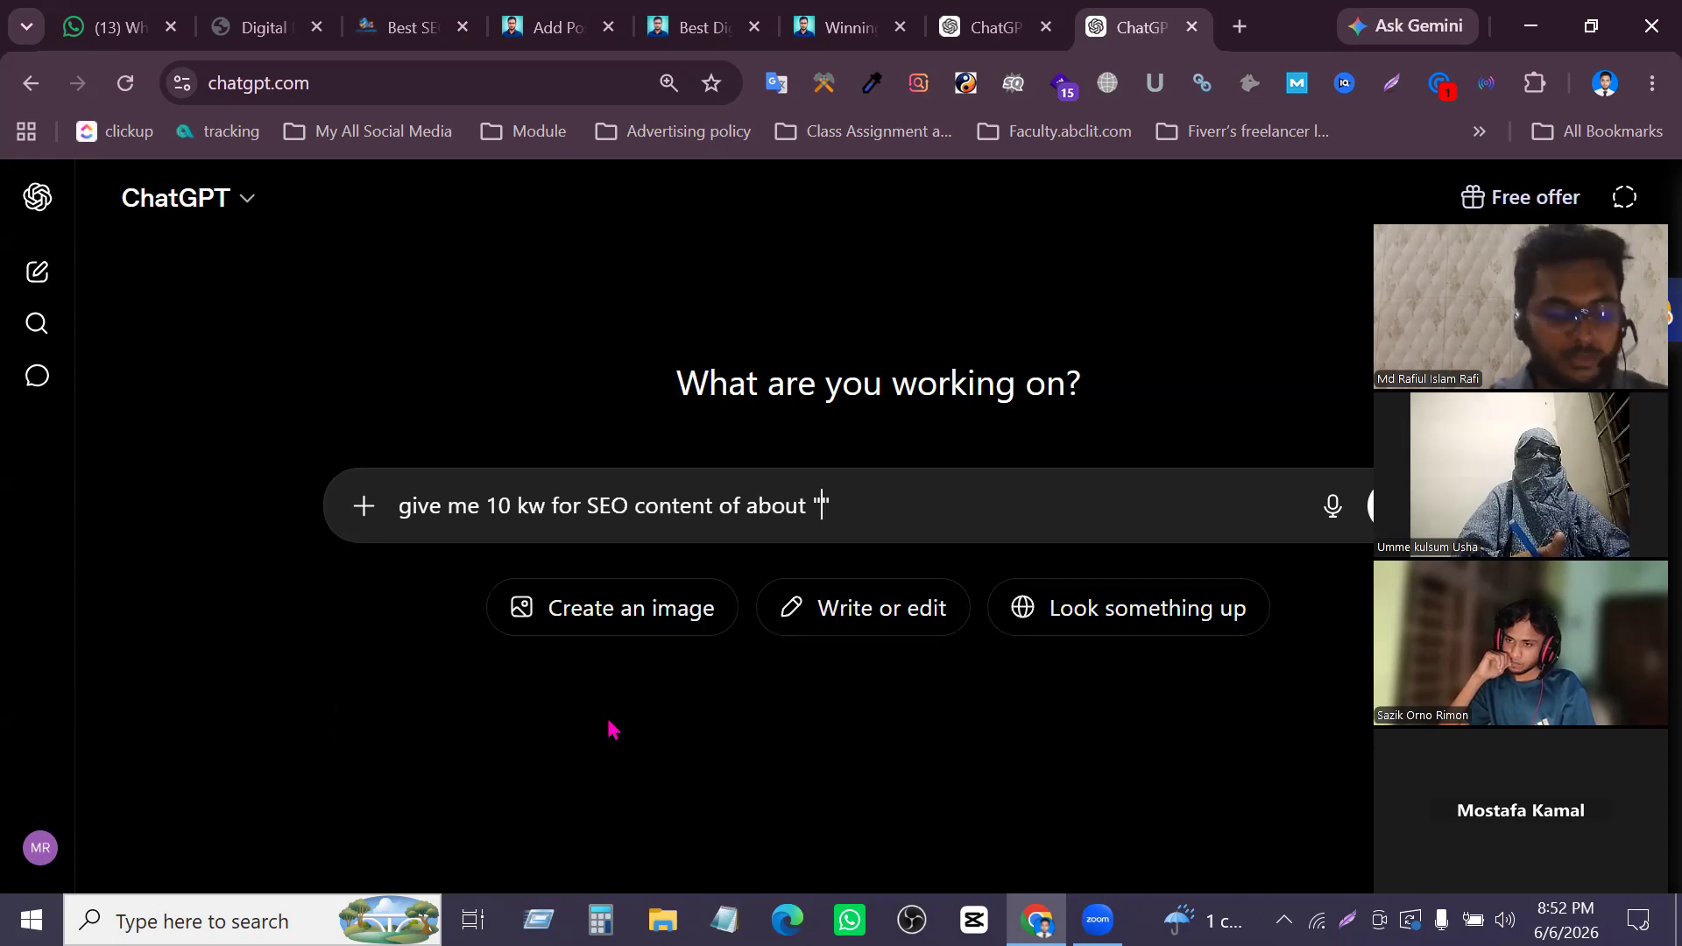
type("Digital")
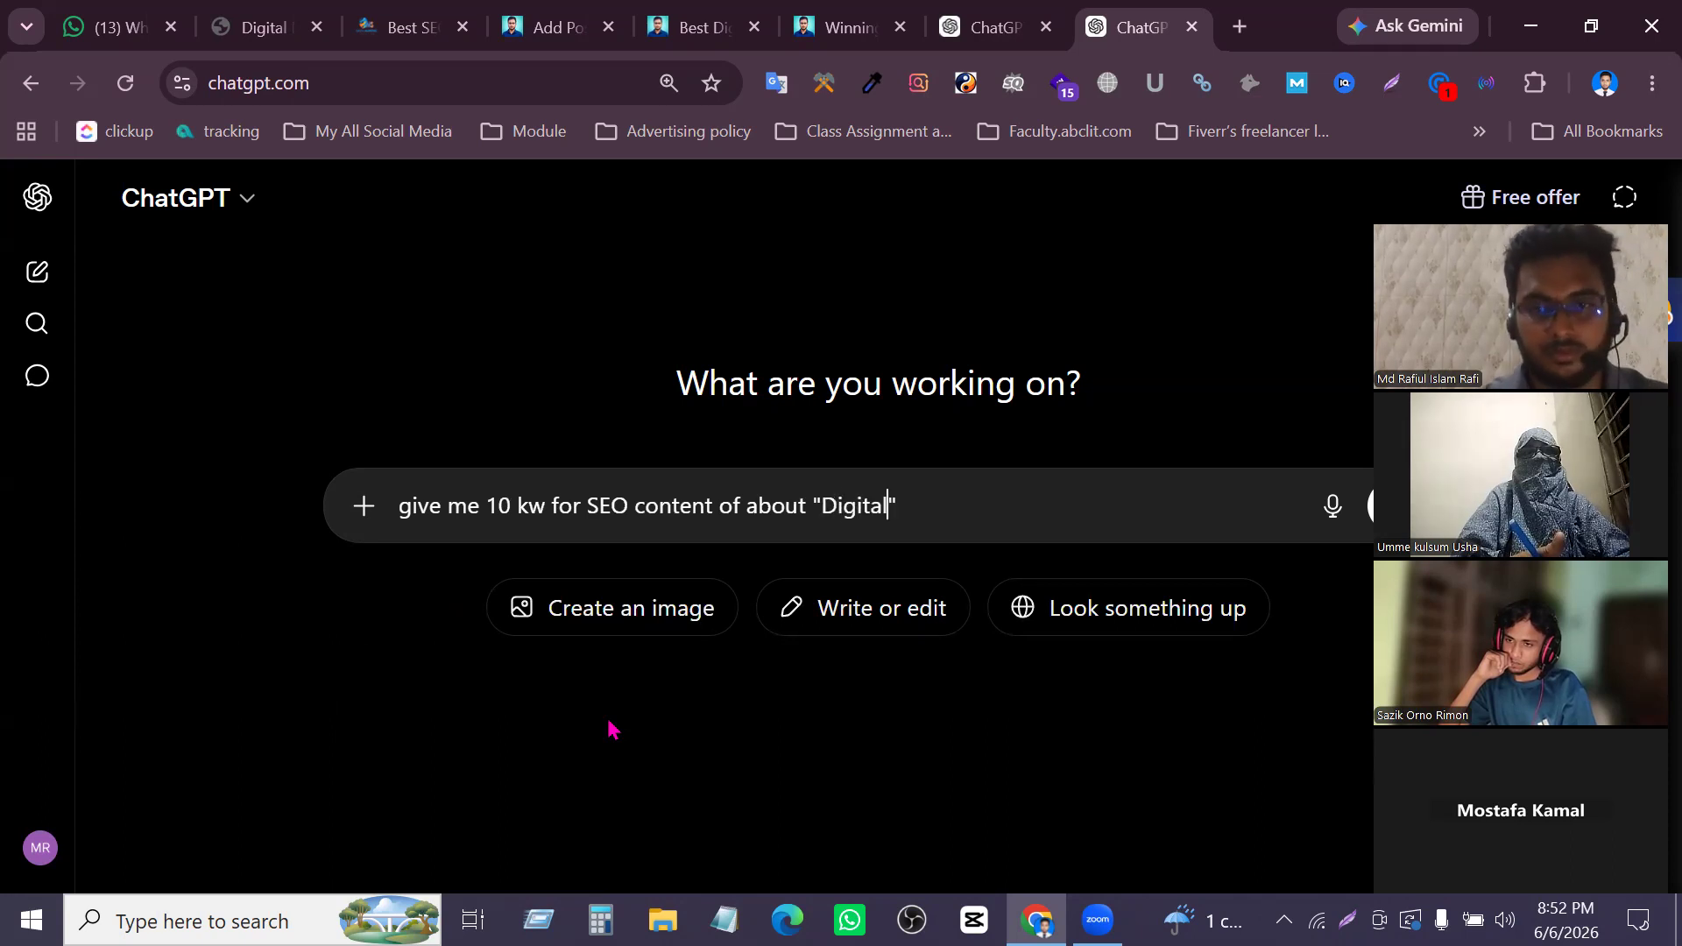
type(" Marketing ")
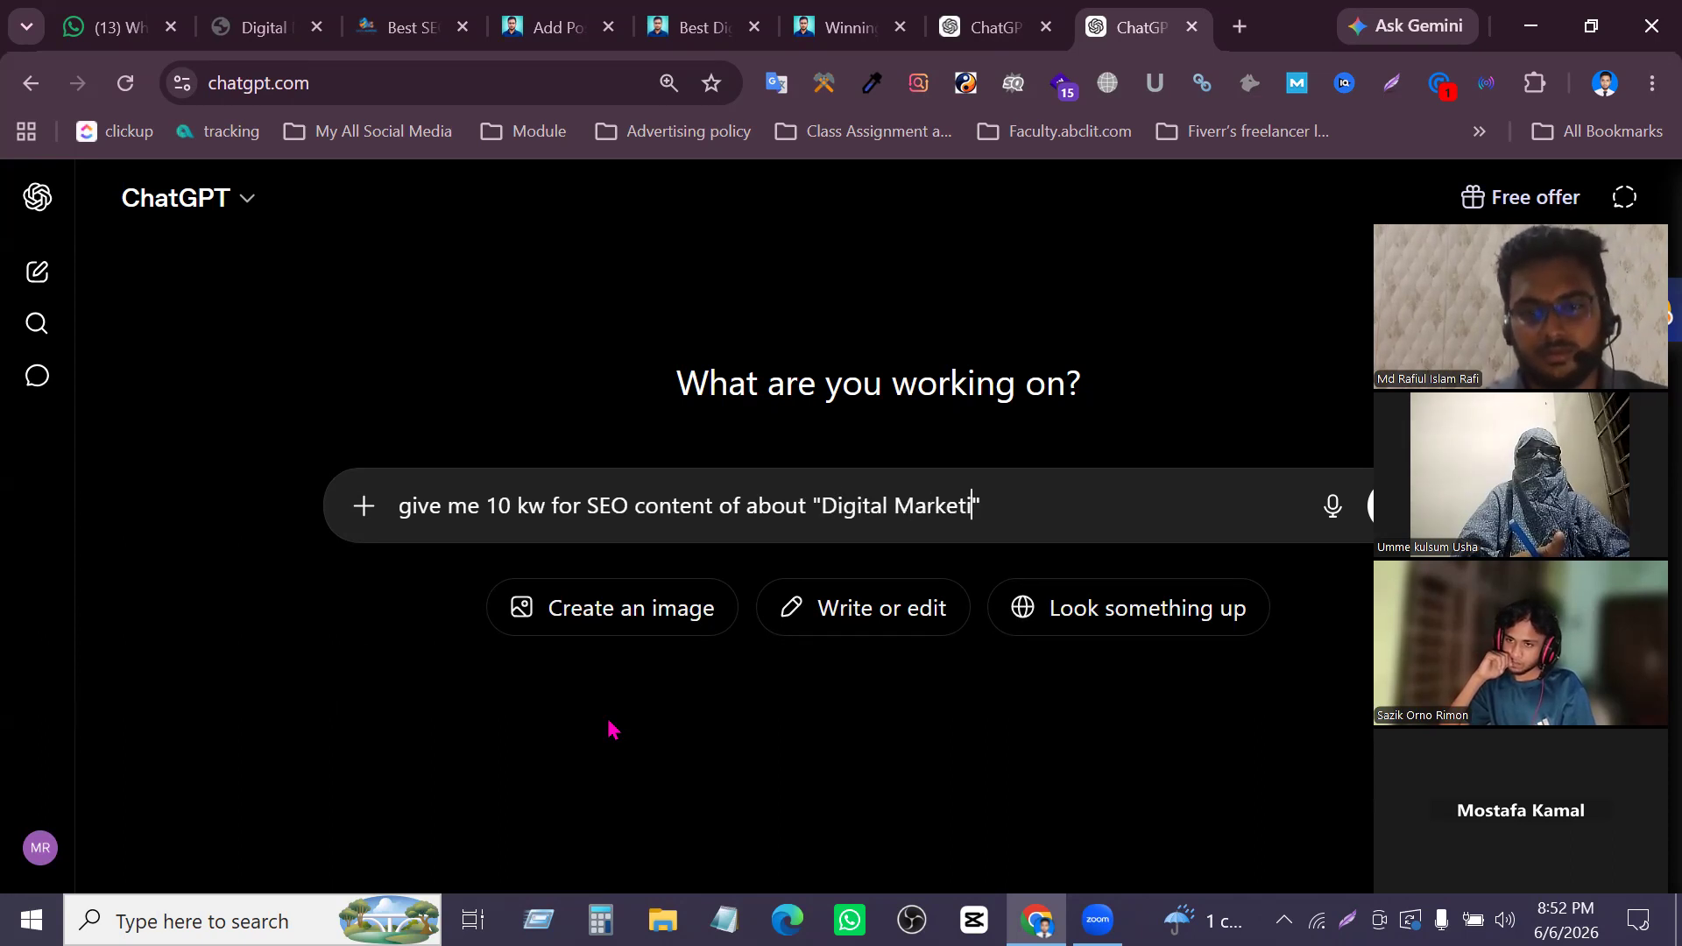
type("Service")
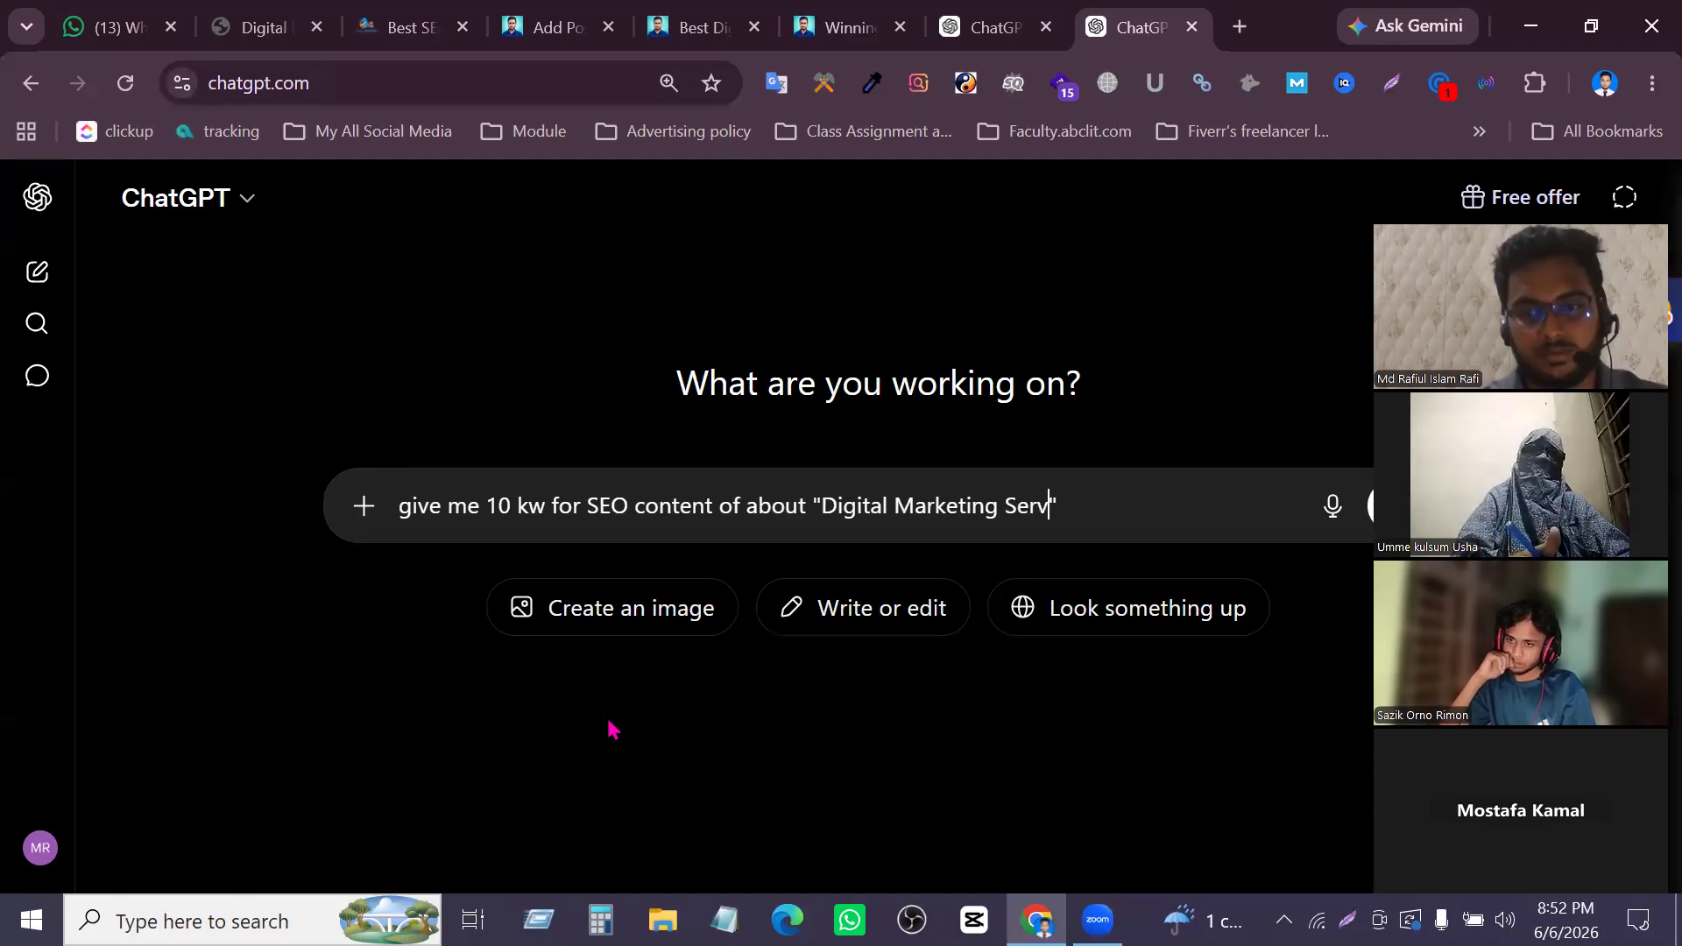
key("End")
key("shift+Return")
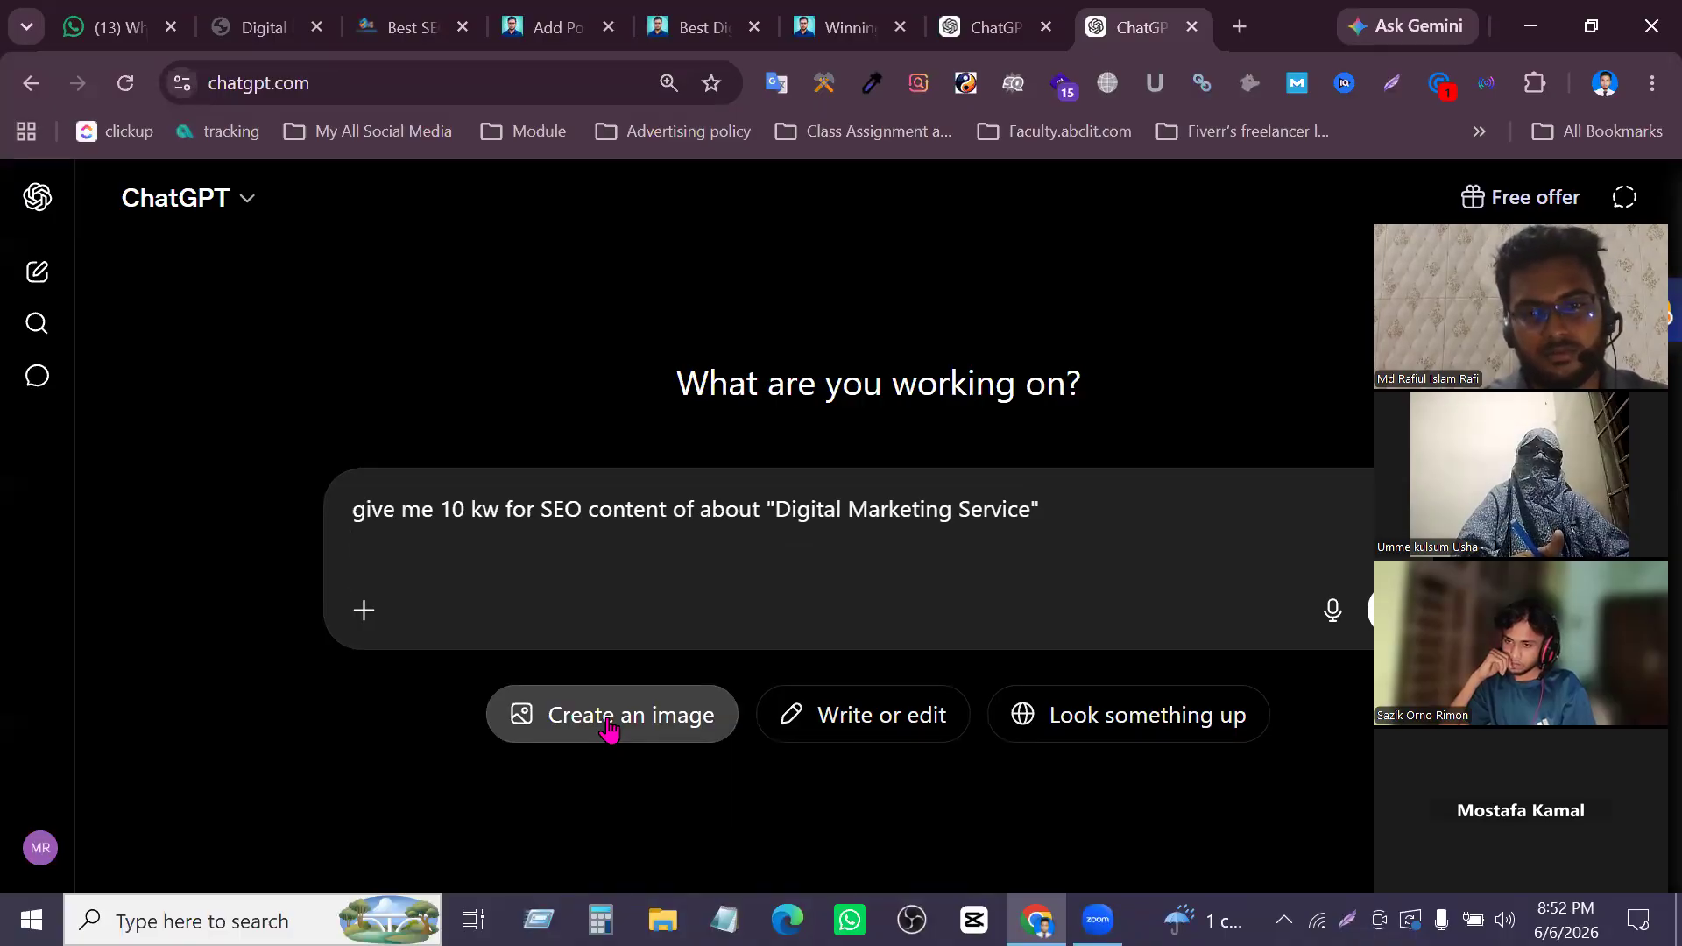
key("Return")
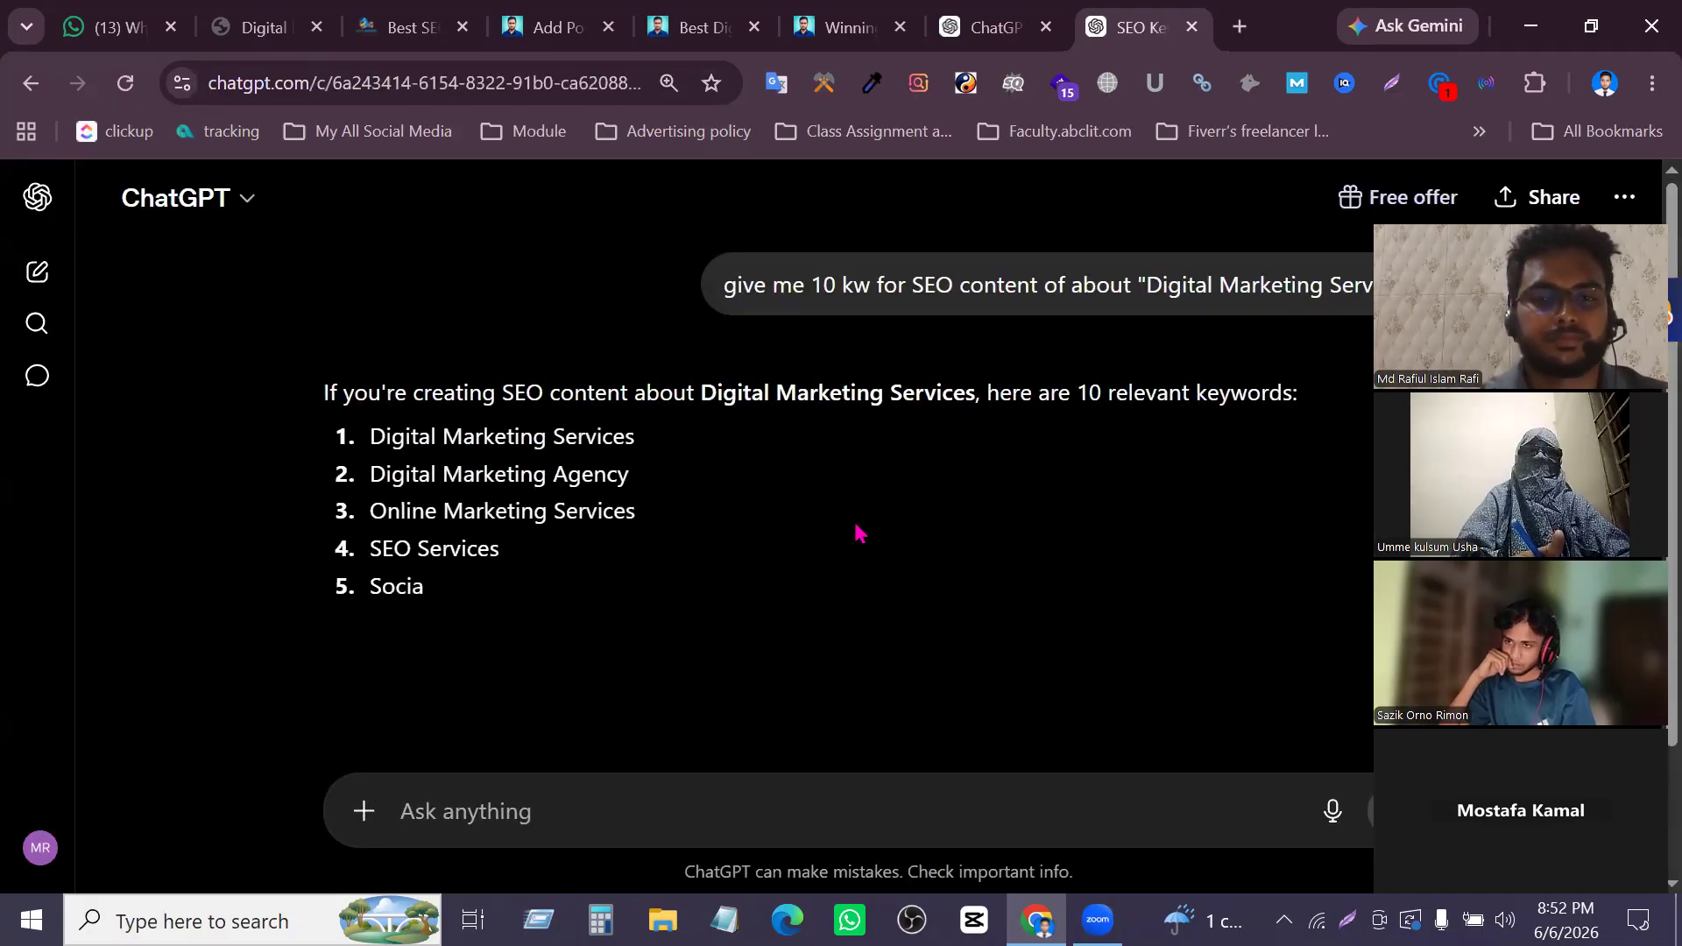
Copy the ten numbered keywords from ChatGPT's answer and paste them into the blank Notepad document
scroll(652, 664, "down", 2)
scroll(701, 701, "up", 2)
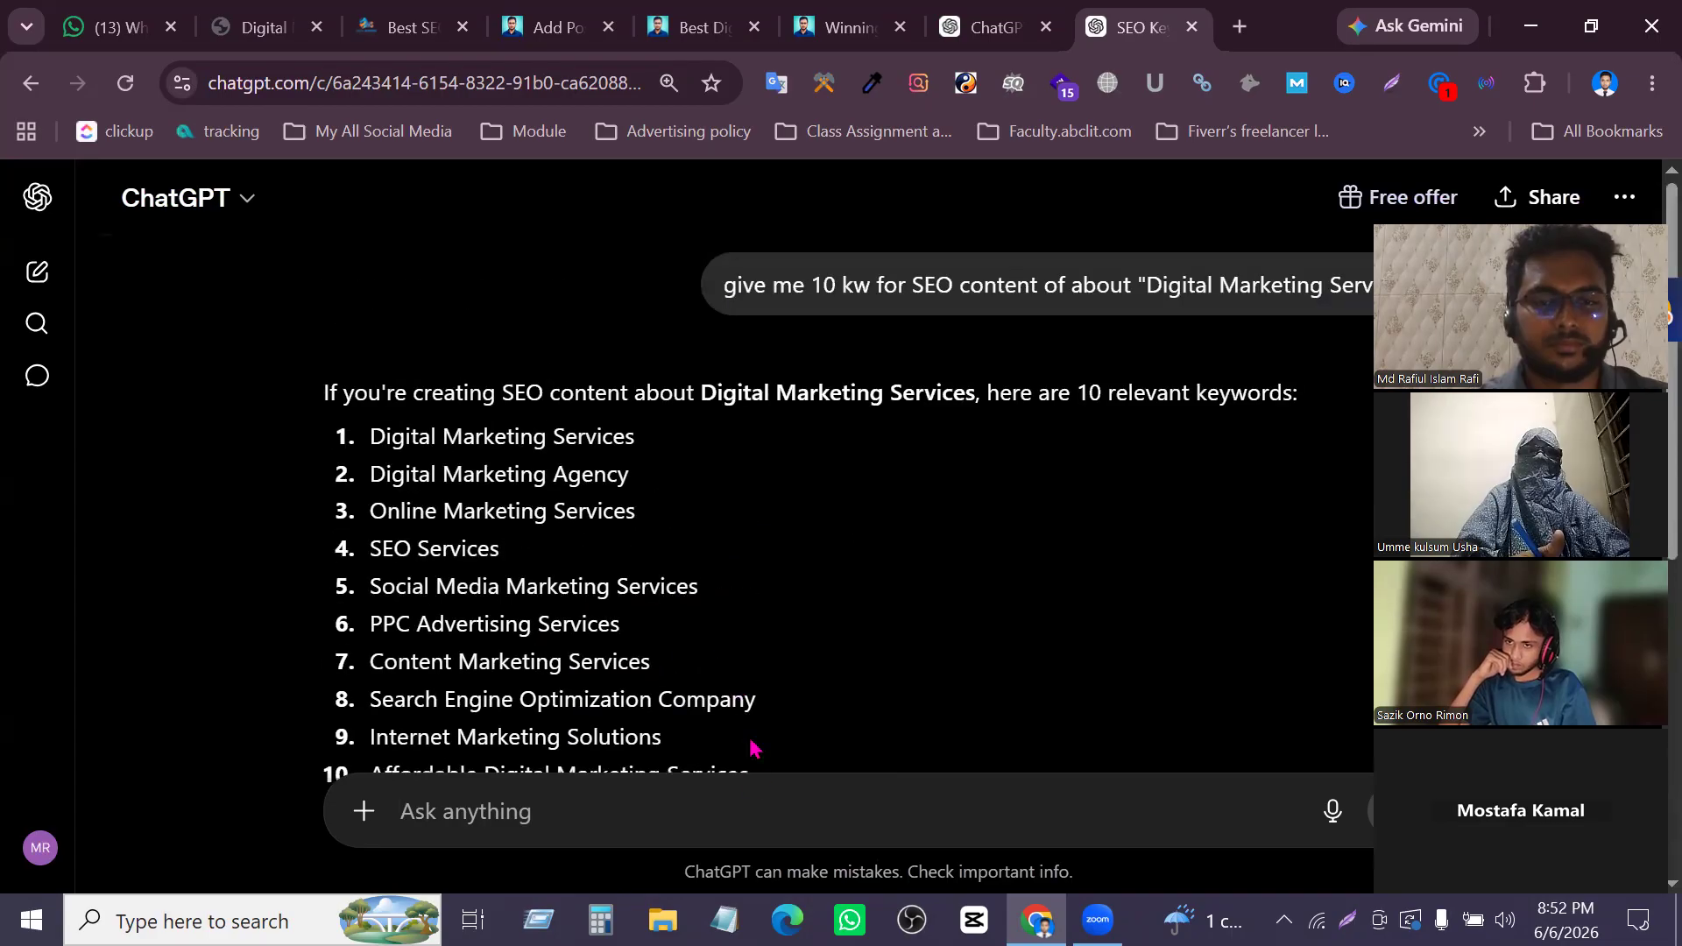
scroll(759, 657, "down", 2)
left_click_drag(758, 568, 487, 443)
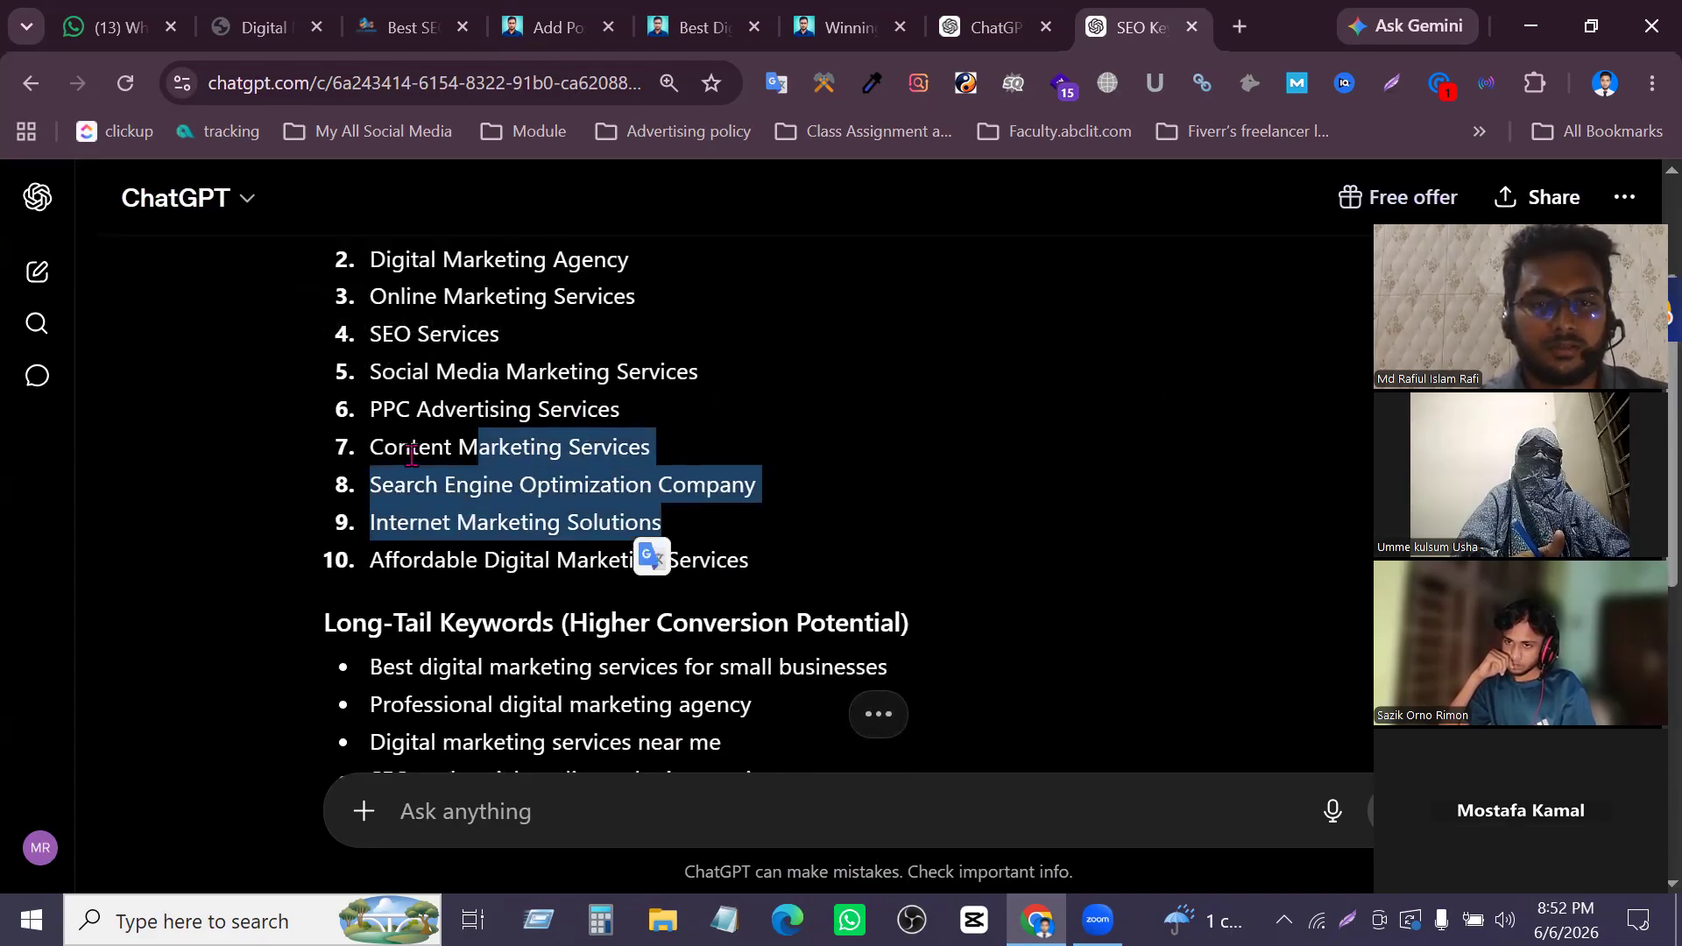
scroll(396, 461, "up", 2)
left_click_drag(377, 435, 753, 564)
scroll(639, 593, "down", 2)
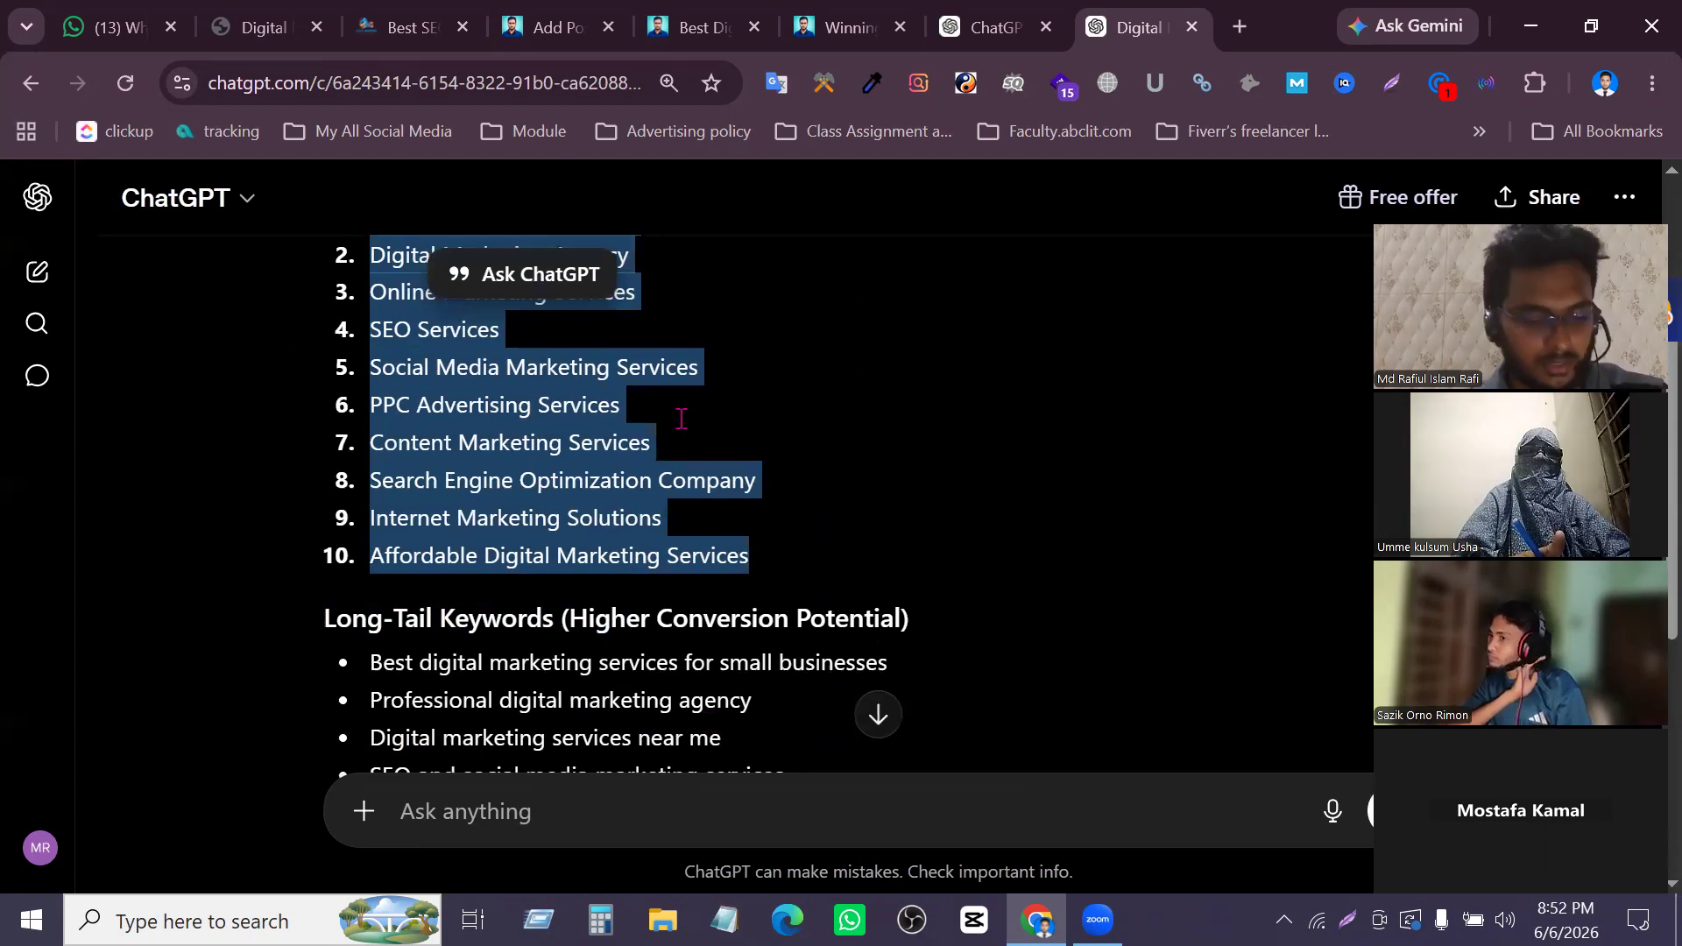
key("ctrl+c")
key("alt+Tab")
key("ctrl+v")
Set the Notepad text zoom to 130% and move the window off the centre of the browser
scroll(683, 418, "up", 2, "ctrl")
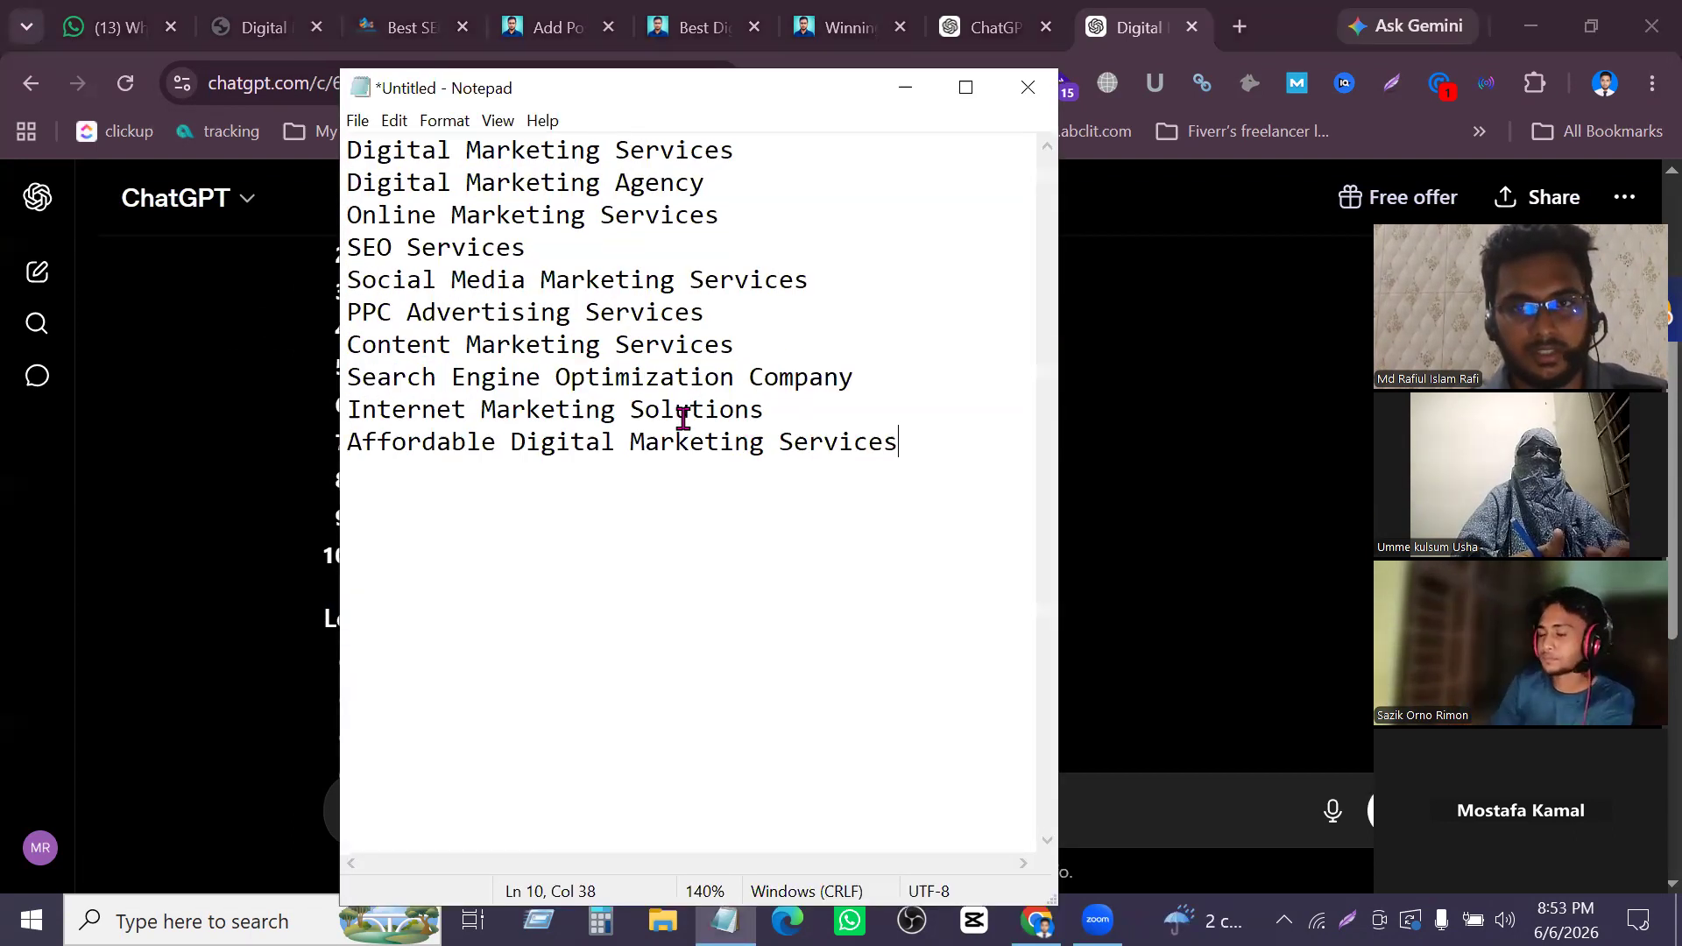
scroll(680, 413, "down", 1, "ctrl")
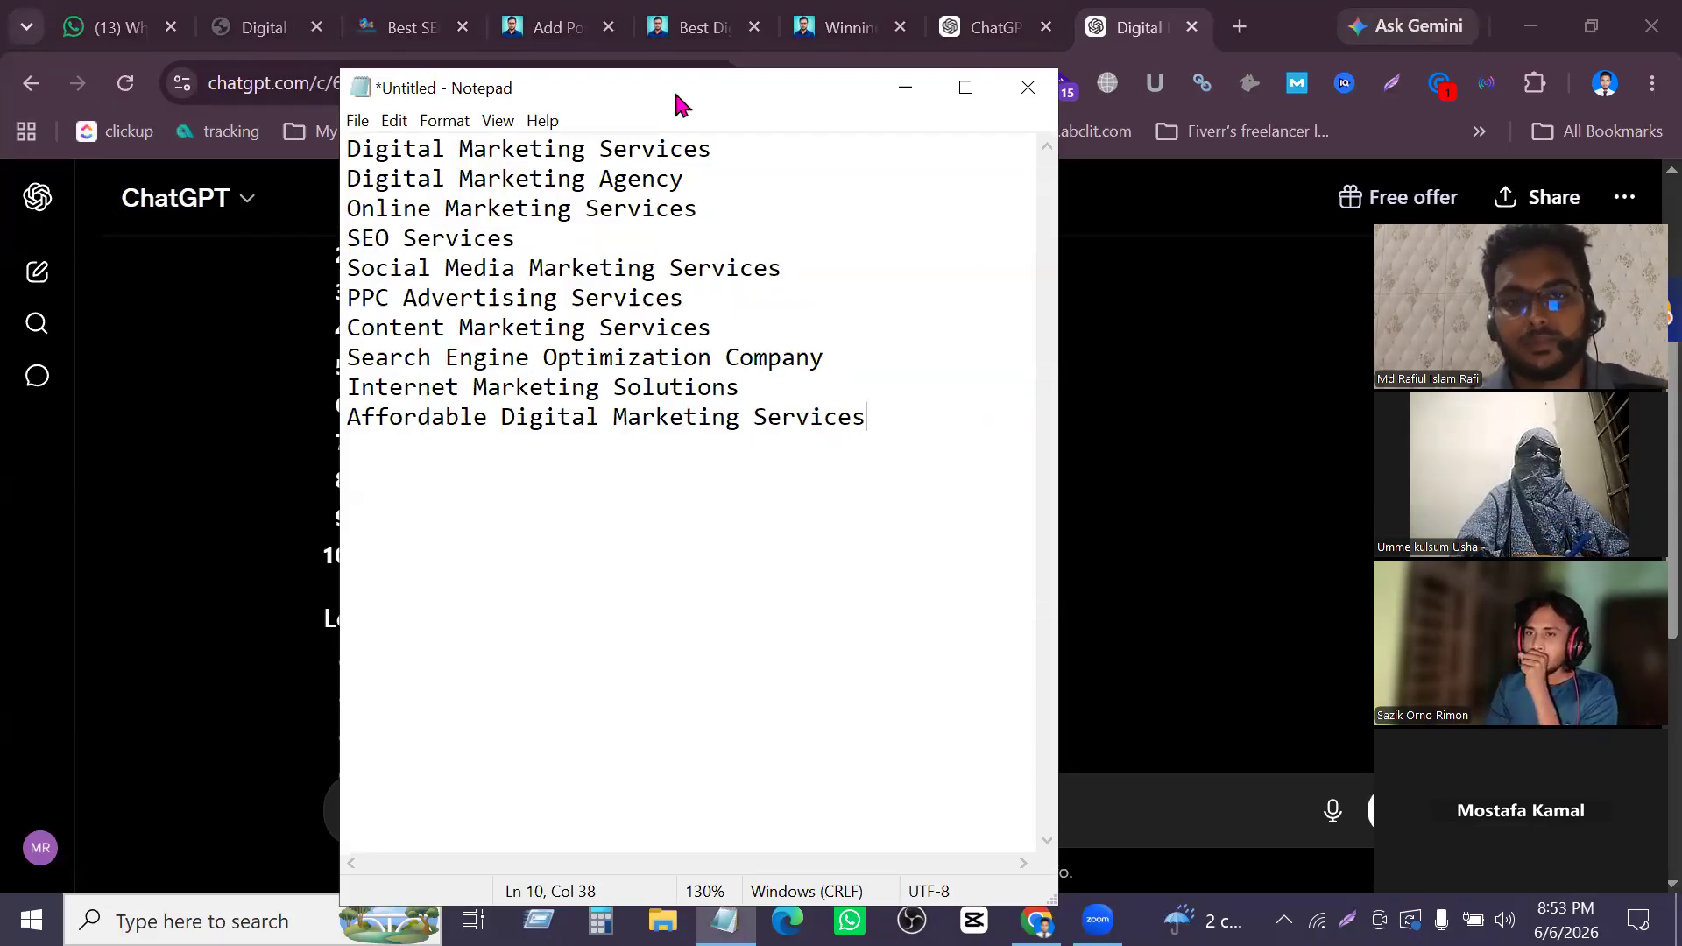
left_click_drag(748, 77, 544, 165)
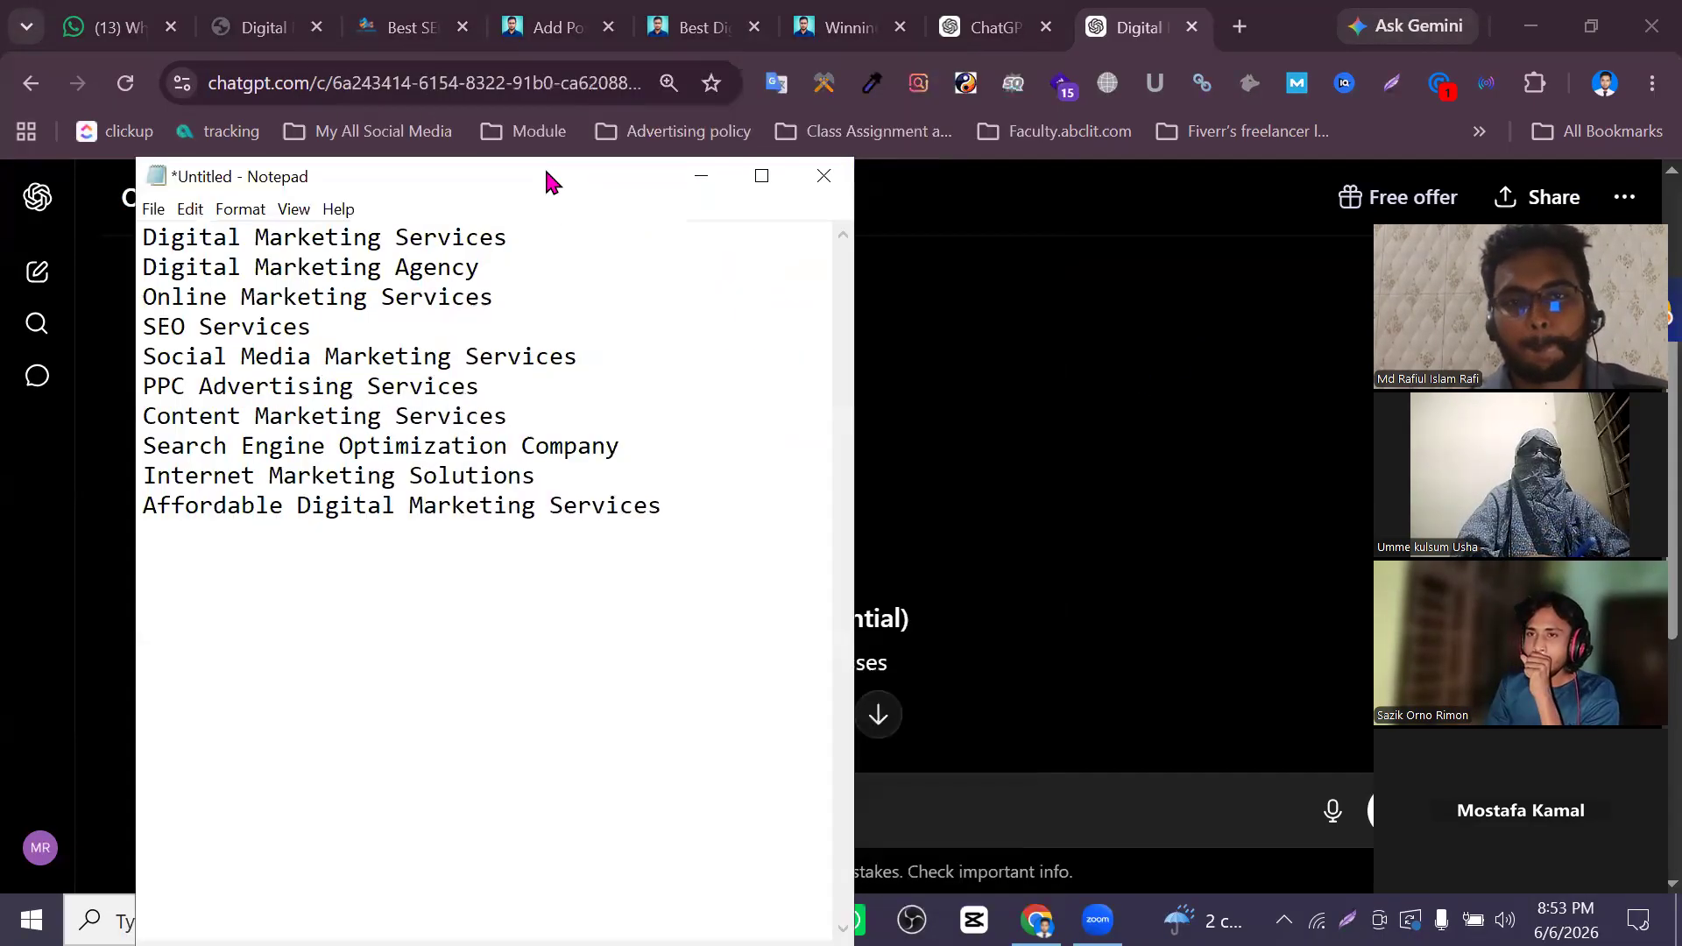
Close the keyword chat and extend the drafted ChatGPT request to "give a content of about 5000 words."
middle_click(1125, 15)
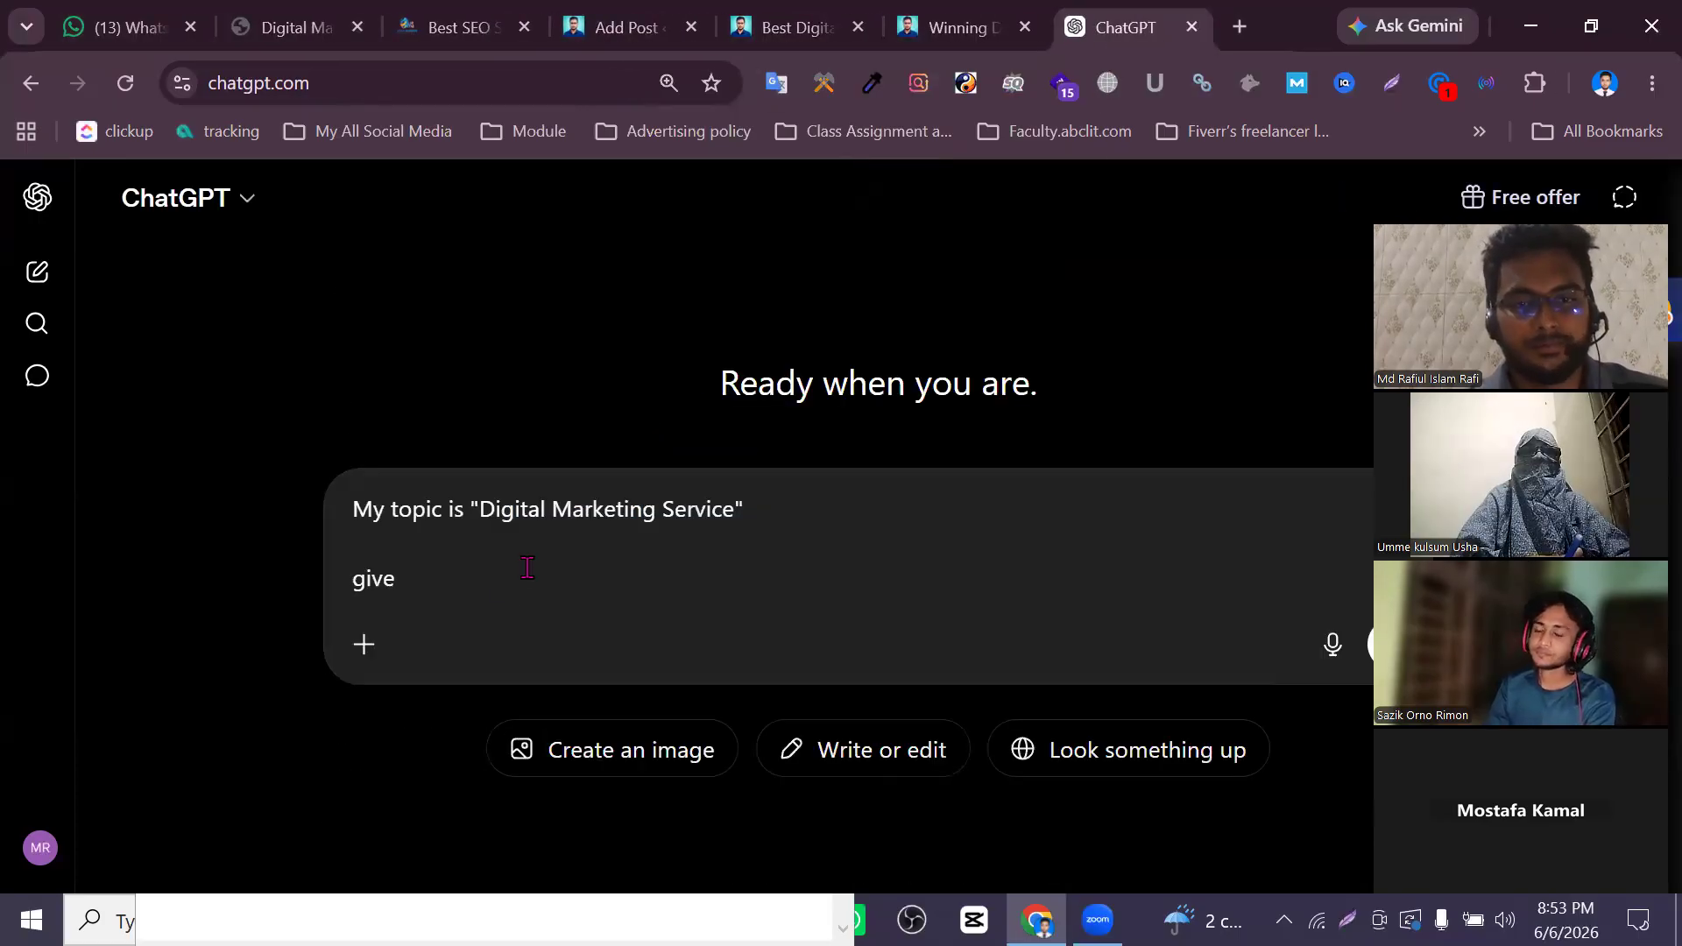
type("a conten")
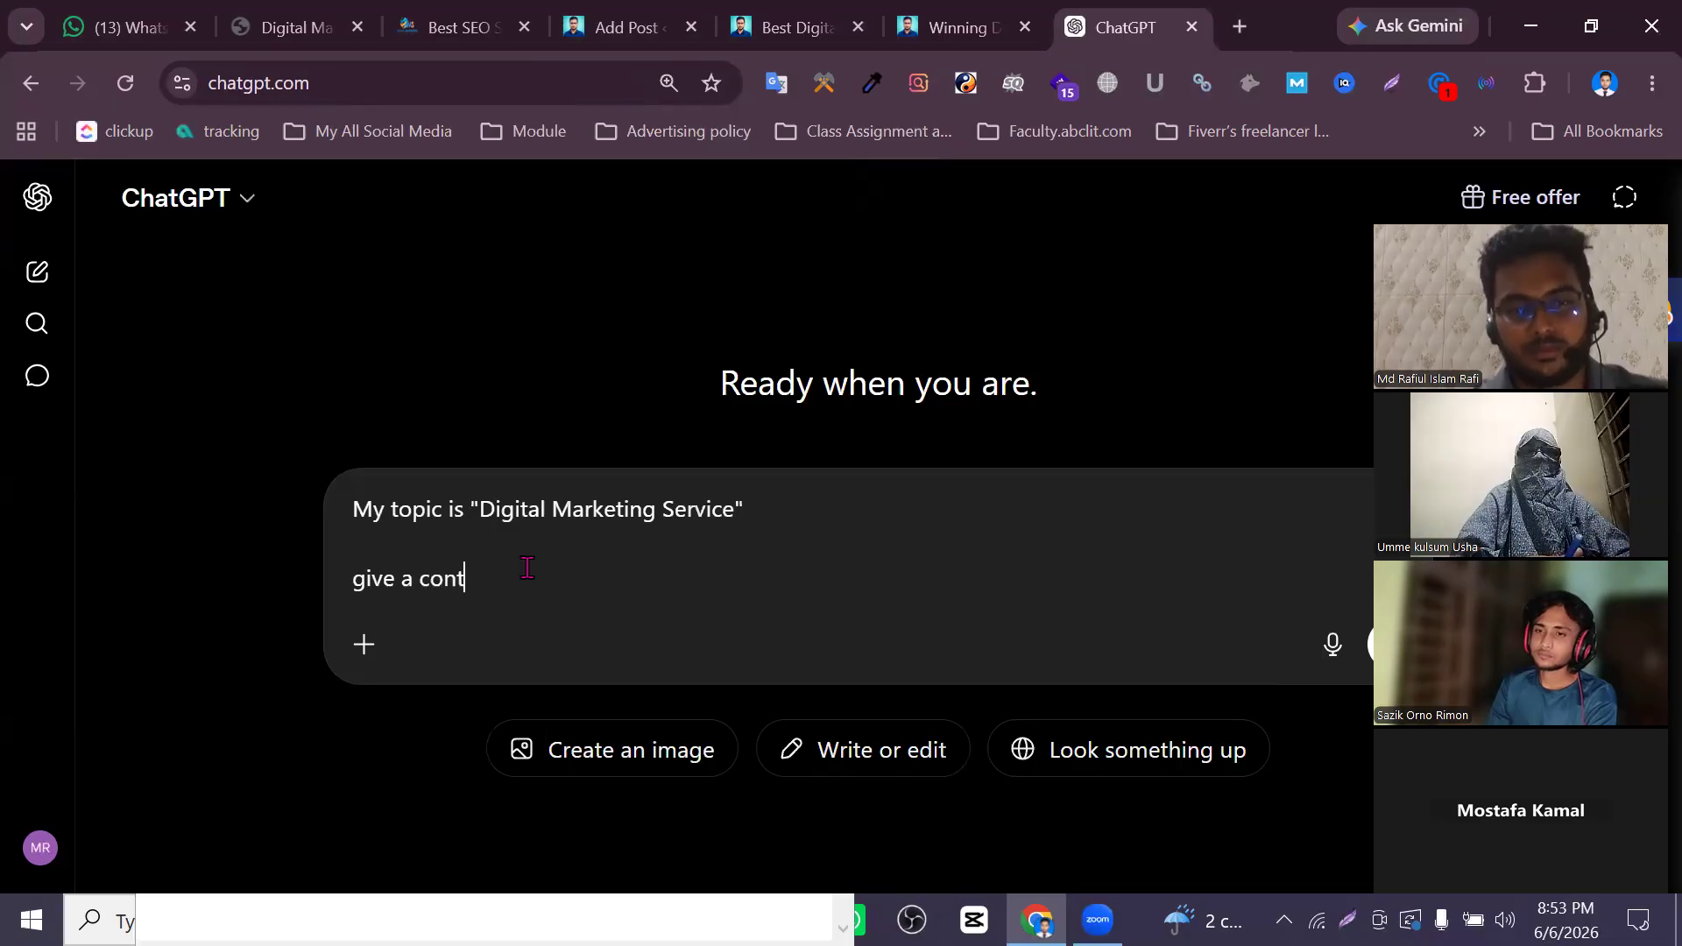
key("BackSpace")
type("ent of about")
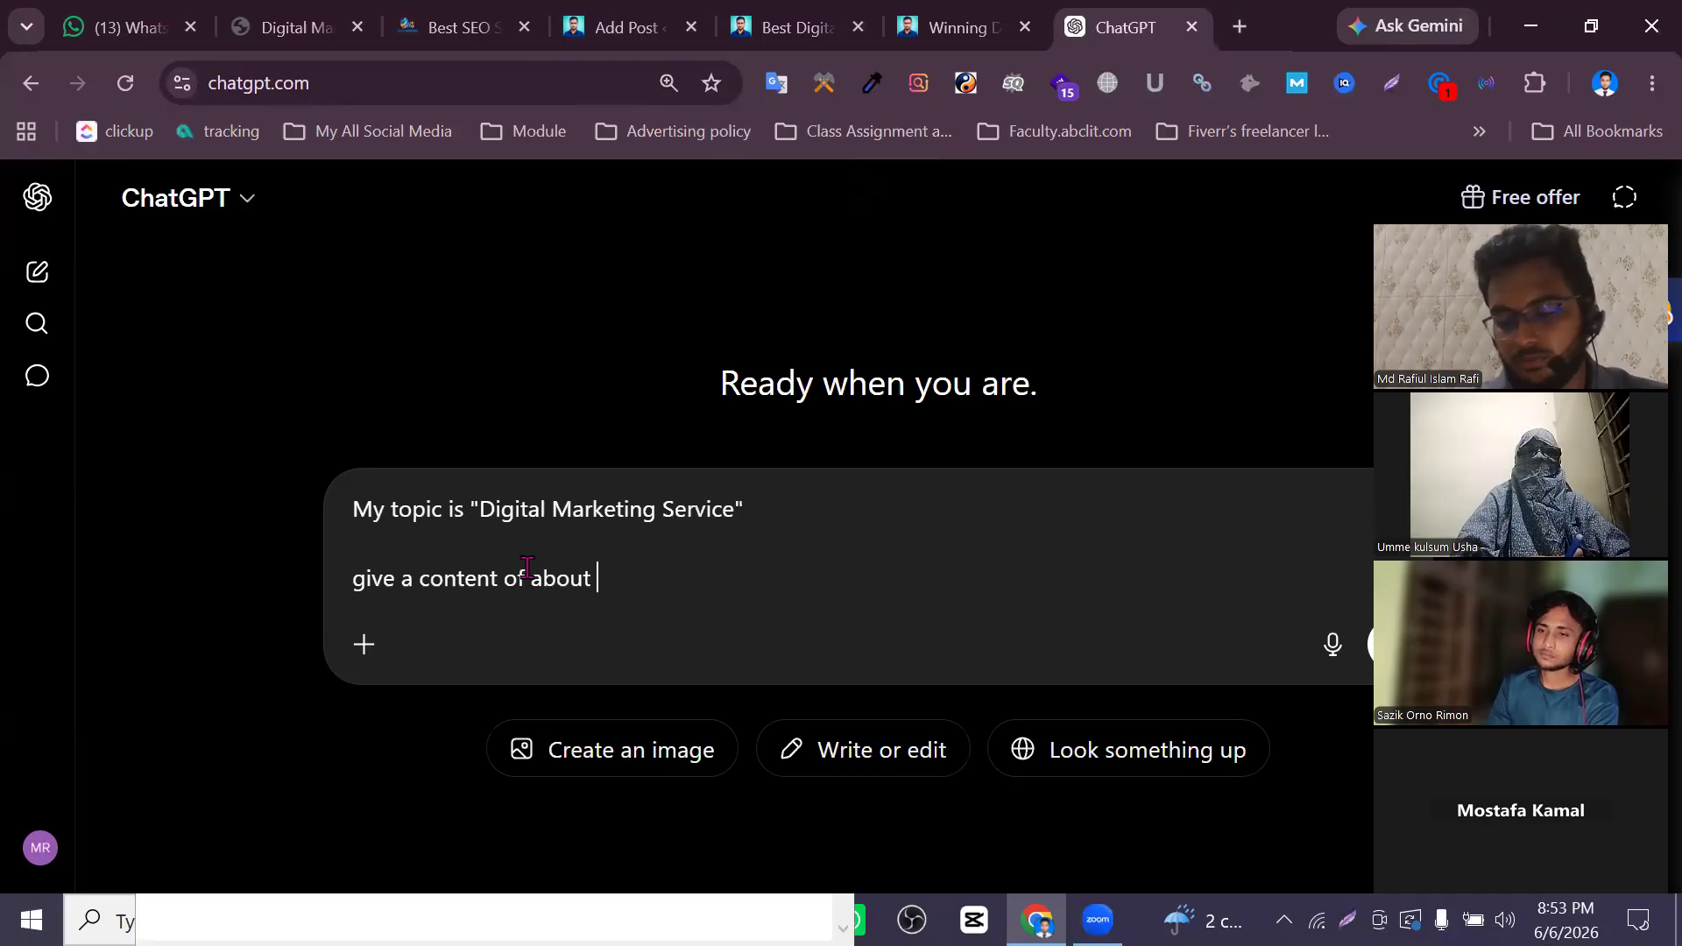
type("50")
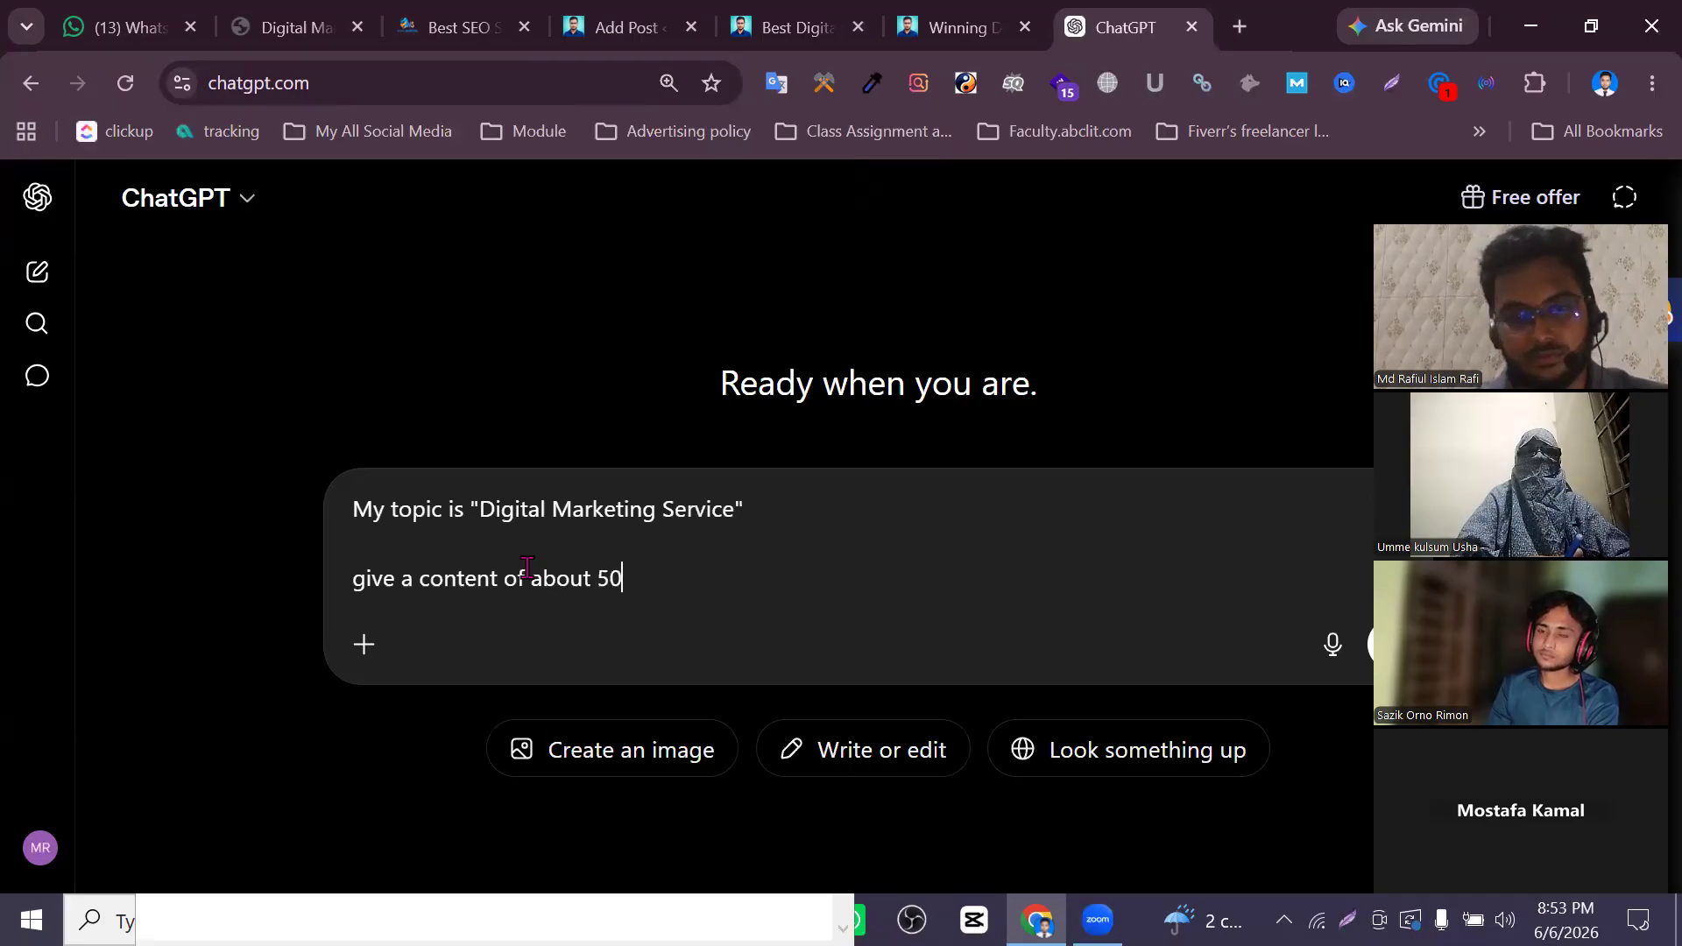
type("00 words")
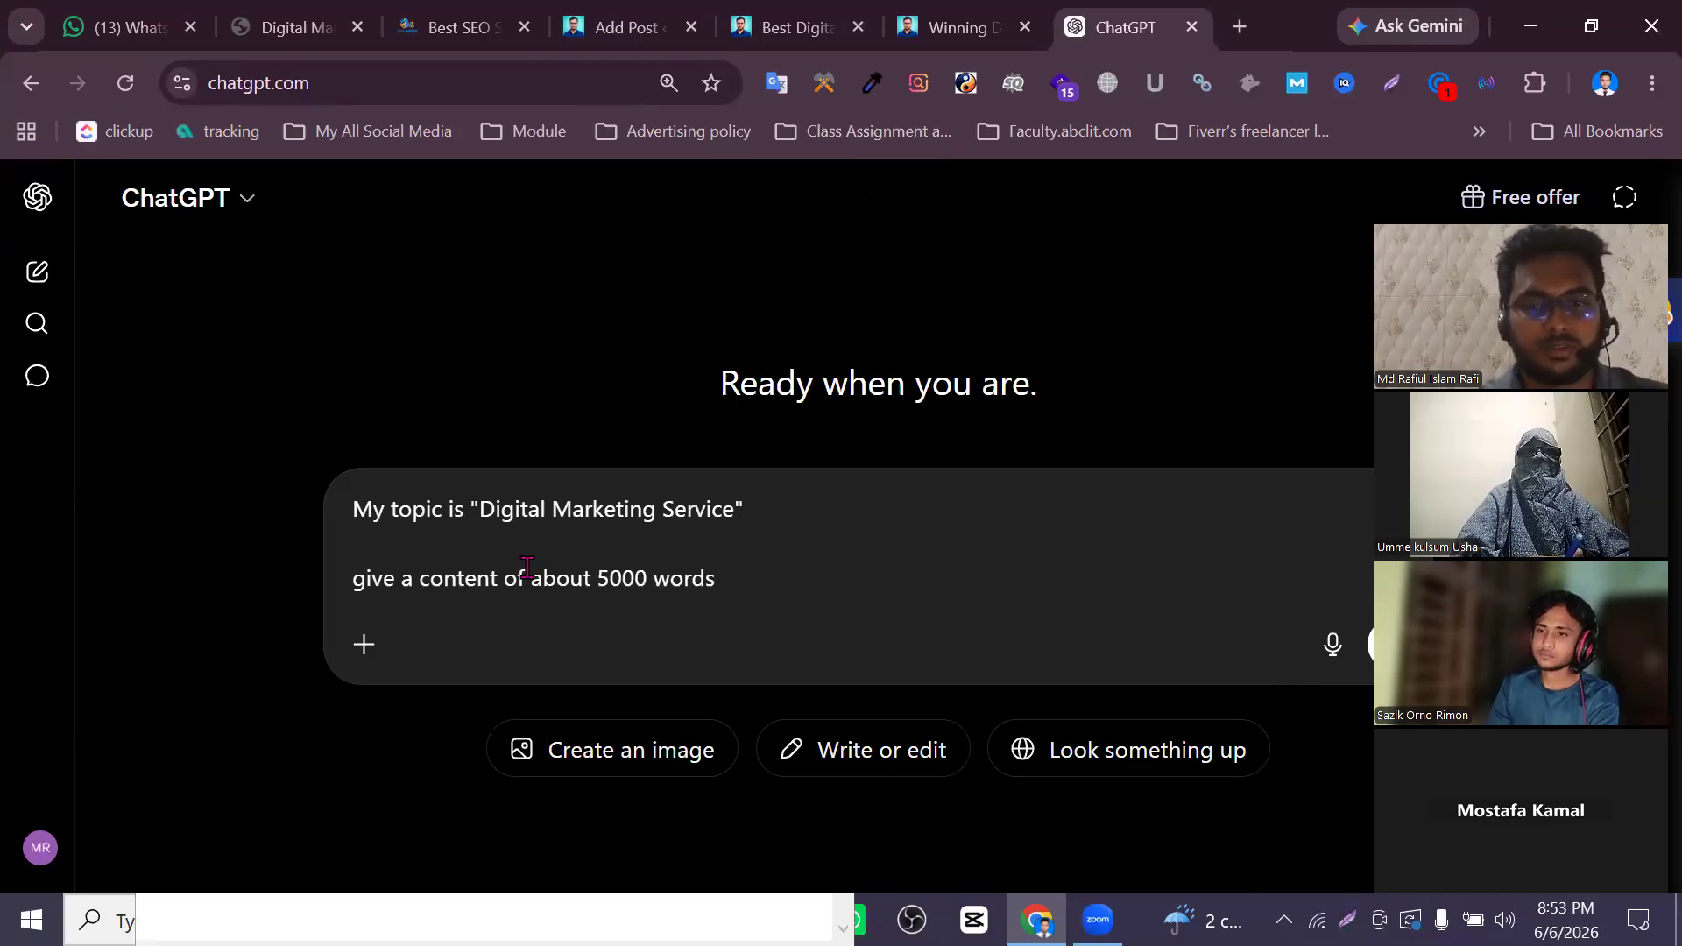
key("shift+Return")
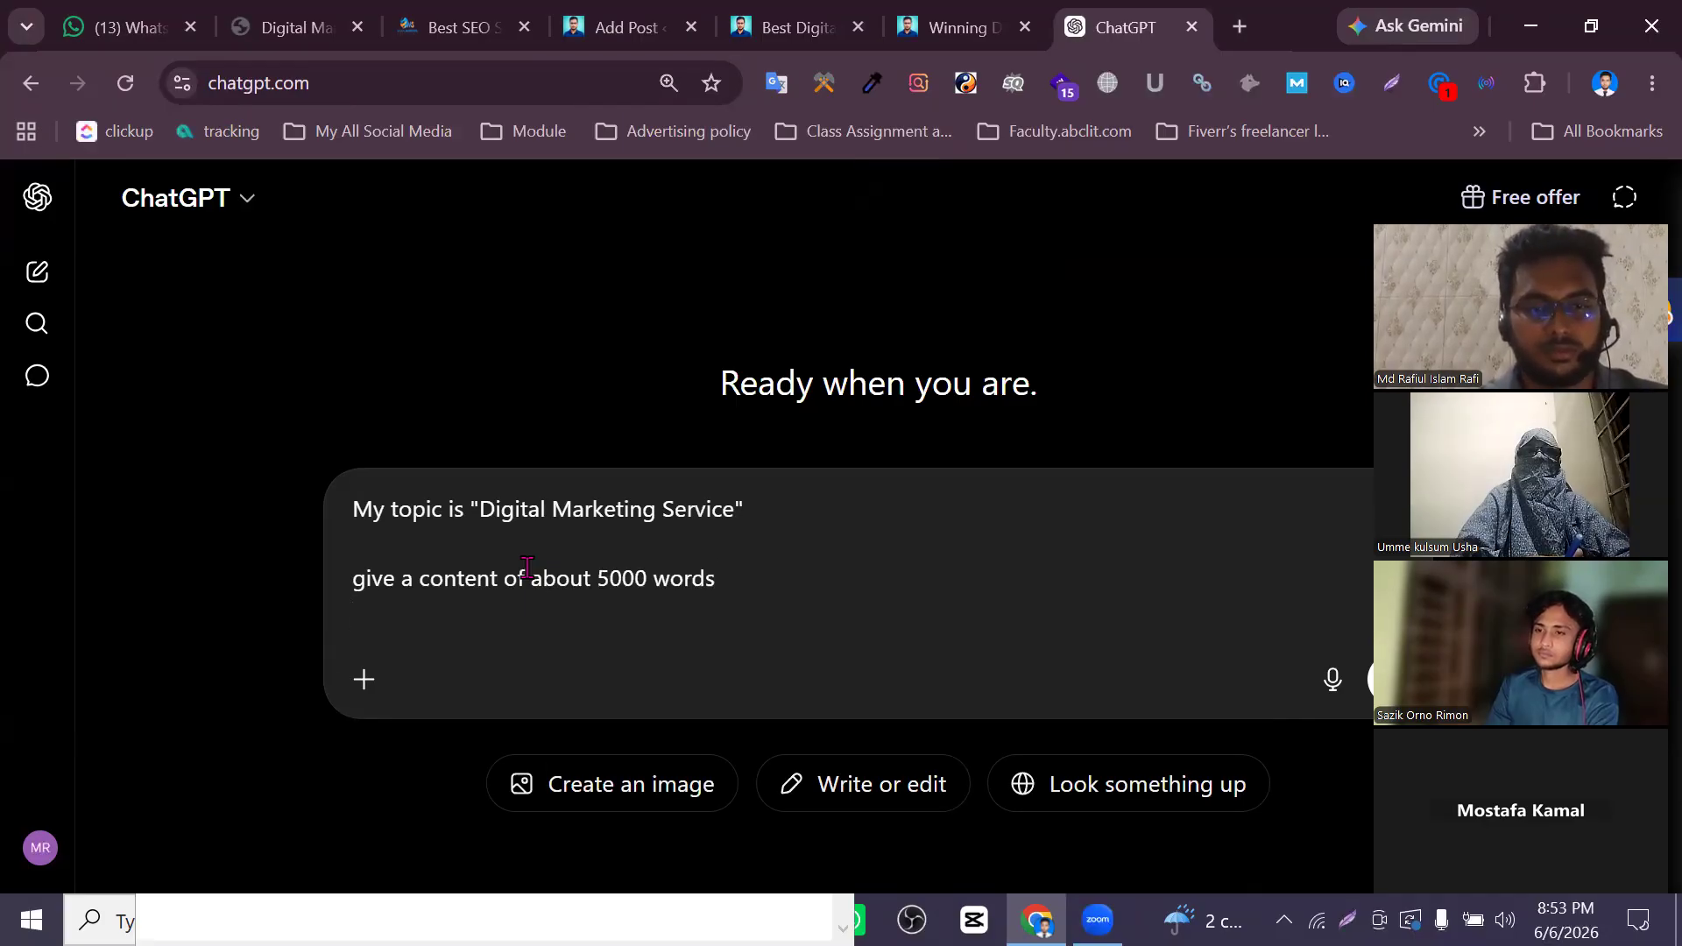
key("BackSpace")
key("BackSpace")
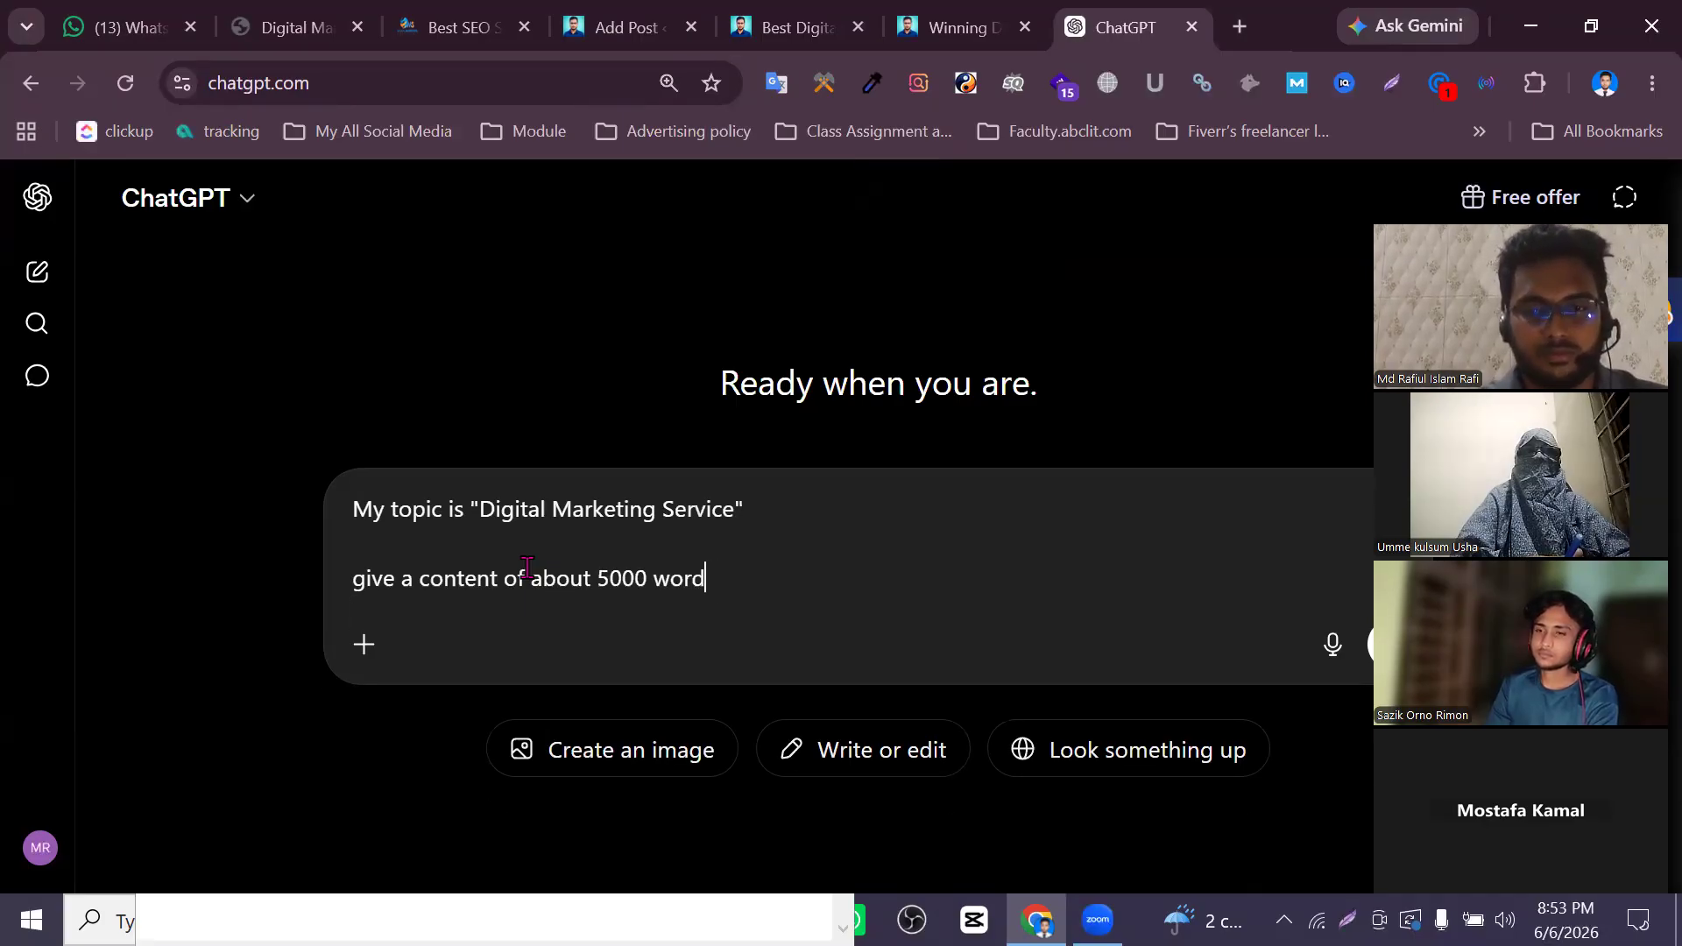
type("s.")
Start a new prompt line below the word-count request with "also add my all kw place"
key("shift+Return")
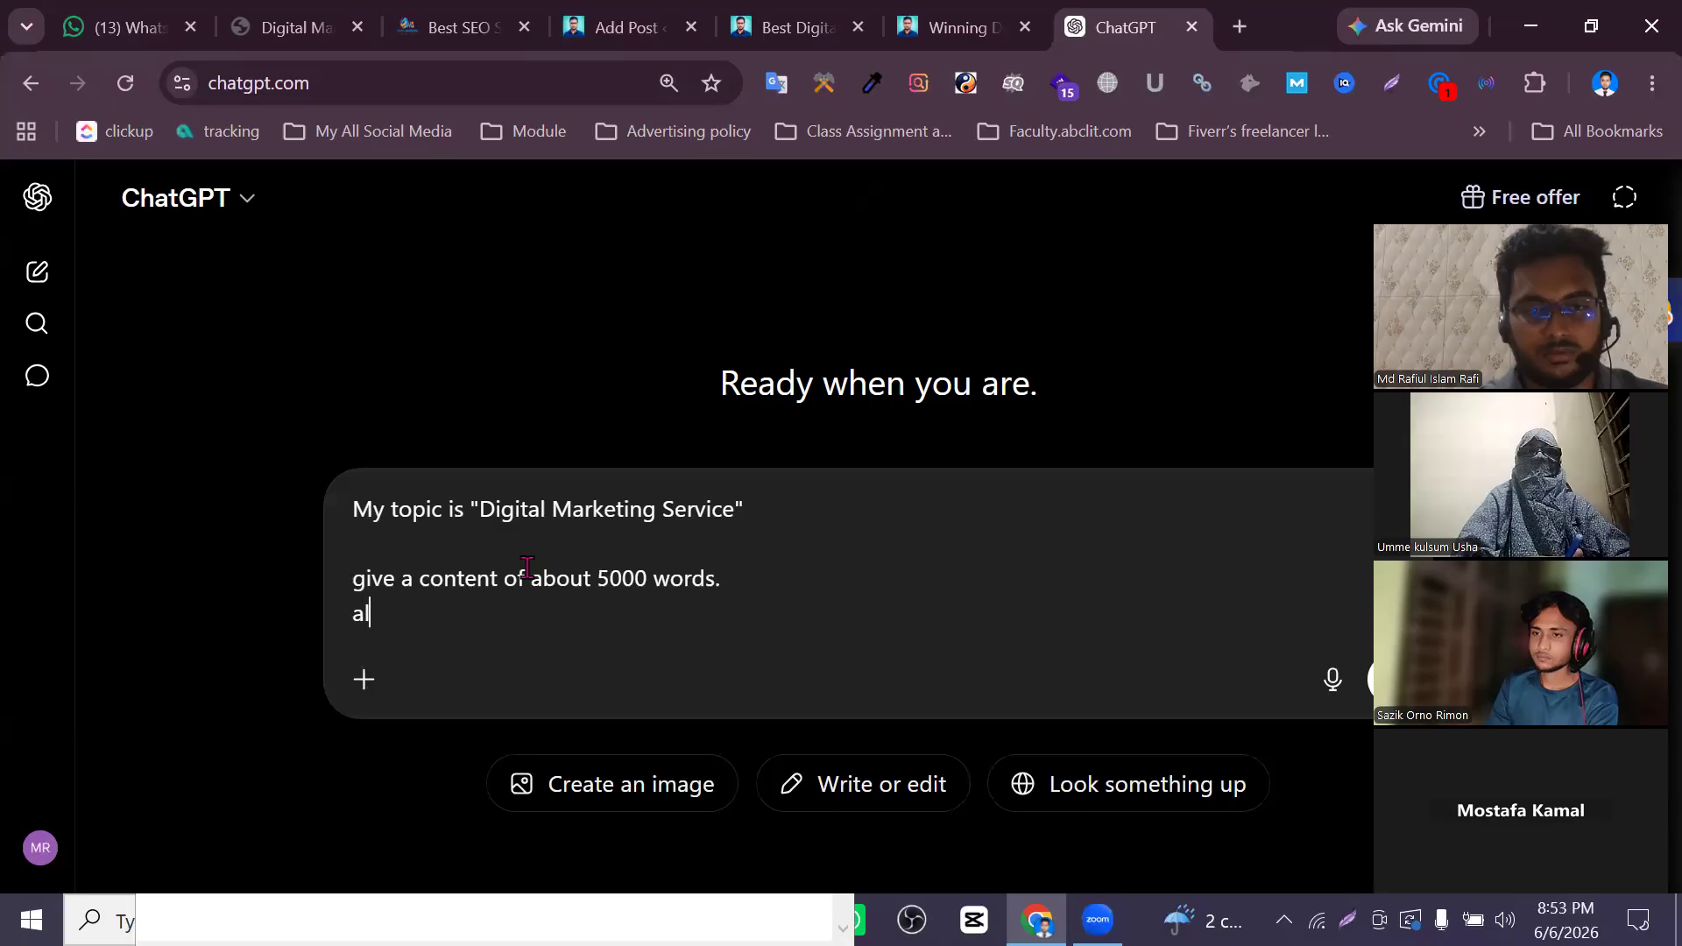
type("so add my k")
type("w")
key("BackSpace")
key("BackSpace")
type("al")
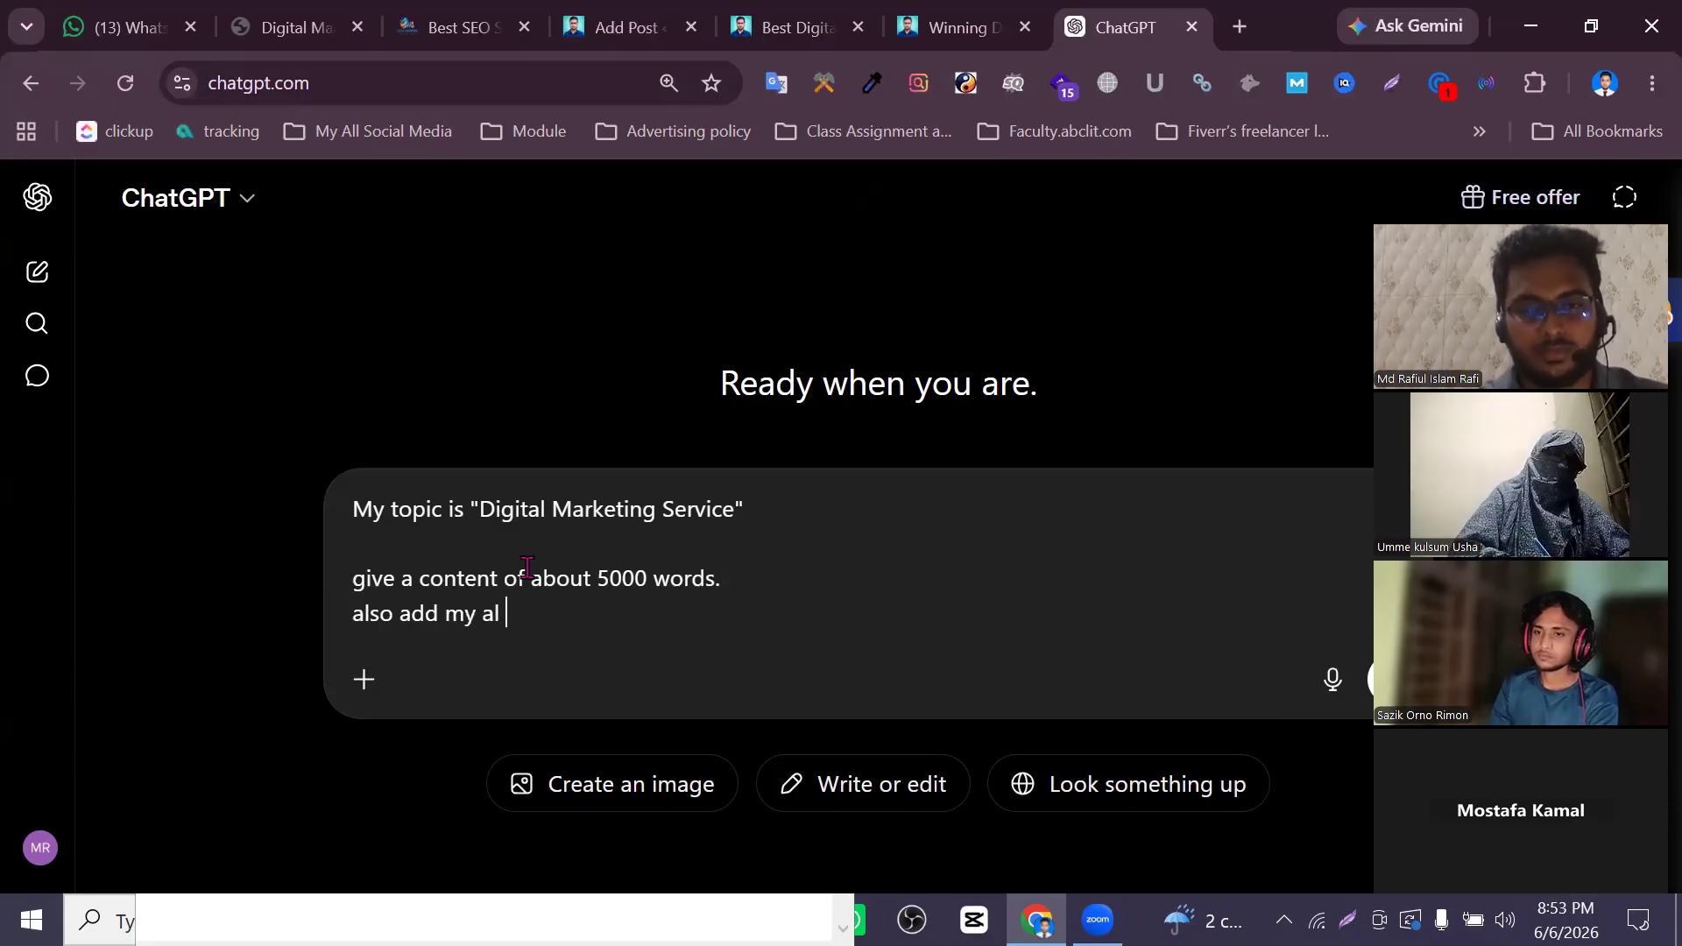
type("l kw")
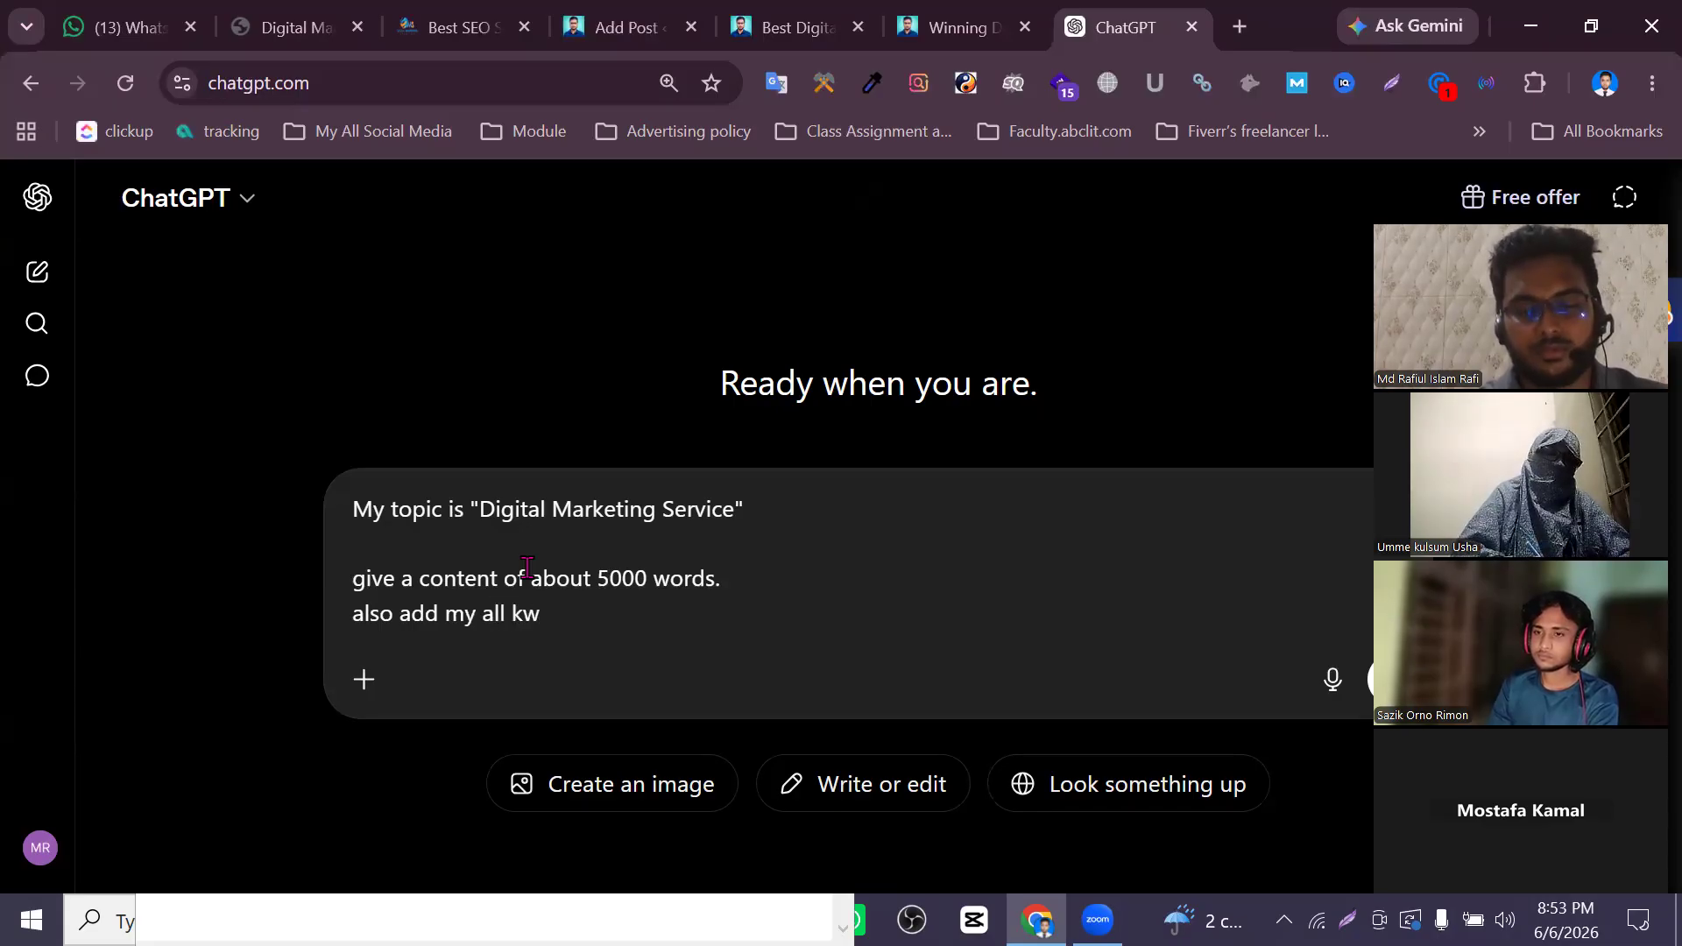
type(" place")
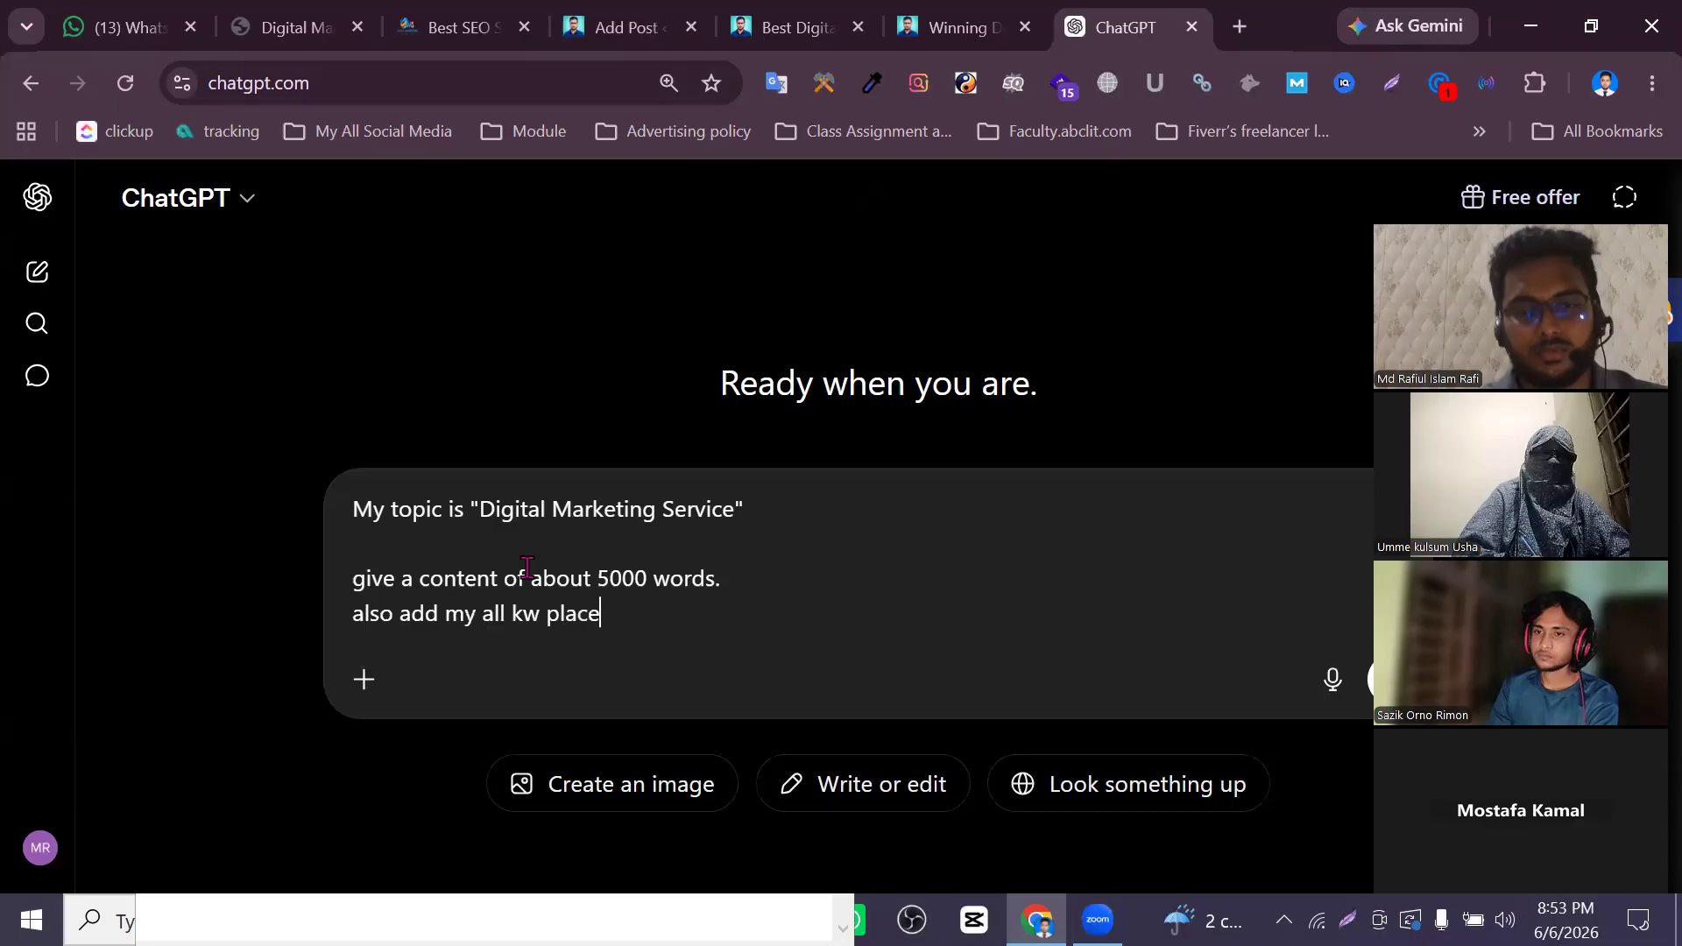
Continue the keyword instruction with "on my content which is give you"
type(" on my contnte")
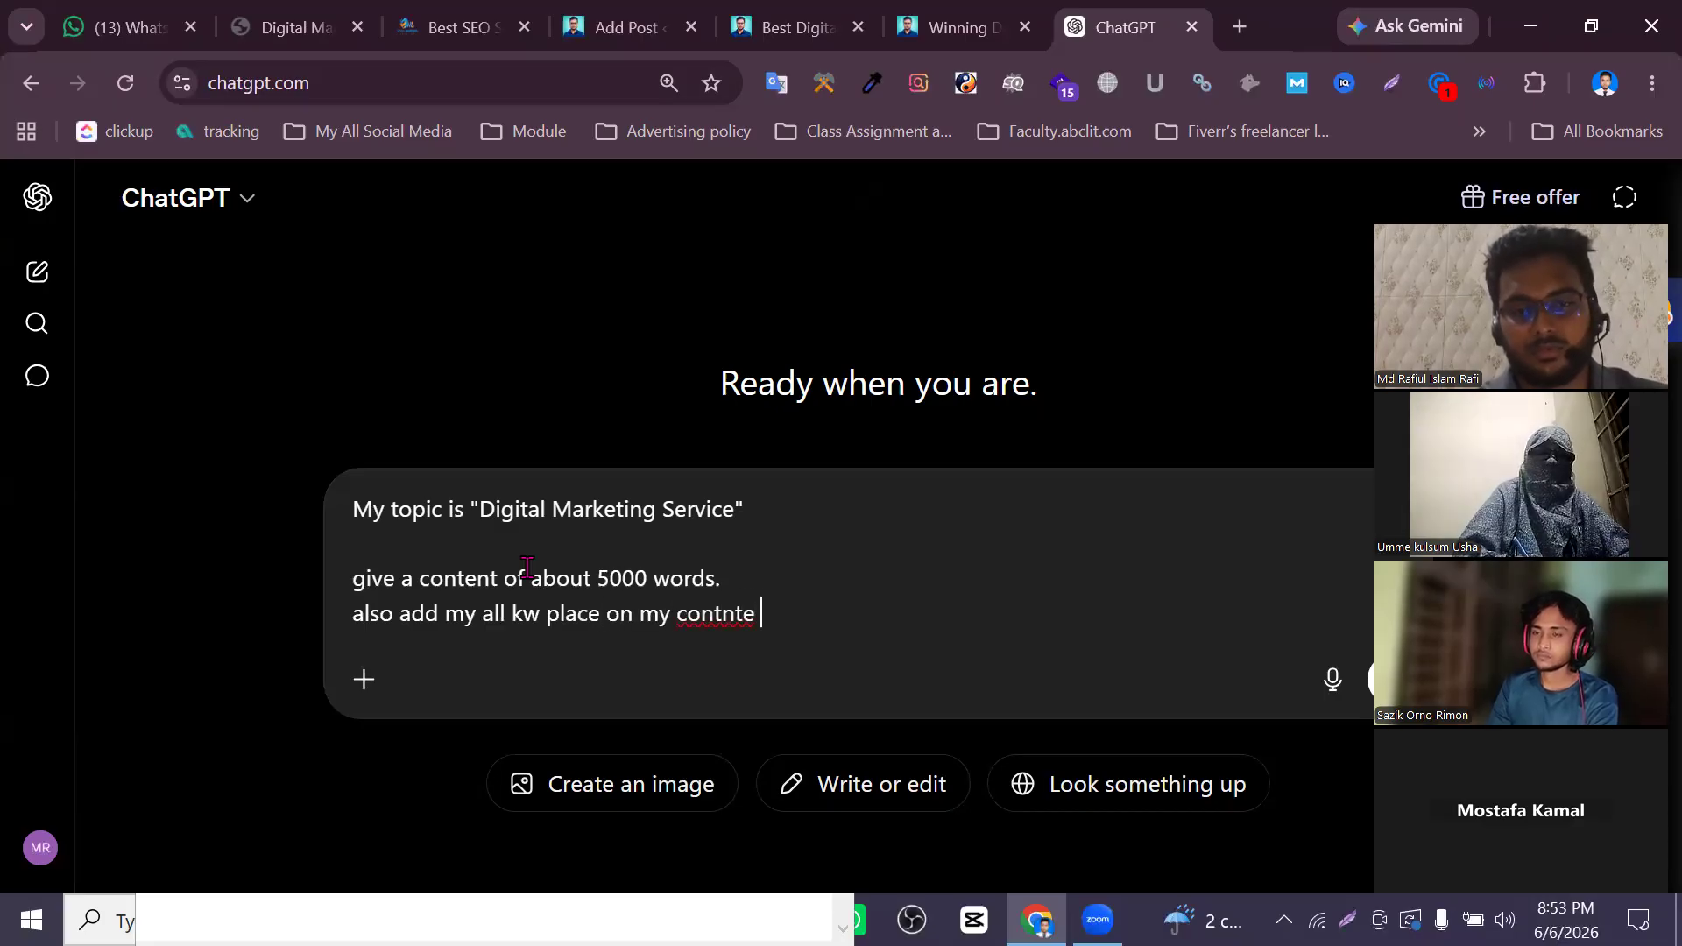
key("BackSpace")
key("BackSpace")
key("BackSpace")
key("BackSpace")
type("ent ")
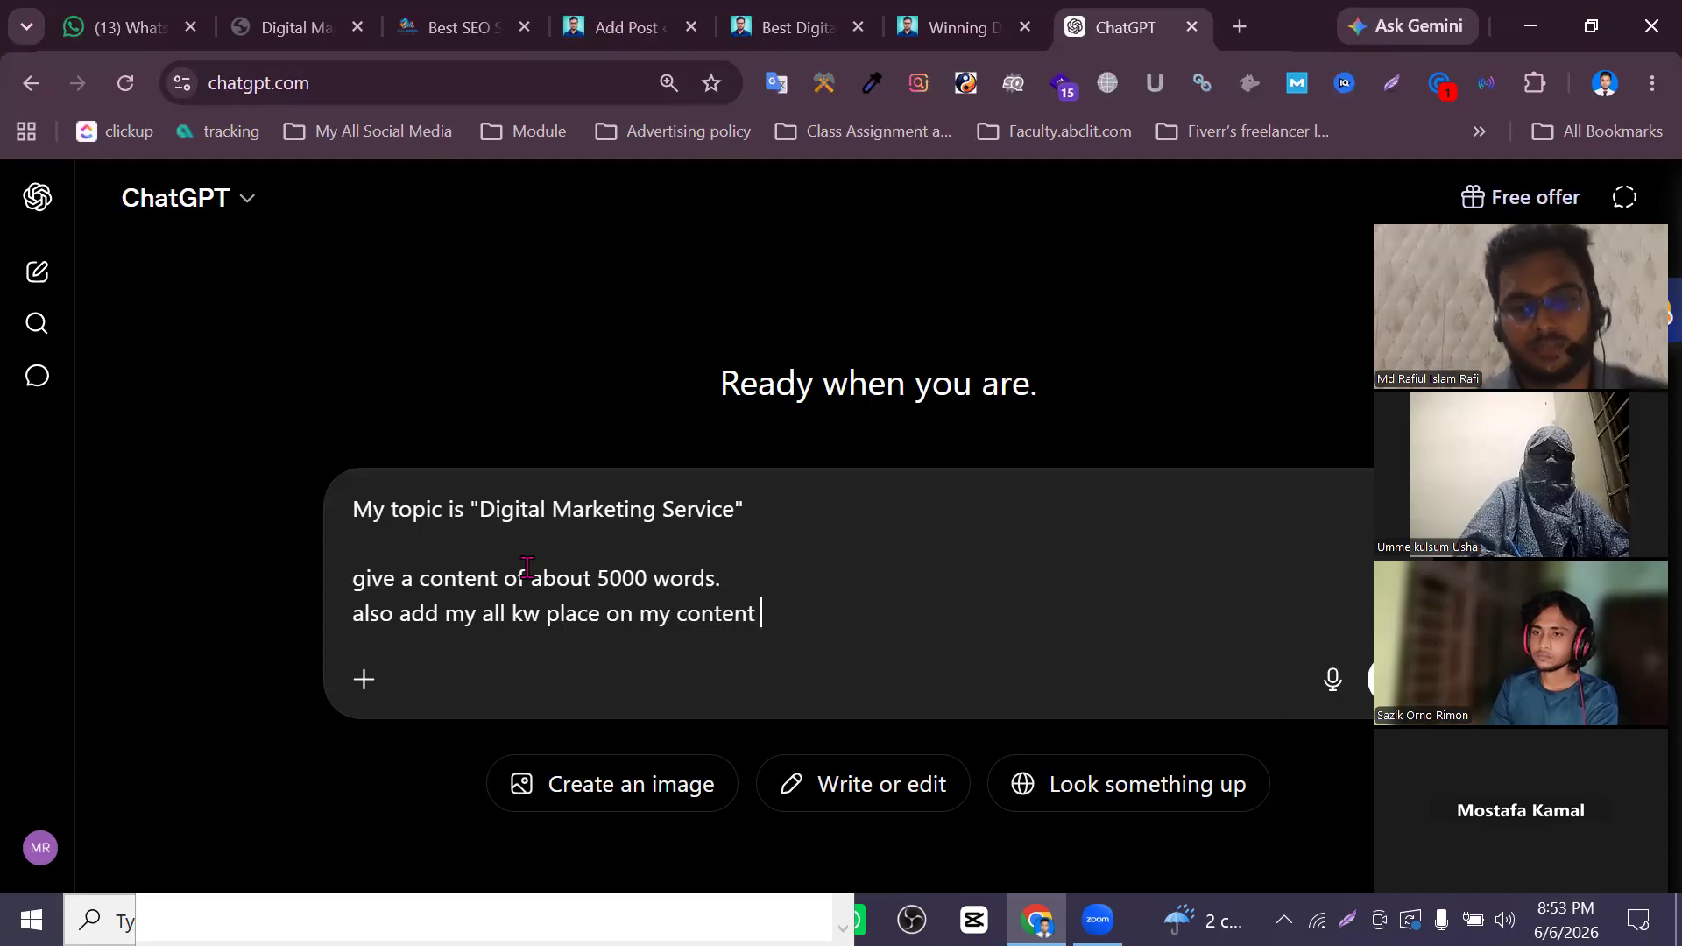
type("whci")
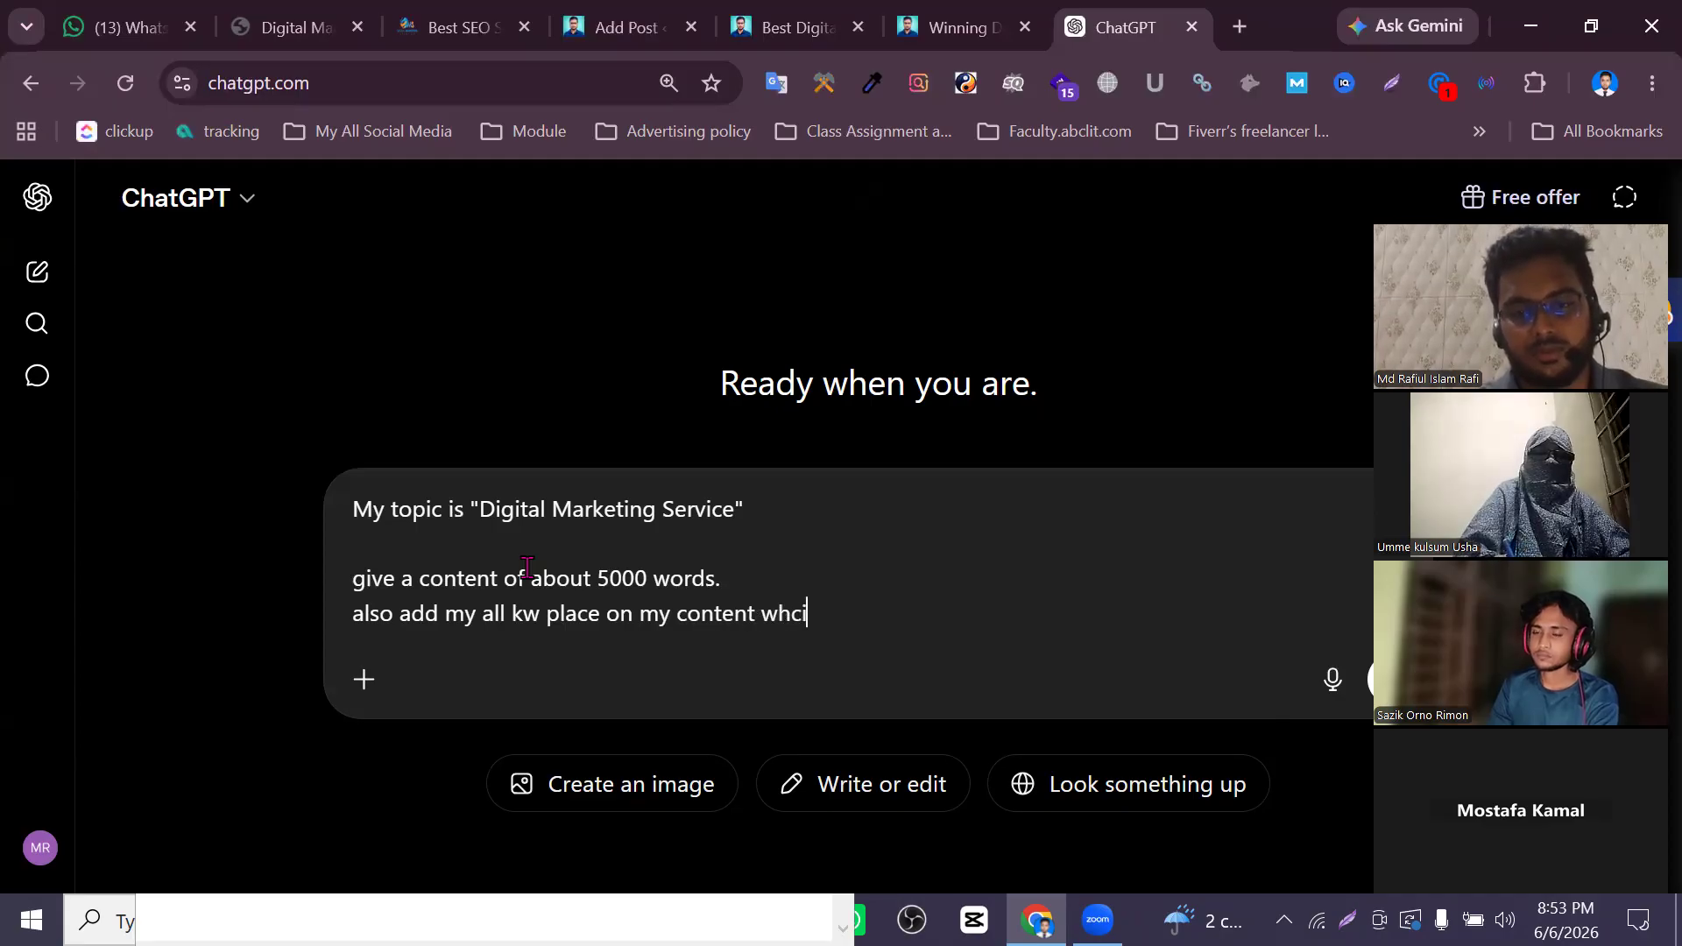
key("BackSpace")
key("BackSpace")
type("ich is g")
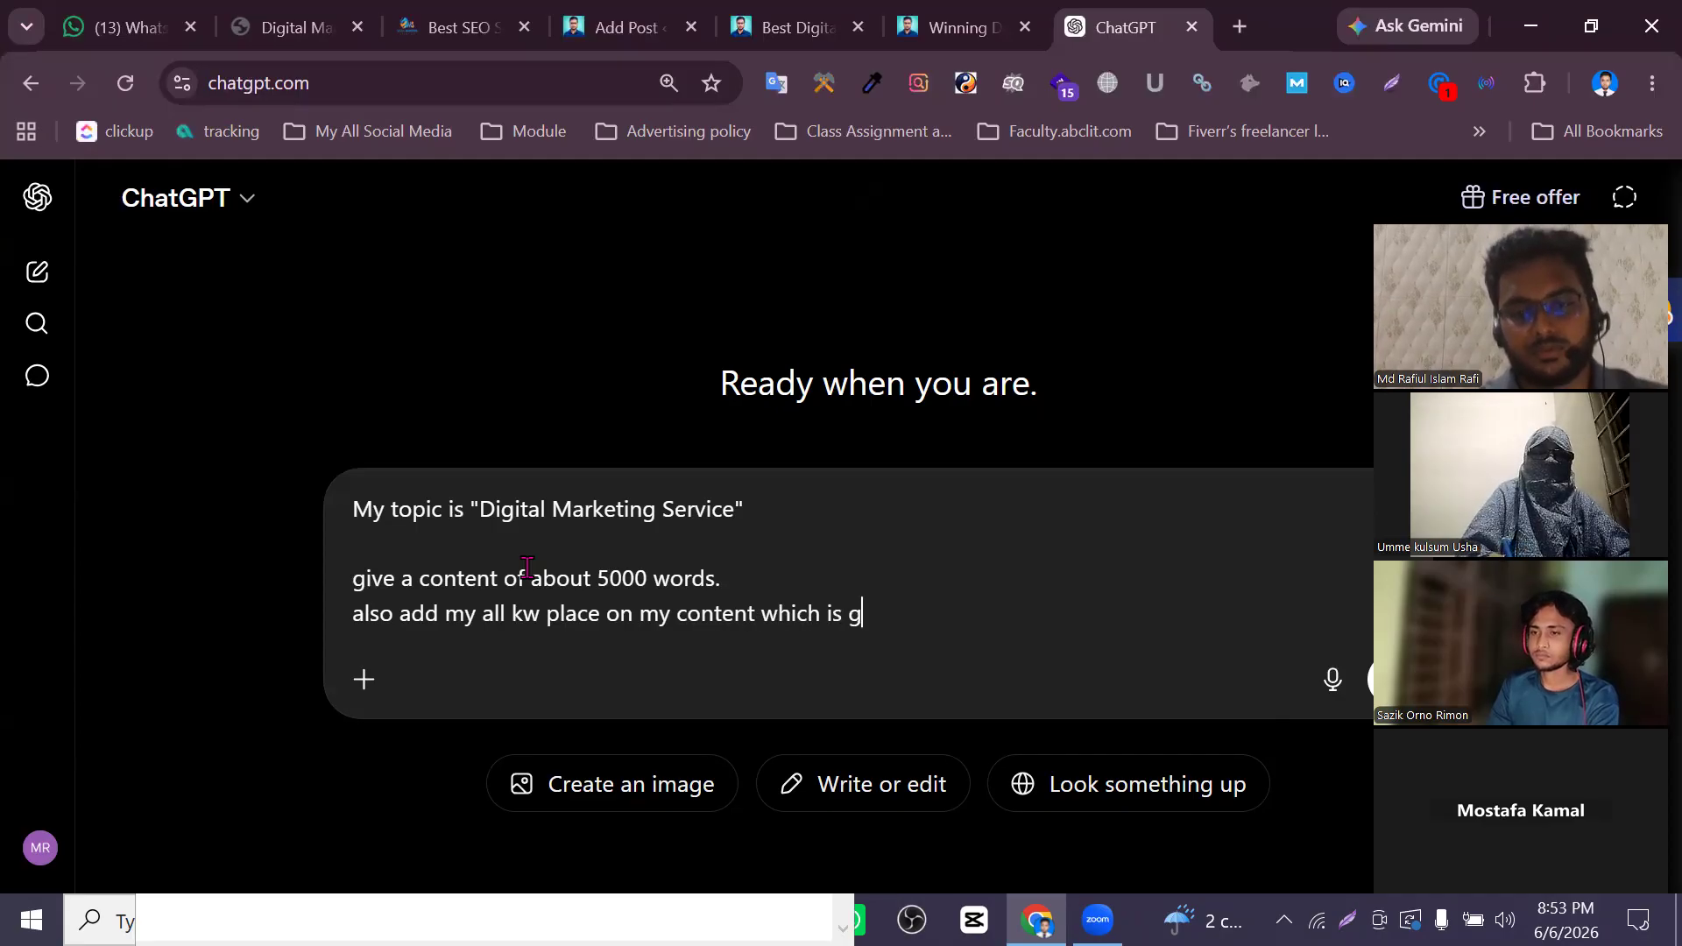
type("ive you")
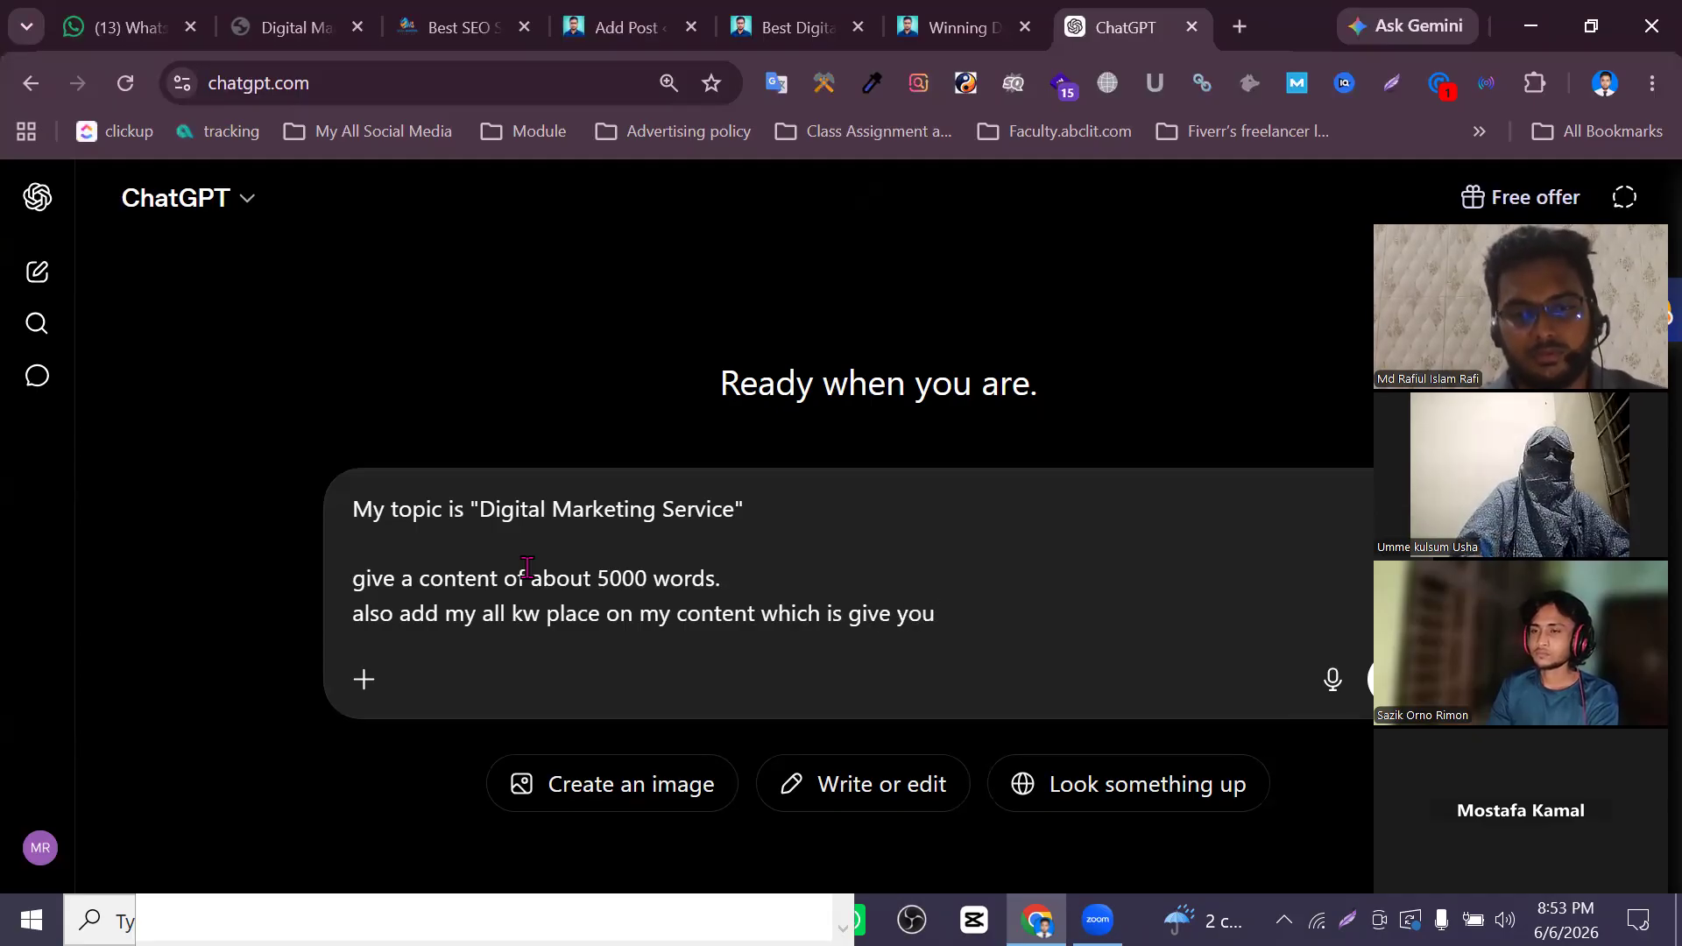
Insert the copied digital marketing keyword list in quotation marks between the 5000-word request and the keyword placement instruction
key("Up")
key("shift+Return")
key("shift+Return")
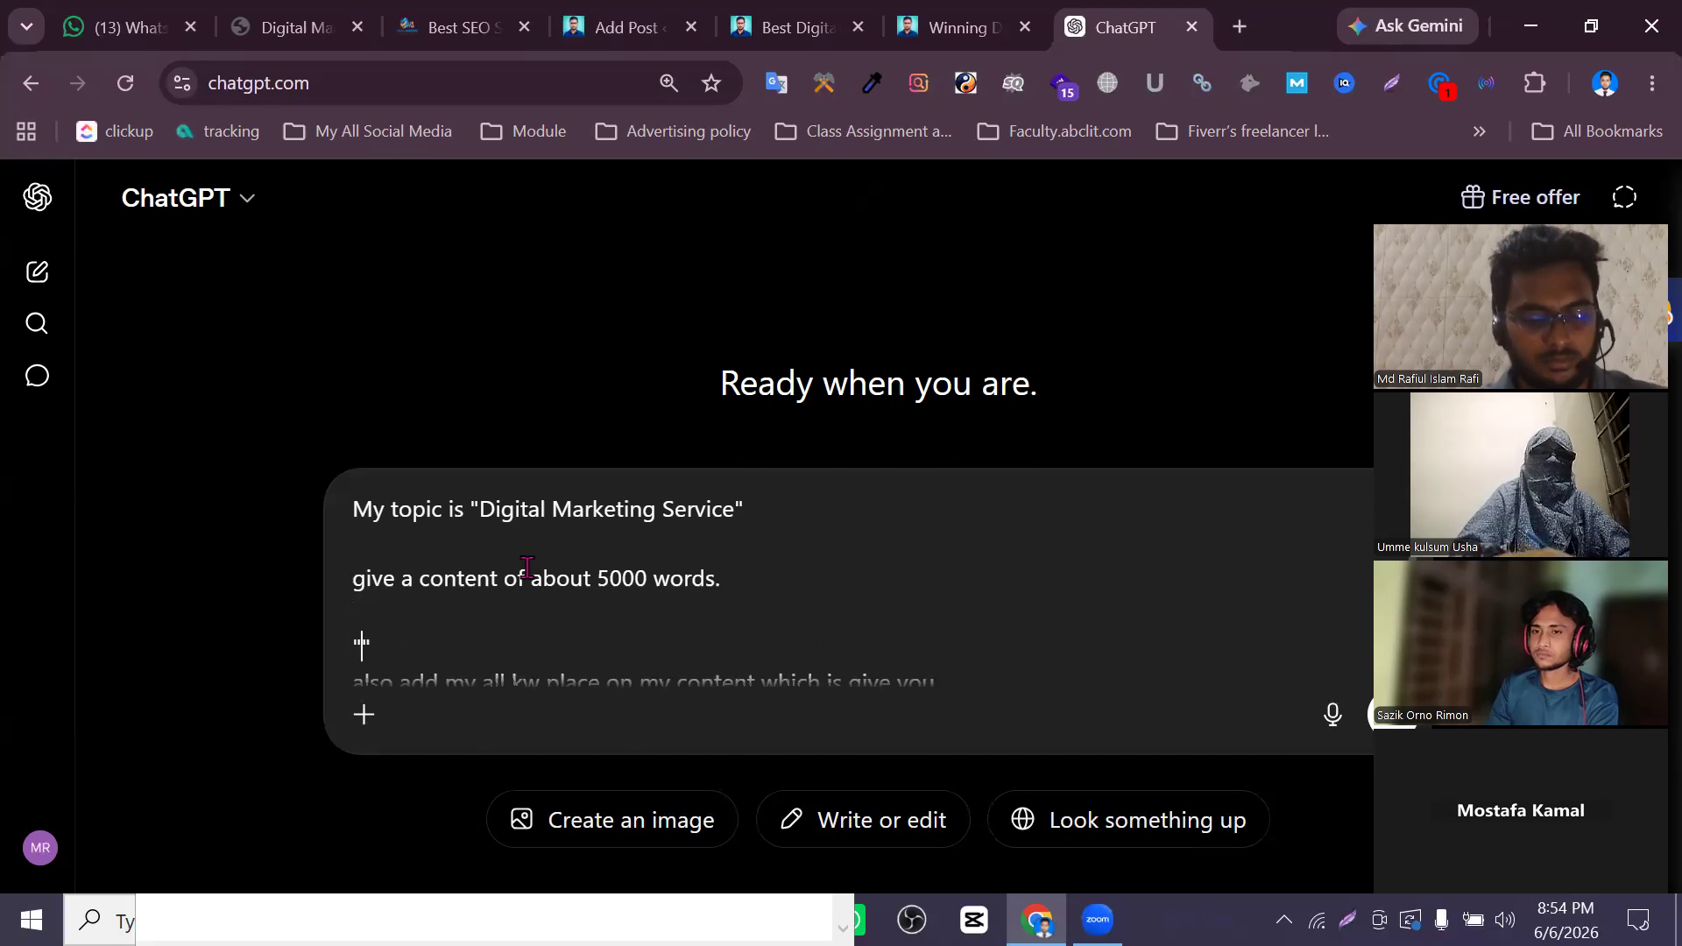
key("super+v")
left_click(604, 217)
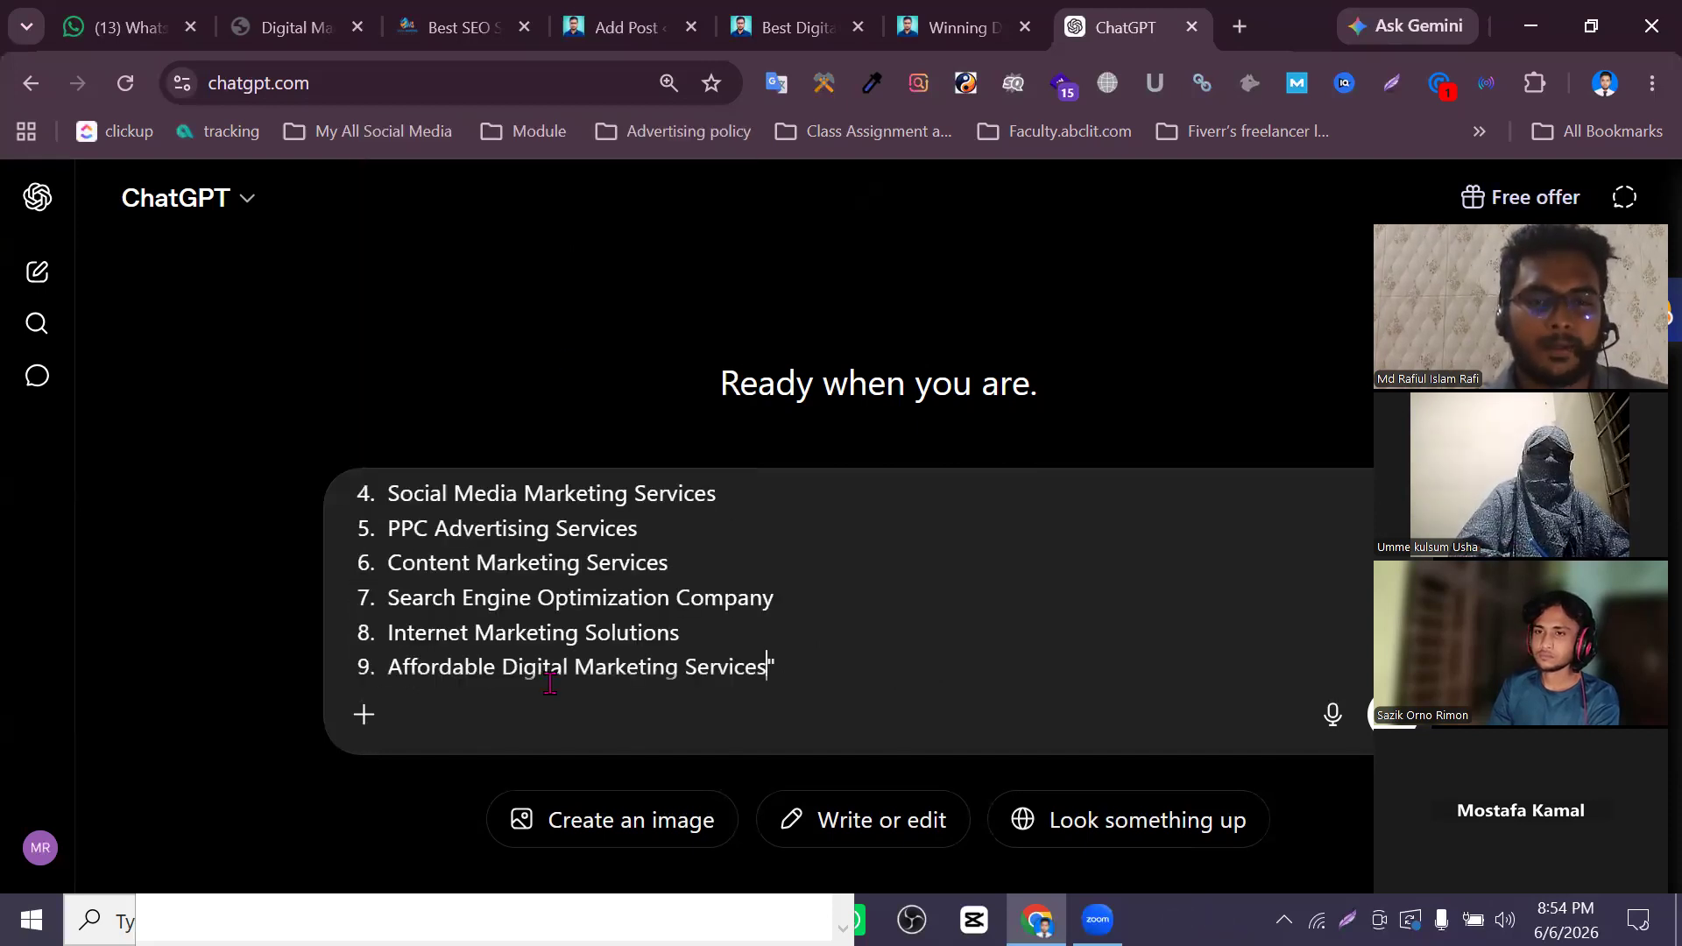
key("shift+Return")
type("also add my all kw place on my content which is give you")
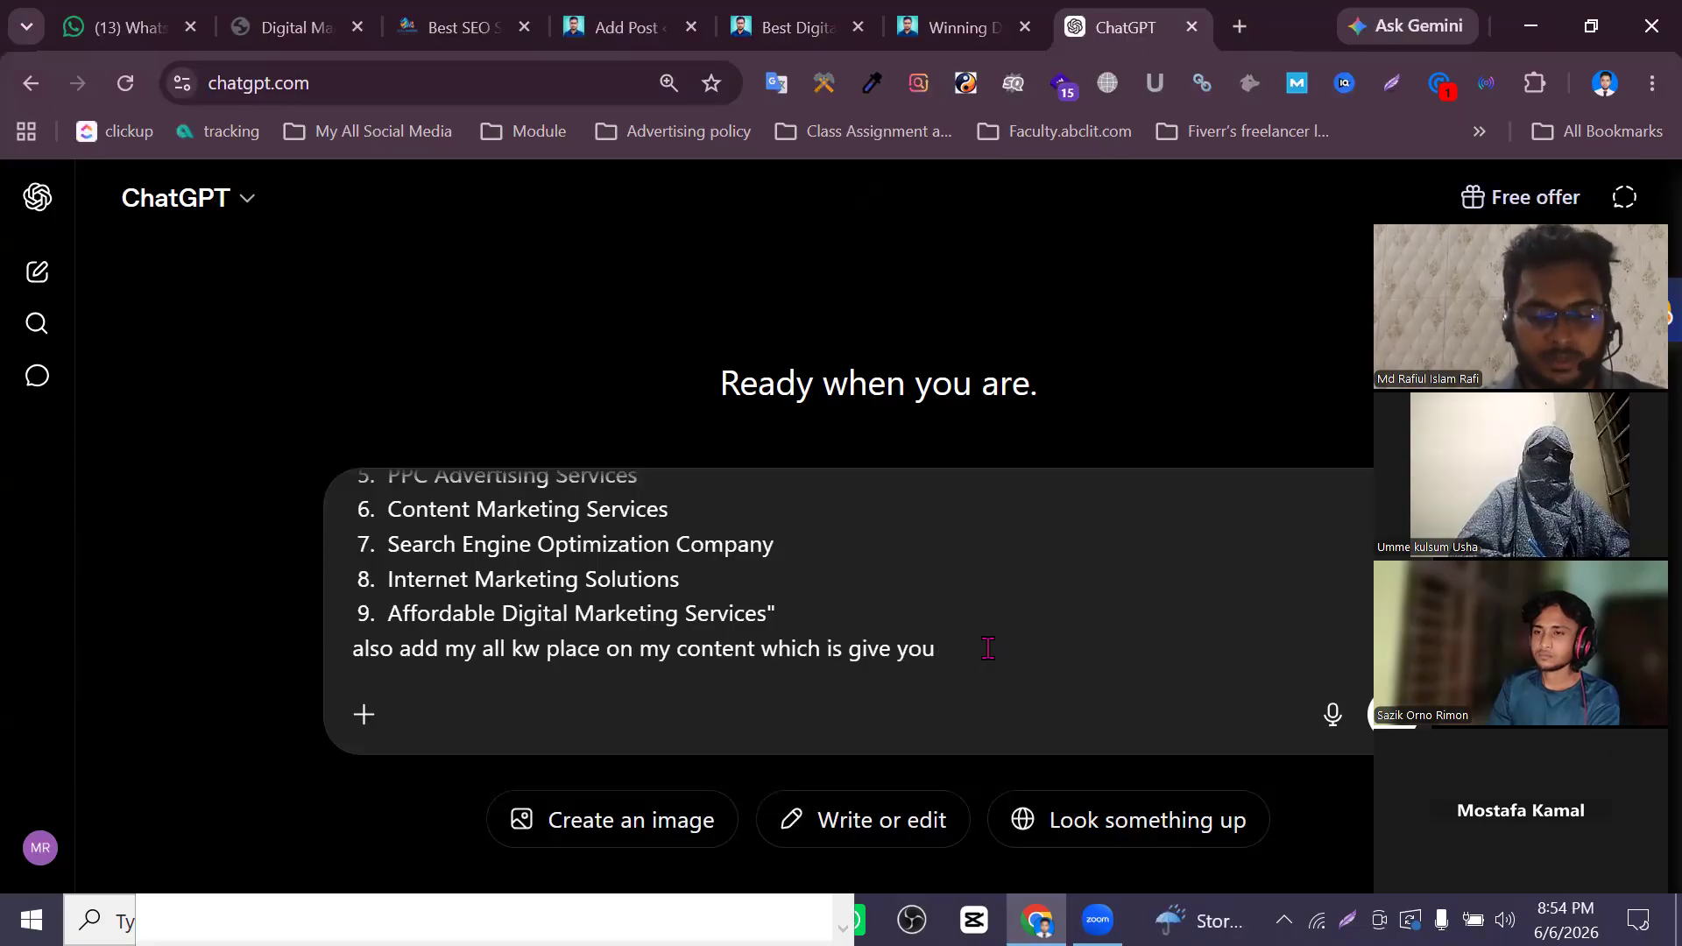
Finish the prompt with a separate line "place naturally and give SEO friendly content" and send it
type(".")
key("shift+Return")
key("shift+Return")
type("place nau")
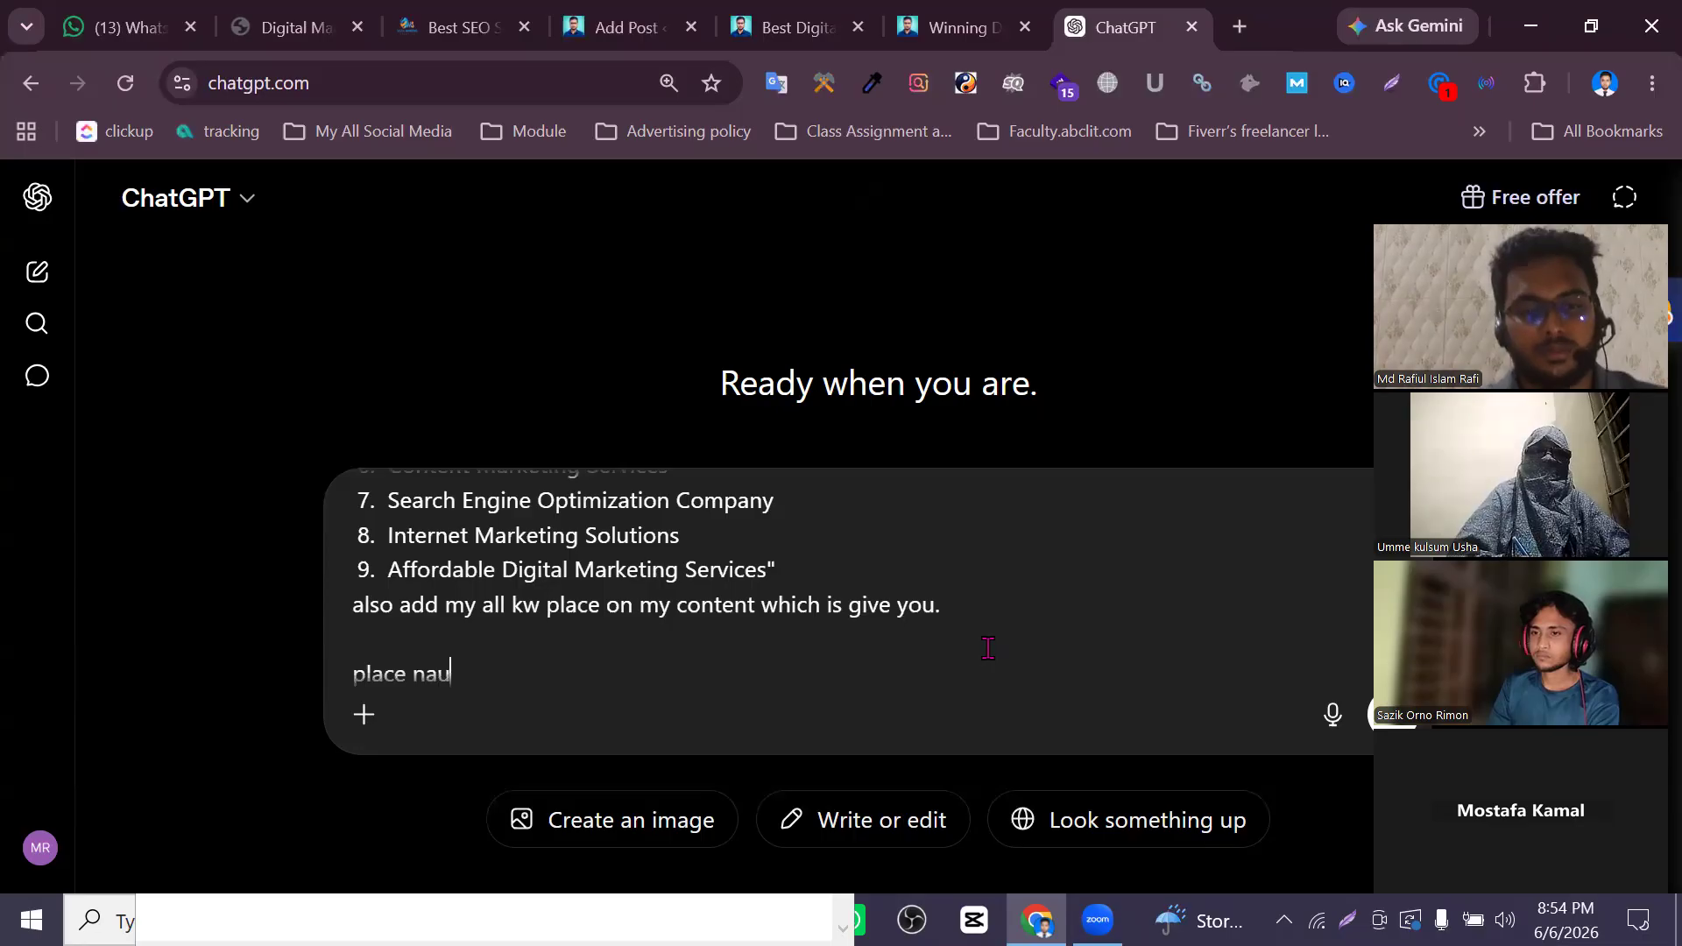
key("BackSpace")
type("turally")
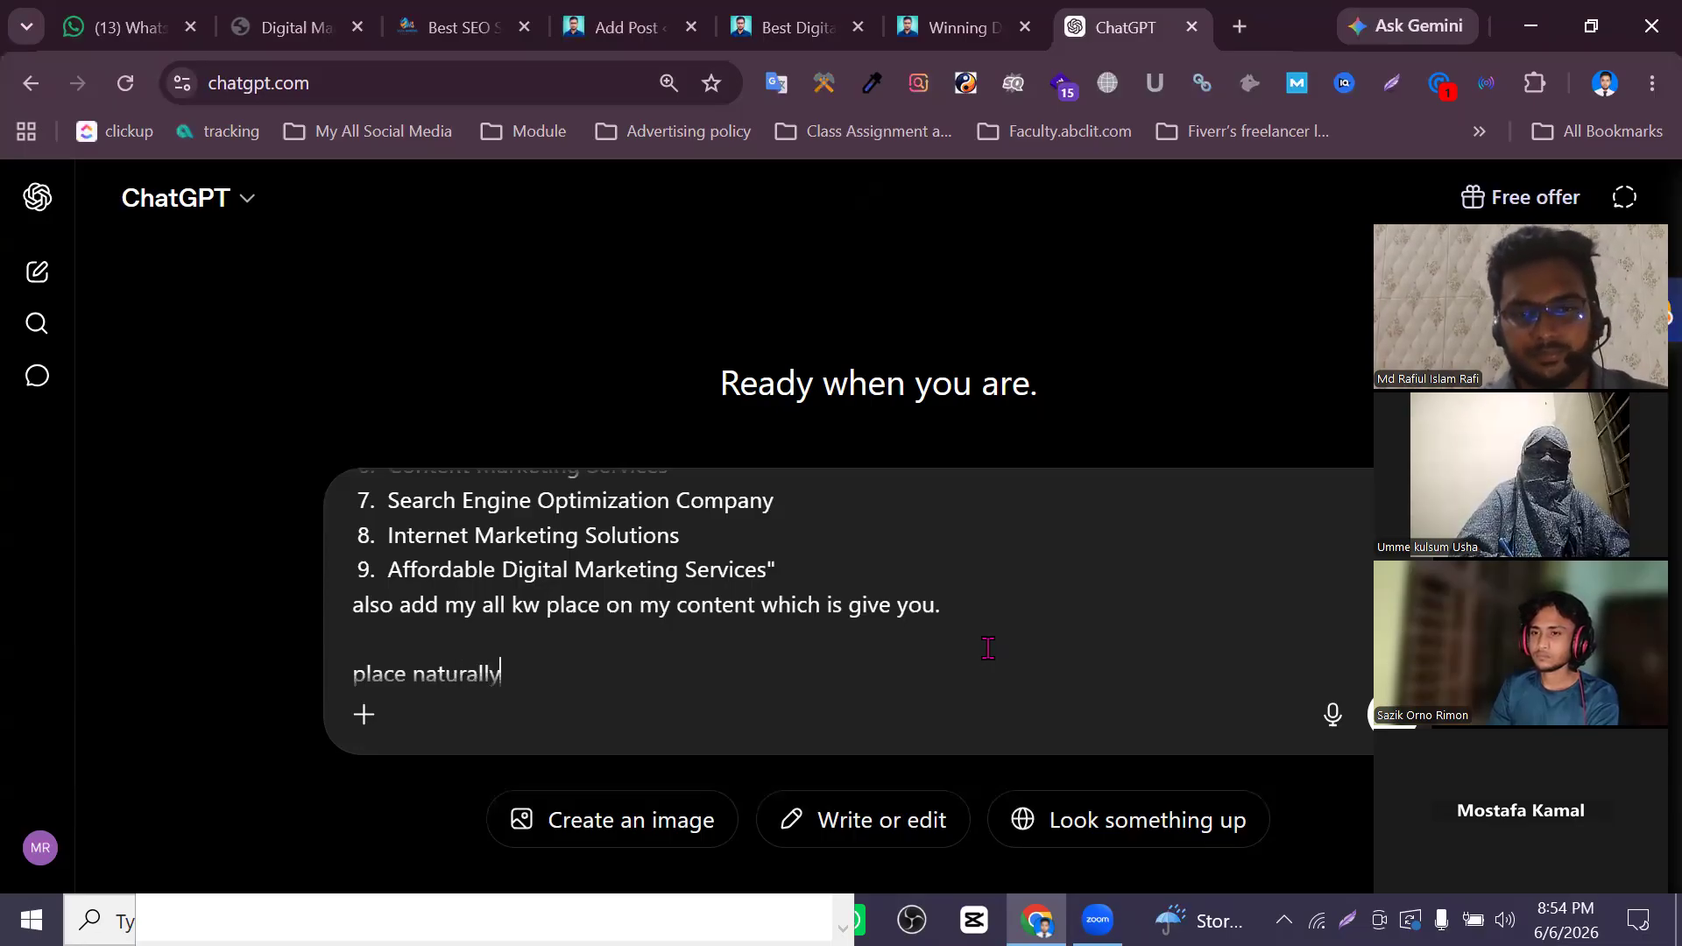
type(" and give SEO fri")
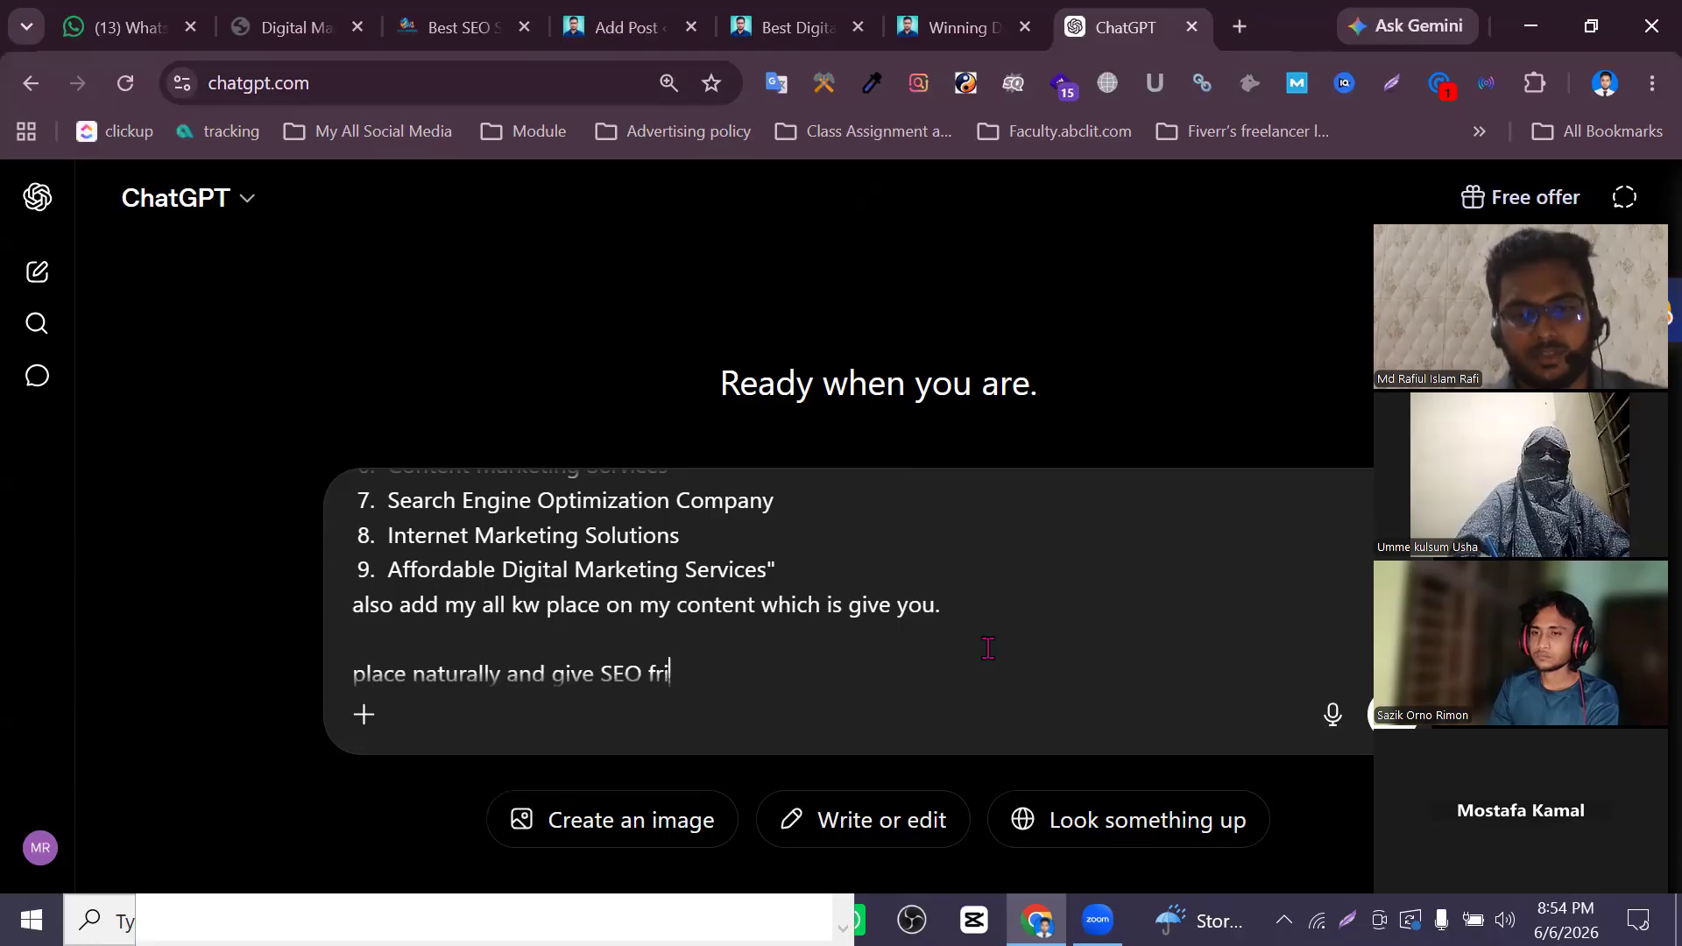
type("endly contne t")
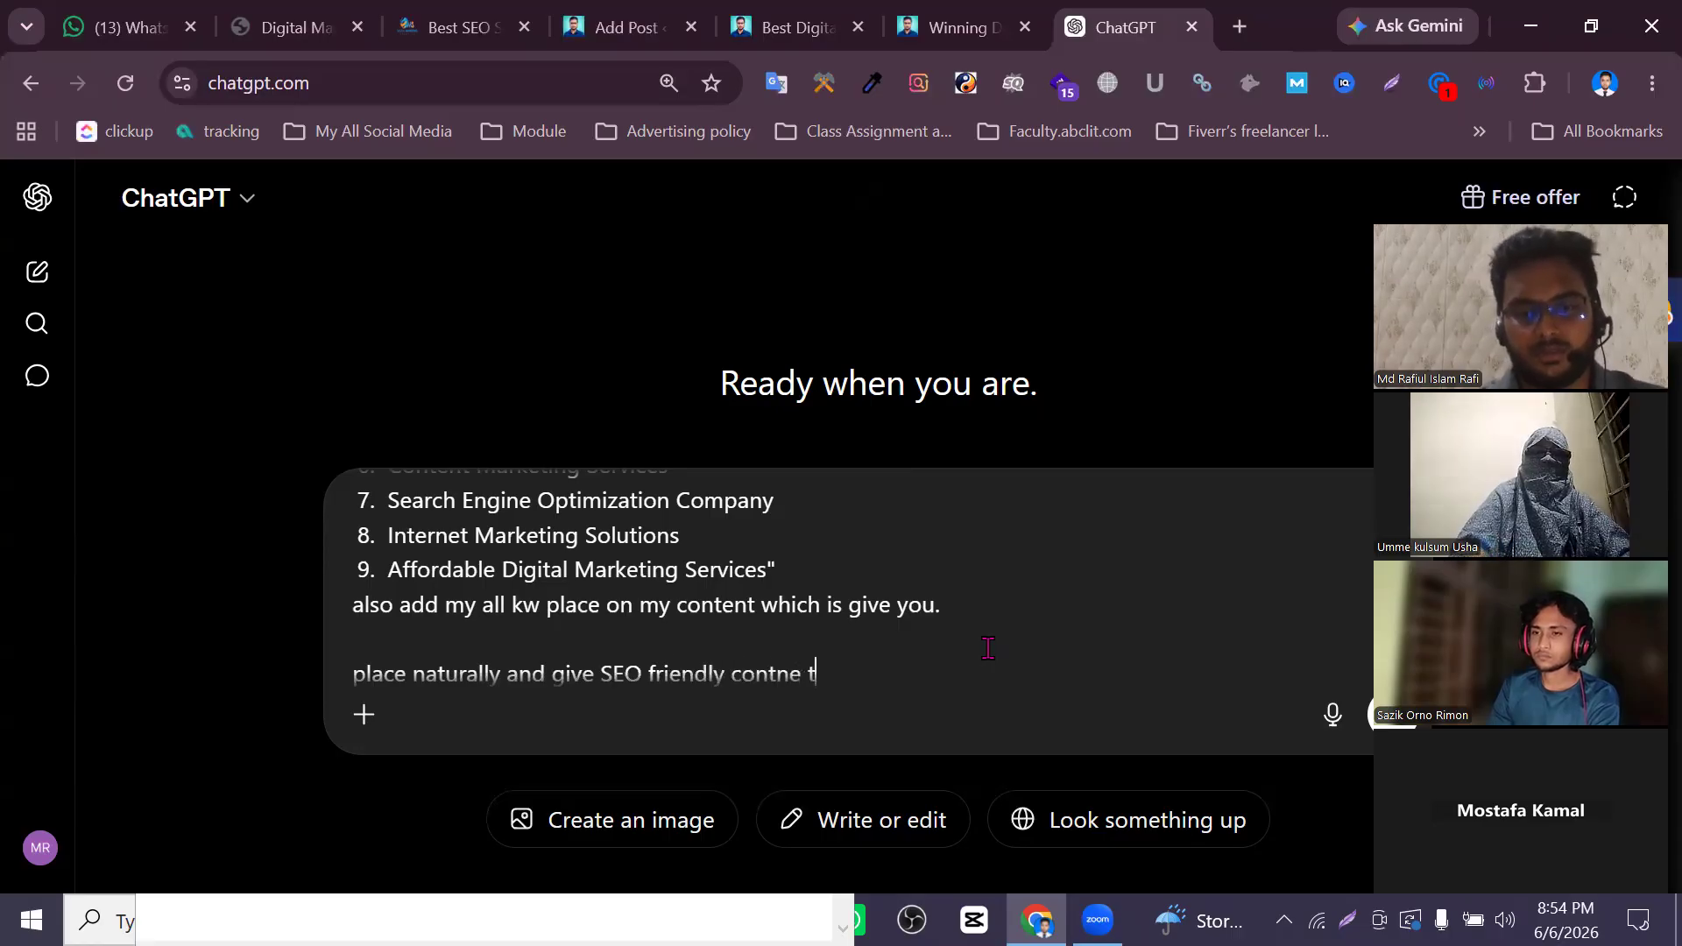
type("ent")
key("Return")
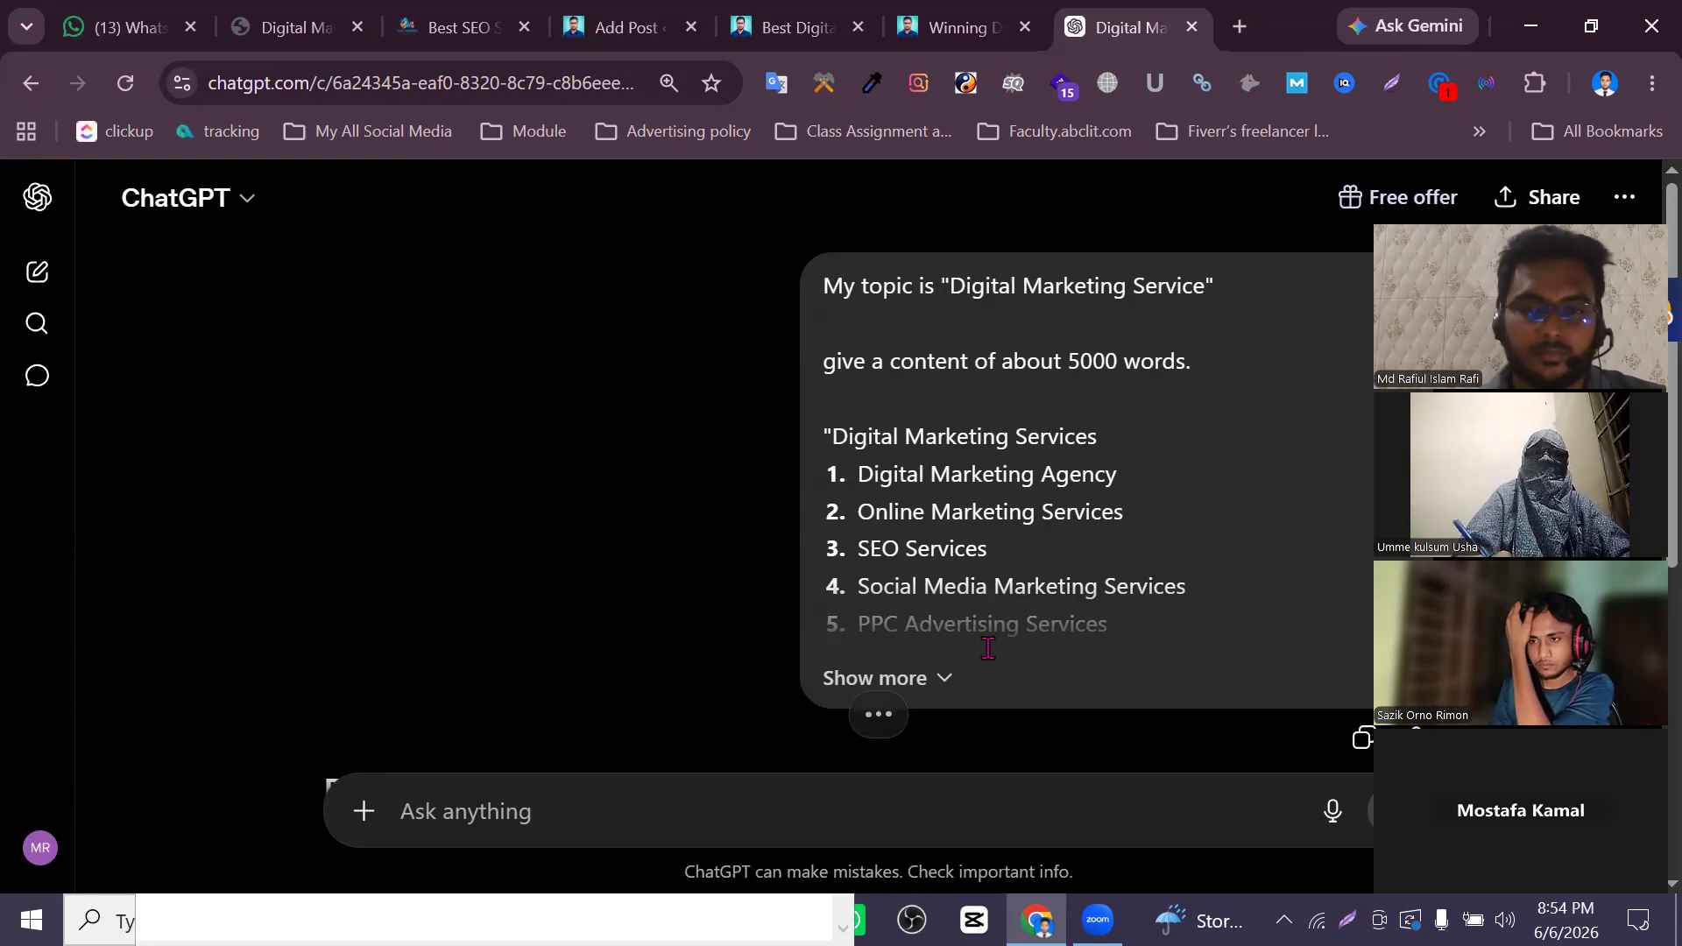
Look through the generated digital marketing services article and copy the whole response
scroll(626, 578, "down", 6)
scroll(626, 578, "up", 4)
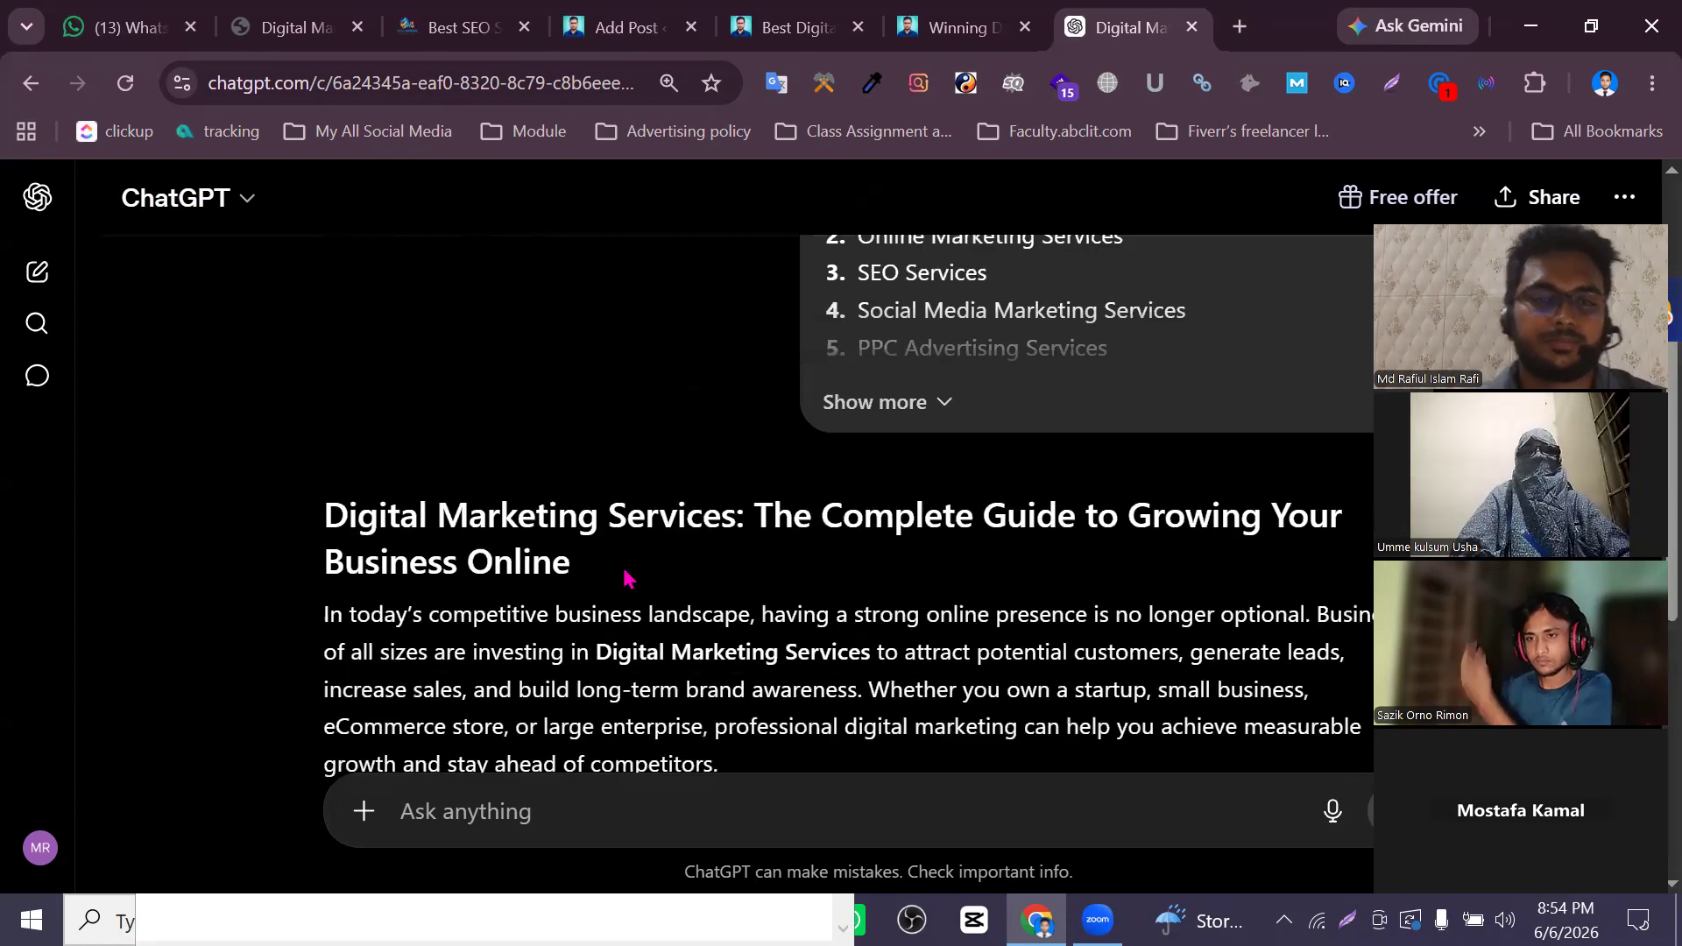
scroll(629, 576, "down", 3)
scroll(630, 574, "down", 5)
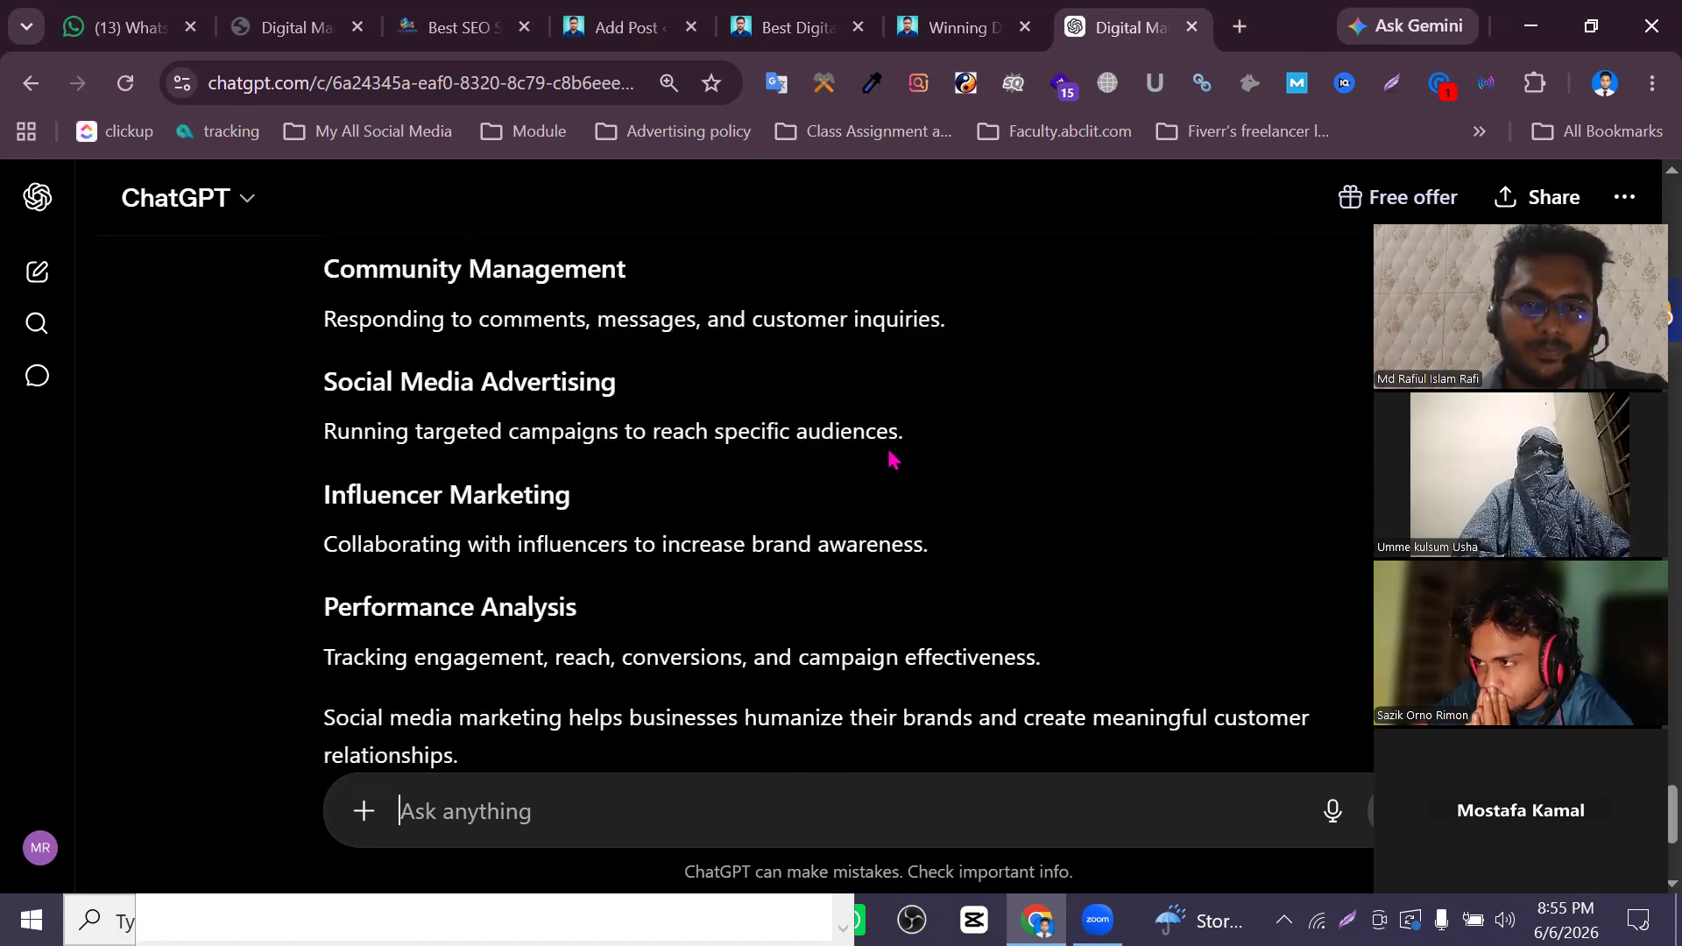
scroll(889, 459, "up", 2)
scroll(888, 455, "down", 10)
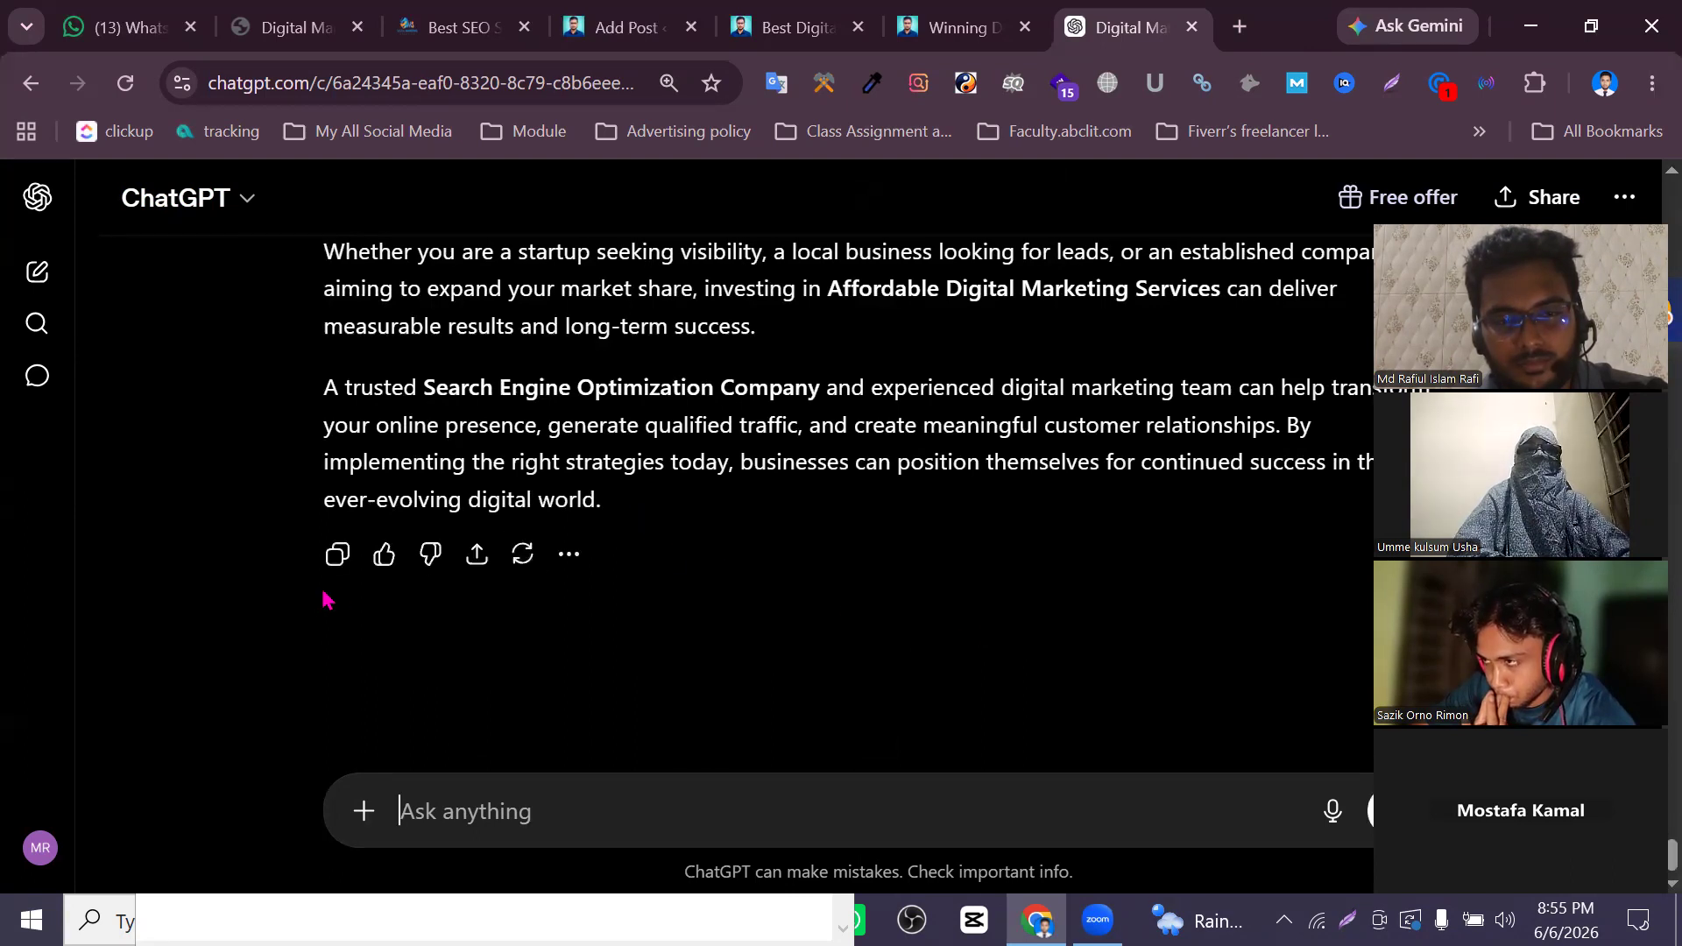
left_click(338, 555)
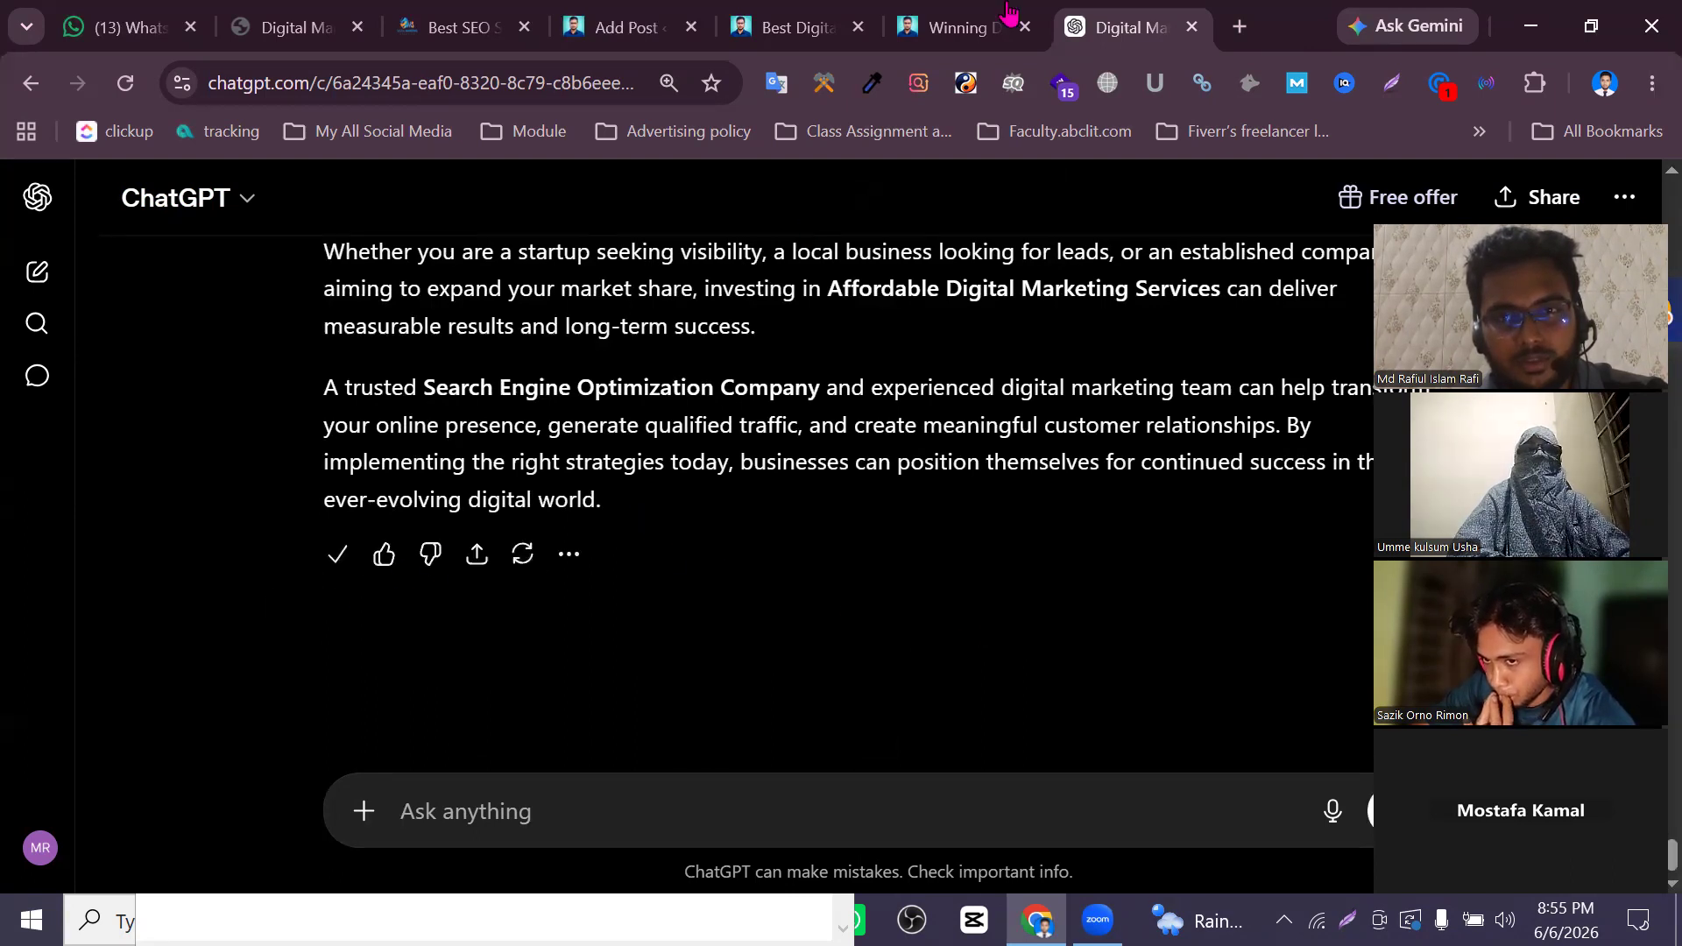
Close the two extra site tabs and paste the copied article into the body of the new WordPress post
left_click(1025, 27)
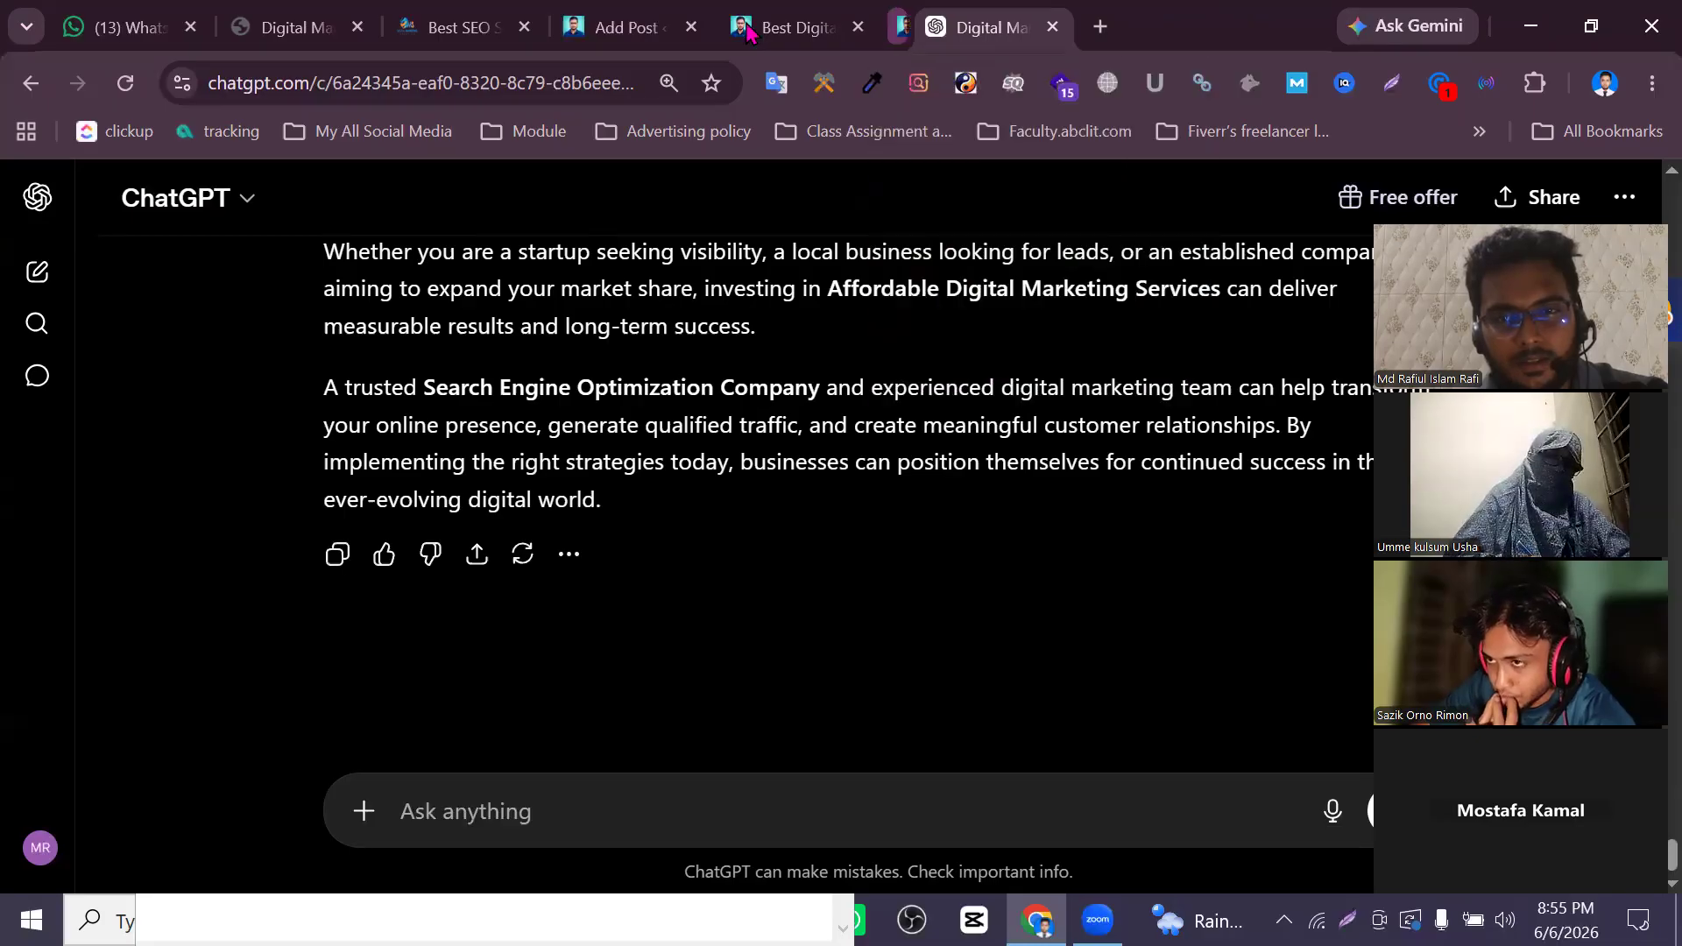
left_click(766, 27)
left_click(858, 26)
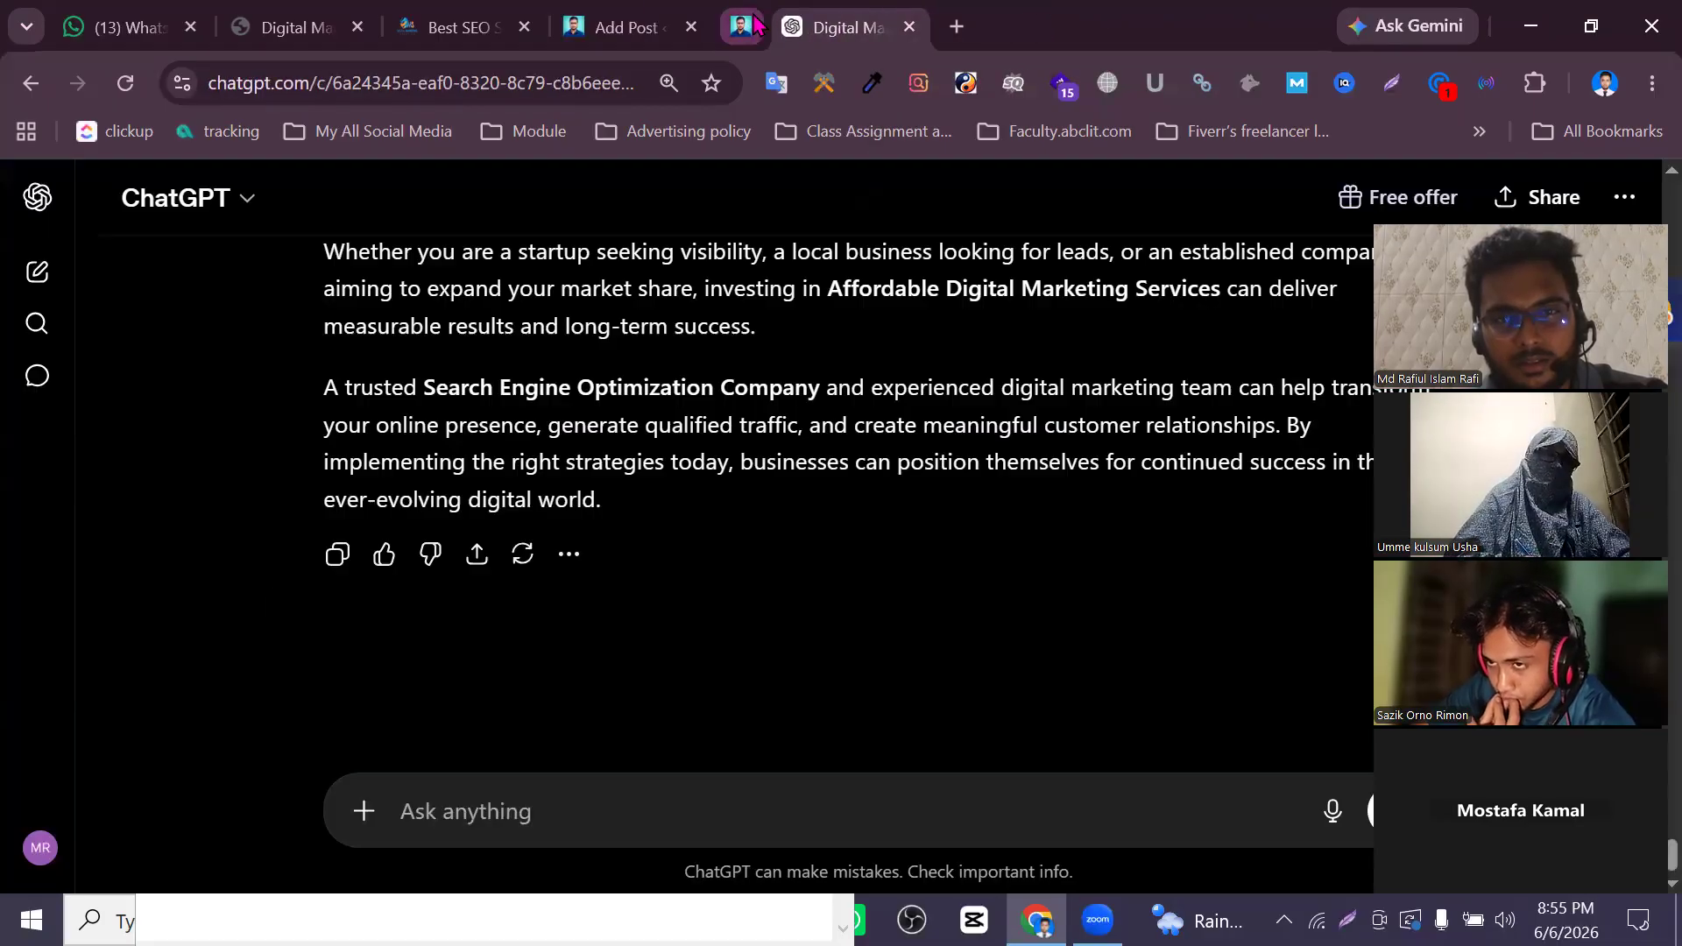
left_click(642, 12)
left_click(337, 442)
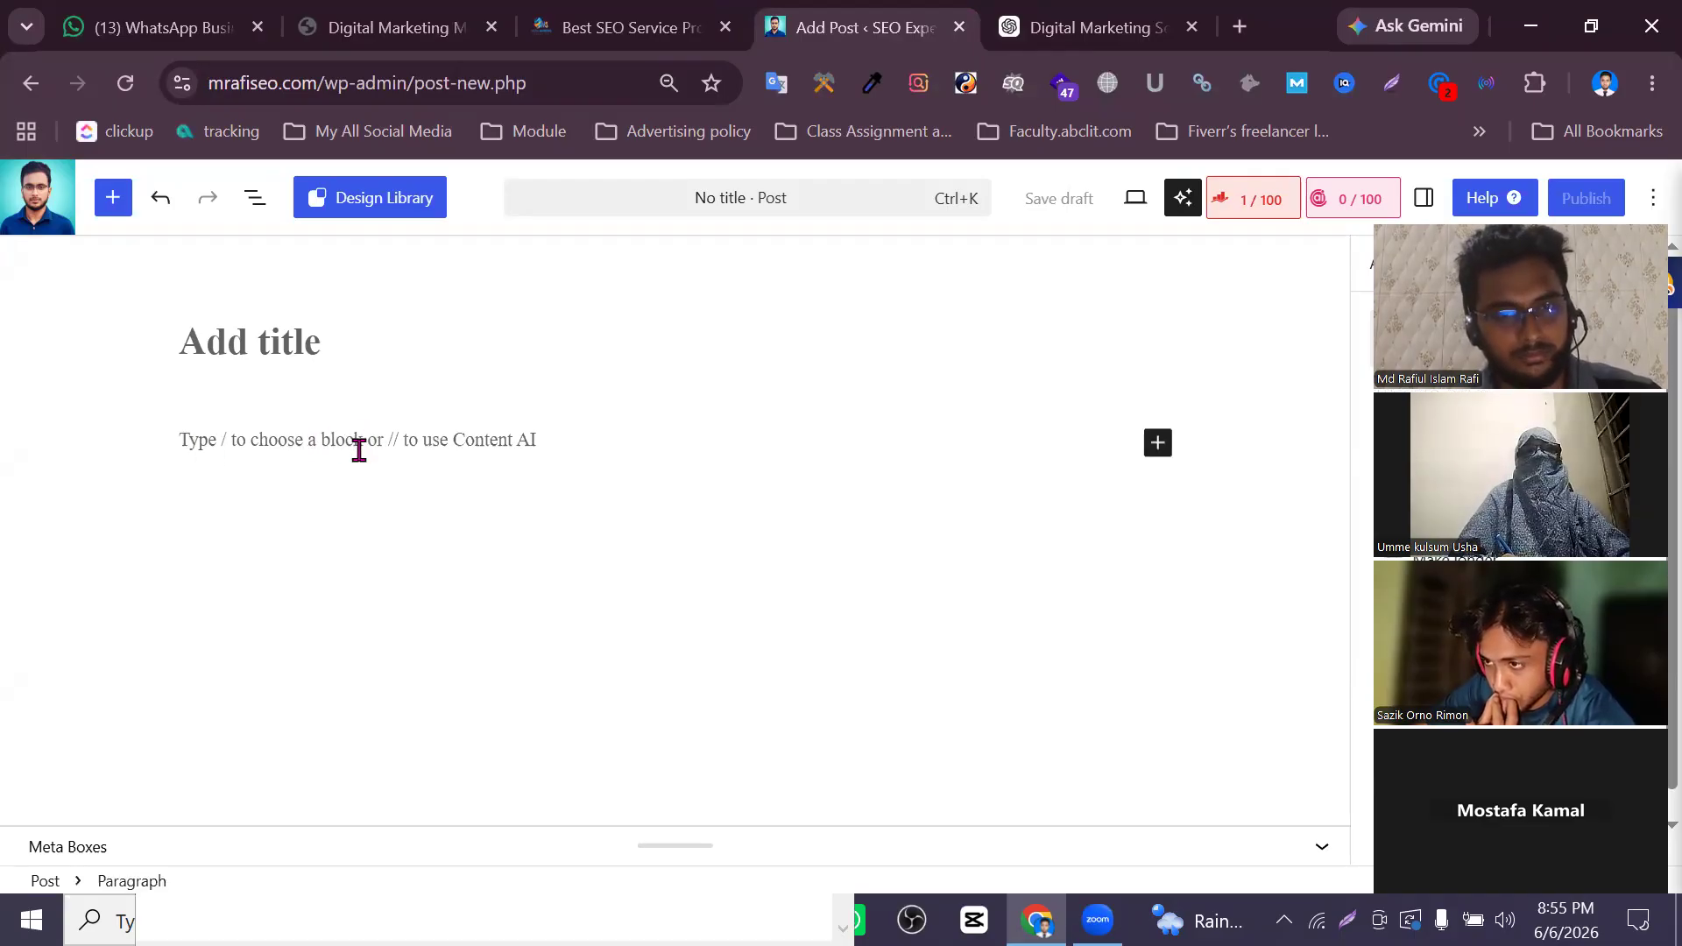
key("ctrl+v")
Delete the separator line above the "Future Trends in Digital Marketing" heading in the post
scroll(973, 631, "up", 15)
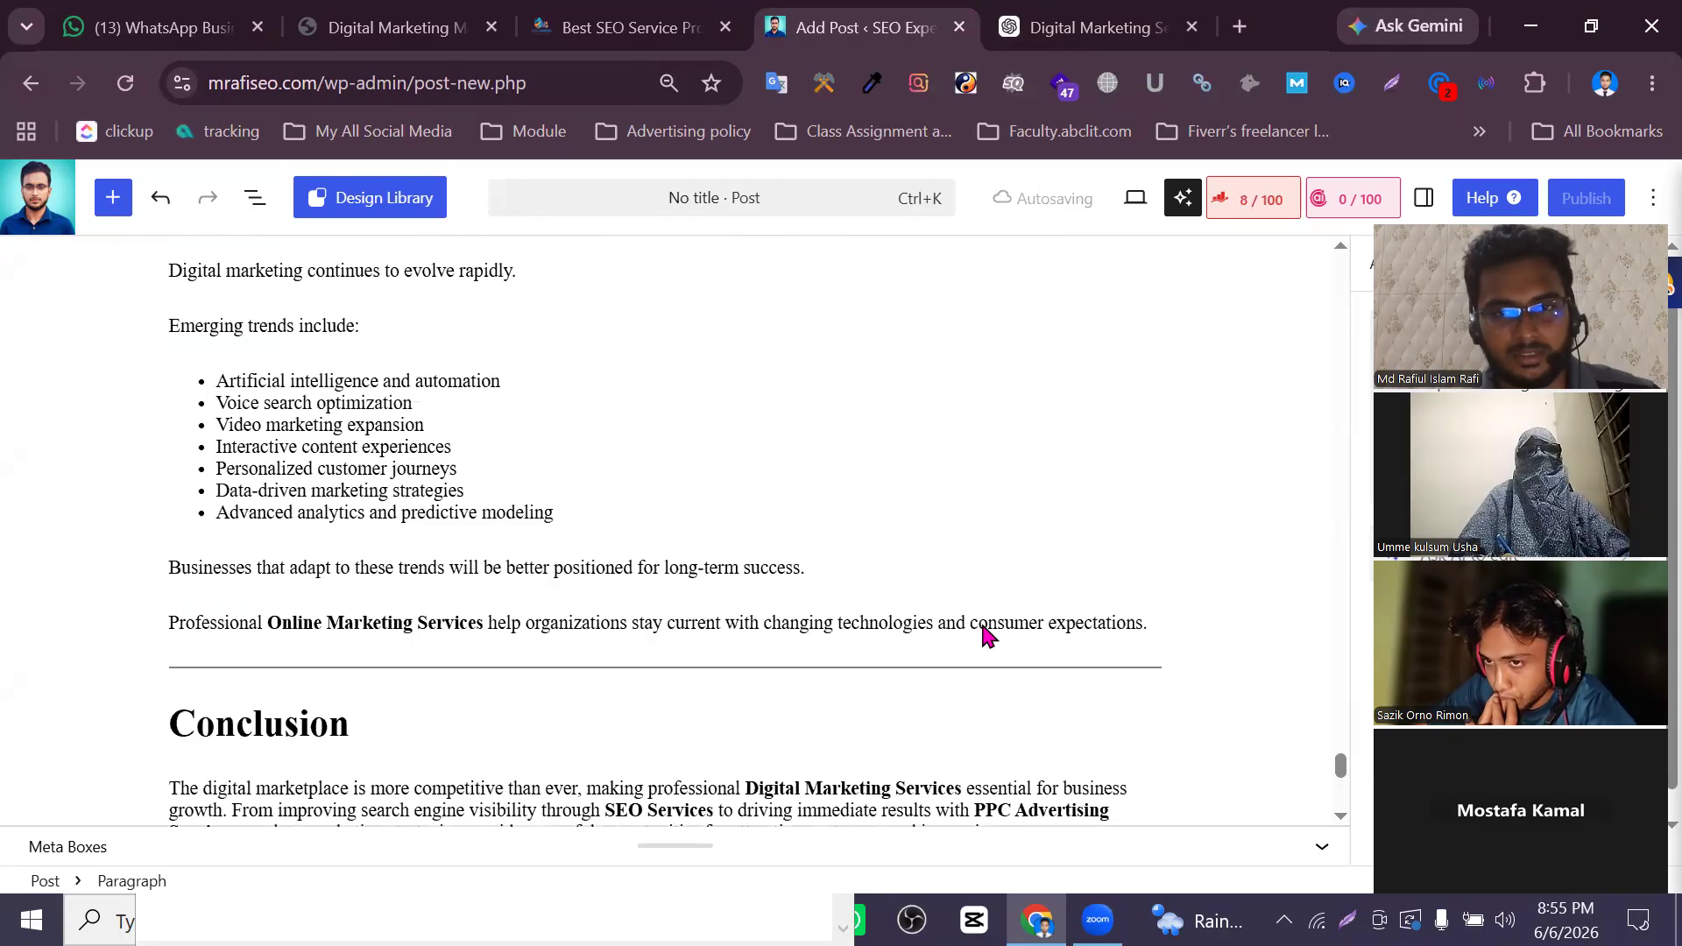
scroll(964, 633, "down", 5)
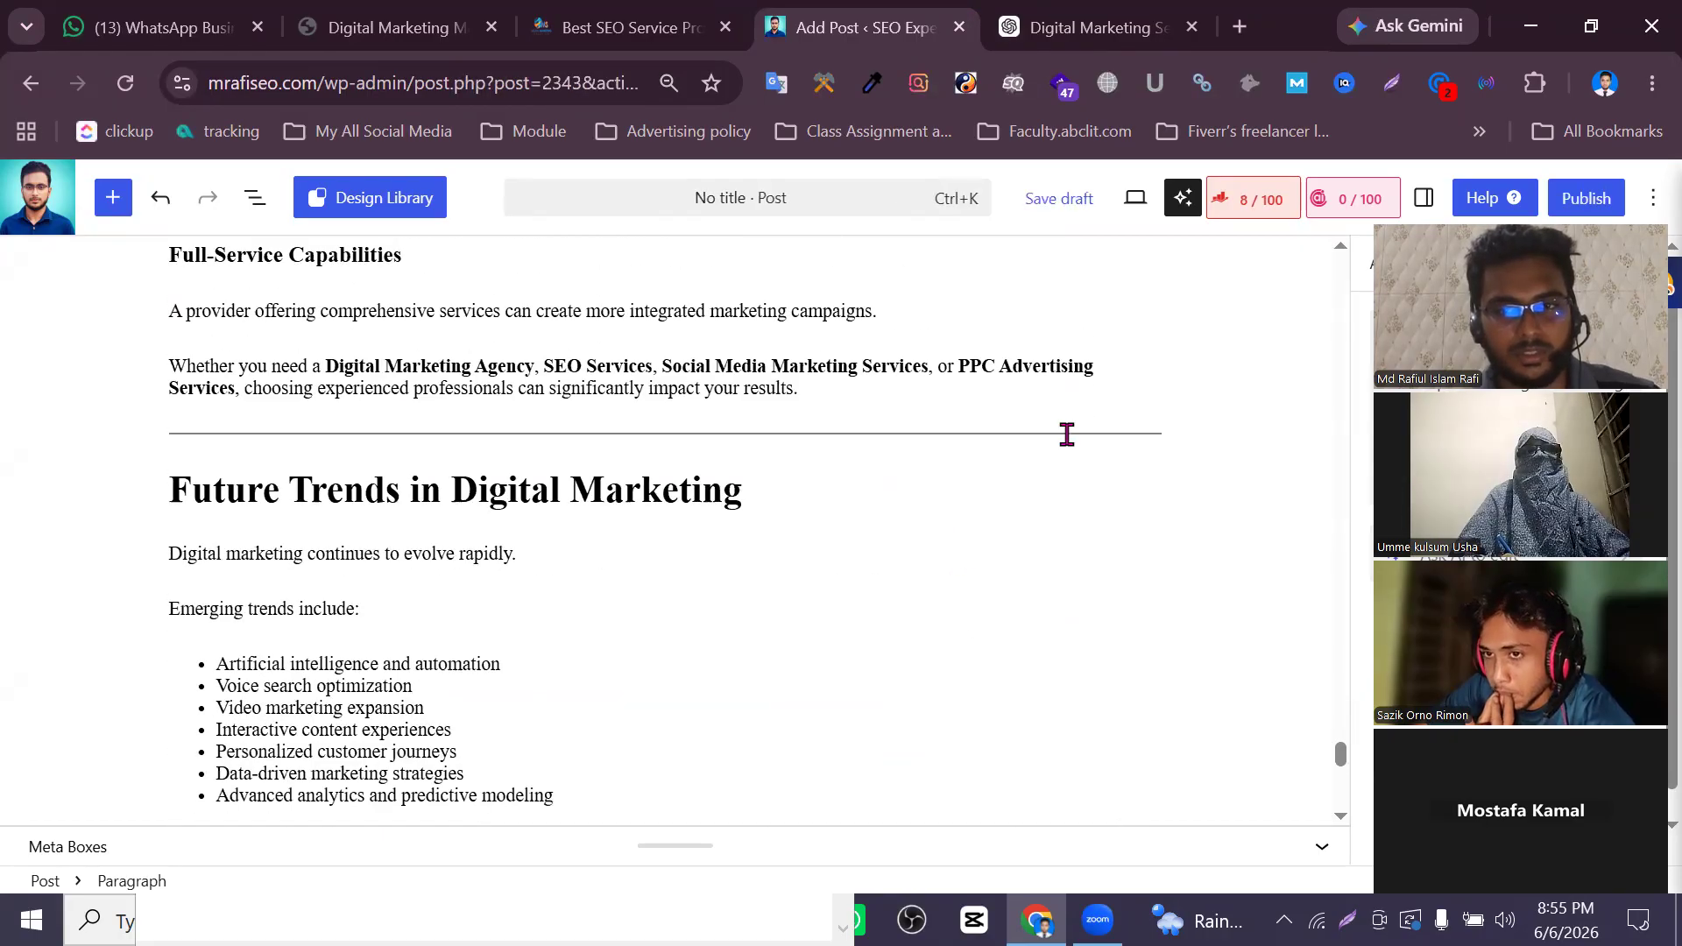
left_click(953, 424)
left_click(954, 430)
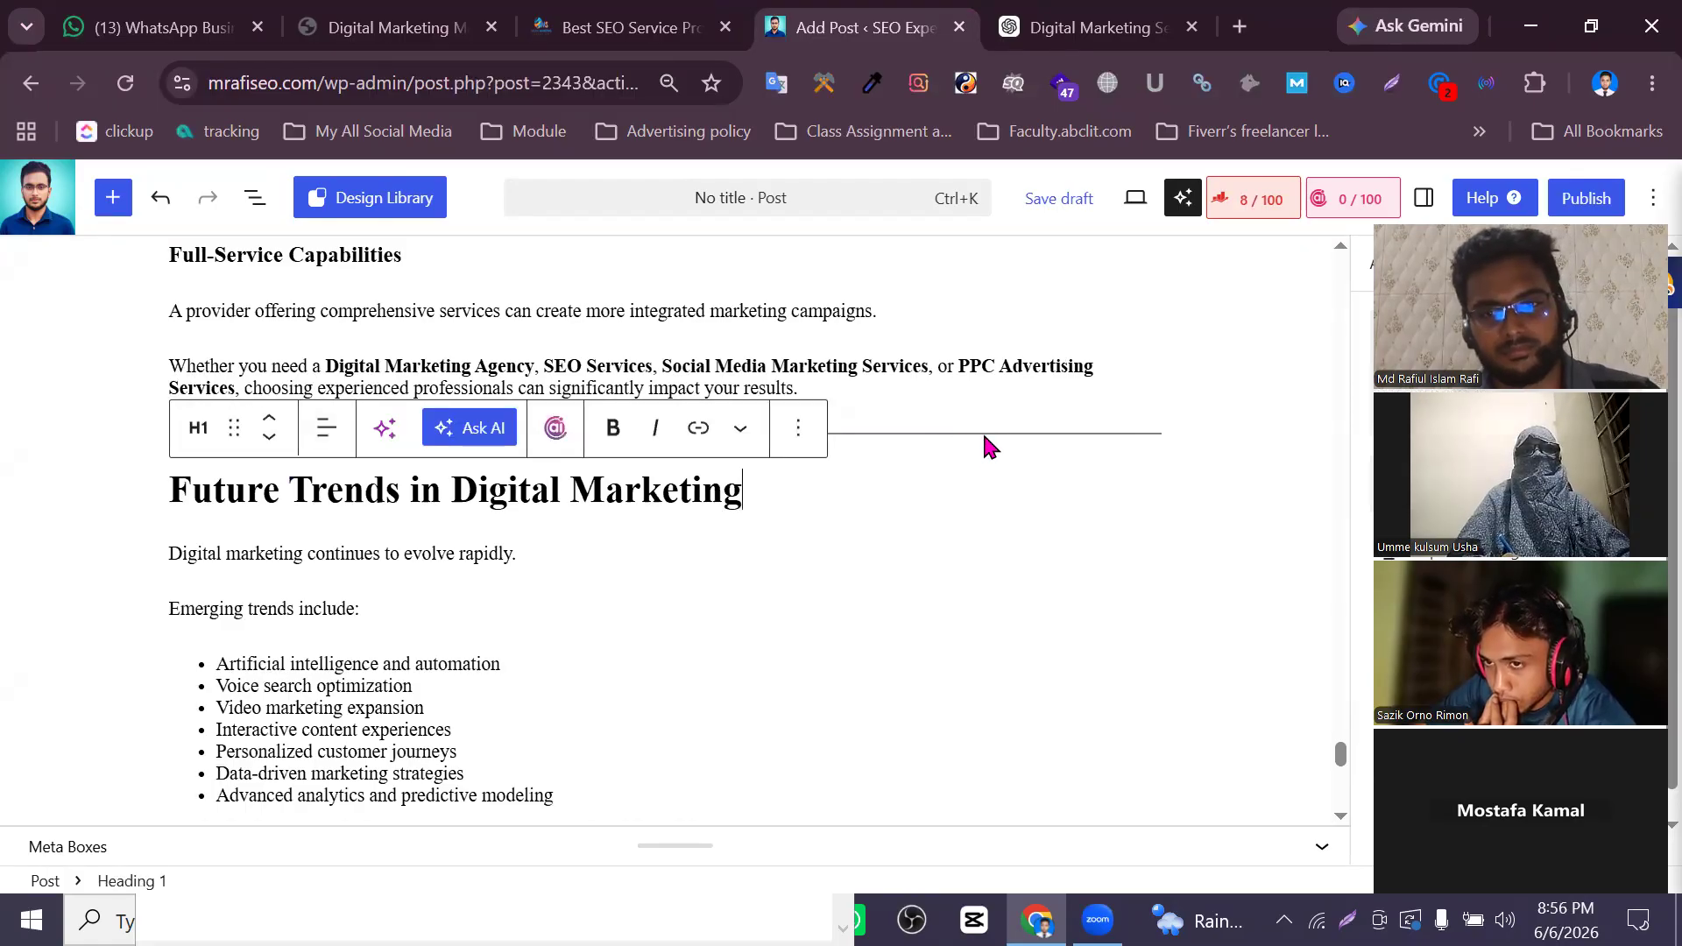
left_click(981, 433)
key("BackSpace")
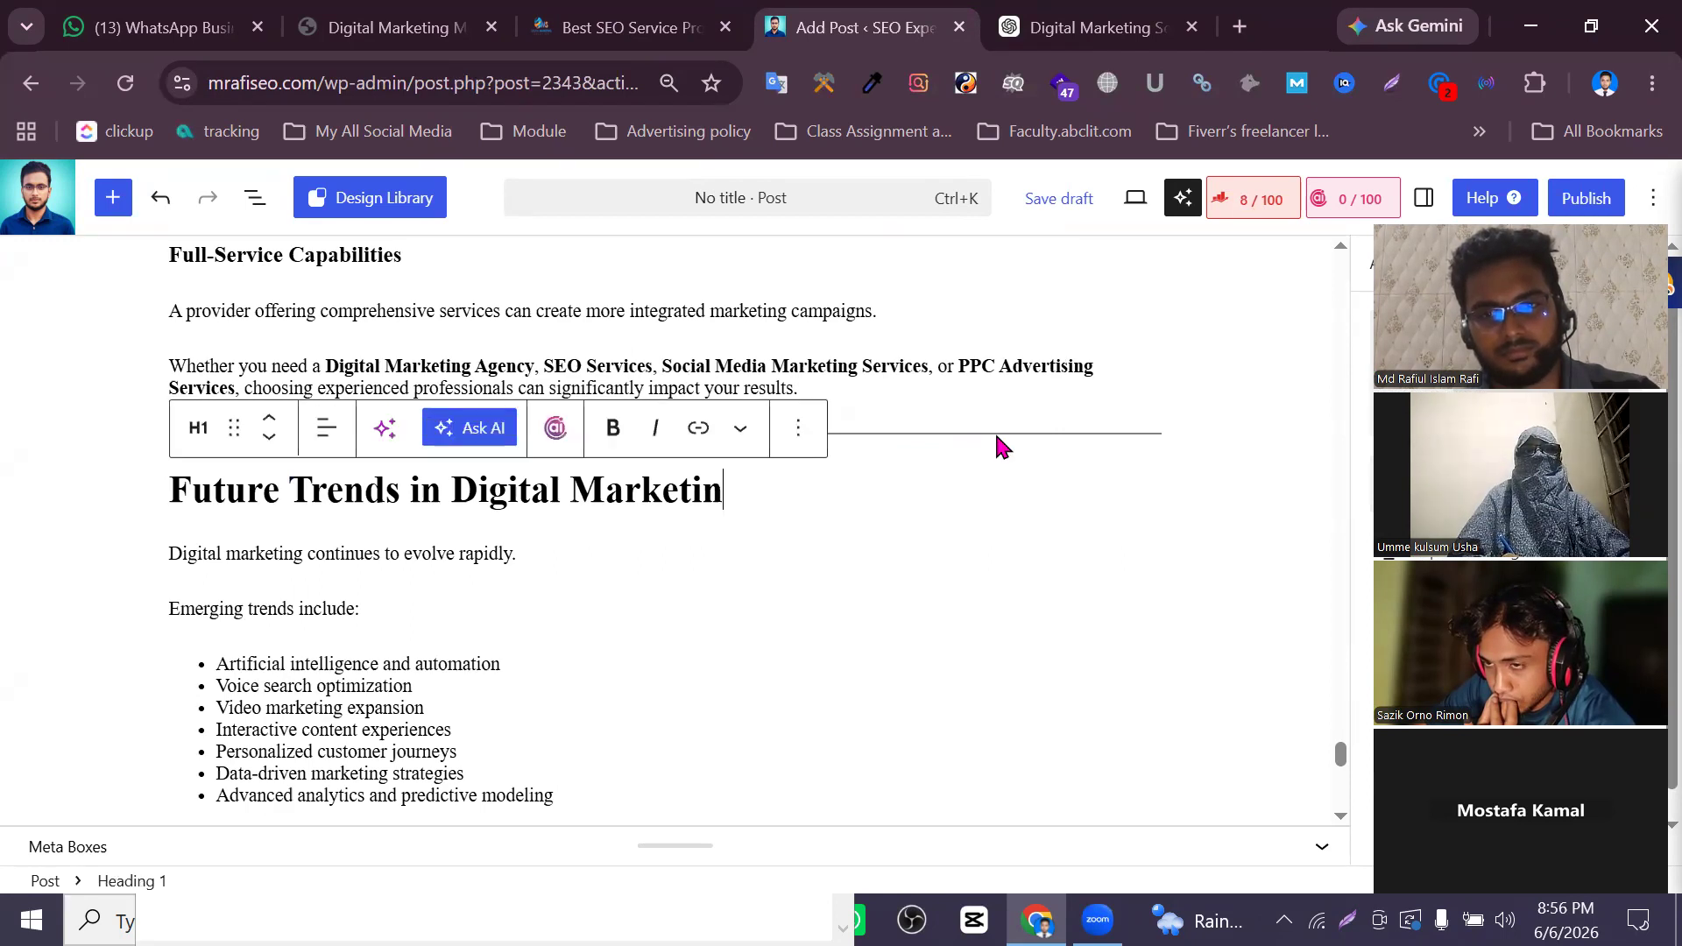
left_click(1003, 446)
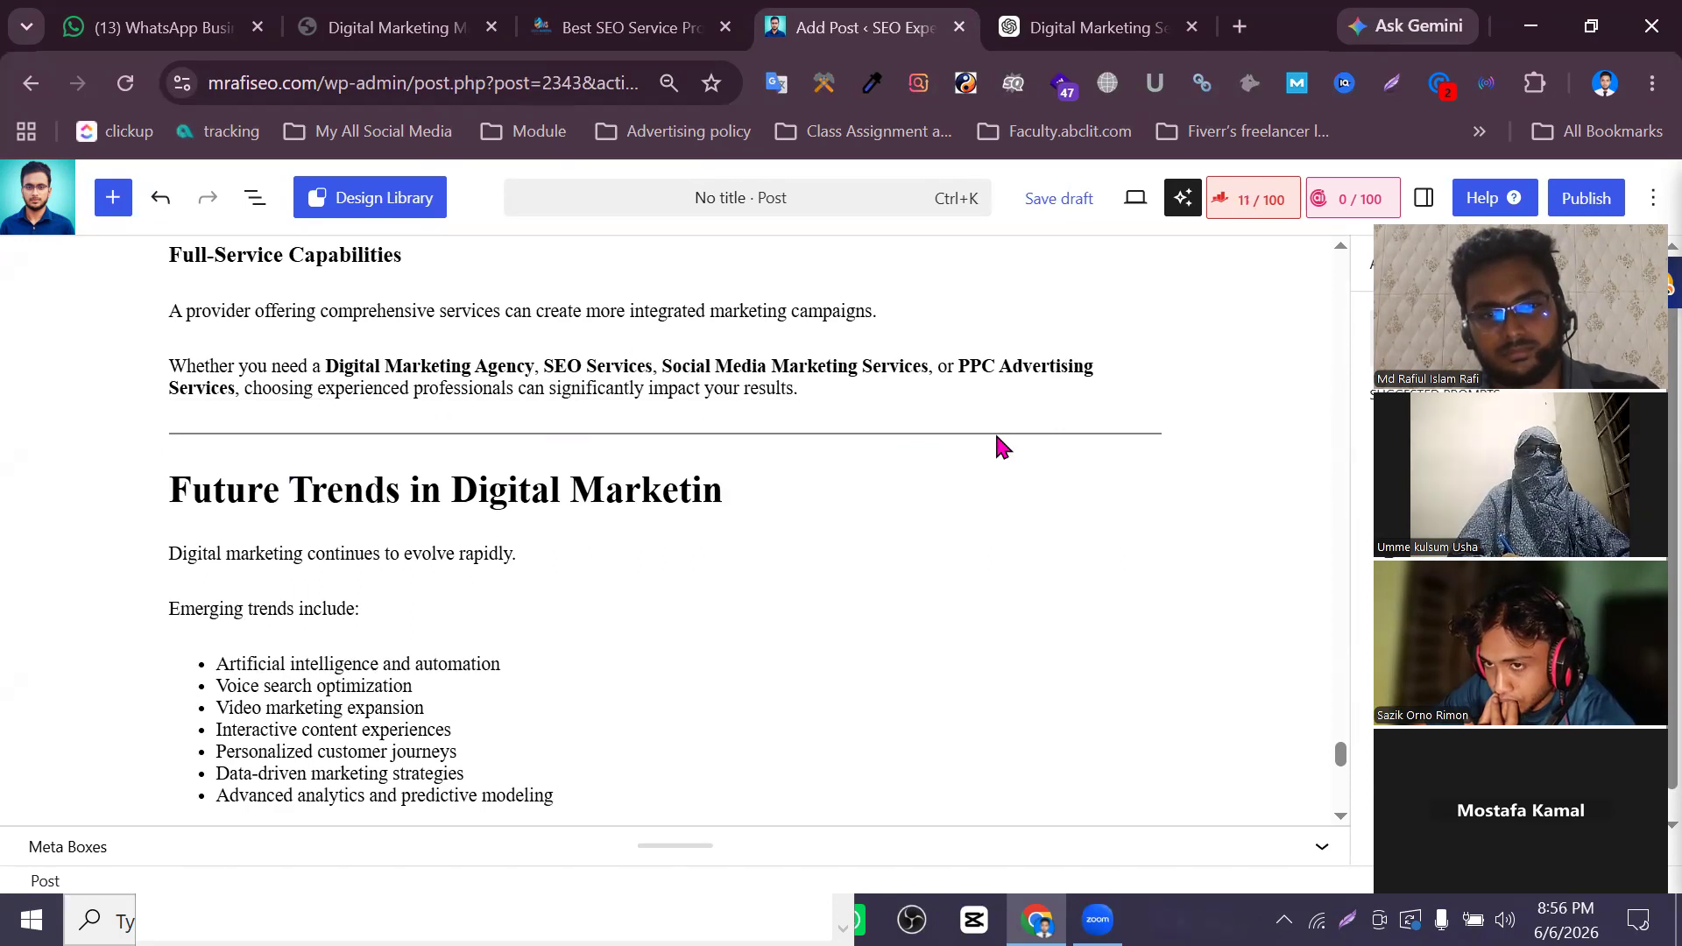
left_click(1003, 442)
key("BackSpace")
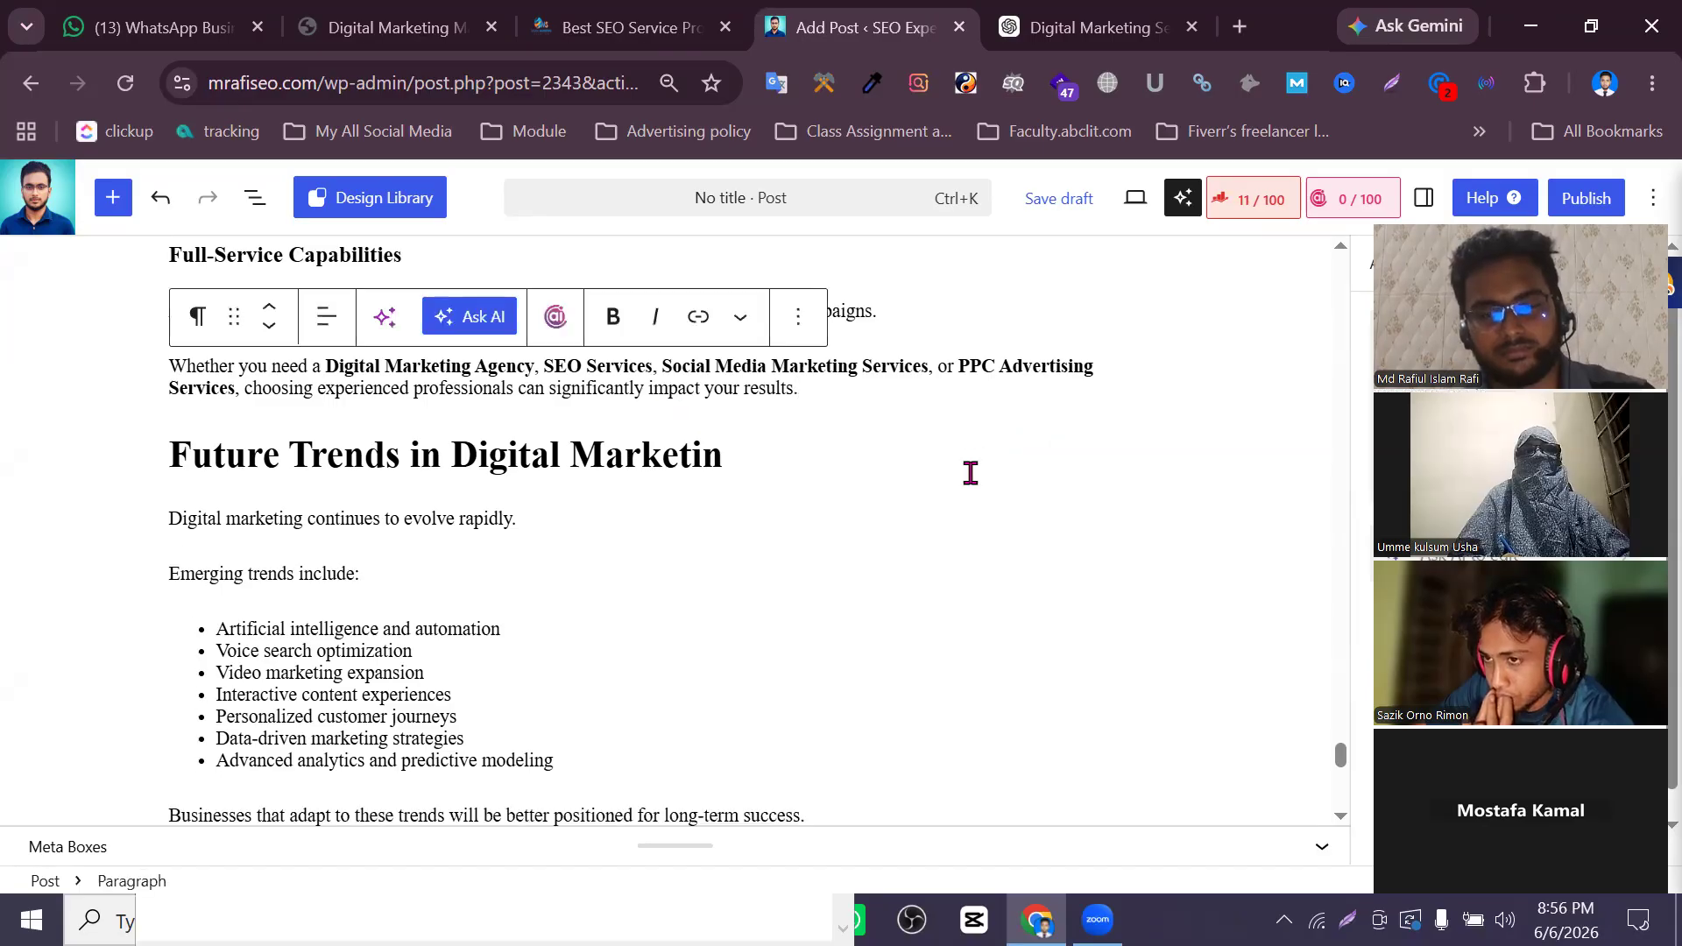
Enlarge the page to 125% and delete the separators above "How to Choose the Right Digital Marketing Partner" and "Key Benefits of Digital Marketing Services"
scroll(970, 473, "up", 10)
scroll(959, 482, "up", 2, "ctrl")
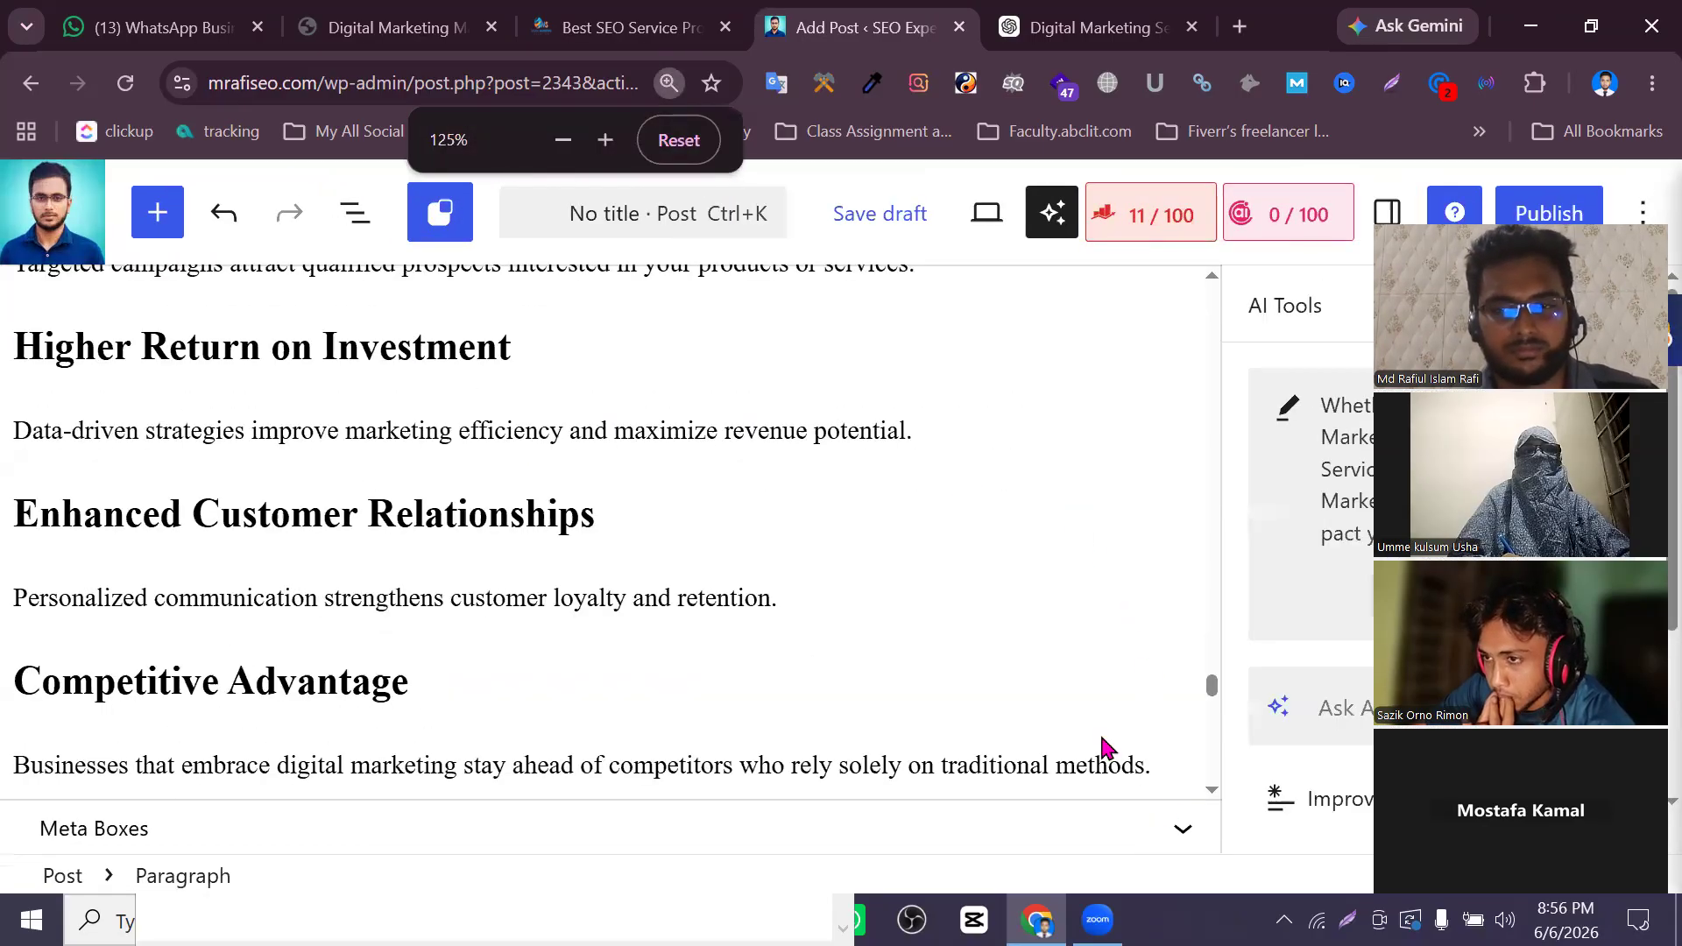
scroll(1103, 746, "down", 4)
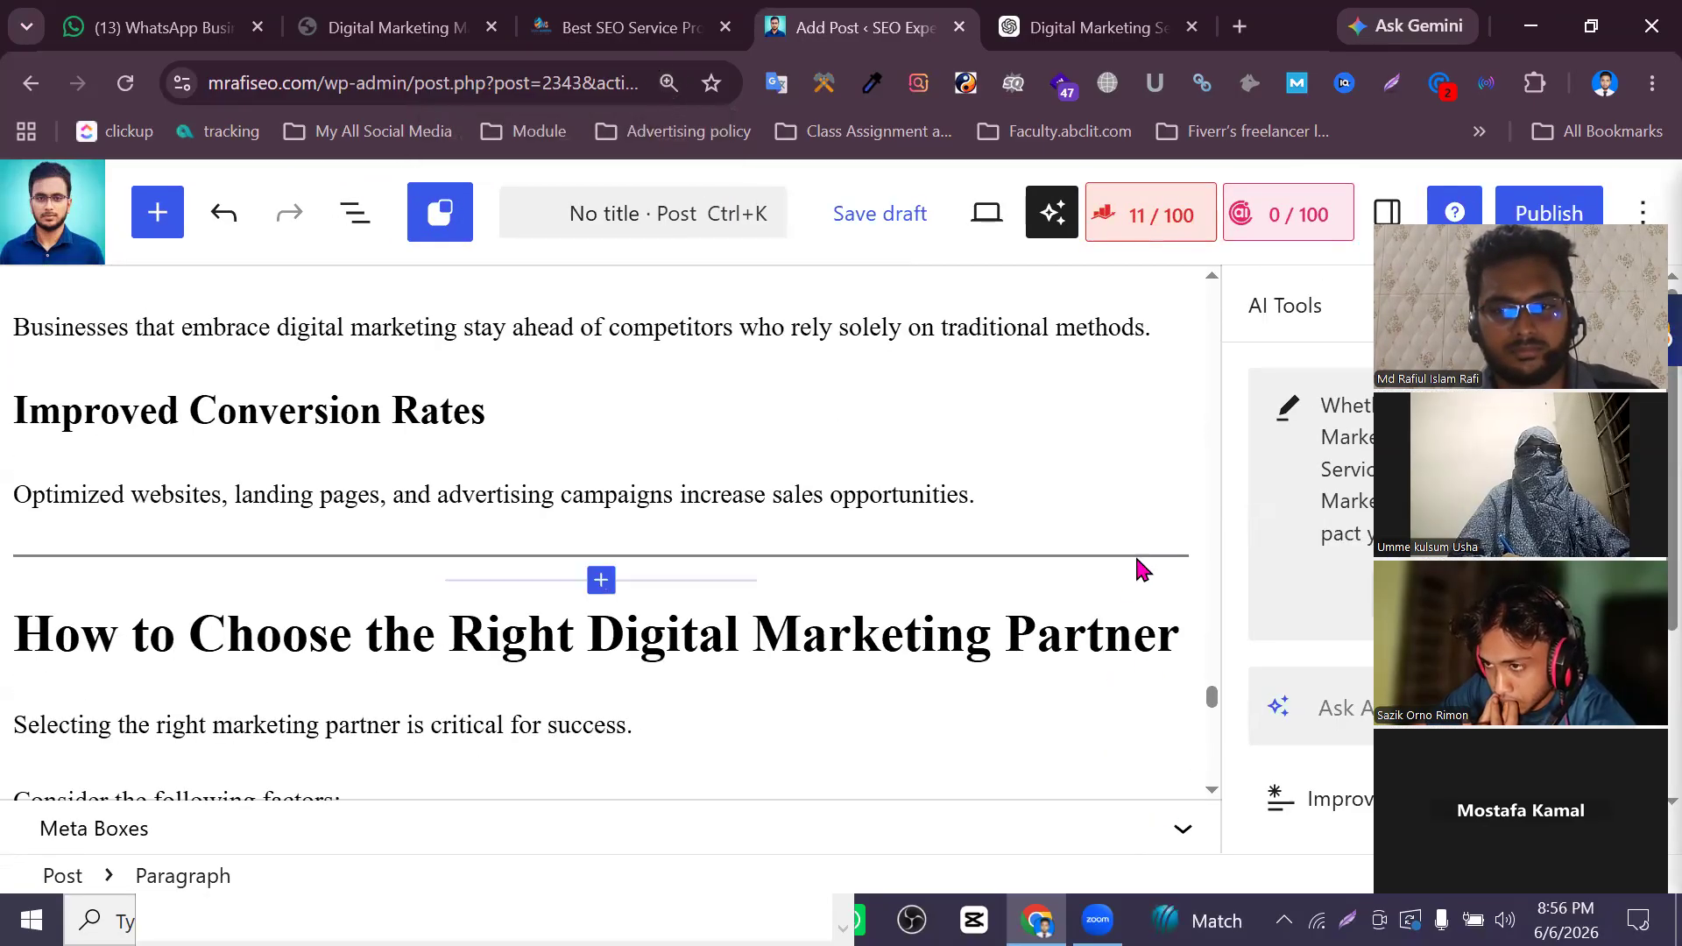
left_click(1135, 555)
key("Delete")
scroll(1042, 595, "up", 10)
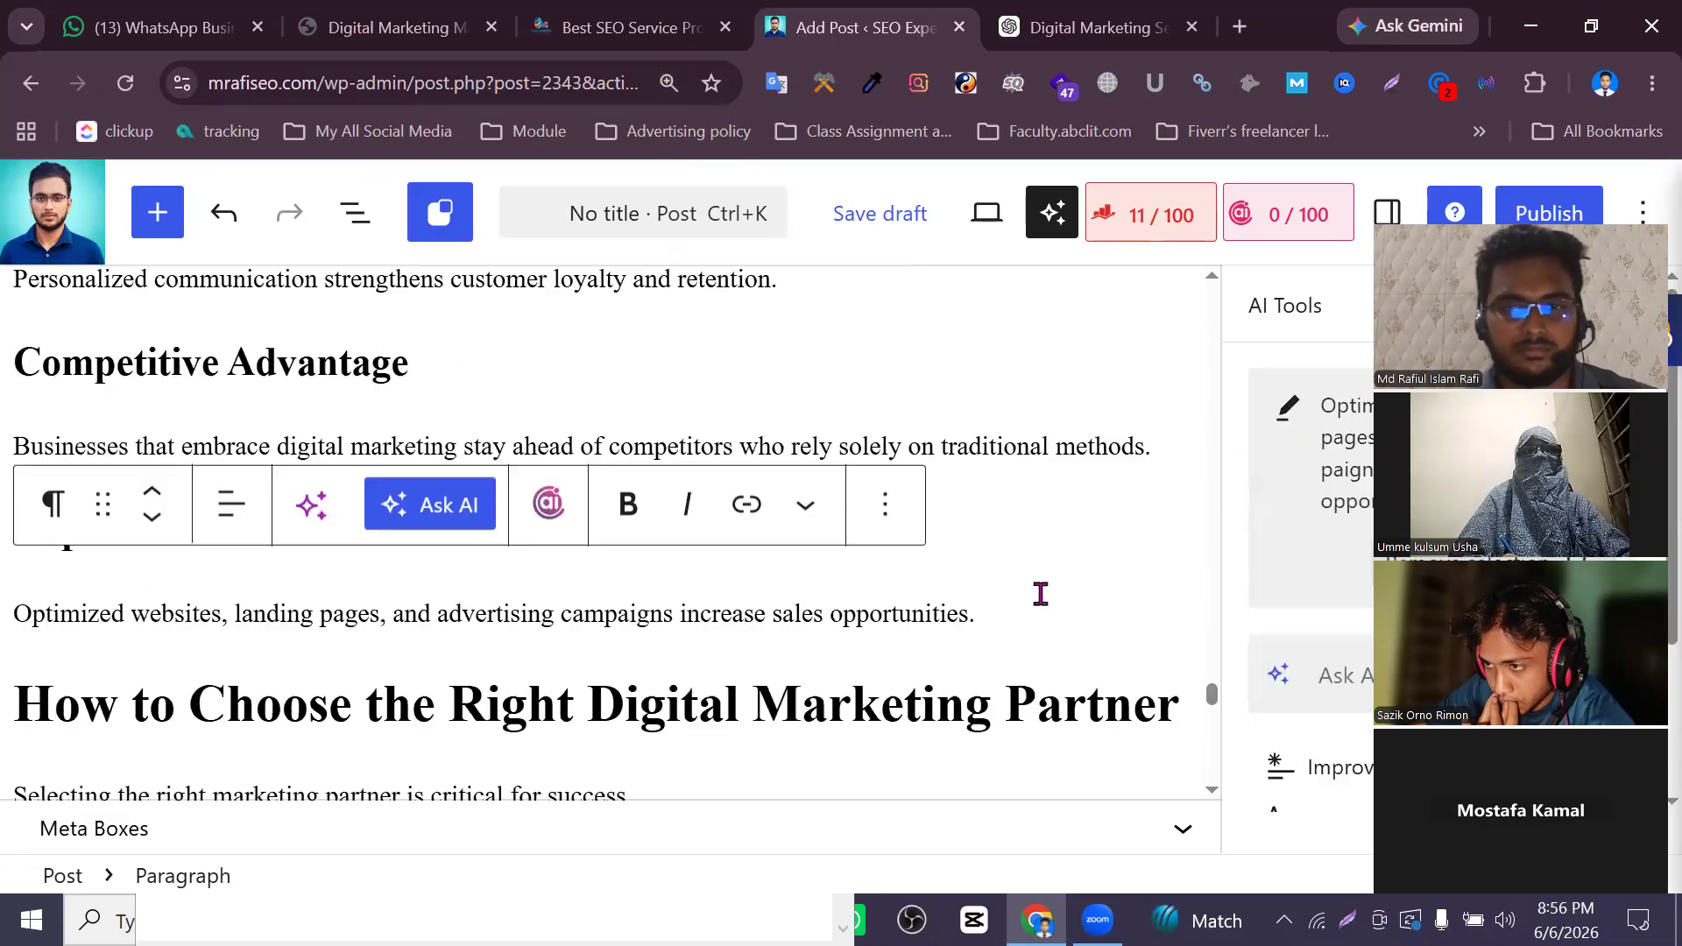
scroll(1041, 613, "down", 3)
scroll(1030, 638, "up", 1)
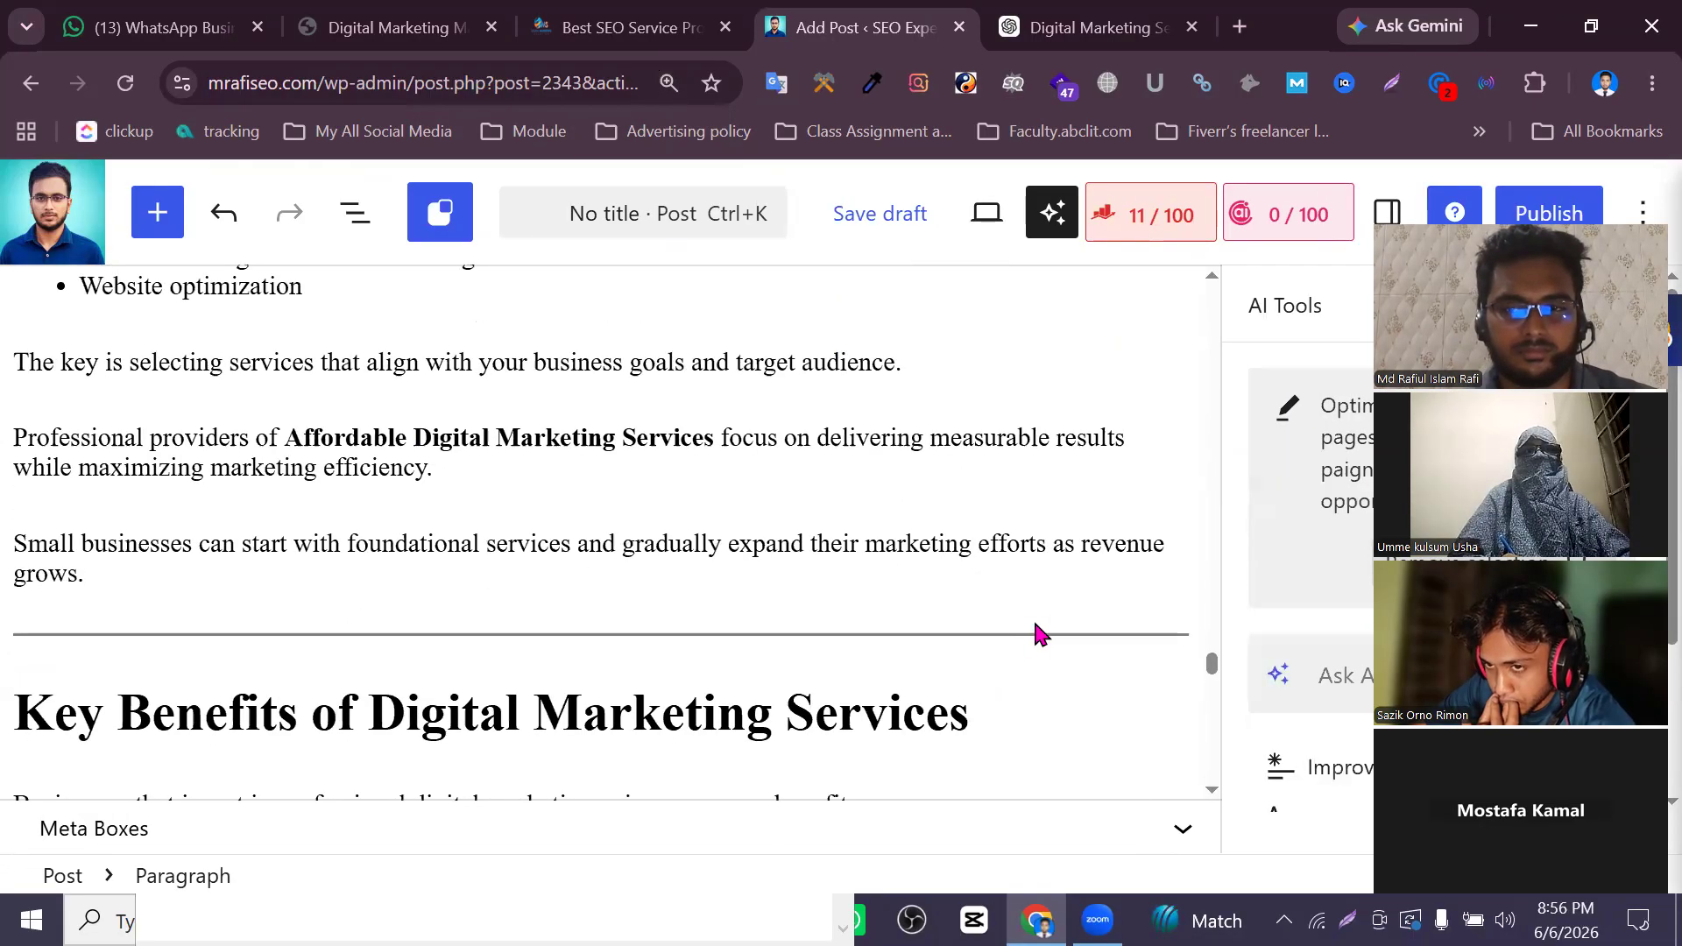
left_click(1036, 633)
key("Delete")
Delete the separators above the headings "Affordable Digital Marketing Services for Small Businesses" and "Internet Marketing Solutions for Business Growth"
scroll(1038, 634, "up", 5)
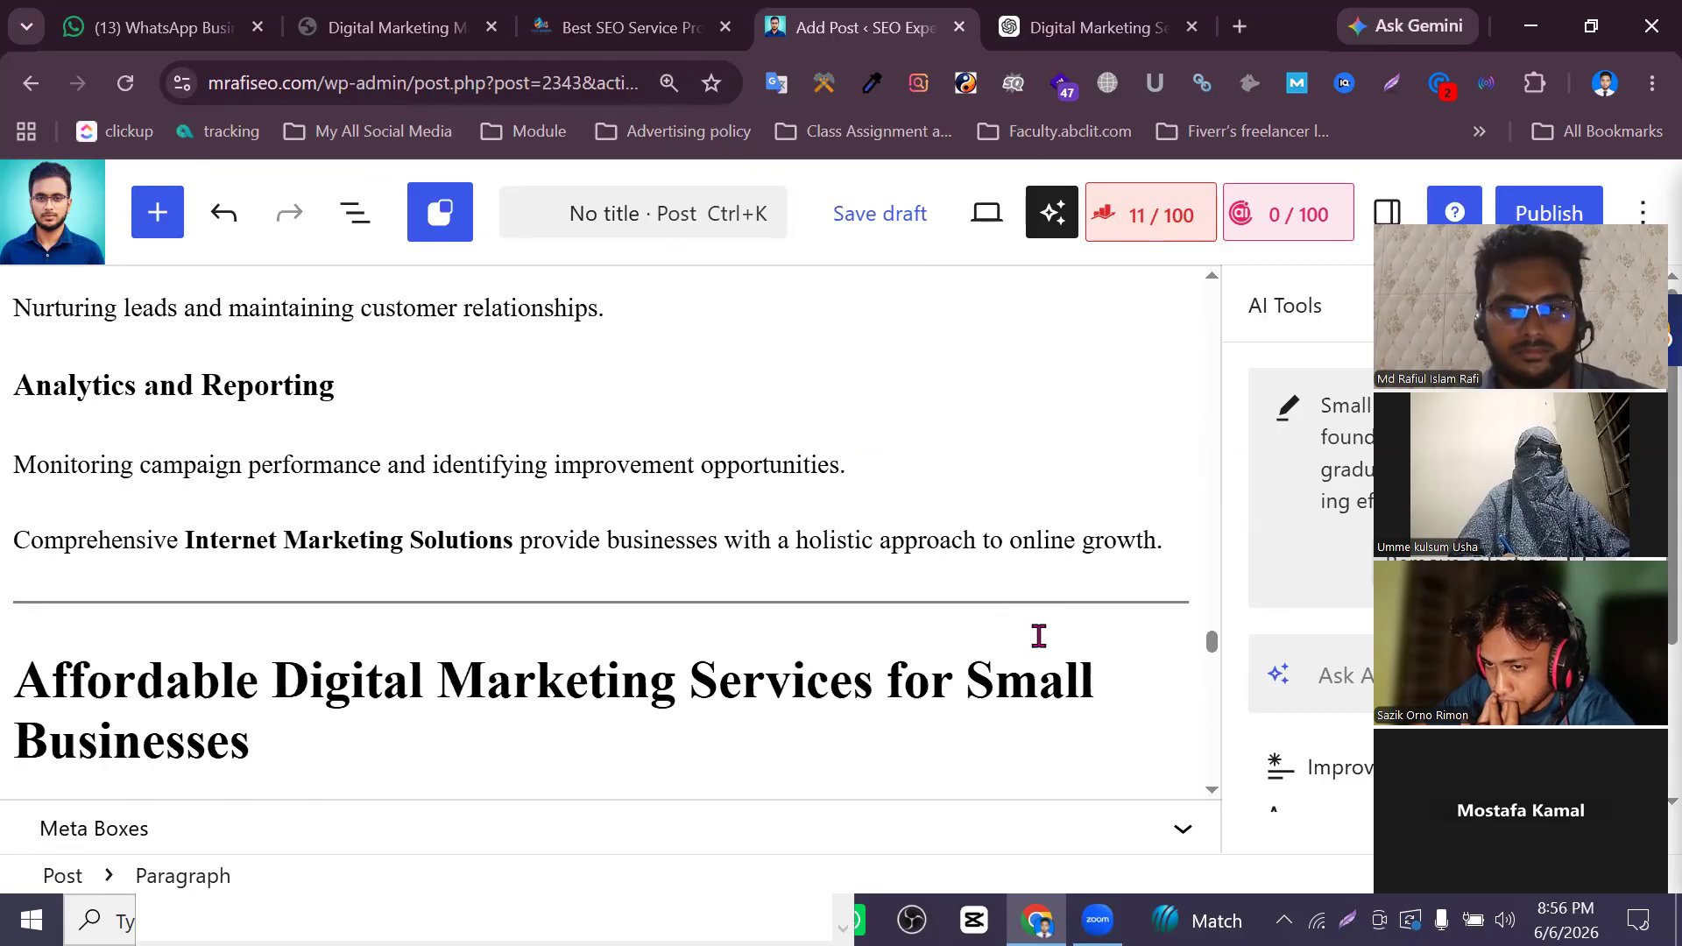
left_click(1046, 596)
key("Delete")
scroll(1047, 599, "up", 10)
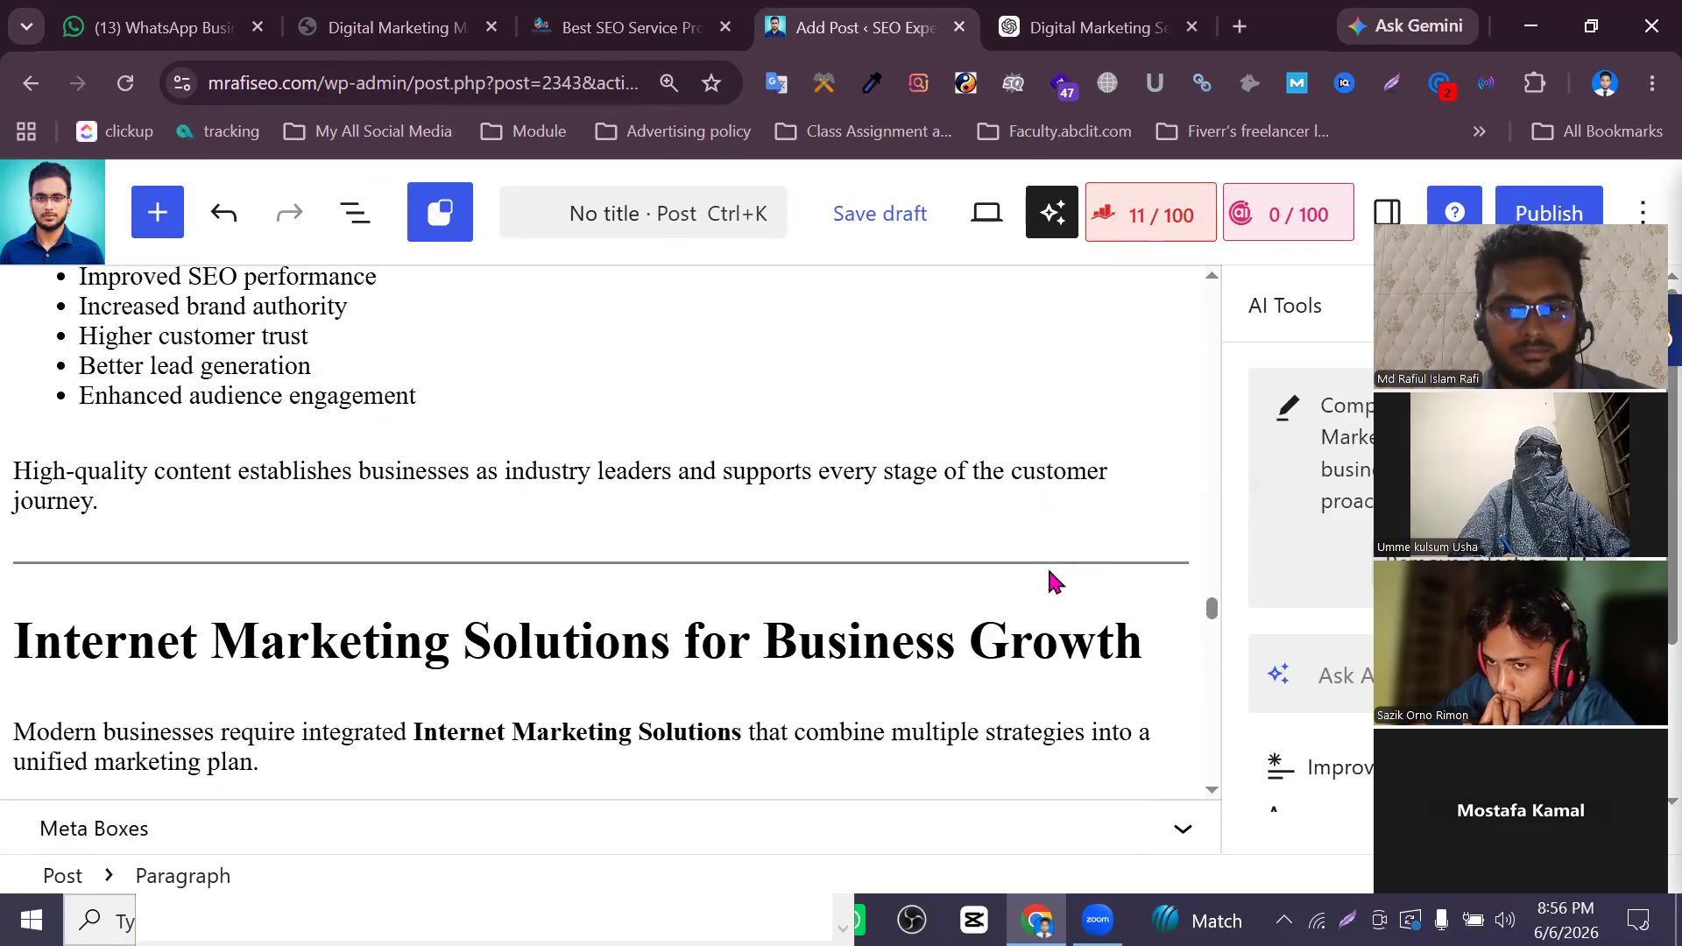
left_click(1051, 560)
key("Delete")
Delete the separators above the headings "Content Marketing Services: Creating Valuable Customer Experiences" and "PPC Advertising Services: Instant Visibility and Leads"
scroll(1047, 543, "up", 10)
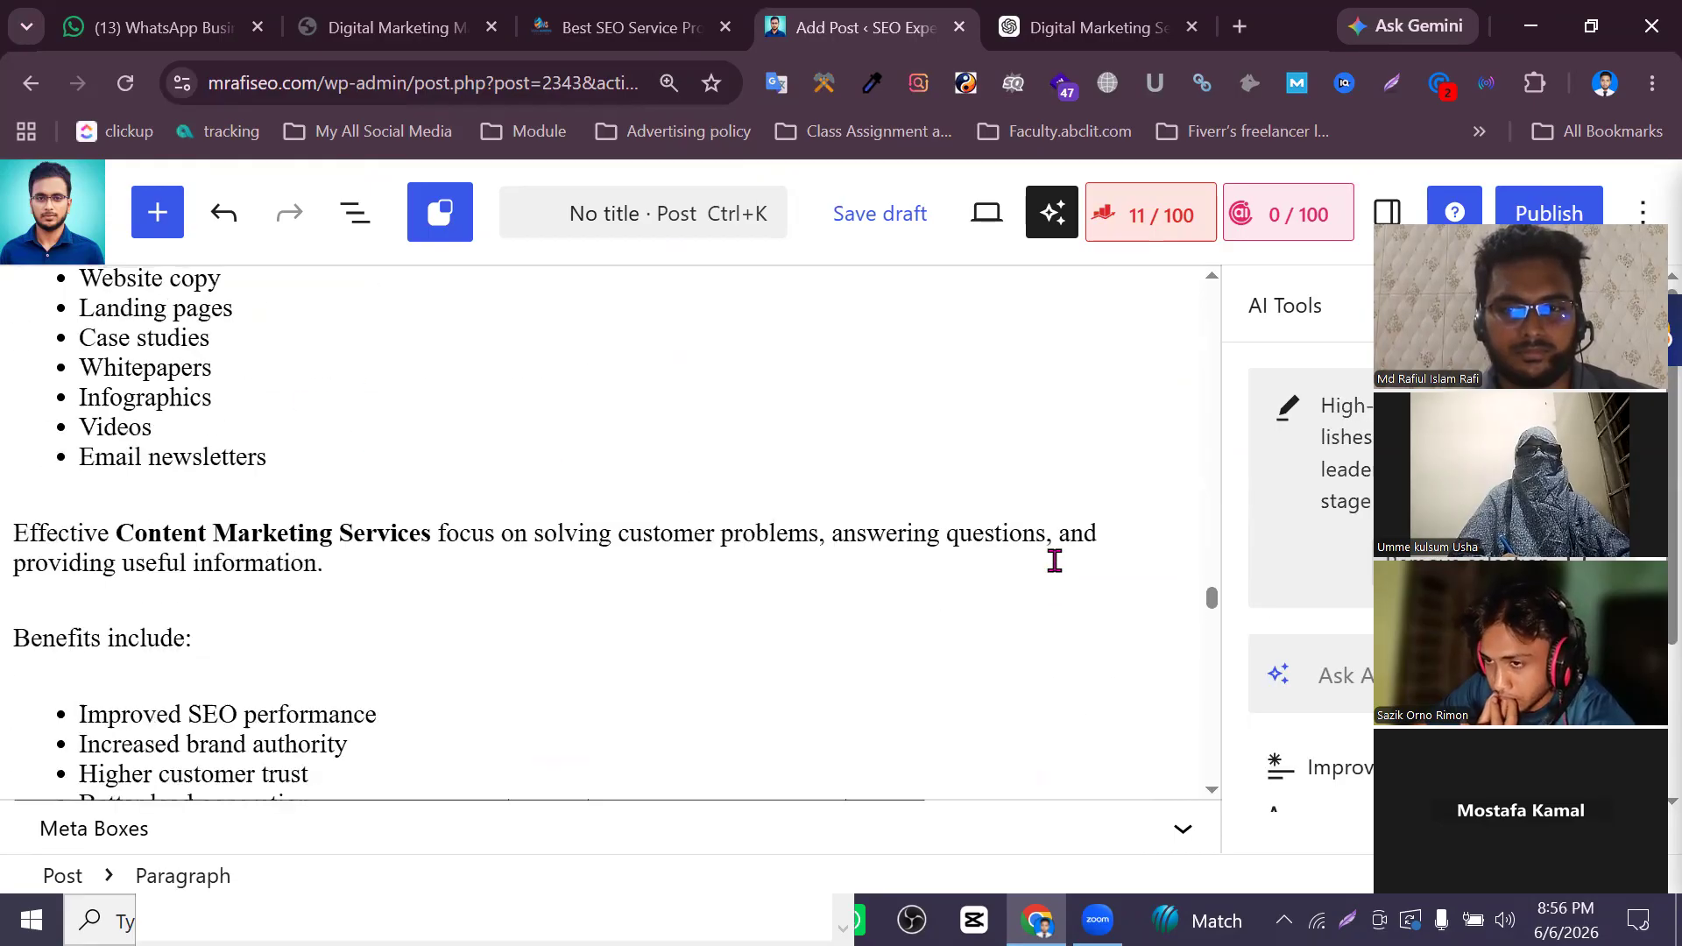
left_click(1040, 417)
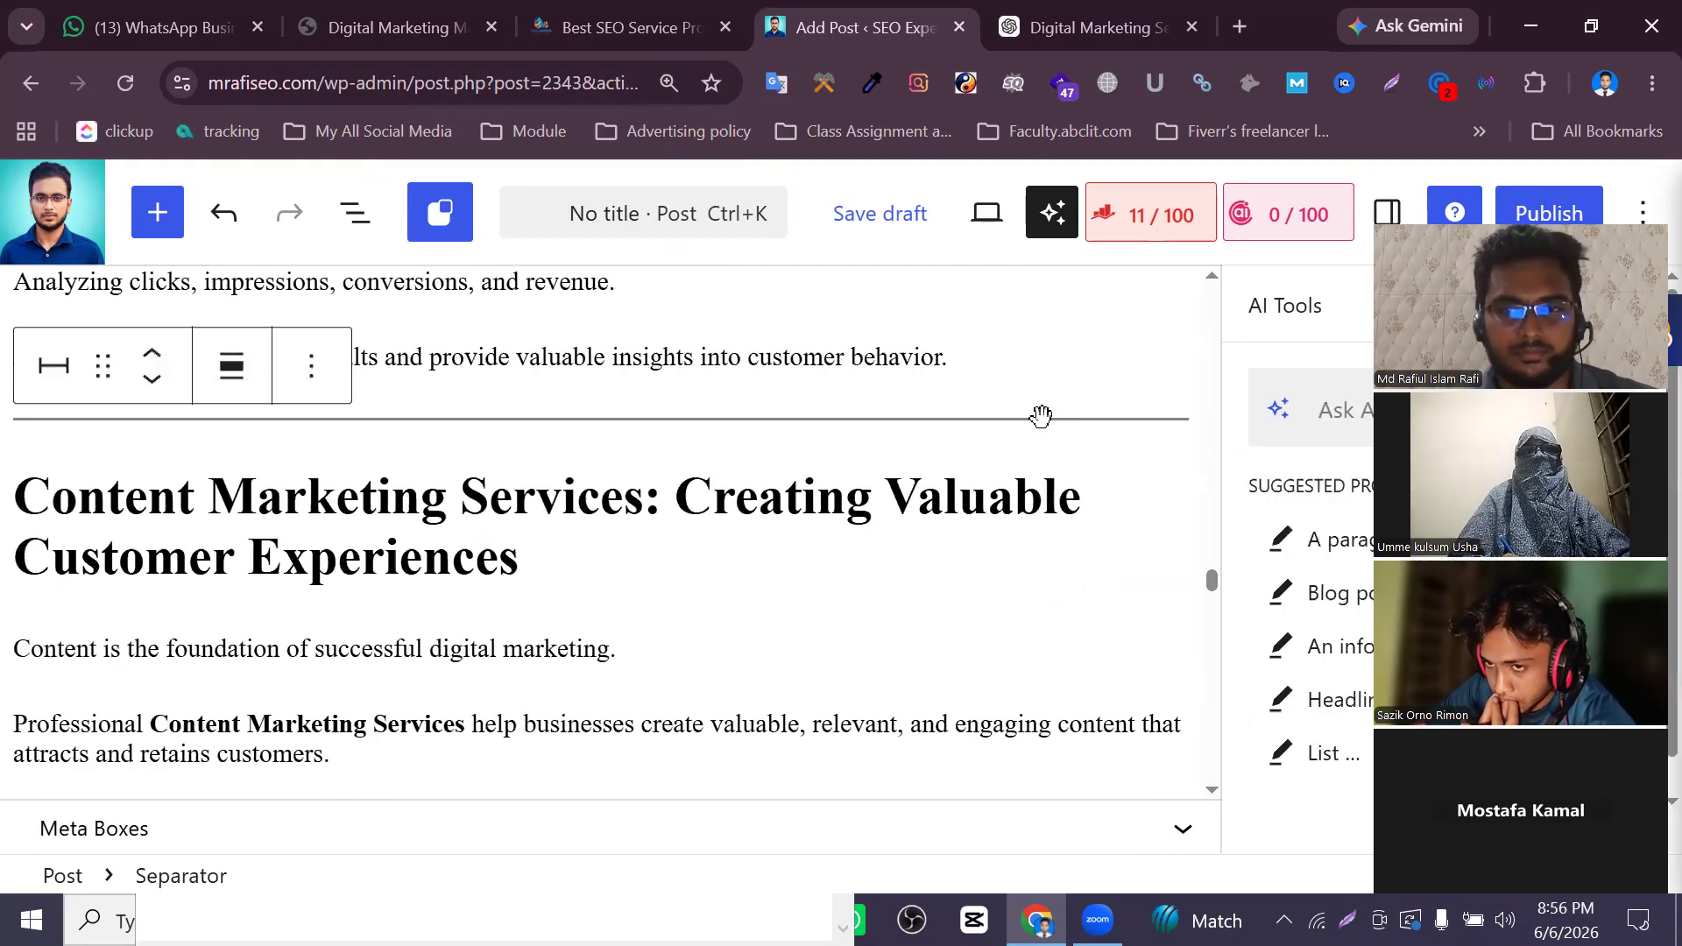
key("Delete")
scroll(1014, 537, "up", 10)
scroll(1017, 540, "up", 6)
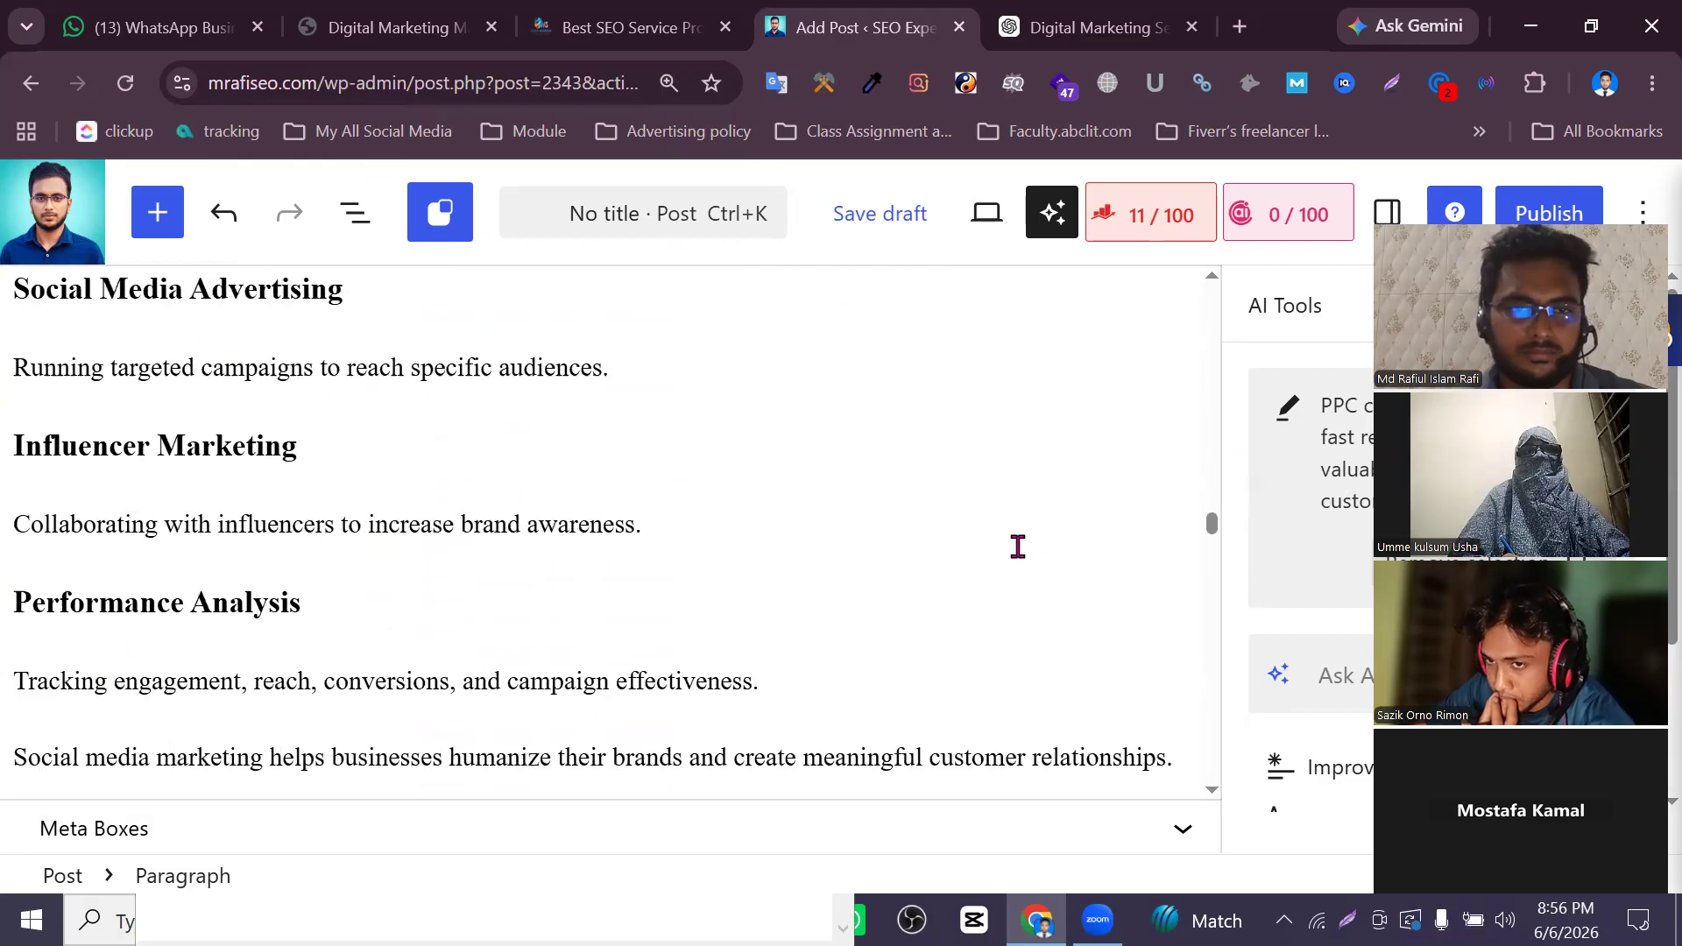
scroll(1017, 545, "down", 2)
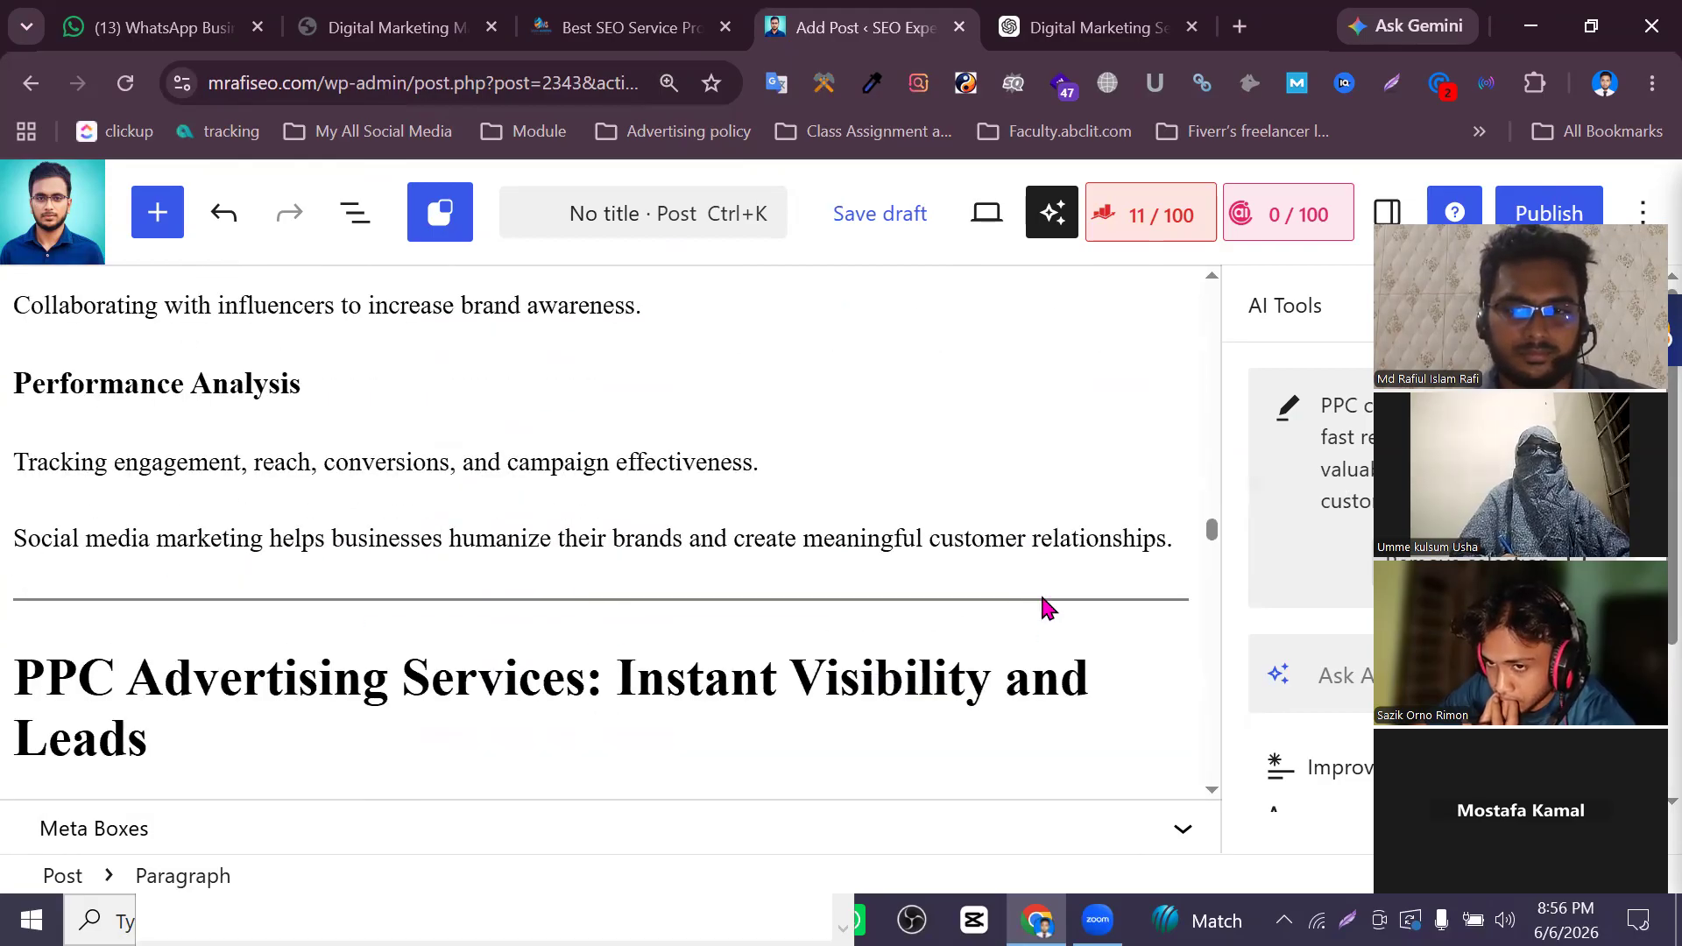
left_click(1047, 599)
key("Delete")
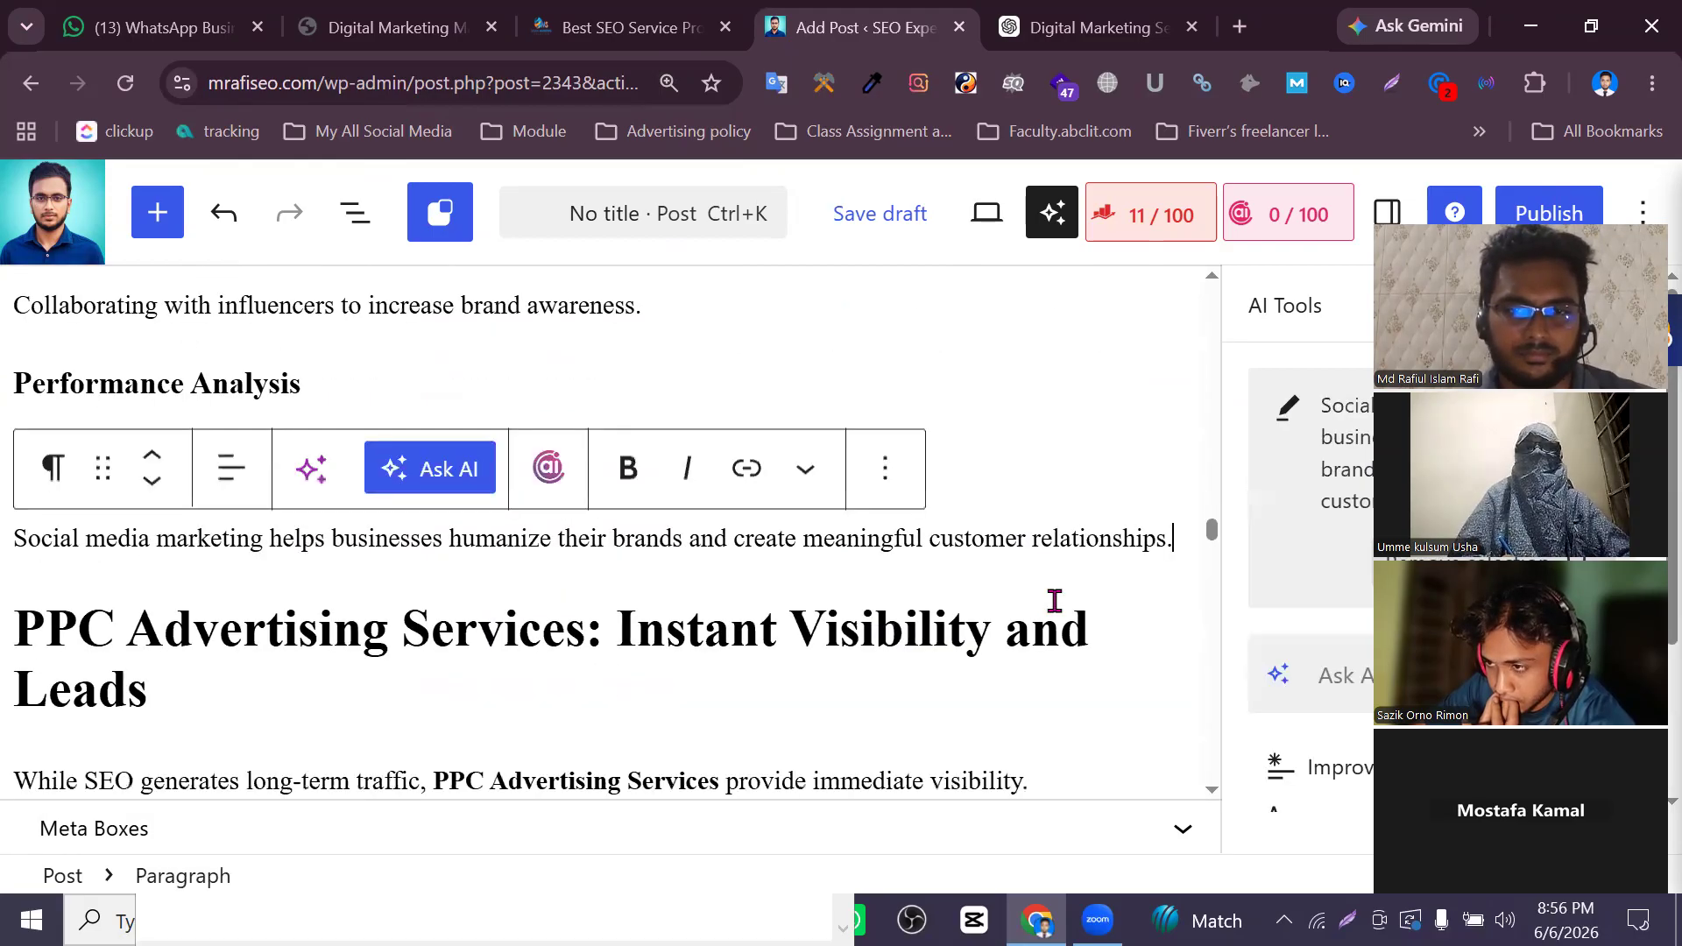
Delete the separator line above the "Social Media Marketing Services" heading
scroll(1049, 612, "up", 15)
scroll(1039, 625, "down", 3)
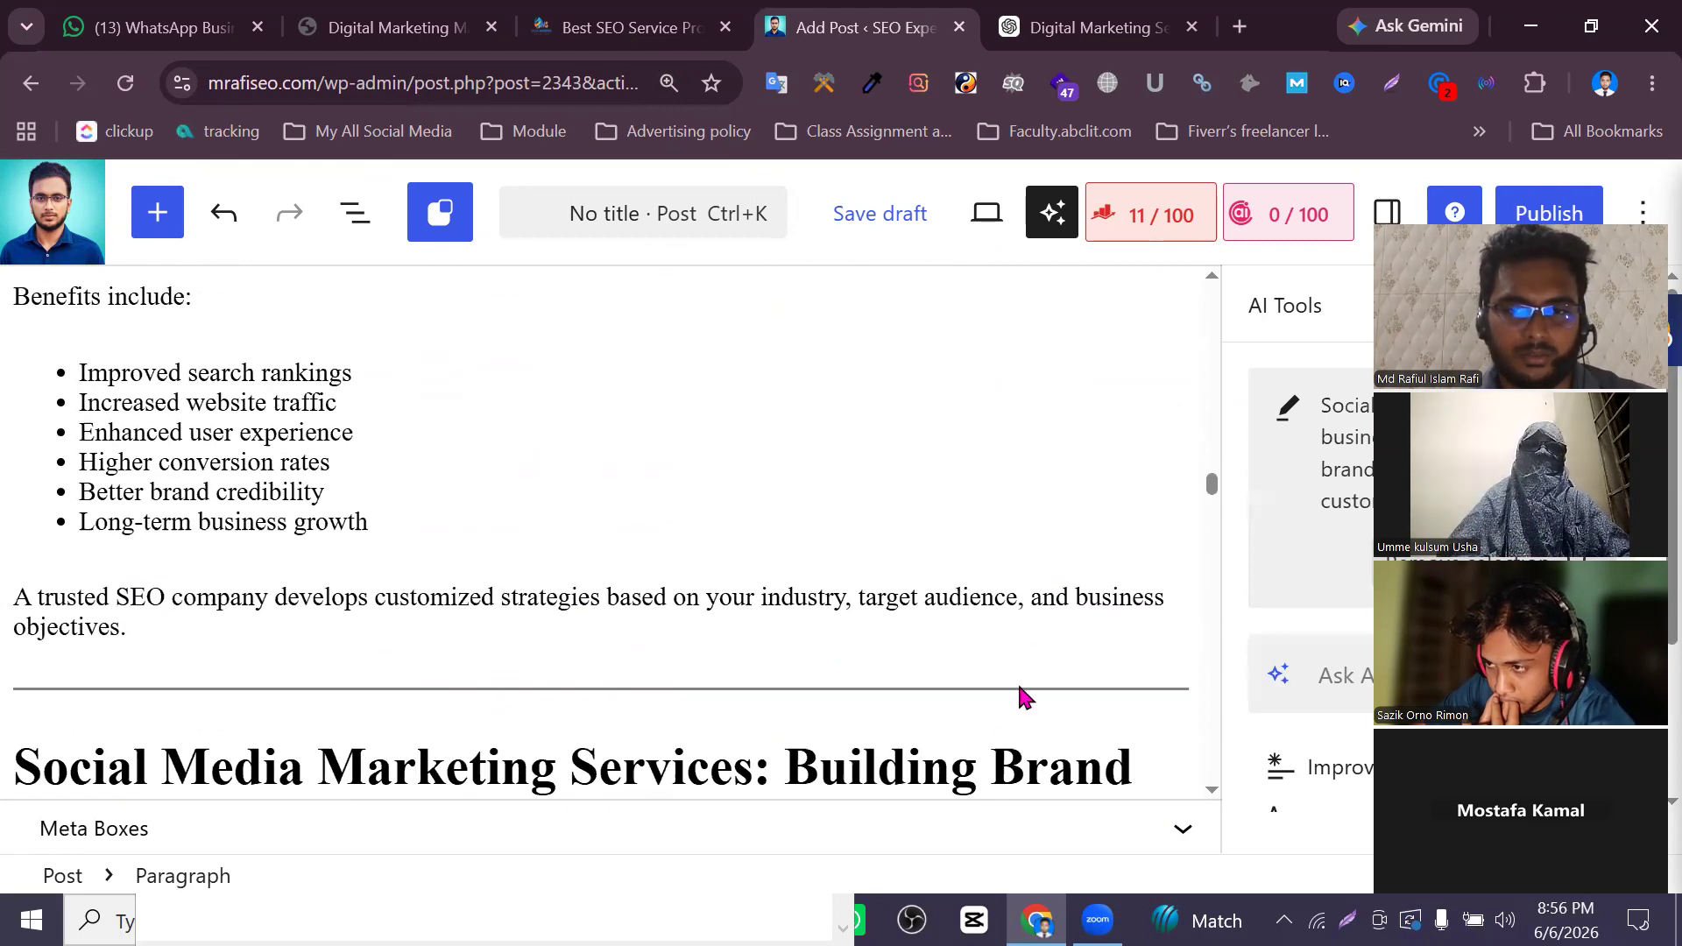
left_click(1018, 690)
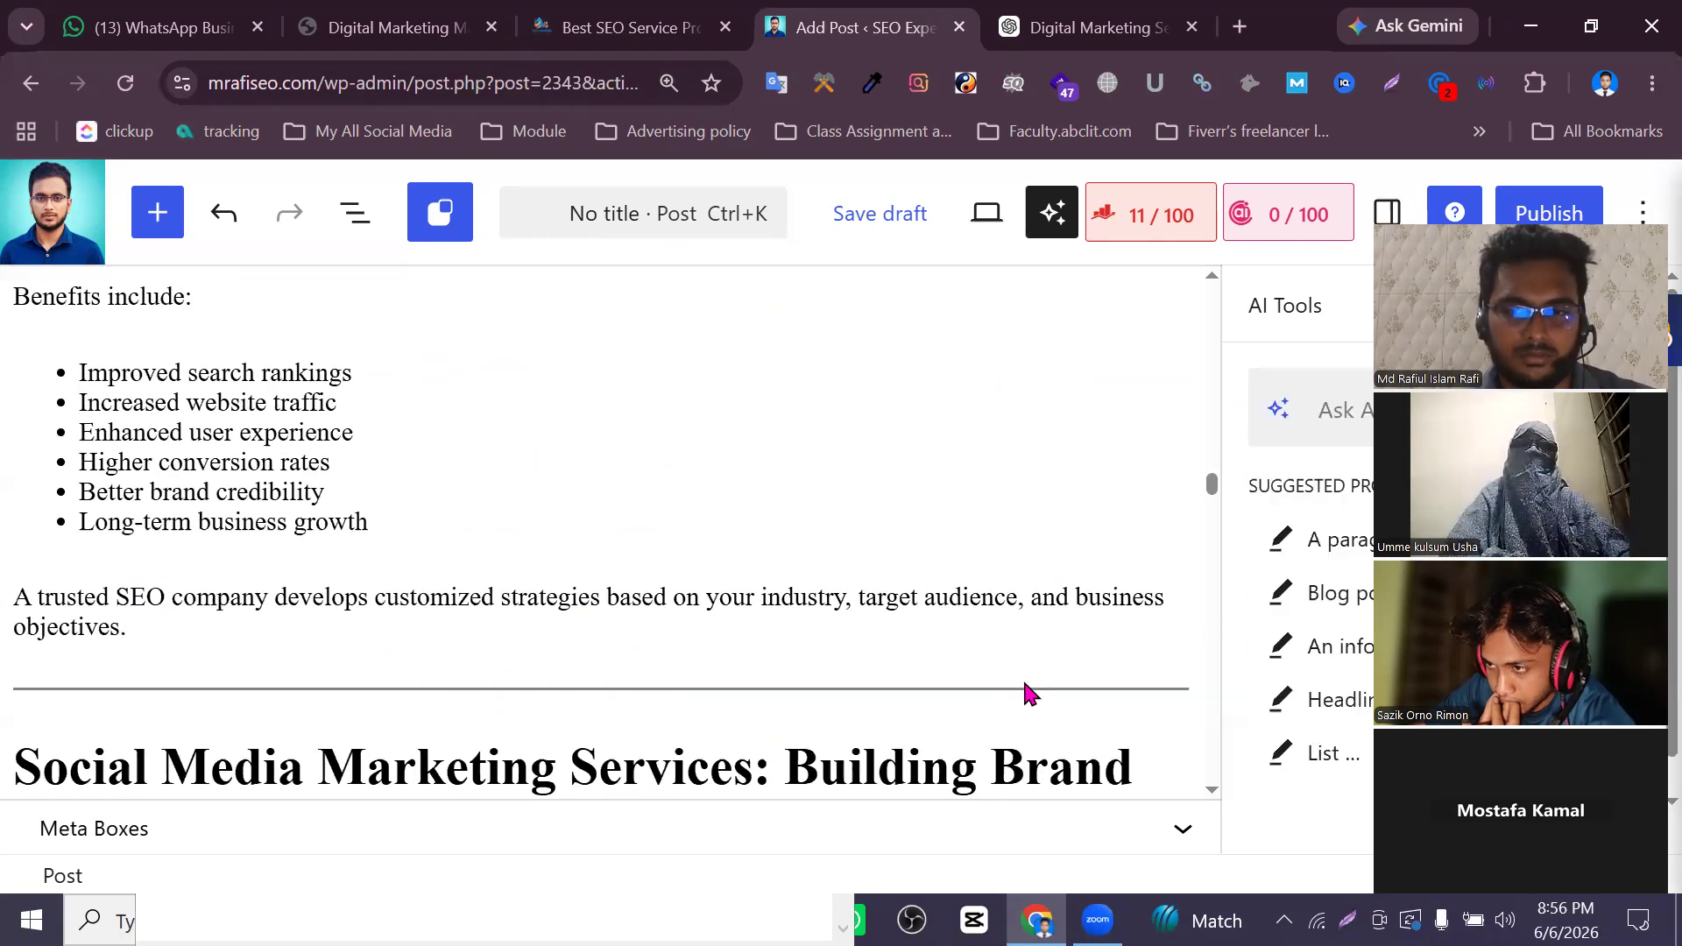
left_click(1023, 689)
key("Delete")
scroll(1023, 693, "up", 5)
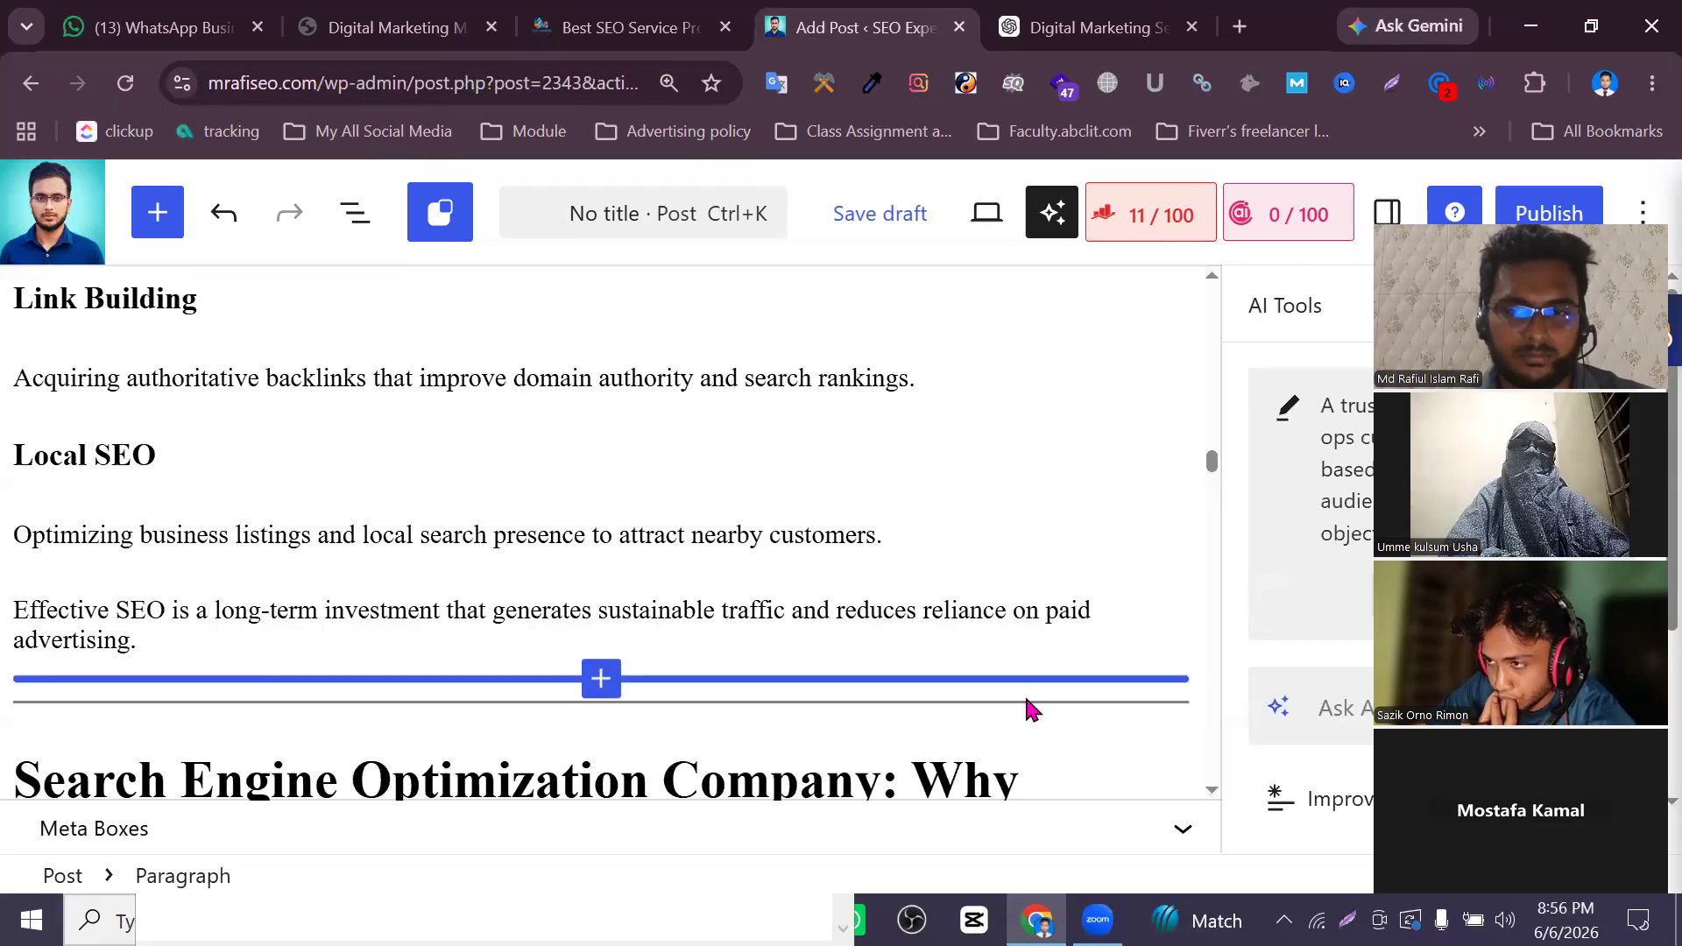
Delete the separators above "Search Engine Optimization Company: Why Expertise Matters" and after the closing paragraph of the Online Marketing Services section
left_click(1030, 701)
key("Delete")
scroll(1022, 702, "up", 10)
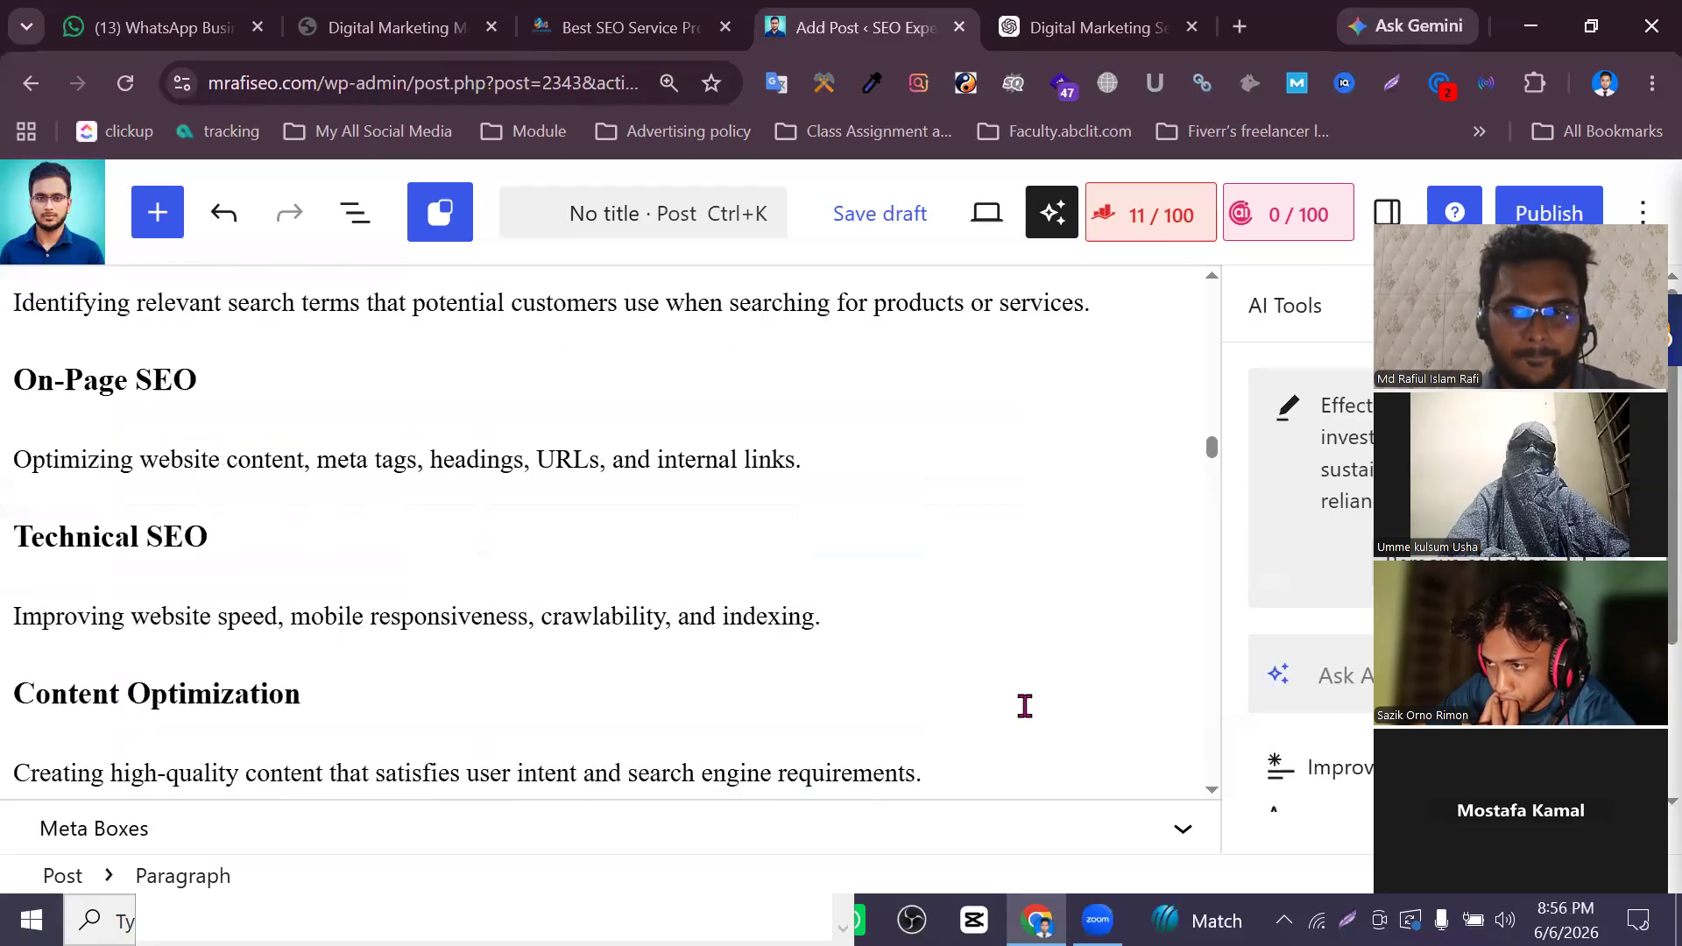
scroll(1009, 711, "up", 3)
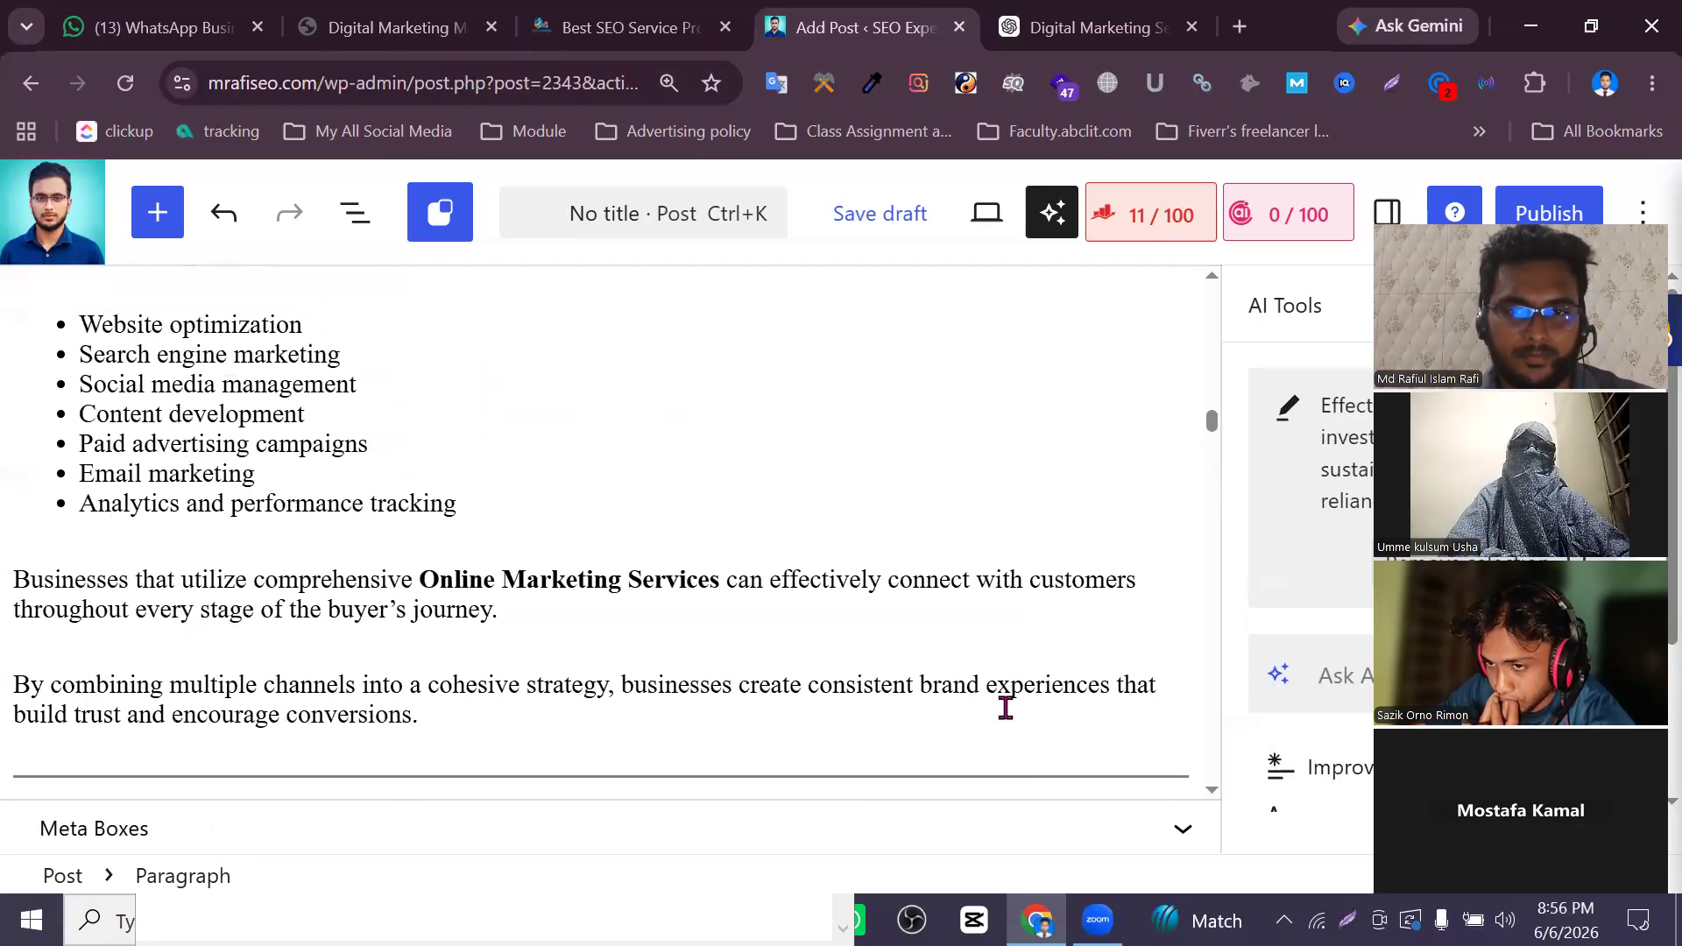
left_click(1033, 773)
key("Delete")
Delete the separators above the headings "Digital Marketing Agency: Your Growth Partner" and "Why Businesses Need Digital Marketing"
scroll(1022, 758, "up", 5)
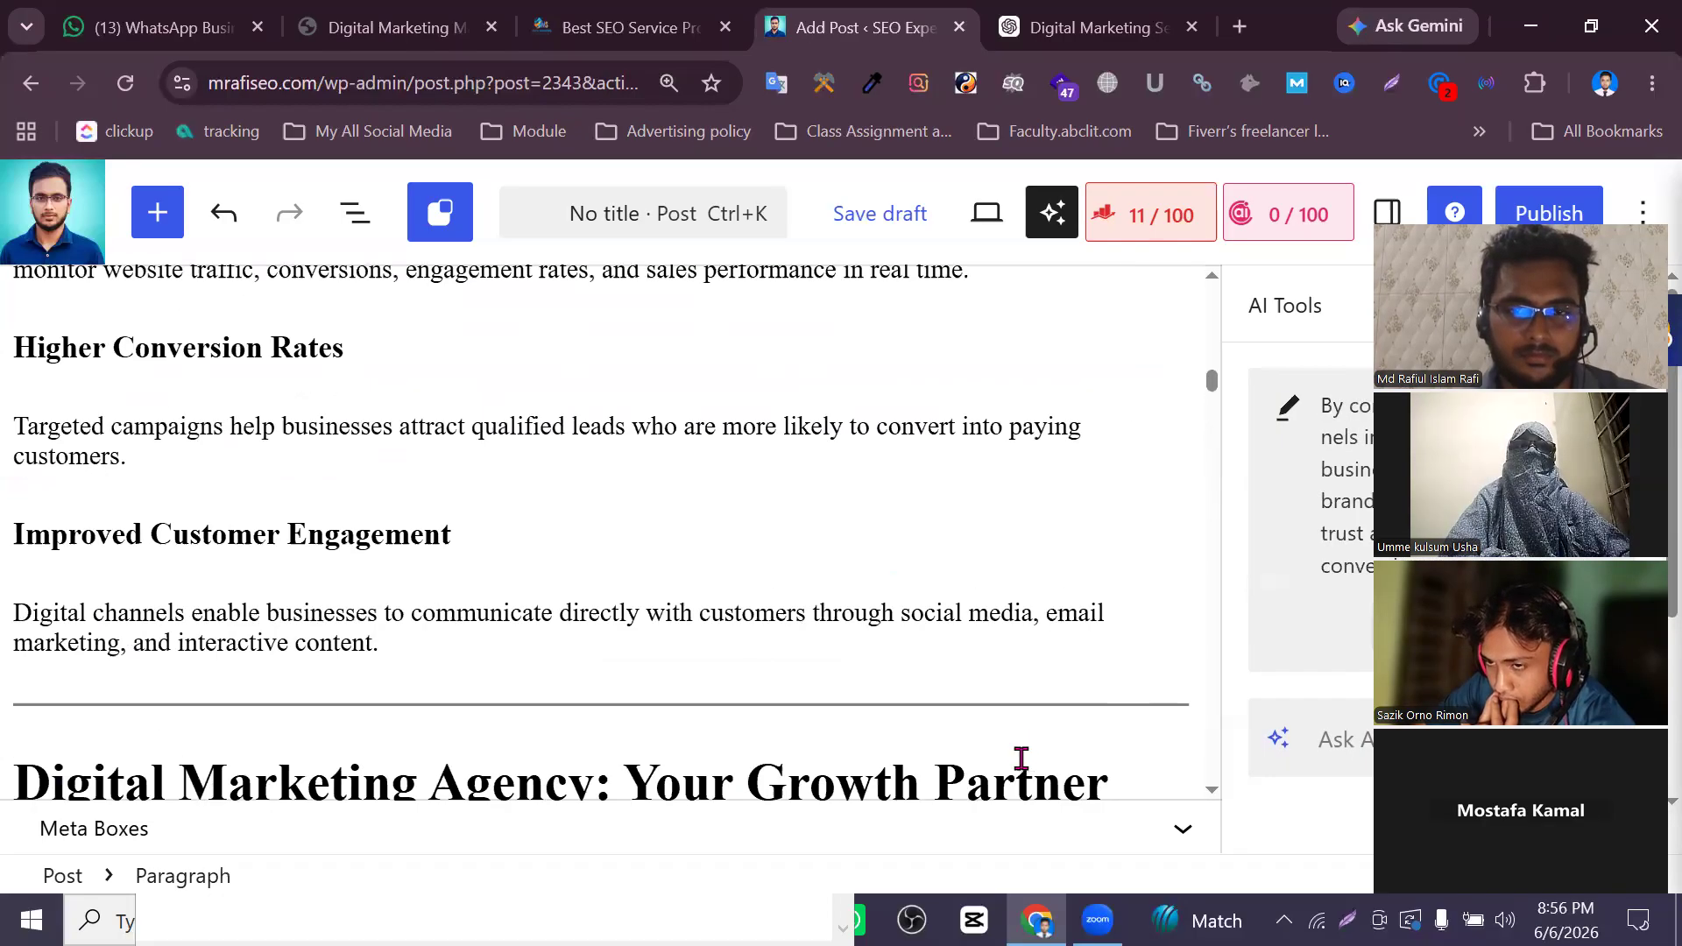
left_click(1030, 701)
key("Delete")
scroll(1014, 696, "up", 8)
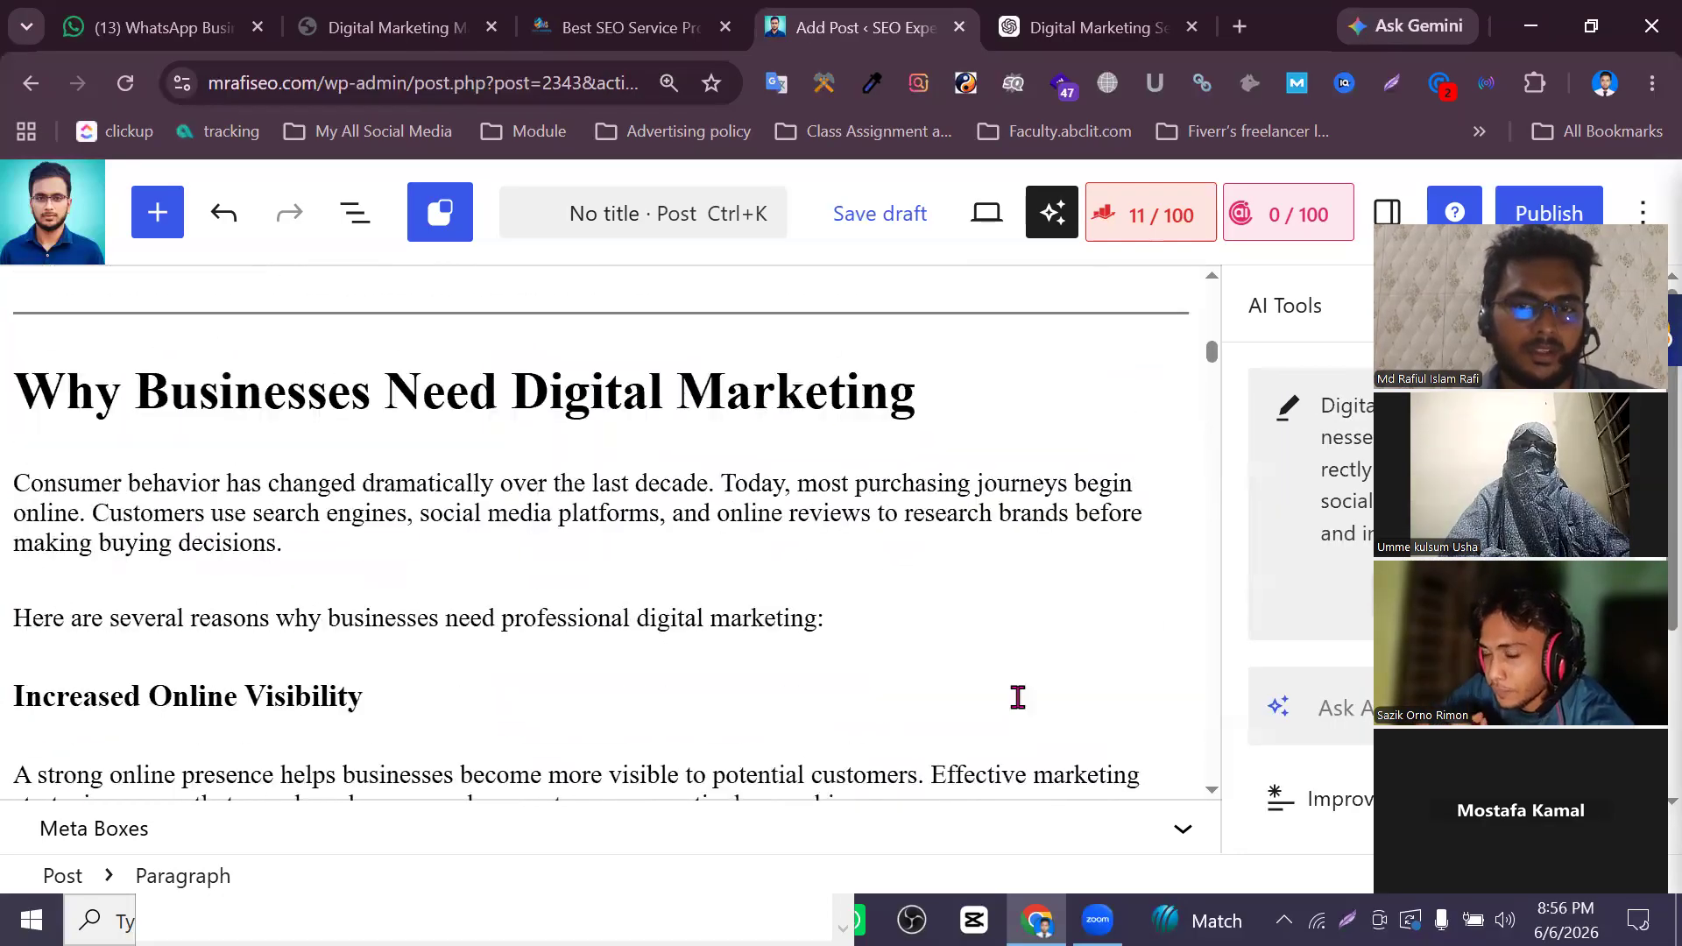
left_click(1018, 749)
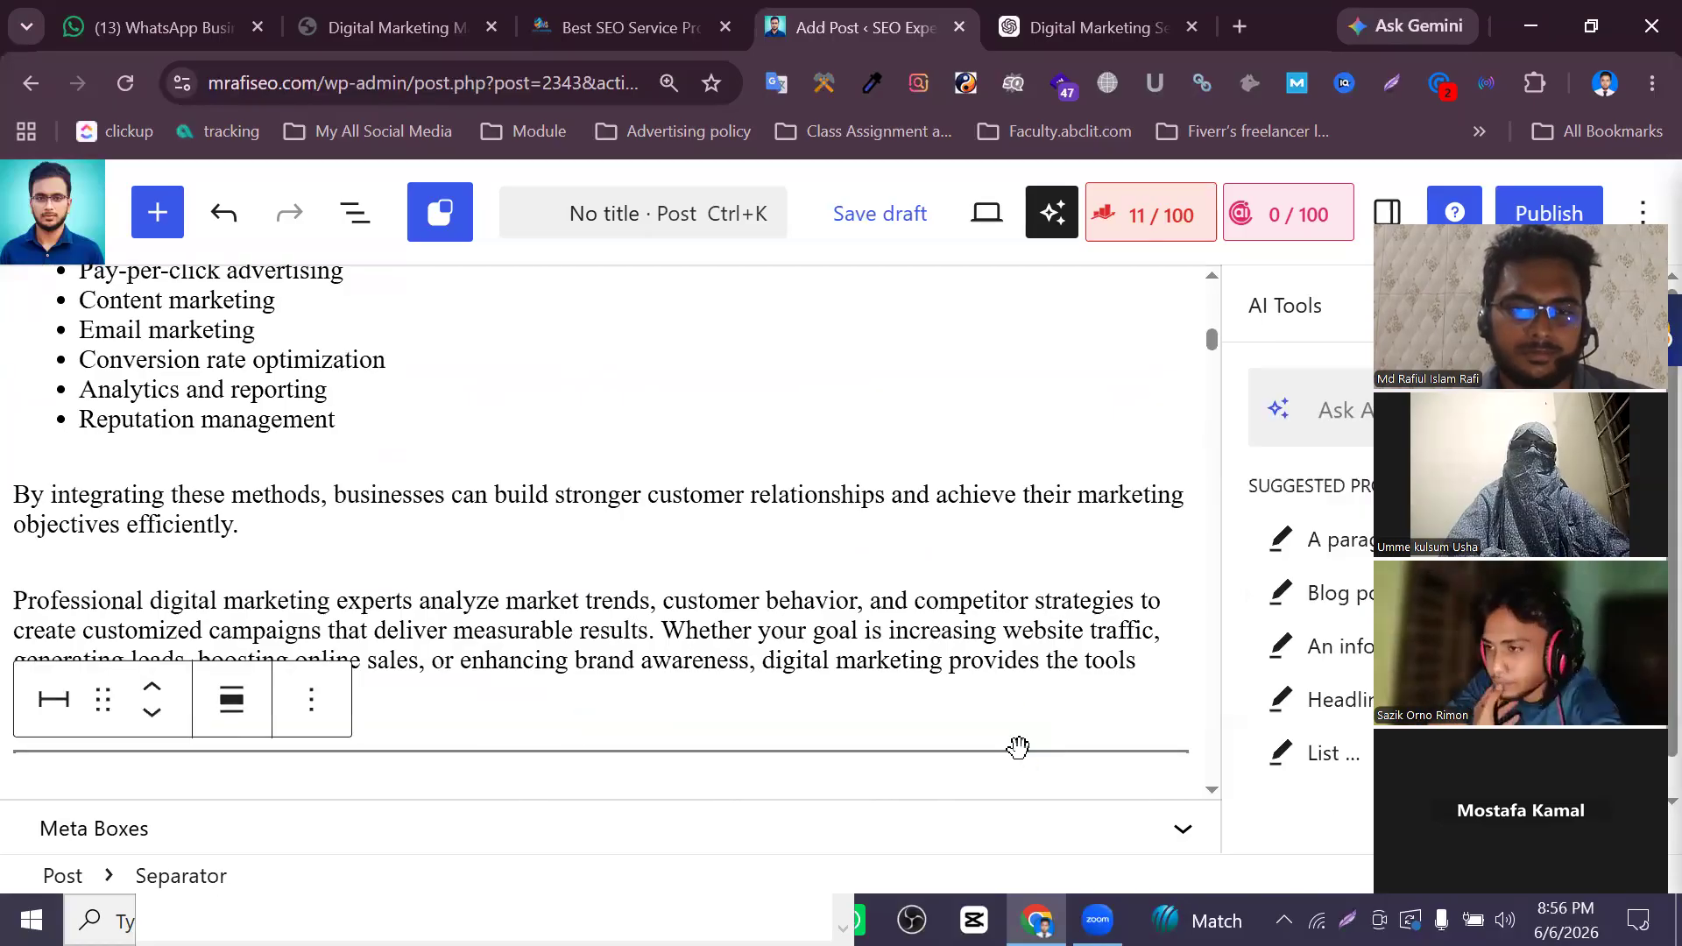
key("Delete")
scroll(1018, 749, "up", 10)
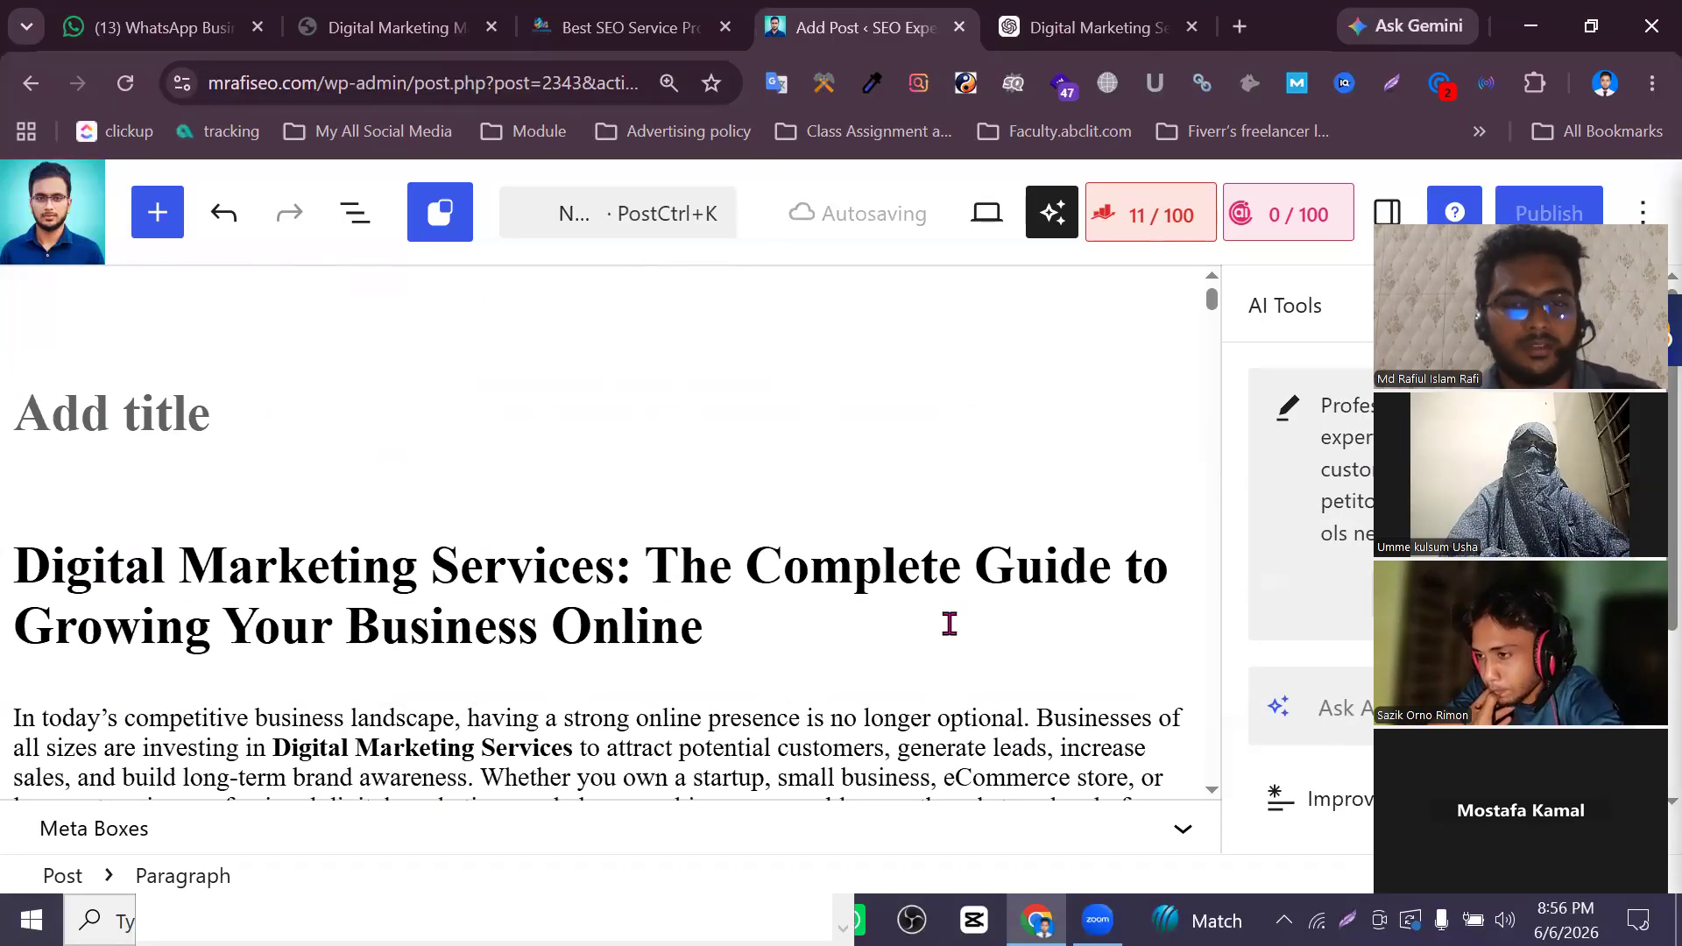
Move the H1 "Digital Marketing Services: The Complete Guide to Growing Your Business Online" from the body into the post title, removing its empty heading block
key("ctrl+minus")
key("ctrl+minus")
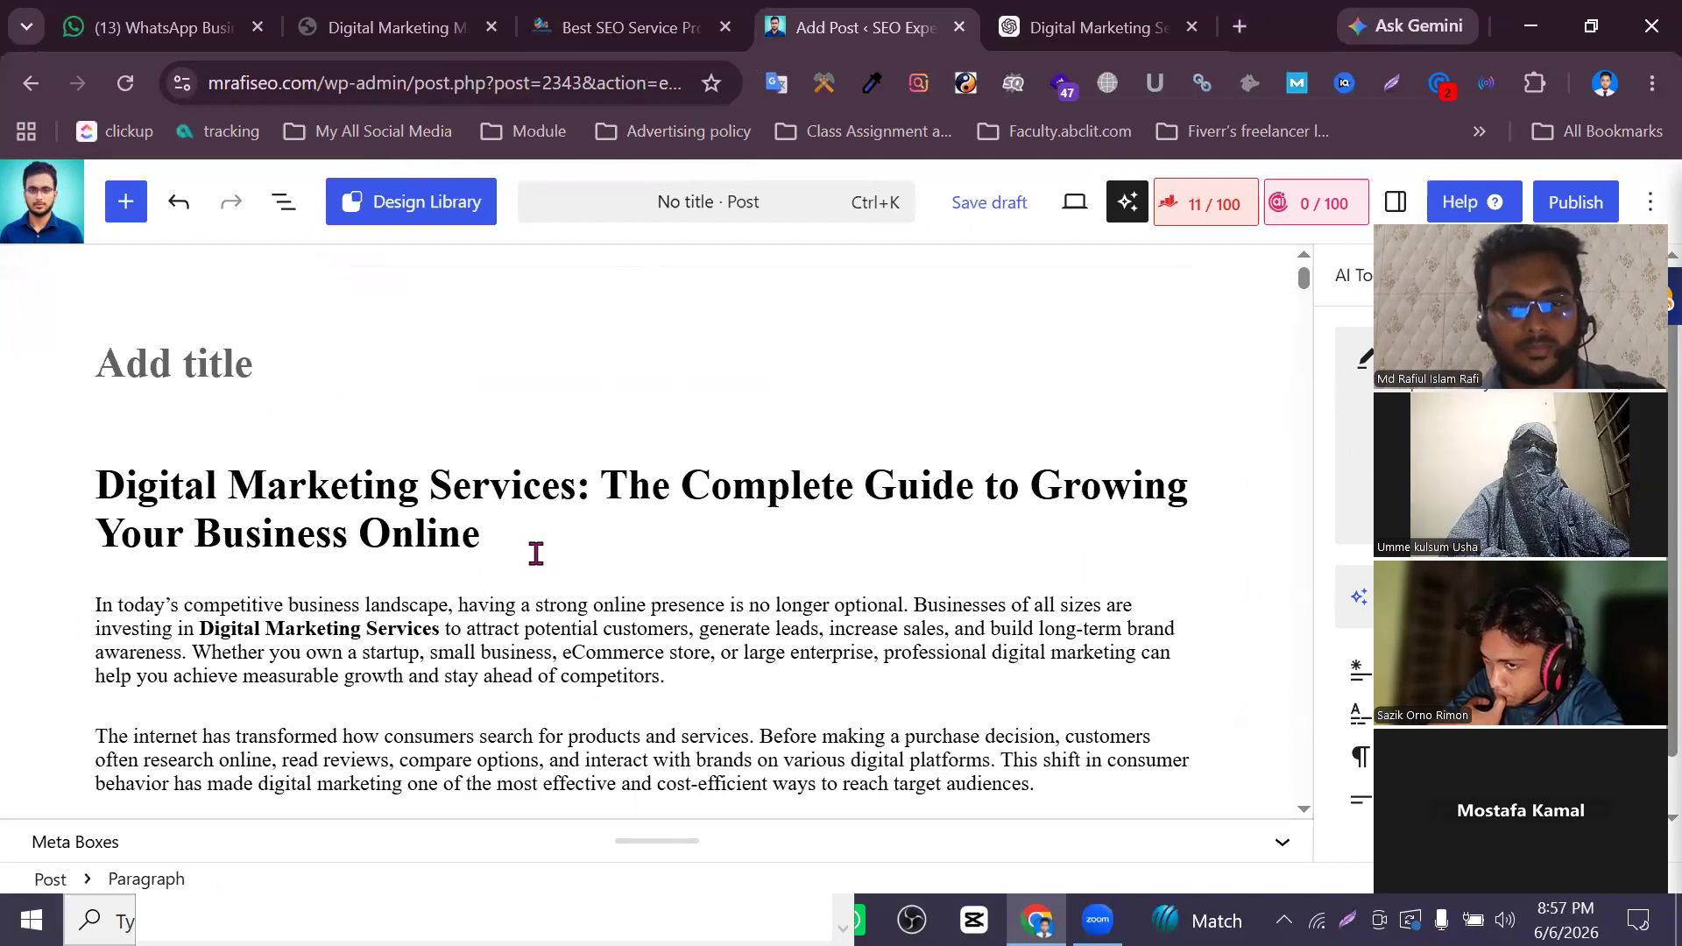
left_click_drag(488, 537, 102, 506)
key("ctrl+c")
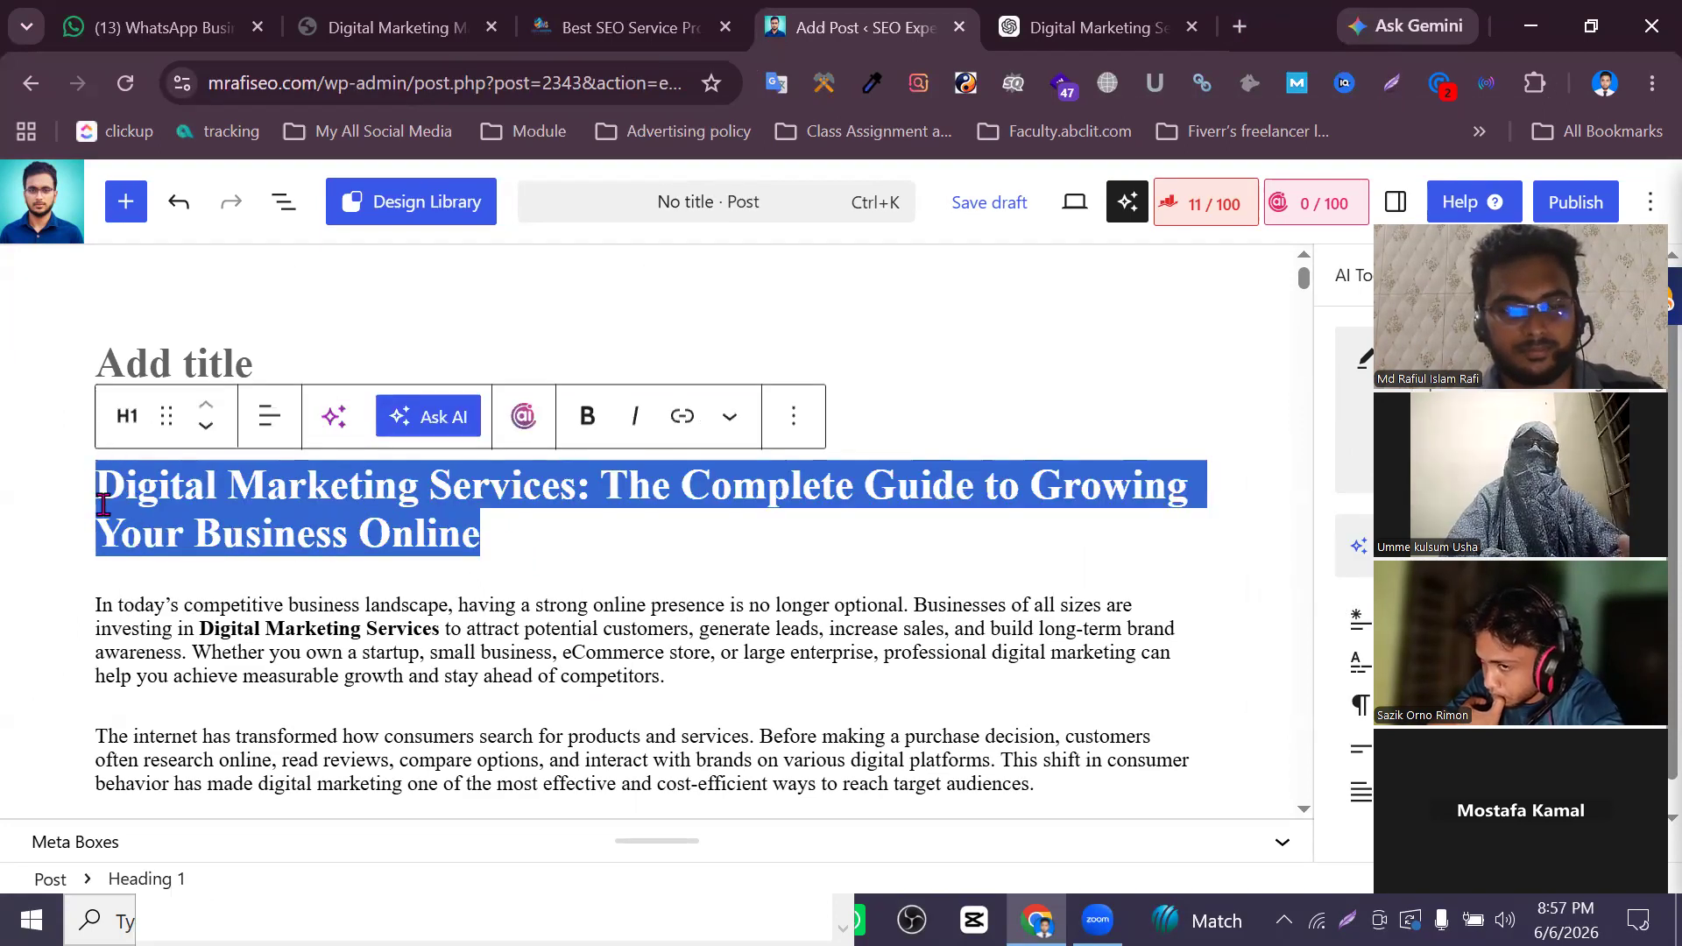
key("BackSpace")
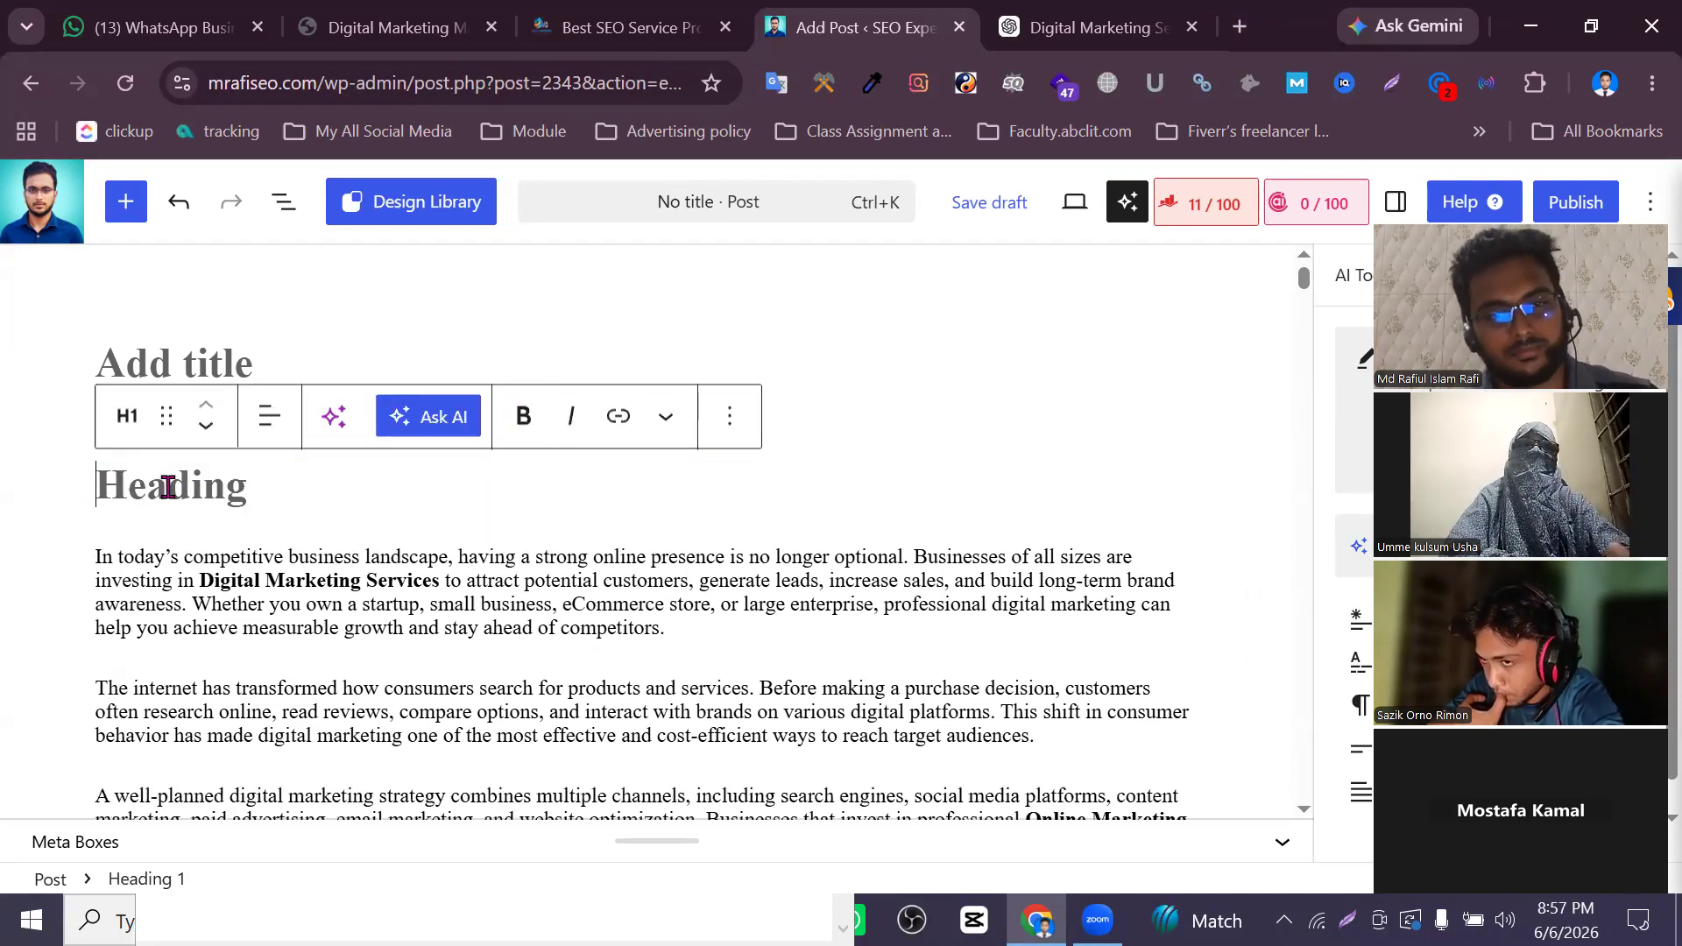
key("BackSpace")
key("BackSpace")
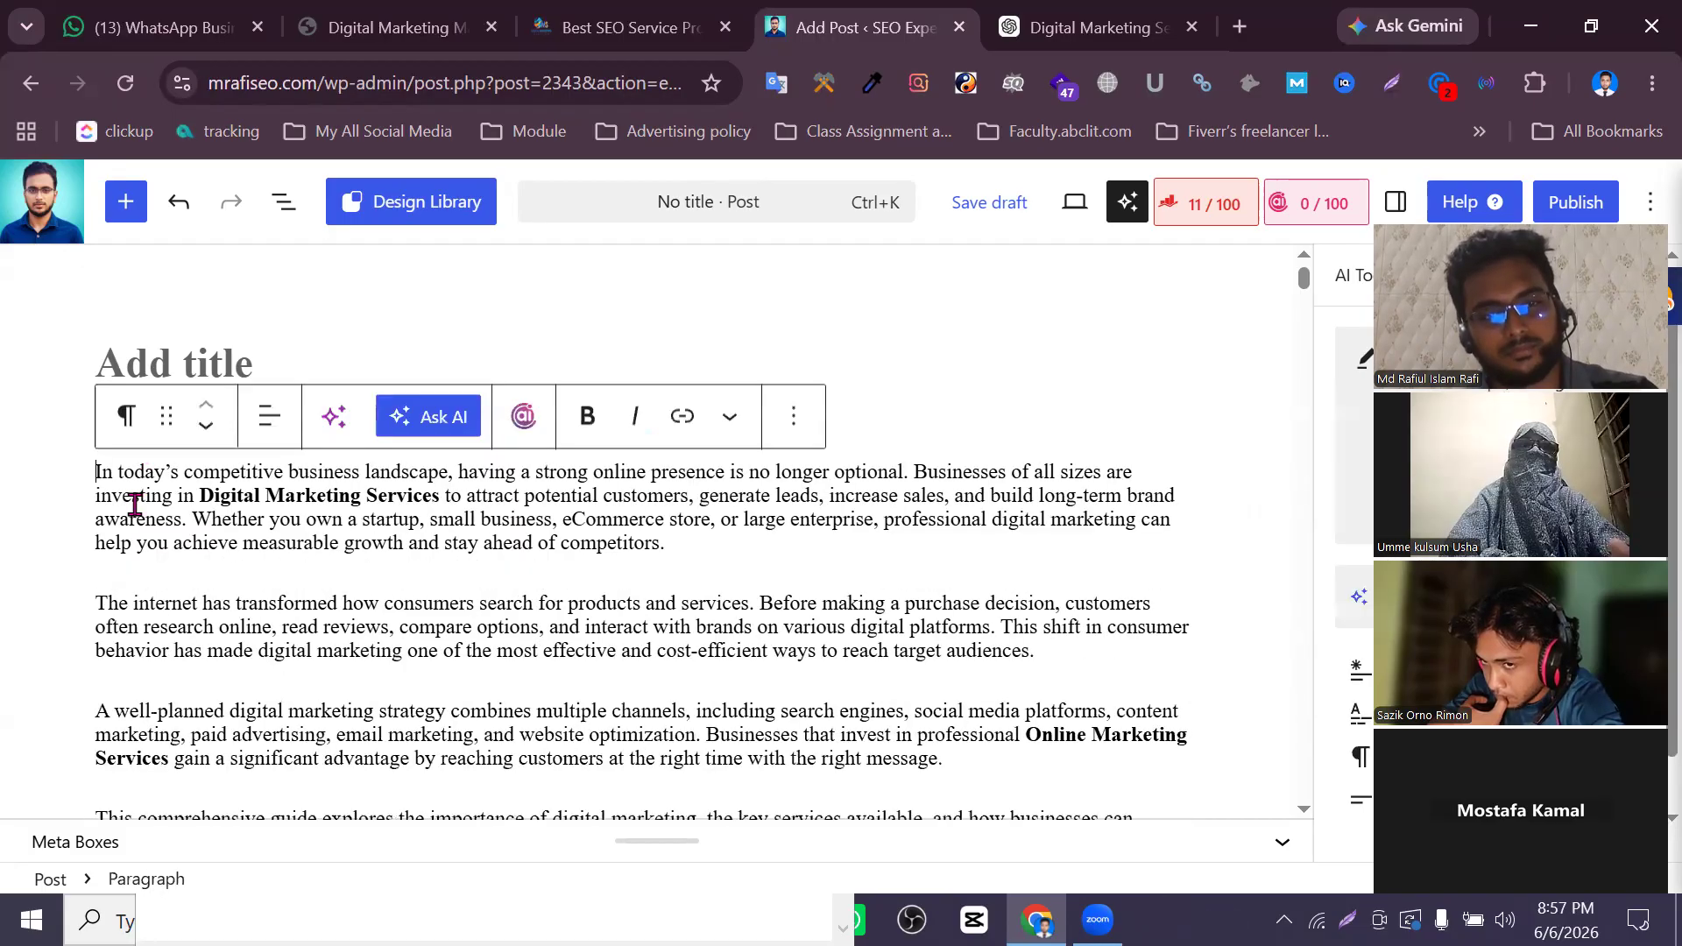
left_click(178, 362)
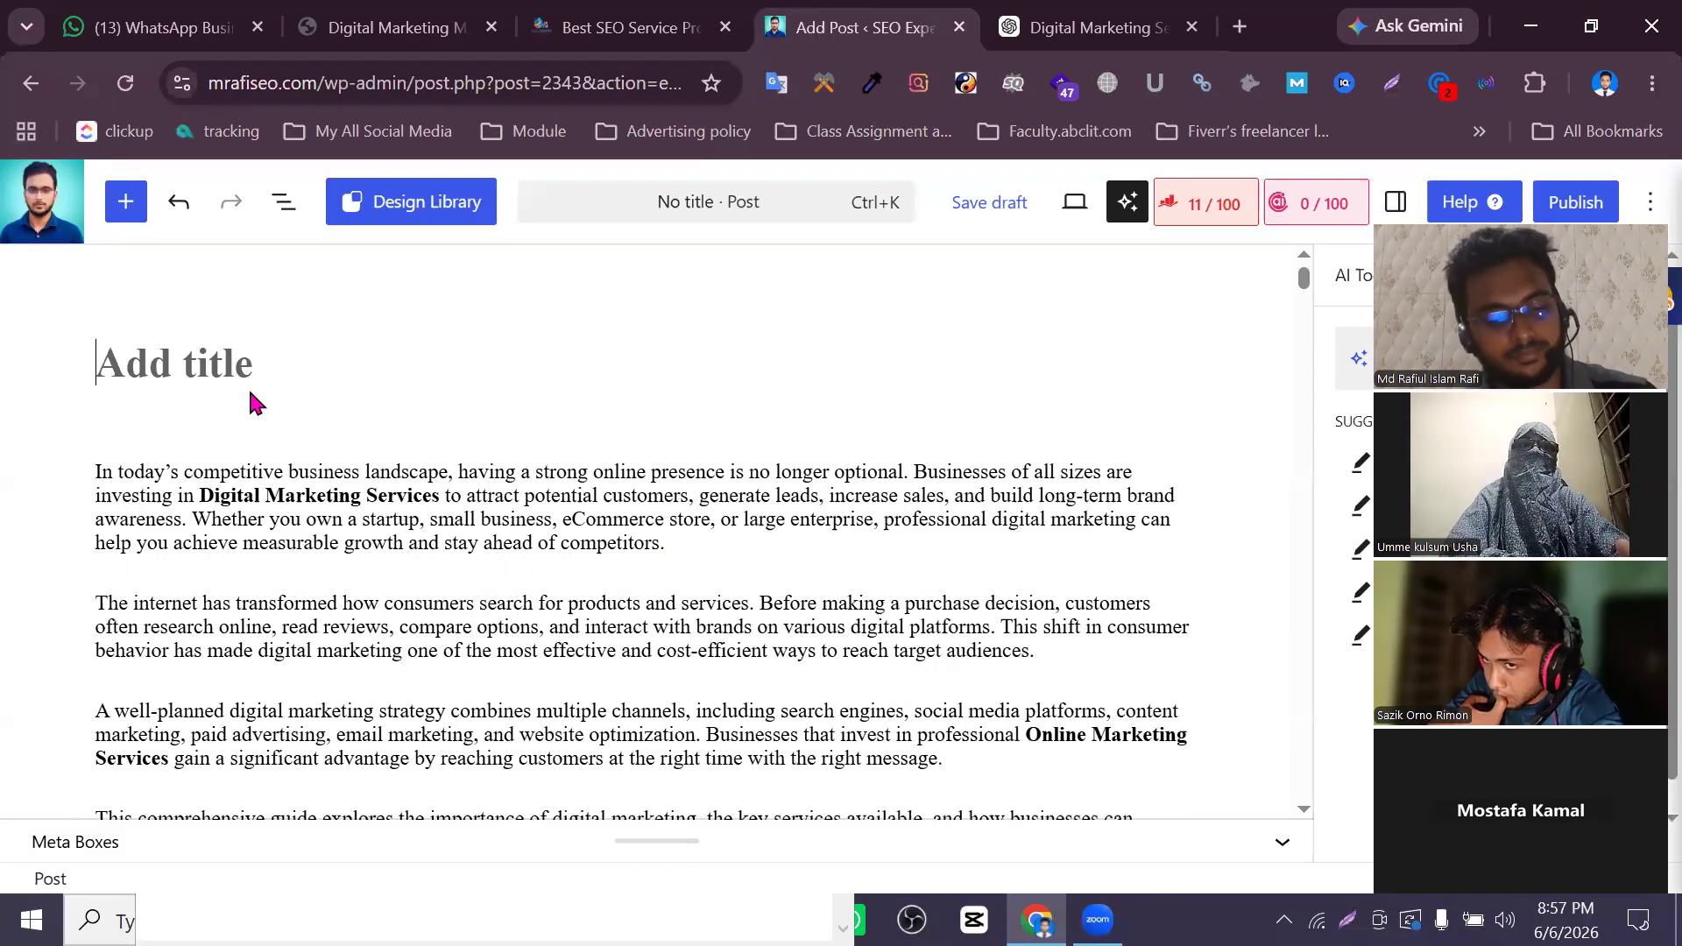
key("ctrl+v")
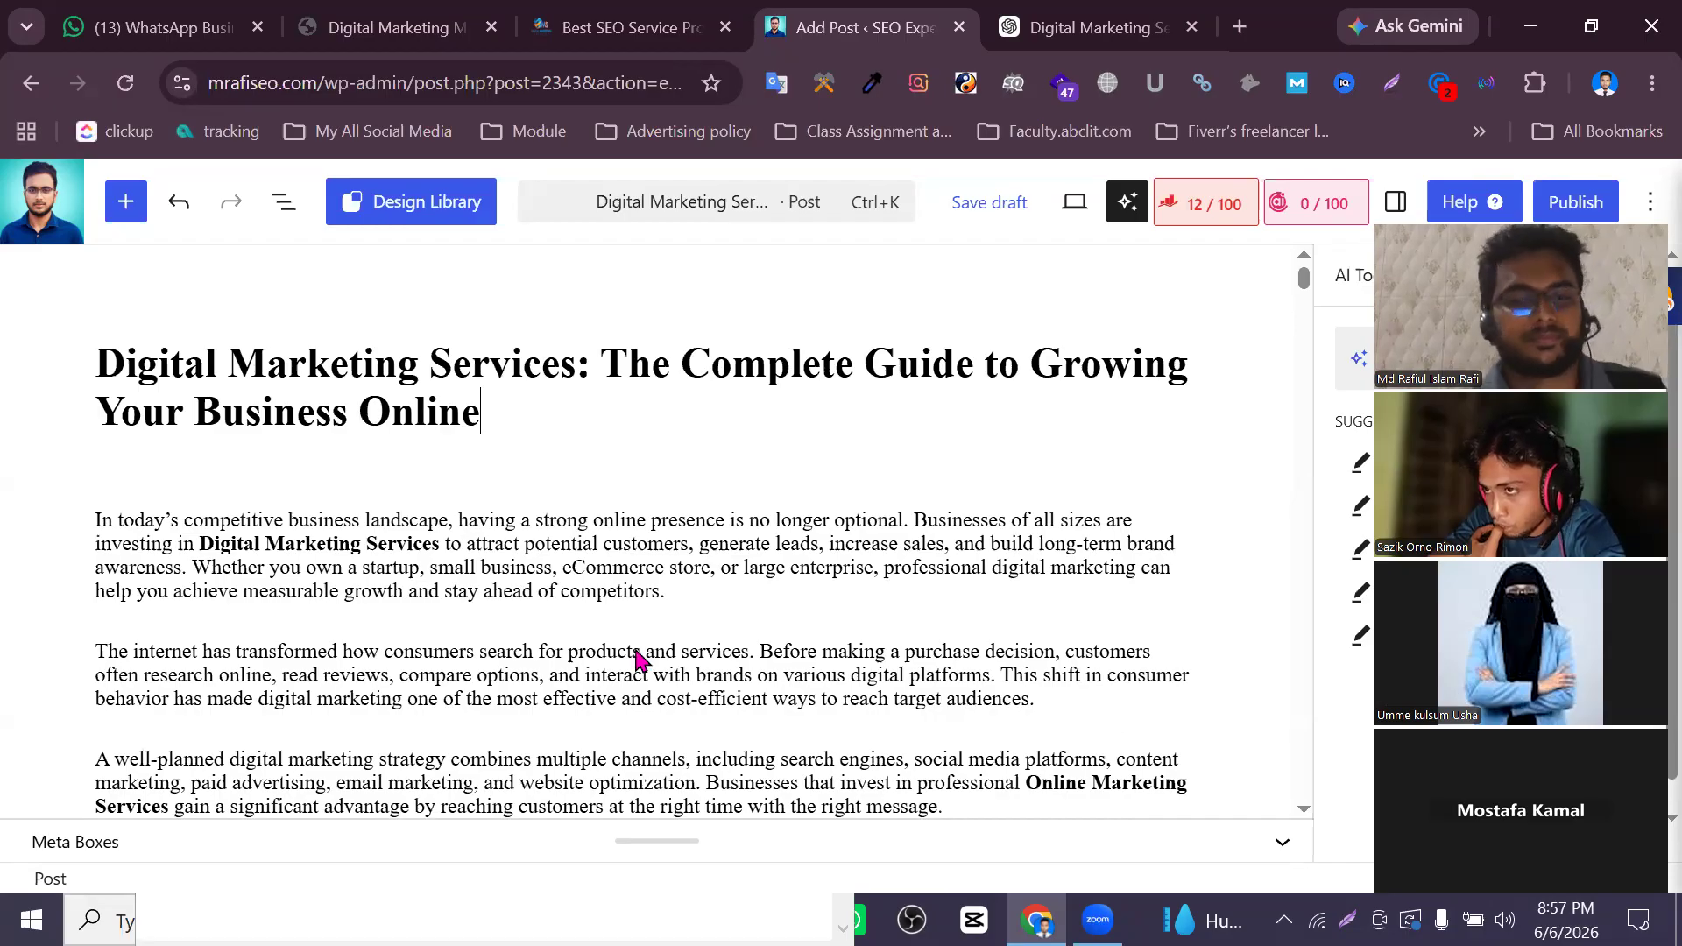
Scan the full article for leftover separators and delete the one above "Online Marketing Services for Modern Businesses"
scroll(637, 657, "down", 15)
scroll(635, 652, "up", 15)
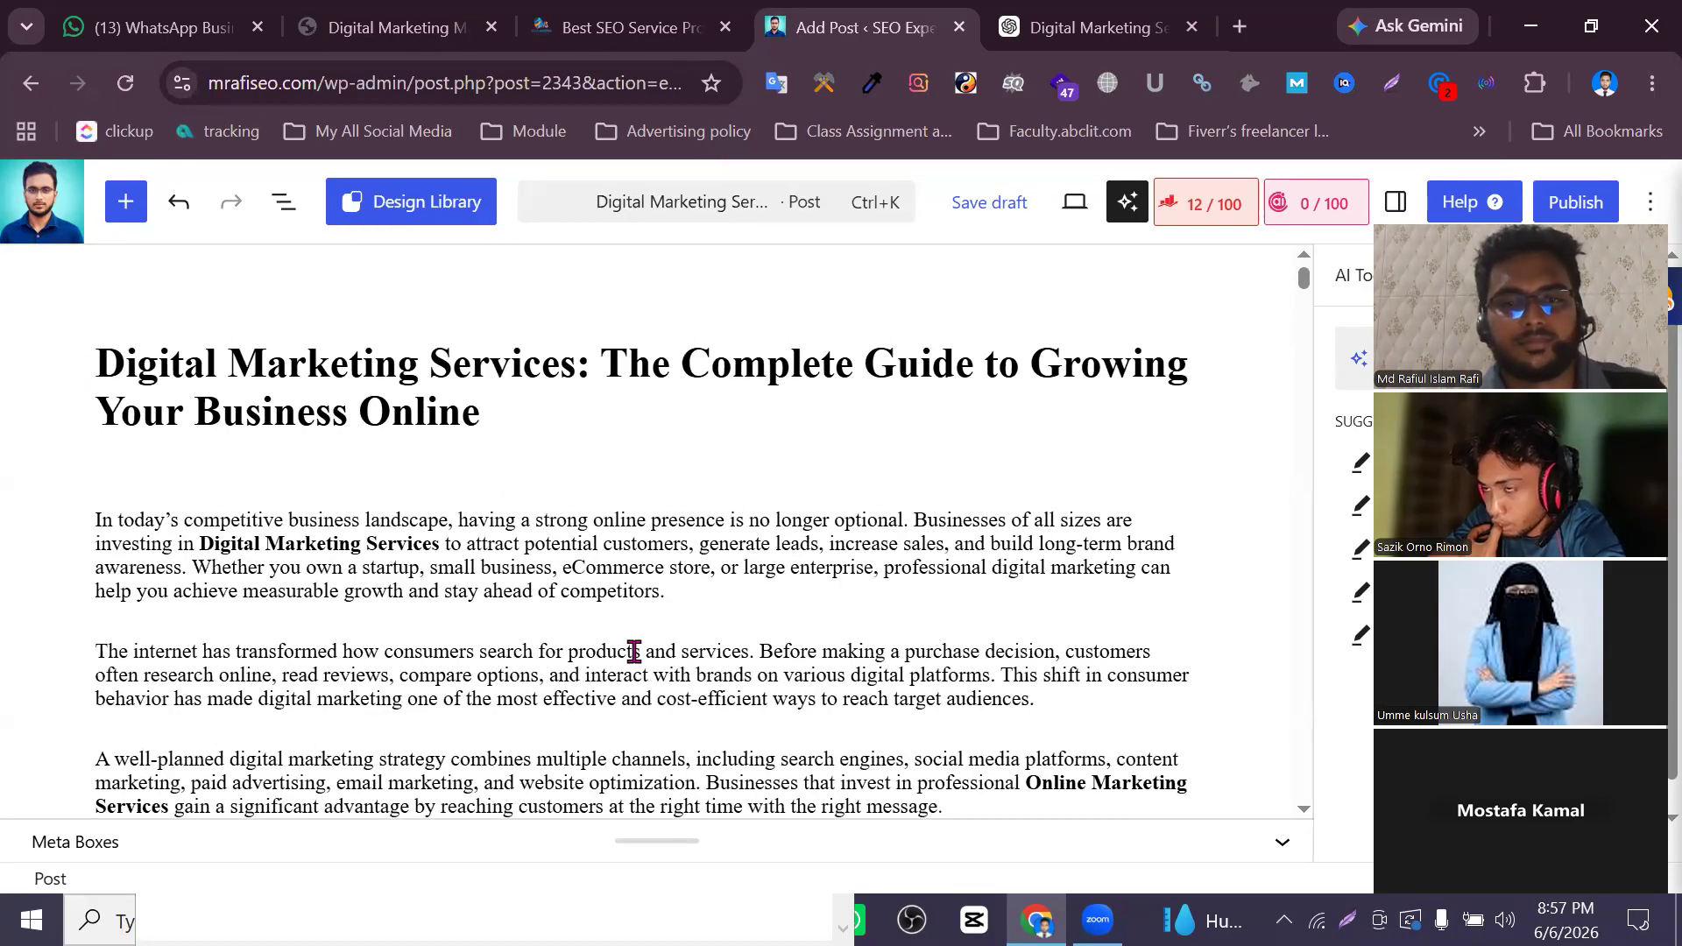
scroll(856, 653, "down", 20)
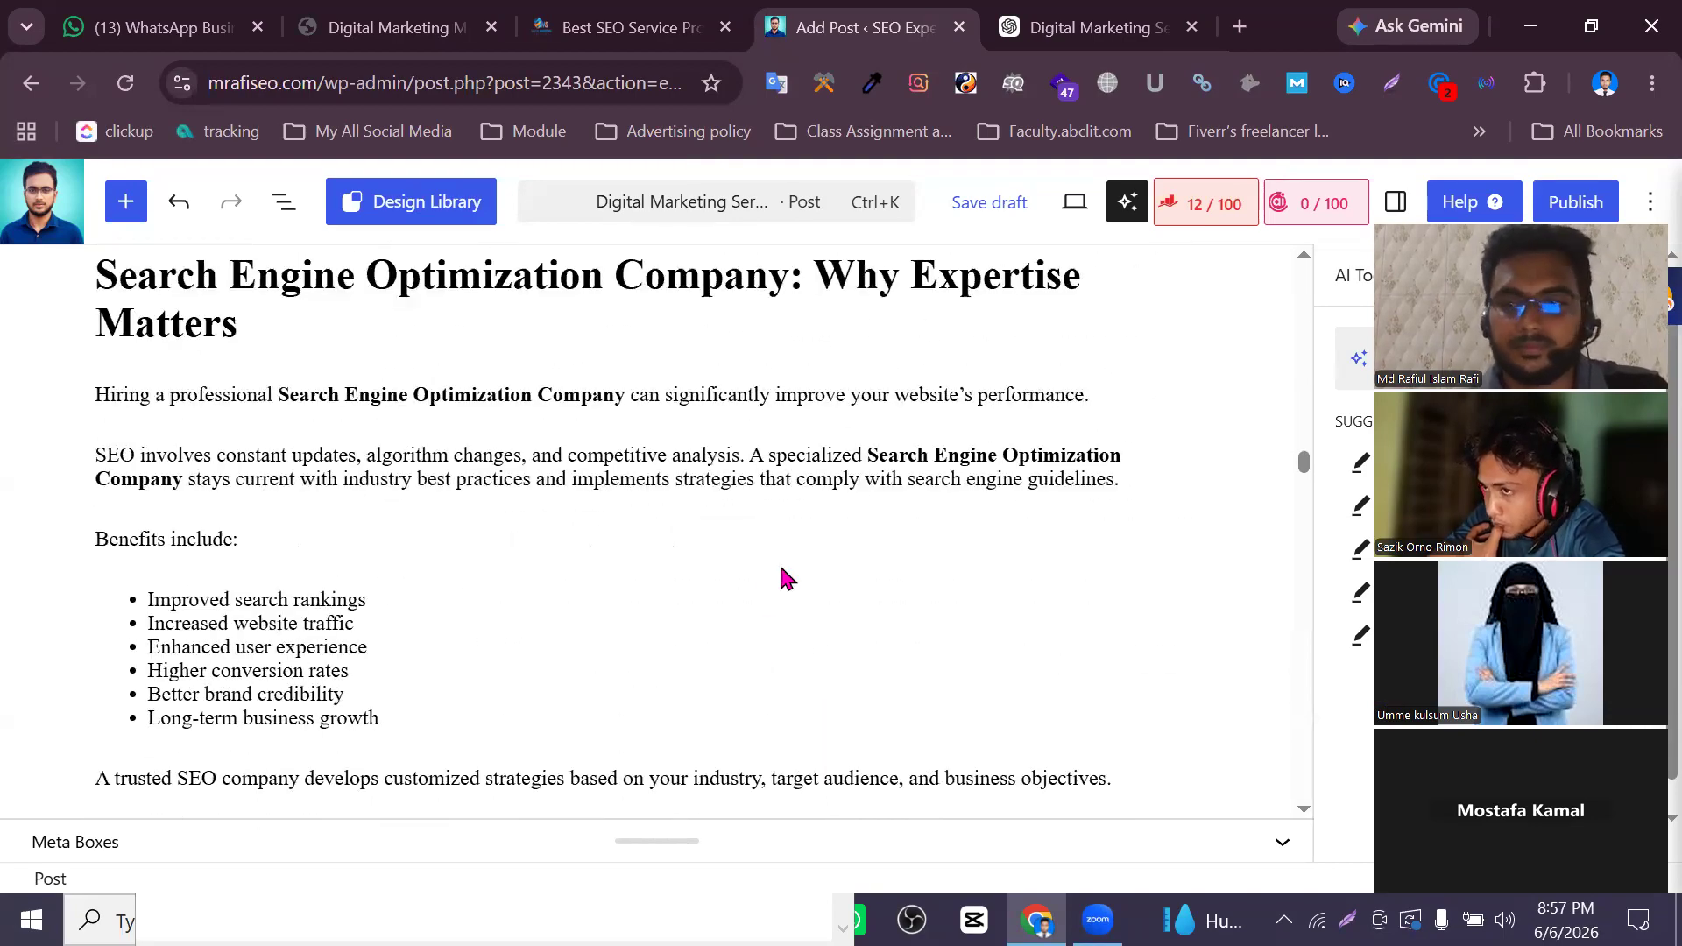
scroll(783, 652, "up", 20)
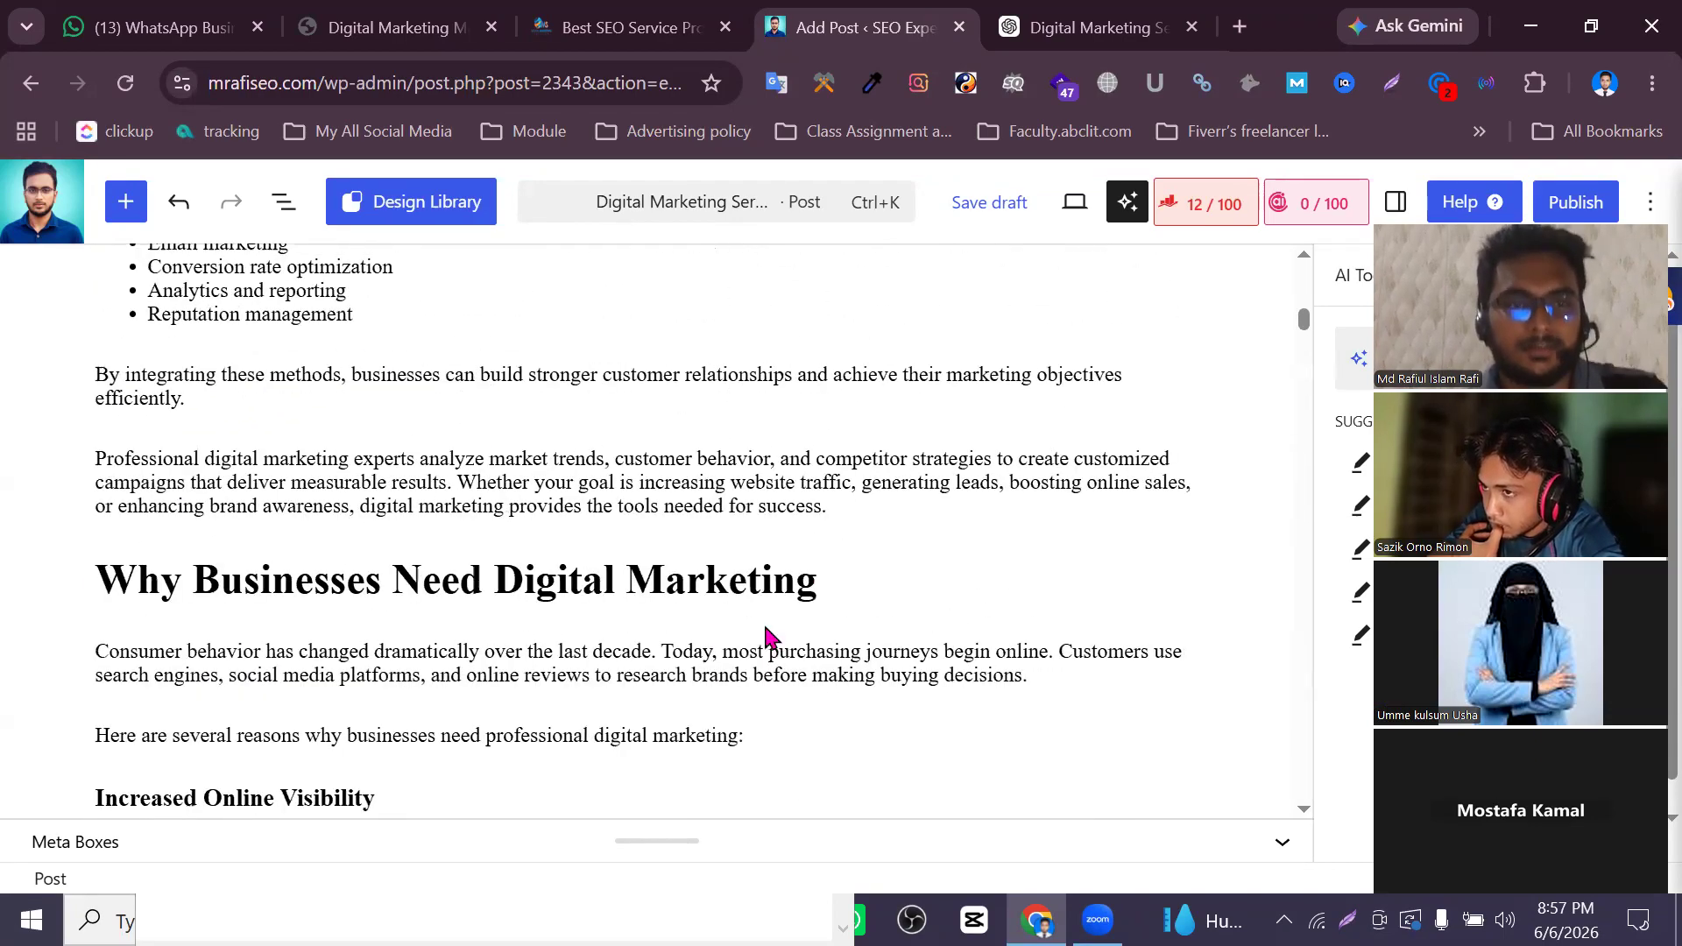
scroll(767, 637, "up", 3)
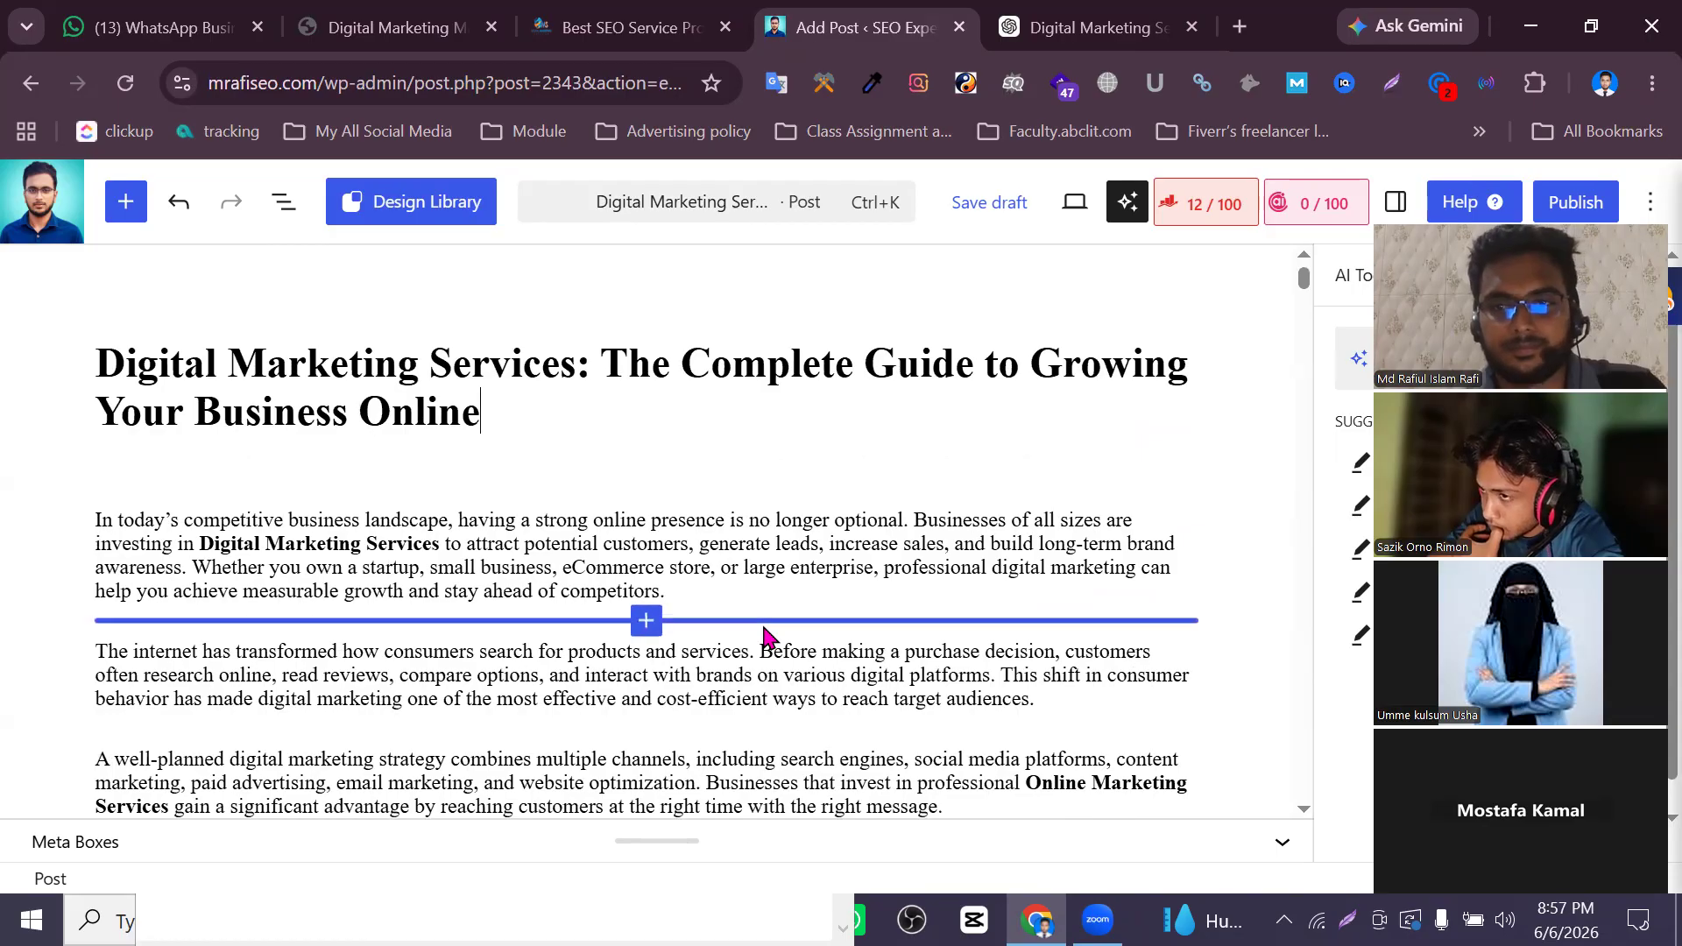
scroll(764, 633, "down", 15)
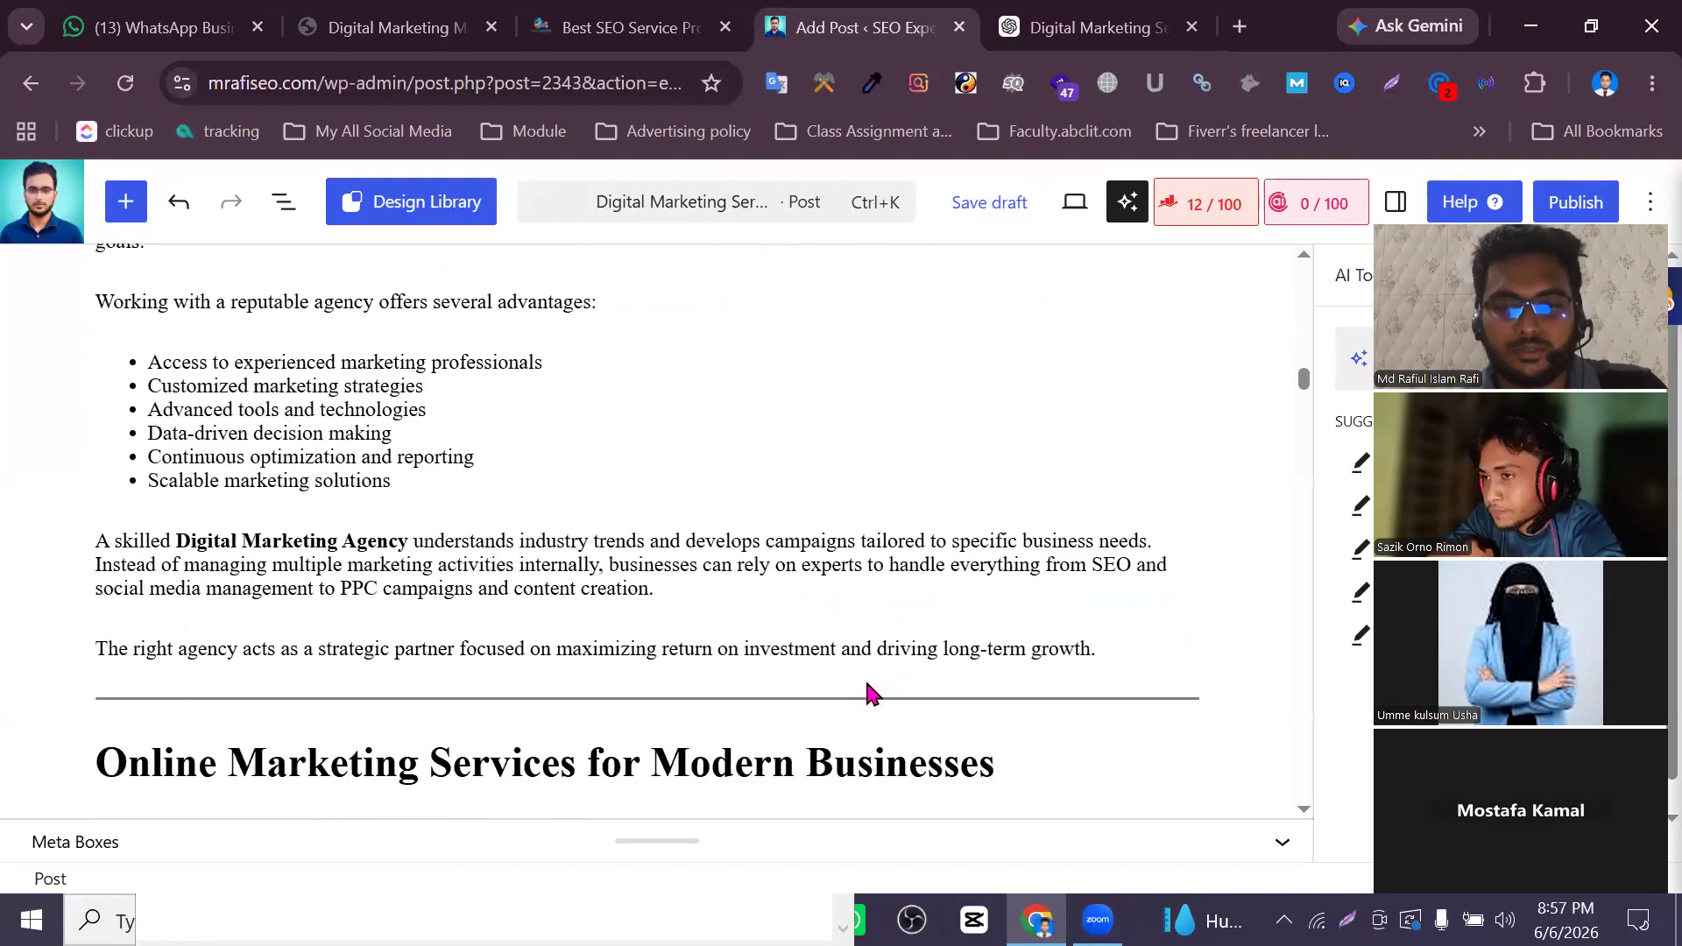
scroll(828, 631, "up", 5)
scroll(828, 633, "up", 5)
scroll(826, 629, "down", 20)
scroll(827, 627, "up", 15)
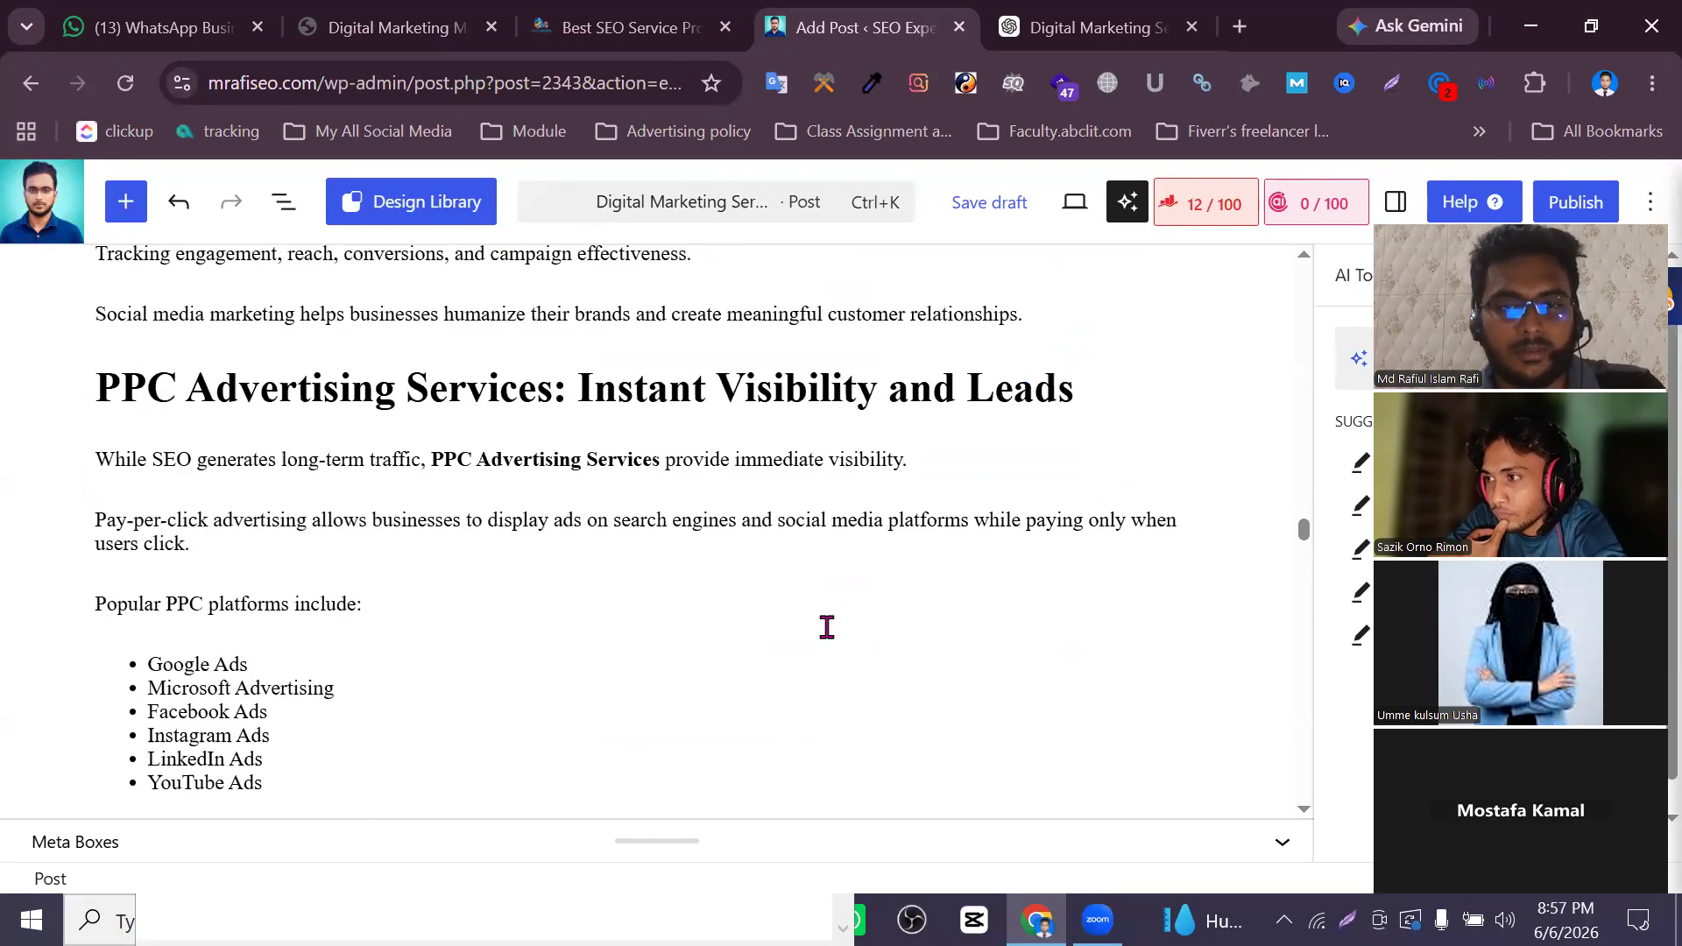
scroll(826, 627, "up", 15)
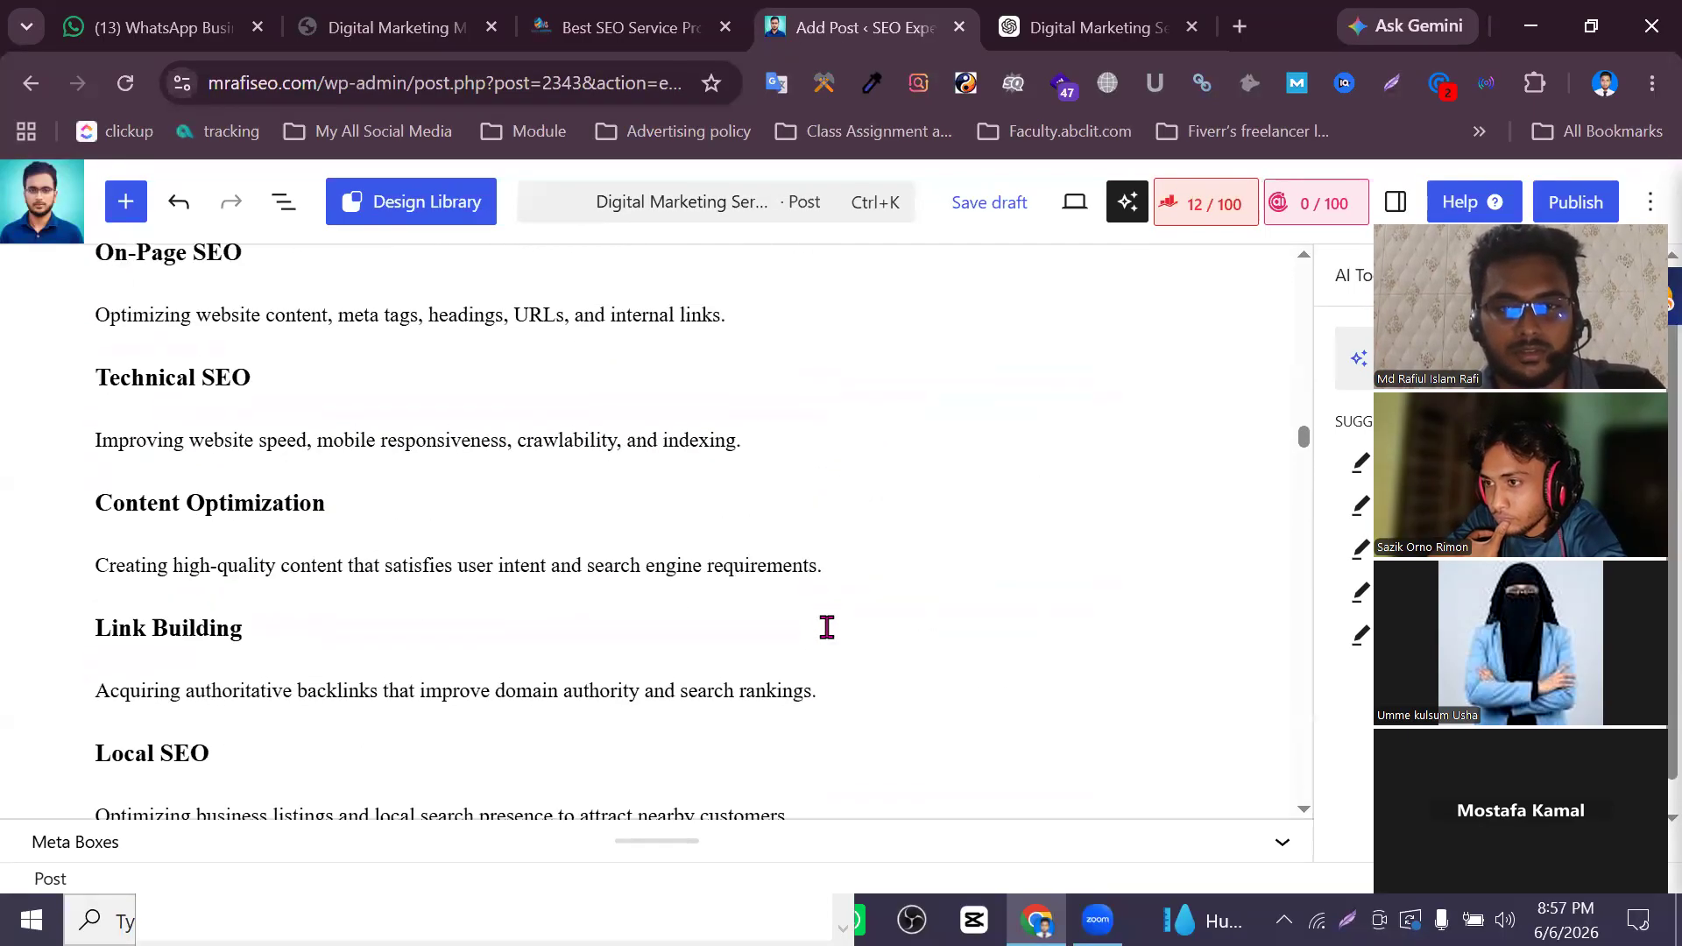
scroll(827, 631, "down", 3)
scroll(827, 637, "down", 3)
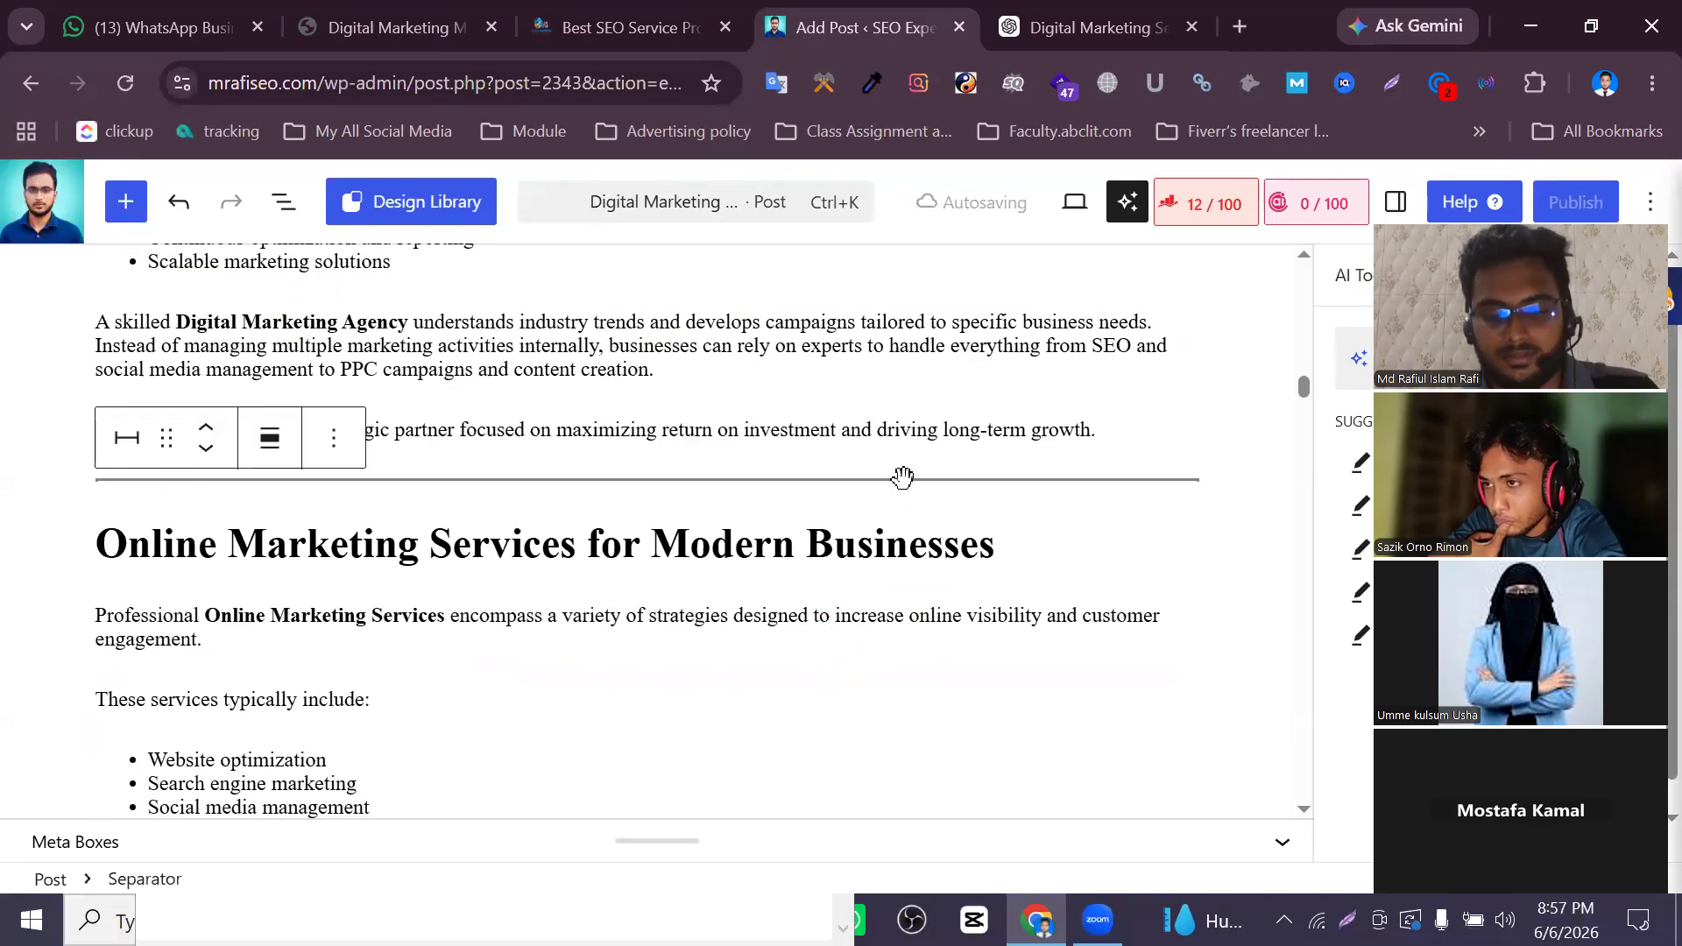
key("Delete")
scroll(874, 517, "down", 20)
scroll(872, 532, "down", 20)
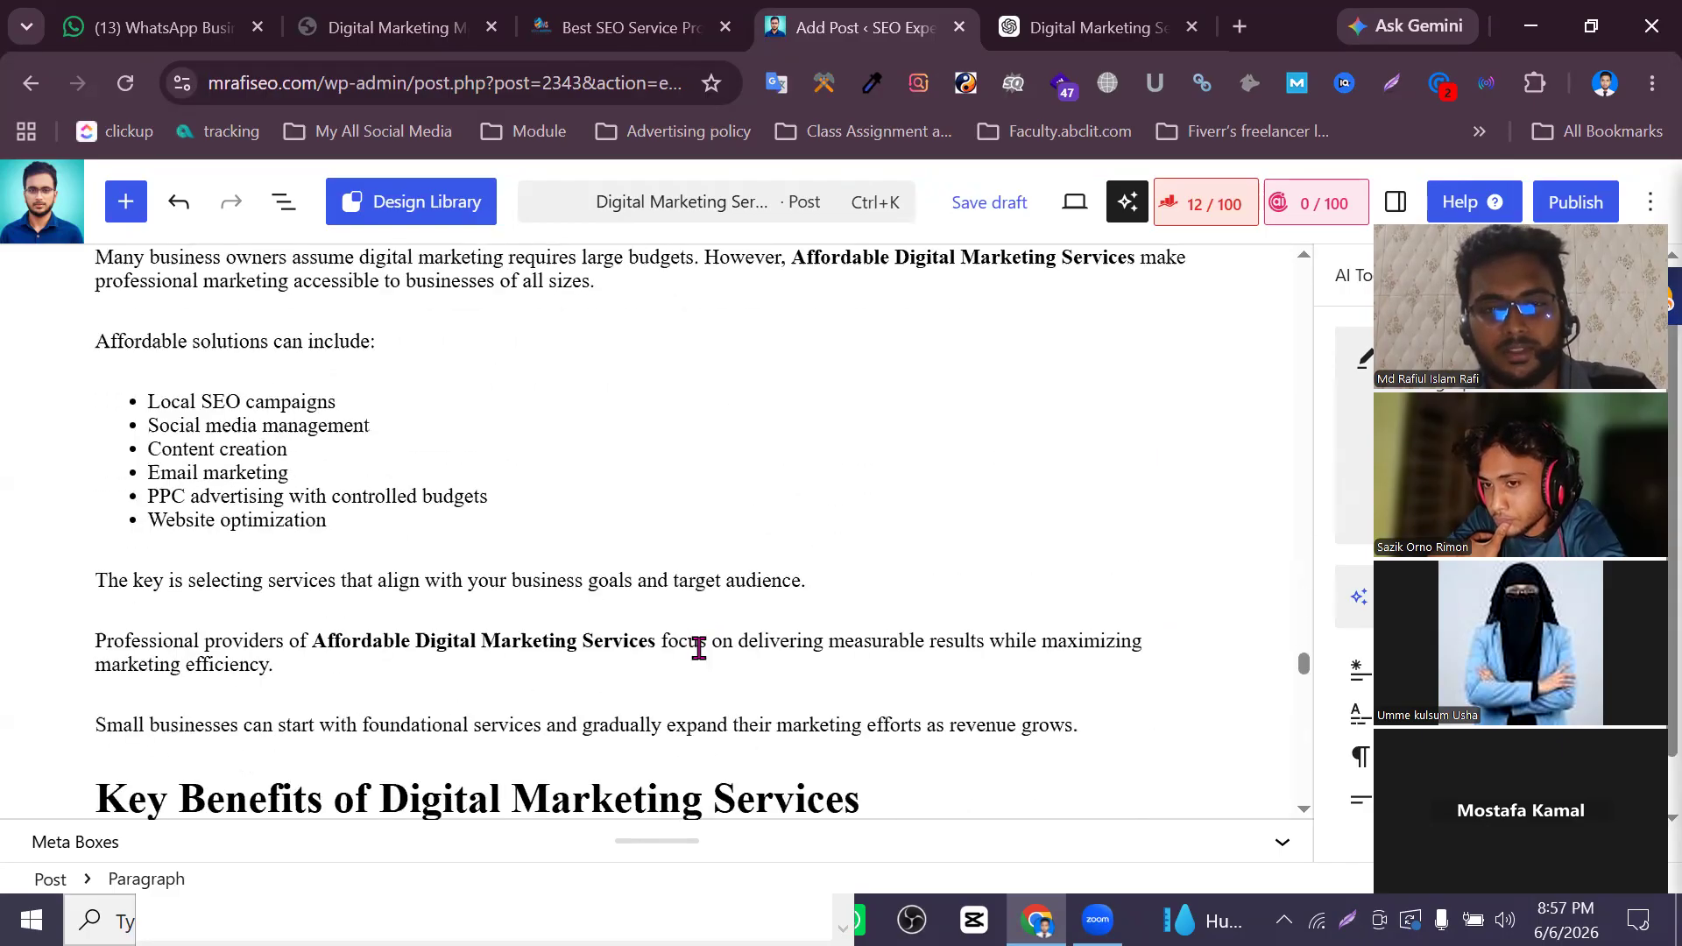
scroll(692, 650, "down", 5)
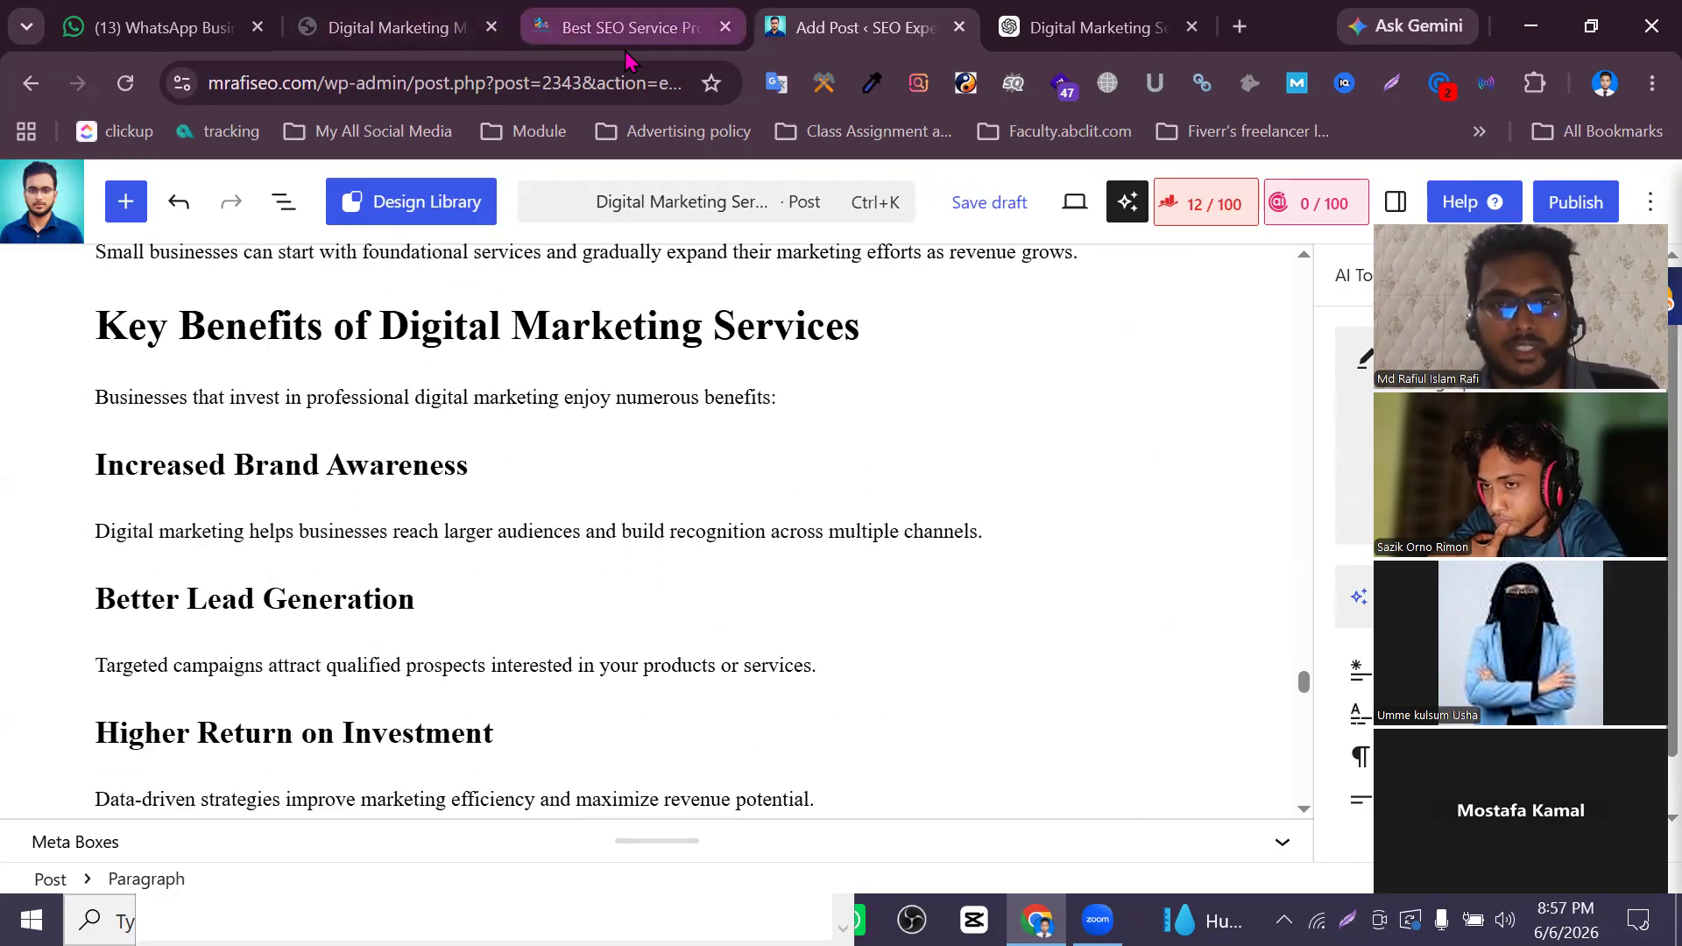
Switch to the digitalmarketingbd.com best SEO service provider page and examine how its sections combine headings, text, images and links
left_click(561, 27)
scroll(692, 551, "down", 10)
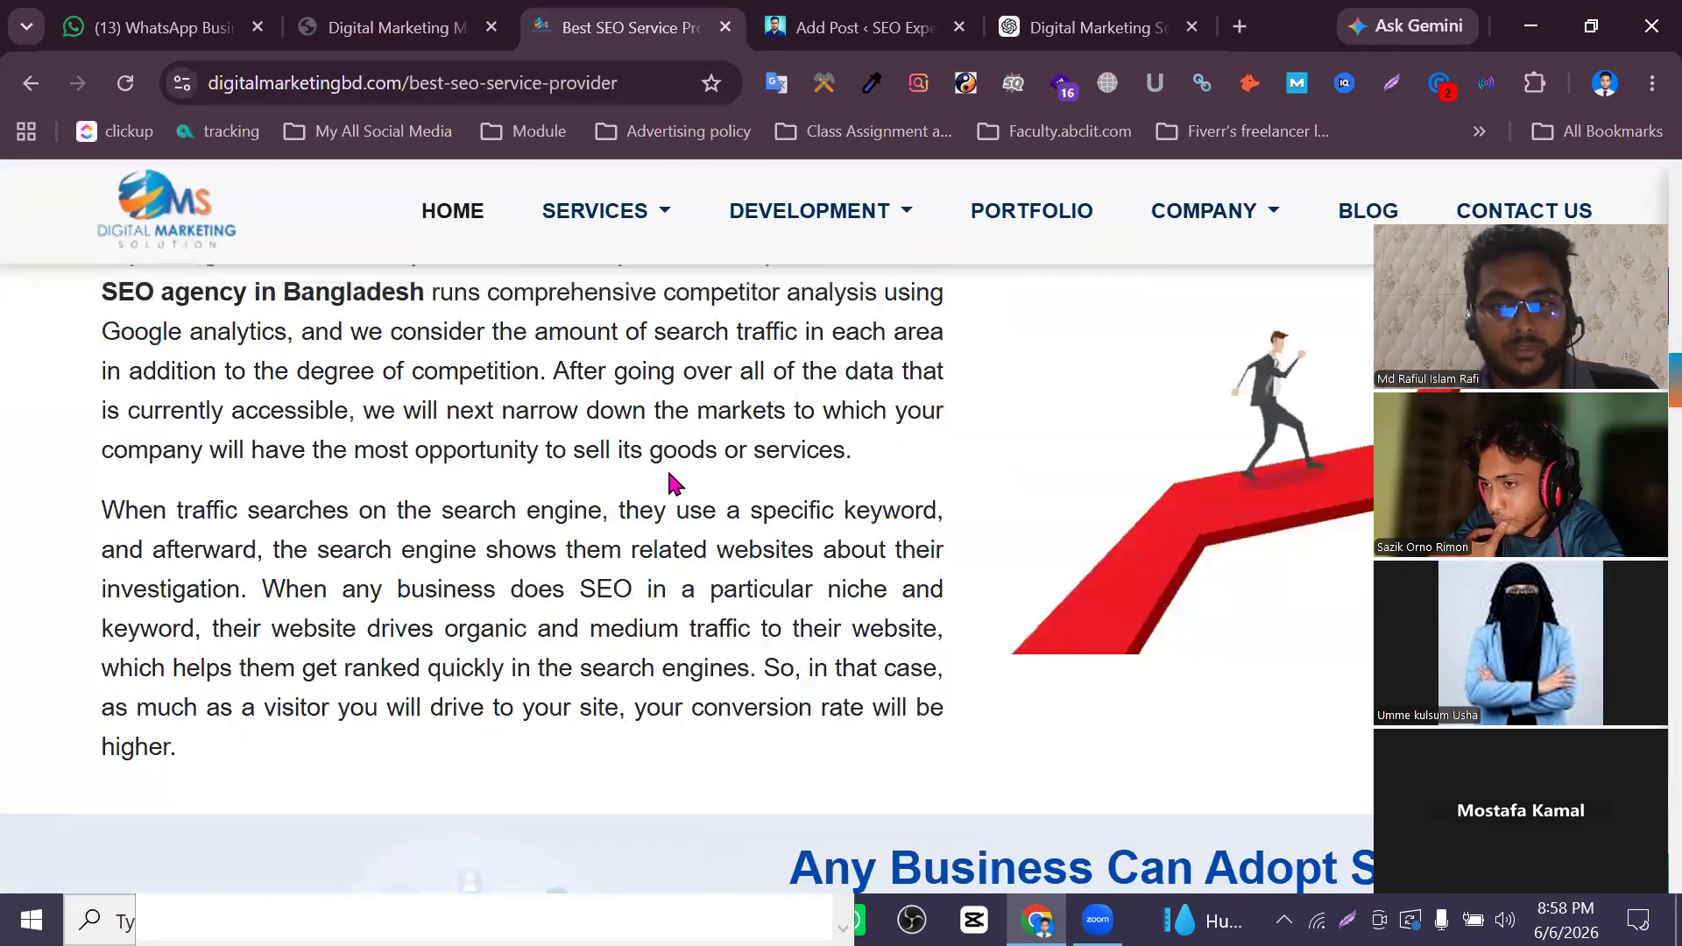
scroll(670, 483, "down", 10)
scroll(663, 517, "down", 1)
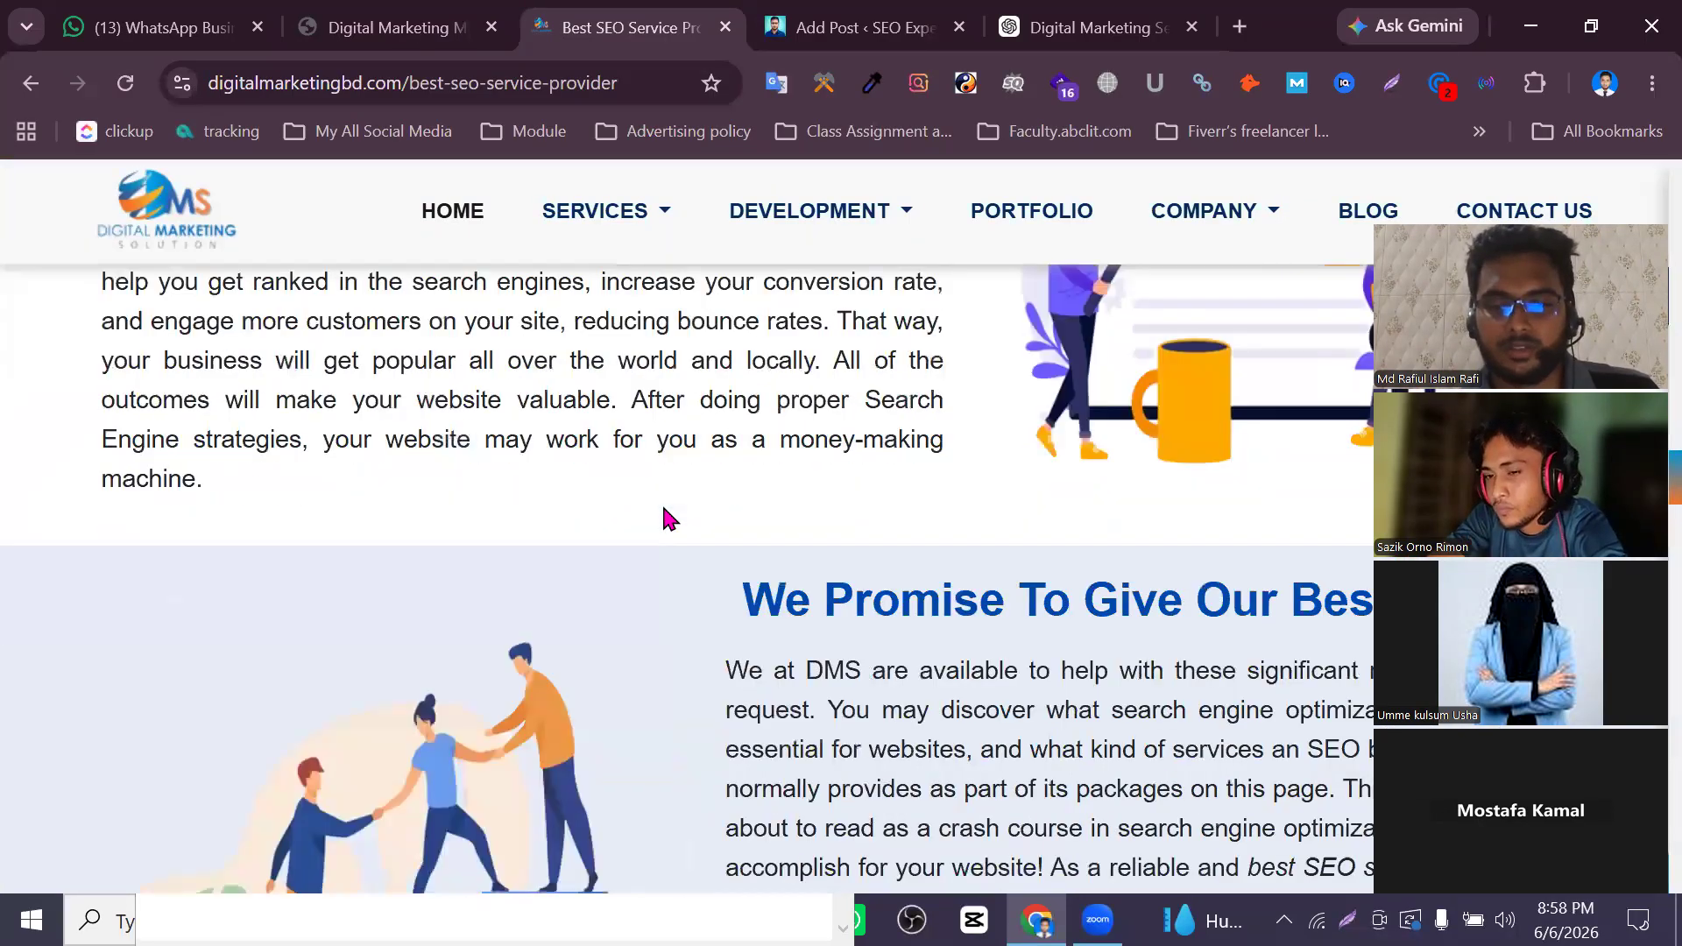
scroll(663, 516, "down", 10)
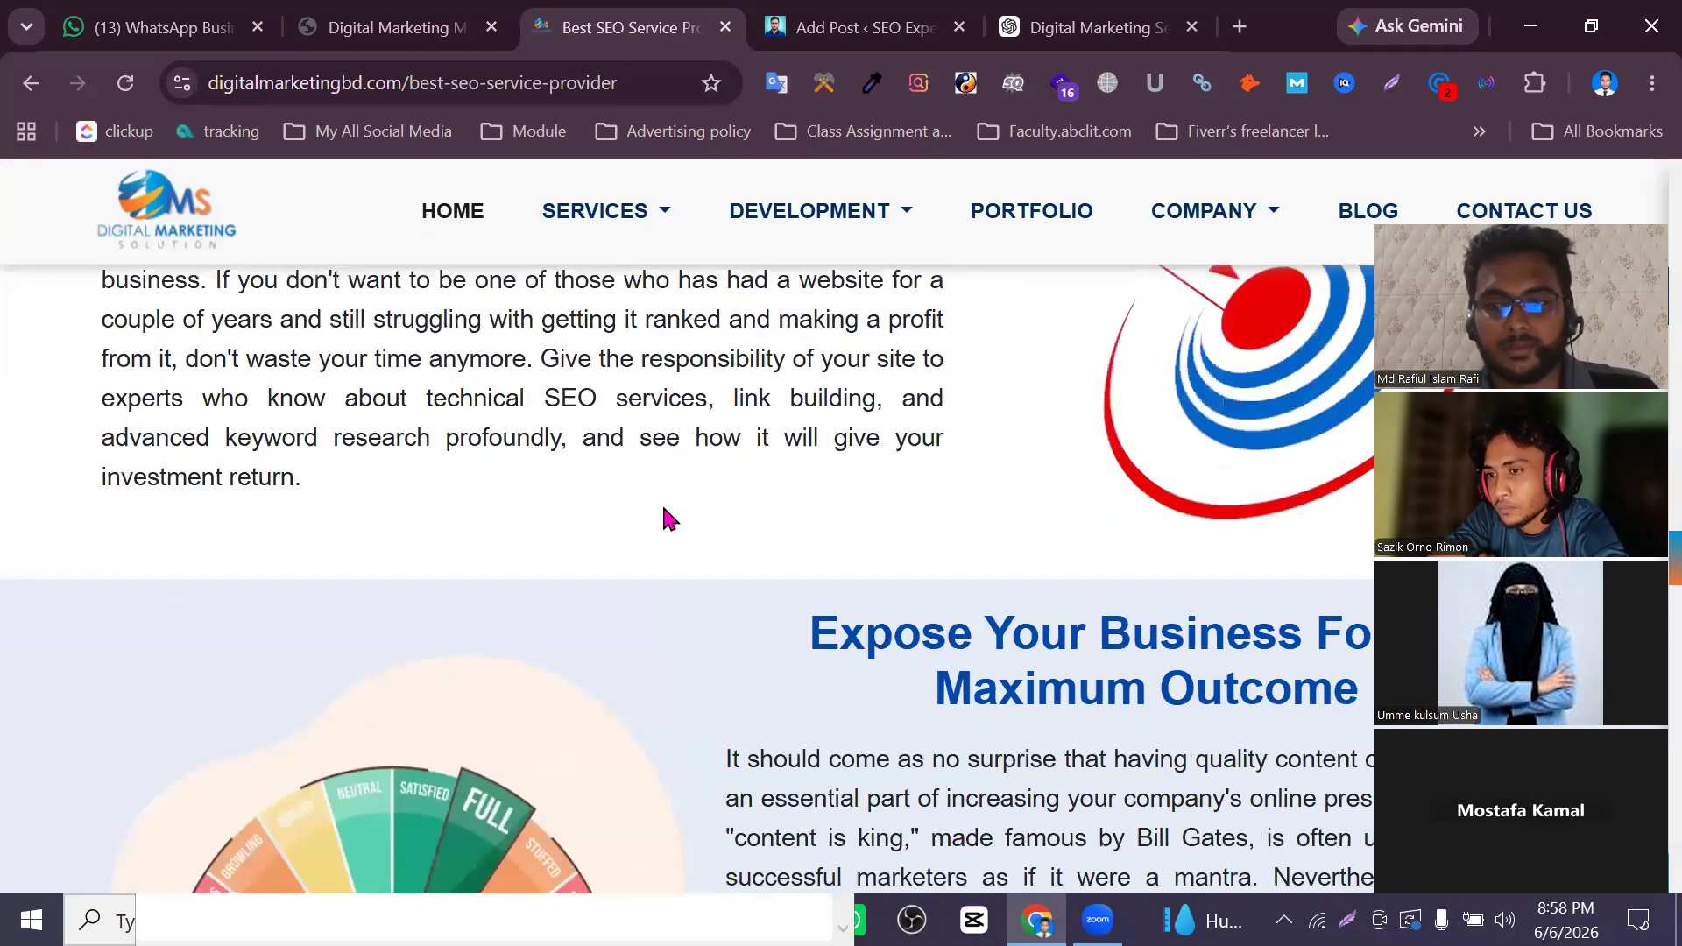
scroll(613, 421, "up", 8)
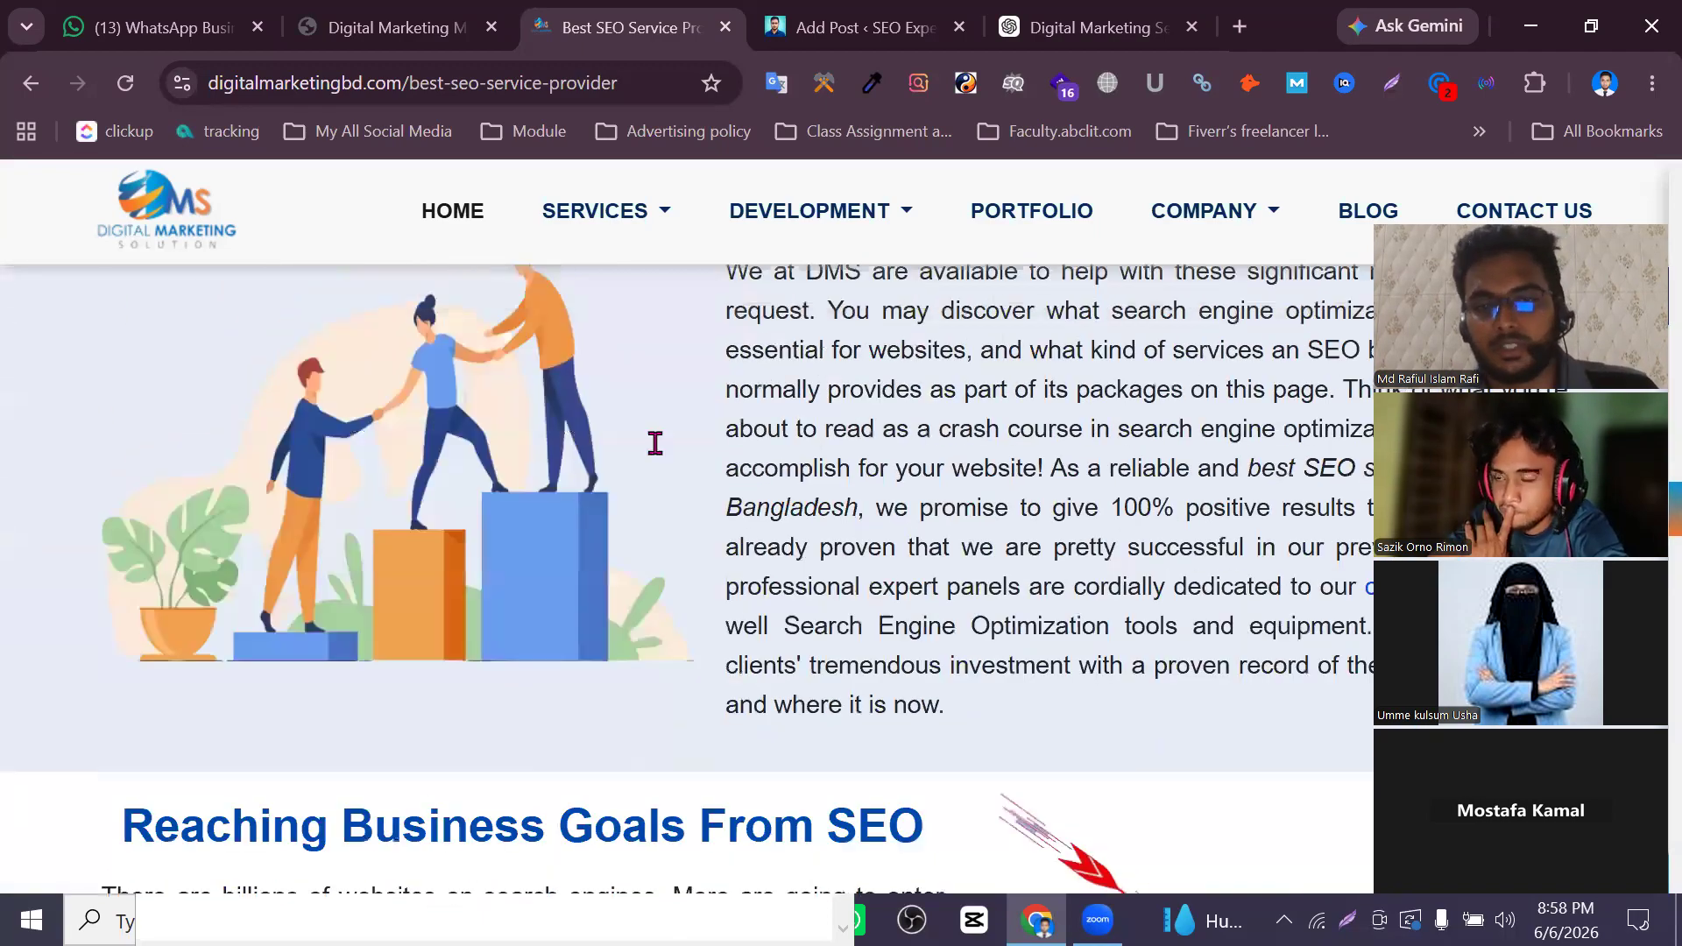
scroll(957, 570, "down", 10)
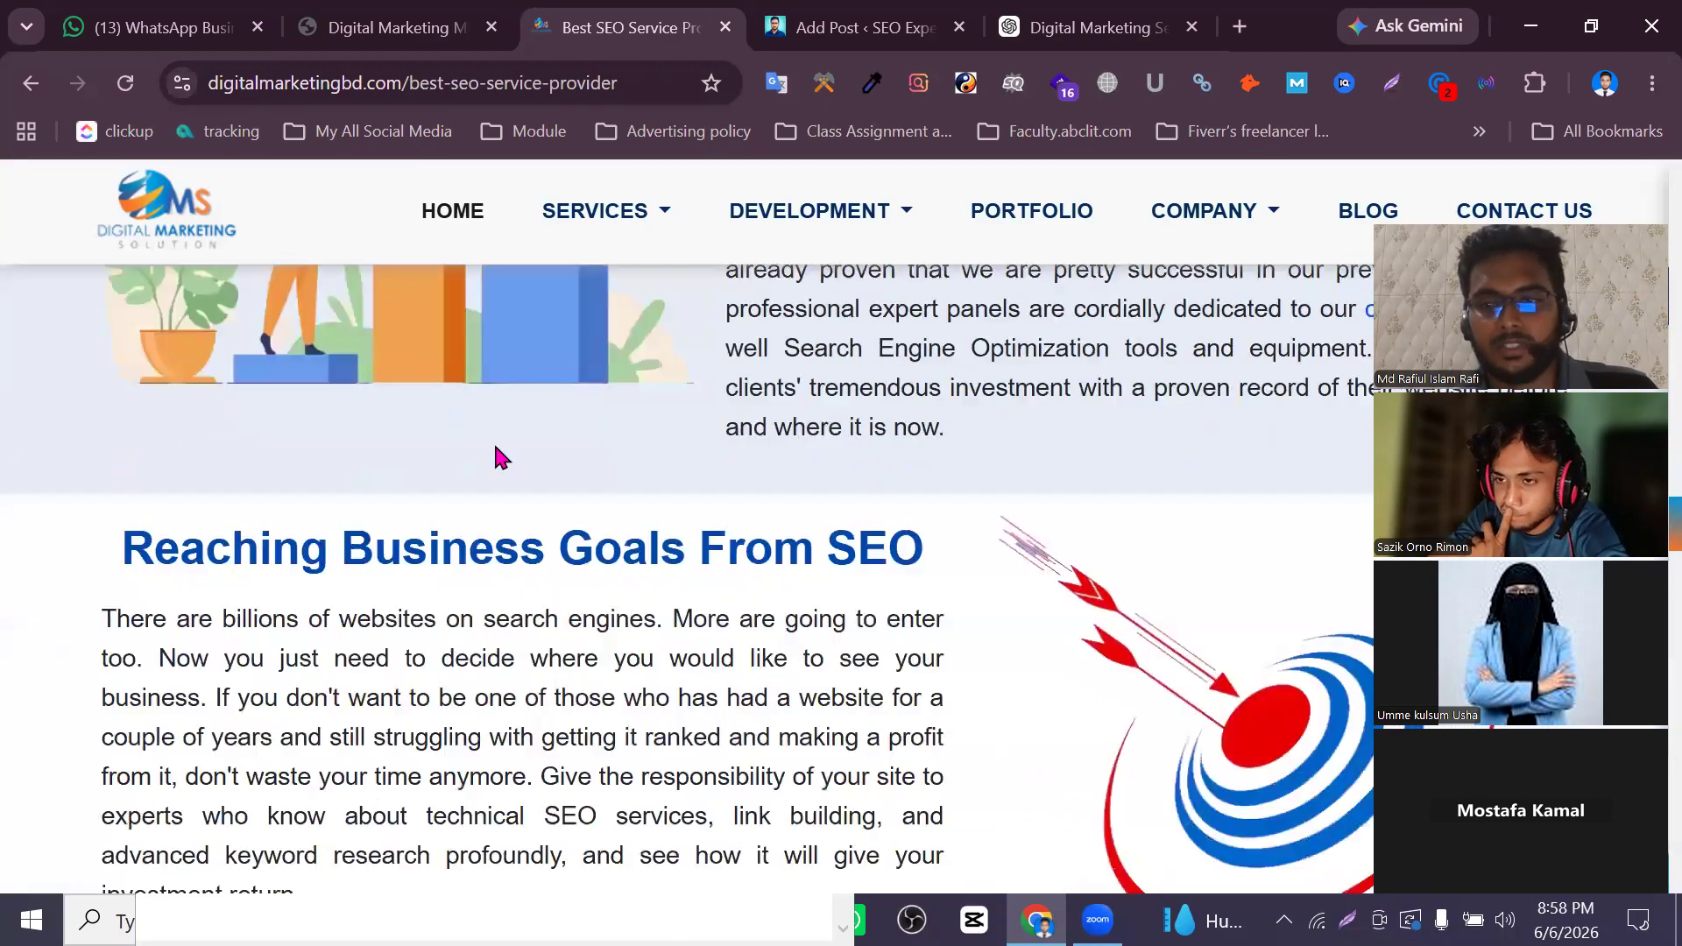
scroll(700, 578, "down", 15)
scroll(732, 636, "up", 10)
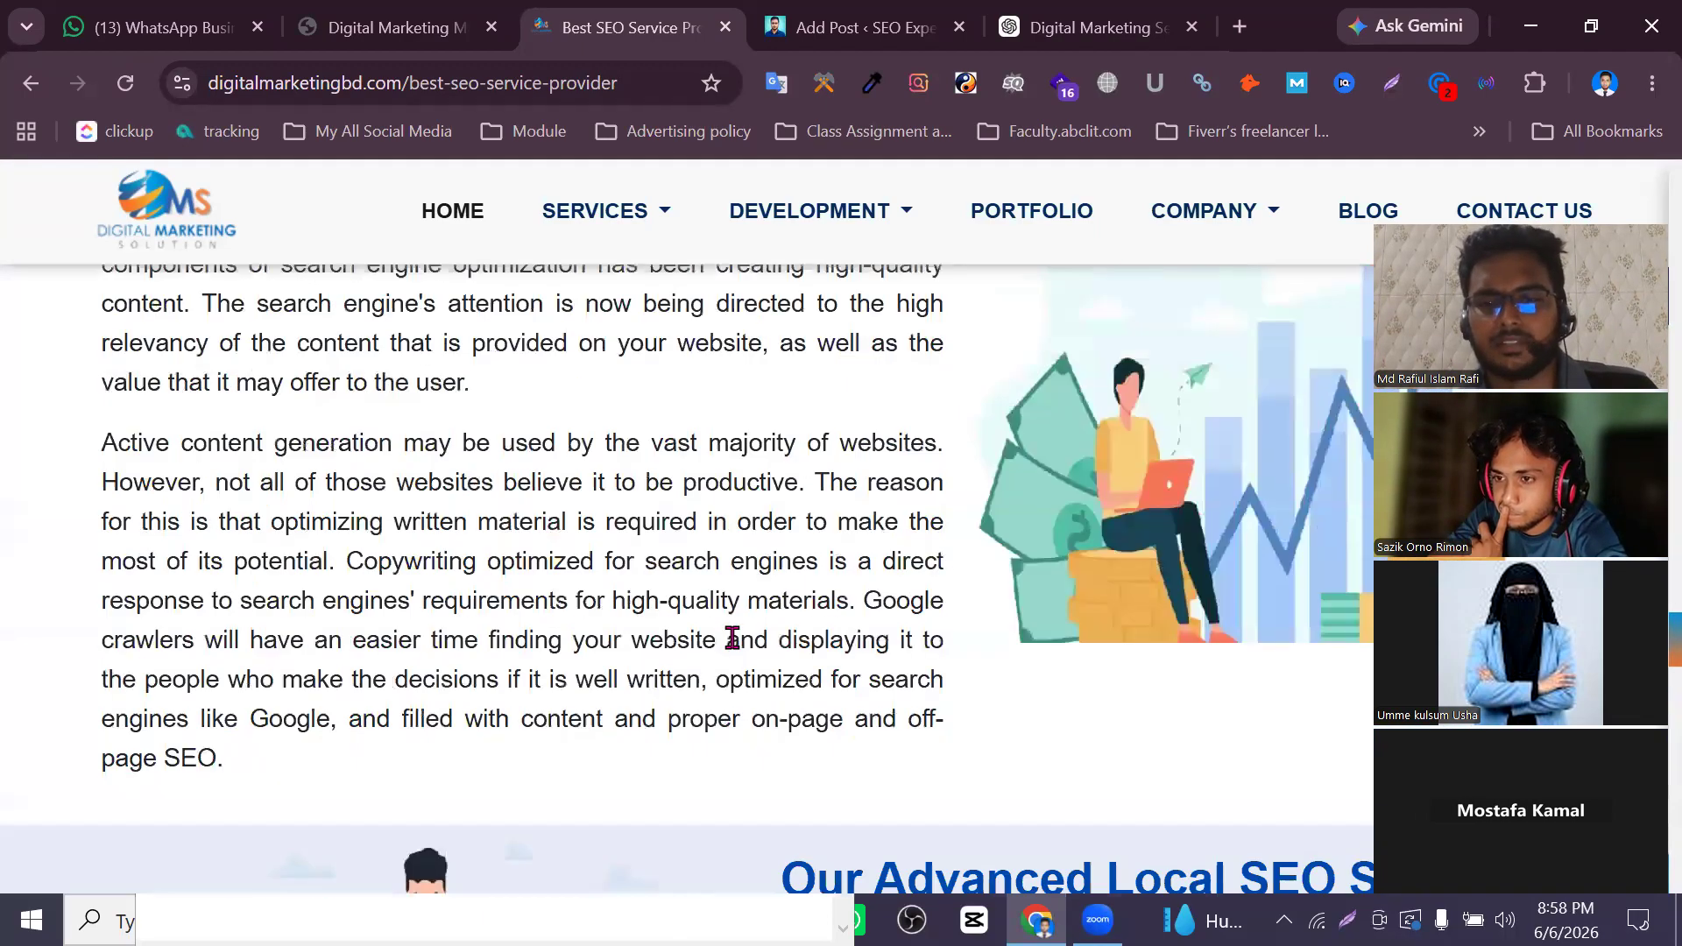
scroll(732, 636, "up", 15)
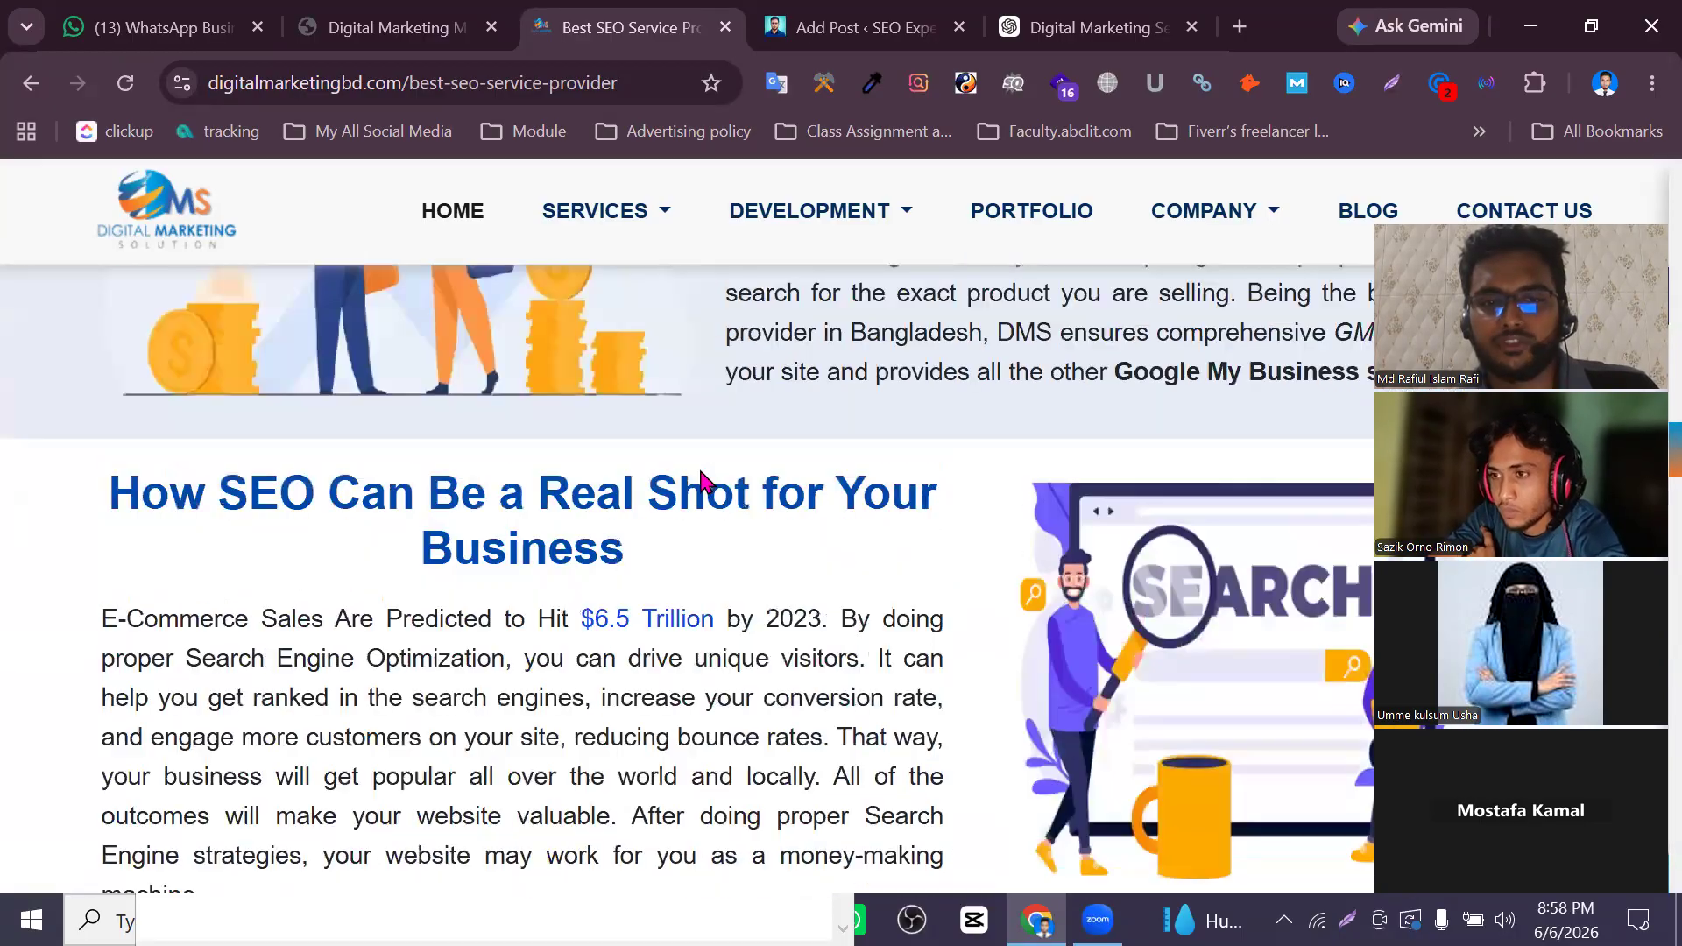
scroll(700, 477, "up", 10)
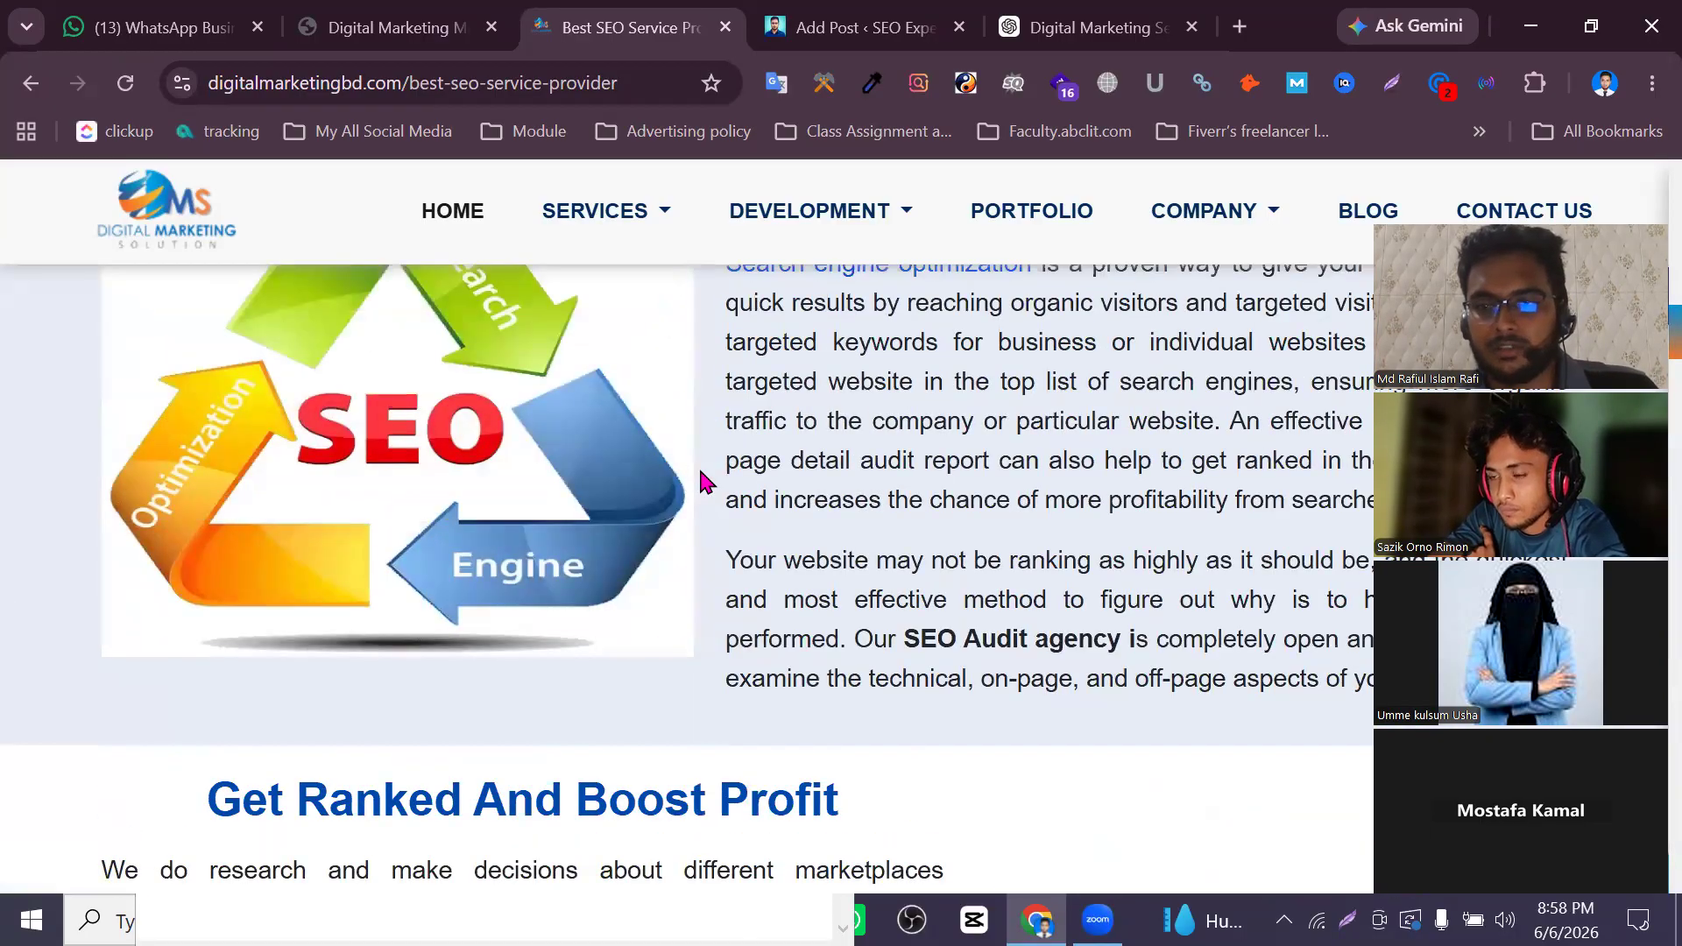
scroll(700, 477, "up", 10)
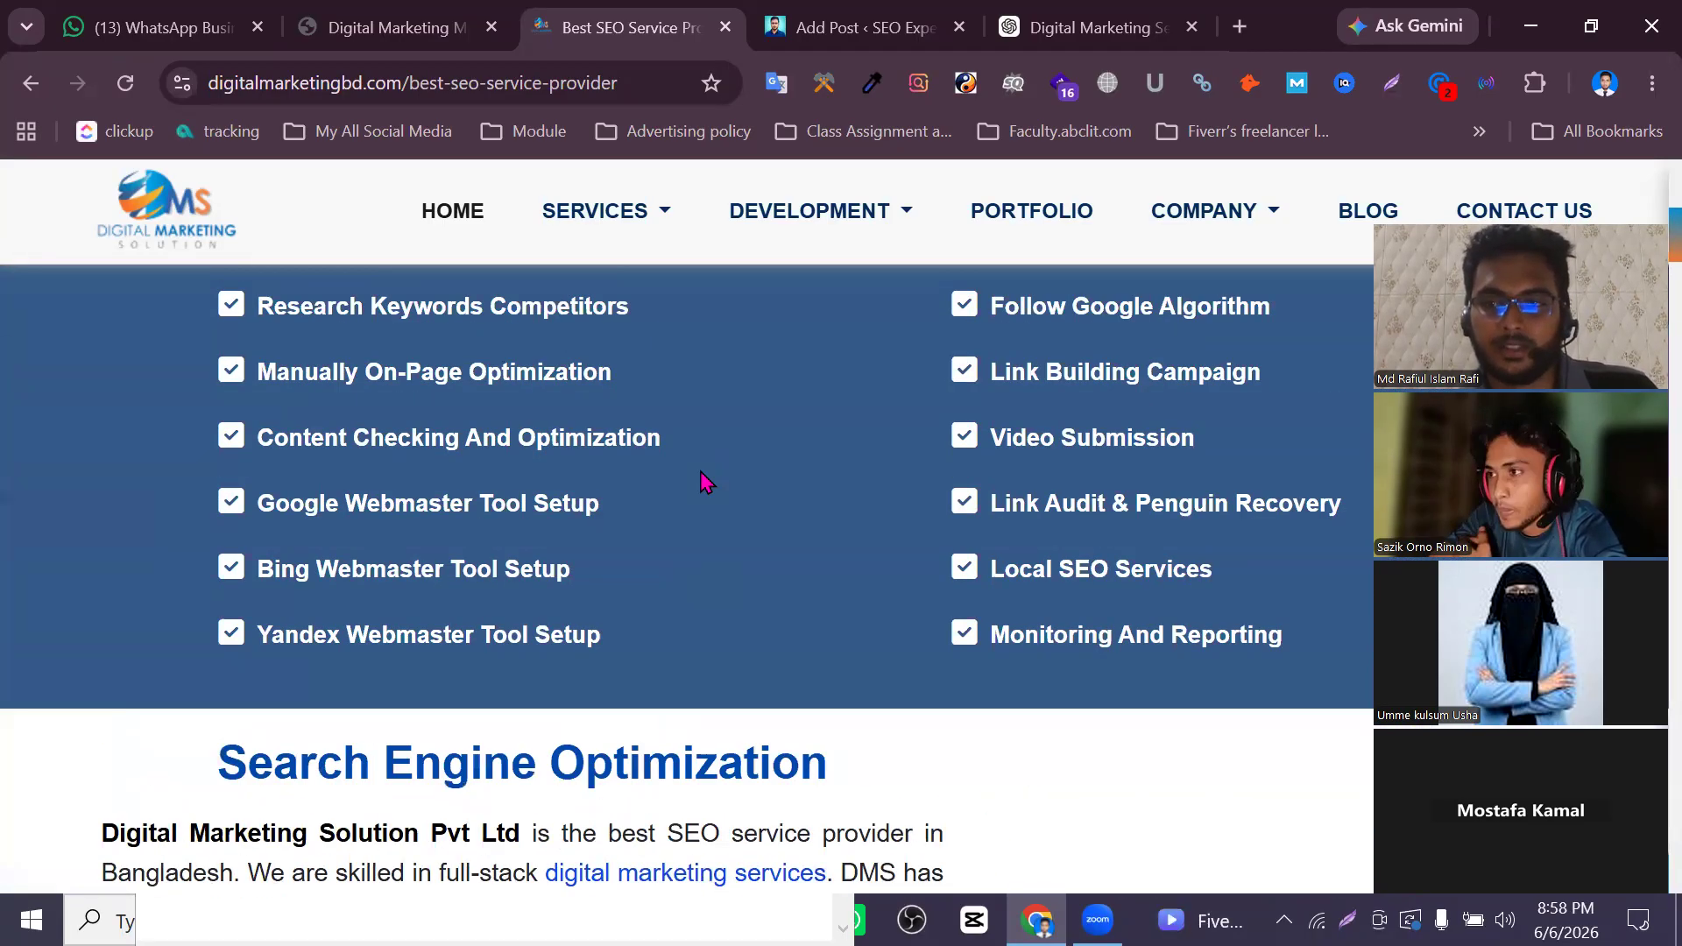
scroll(701, 477, "down", 1)
scroll(1372, 577, "down", 2)
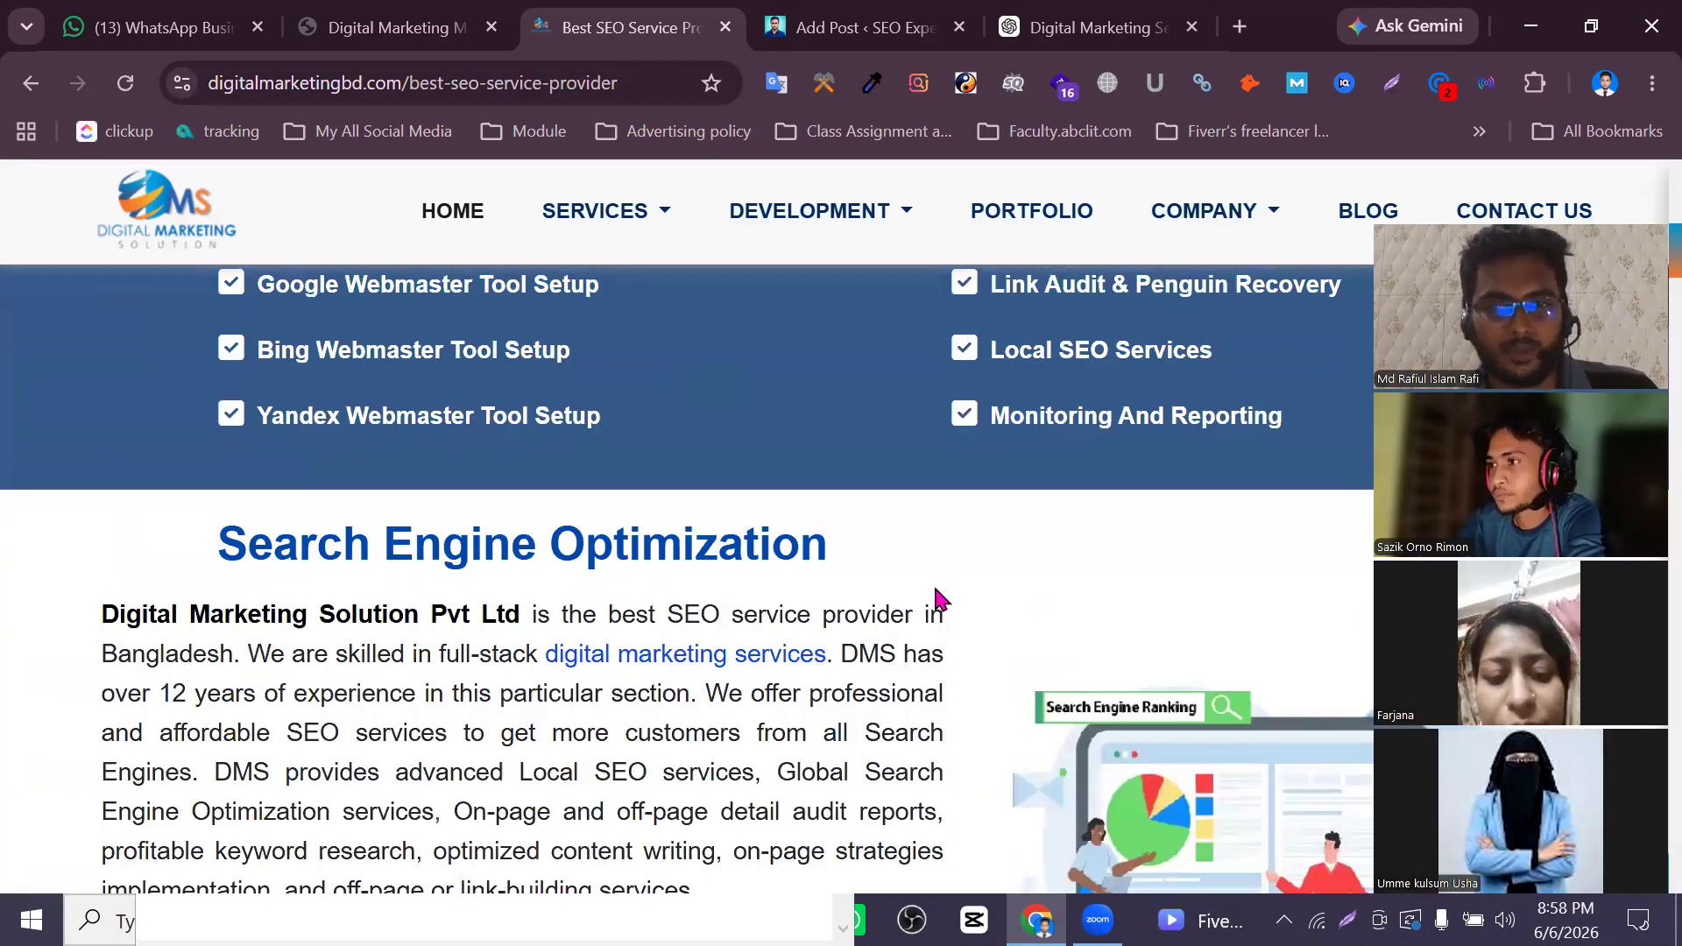
scroll(934, 588, "up", 8)
scroll(871, 565, "down", 20)
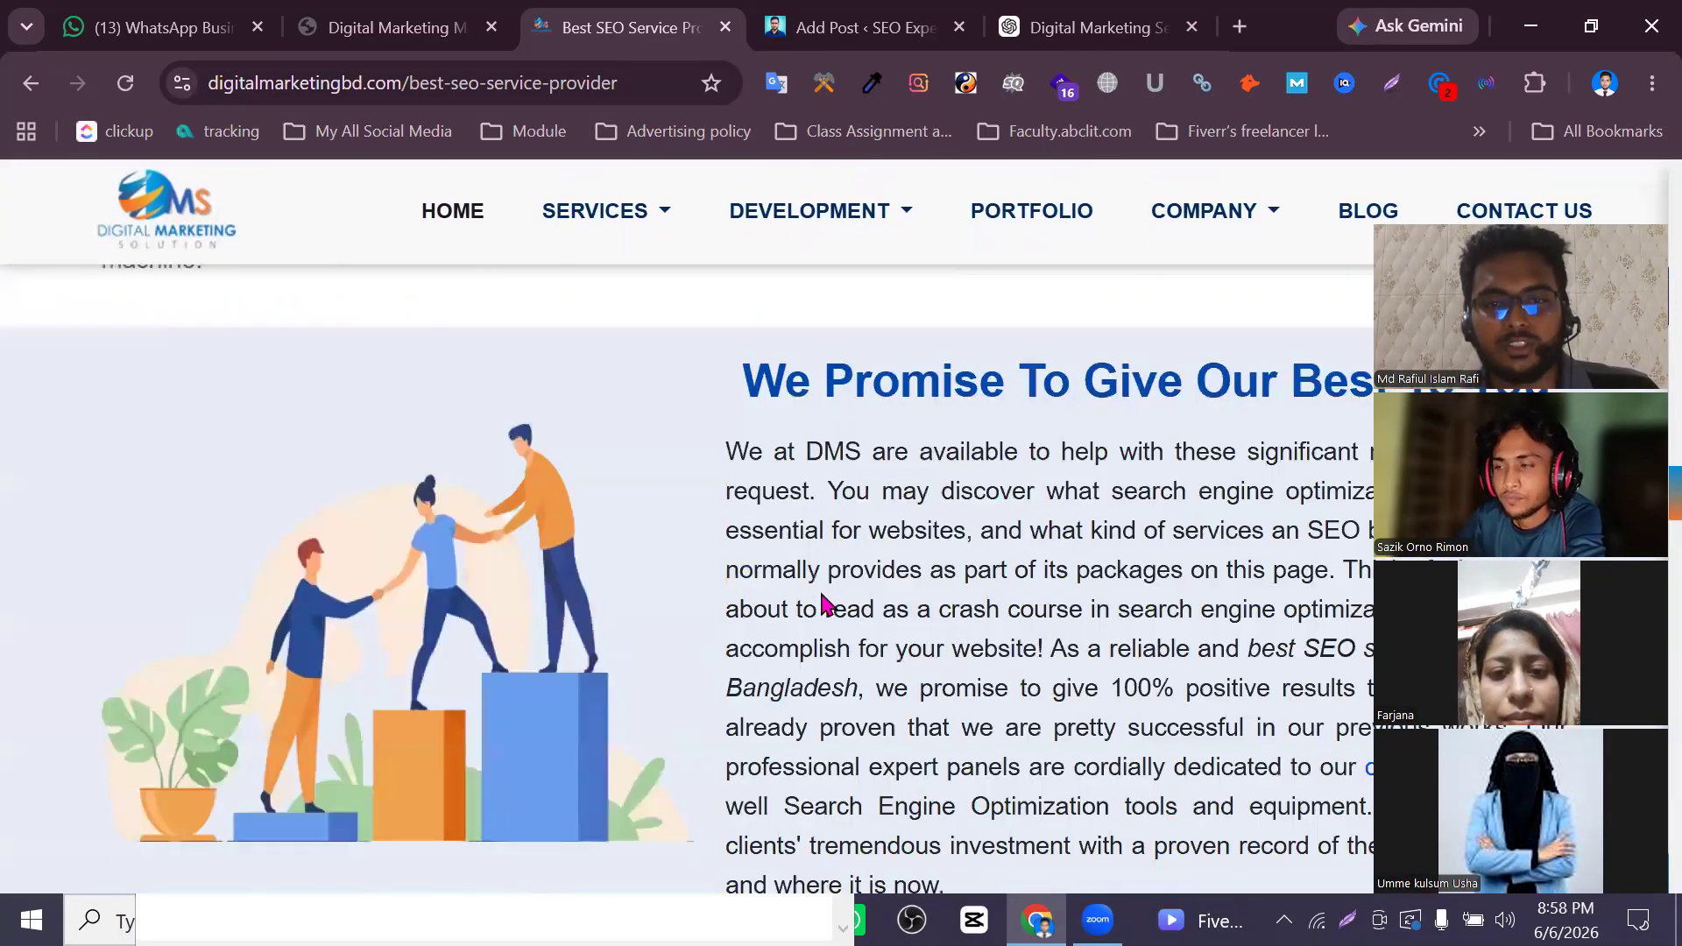
scroll(889, 611, "down", 15)
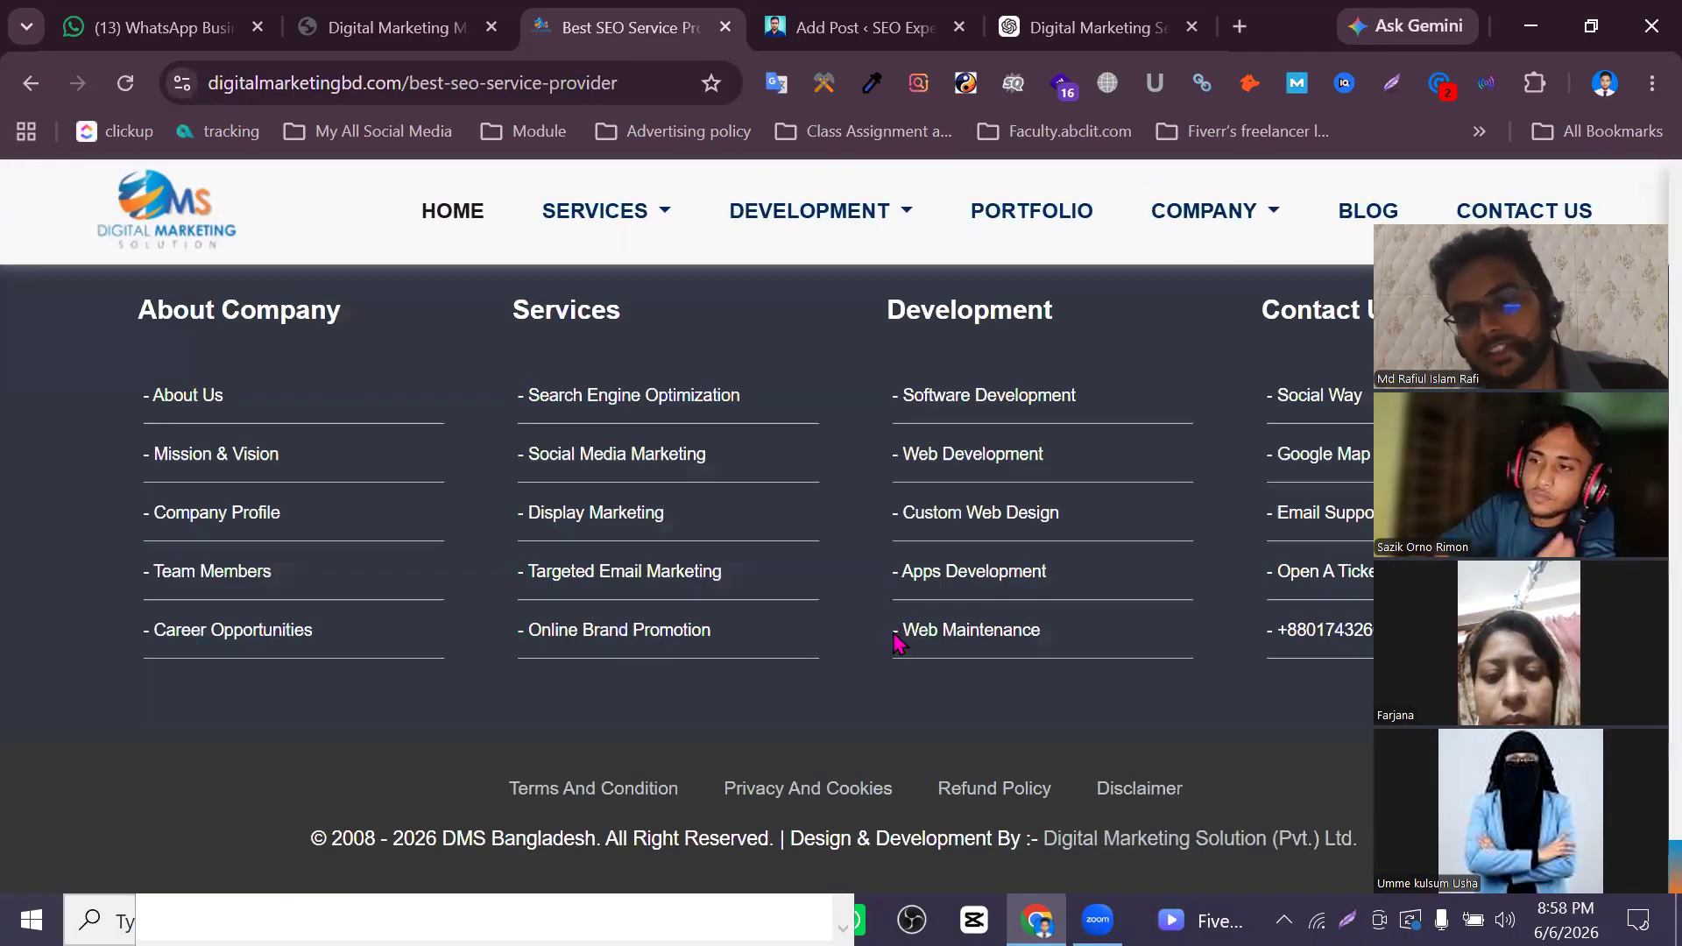
scroll(907, 653, "up", 15)
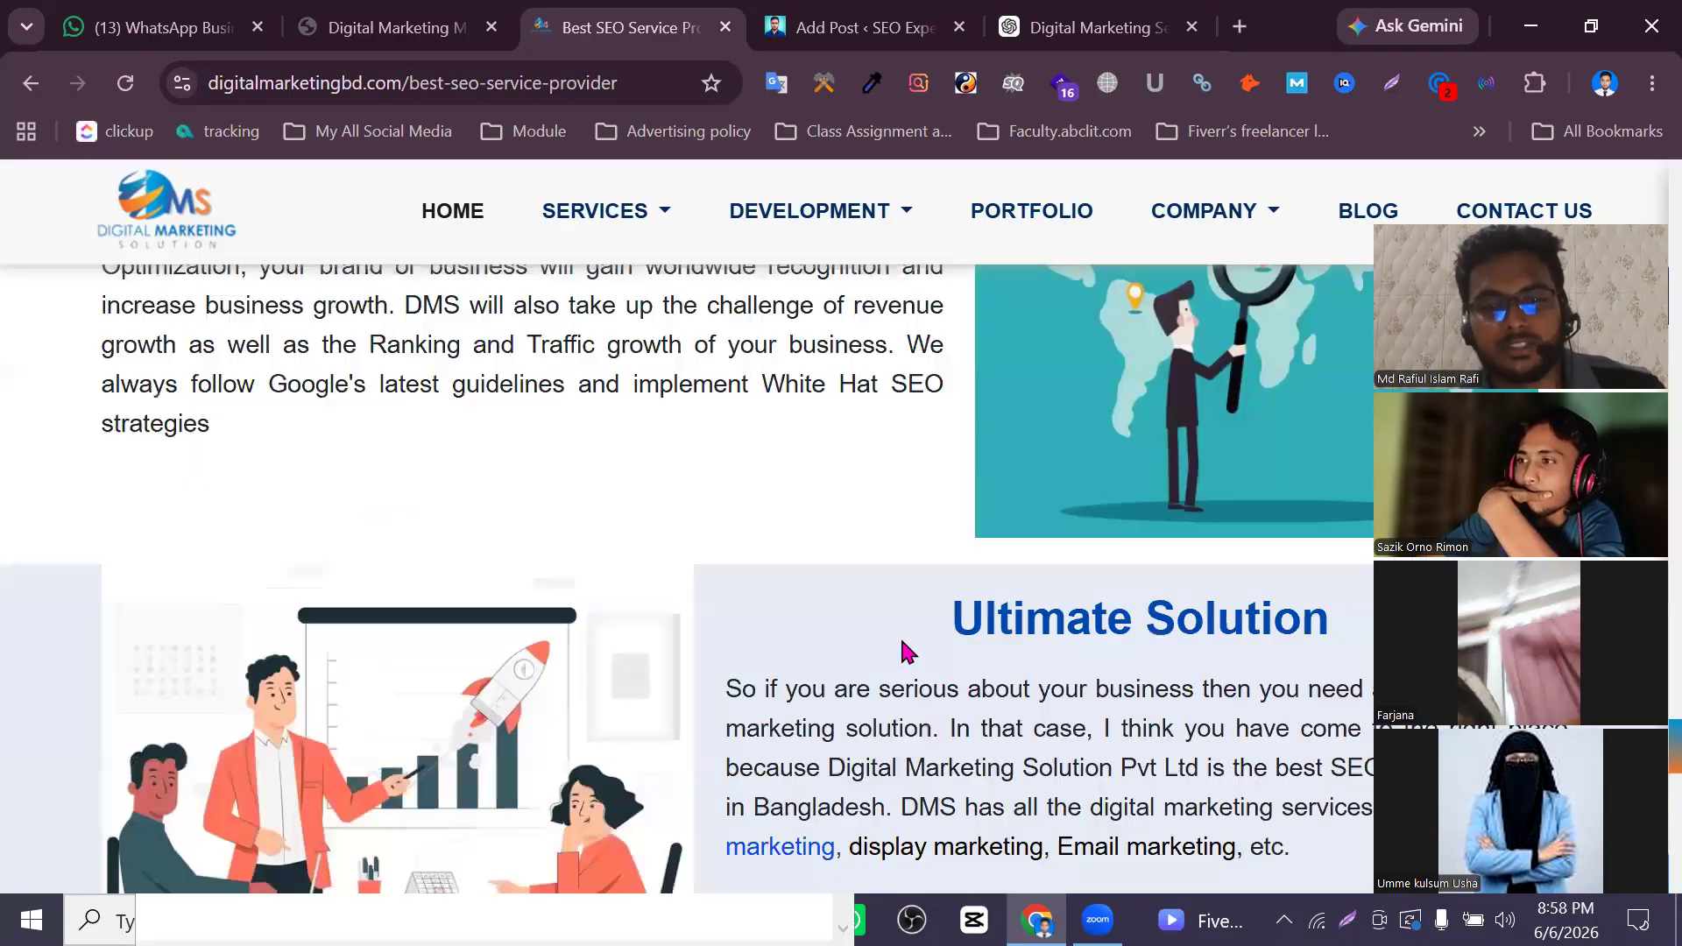
Review how the competitor's SEO service page arranges headings, text and images, and compare it with the WordPress post draft
scroll(907, 650, "up", 10)
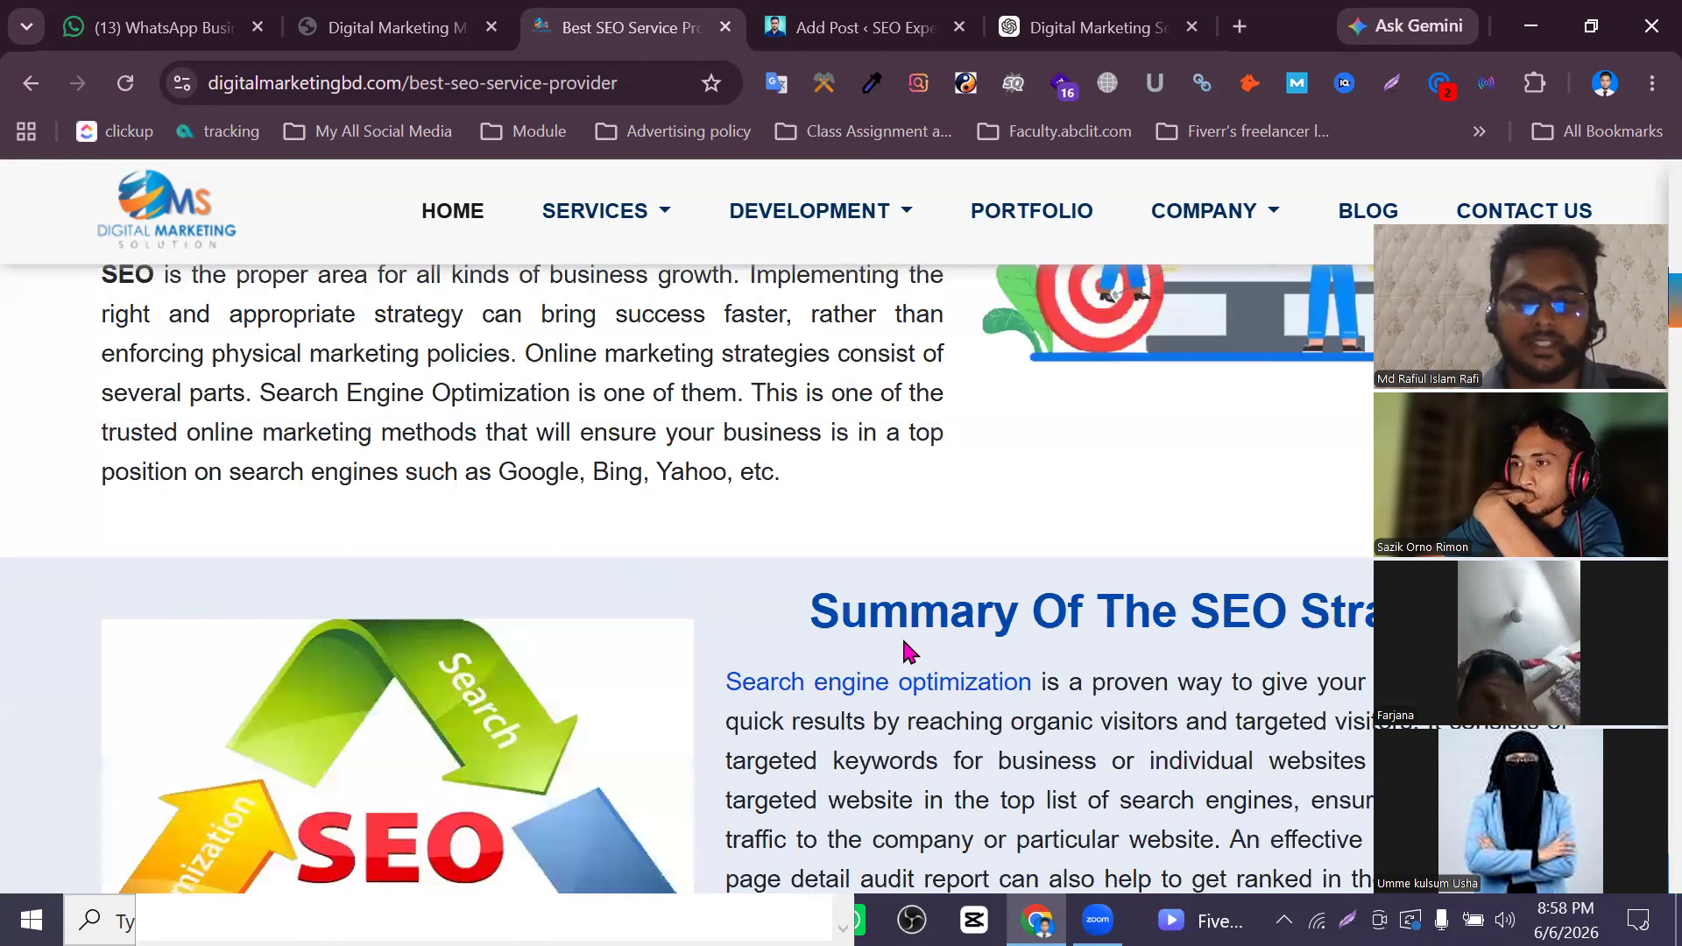
scroll(901, 639, "up", 5)
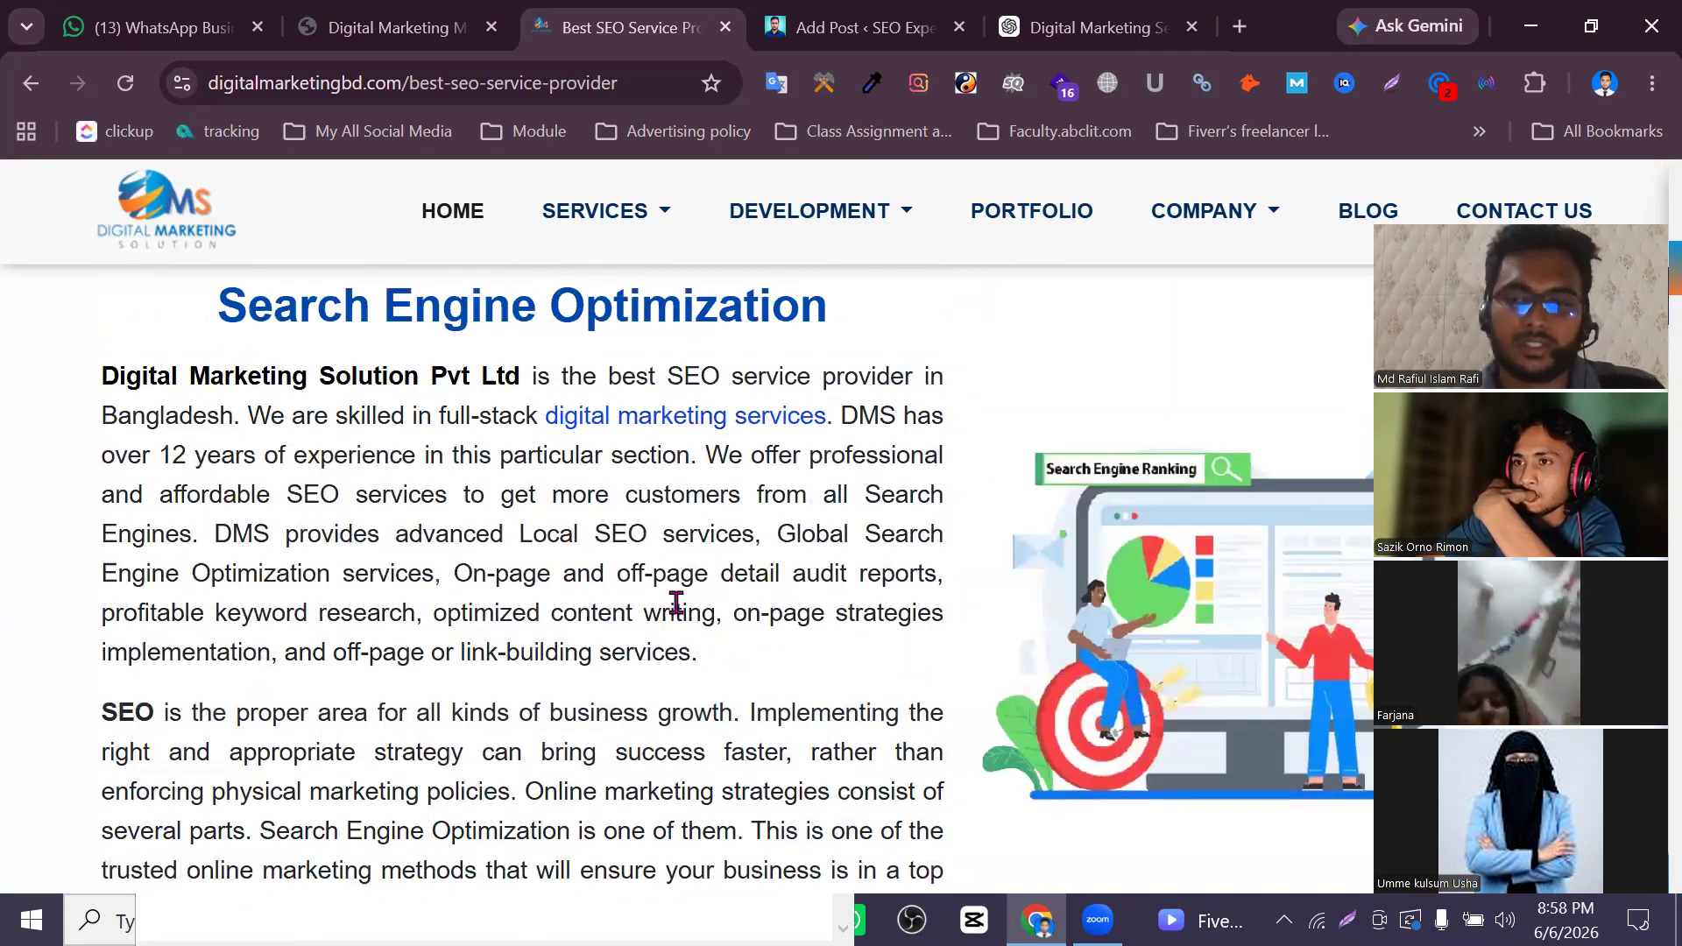
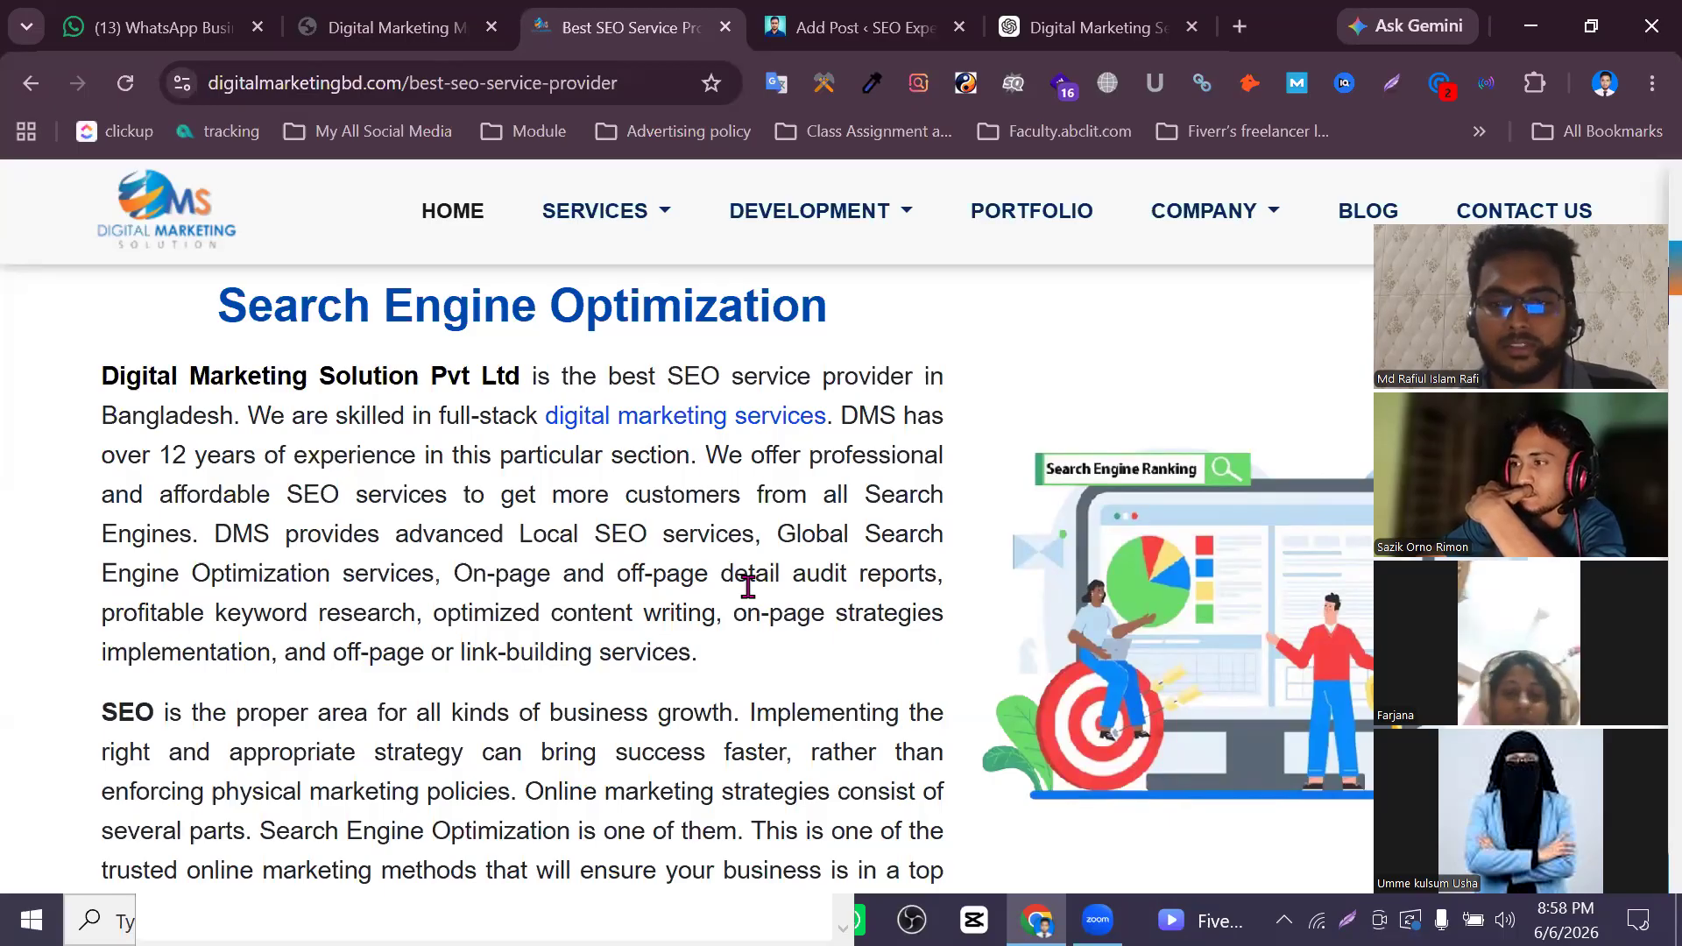
scroll(747, 586, "down", 10)
mouse_move(881, 187)
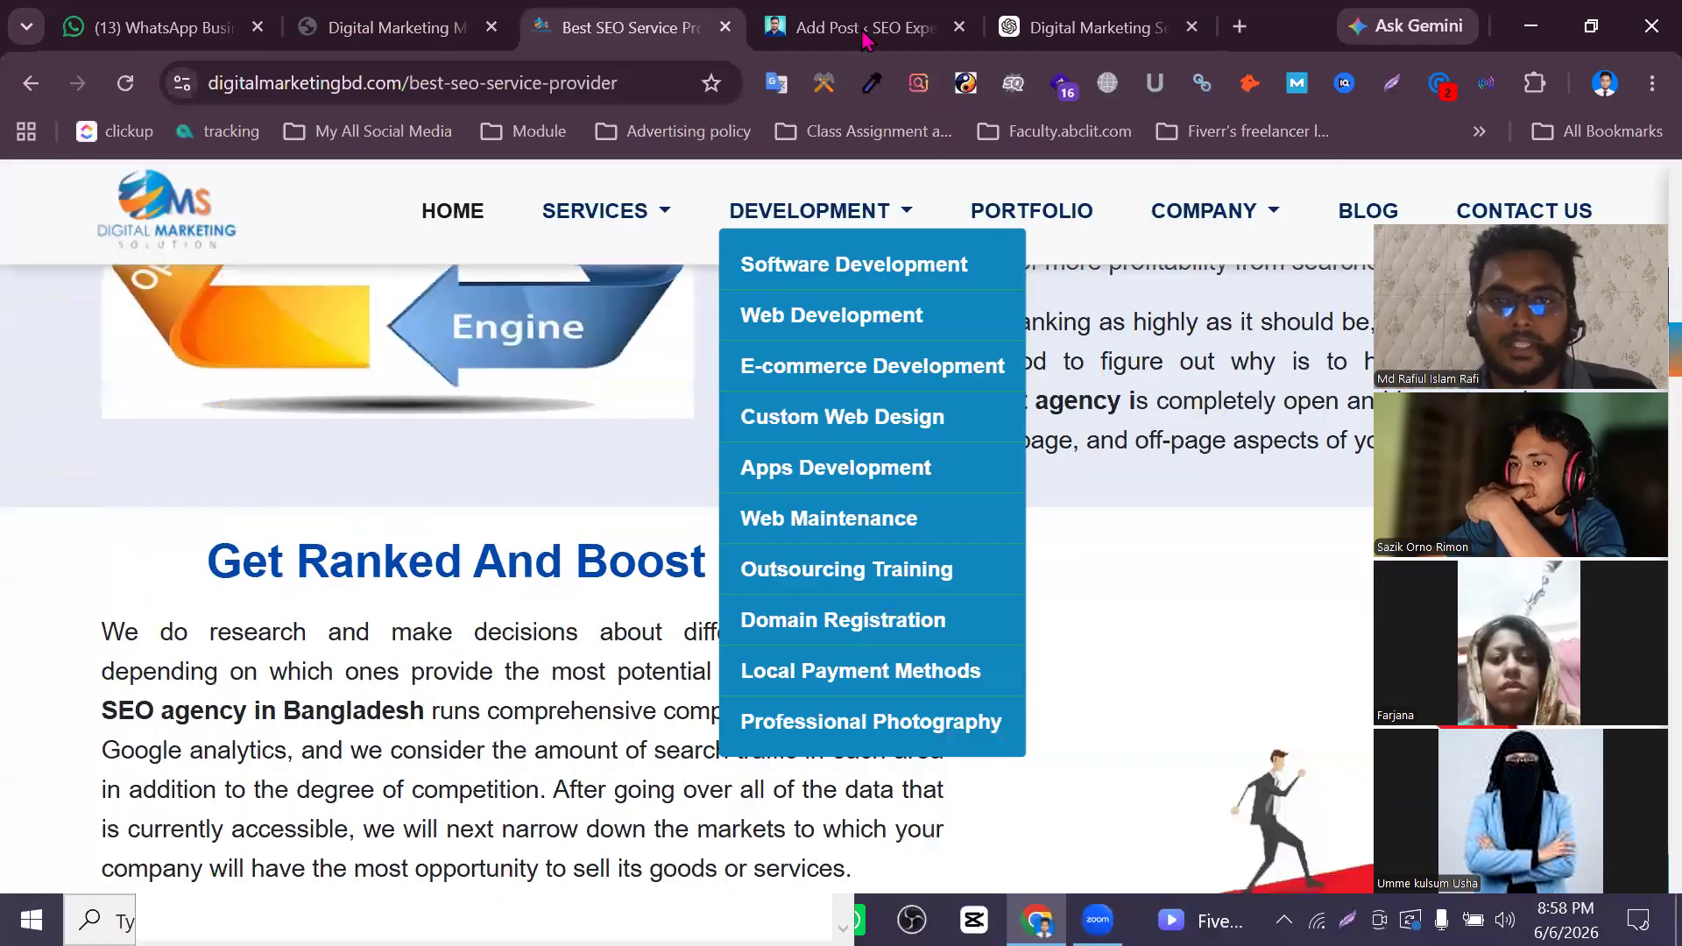
key("ctrl+Tab")
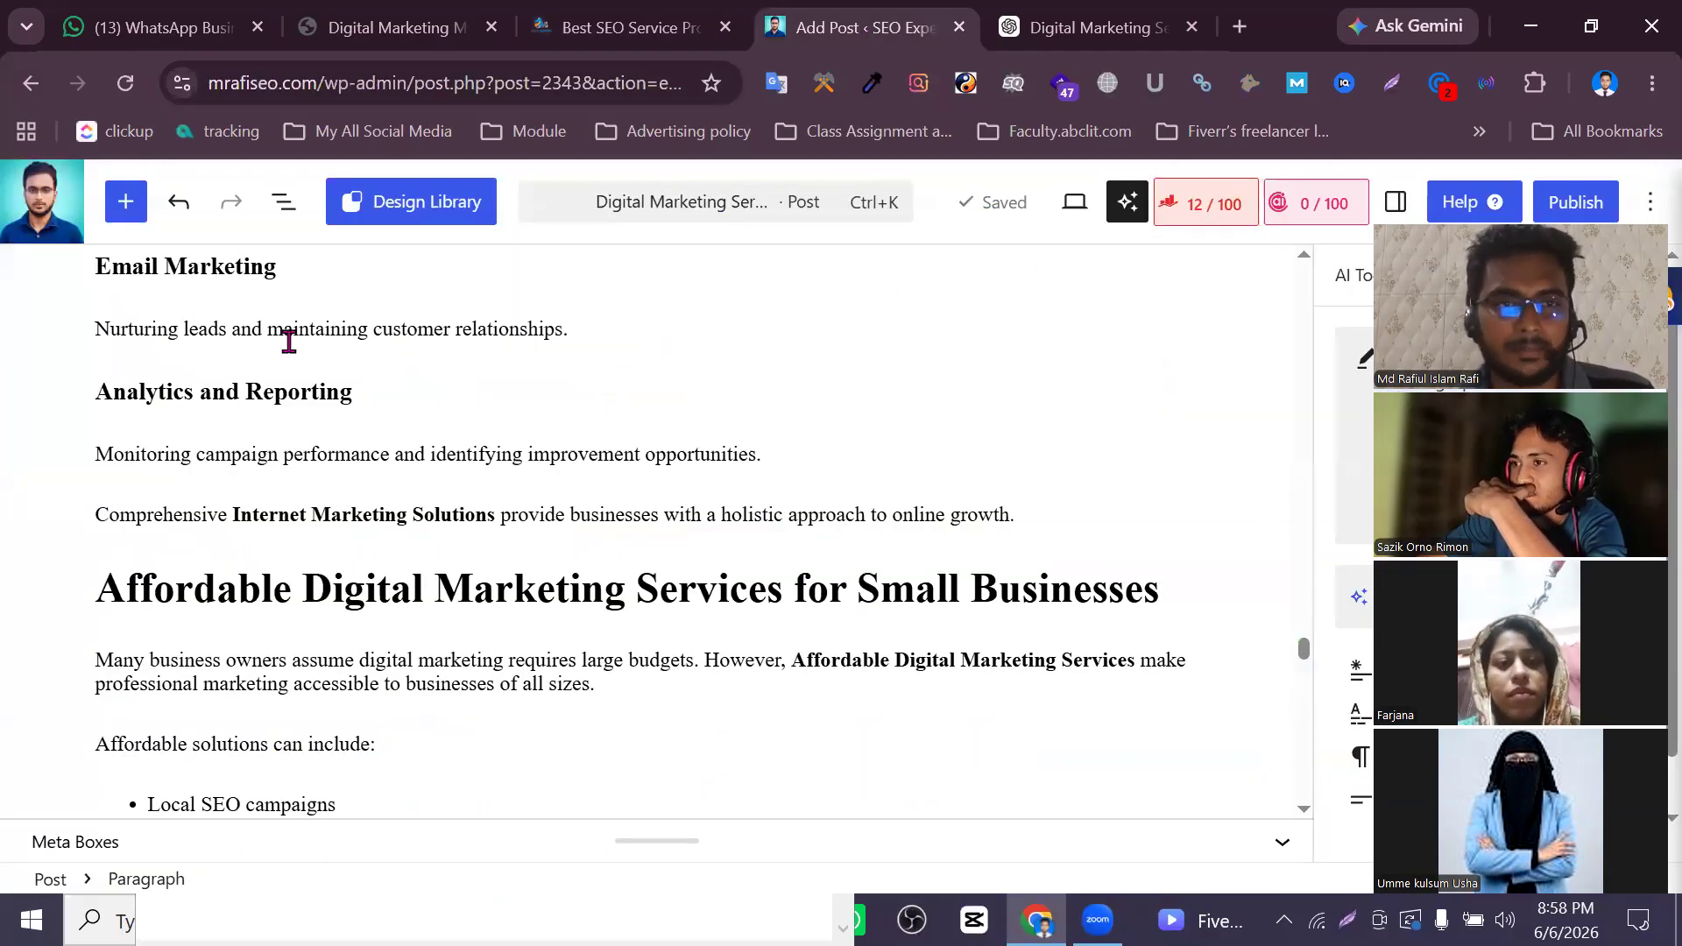
left_click(630, 27)
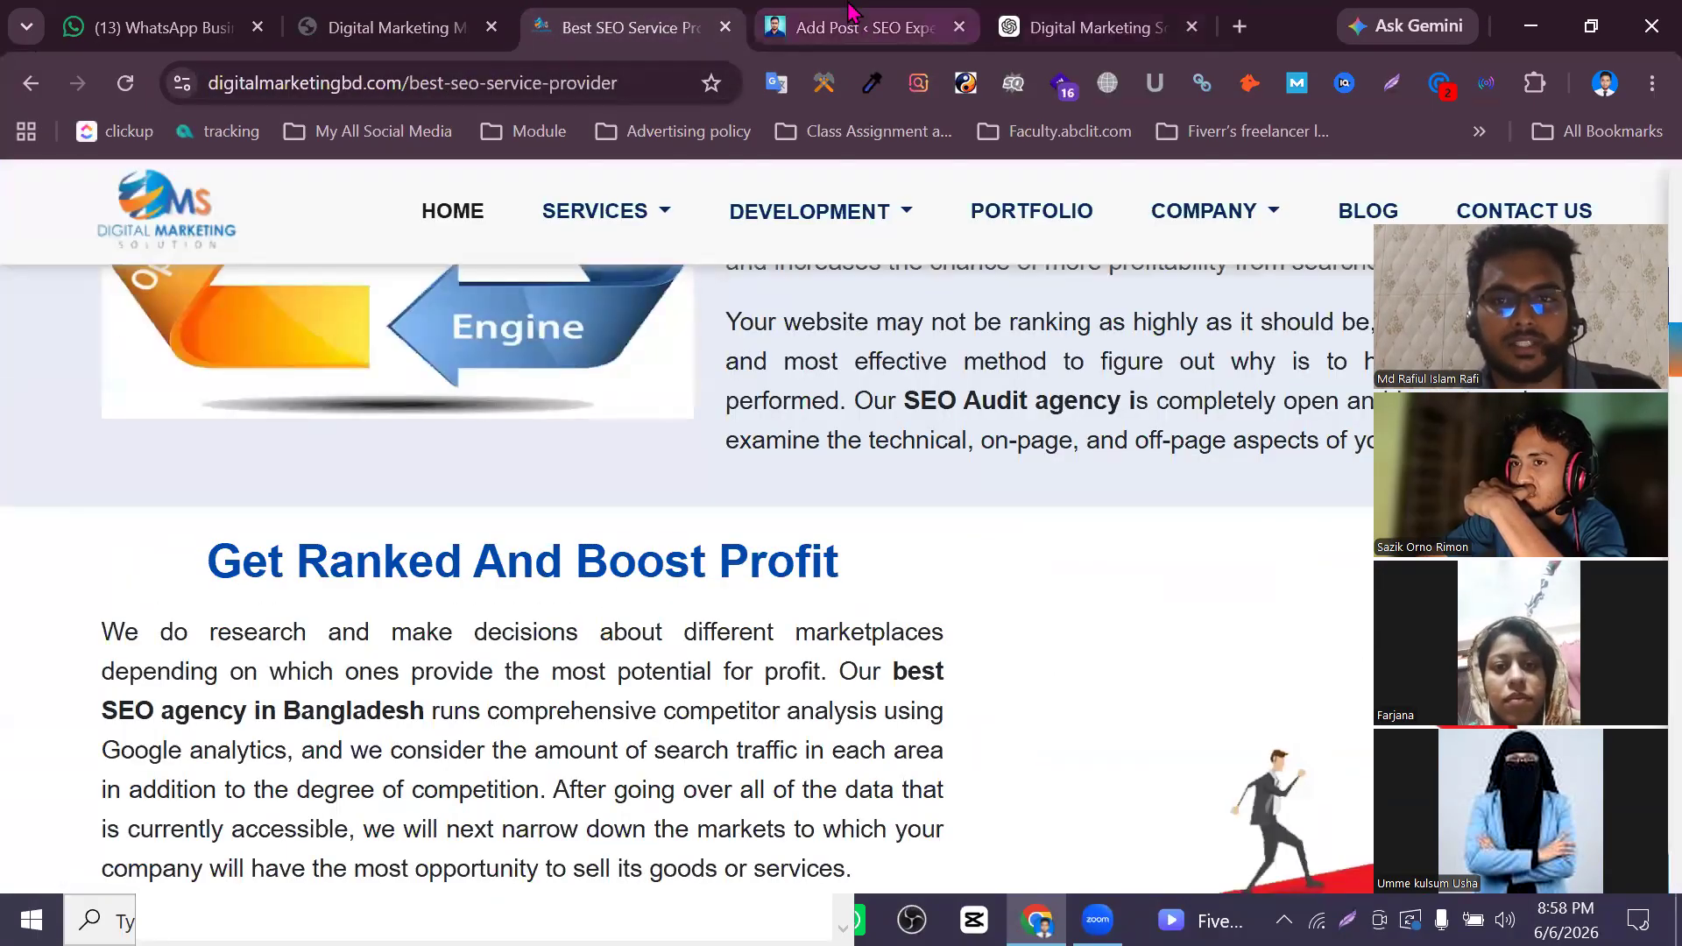
left_click(863, 27)
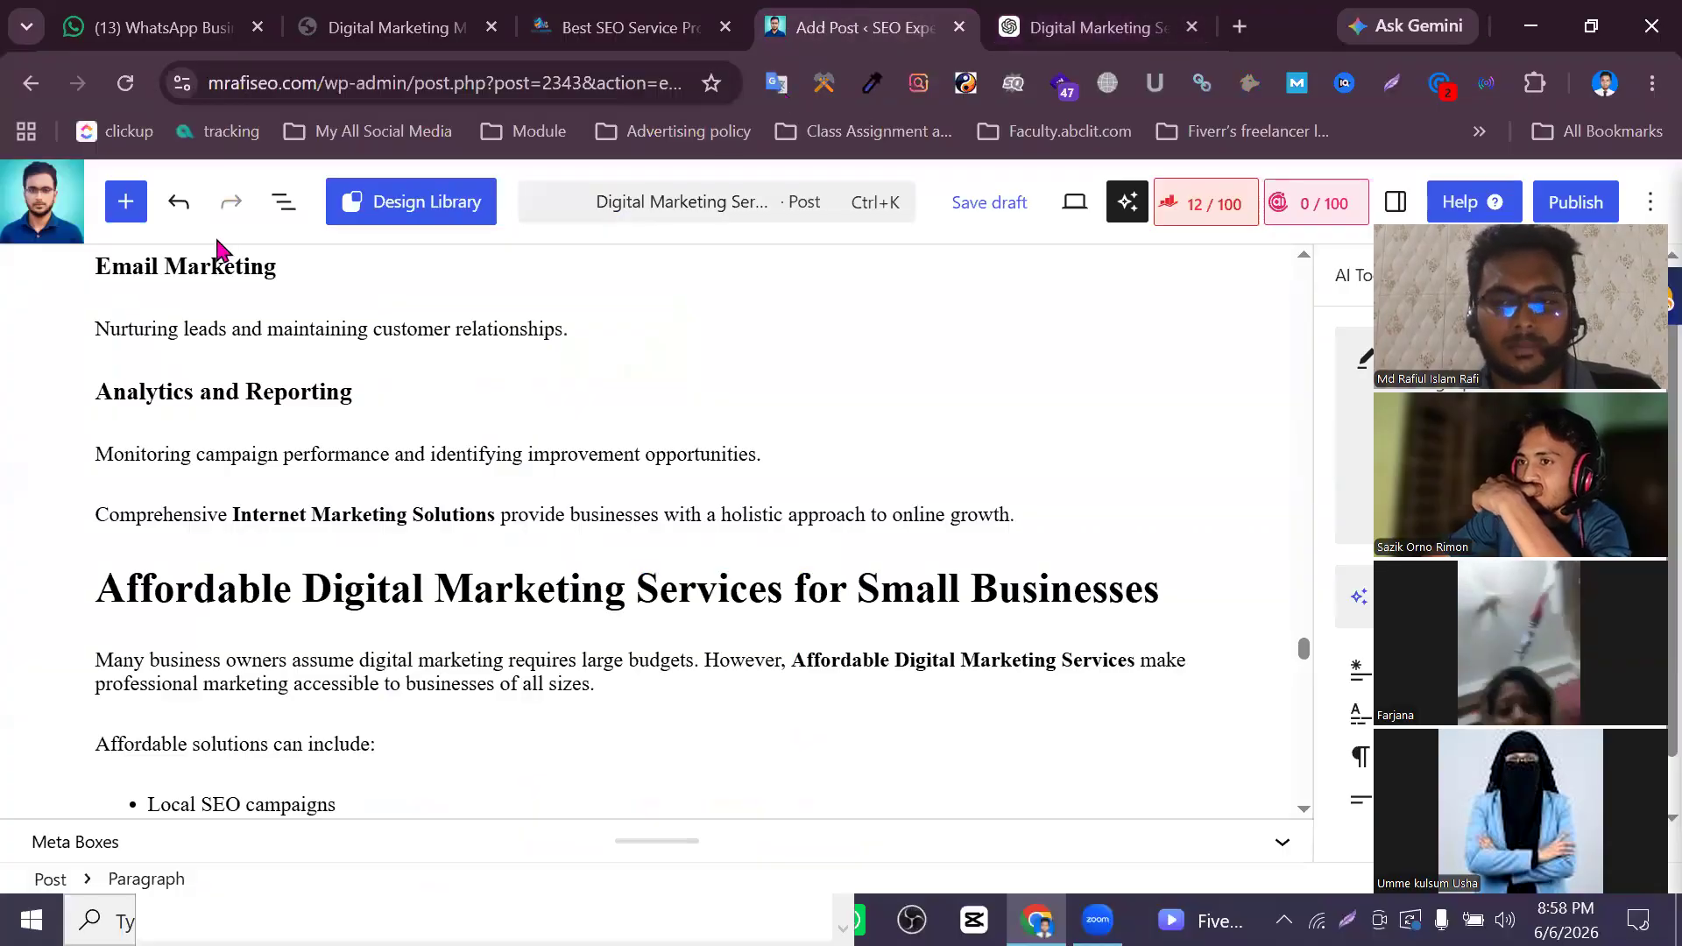
mouse_move(1119, 781)
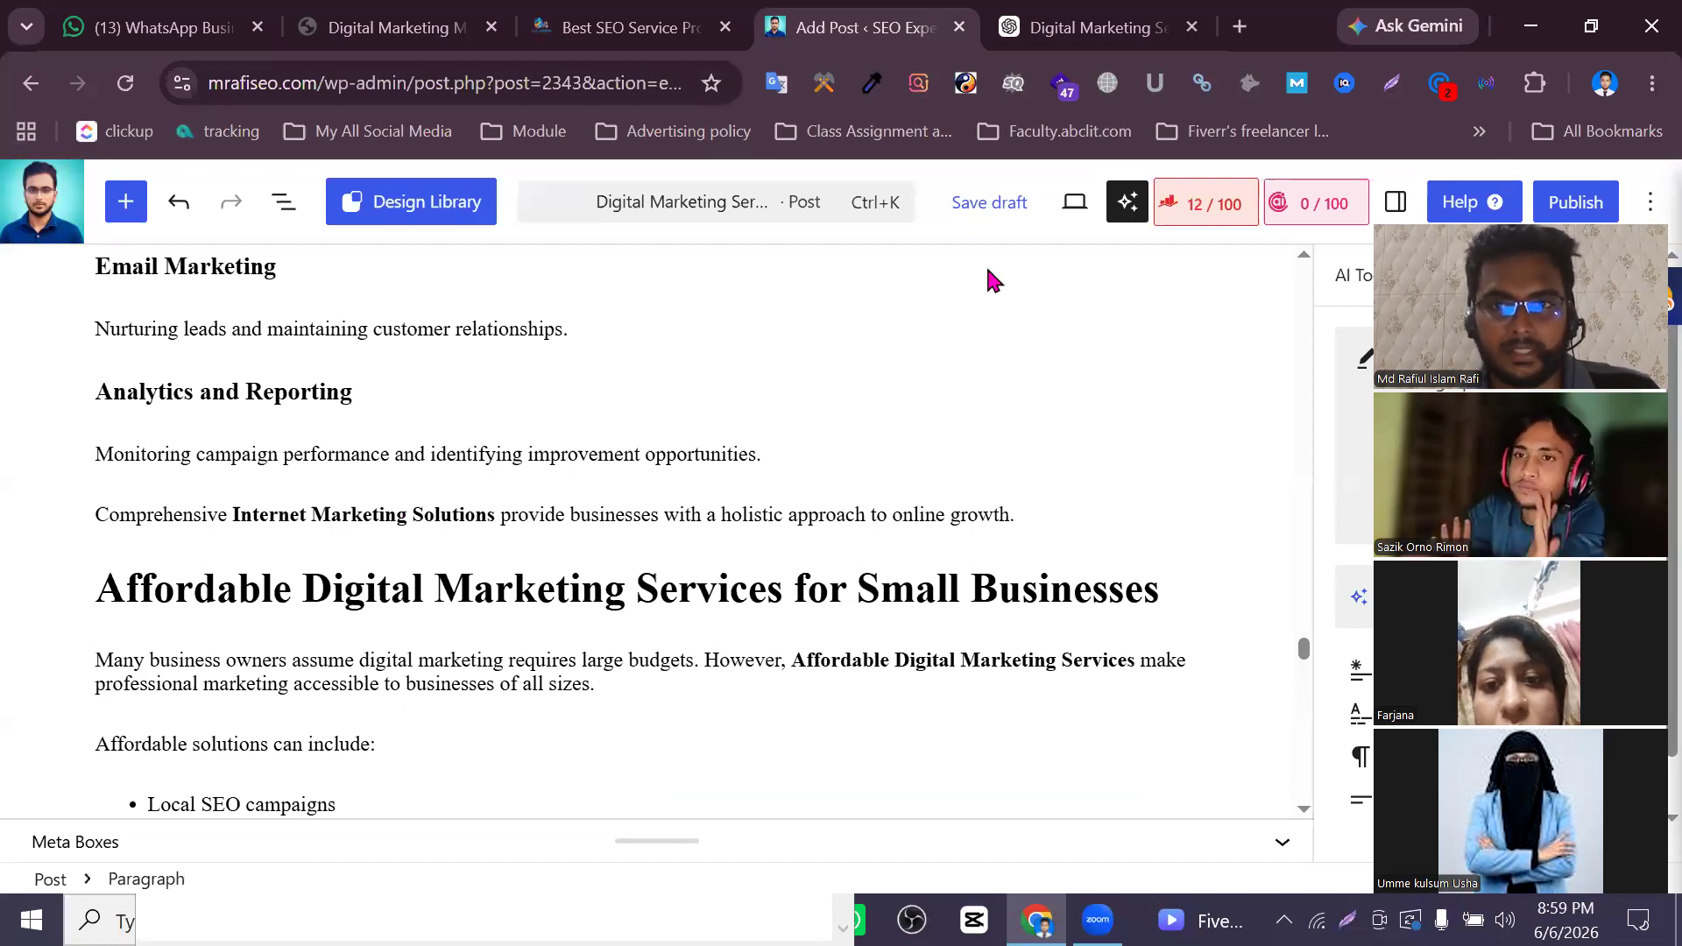
scroll(990, 281, "up", 7)
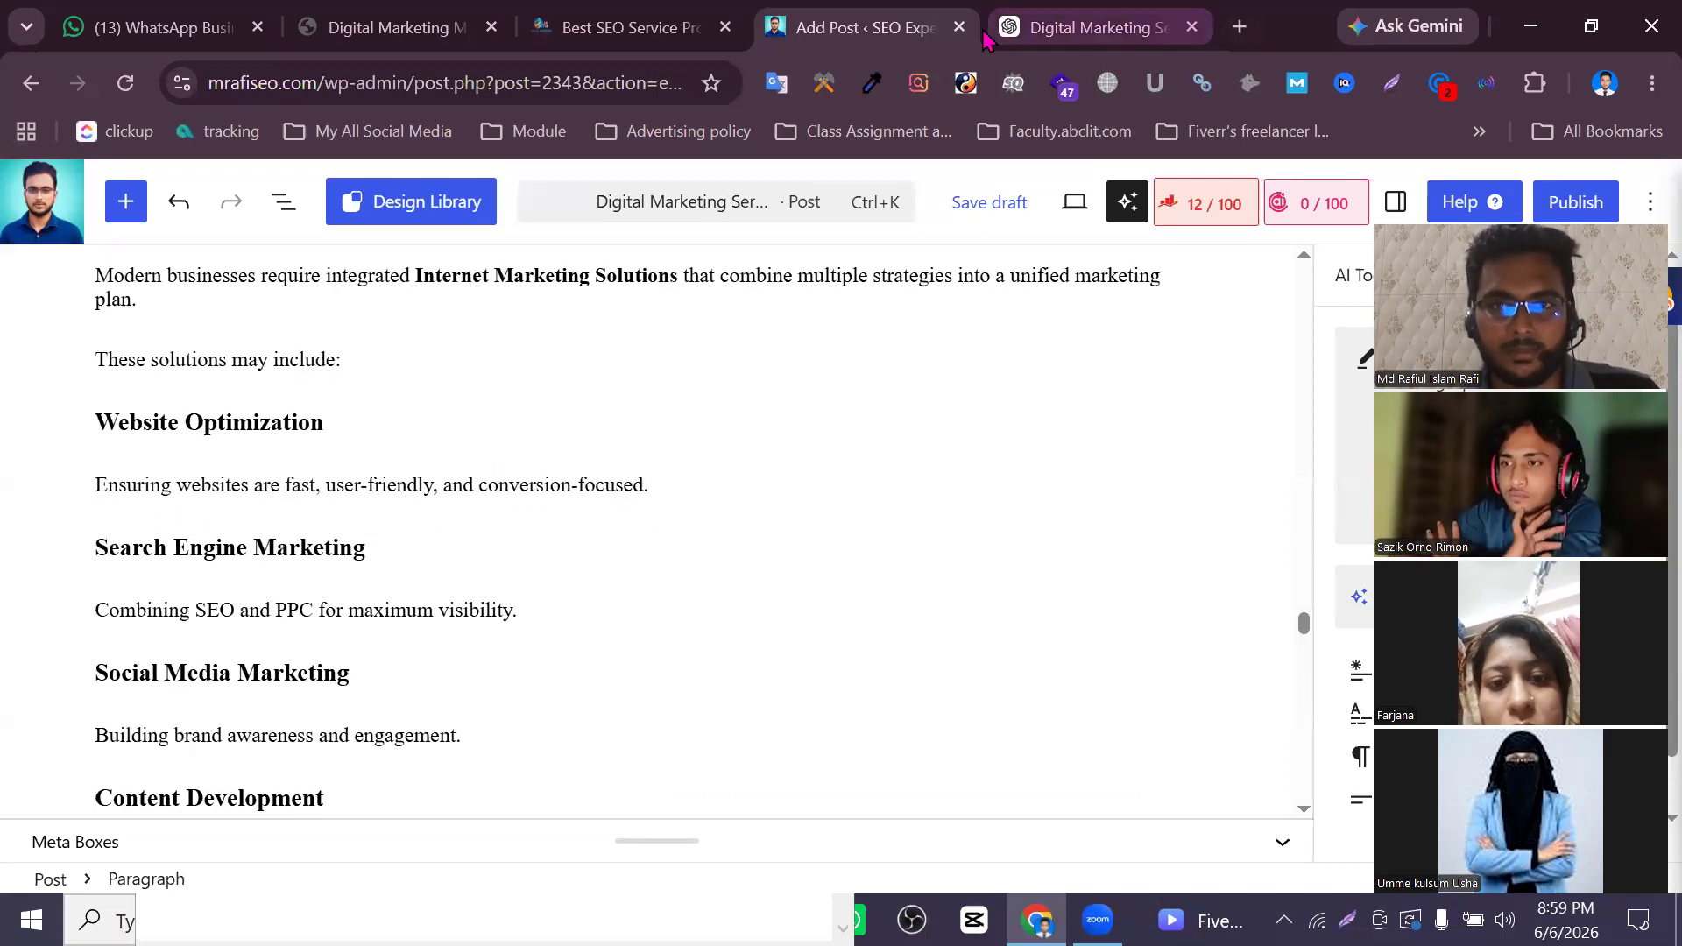
Open the site's WordPress admin in a separate tab and go to the page for adding plugins
middle_click(49, 210)
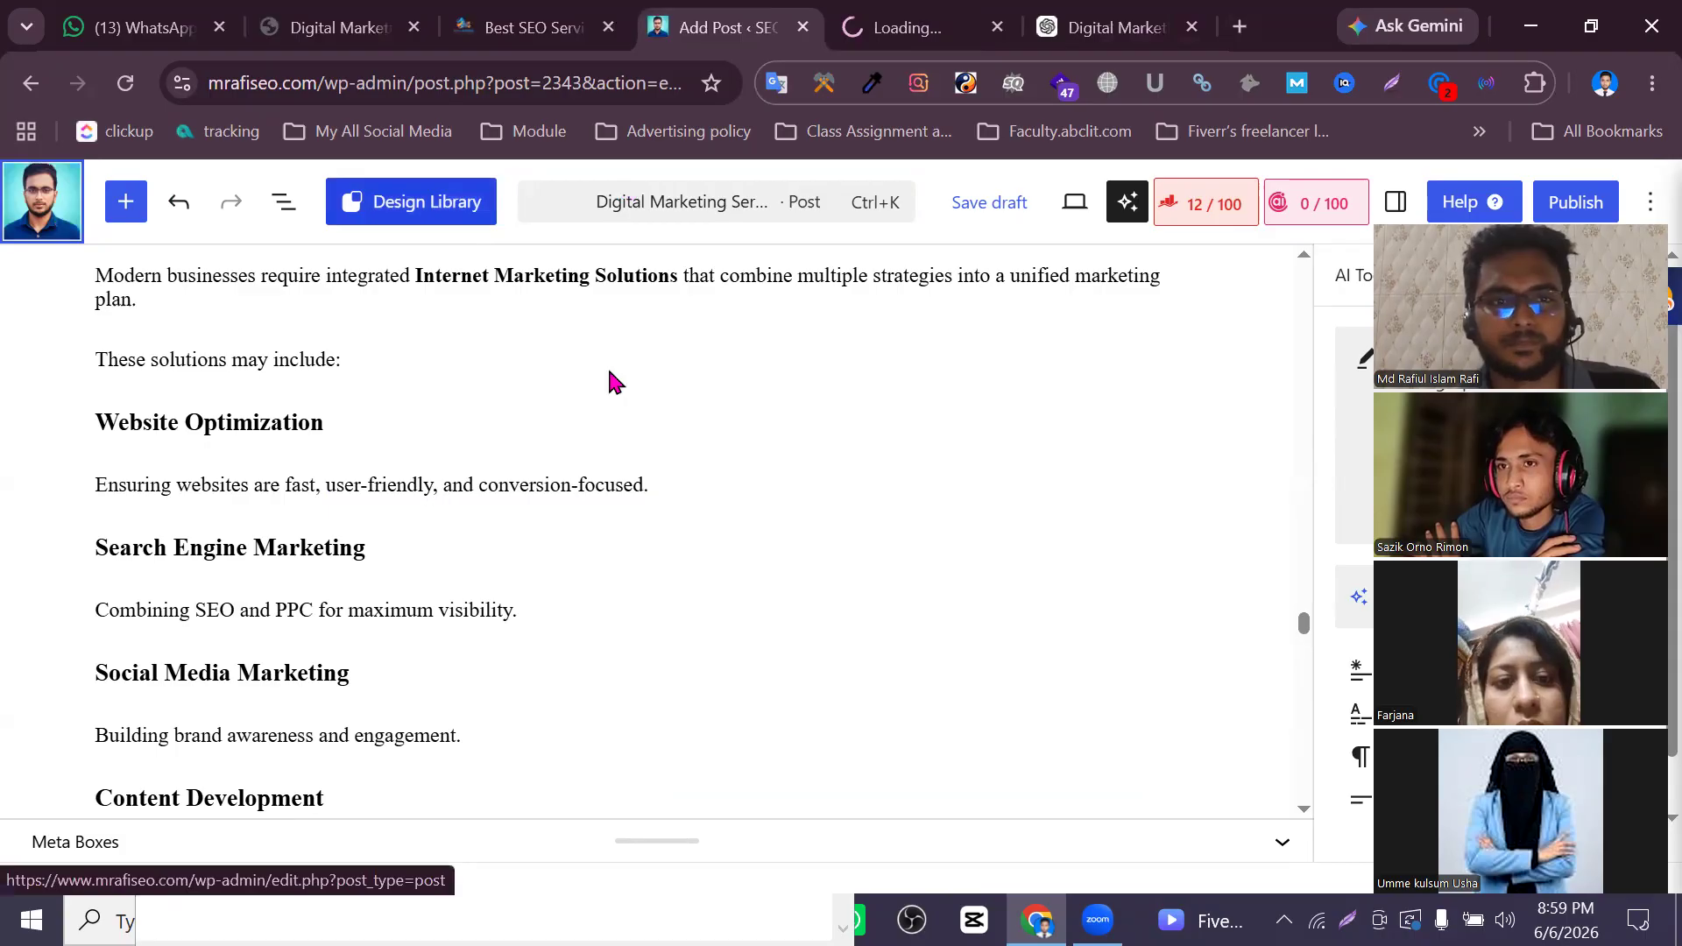
key("ctrl+Tab")
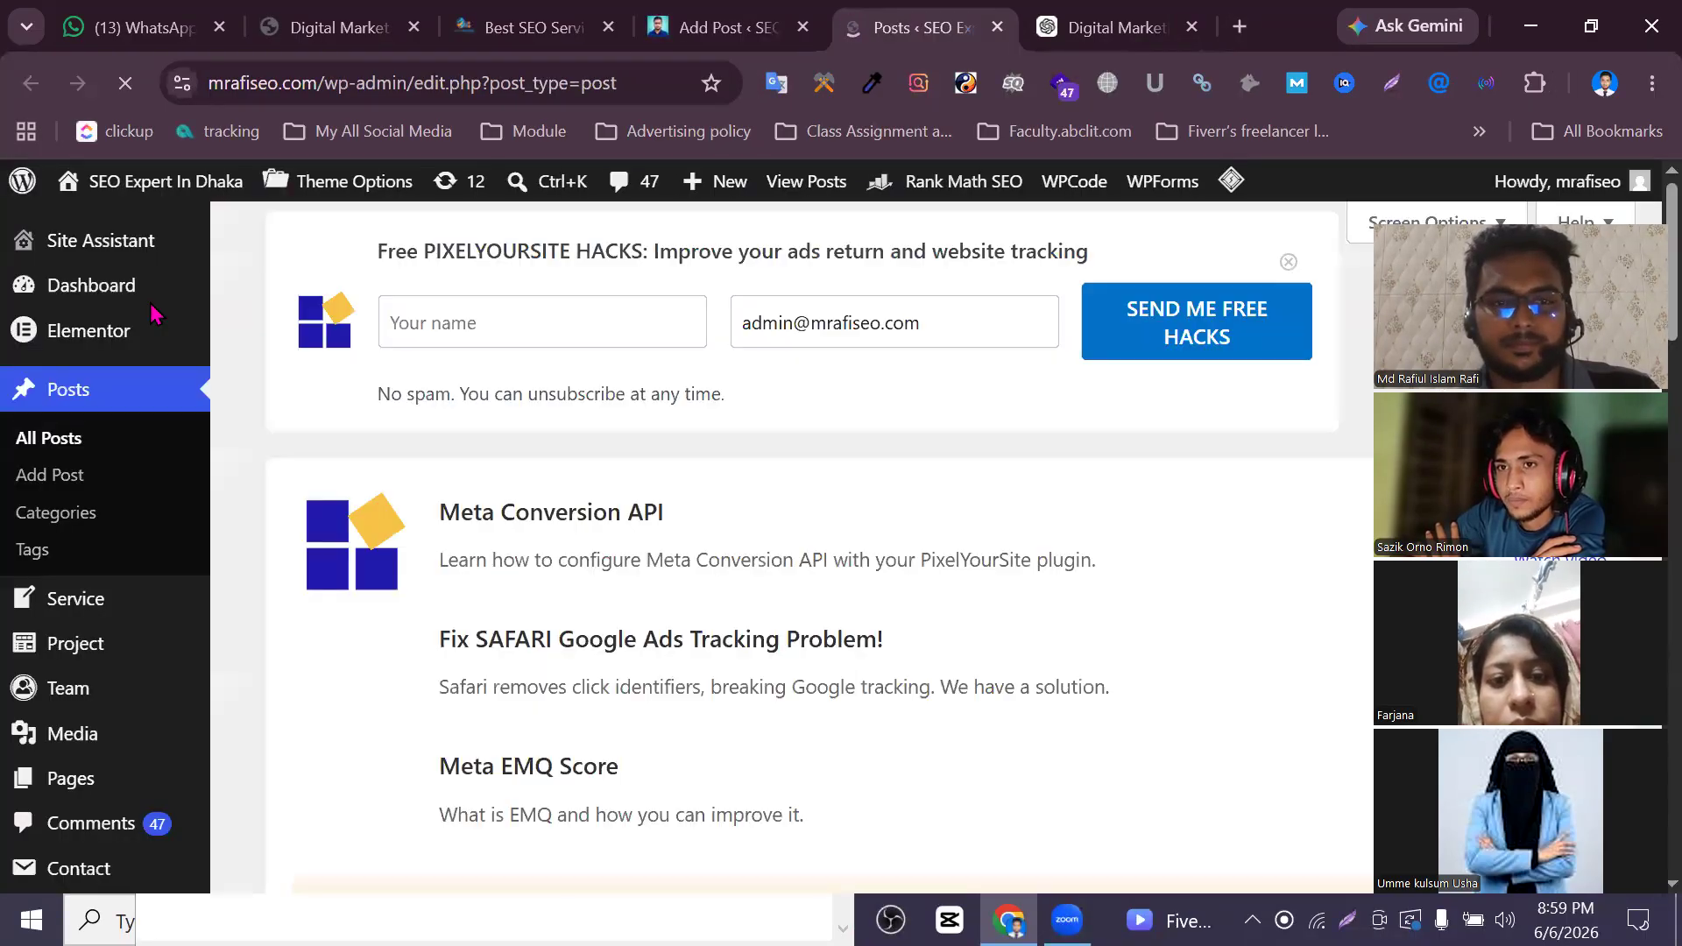
scroll(119, 420, "down", 4)
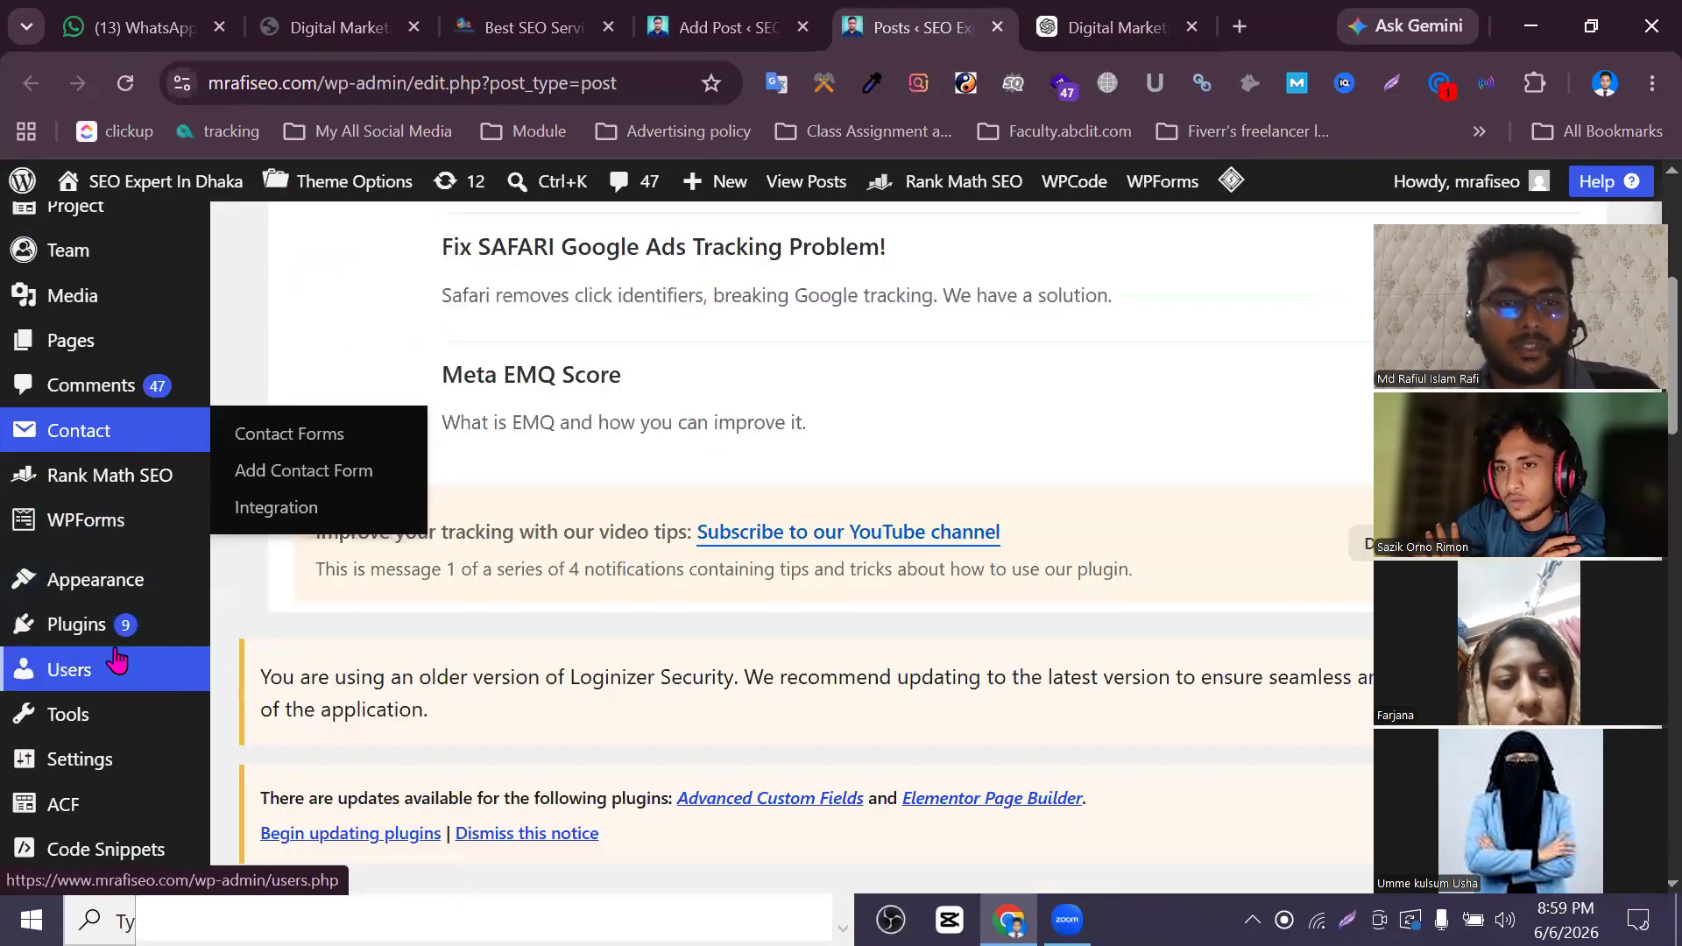
mouse_move(119, 642)
left_click(282, 675)
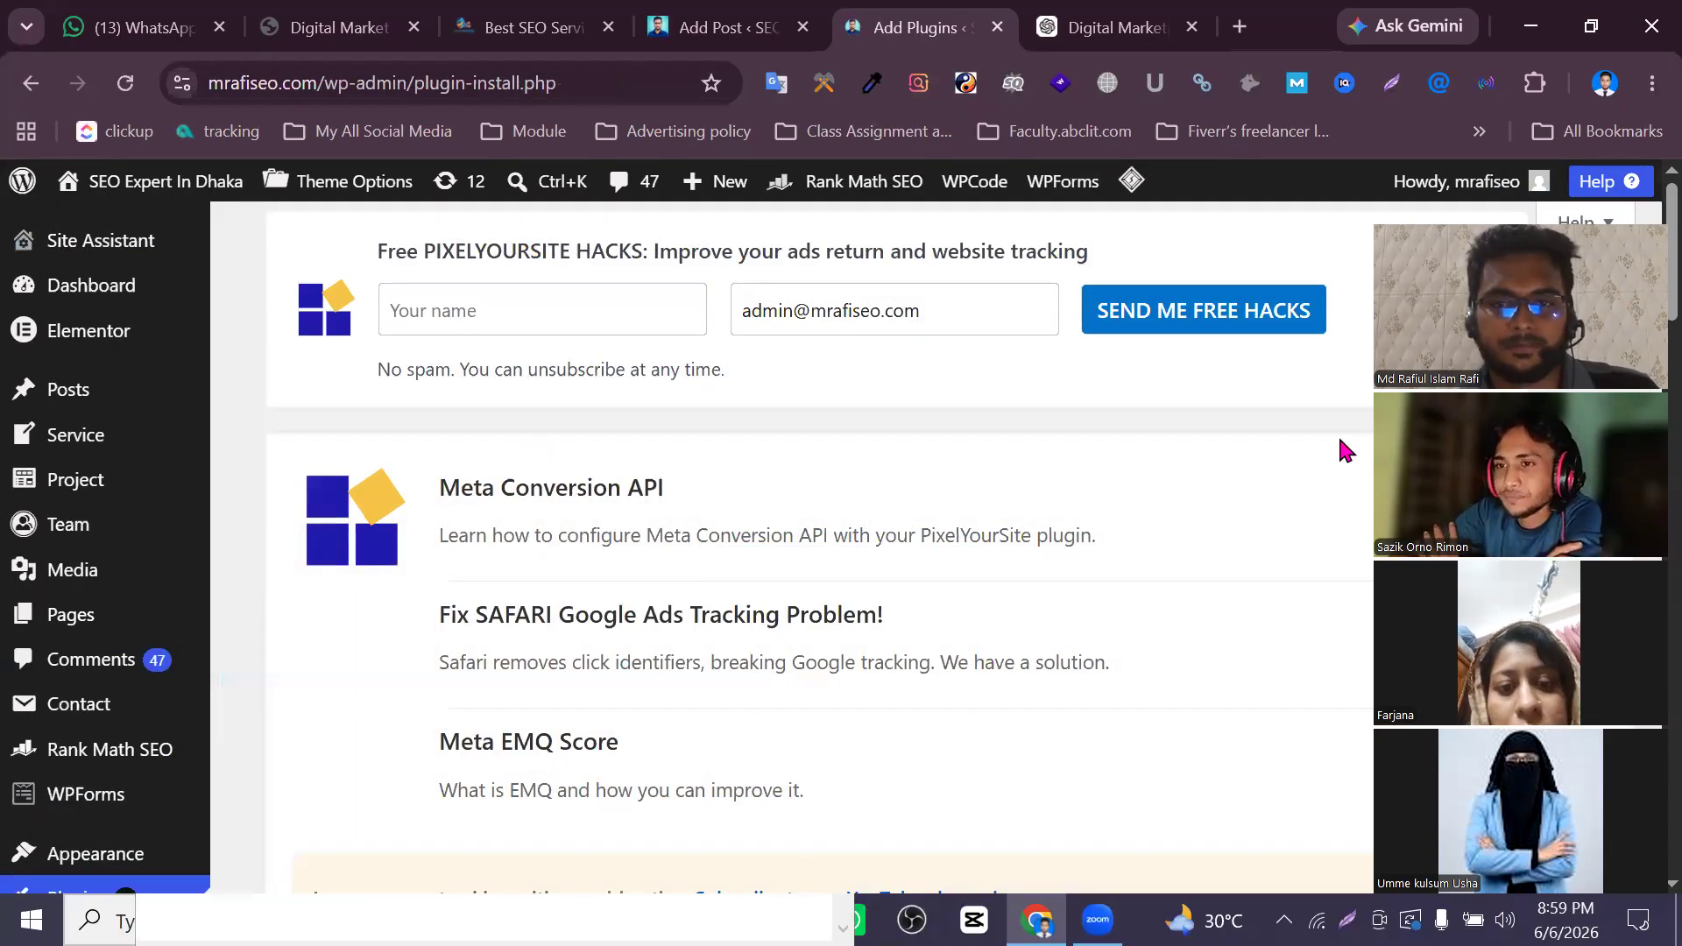
Search the plugin directory for "rank math" and update the Rank Math SEO plugin
scroll(822, 628, "down", 8)
left_click(1199, 340)
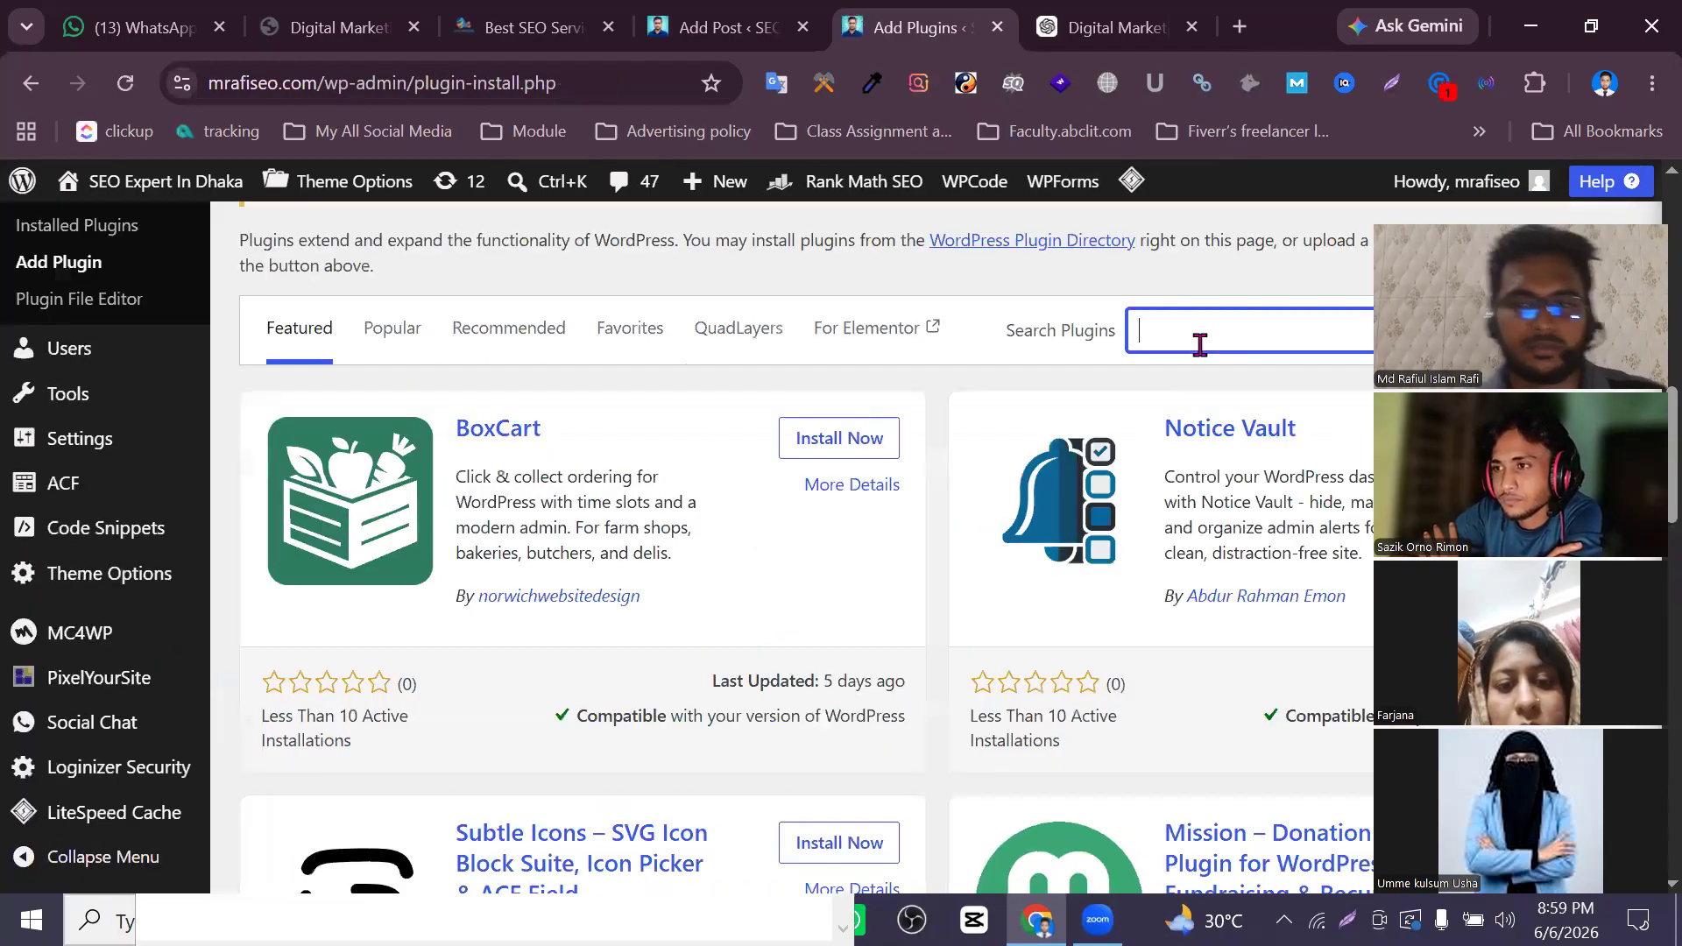
type("rank math")
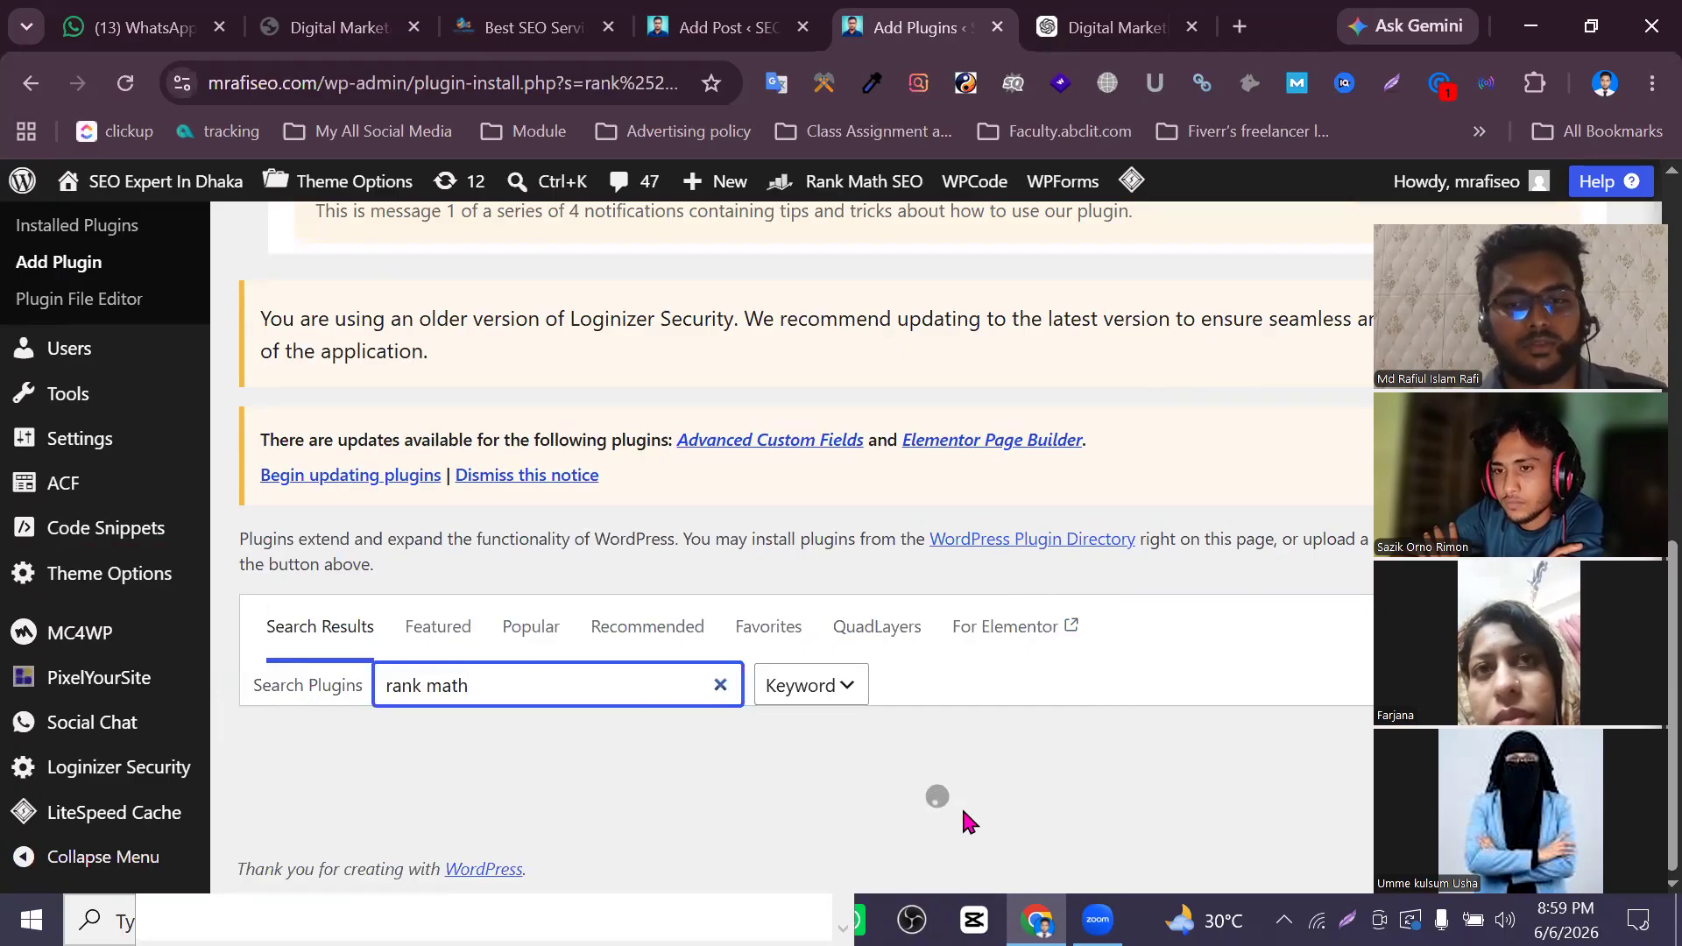
scroll(907, 801, "down", 5)
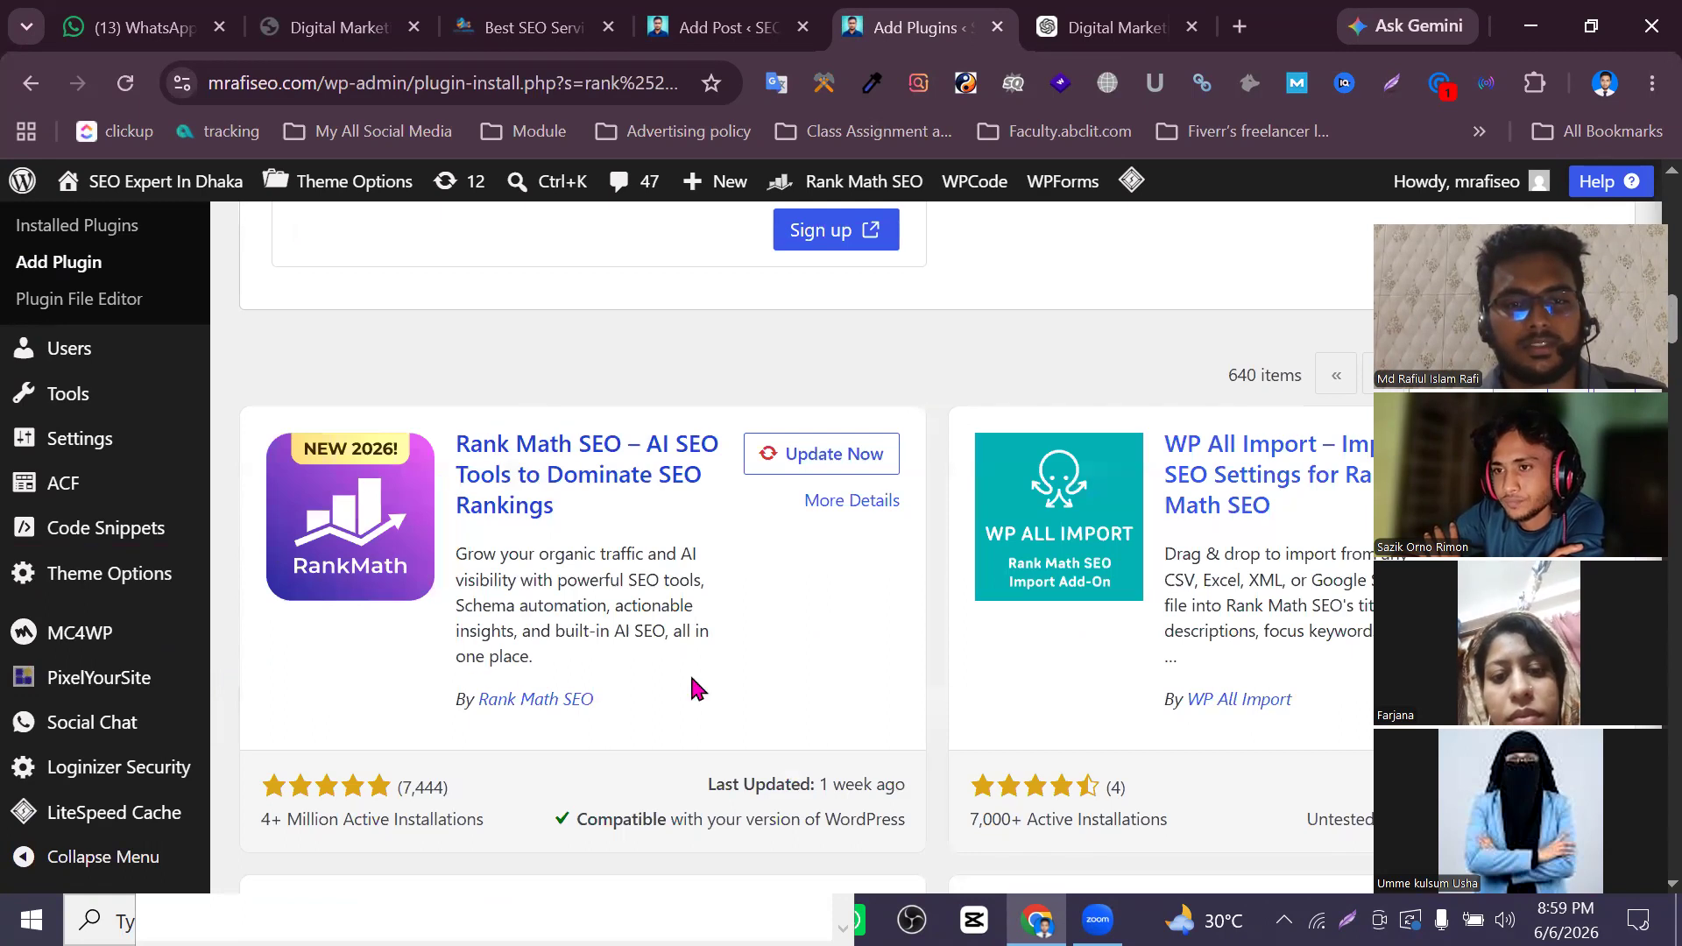
left_click(762, 462)
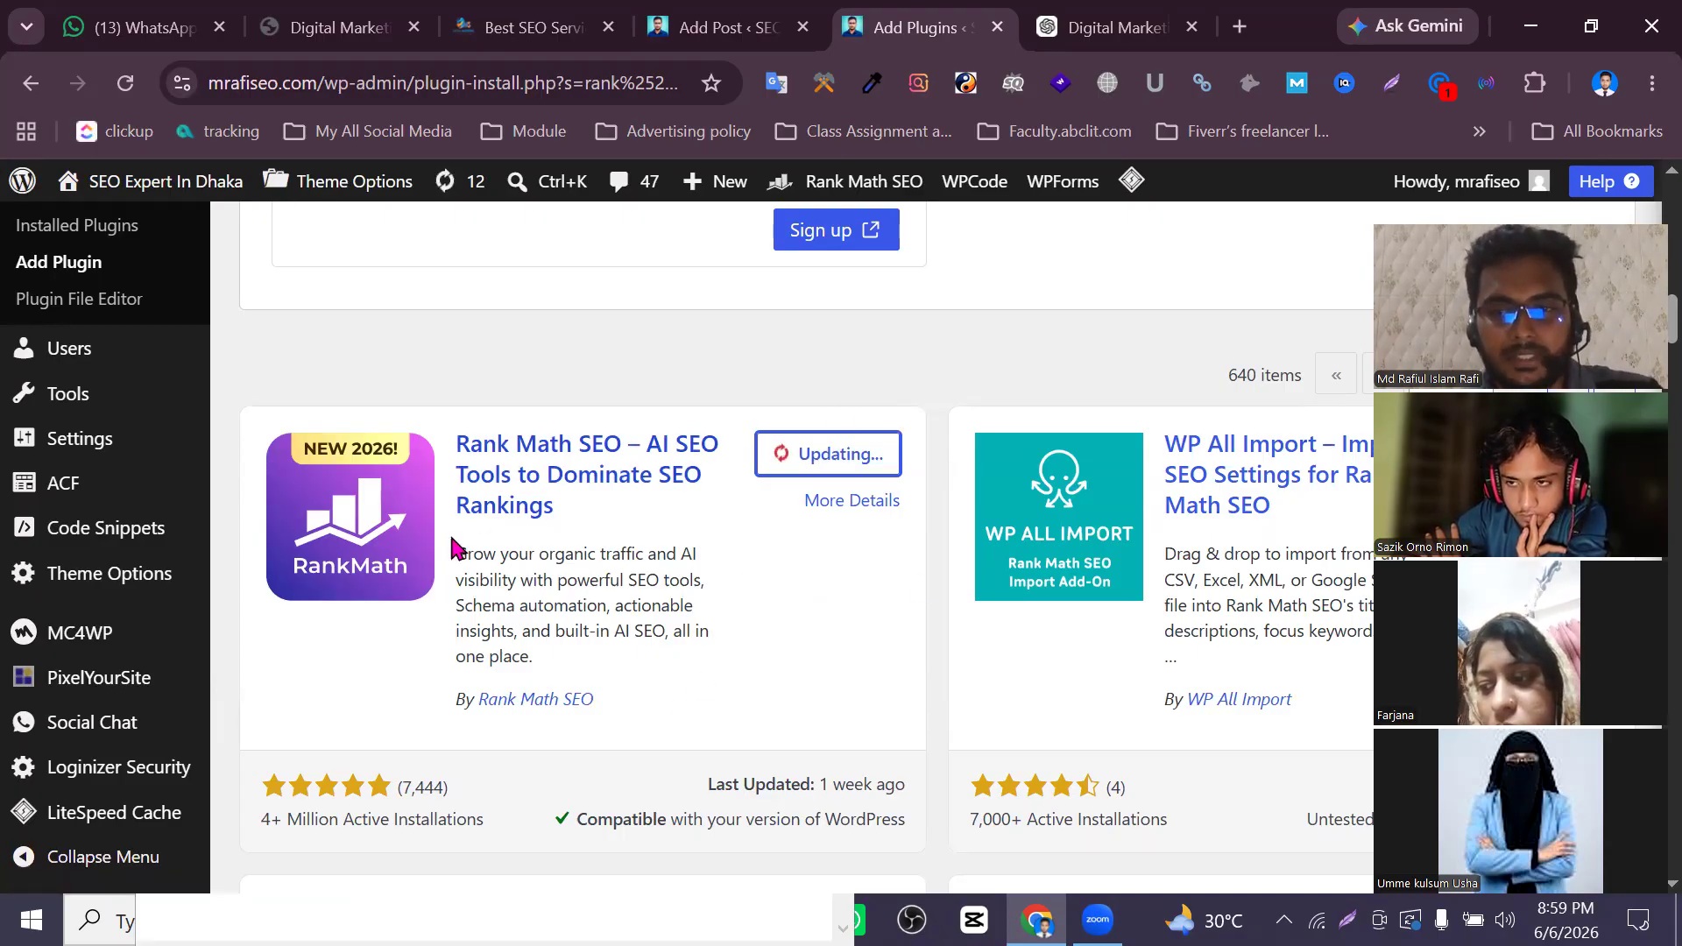
scroll(739, 575, "down", 5)
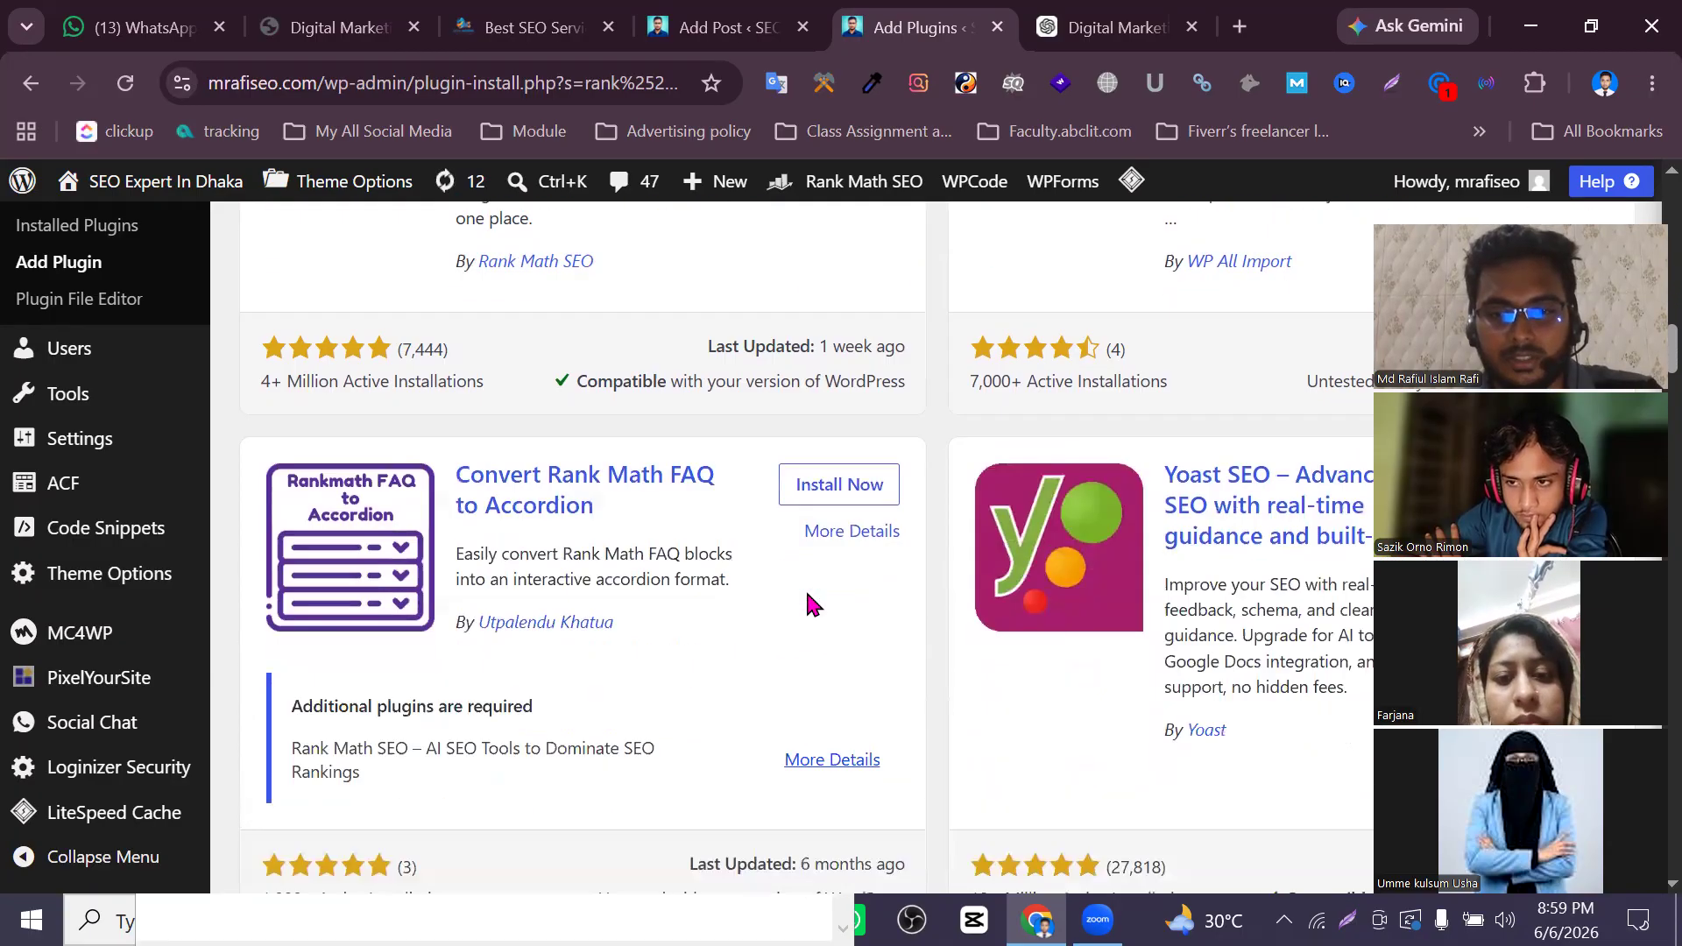
scroll(829, 455, "up", 5)
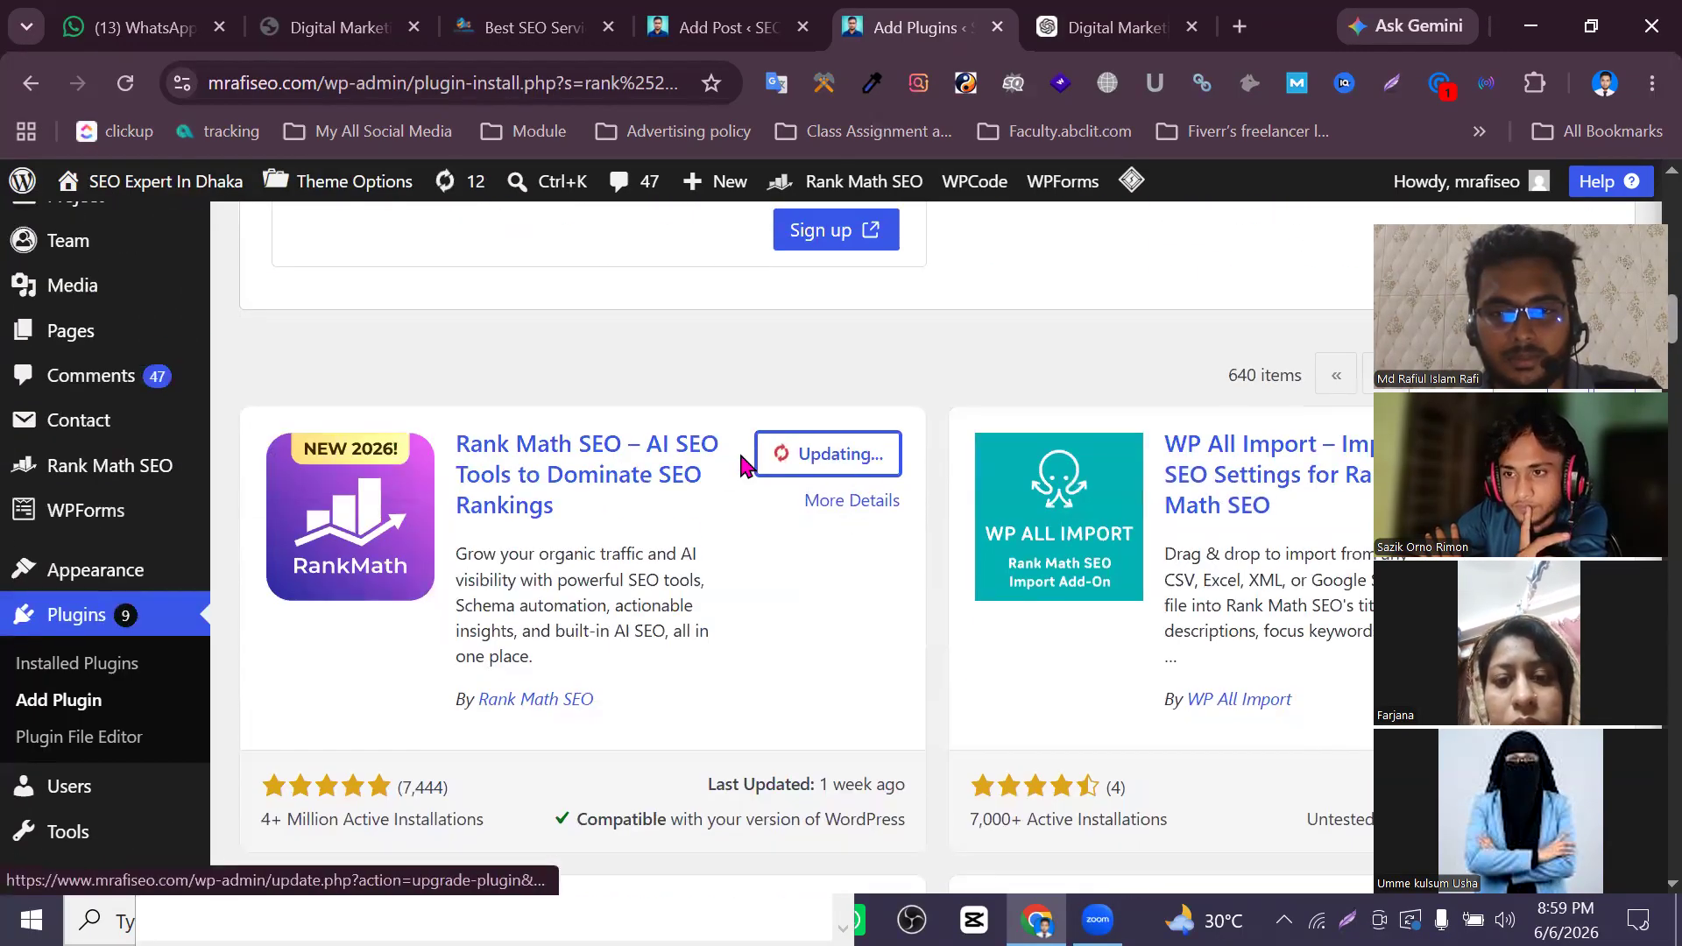
Compare the Rank Math SEO, Yoast SEO and SEOPress listings in the plugin results, and return to the post draft
scroll(131, 585, "down", 7)
scroll(132, 585, "down", 5)
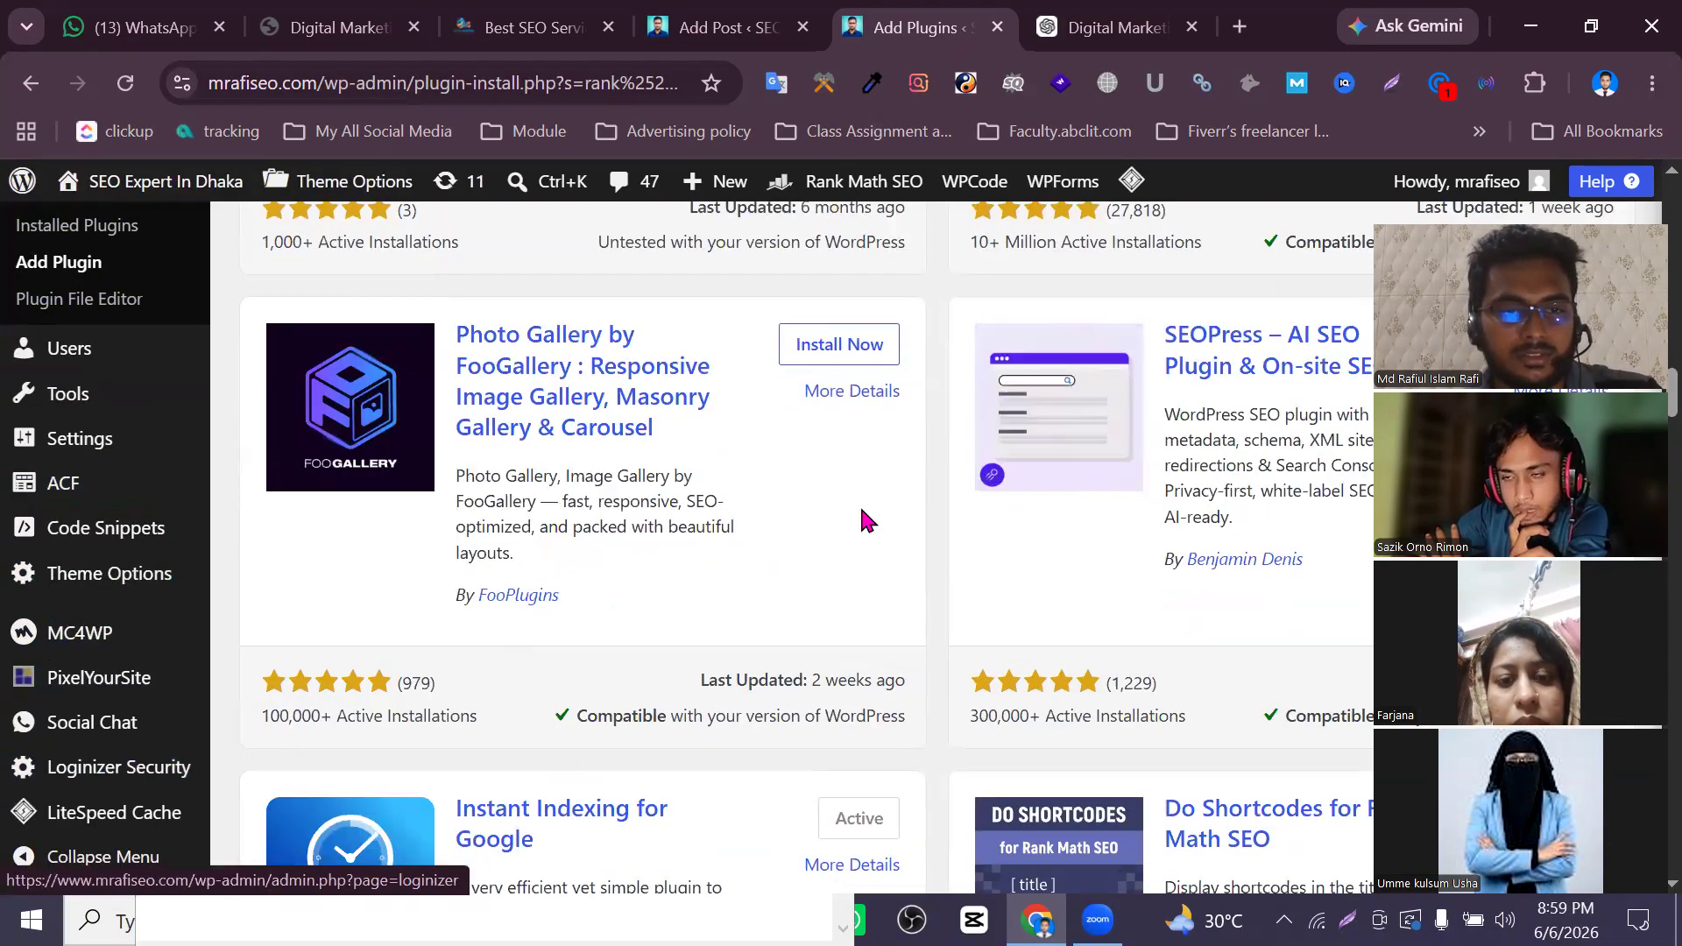
scroll(861, 512, "up", 5)
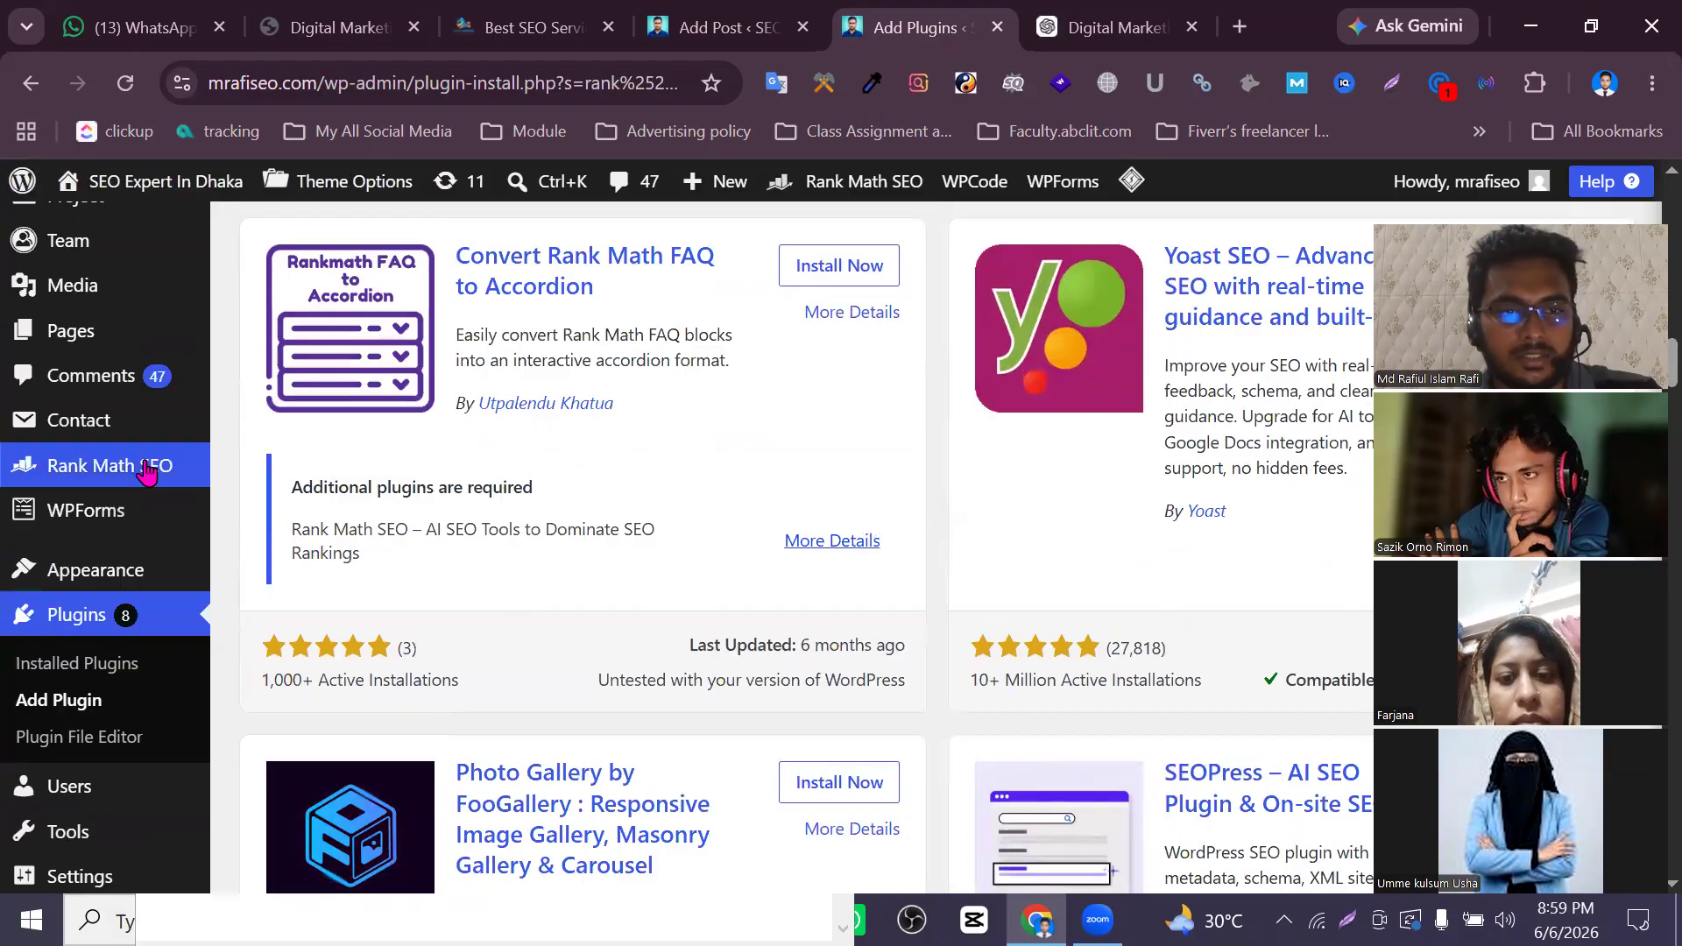
mouse_move(149, 469)
scroll(859, 455, "up", 2)
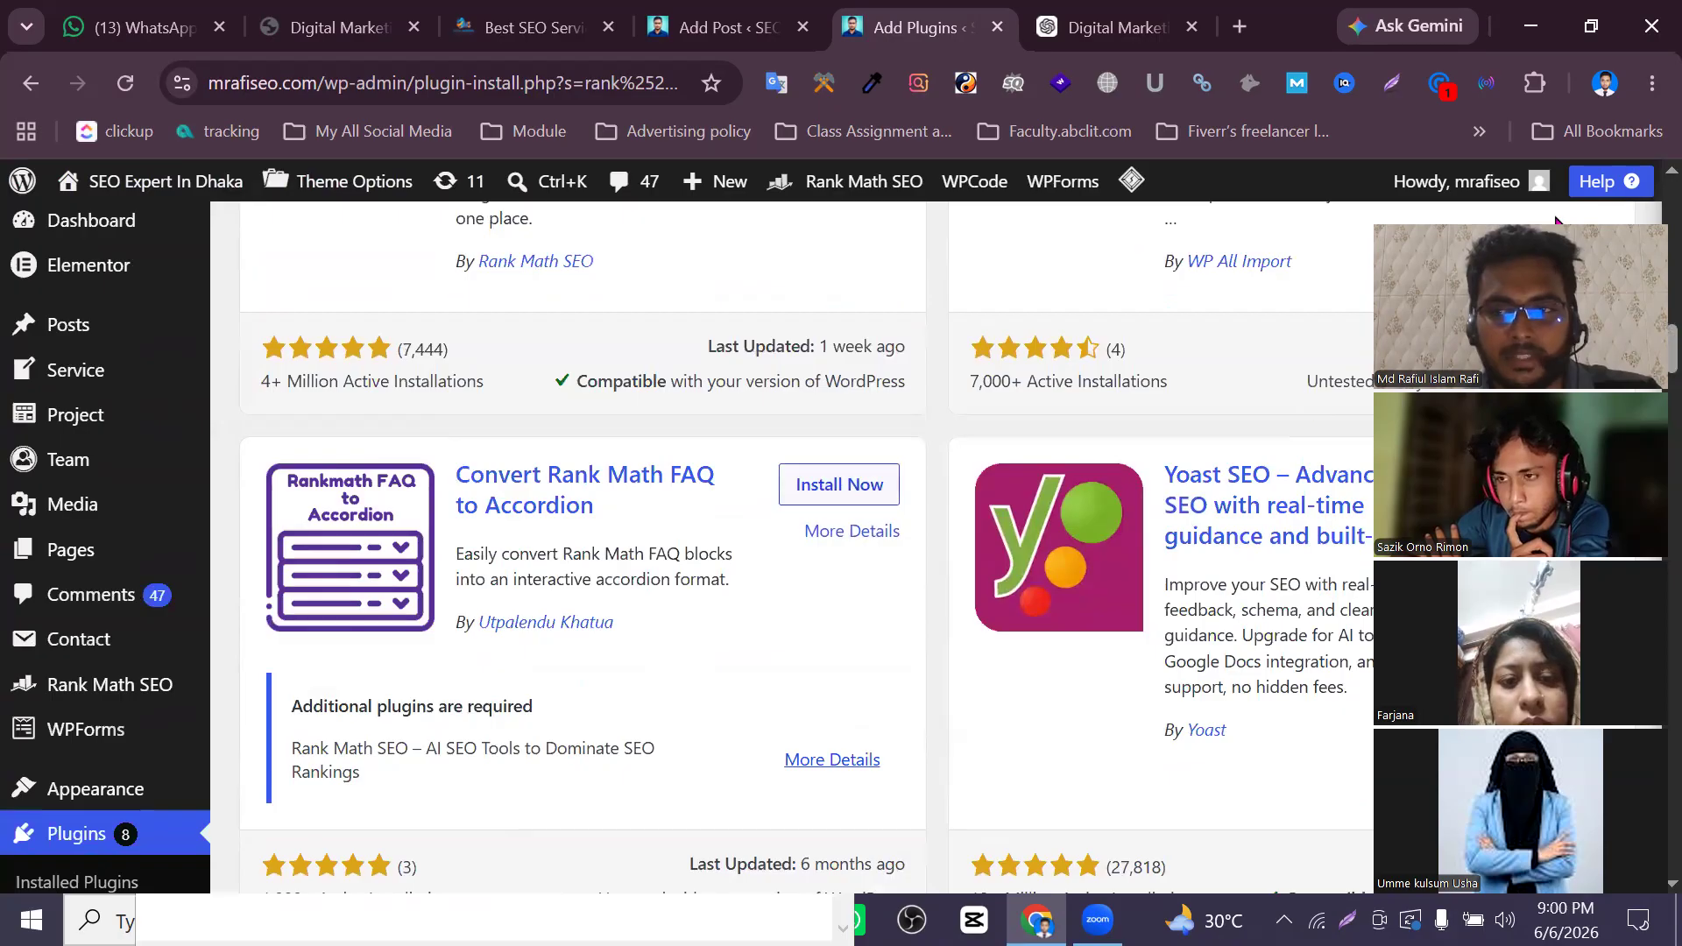
left_click_drag(1555, 221, 722, 218)
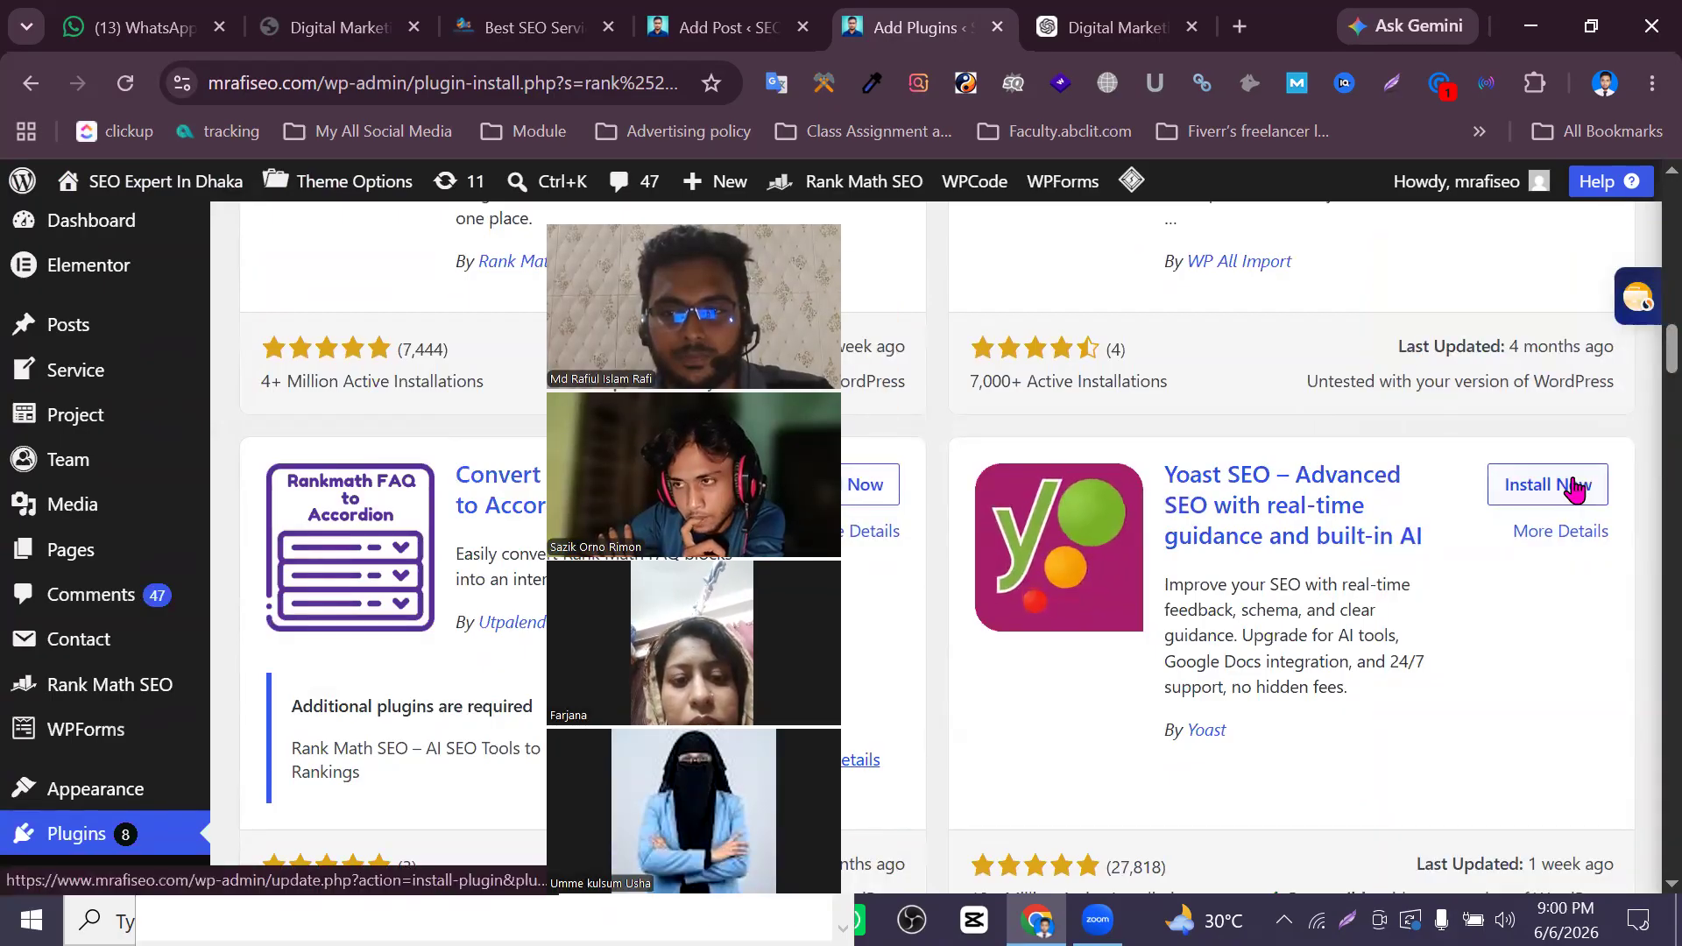
scroll(1302, 517, "down", 6)
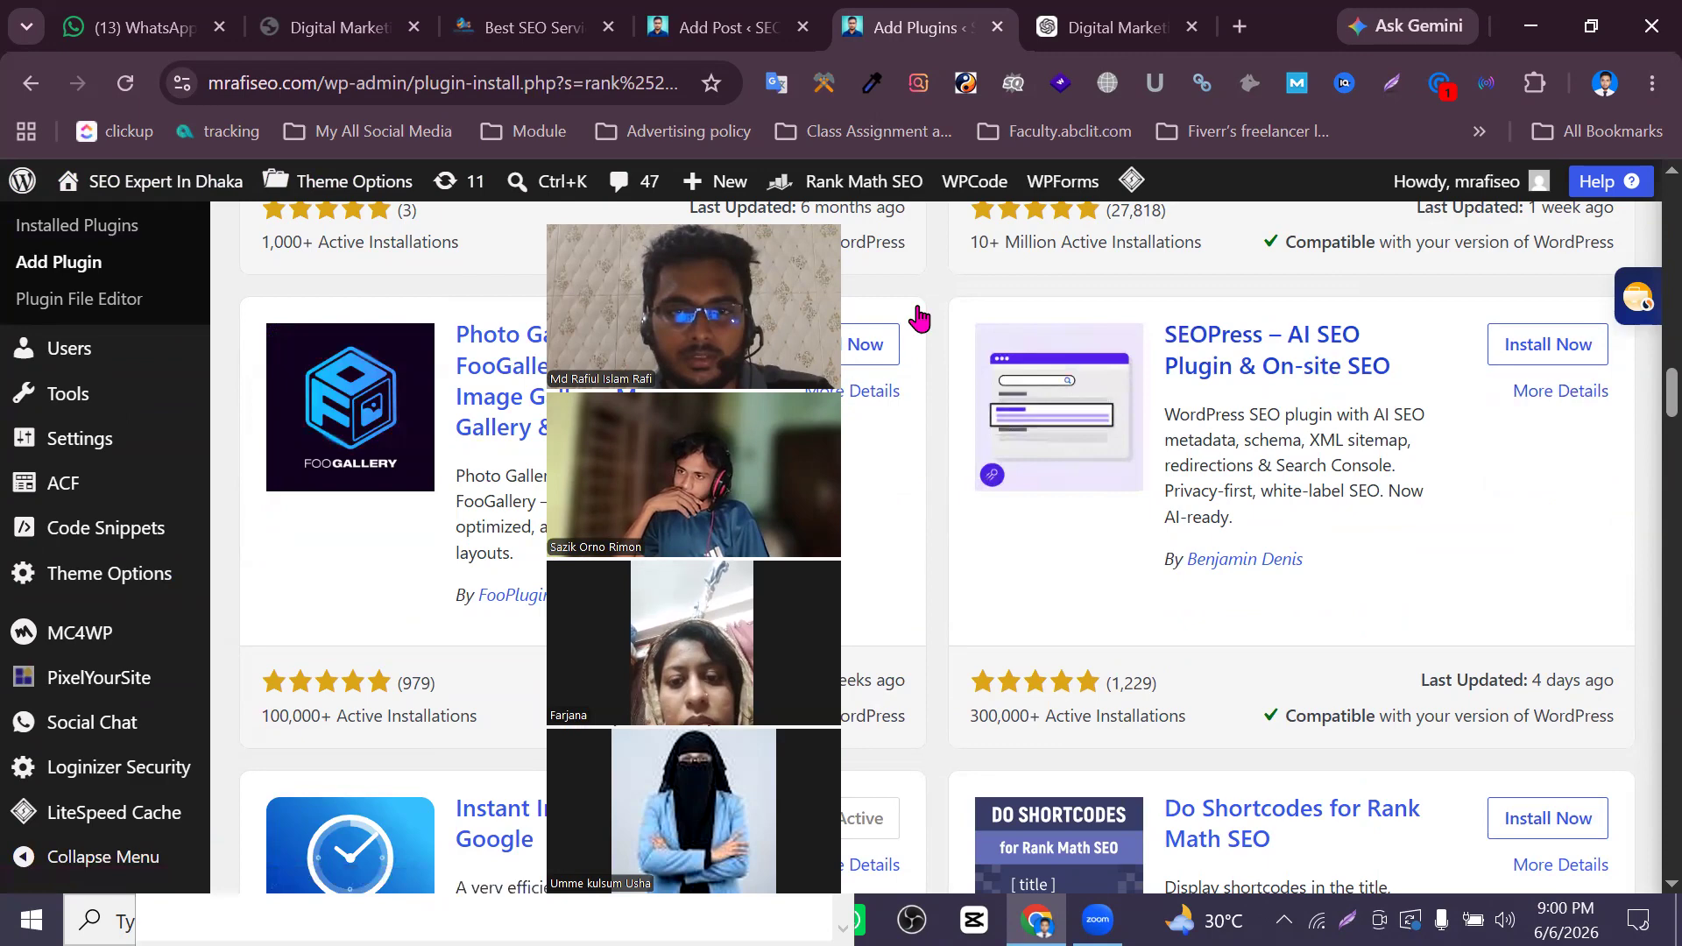
left_click_drag(751, 223, 1564, 252)
scroll(1031, 488, "up", 10)
scroll(507, 282, "down", 2)
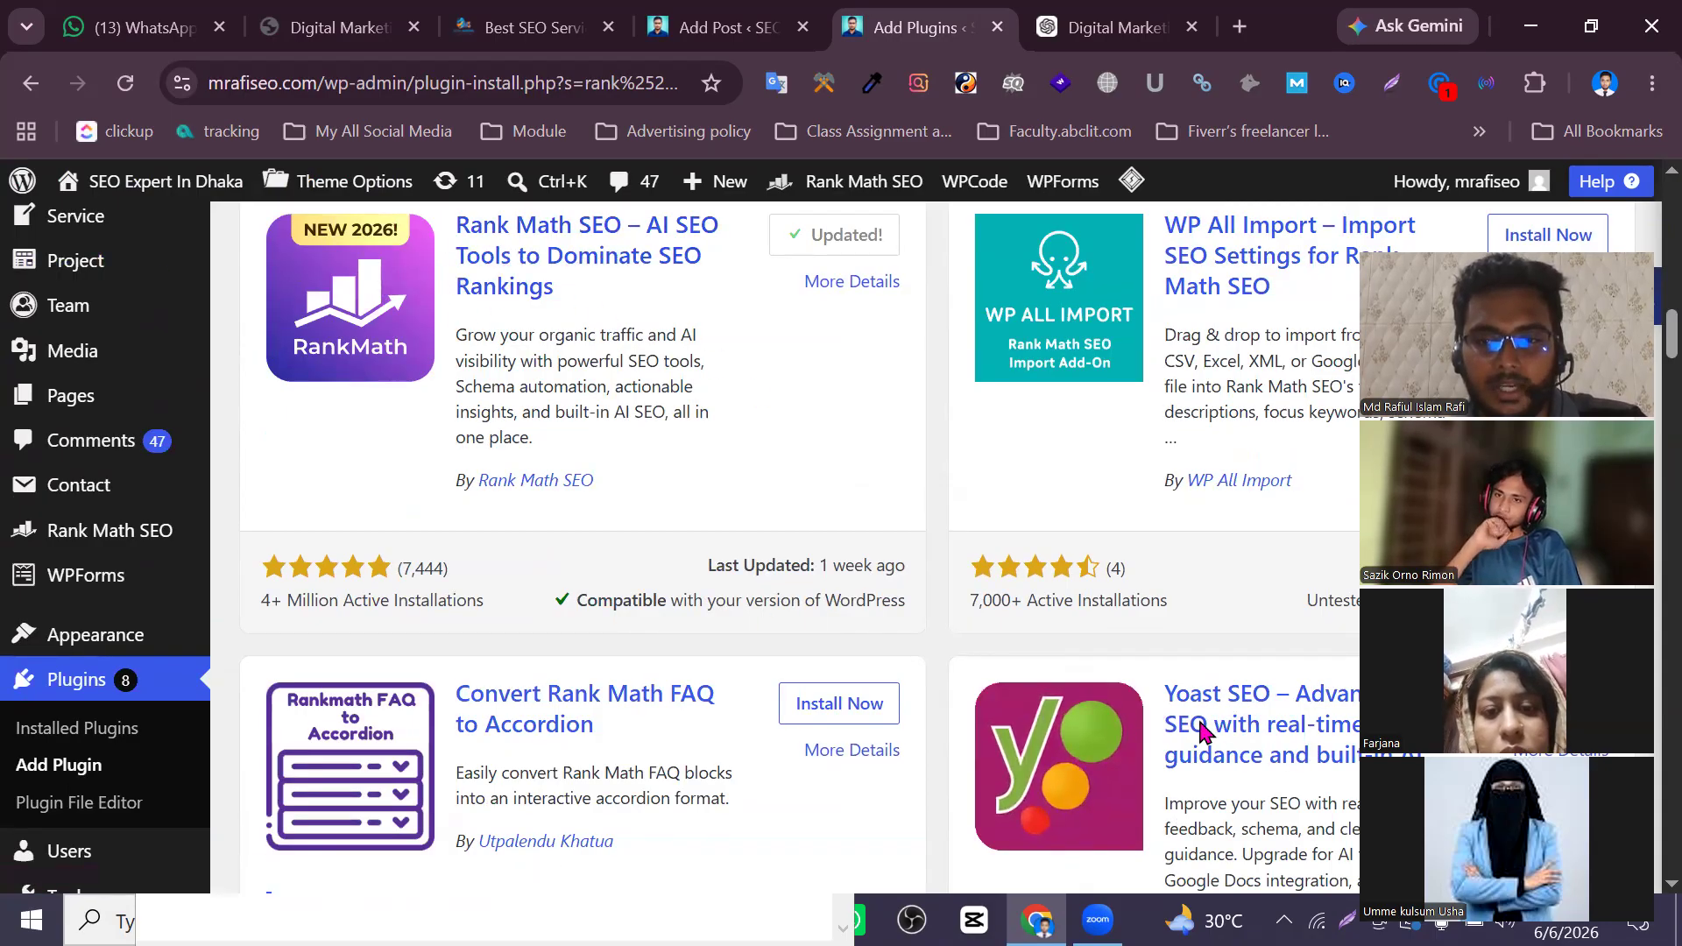
scroll(1098, 581, "down", 2)
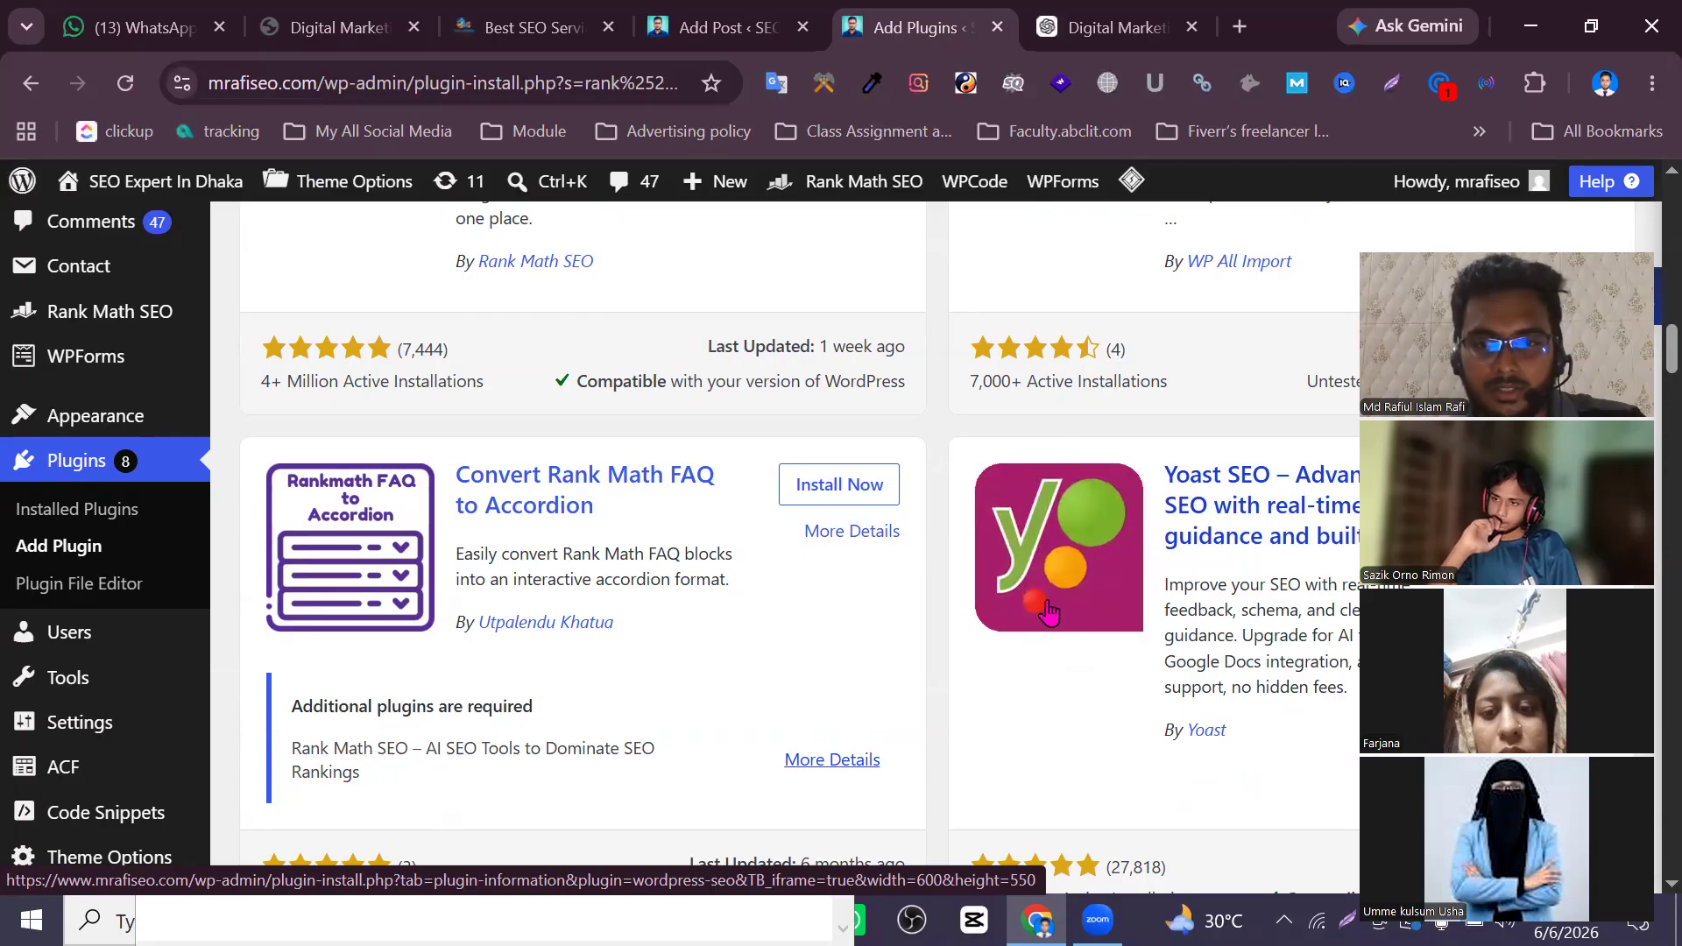
scroll(1077, 552, "up", 7)
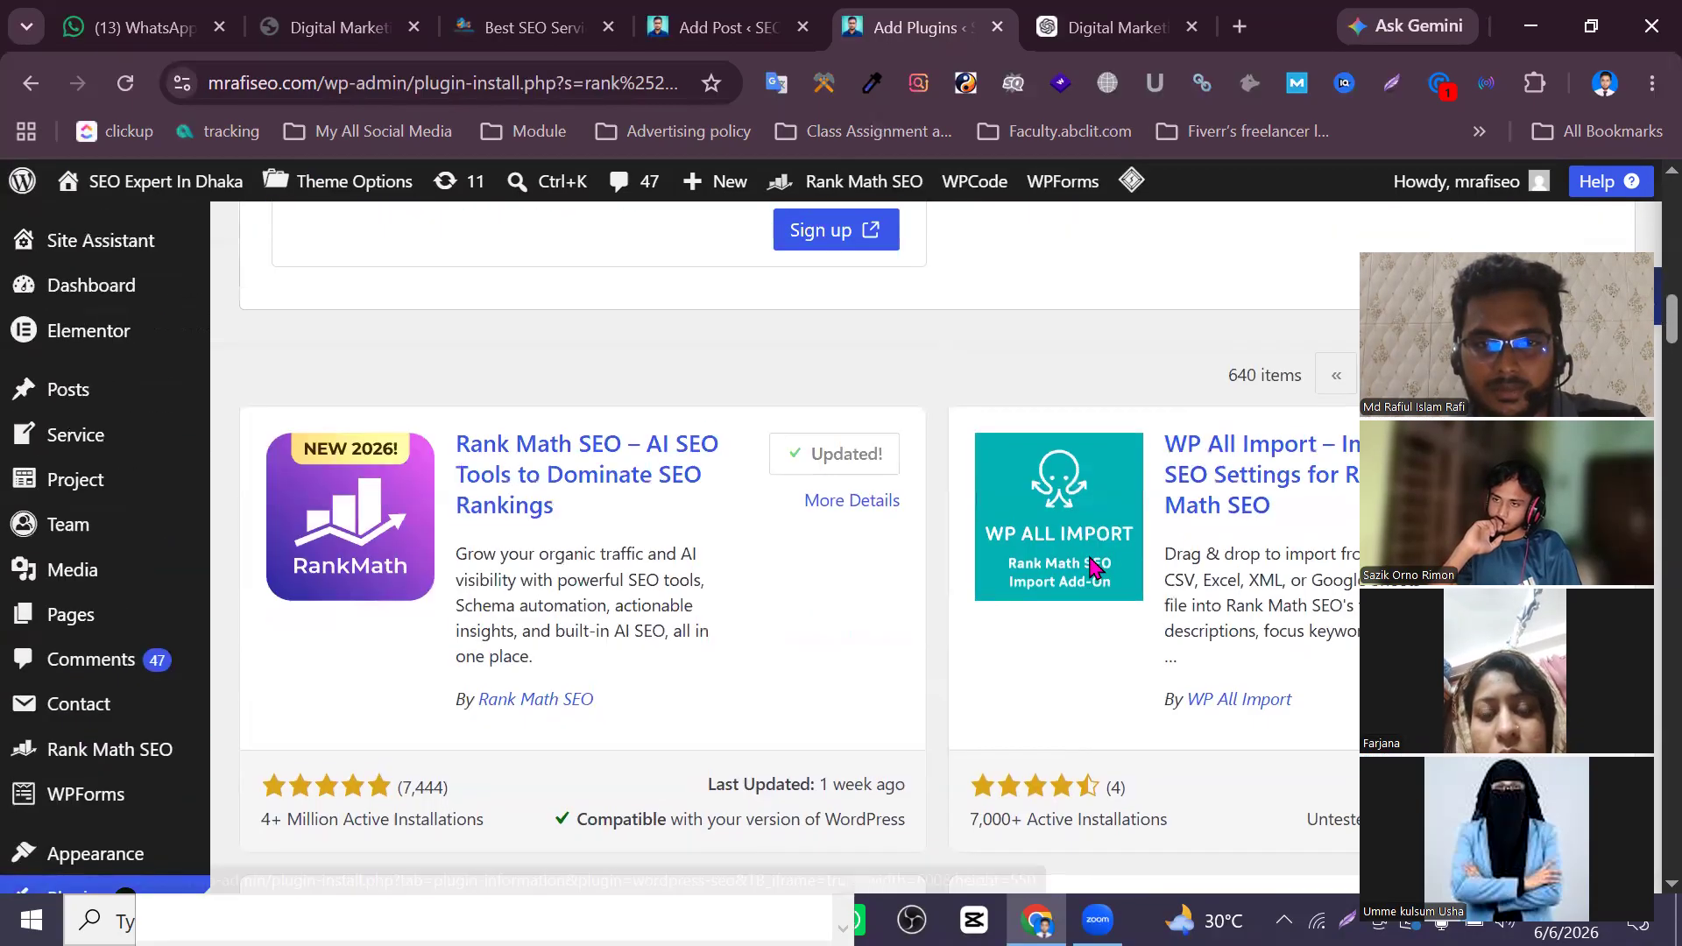
scroll(1086, 571, "down", 8)
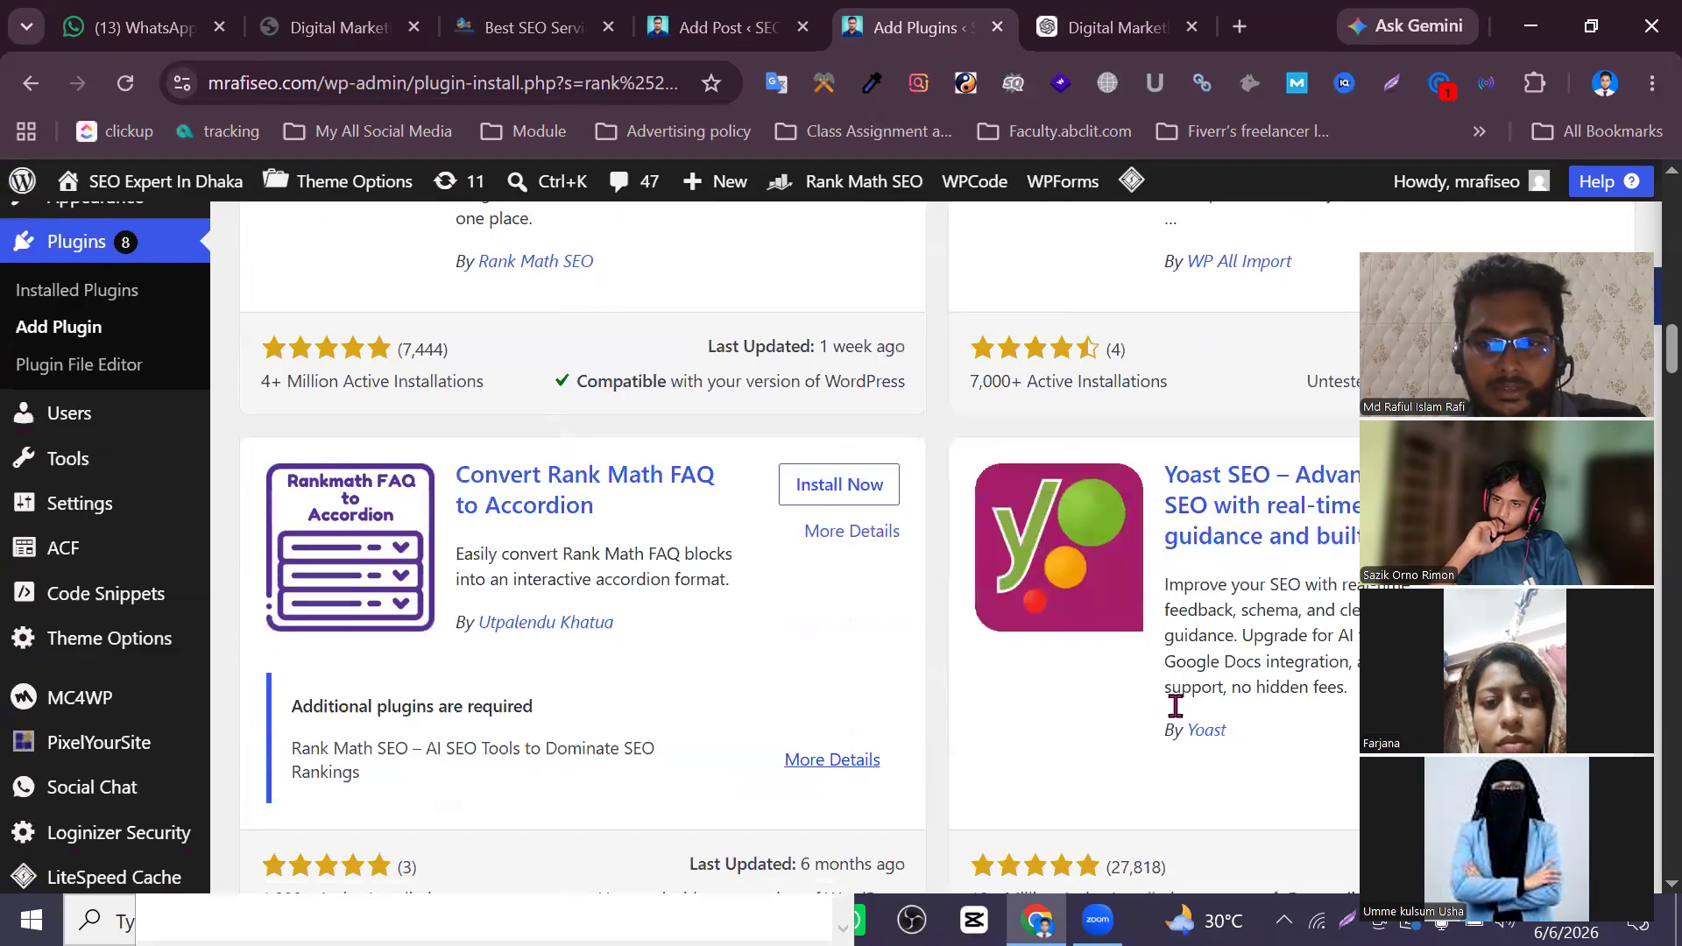
scroll(1218, 718, "up", 7)
scroll(1210, 762, "down", 5)
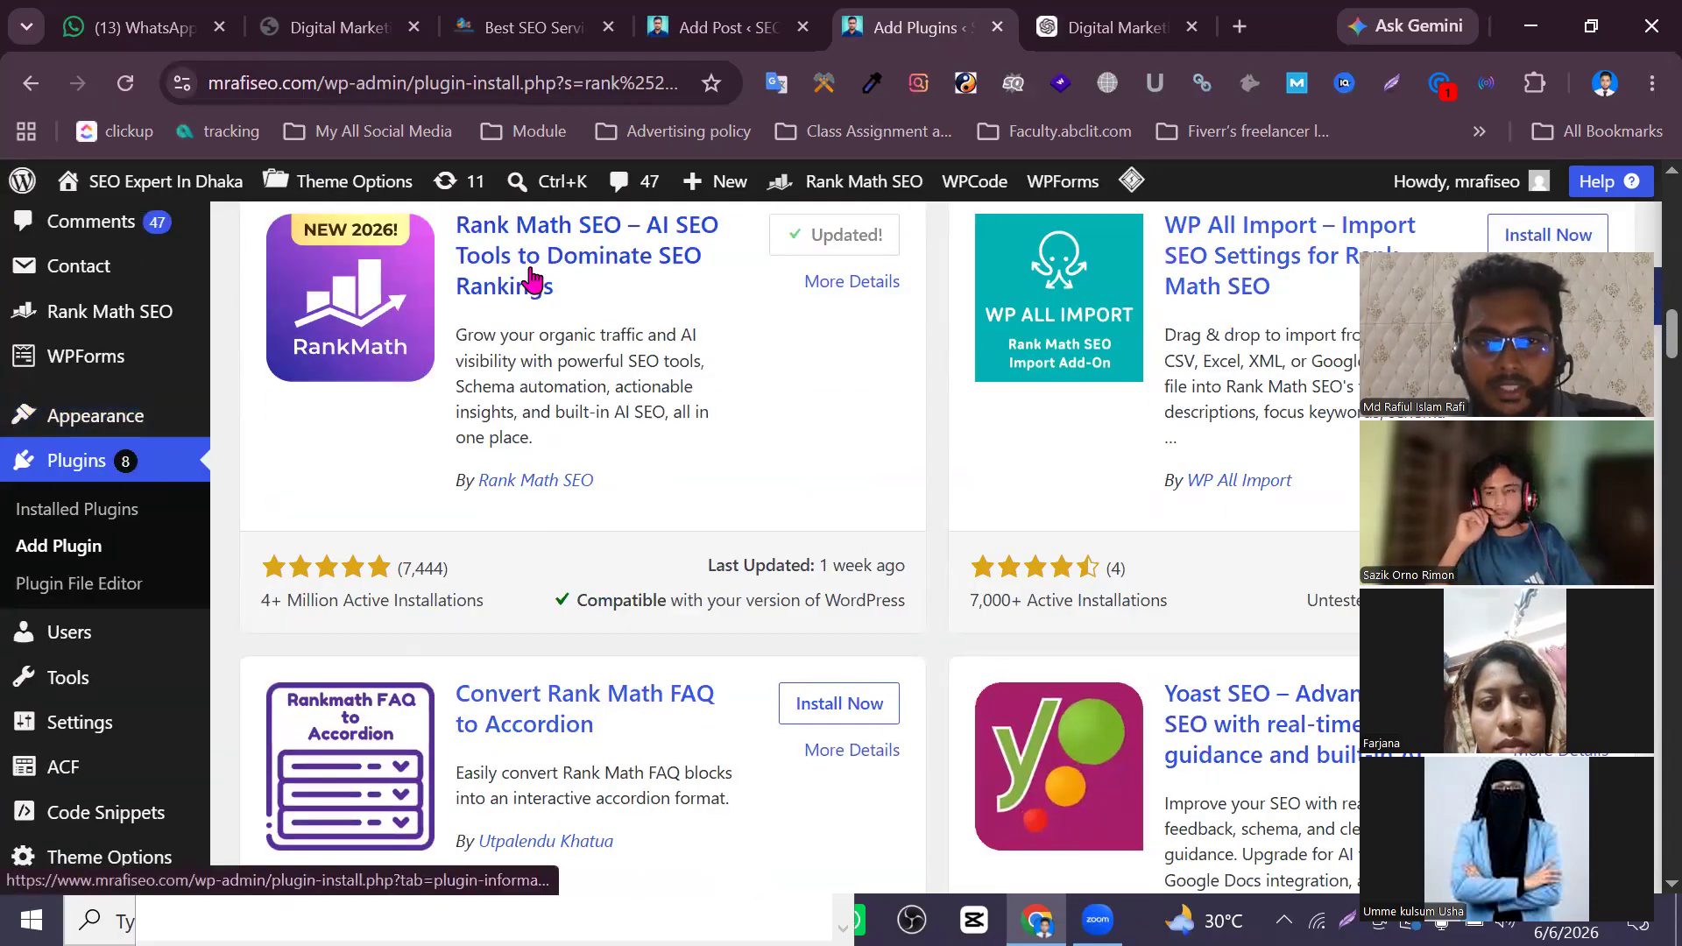
scroll(526, 289, "up", 3)
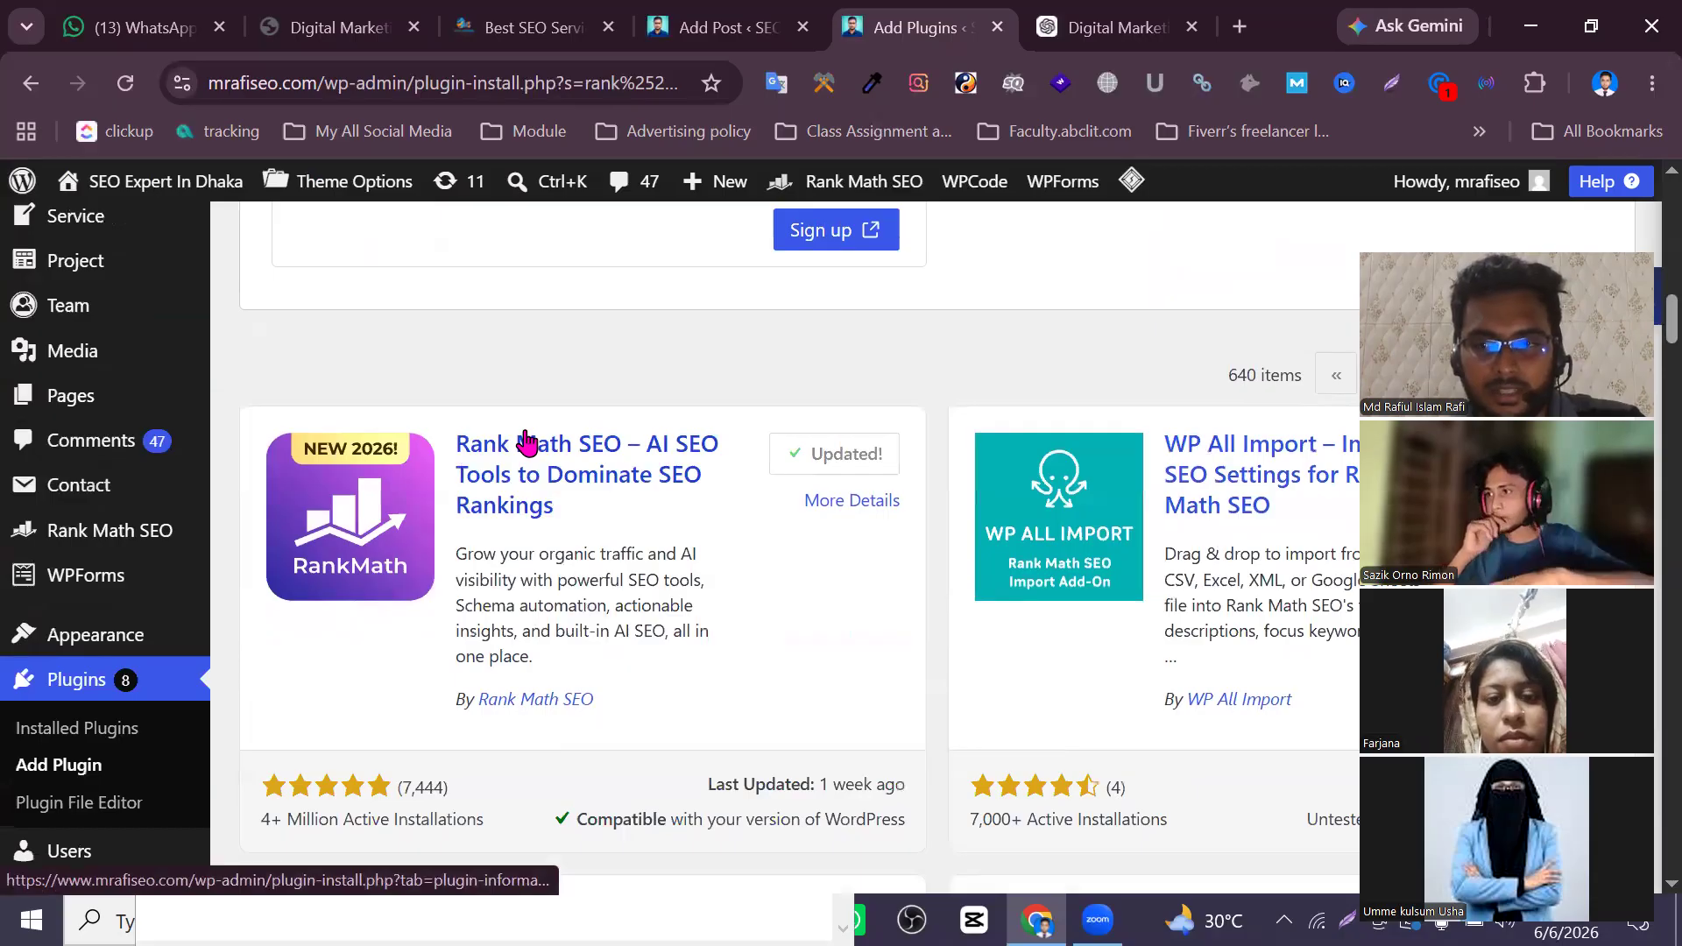
scroll(1209, 488, "down", 5)
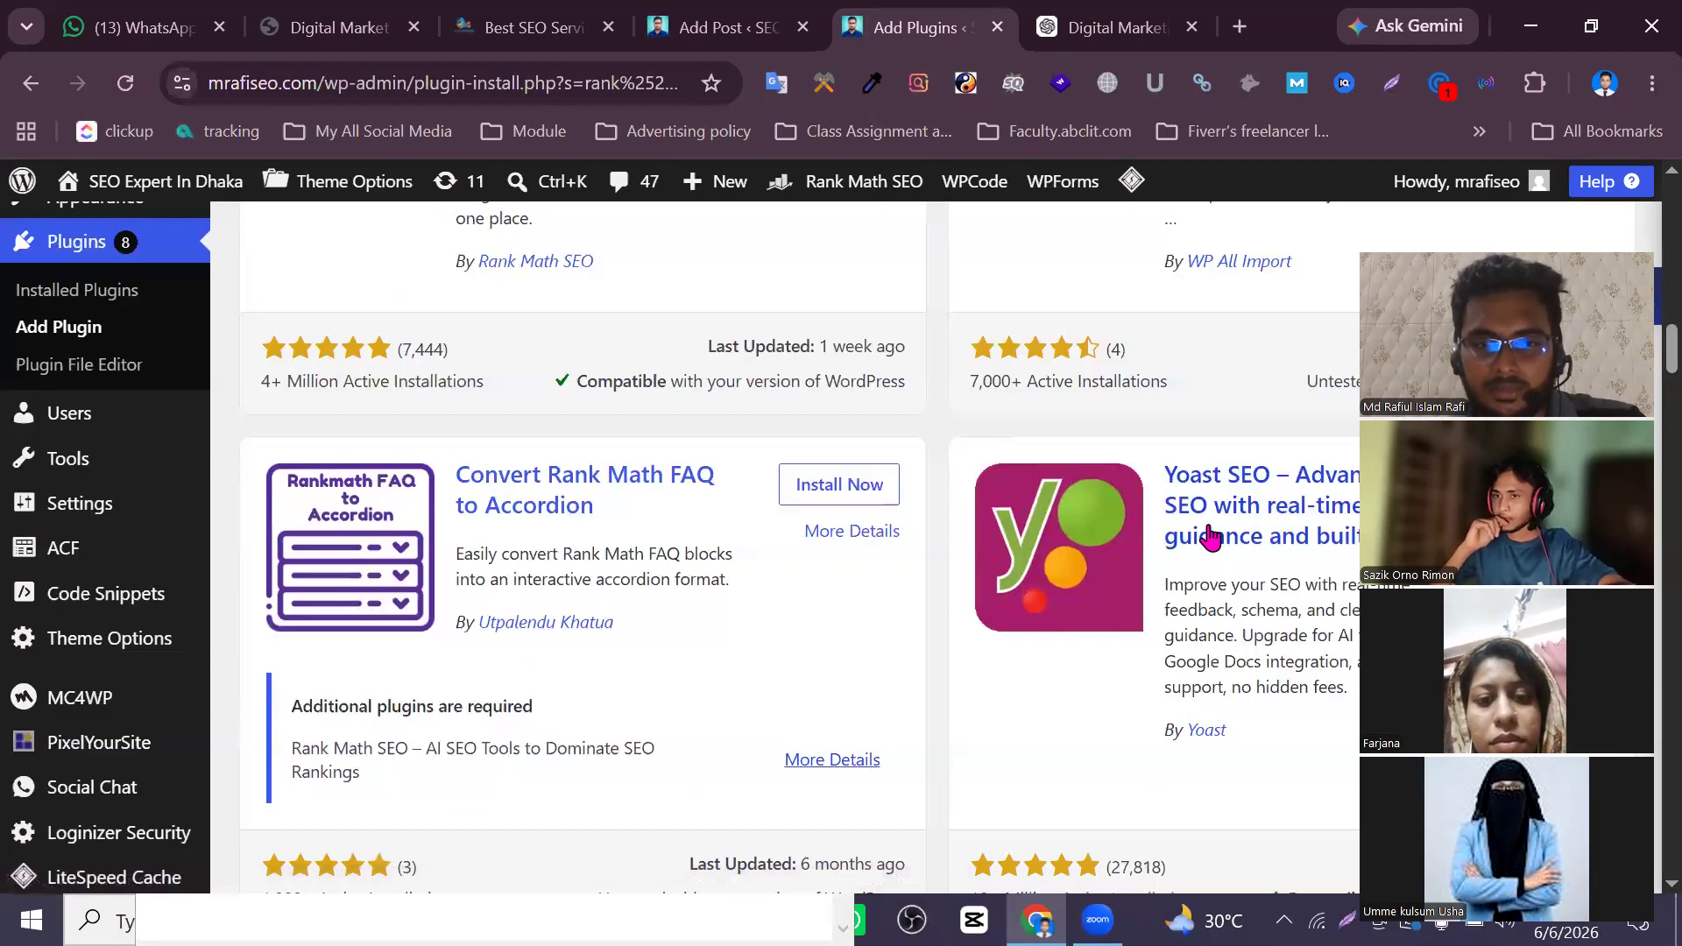
scroll(1165, 578, "down", 5)
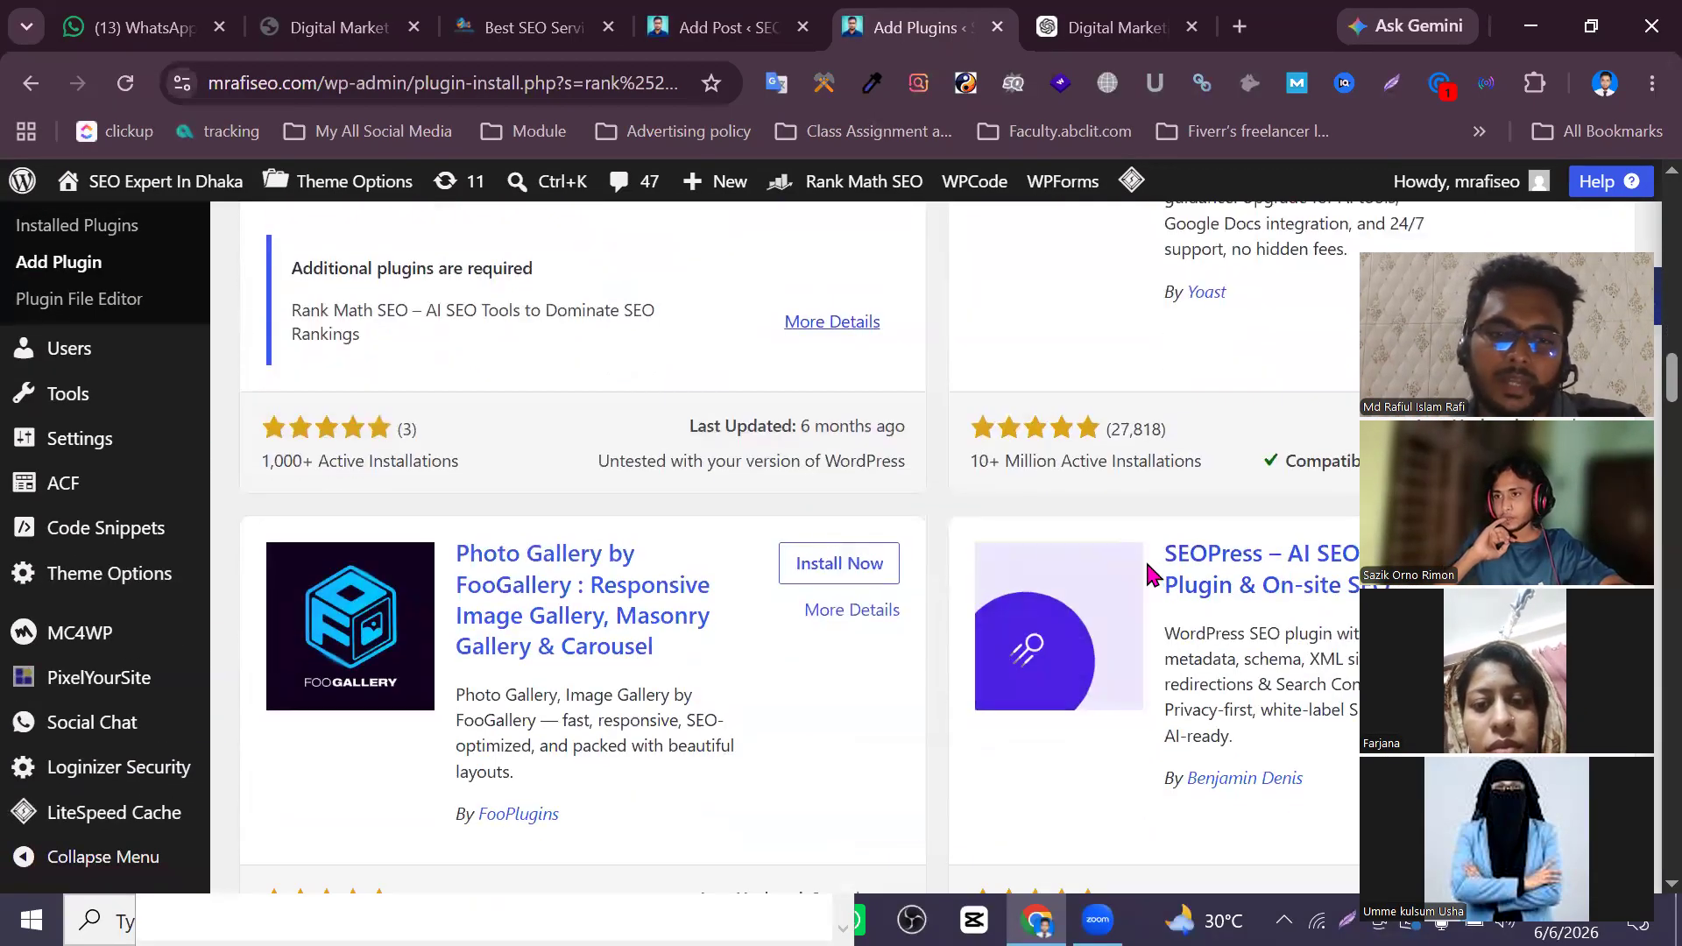
scroll(1165, 587, "up", 10)
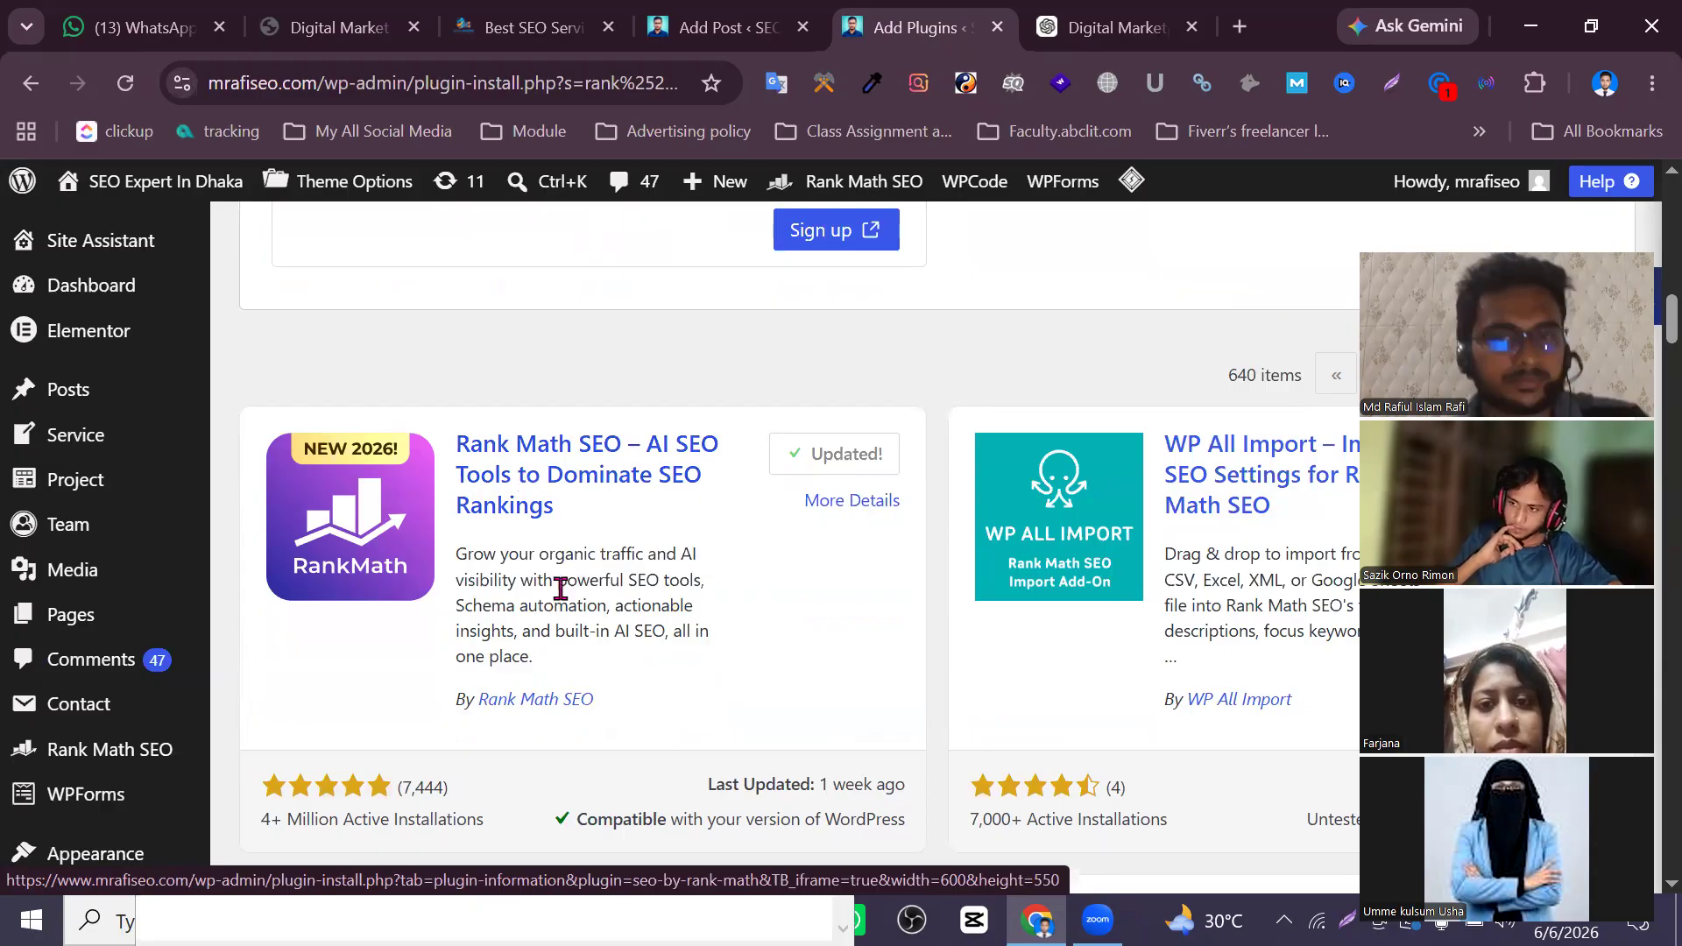
scroll(564, 589, "up", 2)
scroll(639, 556, "down", 3)
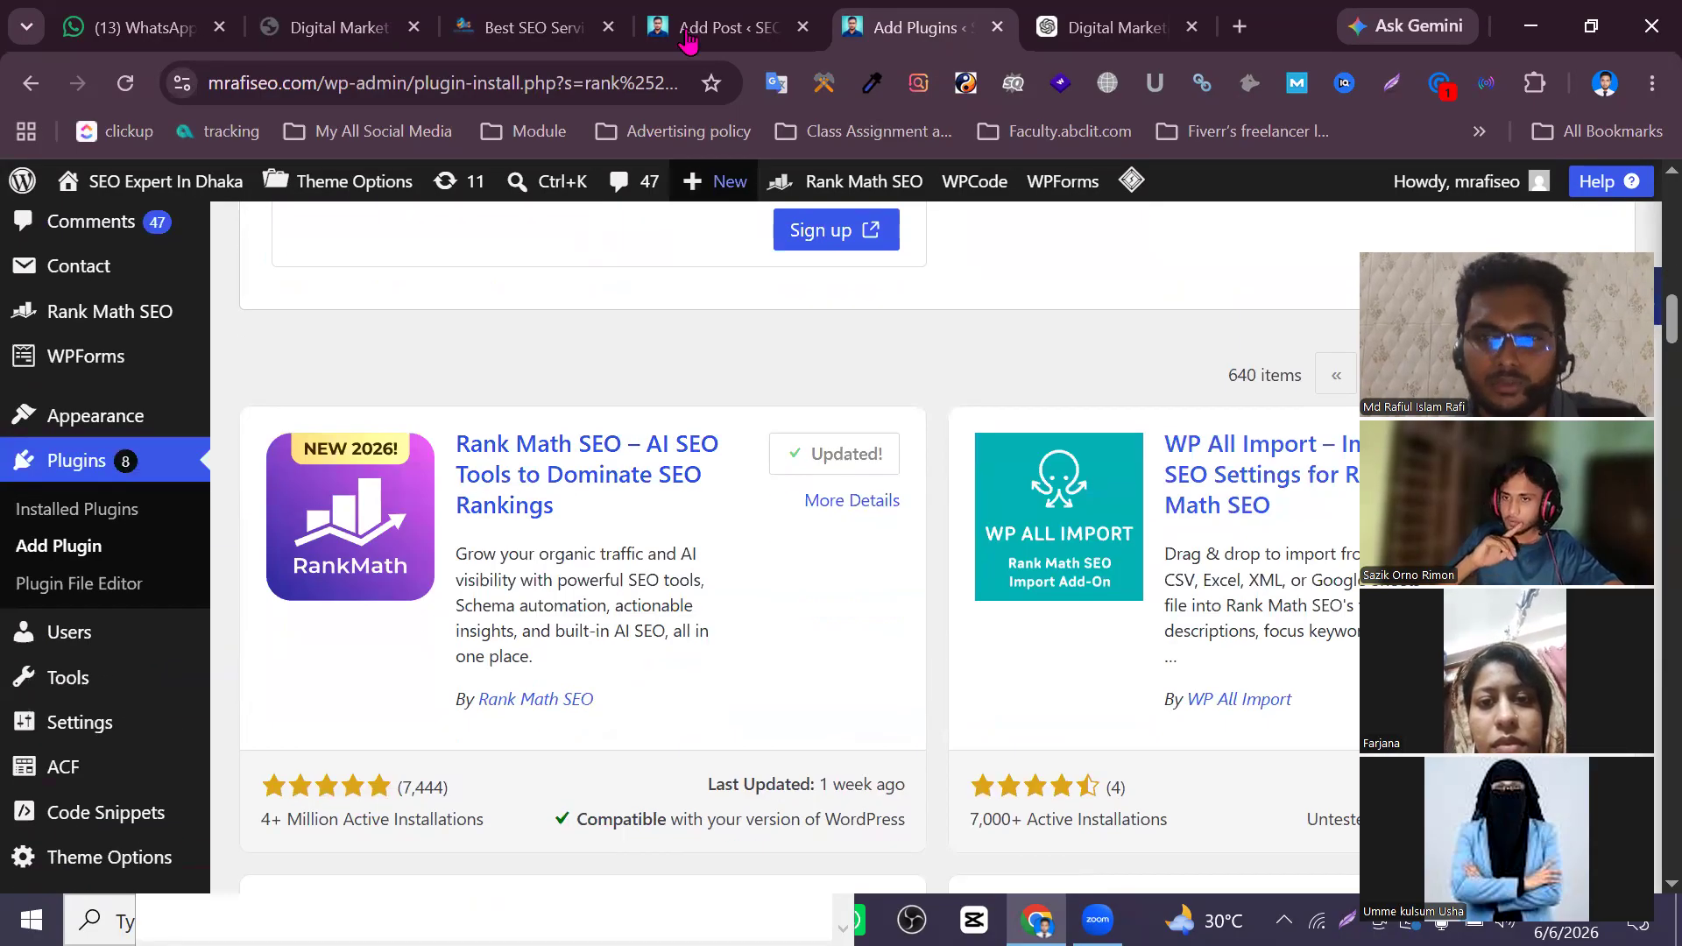
left_click(728, 27)
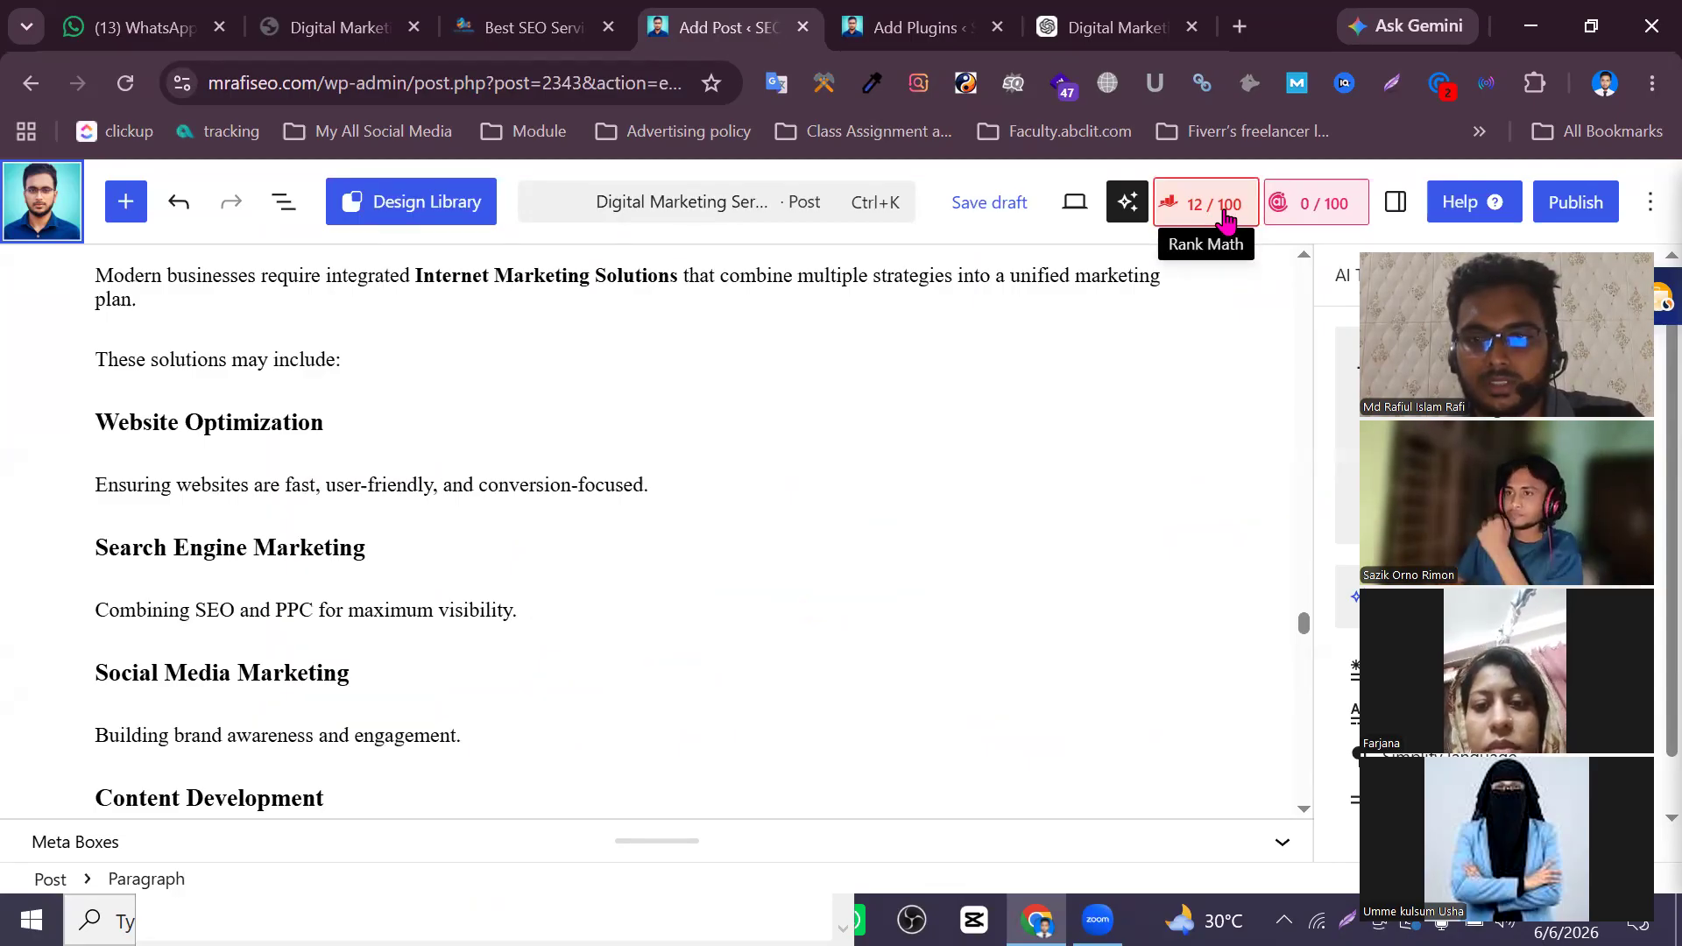
Open the site's list of all posts in a separate tab and look through the published posts
scroll(844, 406, "up", 10)
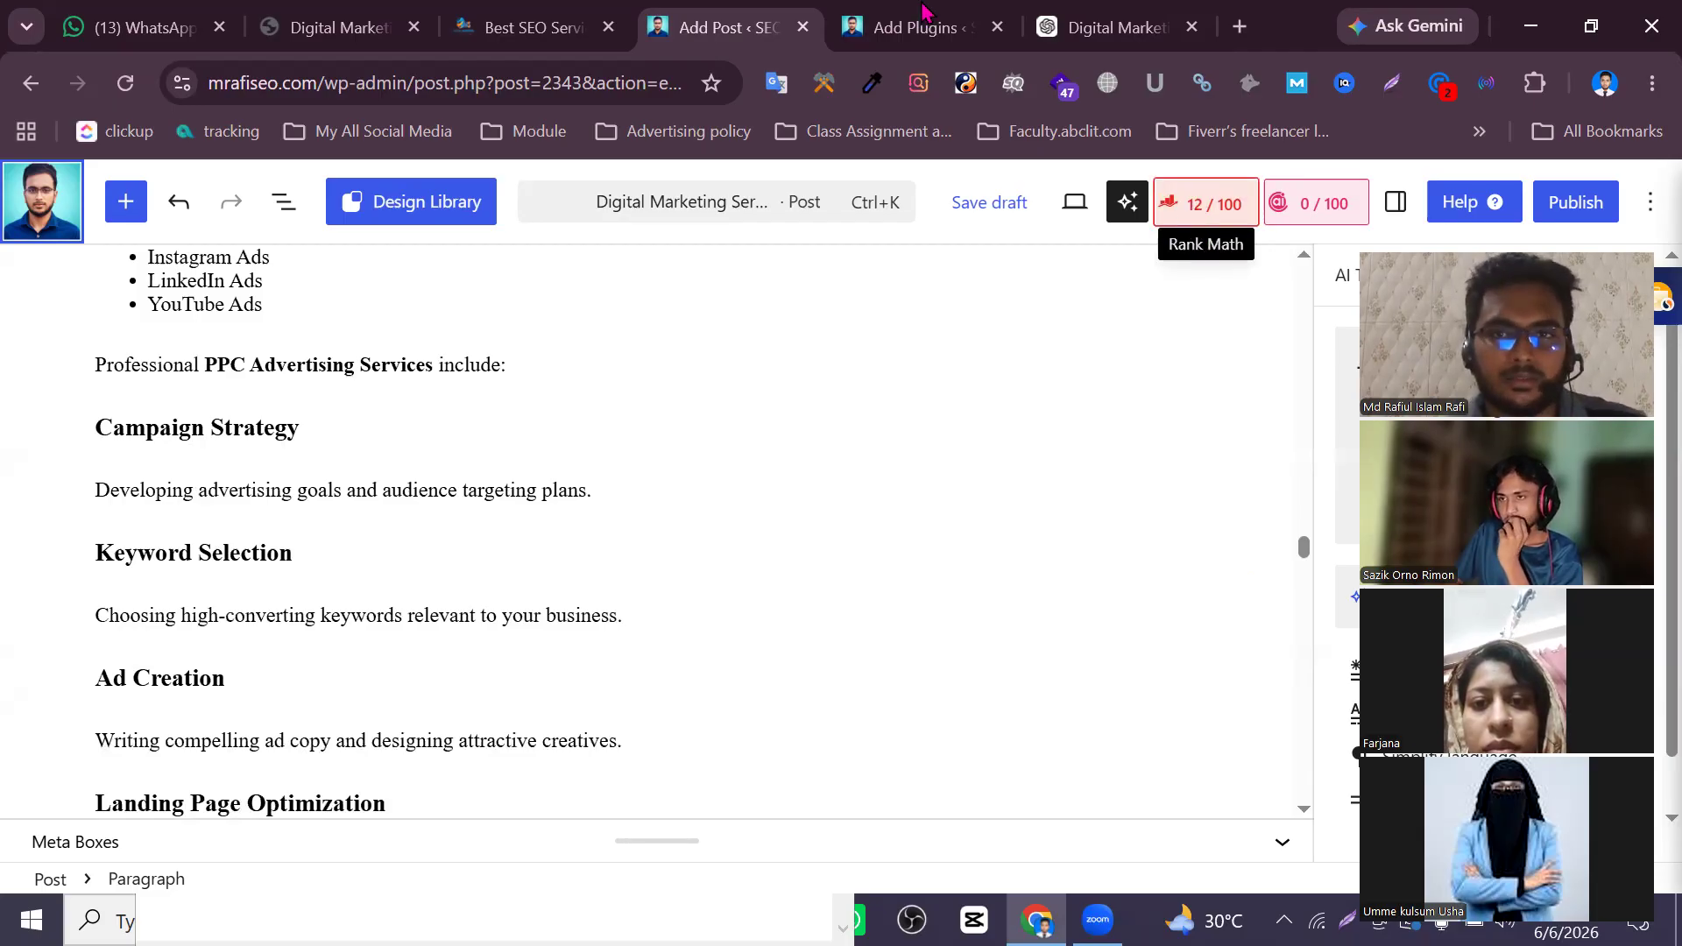
left_click(922, 10)
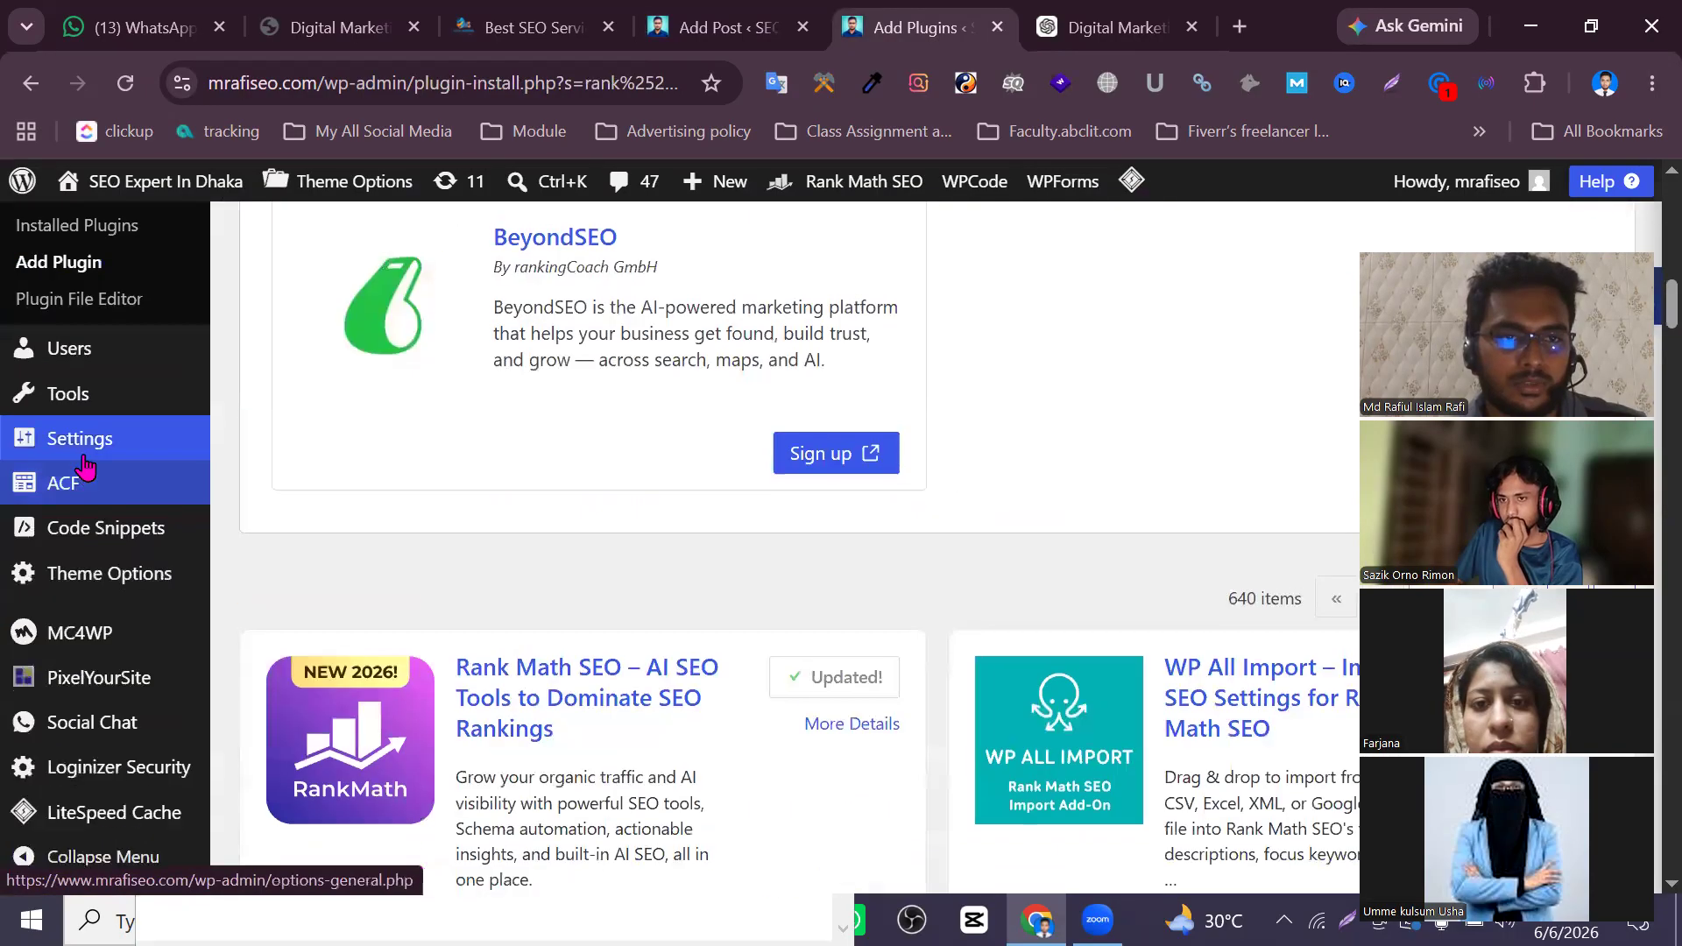
scroll(85, 469, "up", 7)
mouse_move(96, 329)
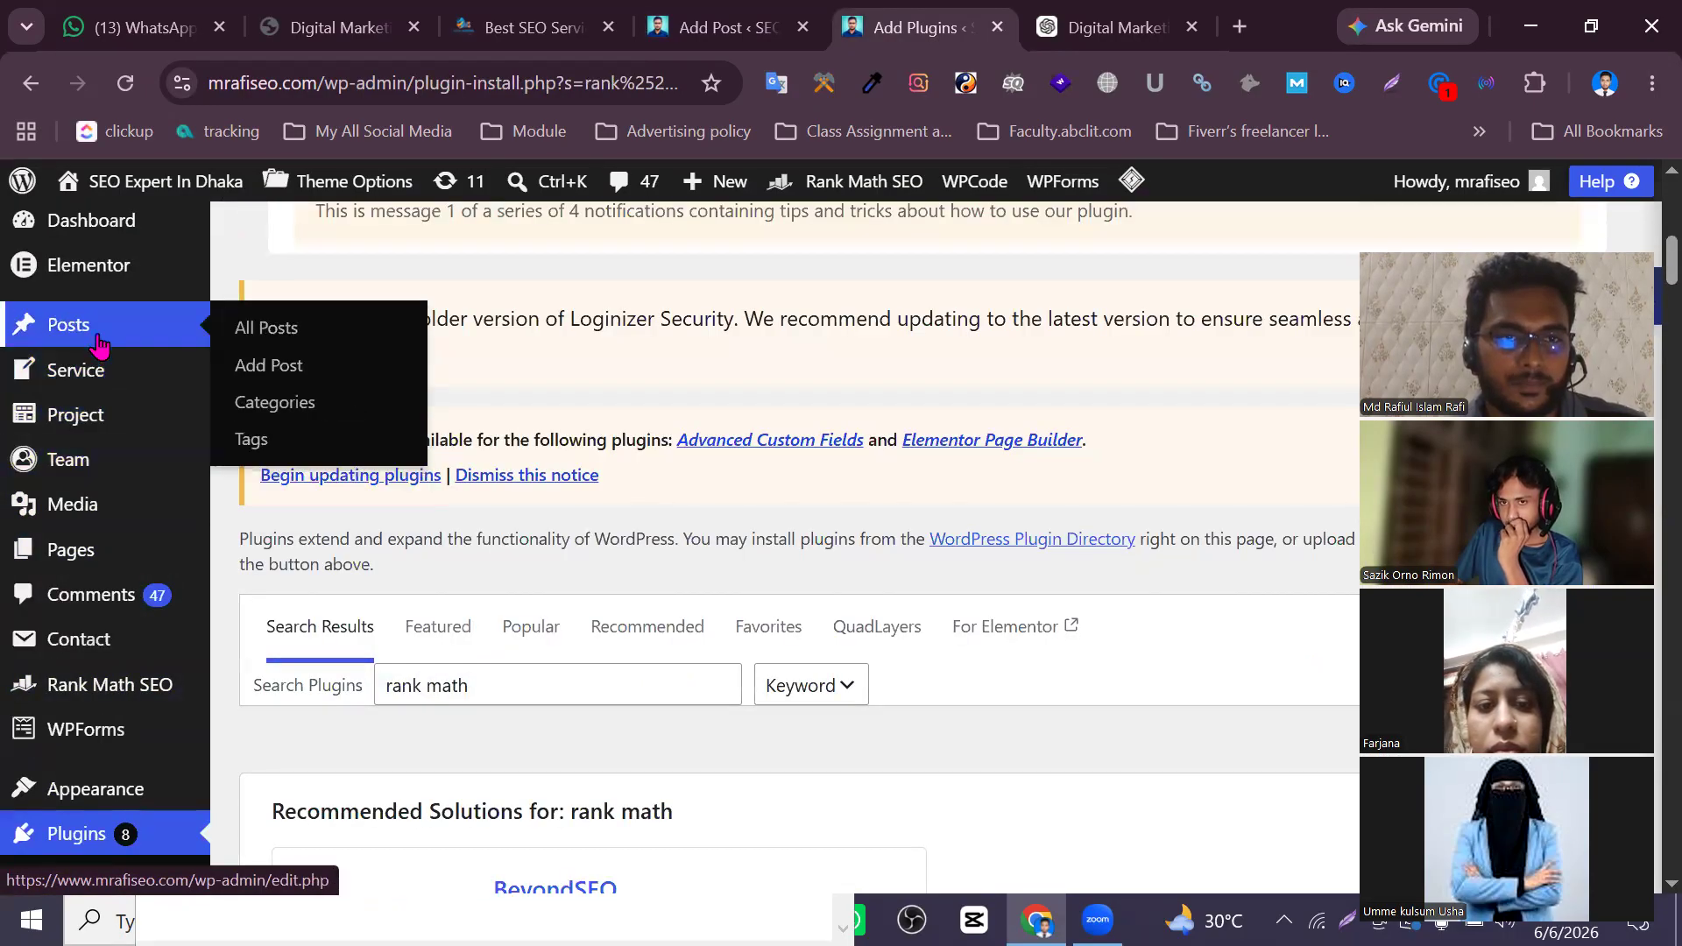
middle_click(248, 327)
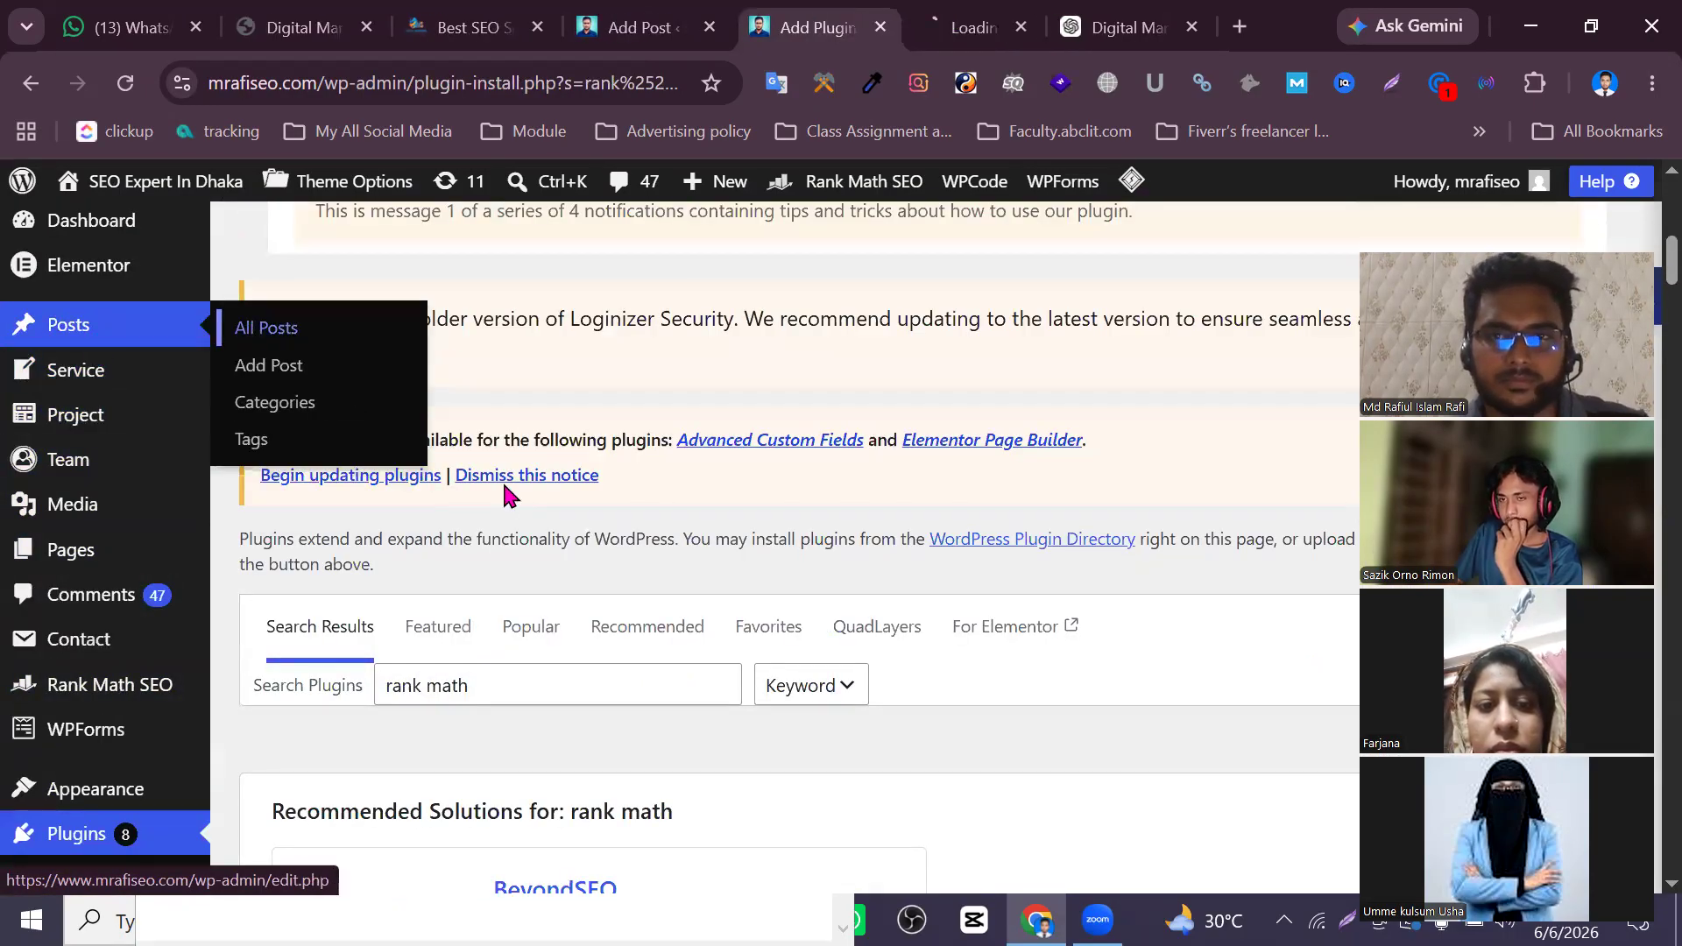
key("ctrl+Tab")
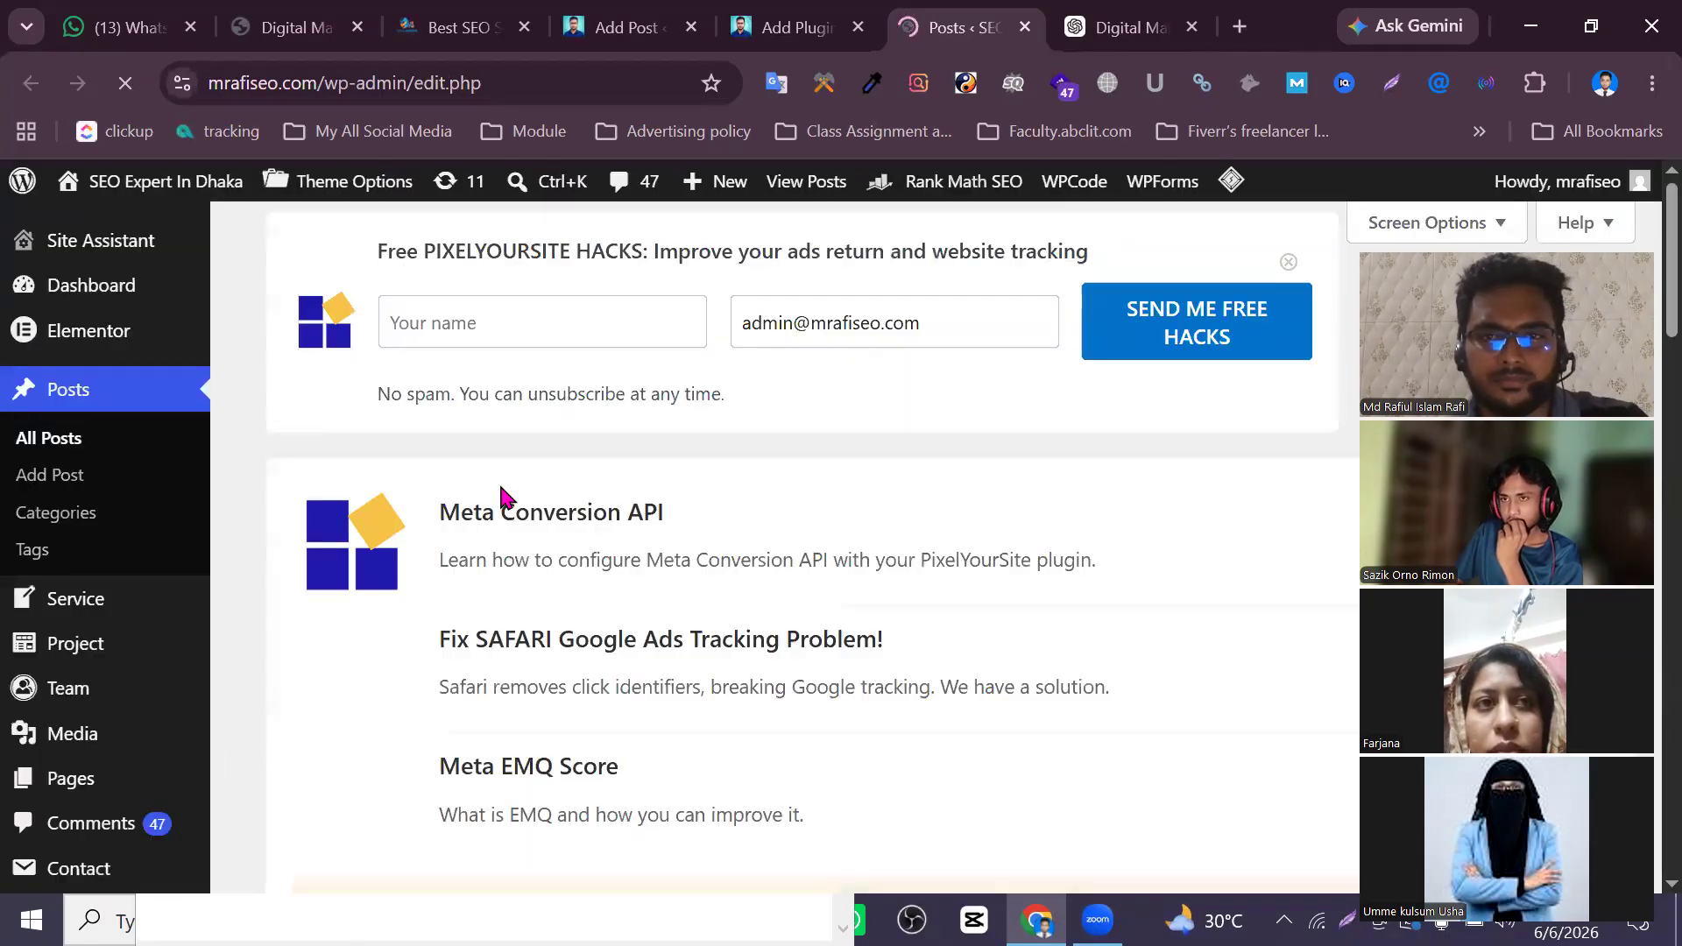
scroll(732, 543, "down", 5)
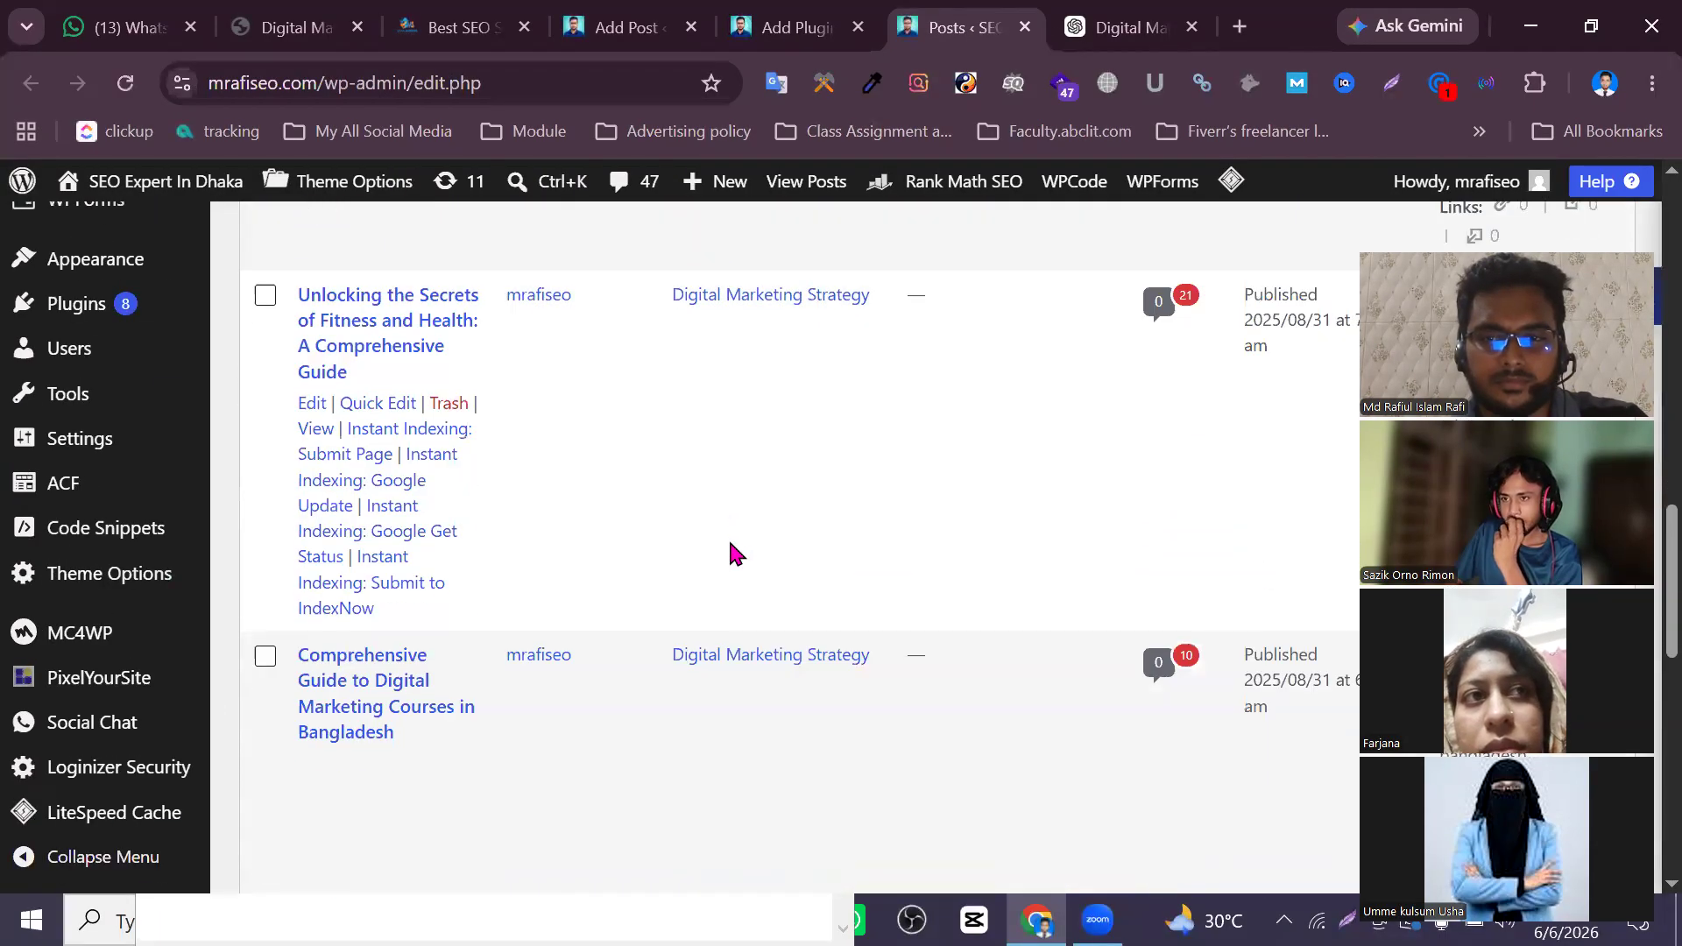
scroll(728, 543, "down", 5)
scroll(696, 548, "up", 20)
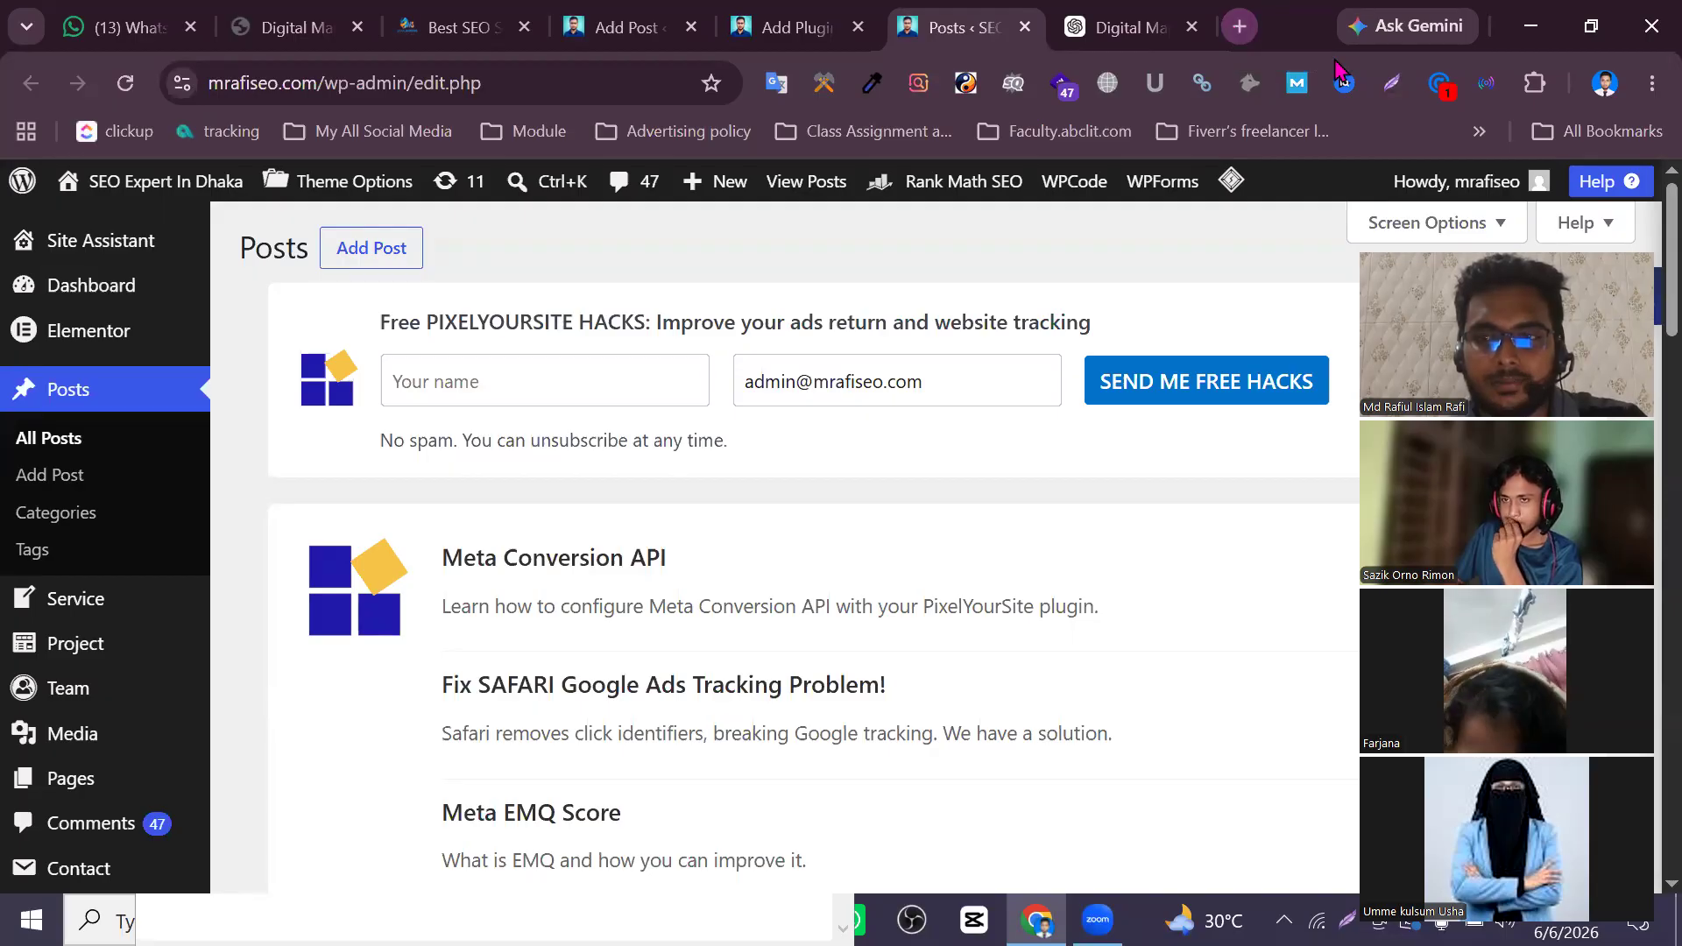
Switch to a new browser window under the THESOFTKING profile
left_click(1605, 83)
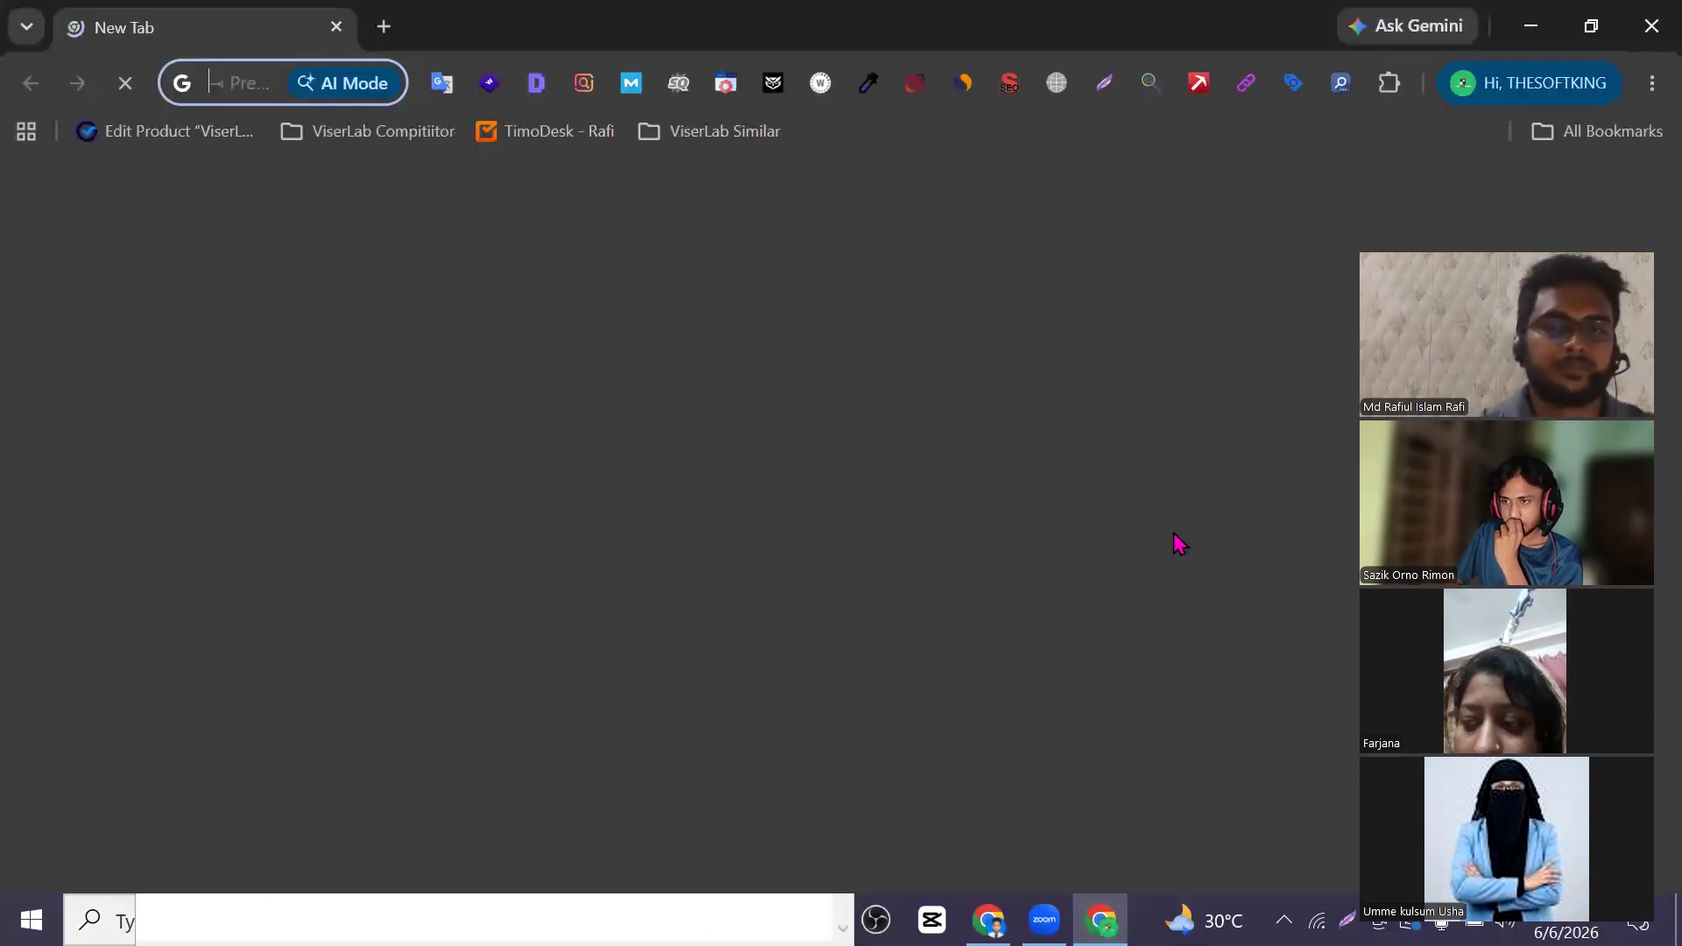
type("koh")
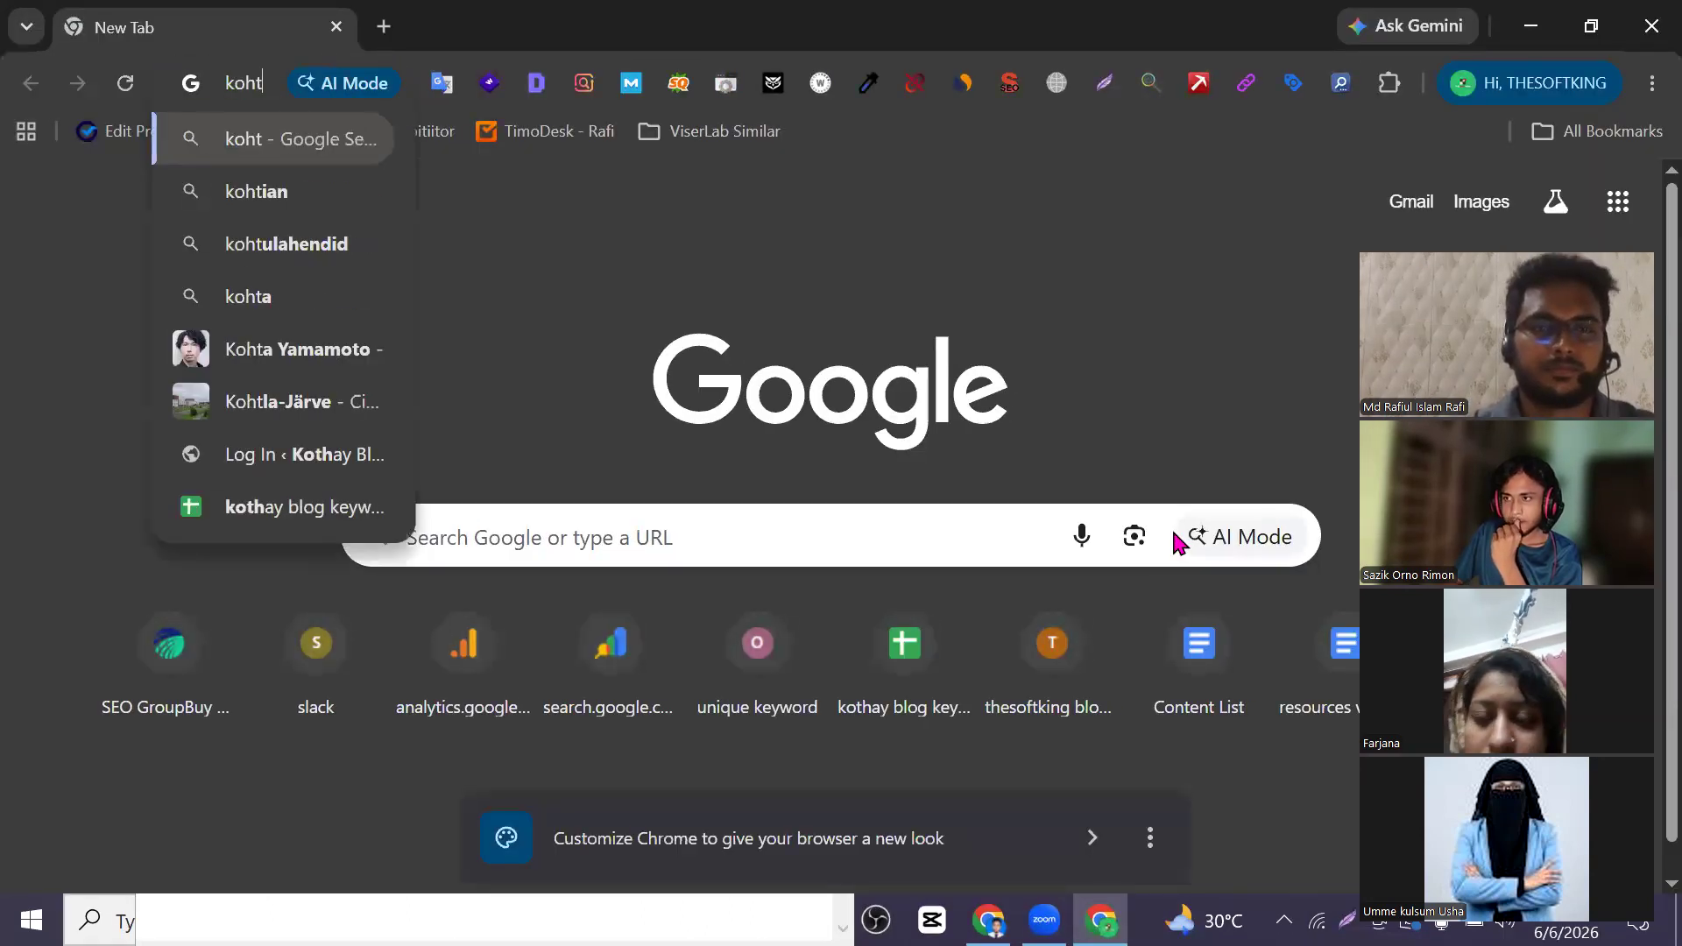
key("BackSpace")
key("BackSpace")
type("oth")
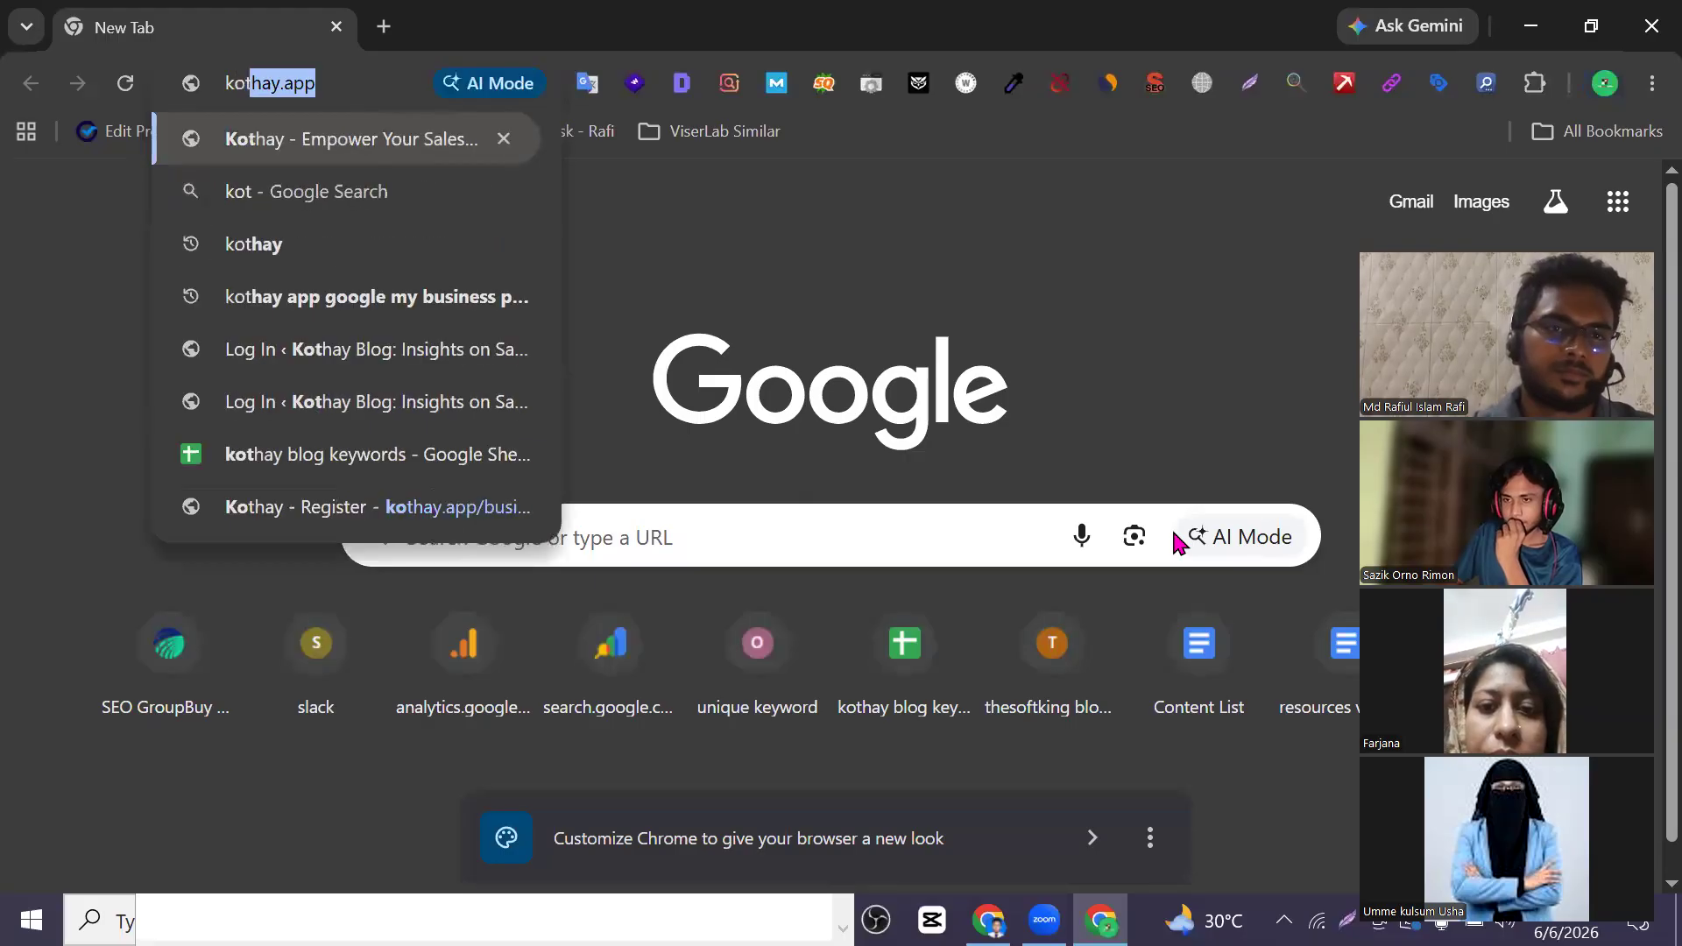
type("ay.app/w")
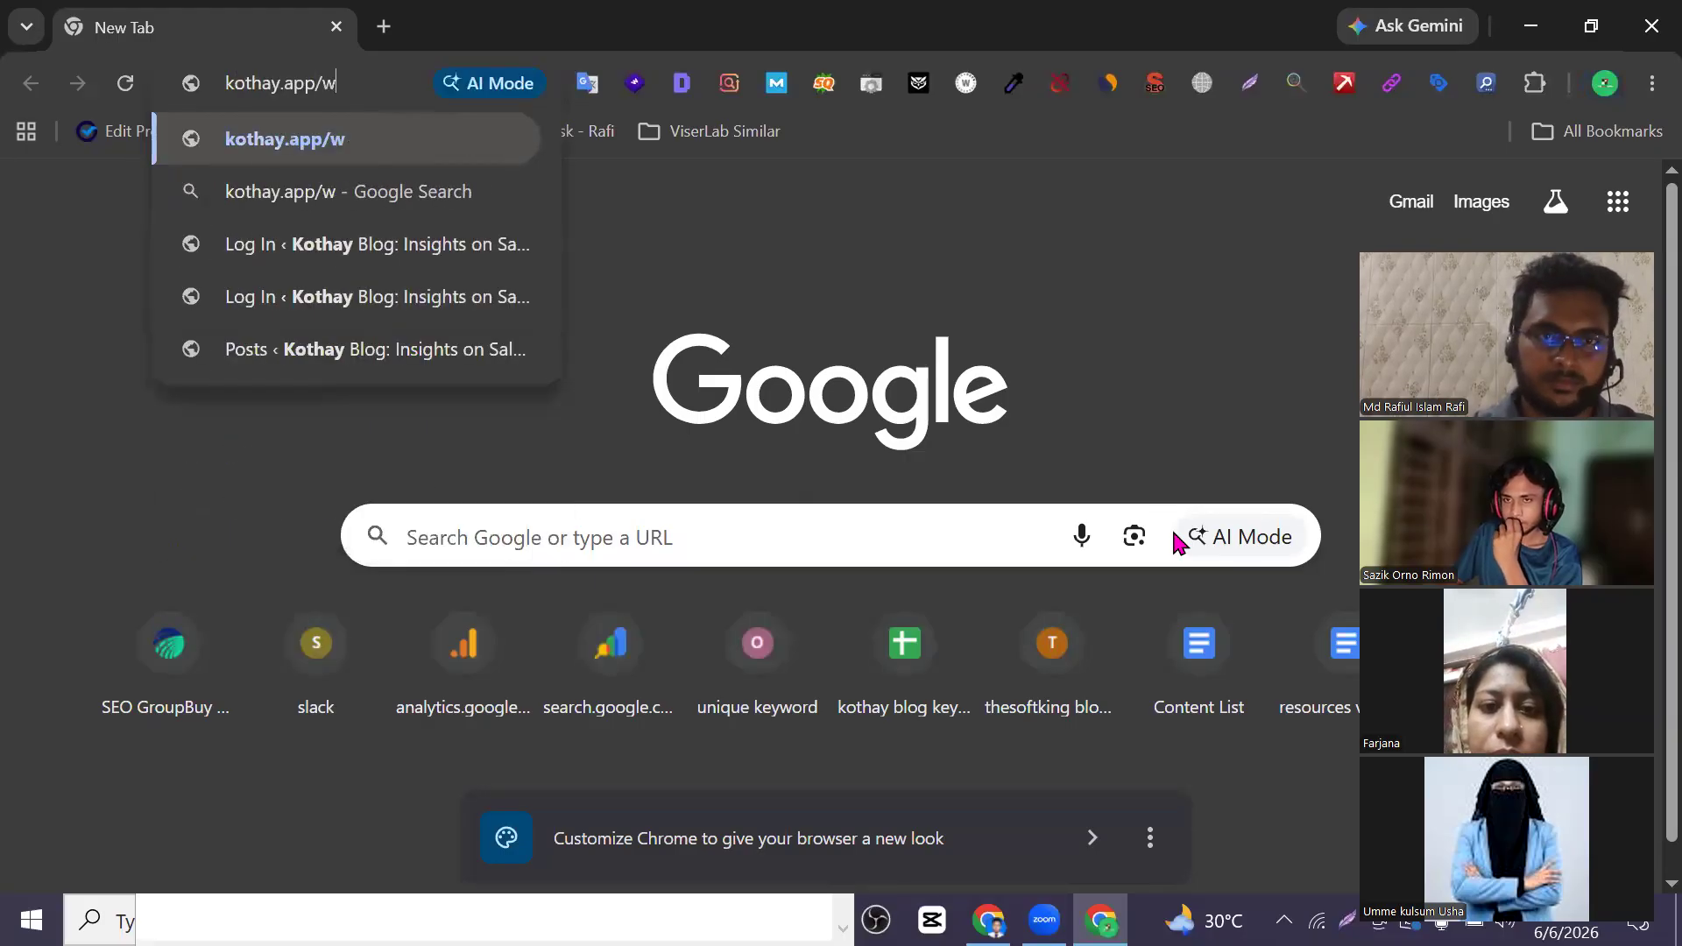
type("p")
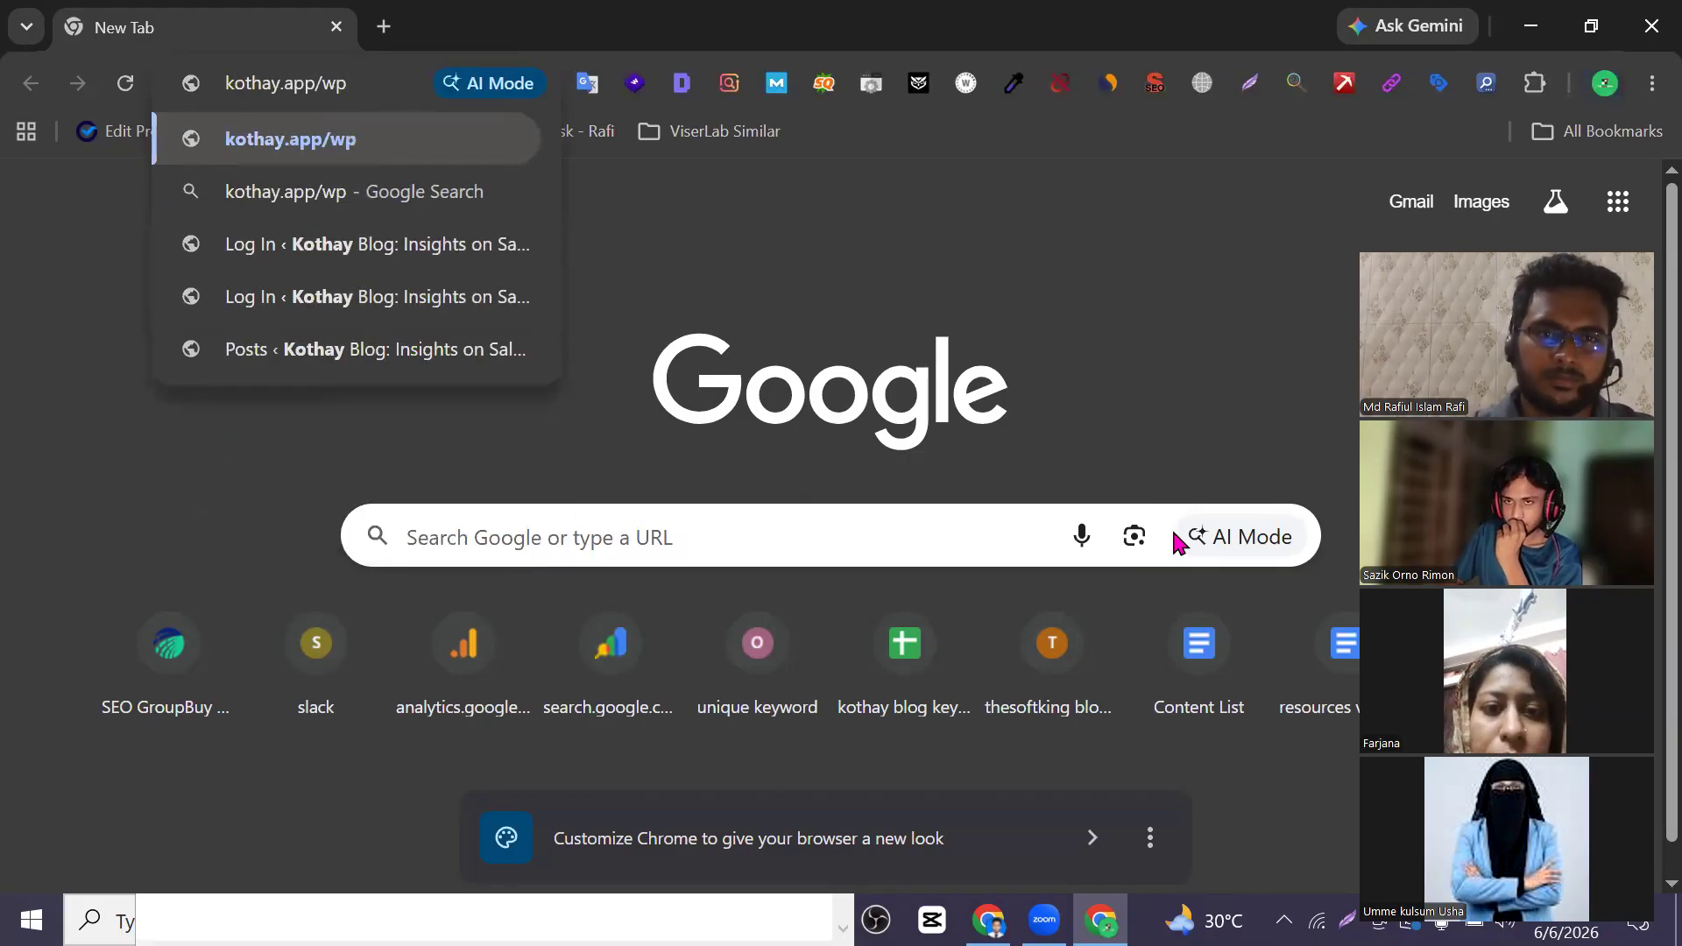
type("-")
key("BackSpace")
key("BackSpace")
key("BackSpace")
key("BackSpace")
key("BackSpace")
key("BackSpace")
key("BackSpace")
key("BackSpace")
key("BackSpace")
key("BackSpace")
key("BackSpace")
key("BackSpace")
key("BackSpace")
key("BackSpace")
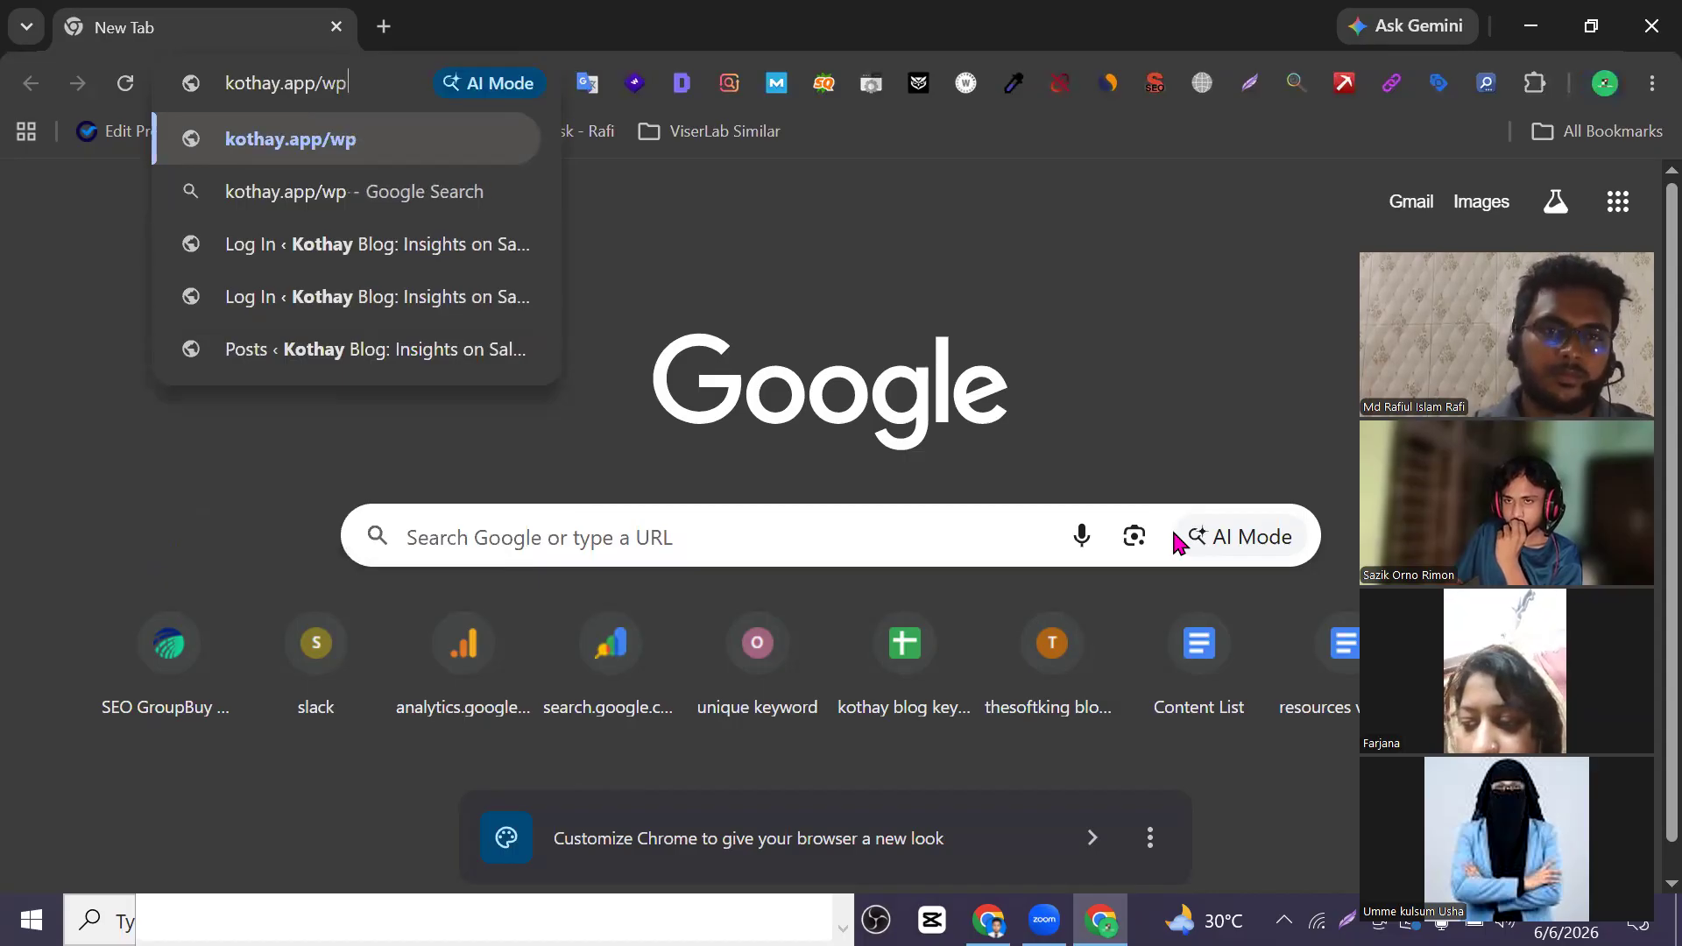
Load the WordPress login page of resources.viserlab.com and log in with the saved credentials
type("redirect_to")
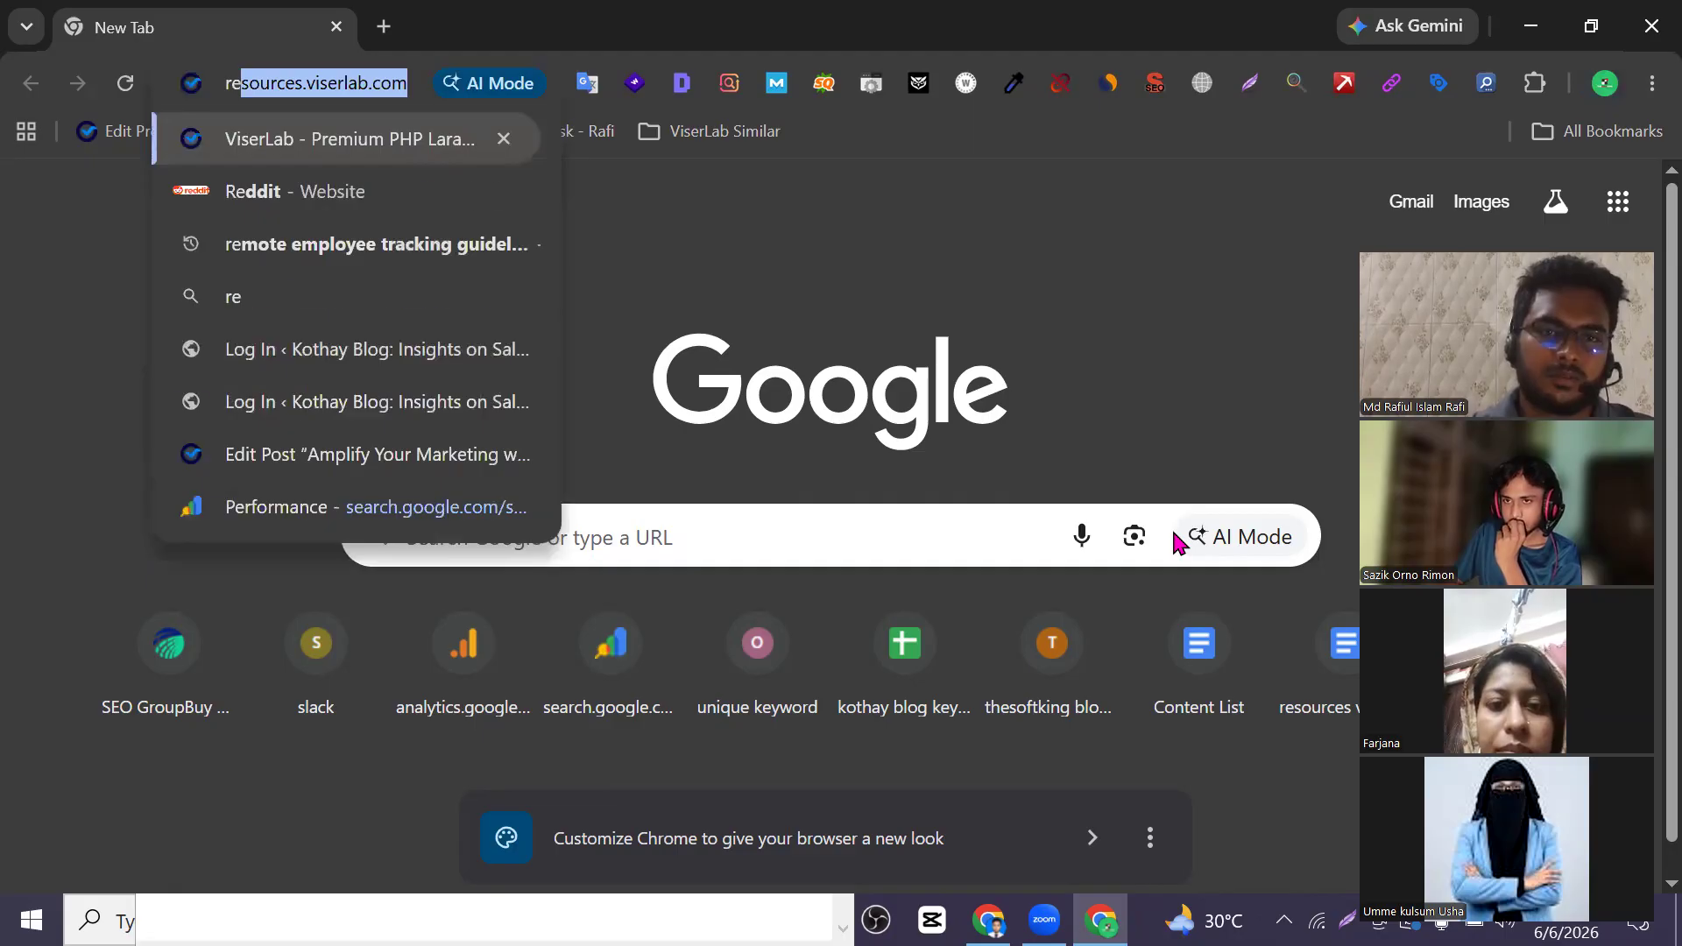
key("Right")
type("/w")
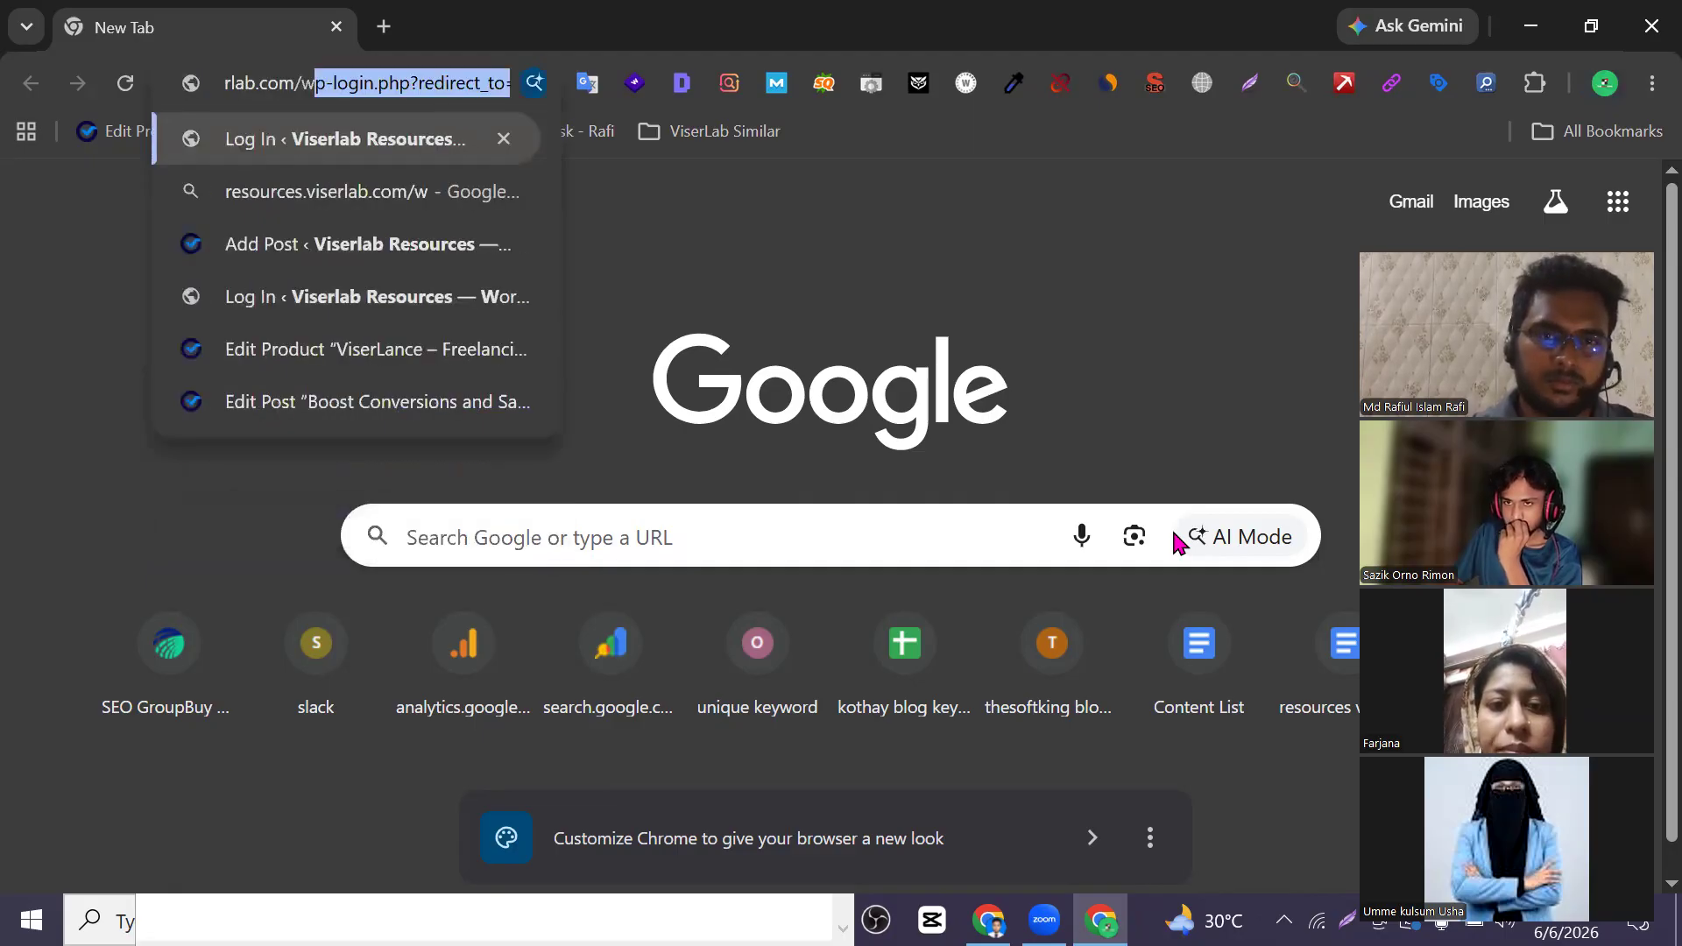
key("Return")
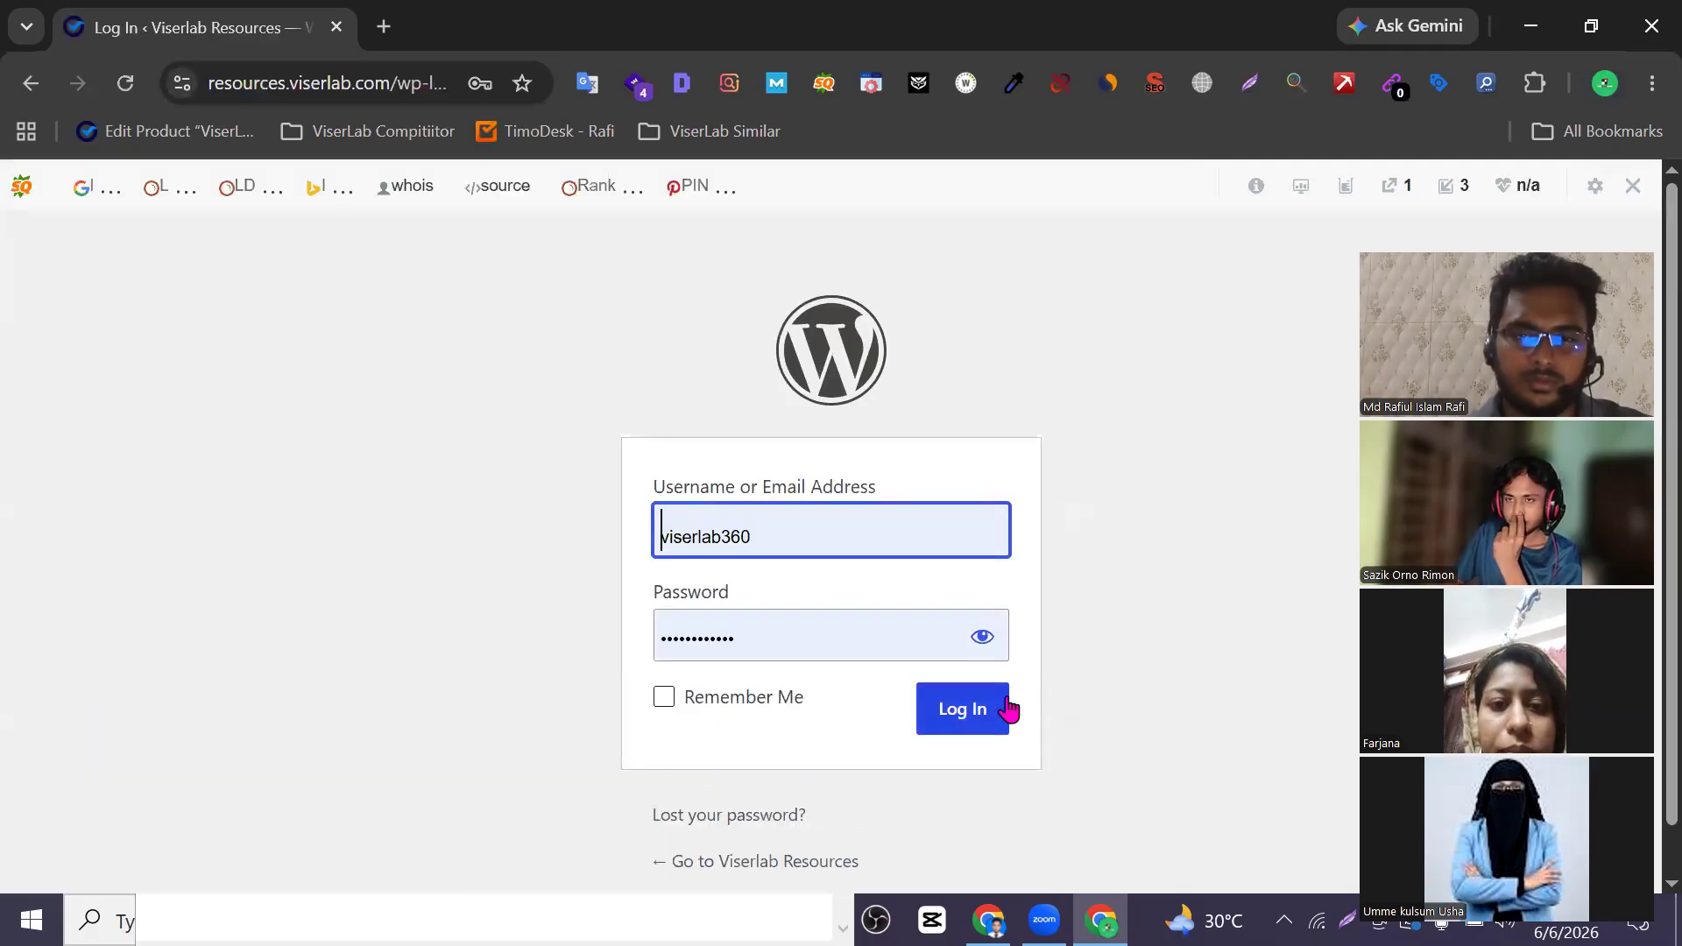
left_click(991, 710)
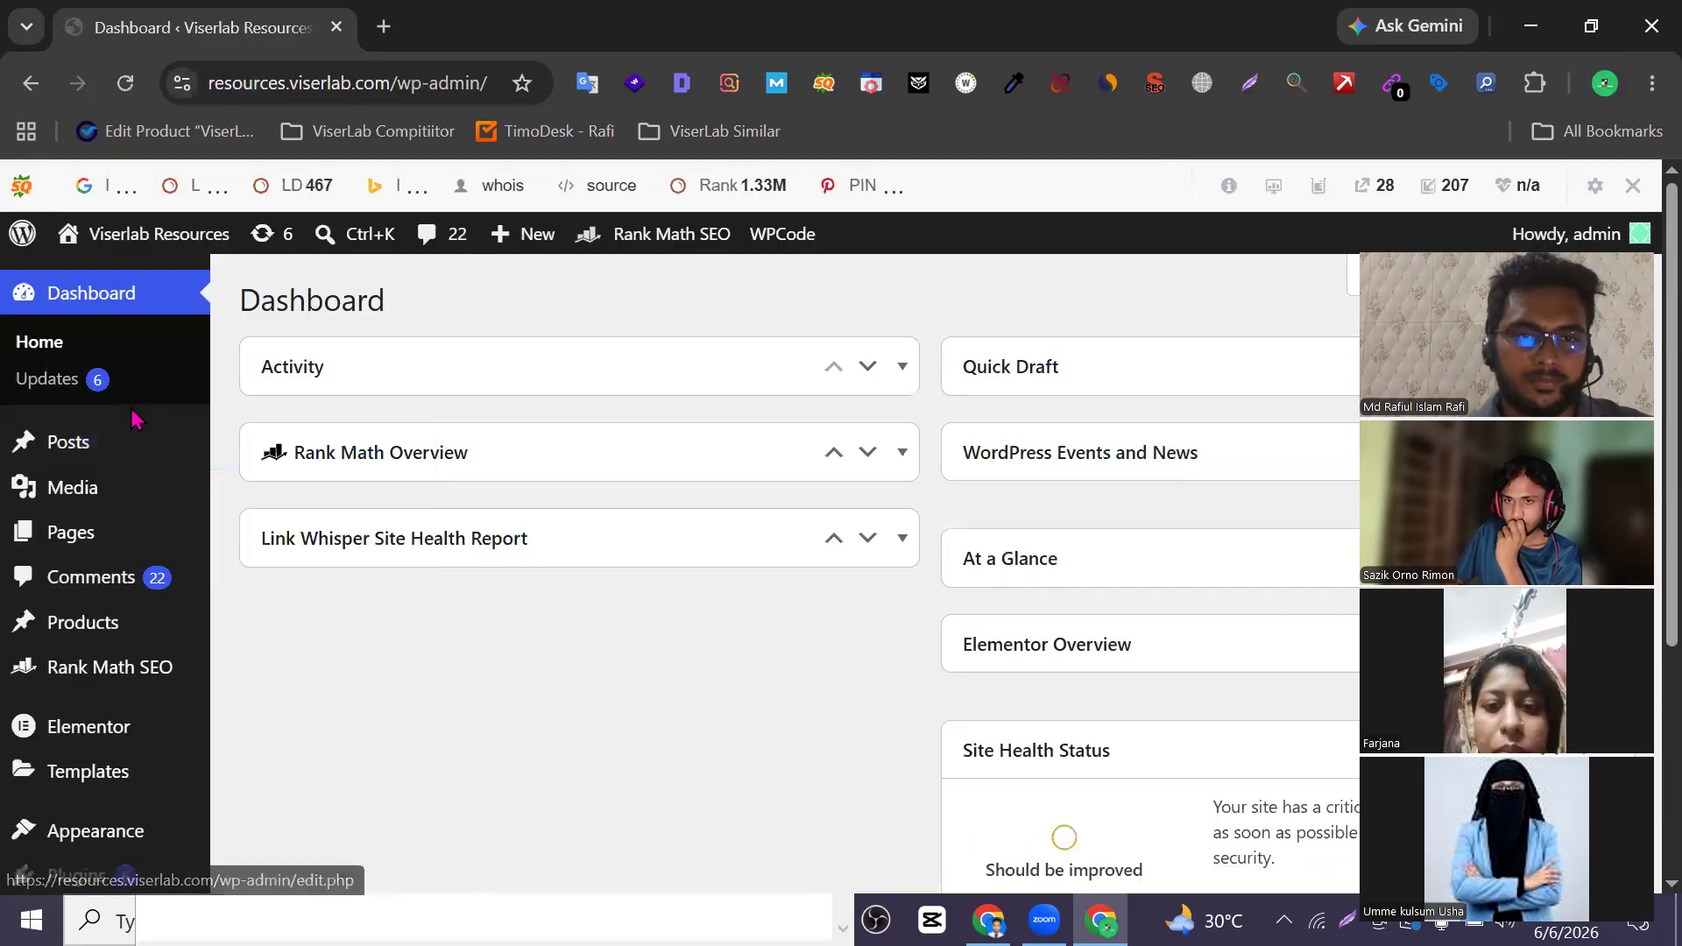
Open the Viserlab Resources posts list and examine the Rank Math scores, keywords and link details of its posts
left_click(220, 449)
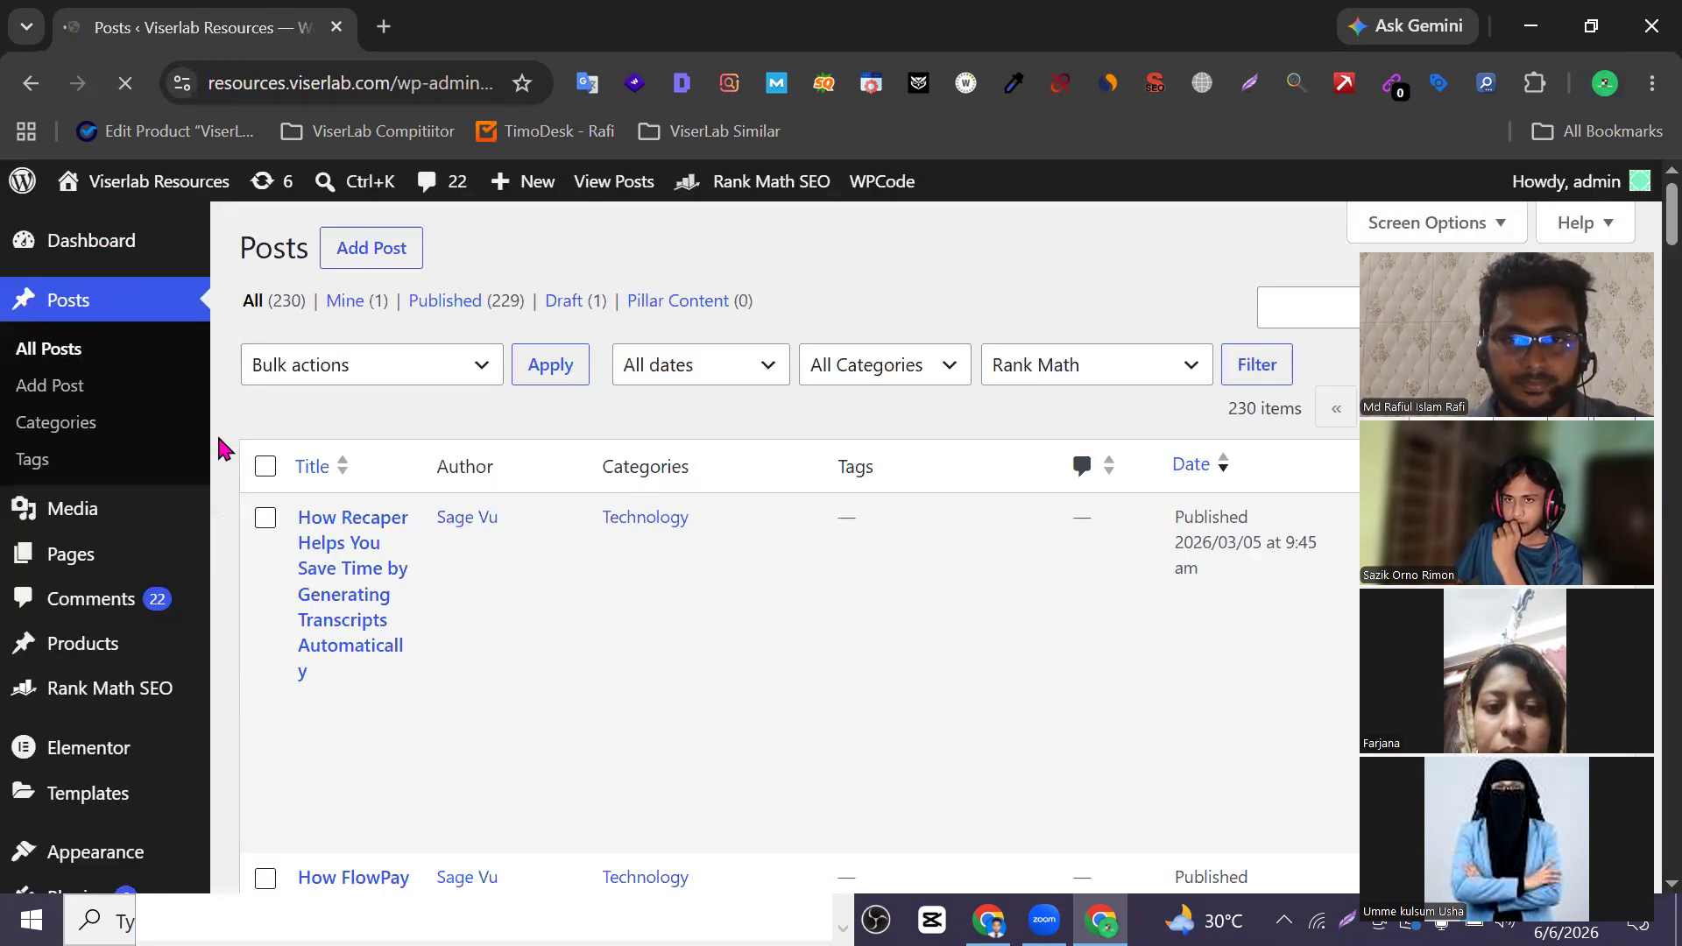
scroll(572, 473, "down", 2)
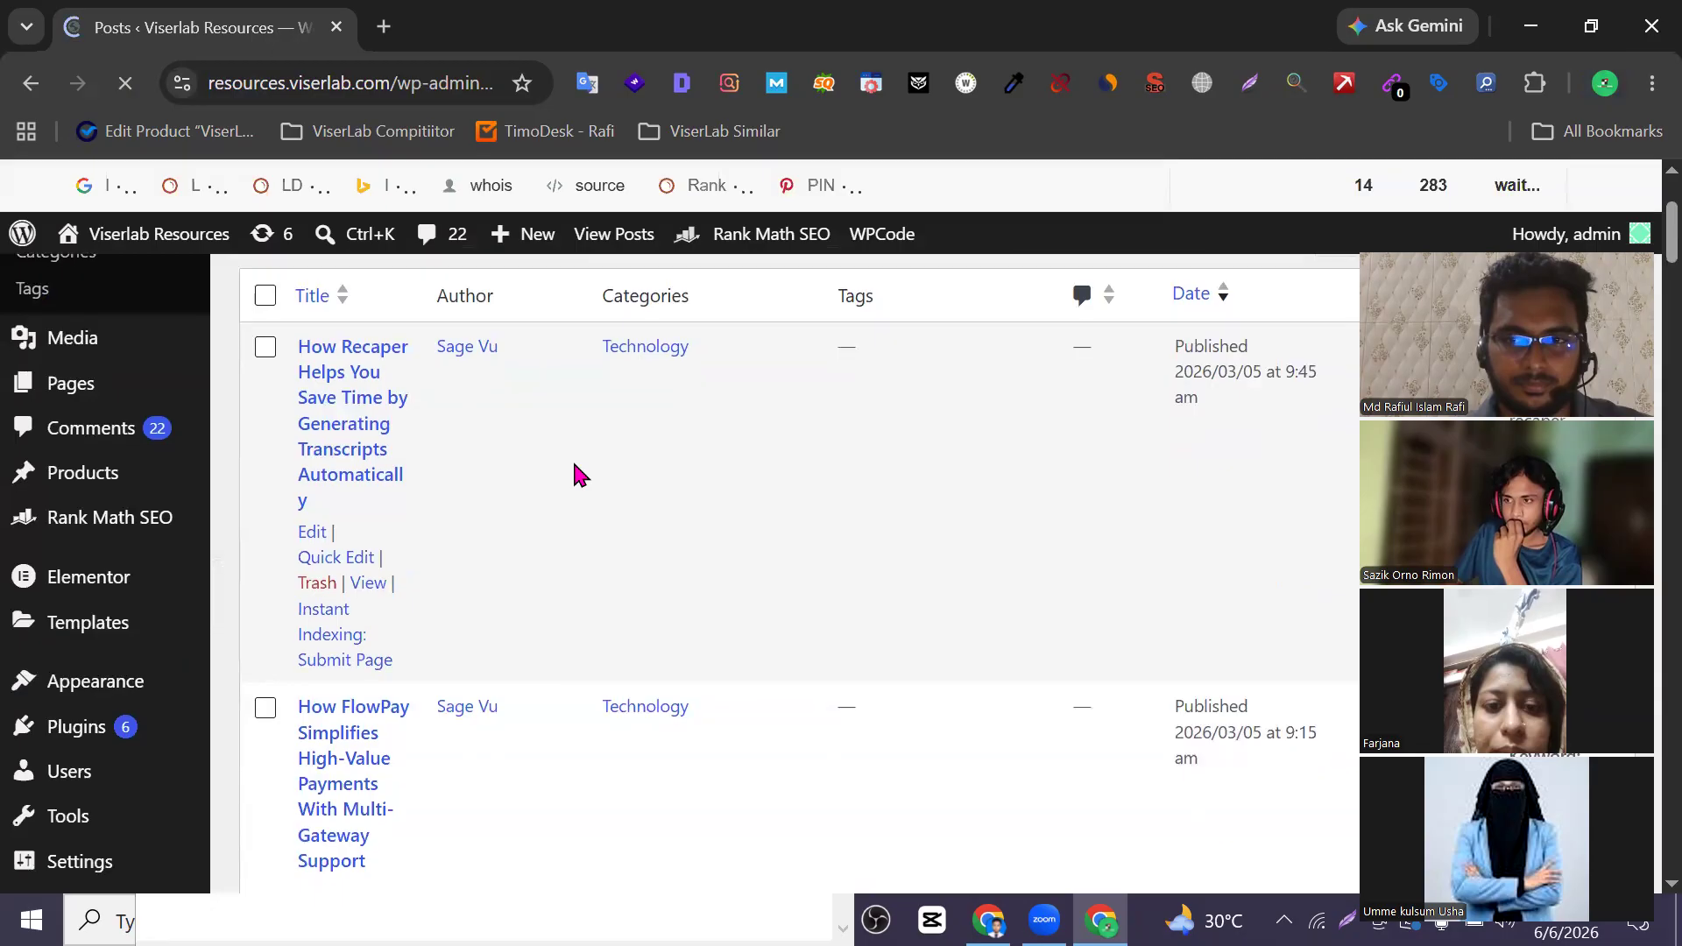
scroll(575, 473, "down", 2)
left_click_drag(1584, 254, 864, 233)
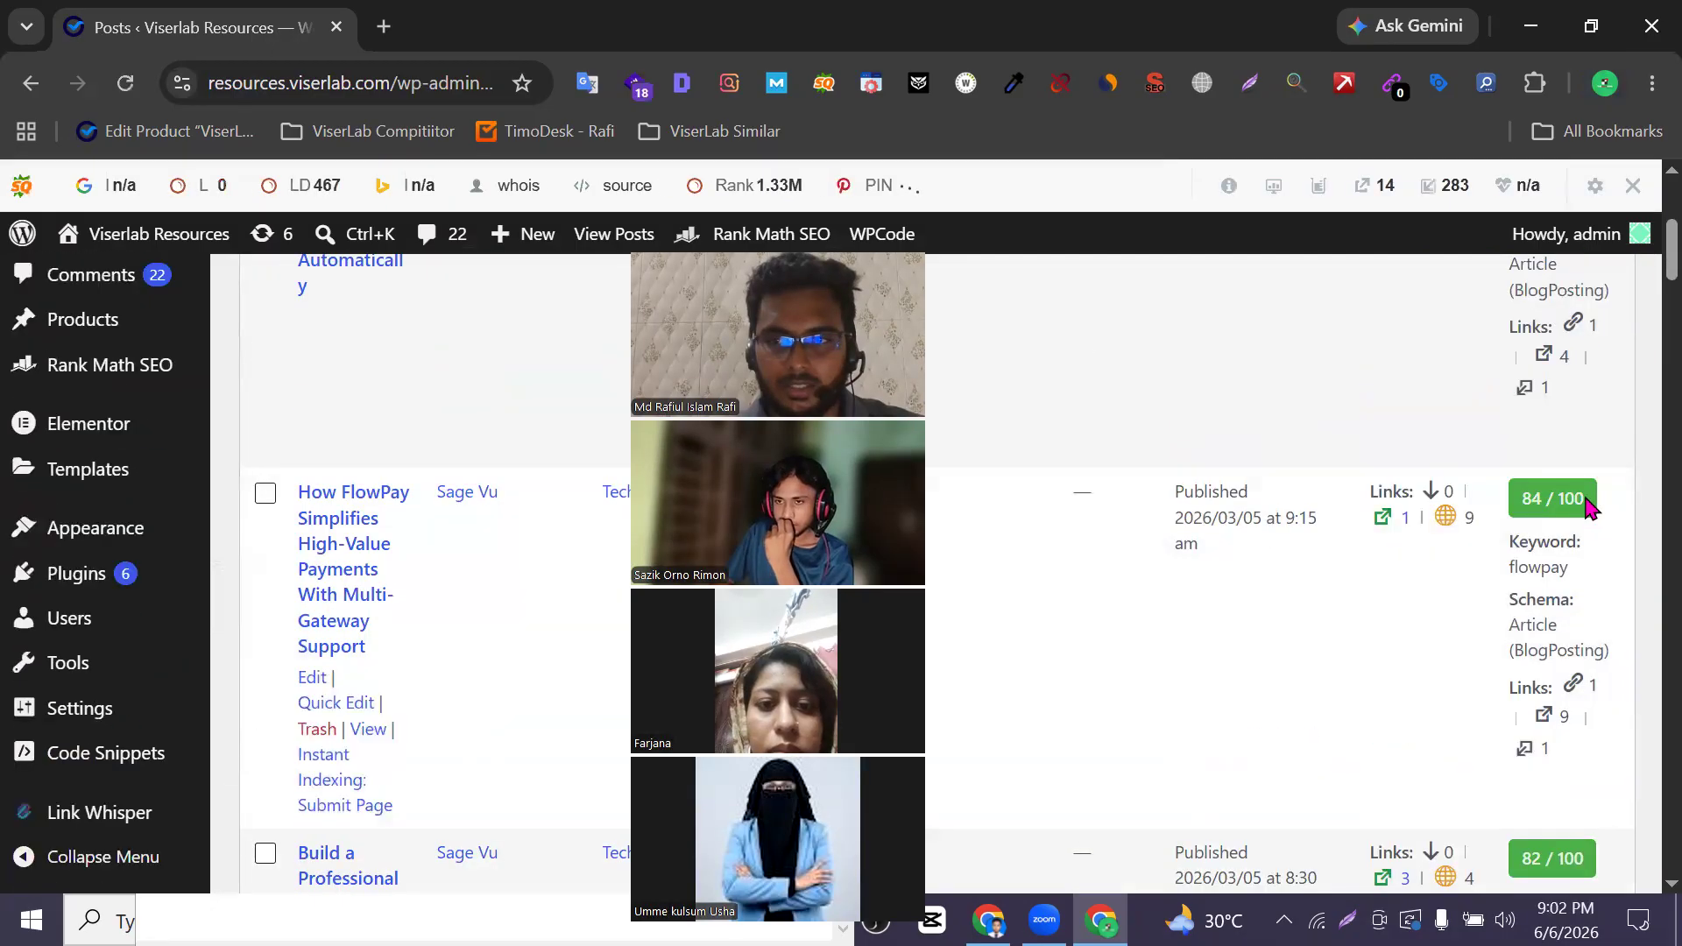
scroll(1575, 424, "up", 4)
scroll(1529, 472, "down", 1)
scroll(1480, 585, "down", 20)
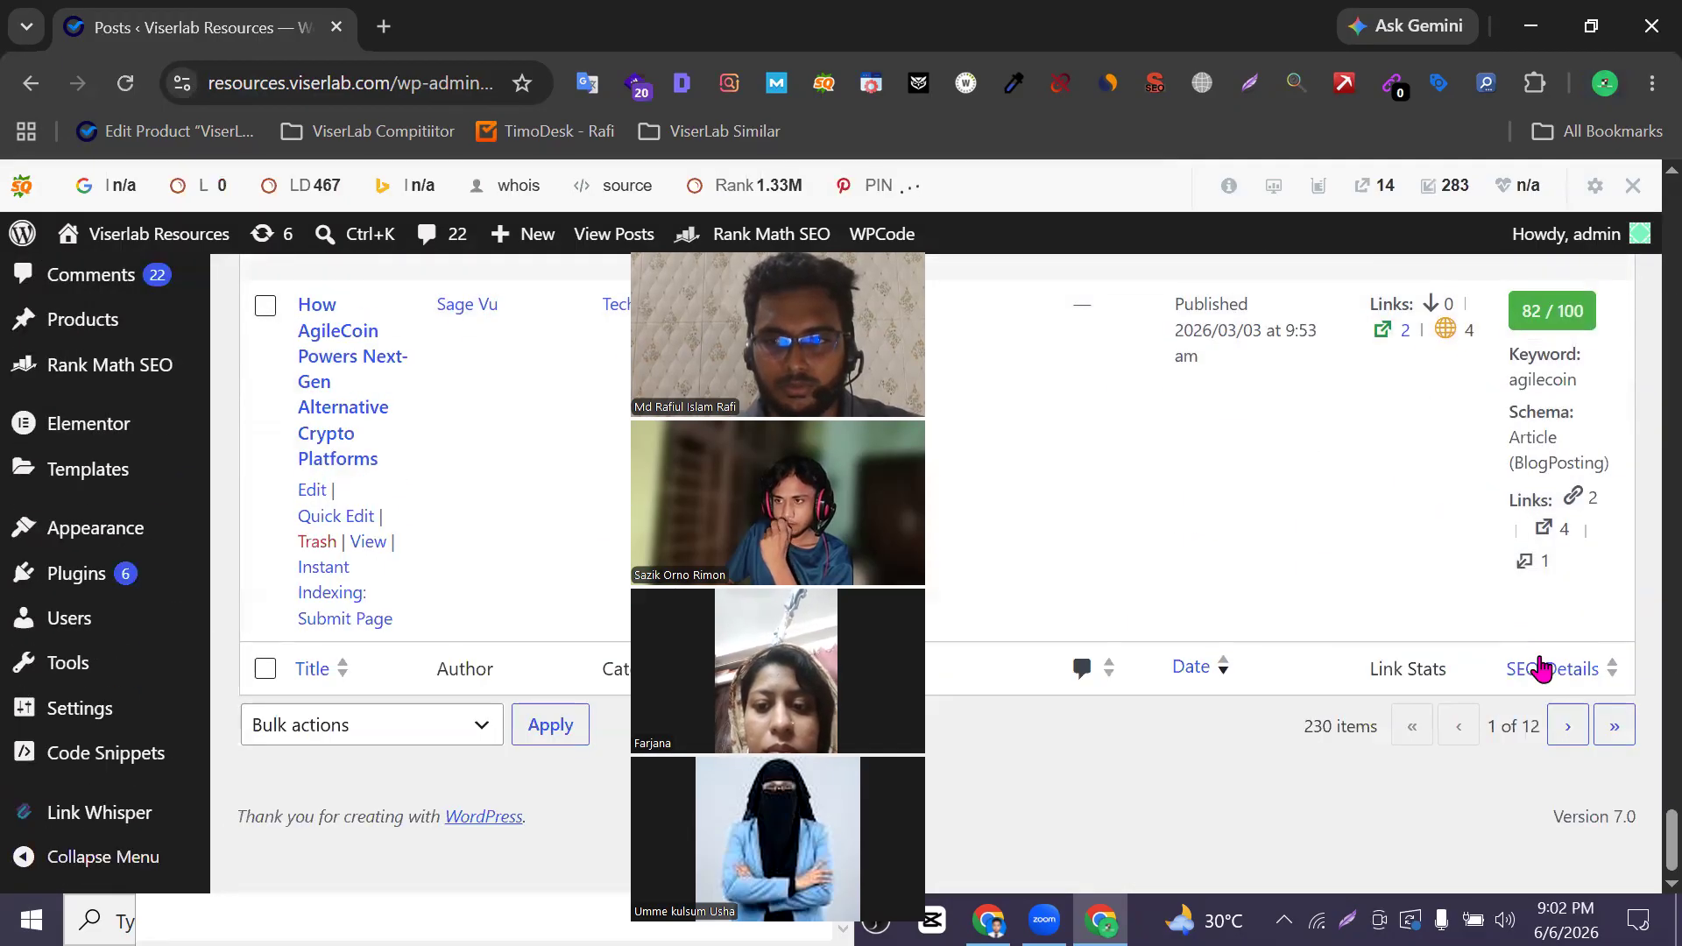
left_click(1599, 742)
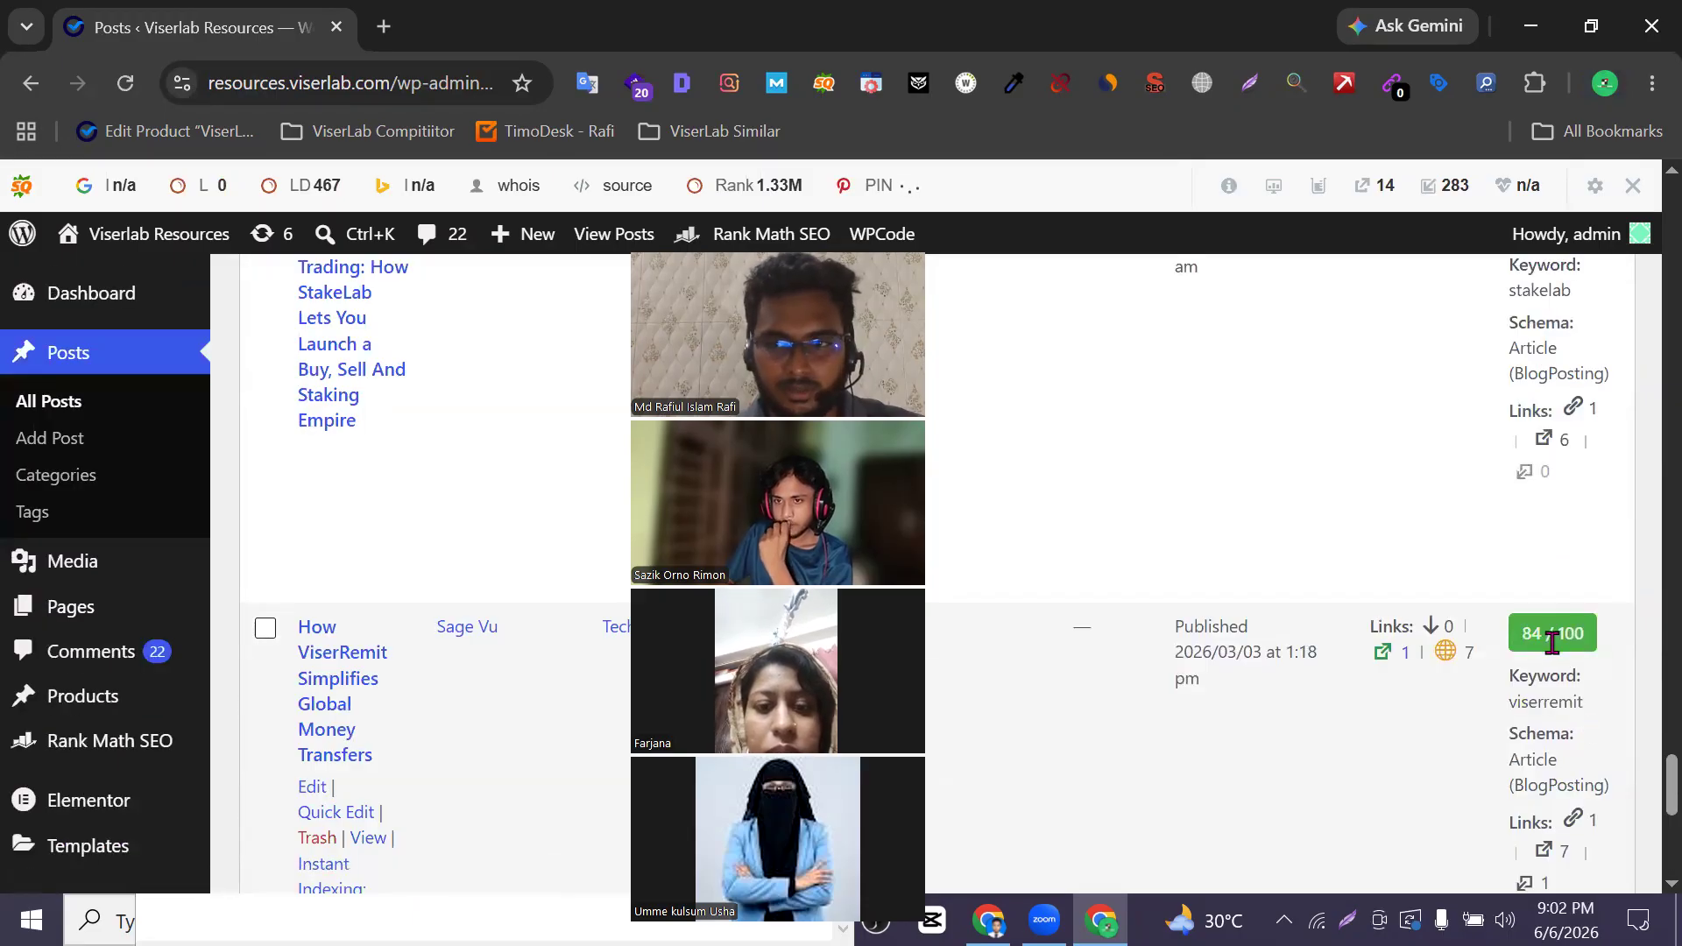
scroll(1548, 642, "up", 2)
scroll(1549, 642, "down", 2)
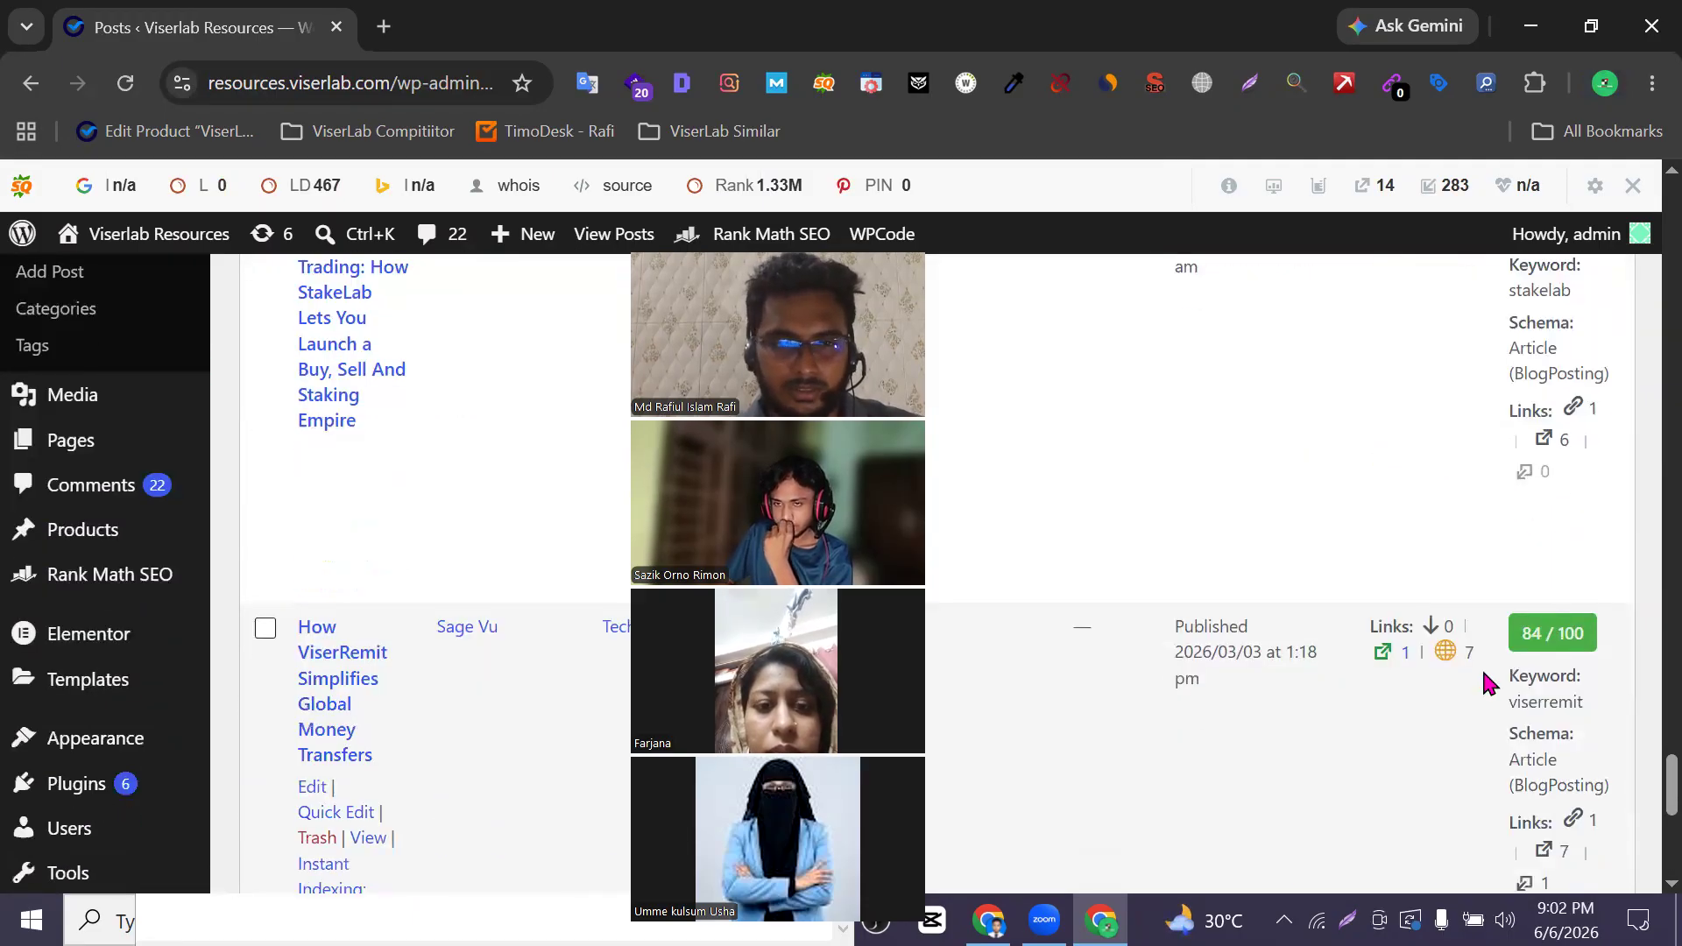
Open the post "How ViserRemit Simplifies Global Money Transfers" for editing and disable the SEObar for this domain
left_click(313, 788)
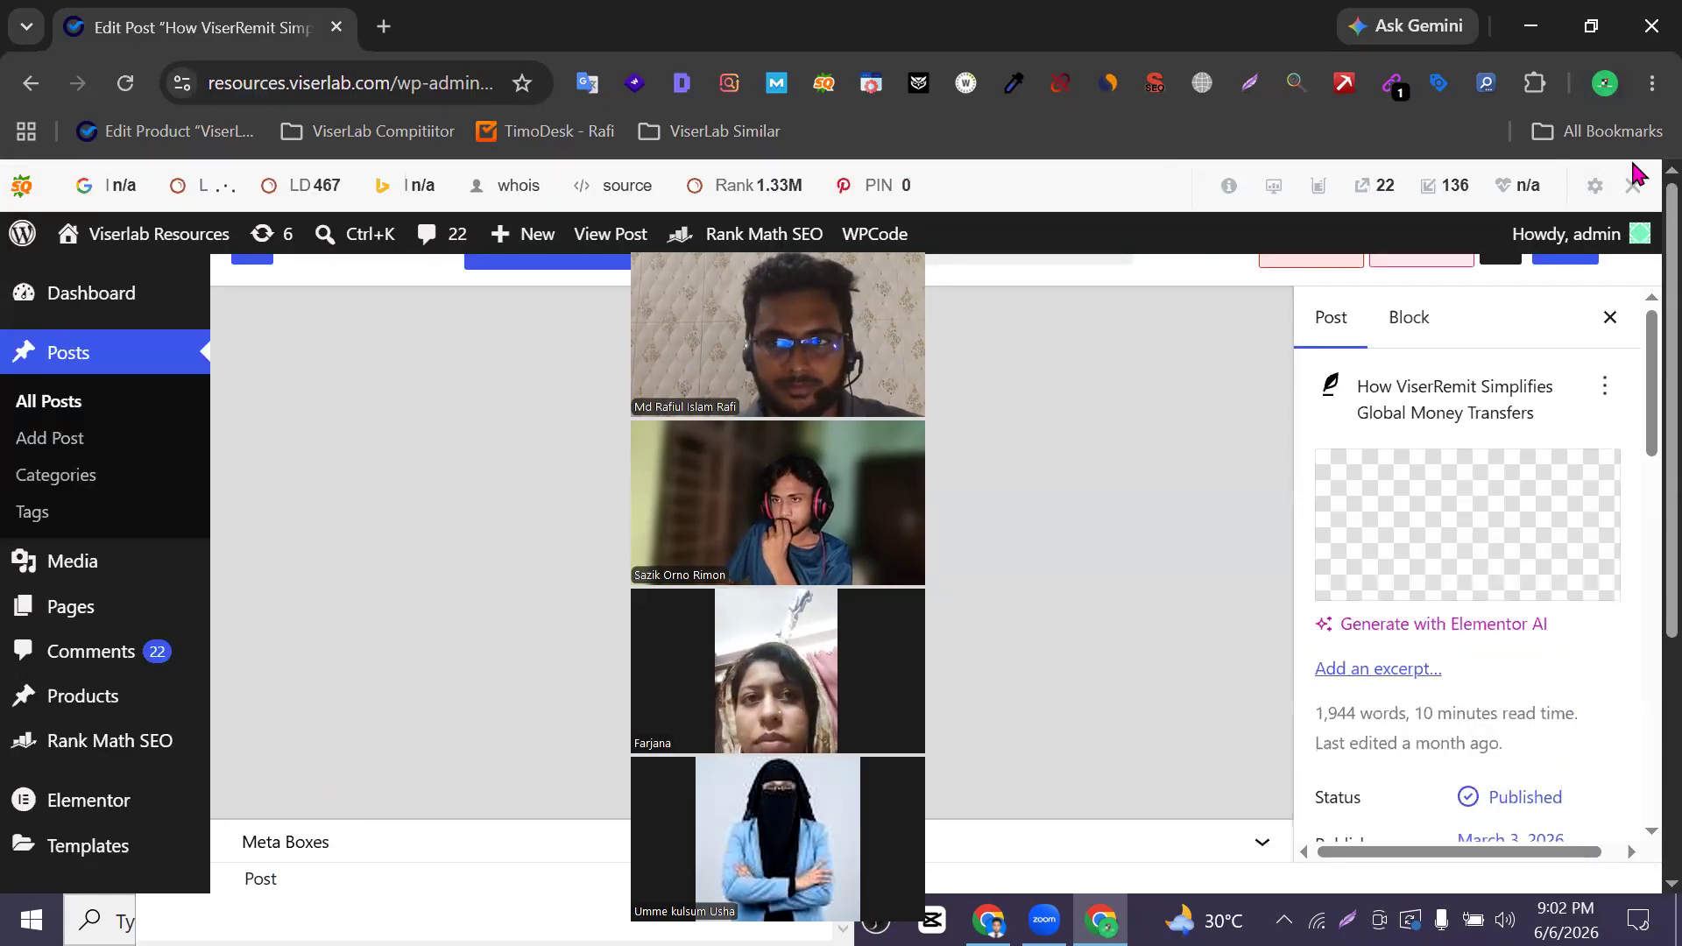
left_click(1632, 184)
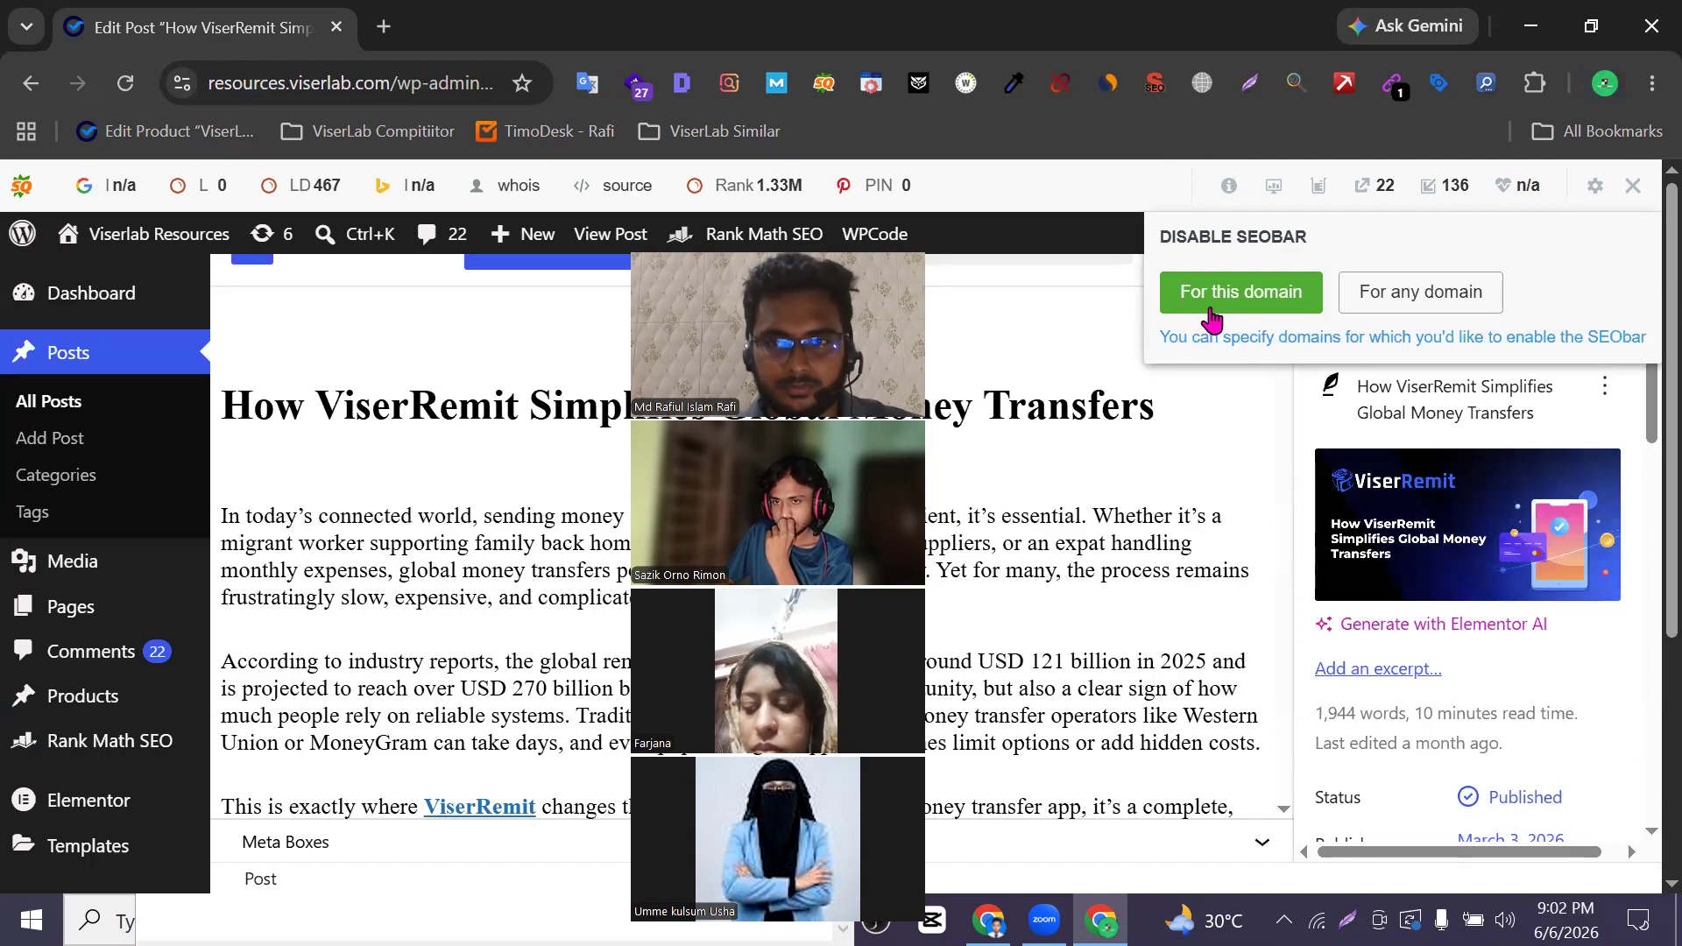
left_click(1211, 317)
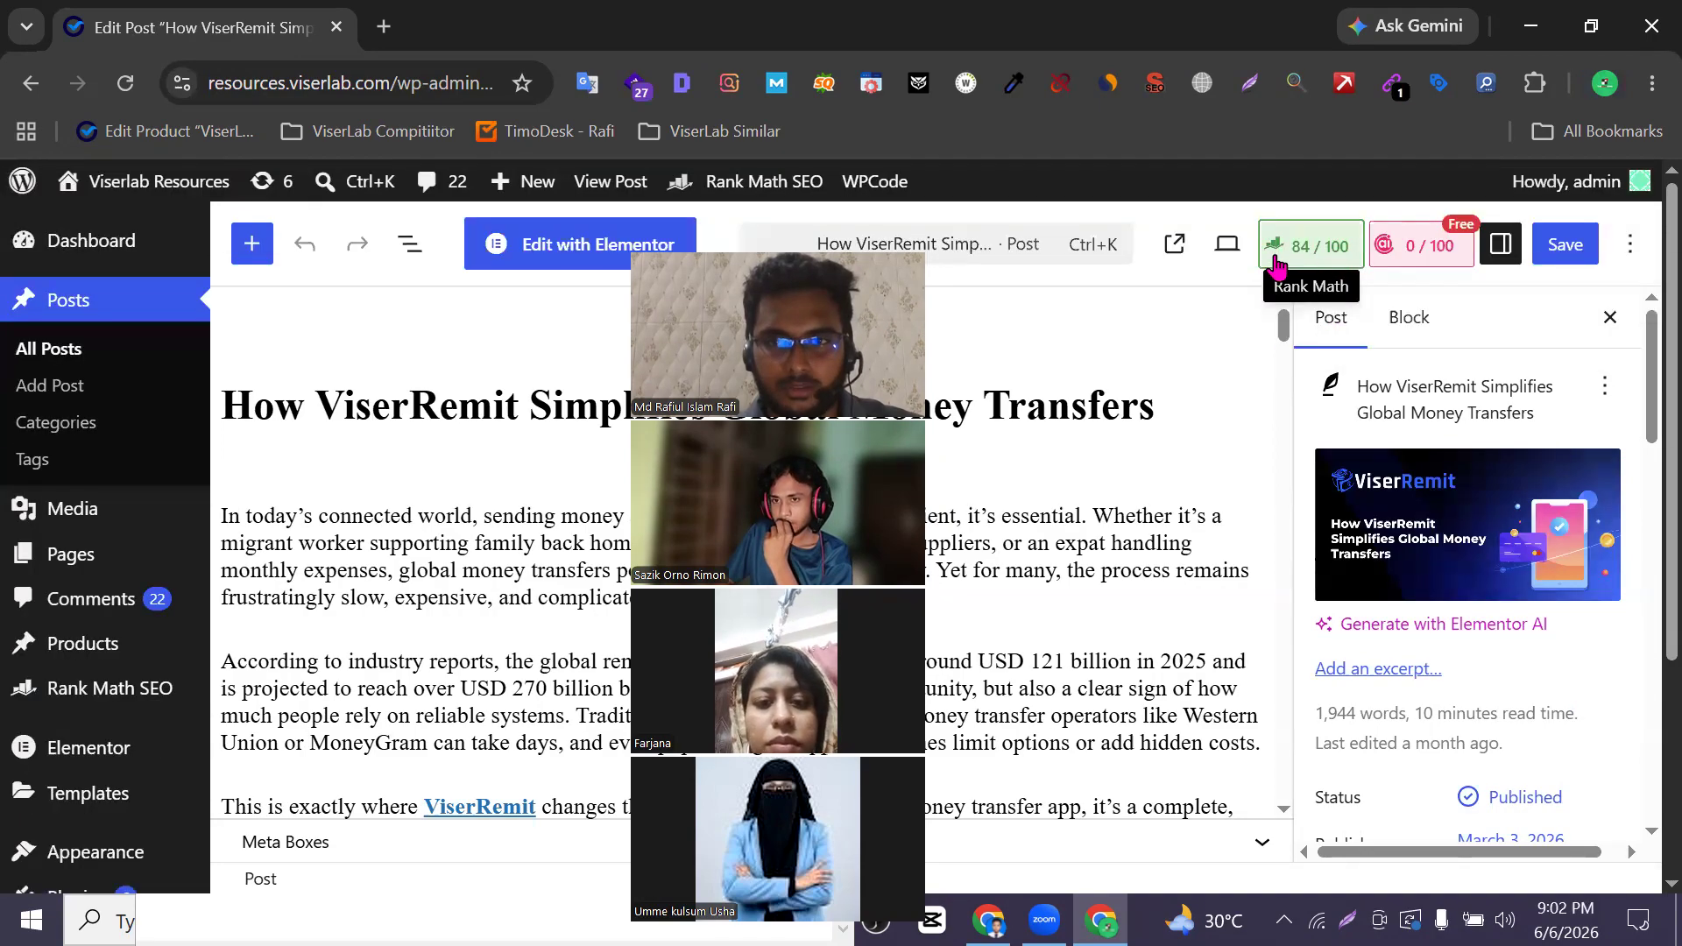
Review the ViserRemit post's content, settings and Rank Math score, and close that browser window
scroll(1209, 371, "down", 10)
scroll(1143, 471, "down", 15)
scroll(1060, 667, "up", 20)
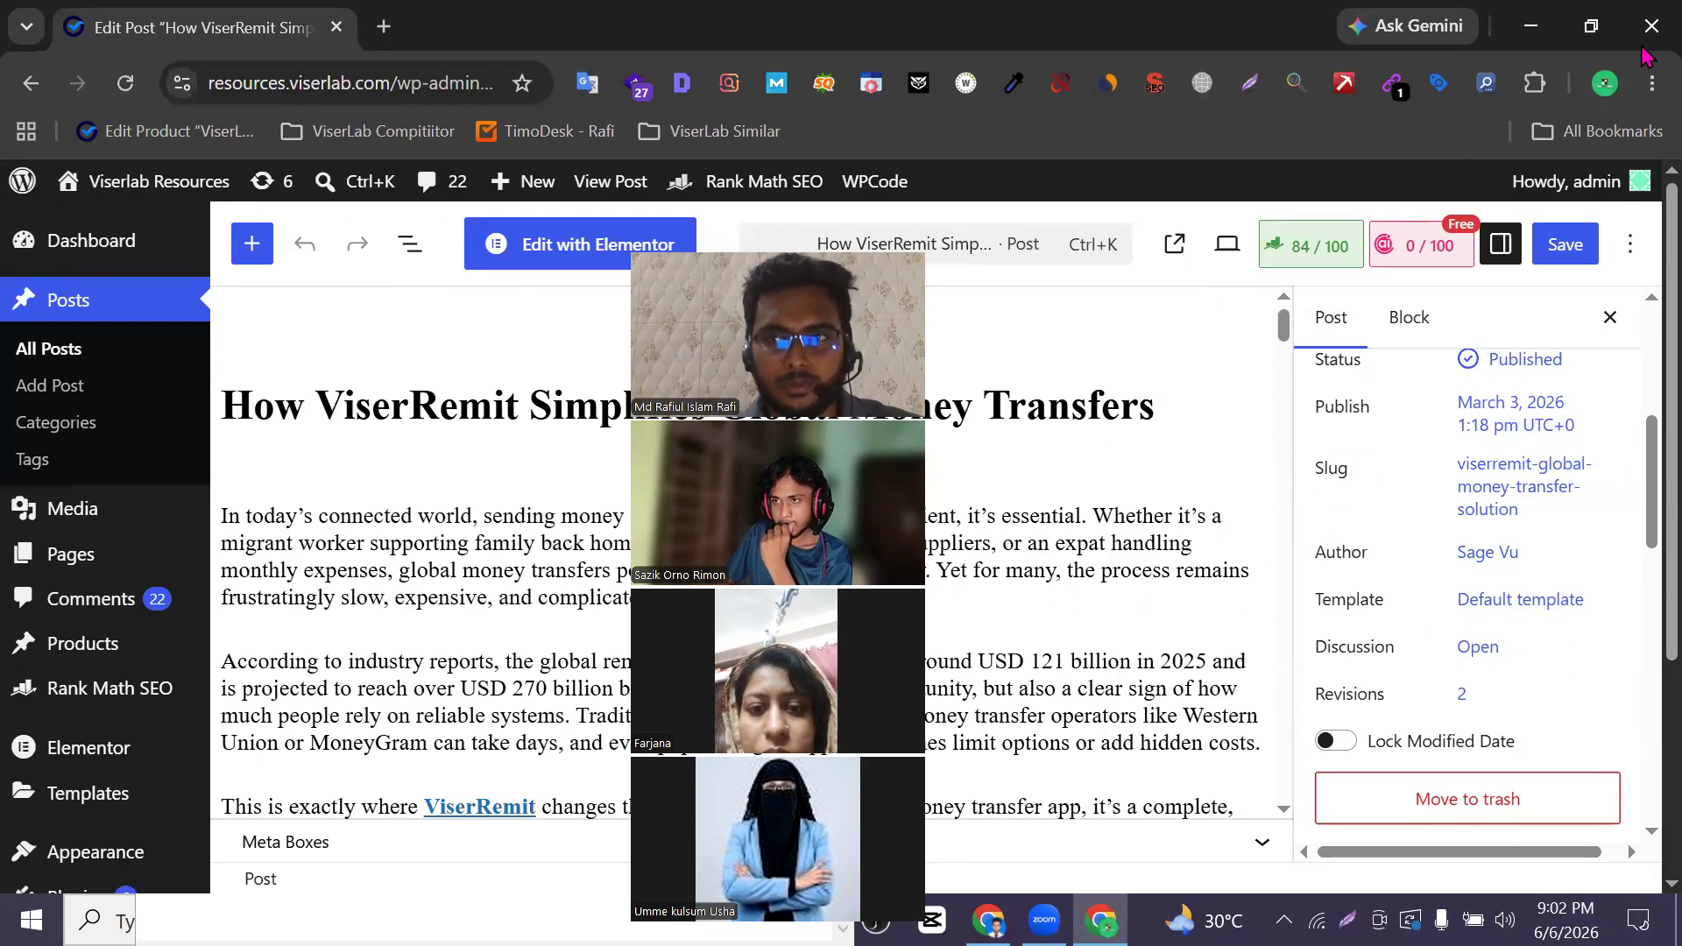
left_click(1646, 31)
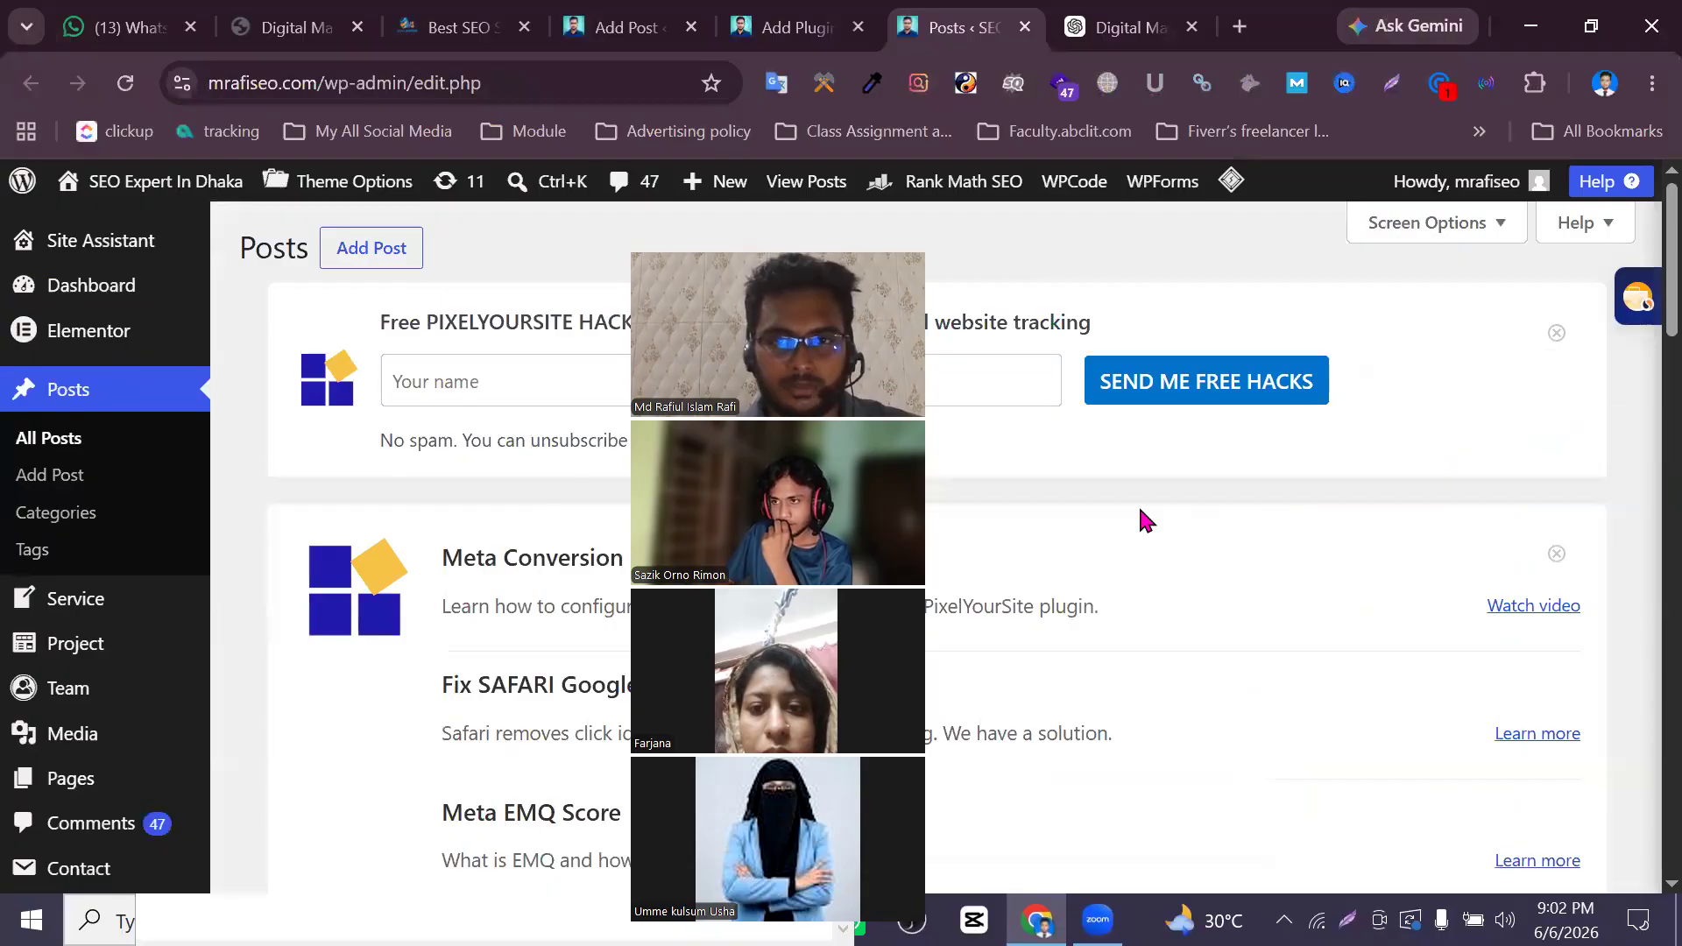
left_click_drag(800, 228, 1528, 172)
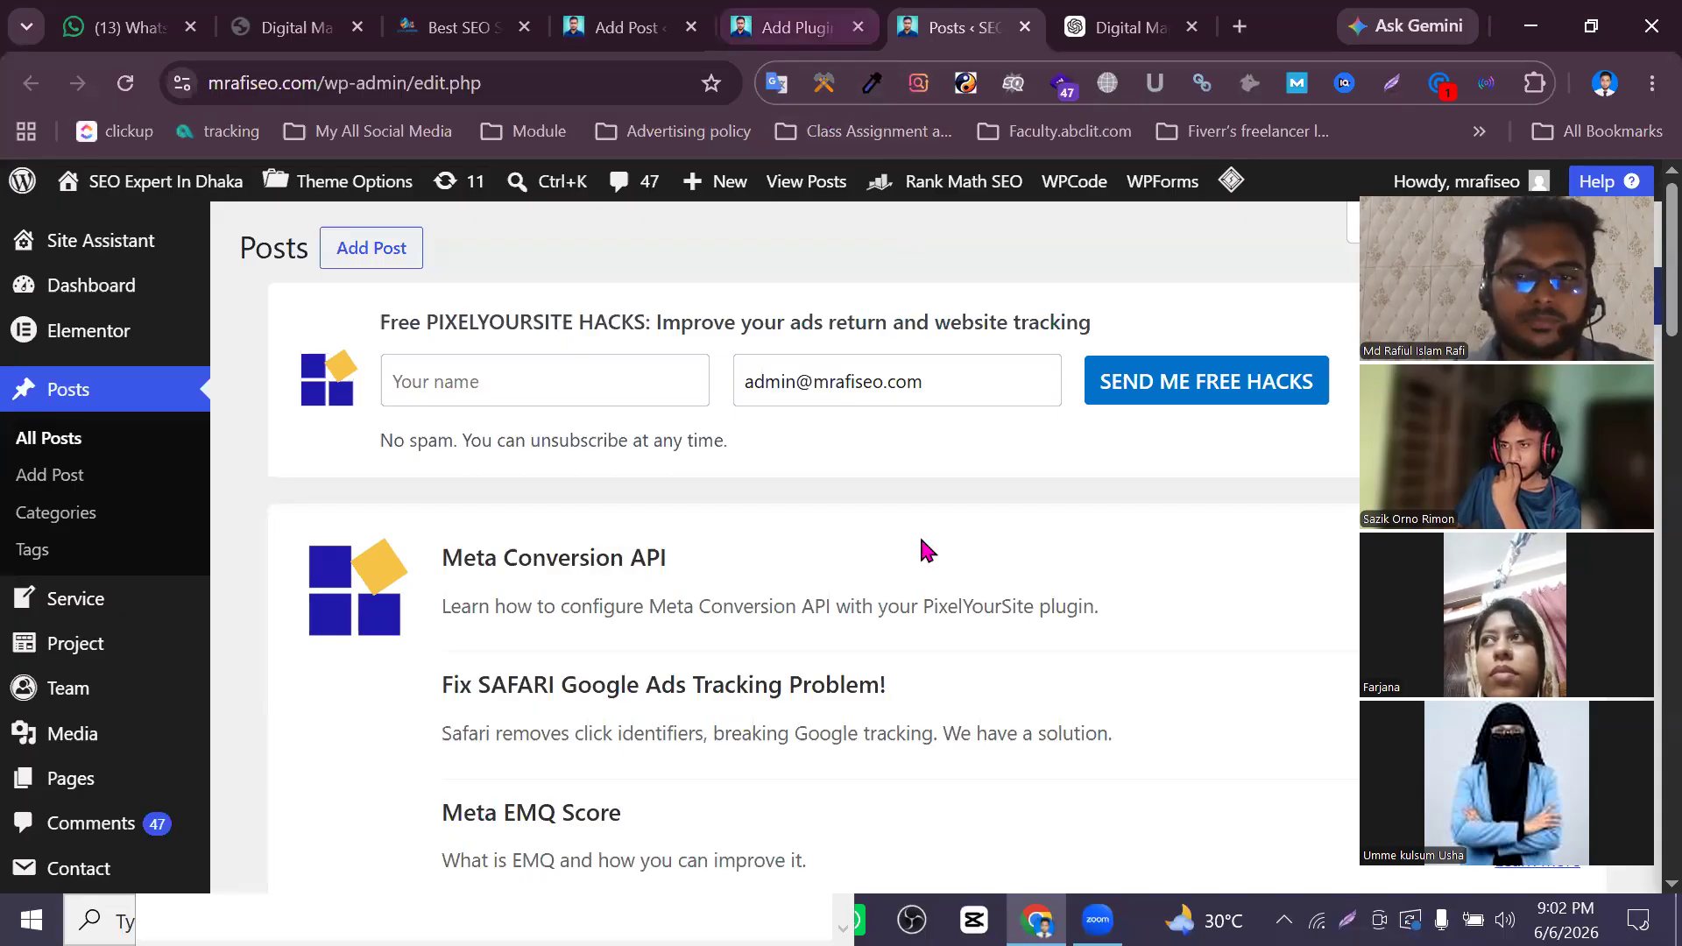
scroll(922, 545, "down", 5)
left_click(784, 13)
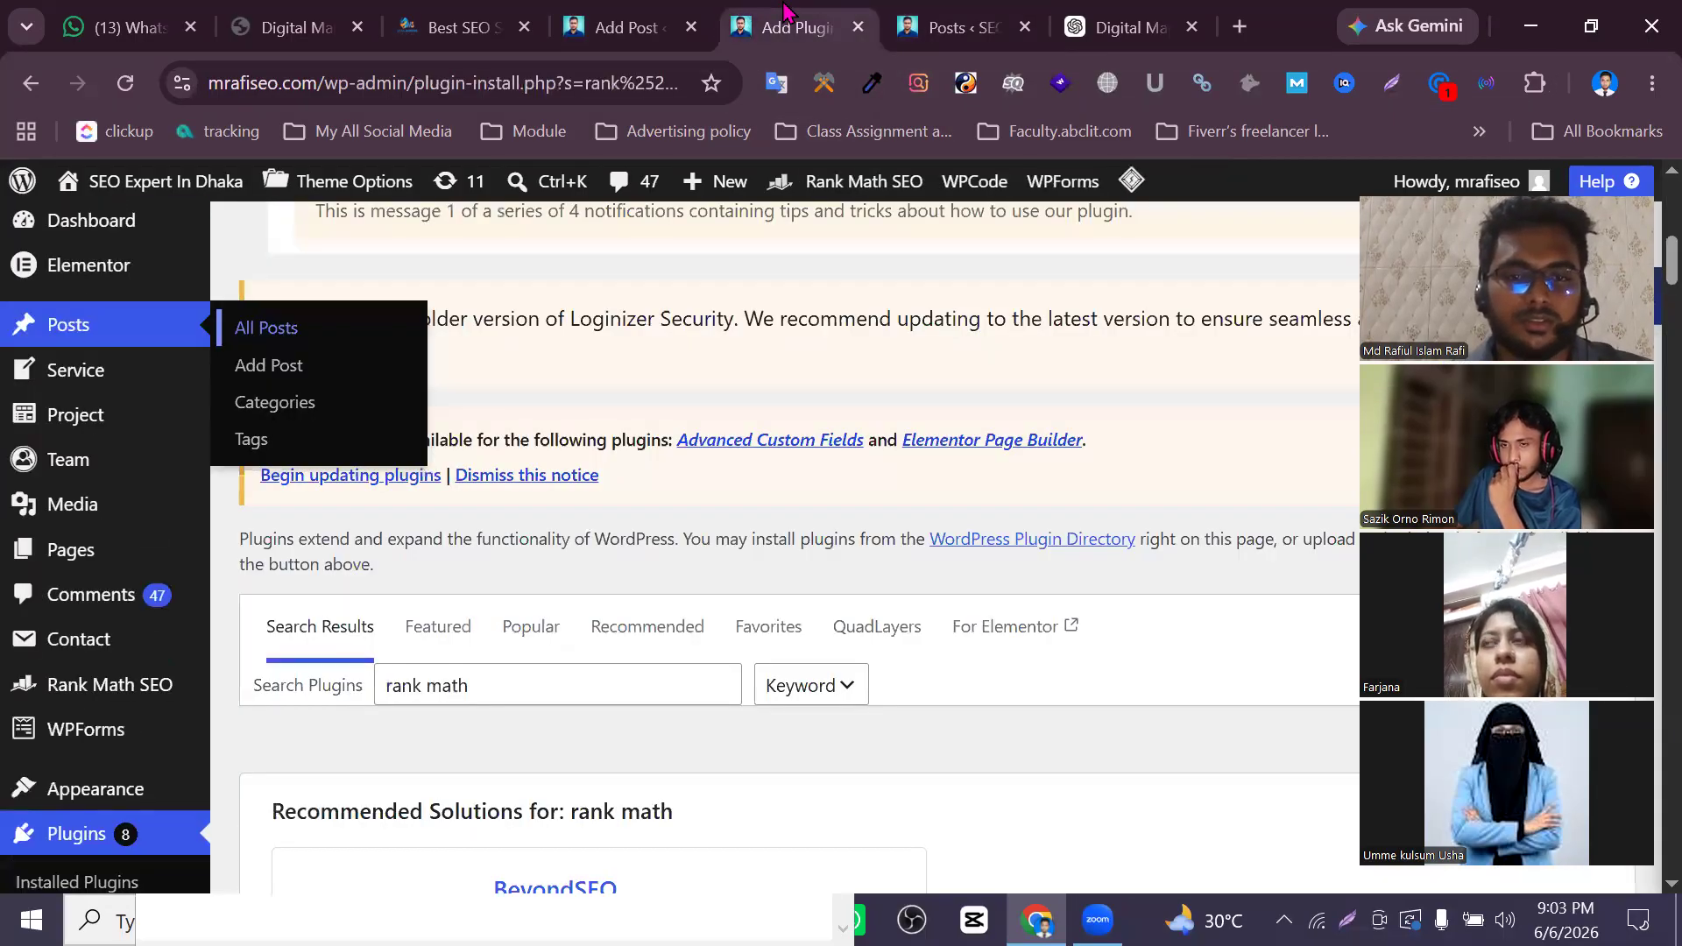
scroll(826, 469, "down", 3)
scroll(780, 234, "up", 8)
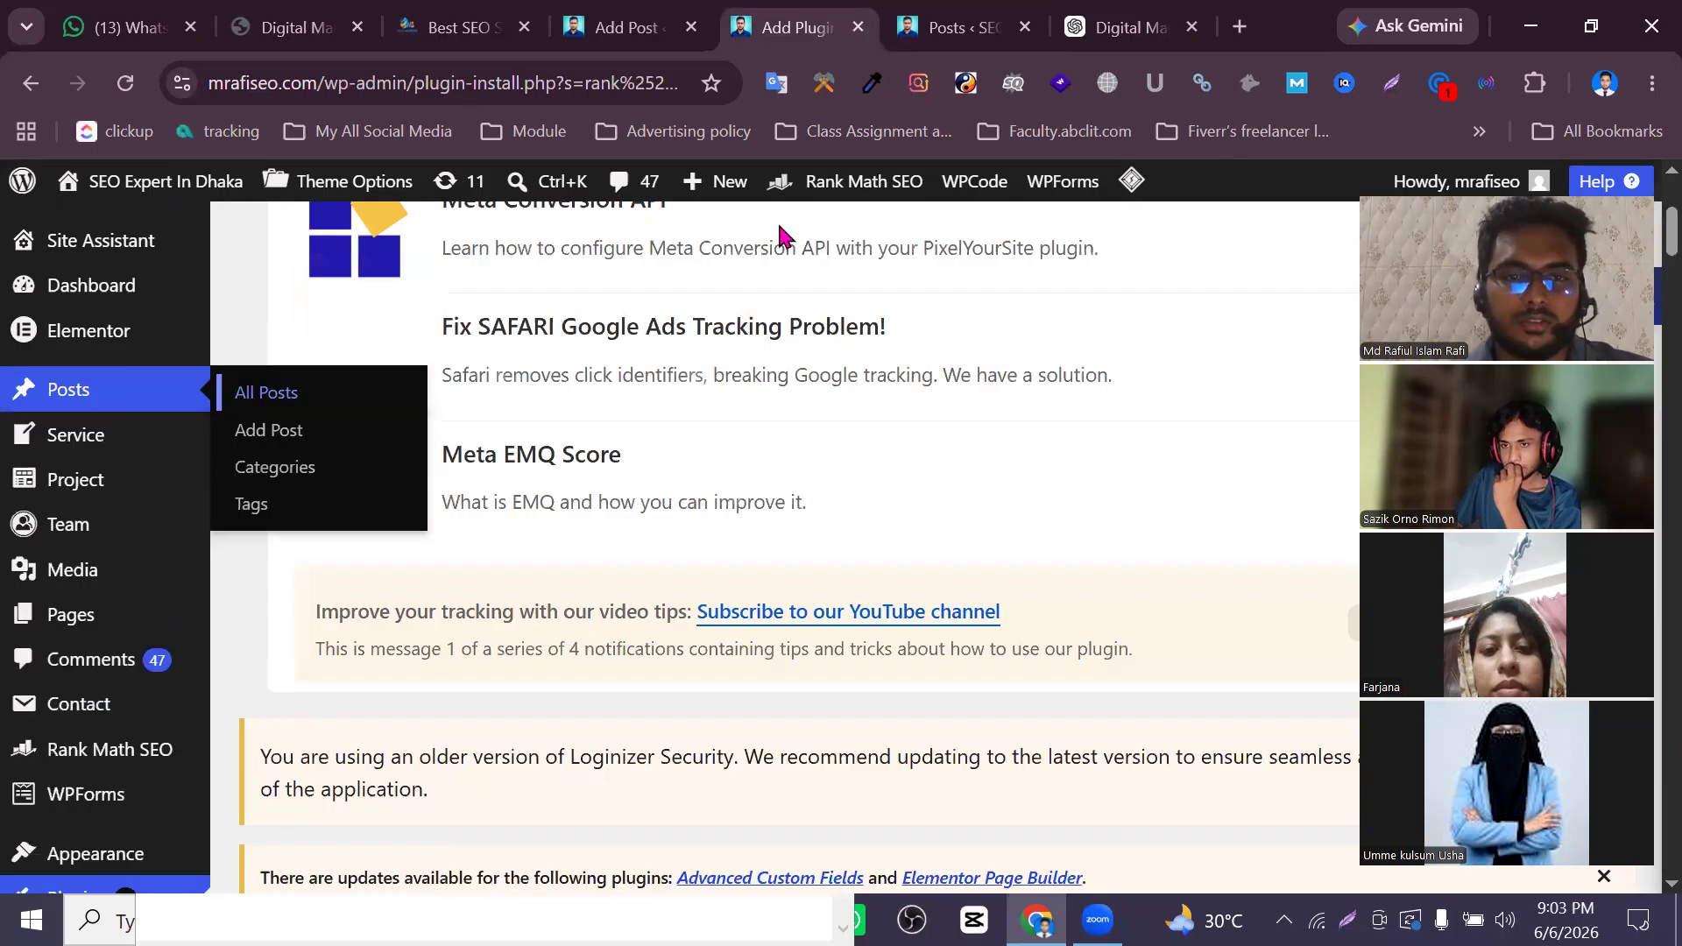
Return to the post draft and delete the separator line above the heading "What Are Digital Marketing Services?"
key("ctrl+shift+Tab")
scroll(796, 515, "up", 15)
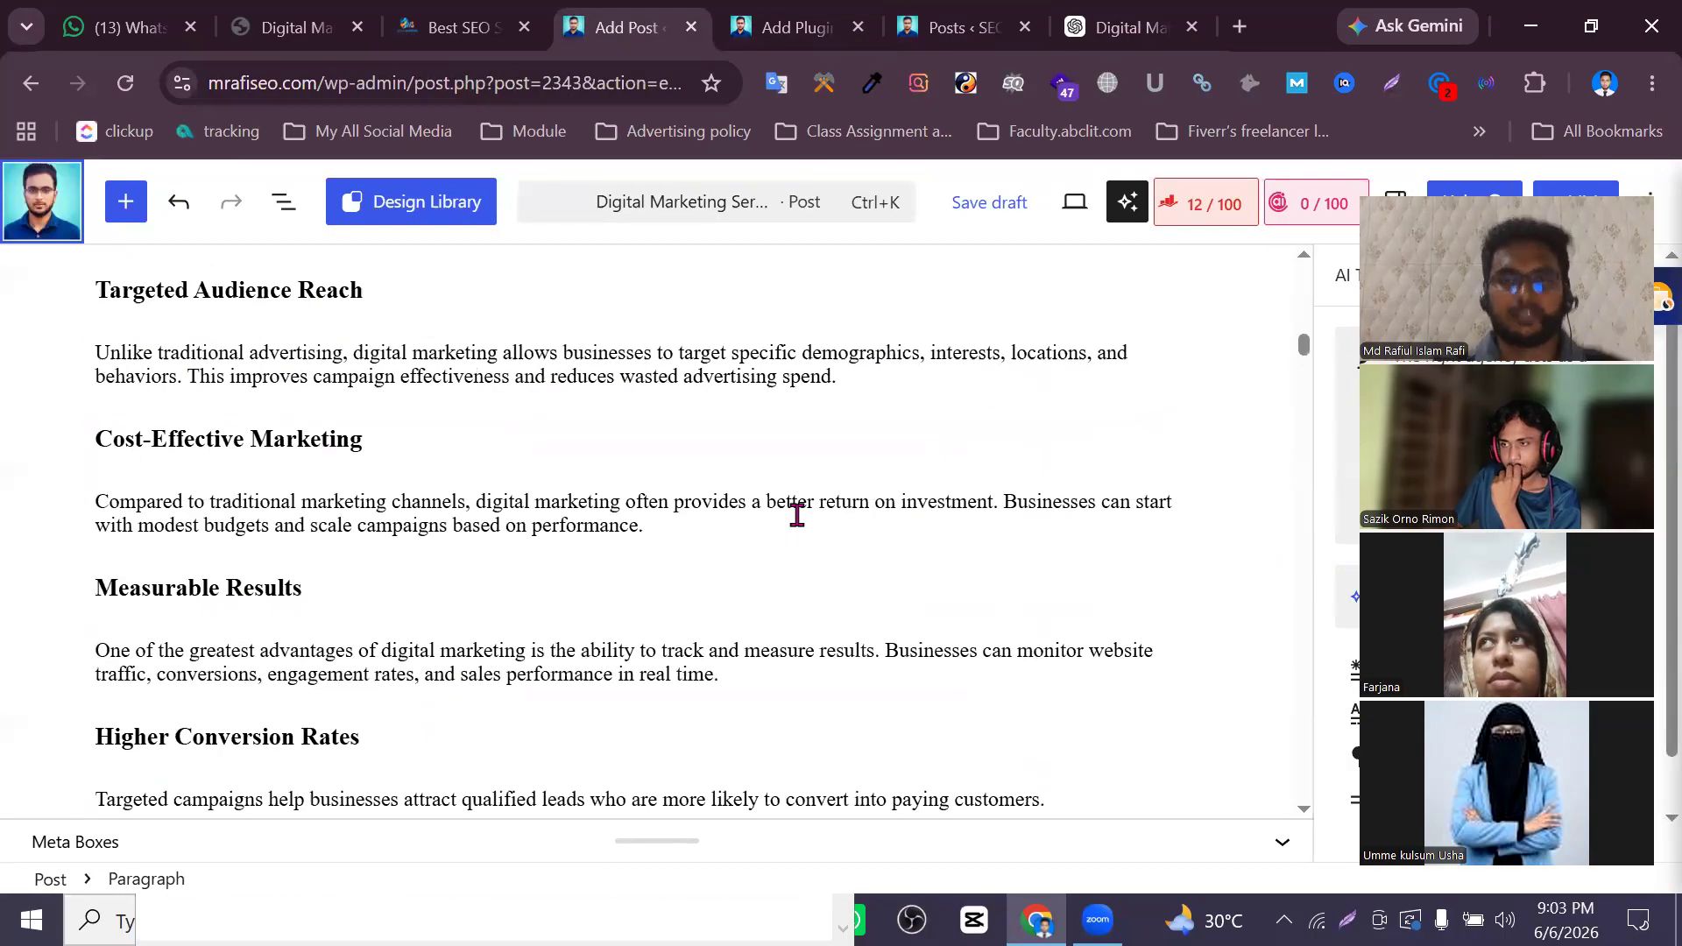
scroll(796, 514, "up", 10)
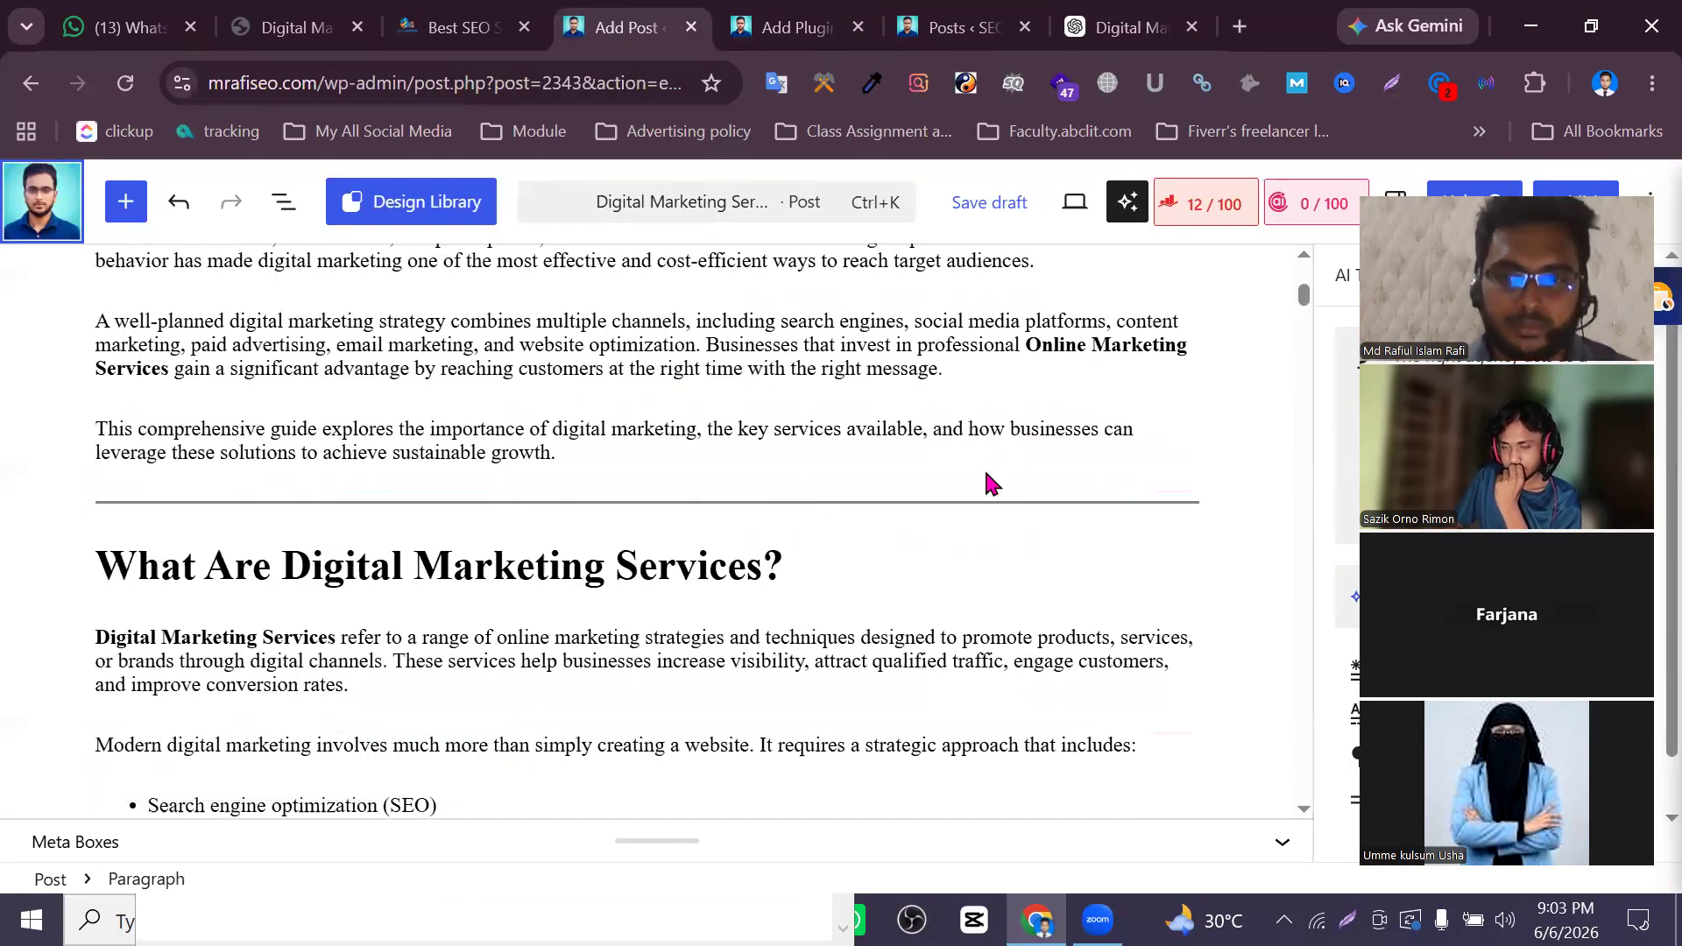
left_click(1049, 500)
key("BackSpace")
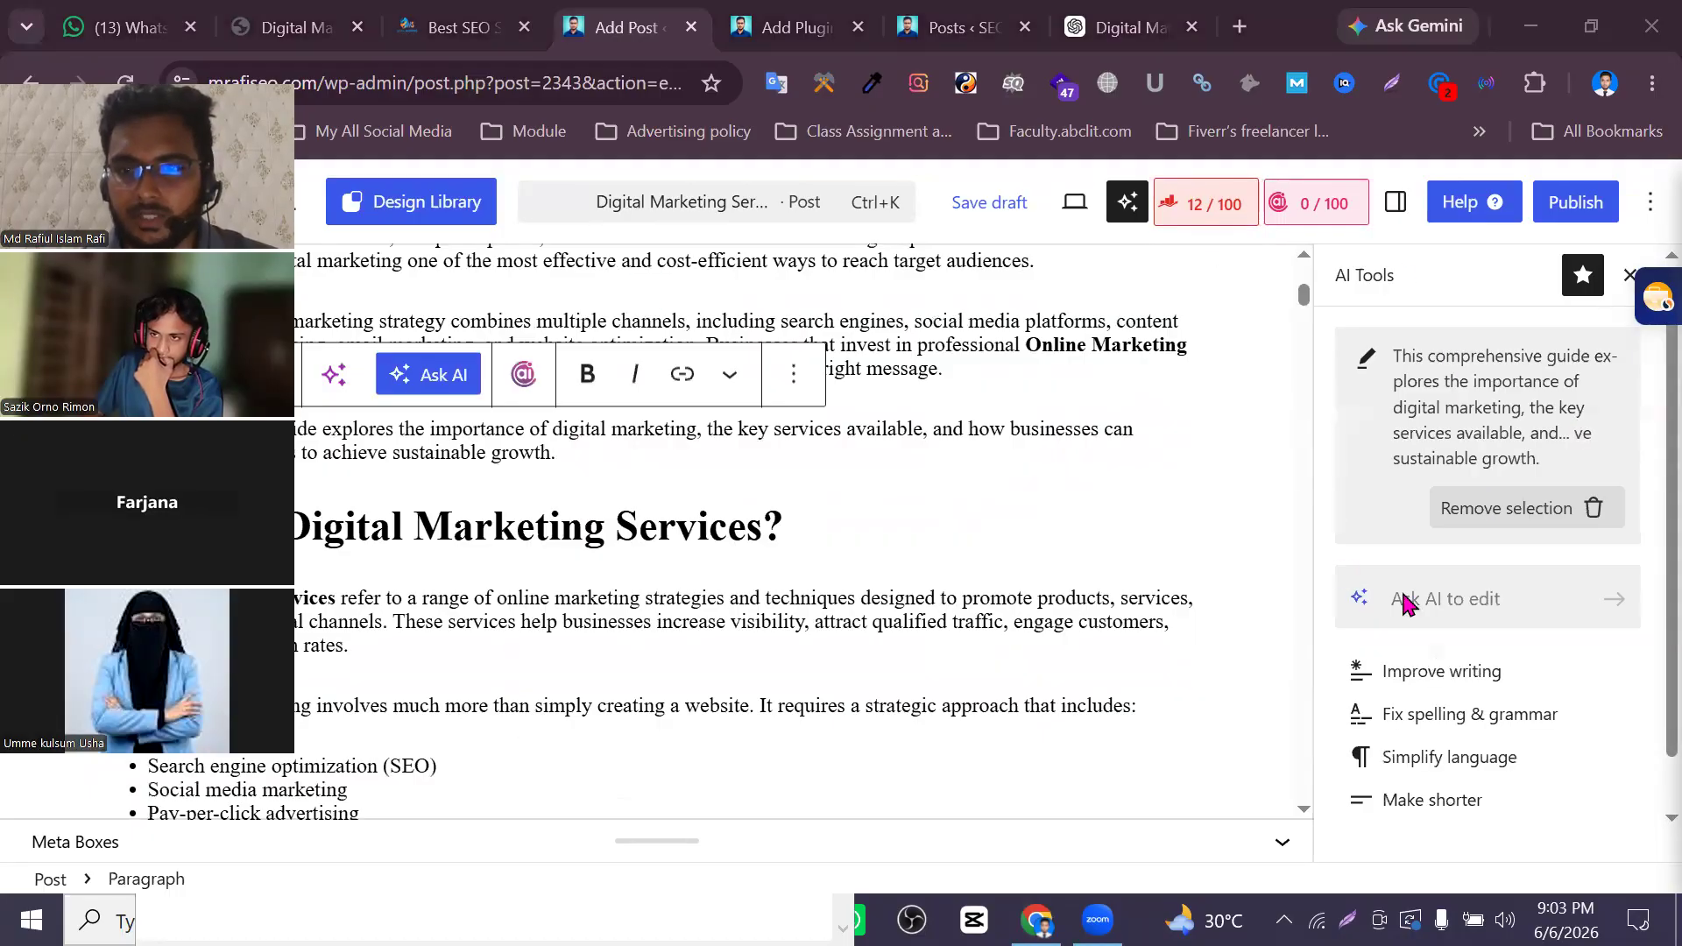
scroll(1494, 758, "down", 1)
scroll(1430, 435, "up", 1)
scroll(1393, 604, "down", 1)
scroll(1416, 625, "up", 1)
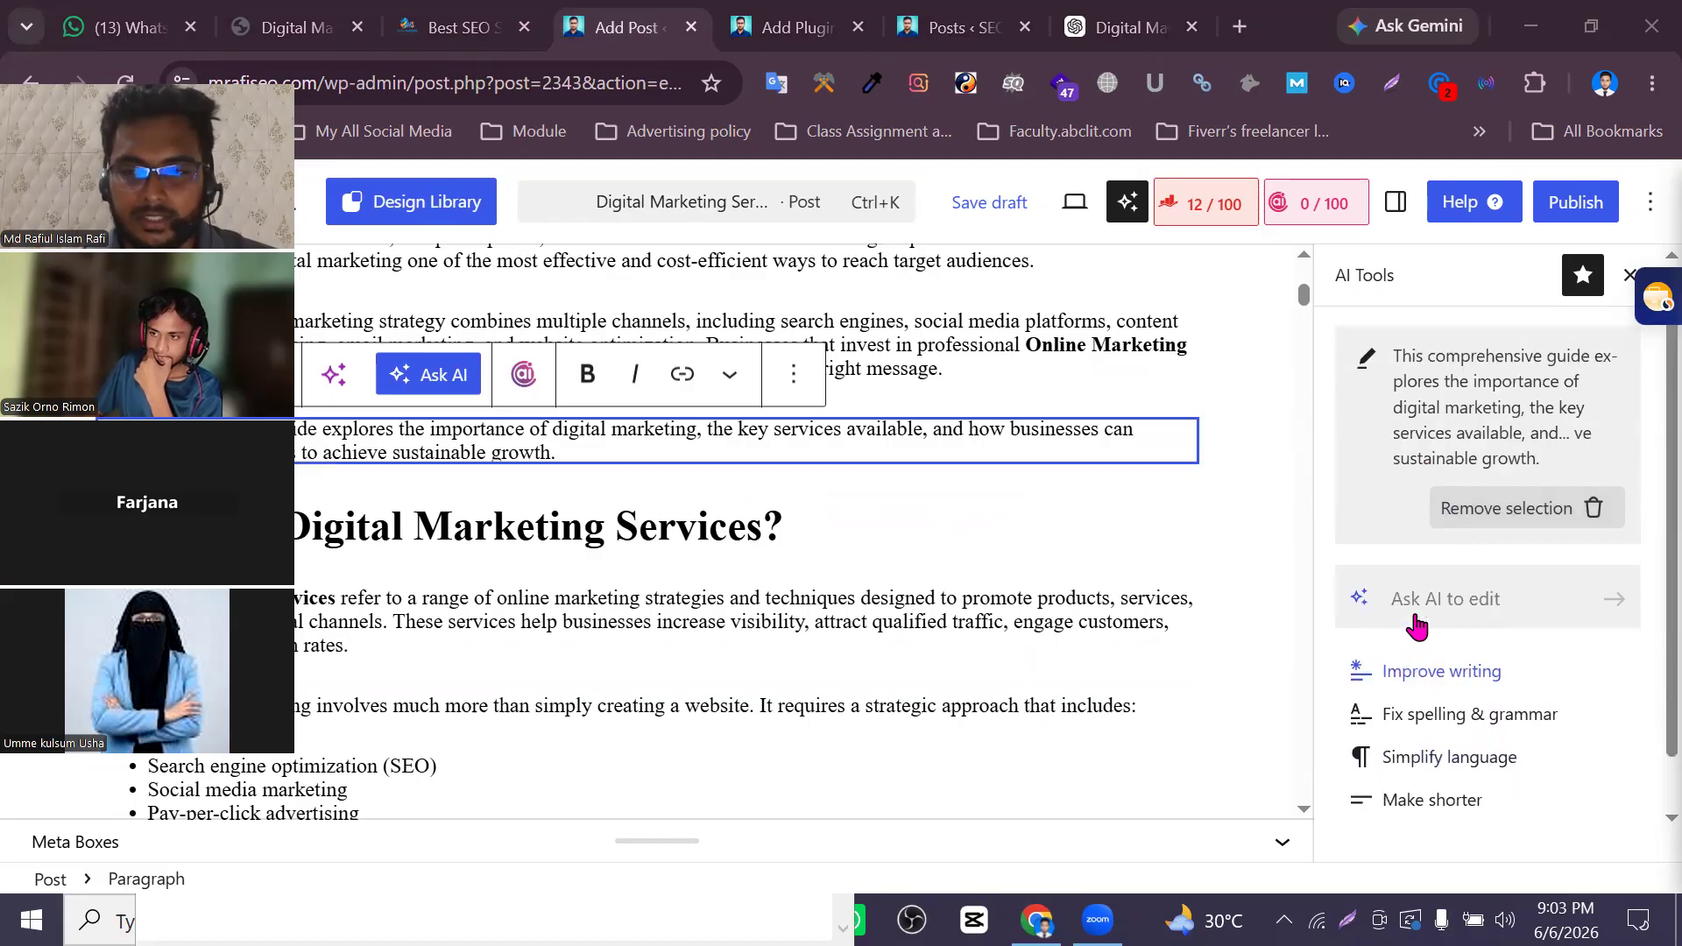
Review the whole article draft, checking its headings and paragraphs after the separator cleanup
scroll(1069, 591, "up", 2)
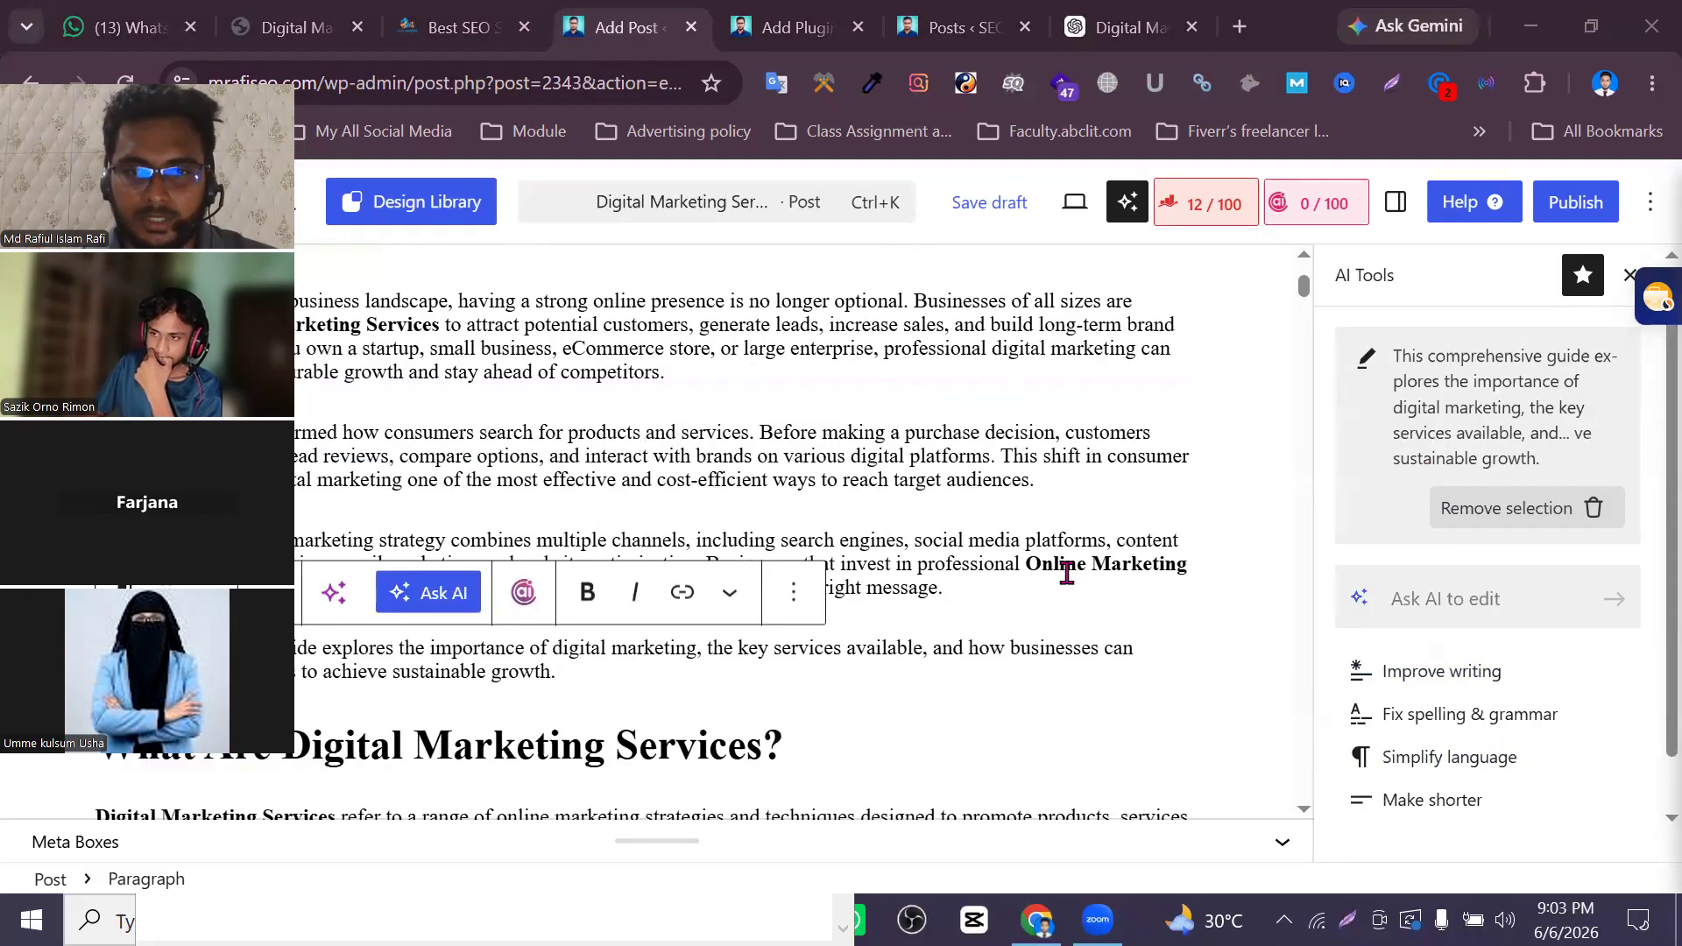
scroll(1065, 574, "up", 1)
scroll(1066, 578, "down", 10)
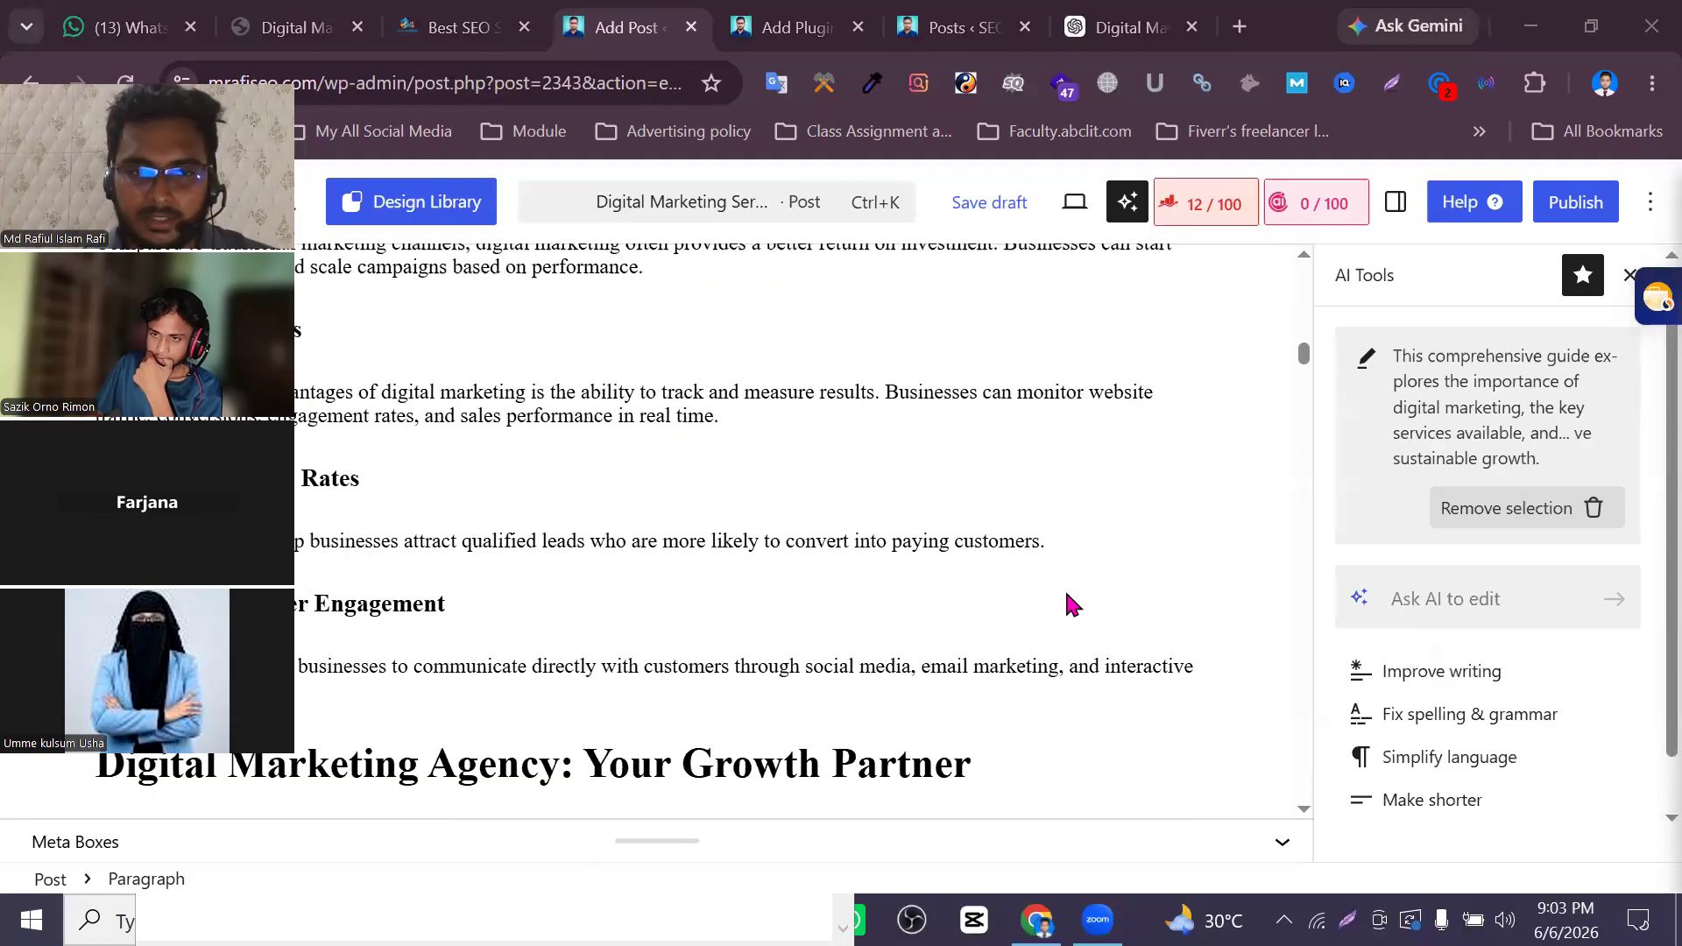
scroll(1064, 579, "down", 6)
scroll(1052, 567, "up", 2)
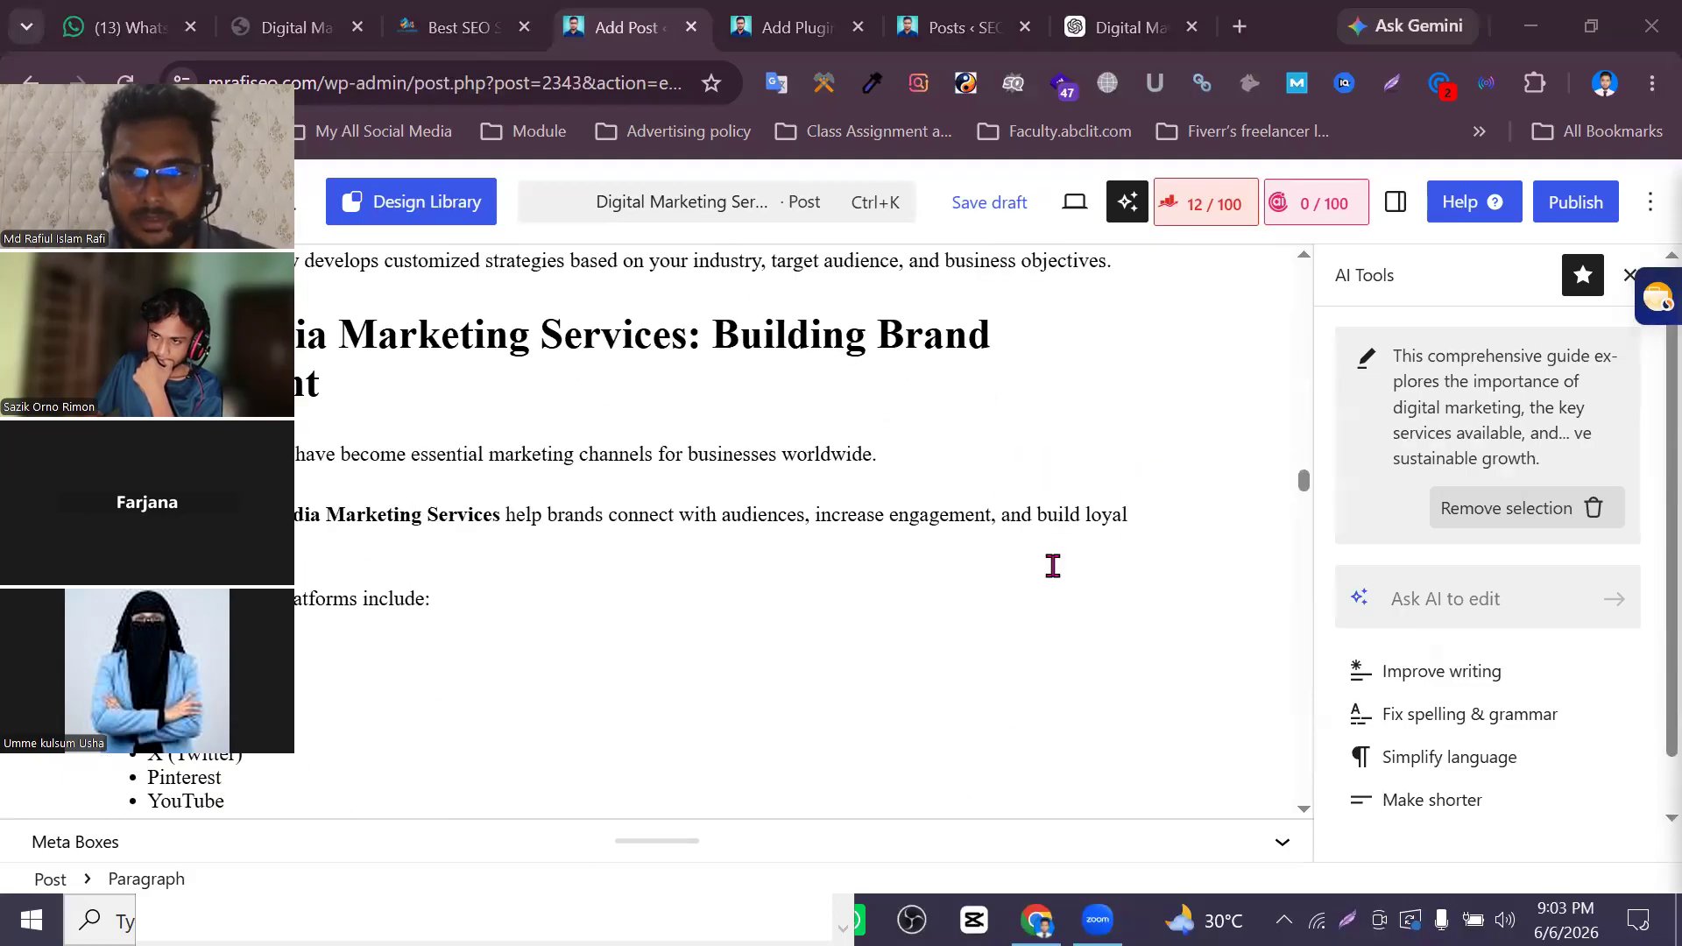
scroll(549, 418, "up", 8)
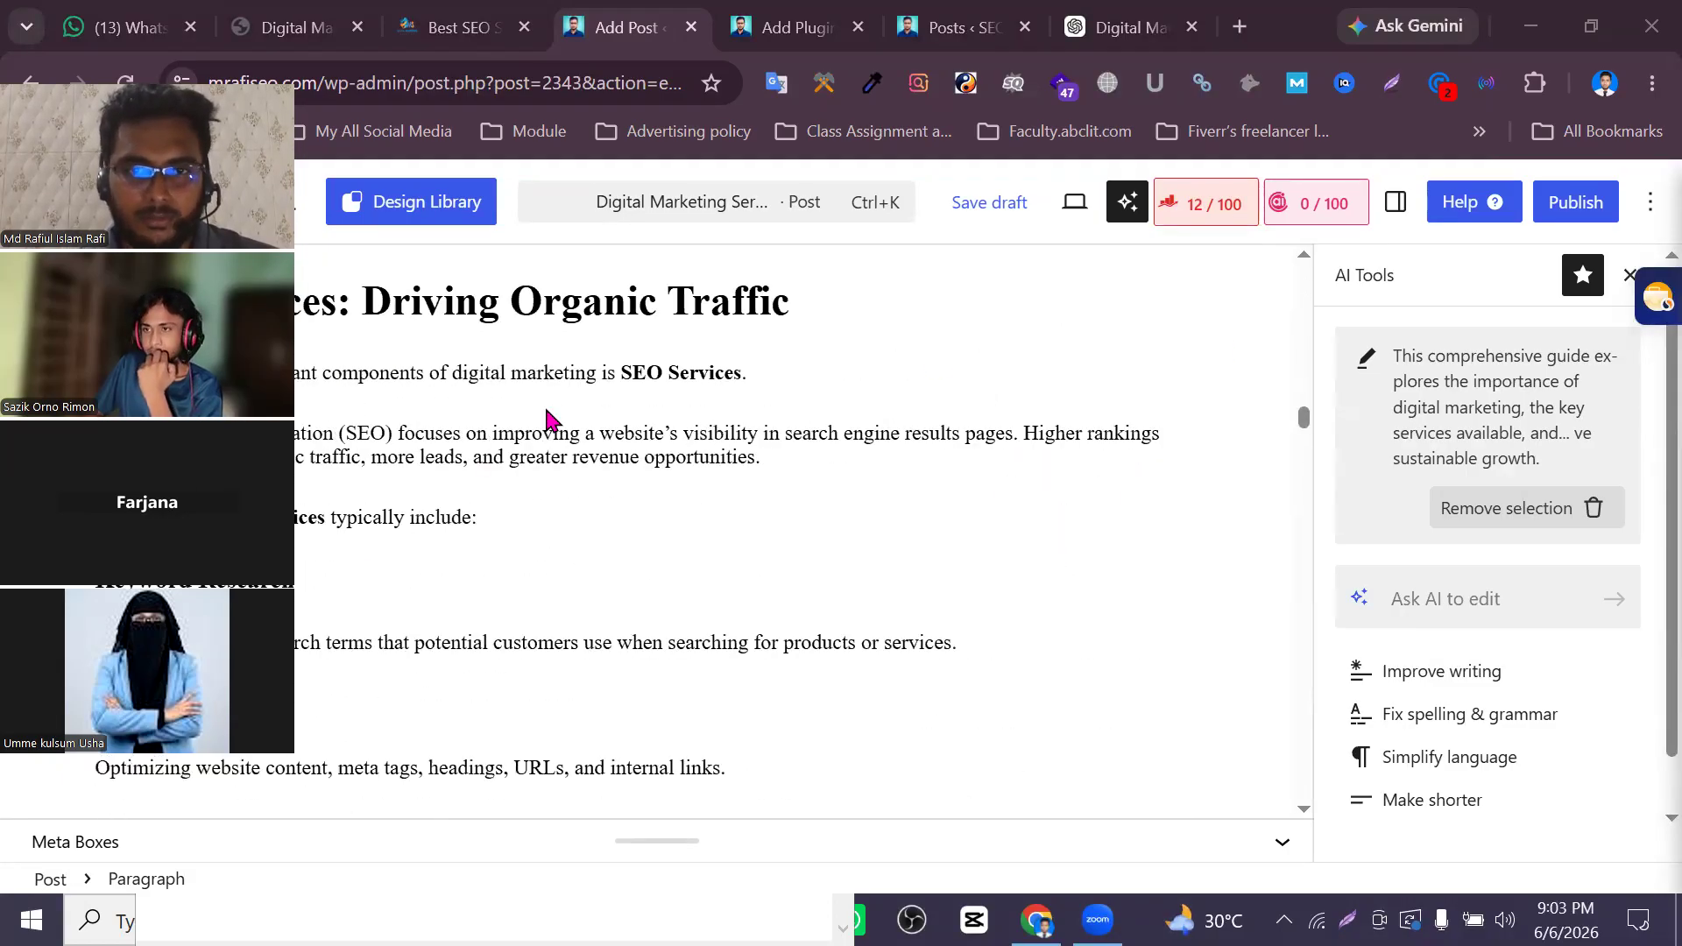
scroll(546, 411, "up", 10)
left_click(604, 364)
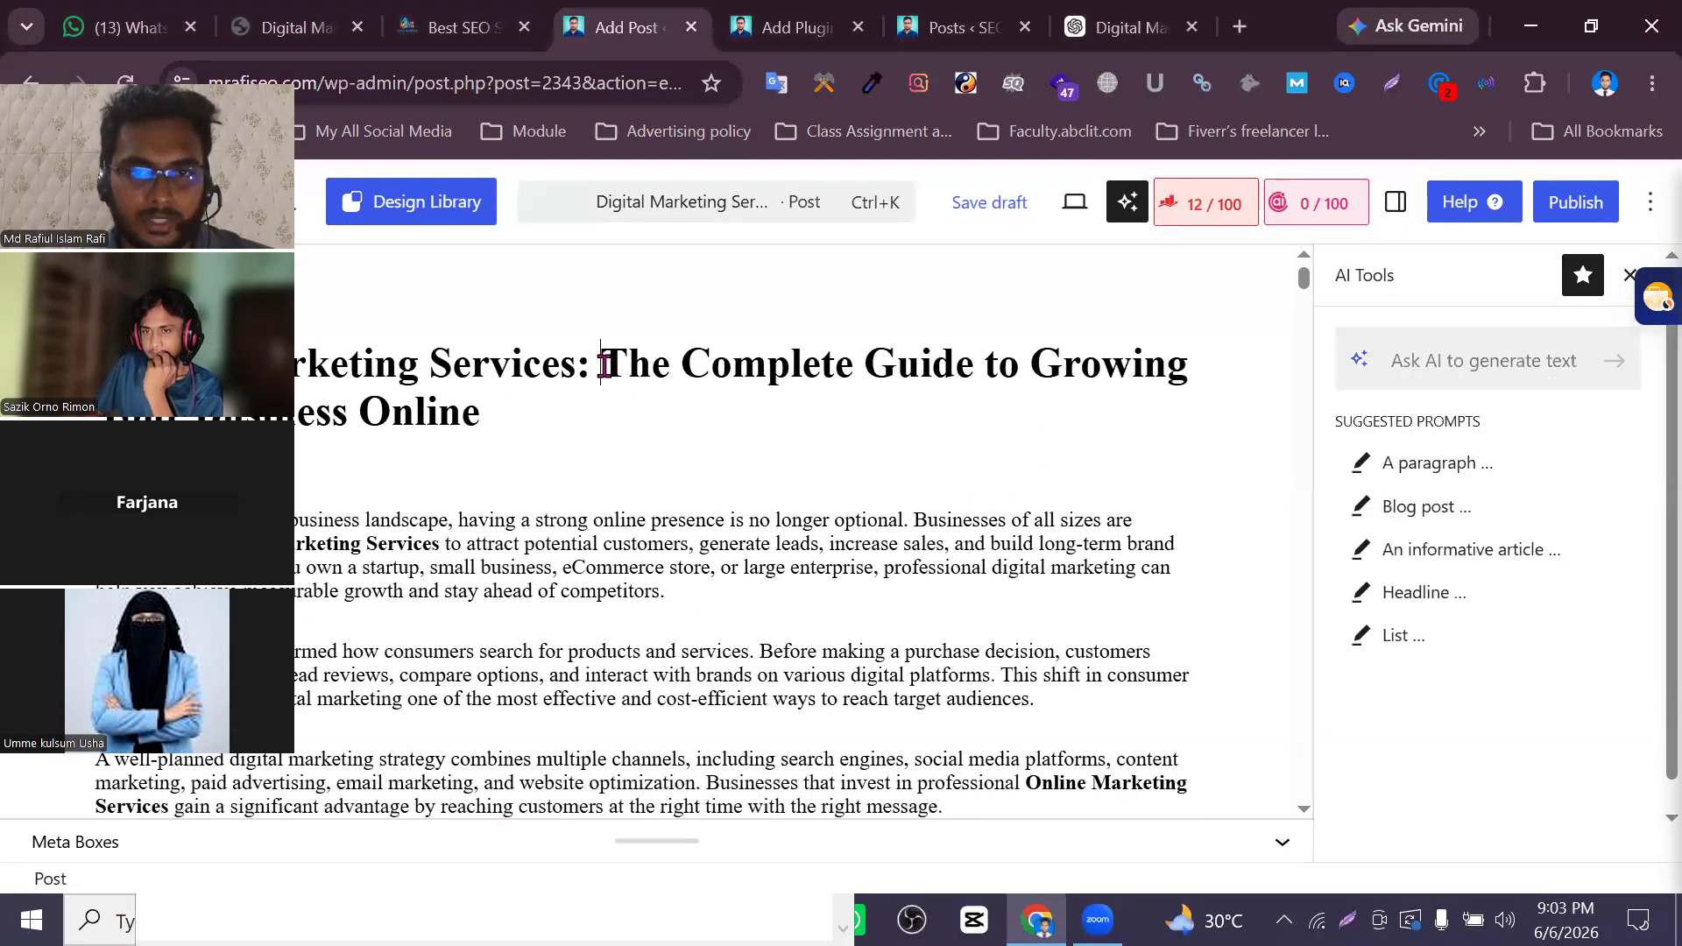
scroll(617, 503, "down", 2)
scroll(617, 504, "down", 20)
scroll(619, 609, "up", 7)
scroll(617, 601, "up", 15)
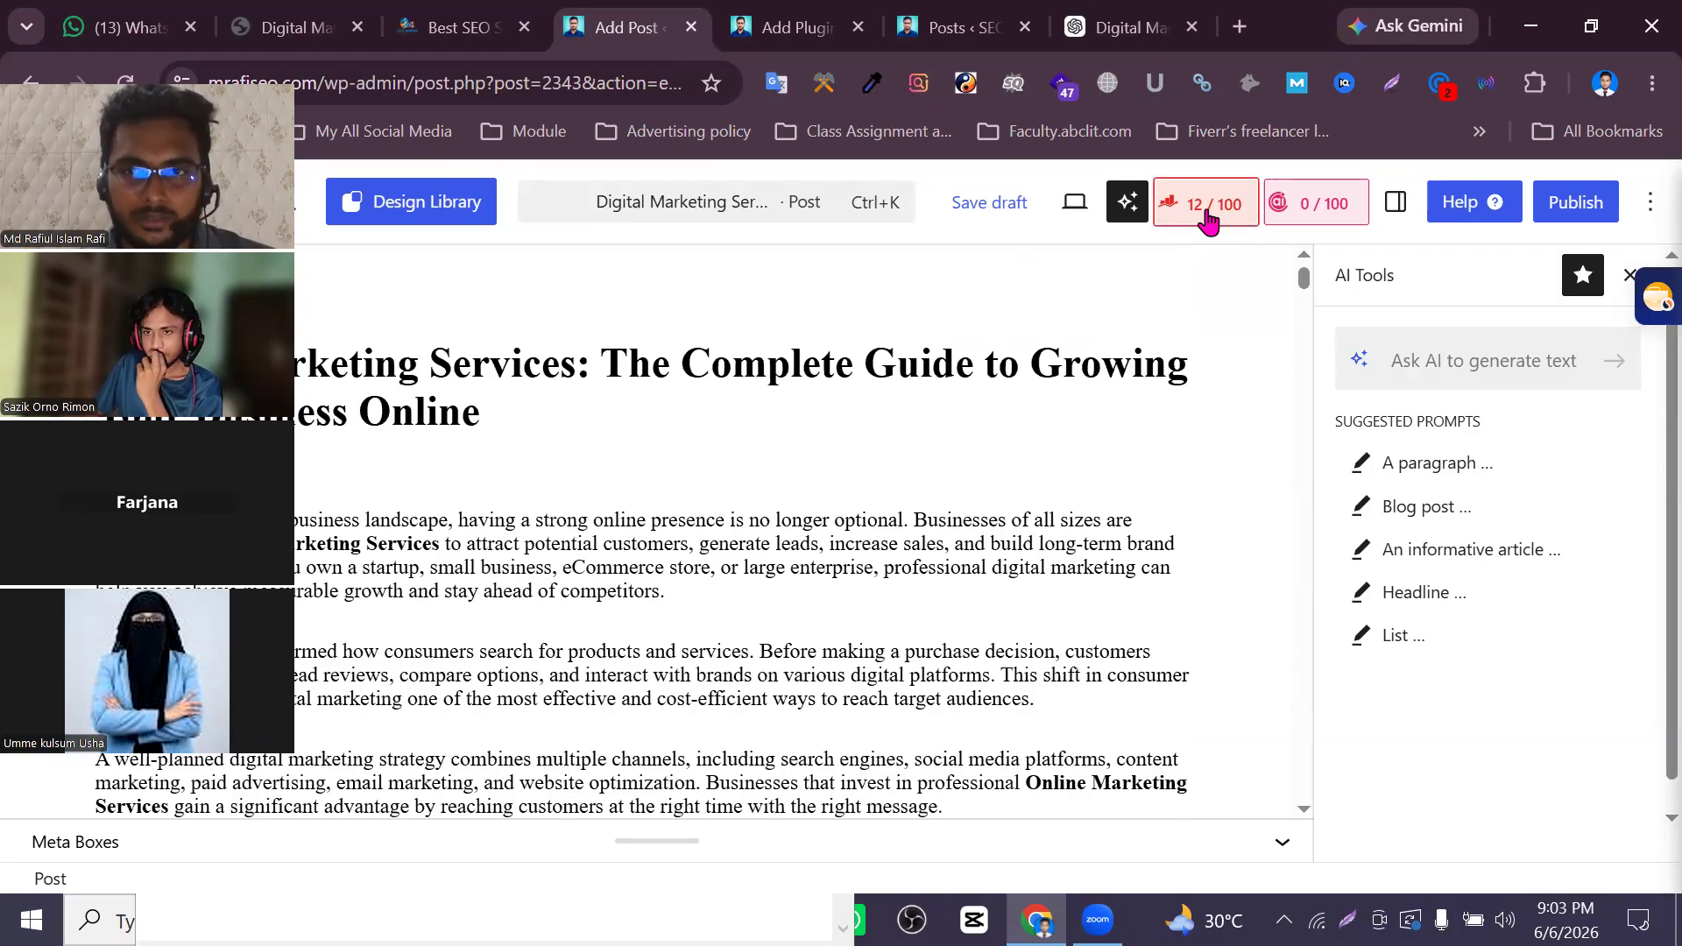
Open the Rank Math analysis of the draft and examine the Basic, Additional, Title Readability and Content Readability checks
left_click(1208, 212)
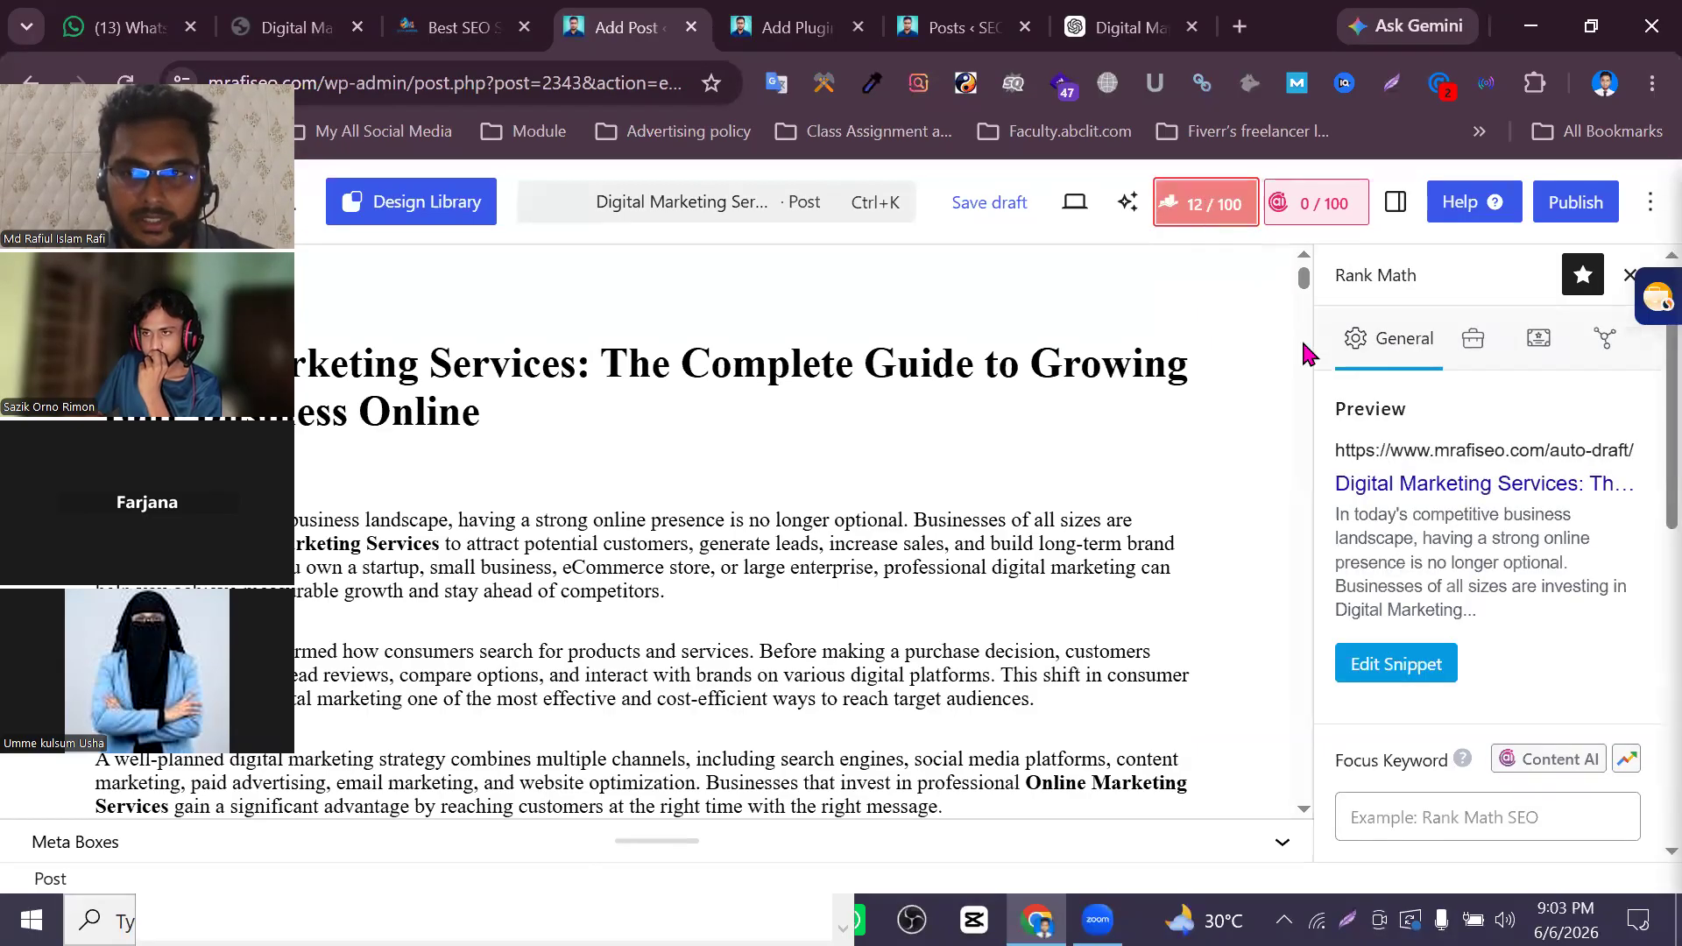
scroll(1520, 534, "down", 10)
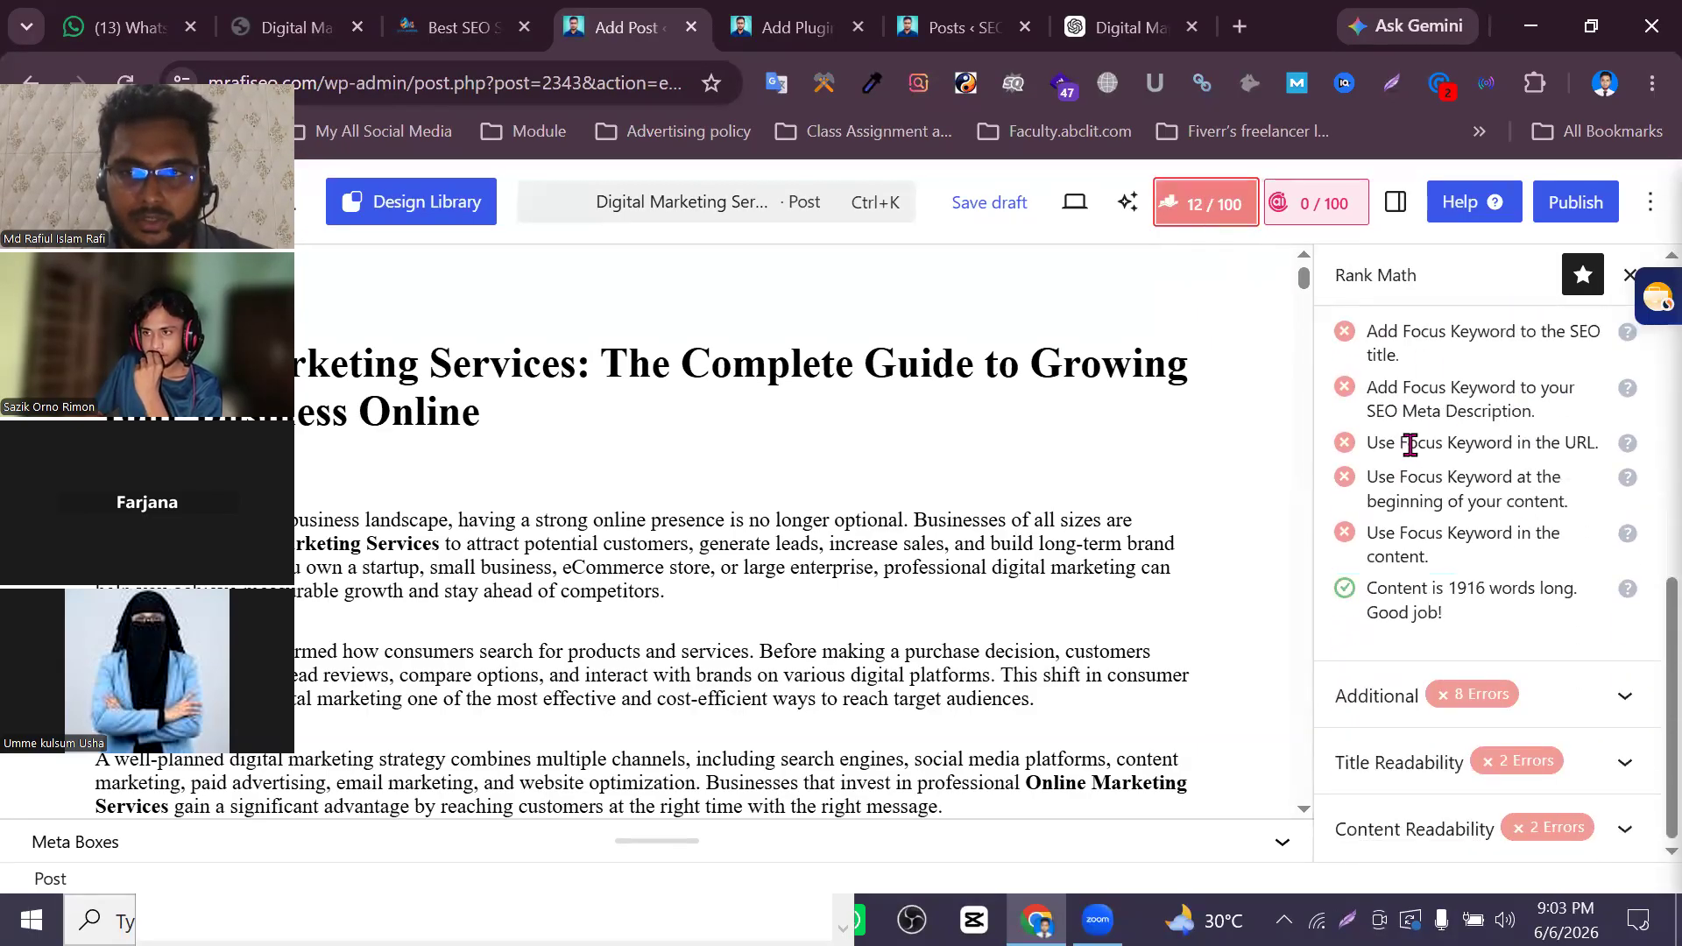
left_click(1614, 697)
left_click(1585, 776)
scroll(1565, 653, "down", 2)
left_click(1615, 820)
scroll(1615, 767, "down", 3)
scroll(1584, 754, "up", 4)
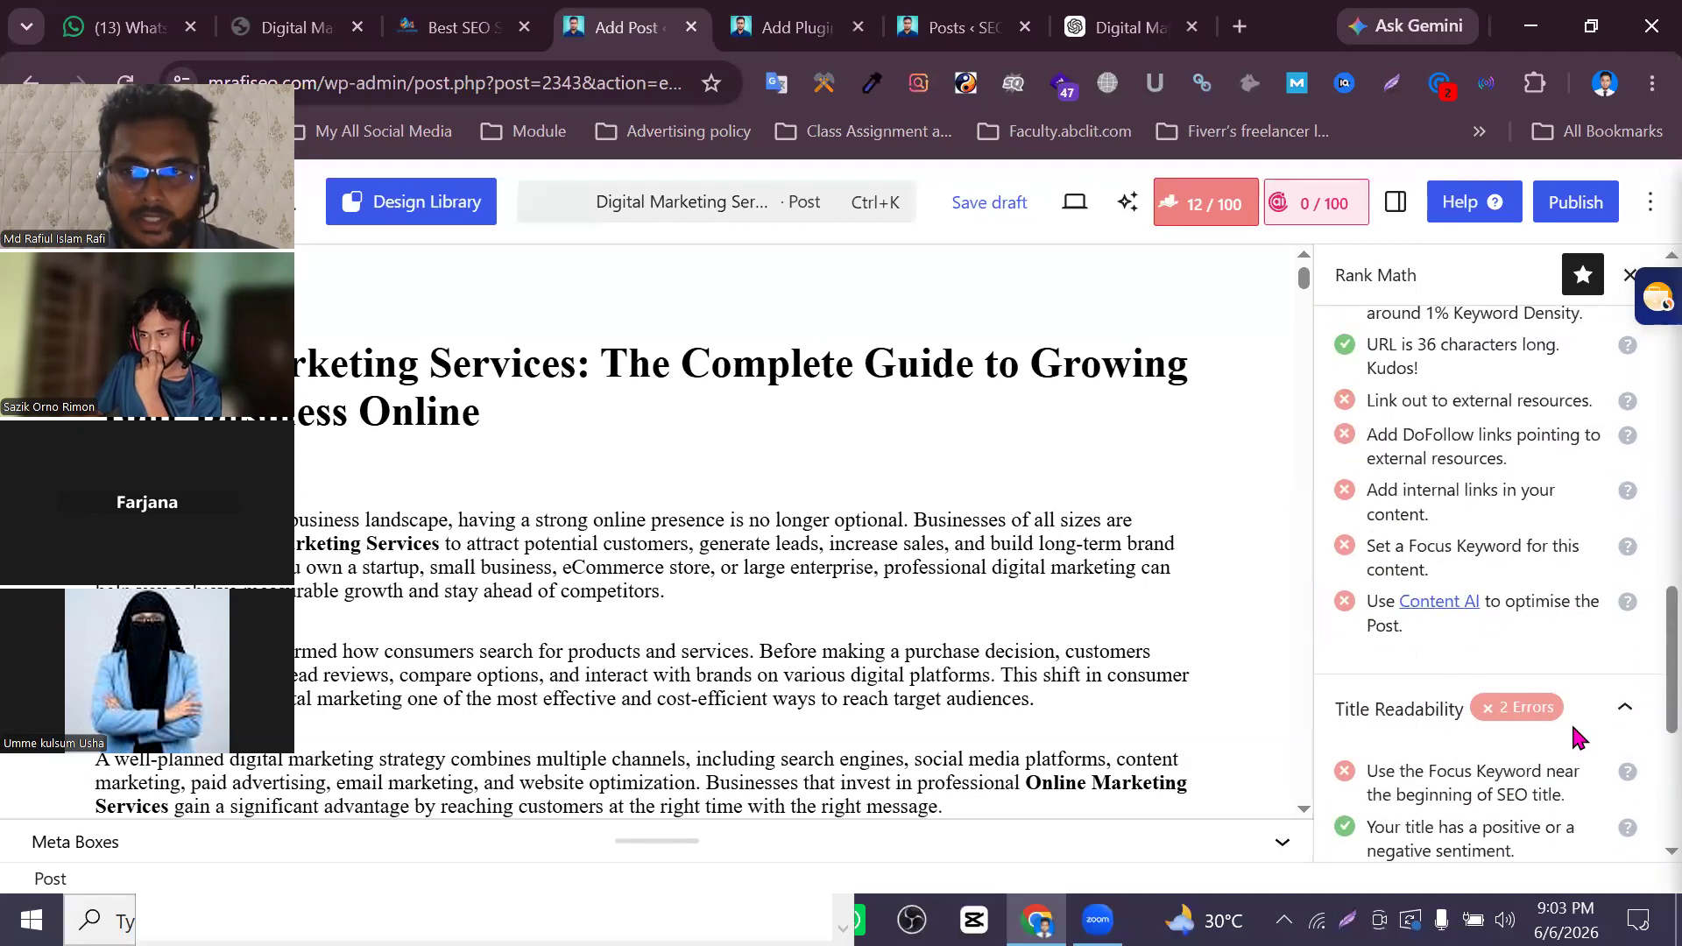
scroll(1572, 727, "up", 10)
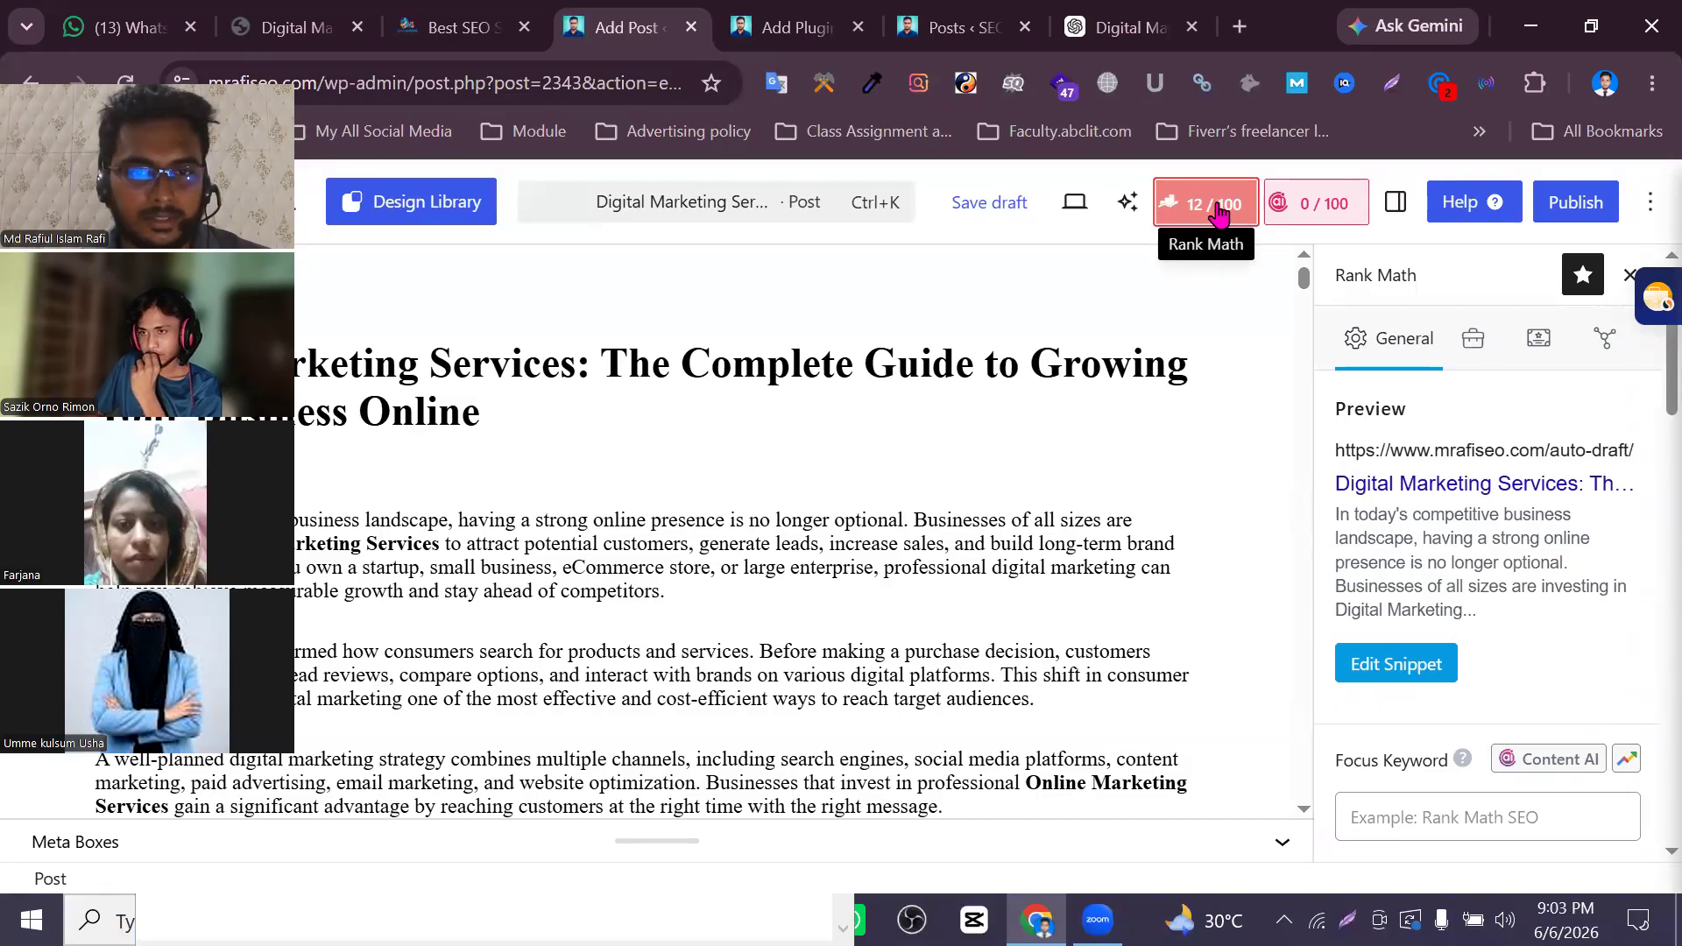
scroll(1033, 736, "down", 3)
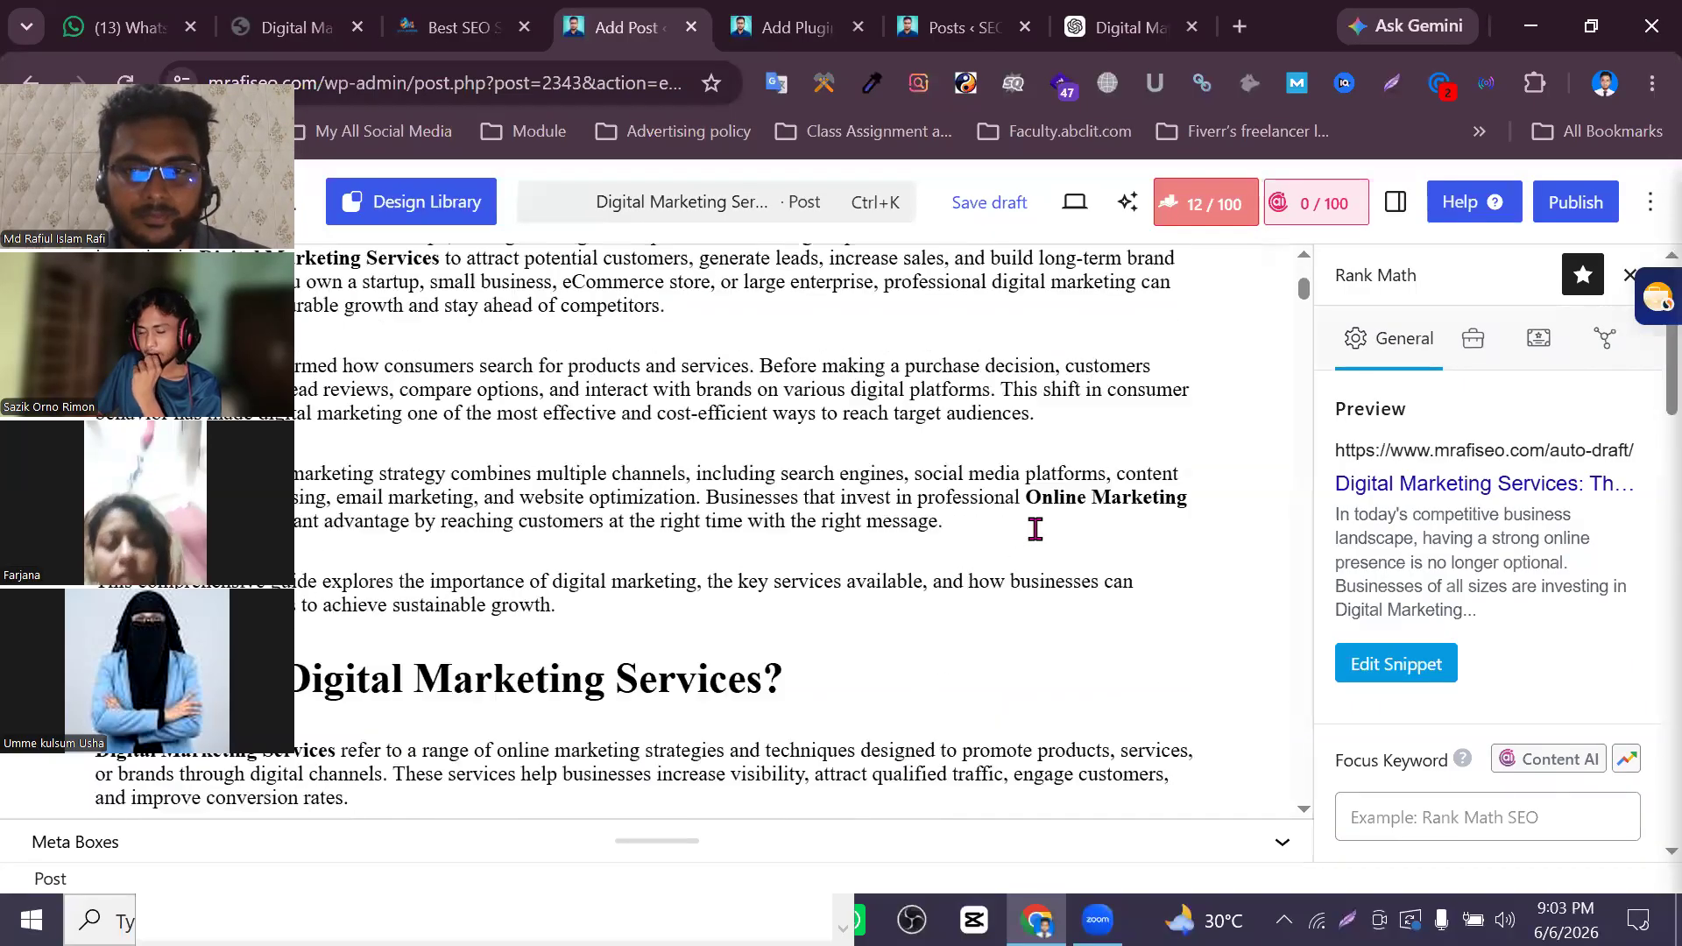
scroll(1048, 471, "up", 1)
scroll(1047, 471, "up", 2)
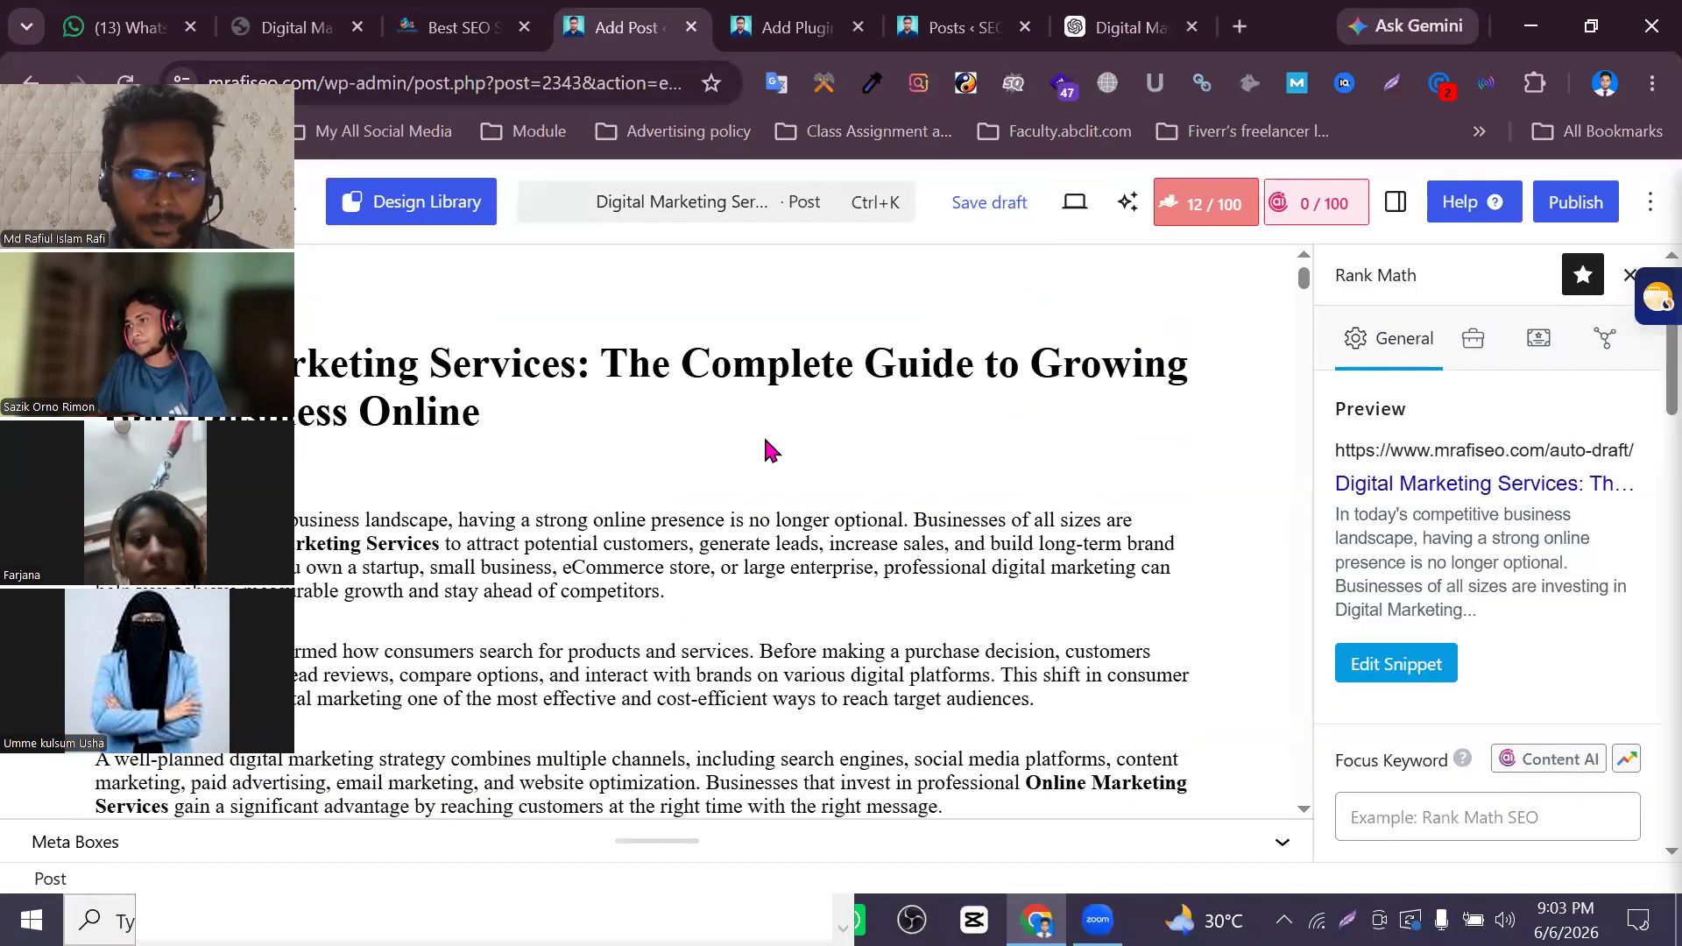
scroll(766, 451, "down", 2)
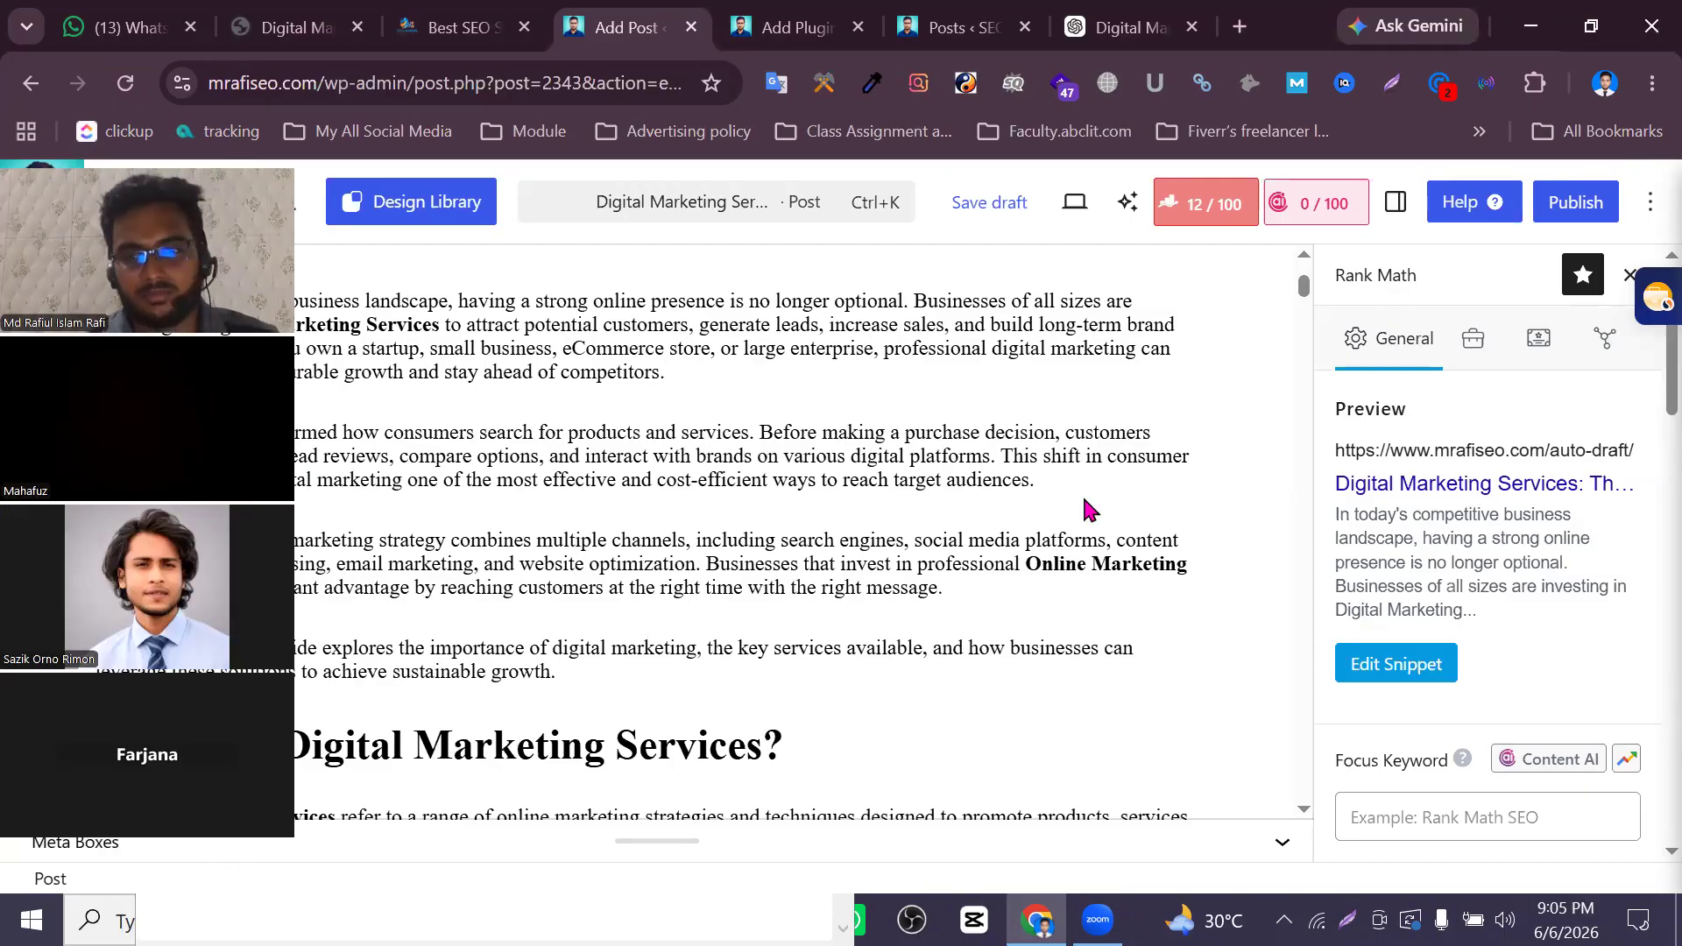
scroll(1084, 504, "up", 2)
scroll(1058, 569, "down", 2)
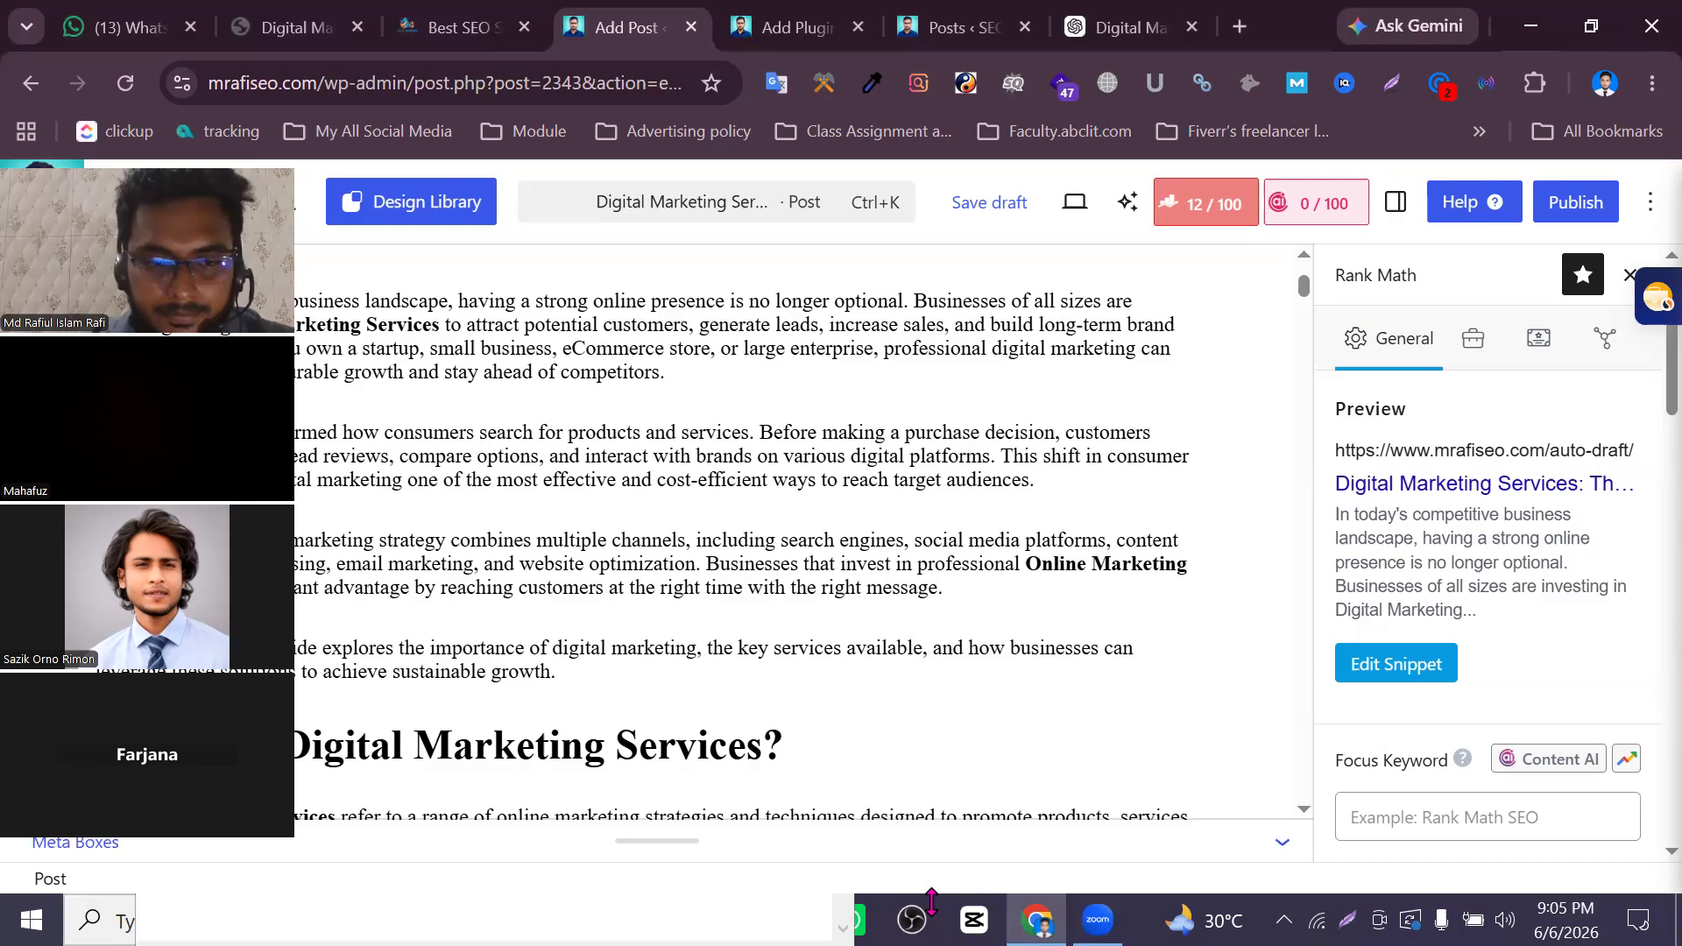
Switch to the Notepad keyword list and place its window beside the beginning of the article
left_click(270, 900)
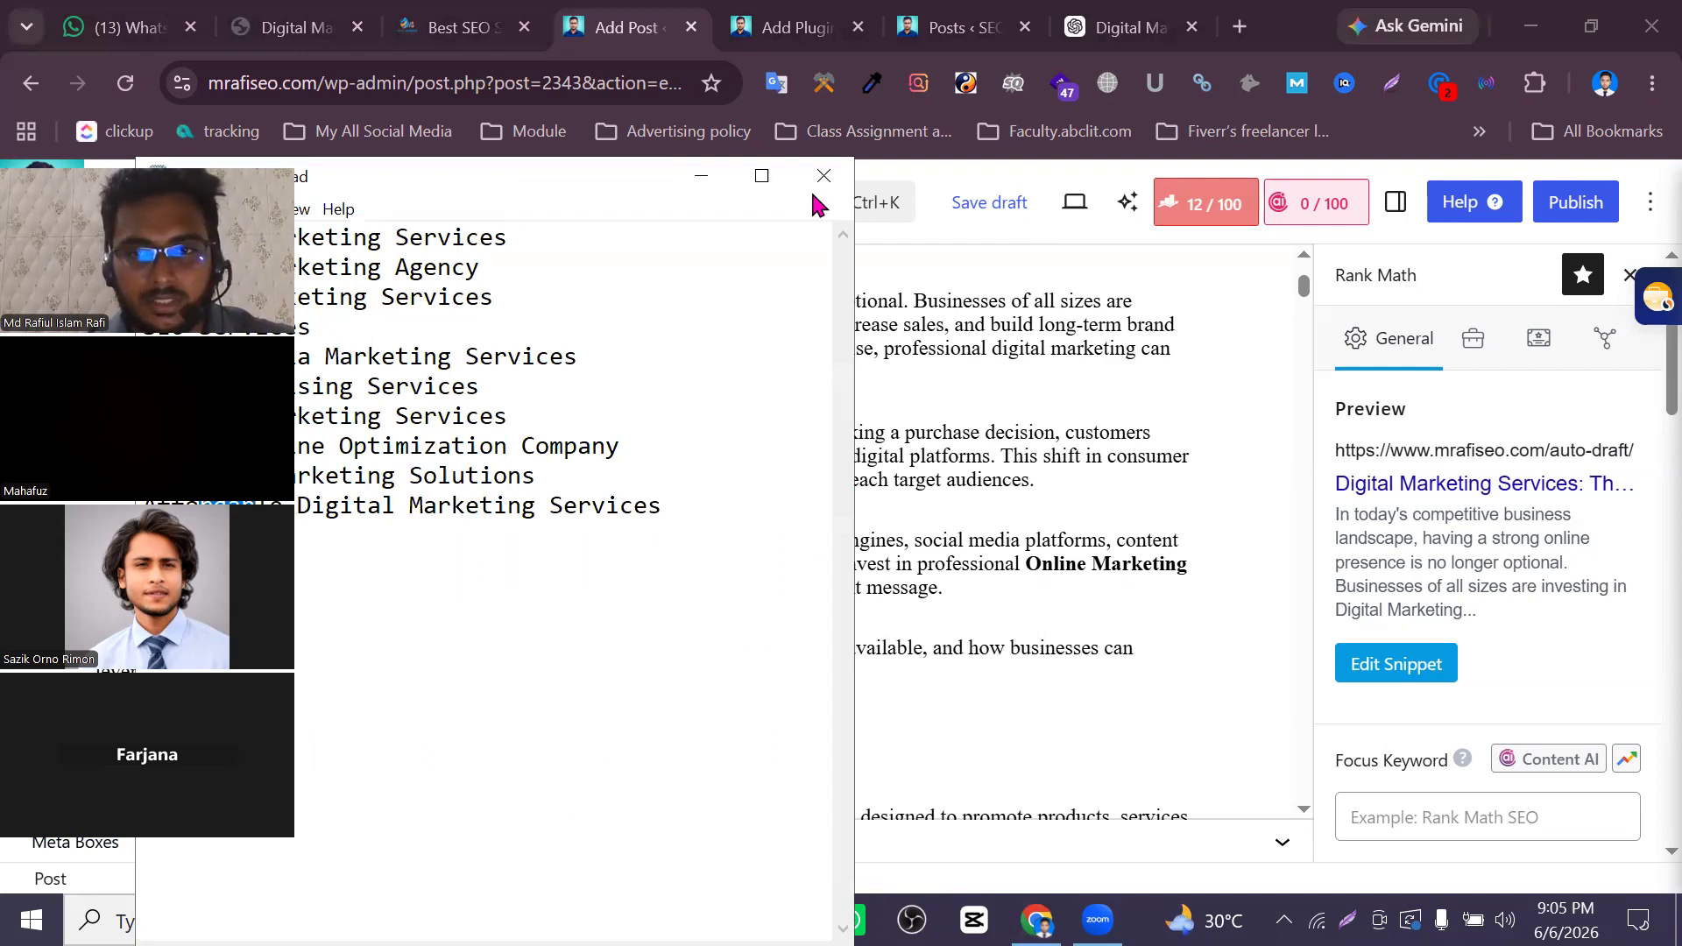
left_click_drag(535, 186, 1377, 182)
left_click(1120, 498)
scroll(577, 575, "up", 2)
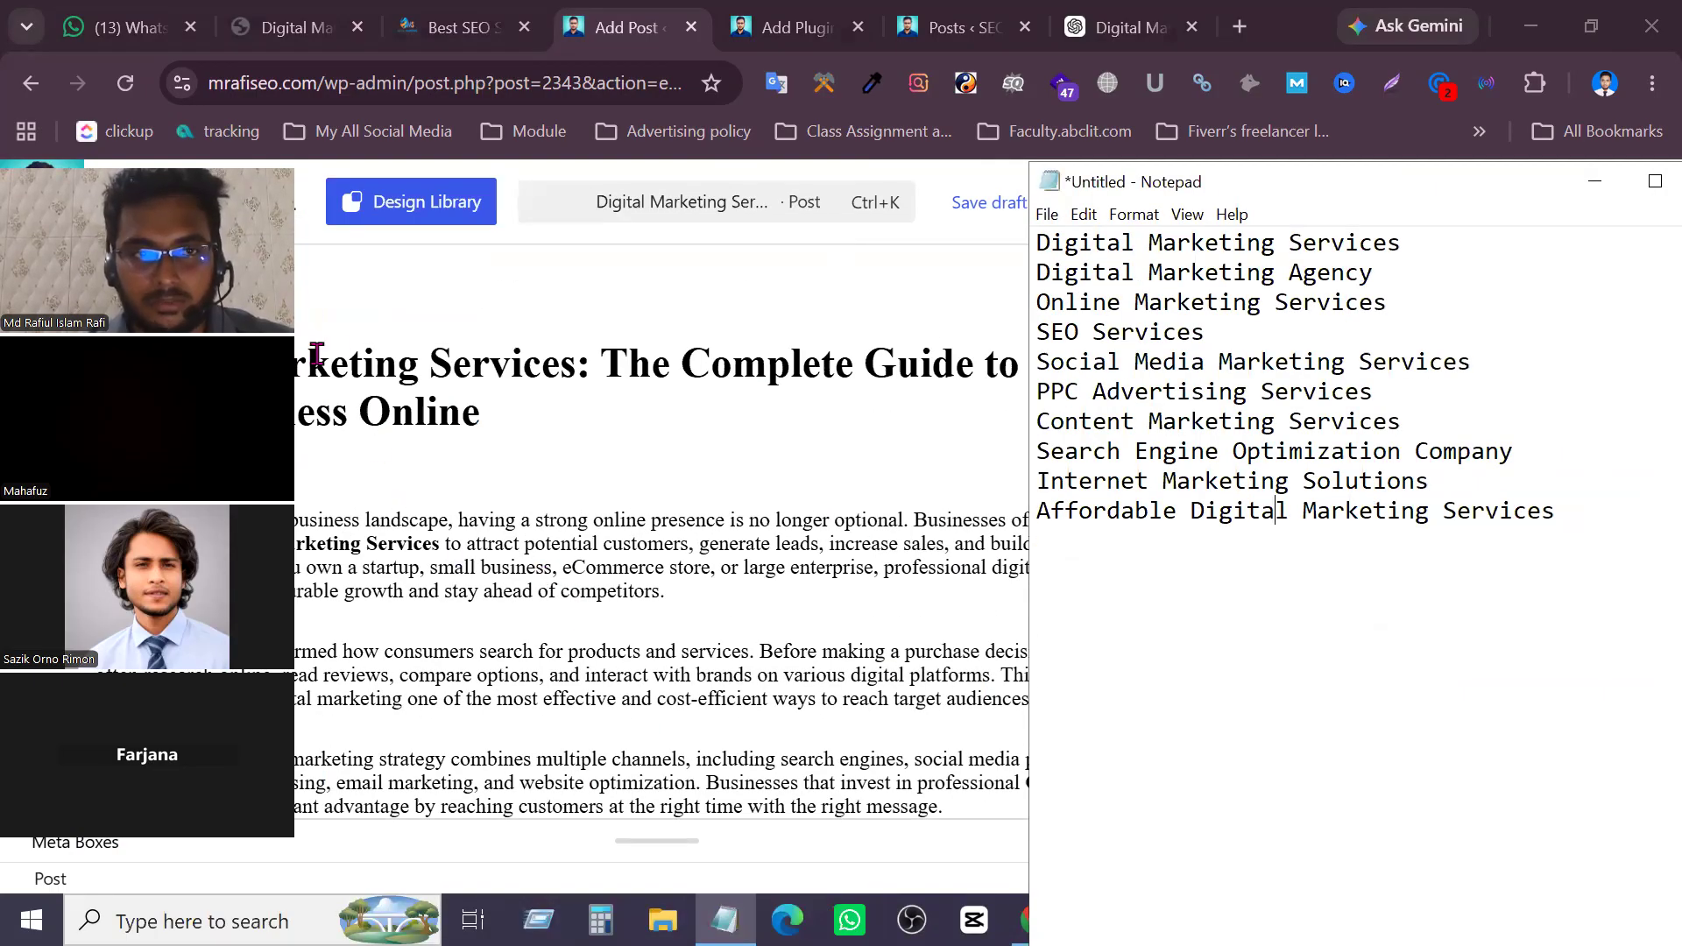
Compare the bold phrase "Digital Marketing Services" in the introduction with the matching keyword in the Notepad list
left_click(266, 589)
left_click_drag(199, 543, 439, 537)
key("alt+Tab")
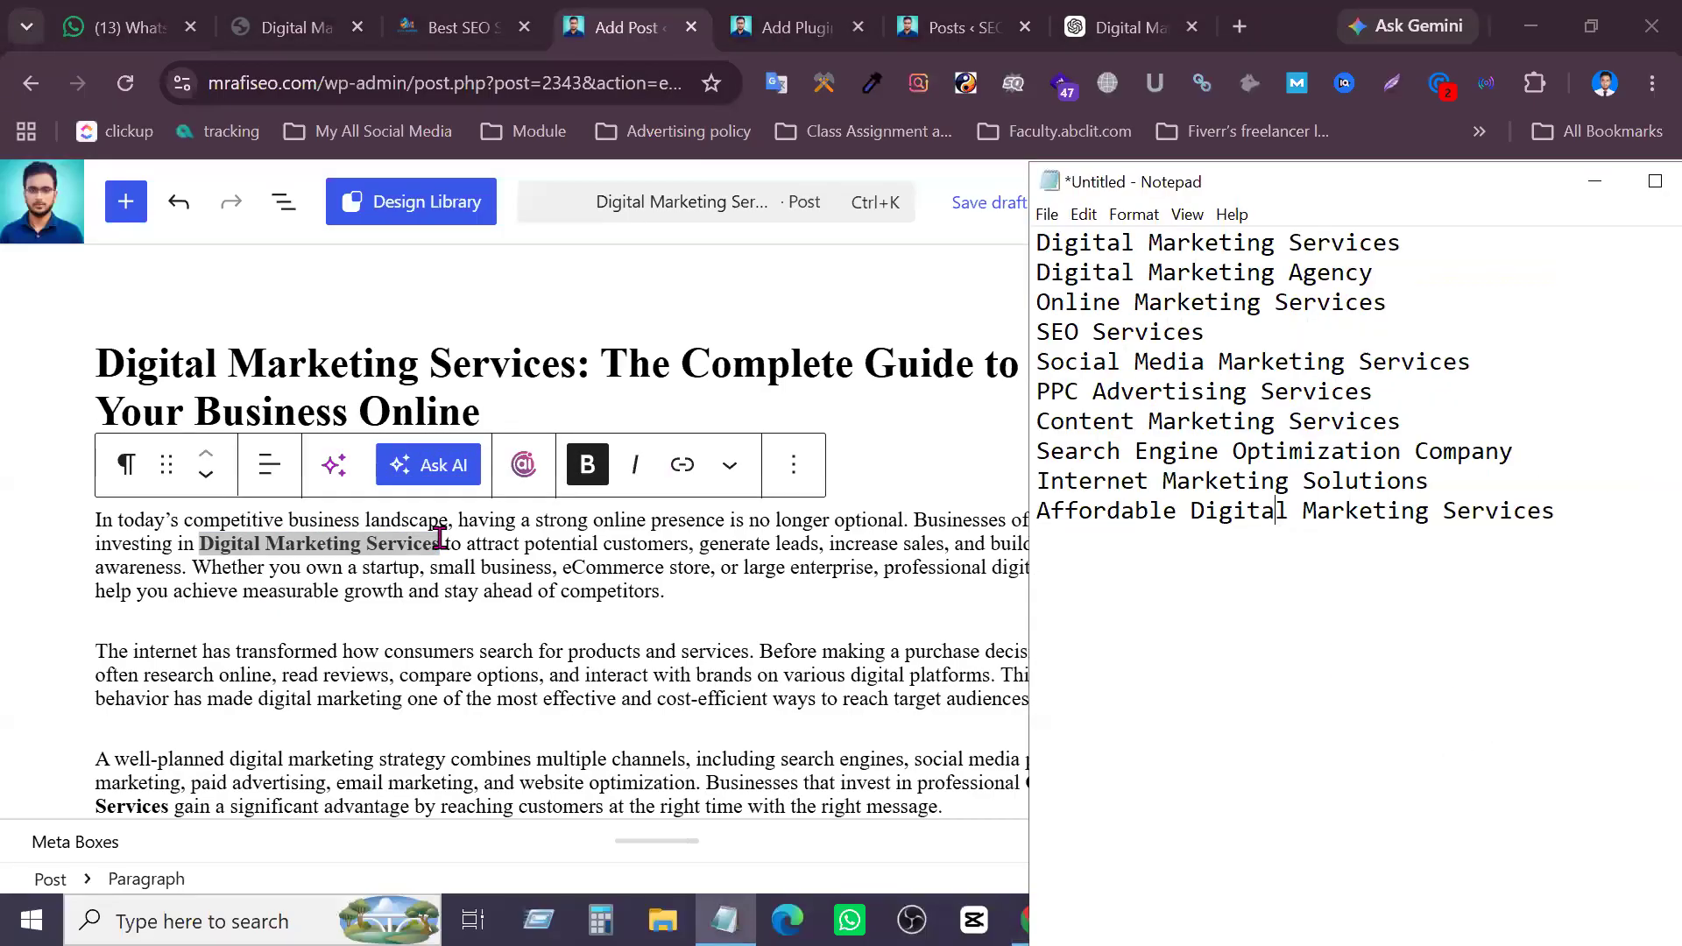
left_click_drag(1398, 306, 1097, 306)
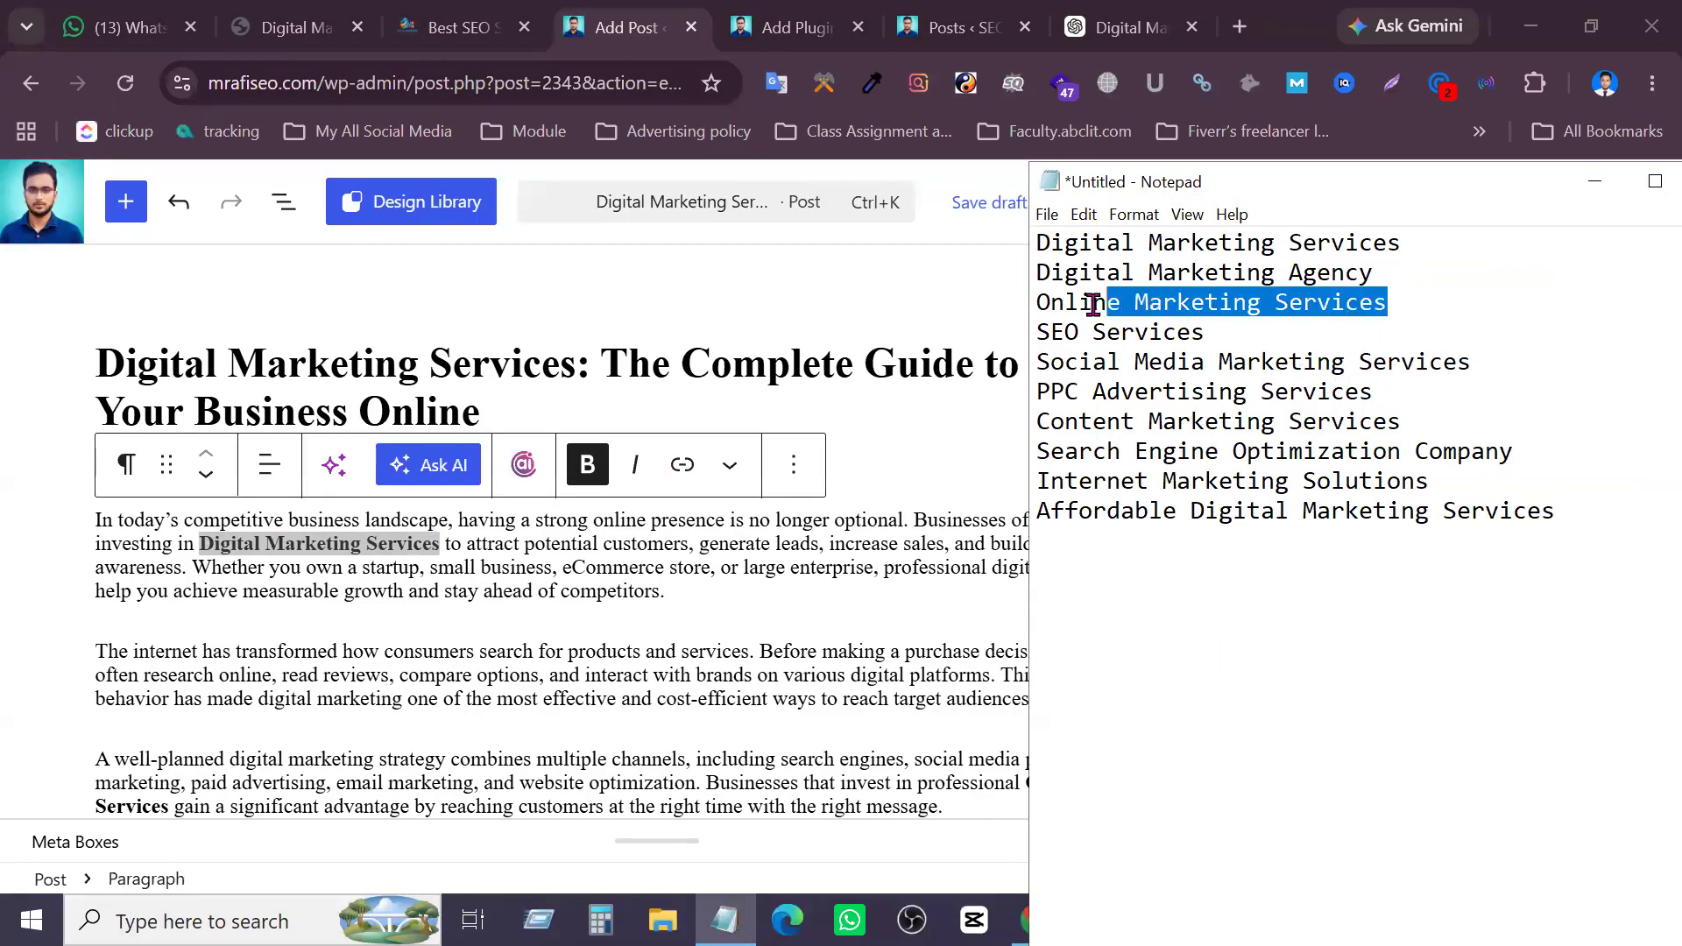
left_click(1129, 382)
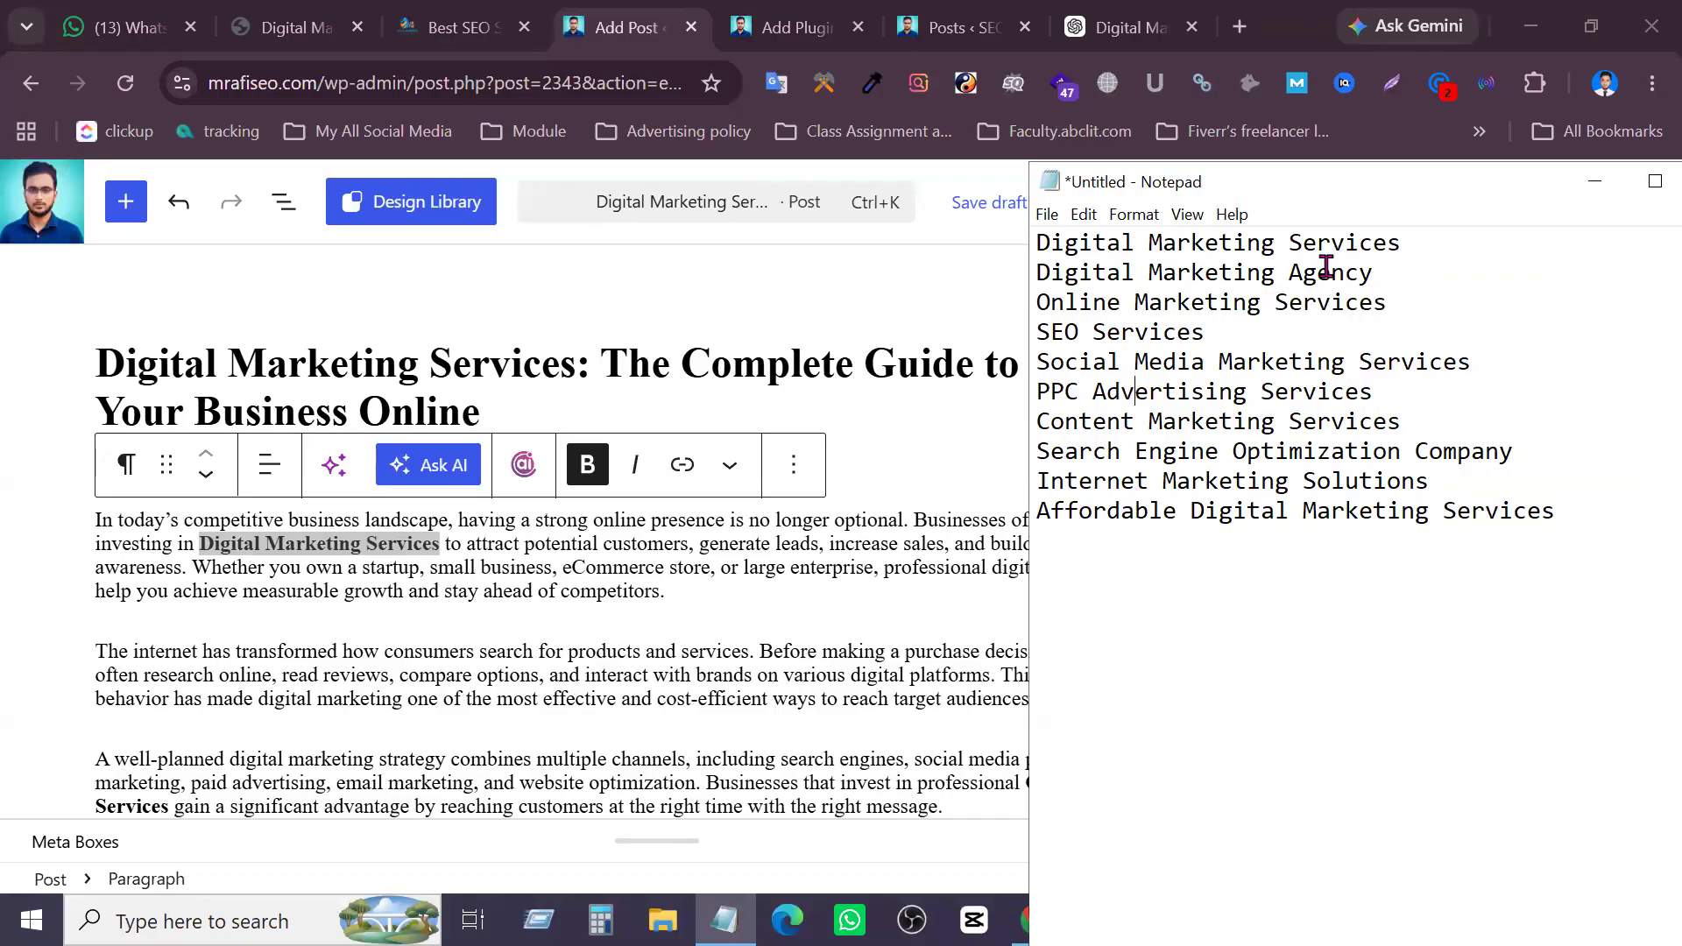
left_click_drag(1425, 244, 1218, 251)
left_click_drag(1398, 243, 1018, 233)
scroll(890, 642, "down", 6)
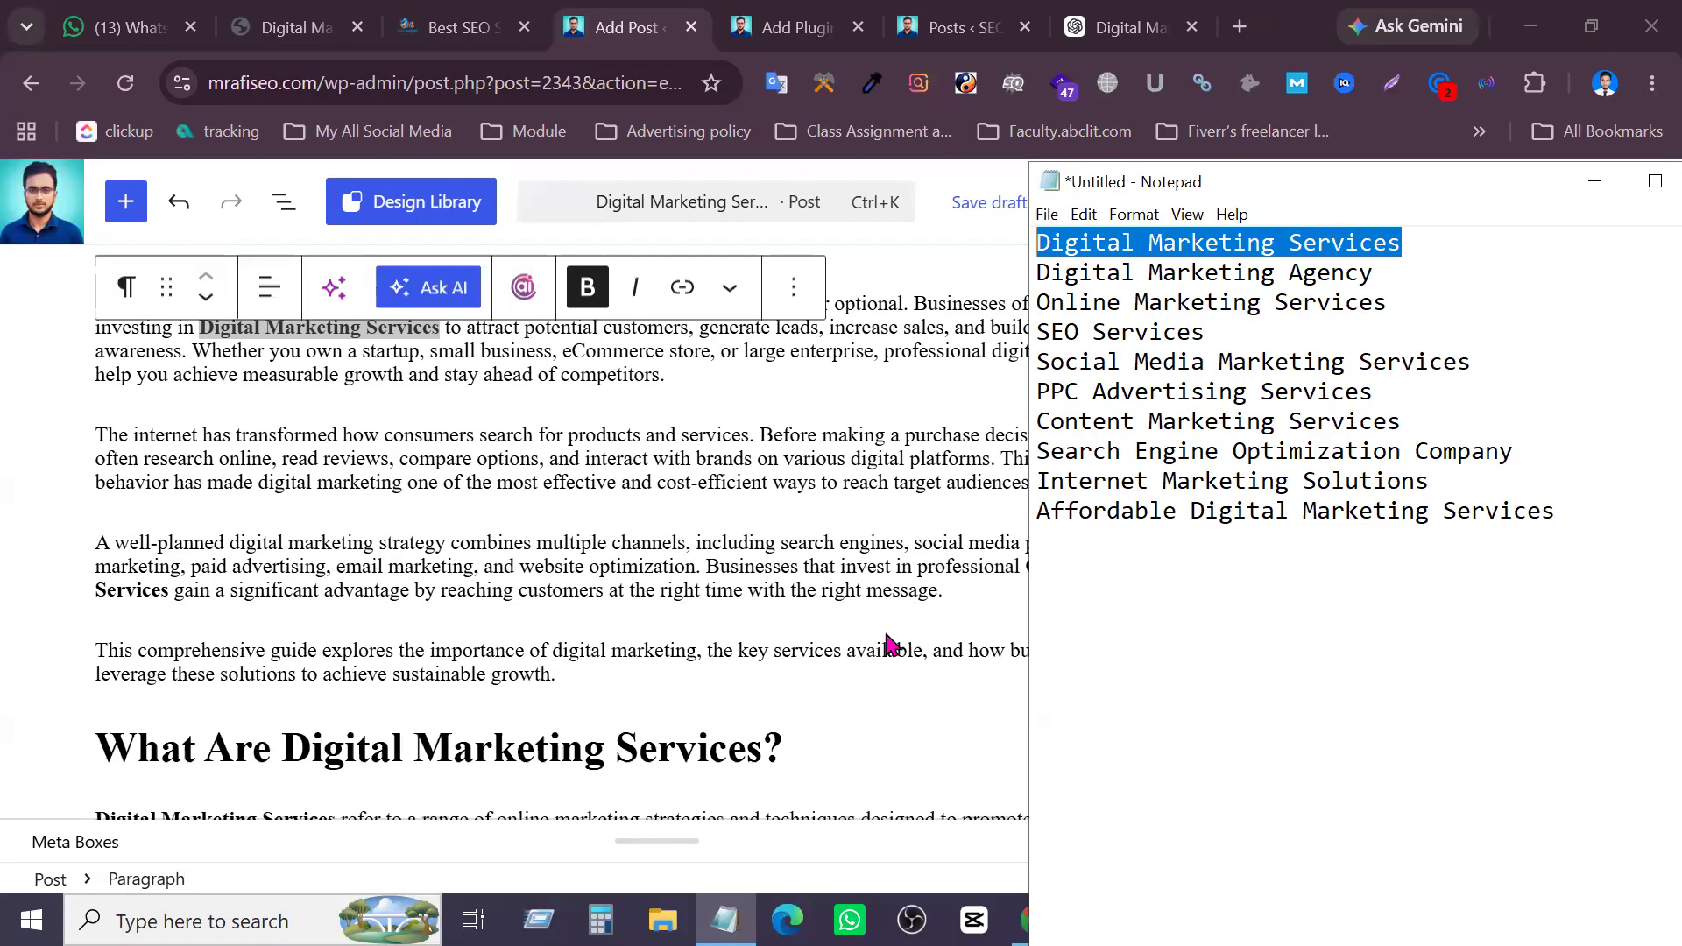
scroll(820, 629, "up", 1)
scroll(820, 629, "up", 2)
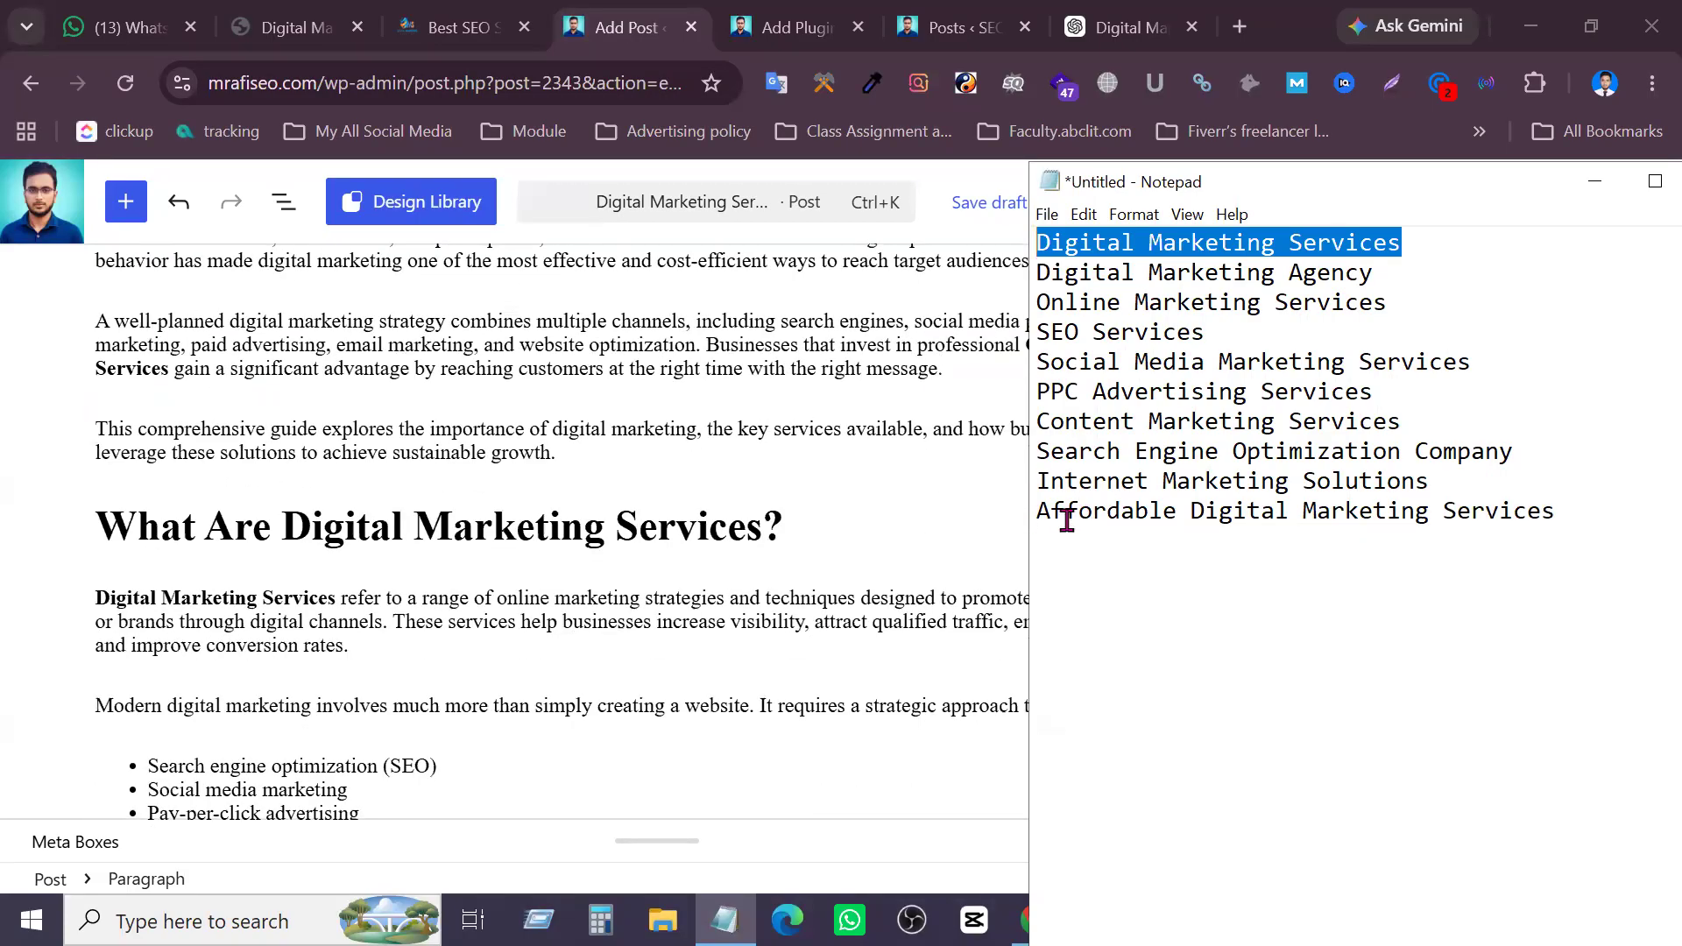
Uncover more of the article and match "Online Marketing Services" and "Digital Marketing Agency" between the keyword list and the text
left_click_drag(1037, 536, 1227, 530)
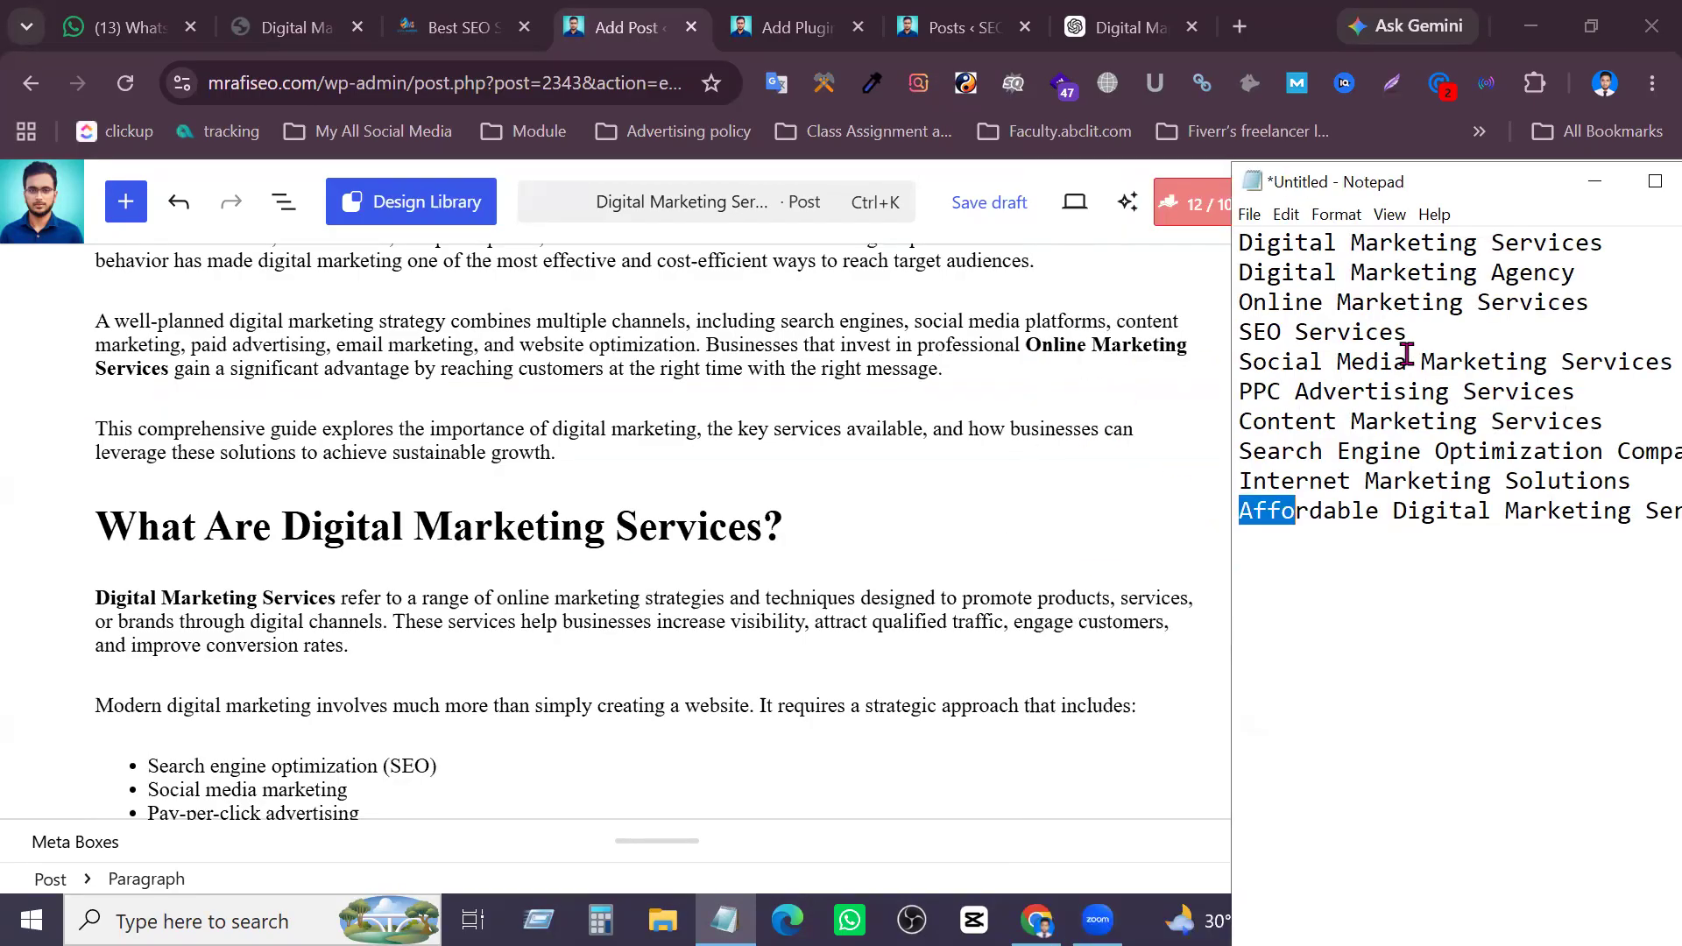
left_click_drag(1588, 311, 1280, 308)
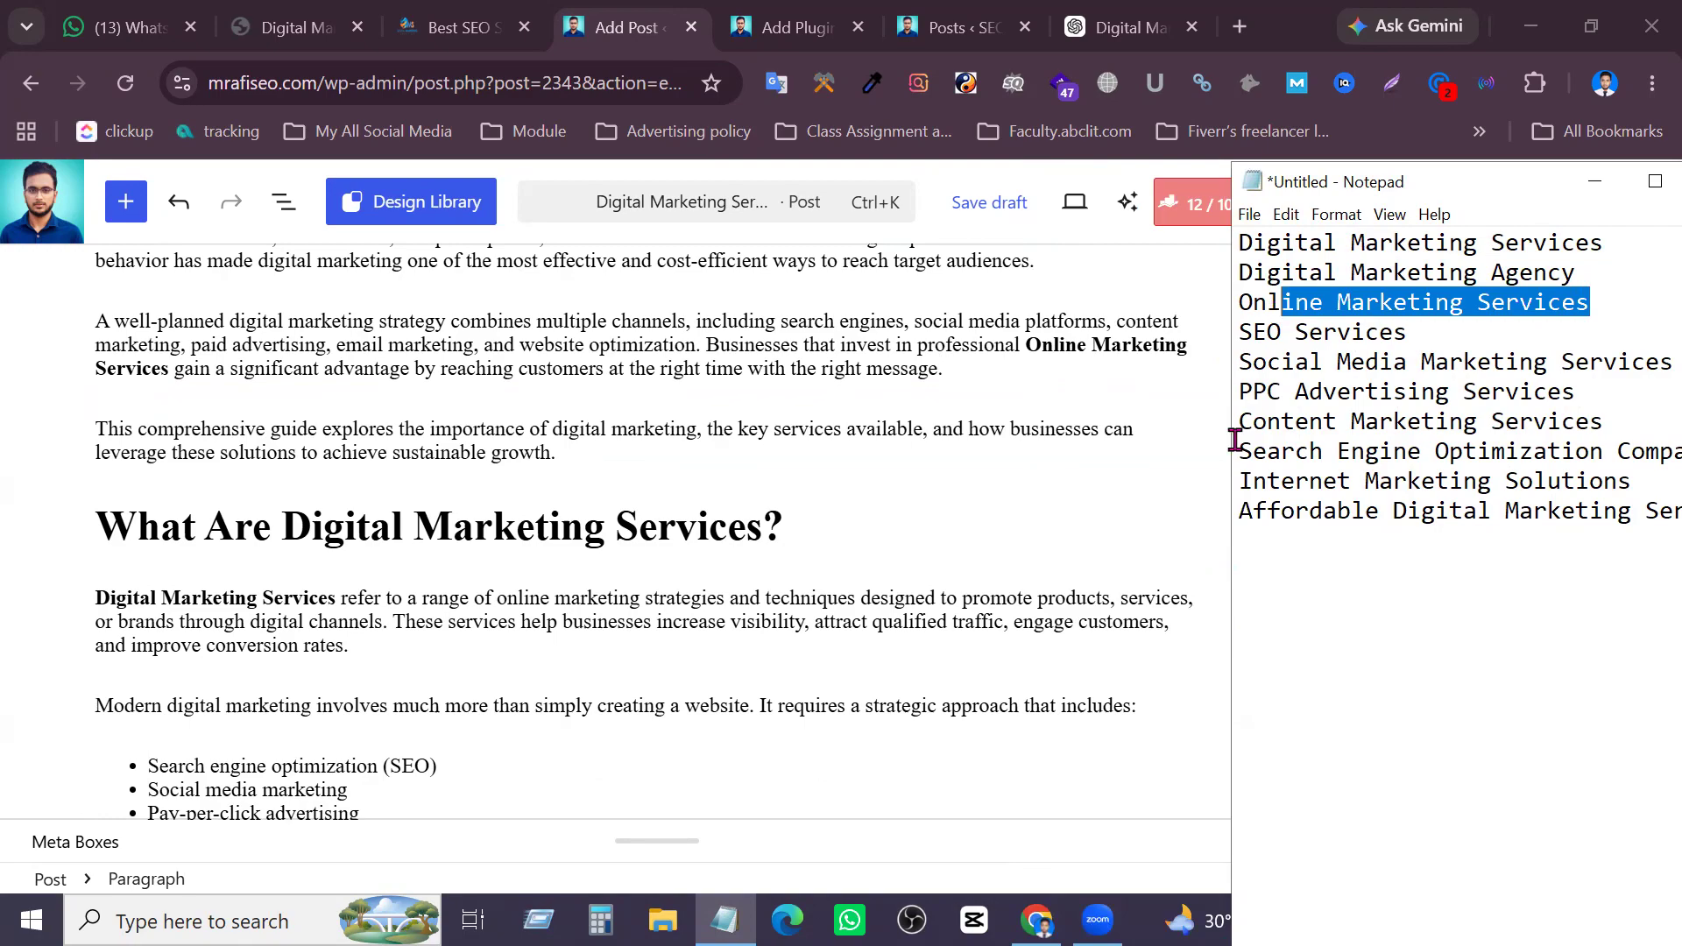
scroll(1032, 529, "down", 5)
scroll(1032, 529, "down", 8)
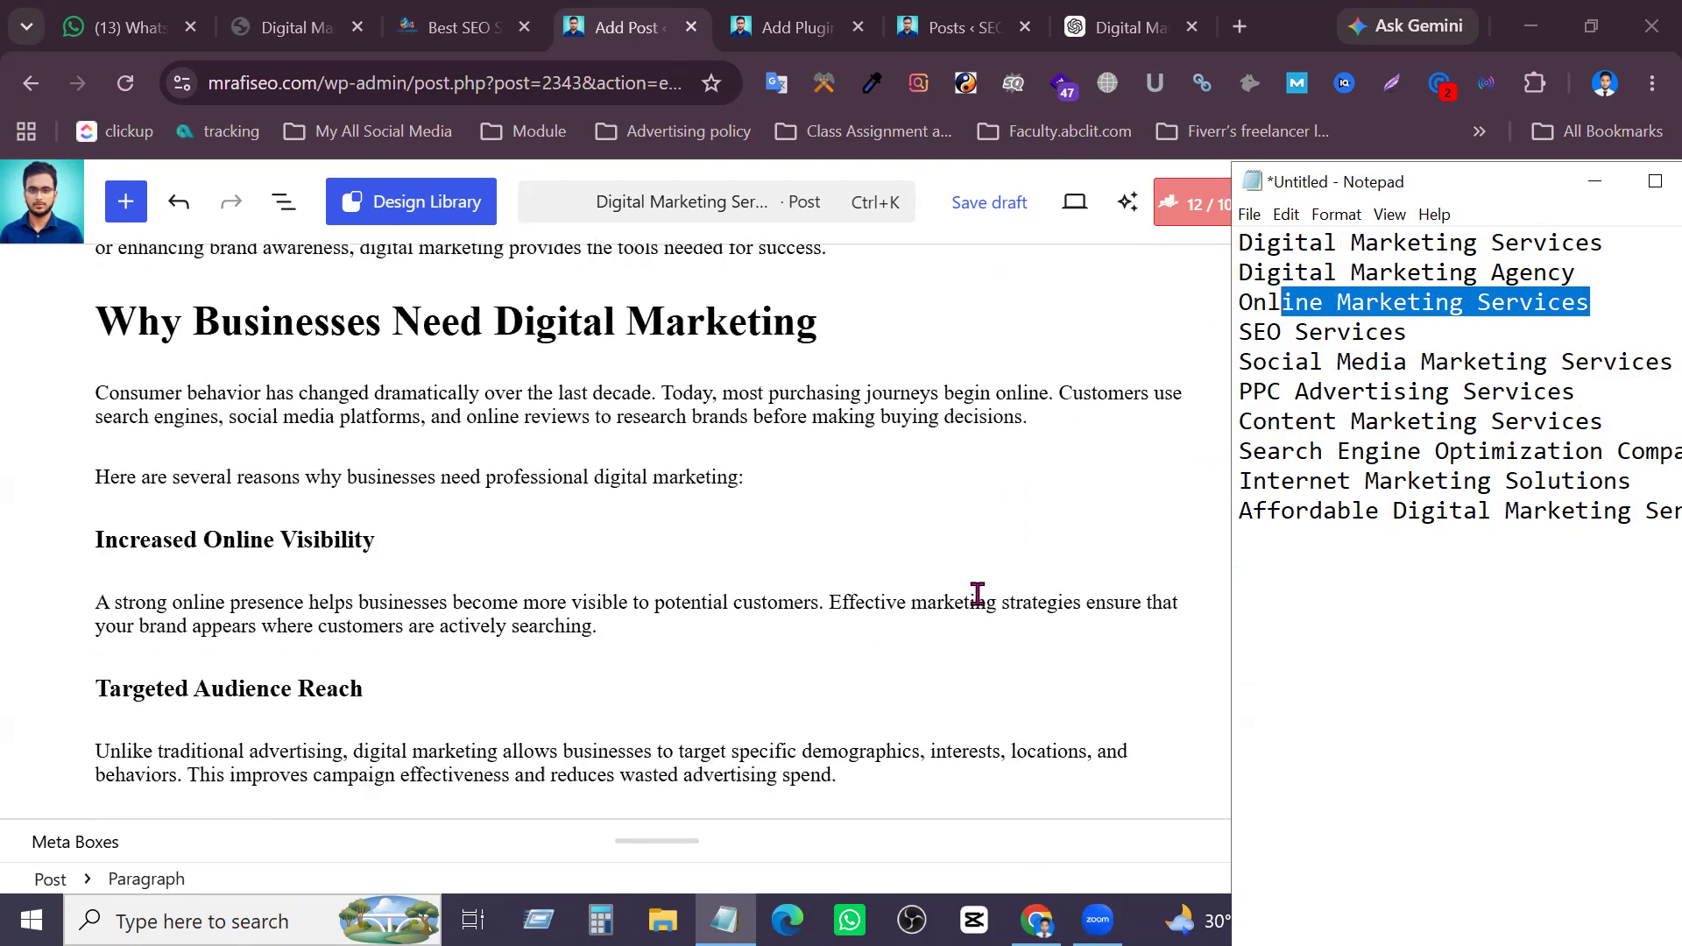
scroll(970, 603, "down", 7)
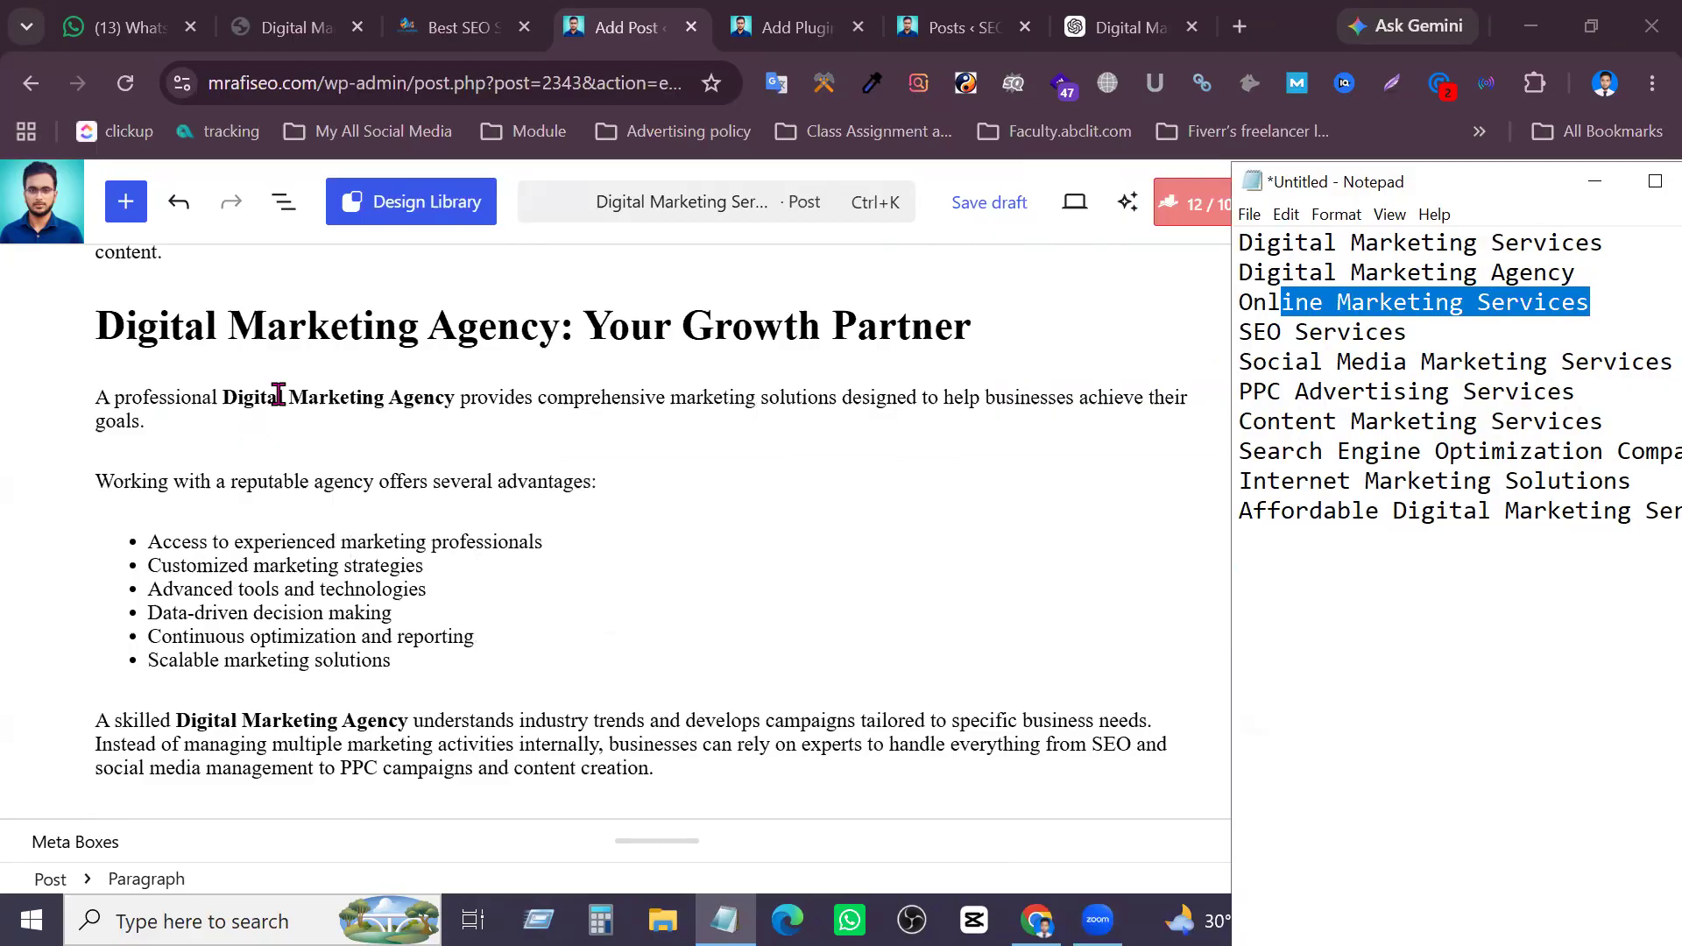
left_click(225, 394)
left_click_drag(225, 394, 445, 406)
key("alt+Tab")
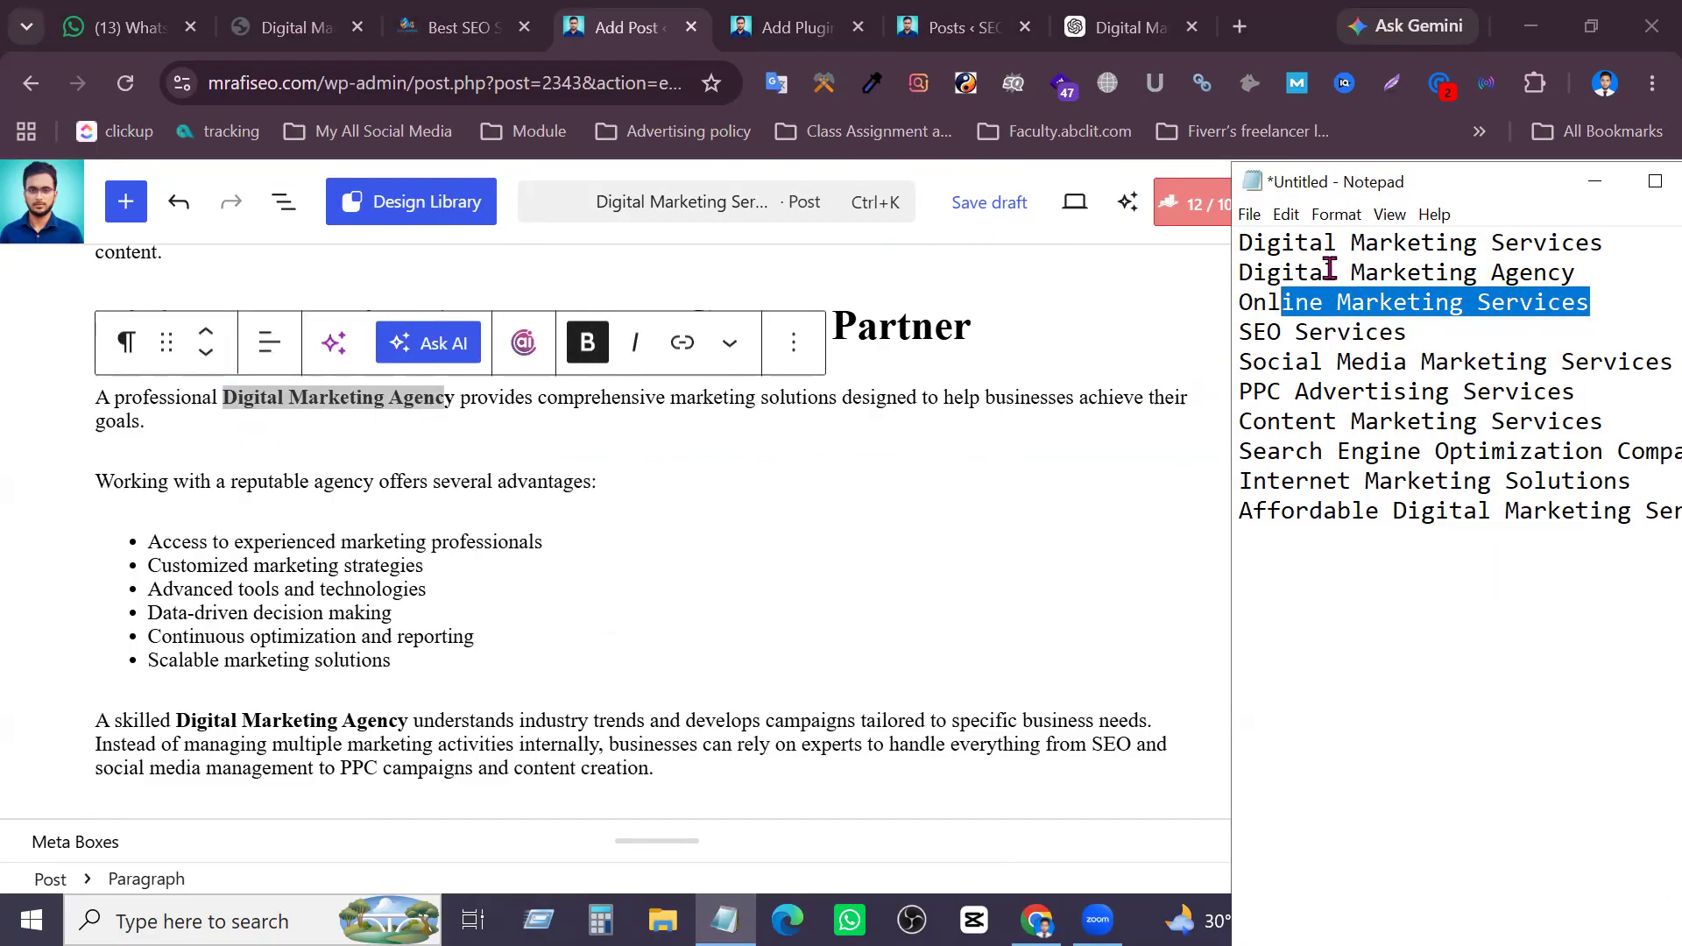
left_click_drag(1581, 279, 1295, 272)
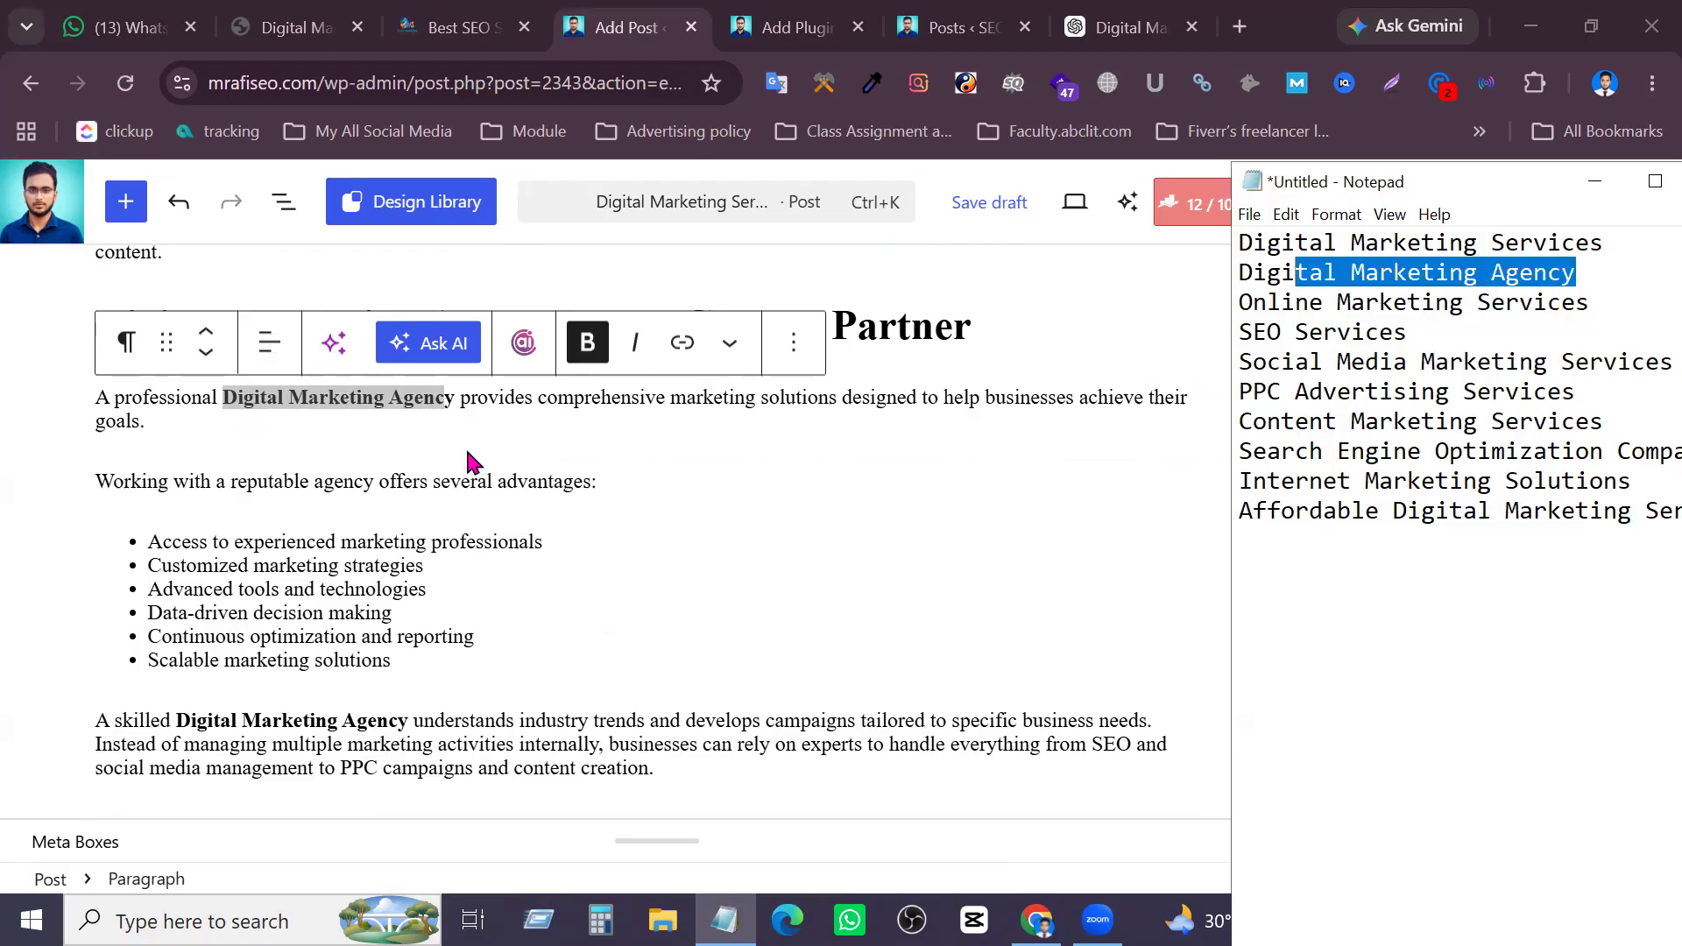
Examine how the listed keywords are used in the Online Marketing, SEO Services and Search Engine Optimization Company sections
scroll(620, 615, "down", 5)
scroll(605, 604, "up", 2)
scroll(543, 613, "down", 7)
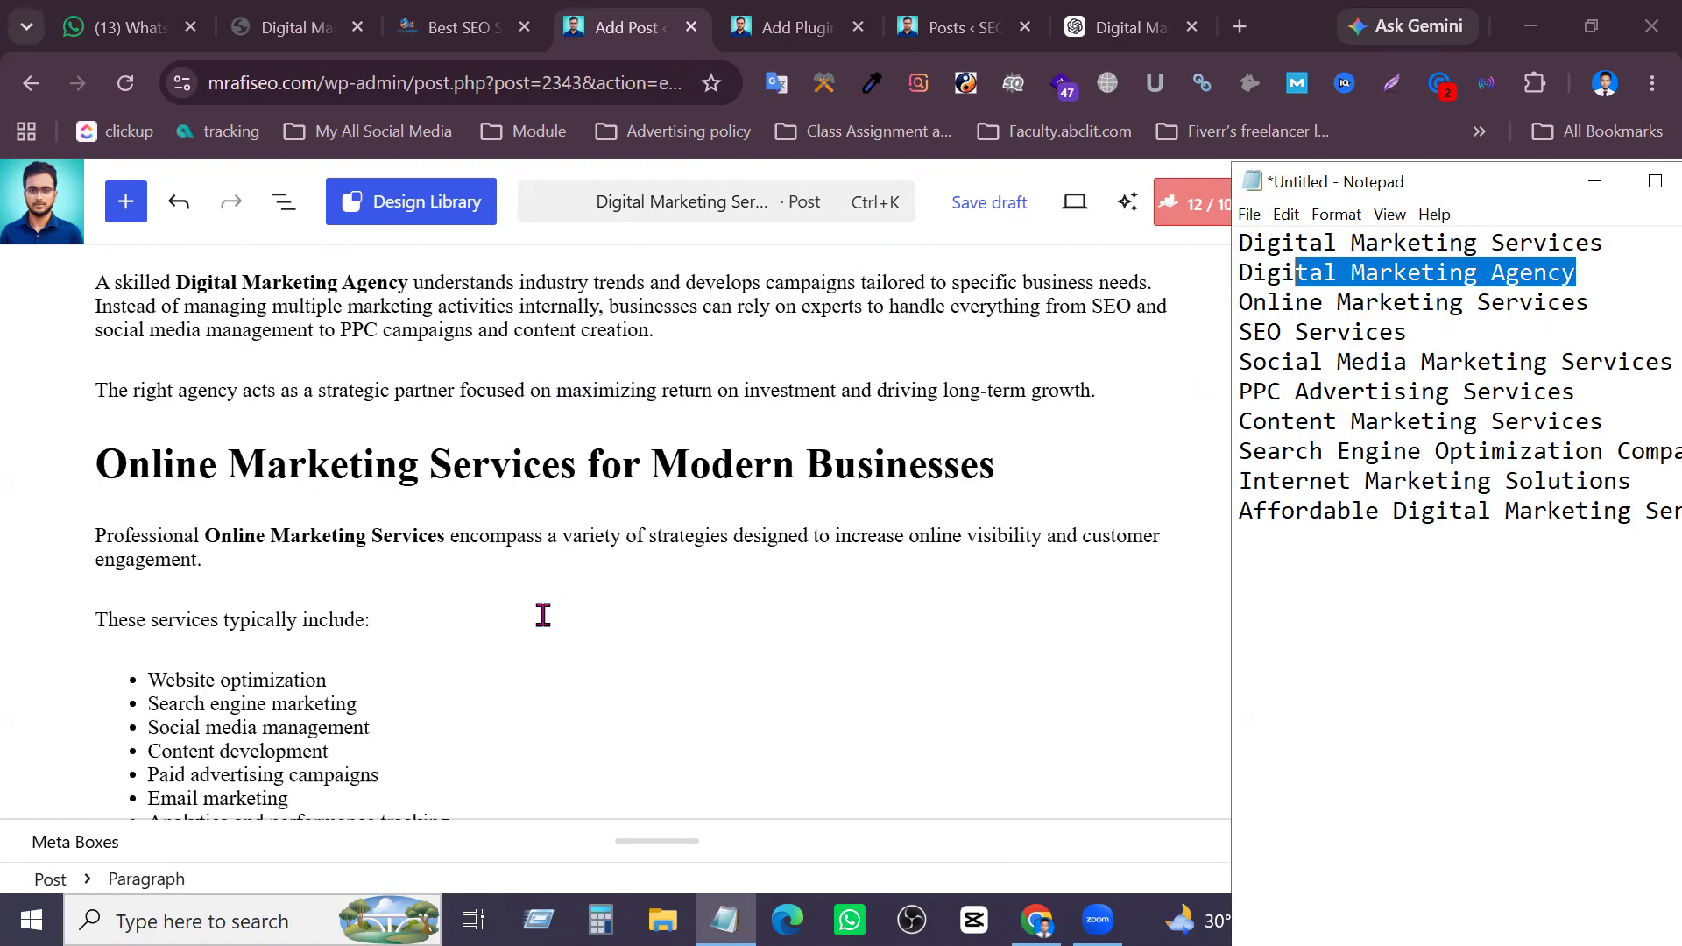
scroll(540, 615, "down", 2)
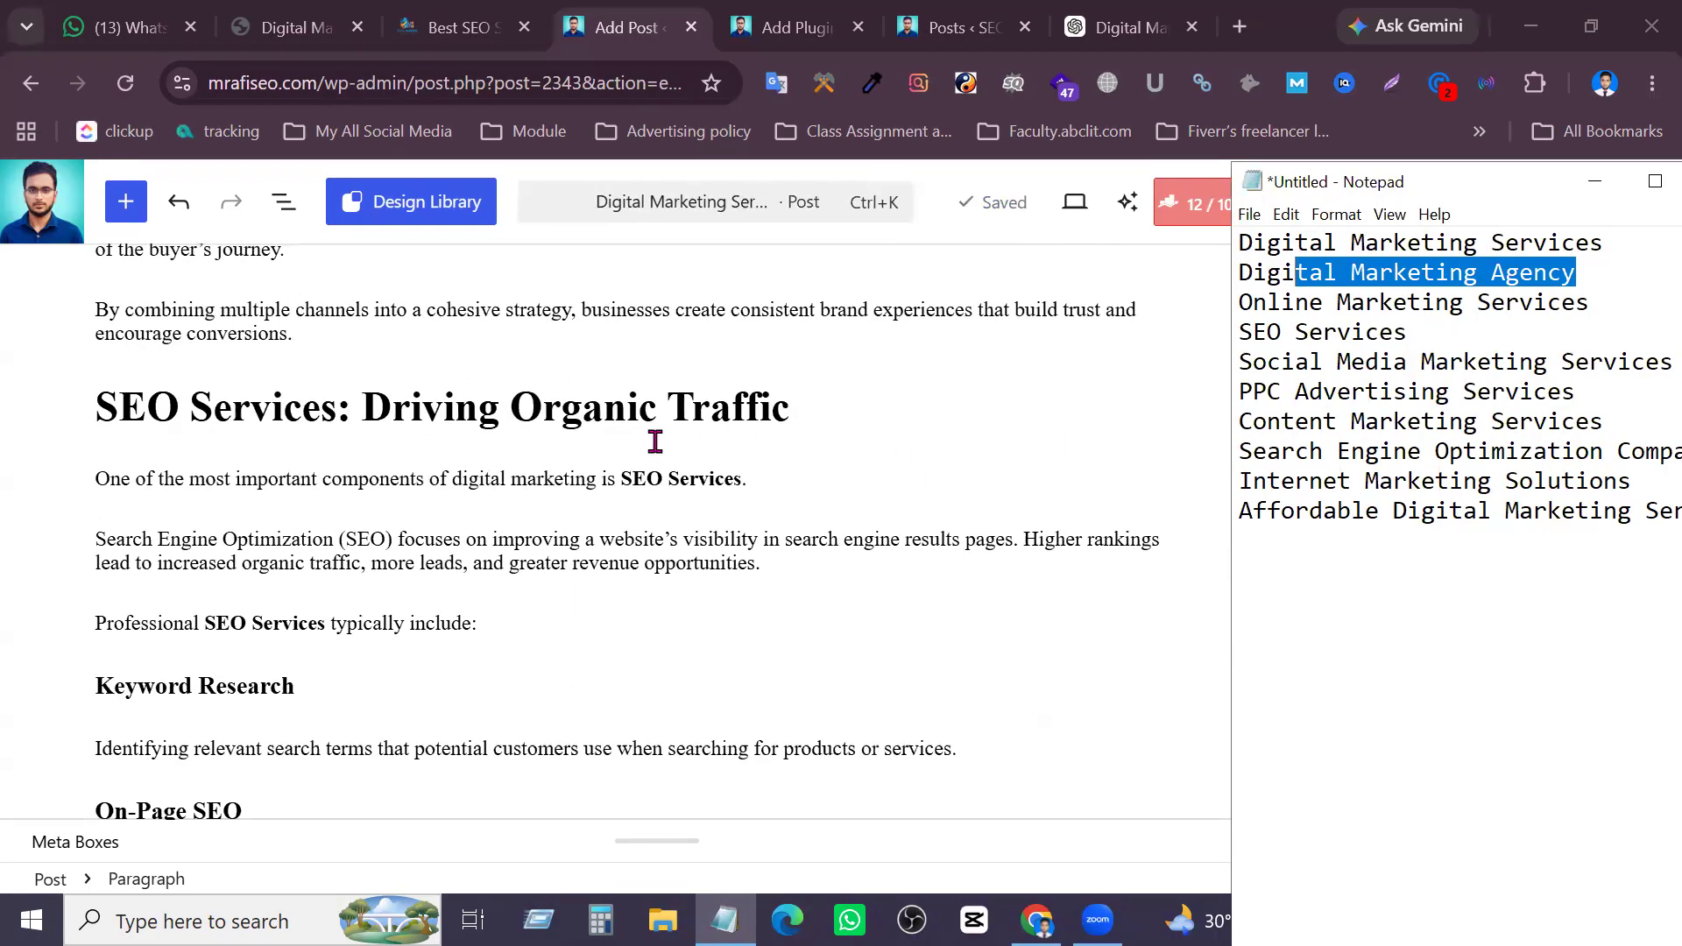
scroll(597, 535, "down", 12)
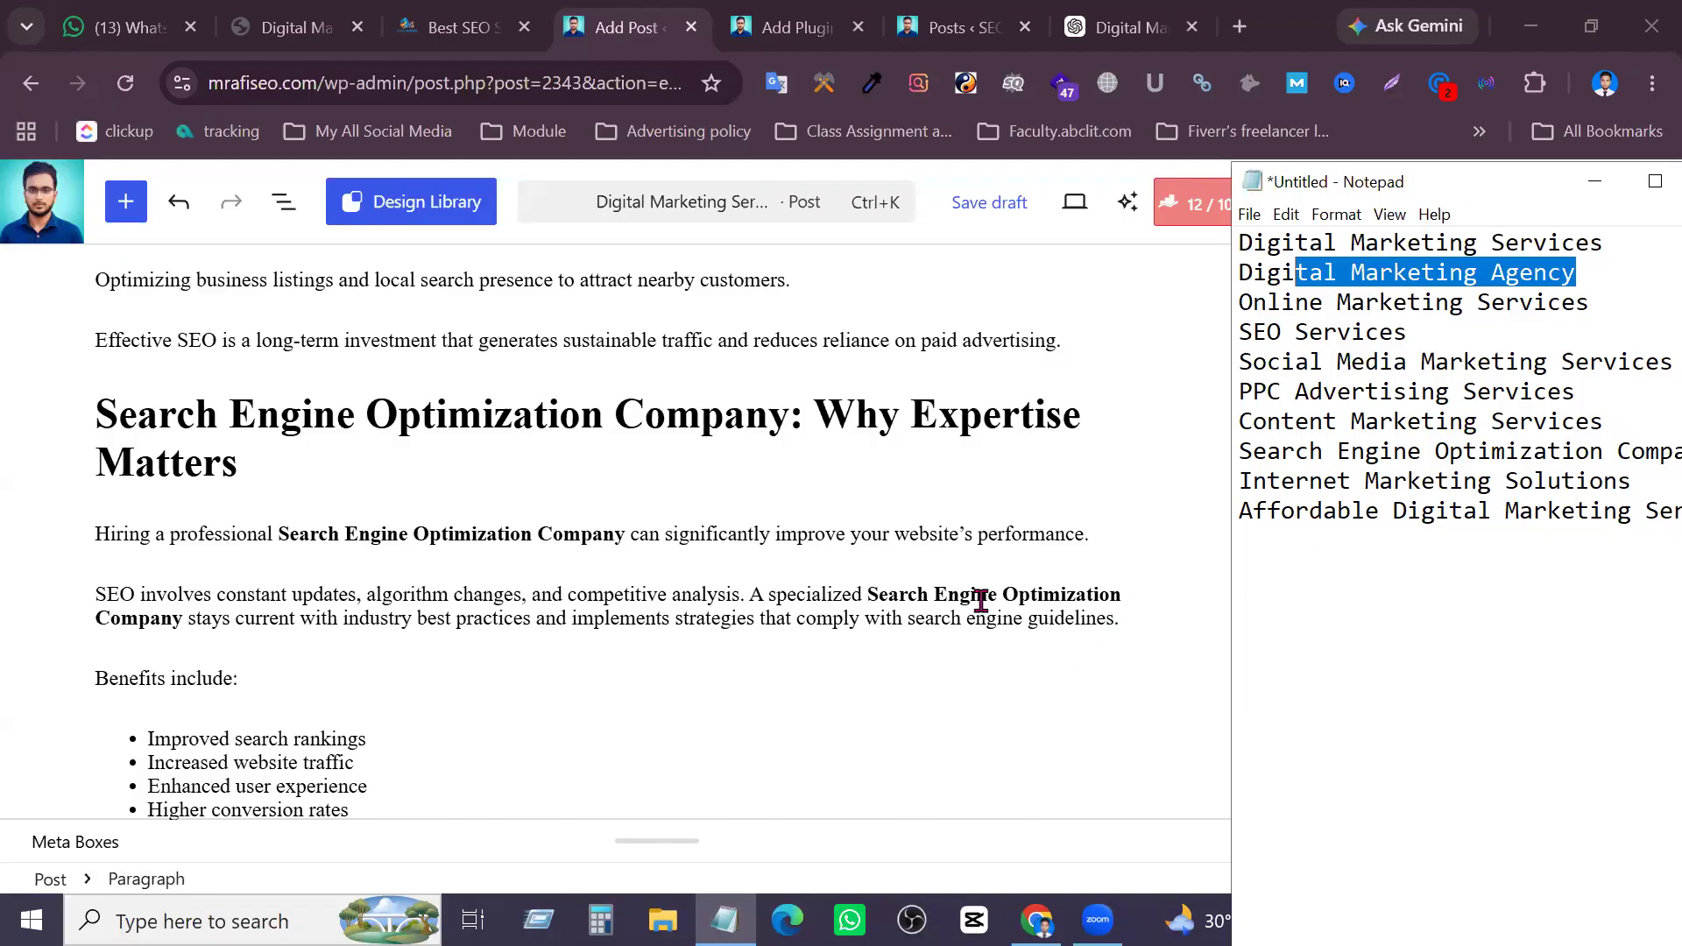
scroll(981, 601, "up", 5)
scroll(959, 594, "up", 6)
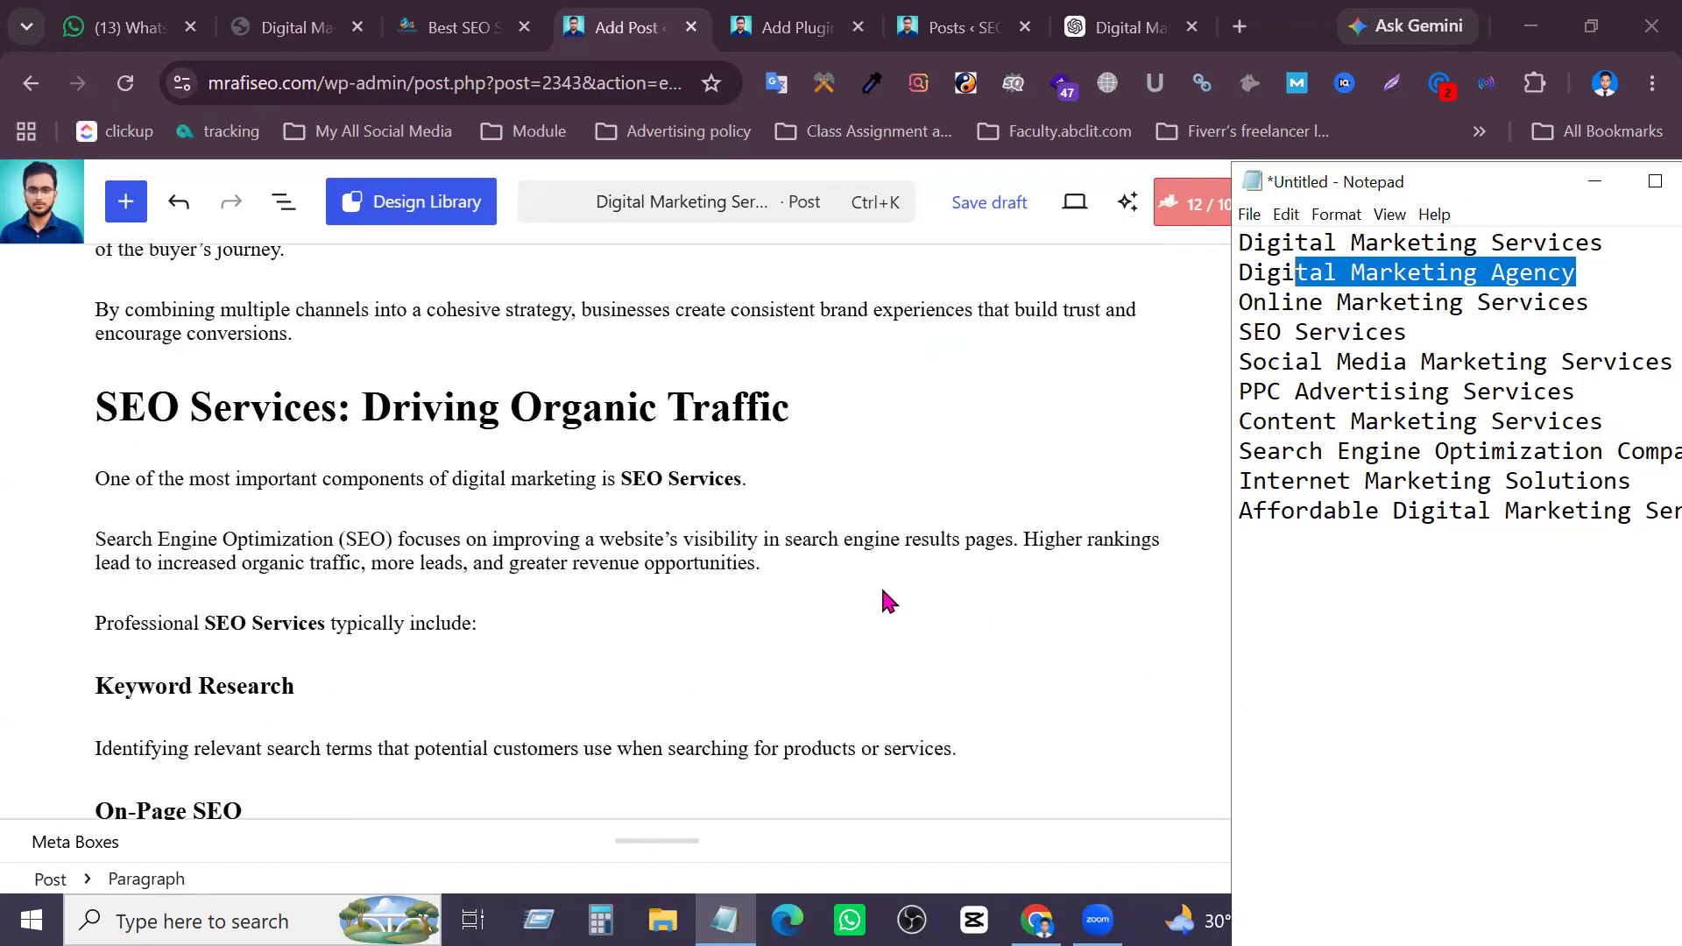
scroll(925, 634, "up", 8)
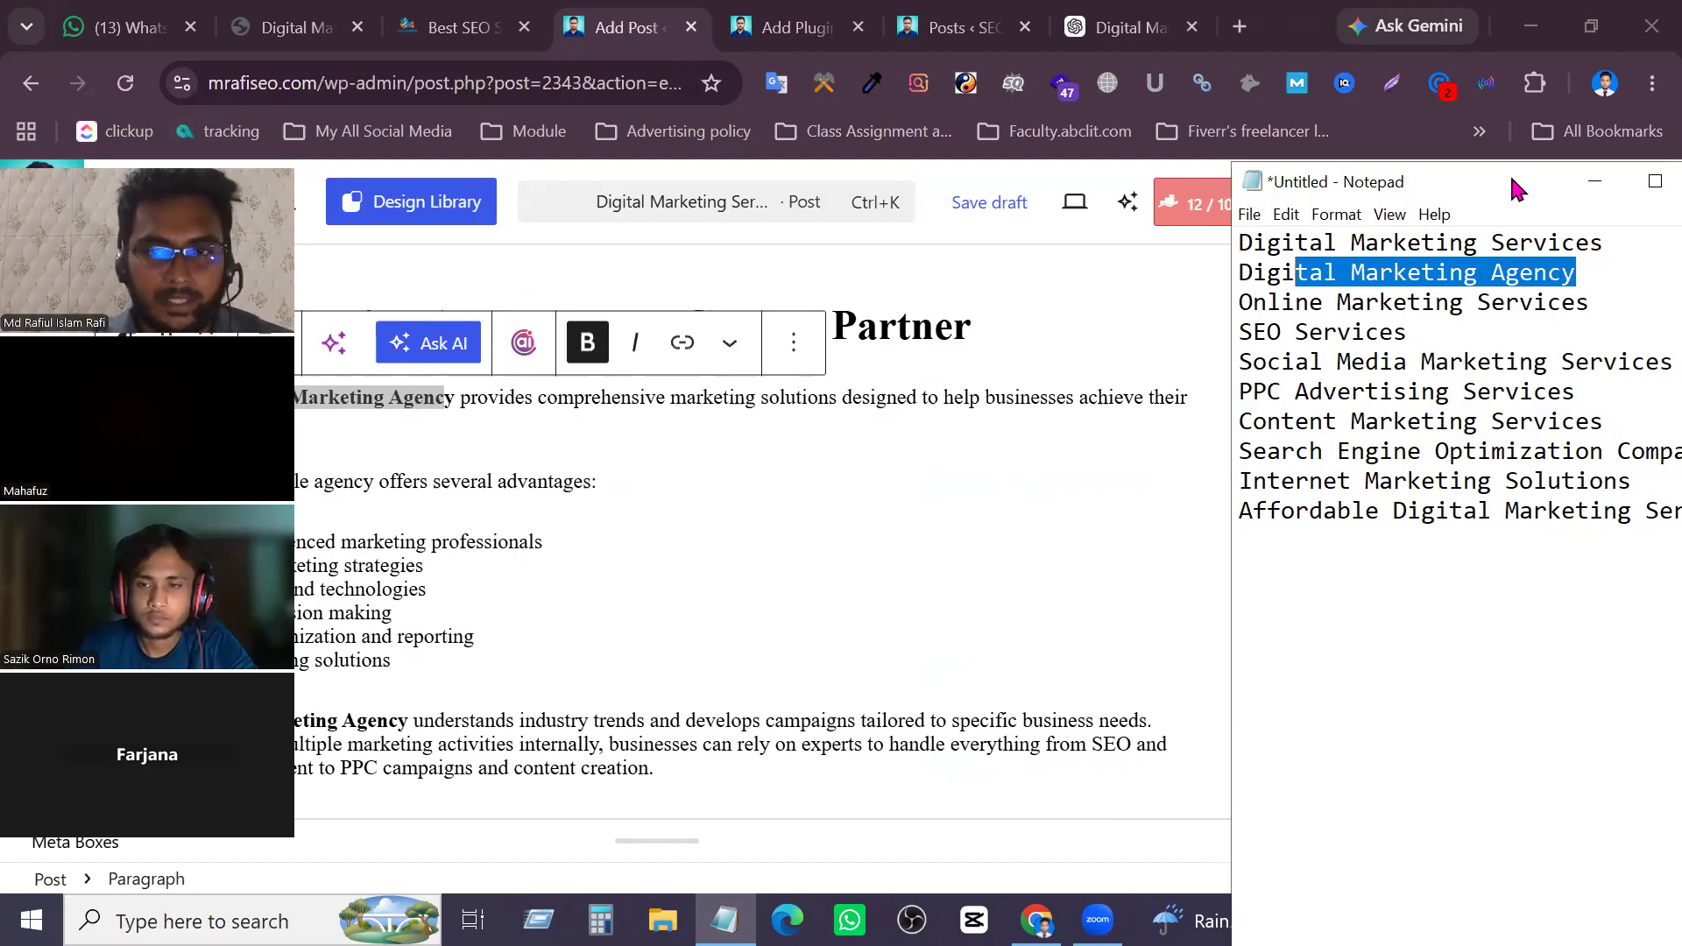
Insert a blank line below "Digital Marketing Services" in the Notepad list to separate it from the other keywords
left_click_drag(1520, 185, 1411, 177)
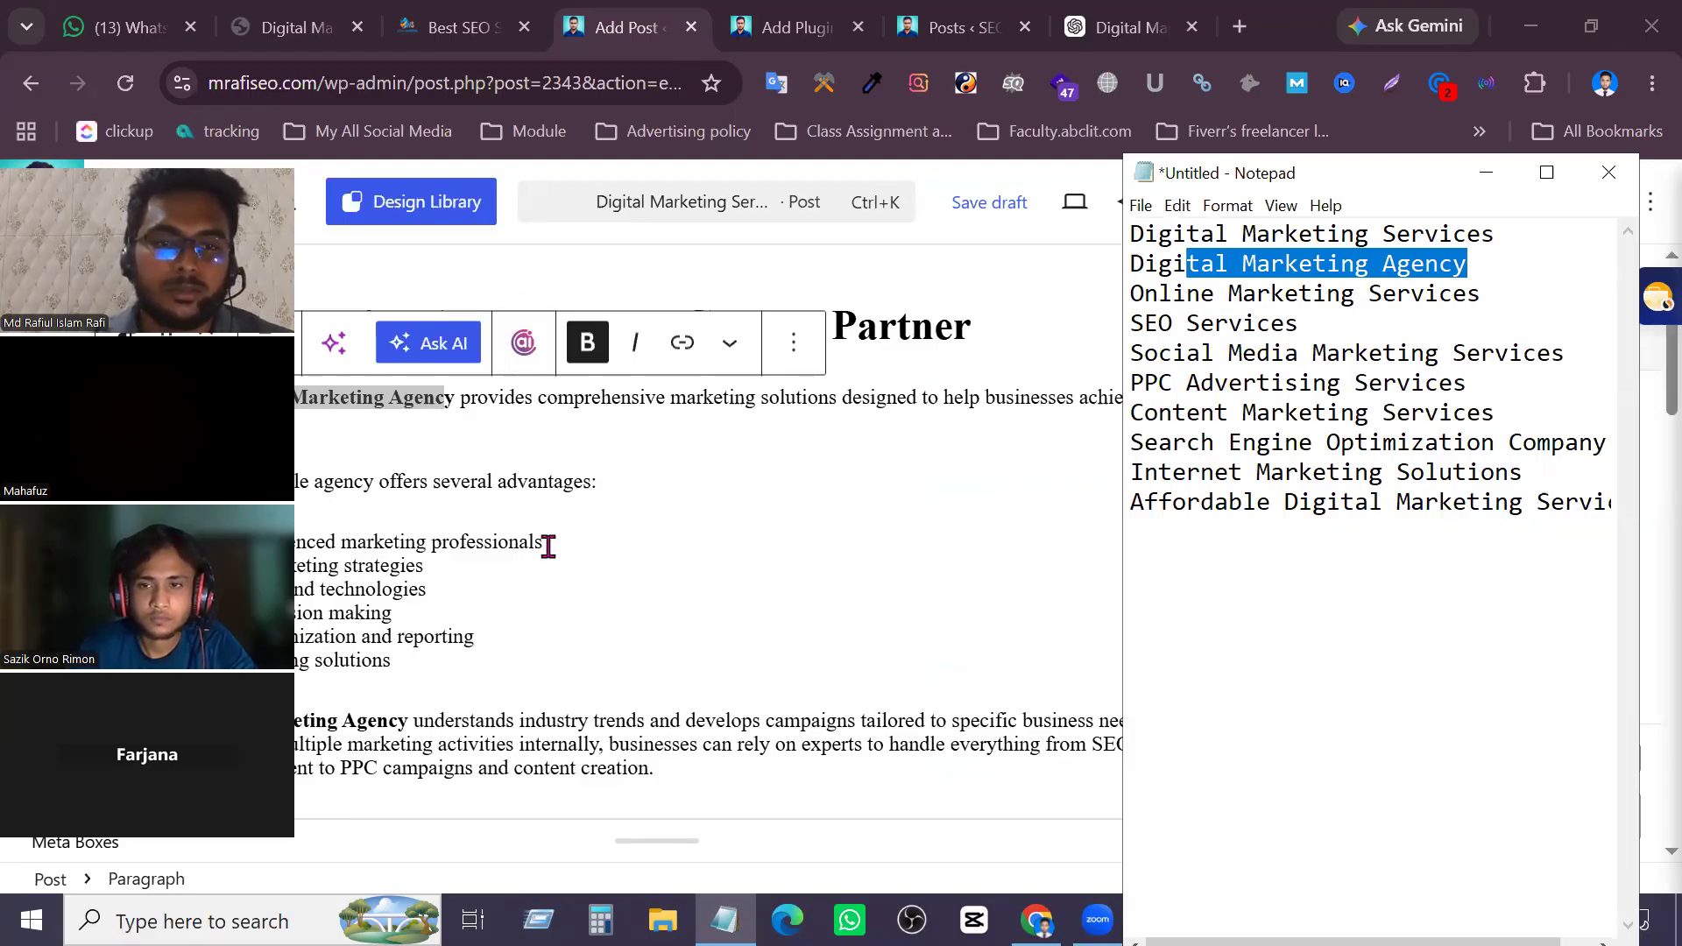
scroll(618, 581, "up", 12)
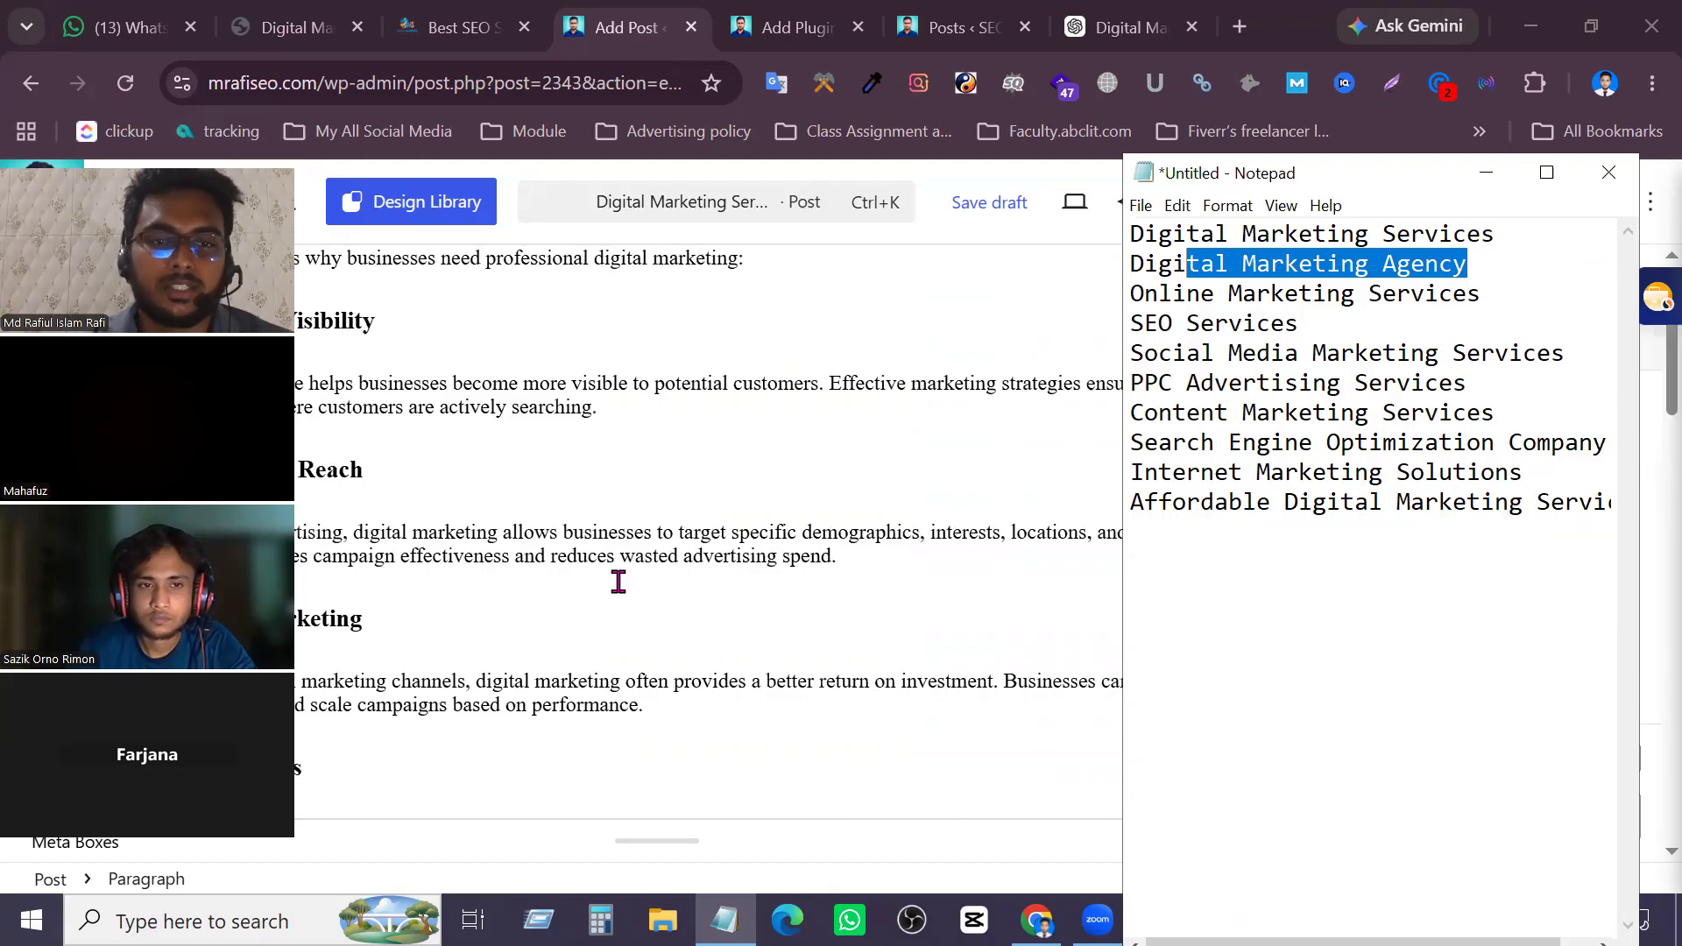
scroll(619, 581, "up", 10)
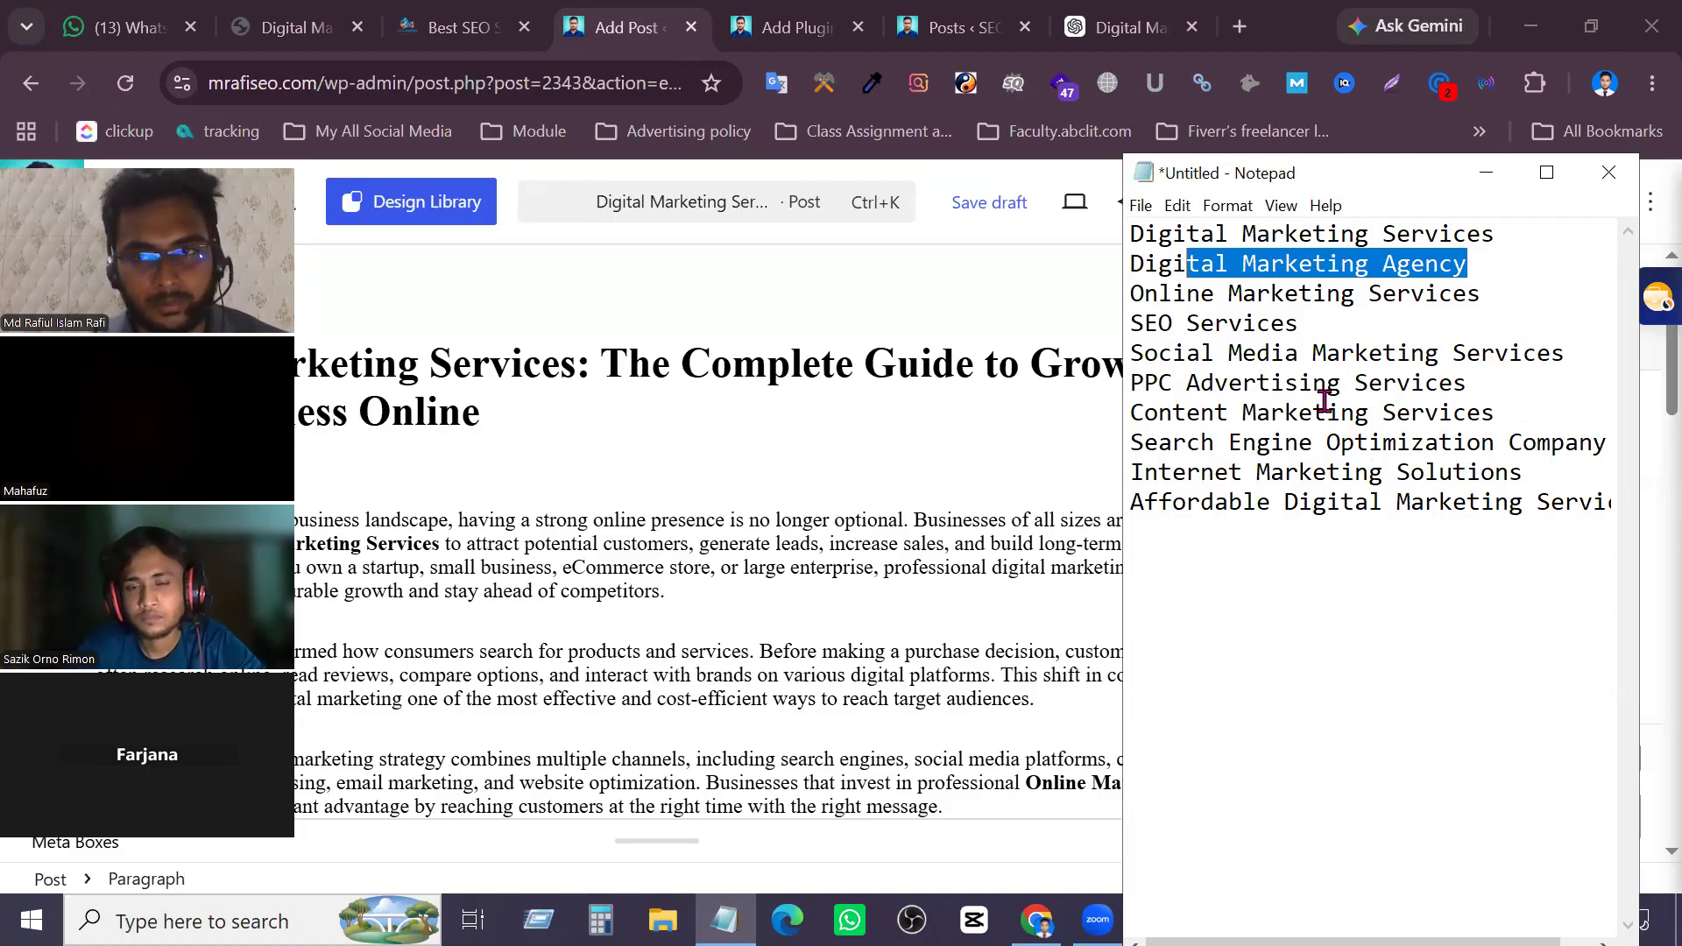
left_click(1510, 235)
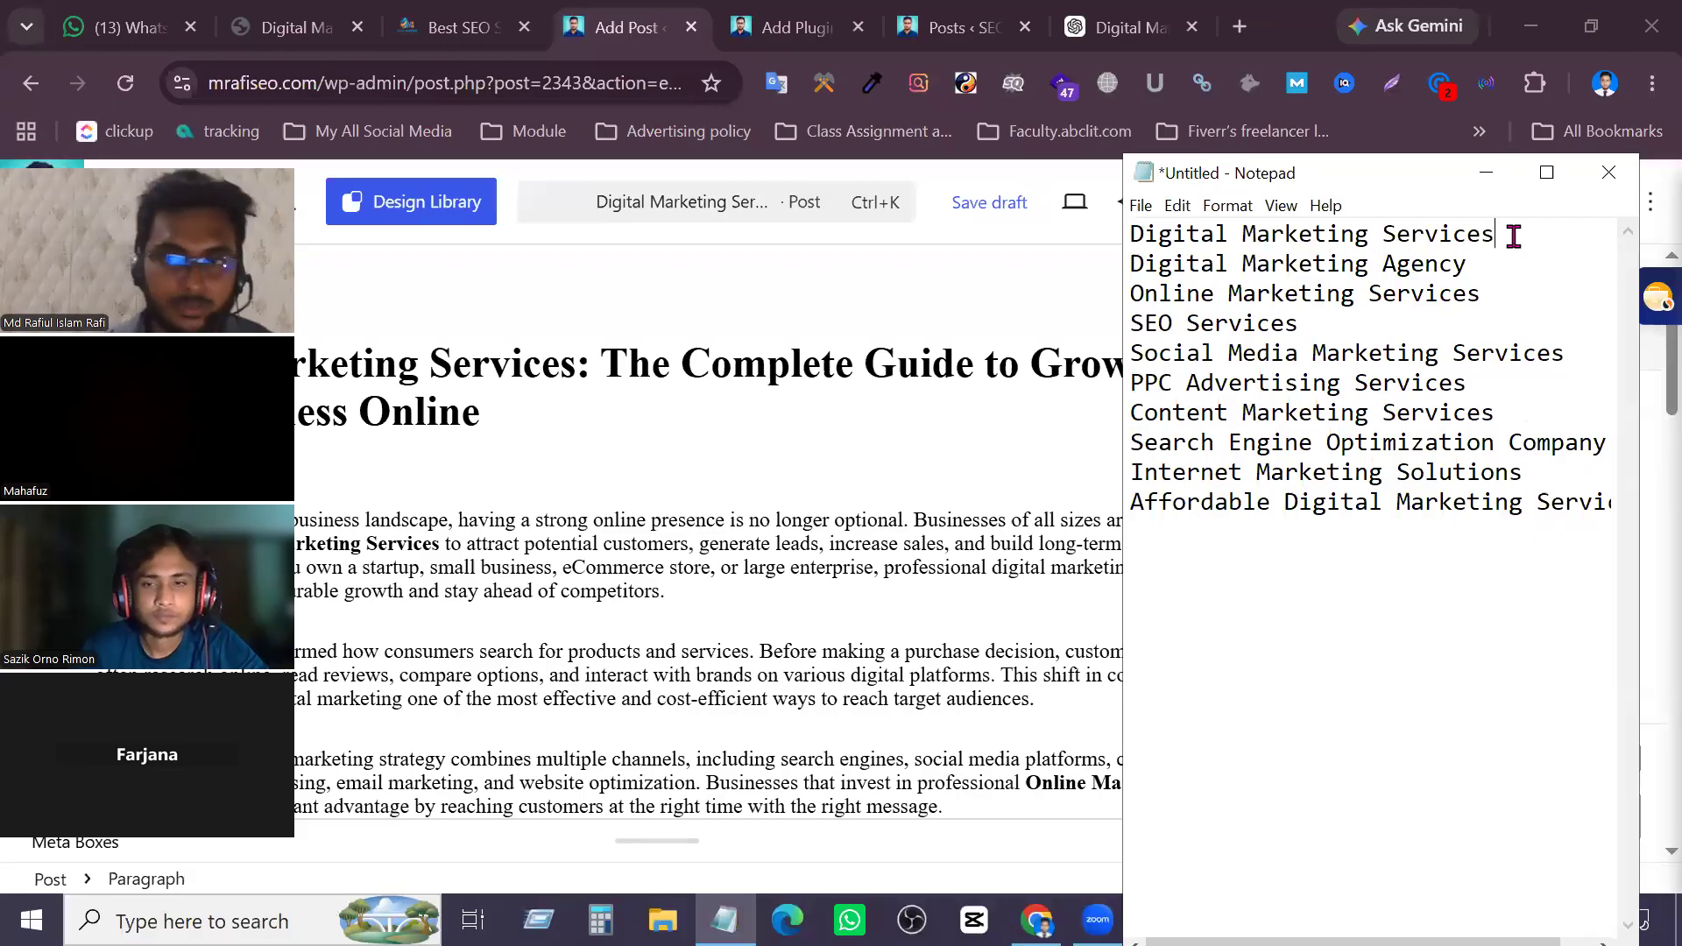
key("Return")
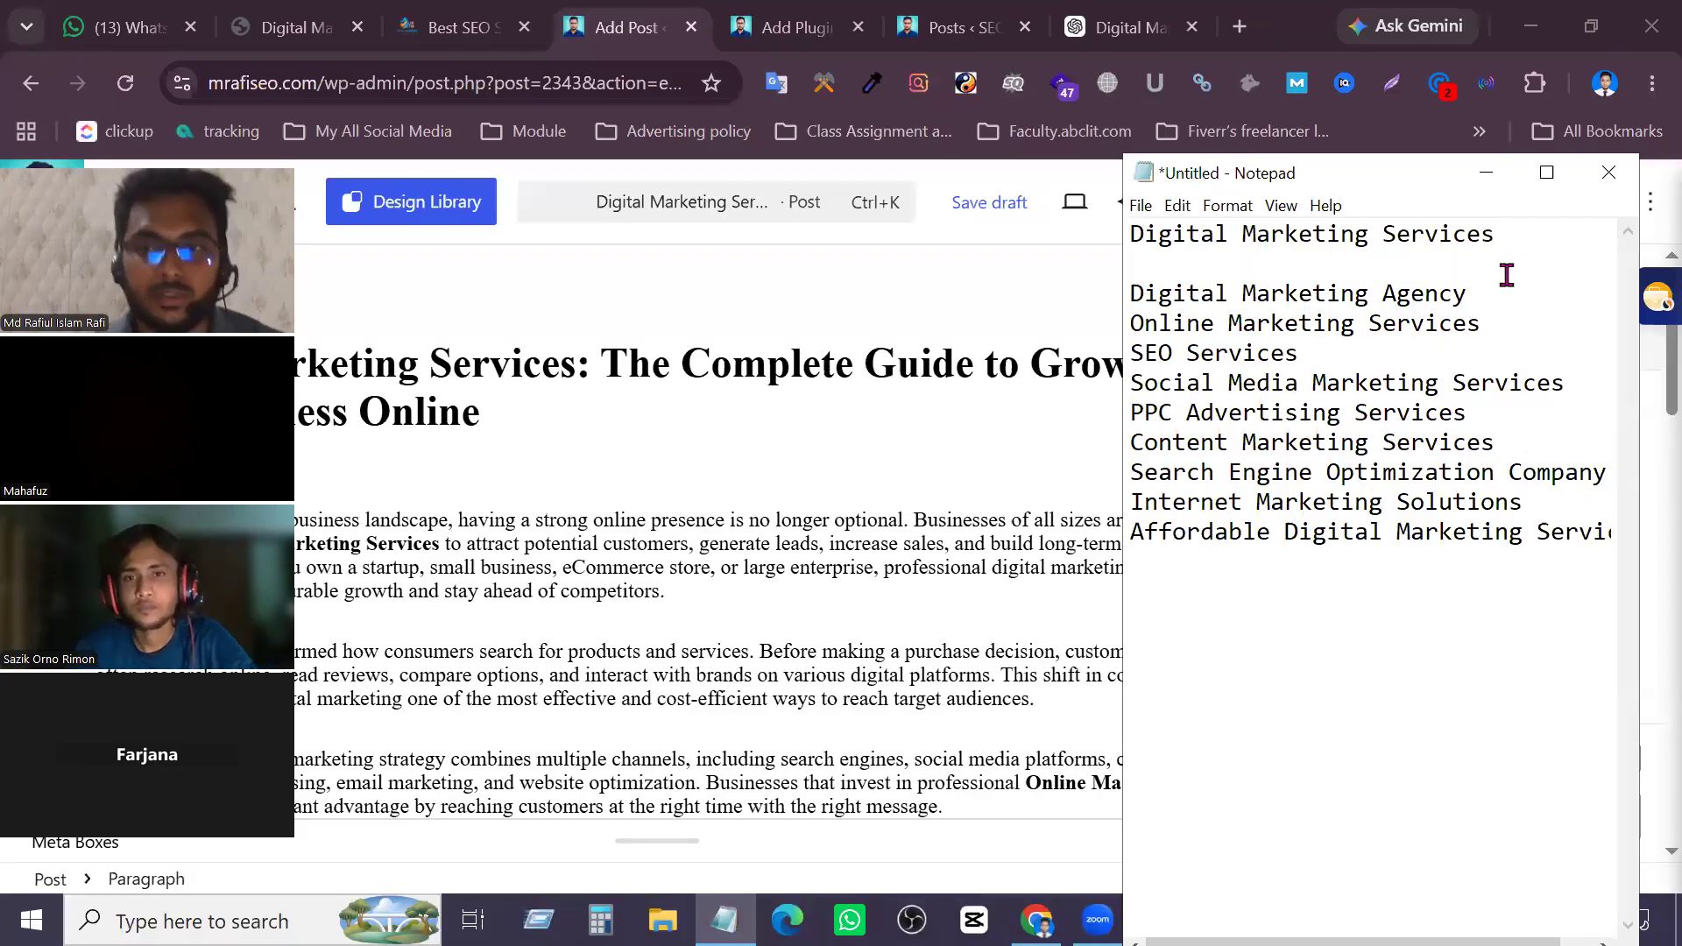
Highlight the primary keyword Digital Marketing Services and the secondary keyword list below it in the Notepad notes
left_click_drag(1496, 235, 1131, 205)
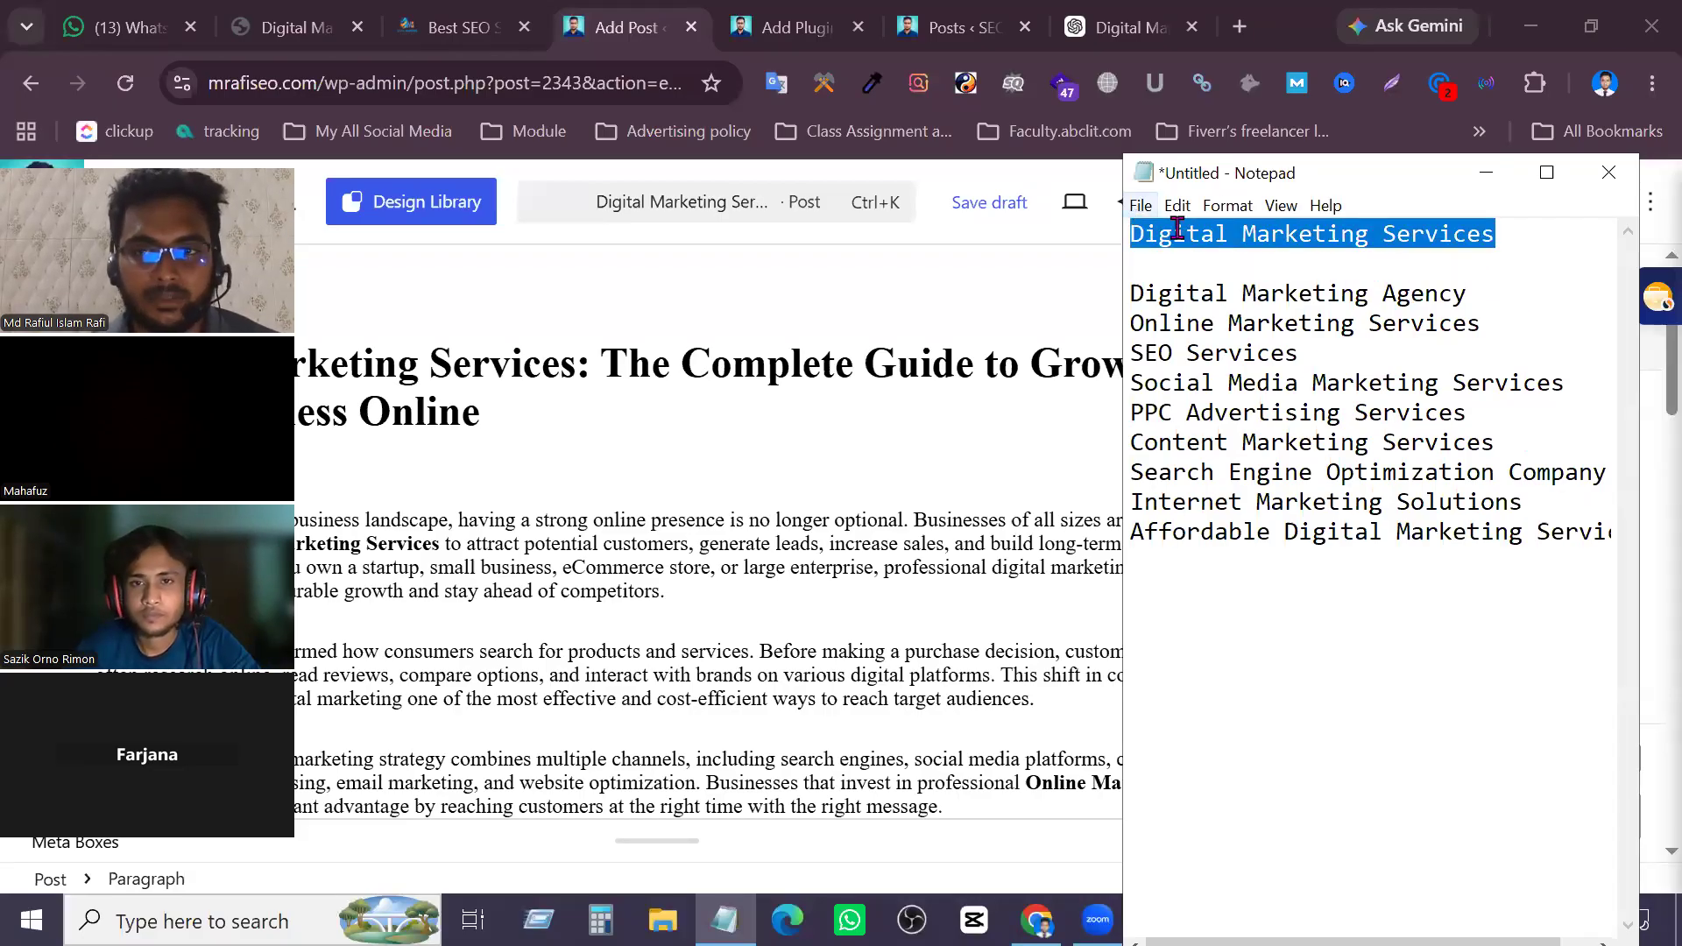
left_click(1398, 293)
left_click_drag(1554, 533, 1585, 558)
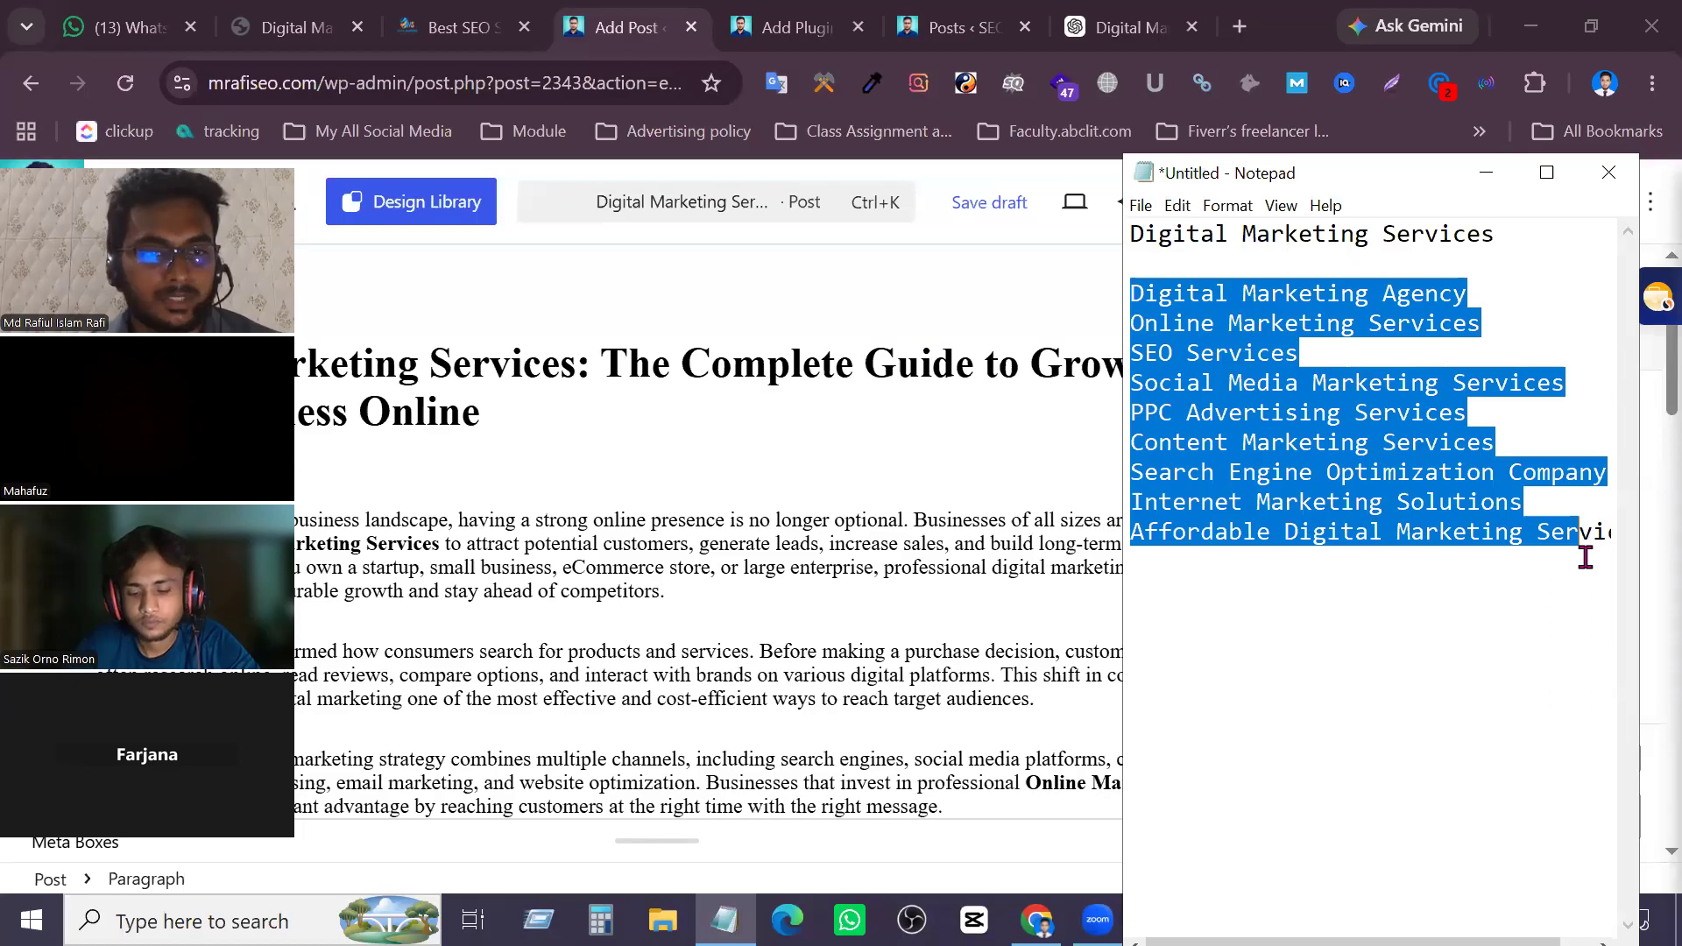
left_click(1393, 238)
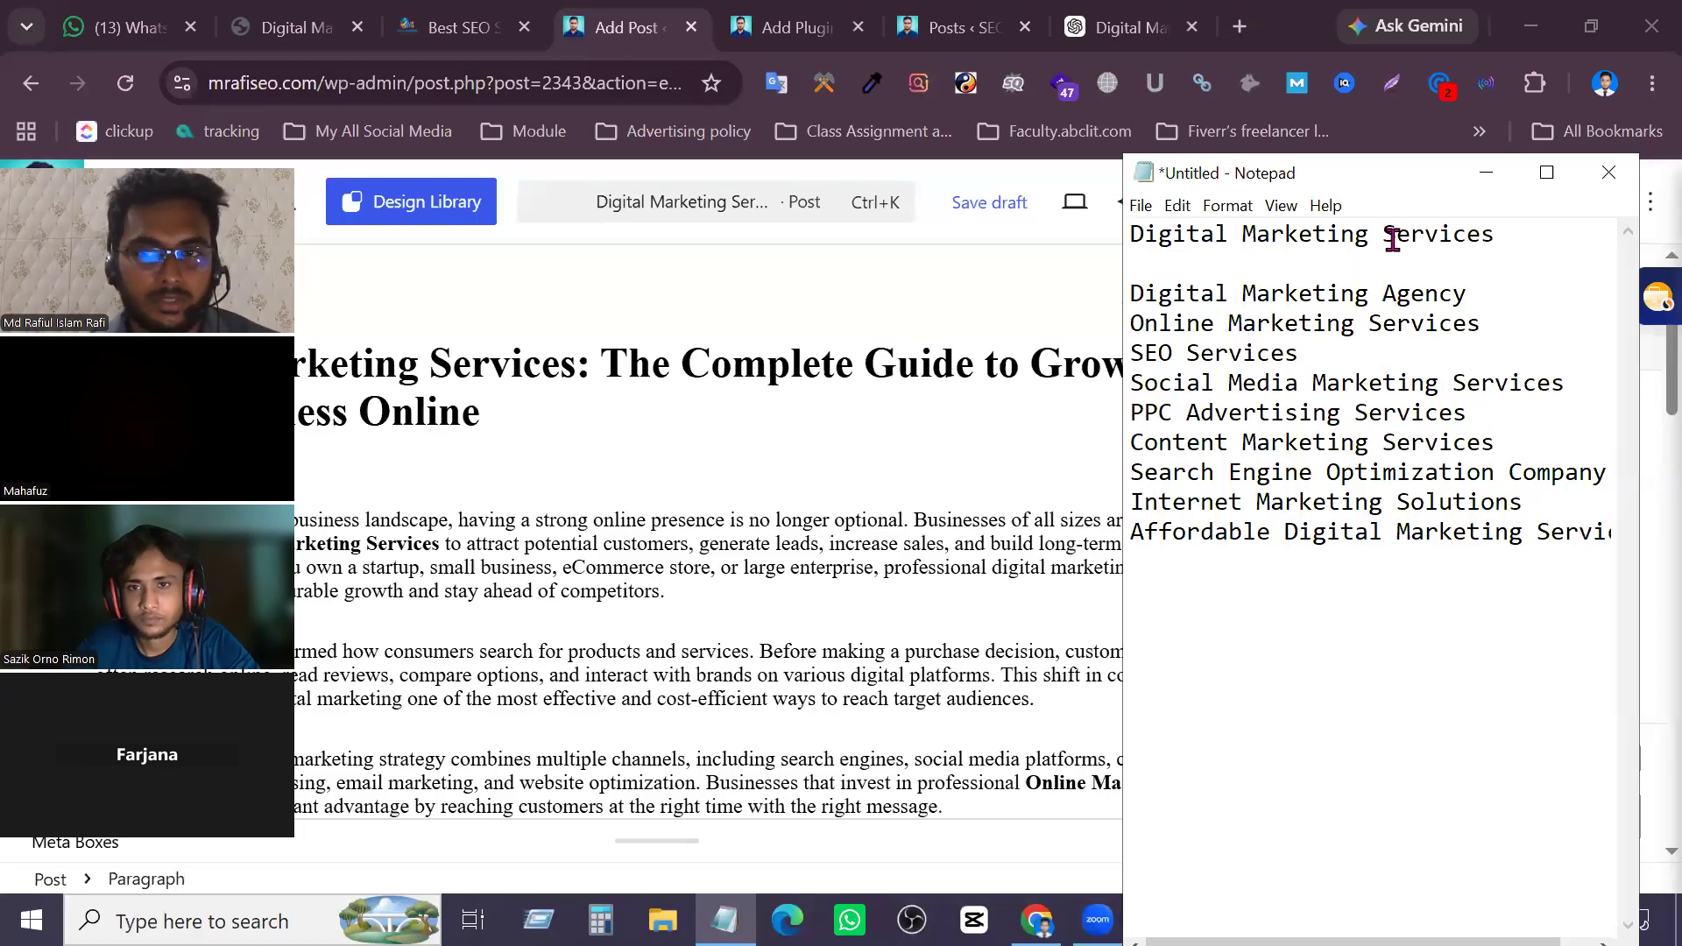
left_click_drag(1134, 291, 1463, 554)
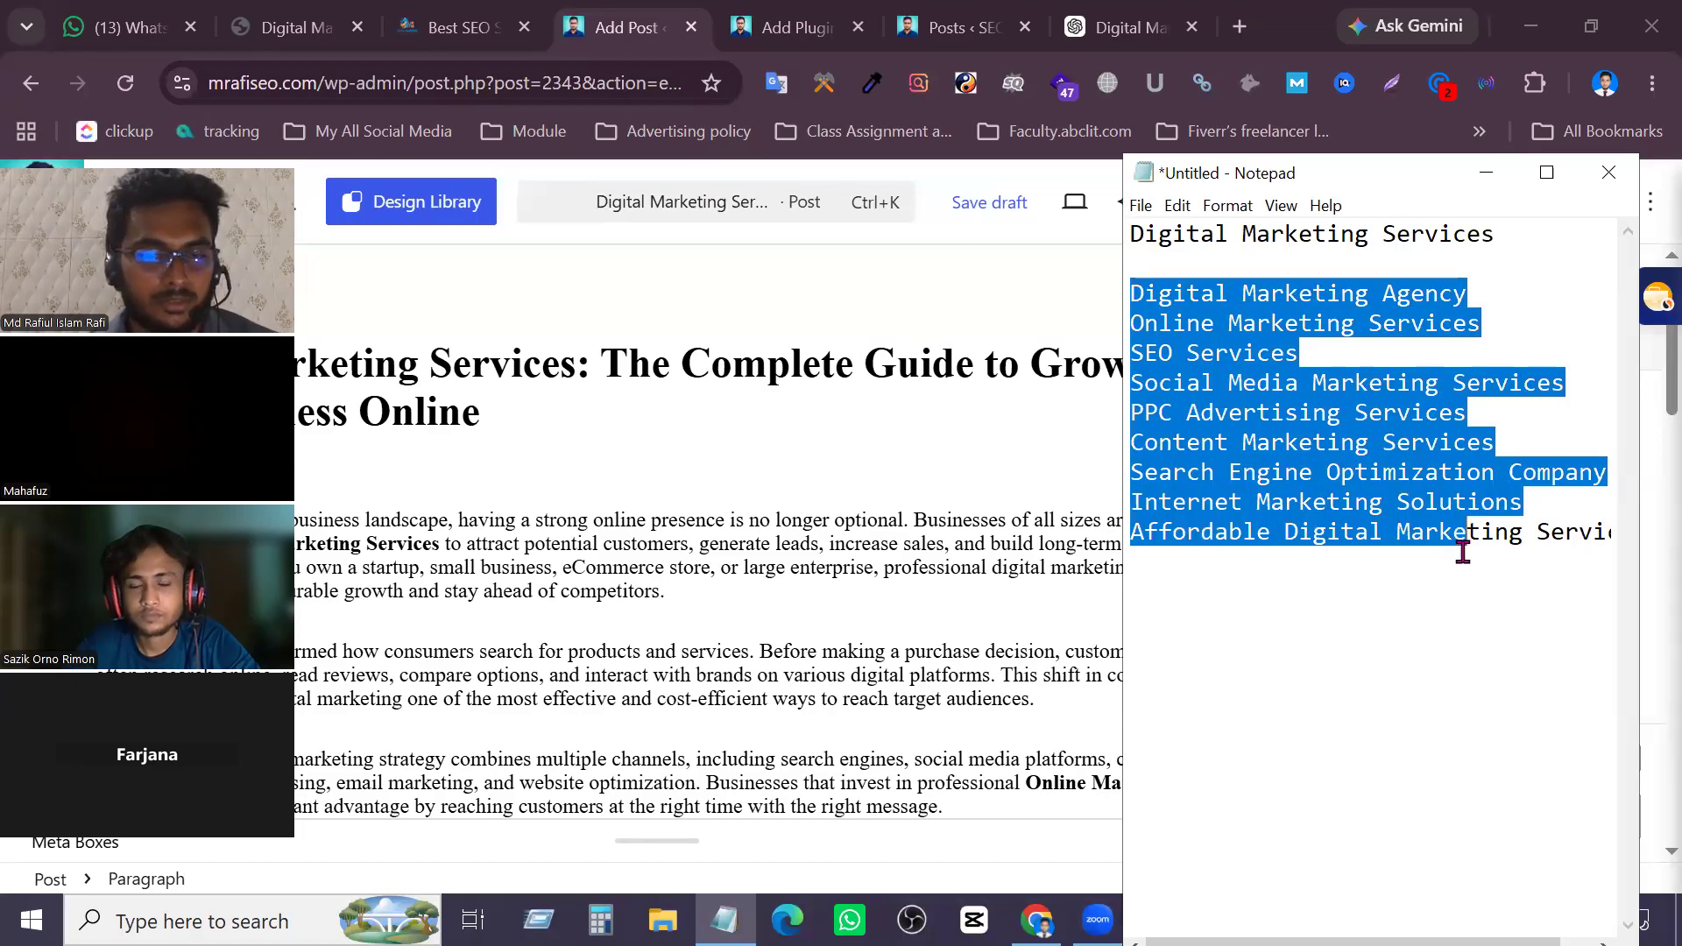
left_click(1424, 470)
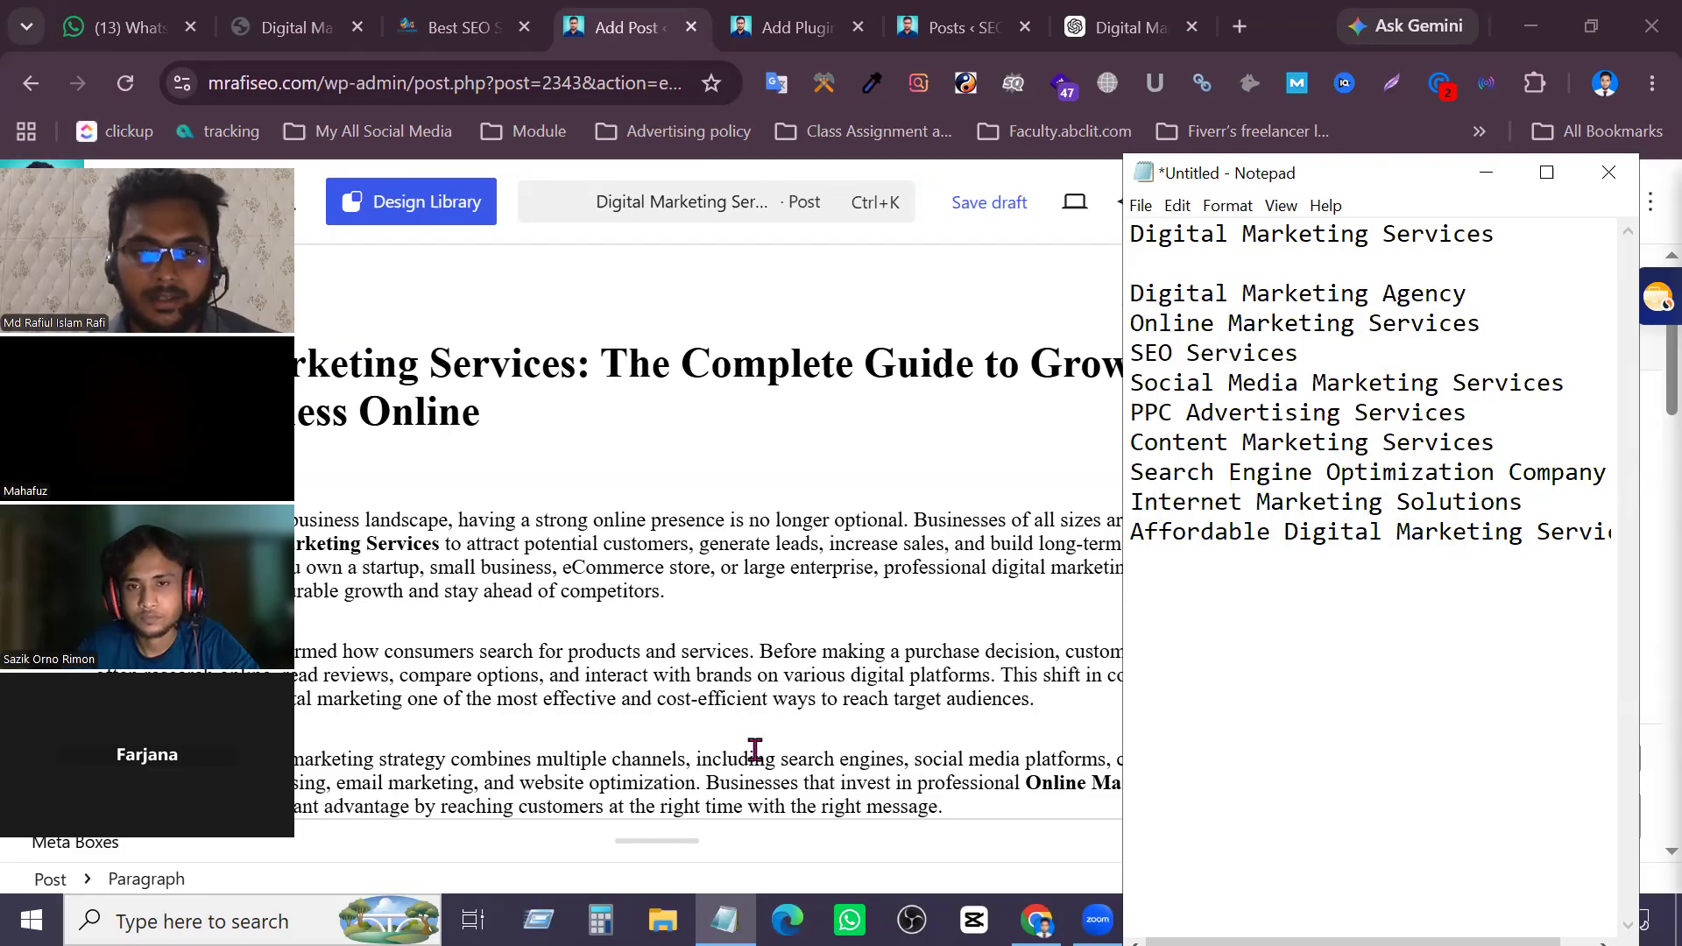
Read through the post's introduction and following sections, checking where the keywords from the notes are placed
scroll(741, 700, "down", 3)
scroll(741, 701, "up", 3)
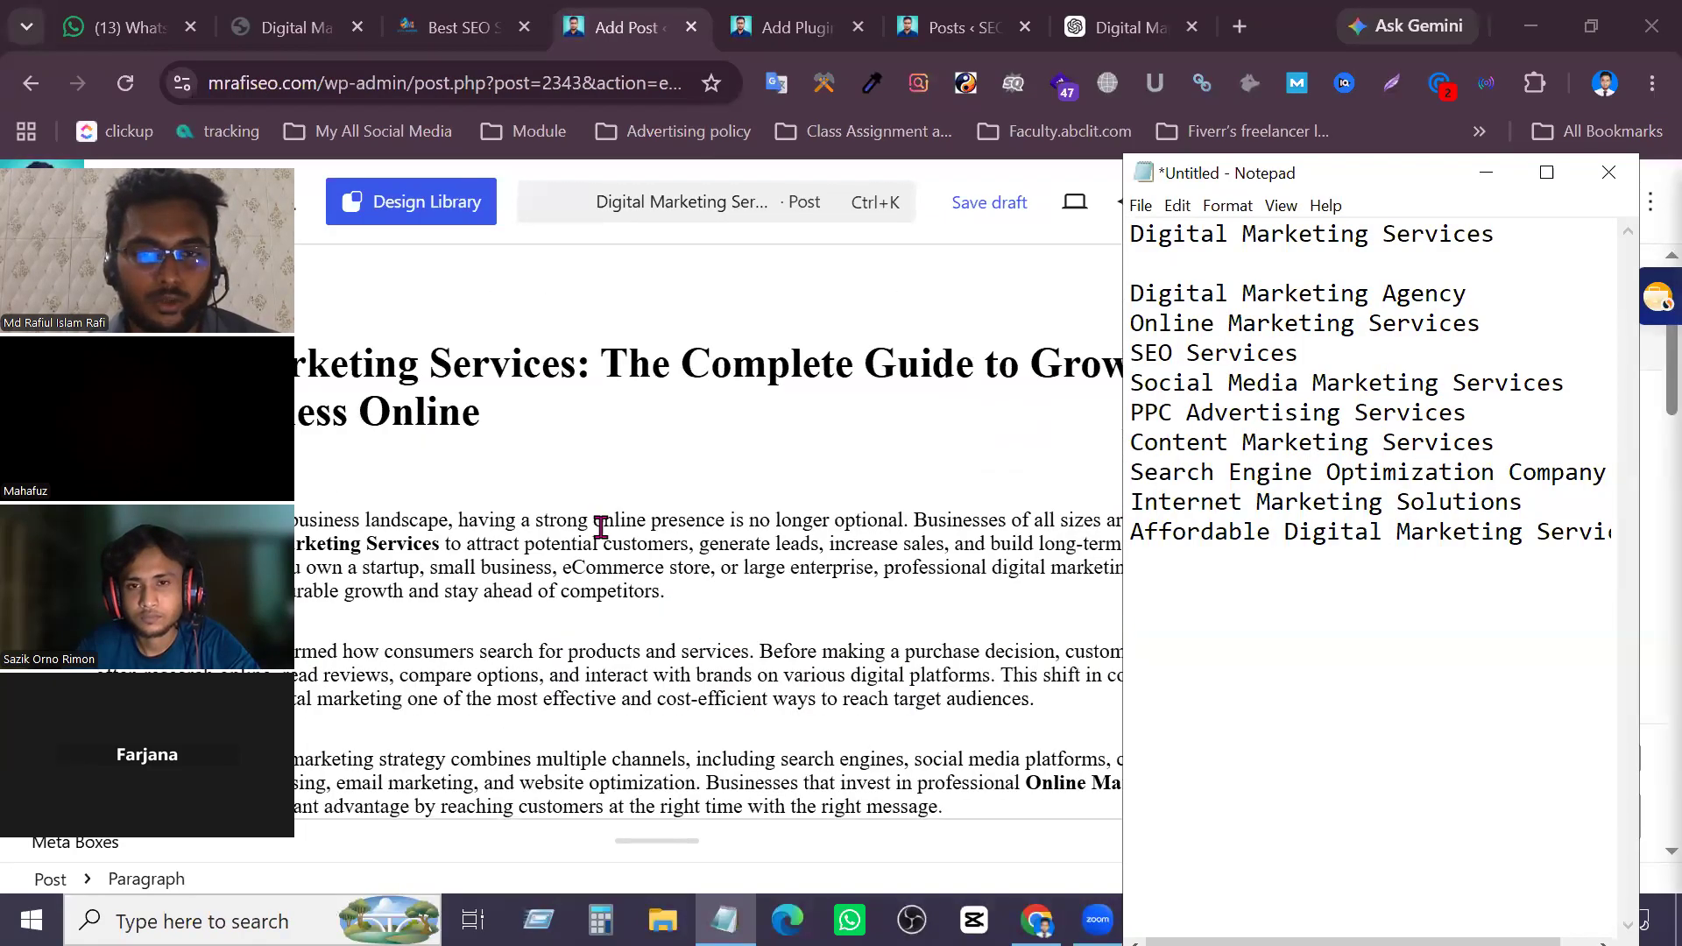
scroll(656, 561, "down", 2)
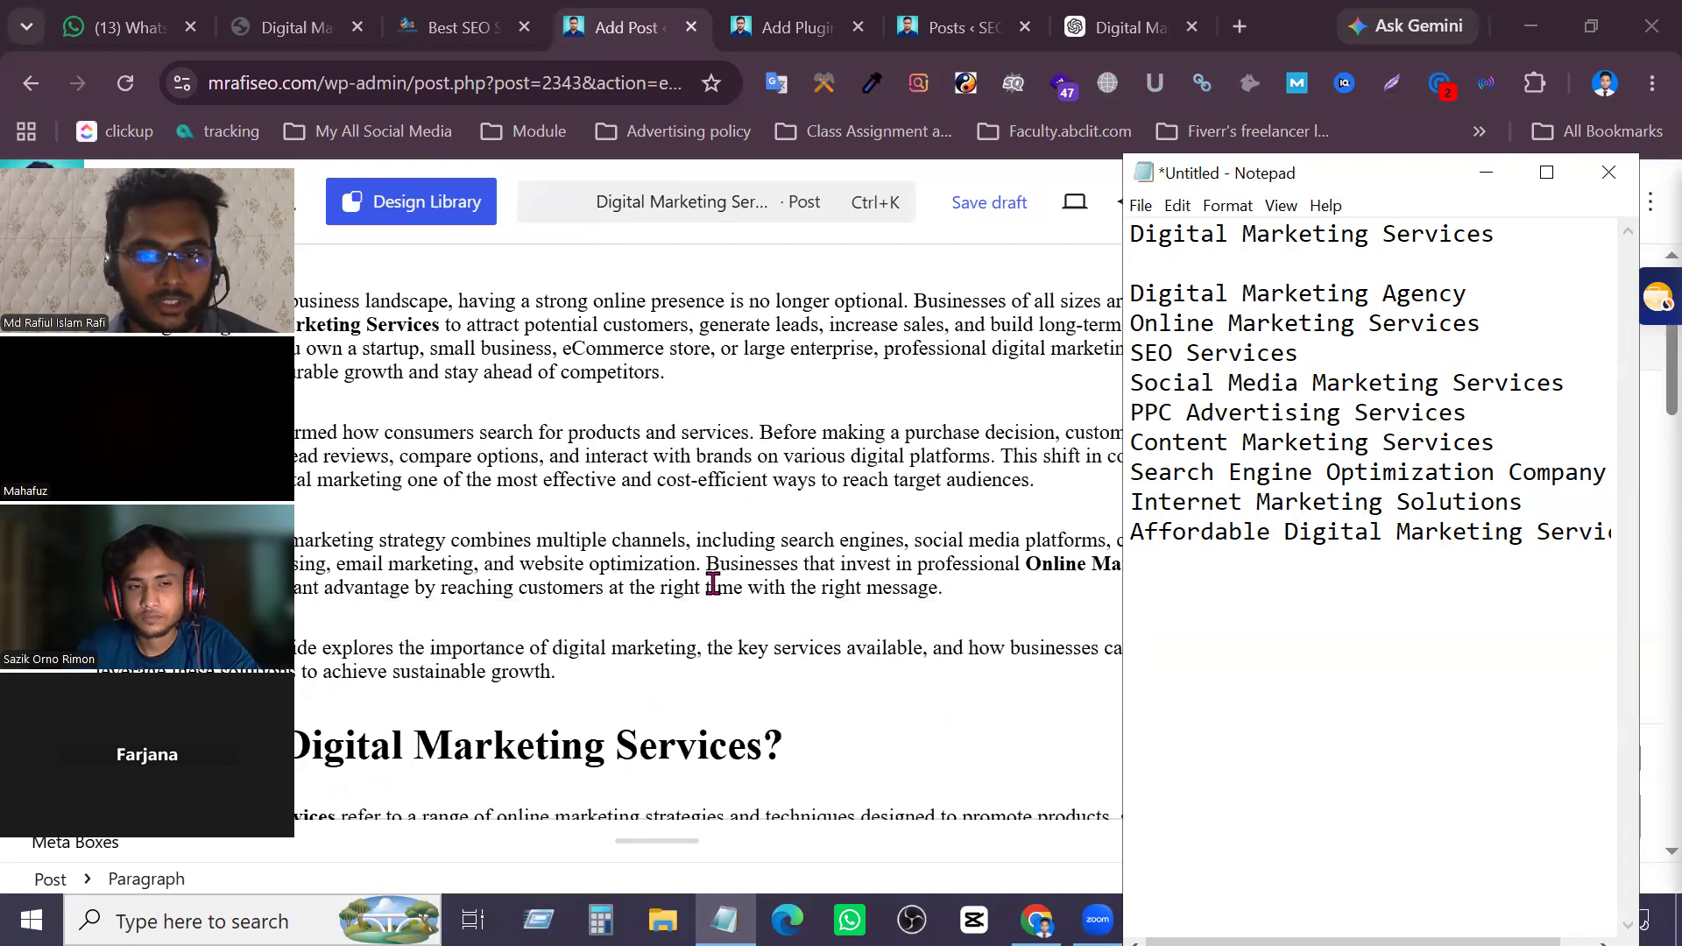
scroll(692, 574, "up", 2)
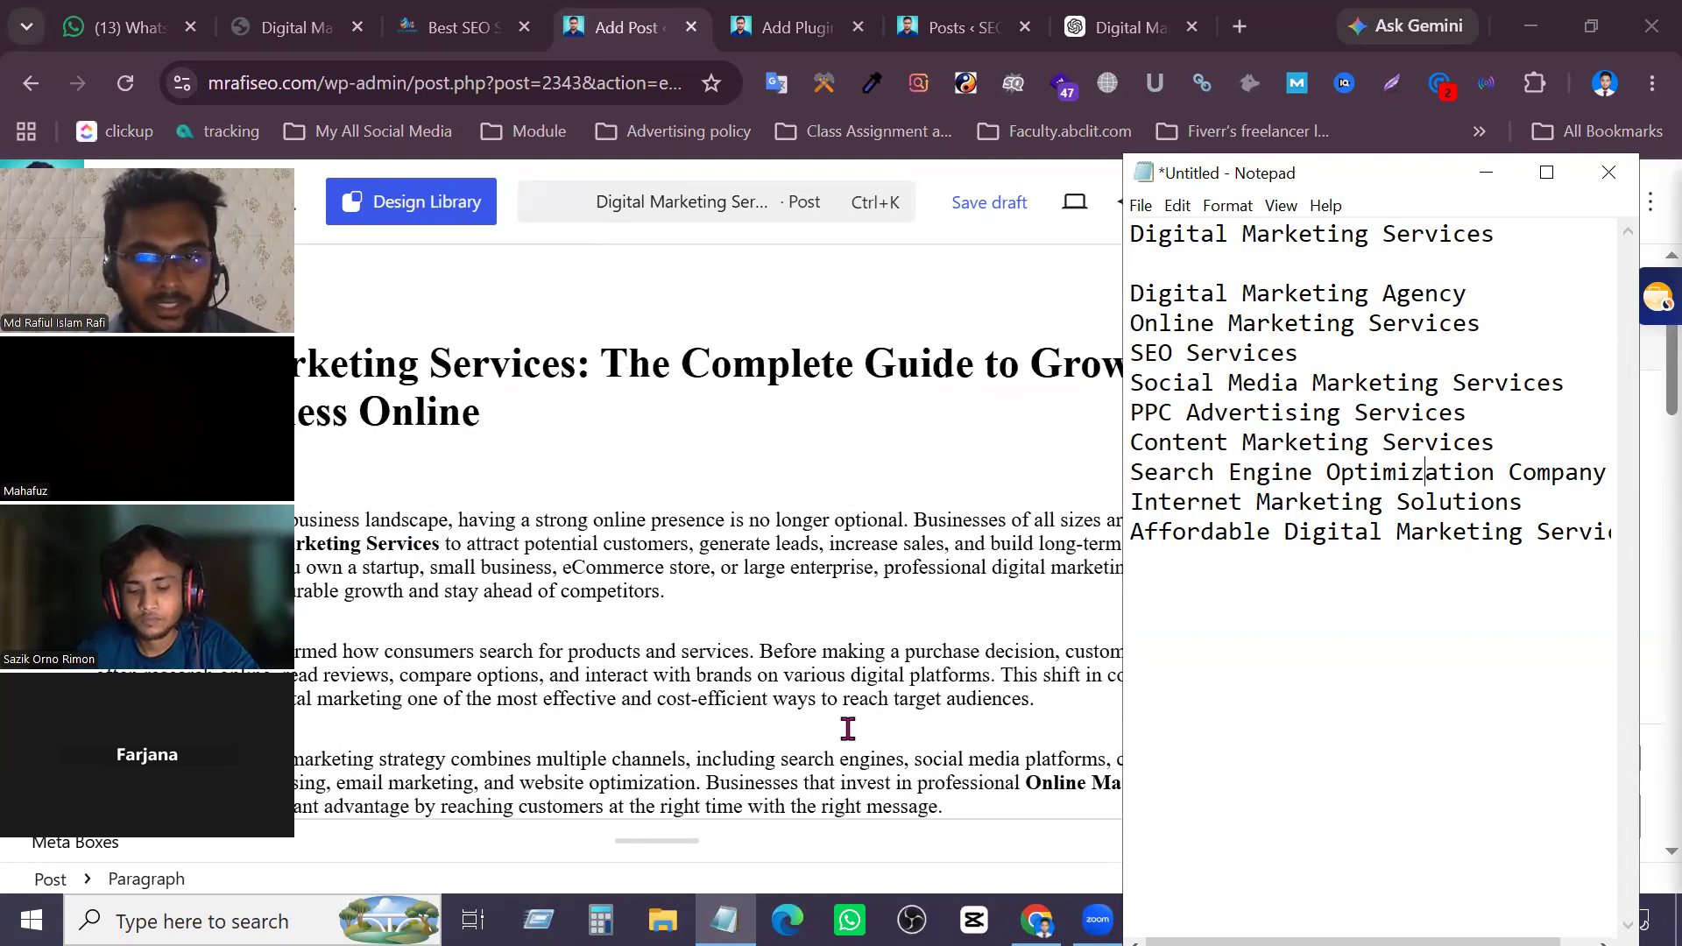
scroll(759, 657, "down", 2)
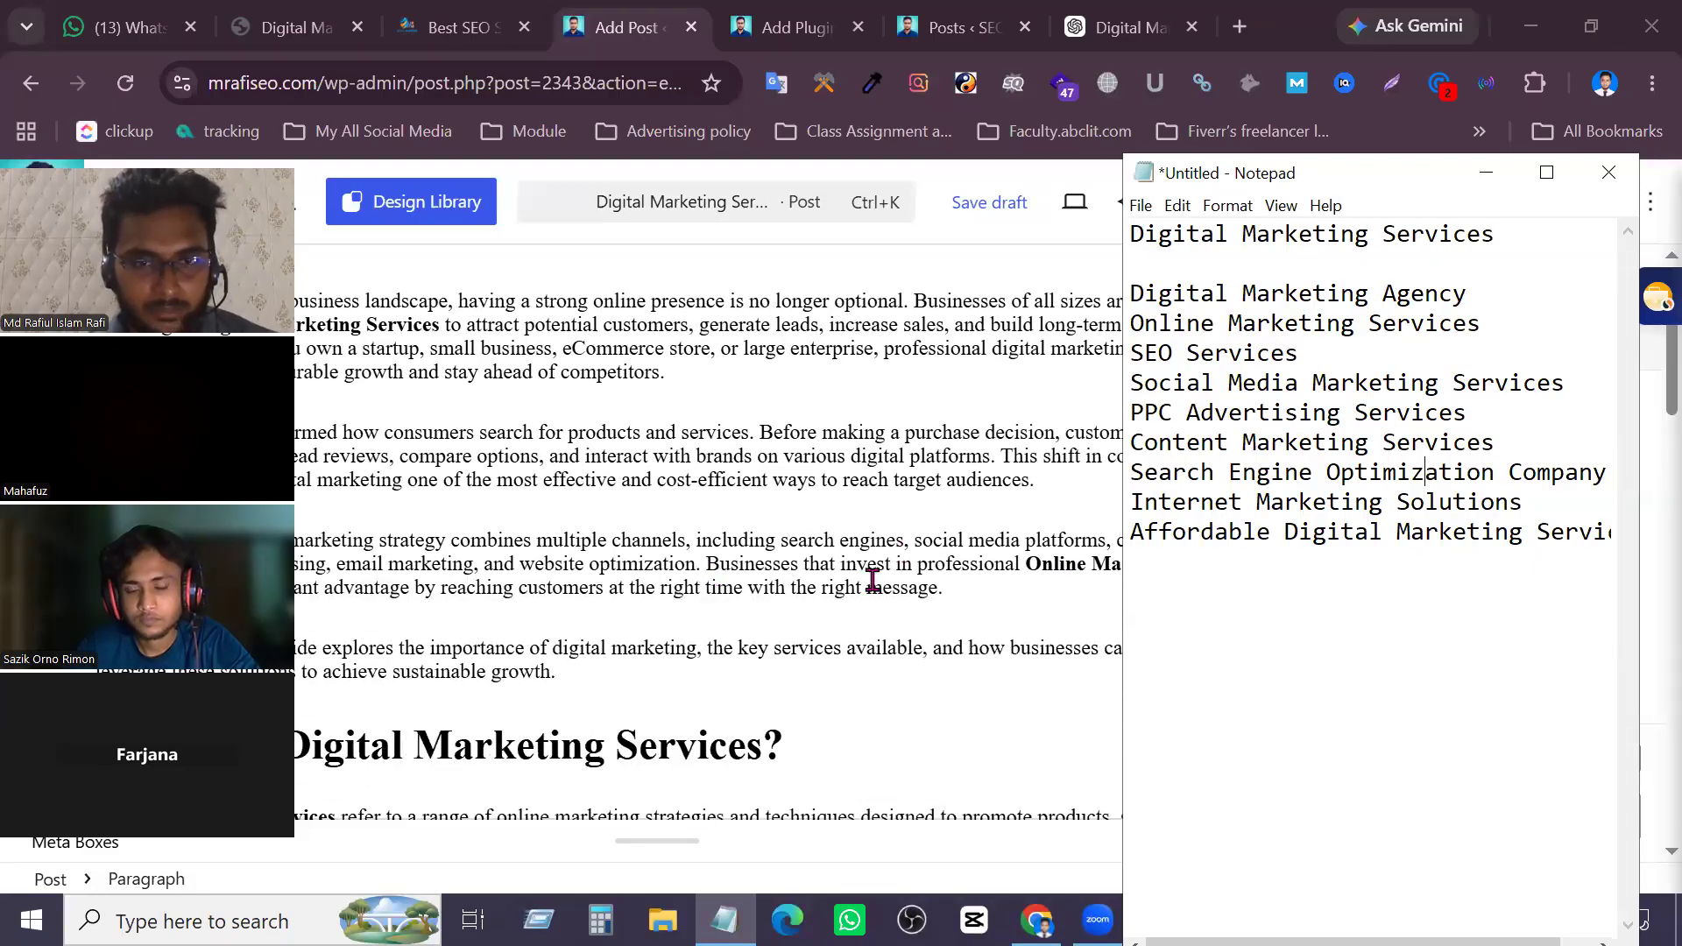
scroll(666, 618, "down", 7)
scroll(657, 617, "down", 15)
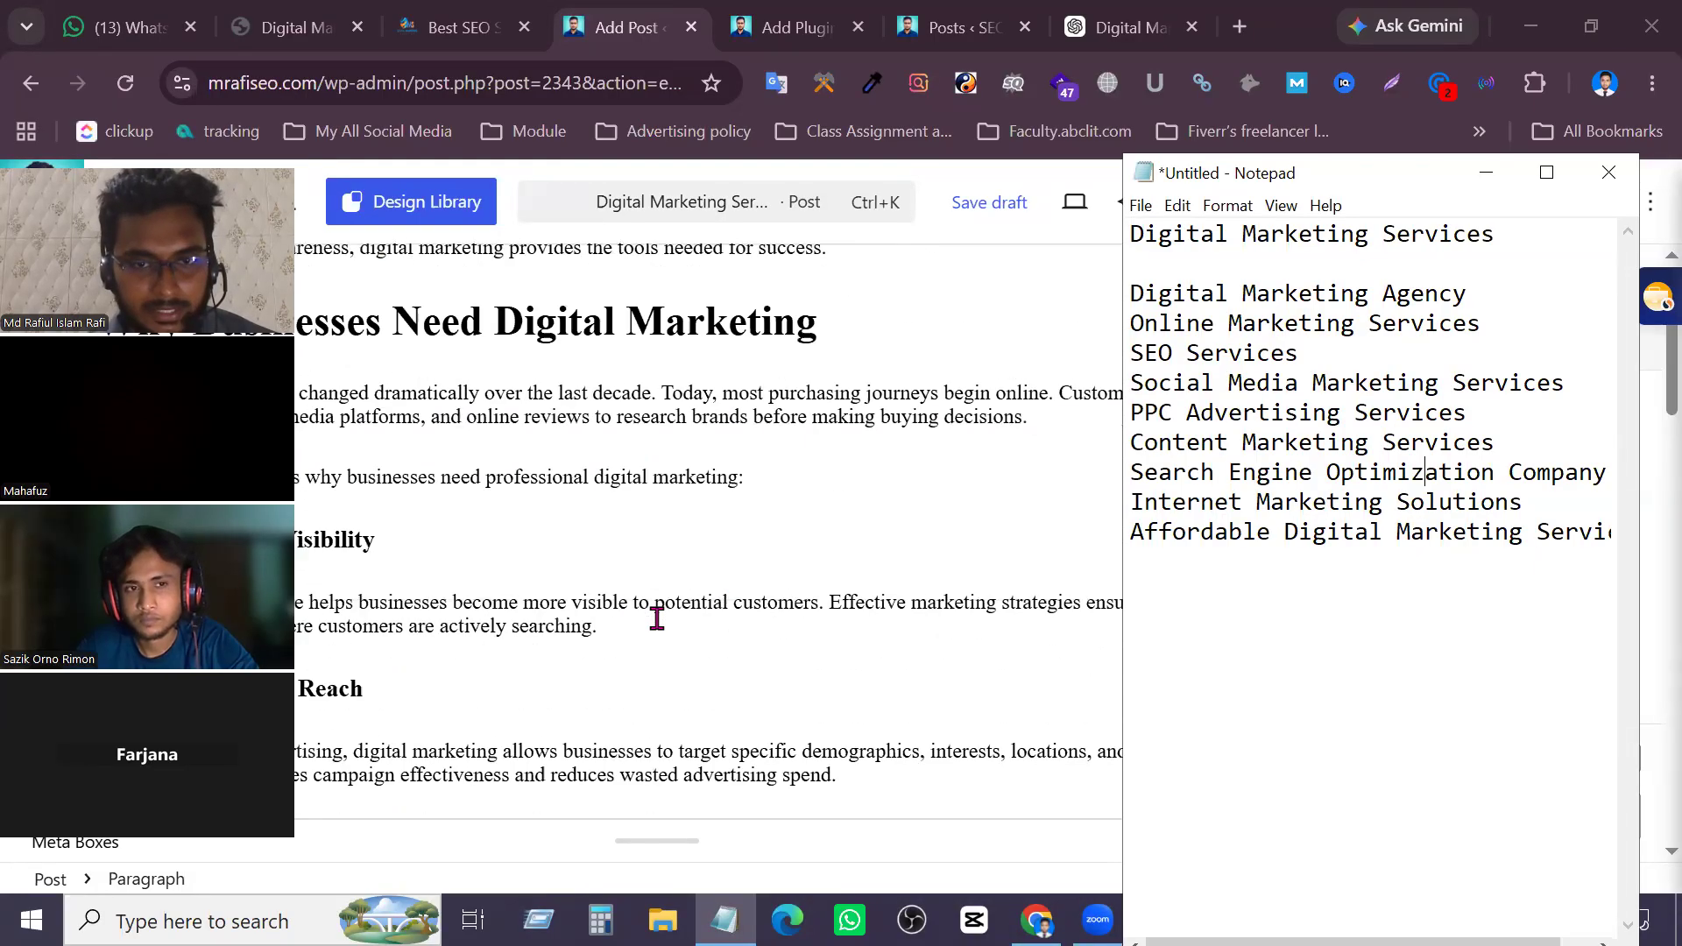
scroll(657, 631, "down", 3)
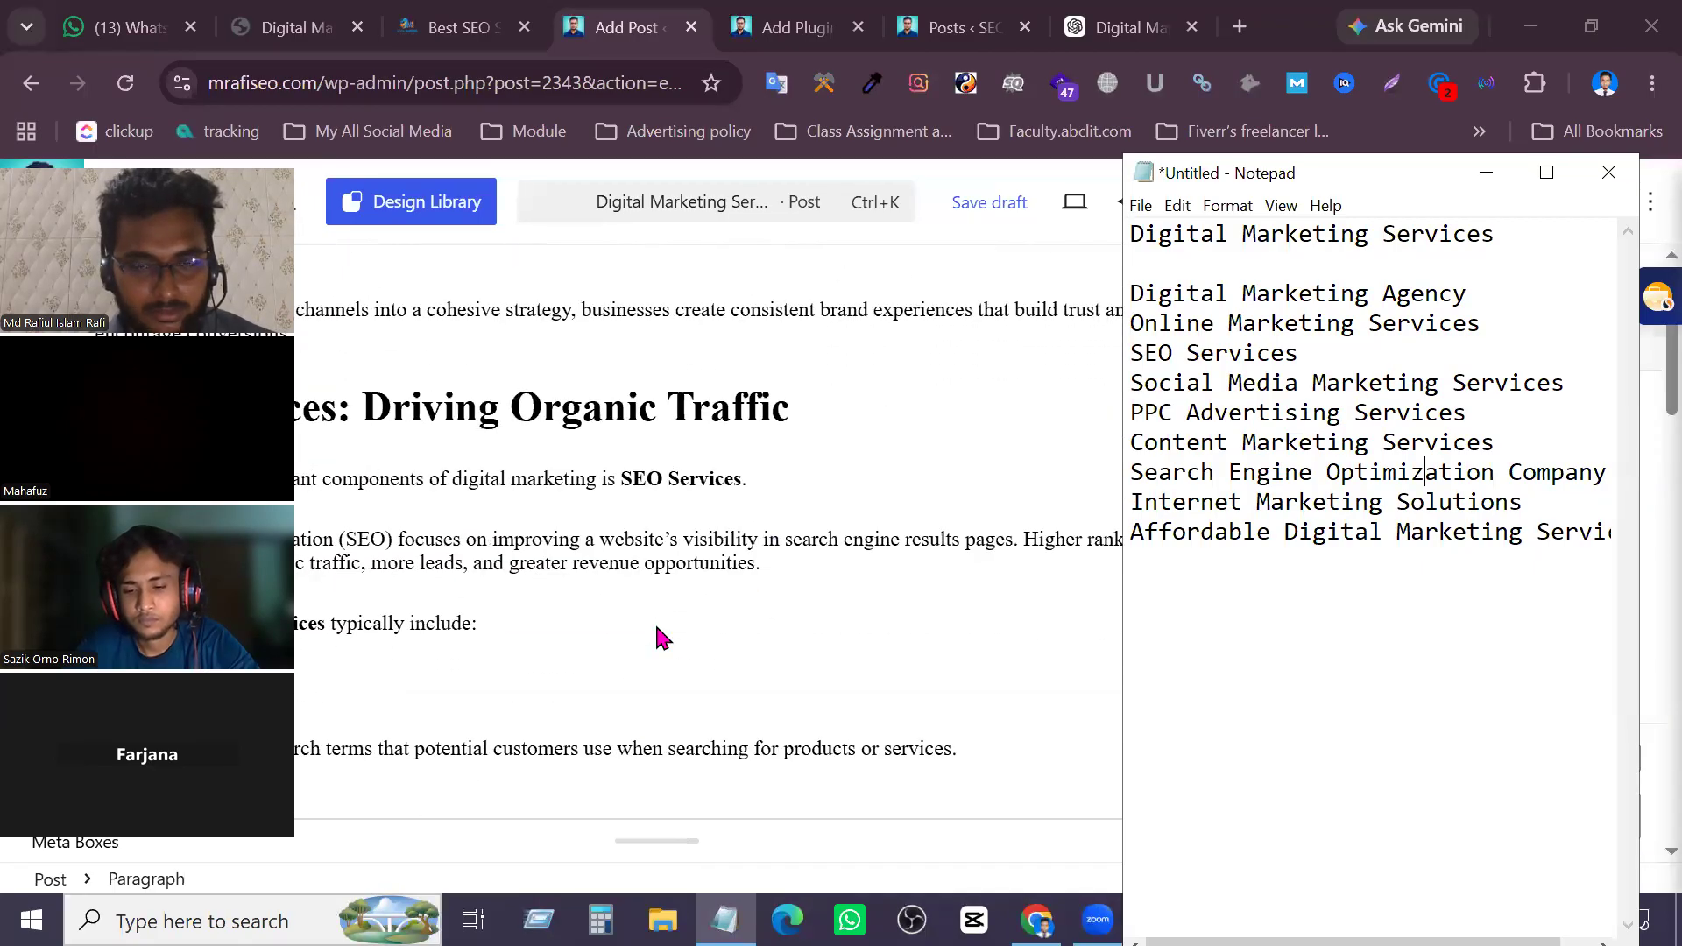
Examine keyword placement in the post's individual service sections, from online marketing and SEO through PPC to content marketing
scroll(657, 631, "up", 4)
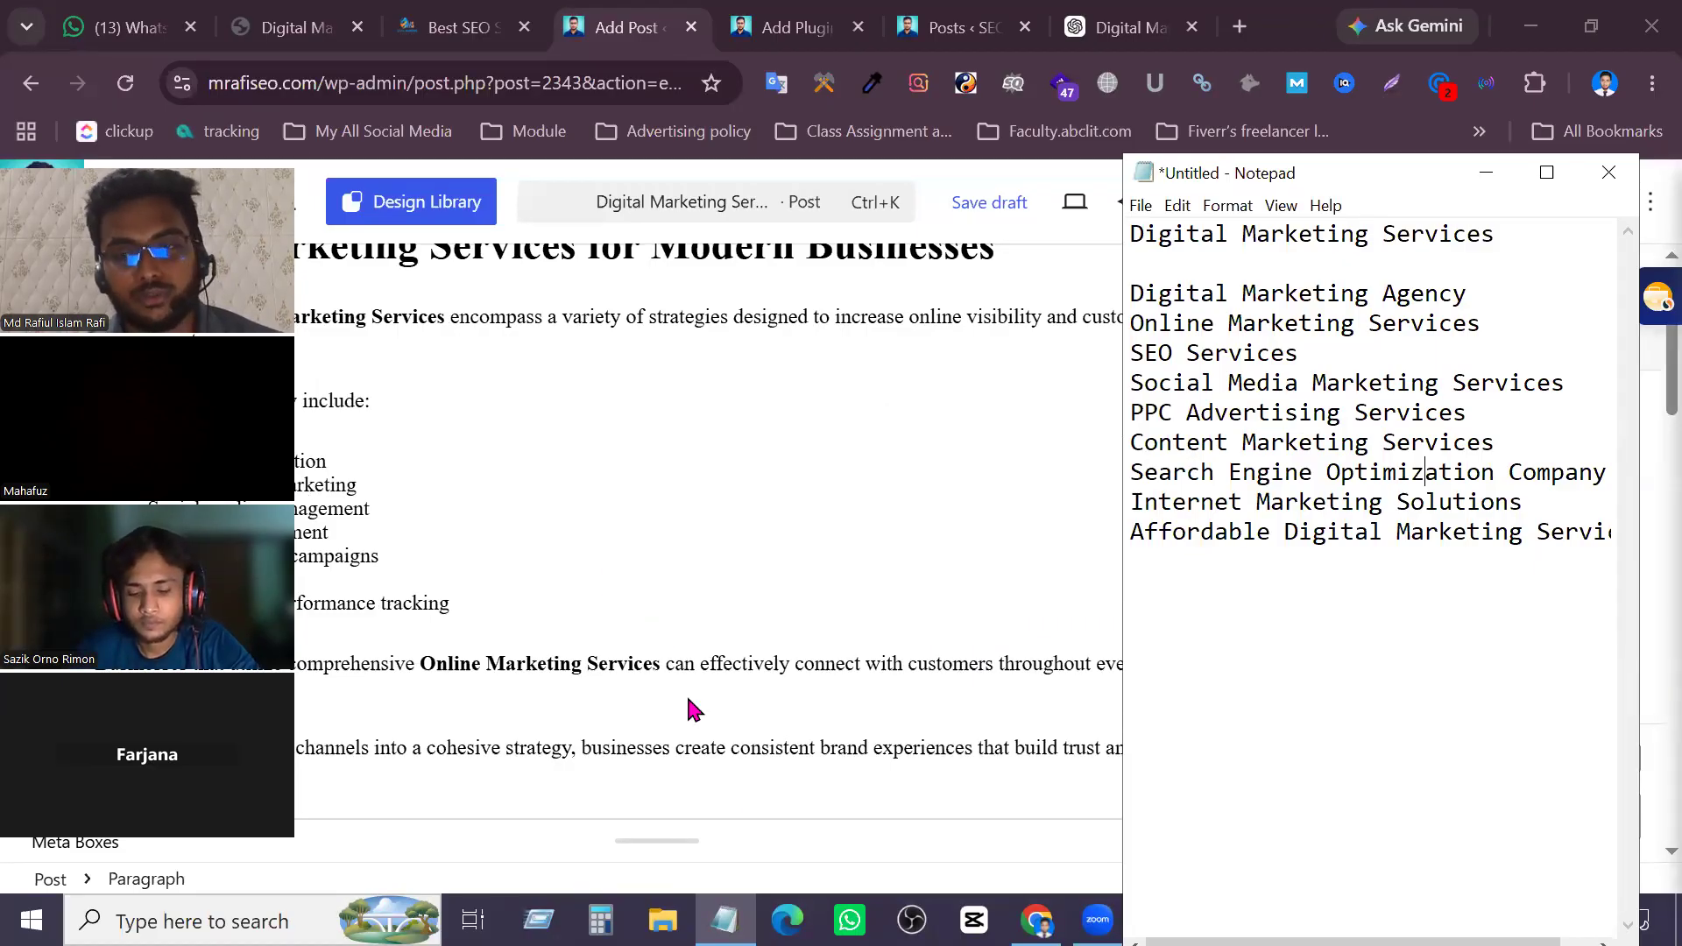
scroll(670, 674, "down", 6)
scroll(648, 645, "up", 4)
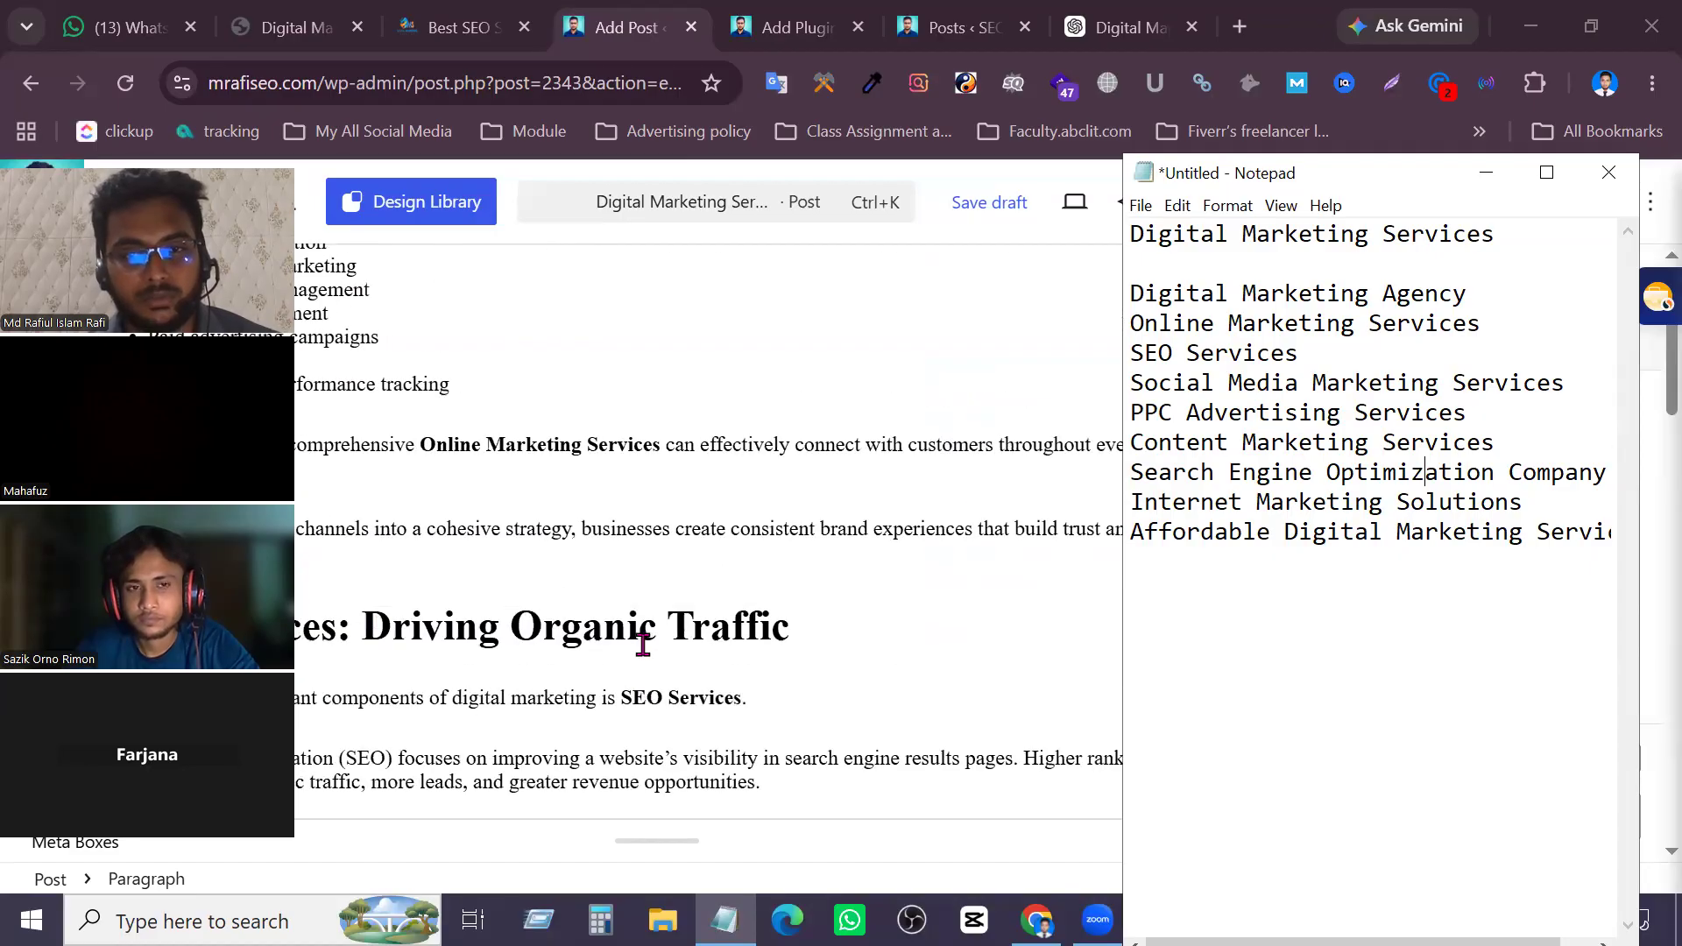
scroll(643, 646, "up", 3)
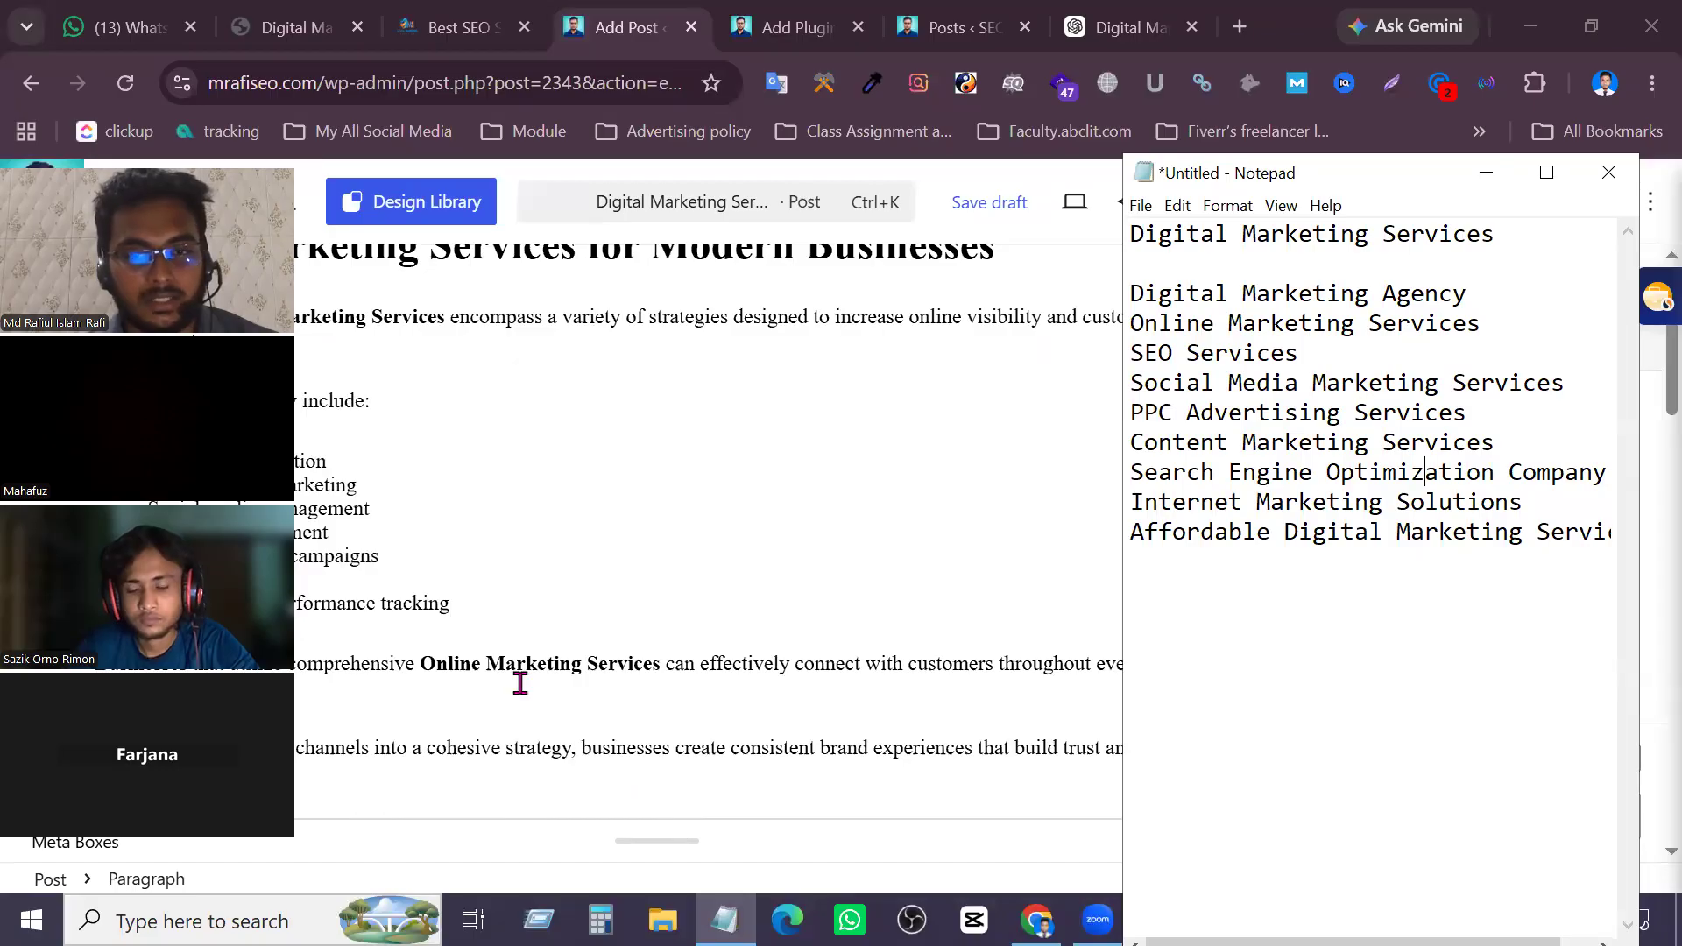
scroll(519, 684, "down", 10)
scroll(510, 698, "down", 10)
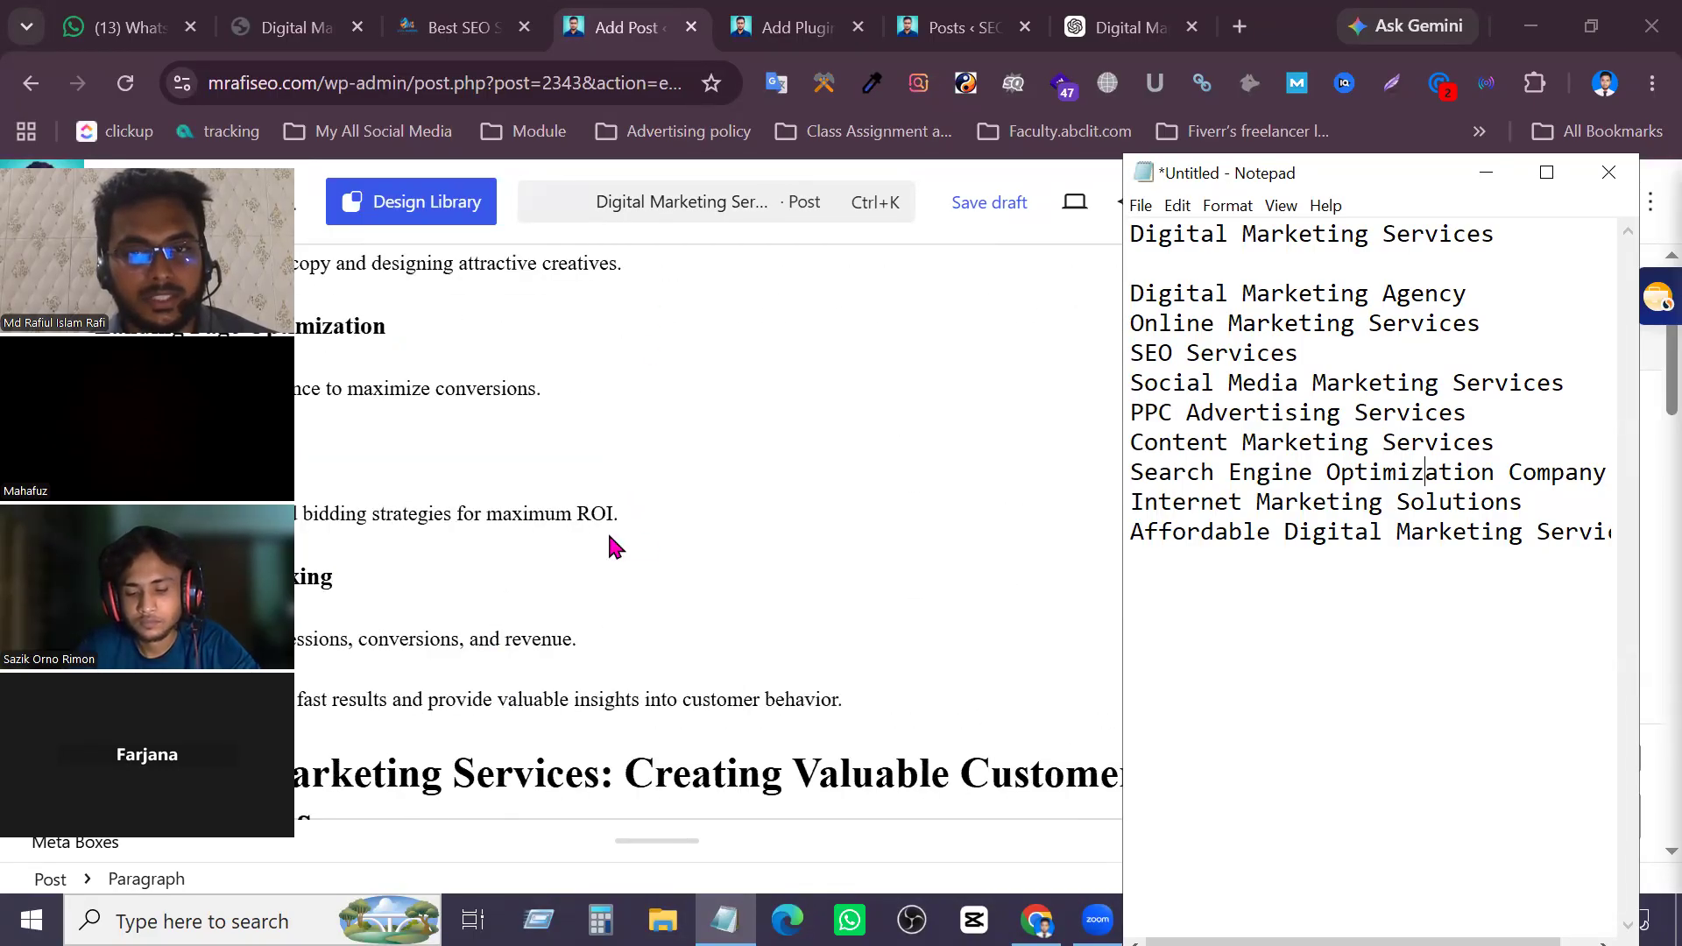
scroll(543, 633, "down", 3)
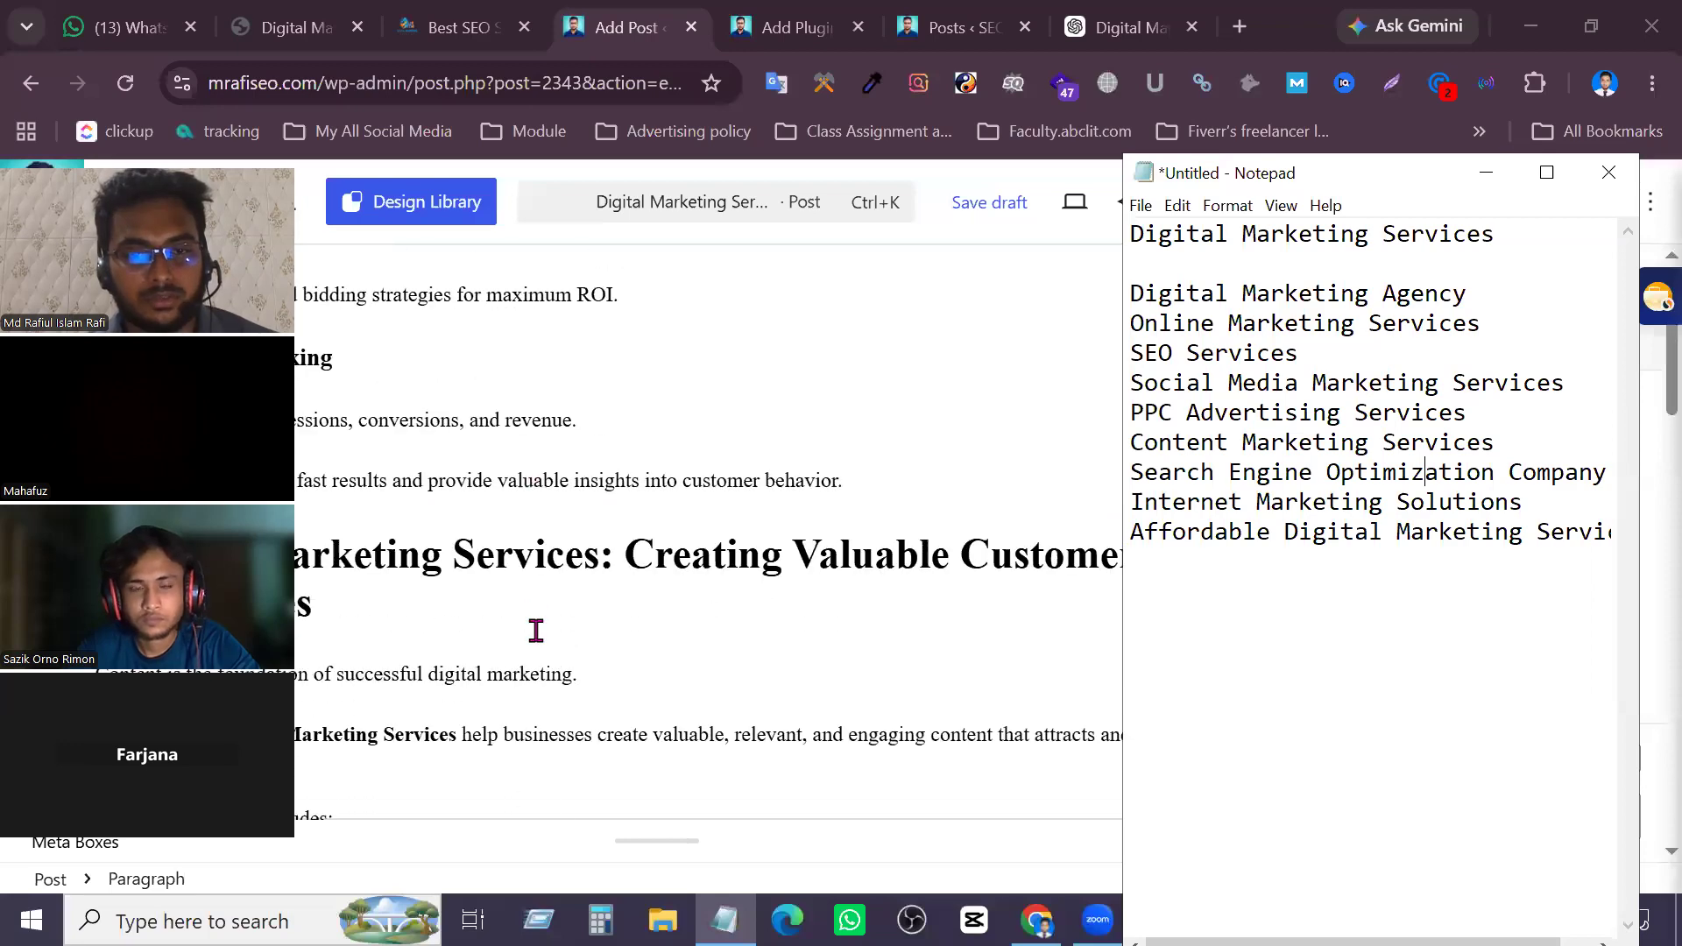
scroll(536, 631, "down", 10)
scroll(434, 481, "up", 6)
scroll(416, 654, "down", 12)
scroll(461, 671, "down", 10)
scroll(490, 684, "up", 20)
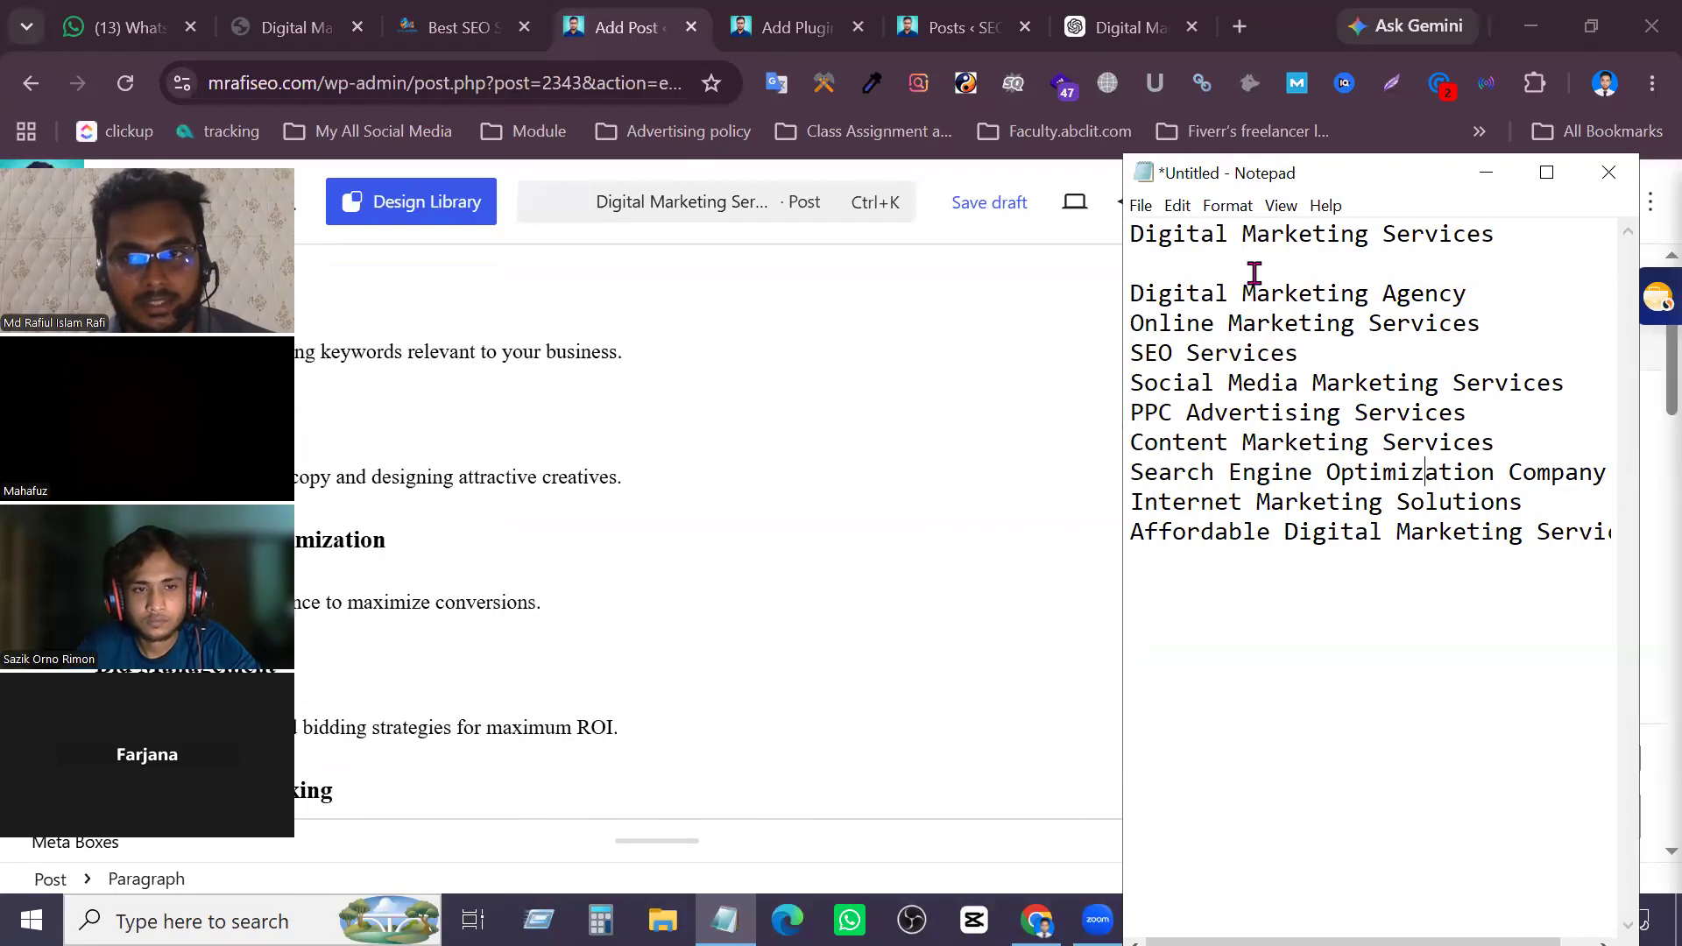
Highlight the keywords in the notes and compare them with the bold terms throughout the article
left_click_drag(1495, 235, 1230, 235)
left_click_drag(1564, 543, 1146, 322)
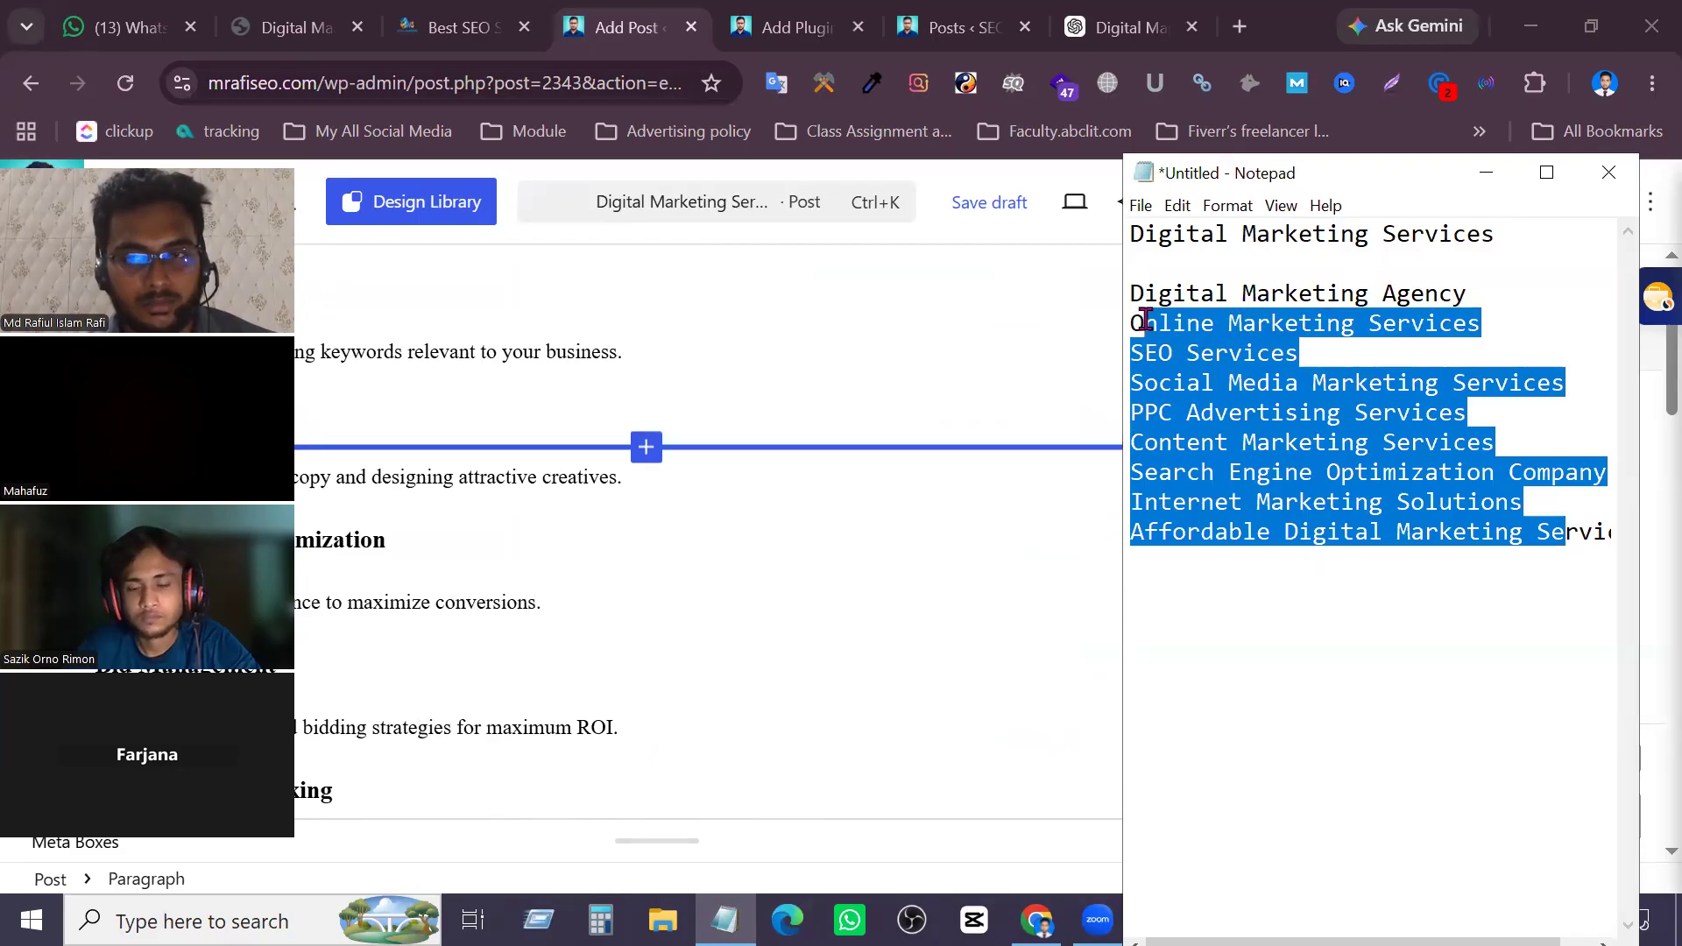
scroll(581, 560, "up", 20)
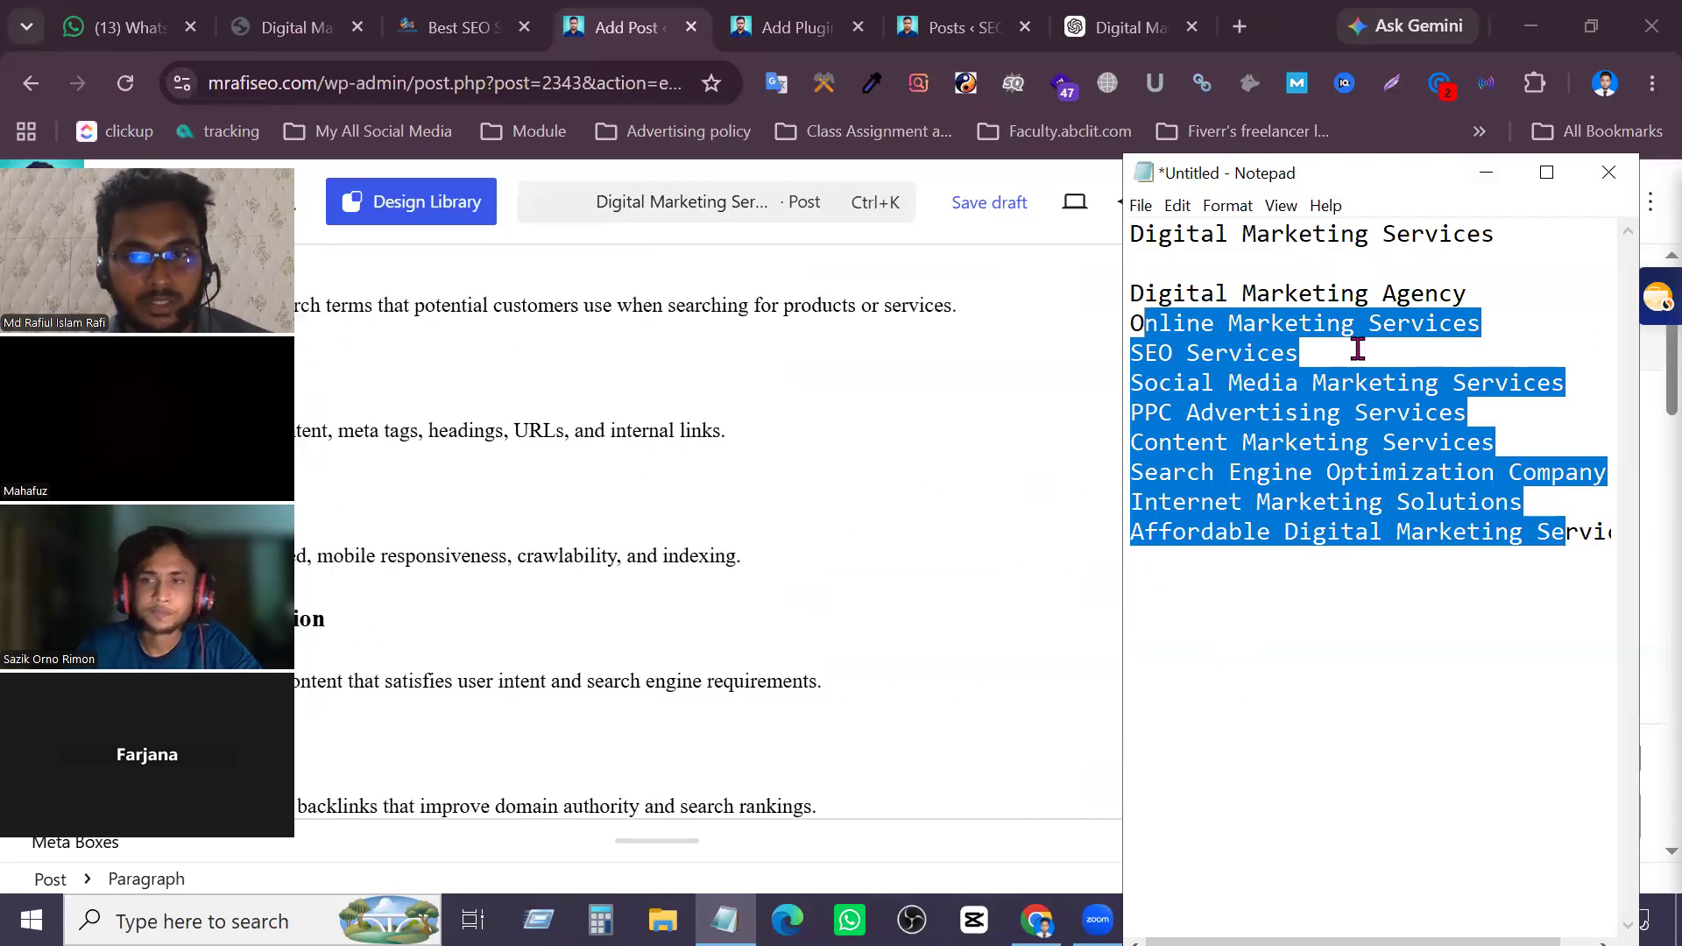
scroll(499, 465, "down", 10)
scroll(538, 442, "down", 15)
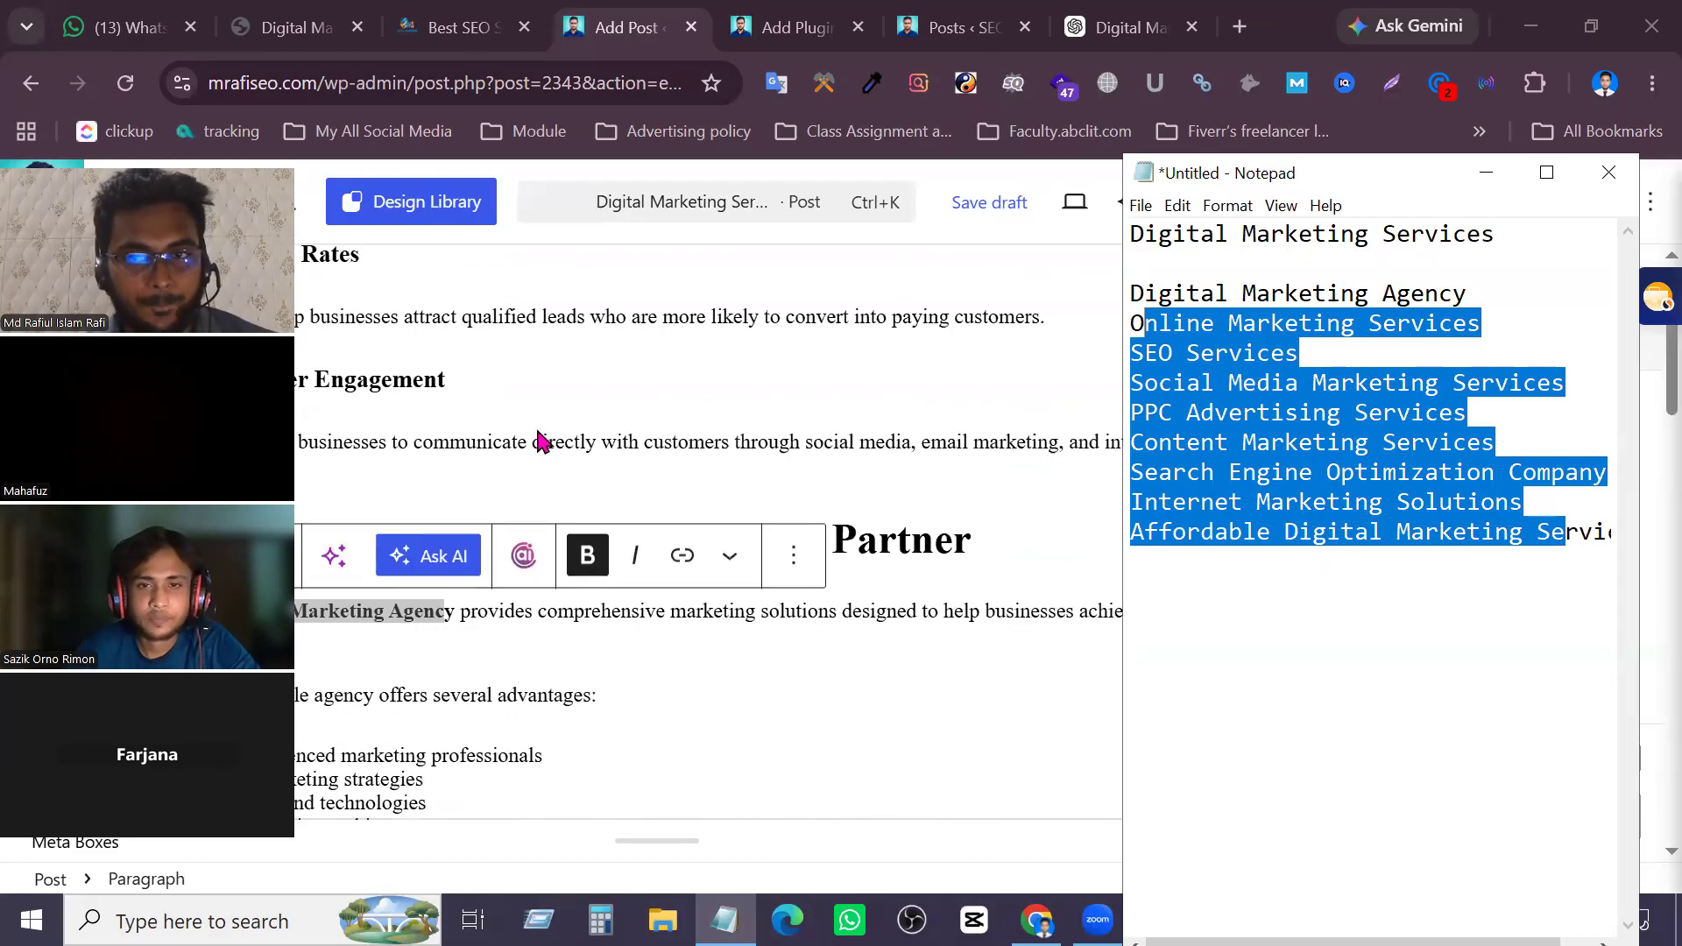
scroll(538, 456, "down", 12)
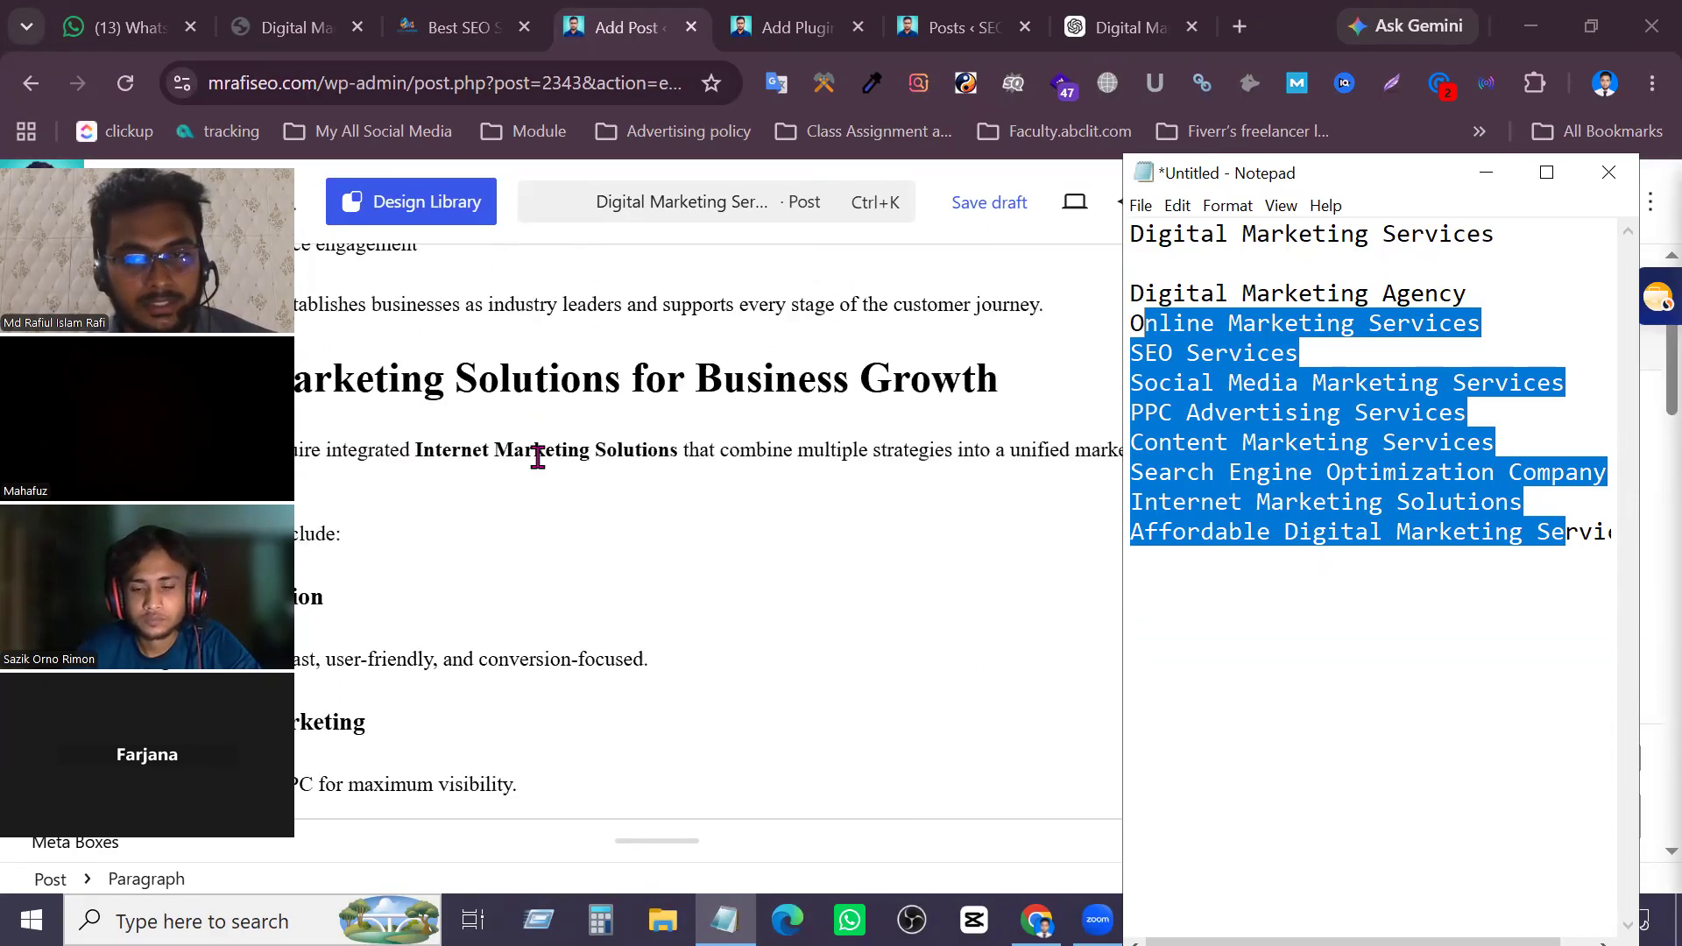
scroll(703, 516, "up", 15)
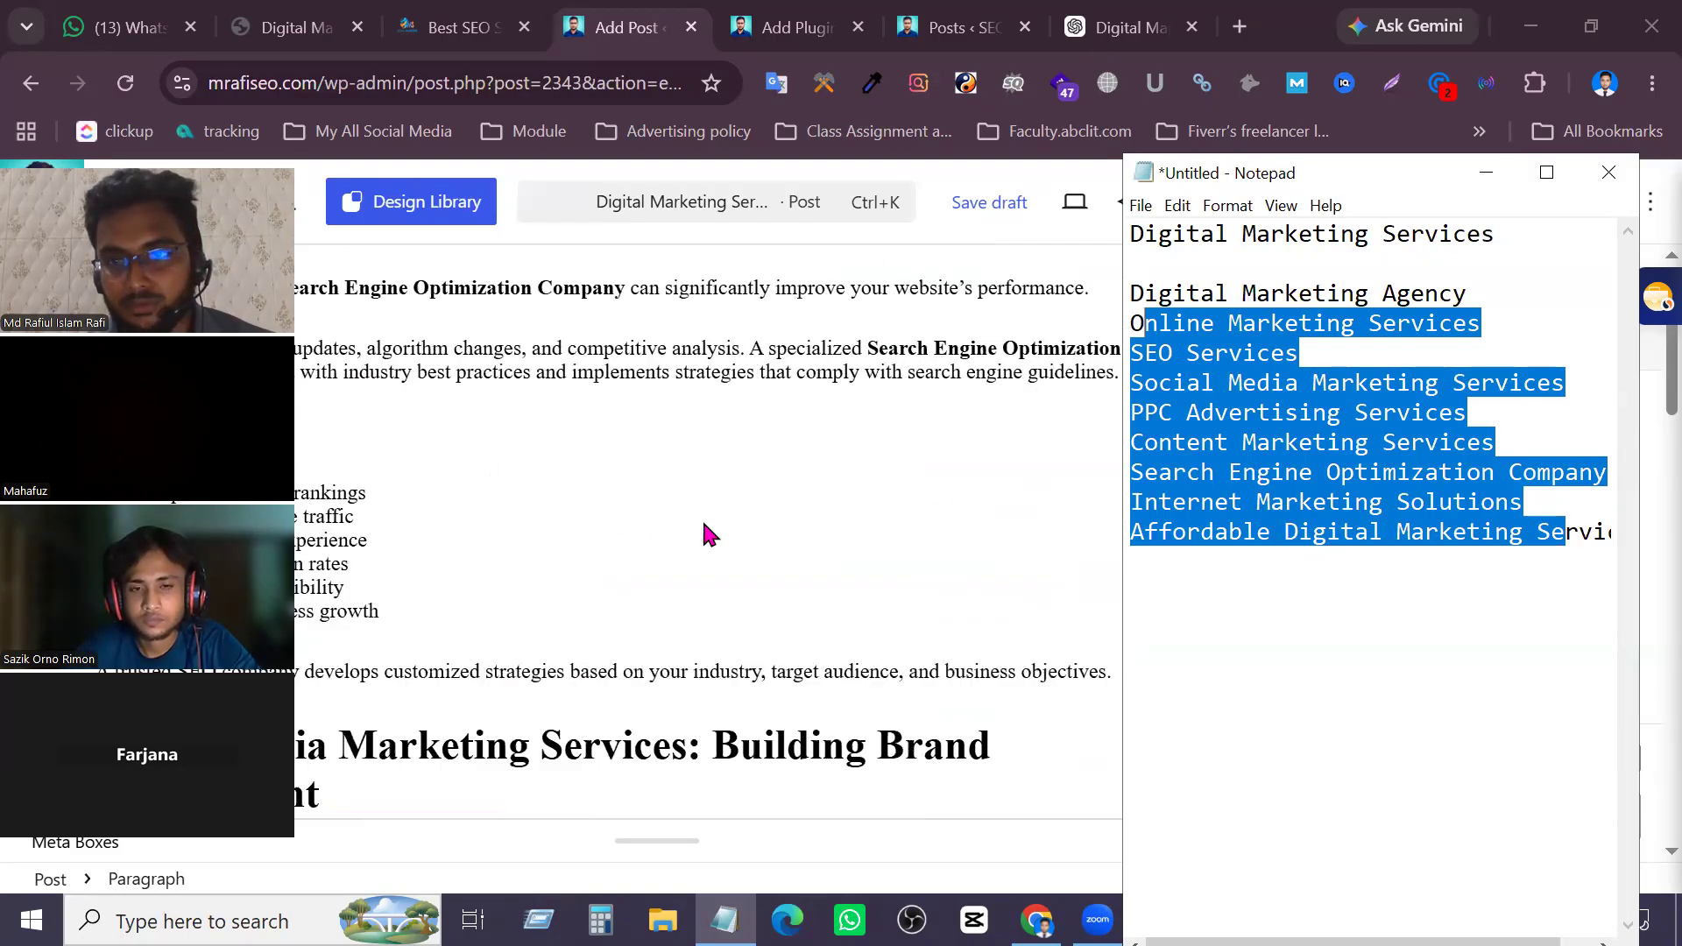
scroll(705, 533, "up", 20)
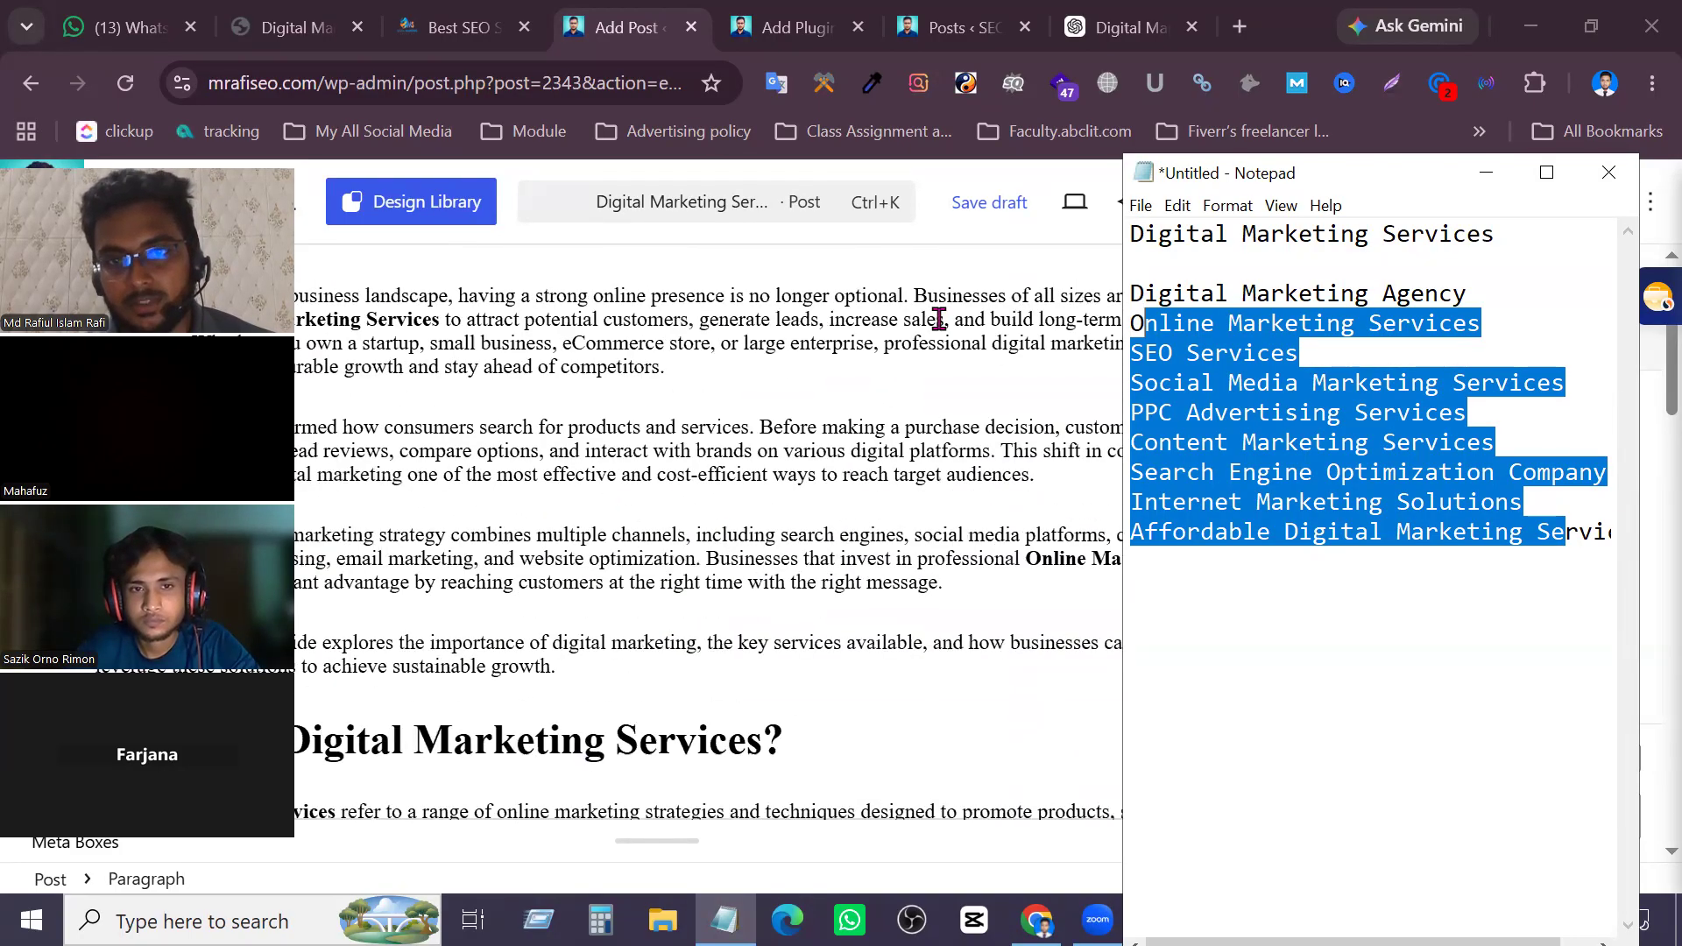
scroll(786, 552, "up", 3)
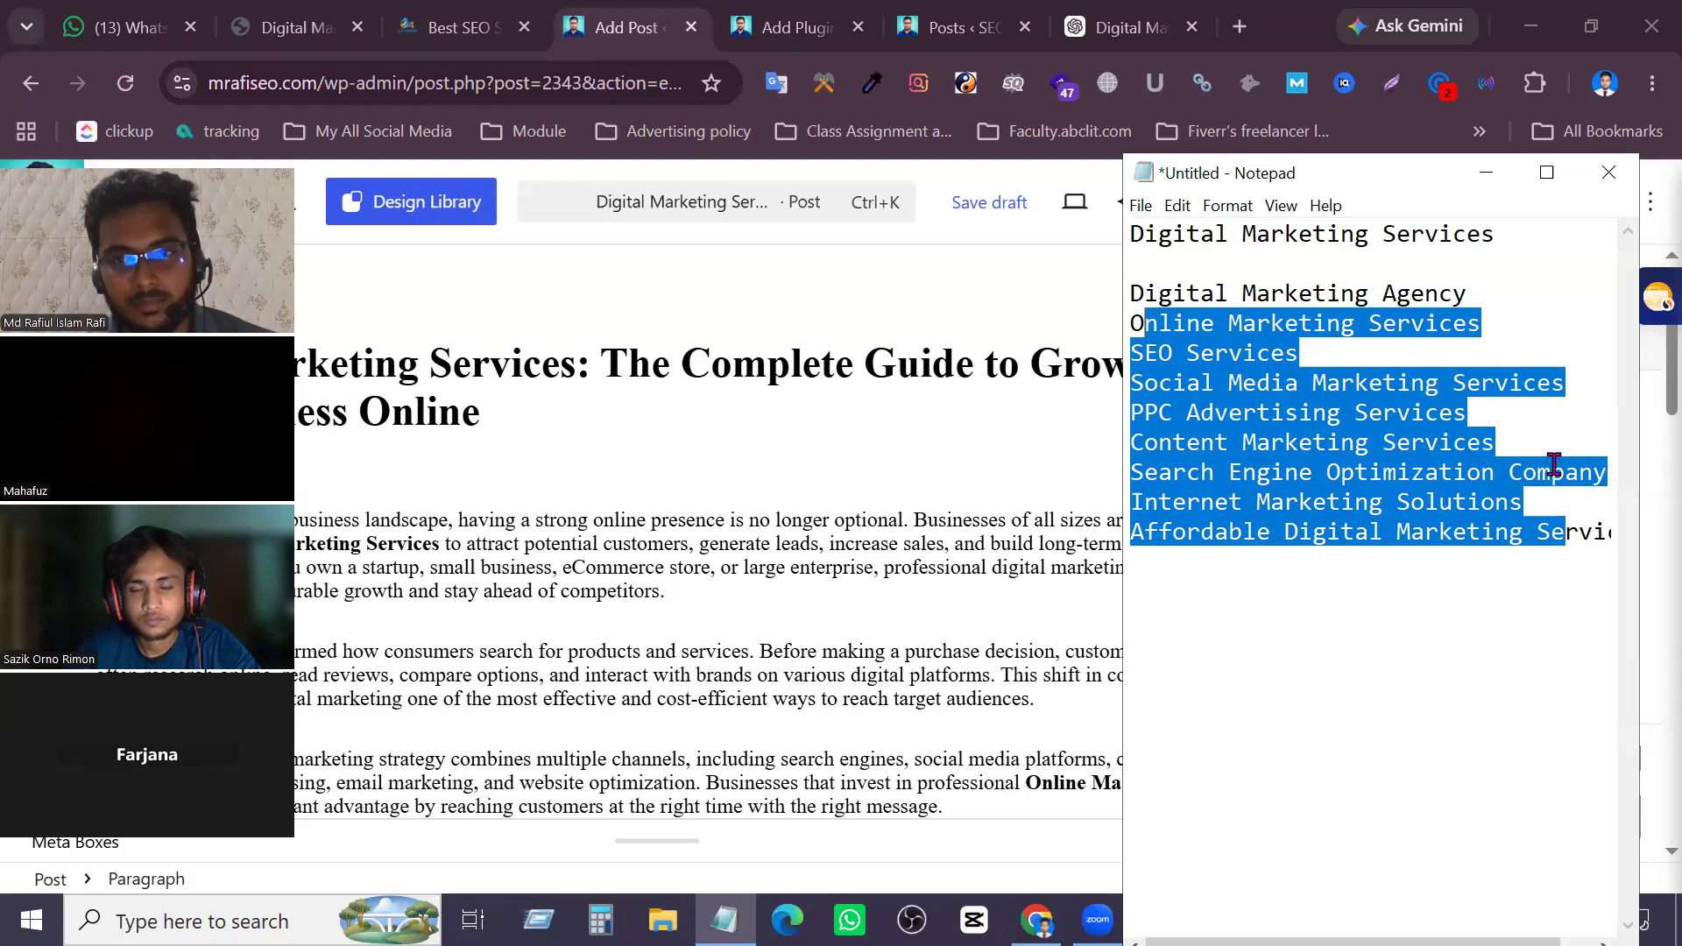
Highlight the secondary keywords from Digital Marketing Agency downward and check them against the opening part of the post
left_click(1153, 297)
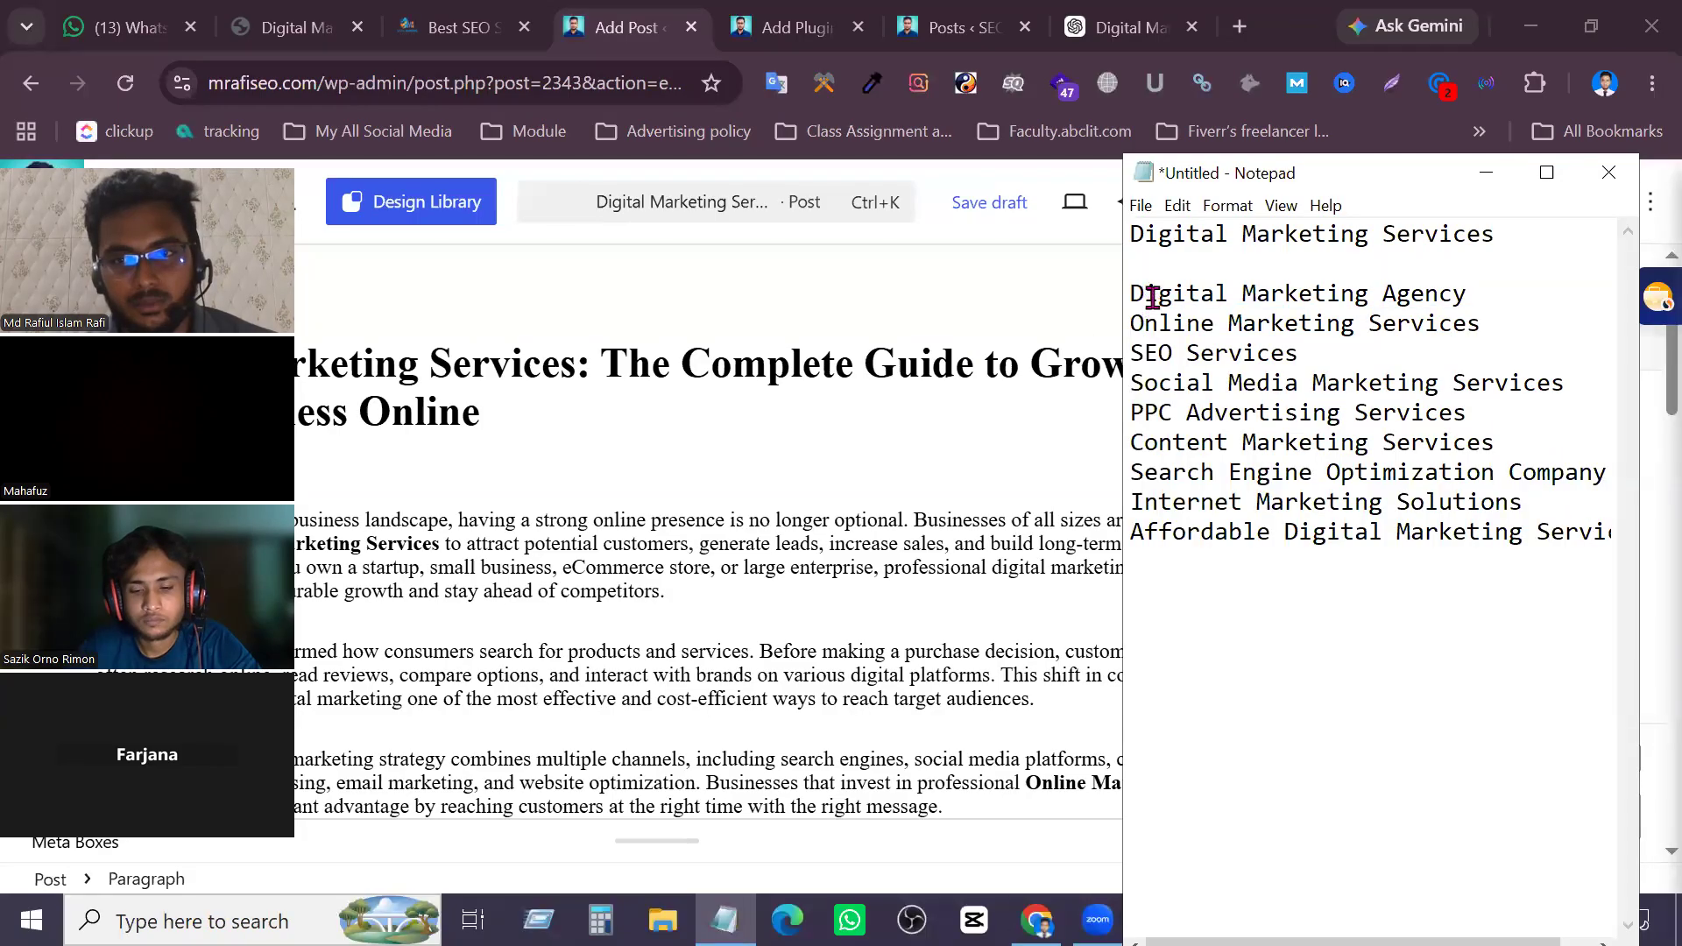
left_click_drag(1133, 289, 1445, 525)
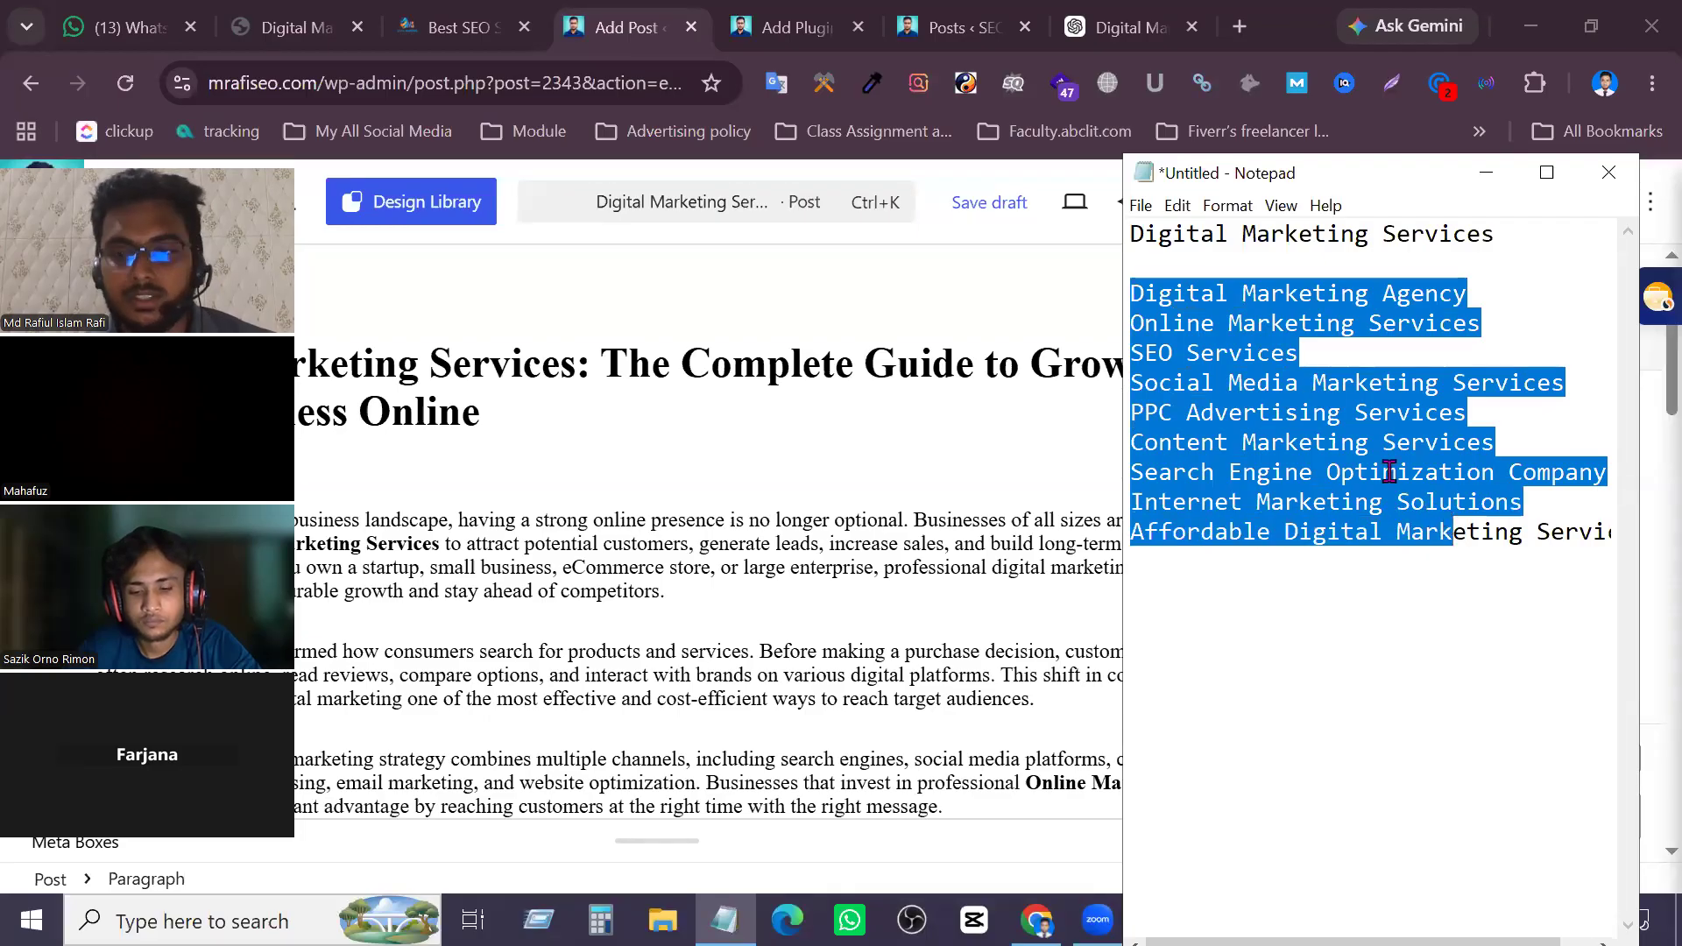
left_click(1284, 355)
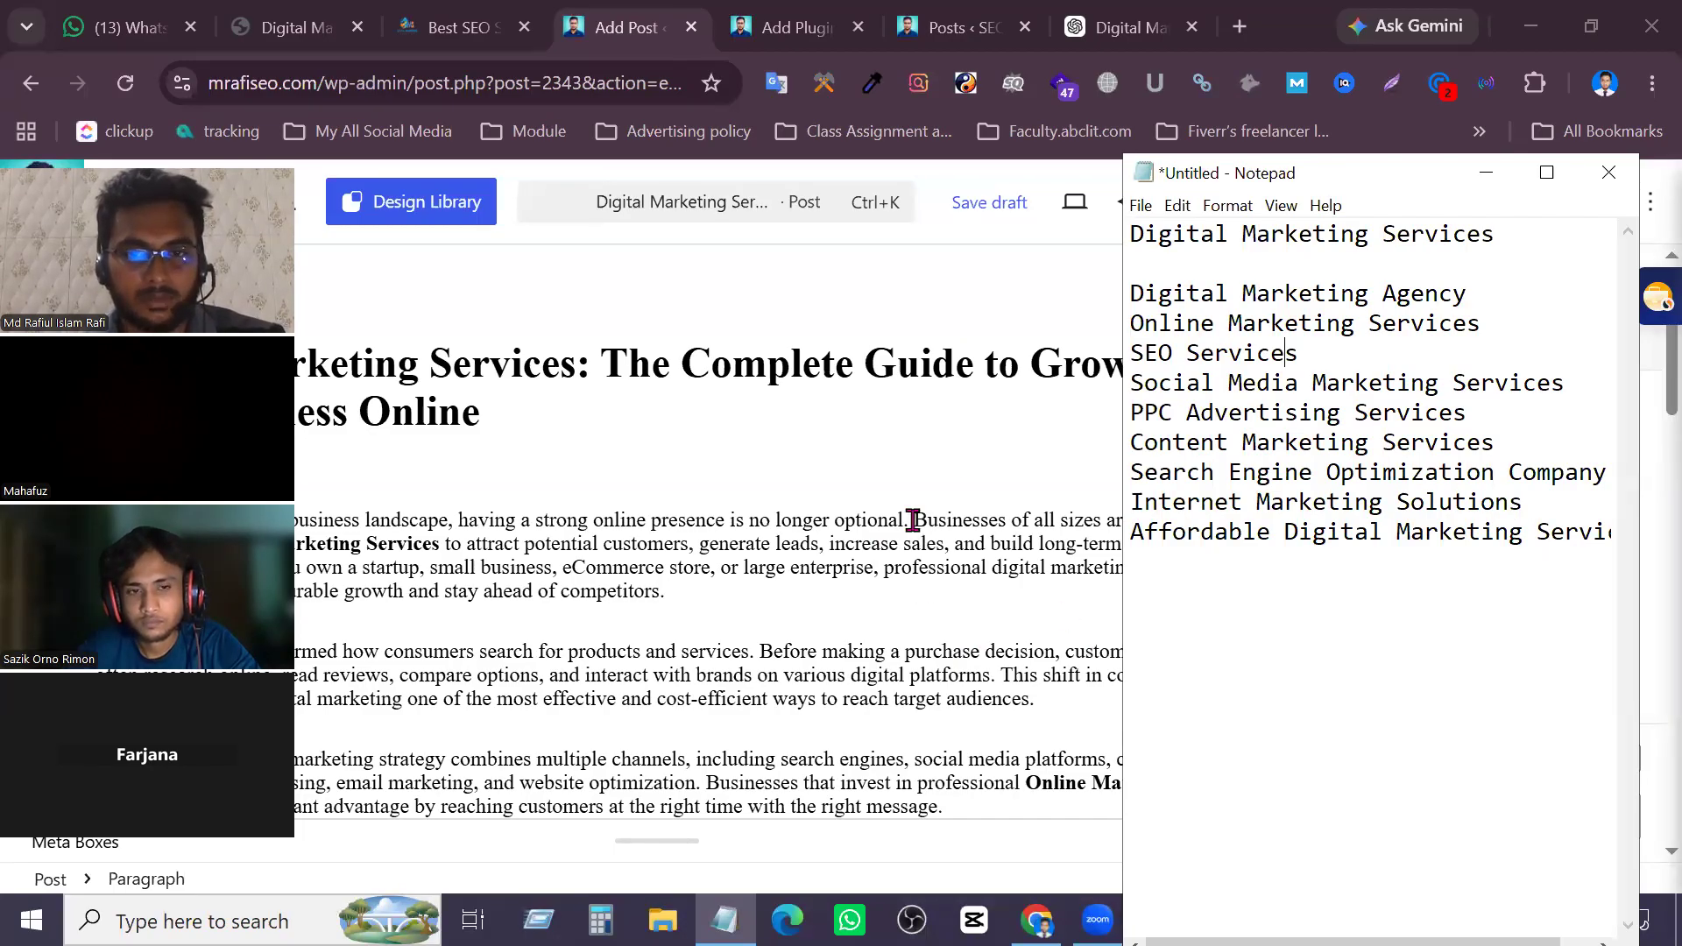
scroll(912, 517, "down", 10)
scroll(833, 608, "up", 9)
scroll(836, 623, "up", 1)
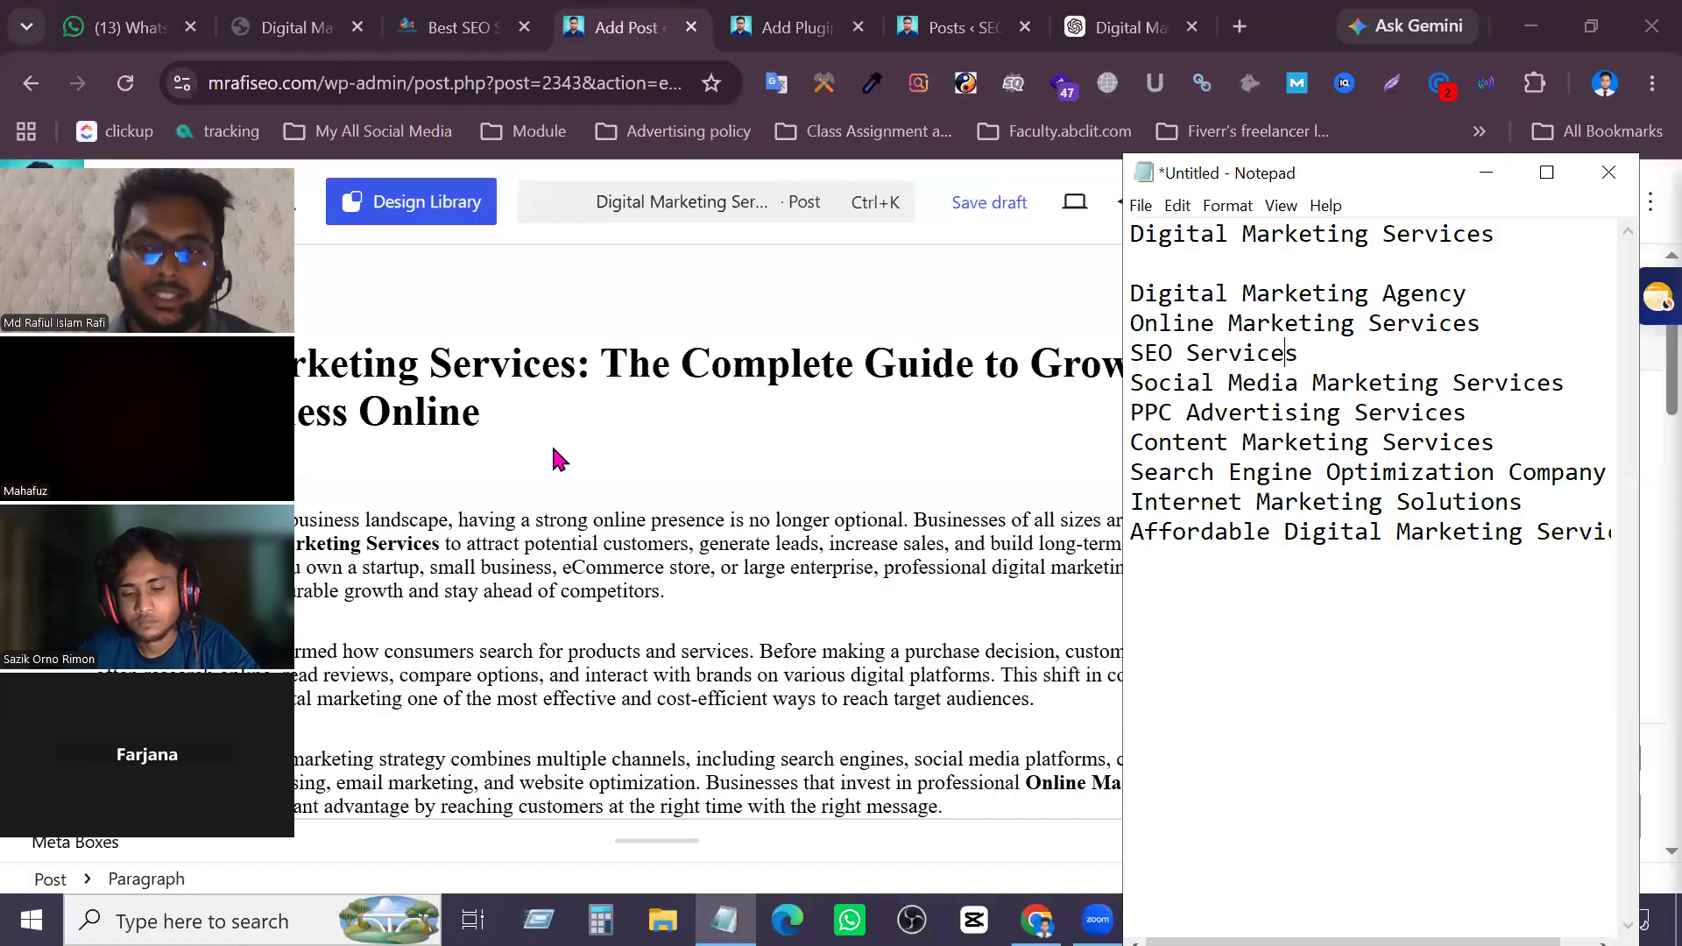
Switch to the ChatGPT conversation and expand the full Digital Marketing Service prompt at its start
left_click(1130, 27)
scroll(1025, 583, "up", 20)
scroll(1024, 583, "up", 20)
scroll(995, 556, "down", 1)
scroll(935, 615, "up", 1)
left_click(946, 678)
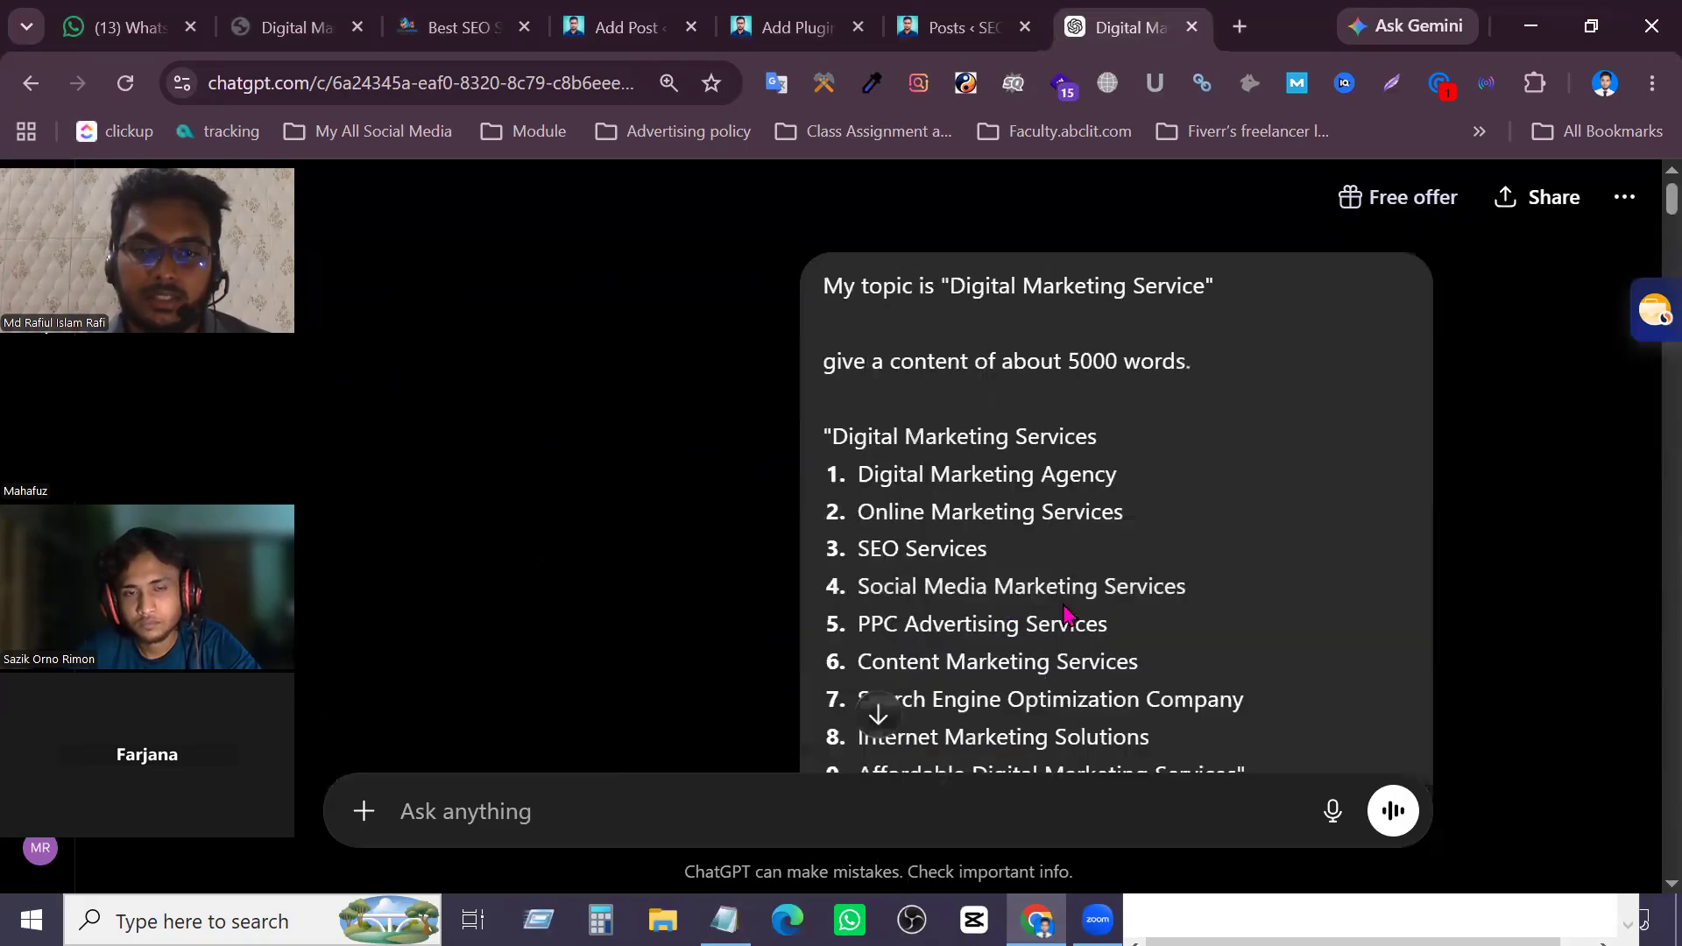
Highlight the keyword list inside the ChatGPT prompt and skim the article generated from it
scroll(1095, 604, "down", 4)
scroll(1314, 587, "up", 1)
left_click_drag(1272, 557, 862, 446)
scroll(859, 368, "up", 3)
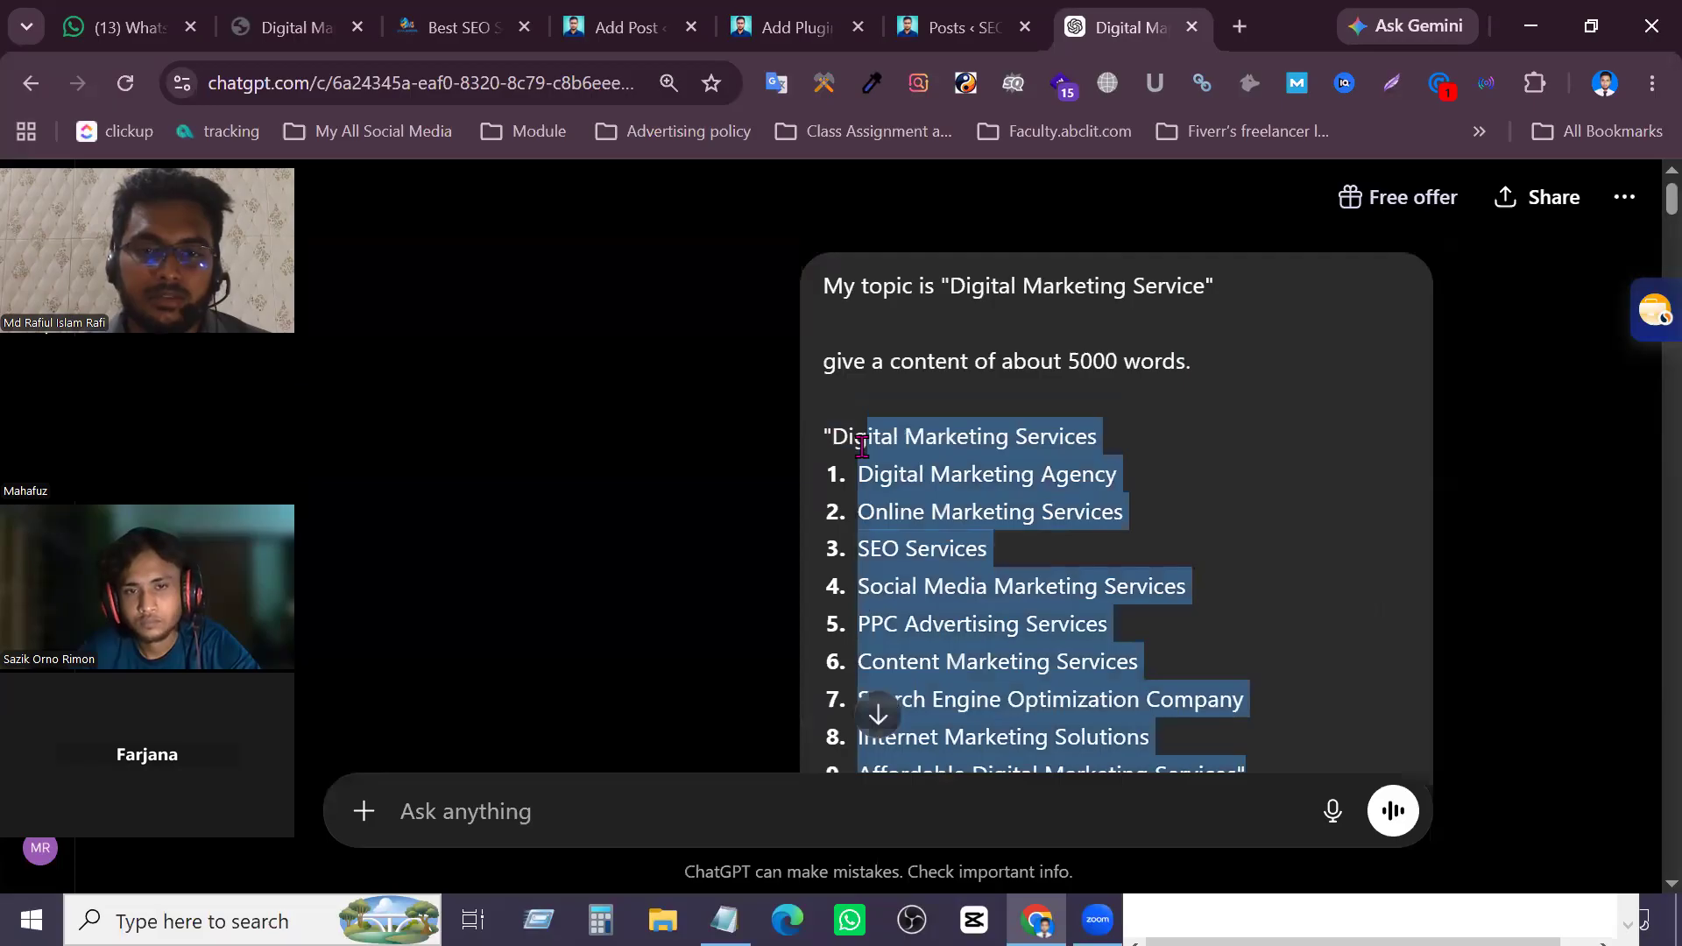
scroll(862, 446, "down", 20)
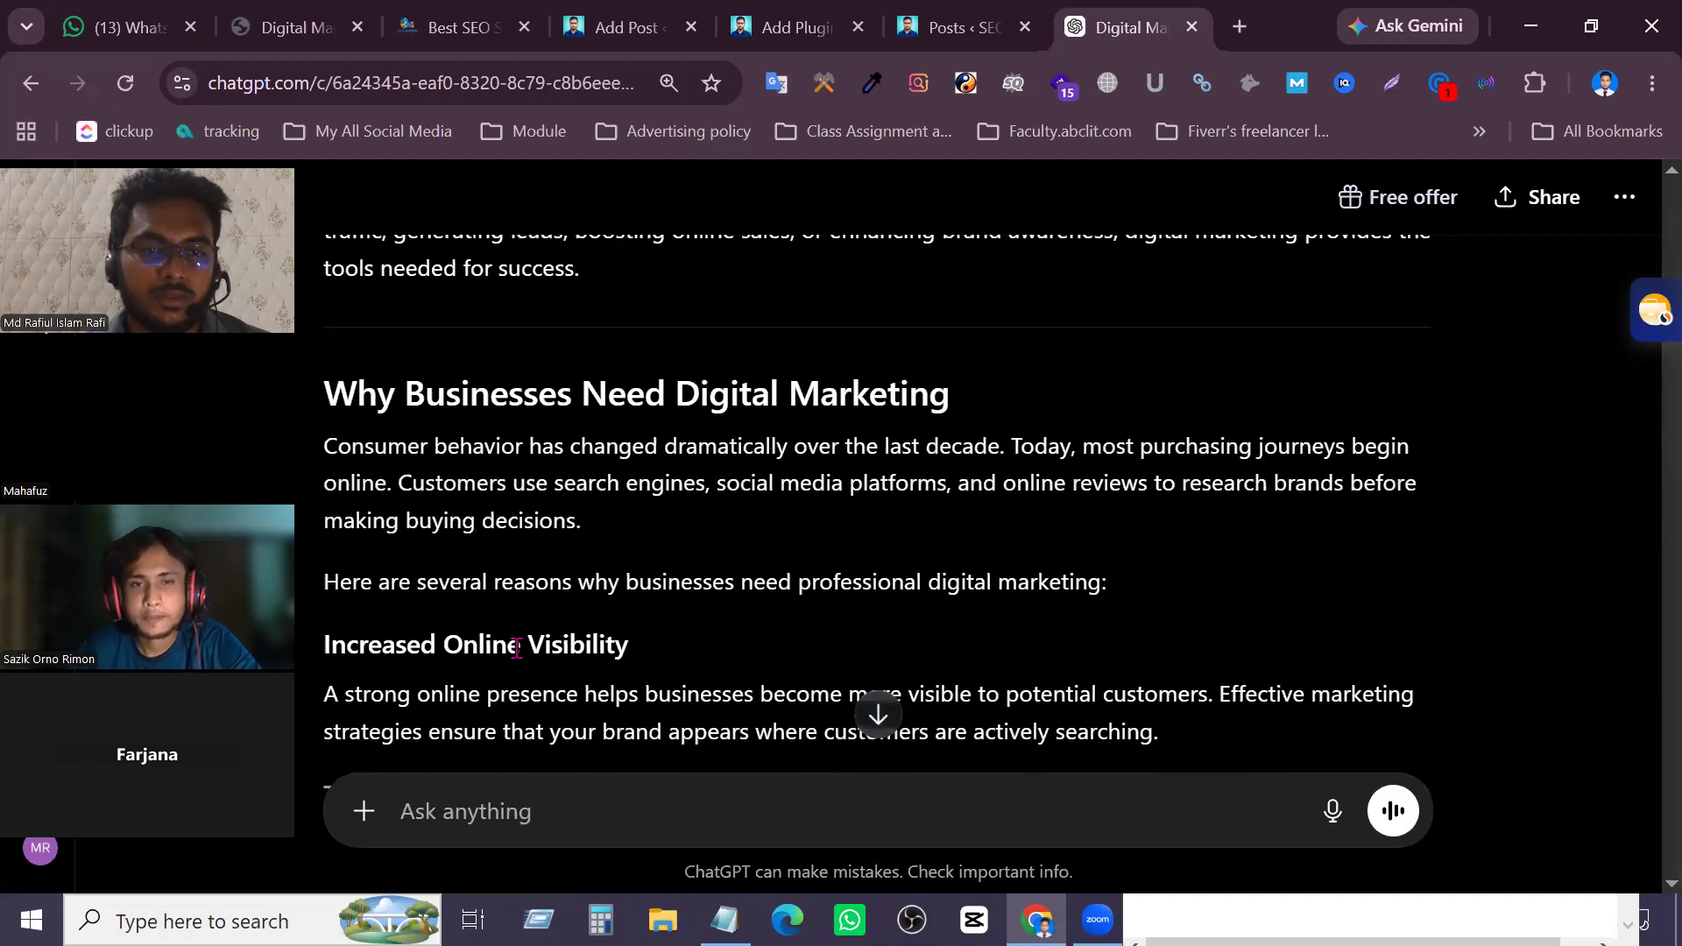
scroll(516, 648, "up", 20)
scroll(1014, 556, "up", 2)
scroll(1013, 555, "down", 2)
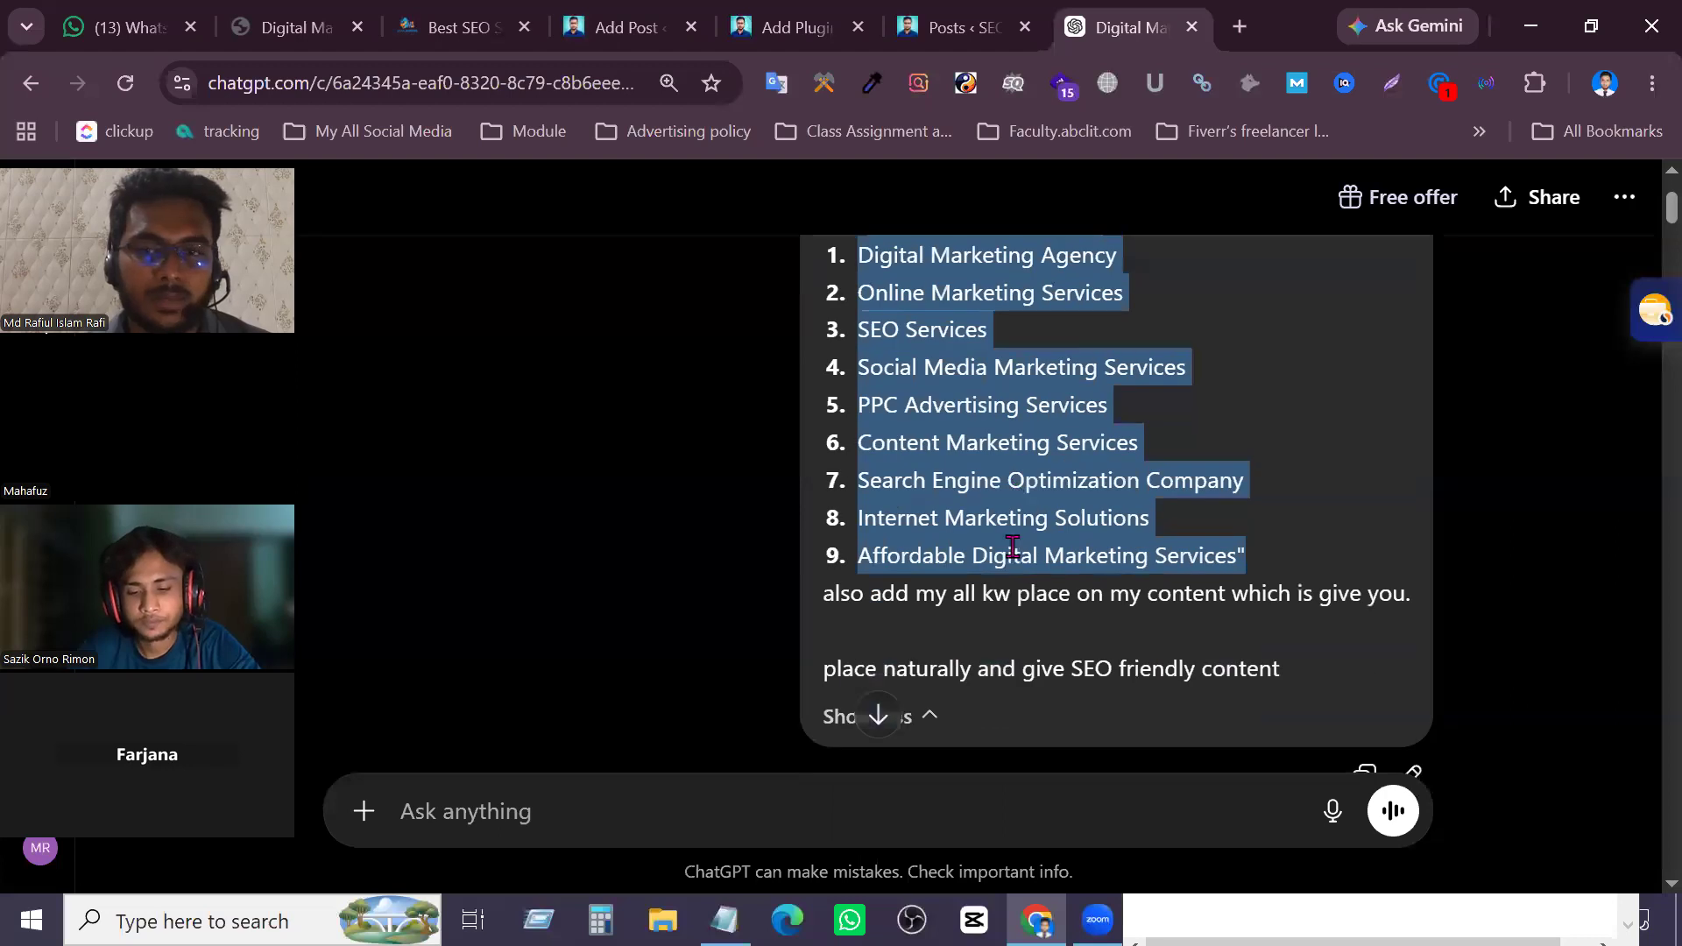
Reselect the prompt's complete keyword list and compare its instructions with the generated article's title and opening paragraphs
scroll(1012, 547, "up", 2)
left_click_drag(836, 427, 1258, 570)
scroll(1133, 565, "down", 2)
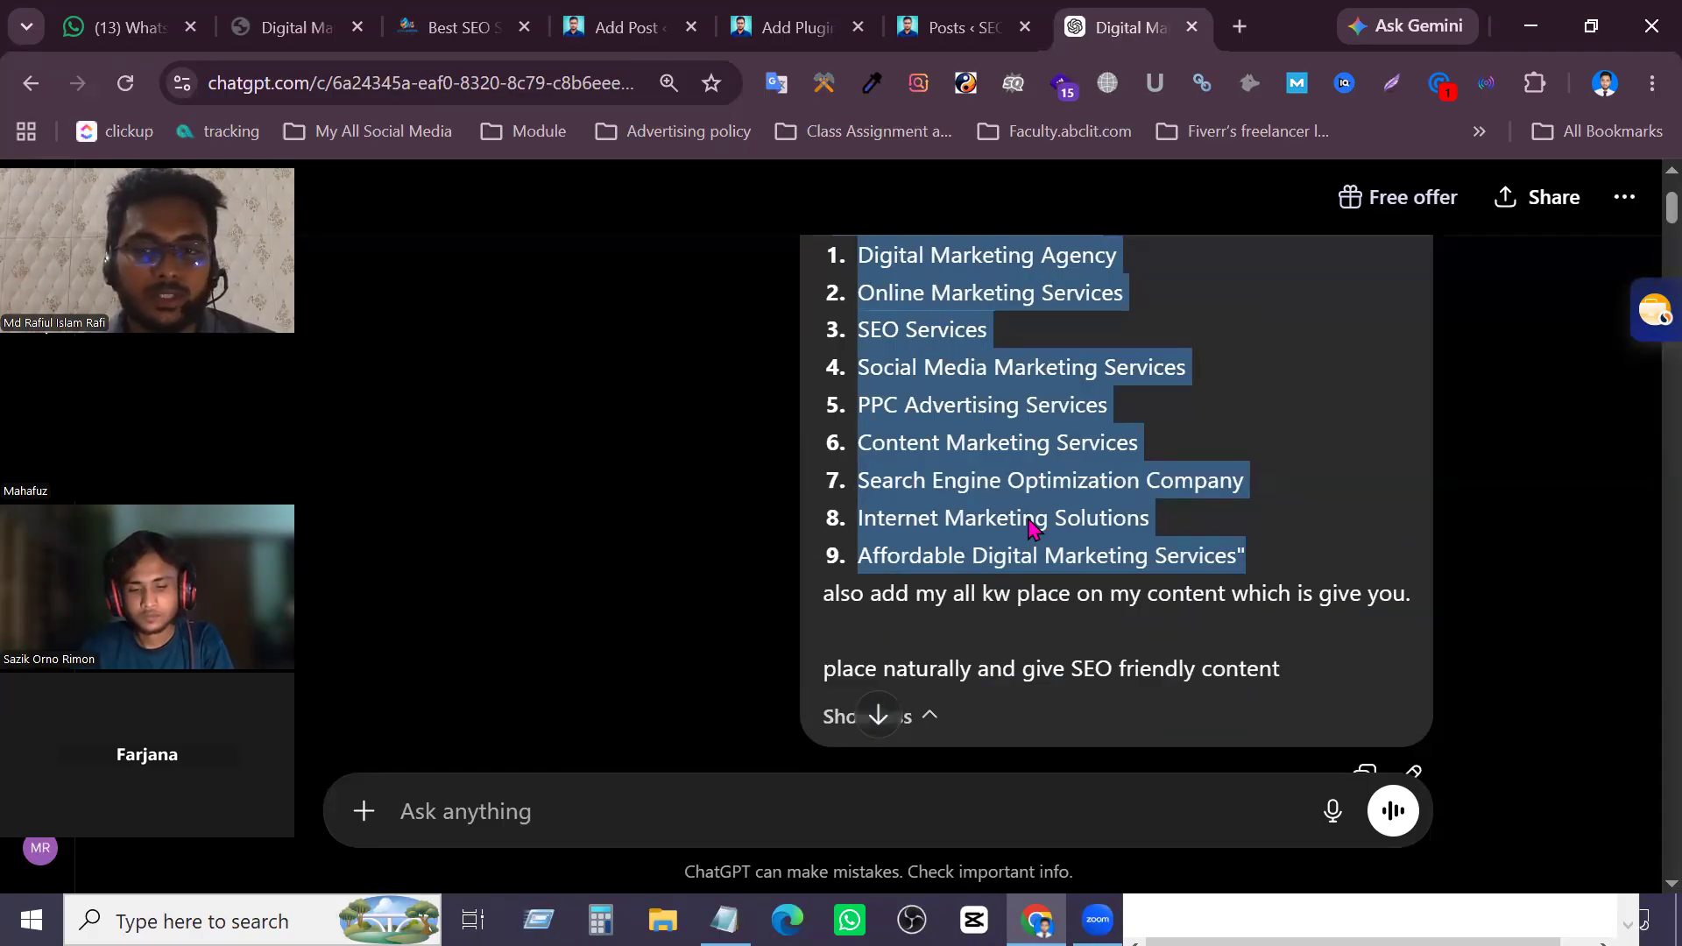
scroll(1008, 503, "up", 2)
scroll(995, 568, "down", 7)
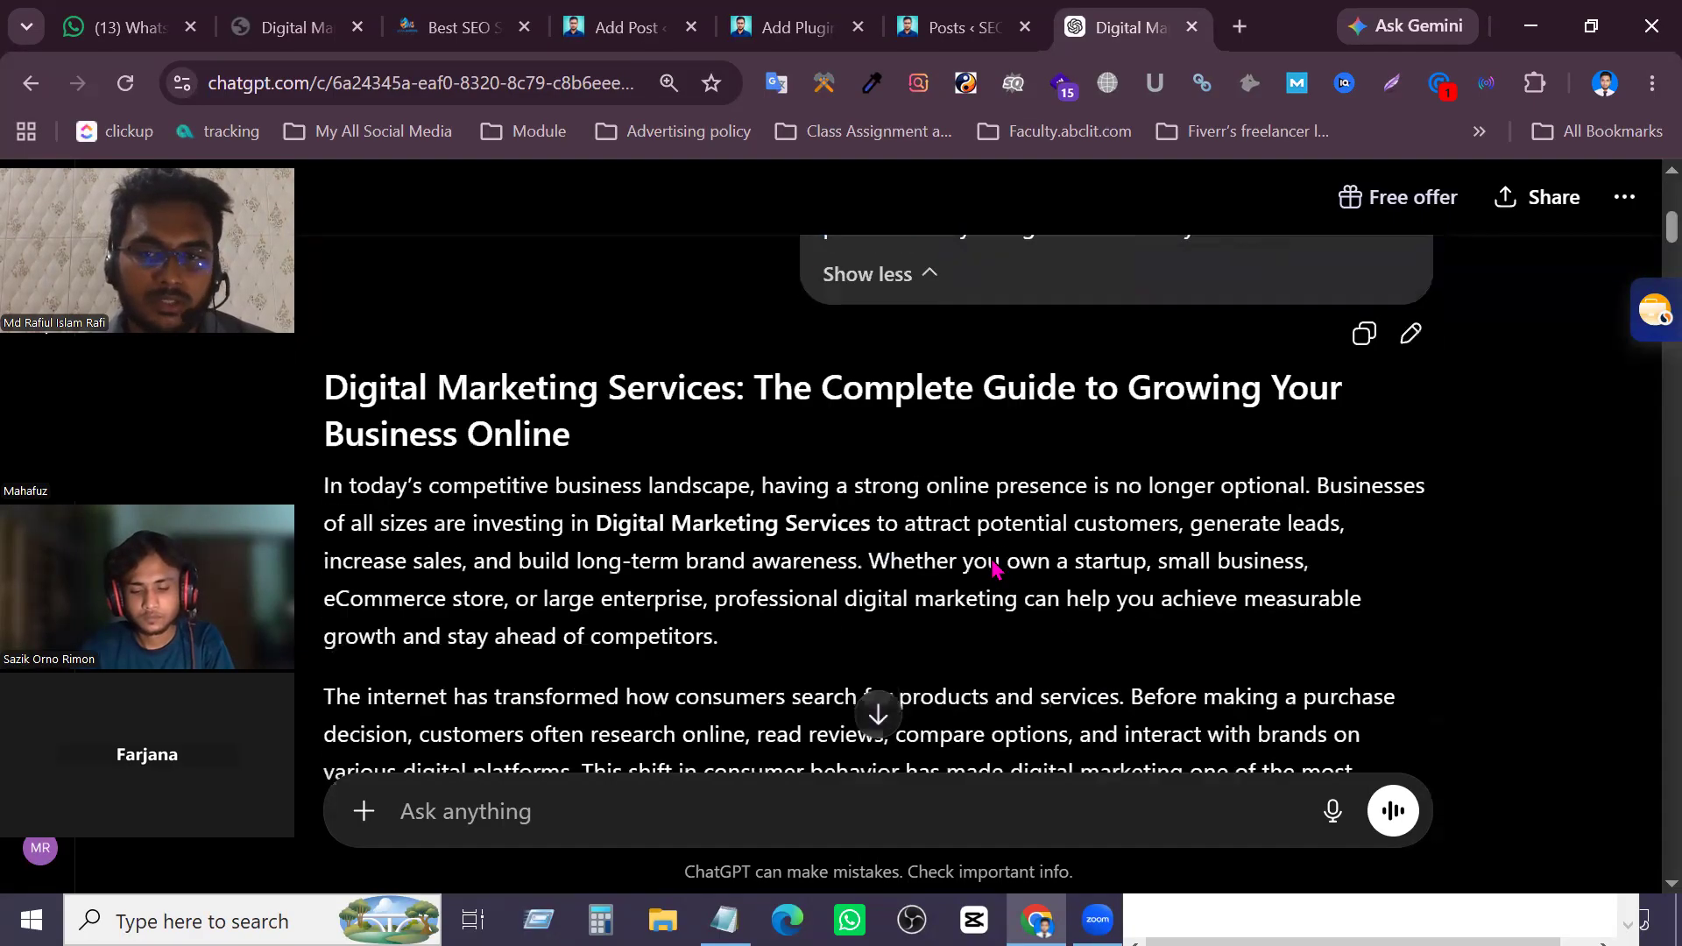
scroll(995, 565, "up", 5)
scroll(985, 473, "up", 2)
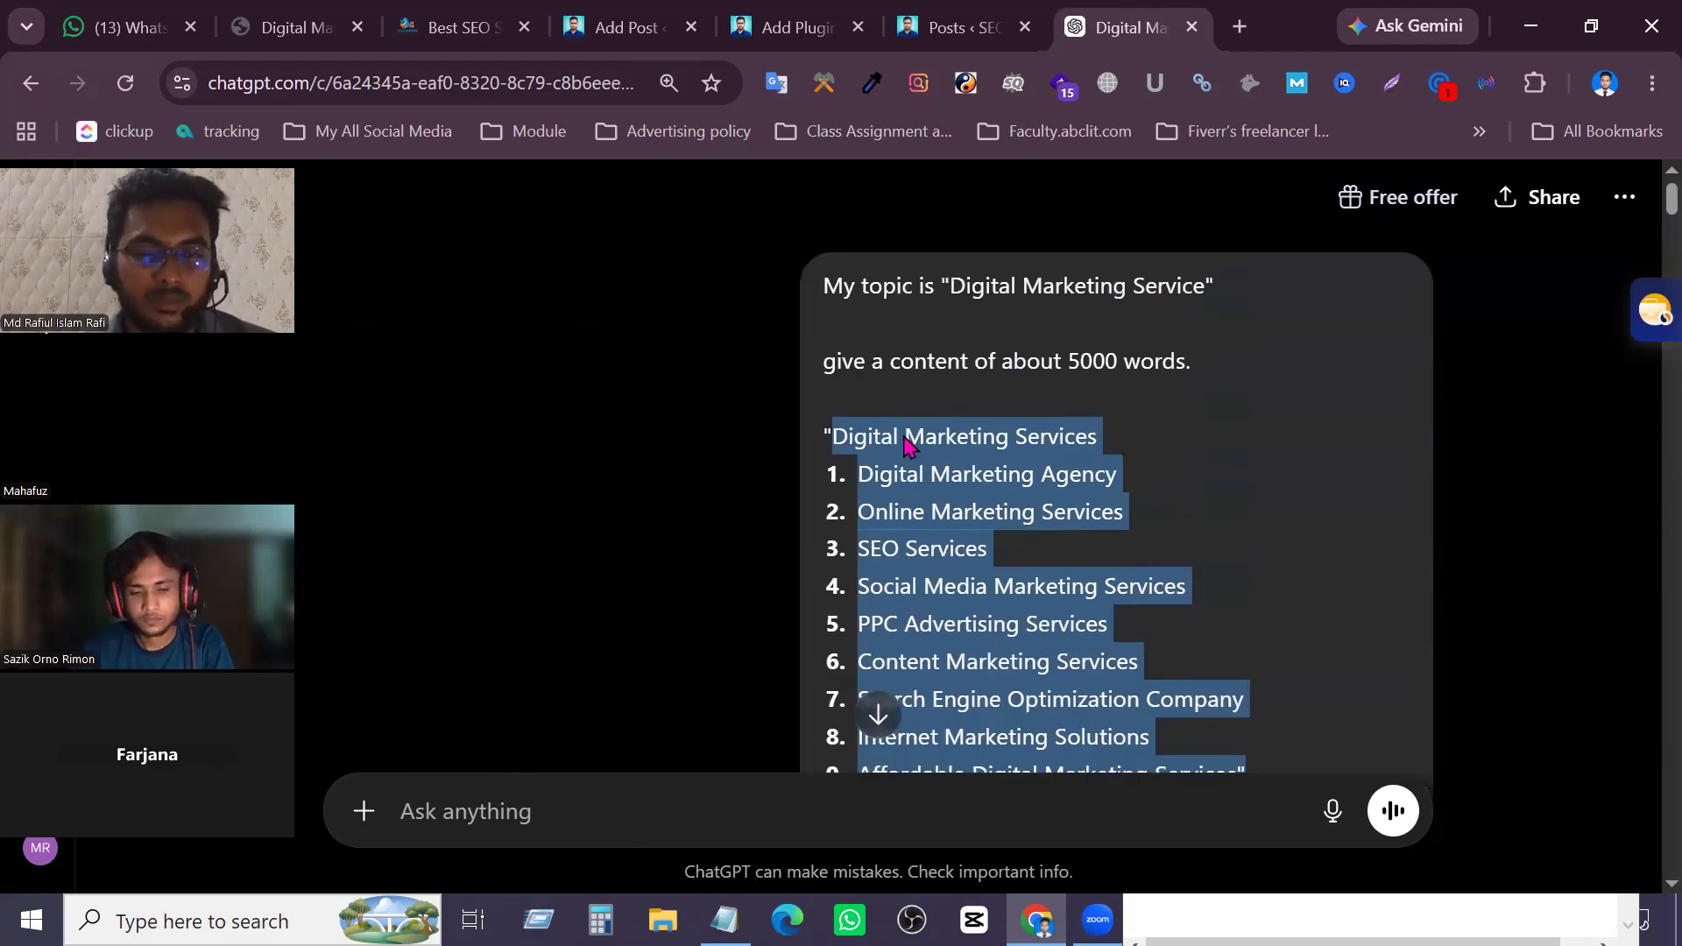
Skim the opening sections of the generated article and return to the keyword placement instructions in the prompt
scroll(907, 444, "down", 6)
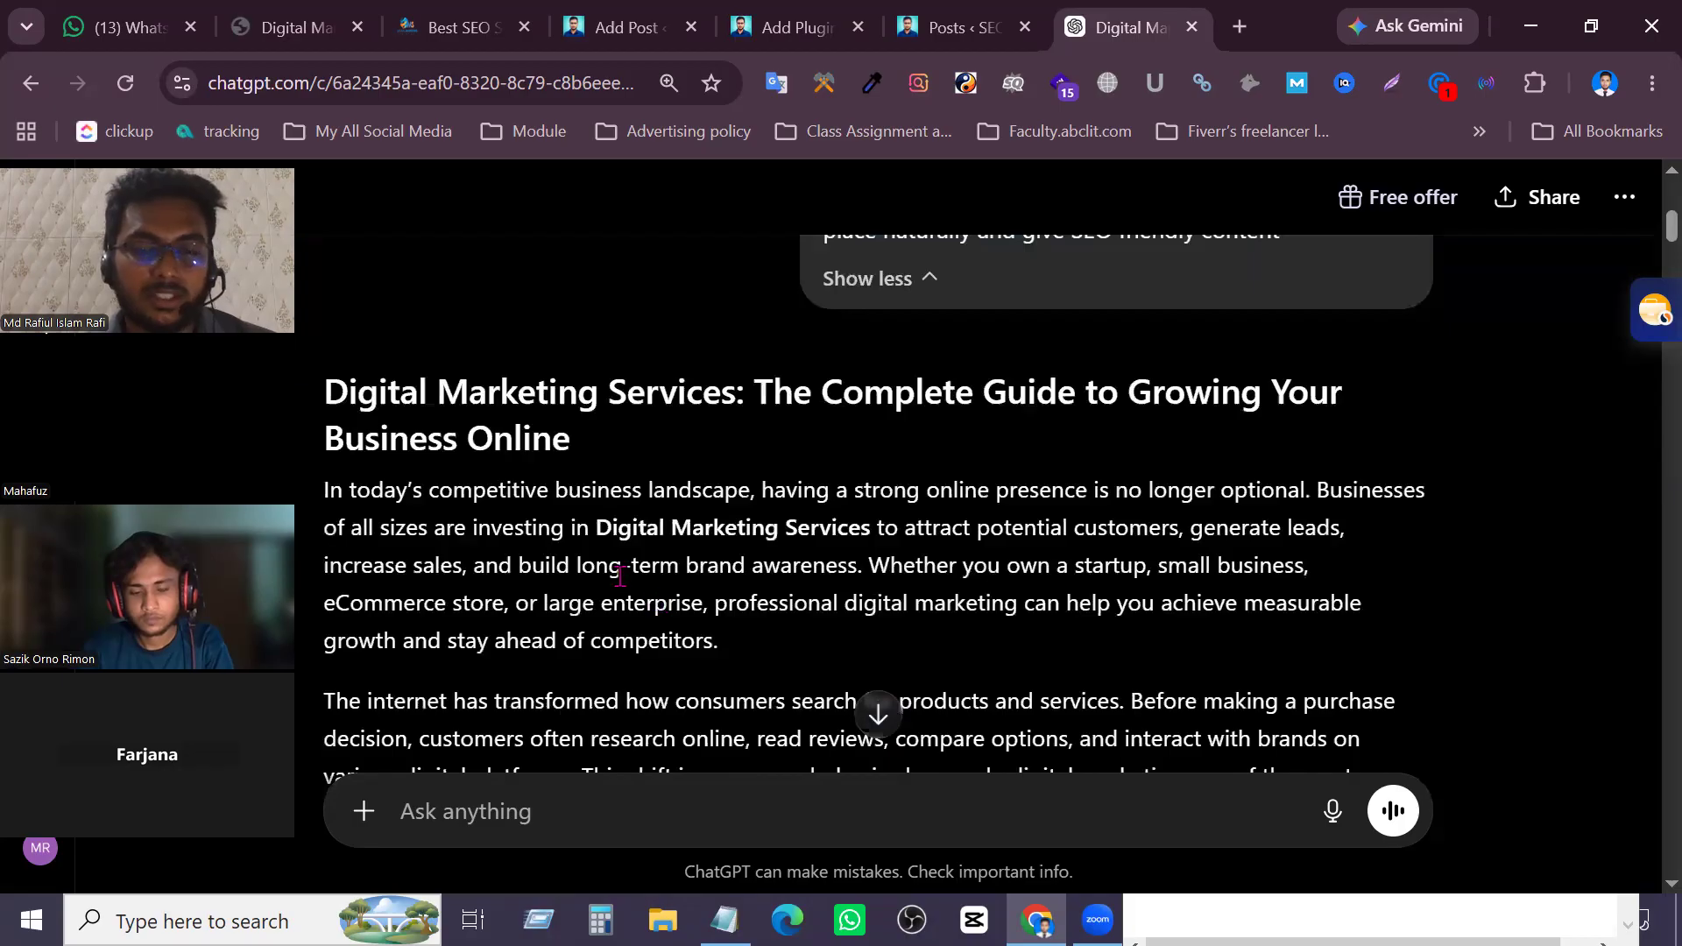
scroll(620, 575, "down", 2)
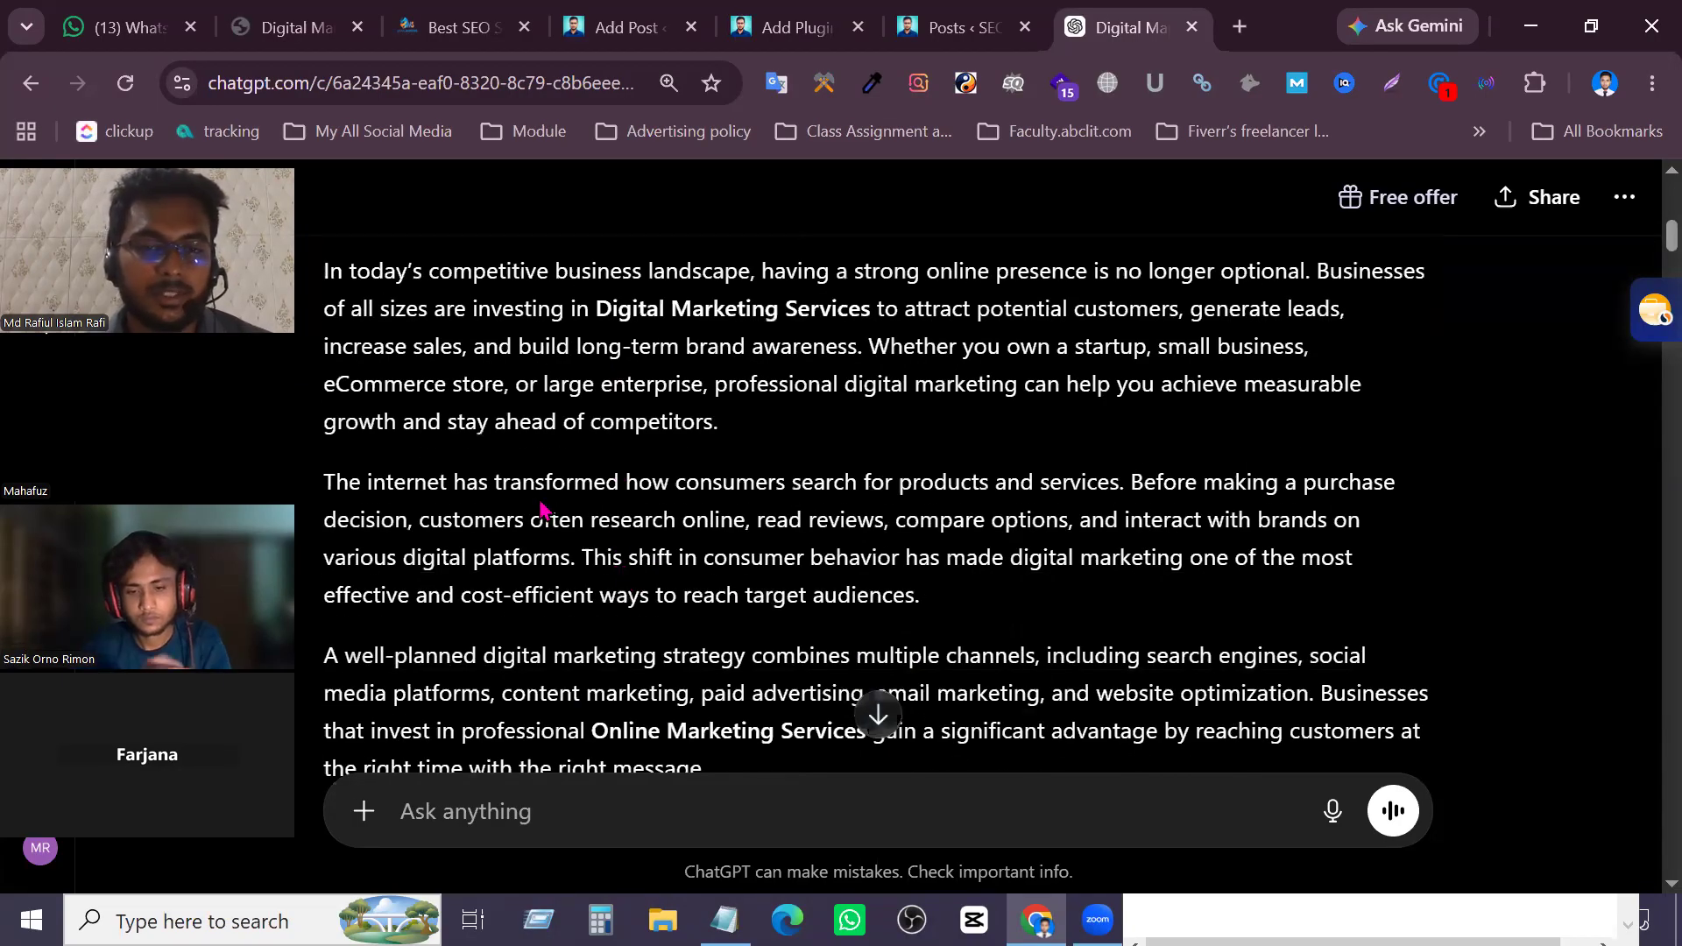
scroll(525, 561, "down", 10)
scroll(502, 595, "down", 5)
scroll(505, 594, "up", 13)
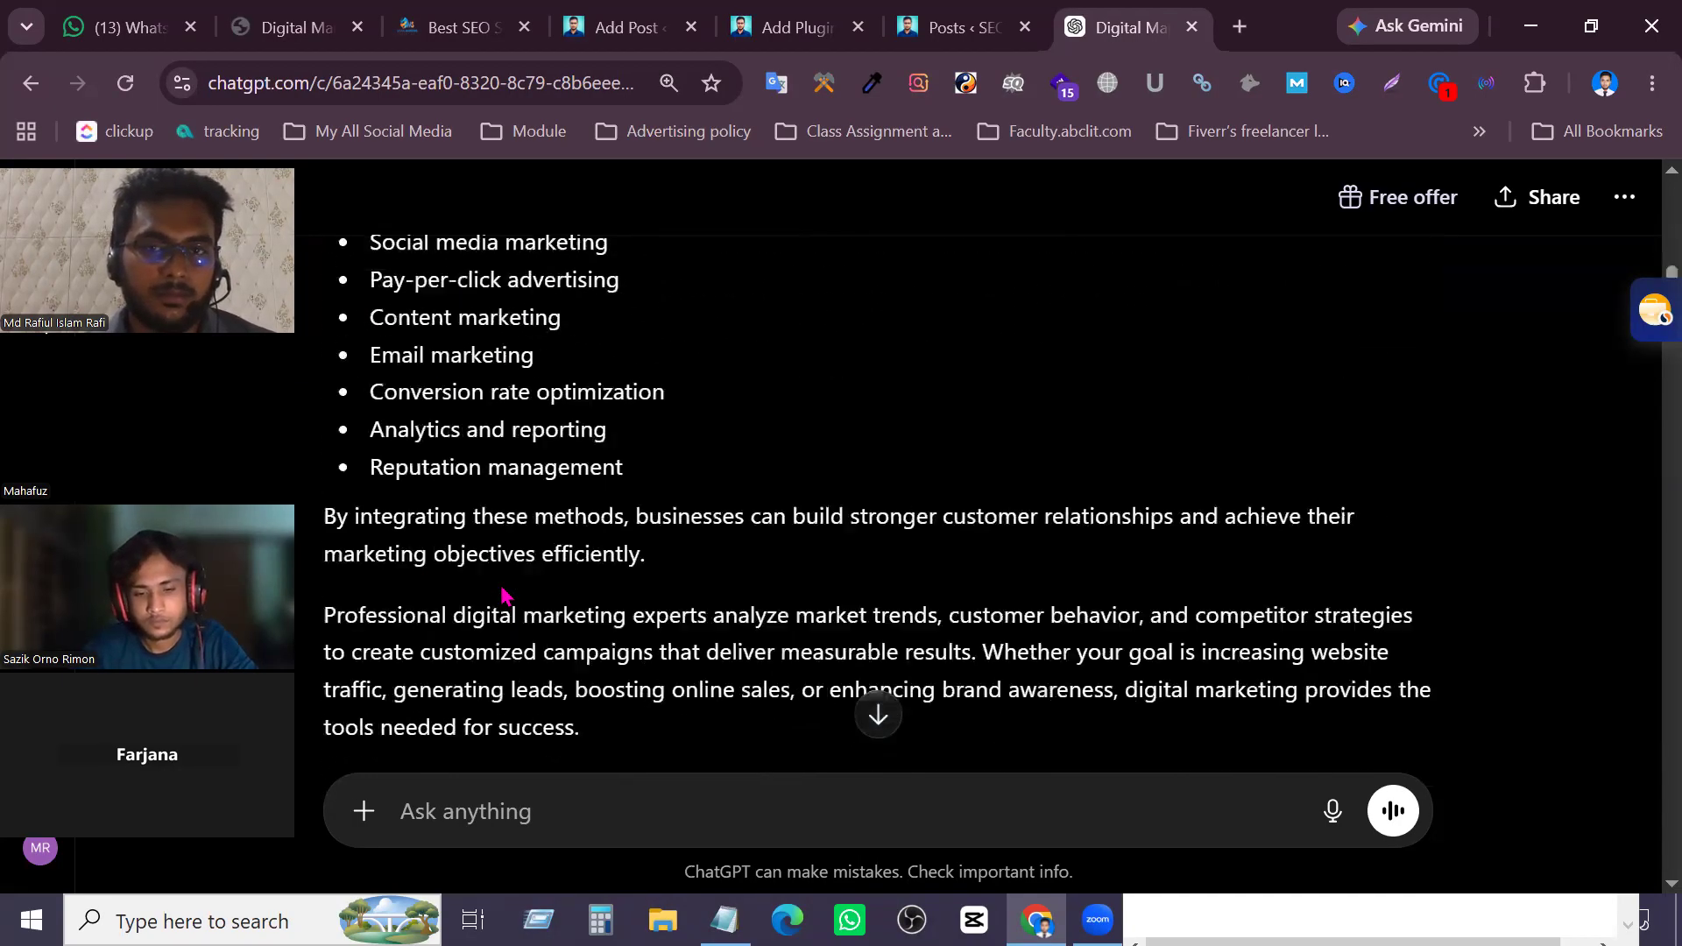
scroll(1007, 578, "up", 7)
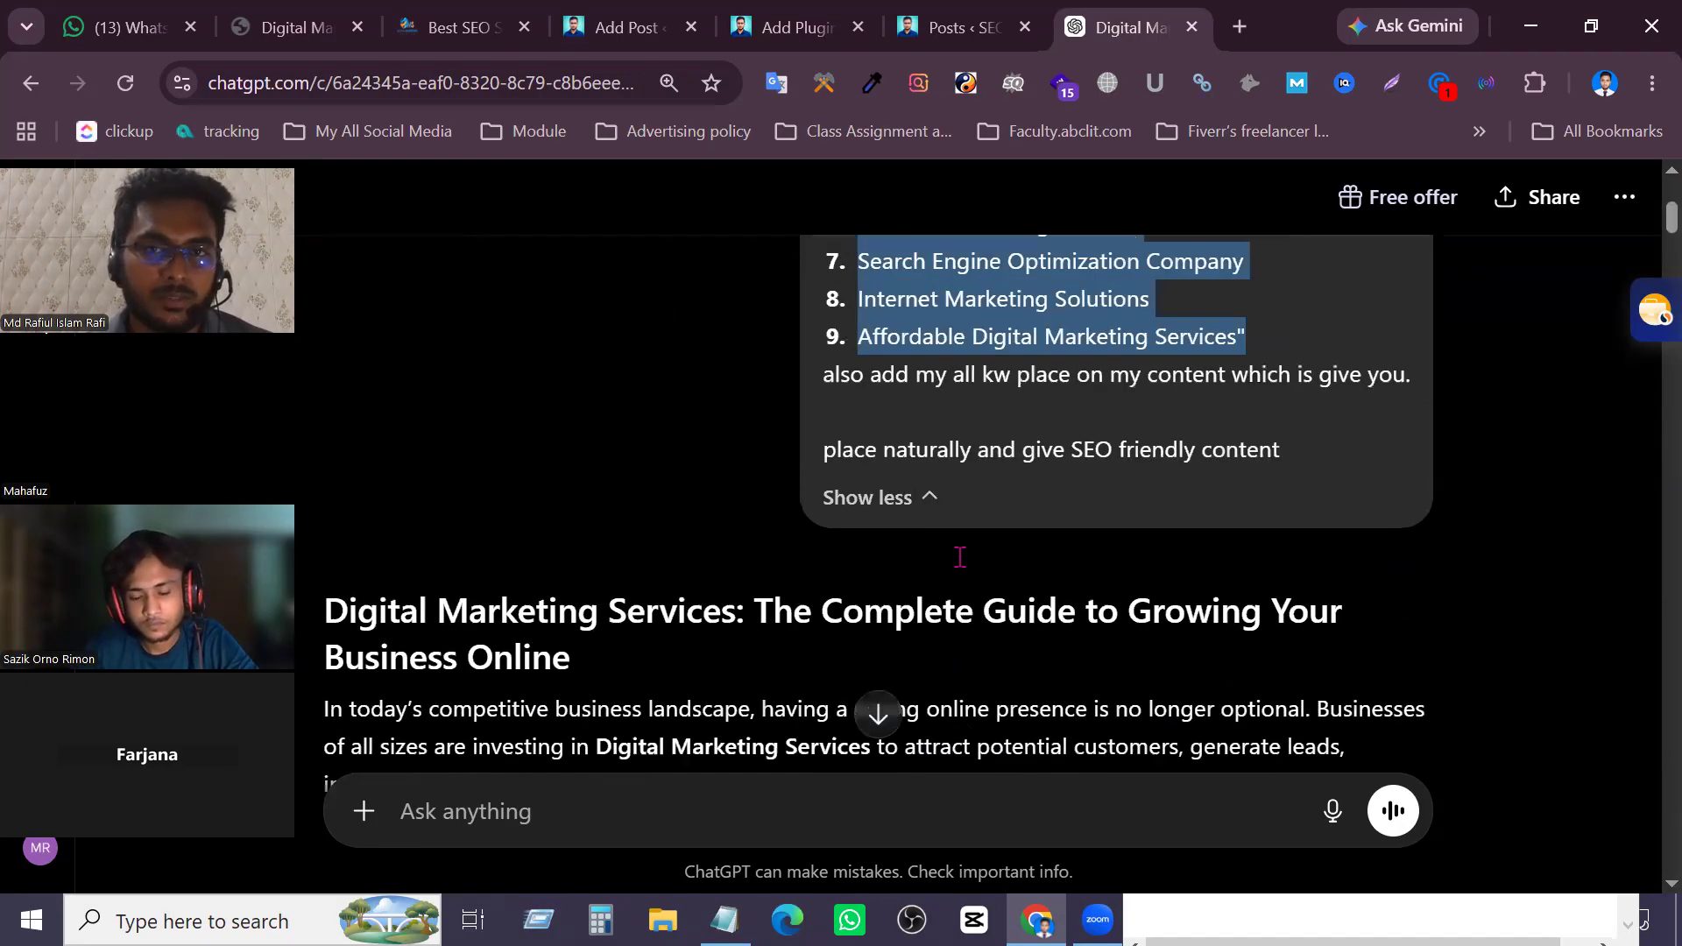
Close the Add Plugins browser tab and return to the Digital Marketing Services post with its Rank Math analysis open
left_click(809, 30)
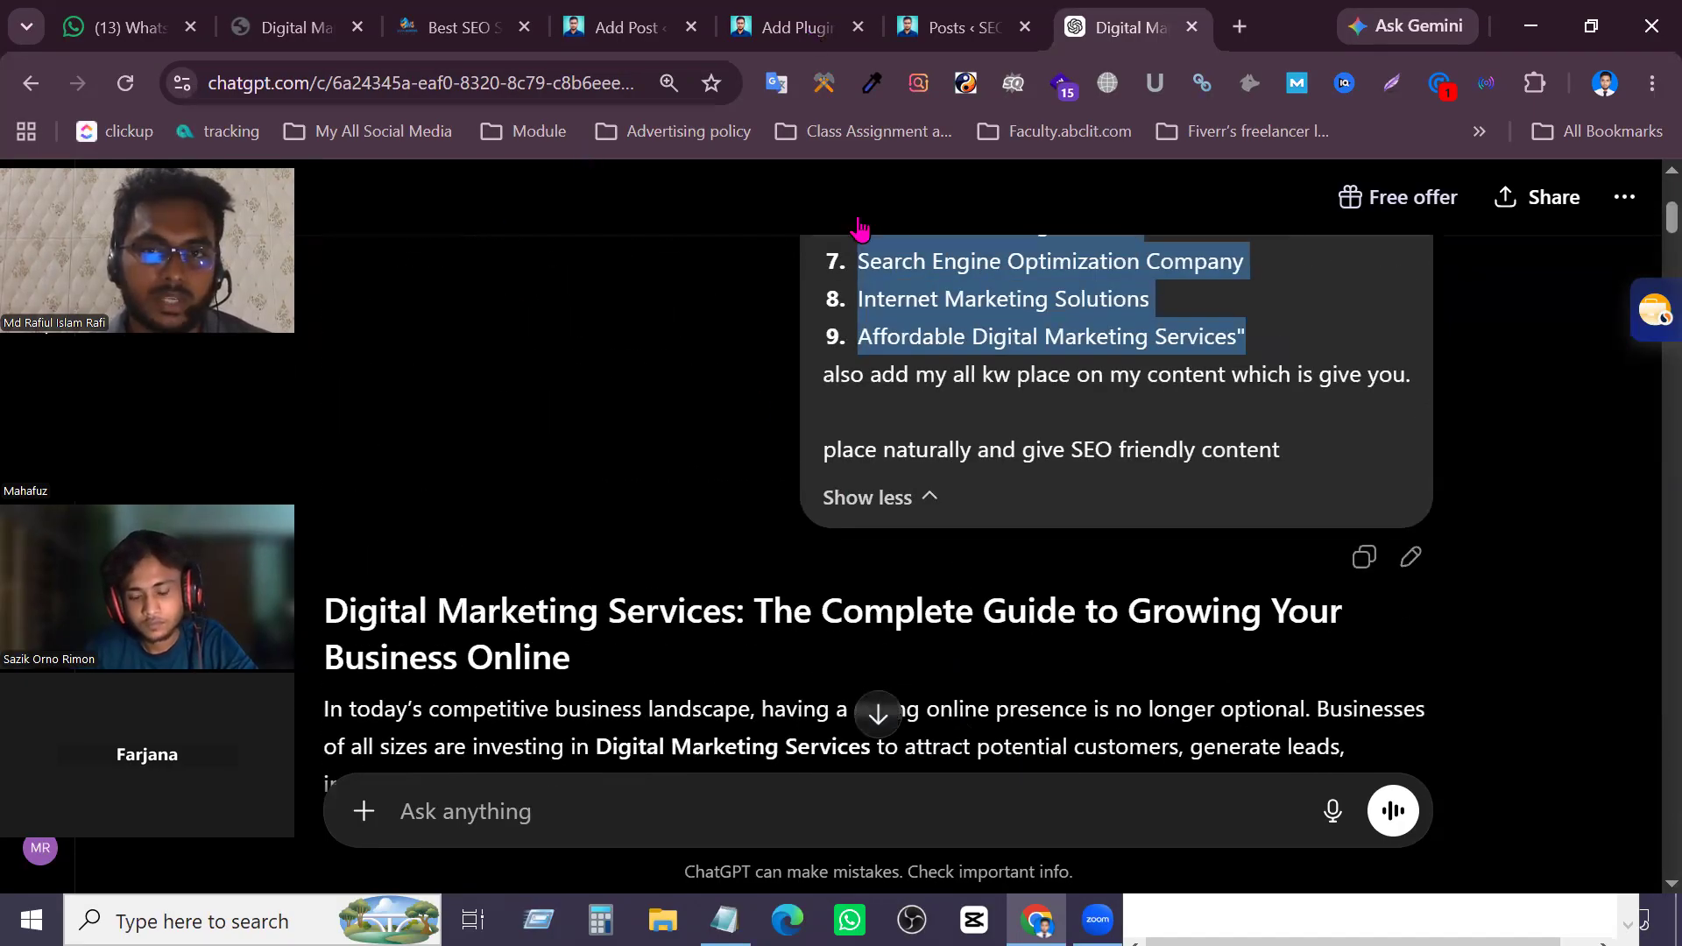
middle_click(751, 43)
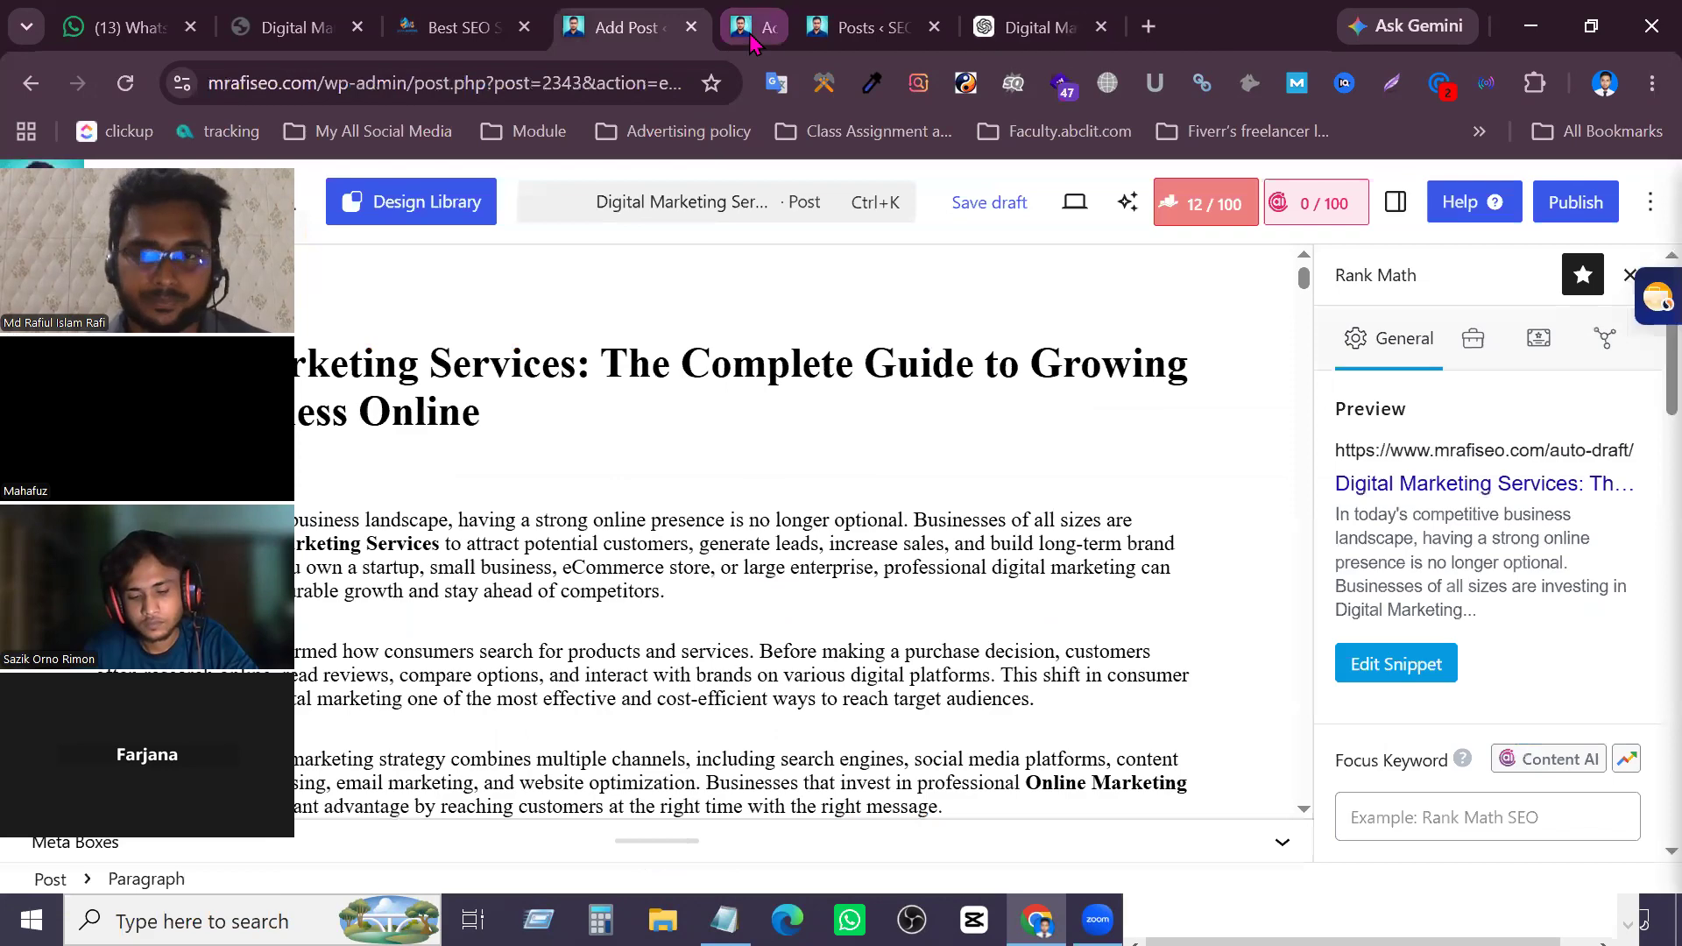
left_click(1230, 210)
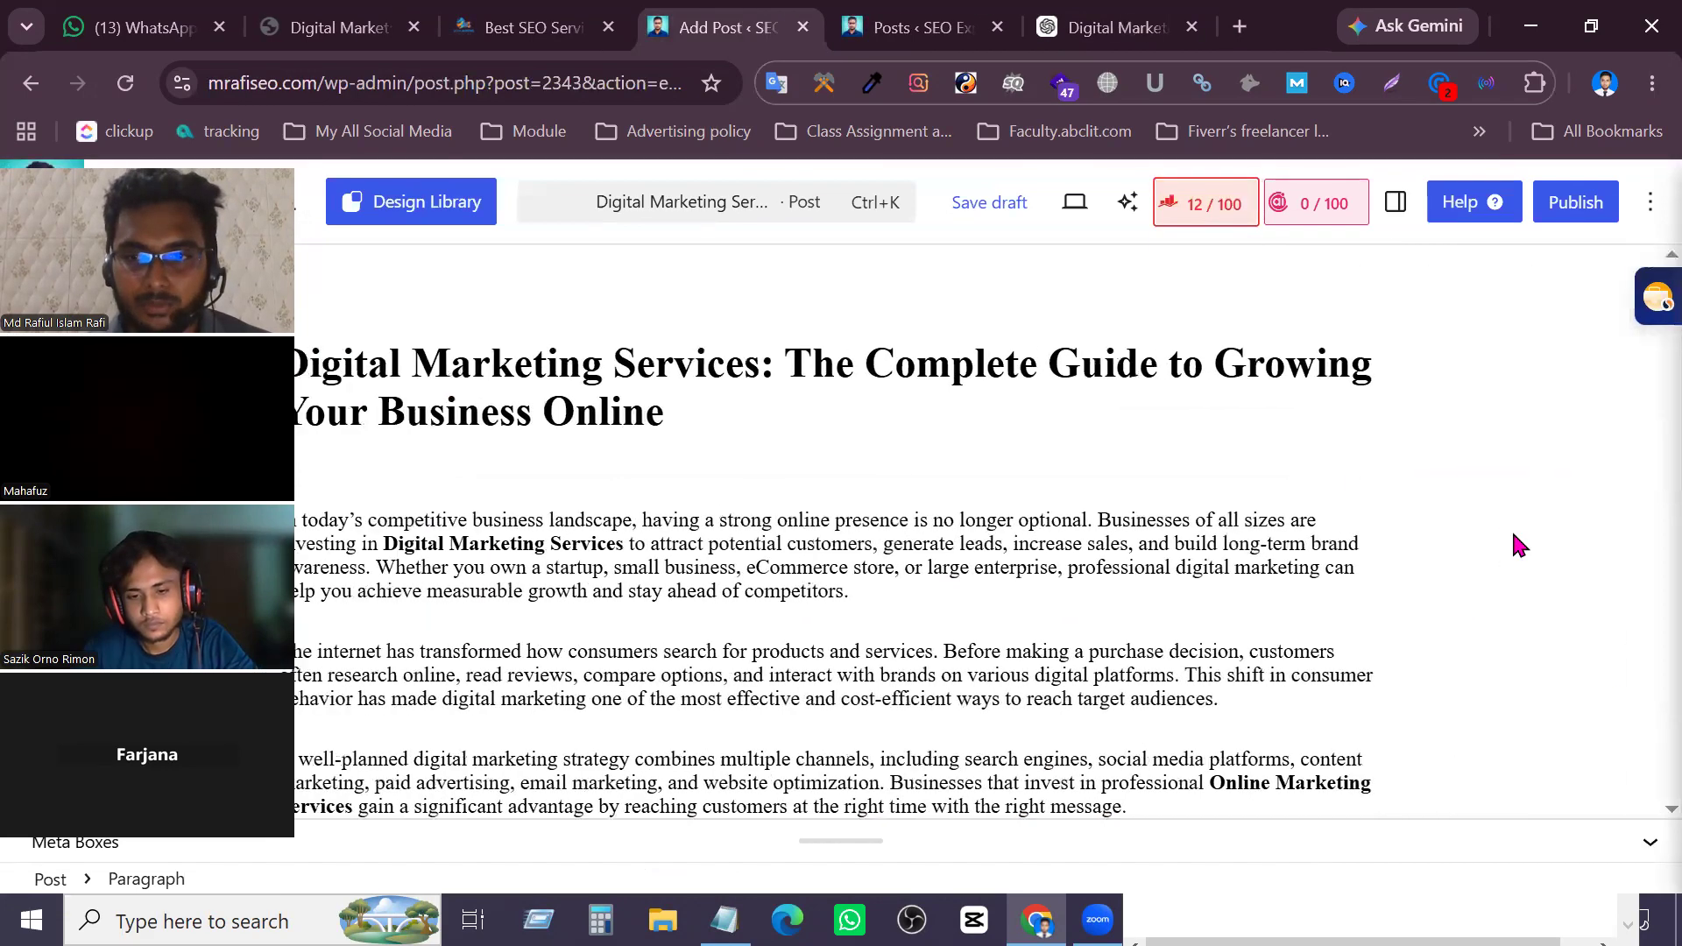
left_click(1238, 212)
Expand the Additional, Title Readability and Content Readability checks in the post's Rank Math analysis
scroll(1483, 687, "down", 6)
left_click(1528, 717)
scroll(1557, 710, "down", 7)
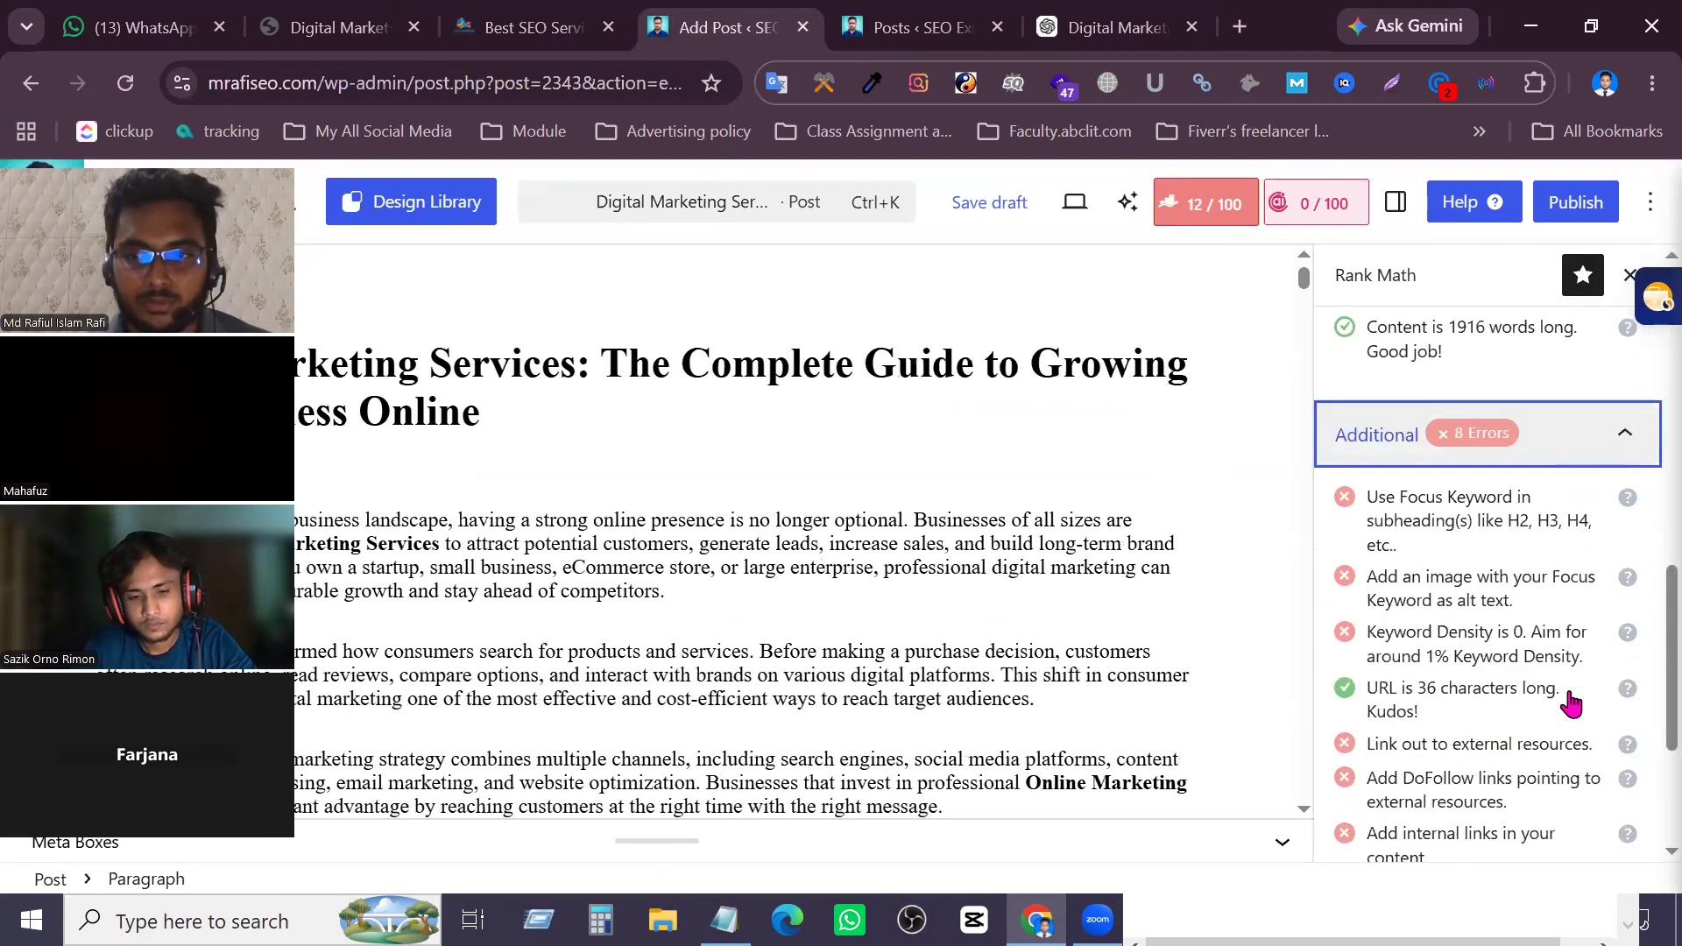
left_click(1591, 751)
scroll(1592, 751, "down", 3)
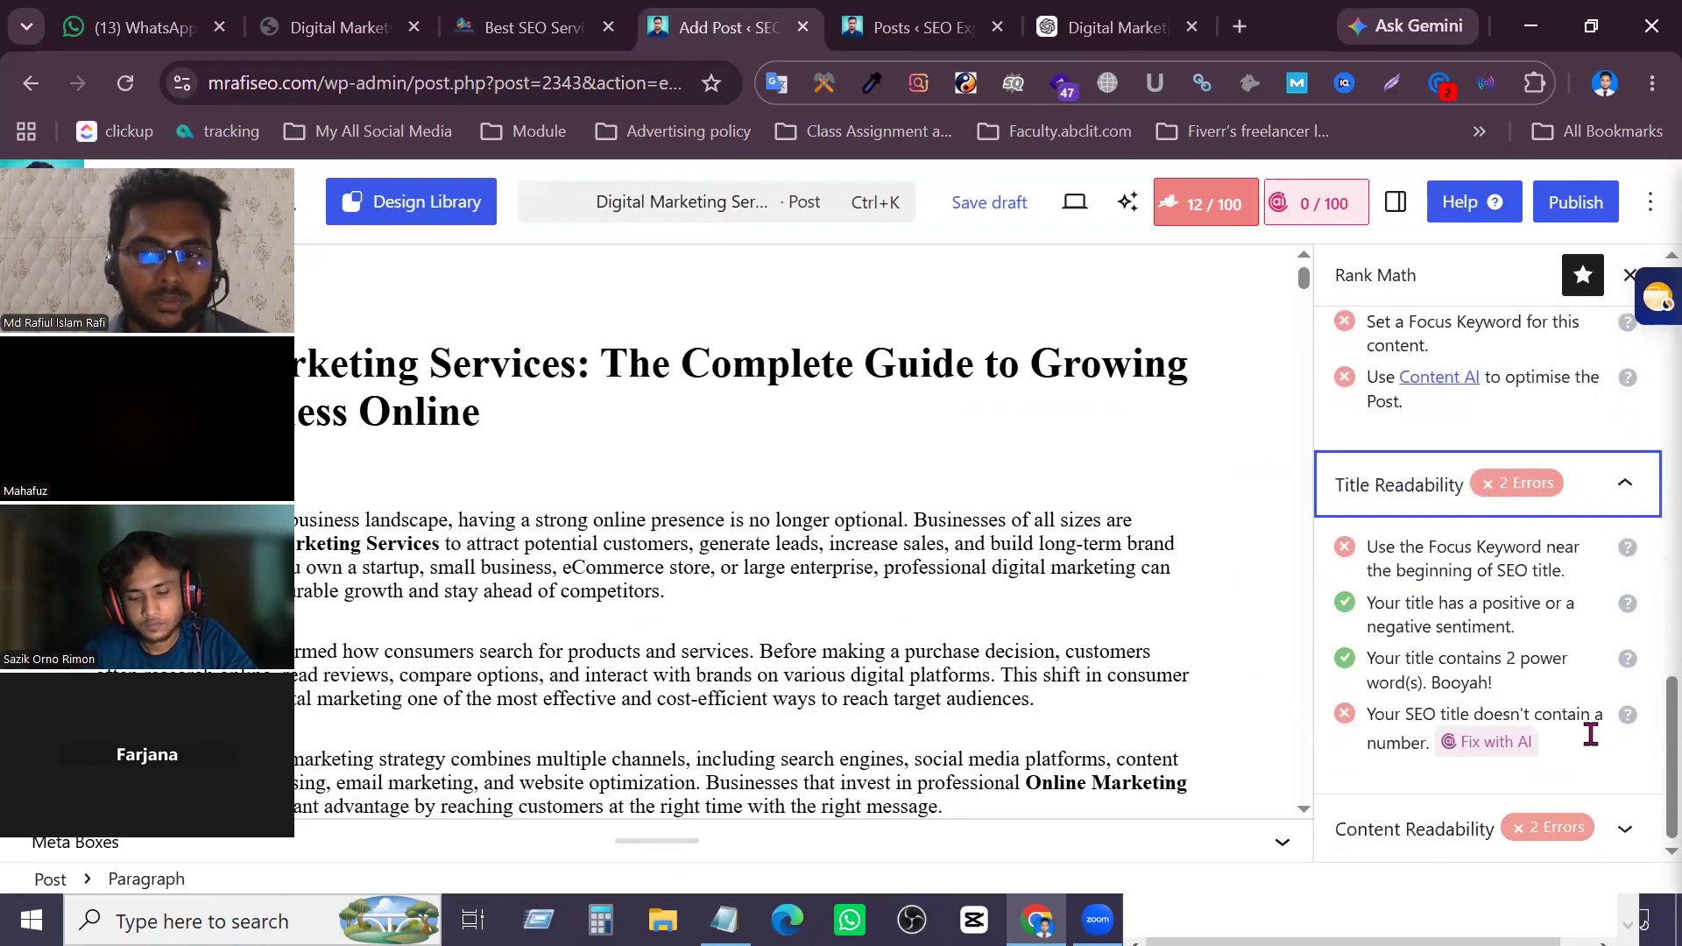
left_click(1595, 830)
scroll(1592, 770, "down", 2)
Review all Rank Math checks for the post, from Basic SEO through Content Readability
scroll(1562, 755, "up", 15)
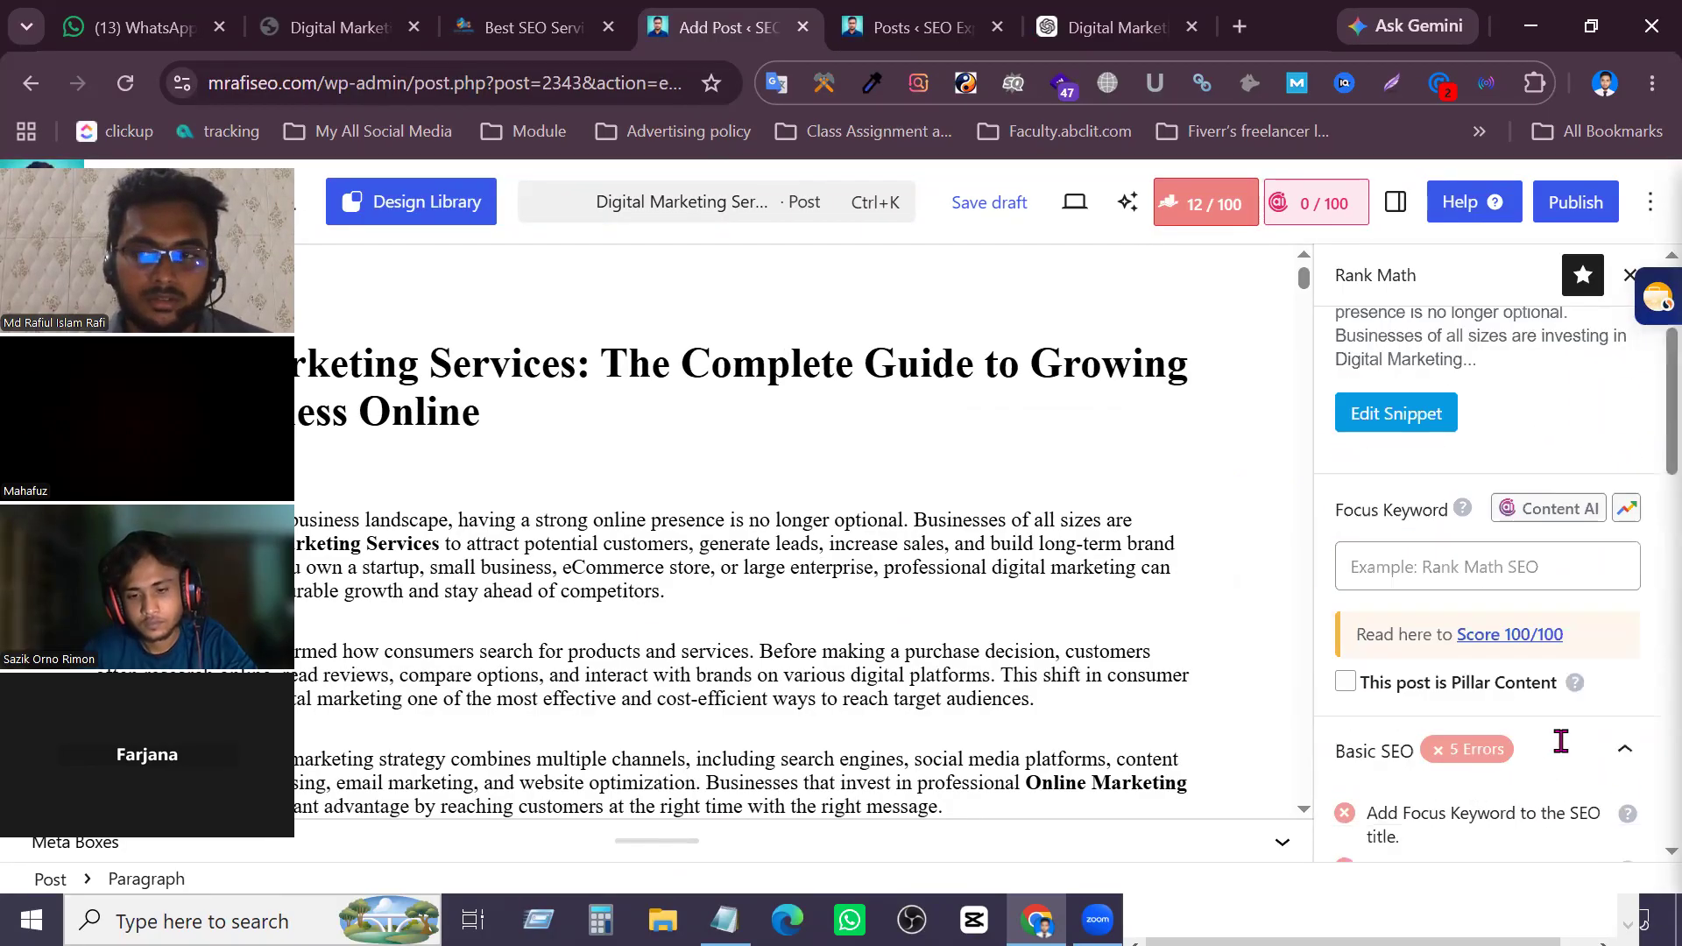
scroll(1554, 746, "down", 15)
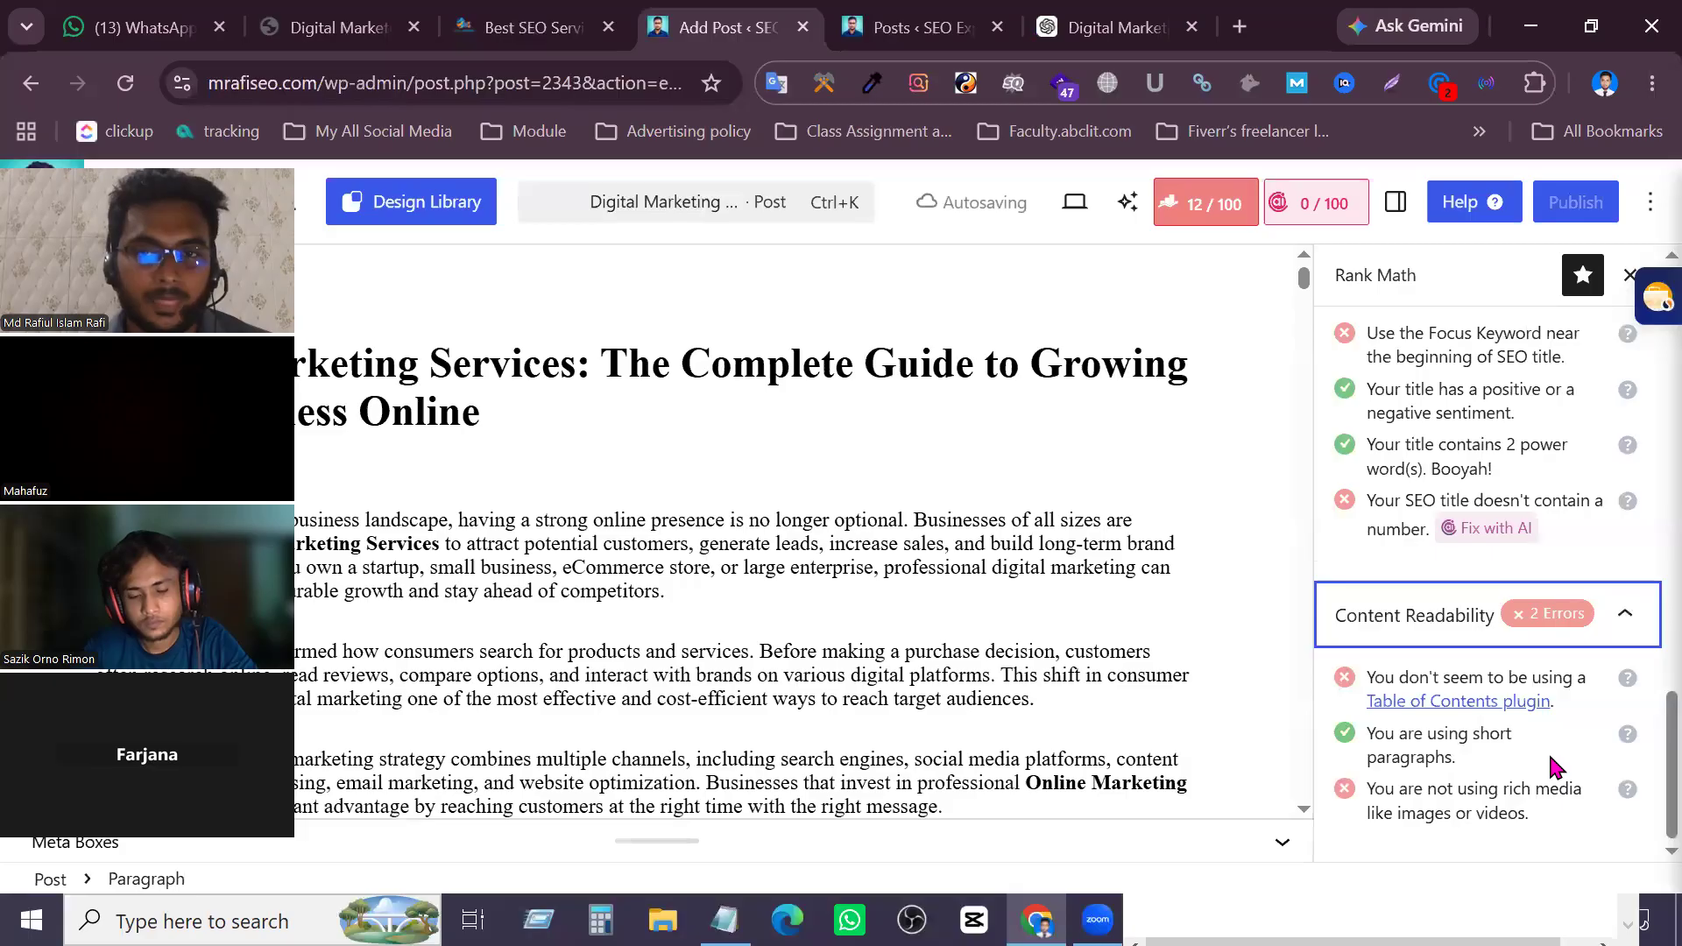
scroll(1471, 410, "up", 4)
scroll(1472, 410, "up", 3)
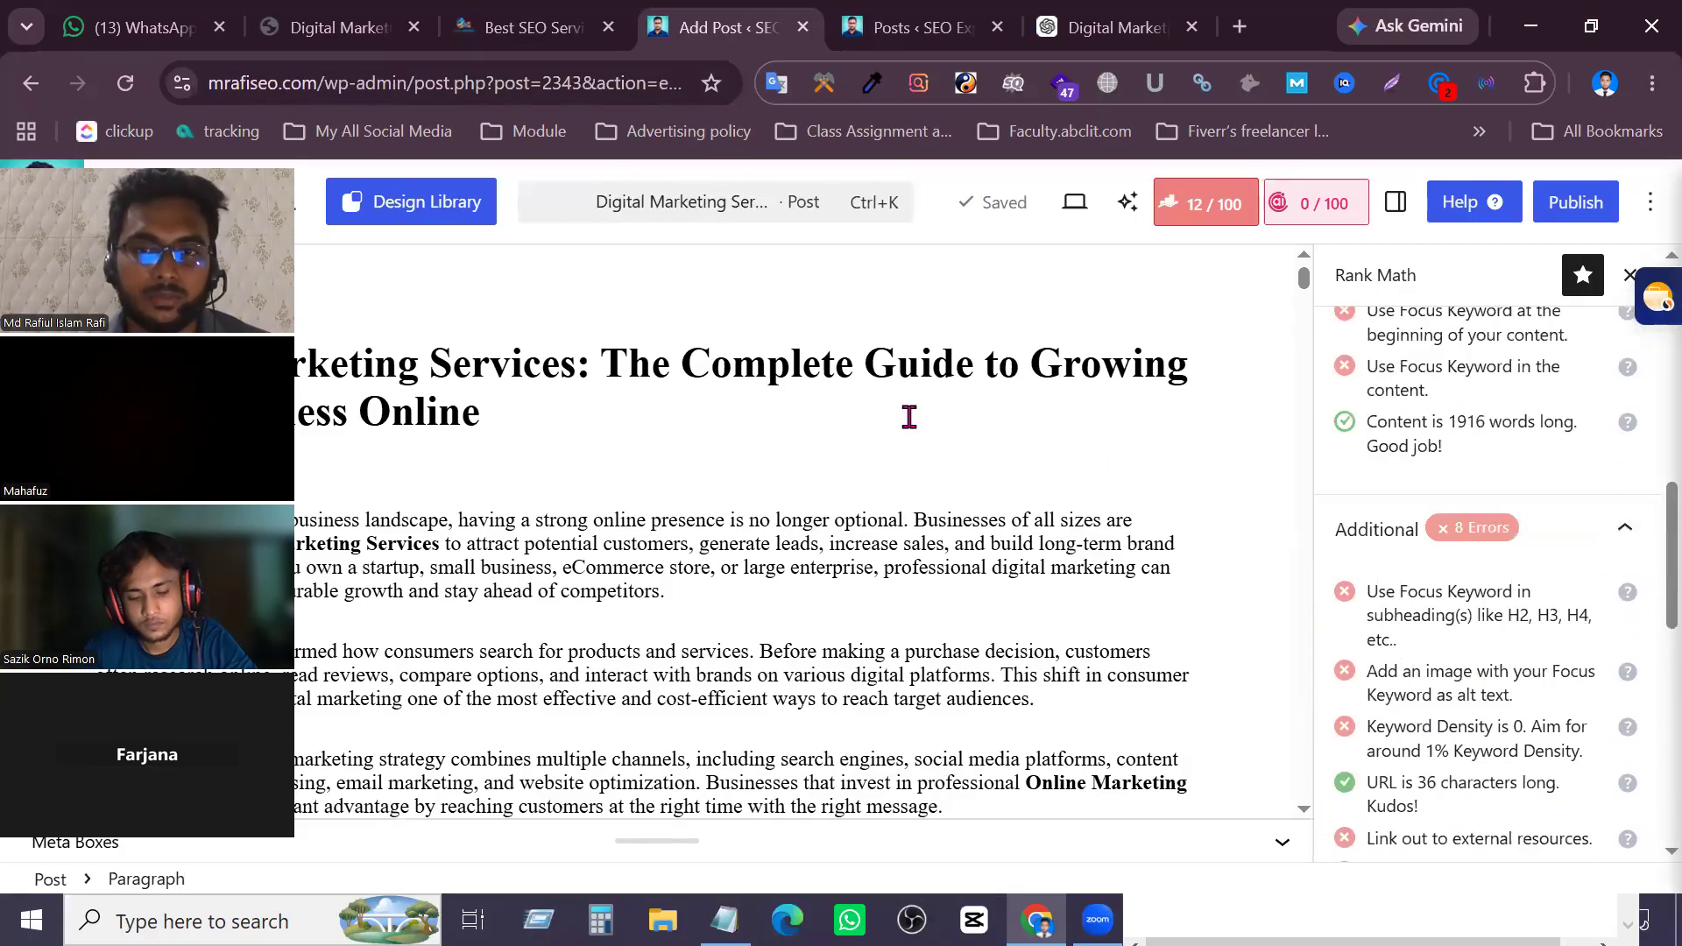
scroll(905, 417, "down", 15)
scroll(790, 545, "down", 10)
scroll(789, 546, "up", 11)
scroll(789, 546, "up", 12)
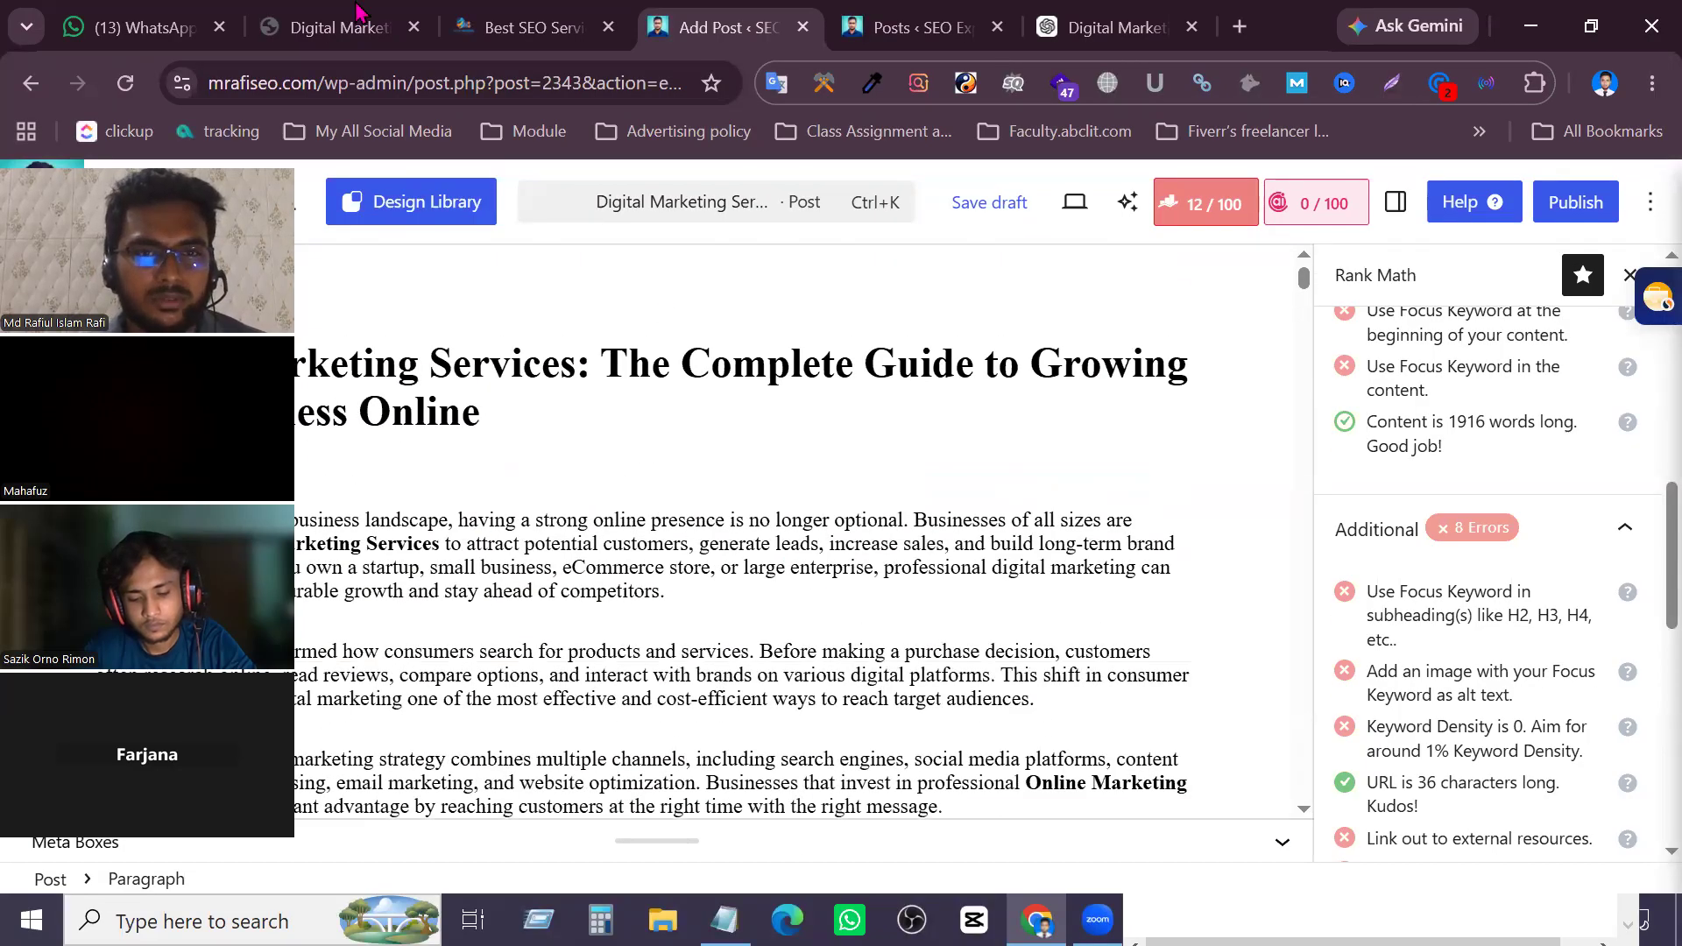
Look at the Advanced SEO & GEO Strategies topics in the course outline PDF and return to the post editor
key("ctrl+2")
scroll(1214, 657, "down", 3)
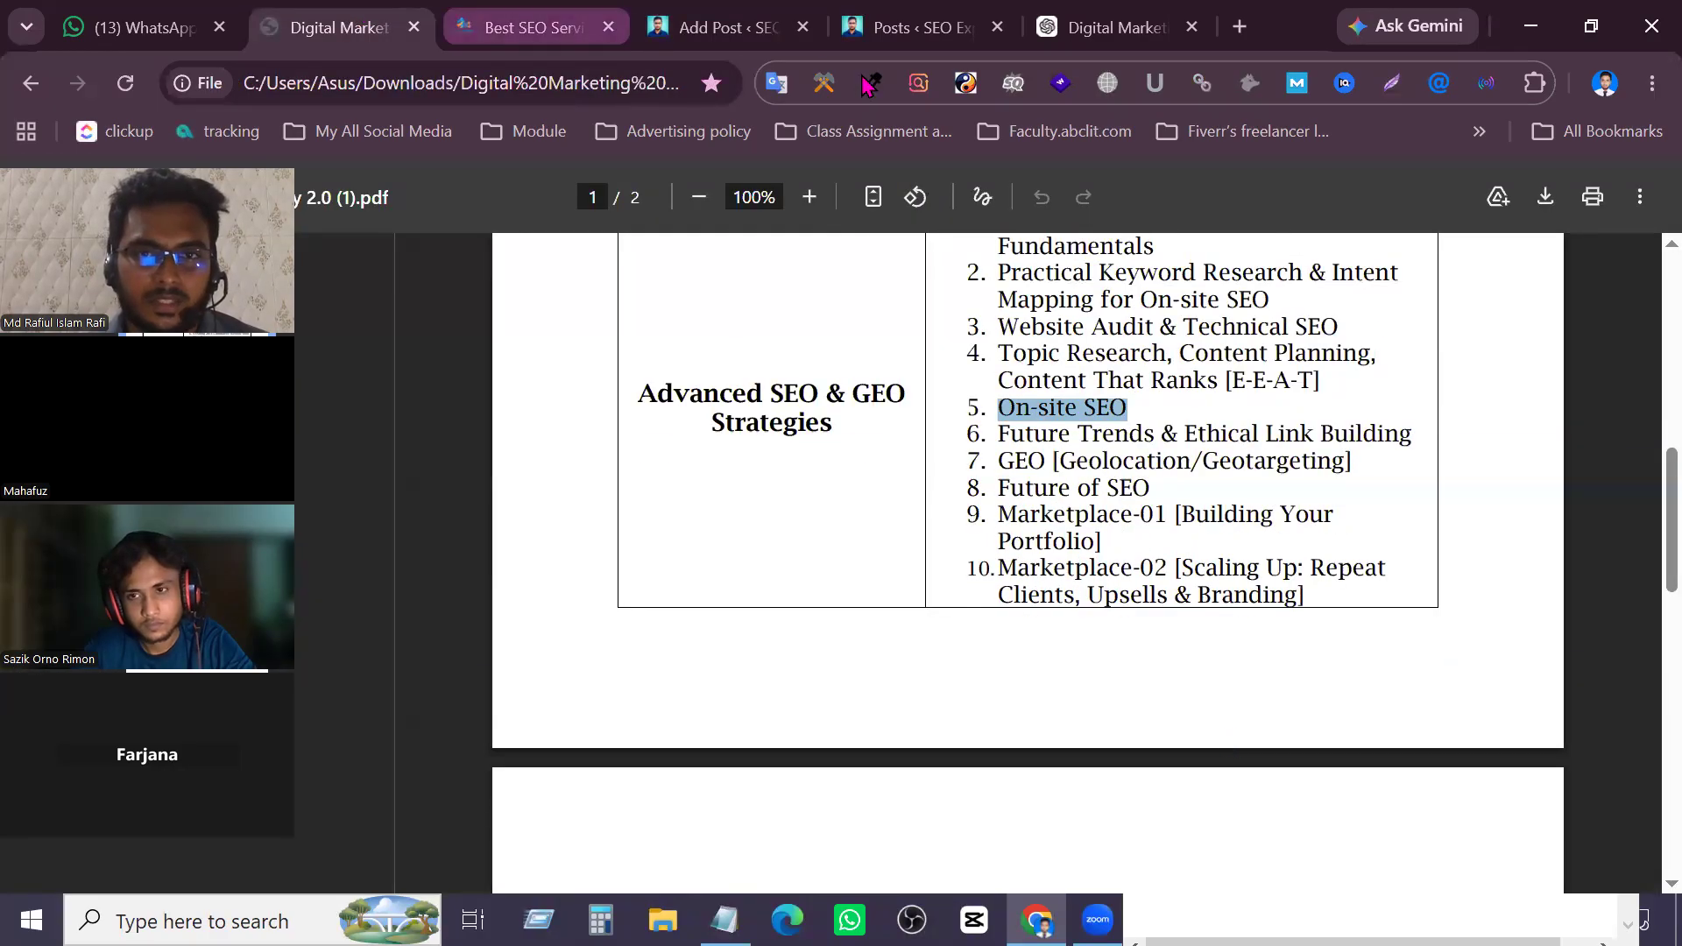
left_click(714, 27)
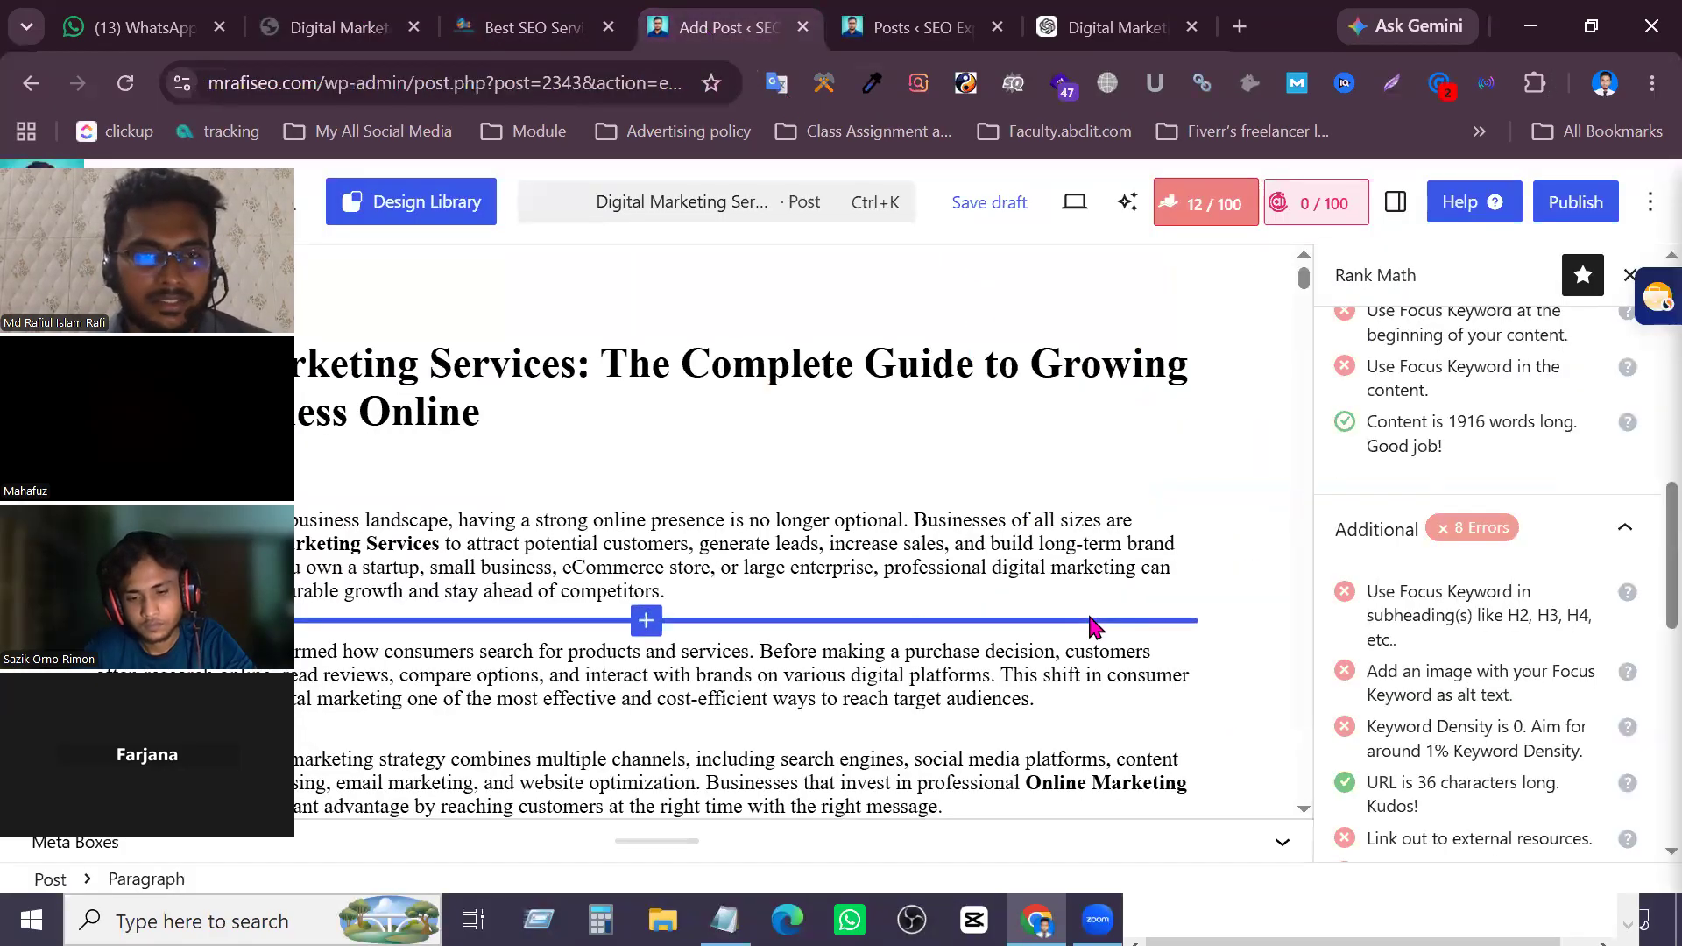
Skim the post's introduction and highlight its full title, Digital Marketing Services: The Complete Guide to Growing Your Business Online
scroll(619, 394, "down", 3)
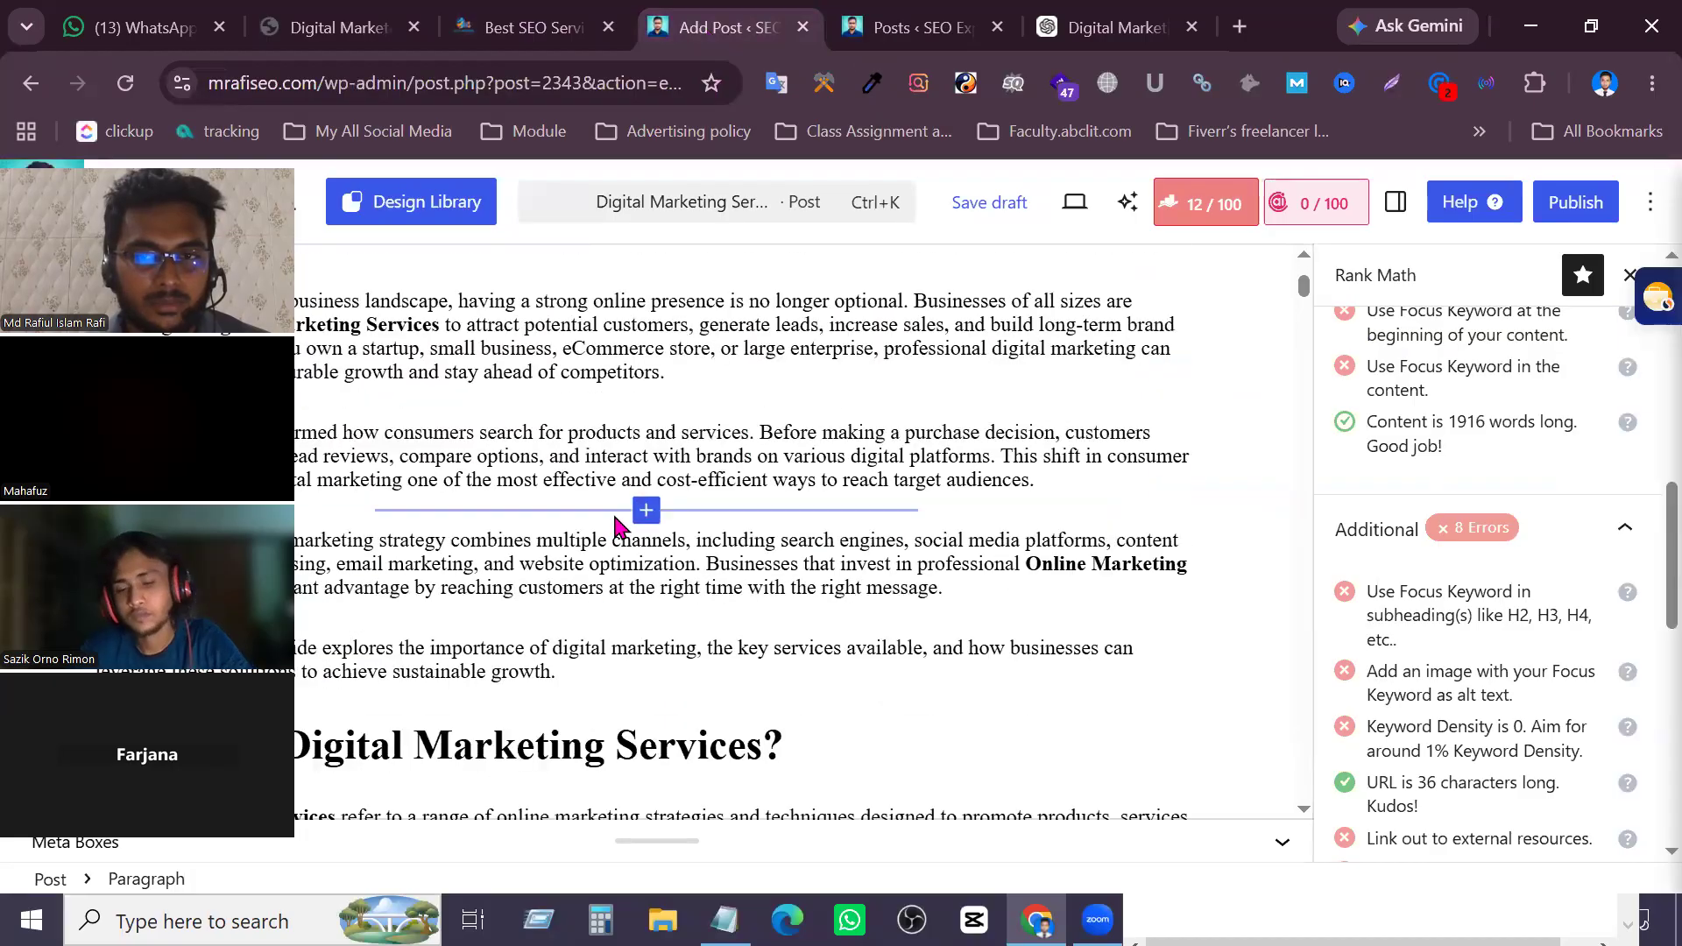
scroll(619, 525, "down", 3)
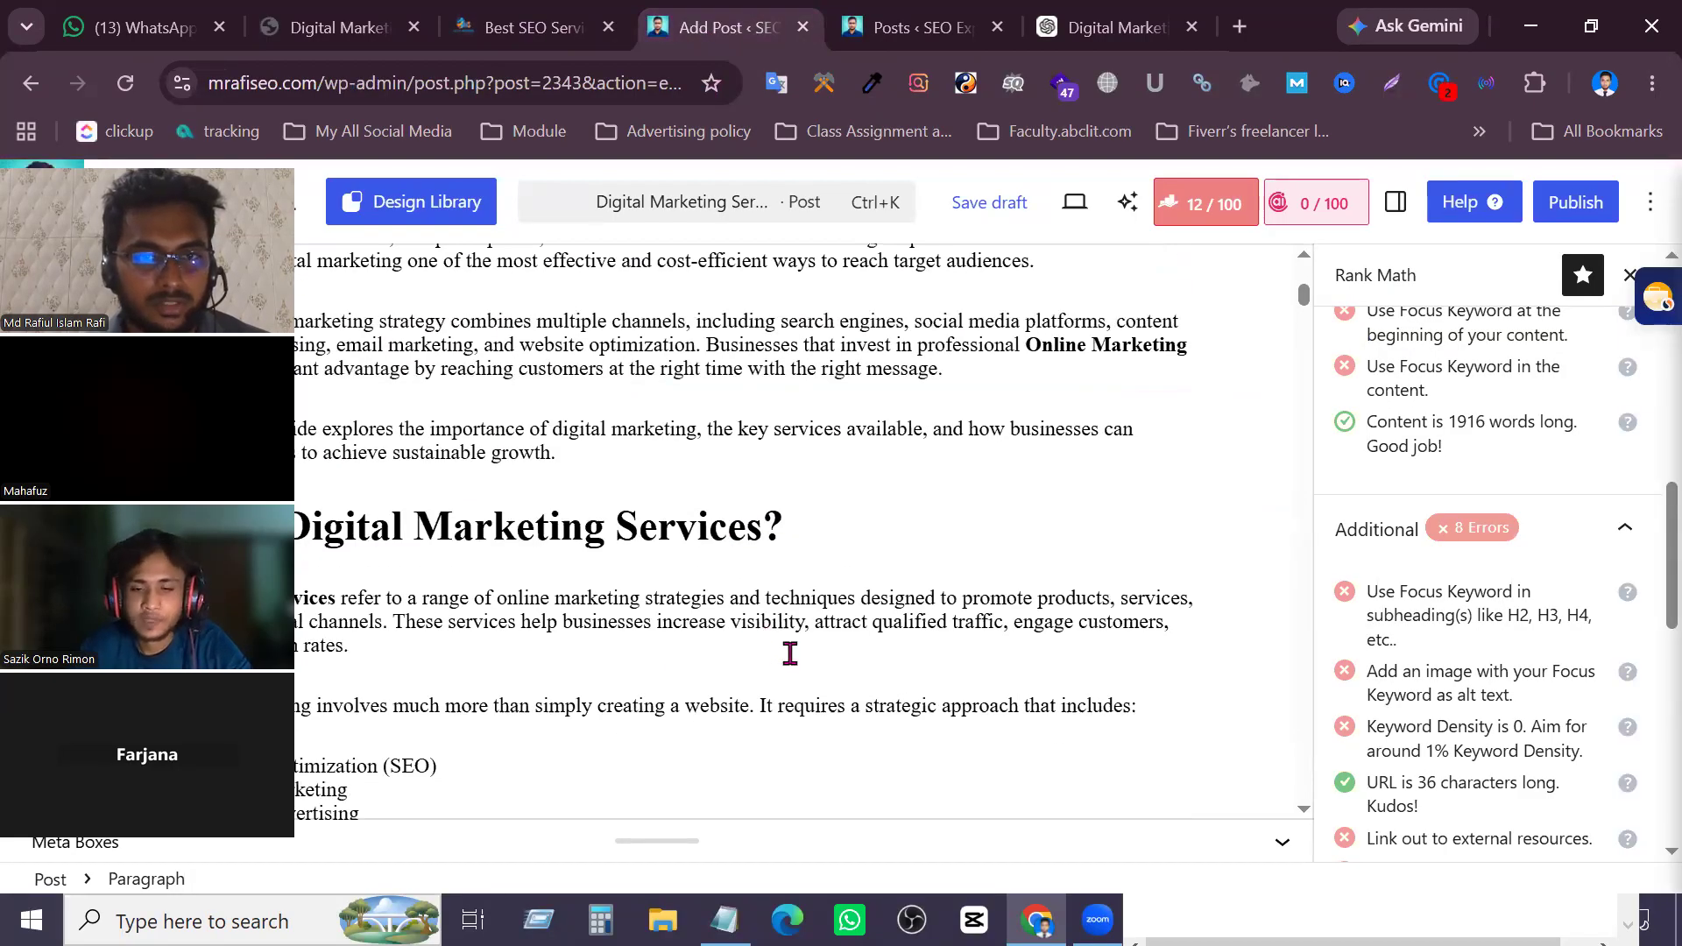
scroll(792, 653, "up", 5)
left_click(346, 368)
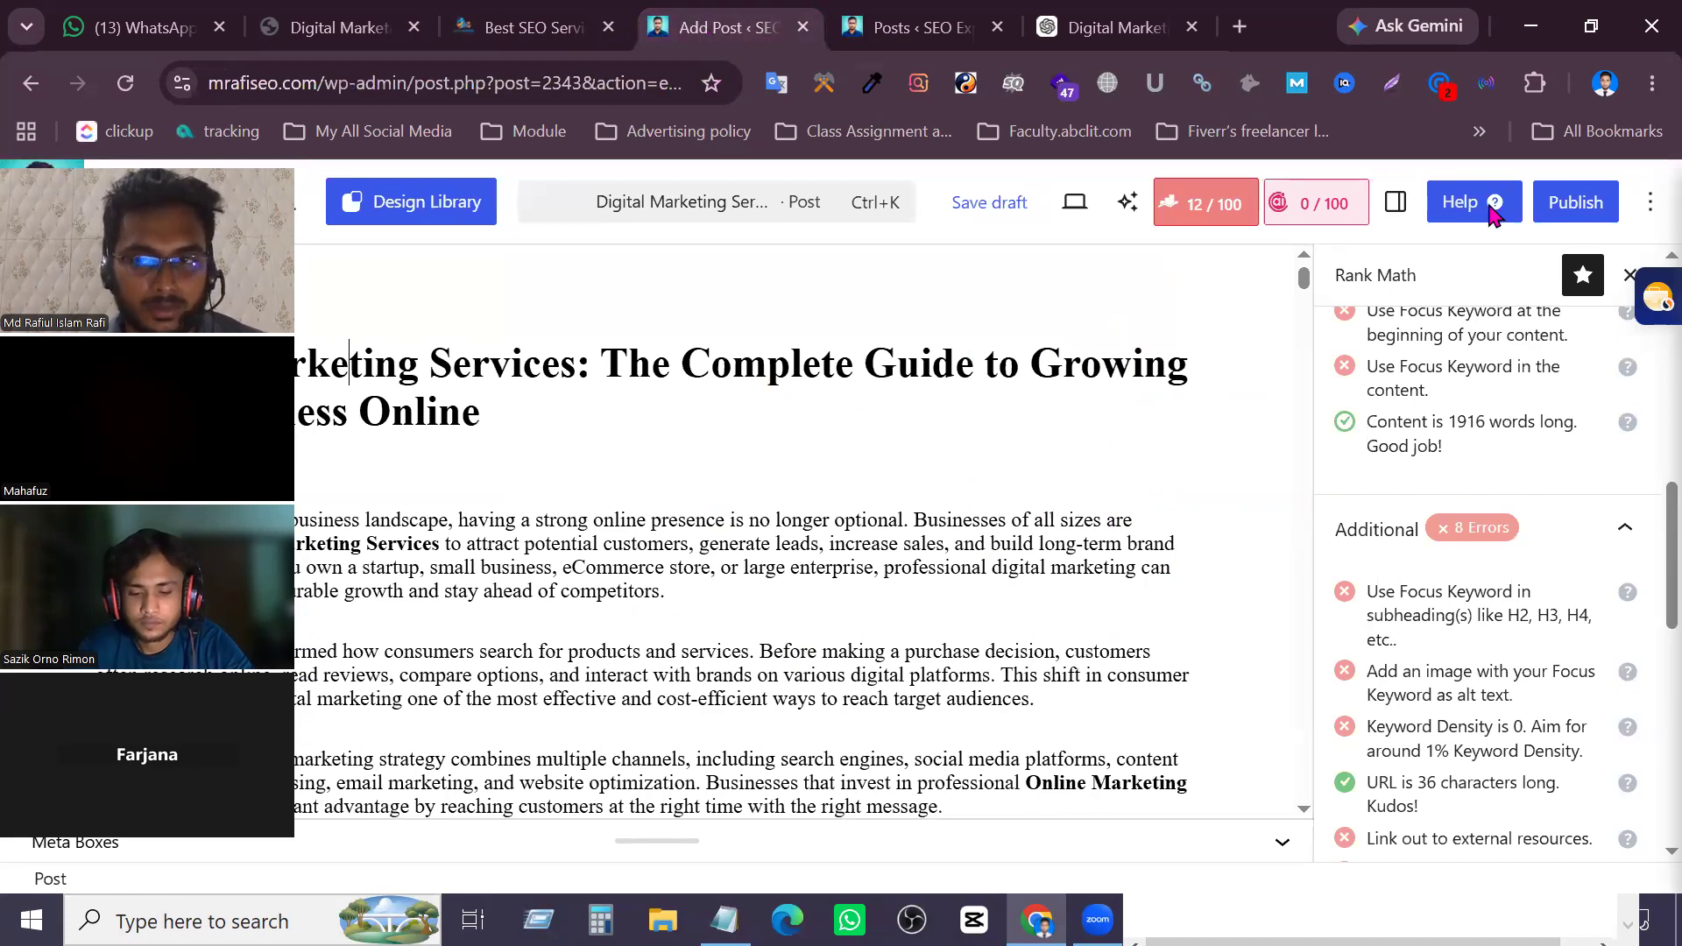
left_click_drag(109, 362, 1188, 362)
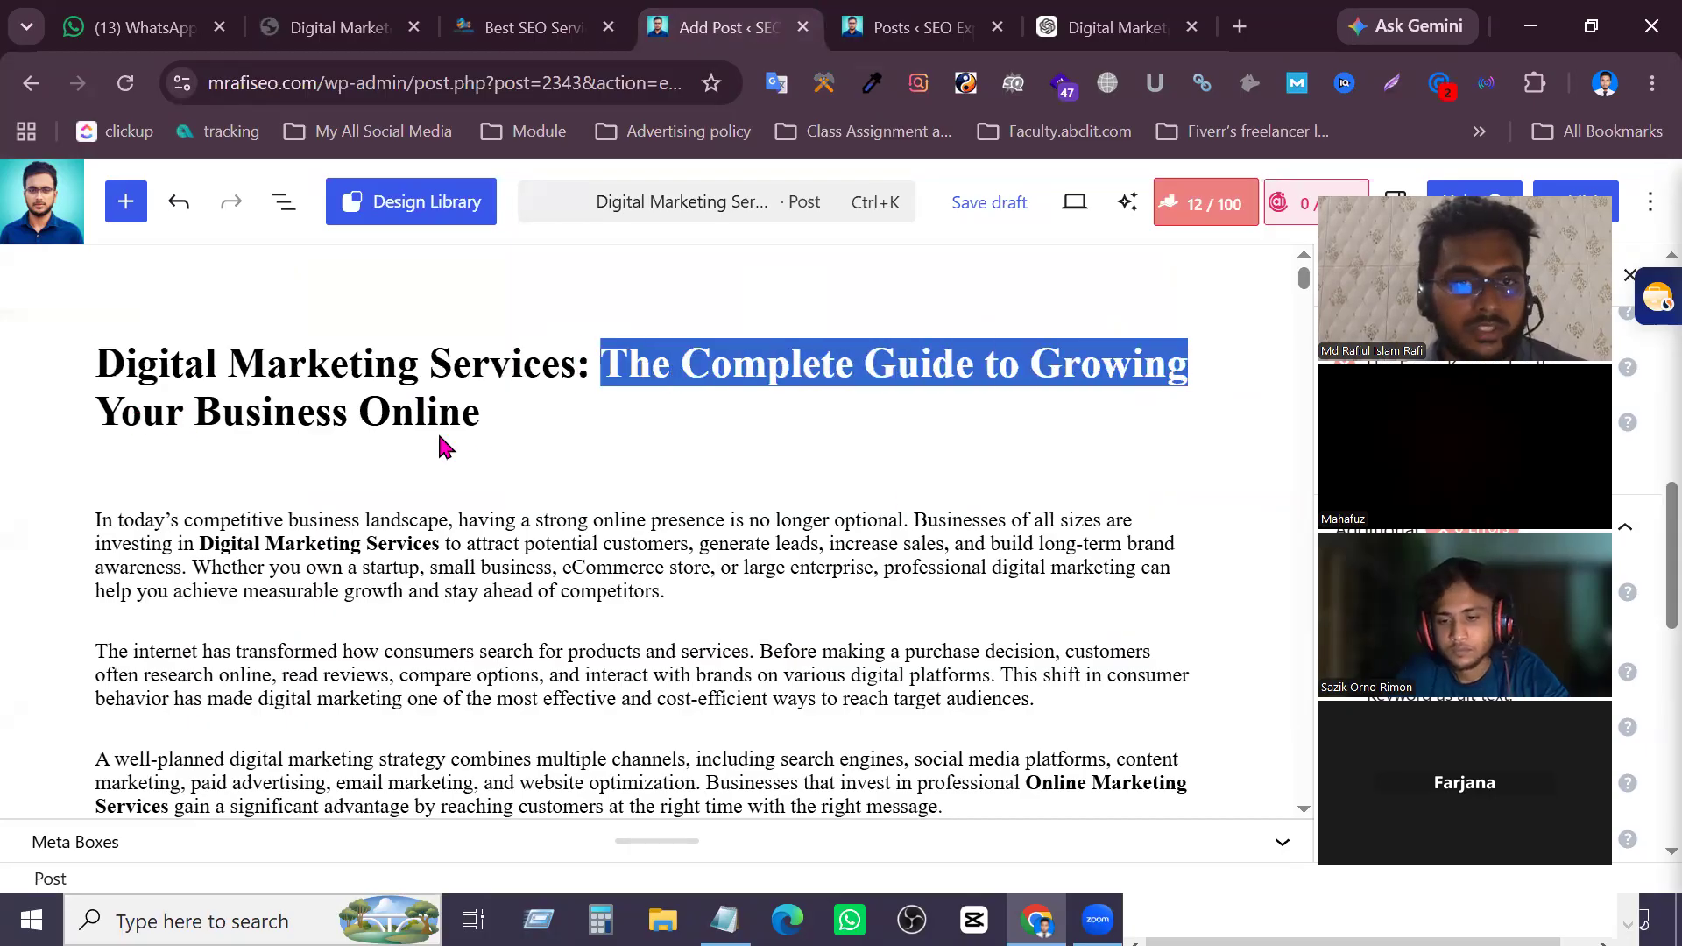
left_click_drag(481, 412, 94, 361)
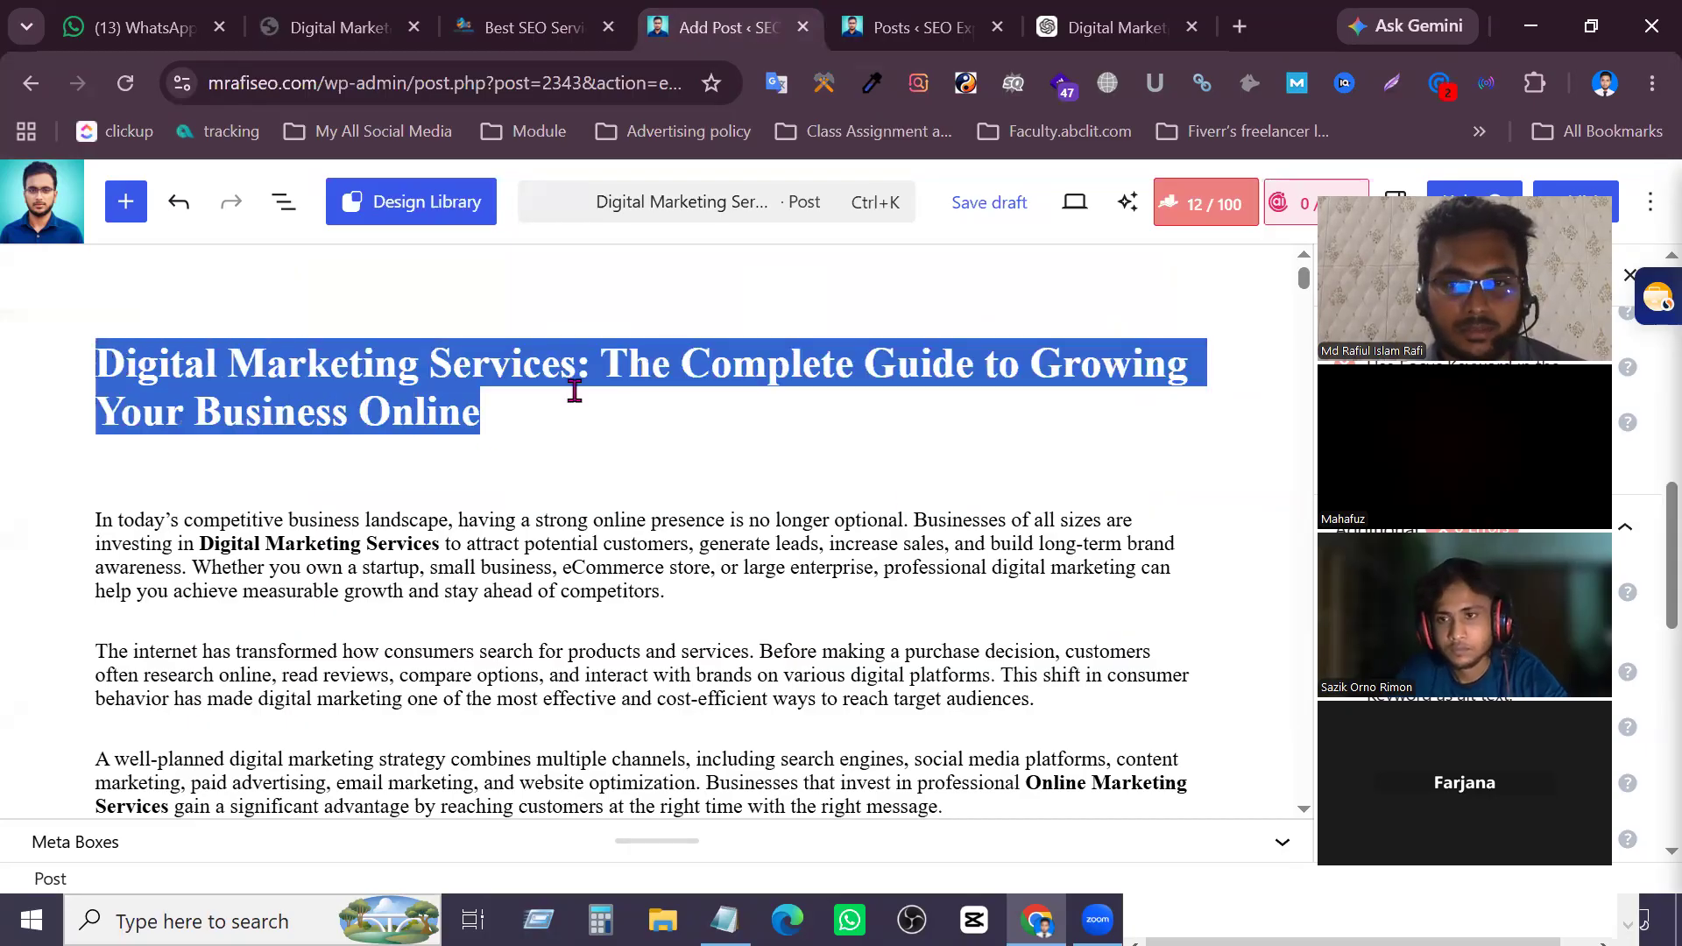
left_click(575, 391)
Skim the first sections and highlight the primary keyword Digital Marketing Services in the post title
scroll(621, 668, "down", 5)
scroll(621, 667, "down", 10)
scroll(621, 667, "up", 15)
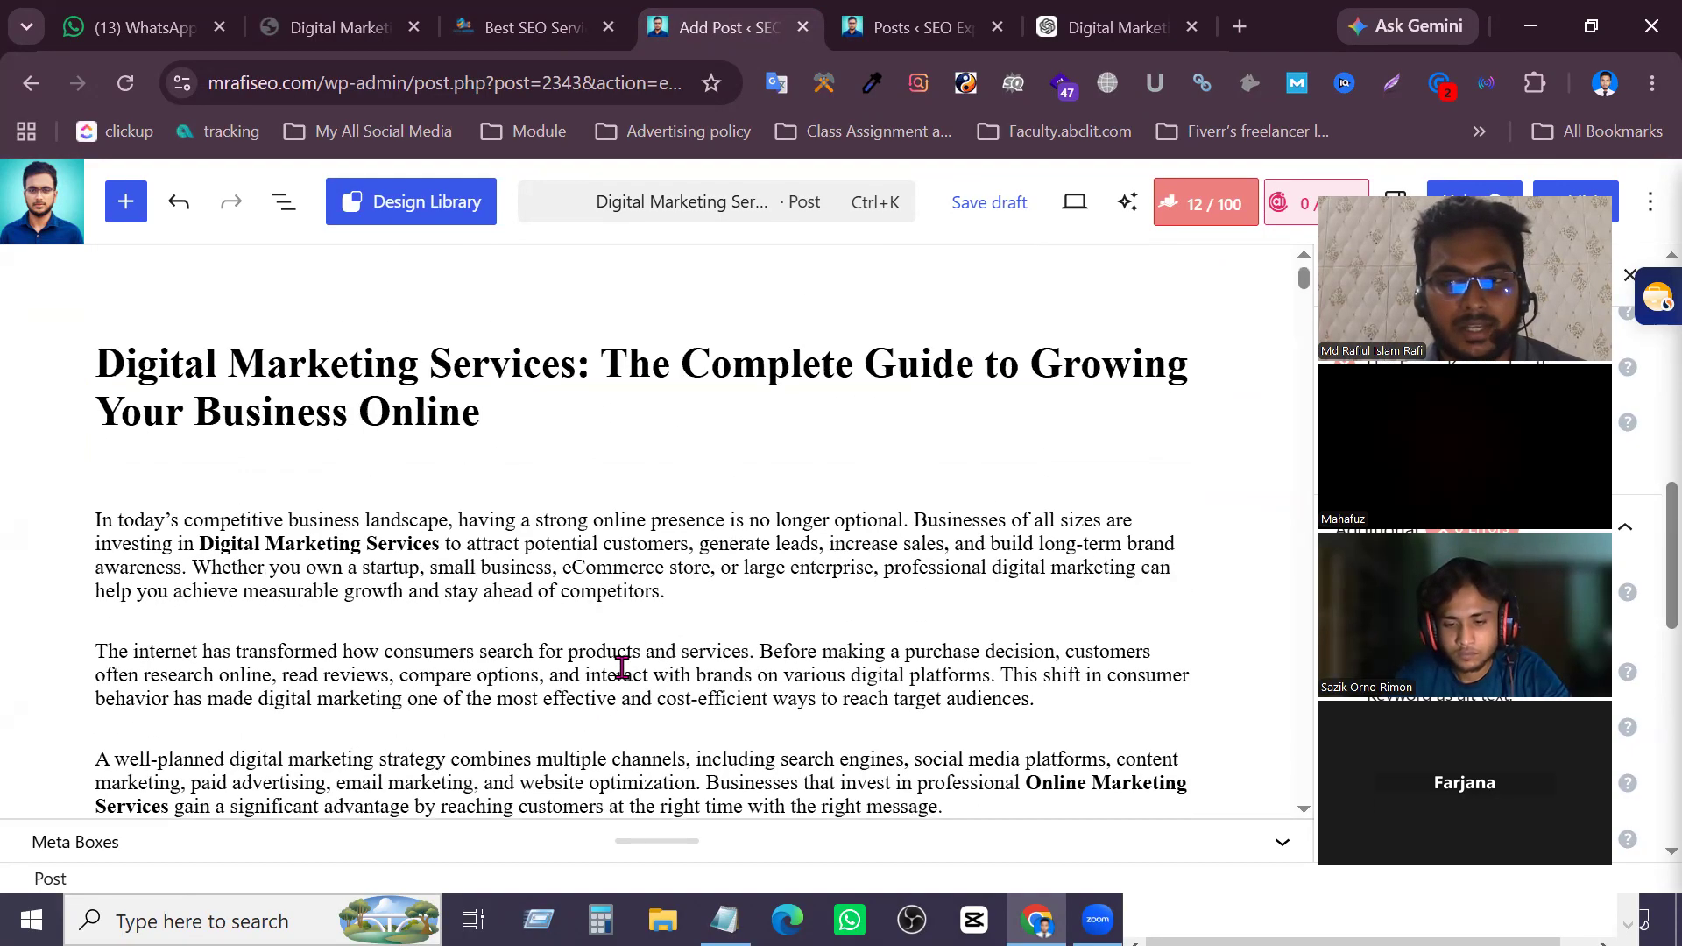
left_click_drag(97, 360, 576, 368)
left_click_drag(577, 368, 98, 381)
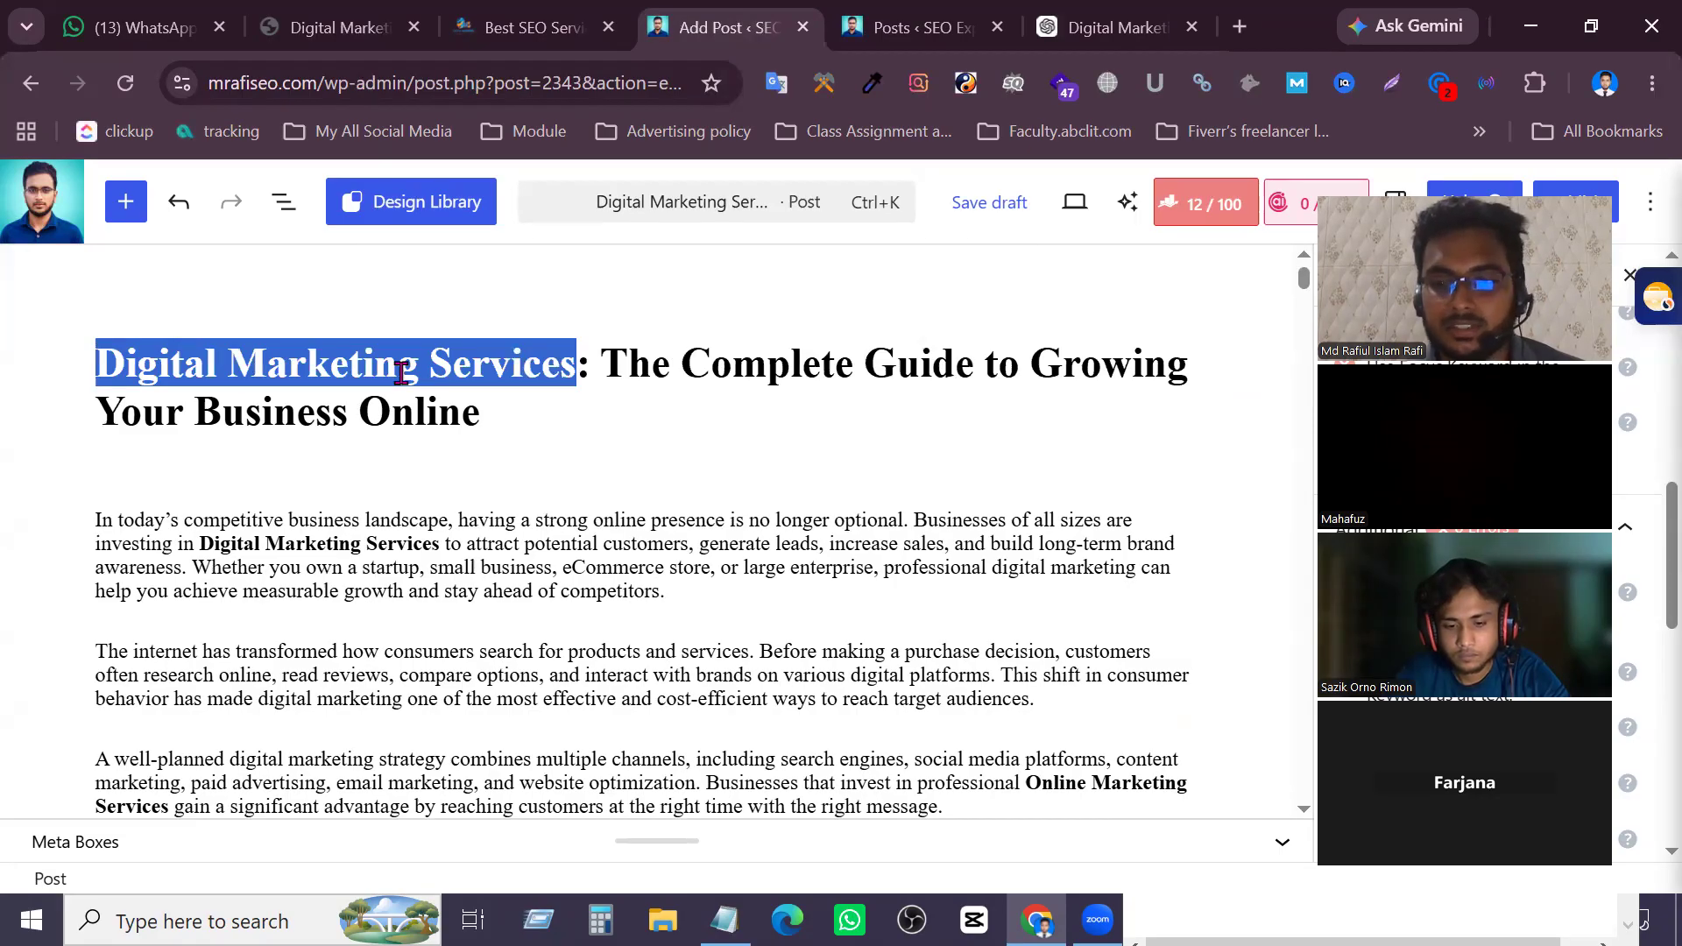
left_click(454, 363)
left_click_drag(575, 363, 105, 370)
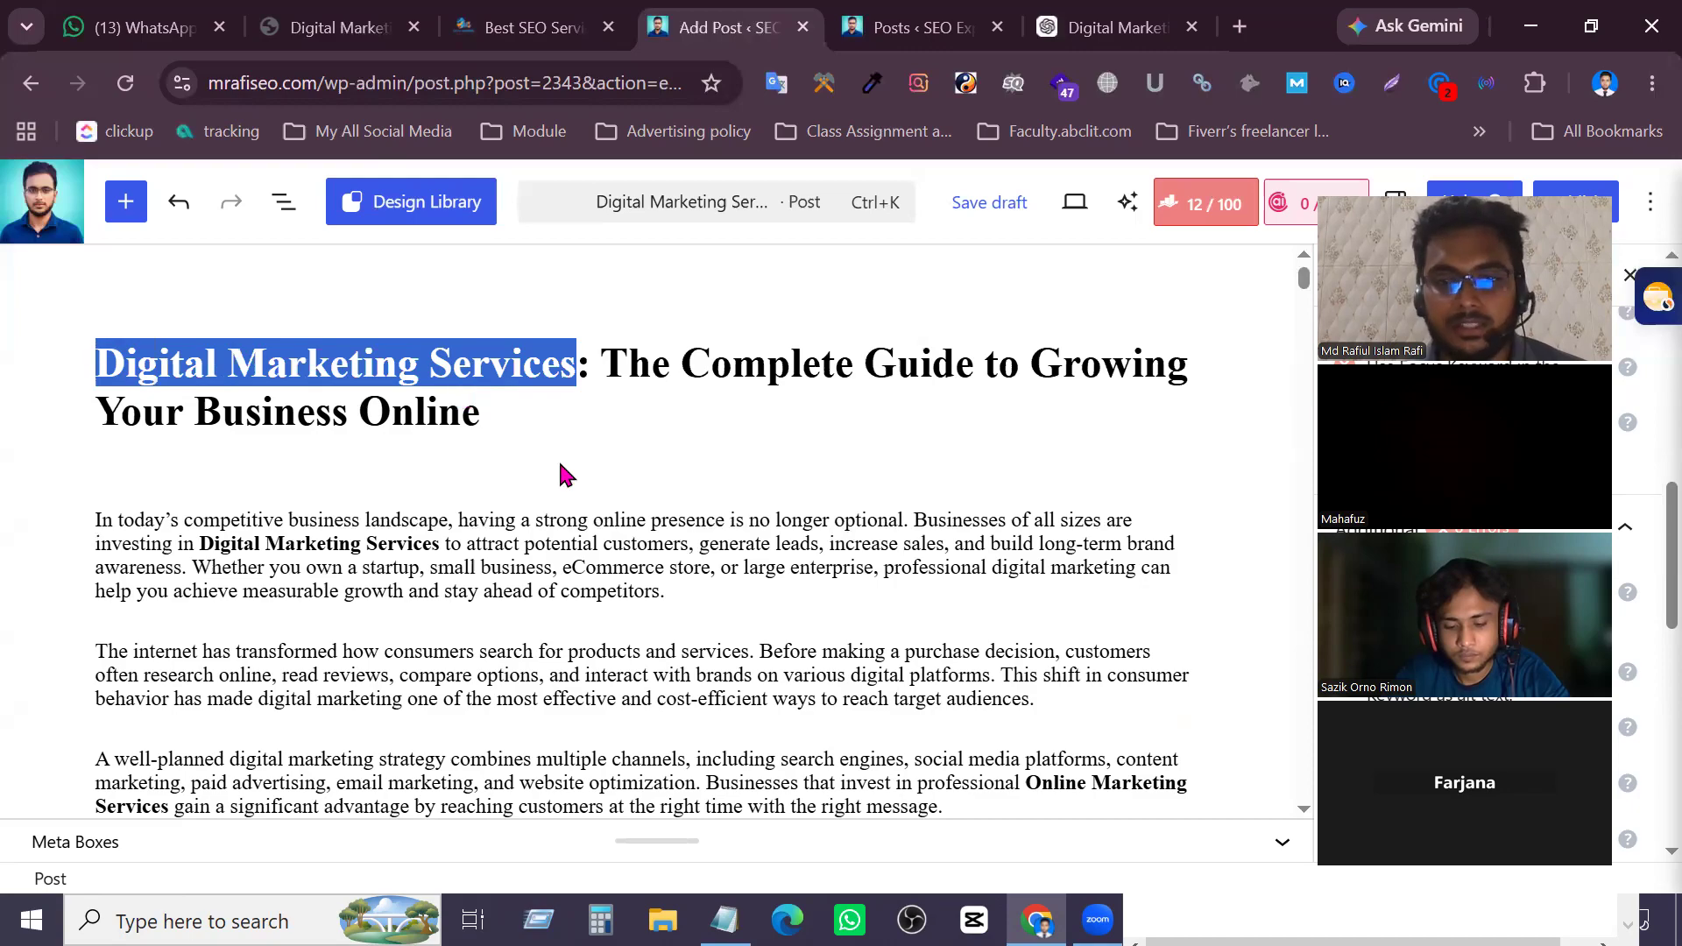
Examine how the keywords are placed in the post's opening paragraphs and the What Are Digital Marketing Services section
scroll(647, 582, "down", 9)
scroll(646, 582, "up", 7)
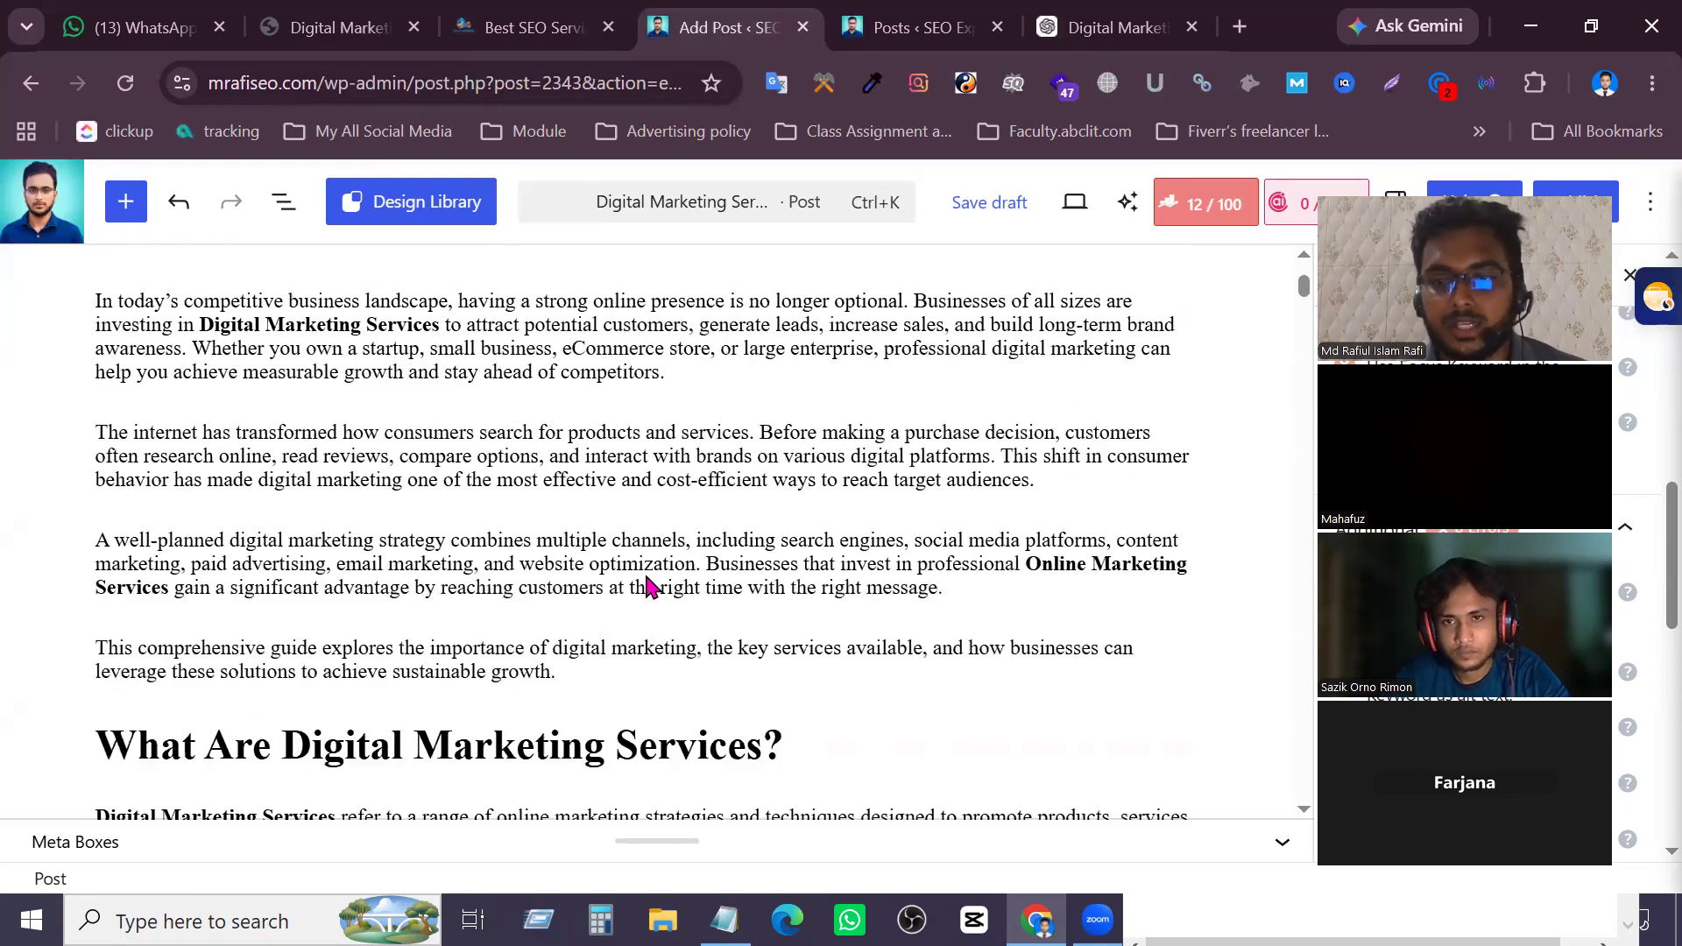
scroll(648, 585, "up", 3)
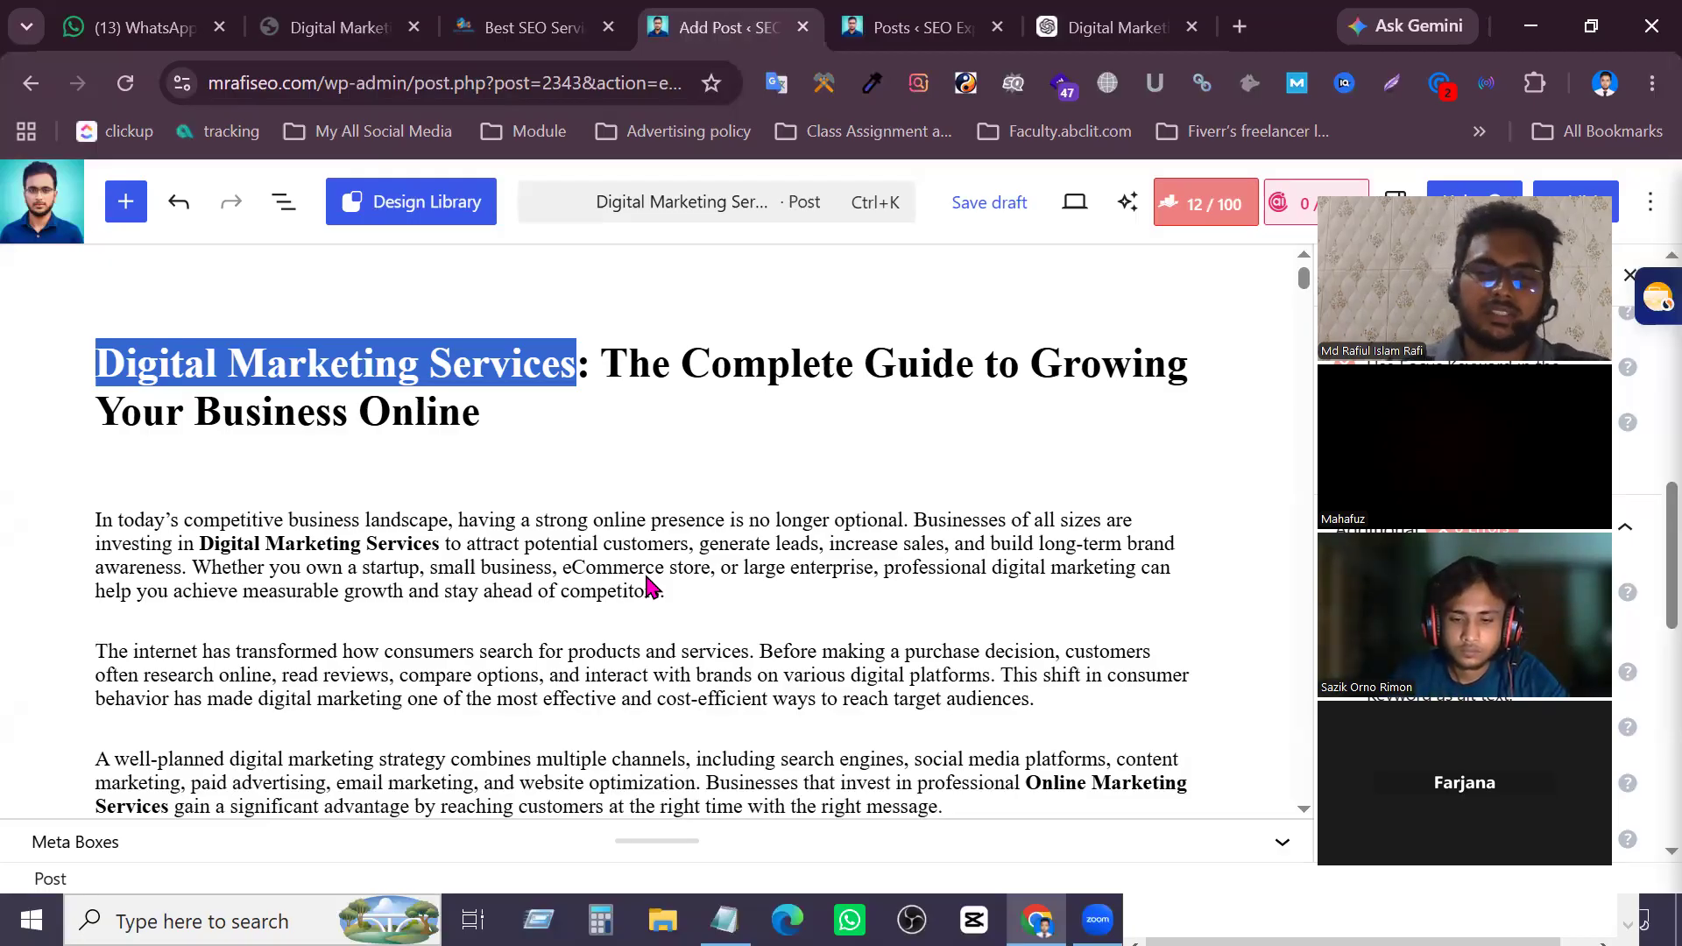
scroll(845, 769, "down", 10)
scroll(845, 769, "up", 10)
scroll(797, 540, "down", 3)
scroll(794, 546, "up", 3)
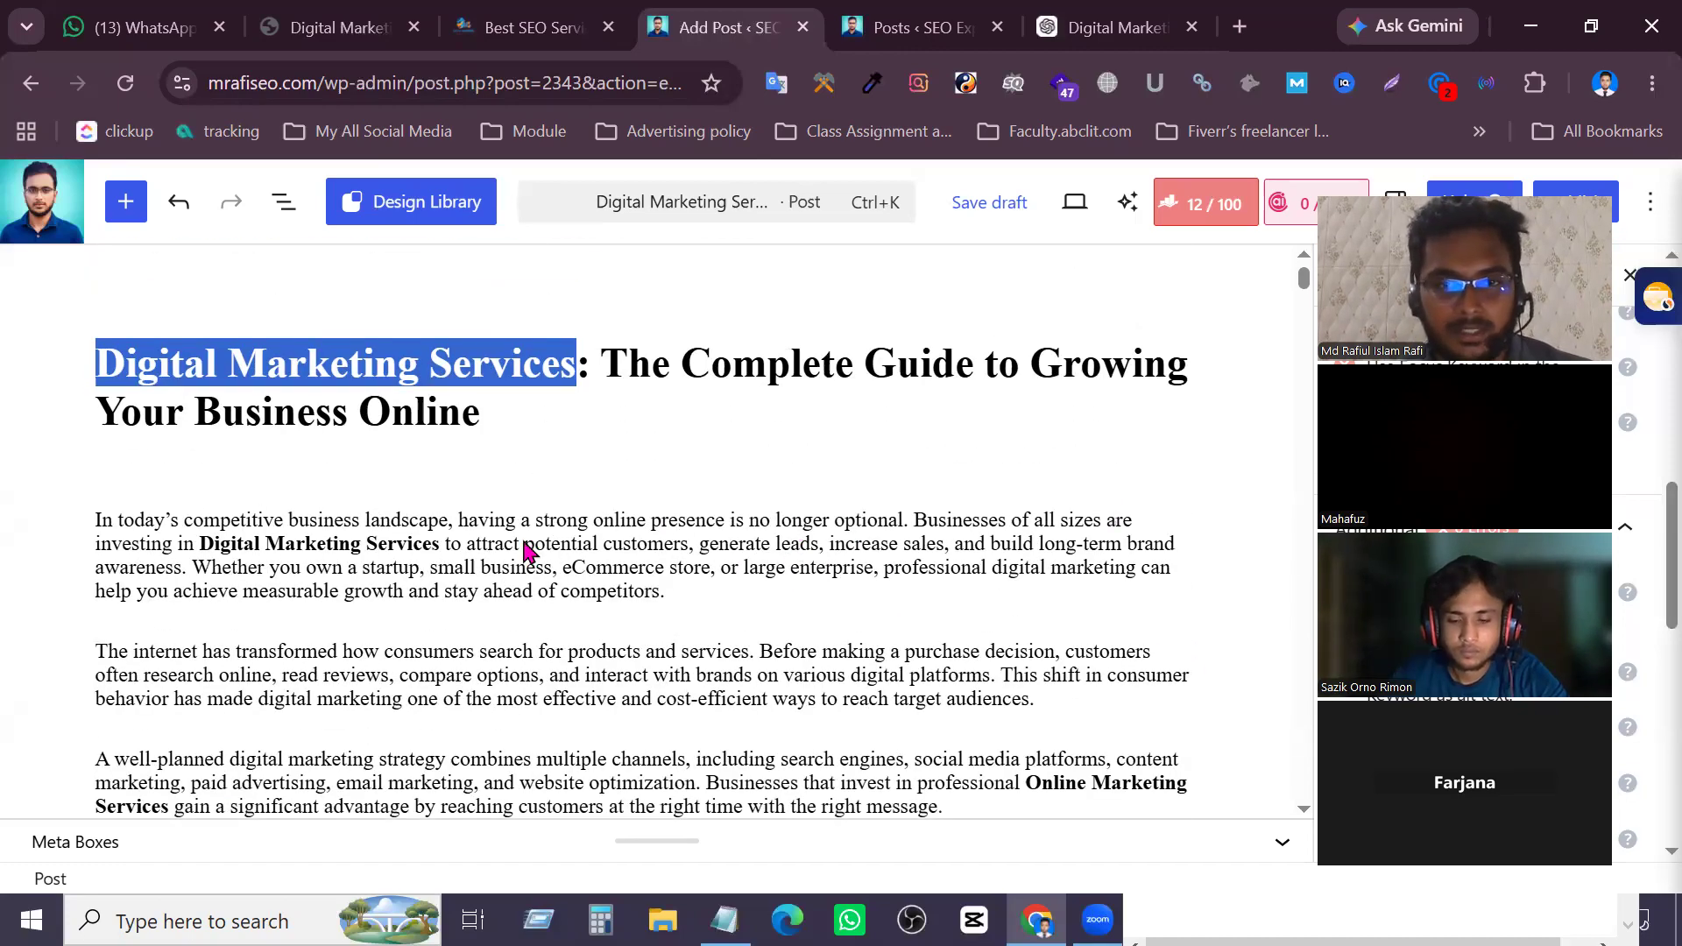
scroll(525, 555, "down", 10)
scroll(1110, 454, "up", 3)
scroll(1111, 454, "up", 2)
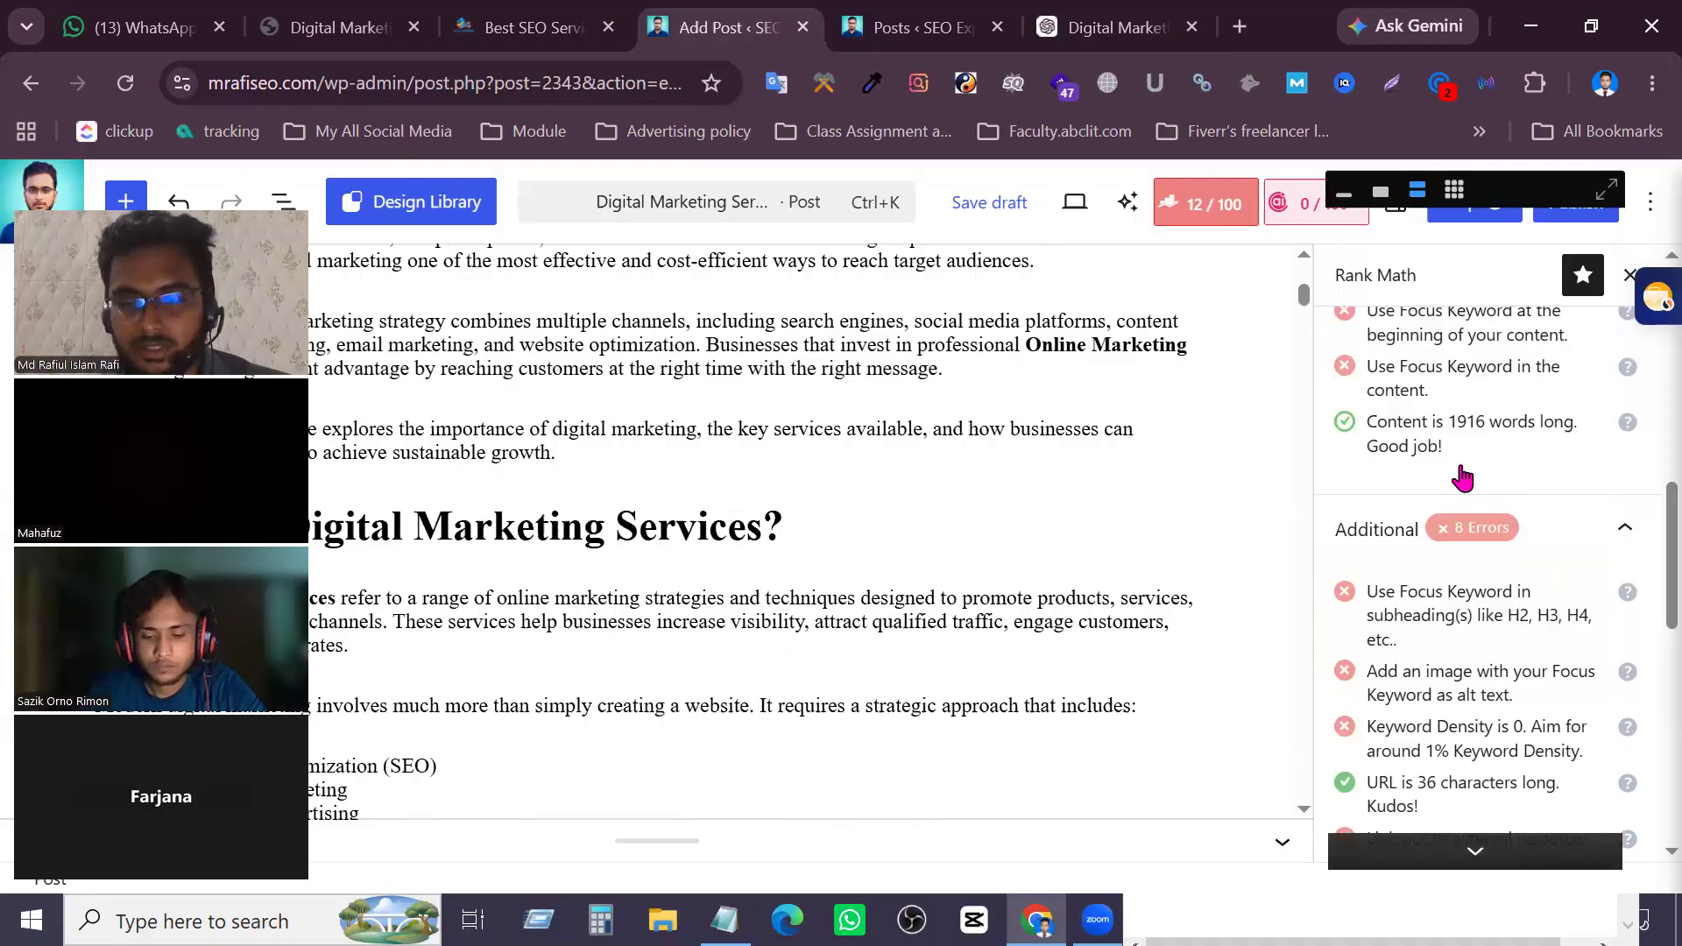
scroll(1464, 475, "up", 10)
Search Google for "digital marketing service" in a new browser tab
left_click(1239, 26)
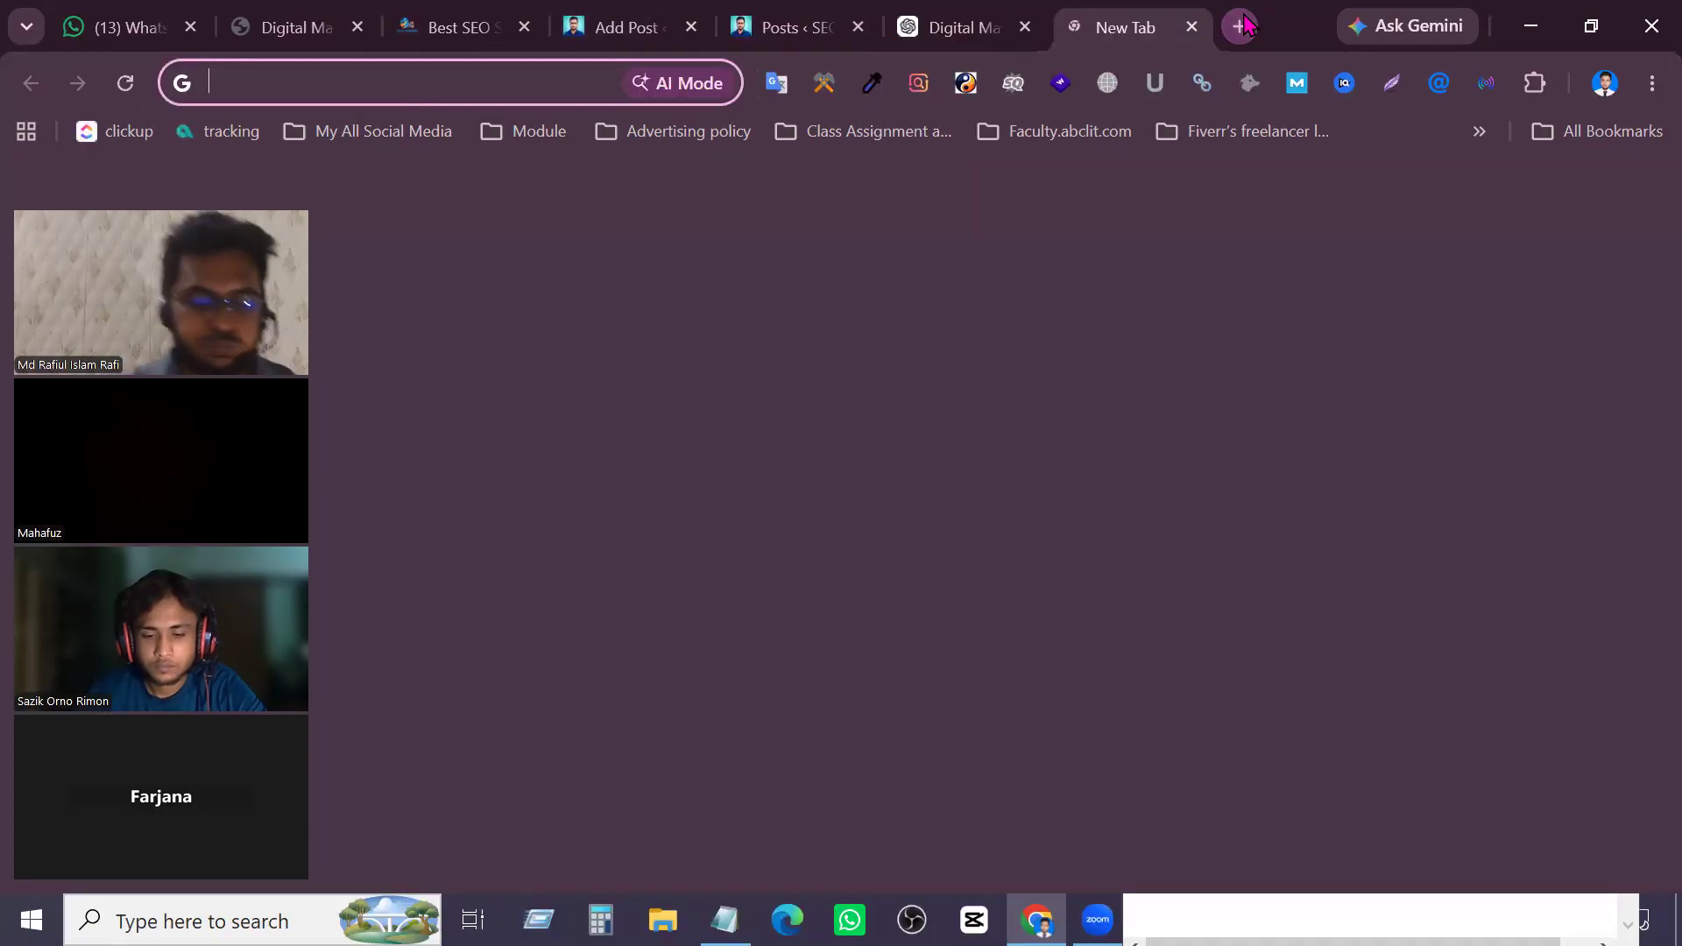
type("gita")
key("BackSpace")
key("BackSpace")
type("gital")
key("ctrl+a")
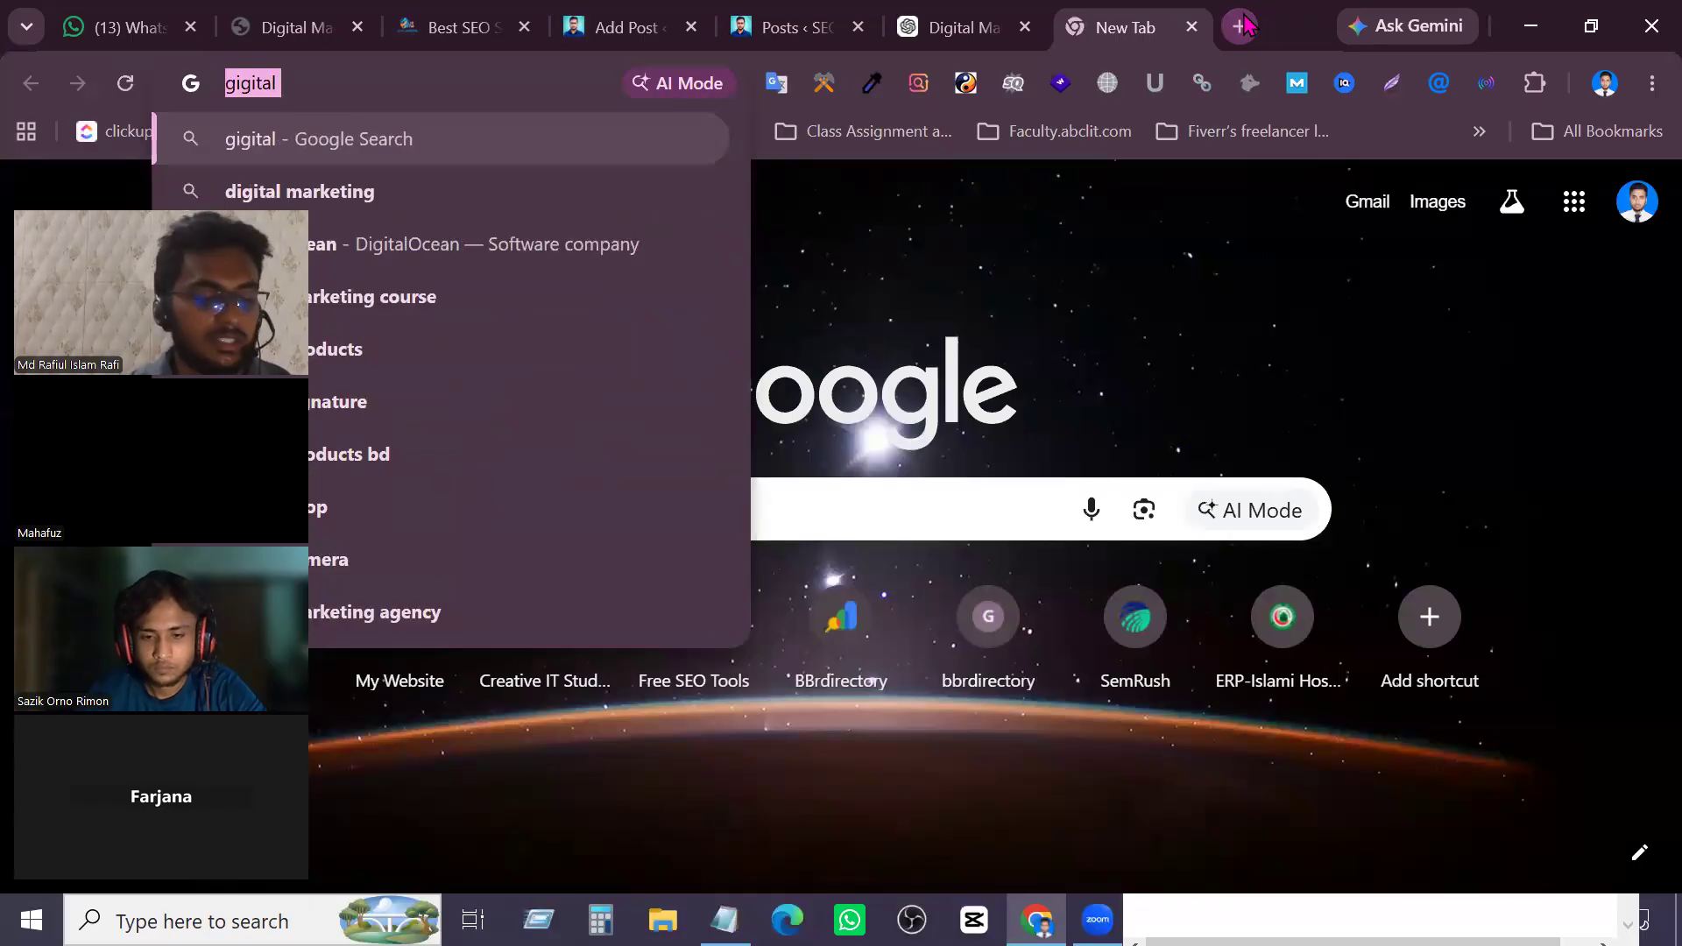
type("digital mar")
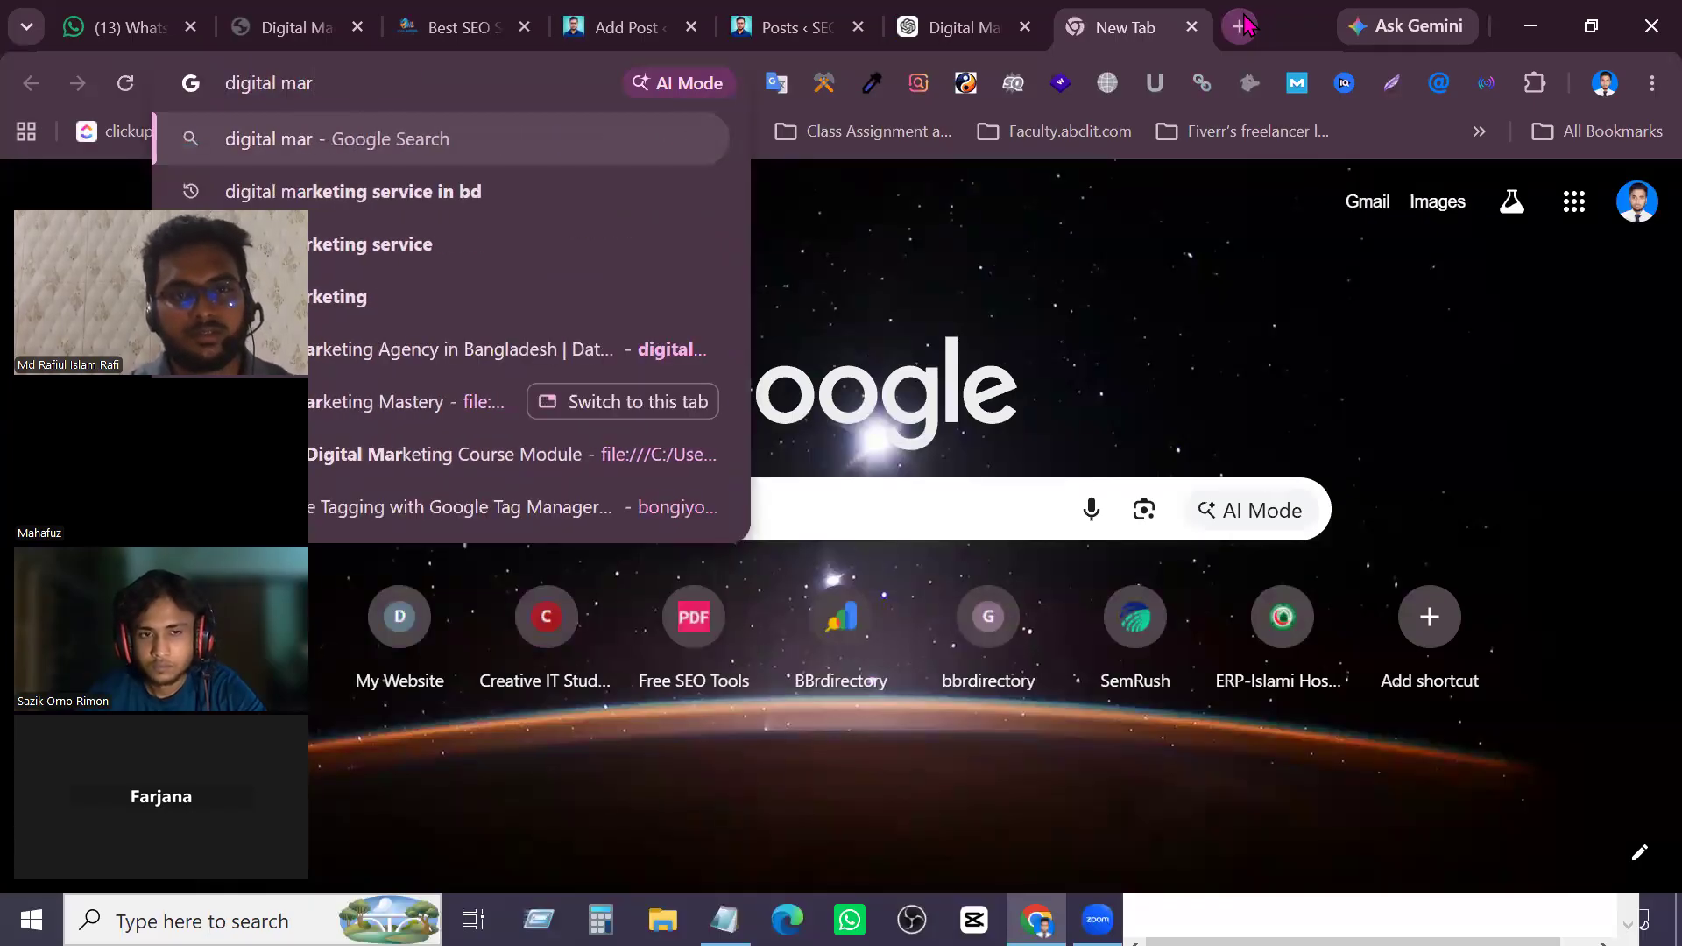
type("keting")
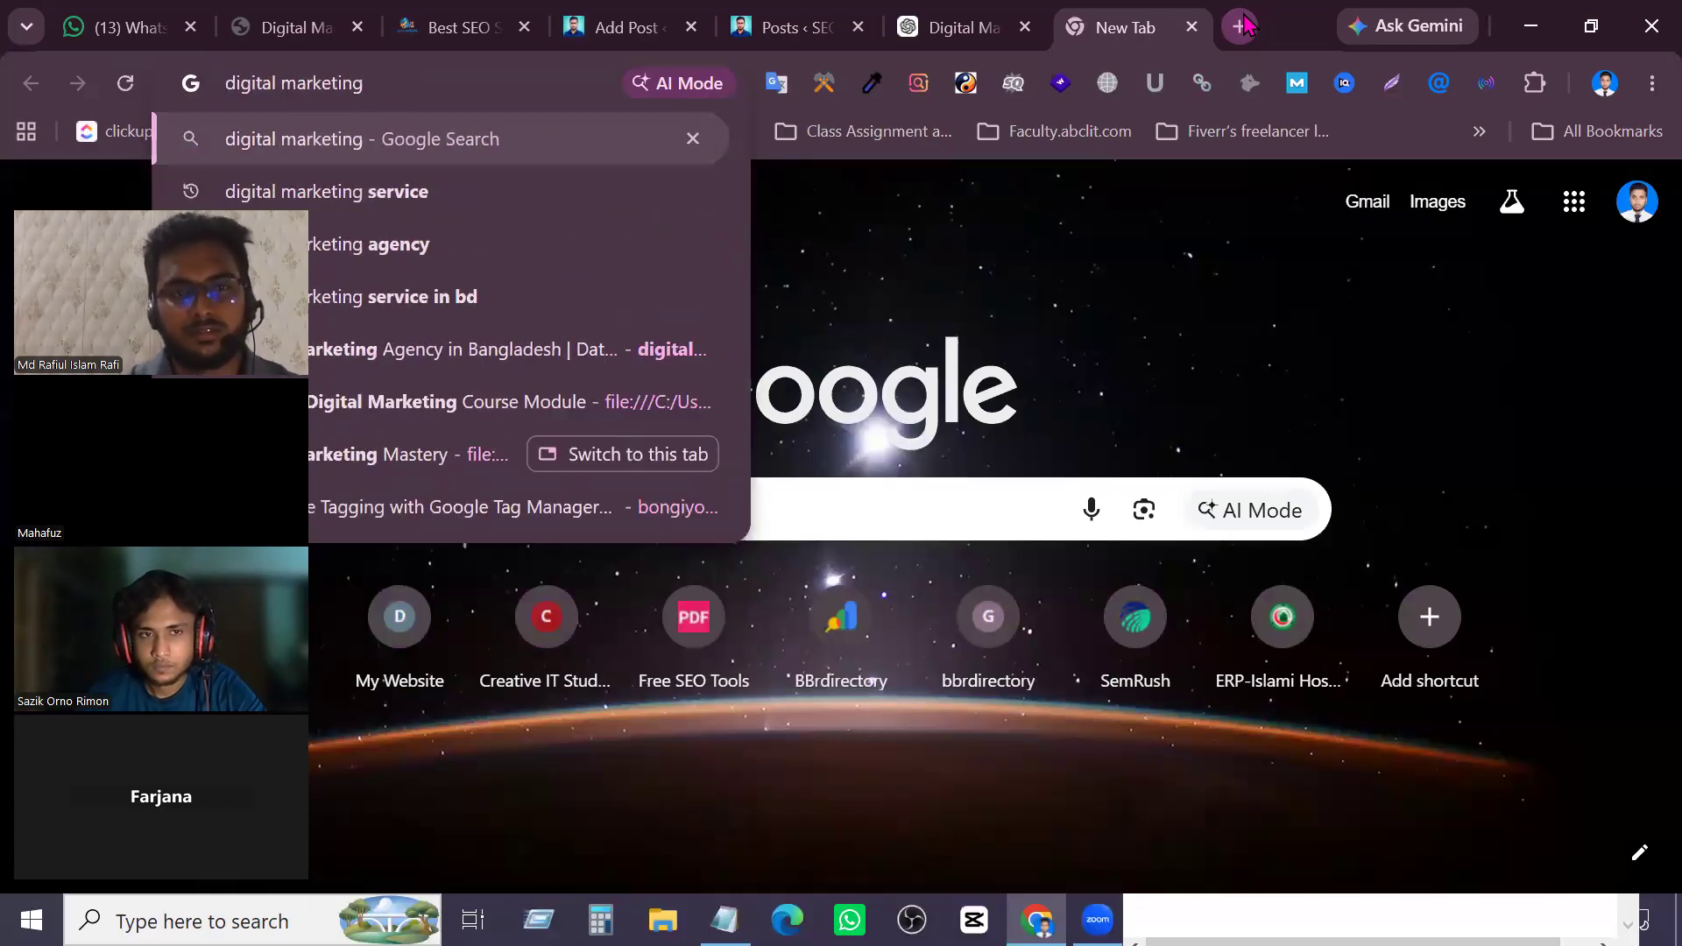
key("Down")
key("Return")
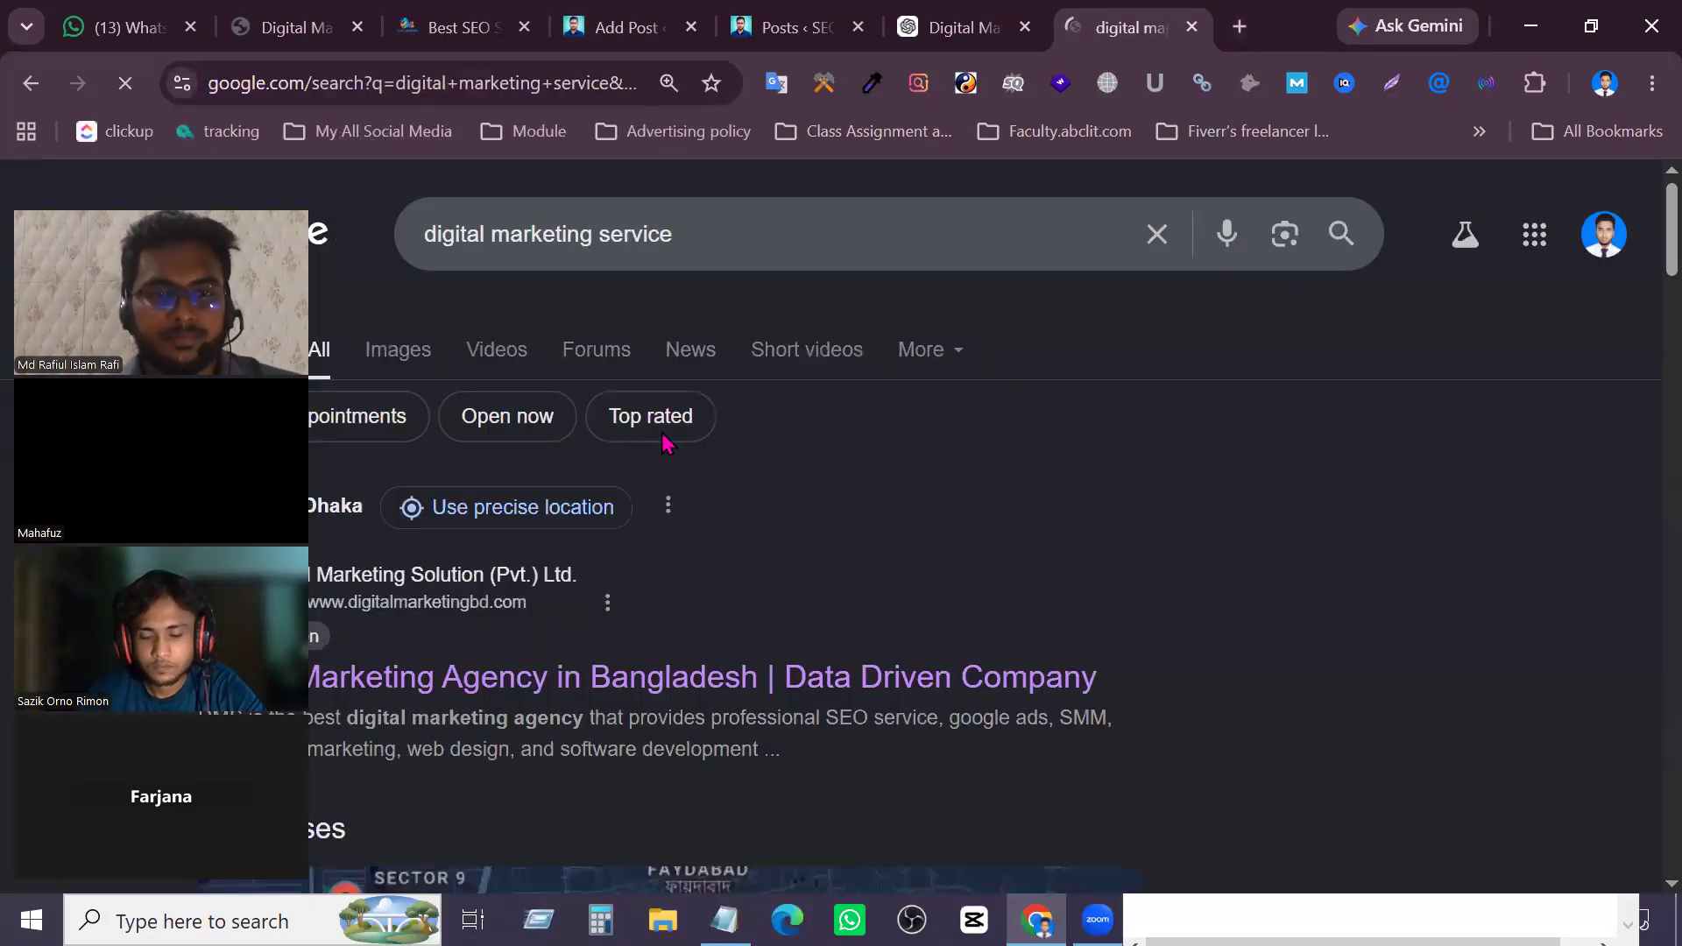
Highlight the meta description of the first Google result and look through the titles and descriptions of further results
left_click_drag(239, 173, 1619, 164)
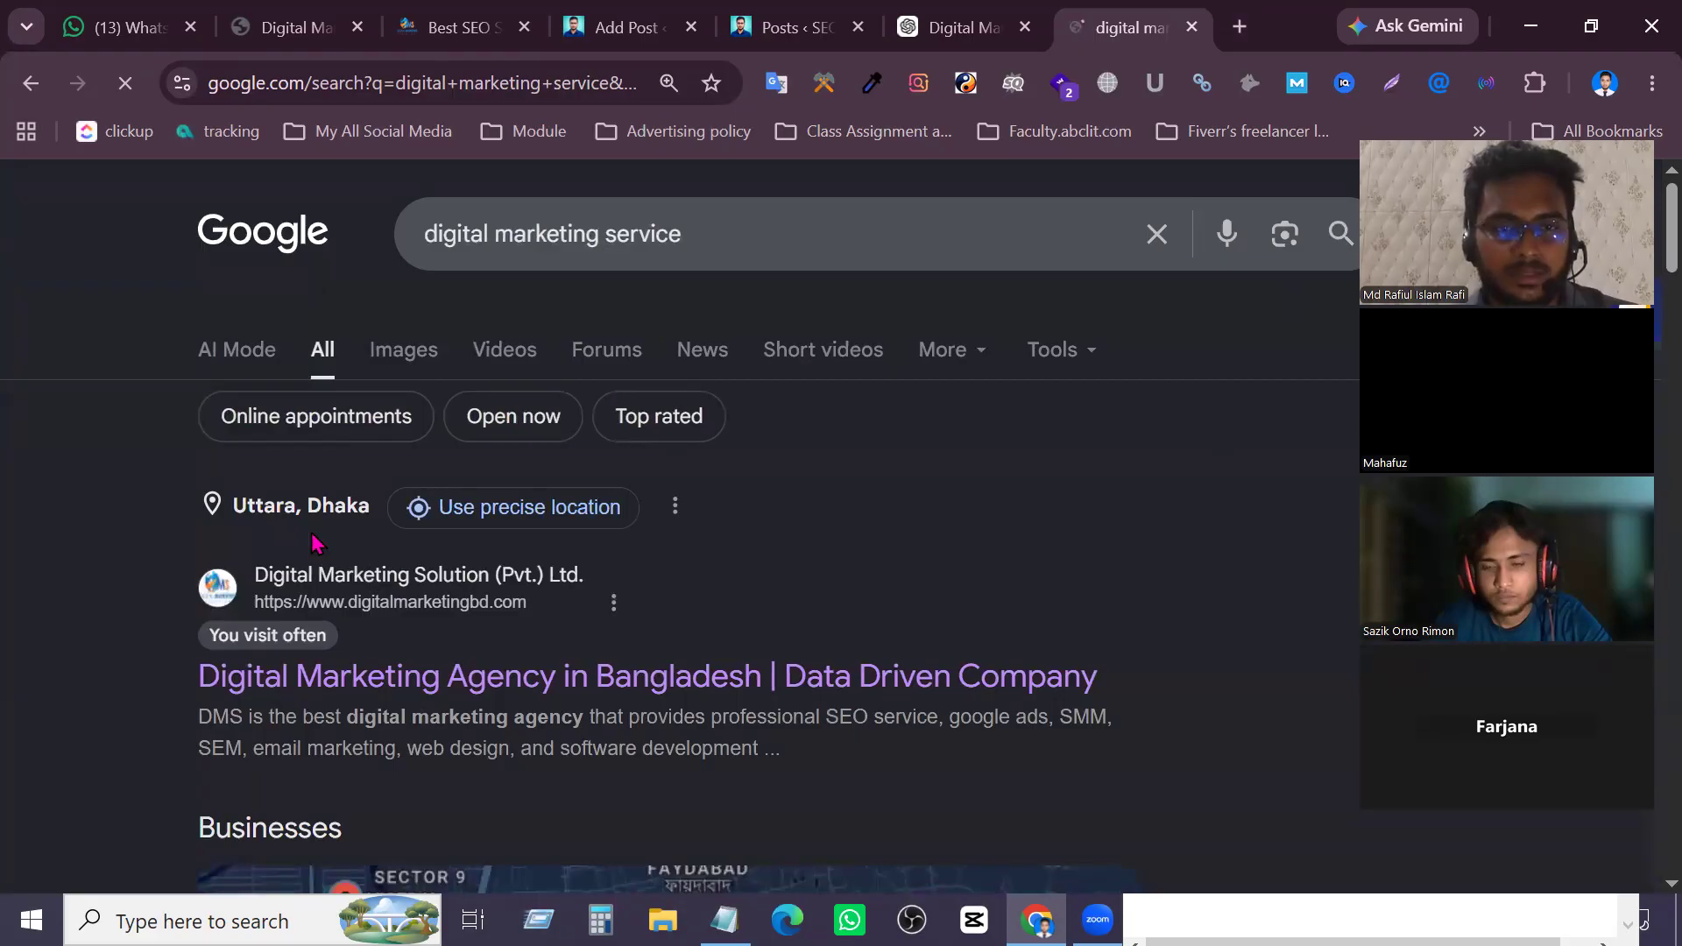
scroll(250, 526, "down", 2)
left_click_drag(180, 457, 249, 453)
left_click_drag(167, 498, 758, 556)
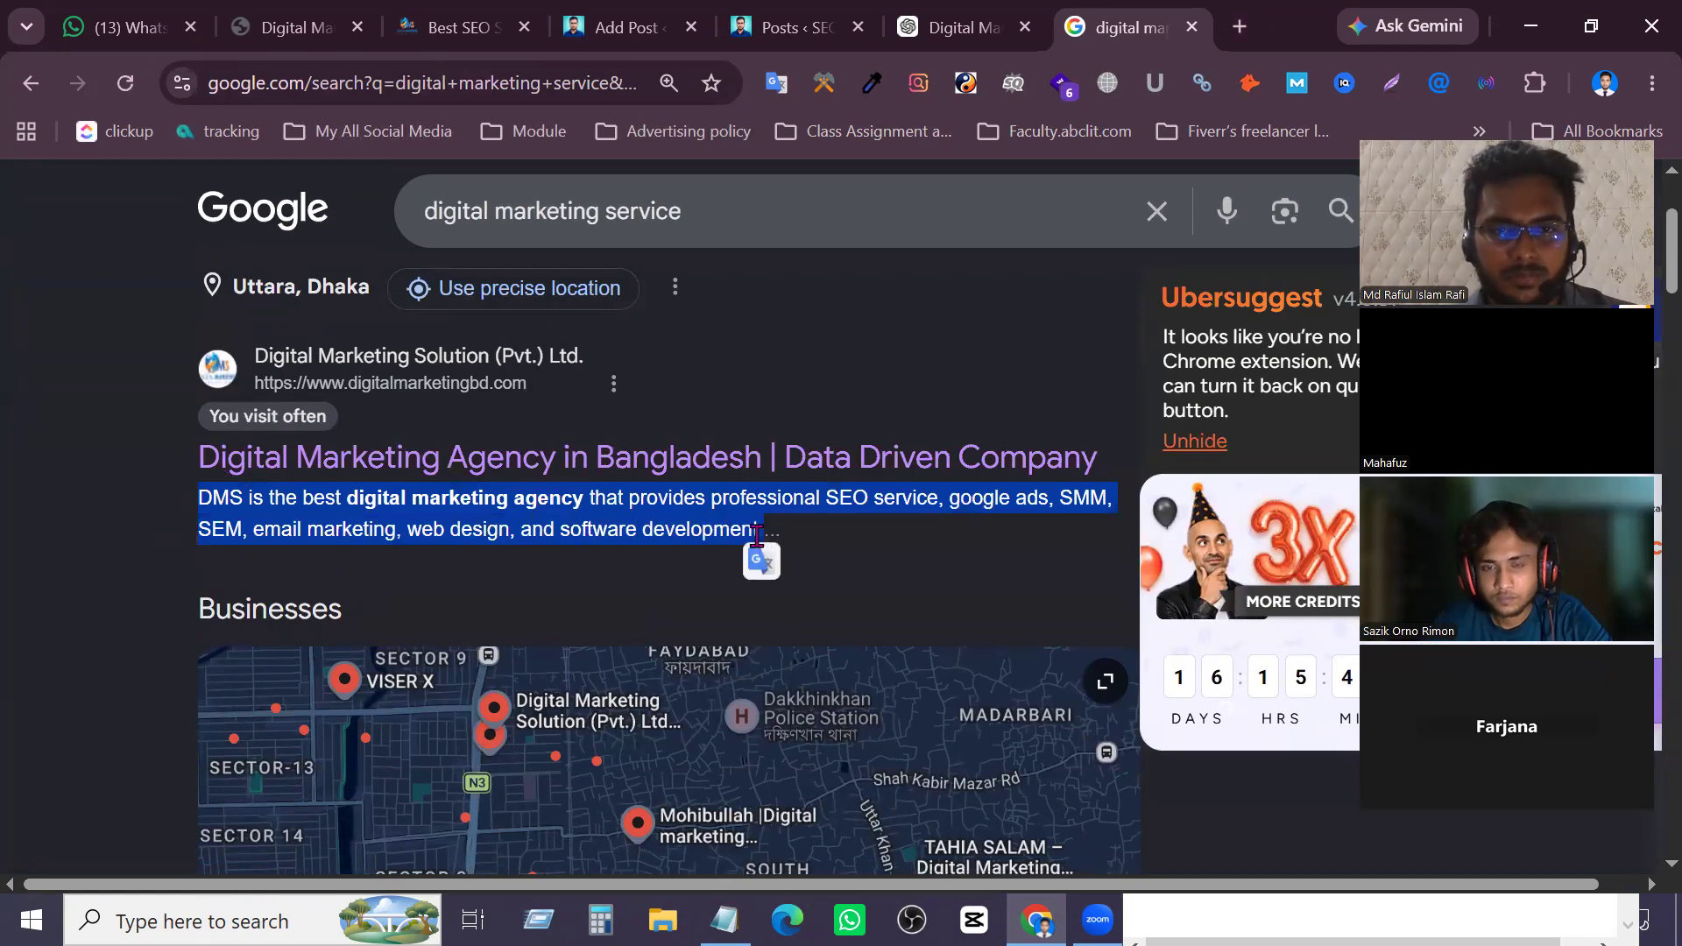
scroll(754, 557, "down", 10)
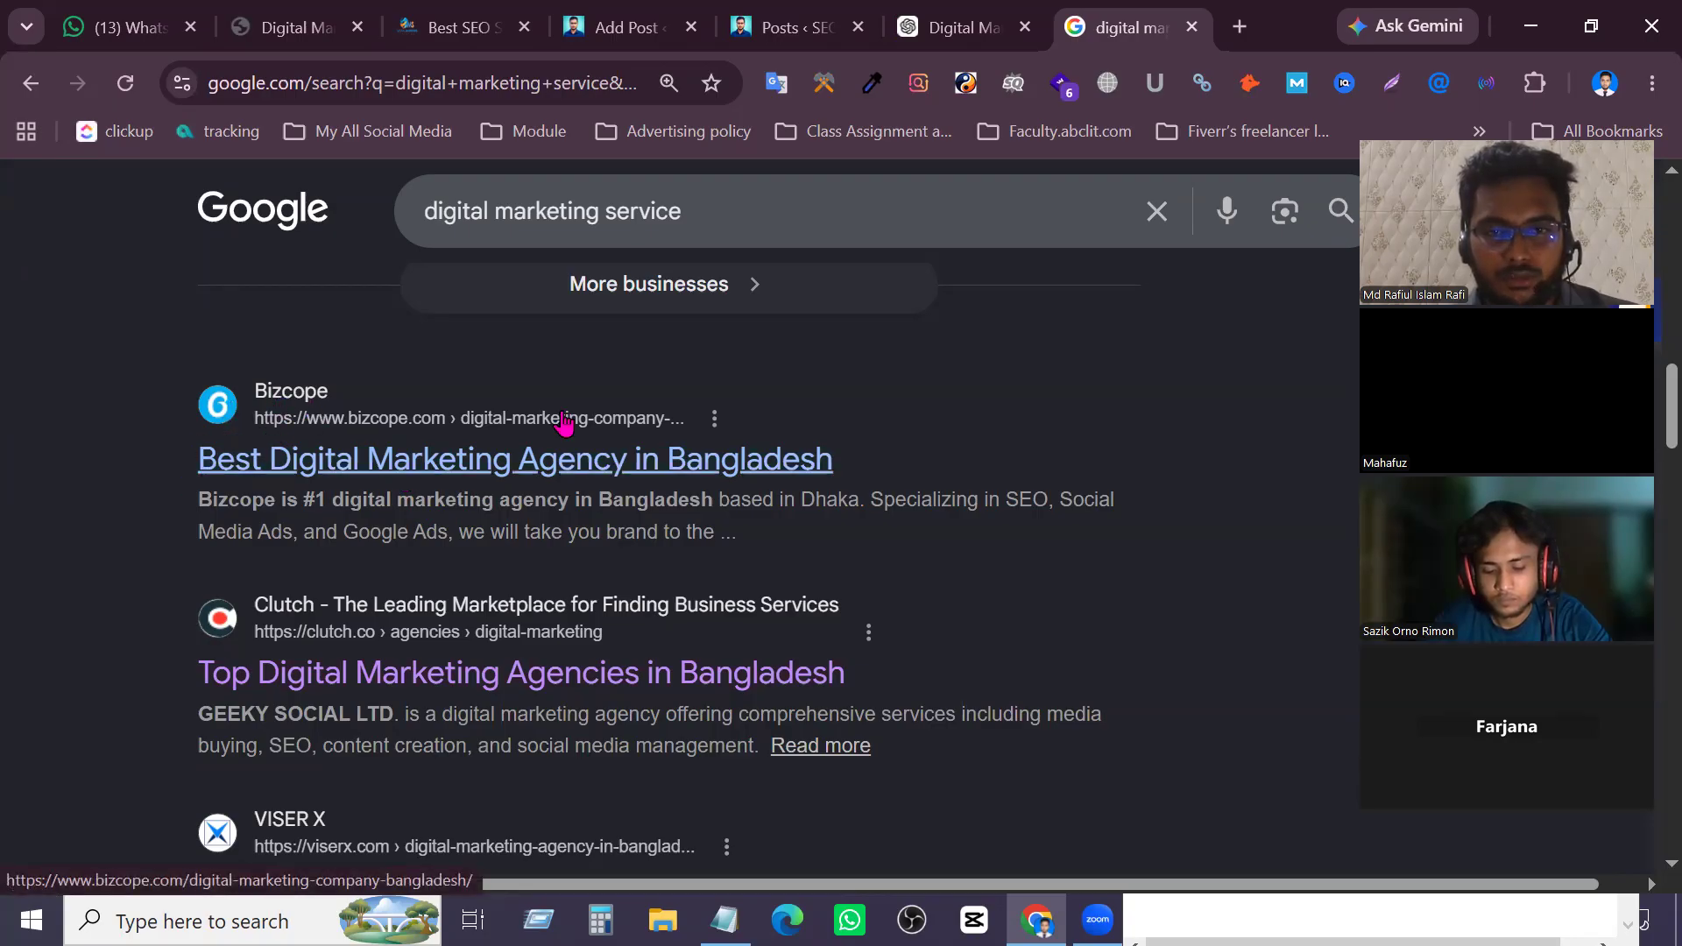
Highlight the first organic result's description and compare the Bizcope, Clutch and VISER X titles and descriptions
left_click_drag(762, 548, 222, 469)
left_click(881, 531)
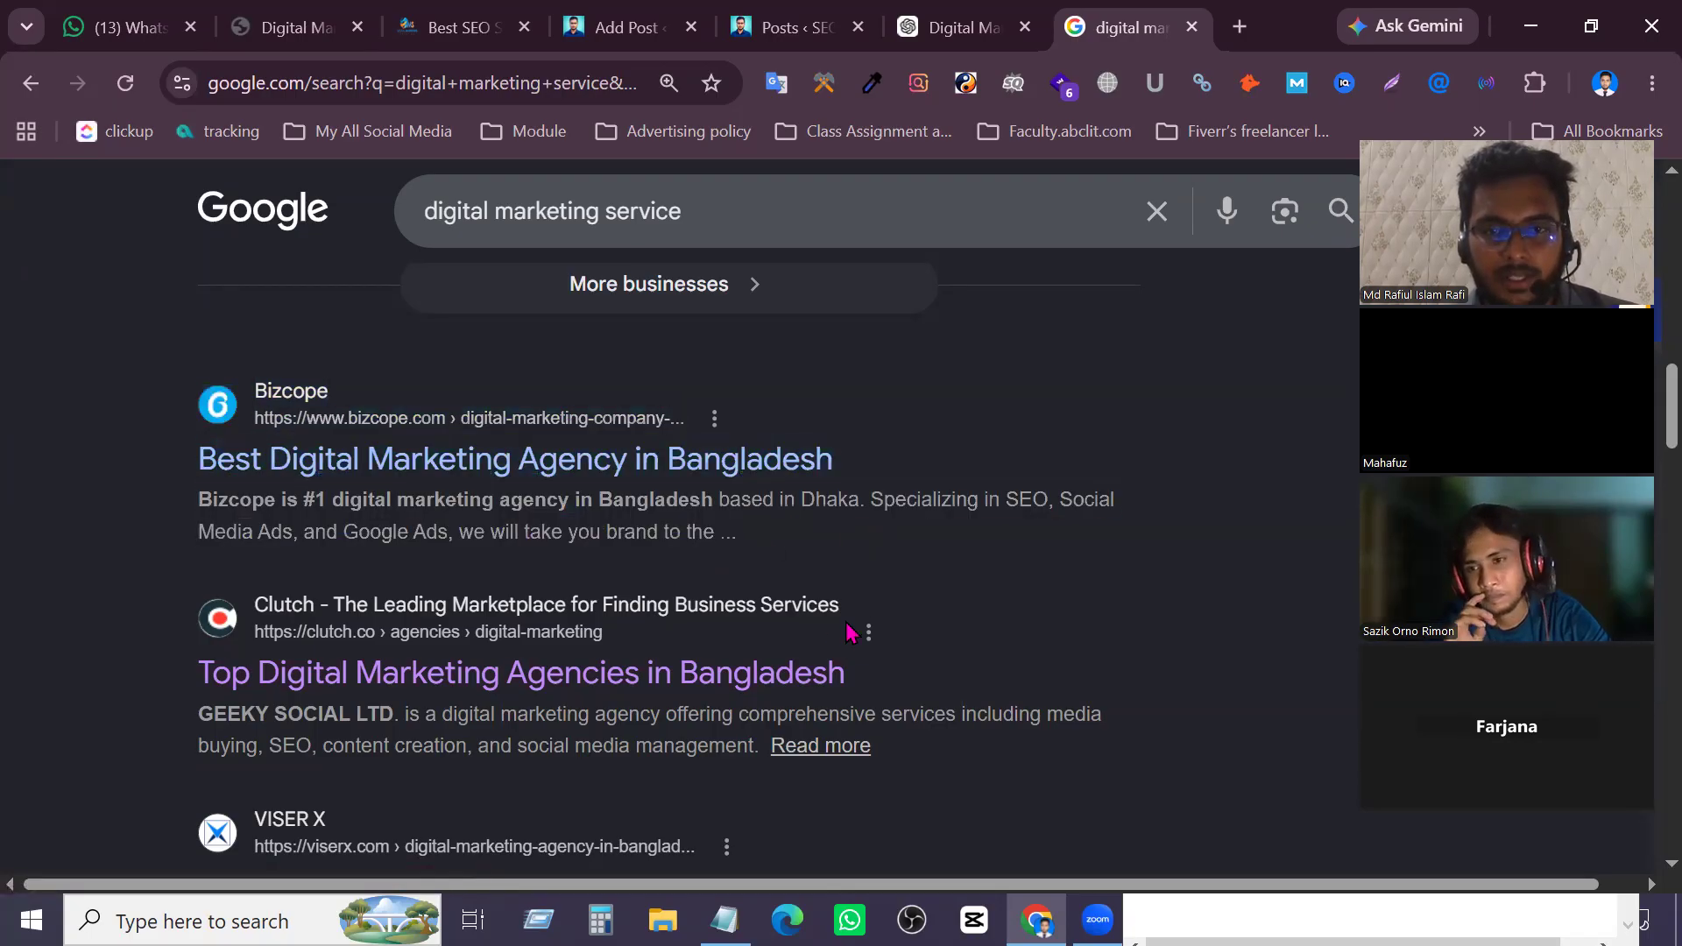
scroll(867, 617, "down", 2)
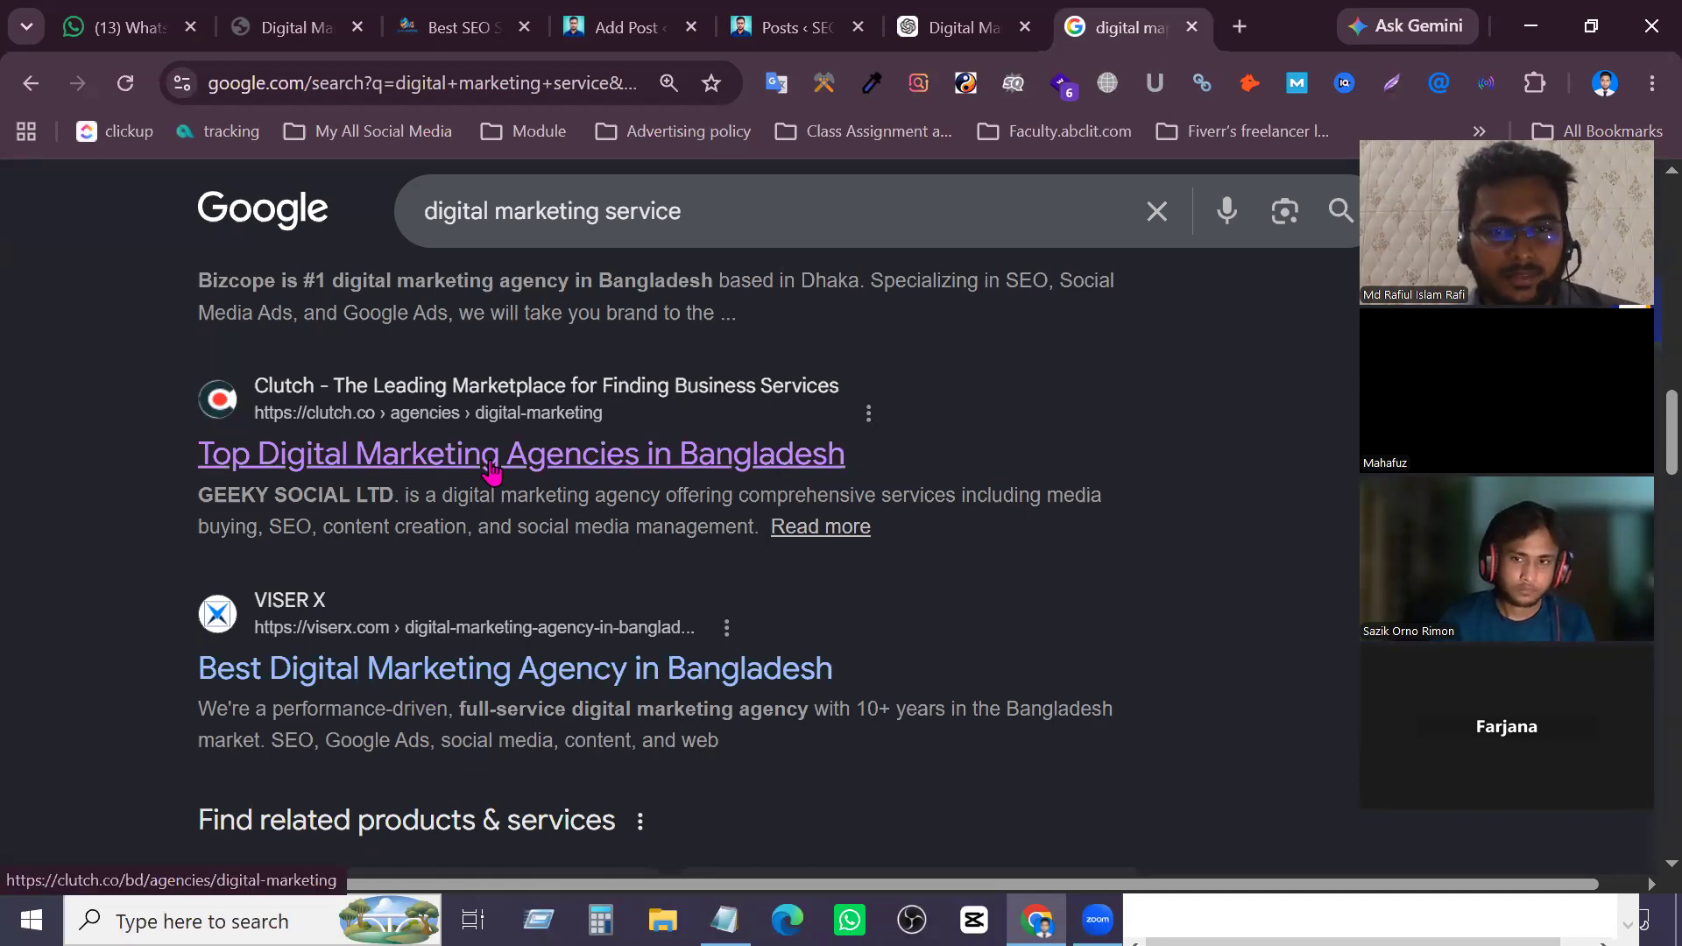
scroll(432, 424, "down", 2)
scroll(414, 502, "up", 2)
scroll(414, 502, "down", 2)
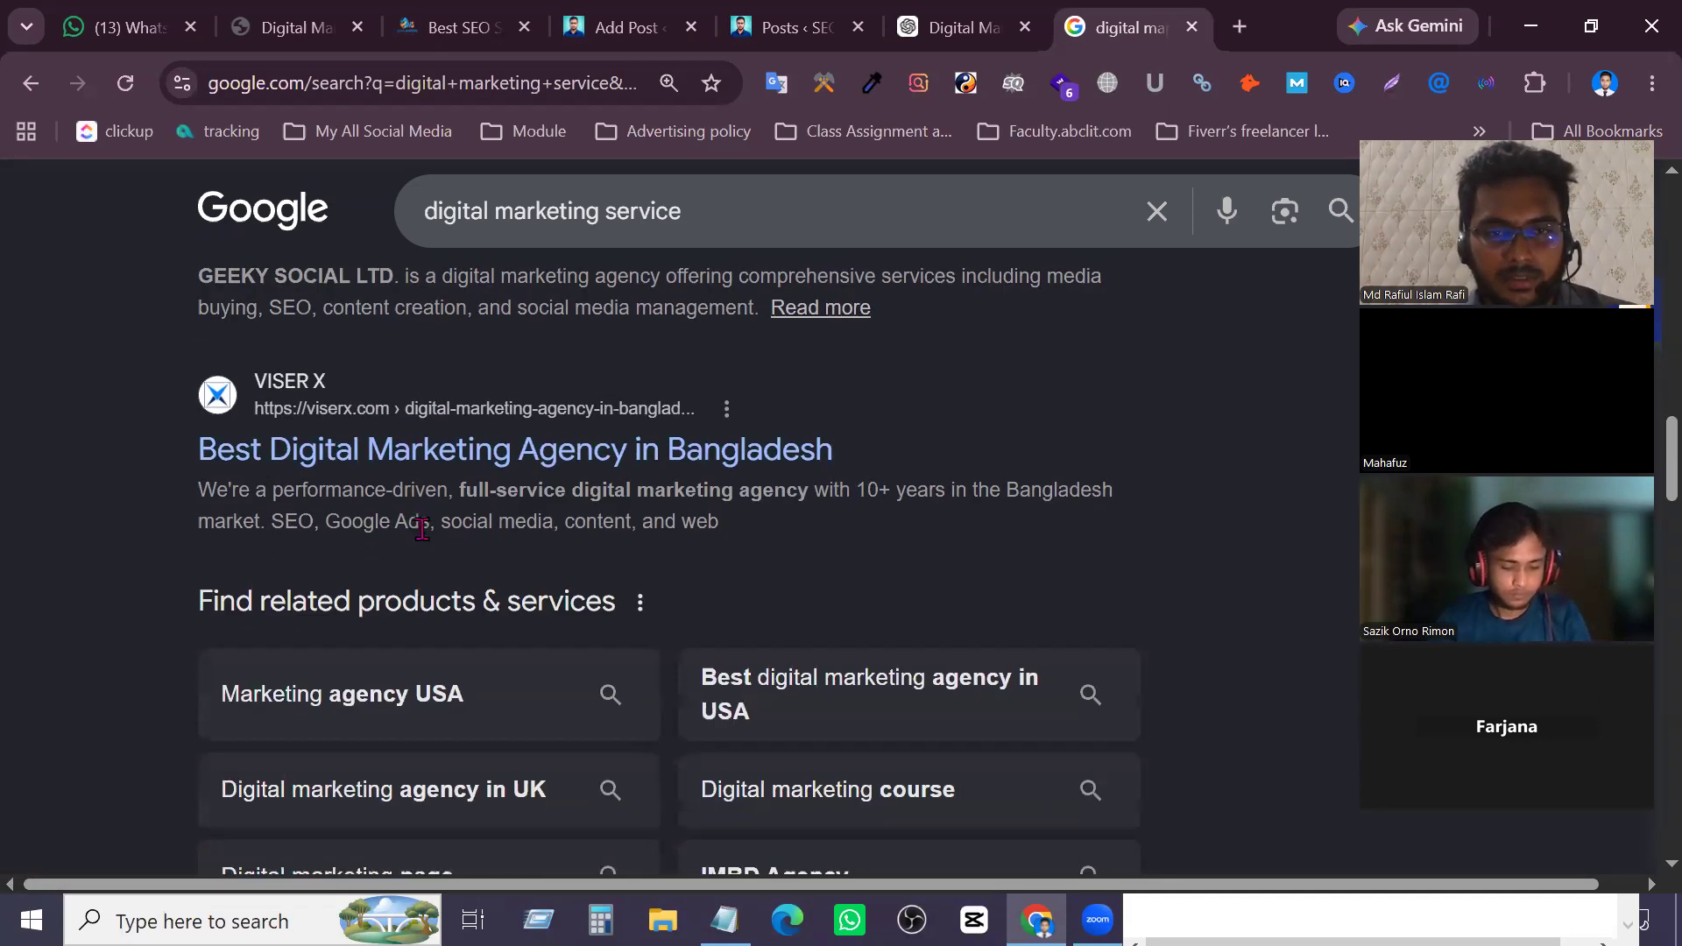
scroll(435, 452, "up", 2)
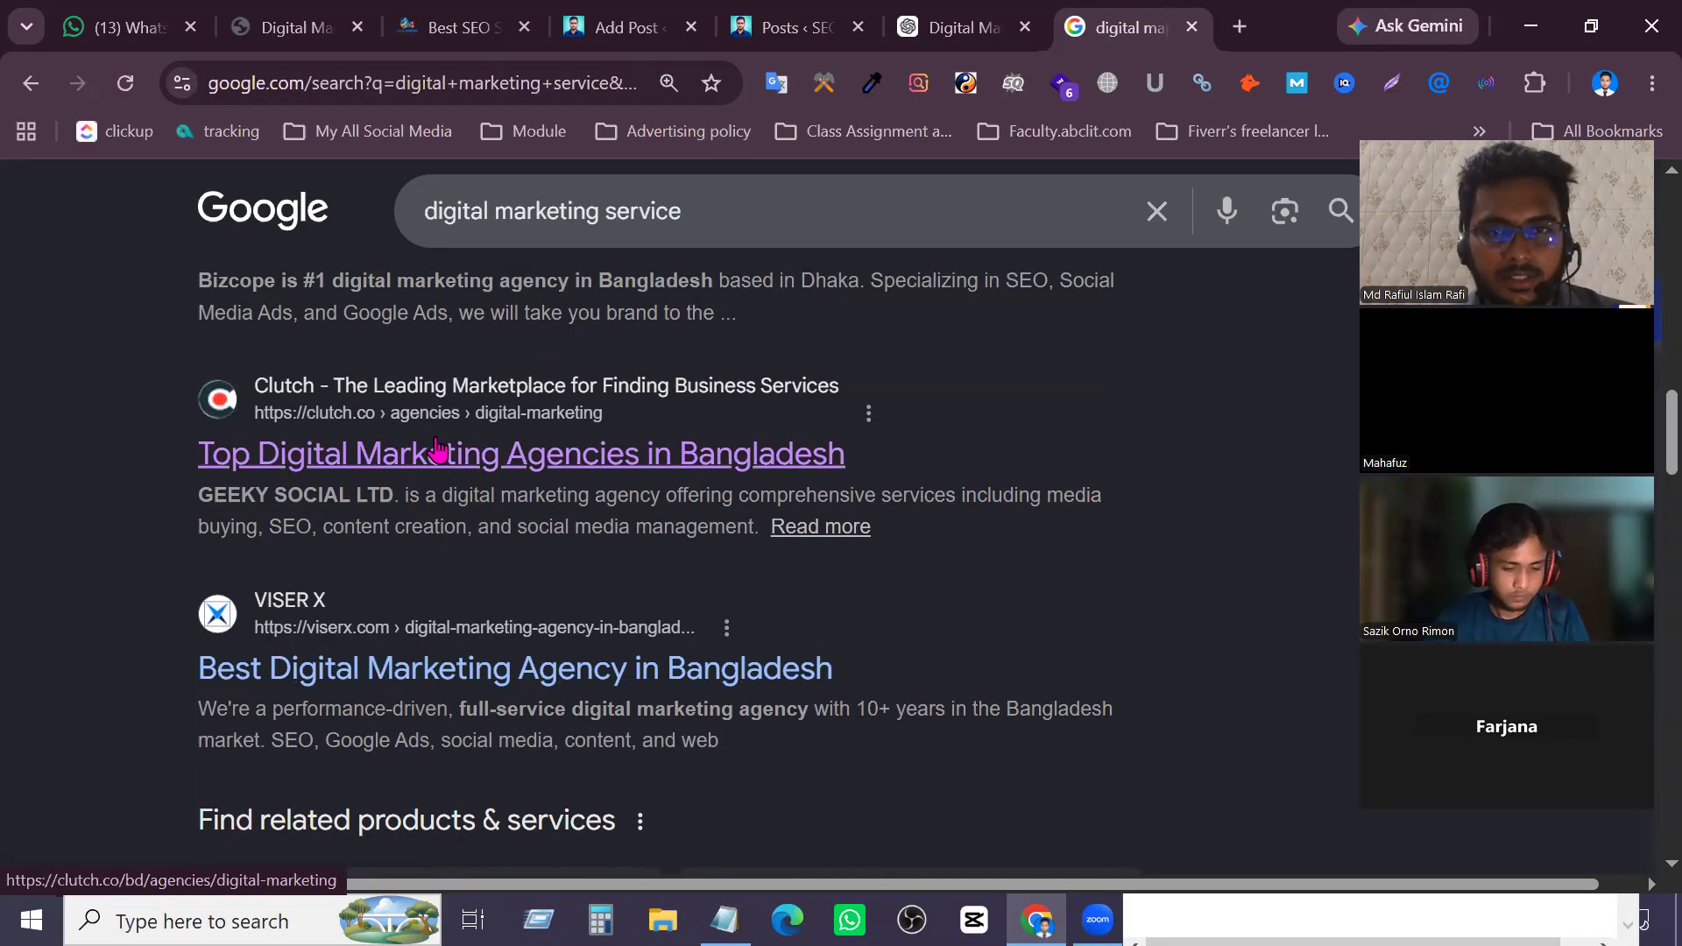
Return to the blog post editor and open Rank Math's snippet editor at its Title field
left_click(615, 29)
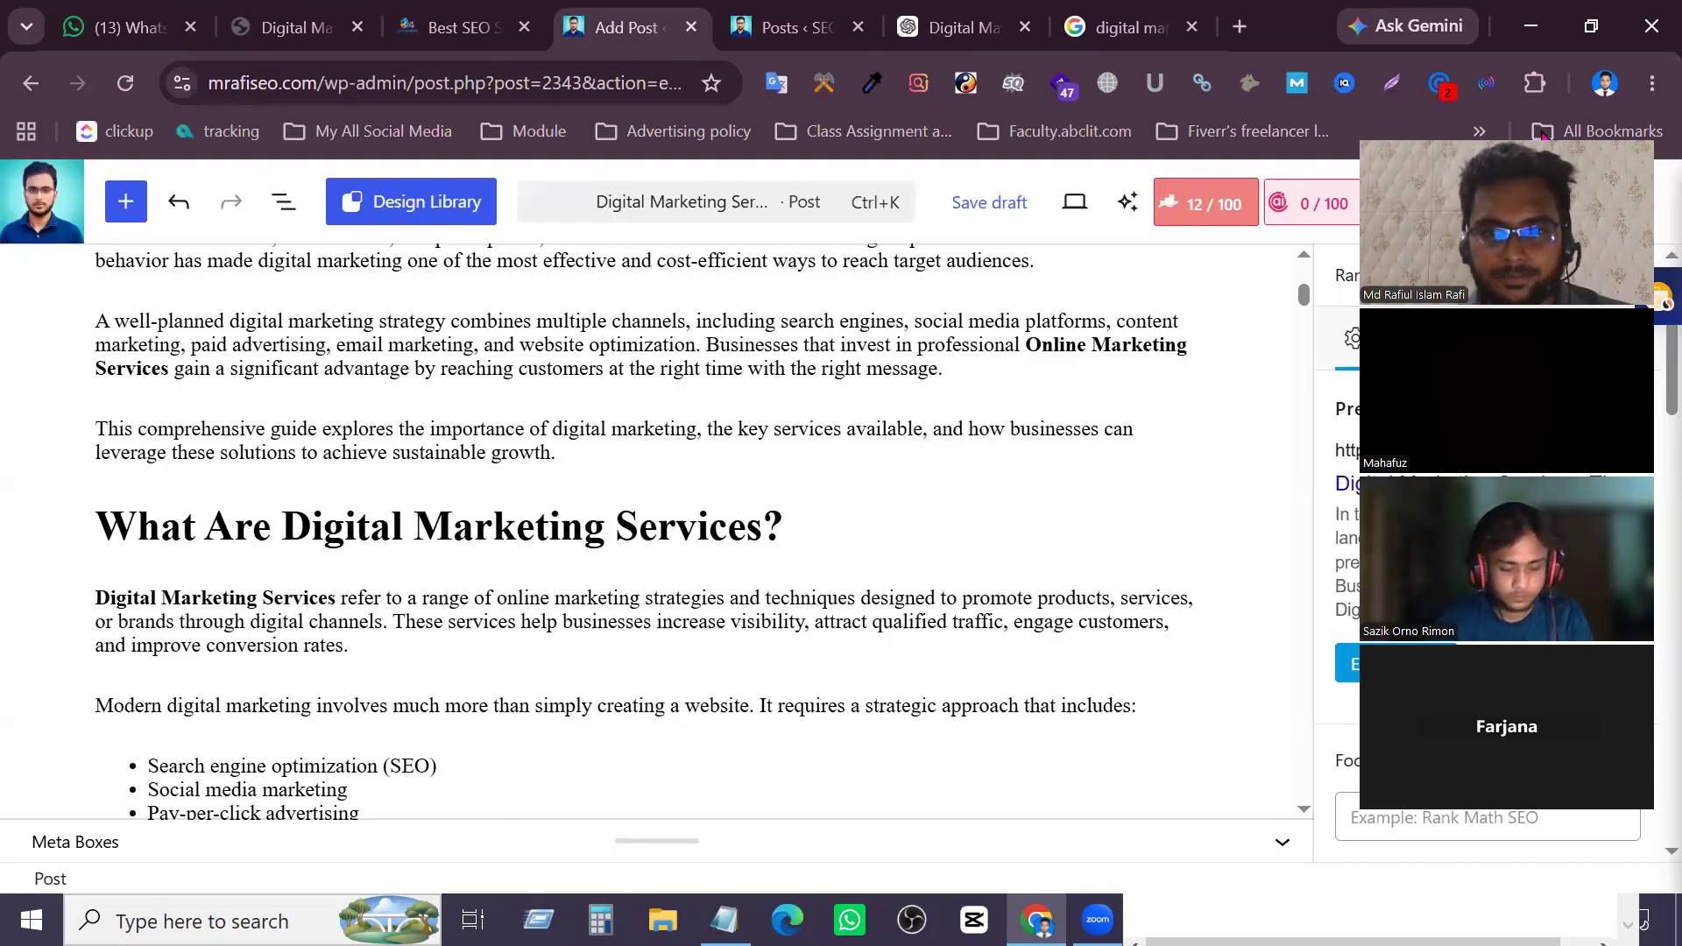
left_click_drag(1543, 135, 422, 178)
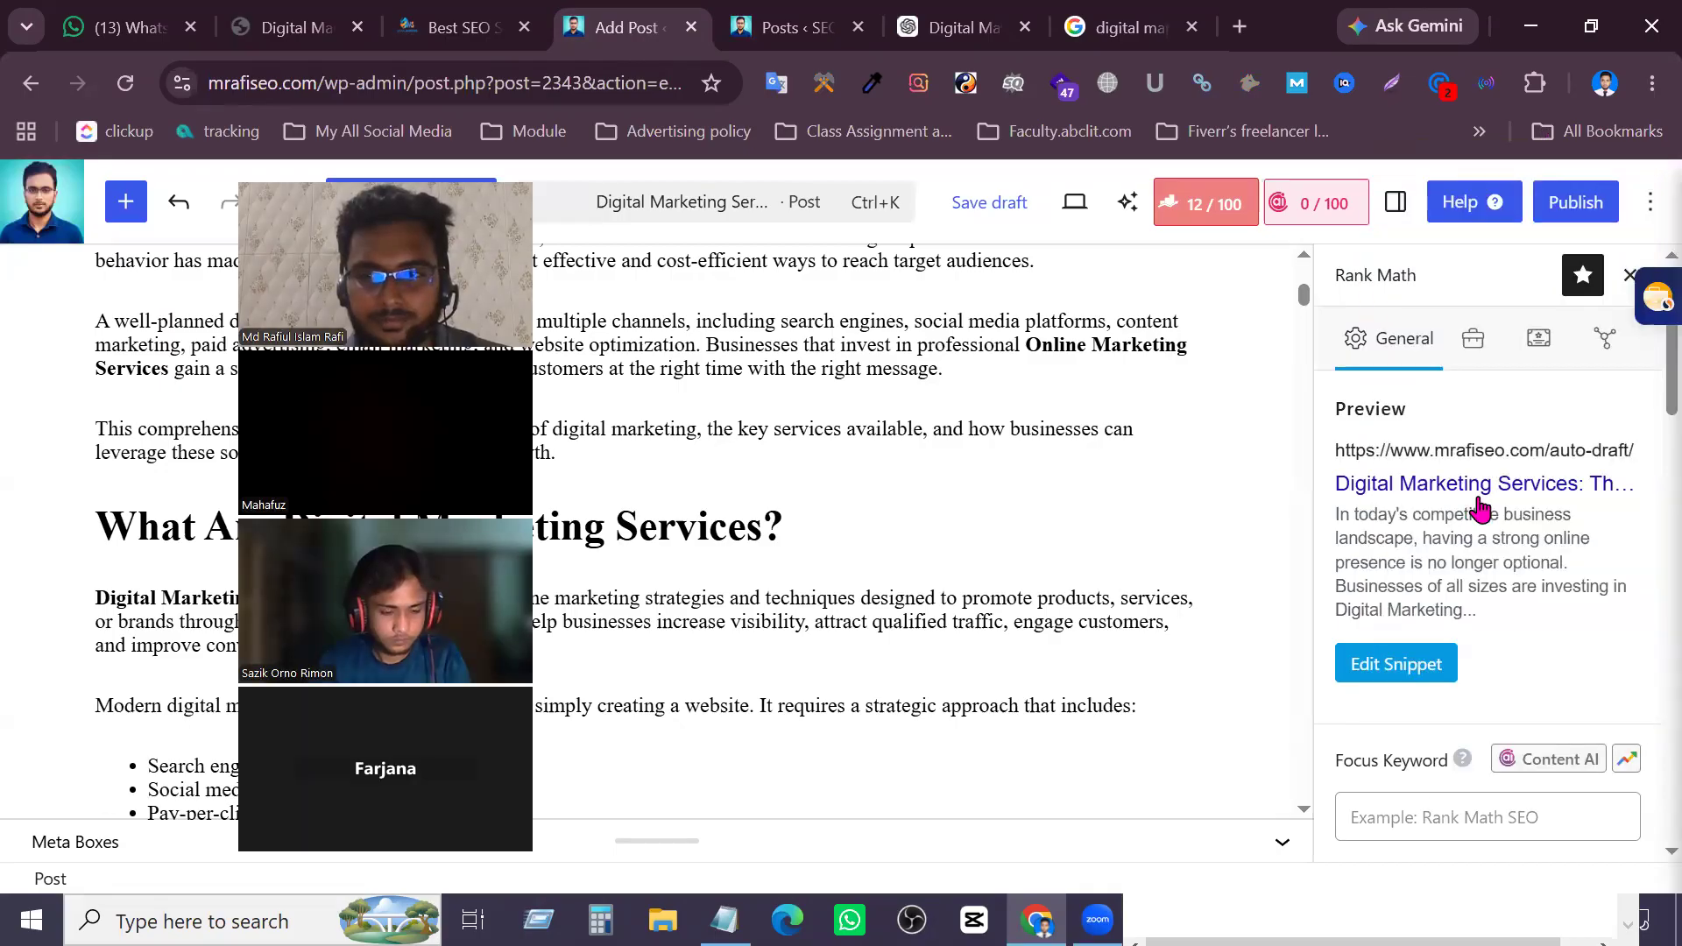
left_click(1194, 203)
left_click(1194, 203)
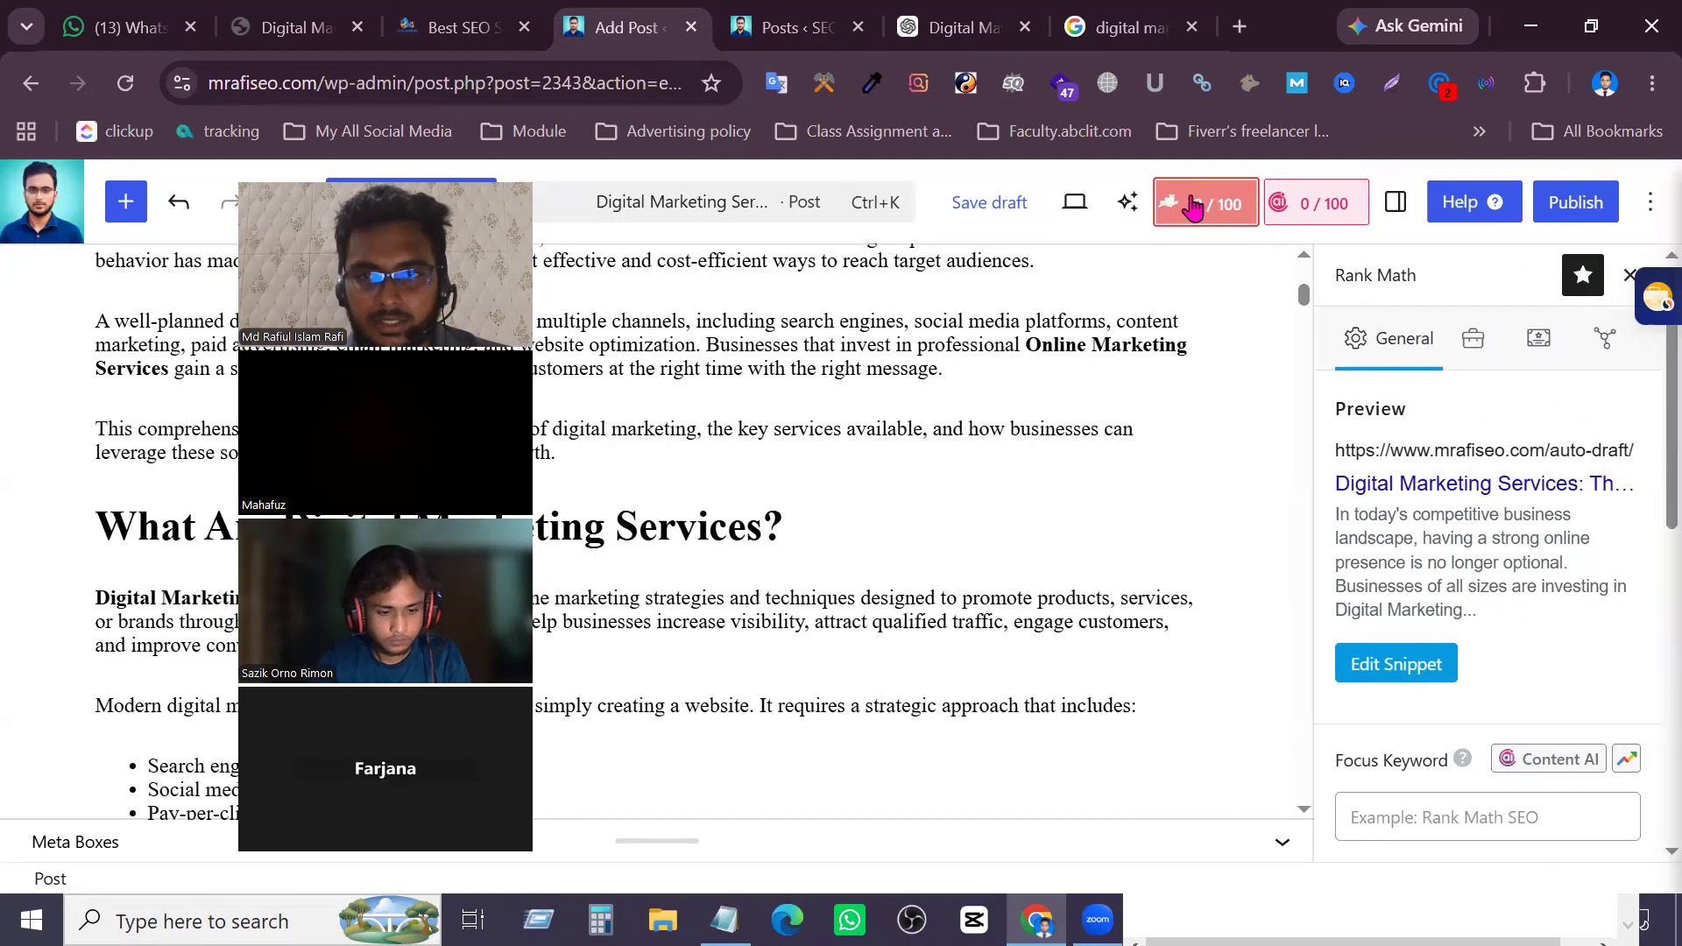
left_click(1393, 676)
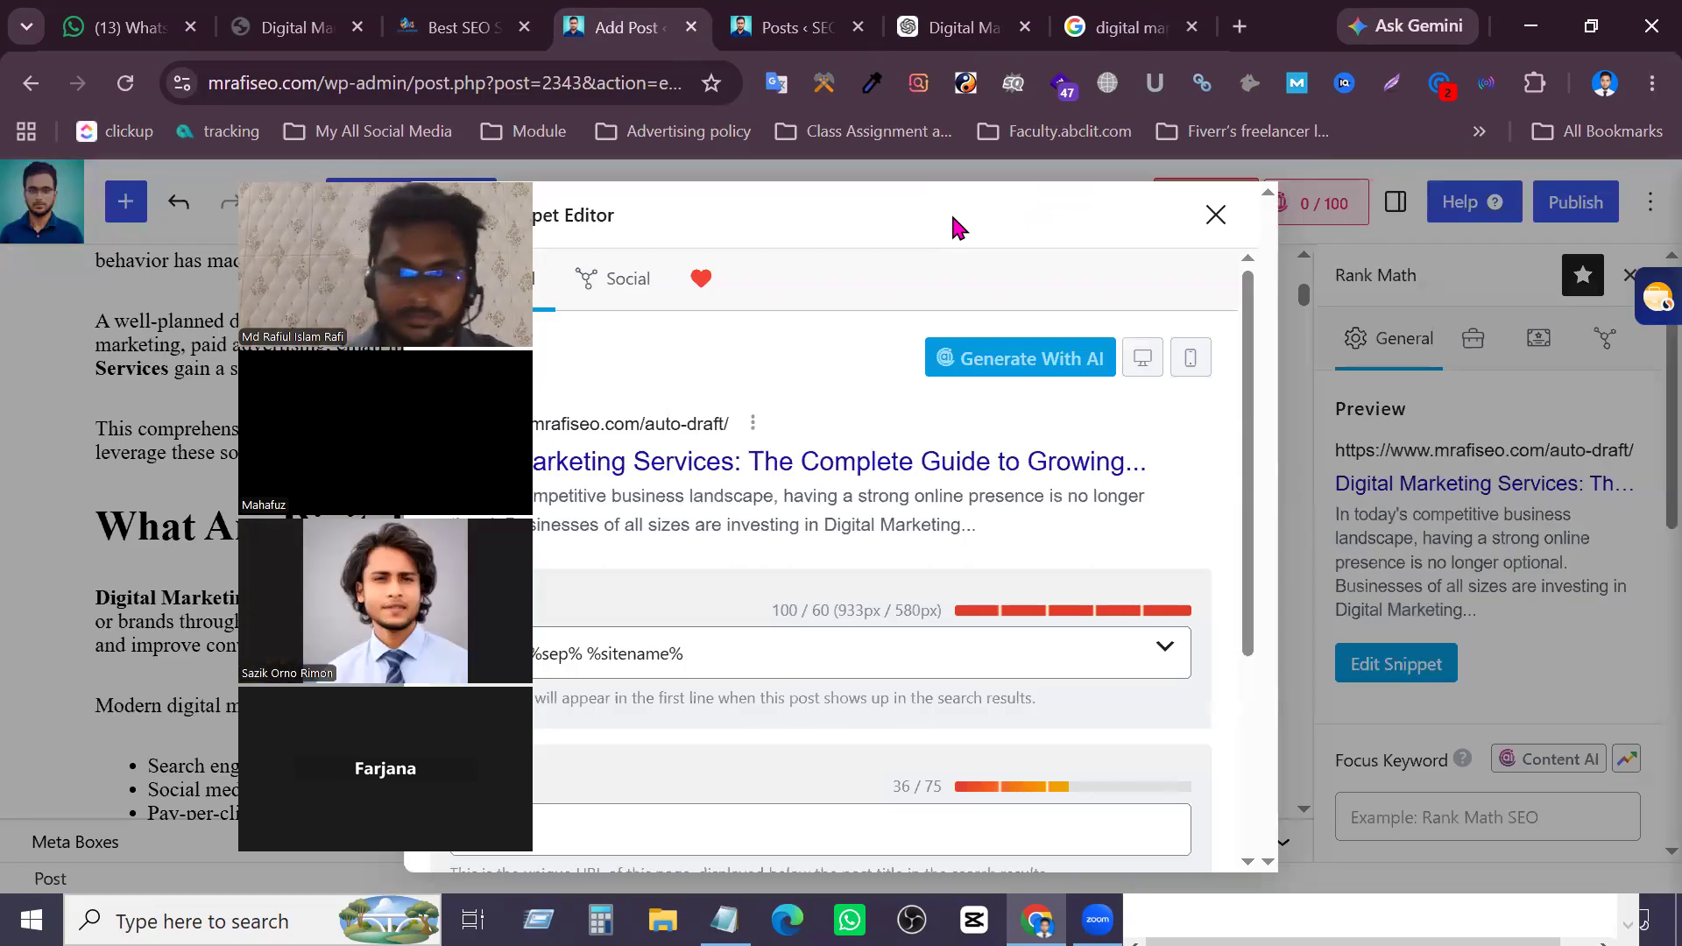
left_click_drag(431, 177, 207, 163)
left_click(692, 663)
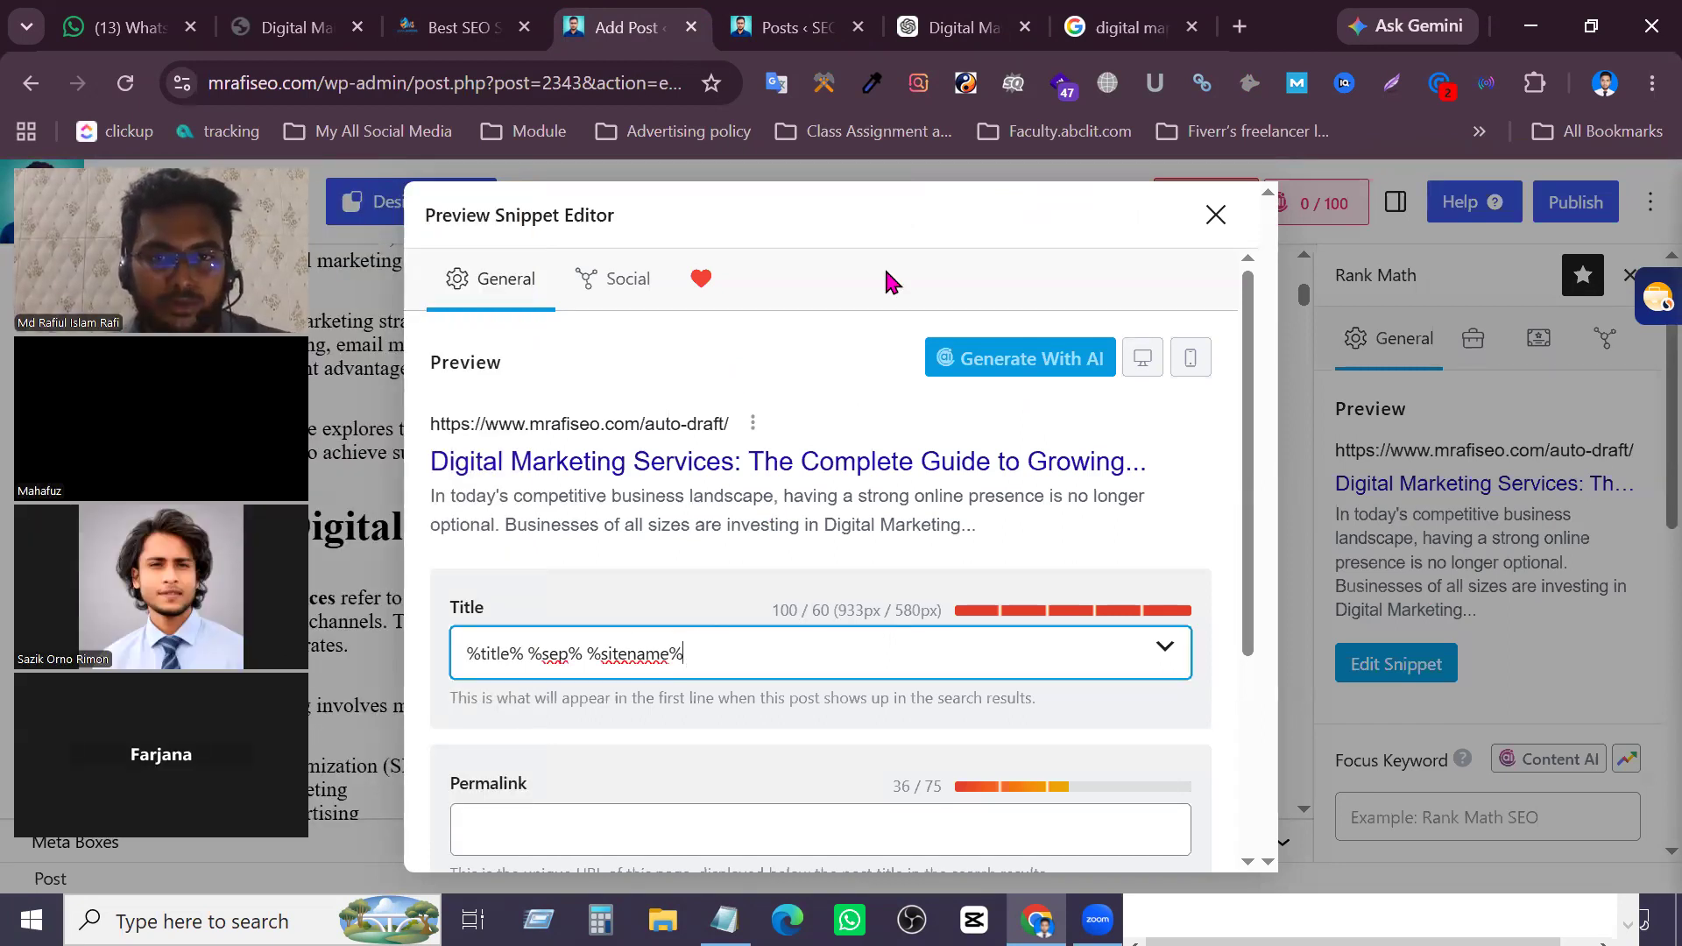
Move the post editor's browser tab so that it sits directly beside the ChatGPT tab
key("ctrl+Tab")
key("ctrl+Tab")
key("ctrl+Tab")
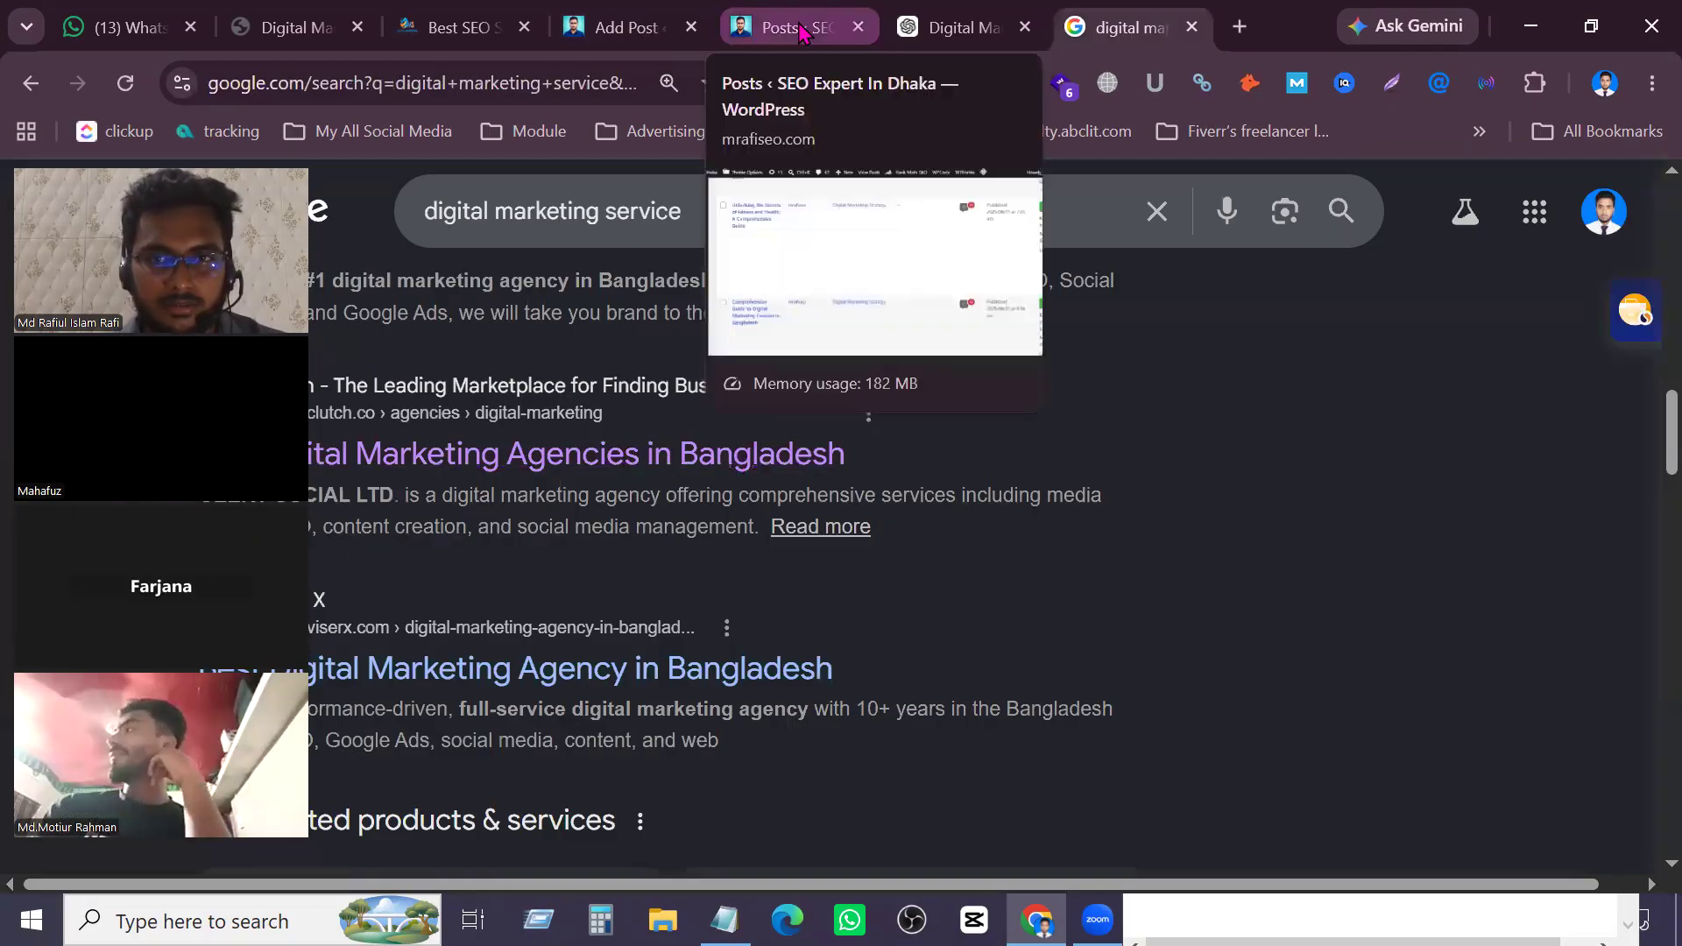
left_click(754, 20)
left_click(963, 13)
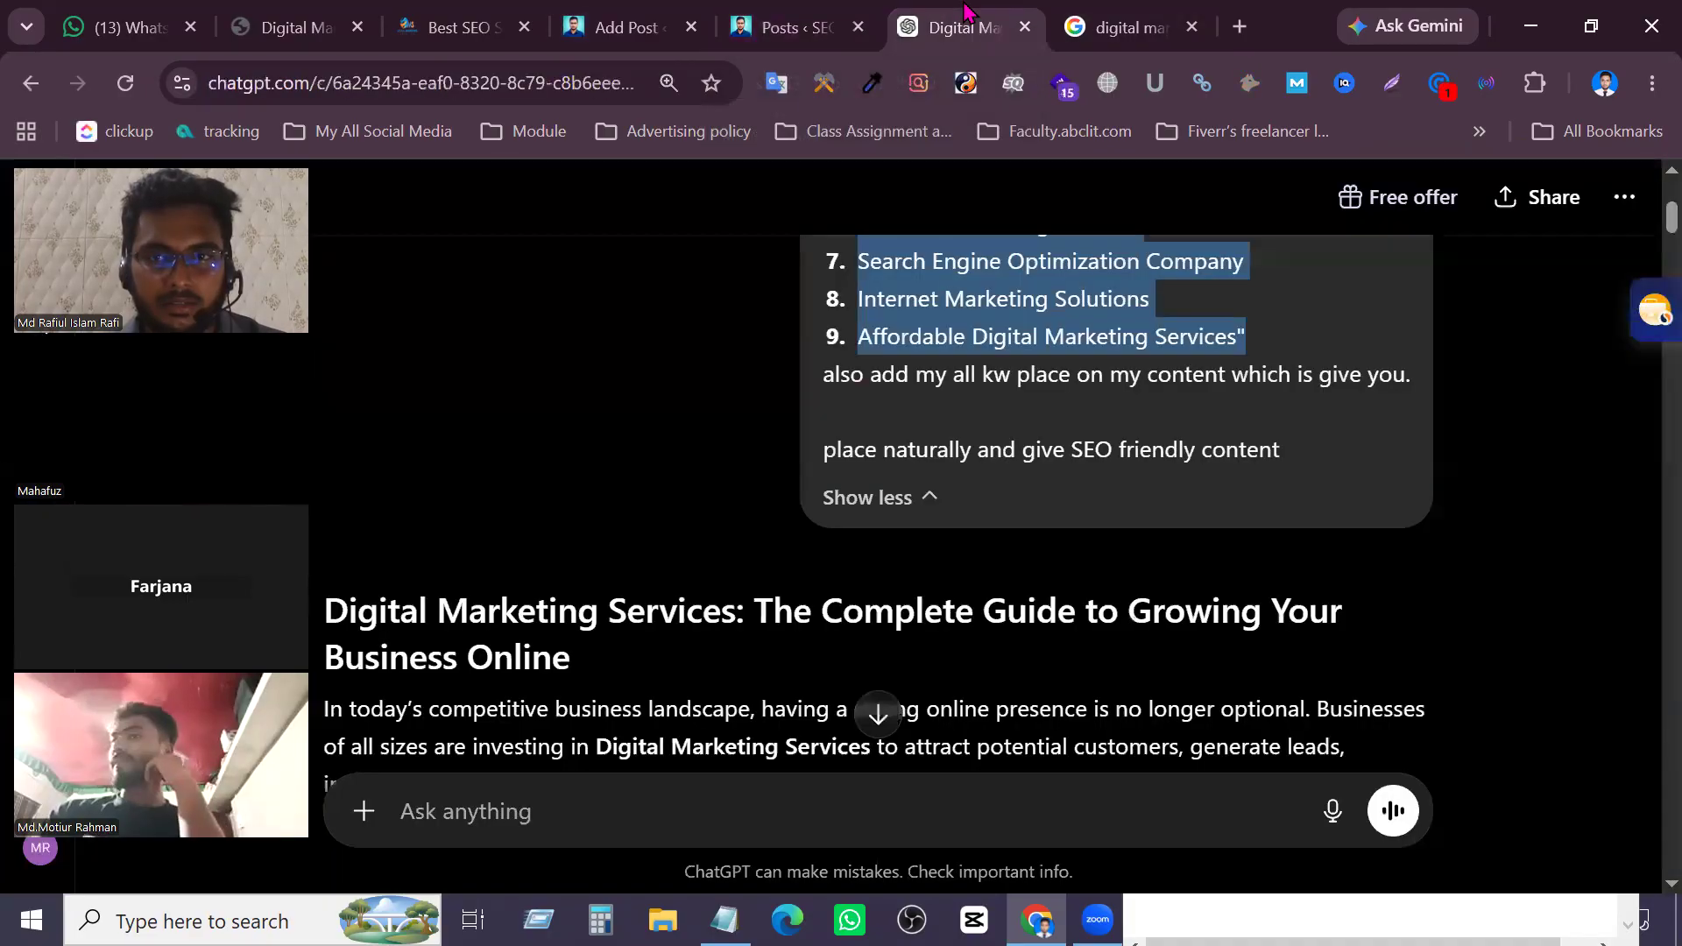
left_click(591, 12)
left_click_drag(591, 12, 769, 28)
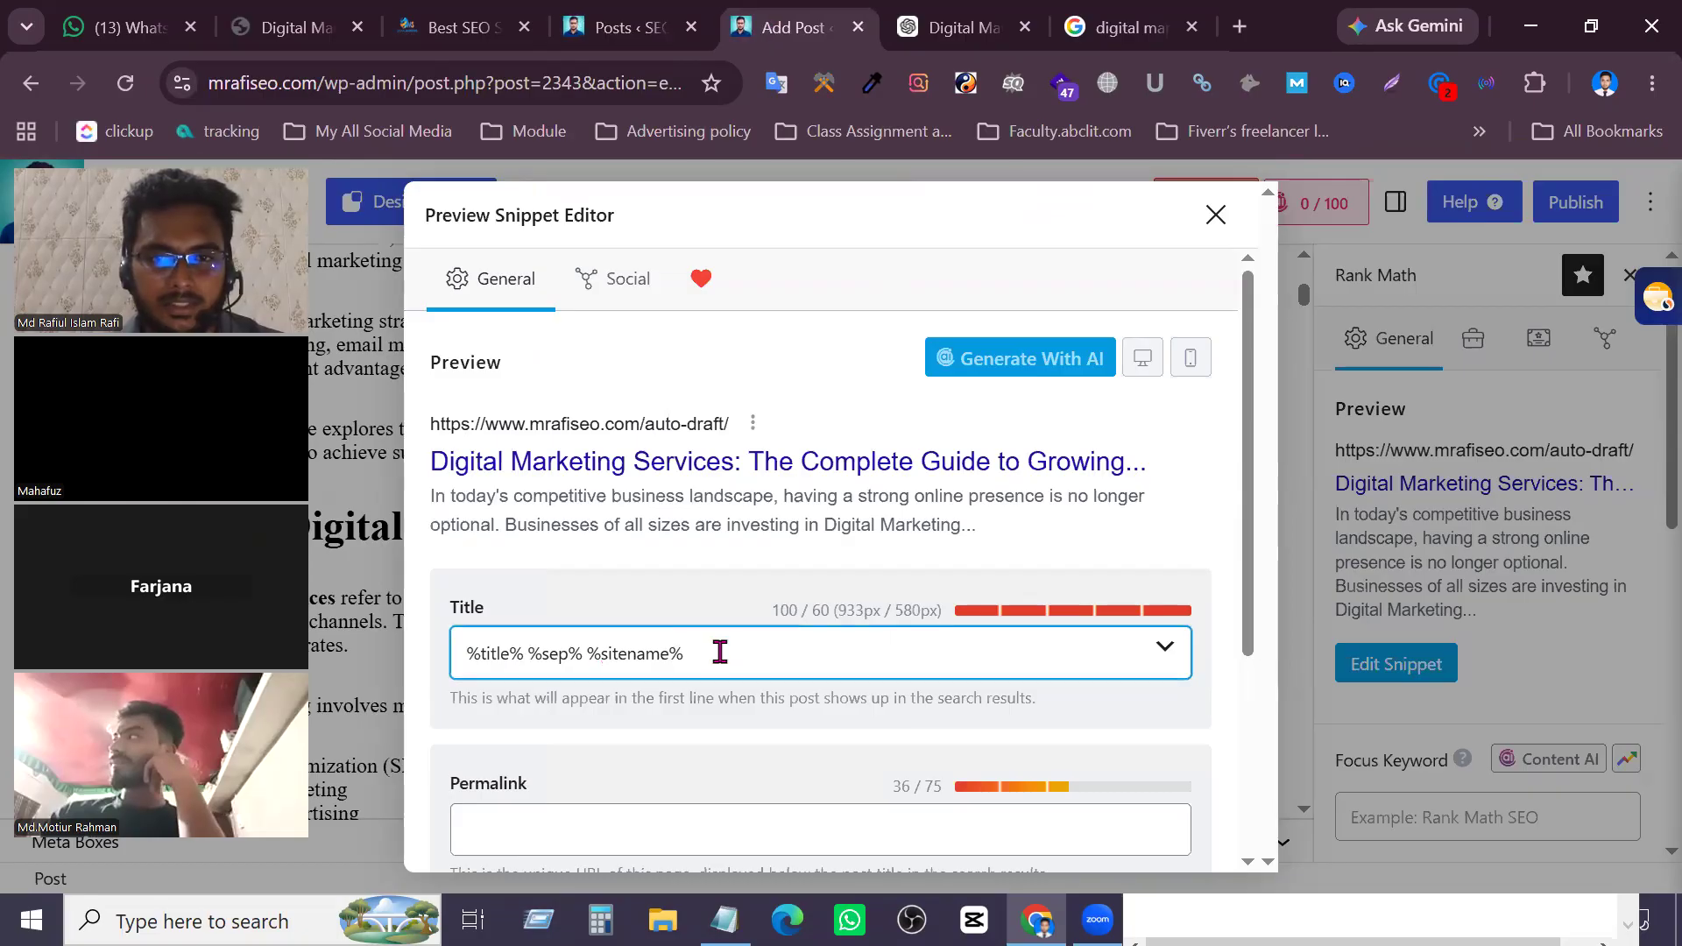
key("ctrl+a")
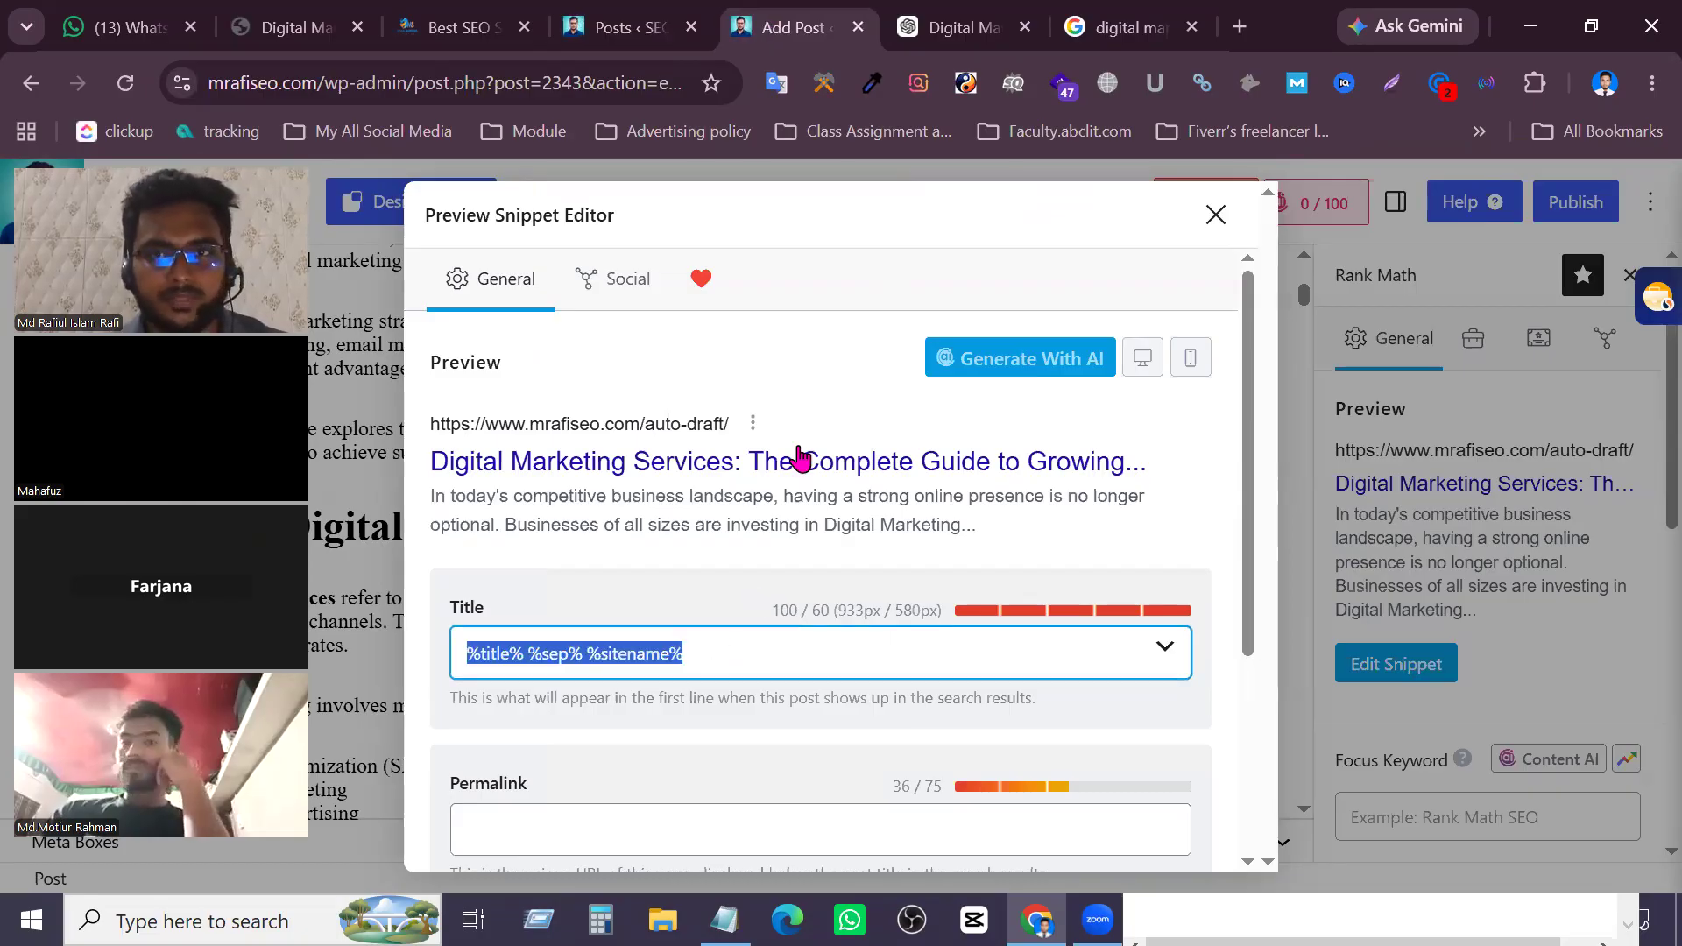
key("ctrl+Tab")
scroll(683, 614, "down", 15)
scroll(683, 818, "down", 20)
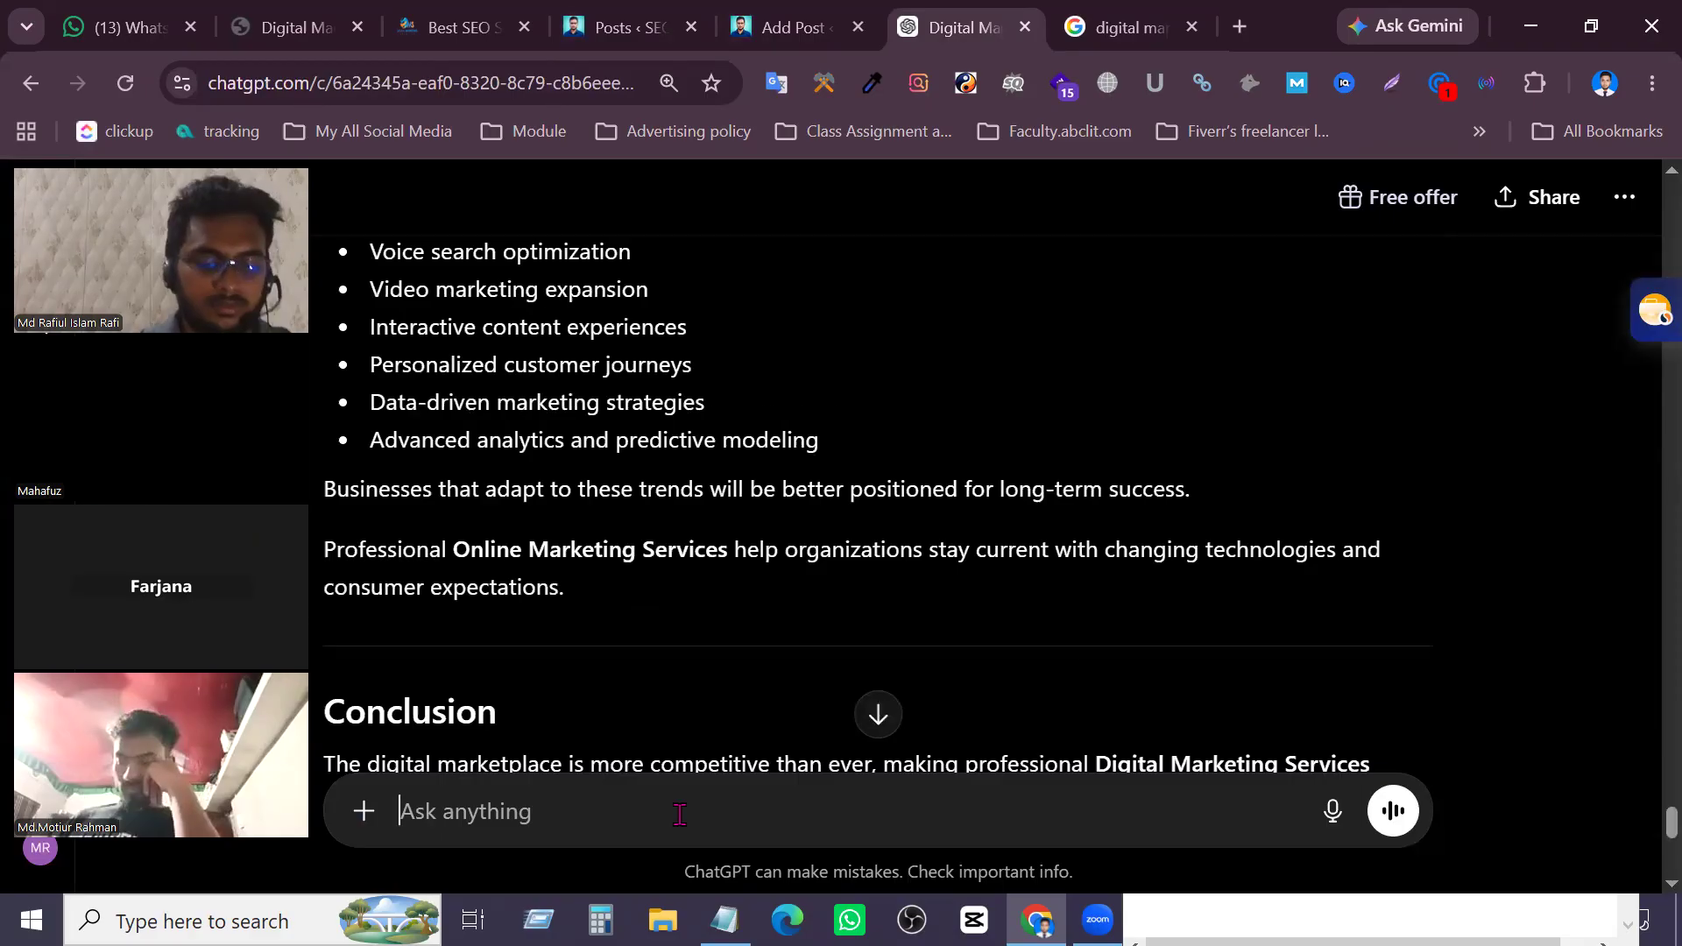
type("give")
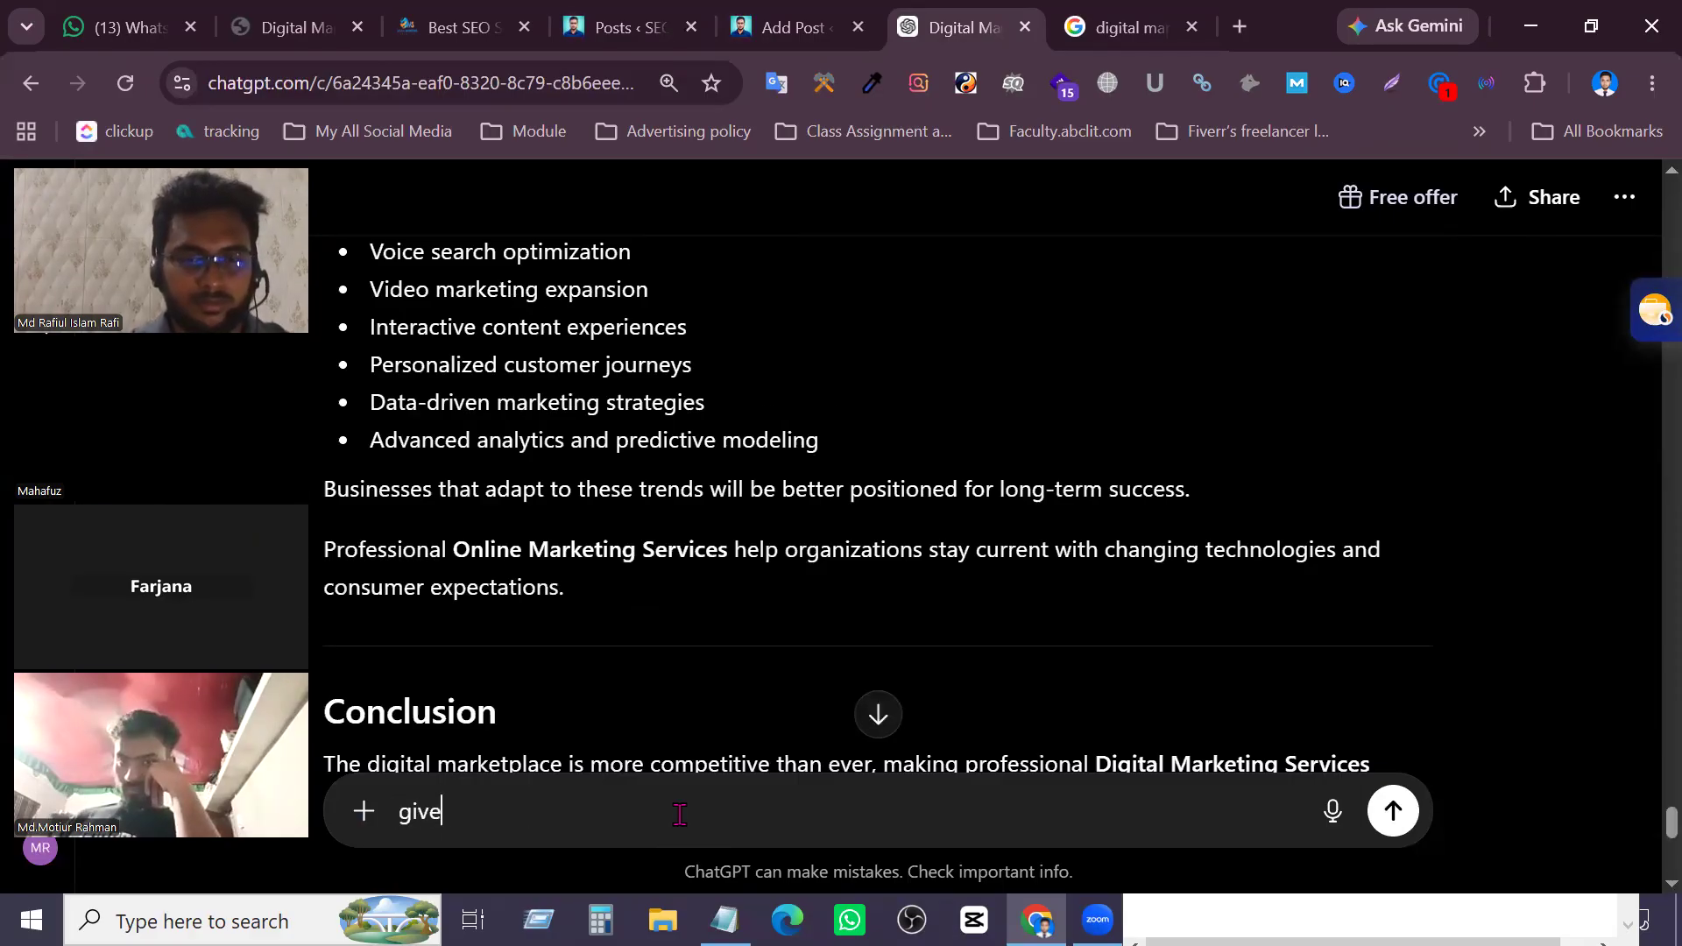
key("BackSpace")
type("my fo")
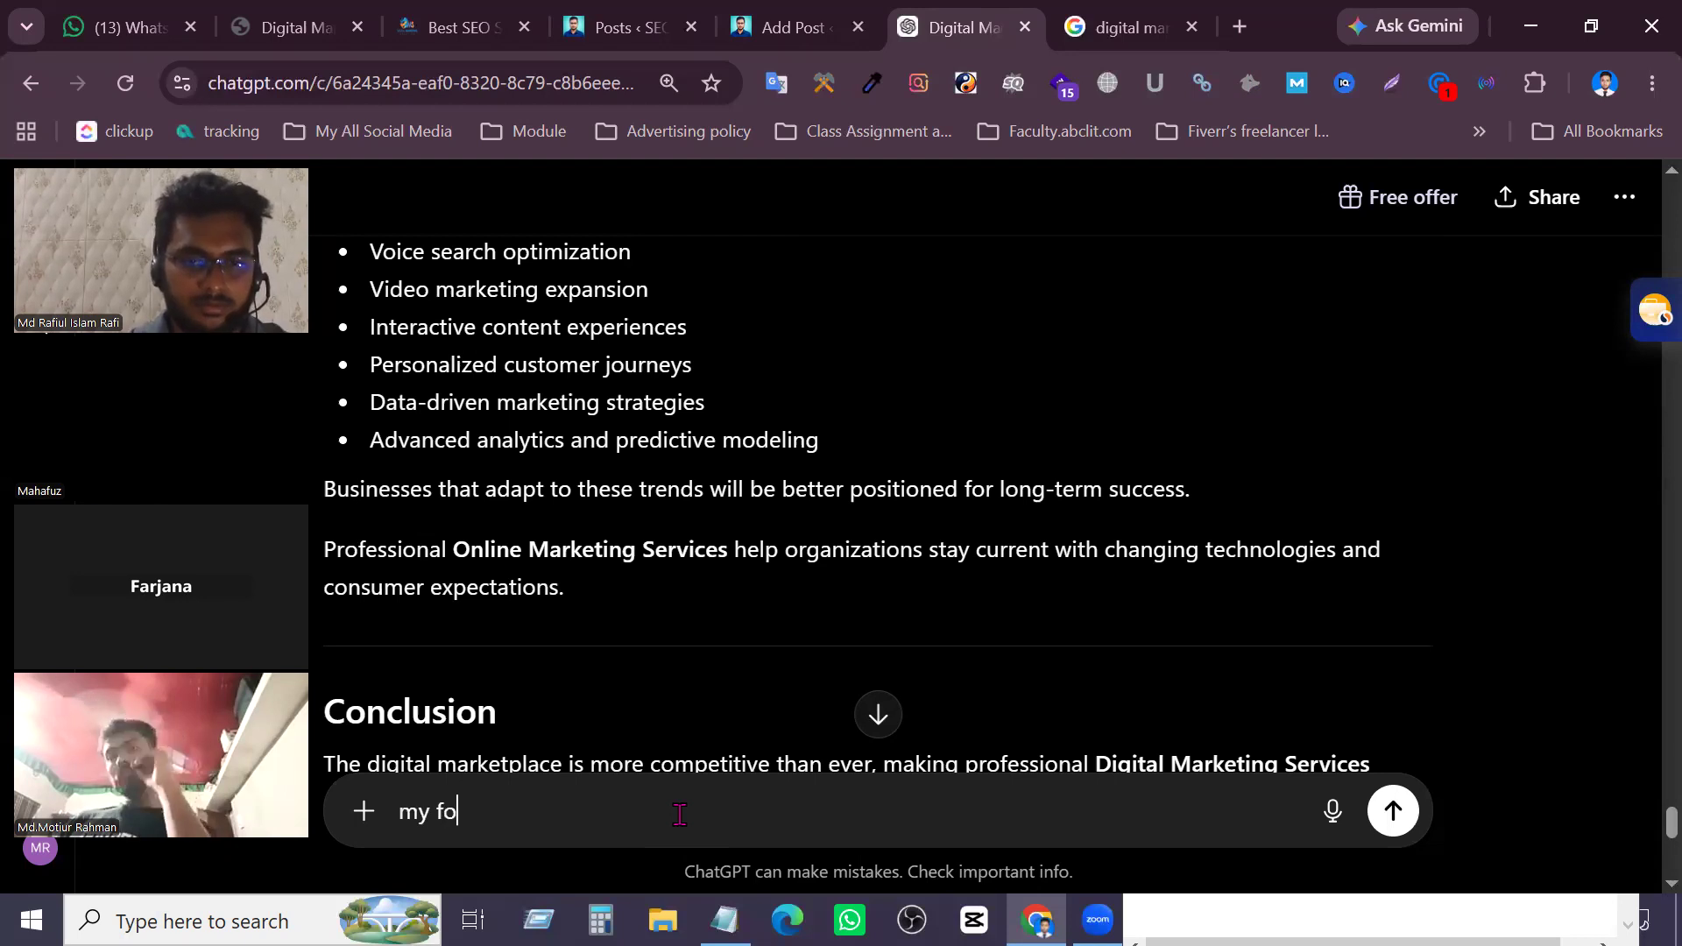
key("ctrl+a")
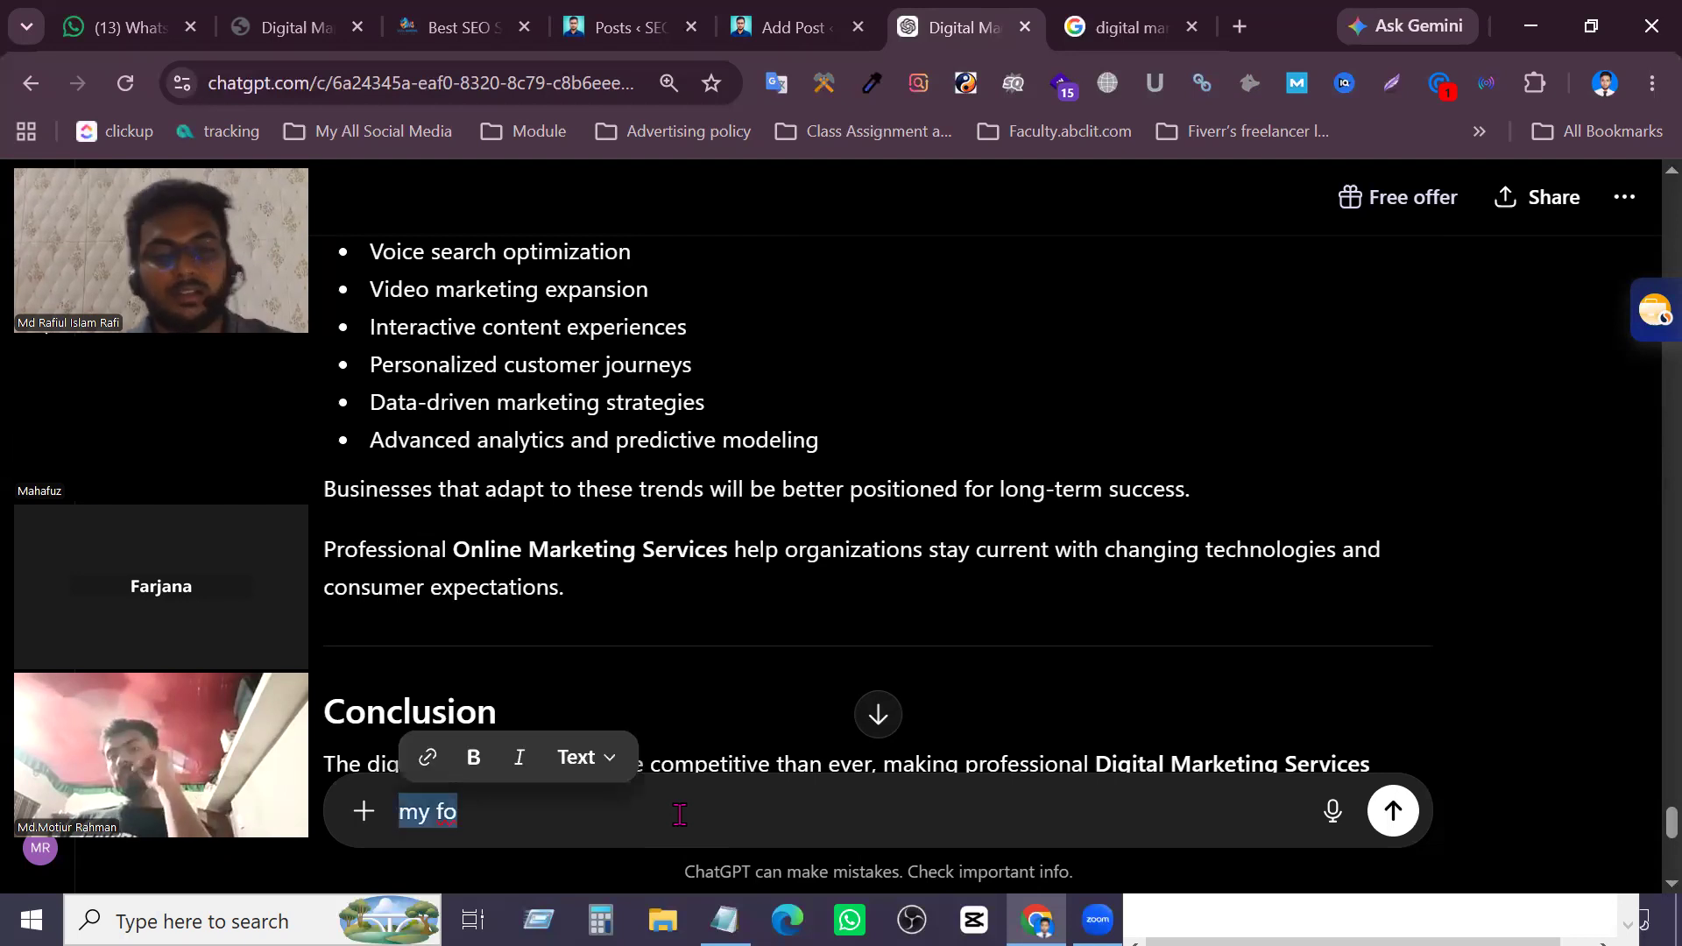
Add the snippet field names title, permalink and description on separate lines below the keyword list in Notepad
left_click(799, 10)
left_click(709, 655)
scroll(714, 653, "down", 3)
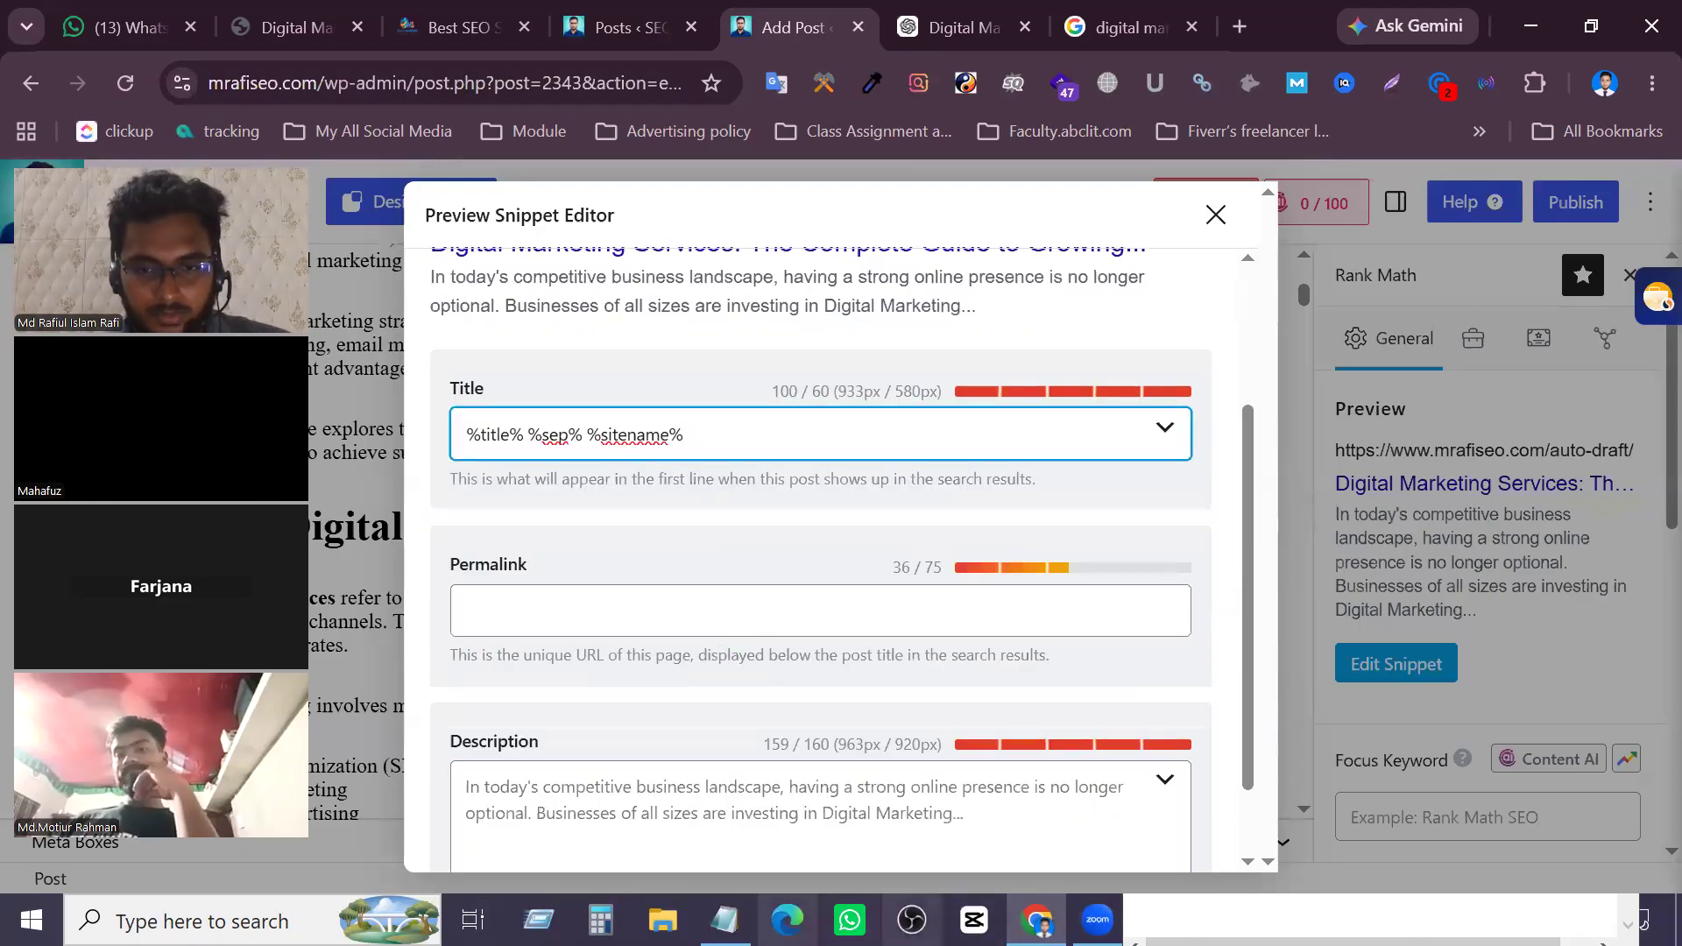
left_click(724, 920)
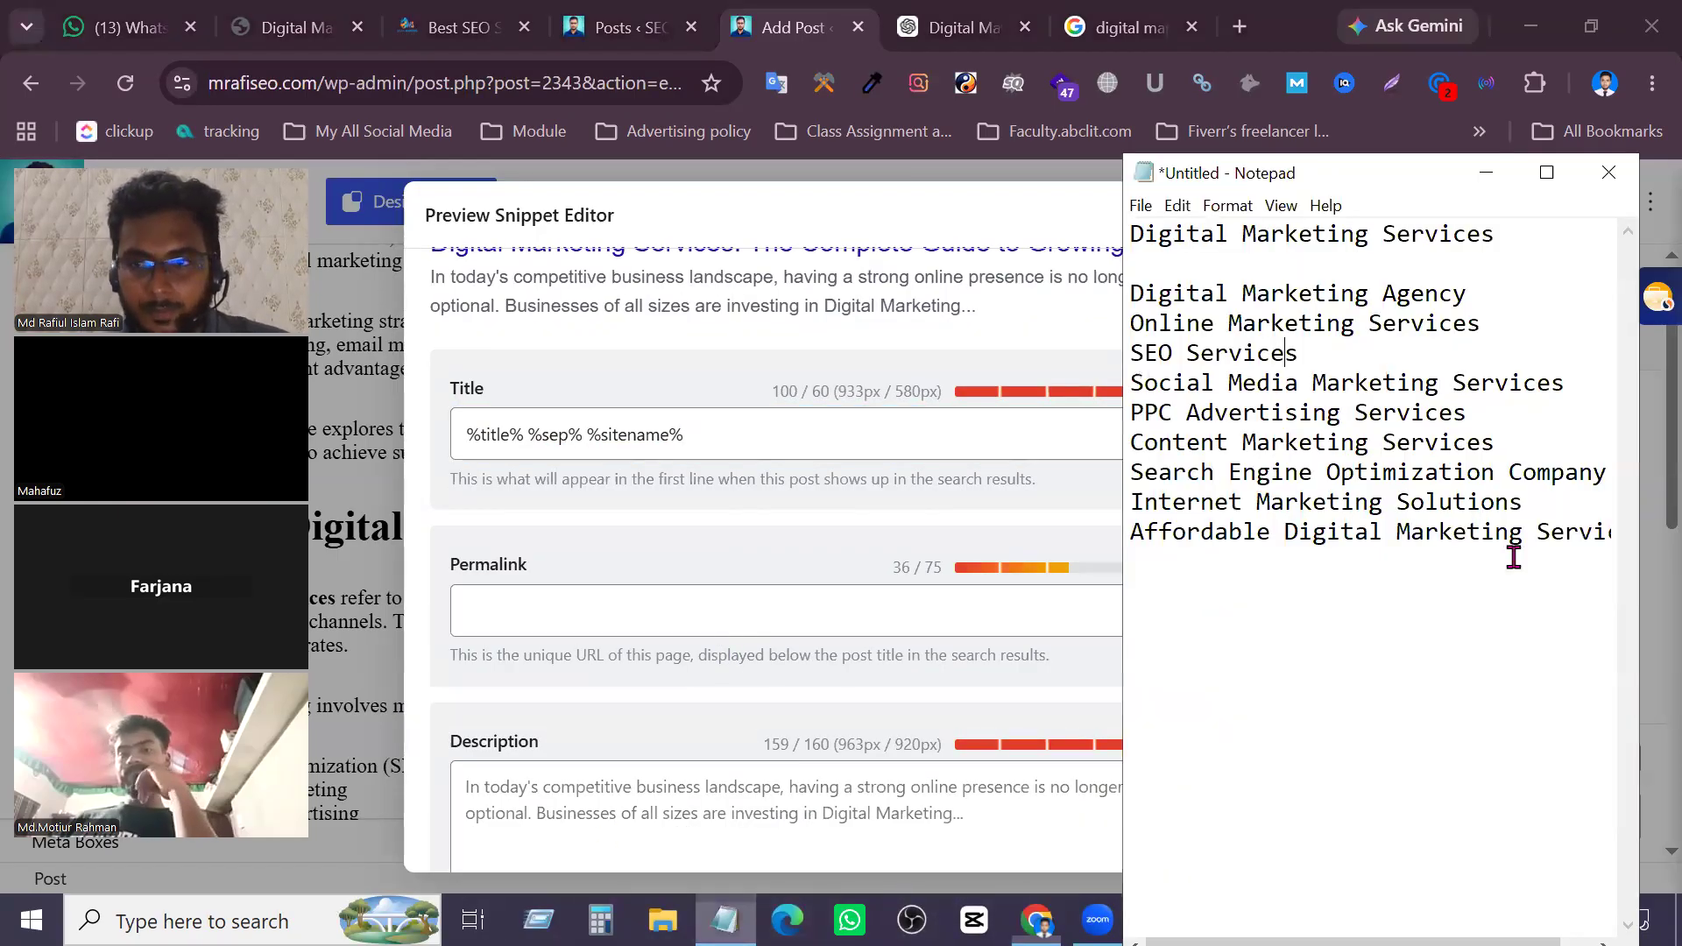
key("End")
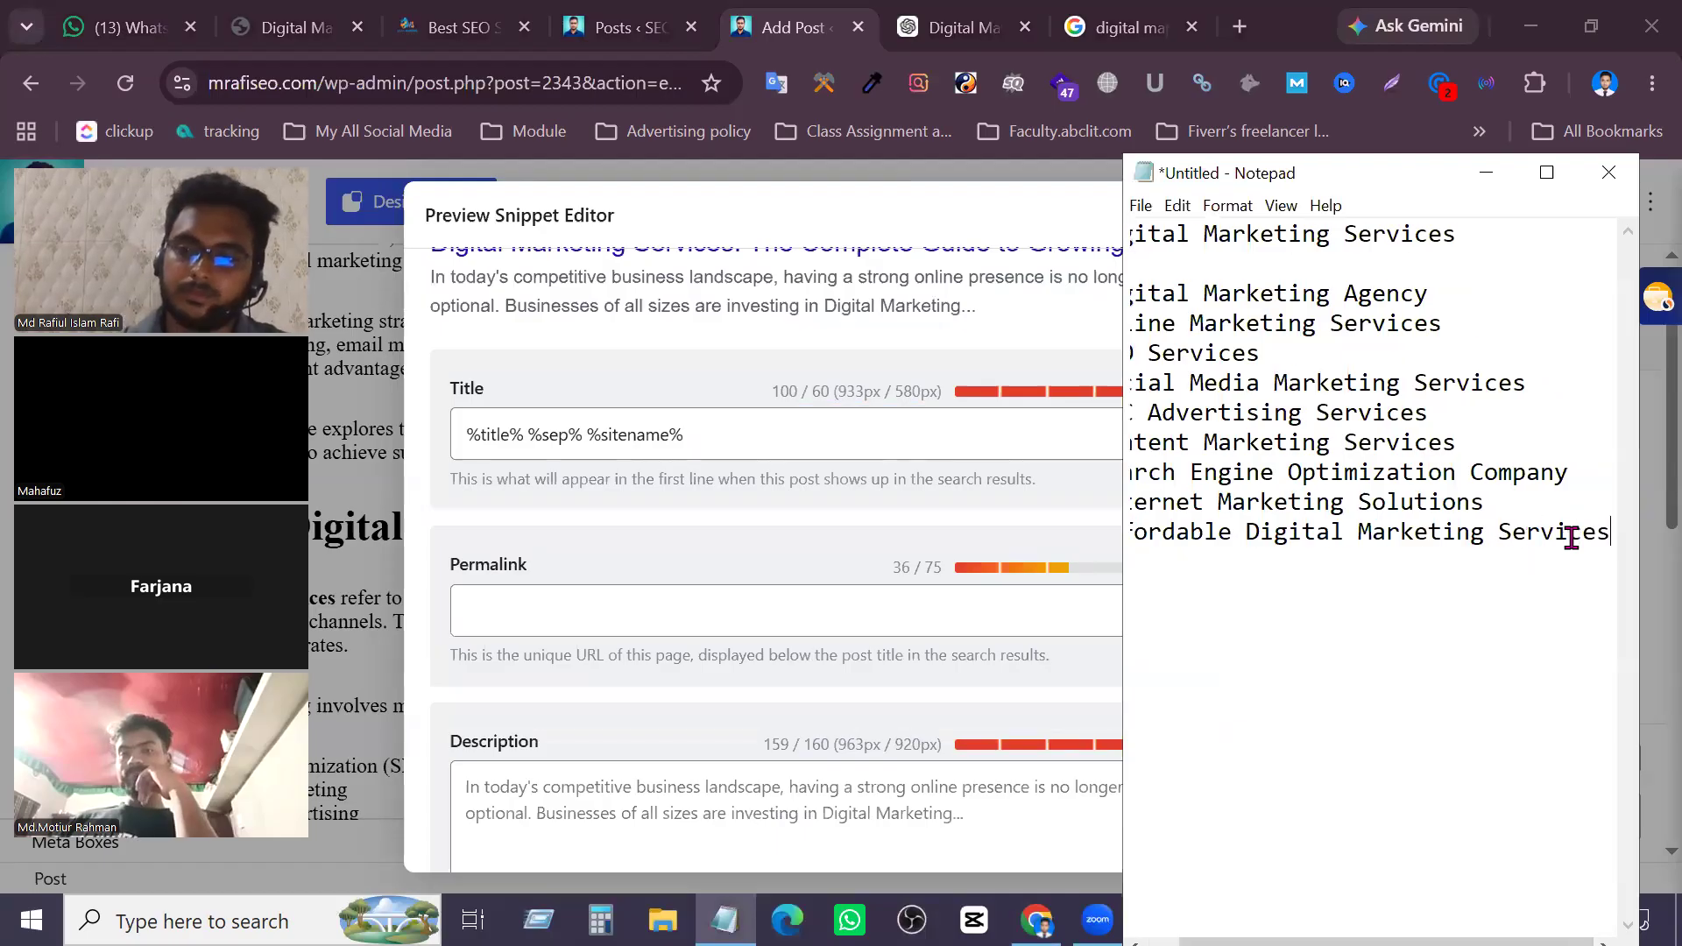
key("Return")
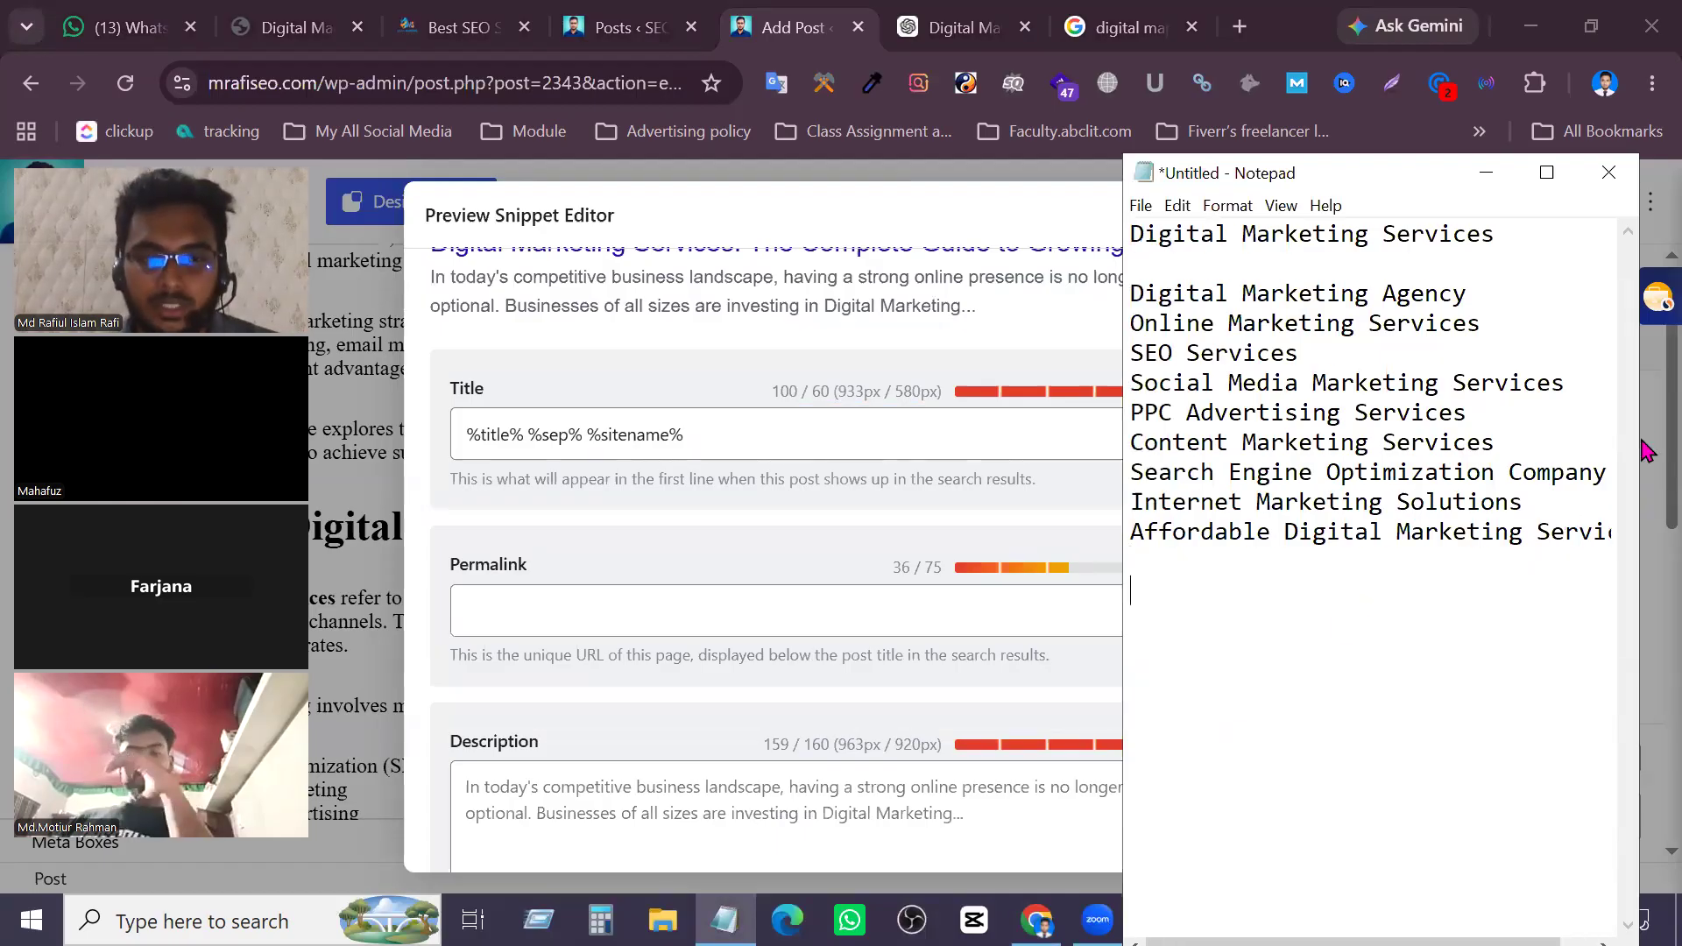
left_click_drag(1496, 233, 1236, 230)
left_click(1250, 230)
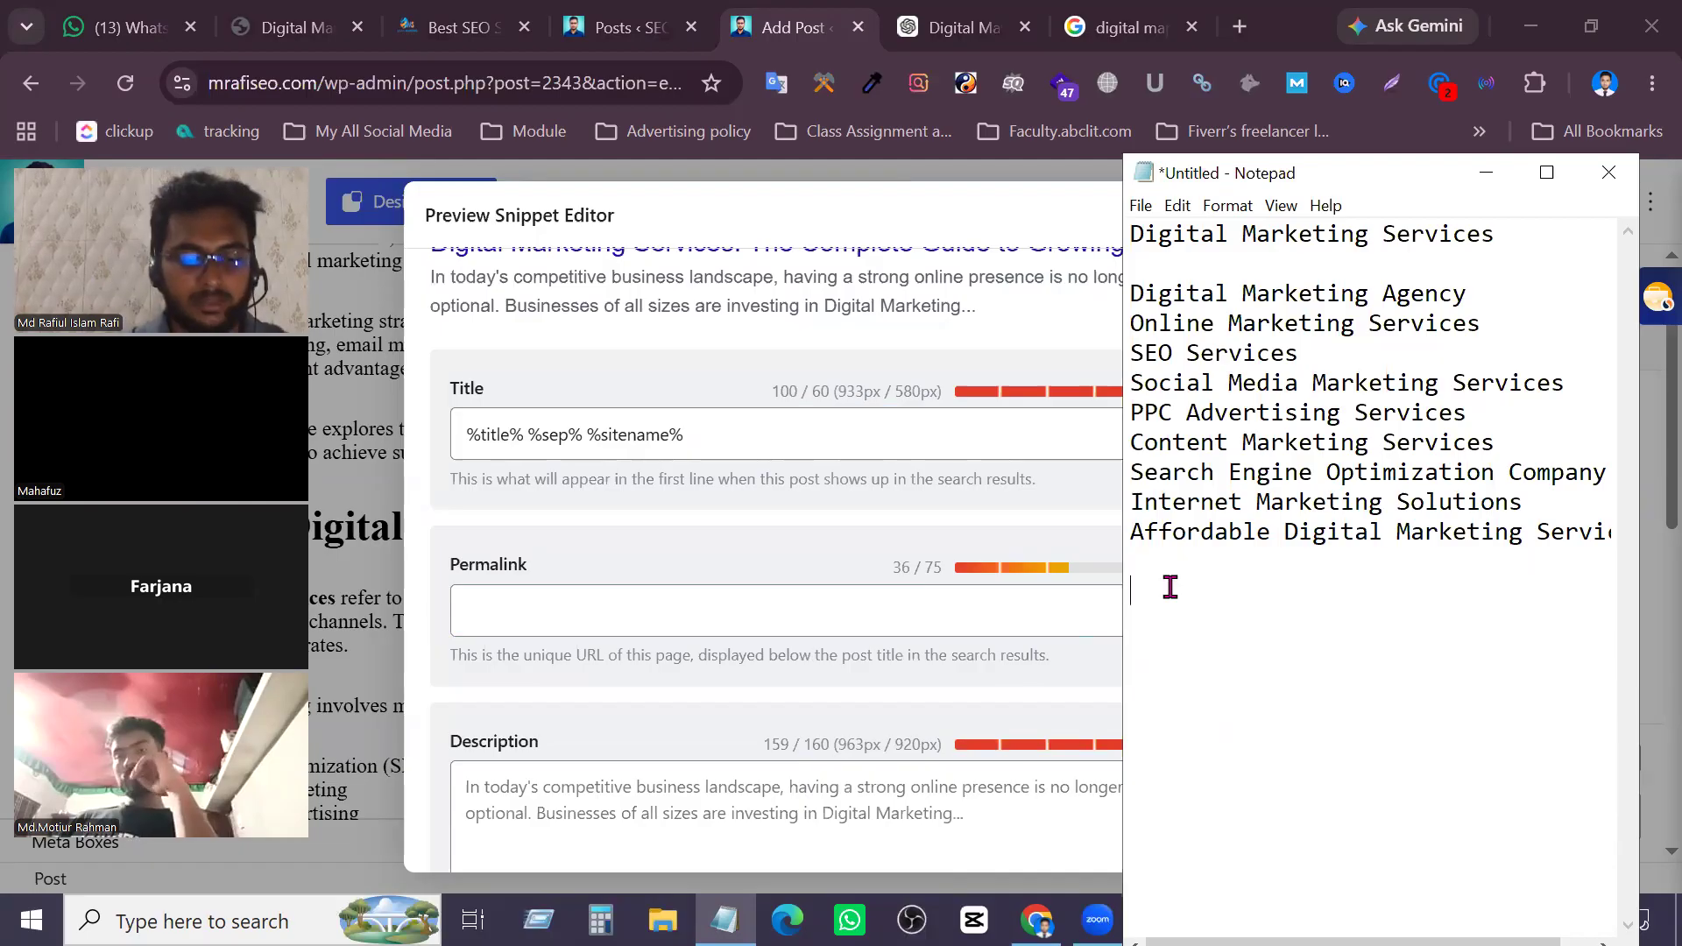
key("Return")
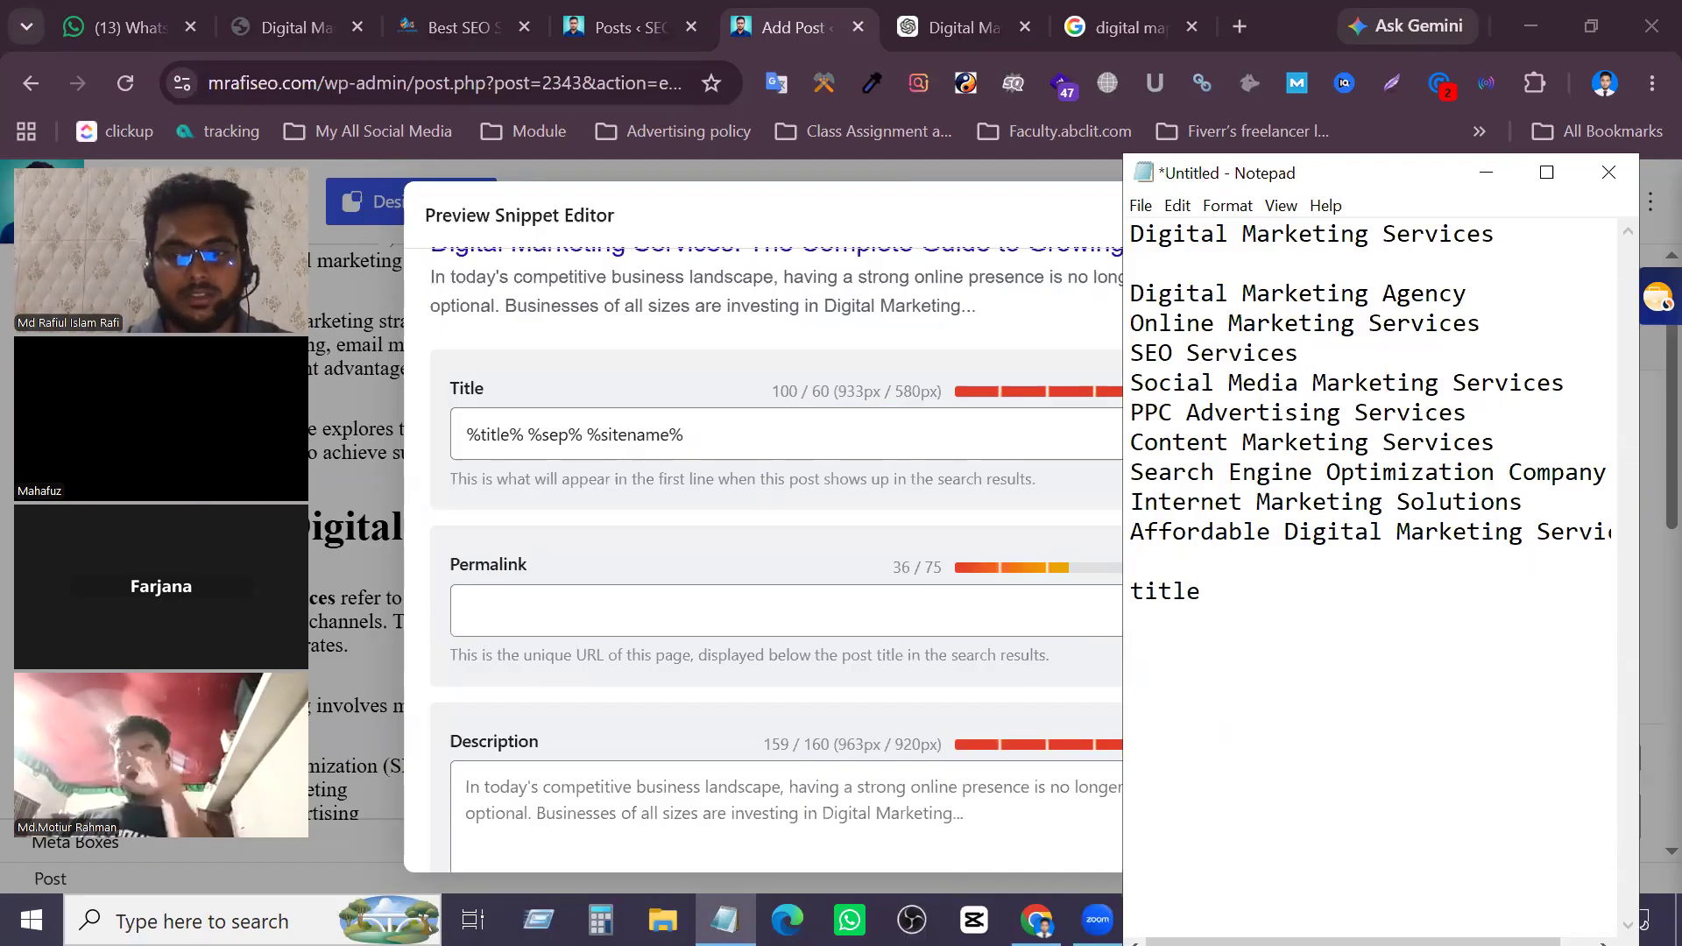
type("permalink")
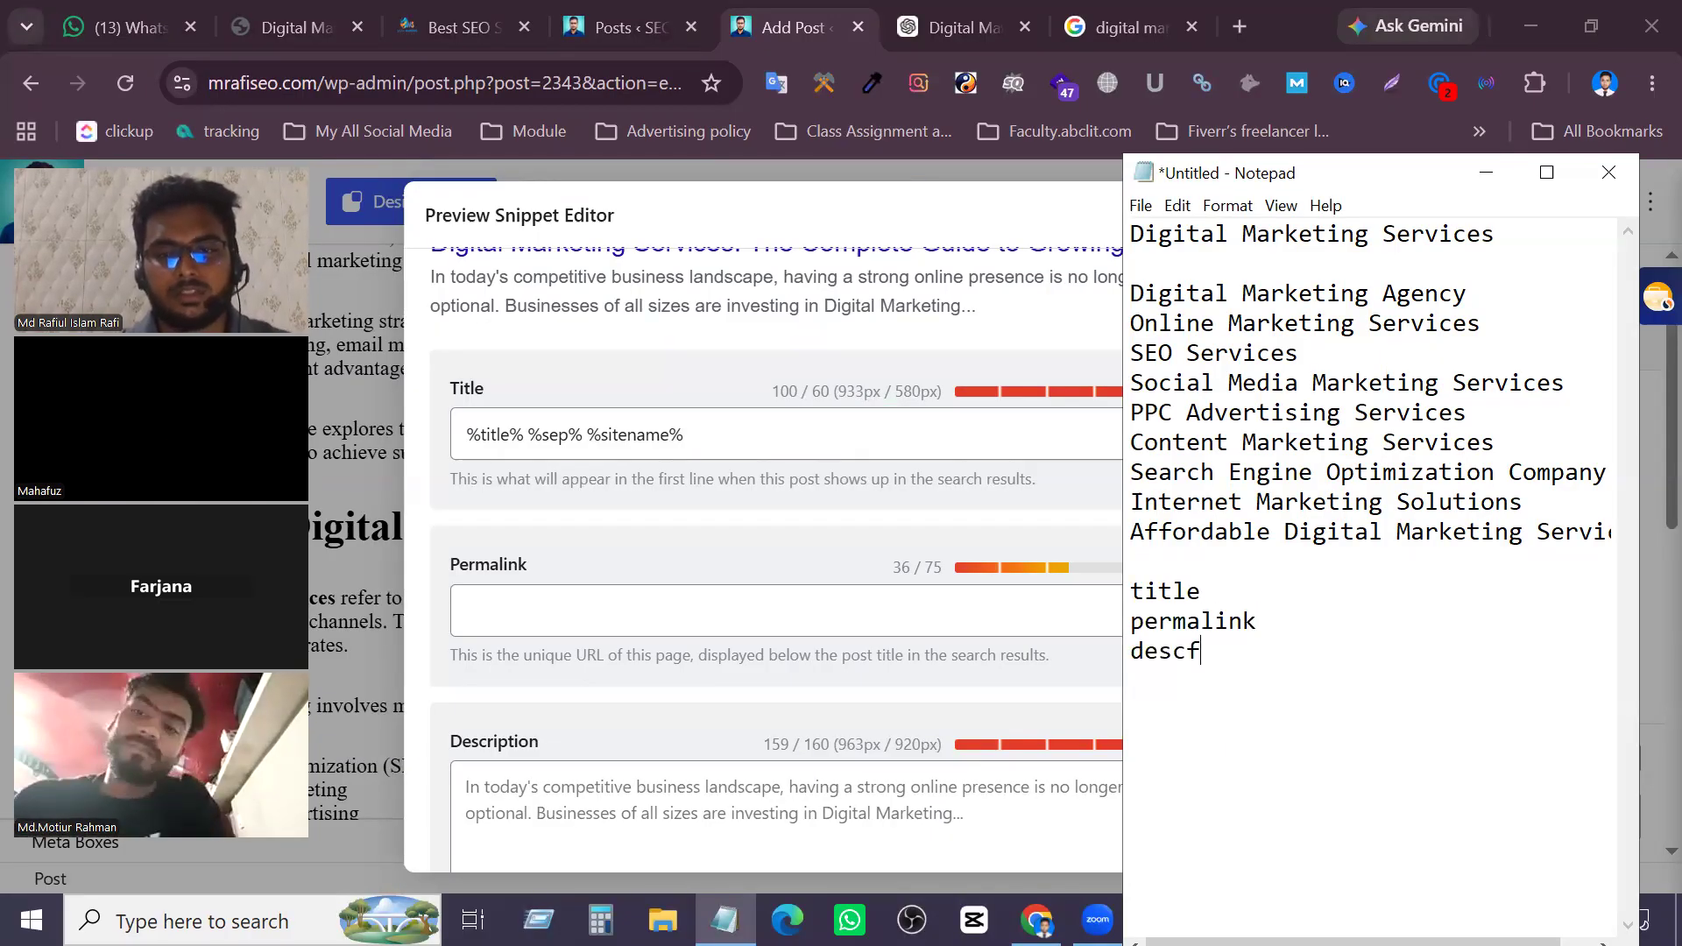
key("Return")
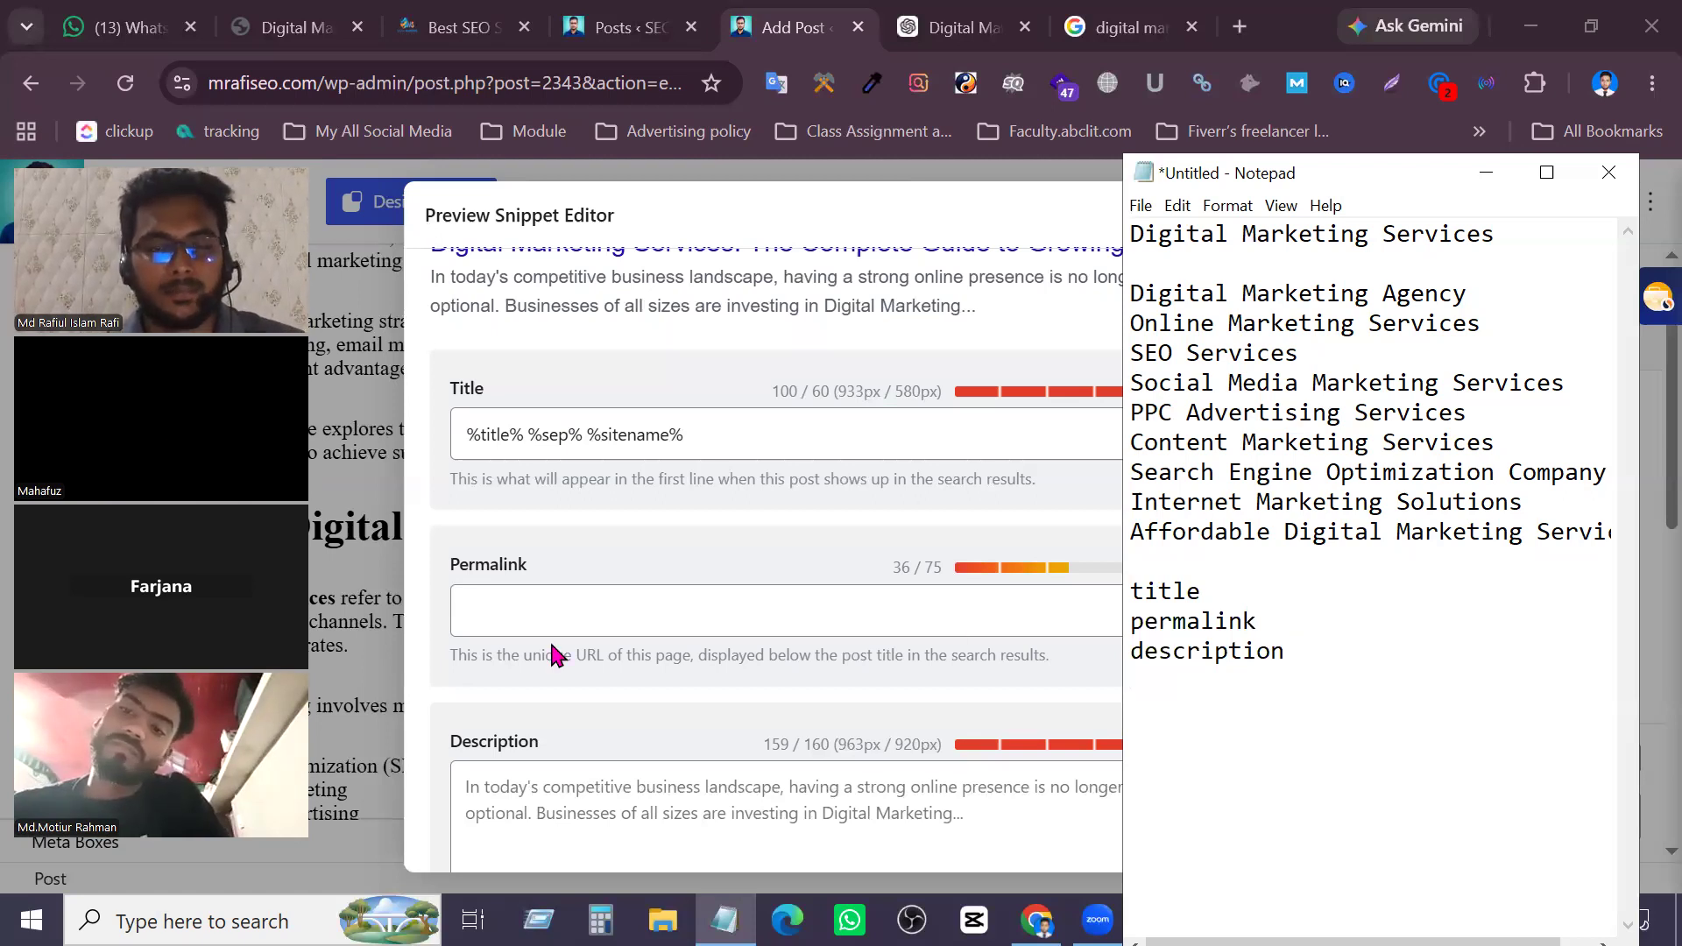
Close the post's snippet editor and examine Rank Math's Basic SEO checks alongside the opening of the post
left_click(395, 346)
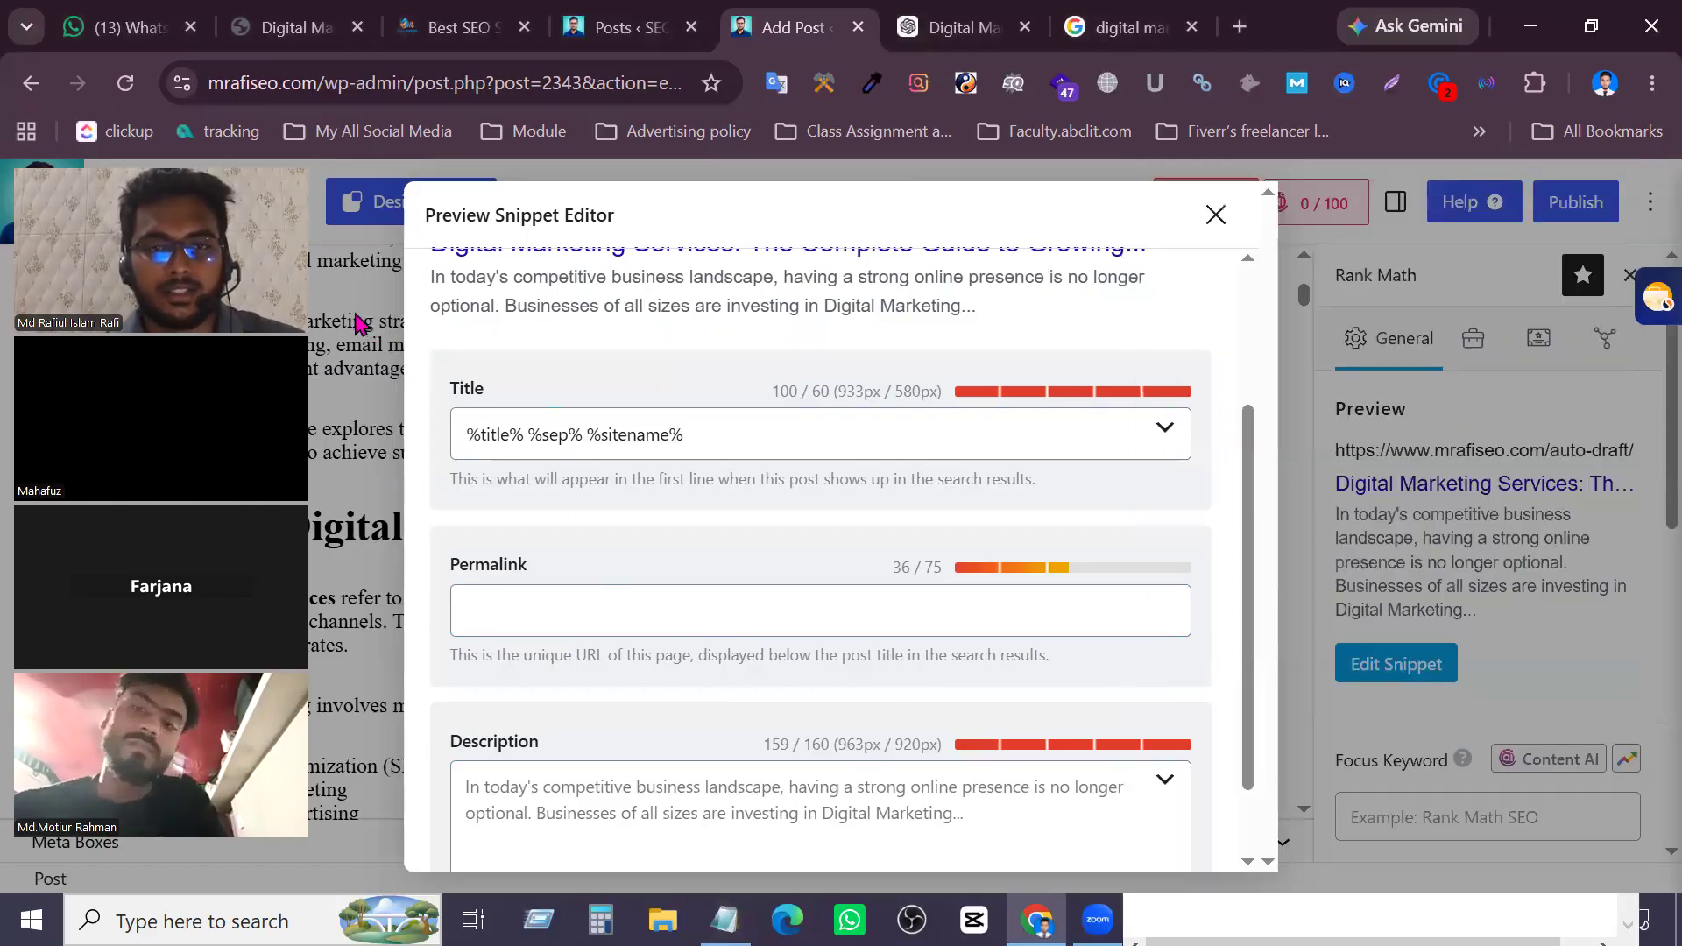
key("Escape")
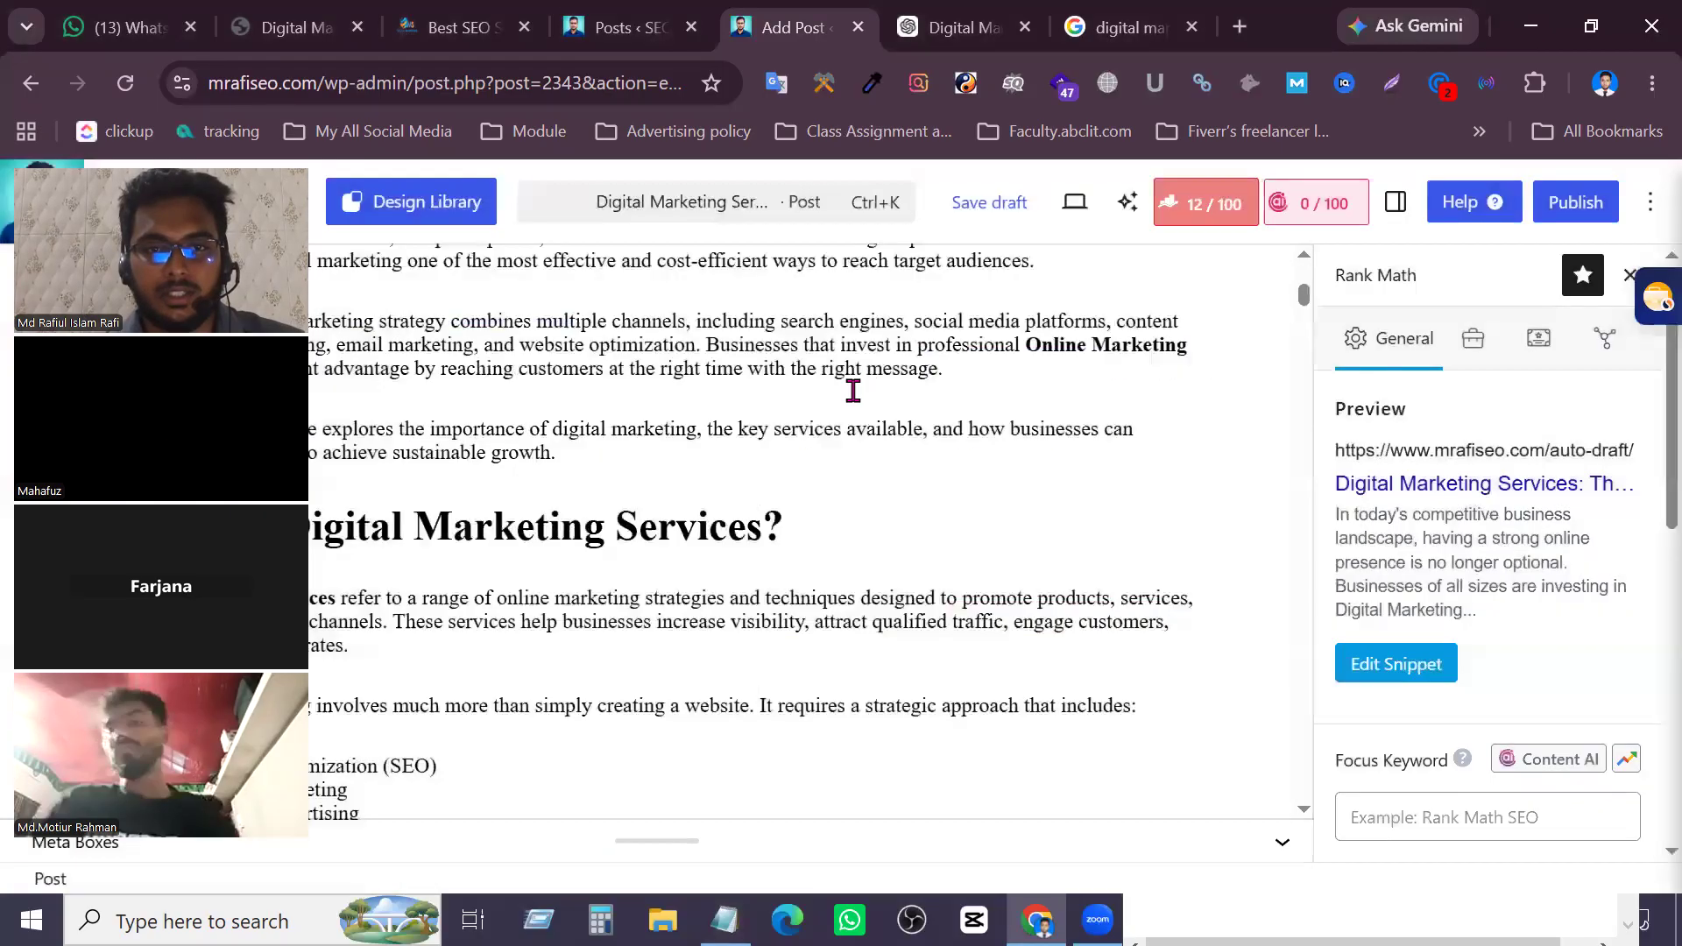
scroll(687, 473, "up", 3)
scroll(443, 526, "up", 1)
left_click(412, 521)
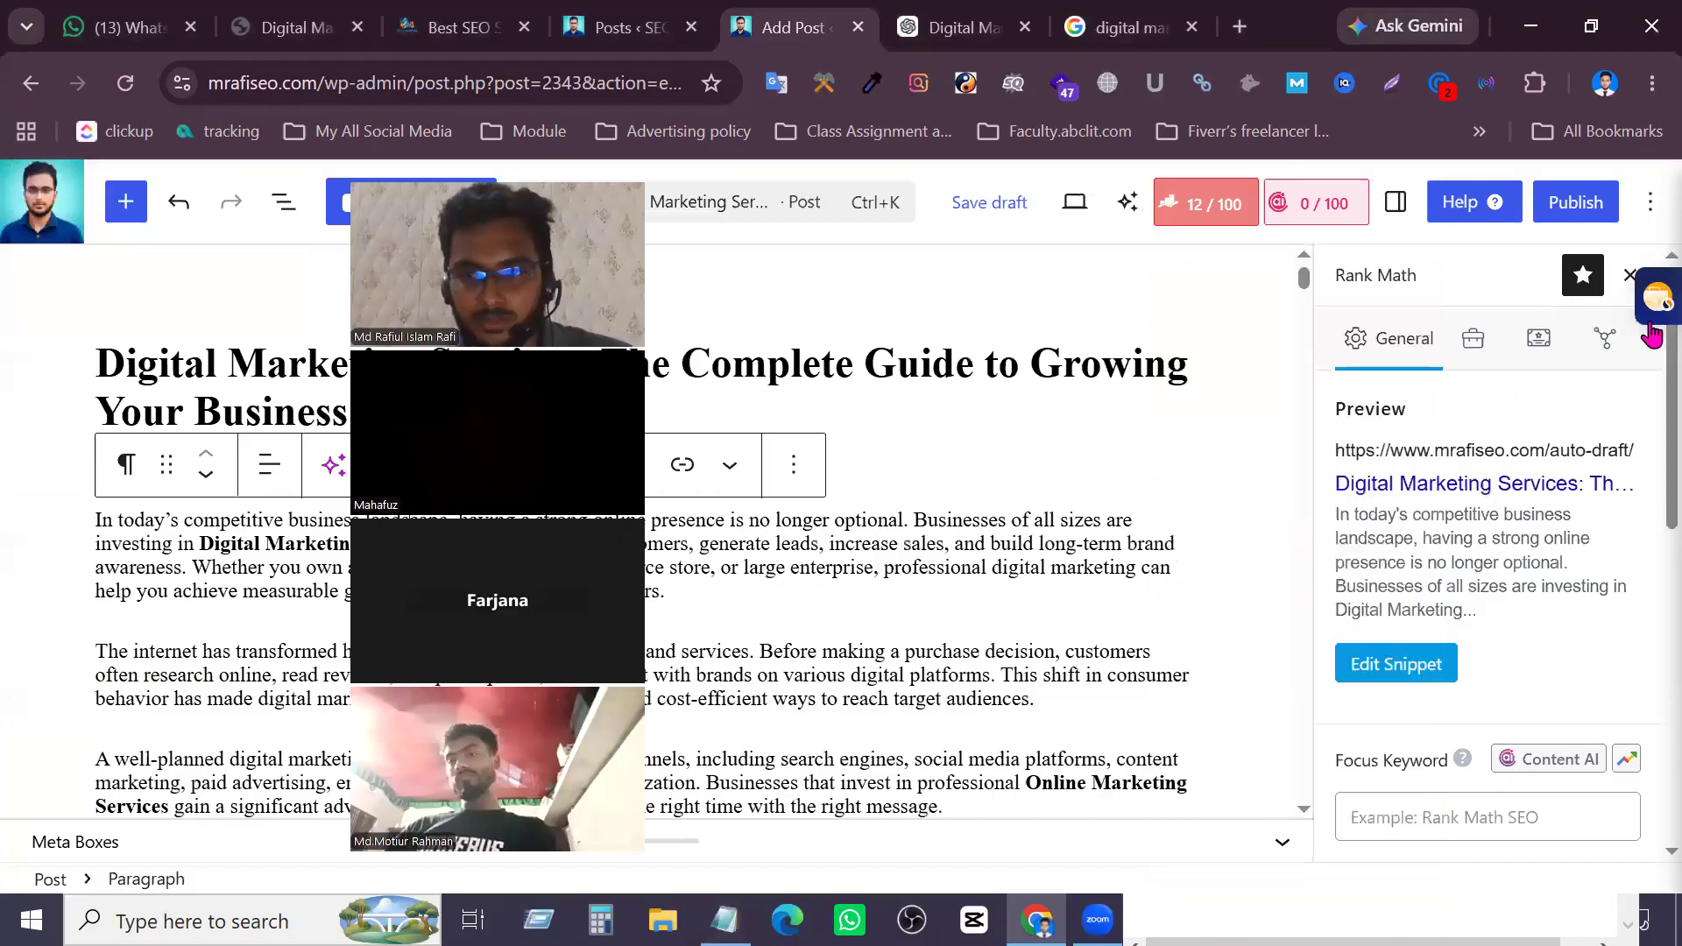
scroll(1474, 562, "down", 10)
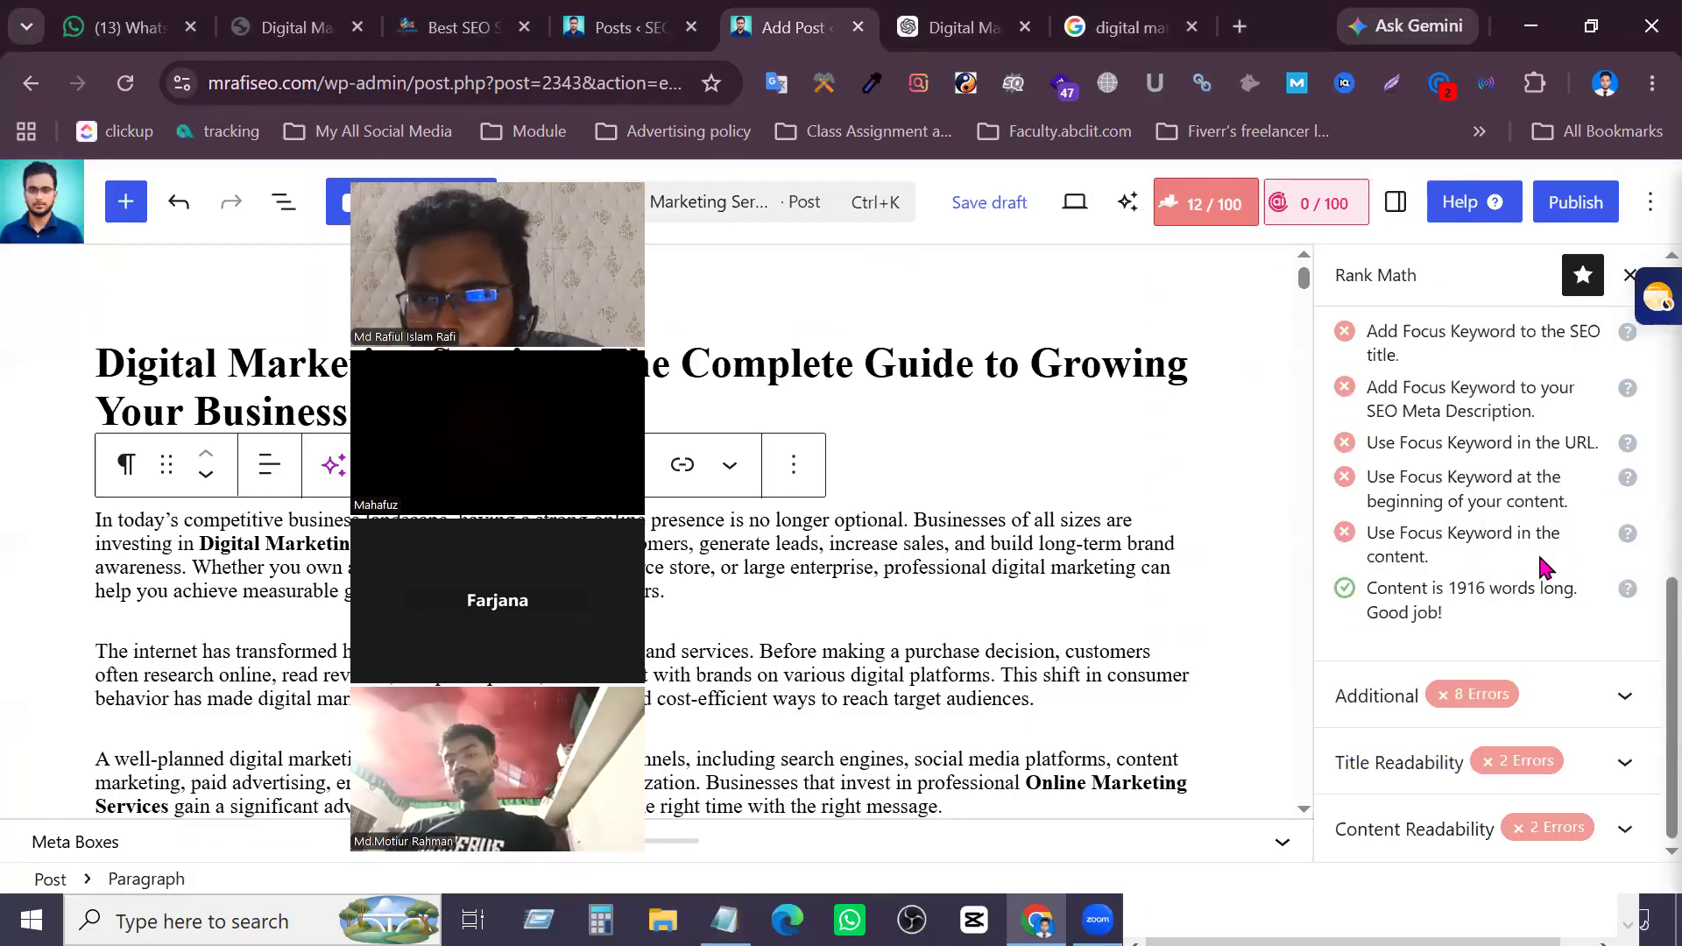
scroll(1544, 526, "up", 3)
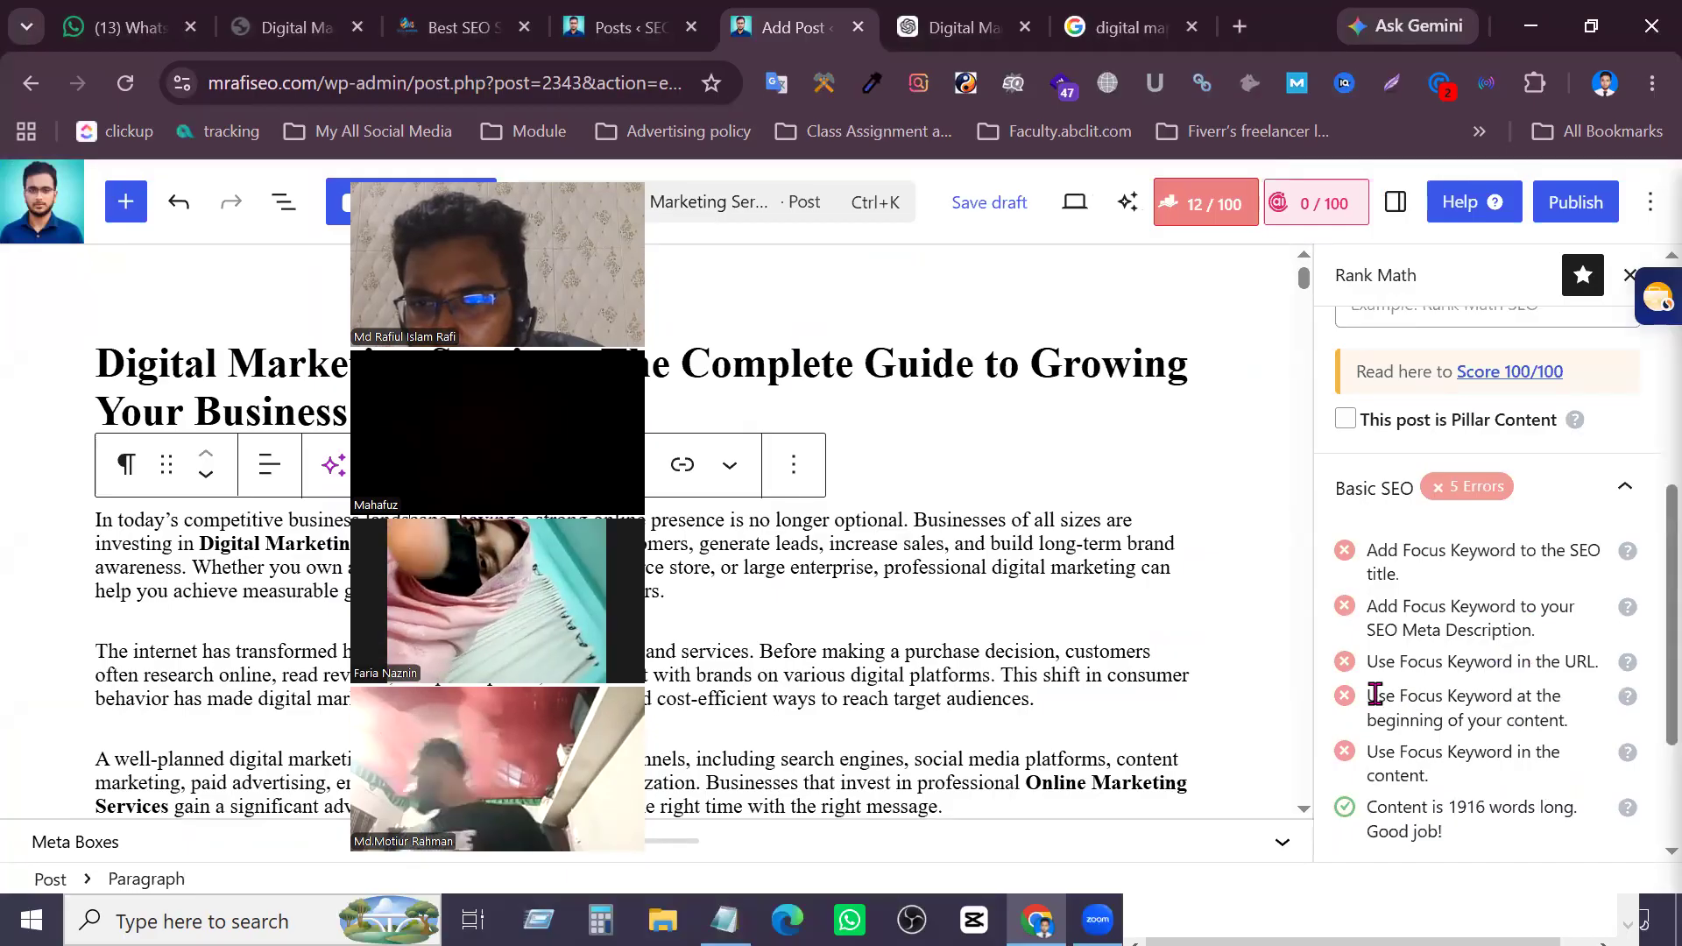
Highlight the check "Use Focus Keyword at the beginning of your content" and the post's first two paragraphs, comparing them with the Notepad list
left_click_drag(1365, 696, 1572, 727)
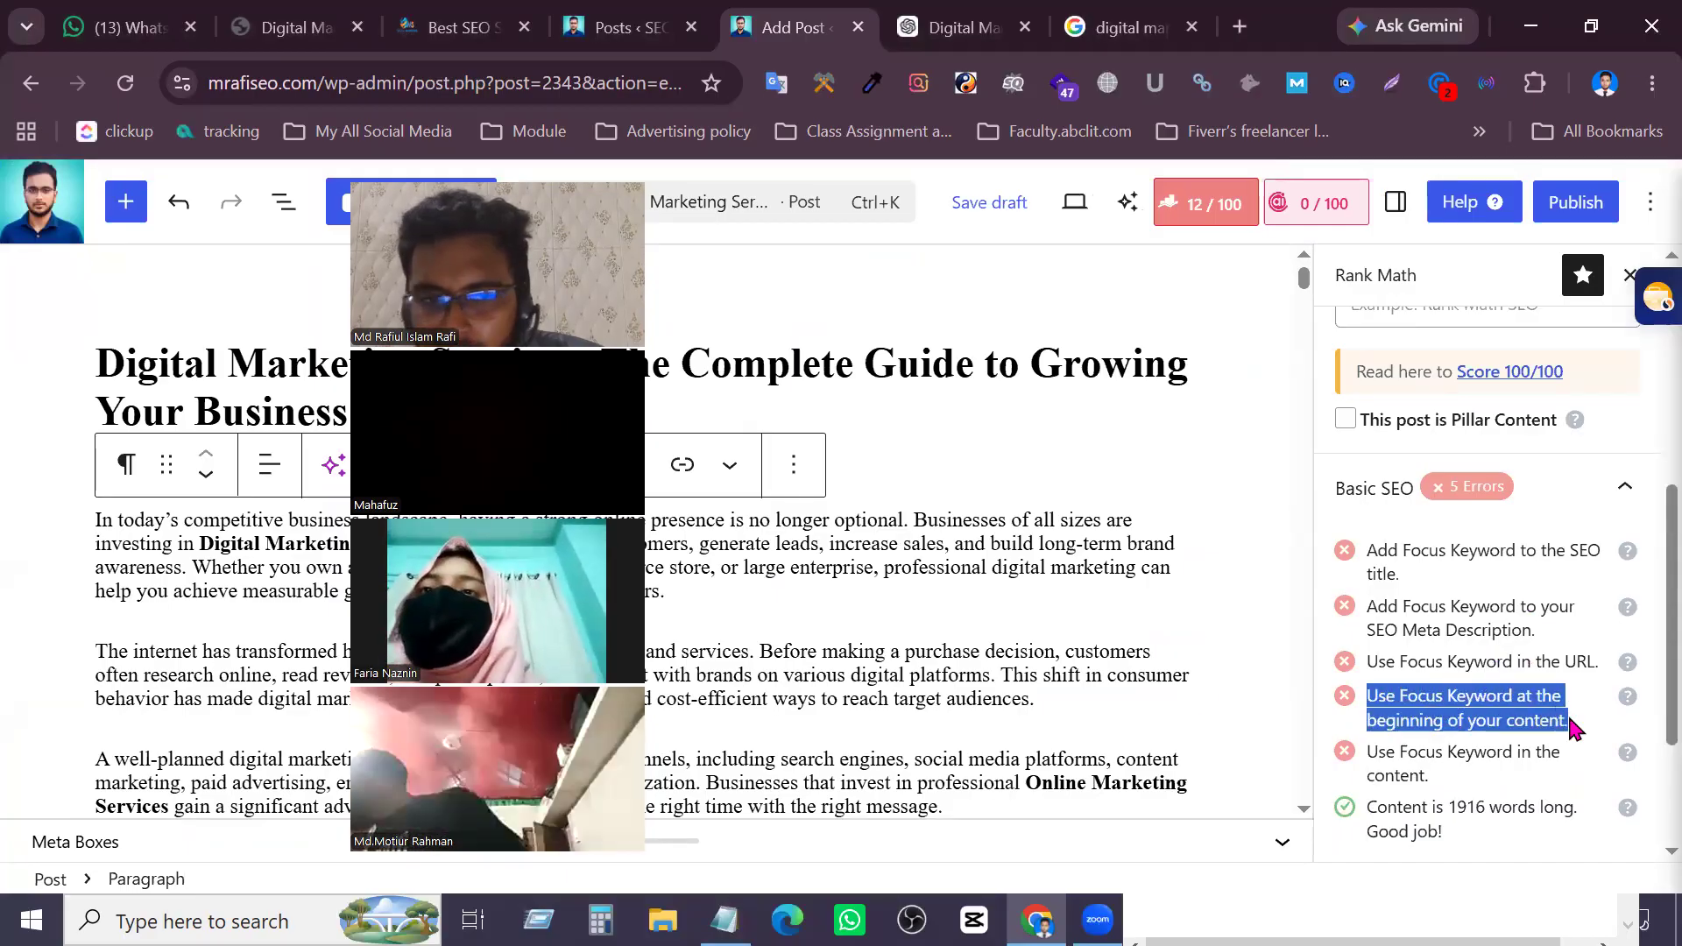
left_click_drag(1038, 698, 91, 526)
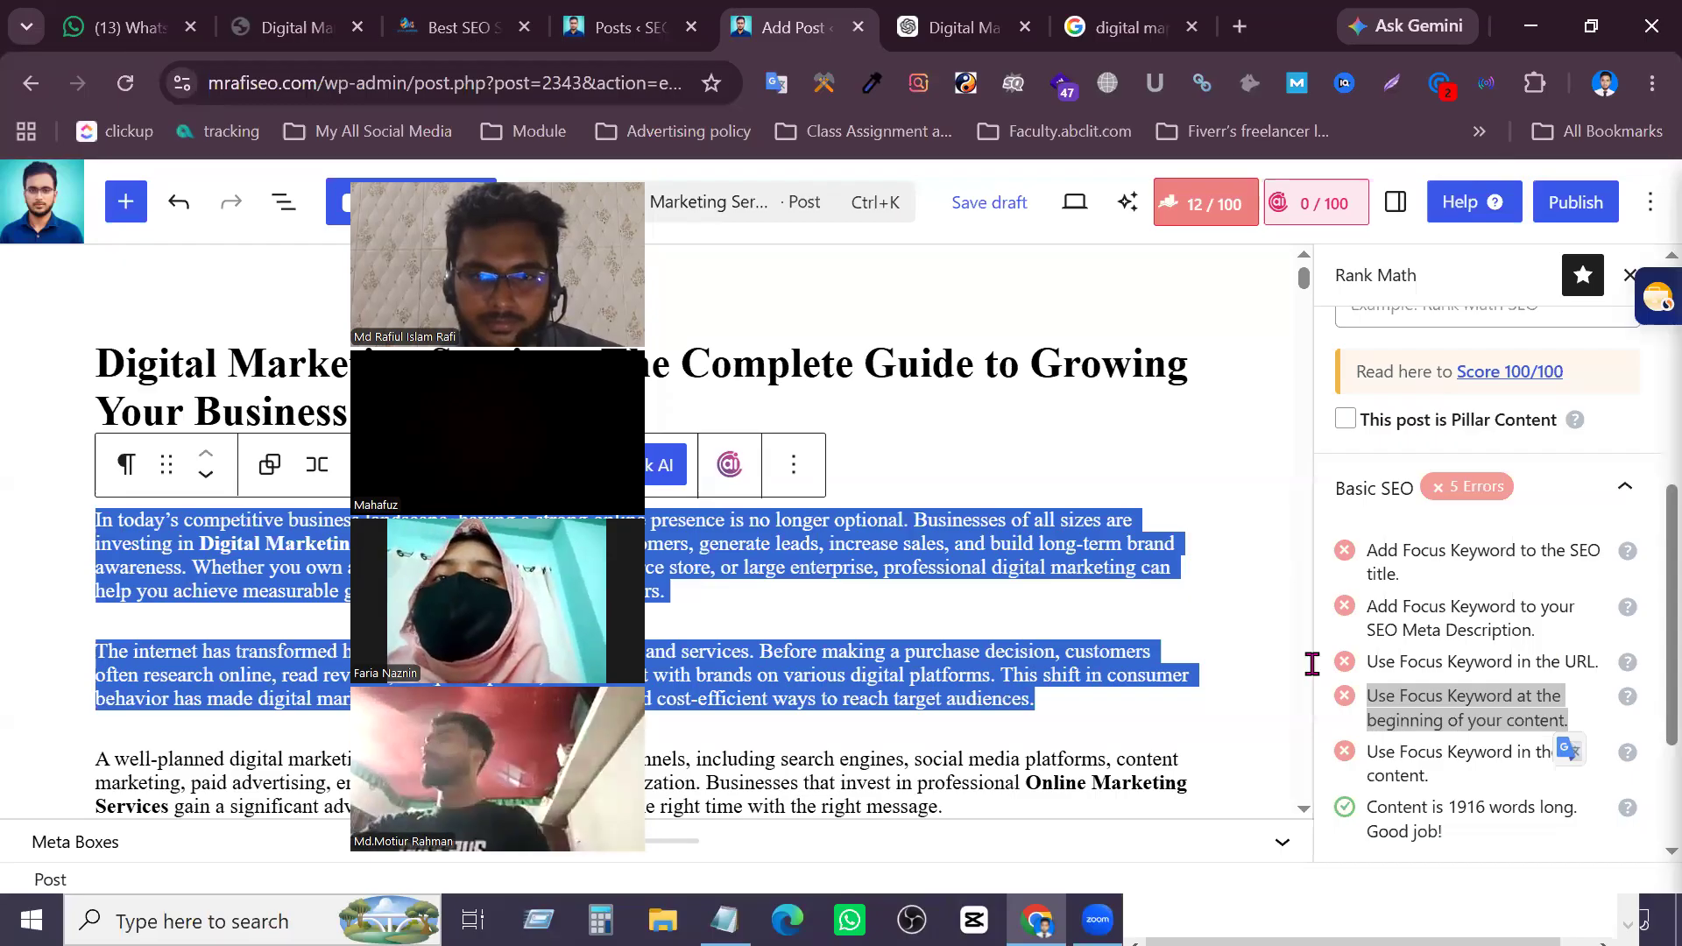
key("alt+Tab")
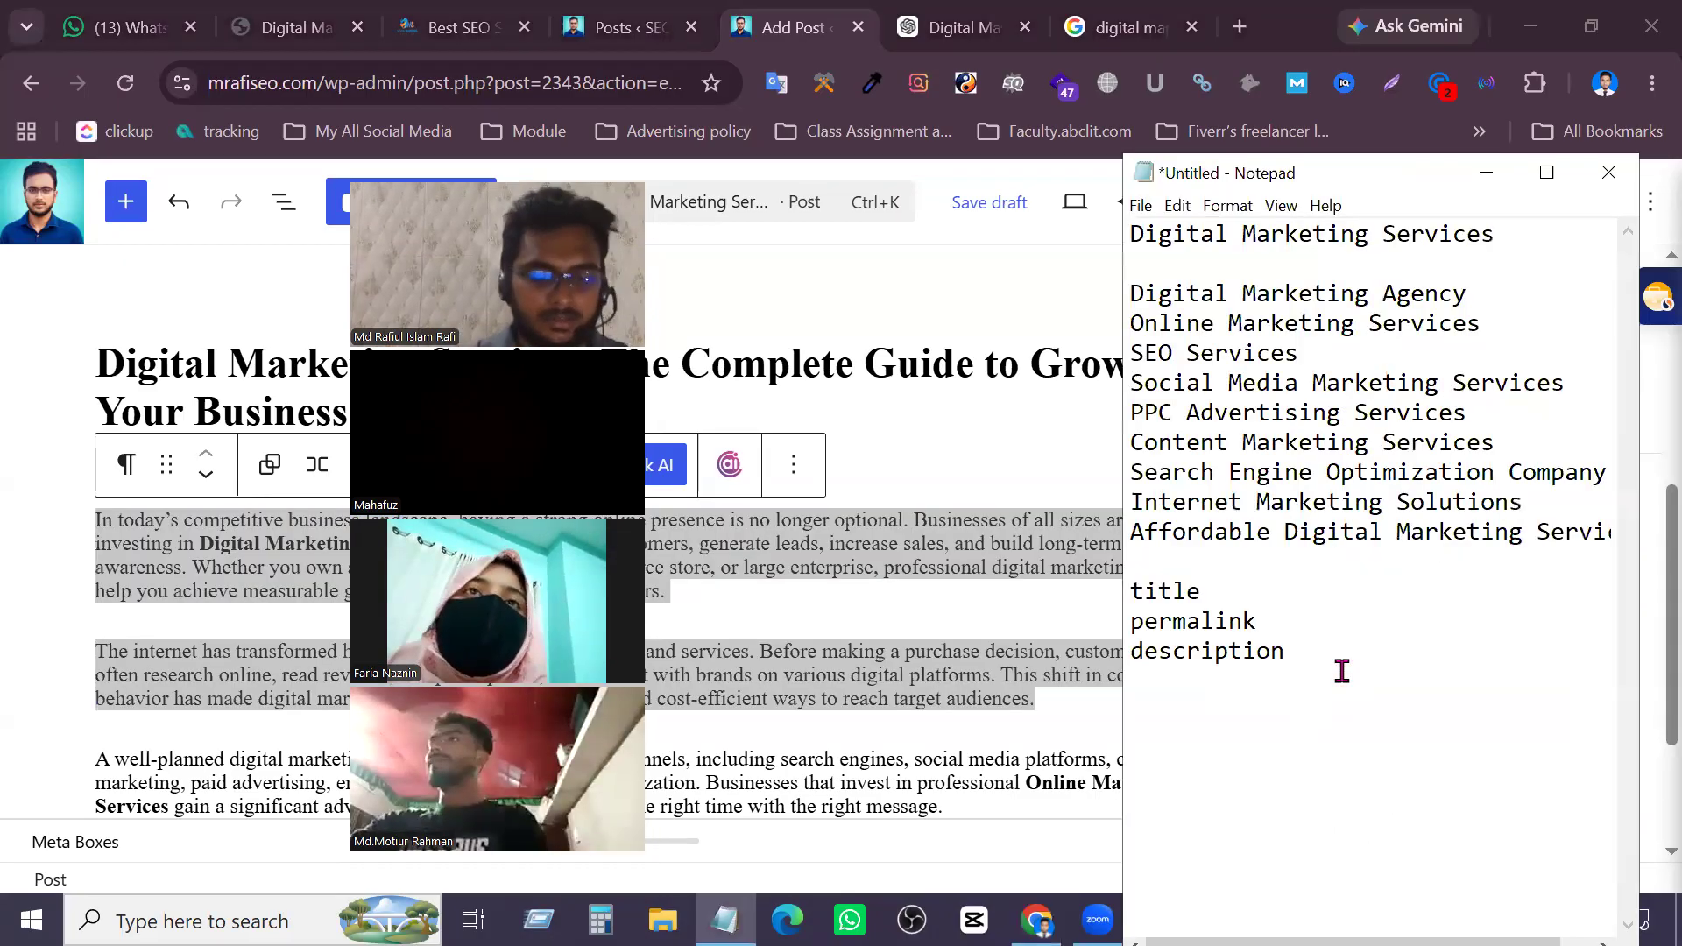
left_click(913, 626)
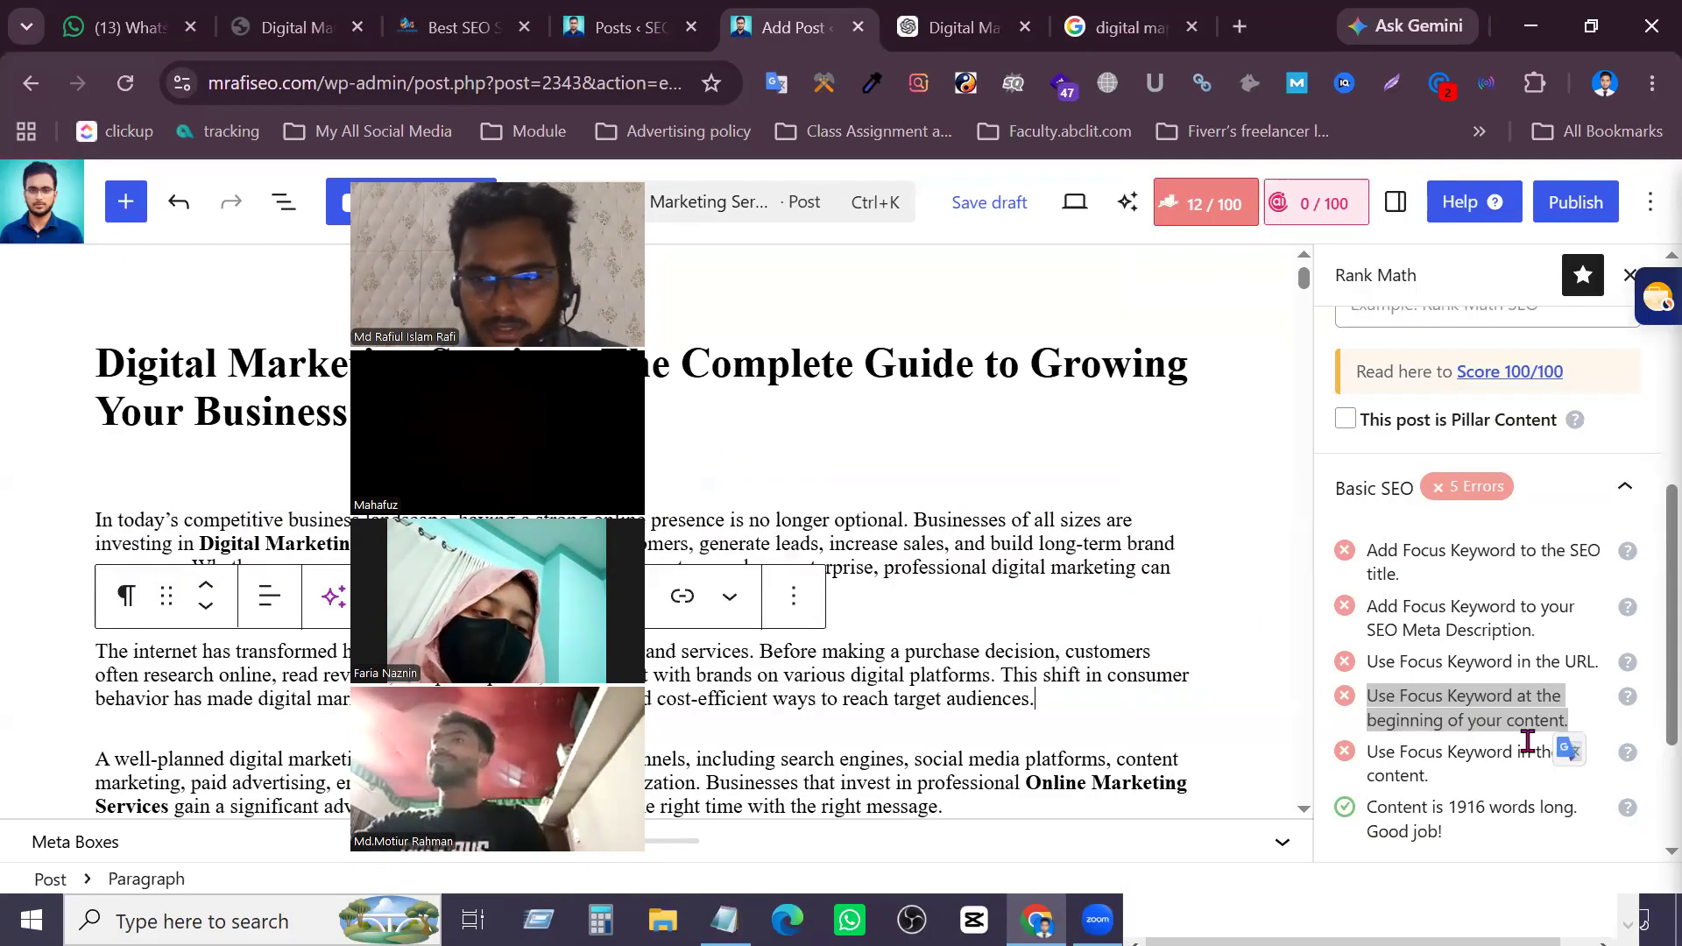
left_click(1385, 700)
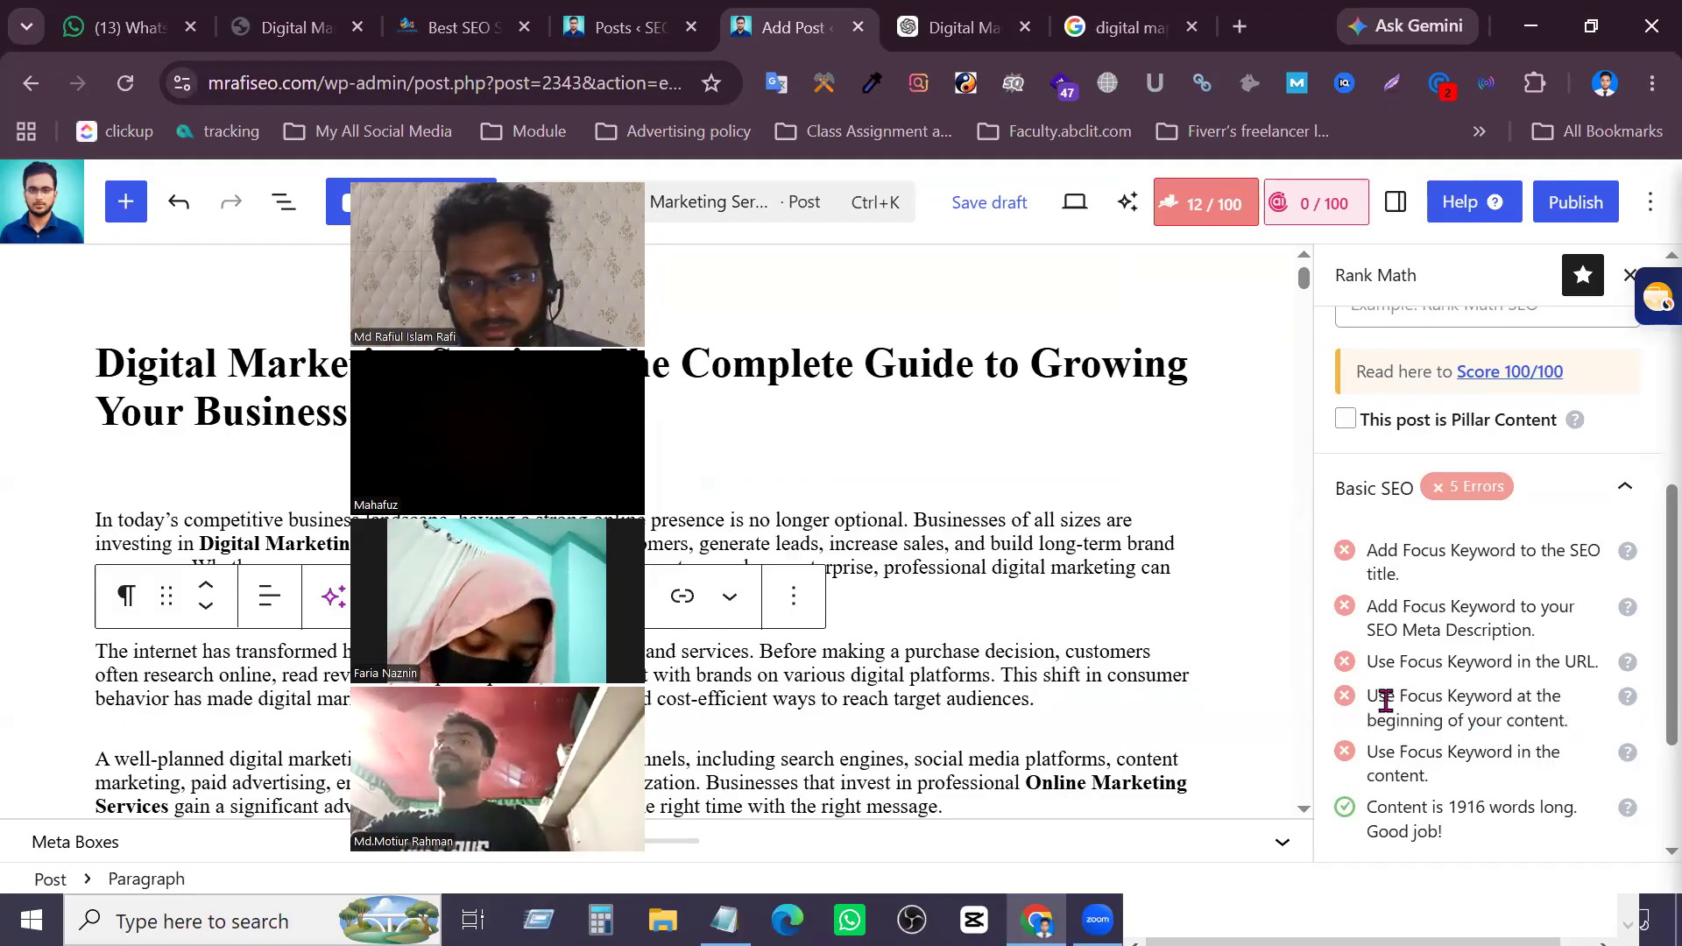
Copy "beginning of your content" from the Rank Math focus keyword check and paste it below description in the Notepad list
left_click_drag(1369, 718, 1564, 720)
key("ctrl+c")
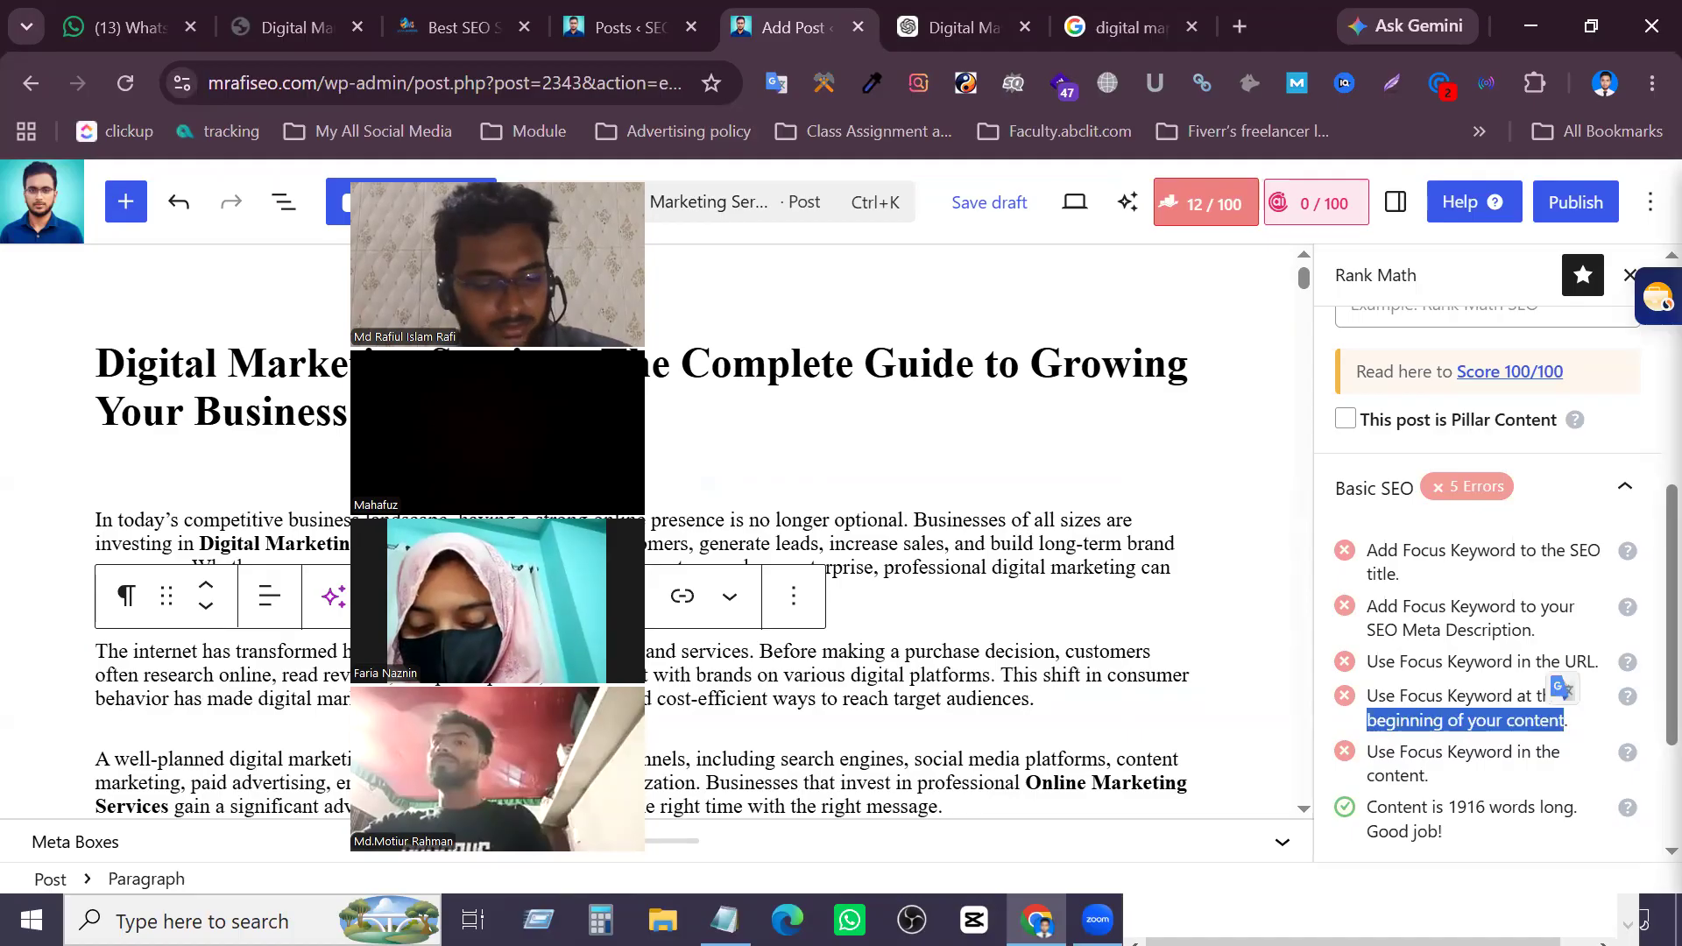
left_click(725, 919)
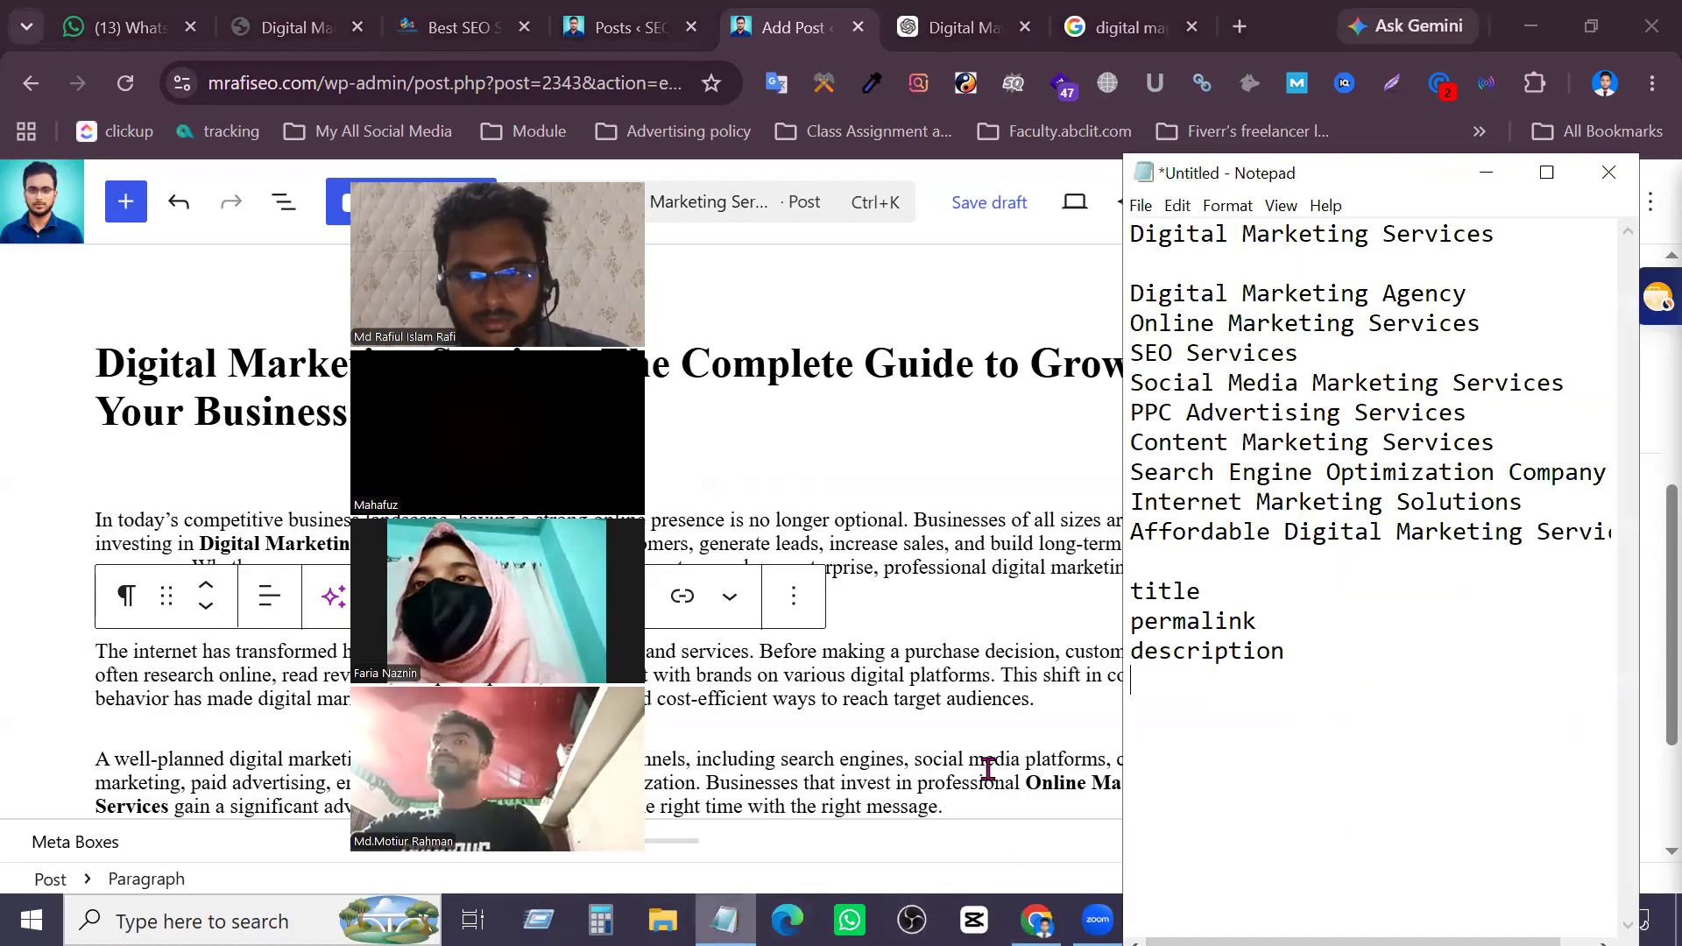
key("ctrl+v")
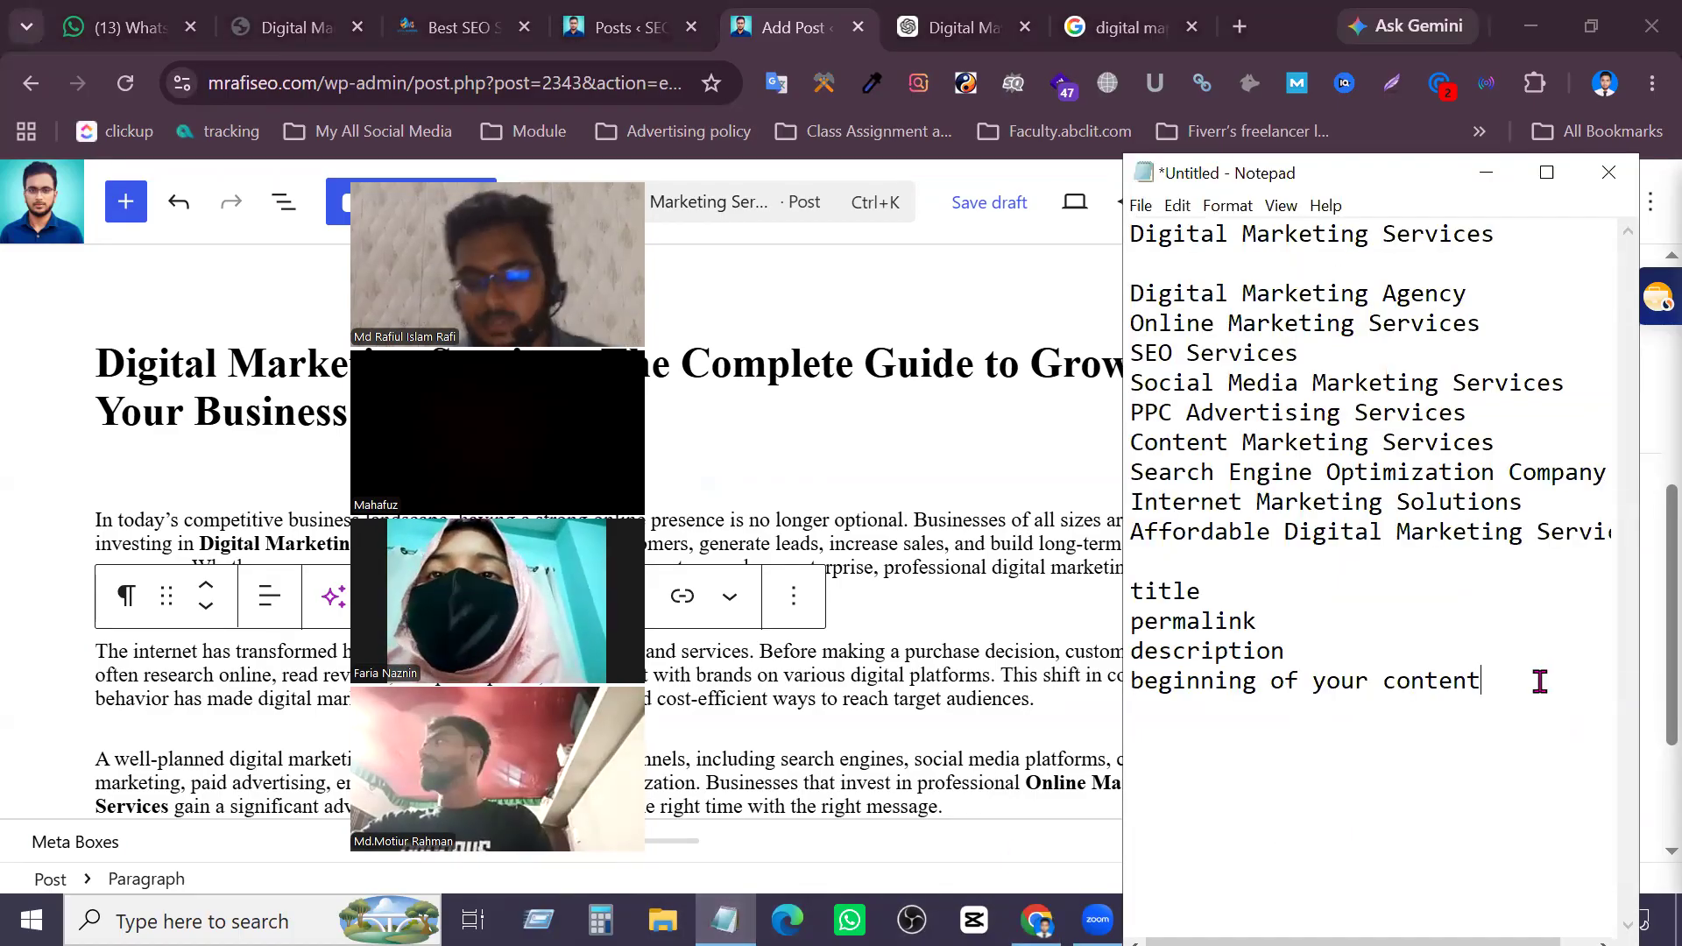
Add image and Heading as separate lines at the end of the Notepad placement list
key("Return")
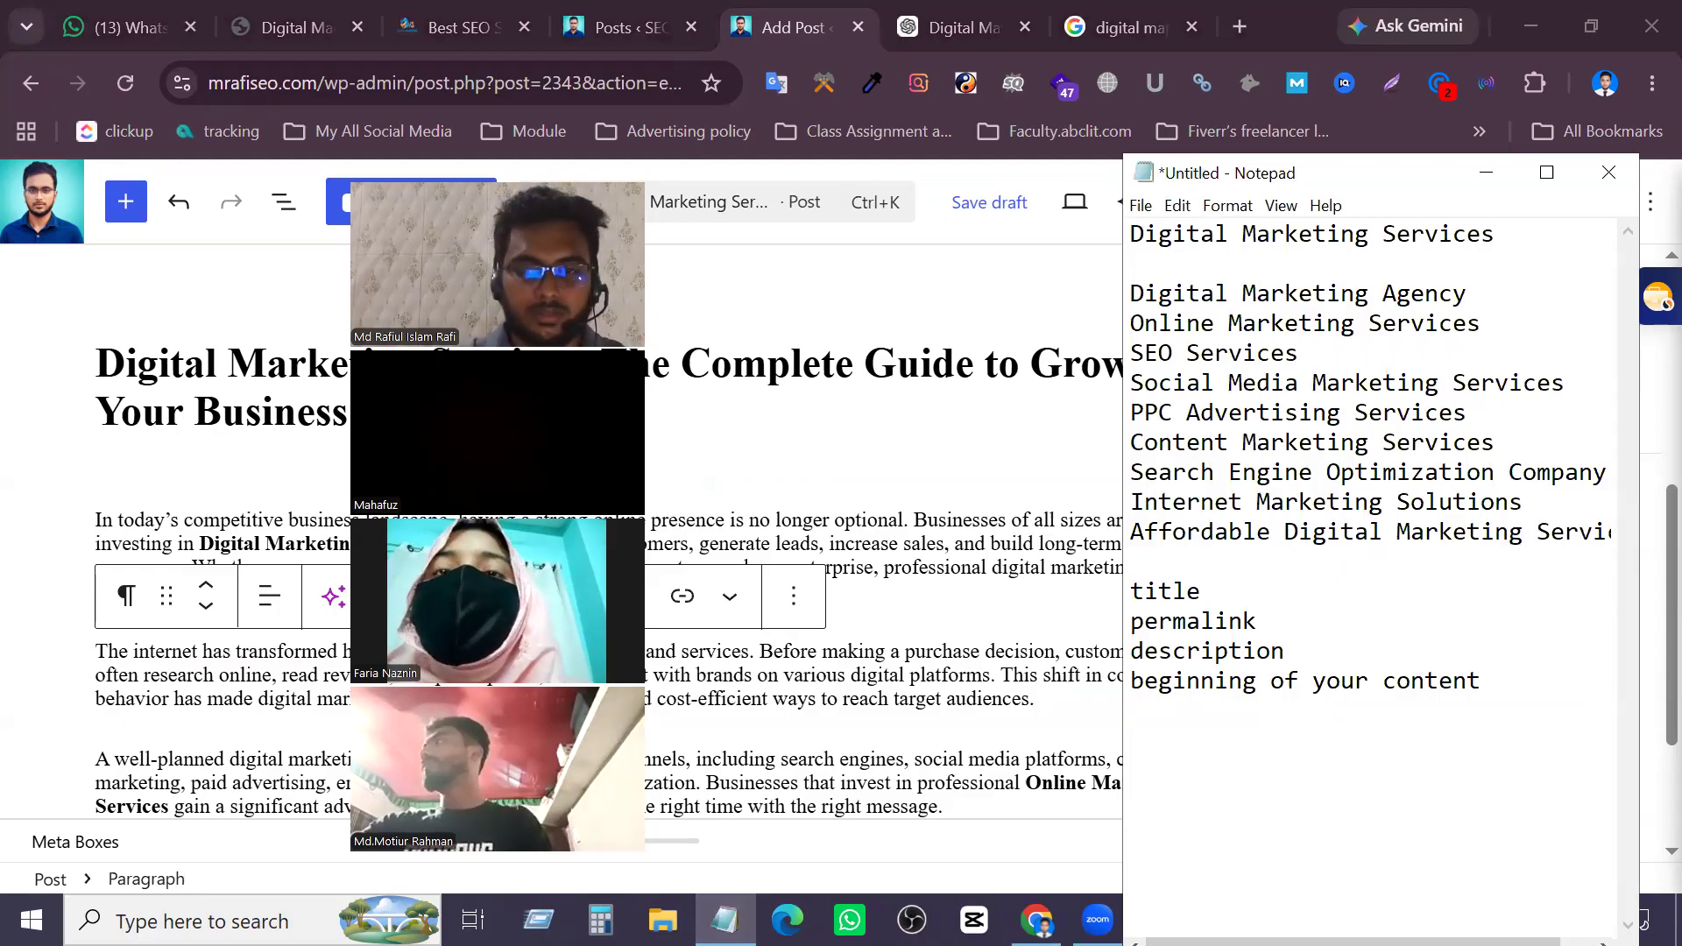
type("image")
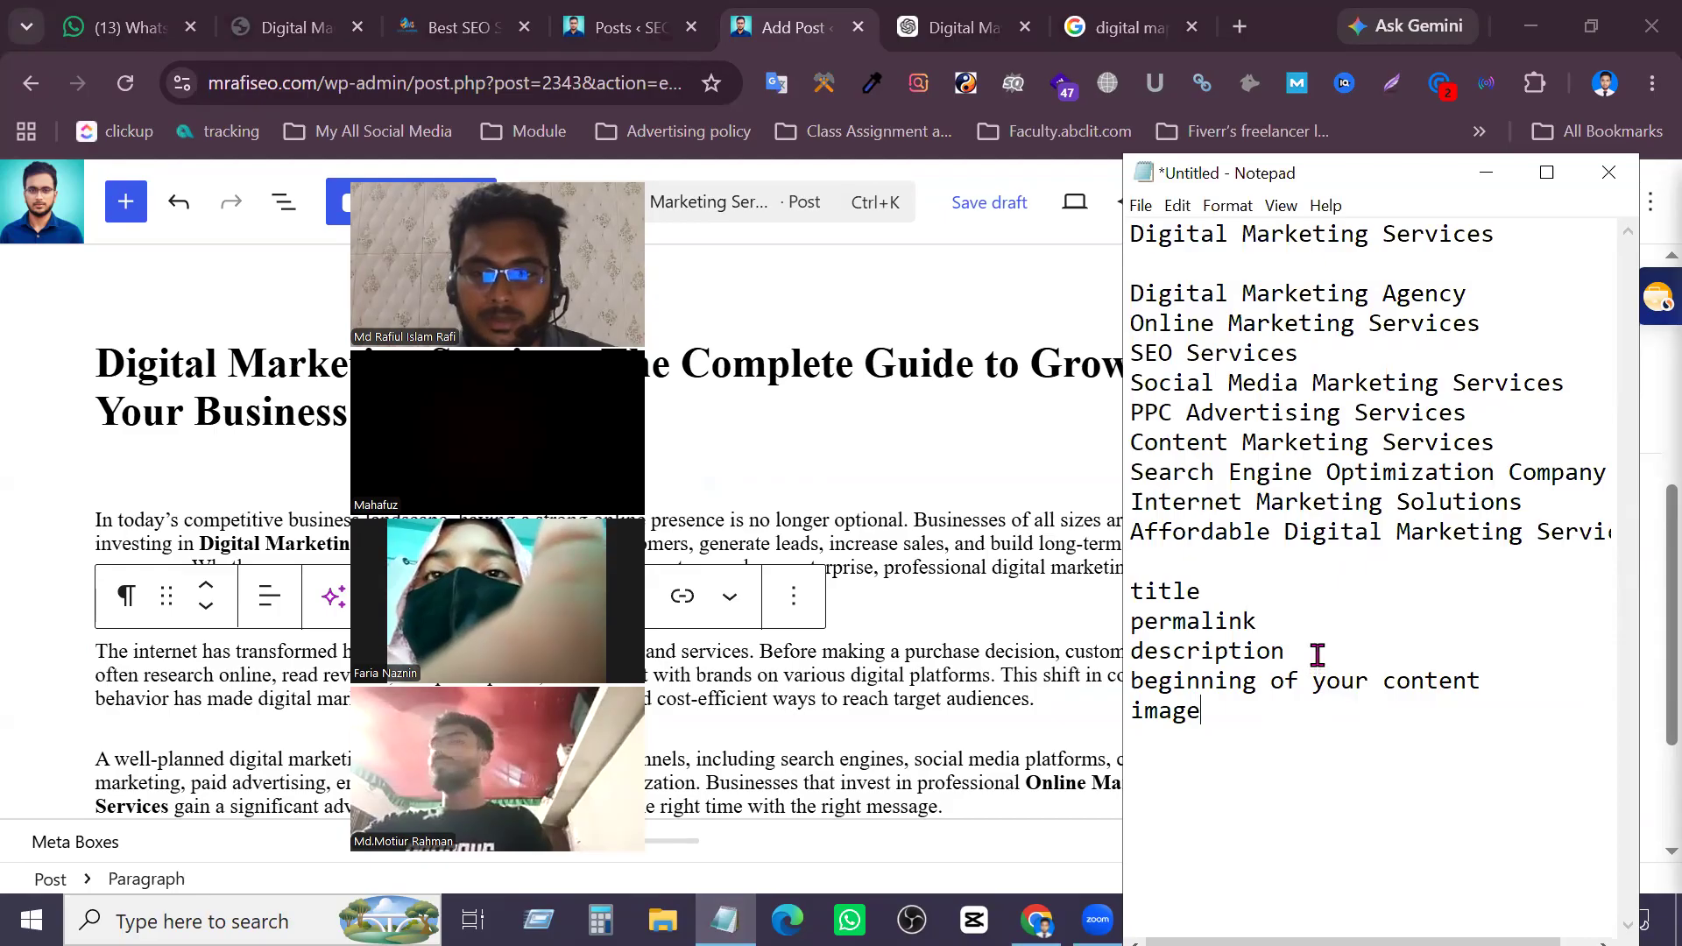
left_click(1267, 713)
type("Heading")
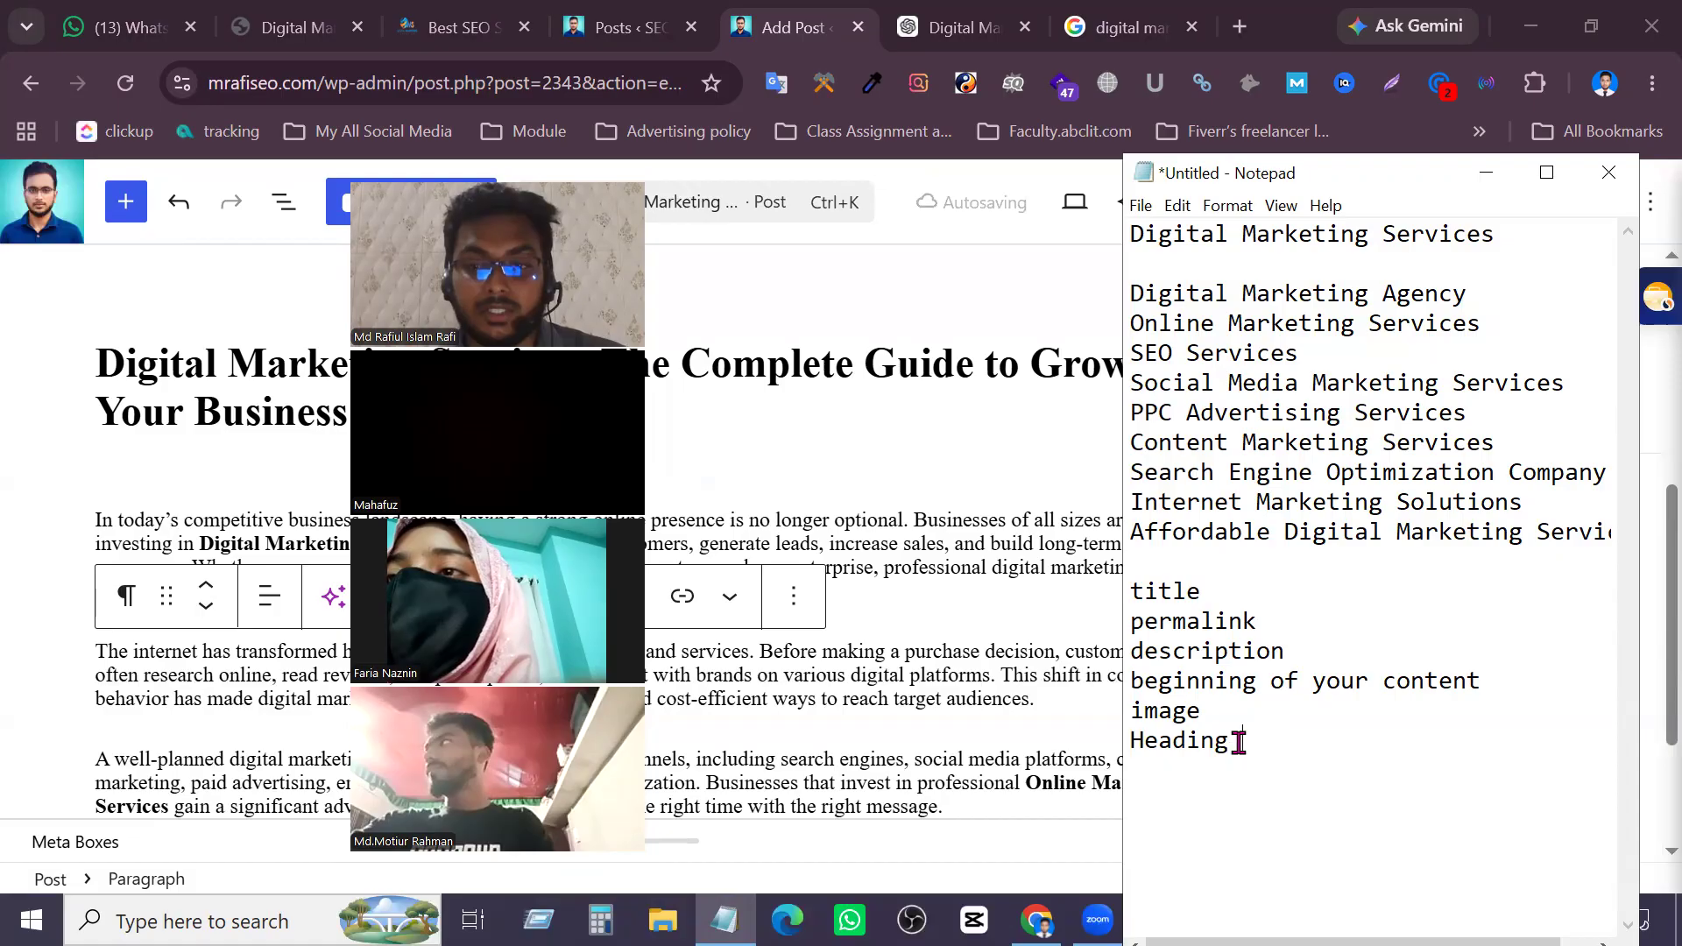
Highlight the focus keyword Digital Marketing Services and the keyword placement entries from permalink to Heading in Notepad
left_click_drag(1238, 741, 1131, 711)
left_click(1456, 233)
left_click_drag(1487, 230, 1132, 237)
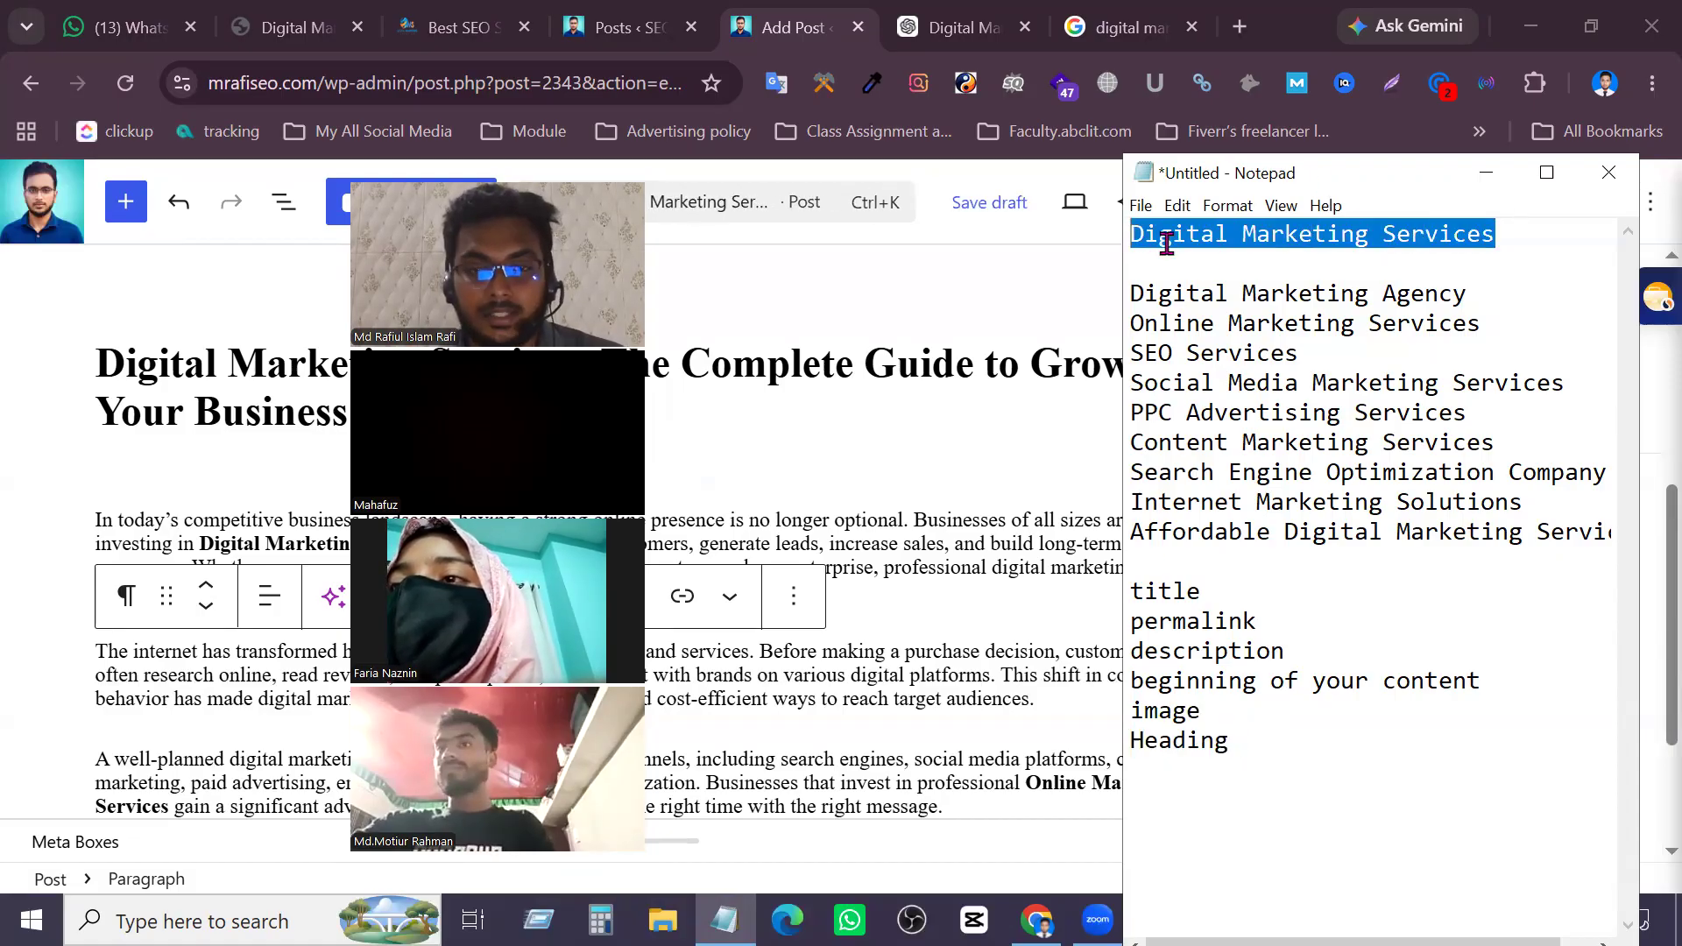
left_click(1270, 743)
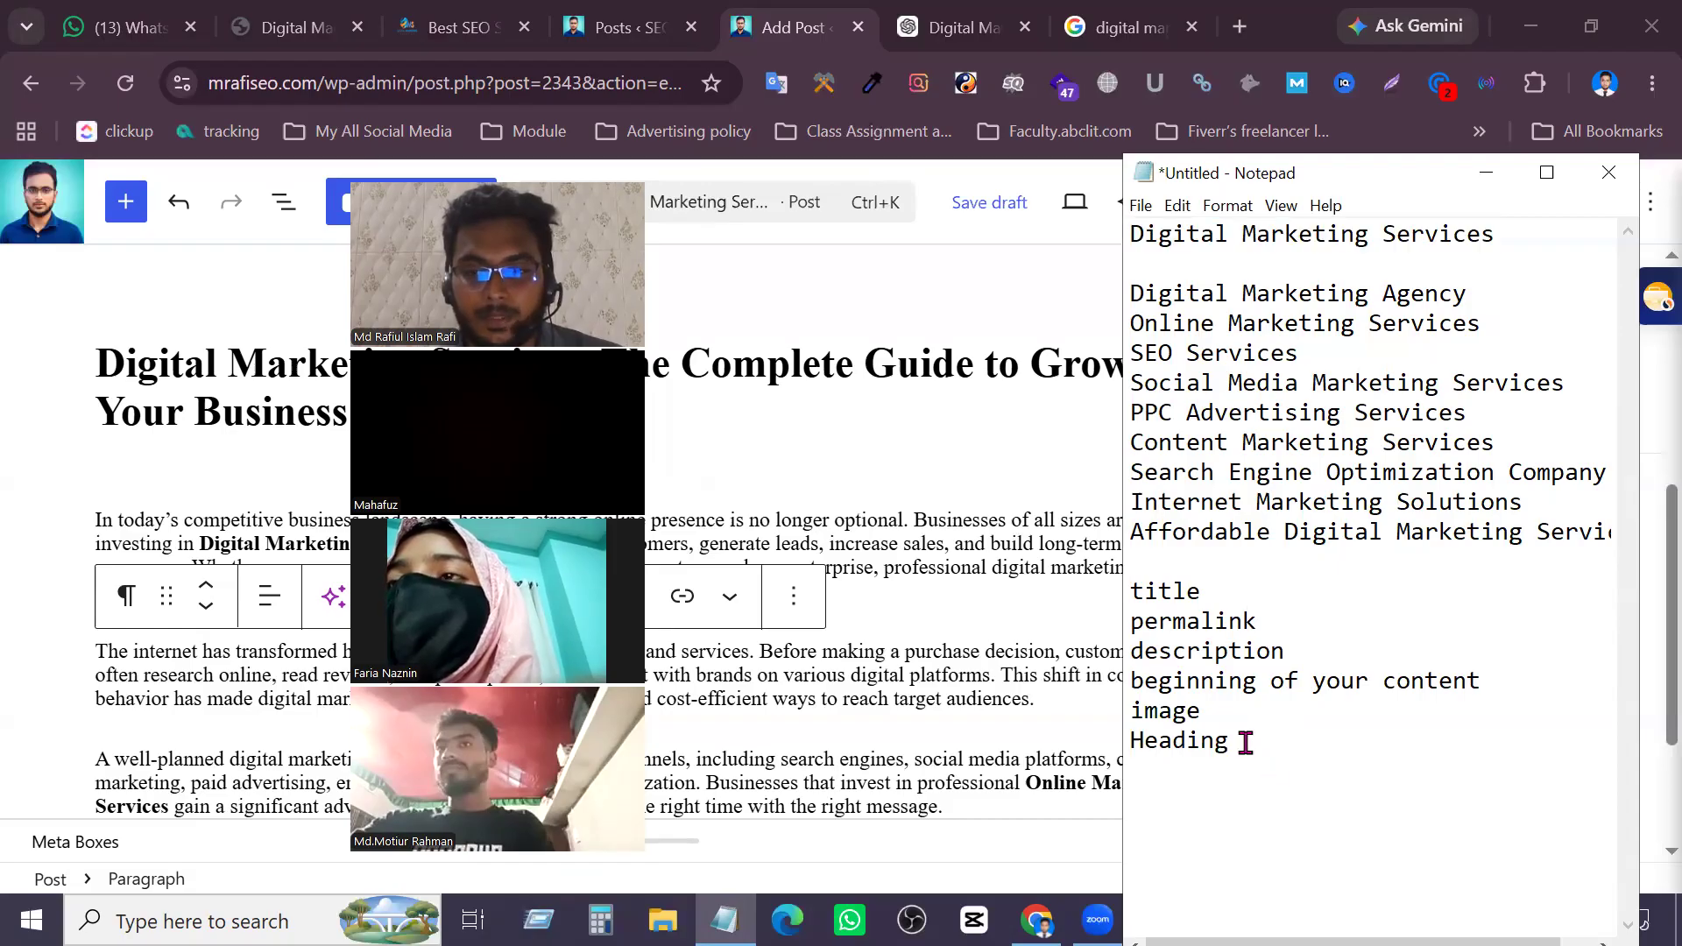
left_click_drag(1270, 743, 1131, 621)
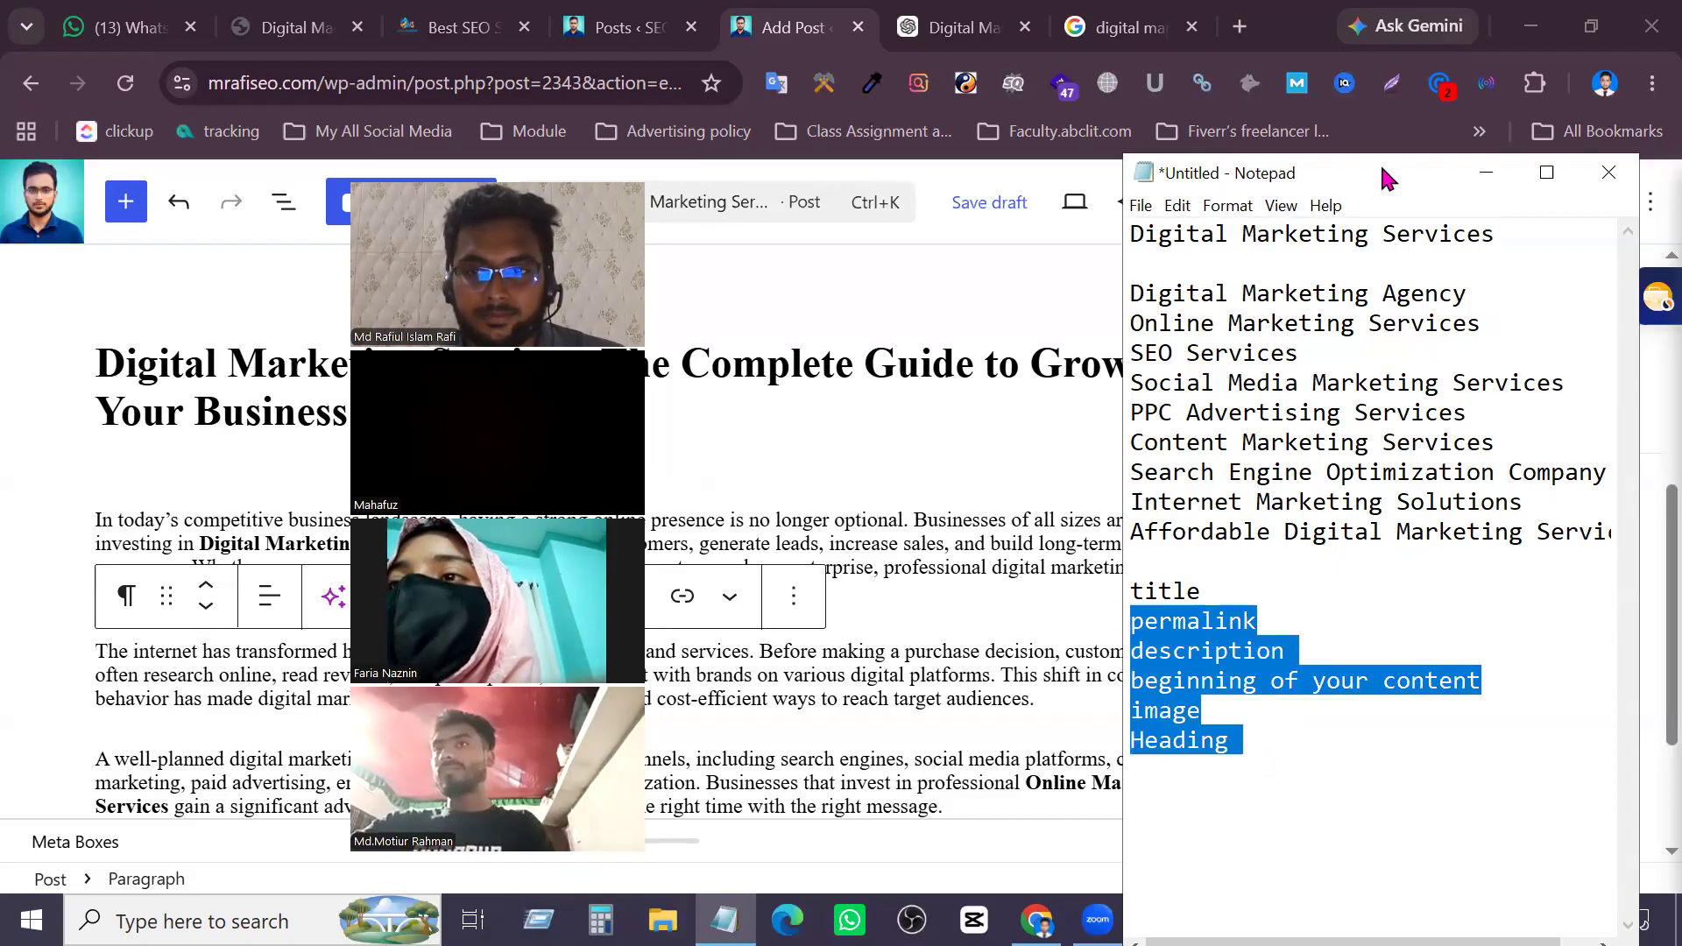
Copy the focus keyword Digital Marketing Services from Notepad and switch to the ChatGPT conversation
left_click_drag(1381, 172, 1318, 172)
left_click_drag(1432, 233, 1066, 233)
key("ctrl+c")
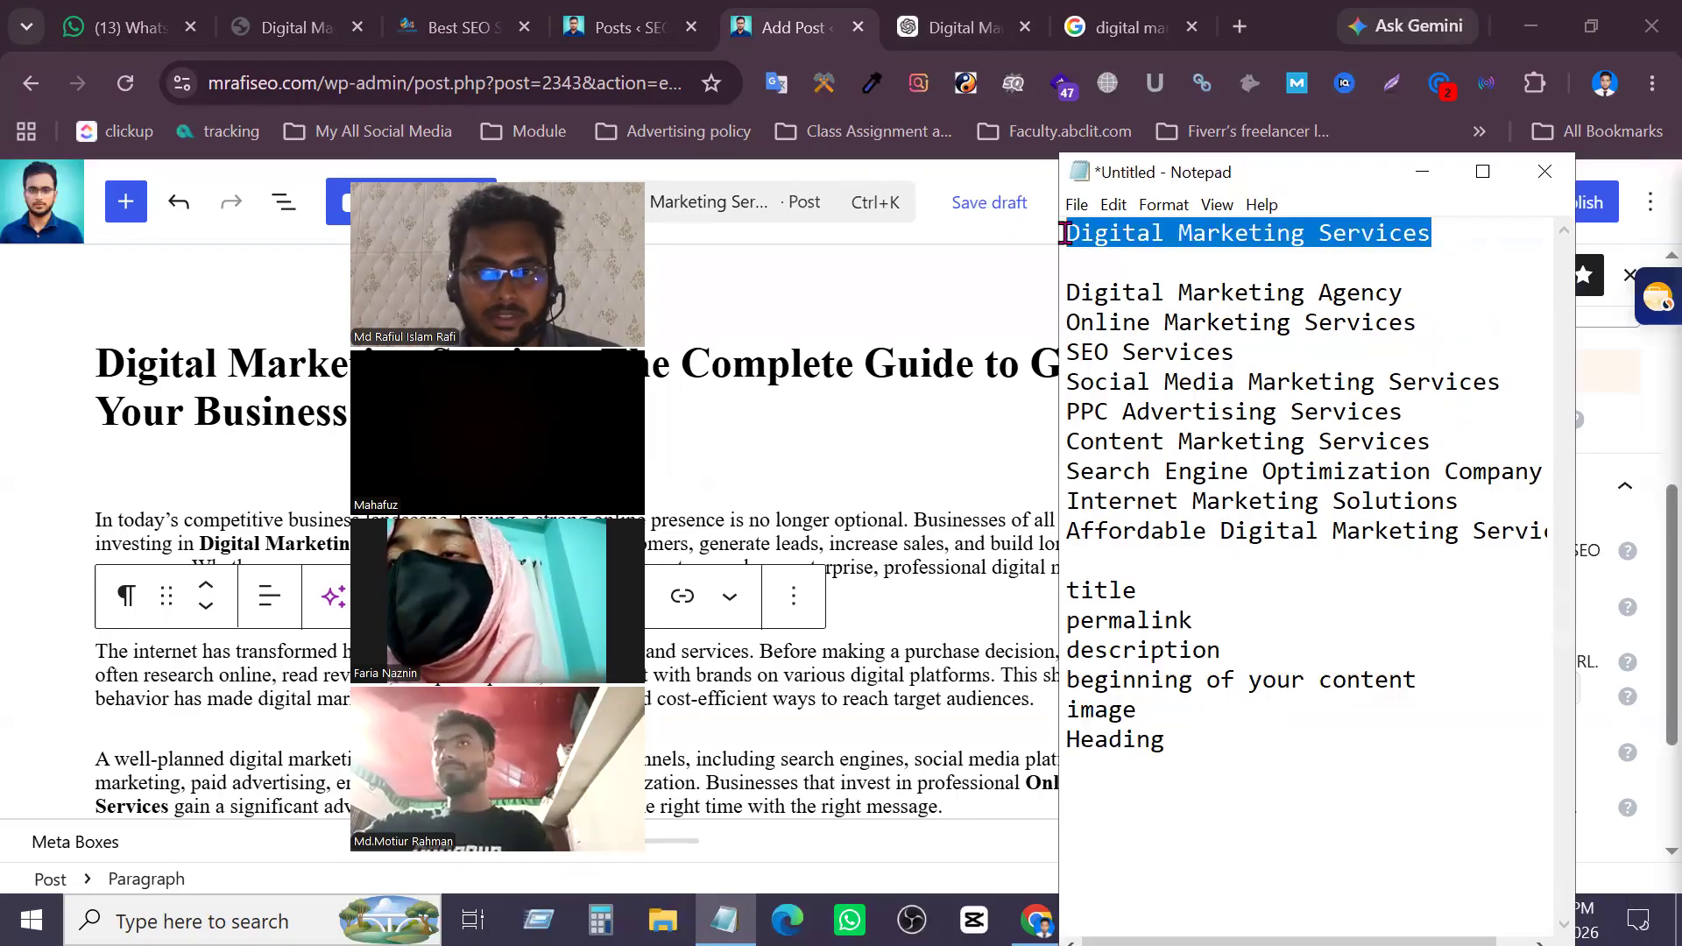
left_click(876, 12)
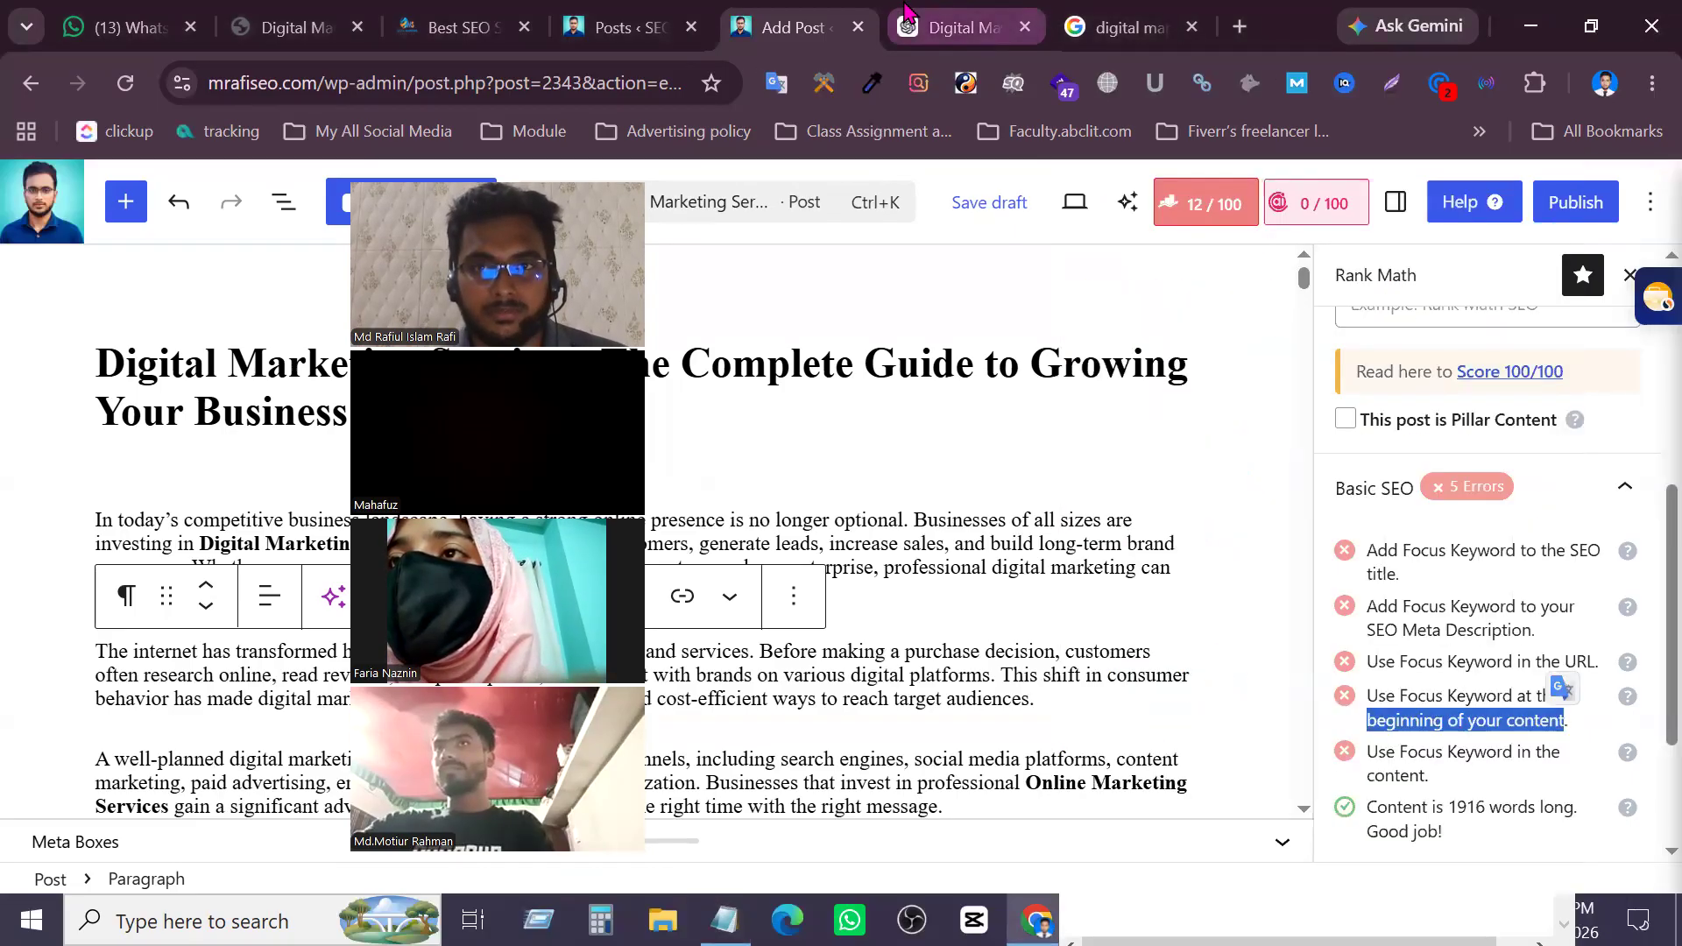
left_click(883, 16)
Start a new ChatGPT message with the words "give me a title"
scroll(672, 267, "down", 5)
left_click_drag(547, 169, 225, 154)
left_click(517, 777)
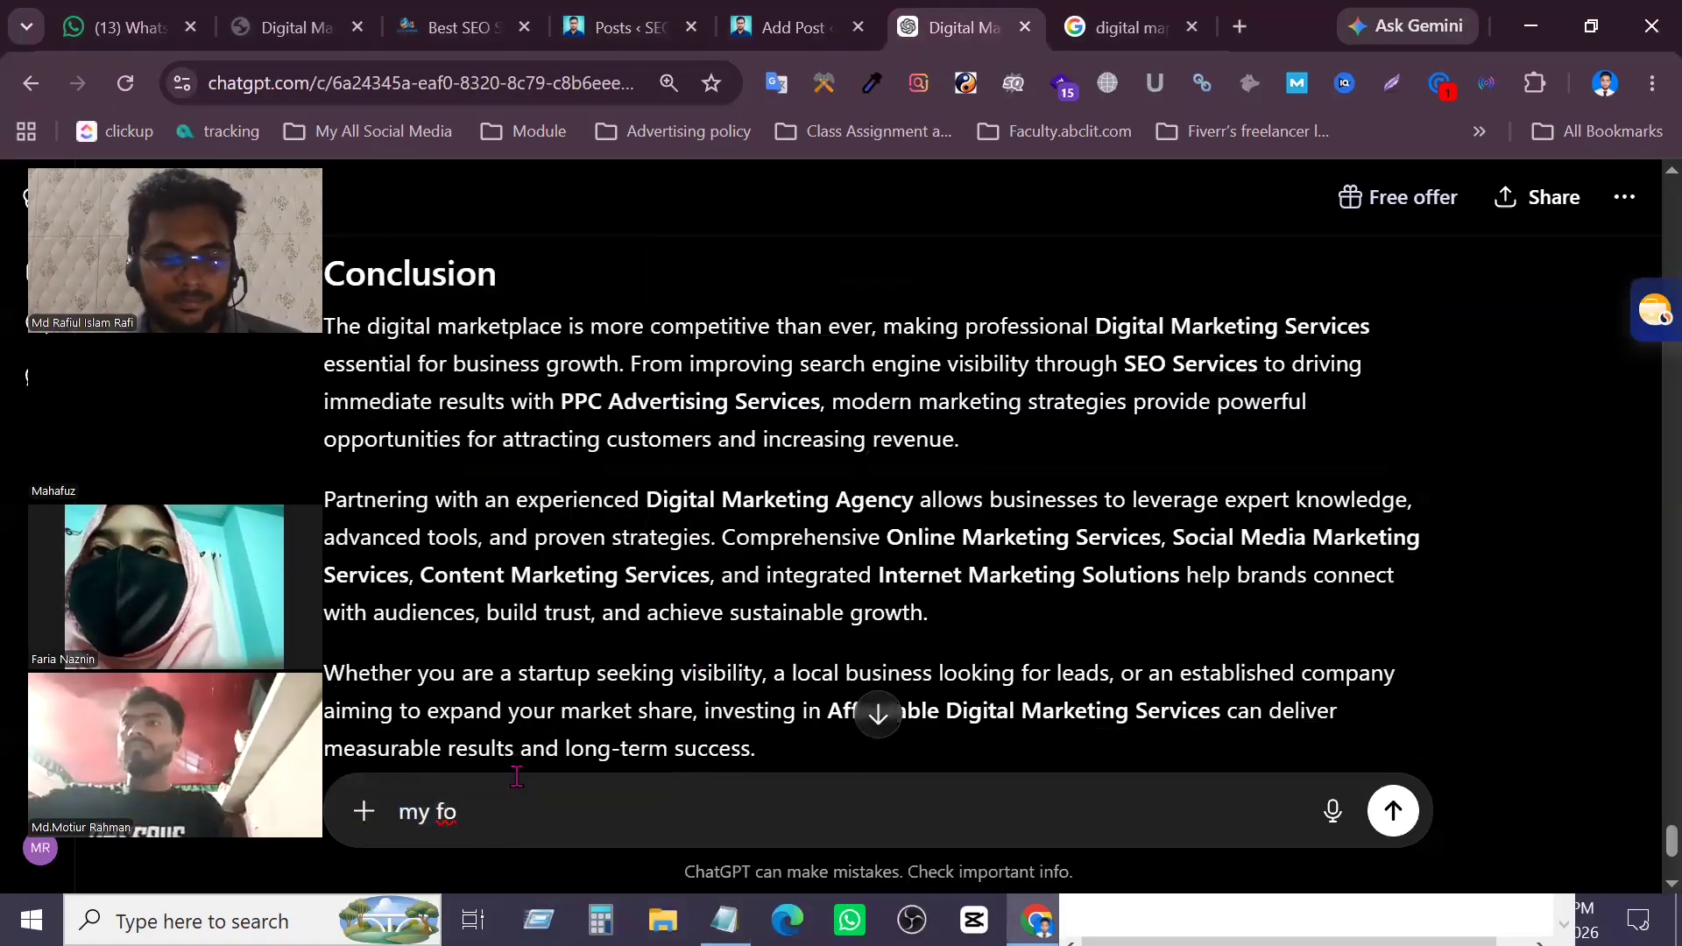
key("ctrl+a")
type("ive")
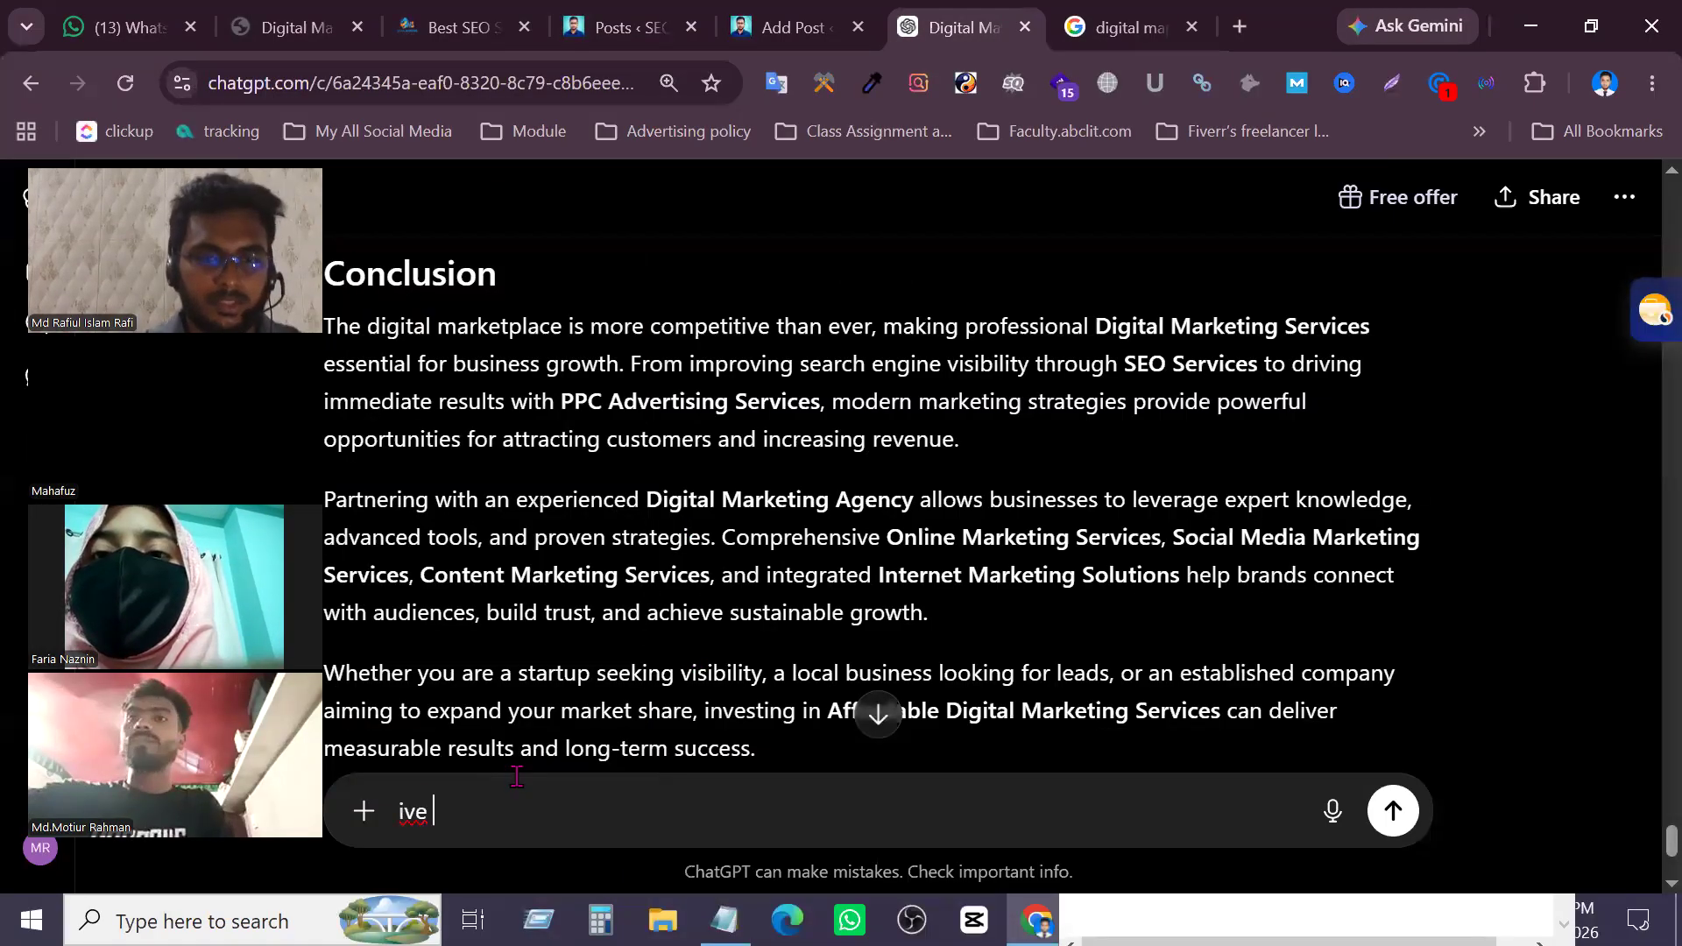
key("ctrl+a")
type("give ")
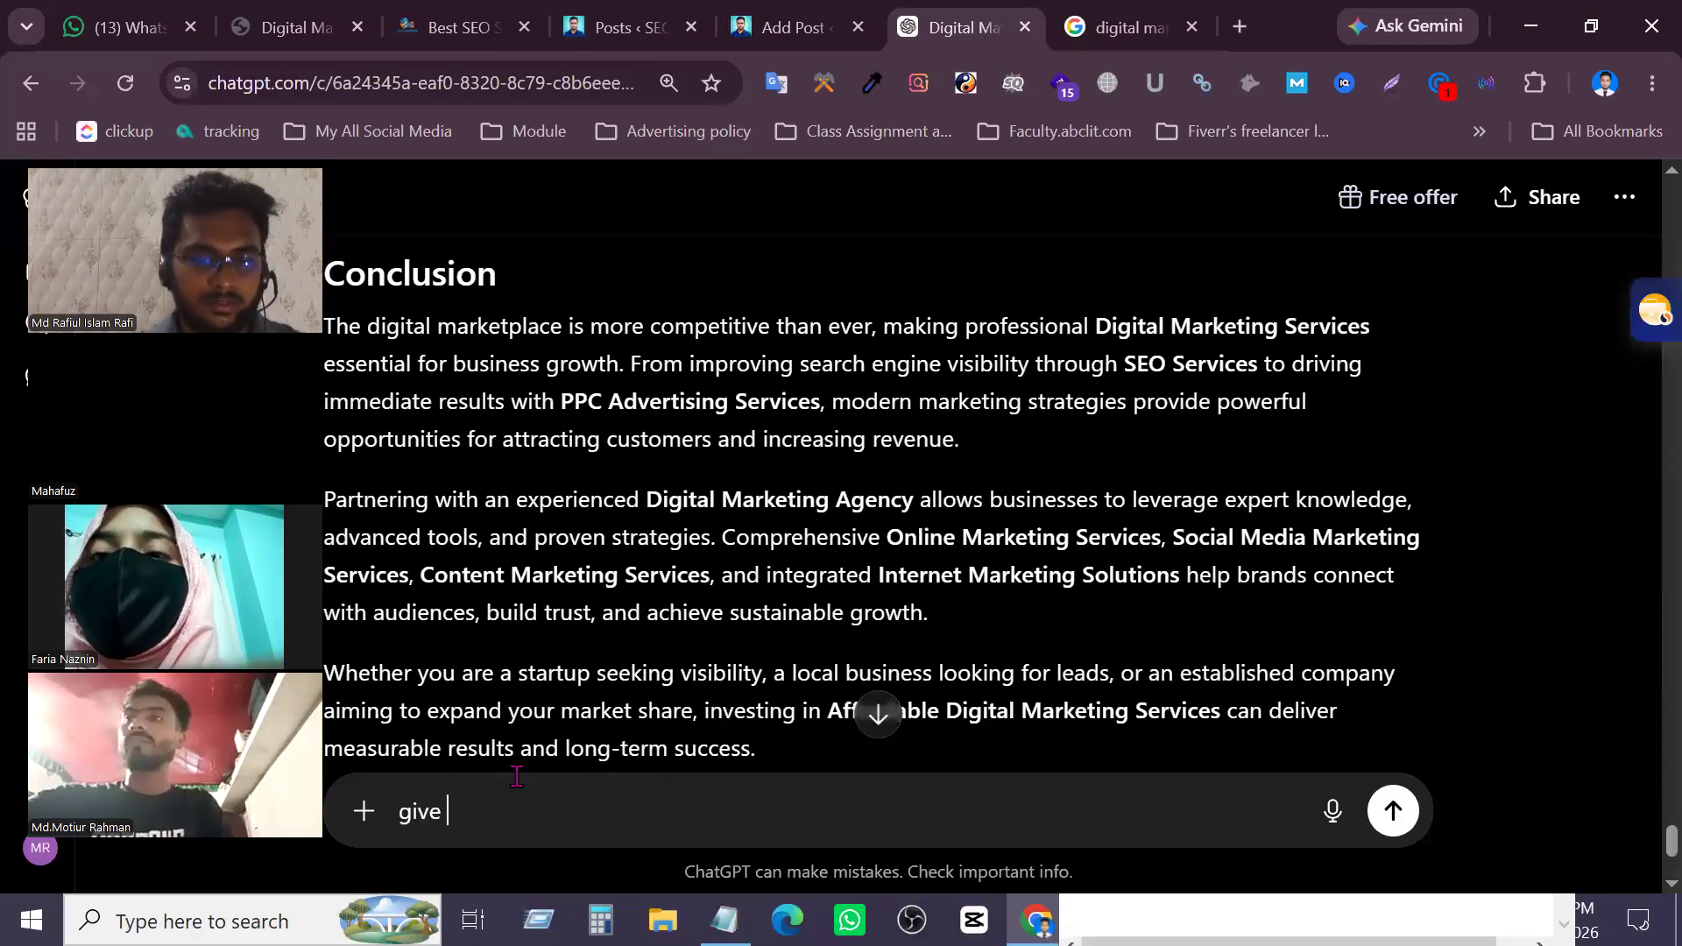
type("me a ")
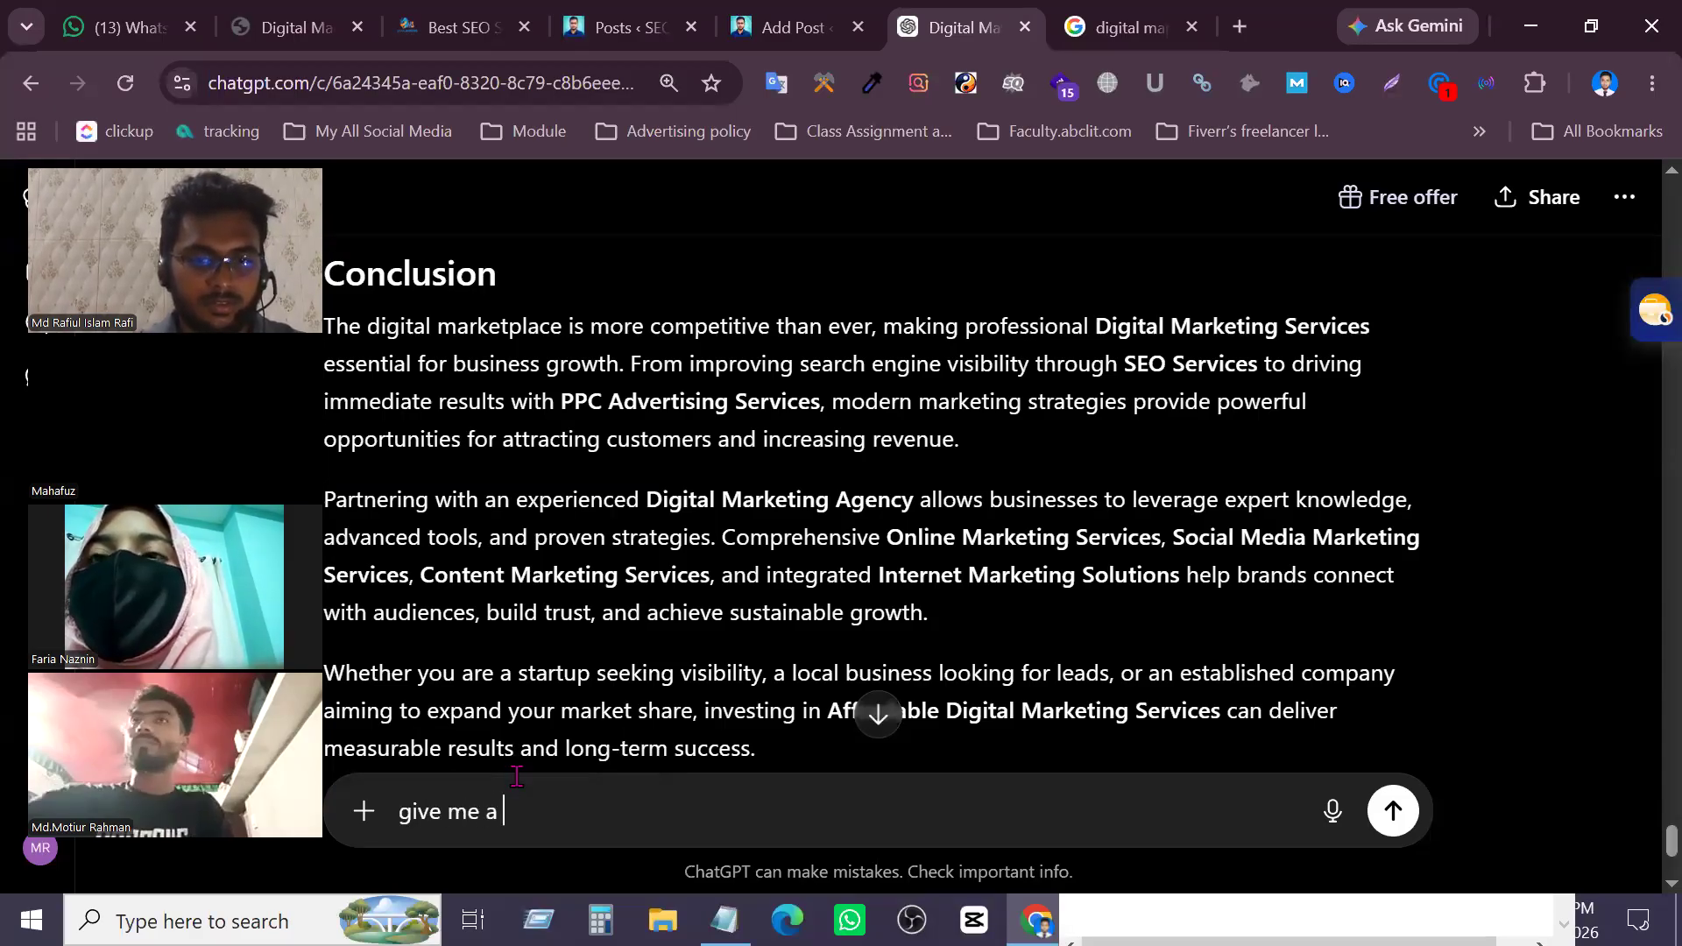
type("title f")
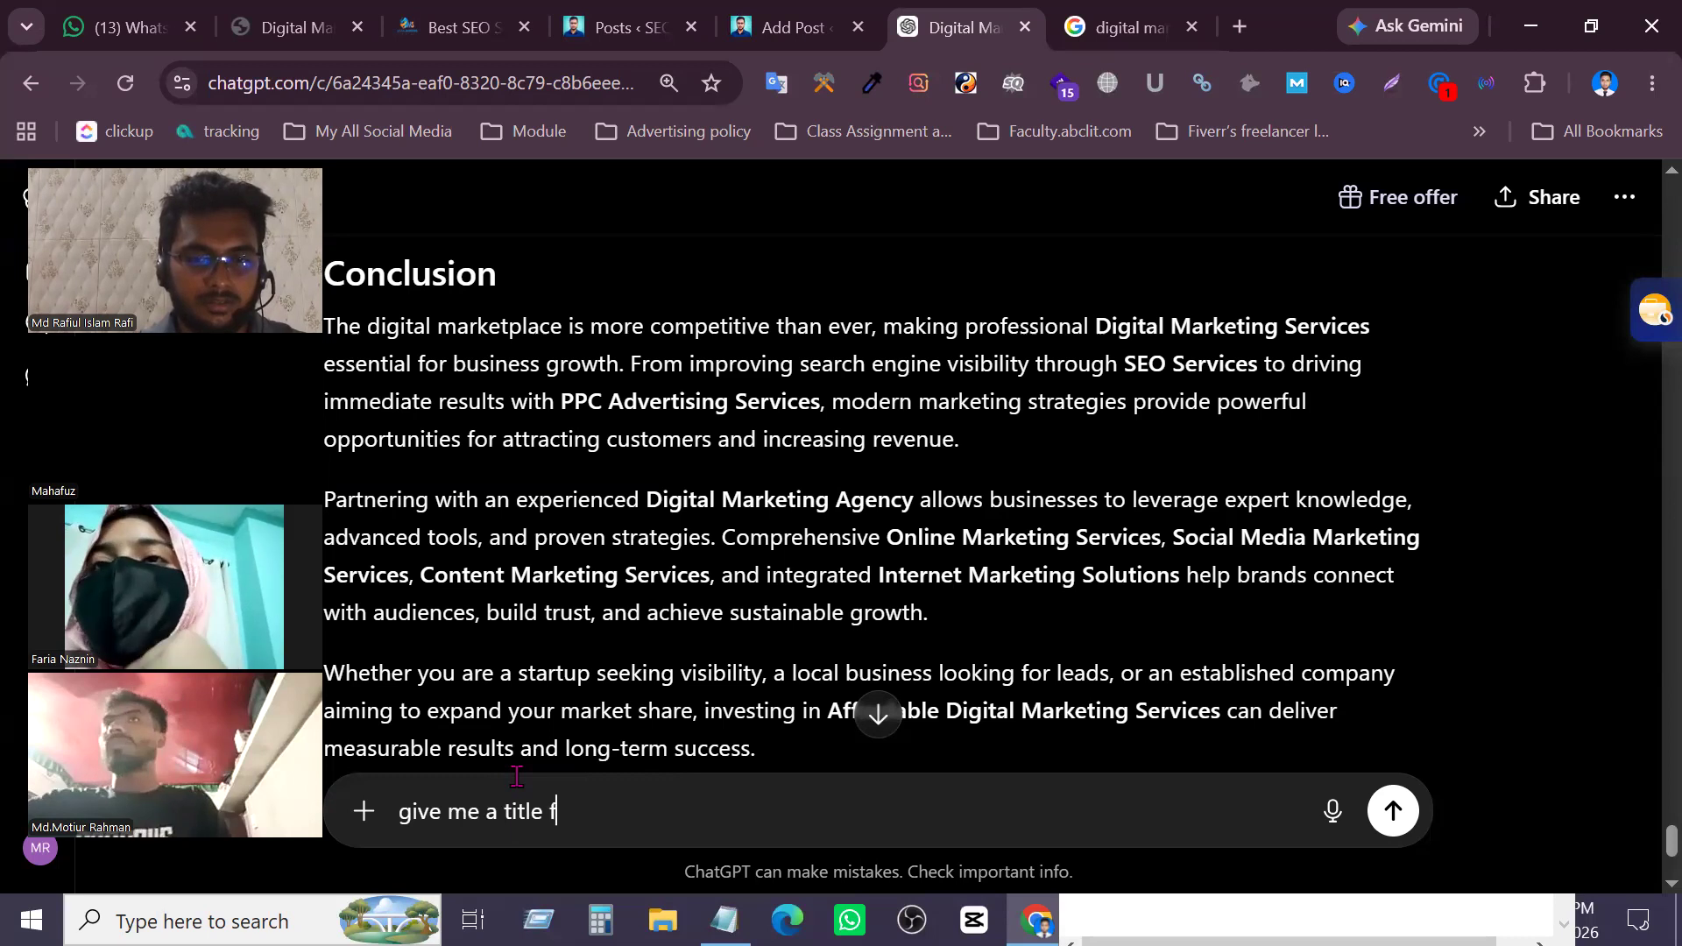
key("BackSpace")
key("BackSpace")
key("BackSpace")
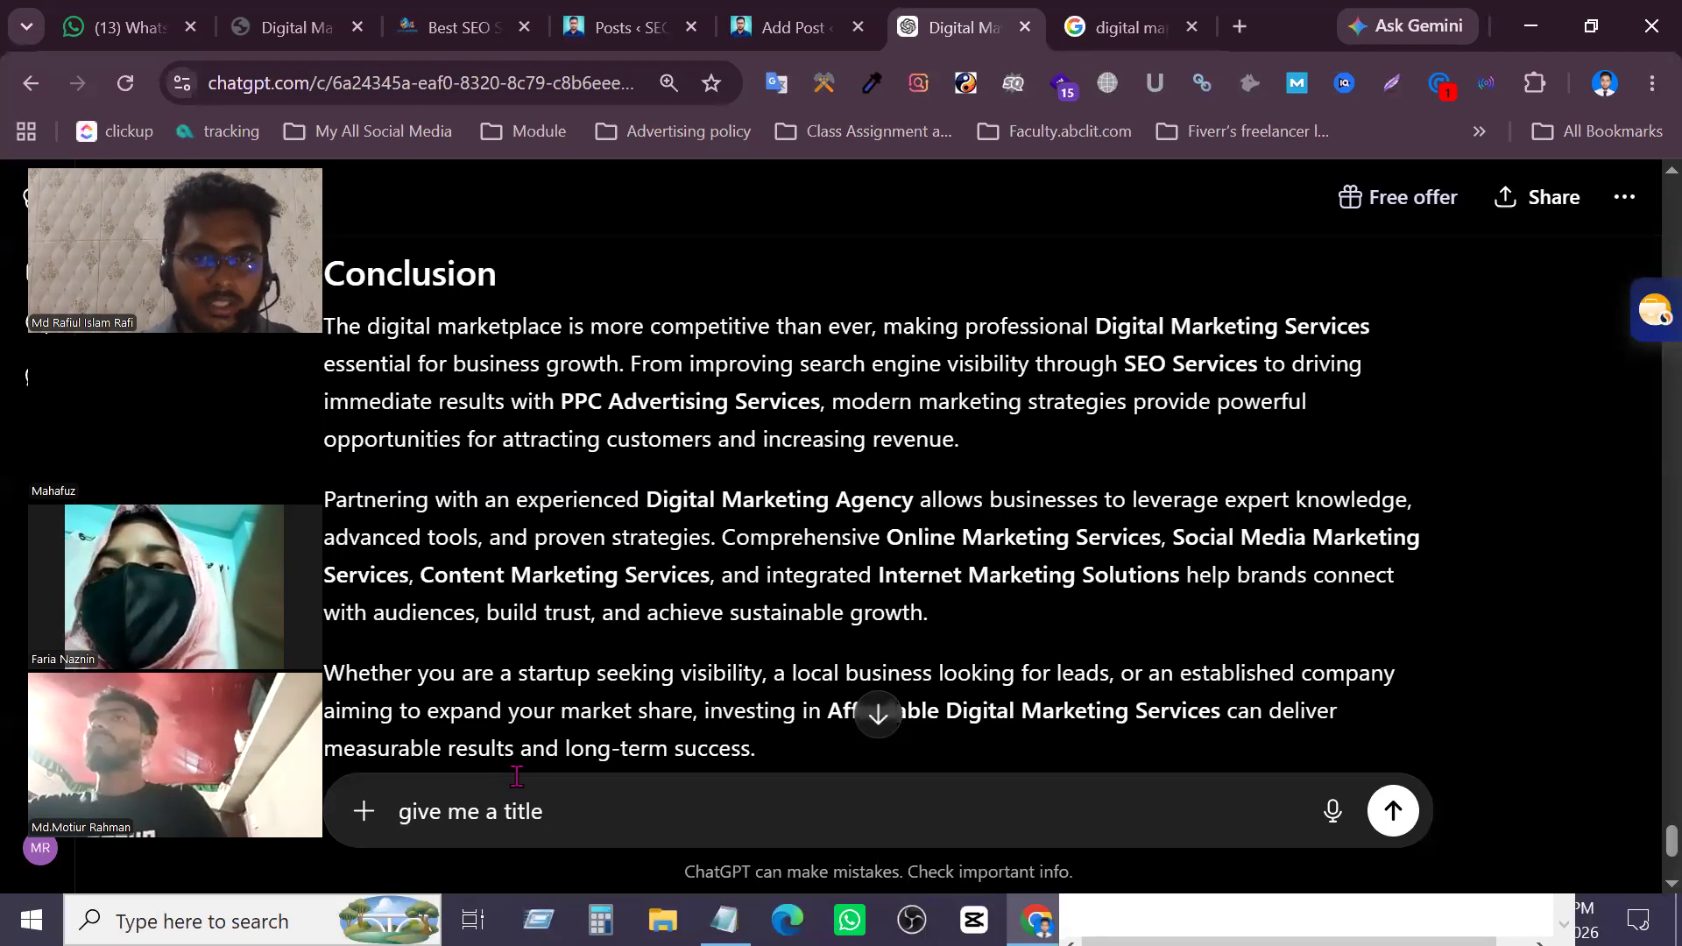
Continue the ChatGPT message with "base on content"
scroll(957, 488, "down", 1)
scroll(960, 488, "up", 10)
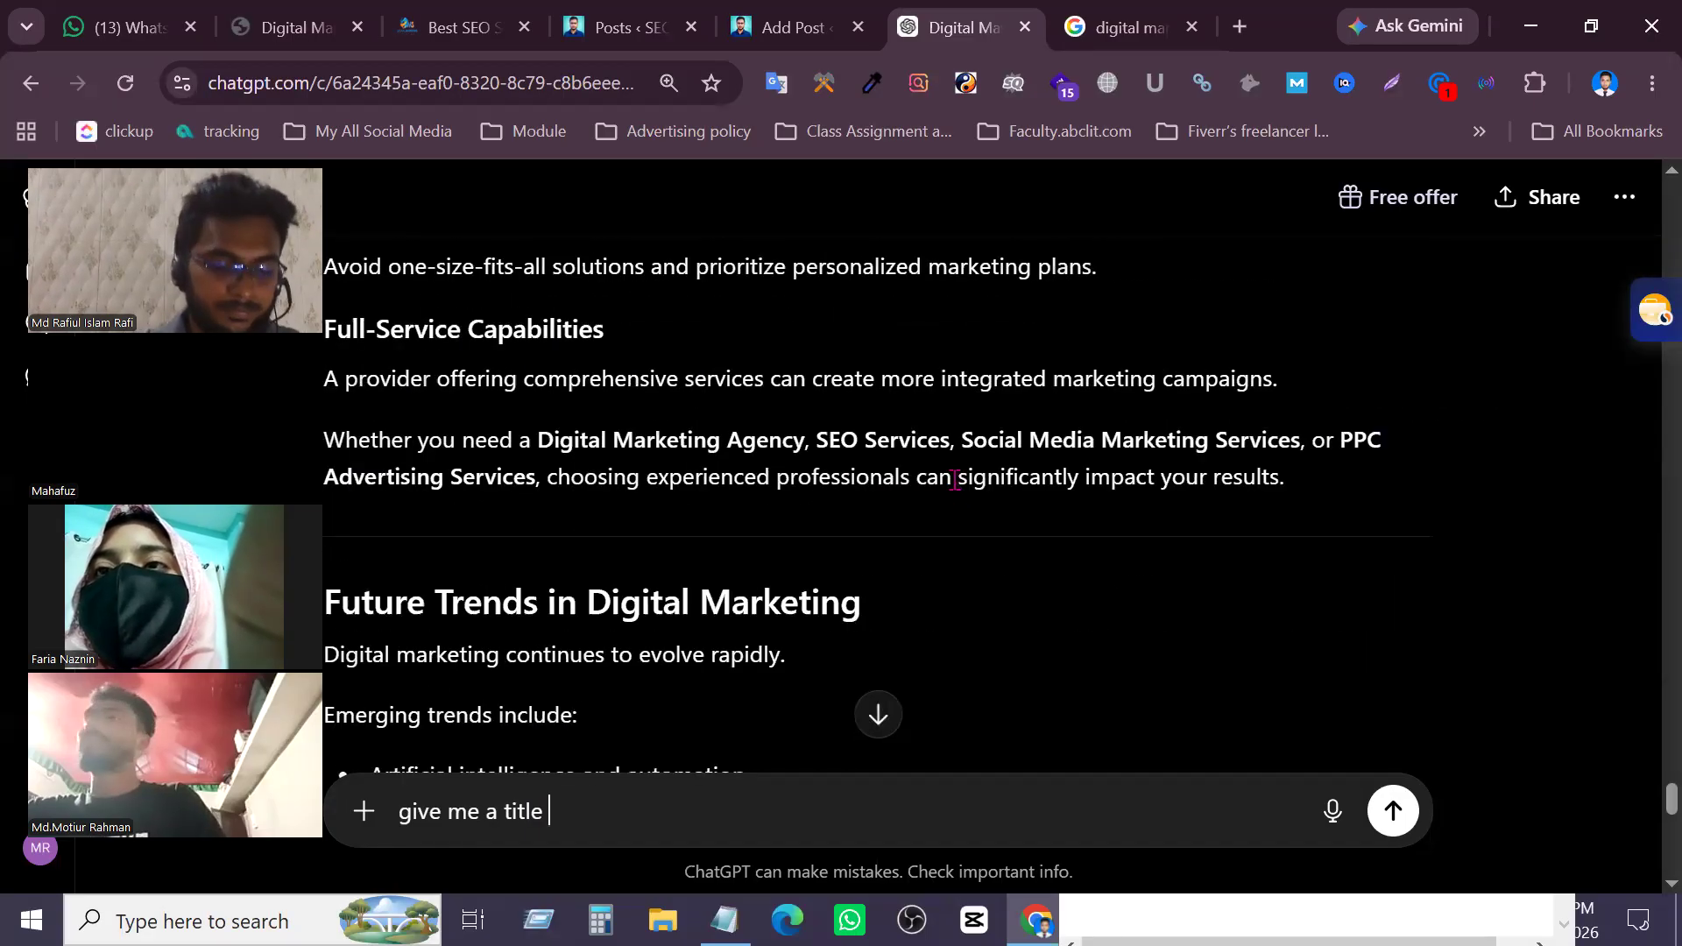
type("base")
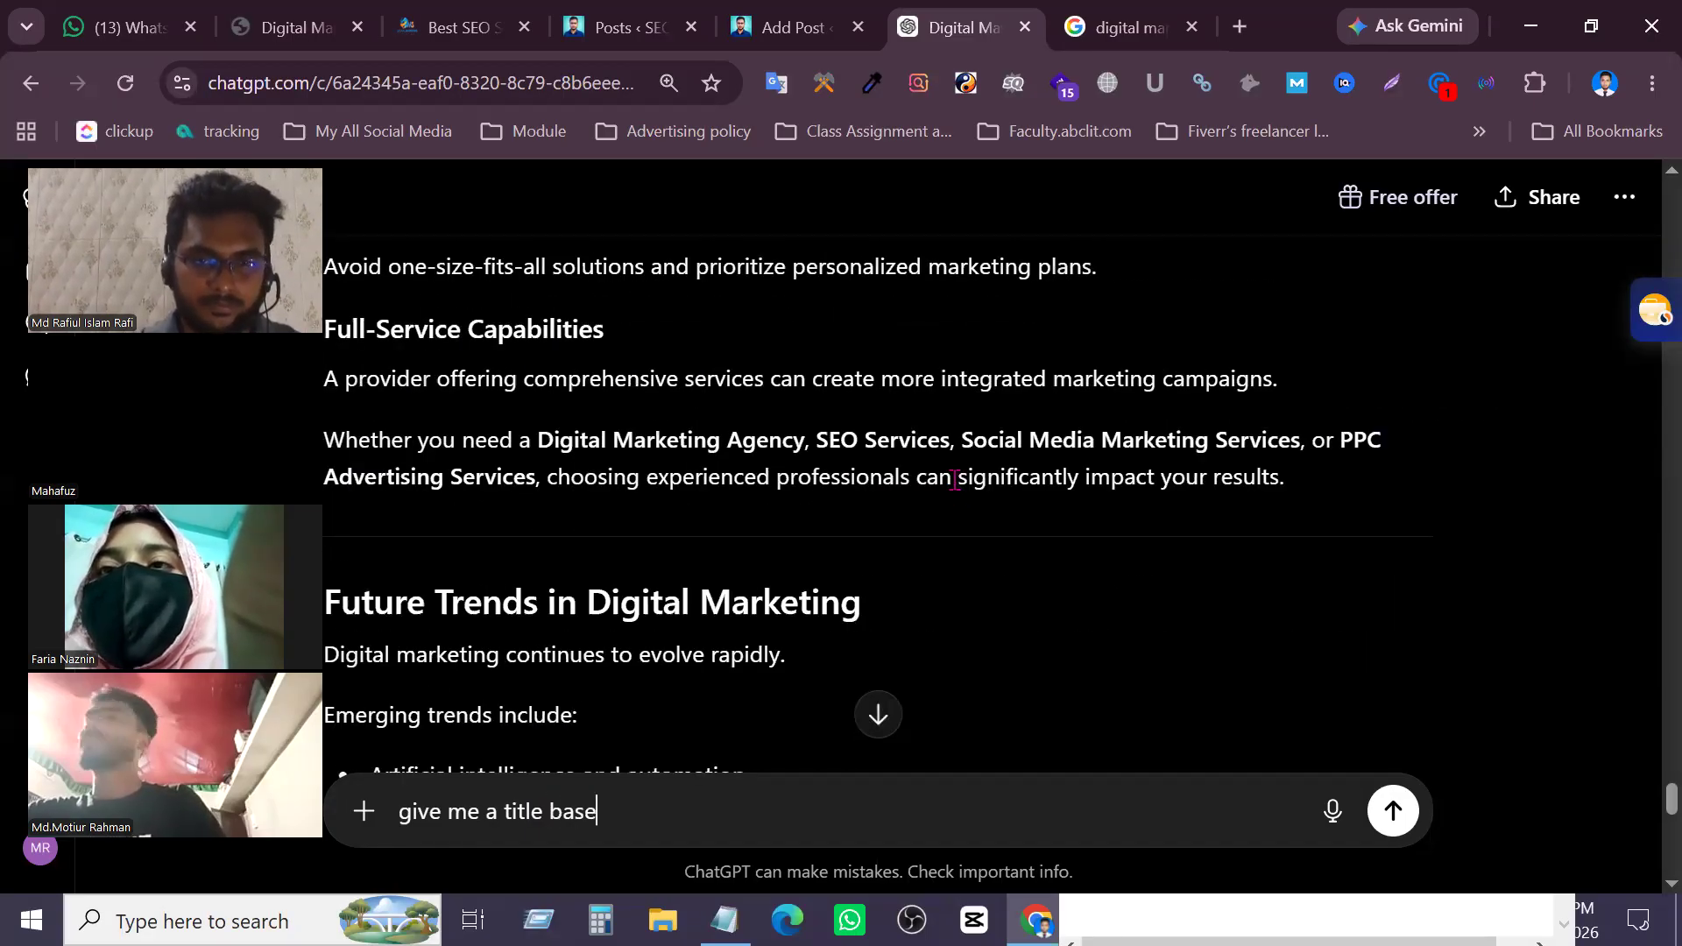
type("d")
key("BackSpace")
type("o")
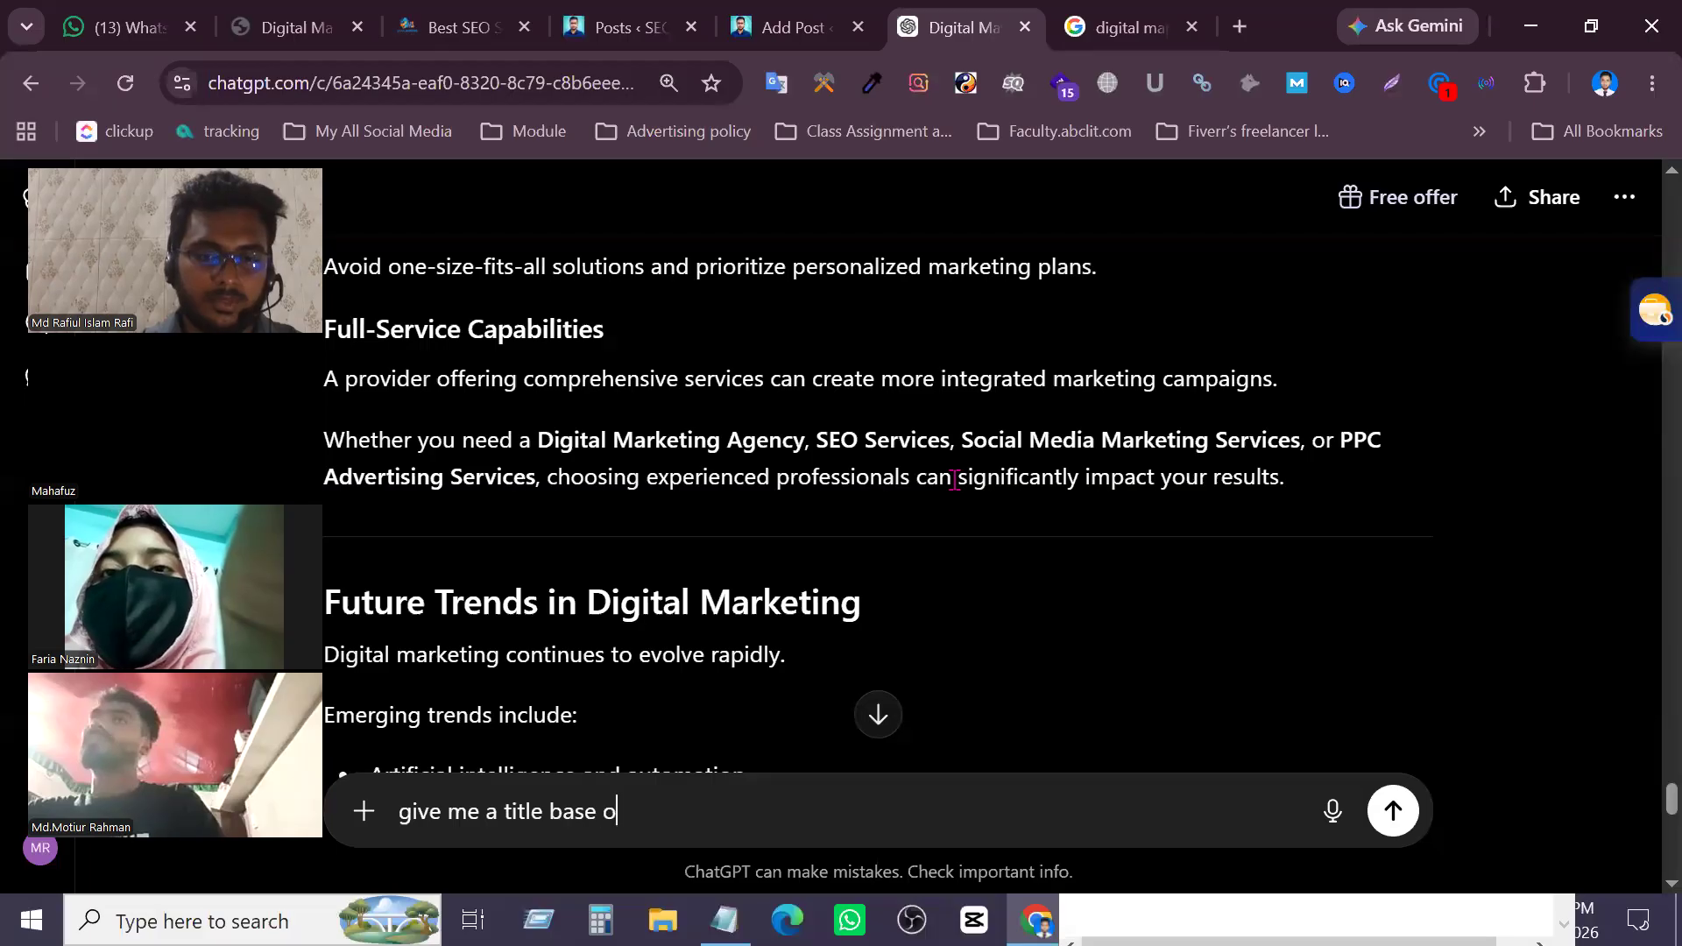
type("n contne")
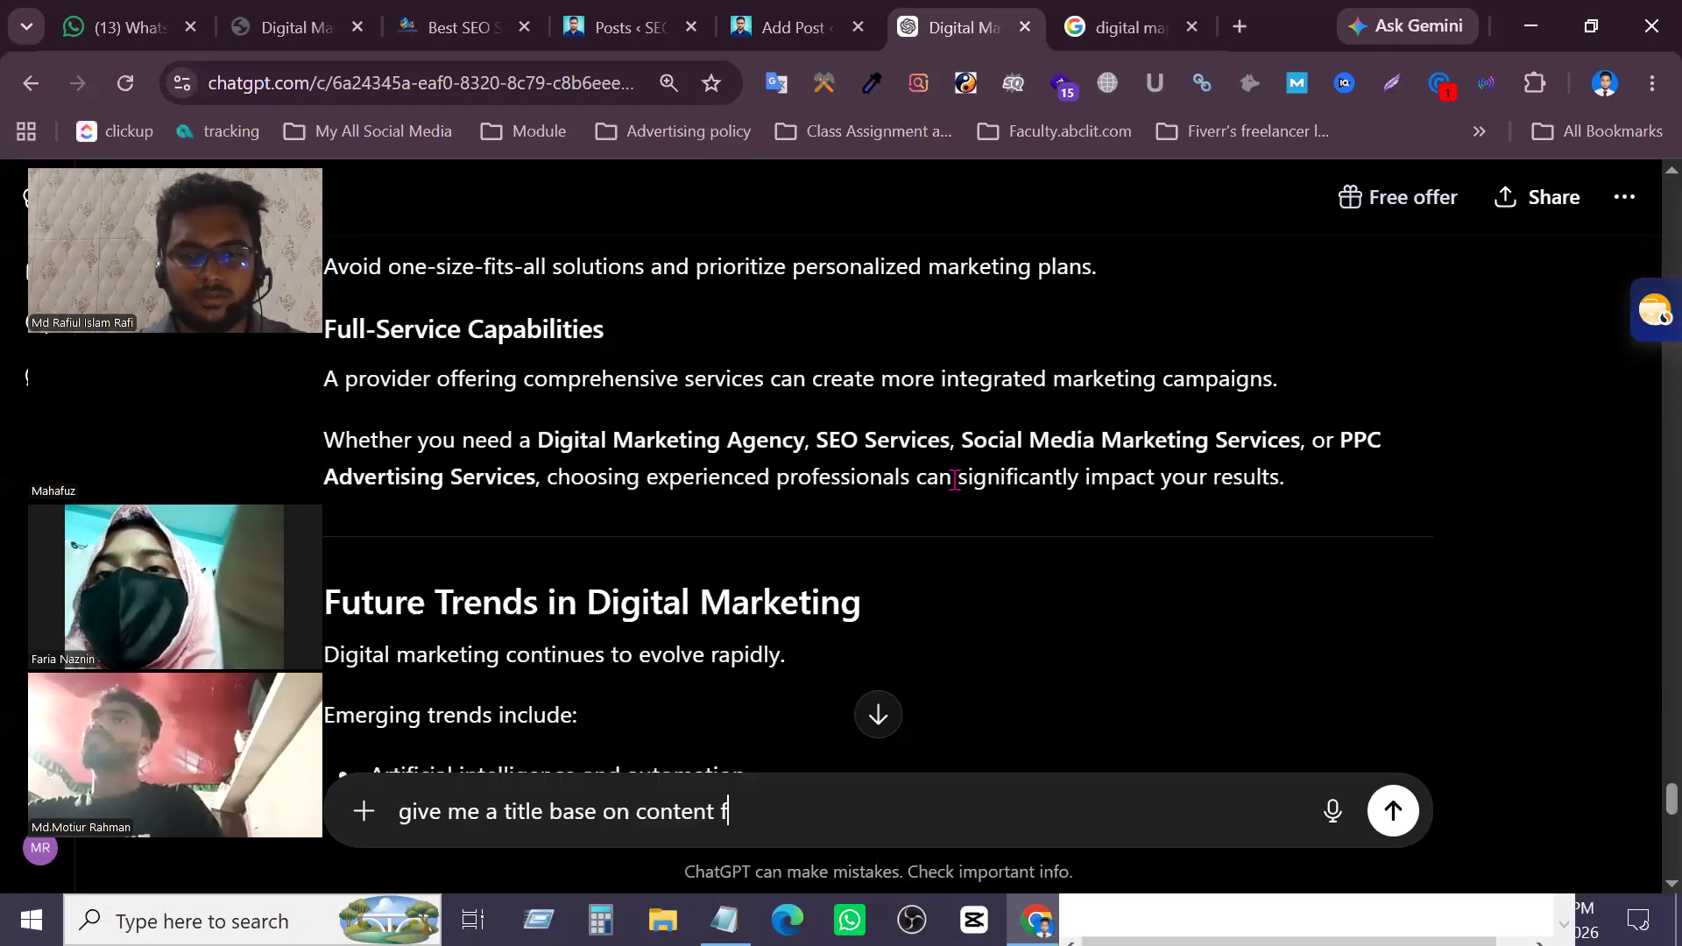
Extend the prompt with "using my focusing Kw" followed by the copied keyword "Digital Marketing Services" in quotation marks
type("ign ")
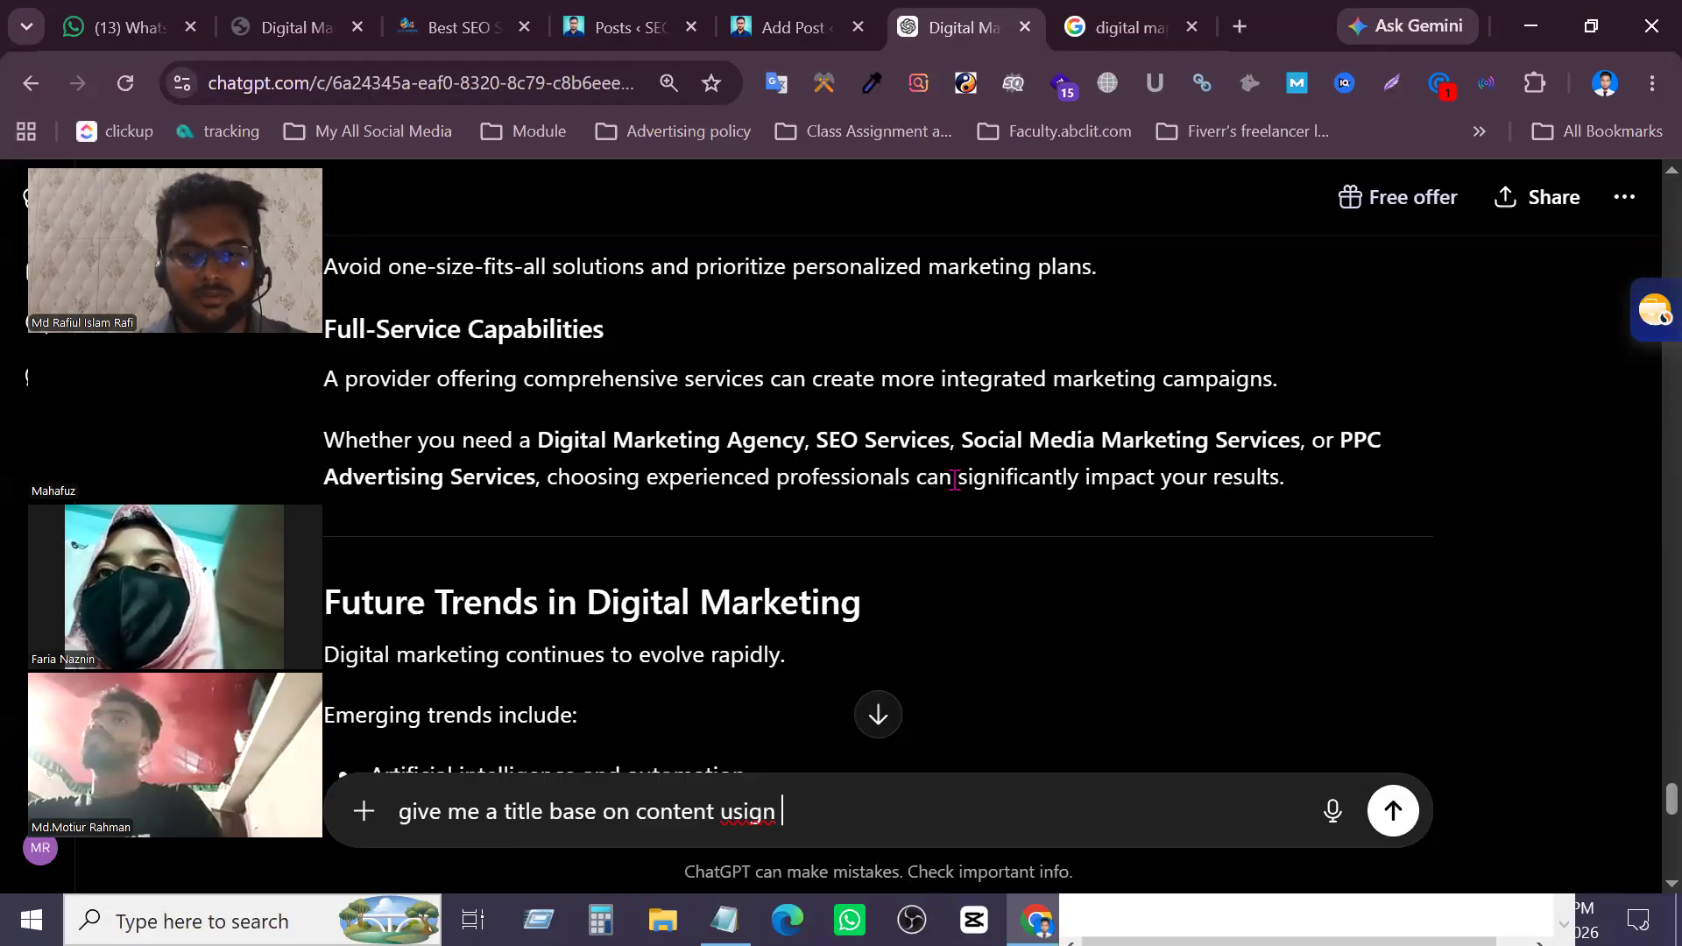
key("BackSpace")
key("BackSpace")
key("BackSpace")
type("ng my focusing Kw")
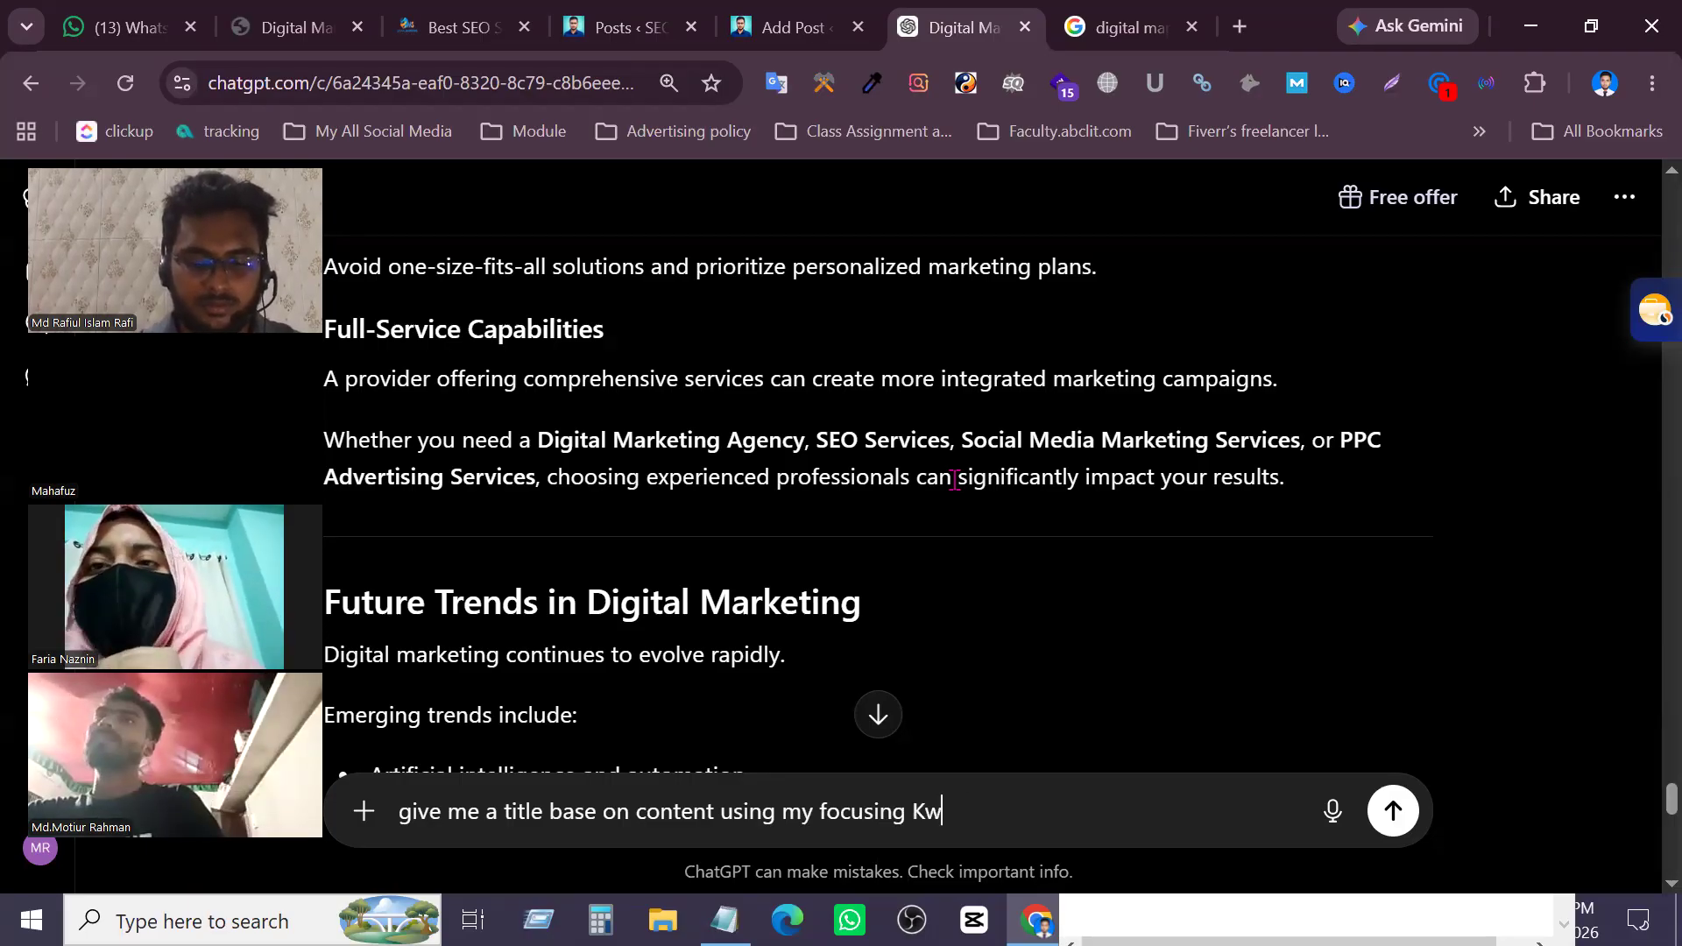
type("\"\"")
key("ctrl+v")
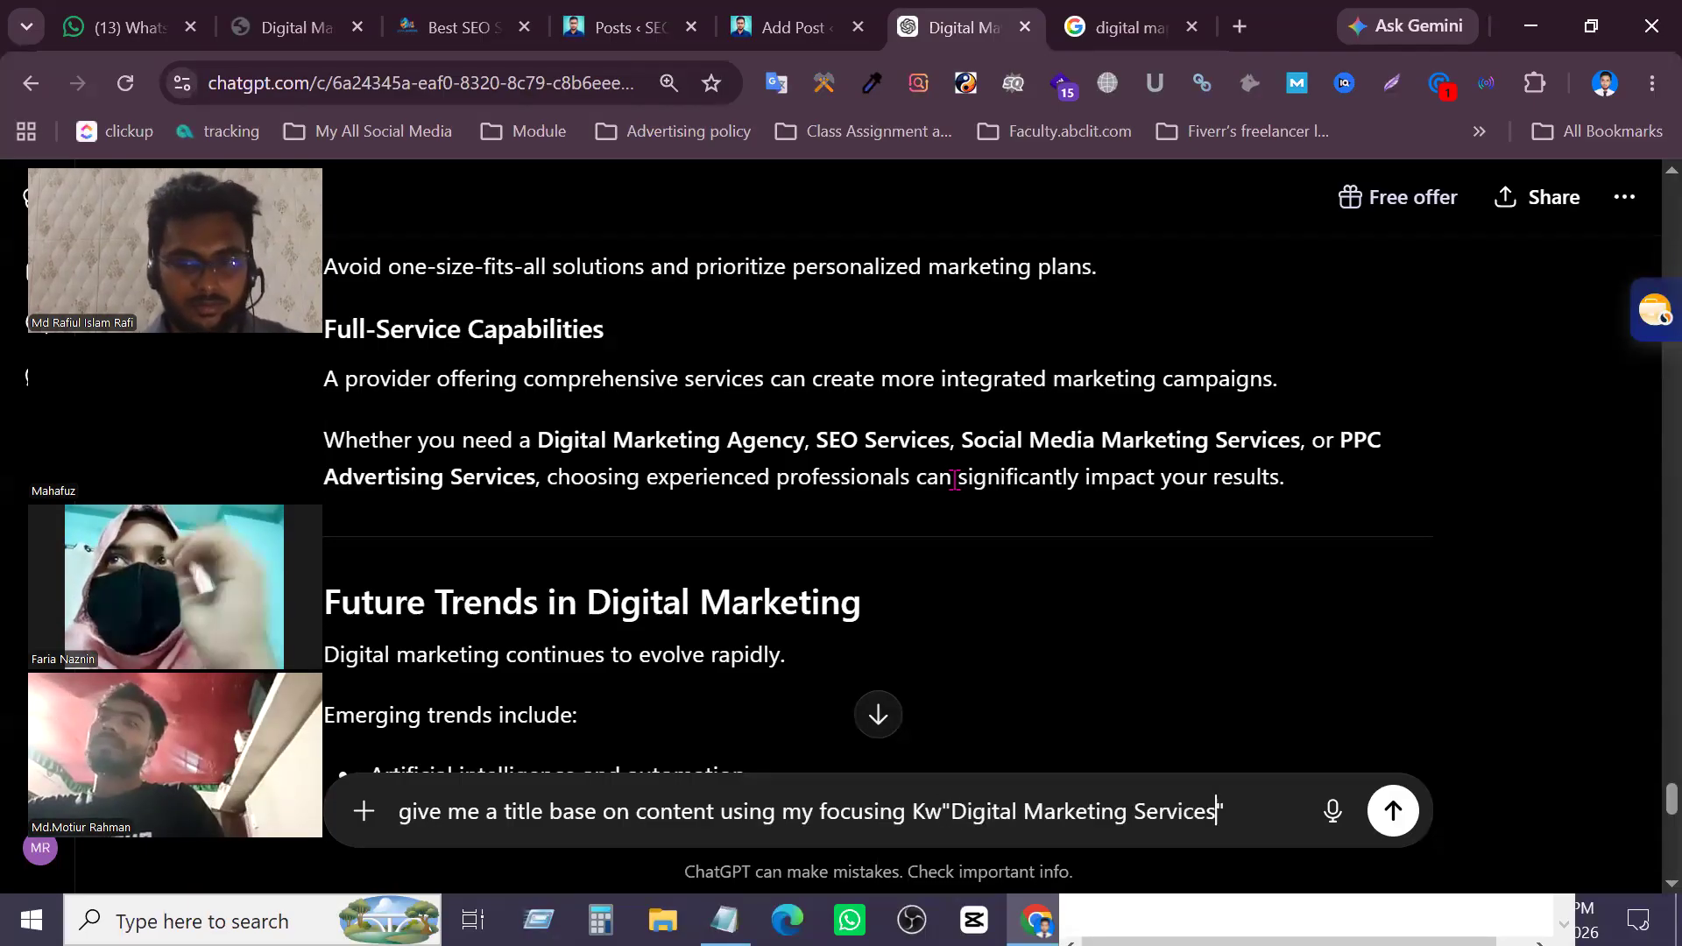
Add "and maintain charecters" on a second line of the prompt and send it to ChatGPT
key("shift+Return")
type("and")
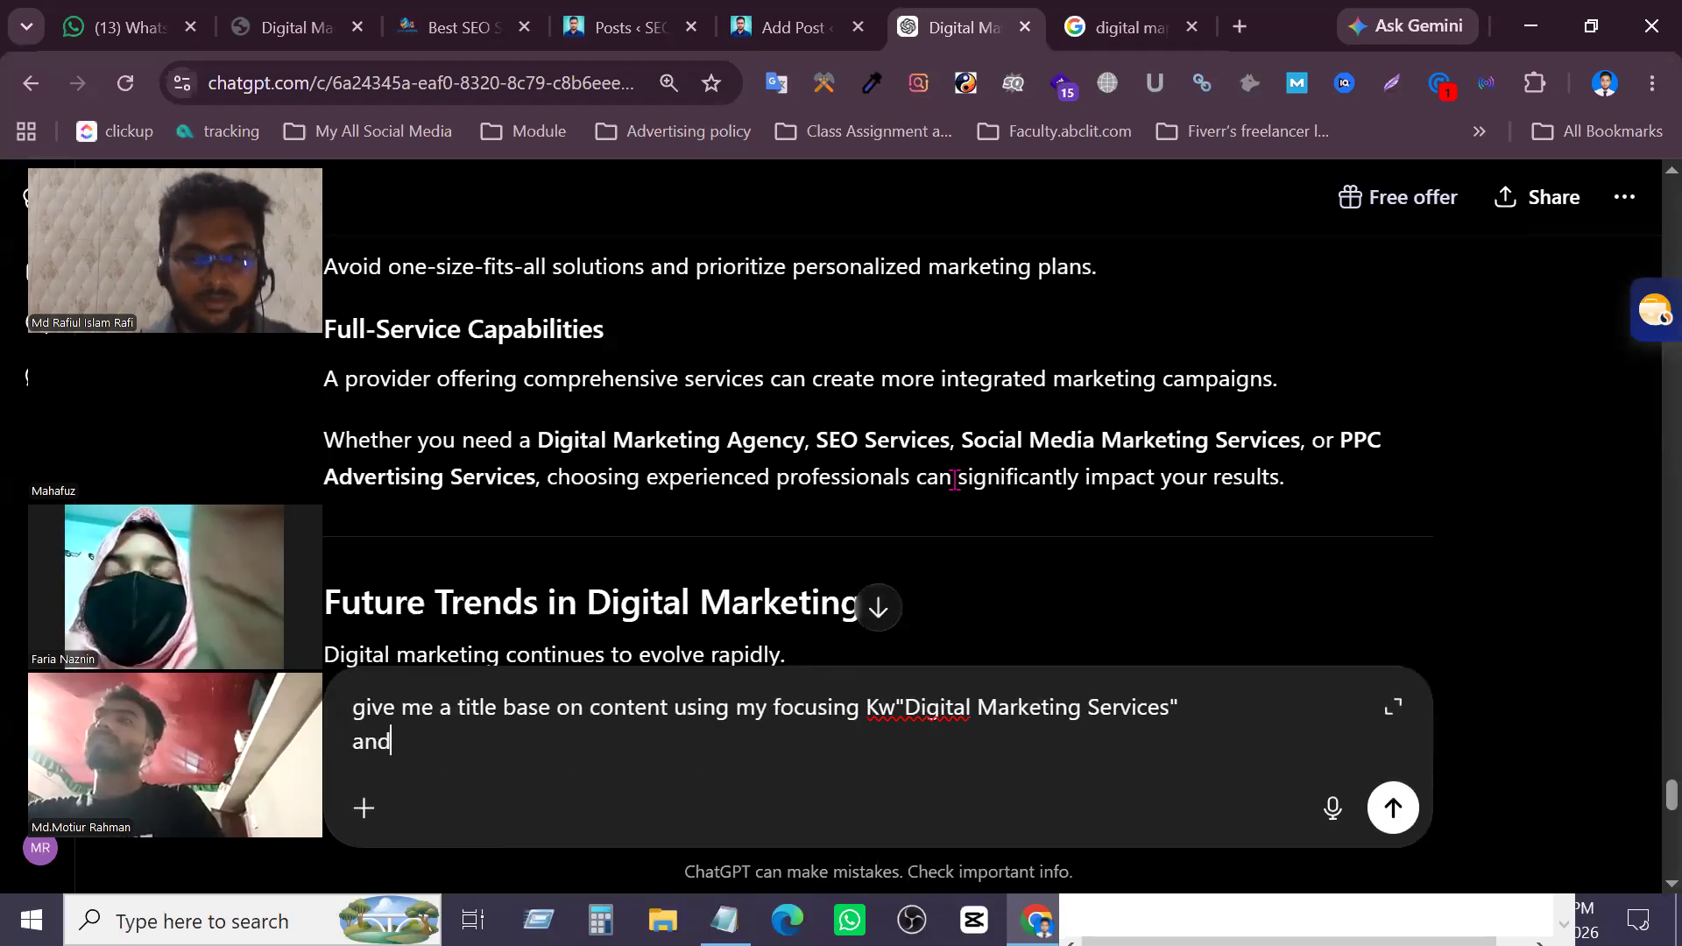
type(" maintain")
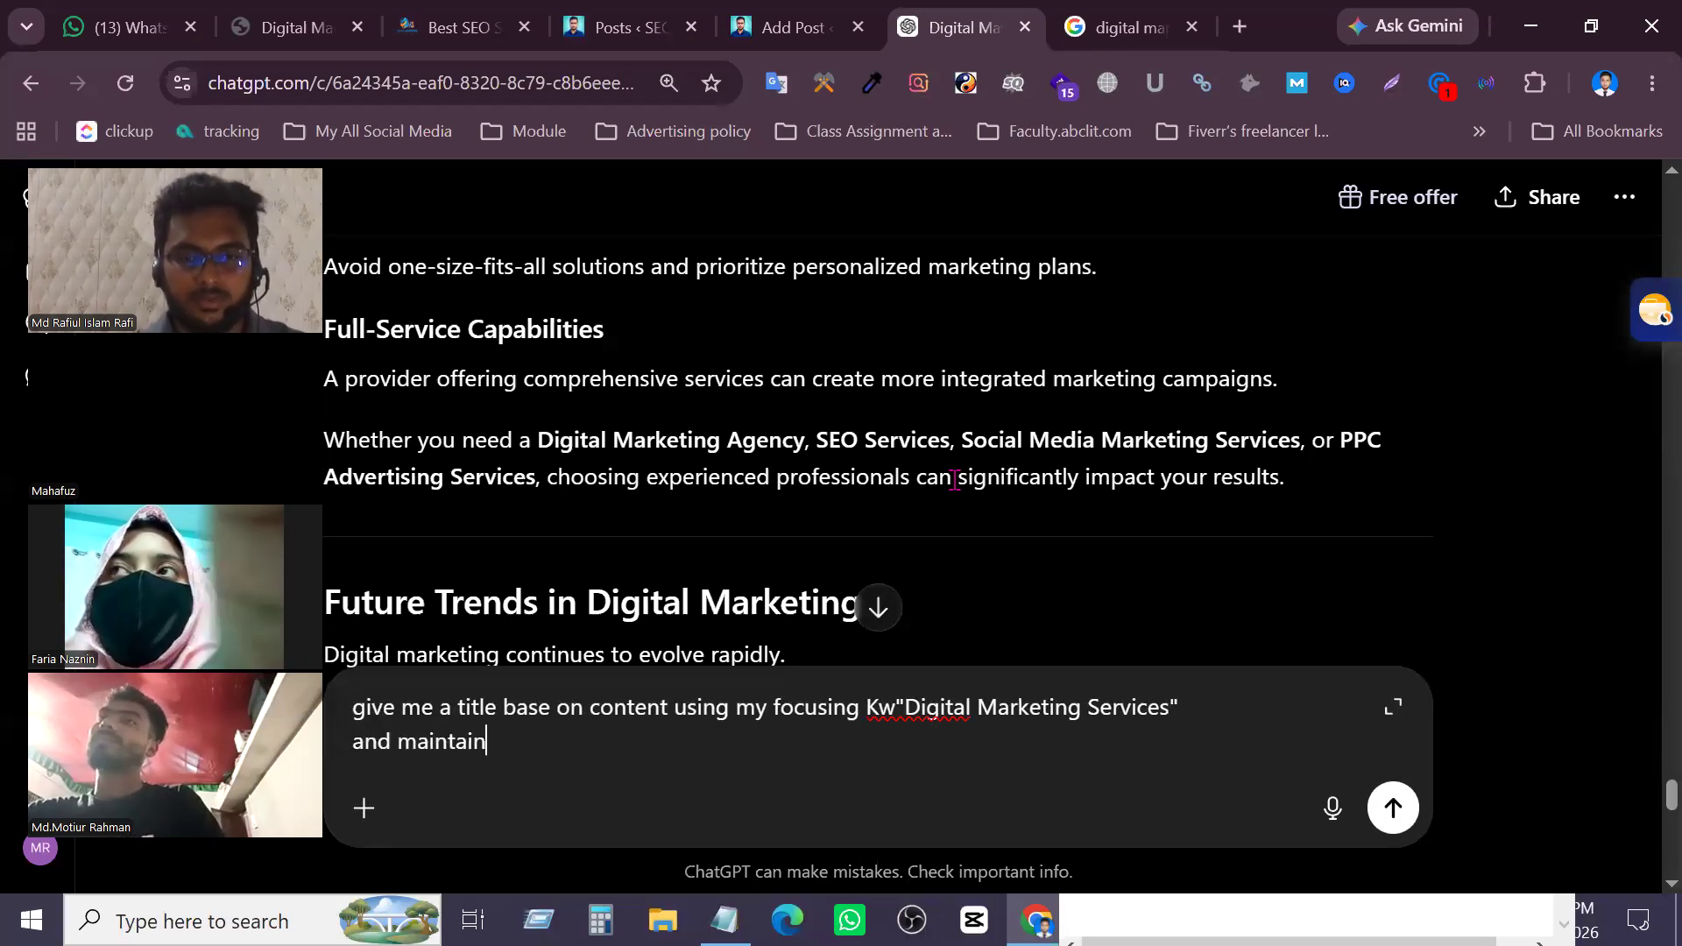
type(" charecters")
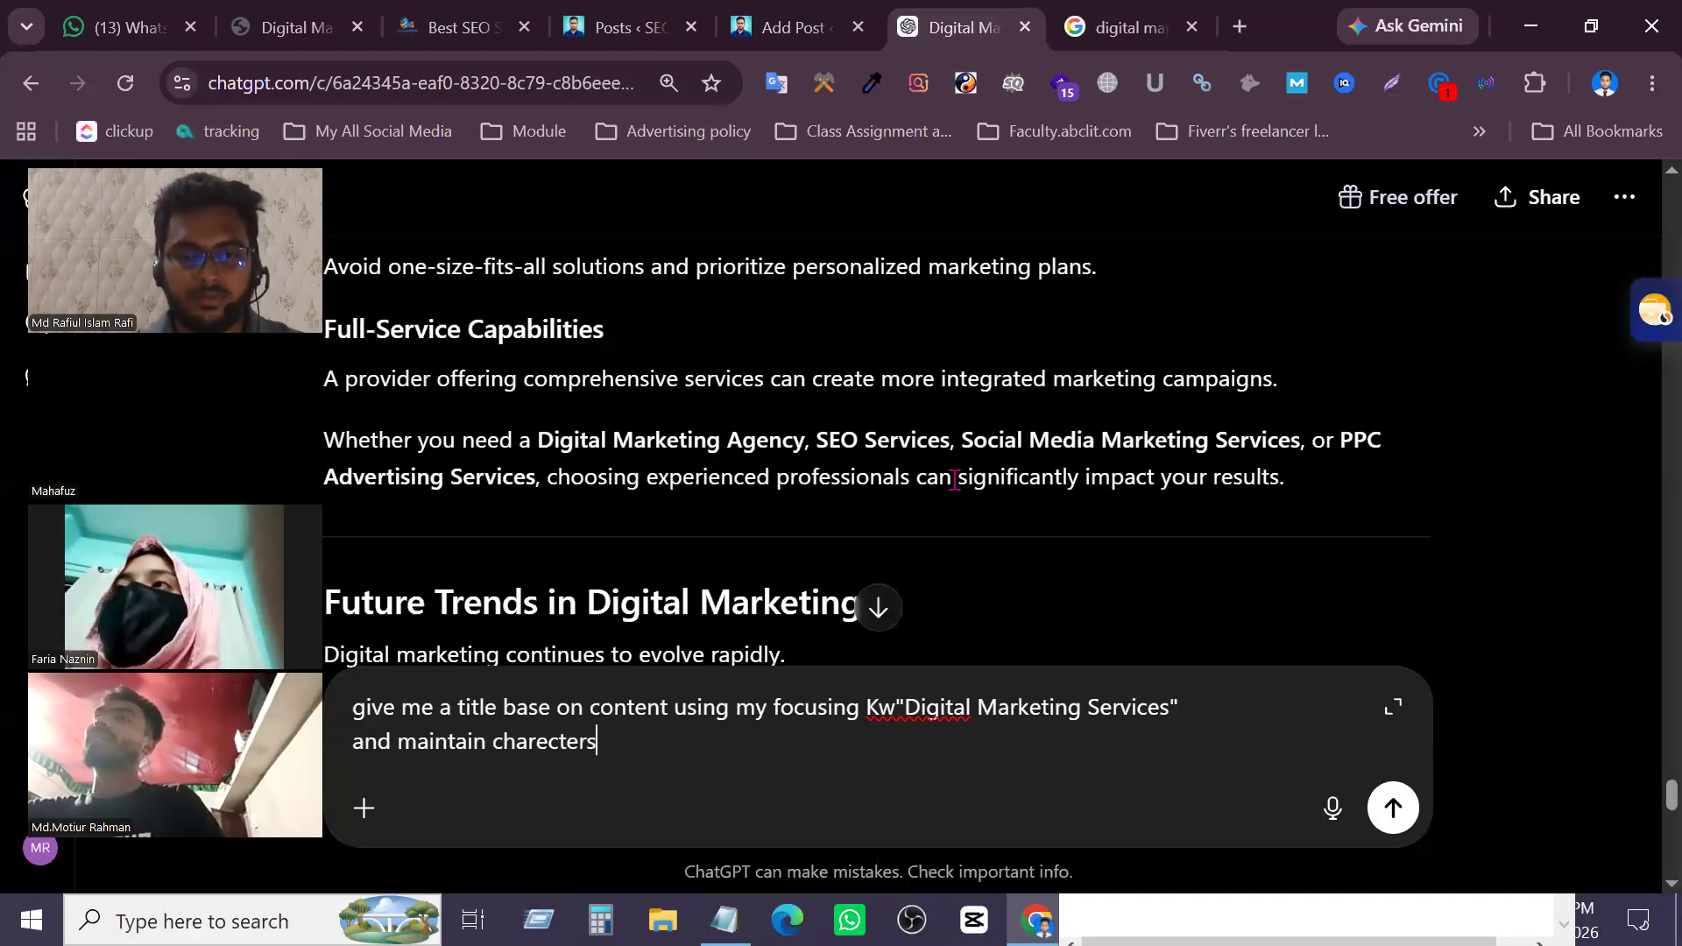
key("Return")
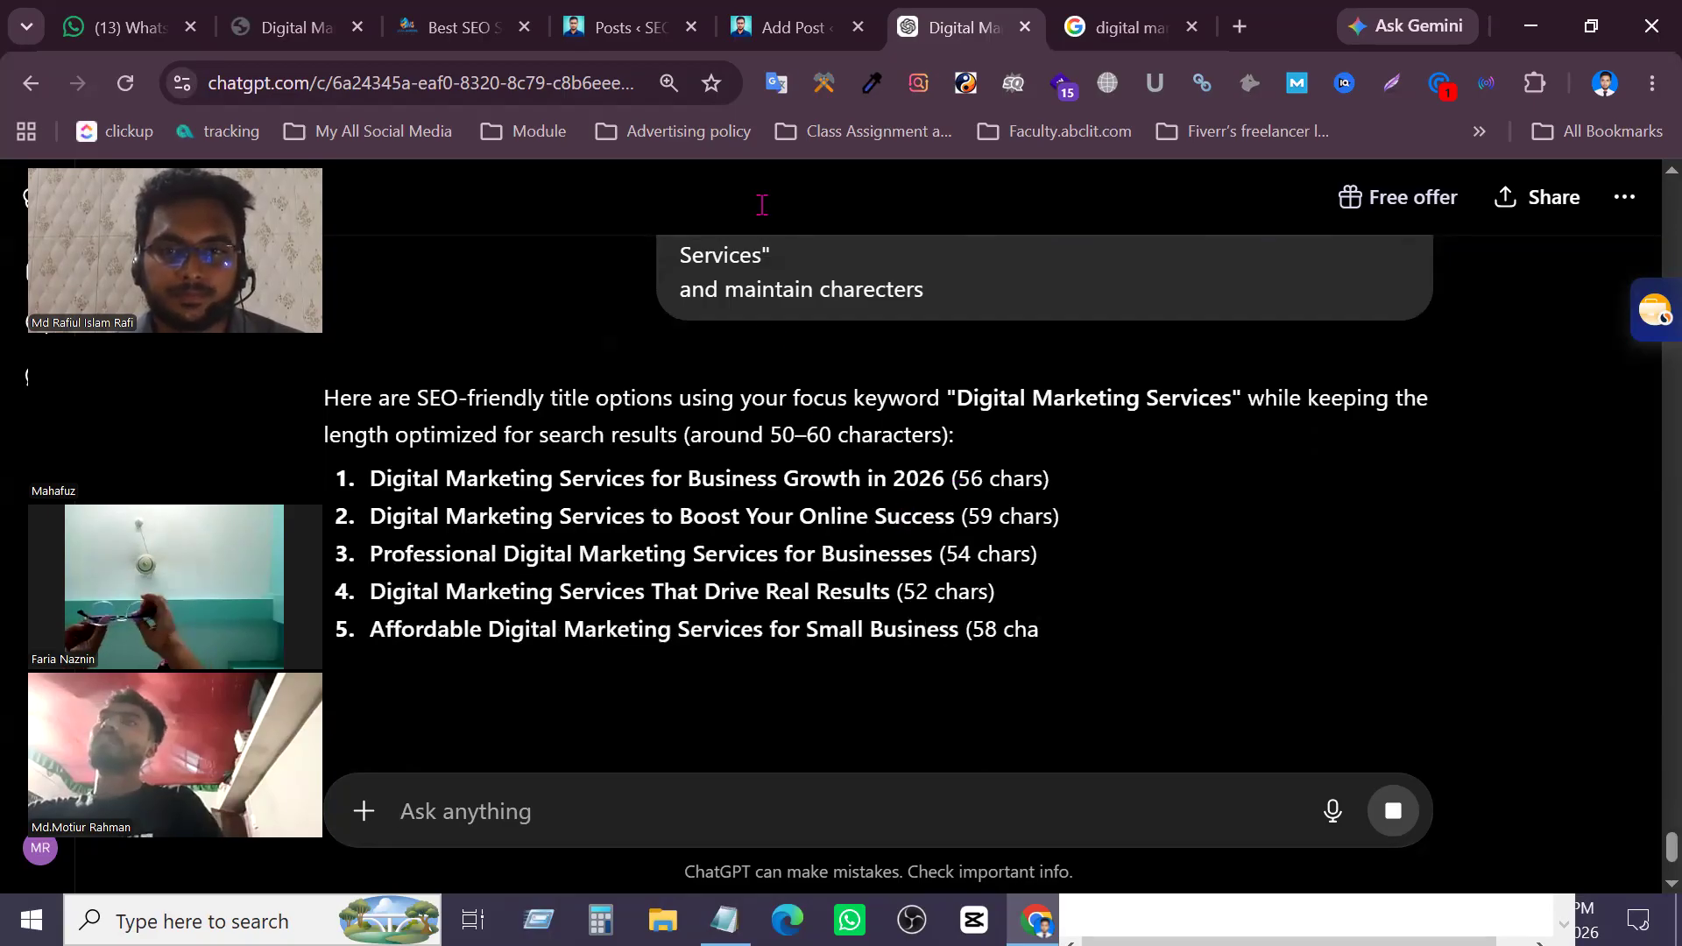
Switch back to the WordPress post and open Rank Math's Preview Snippet Editor
key("ctrl+shift+Tab")
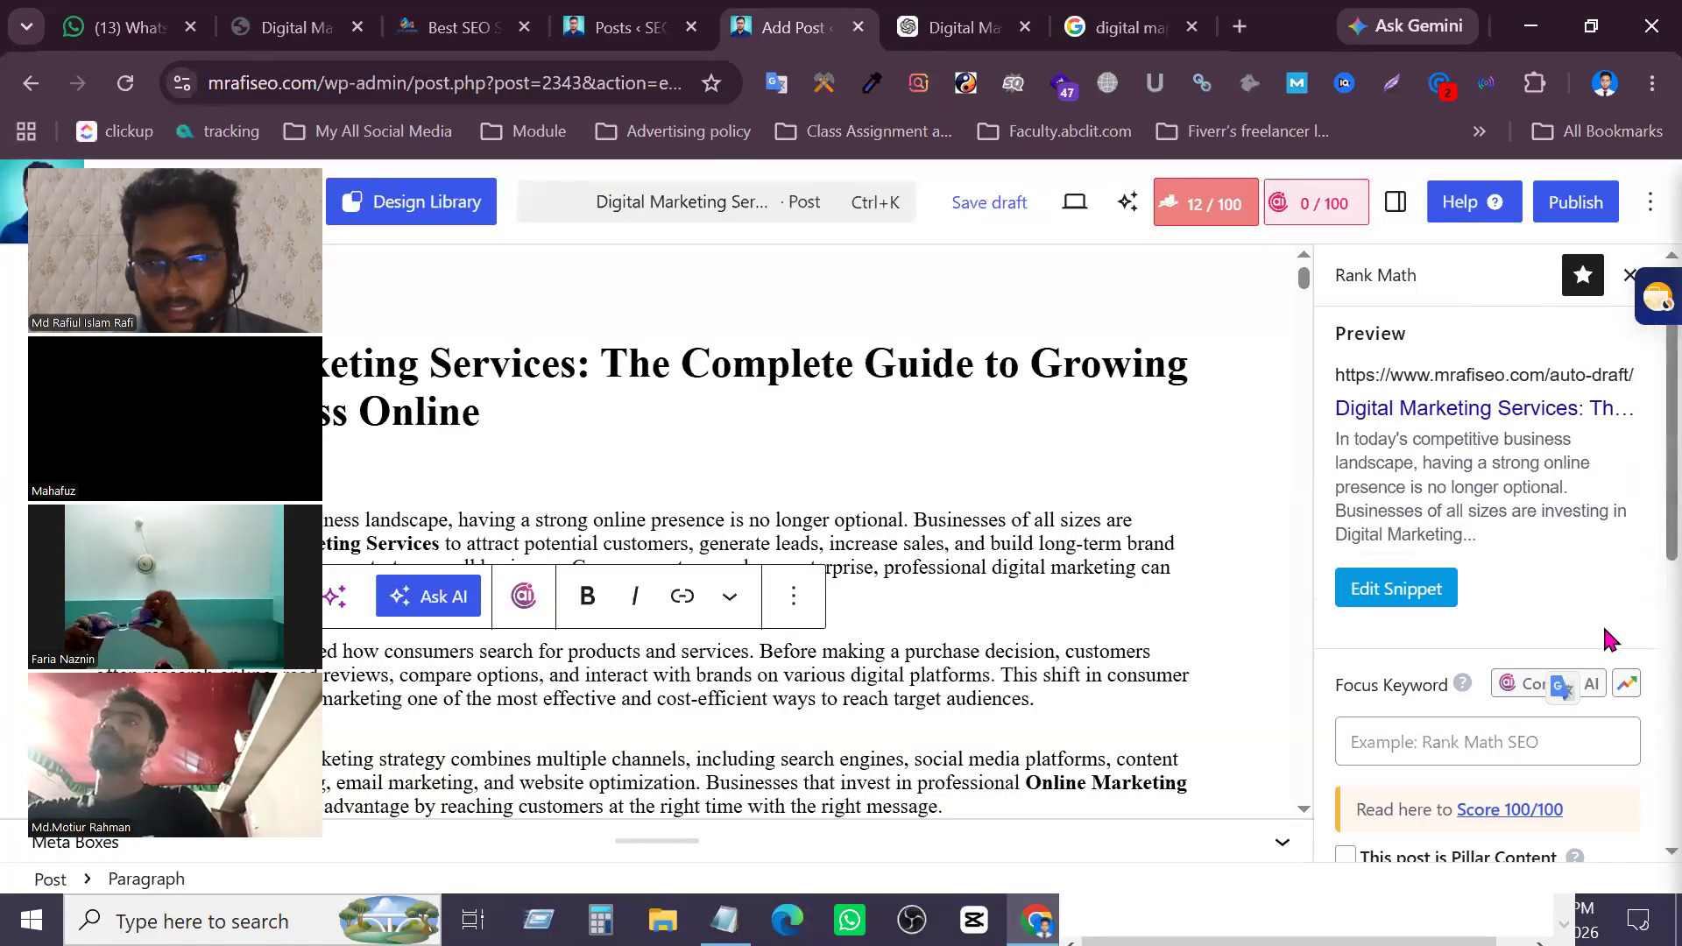
scroll(1603, 635, "down", 4)
scroll(1603, 635, "up", 4)
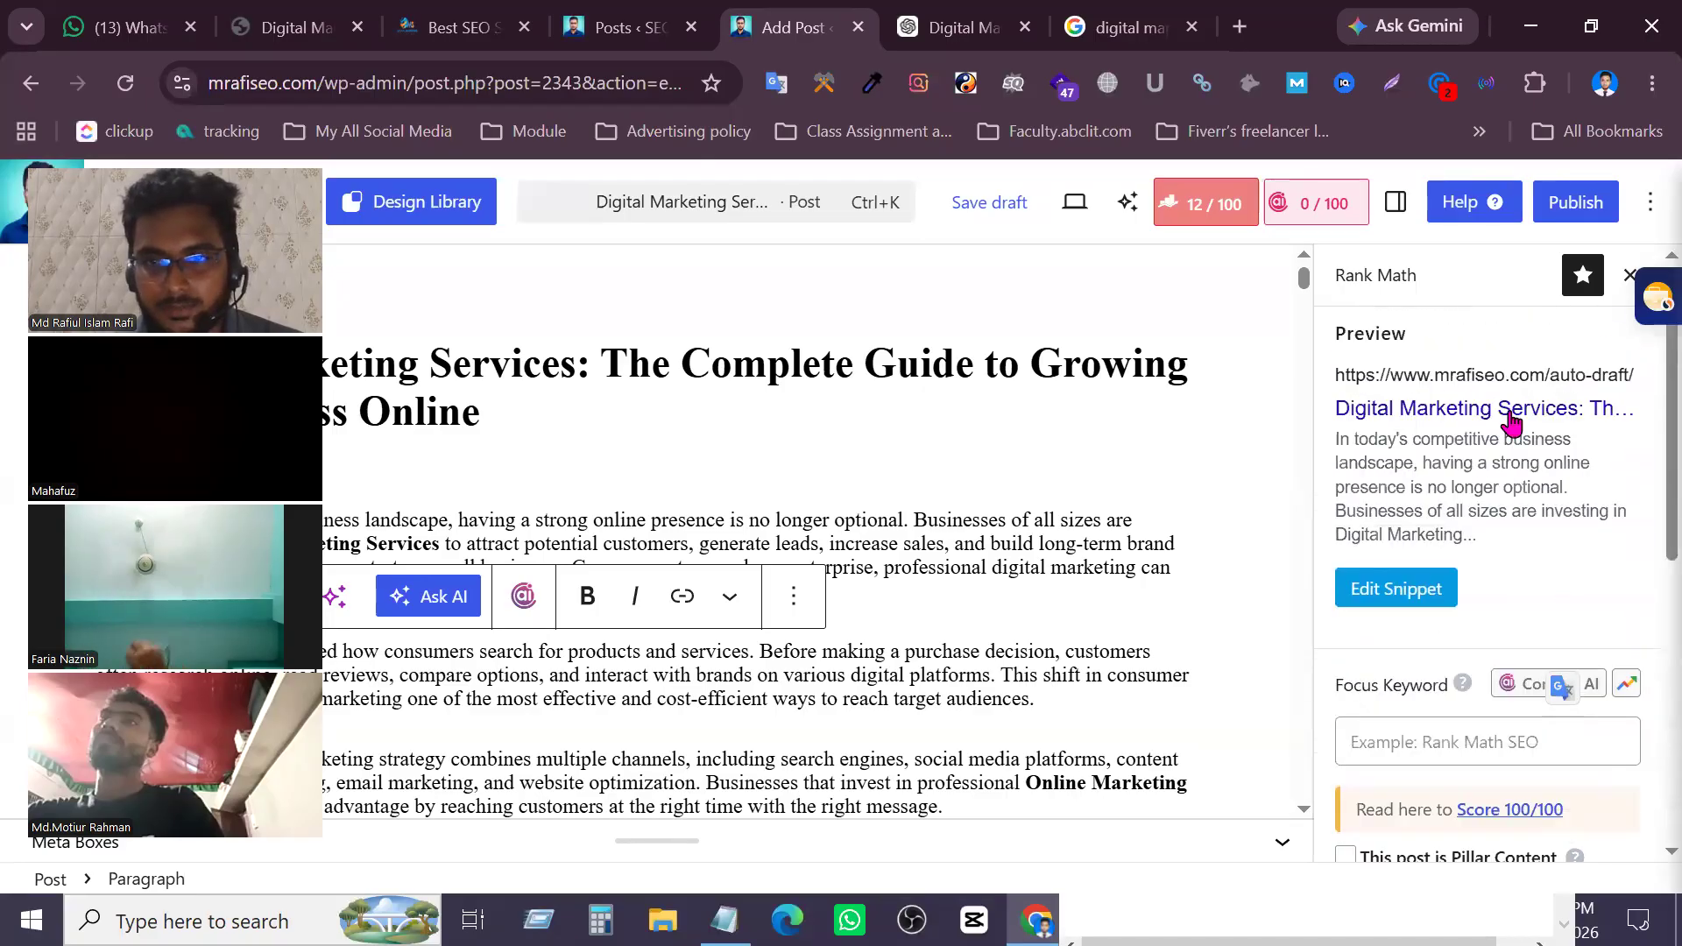
left_click(1426, 589)
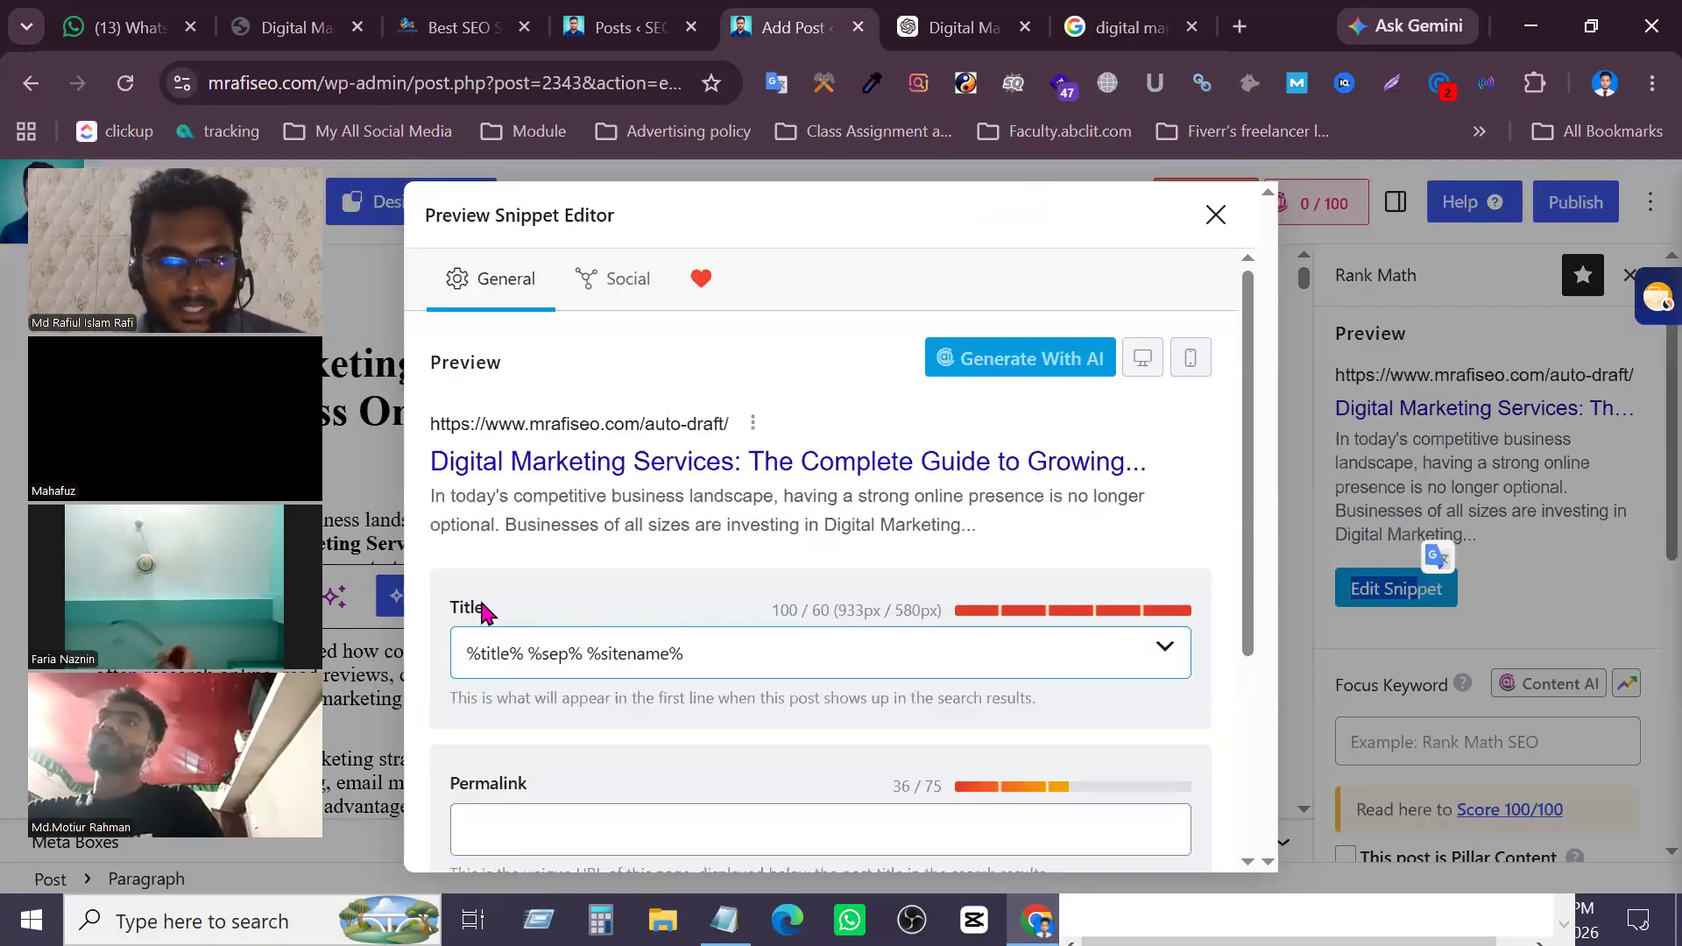
Examine the snippet's Title, Permalink and Description fields and highlight the title's character and pixel count
left_click(756, 644)
scroll(897, 660, "down", 3)
scroll(897, 663, "up", 3)
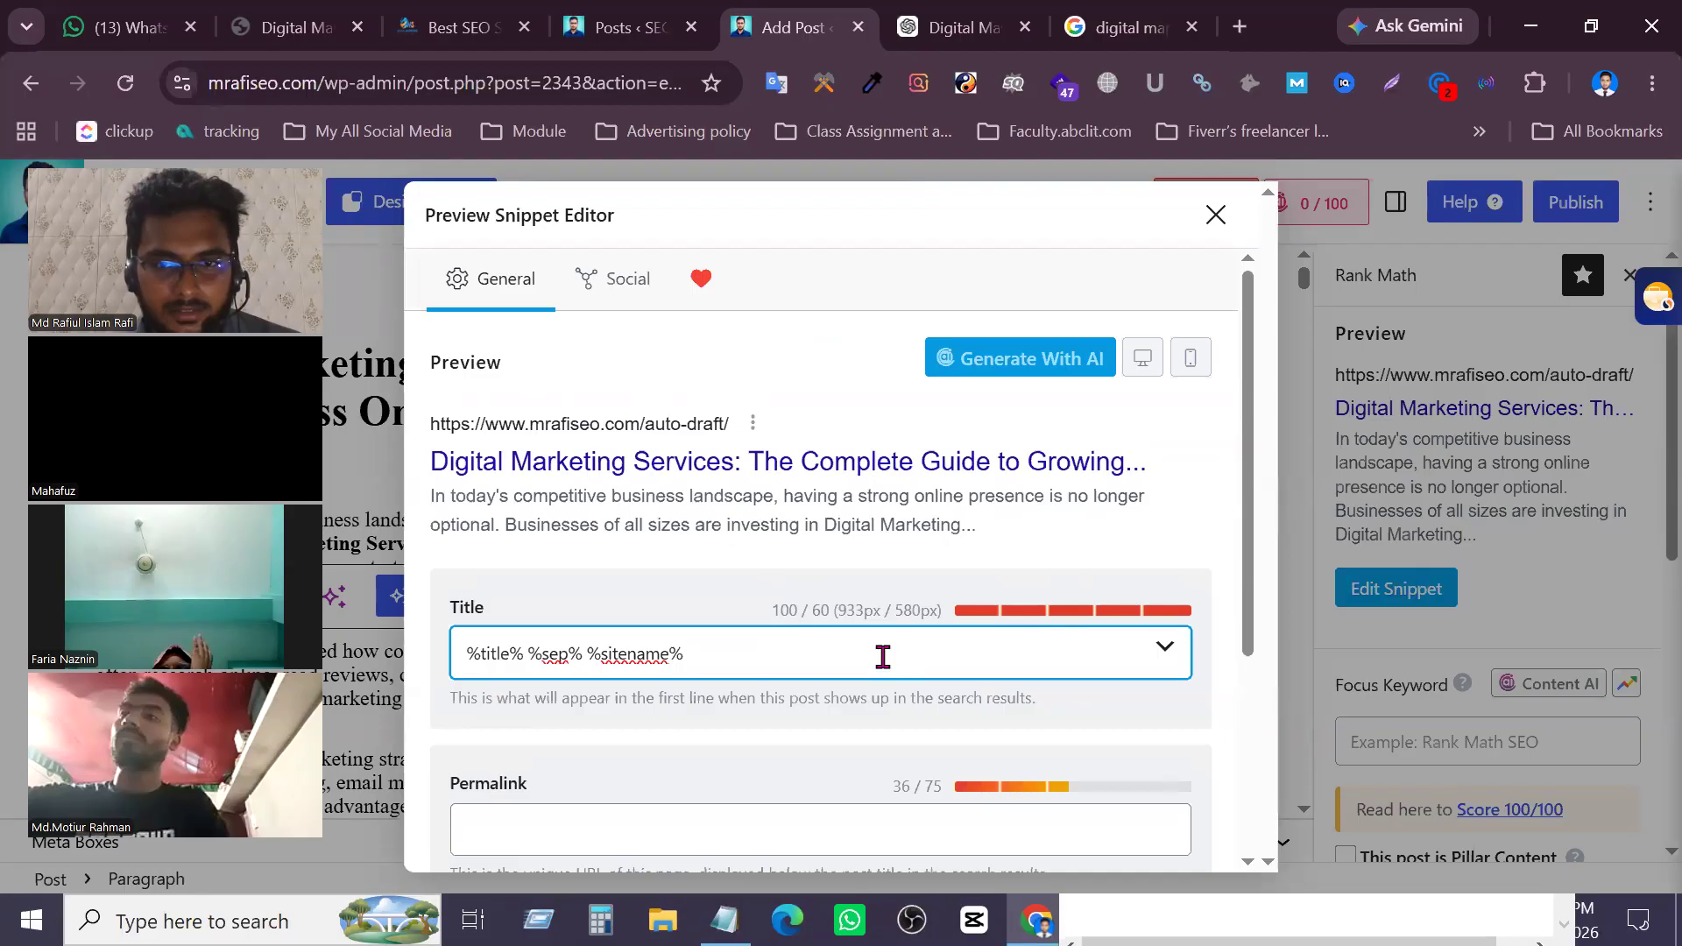
left_click_drag(778, 610, 936, 615)
left_click(832, 573)
left_click(646, 651)
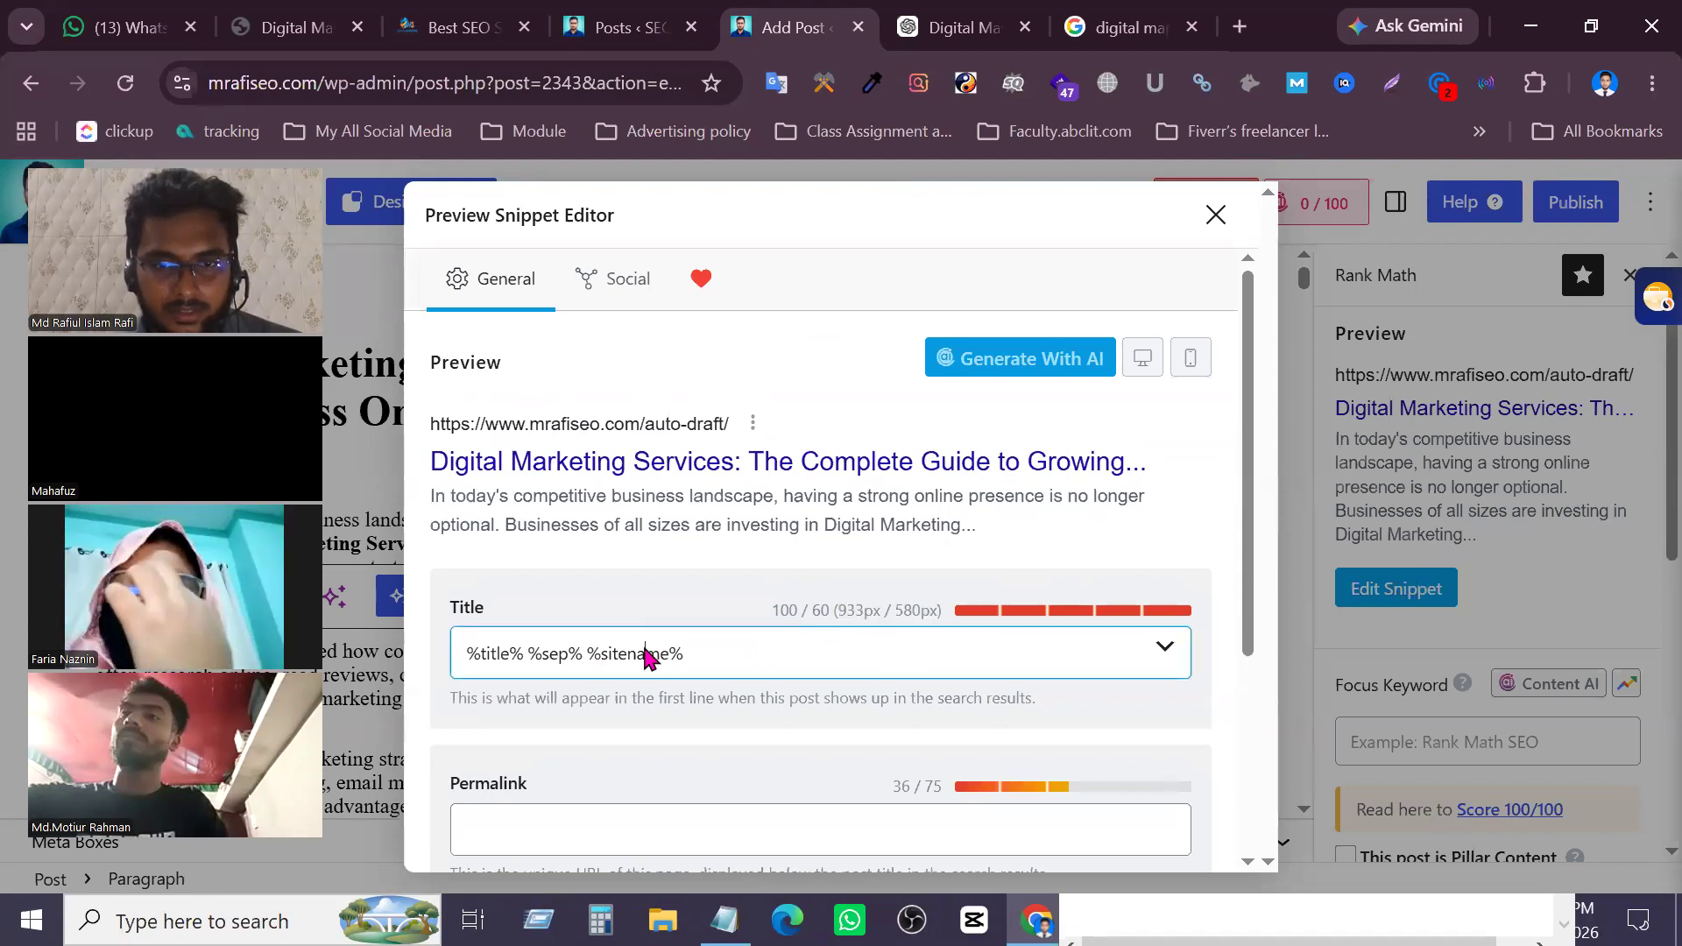
scroll(687, 659, "down", 3)
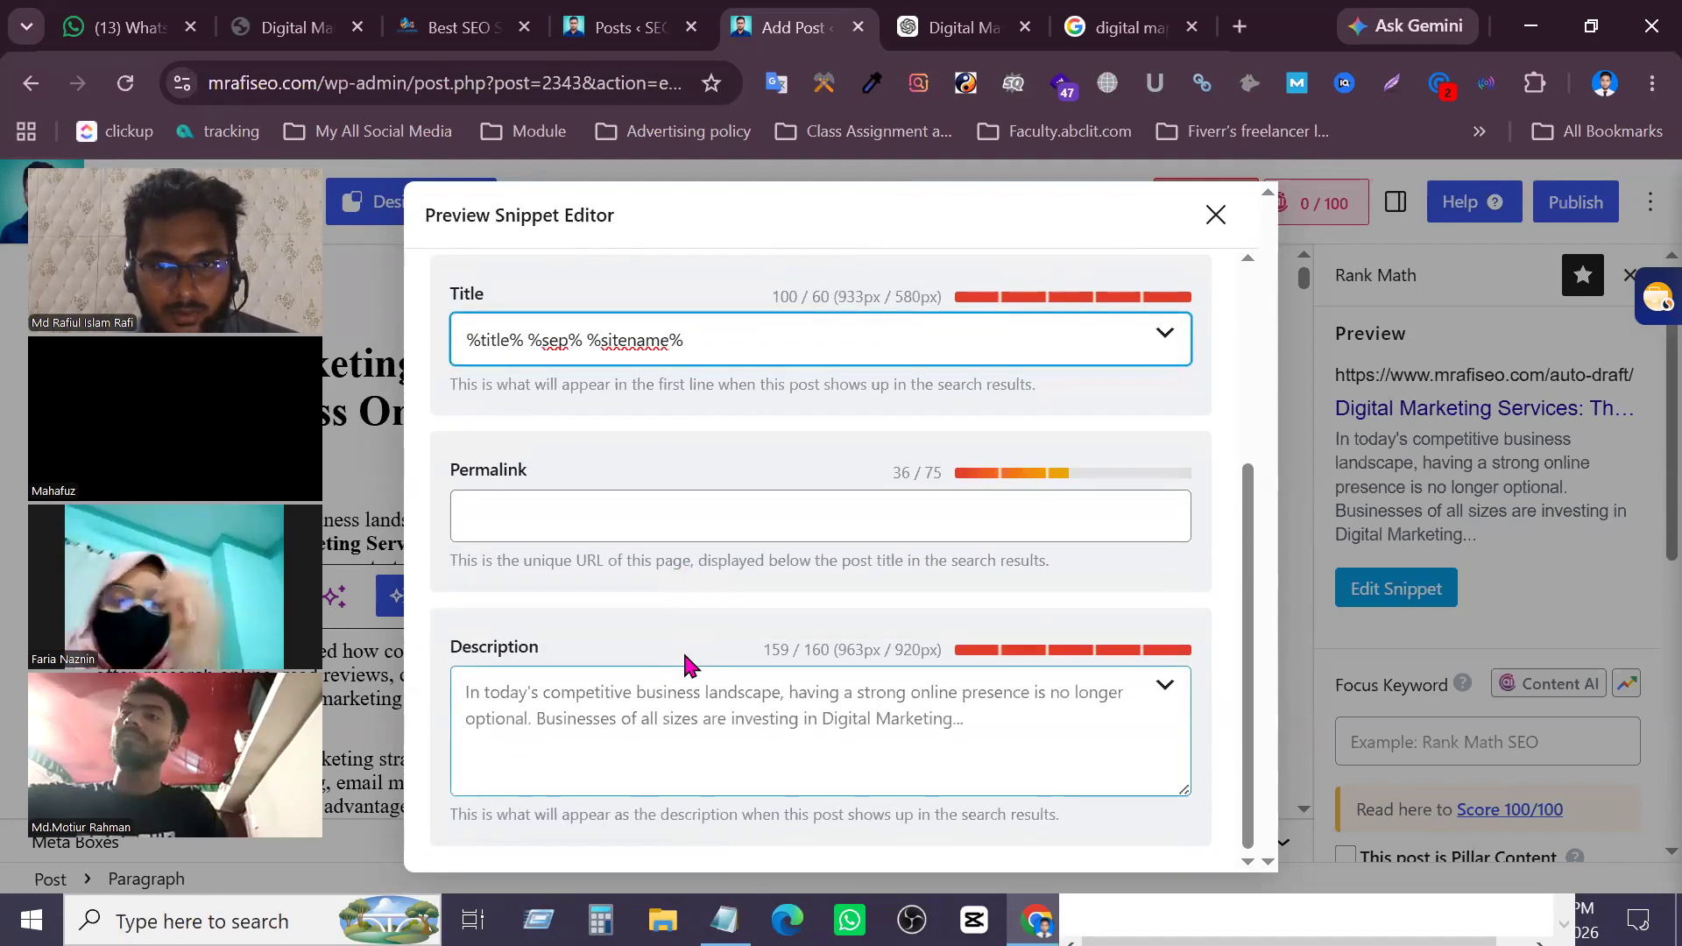
scroll(751, 465, "up", 3)
left_click(698, 558)
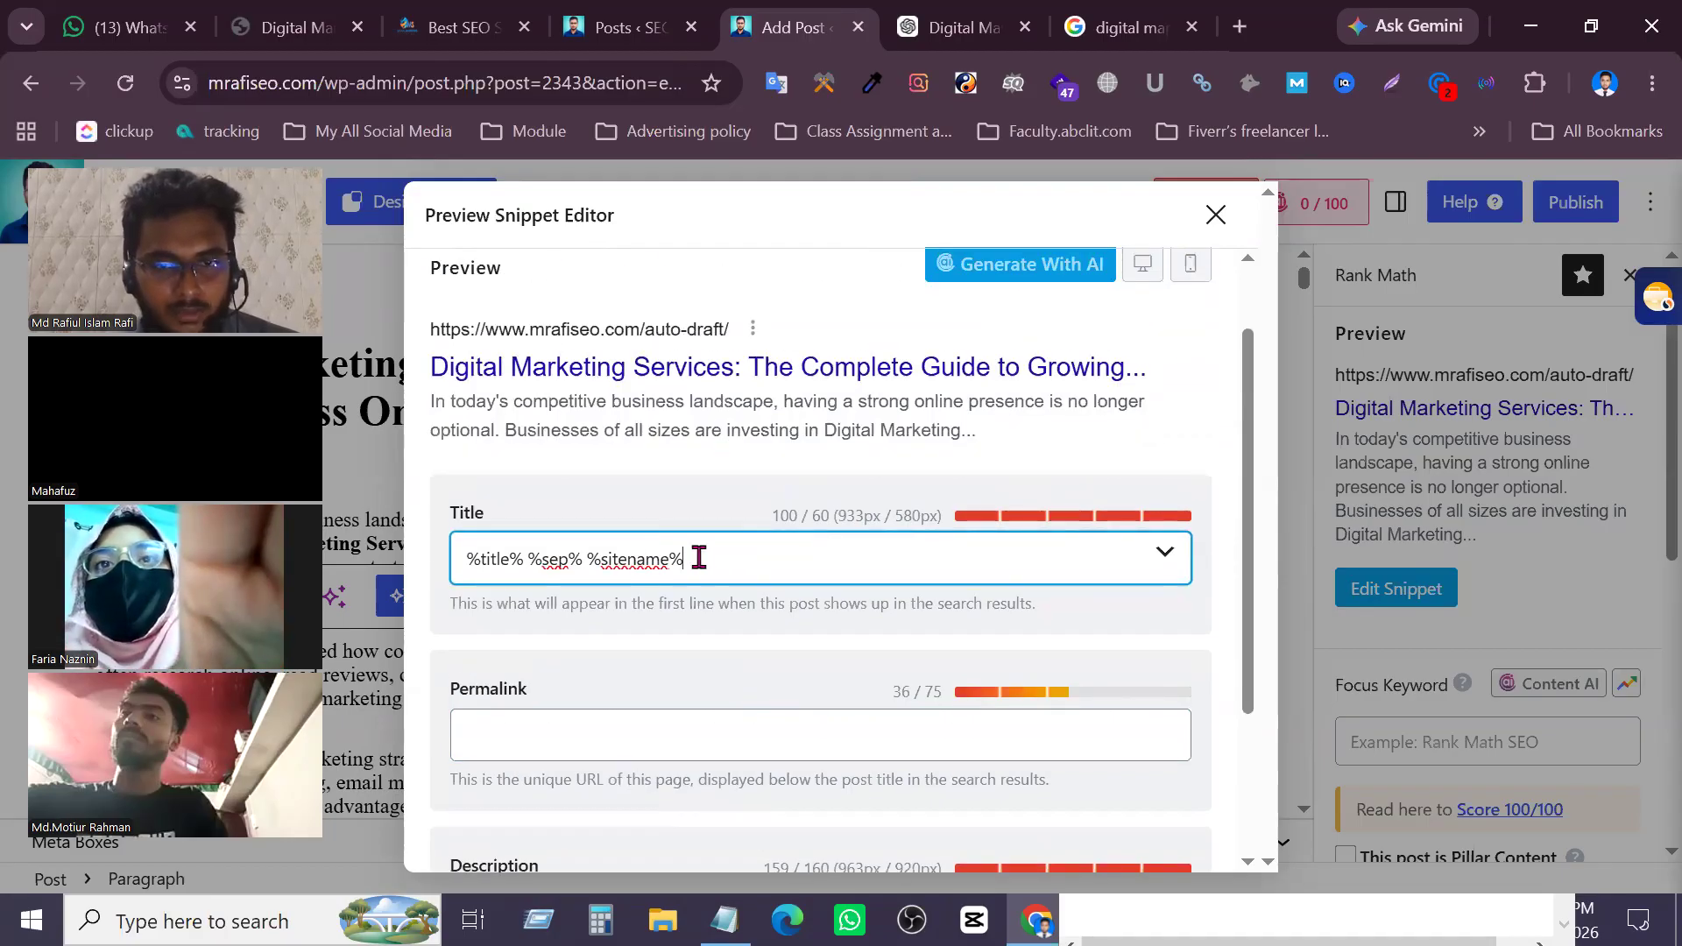
Examine the snippet's Description field and highlight the title's pixel width and pixel limit
scroll(698, 558, "down", 3)
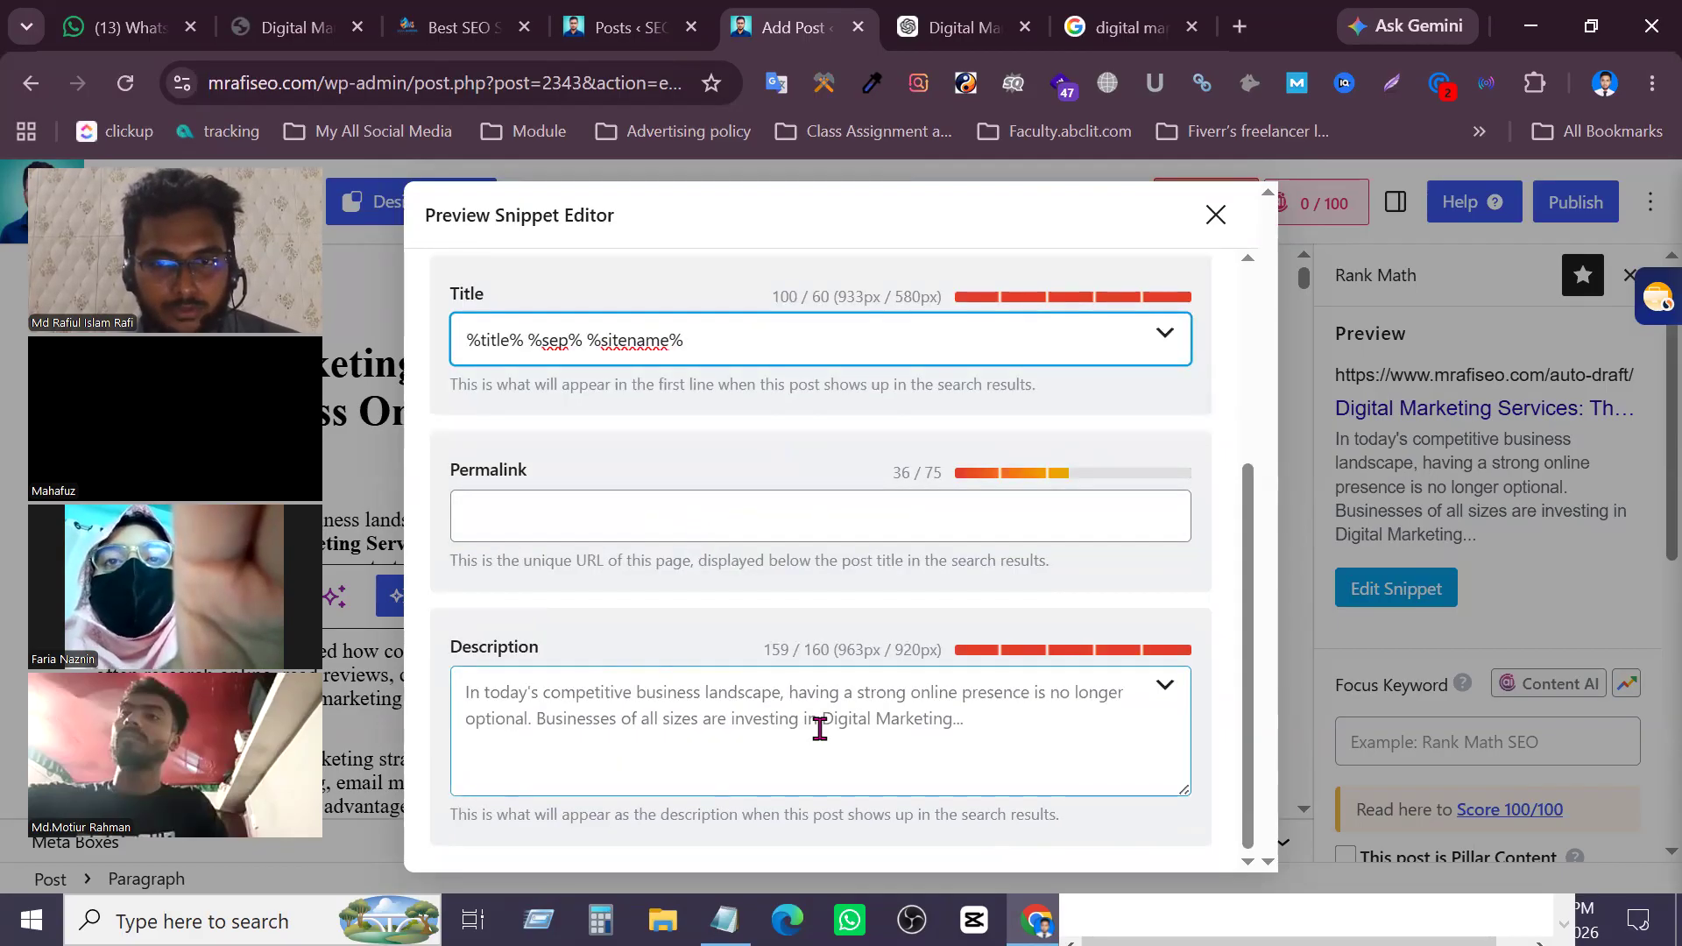
scroll(819, 727, "up", 3)
left_click_drag(835, 514, 865, 516)
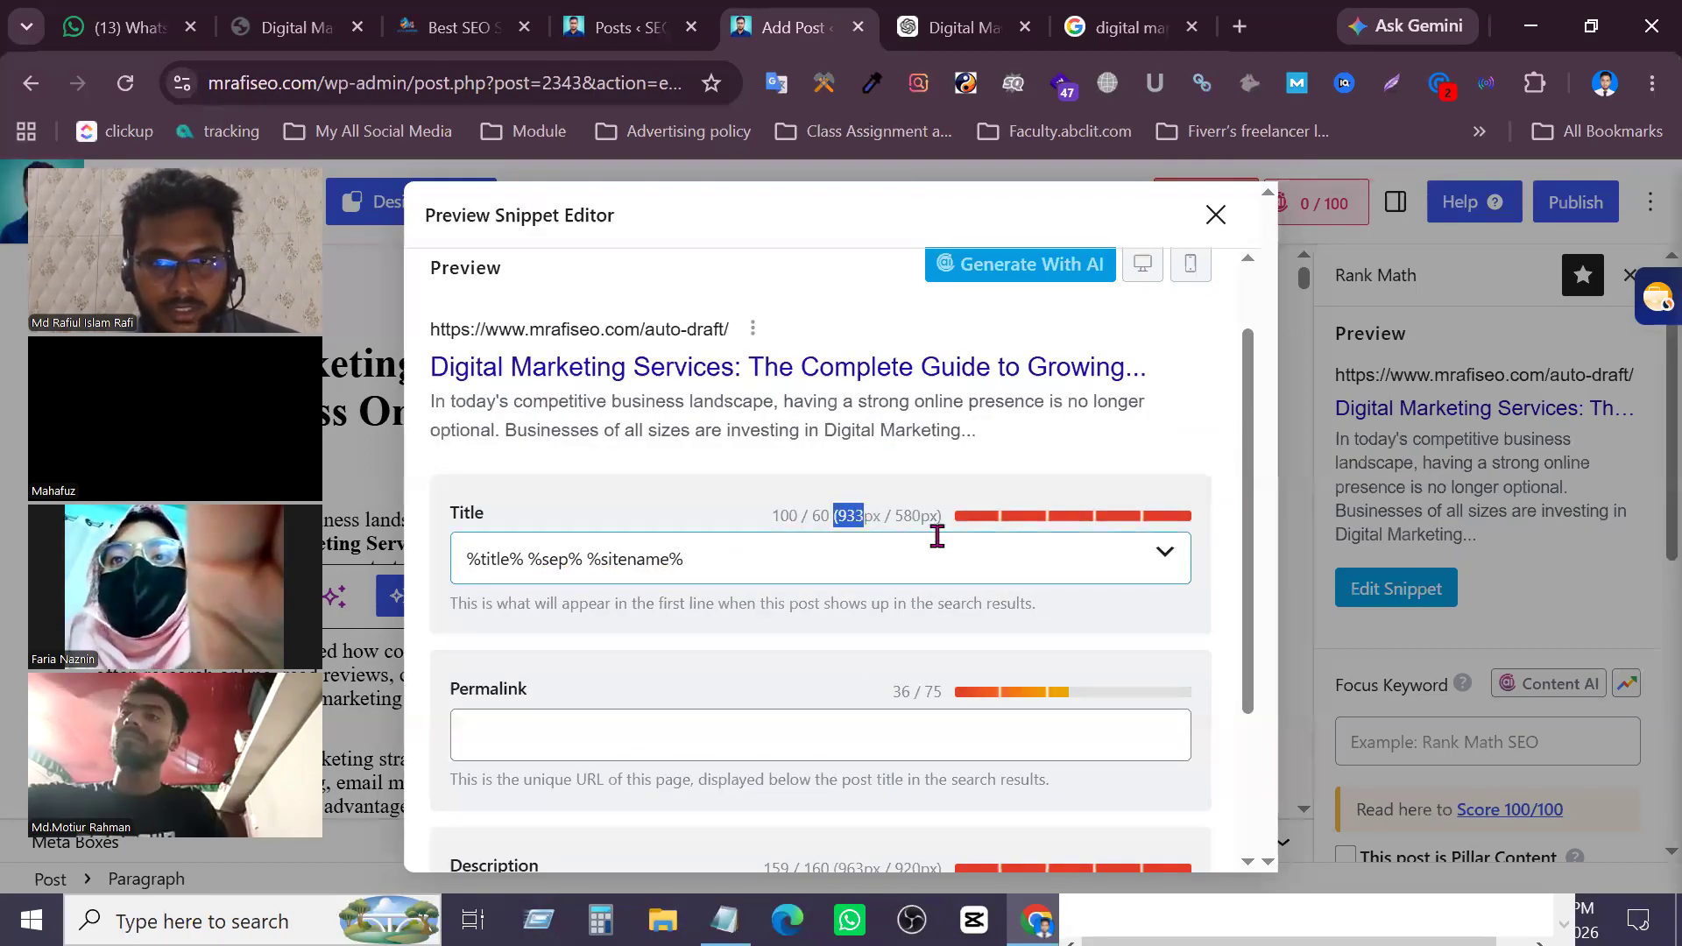
left_click_drag(944, 516, 890, 515)
left_click(779, 555)
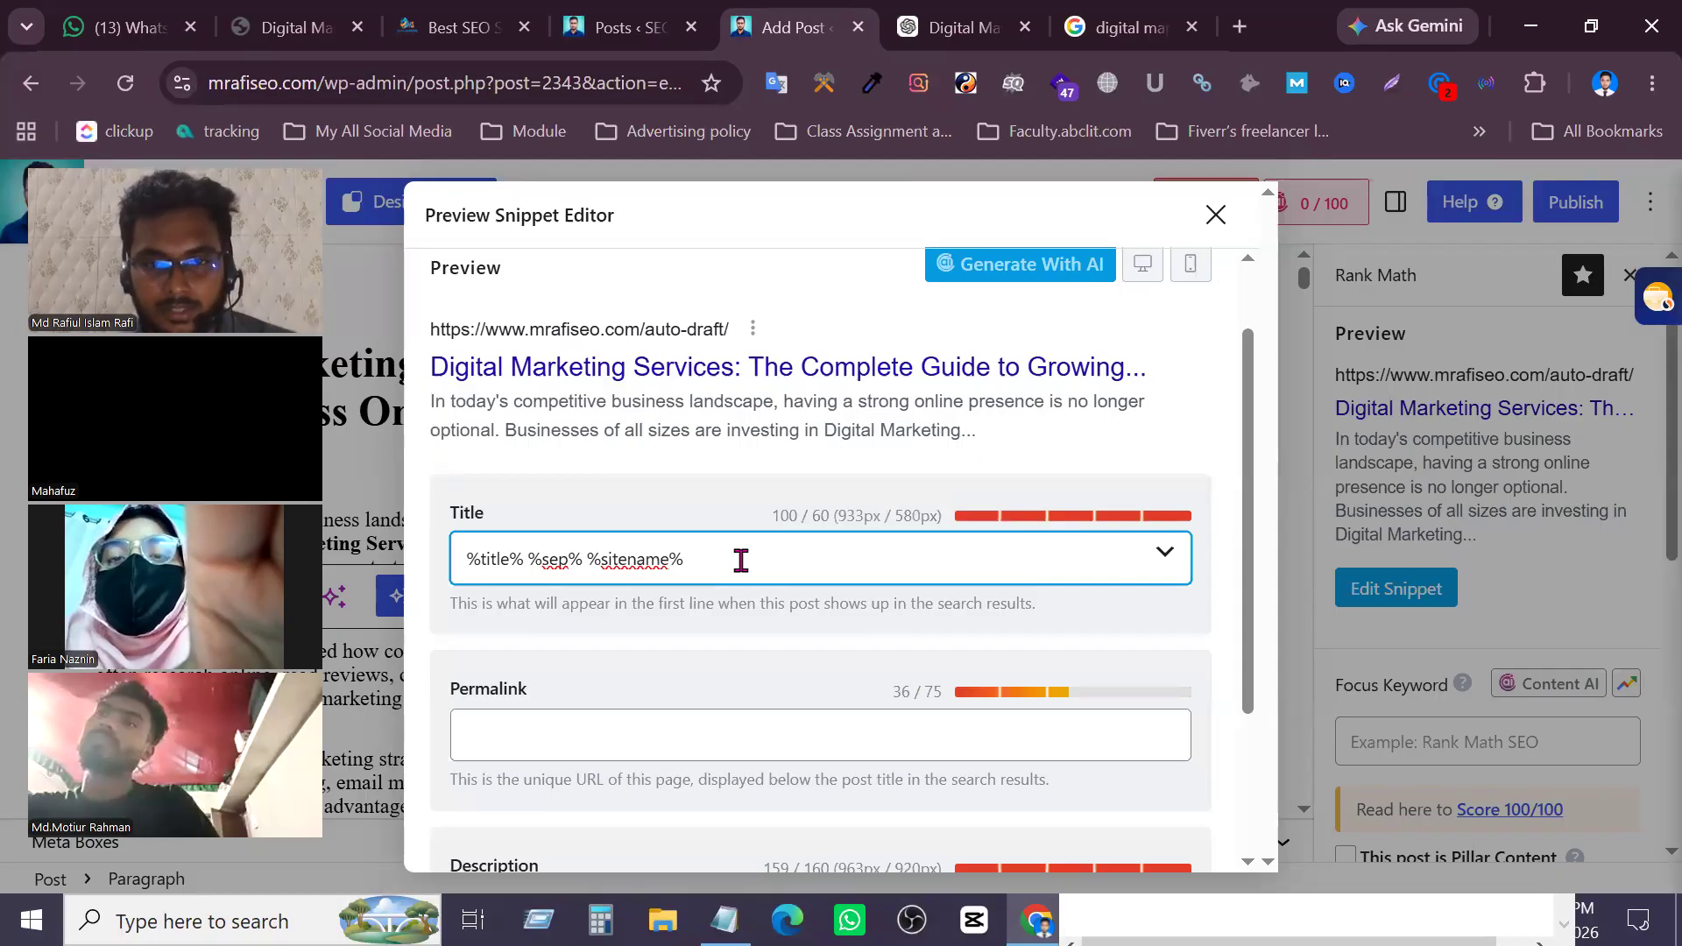
Copy "Digital Marketing Services for Business Growth in 2026" from ChatGPT and replace the snippet's title variables with it in WordPress
left_click(960, 27)
left_click_drag(370, 480, 943, 490)
key("ctrl+c")
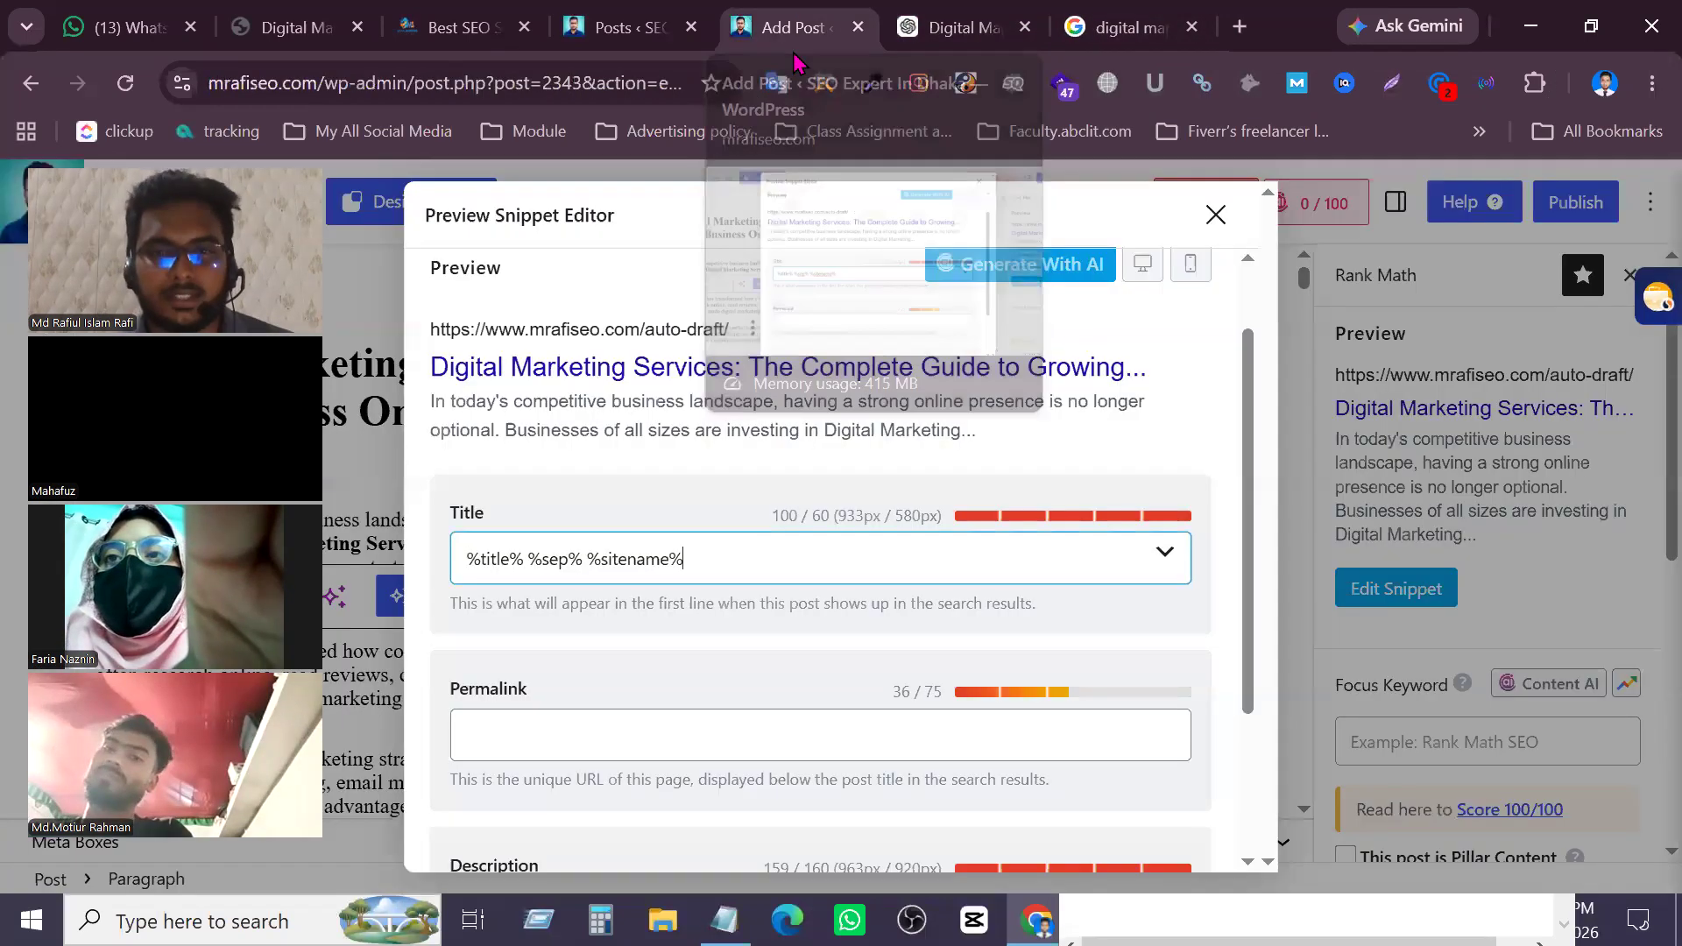
left_click(793, 26)
triple_click(786, 558)
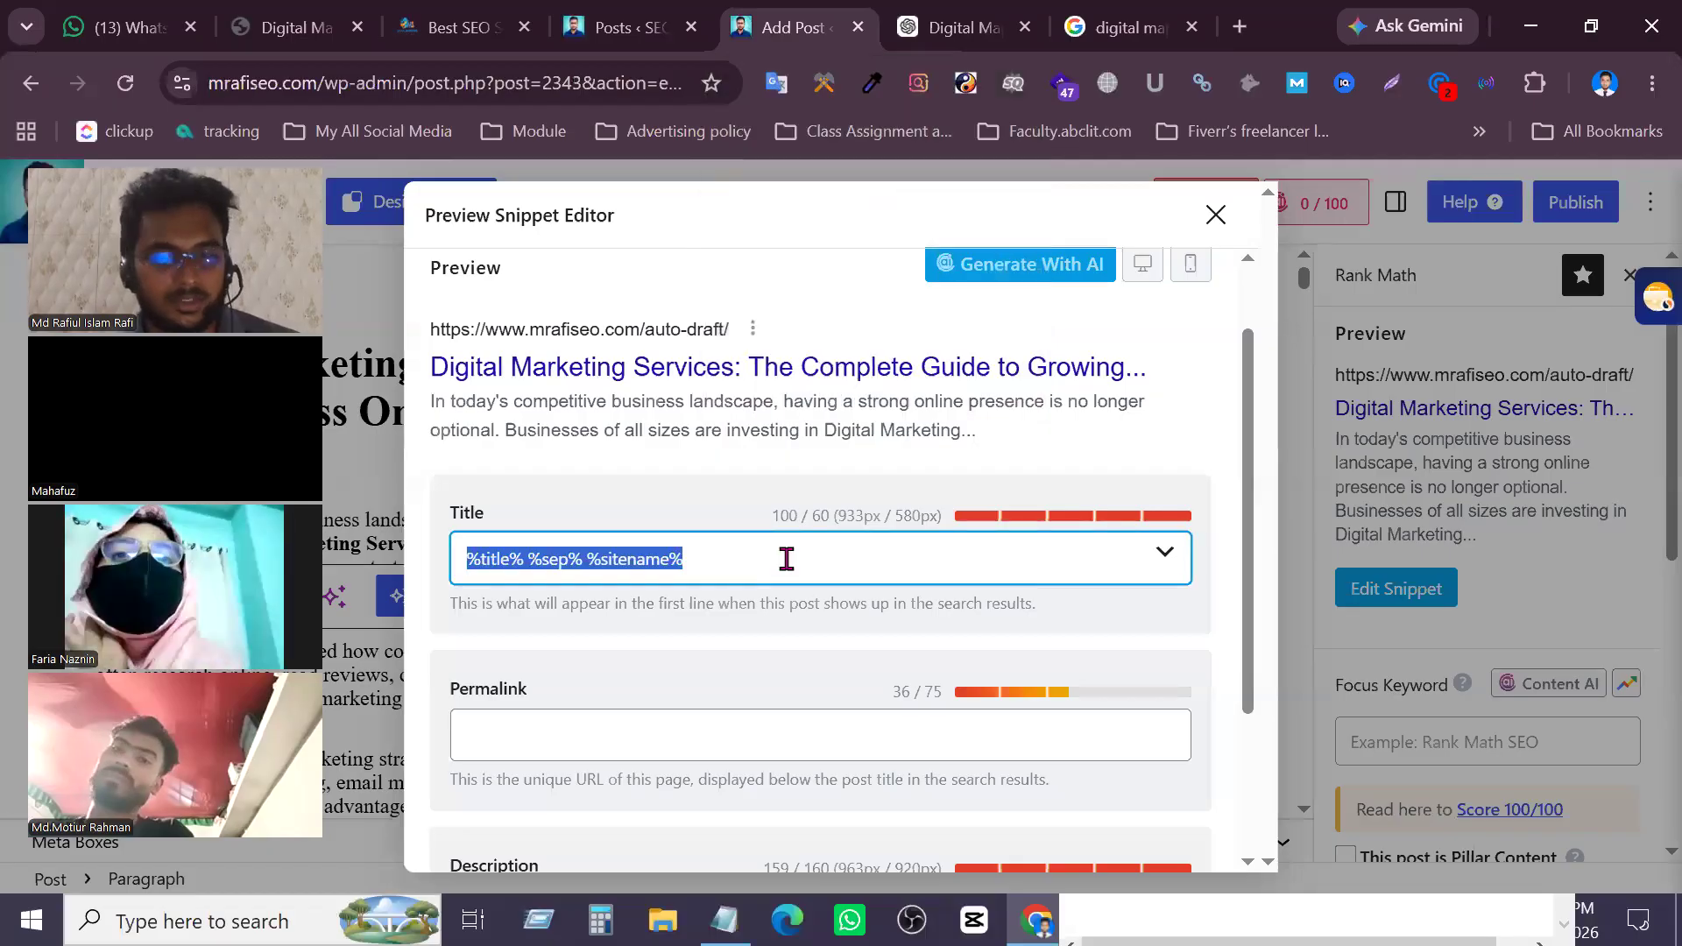
key("ctrl+v")
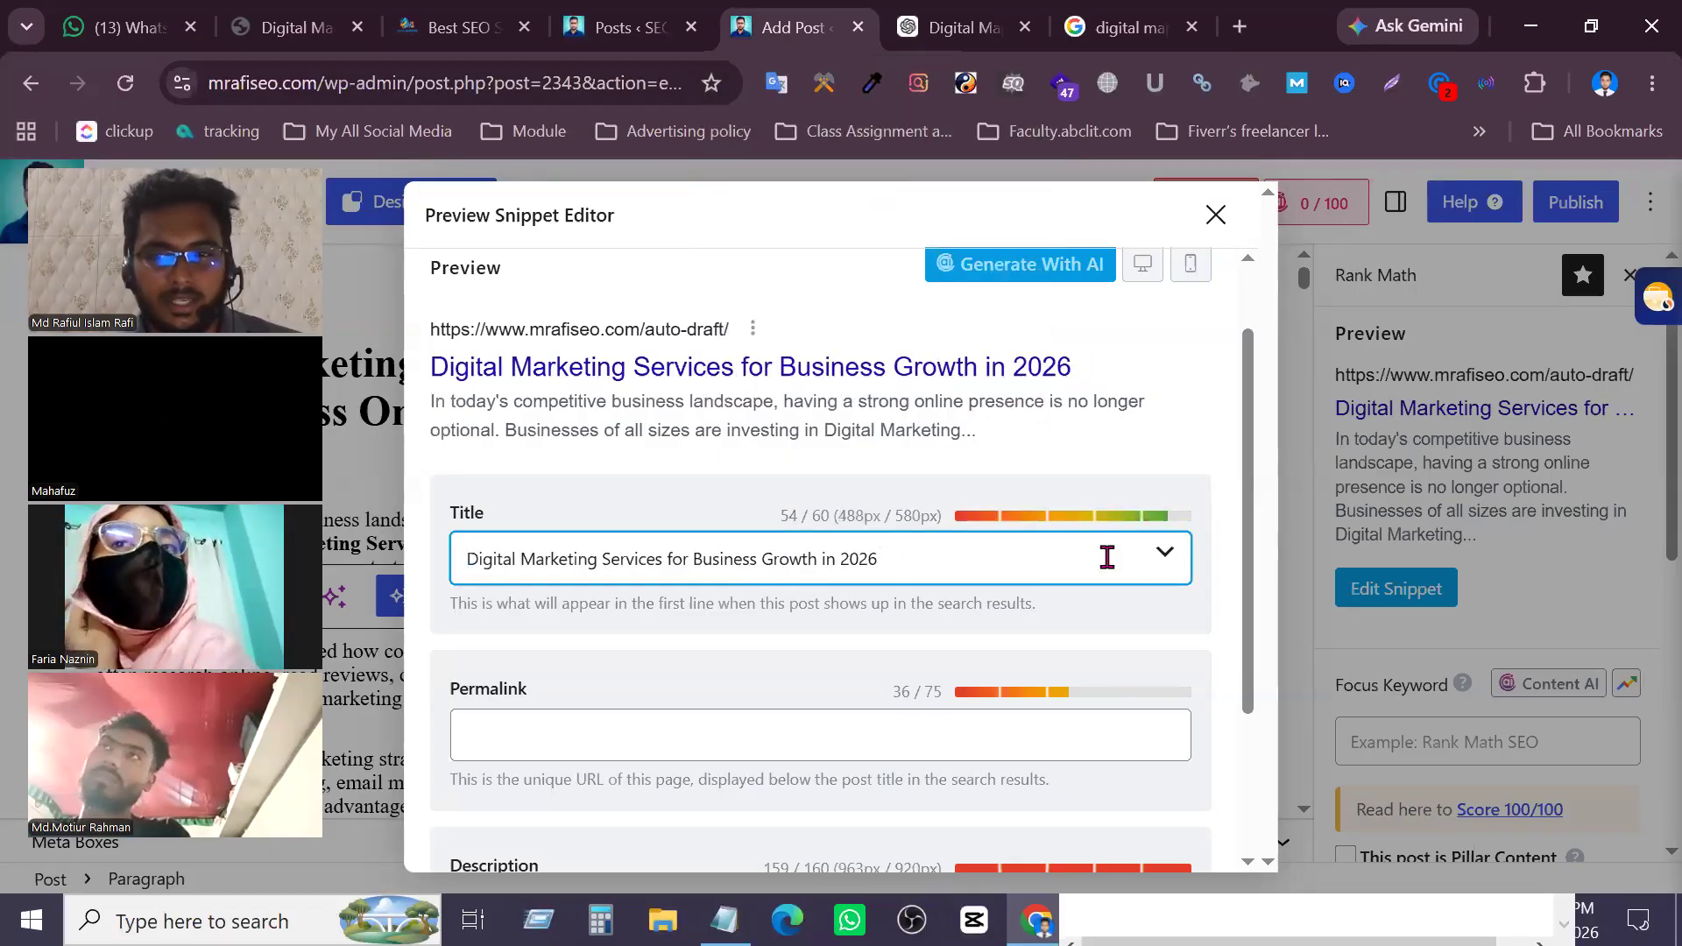
Switch to ChatGPT and review the title prompt and the suggested SEO titles with their character counts
key("ctrl+Tab")
scroll(1329, 466, "up", 5)
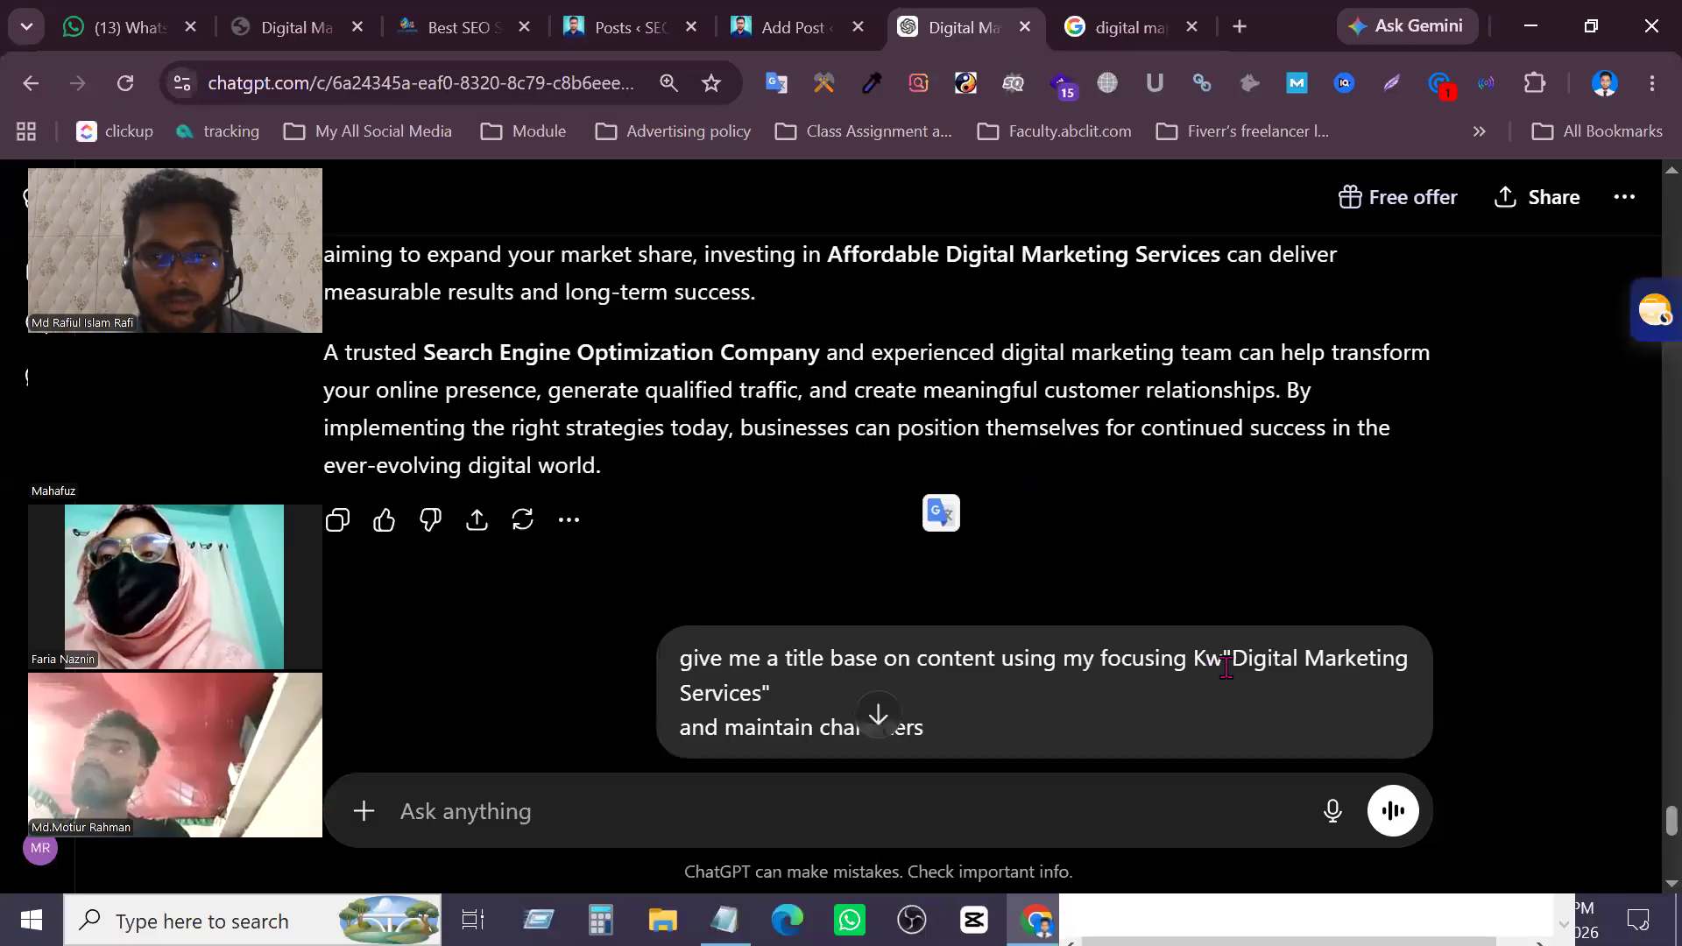
scroll(795, 710, "down", 2)
left_click_drag(775, 505, 914, 508)
scroll(1298, 678, "down", 2)
scroll(1298, 678, "down", 3)
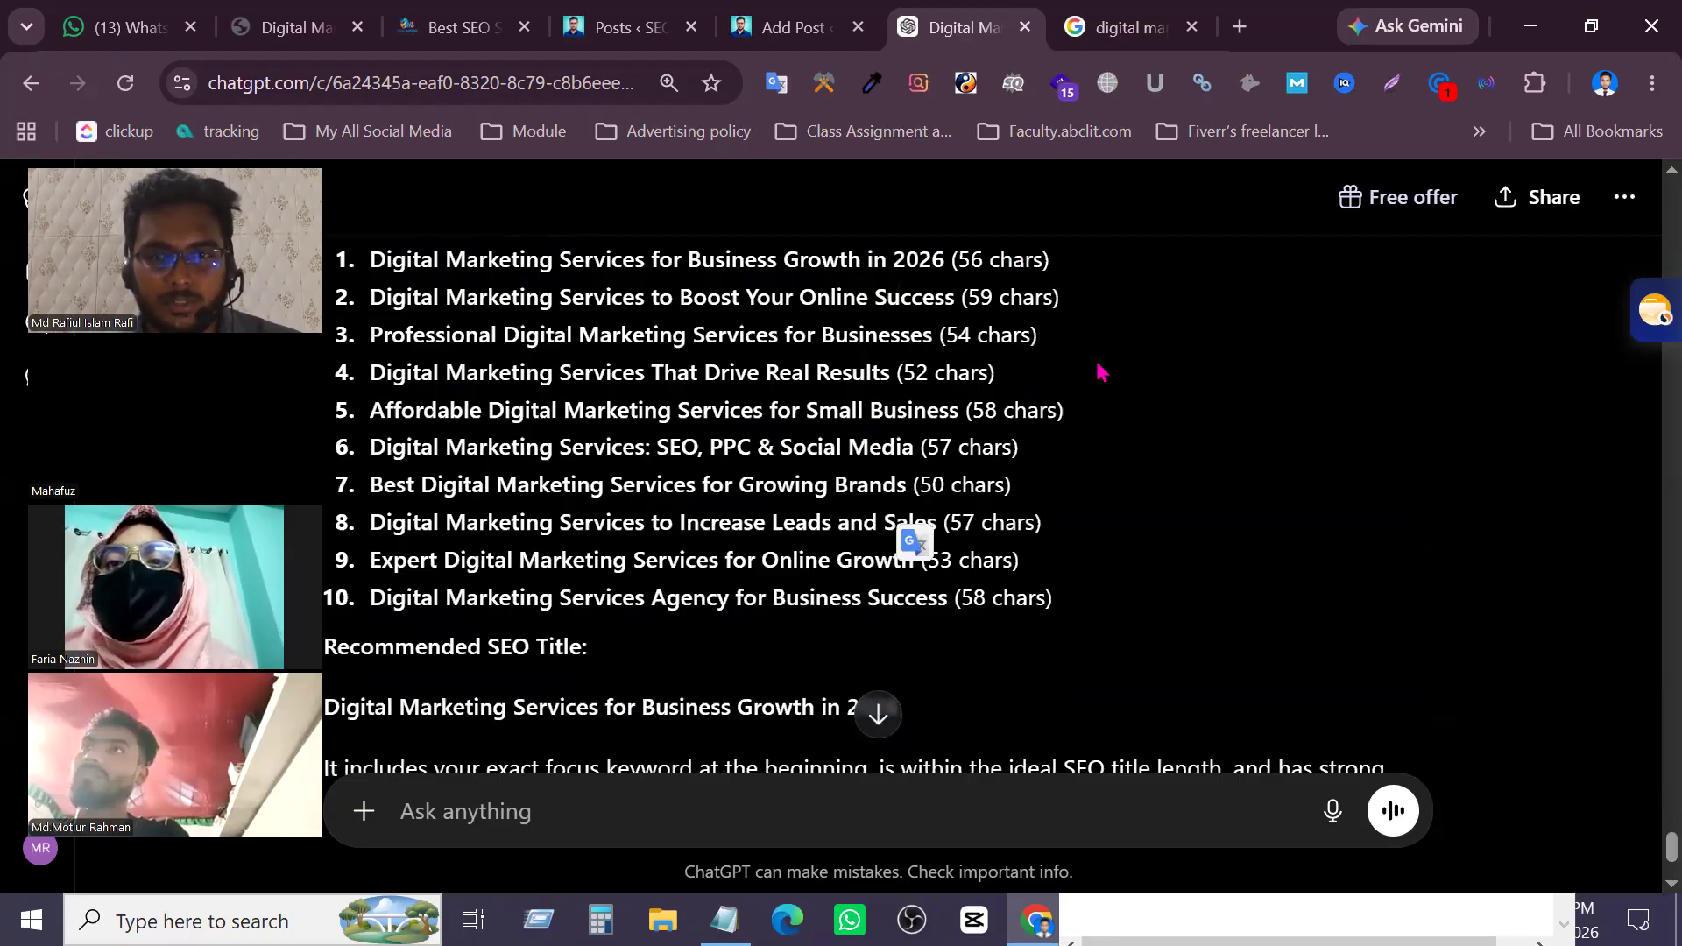
Return to the WordPress snippet editor and append the filler text "fadfadf" to the title to test the length limit
left_click(808, 28)
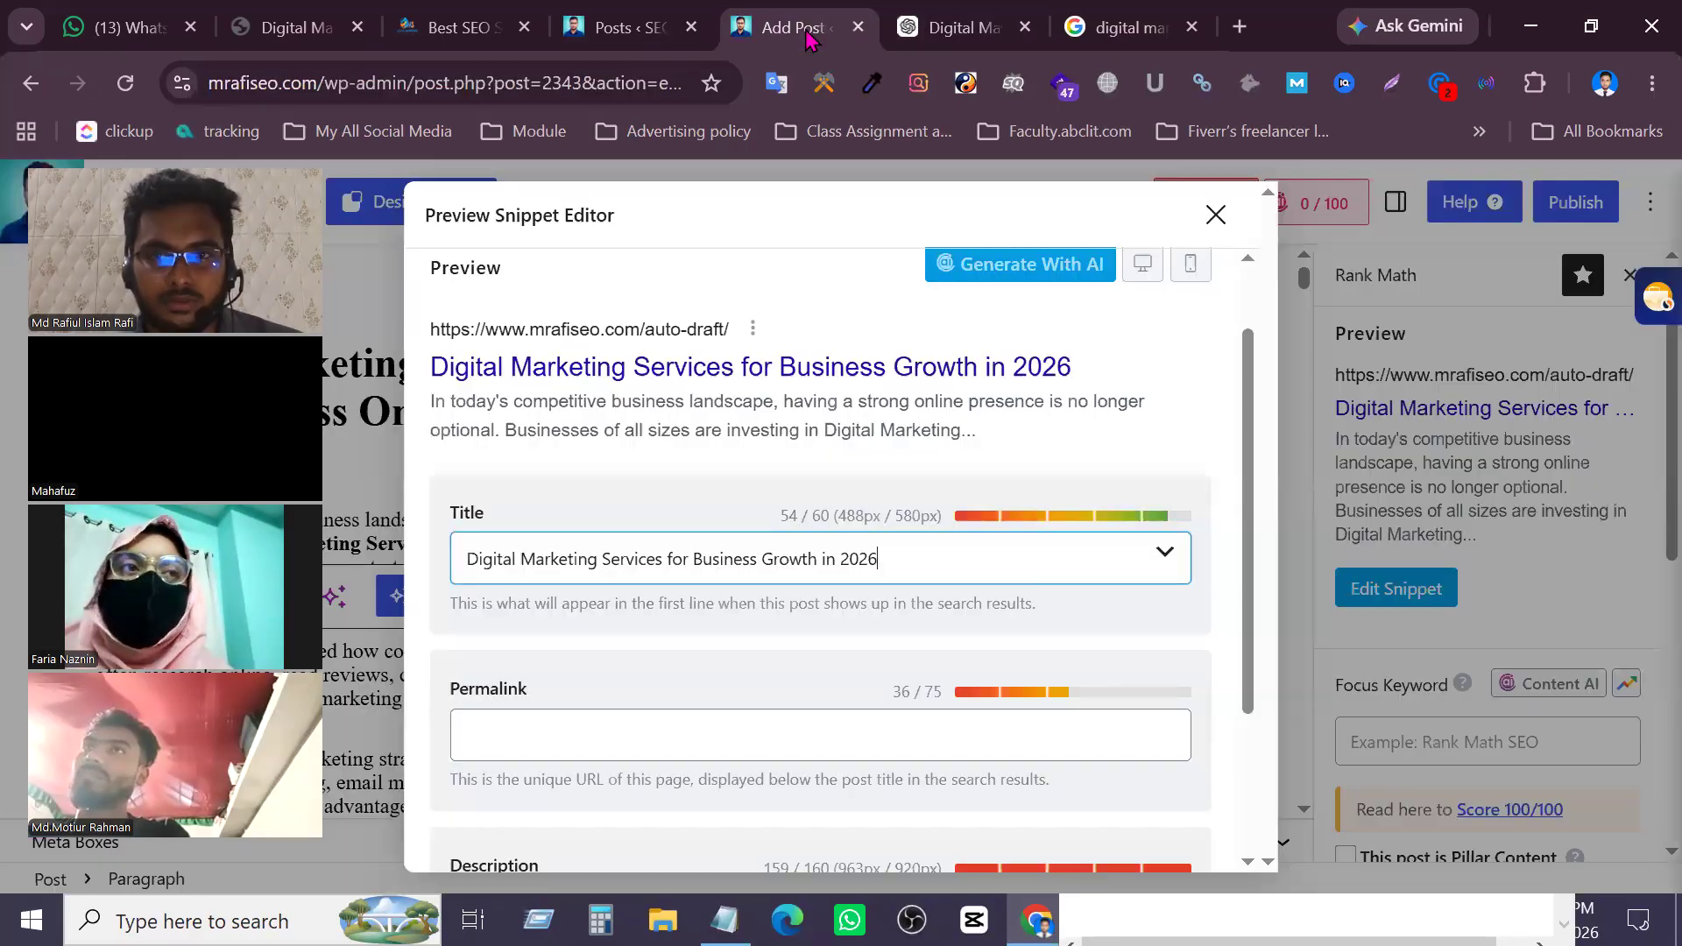
left_click(900, 561)
type("fadfadf")
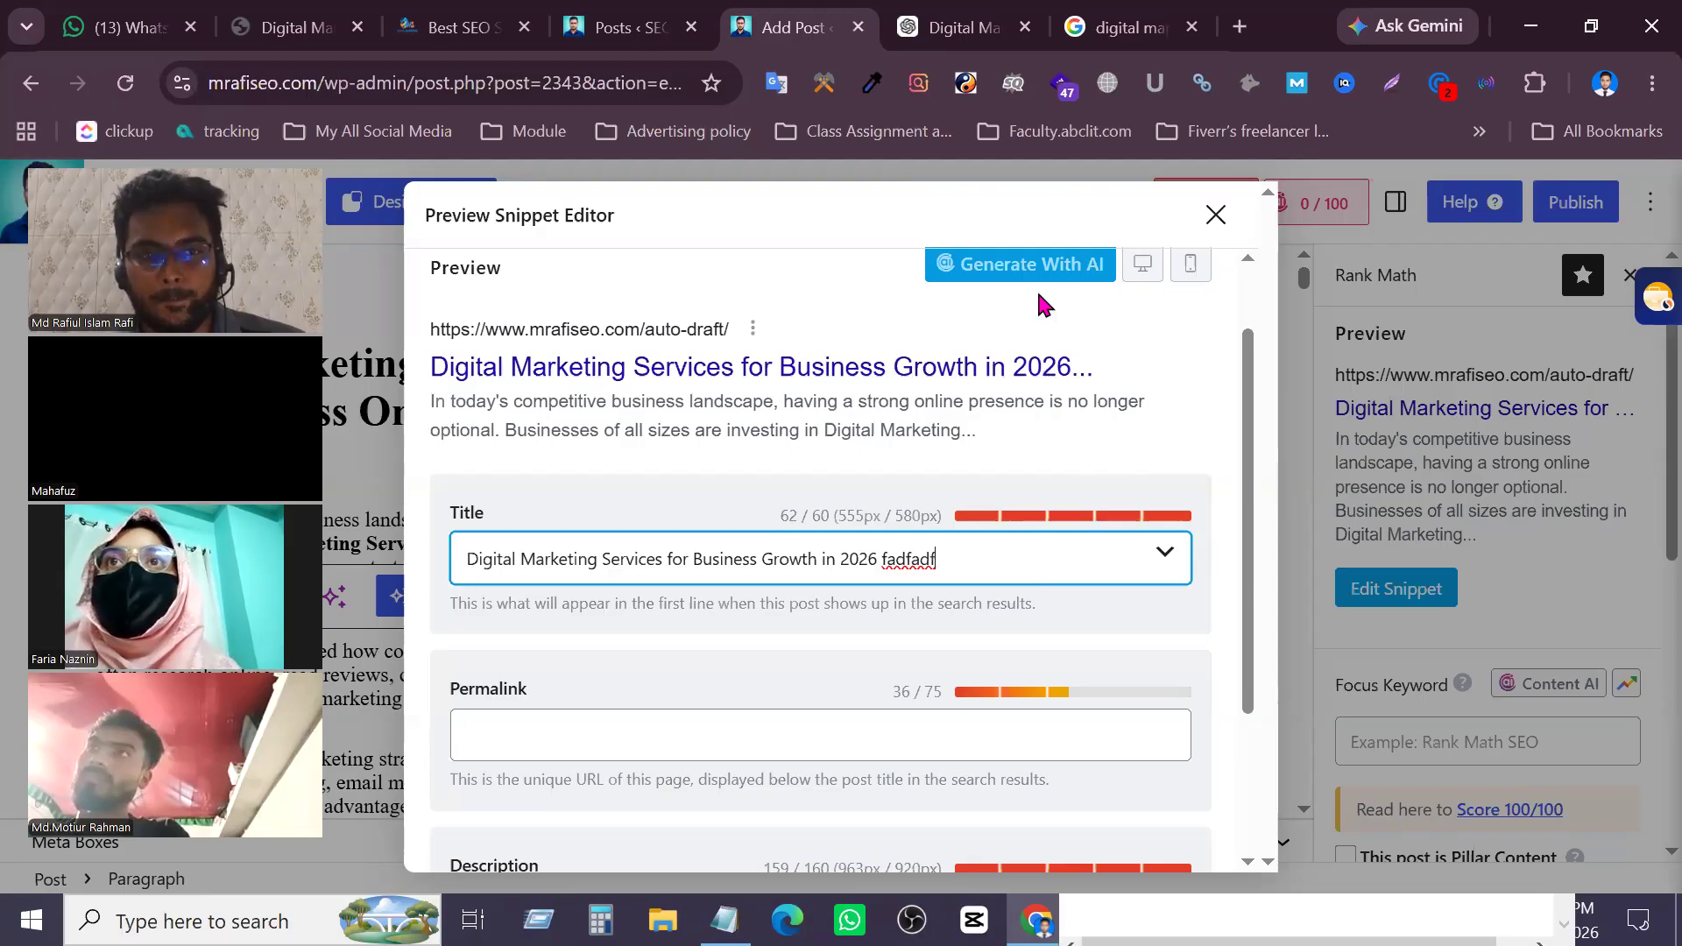
Examine how page titles are displayed and cut off in the Google results for "digital marketing service"
left_click(1130, 28)
scroll(951, 585, "down", 10)
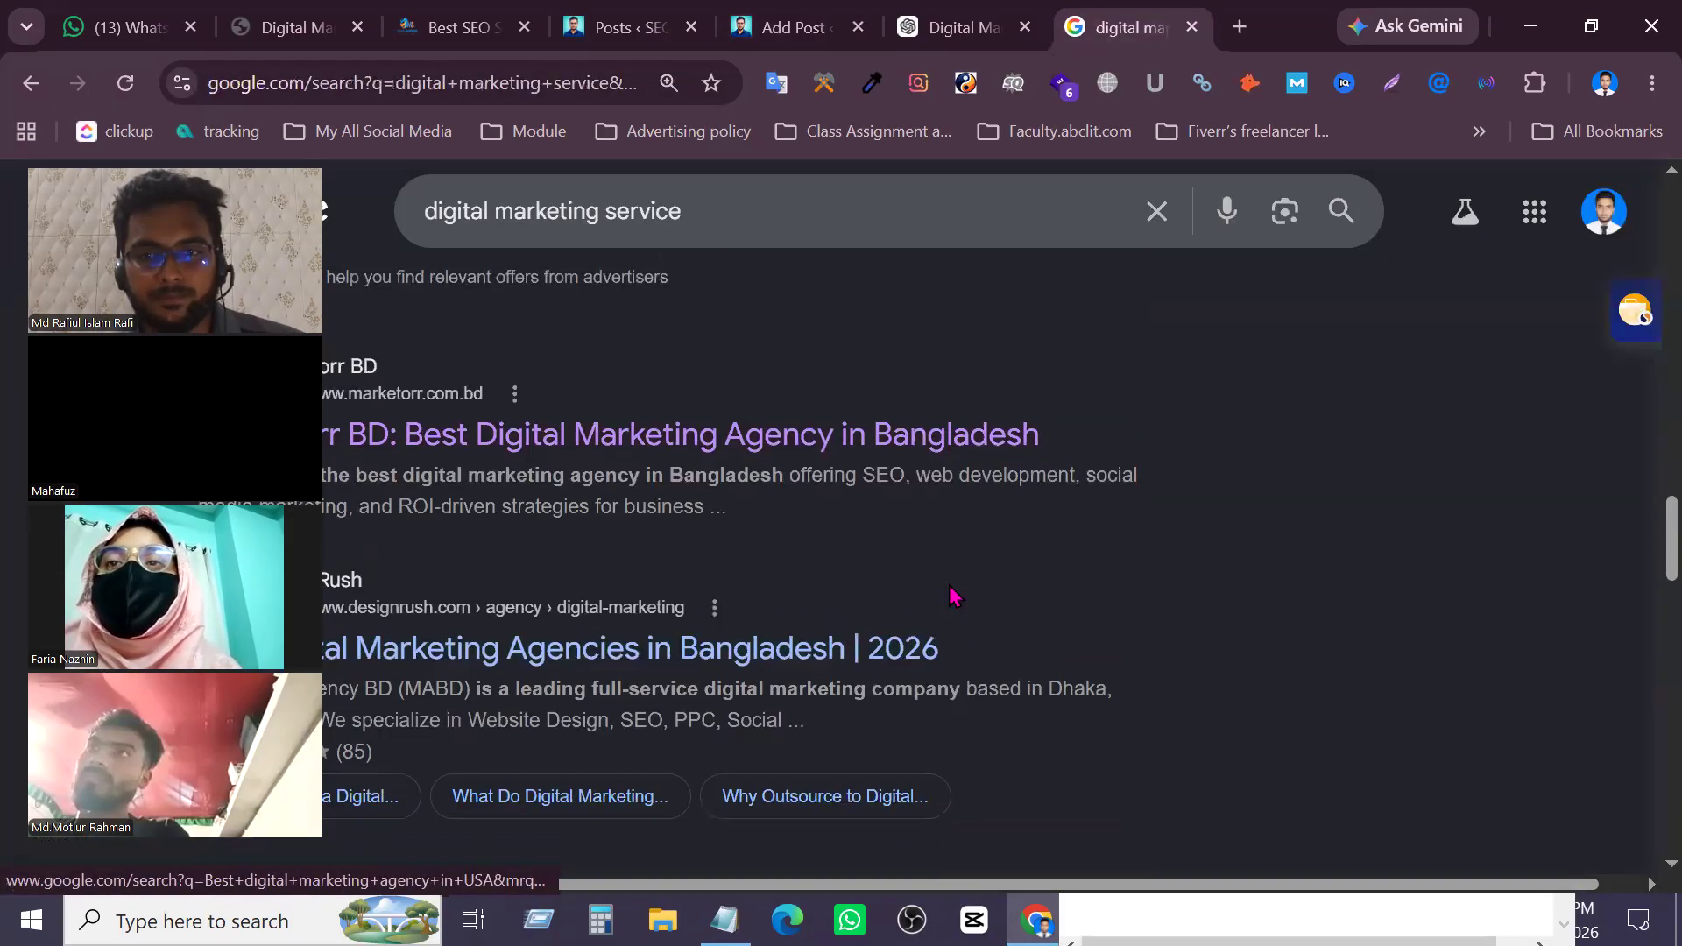
scroll(953, 591, "down", 8)
scroll(1008, 552, "up", 2)
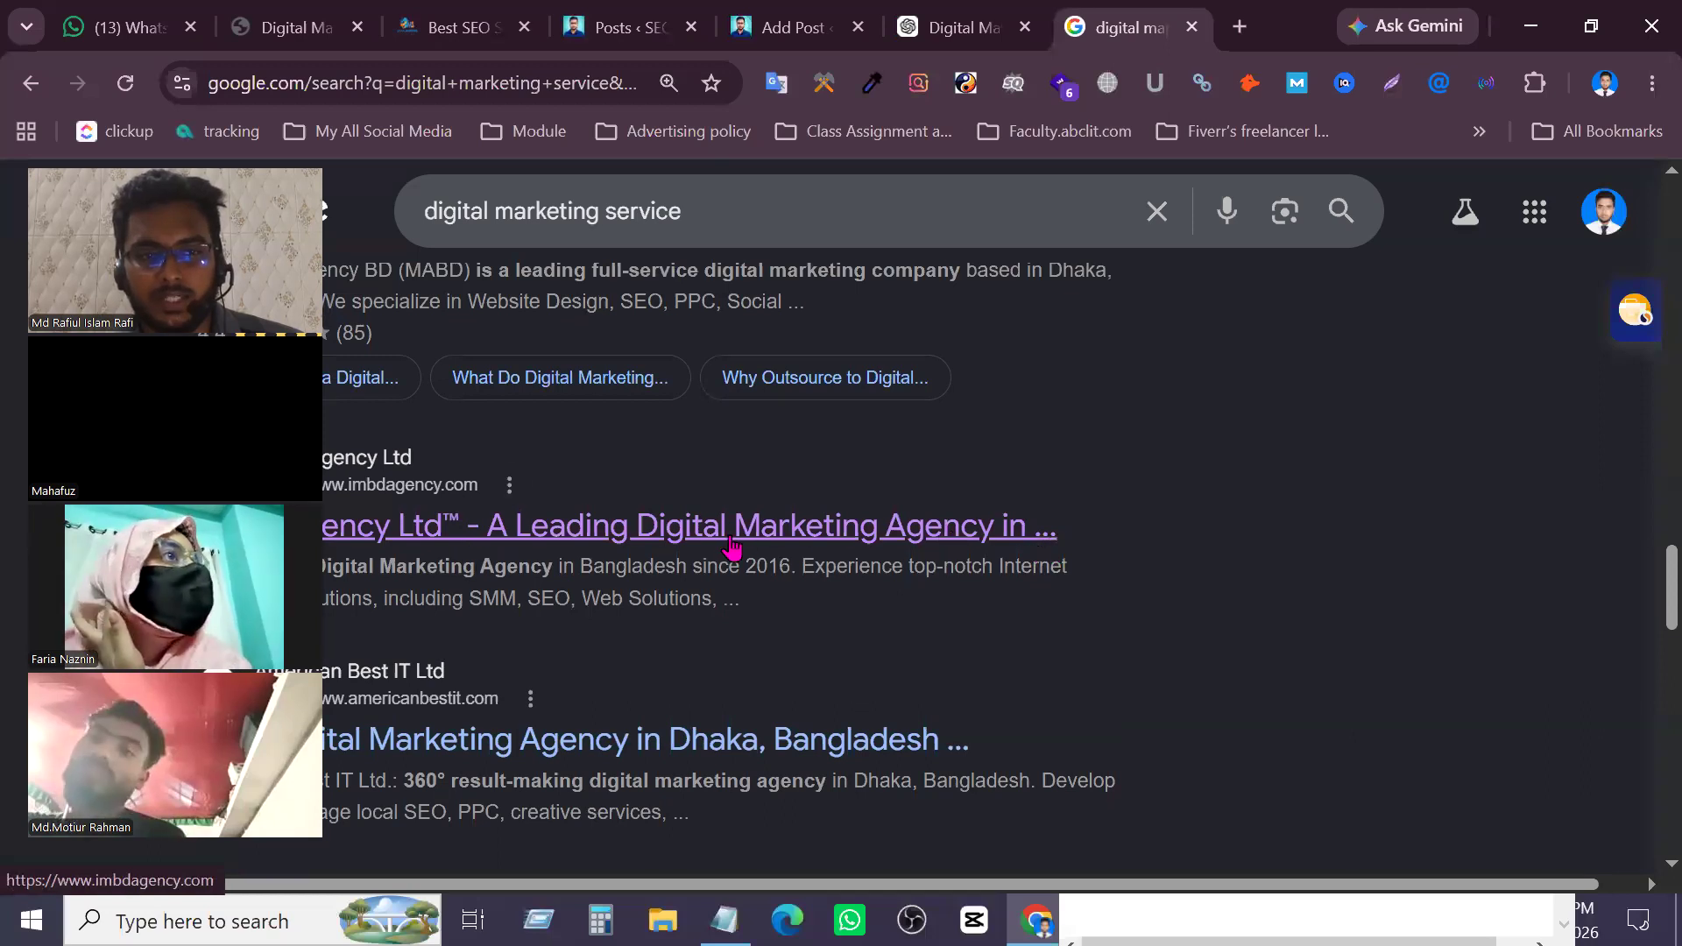
scroll(919, 537, "up", 2)
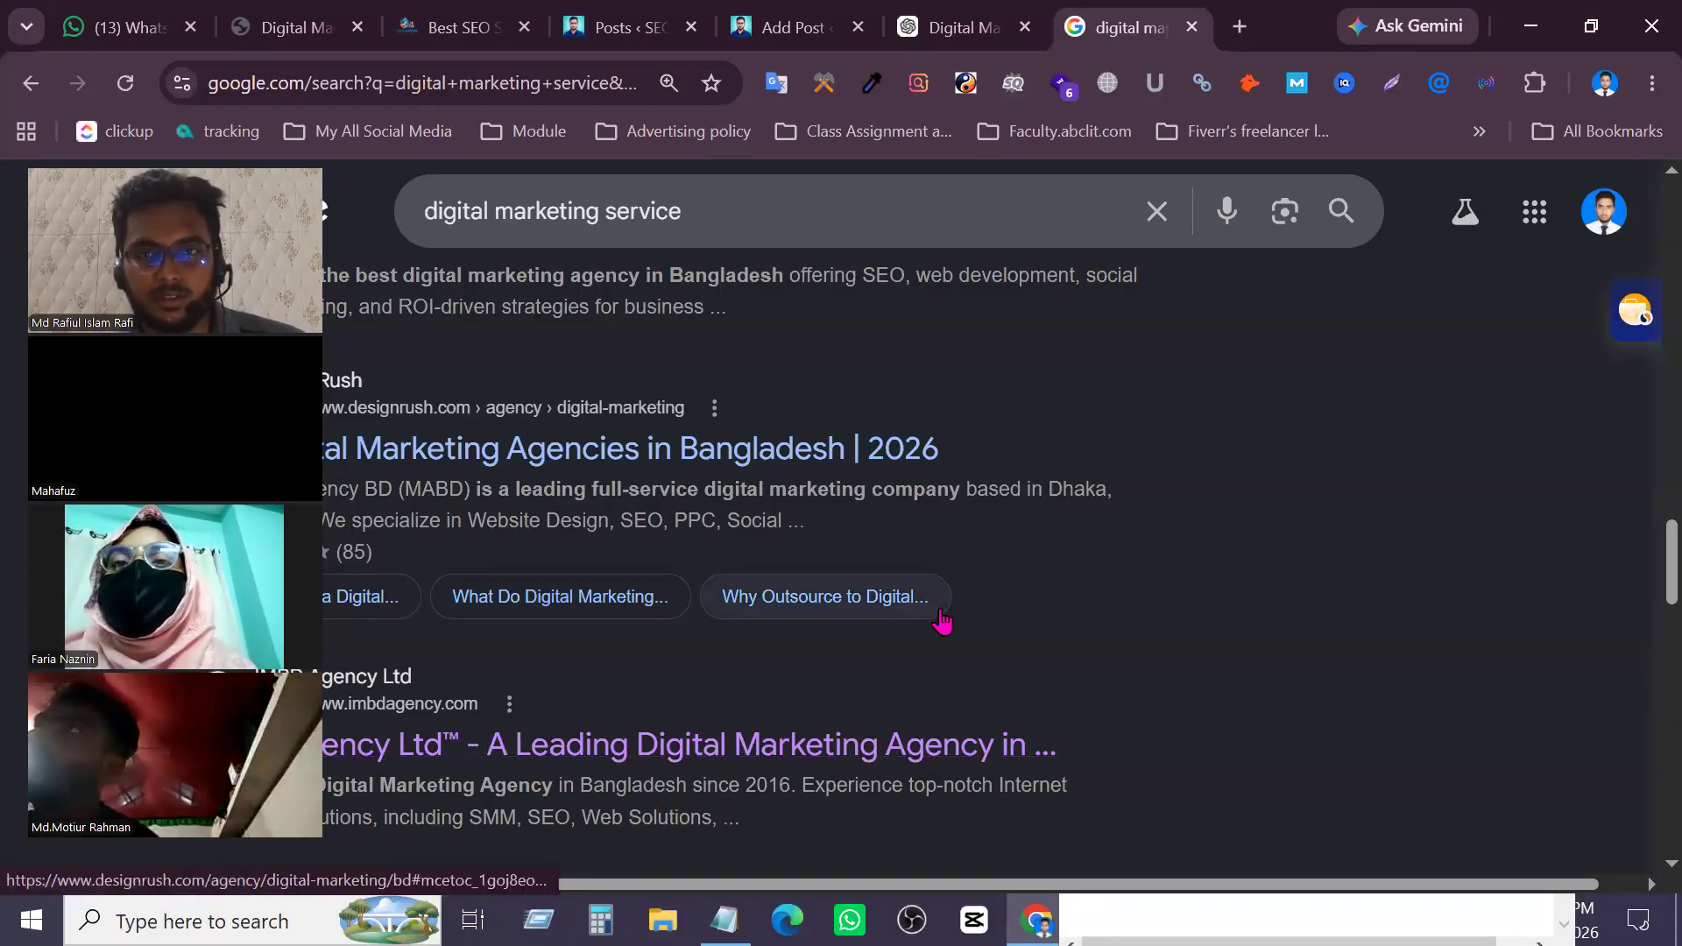
Return to the WordPress snippet editor and delete the filler text "fadfadf" from the end of the title
key("ctrl+shift+Tab")
key("ctrl+shift+Tab")
key("shift+Left")
key("shift+Left")
key("shift+Left")
key("shift+Left")
key("shift+Left")
key("shift+Left")
key("shift+Left")
key("shift+Left")
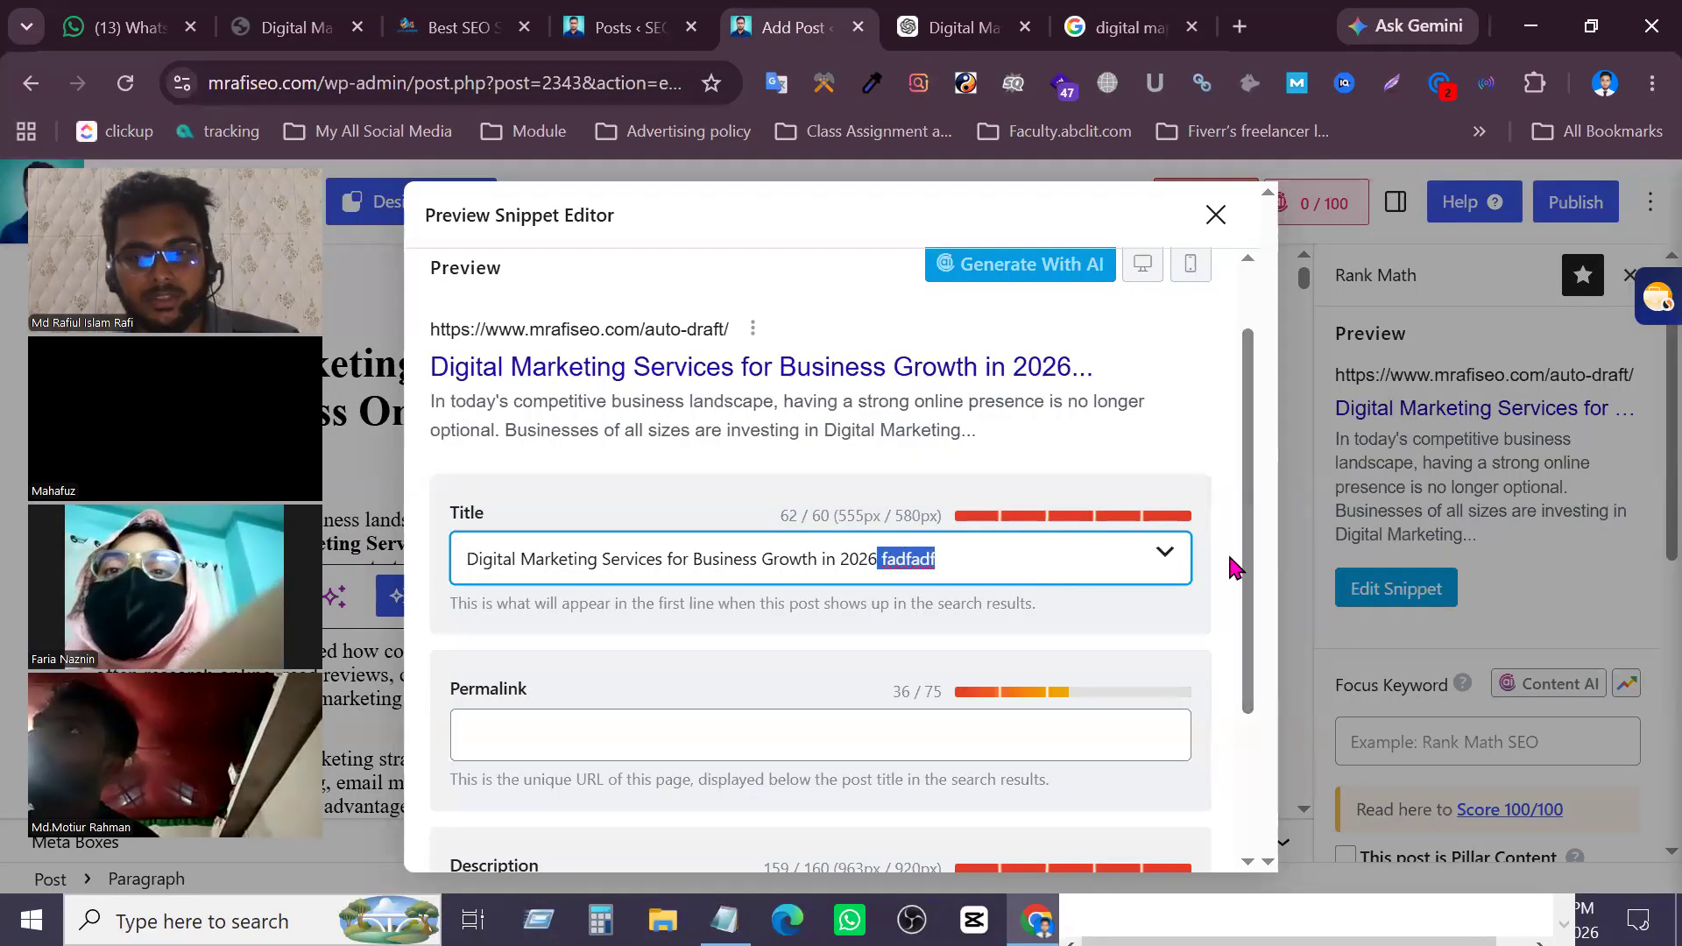
key("BackSpace")
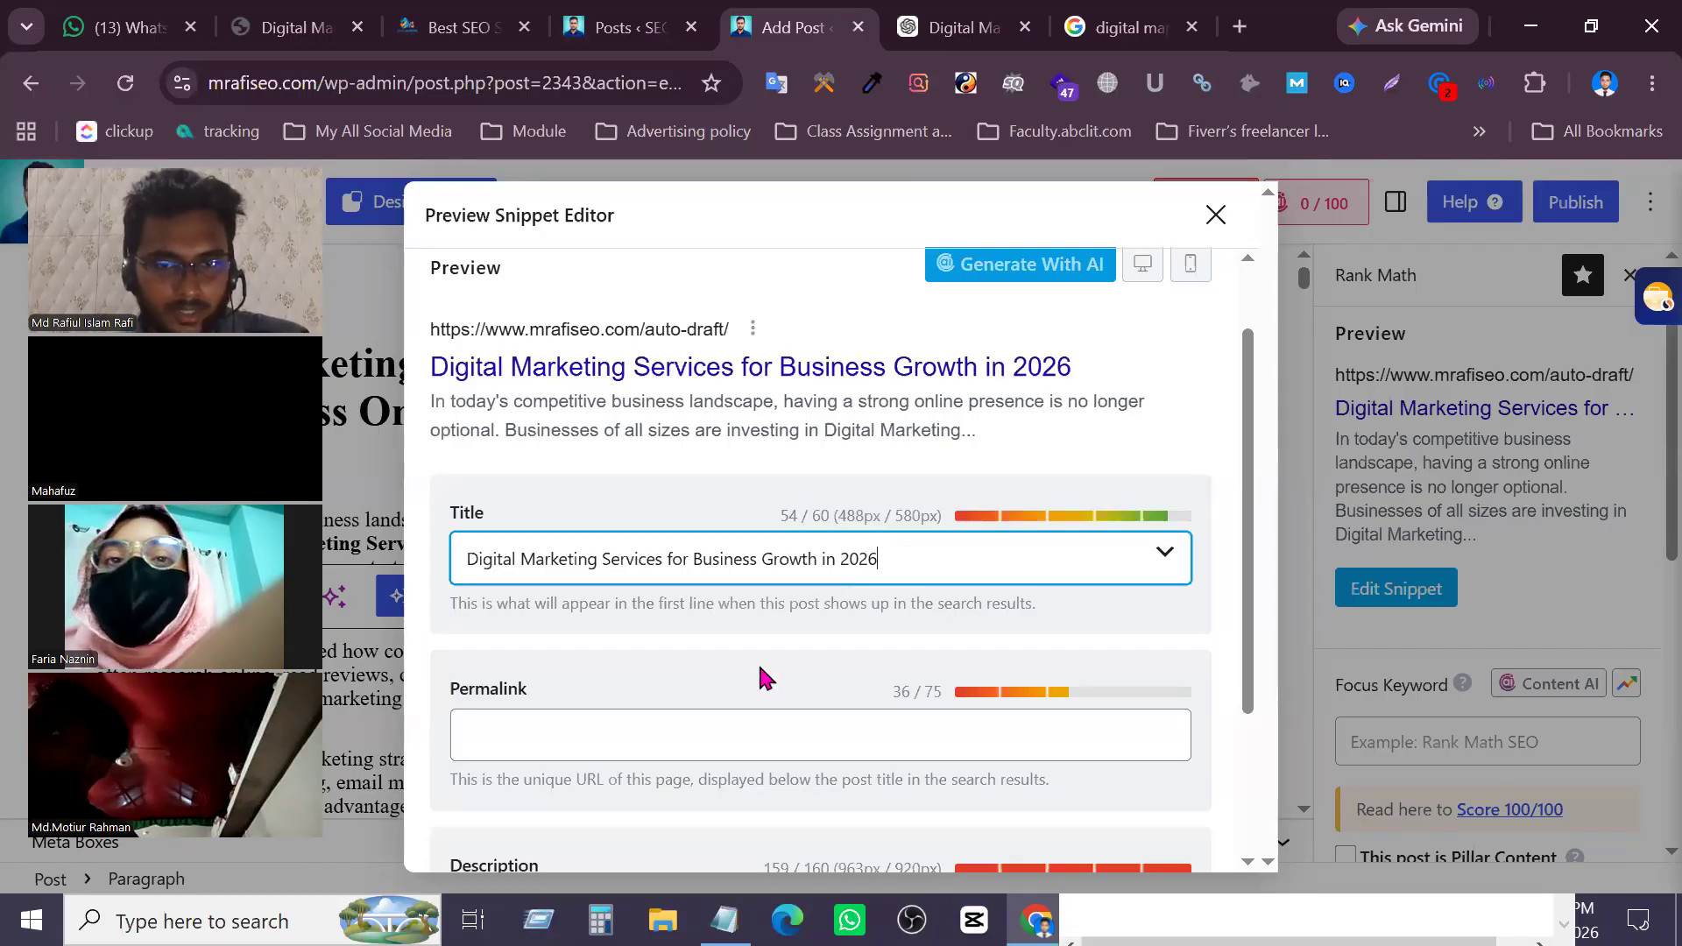
Look over the Permalink field and compare it with the page URLs in the Google results for "digital marketing service"
scroll(758, 660, "down", 3)
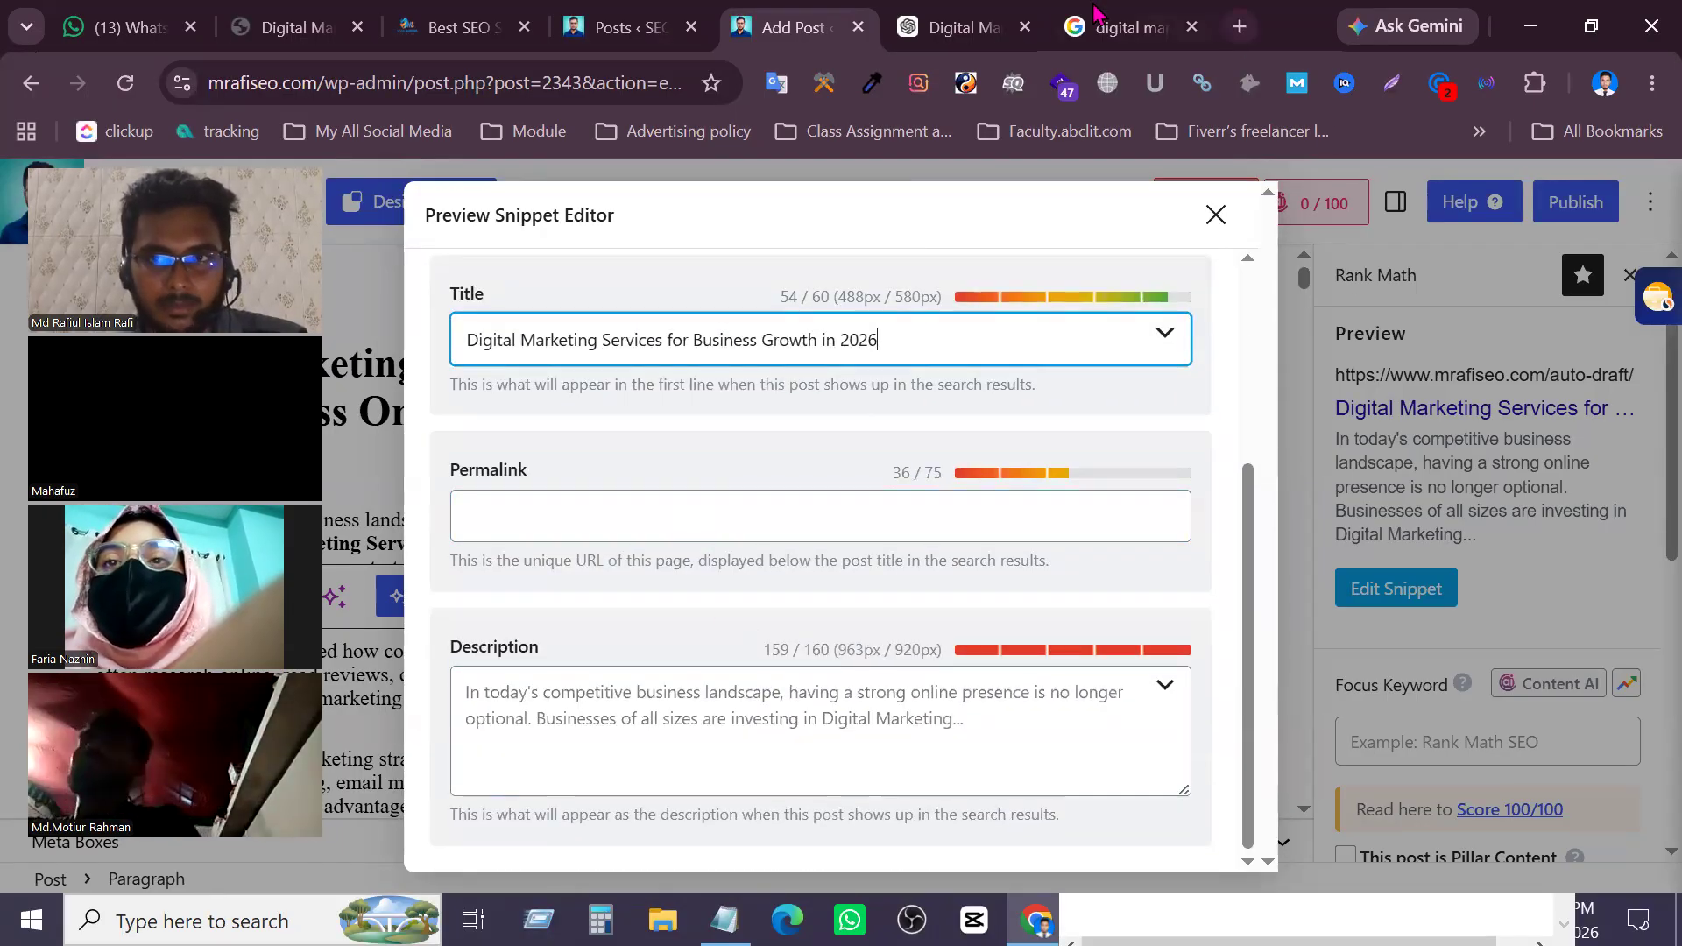
left_click(1130, 27)
scroll(525, 613, "up", 3)
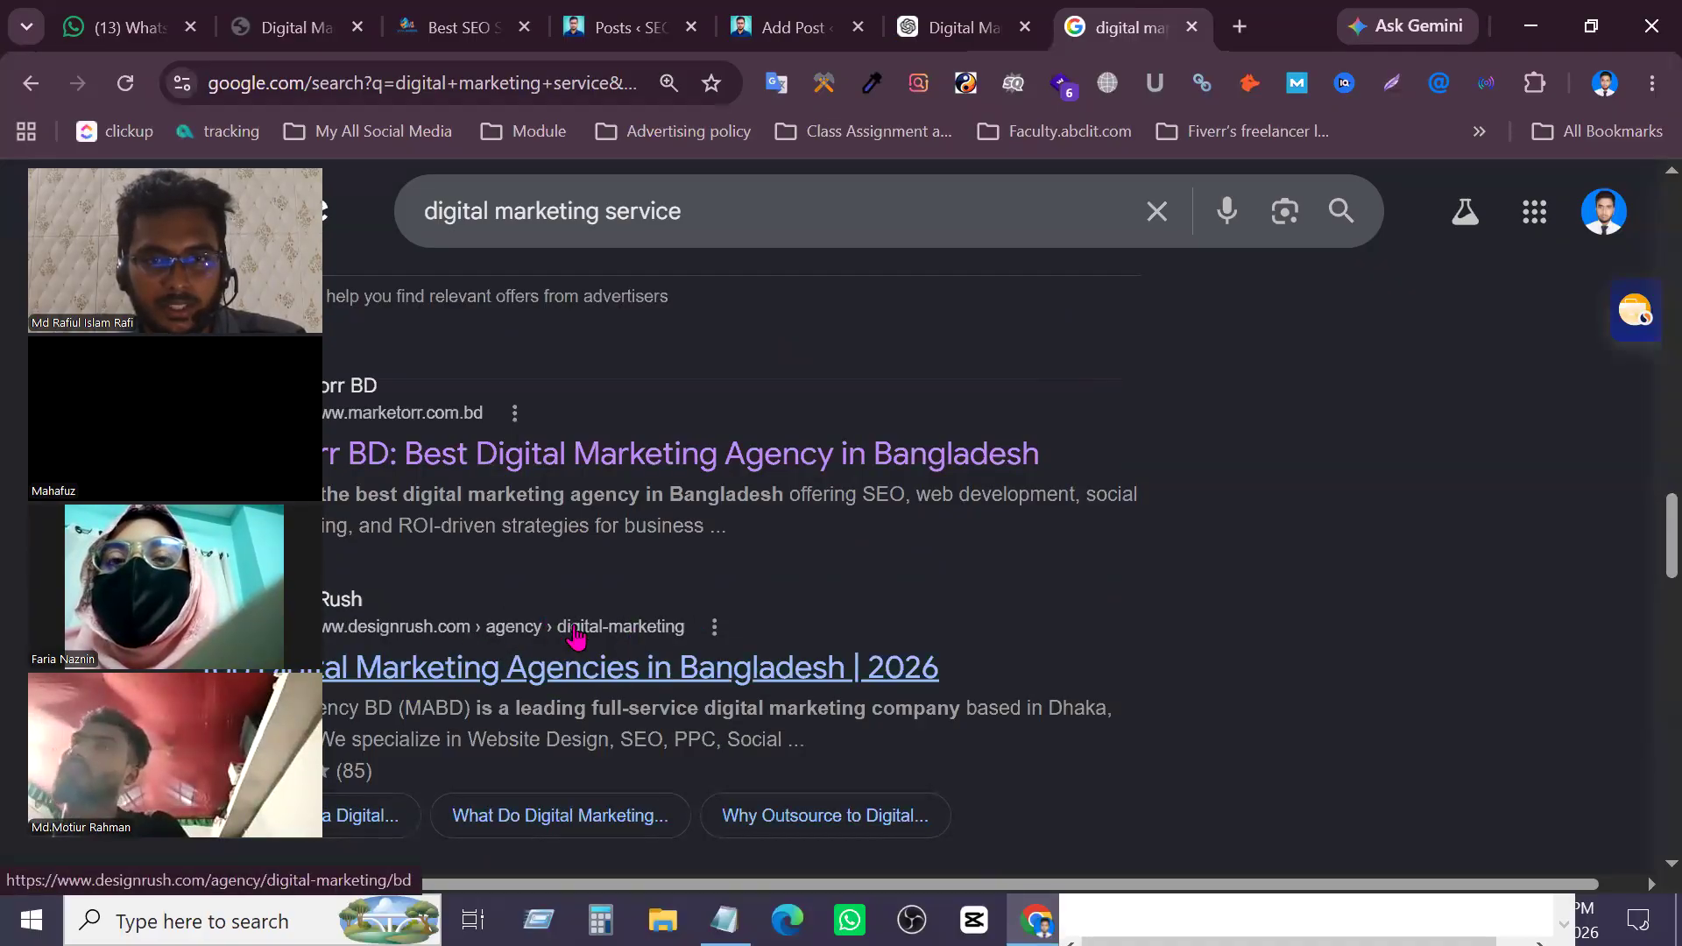
scroll(806, 651, "up", 2)
scroll(806, 651, "up", 6)
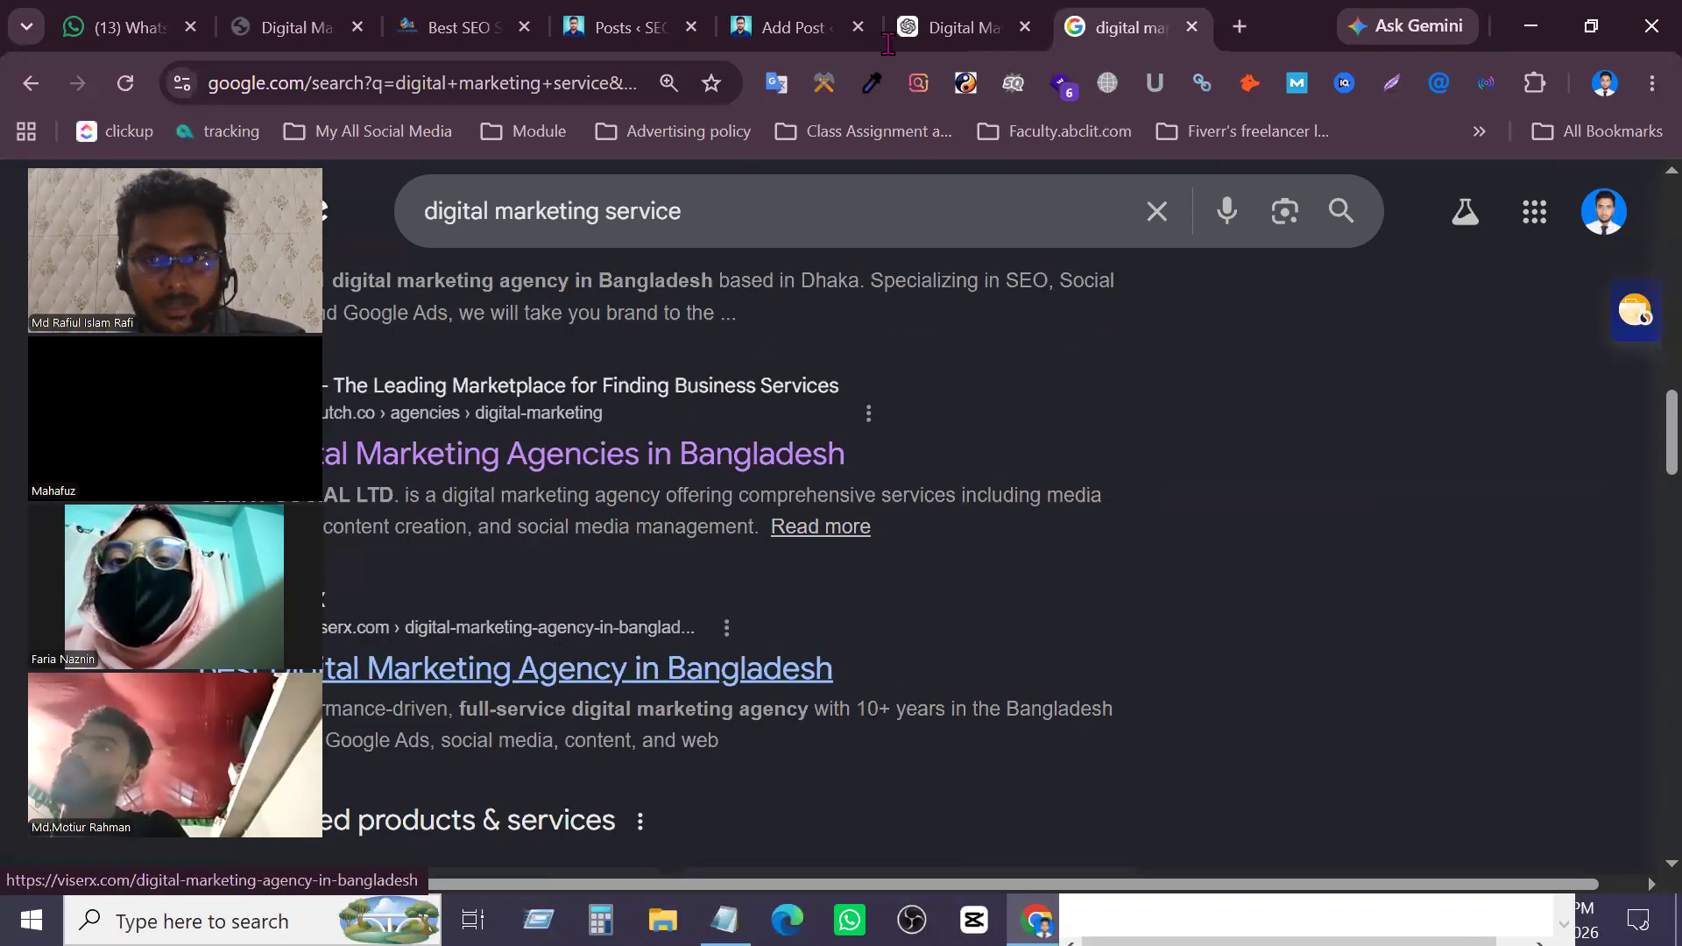
Copy the focus keyword "Digital Marketing Services" from the Notepad list into the snippet's Permalink field in WordPress
left_click(769, 12)
left_click(536, 526)
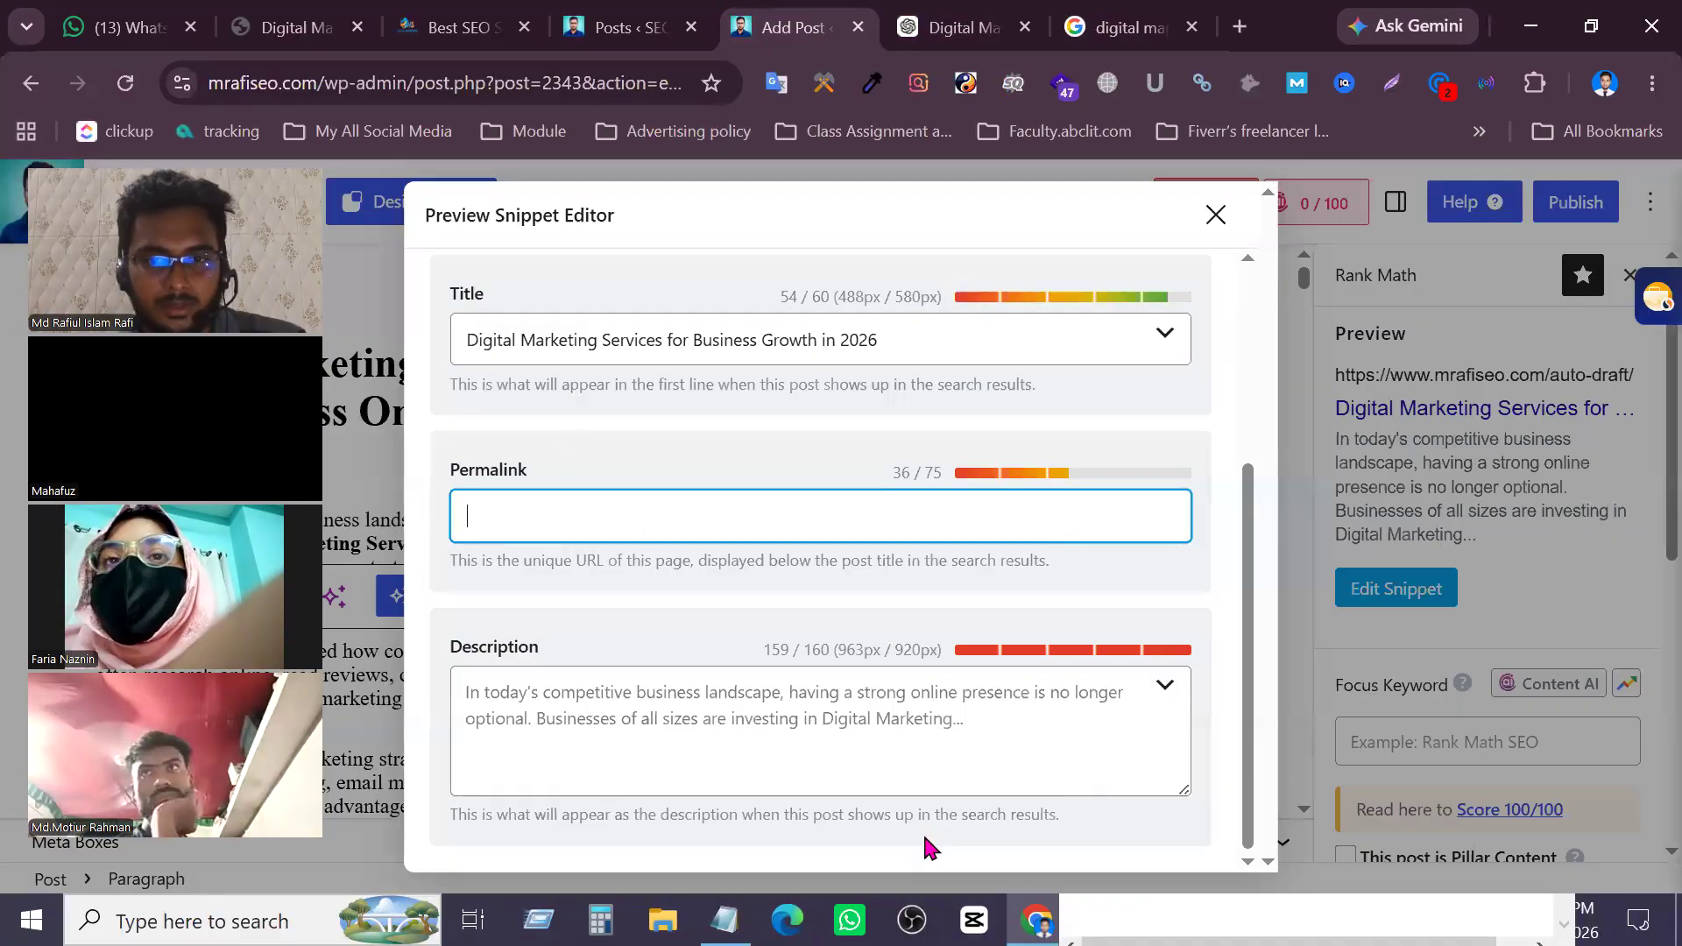
key("alt+Tab")
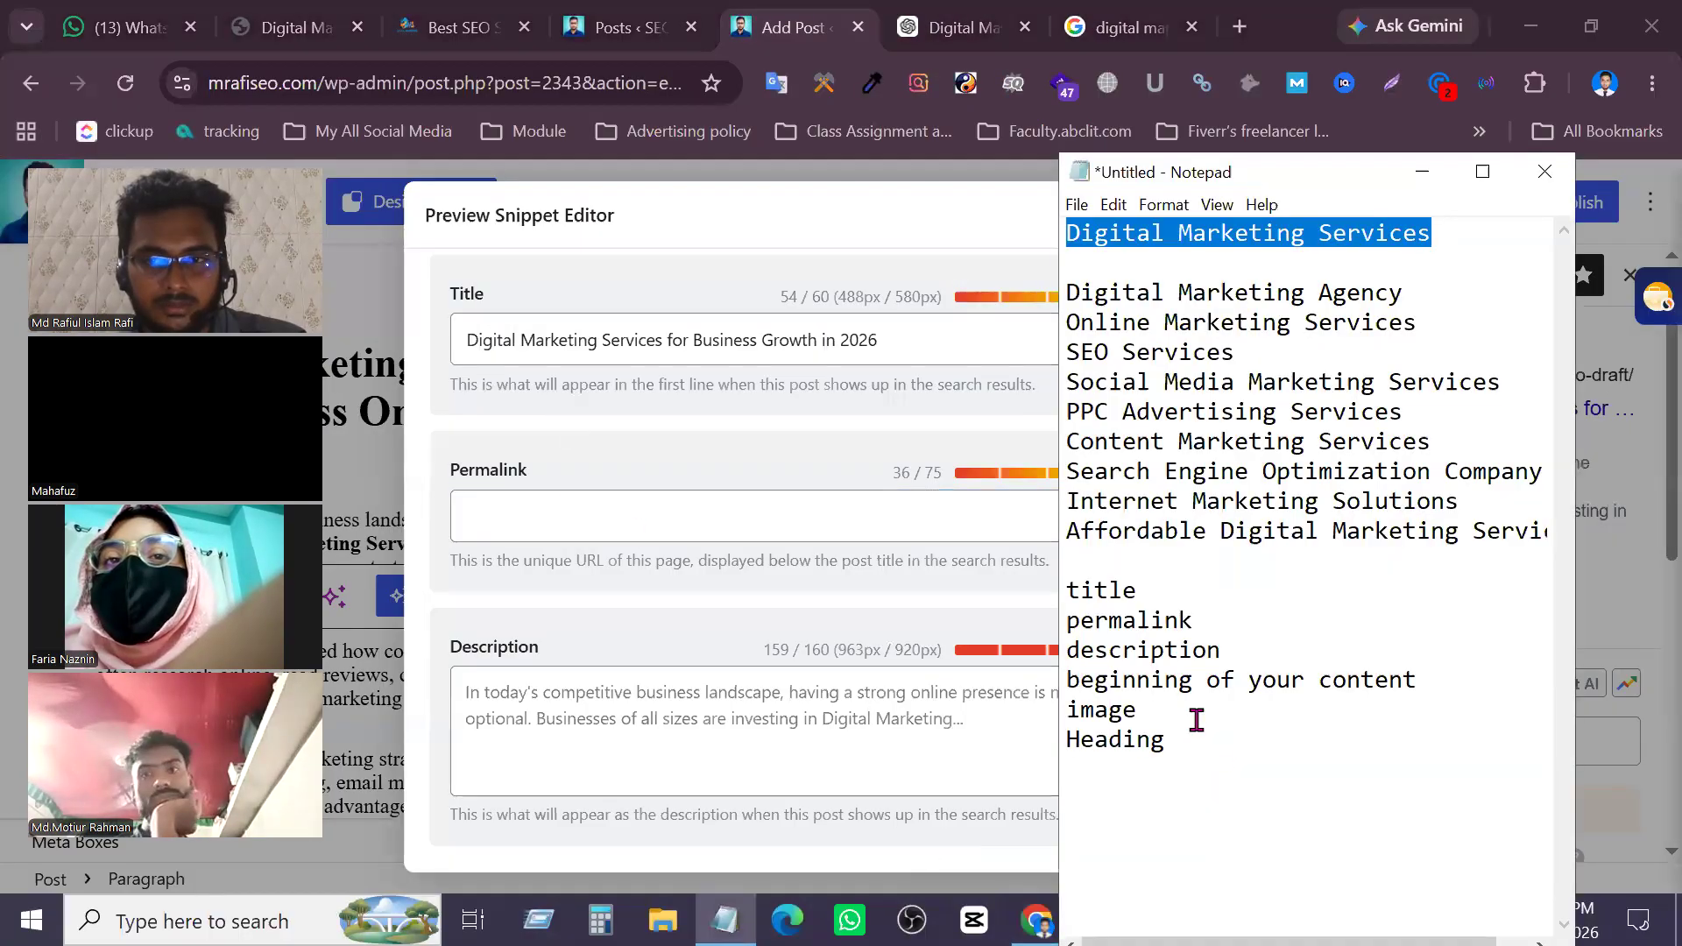
left_click_drag(1069, 624, 1209, 623)
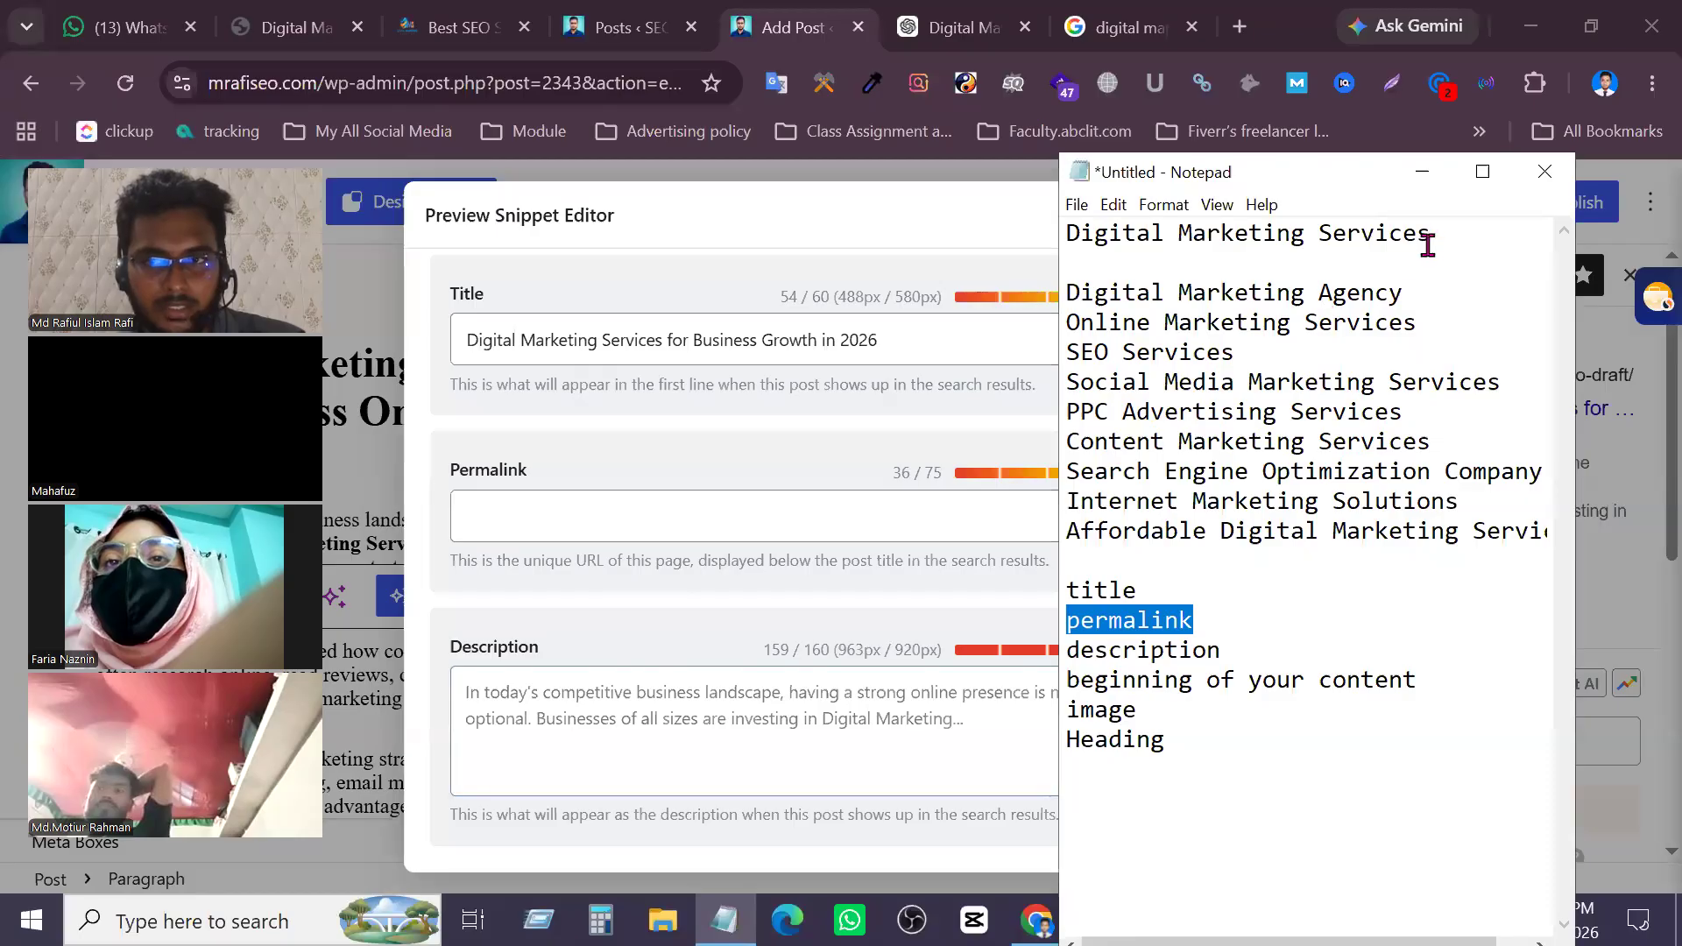
left_click_drag(1429, 235, 1069, 238)
key("ctrl+c")
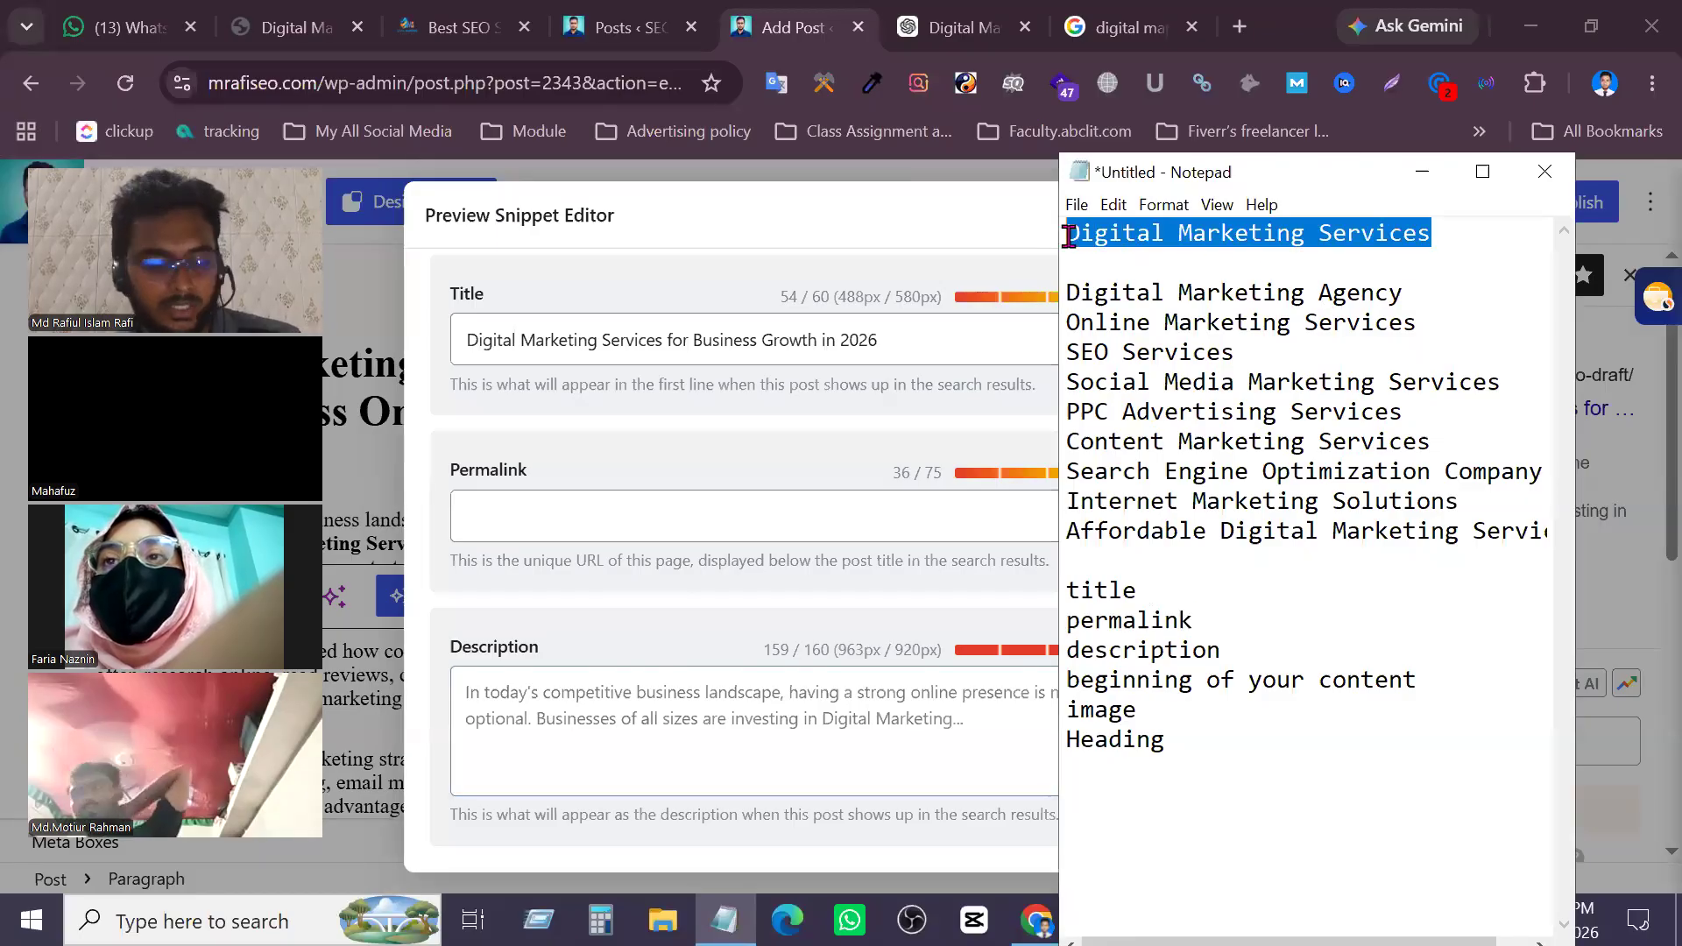
left_click(579, 524)
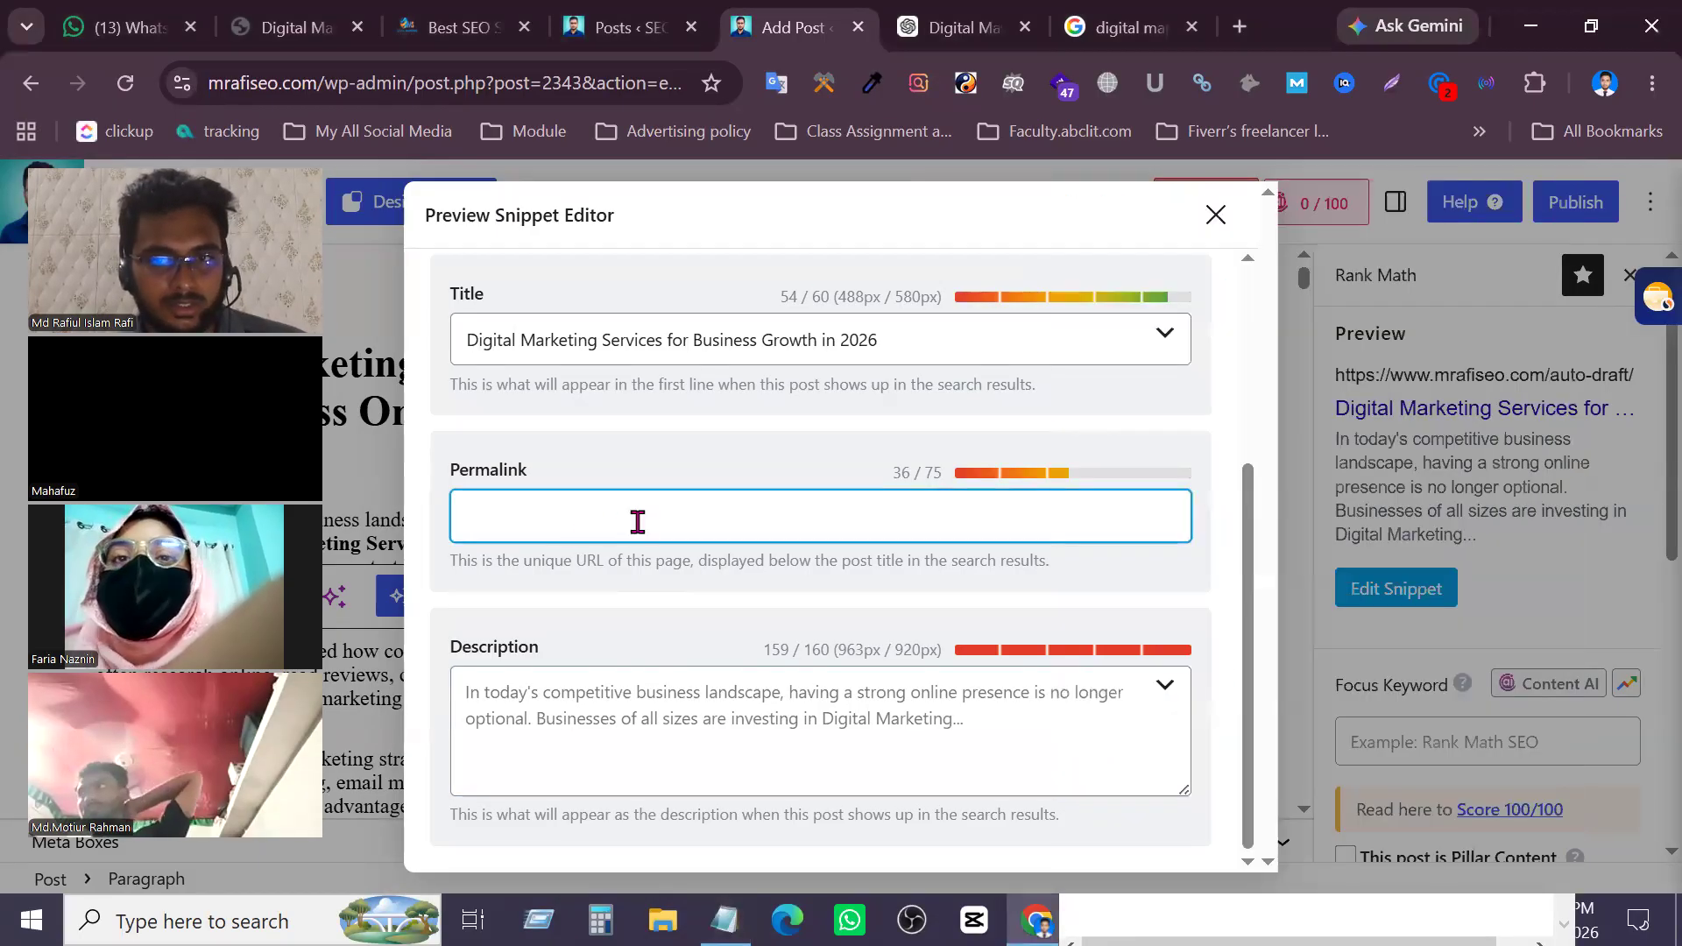
key("ctrl+v")
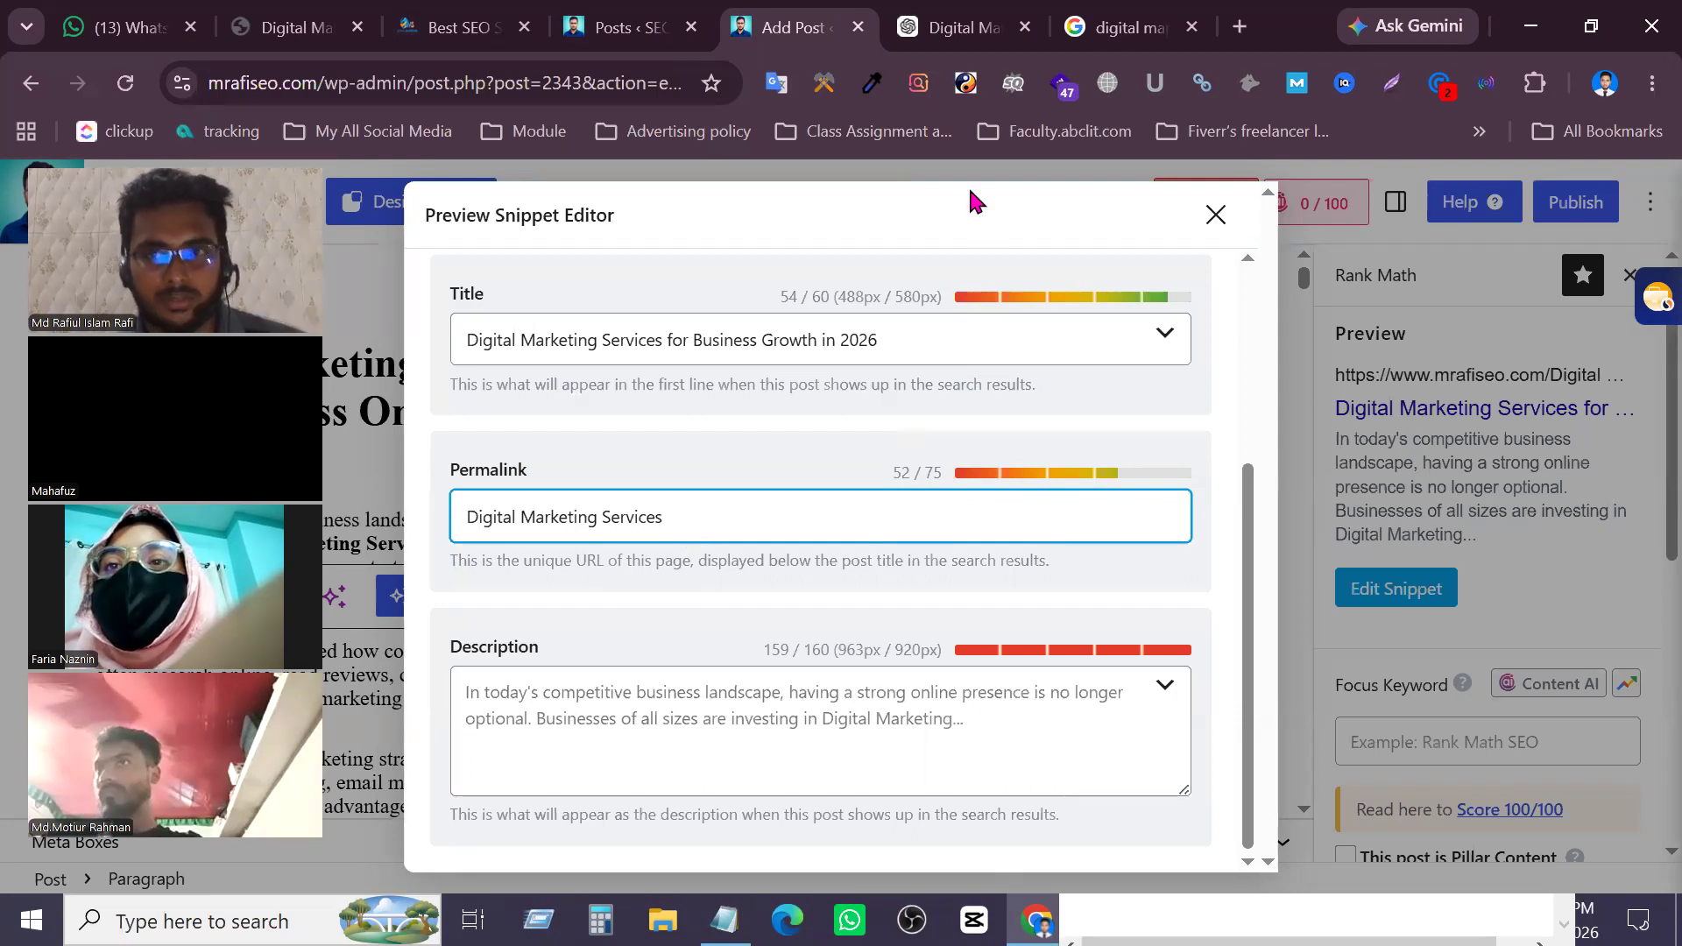
Switch to ChatGPT and send the prompt "give permalink"
key("ctrl+Tab")
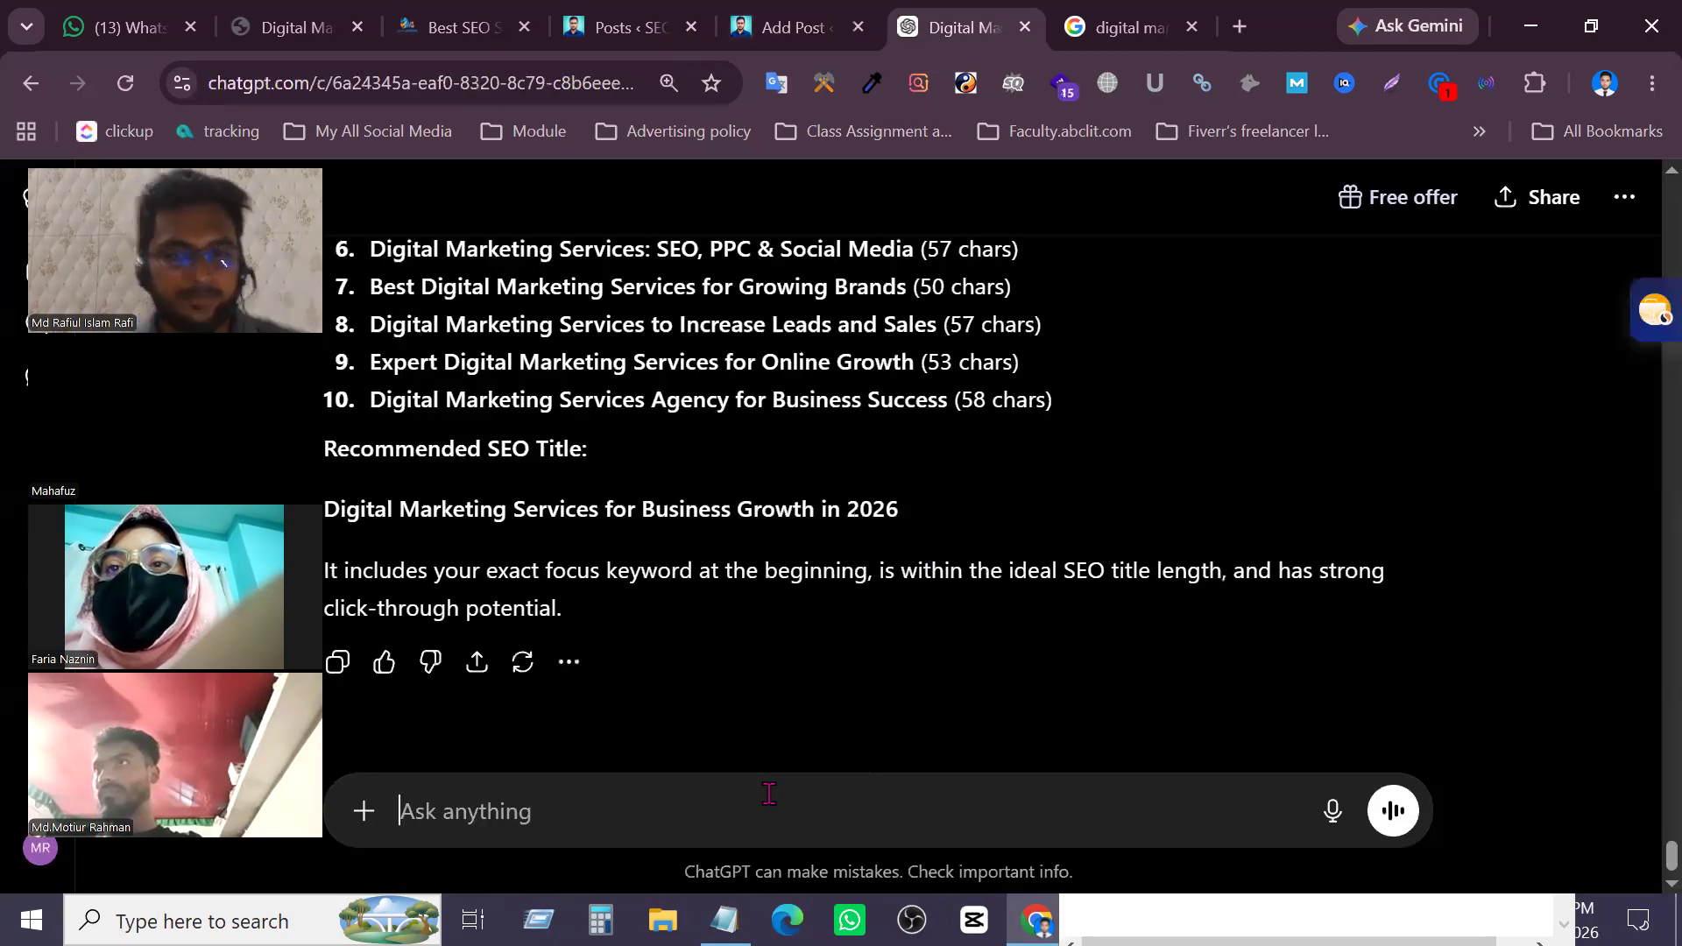
type("give per")
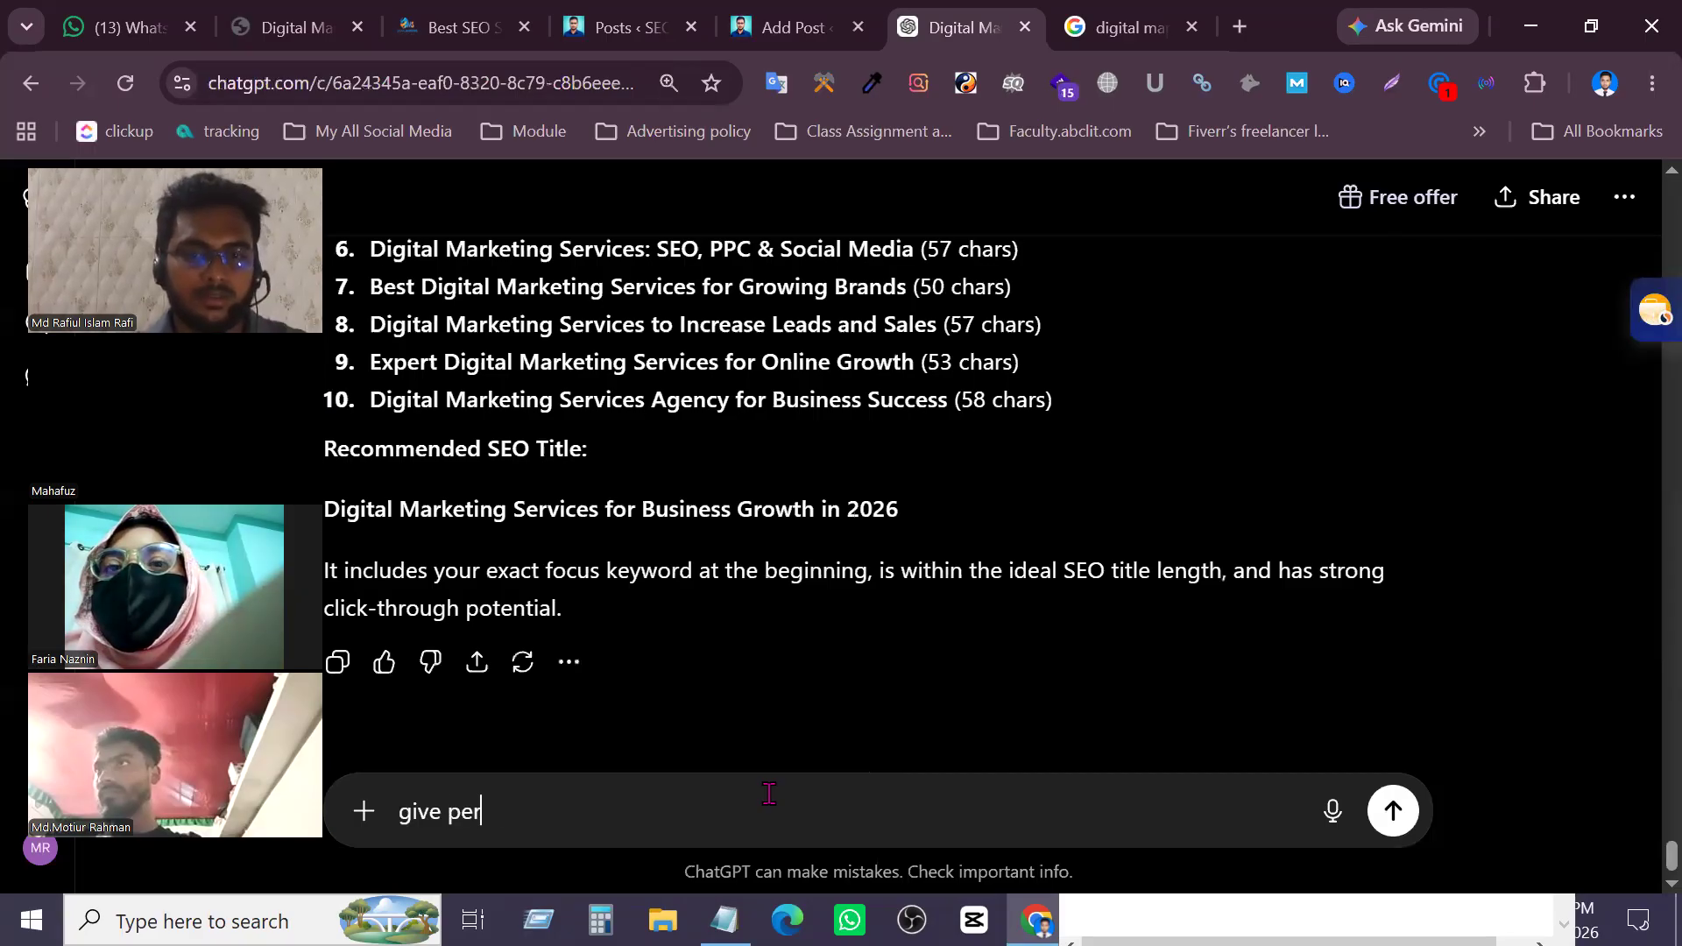
type("malink")
key("Return")
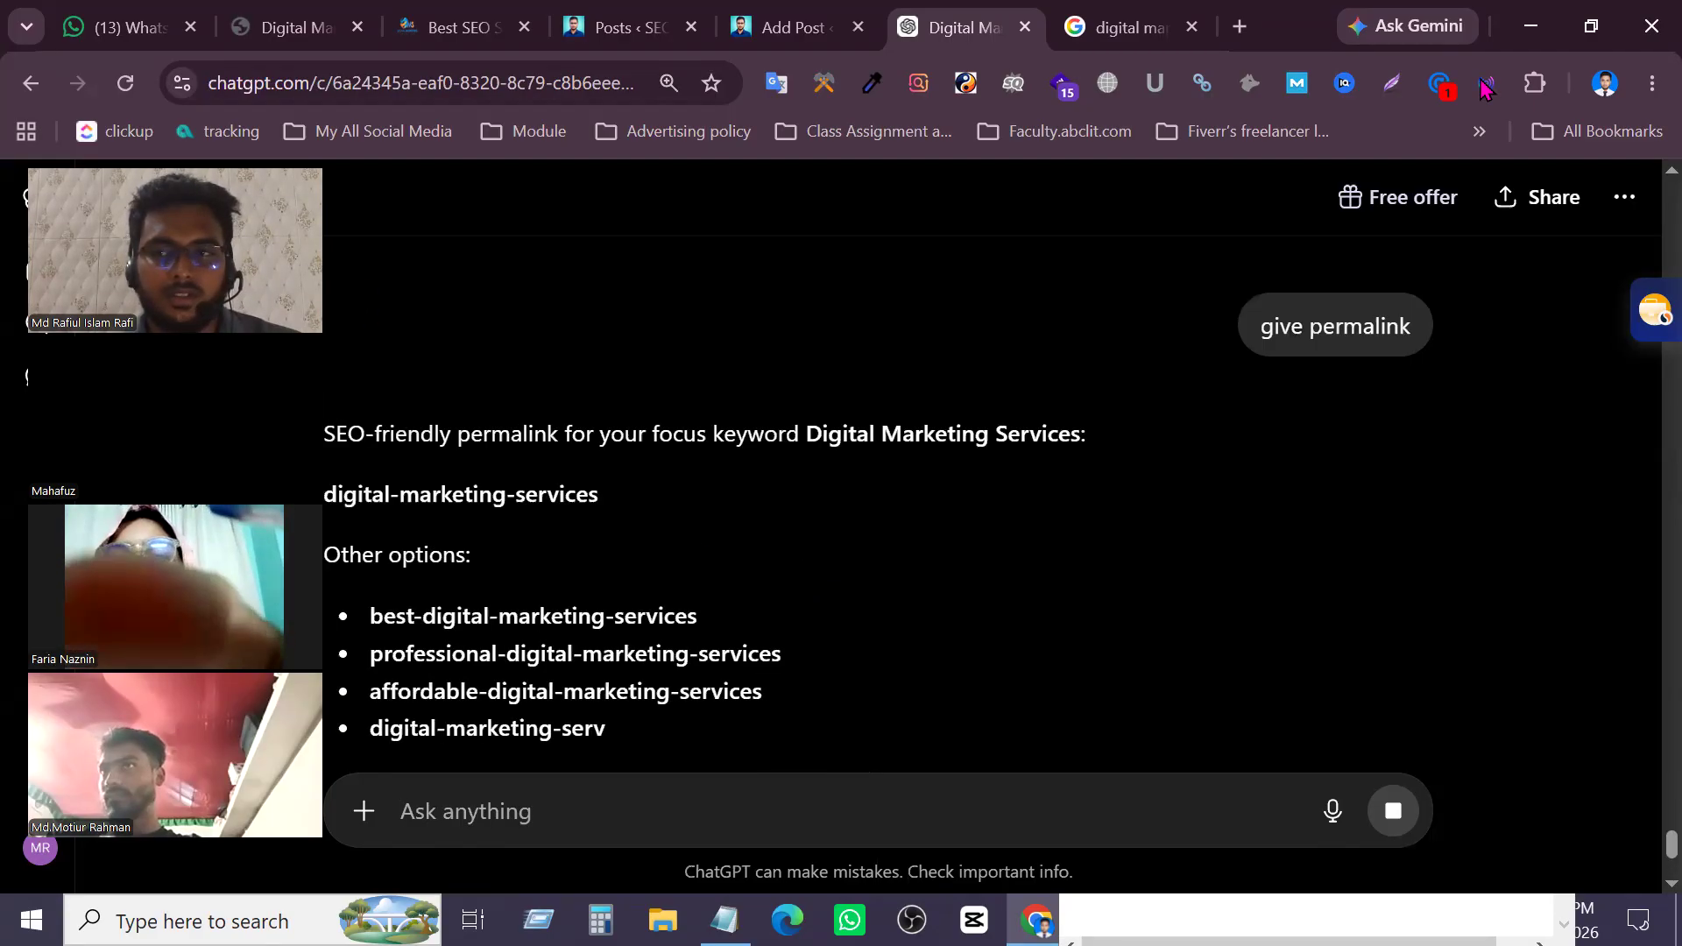
Copy the suggested slug "best-digital-marketing-services" and replace the snippet's permalink with it in WordPress
left_click_drag(368, 617, 695, 621)
key("ctrl+c")
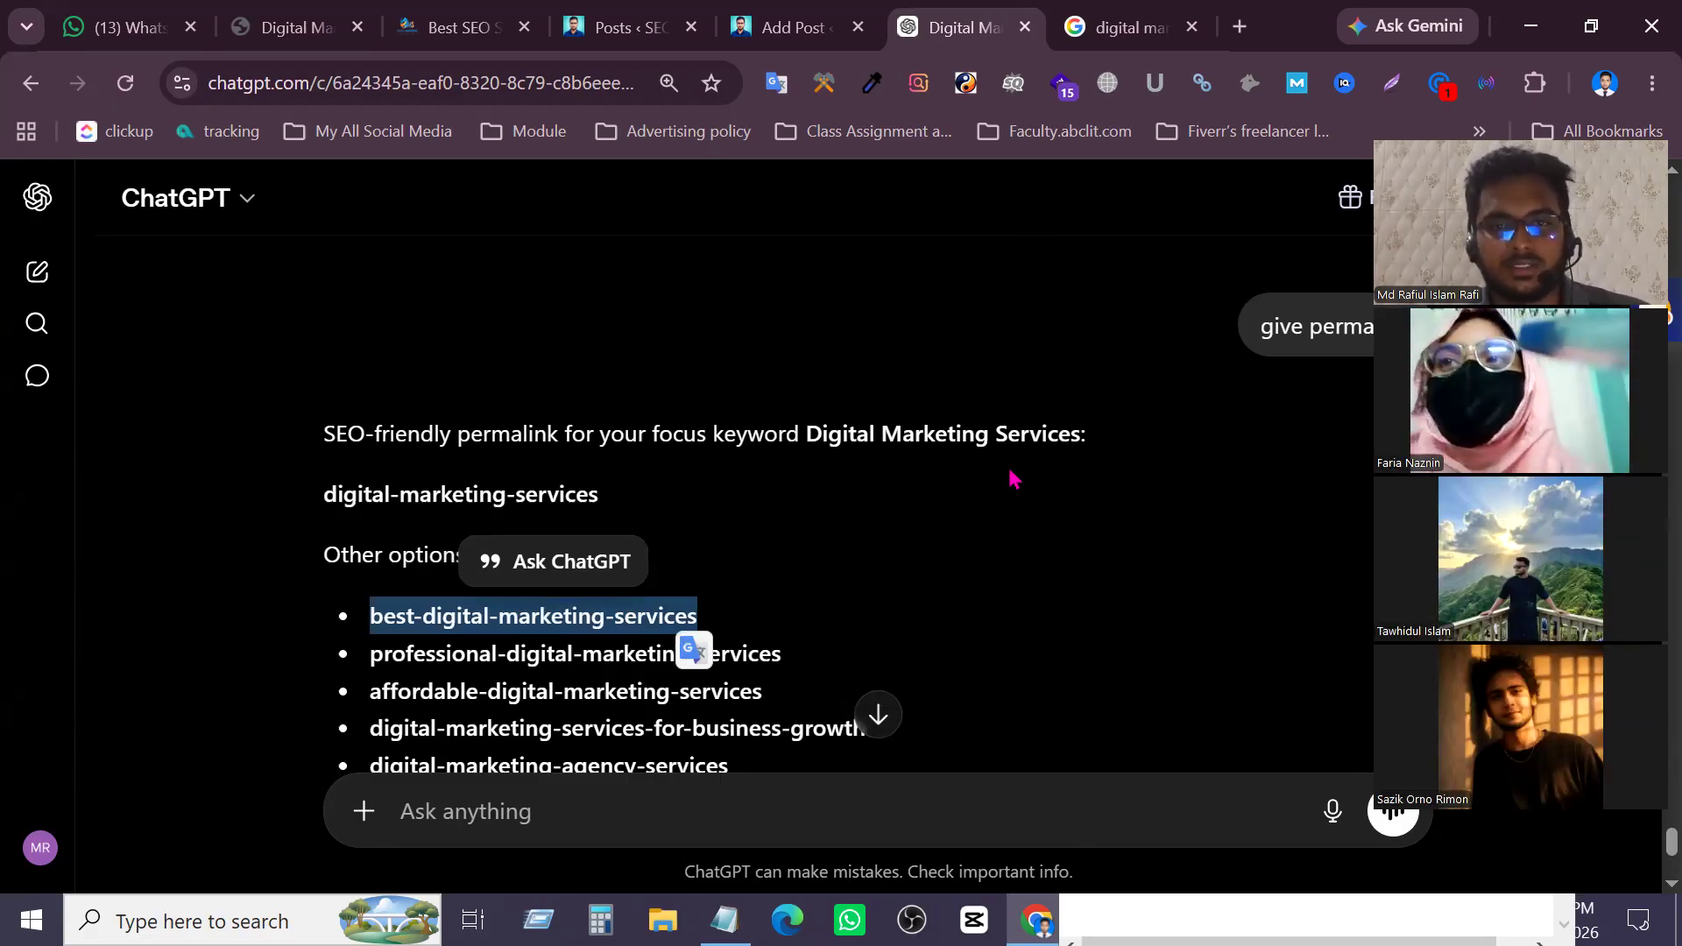
key("ctrl+shift+Tab")
left_click_drag(675, 517, 381, 521)
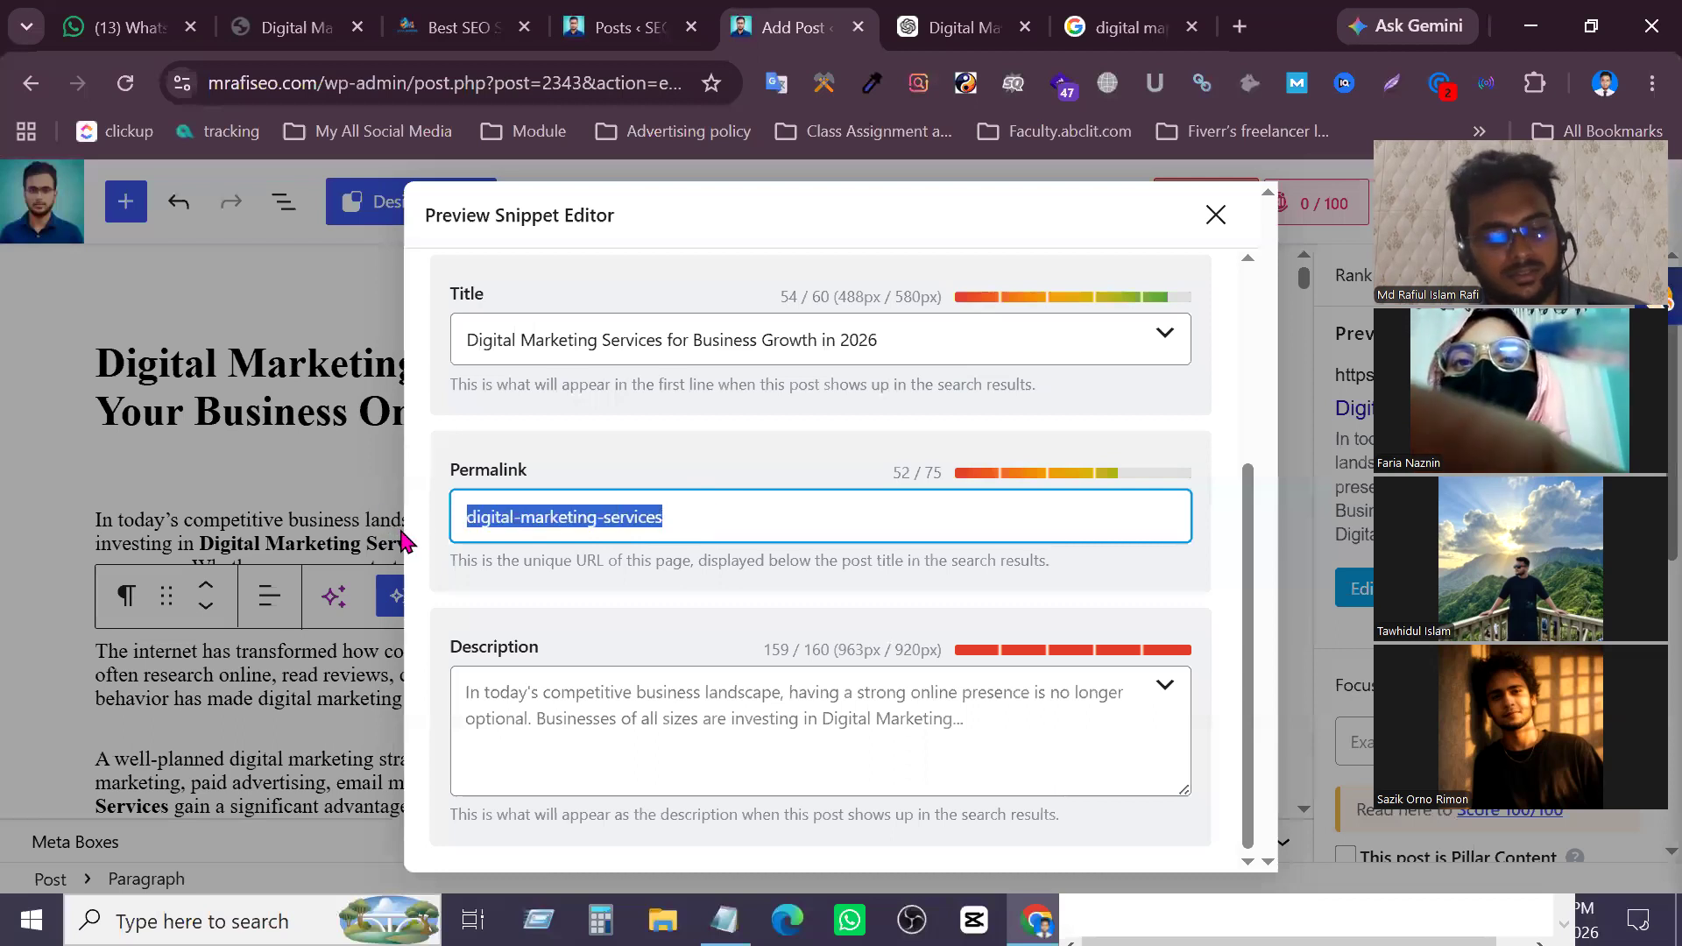
key("ctrl+v")
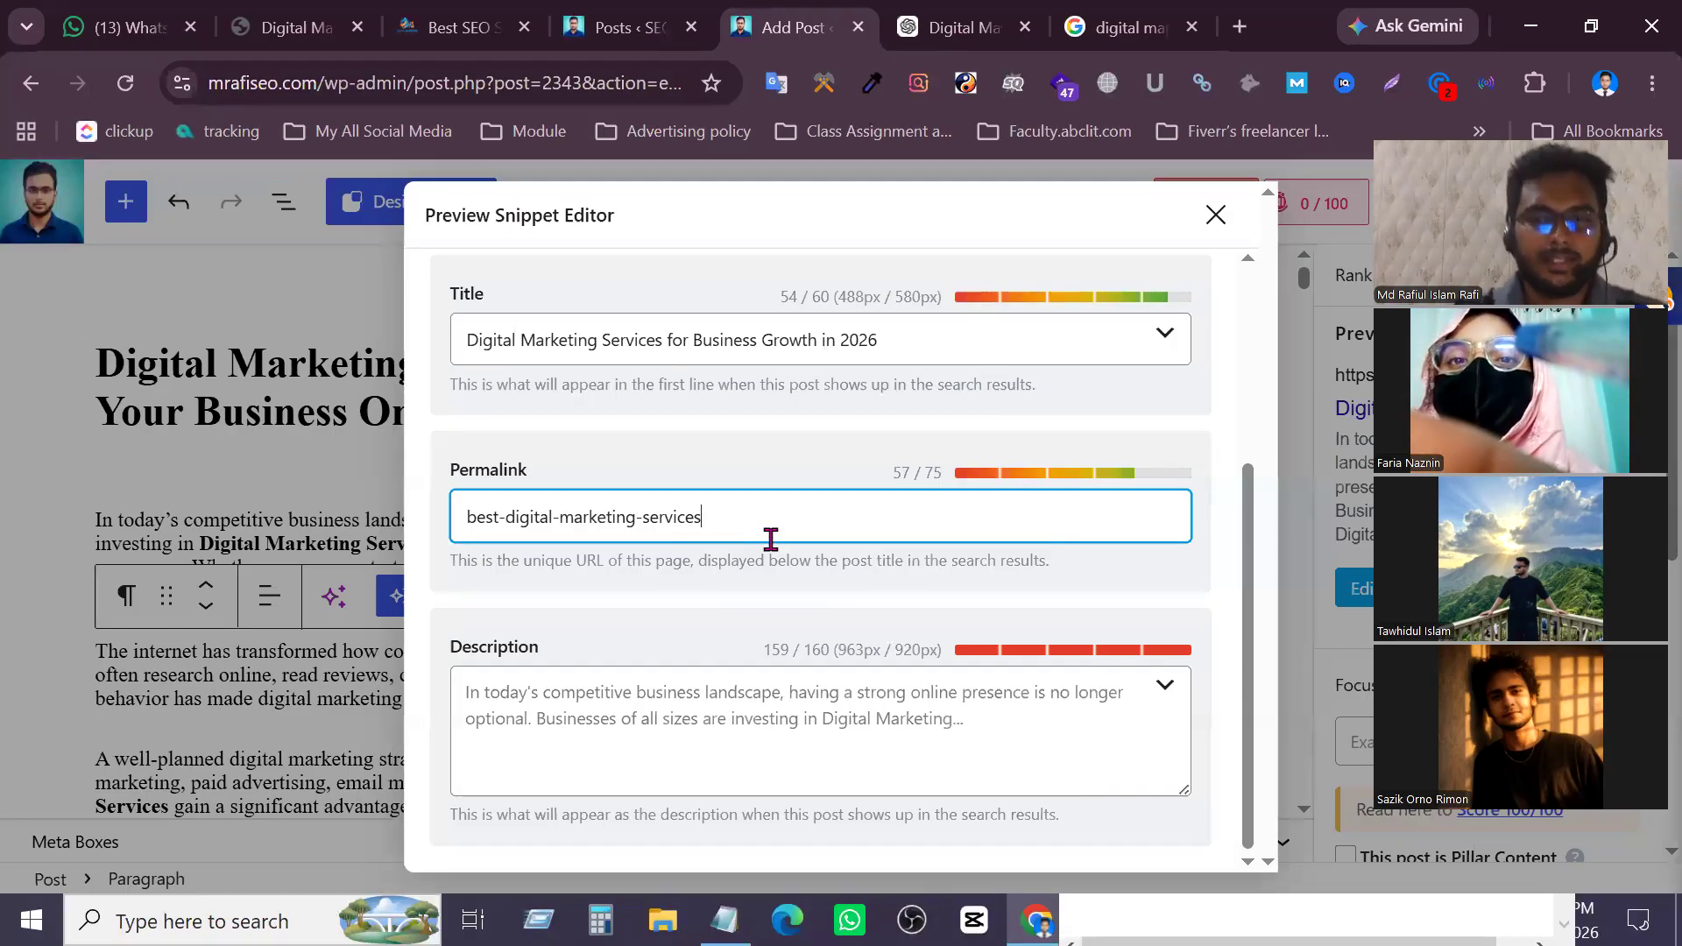
Examine the URL and title in the snippet preview along with the Title, Permalink and Description fields
scroll(771, 536, "up", 3)
scroll(755, 639, "down", 3)
scroll(749, 610, "up", 3)
scroll(749, 613, "down", 3)
scroll(751, 679, "up", 2)
scroll(701, 679, "down", 2)
scroll(663, 678, "up", 4)
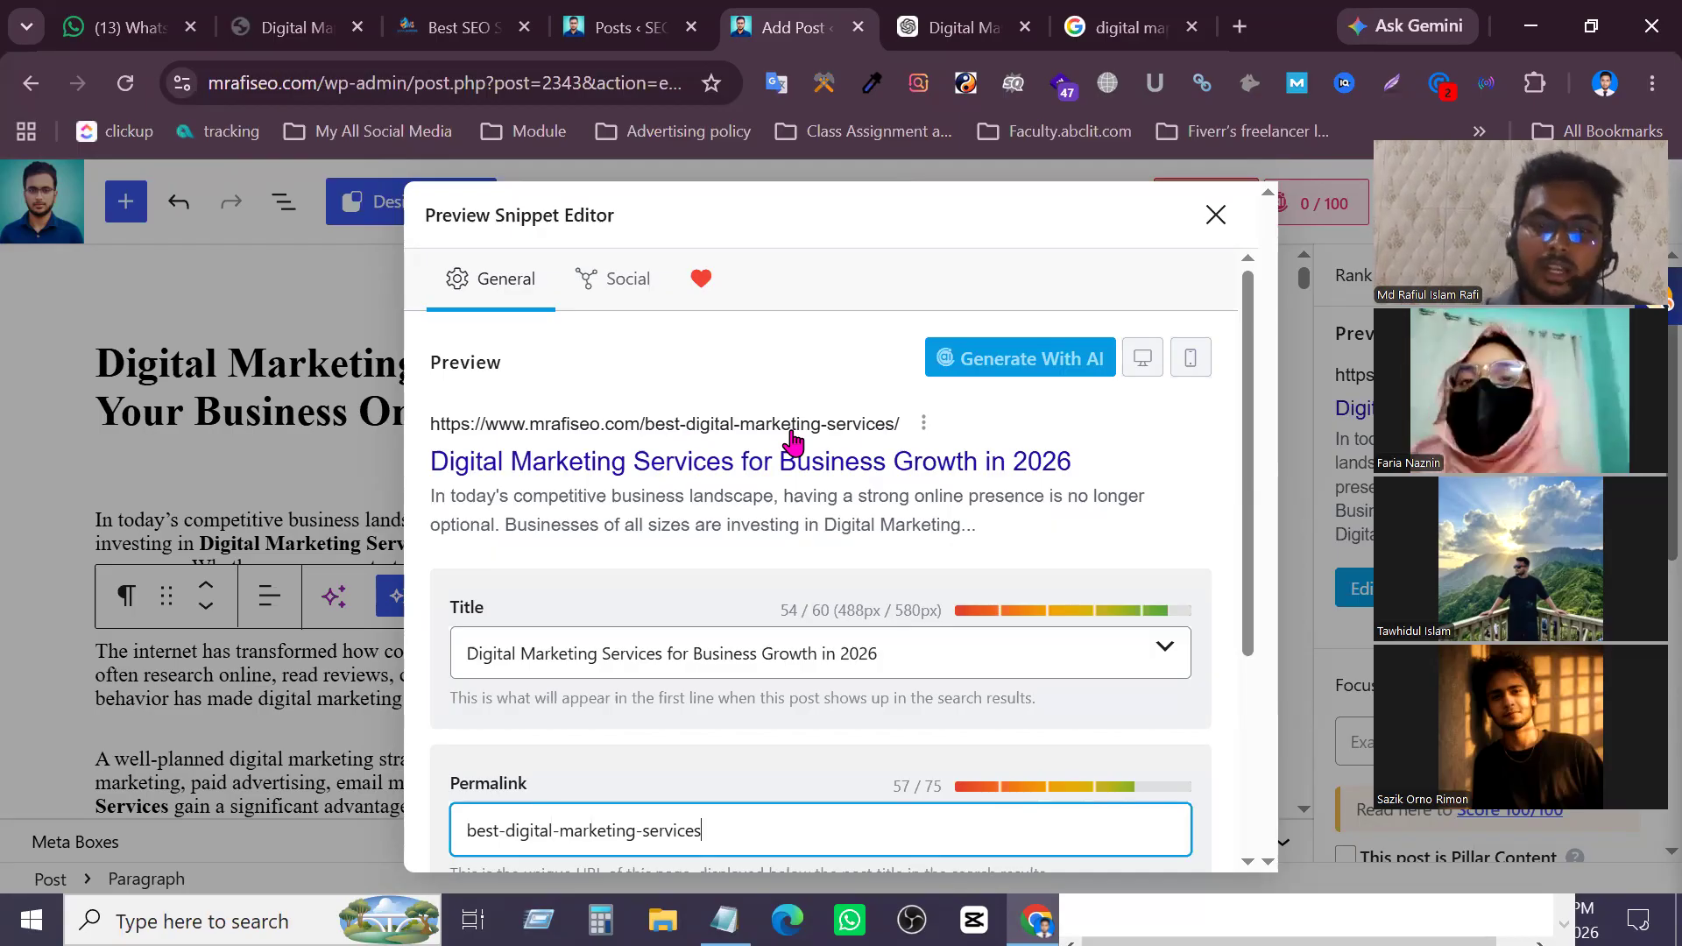
scroll(544, 782, "down", 2)
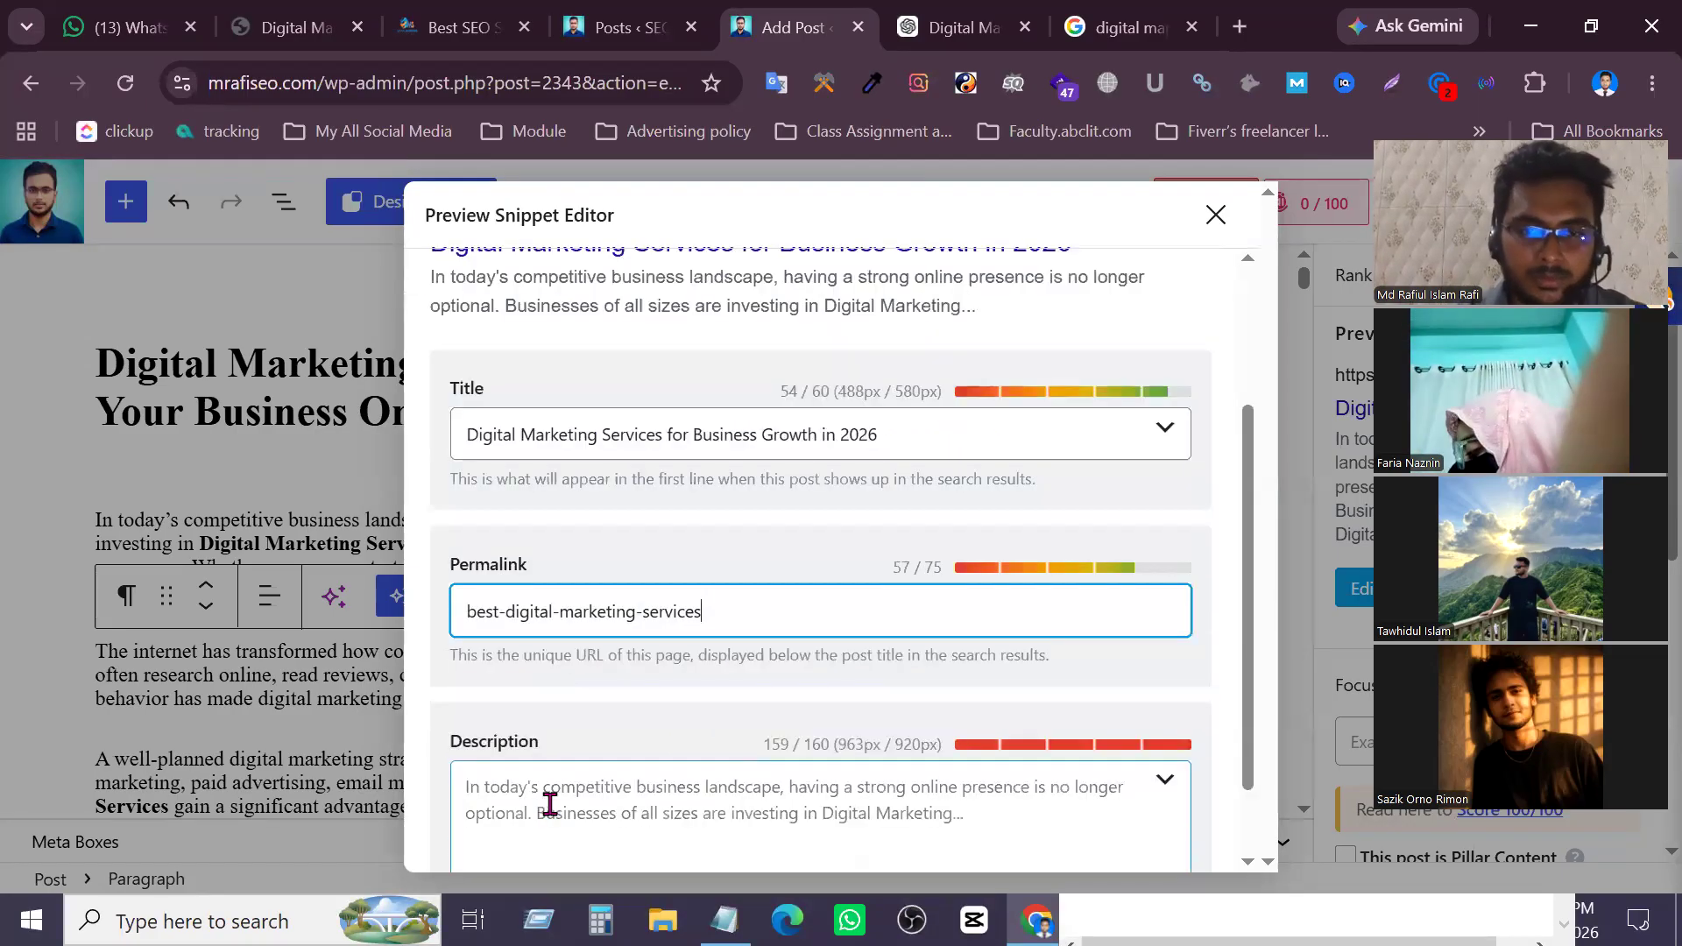
scroll(635, 775, "up", 2)
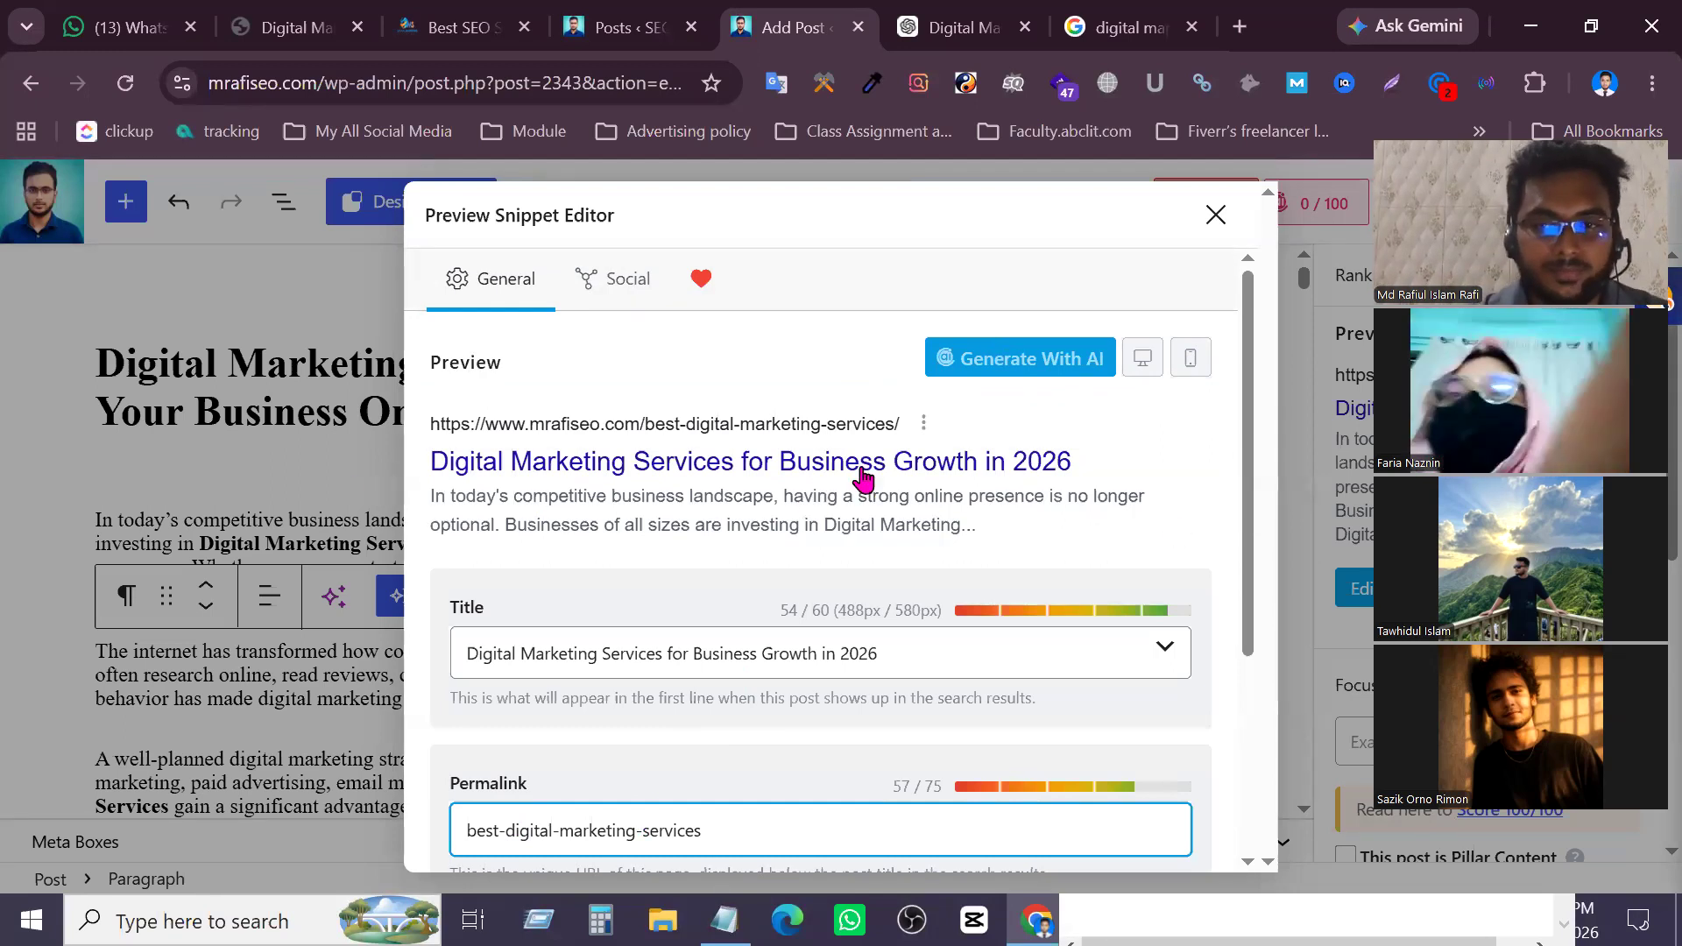
scroll(911, 666, "down", 2)
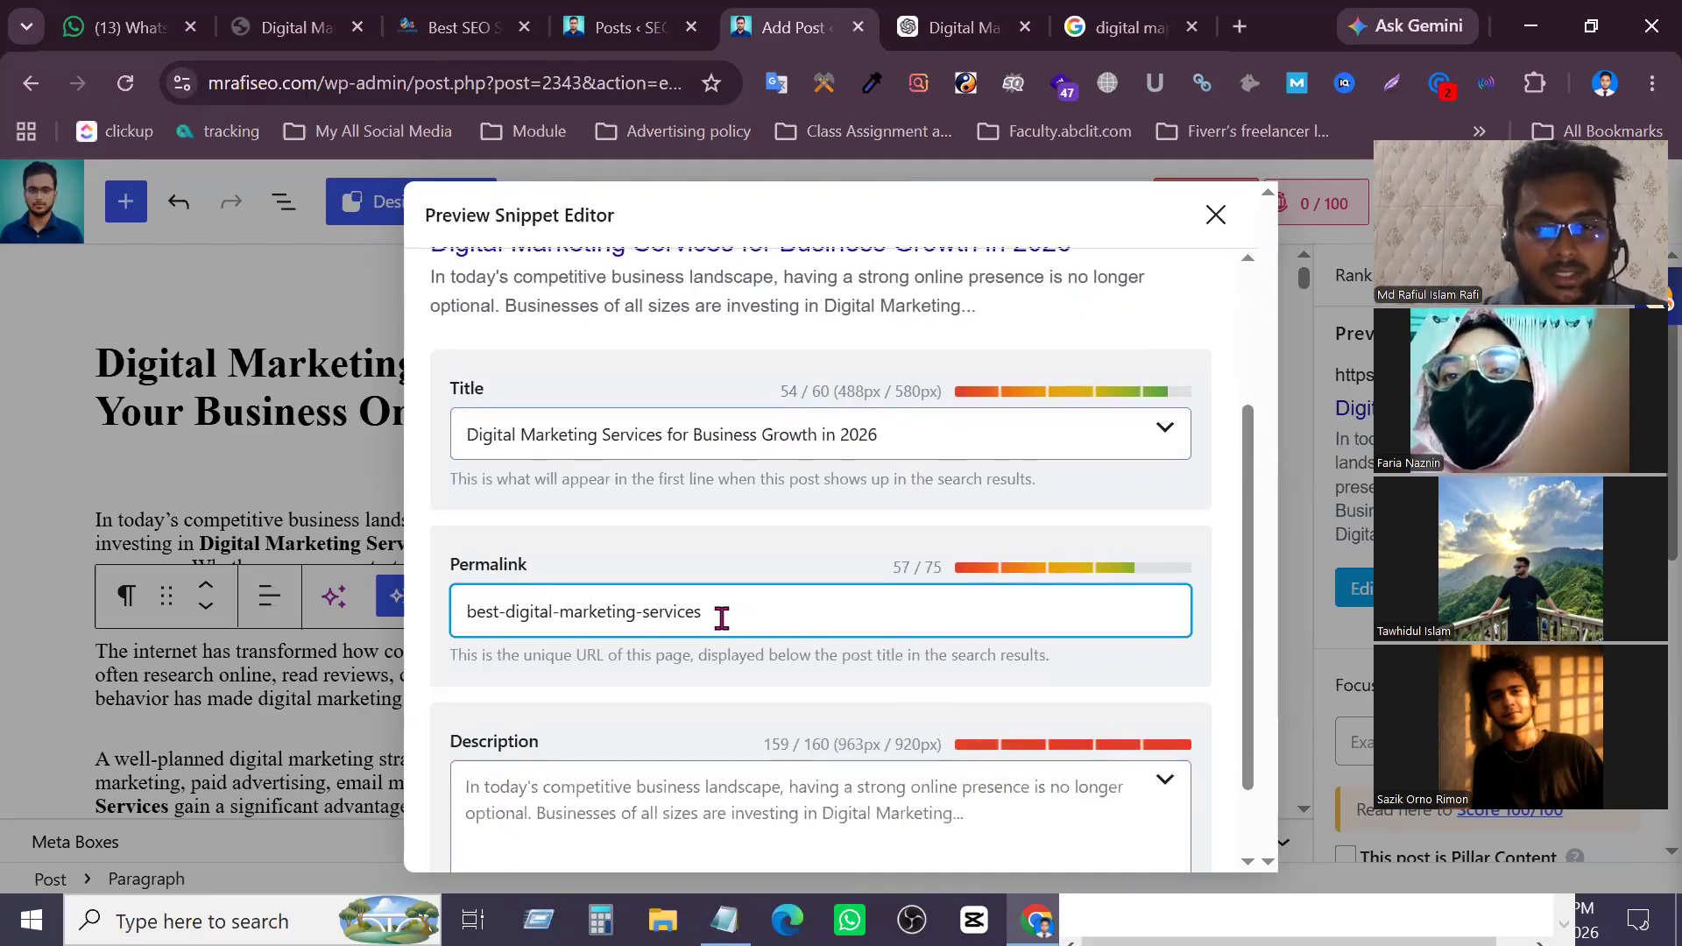
scroll(732, 649, "down", 1)
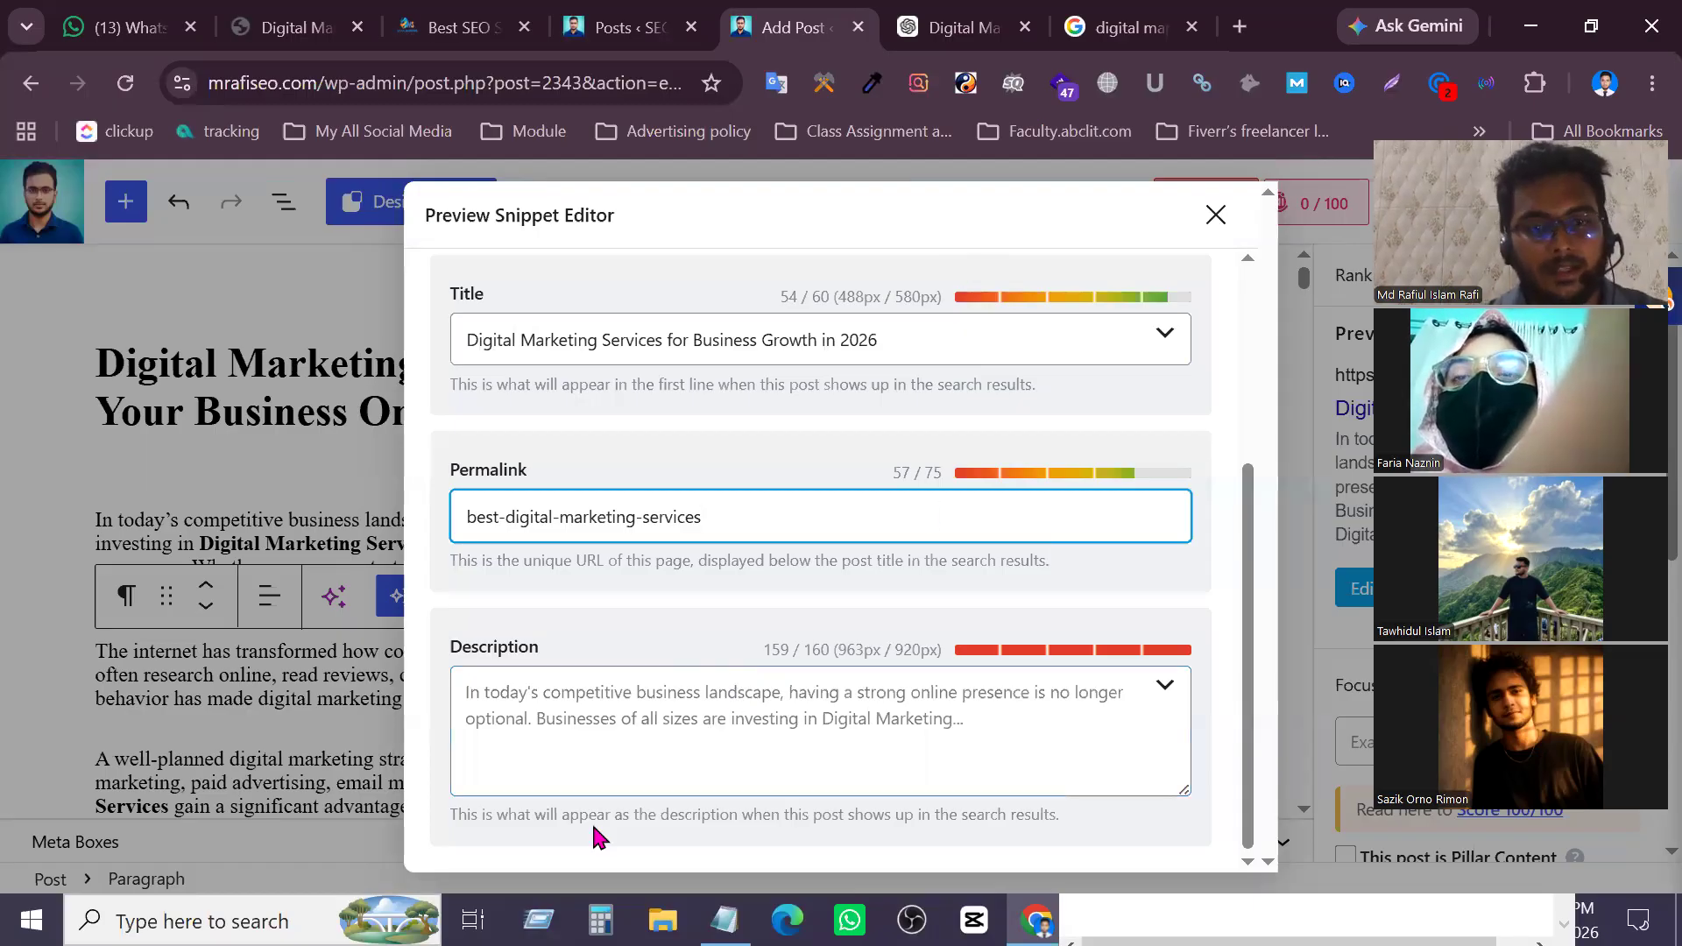
Switch to ChatGPT and send the prompt "give description"
key("ctrl+Tab")
type("give desc")
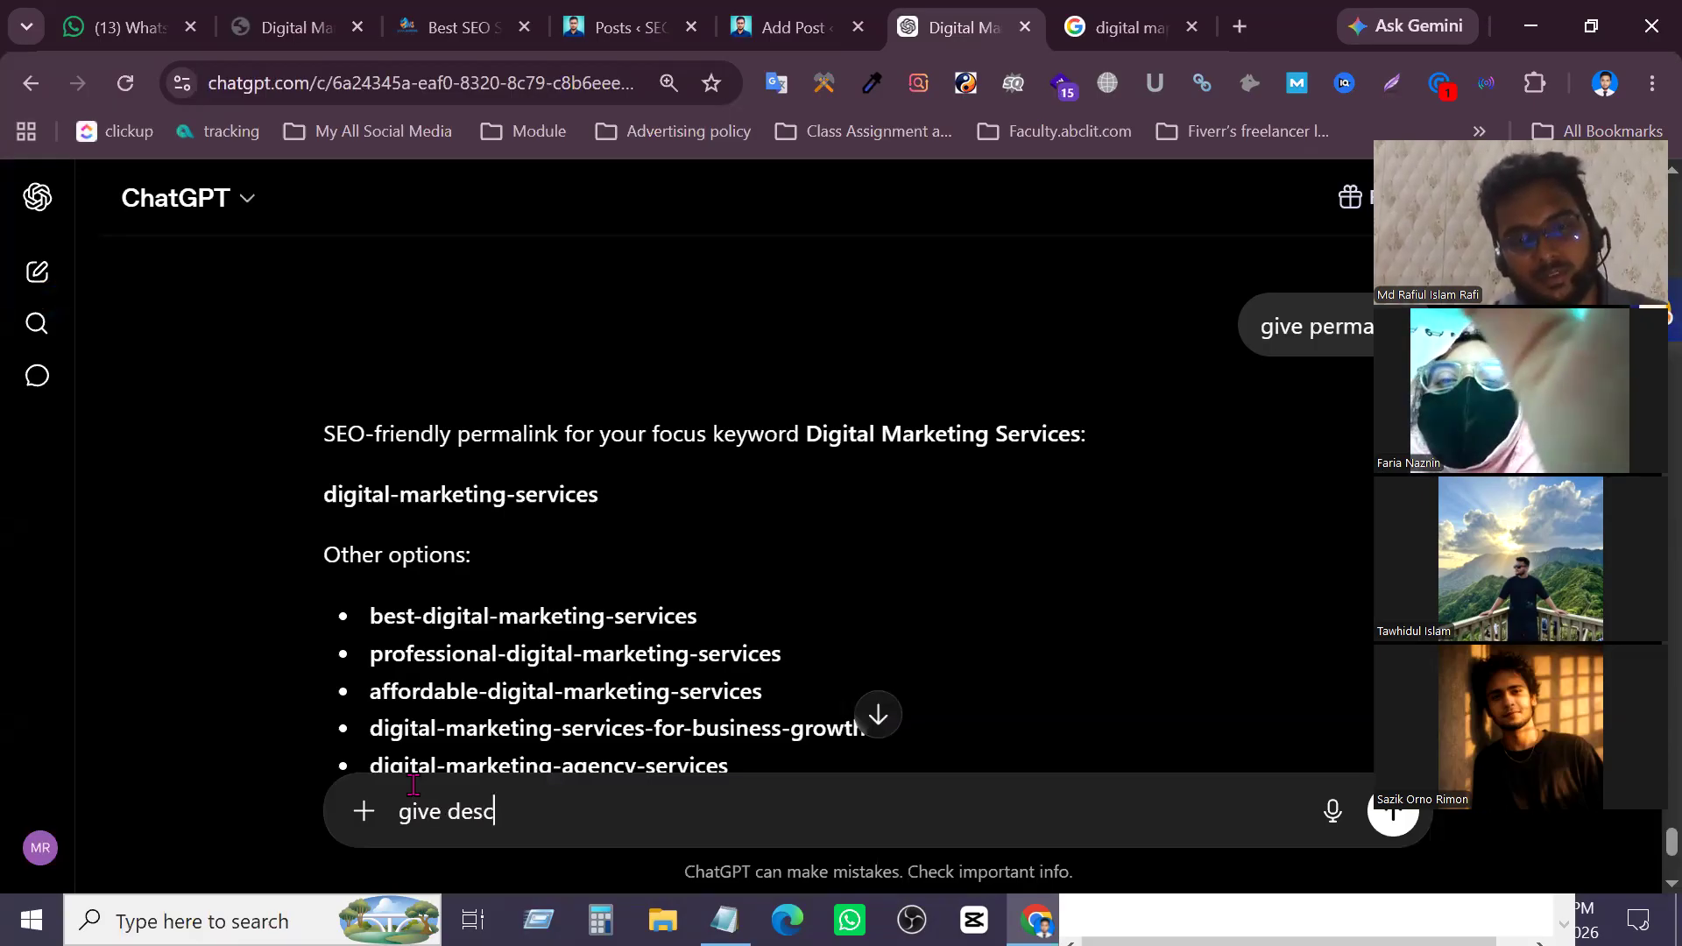
type("ription")
key("Return")
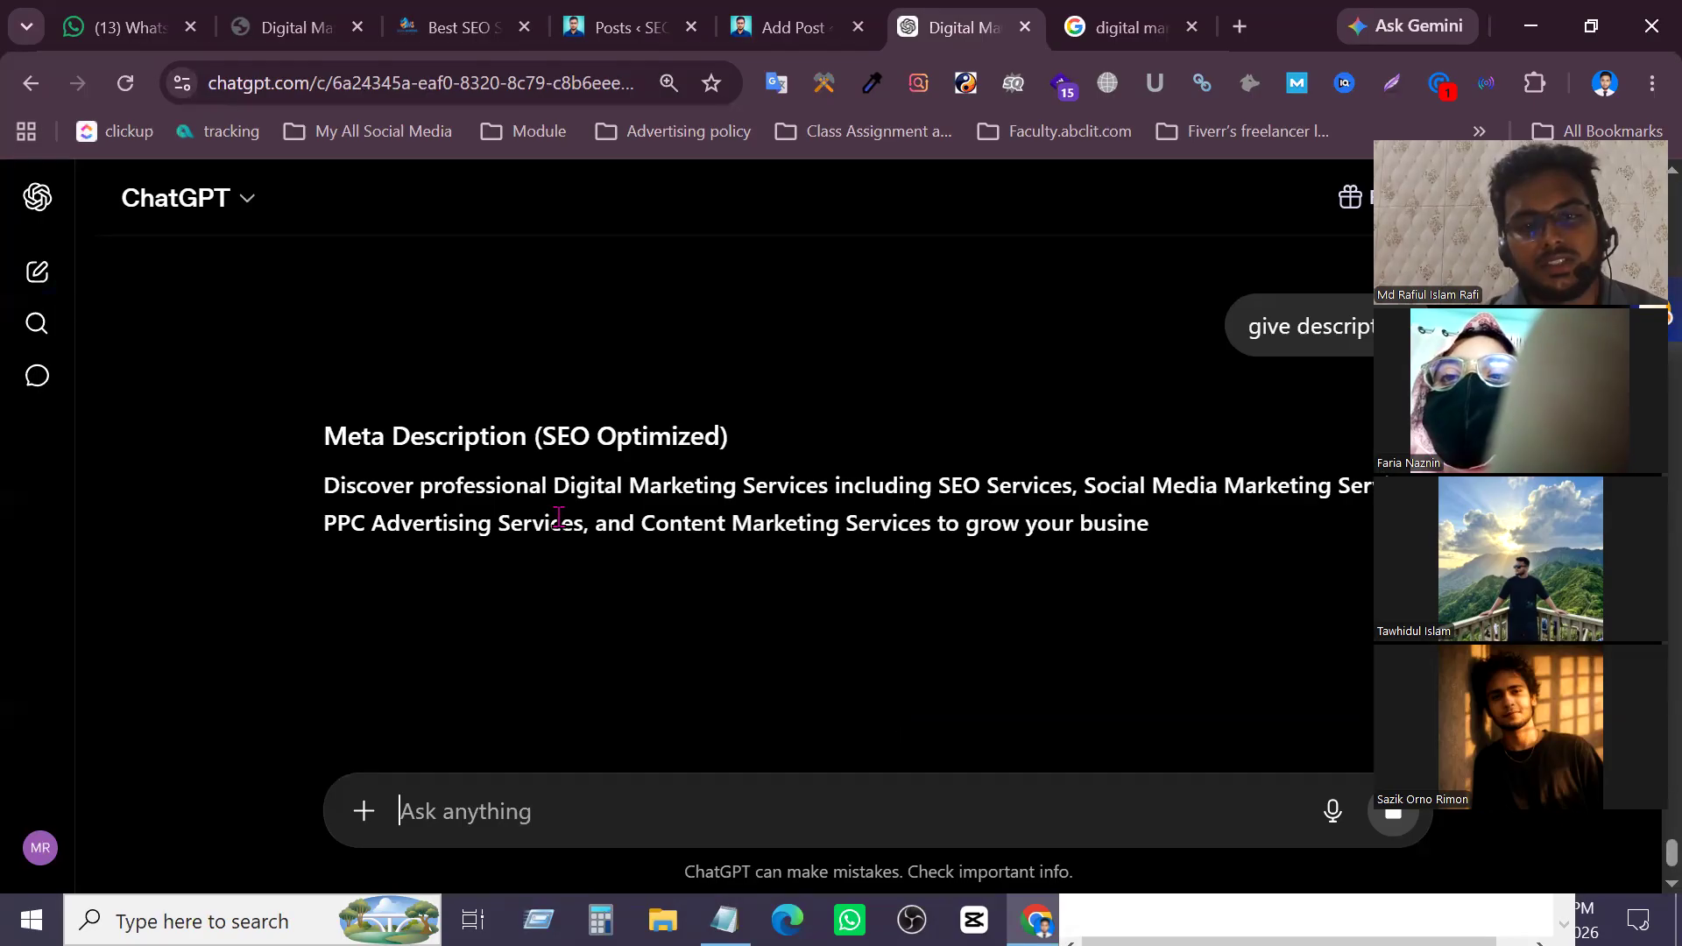
Copy ChatGPT's first suggested meta description, starting "Discover professional Digital Marketing Services", into the snippet's Description field in WordPress
left_click_drag(1268, 548, 323, 477)
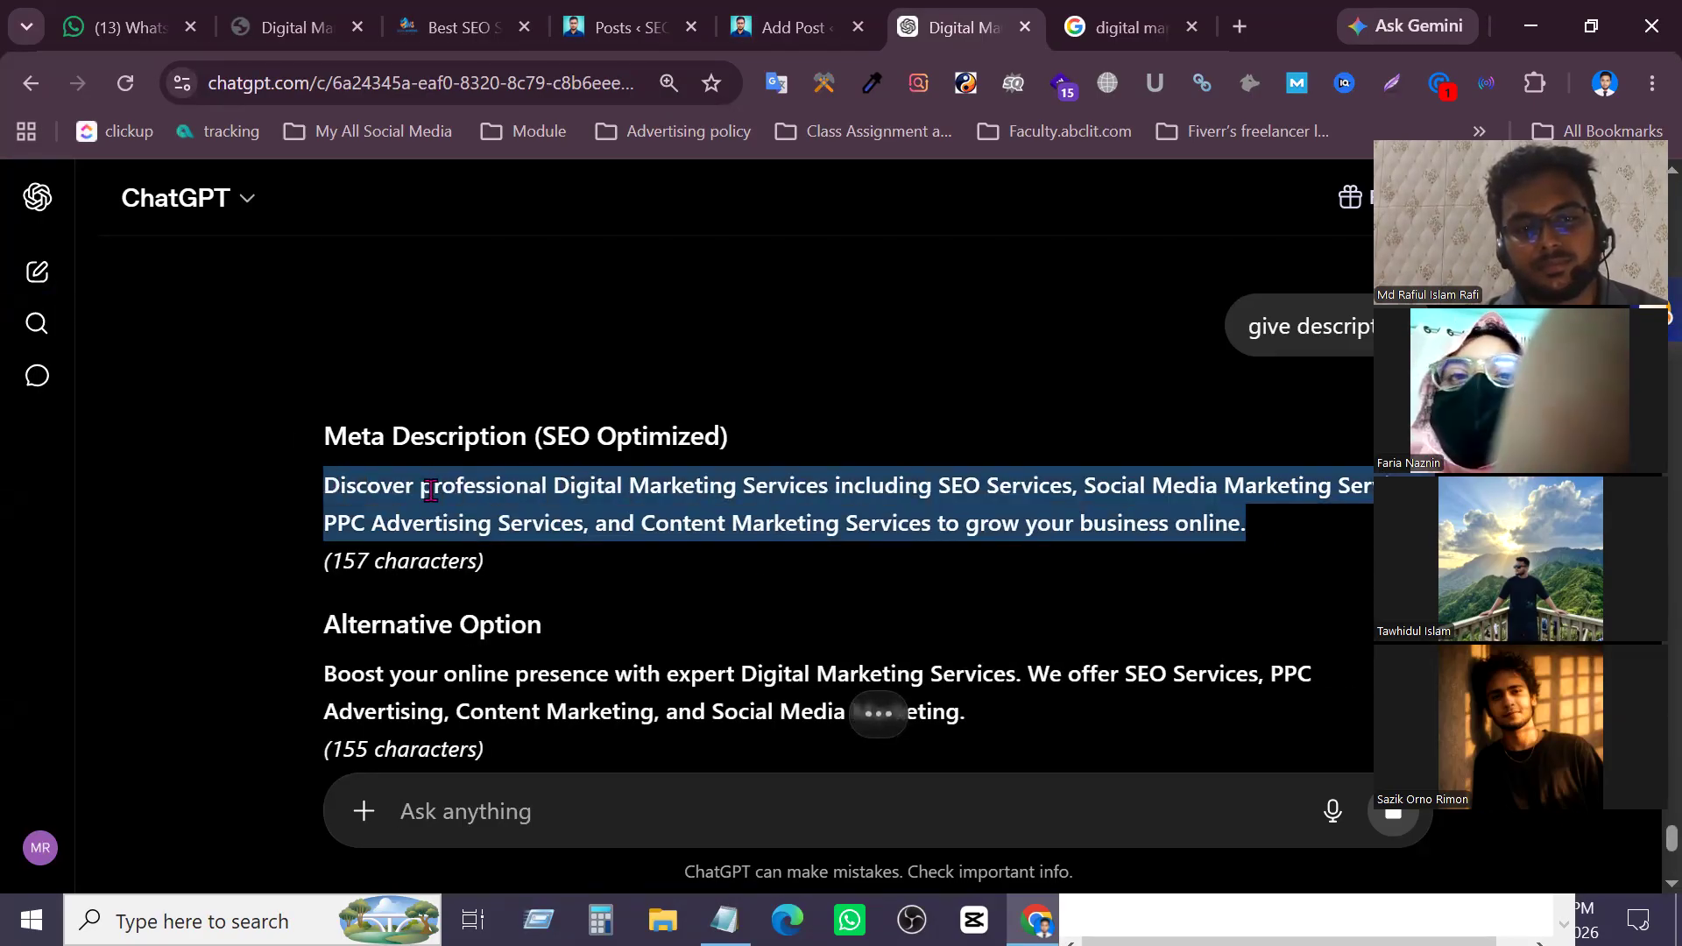
right_click(431, 490)
left_click(504, 117)
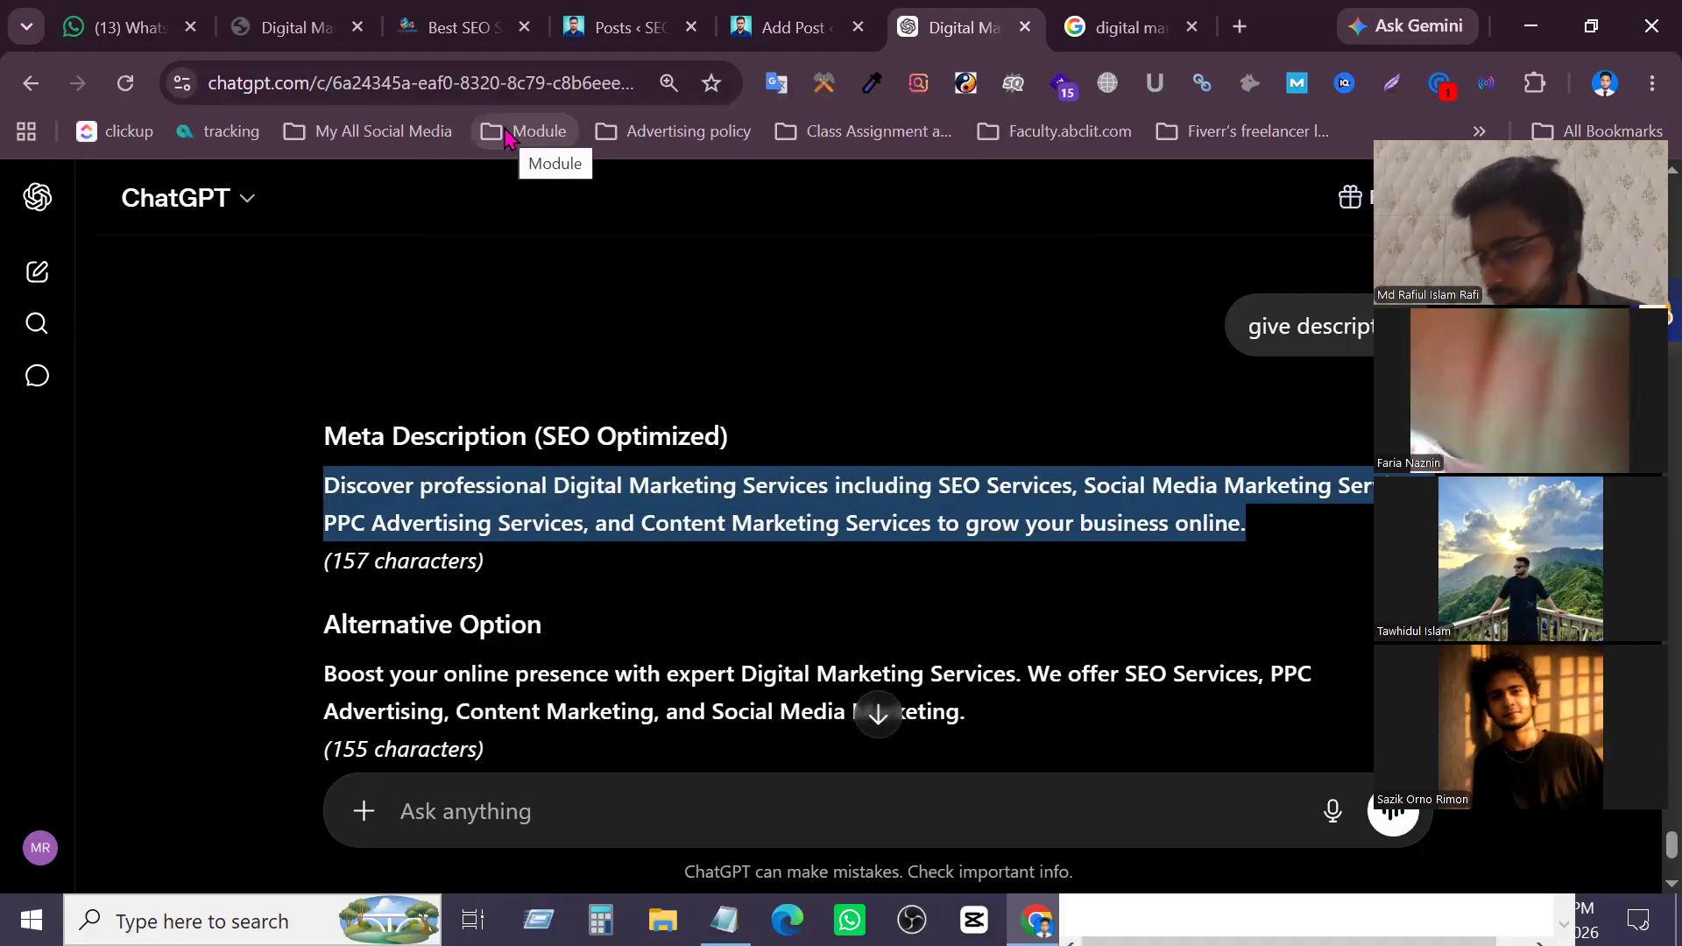
left_click(810, 27)
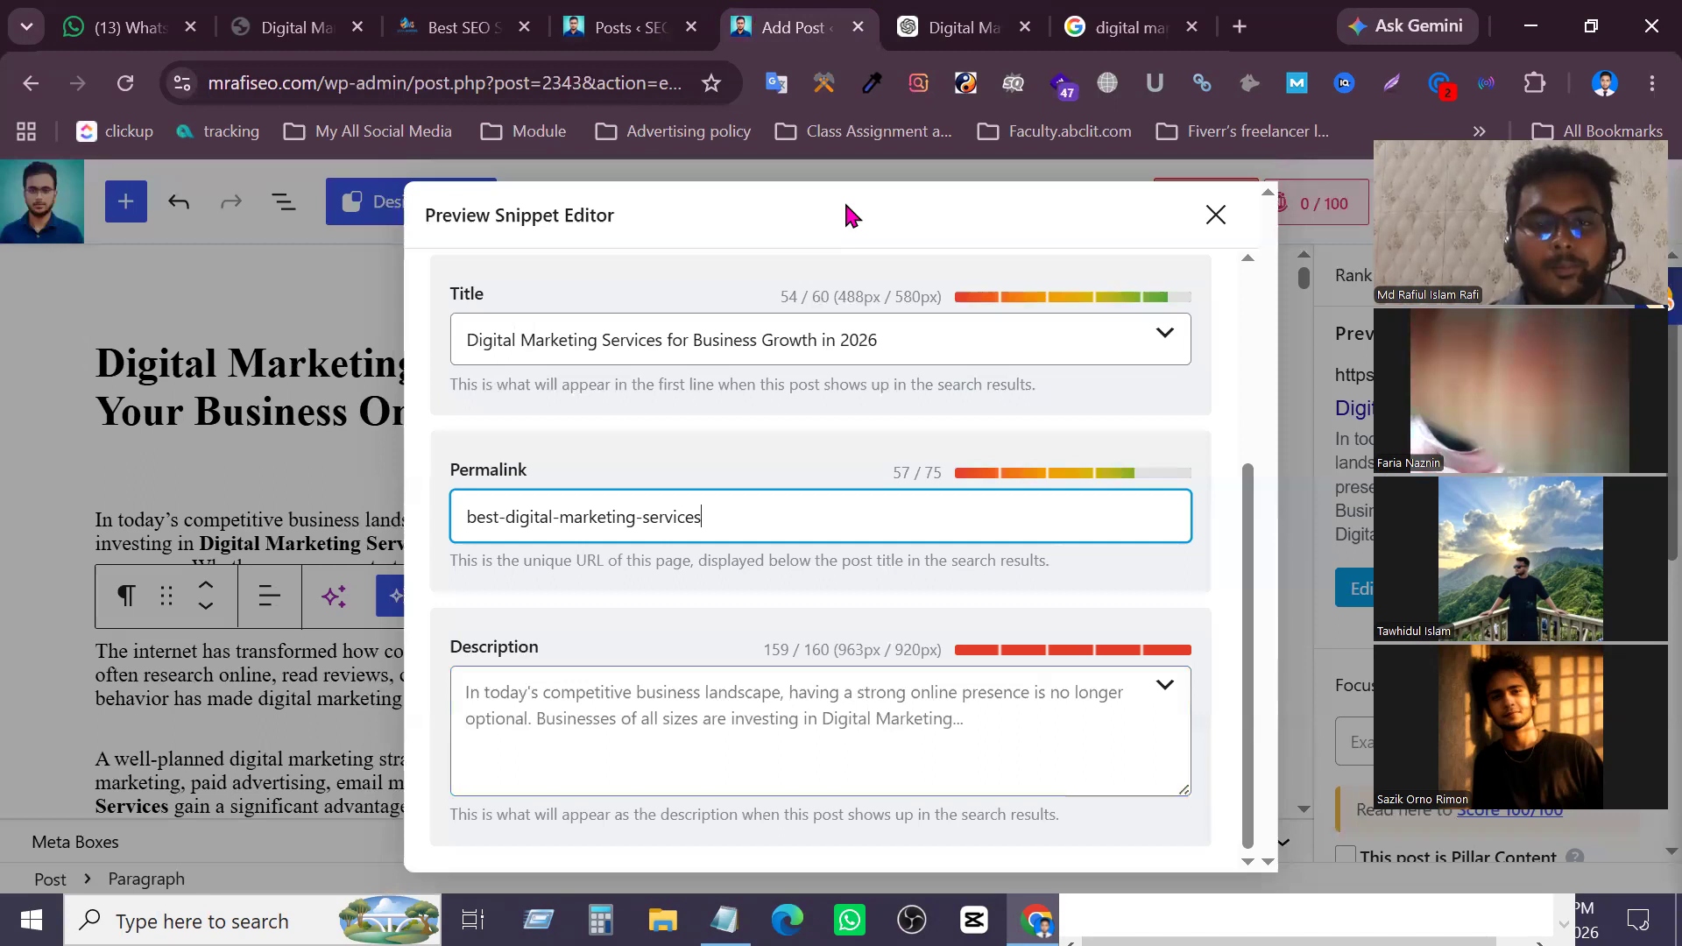
left_click(572, 734)
key("ctrl+v")
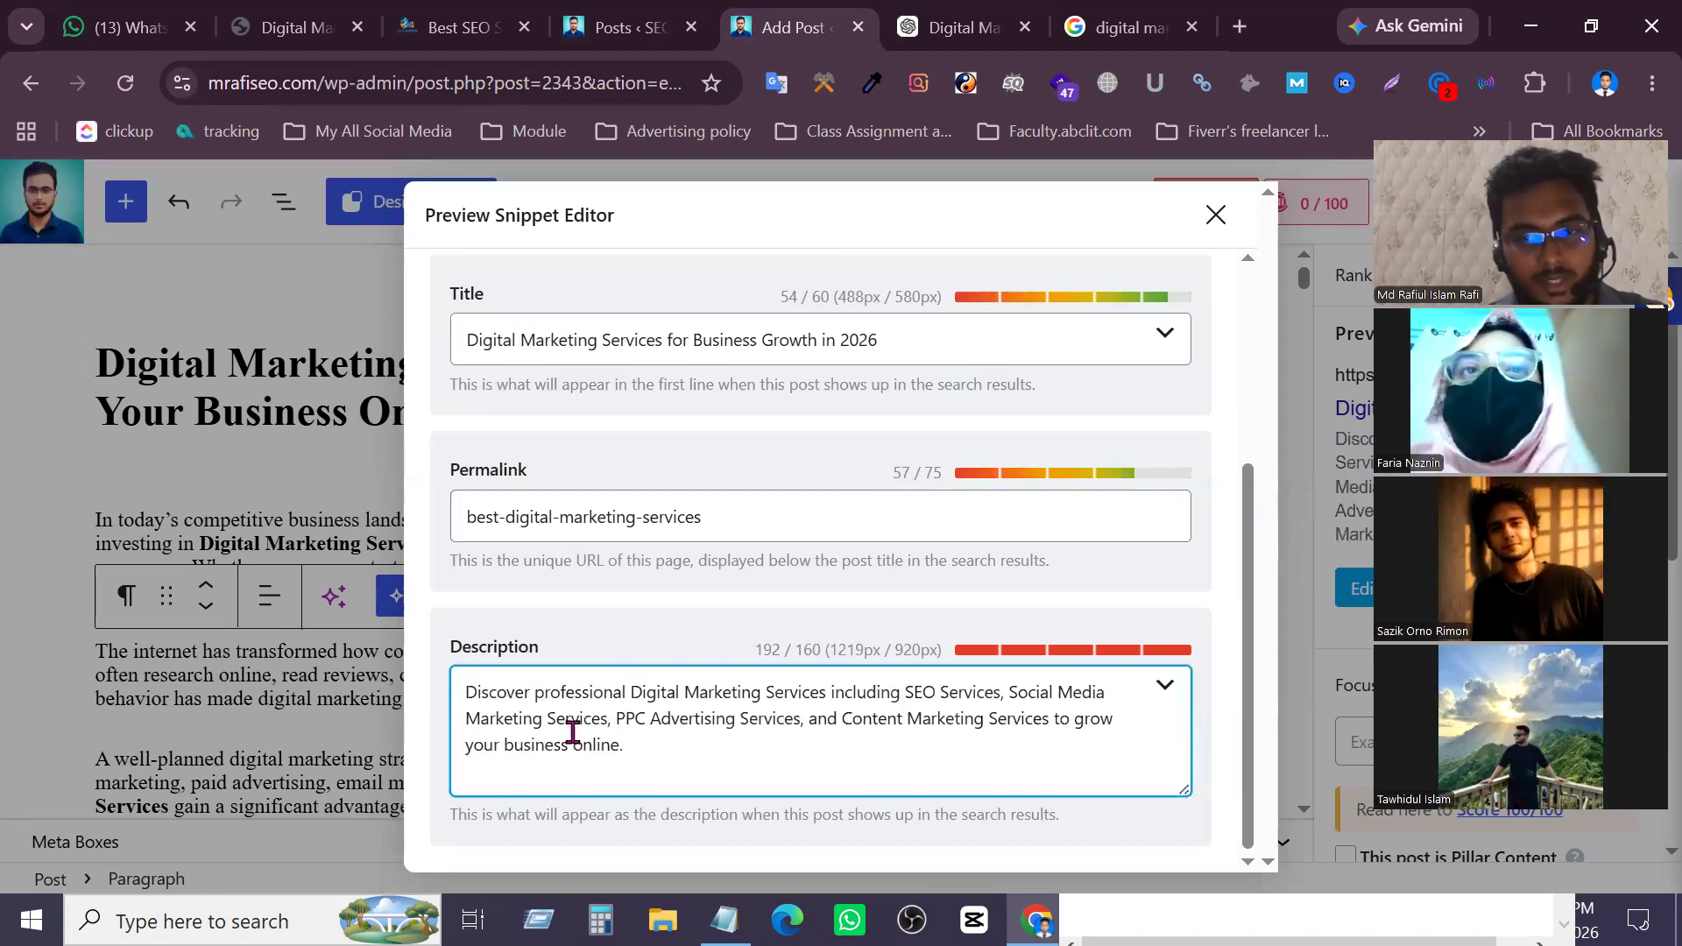
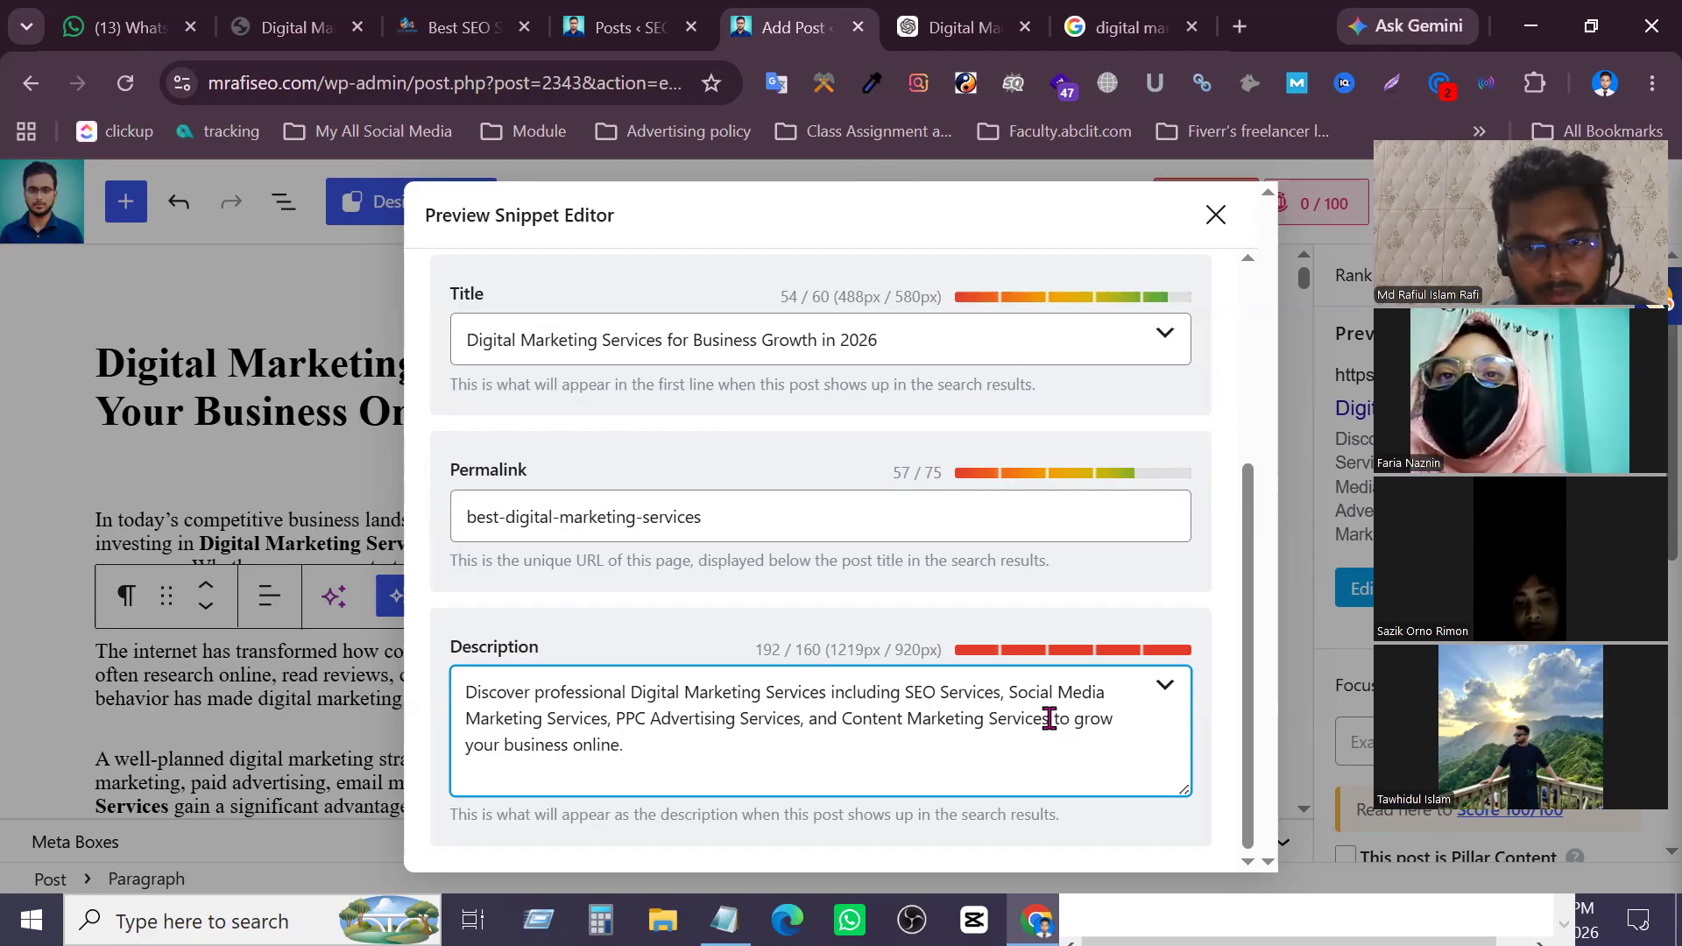
Shorten the description by removing "to grow your business online.", reducing "Advertising" to "Ad" and replacing "Social Media Marketing" with "SMM"
left_click_drag(1049, 718, 1081, 766)
key("BackSpace")
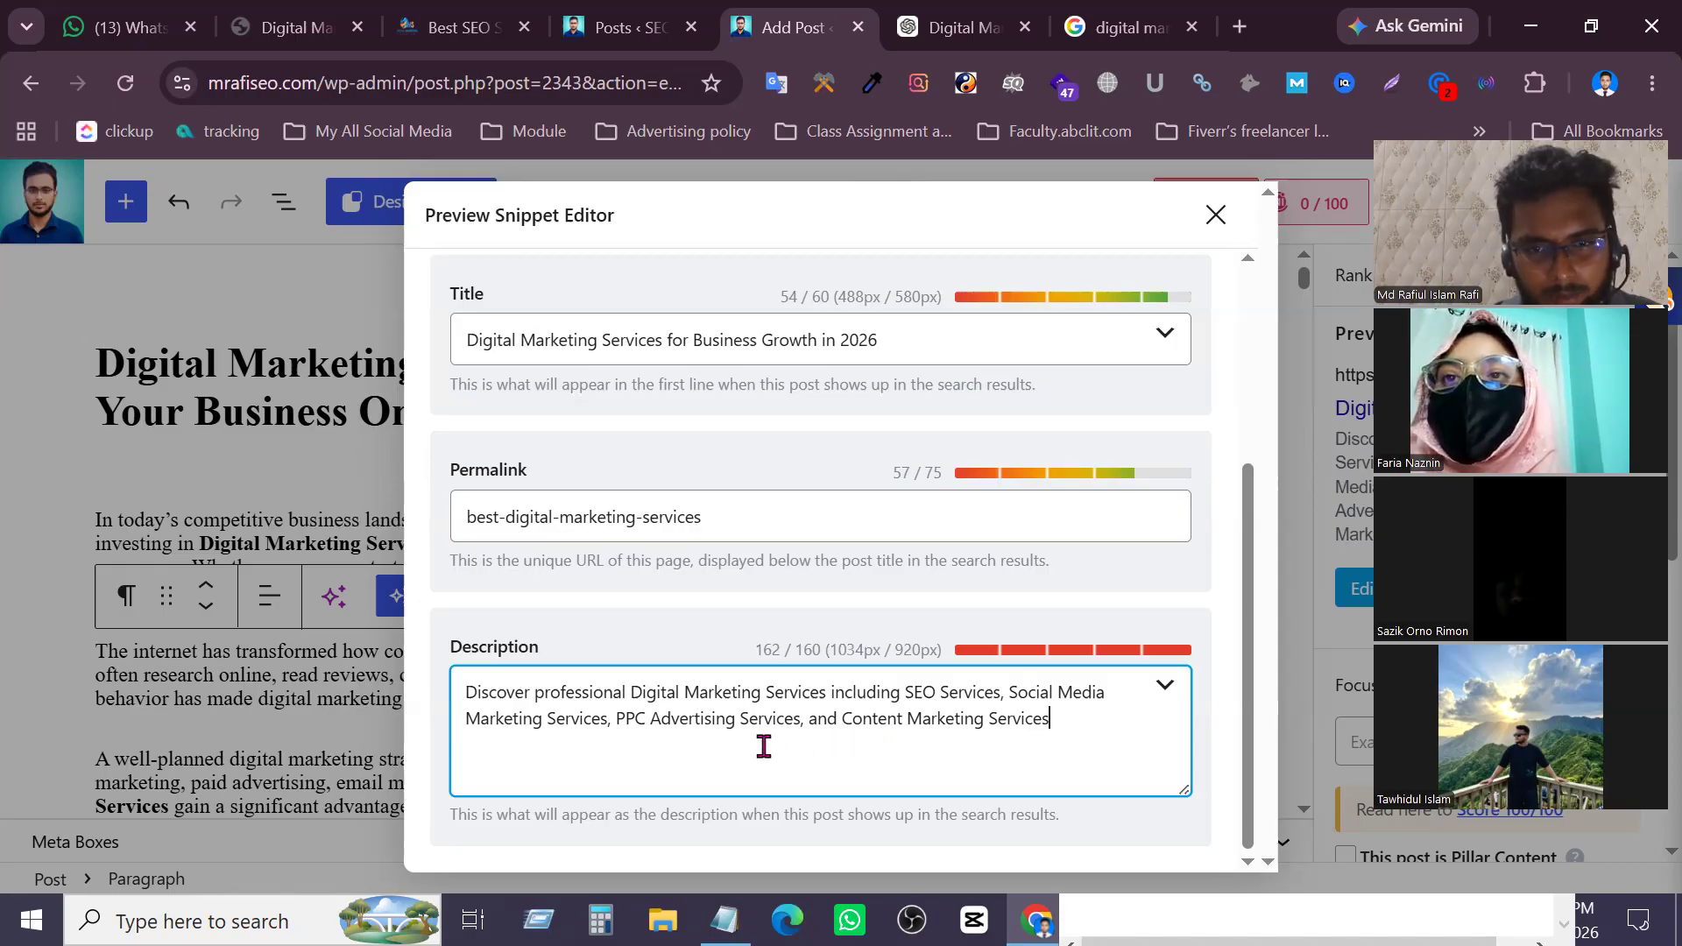
left_click_drag(735, 720, 671, 720)
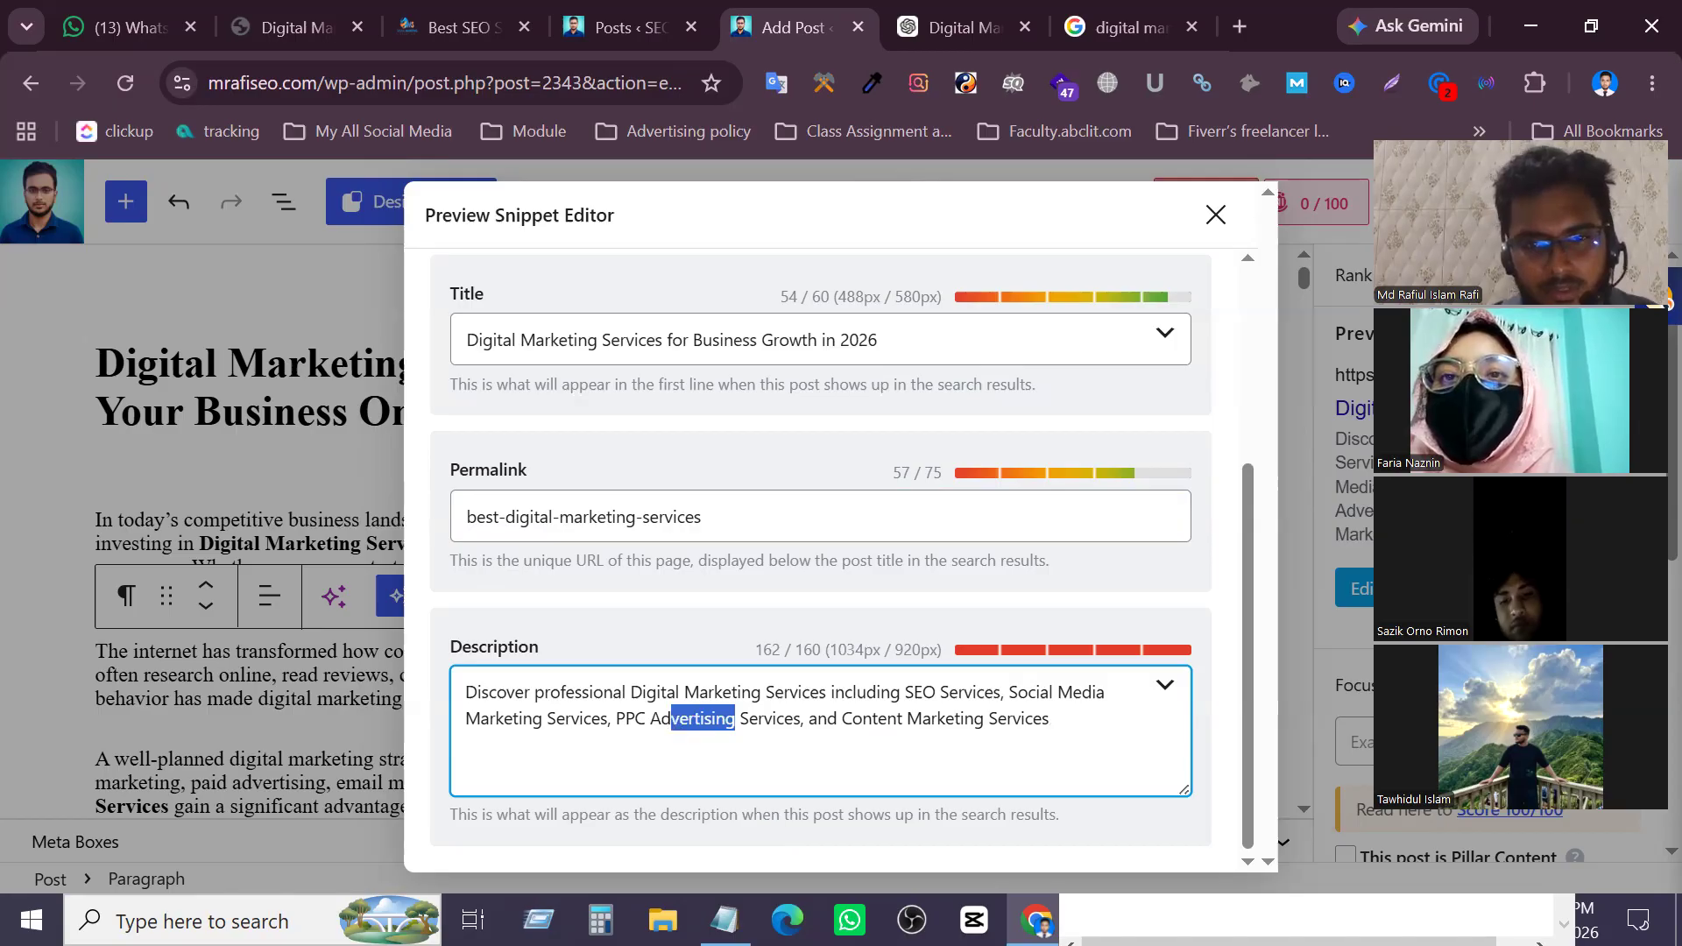
key("BackSpace")
left_click(1086, 754)
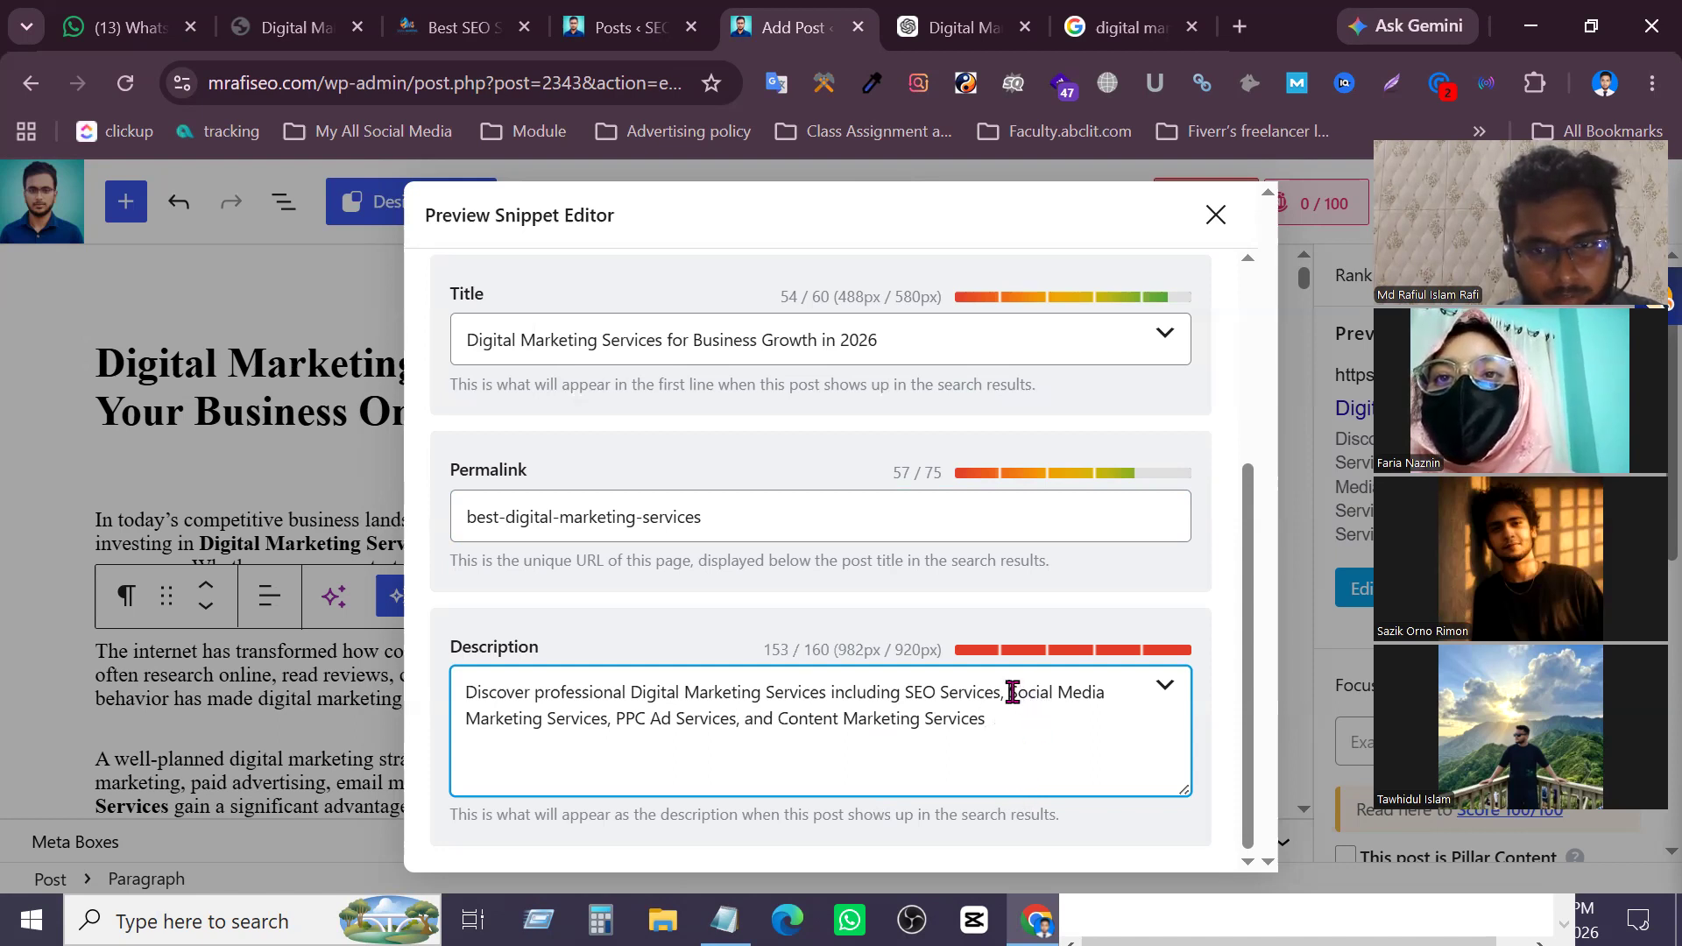
left_click_drag(1012, 692, 549, 720)
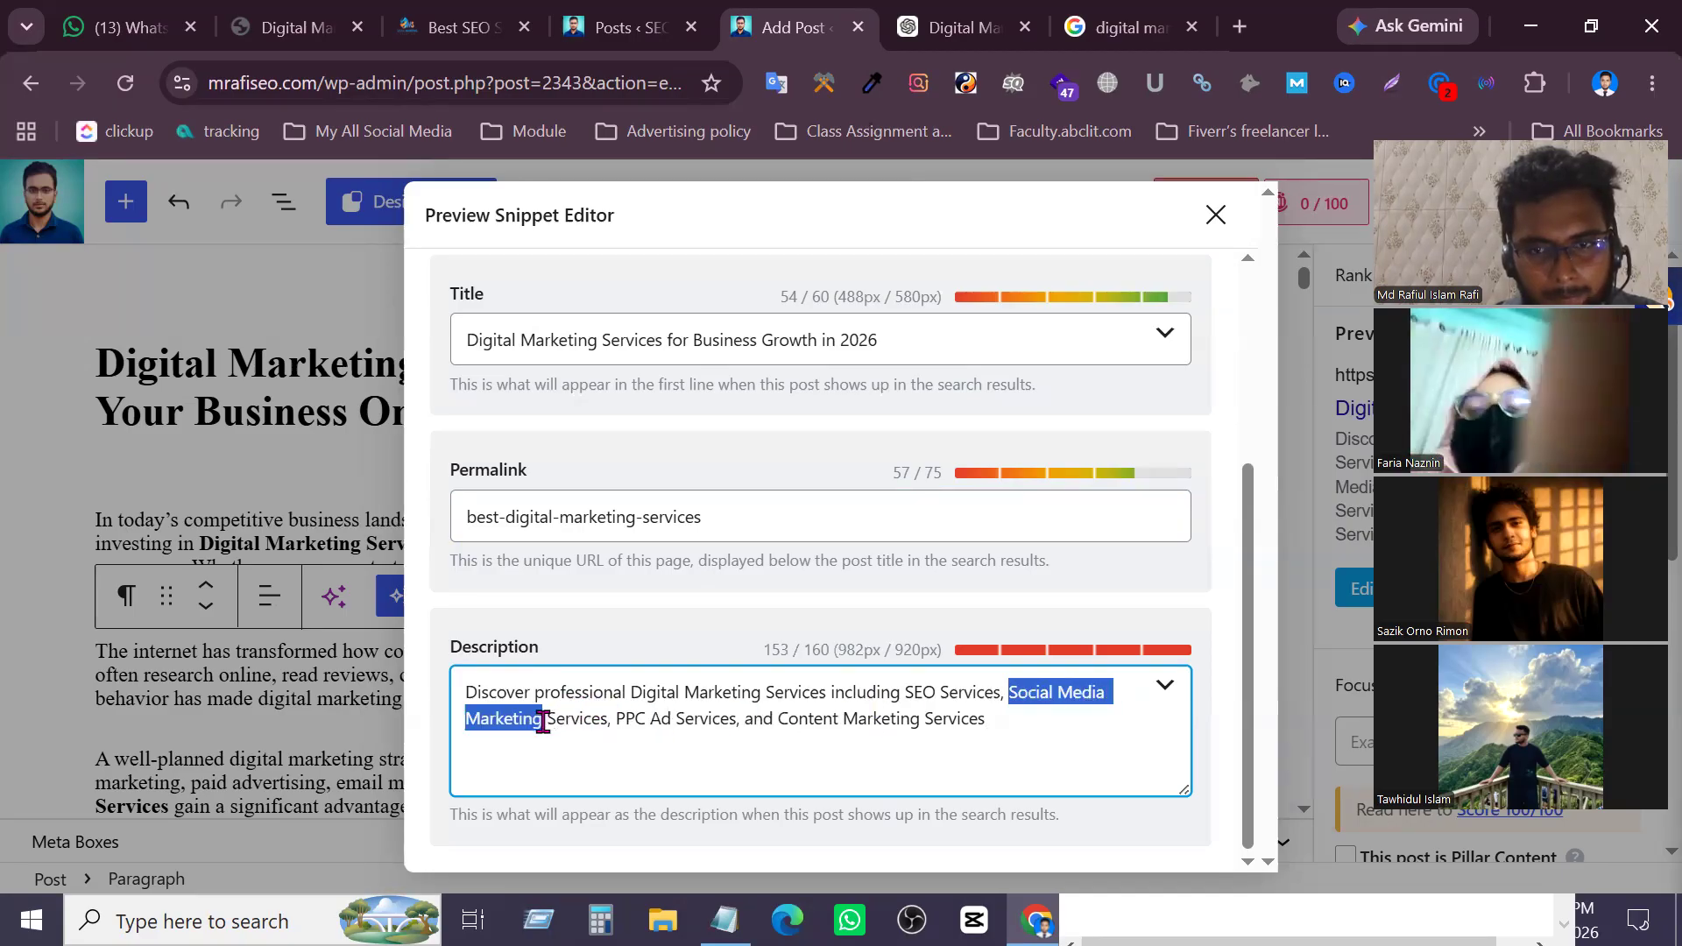
type("SMM")
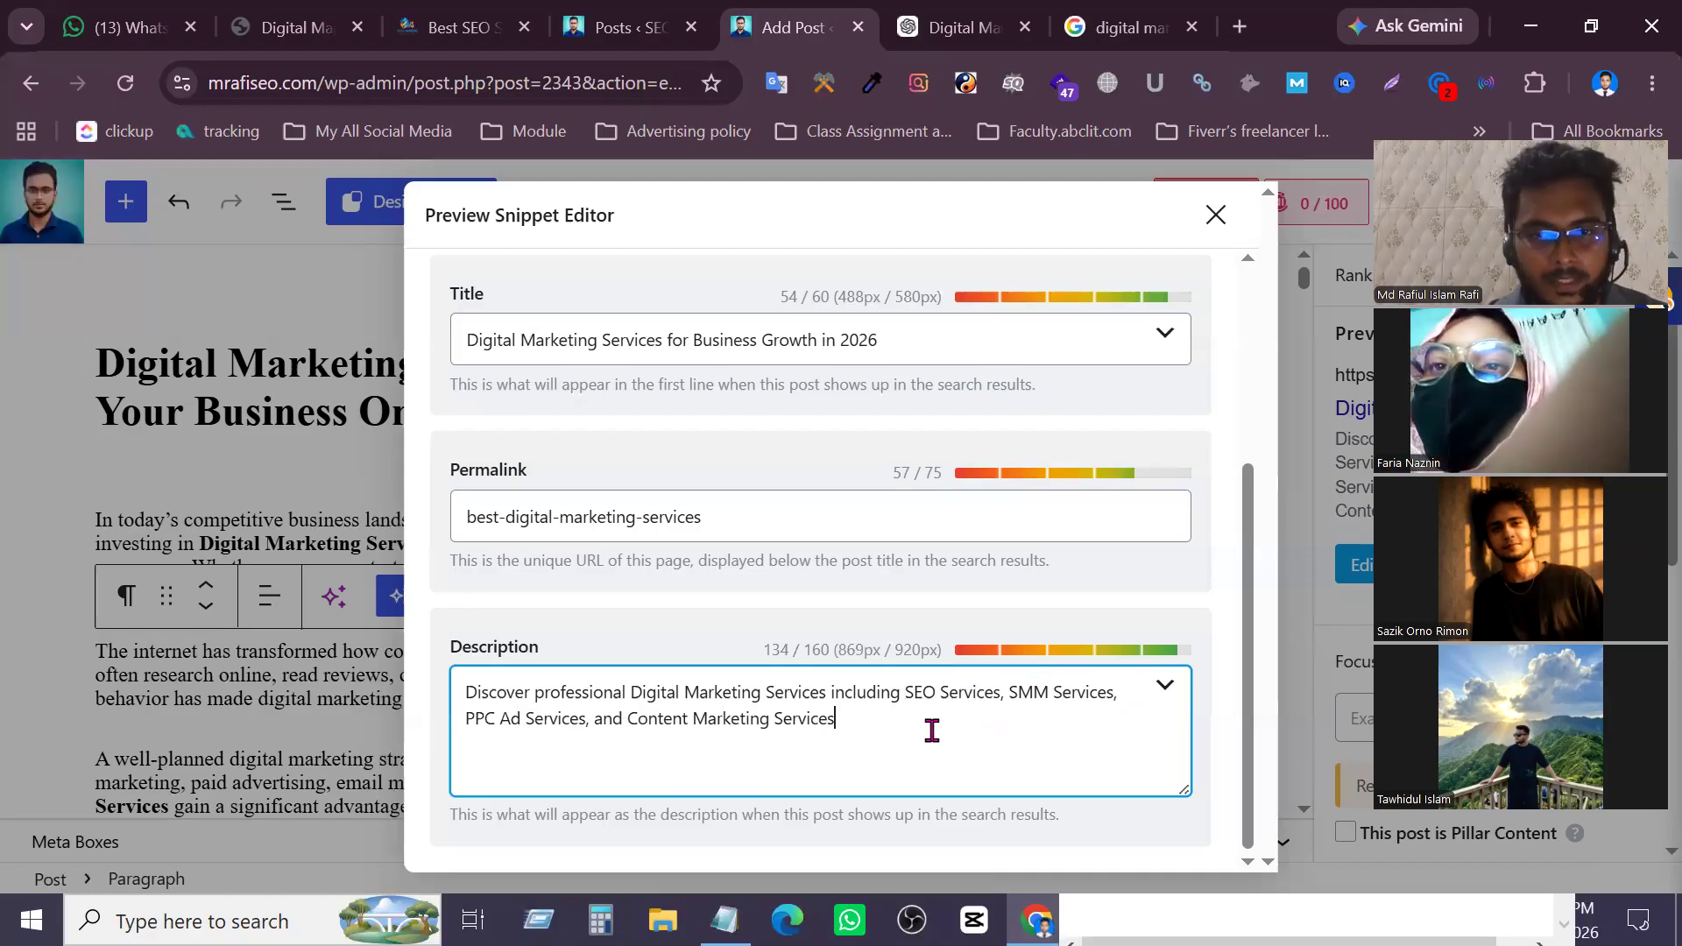
Check the snippet's title, permalink, description and preview for the focus keyword "Digital Marketing Services"
scroll(933, 740, "up", 3)
scroll(934, 741, "down", 3)
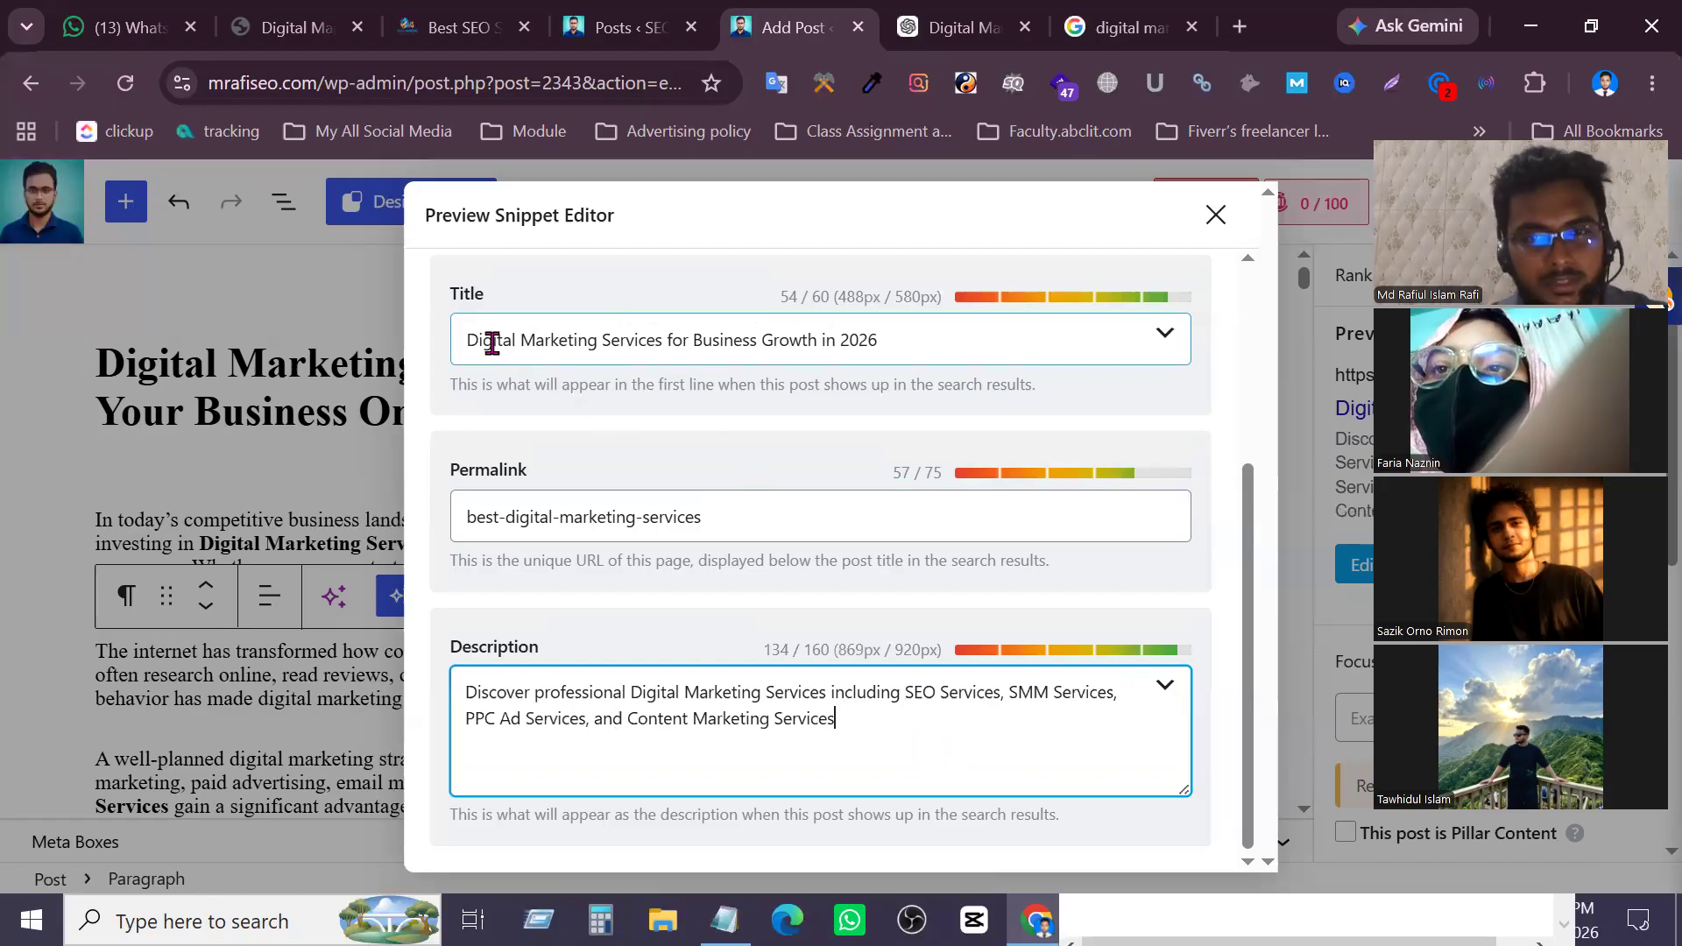
left_click_drag(507, 518, 701, 523)
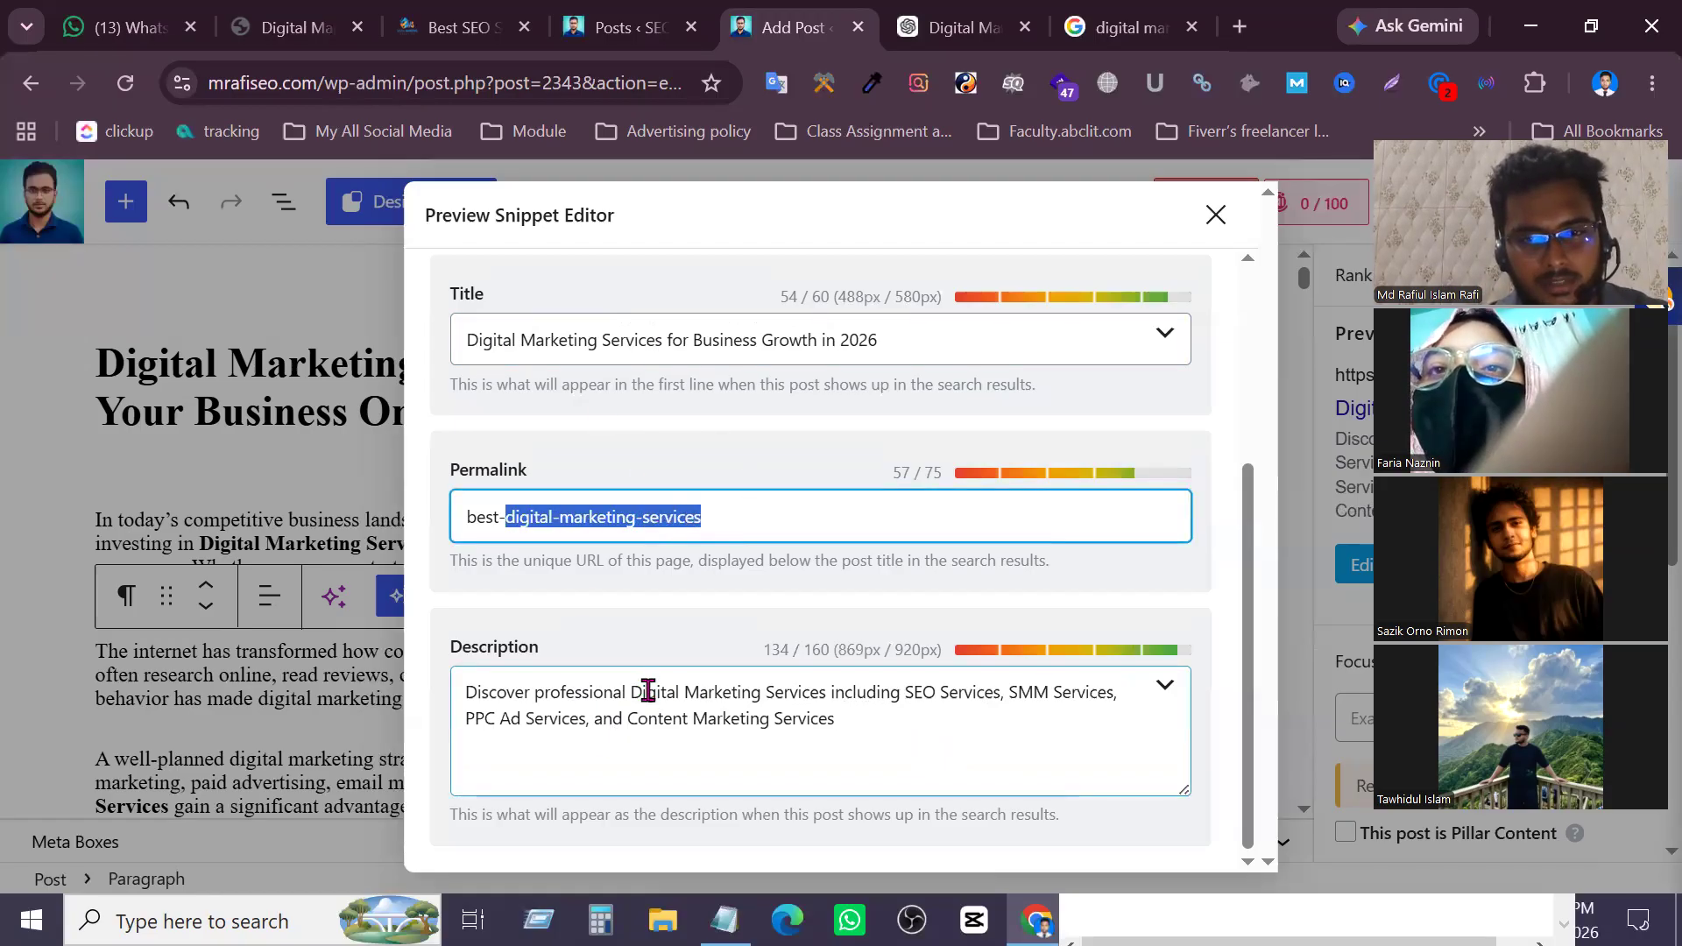
left_click_drag(630, 693, 829, 688)
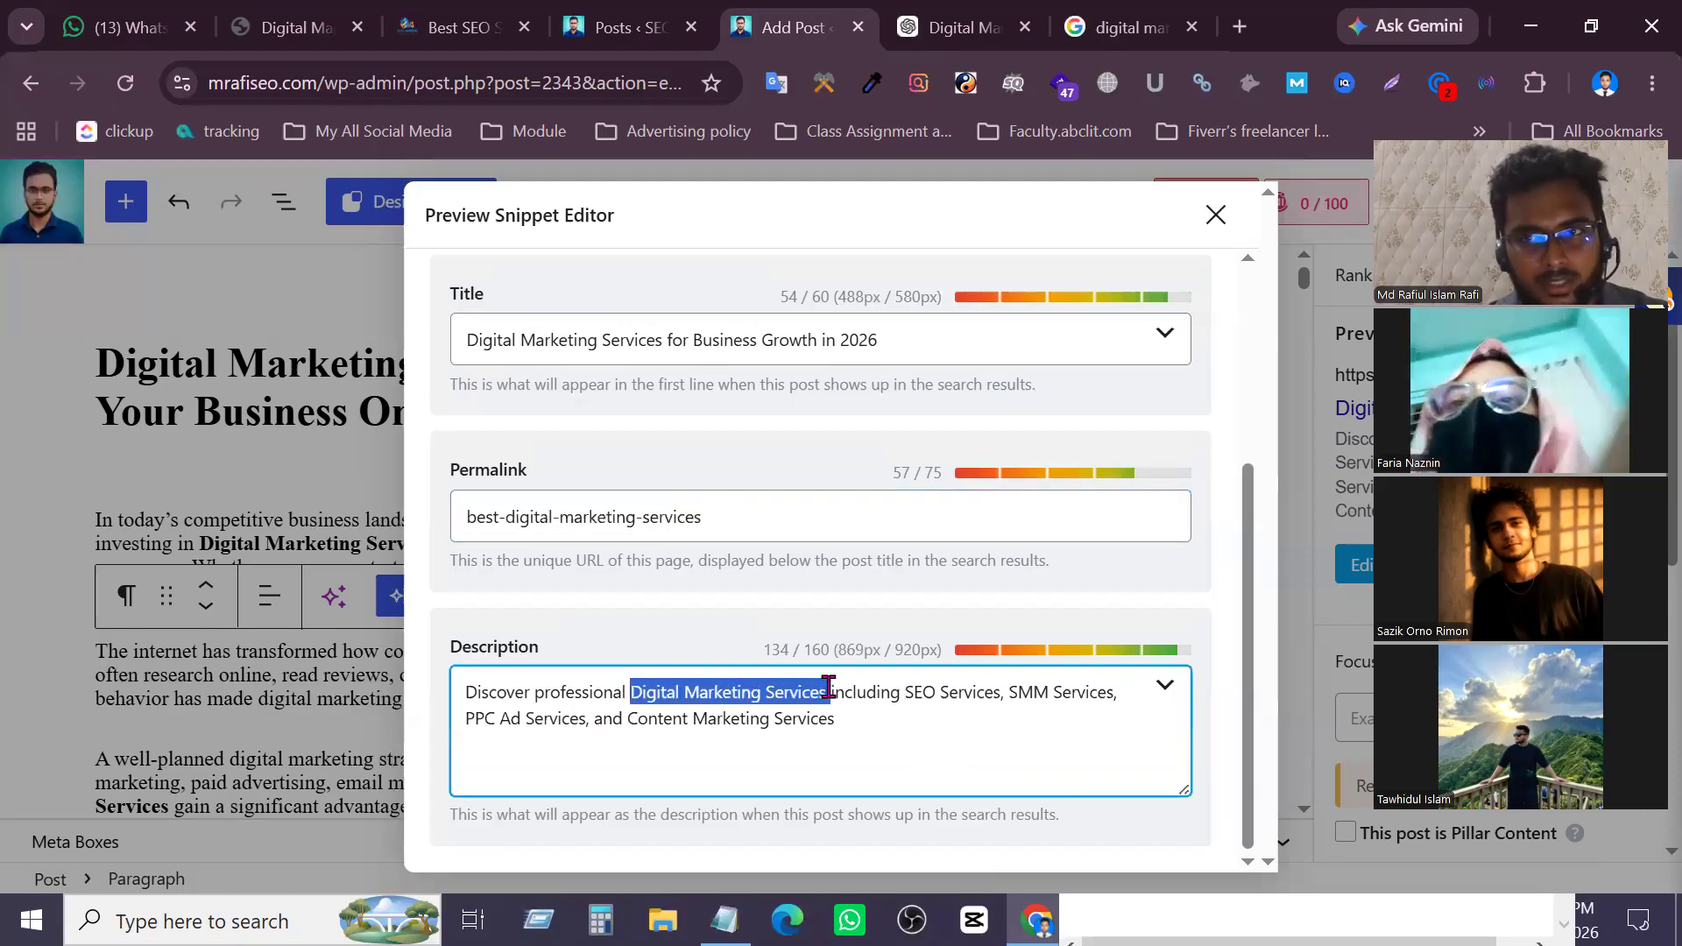
scroll(803, 730, "up", 5)
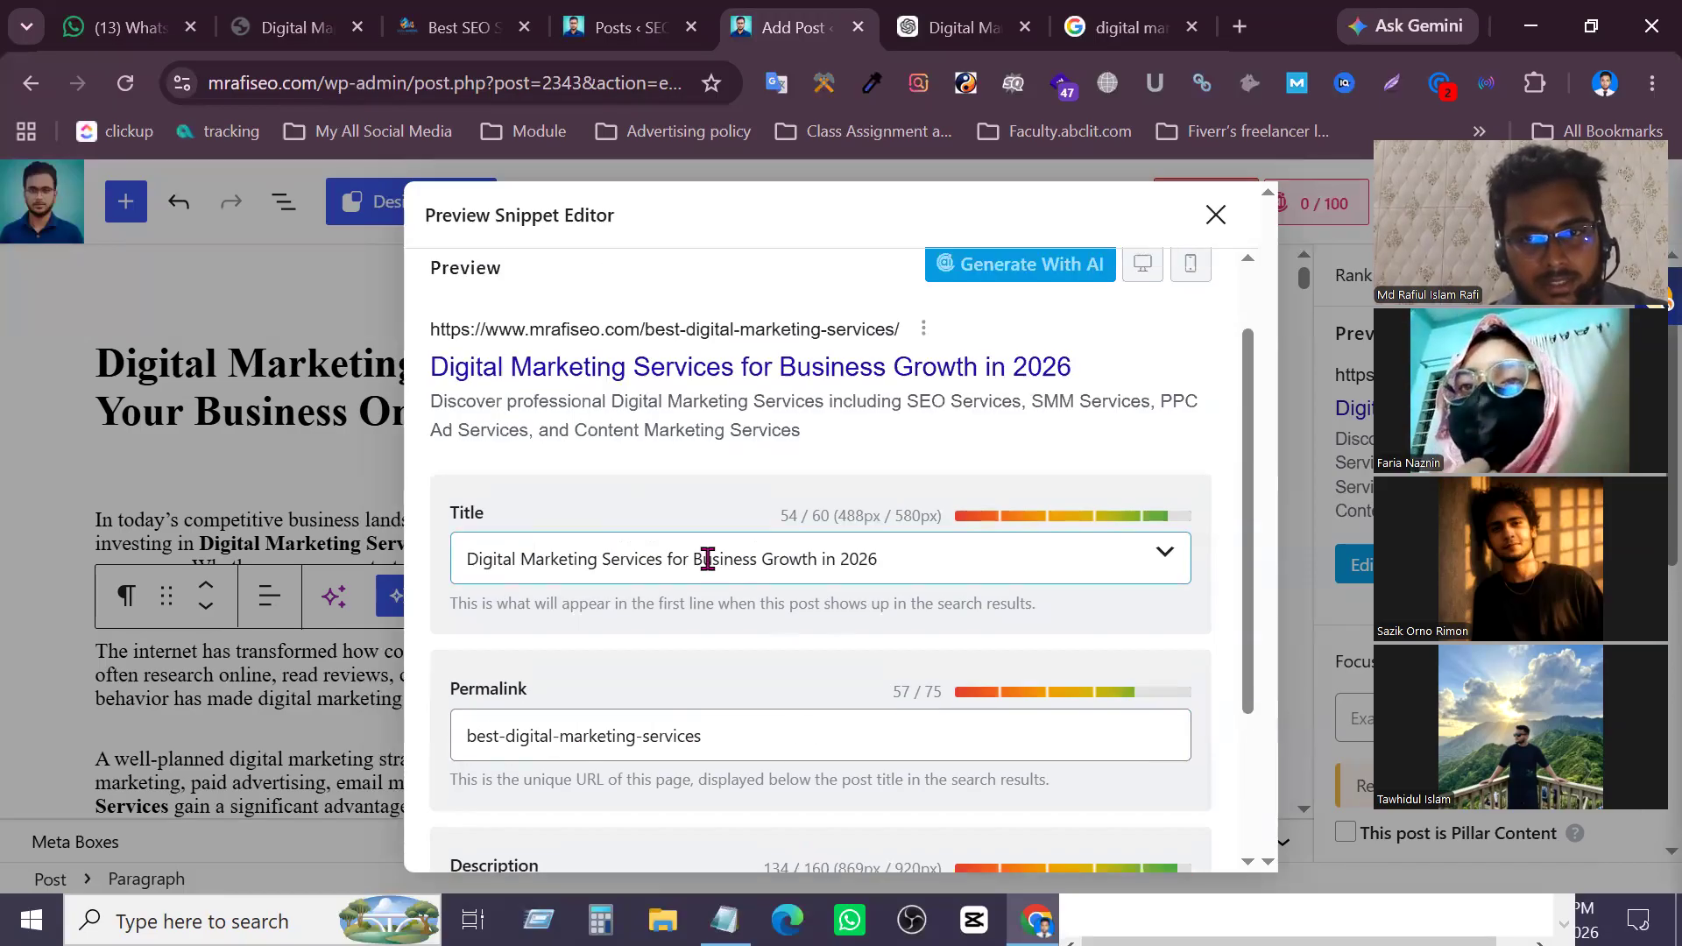
scroll(708, 559, "down", 4)
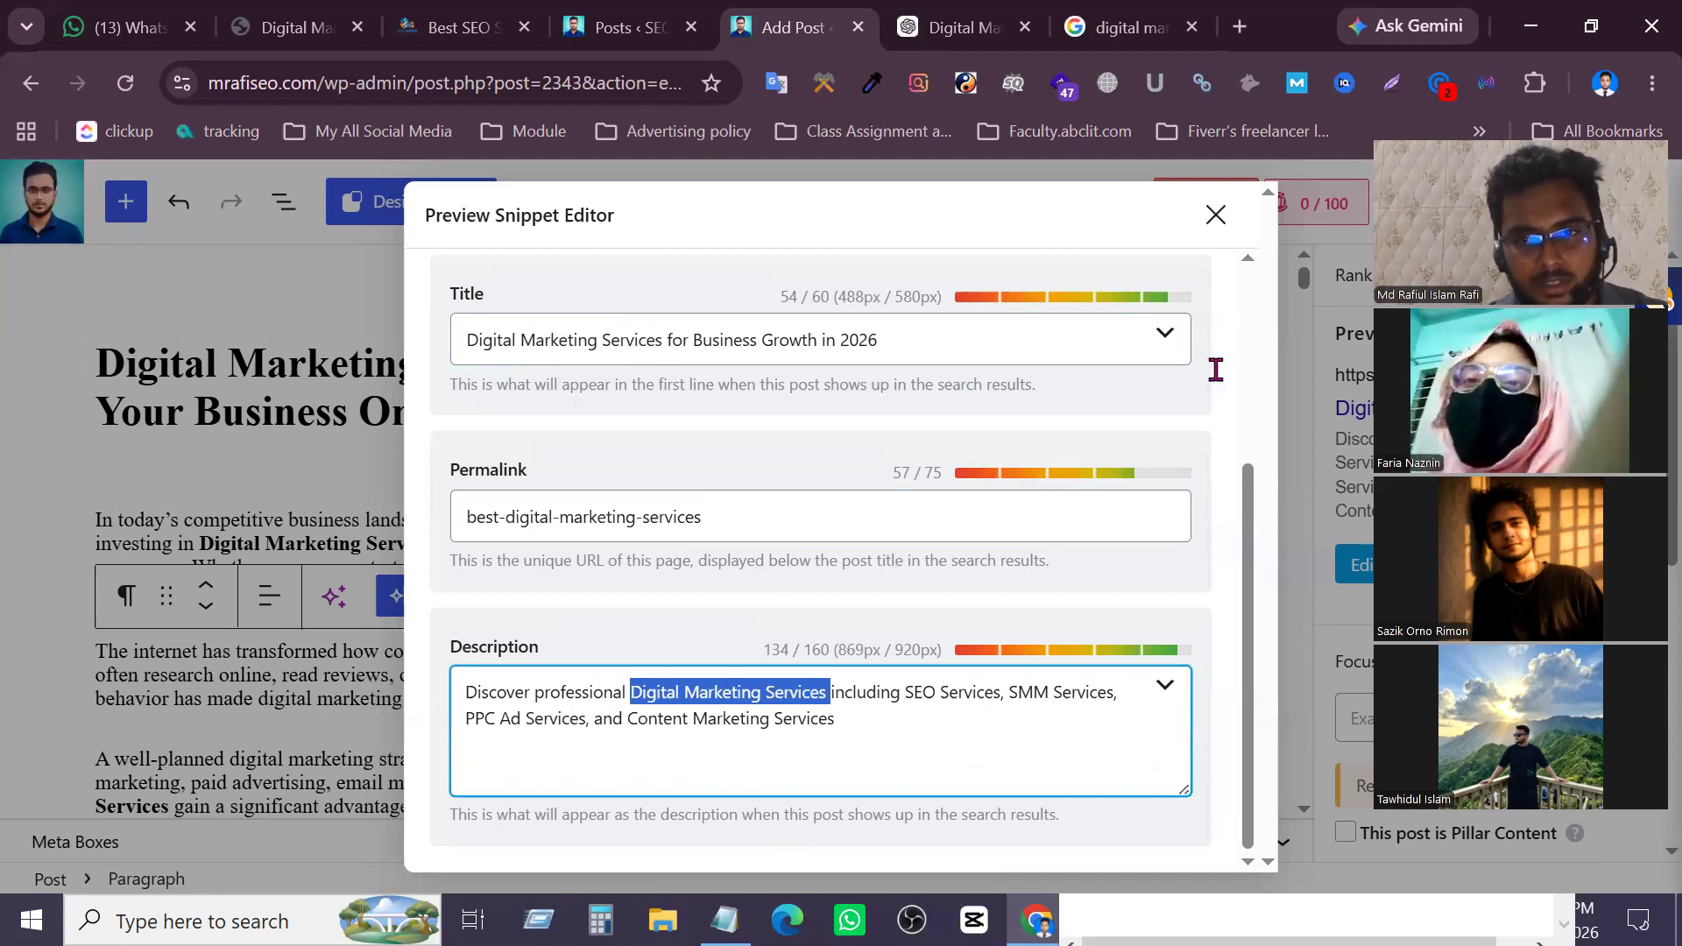
In the Notepad checklist, separate title, permalink and description from the remaining items with a blank line, and return to WordPress
key("alt+Tab")
left_click_drag(1195, 622, 1055, 627)
left_click_drag(1224, 649, 1071, 590)
left_click(1246, 658)
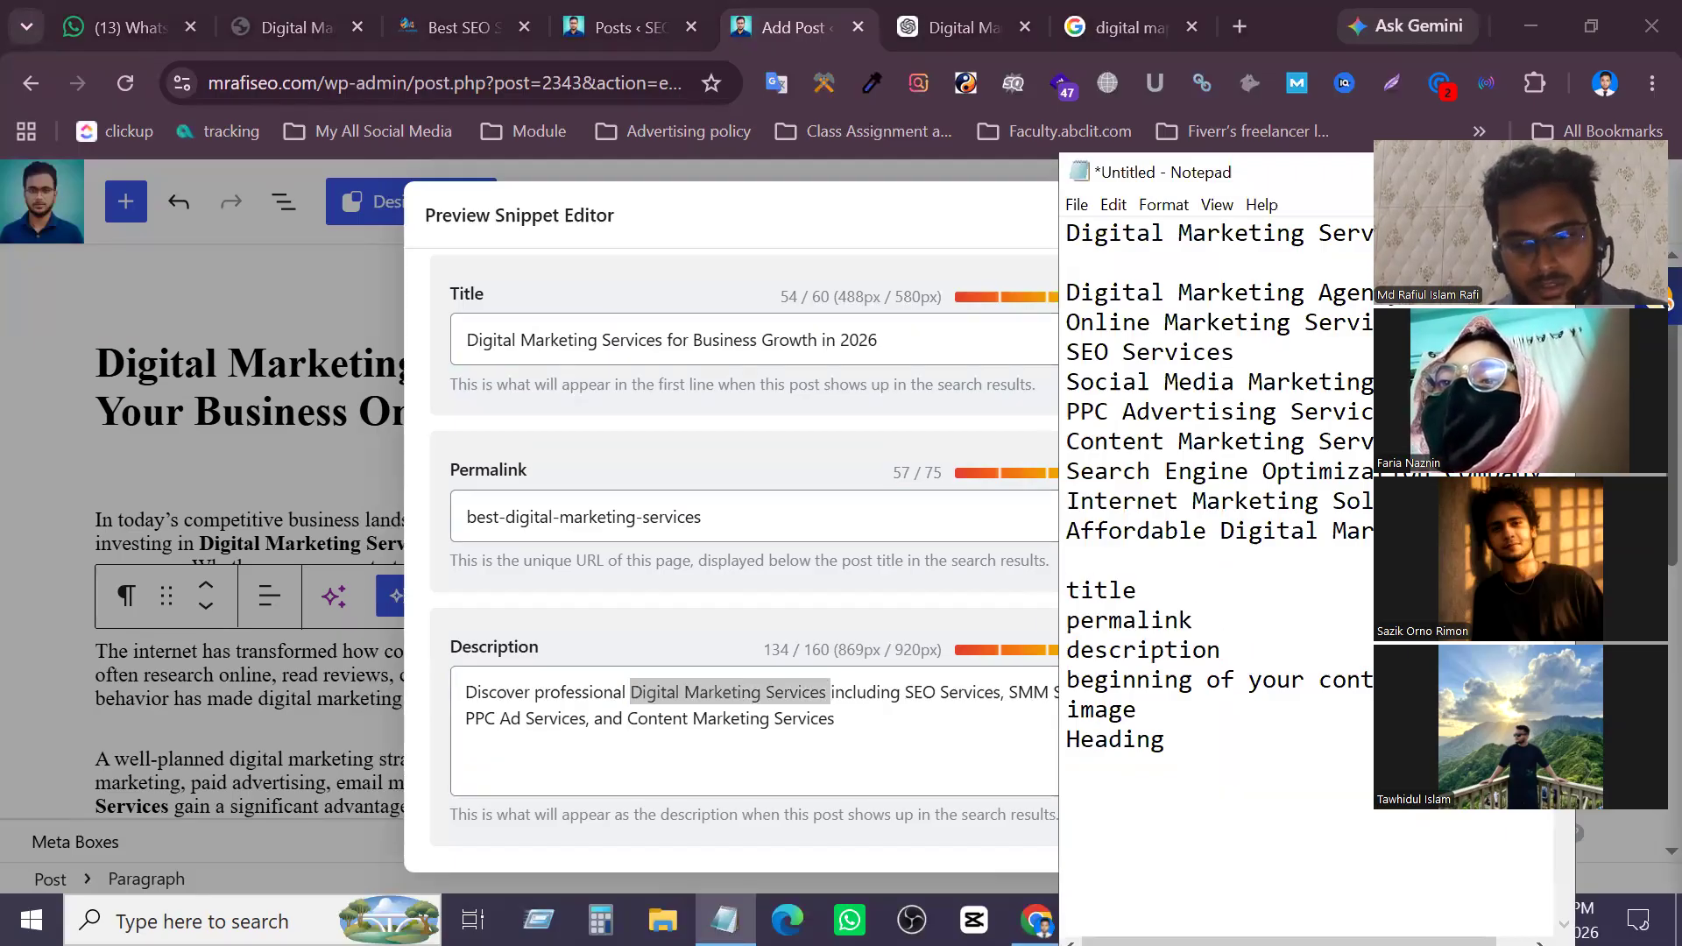
left_click(956, 207)
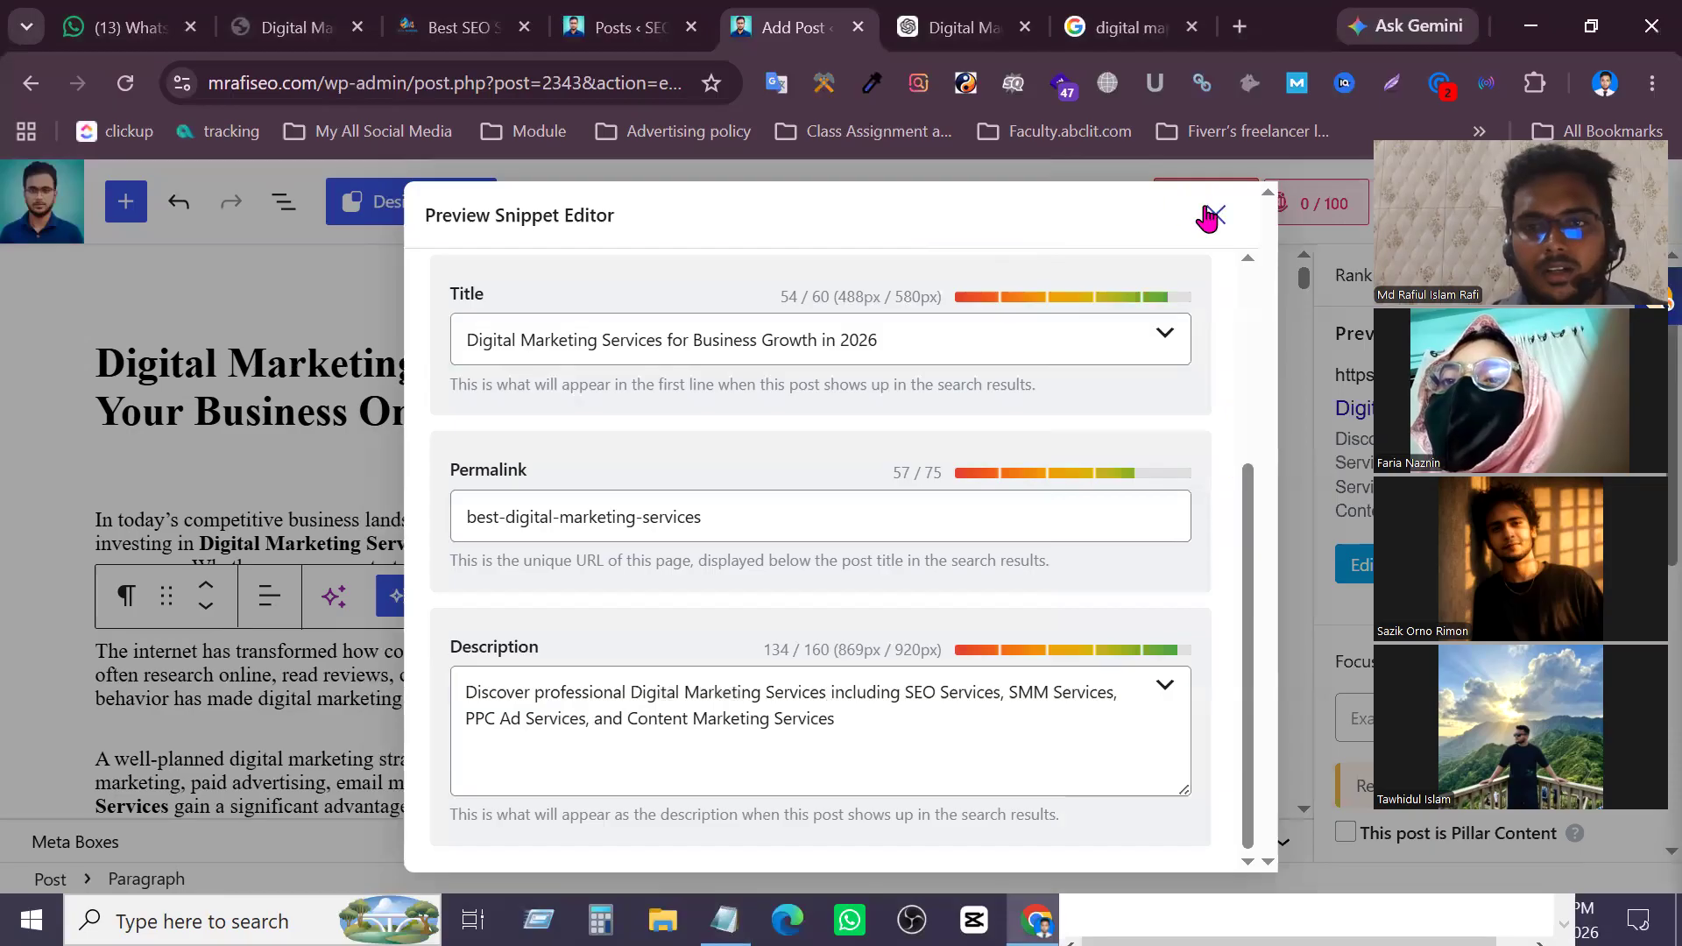
Close the snippet editor and review the post's Rank Math preview and Basic SEO checks
left_click(1211, 215)
scroll(1179, 601, "down", 3)
scroll(1183, 604, "up", 3)
scroll(1179, 596, "down", 5)
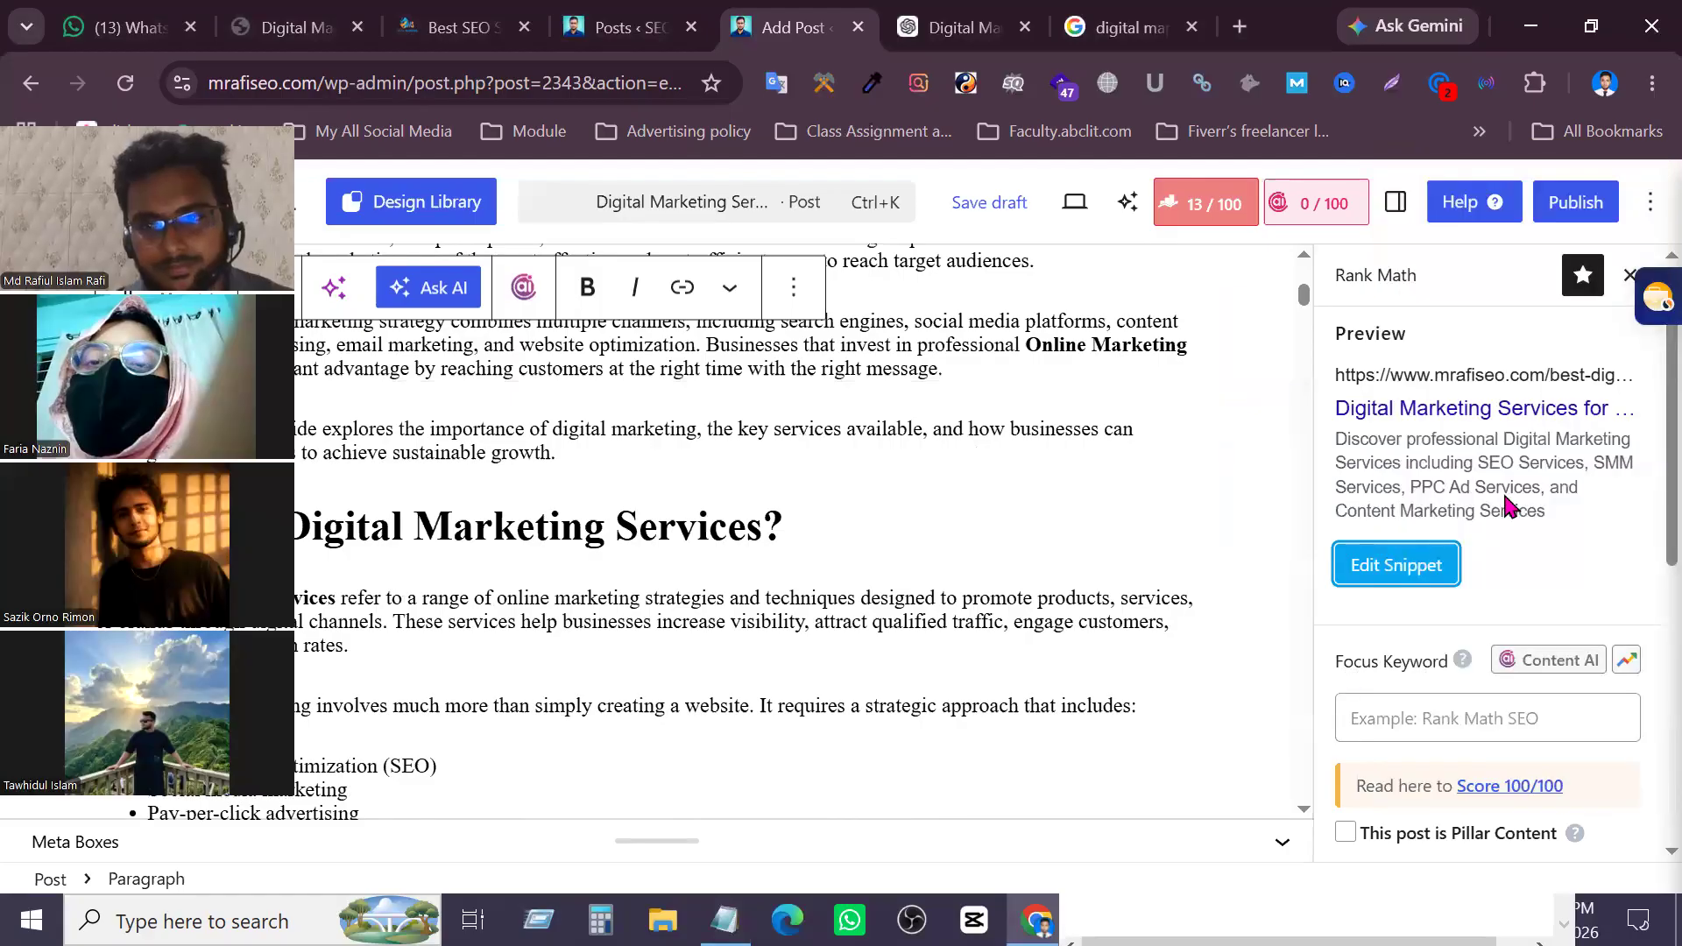
scroll(1625, 688, "down", 10)
scroll(1621, 687, "up", 11)
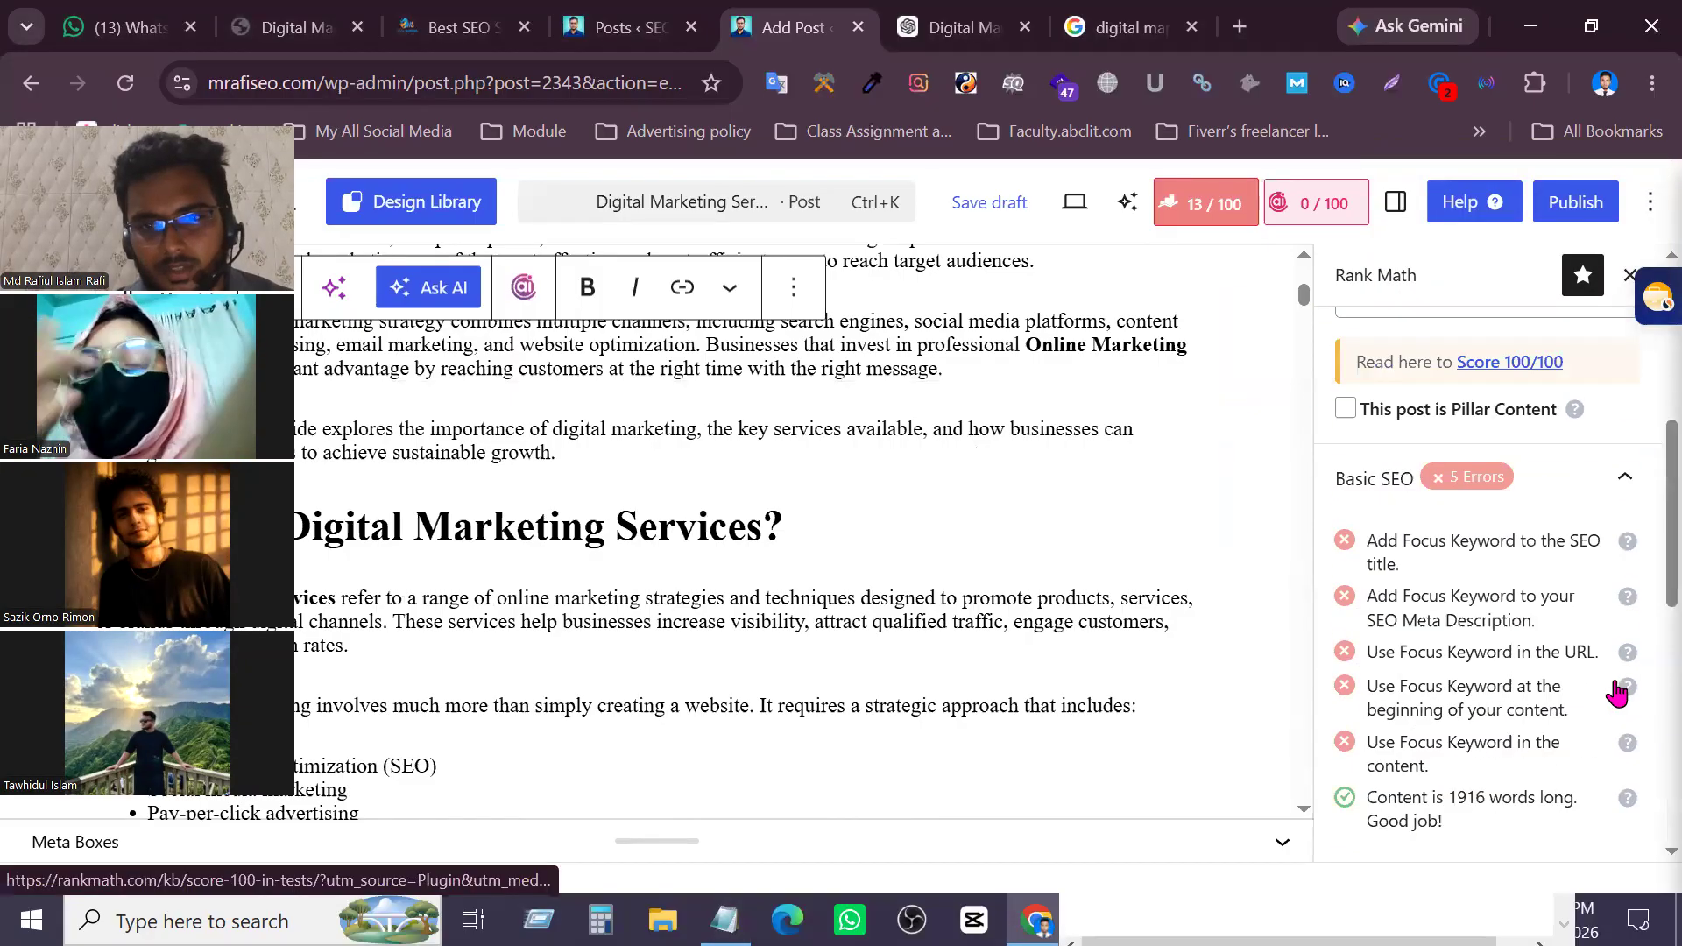
left_click(1228, 190)
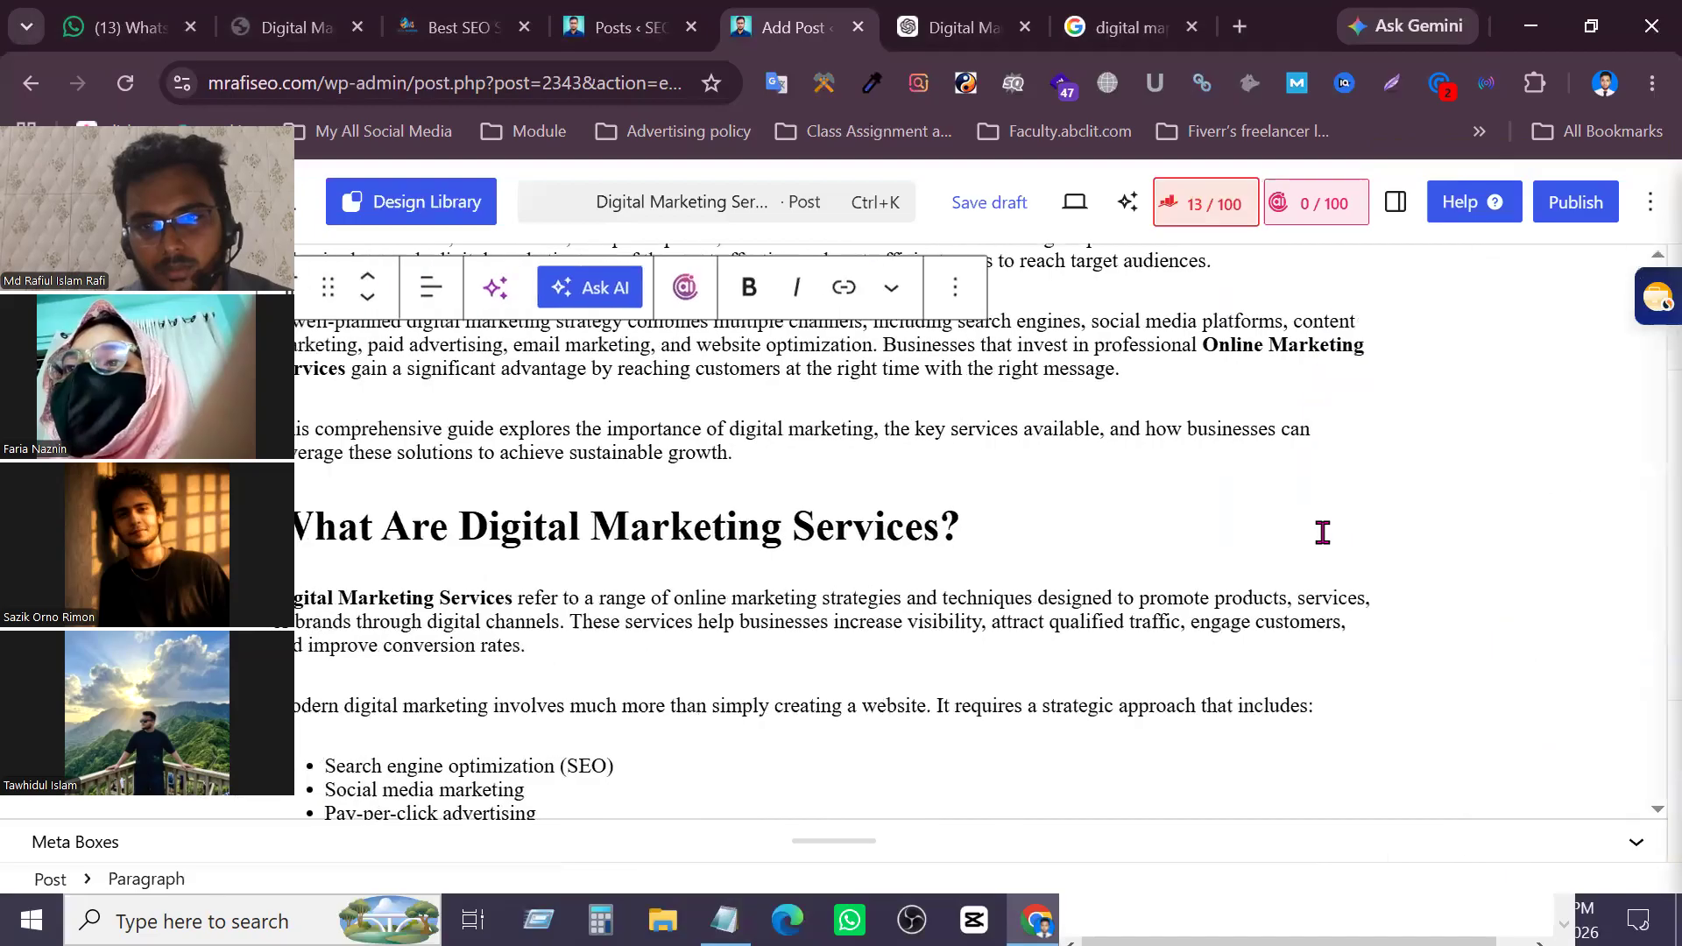
left_click(1228, 189)
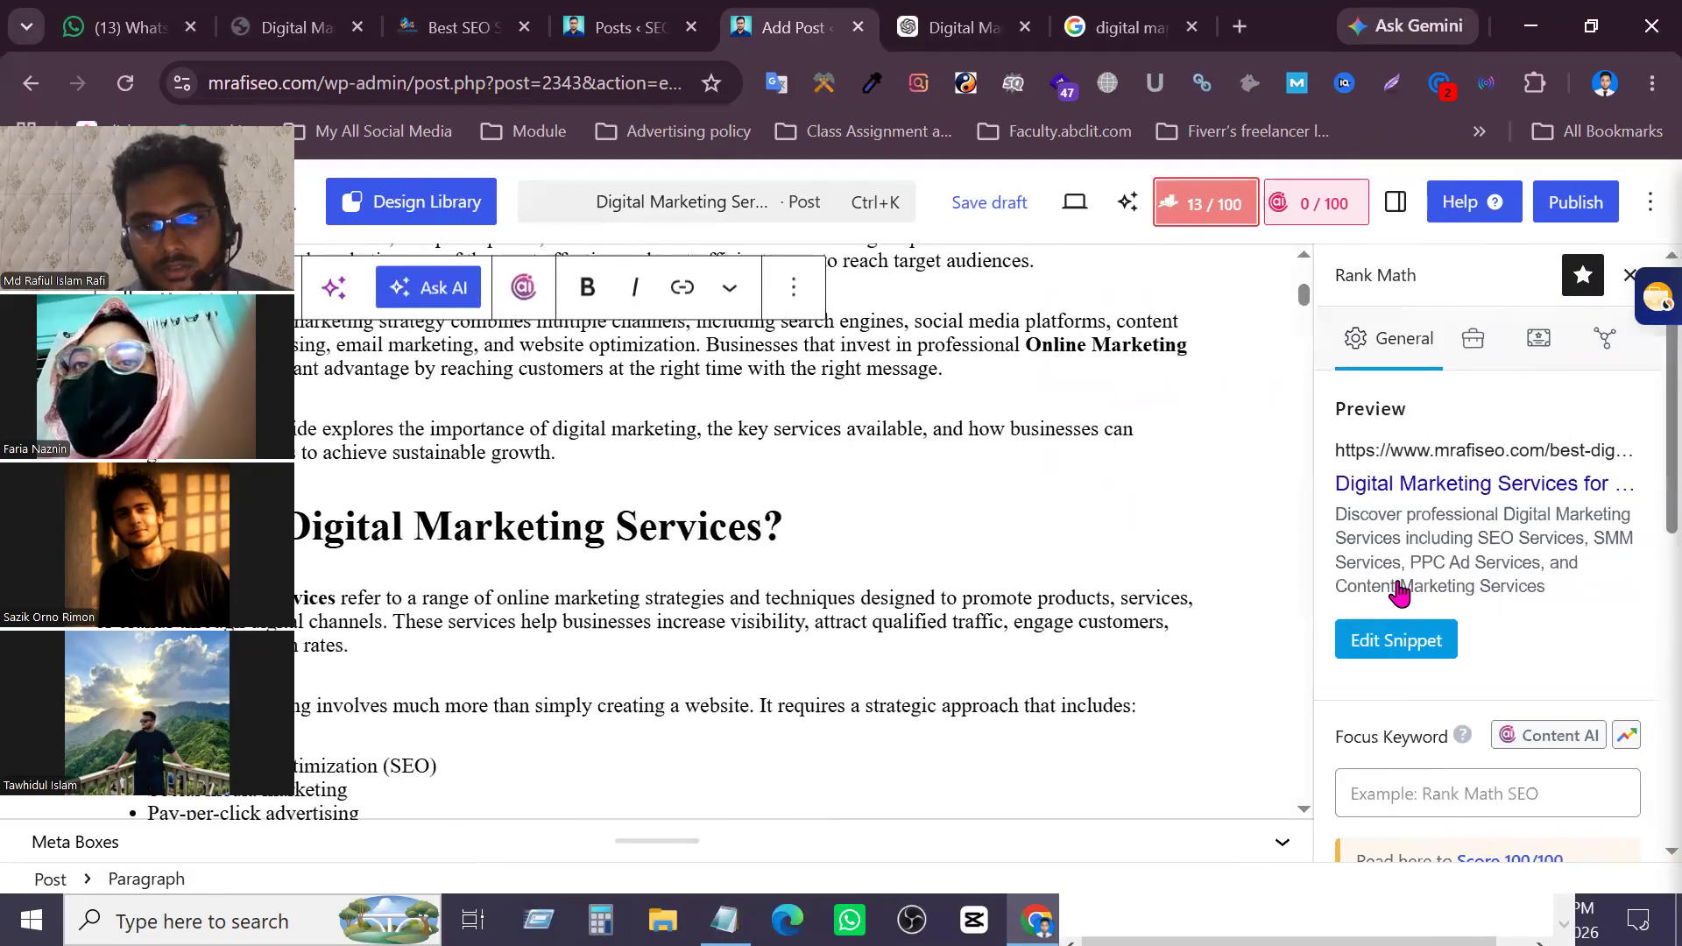
Reopen the snippet editor to recheck the title, permalink and description, and close it to review the Basic SEO list
left_click(1392, 640)
scroll(1138, 367, "down", 4)
scroll(1197, 297, "up", 4)
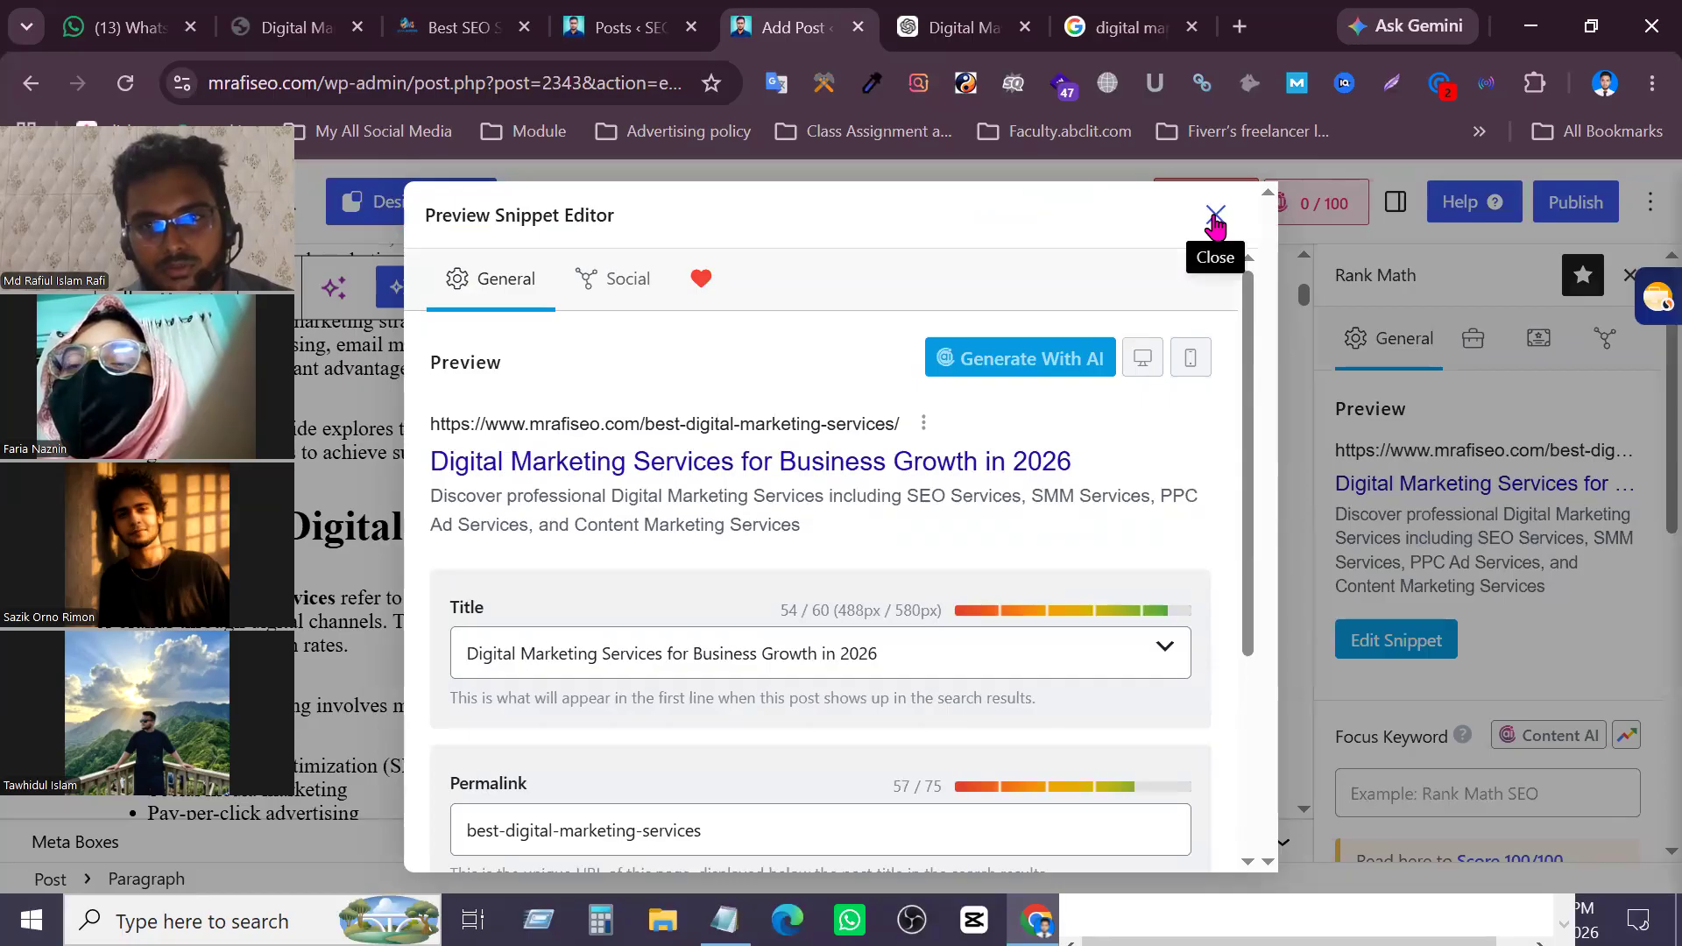
left_click(1215, 217)
left_click(1419, 643)
scroll(927, 691, "down", 4)
scroll(937, 675, "up", 4)
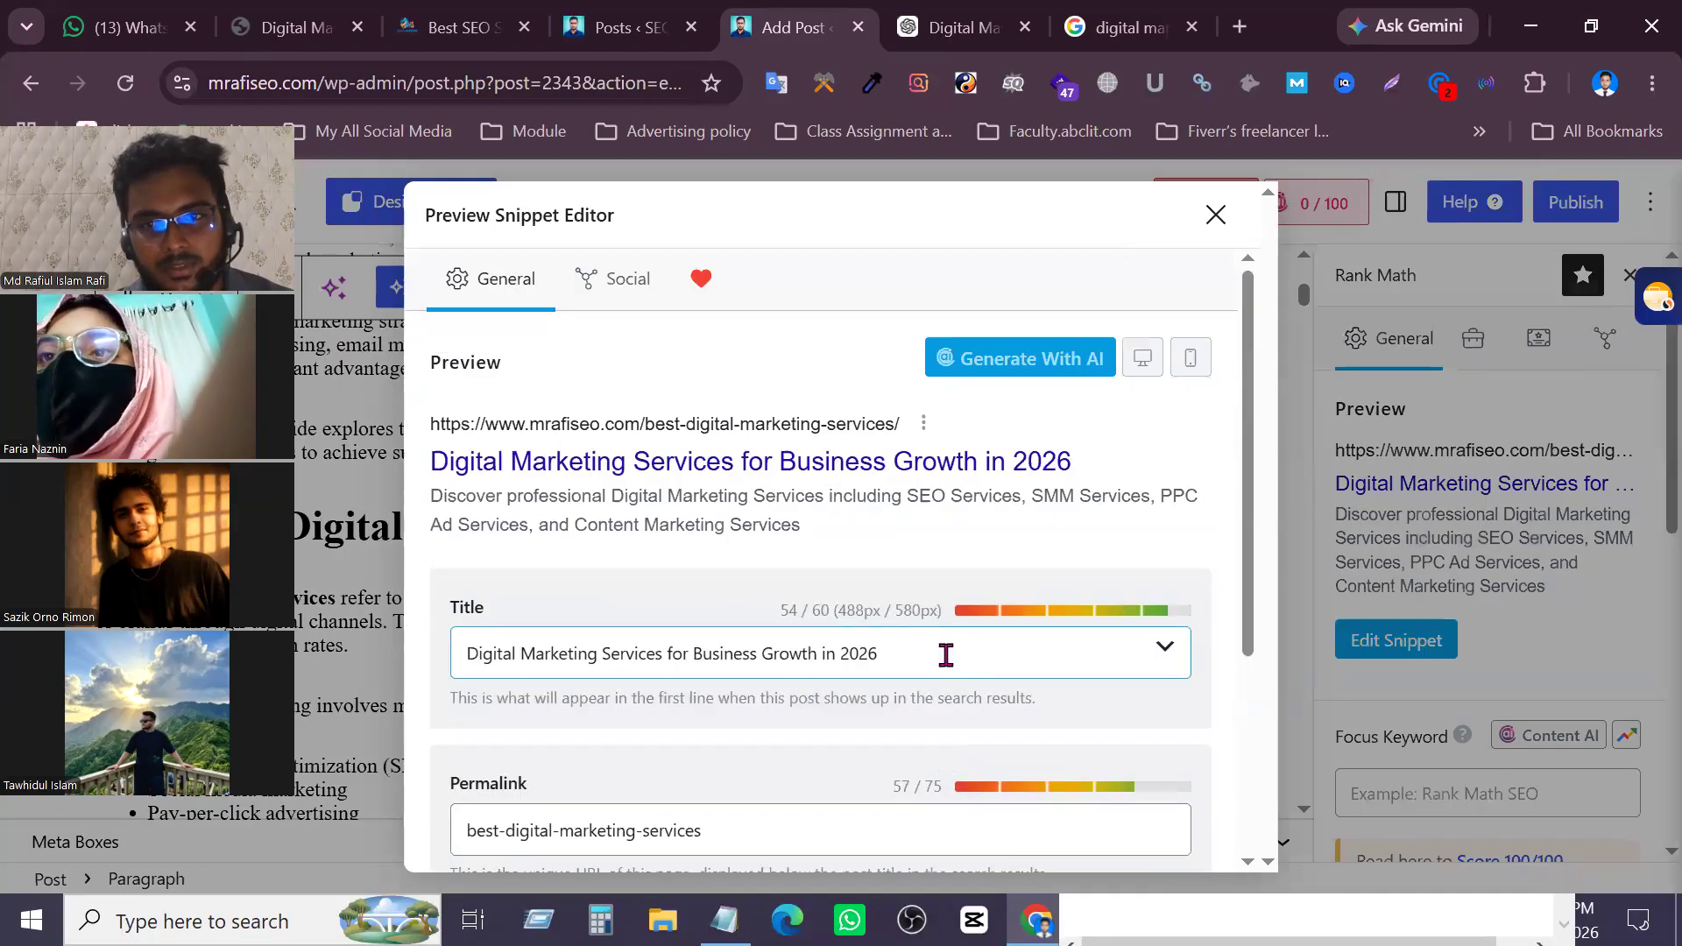
left_click(1217, 219)
scroll(1456, 563, "down", 5)
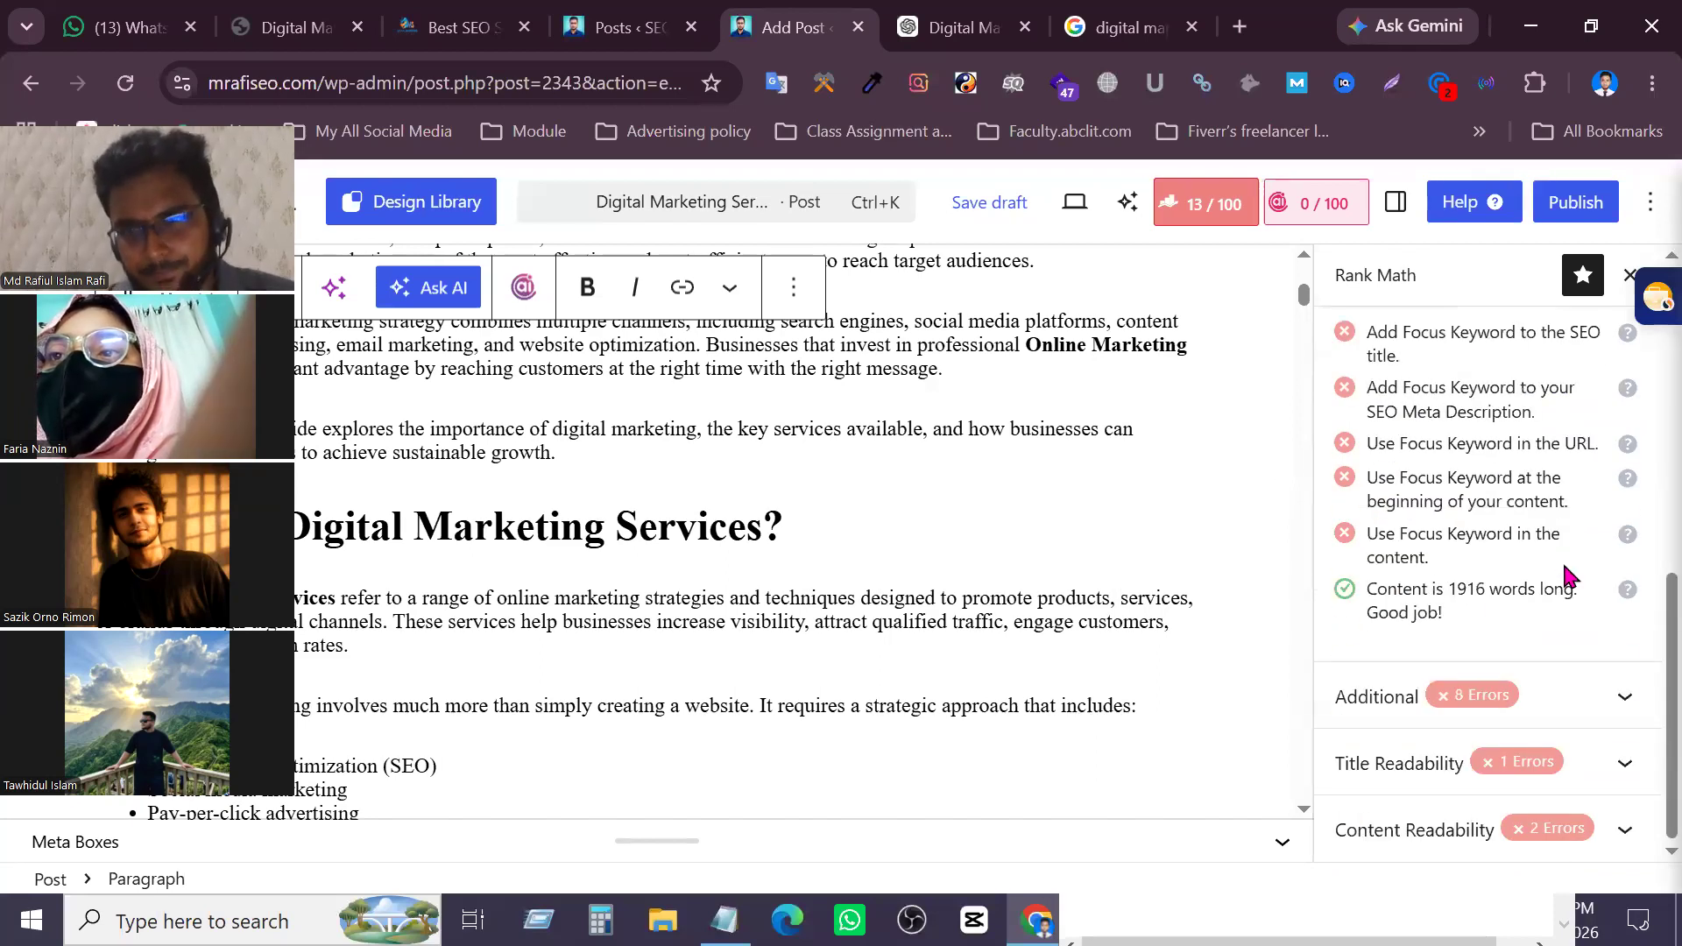
scroll(1553, 567, "up", 5)
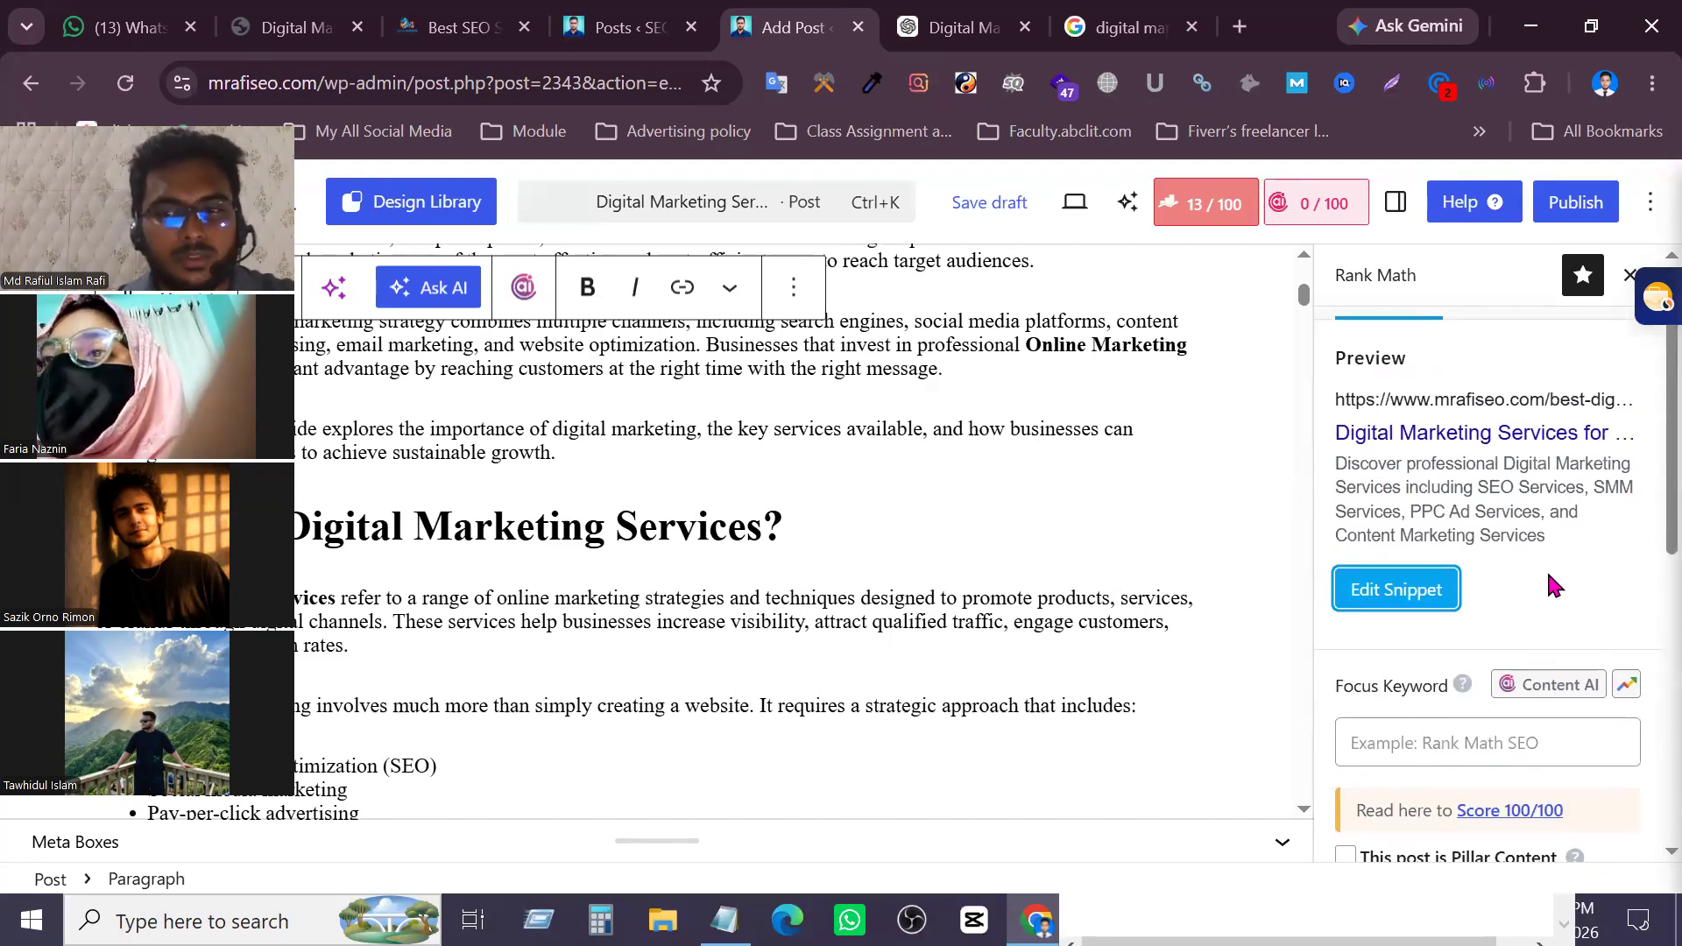
Activate the empty Focus Keyword field in Rank Math and examine the related keywords listed in Notepad
scroll(1547, 569, "down", 3)
left_click(1491, 526)
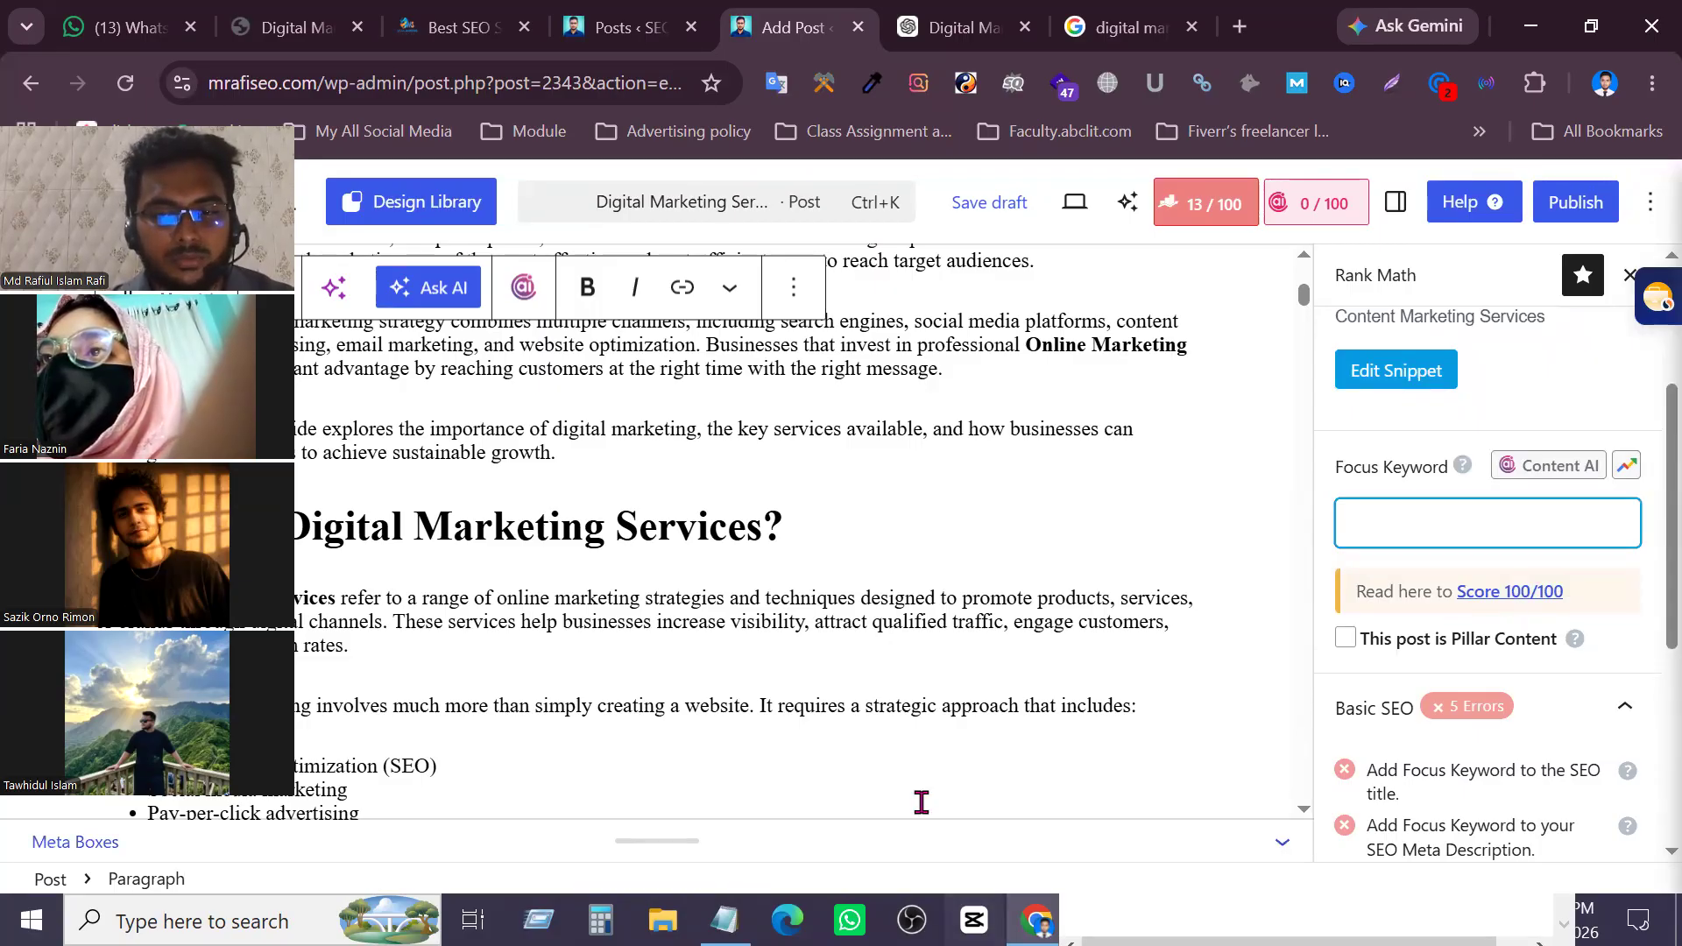
key("alt+Tab")
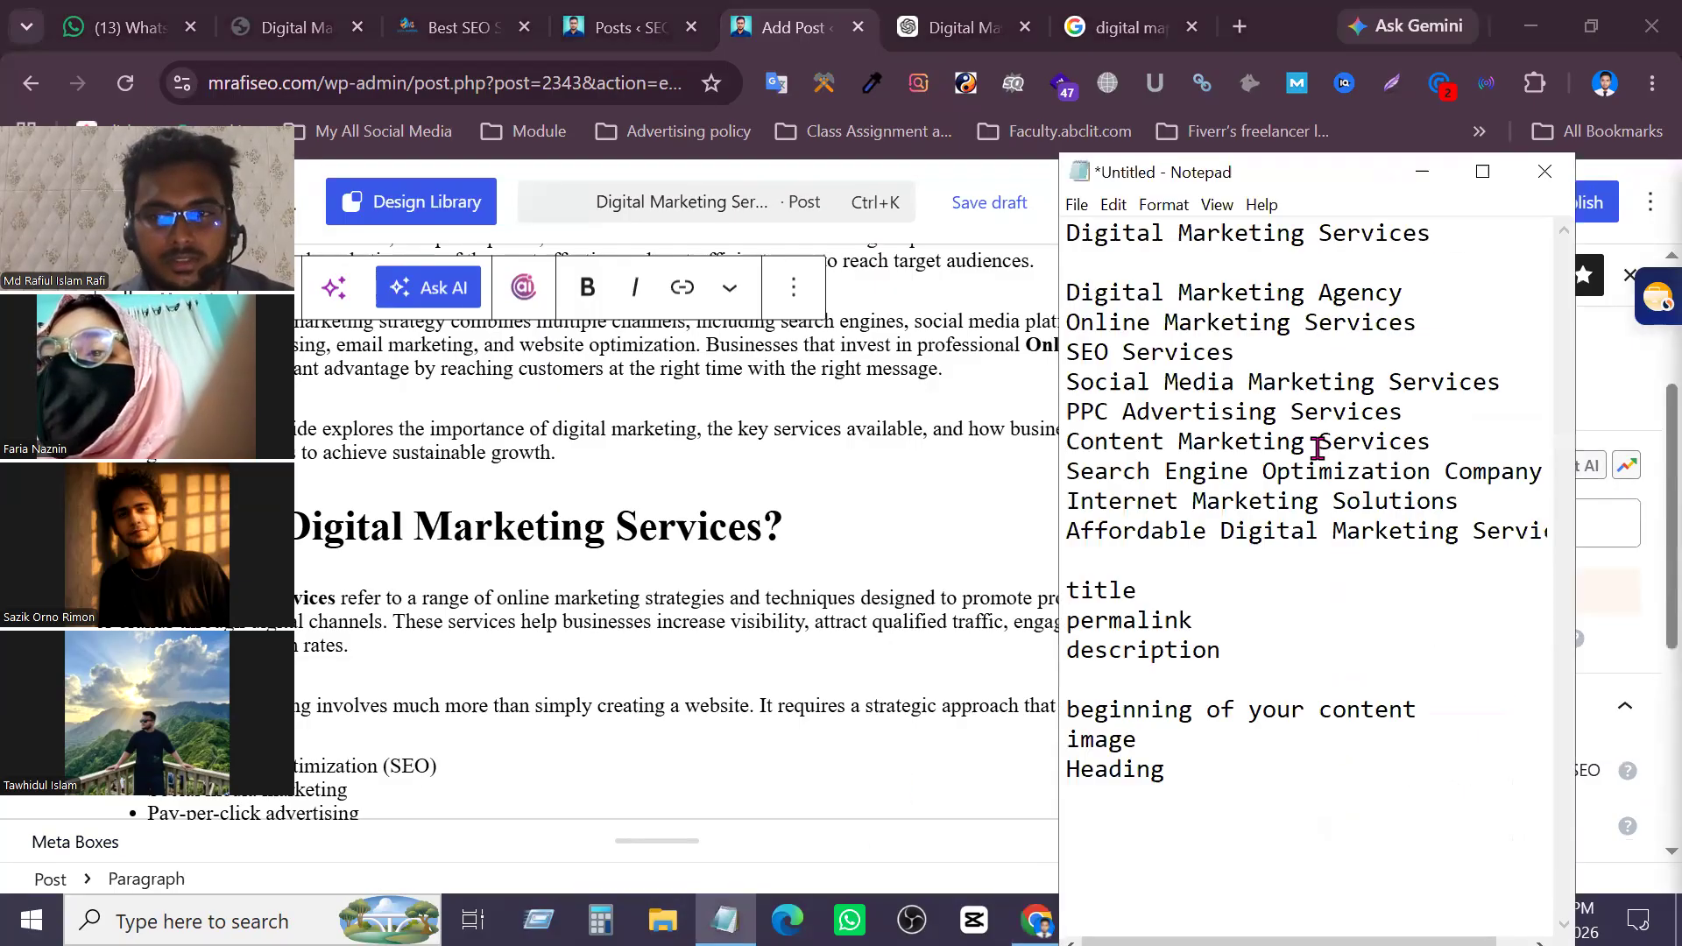
left_click_drag(1066, 352, 1546, 530)
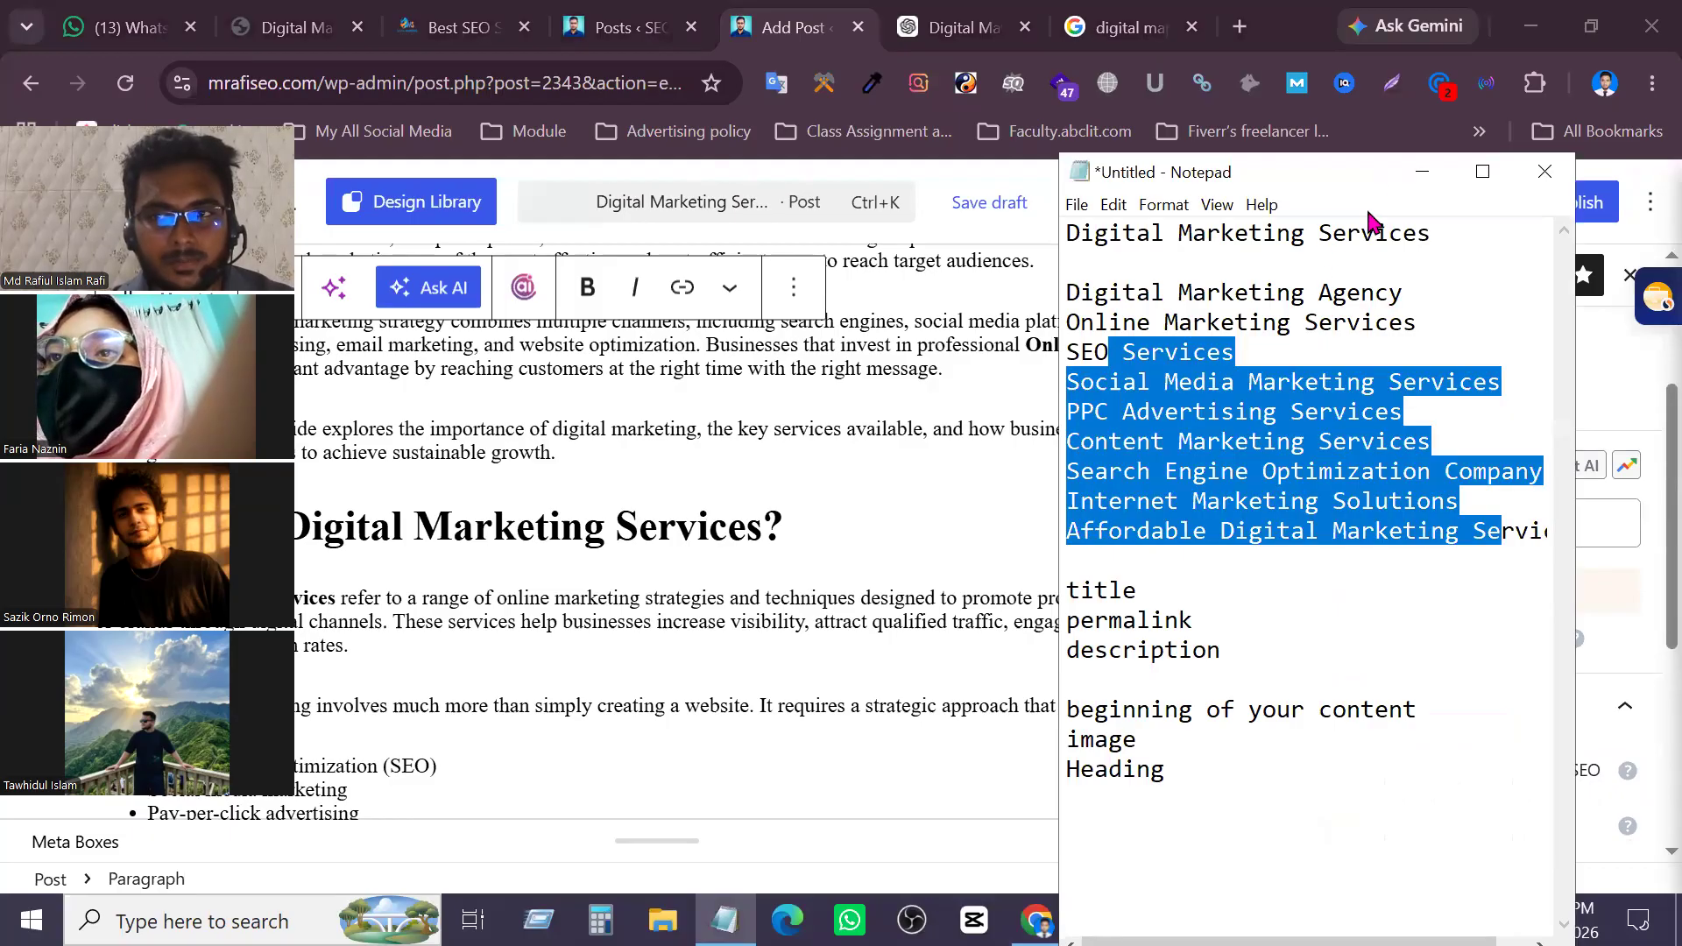
left_click(1421, 171)
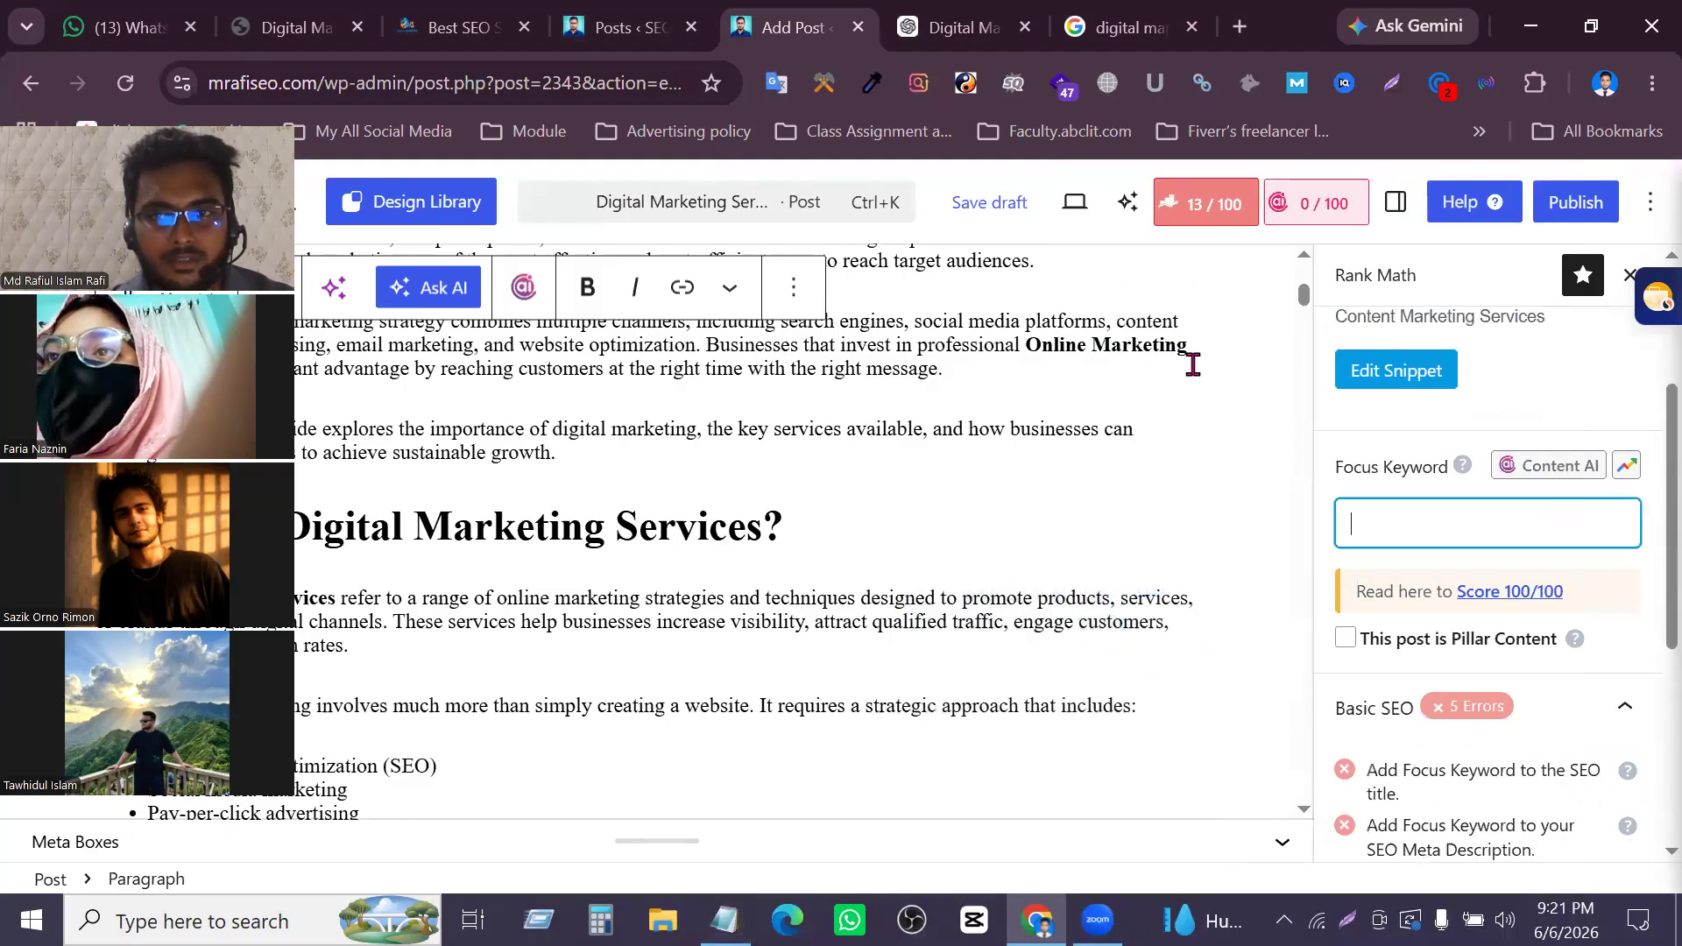
left_click(838, 201)
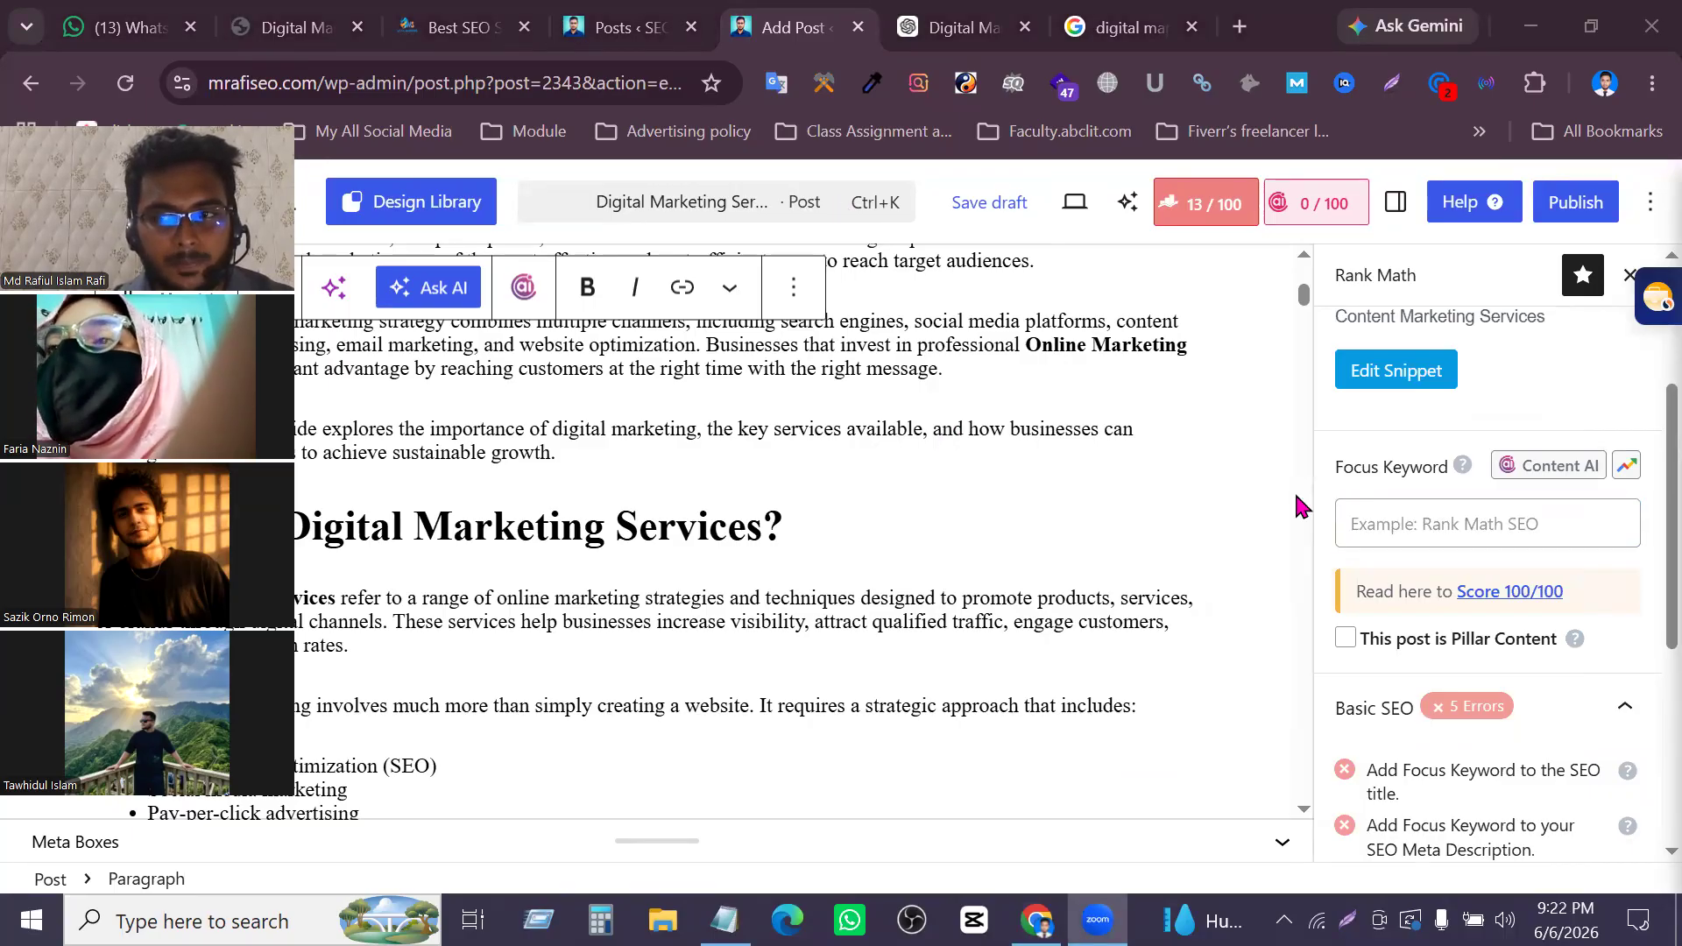
Compare the main keyword in the Notepad list with the title and permalink in the Rank Math snippet editor, and close both
left_click(1490, 522)
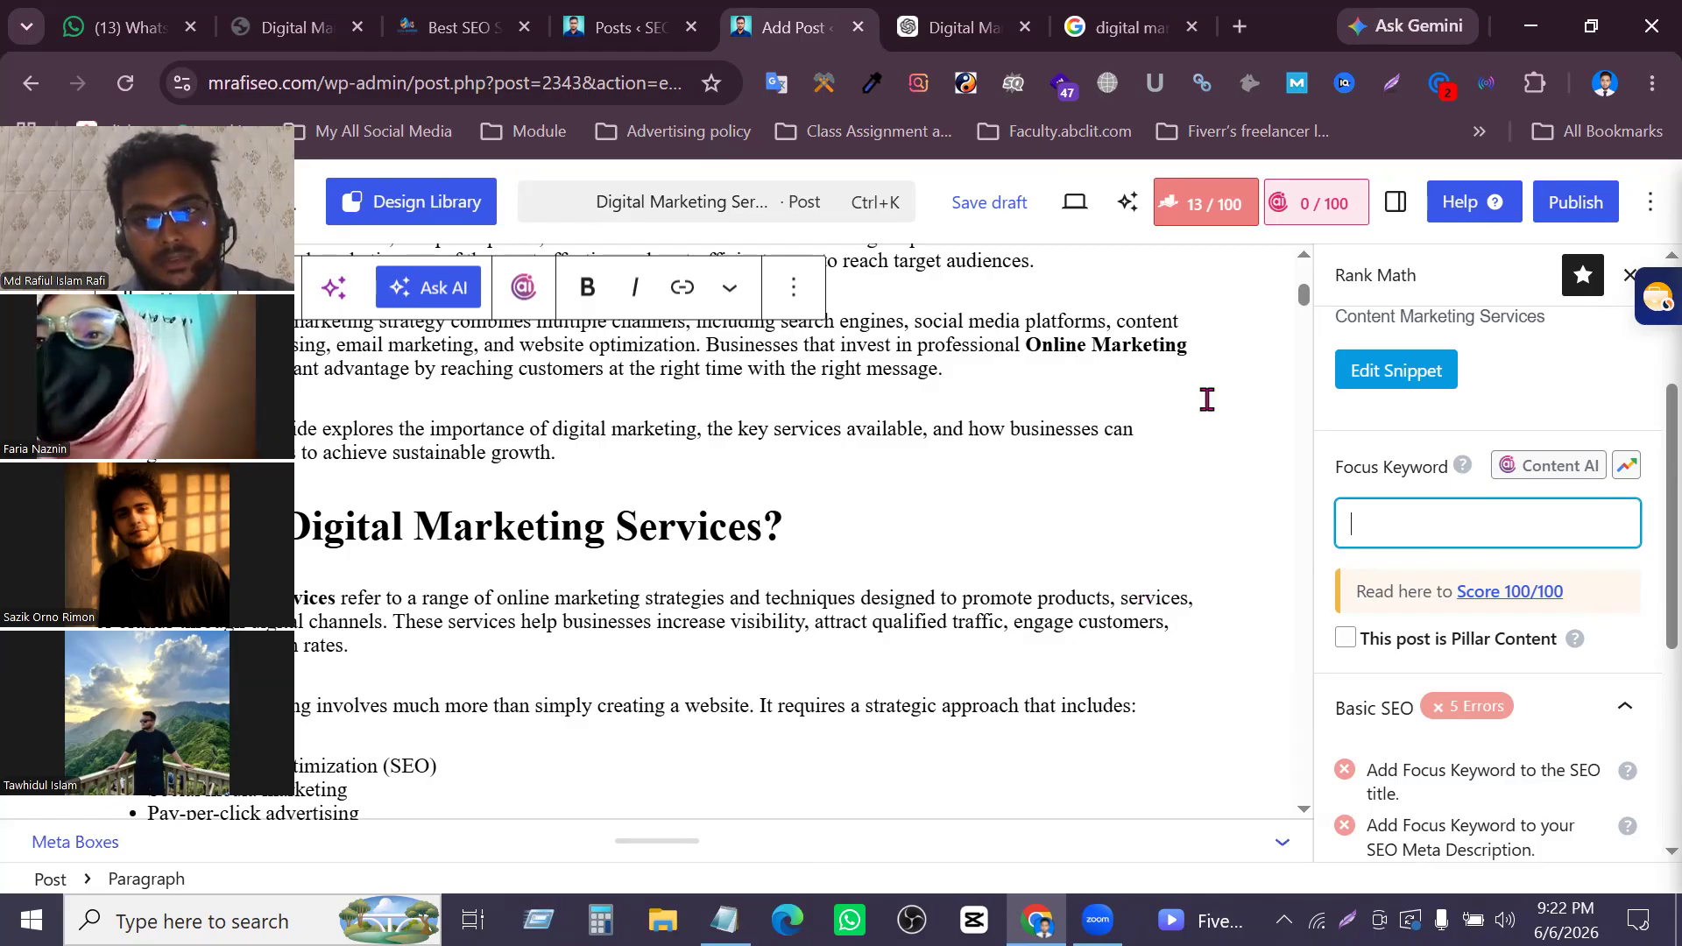
key("alt+Tab")
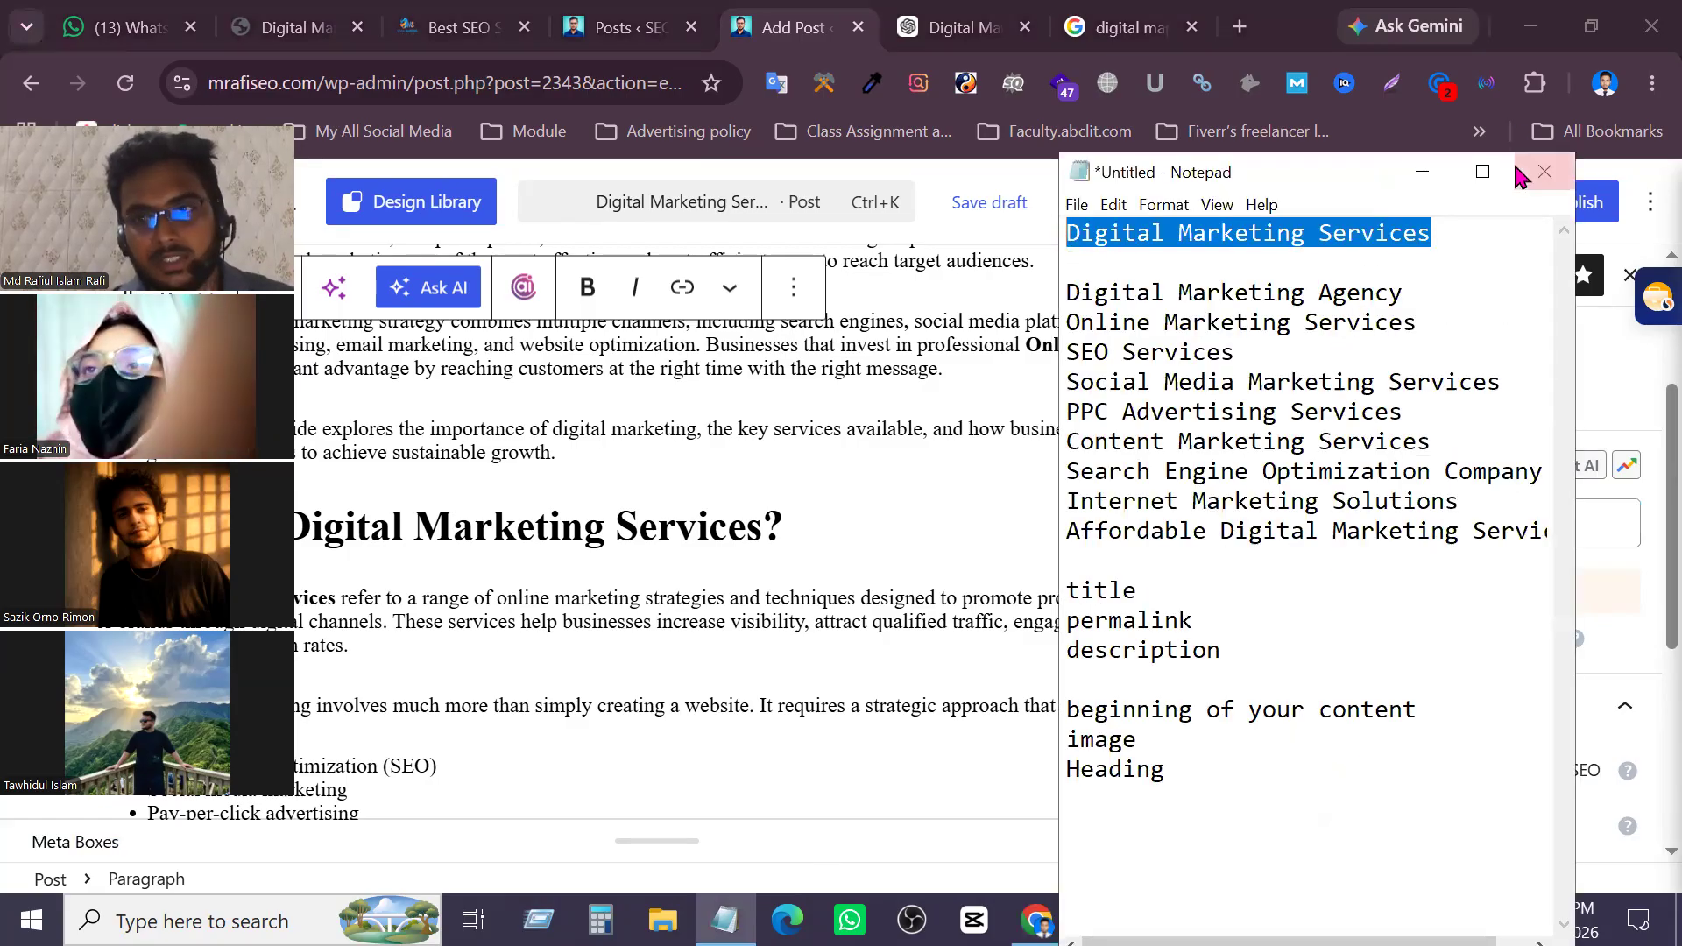
left_click(1422, 174)
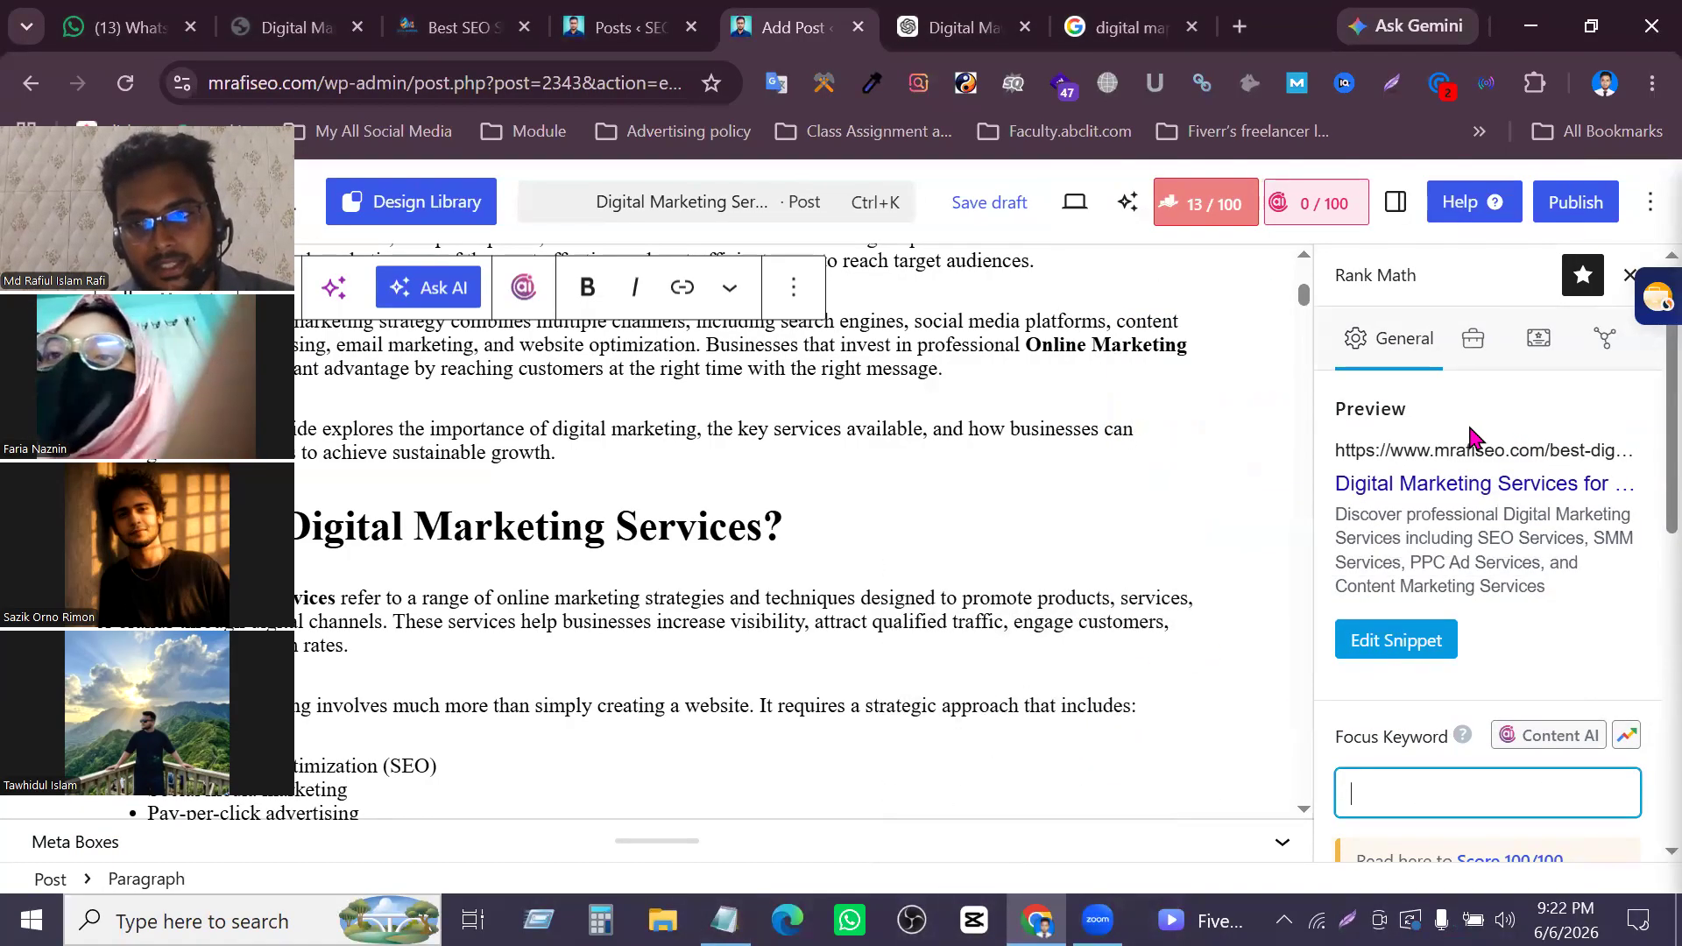
left_click(1396, 640)
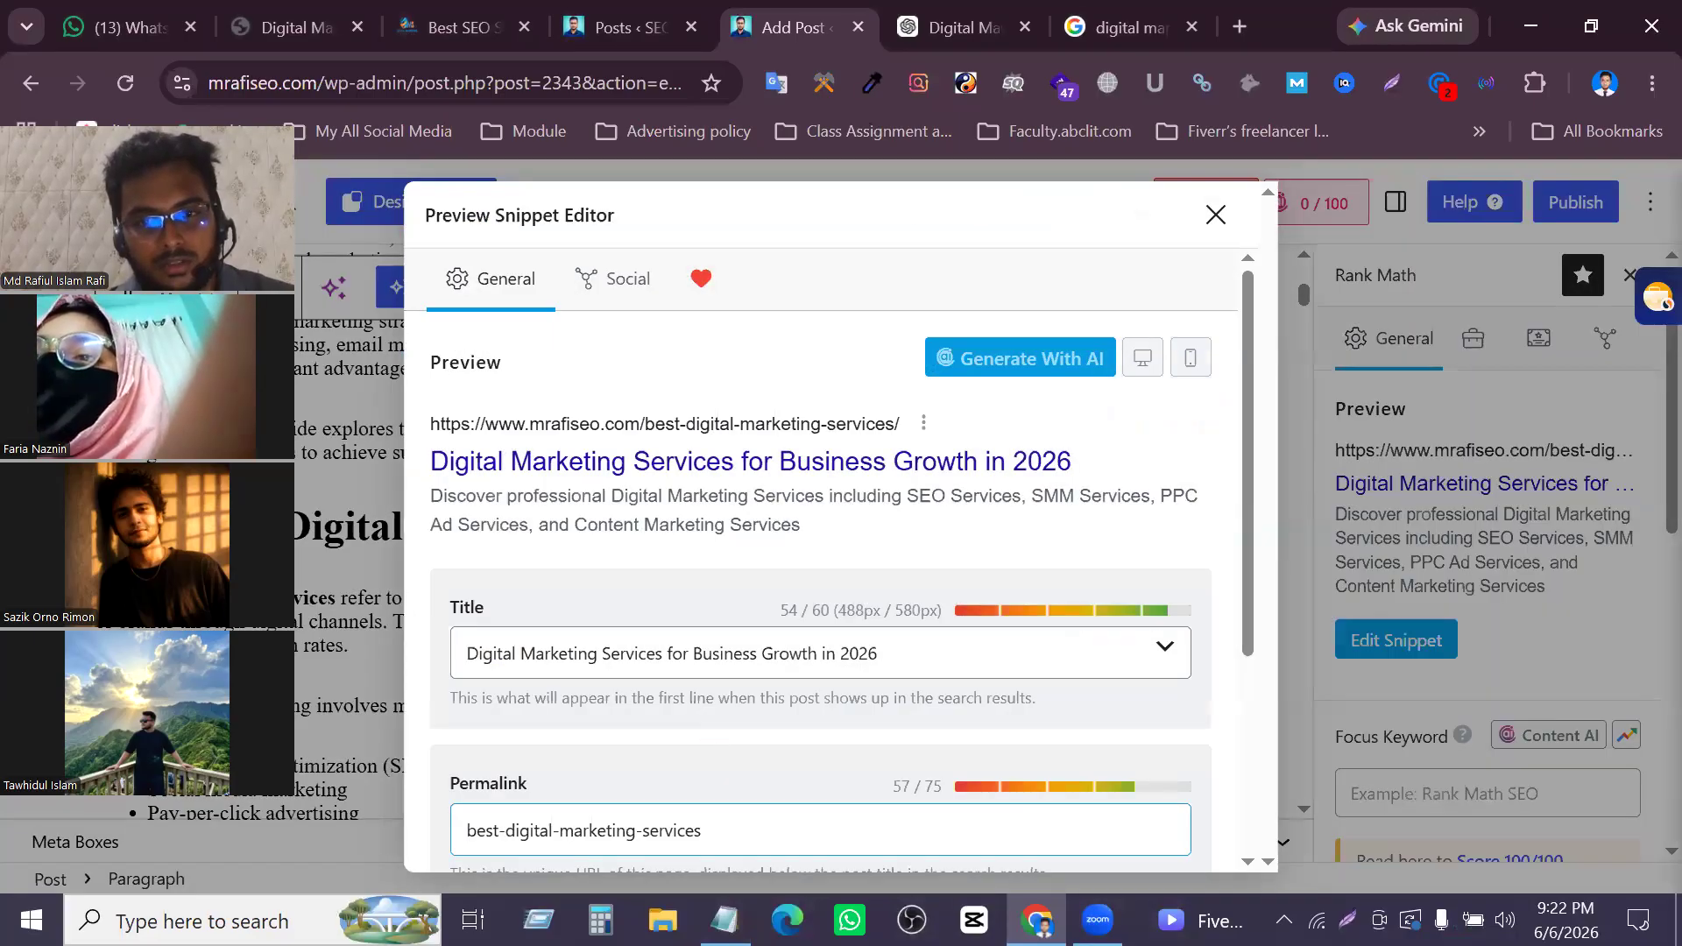
scroll(738, 669, "down", 3)
left_click(1213, 216)
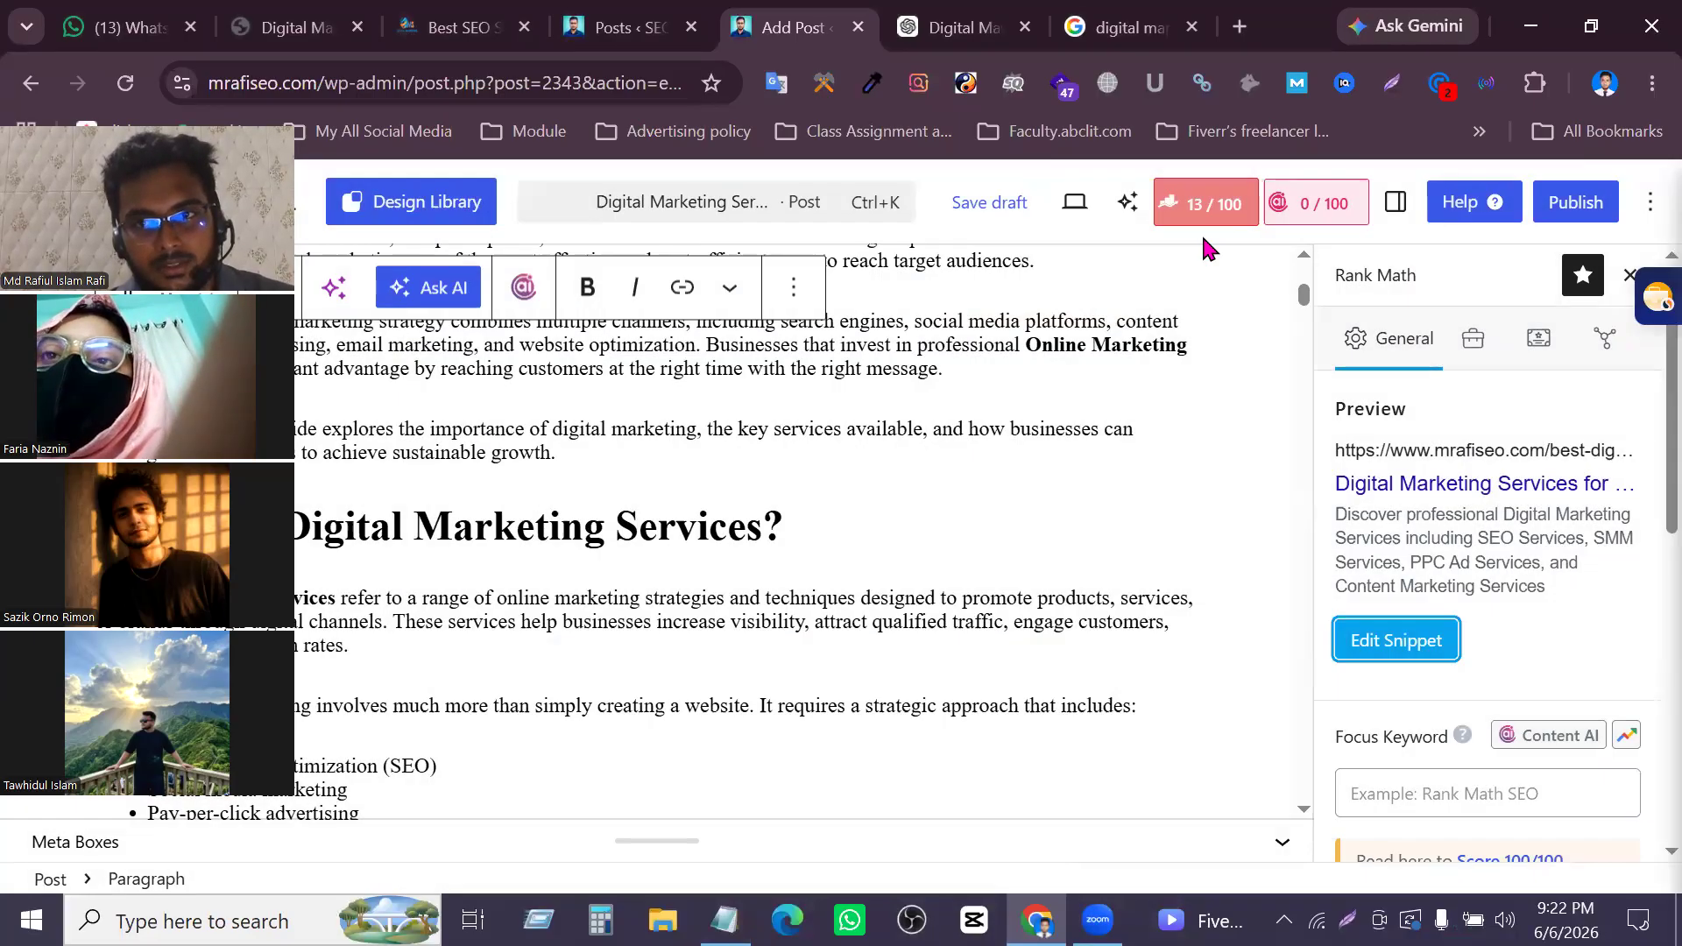
scroll(1611, 666, "down", 8)
scroll(1620, 596, "up", 8)
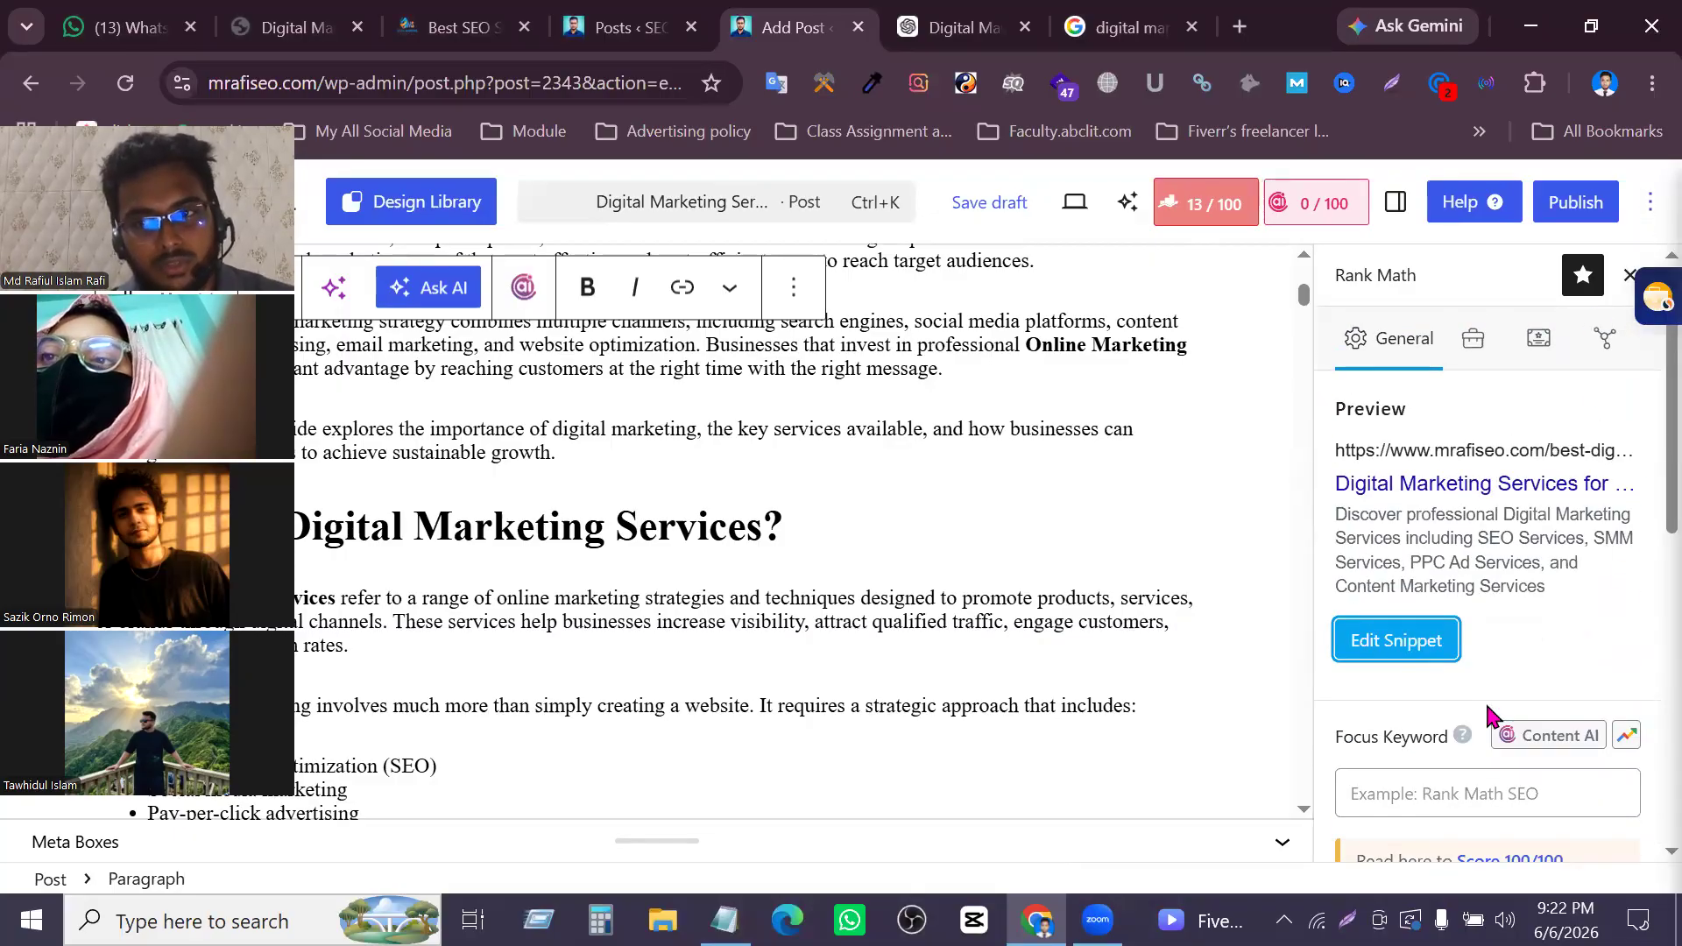
Add "Digital Marketing Services" as the post's focus keyword in Rank Math
scroll(1417, 578, "down", 3)
left_click(1414, 569)
type("Digital Marketing Services")
key("Return")
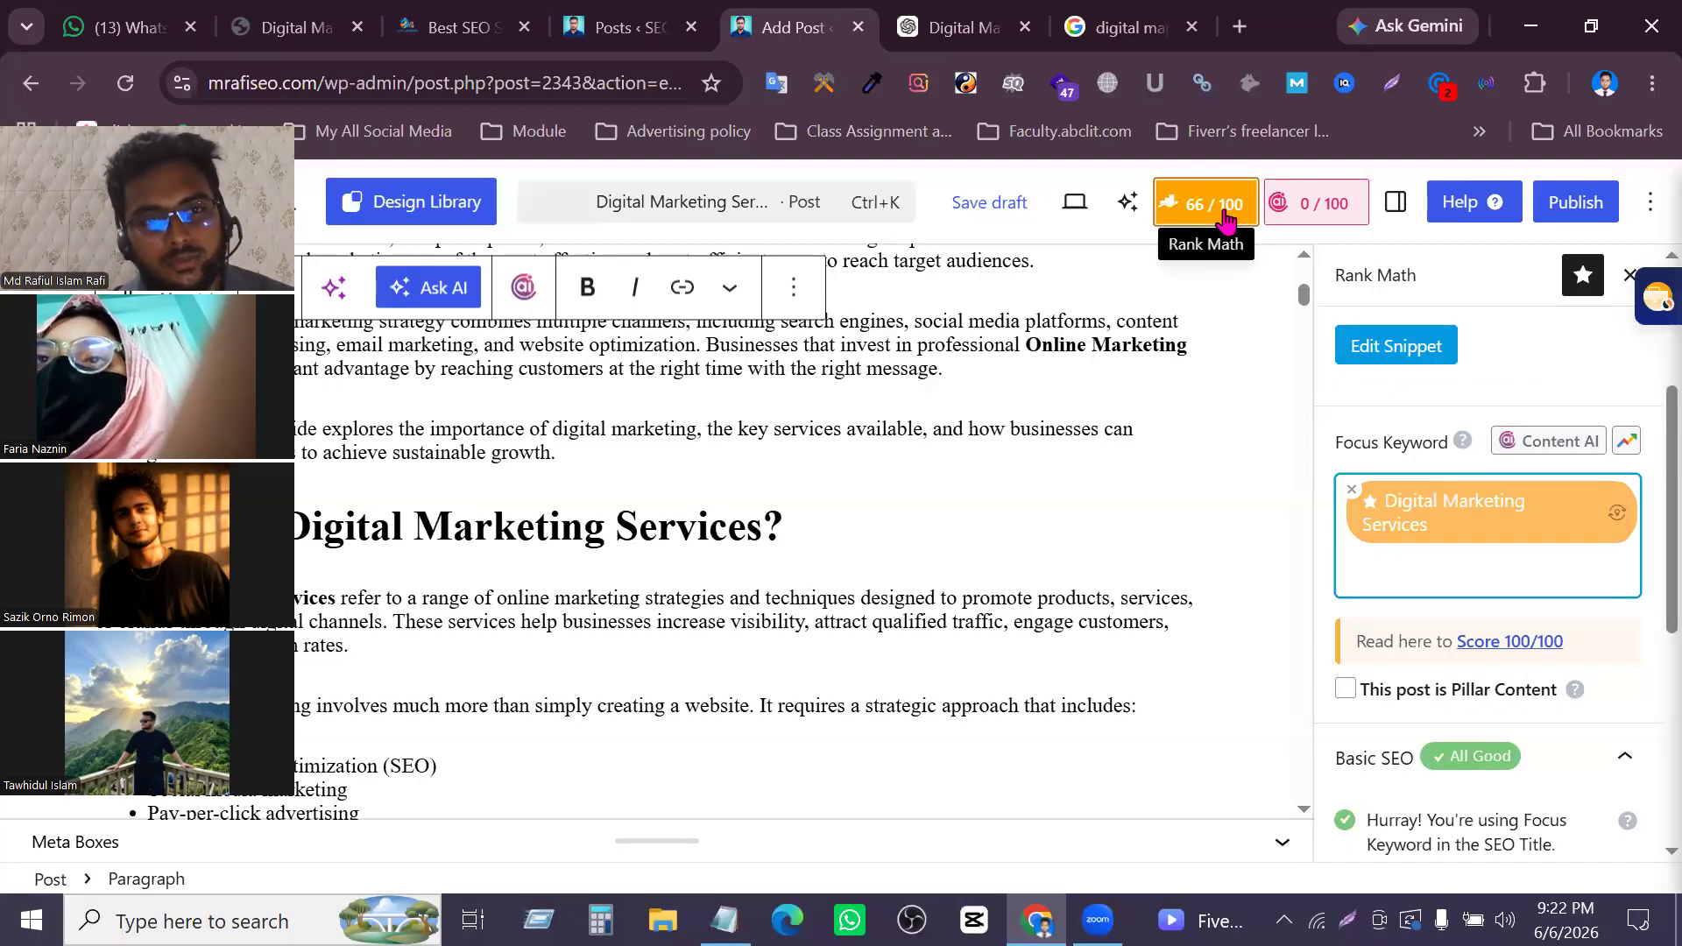
Review the Basic SEO checks for the focus keyword in the title, meta description, URL and first 10% of the content
scroll(1520, 743, "down", 5)
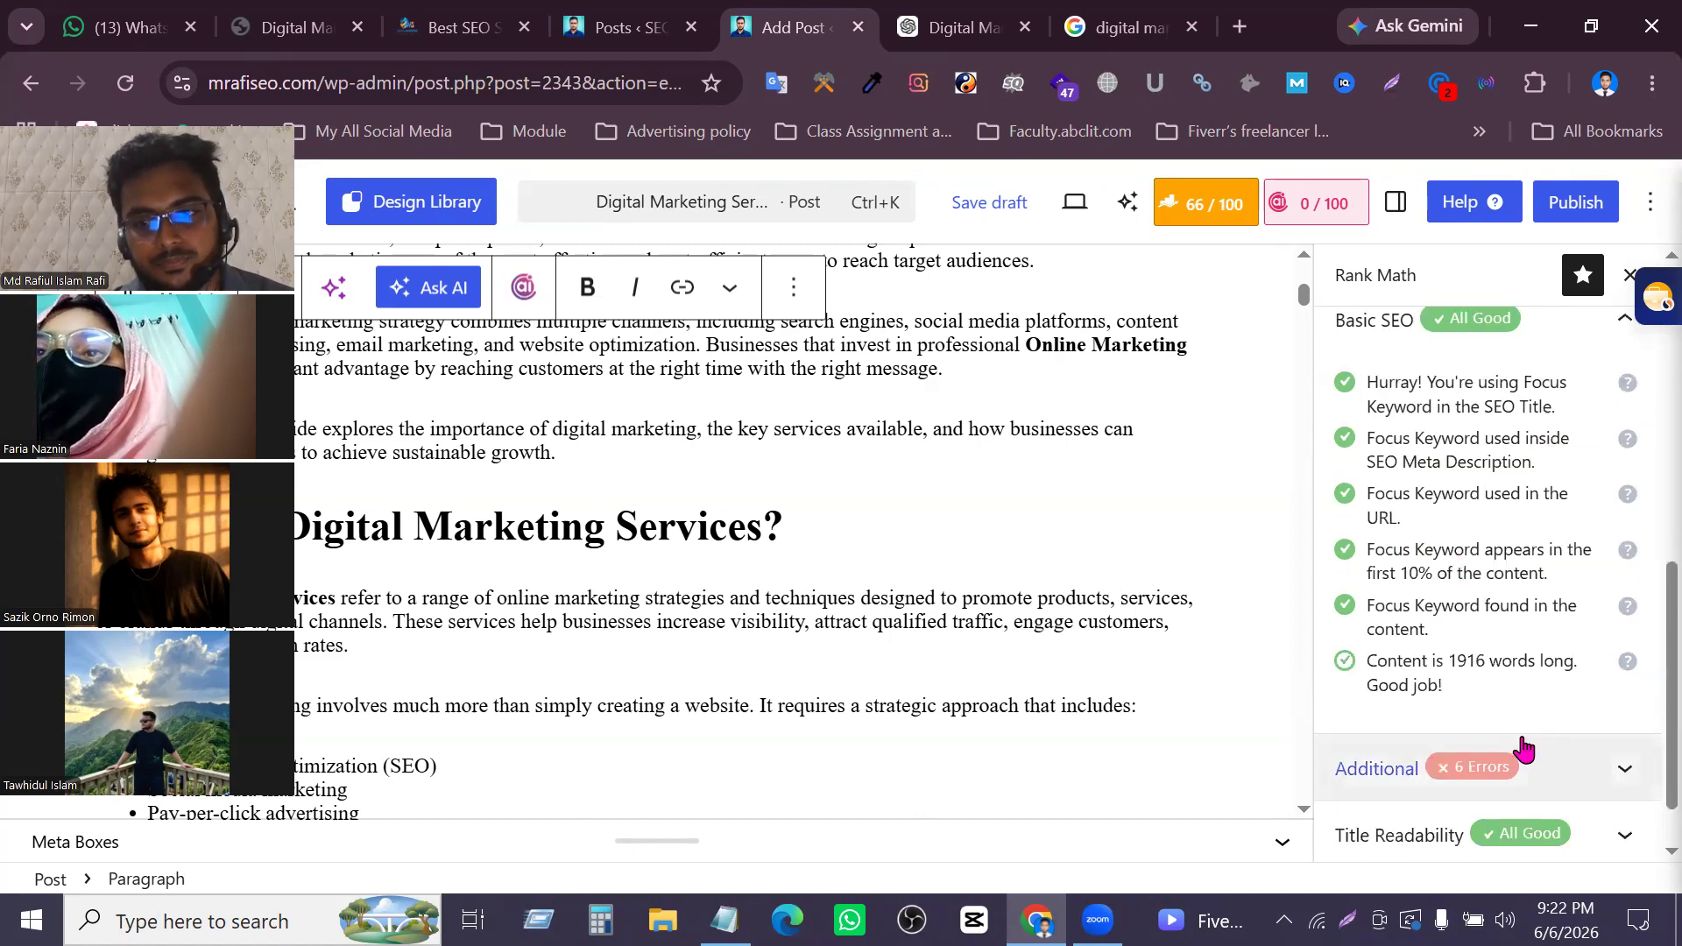
scroll(1524, 629, "up", 2)
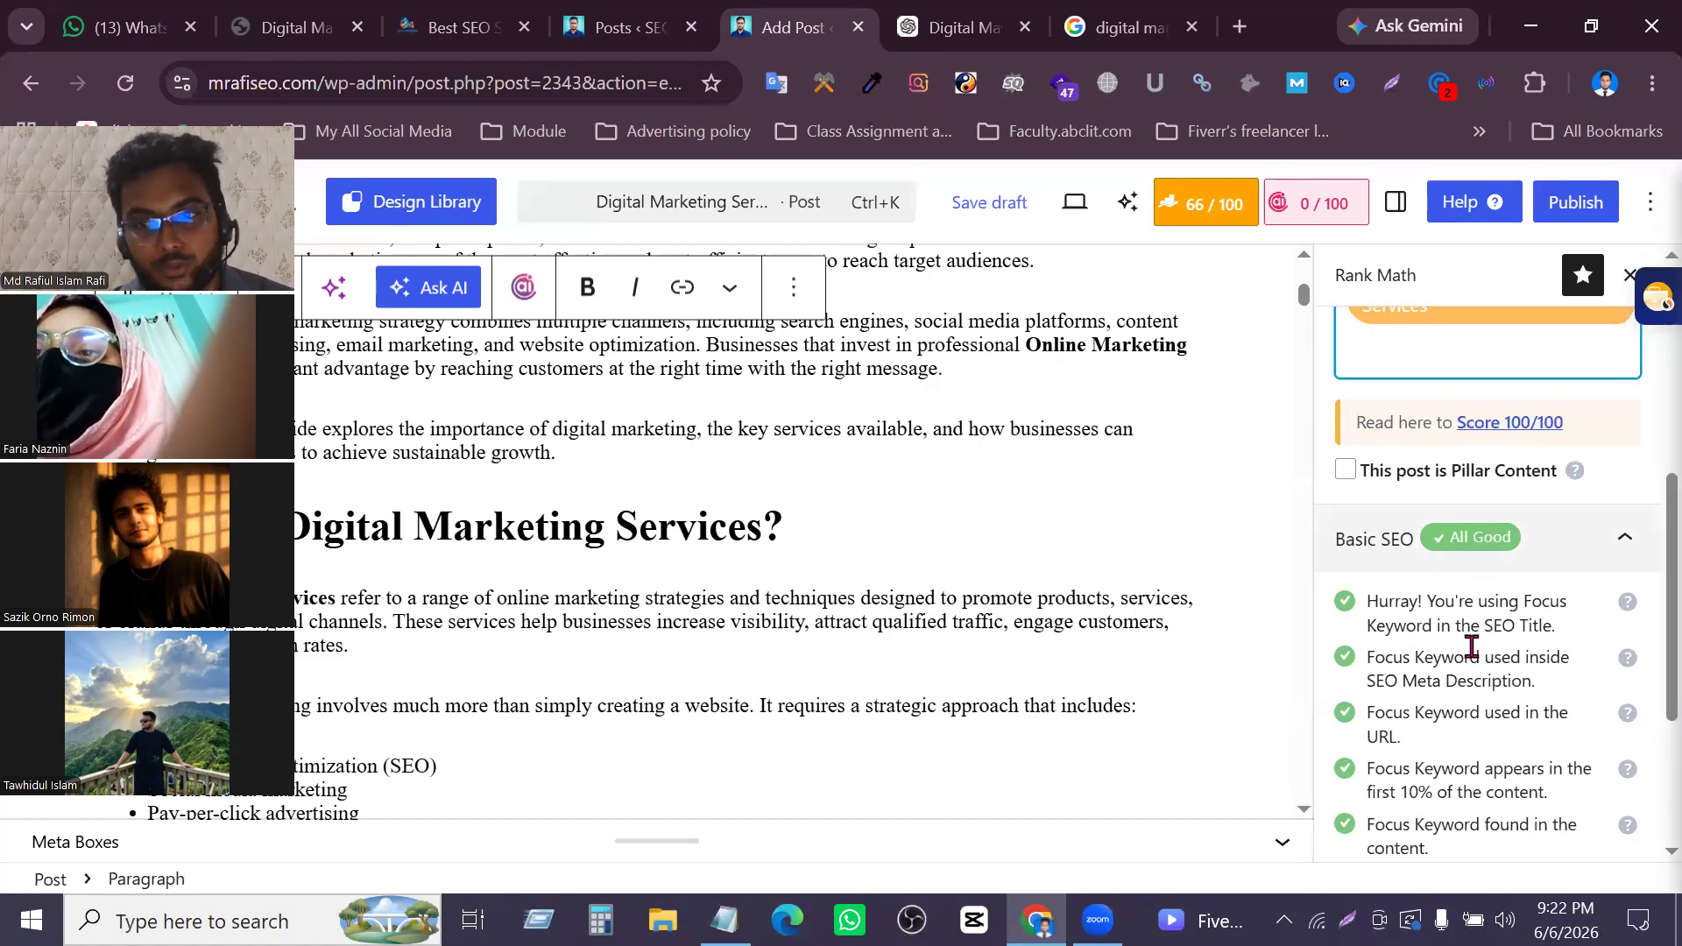
left_click_drag(1559, 627, 1444, 605)
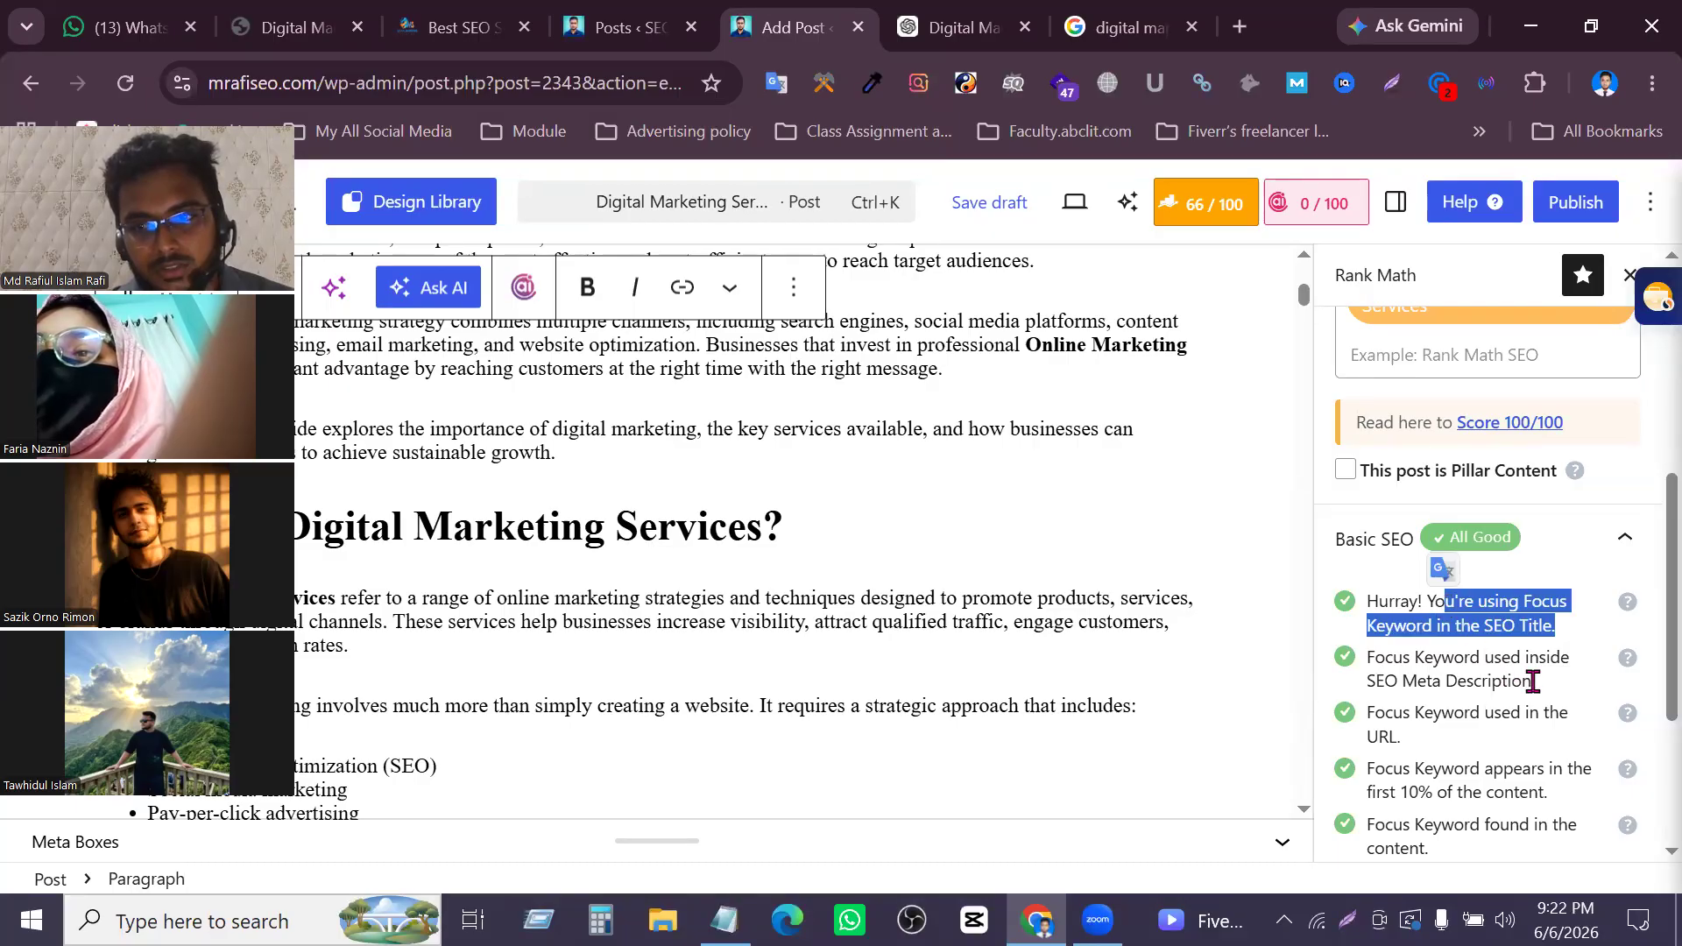
left_click_drag(1538, 681, 1435, 658)
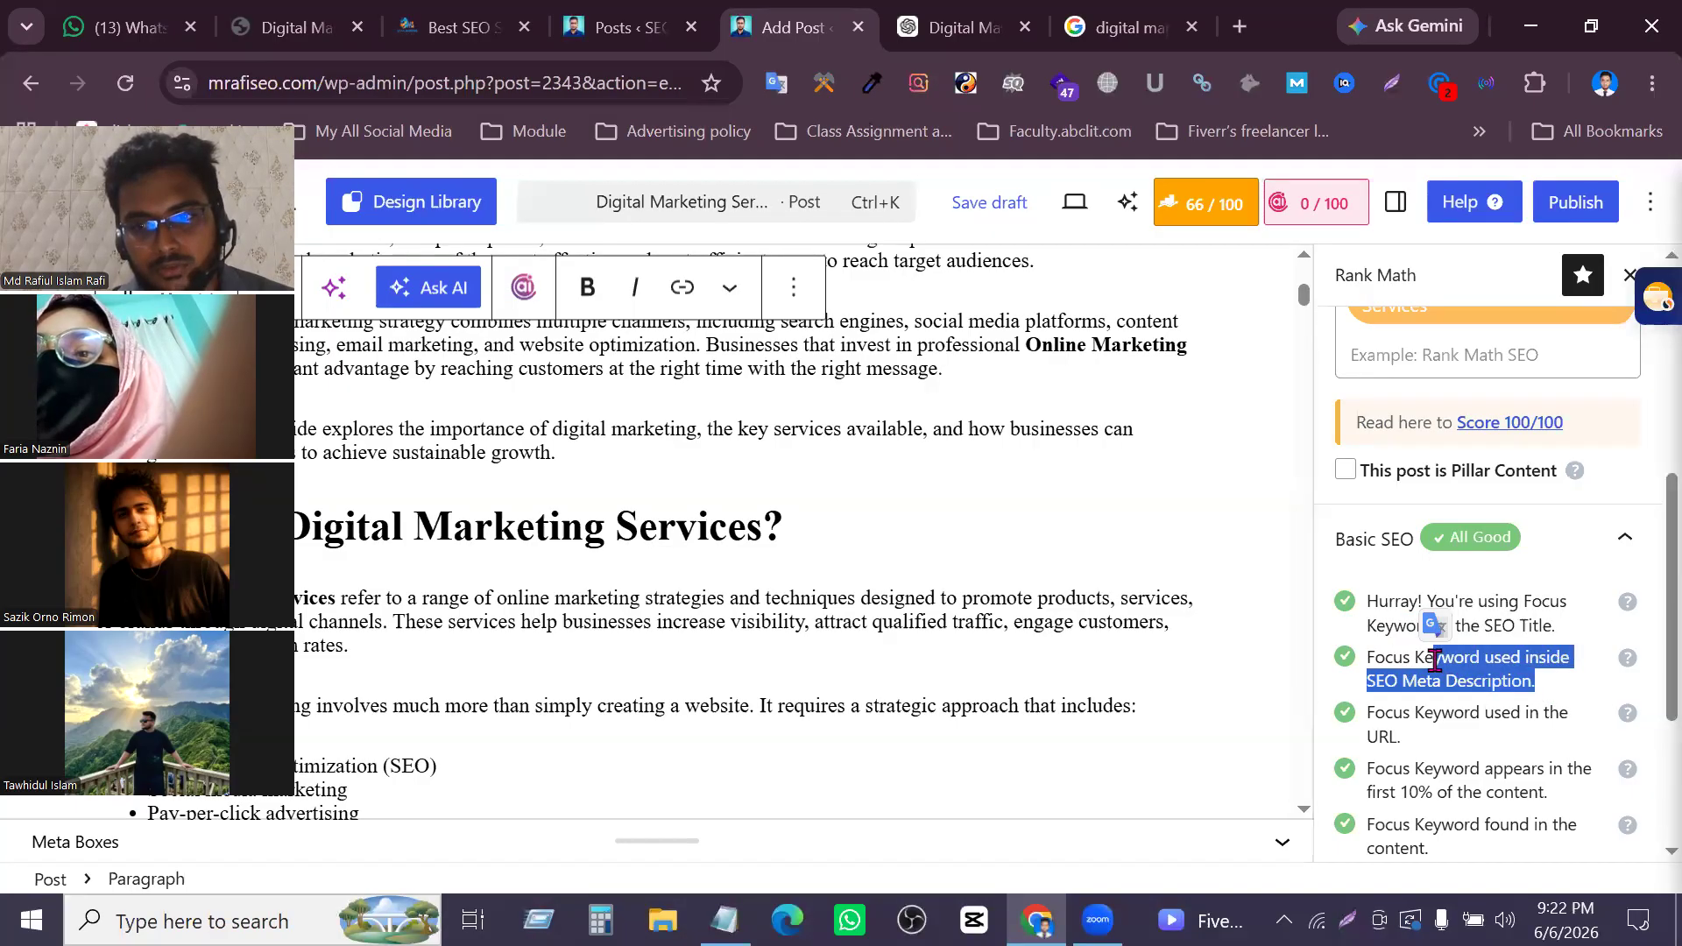
left_click_drag(1410, 743, 1369, 714)
scroll(1437, 771, "down", 2)
left_click_drag(1549, 575, 1359, 585)
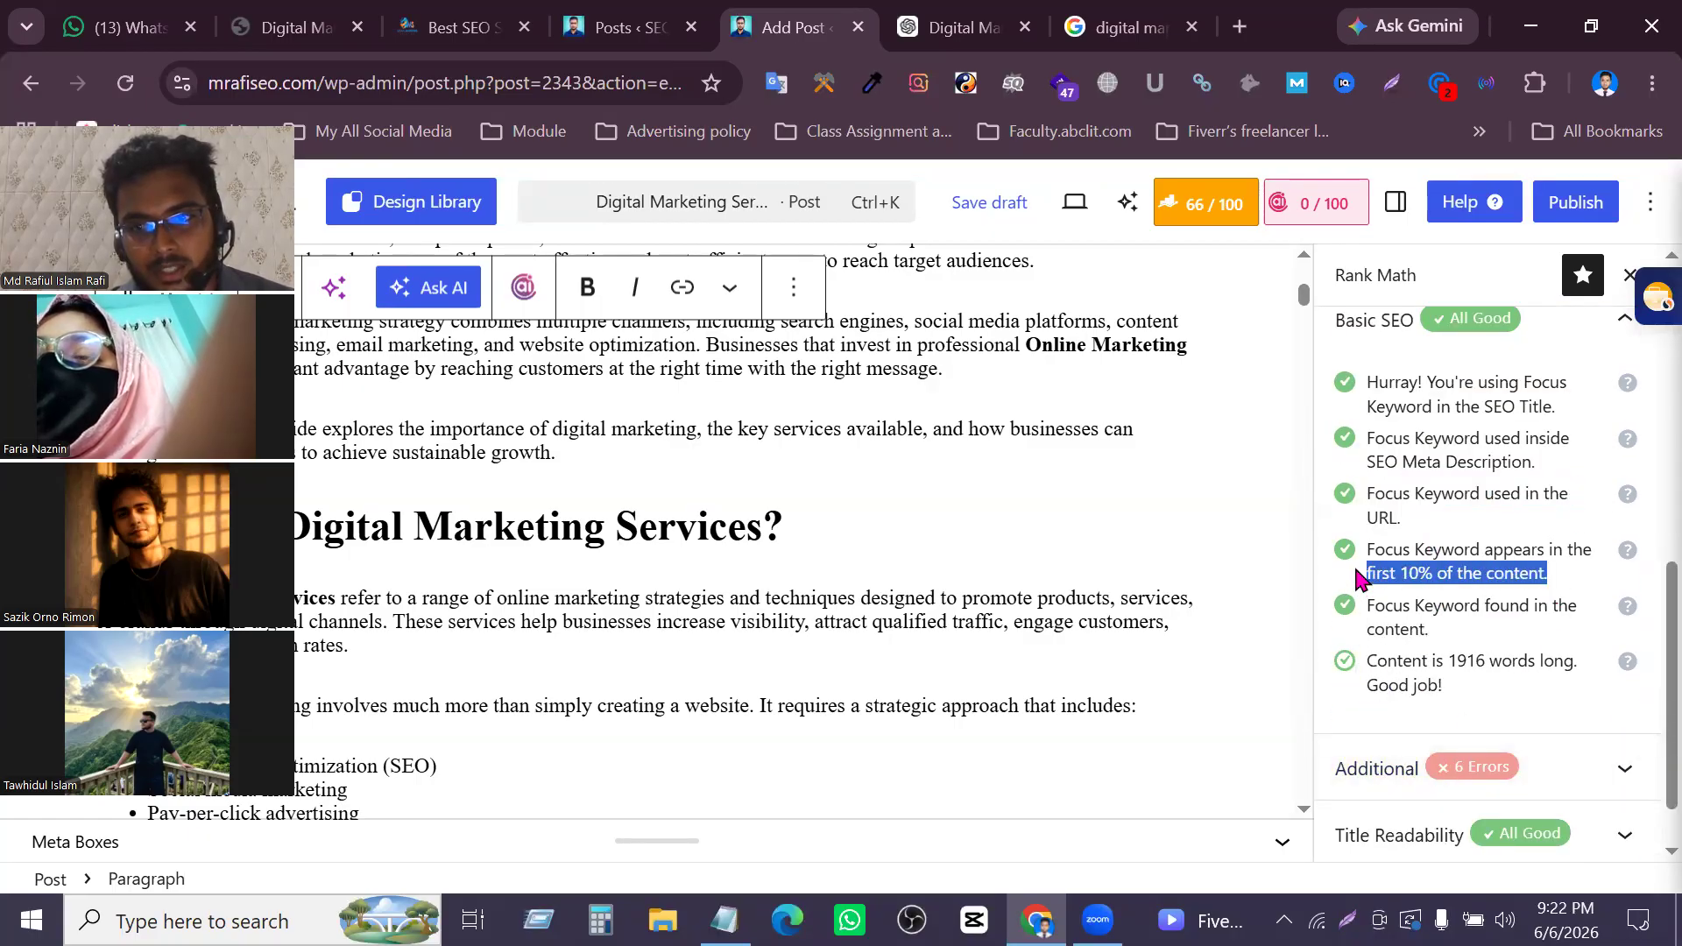
Examine the article's opening paragraph for the focus keyword, and review the keyword-in-content and content-length checks against the article body
scroll(788, 543, "up", 5)
left_click(530, 522)
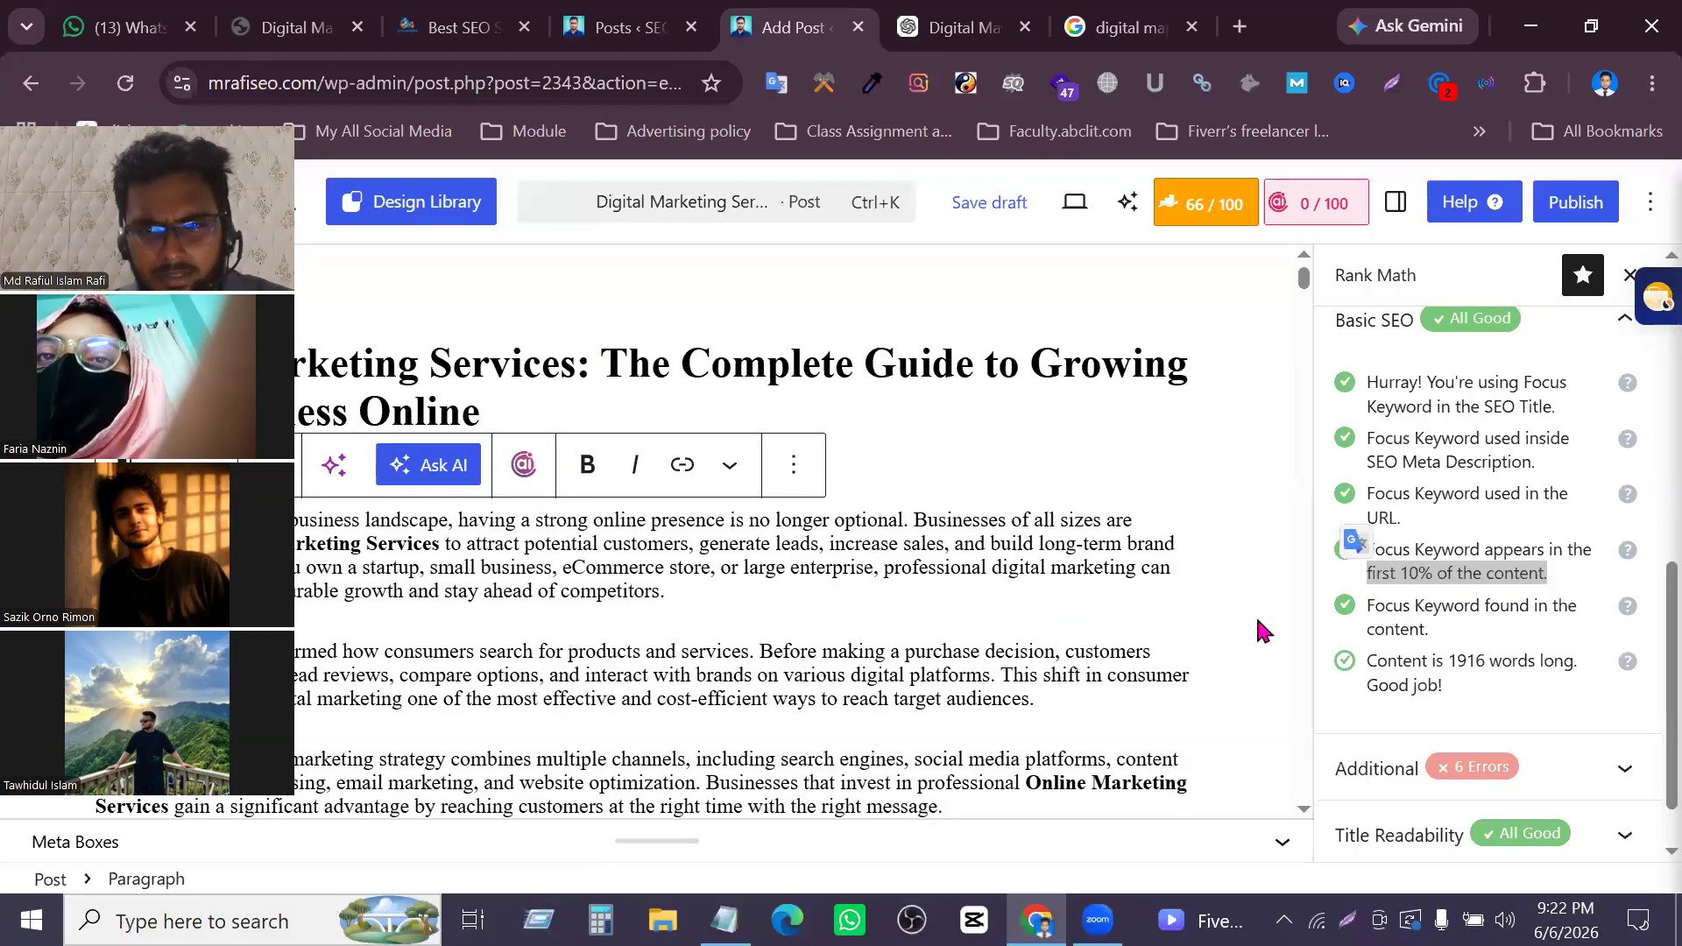
key("alt+Tab")
left_click(680, 544)
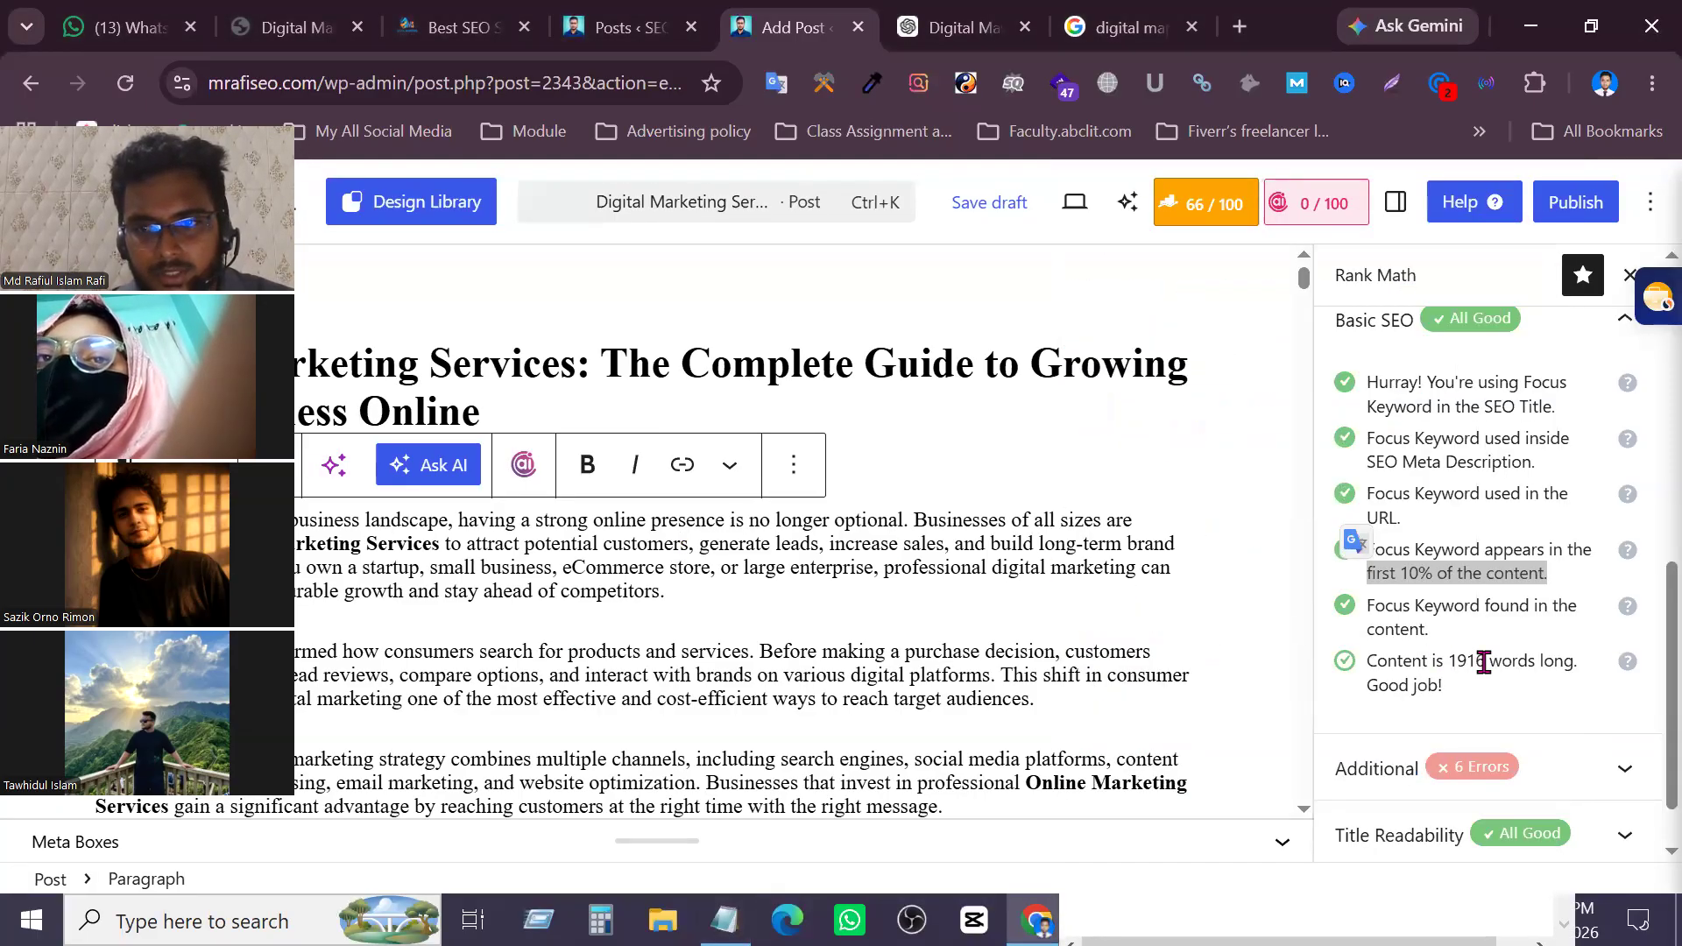
left_click_drag(1418, 629, 1366, 617)
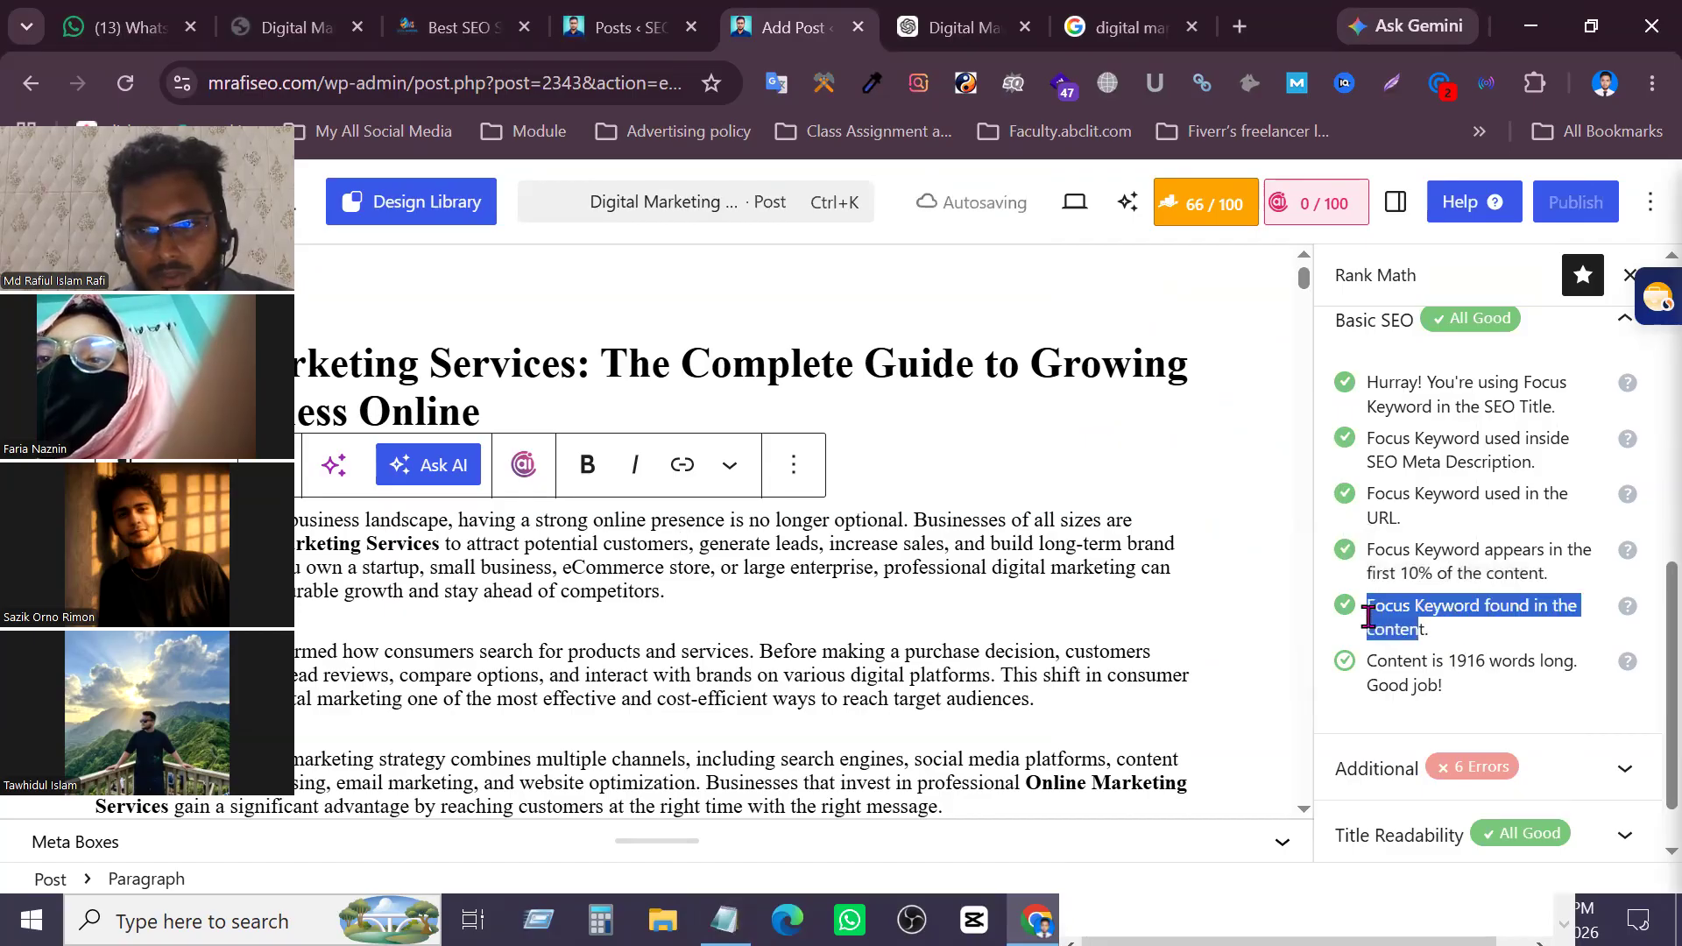
left_click_drag(1444, 687, 1367, 685)
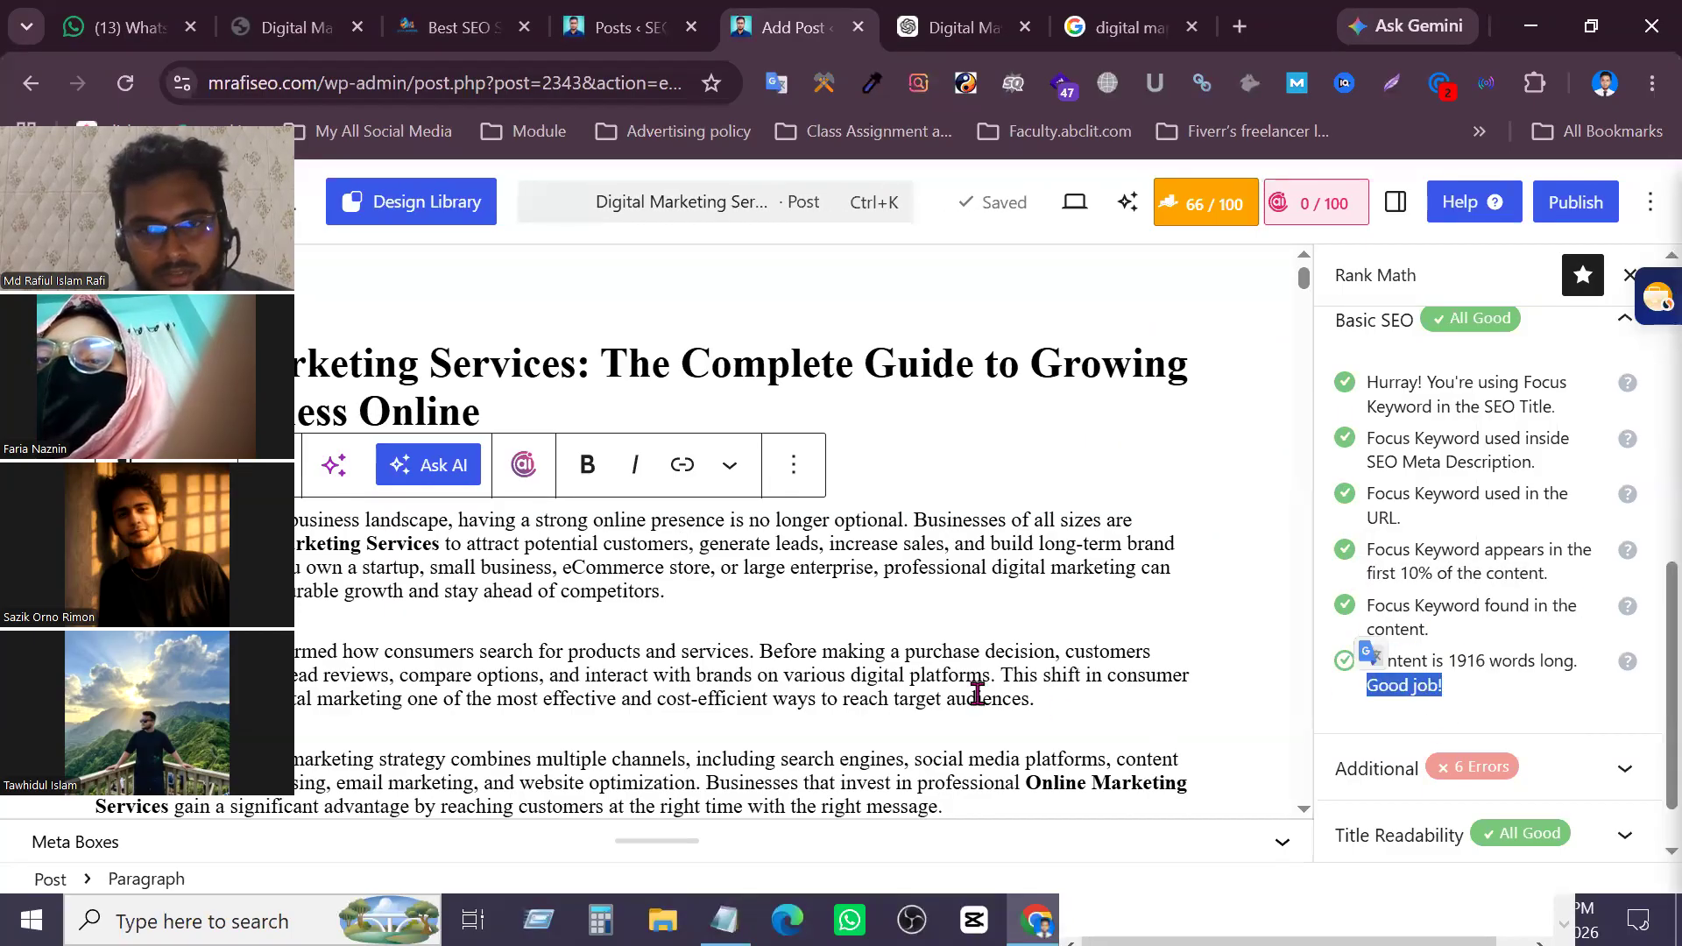
scroll(965, 683, "down", 5)
scroll(968, 687, "down", 15)
scroll(977, 688, "up", 13)
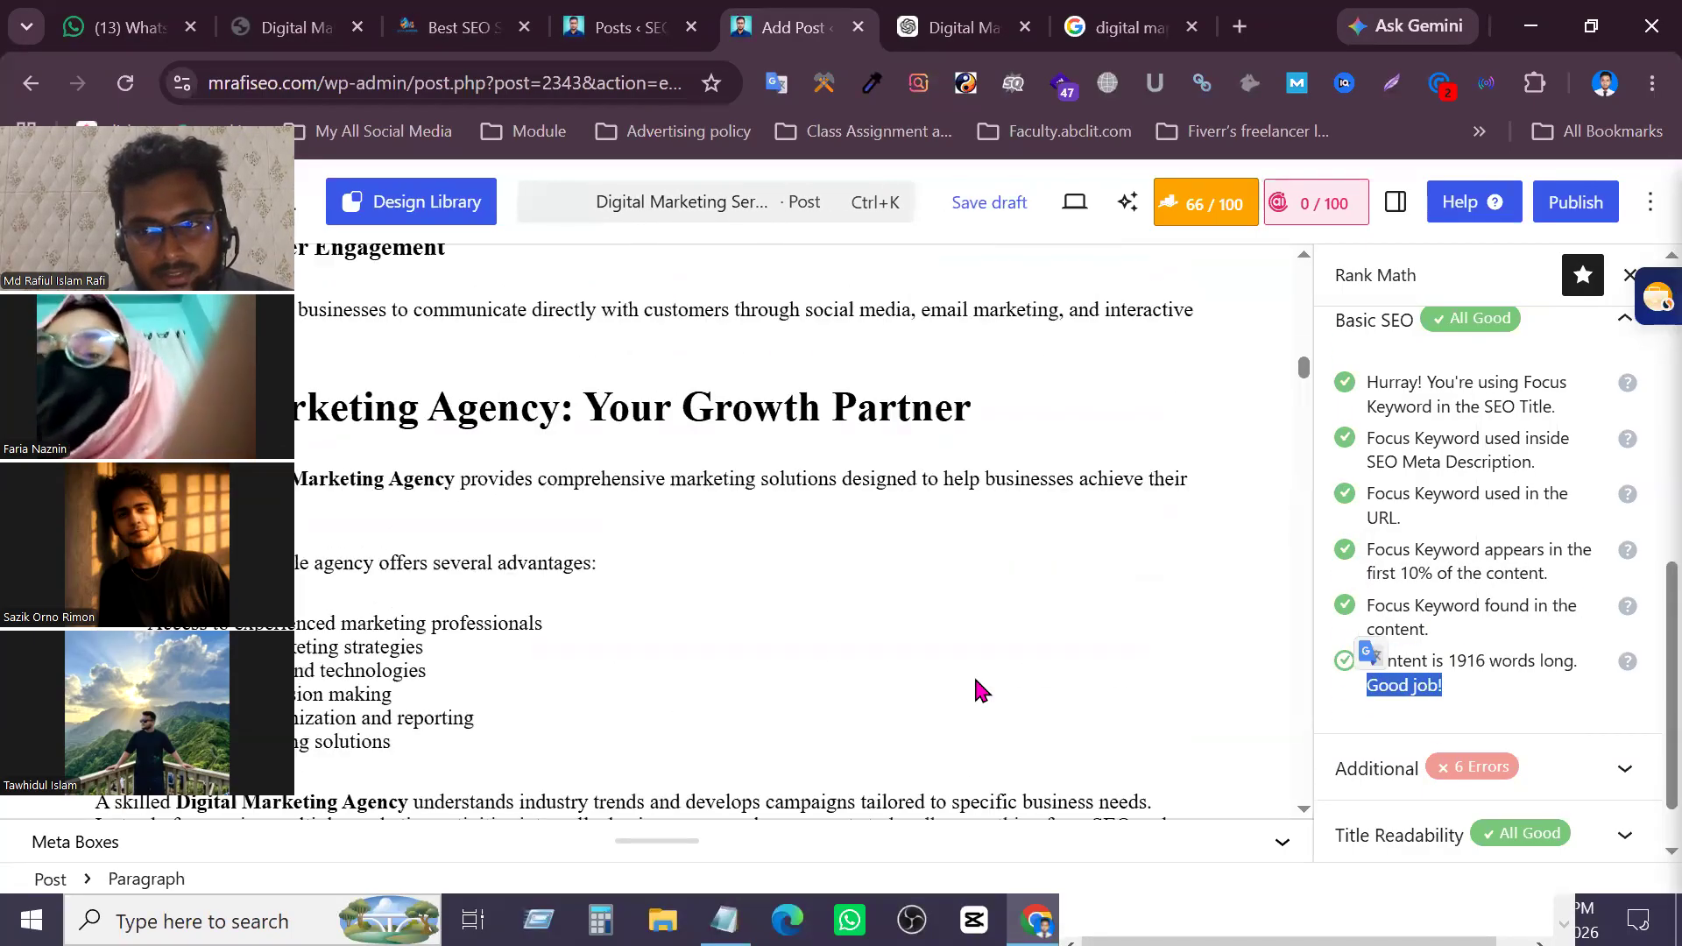
scroll(1033, 661, "up", 3)
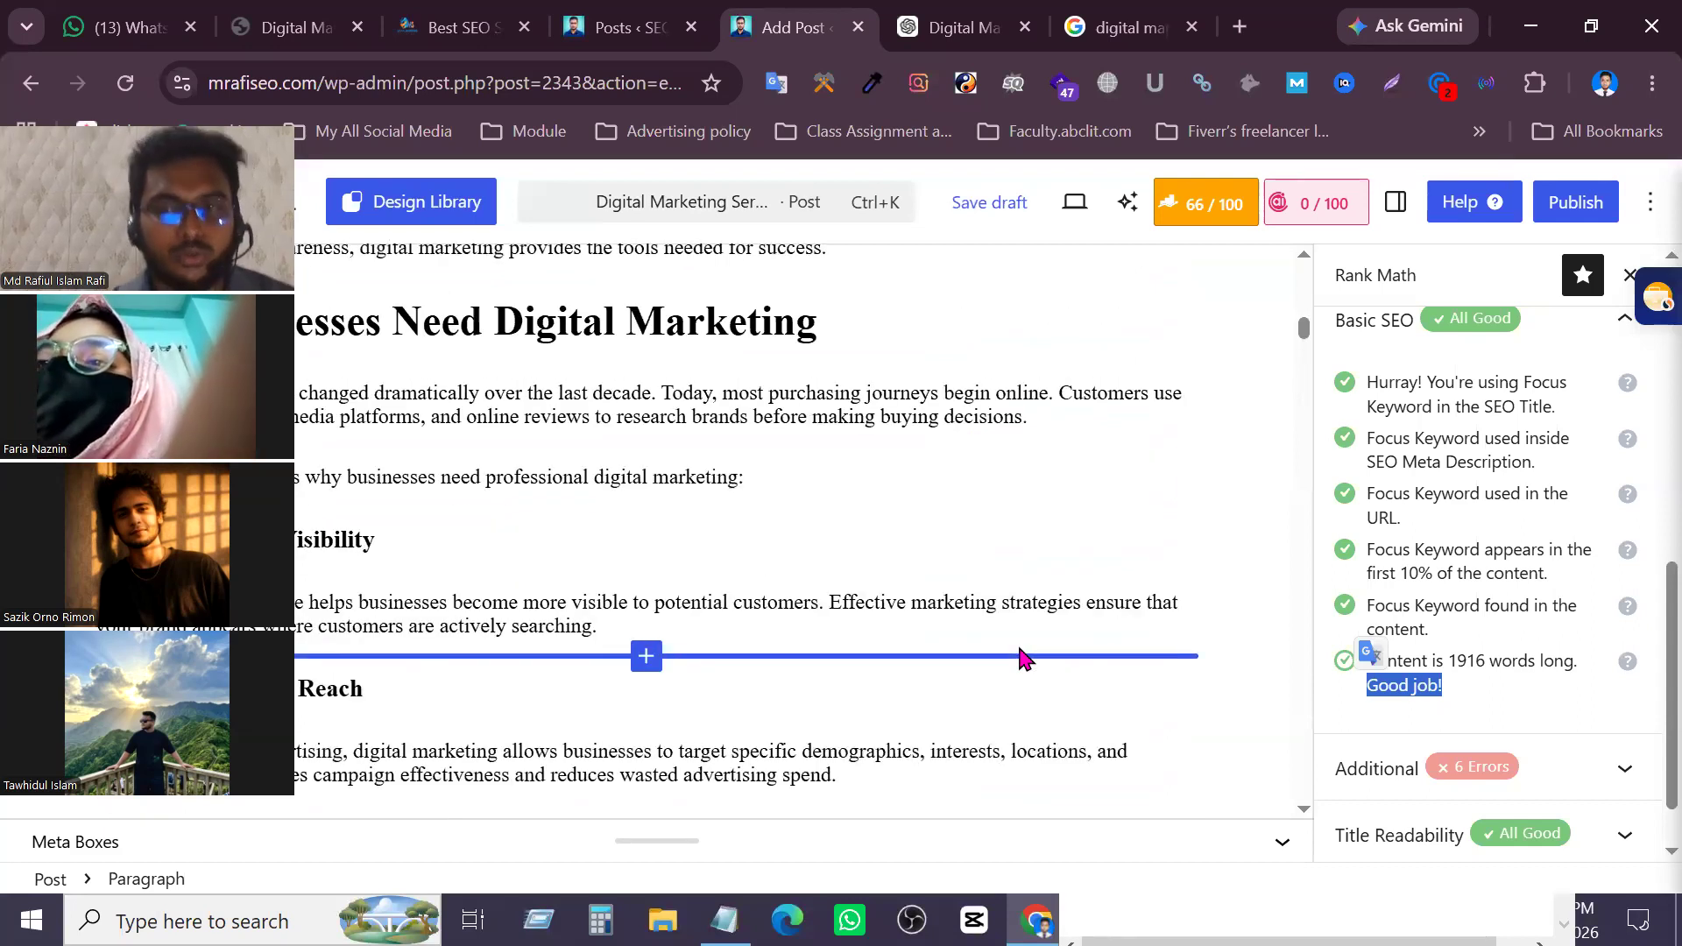
scroll(1489, 744, "down", 1)
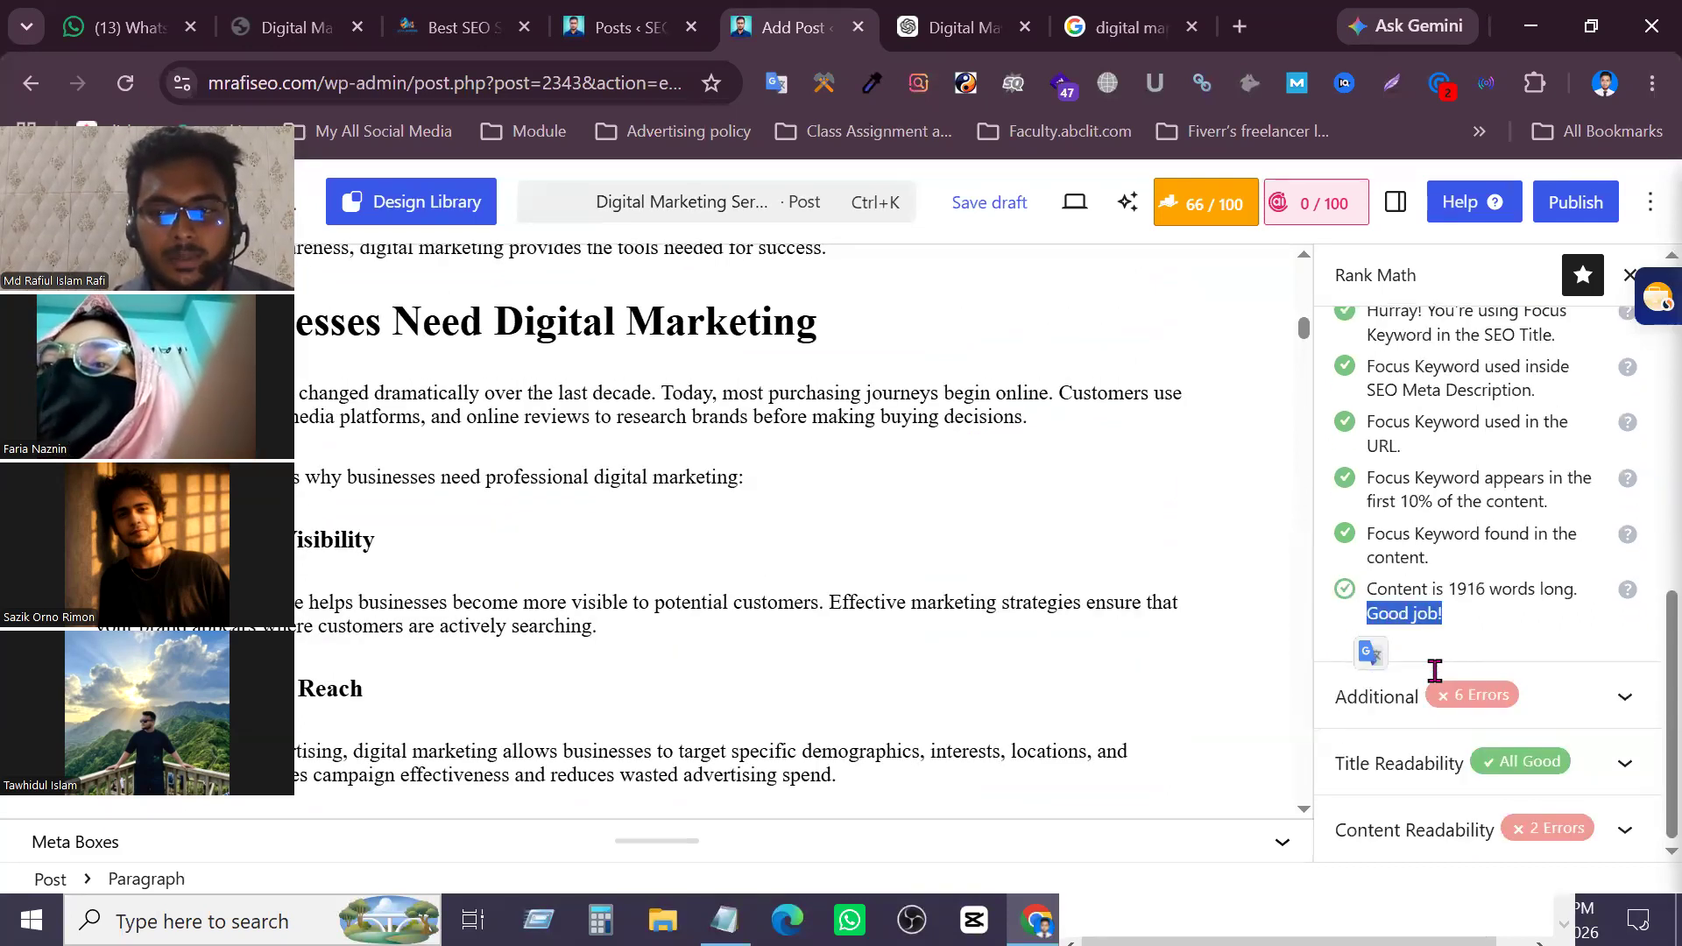
Expand Rank Math's Additional, Title Readability and Content Readability sections and review the checks in each
left_click(1502, 701)
scroll(1494, 718, "down", 5)
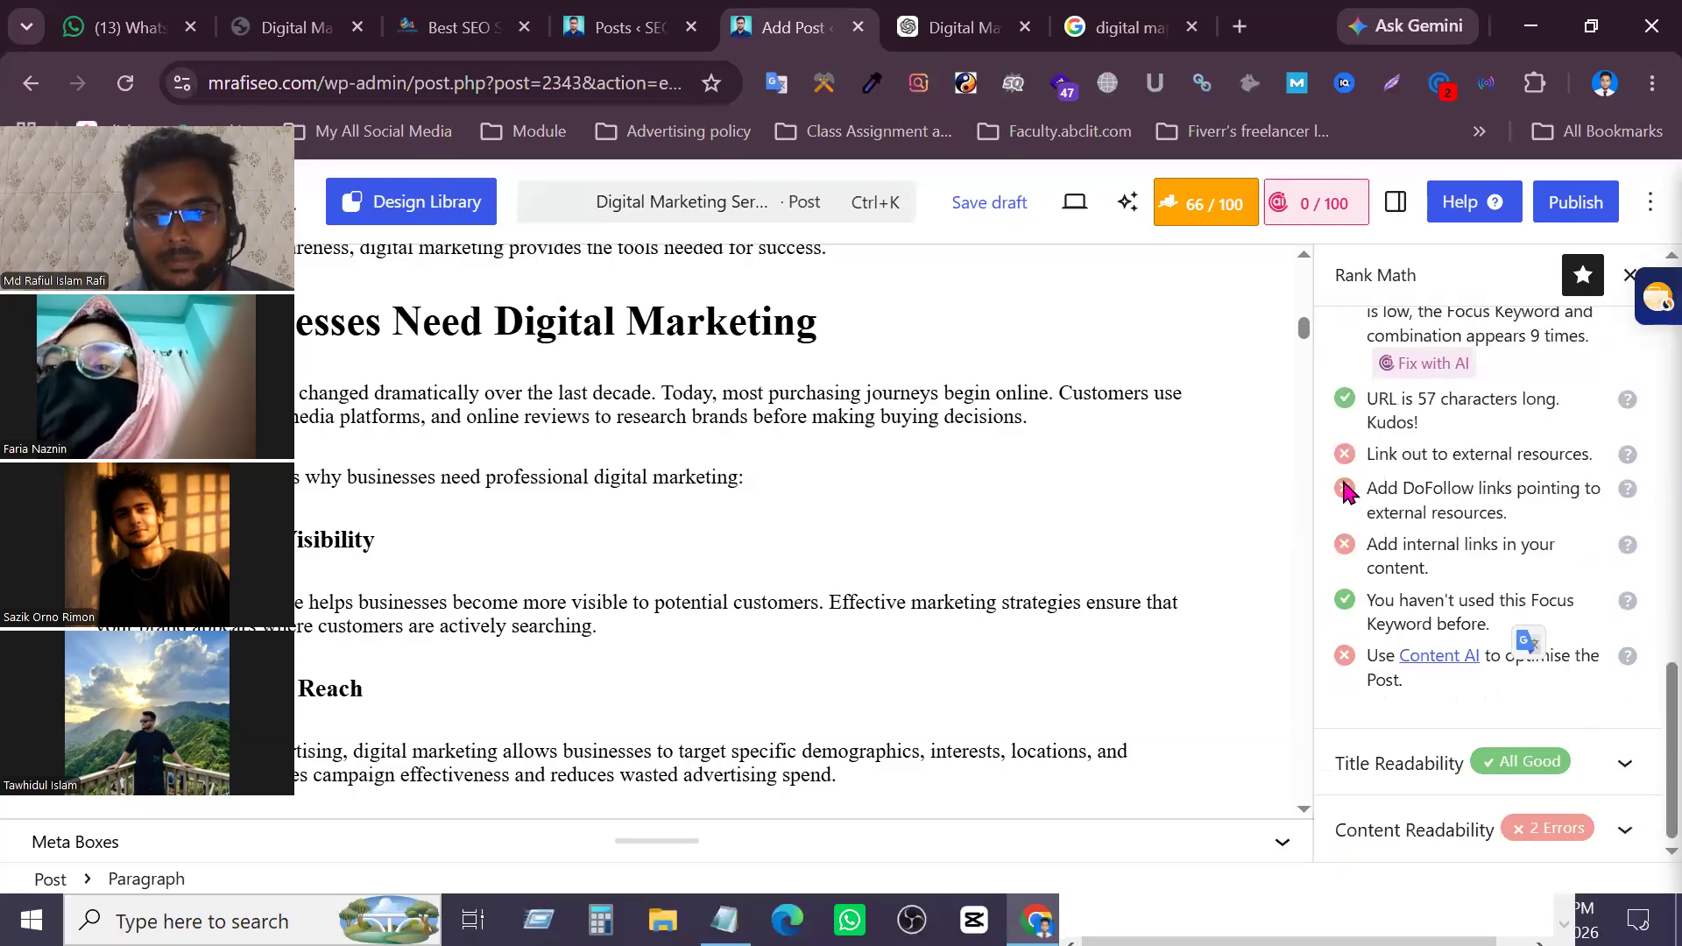
left_click(1525, 763)
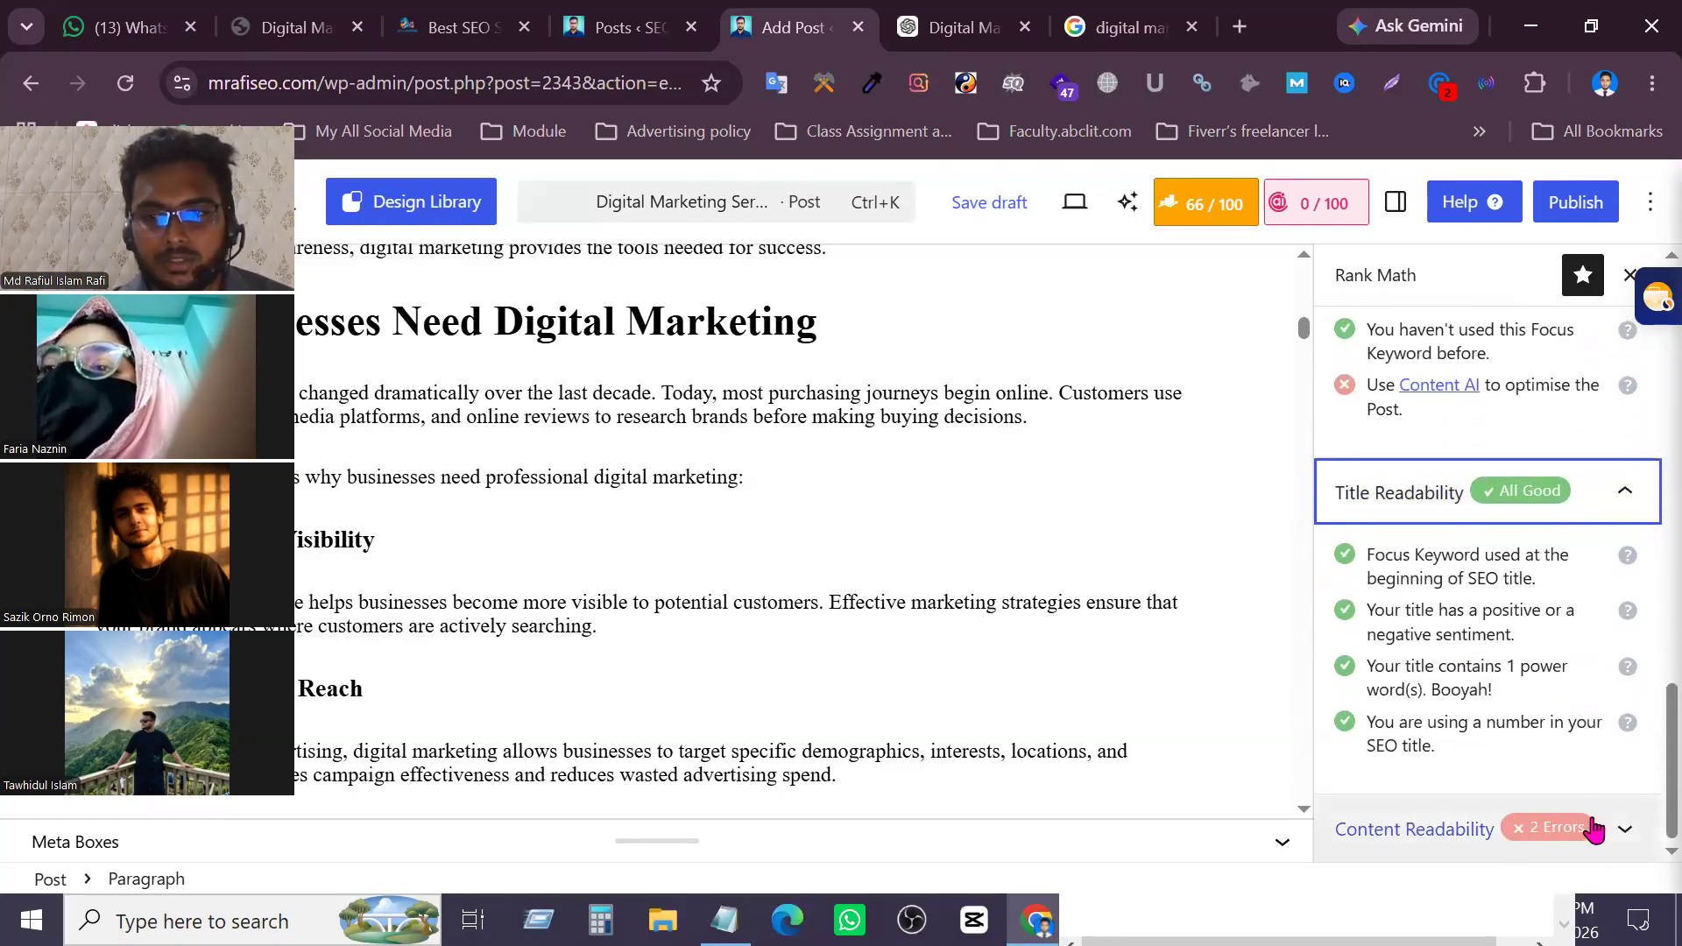
left_click(1620, 830)
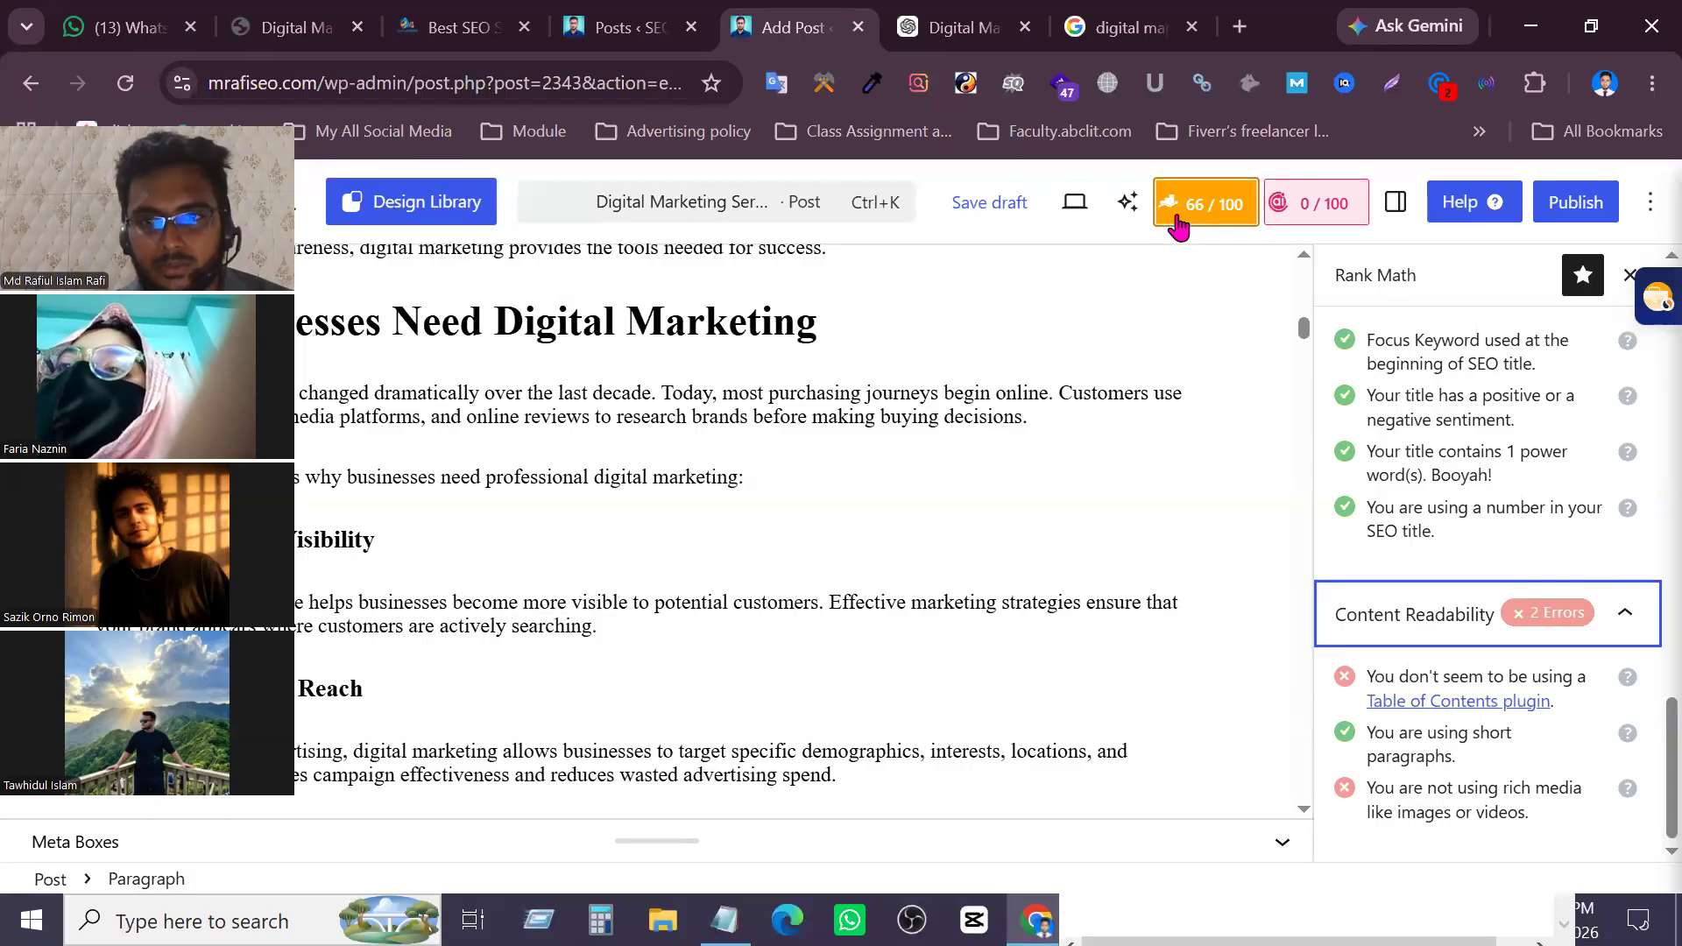
scroll(1568, 653, "up", 10)
scroll(1561, 662, "up", 7)
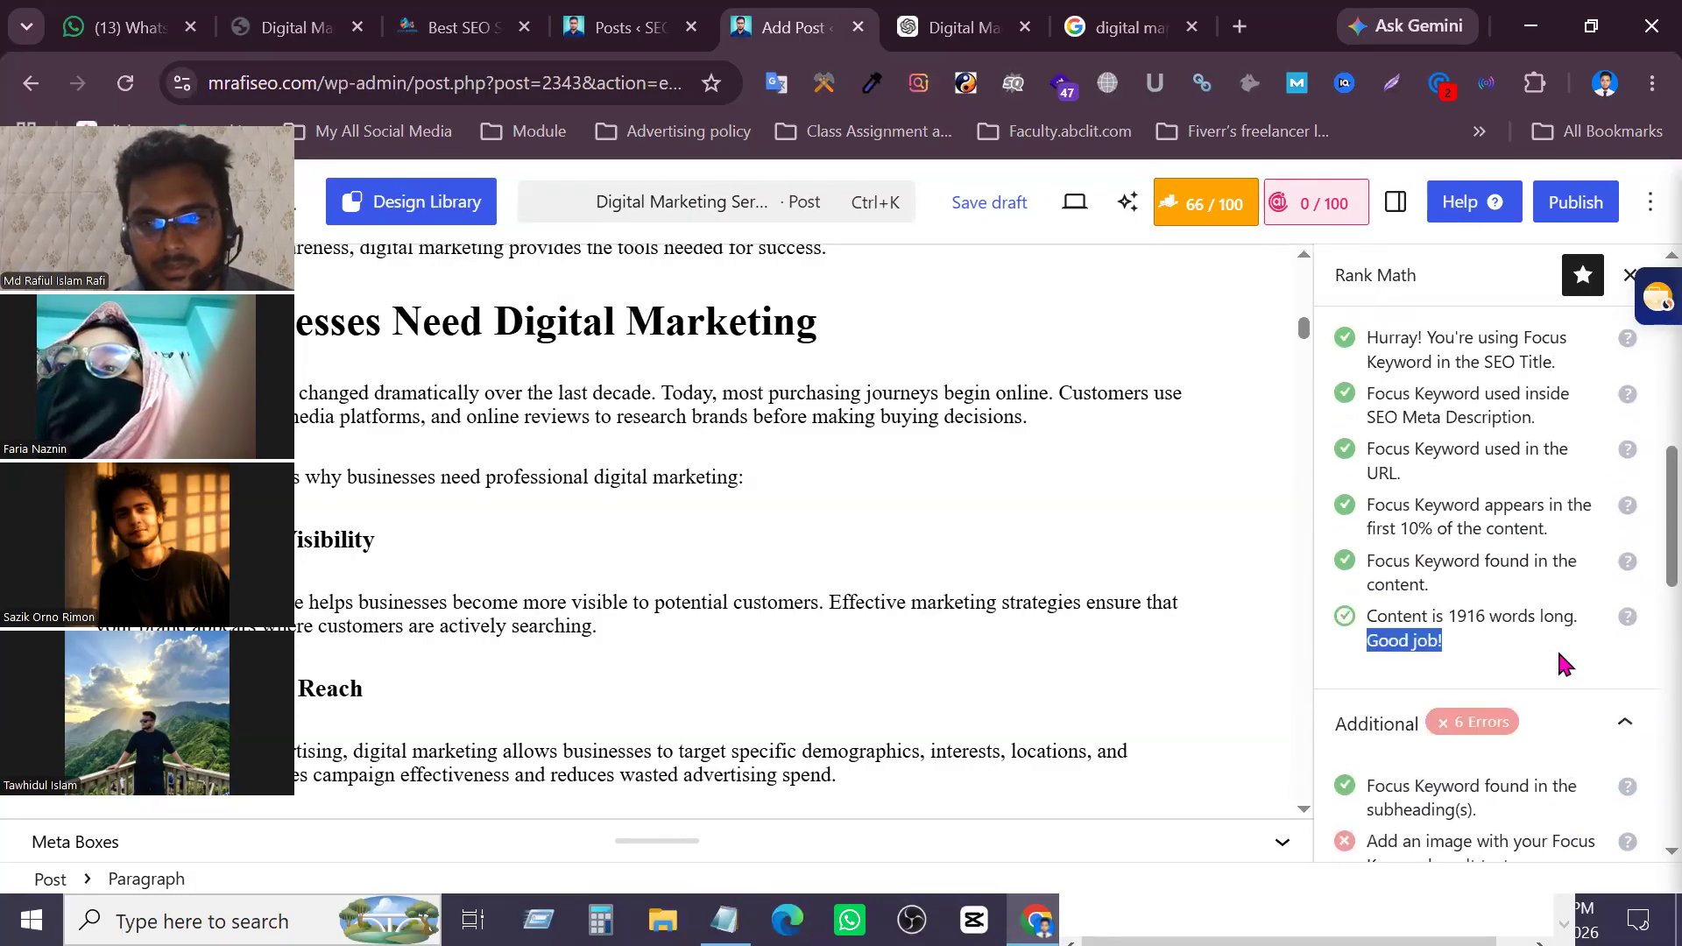
Recheck the Basic SEO list and highlight the word count in the content-length check
scroll(1511, 561, "down", 3)
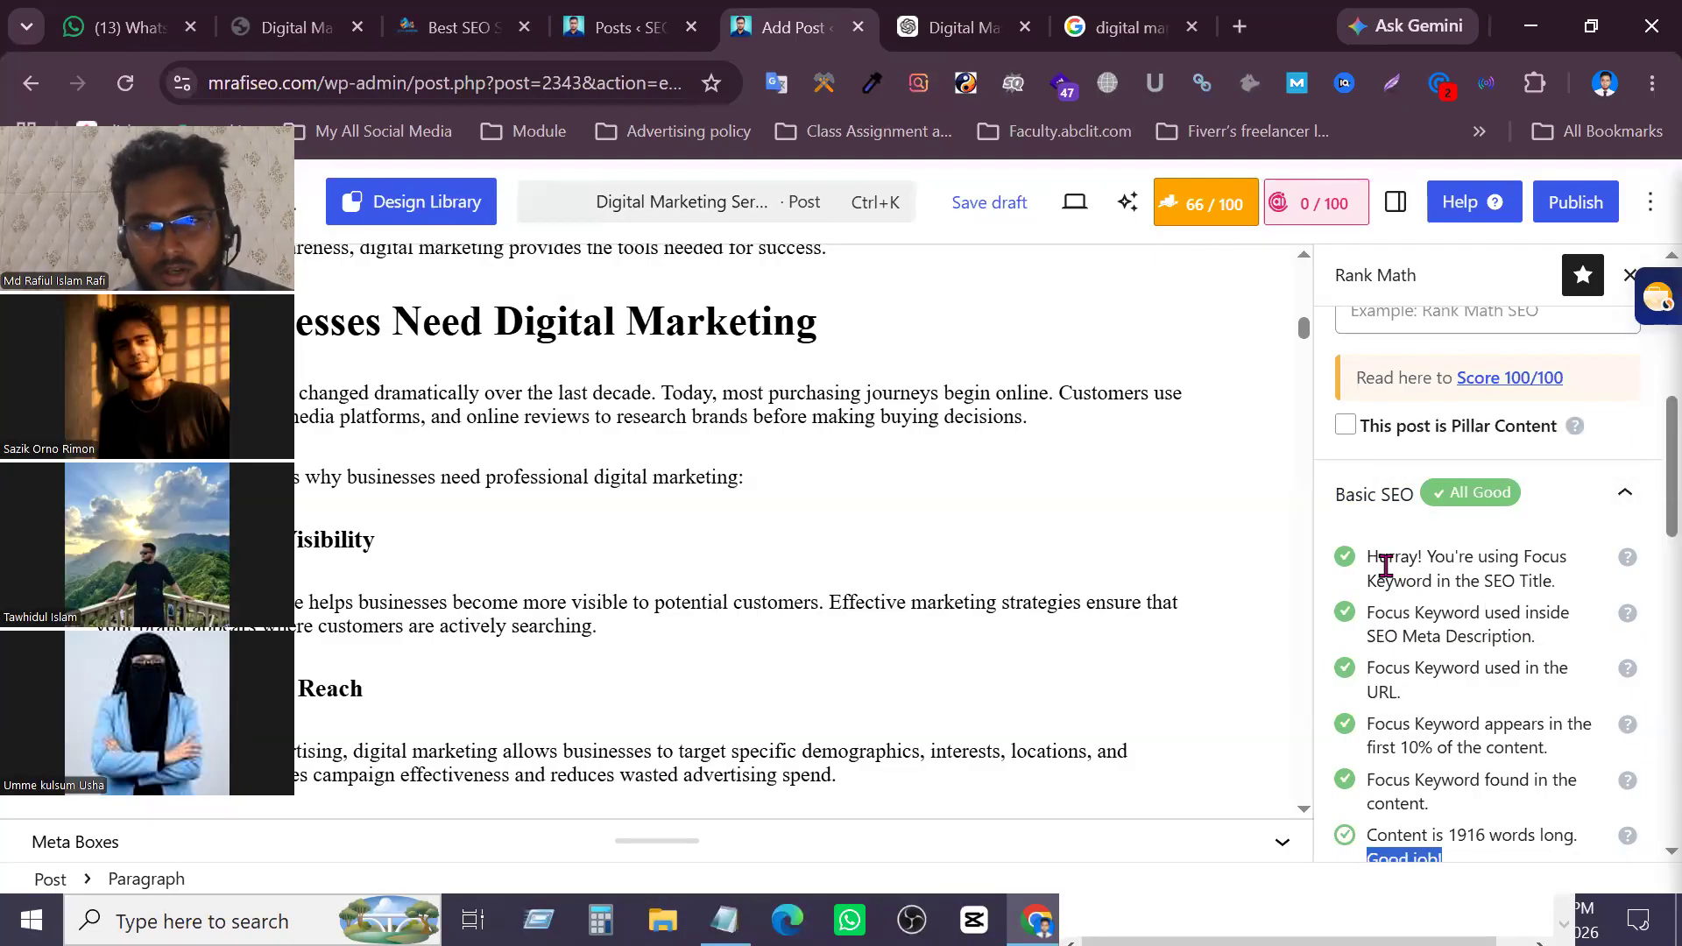
scroll(1389, 573, "down", 5)
scroll(1398, 587, "up", 3)
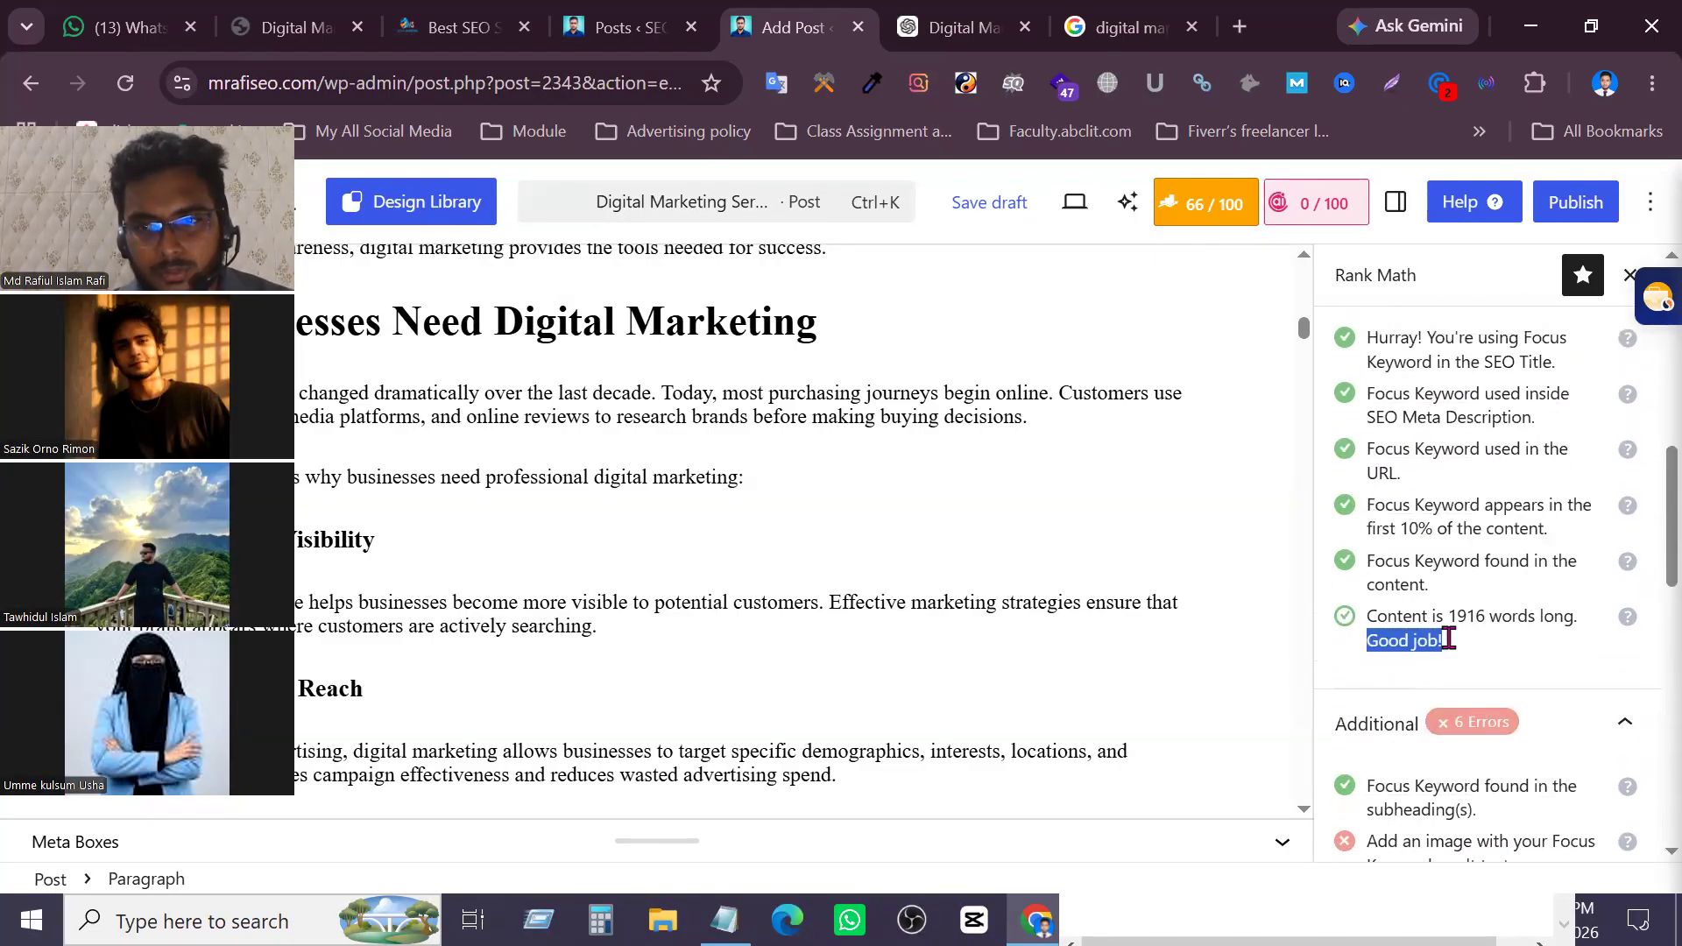
left_click_drag(1447, 616, 1482, 612)
left_click(1493, 618)
left_click(1483, 612)
Delete the whole article body to test Rank Math's content checks, and put the same content back under the post title
left_click(848, 602)
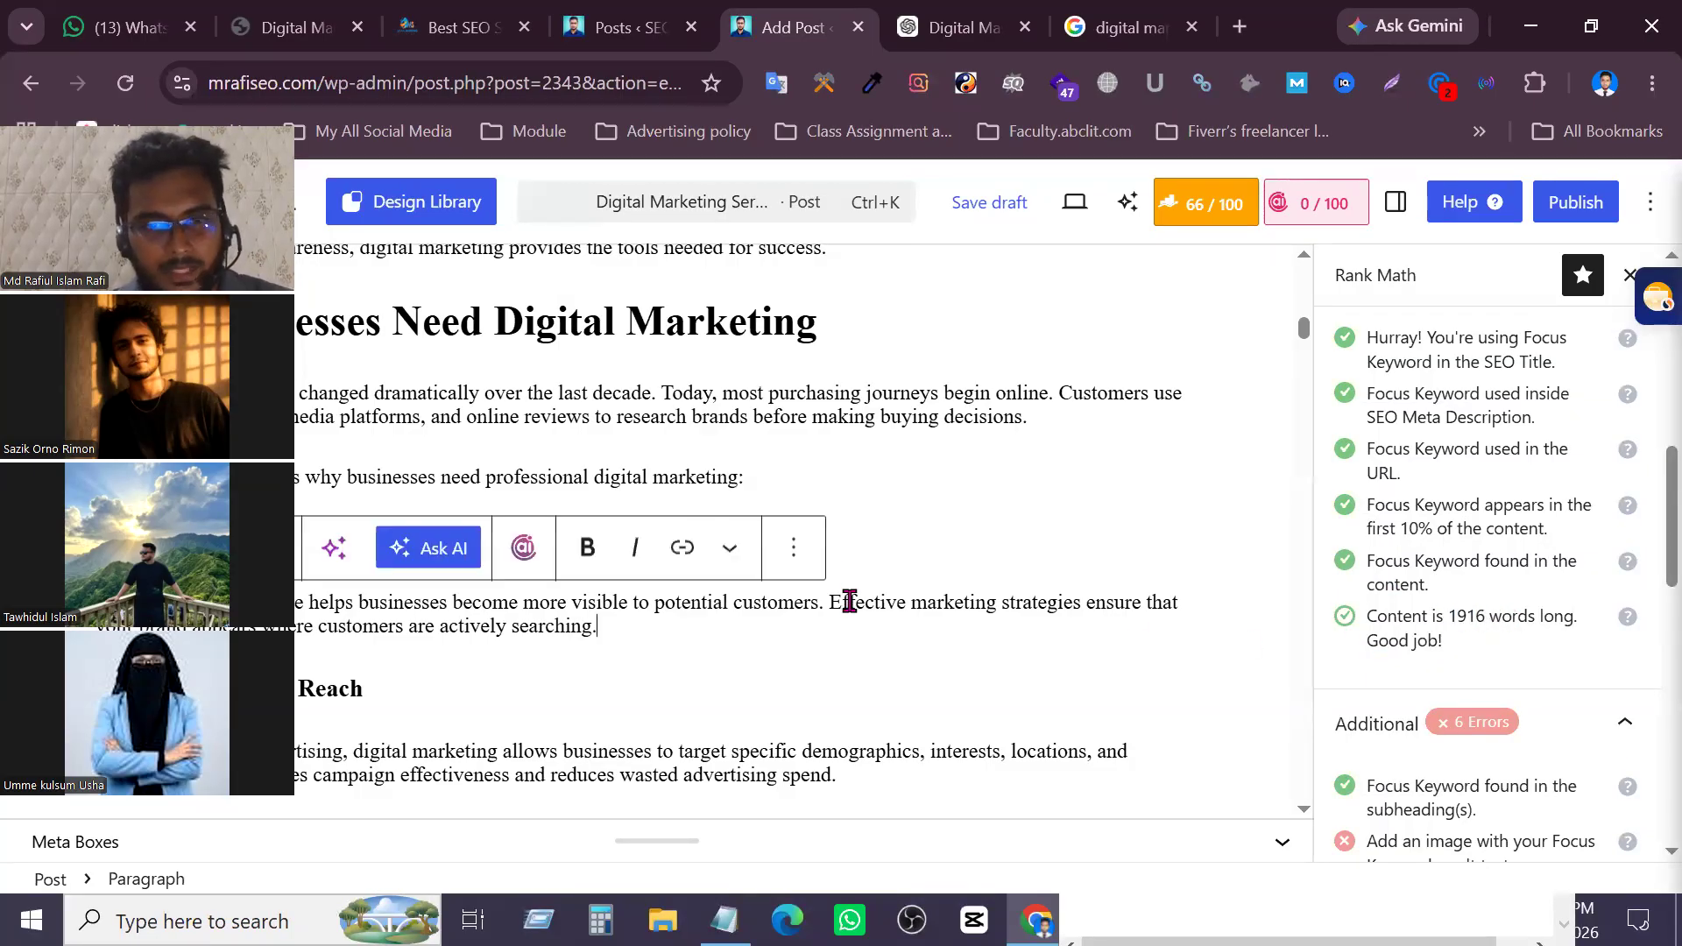
triple_click(934, 600)
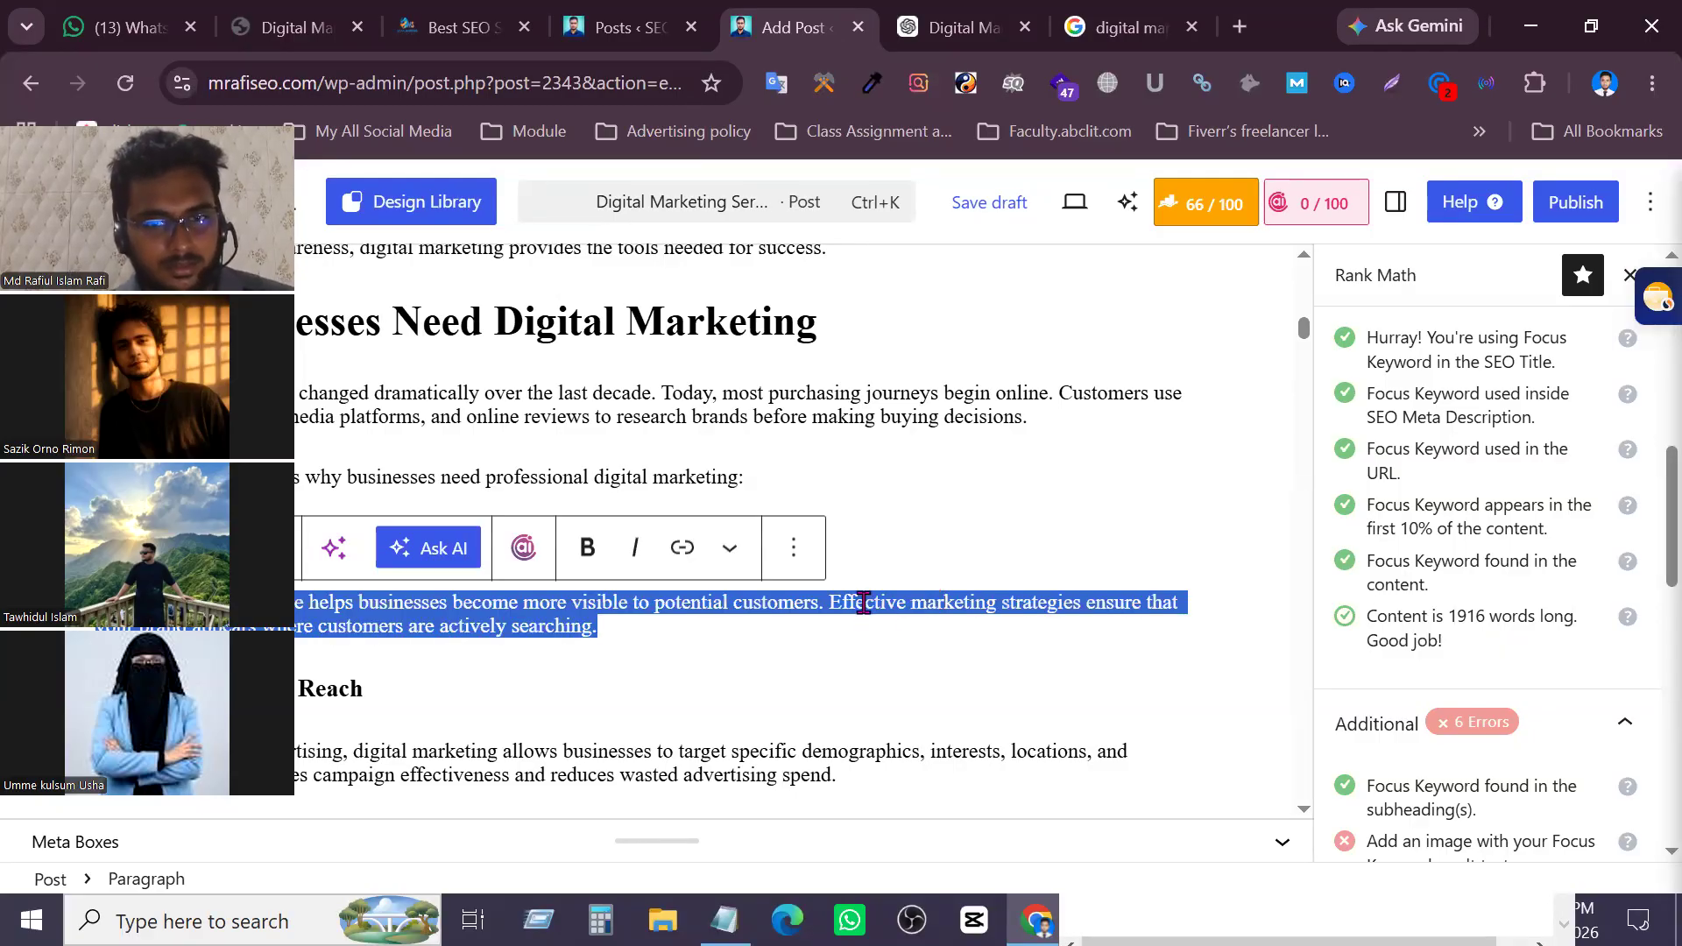
key("ctrl+a")
key("BackSpace")
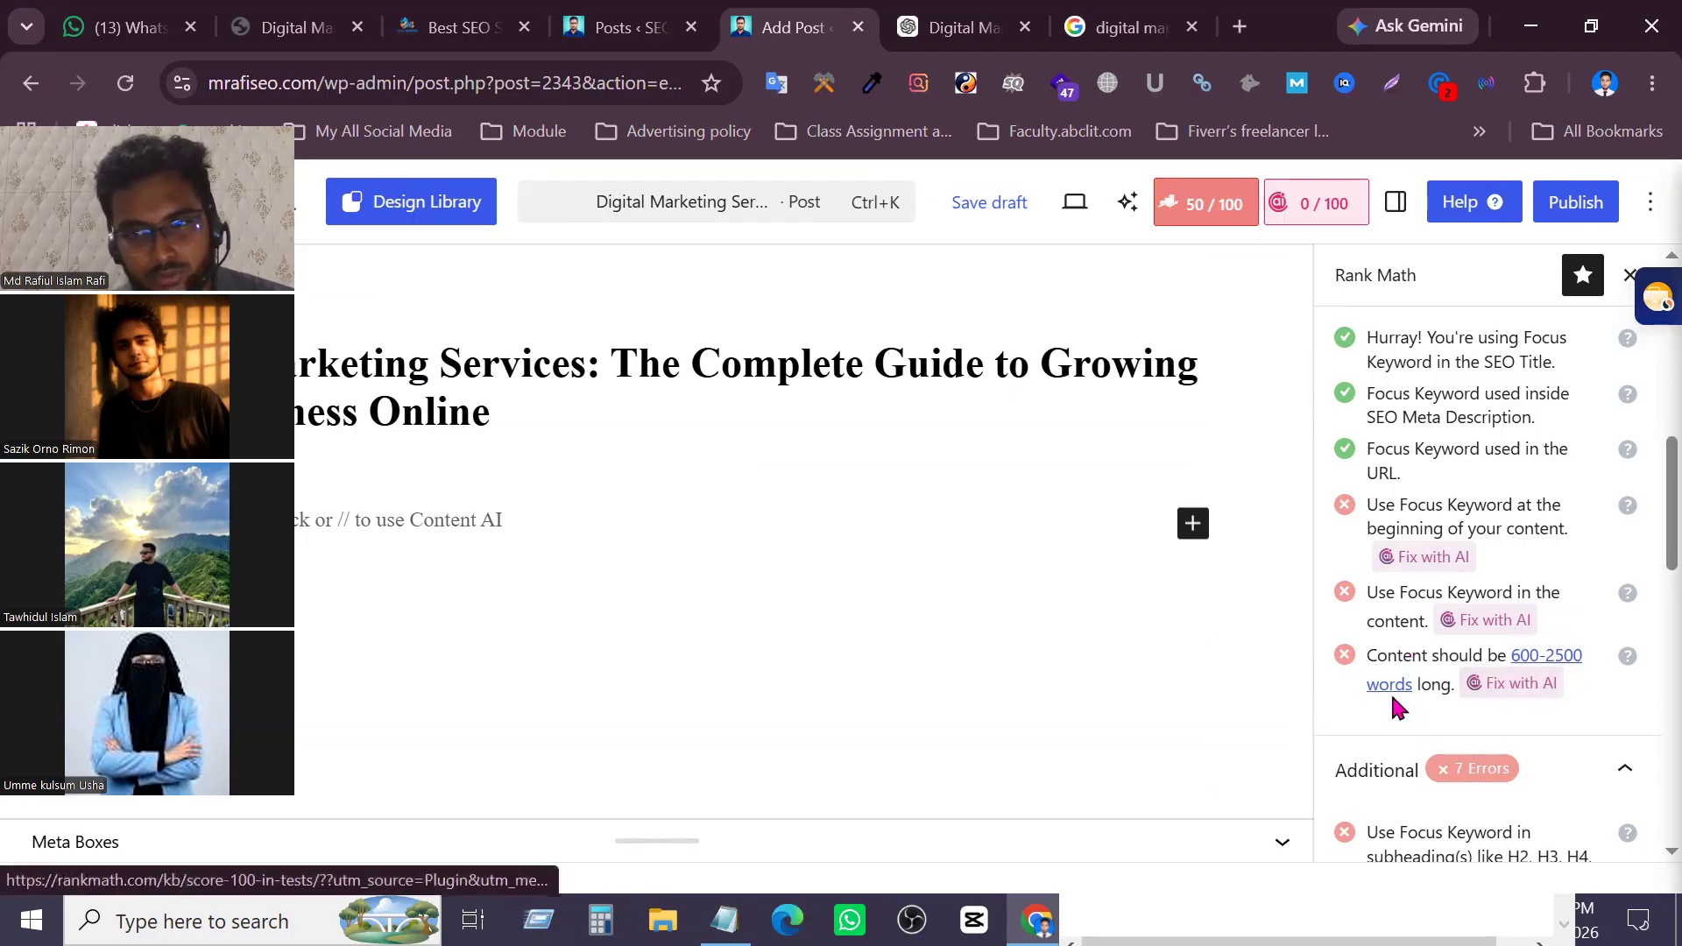
left_click(502, 519)
key("ctrl+v")
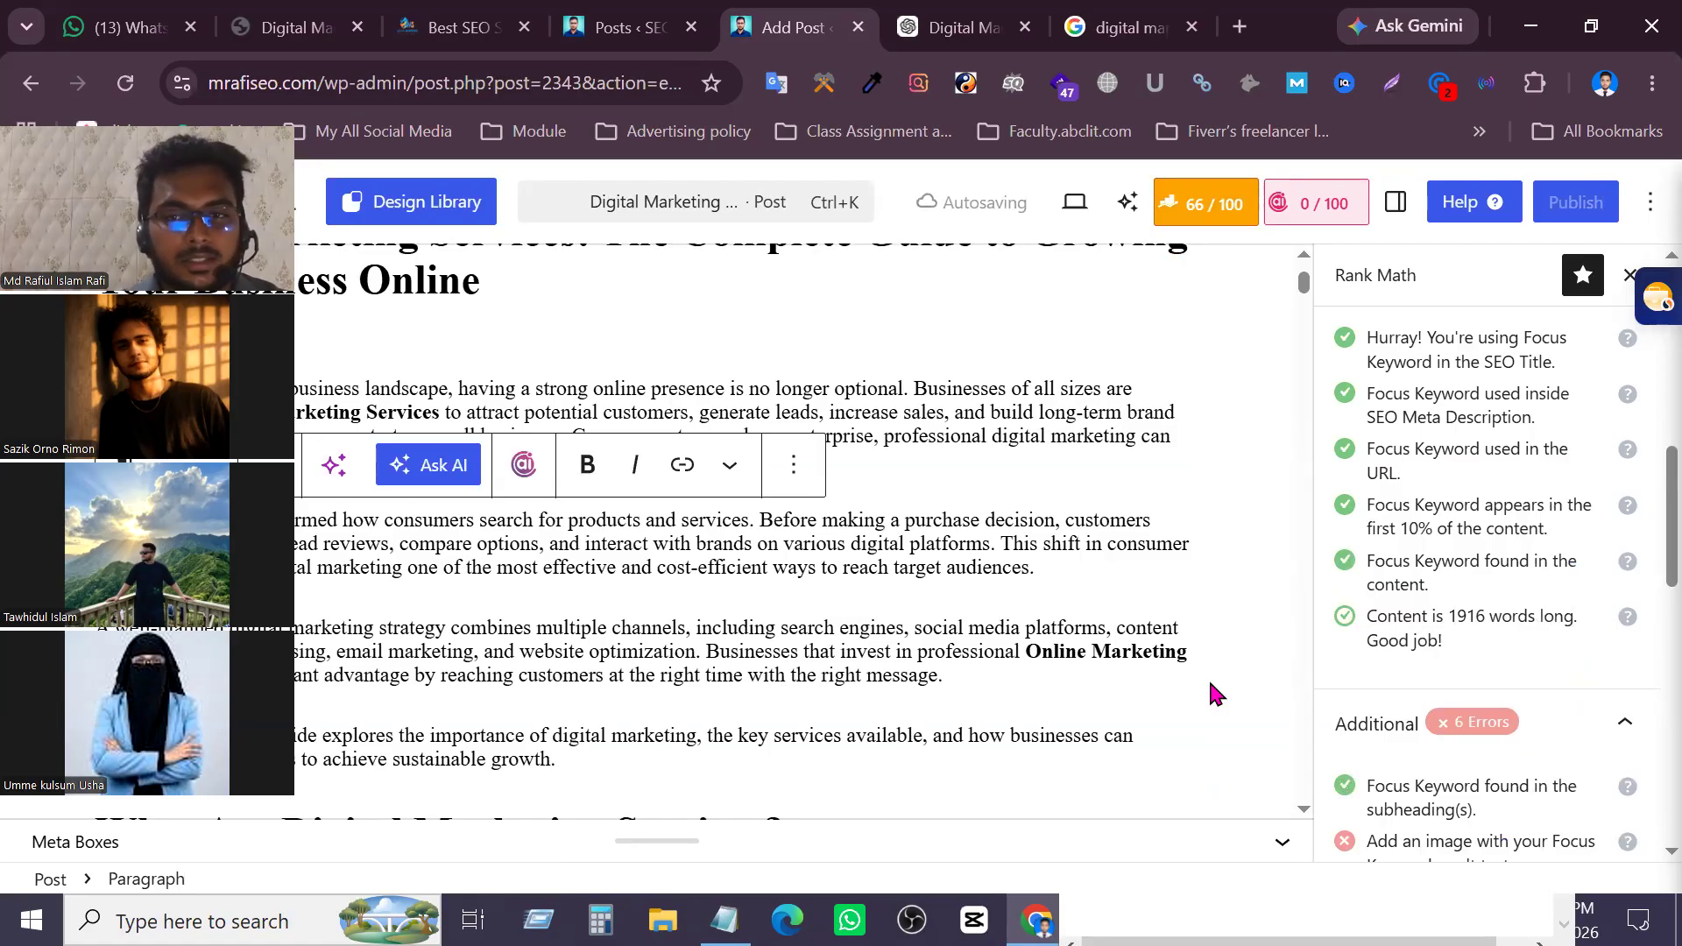
Look through the article's sections from the reasons businesses need digital marketing to Online Marketing Services
scroll(912, 480, "down", 10)
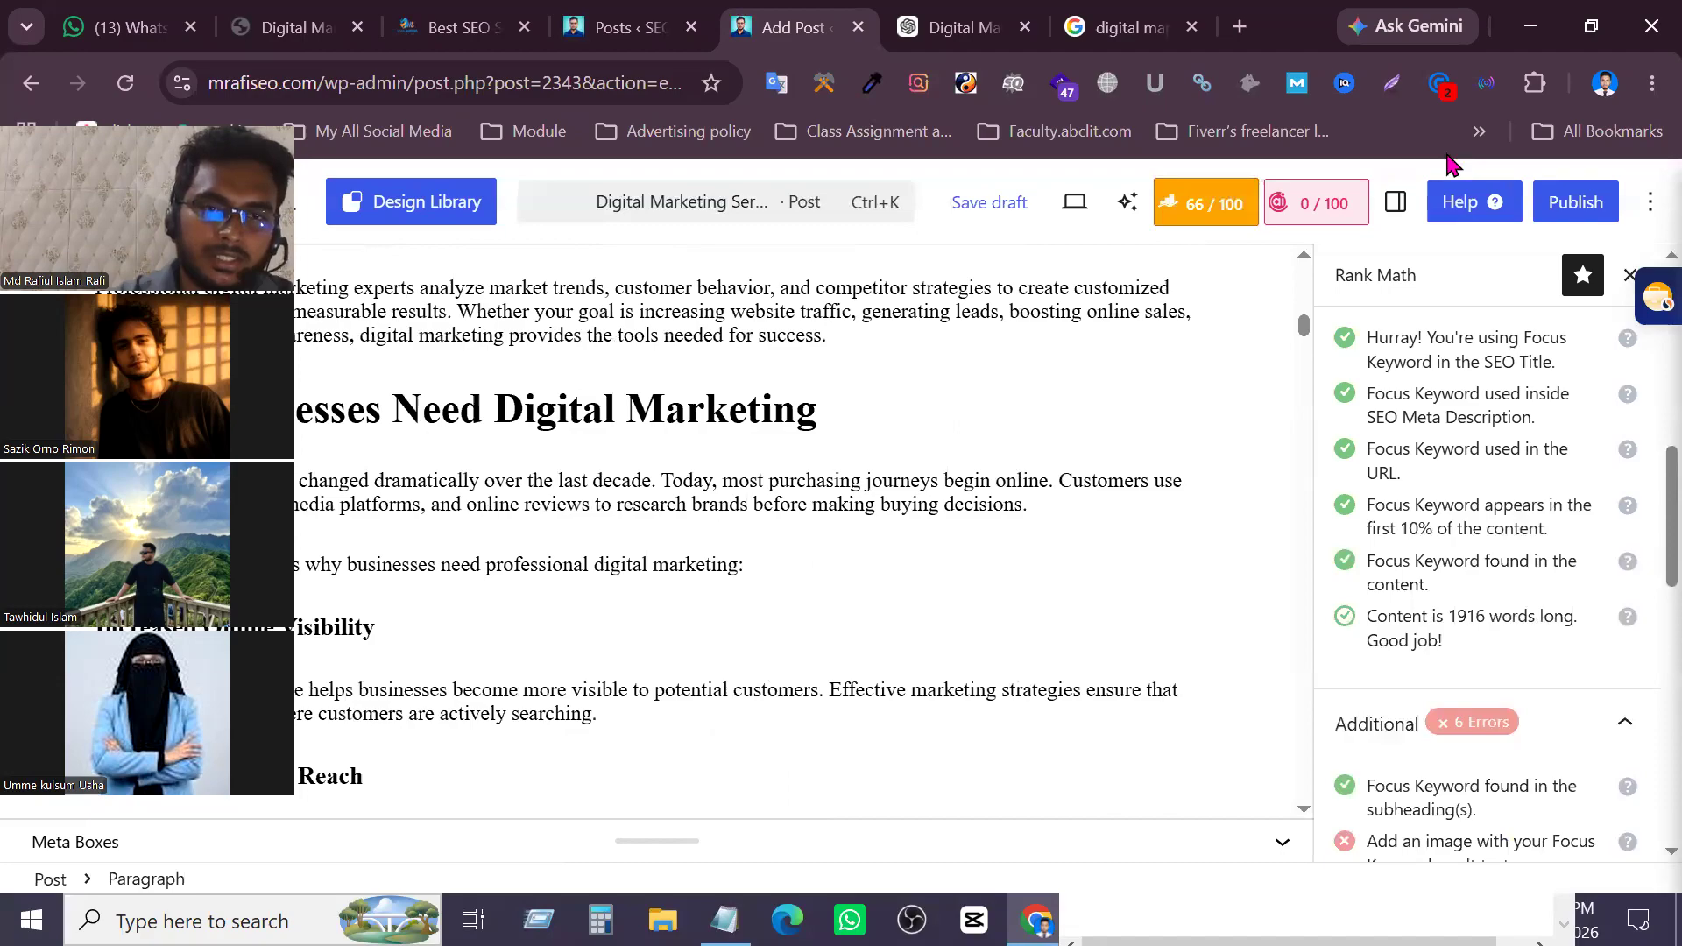
scroll(161, 514, "up", 3)
left_click_drag(96, 506, 819, 562)
scroll(548, 687, "down", 15)
scroll(507, 687, "up", 7)
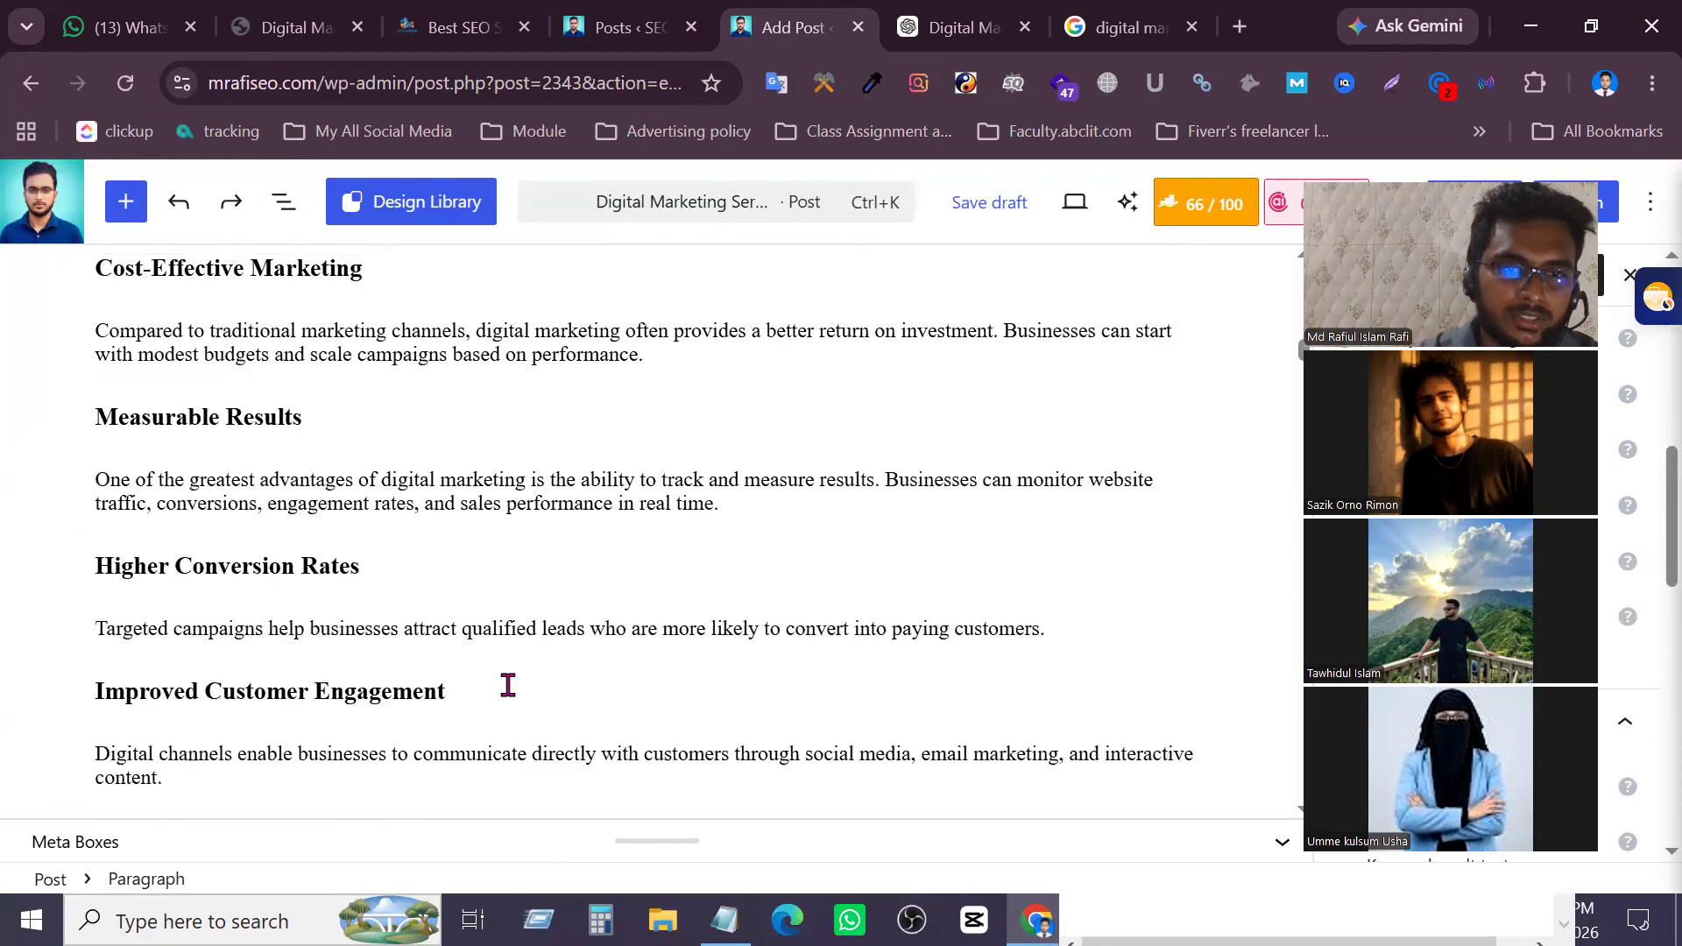
scroll(508, 685, "down", 12)
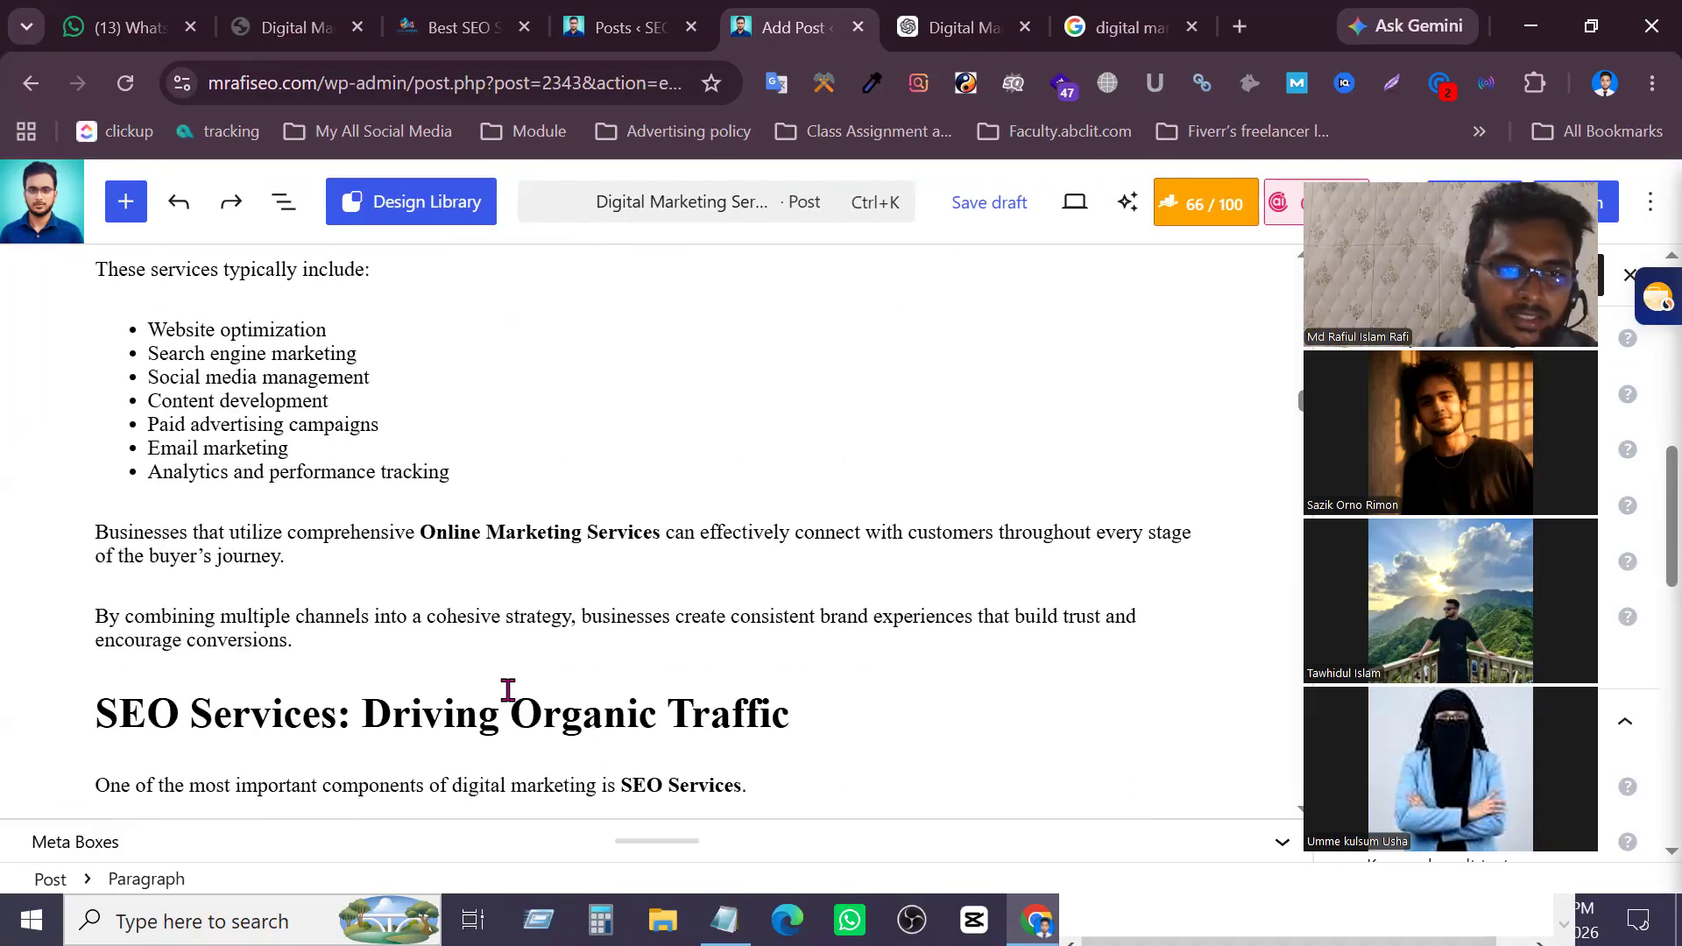
Check the heading levels of "SEO Services: Driving Organic Traffic" and its "Keyword Research" and "On-Page SEO" subheadings
scroll(508, 690, "down", 5)
left_click(295, 286)
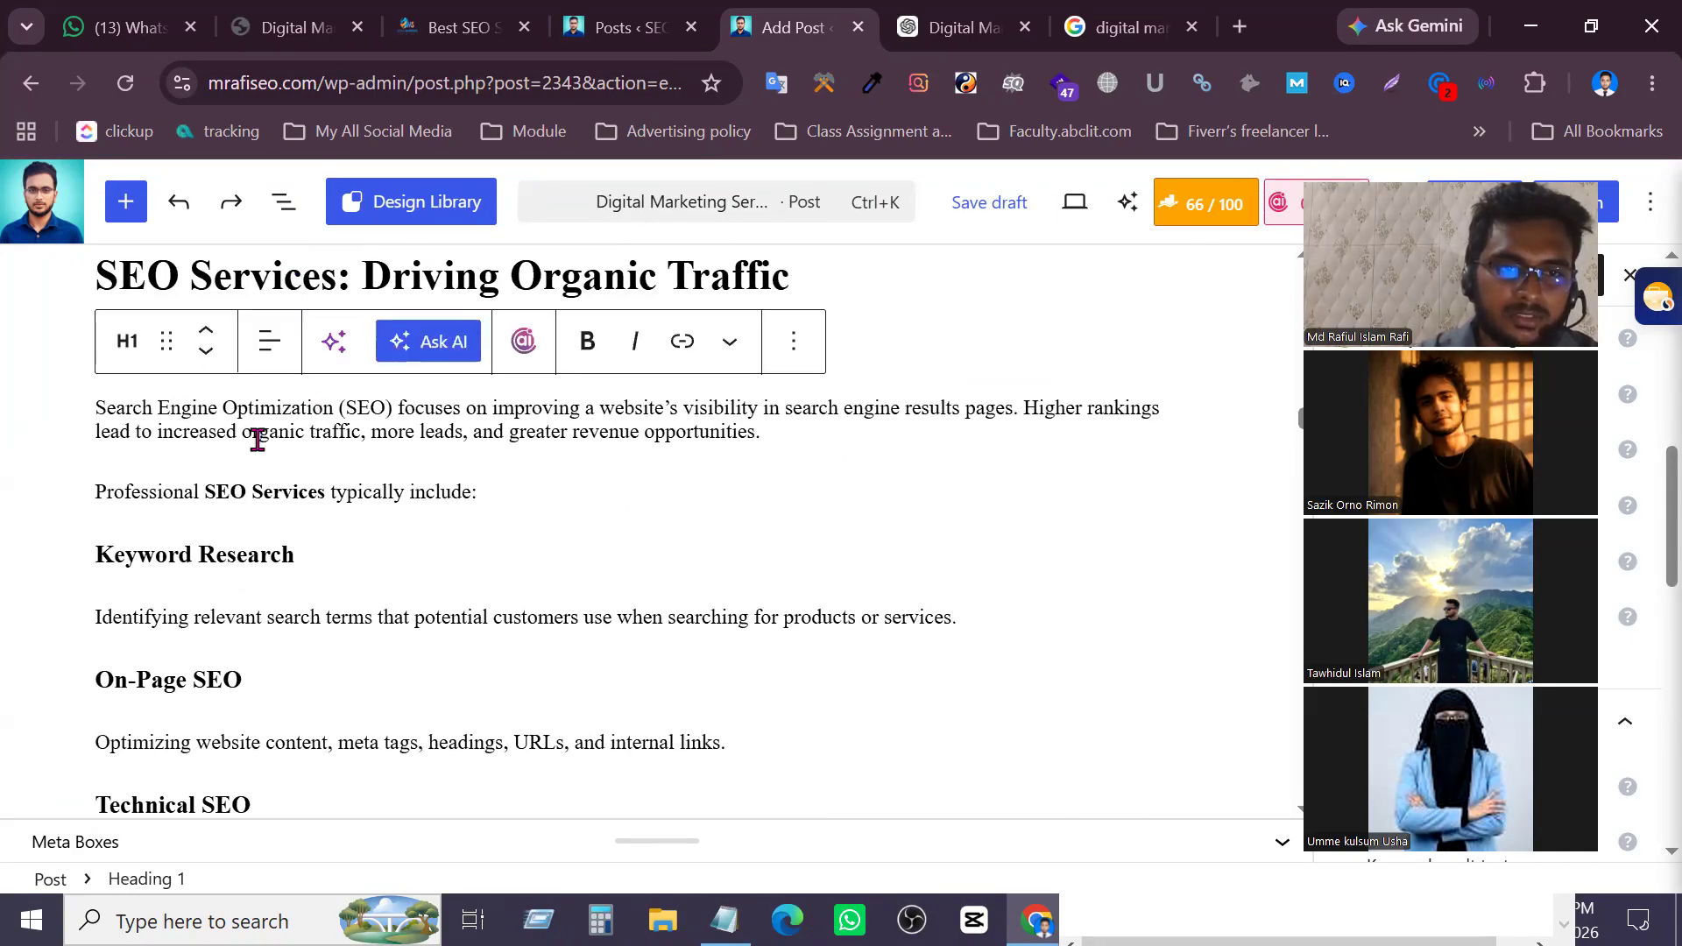
scroll(177, 522, "down", 5)
scroll(178, 549, "up", 7)
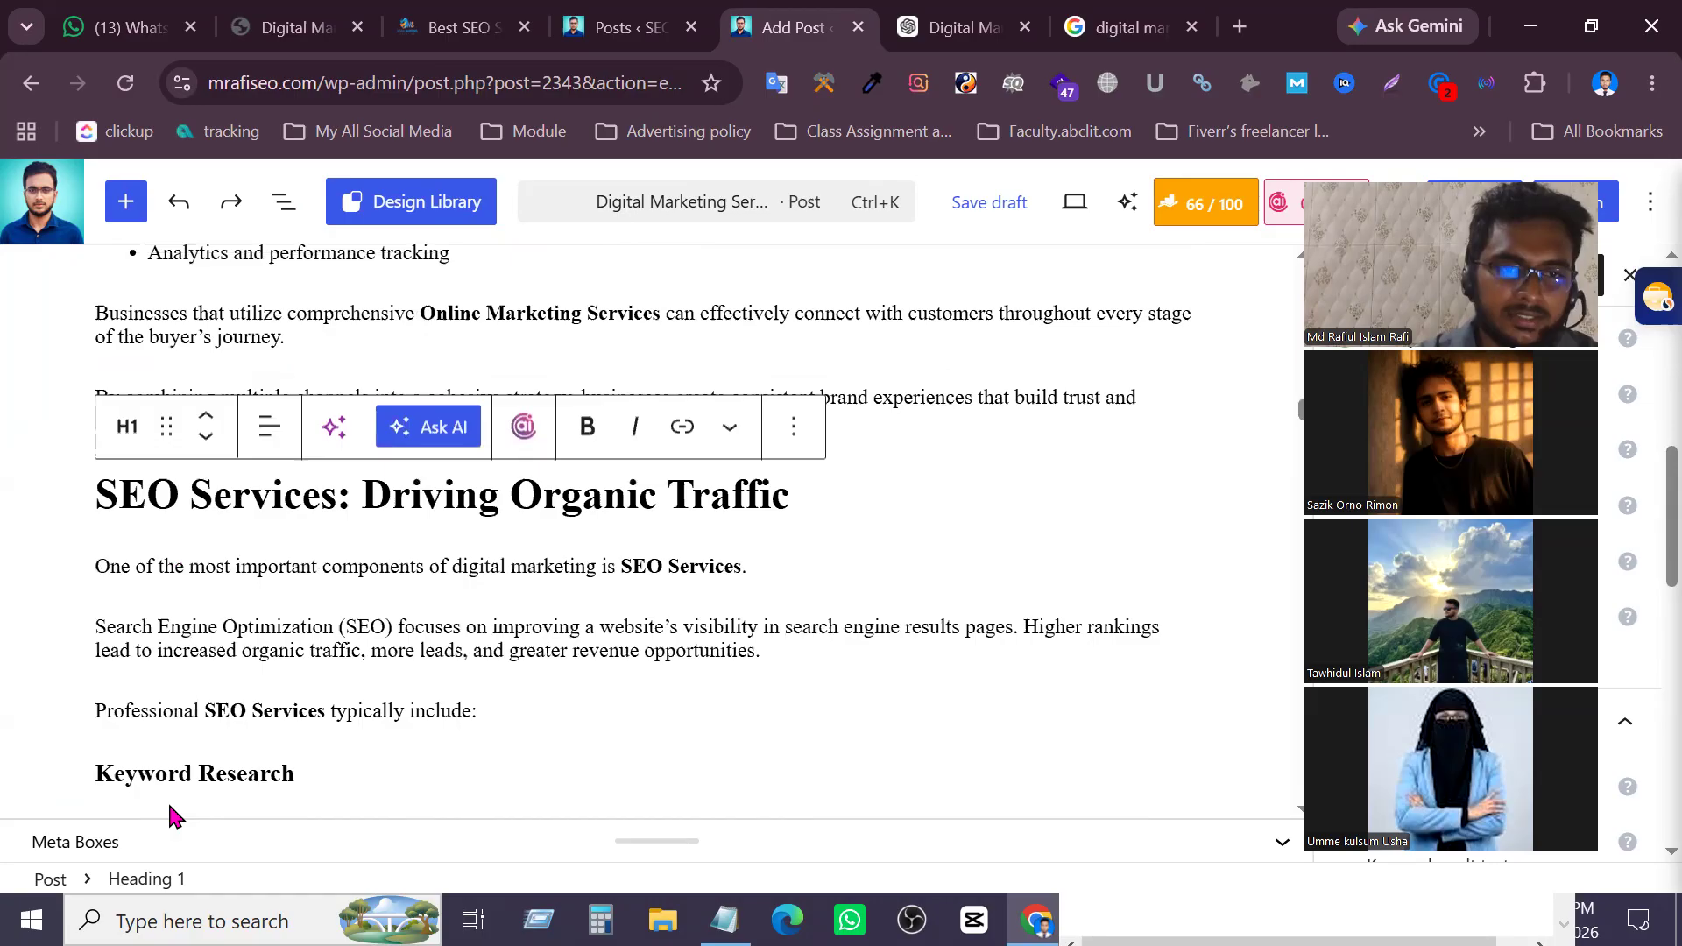
scroll(187, 613, "down", 2)
left_click(183, 567)
left_click(186, 679)
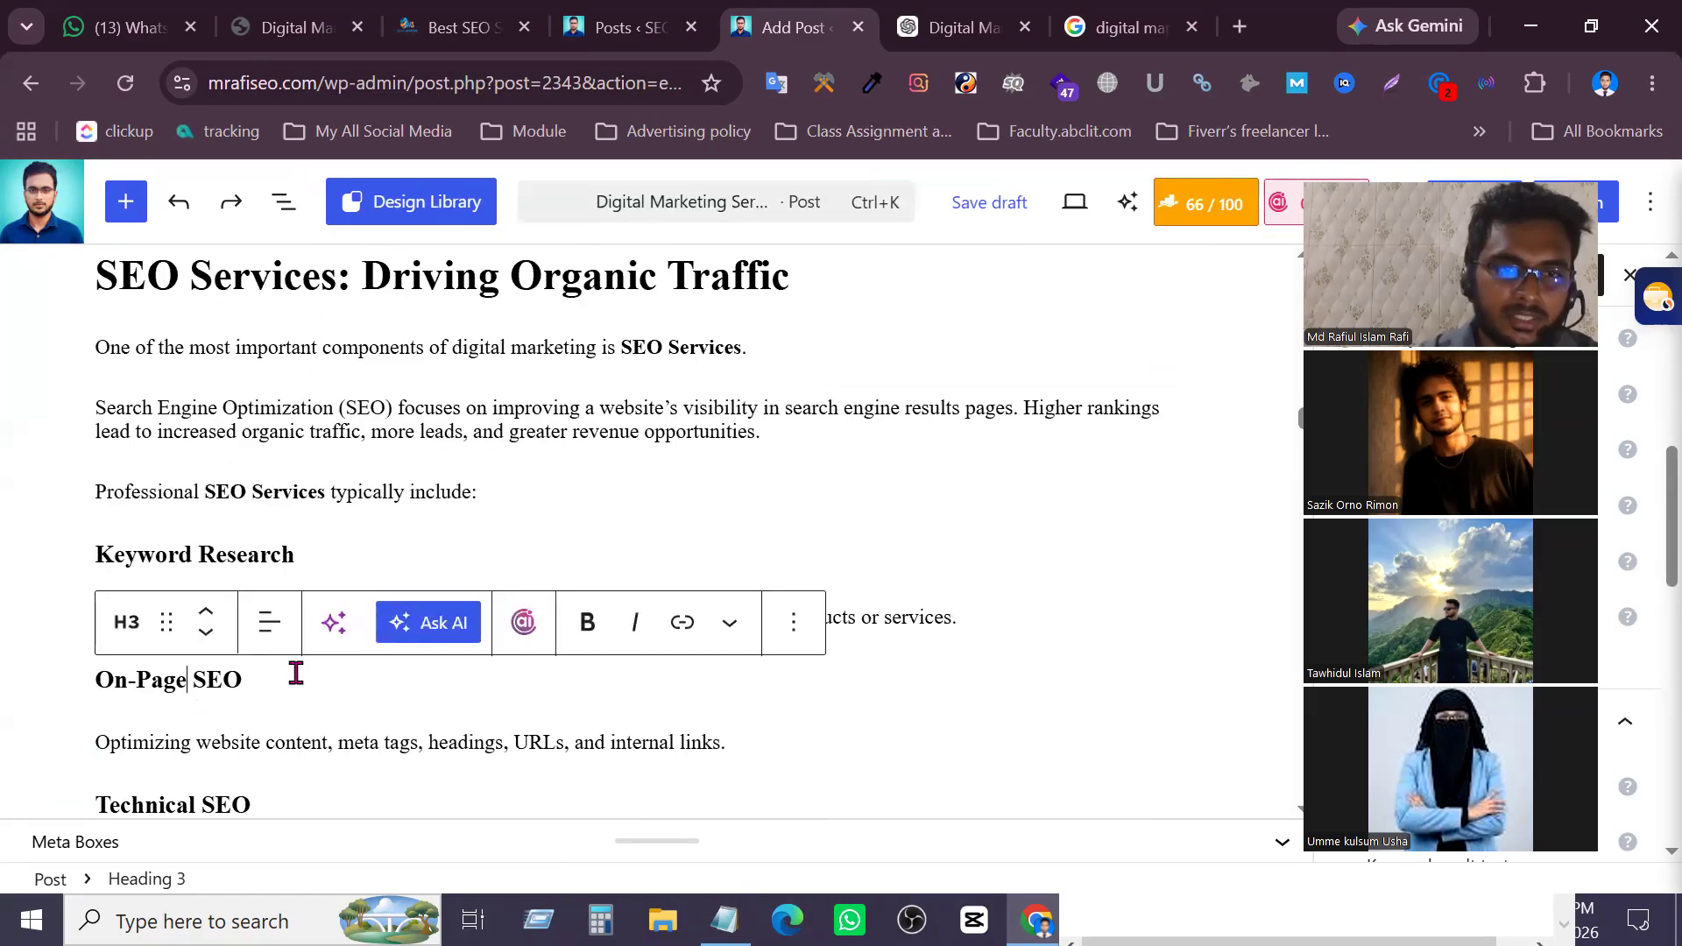
Look through the article's remaining sections from "On-Page SEO" to the factors for choosing a marketing partner, and return to the reasons businesses need digital marketing
scroll(263, 643, "down", 5)
scroll(171, 526, "down", 7)
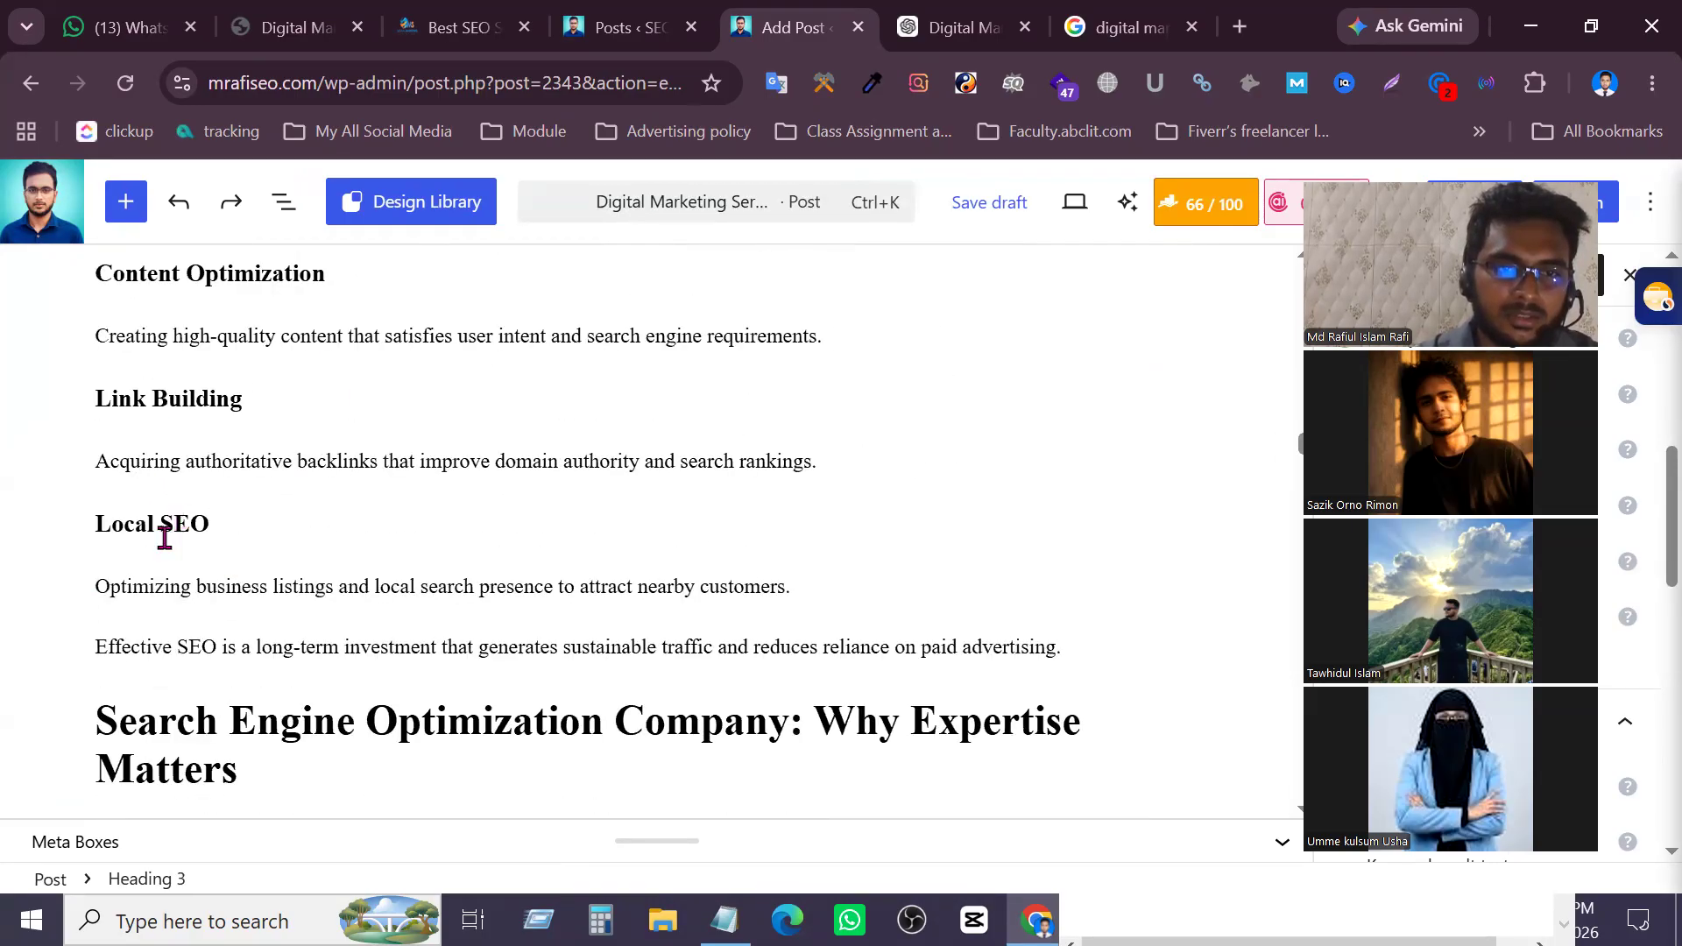
scroll(176, 638, "down", 15)
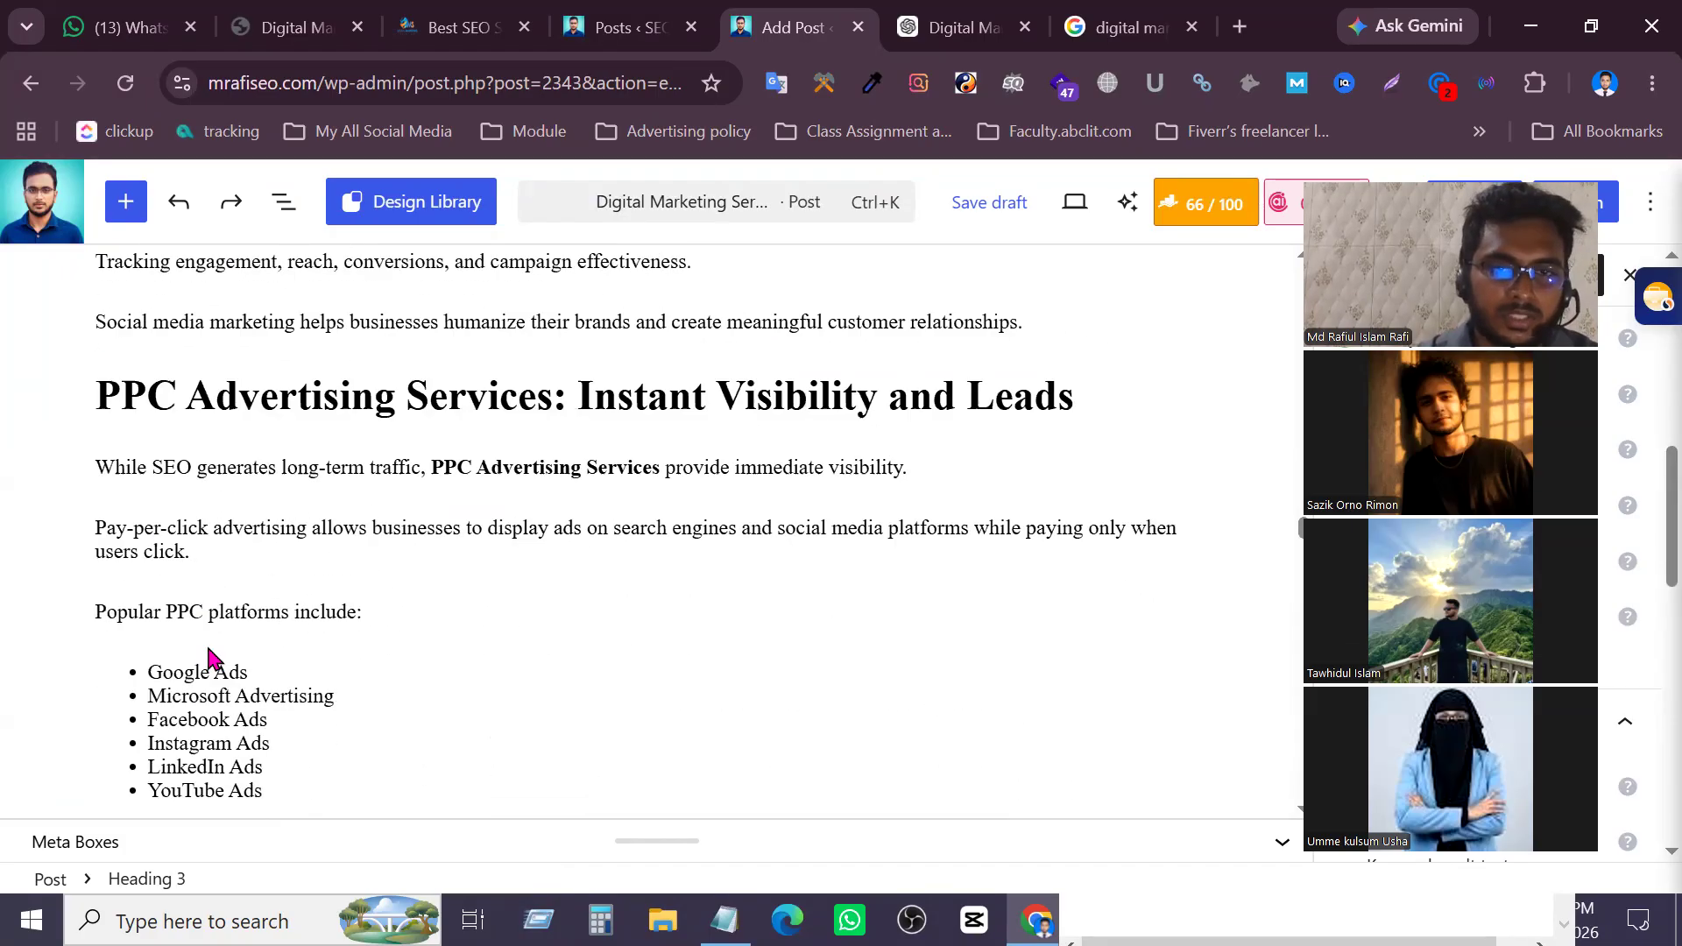
scroll(368, 680, "down", 8)
scroll(678, 635, "down", 20)
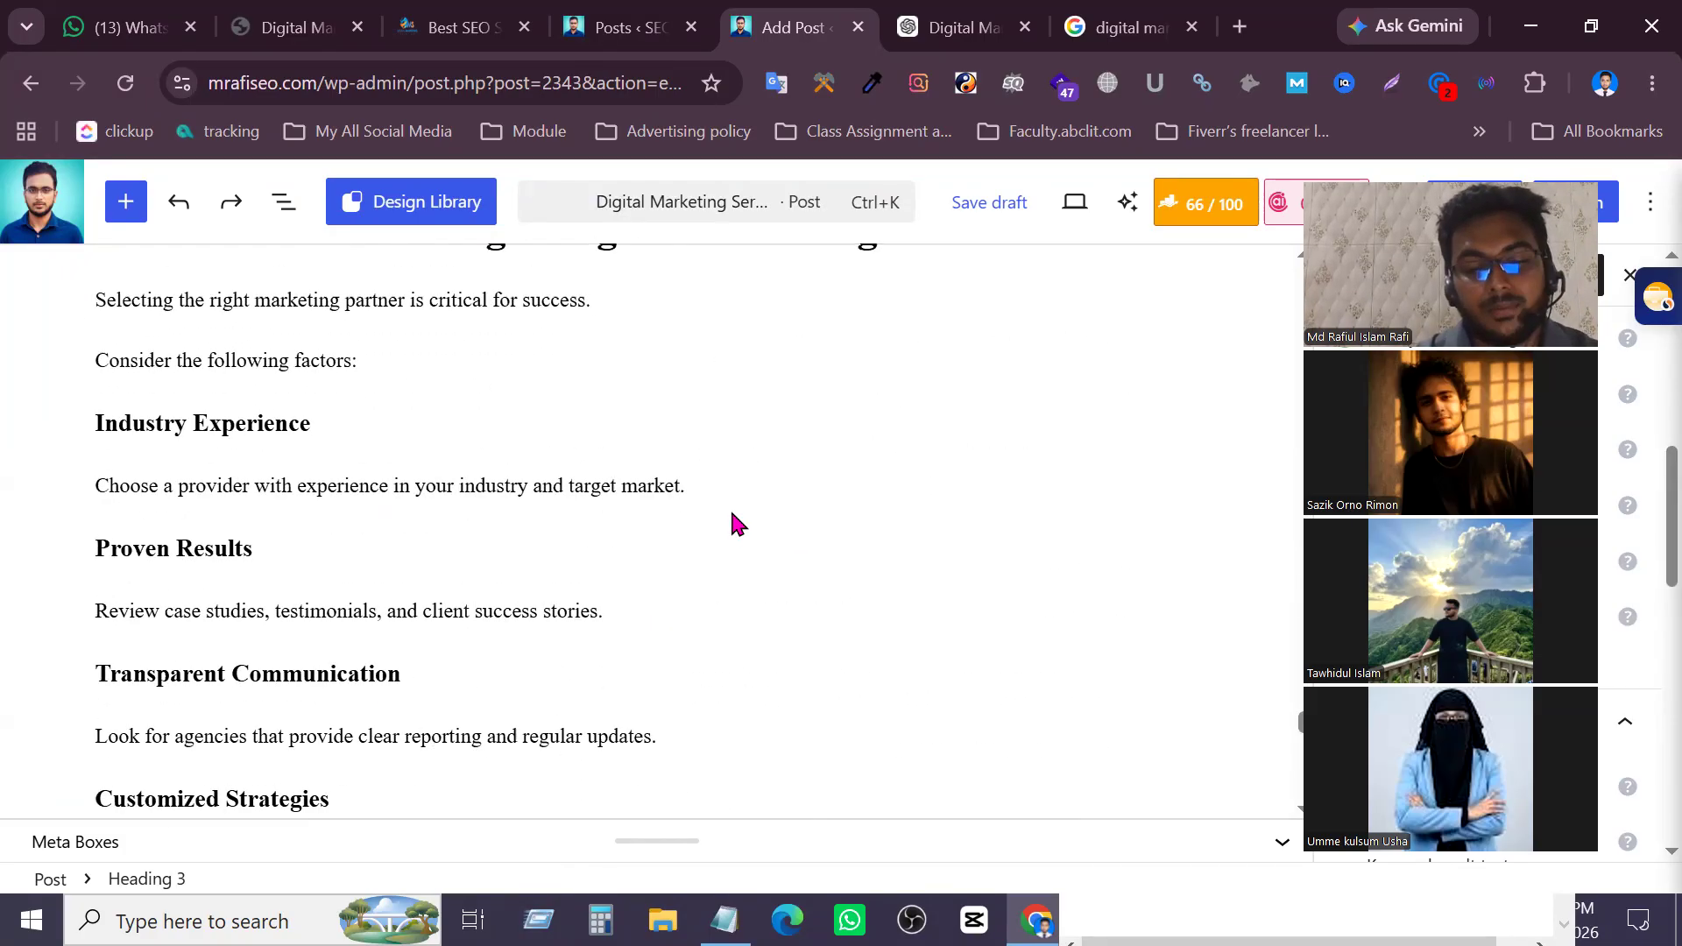
scroll(728, 522, "up", 15)
scroll(735, 557, "up", 20)
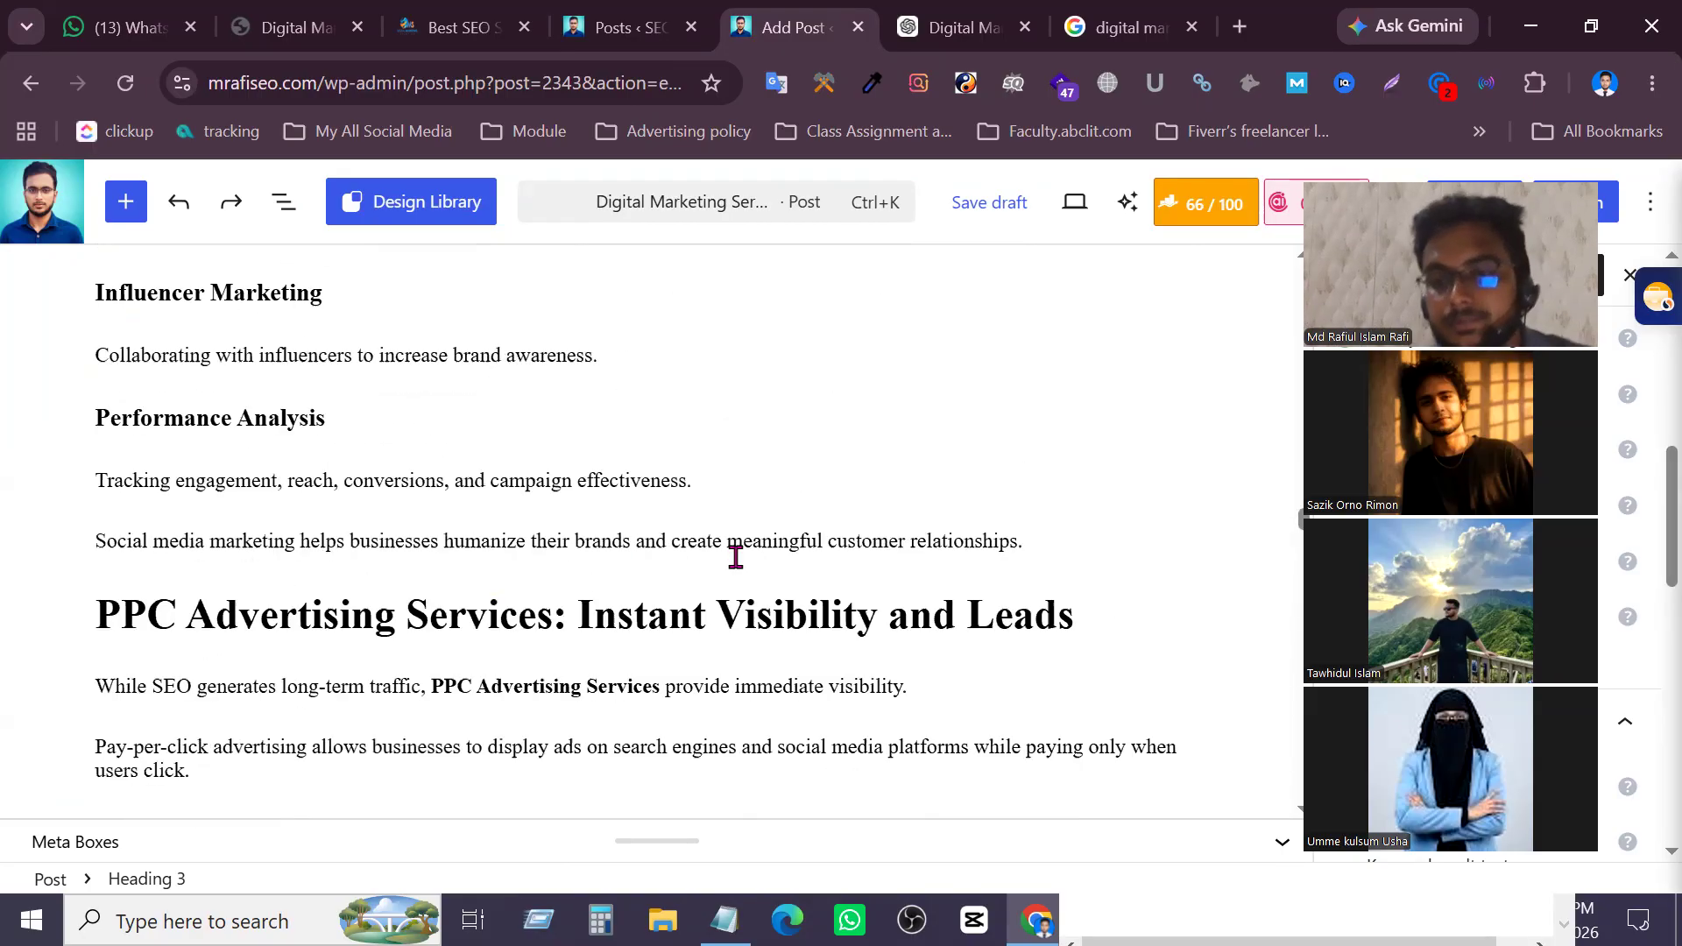
scroll(751, 543, "up", 20)
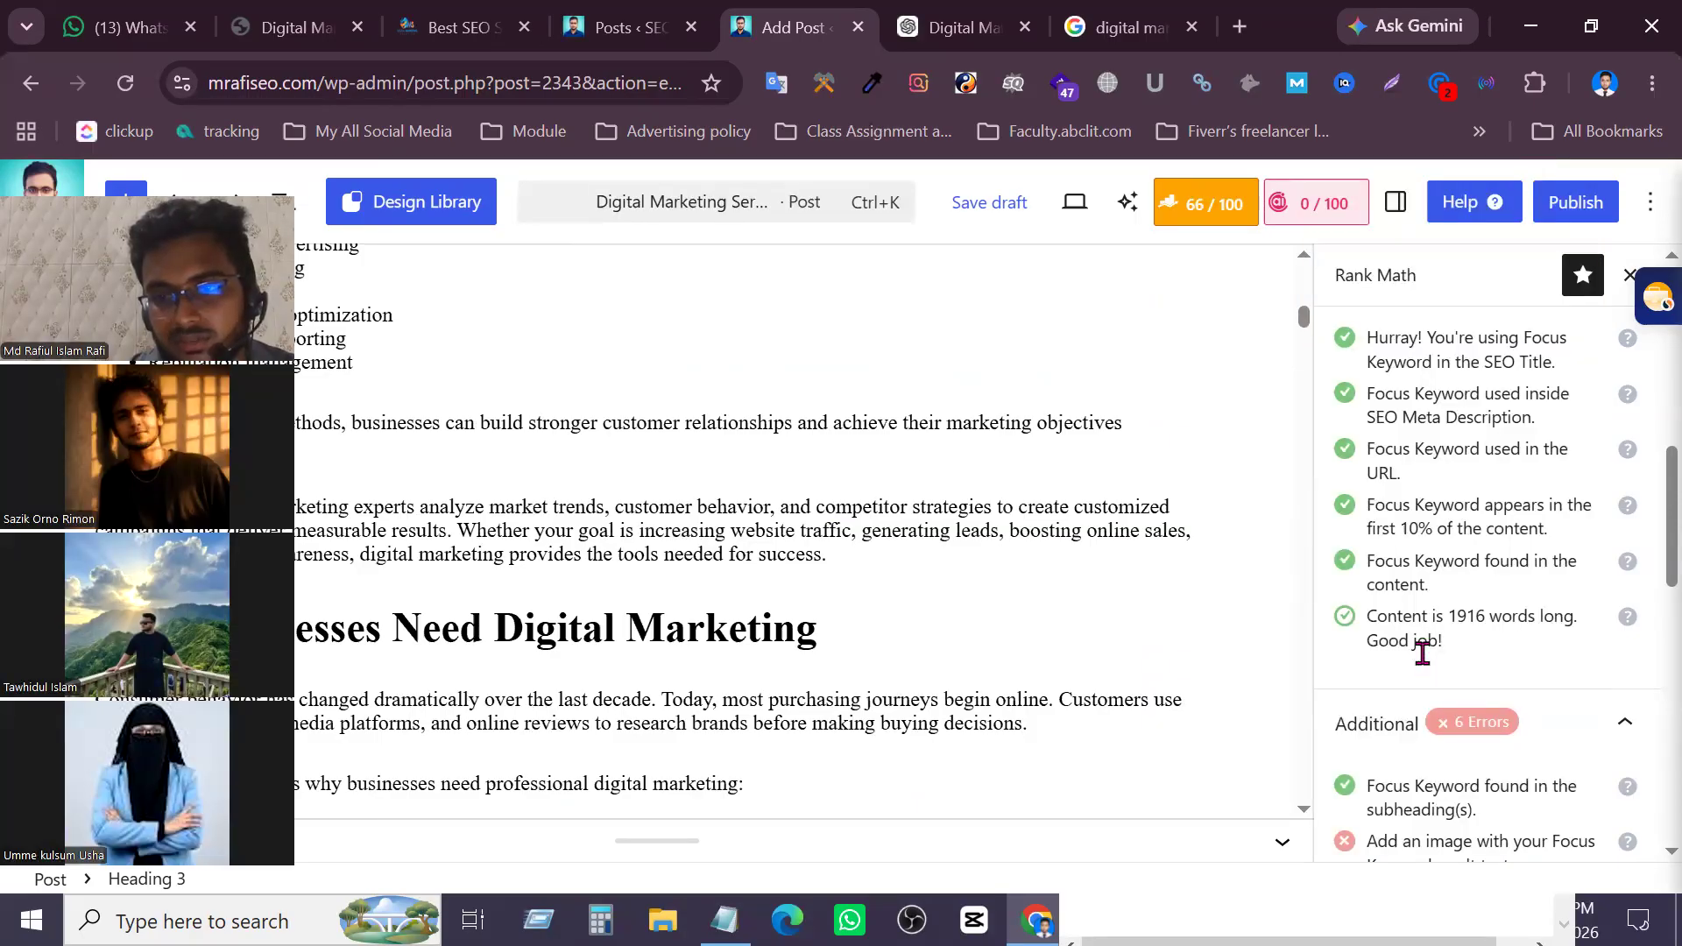
Review Rank Math's Additional checks against the keyword placement notes in Notepad, and return to the post
scroll(1423, 666, "down", 2)
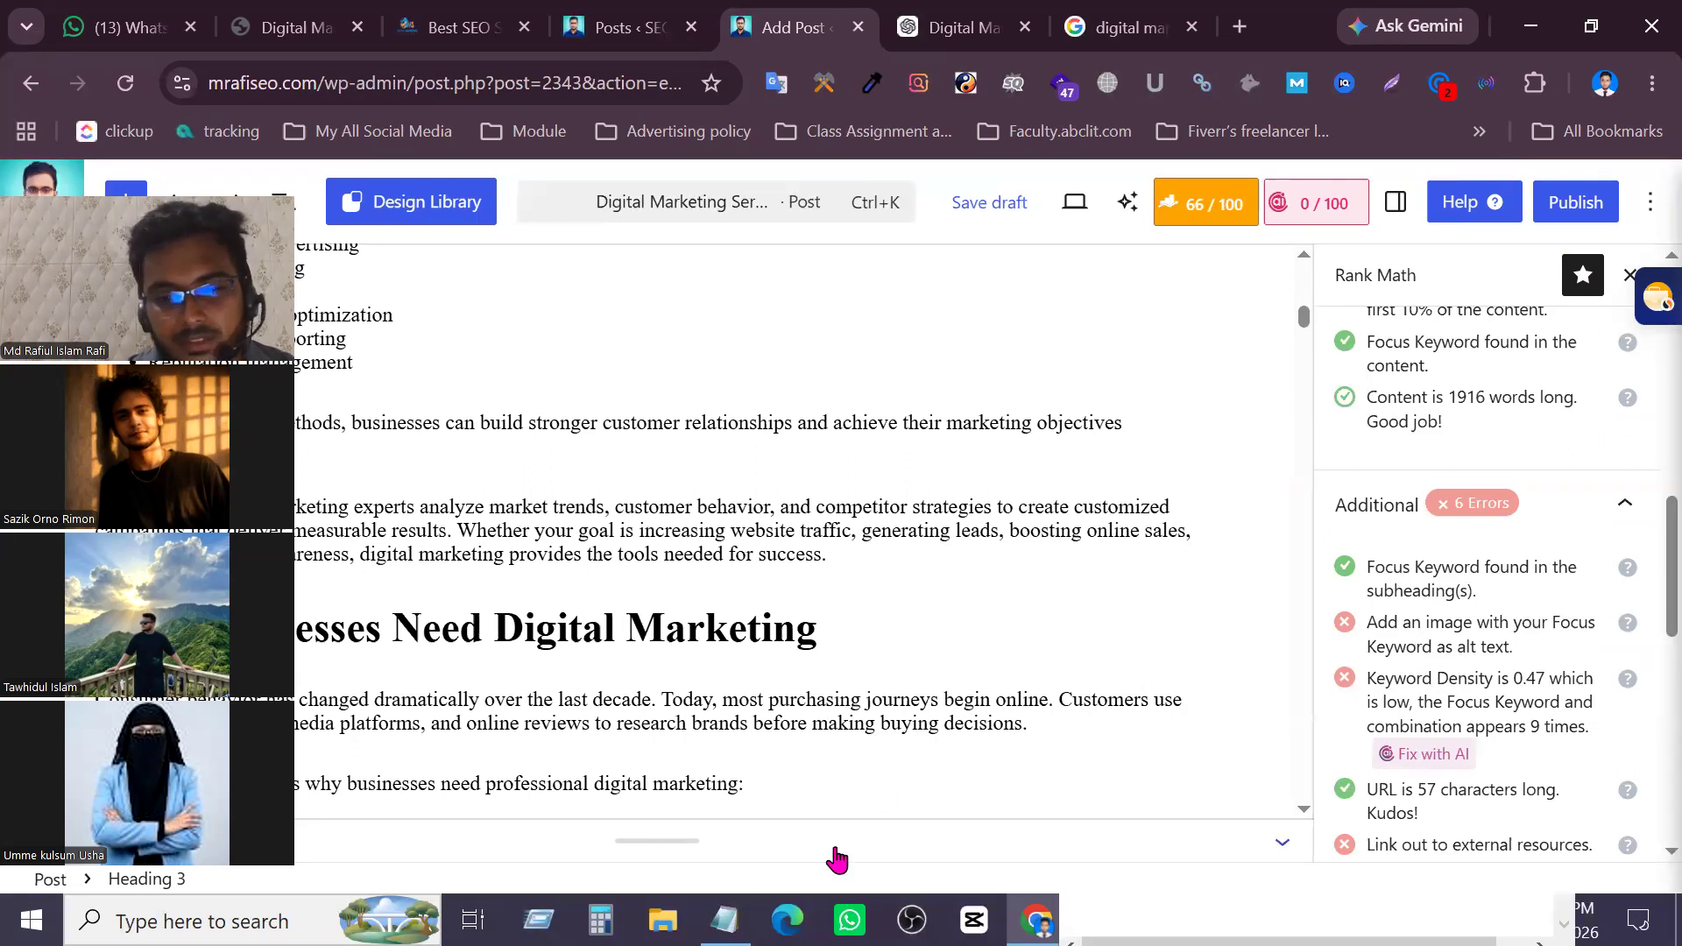
key("alt+Tab")
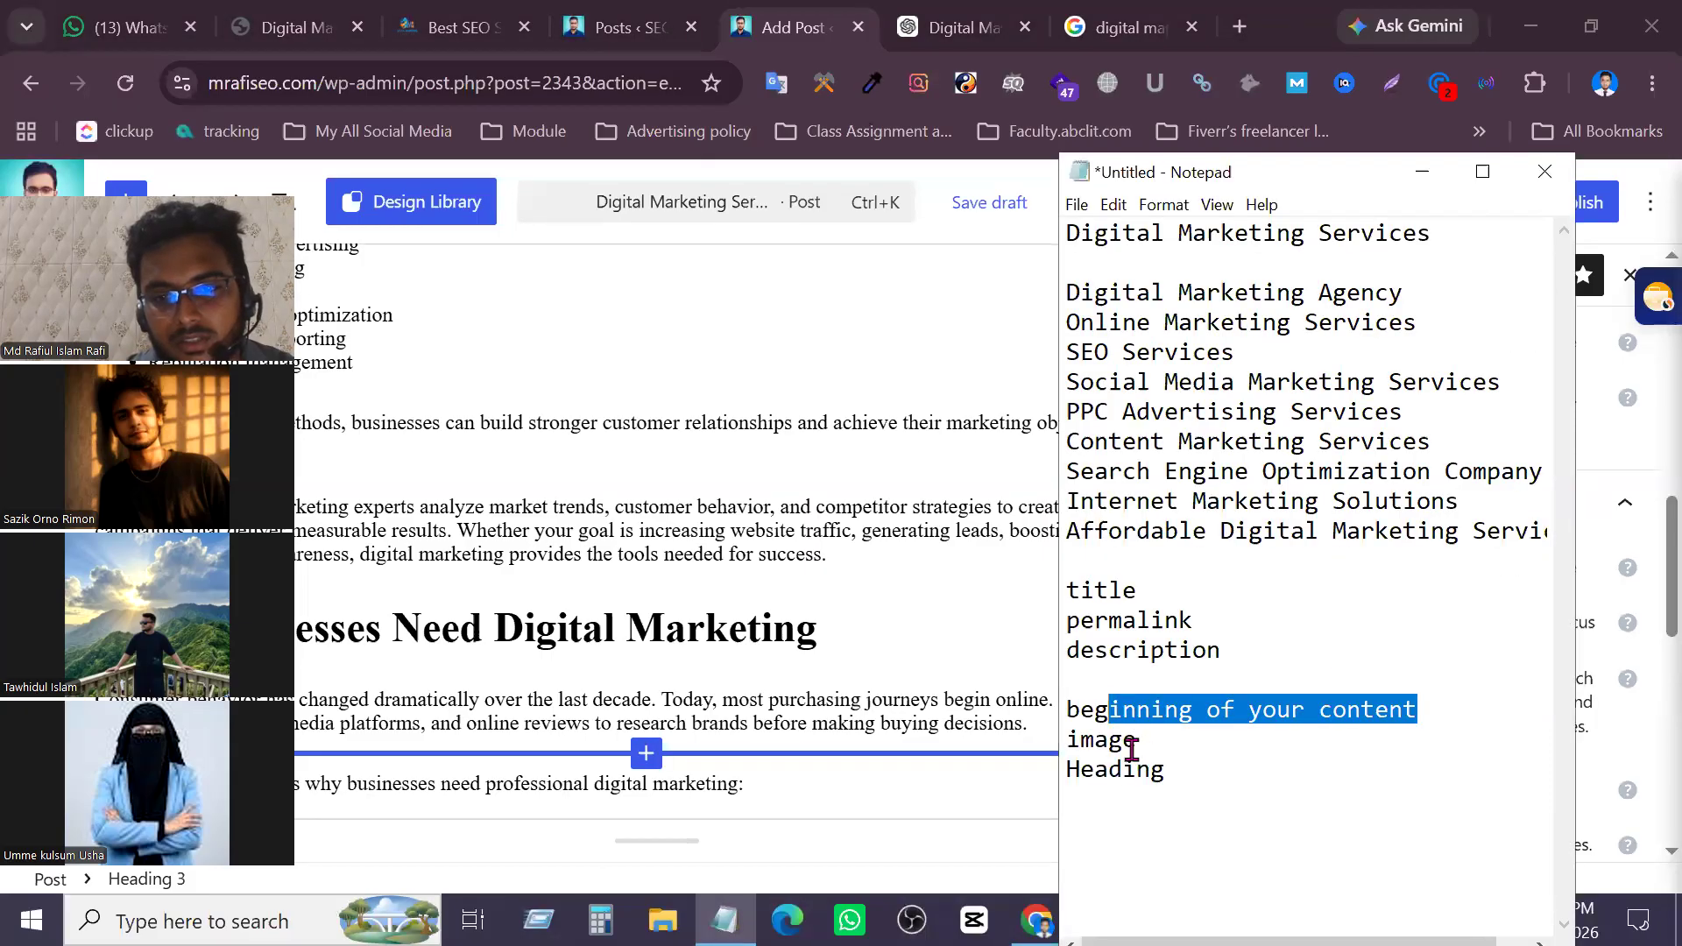
left_click(1141, 710)
left_click(1420, 171)
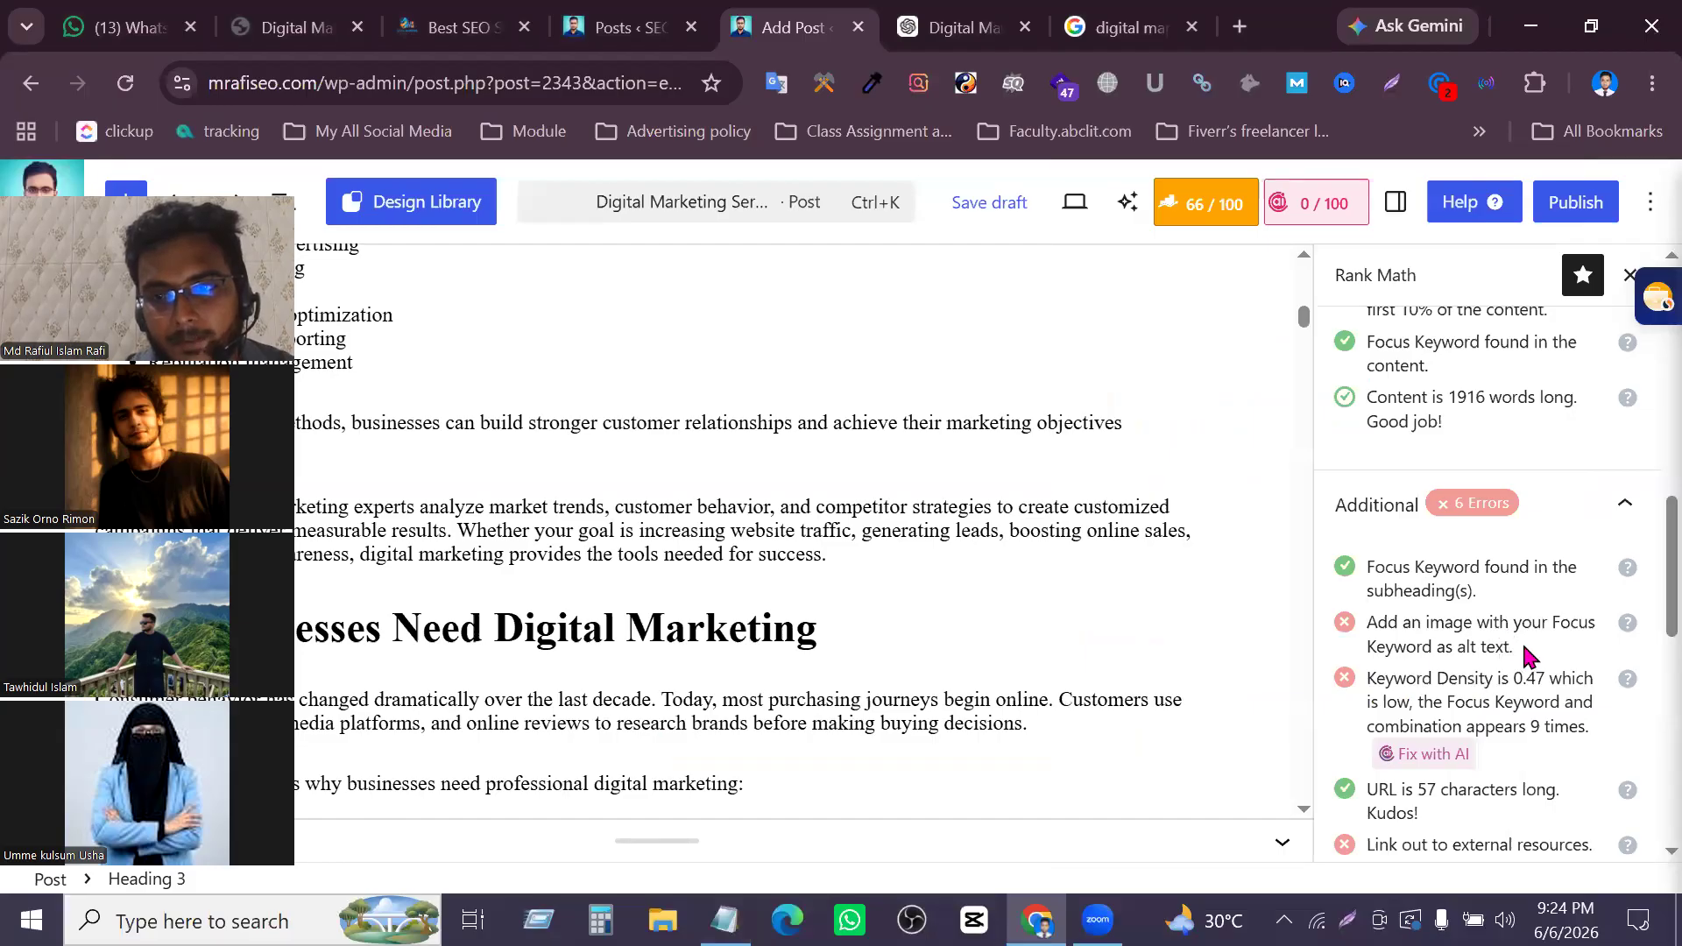
Go over Rank Math's Basic SEO checks and the Additional checks on images, keyword density and links
scroll(1524, 648, "up", 5)
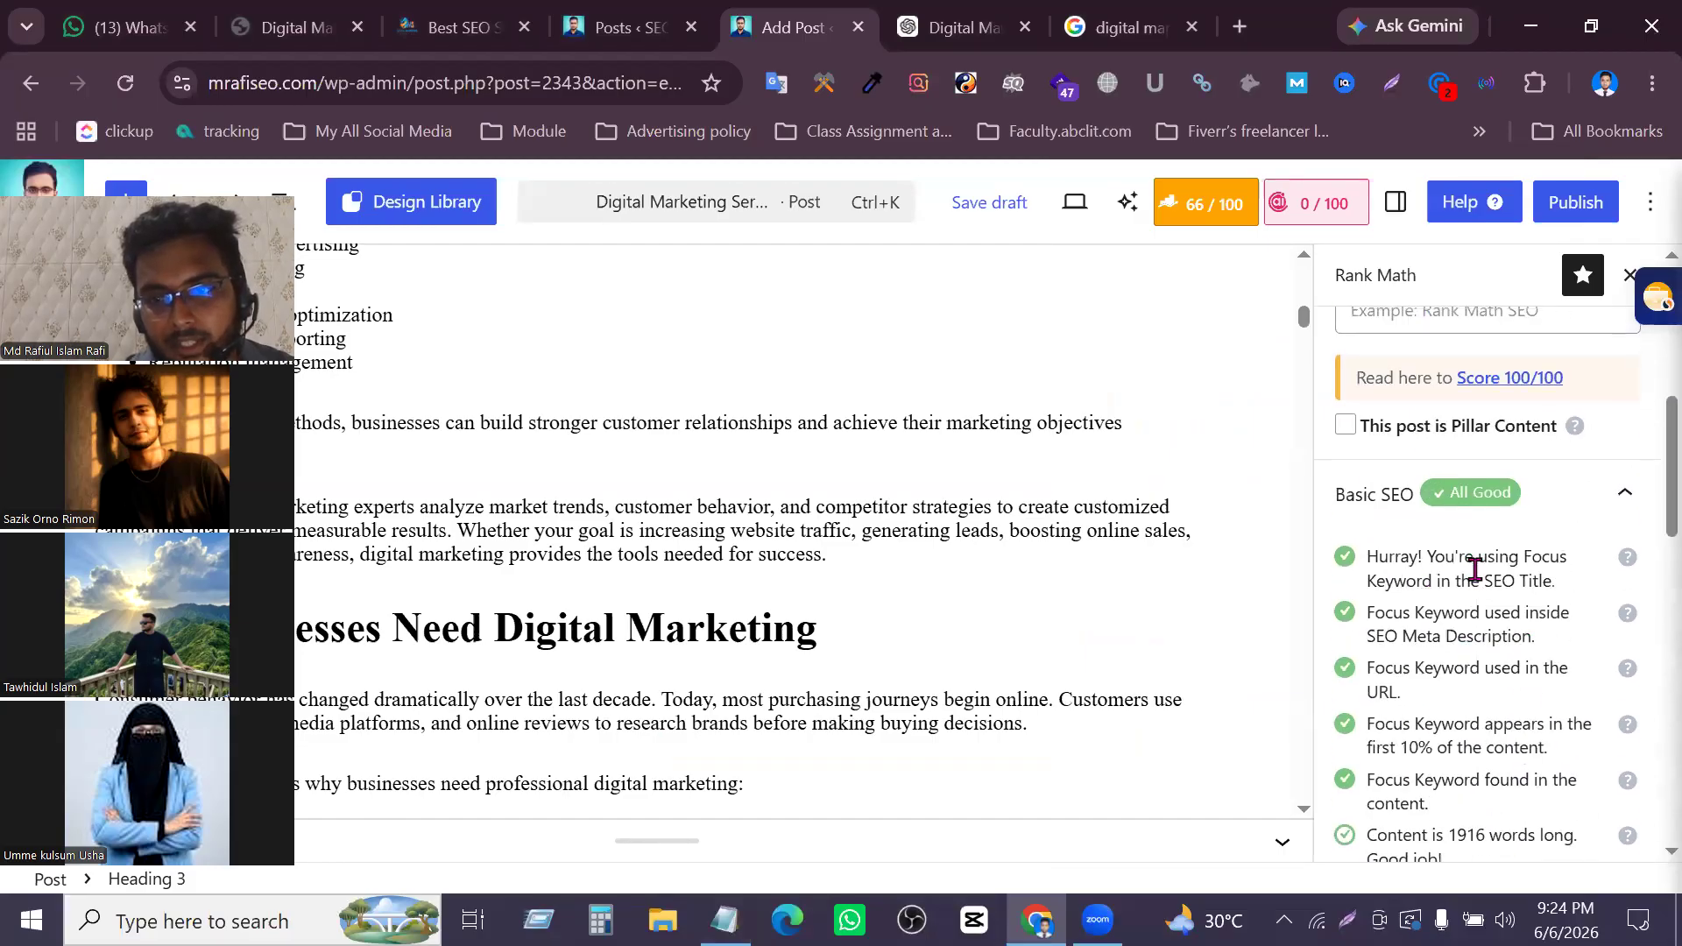
scroll(1481, 631, "down", 2)
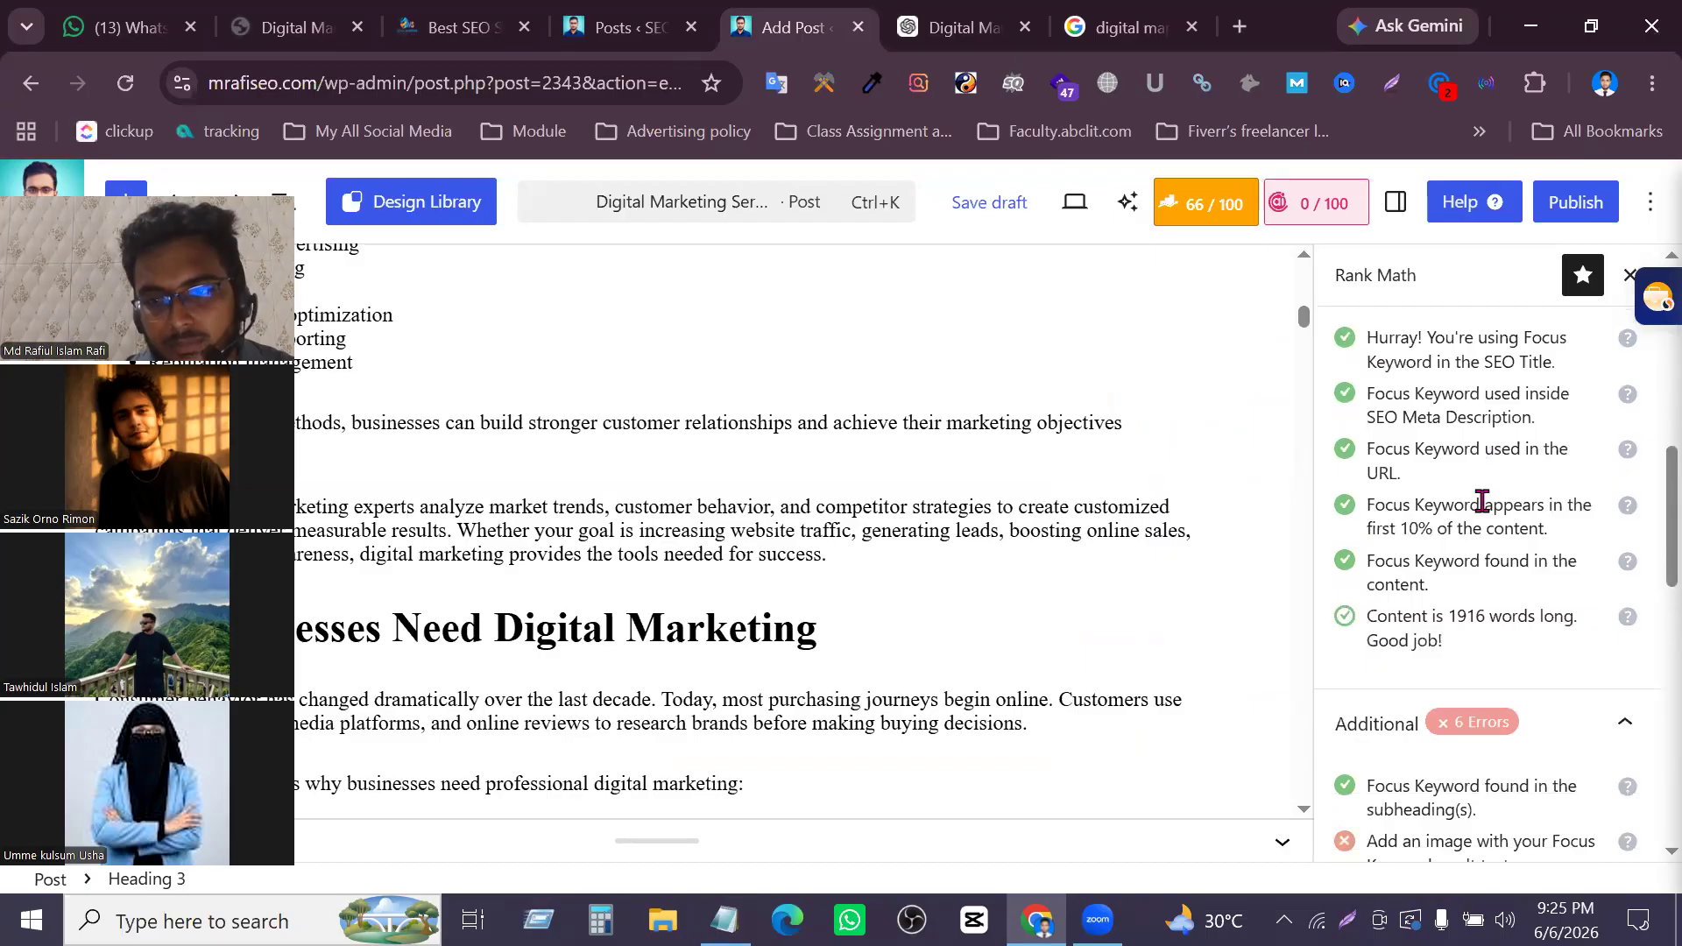
scroll(1501, 604, "up", 2)
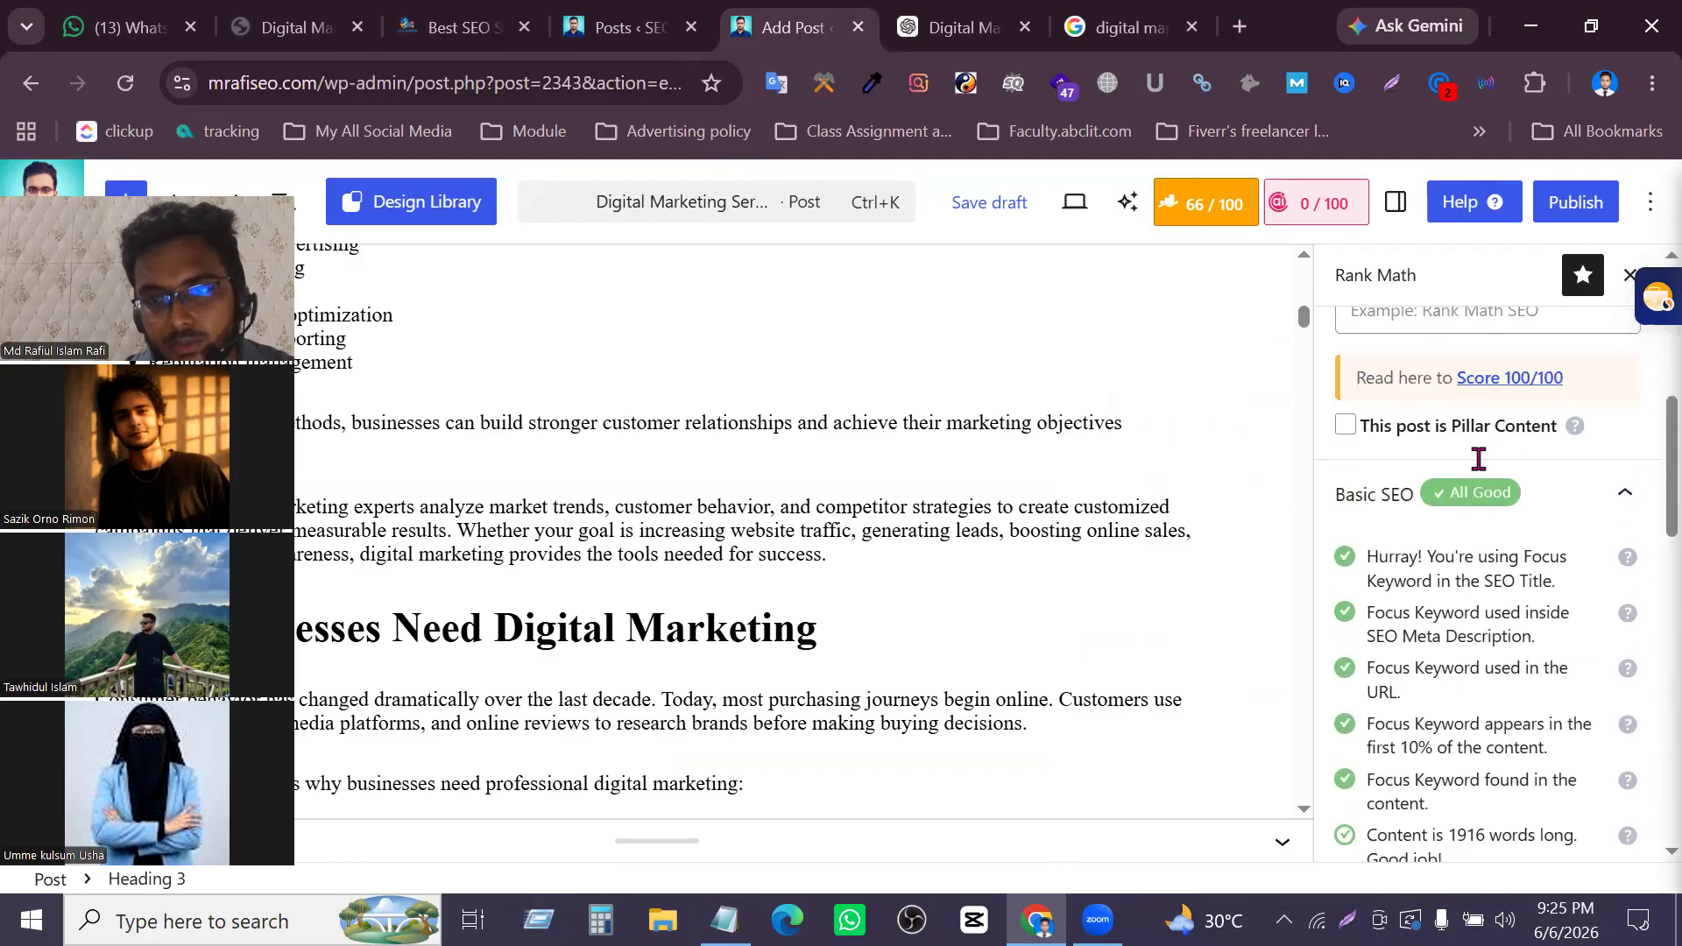
scroll(1475, 619, "down", 4)
scroll(1447, 563, "down", 2)
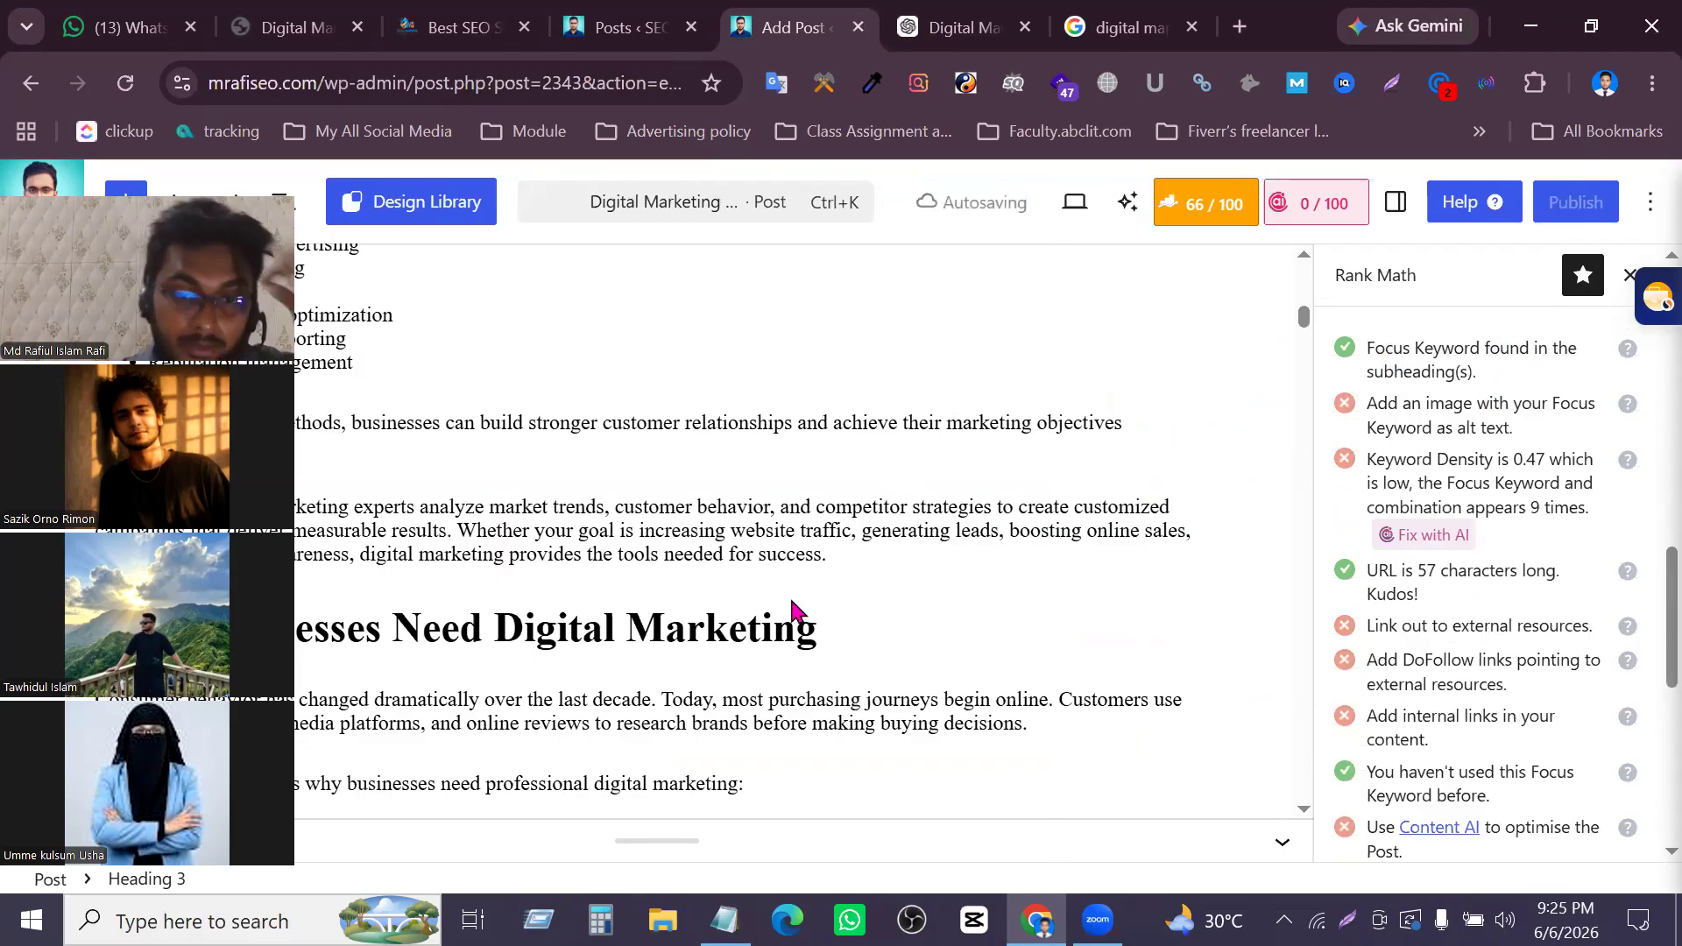
mouse_move(794, 604)
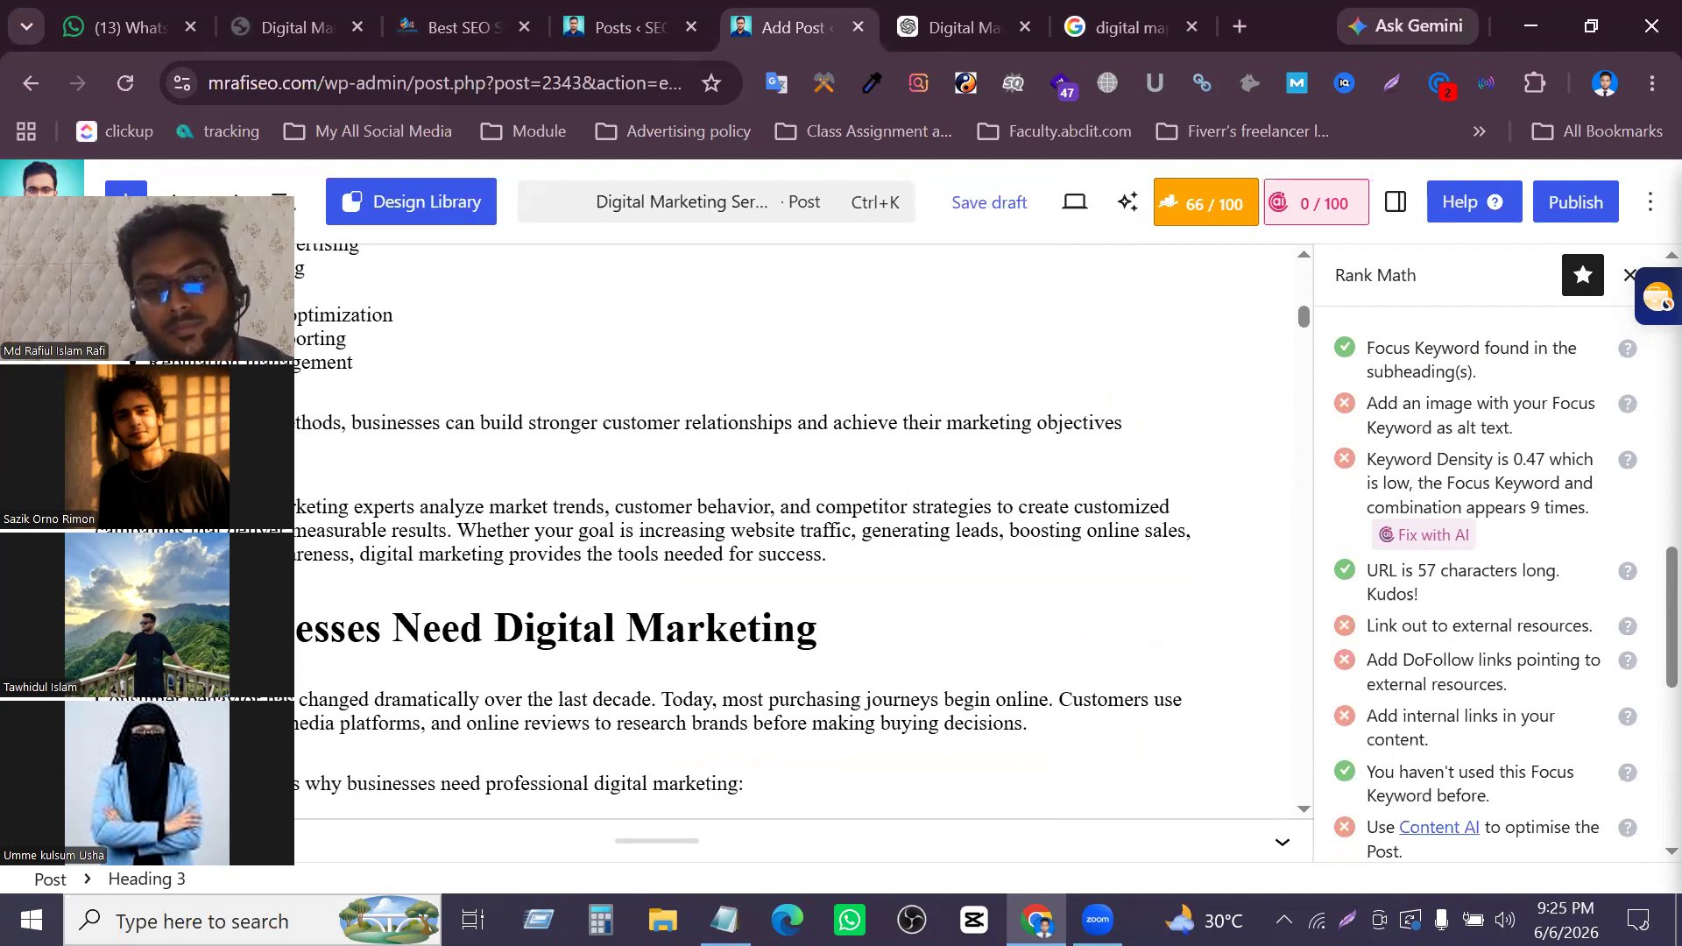
Add the line "H1 - H6" below "Heading" in the Notepad notes, highlight H1, and return to the post
key("alt+Tab")
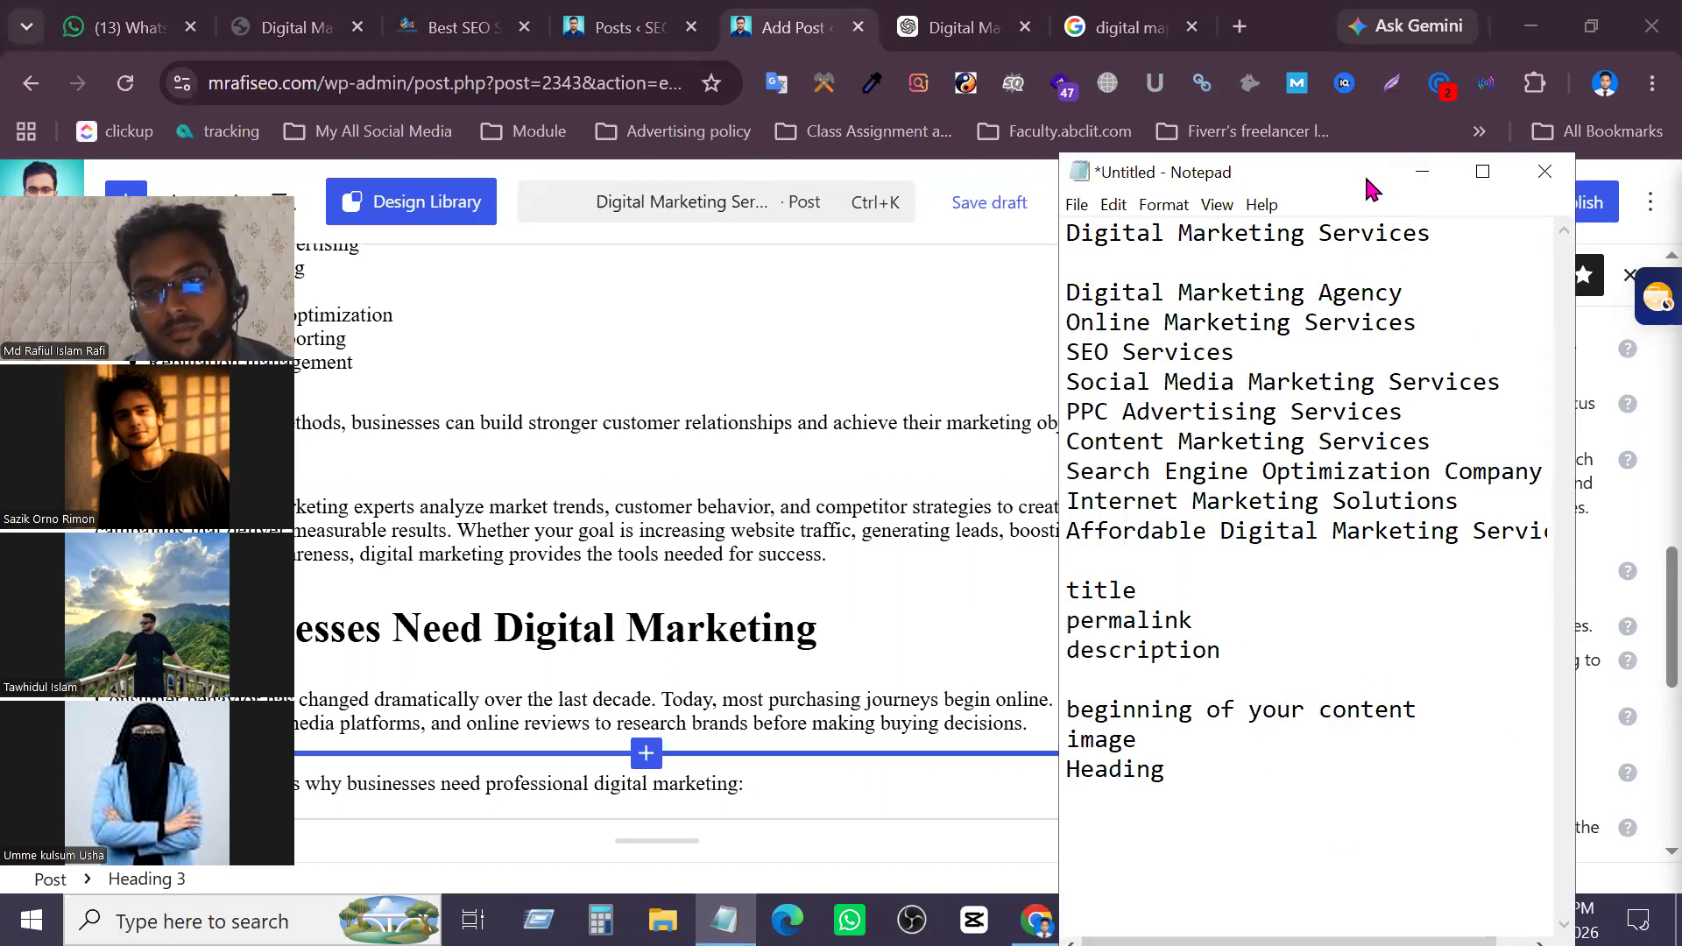
left_click_drag(1364, 172, 1438, 44)
left_click(1274, 633)
key("Return")
key("Return")
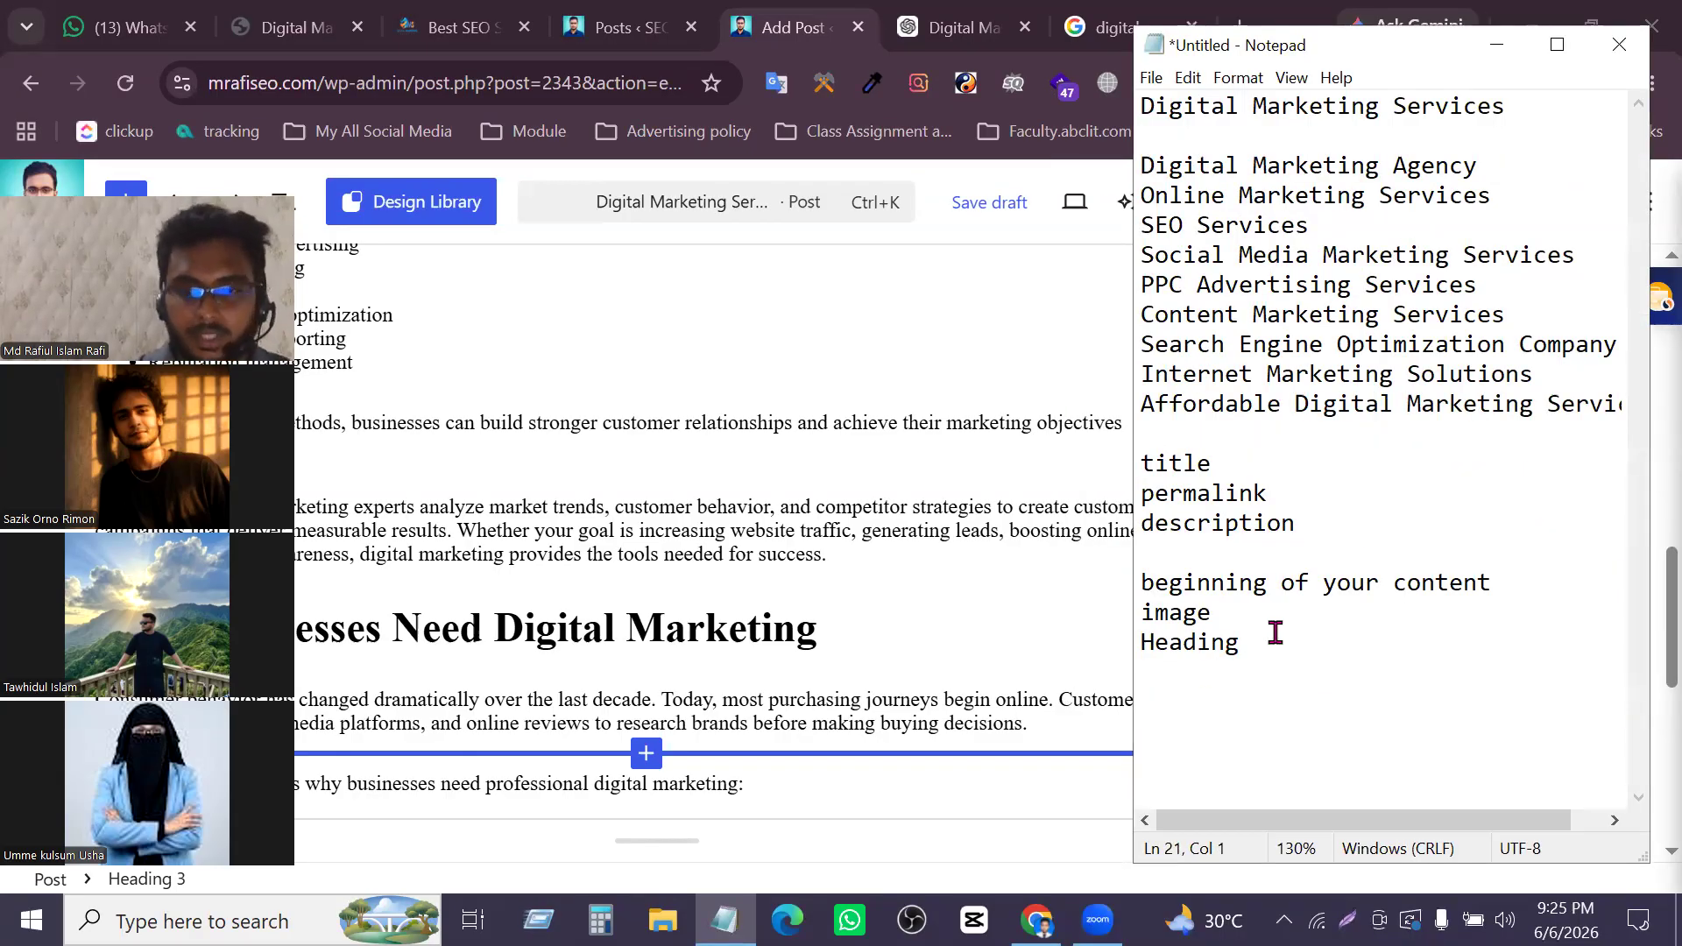
type("H1 ")
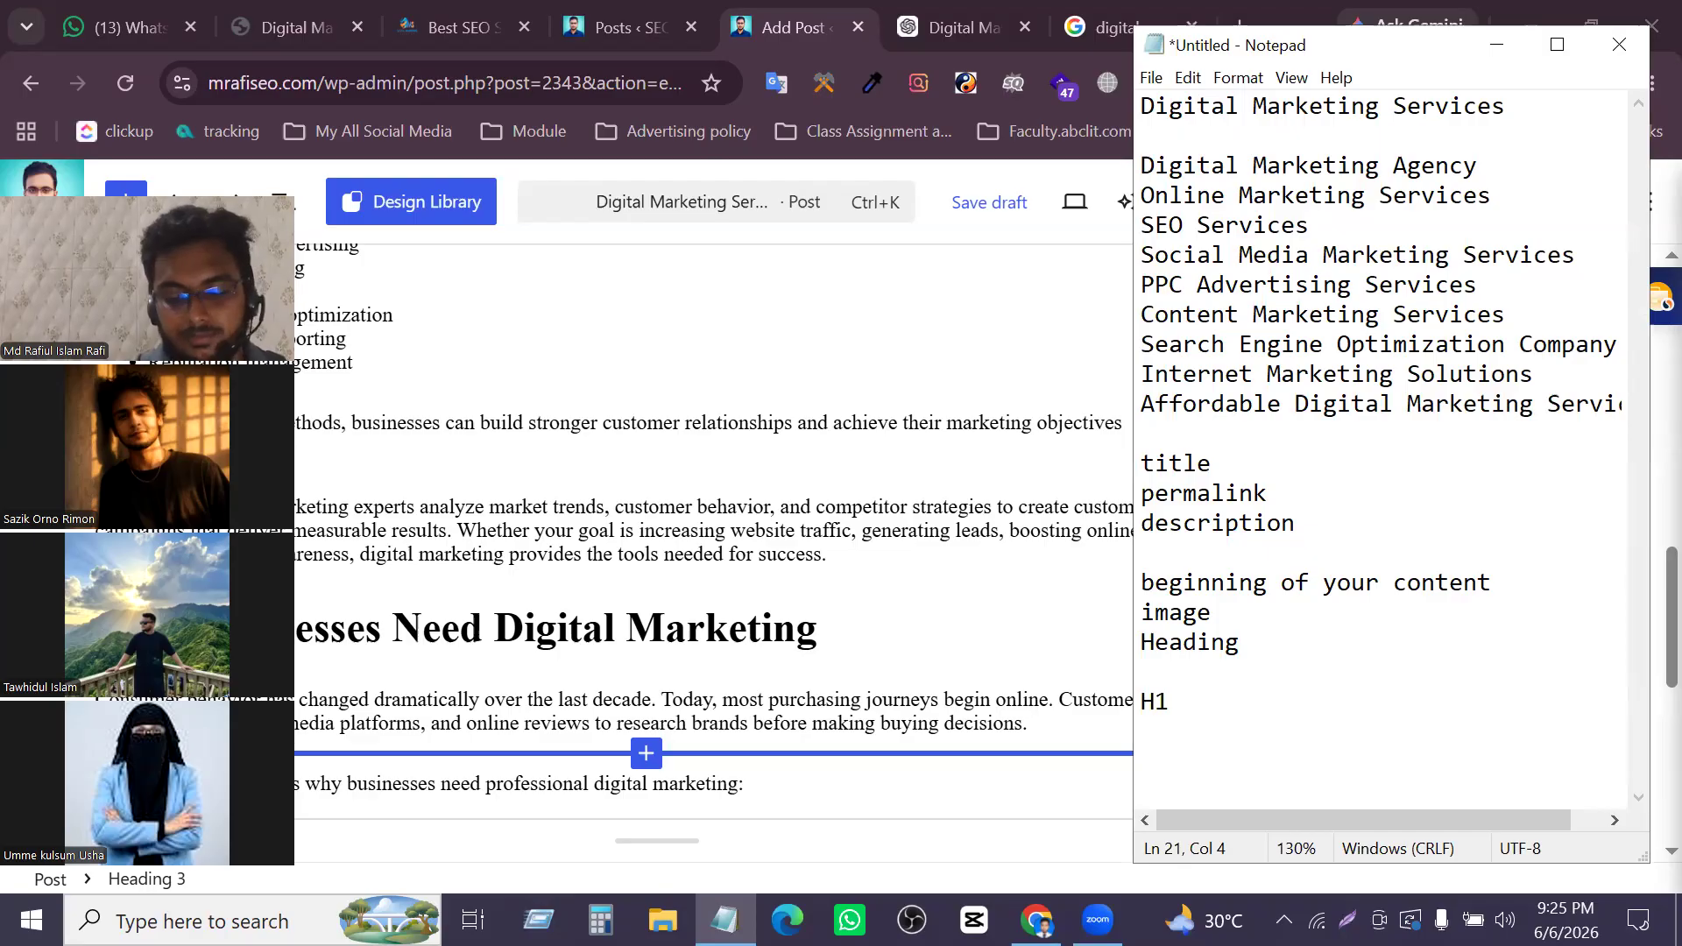
type("- H")
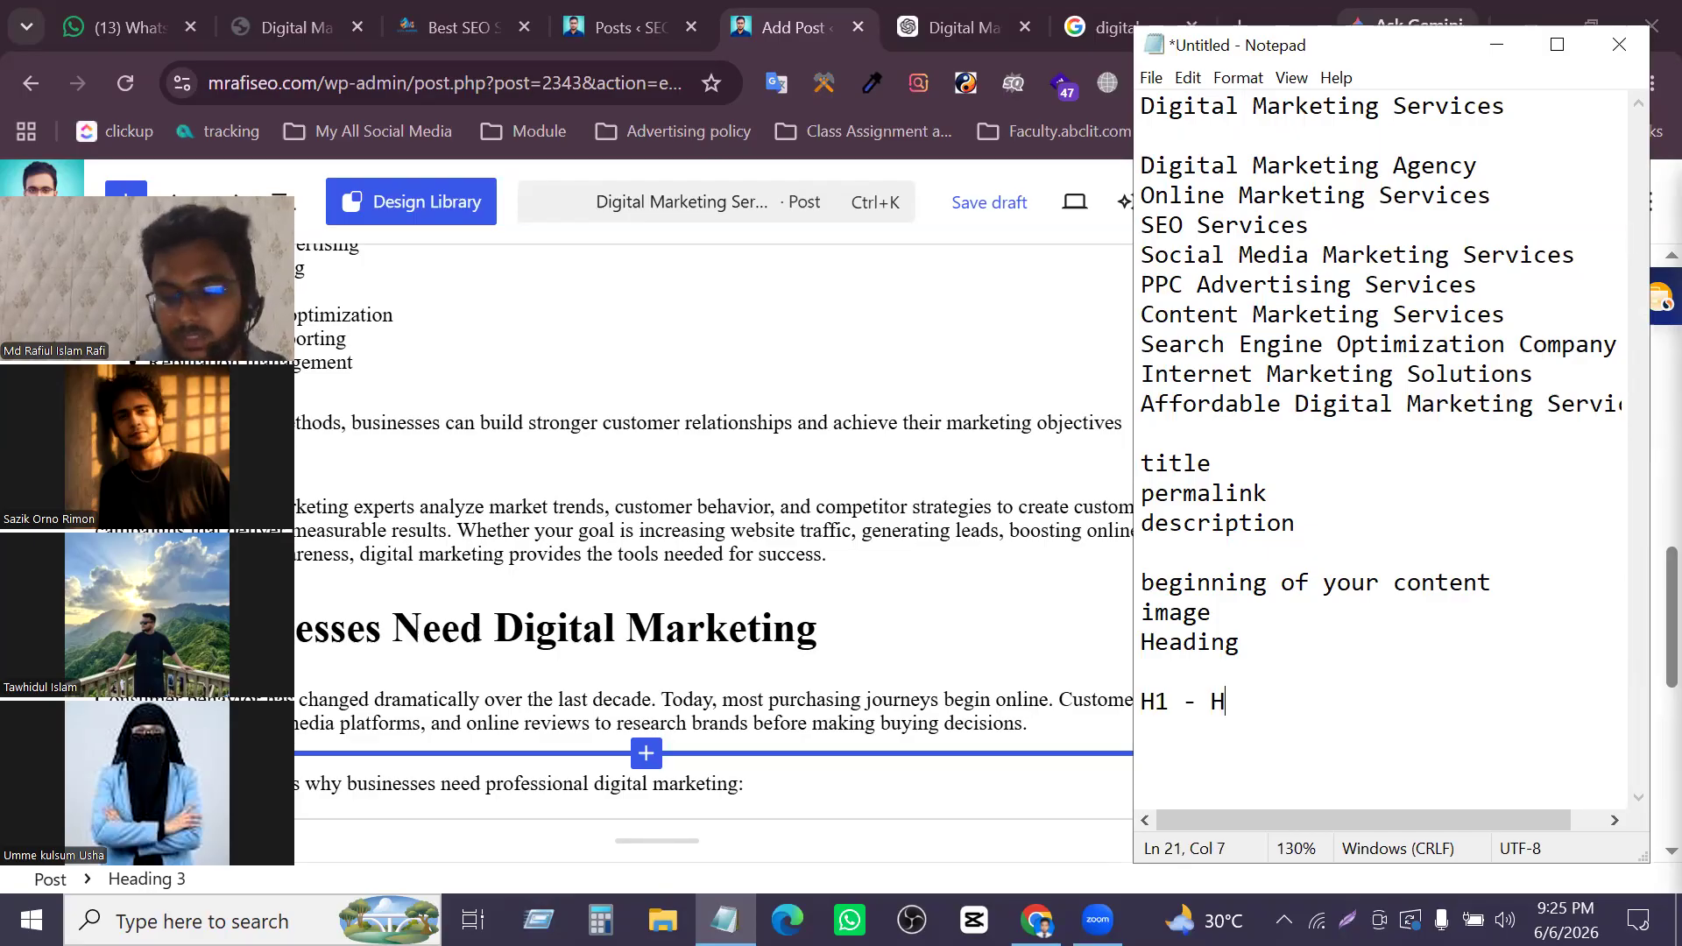
type("6")
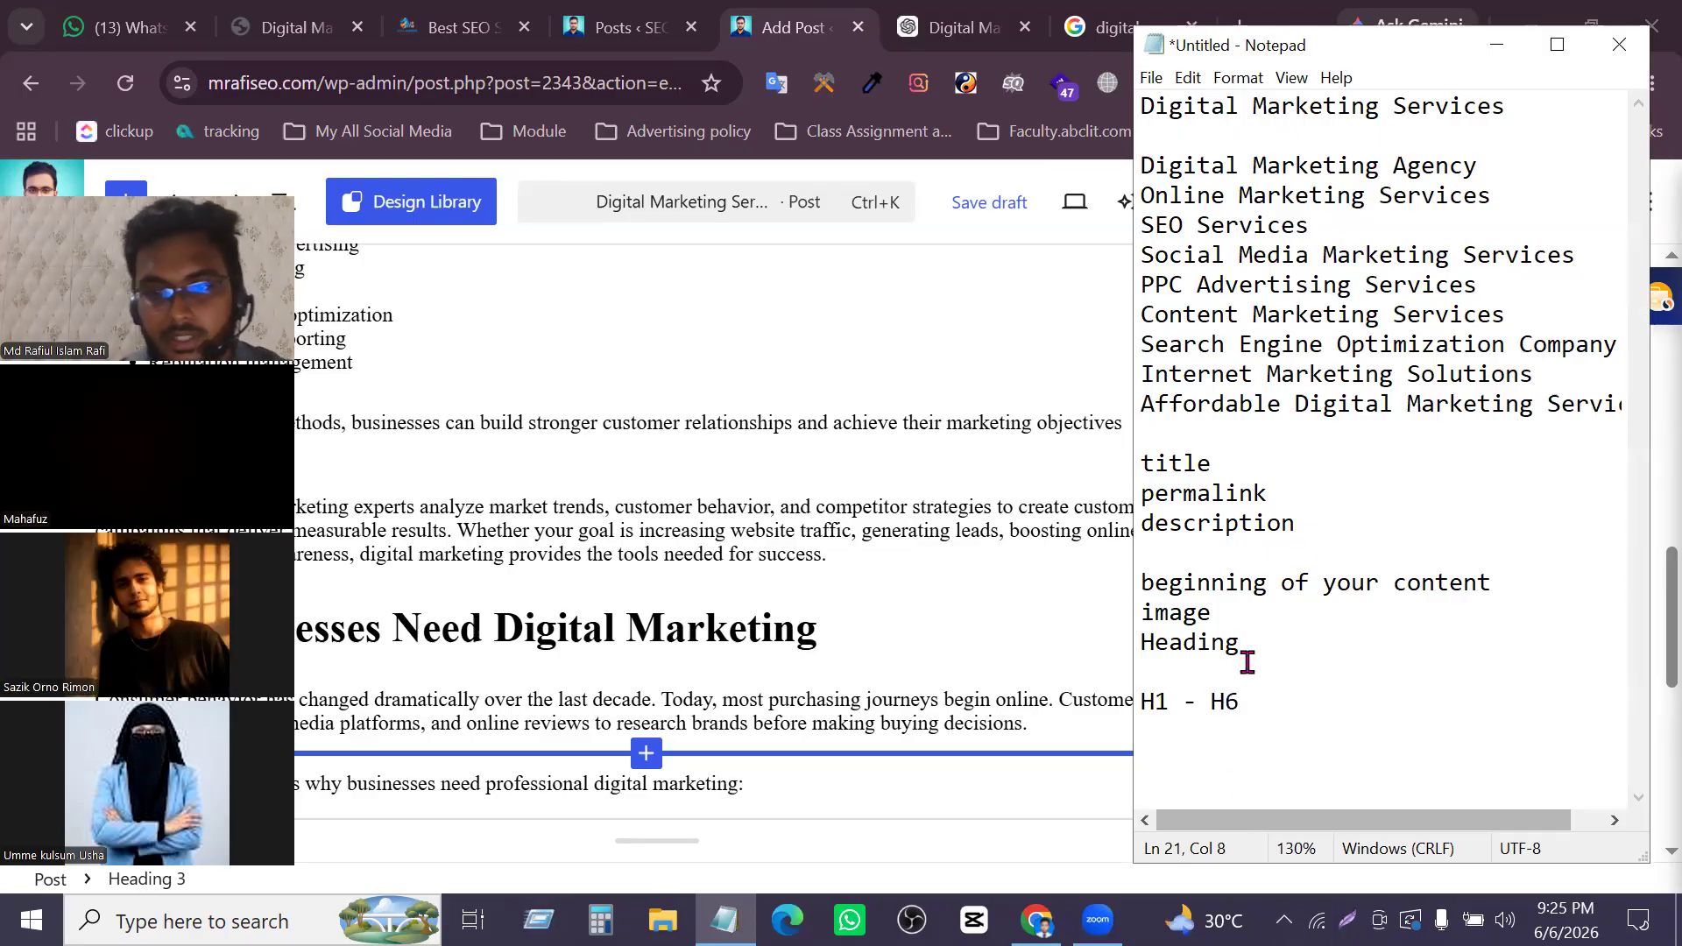
left_click_drag(1170, 701, 1138, 701)
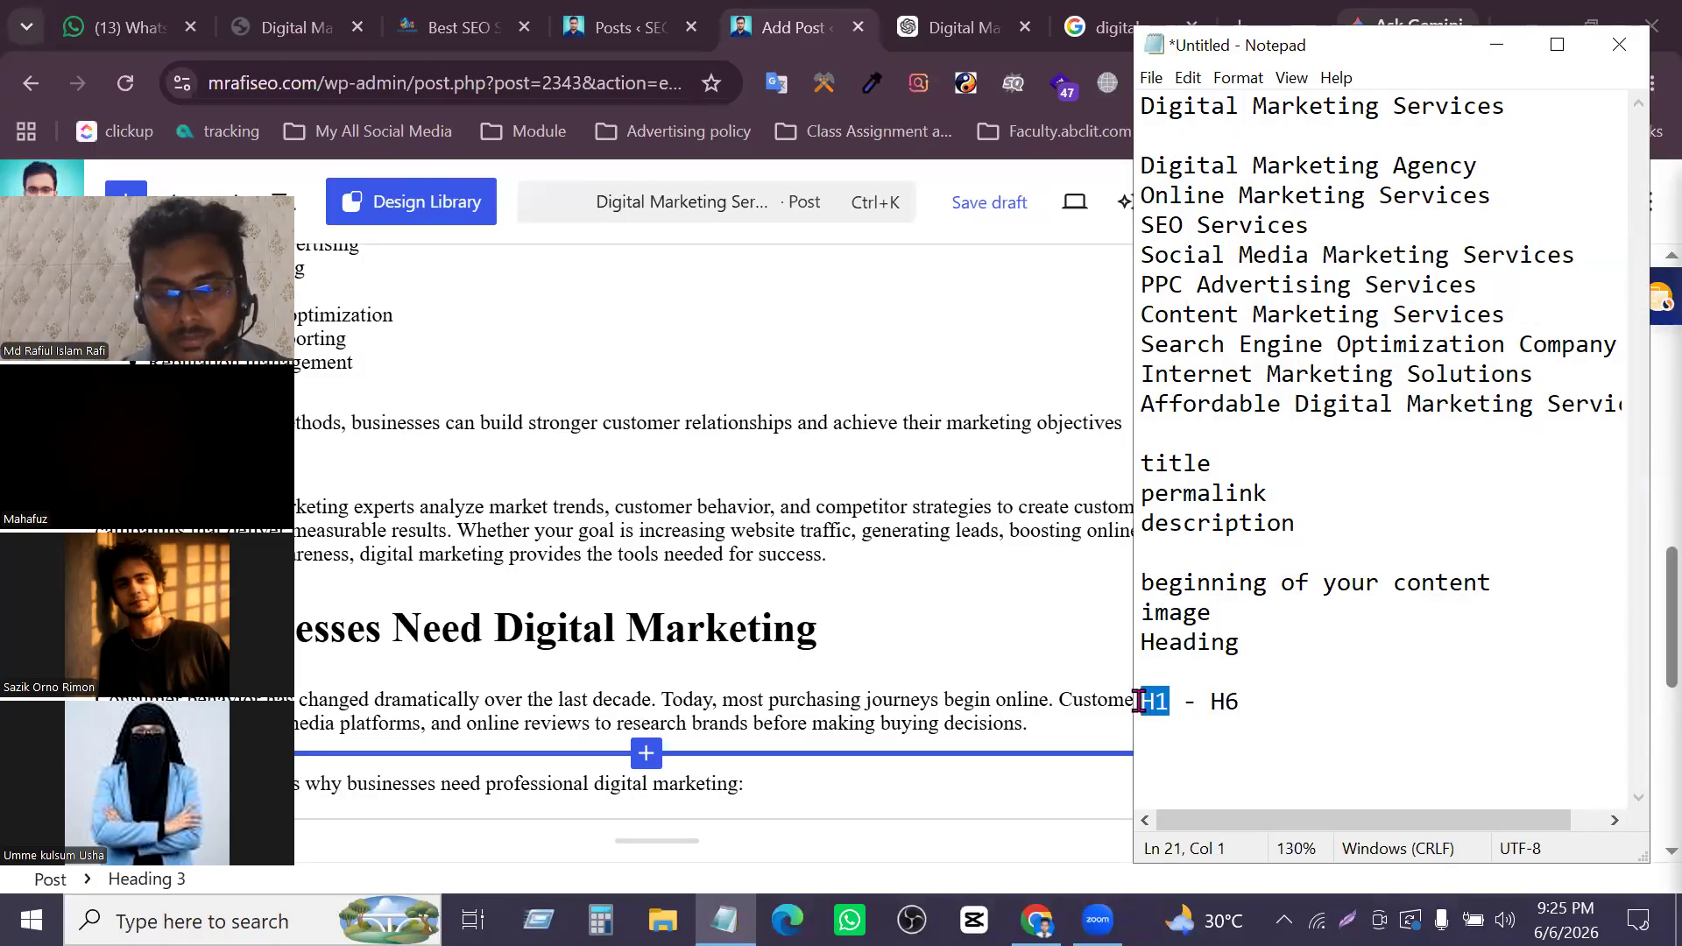
left_click(1163, 701)
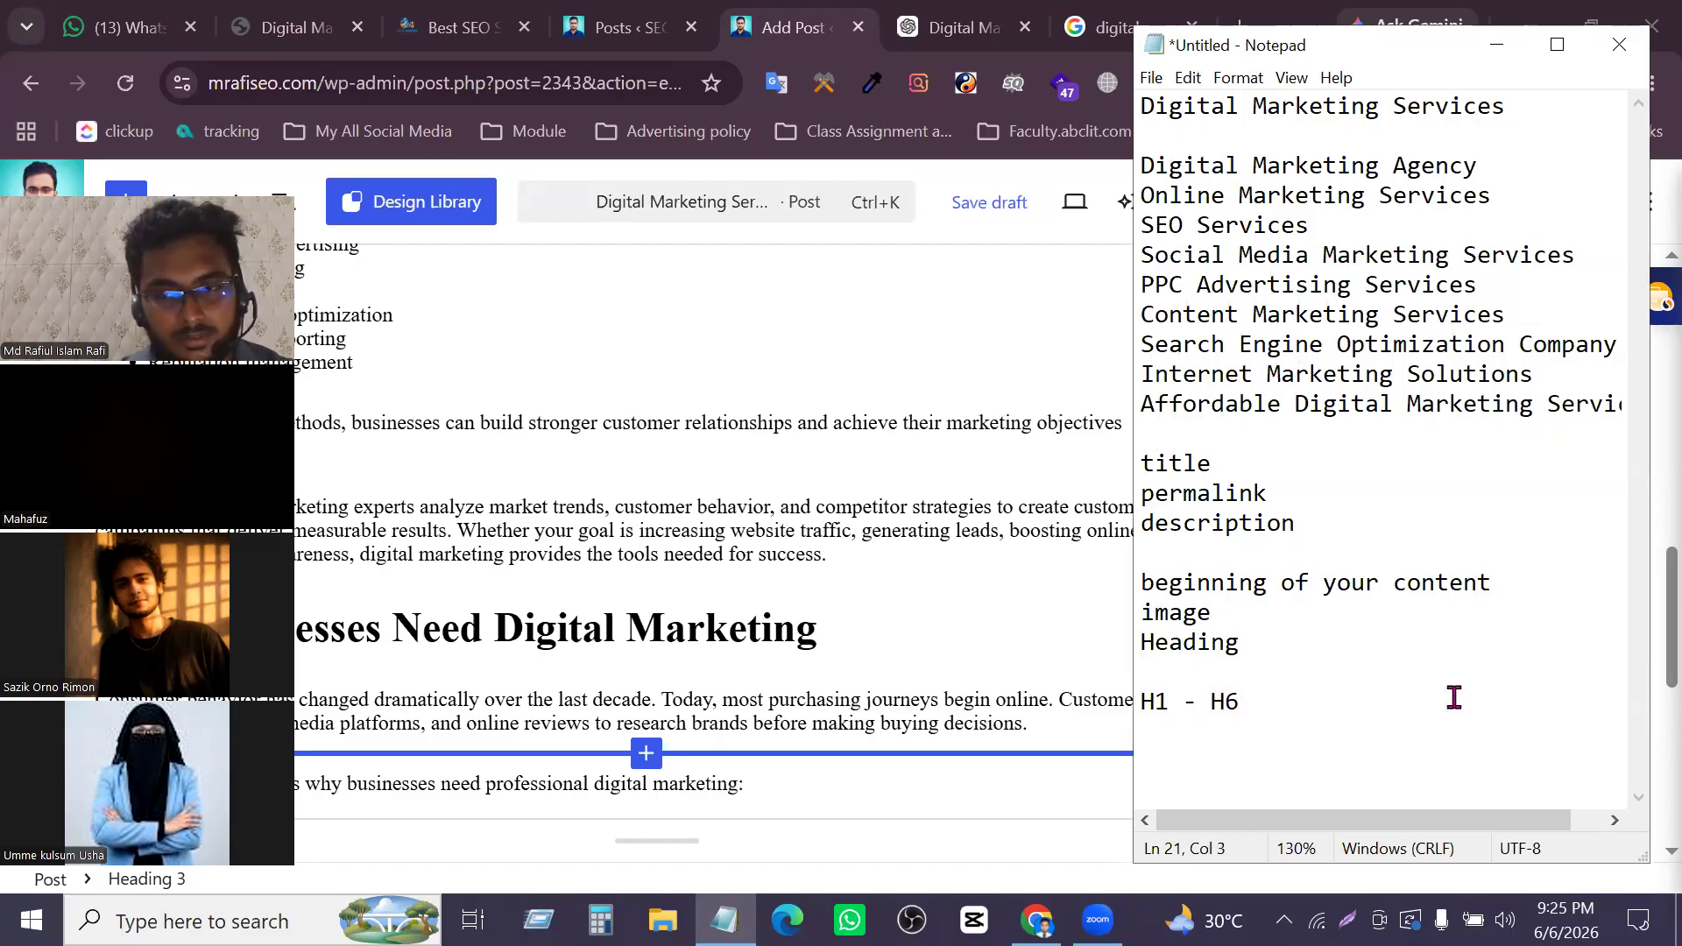
left_click(1494, 45)
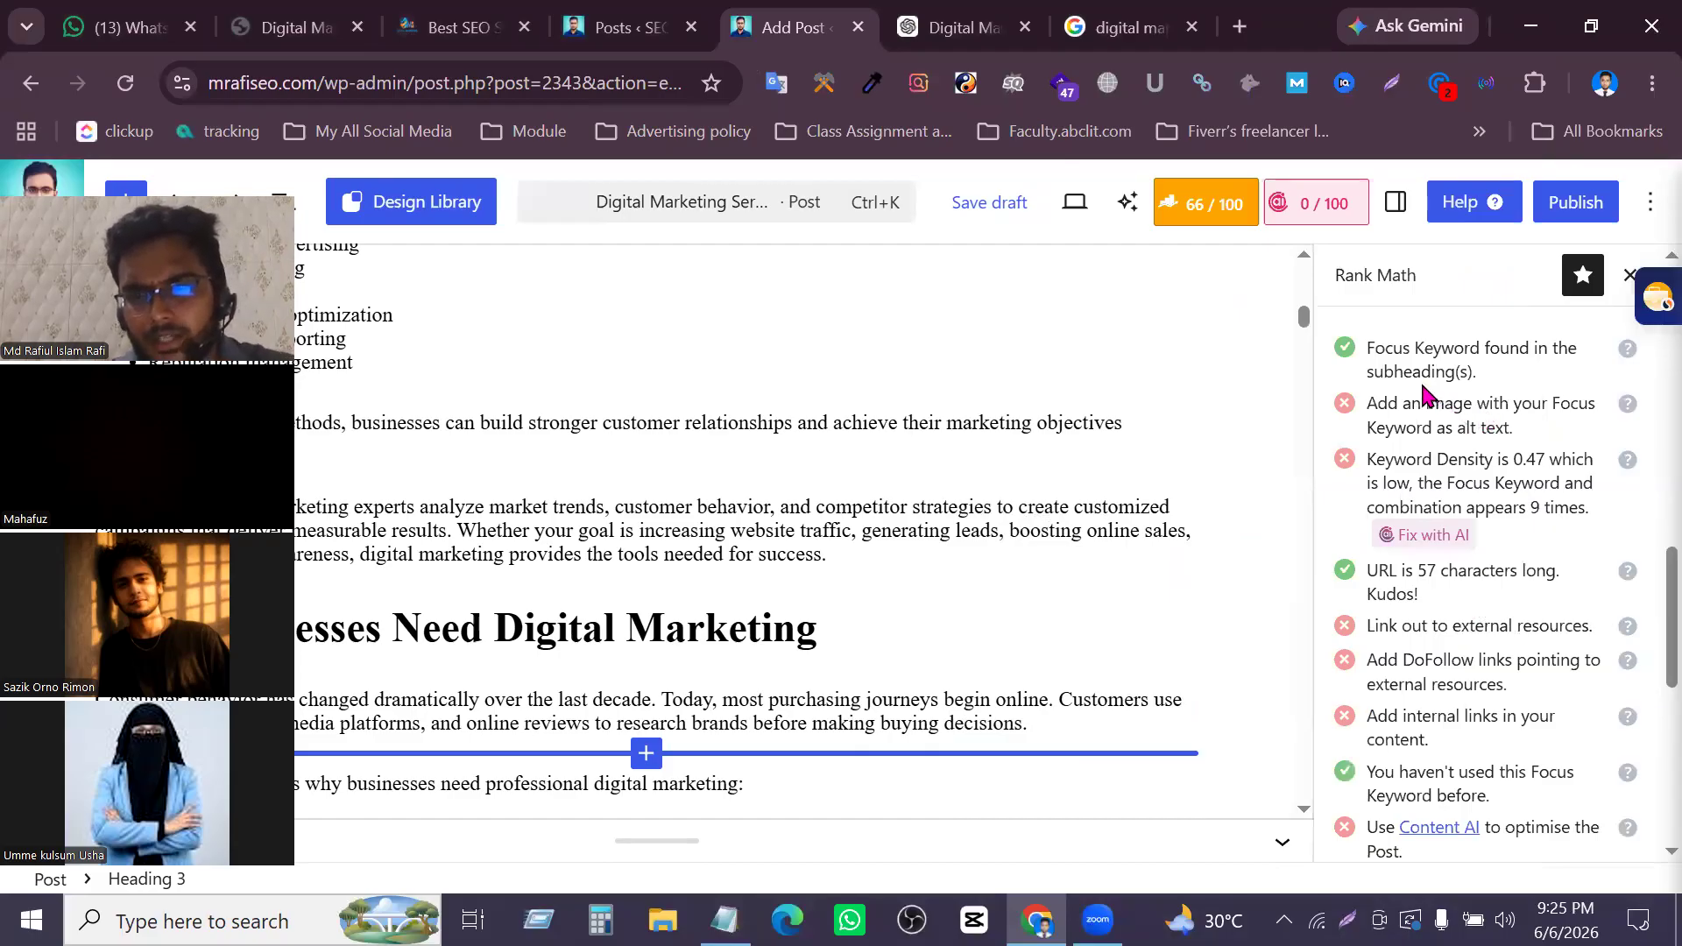
Examine the post title and the "What Are Digital Marketing Services?" heading, and view its block transform options without changing the level
scroll(616, 512, "up", 8)
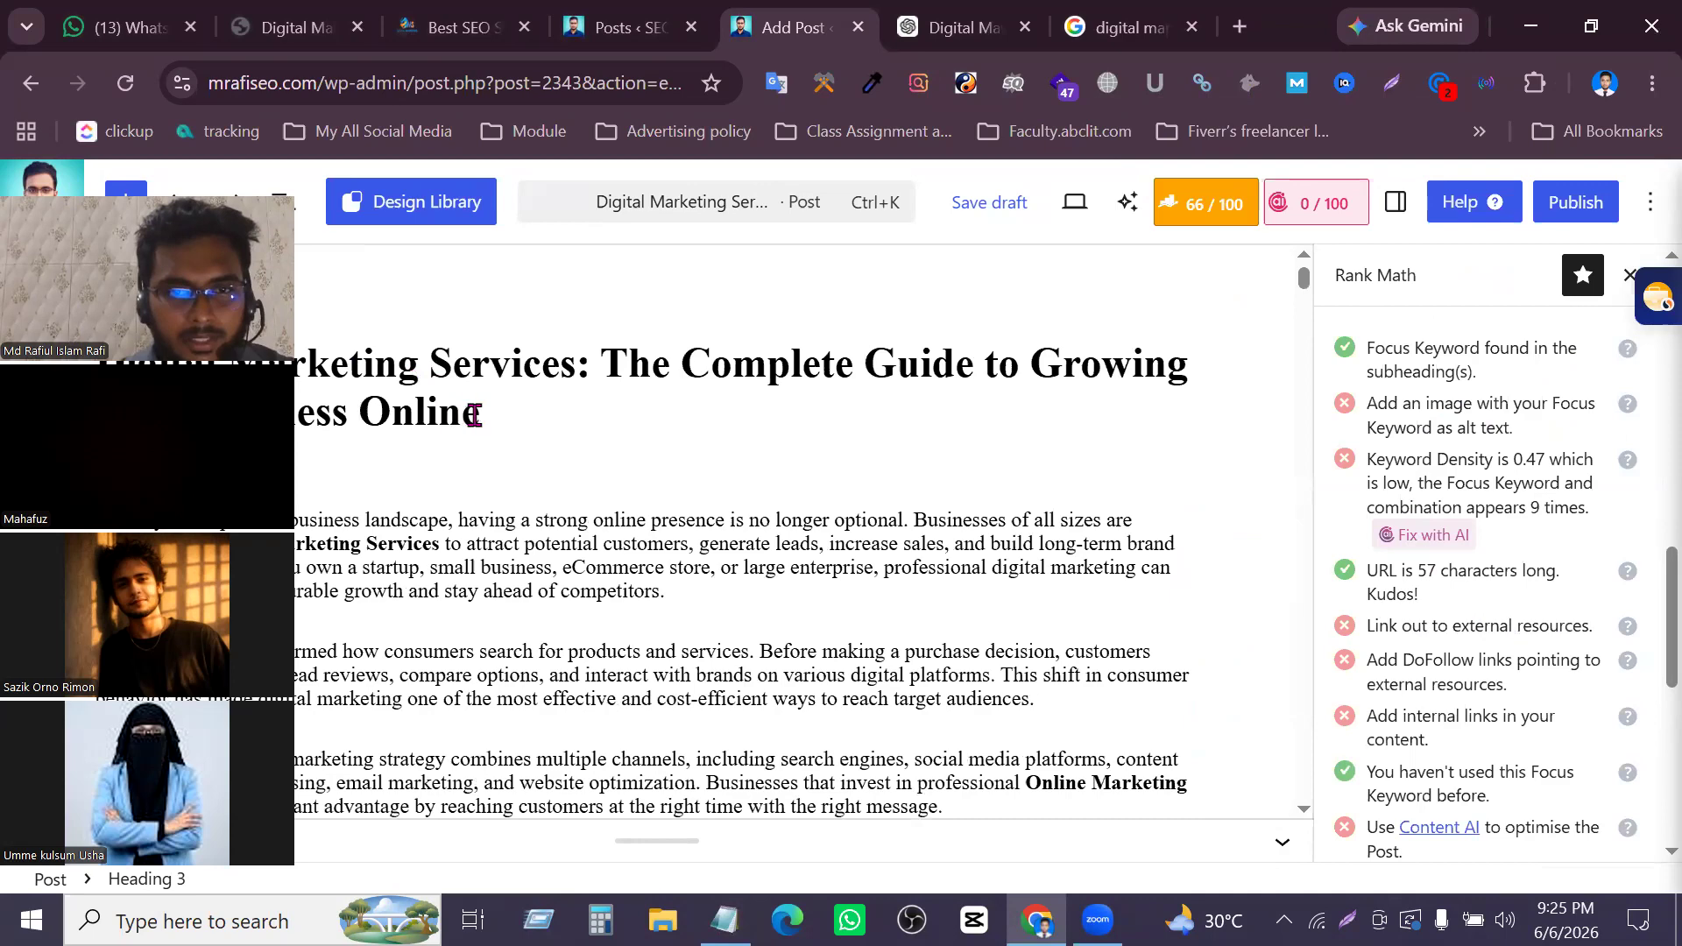
left_click_drag(489, 414, 350, 362)
scroll(459, 501, "down", 5)
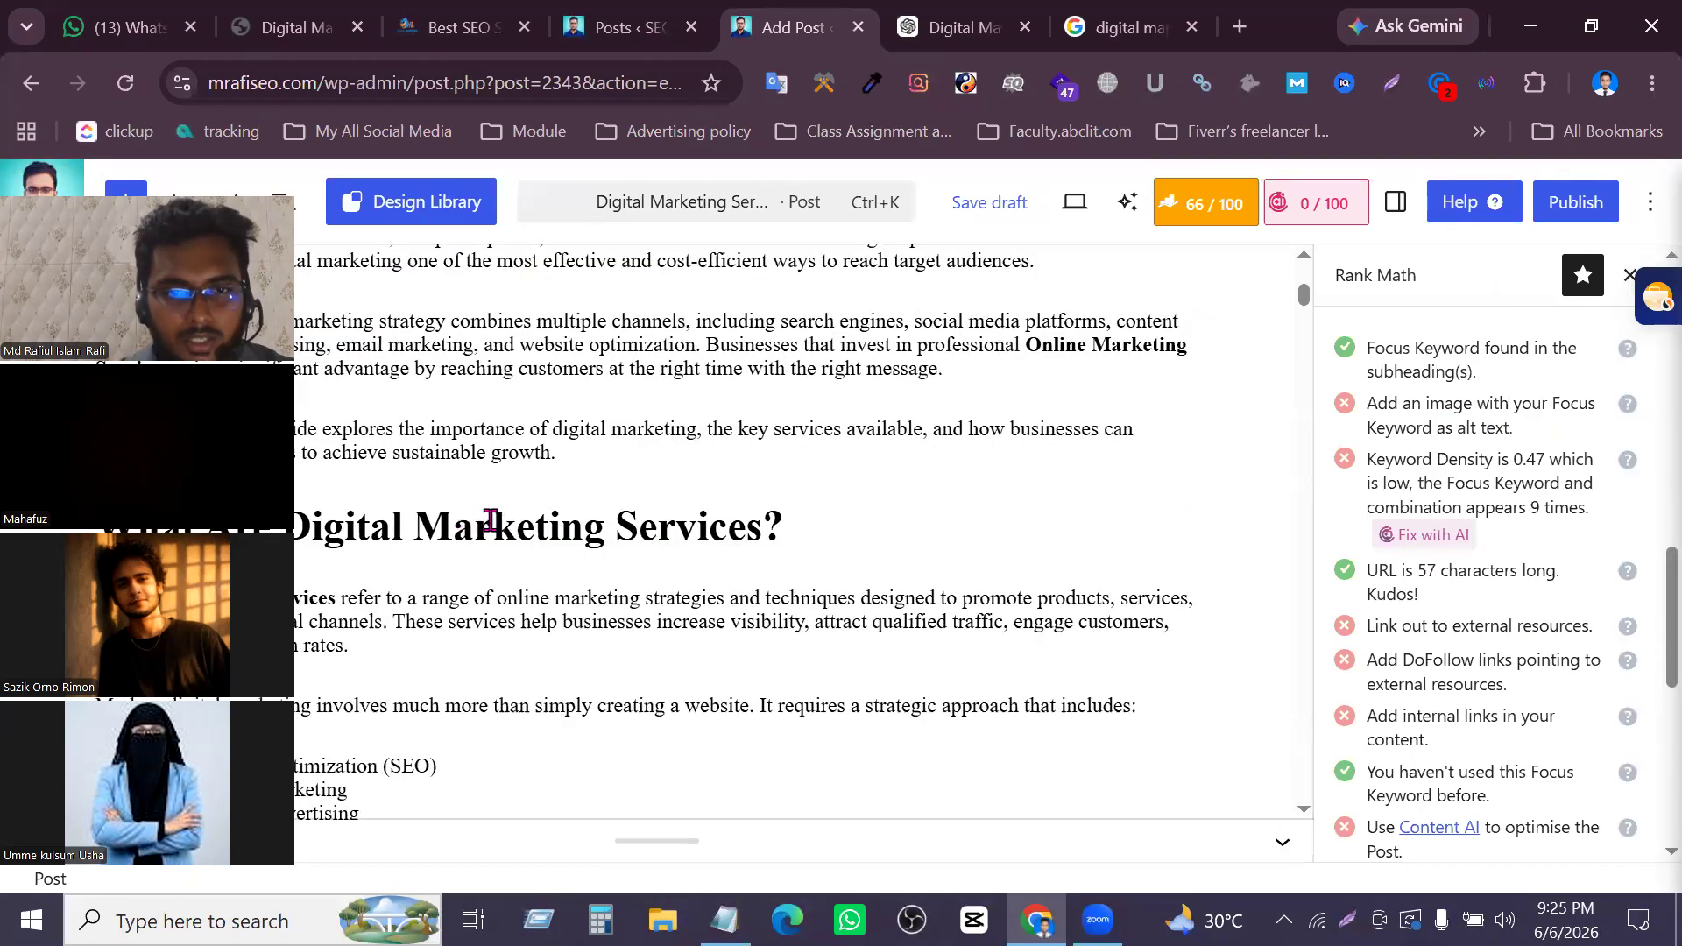
left_click(492, 520)
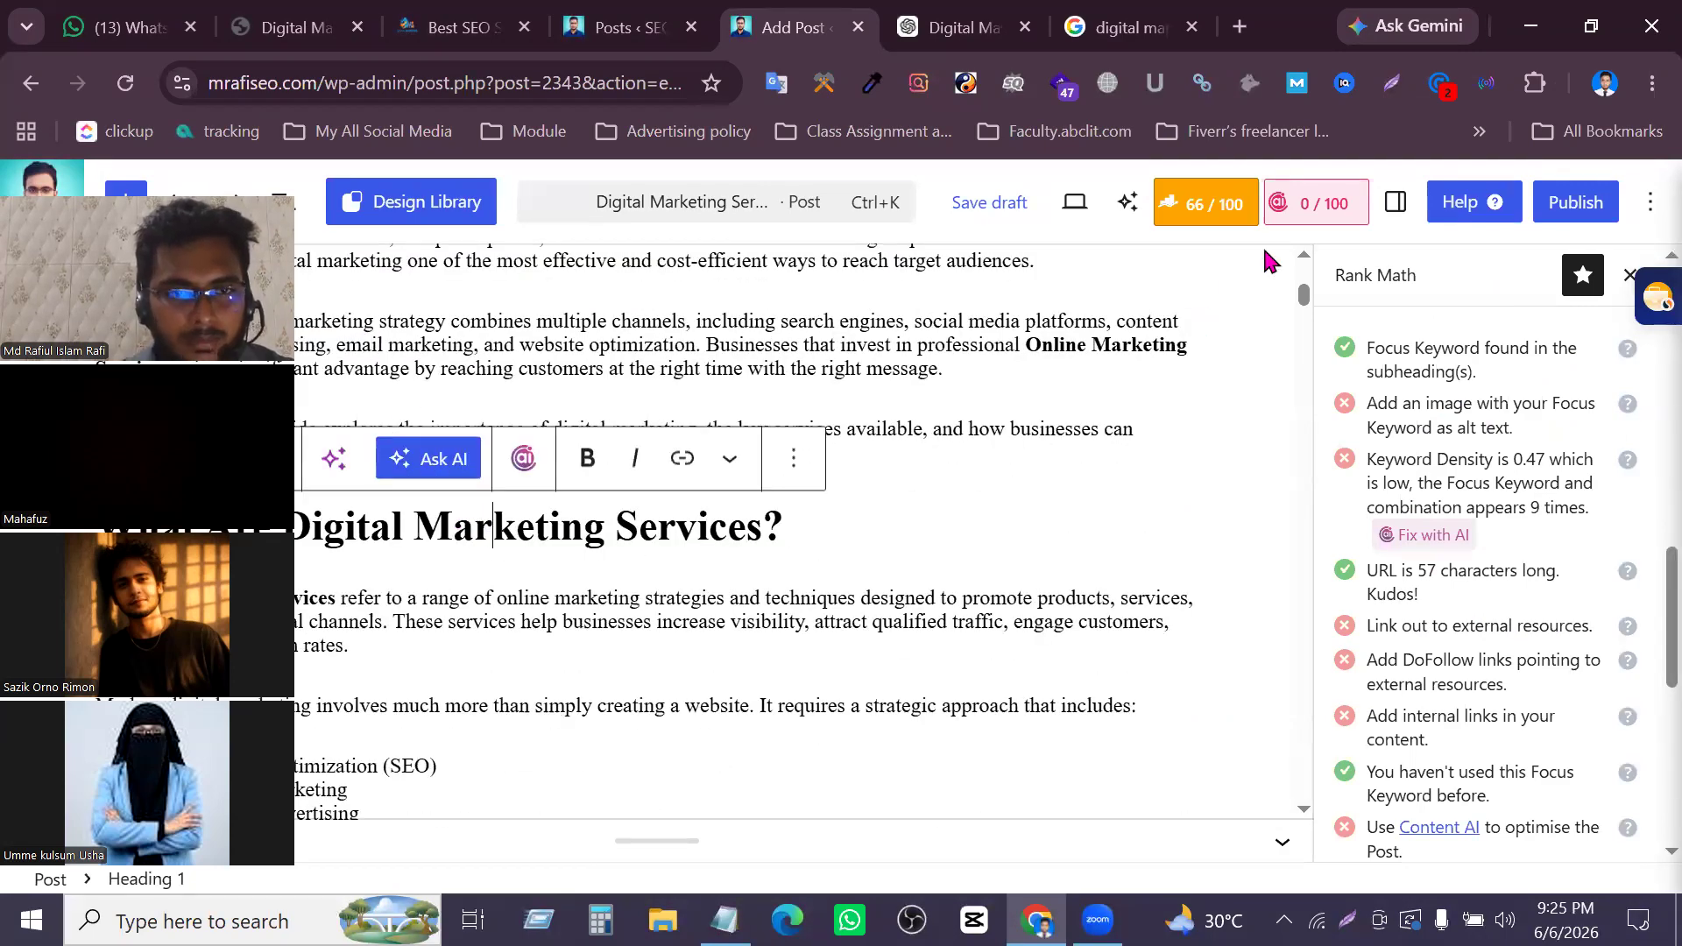
left_click_drag(221, 187, 1356, 216)
left_click(152, 460)
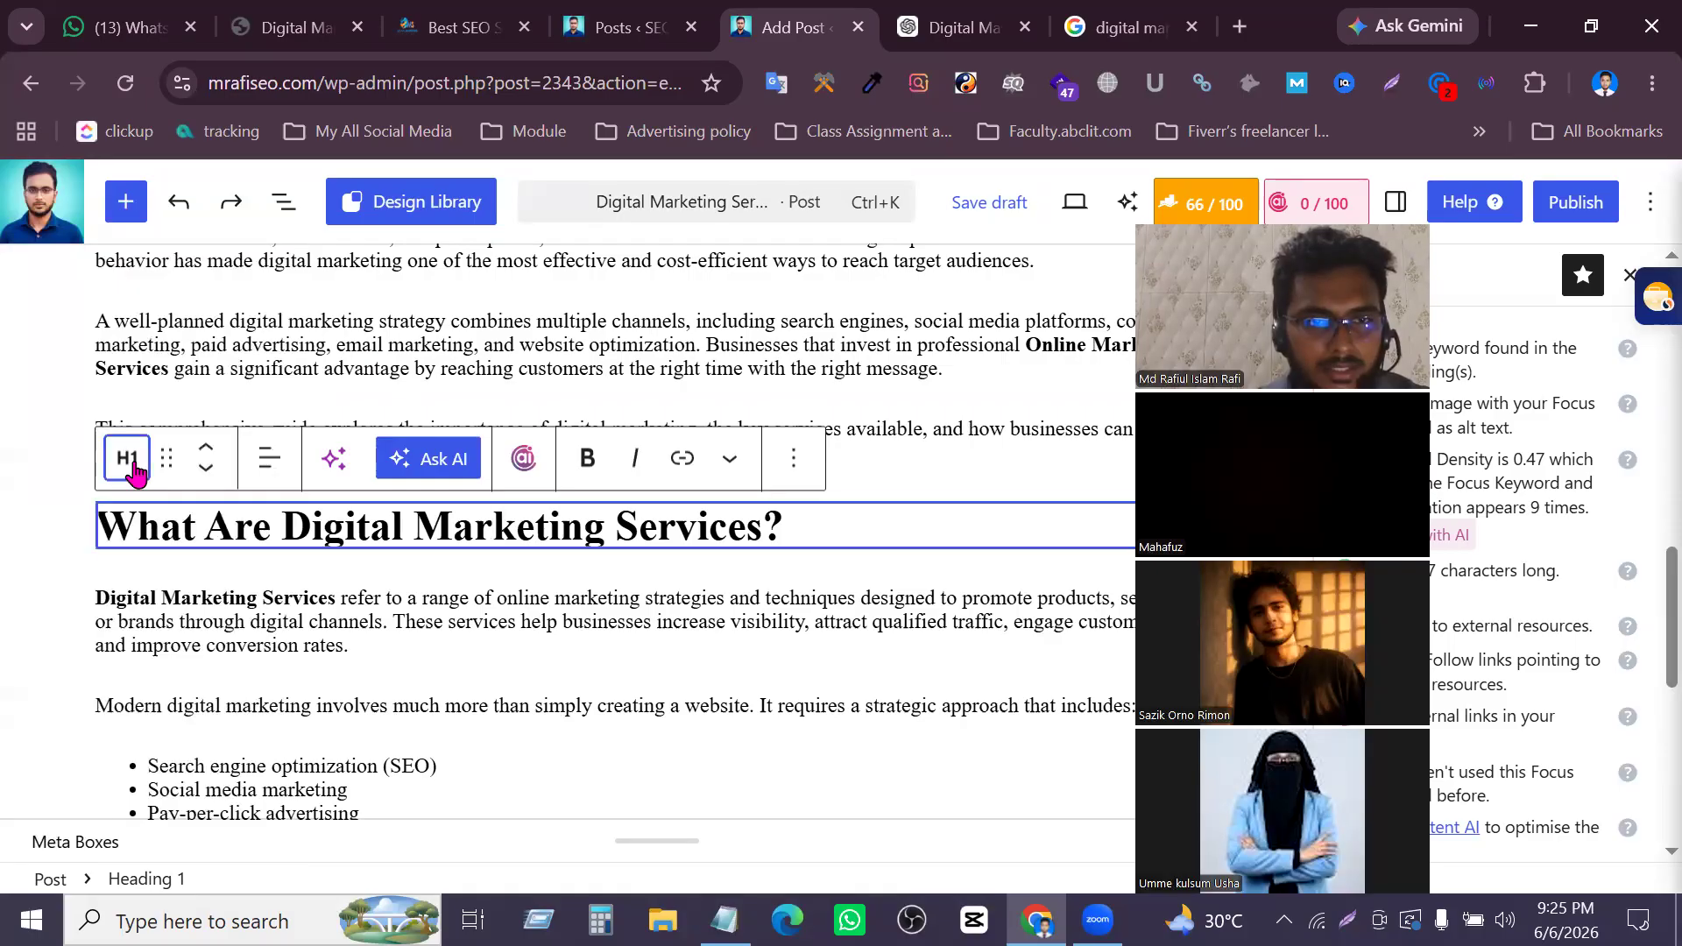
scroll(207, 735, "down", 3)
scroll(209, 721, "up", 3)
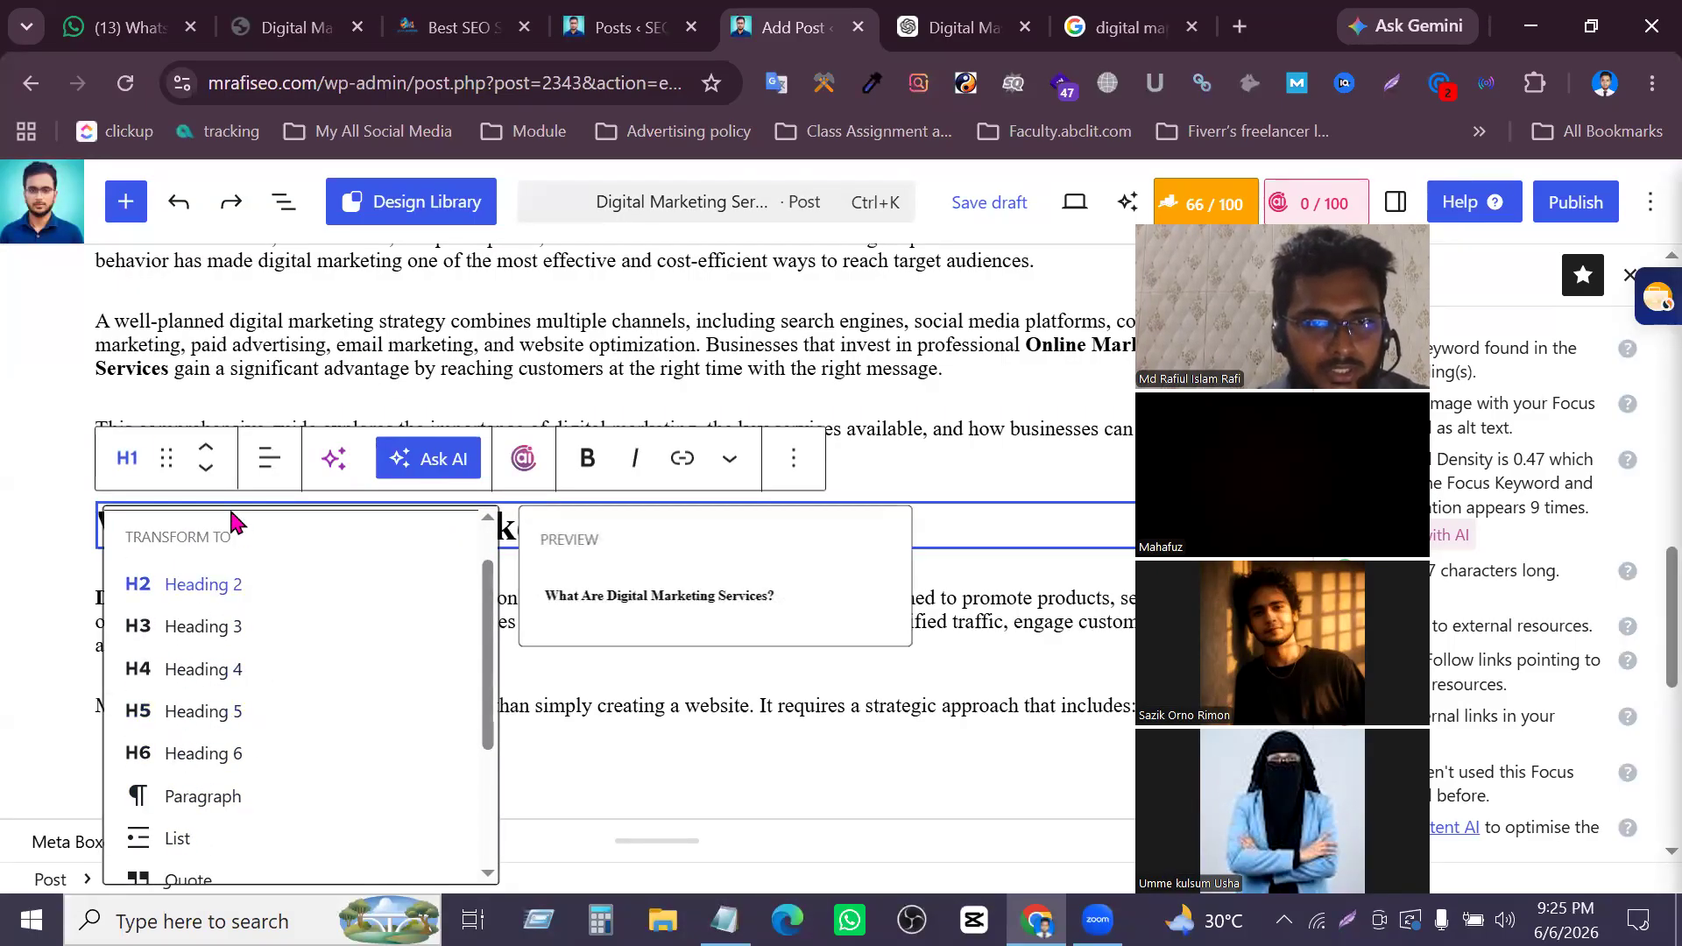
left_click(121, 460)
Compare the heading levels of "Why Businesses Need Digital Marketing" and its "Increased Online Visibility" subheading
scroll(244, 665, "down", 10)
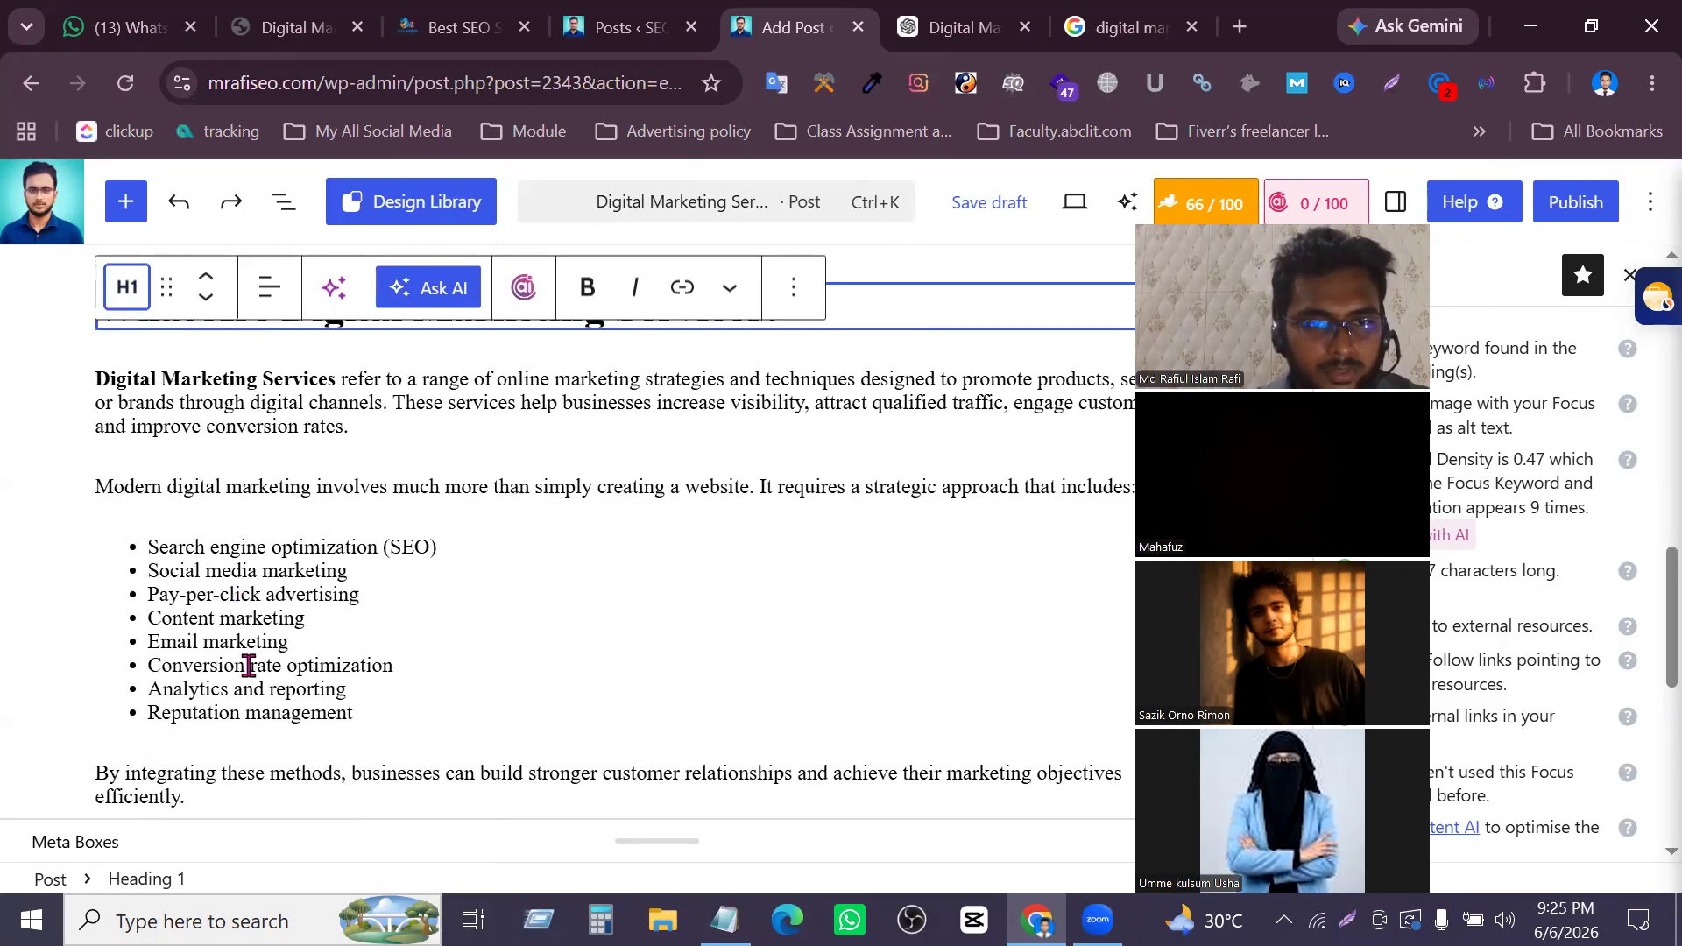
left_click(264, 331)
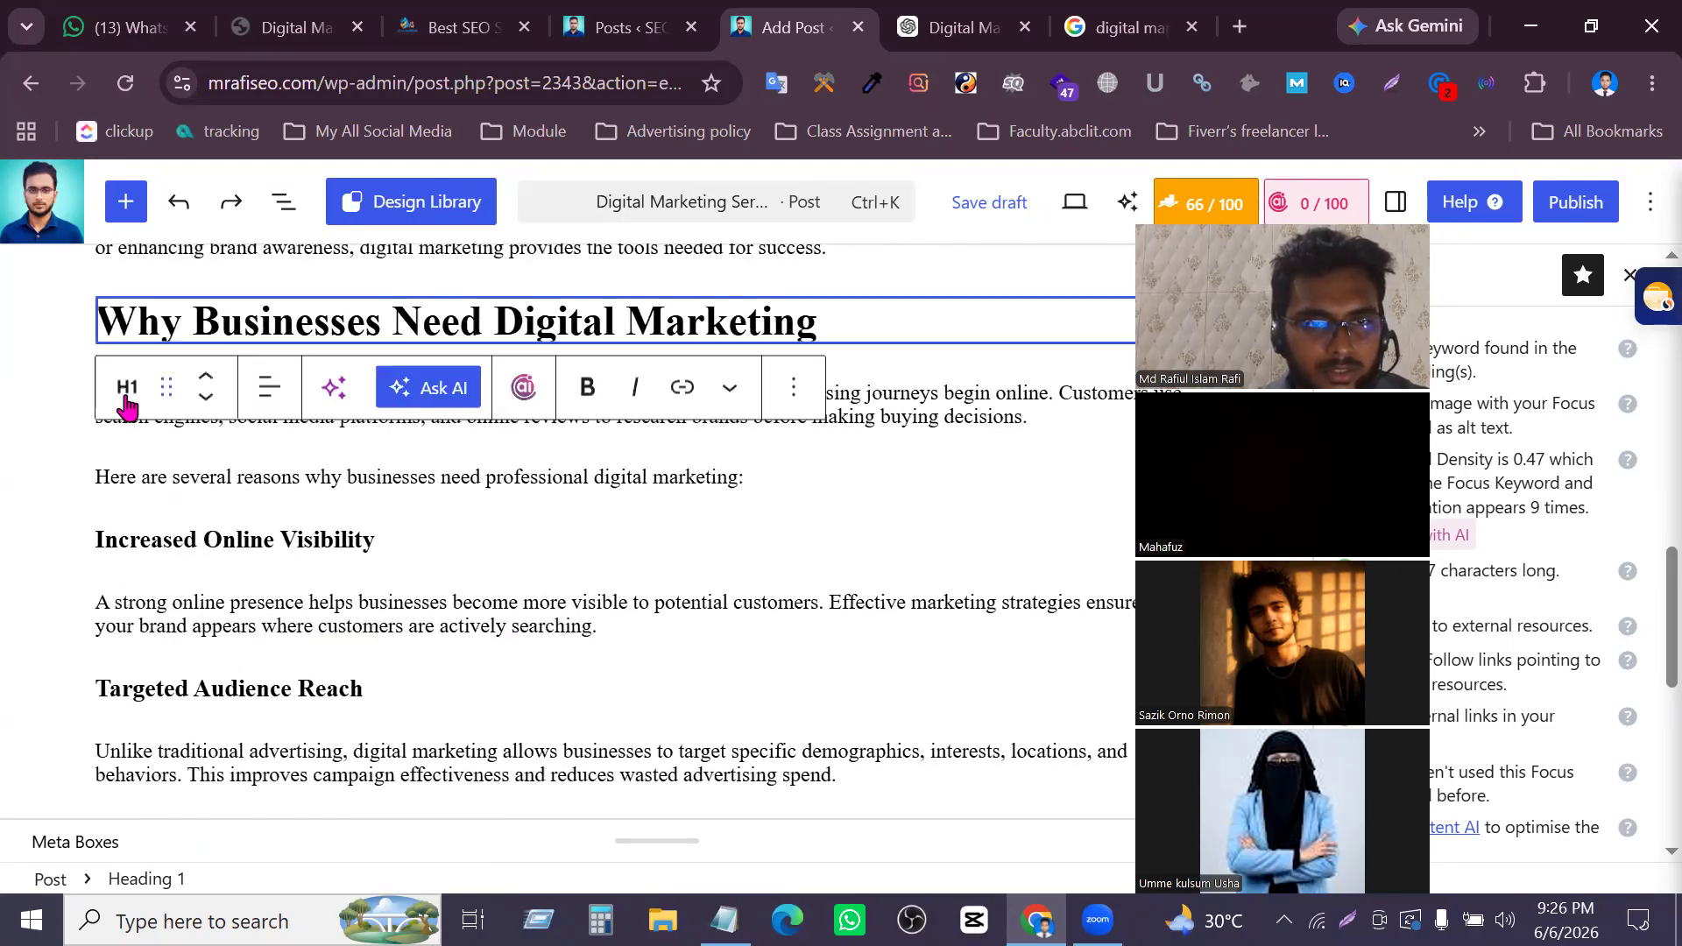
left_click(173, 535)
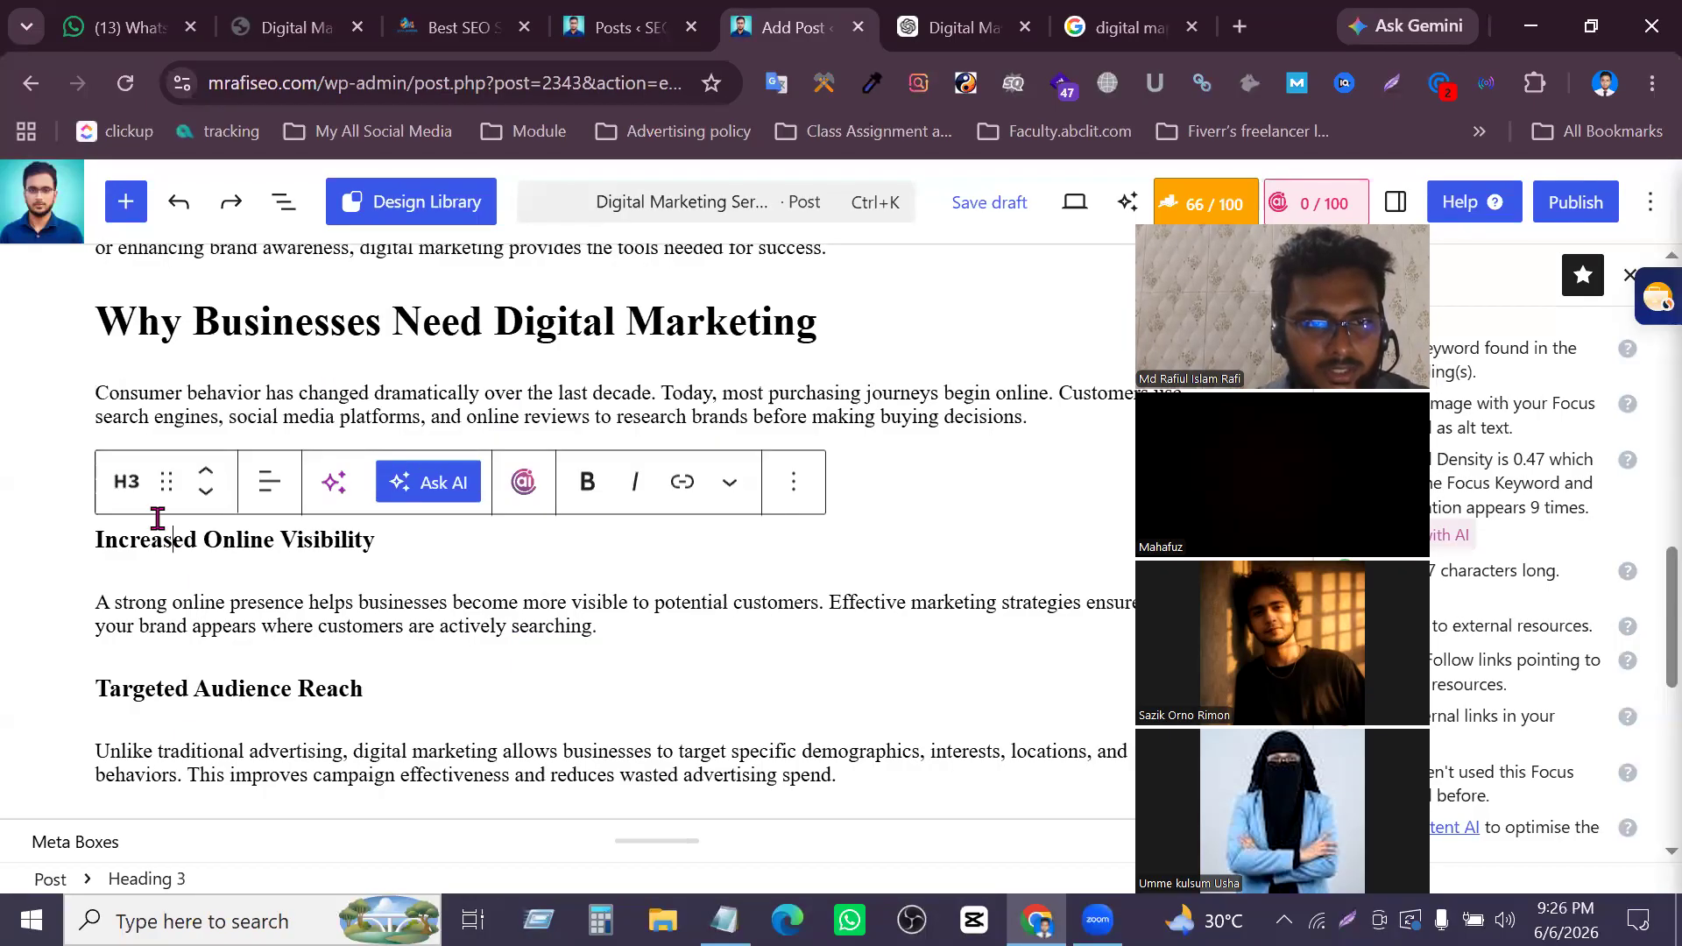
left_click(180, 322)
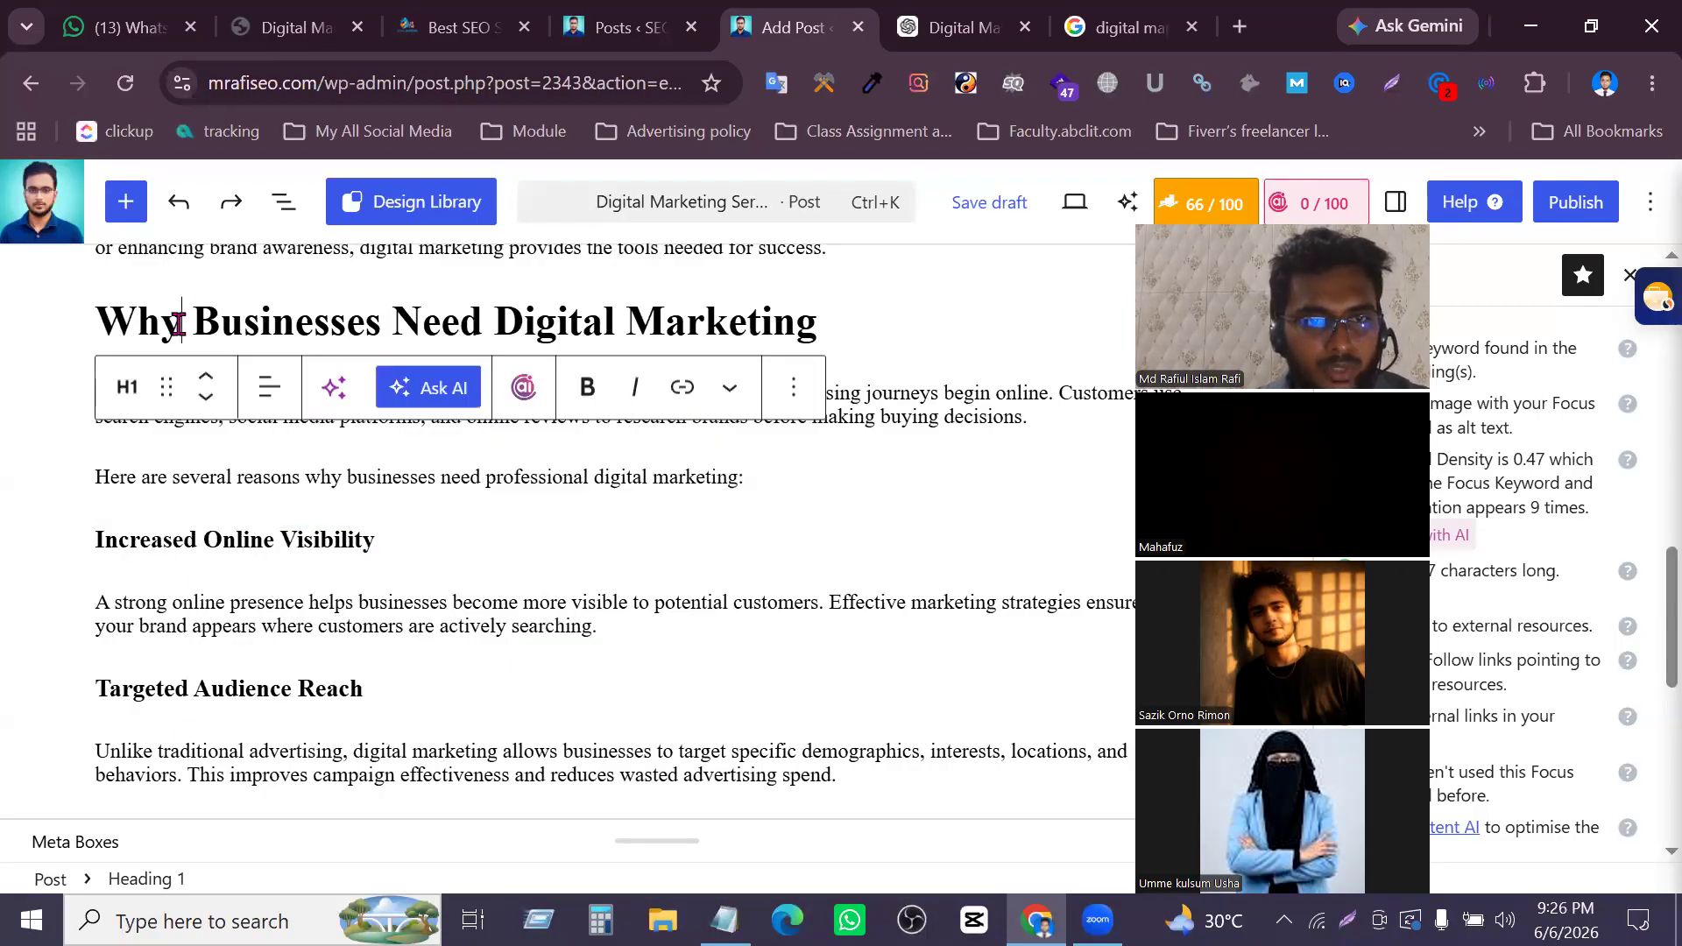
left_click(147, 543)
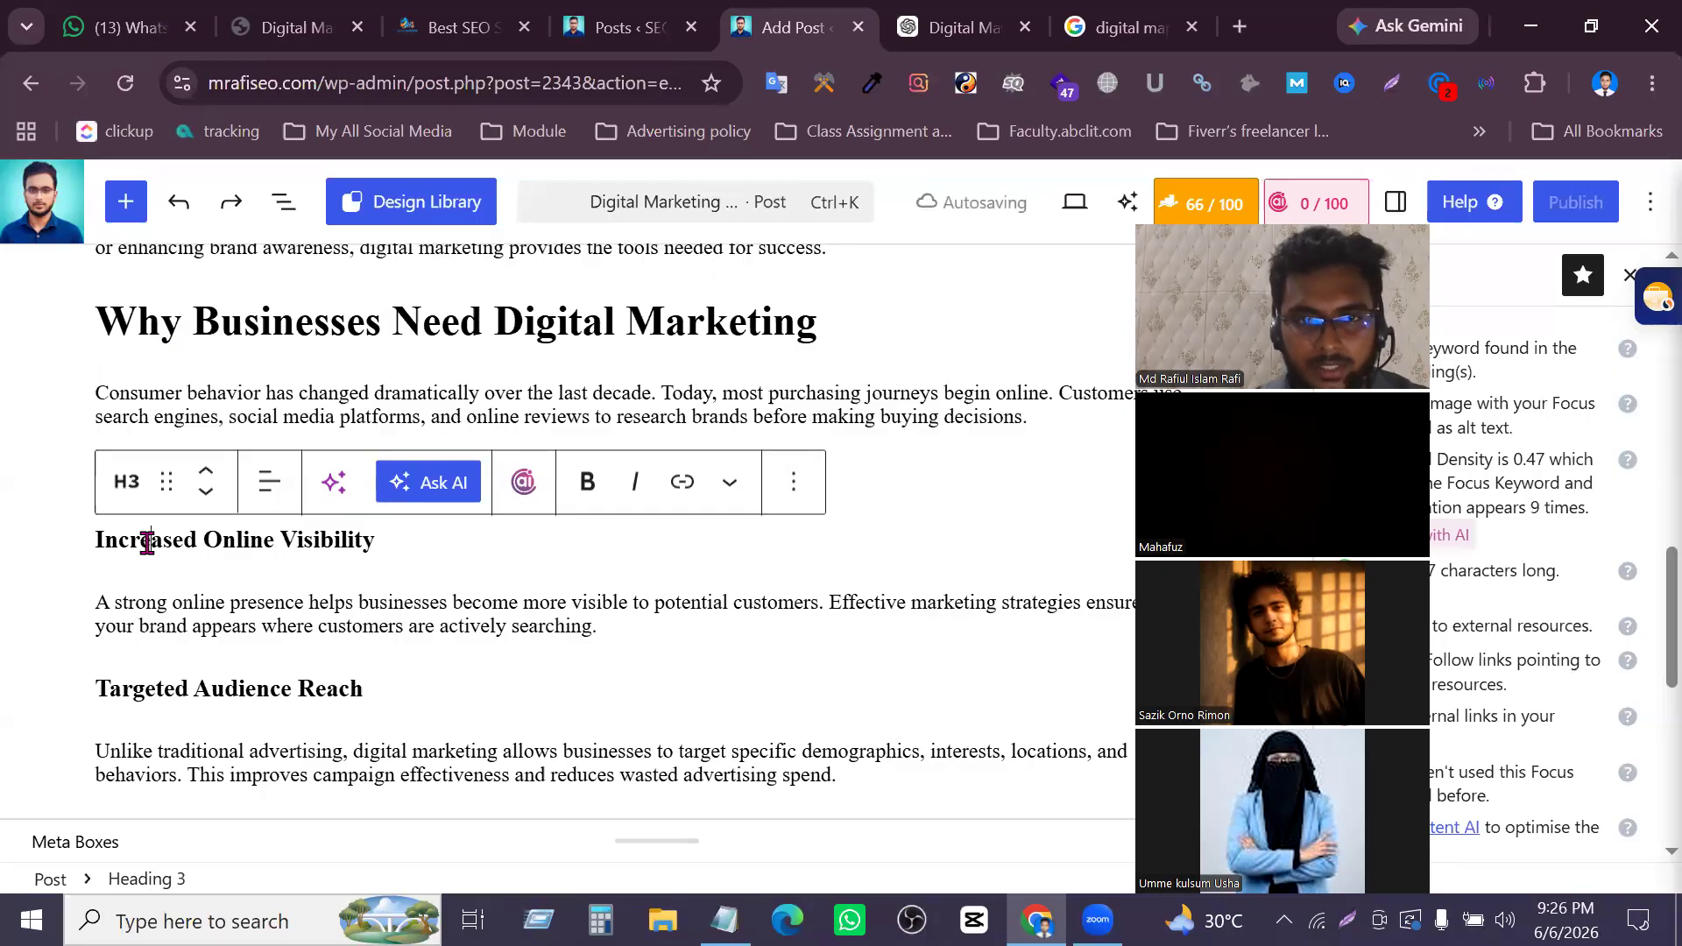
Recheck the heading levels of "What Are Digital Marketing Services?" and "Why Businesses Need Digital Marketing"
scroll(149, 544, "up", 10)
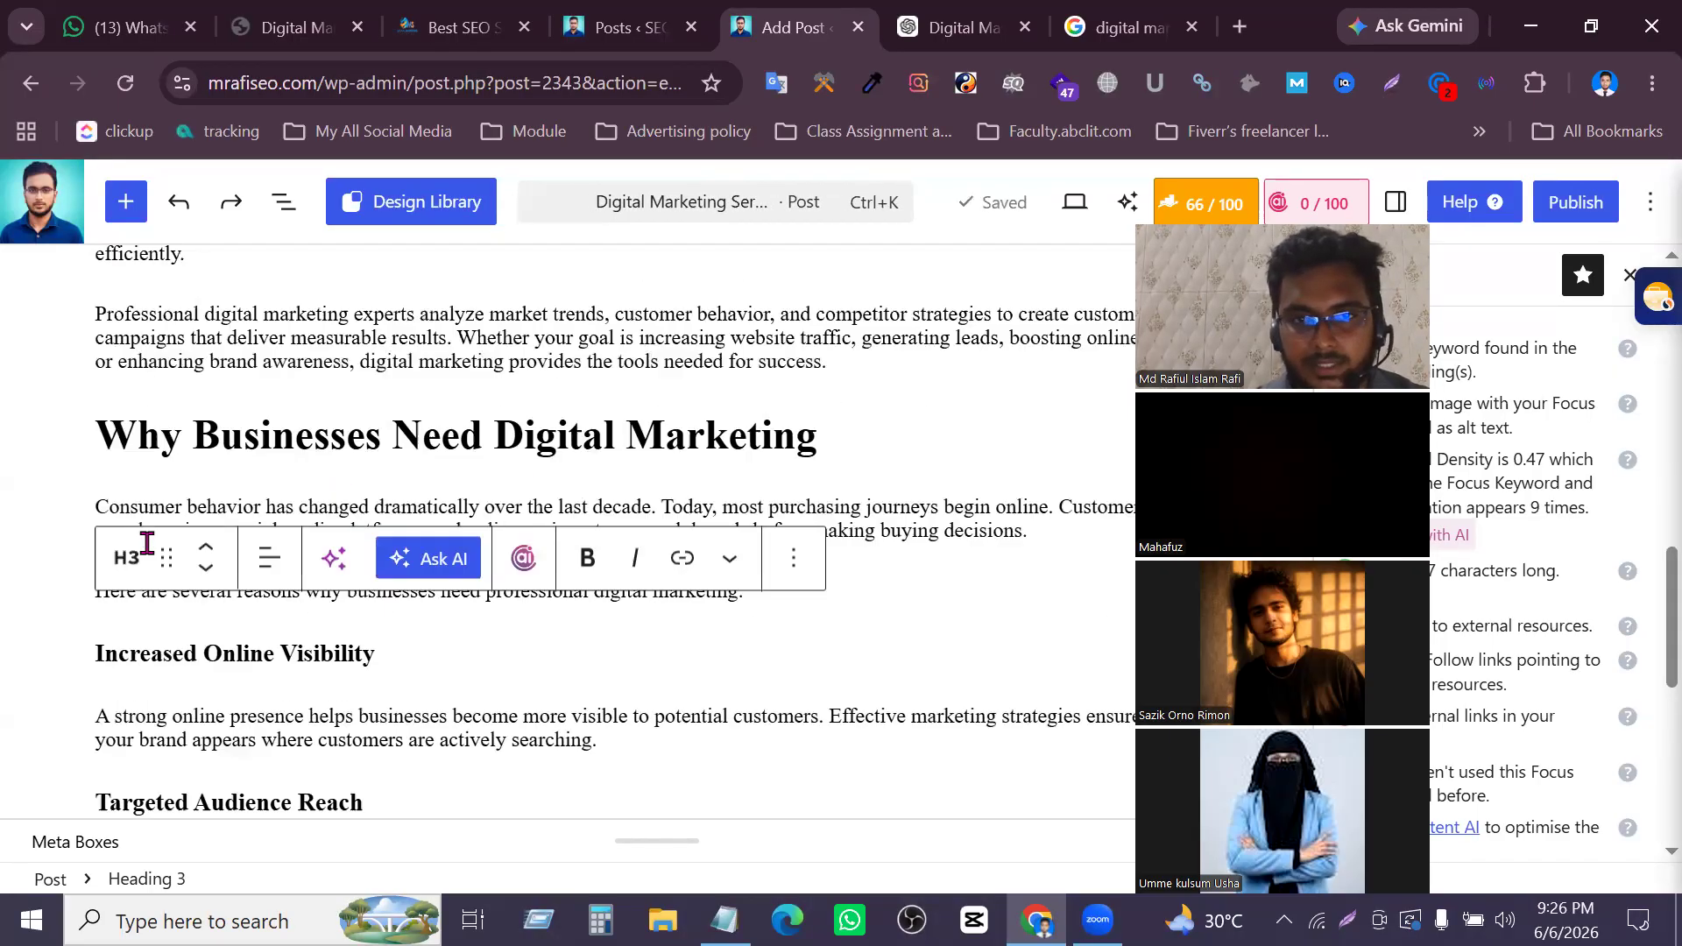
scroll(158, 542, "up", 3)
scroll(273, 512, "down", 3)
left_click(413, 532)
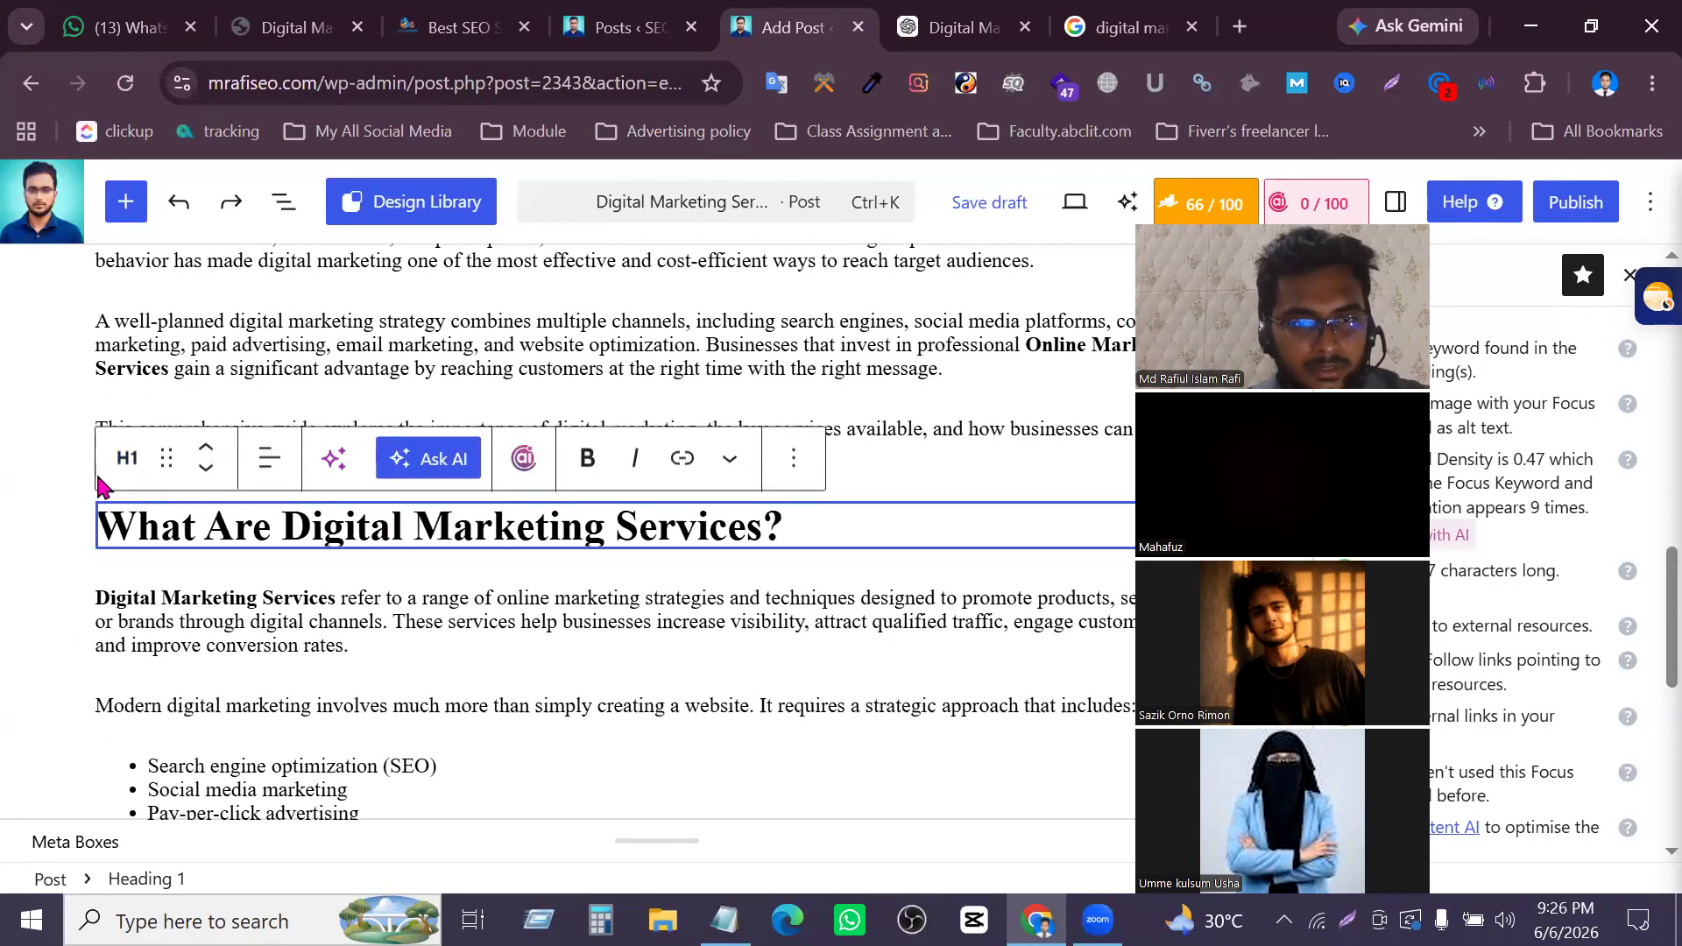
scroll(252, 691, "down", 8)
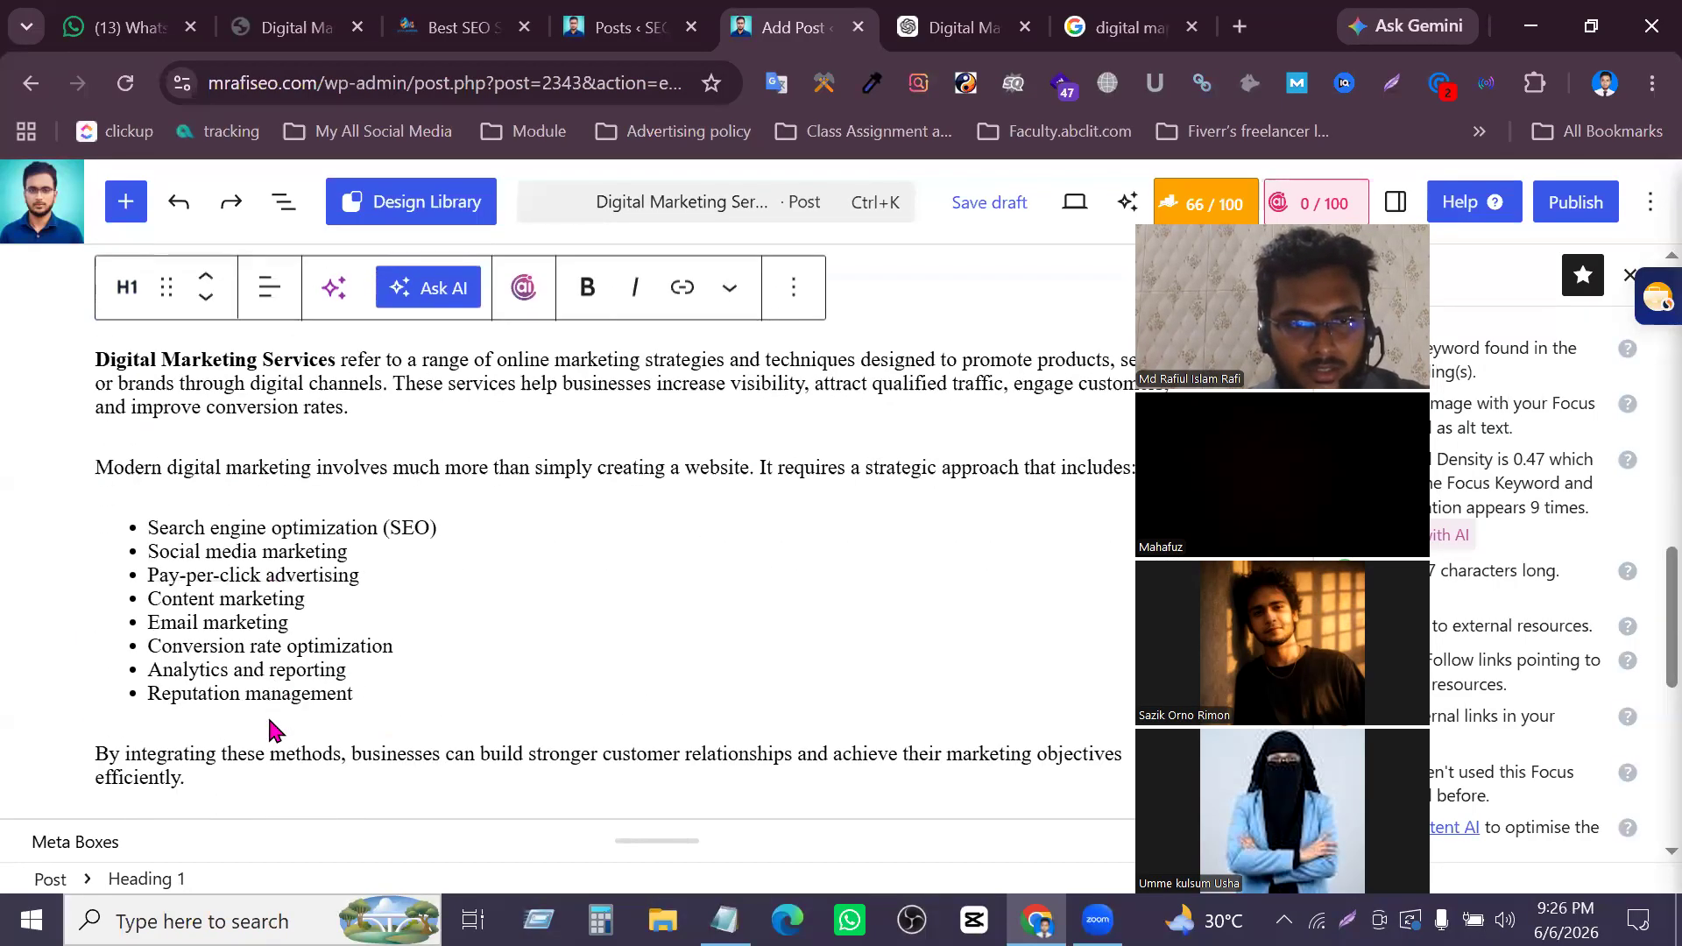
left_click(262, 549)
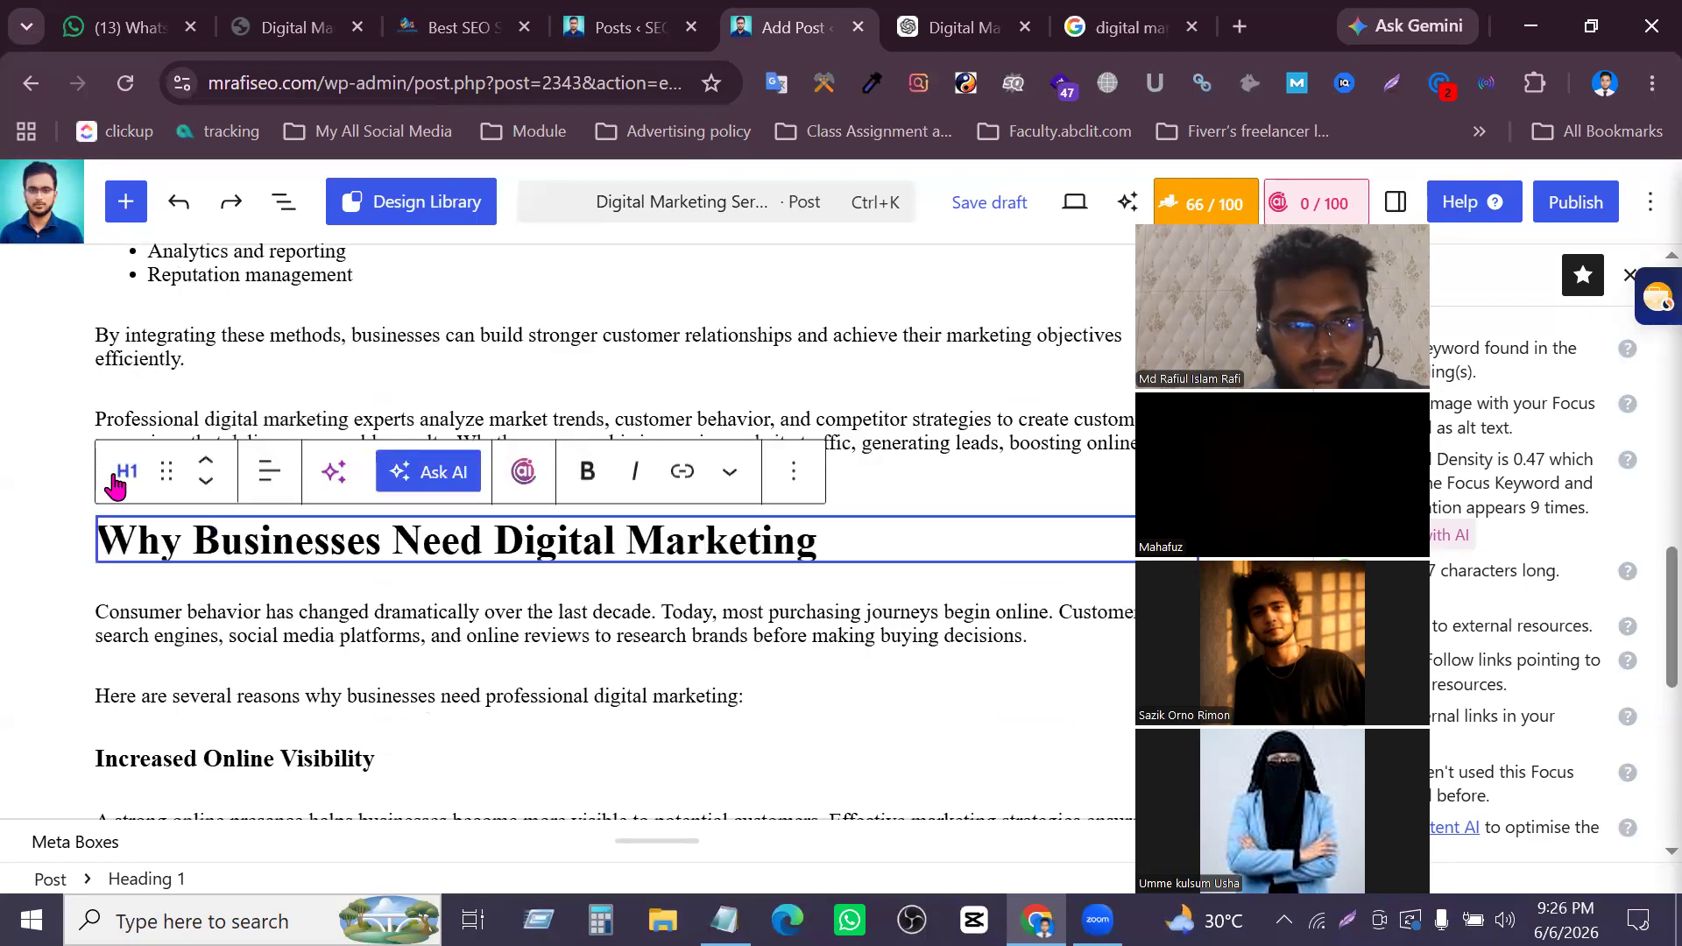
Examine the "Digital Marketing Agency: Your Growth Partner" heading, and highlight the full post title
scroll(263, 742, "down", 8)
scroll(248, 750, "down", 5)
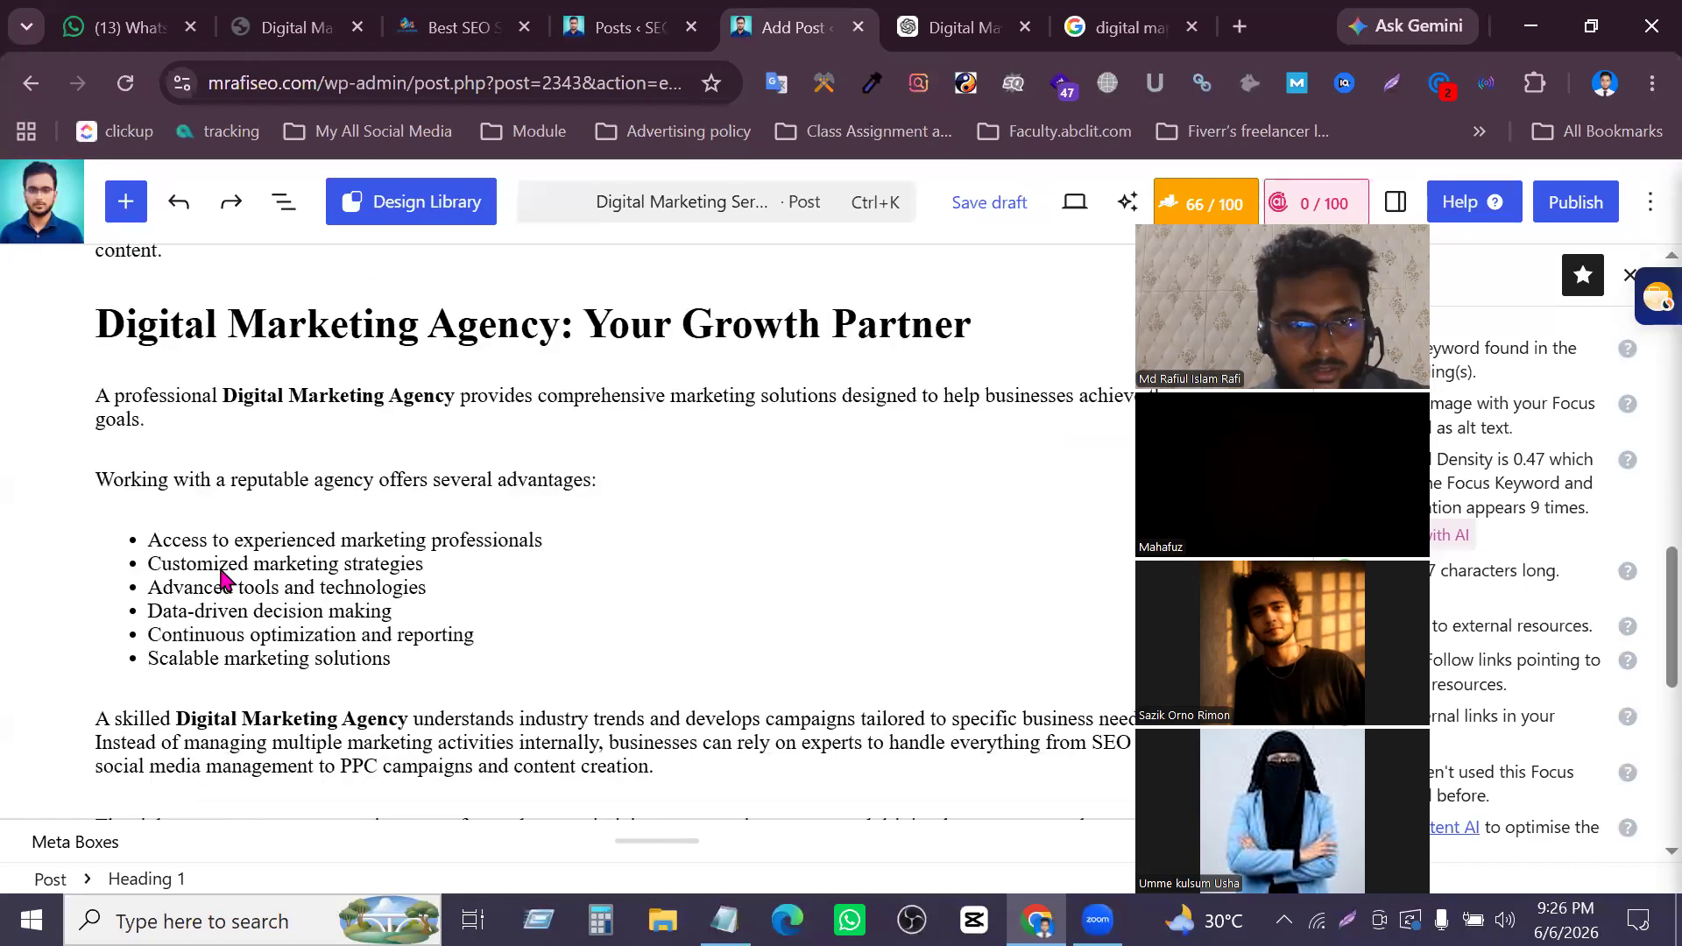
left_click(290, 319)
scroll(623, 638, "up", 20)
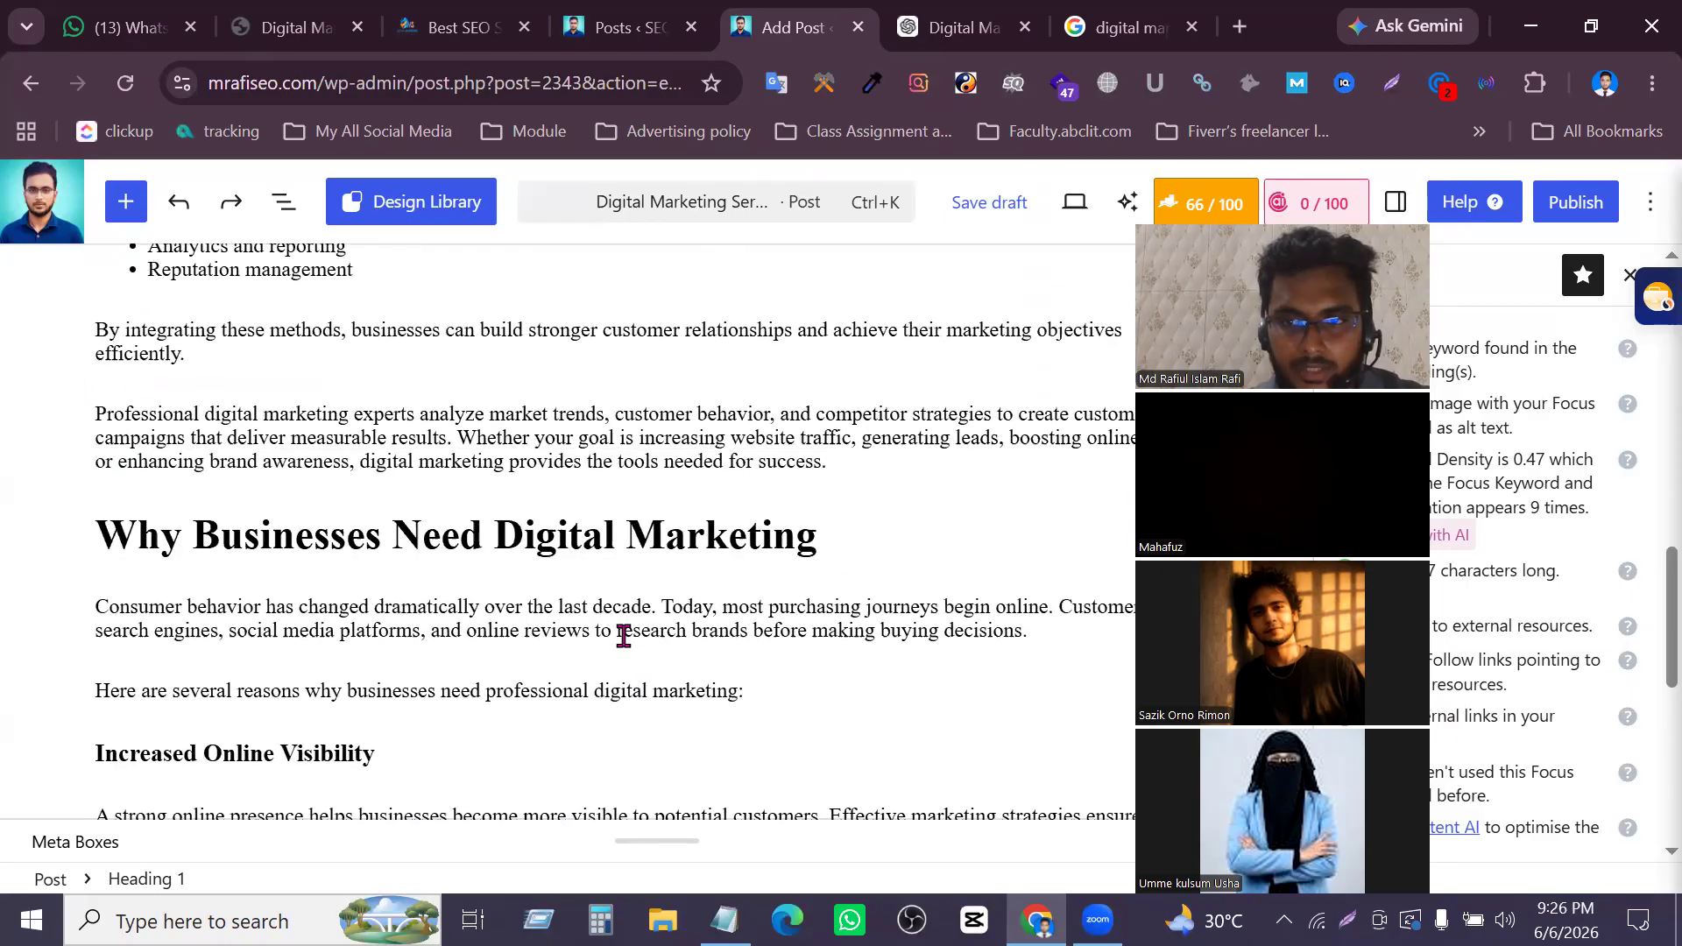
left_click(476, 413)
left_click_drag(488, 421, 105, 385)
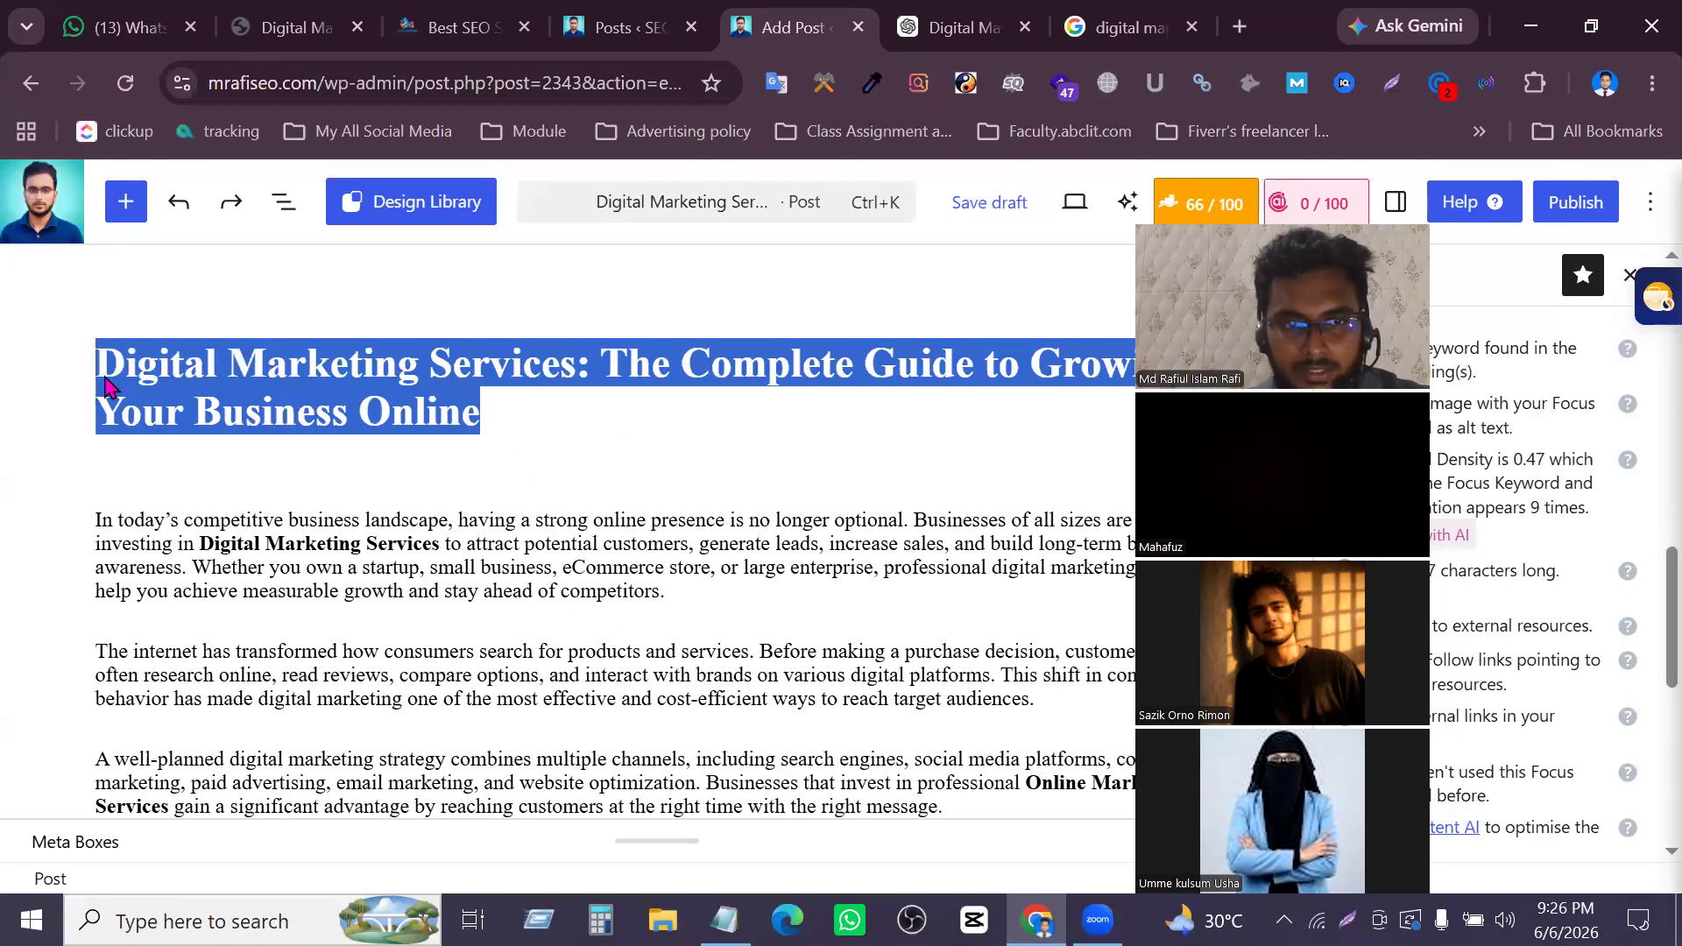
left_click(158, 395)
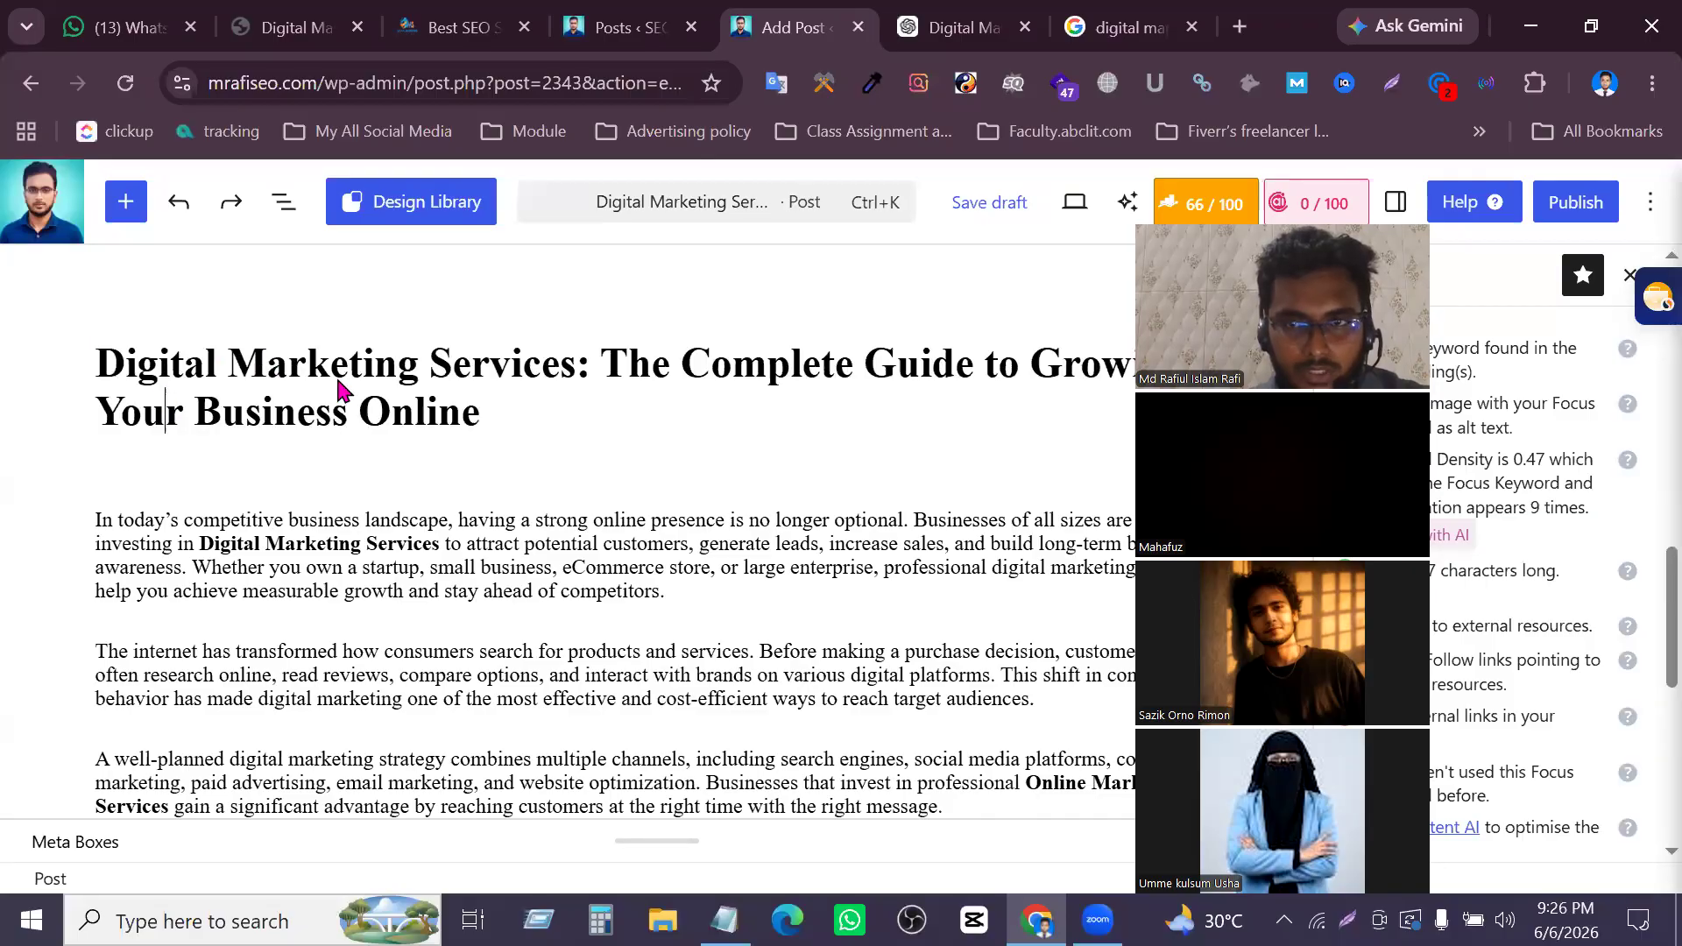
scroll(343, 412, "down", 4)
scroll(353, 457, "up", 4)
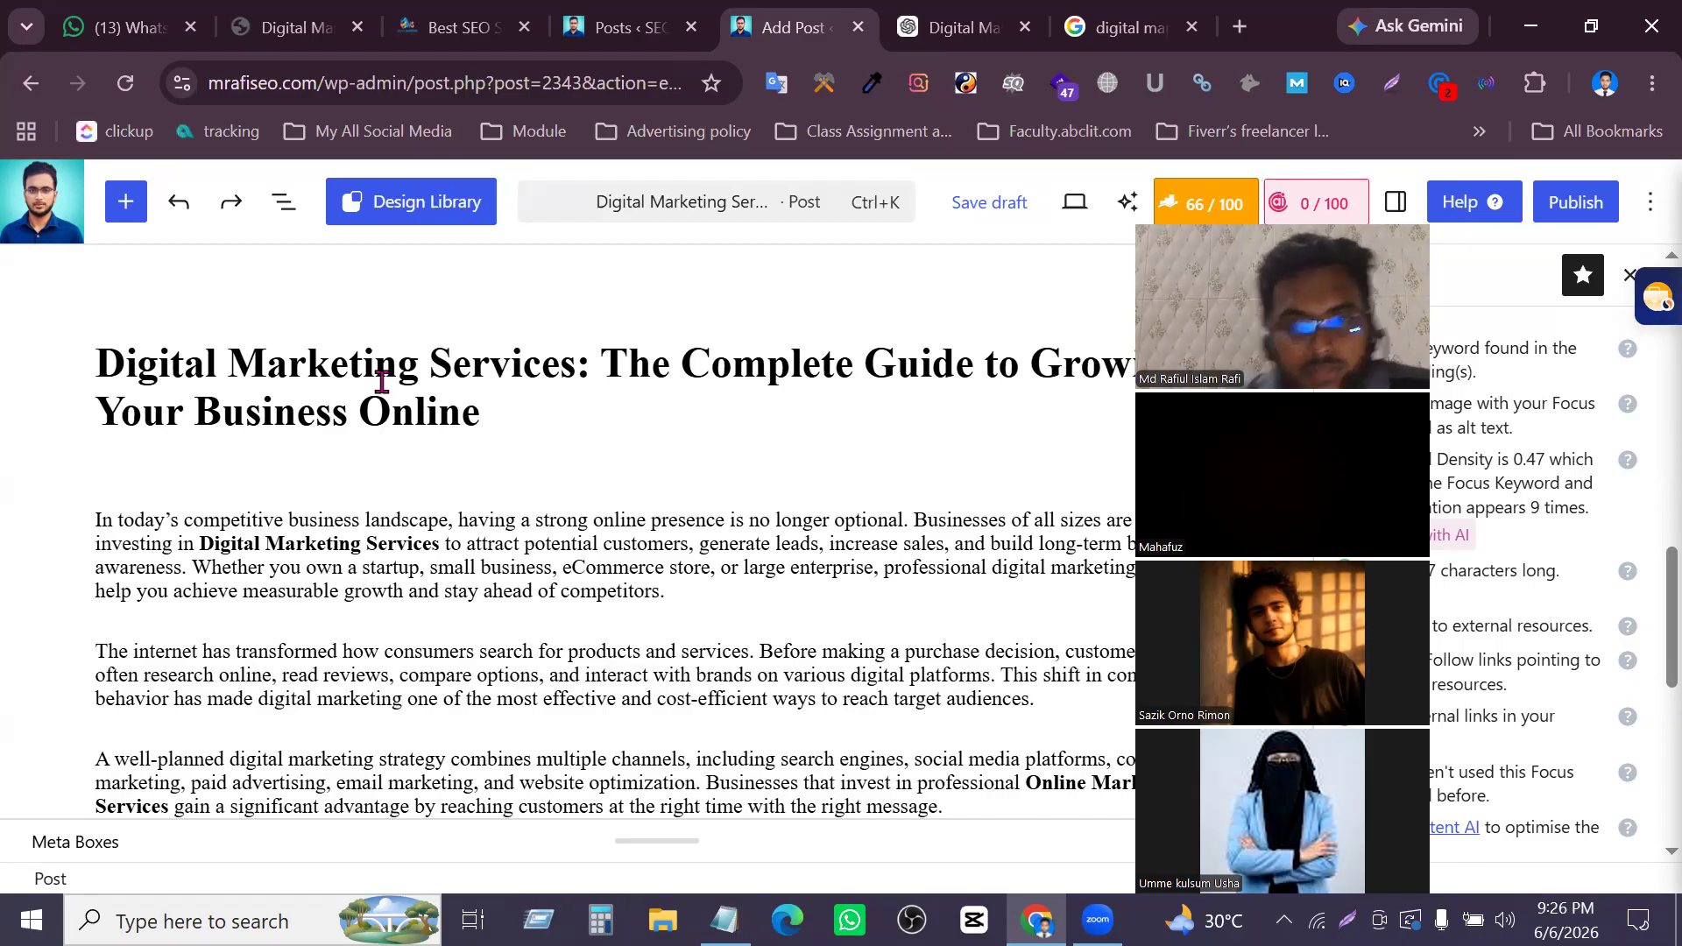
Change the "What Are Digital Marketing Services?" heading to Heading 2, trying Heading 3 first
scroll(465, 372, "down", 3)
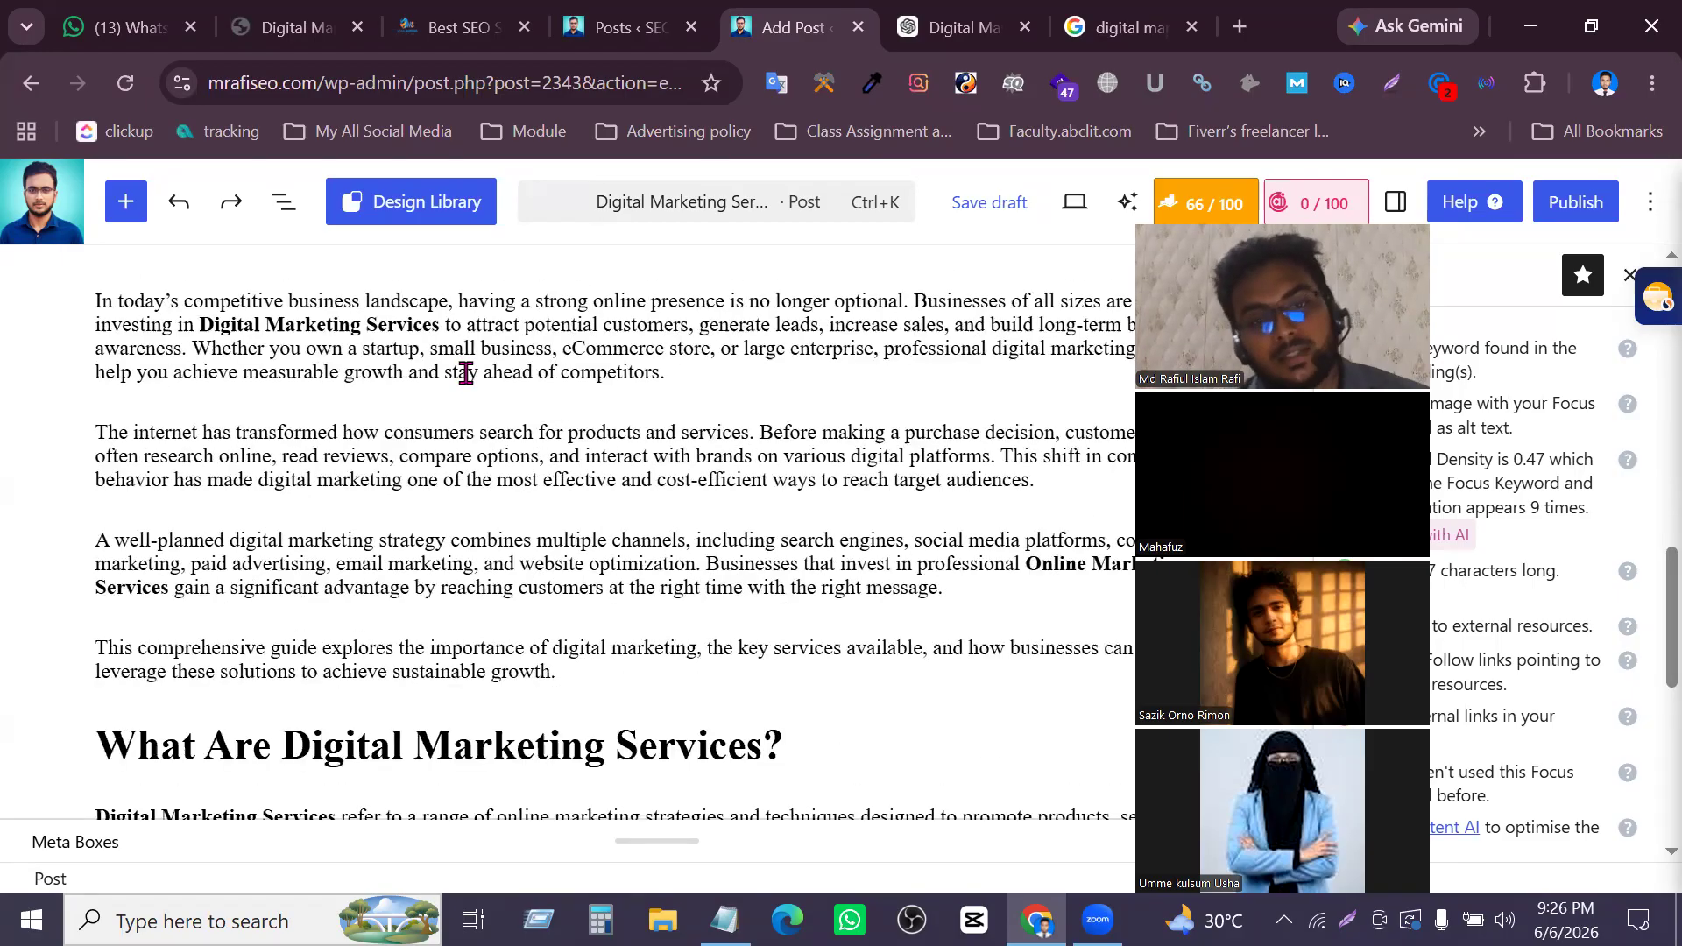
scroll(481, 424, "down", 2)
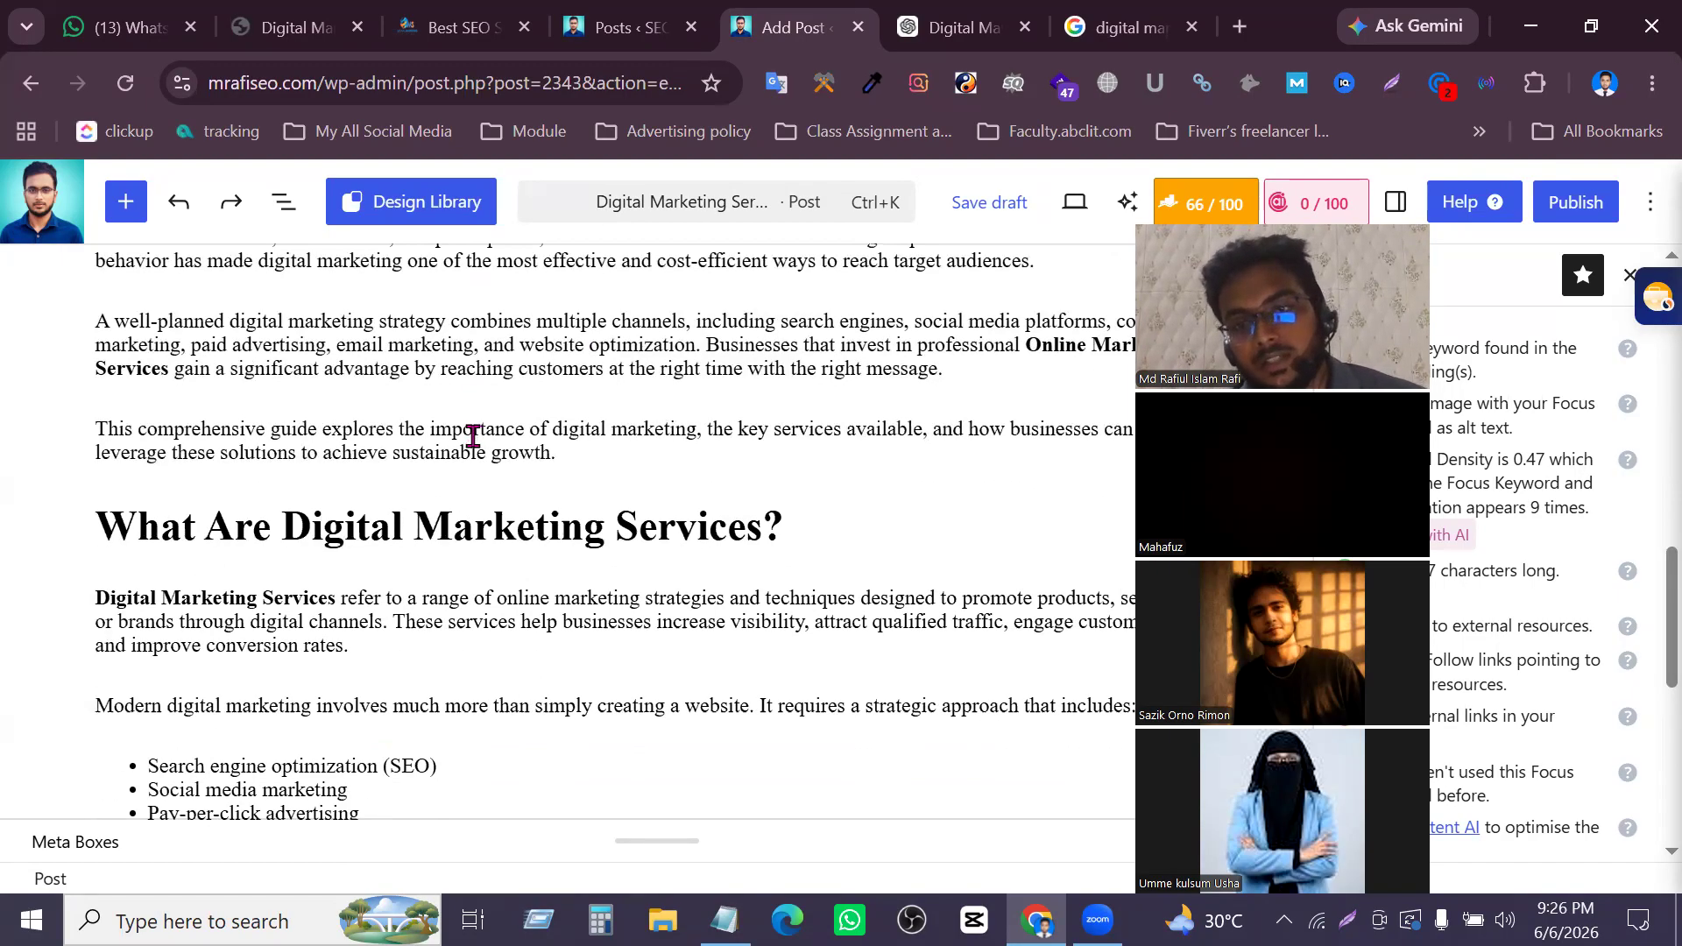
left_click(516, 525)
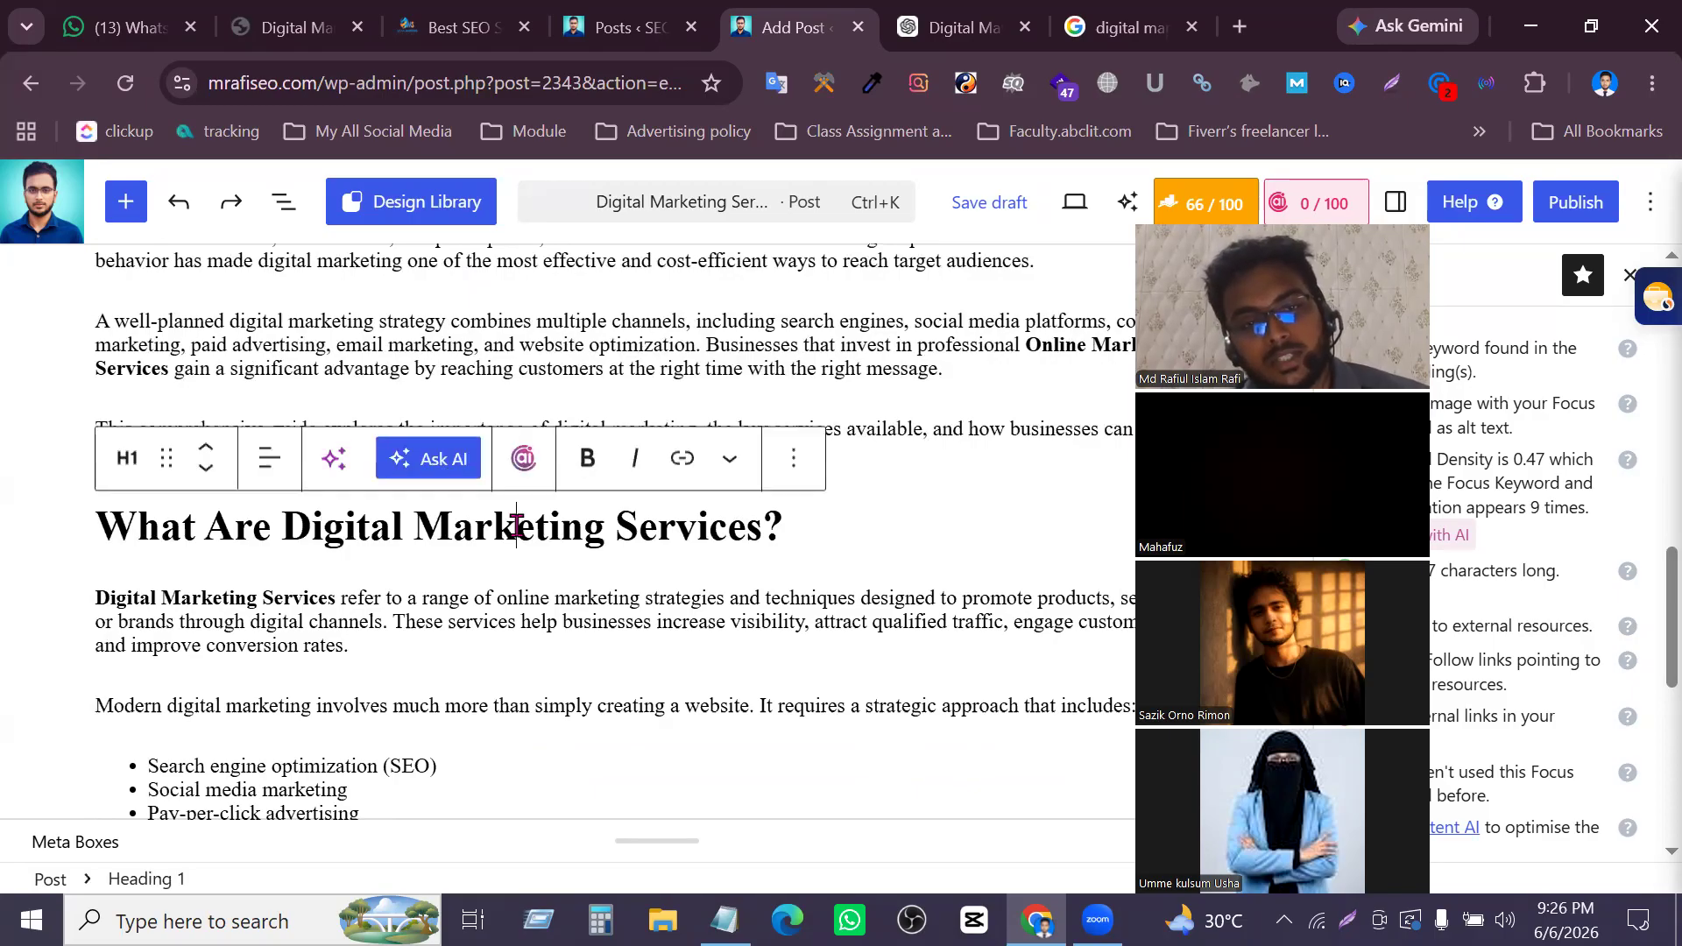
left_click(127, 457)
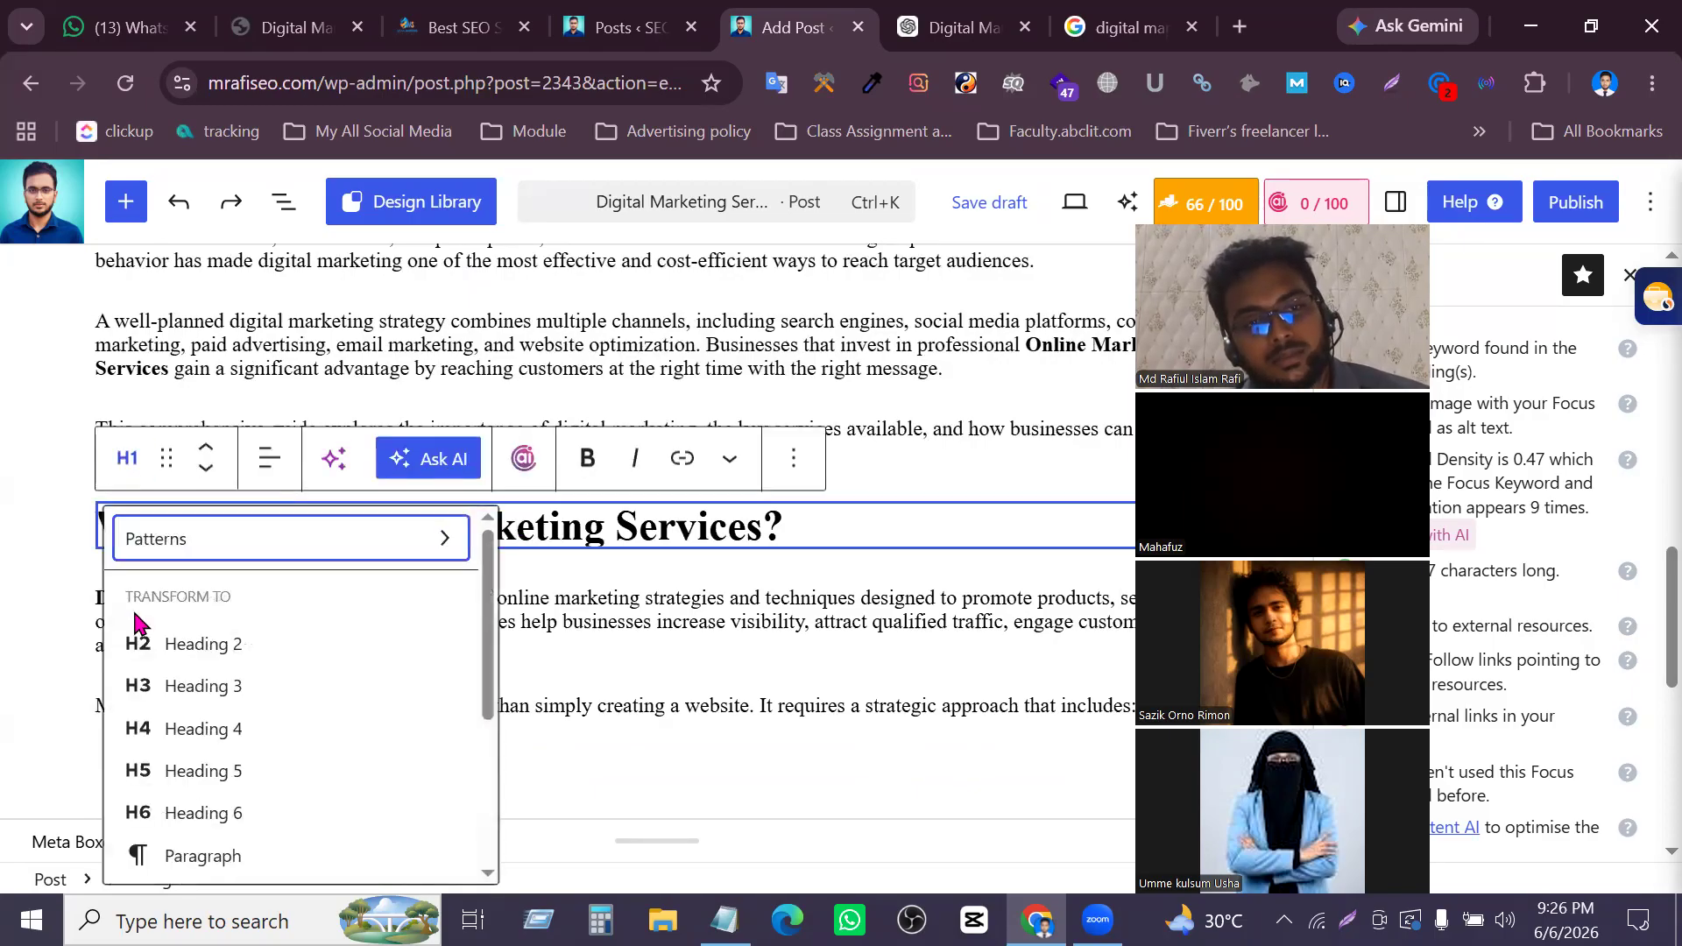
left_click(140, 686)
left_click(140, 461)
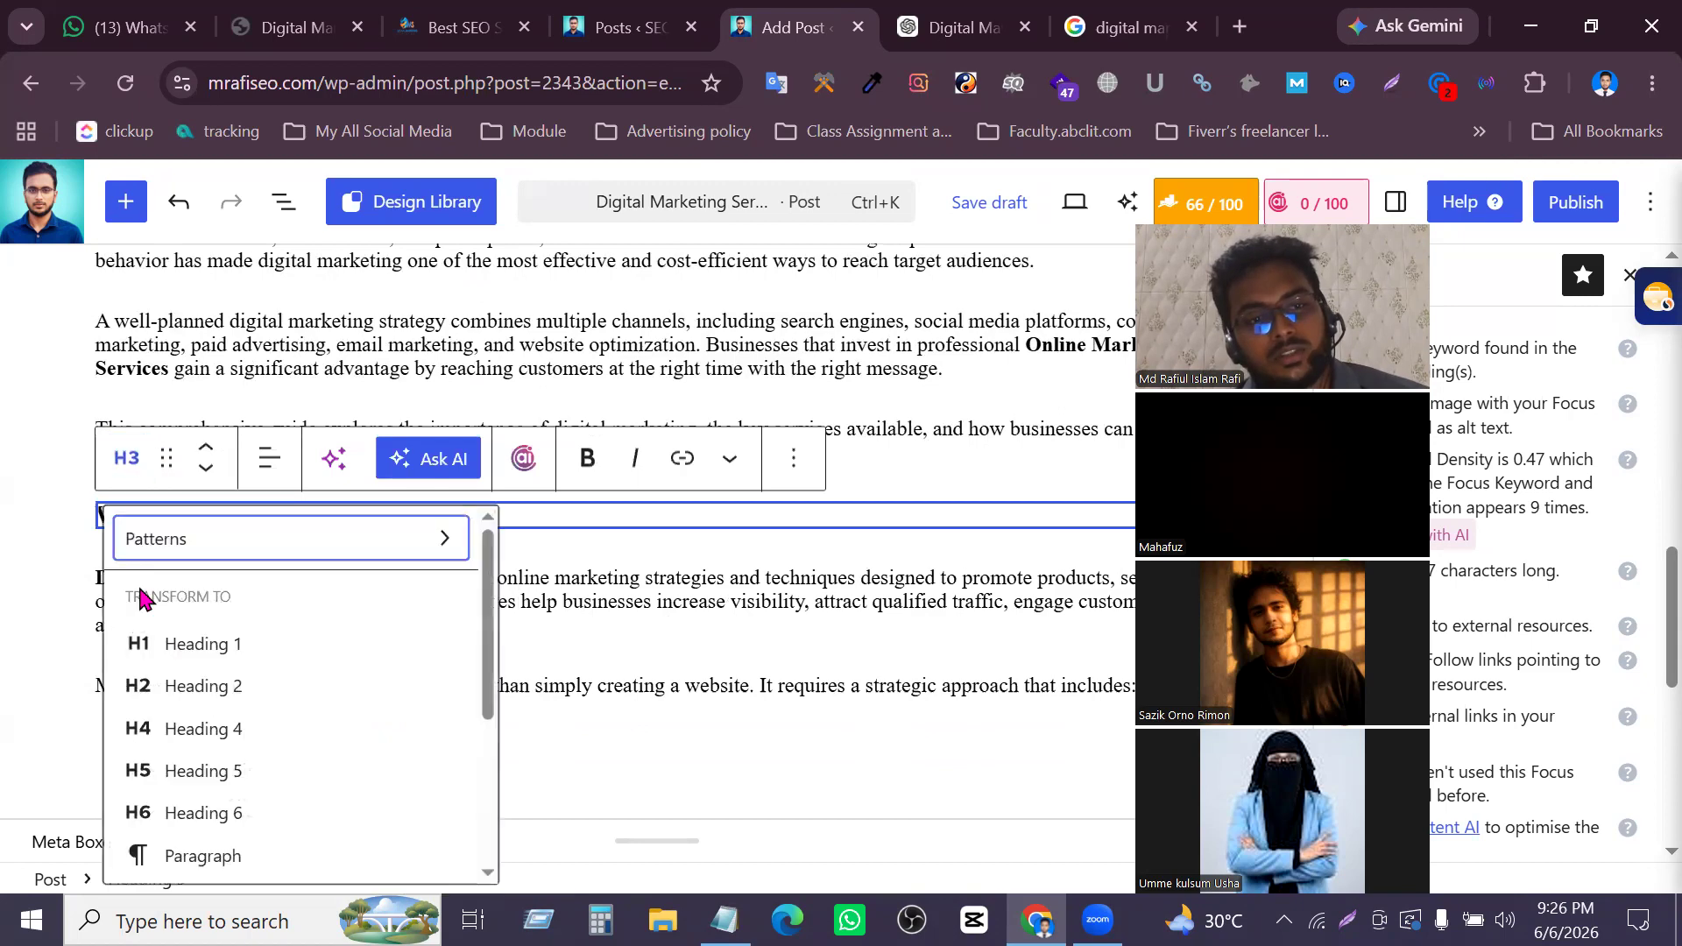
left_click(186, 689)
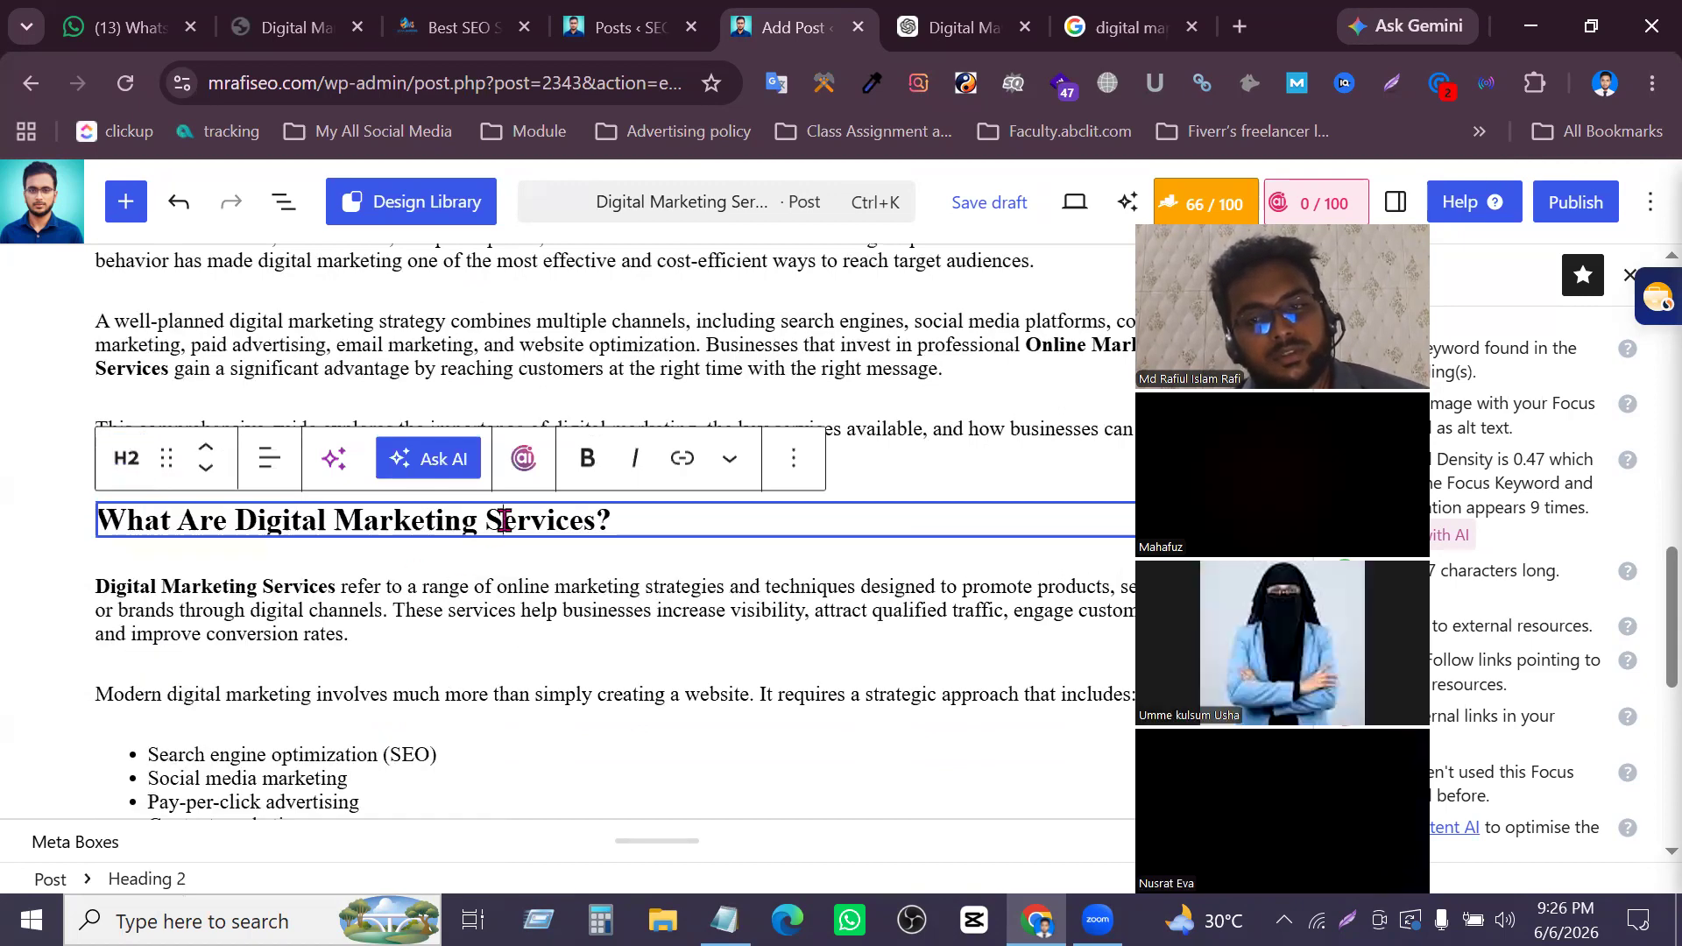
Change the "Why Businesses Need Digital Marketing" heading to Heading 3 and compare it with the surrounding sections
scroll(655, 653, "down", 7)
left_click(419, 528)
left_click(131, 465)
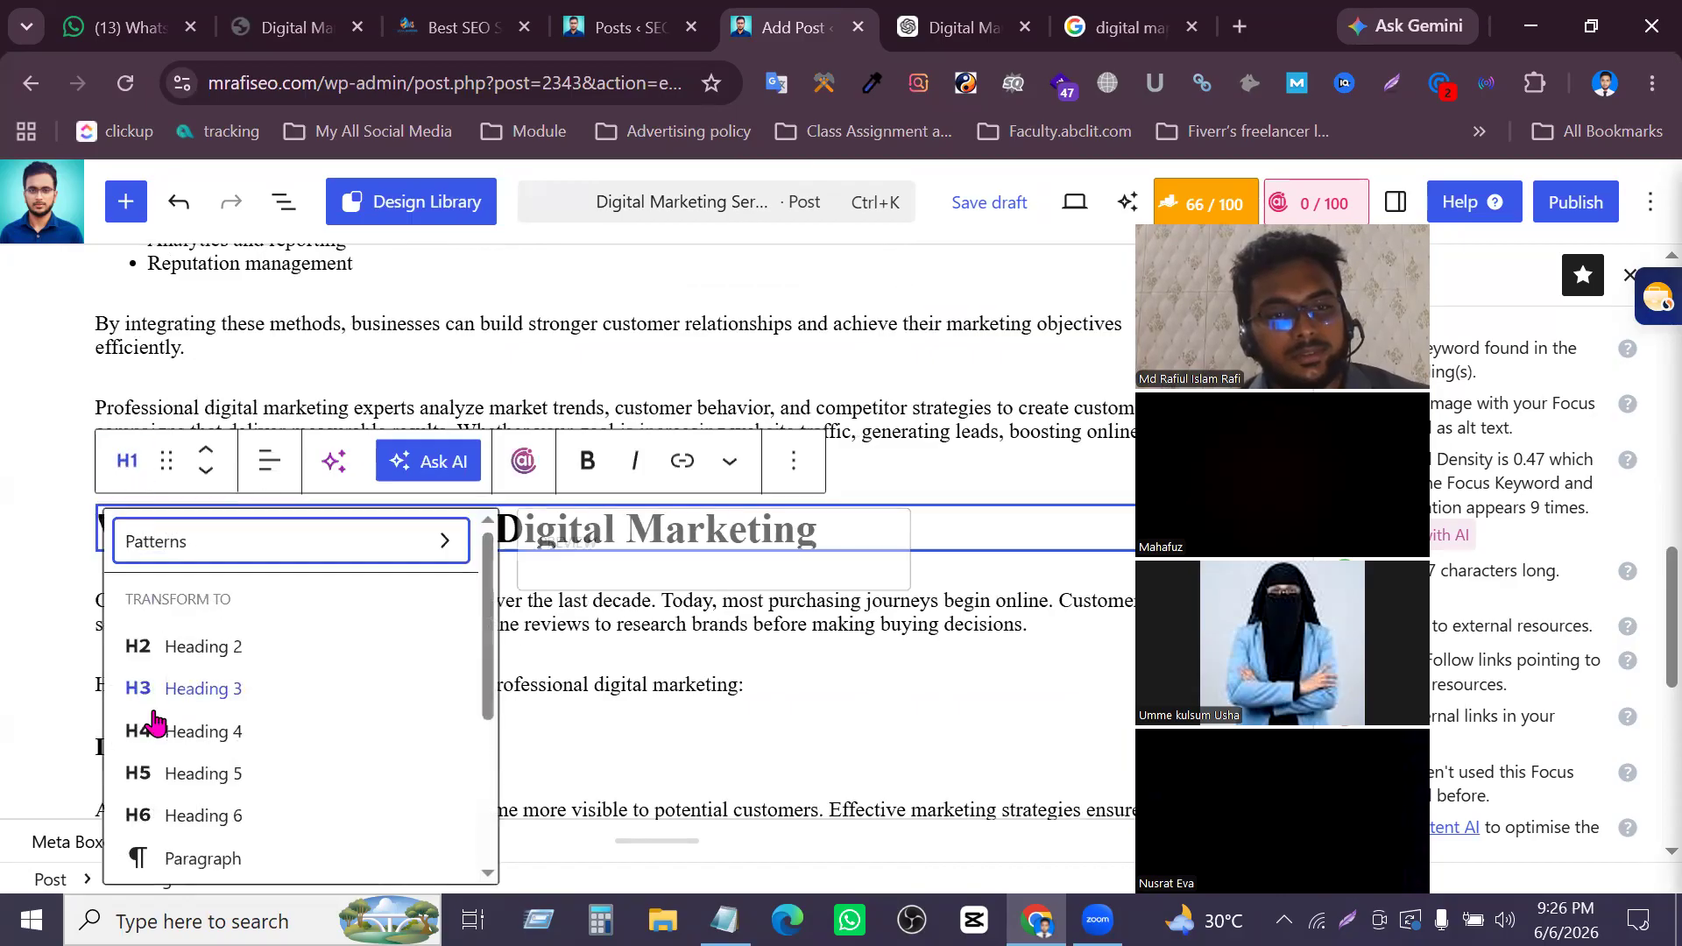
left_click(157, 710)
scroll(319, 744, "down", 5)
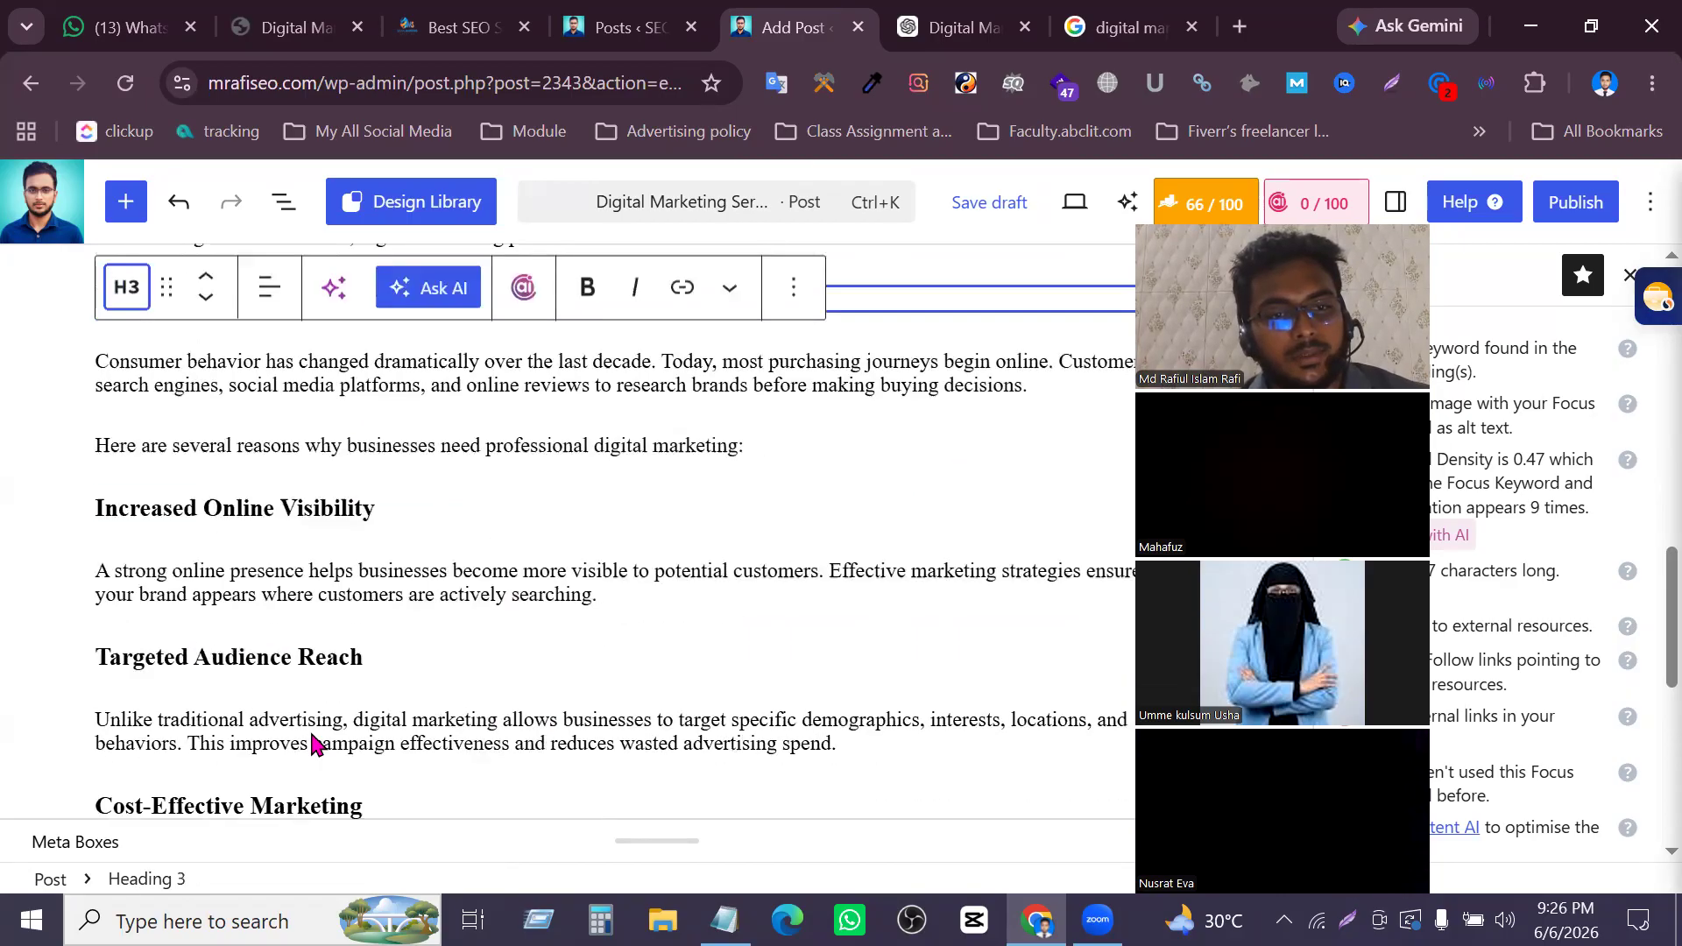
scroll(317, 738, "up", 7)
scroll(659, 590, "up", 1)
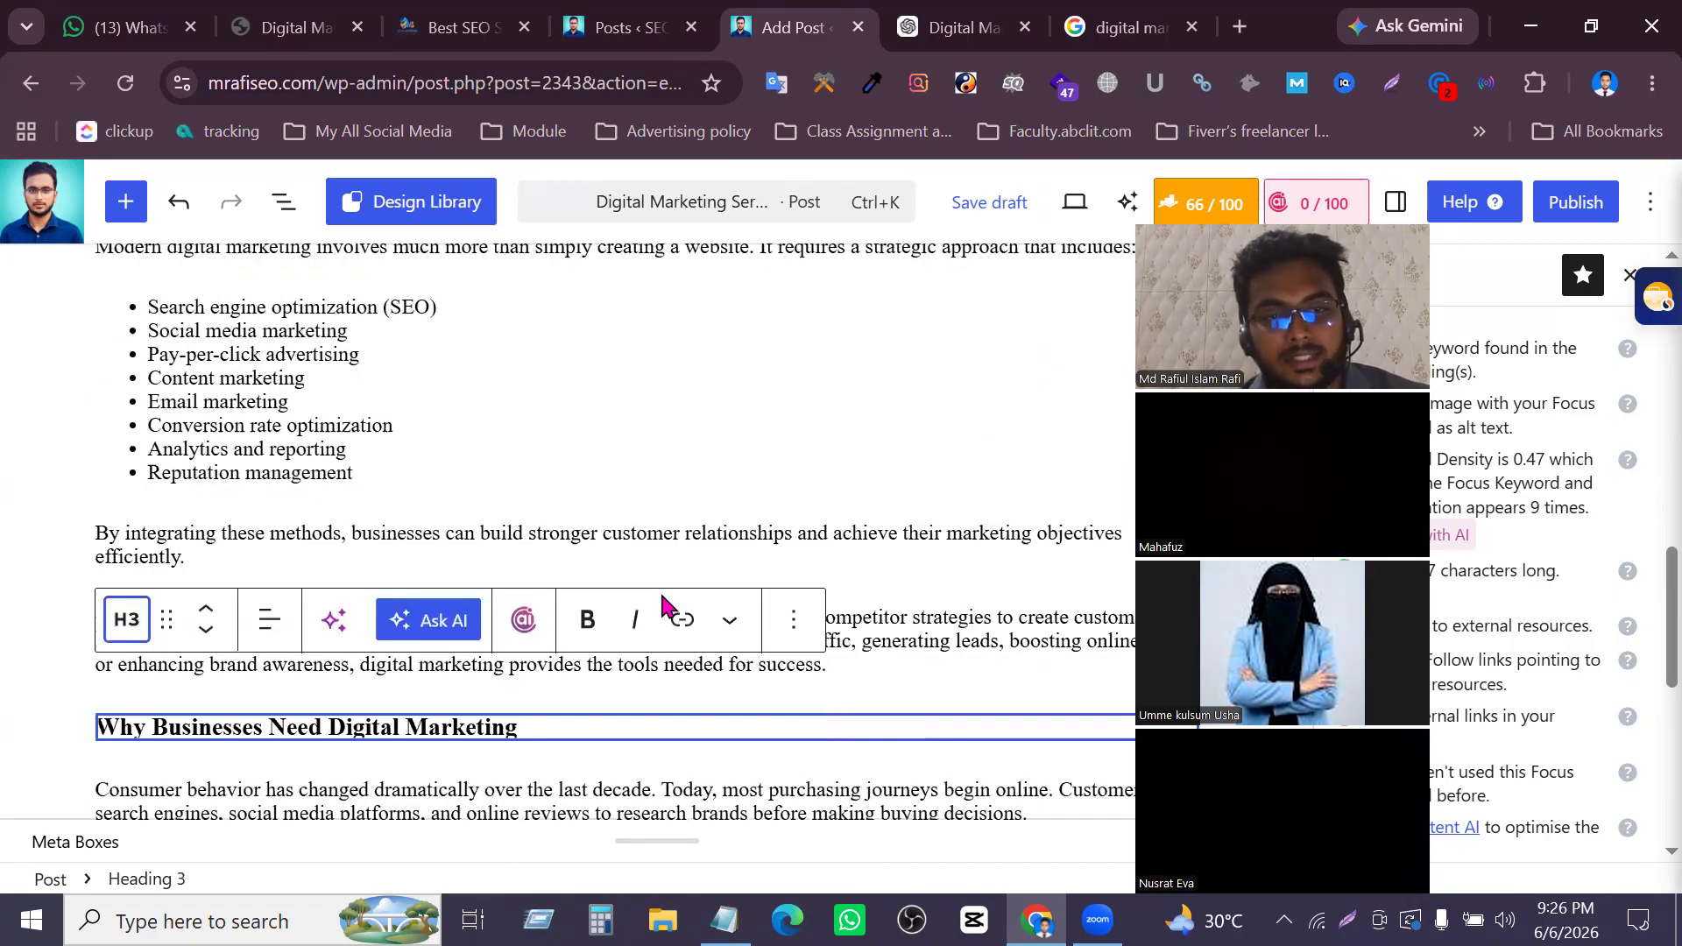
scroll(368, 571, "down", 4)
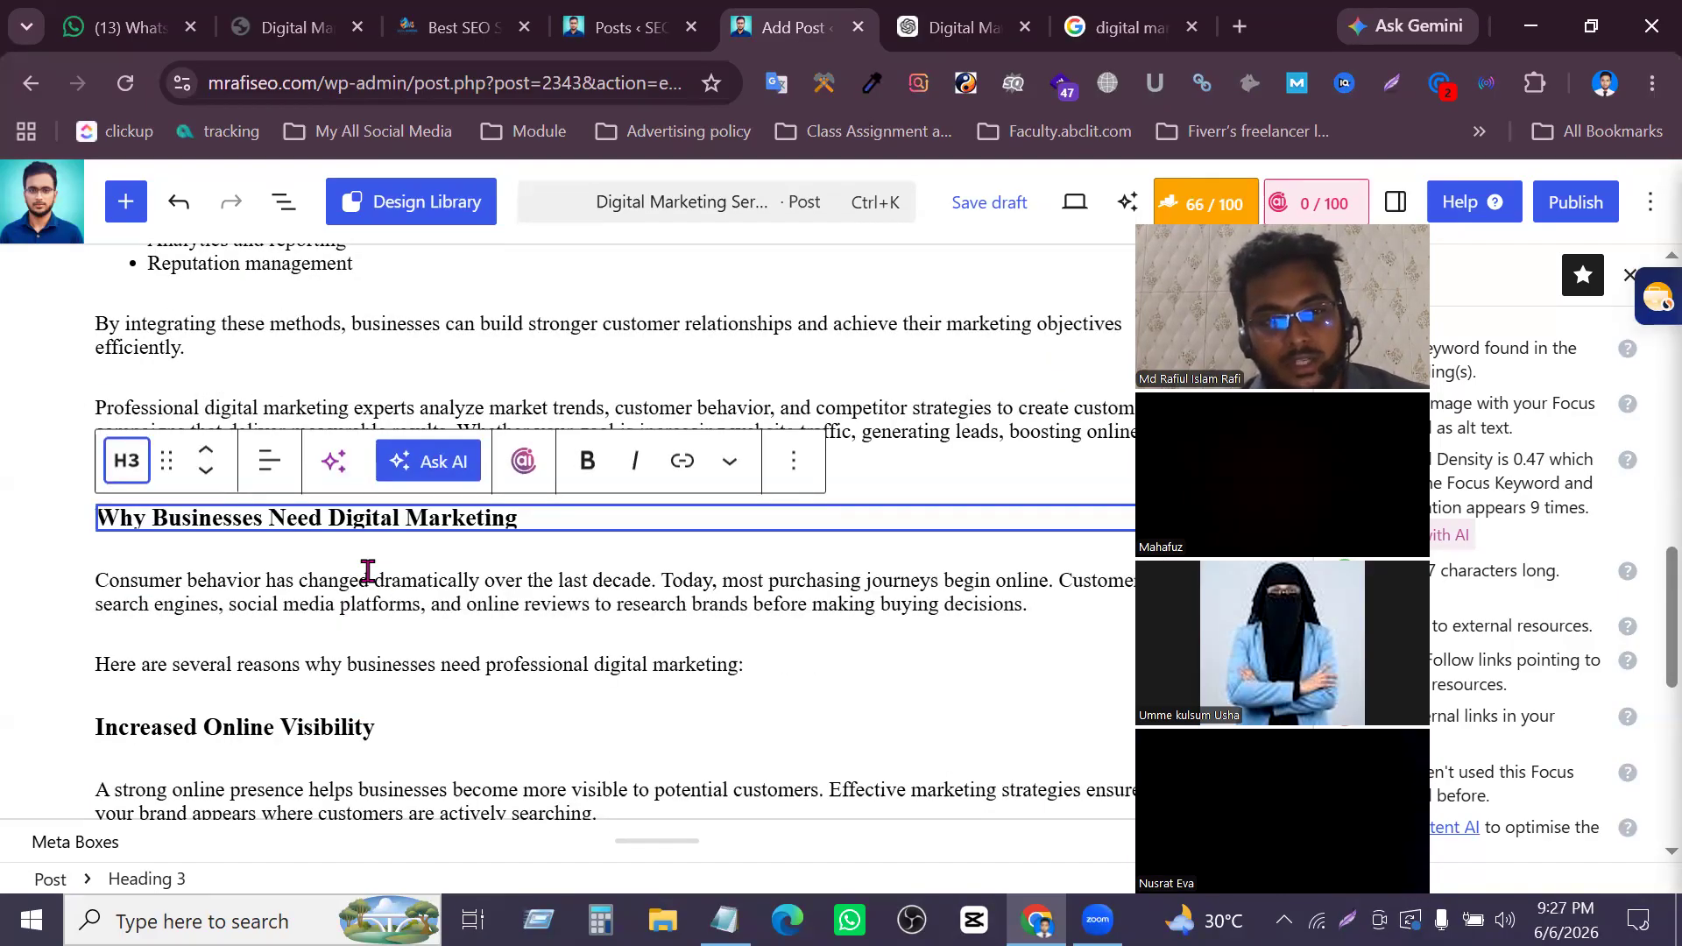
scroll(368, 571, "up", 4)
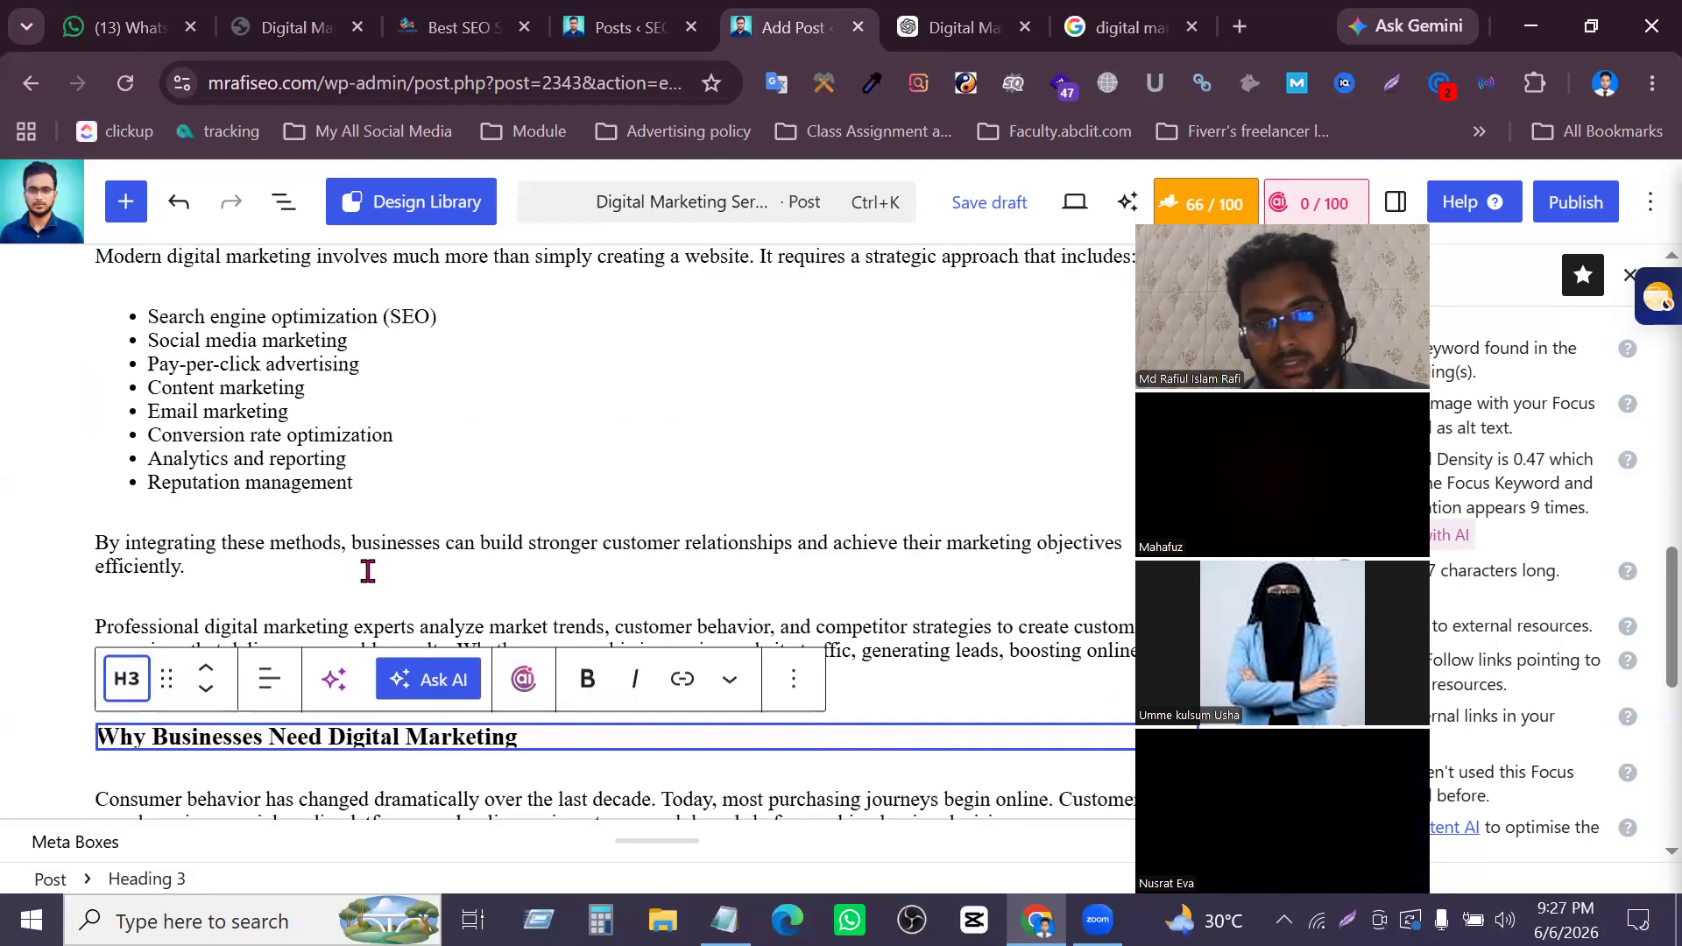
Review the focus keyword and SEO checks in Rank Math, and highlight the keyword in the "What Are Digital Marketing Services?" heading
scroll(394, 525, "up", 10)
left_click_drag(1244, 421, 865, 448)
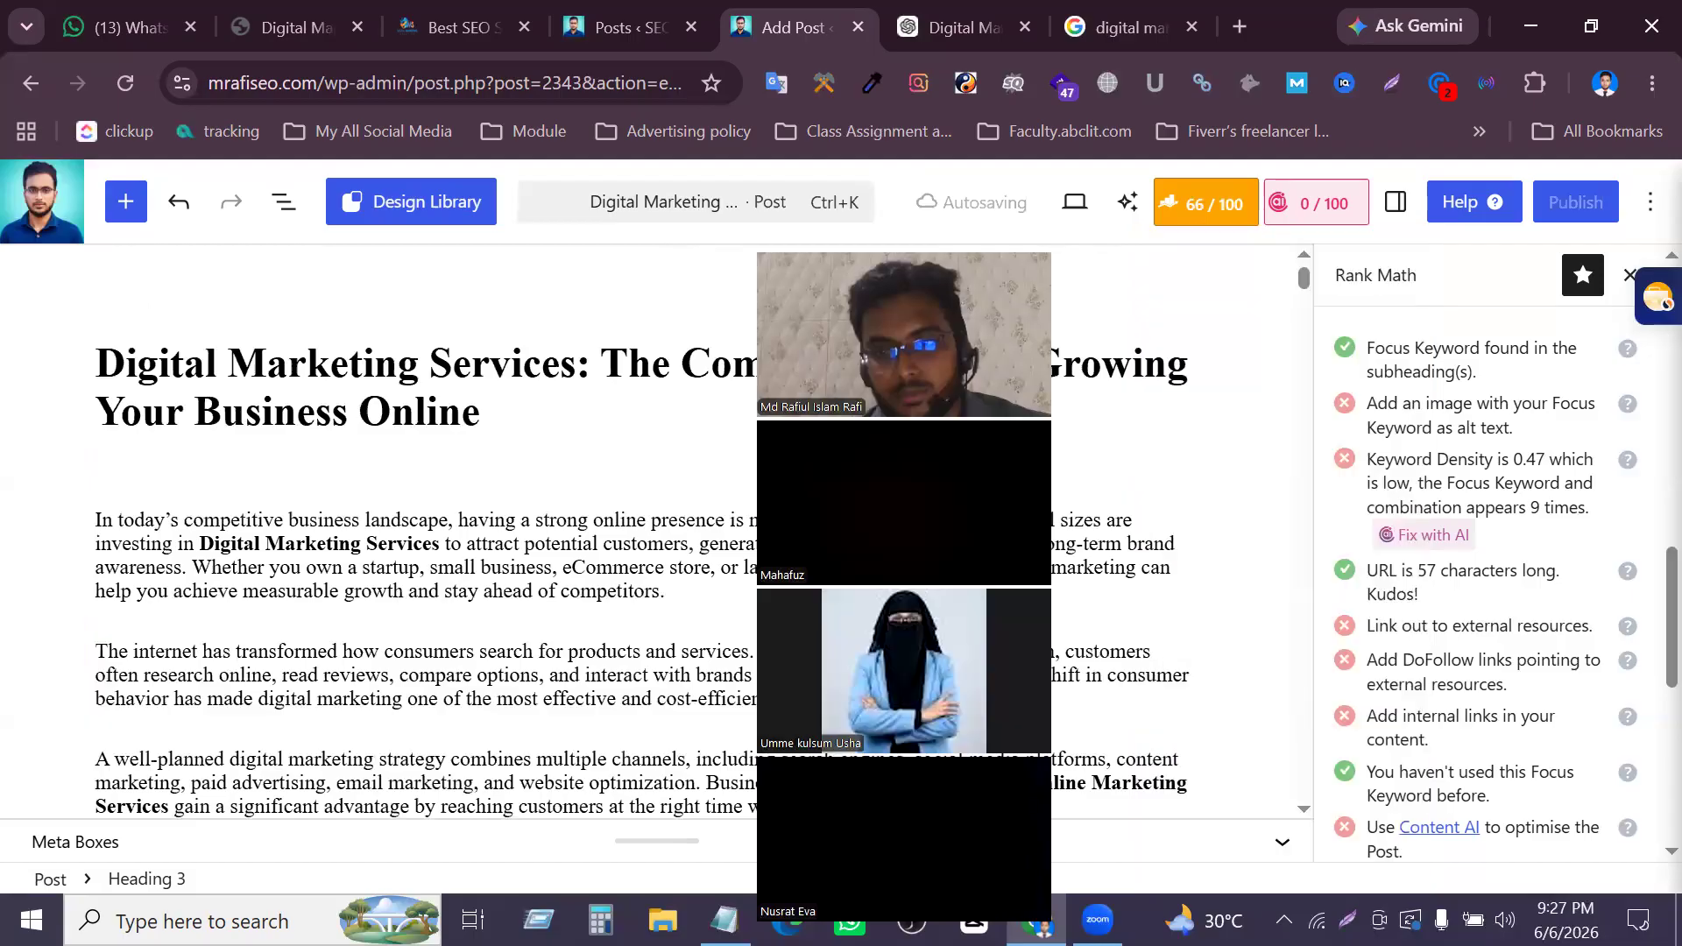
scroll(1436, 360, "up", 10)
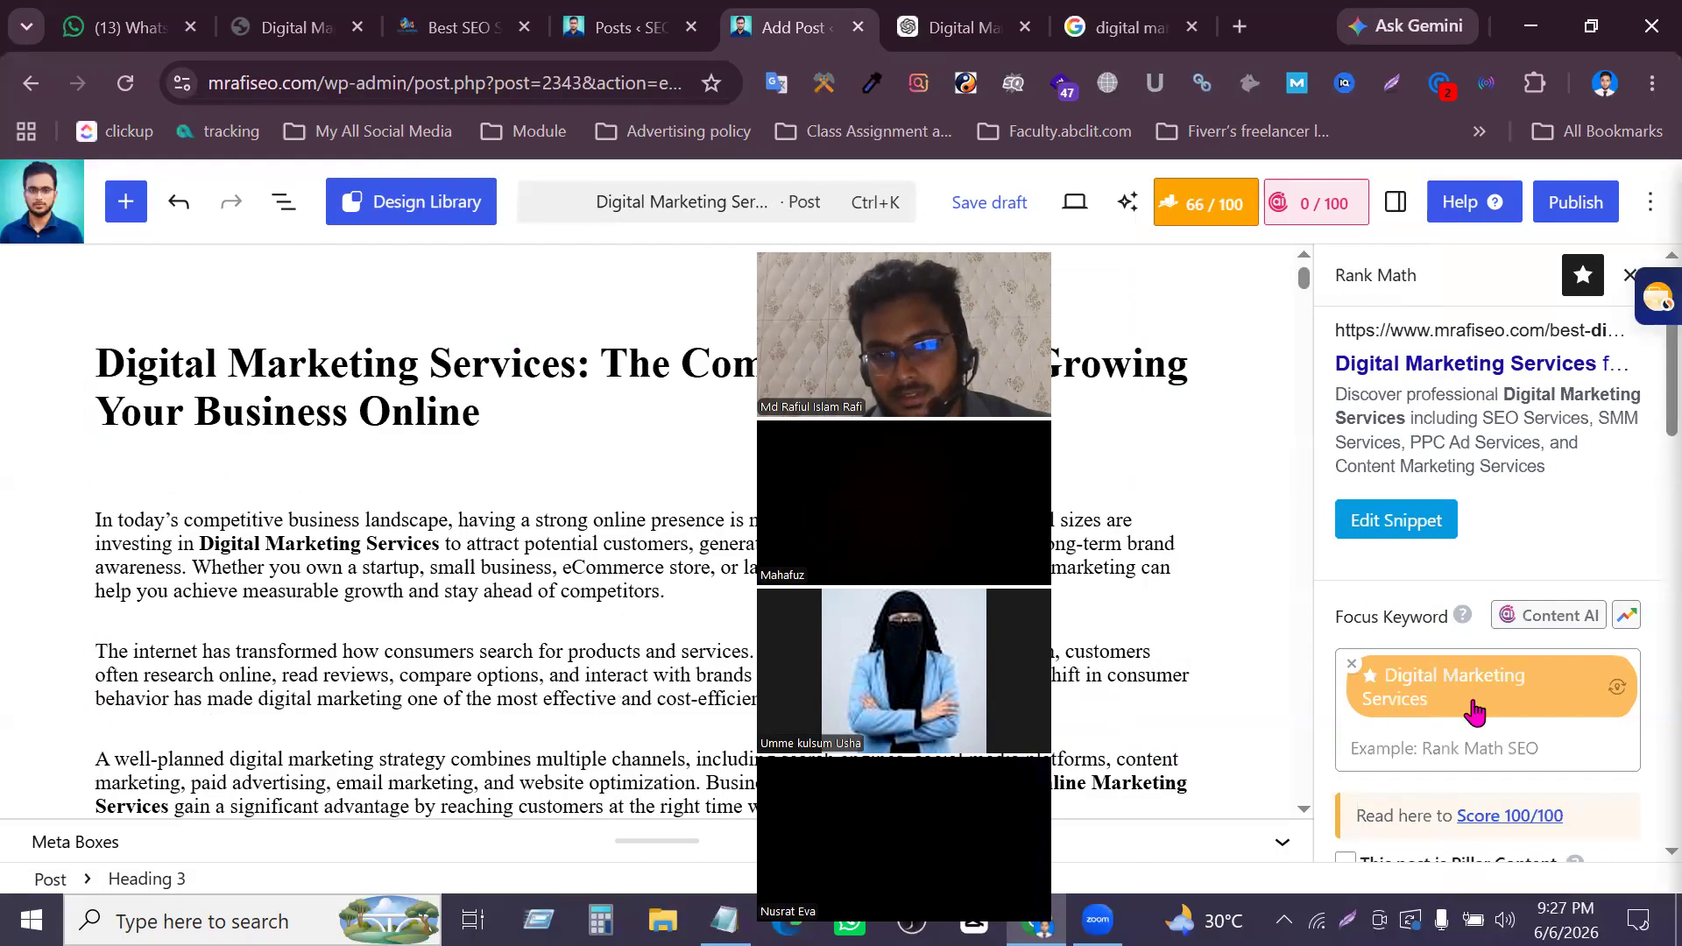
scroll(1368, 739, "down", 5)
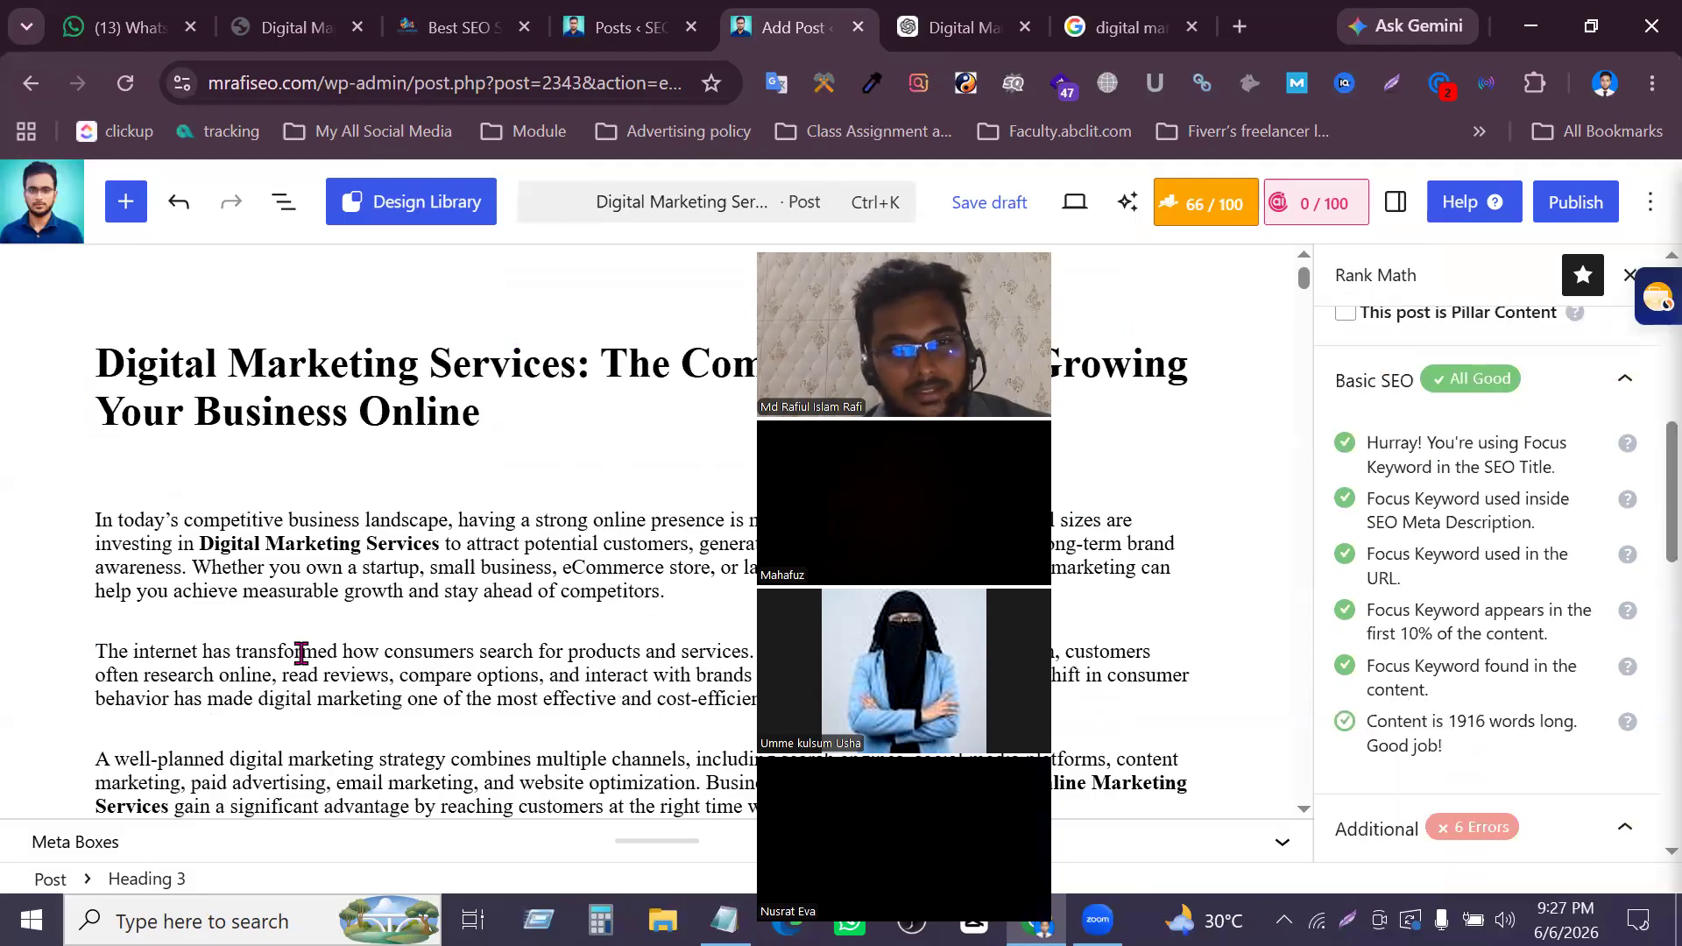
scroll(289, 578, "down", 5)
left_click_drag(239, 522, 584, 510)
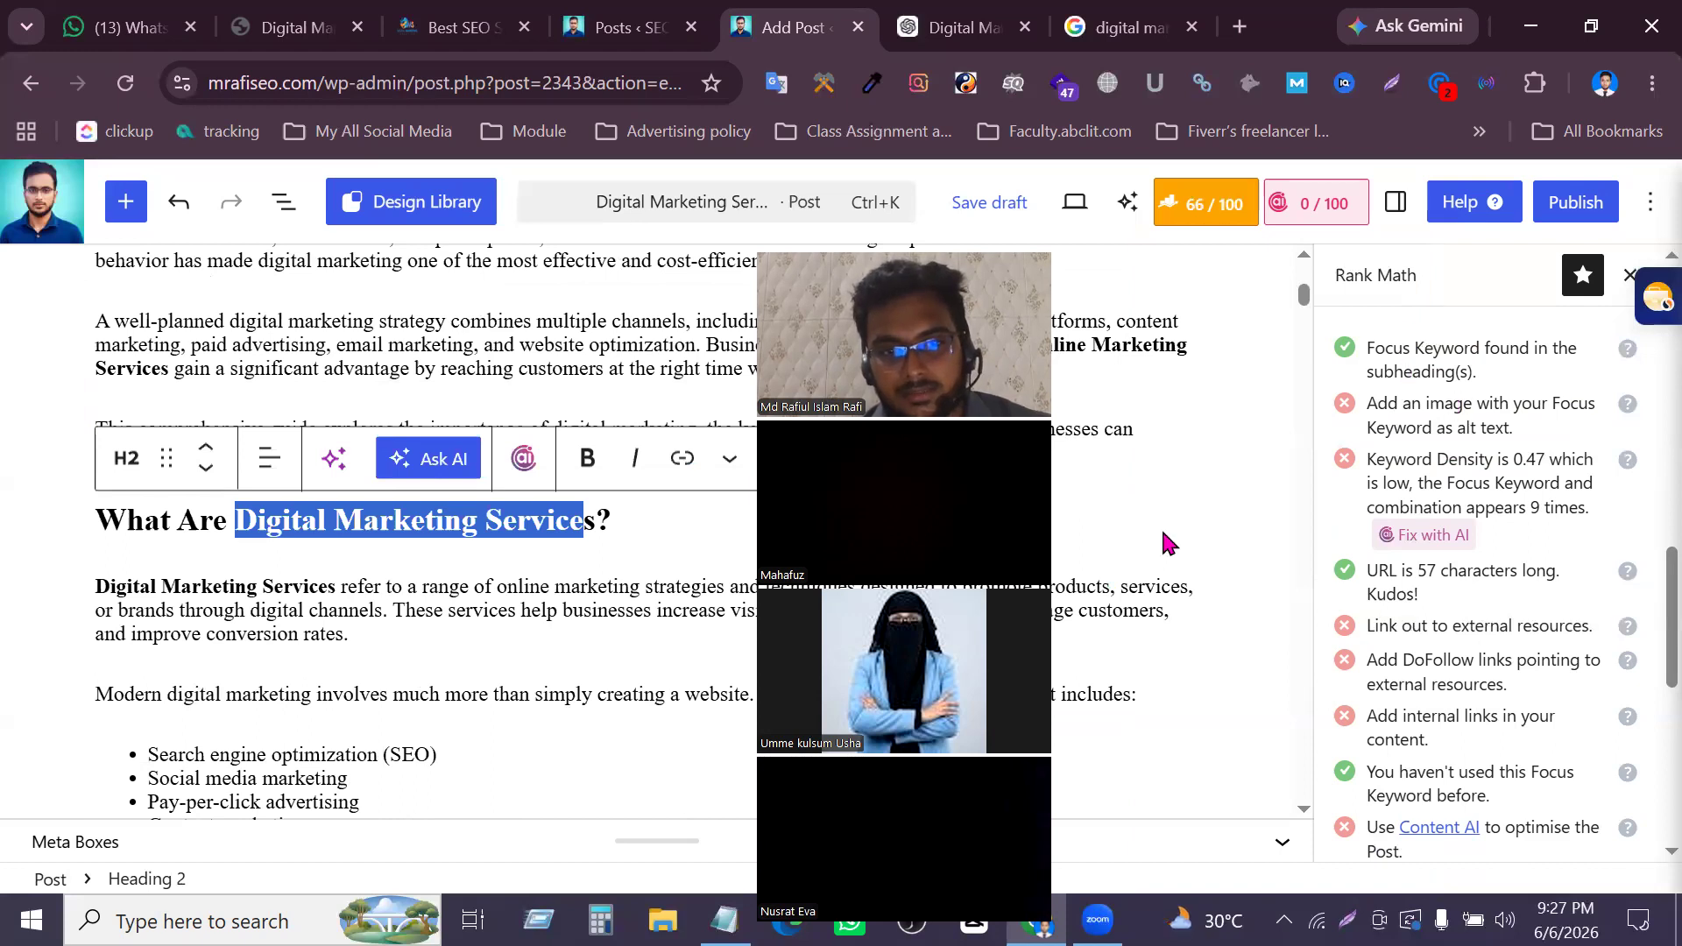
Try deleting "Services" from the "What Are Digital Marketing Services?" heading, and undo the deletion
left_click(583, 526)
left_click_drag(593, 524, 491, 519)
key("BackSpace")
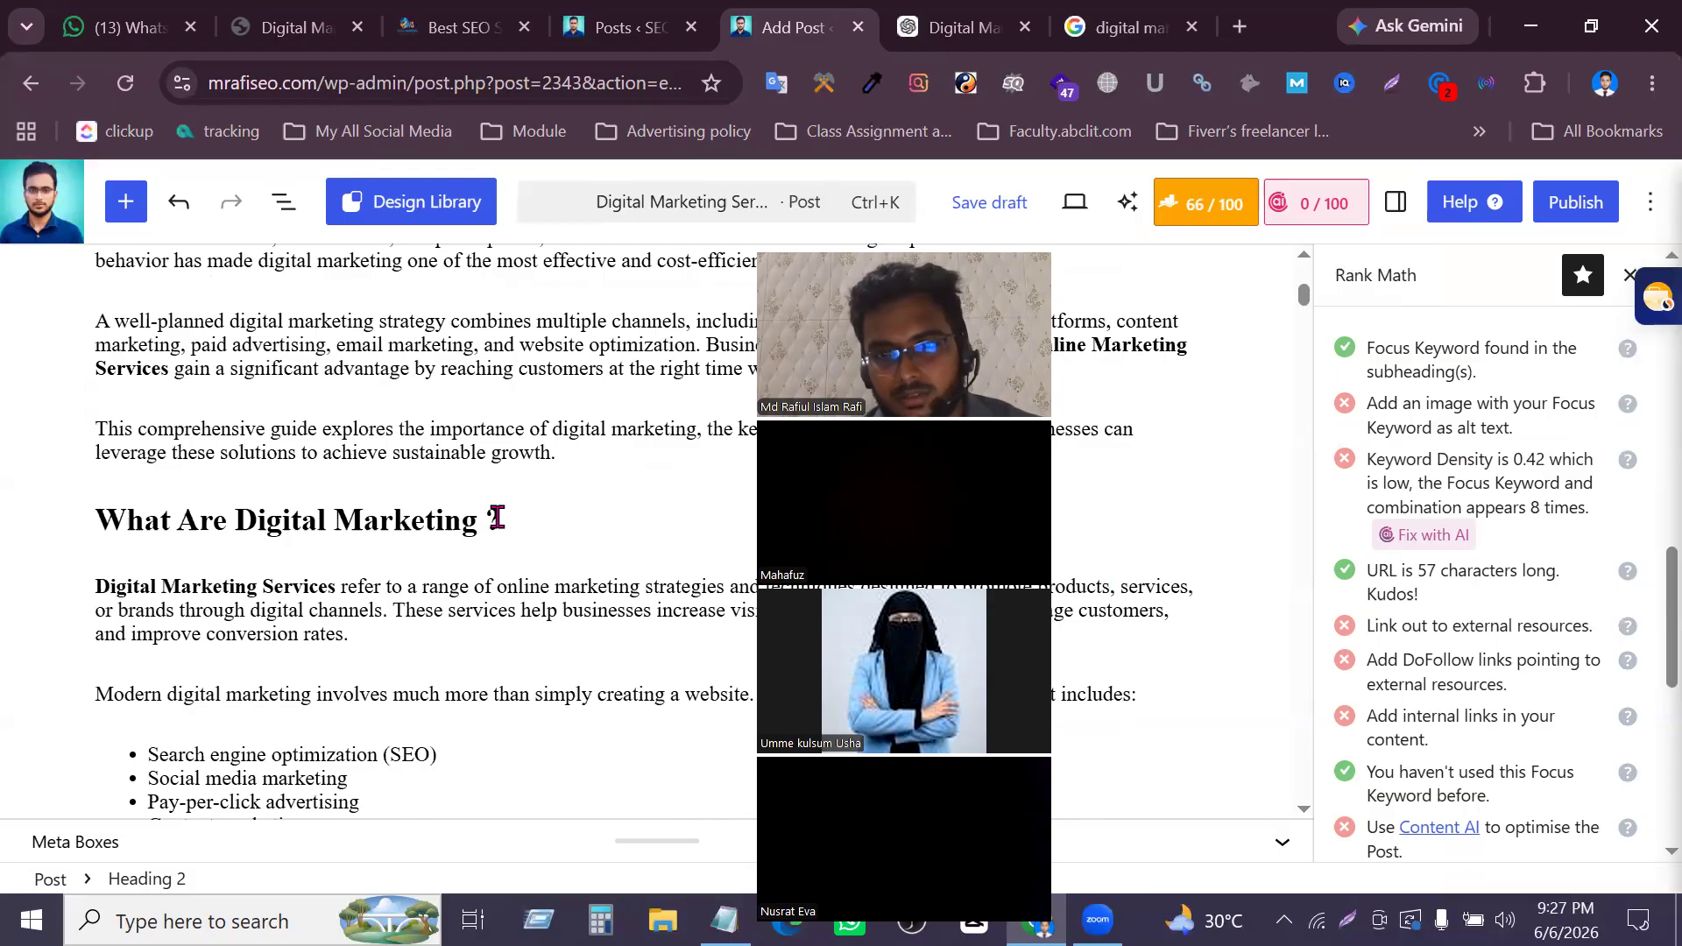
left_click(595, 369)
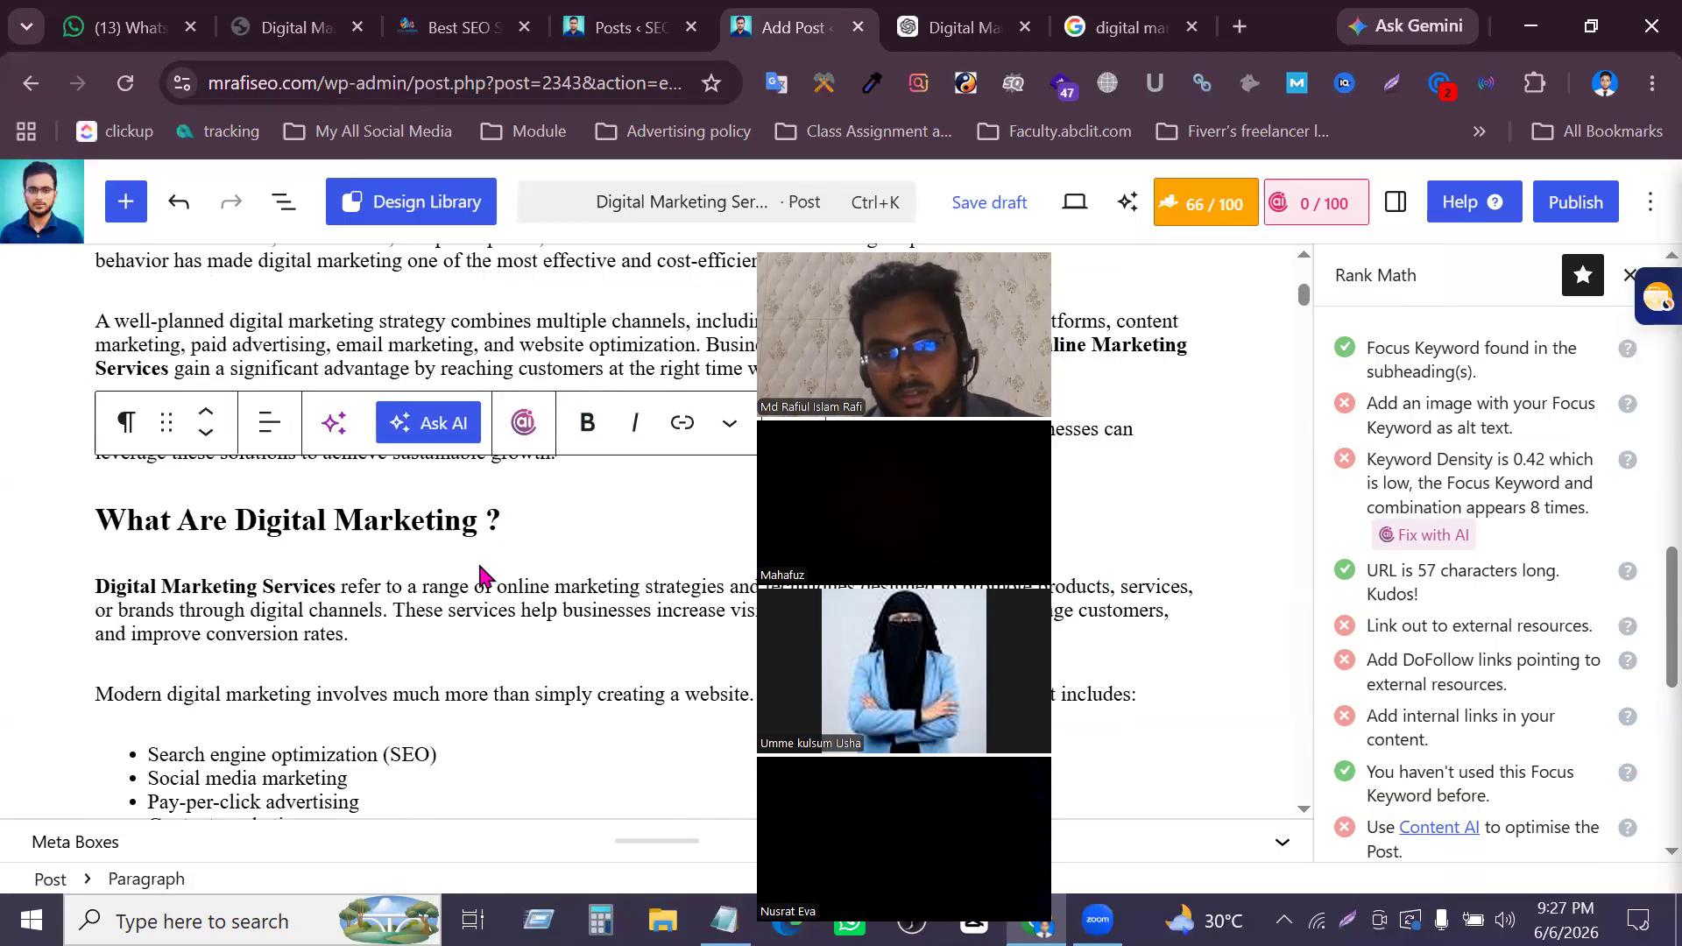
left_click(501, 518)
key("ctrl+z")
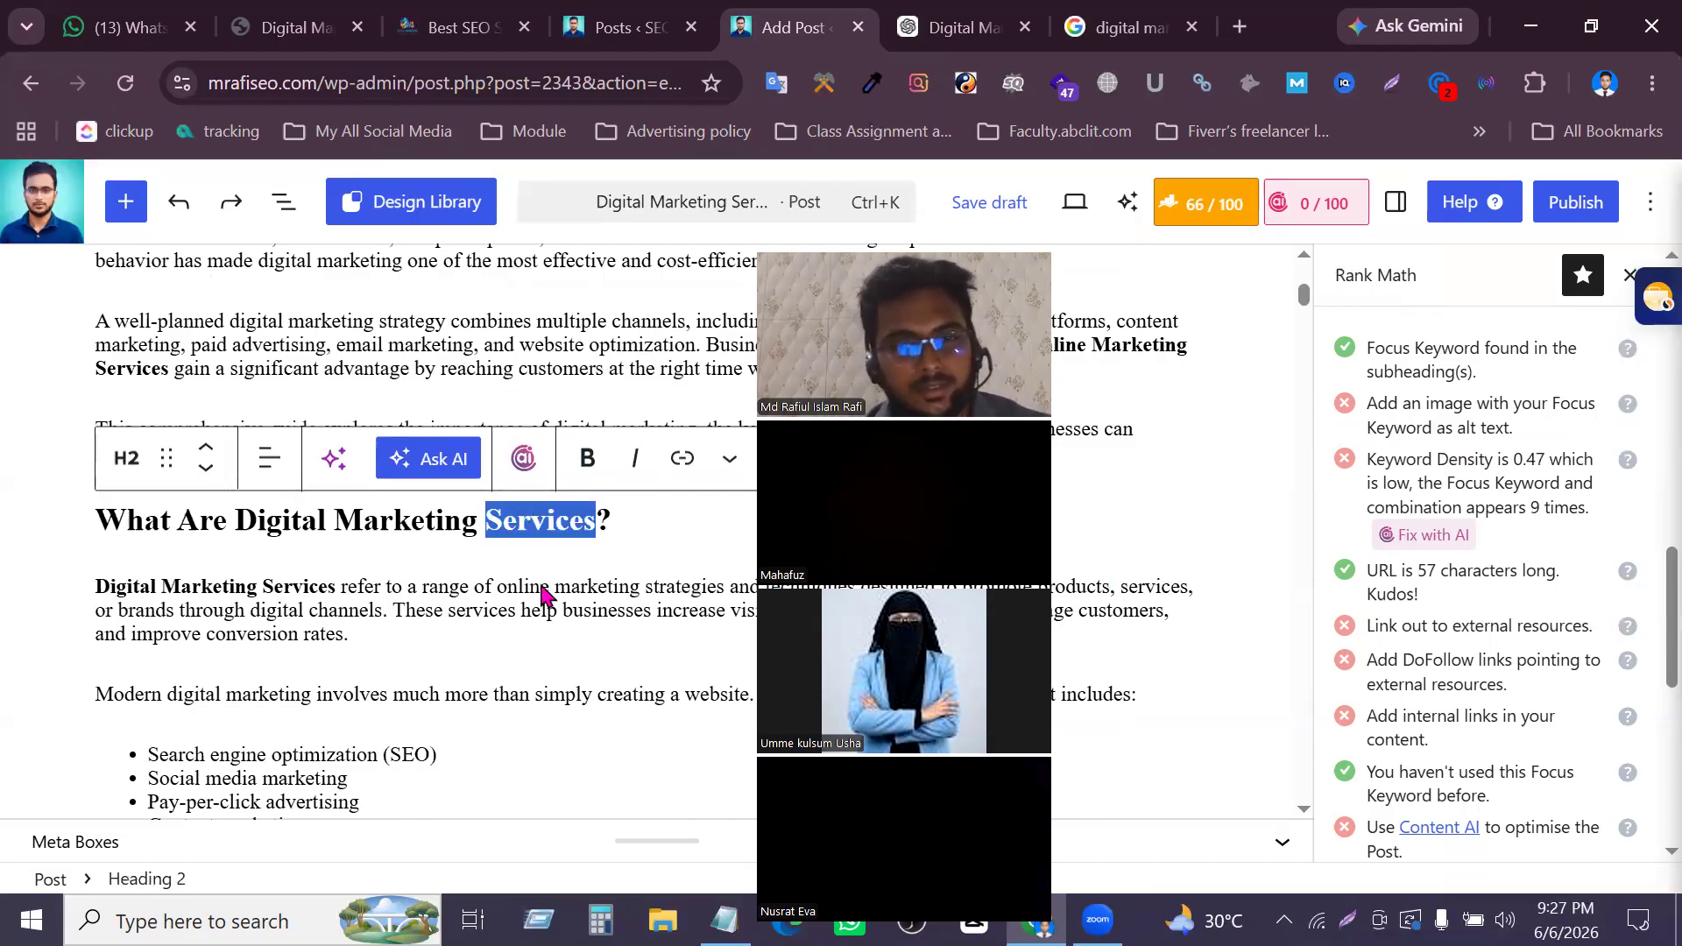
Look through the post's remaining headings for the focus keyword and highlight it in "Affordable Digital Marketing Services for Small Businesses"
scroll(541, 589, "down", 7)
scroll(386, 567, "down", 2)
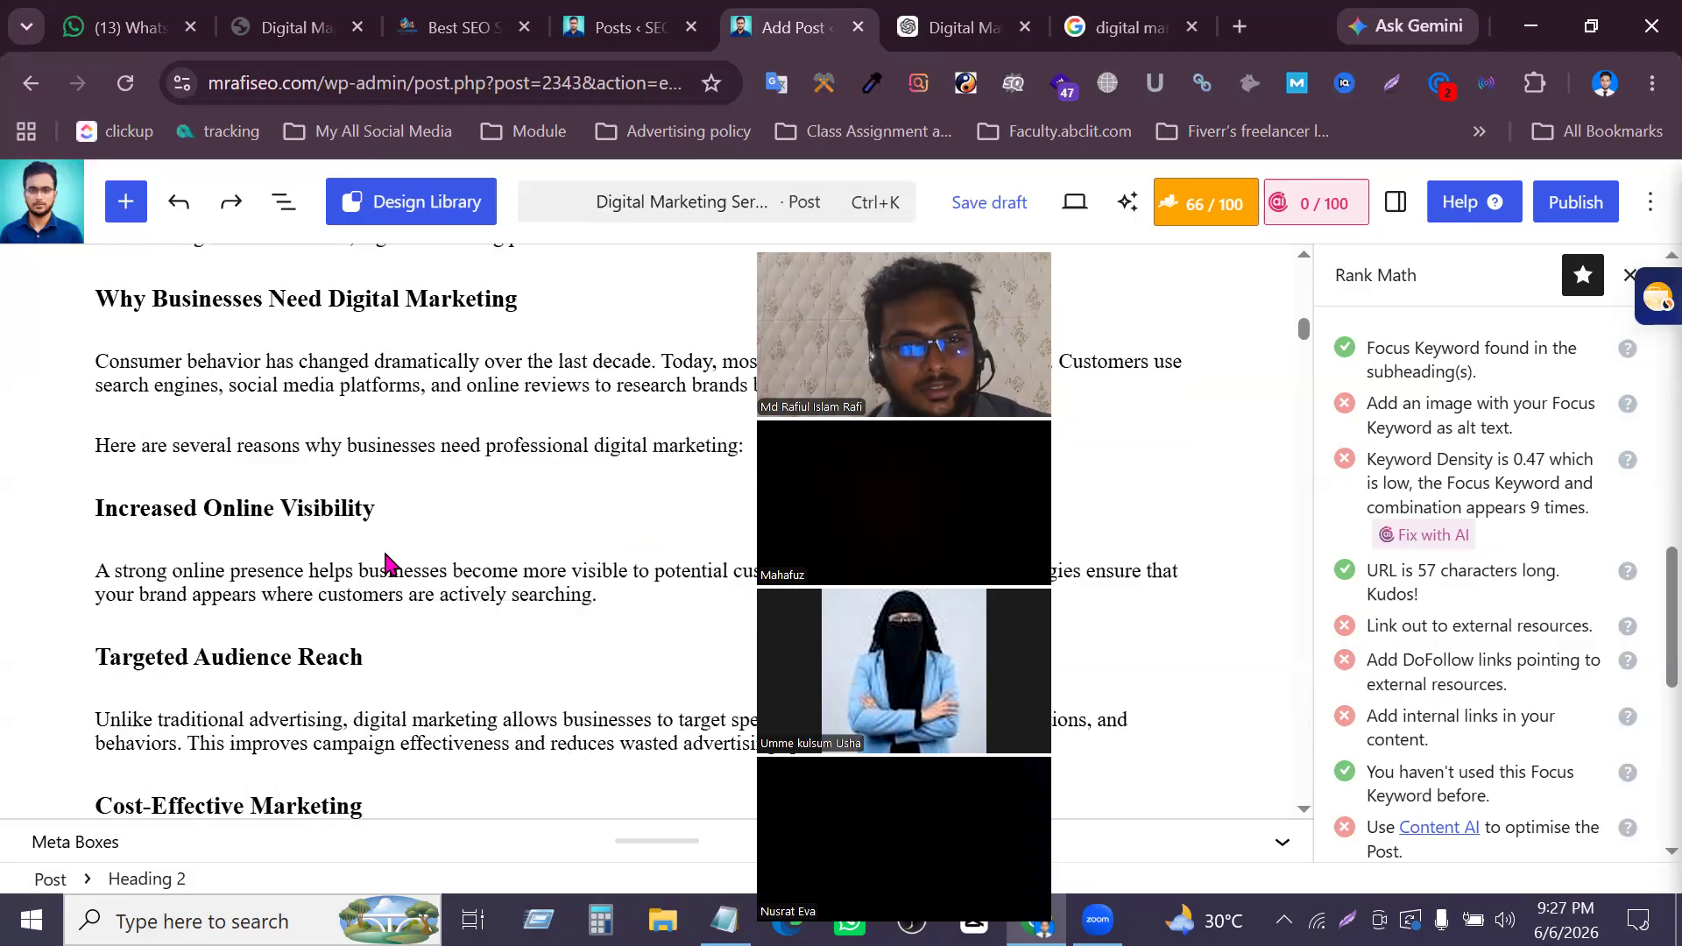
scroll(496, 589, "down", 2)
scroll(494, 578, "down", 4)
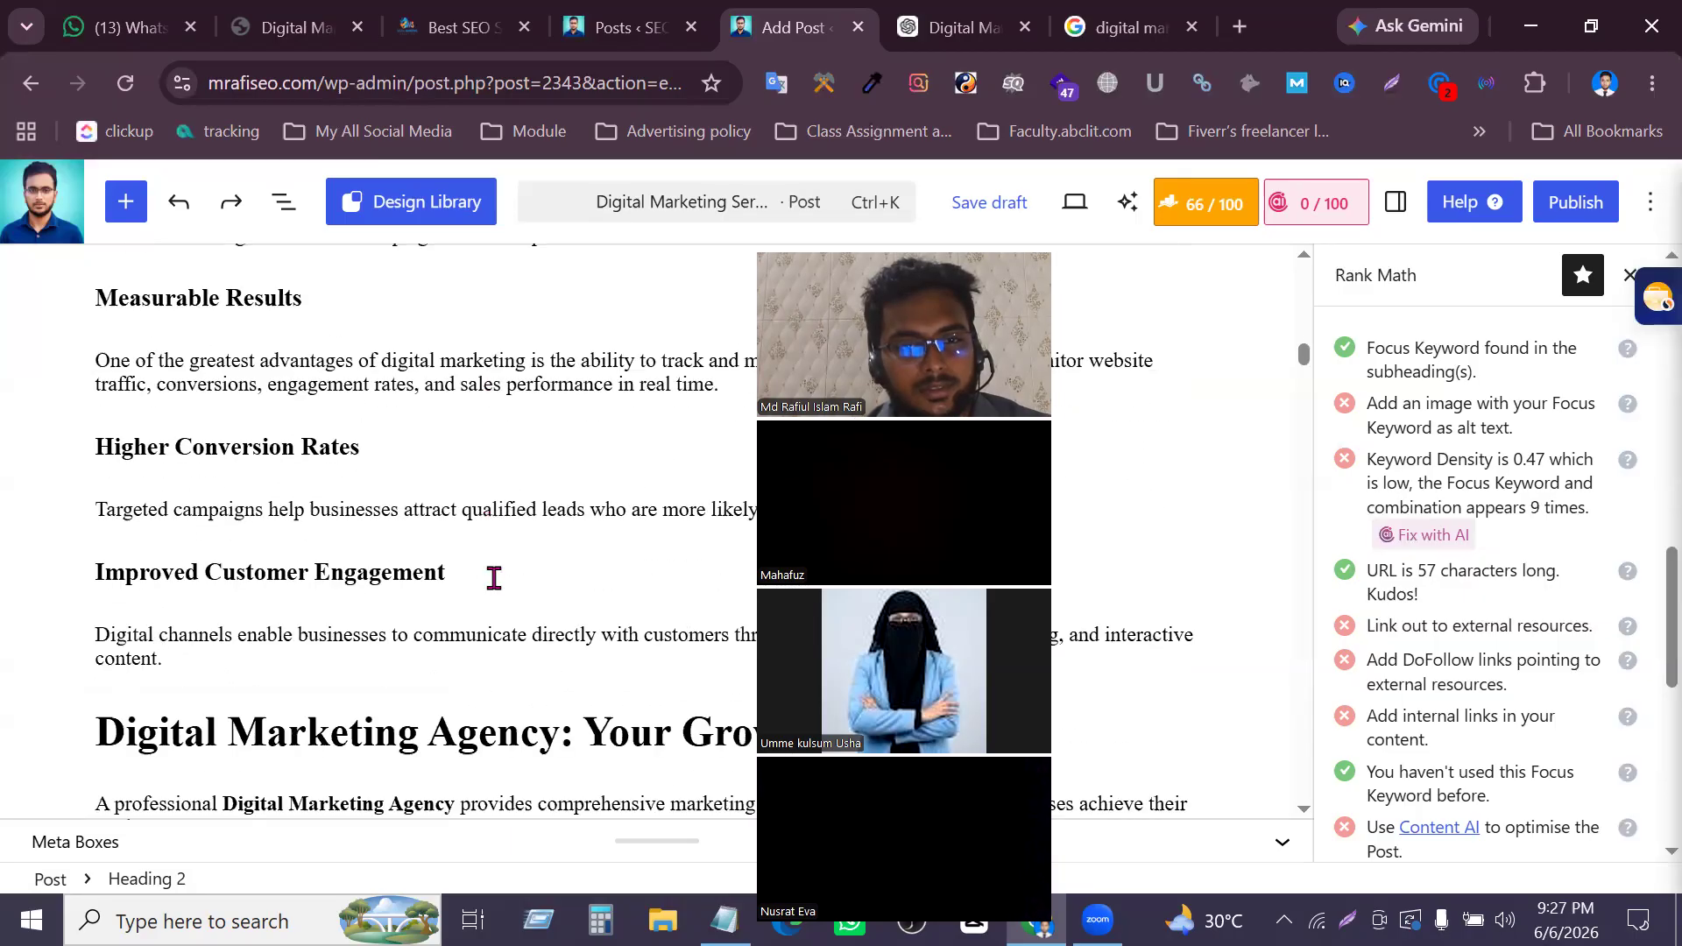
scroll(494, 582, "down", 4)
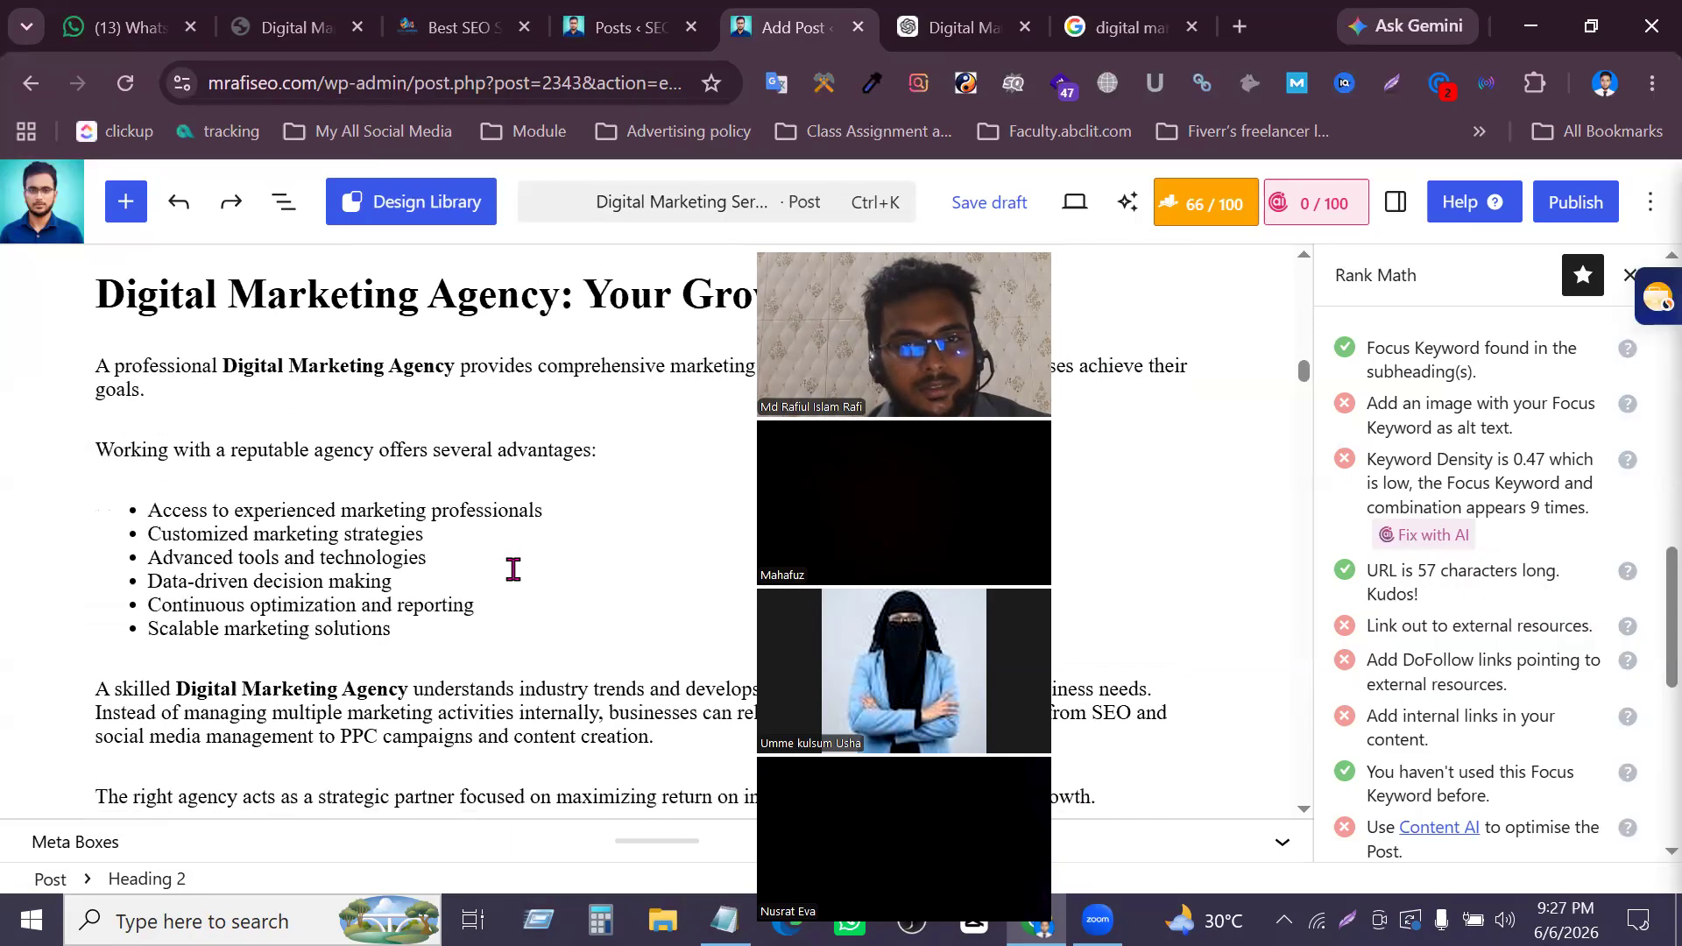
scroll(517, 578, "down", 2)
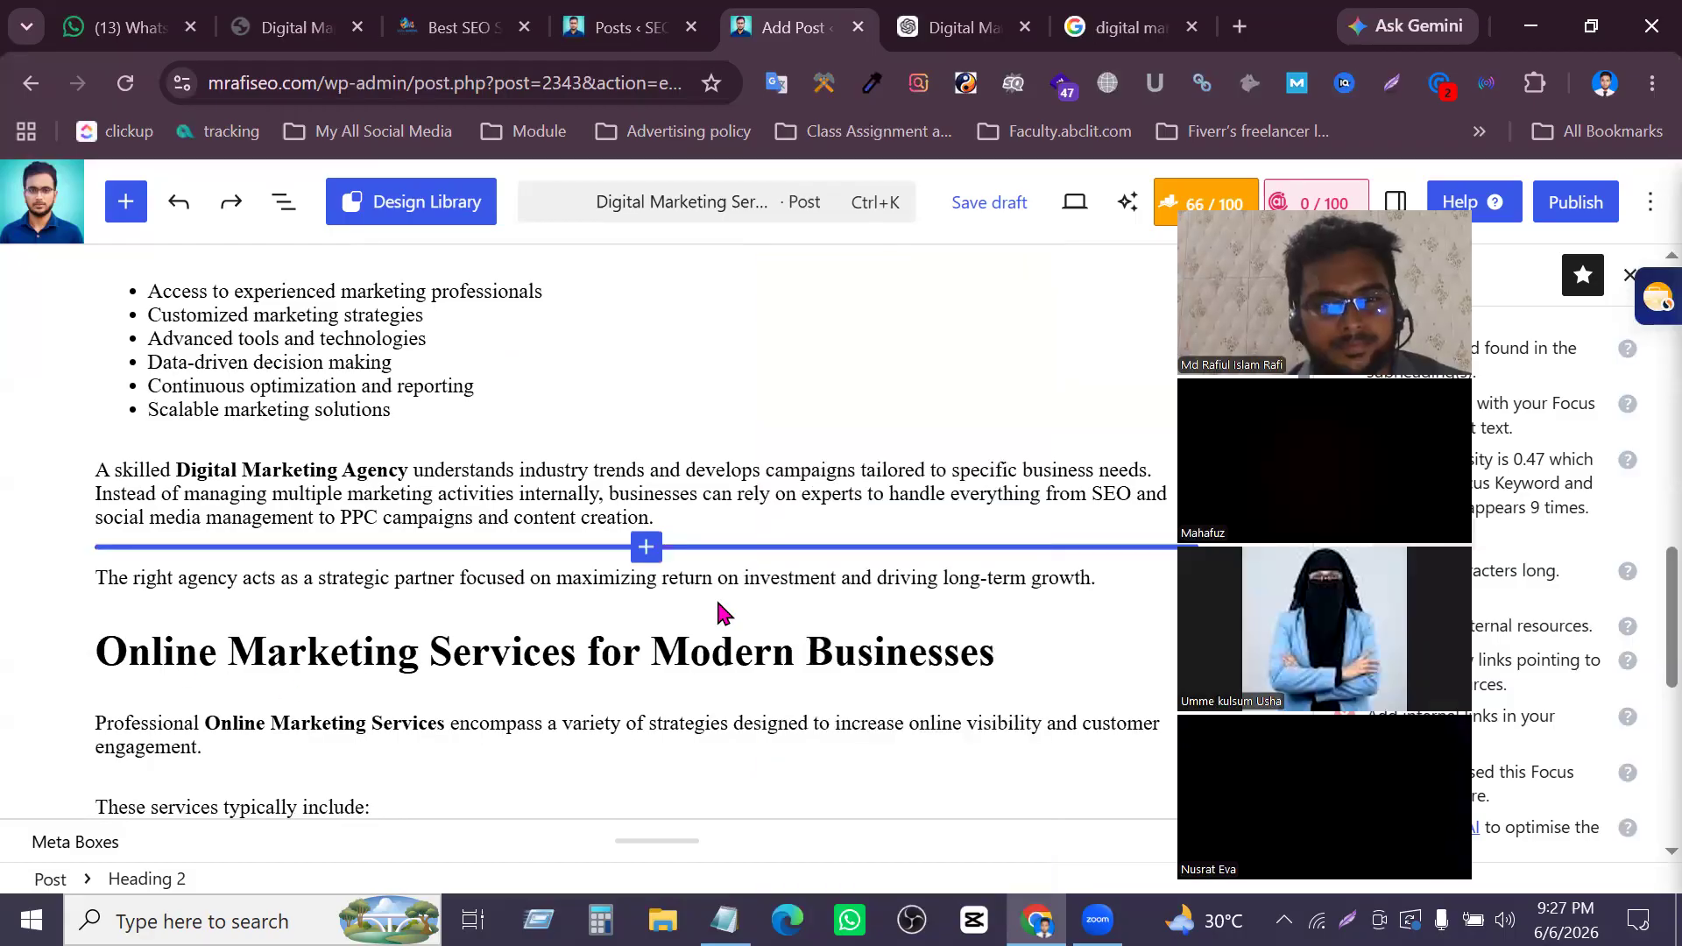
scroll(856, 589, "down", 10)
scroll(859, 594, "down", 3)
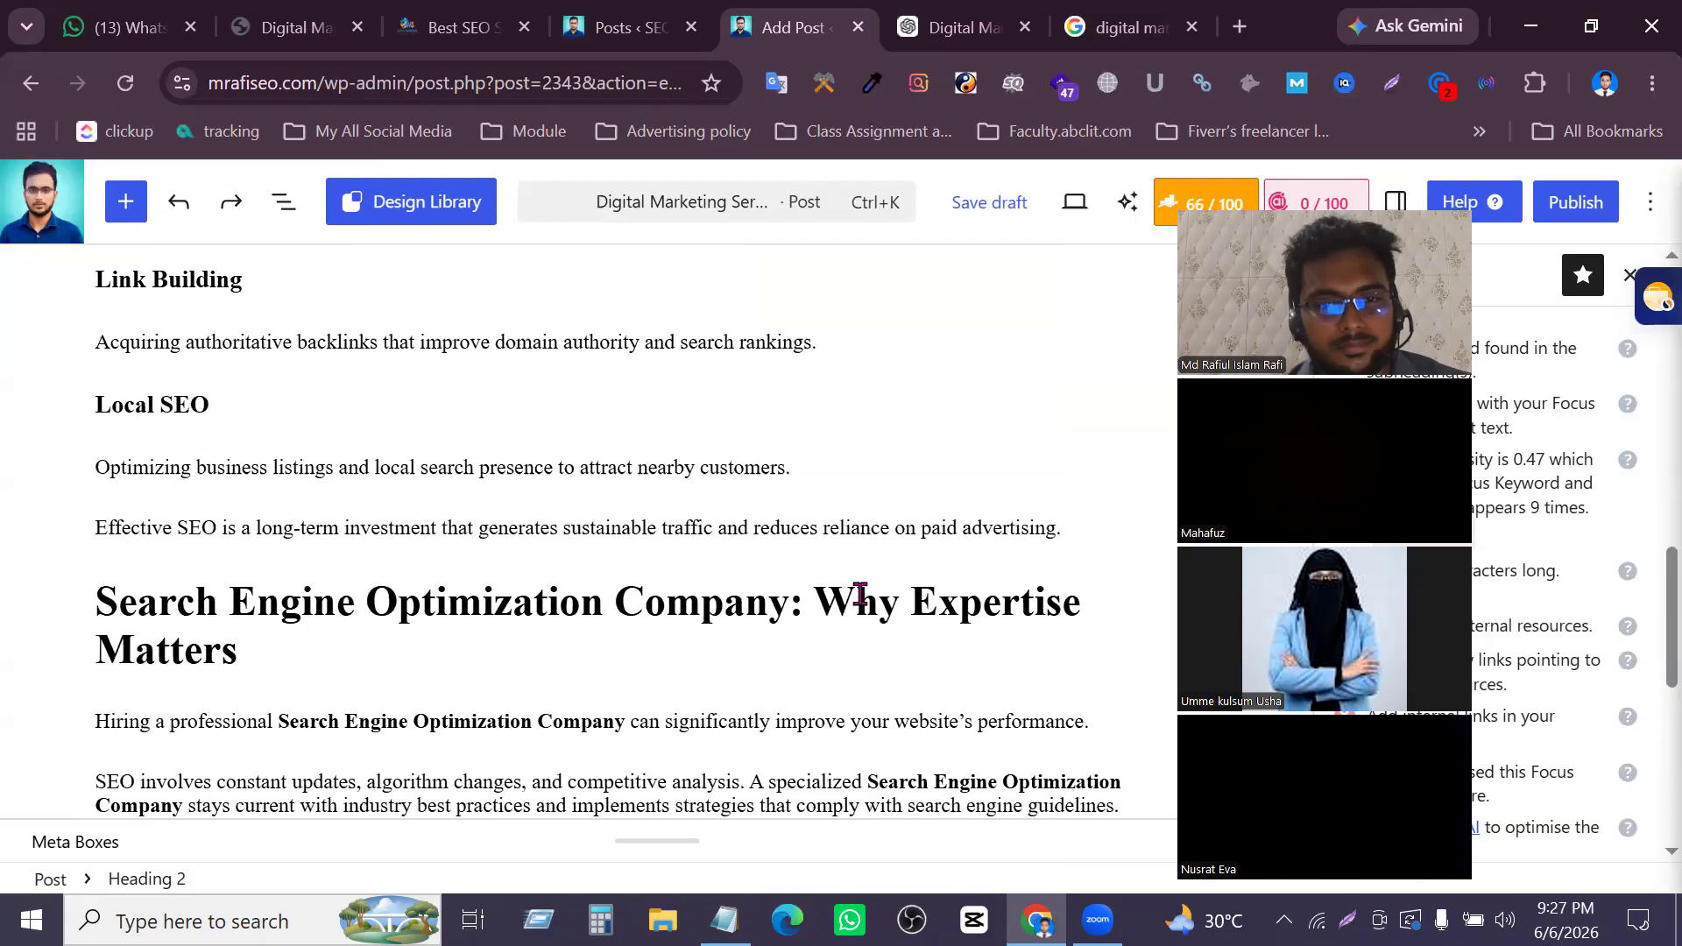
scroll(859, 594, "down", 5)
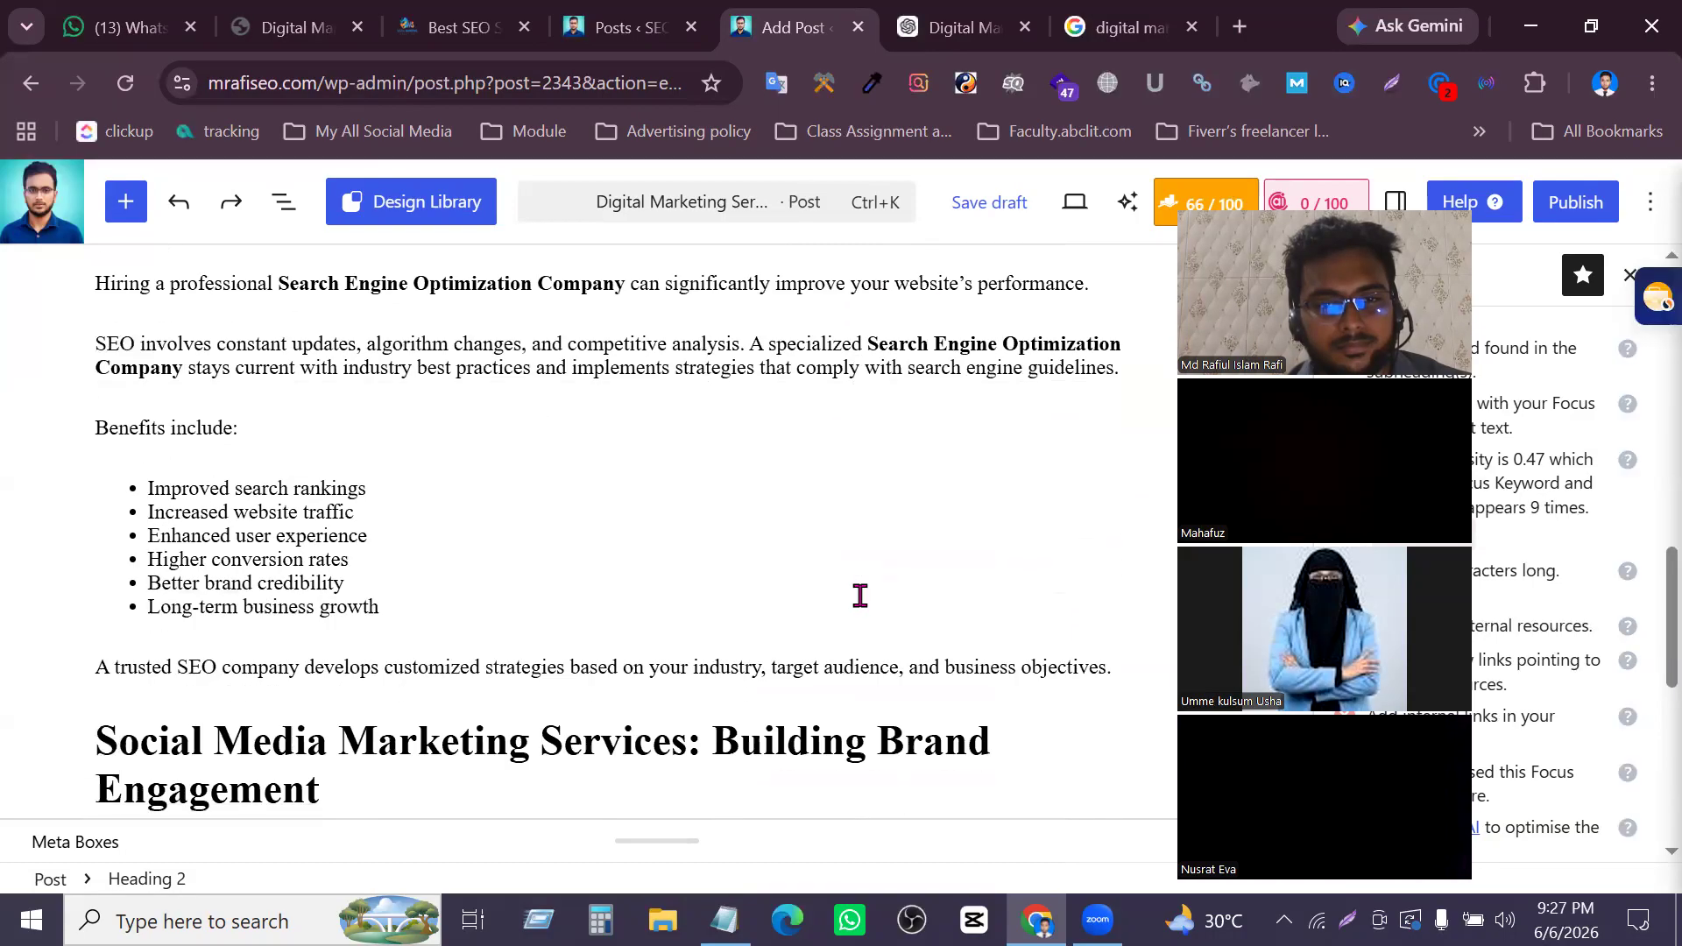
scroll(859, 595, "down", 15)
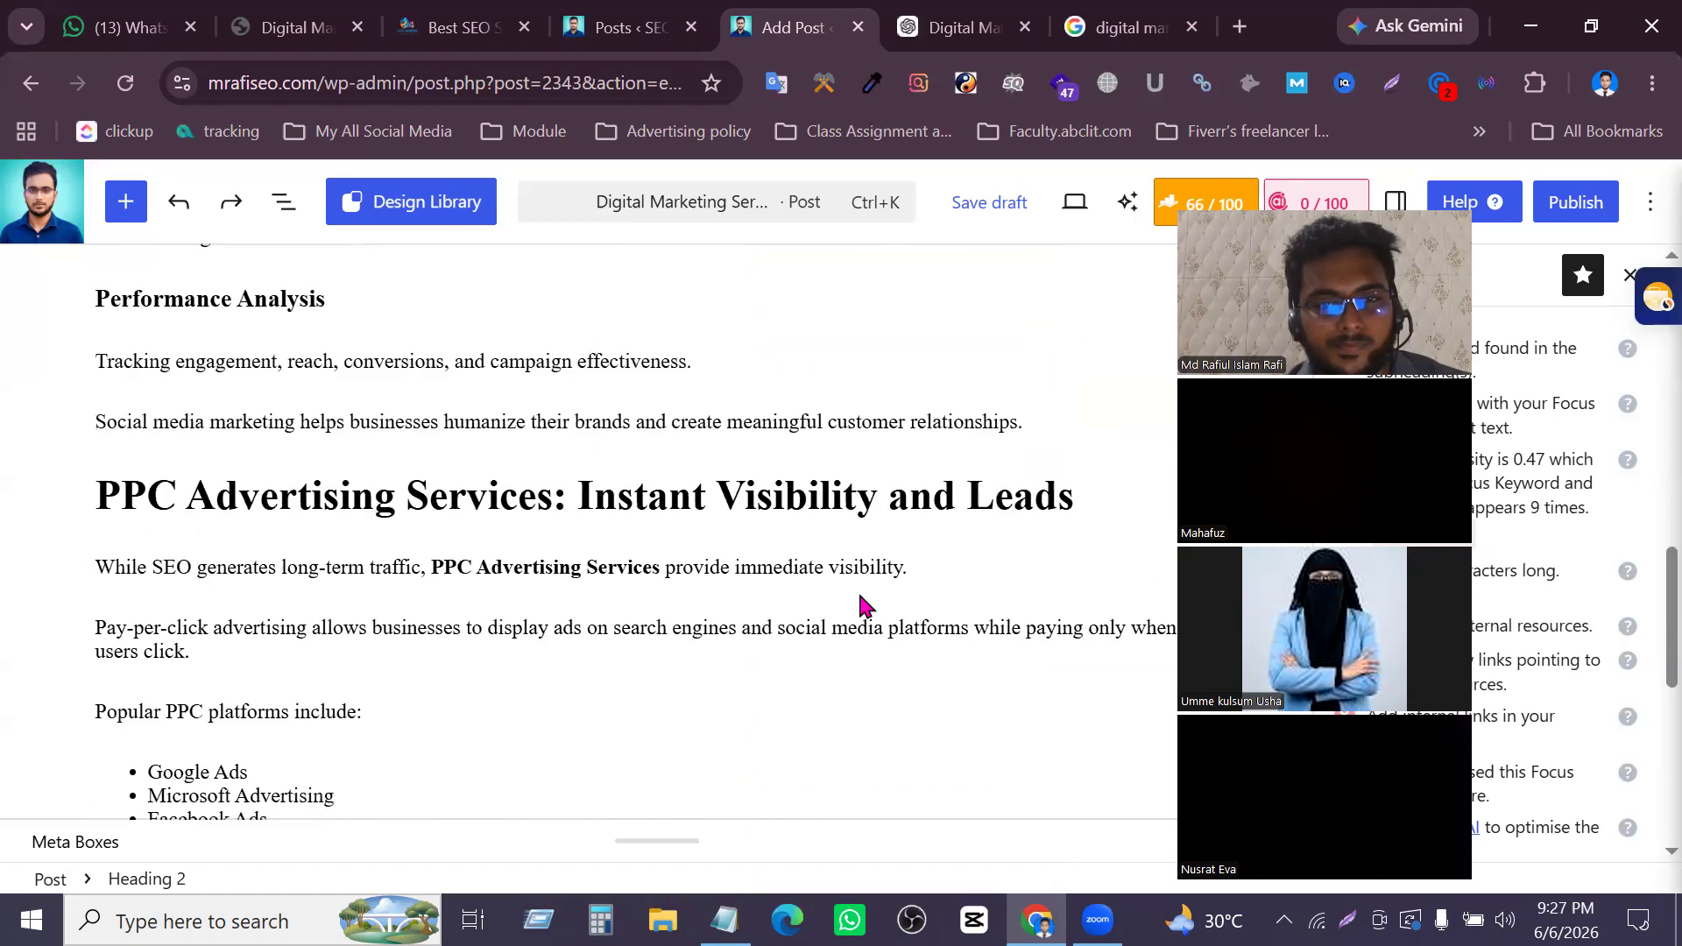
scroll(867, 607, "down", 15)
scroll(860, 606, "down", 8)
scroll(771, 655, "down", 10)
scroll(725, 666, "up", 2)
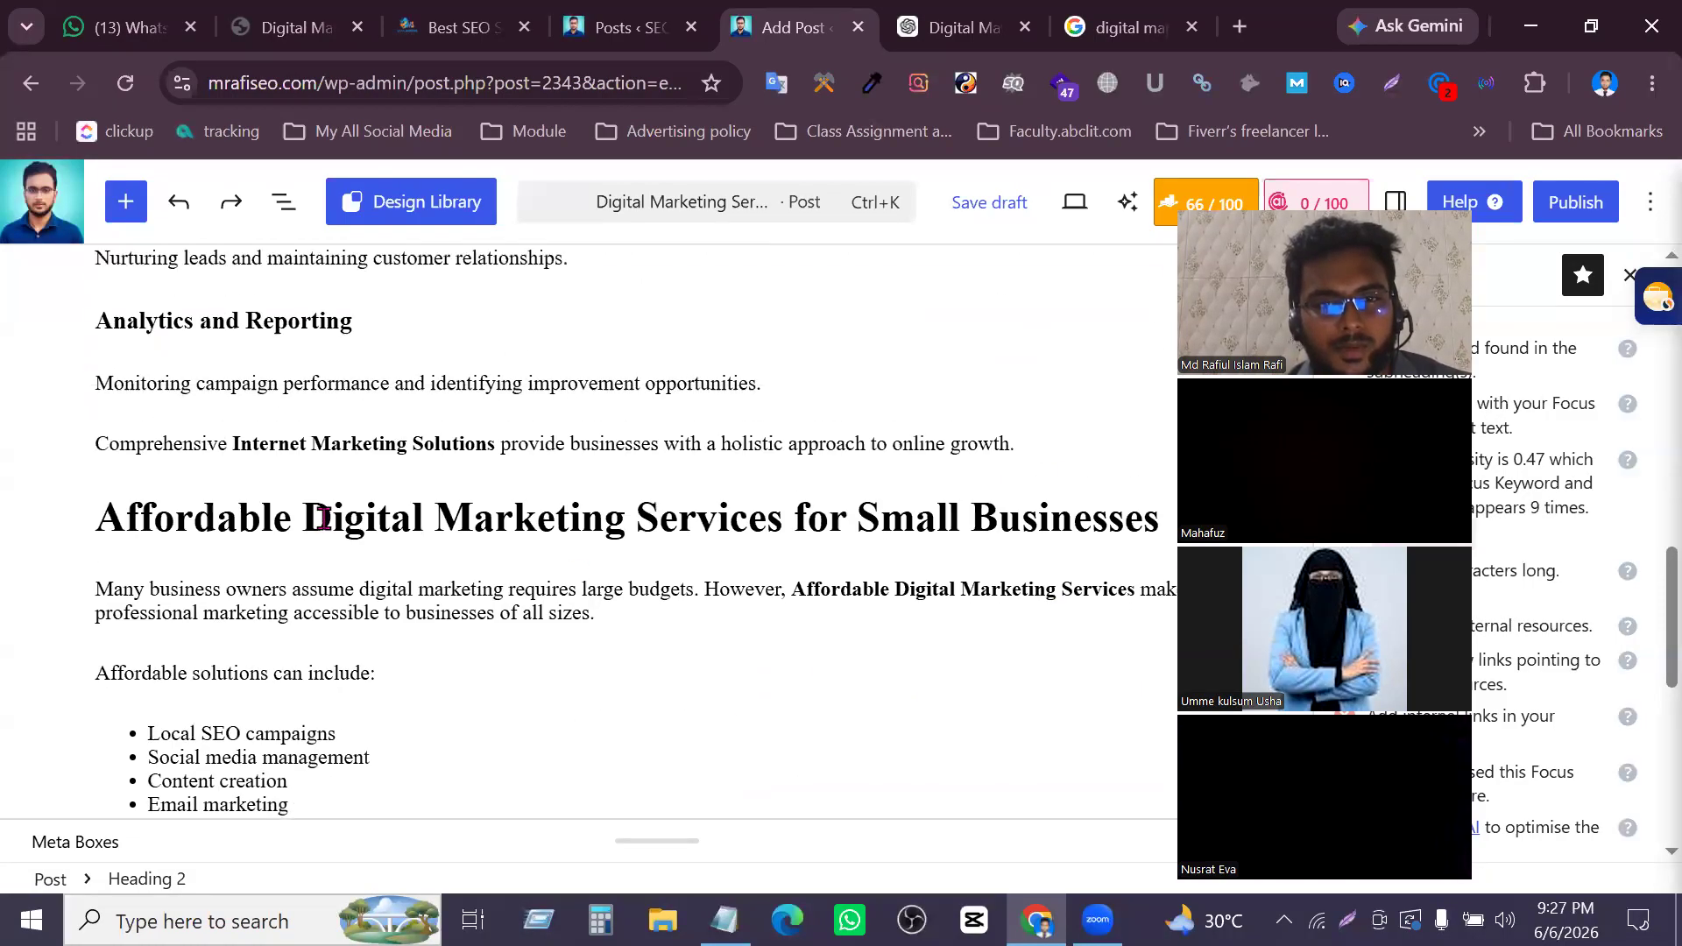
left_click_drag(311, 517, 780, 518)
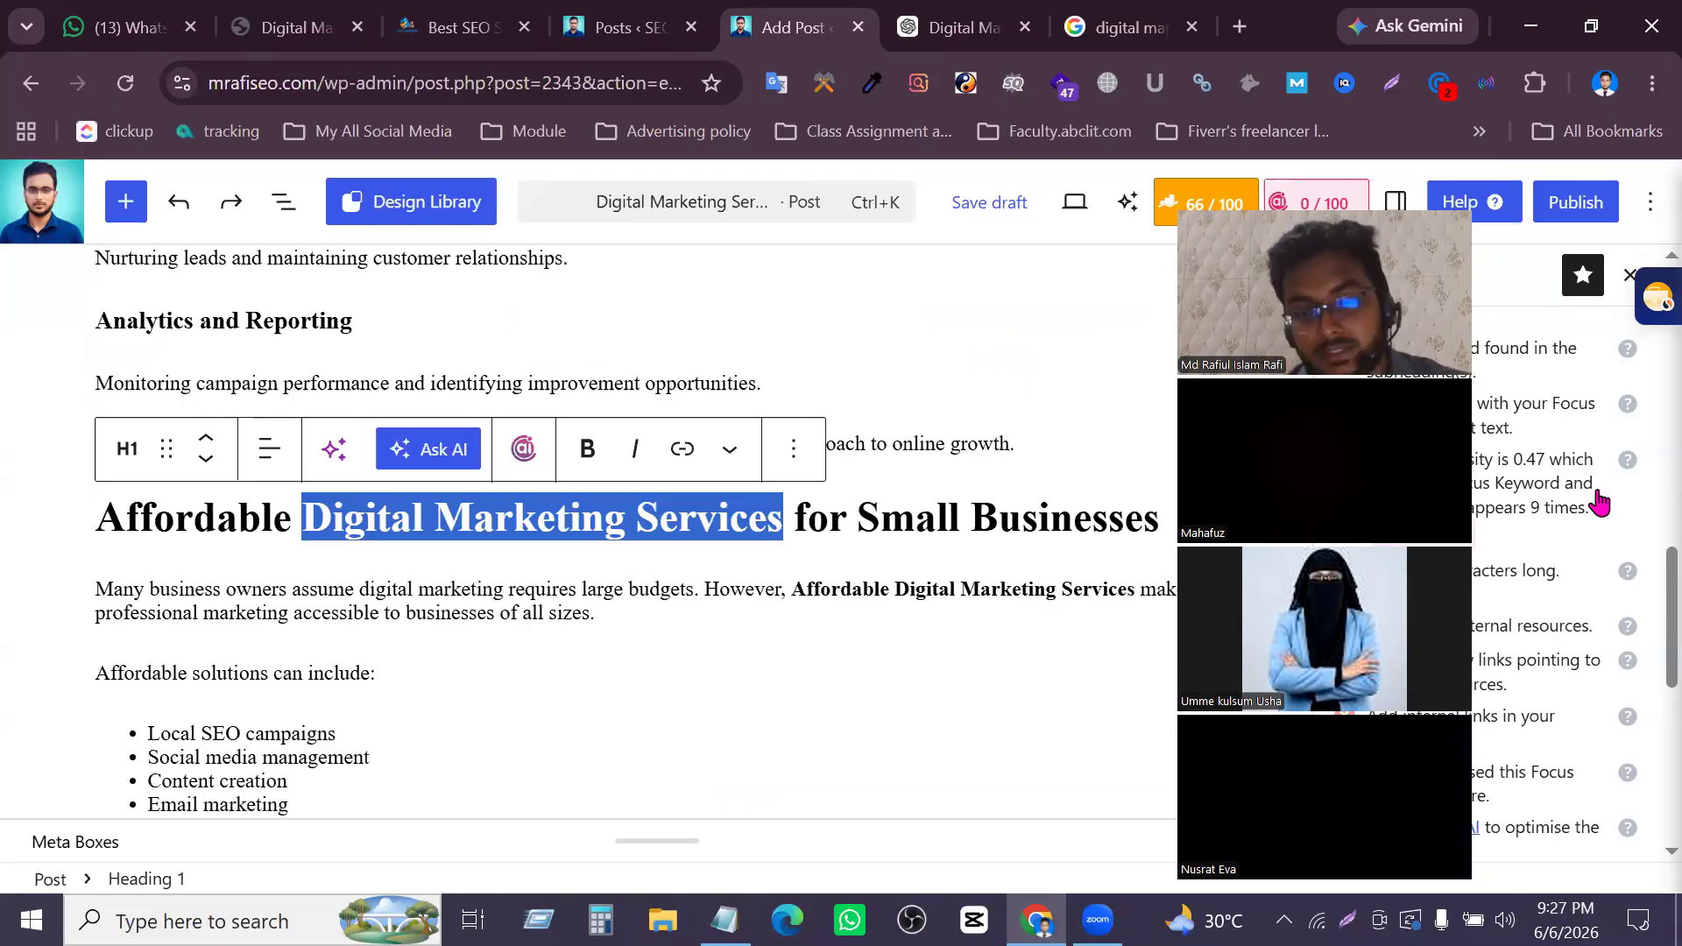
Review the Additional SEO checks in Rank Math and look through the post's remaining sections
scroll(1489, 578, "up", 5)
scroll(1498, 644, "down", 3)
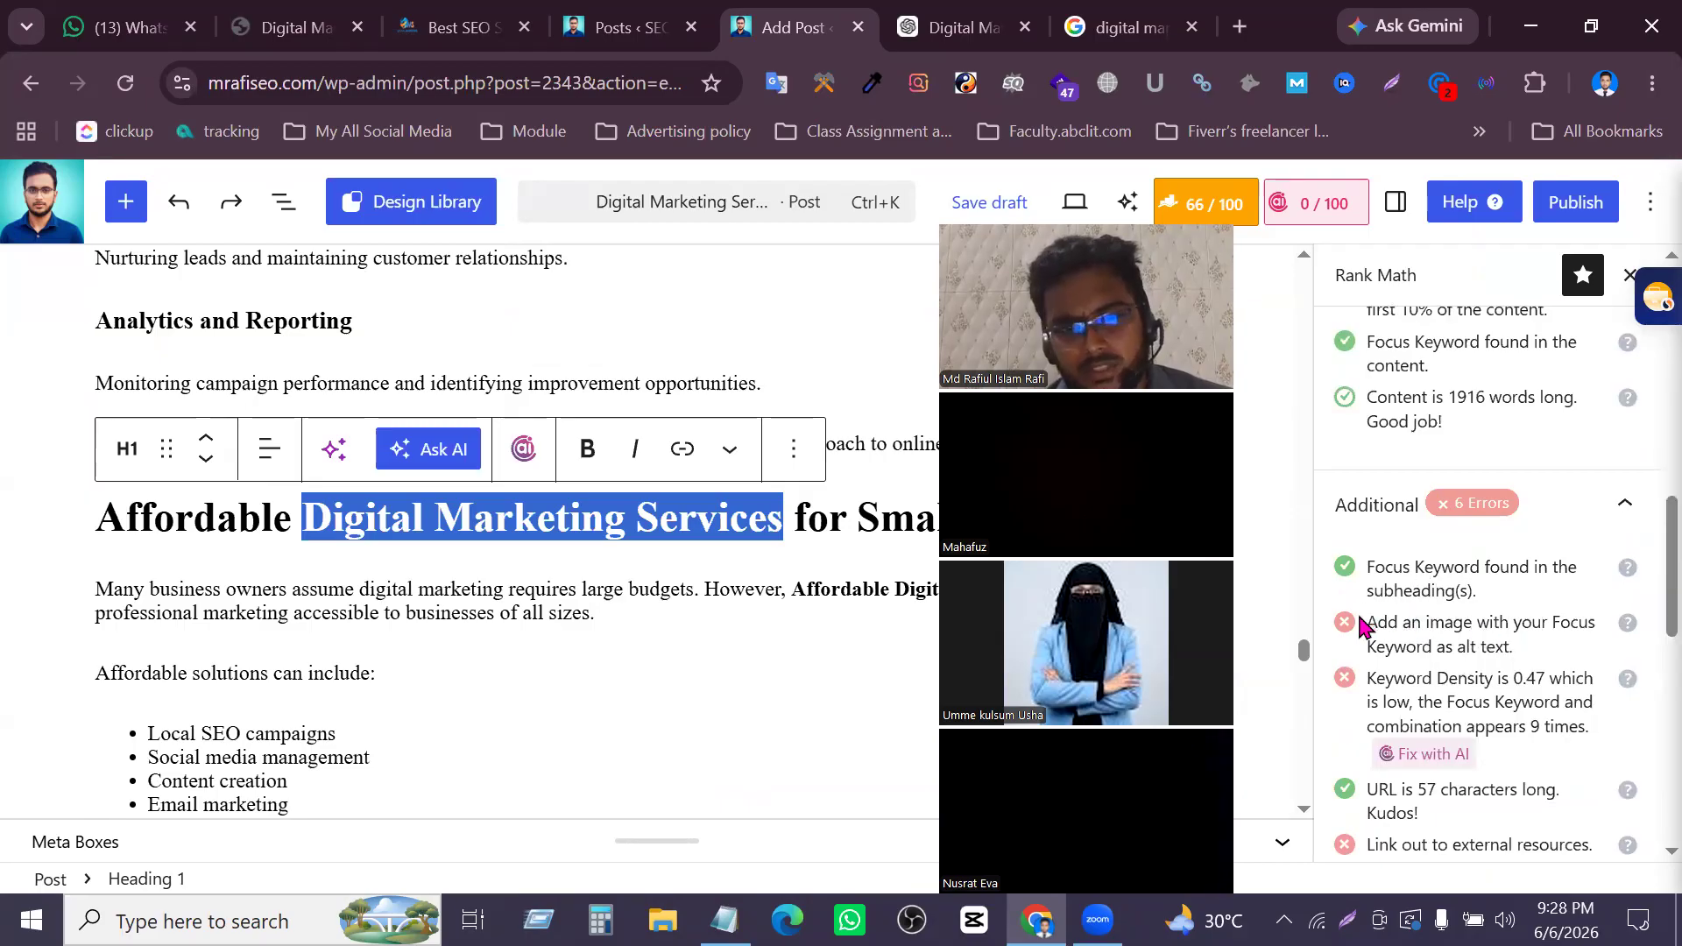
scroll(462, 617, "down", 20)
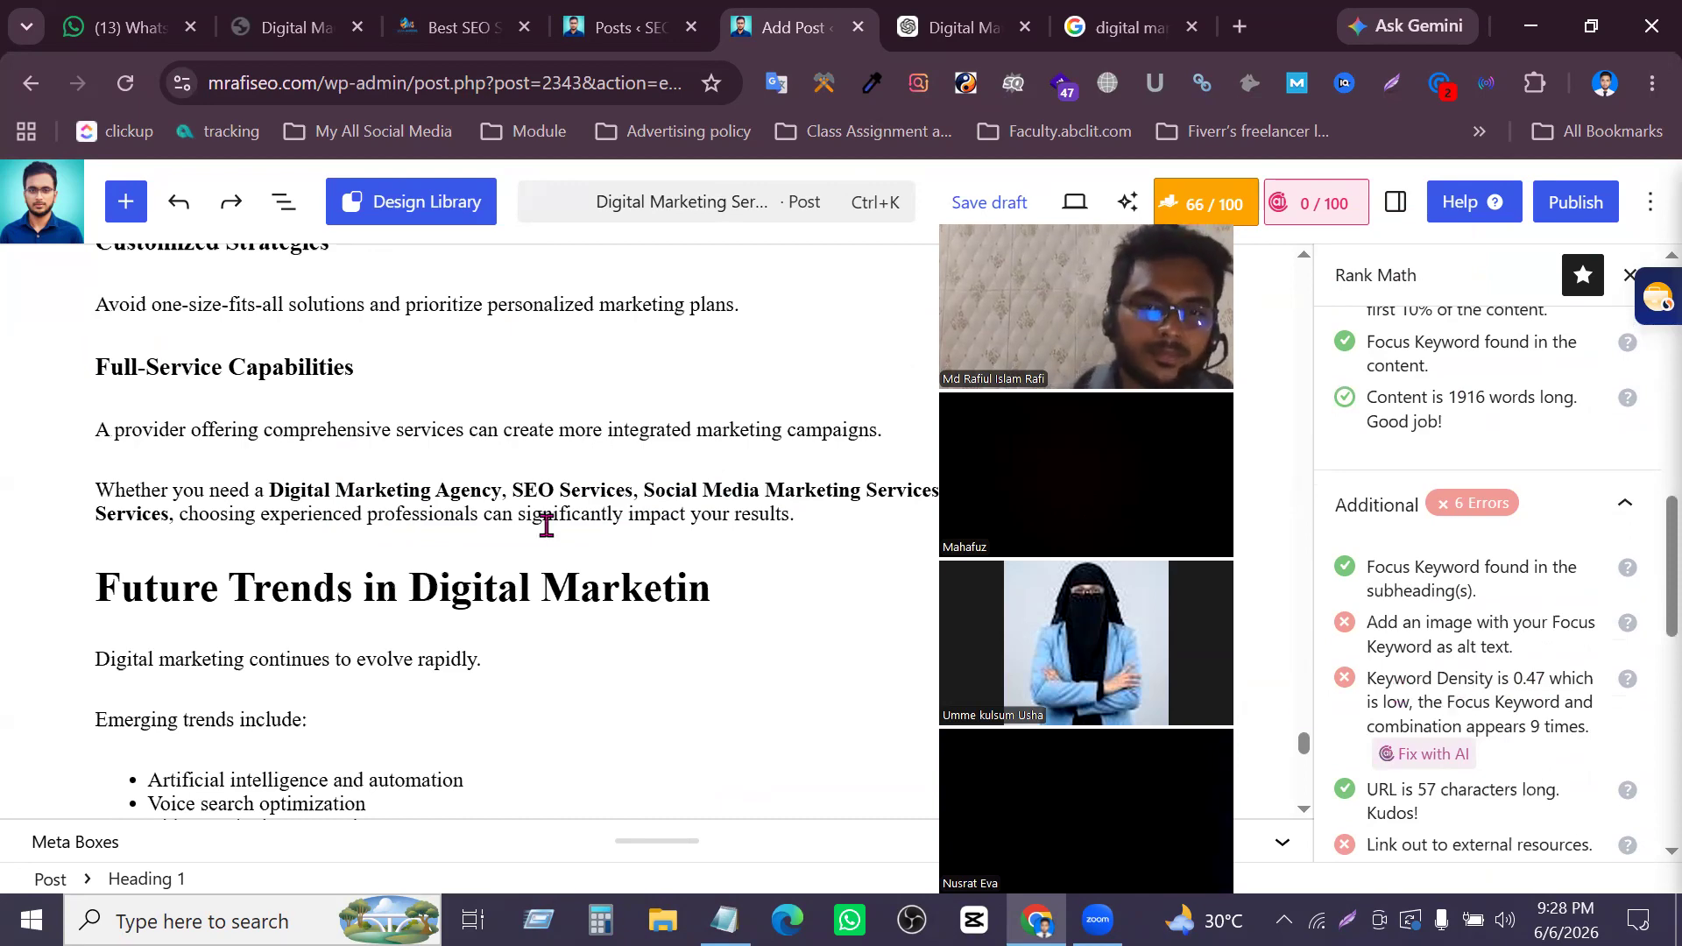
scroll(648, 553, "up", 20)
scroll(674, 551, "up", 20)
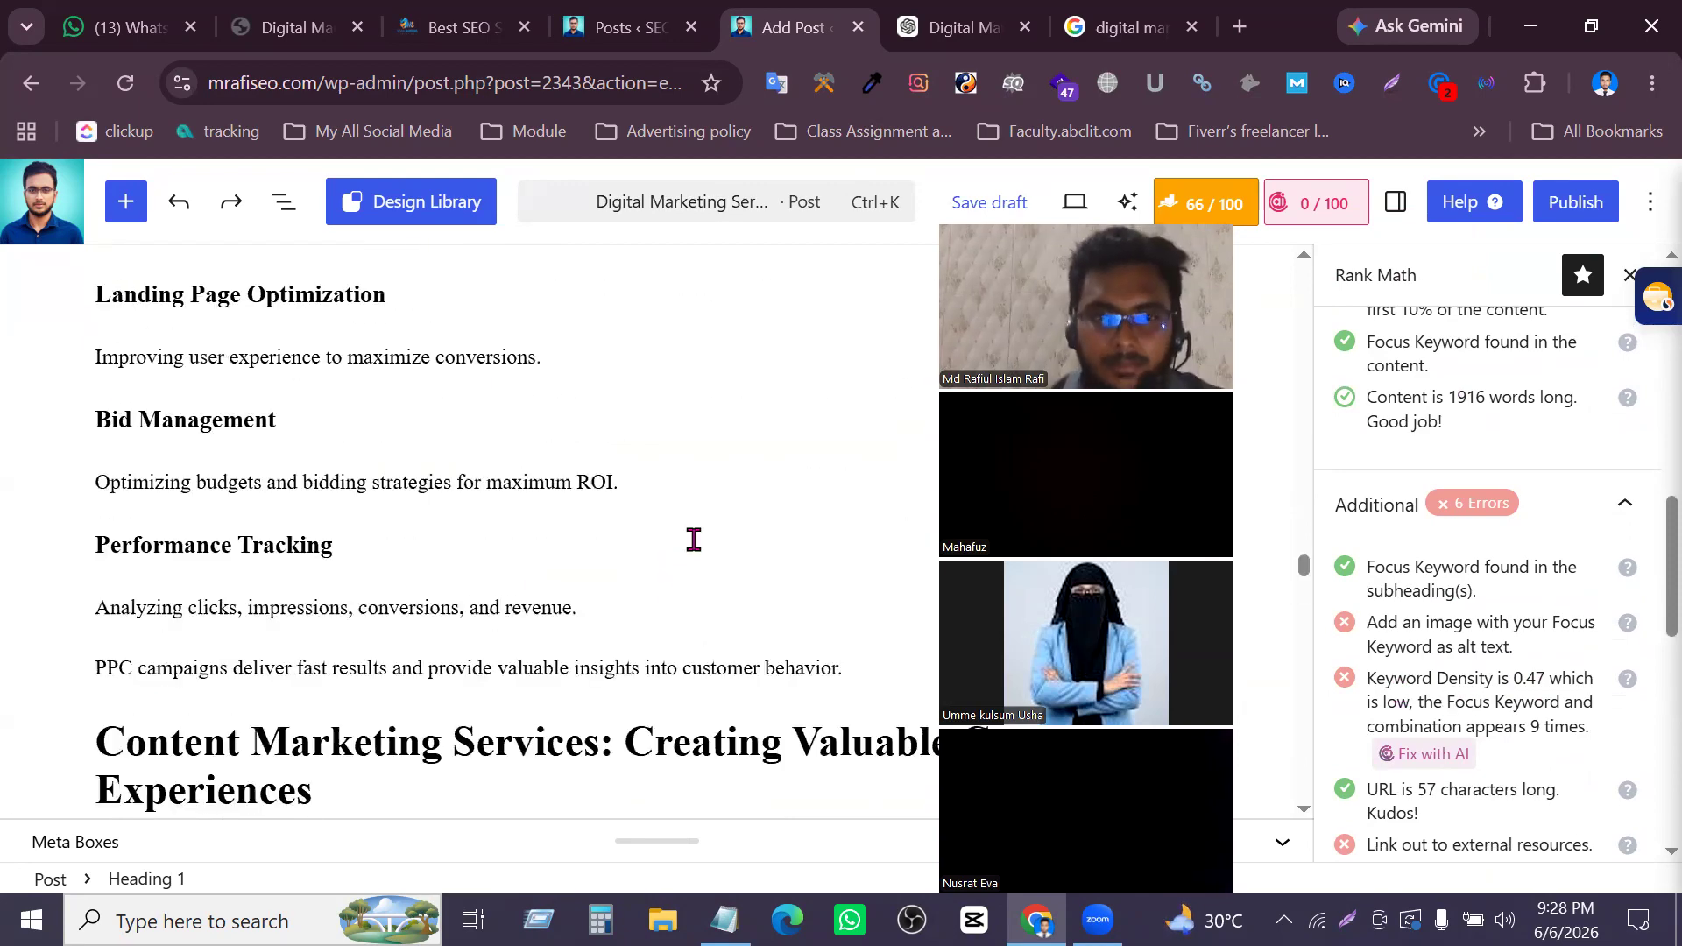
Look through the post's headings and paragraphs from the introduction to the conclusion for uses of the focus keyword
scroll(693, 538, "up", 20)
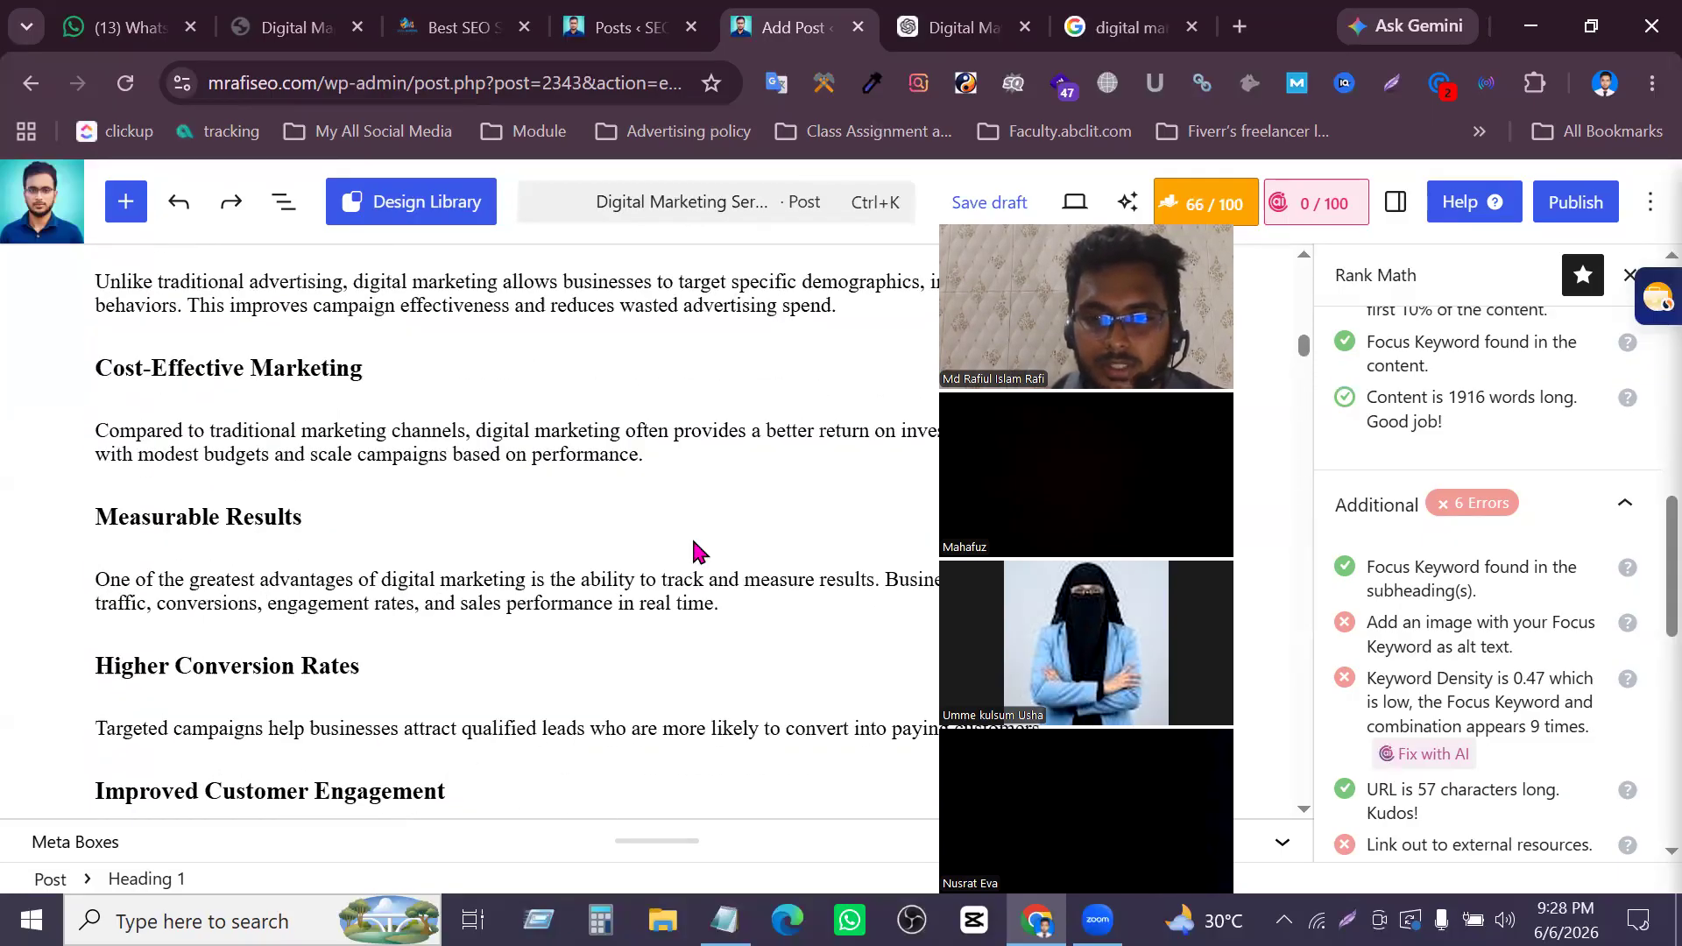
scroll(691, 543, "up", 20)
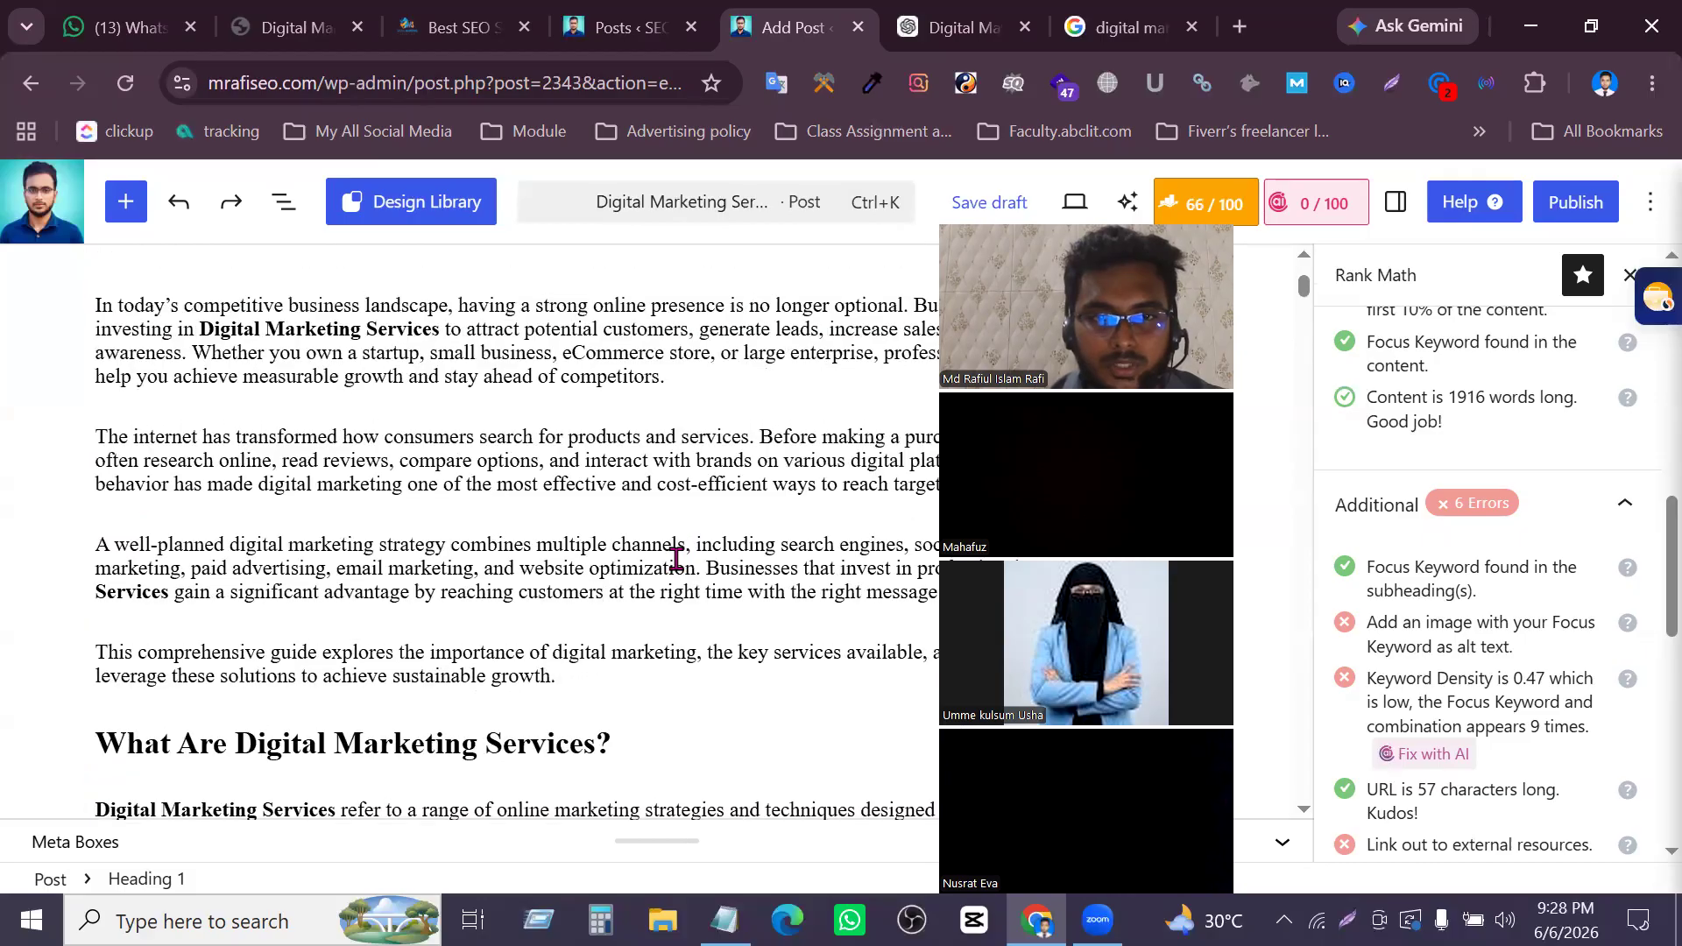
scroll(483, 605, "down", 12)
scroll(482, 610, "down", 20)
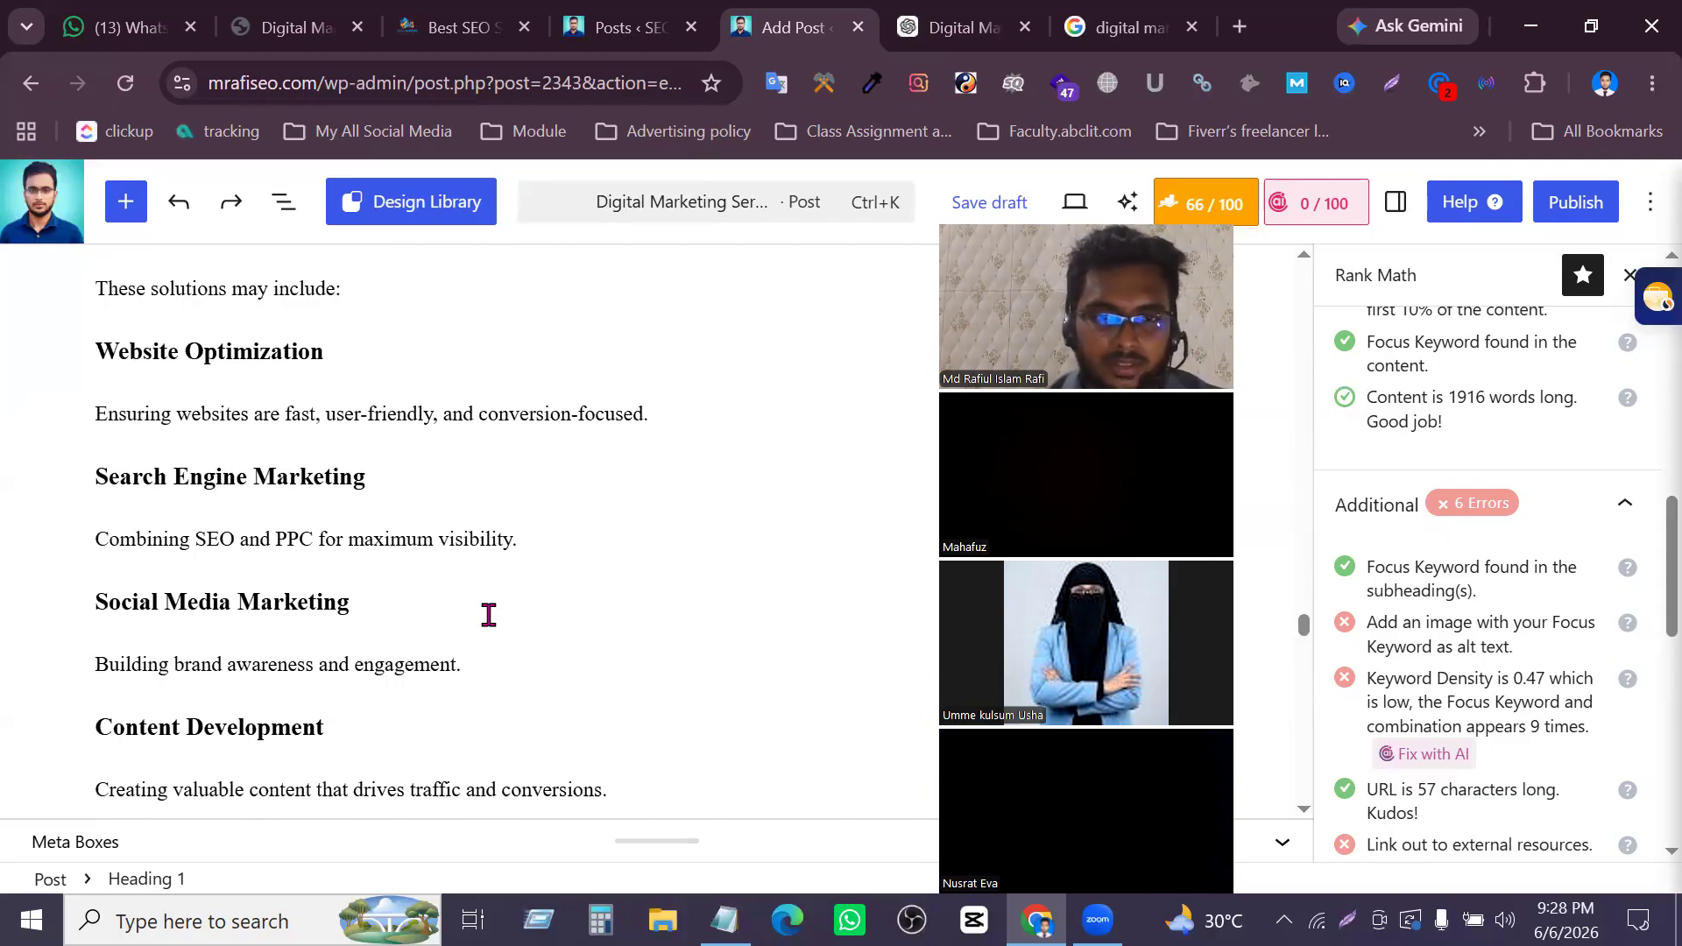
scroll(486, 618, "down", 20)
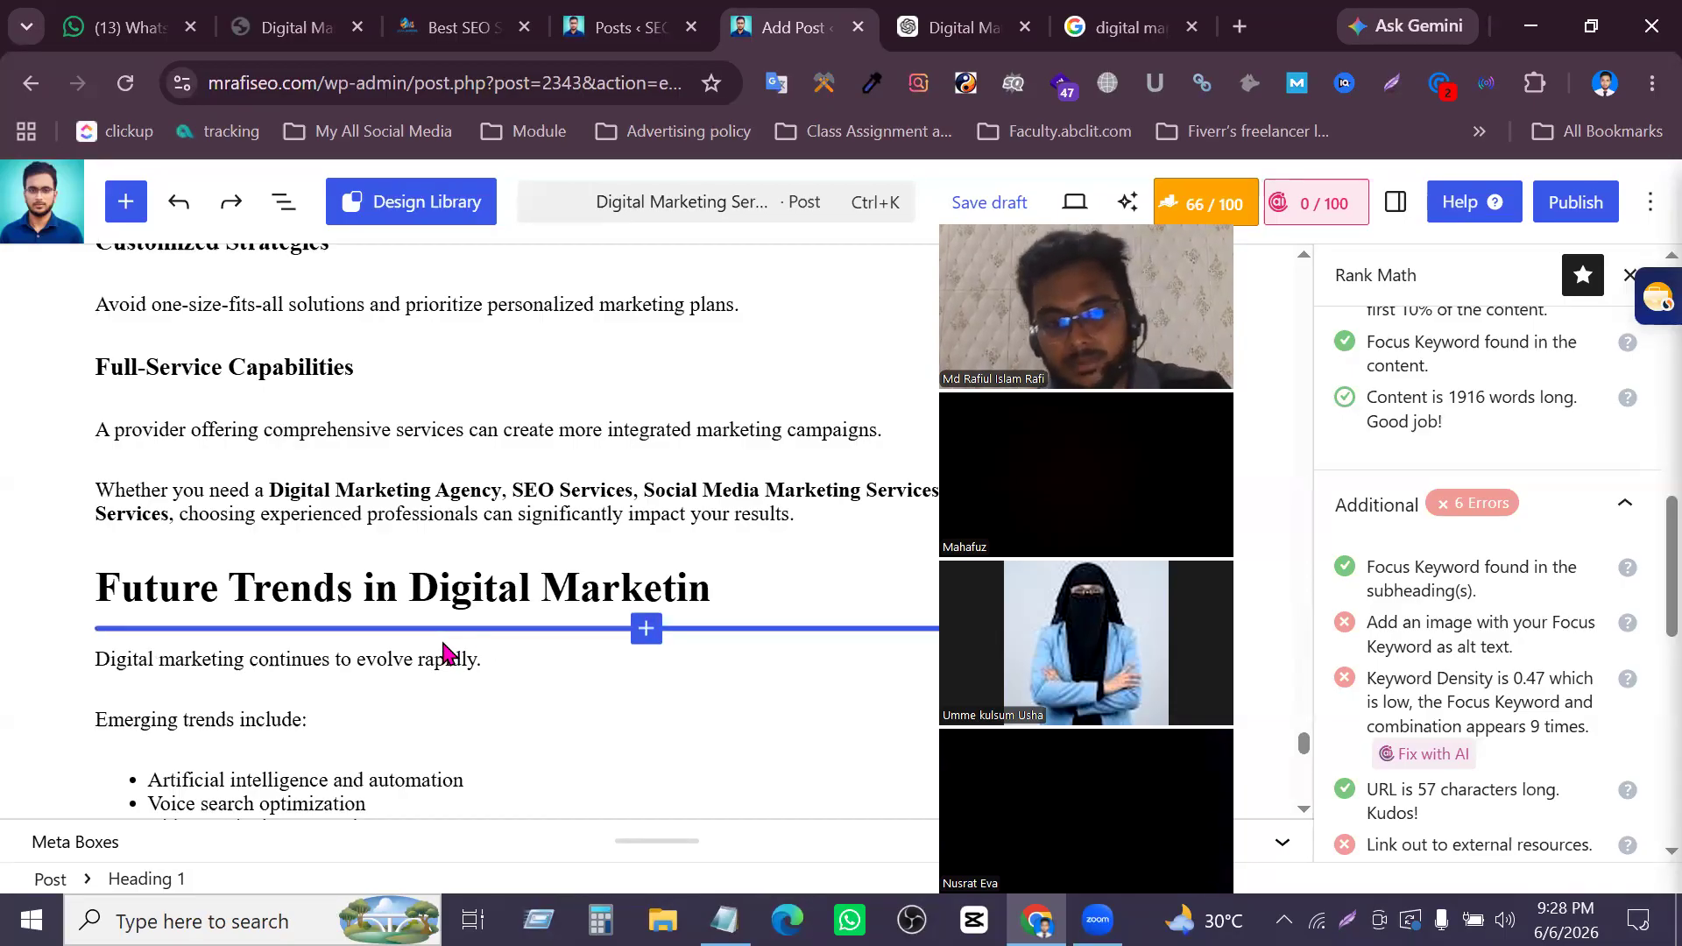
scroll(444, 652, "down", 12)
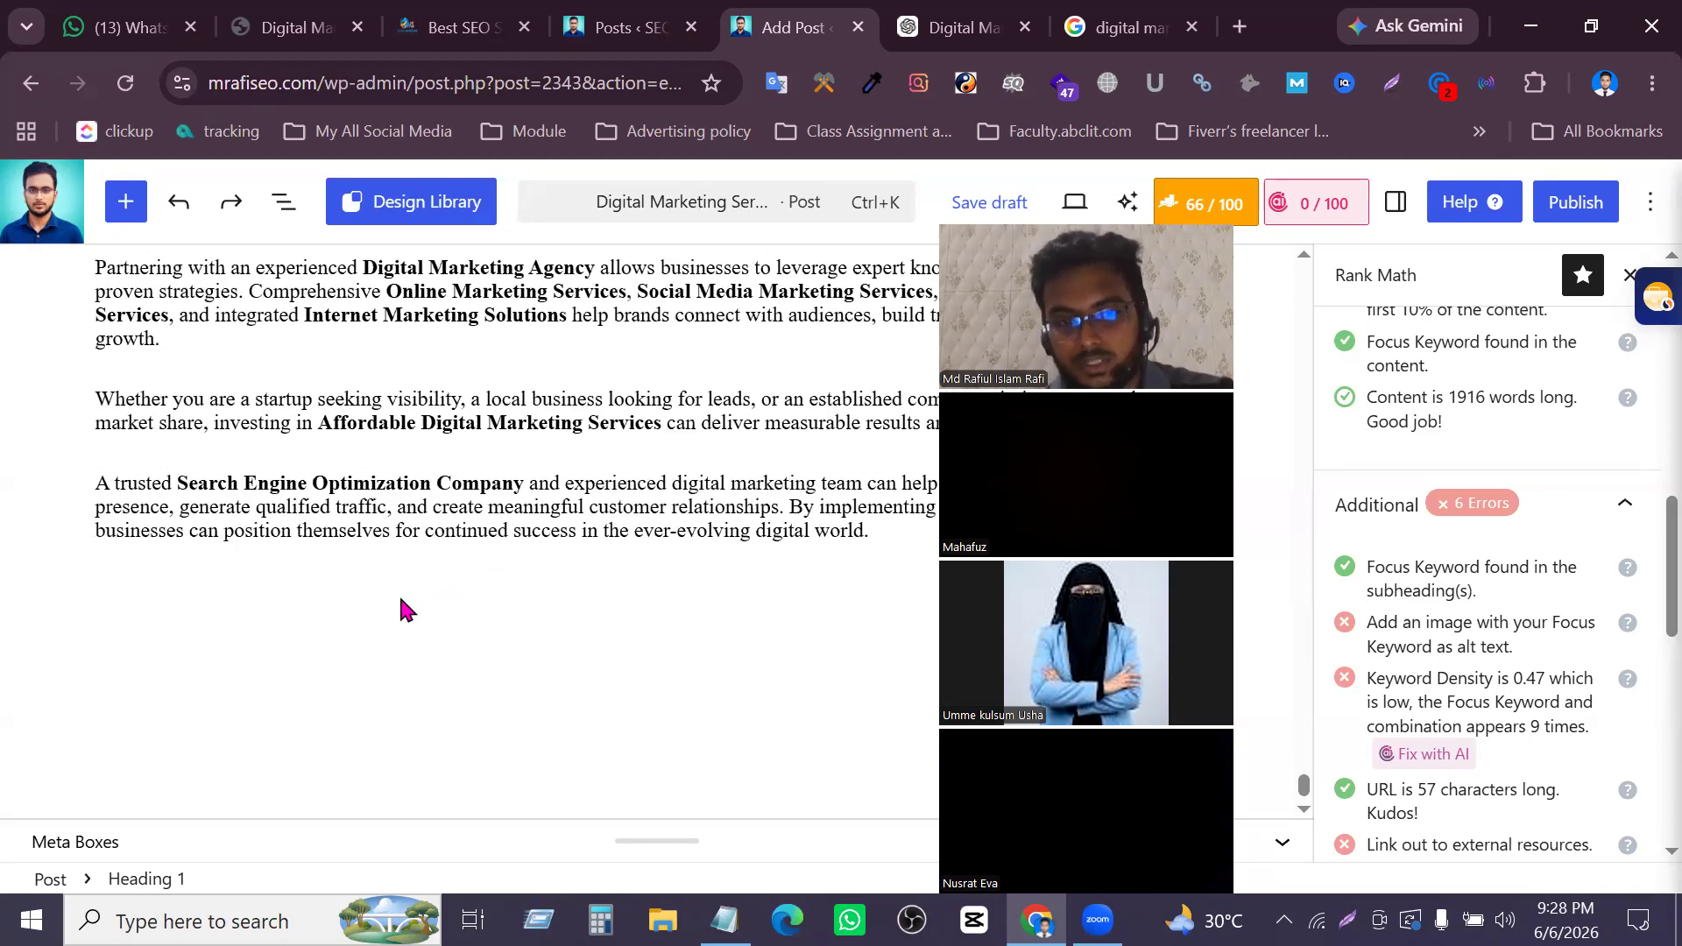
scroll(402, 609, "up", 7)
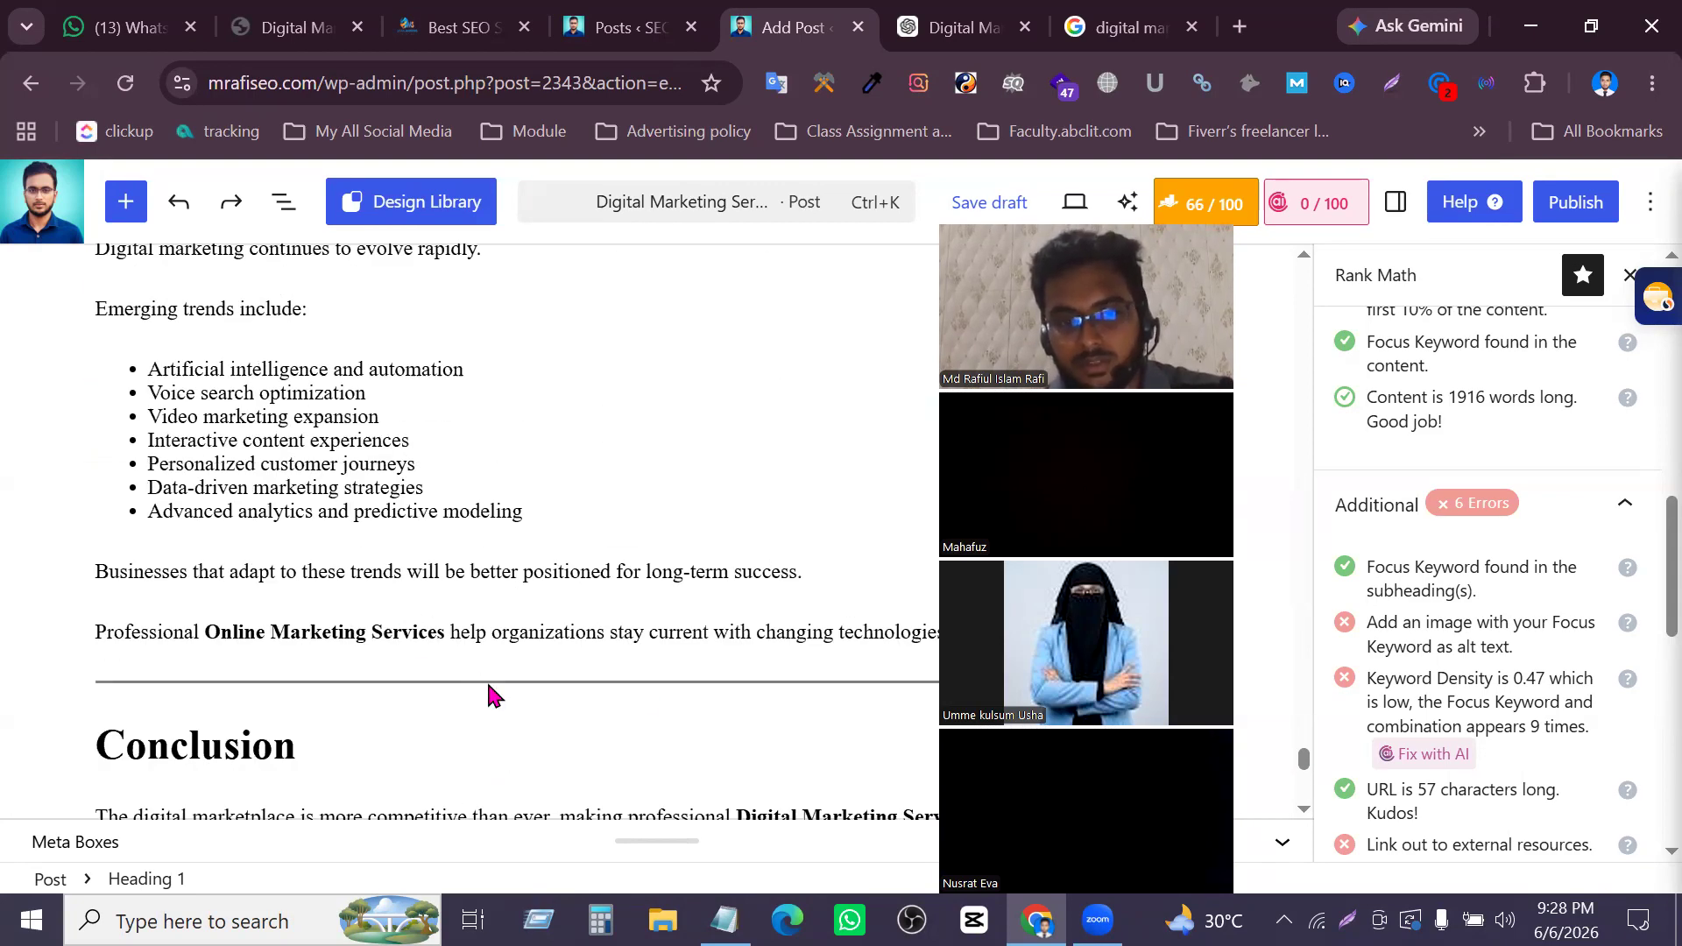
scroll(420, 420, "up", 6)
scroll(450, 450, "down", 10)
scroll(438, 503, "up", 8)
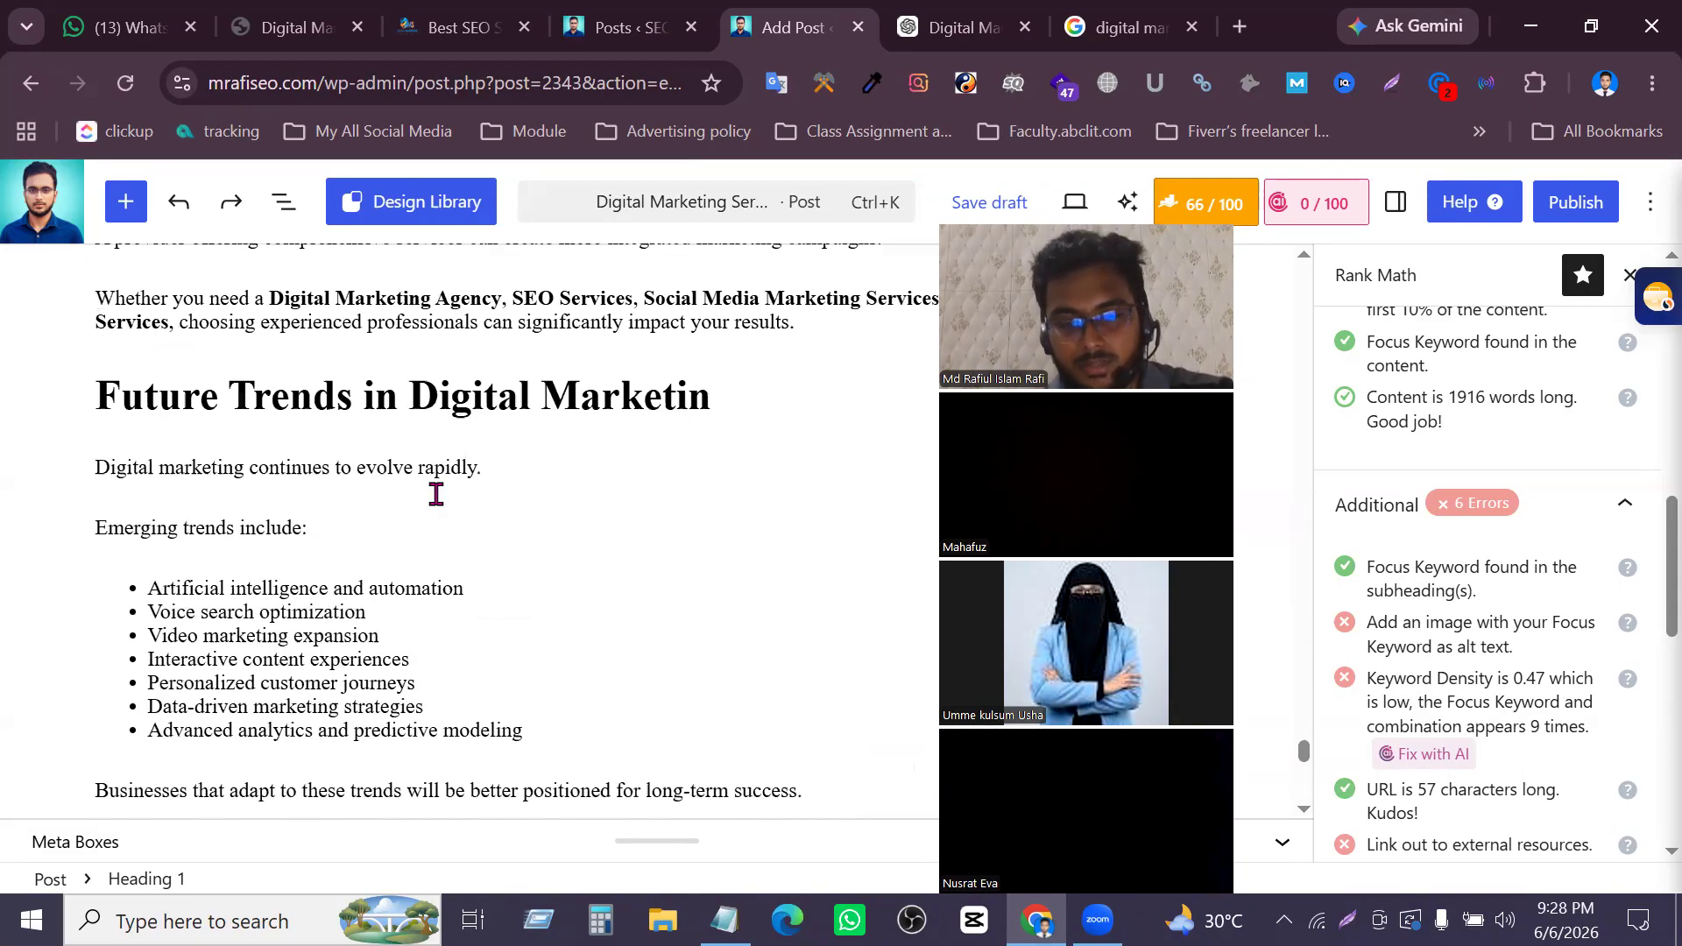
scroll(438, 504, "up", 5)
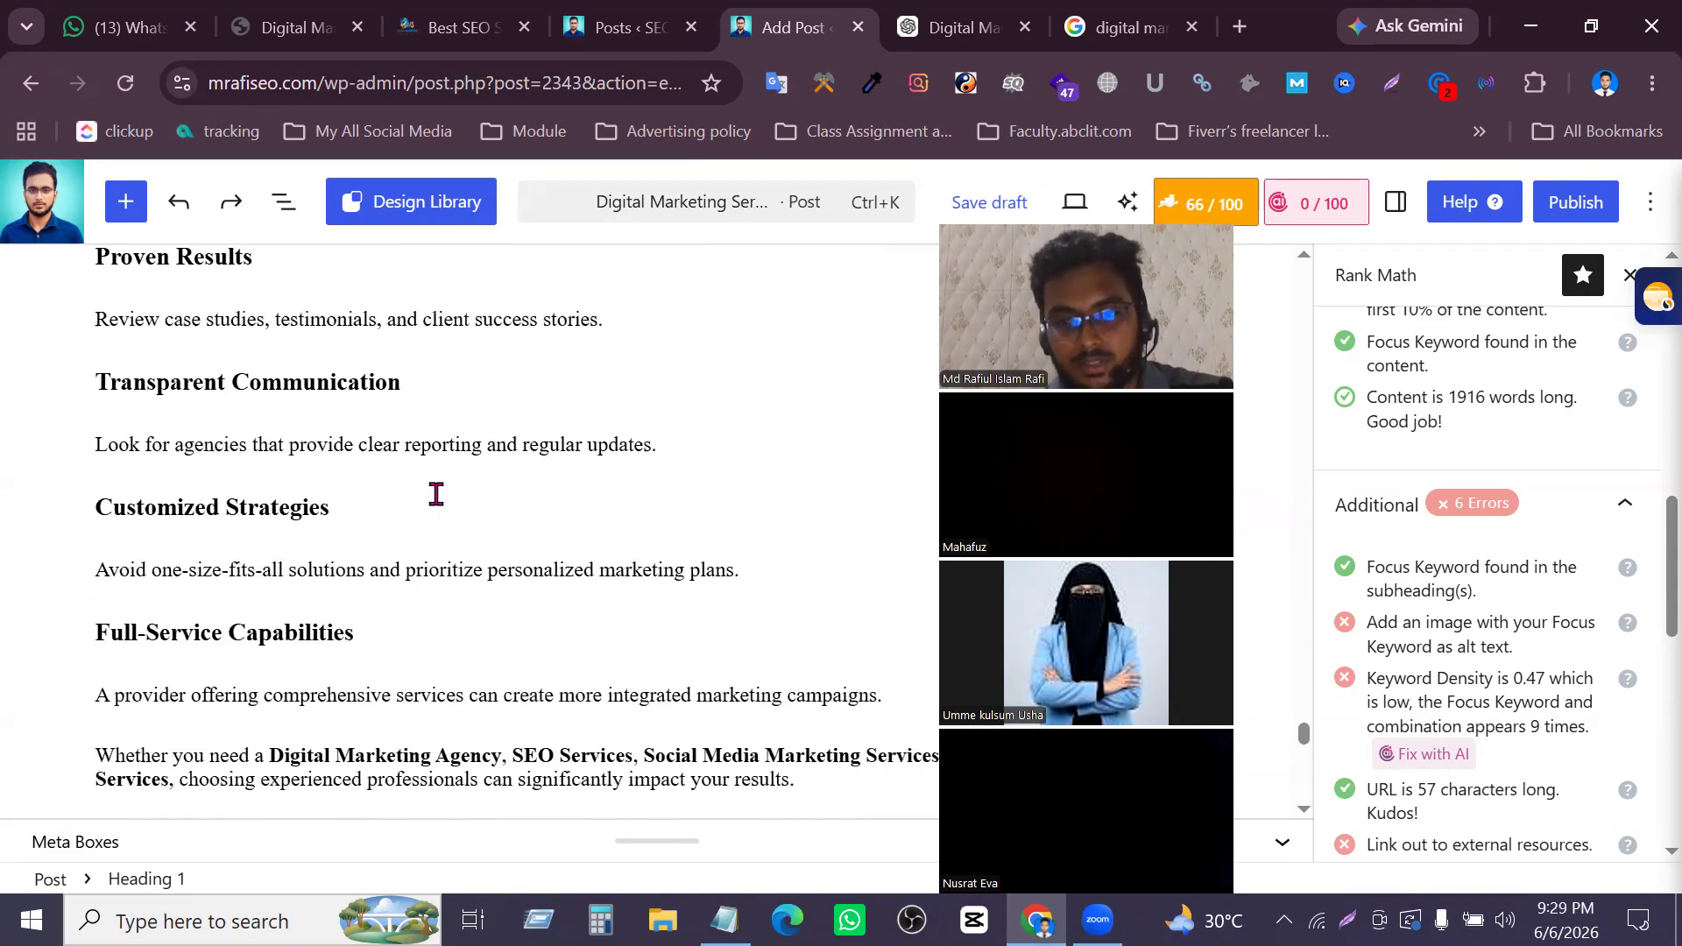
scroll(438, 504, "up", 10)
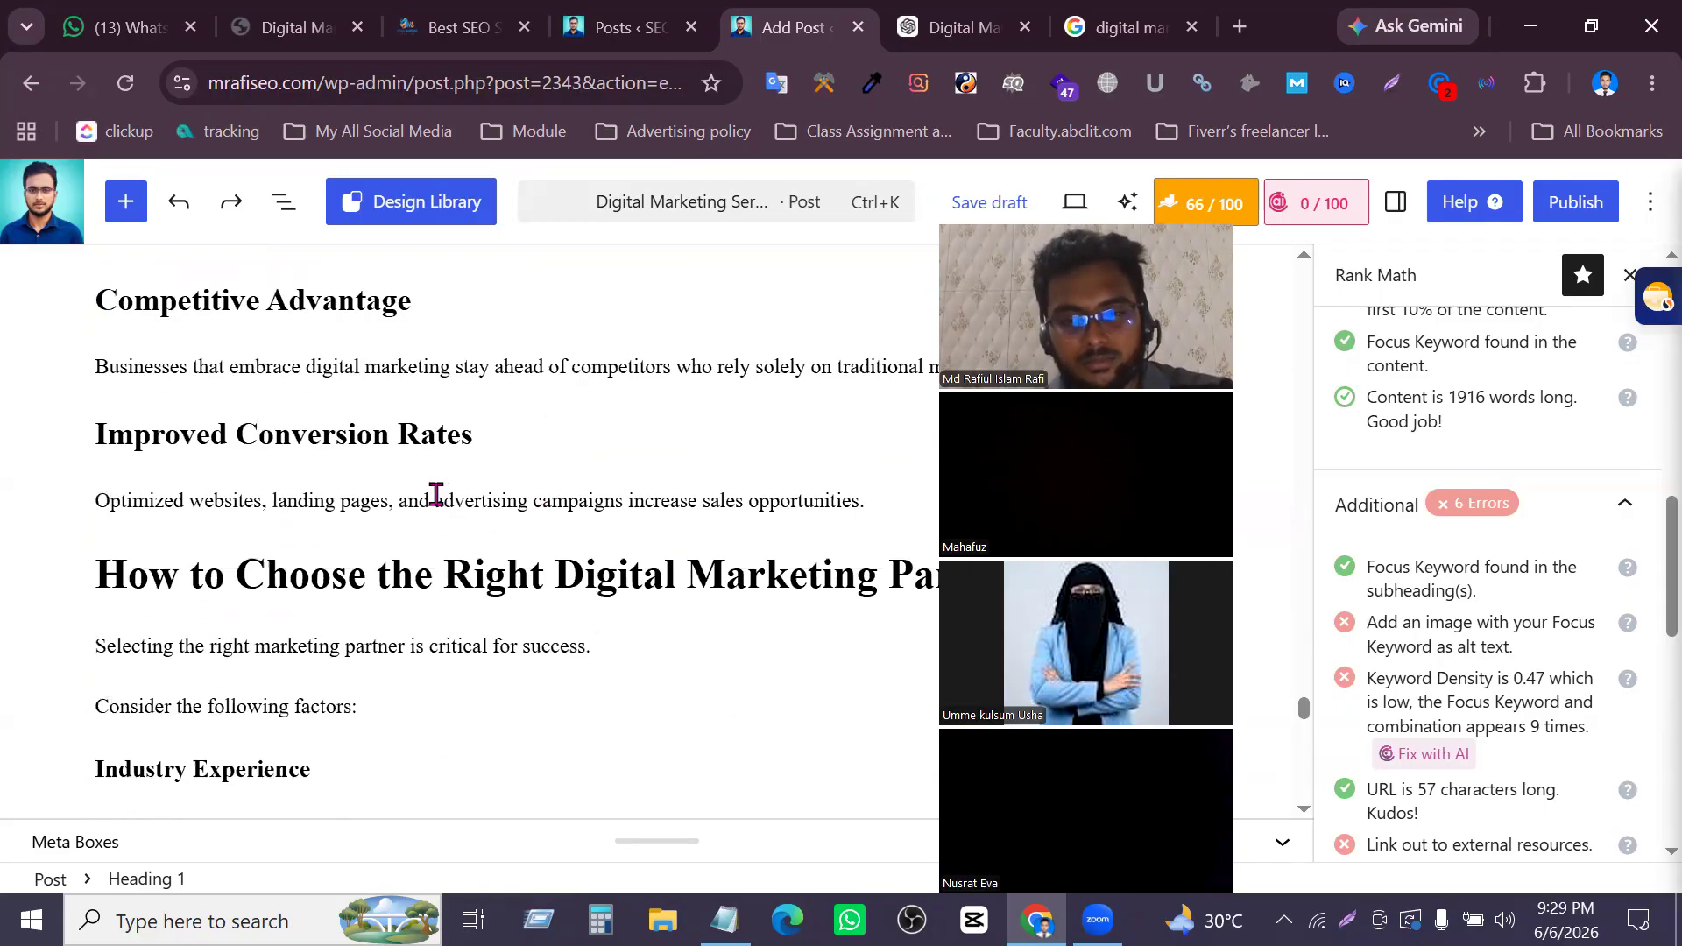
scroll(435, 493, "up", 9)
scroll(430, 516, "down", 15)
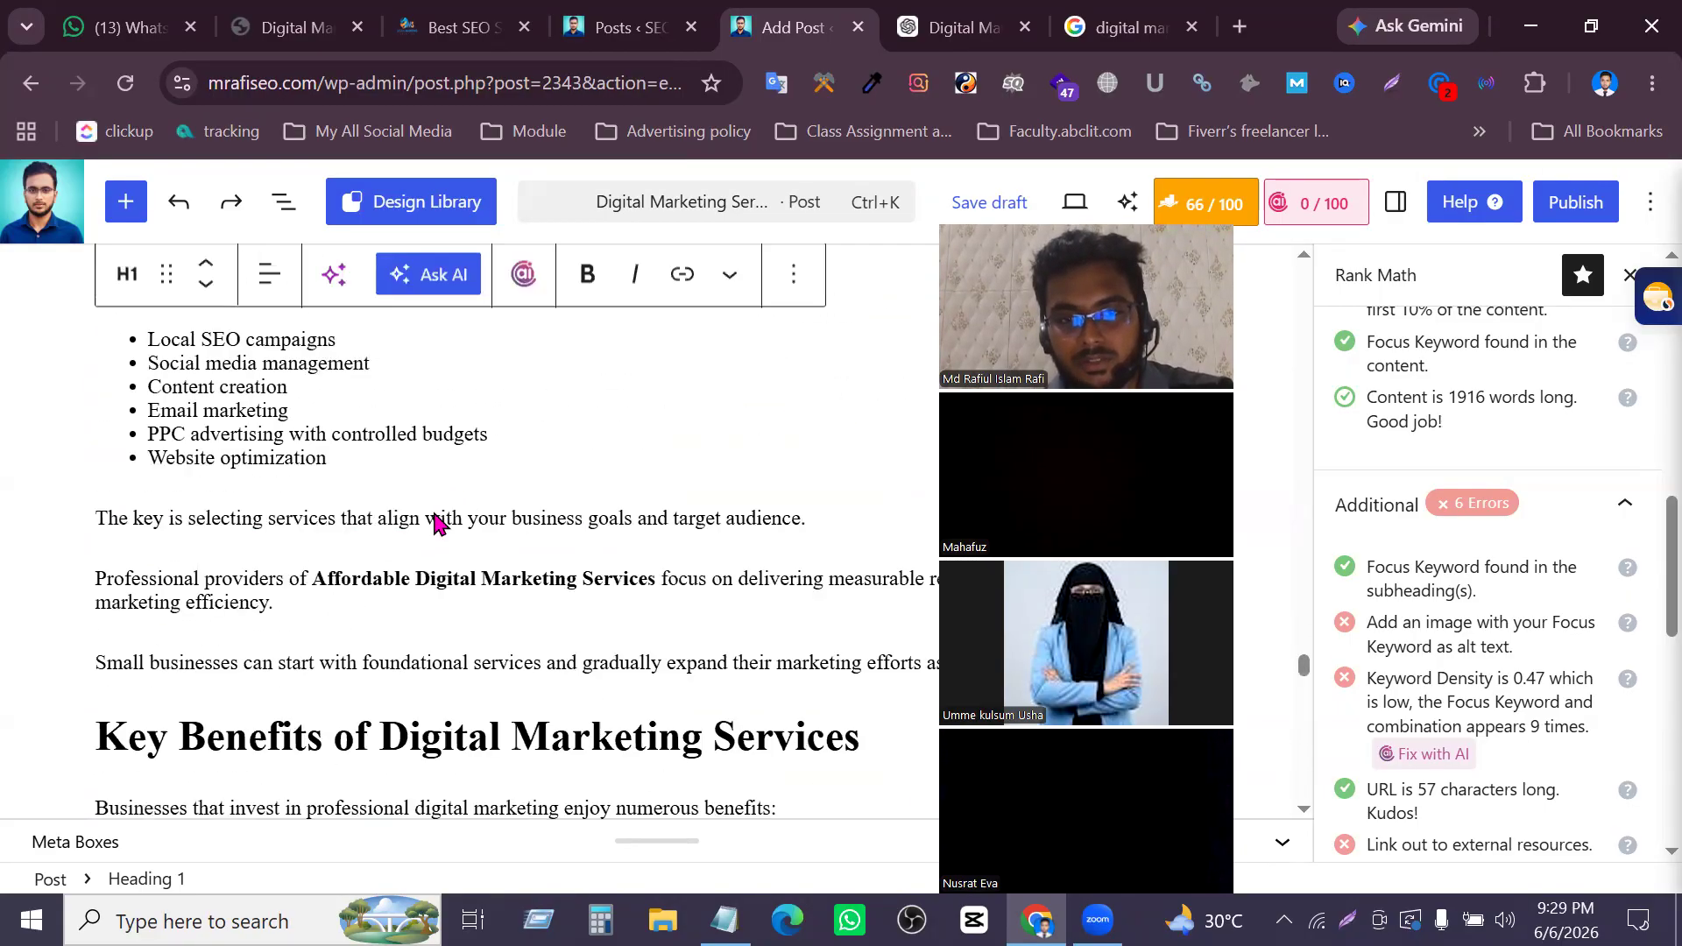
scroll(438, 526, "down", 20)
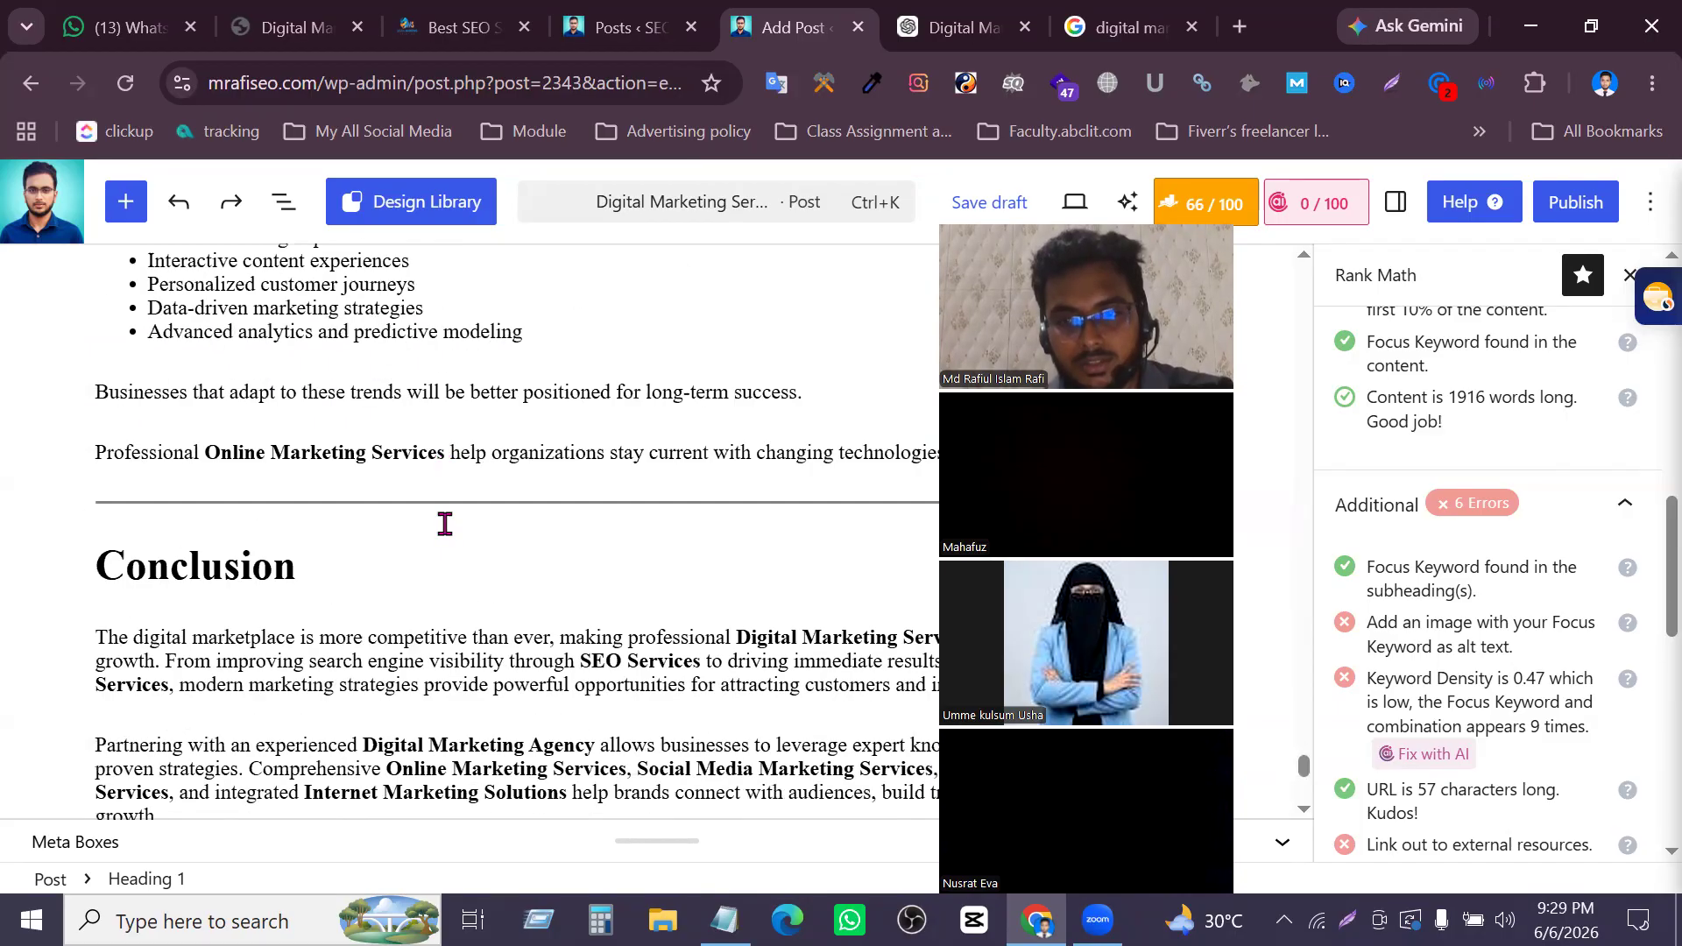
scroll(439, 514, "up", 5)
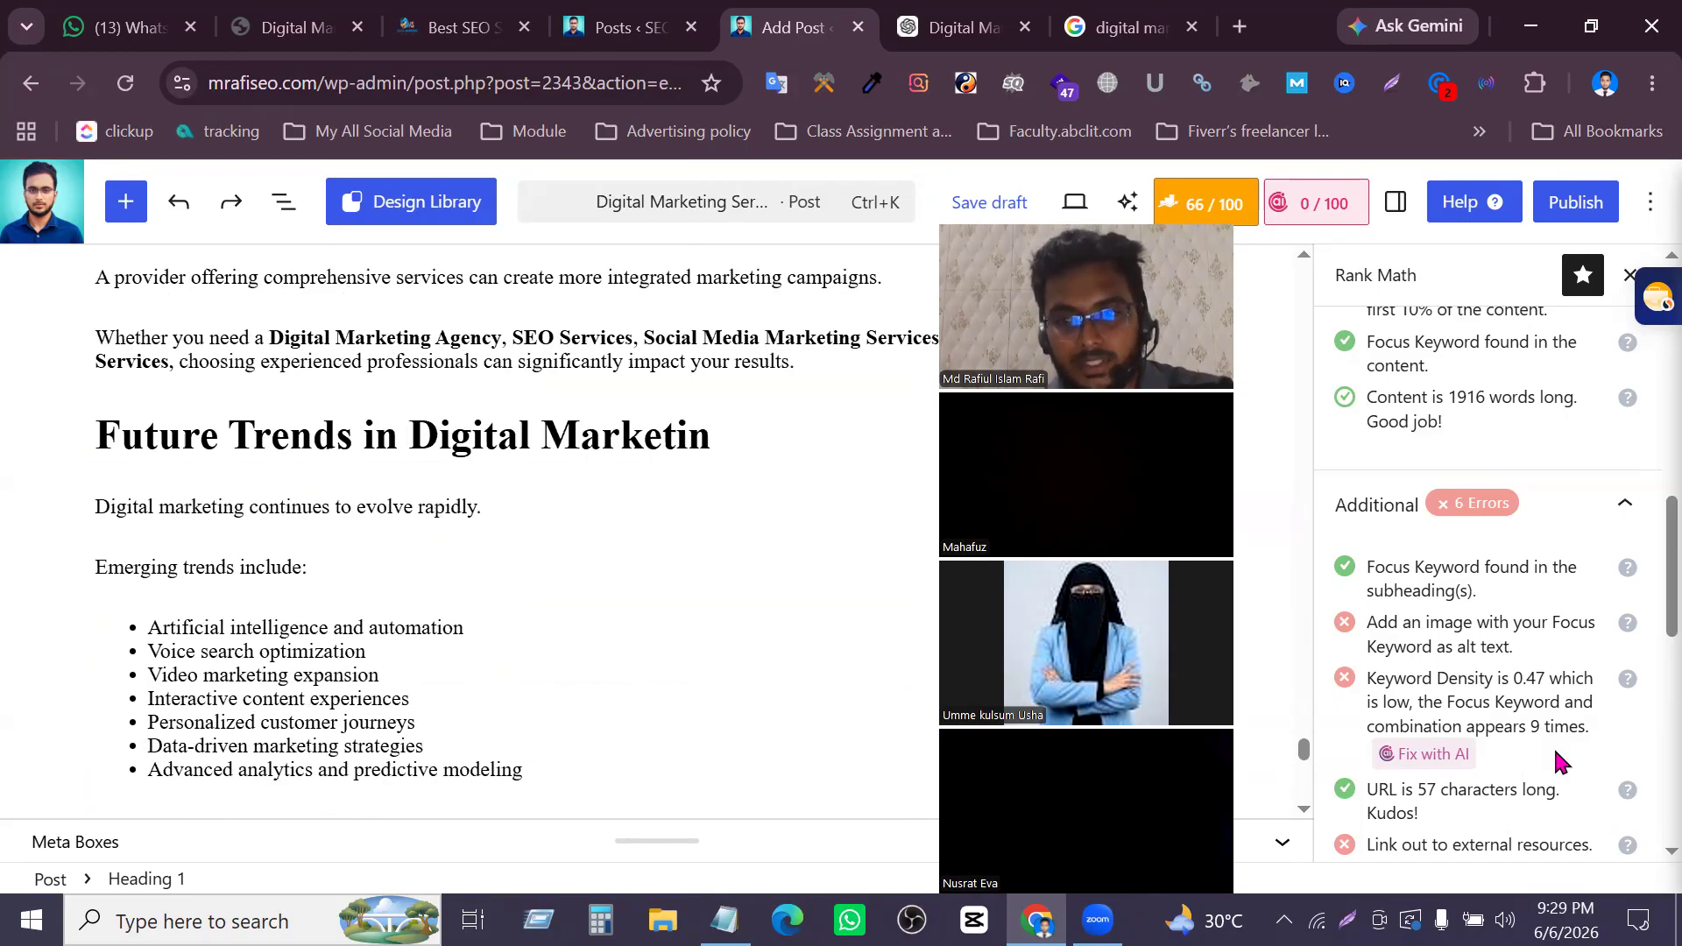
Review the focus keyword, the Basic SEO checks and the Additional checks in Rank Math
scroll(1535, 727, "up", 8)
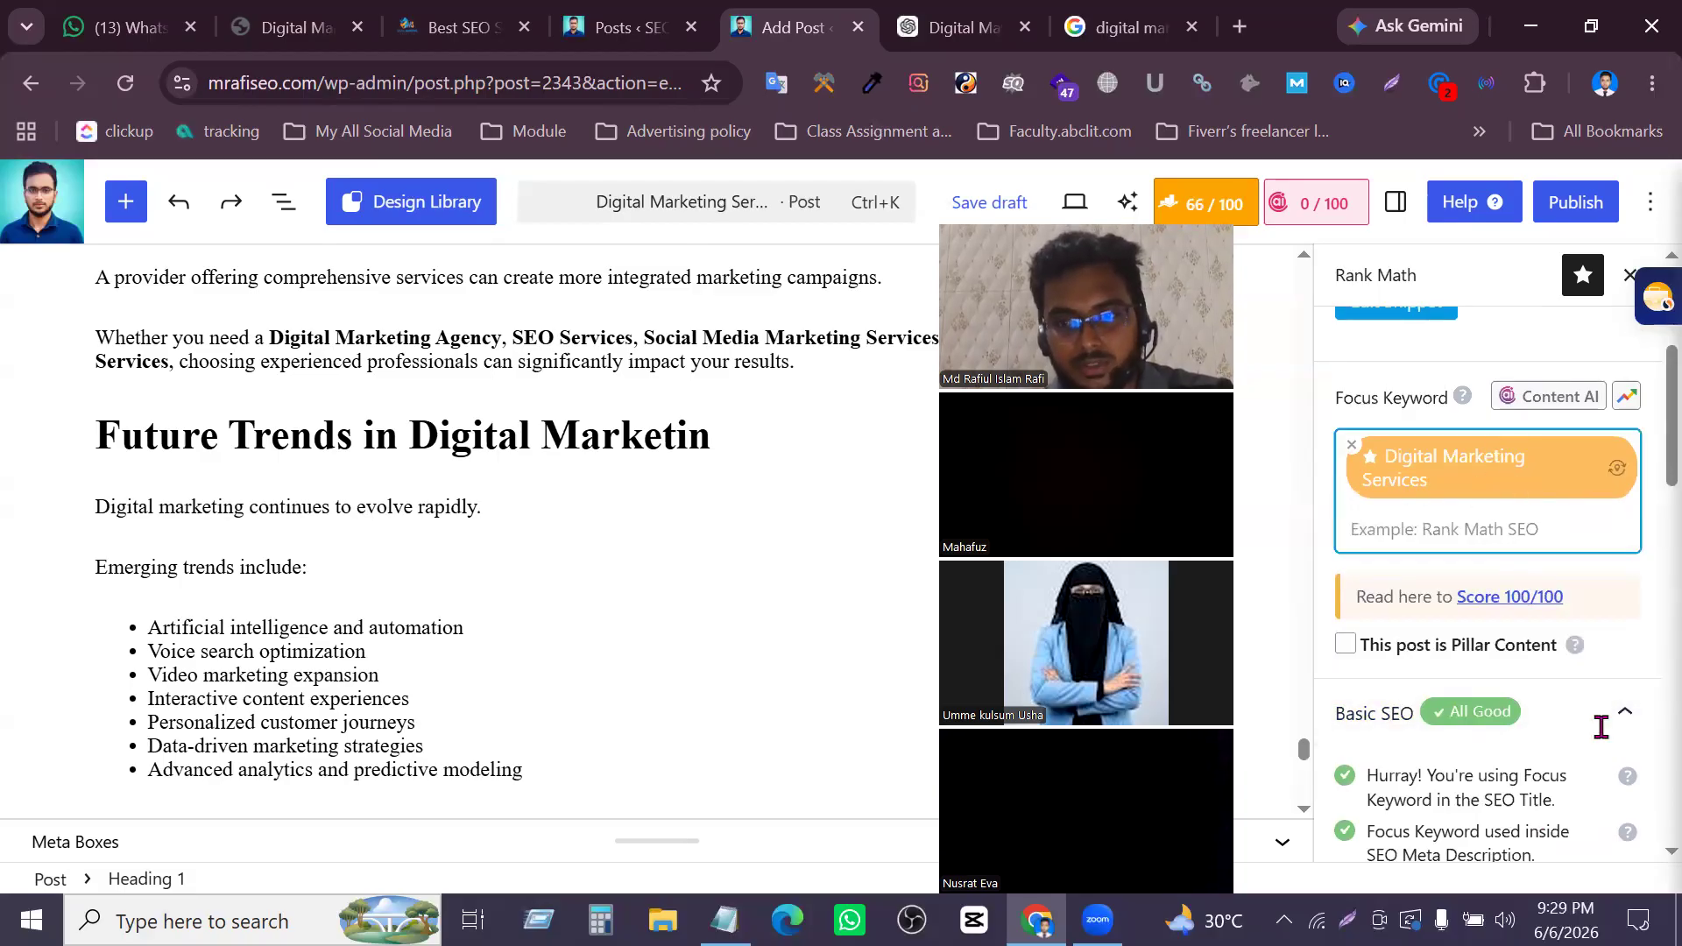
scroll(1568, 723, "down", 8)
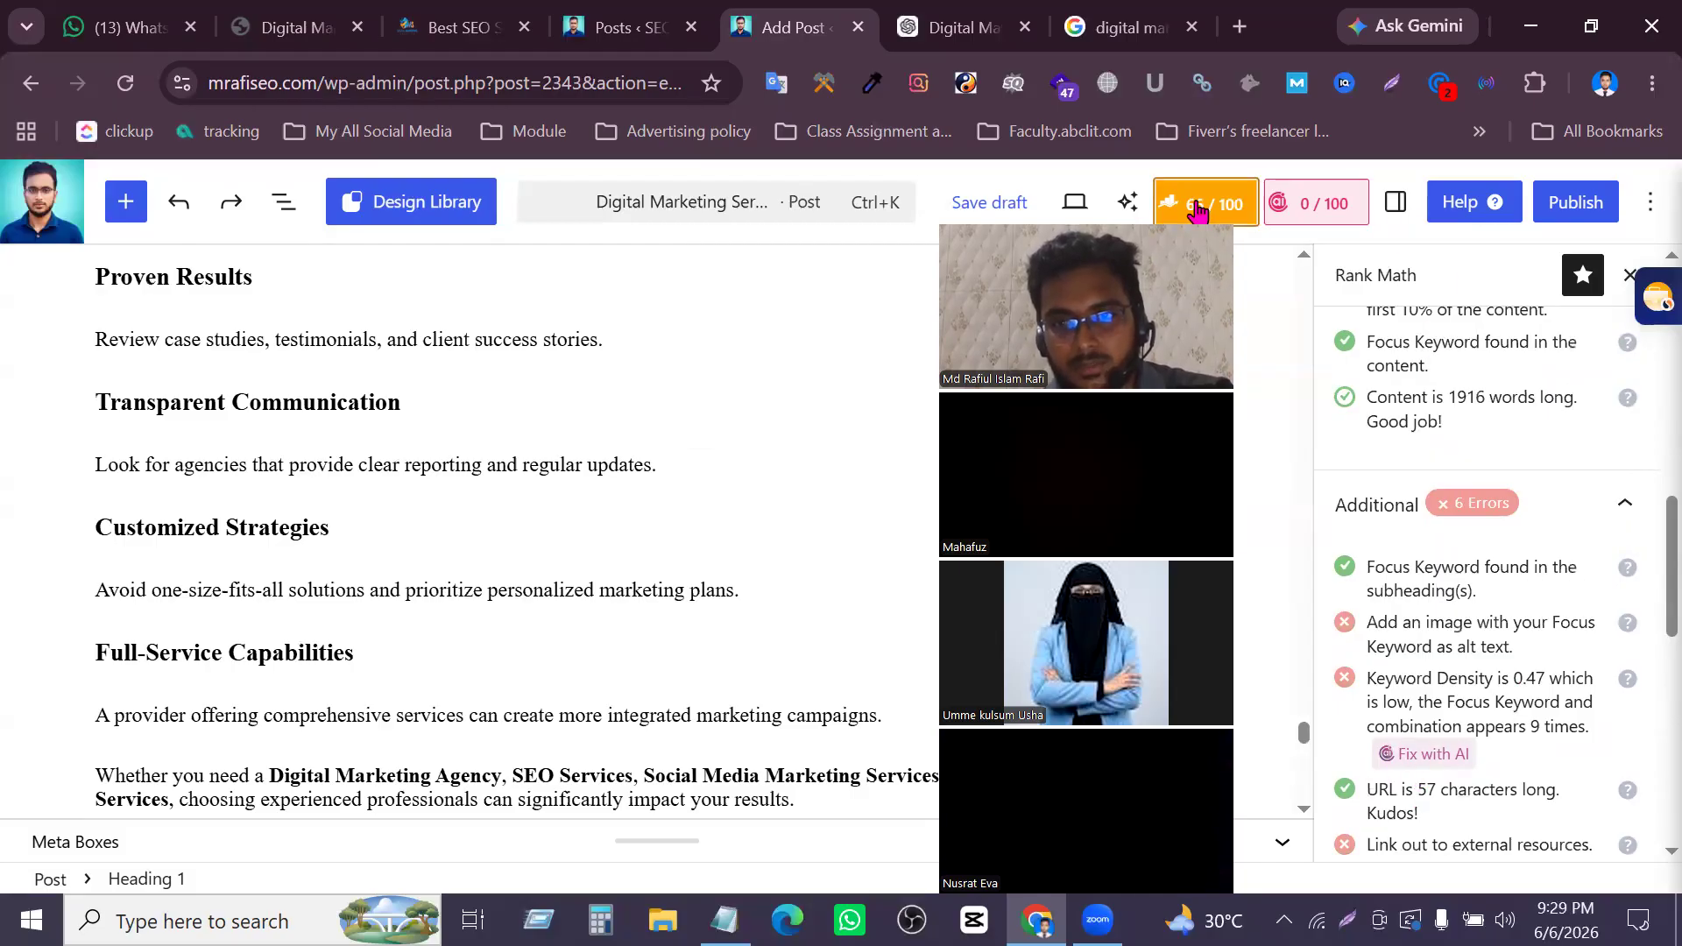
scroll(1419, 394, "up", 10)
scroll(1471, 543, "down", 3)
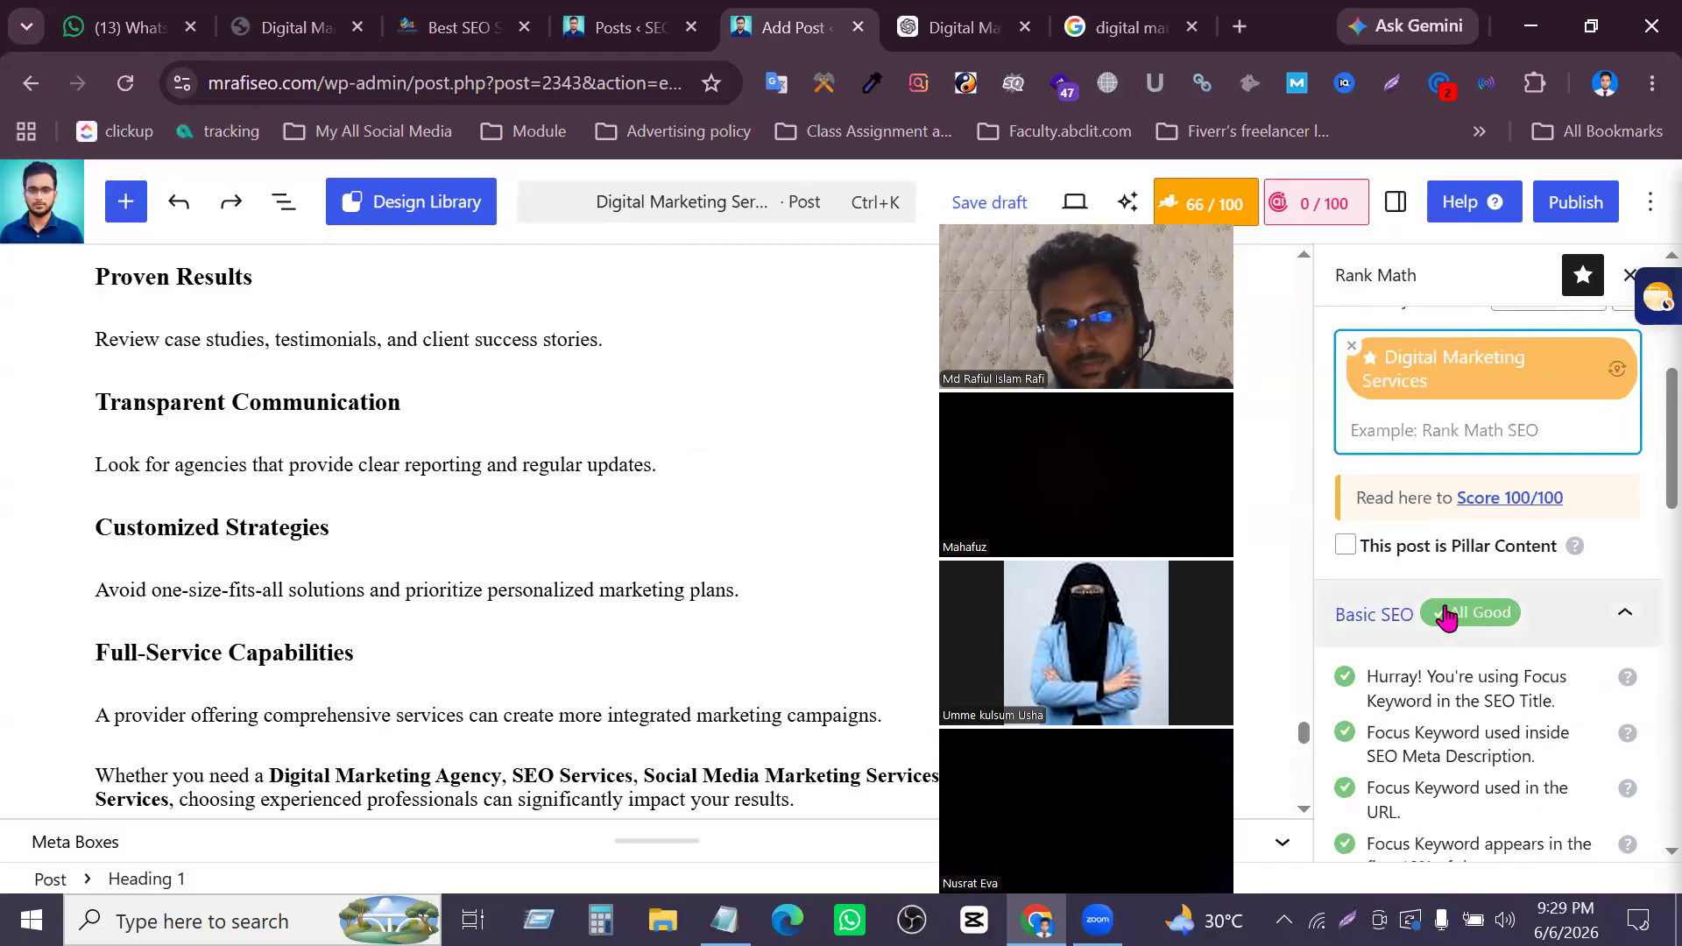
Open Rank Math's snippet editor, highlight the permalink's character count and close the editor
scroll(1428, 525, "up", 3)
left_click(1407, 422)
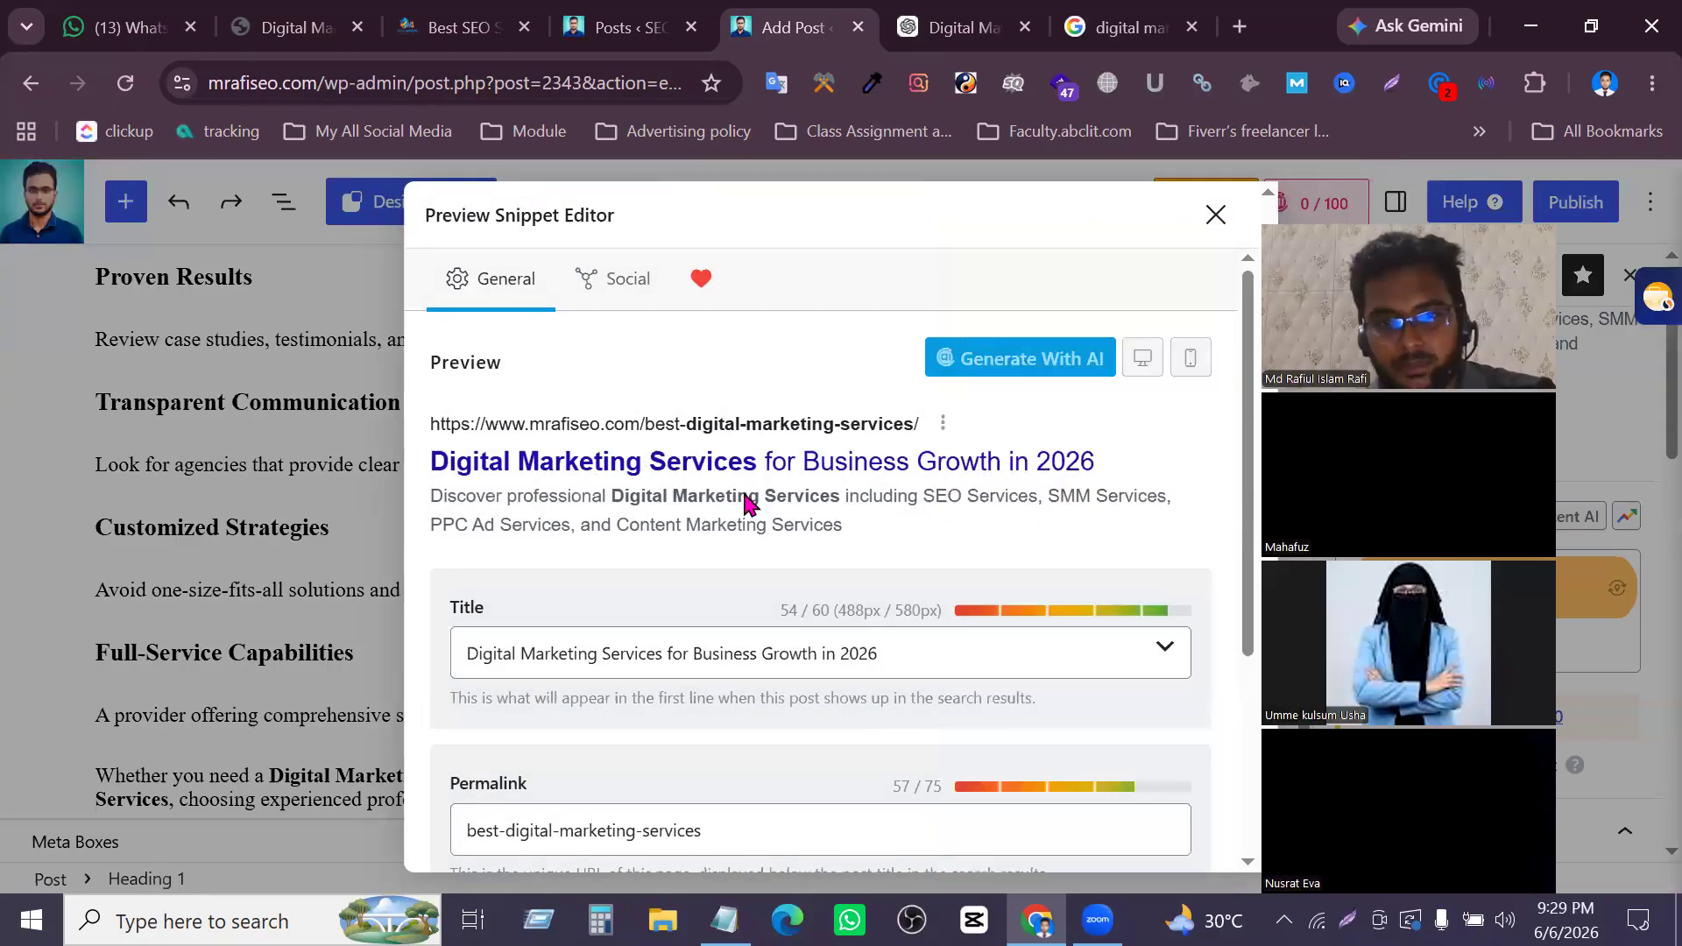
scroll(904, 479, "down", 4)
double_click(898, 473)
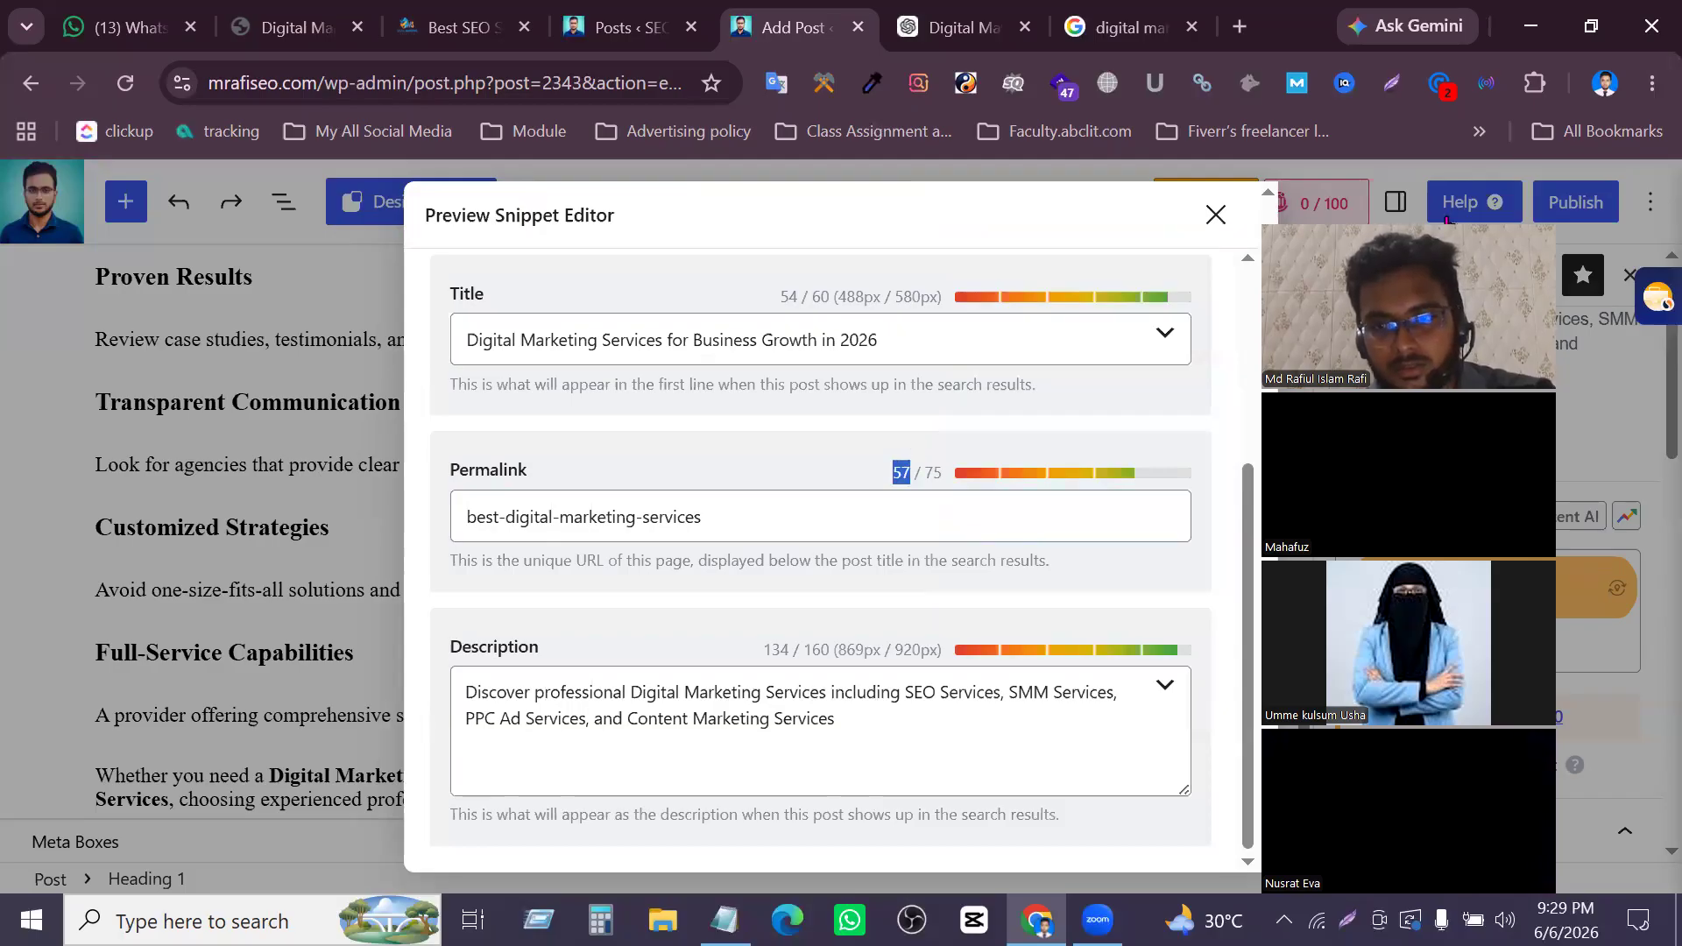
left_click(1556, 650)
Highlight the URL length, external link, DoFollow link and internal link checks in Rank Math's Additional section
scroll(1555, 650, "down", 8)
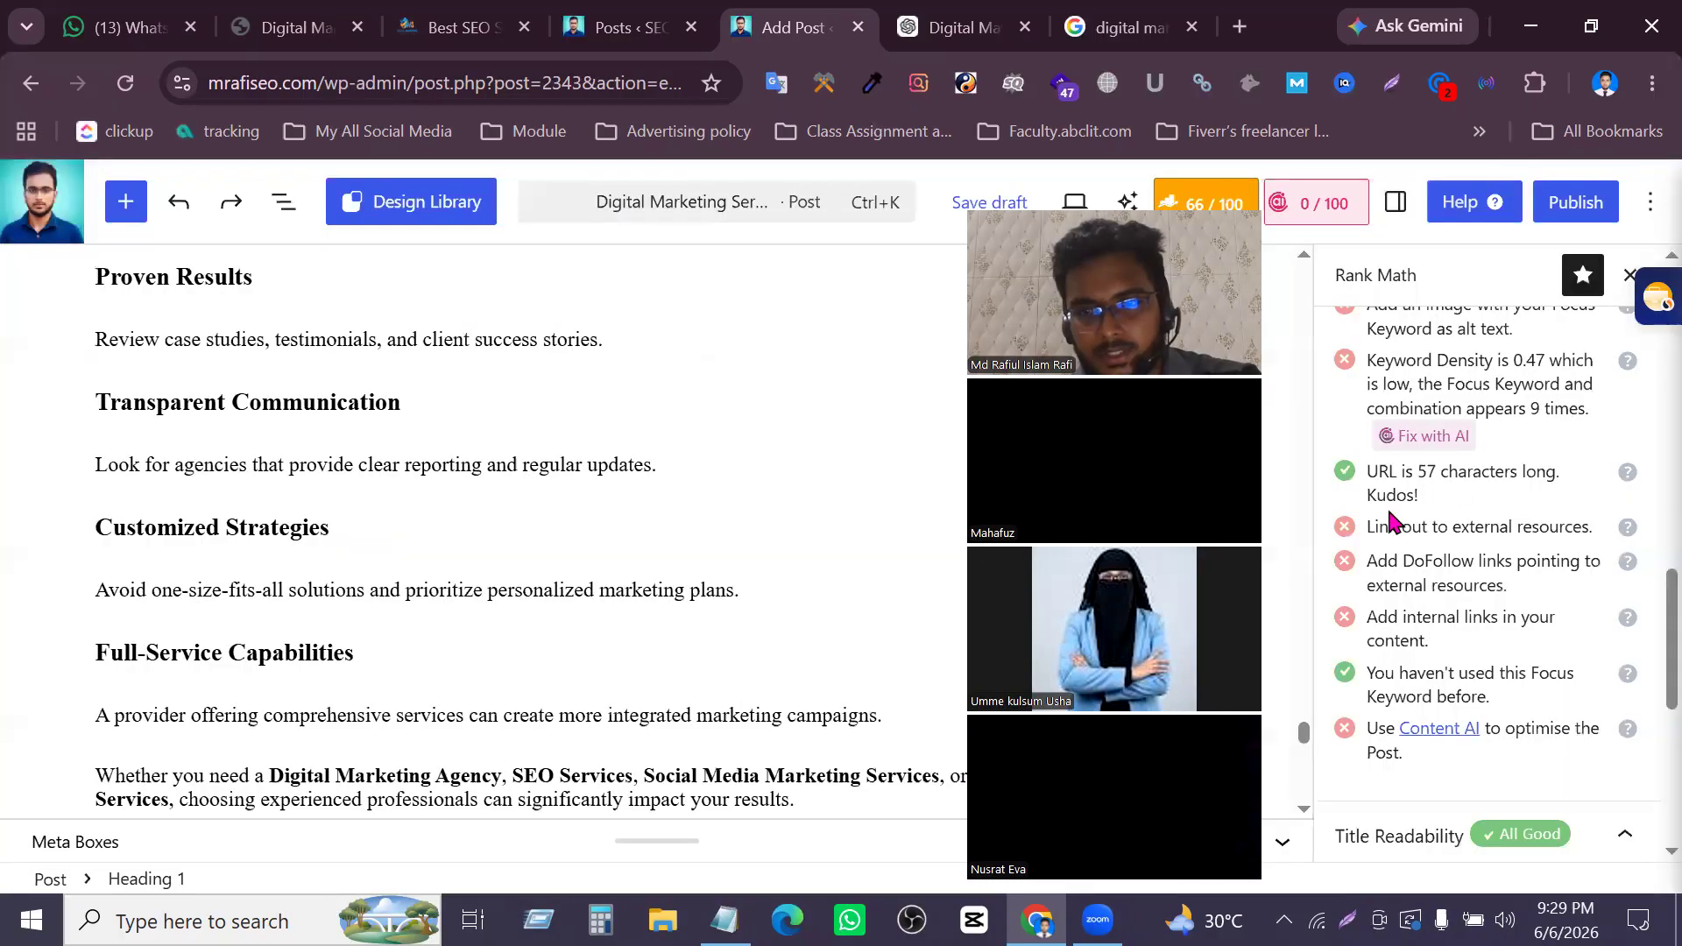
left_click_drag(1366, 476, 1524, 496)
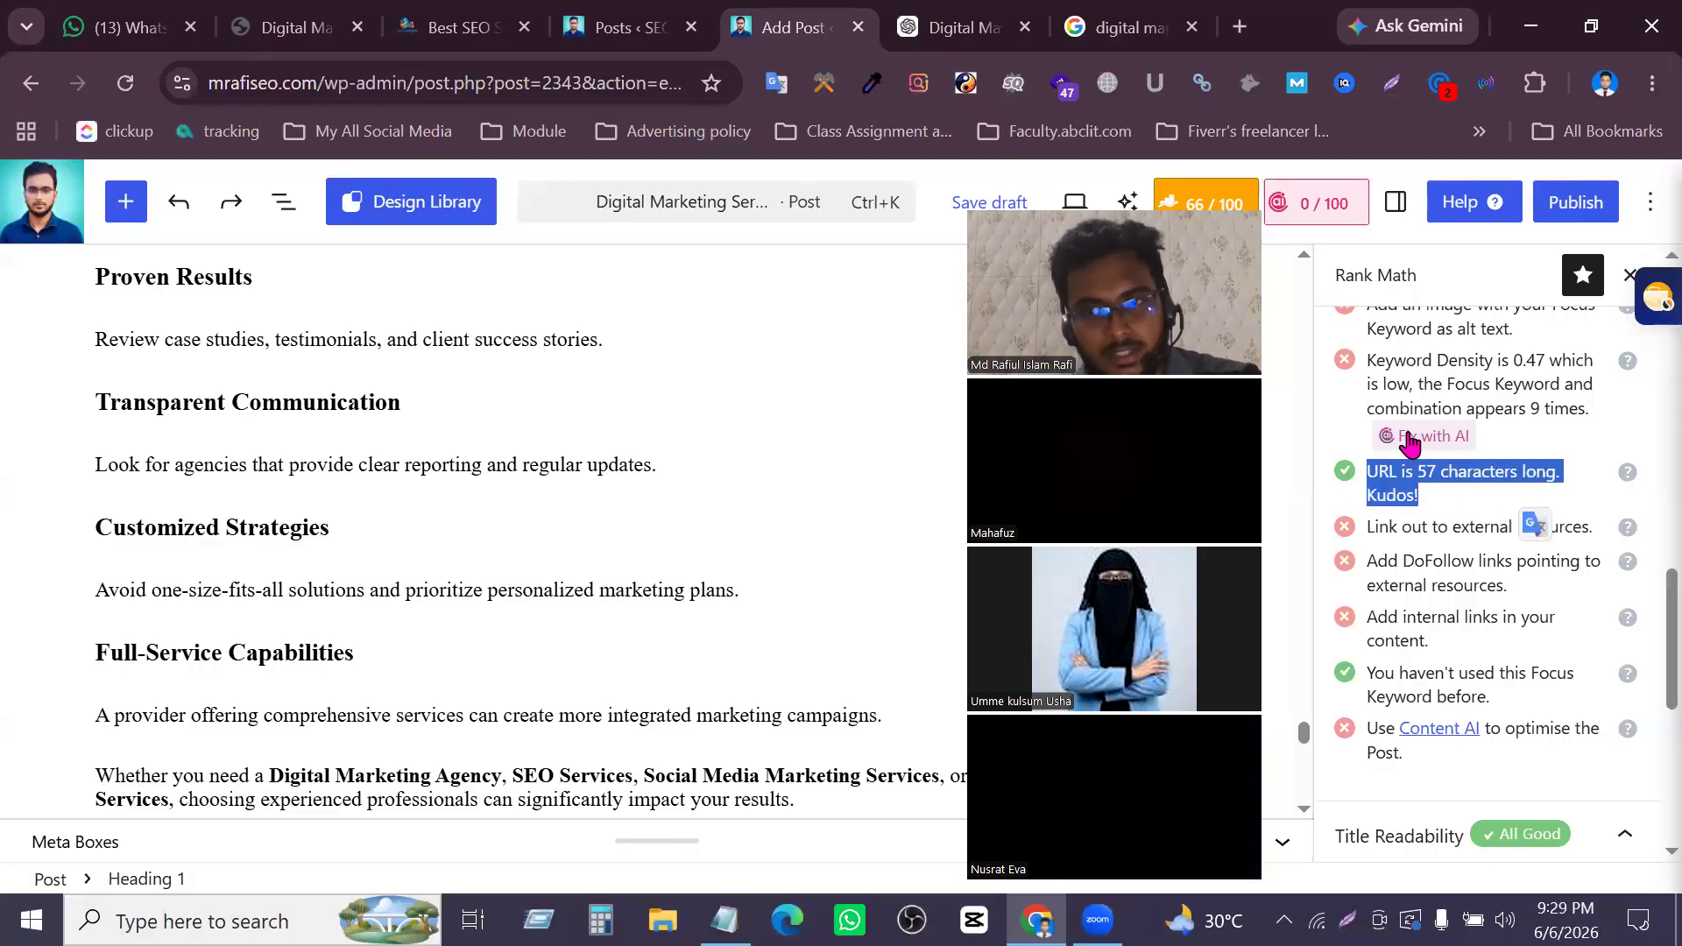
left_click(1380, 526)
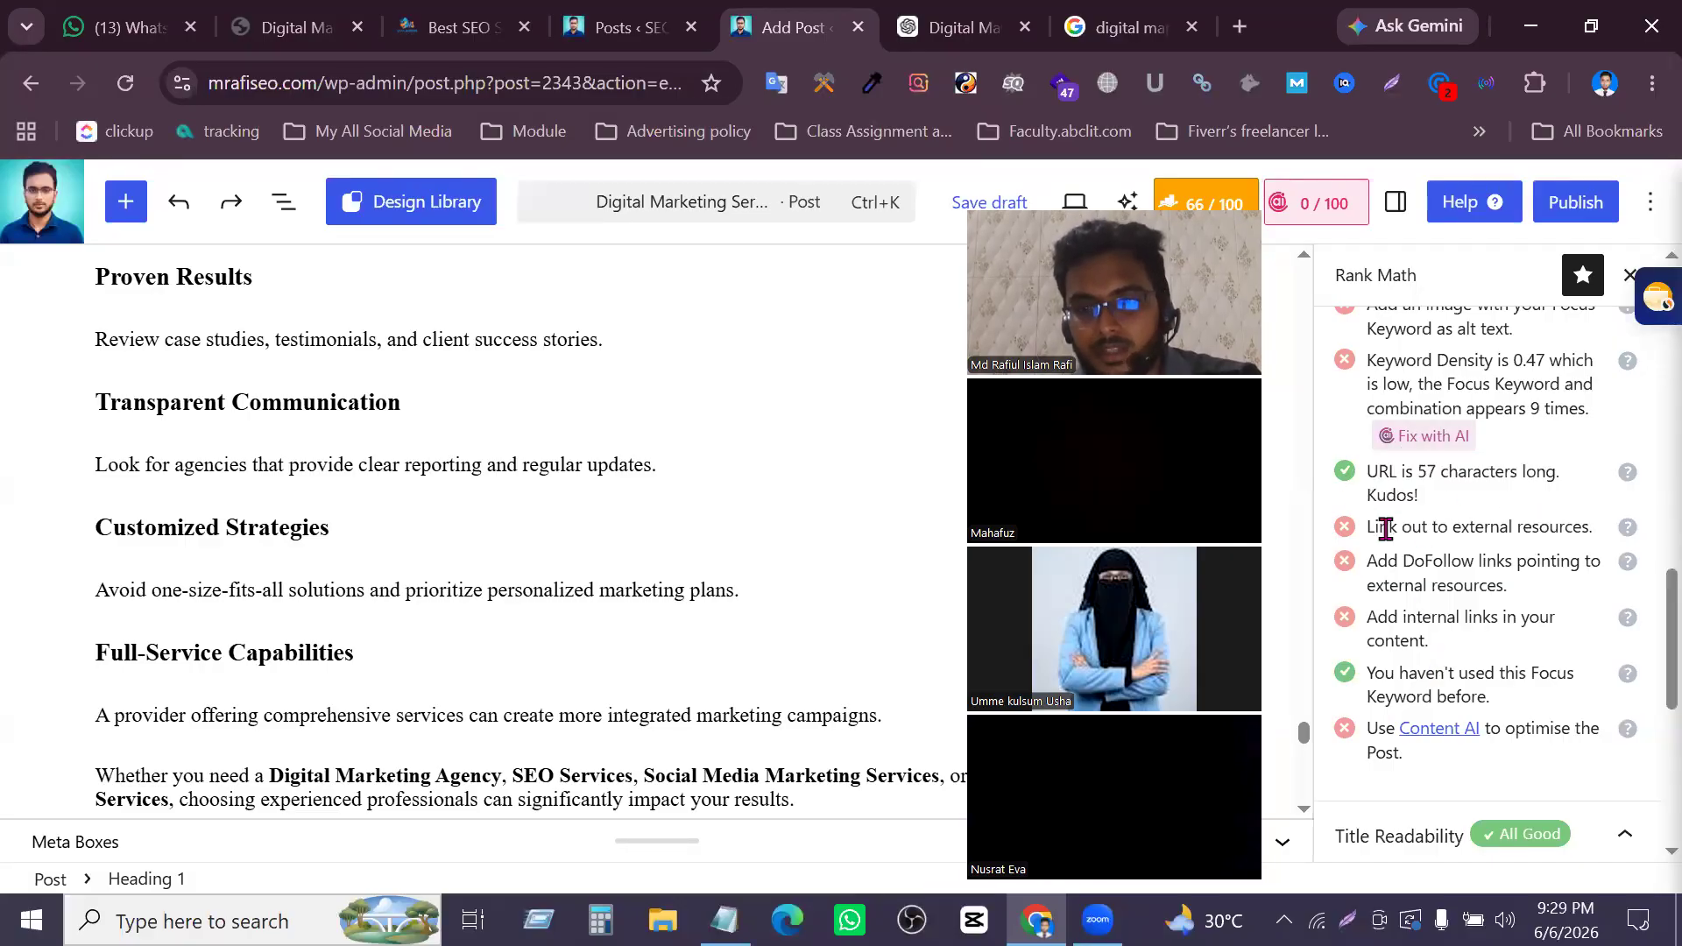
left_click_drag(1368, 526, 1479, 528)
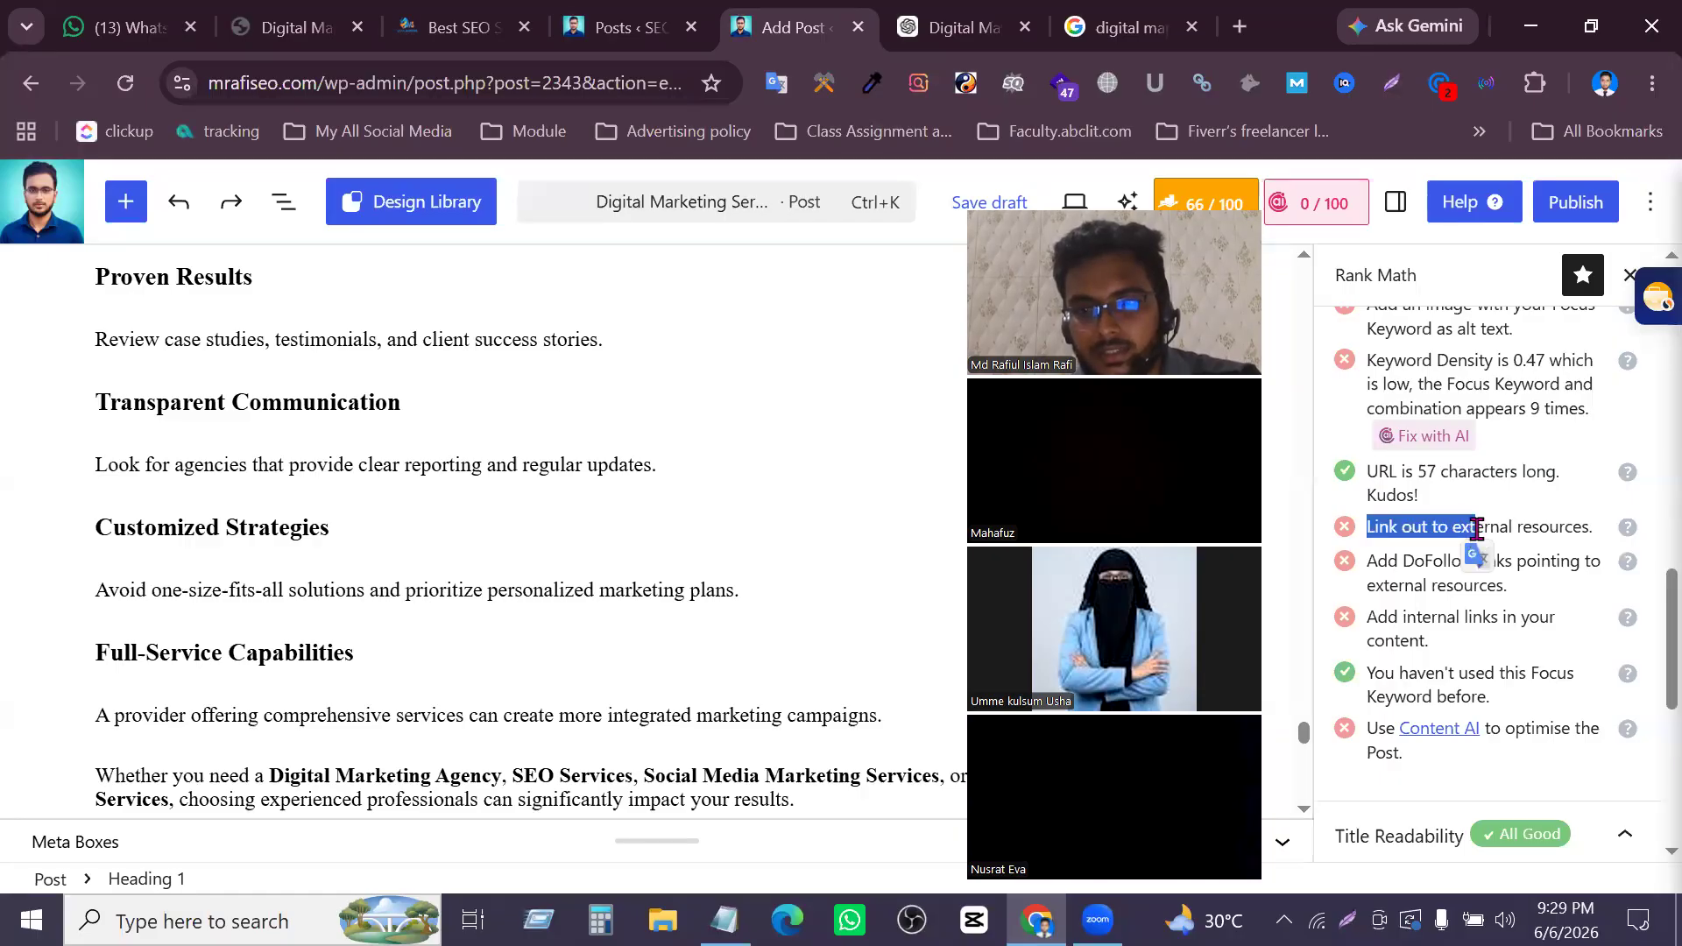
left_click(1454, 531)
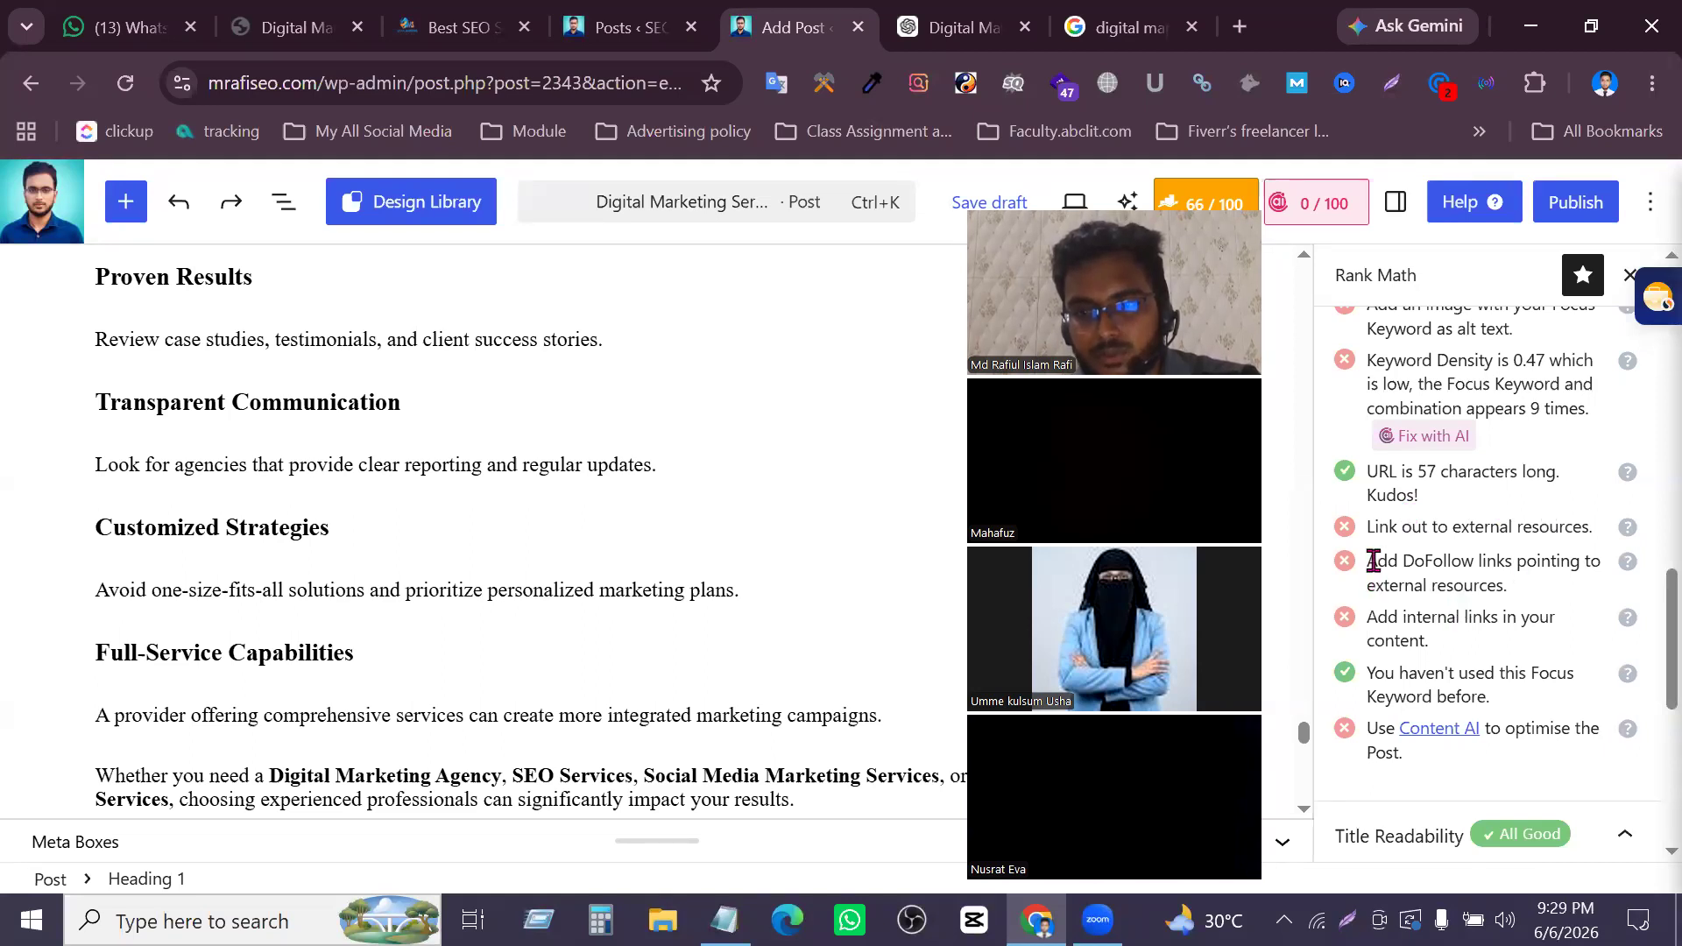
left_click_drag(1376, 560, 1537, 561)
left_click_drag(1428, 644, 1391, 618)
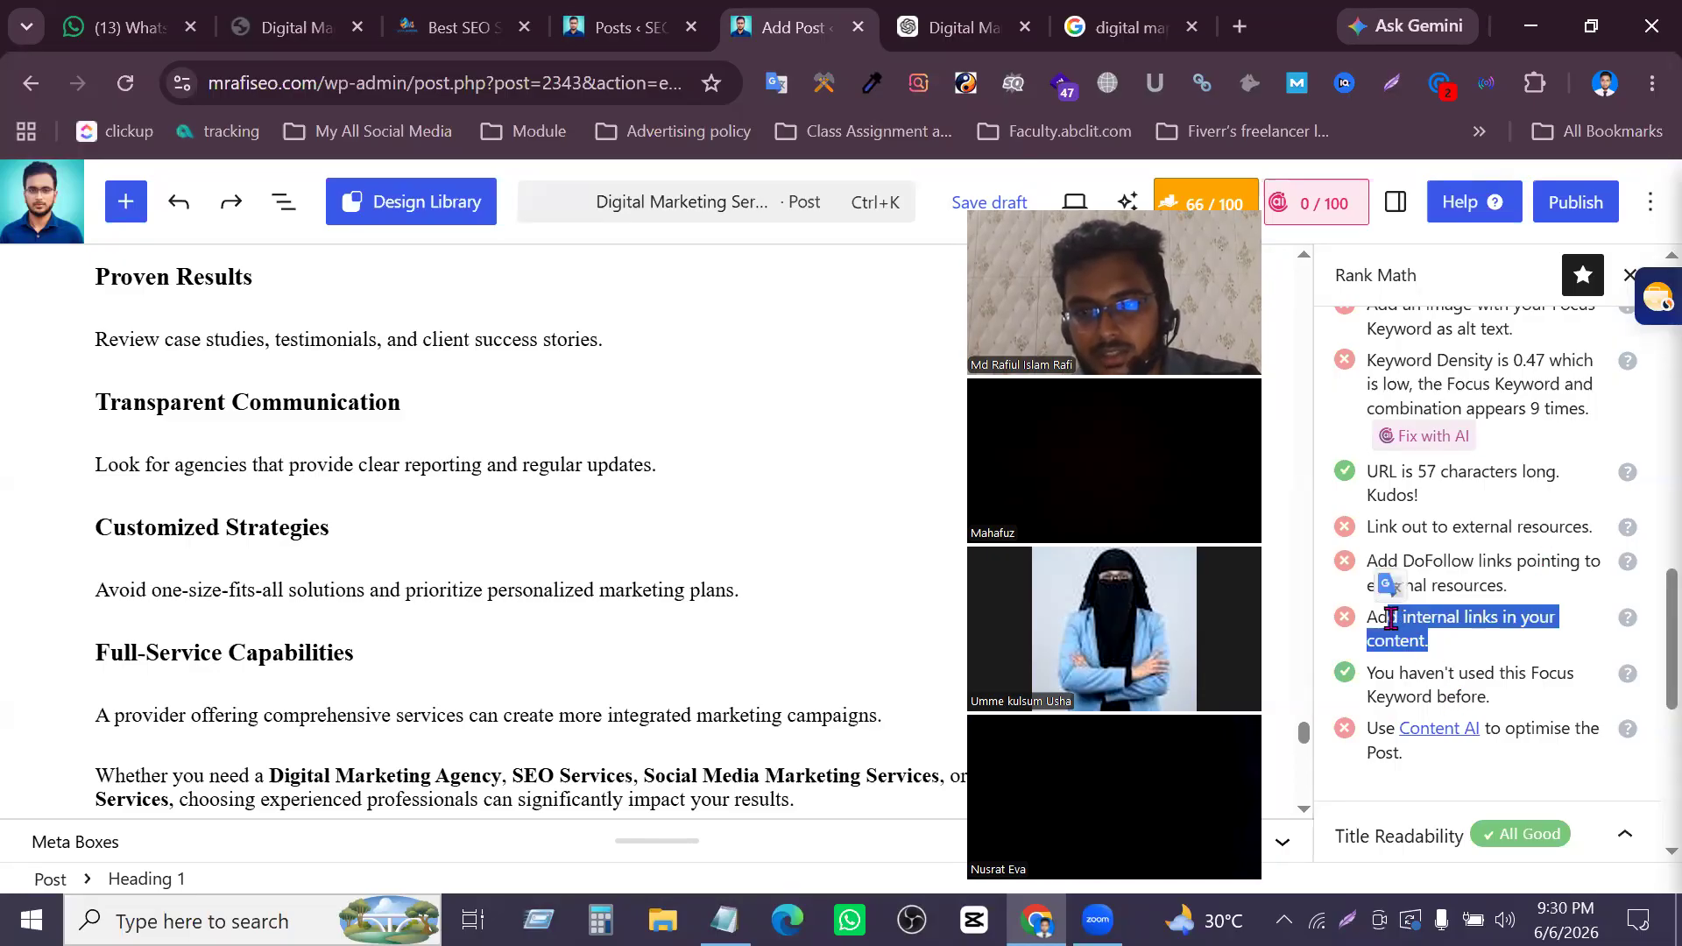
left_click(1441, 531)
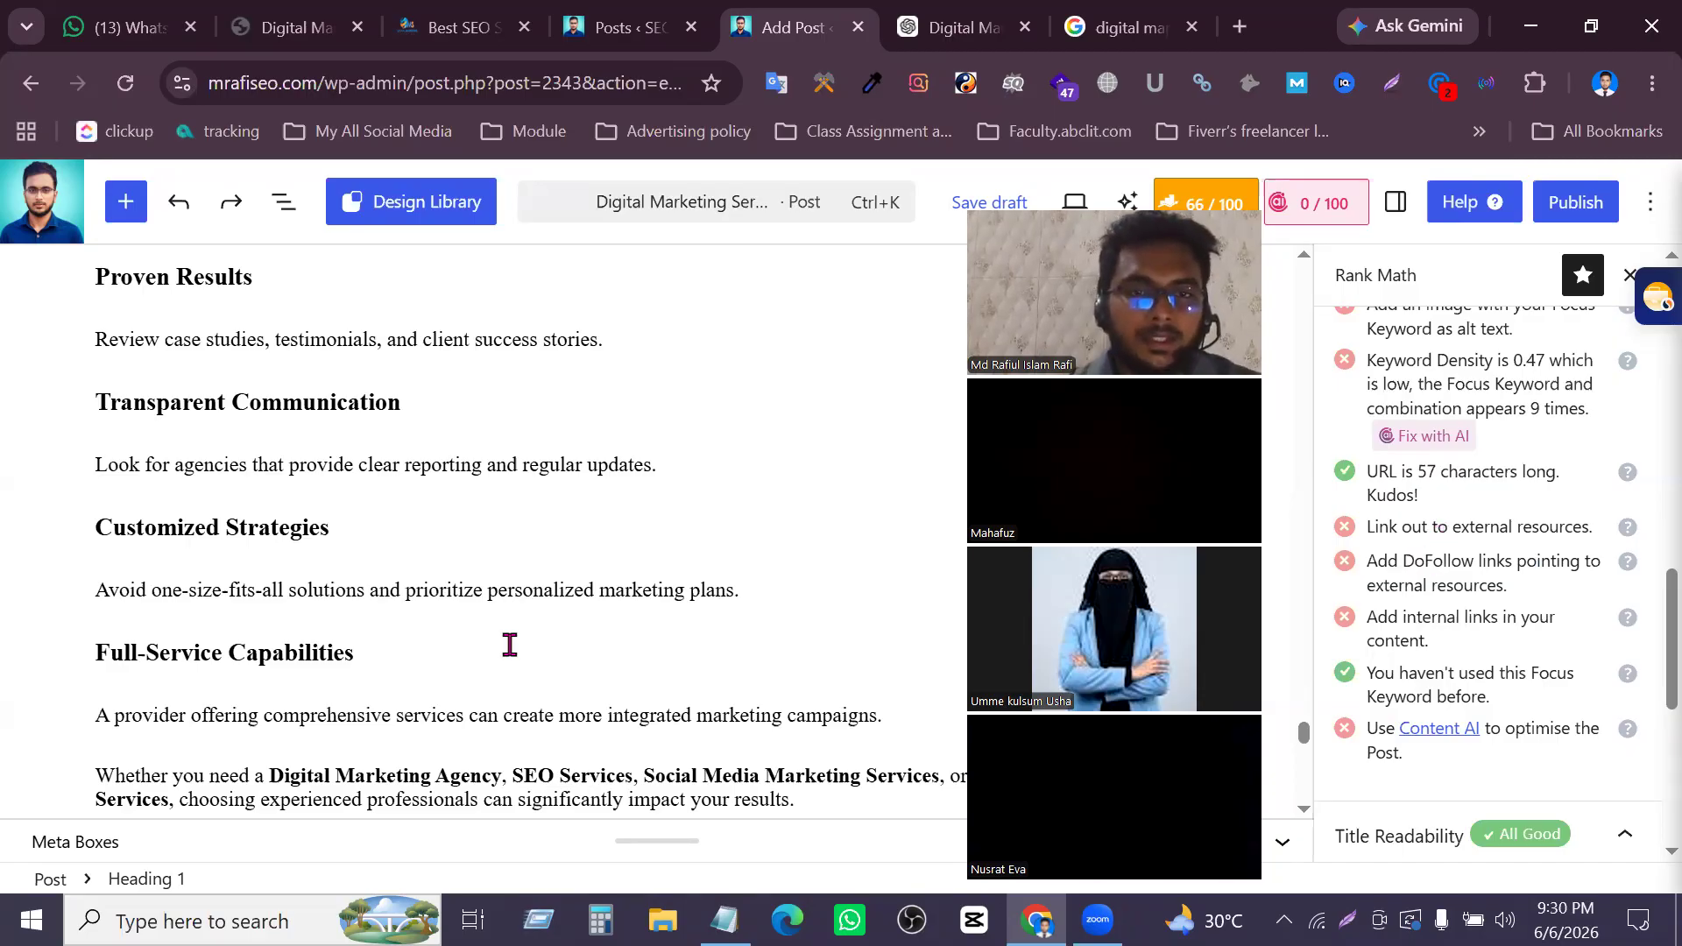
scroll(512, 644, "up", 10)
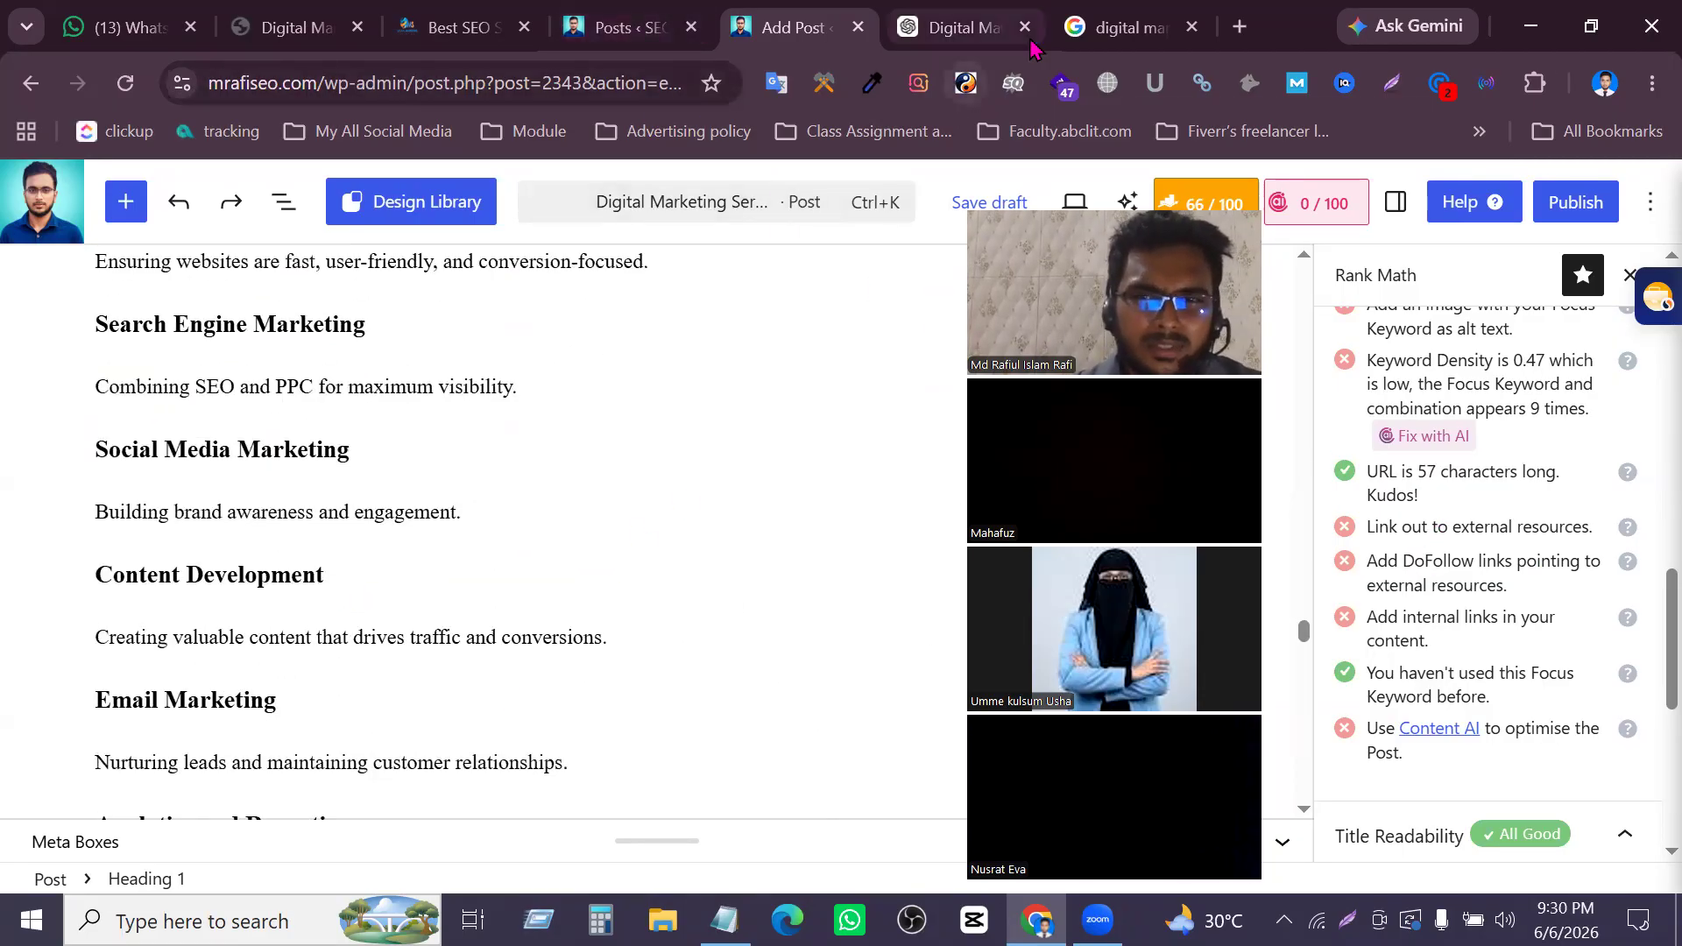
Switch to the Google results for "digital marketing service" and open the digitalmarketingbd.com website
left_click(1130, 29)
scroll(610, 423, "up", 10)
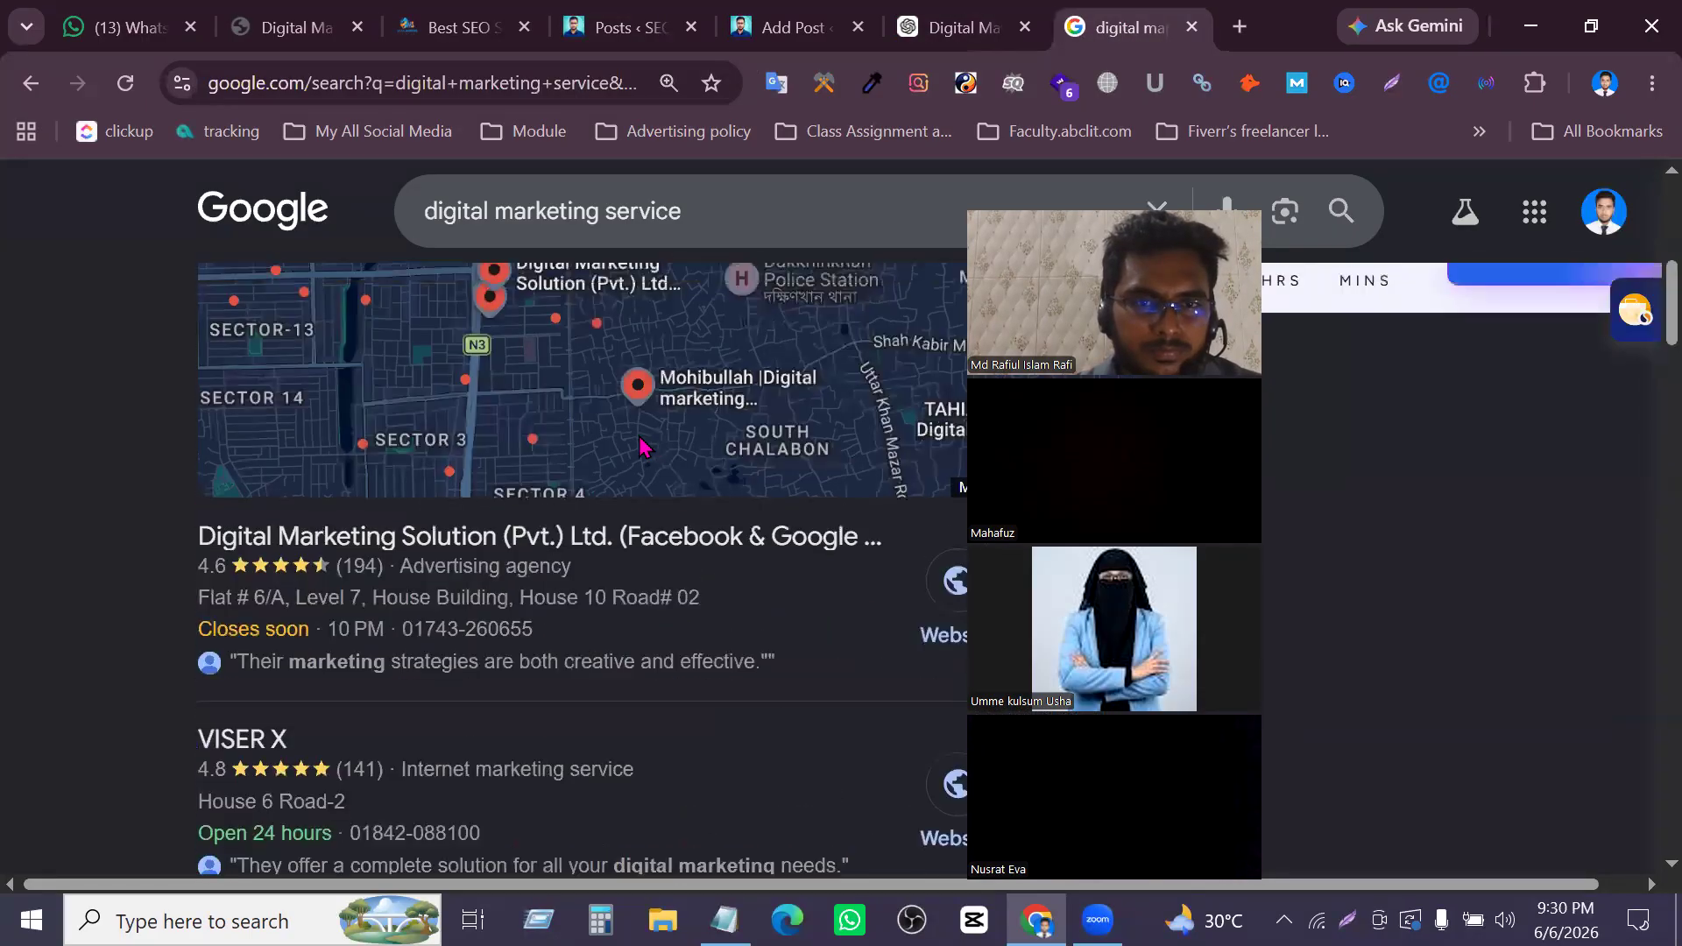
scroll(423, 430, "down", 2)
left_click(423, 429)
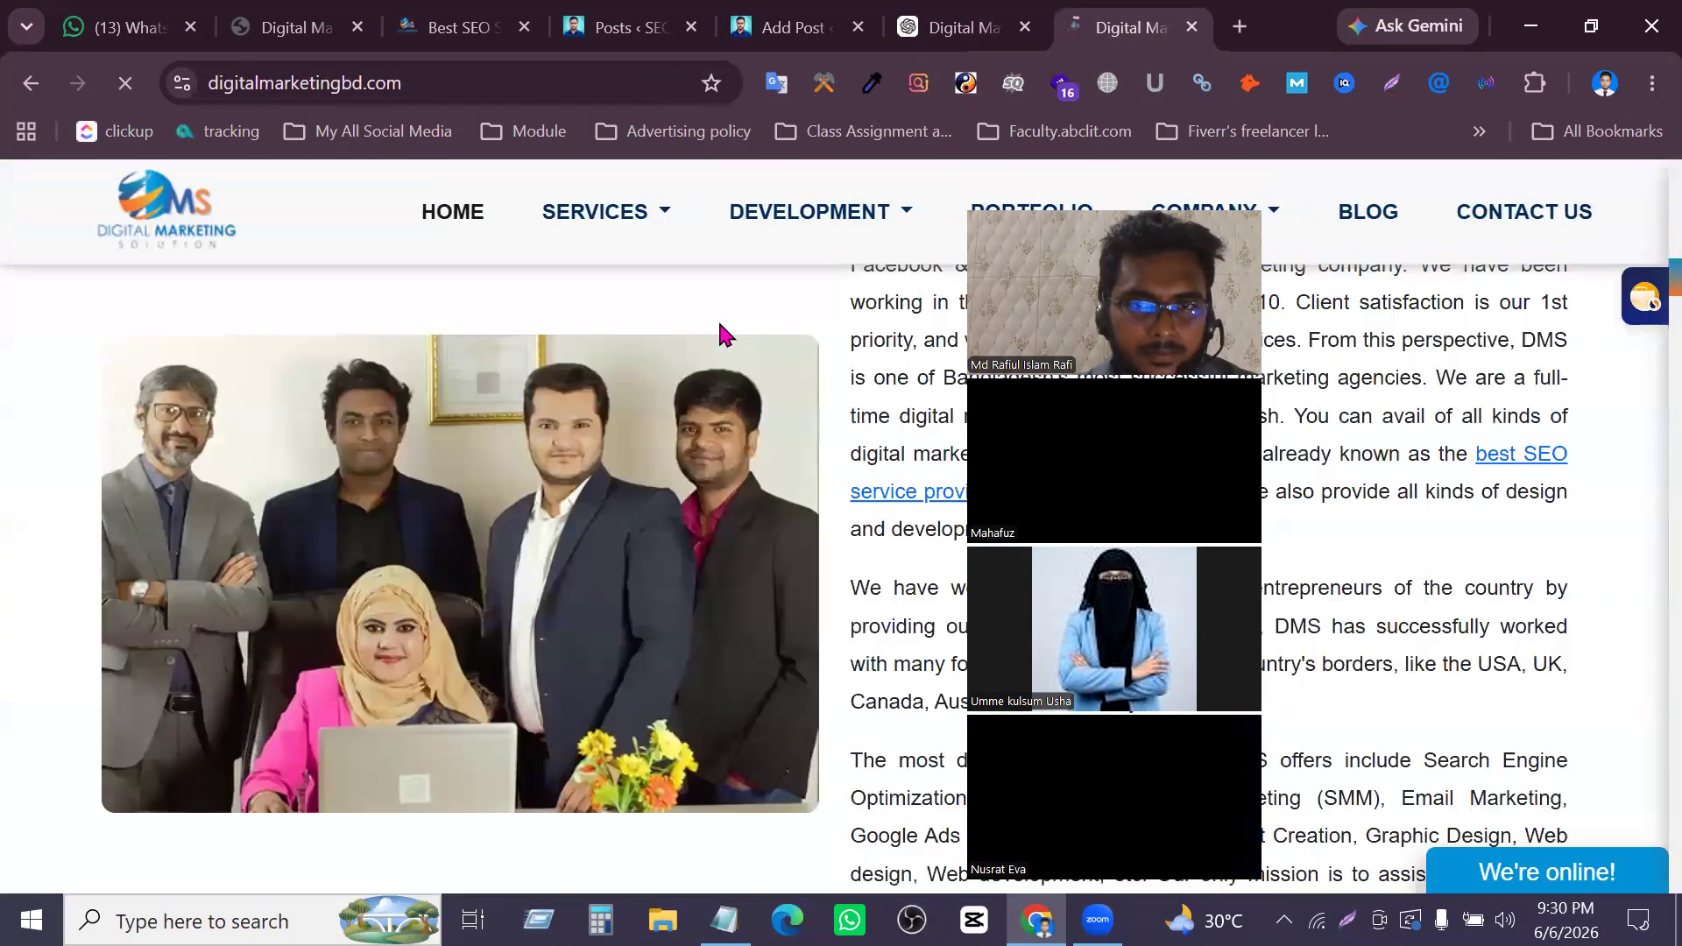
Open the site's Search Engine Optimization service page and look through its opening sections
mouse_move(624, 219)
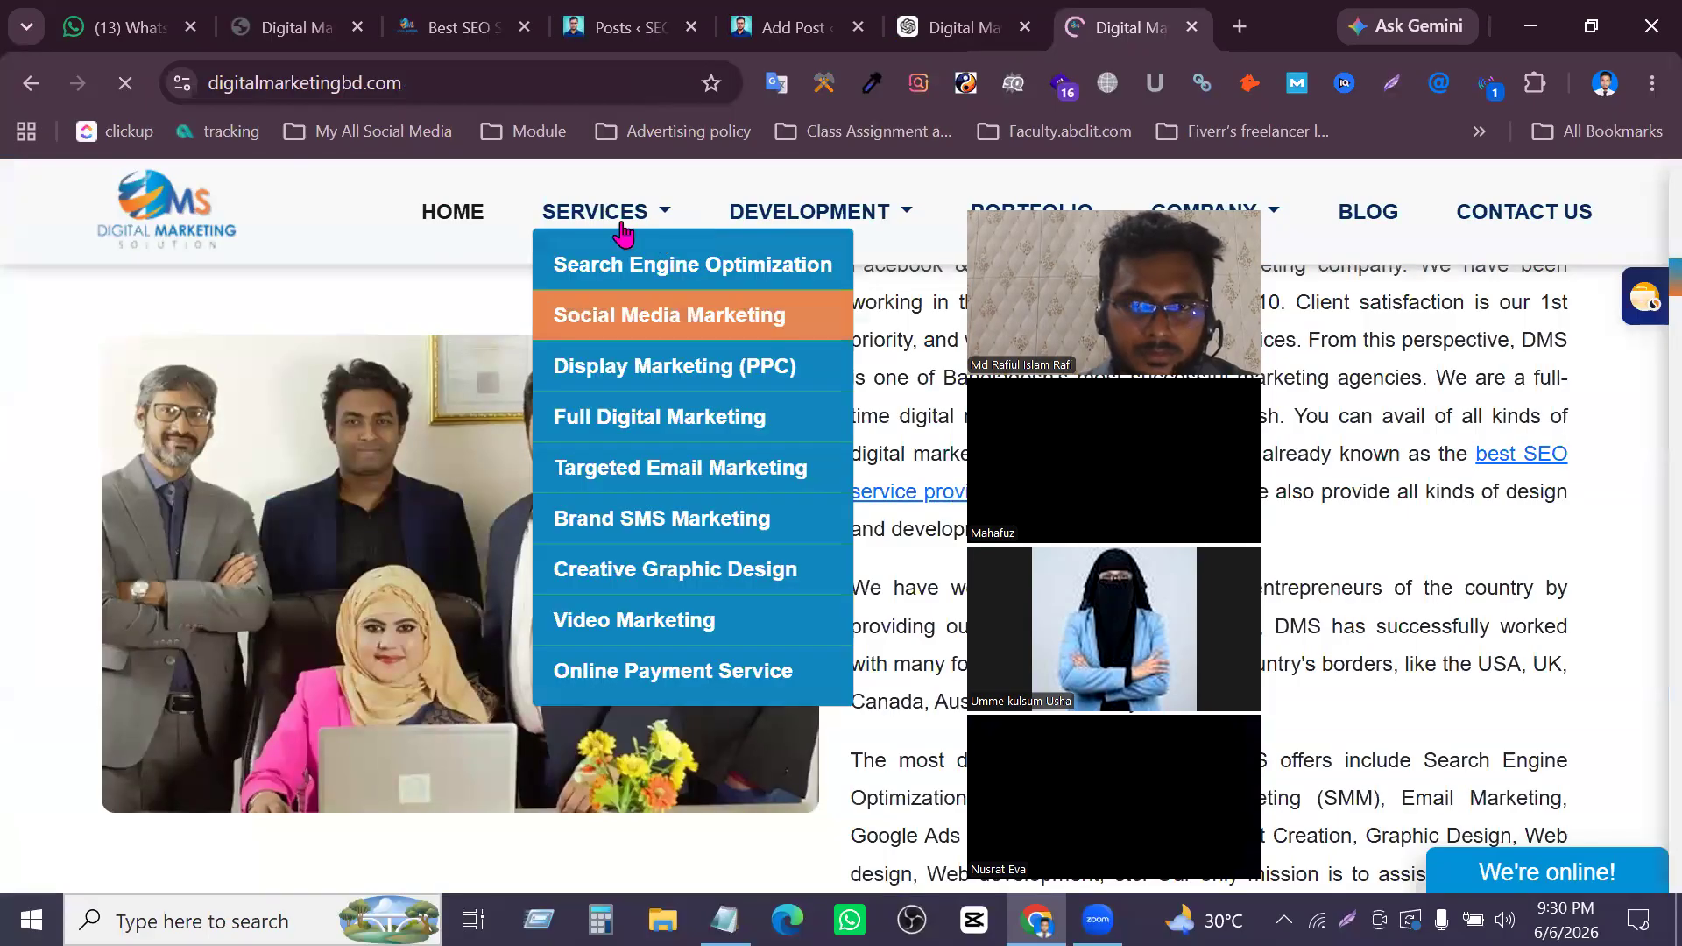
left_click(620, 272)
scroll(666, 613, "down", 5)
scroll(691, 732, "down", 5)
scroll(582, 781, "up", 1)
scroll(837, 666, "down", 3)
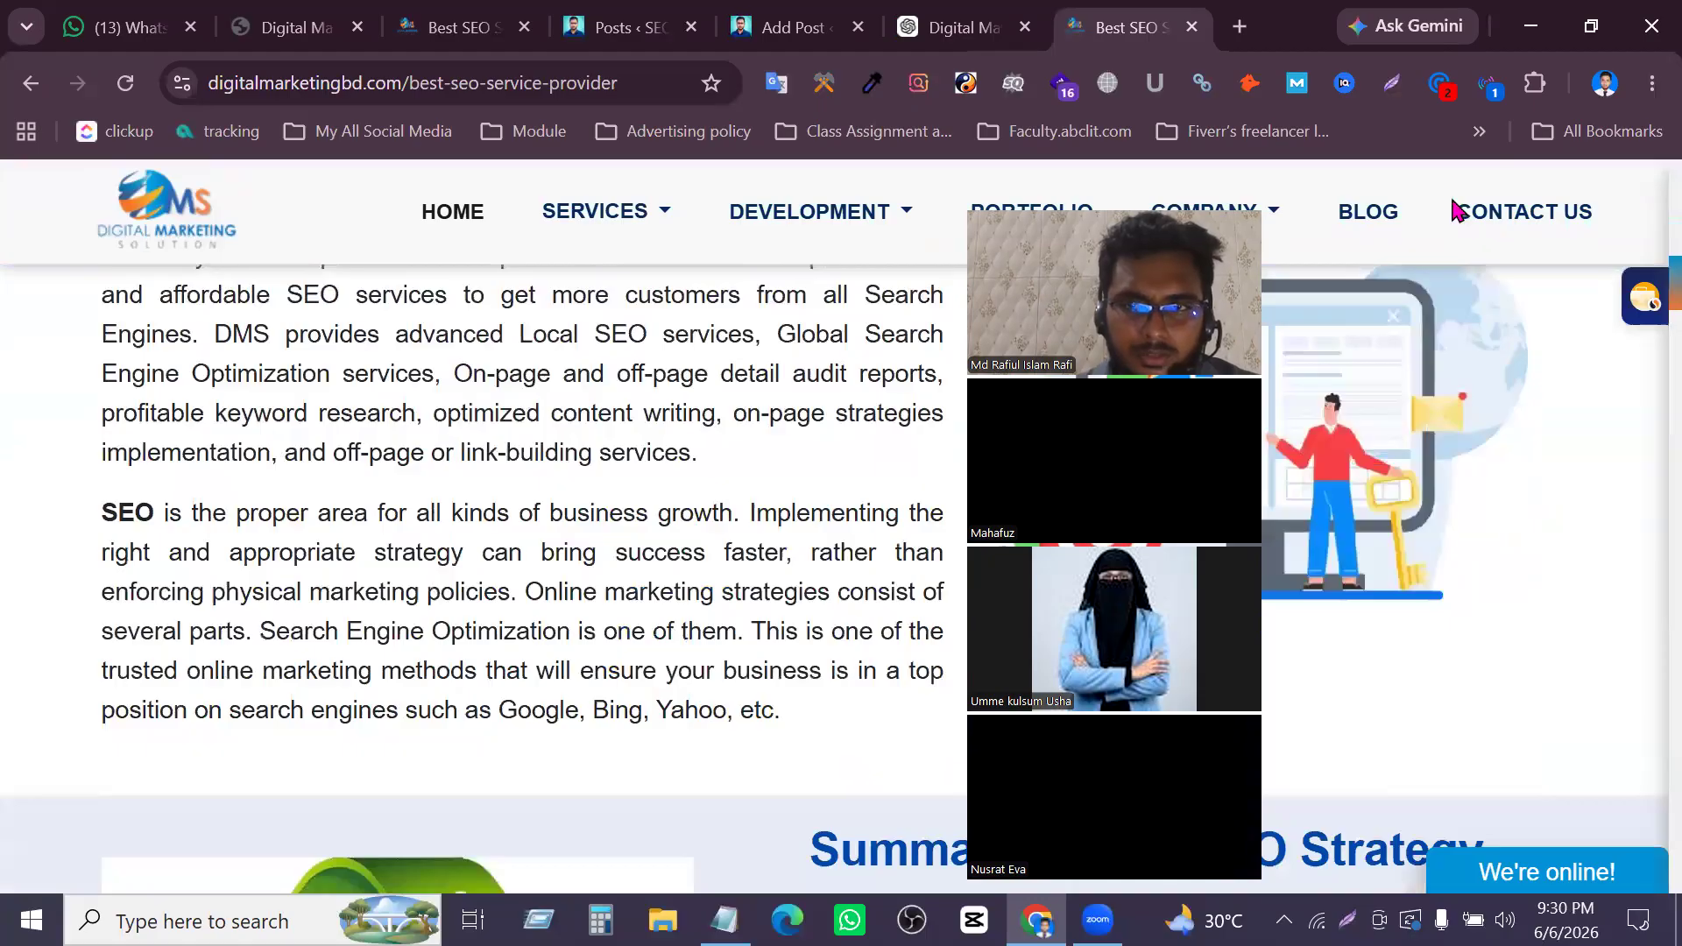
Find the "$6.5 Trillion" external link under "How SEO Can Be a Real Shot for Your Business" and start a screen capture
scroll(846, 471, "down", 20)
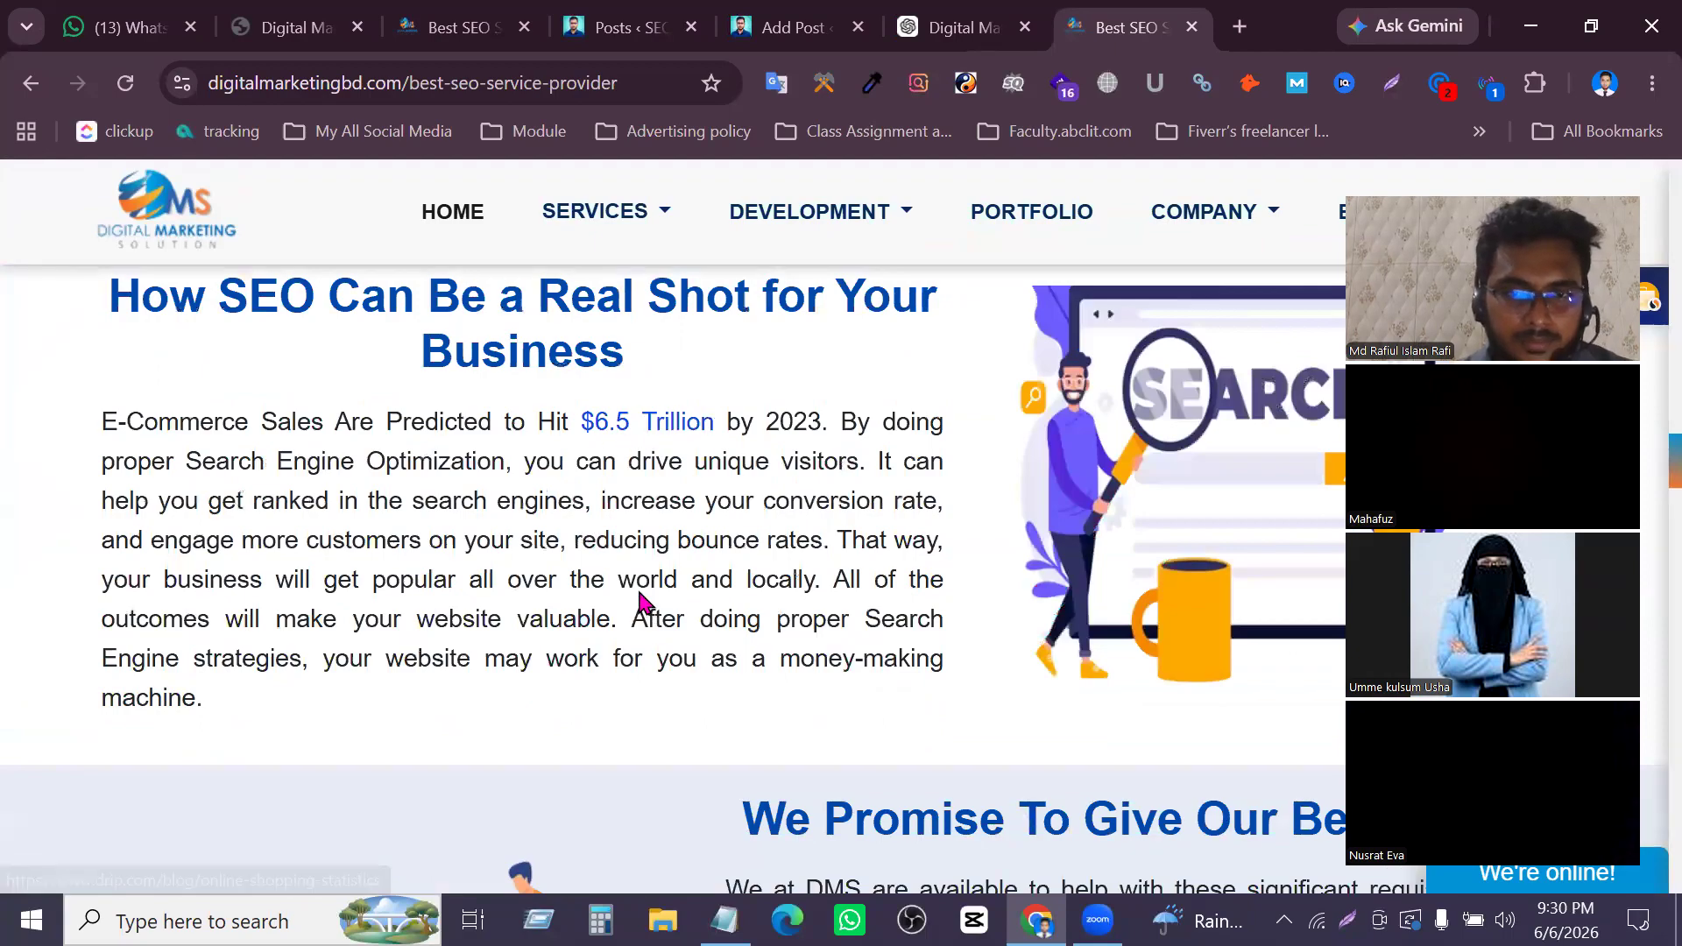
scroll(627, 610, "down", 5)
scroll(617, 648, "up", 7)
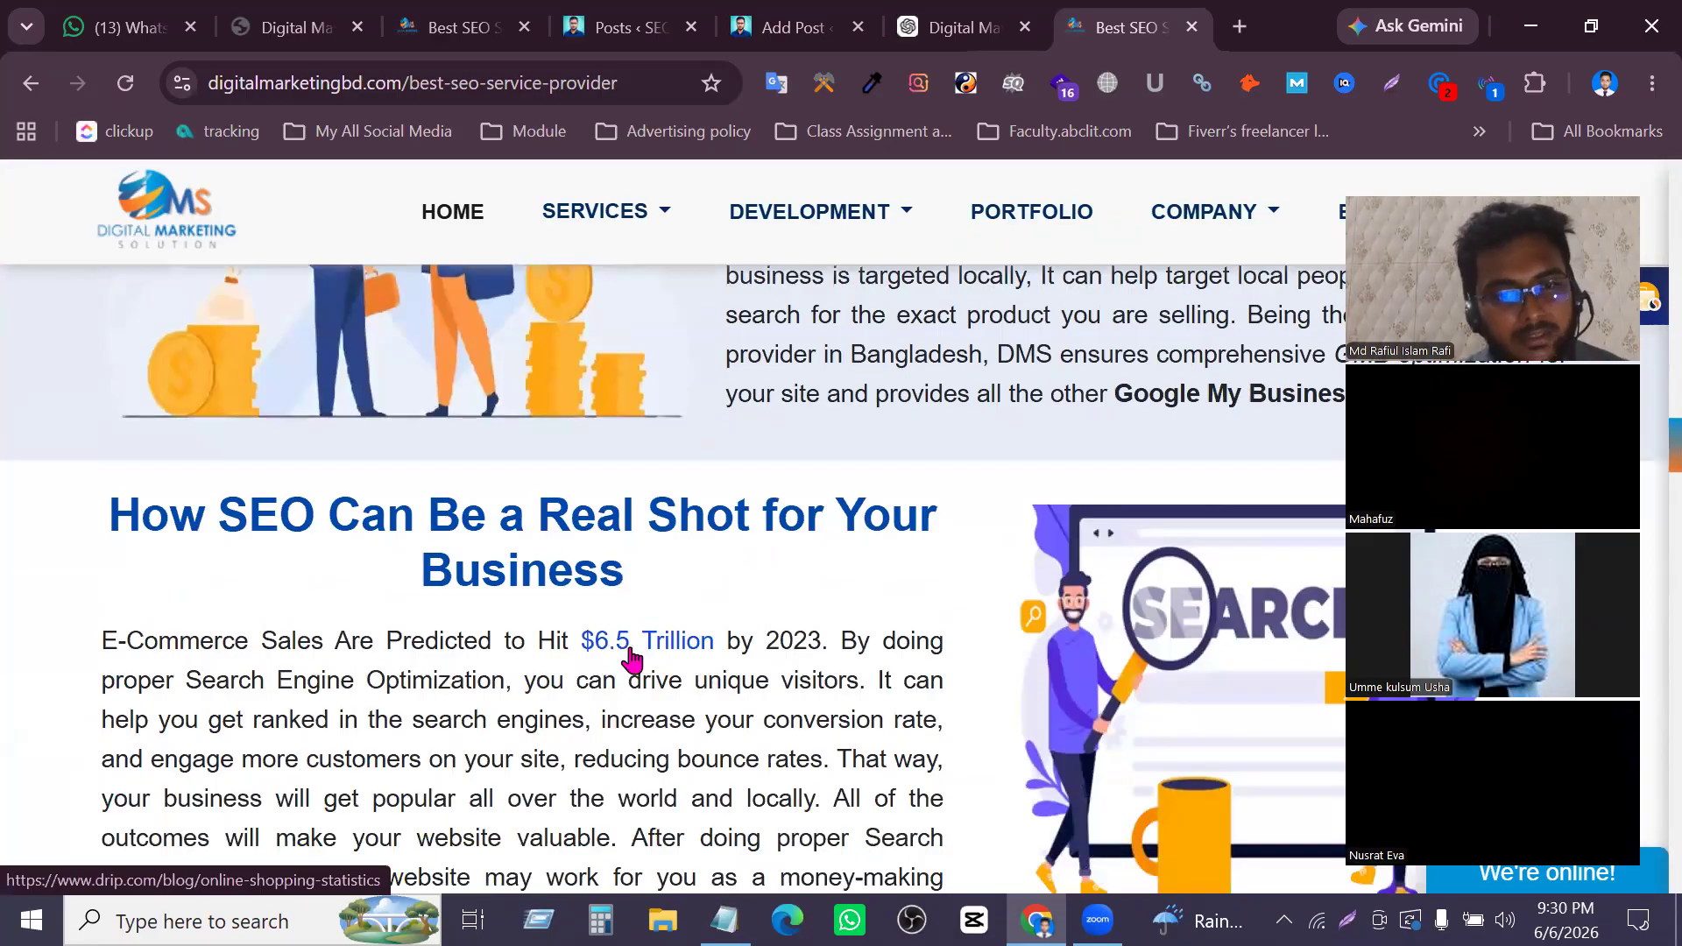
key("Print")
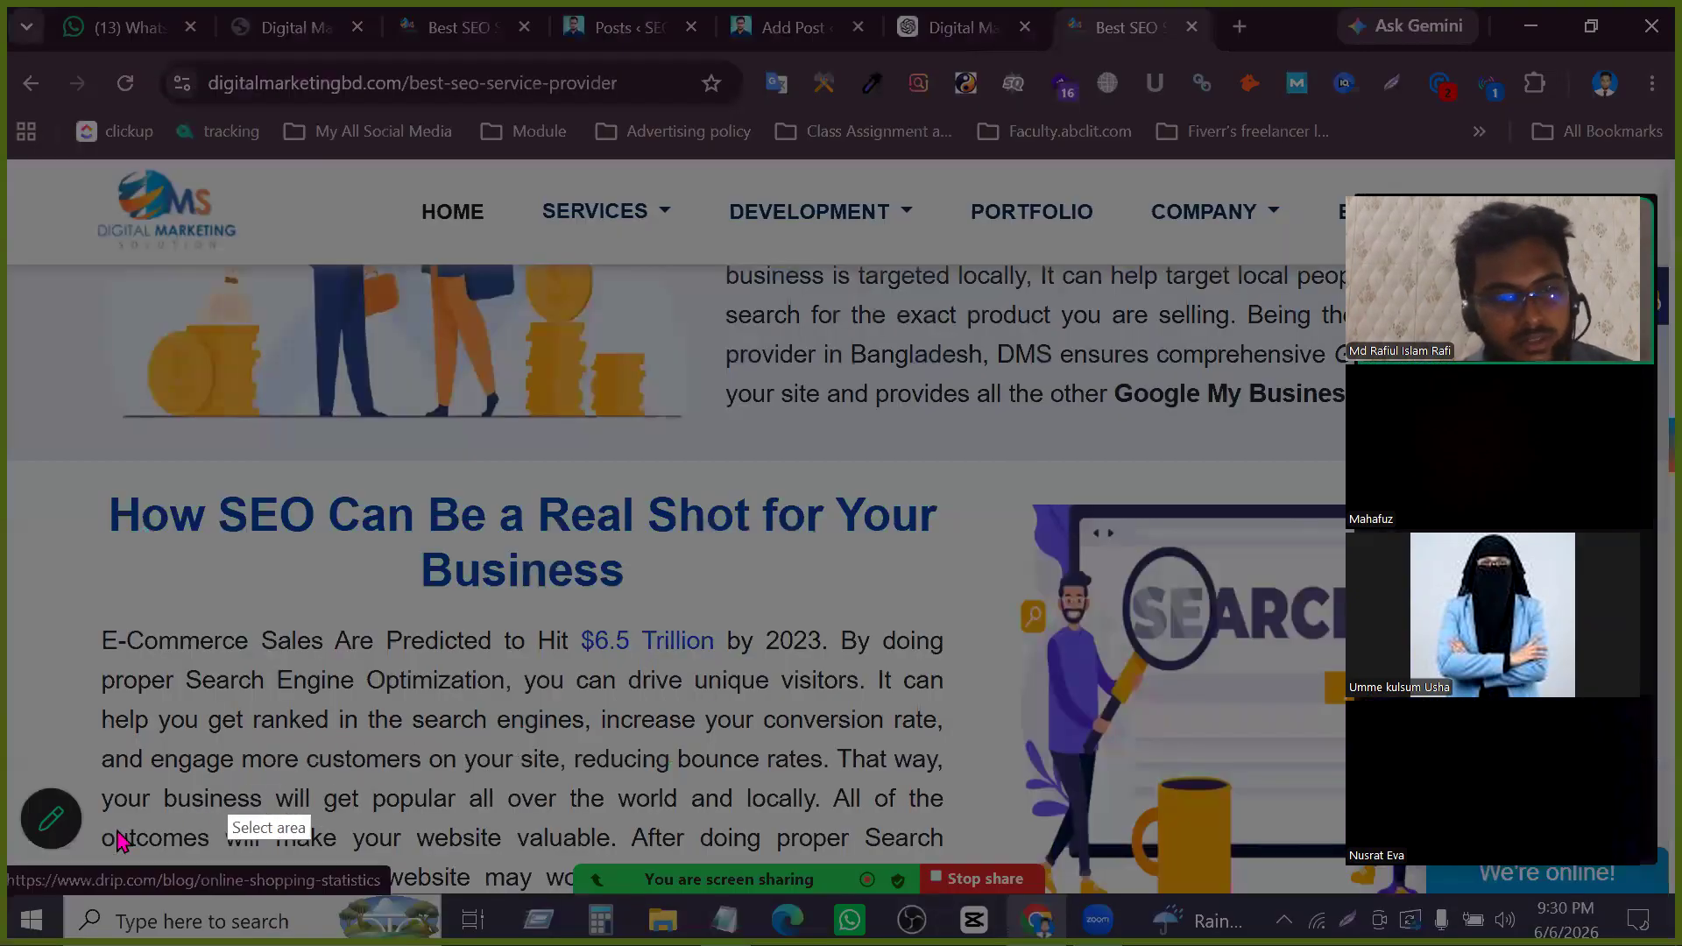
Outline the drip.com destination address of the "$6.5 Trillion" link with a red rectangle in a screen capture, and discard the capture
left_click_drag(7, 863, 412, 902)
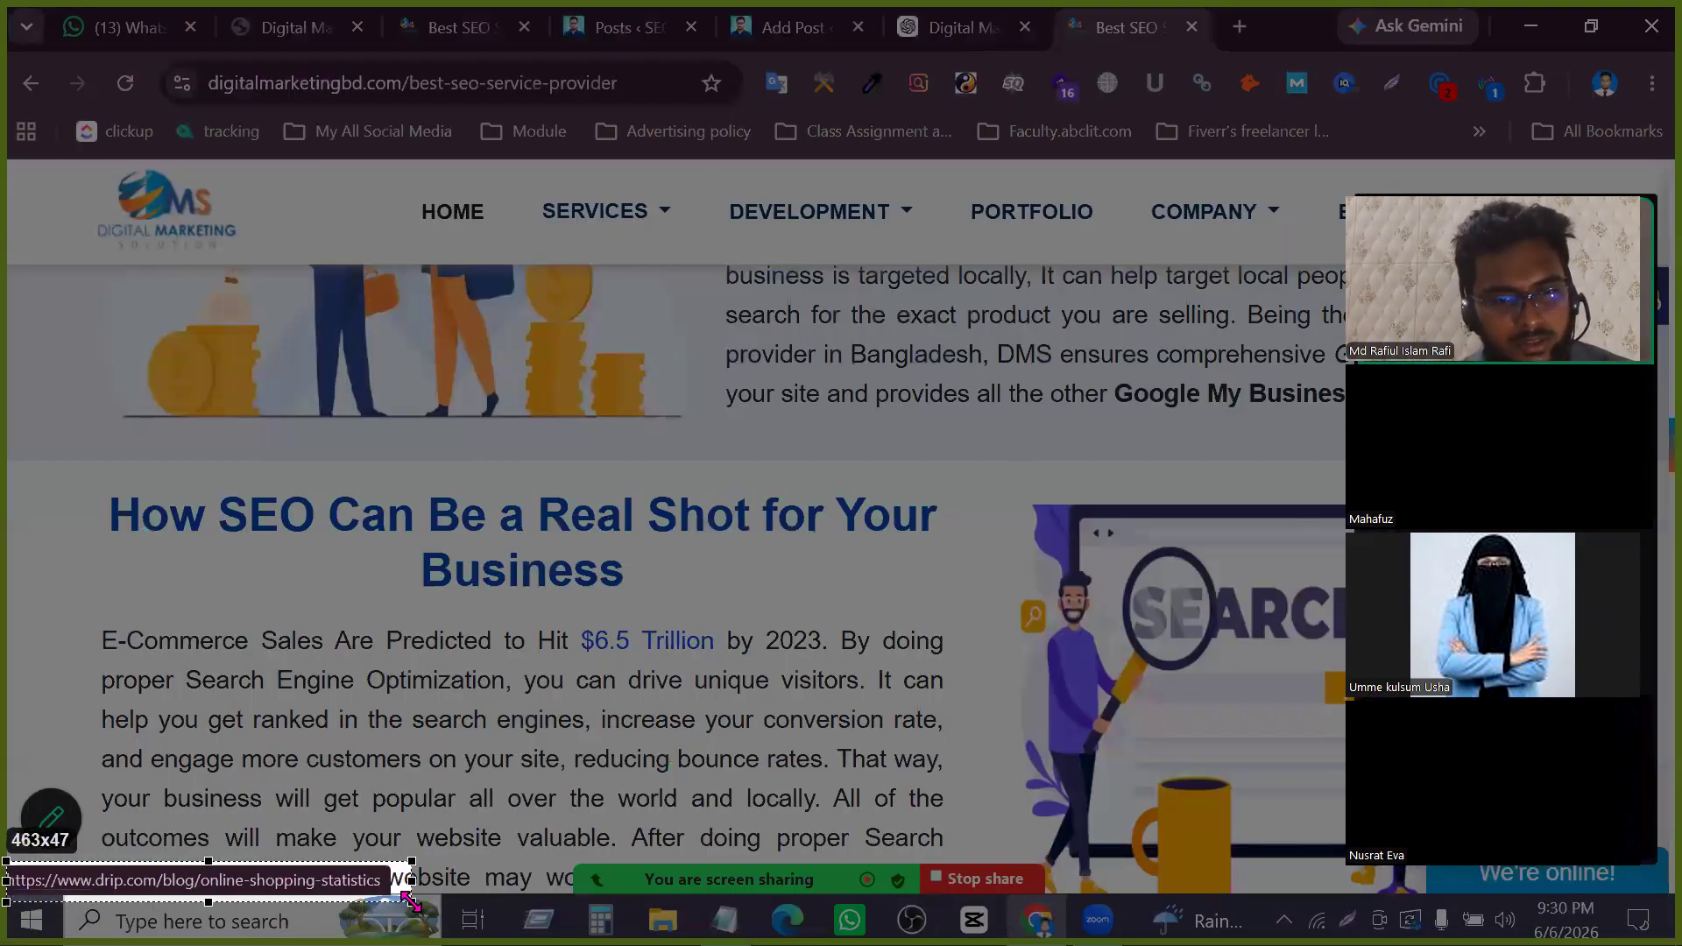
left_click(440, 703)
left_click_drag(4, 863, 406, 902)
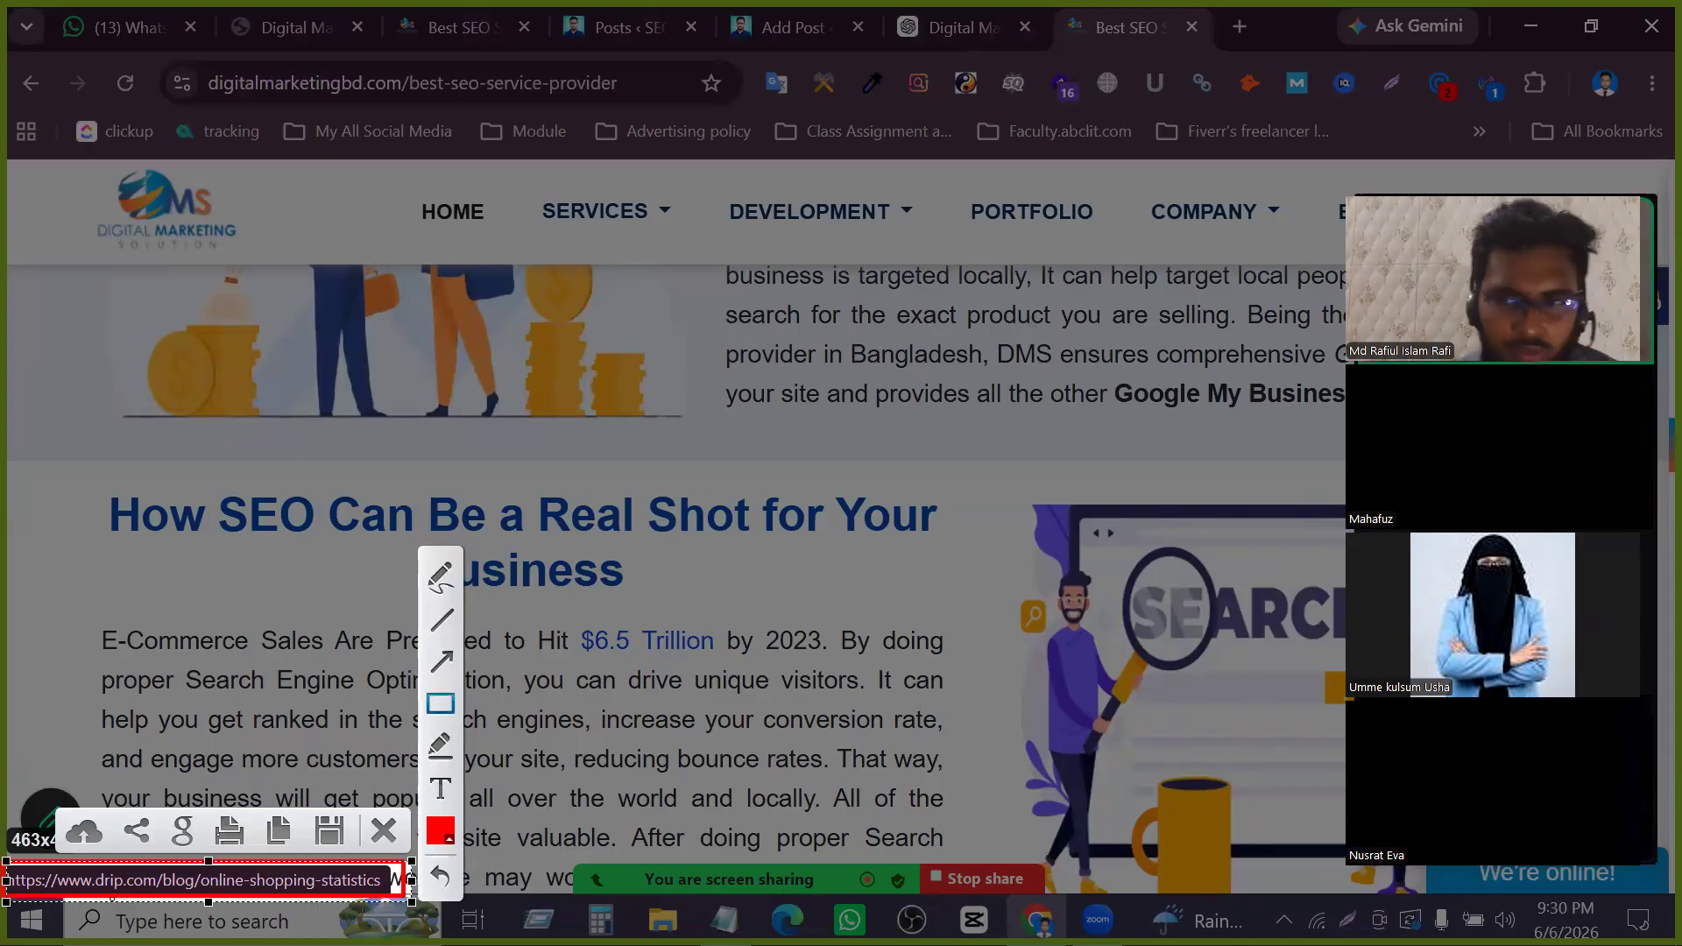
left_click(383, 830)
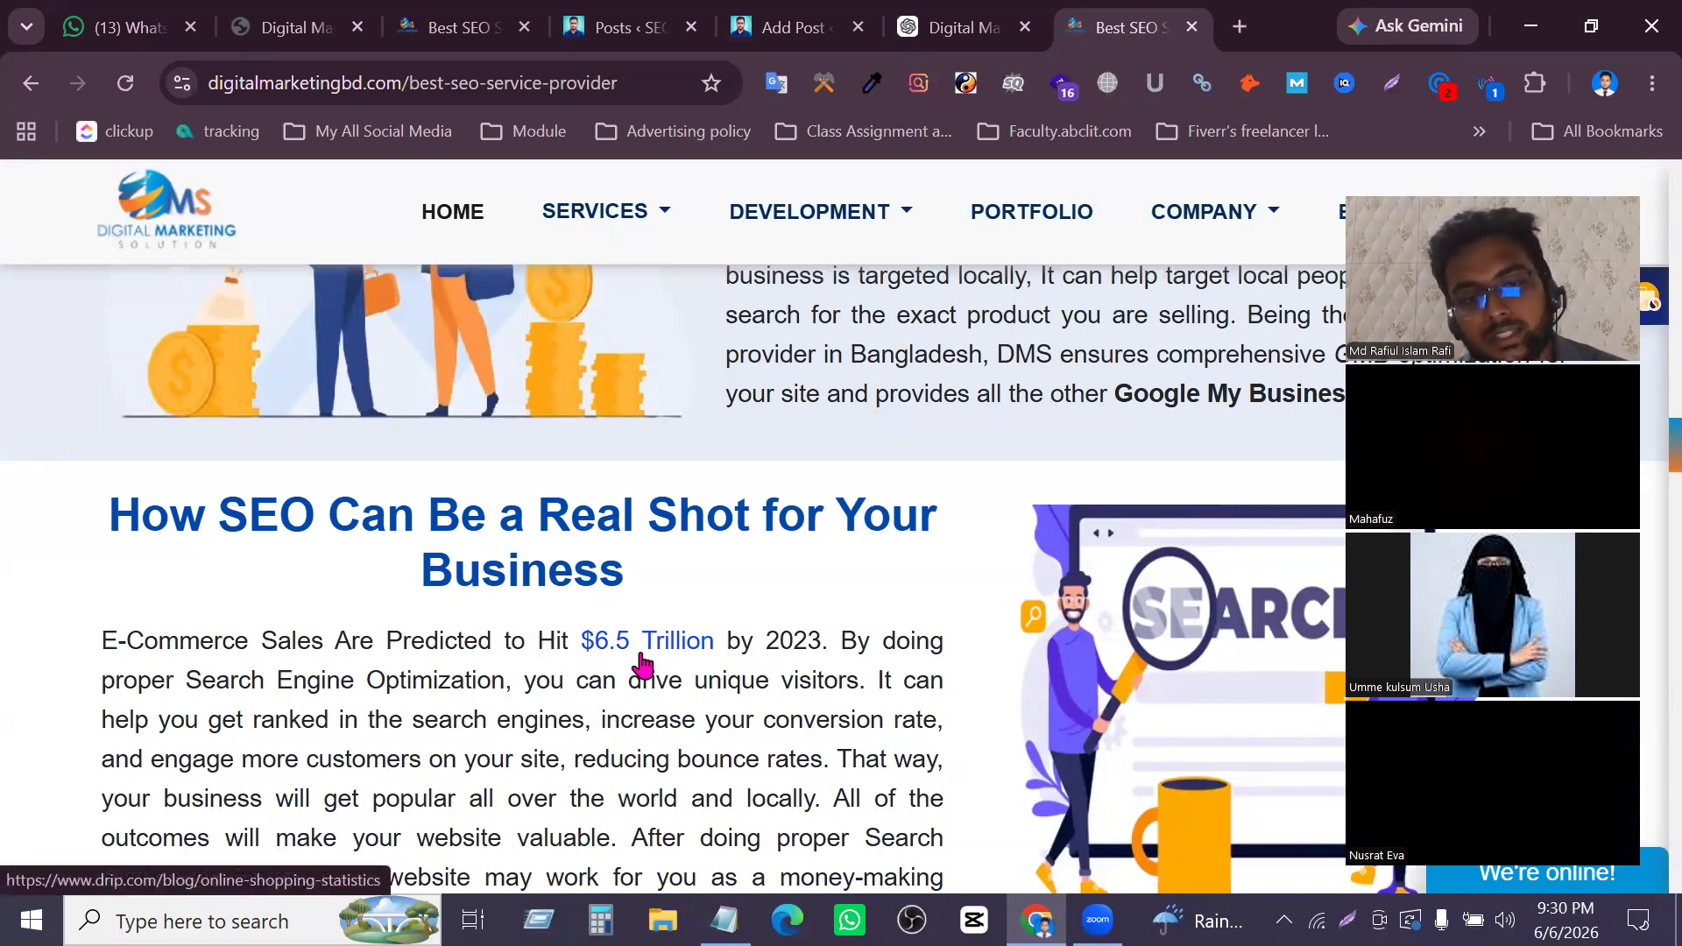
Open the "Search engine optimization" link from the SEO summary section in a new tab and look through the linked service page
scroll(642, 664, "up", 7)
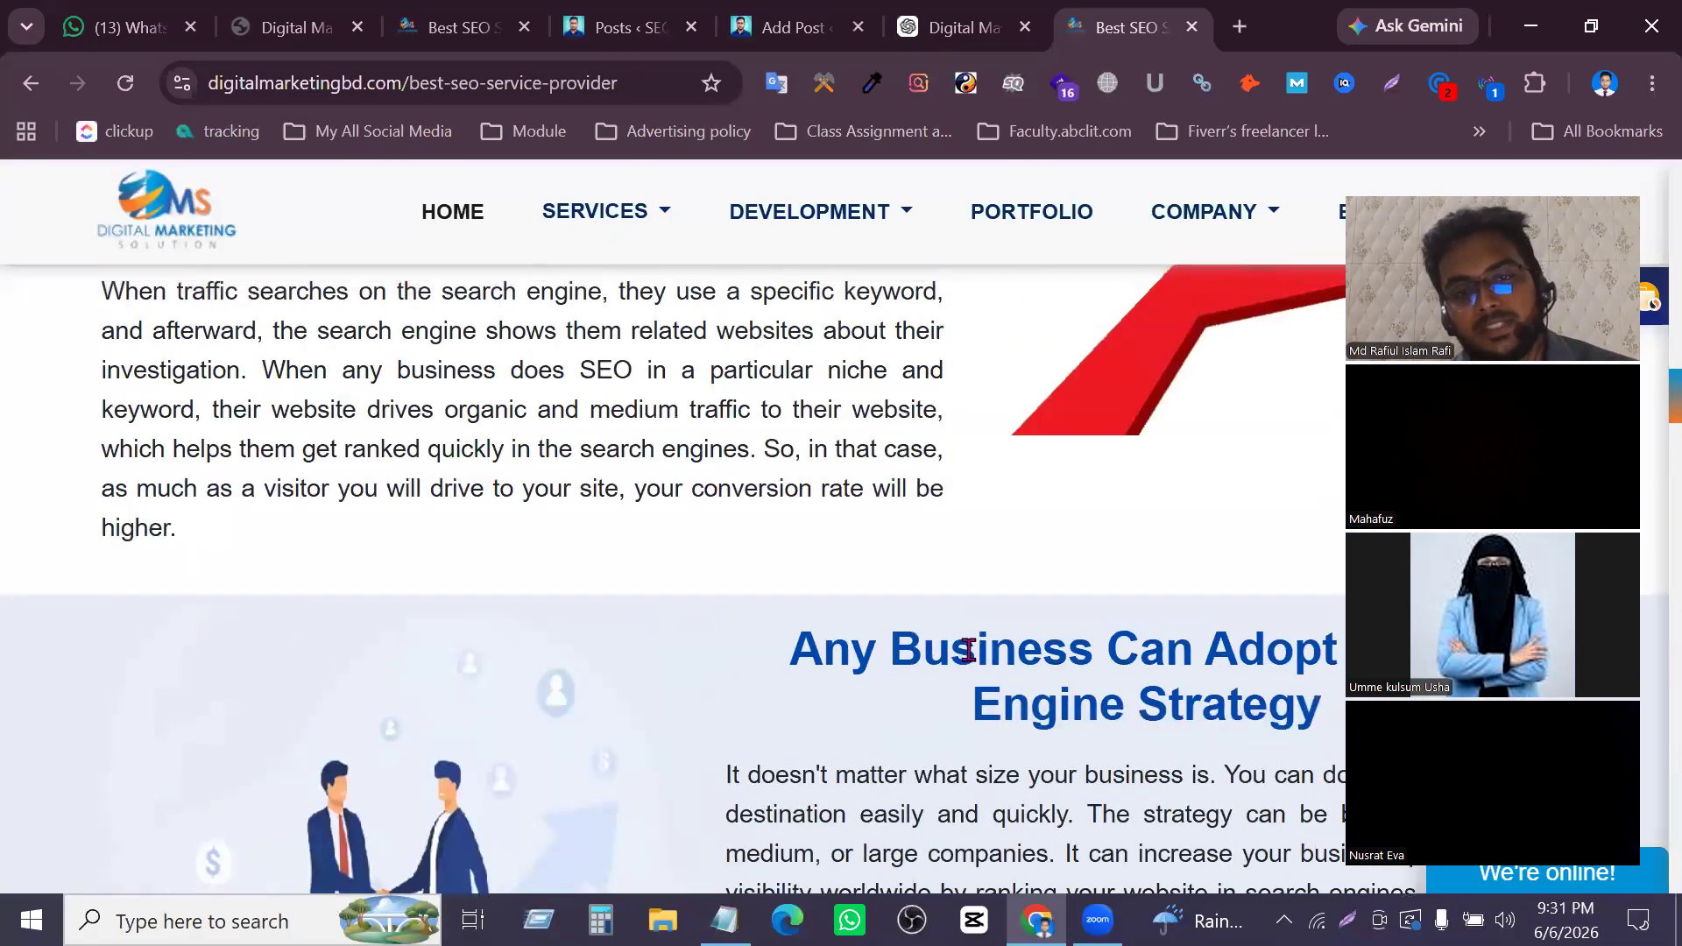
scroll(969, 644, "up", 3)
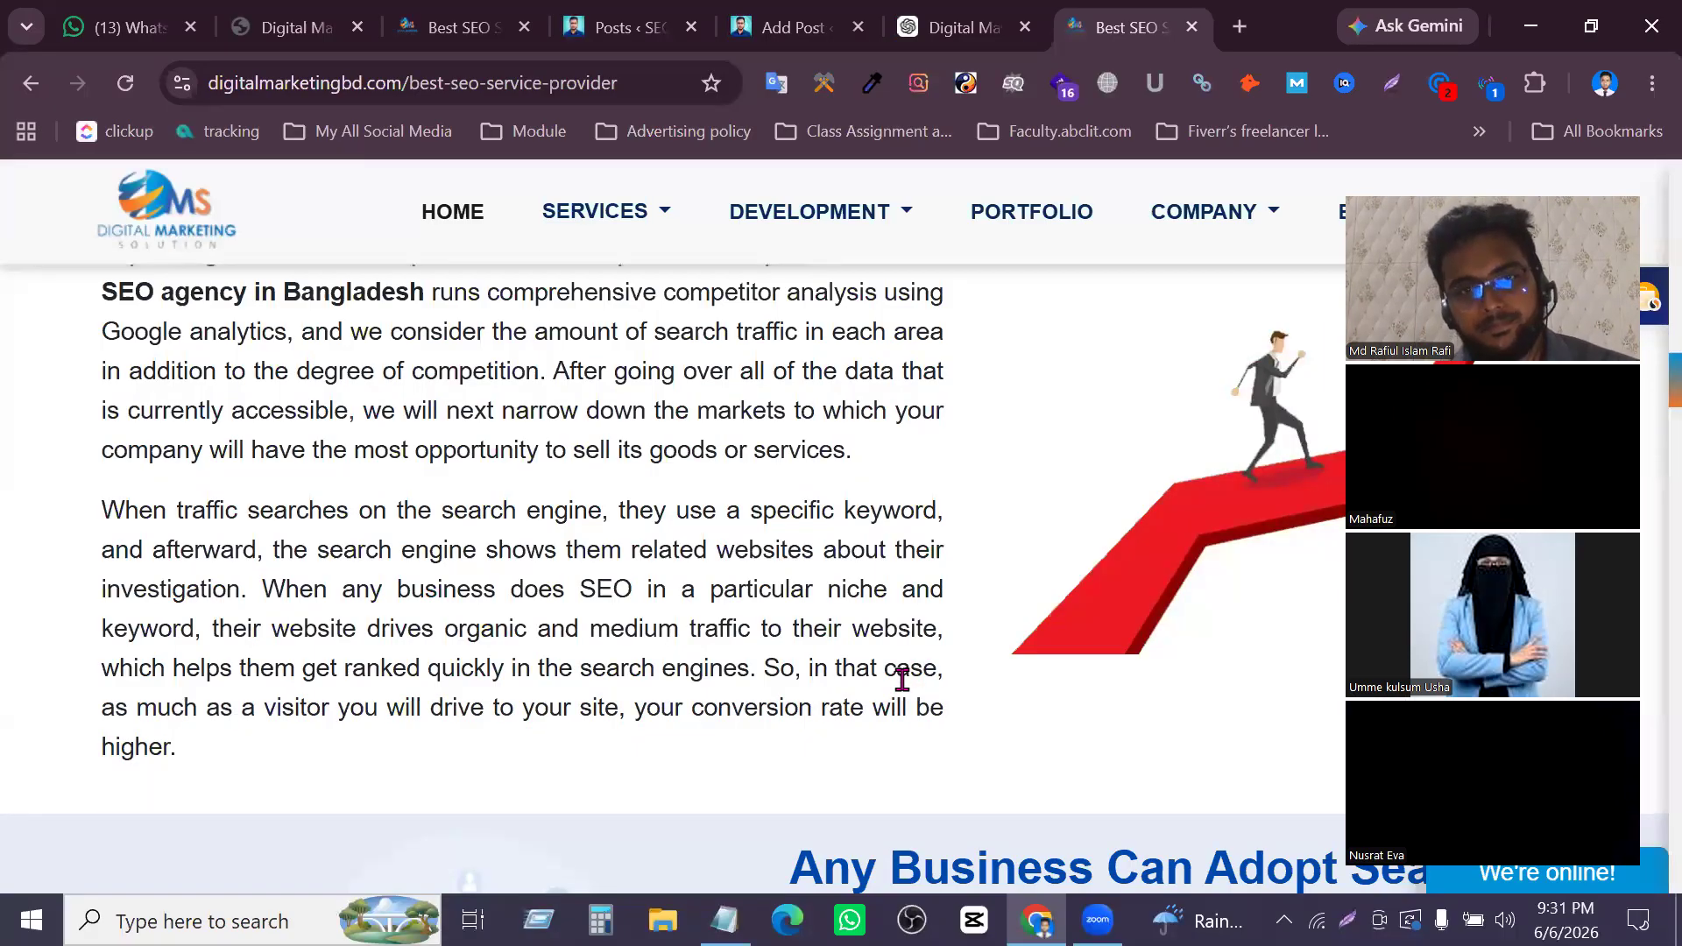
scroll(701, 569, "up", 3)
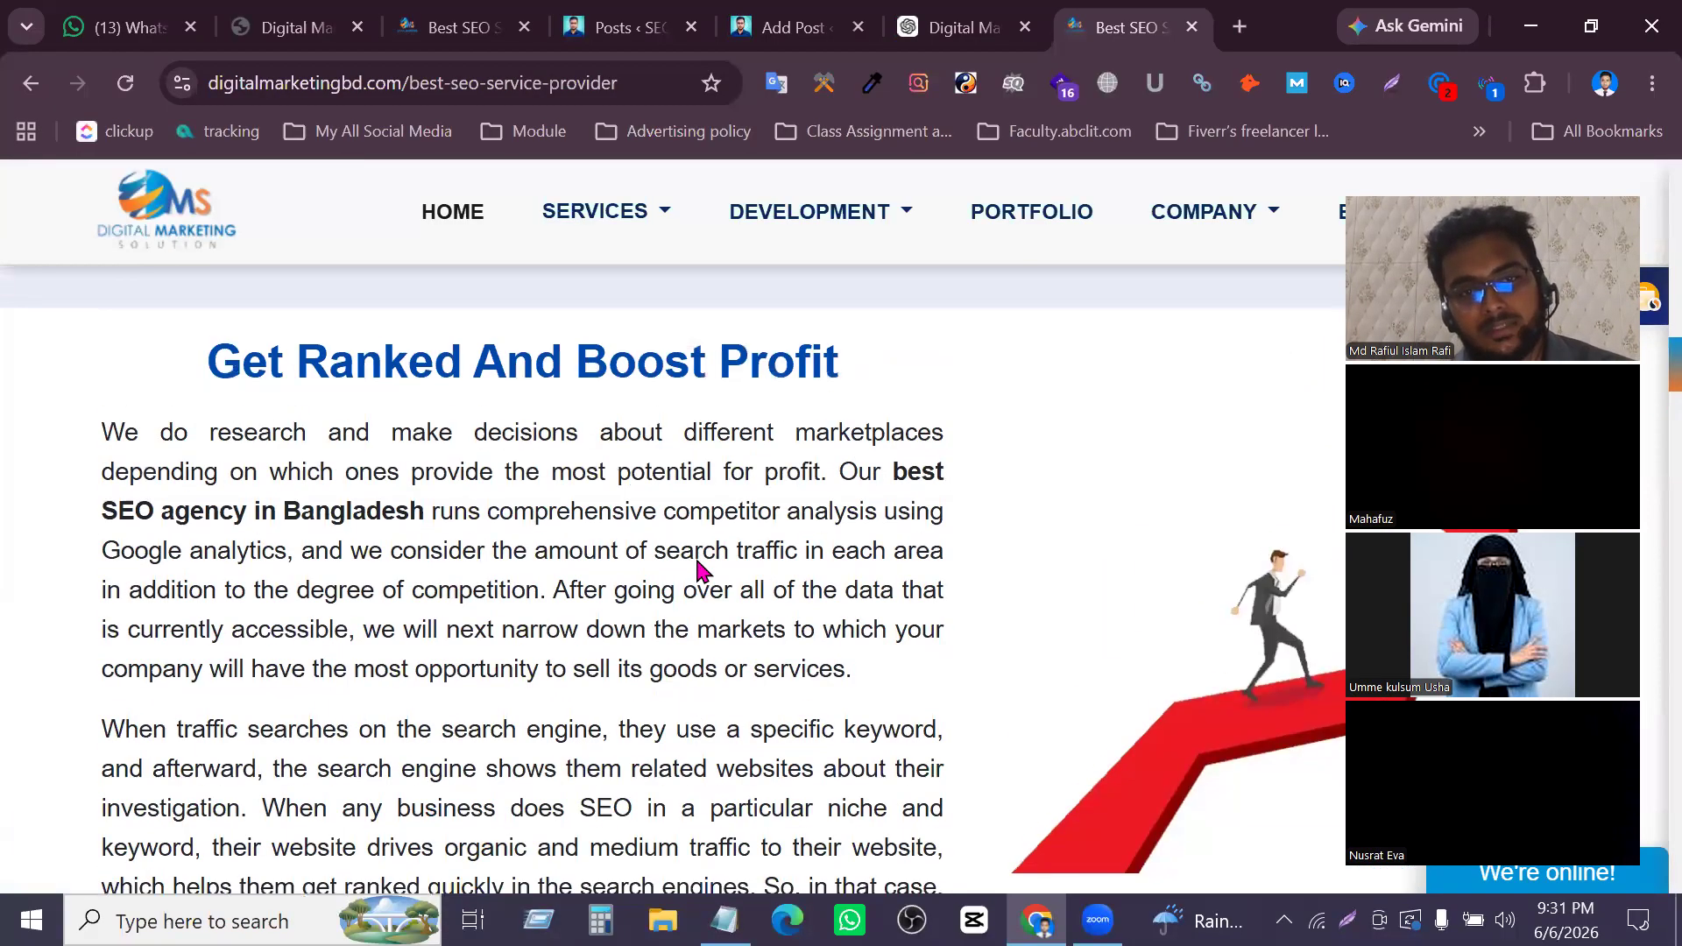
scroll(701, 569, "up", 3)
scroll(698, 574, "up", 5)
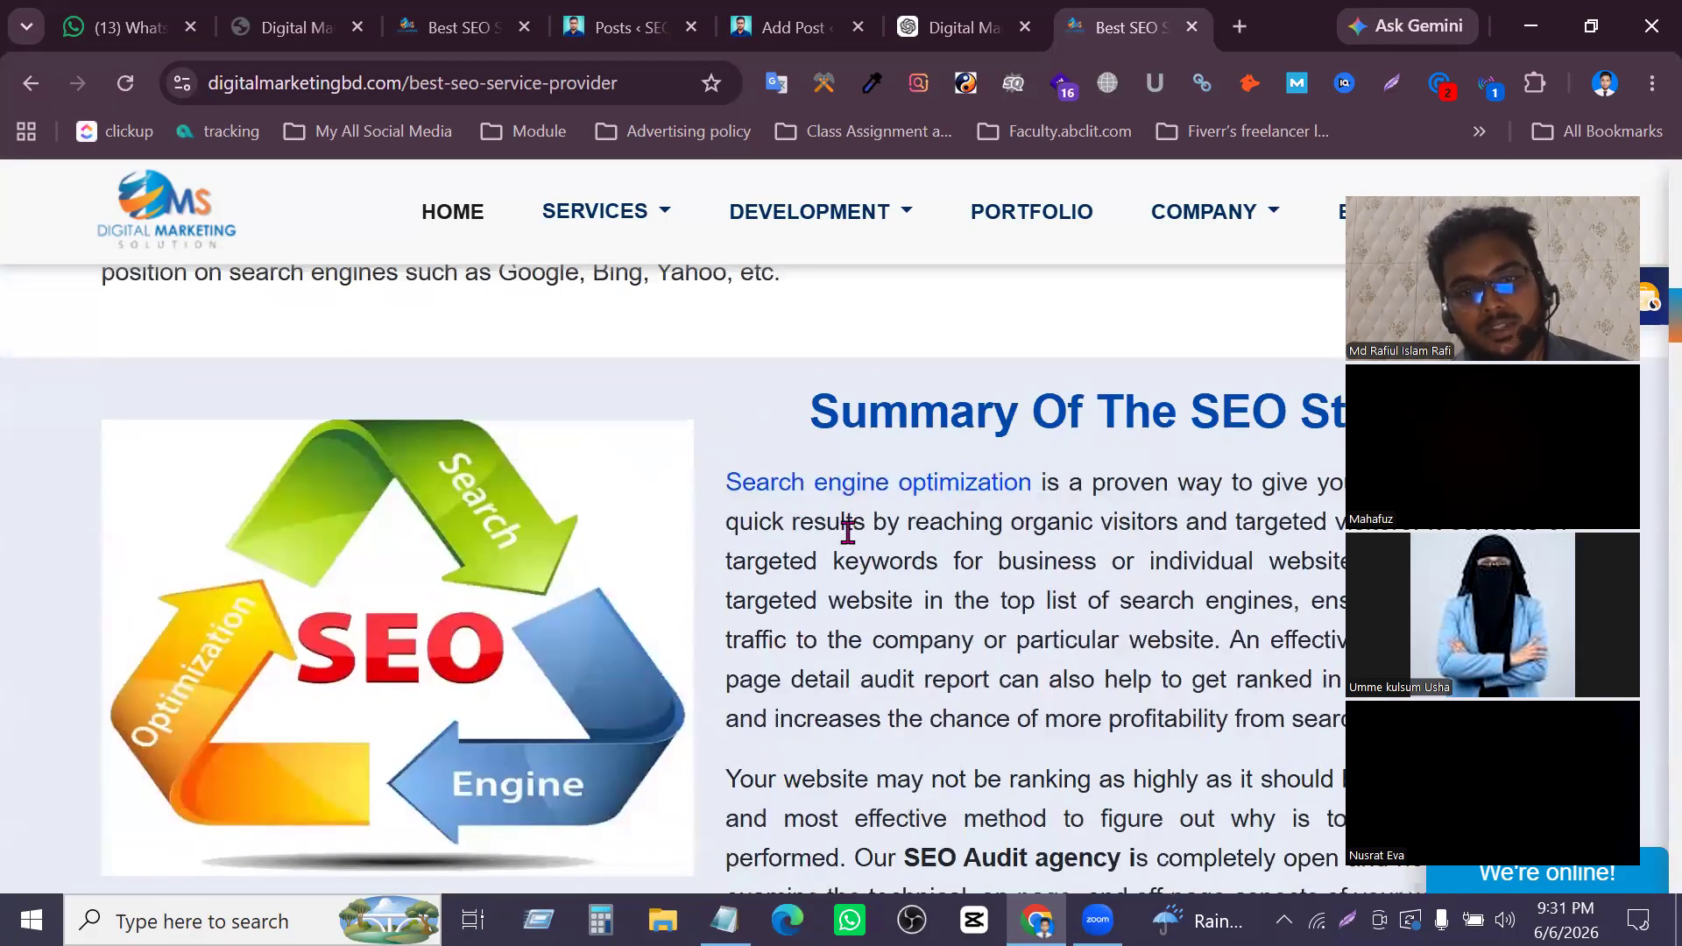
right_click(762, 492)
left_click(854, 523)
left_click(1114, 44)
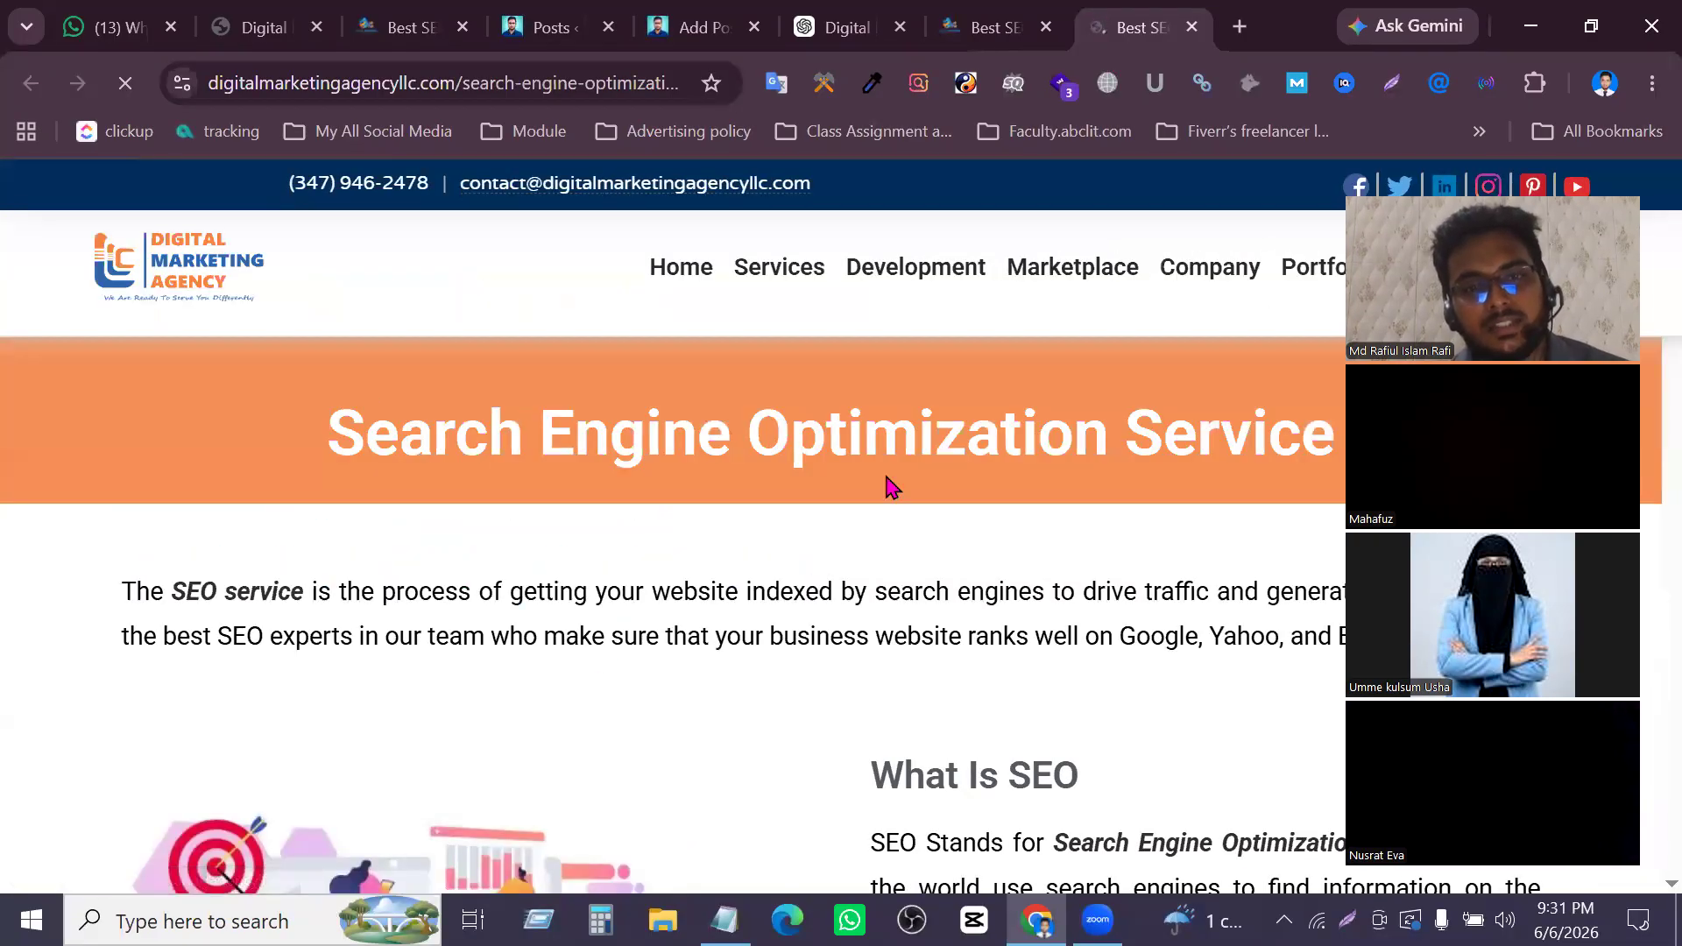
scroll(885, 489, "down", 5)
scroll(901, 477, "down", 5)
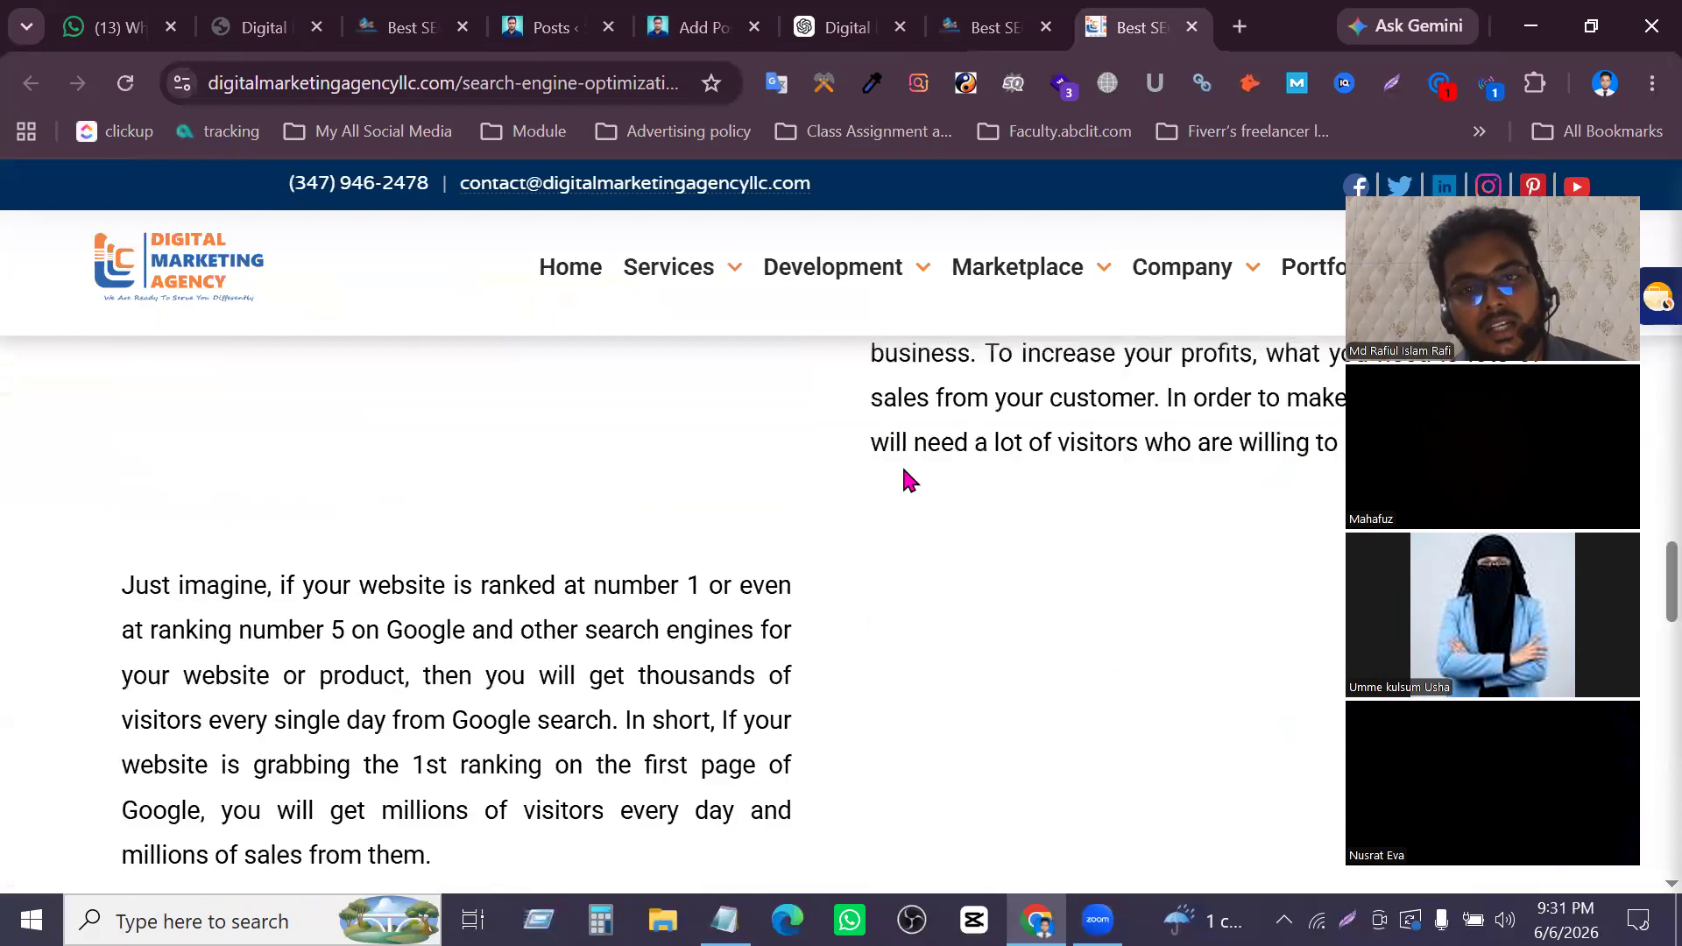
Return to the SEO service provider page, and switch to the WordPress post draft to review its affordable services and key benefits sections
left_click(985, 12)
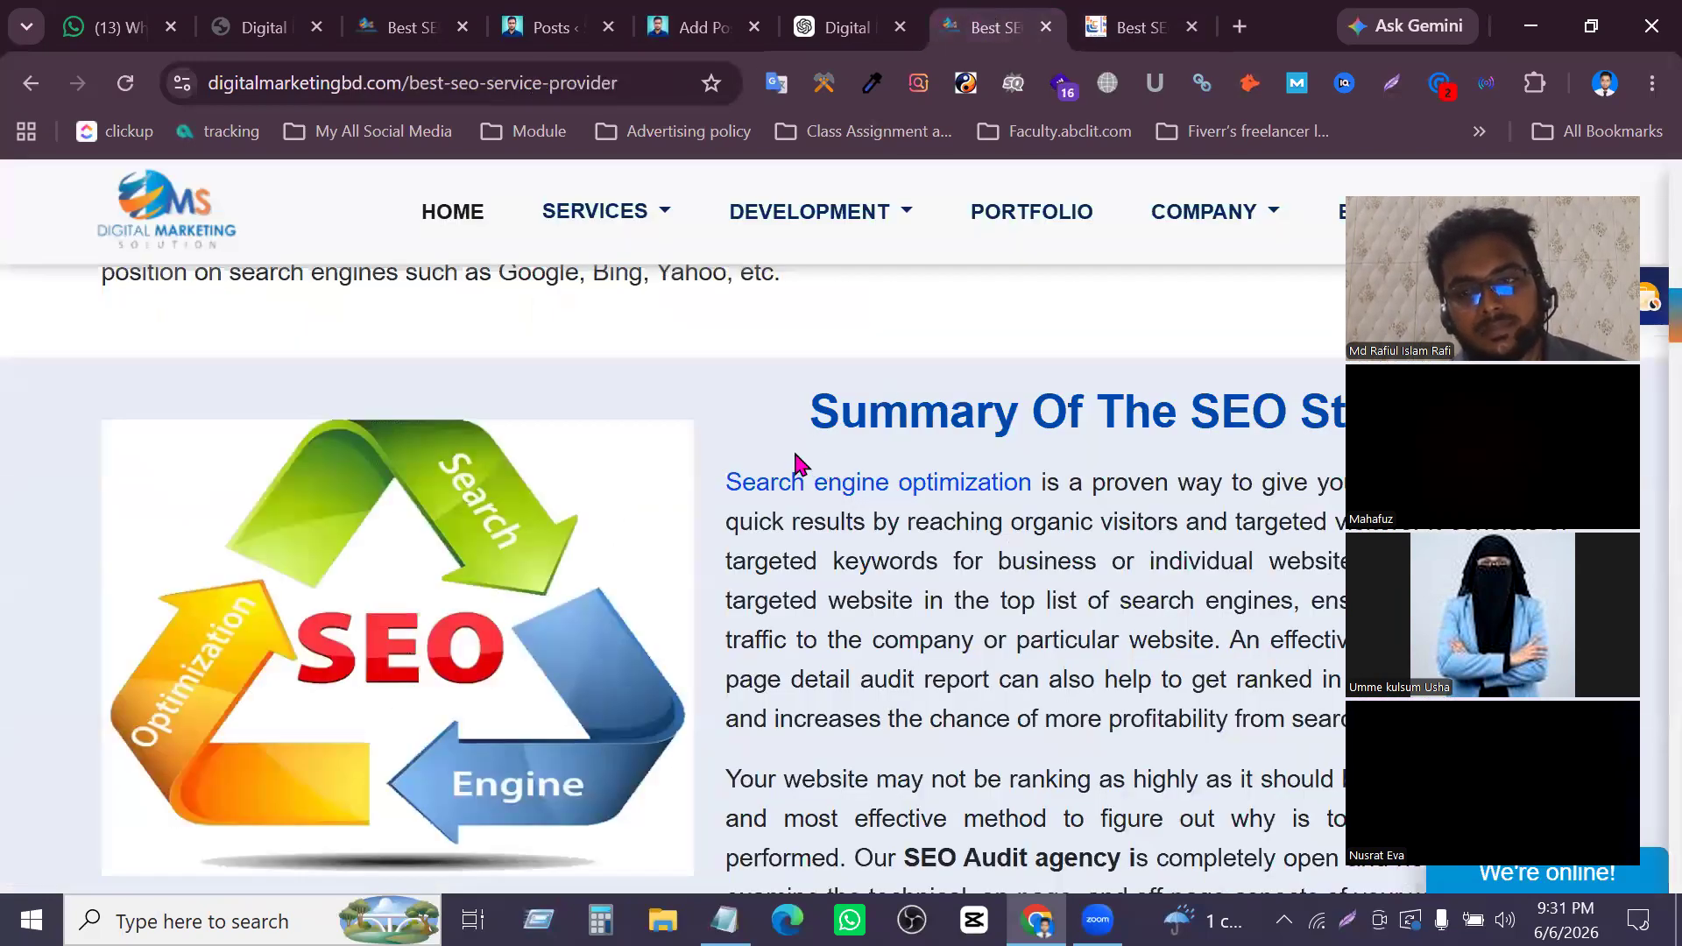
scroll(794, 455, "down", 8)
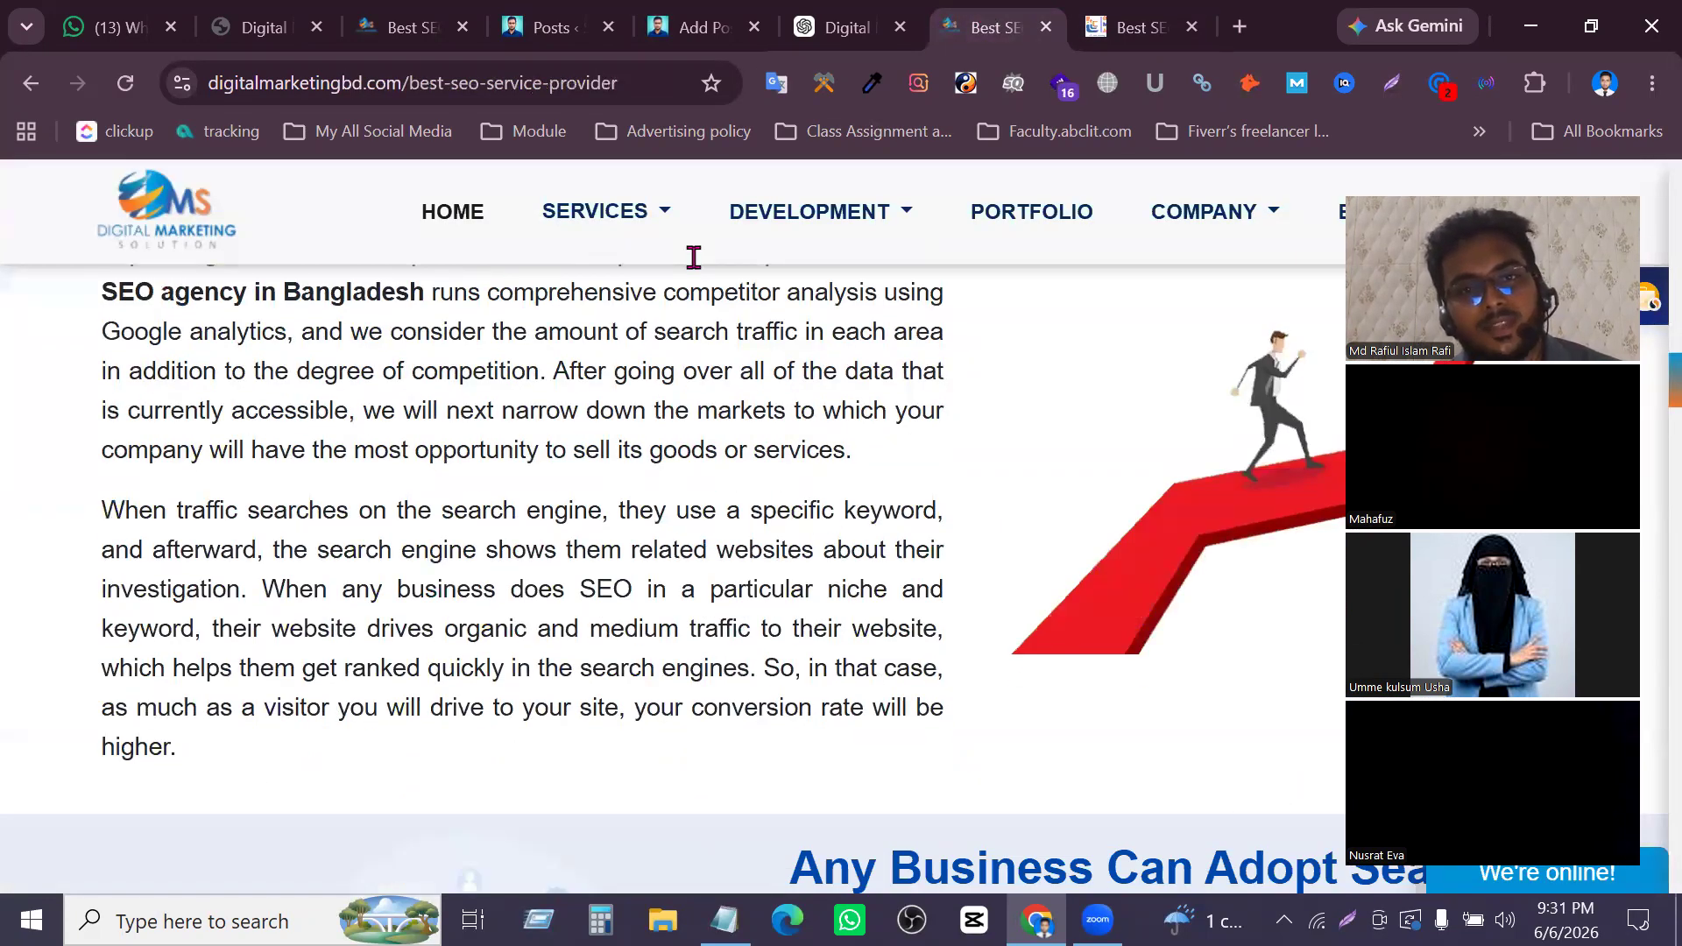
left_click(701, 27)
scroll(526, 630, "down", 5)
scroll(586, 695, "down", 10)
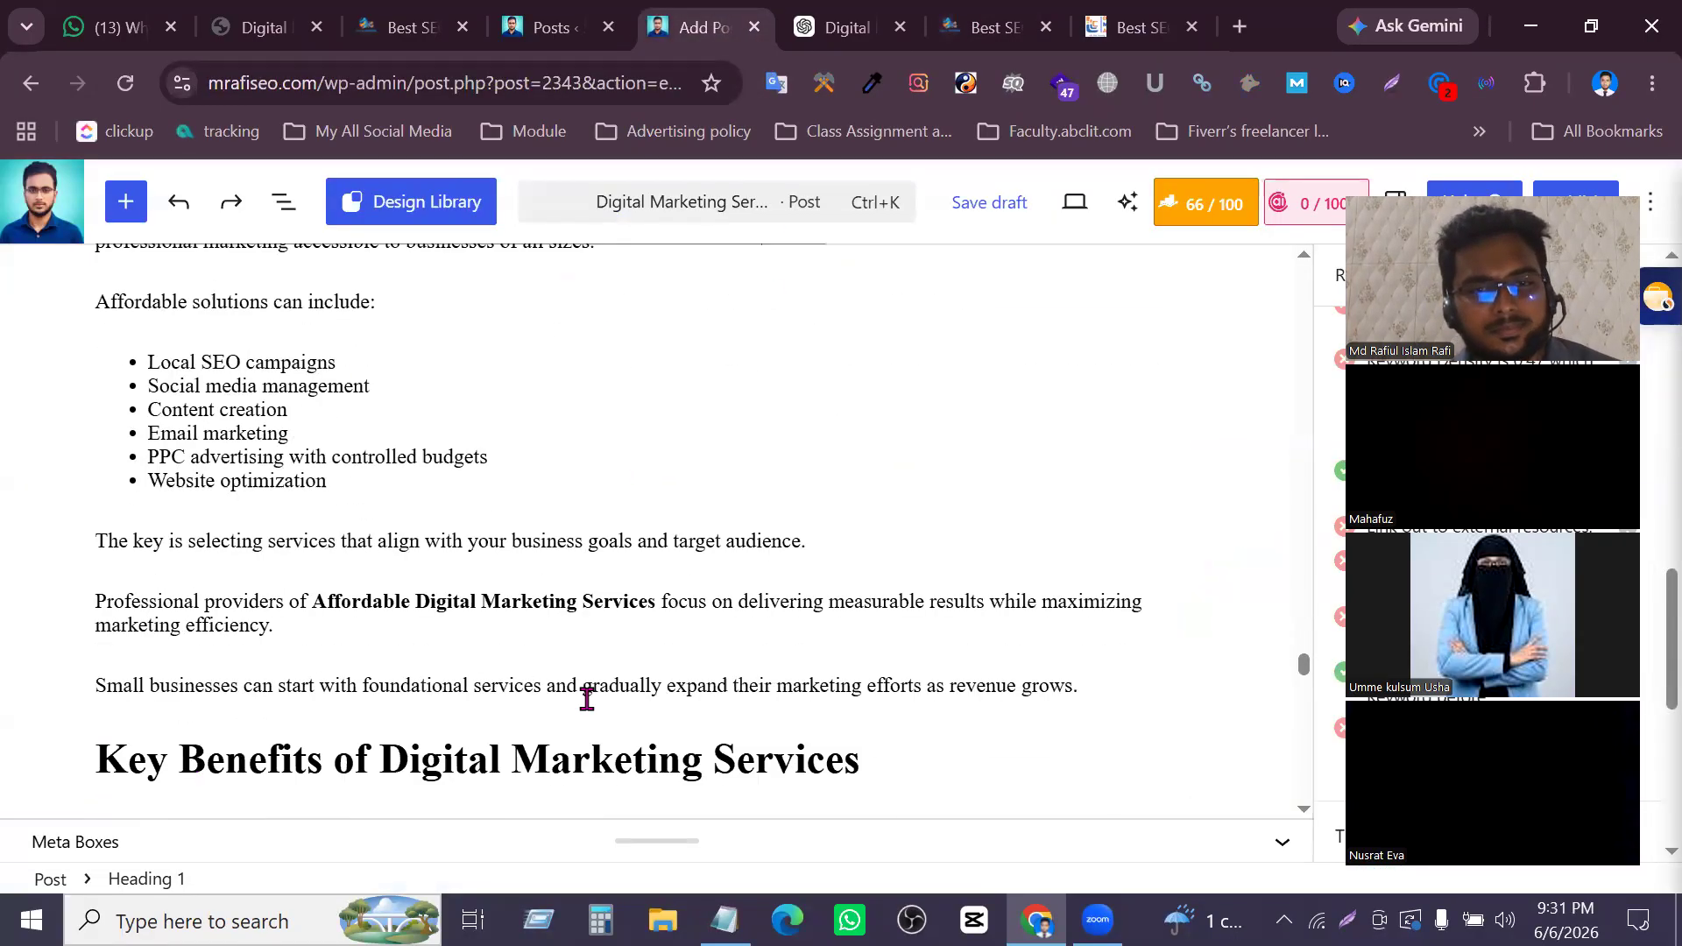
scroll(587, 714, "down", 5)
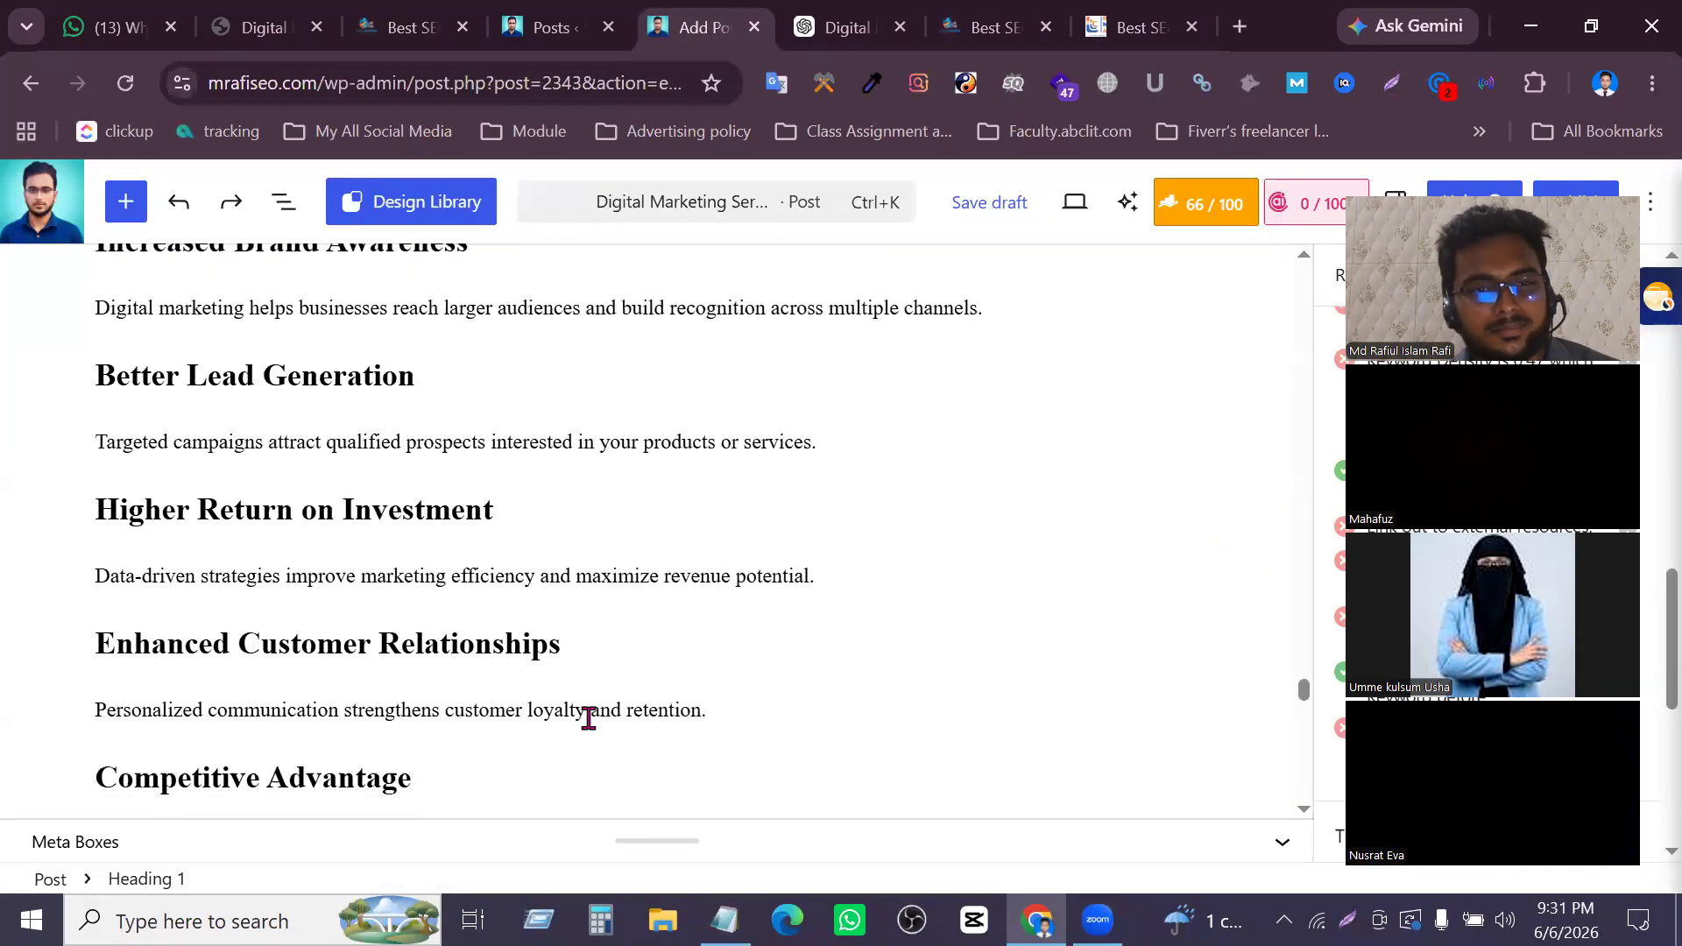
scroll(596, 727, "up", 9)
scroll(599, 729, "up", 4)
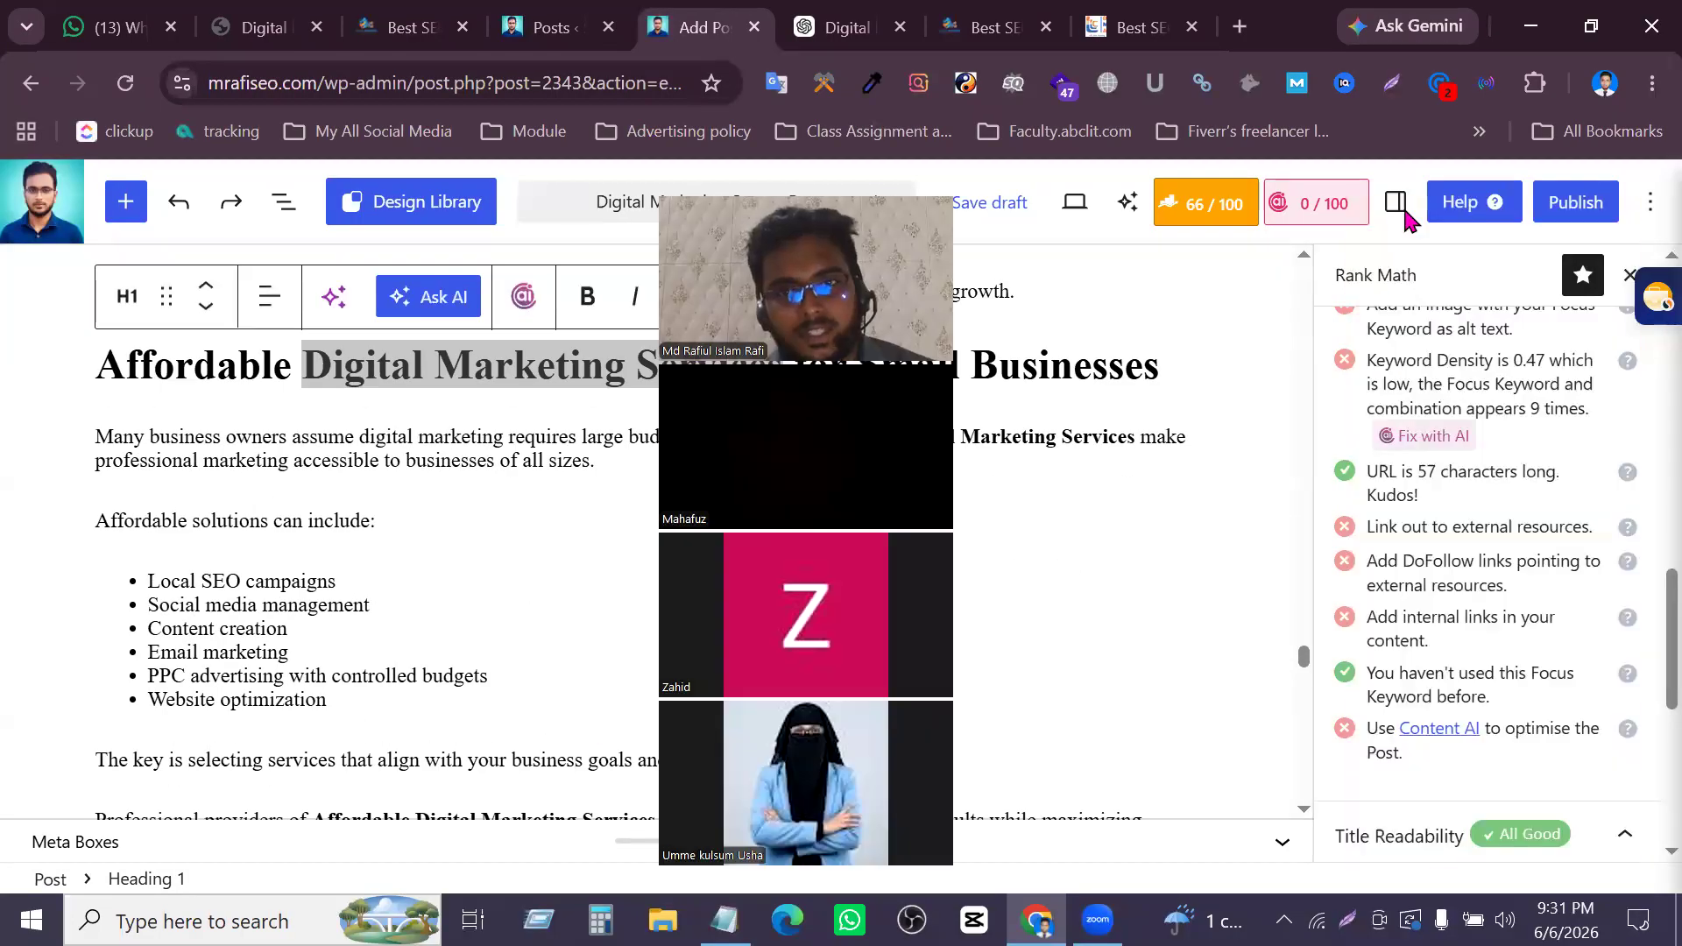
Examine the sections of the digitalmarketingbd.com SEO service provider page for links placed within the body text
left_click(986, 13)
scroll(627, 540, "down", 14)
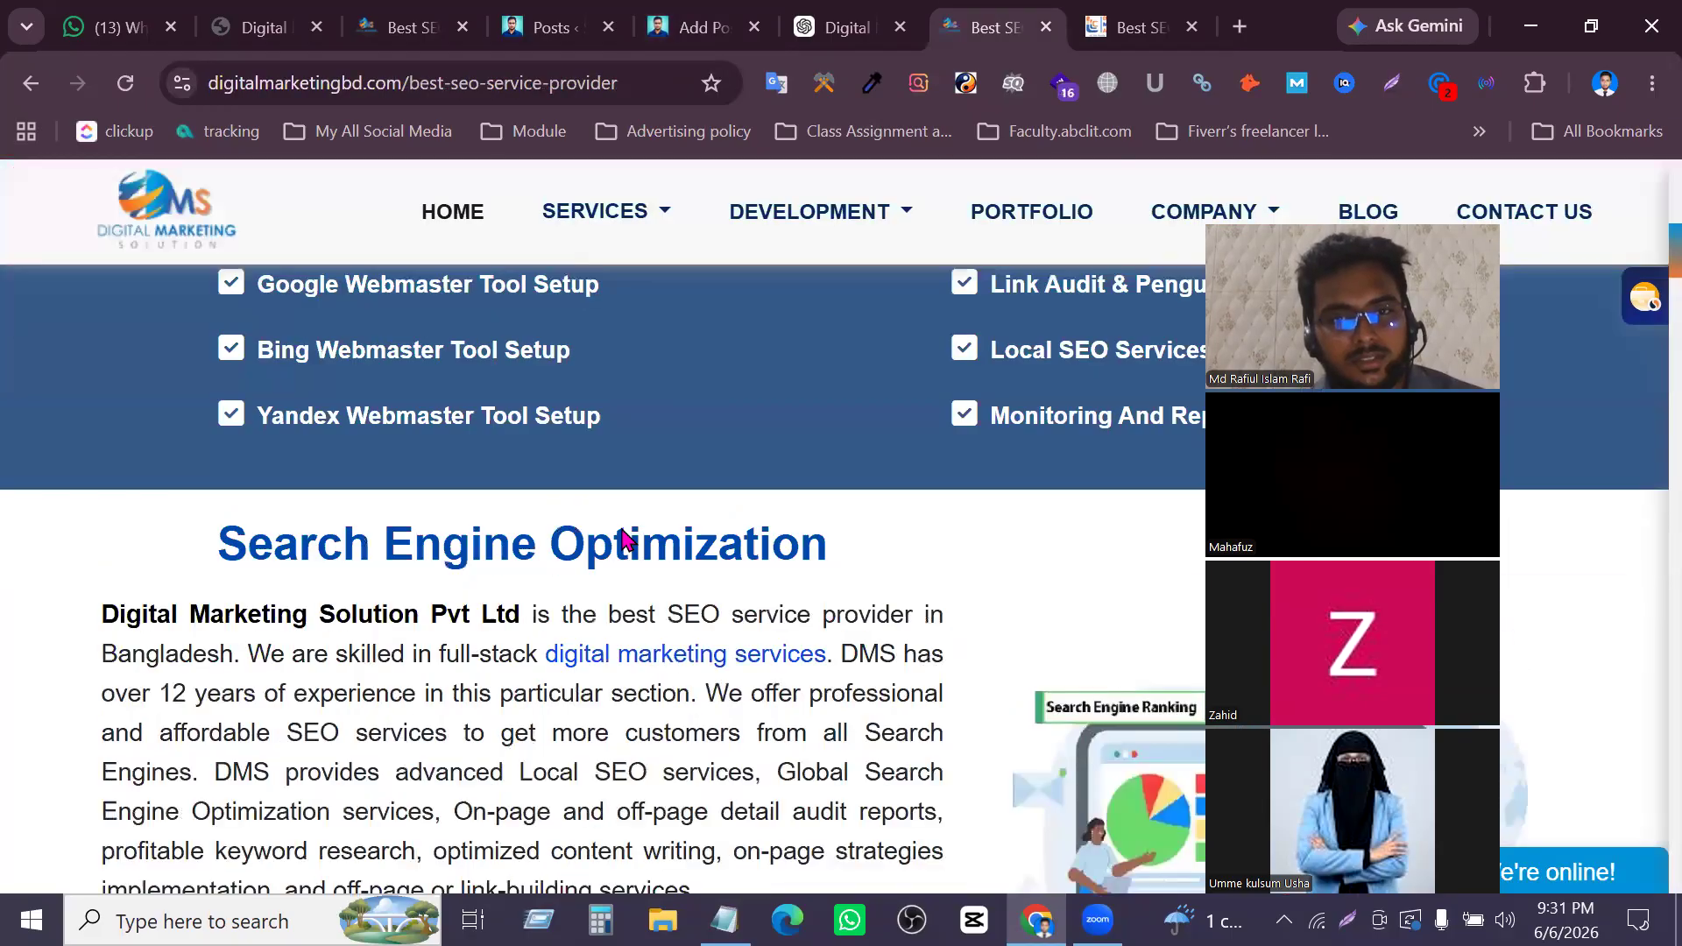
scroll(624, 531, "up", 6)
scroll(653, 444, "up", 10)
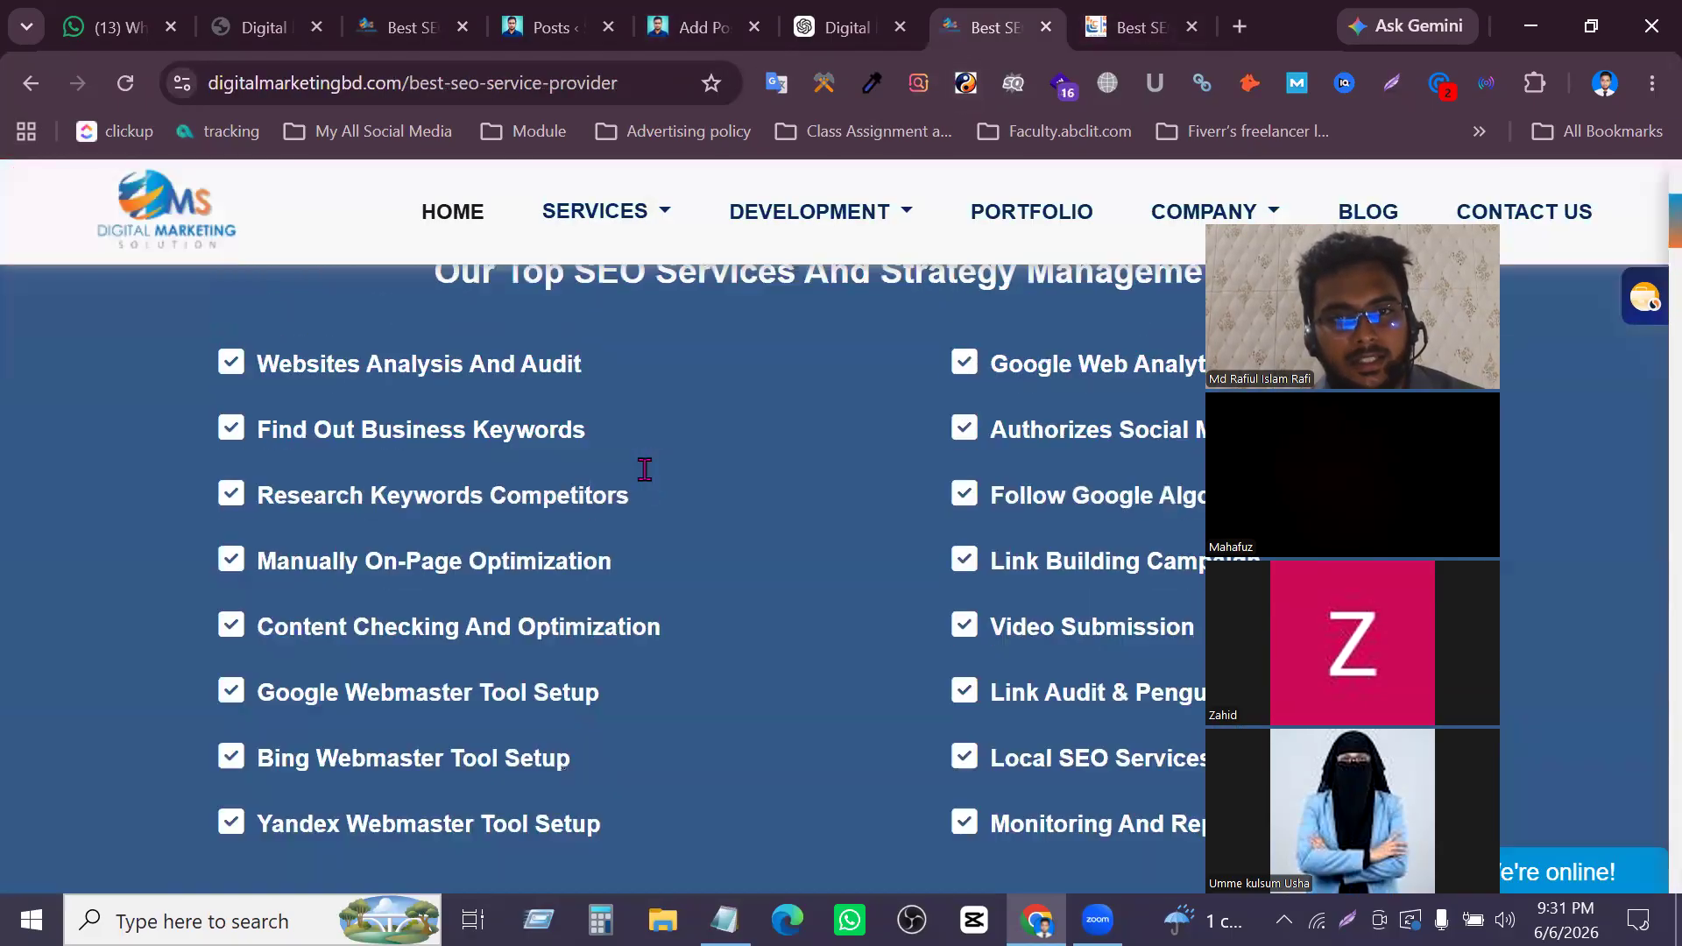
scroll(646, 482, "down", 10)
scroll(649, 491, "up", 8)
scroll(770, 669, "down", 10)
scroll(702, 679, "down", 10)
scroll(1006, 488, "up", 6)
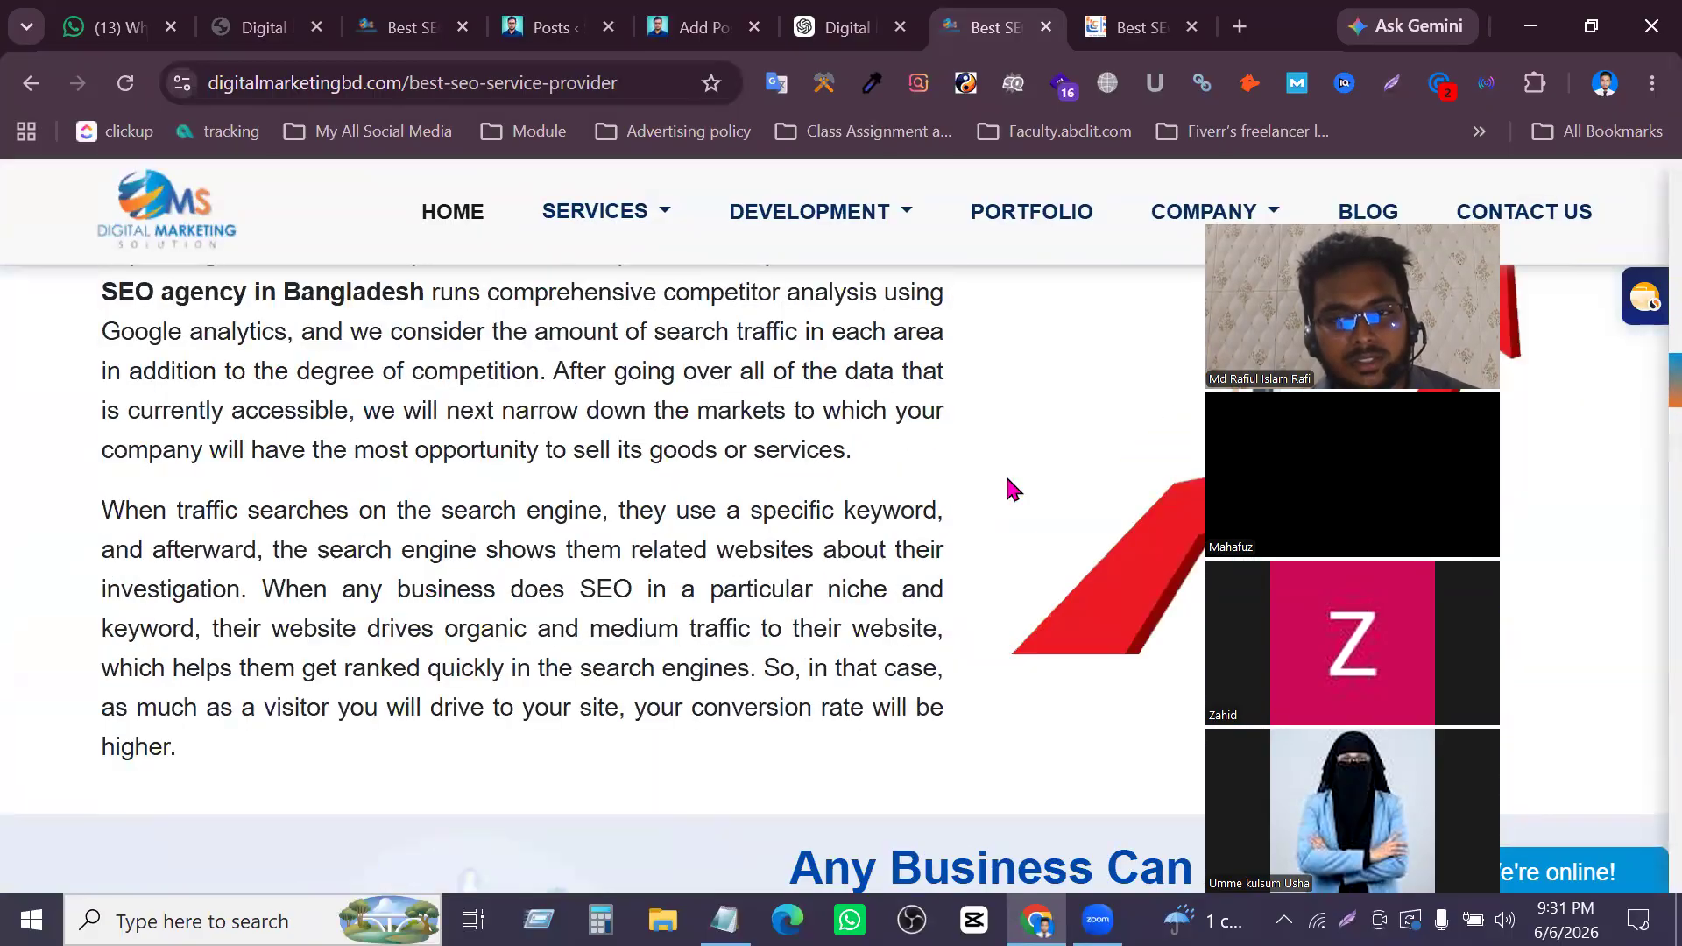
scroll(964, 499, "down", 13)
scroll(894, 551, "up", 5)
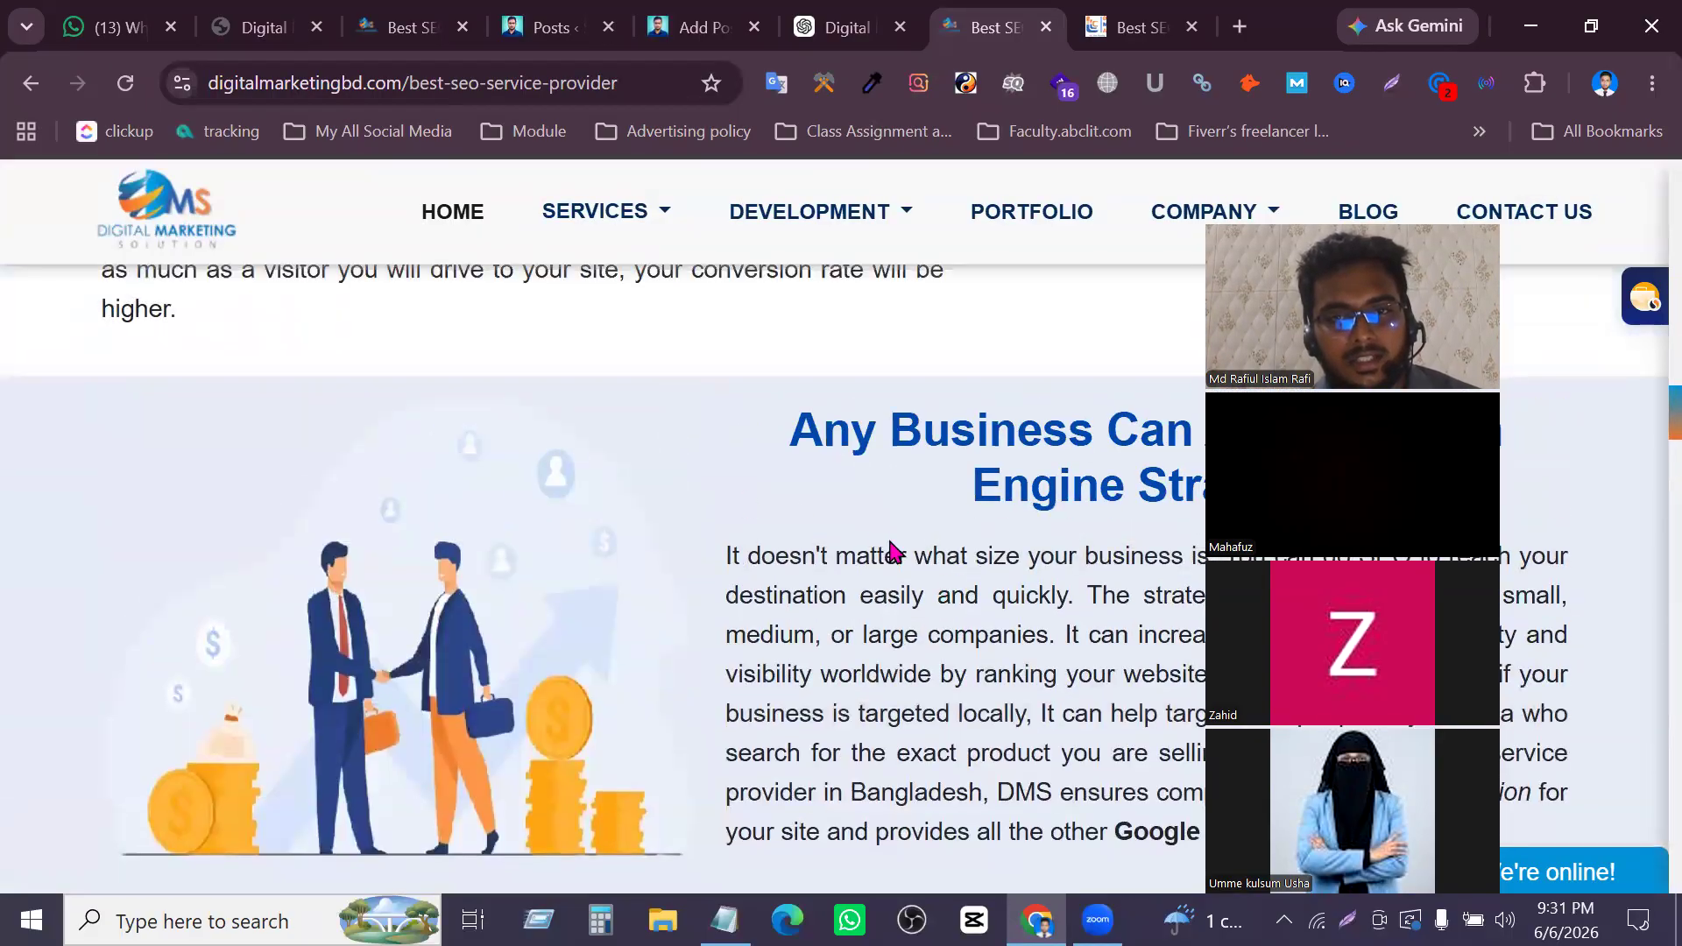
scroll(998, 605, "down", 16)
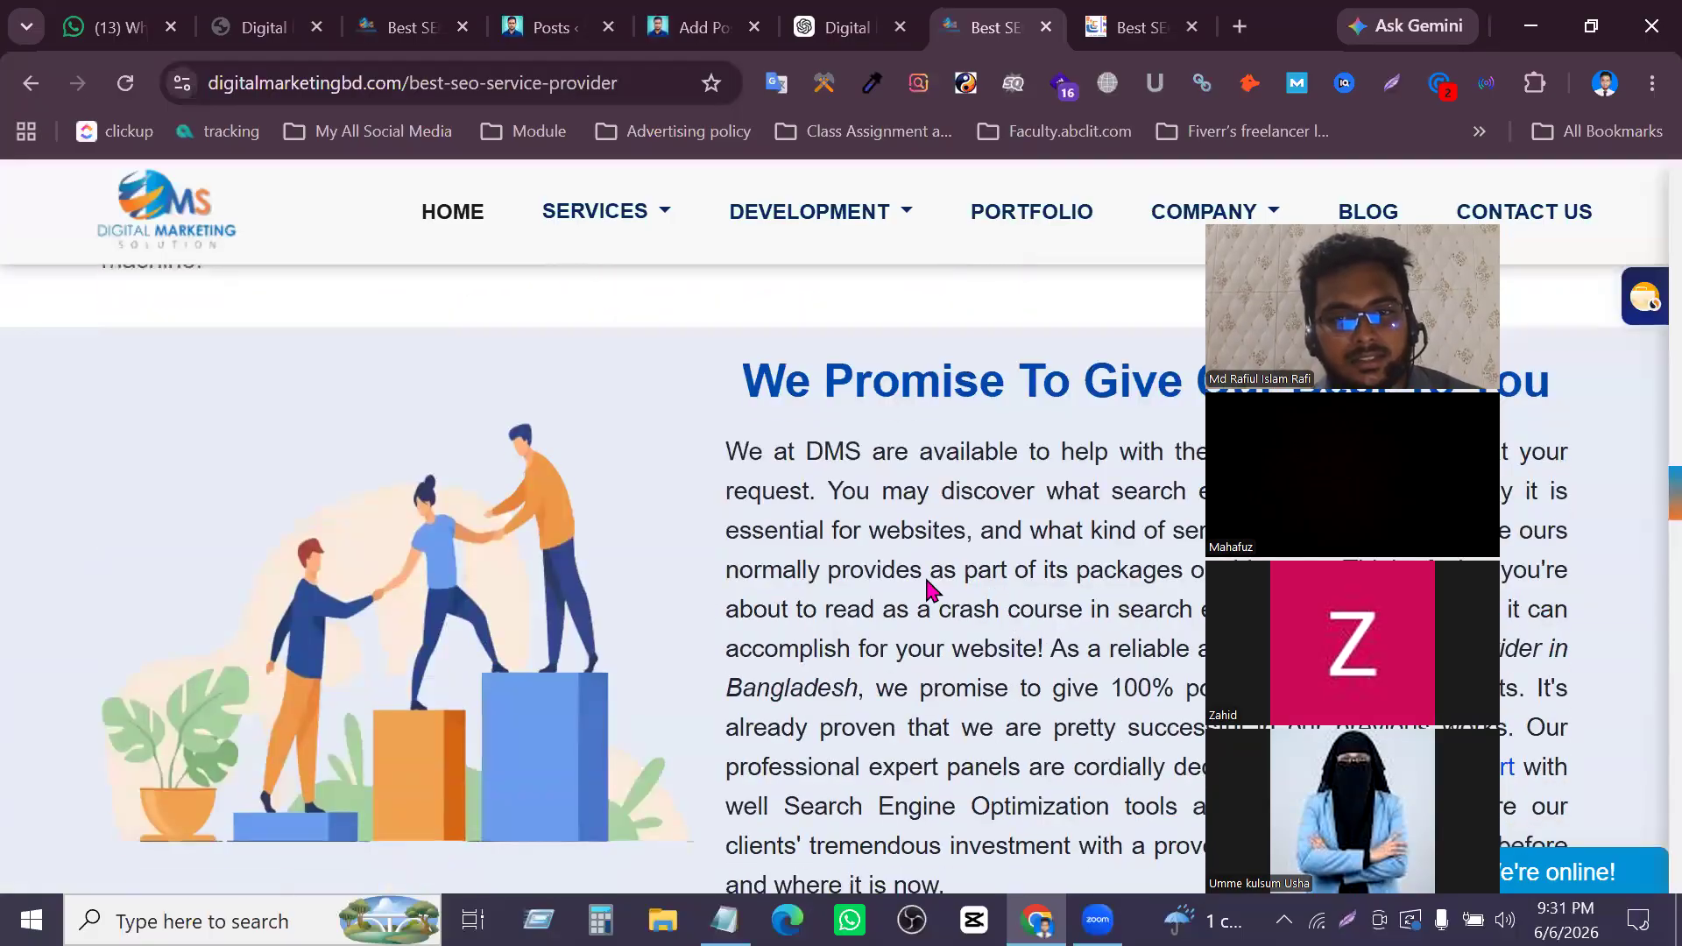
scroll(518, 677, "down", 3)
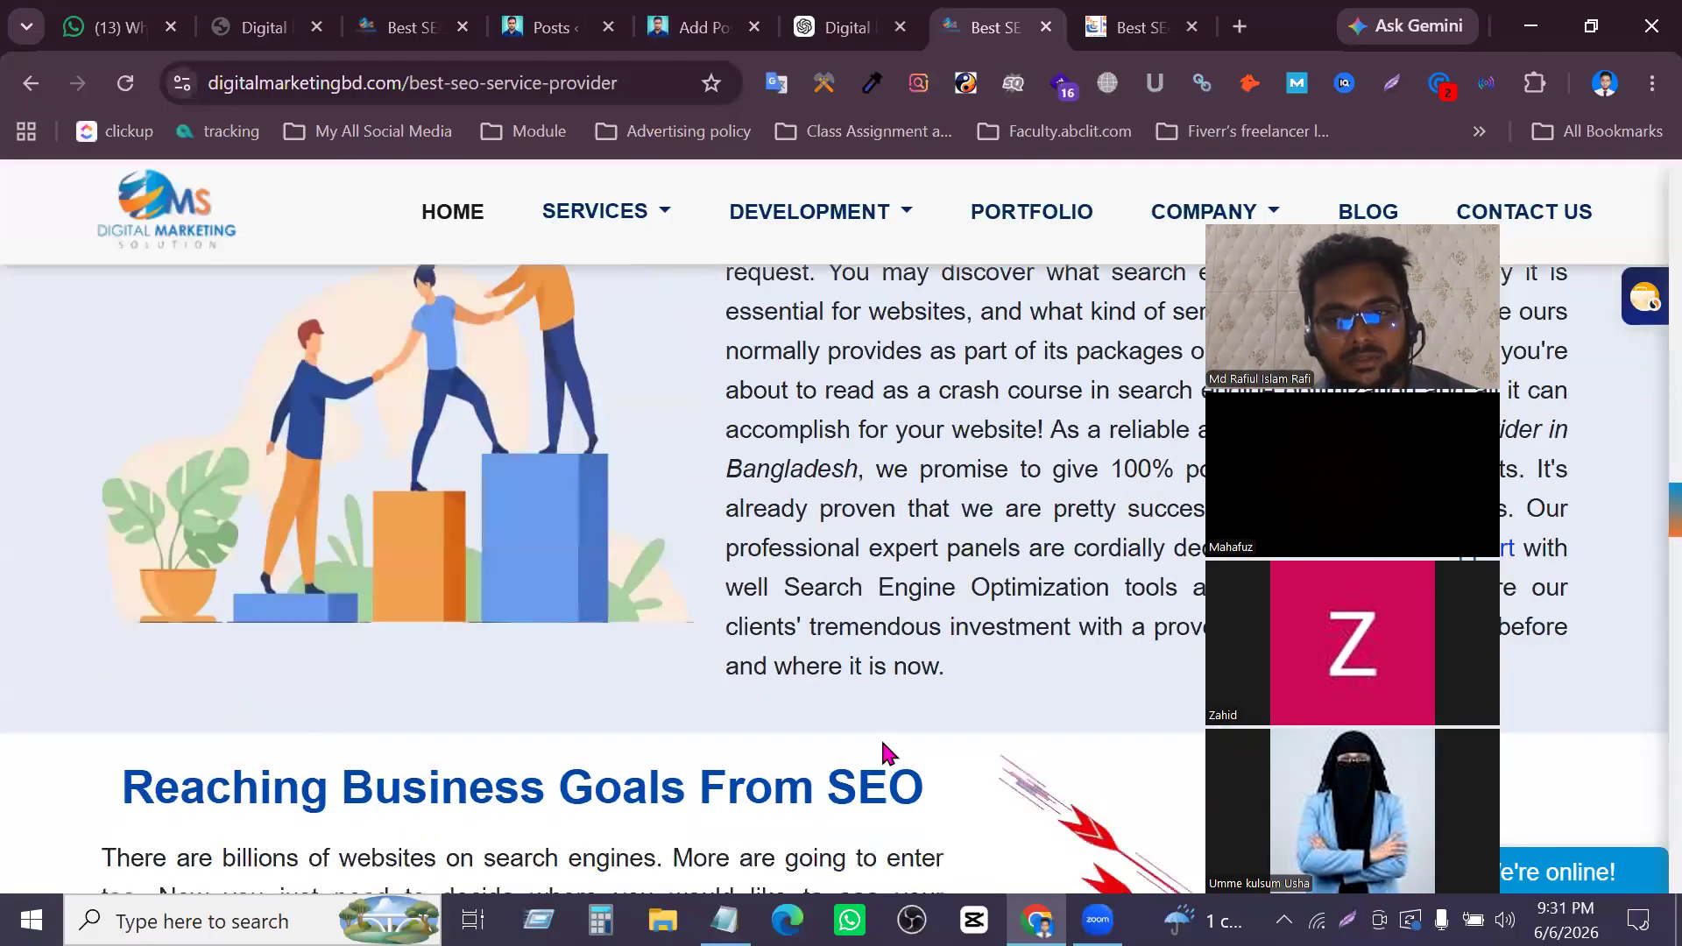
scroll(884, 752, "down", 15)
scroll(751, 762, "up", 20)
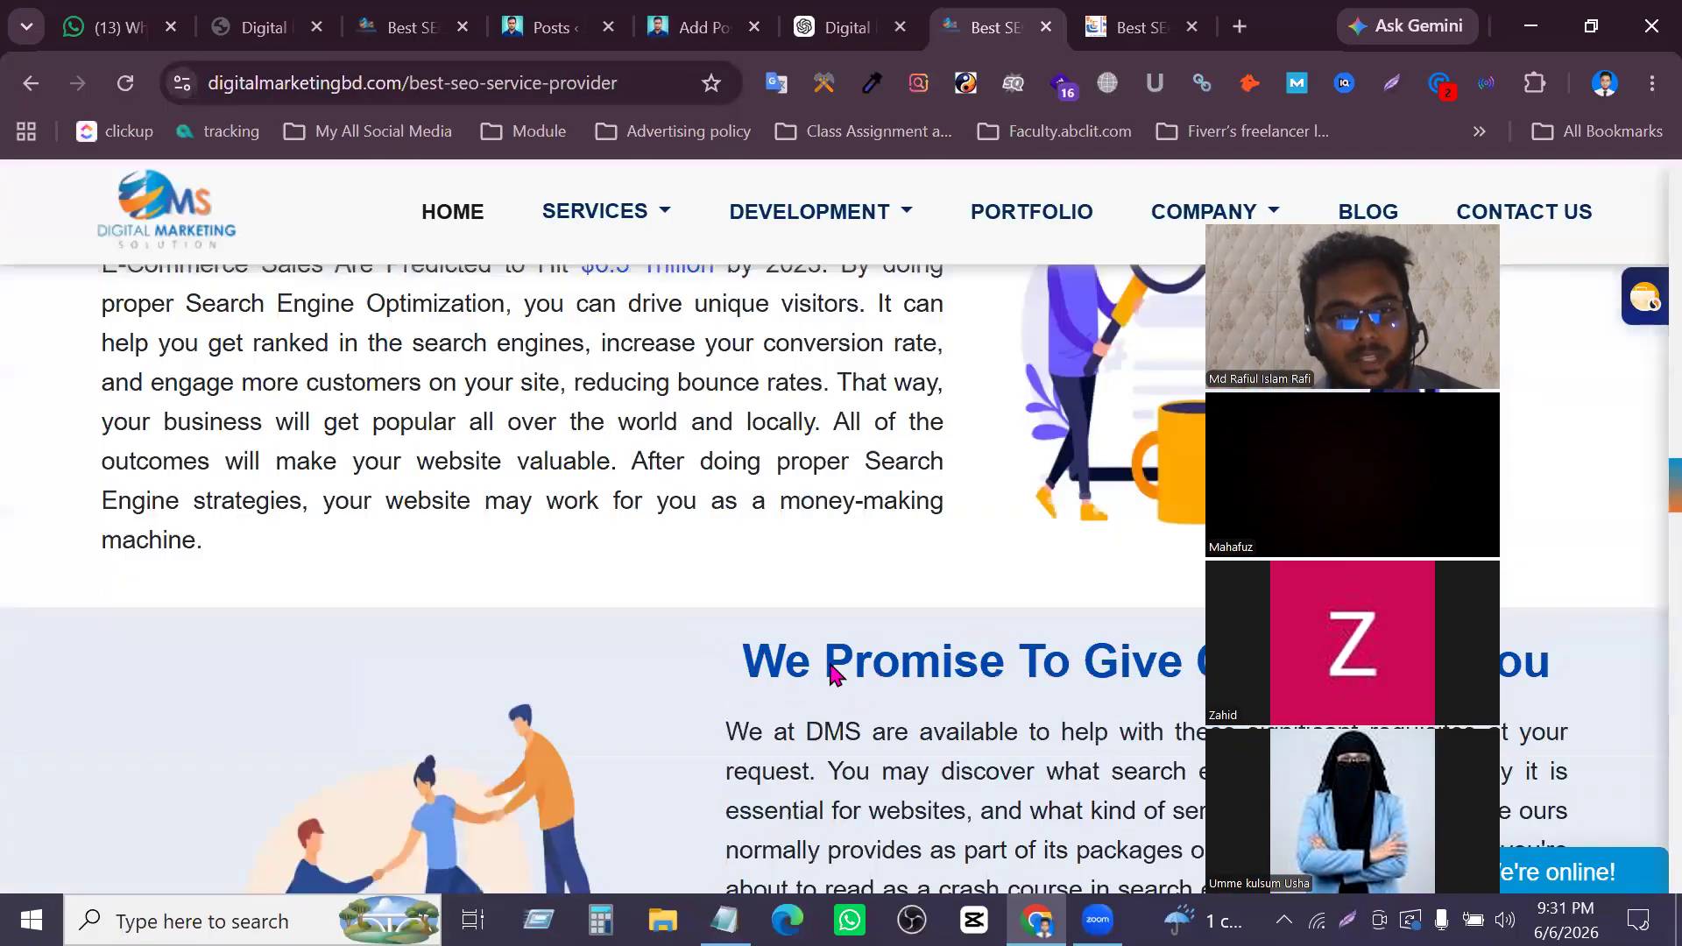
scroll(782, 624, "up", 15)
scroll(782, 626, "down", 5)
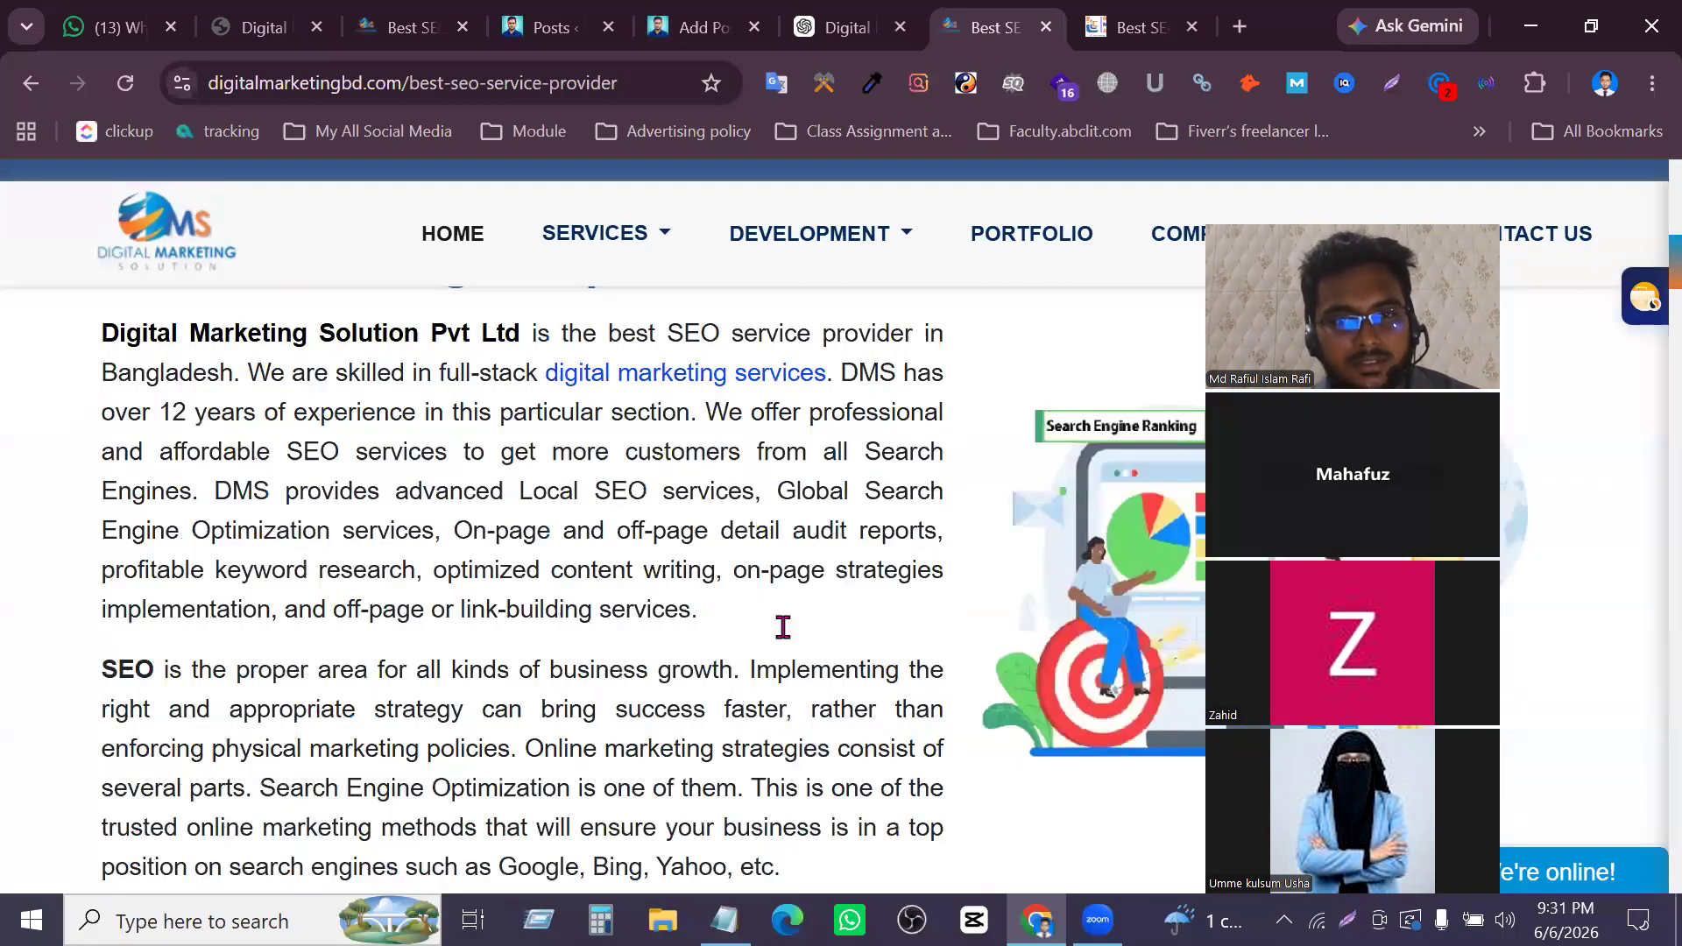
scroll(782, 627, "down", 15)
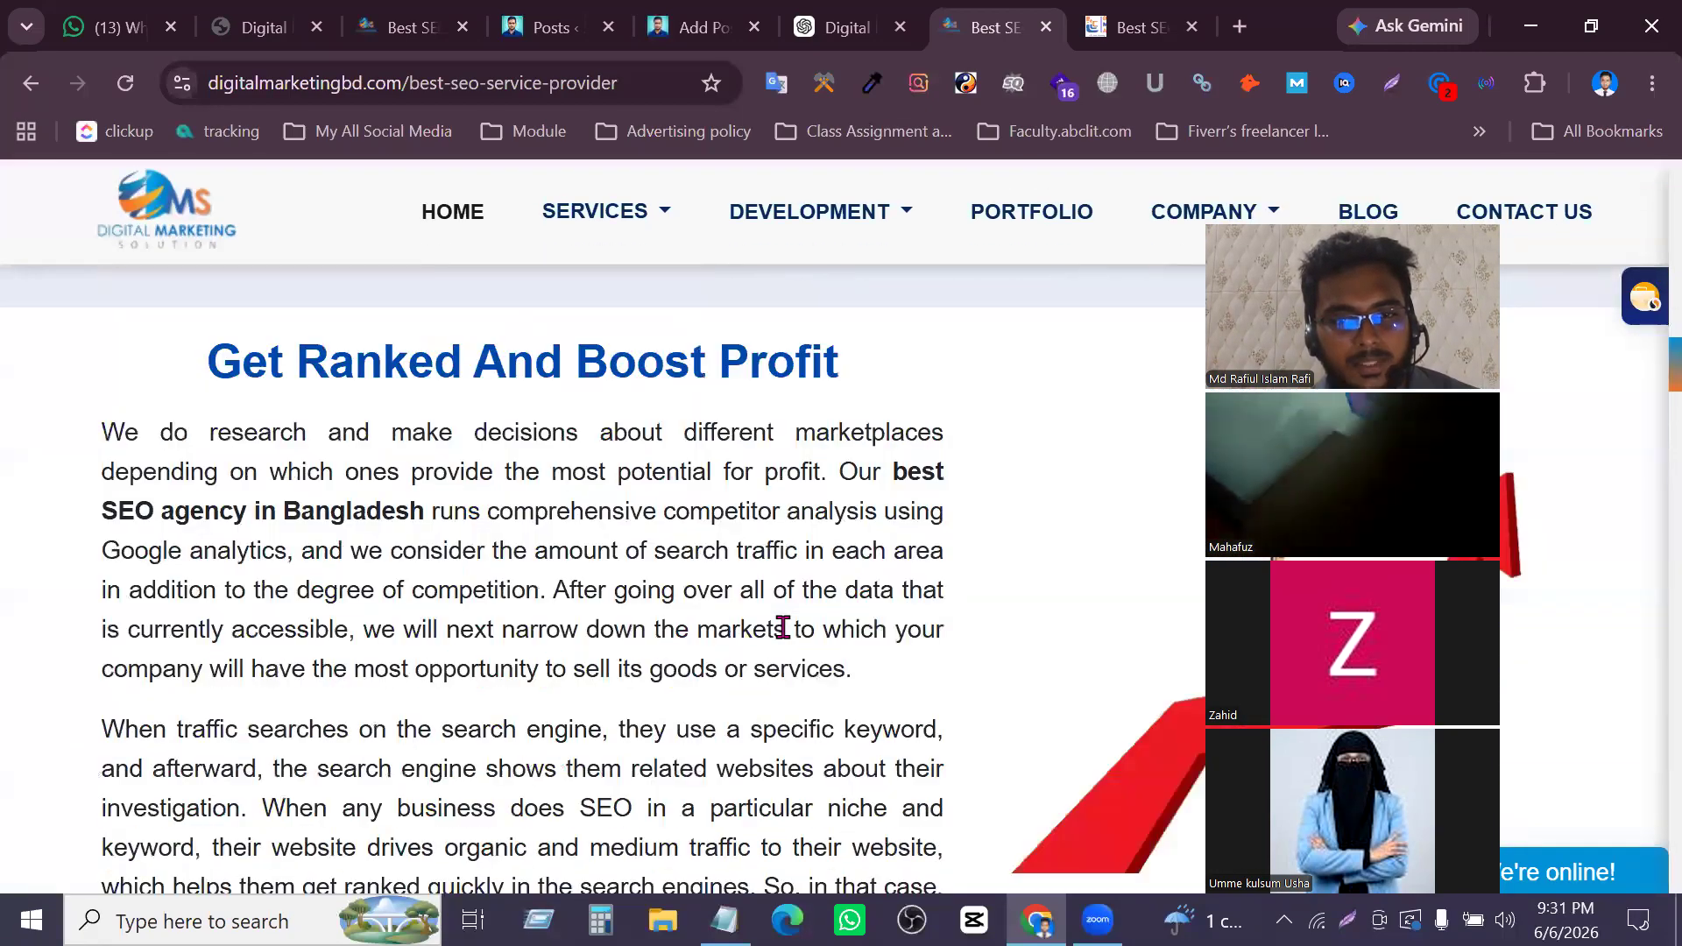
scroll(782, 626, "up", 15)
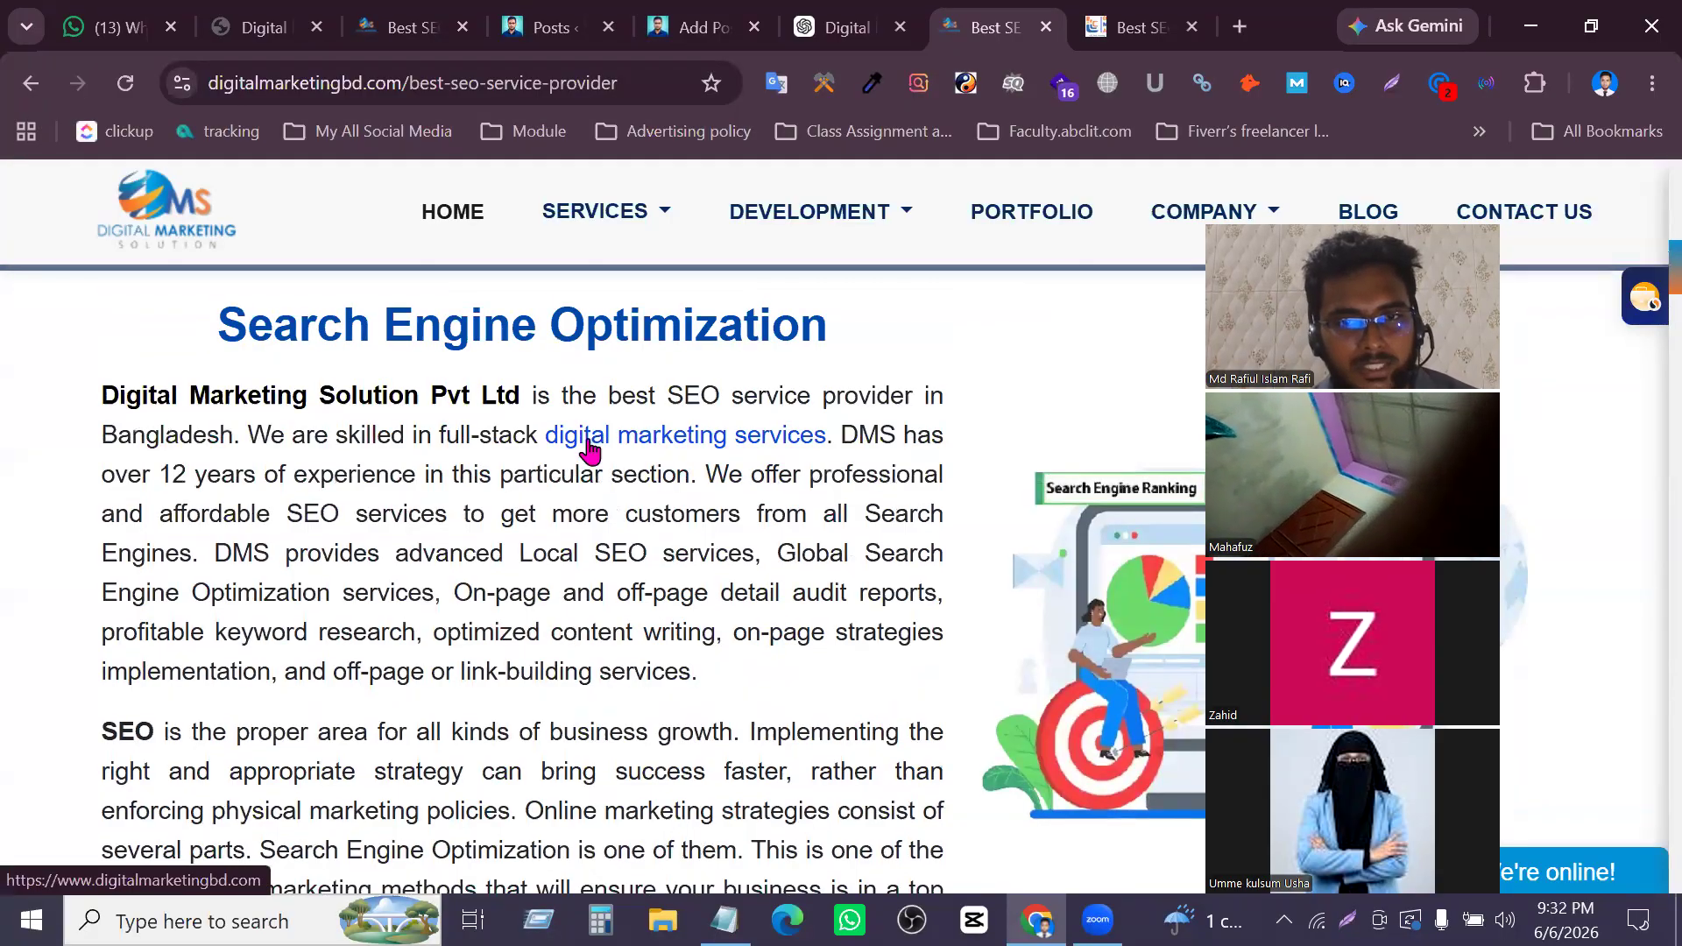
Open the "digital marketing services" link from the Search Engine Optimization paragraph in a new tab, and return to the service provider page
triple_click(532, 484)
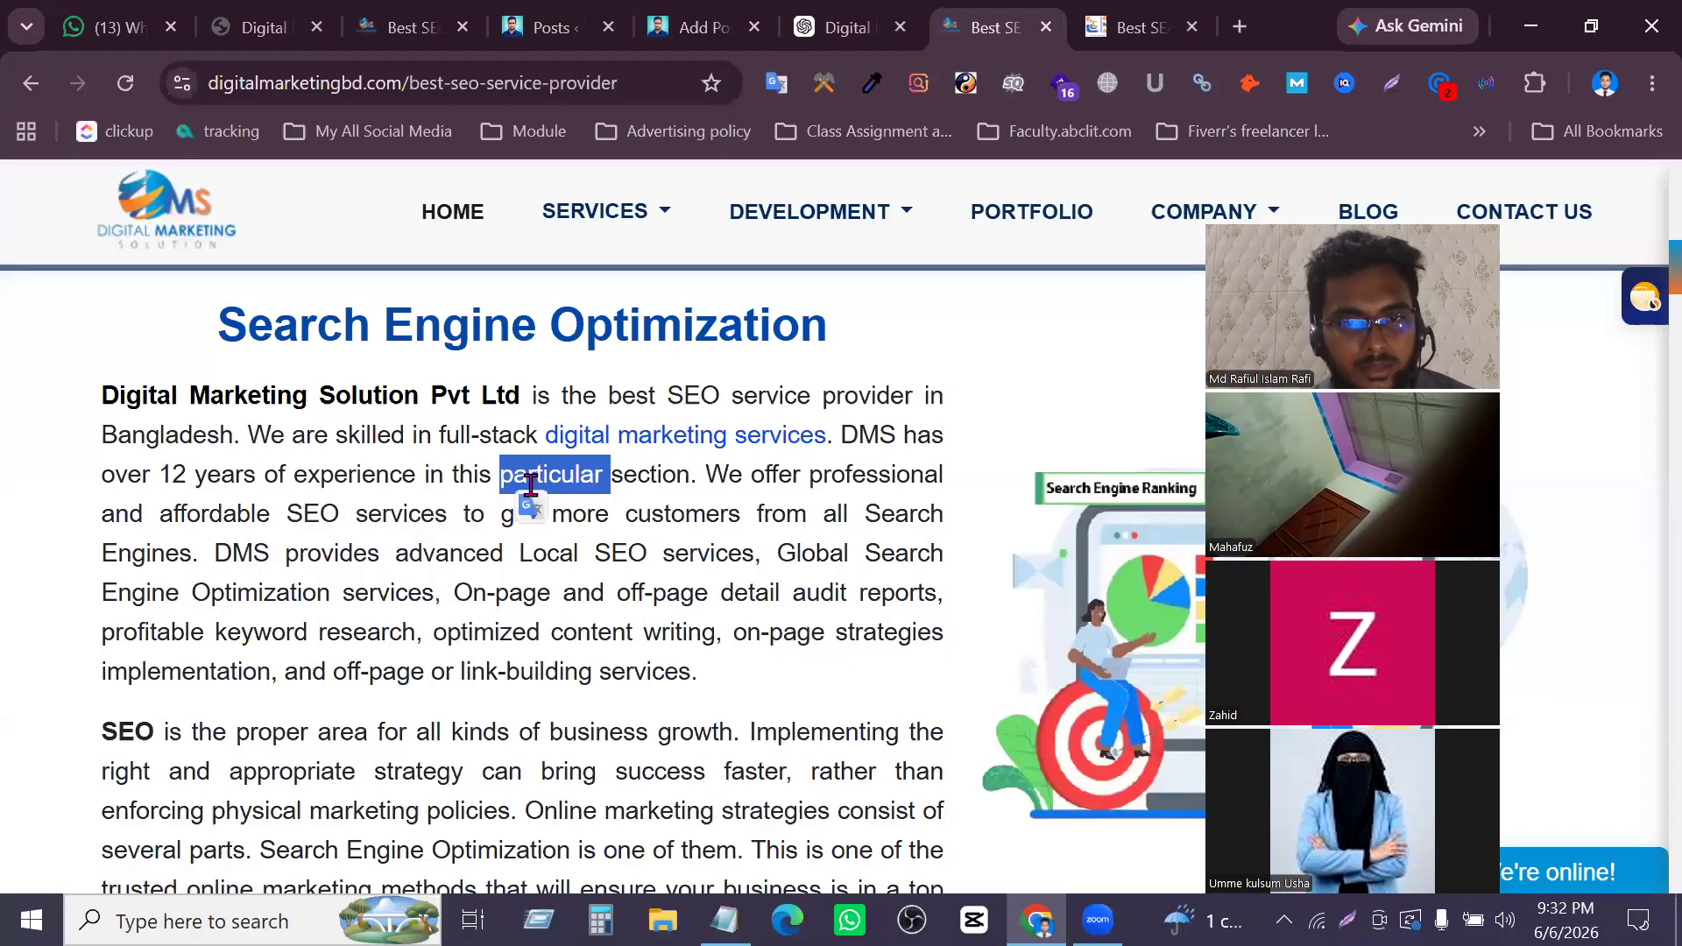
left_click(616, 443)
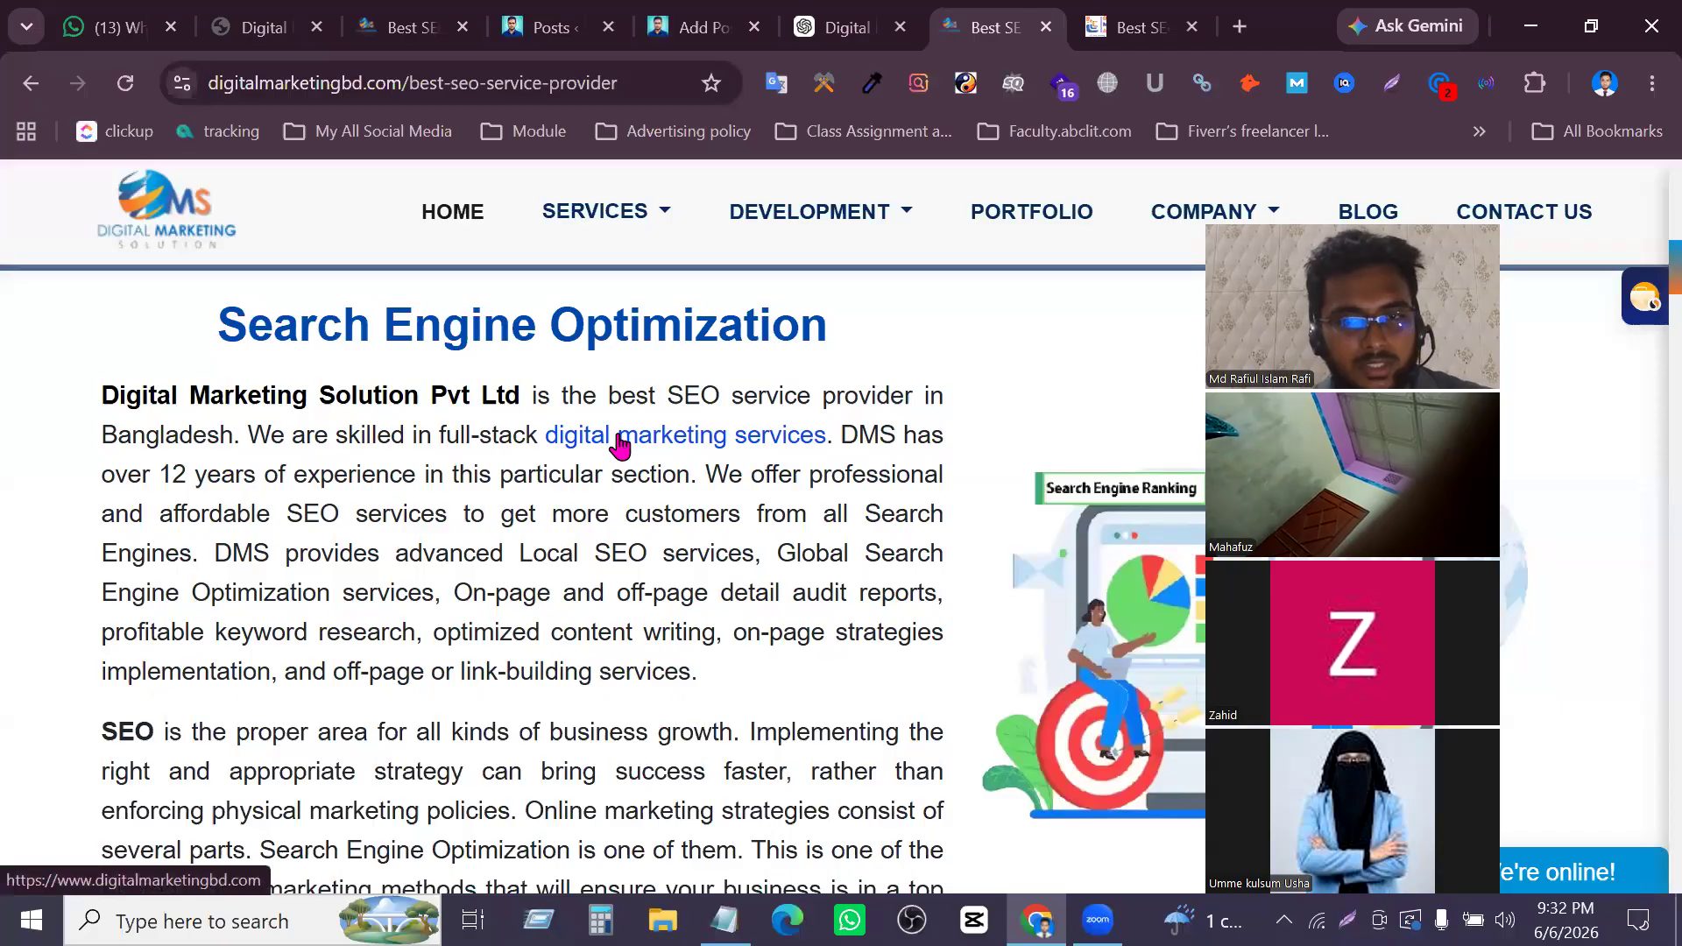
left_click(619, 442)
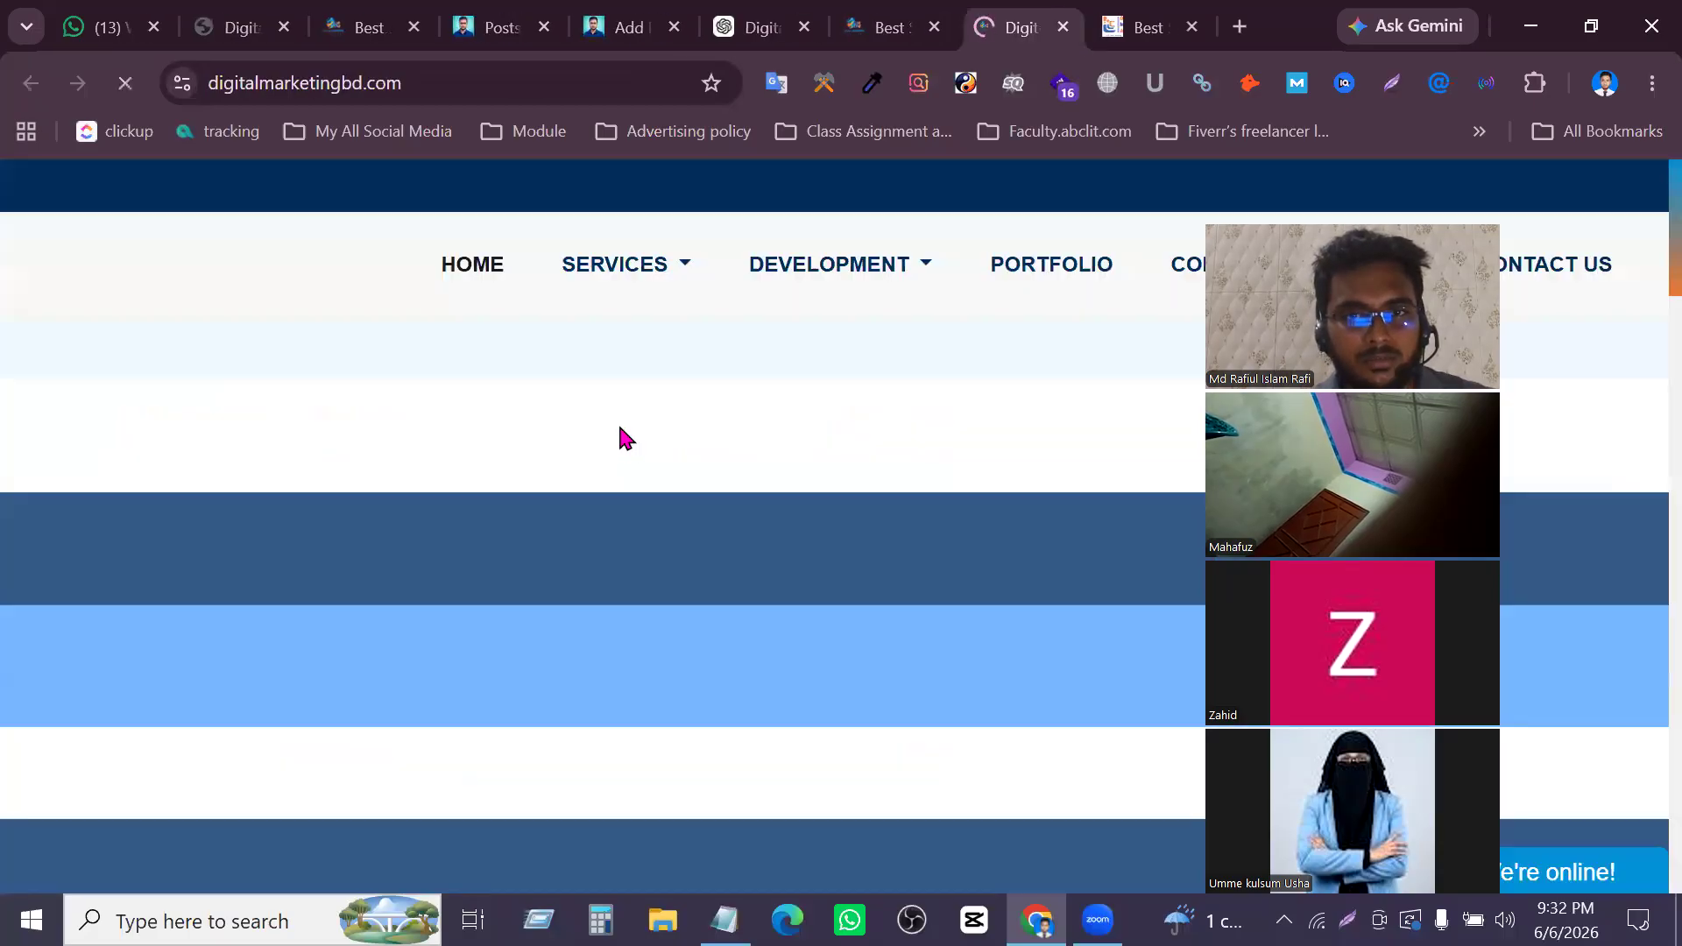
key("ctrl+shift+Tab")
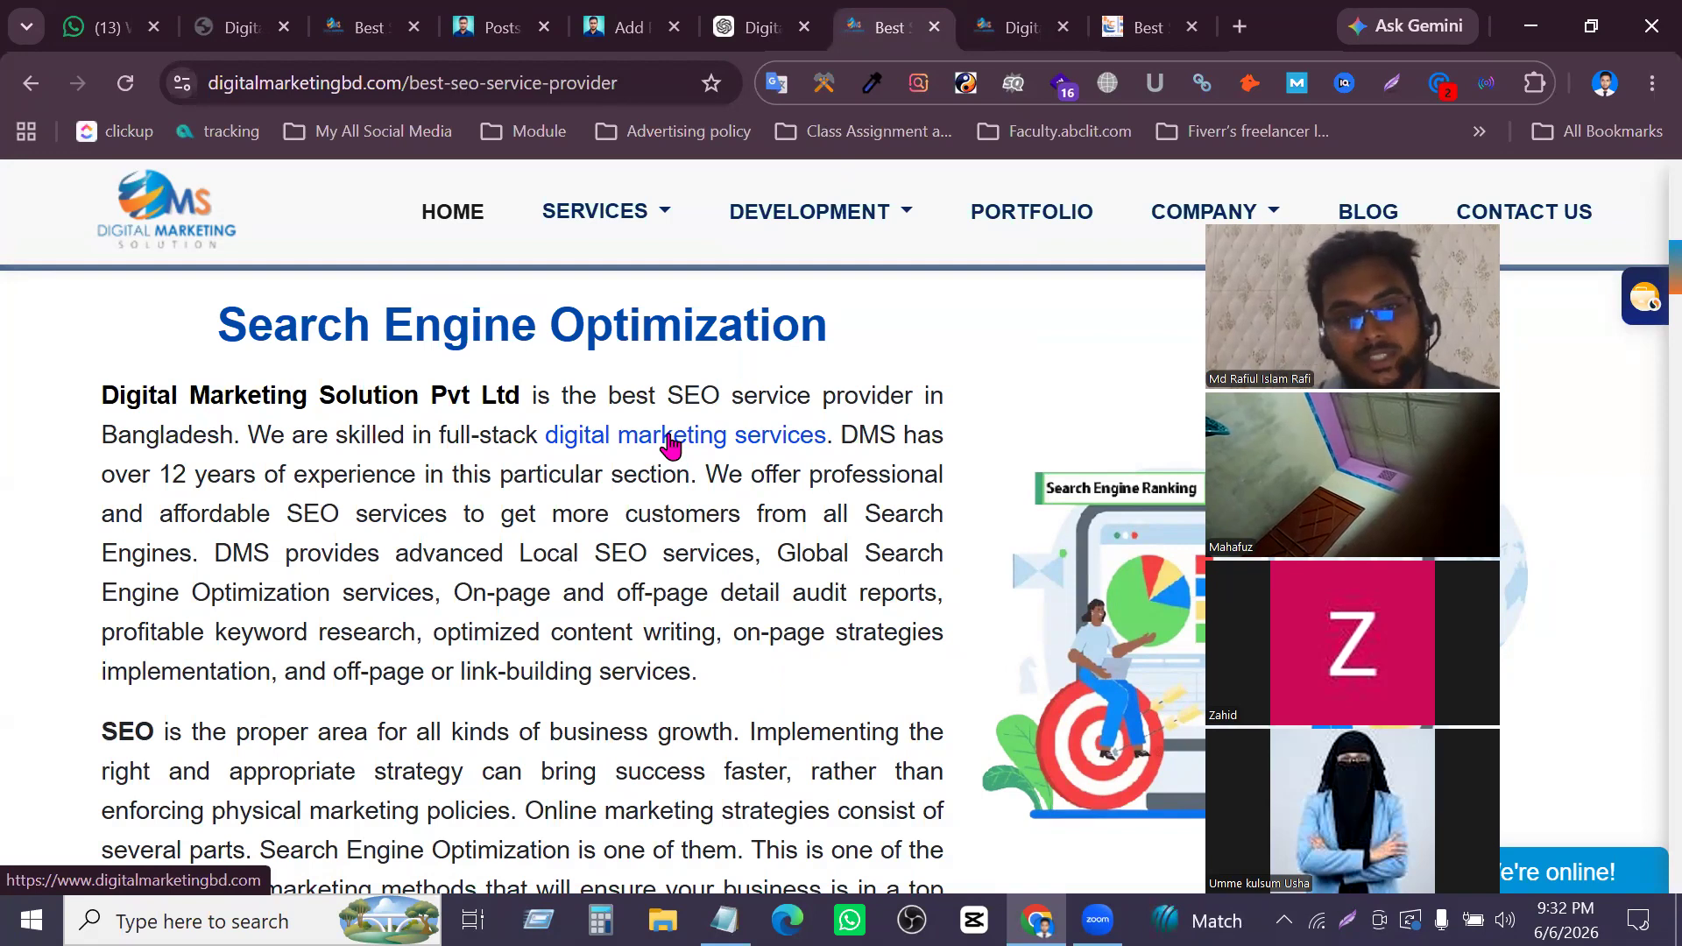
Check the destination address of the "Search engine optimization" link in the summary section
scroll(677, 453, "down", 5)
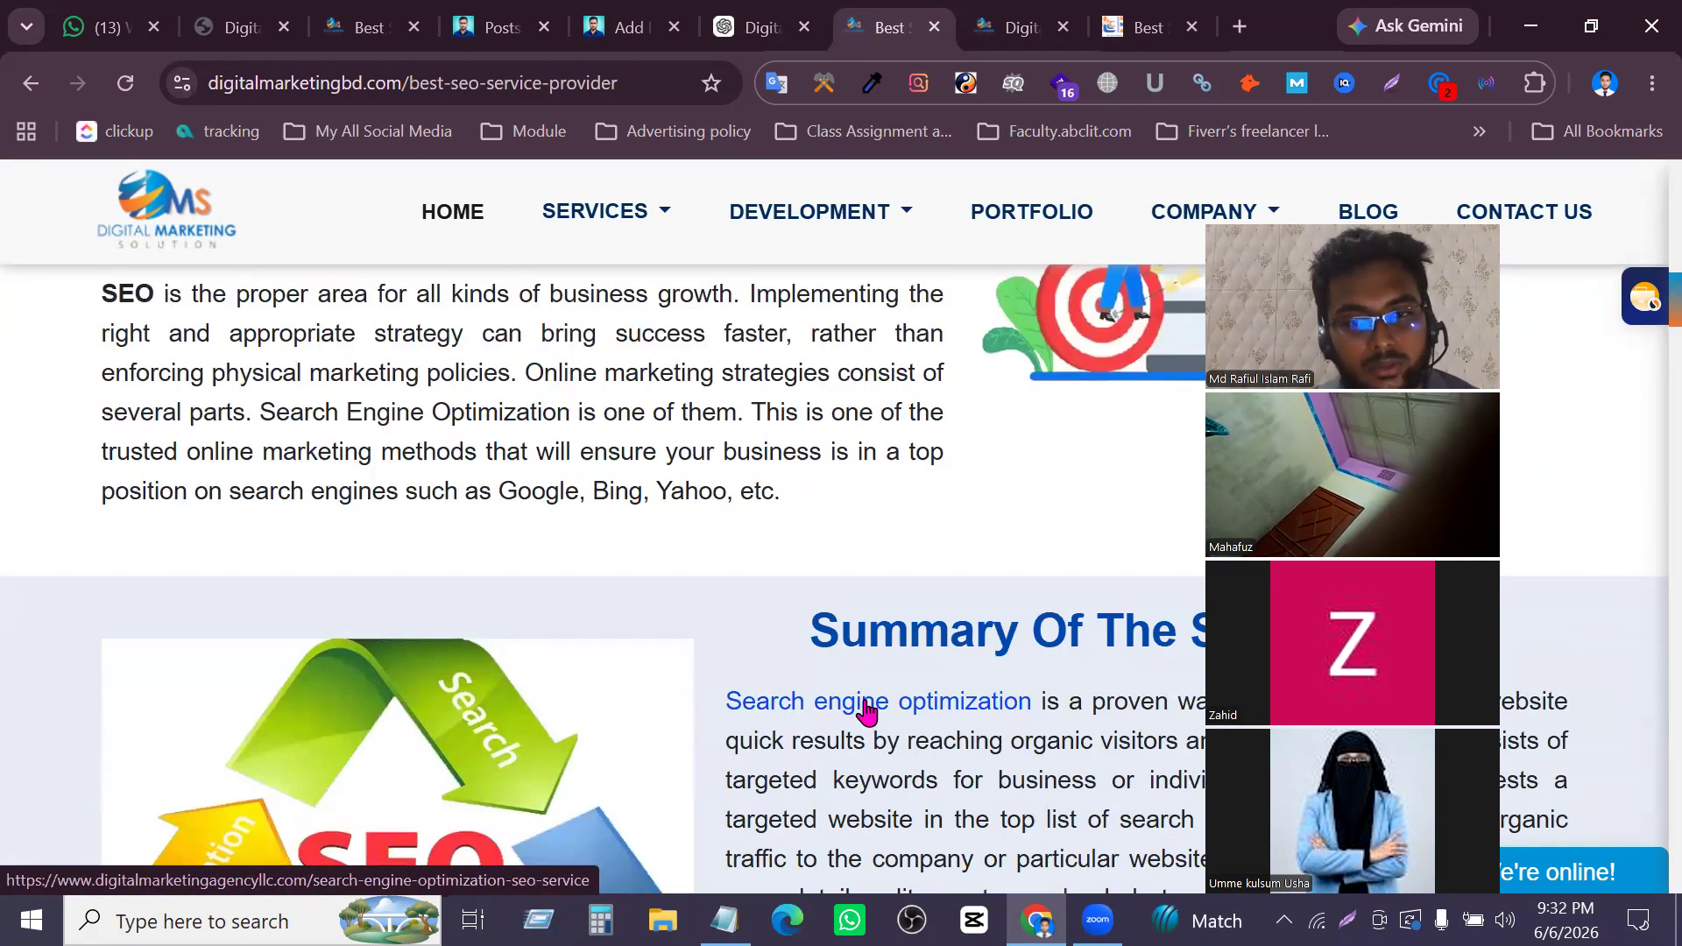
scroll(867, 714, "down", 8)
scroll(870, 723, "up", 8)
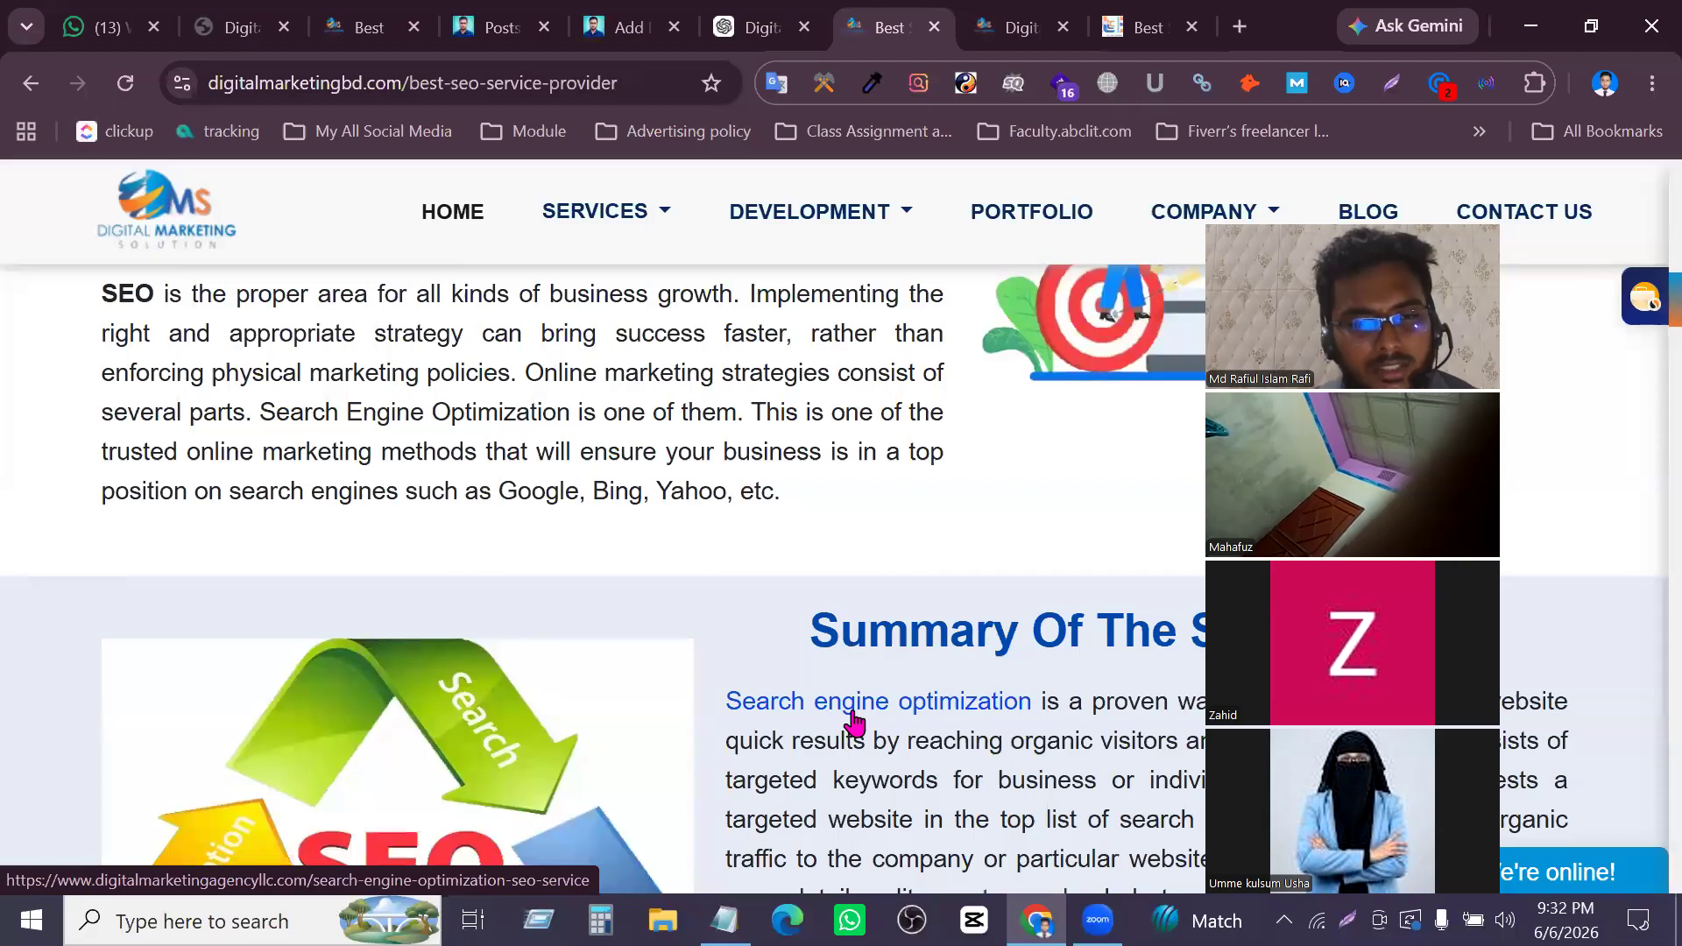
scroll(854, 723, "up", 5)
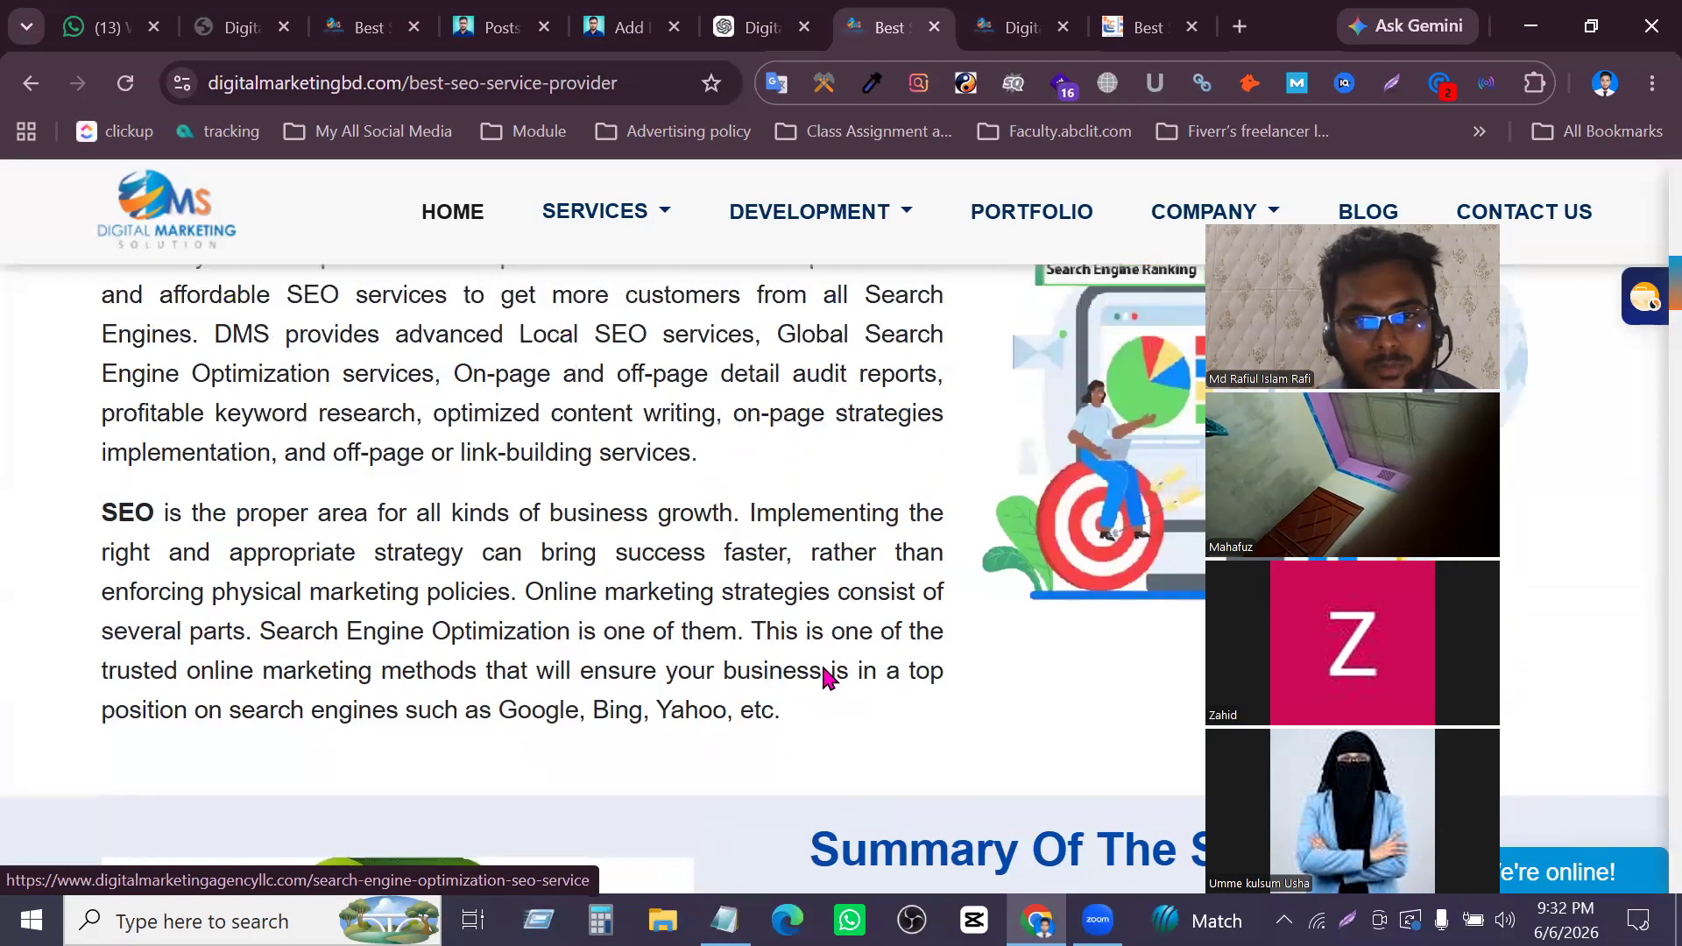
Highlight the domain digitalmarketingbd.com in the page address, and open the summary's "Search engine optimization" link in a new tab to compare domains
left_click(321, 81)
left_click(321, 92)
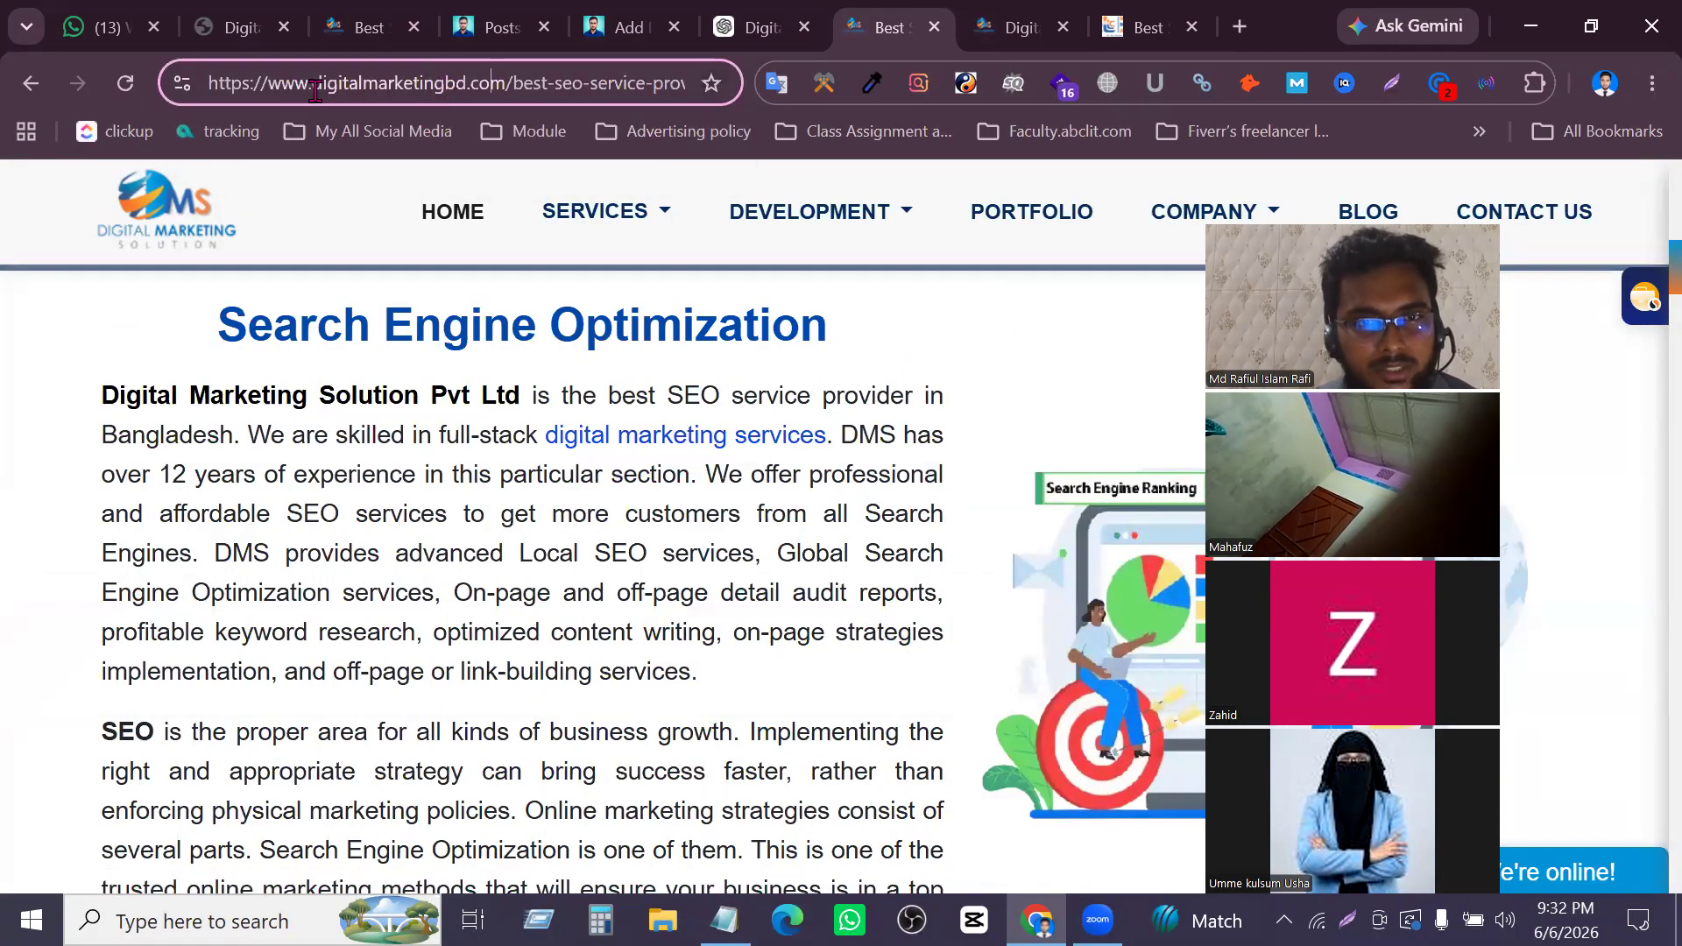
left_click_drag(315, 88, 488, 85)
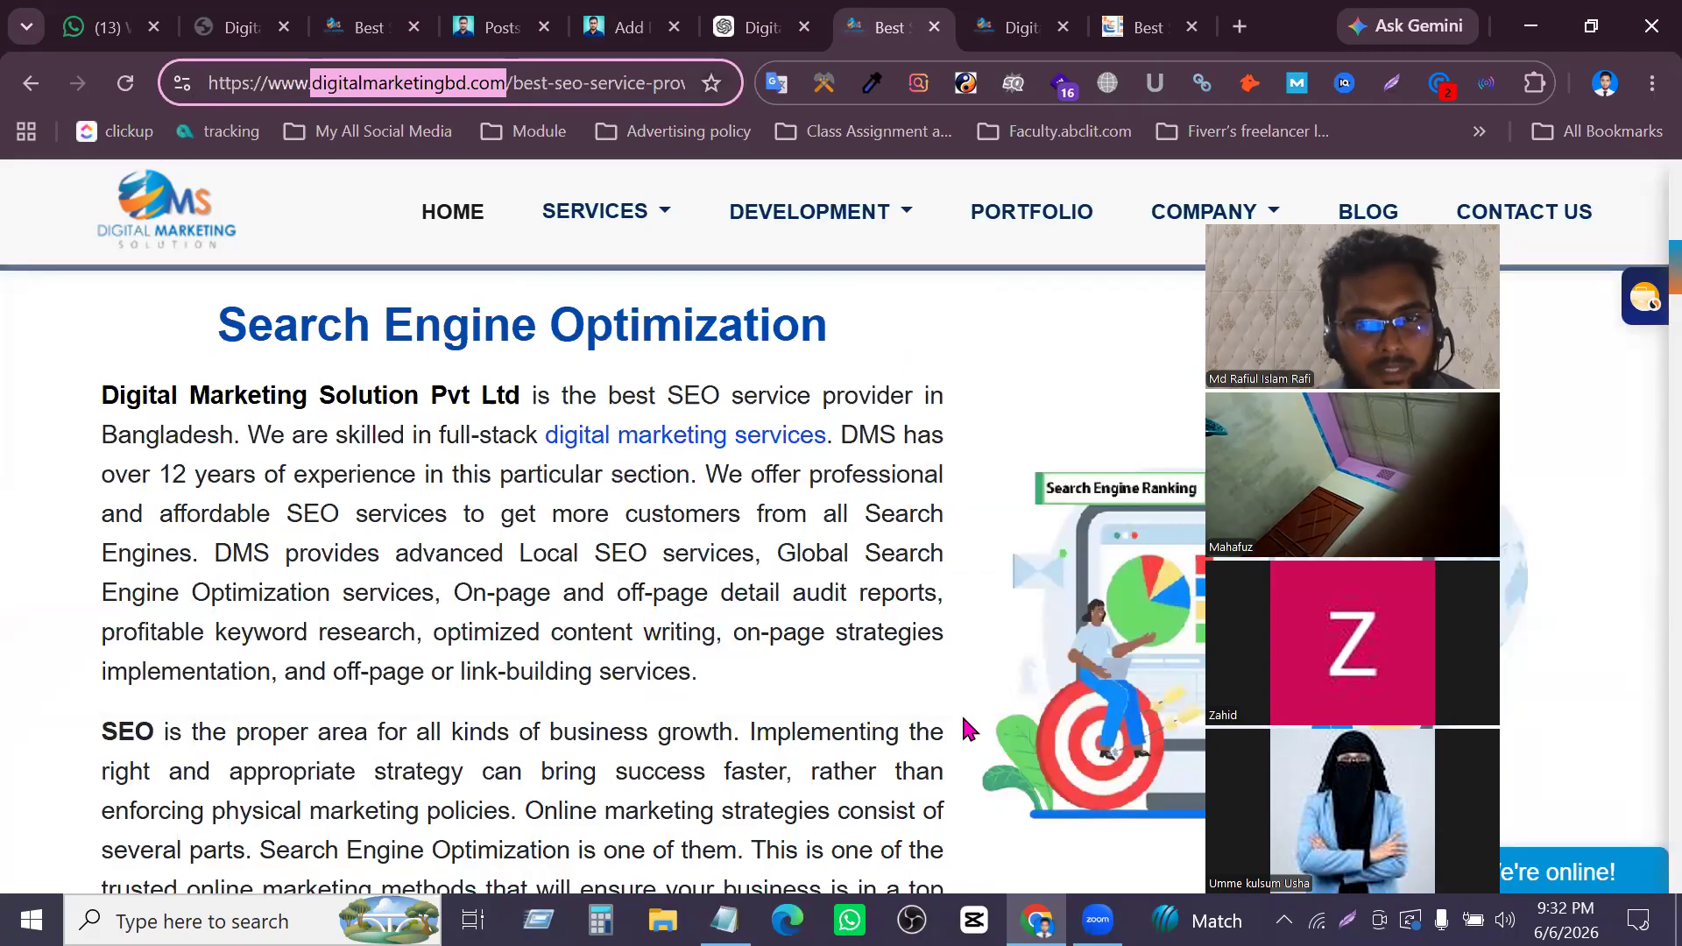
scroll(967, 728, "down", 8)
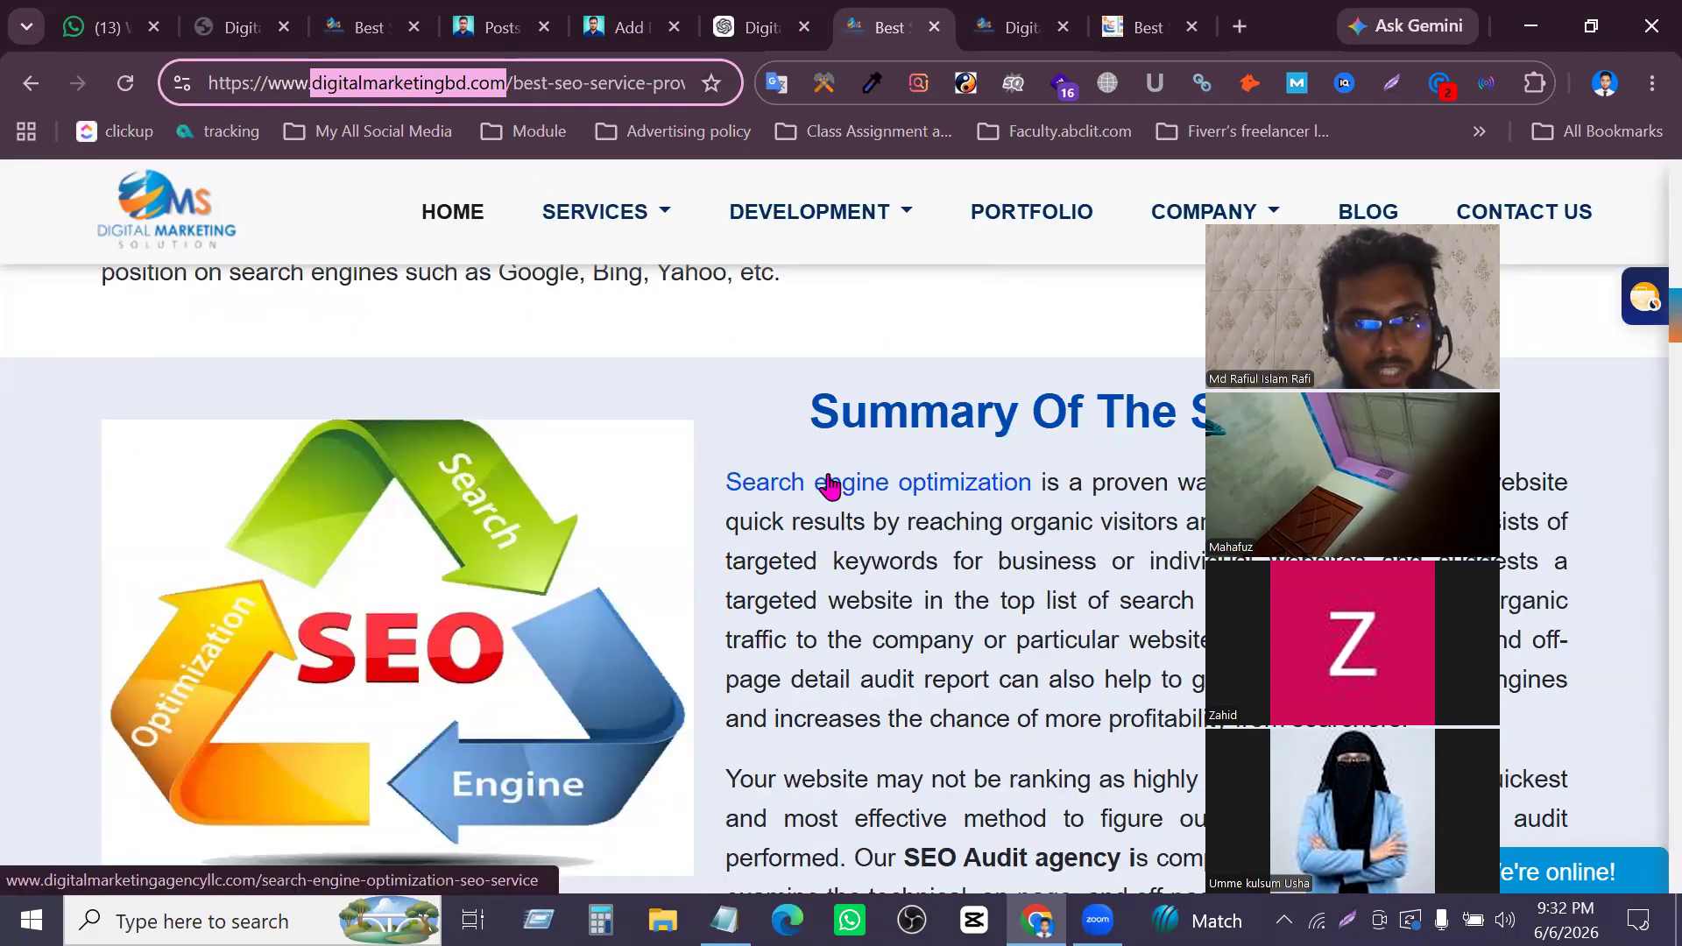
left_click(833, 493)
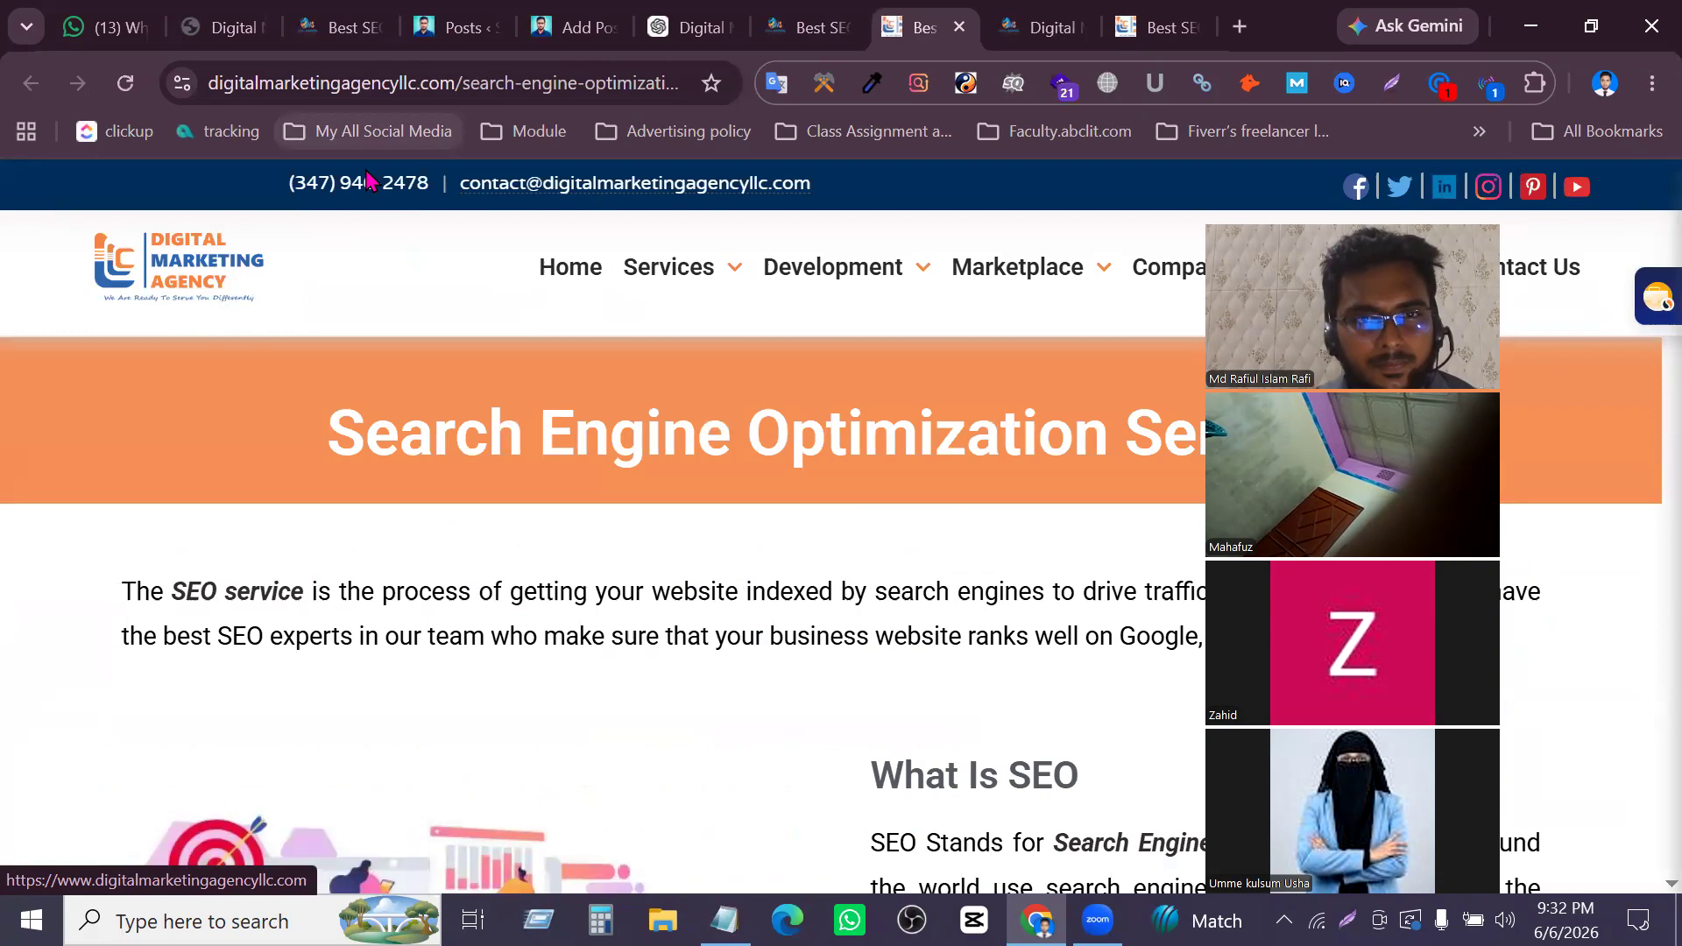
Compare the digitalmarketingbd.com SEO service page with the digitalmarketingagencyllc.com page opened from its link
left_click(795, 35)
scroll(613, 403, "up", 10)
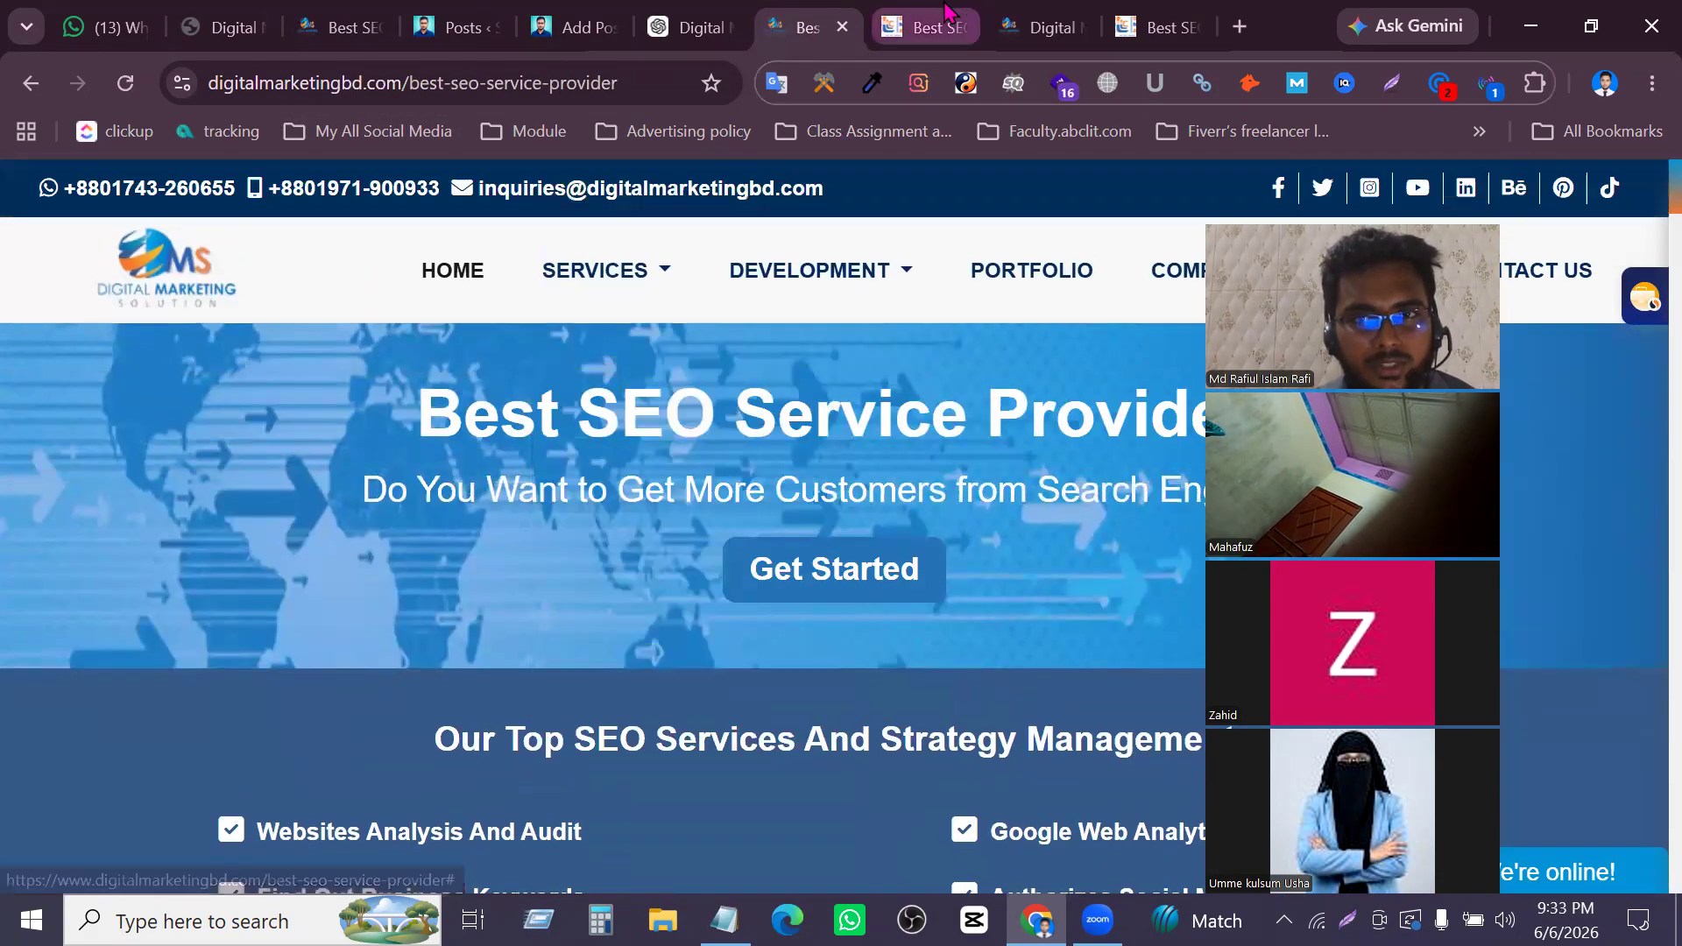
left_click(946, 10)
left_click(798, 27)
Open the "$6.5 Trillion" link from the E-Commerce Sales paragraph in a new tab, and return to the service page to scan its further sections
scroll(736, 524, "down", 7)
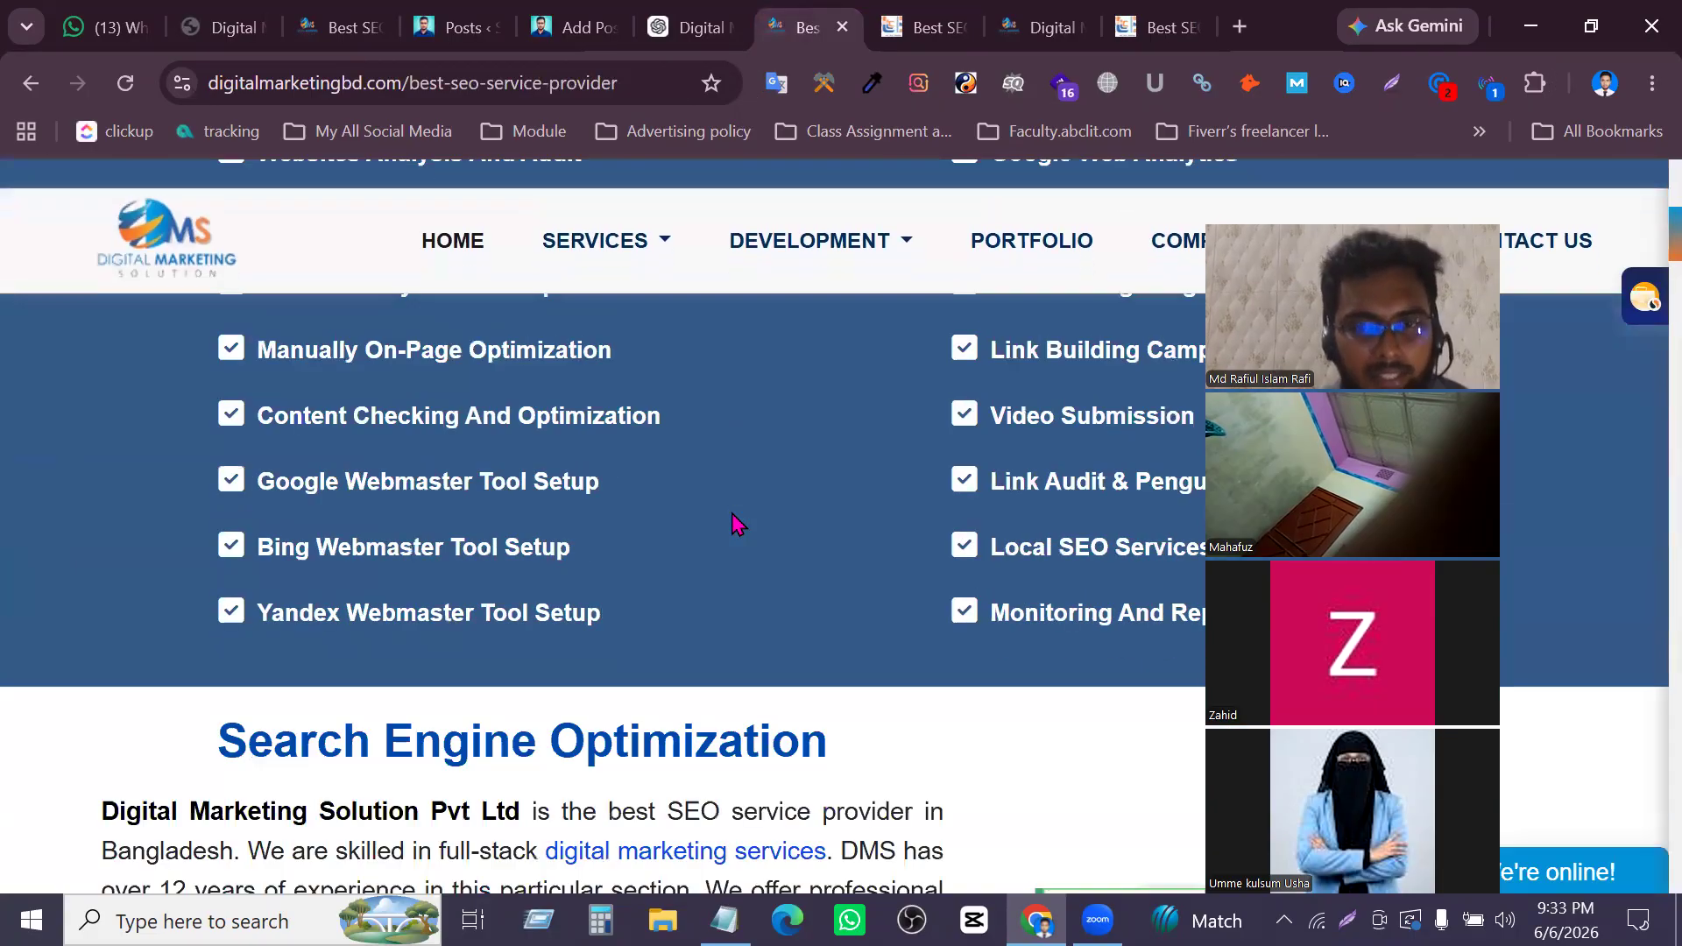
scroll(736, 524, "down", 15)
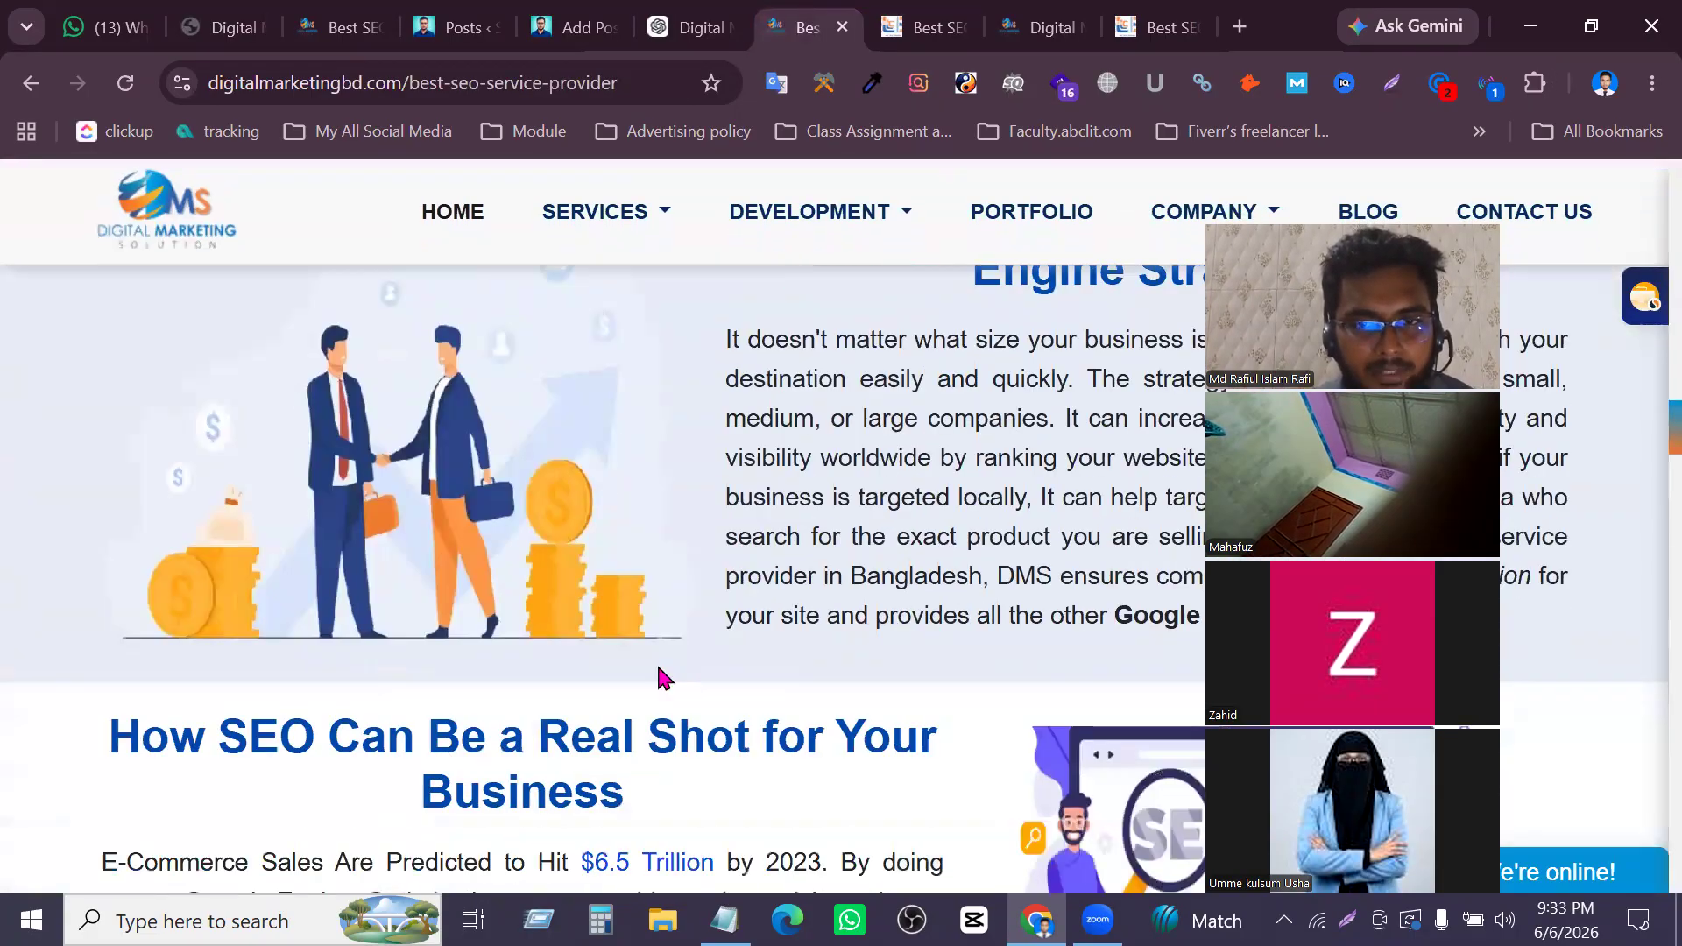
scroll(663, 677, "down", 3)
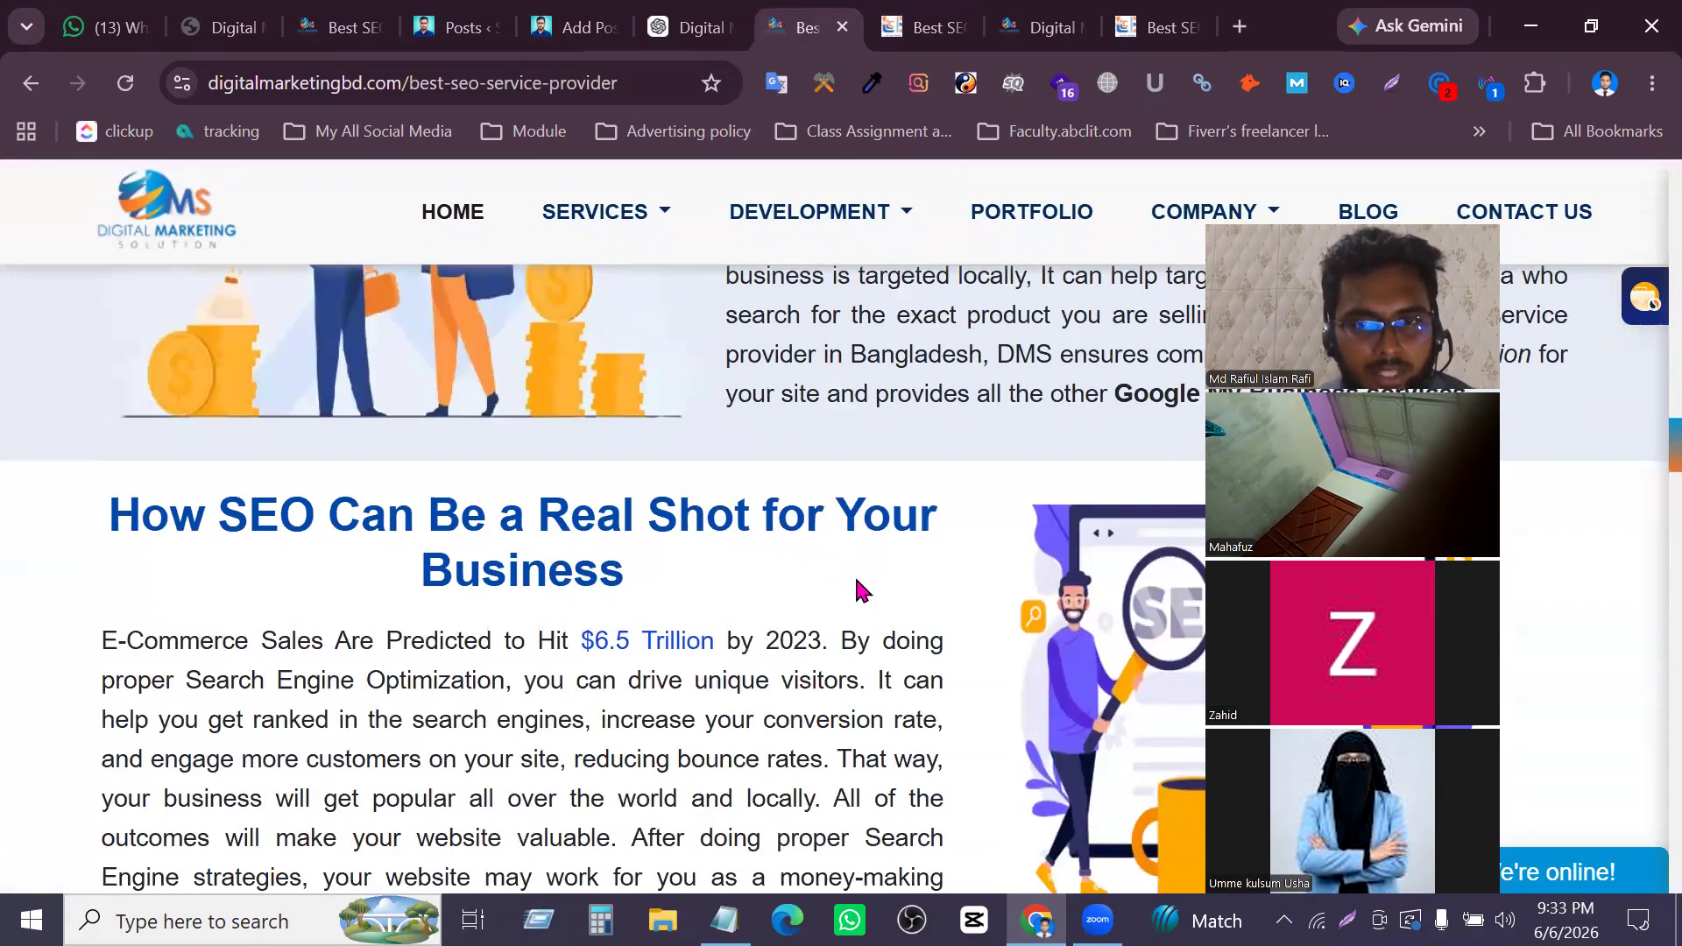
left_click(664, 646)
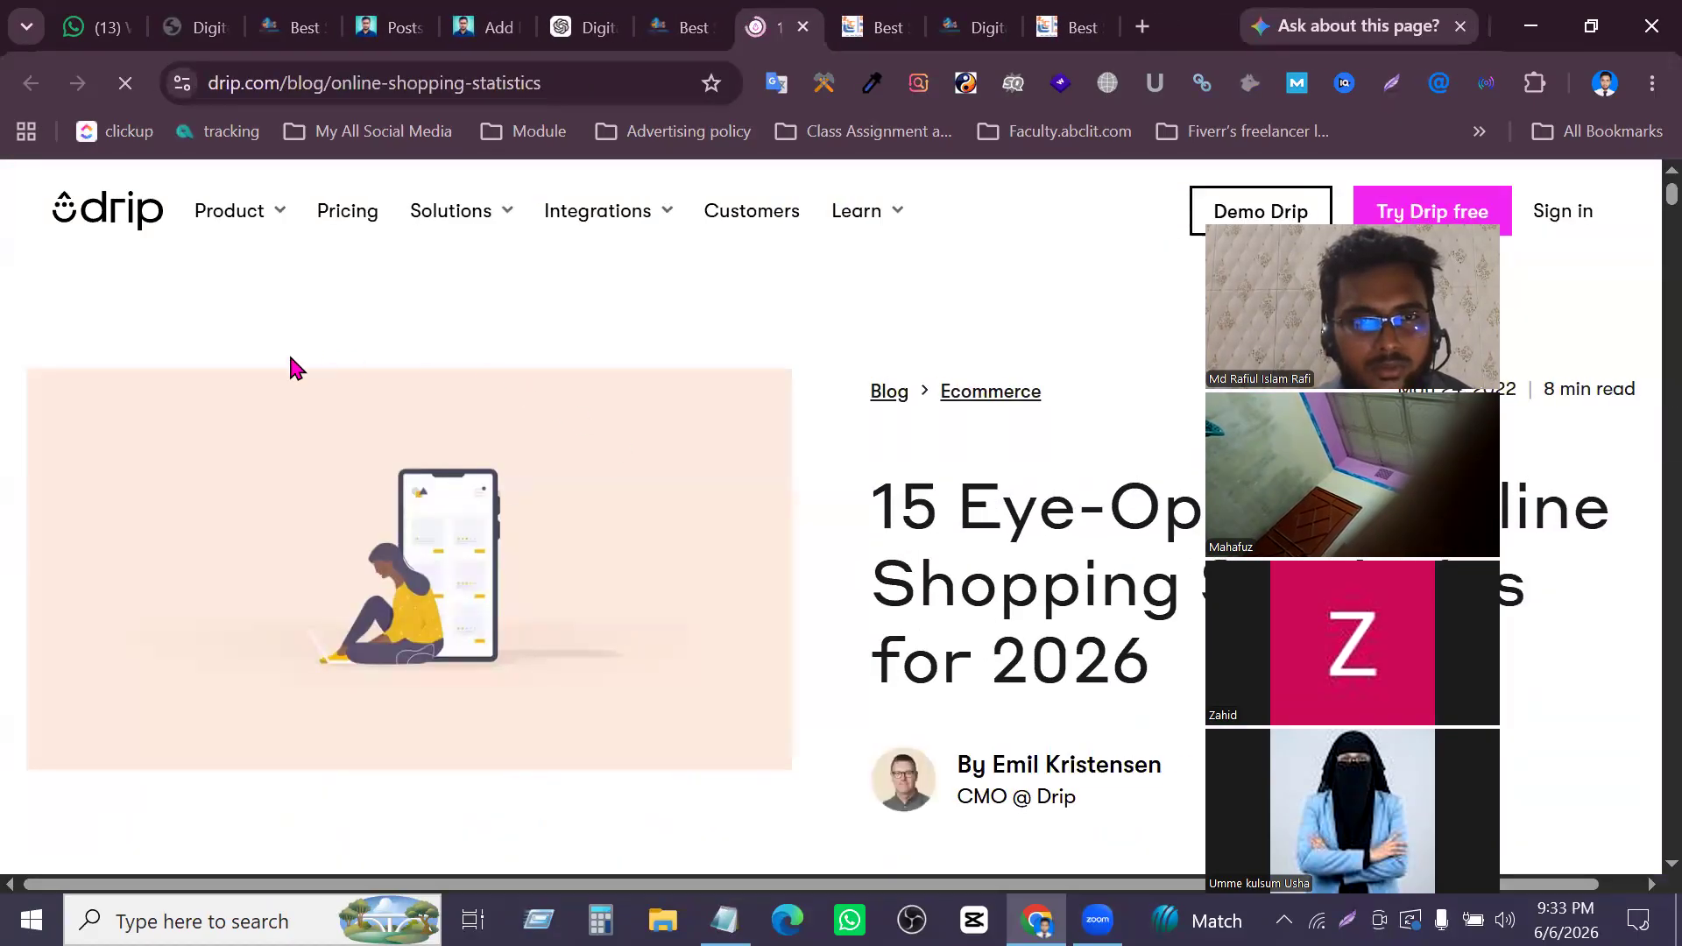
left_click(688, 27)
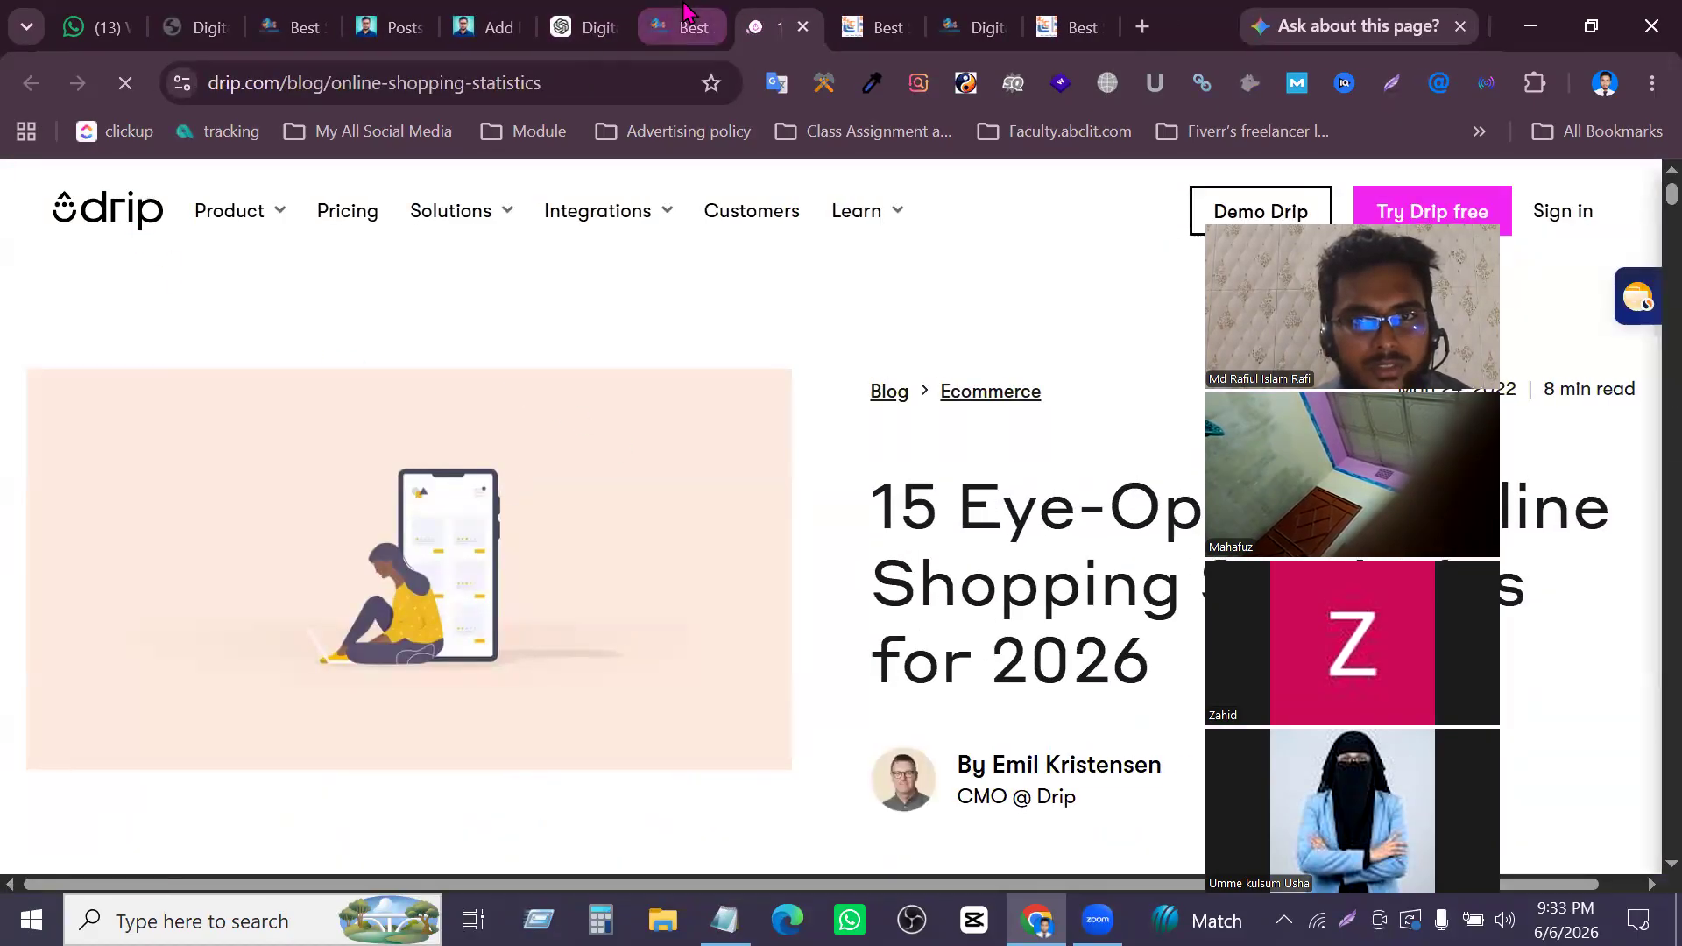
mouse_move(681, 515)
scroll(872, 639, "down", 20)
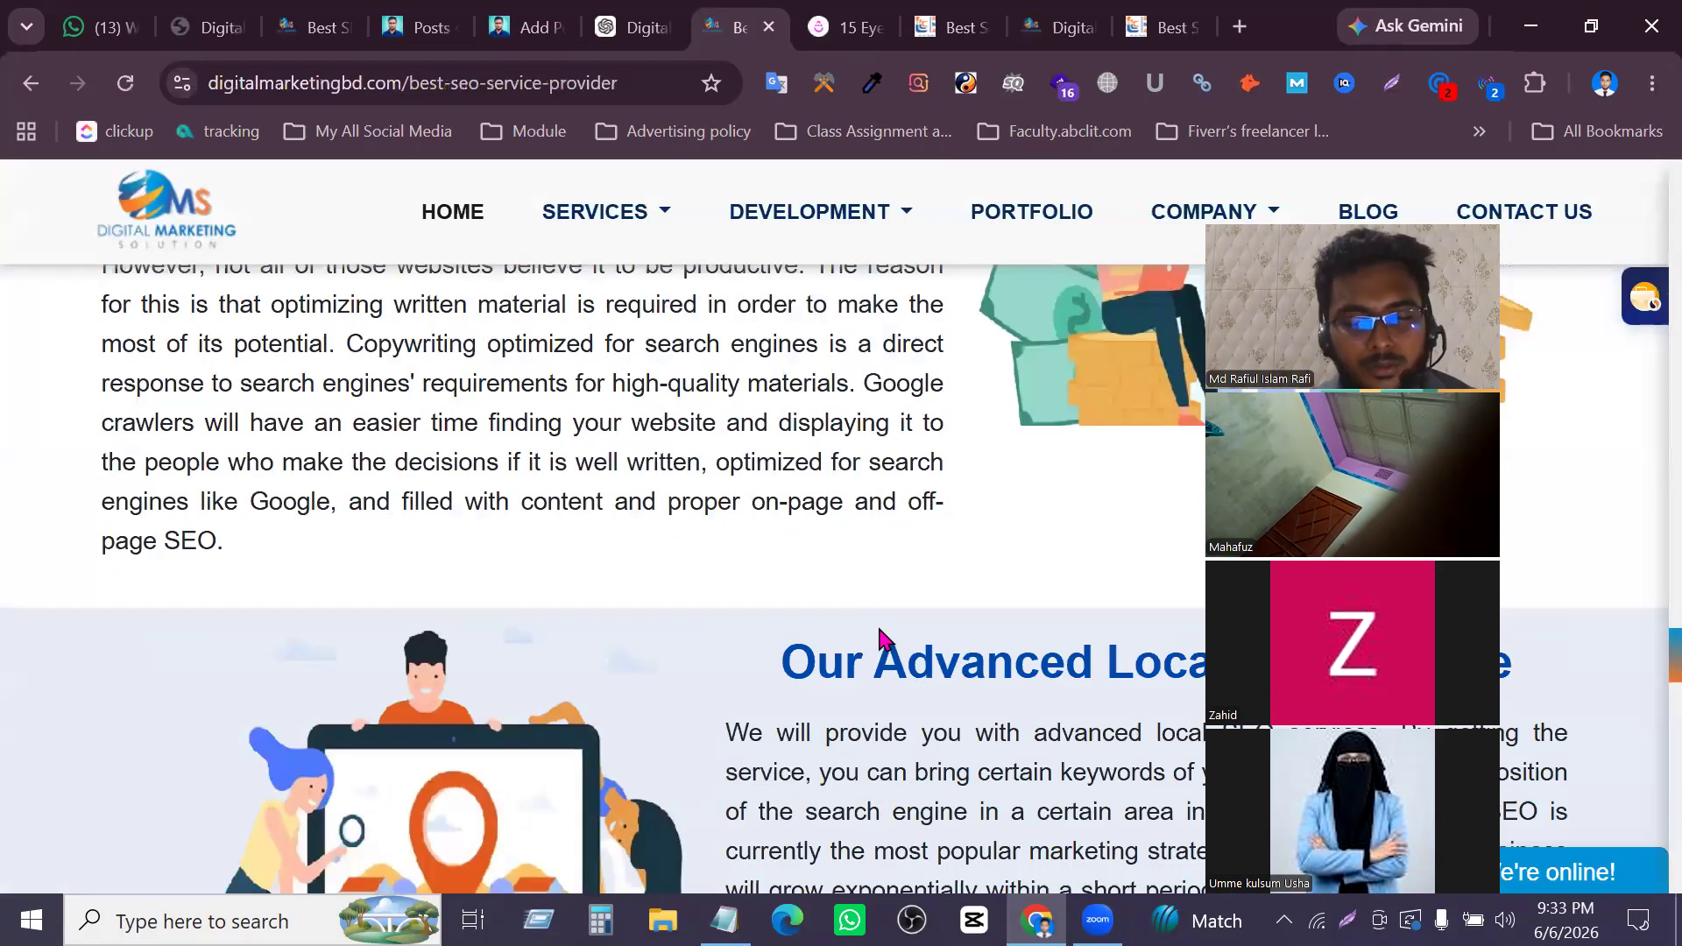
scroll(879, 637, "down", 5)
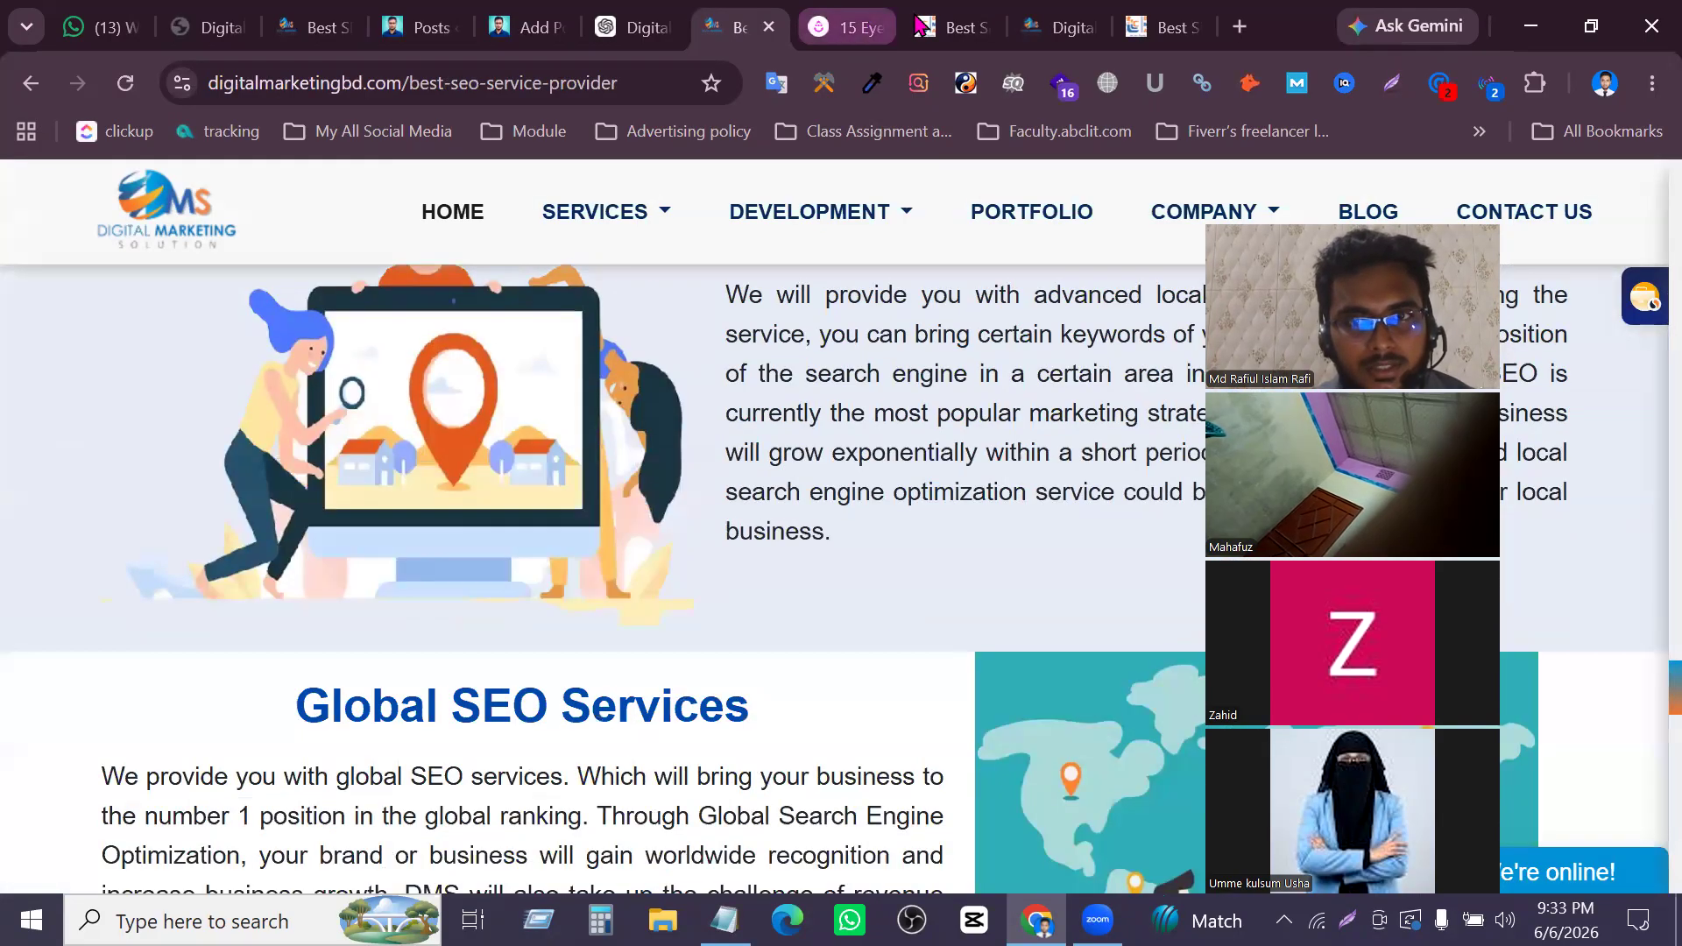
In the WordPress post, highlight the Rank Math check "Link out to external resources" and the site's own domain in the page address
left_click(493, 12)
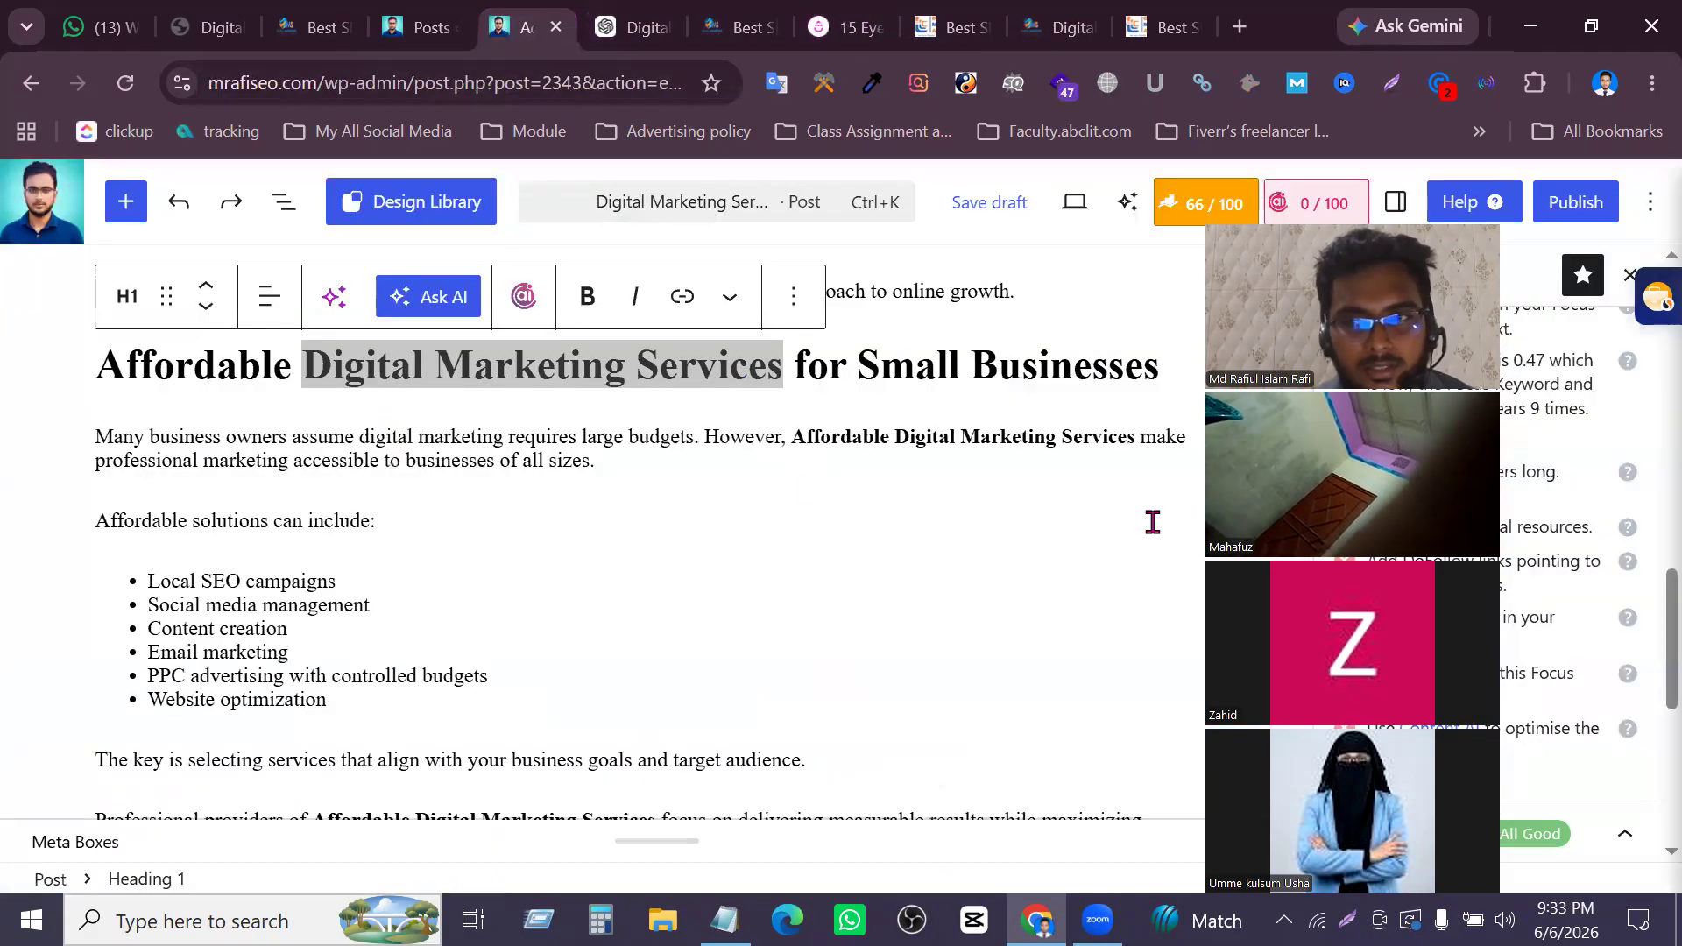
left_click_drag(1314, 306, 137, 236)
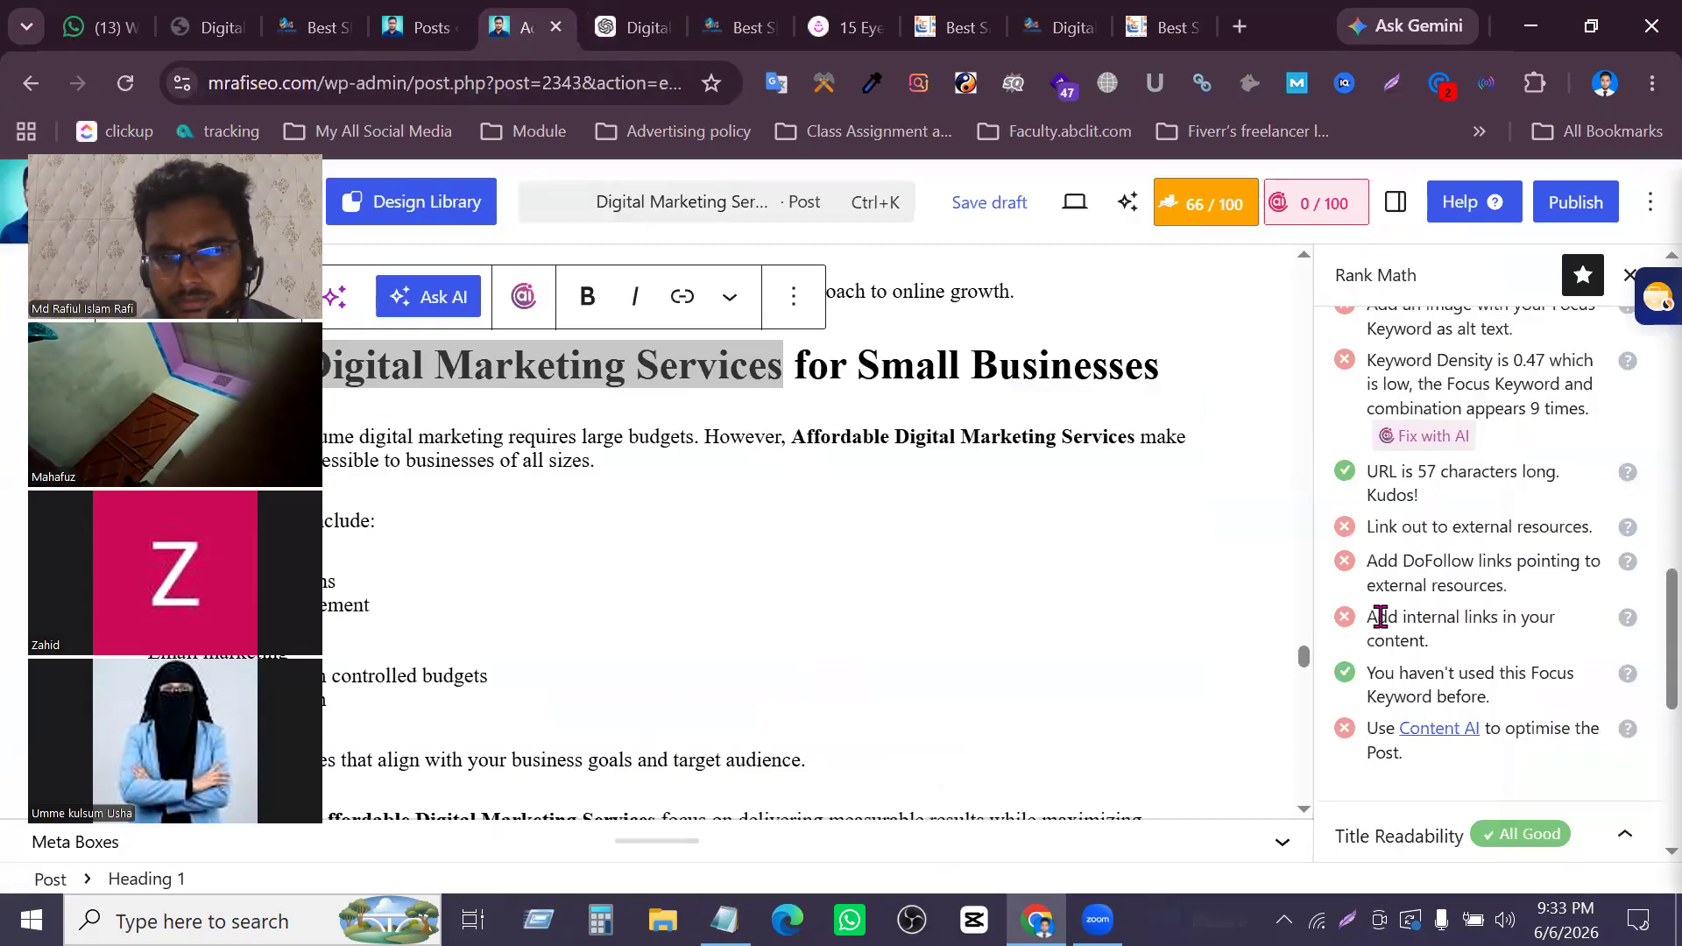
left_click_drag(1364, 528, 1589, 527)
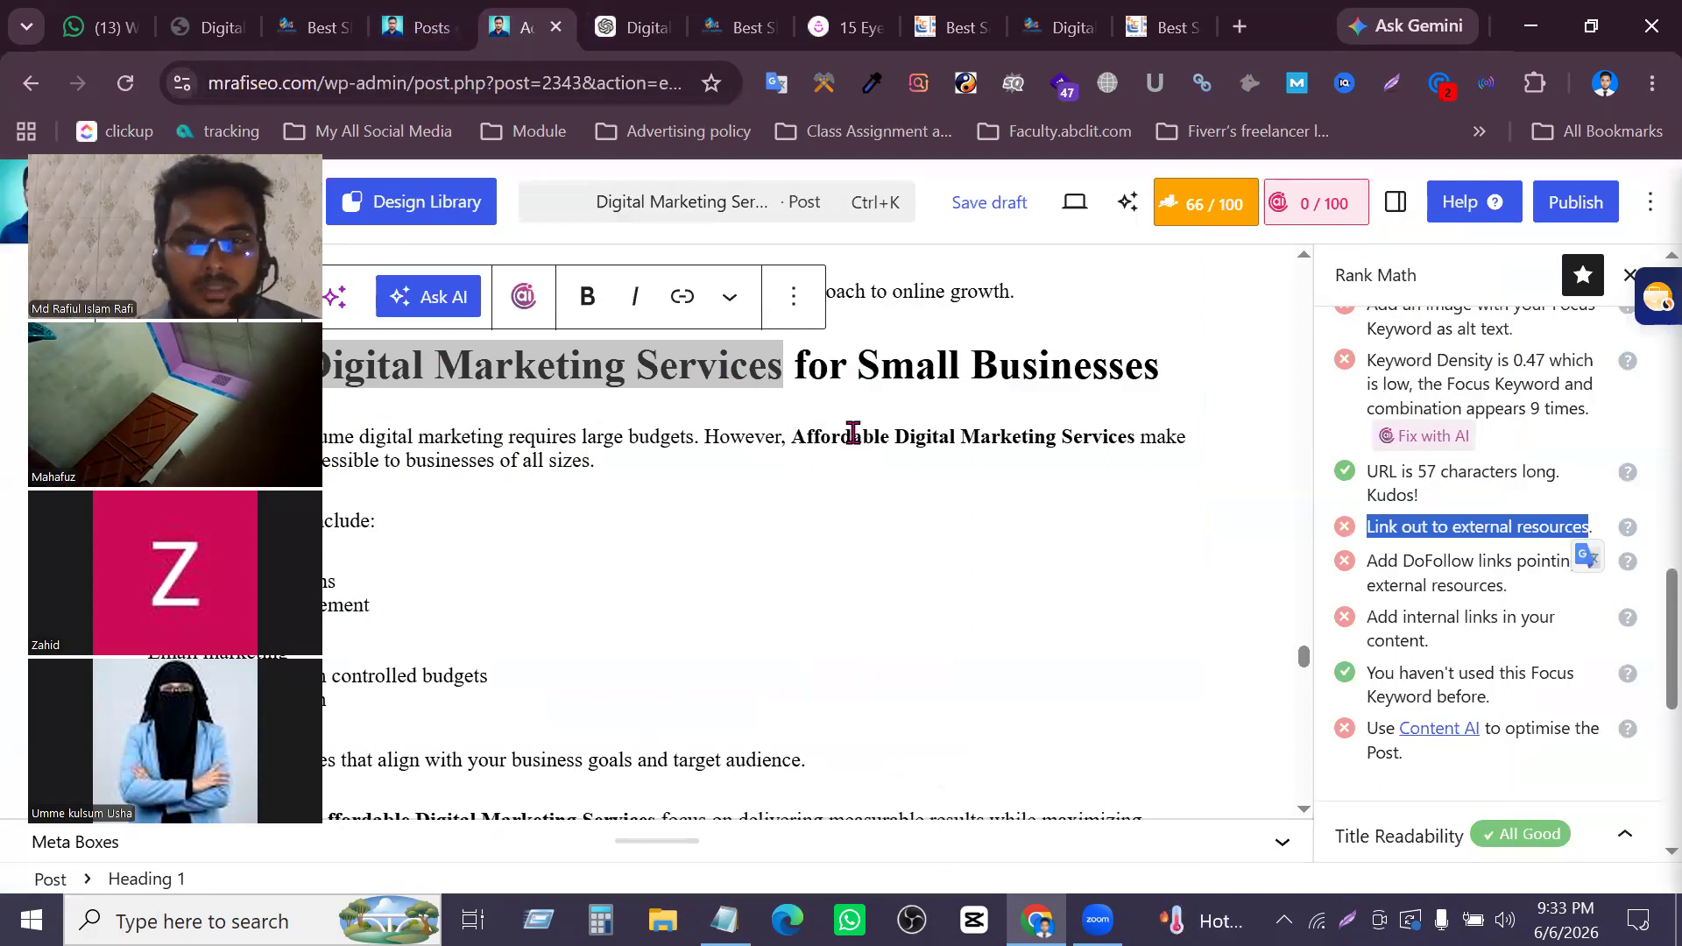
left_click_drag(442, 83, 68, 88)
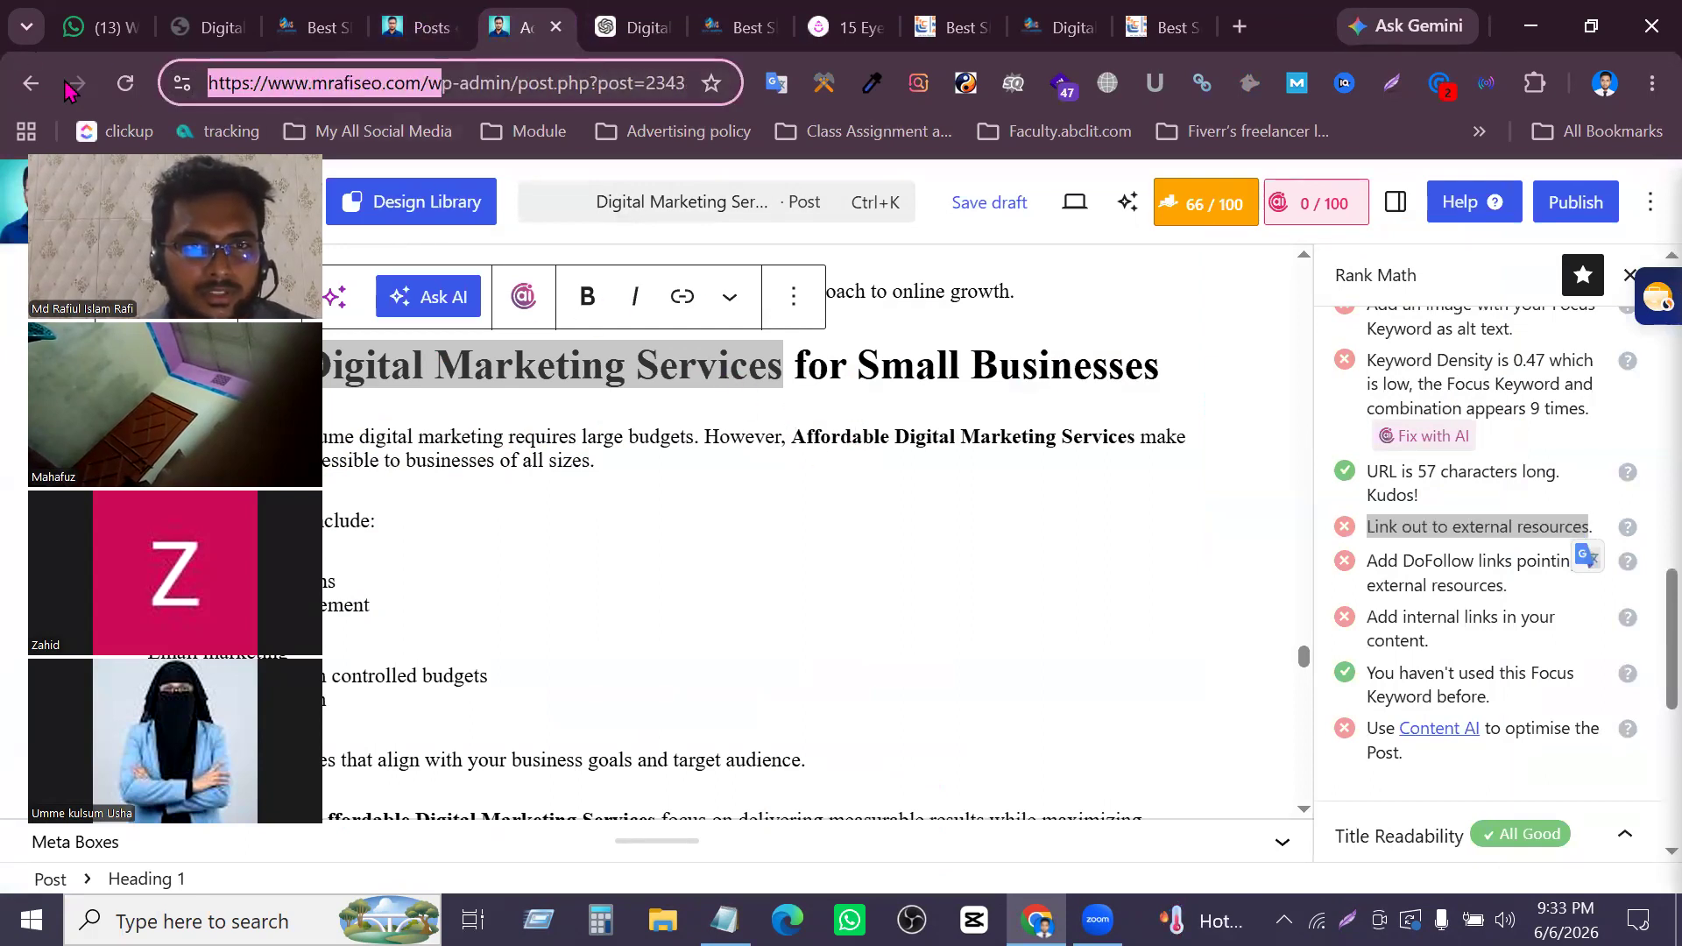
left_click(292, 85)
Link the bold words "Affordable Digital Marketing" below the Small Businesses heading to the copied address digitalmarketingbd.com/best-seo-service-provider
left_click_drag(791, 439, 1043, 444)
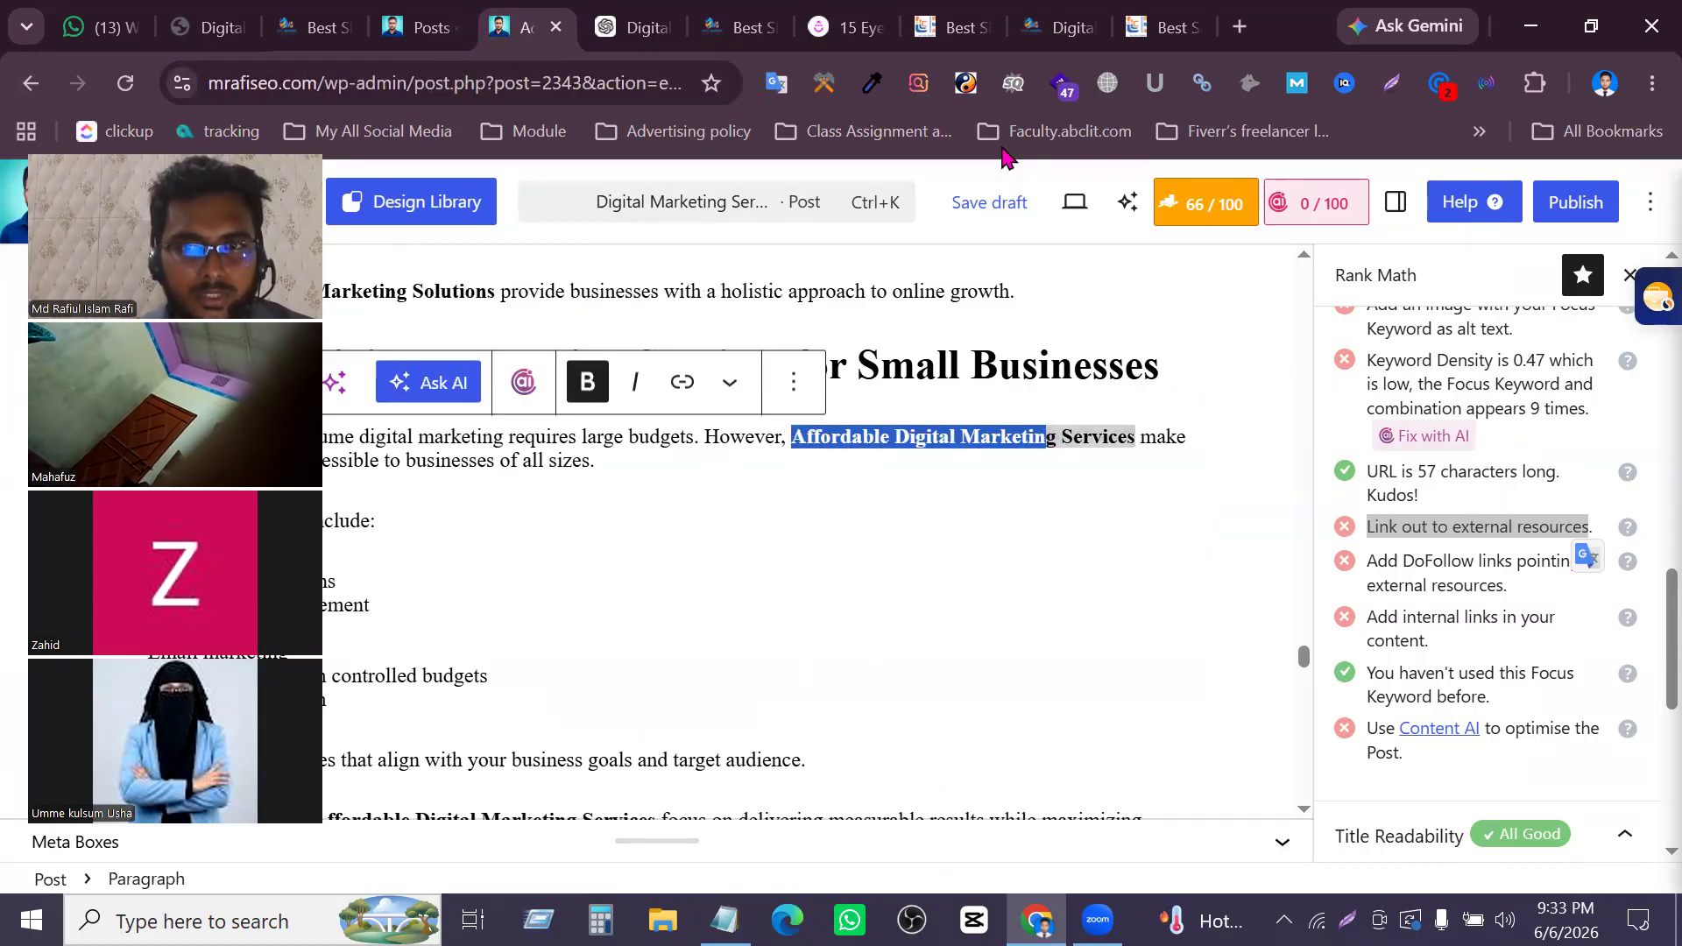
left_click(743, 27)
left_click(378, 89)
key("ctrl+c")
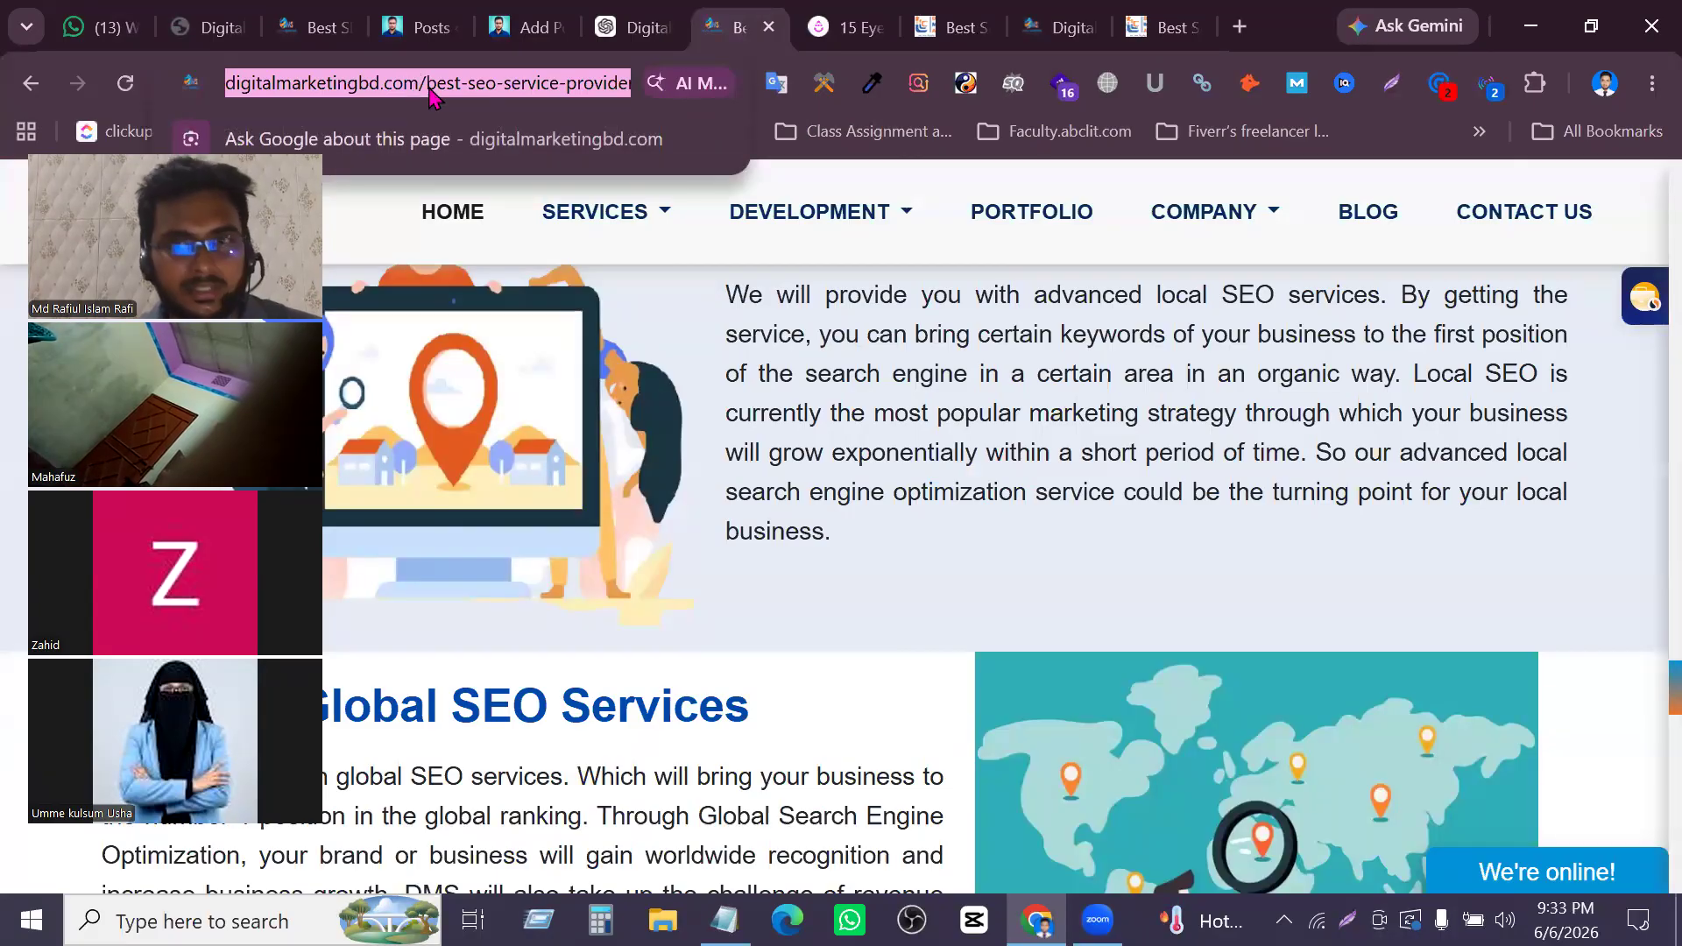
left_click(521, 27)
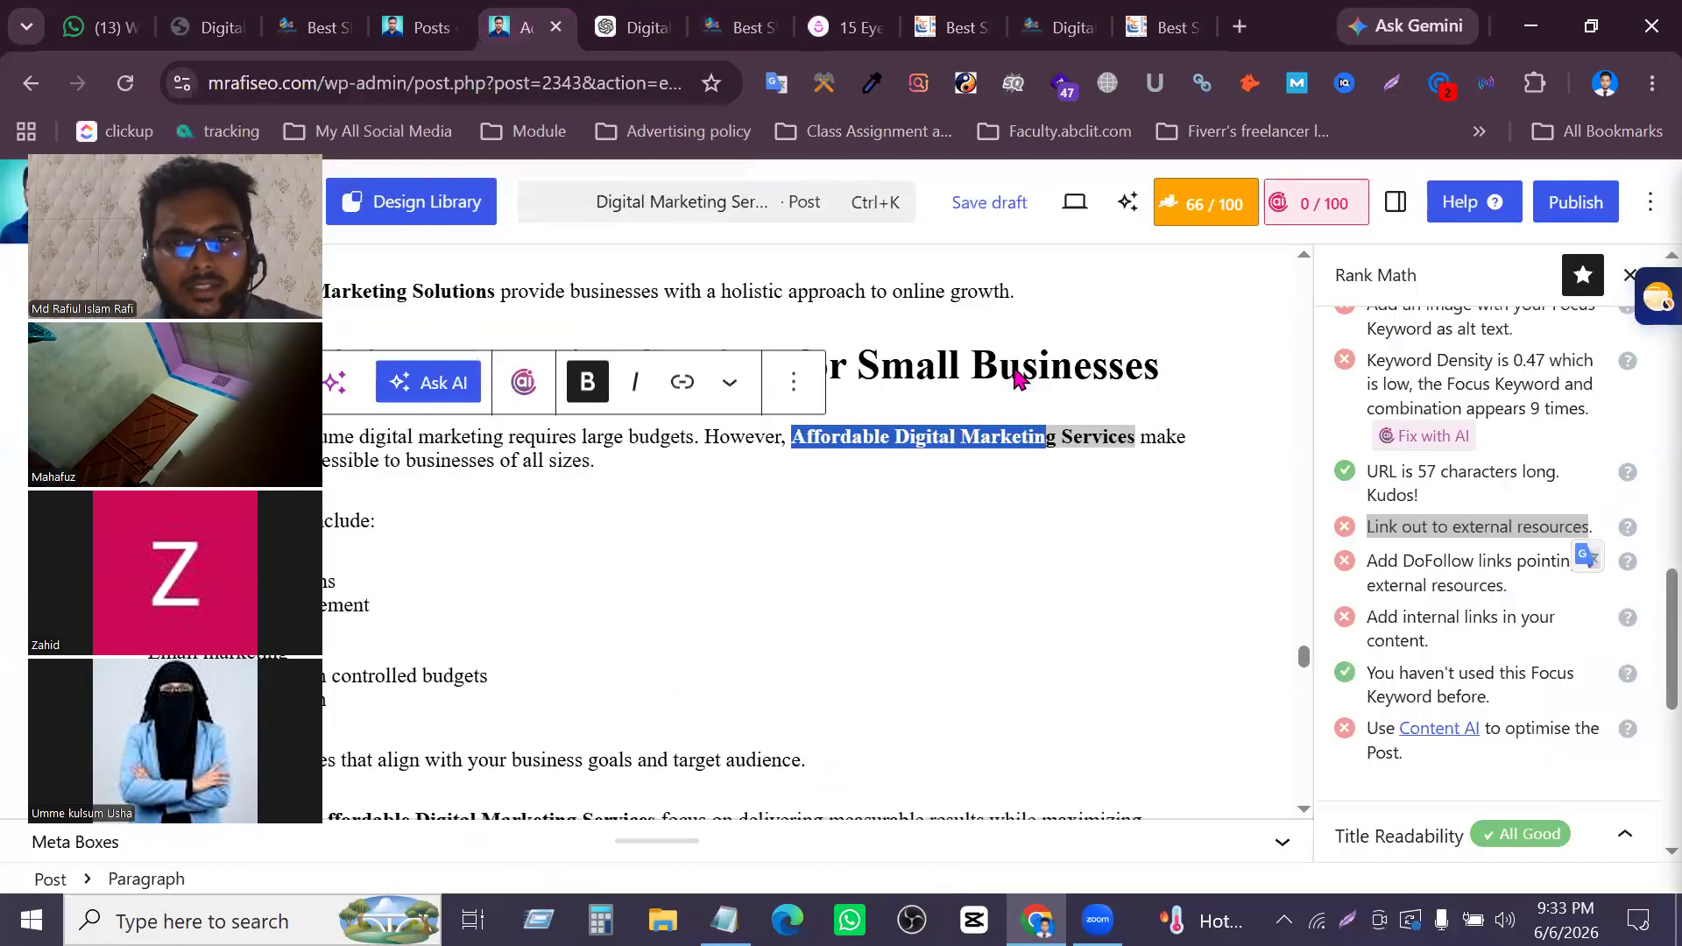
left_click(684, 383)
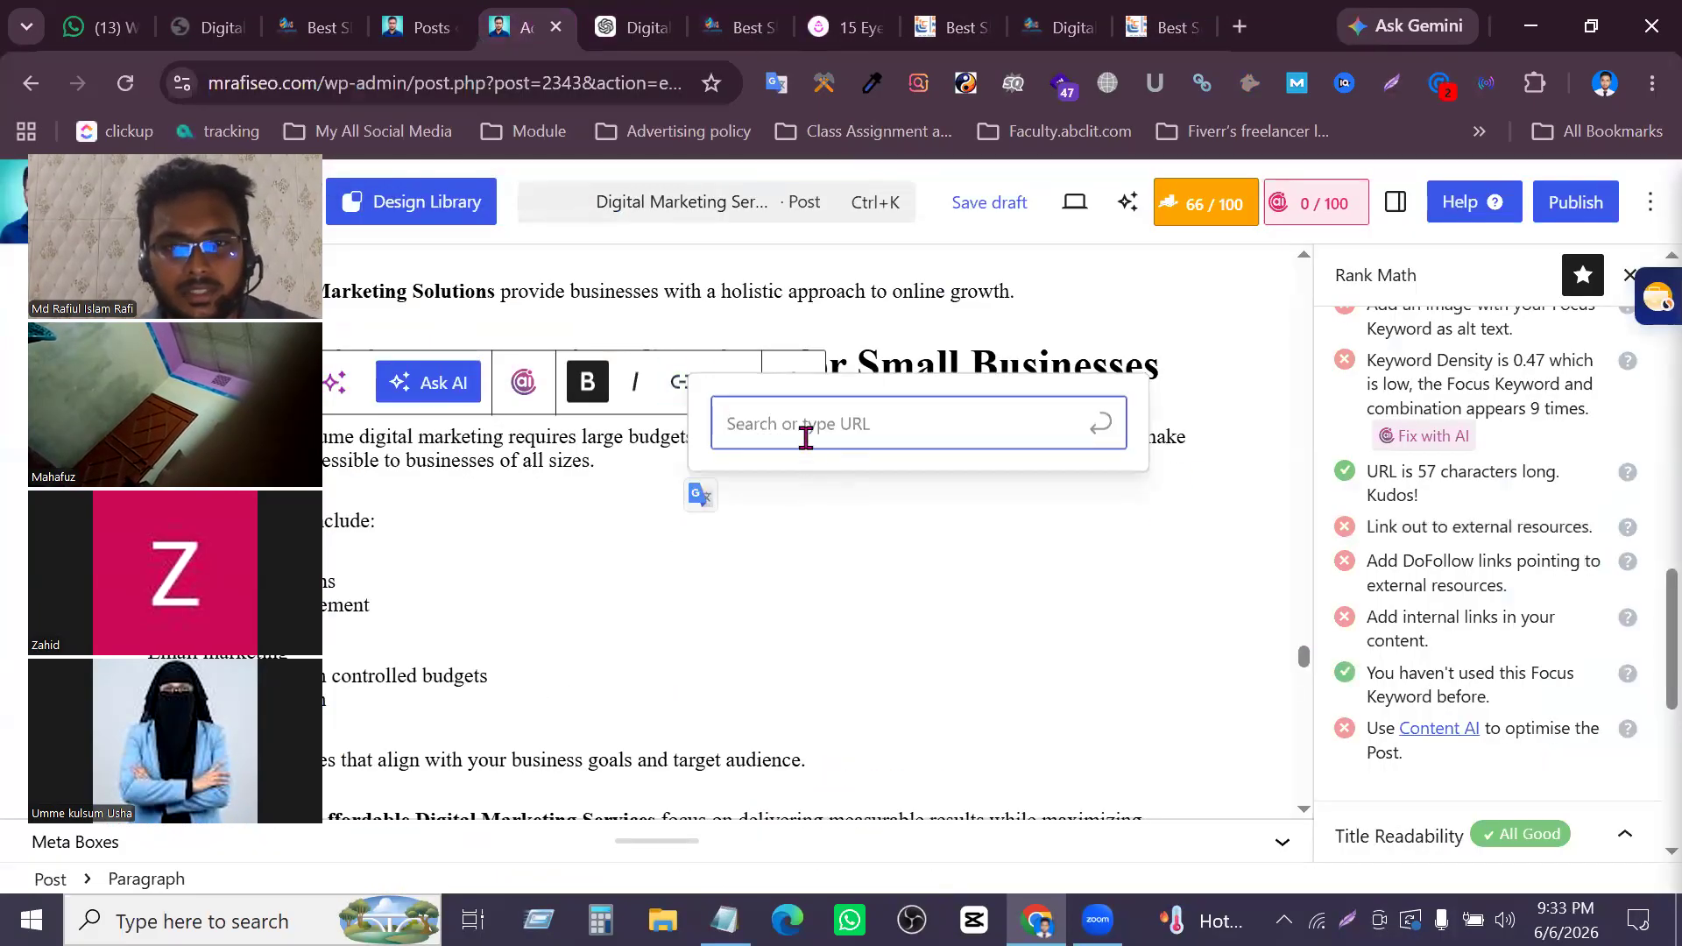
key("ctrl+v")
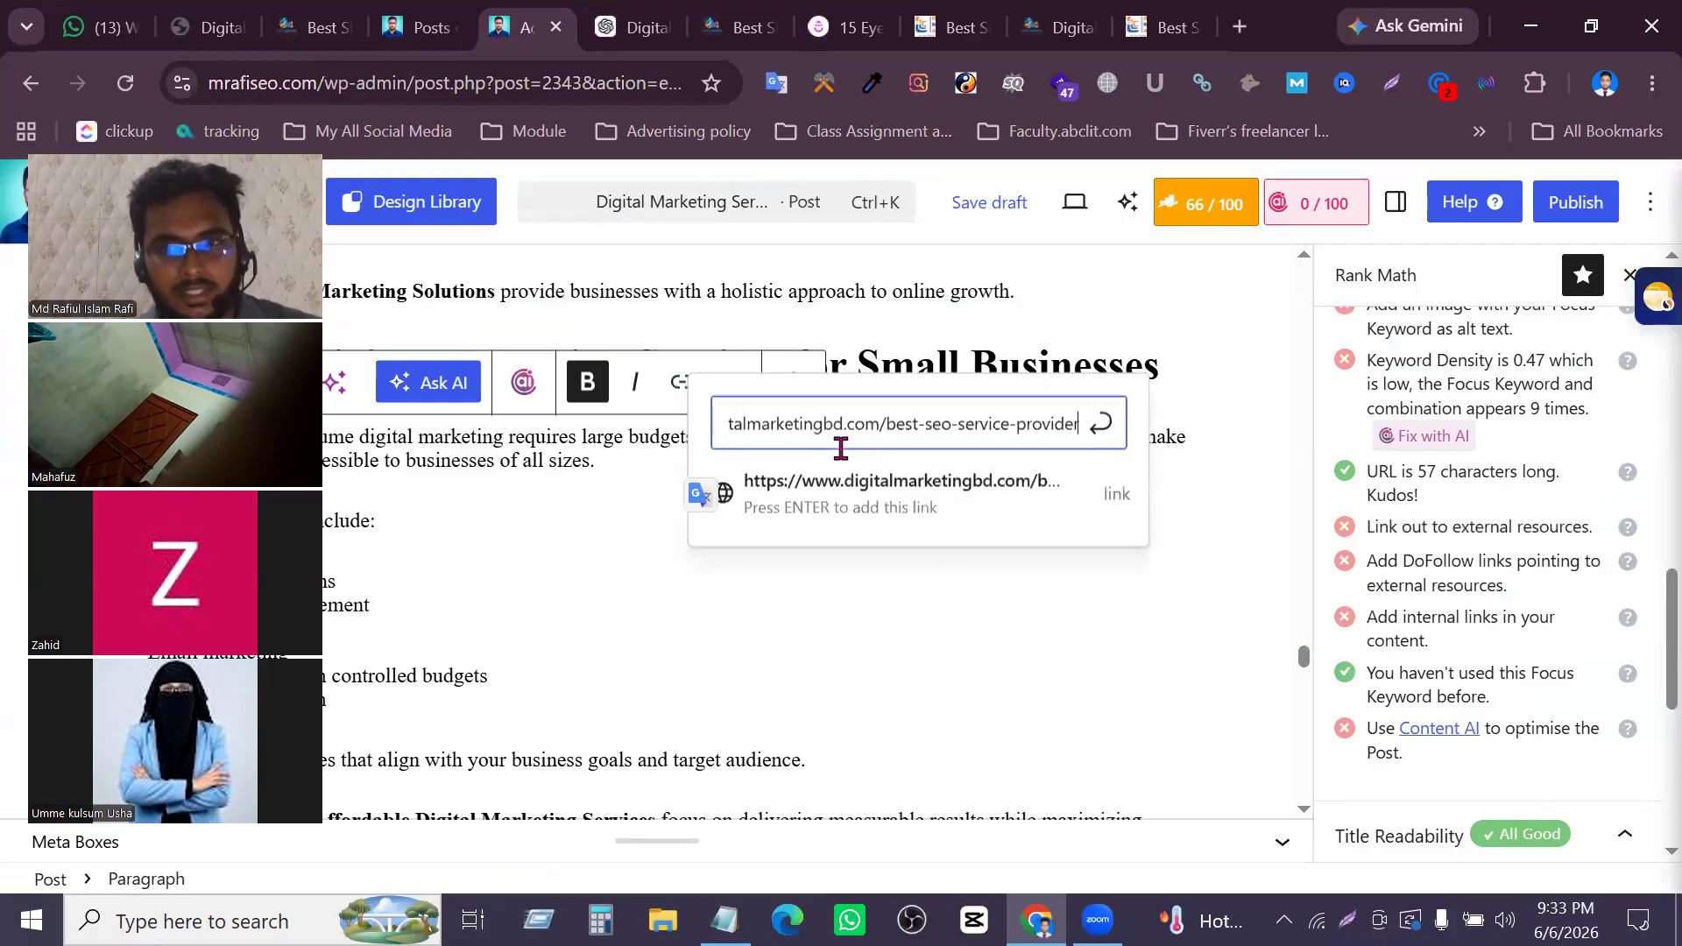
left_click(1100, 435)
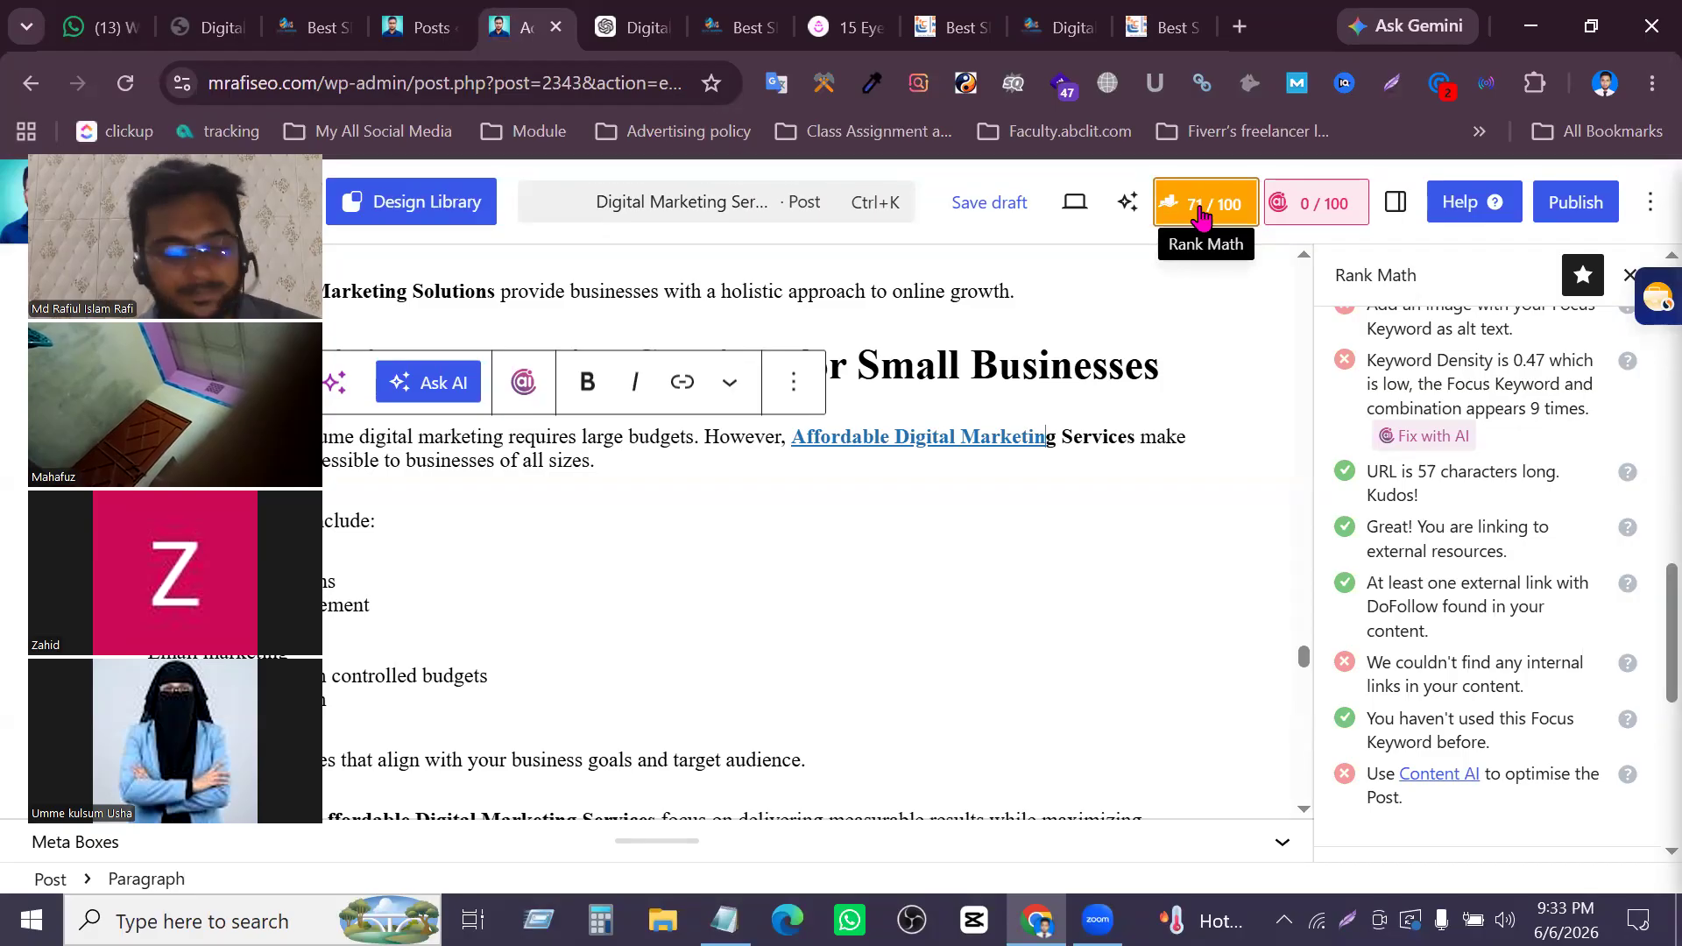
Undo the external link added to the "Affordable Digital Marketing" text
key("ctrl+z")
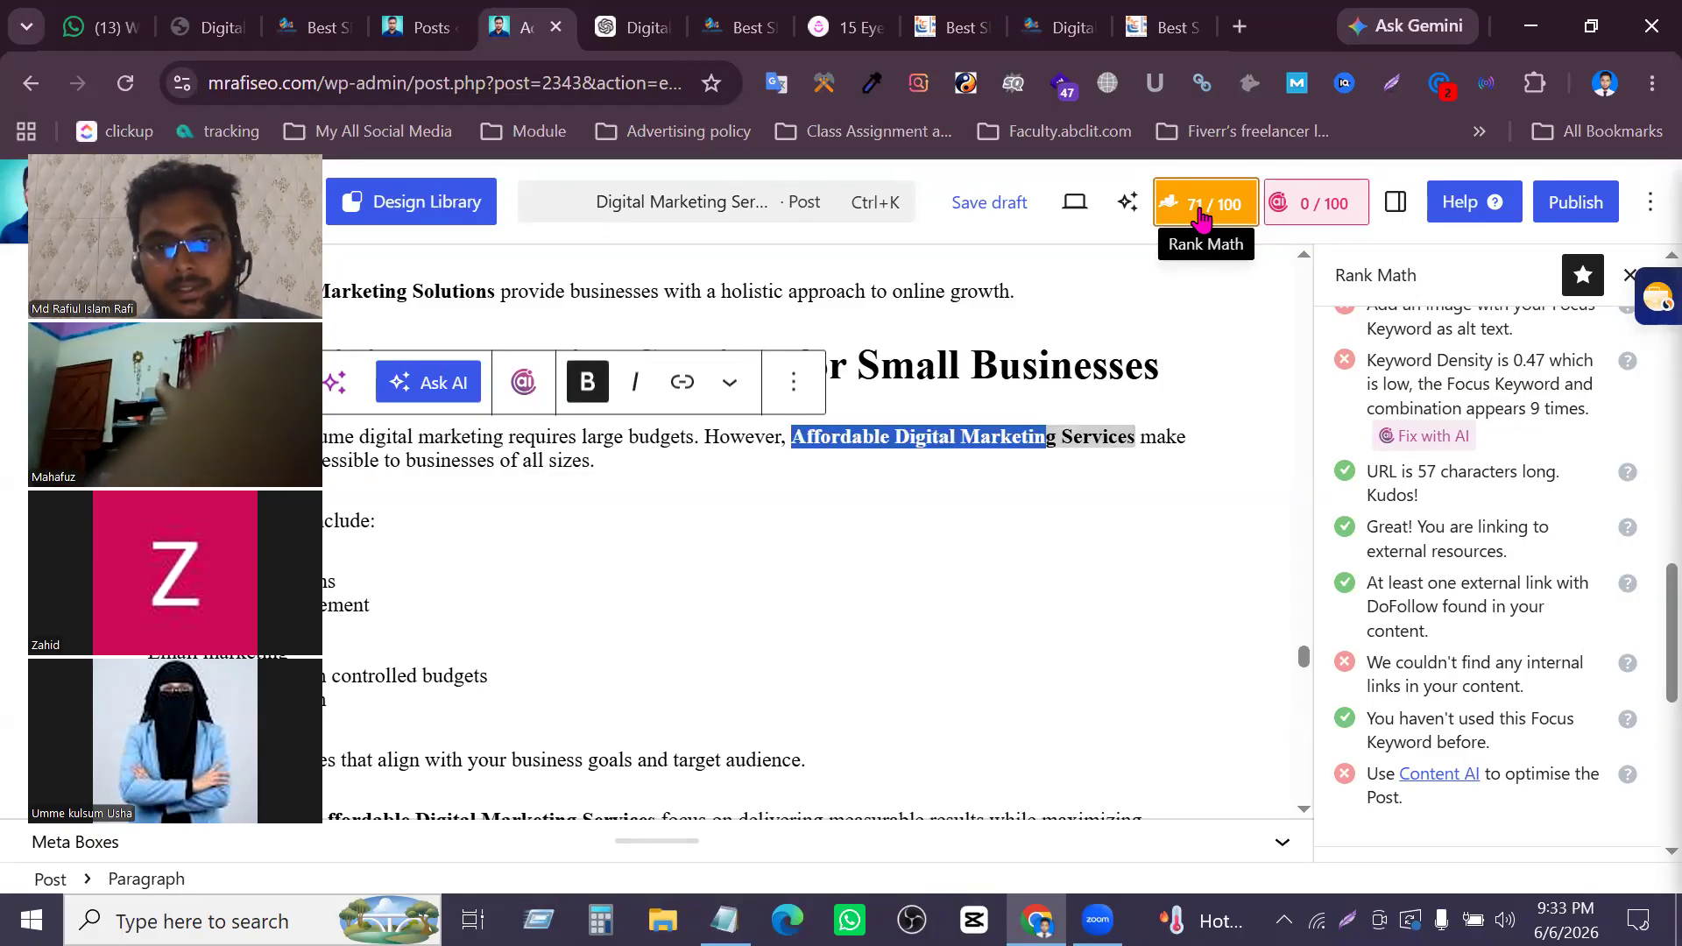
key("ctrl+z")
left_click(1148, 552)
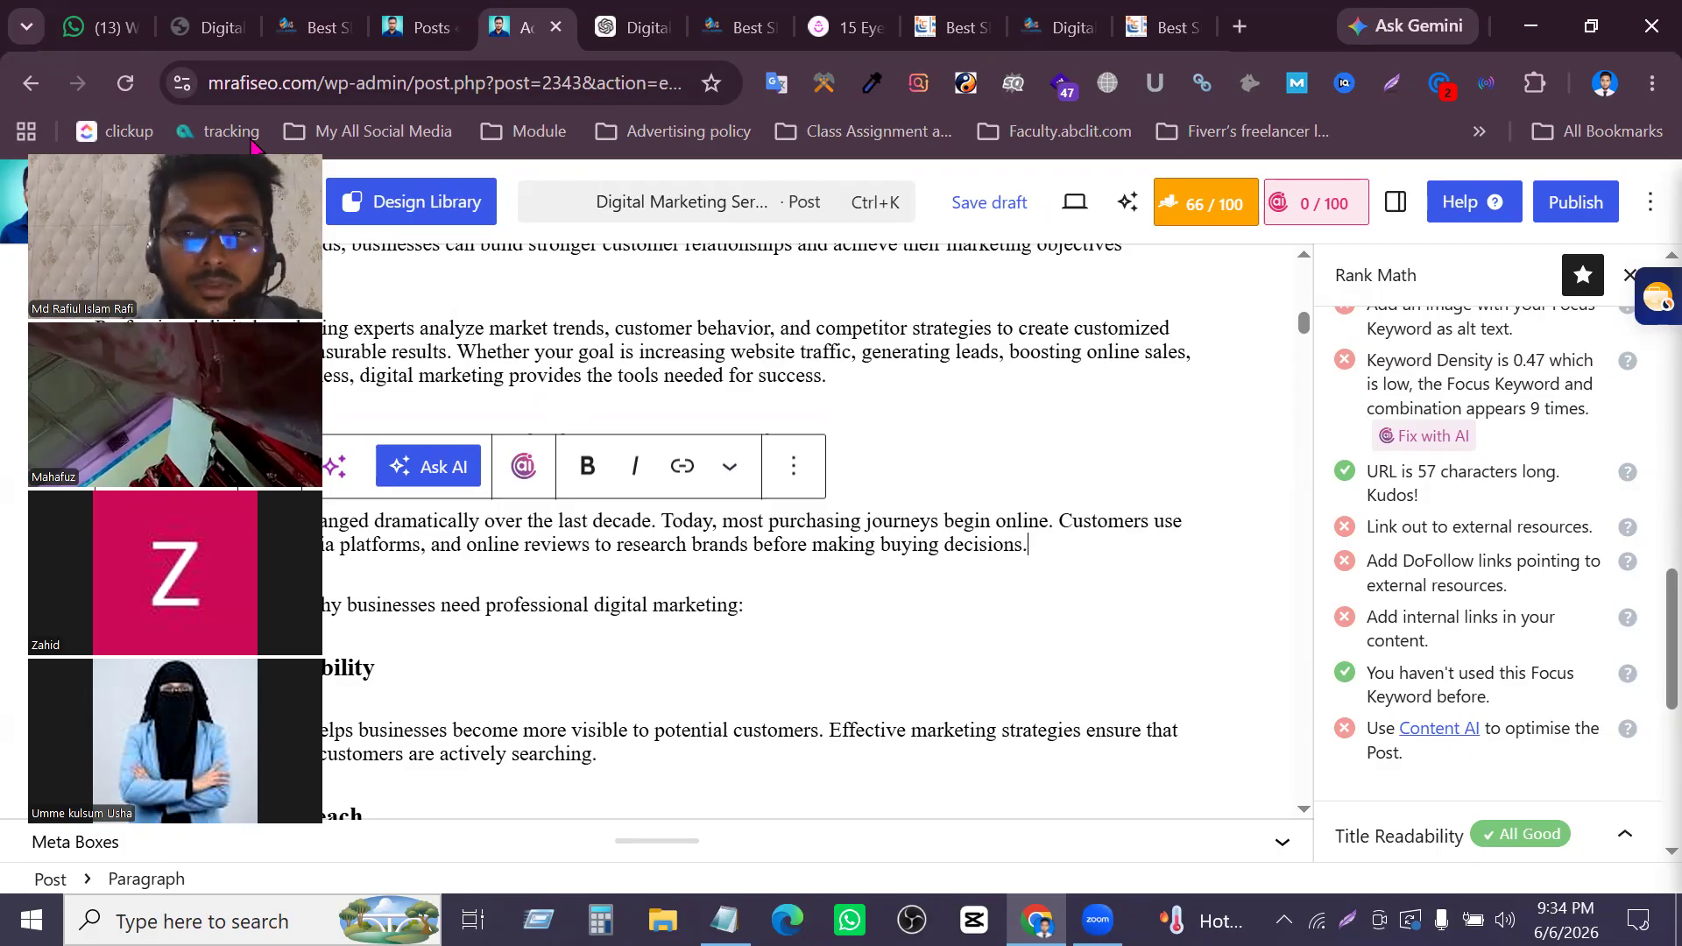
left_click_drag(252, 143, 1399, 162)
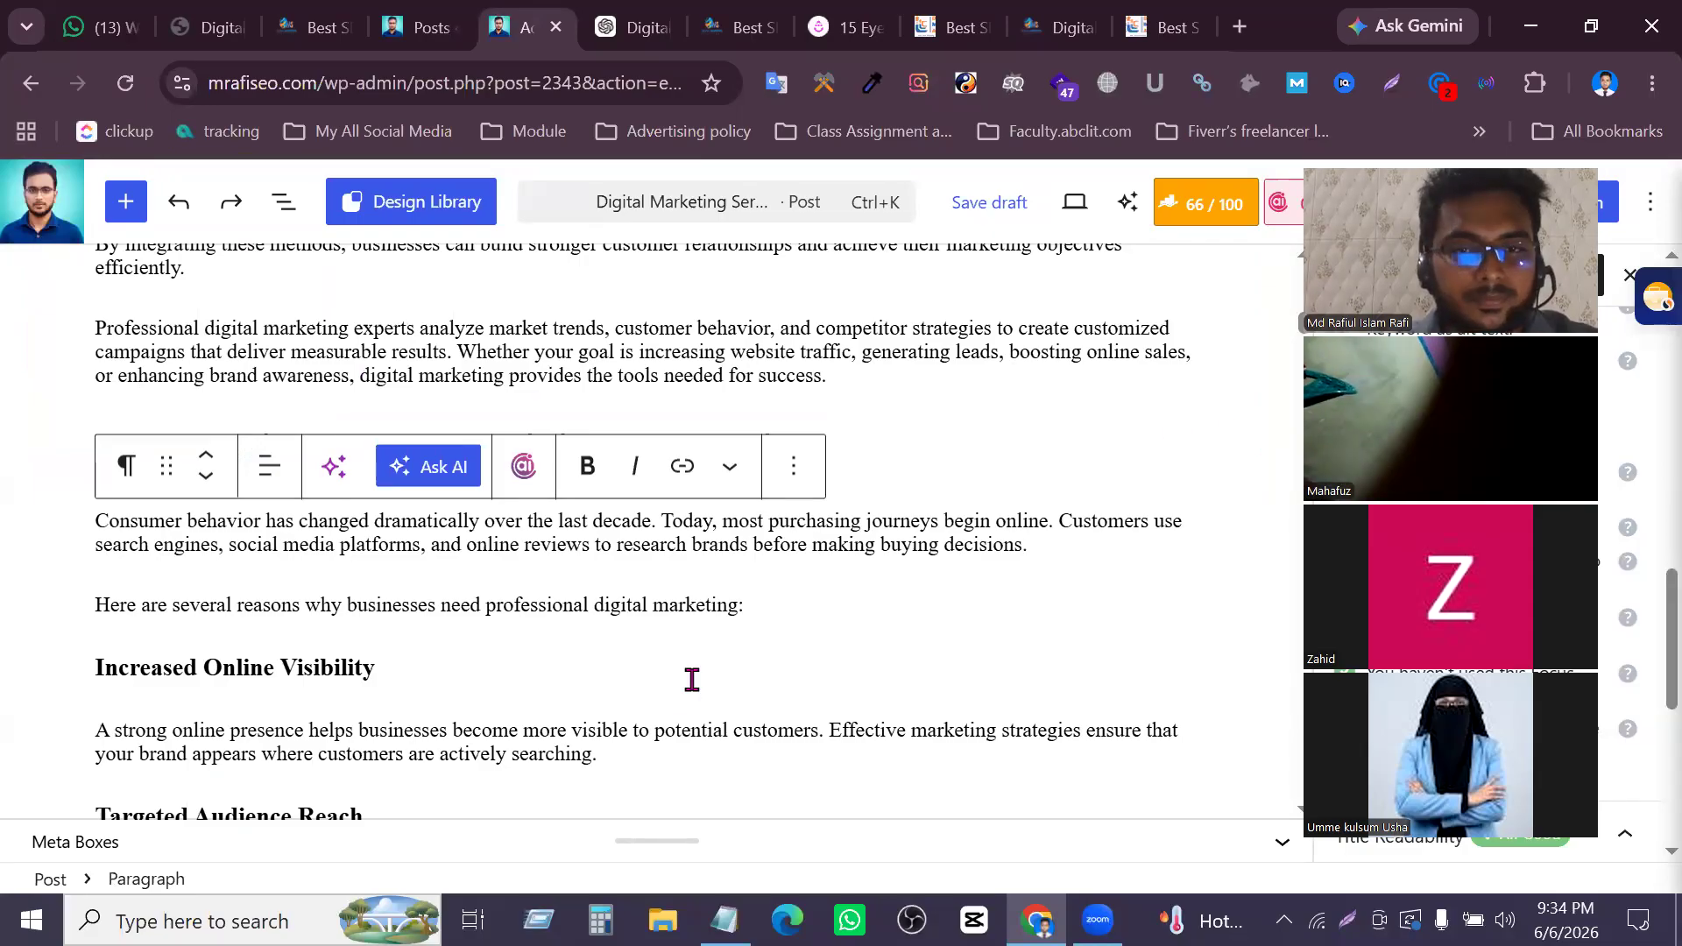
left_click(973, 544)
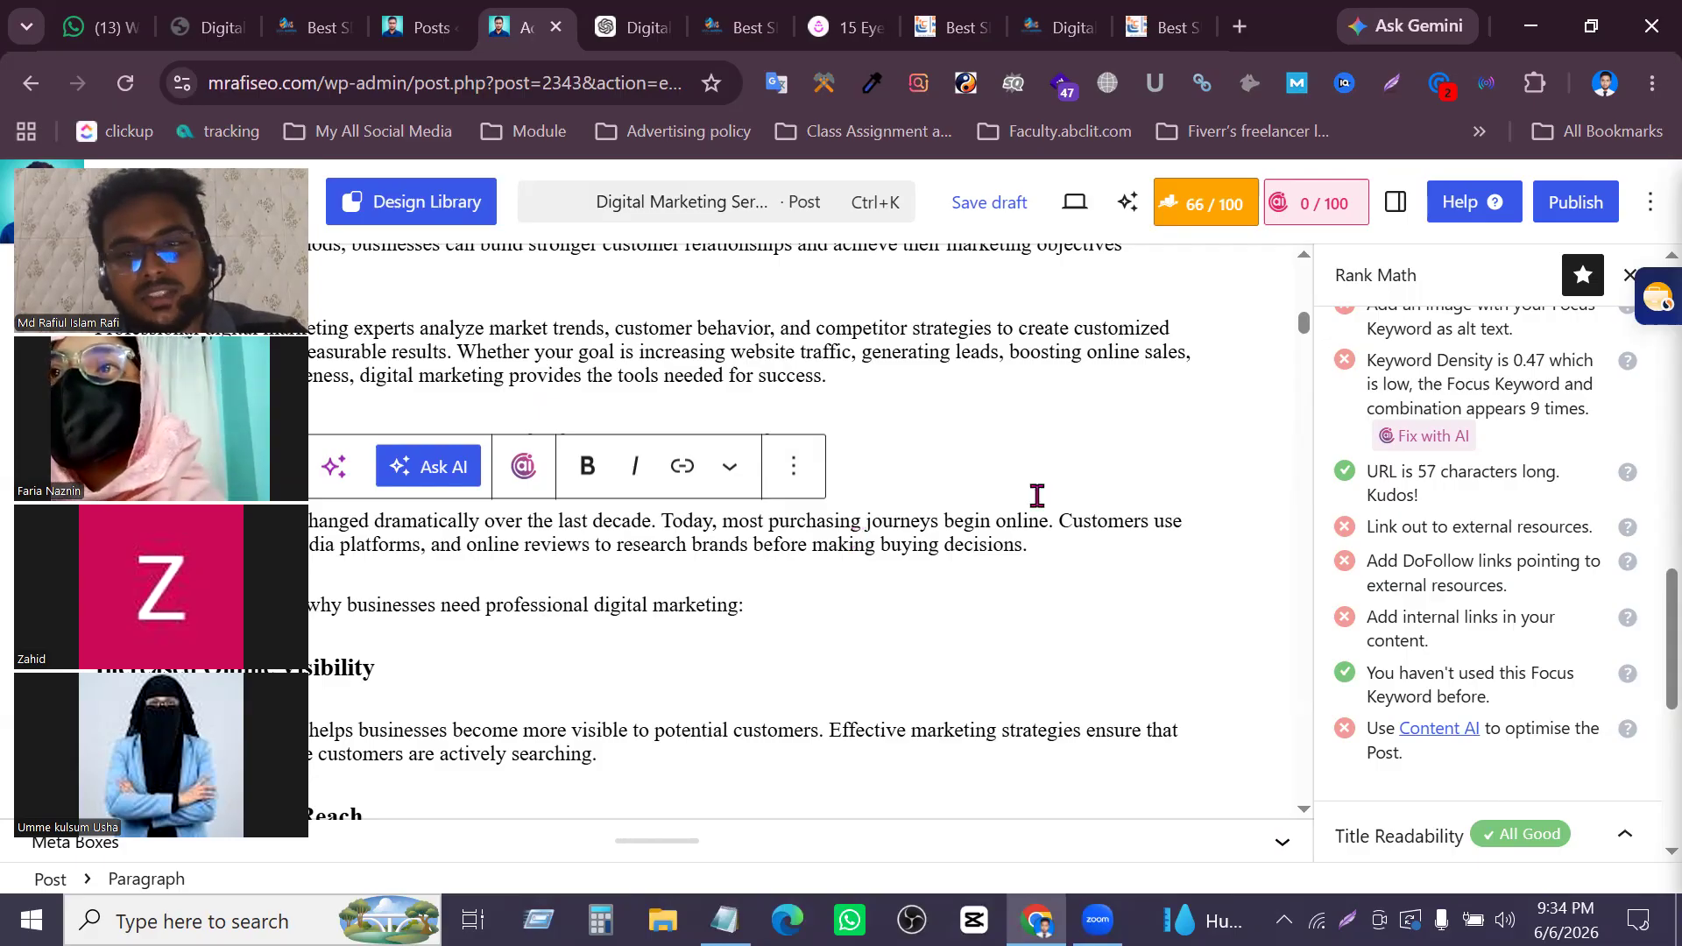
Review the post's Rank Math checks across Basic SEO, Additional, Title Readability and Content Readability
scroll(1495, 490, "up", 2)
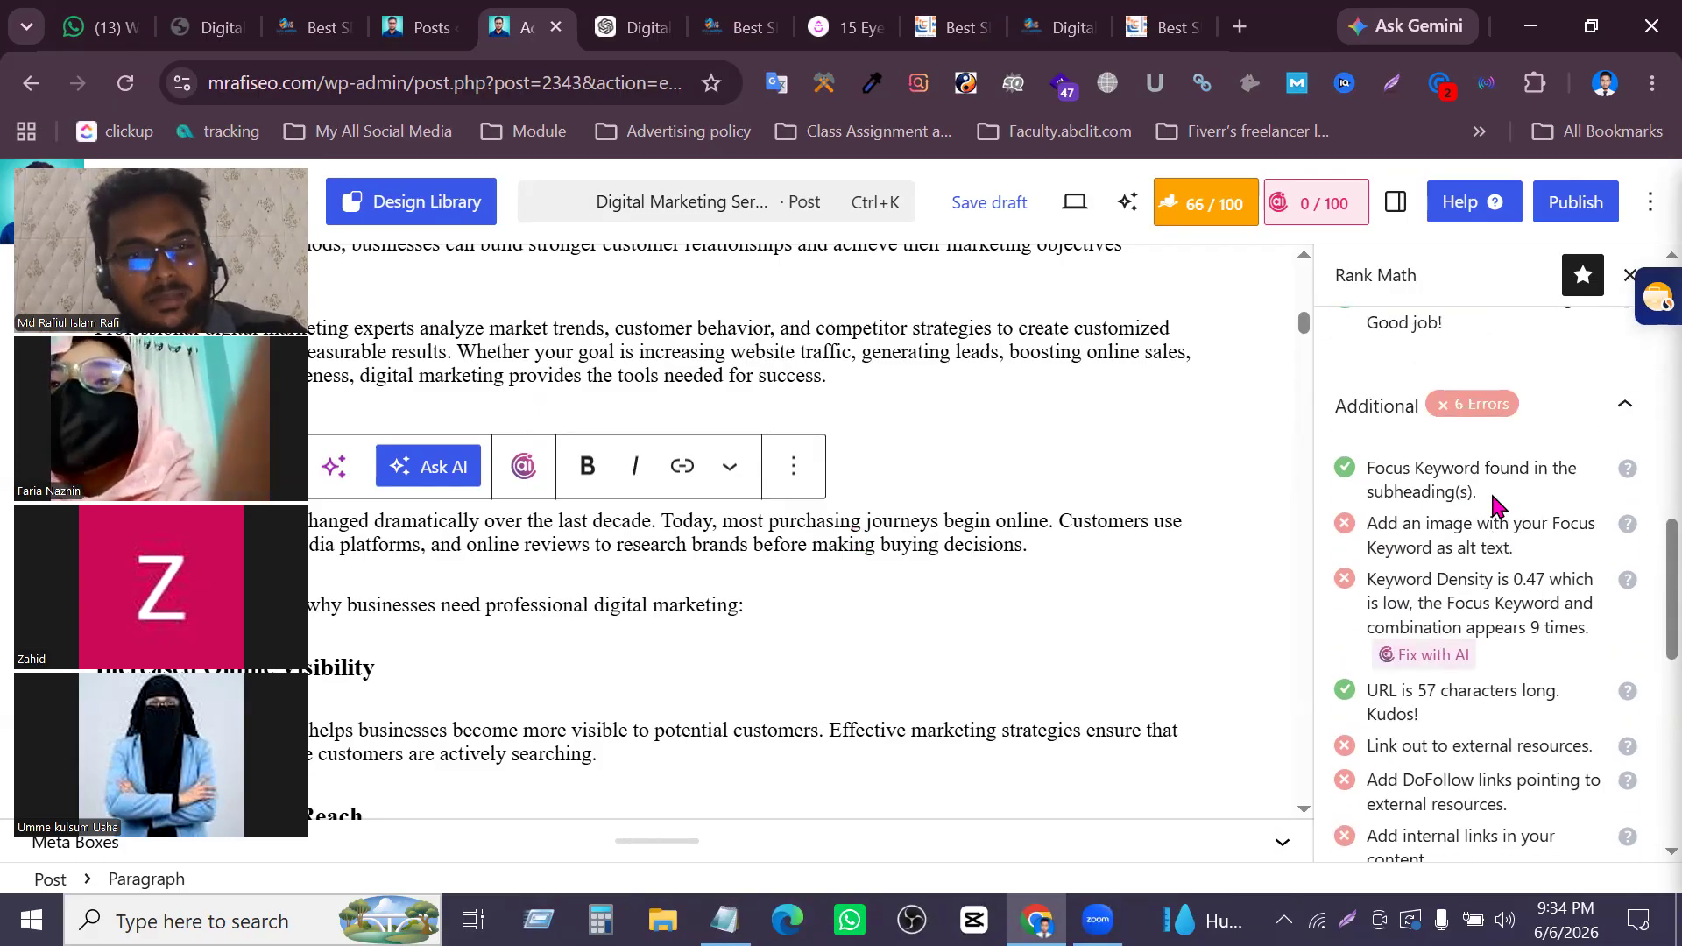
scroll(1495, 501, "up", 1)
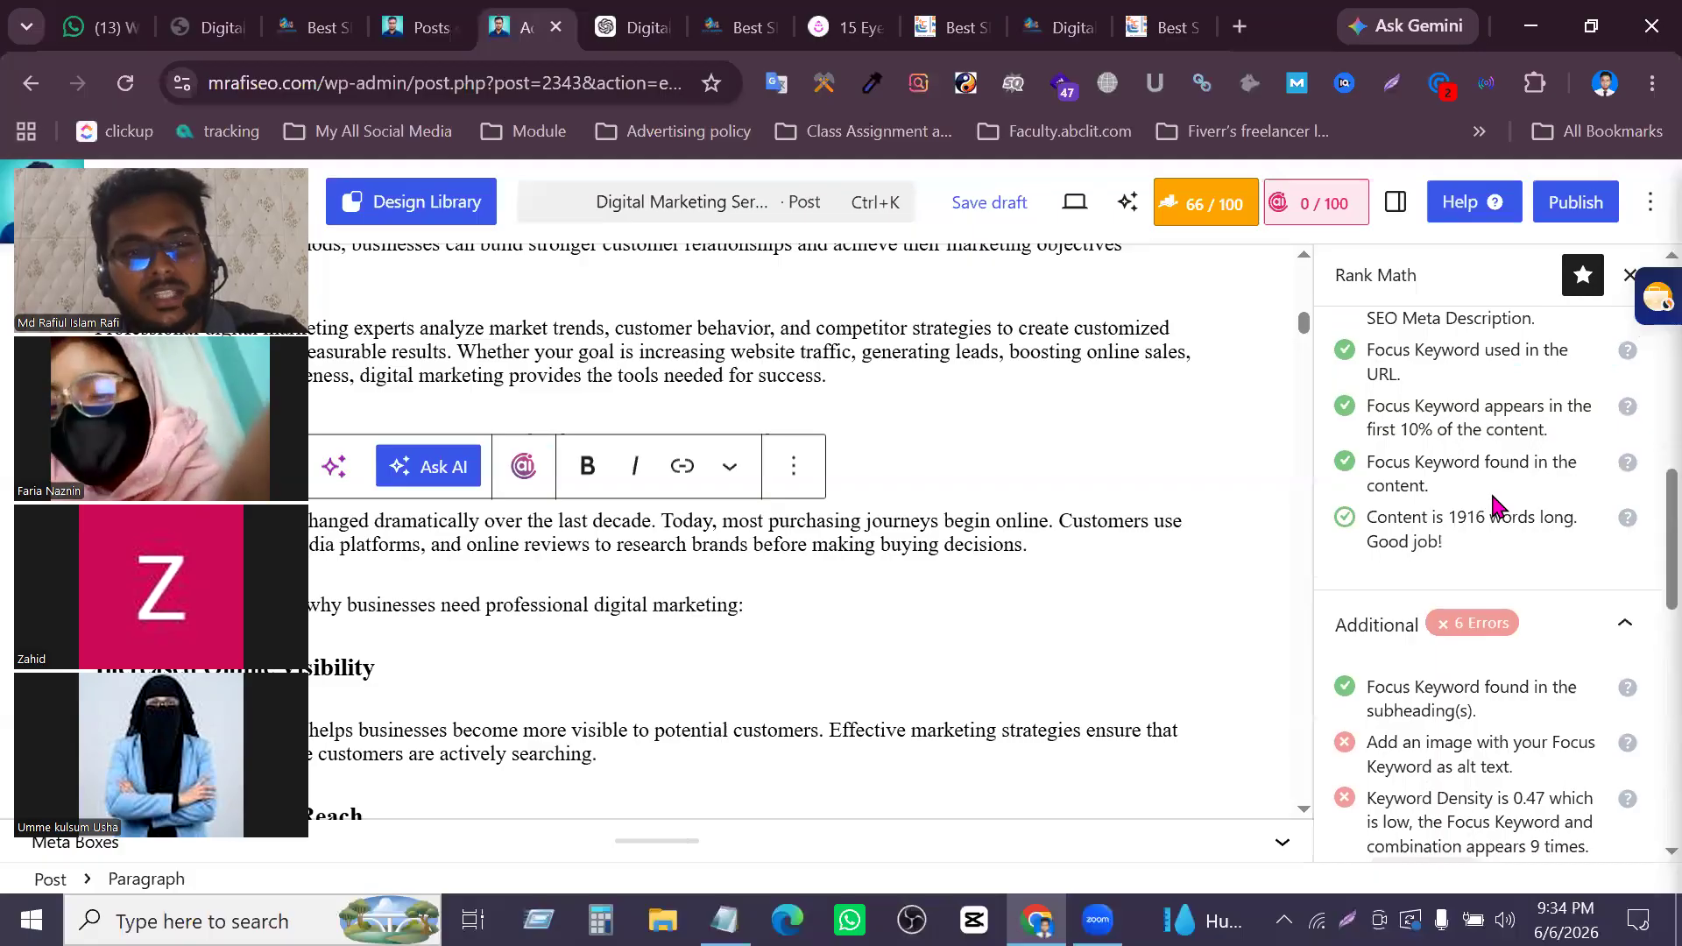
scroll(1495, 505, "up", 3)
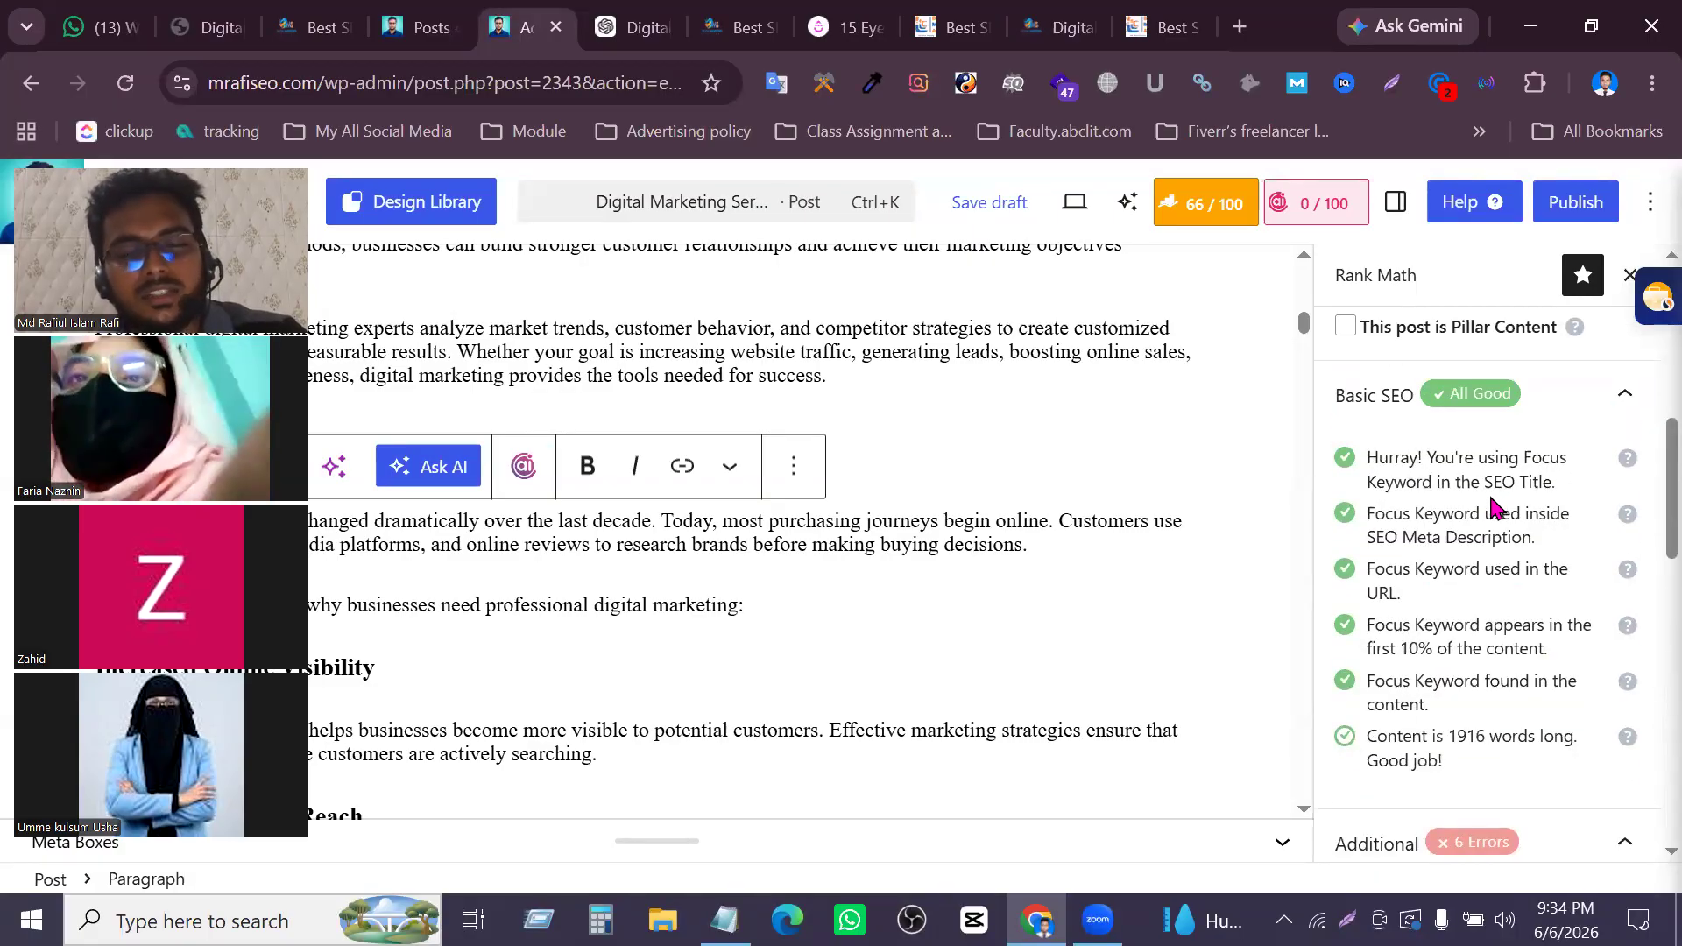
scroll(1495, 506, "down", 3)
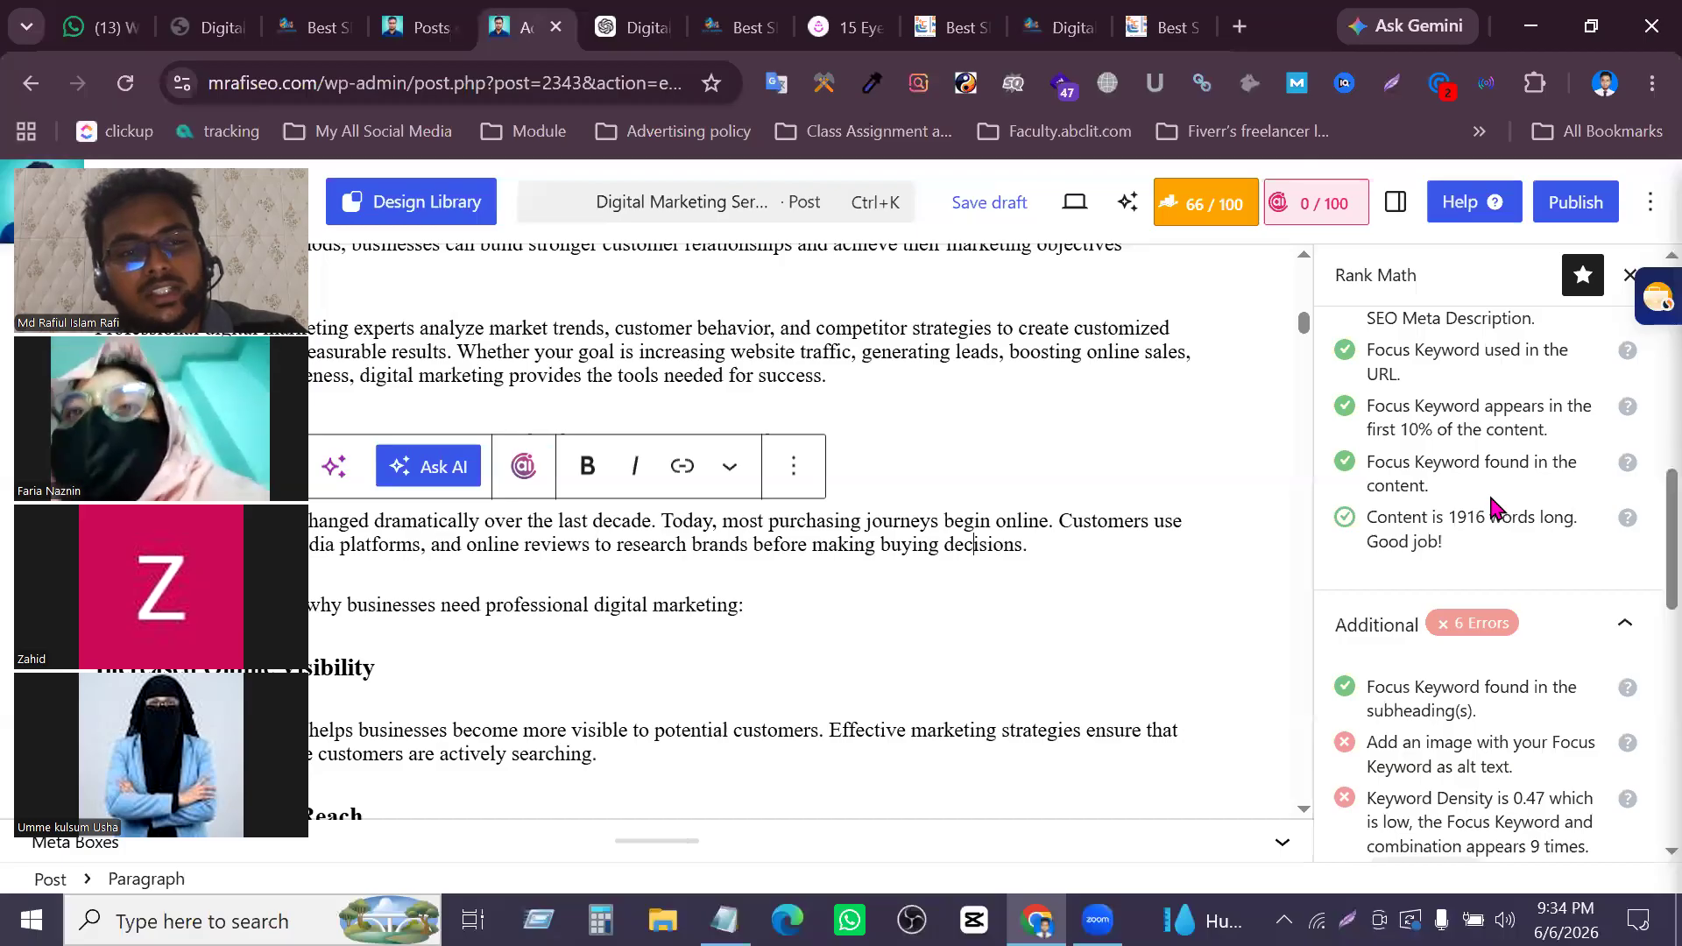
scroll(1490, 497, "down", 5)
scroll(1489, 497, "up", 5)
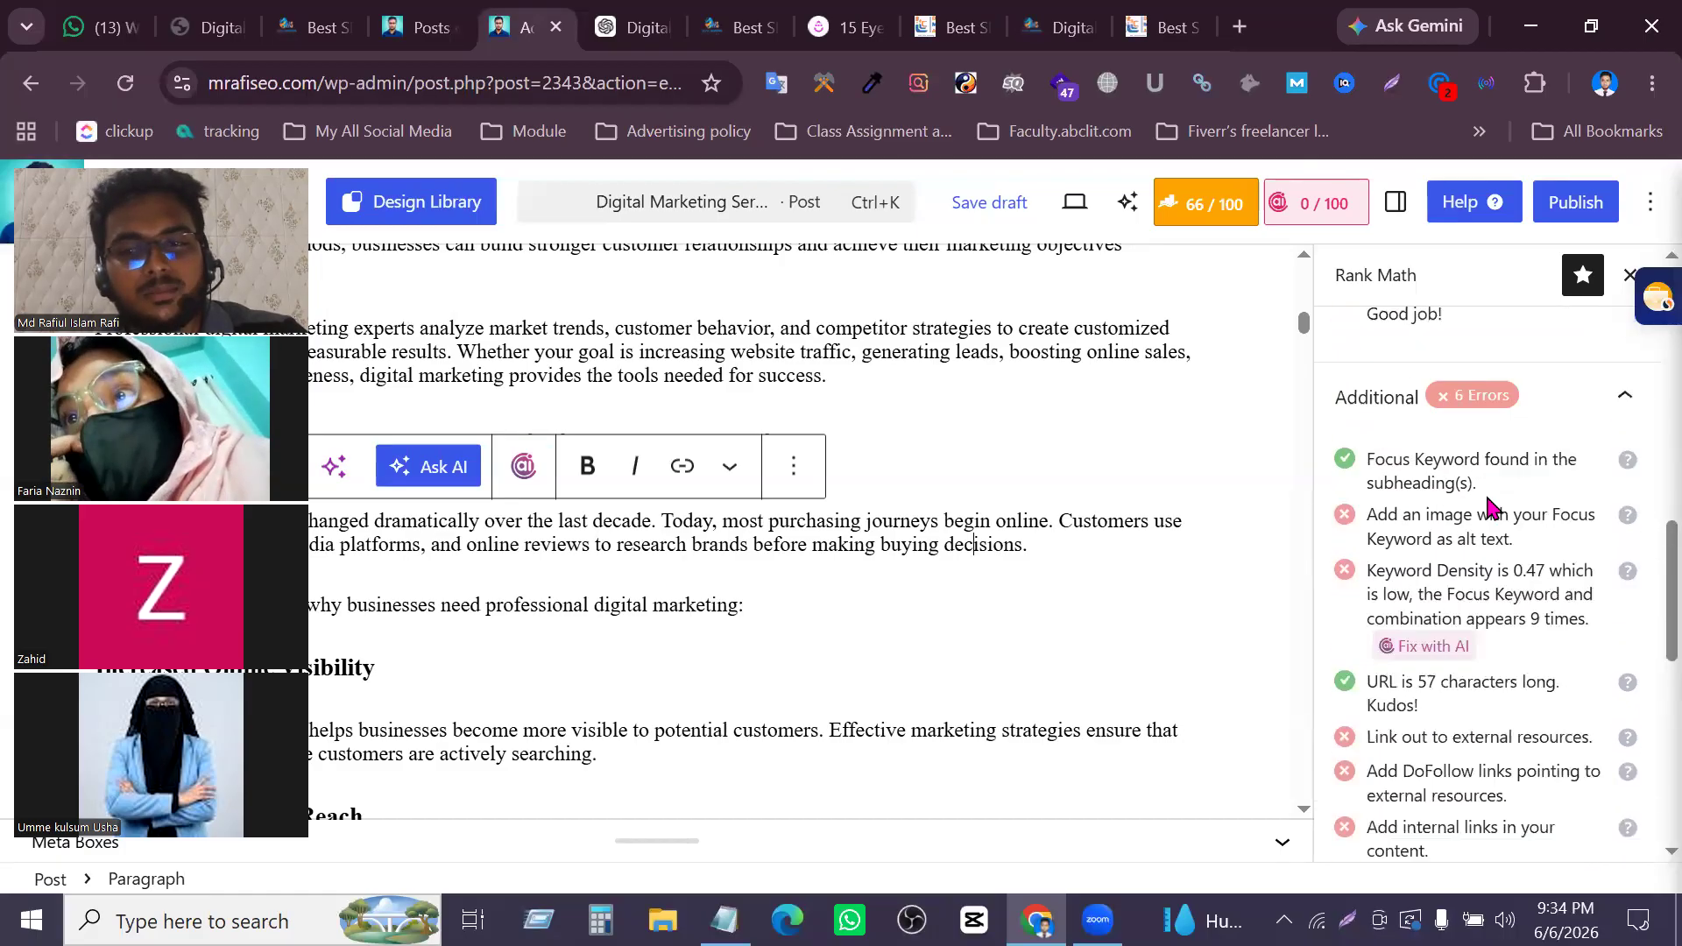
scroll(1489, 506, "up", 5)
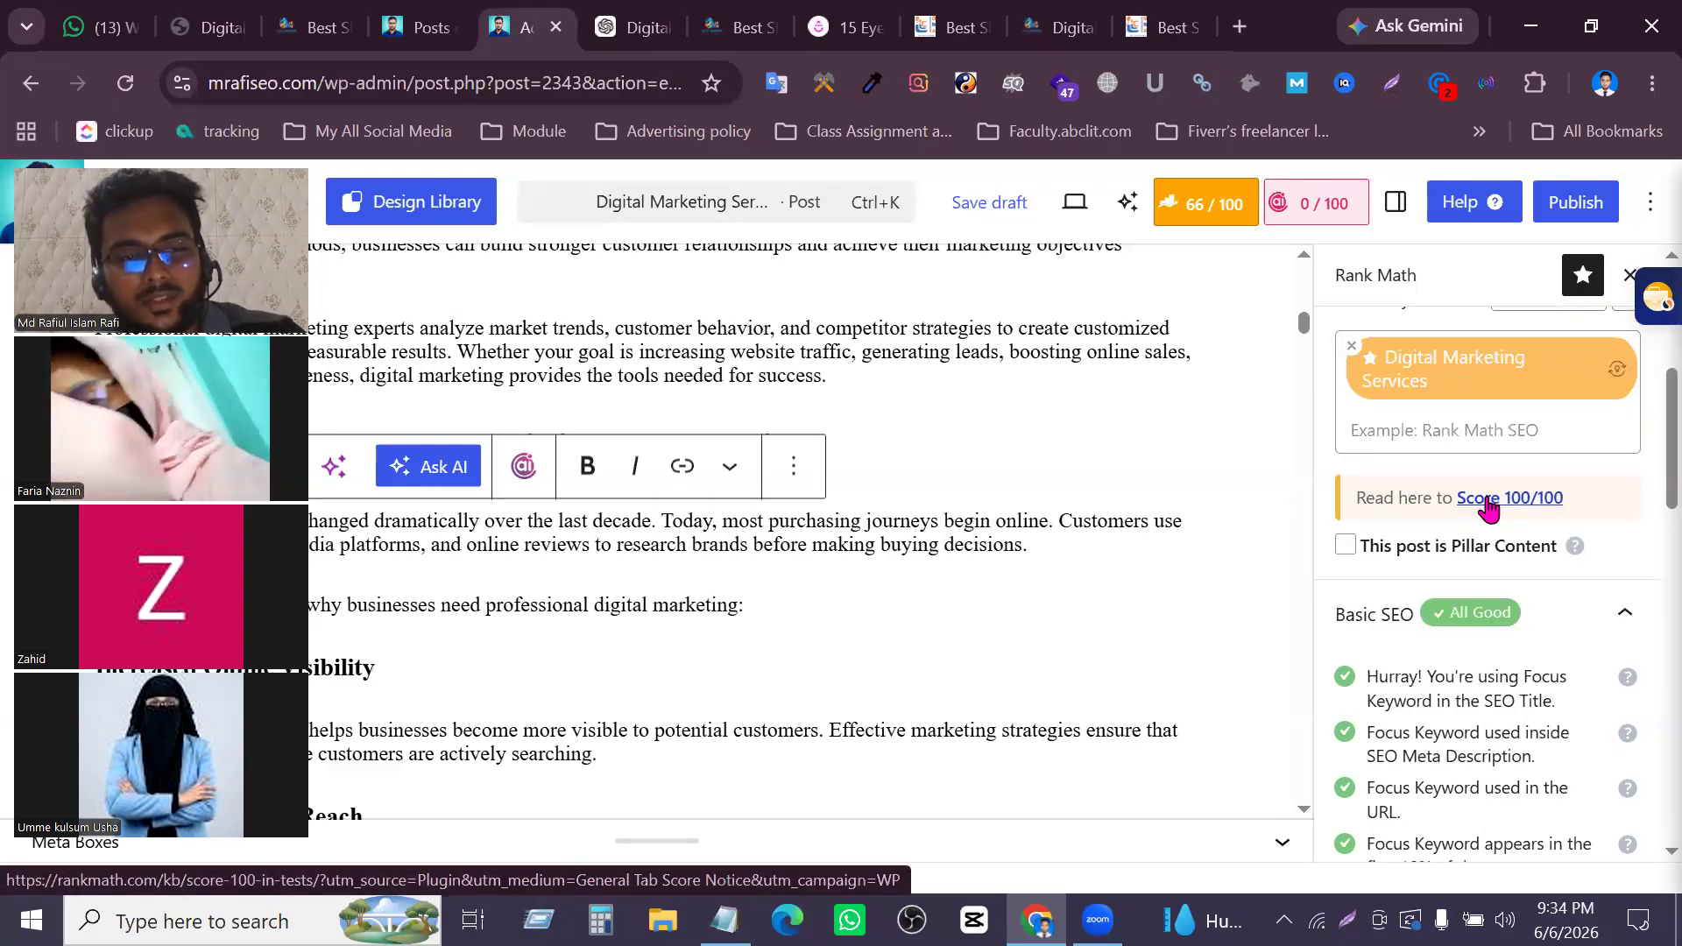
scroll(1489, 508, "down", 8)
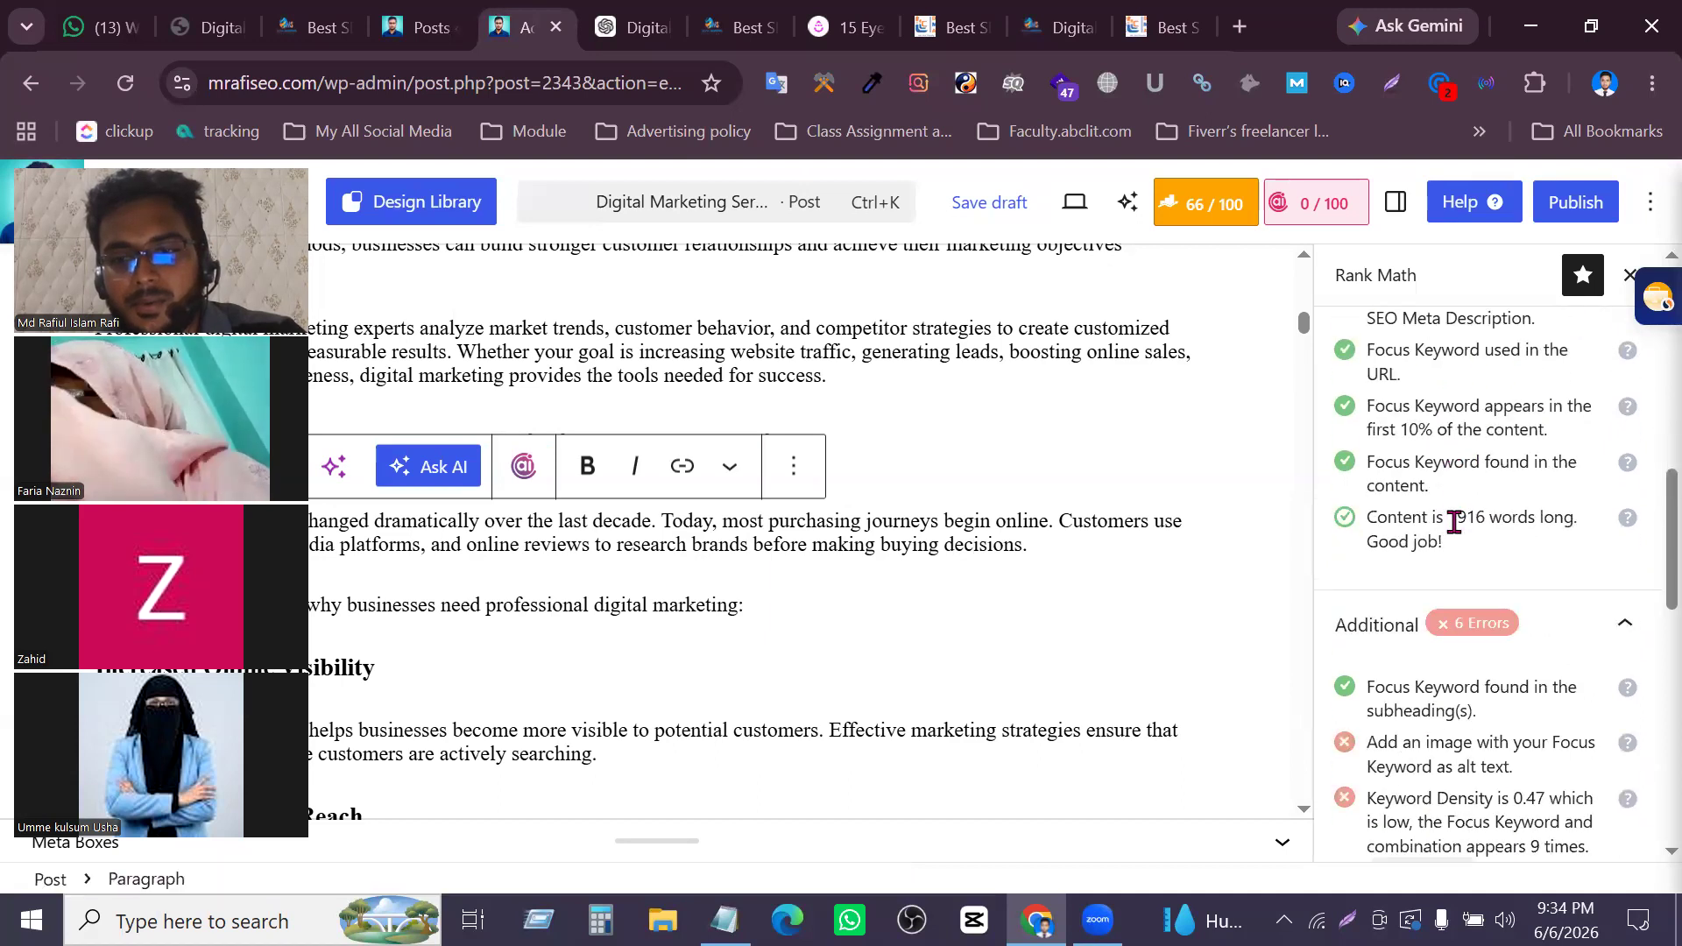
scroll(1454, 522, "down", 3)
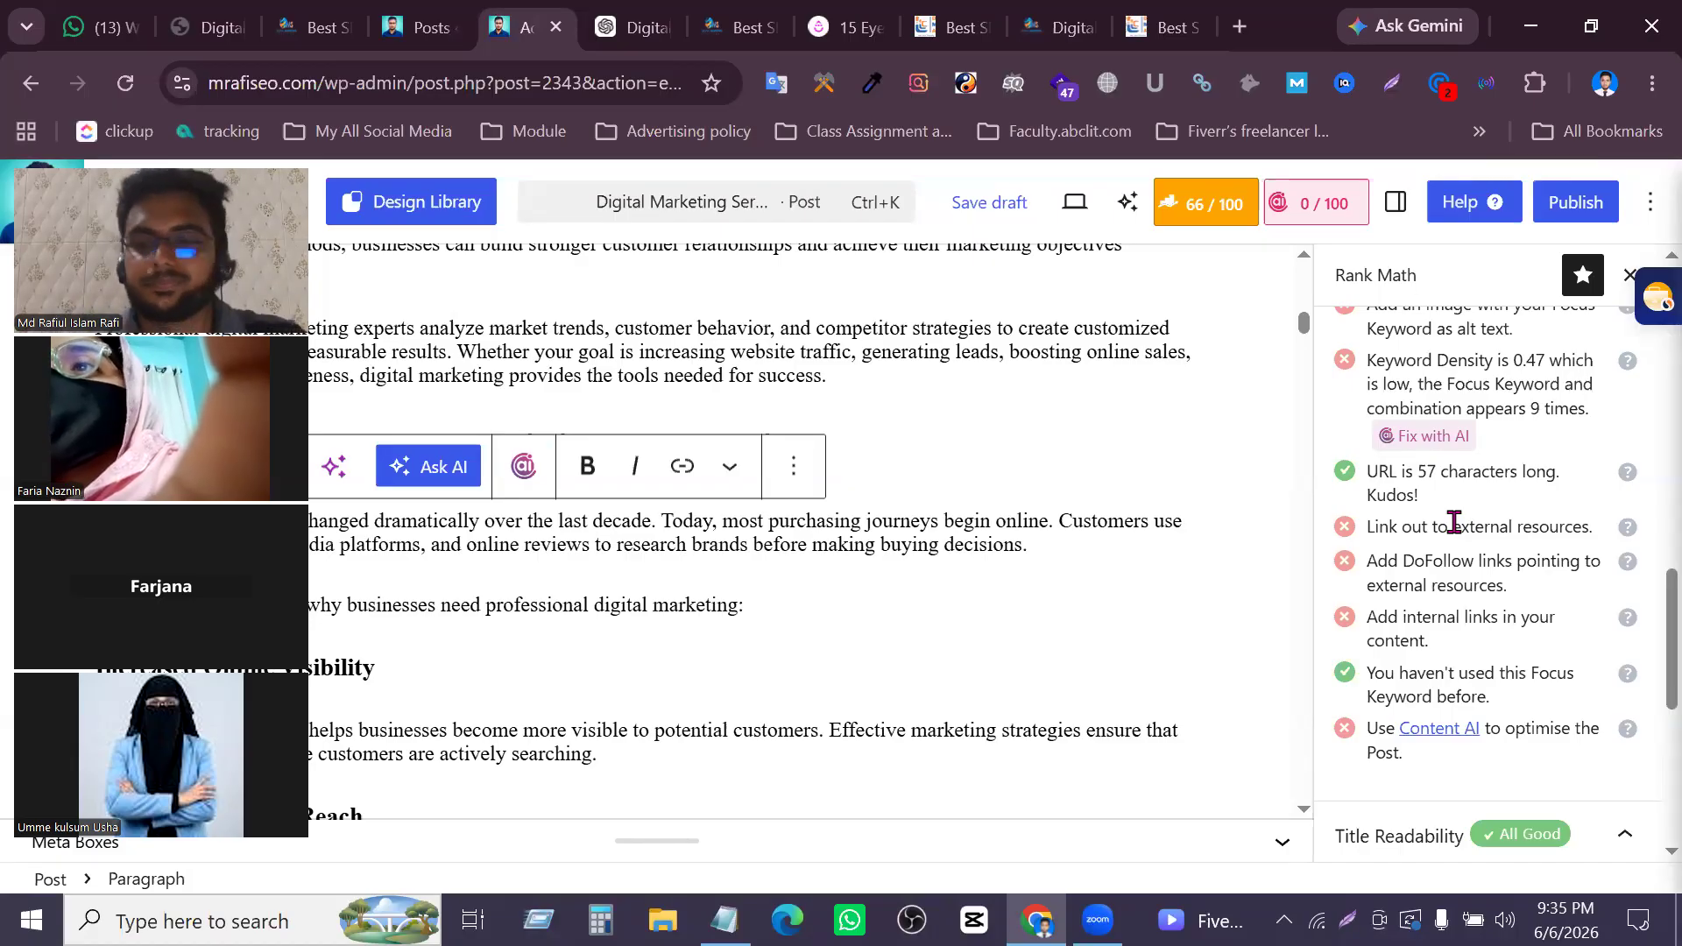
scroll(1477, 545, "down", 1)
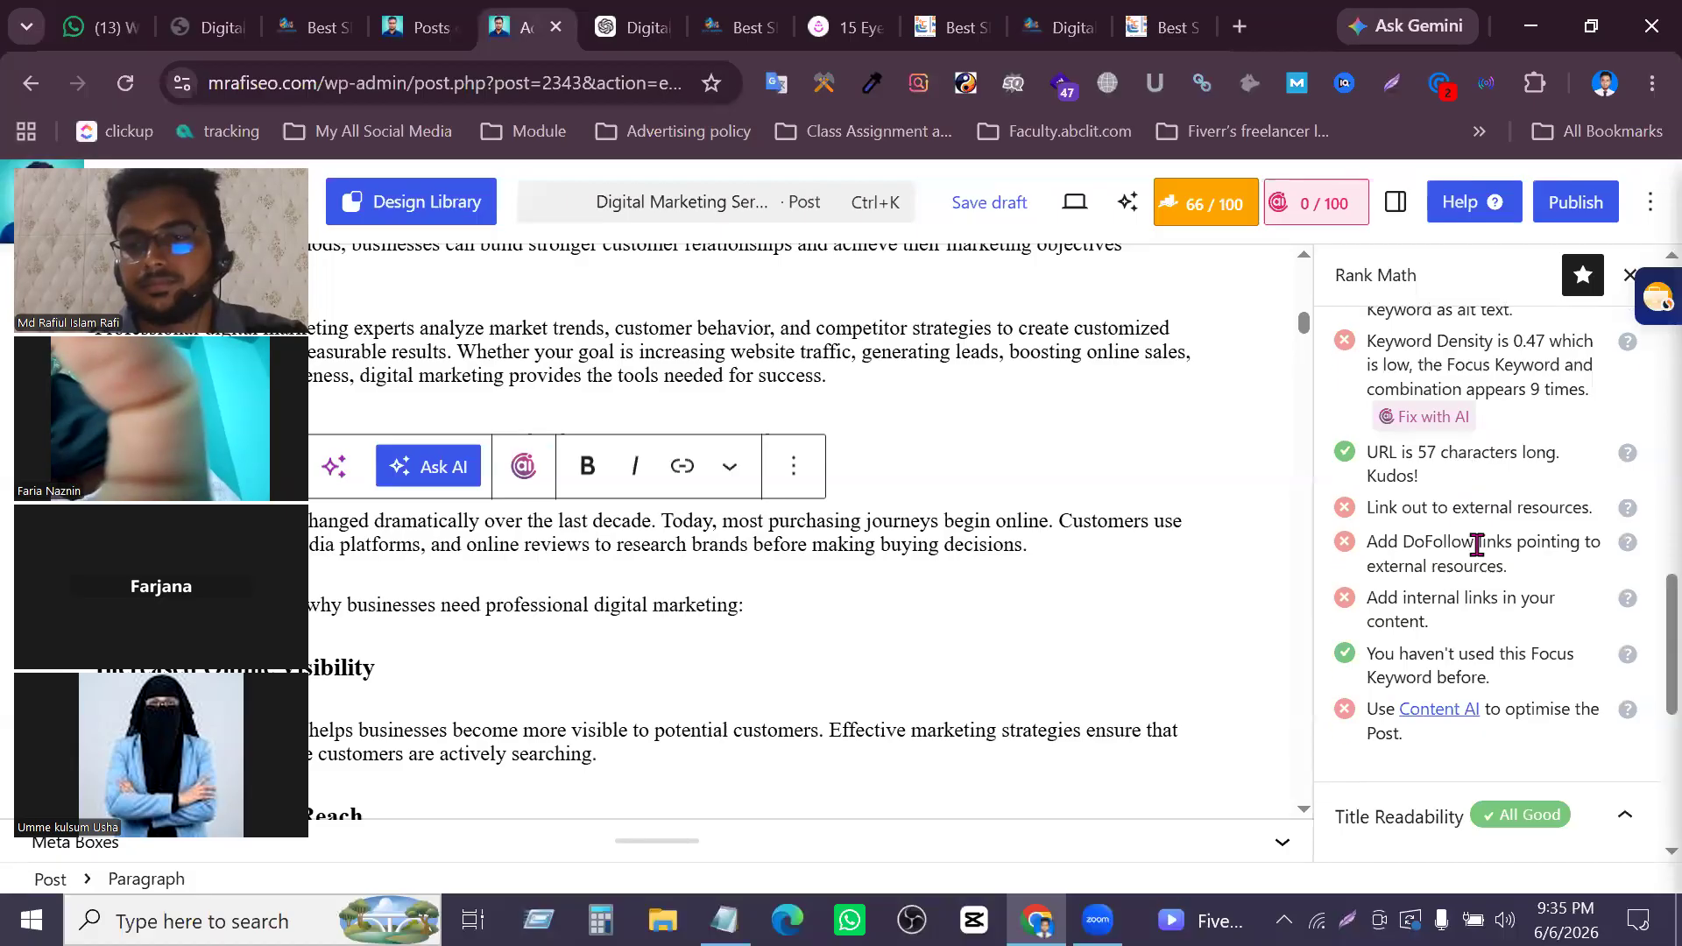
scroll(1477, 545, "down", 6)
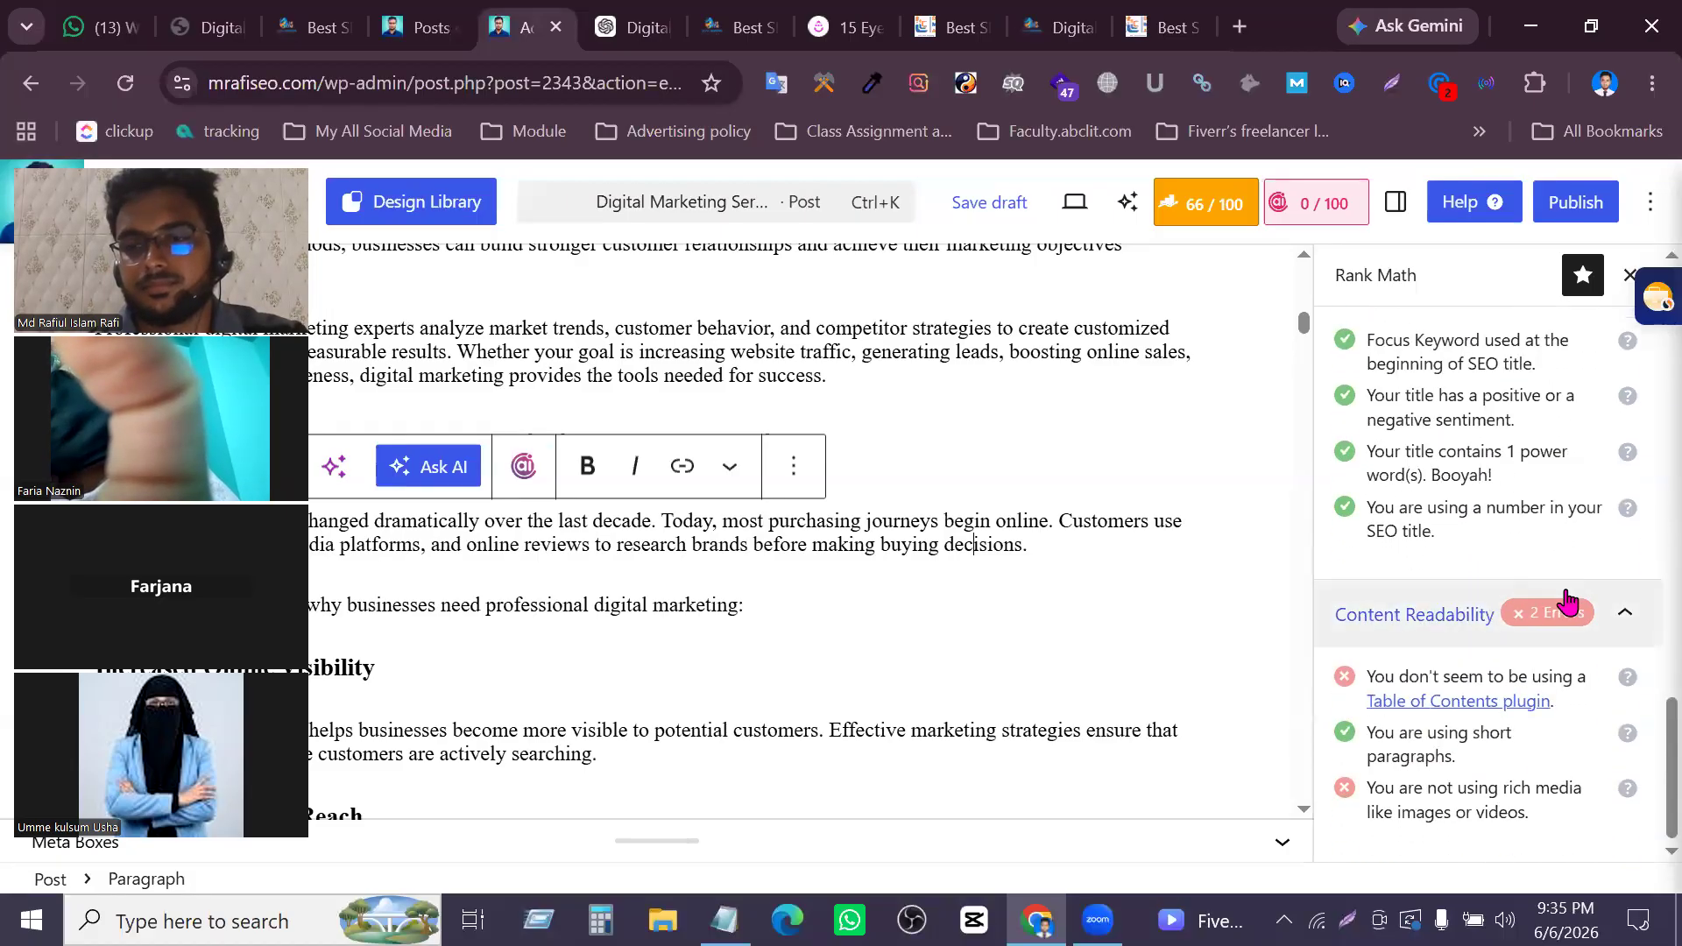
scroll(1616, 627, "up", 8)
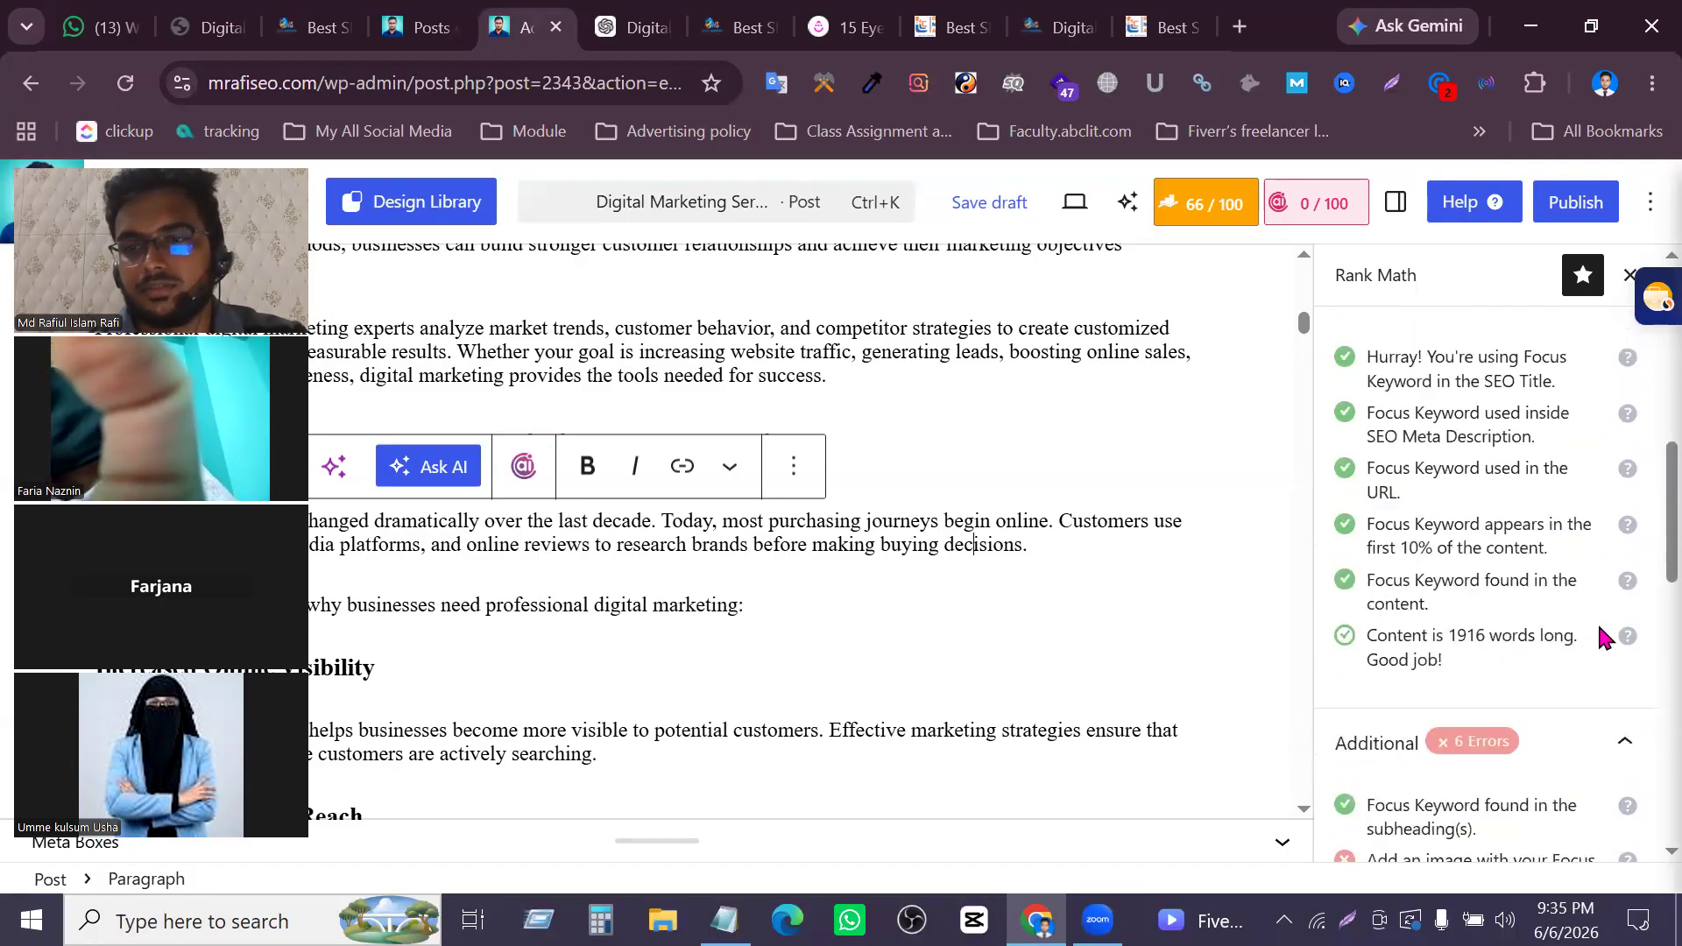
scroll(1596, 626, "up", 5)
scroll(1585, 631, "down", 15)
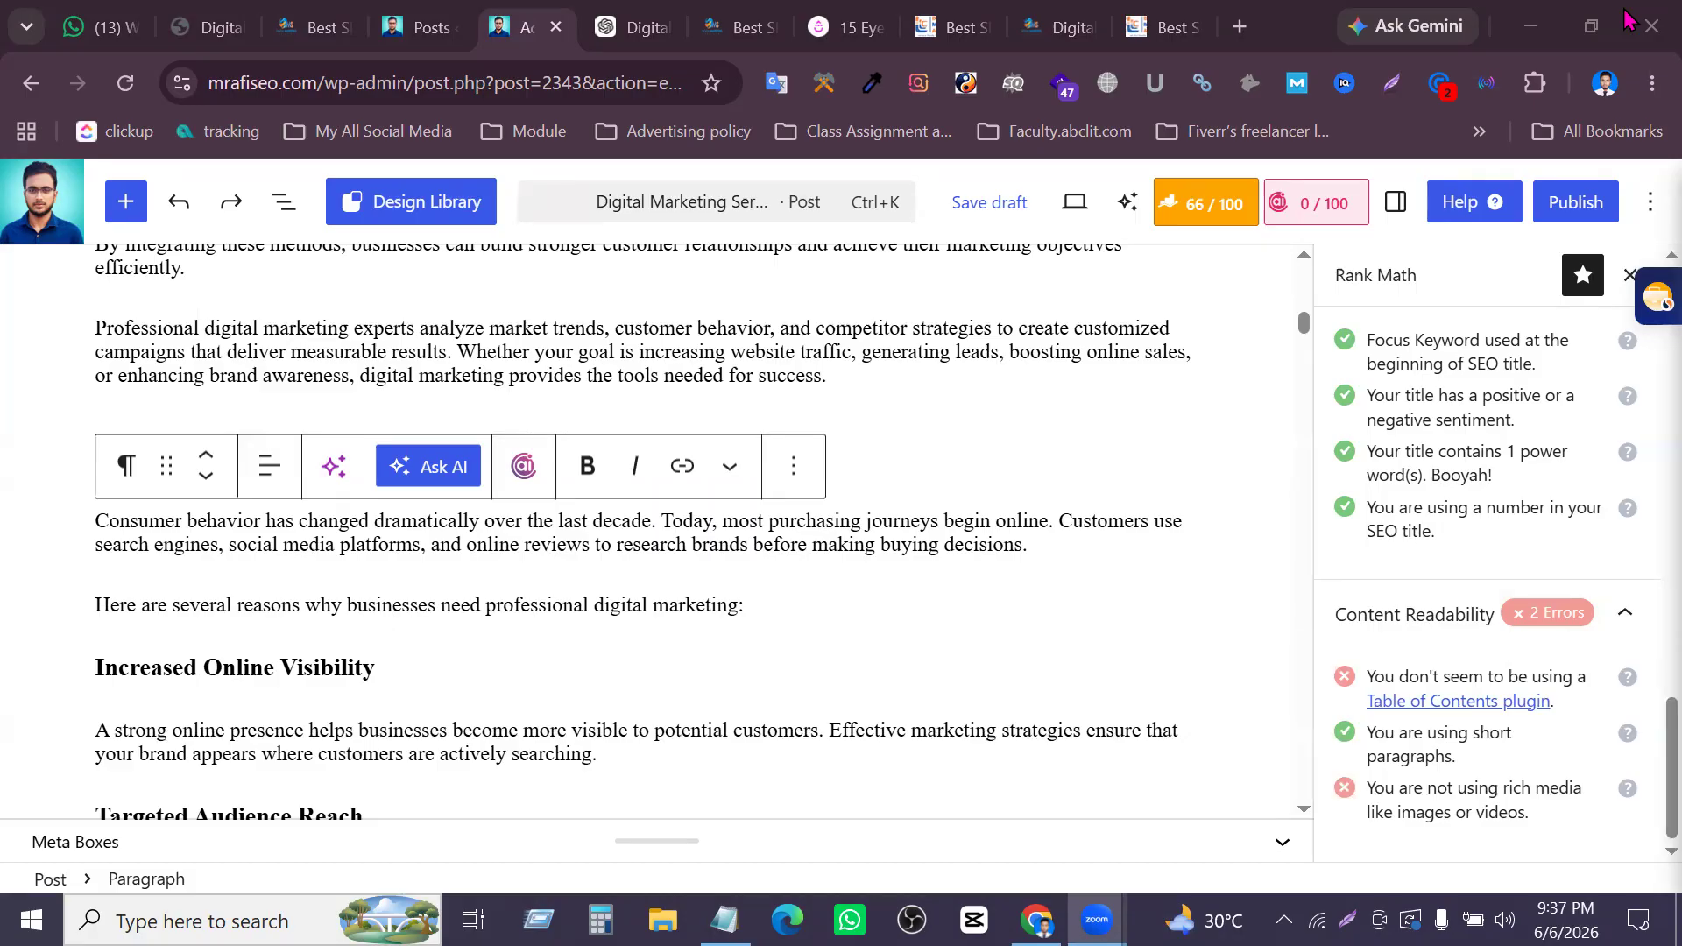
Switch to the digitalmarketingbd.com/best-seo-service-provider page and examine its sections for links, ending at "How SEO Can Be a Real Shot for Your Business"
left_click(1330, 155)
left_click(743, 31)
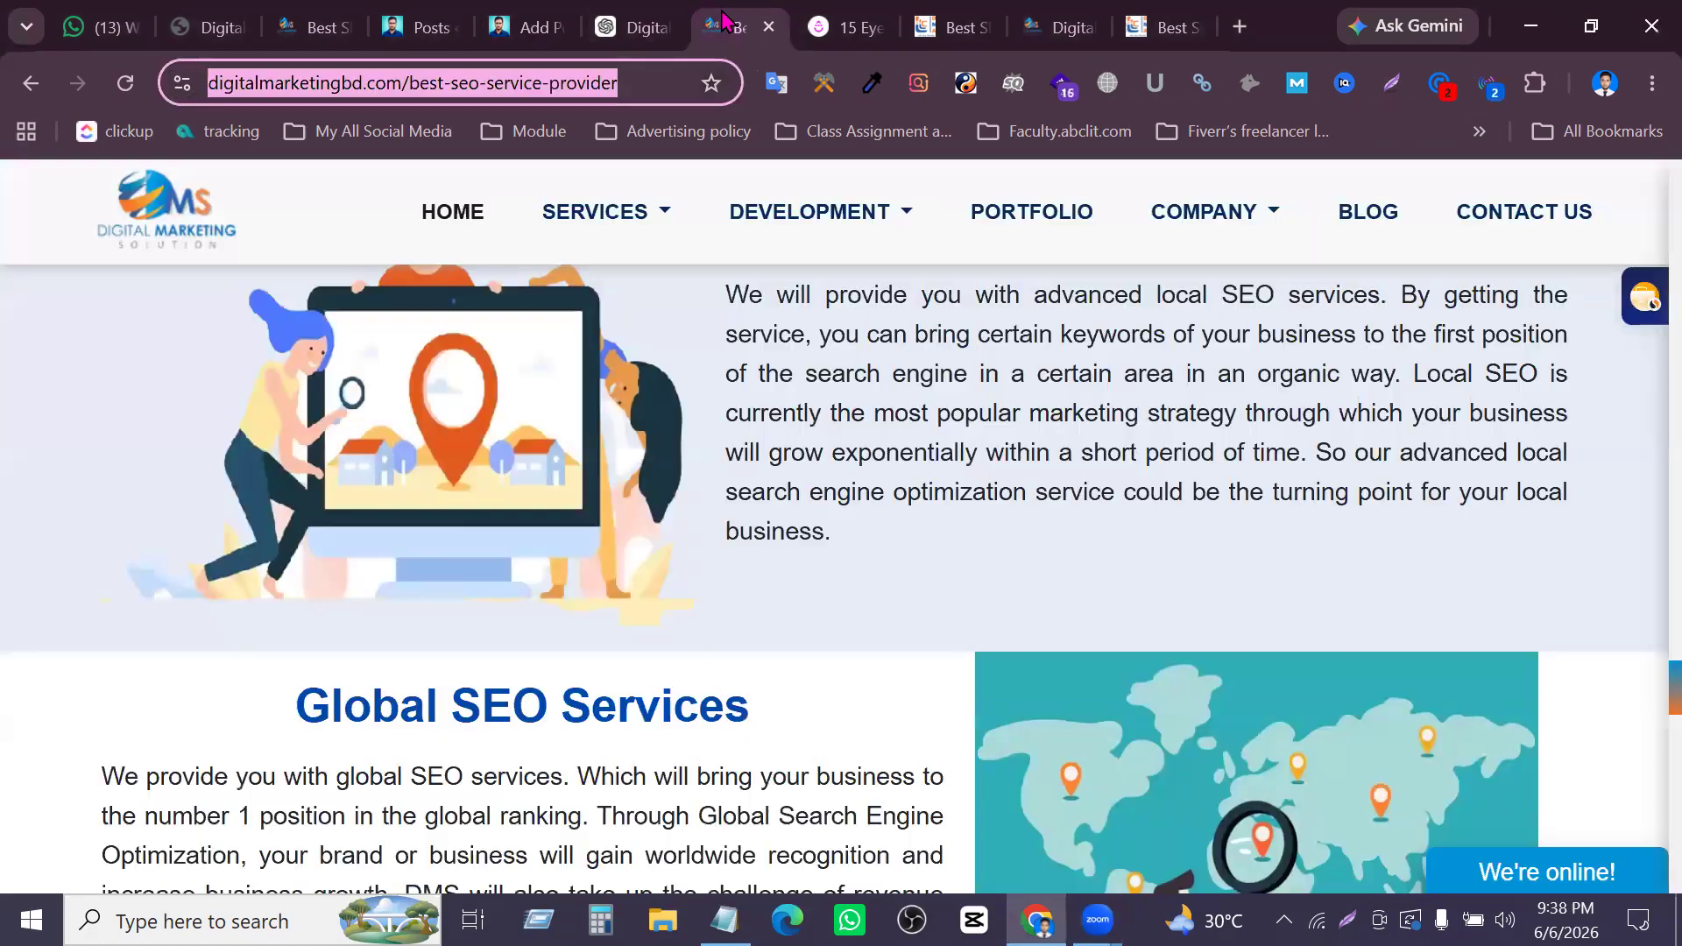
scroll(864, 493, "up", 5)
scroll(864, 493, "down", 5)
scroll(864, 495, "up", 7)
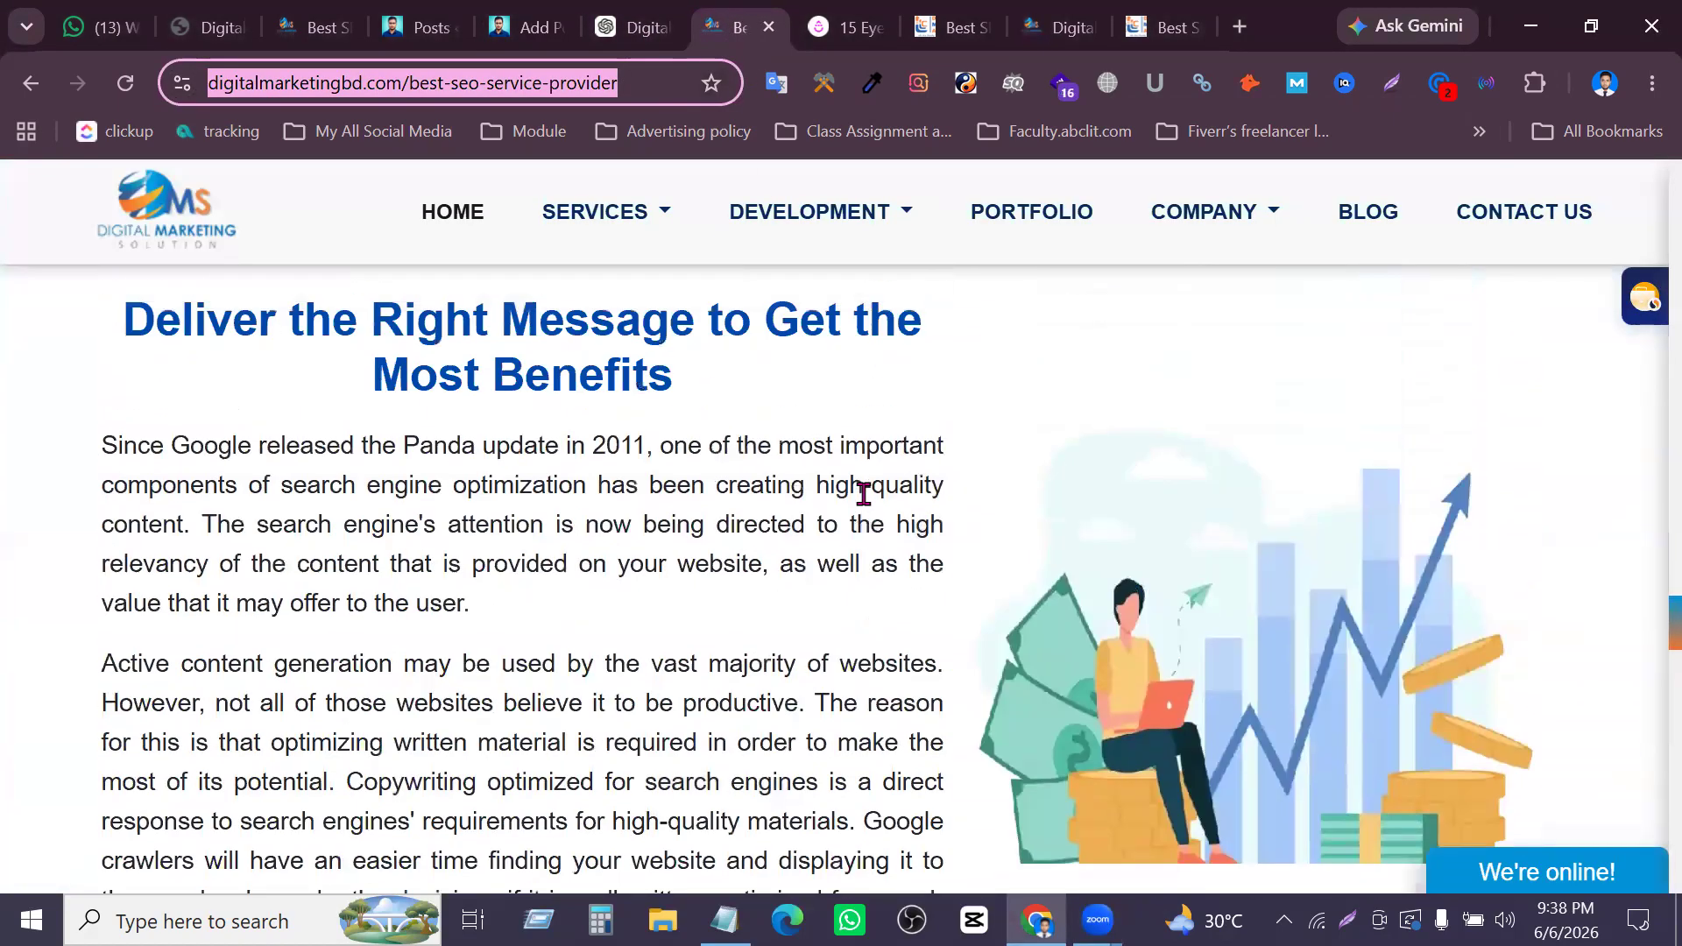
scroll(863, 494, "up", 5)
scroll(864, 505, "up", 7)
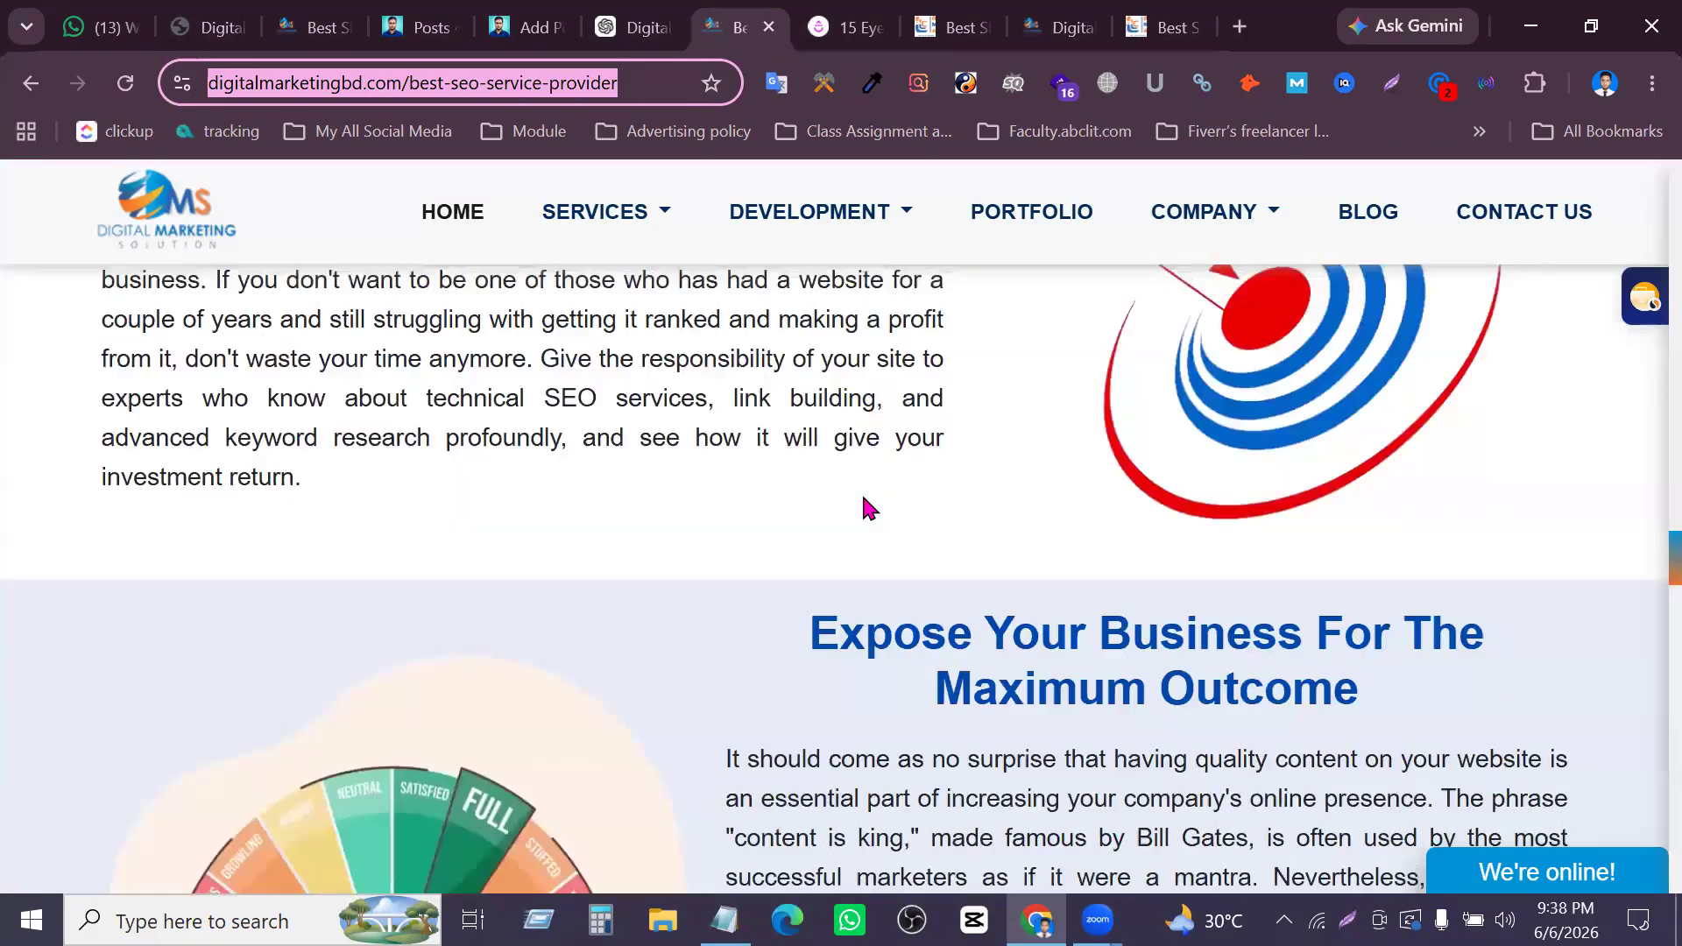
scroll(864, 504, "down", 13)
scroll(864, 506, "down", 15)
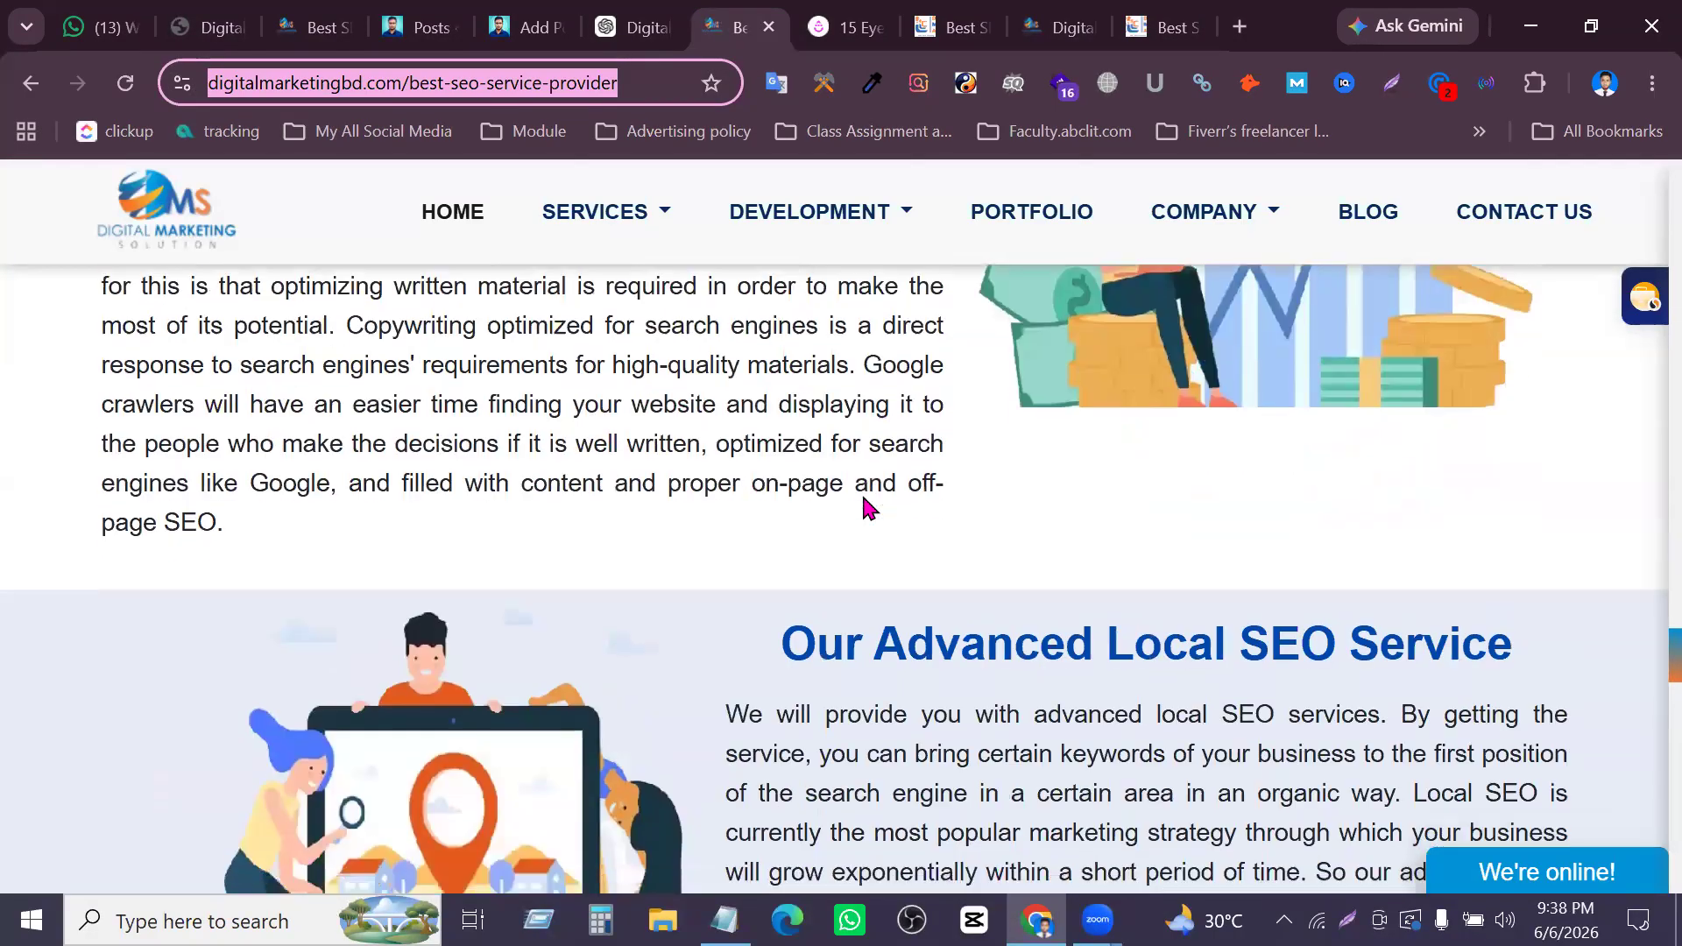
scroll(864, 506, "up", 20)
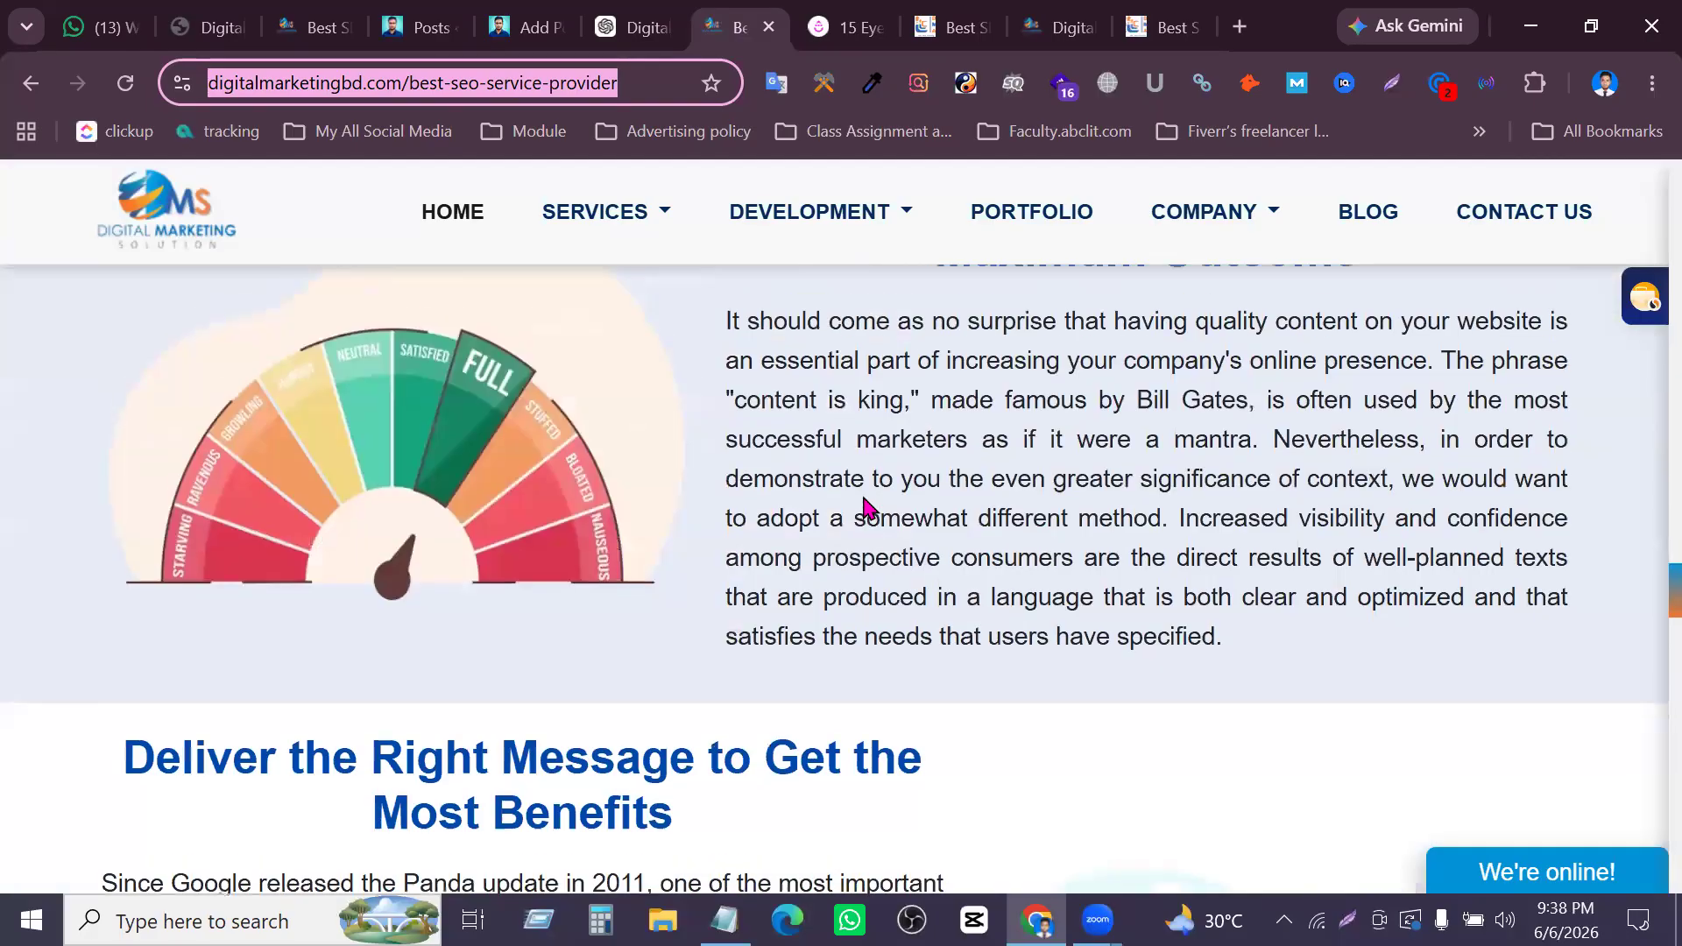
scroll(866, 507, "up", 1)
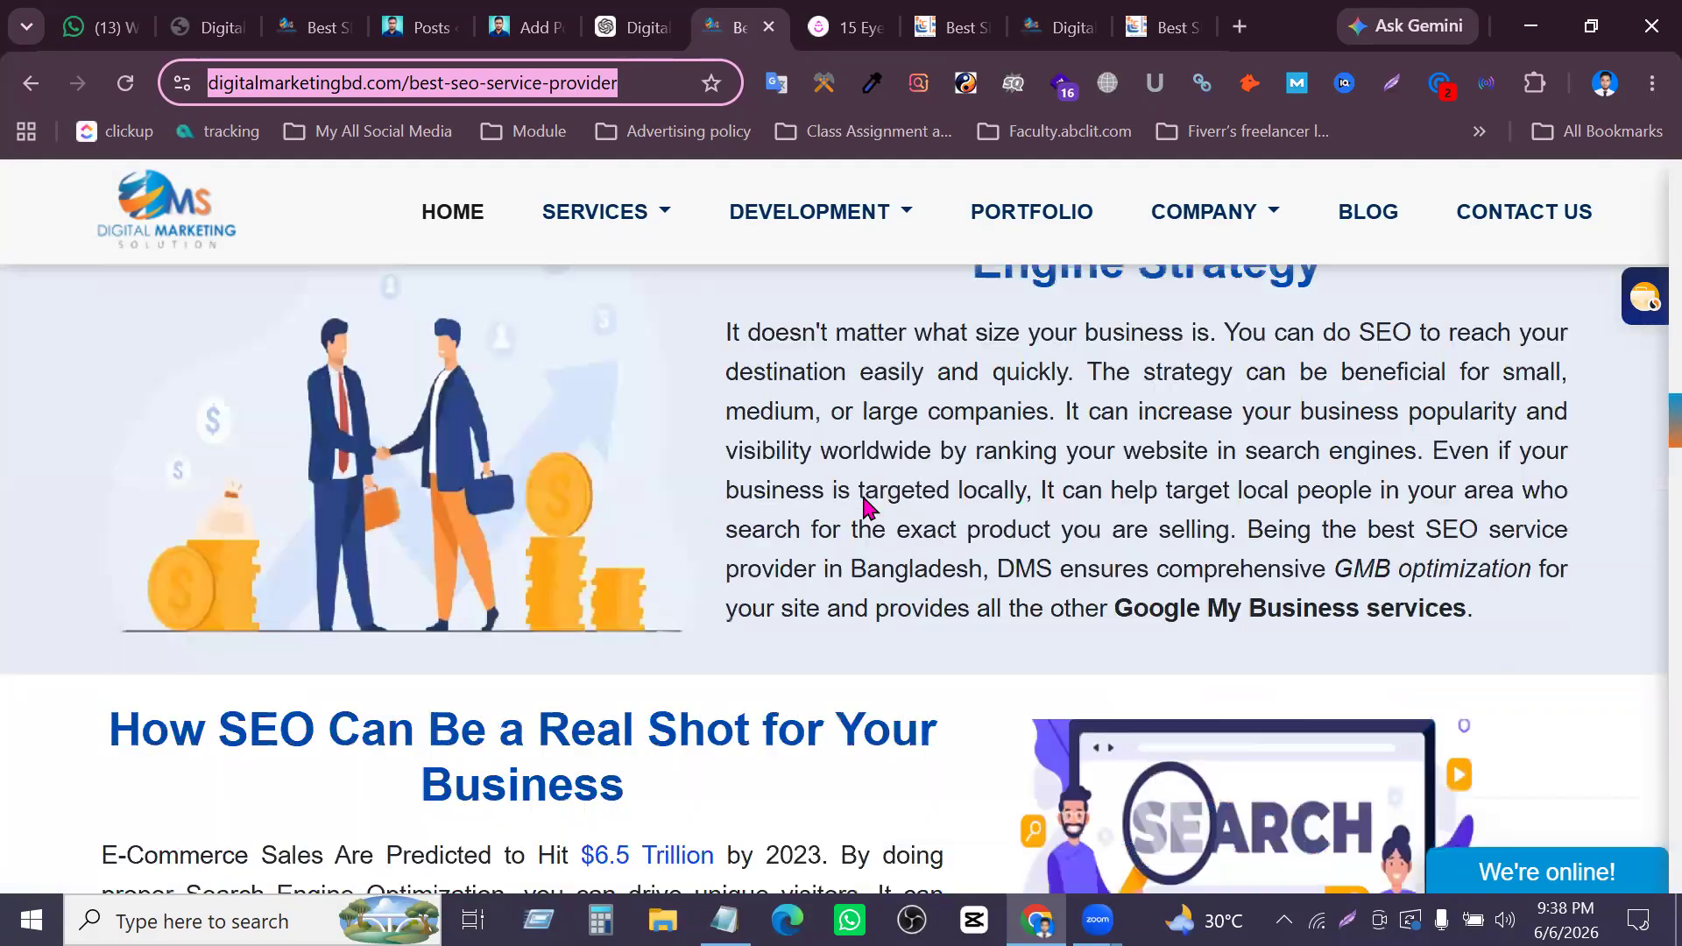
scroll(824, 504, "down", 4)
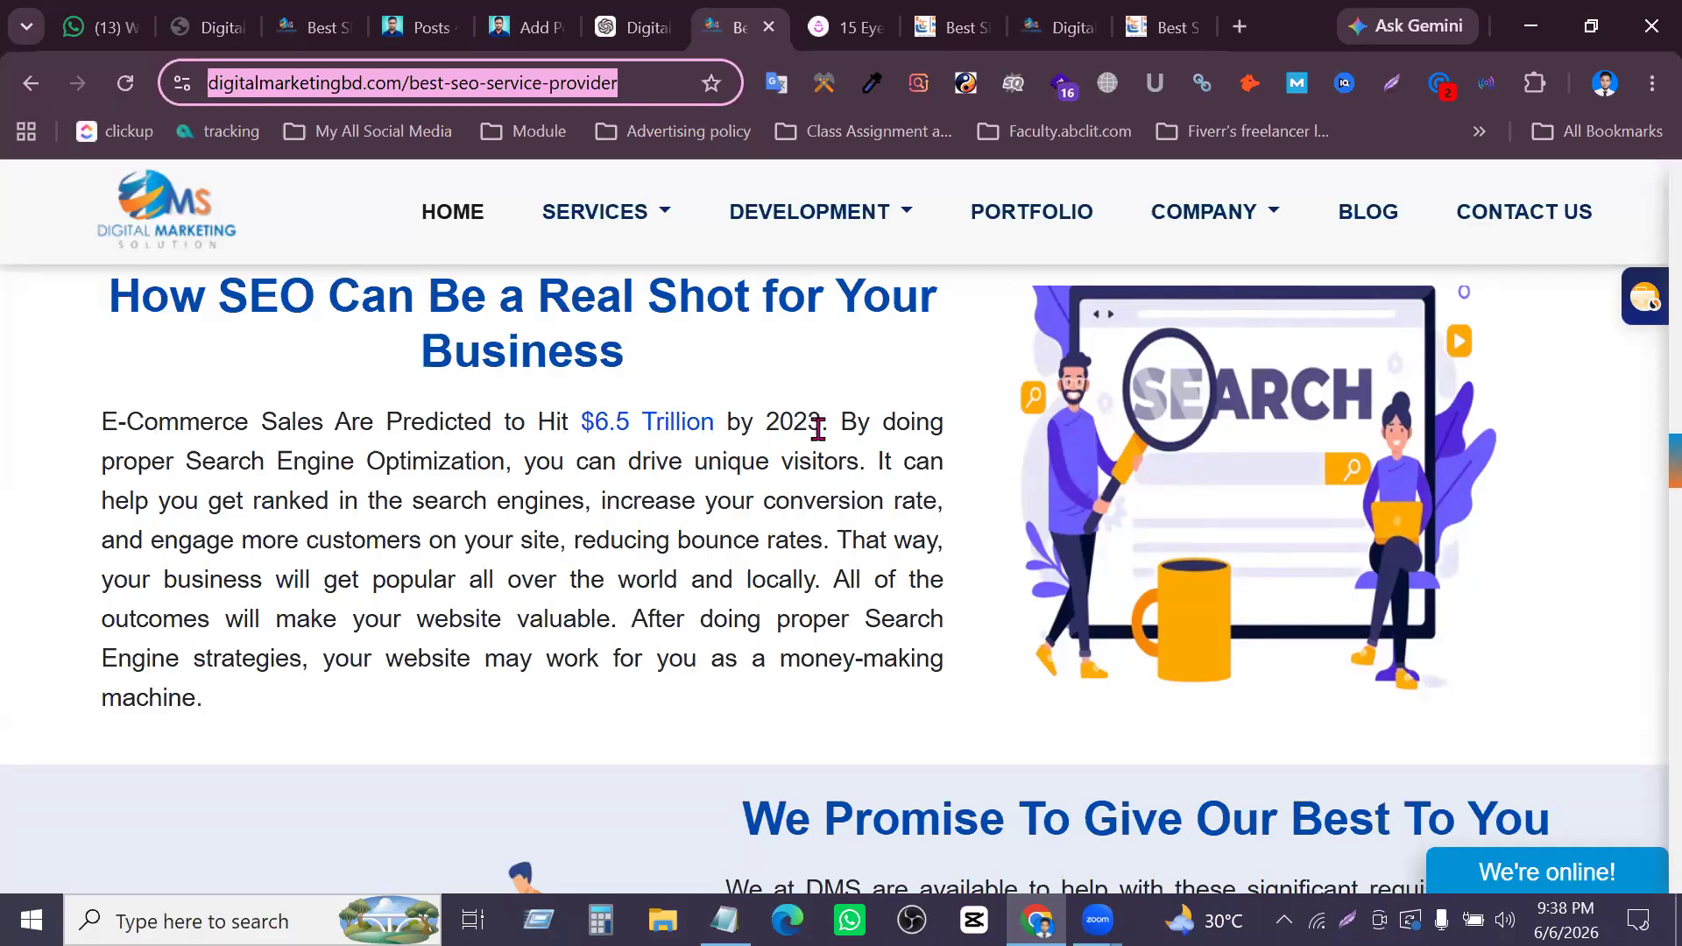
Open the external "$6.5 Trillion" link below "How SEO Can Be a Real Shot for Your Business" and return to the SEO page
left_click_drag(821, 425, 646, 440)
left_click(645, 440)
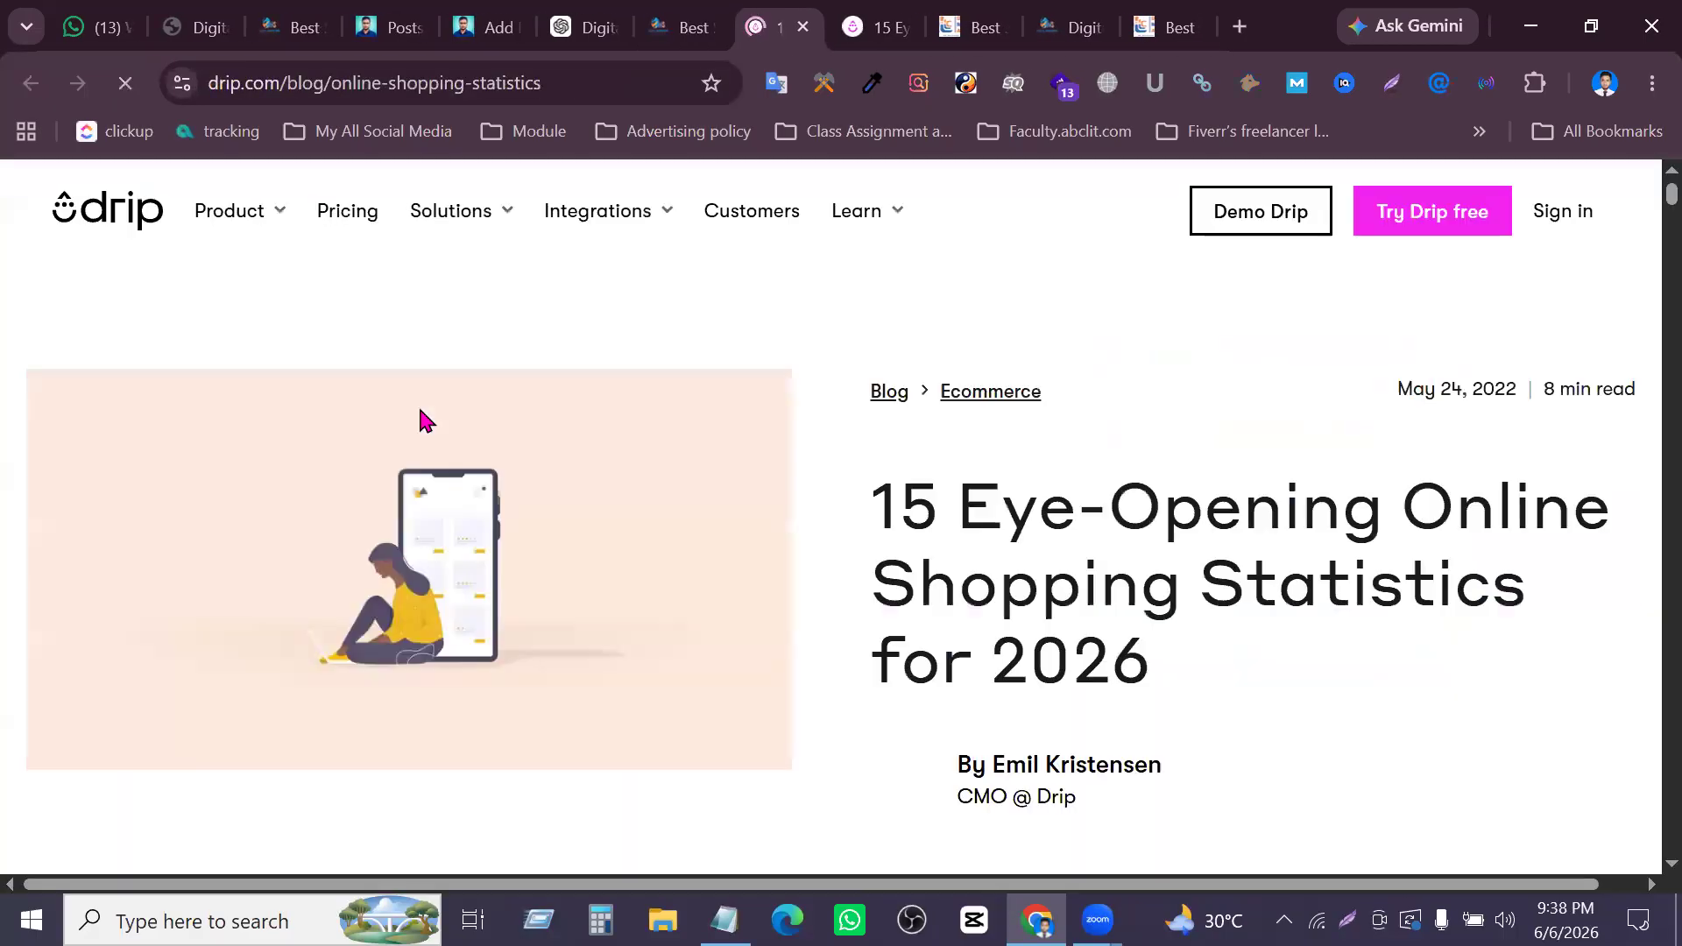
left_click(676, 27)
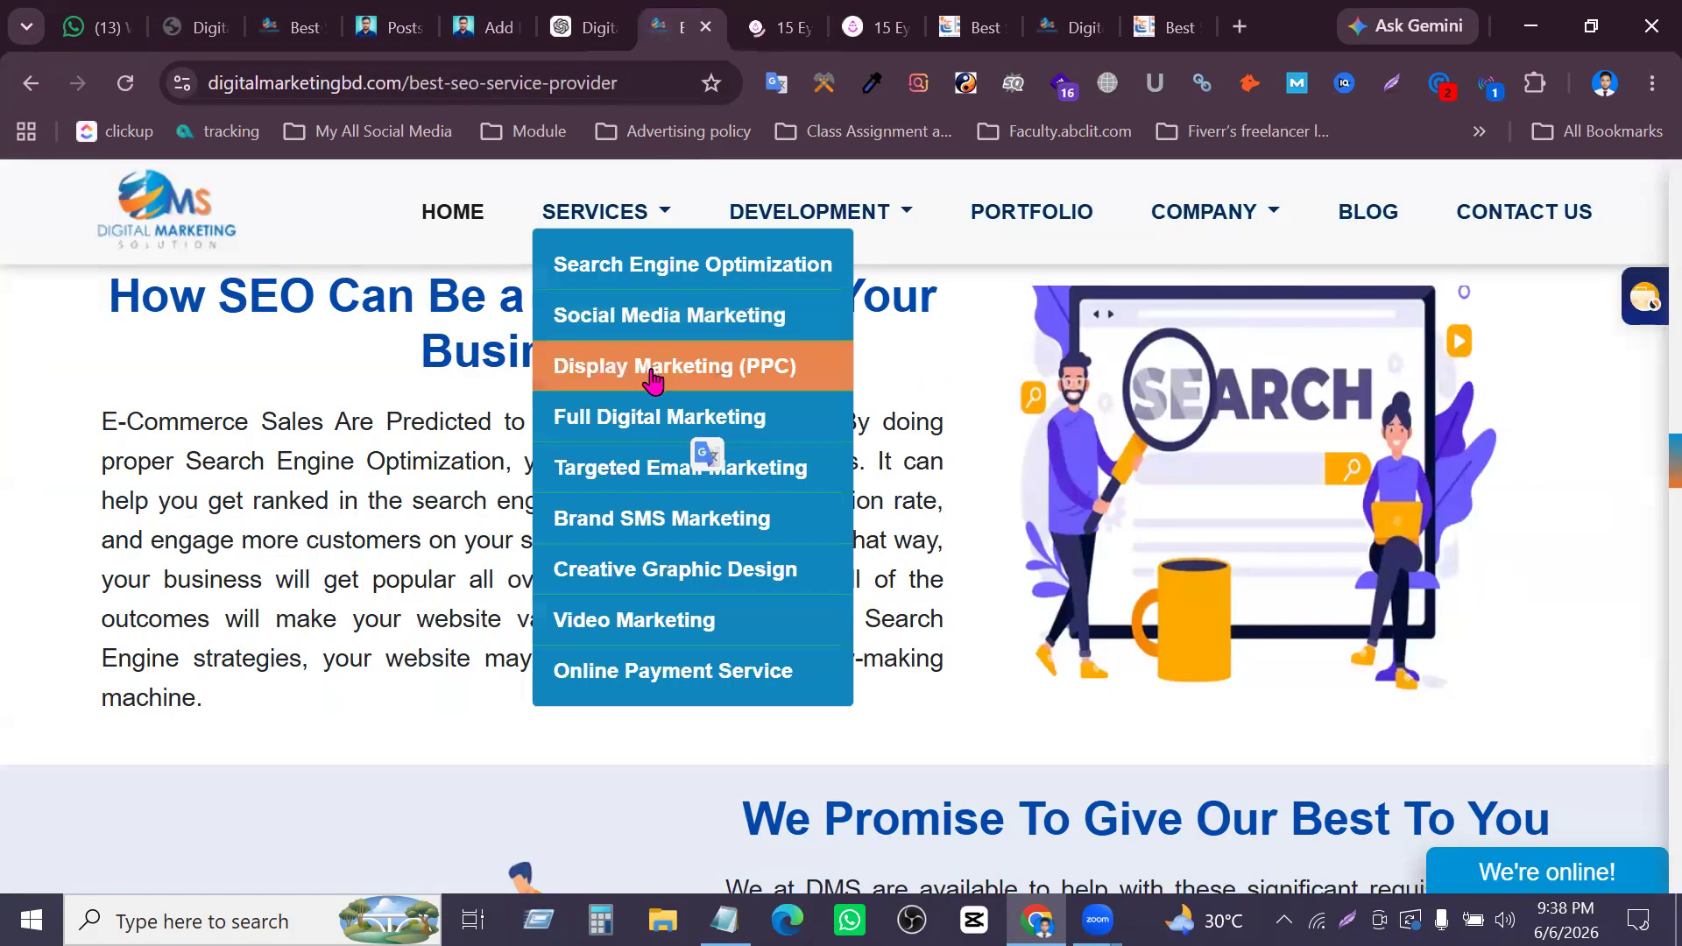
left_click(377, 495)
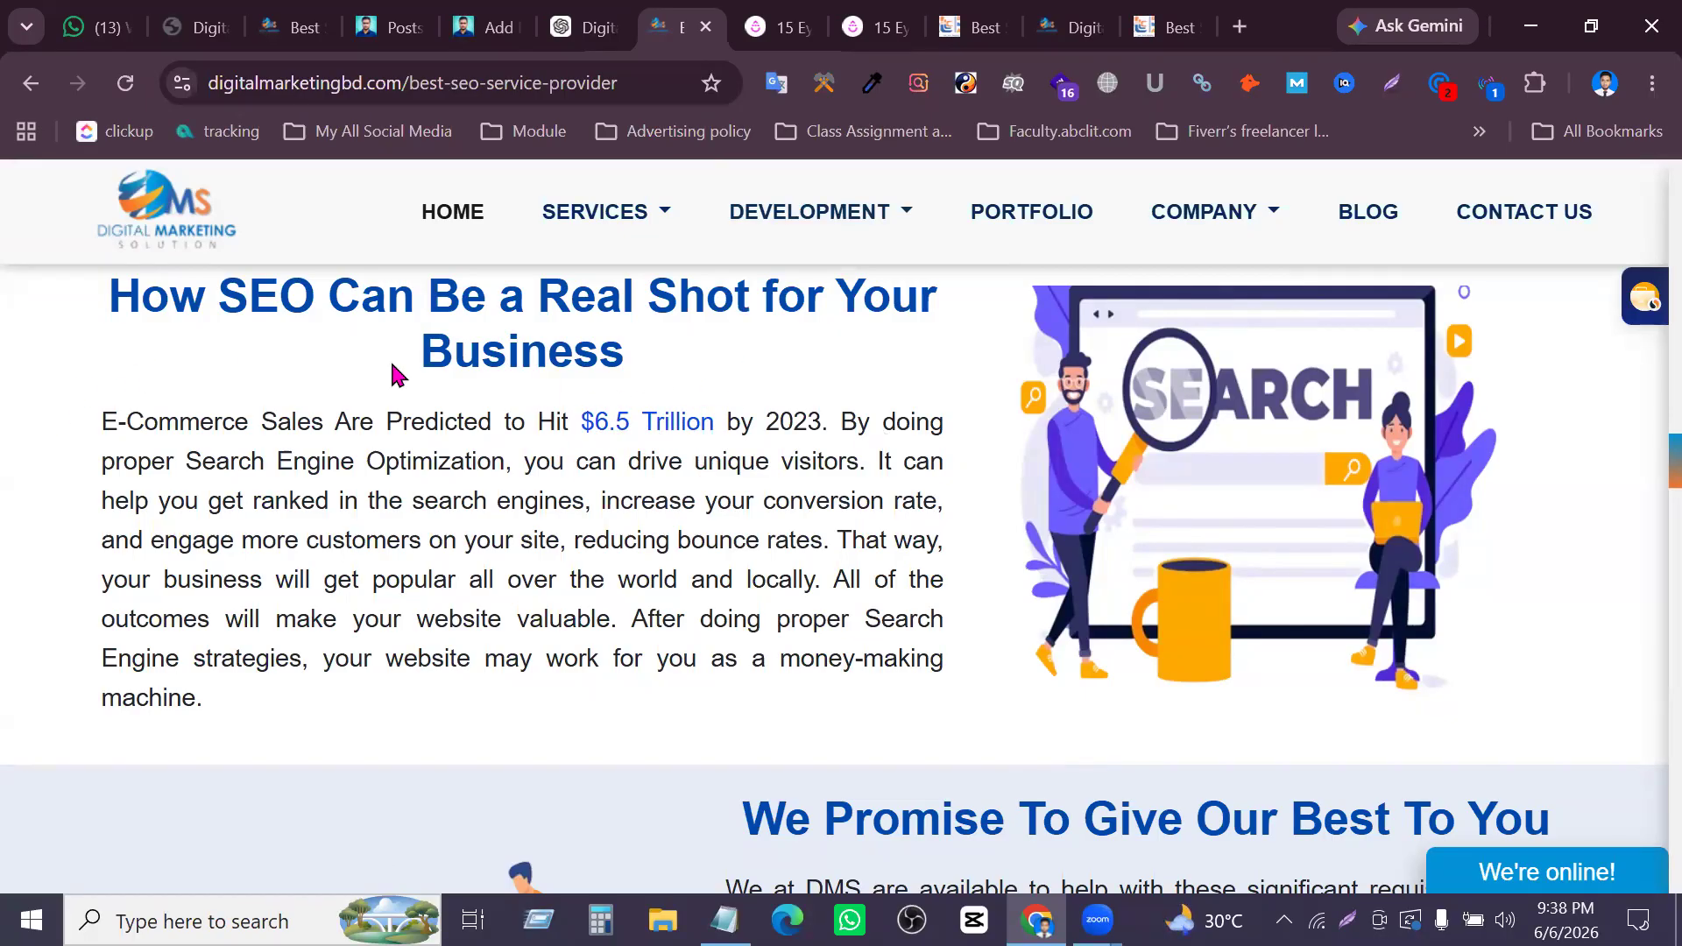
Reopen the "$6.5 Trillion" link and examine the online shopping statistics article on drip.com
left_click(652, 429)
scroll(1051, 513, "down", 5)
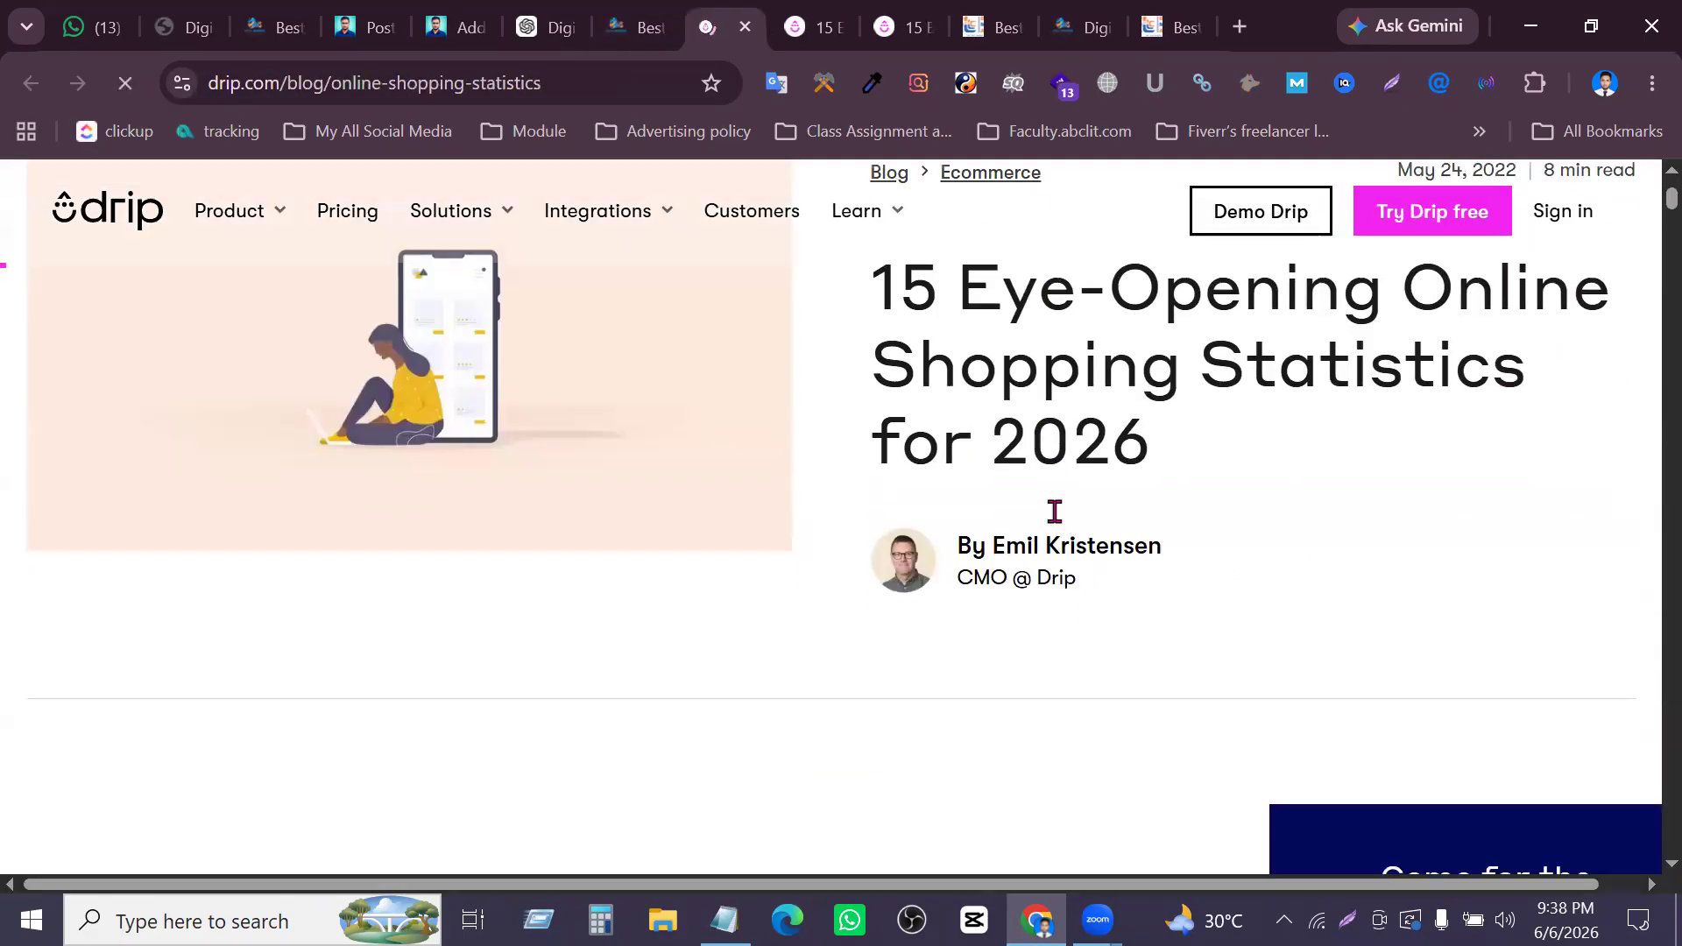
scroll(1032, 525, "down", 10)
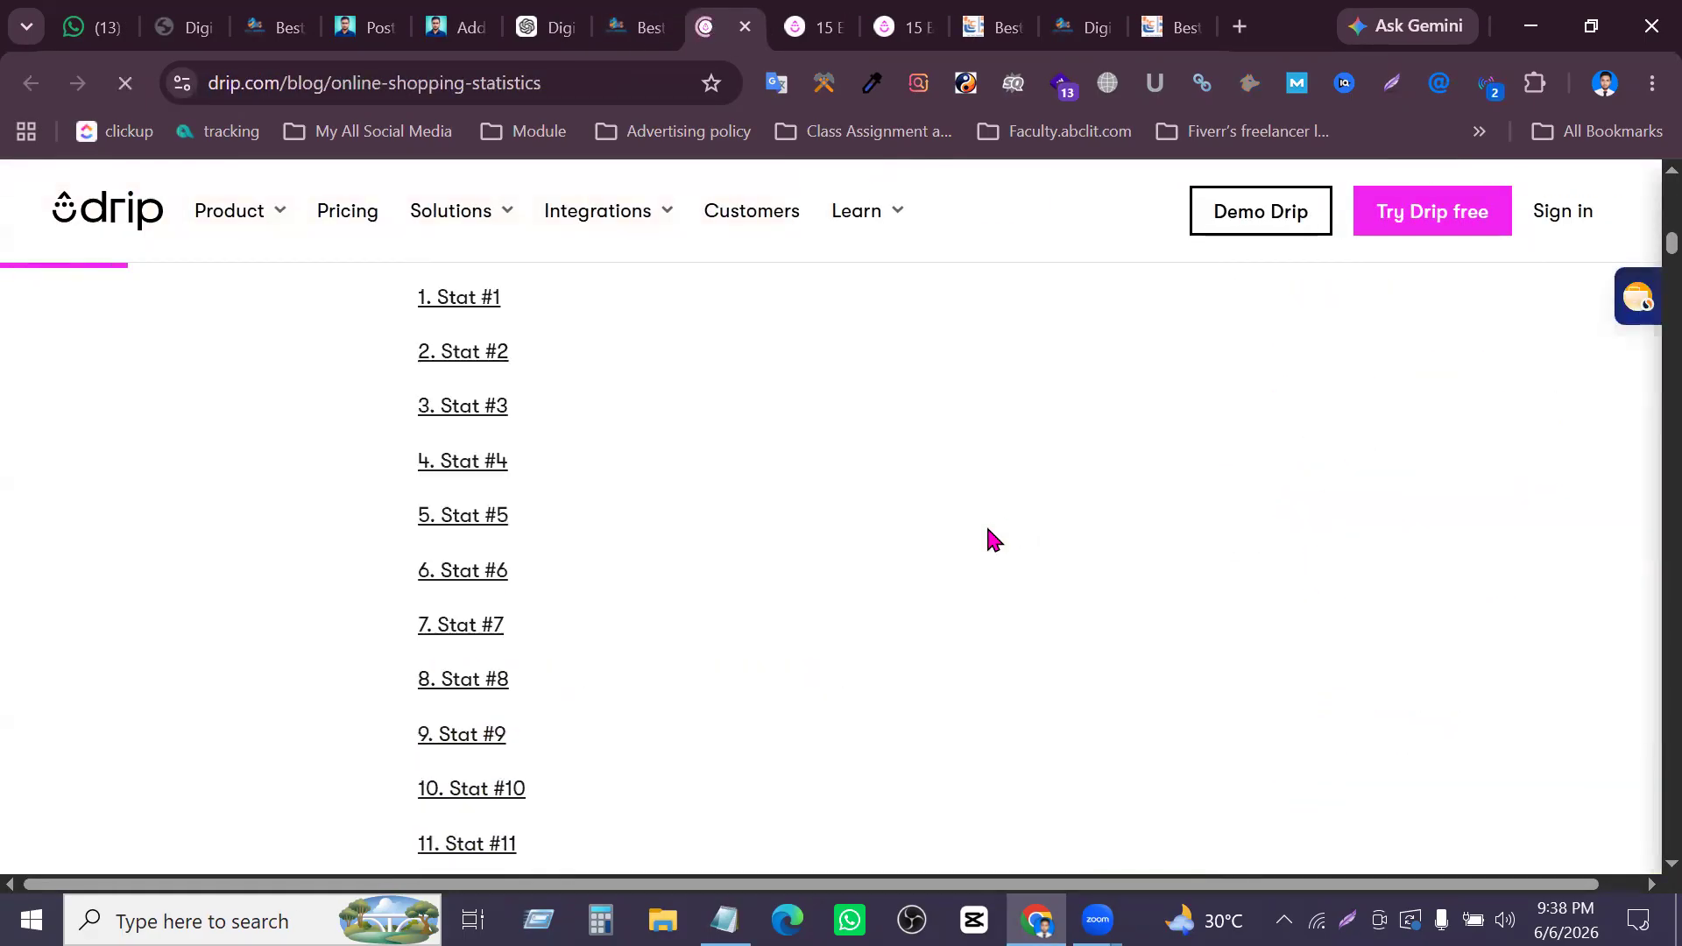
scroll(972, 534, "down", 10)
scroll(966, 530, "up", 12)
scroll(966, 530, "down", 5)
scroll(964, 534, "down", 20)
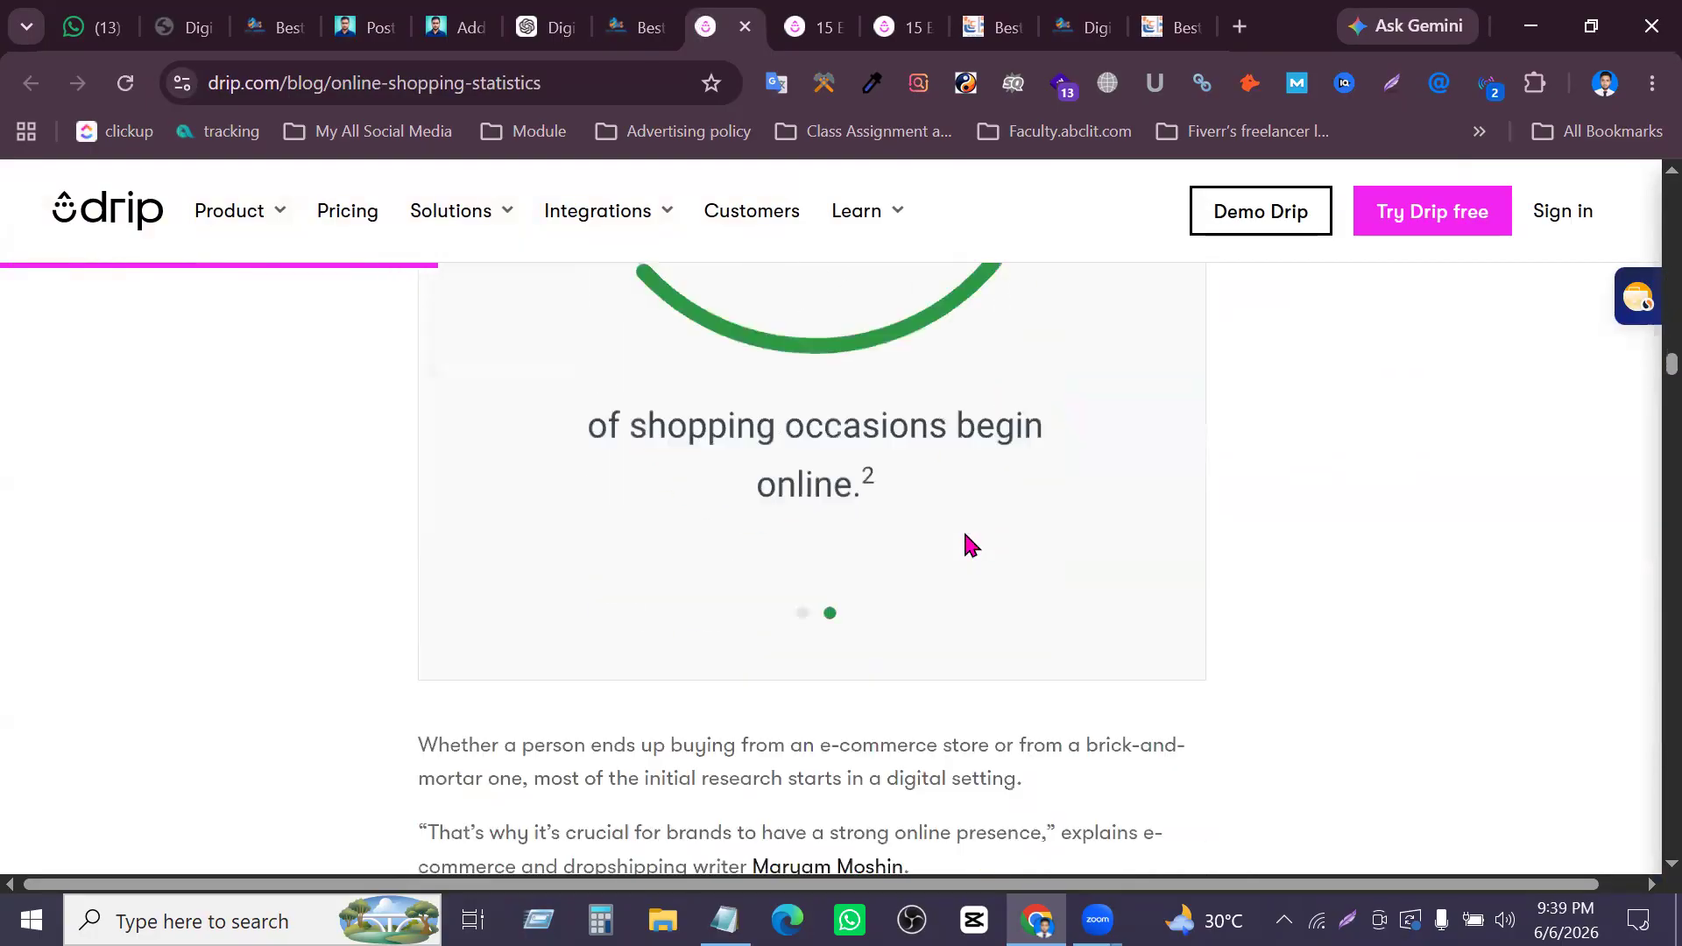
scroll(955, 545, "down", 15)
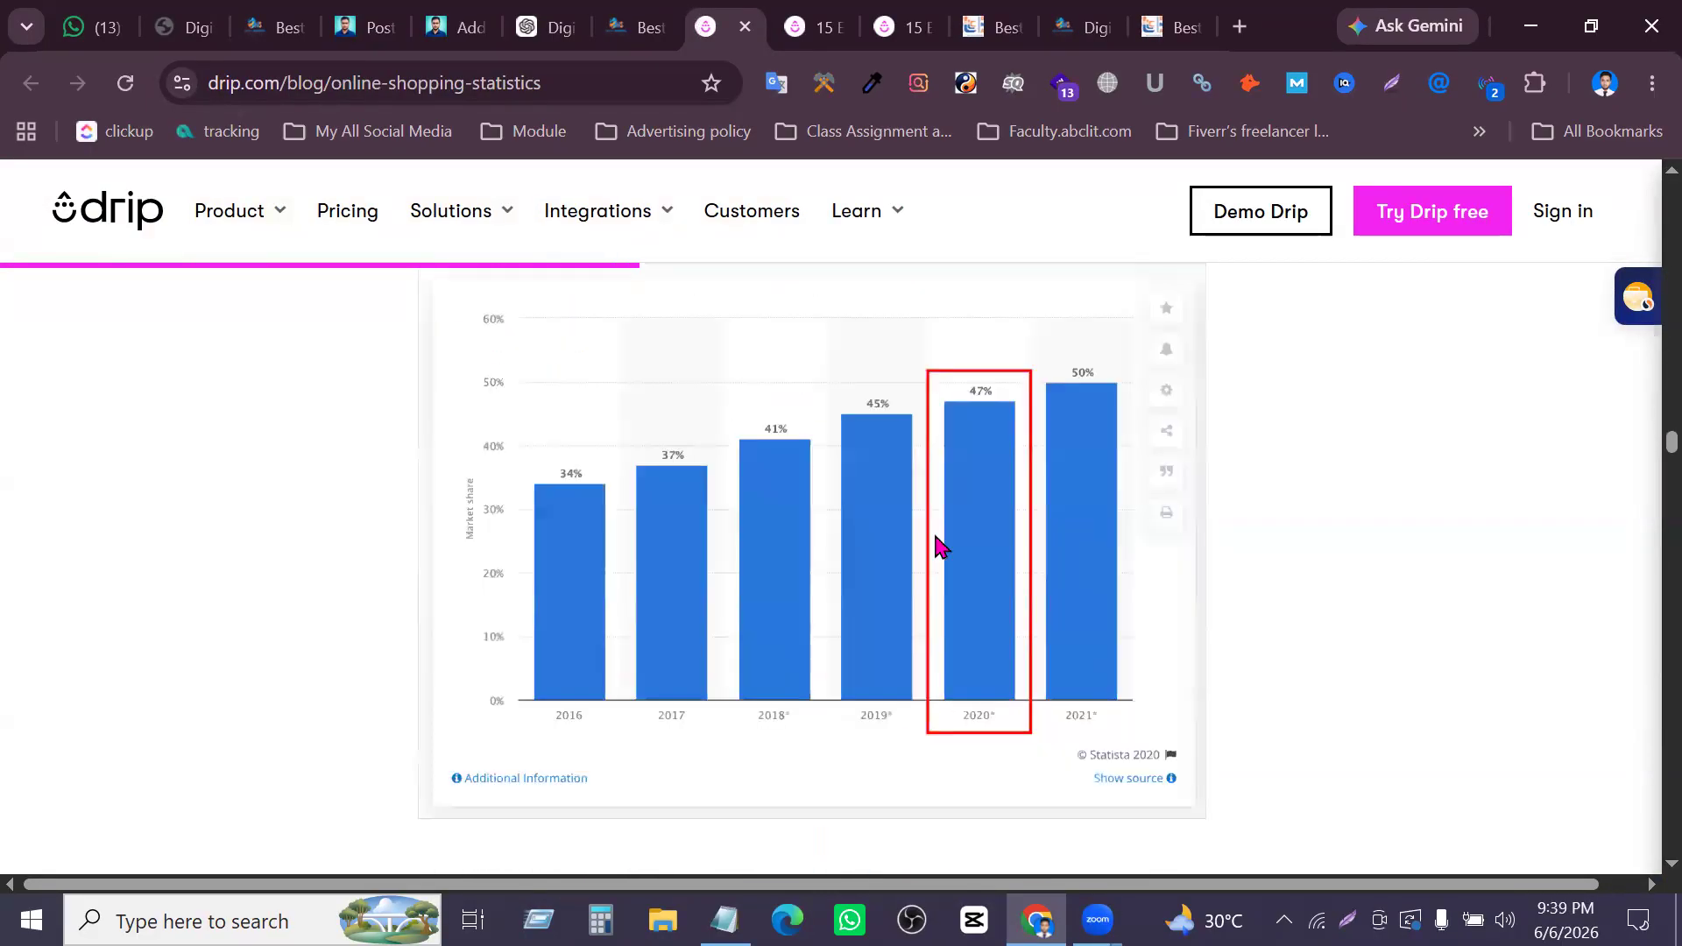
scroll(937, 545, "down", 20)
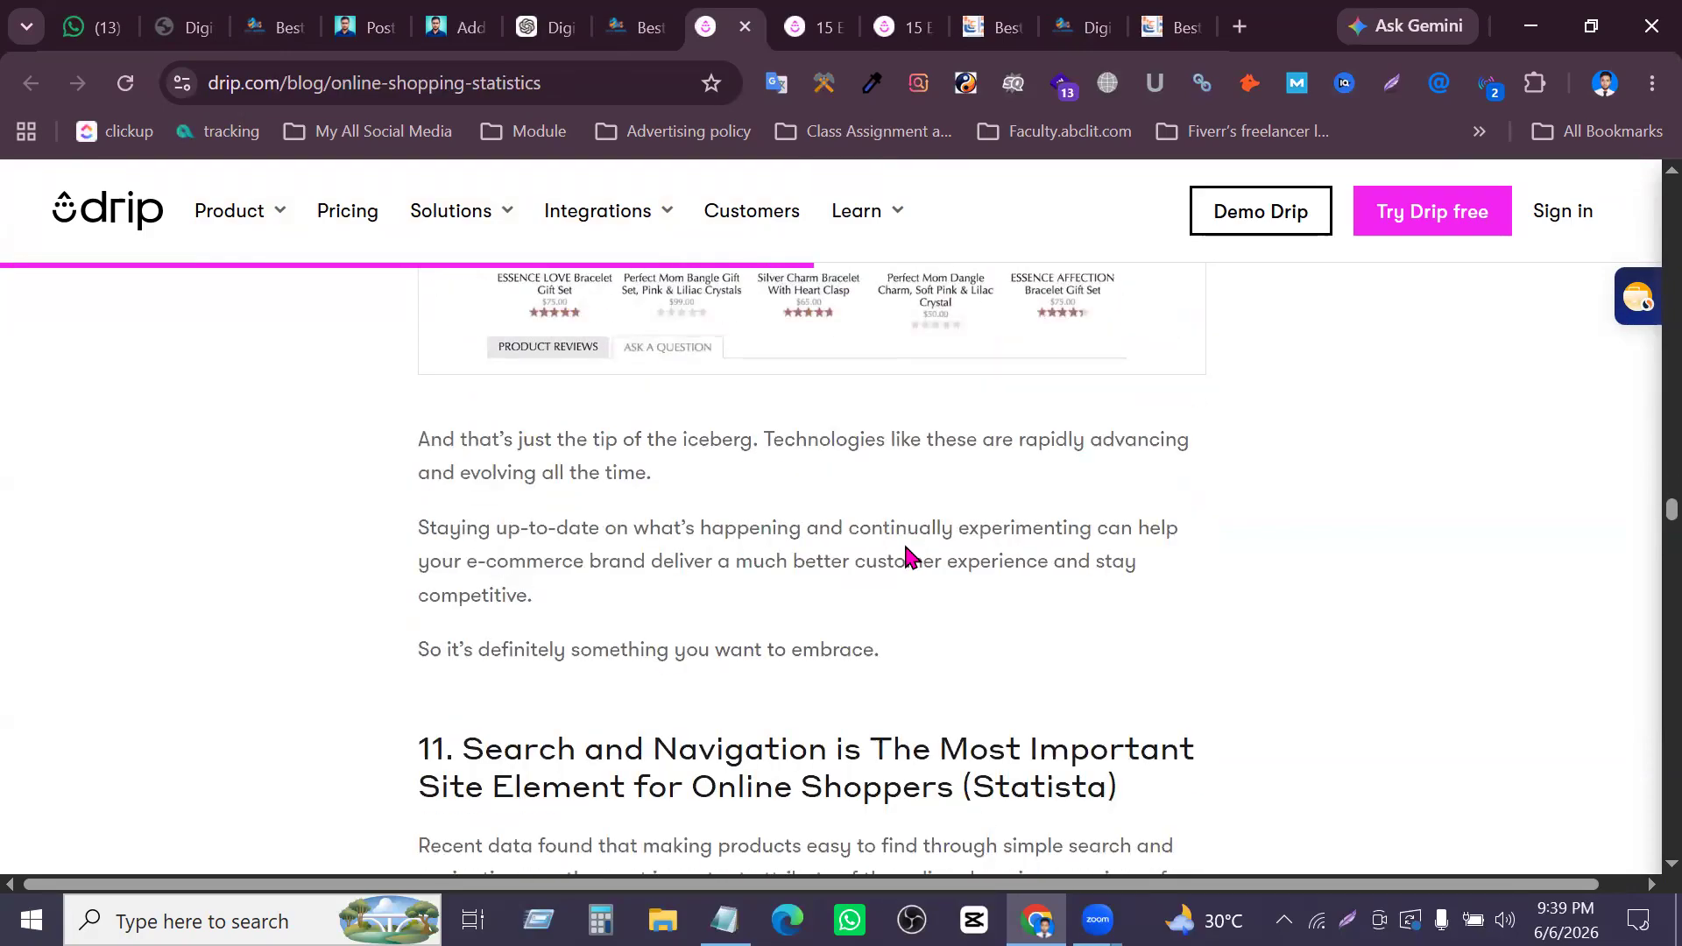
scroll(906, 547, "down", 15)
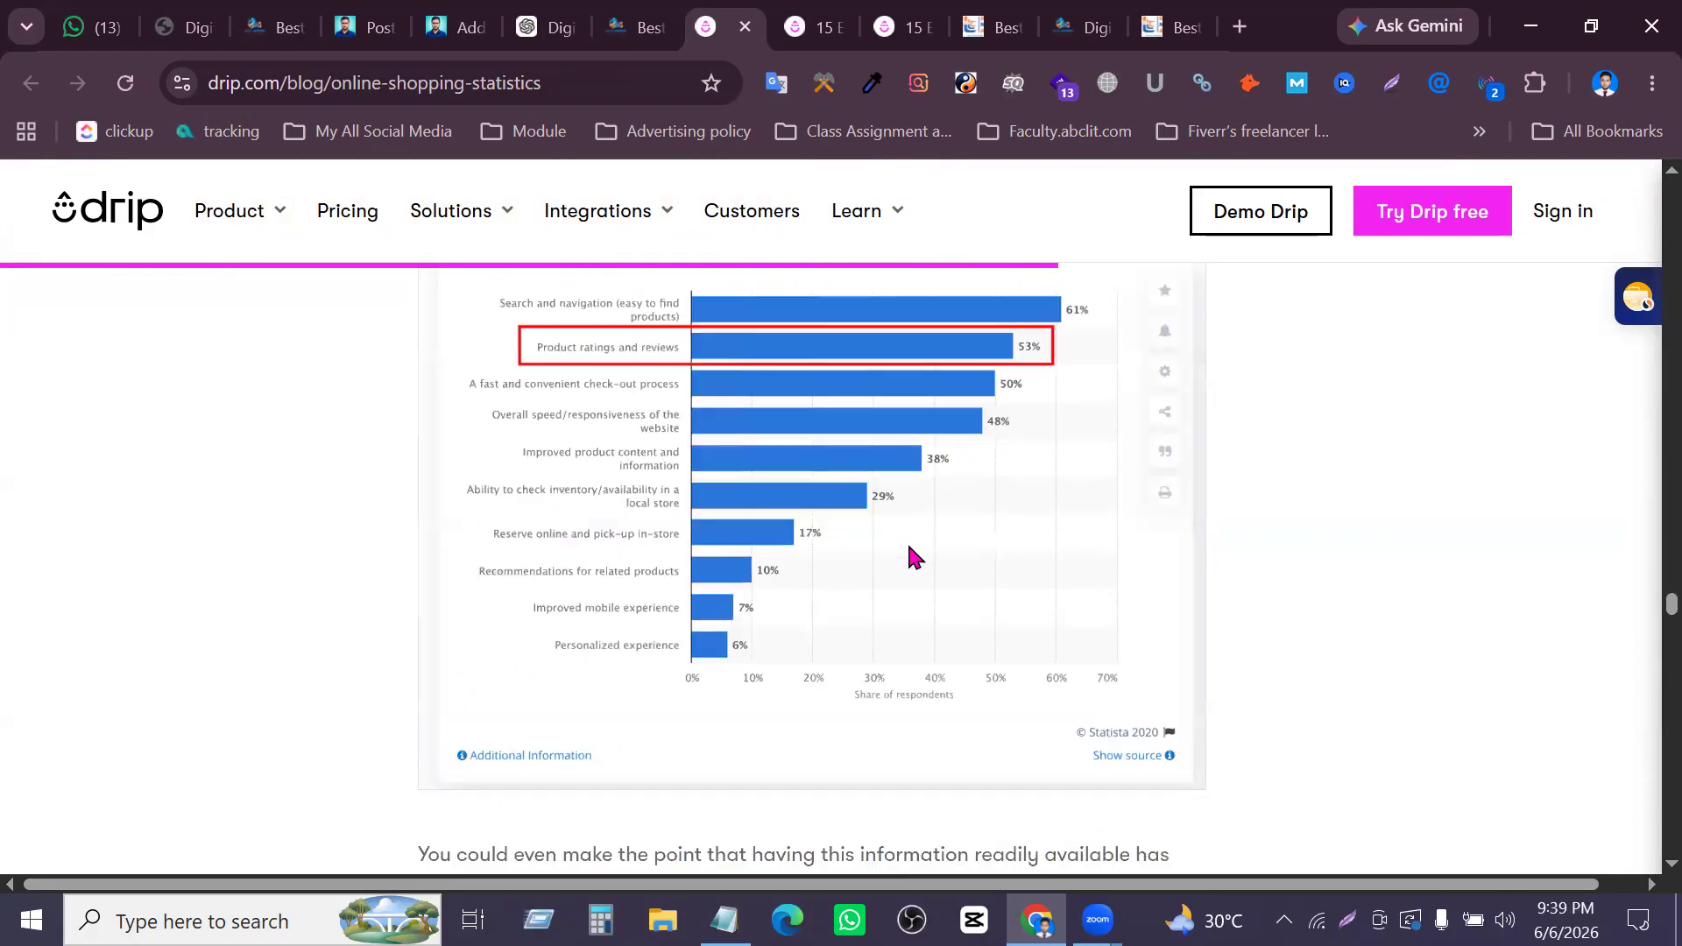
scroll(938, 537, "up", 10)
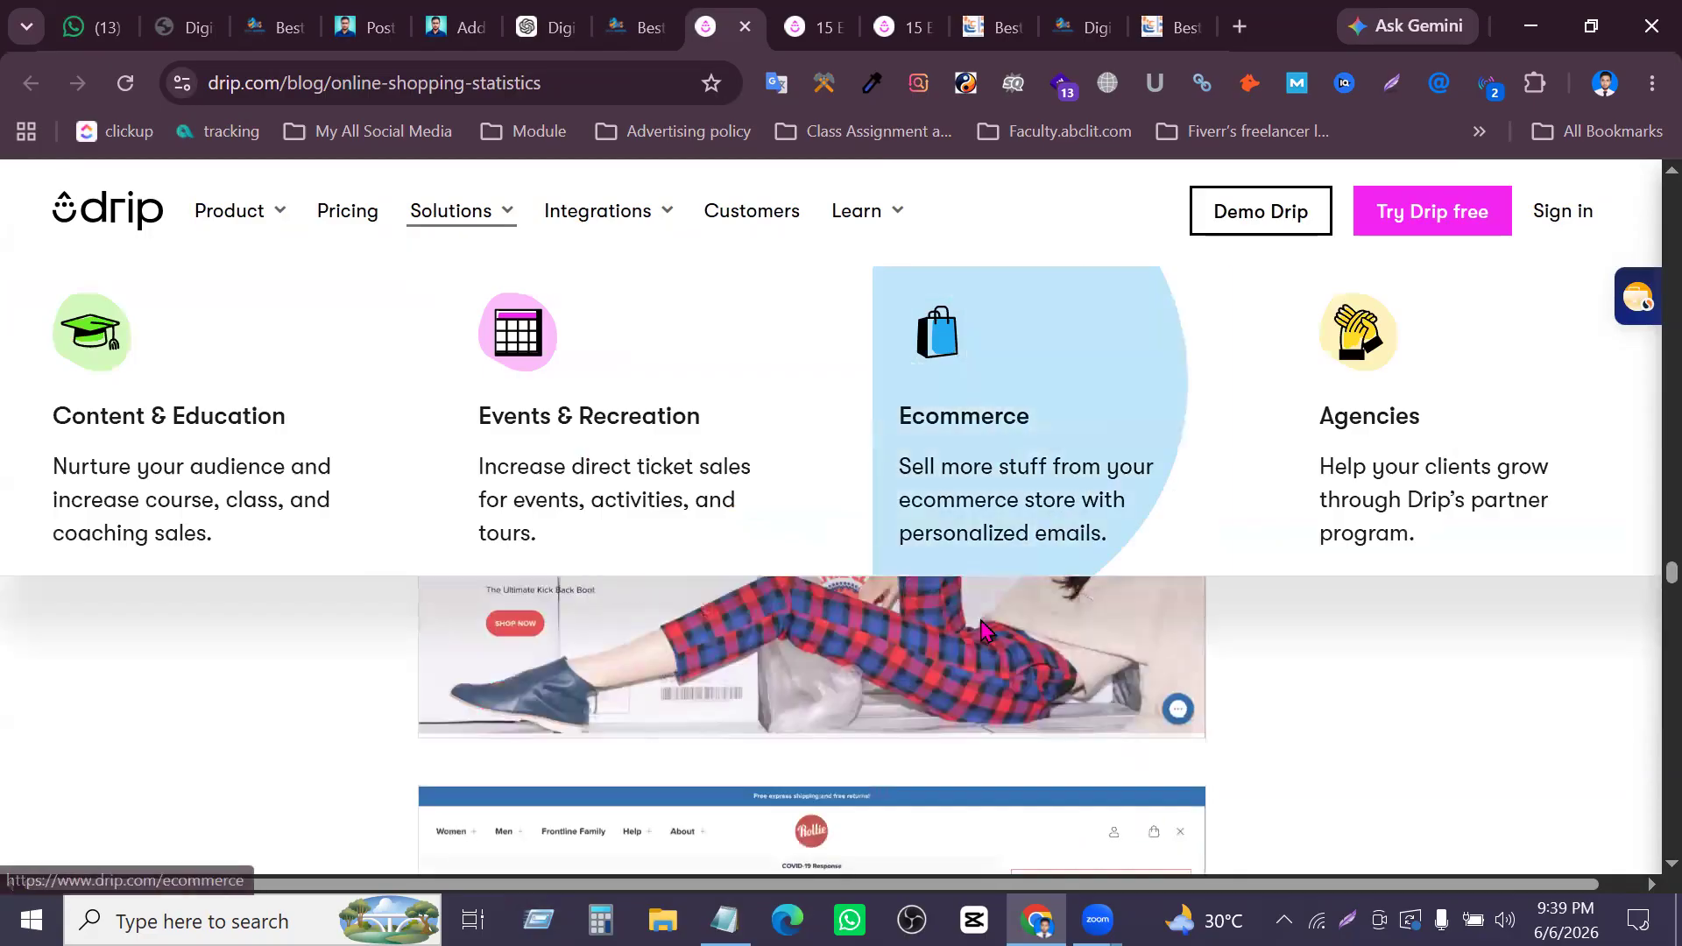
scroll(1067, 624, "up", 5)
Return to the SEO service provider page and examine the sections surrounding the "$6.5 Trillion" link
left_click(617, 26)
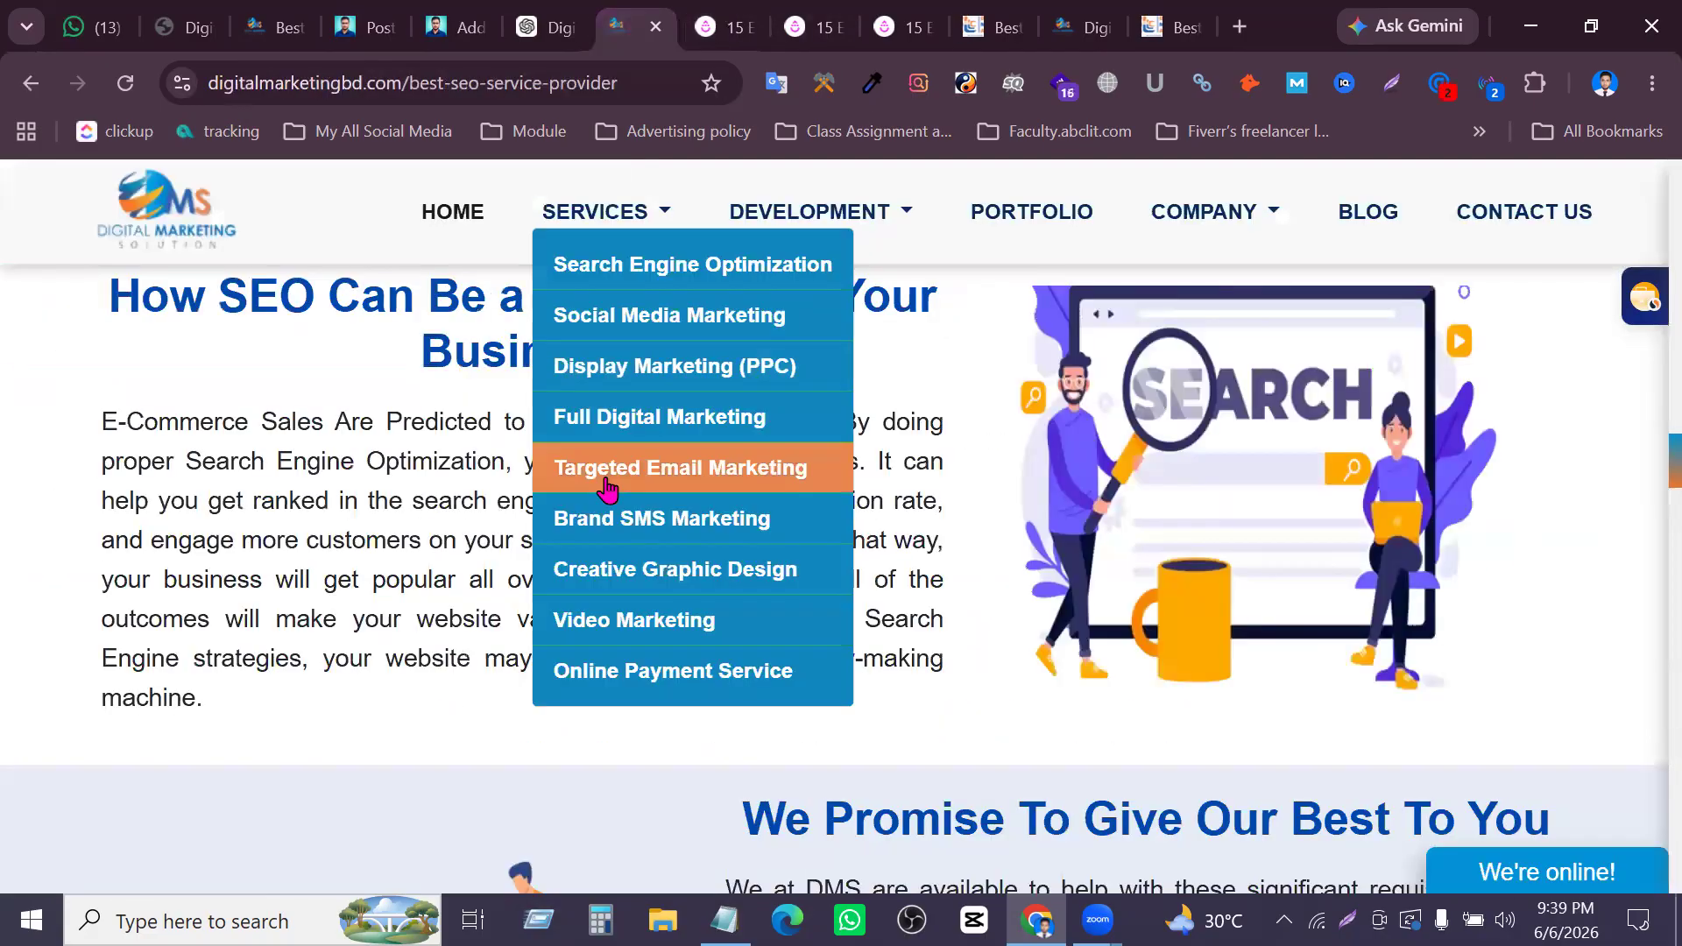
scroll(417, 604, "up", 2)
scroll(845, 627, "down", 2)
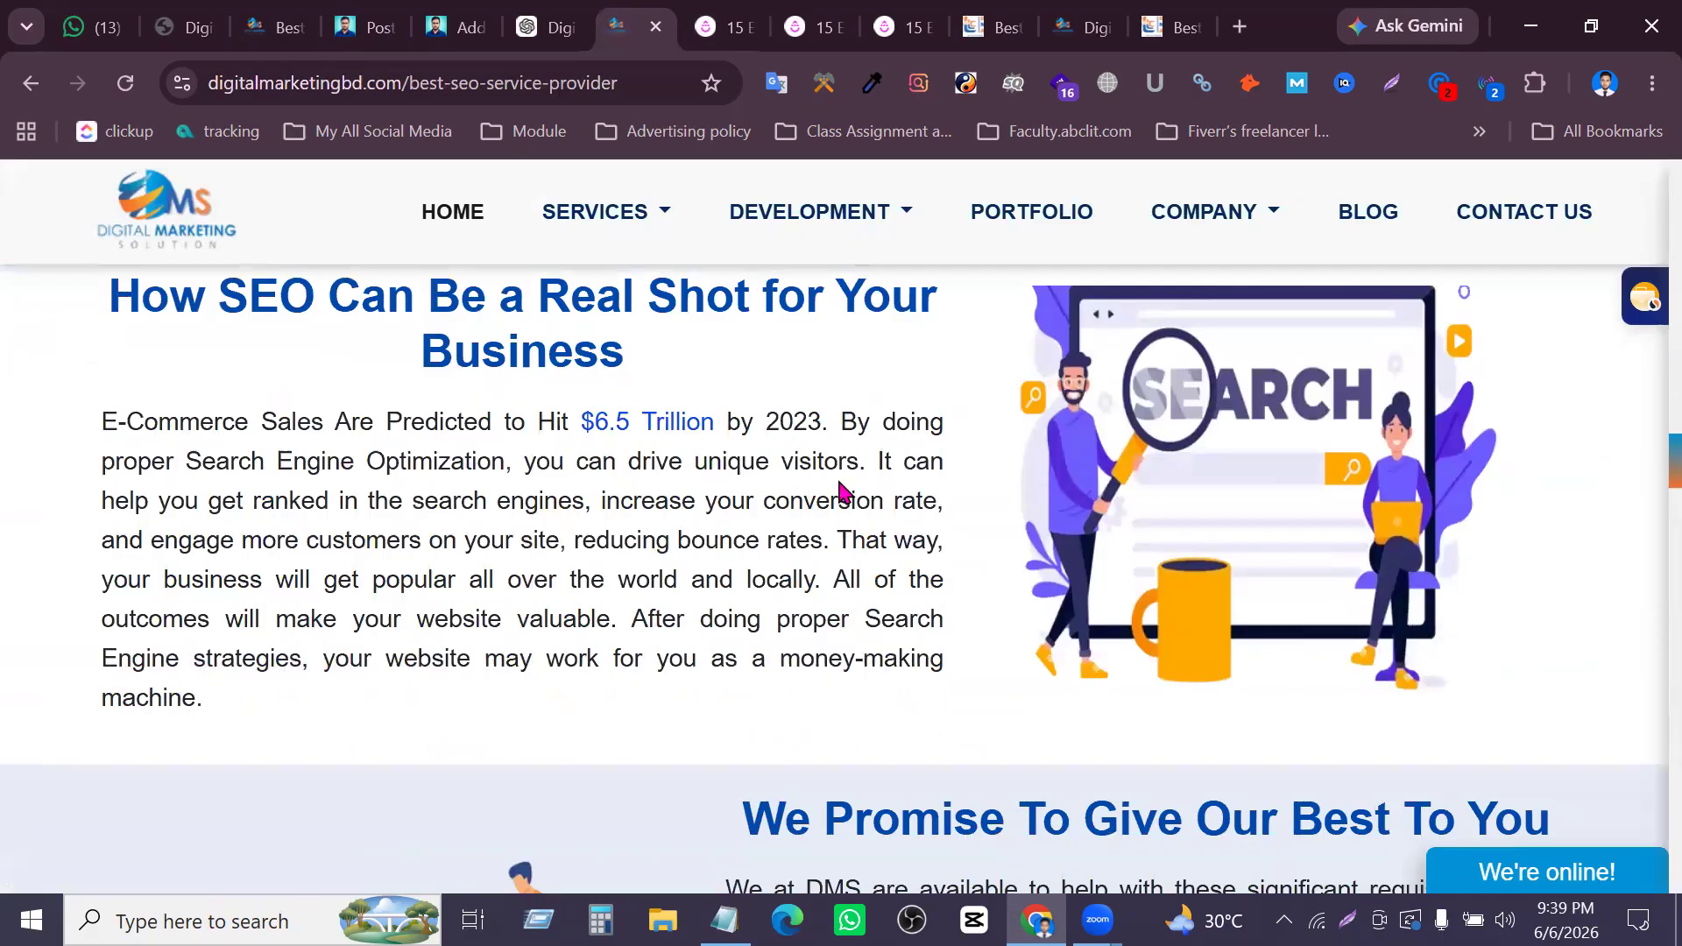
scroll(839, 490, "down", 1)
scroll(843, 487, "up", 1)
scroll(814, 504, "down", 4)
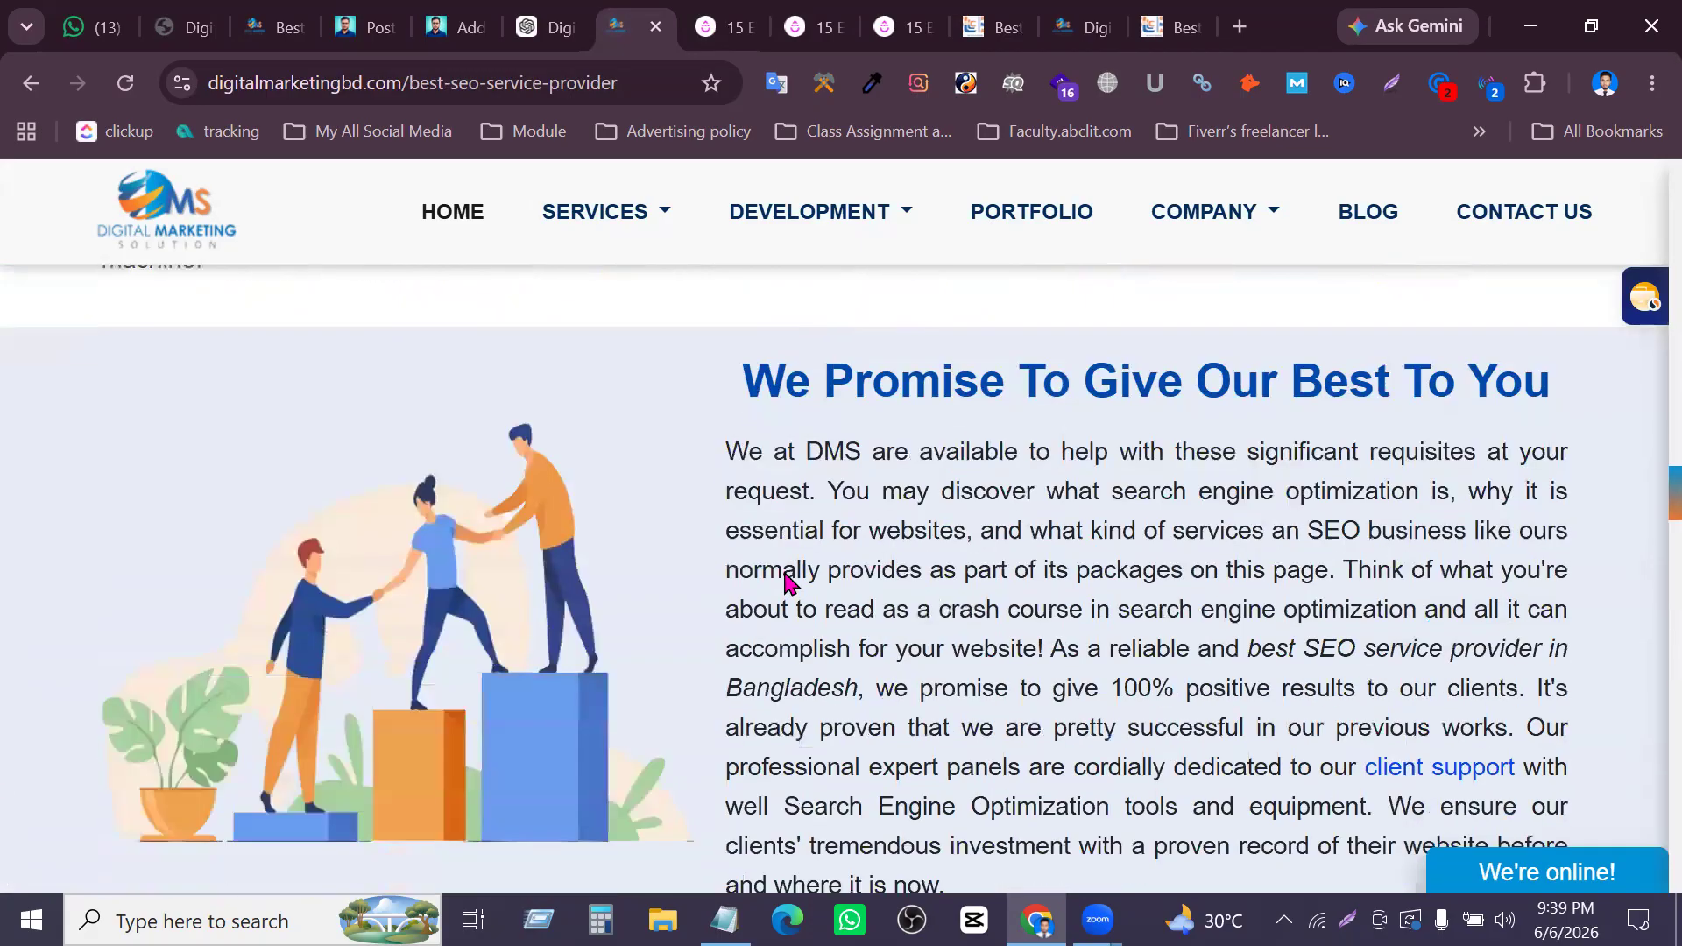
scroll(795, 571, "up", 6)
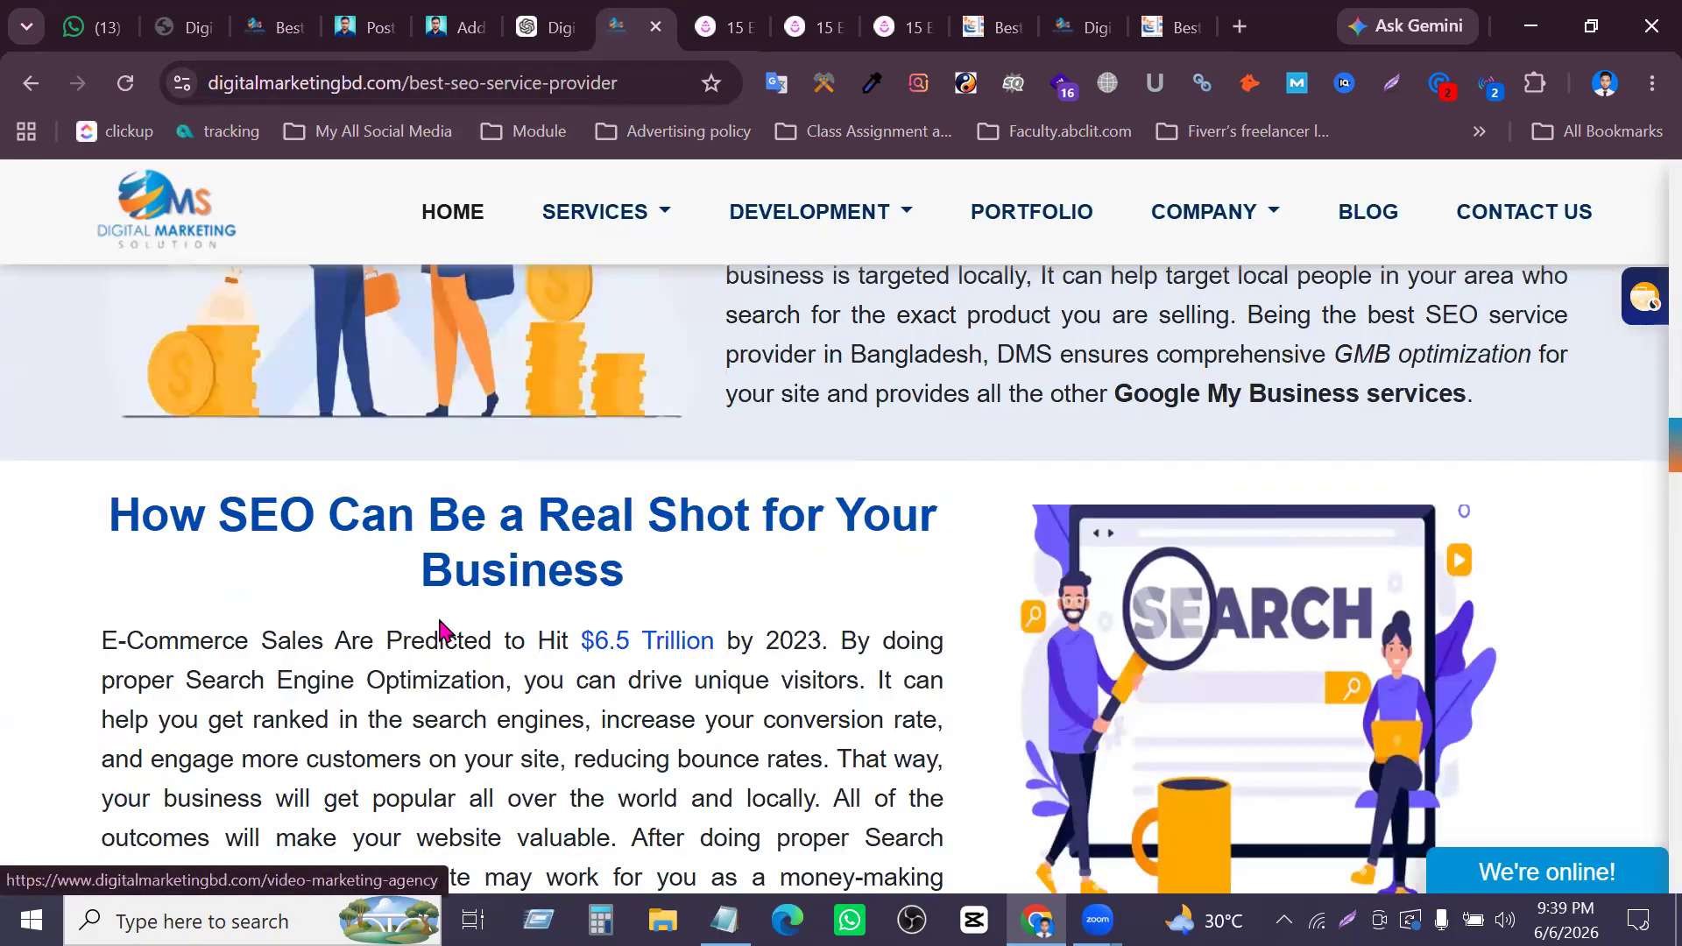
scroll(424, 639, "up", 4)
scroll(718, 633, "up", 4)
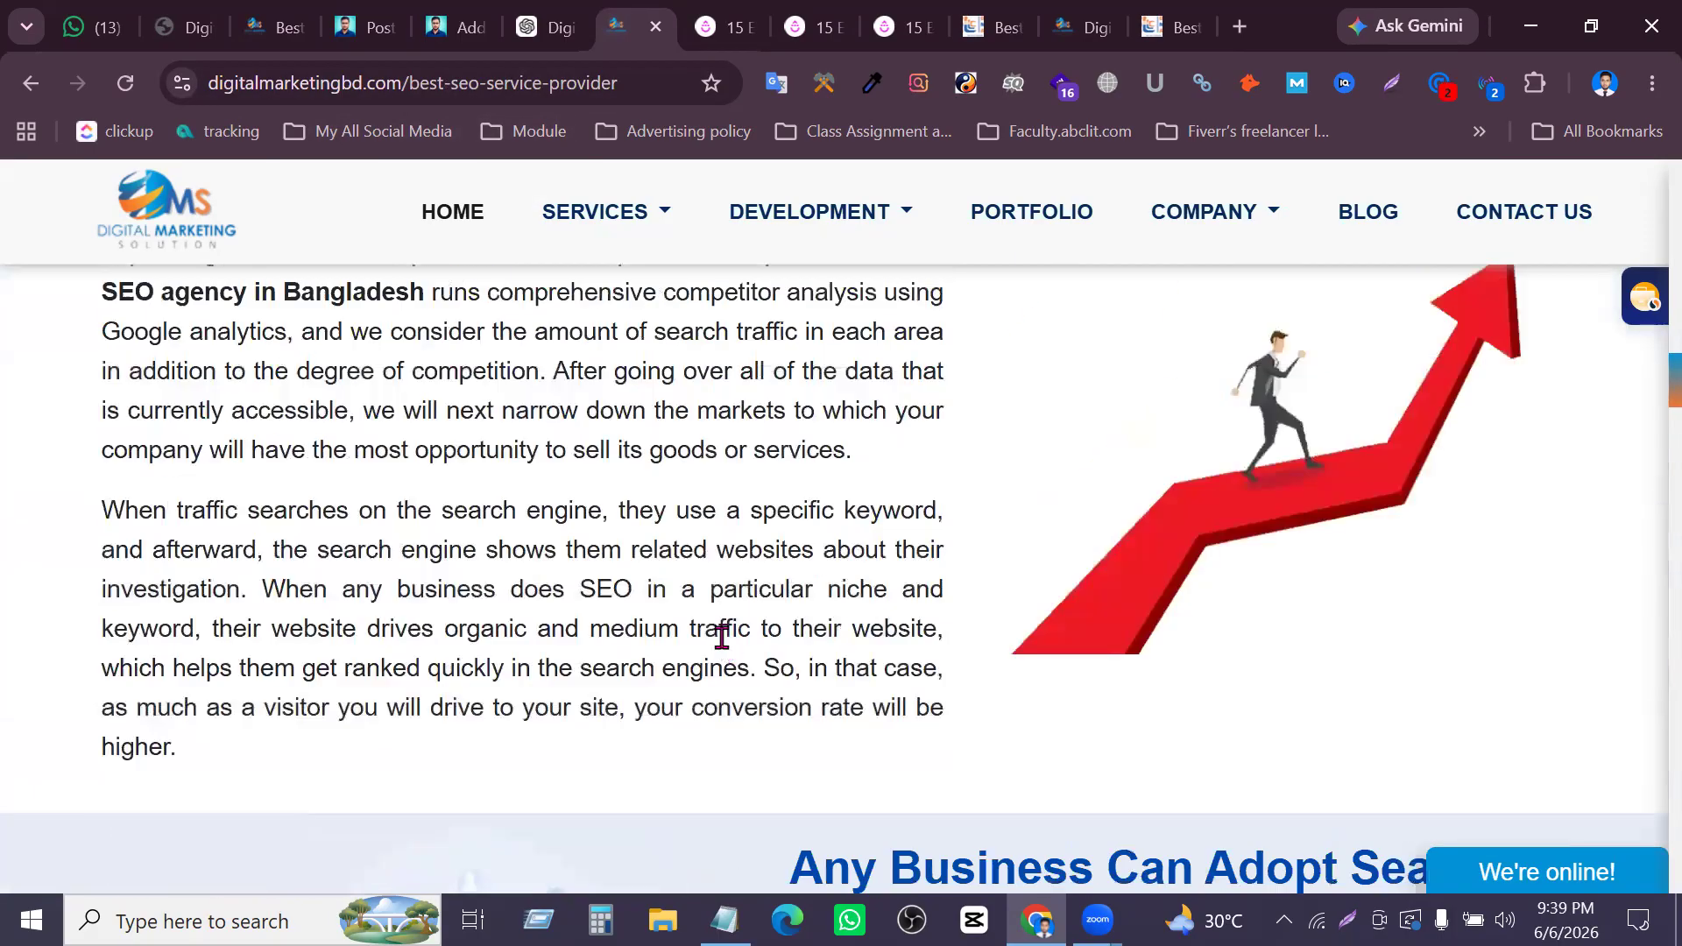
scroll(711, 637, "down", 12)
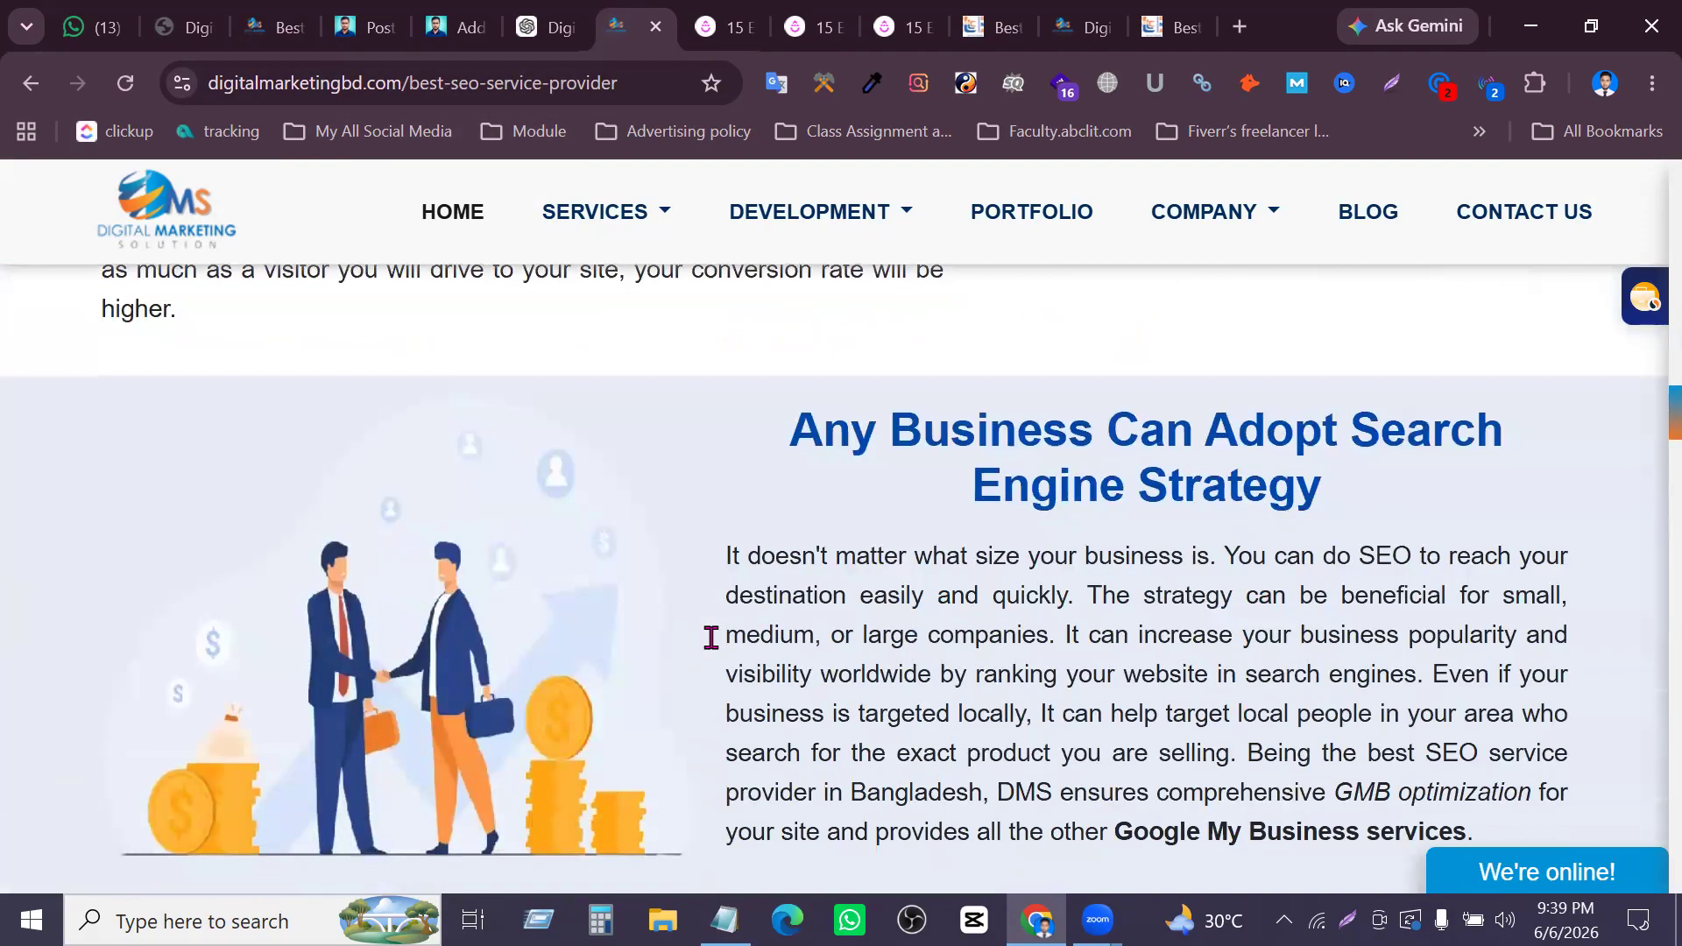
scroll(701, 650, "up", 2)
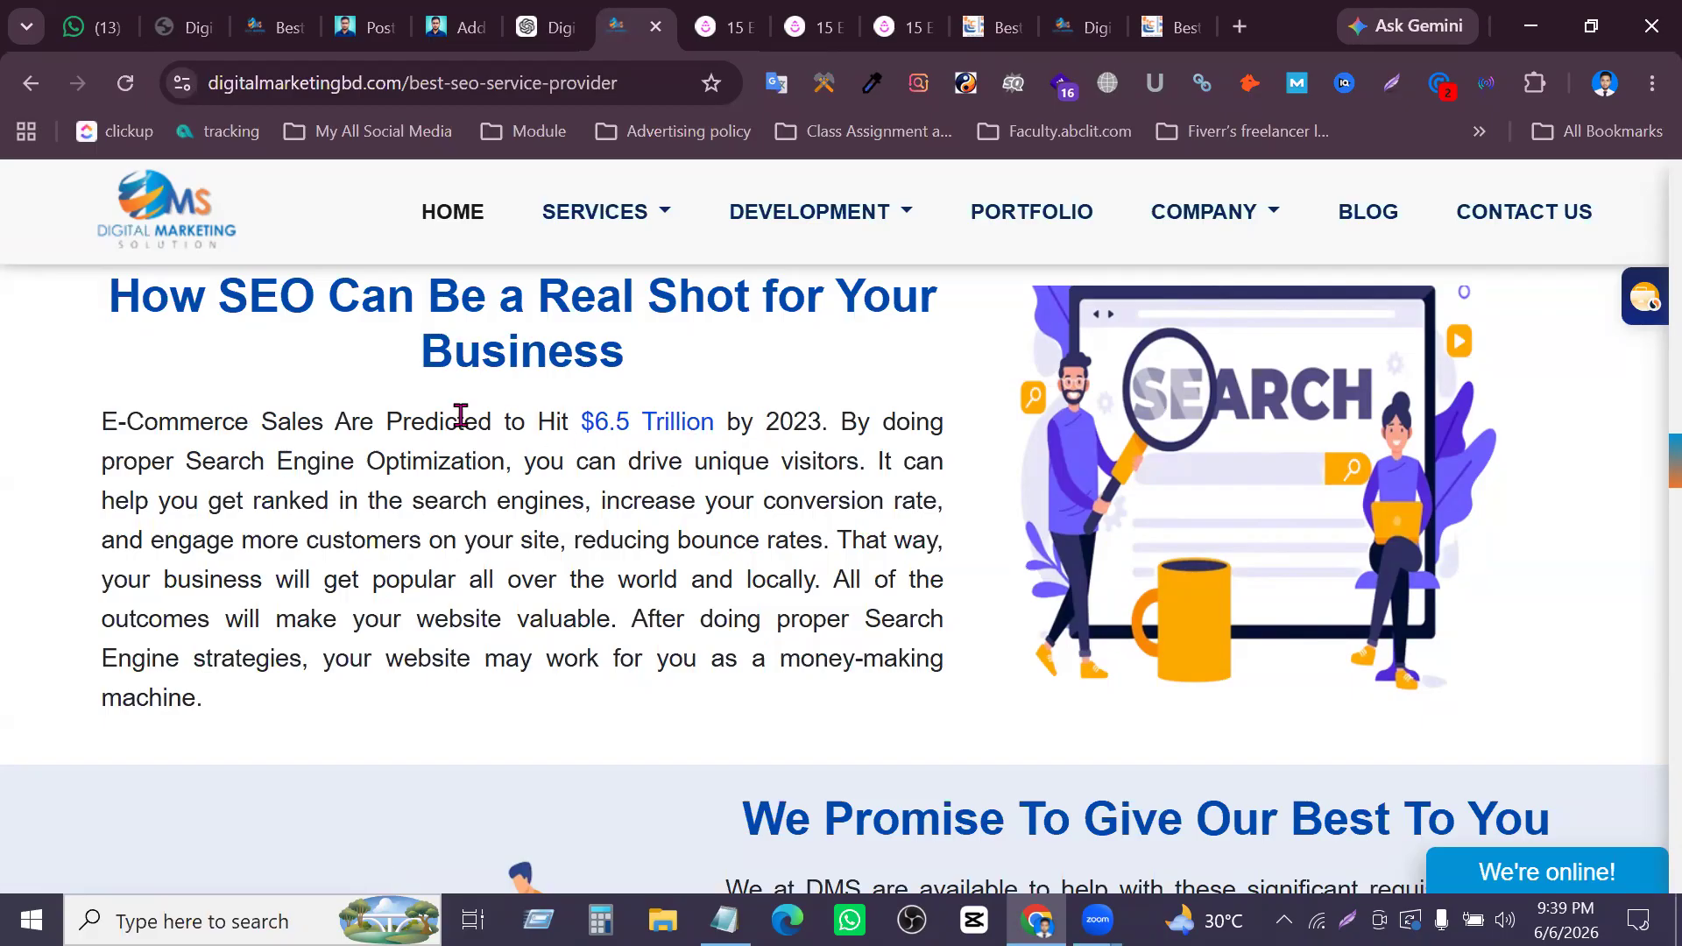
Highlight the opening sentences of the "E-Commerce Sales" paragraph that contains the external link, and clear the selection
left_click_drag(102, 405, 586, 498)
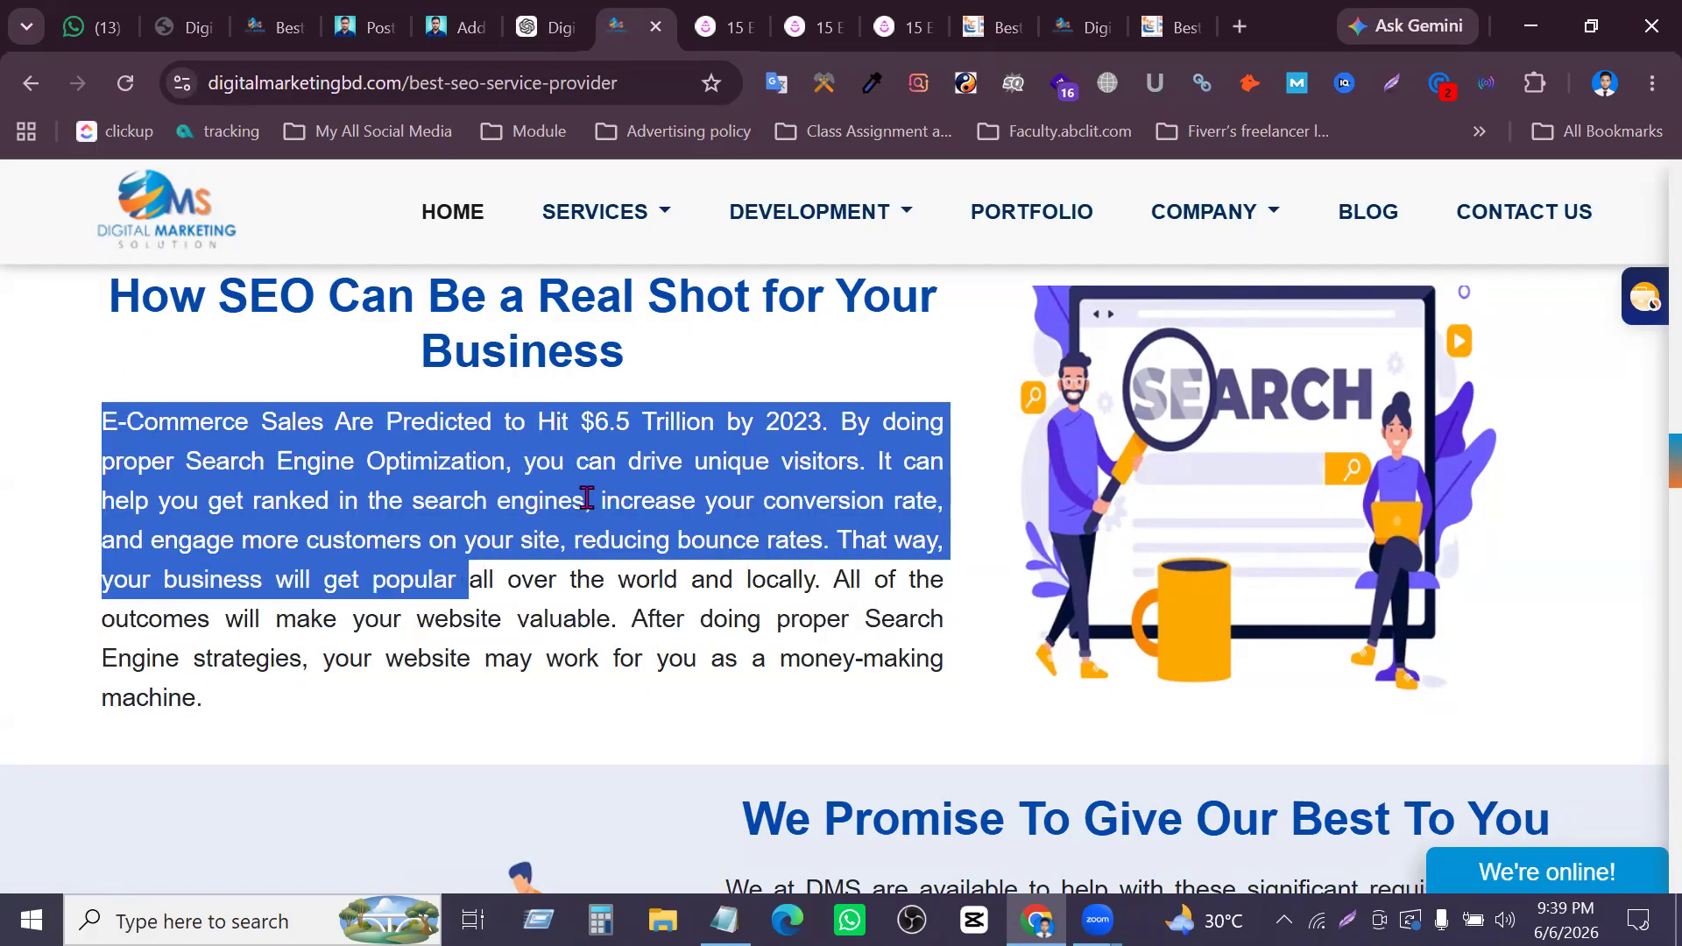
left_click(605, 549)
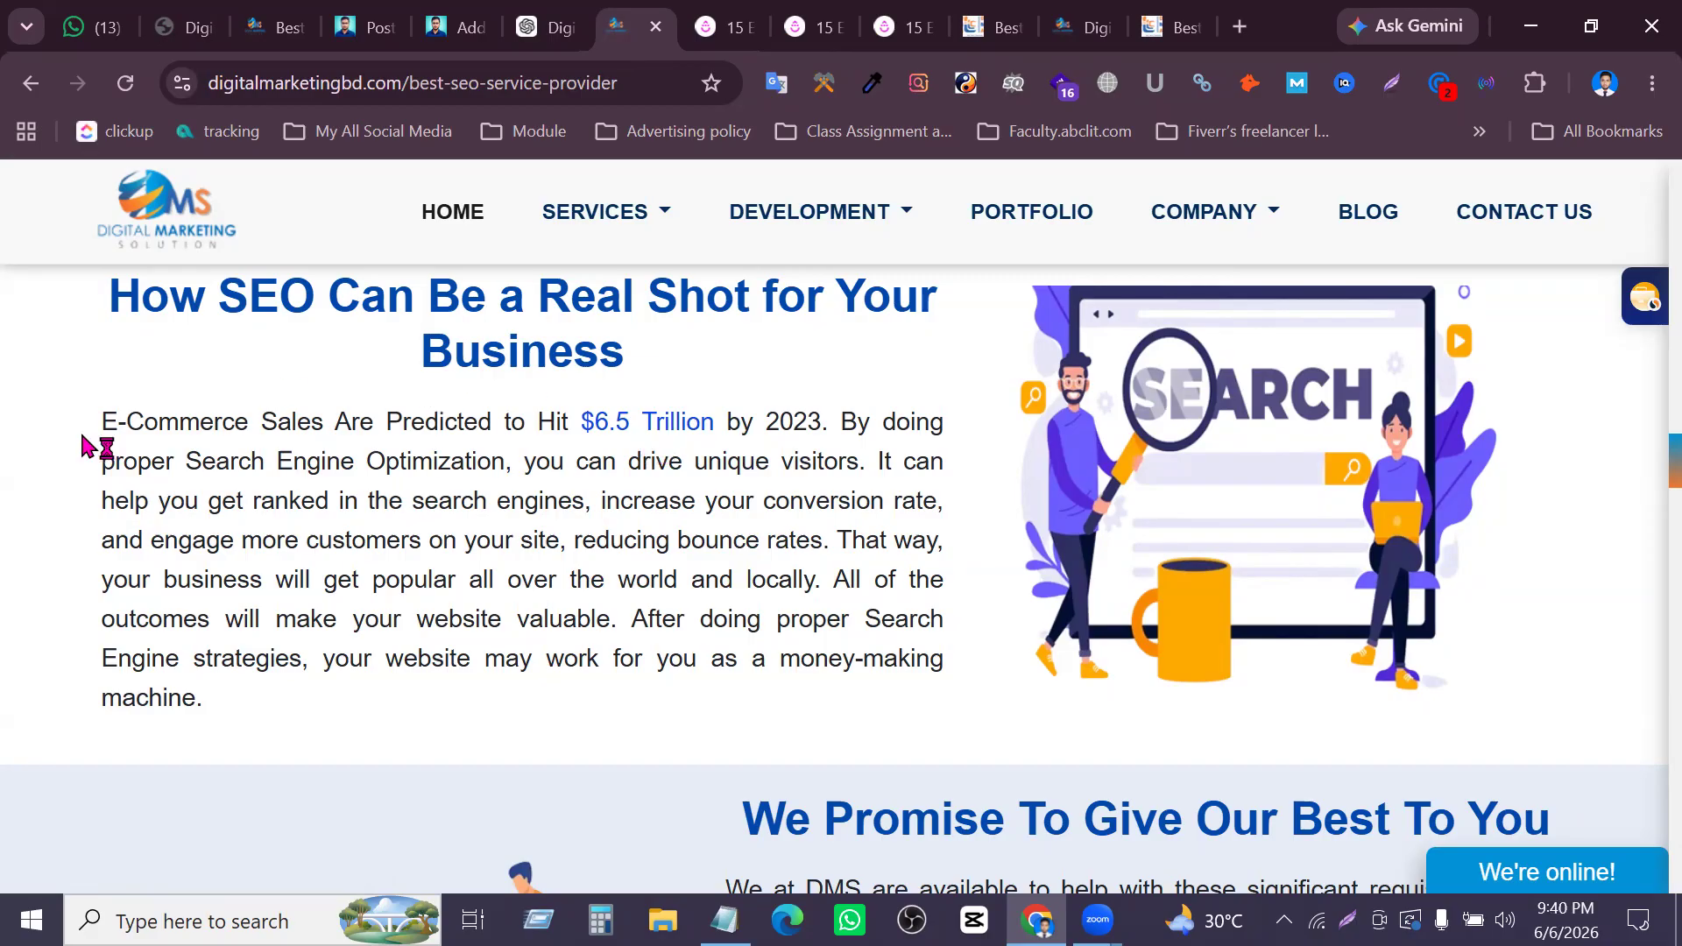
left_click_drag(96, 426, 701, 462)
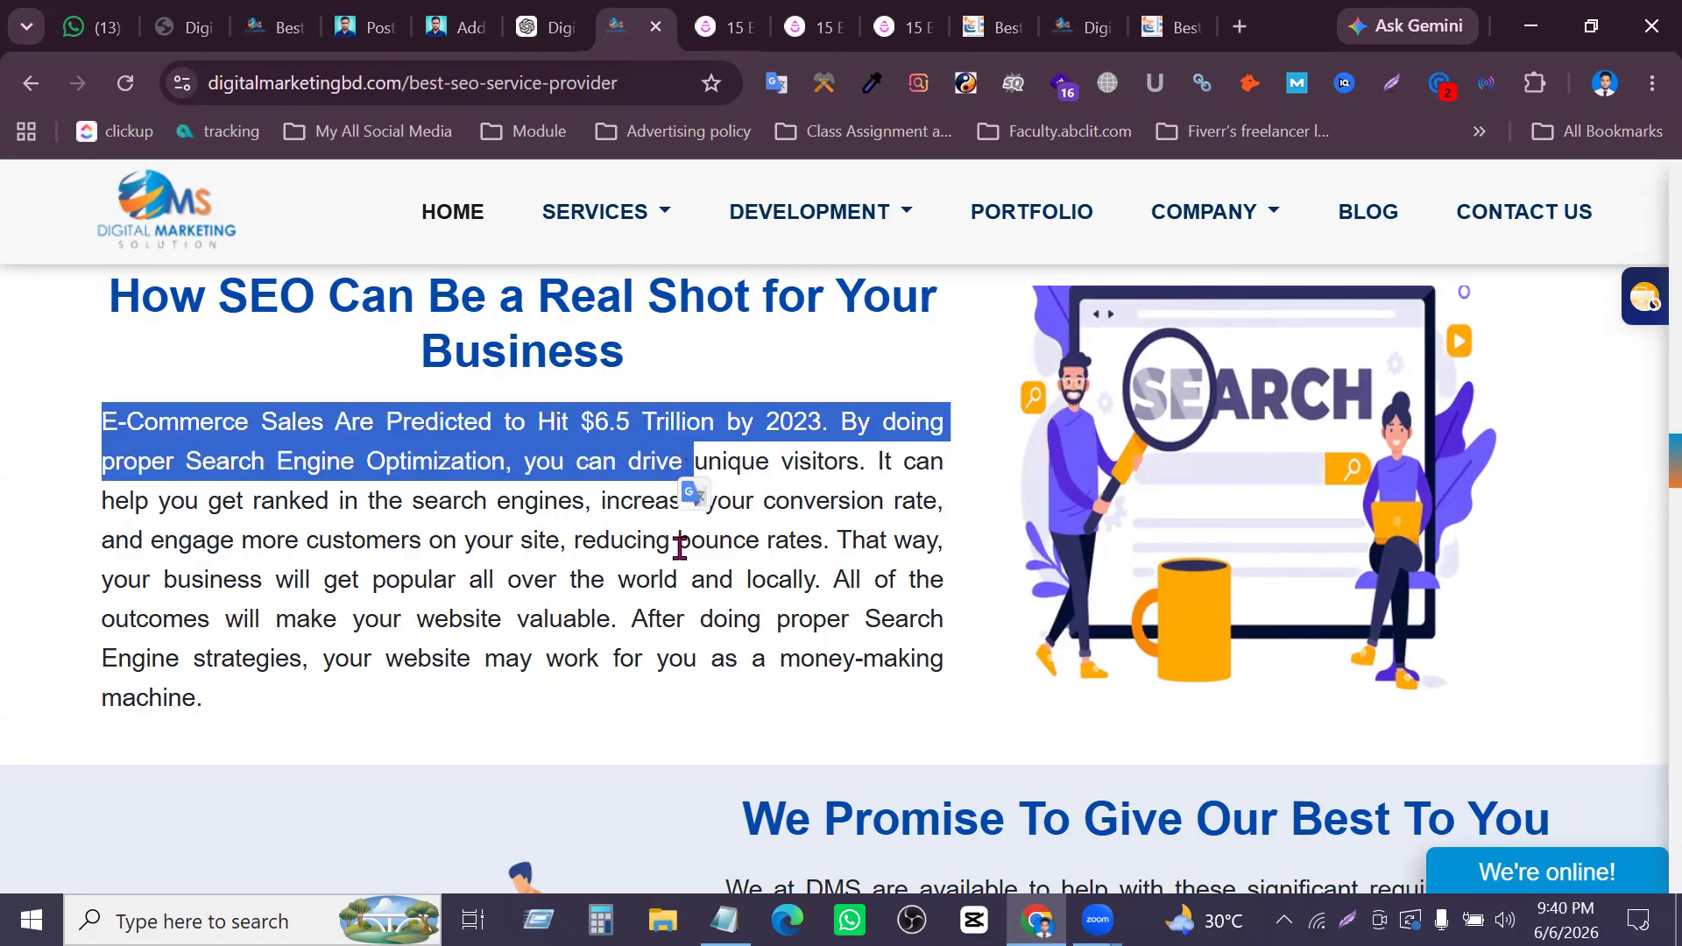
left_click(679, 549)
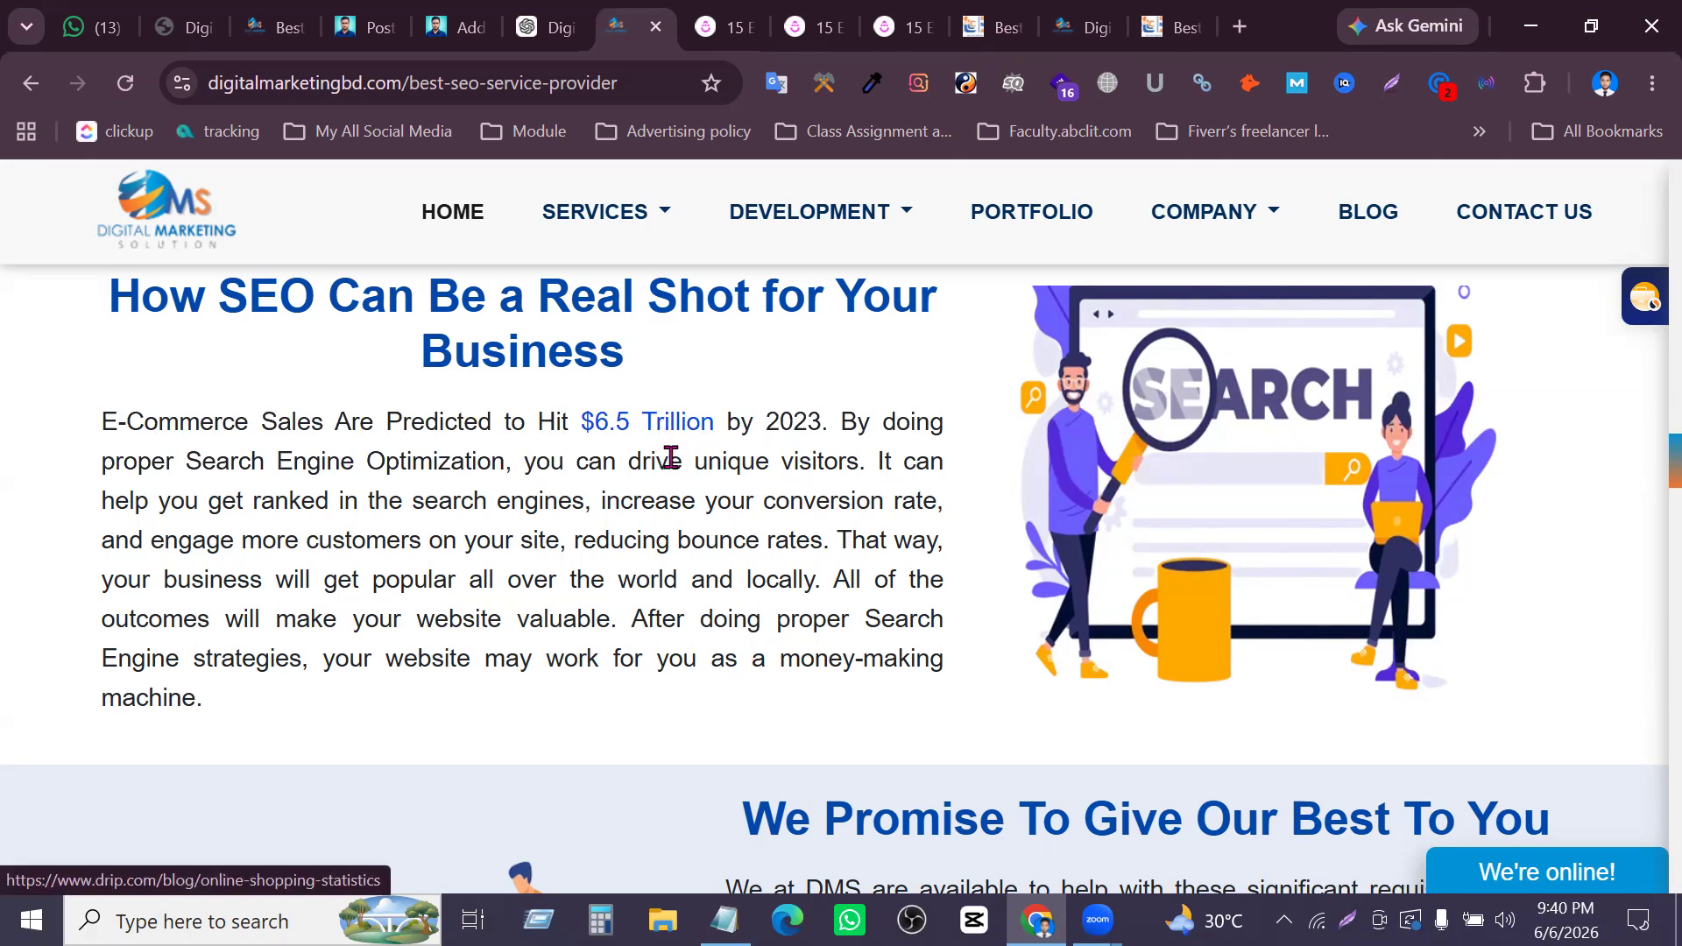
Open the "Search engine optimization" link in the "Summary Of The SEO Strategy" section
scroll(946, 517, "up", 12)
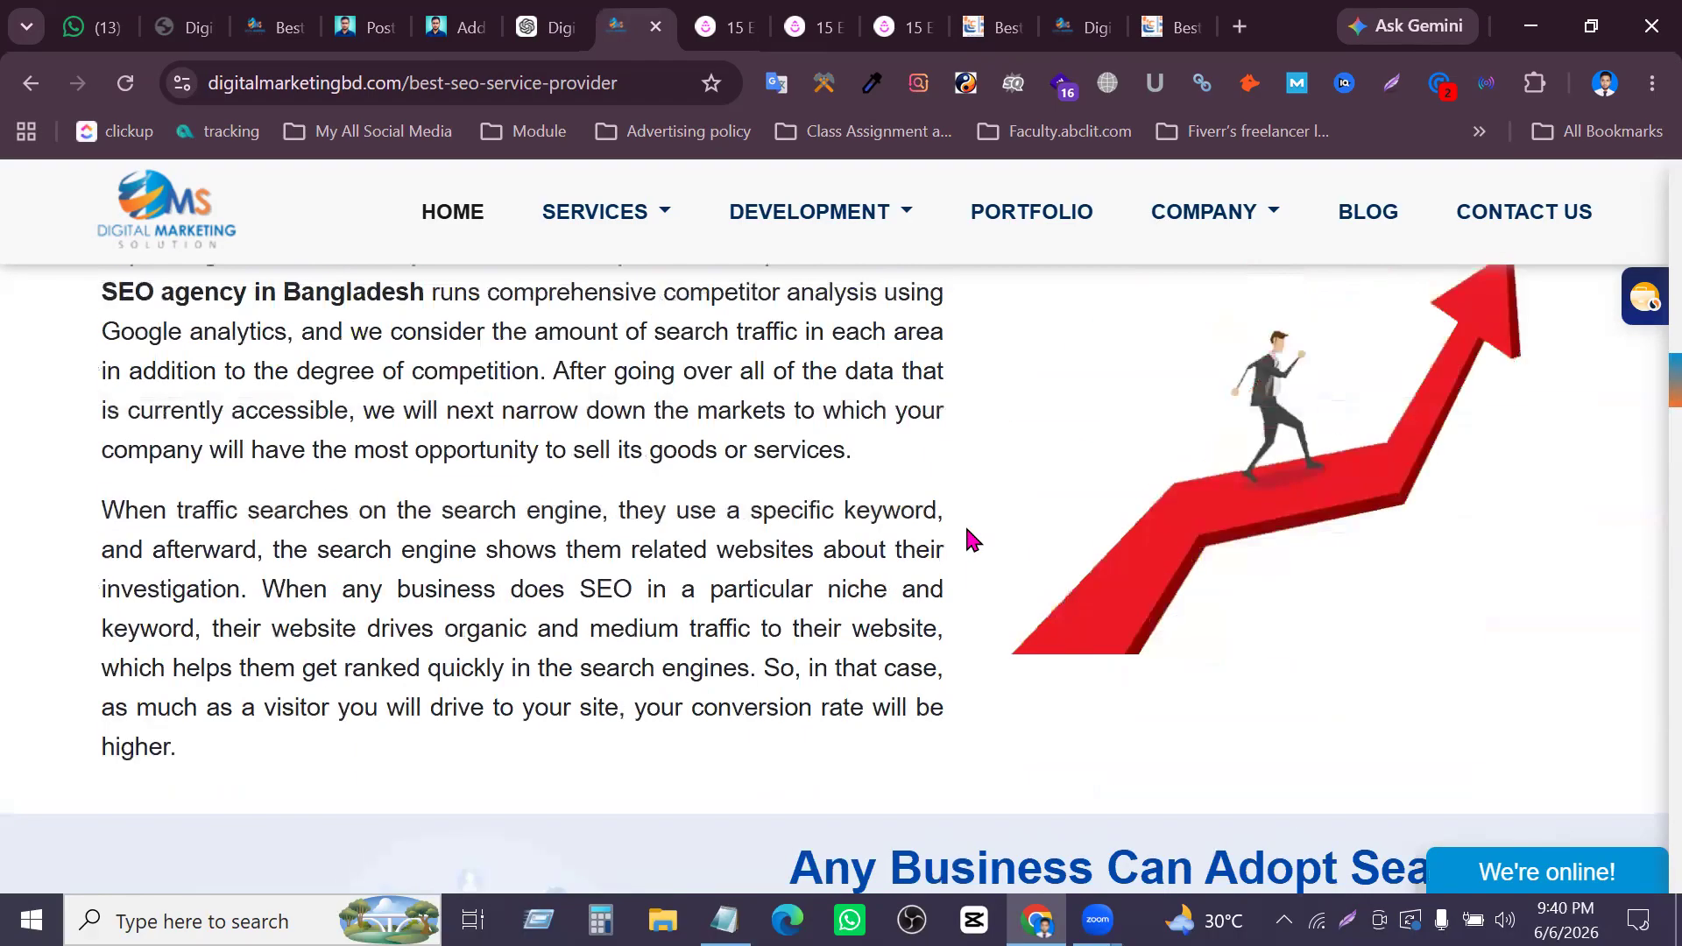
scroll(971, 534, "up", 10)
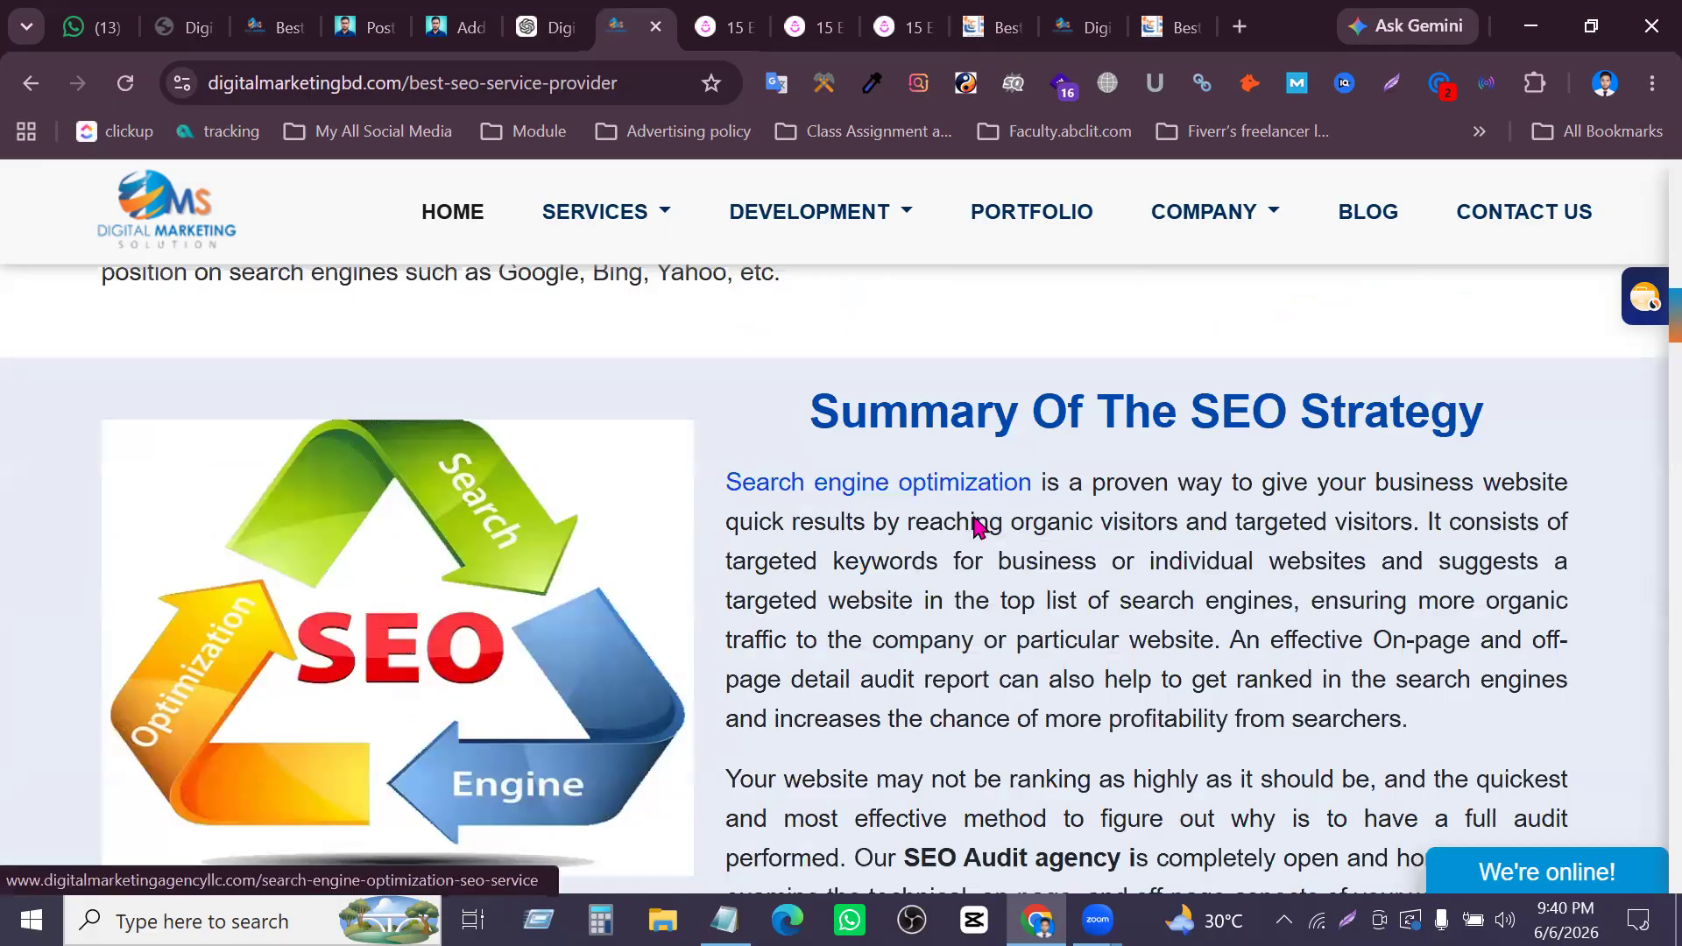
scroll(1152, 565, "down", 3)
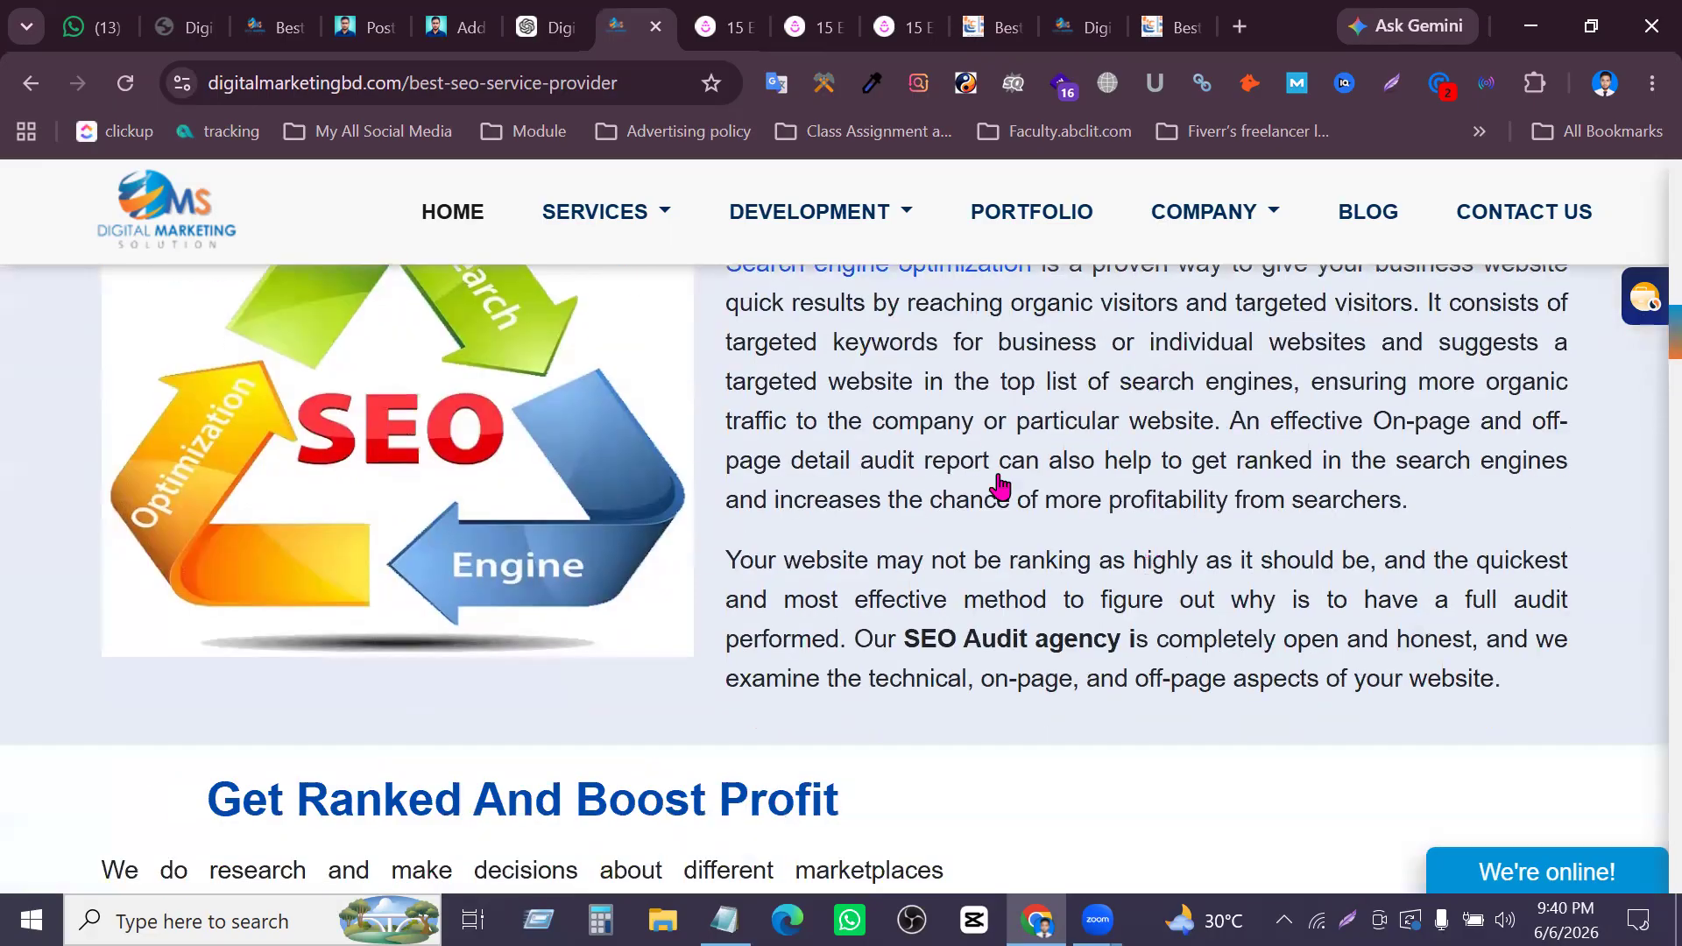
scroll(999, 485, "up", 3)
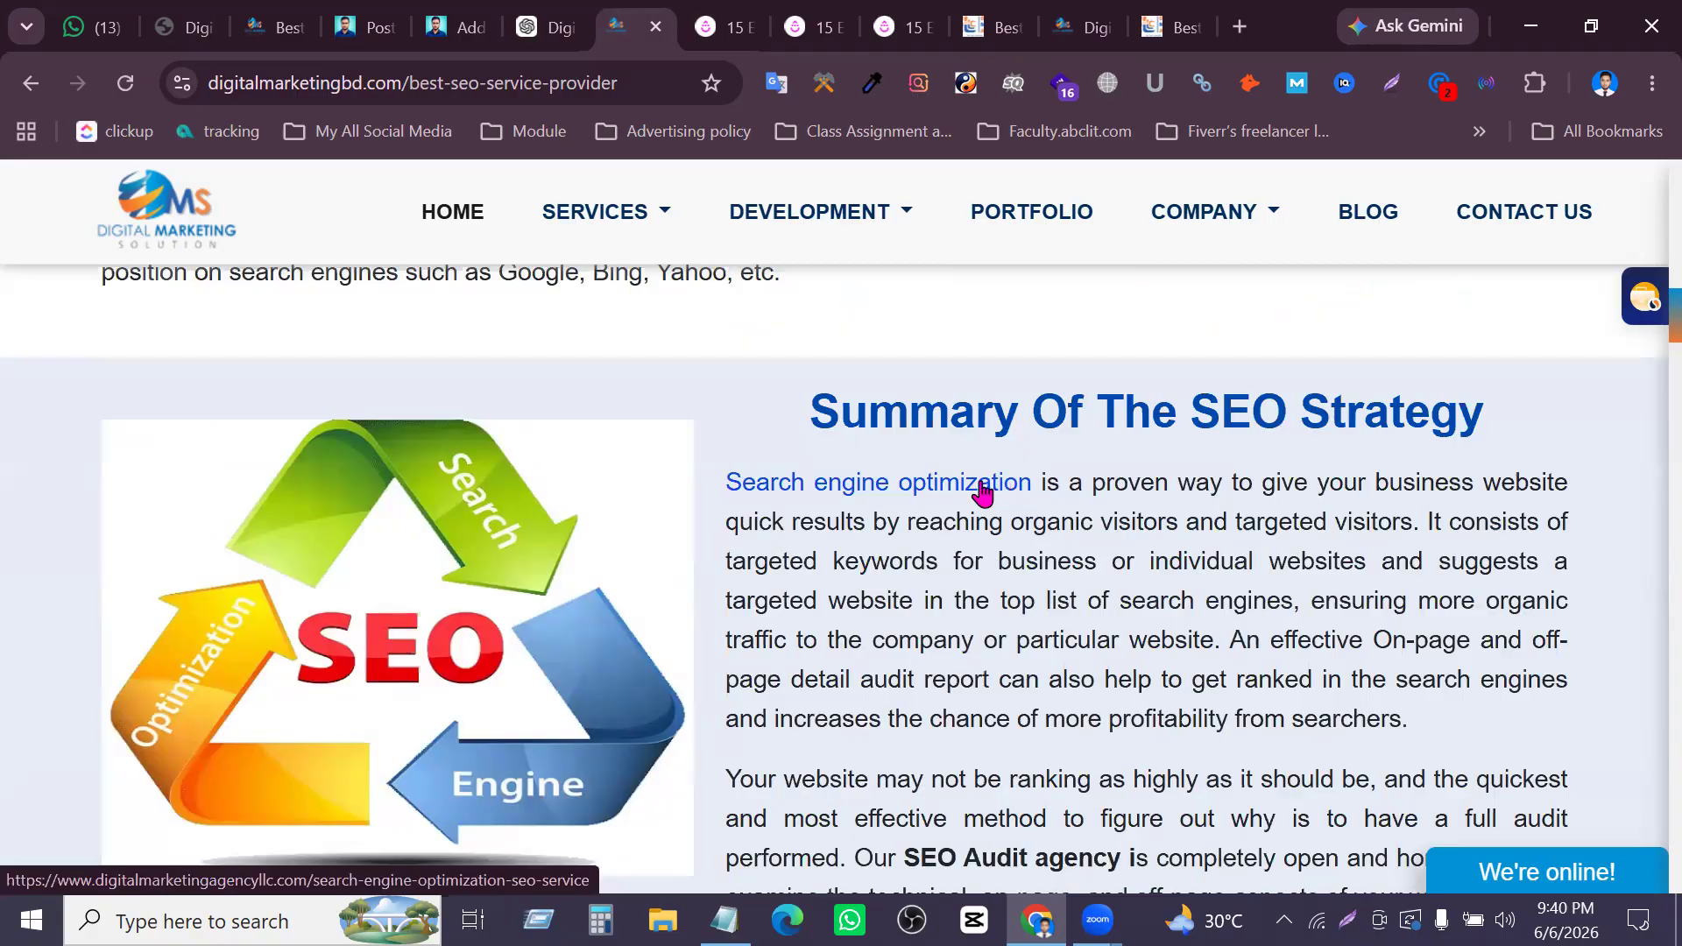
left_click(985, 493)
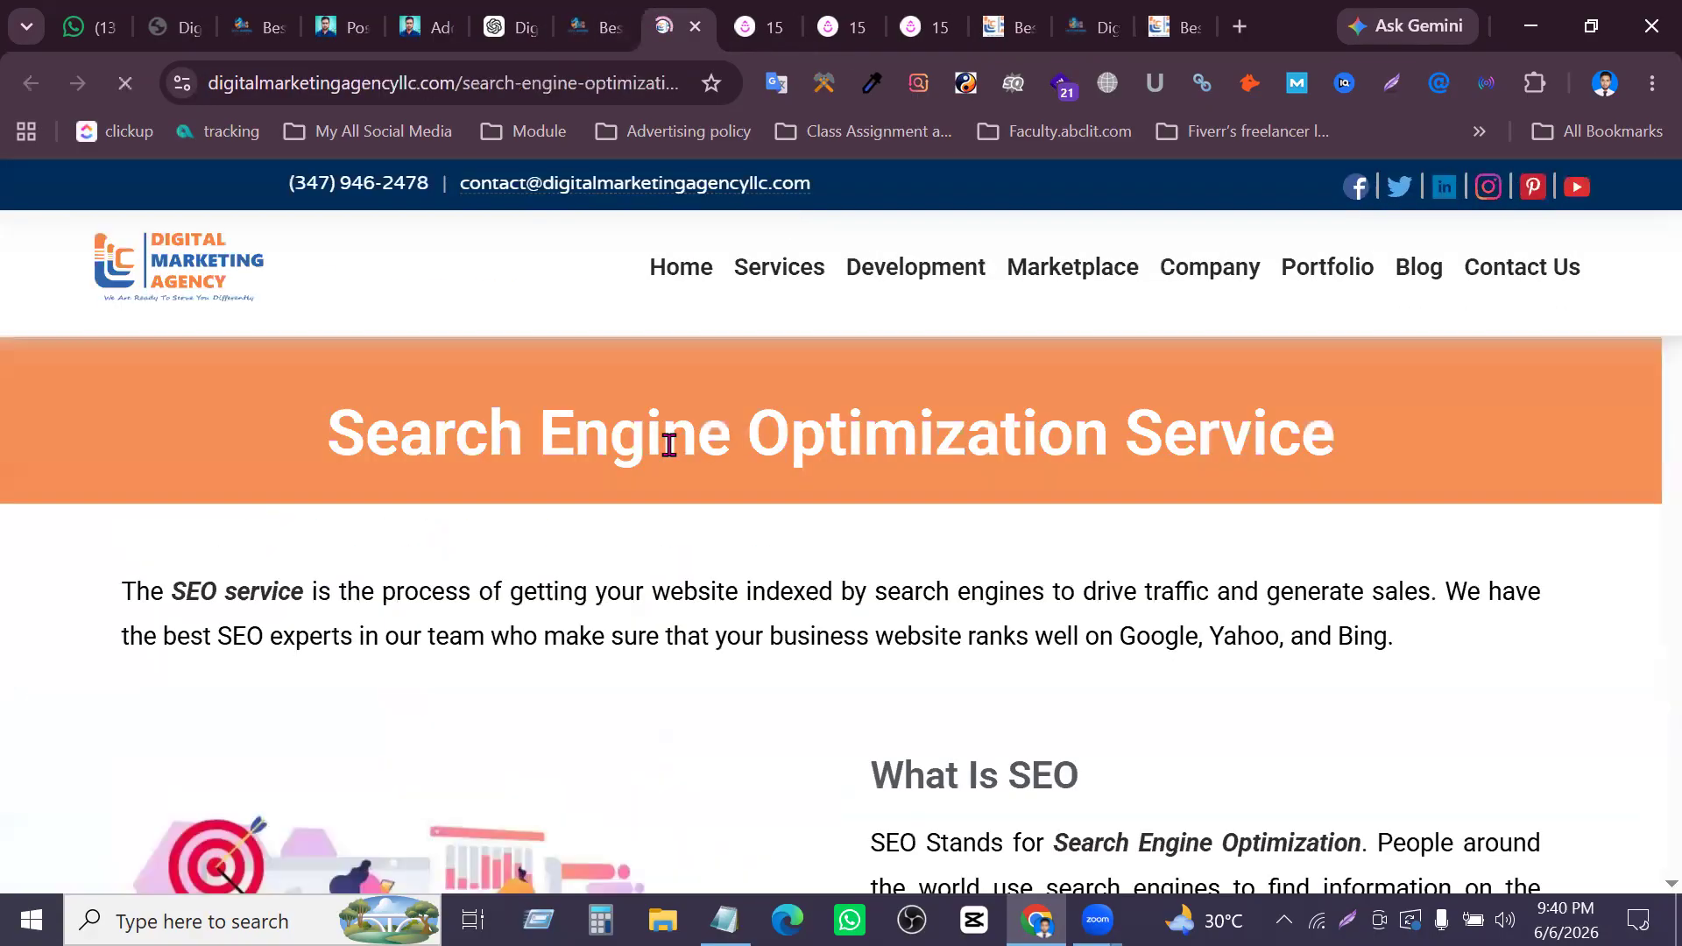
Examine the linked Search Engine Optimization Service page on digitalmarketingagencyllc.com down to its FAQ questions
scroll(1033, 537, "down", 12)
scroll(1056, 537, "up", 12)
scroll(908, 779, "down", 15)
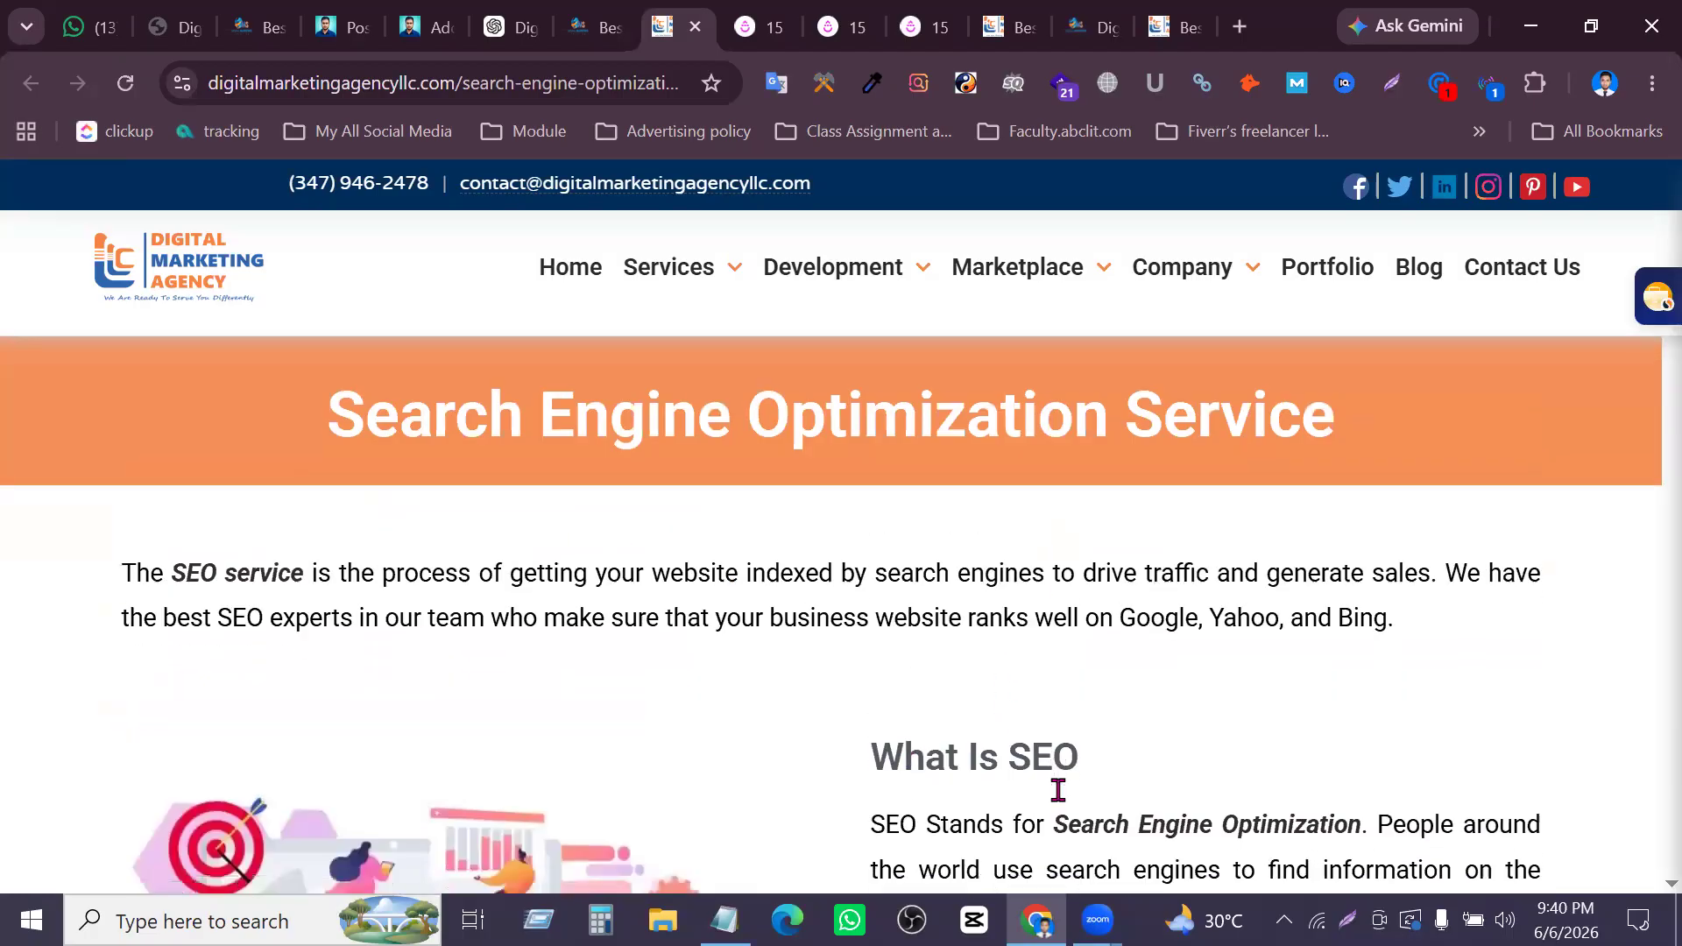
scroll(1060, 787, "down", 15)
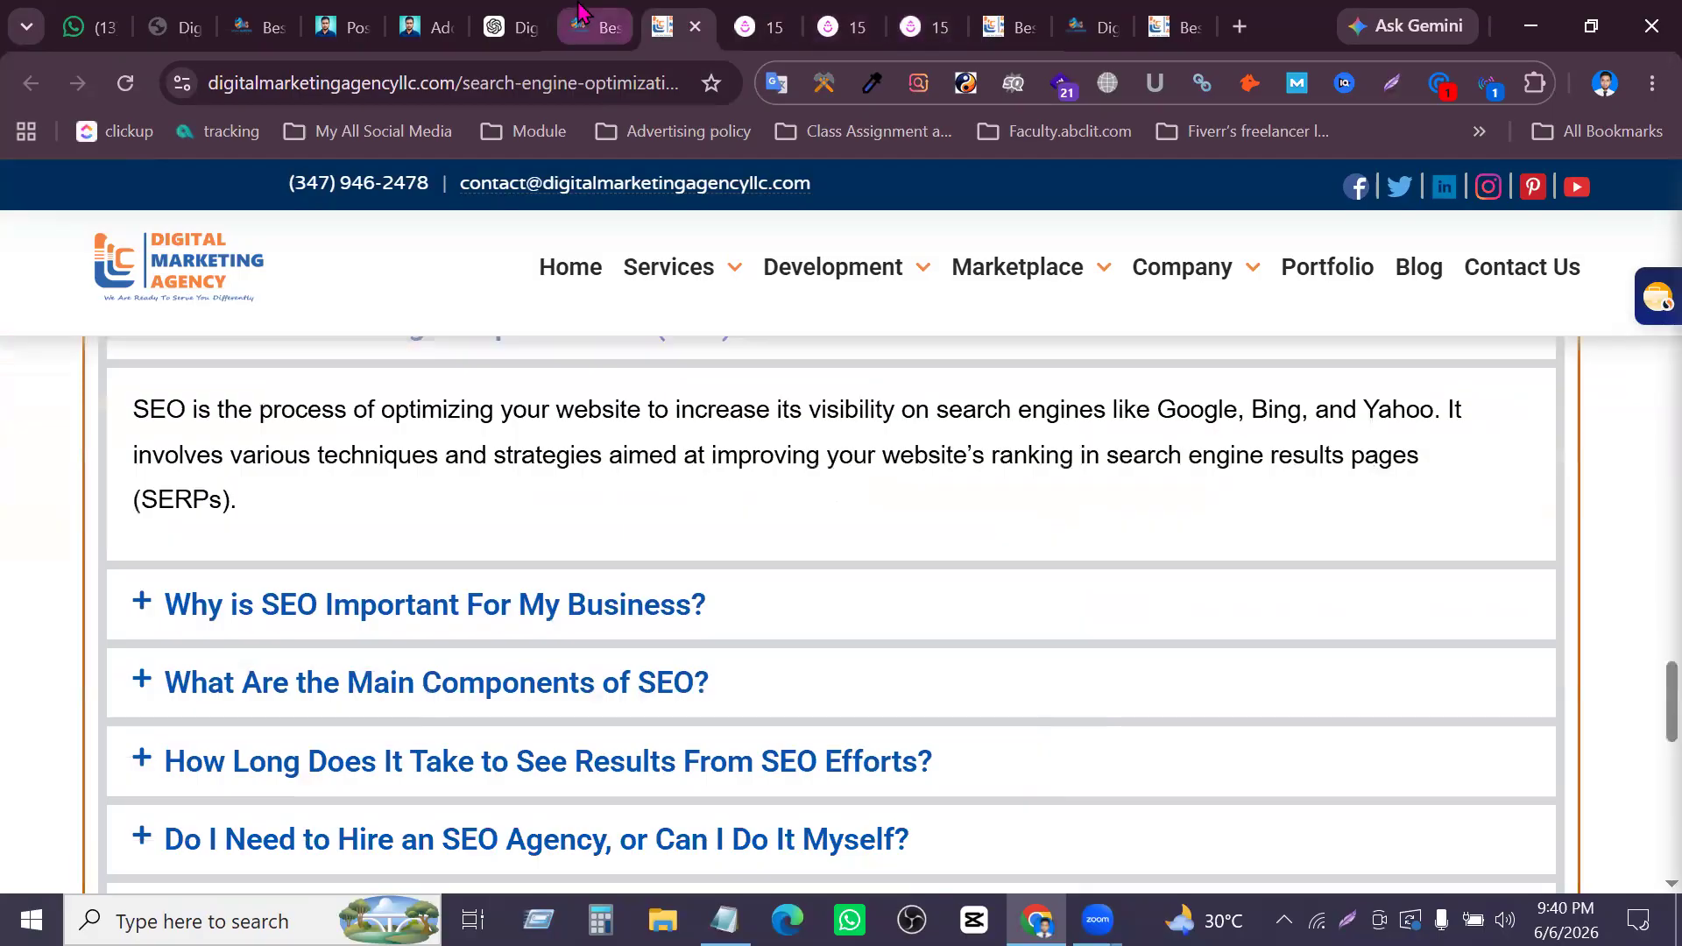
Return to the SEO service provider page and open the "digital marketing services" link in its Search Engine Optimization section
left_click(596, 26)
scroll(1068, 643, "up", 8)
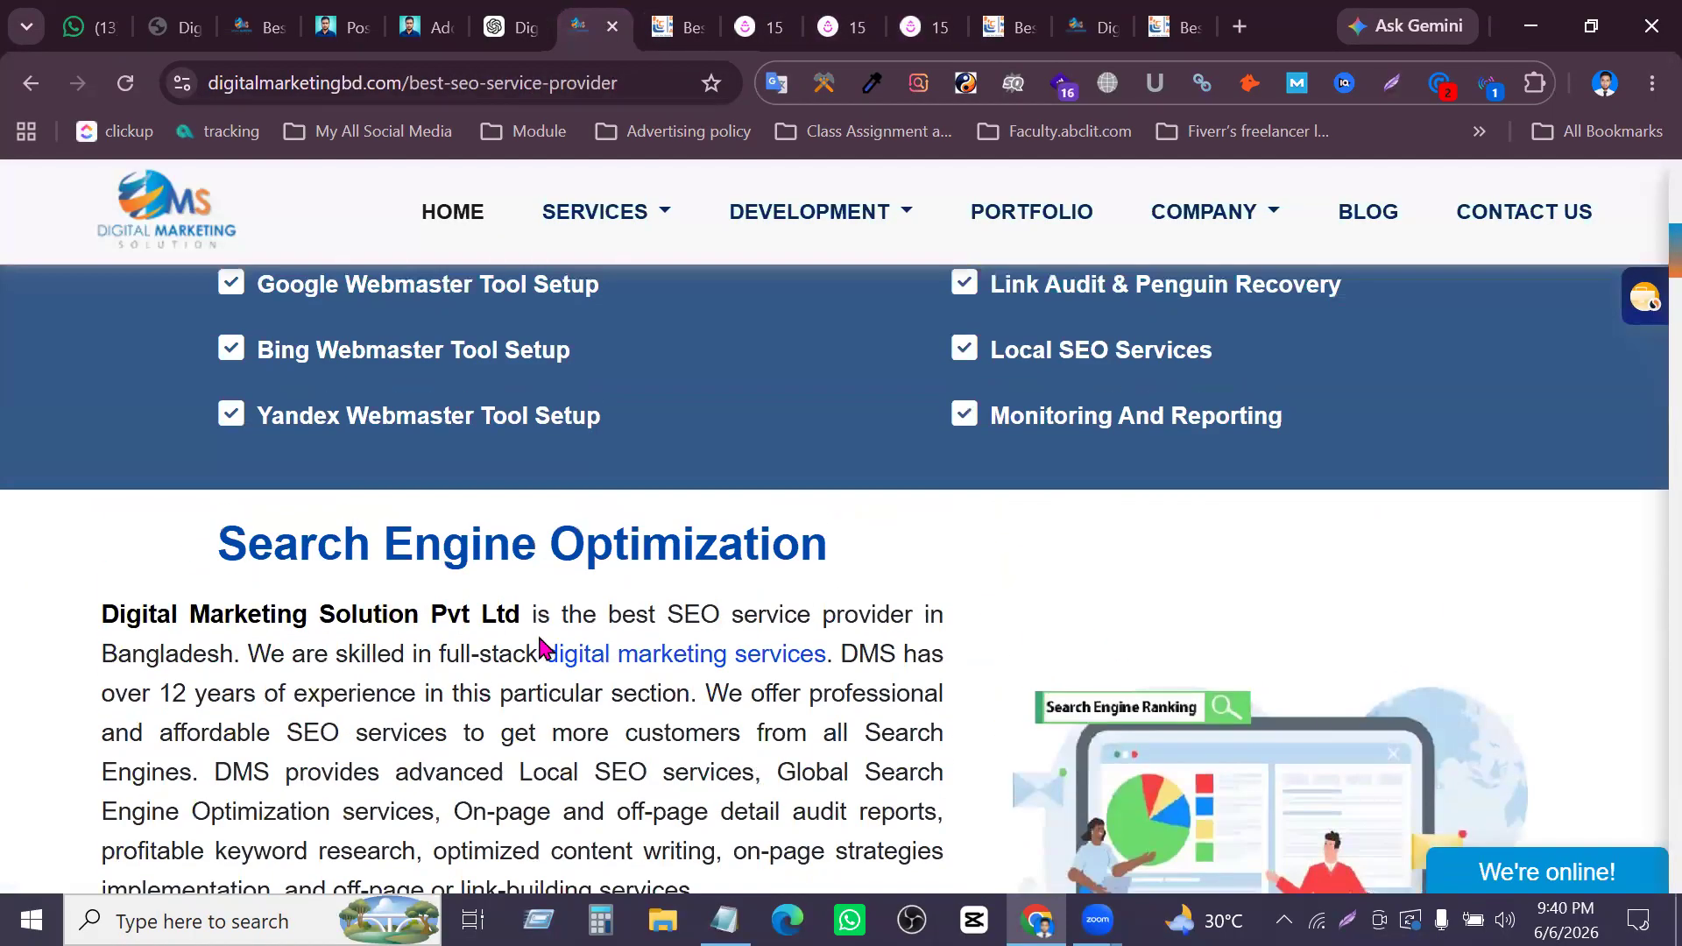
scroll(627, 646, "down", 2)
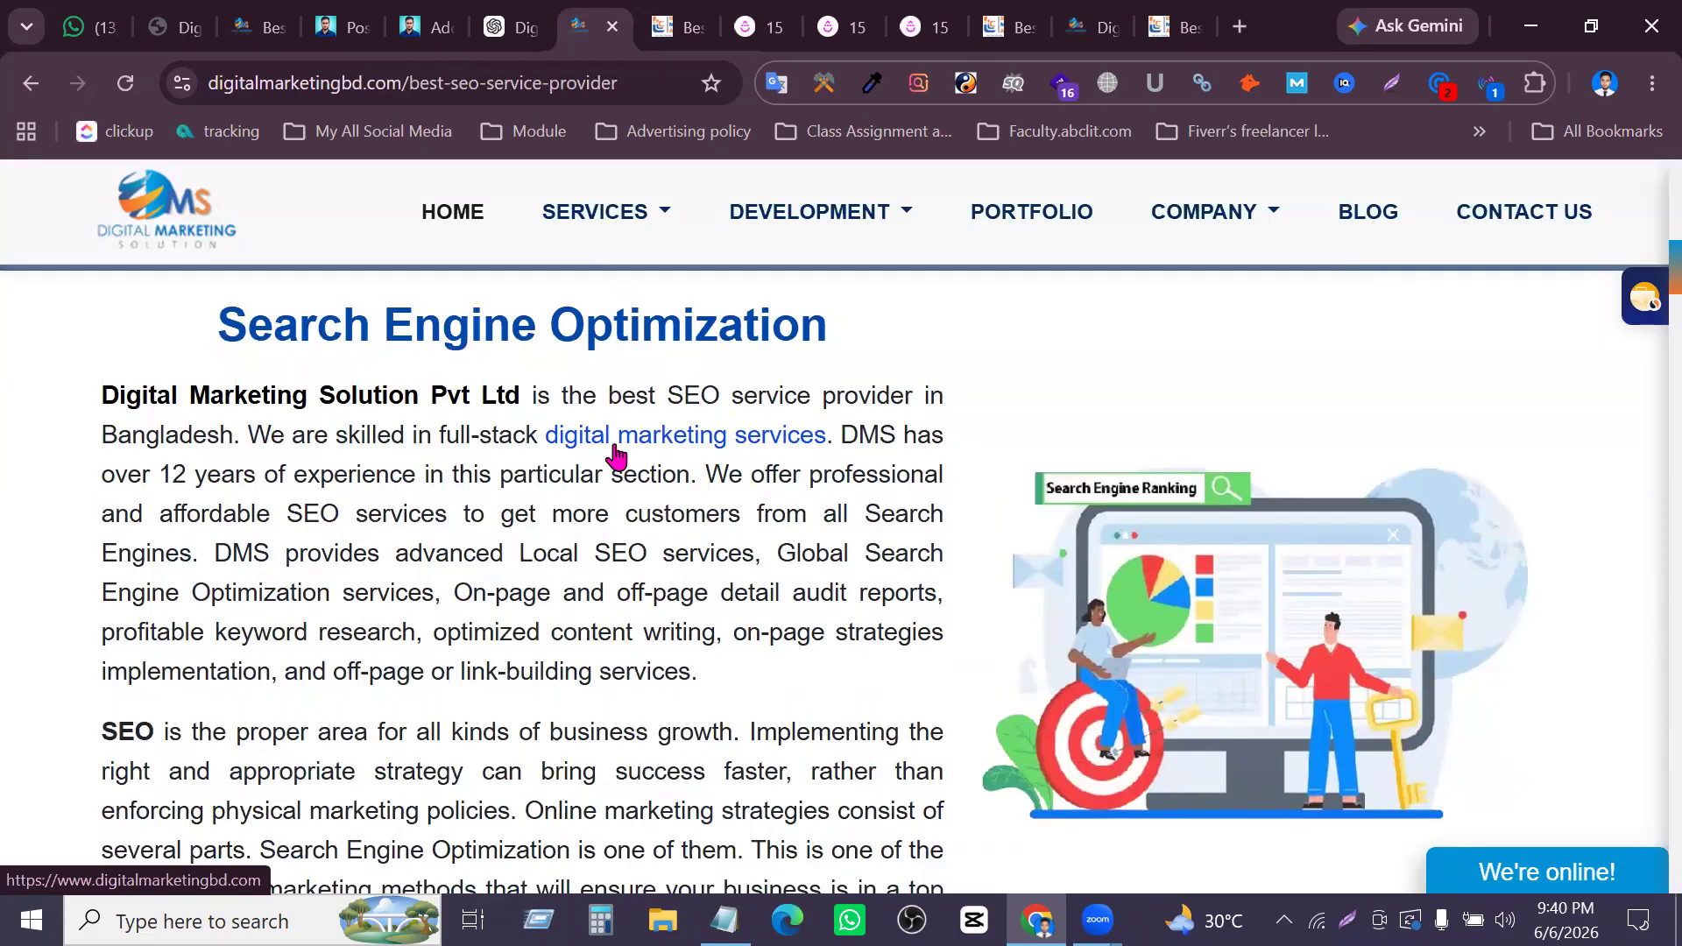
left_click(620, 451)
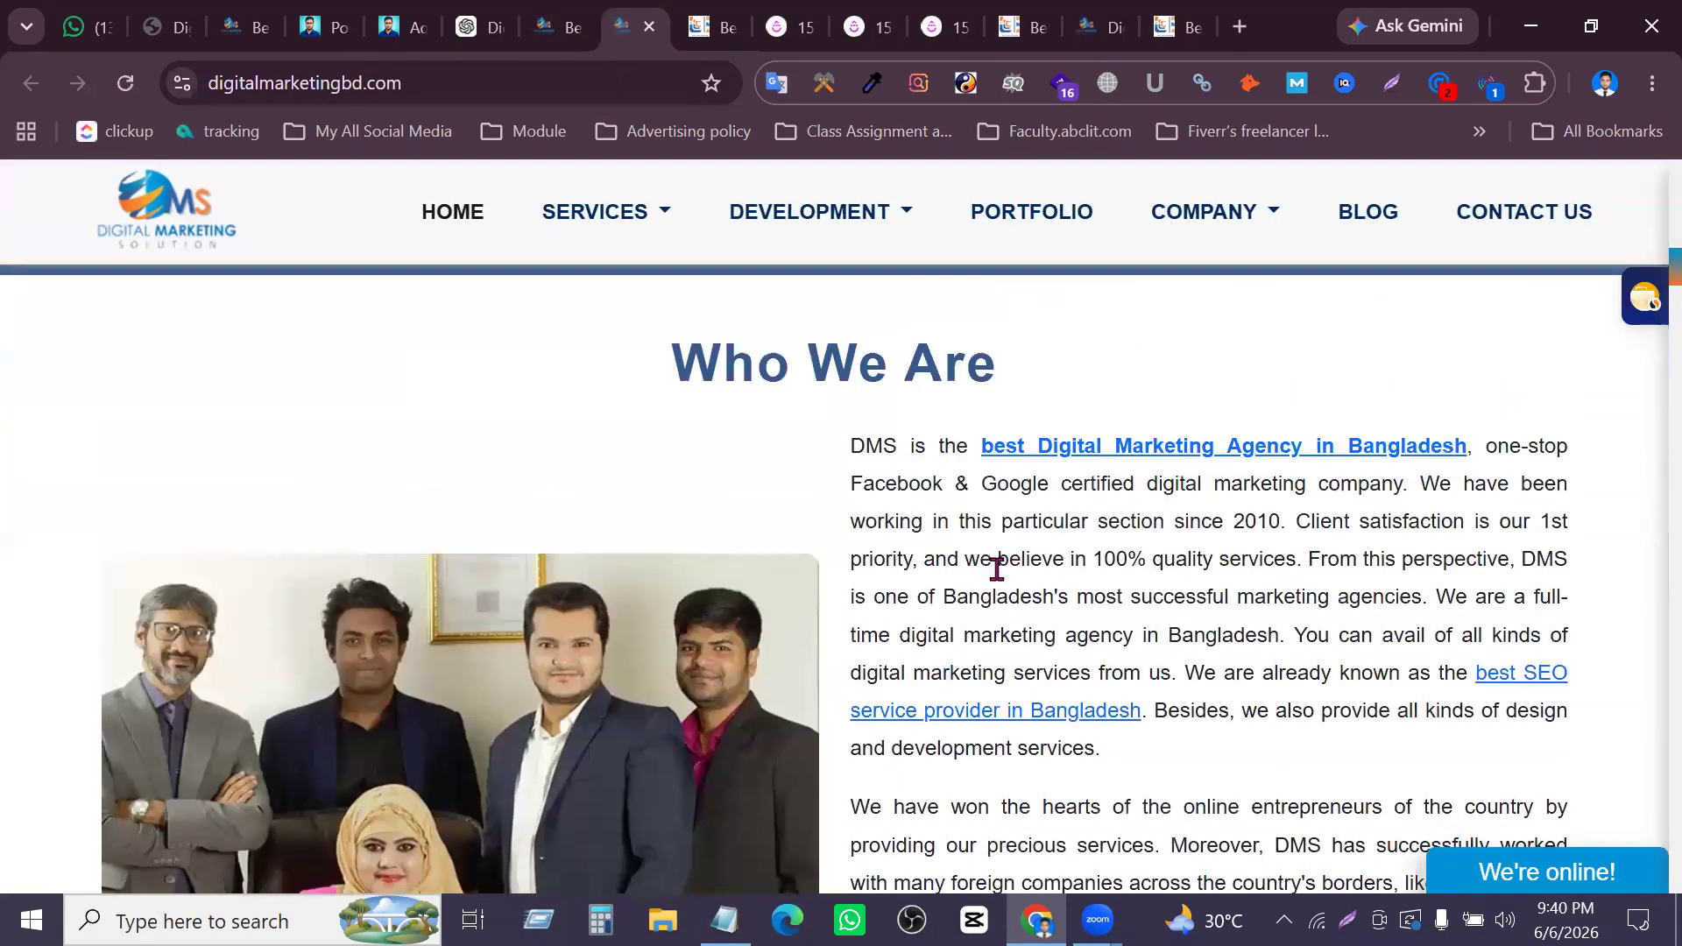
Examine the linked digitalmarketingbd.com homepage from its hero banner down through the company introduction and customer trust sections
scroll(964, 585, "down", 20)
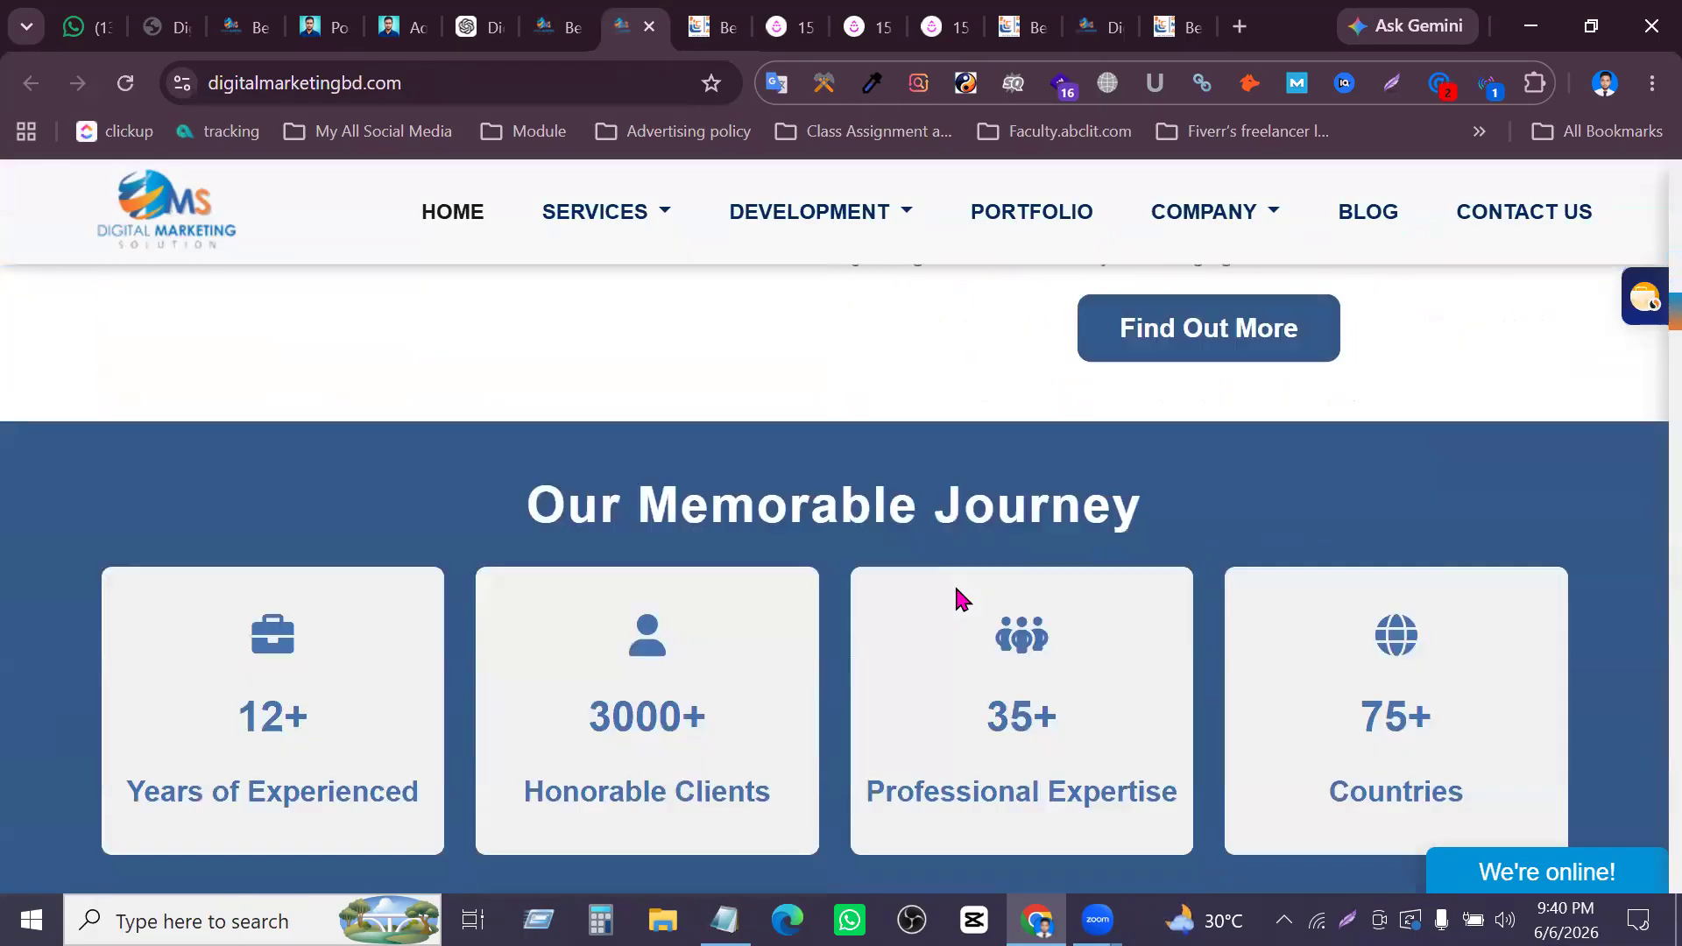
scroll(841, 643, "up", 15)
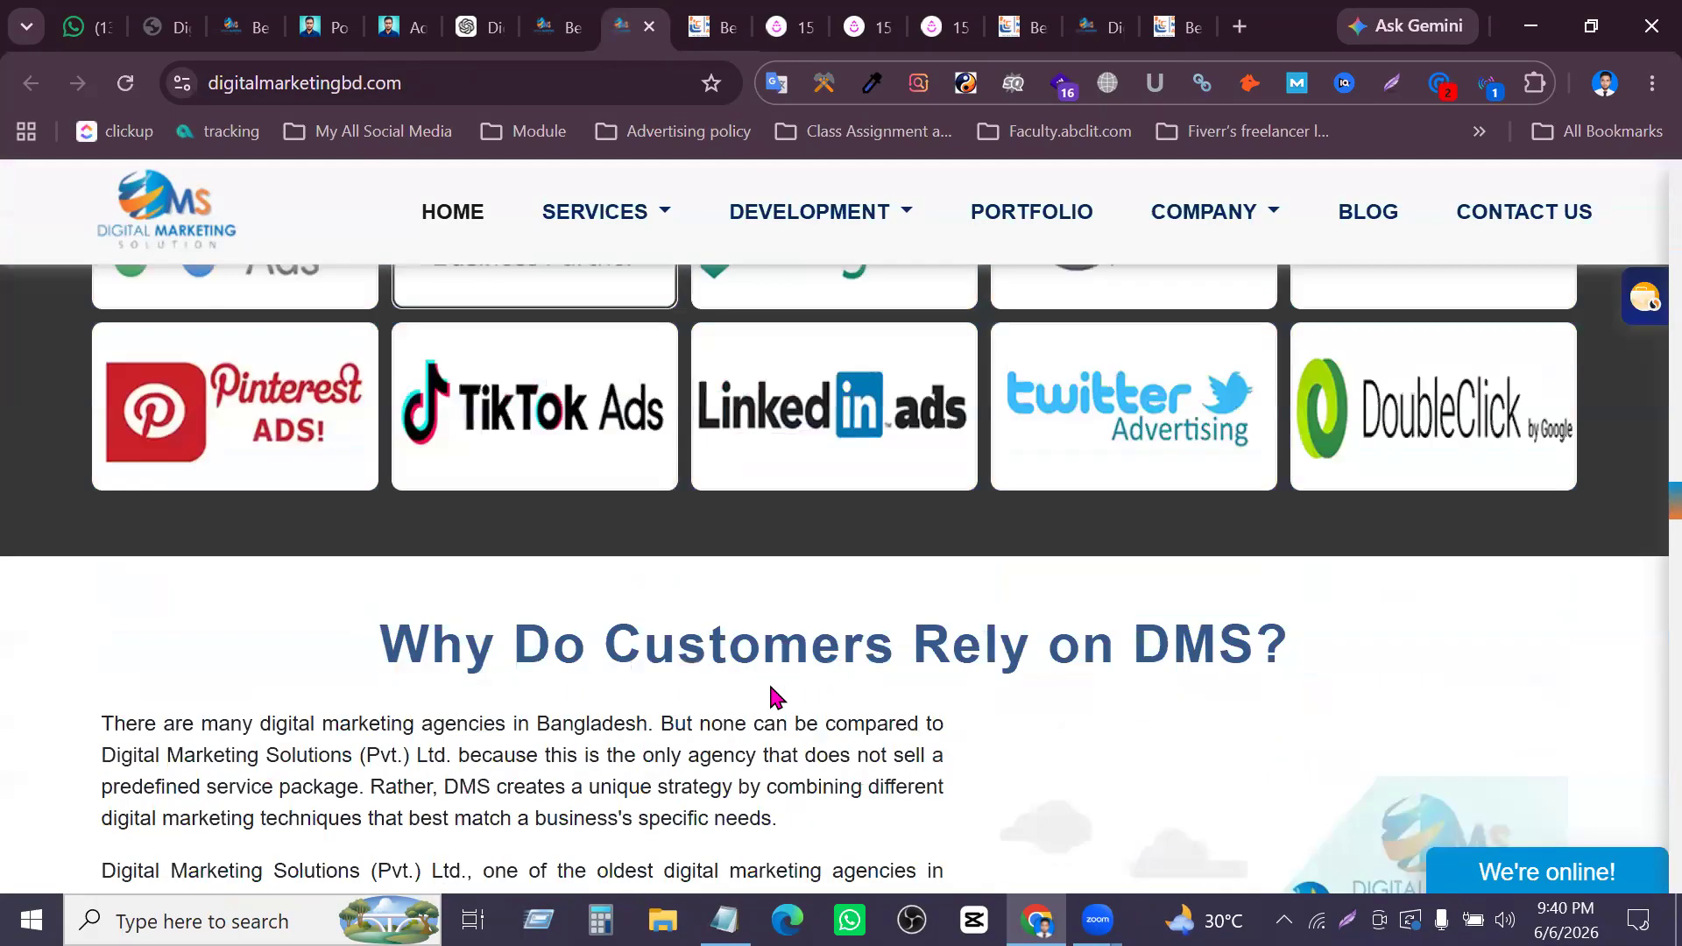
scroll(926, 698, "up", 10)
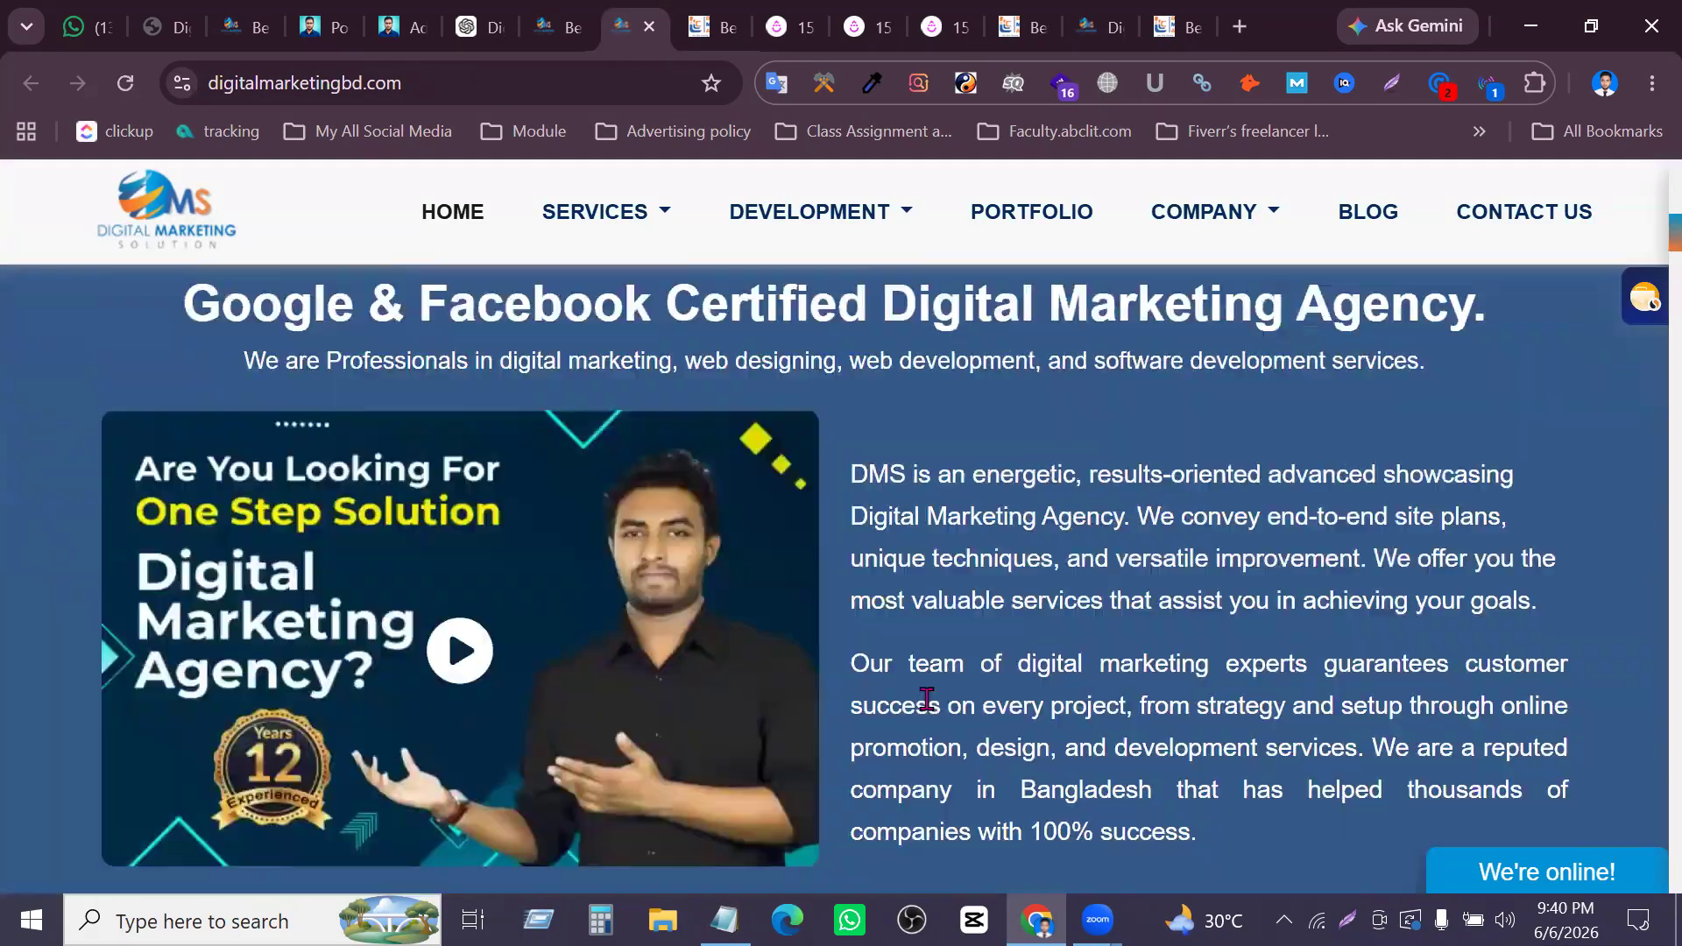
scroll(931, 710, "up", 5)
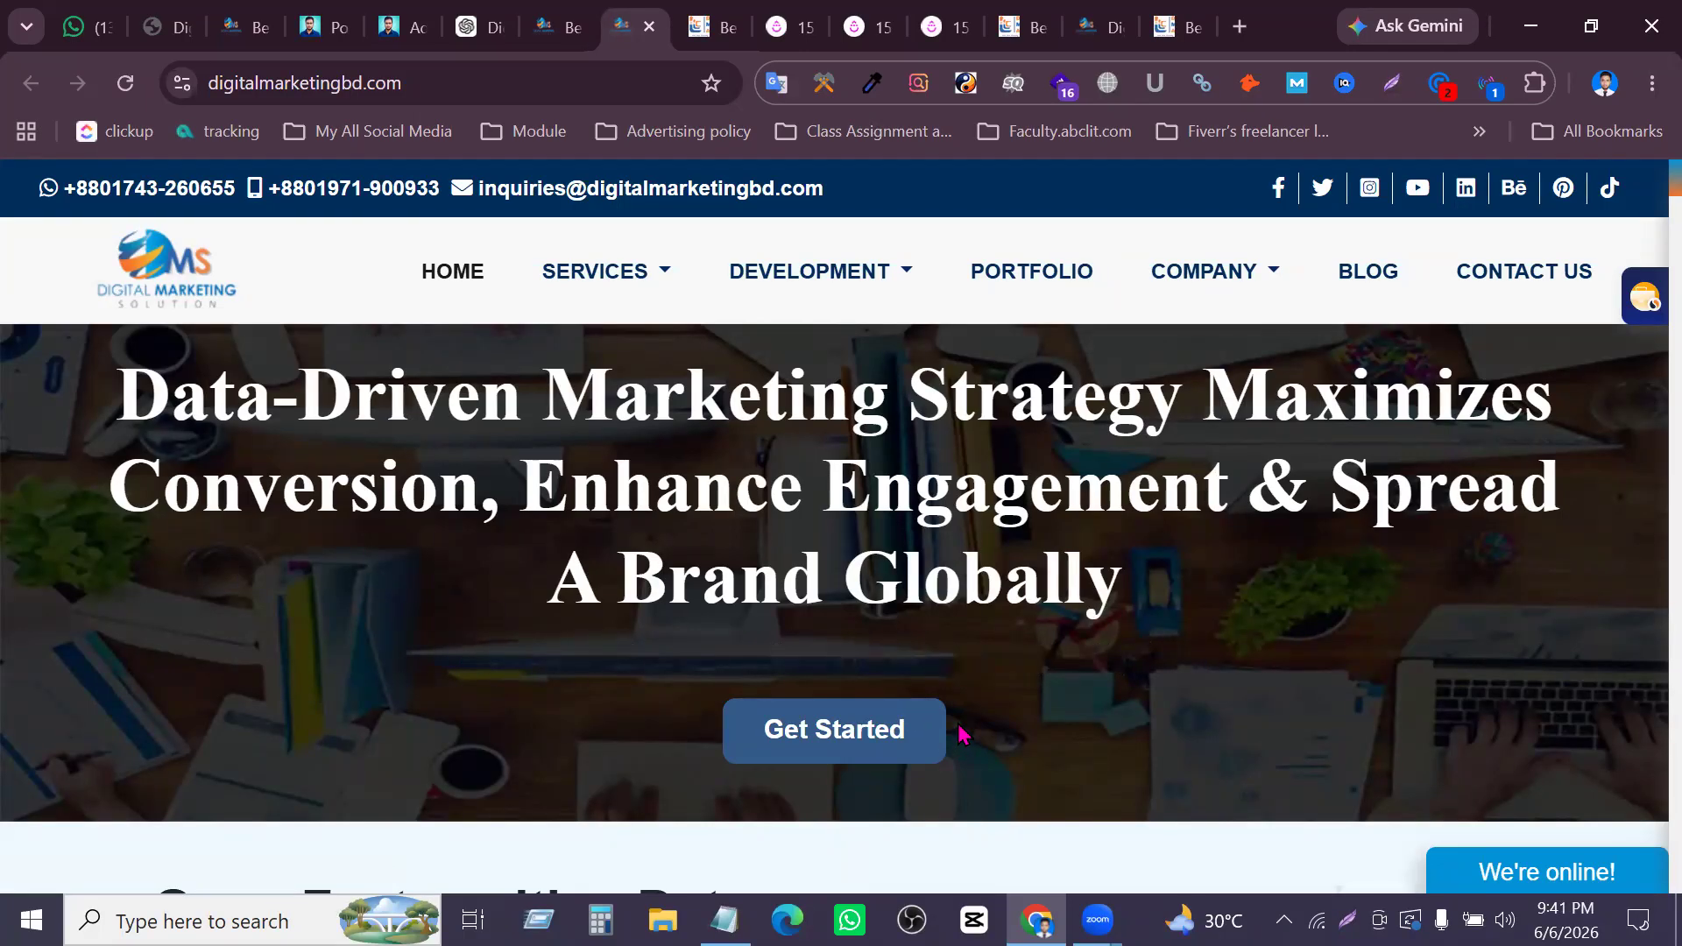
scroll(1176, 650, "down", 5)
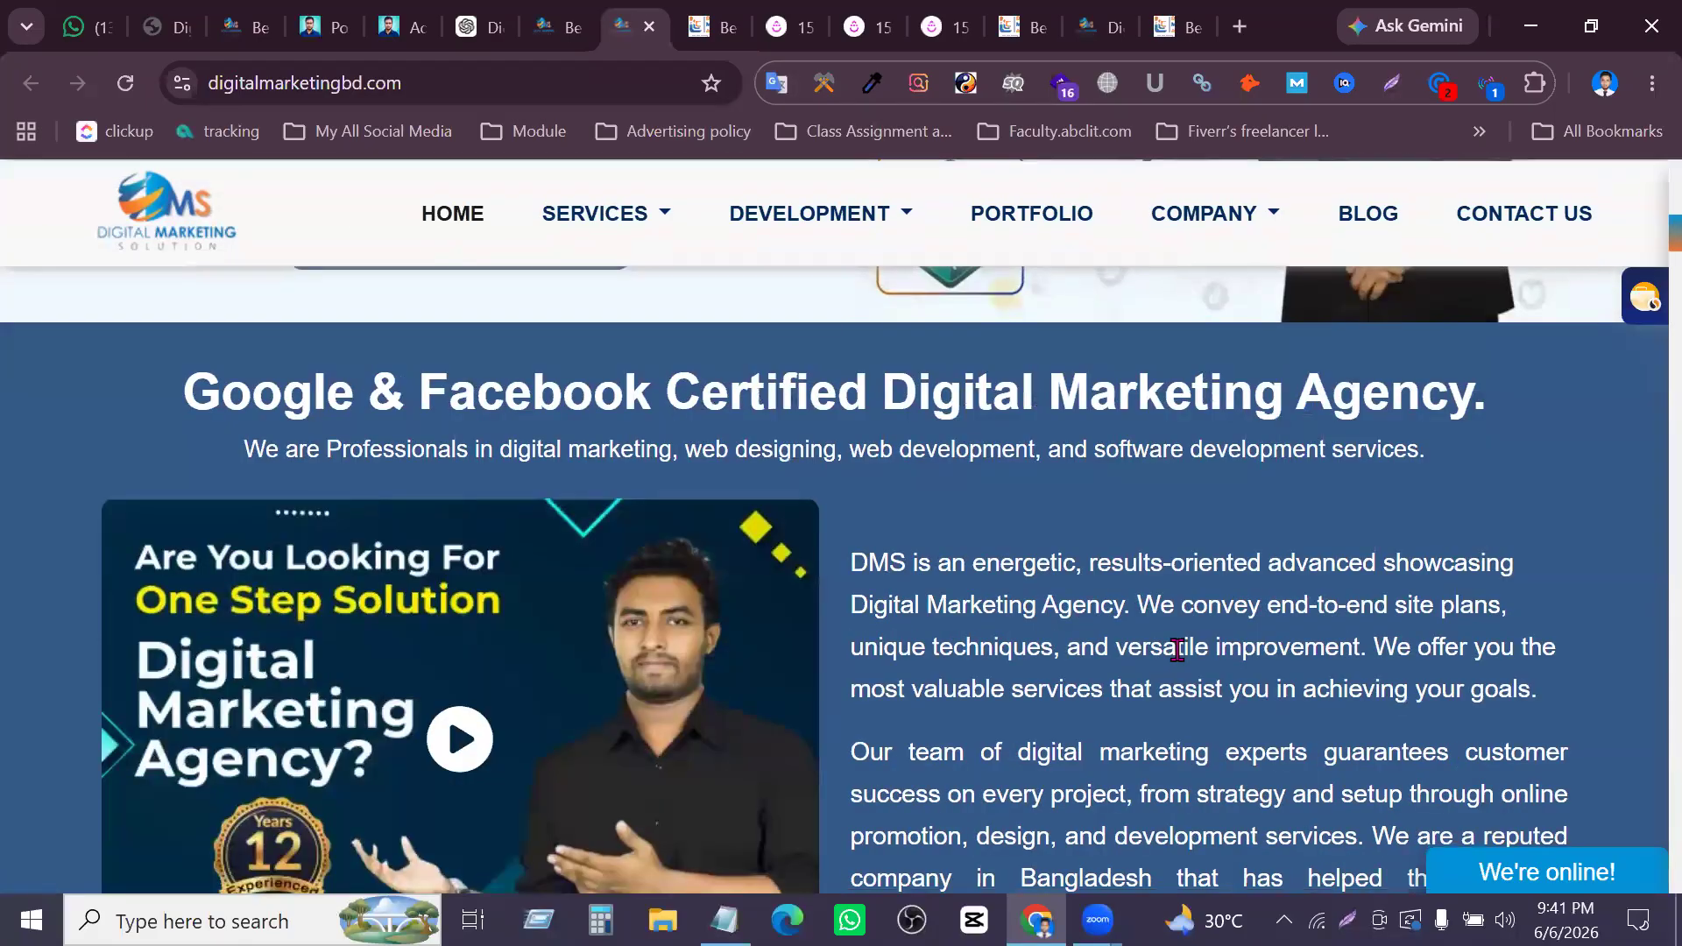
scroll(1176, 650, "down", 12)
scroll(1186, 646, "up", 10)
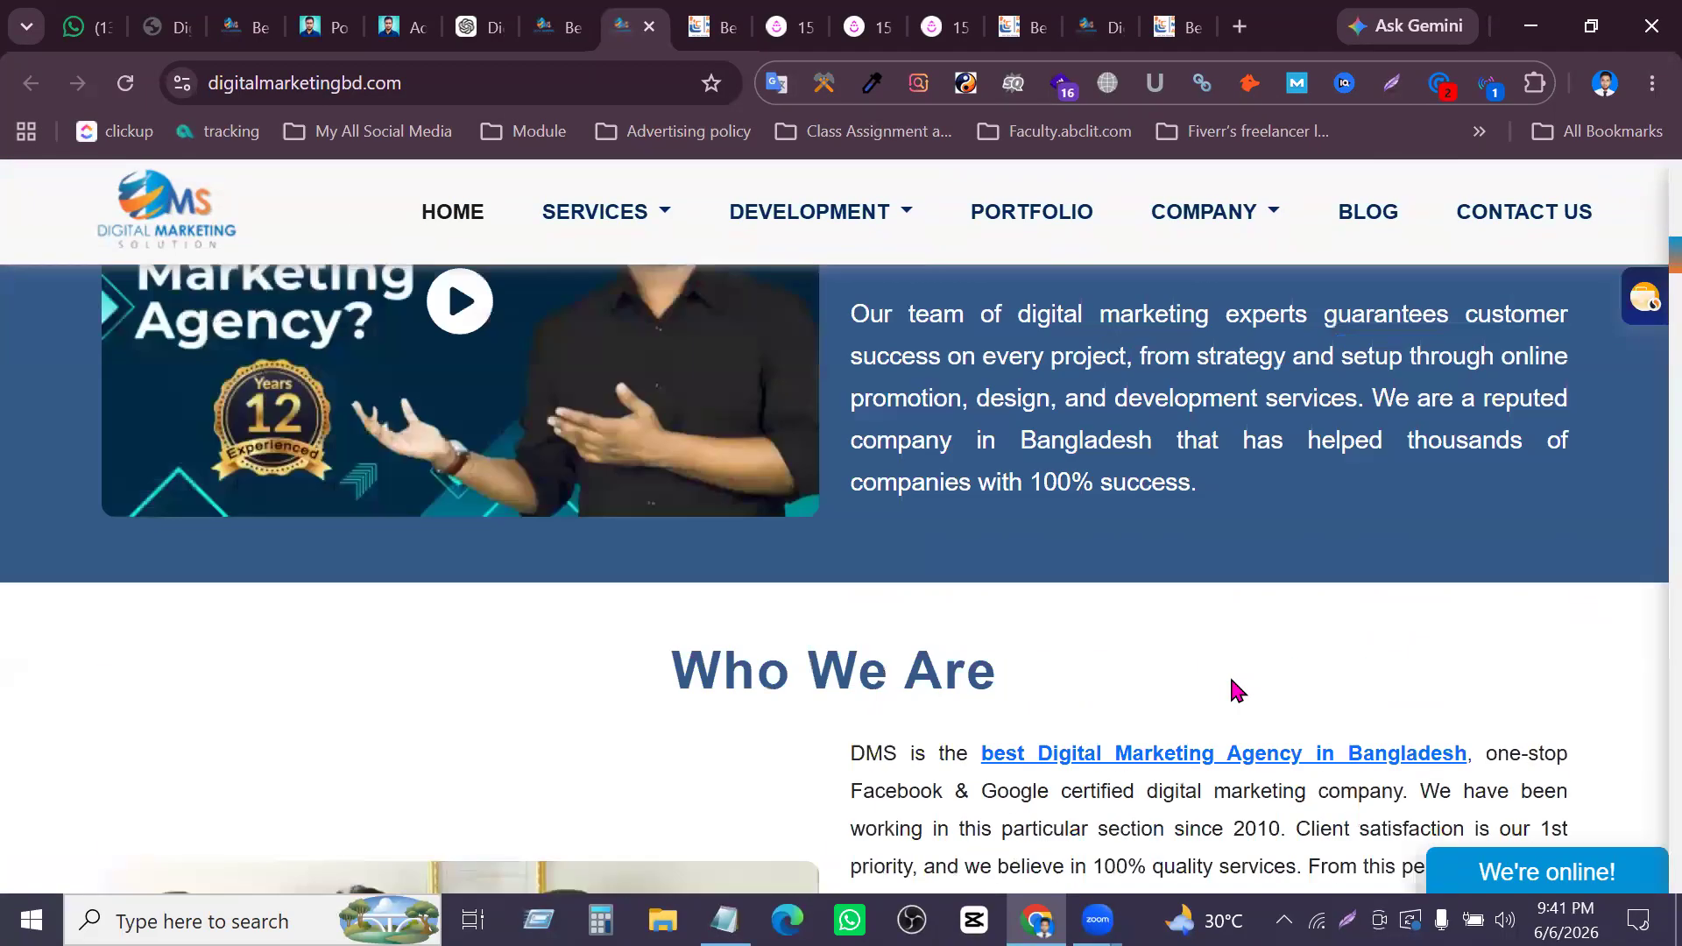
scroll(1227, 691, "up", 5)
Open the "best Digital Marketing Agency in Bangladesh" link in the "Who We Are" section and look over the linked service page
scroll(1230, 696, "down", 10)
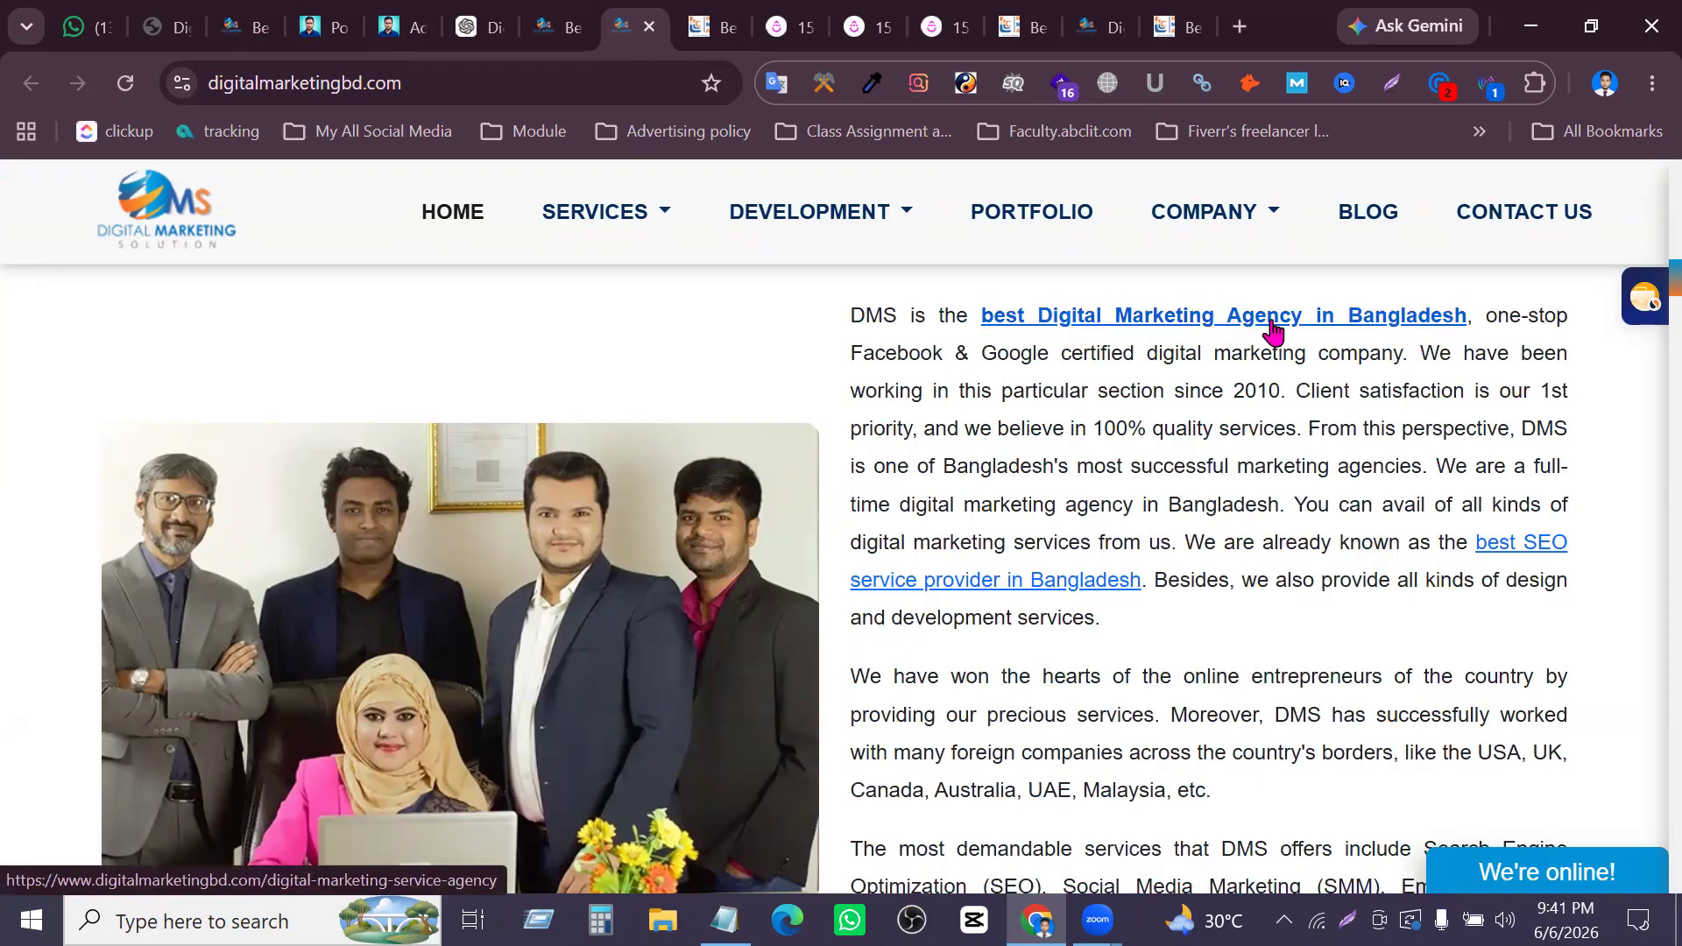
left_click(1368, 321)
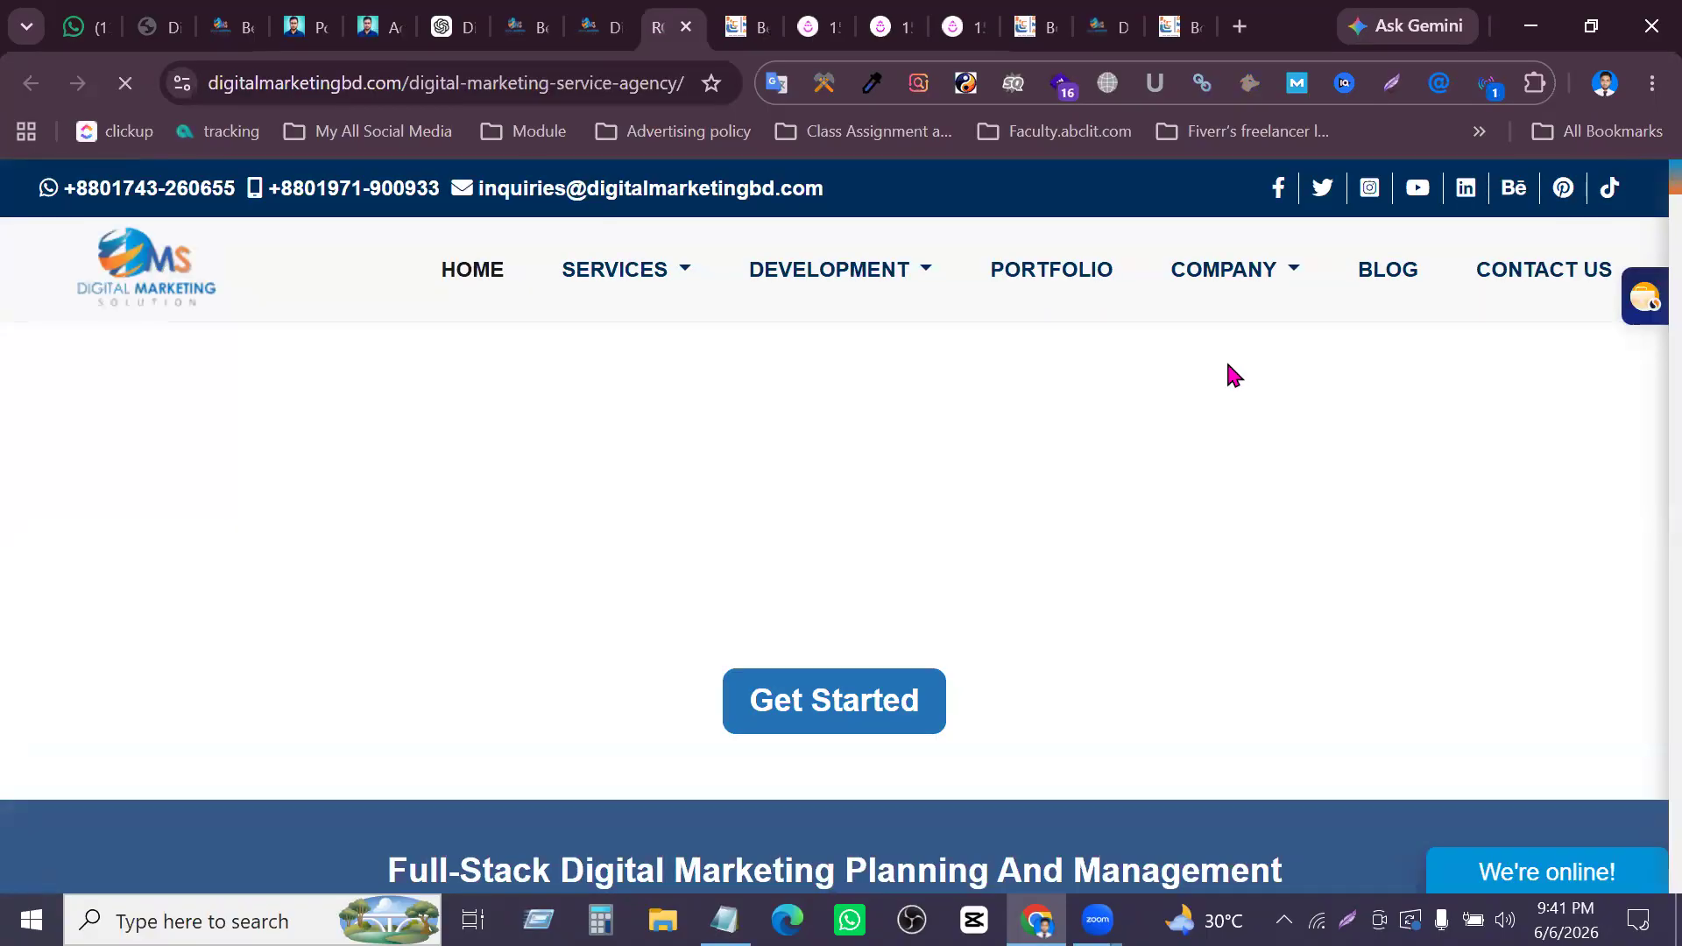
scroll(1226, 359, "down", 3)
scroll(1226, 377, "up", 4)
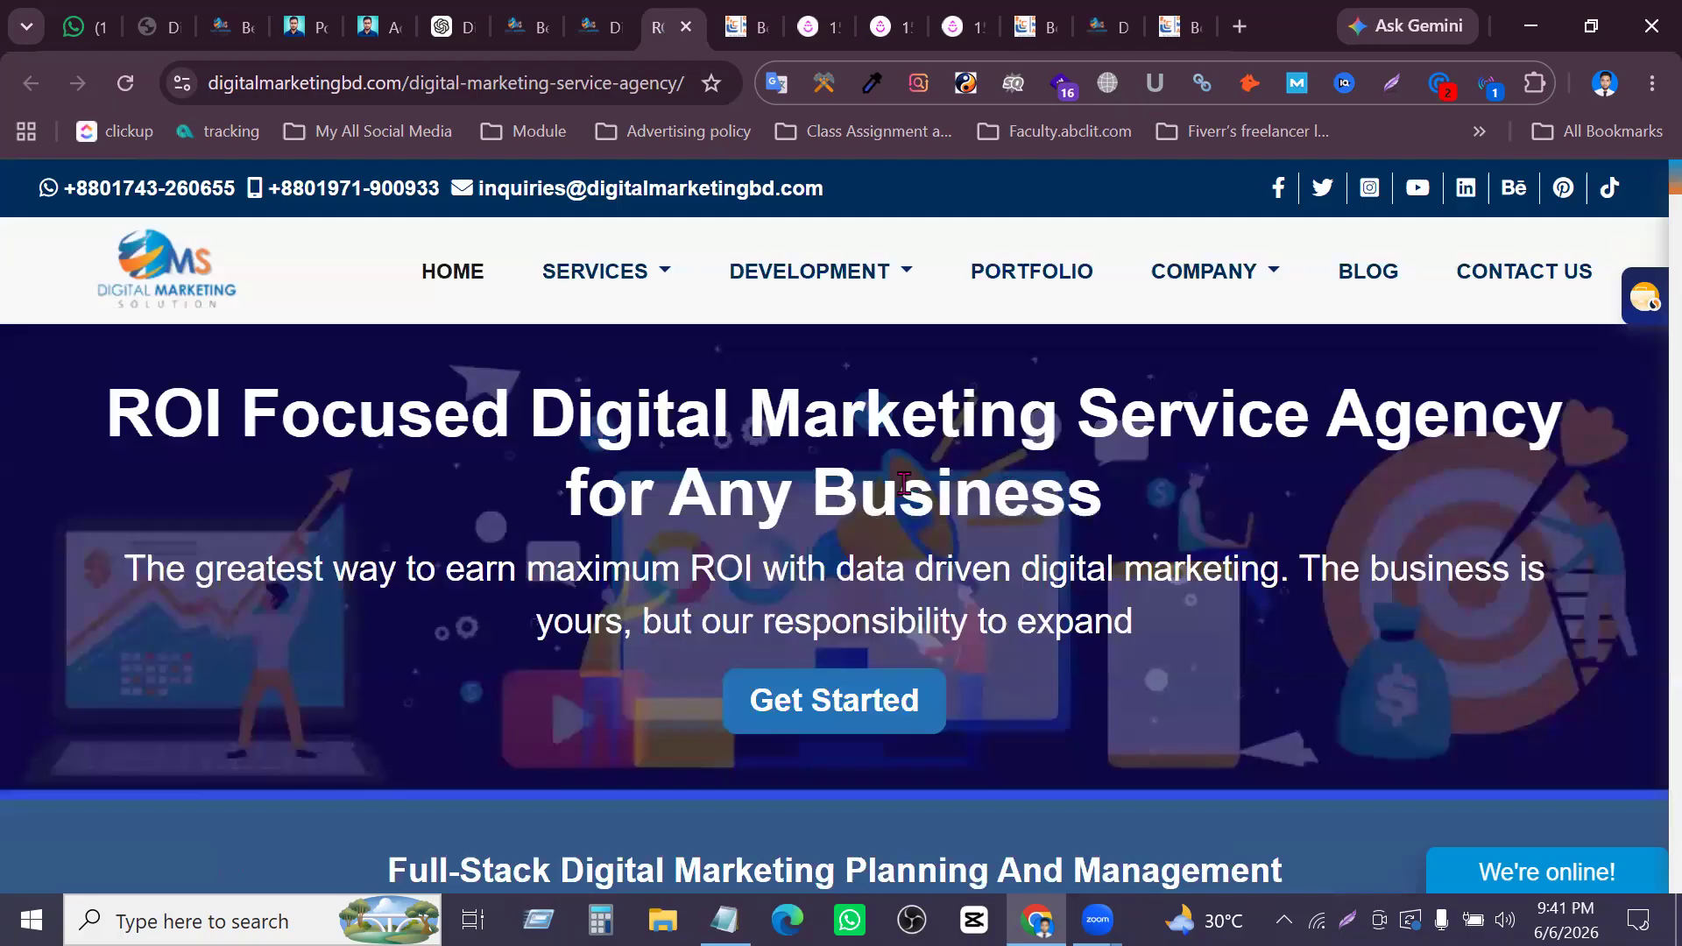
scroll(904, 483, "down", 20)
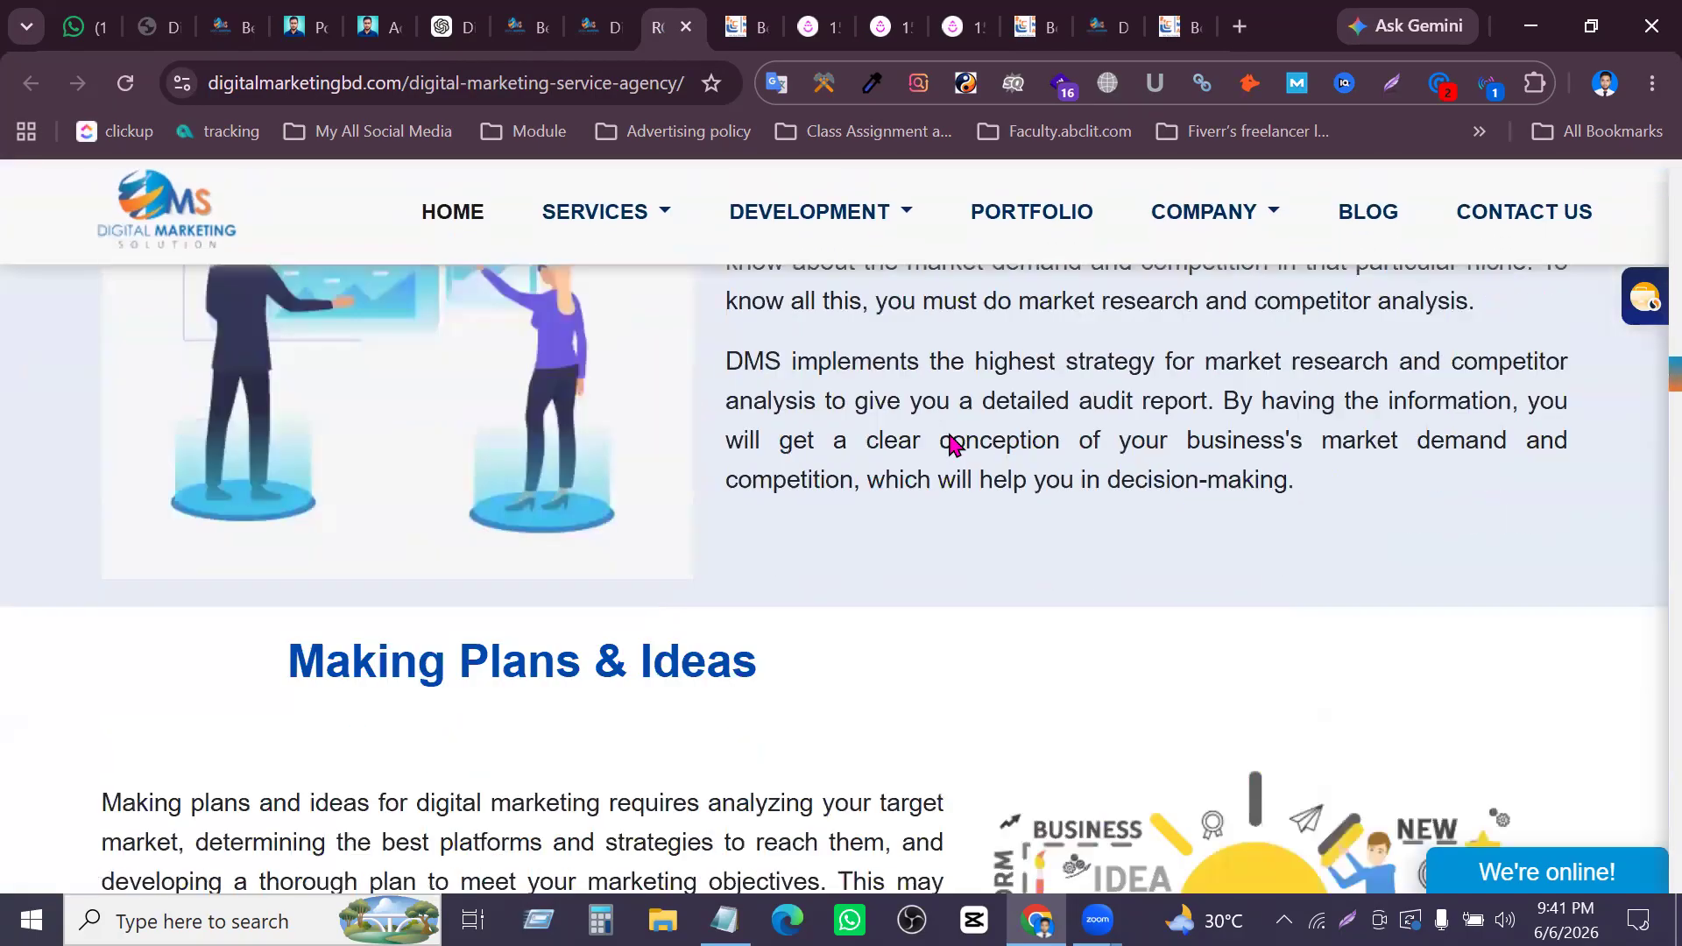
Return to the homepage's "Who We Are" section and highlight "Google certified" and "particular section" in its first paragraph
key("ctrl+Page_Up")
scroll(964, 442, "down", 5)
scroll(1165, 481, "up", 7)
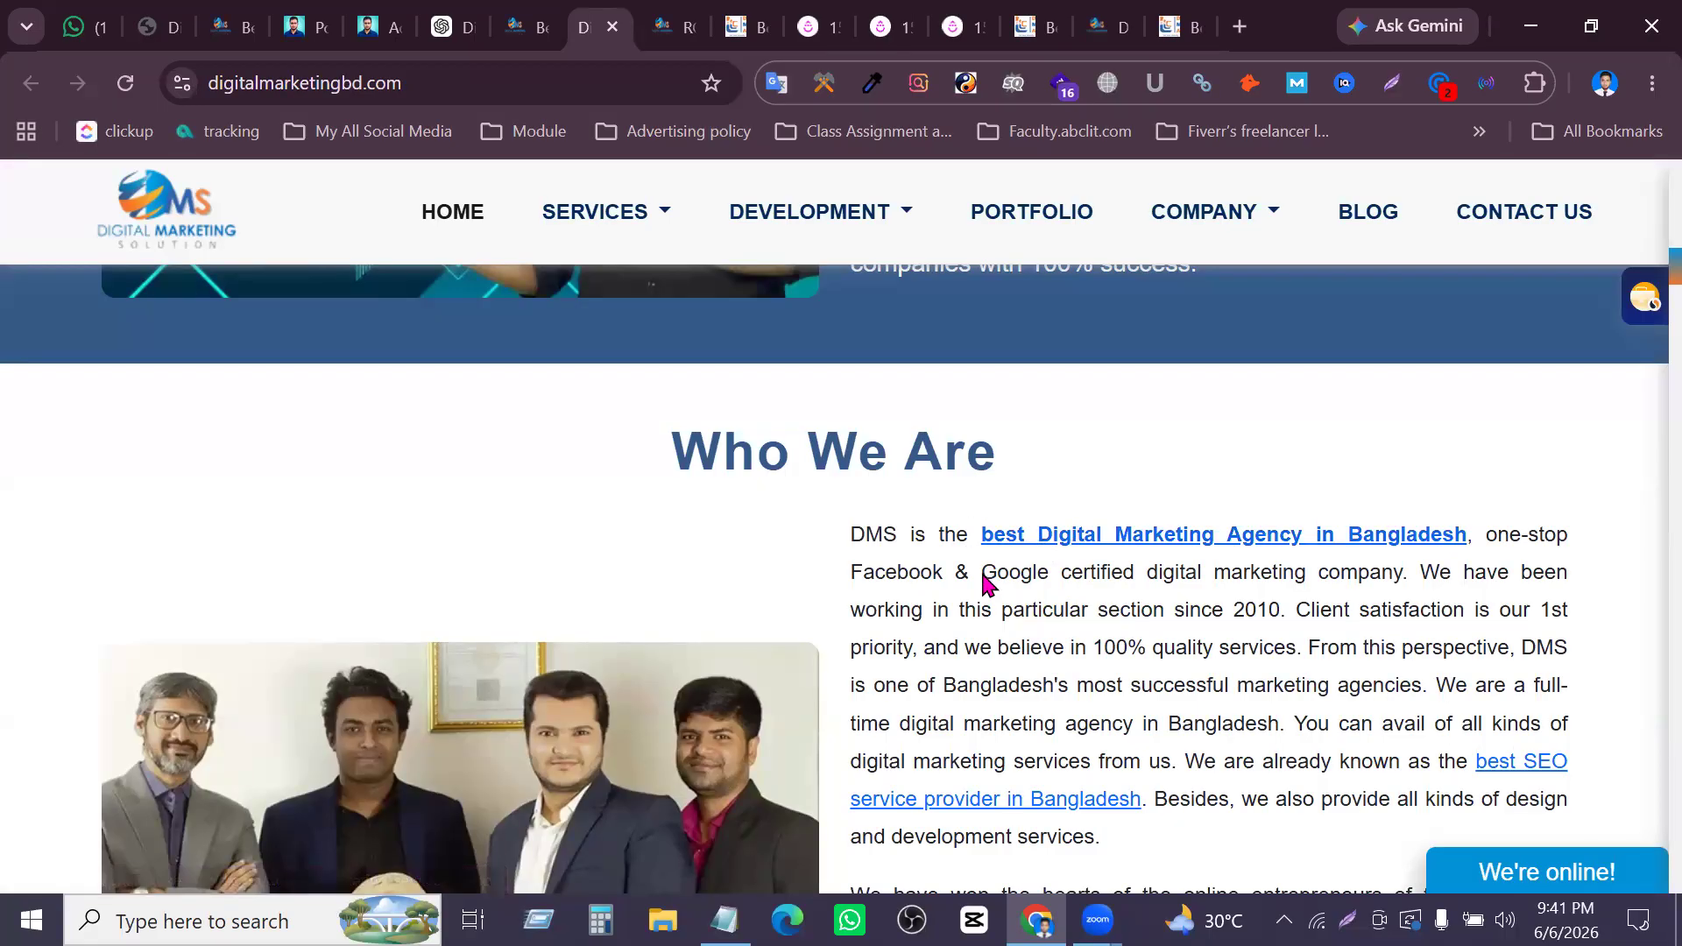
left_click_drag(980, 575, 1137, 576)
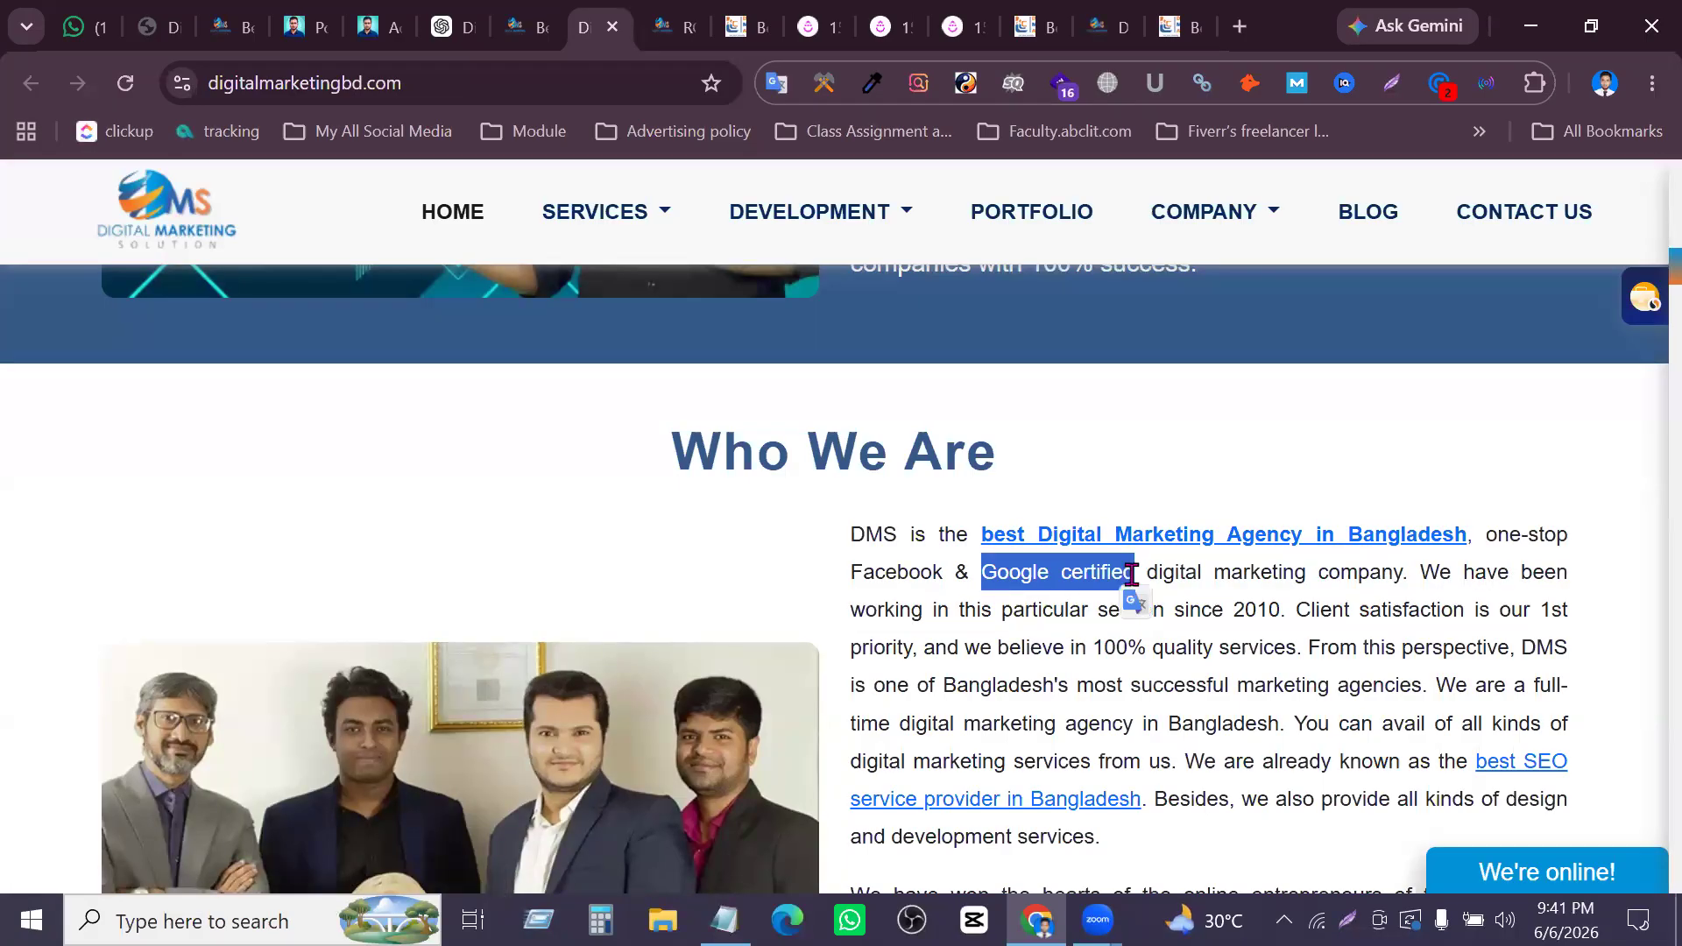
left_click(1018, 613)
left_click_drag(1006, 611, 1165, 606)
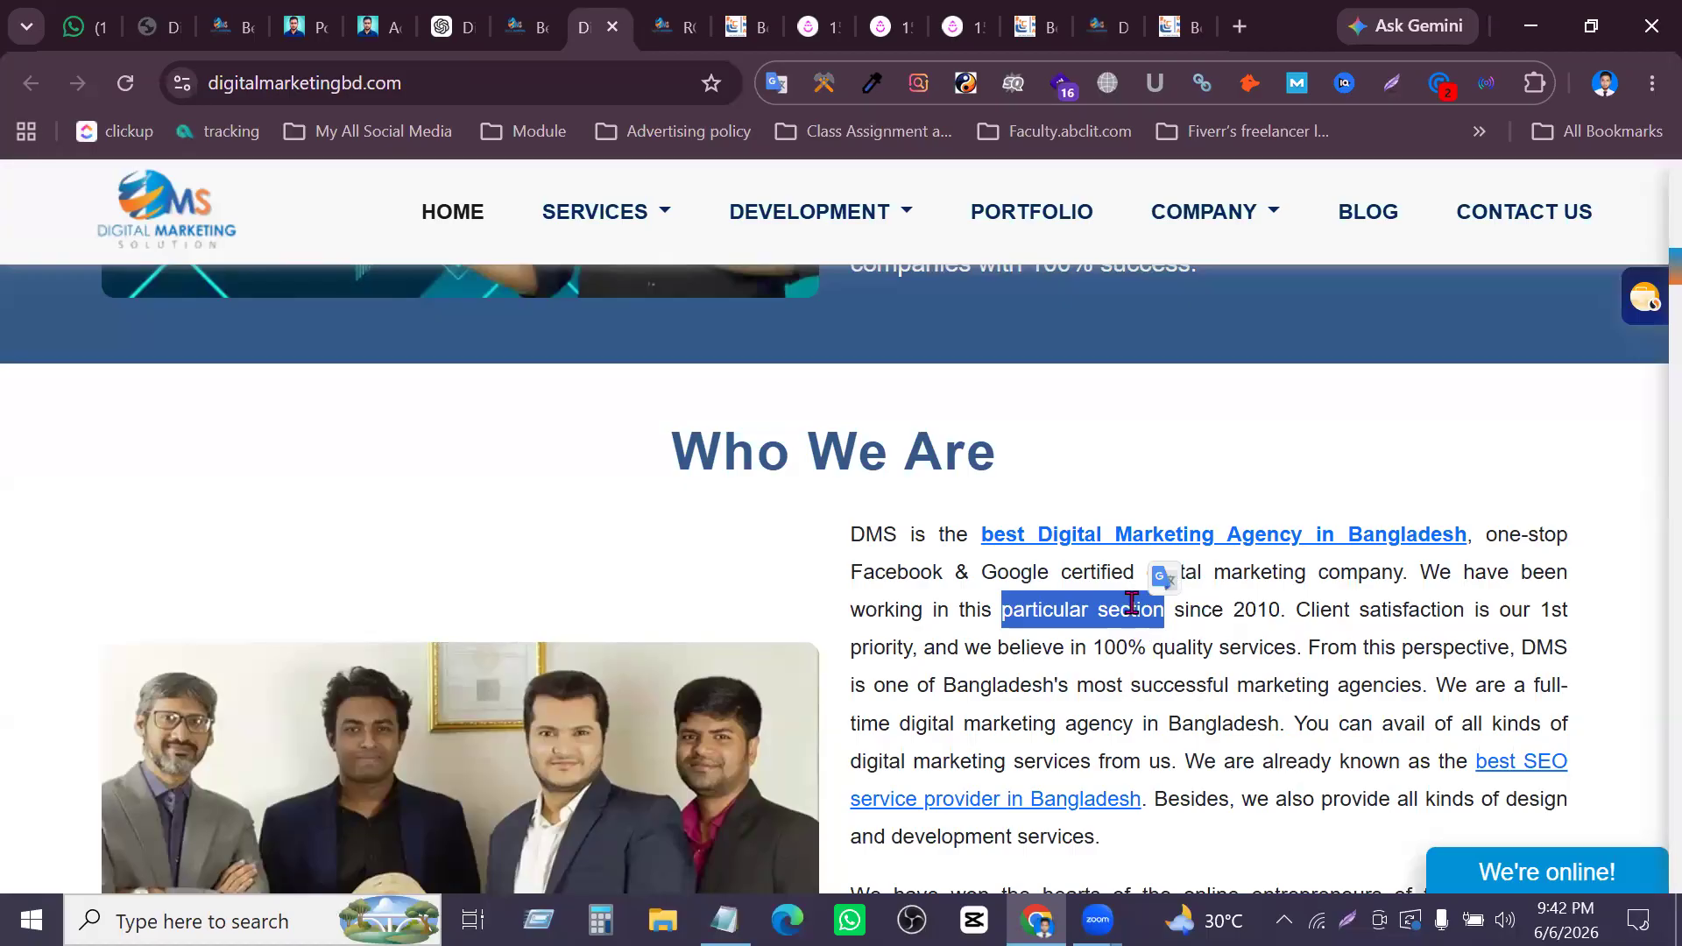
Highlight "digital marketing company" in the first "Who We Are" paragraph and select the homepage's web address
left_click(1278, 579)
left_click_drag(1148, 571, 1490, 371)
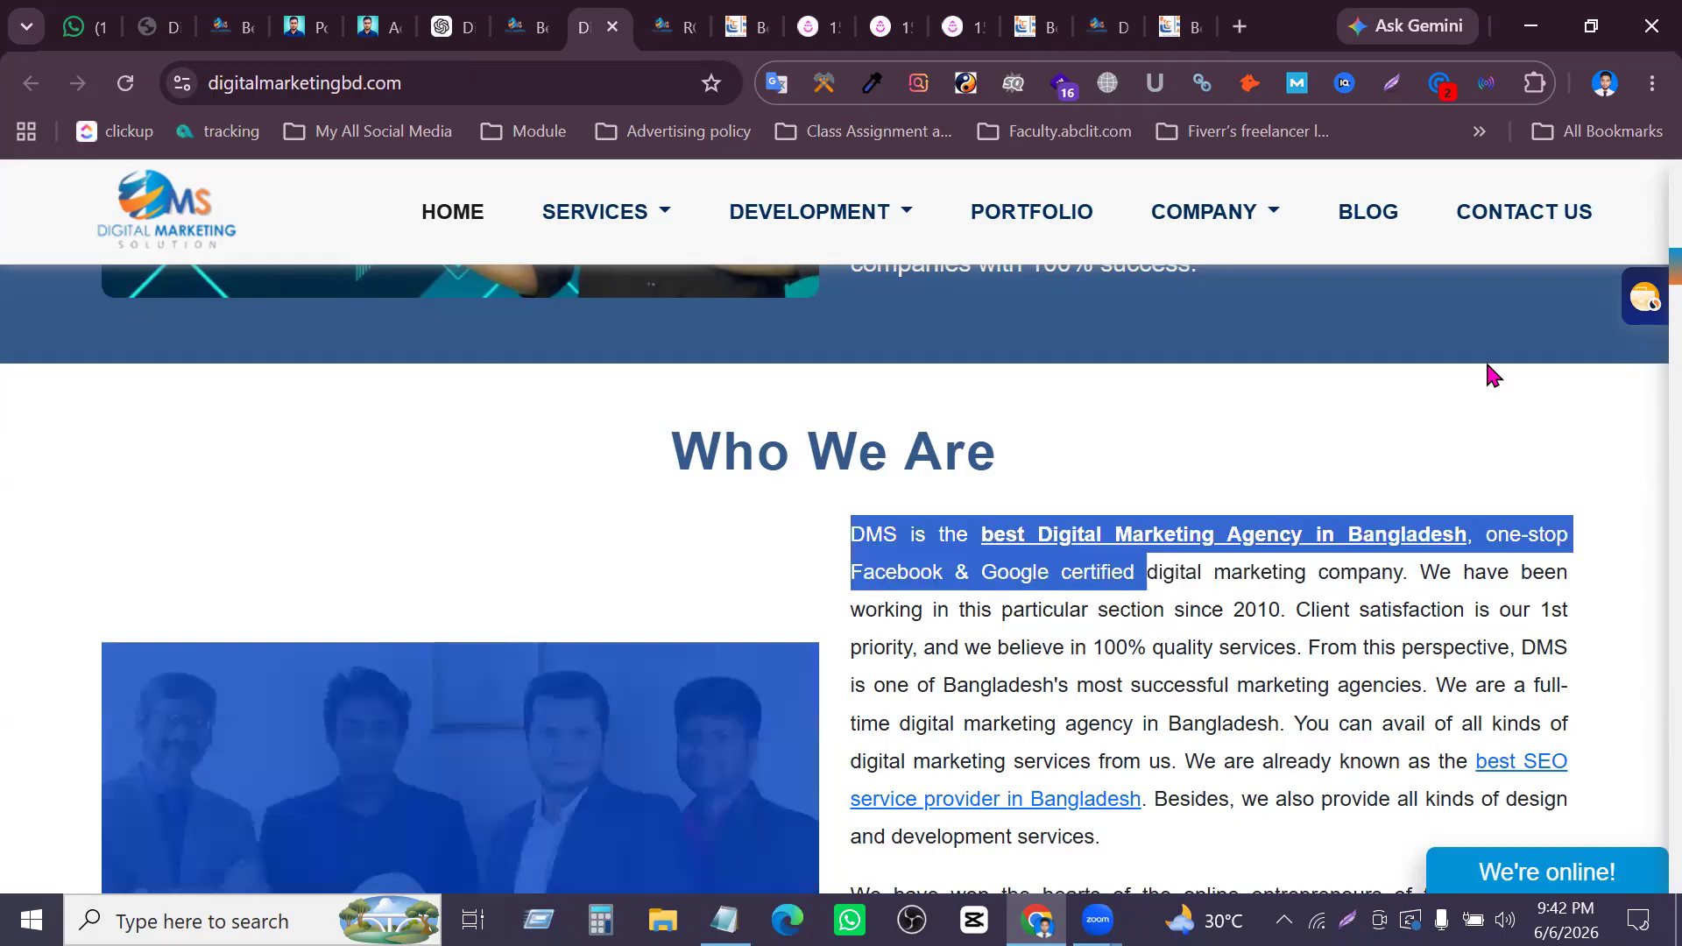
left_click_drag(1128, 648, 1151, 648)
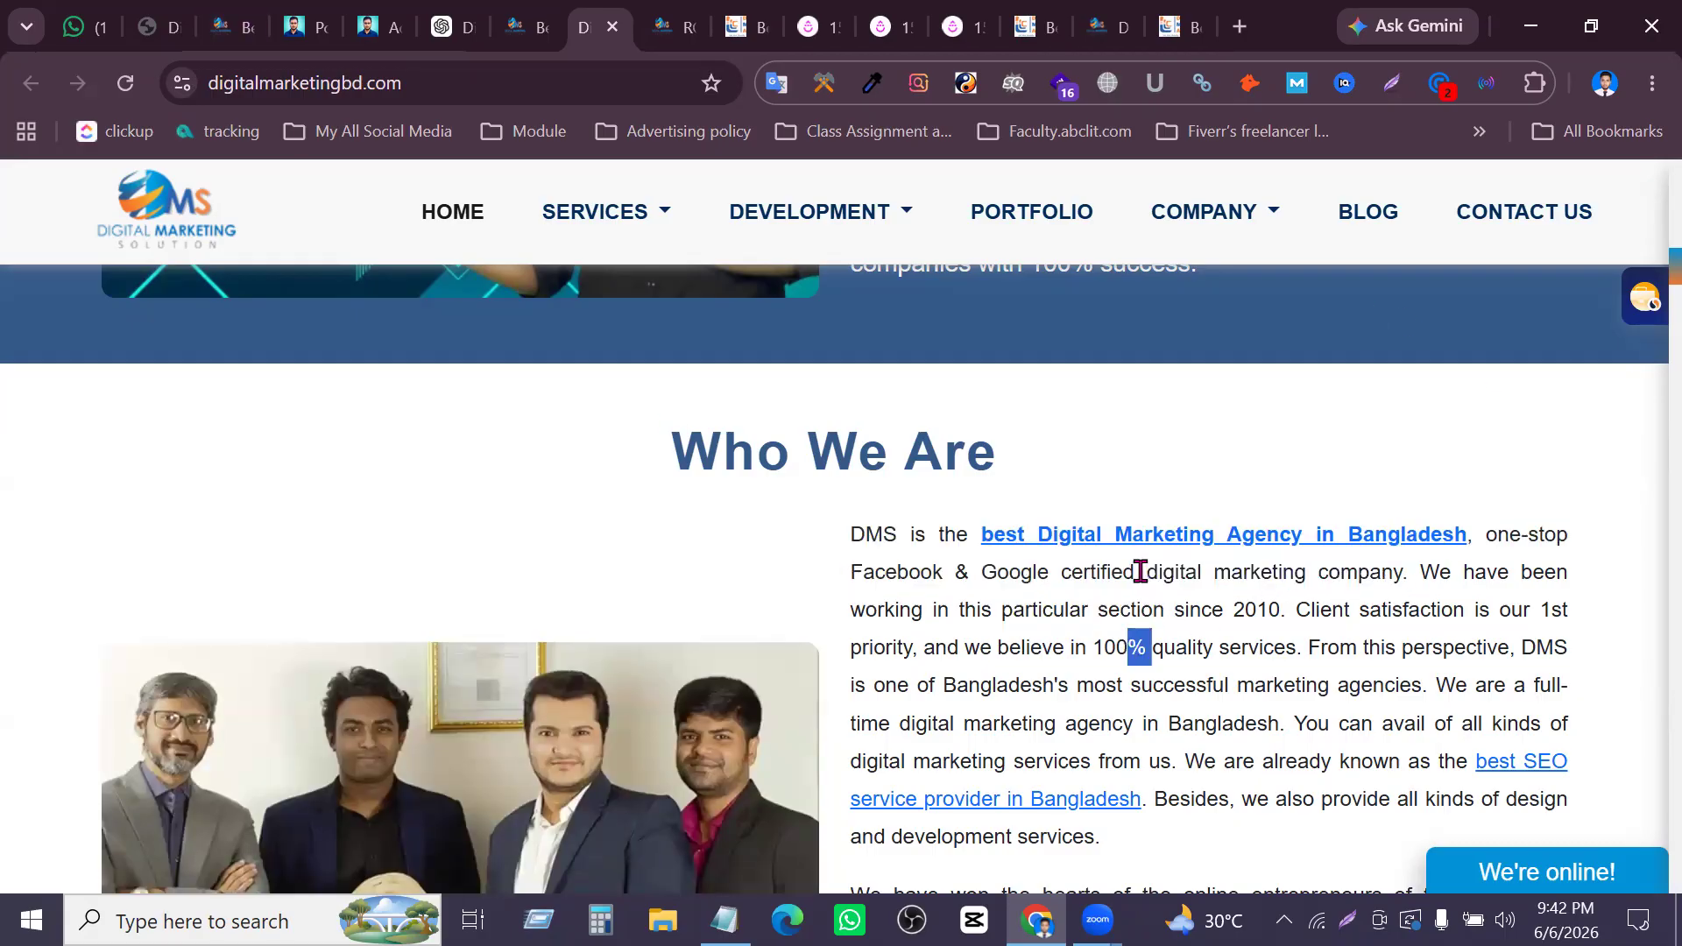
left_click_drag(1147, 575, 1402, 570)
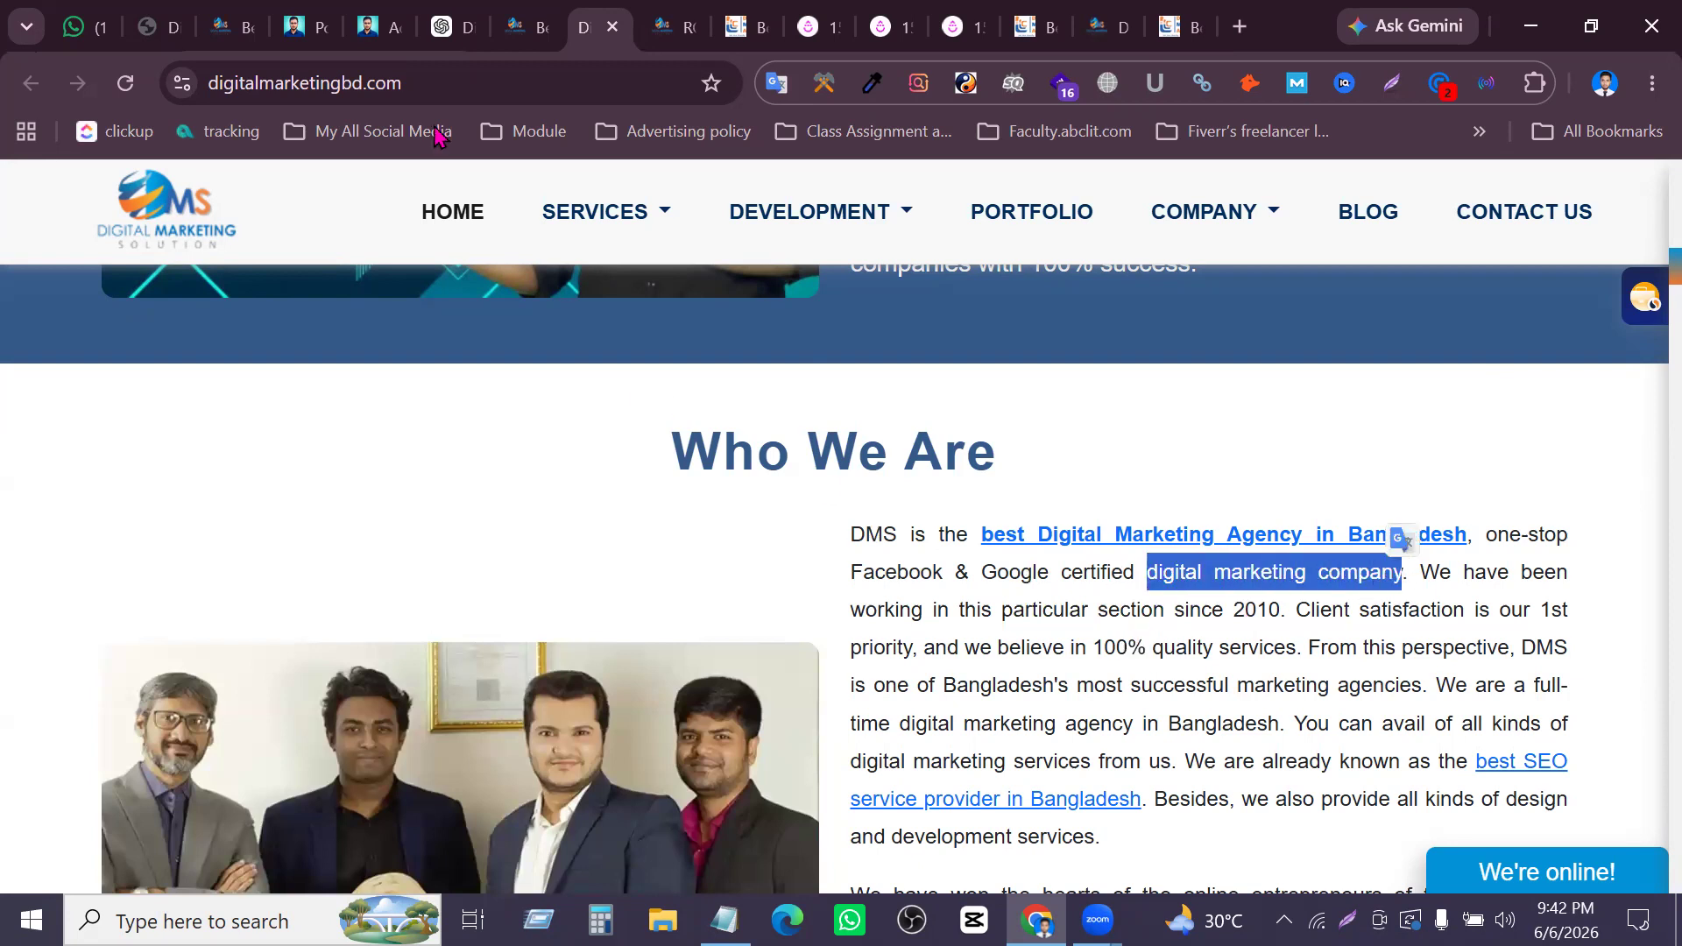
left_click(410, 86)
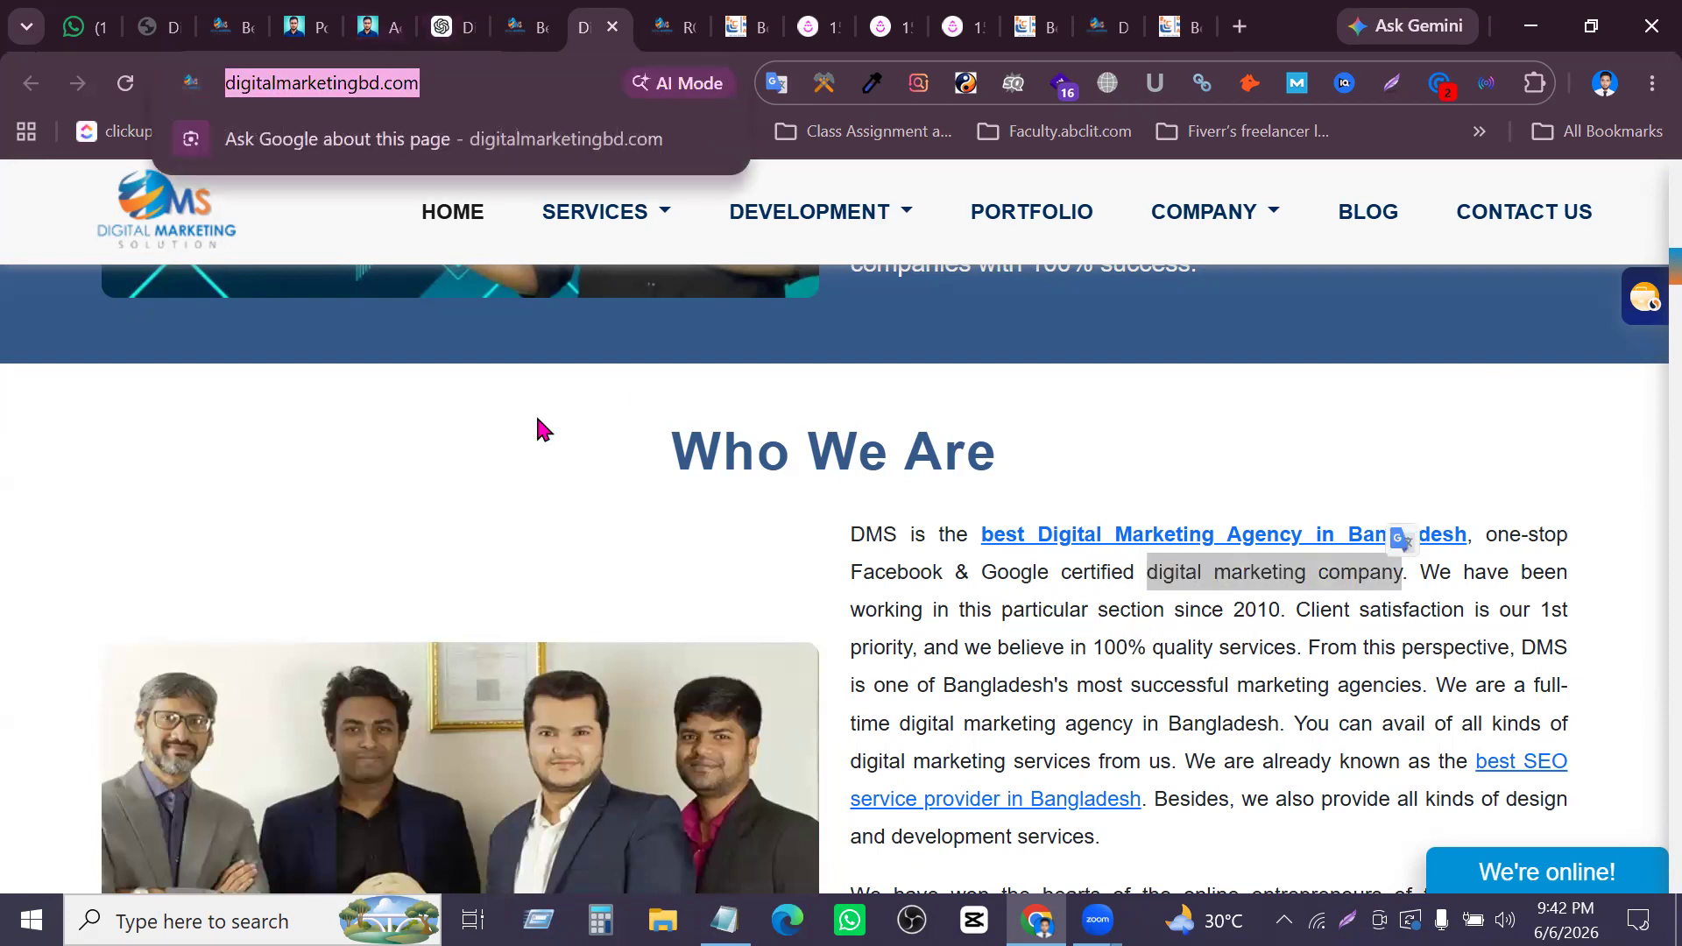
Return to the digital marketing service agency page and examine the sections from the market research text back up to the maximum ROI heading
key("ctrl+Tab")
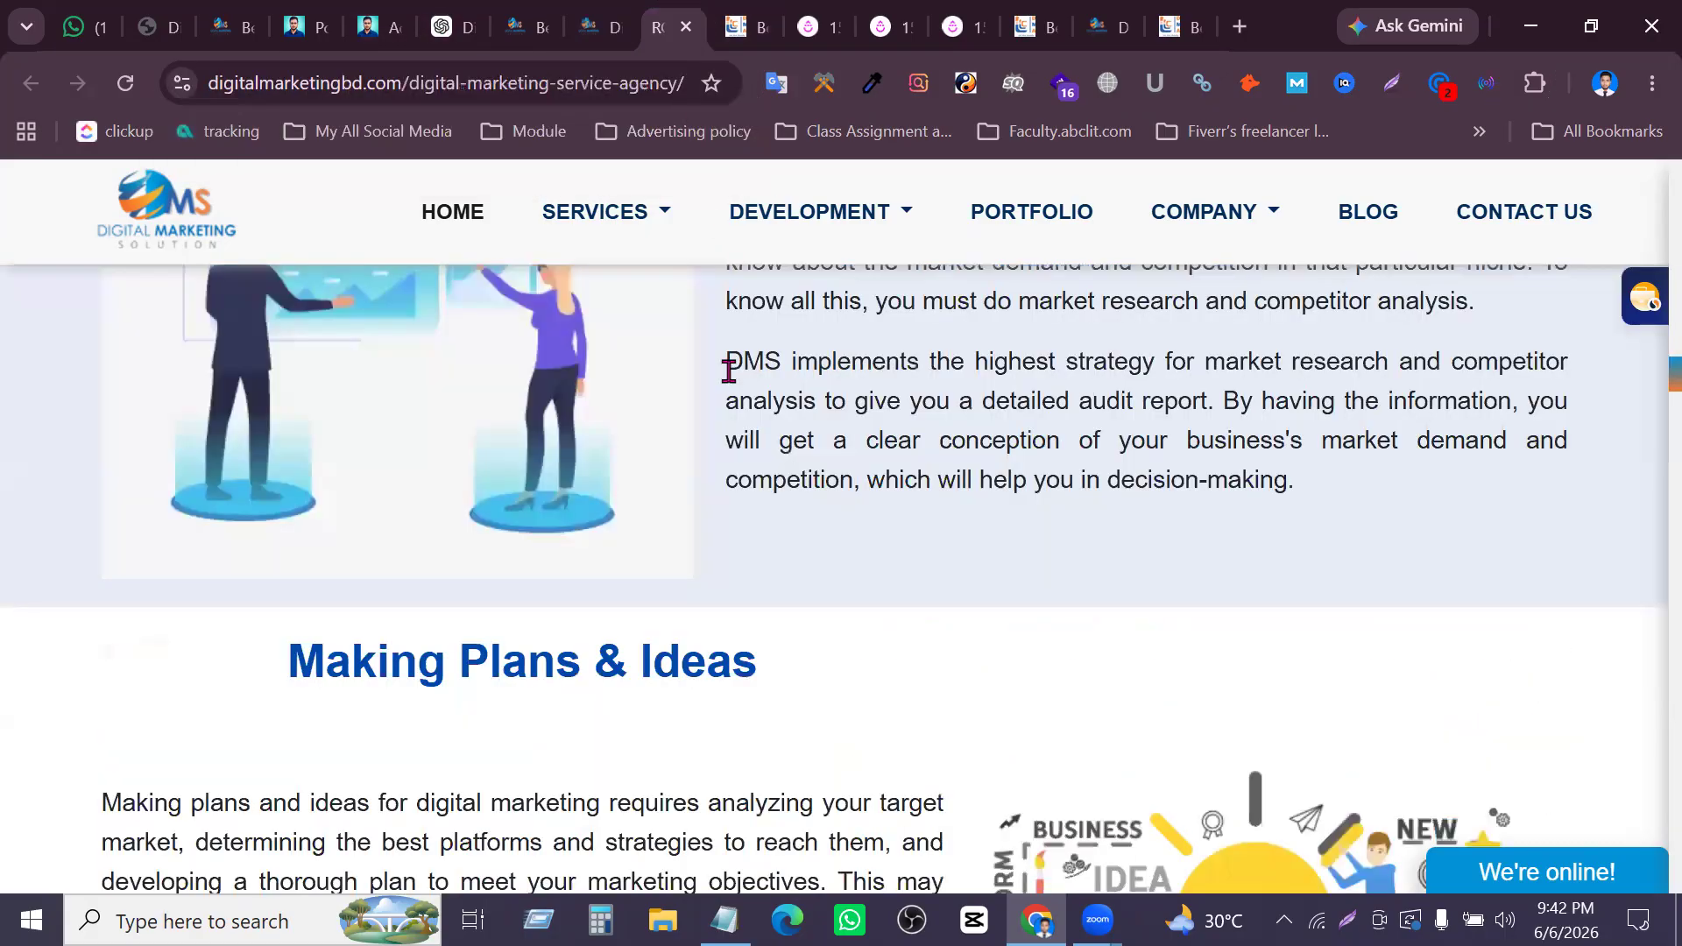
scroll(1542, 578, "up", 2)
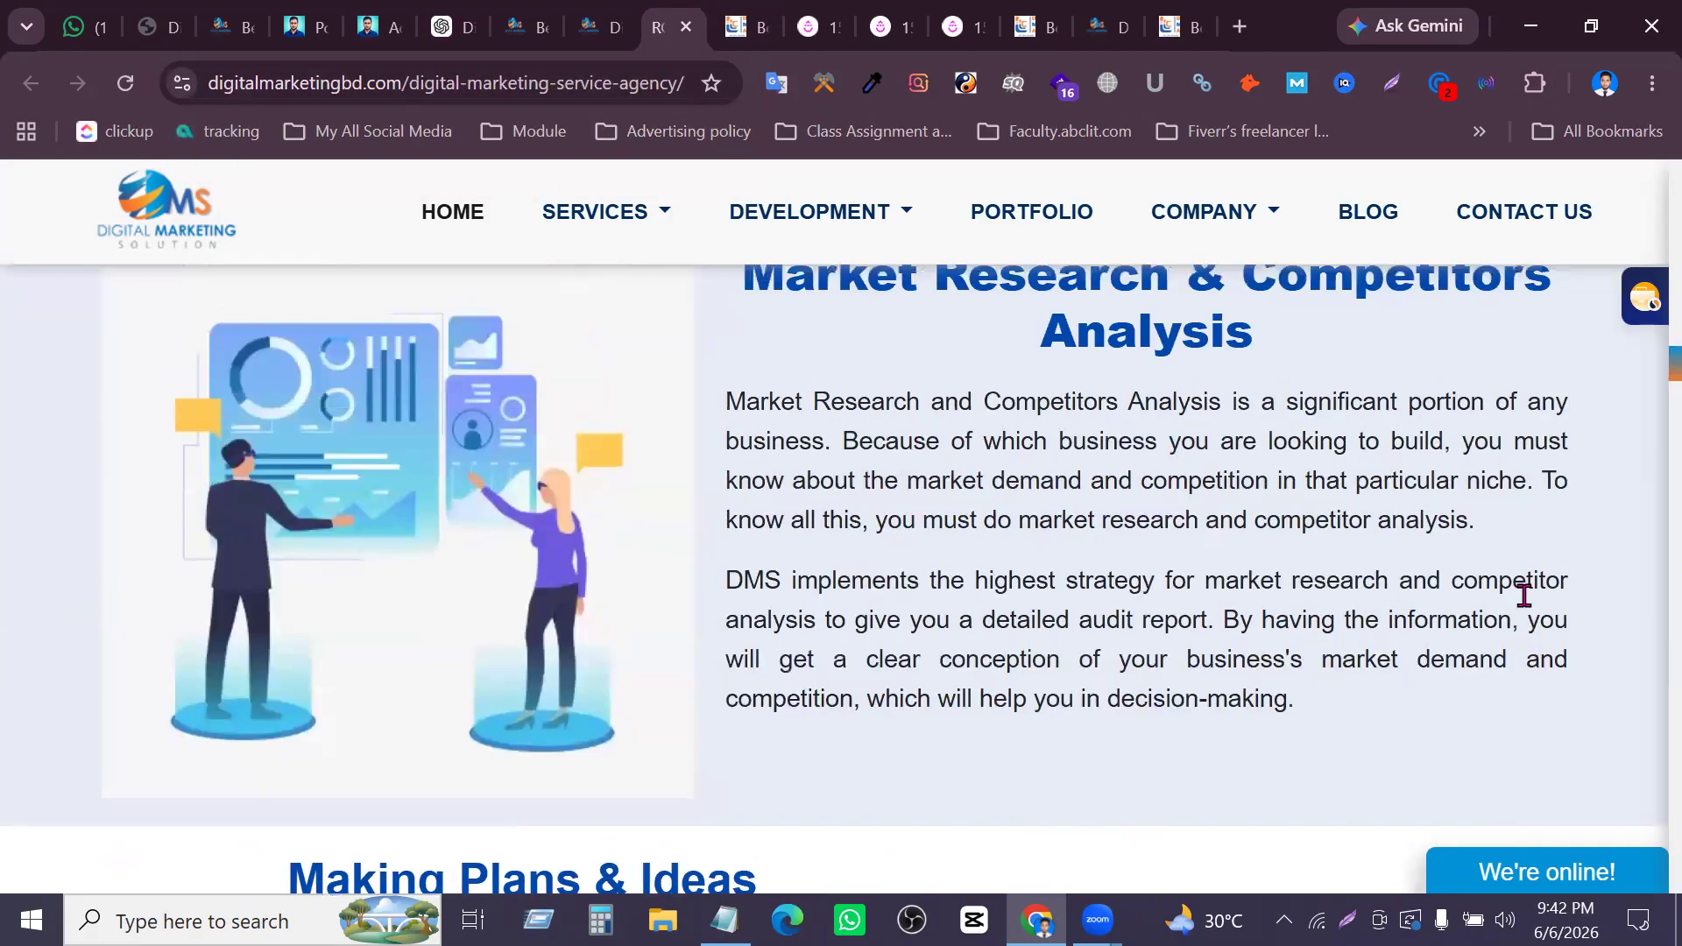
scroll(1106, 613, "up", 2)
scroll(1112, 644, "down", 2)
scroll(1107, 657, "up", 8)
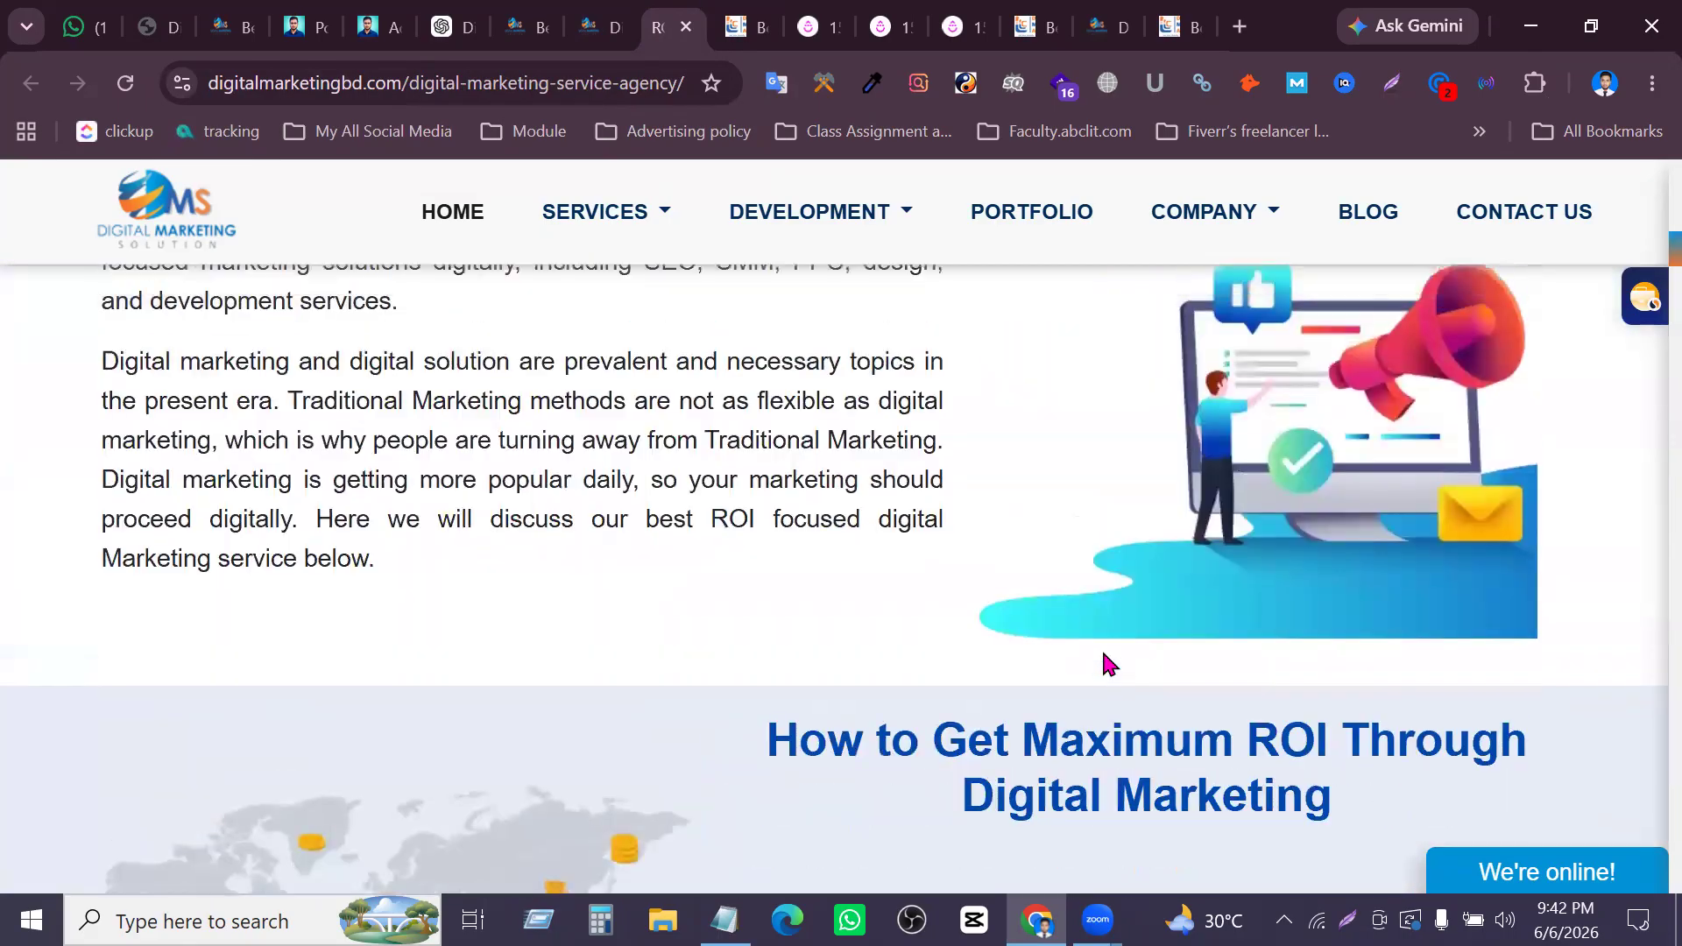
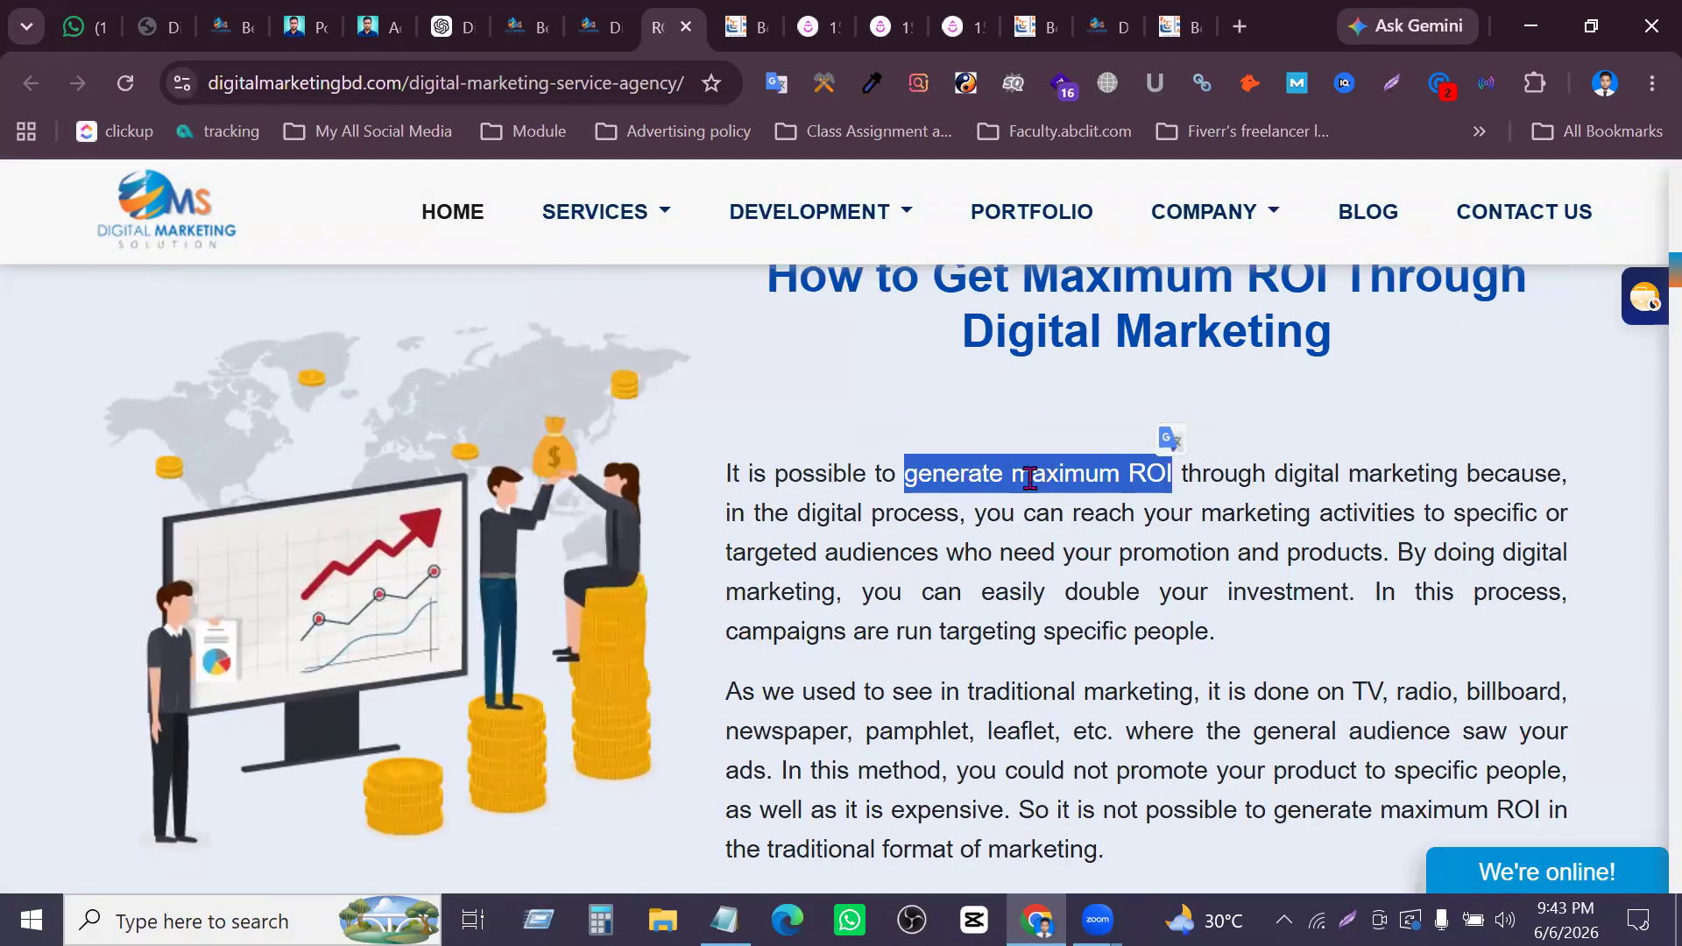
Highlight "market research and competitor" in the "Market Research & Competitors Analysis" section
scroll(1201, 660, "down", 10)
scroll(1159, 666, "down", 10)
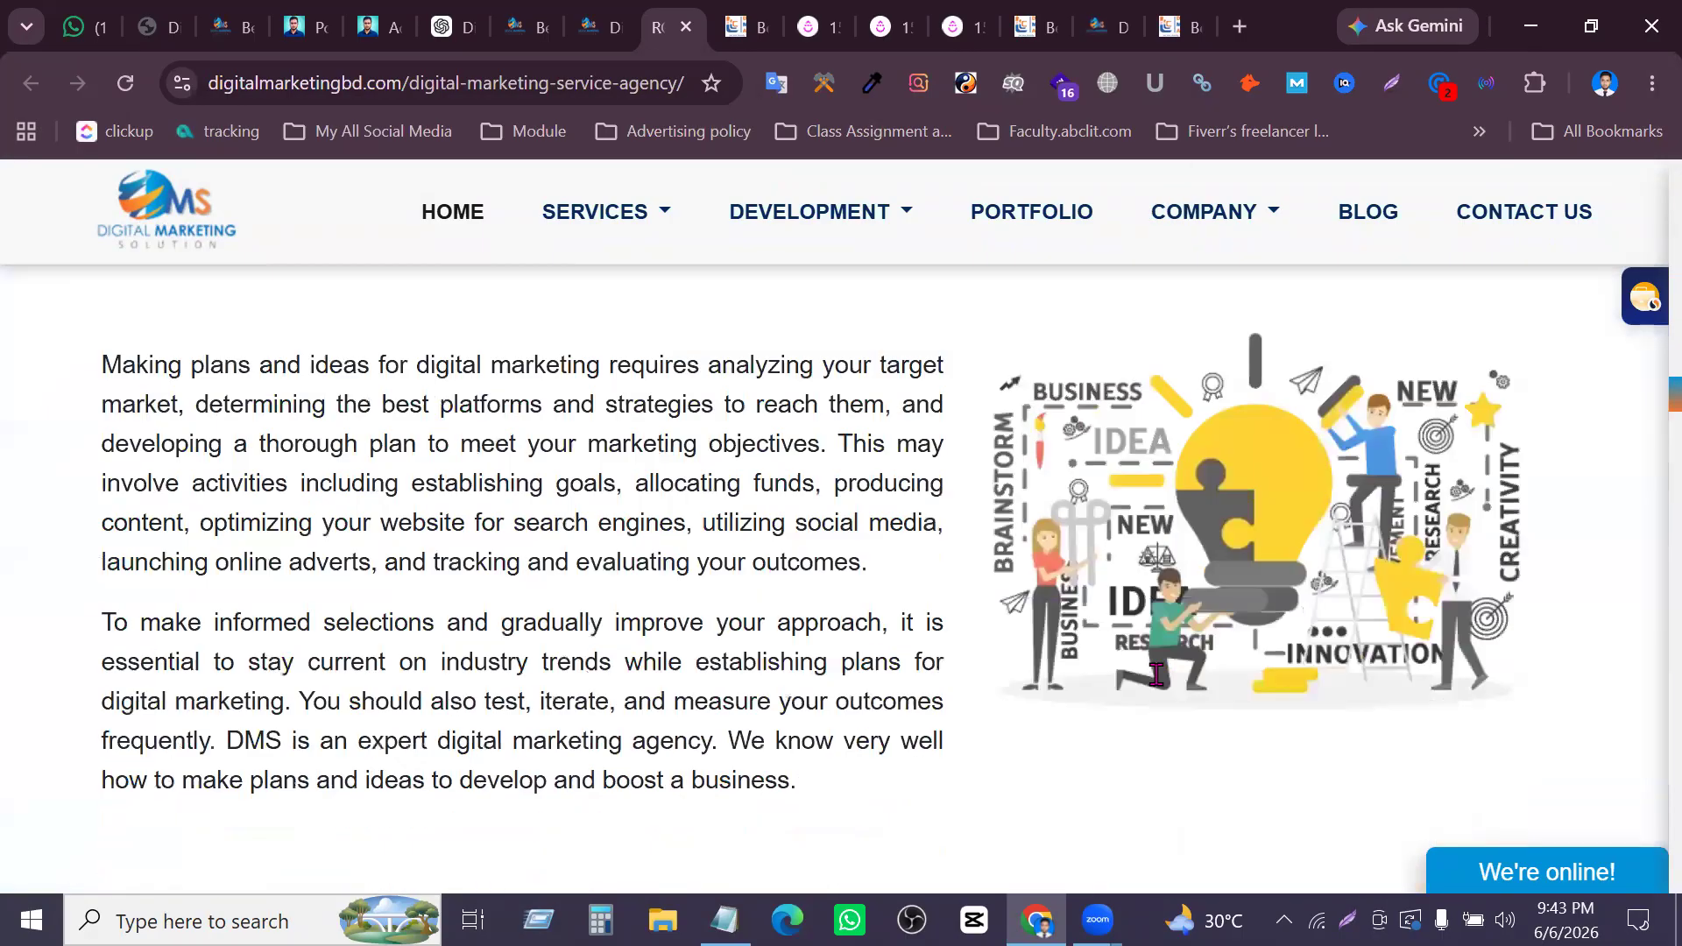
scroll(1164, 687, "up", 6)
left_click_drag(1021, 518, 1370, 520)
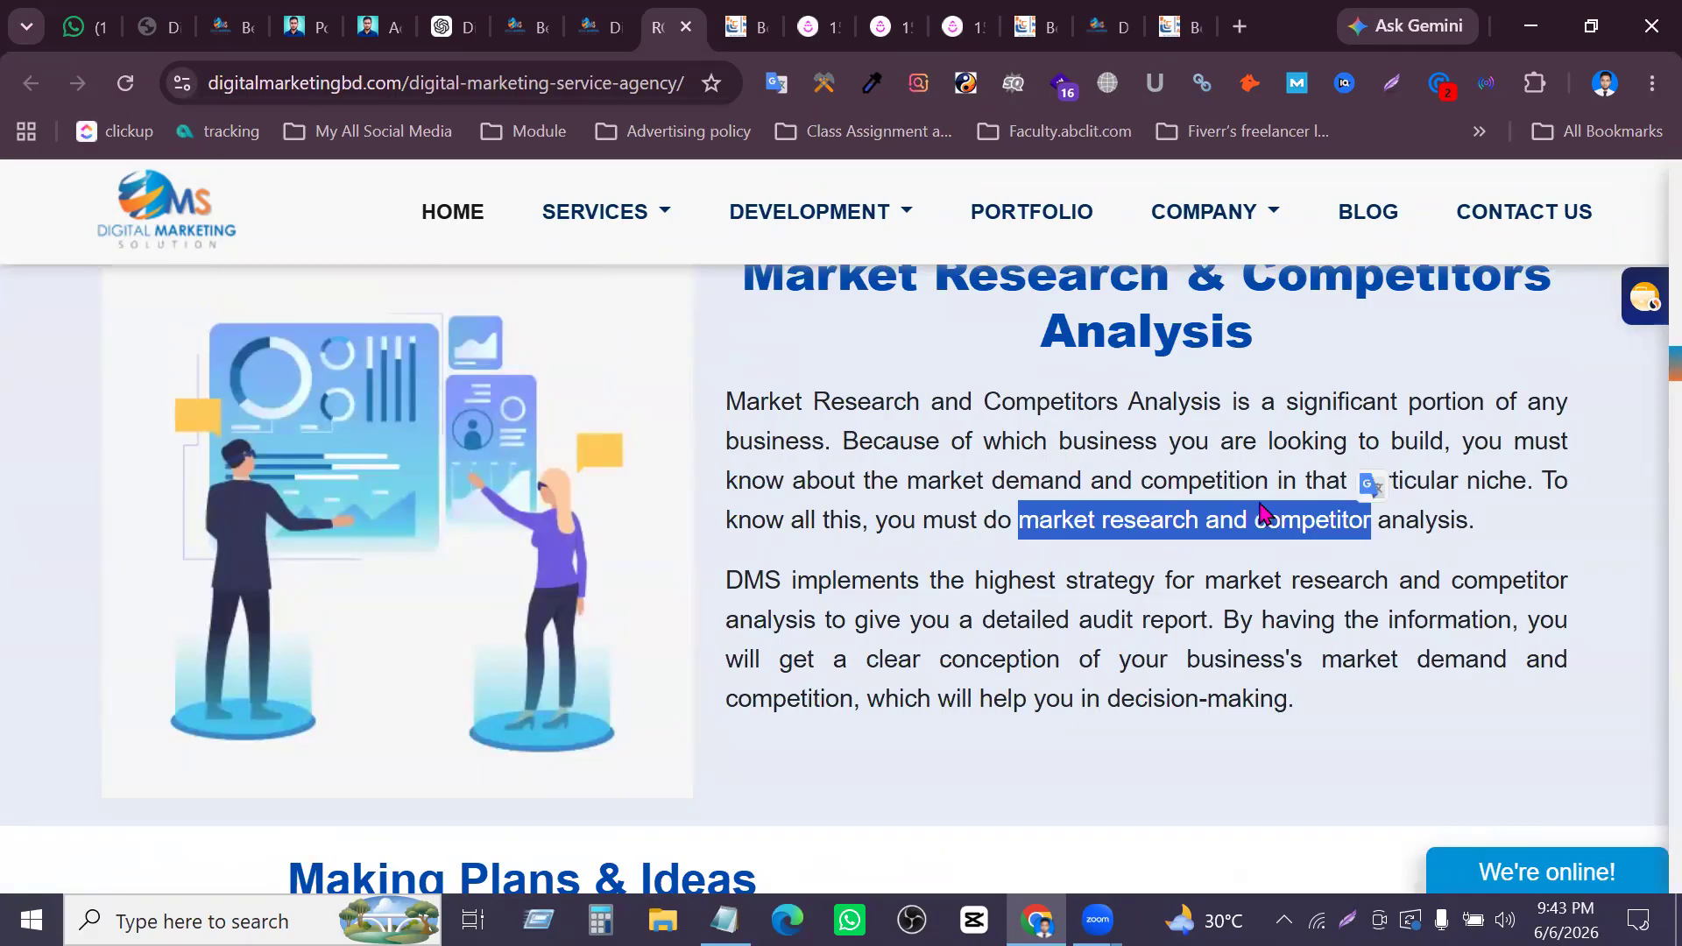
Examine the linked text in the "Best SEO Service Provider" and "Best Social Media Marketing Services" sections
mouse_move(601, 214)
scroll(1016, 589, "up", 7)
scroll(1116, 653, "down", 12)
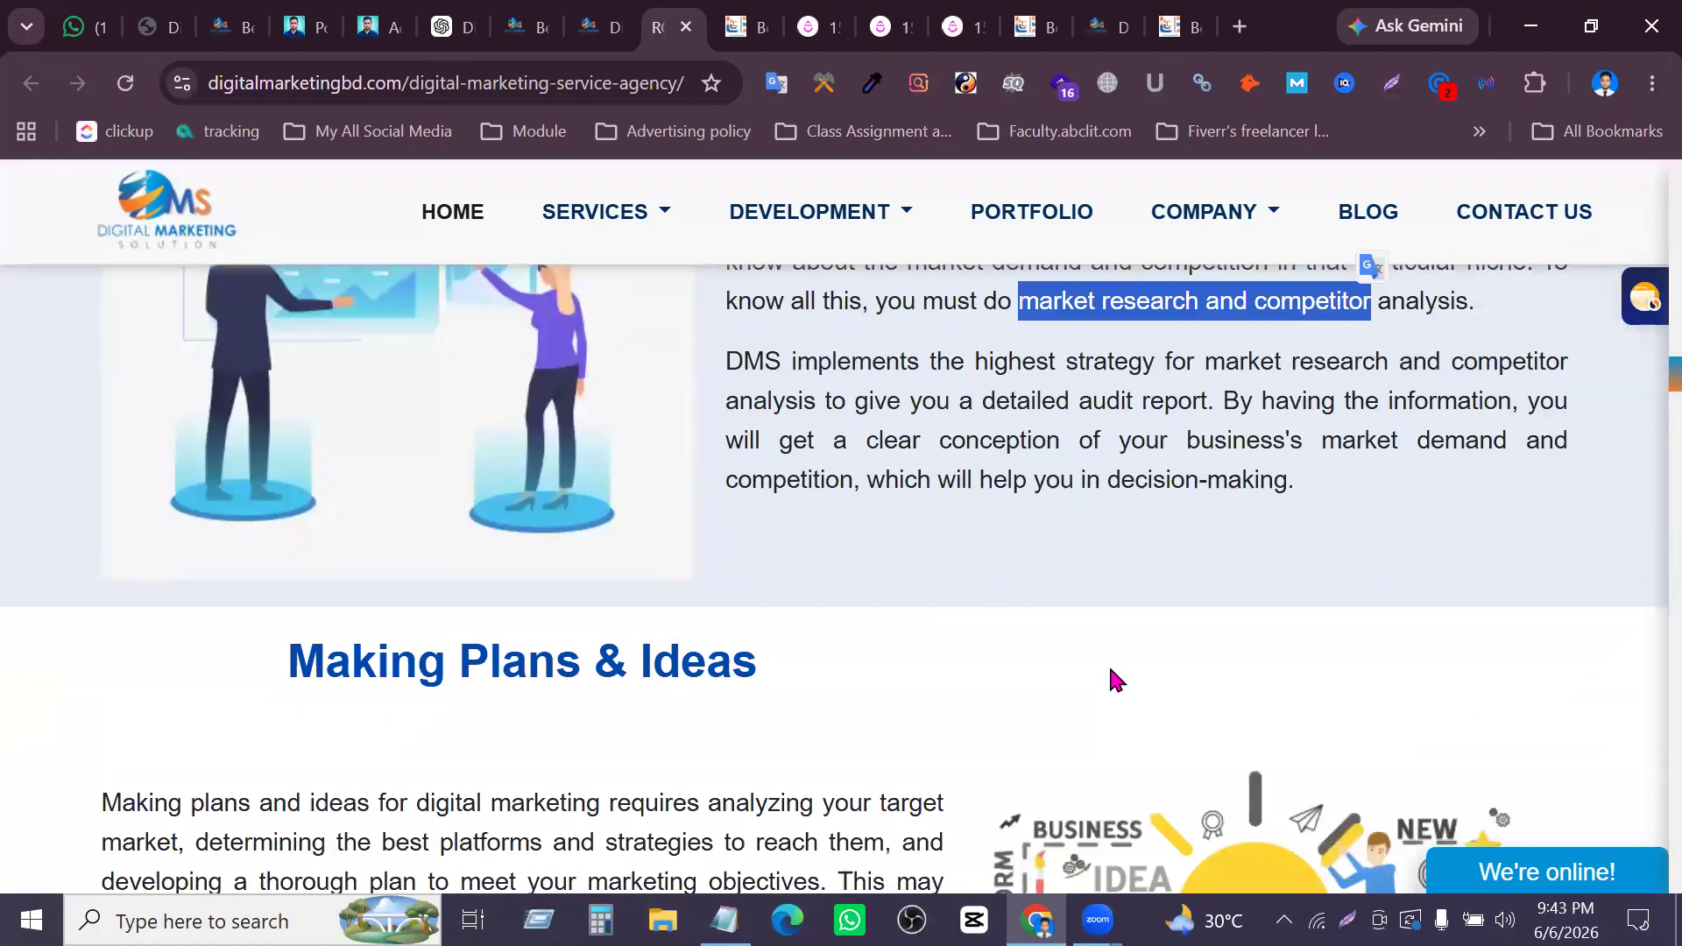
scroll(796, 745, "down", 1)
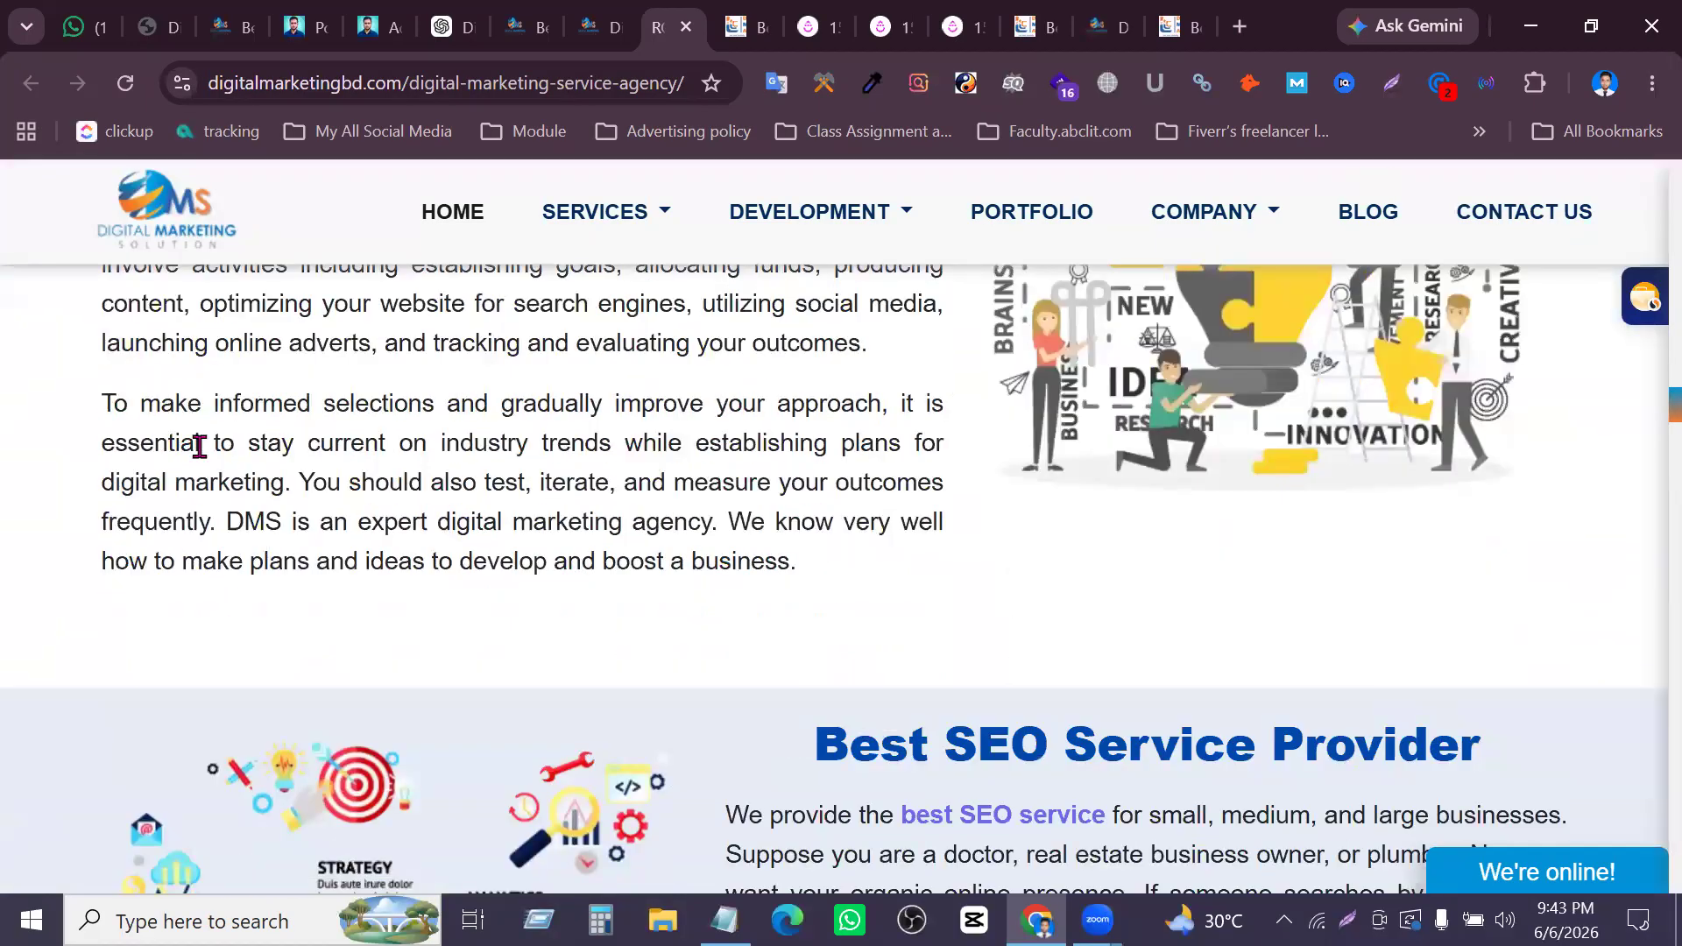
scroll(998, 630, "down", 6)
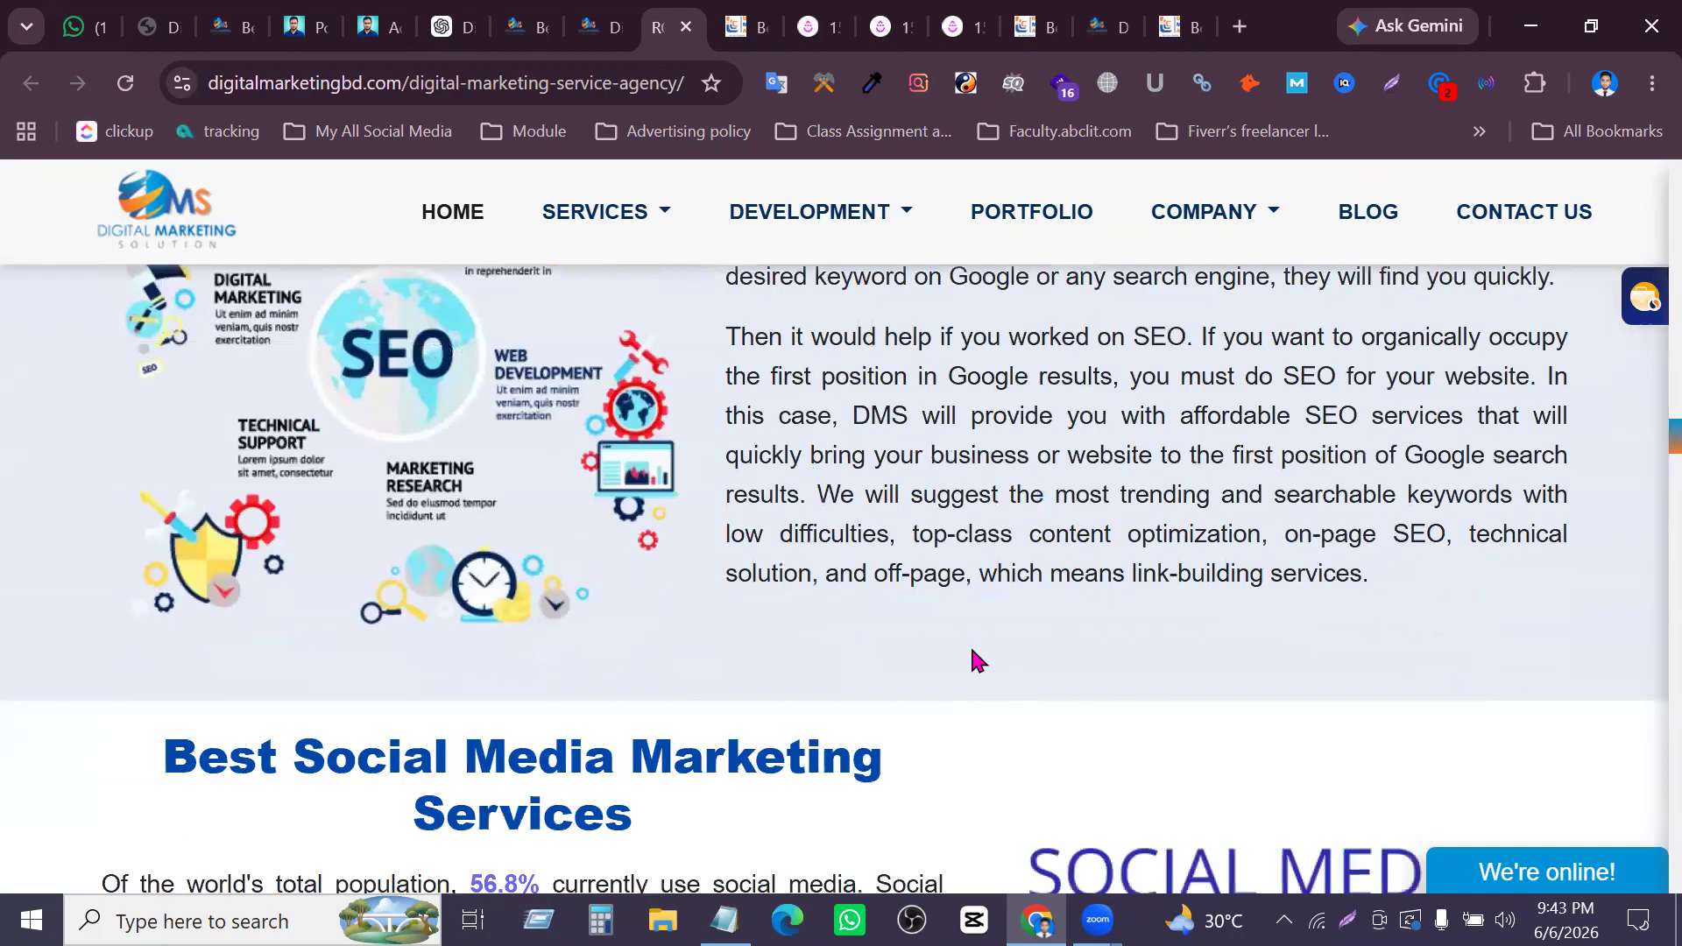
scroll(972, 657, "up", 8)
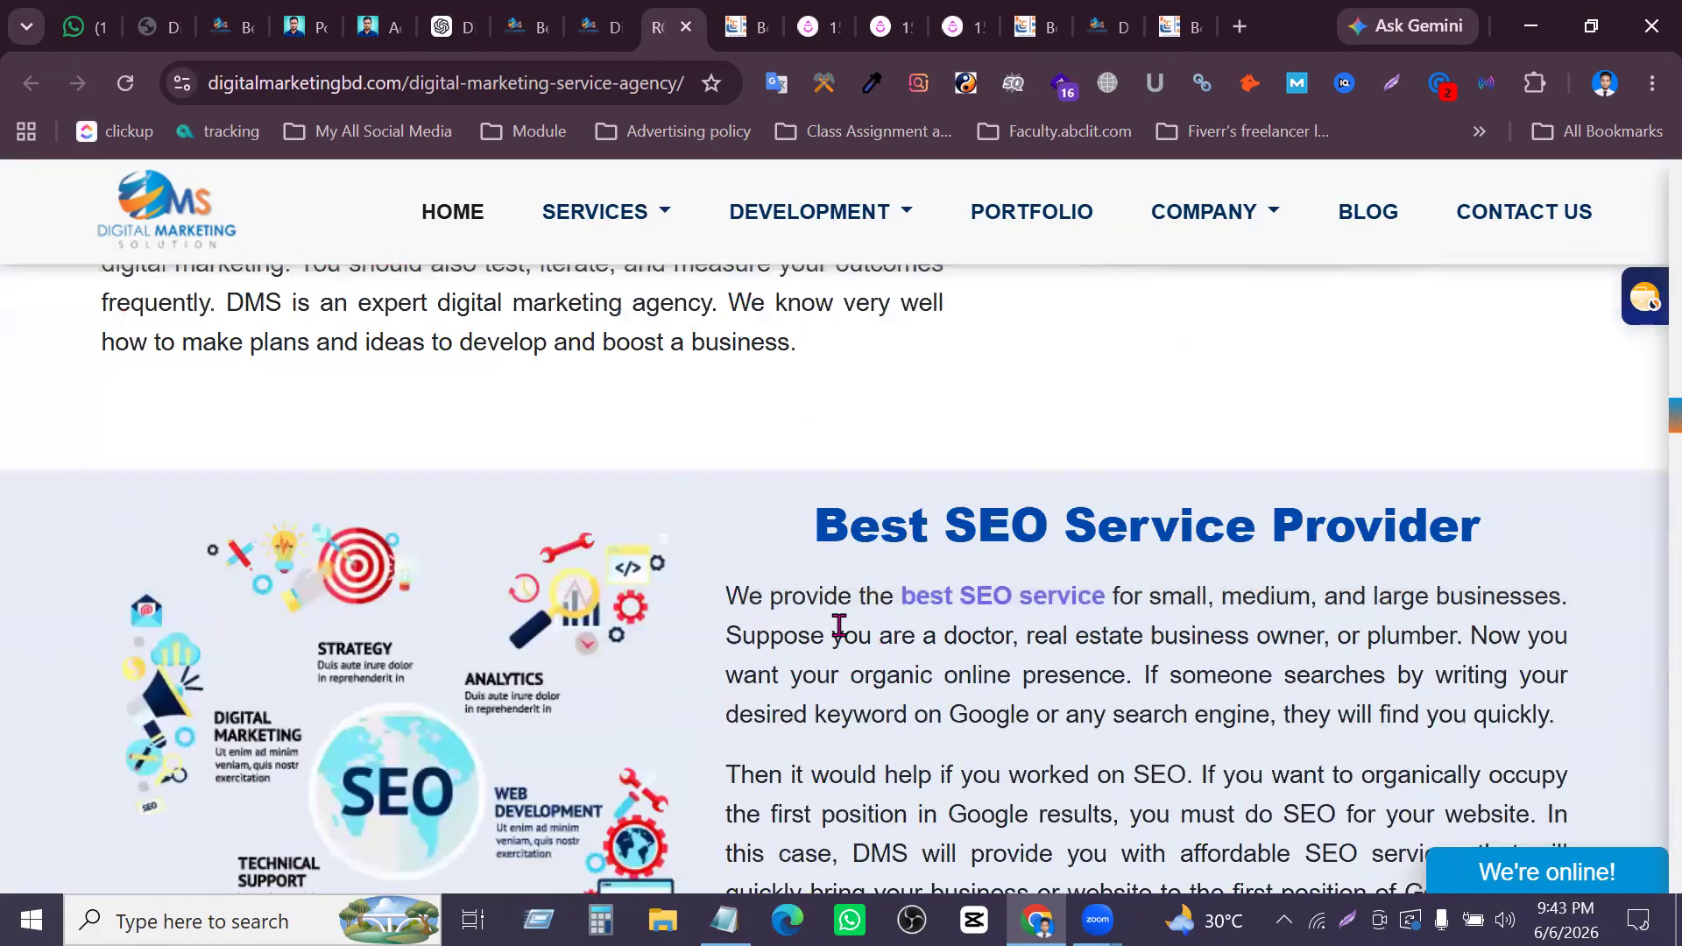
scroll(943, 630, "down", 10)
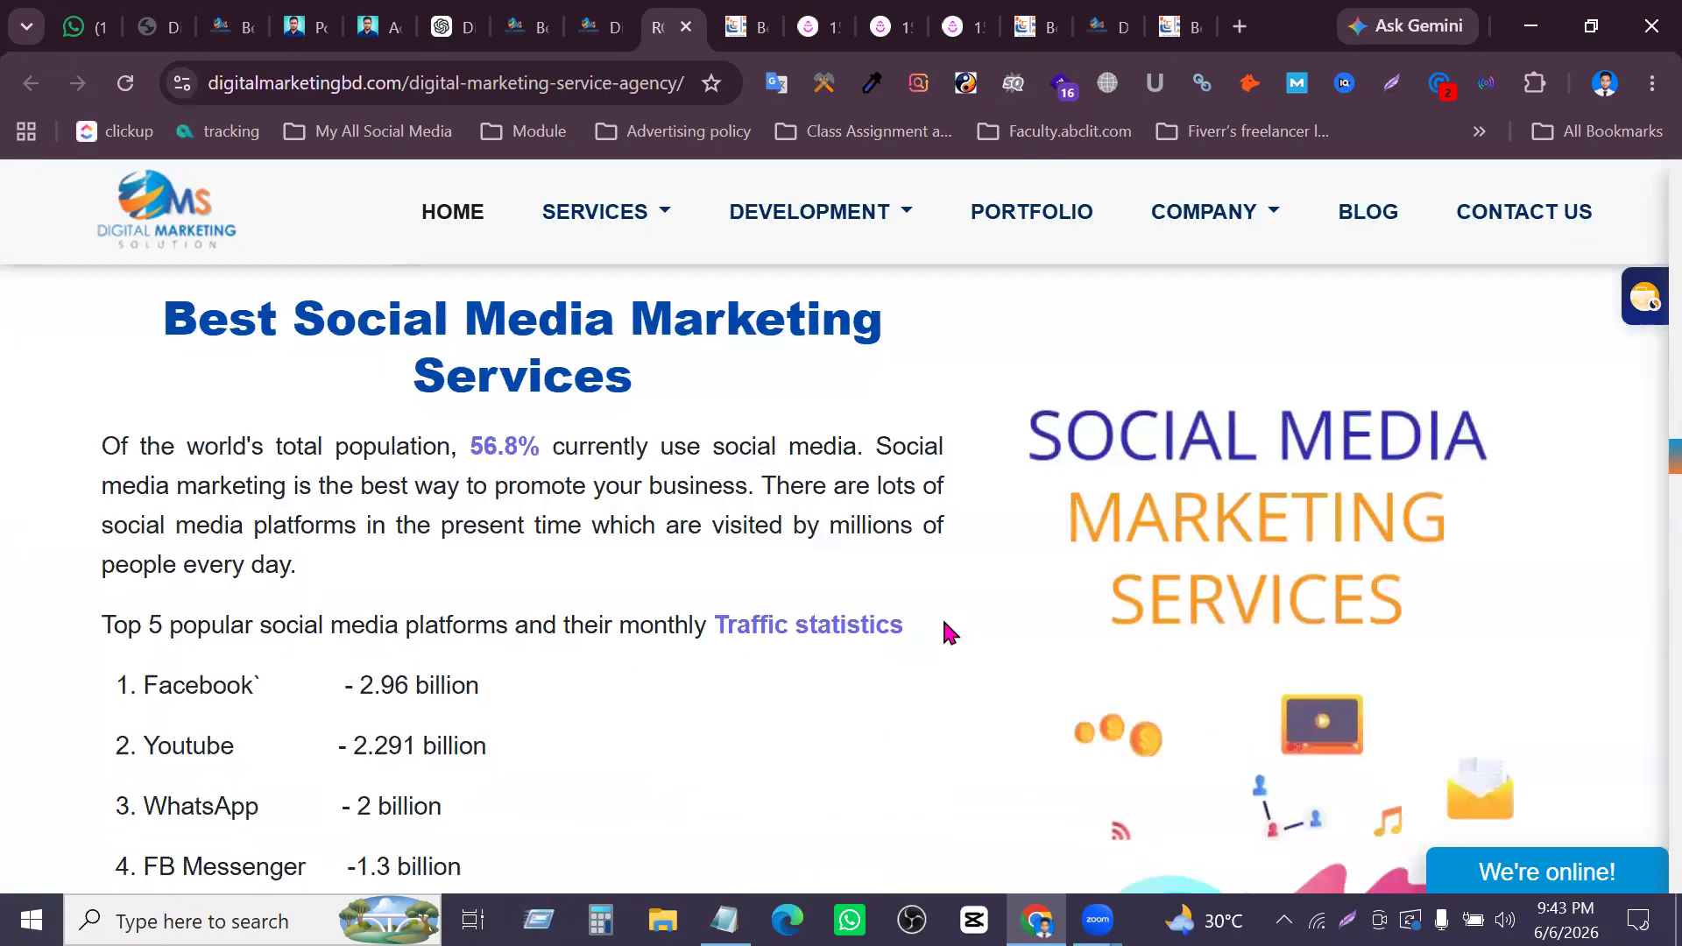
scroll(789, 652, "down", 4)
scroll(663, 671, "up", 5)
Highlight Facebook's "2.96 billion" traffic figure in the social media platforms list, and clear the selection
left_click_drag(360, 685, 589, 696)
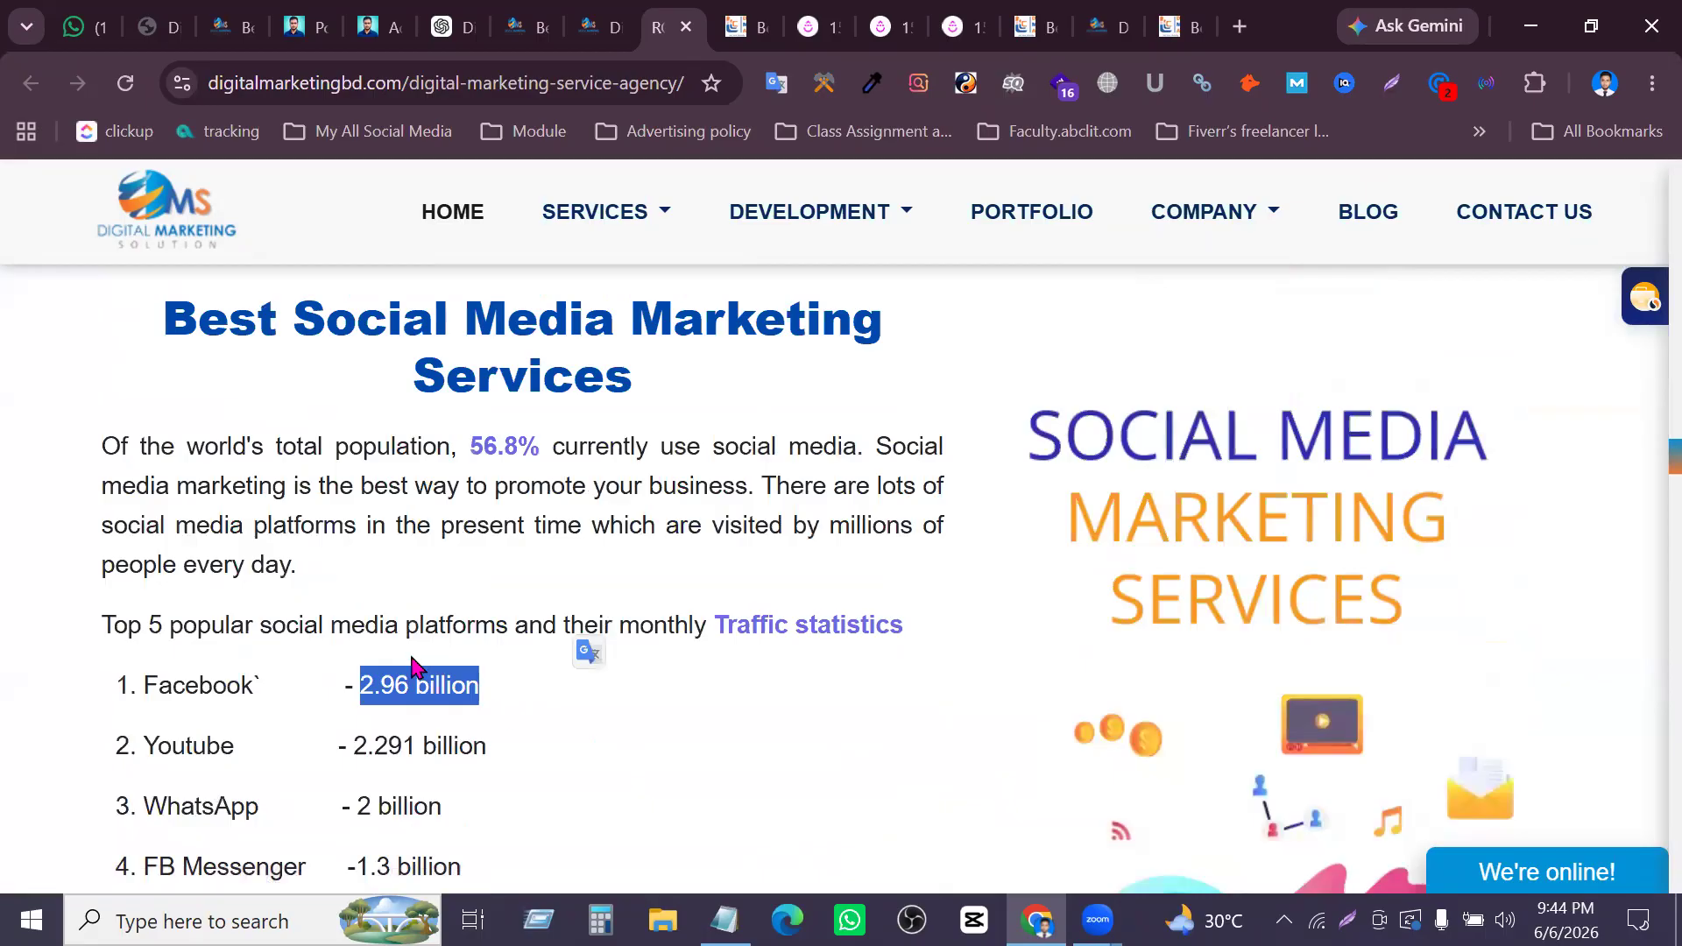
left_click(292, 689)
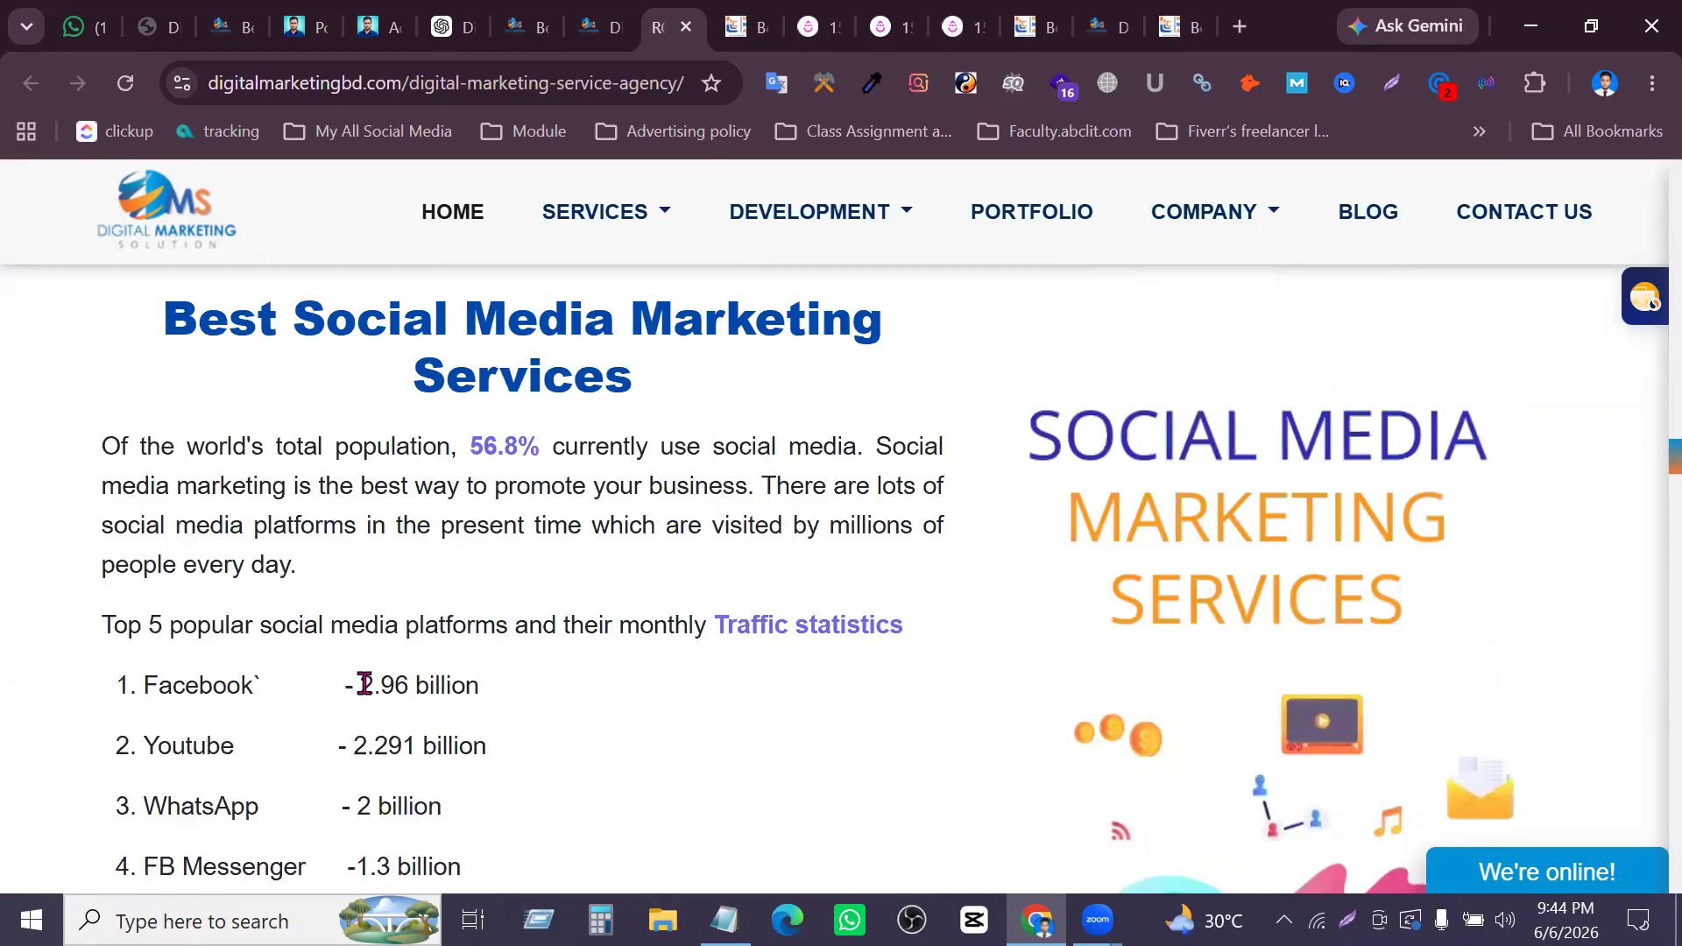
left_click_drag(353, 689, 479, 685)
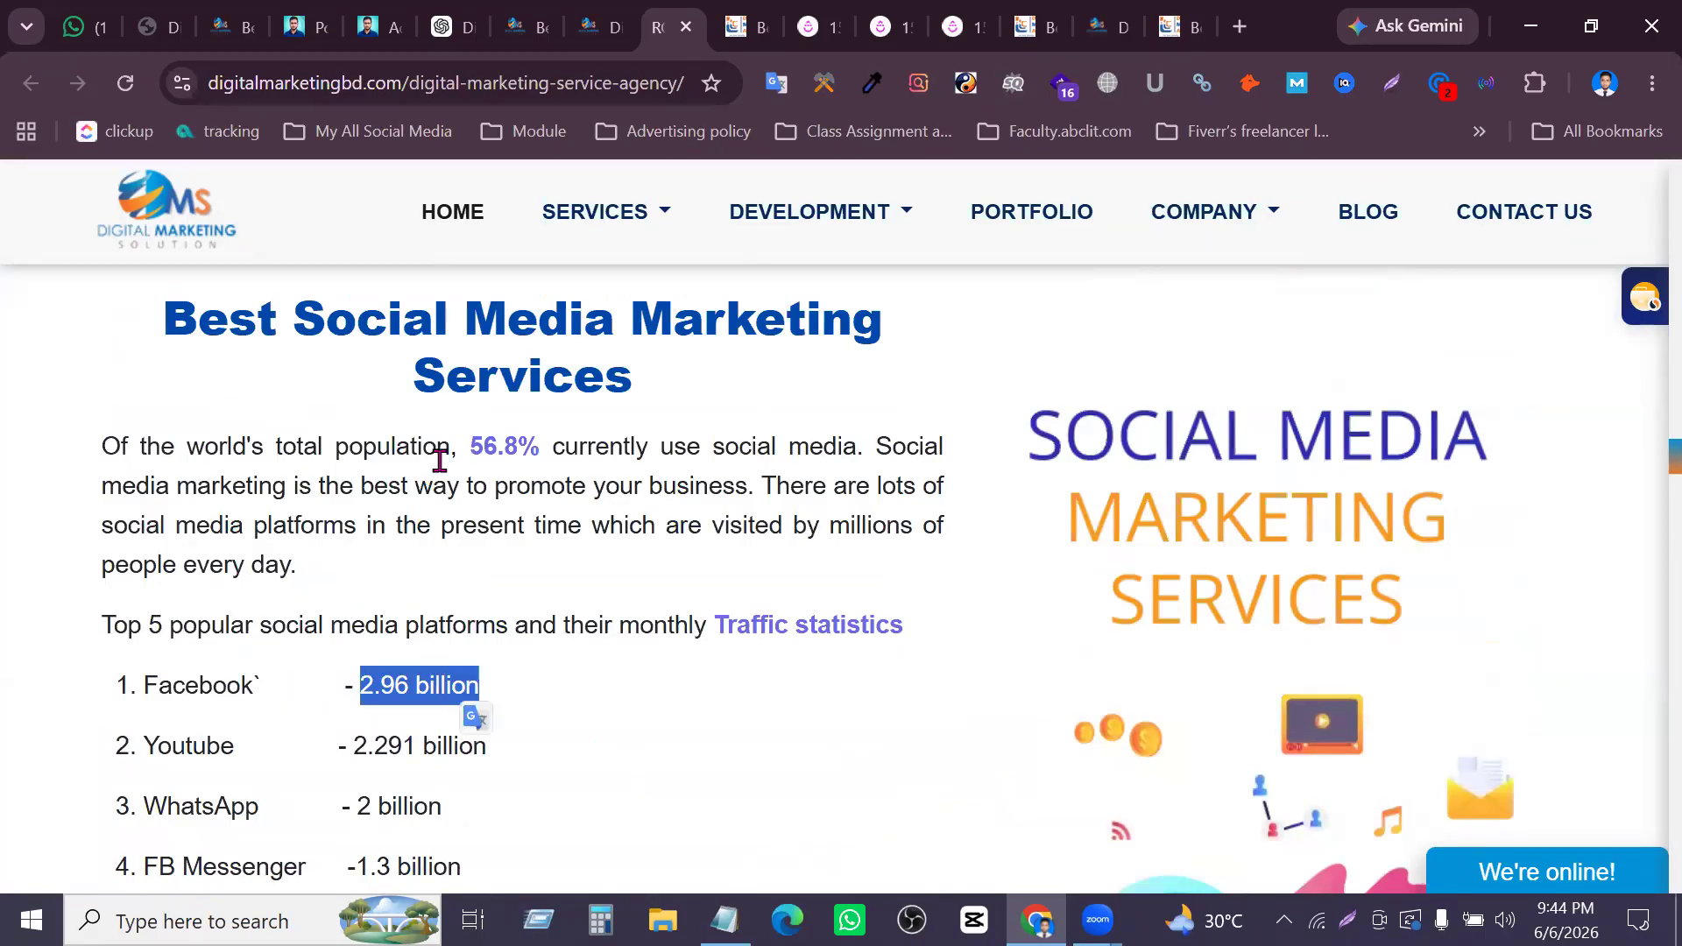
left_click(375, 439)
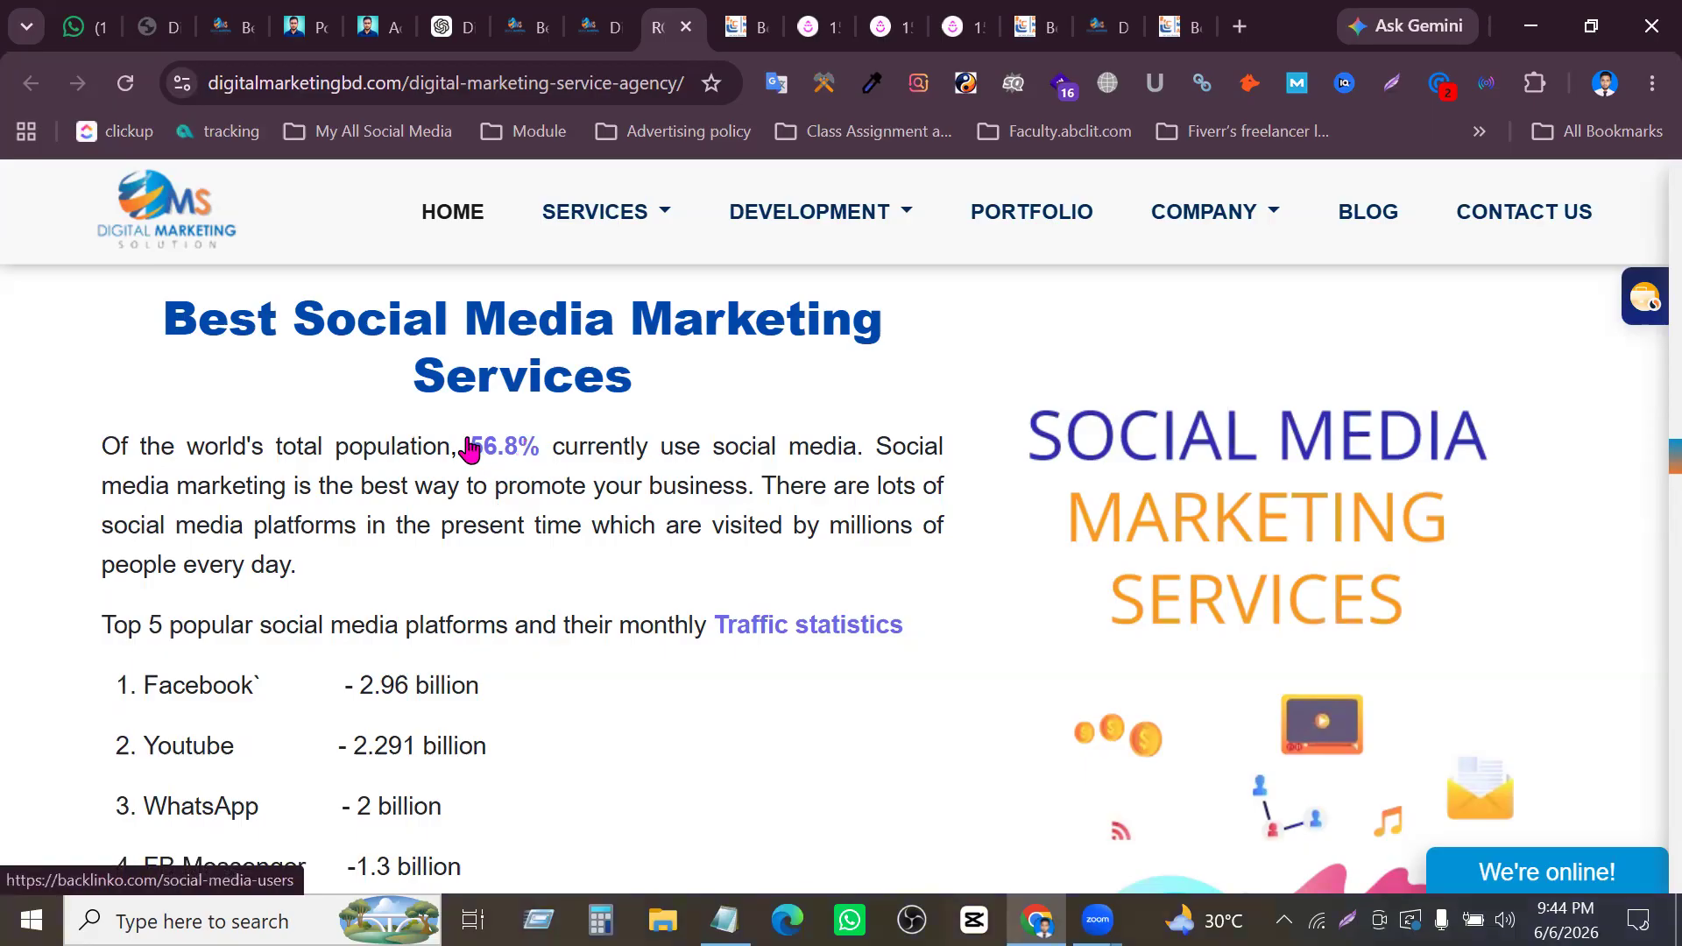
Examine the "Best Social Media Marketing Services" text and return to the linked "best SEO service" phrase in the section above it
scroll(721, 480, "down", 3)
scroll(593, 525, "up", 3)
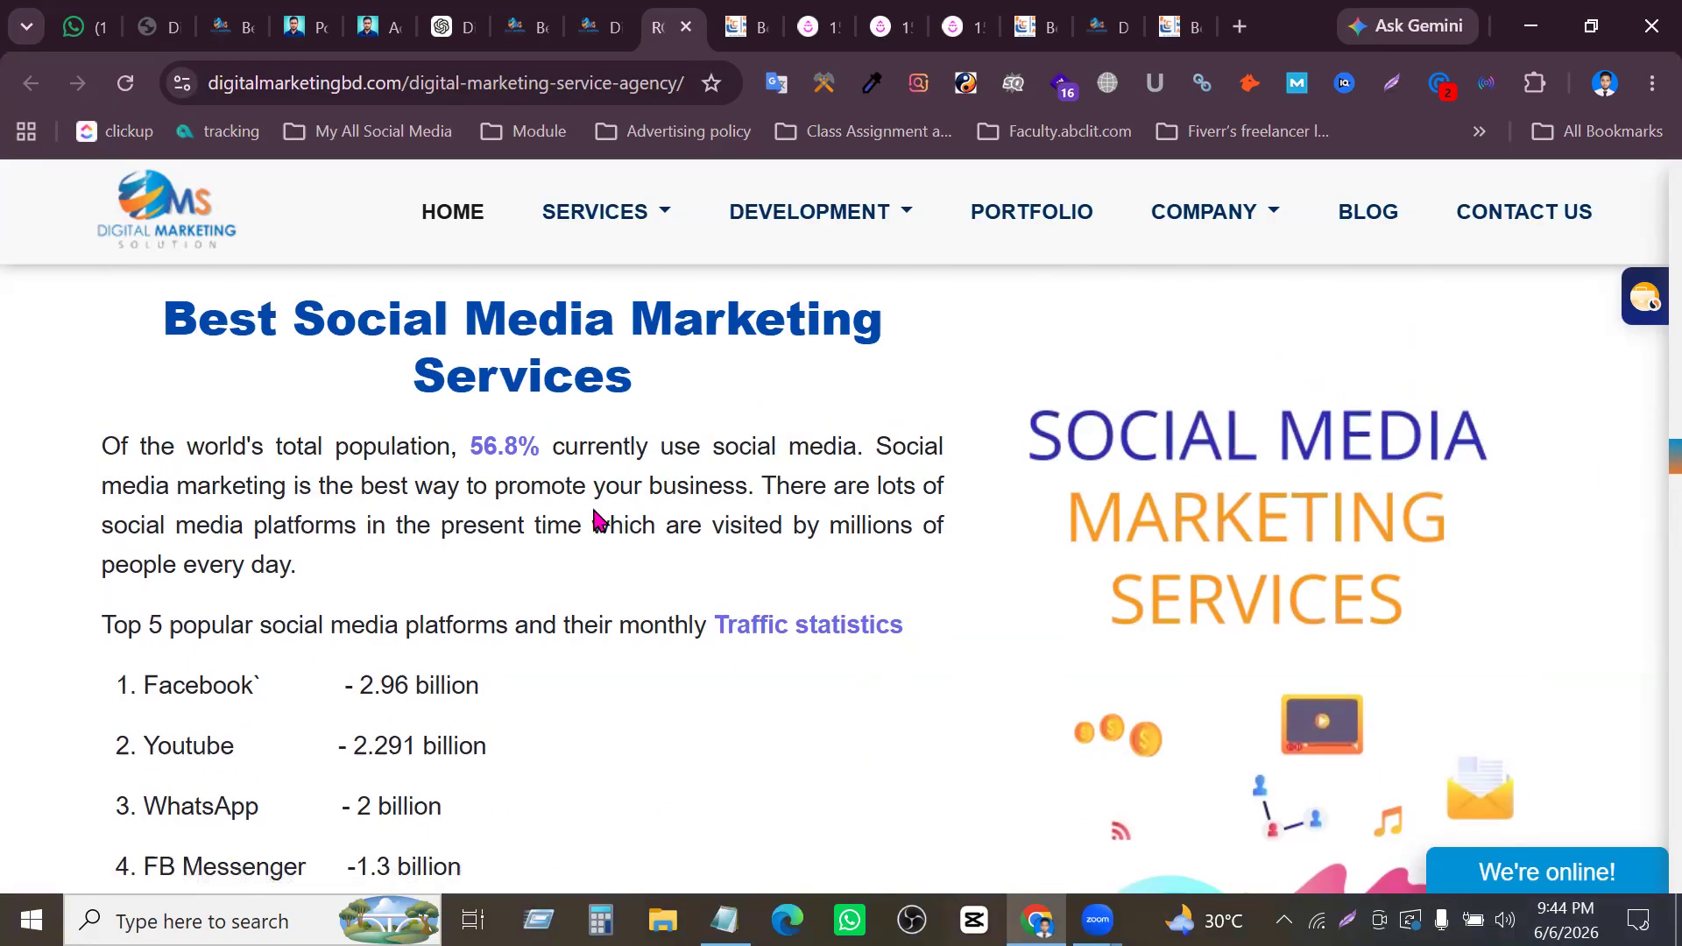
scroll(491, 480, "up", 5)
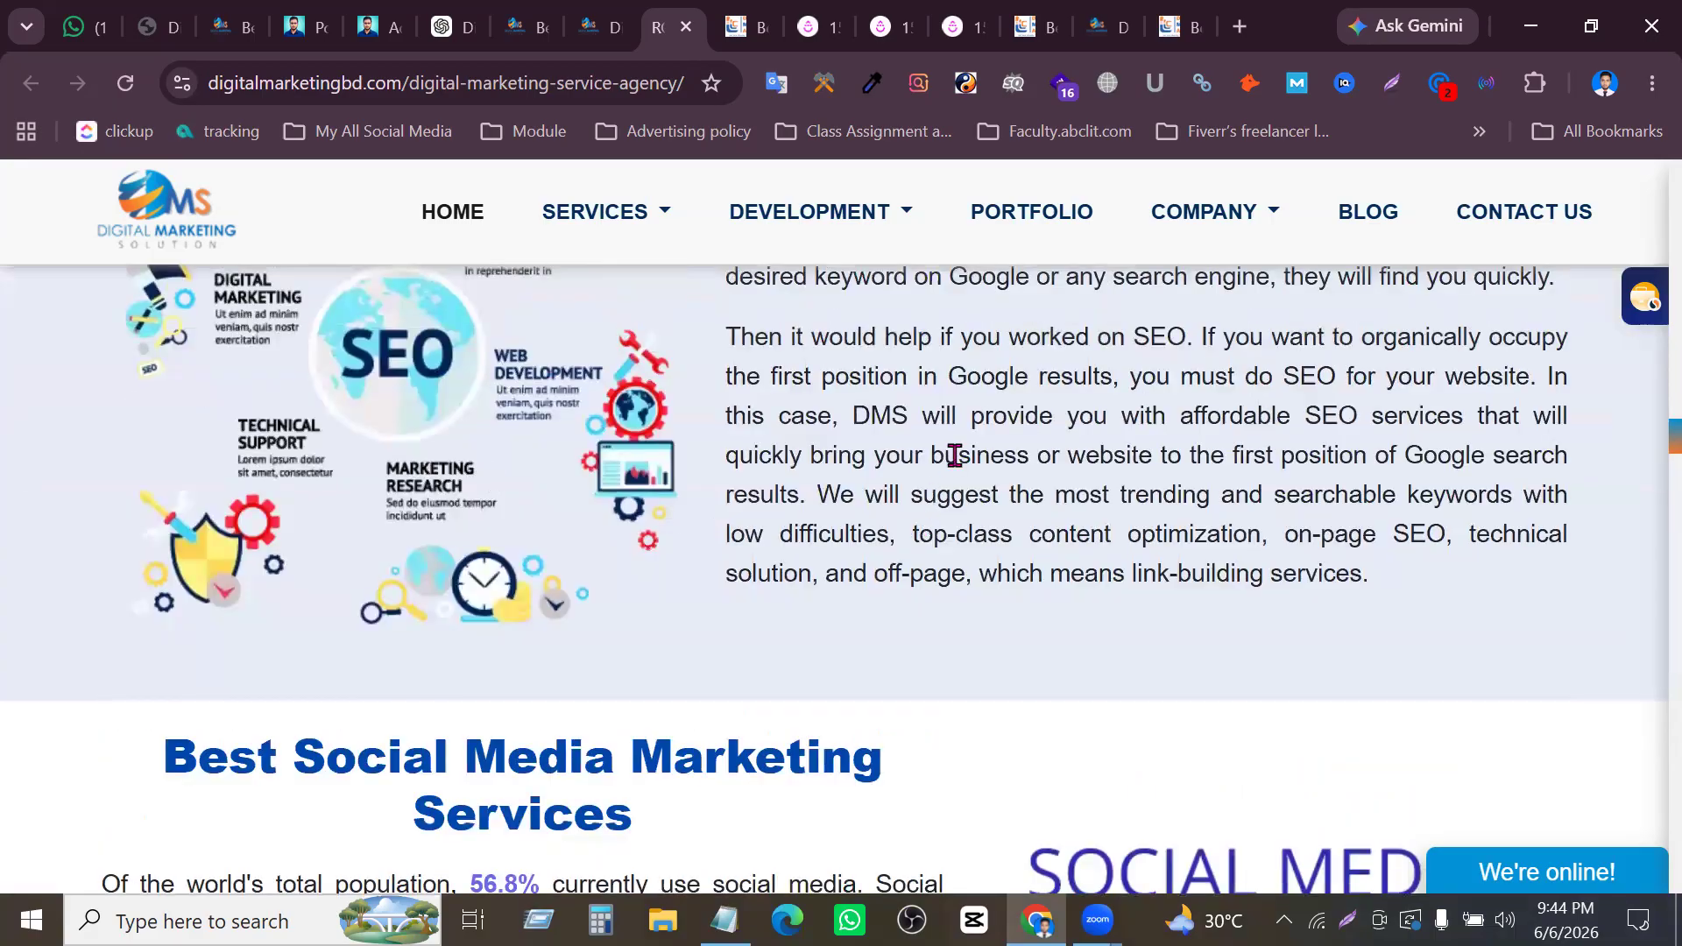
scroll(1053, 455, "up", 2)
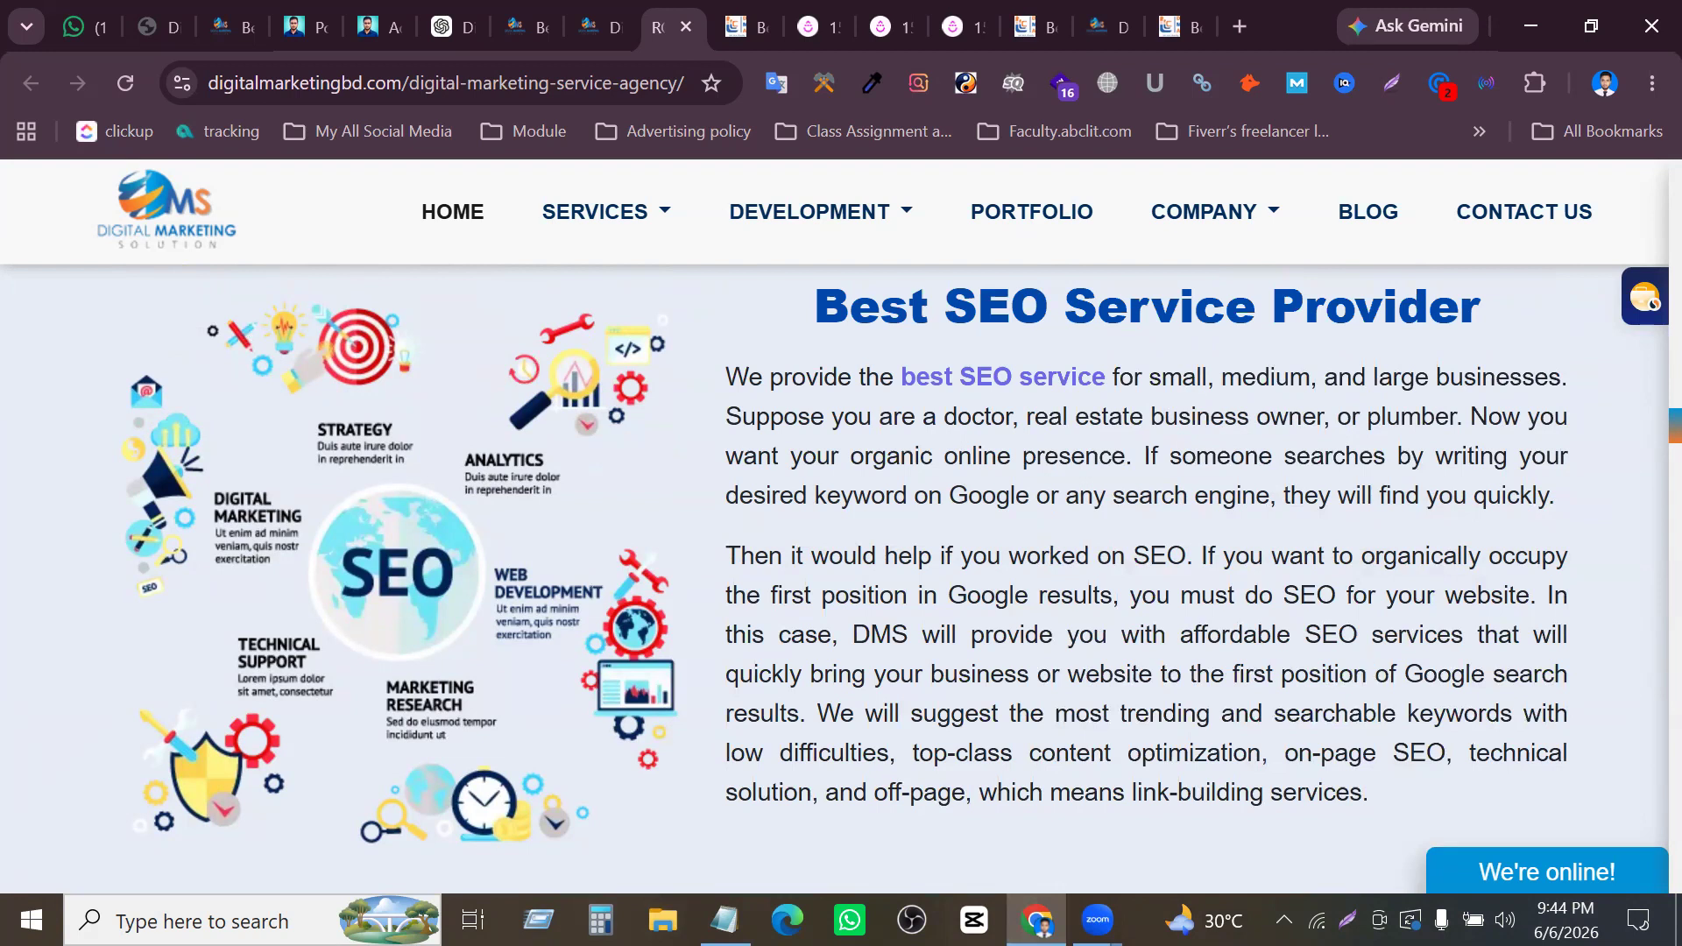
left_click(1097, 920)
left_click(1207, 817)
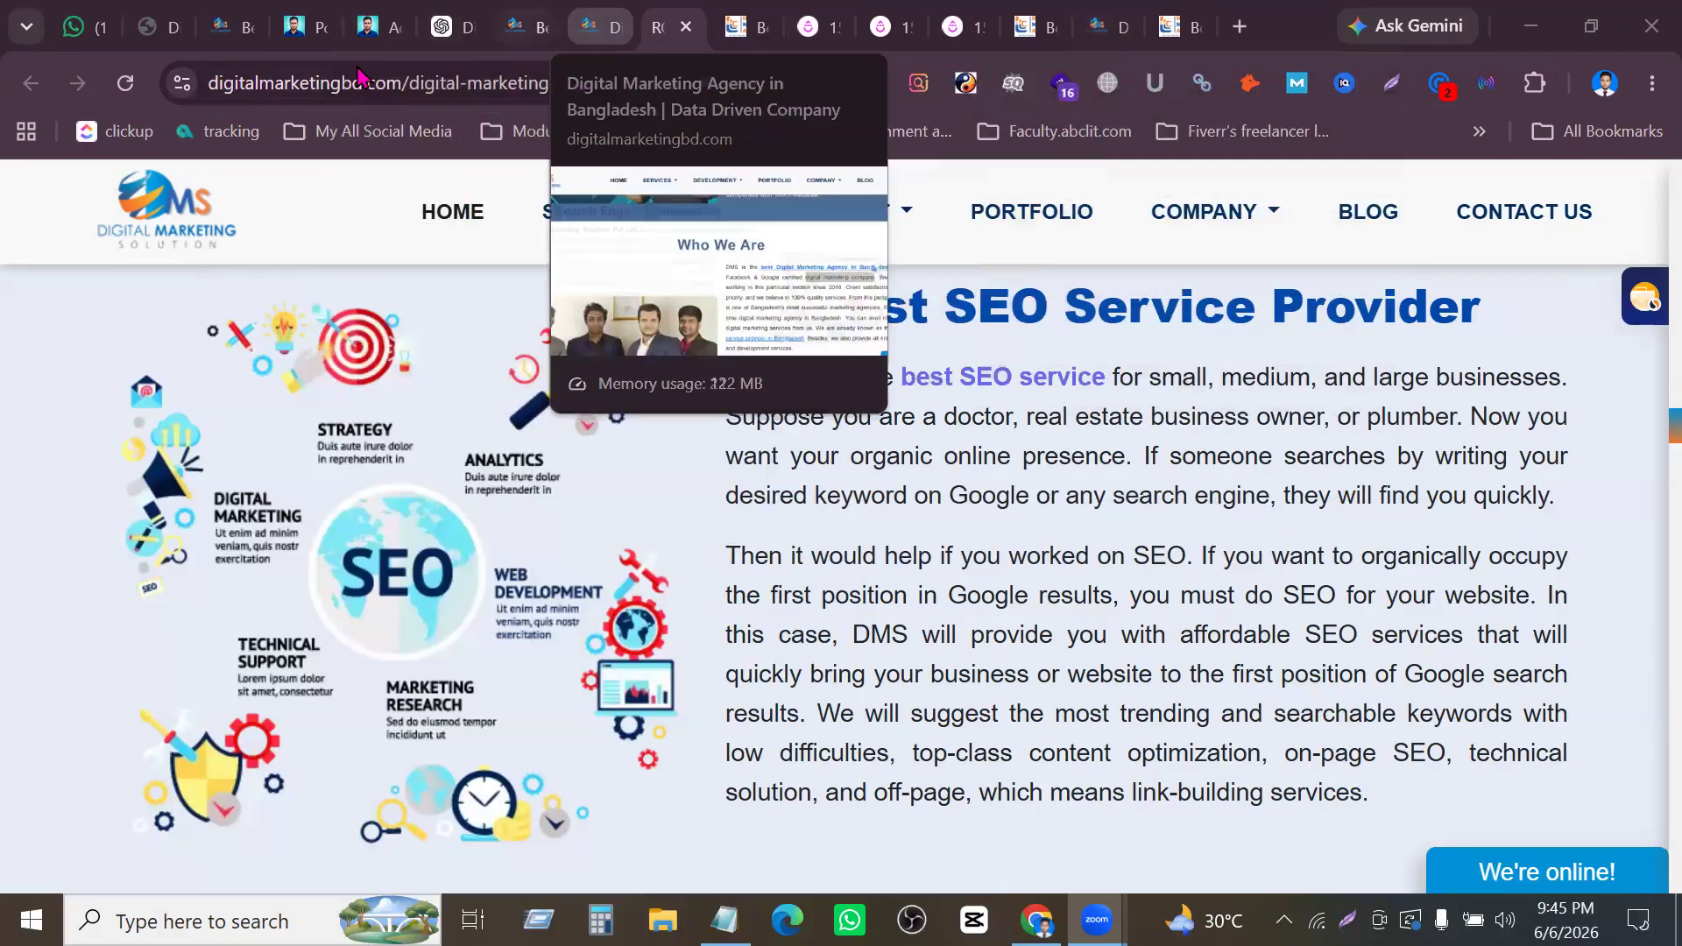
Return to the "Digital Marketing Services" draft post and review Rank Math's additional checks for external, DoFollow and internal links
left_click(372, 27)
scroll(1014, 490, "up", 5)
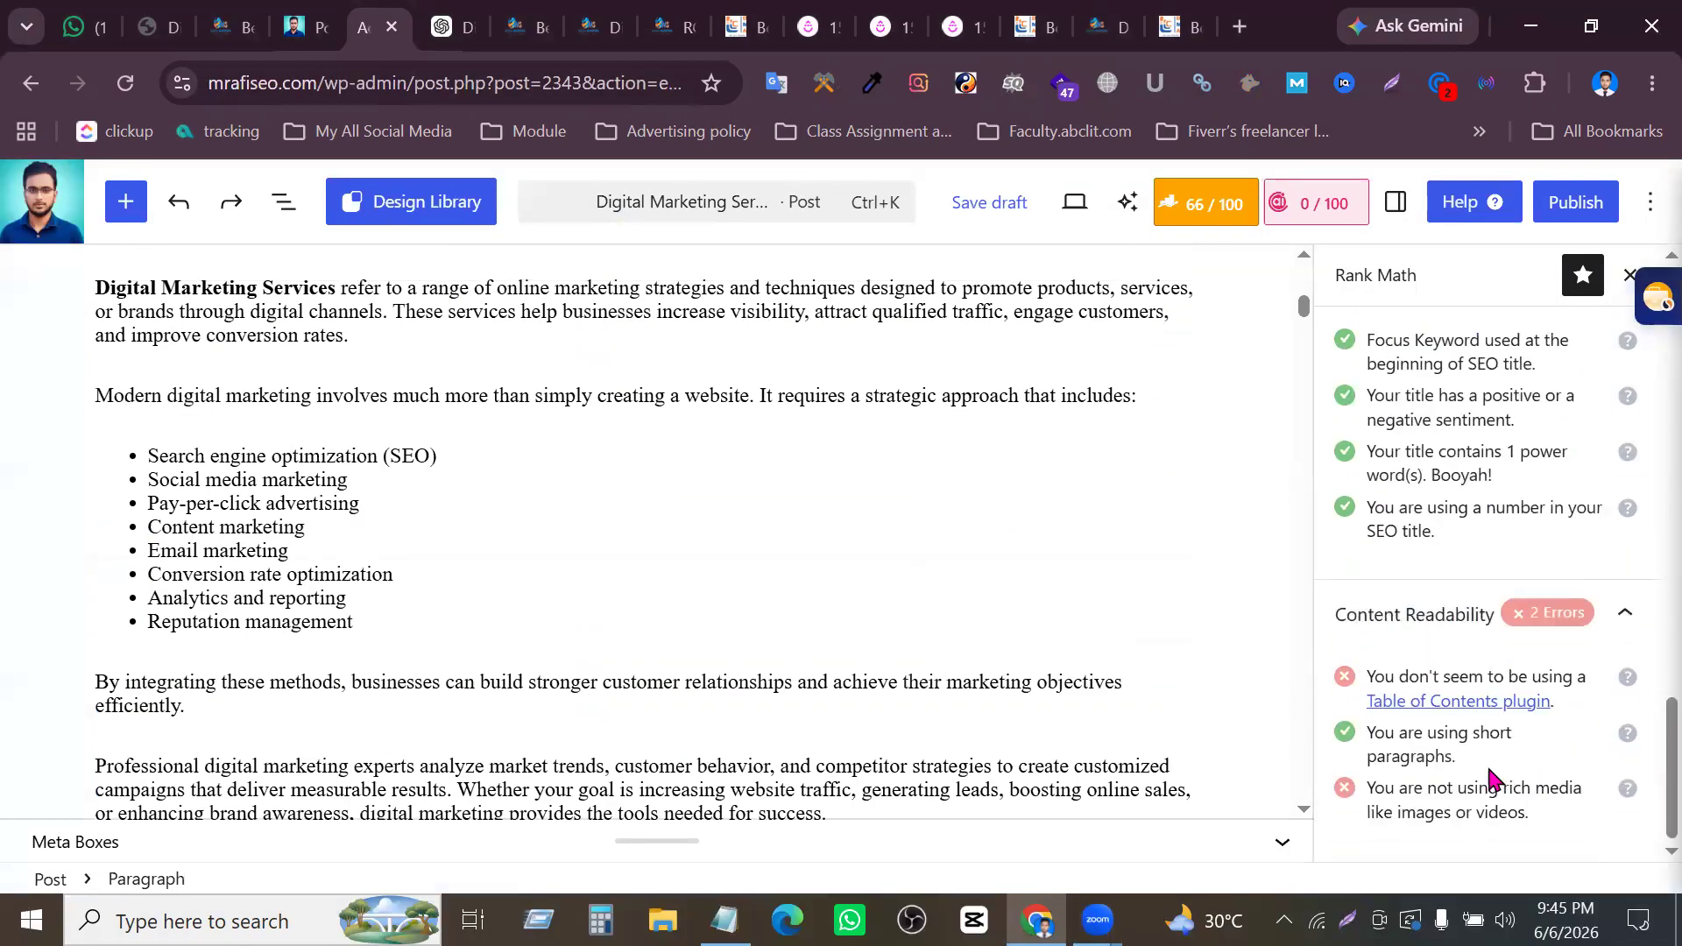
scroll(1494, 775, "up", 8)
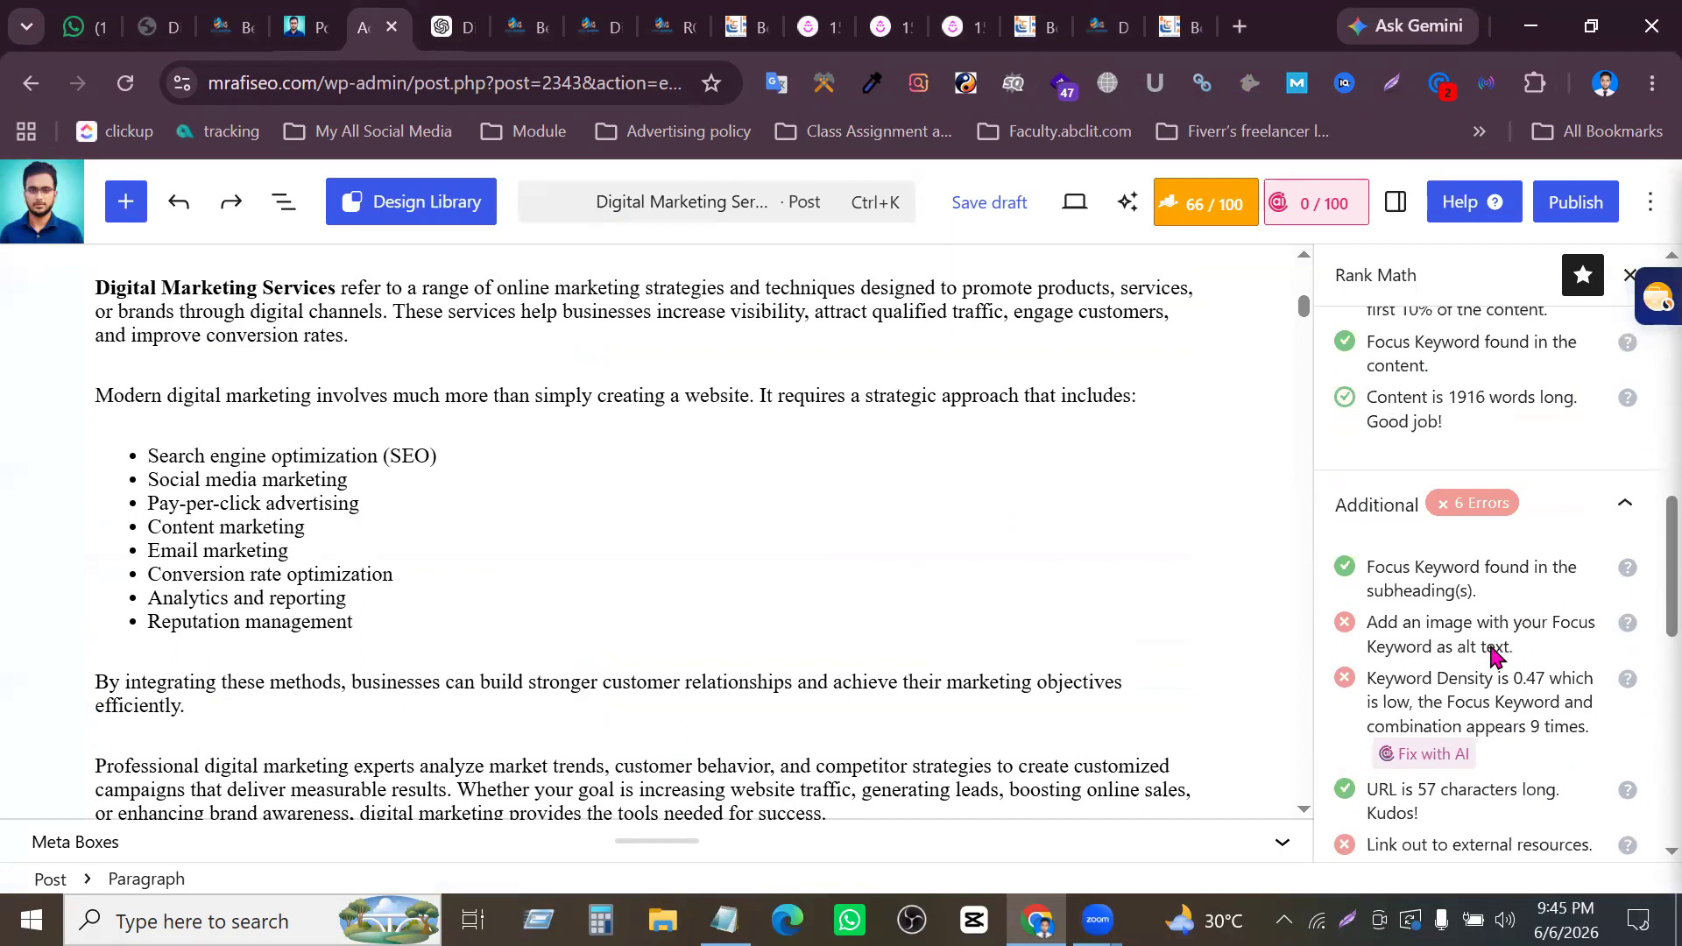
scroll(1495, 655, "down", 3)
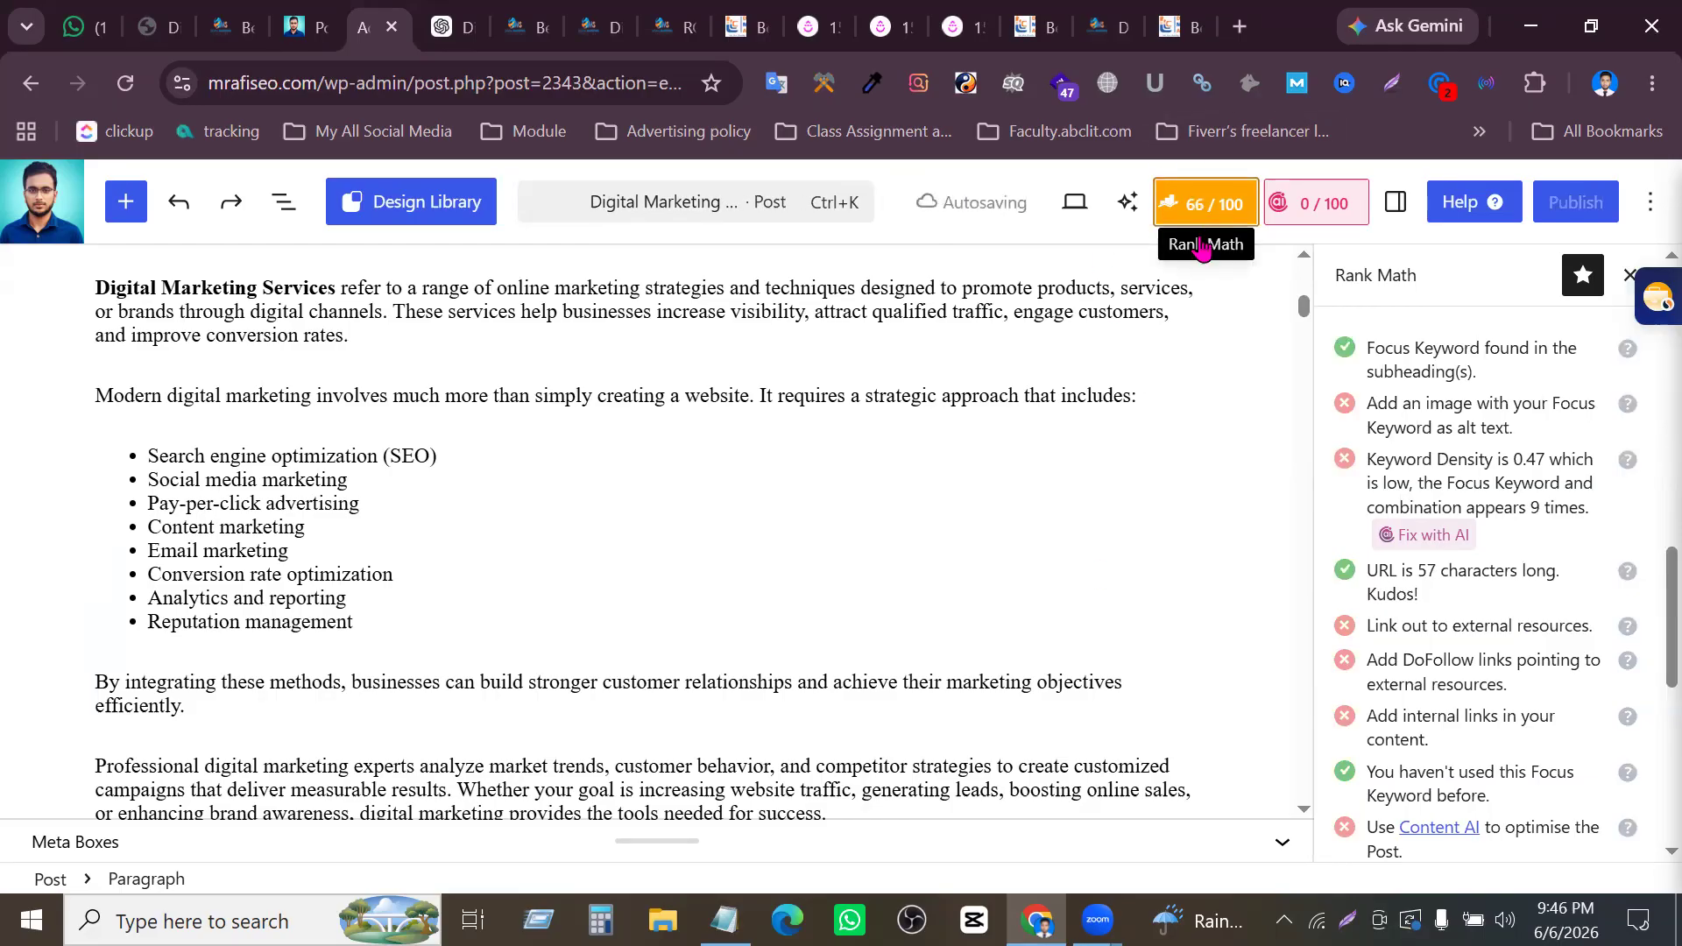
scroll(873, 497, "up", 10)
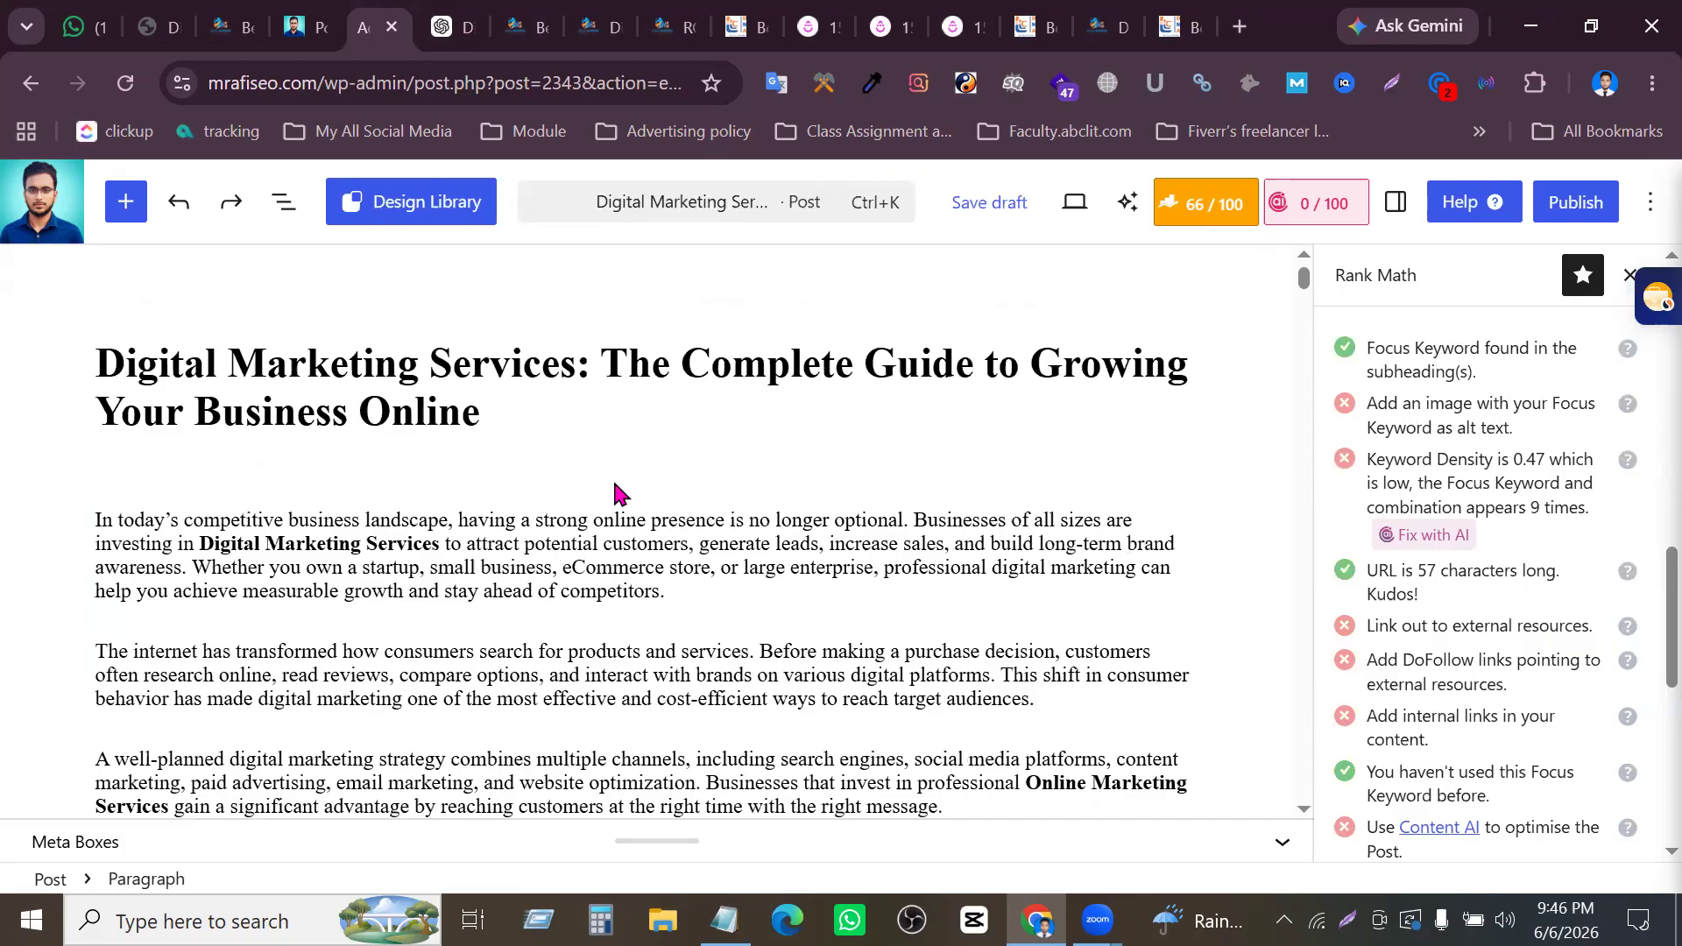
Find the "Best SEO Expert in Dhaka, Bangladesh" post in the WordPress posts list and open it for editing
left_click(307, 27)
scroll(367, 359, "up", 11)
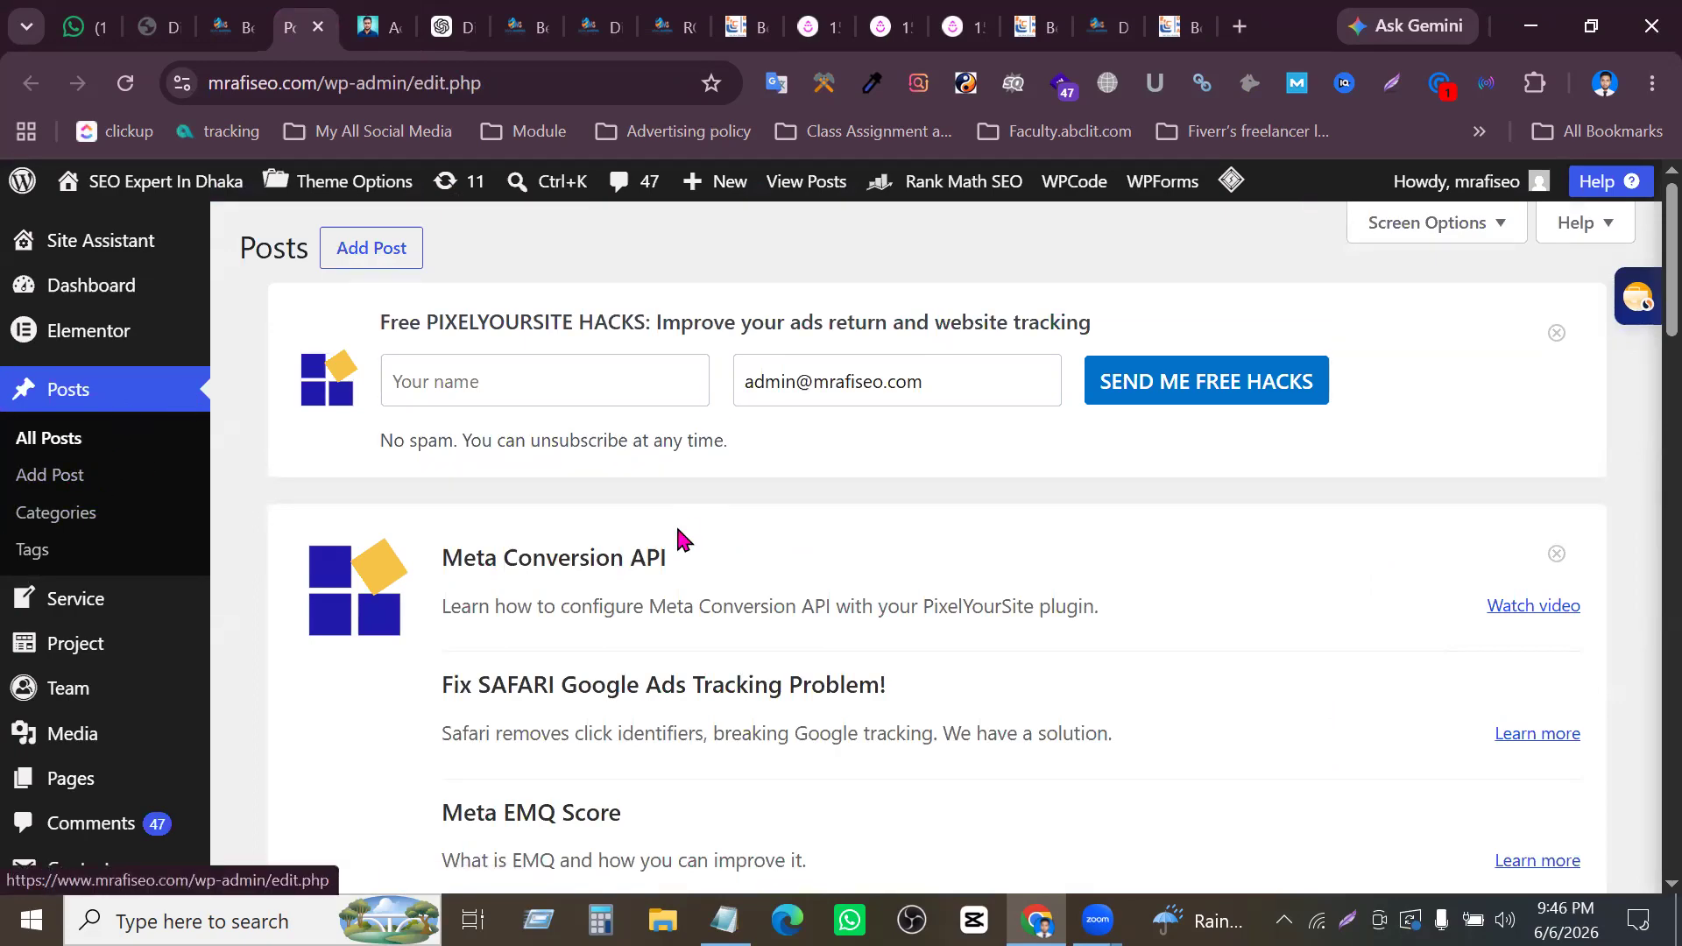
scroll(819, 650, "down", 11)
scroll(819, 653, "up", 5)
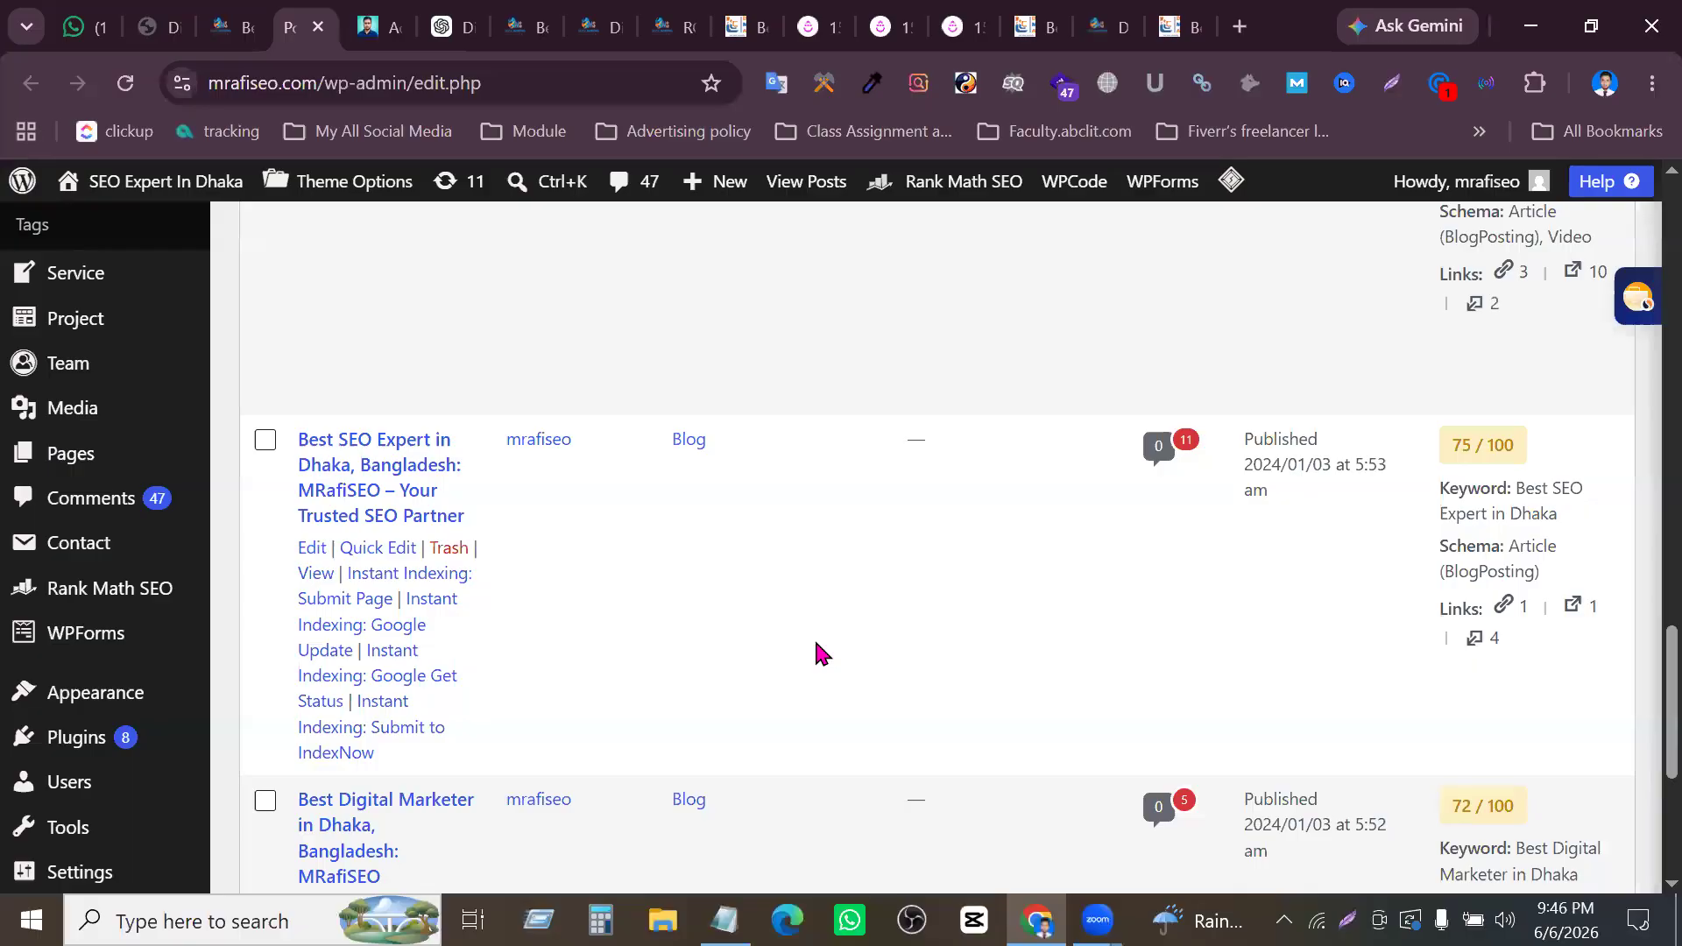
scroll(819, 653, "up", 3)
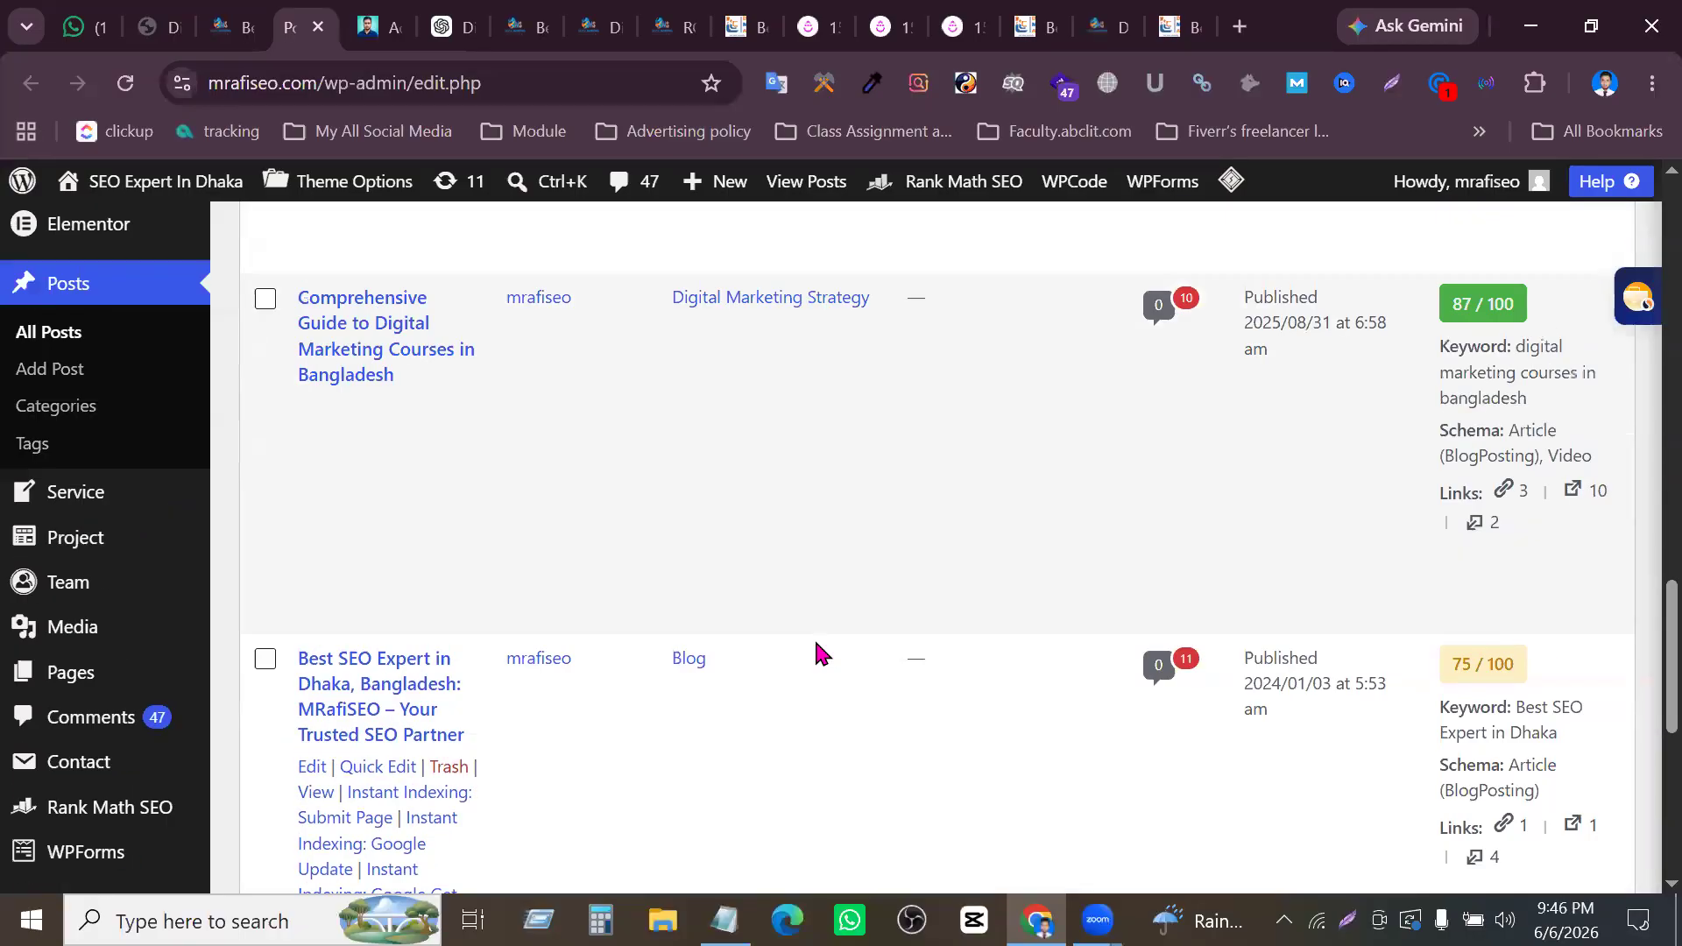
scroll(819, 650, "down", 3)
left_click(312, 549)
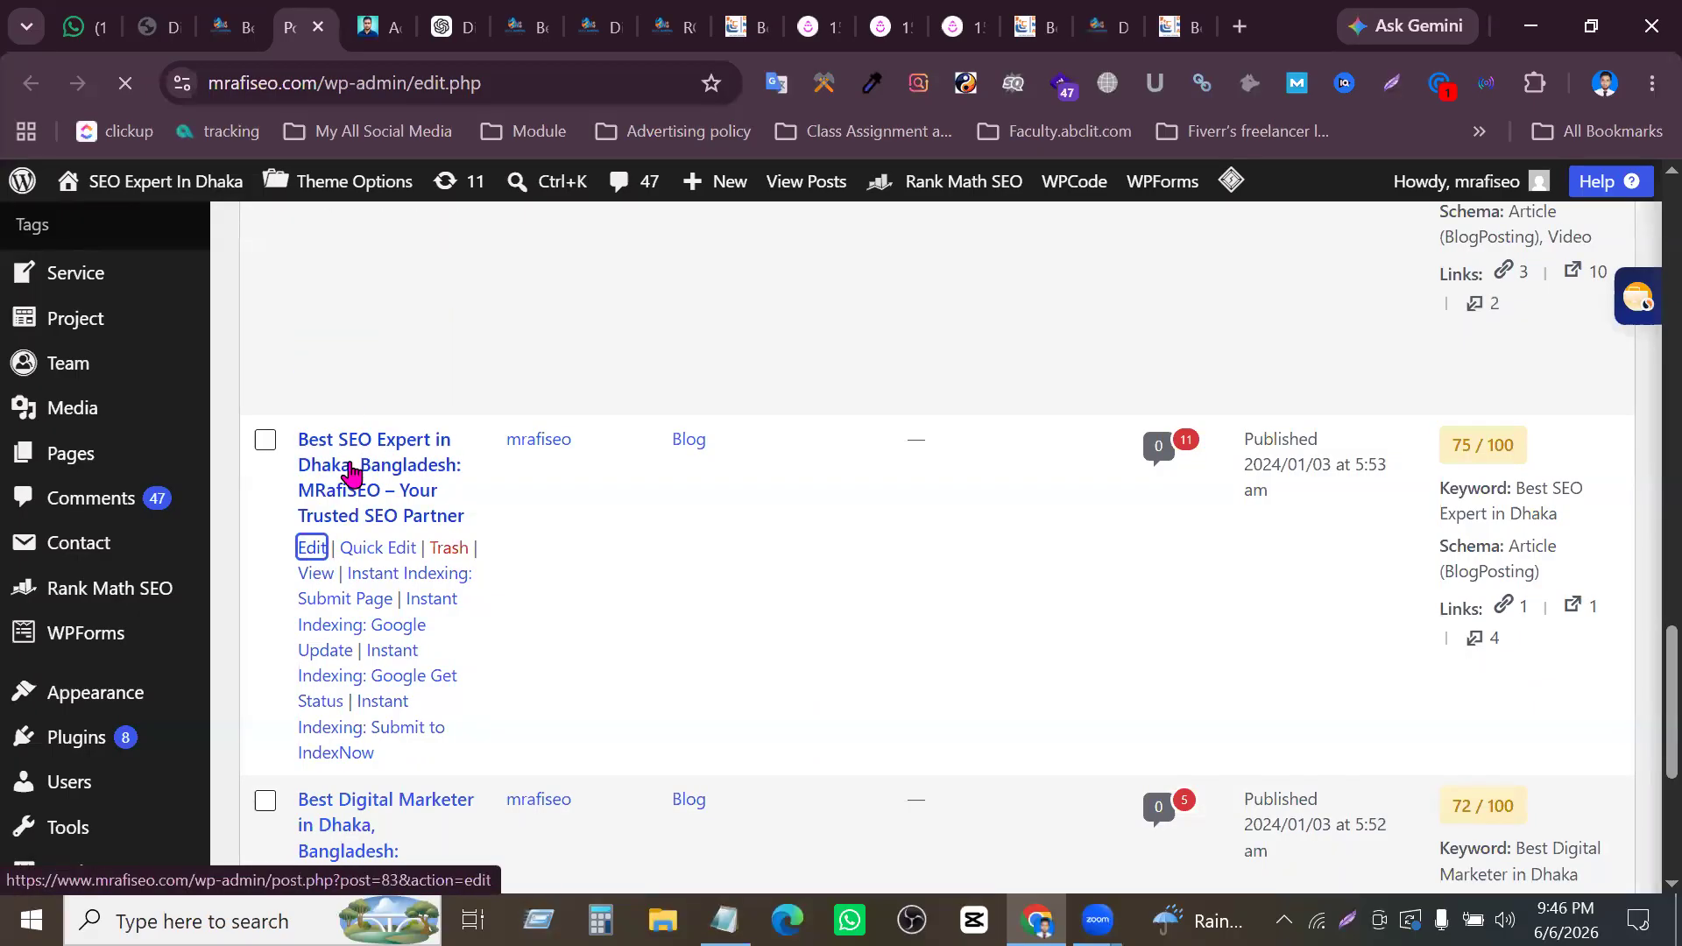
Return to the "Digital Marketing Services" draft and search its content for "SEO"
left_click(383, 26)
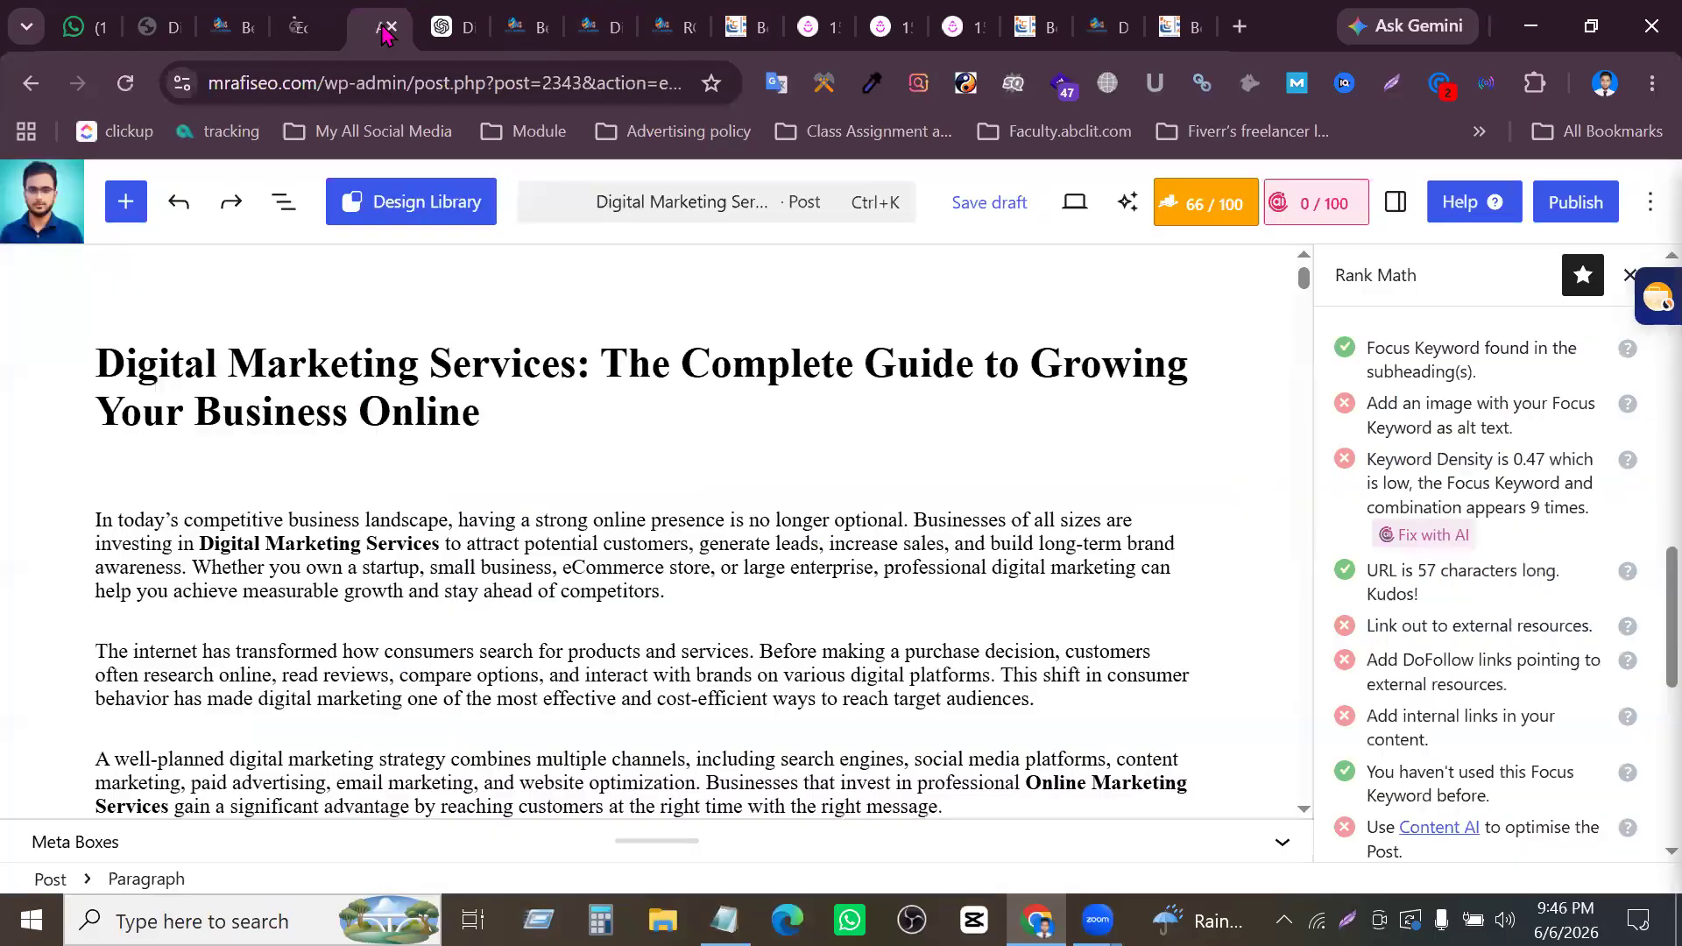
scroll(459, 548, "down", 5)
scroll(695, 567, "up", 5)
scroll(695, 563, "down", 2)
scroll(696, 561, "down", 1)
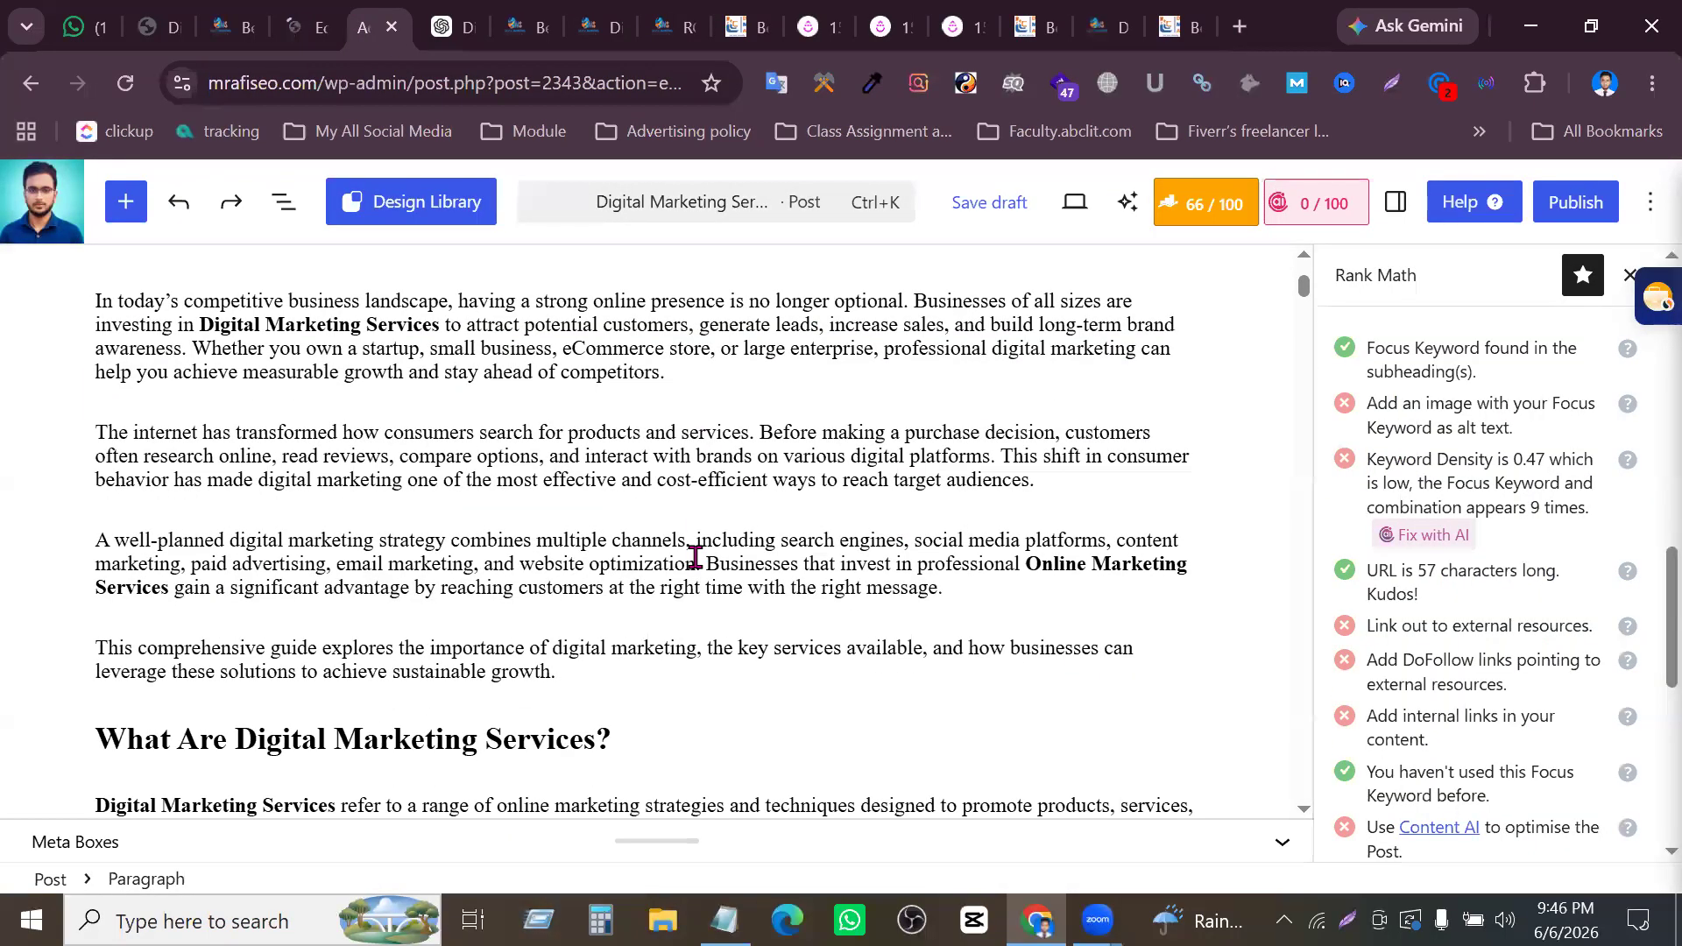
scroll(736, 587, "down", 3)
key("ctrl+f")
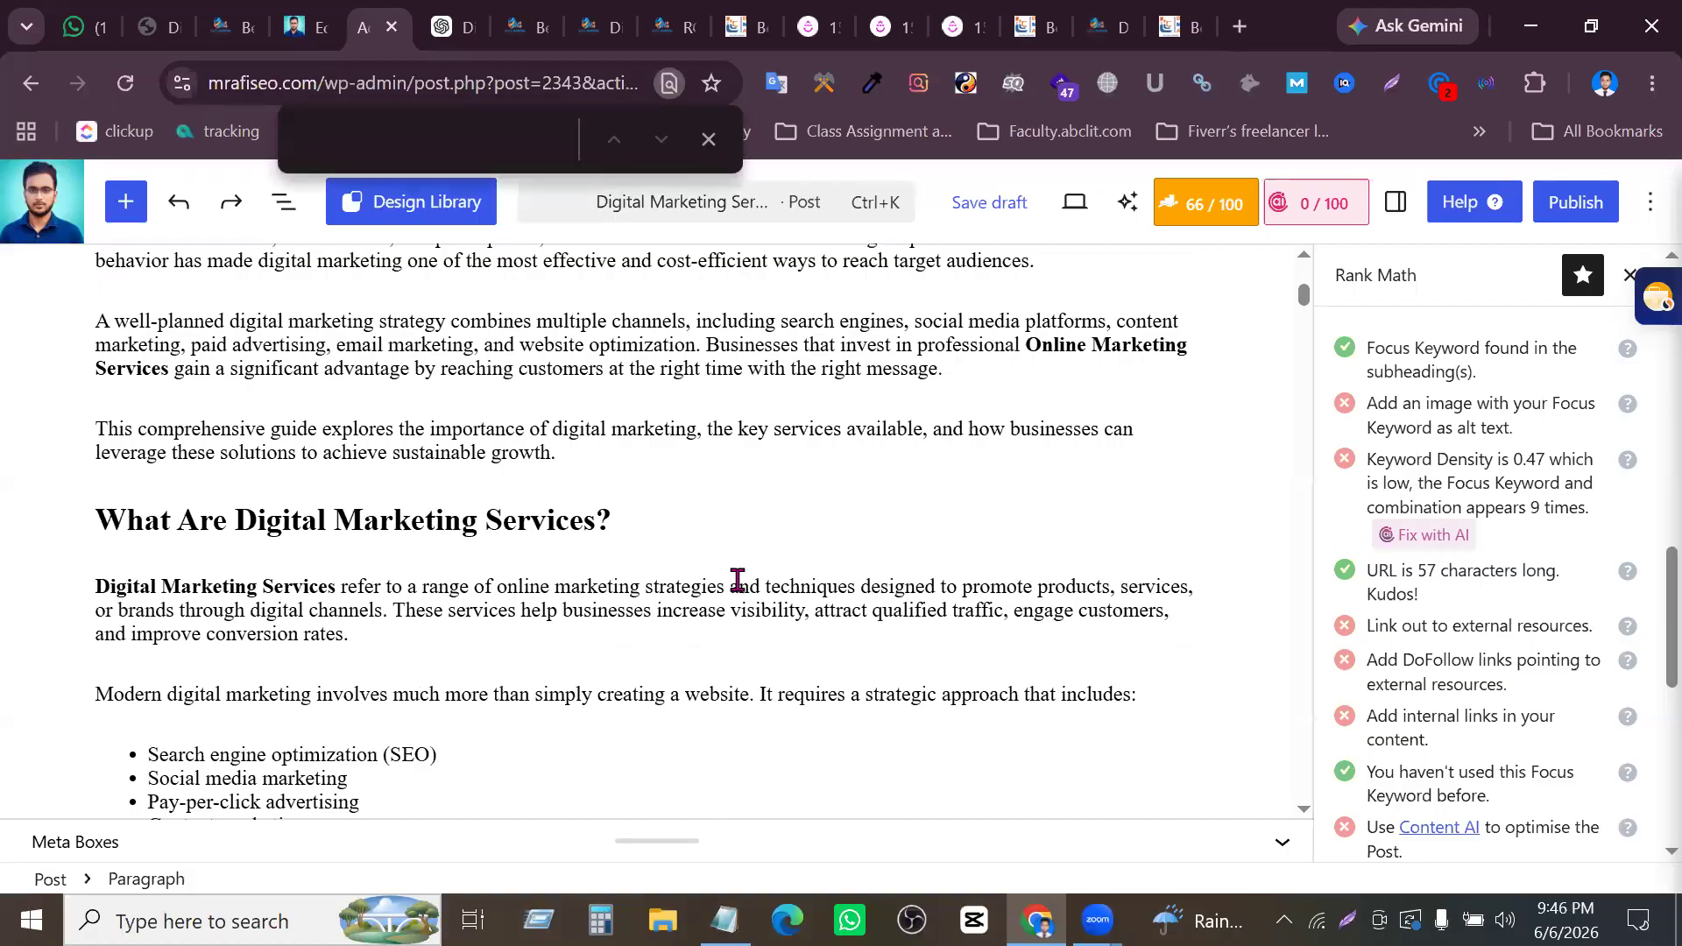
type("SEO")
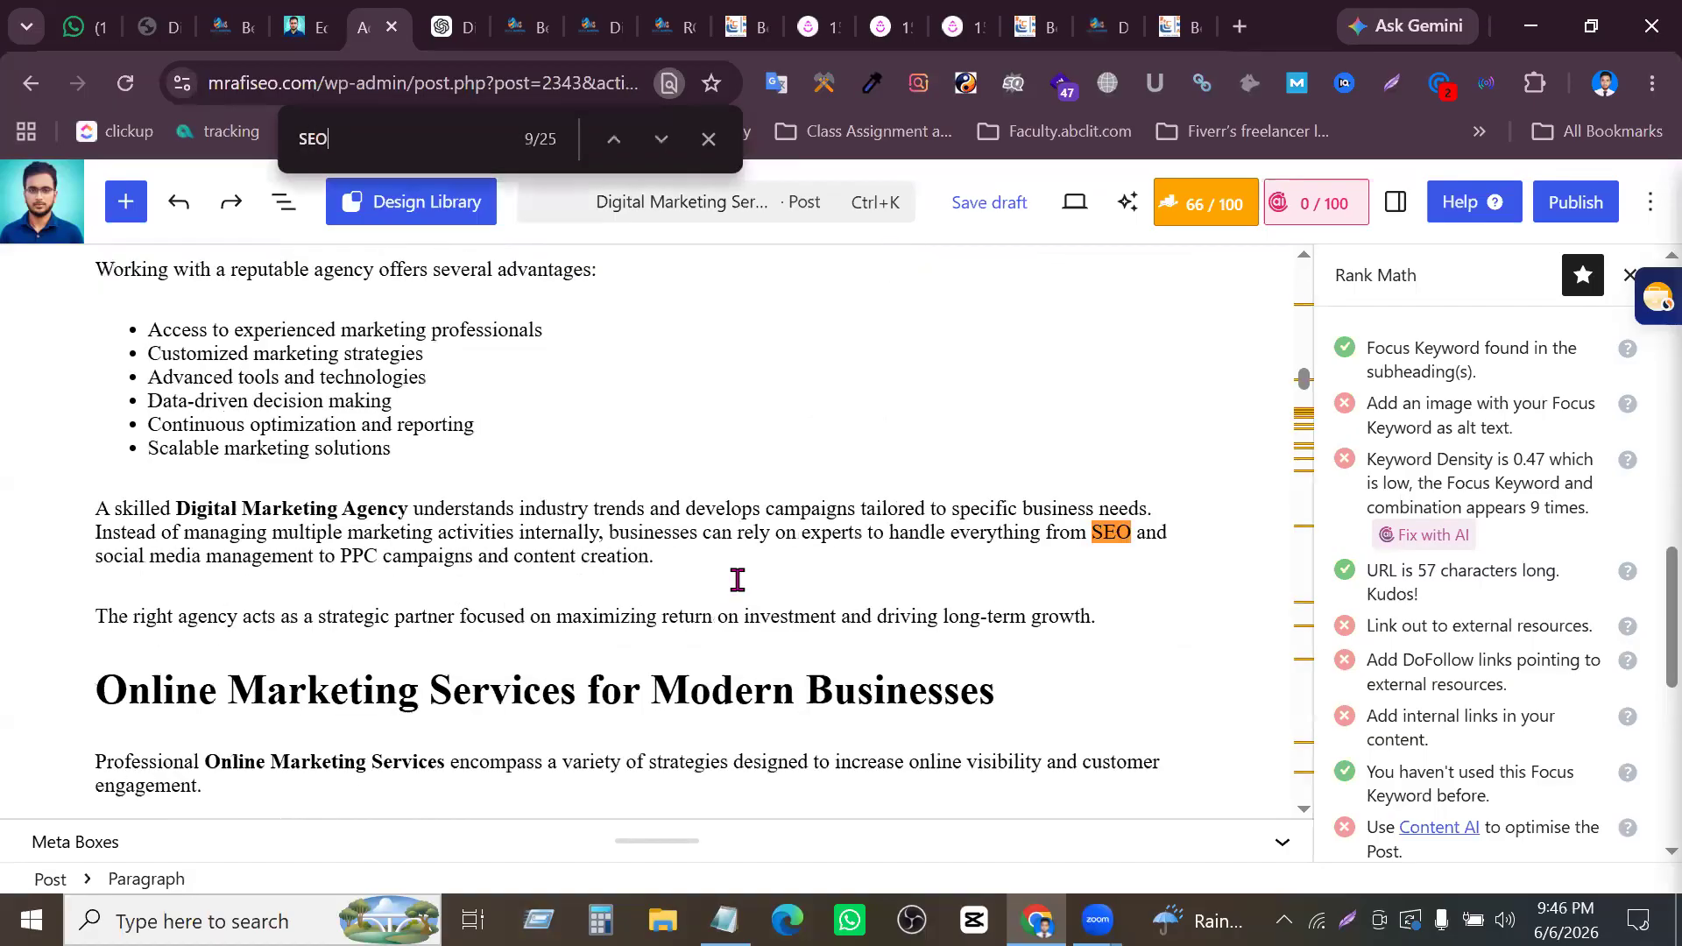
Examine the highlighted "SEO" mentions from the post's introduction down to the "SEO Services: Driving Organic Traffic" section
scroll(736, 571, "up", 20)
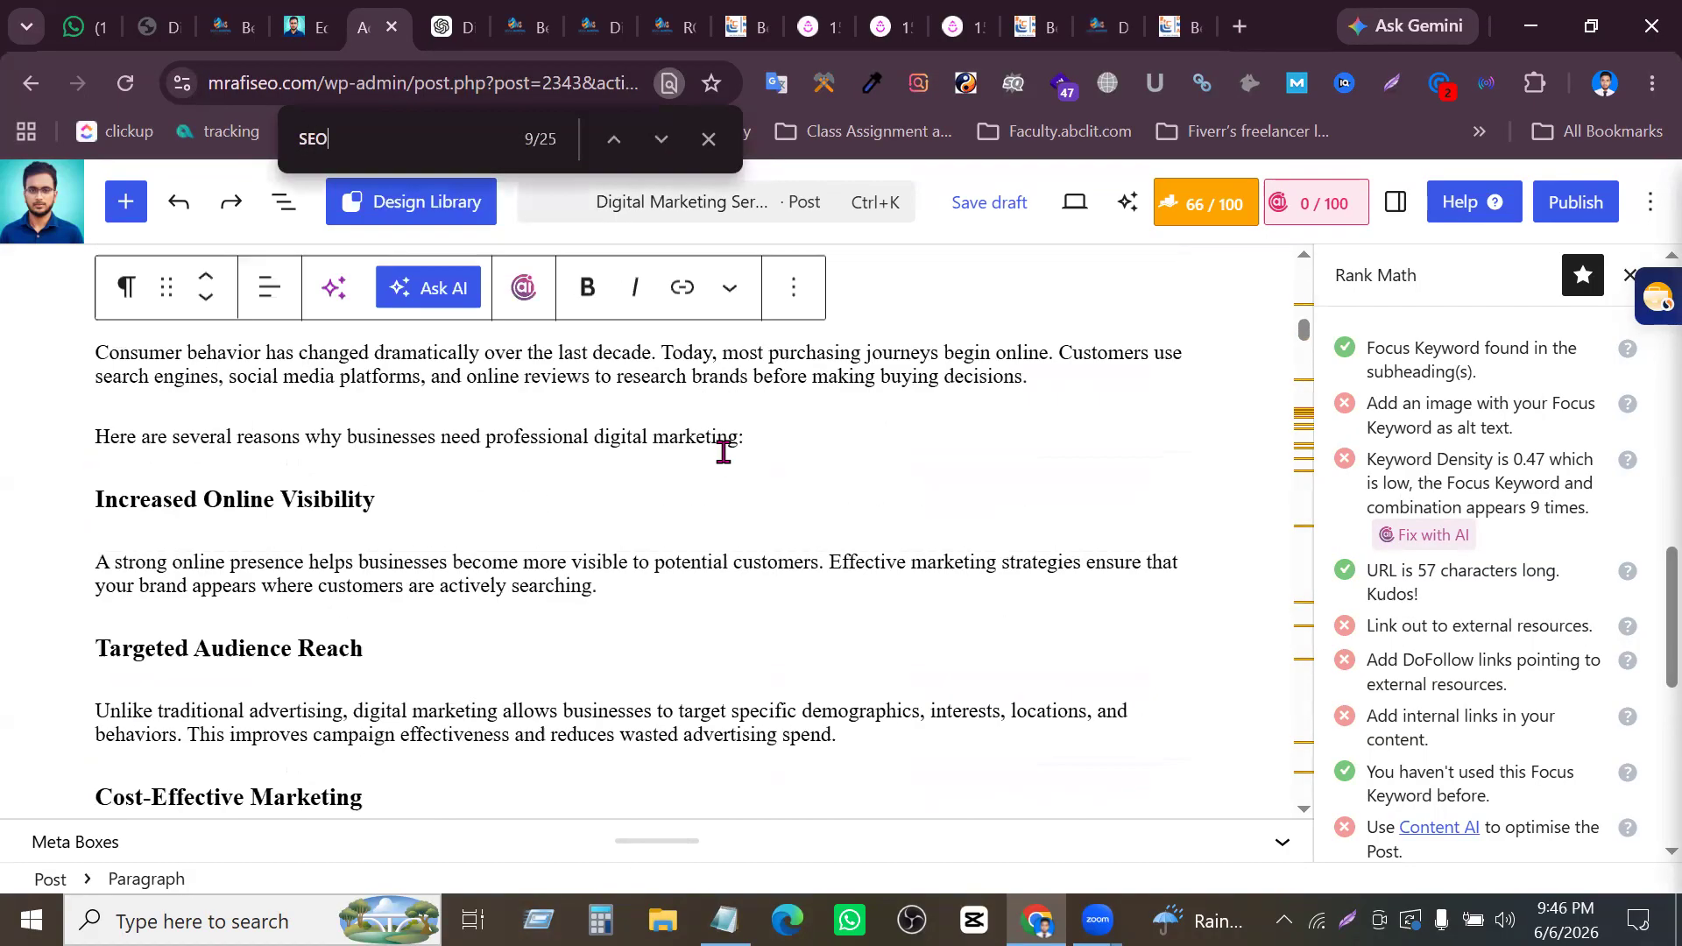
scroll(723, 452, "up", 8)
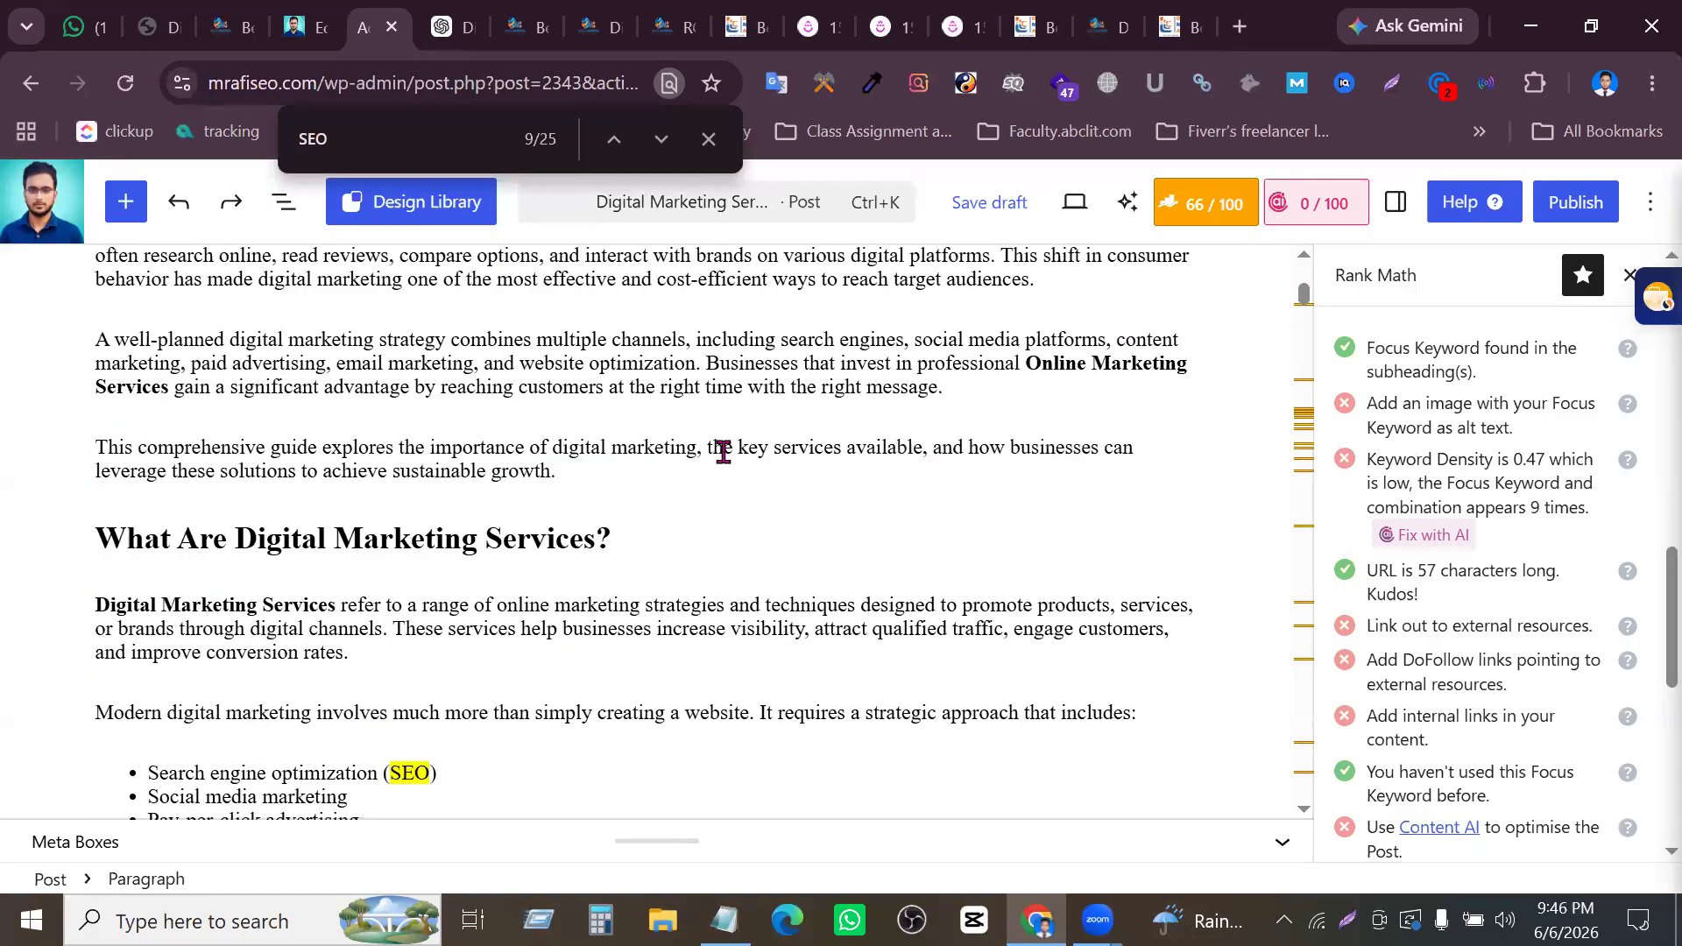
scroll(725, 517, "up", 4)
scroll(725, 518, "down", 8)
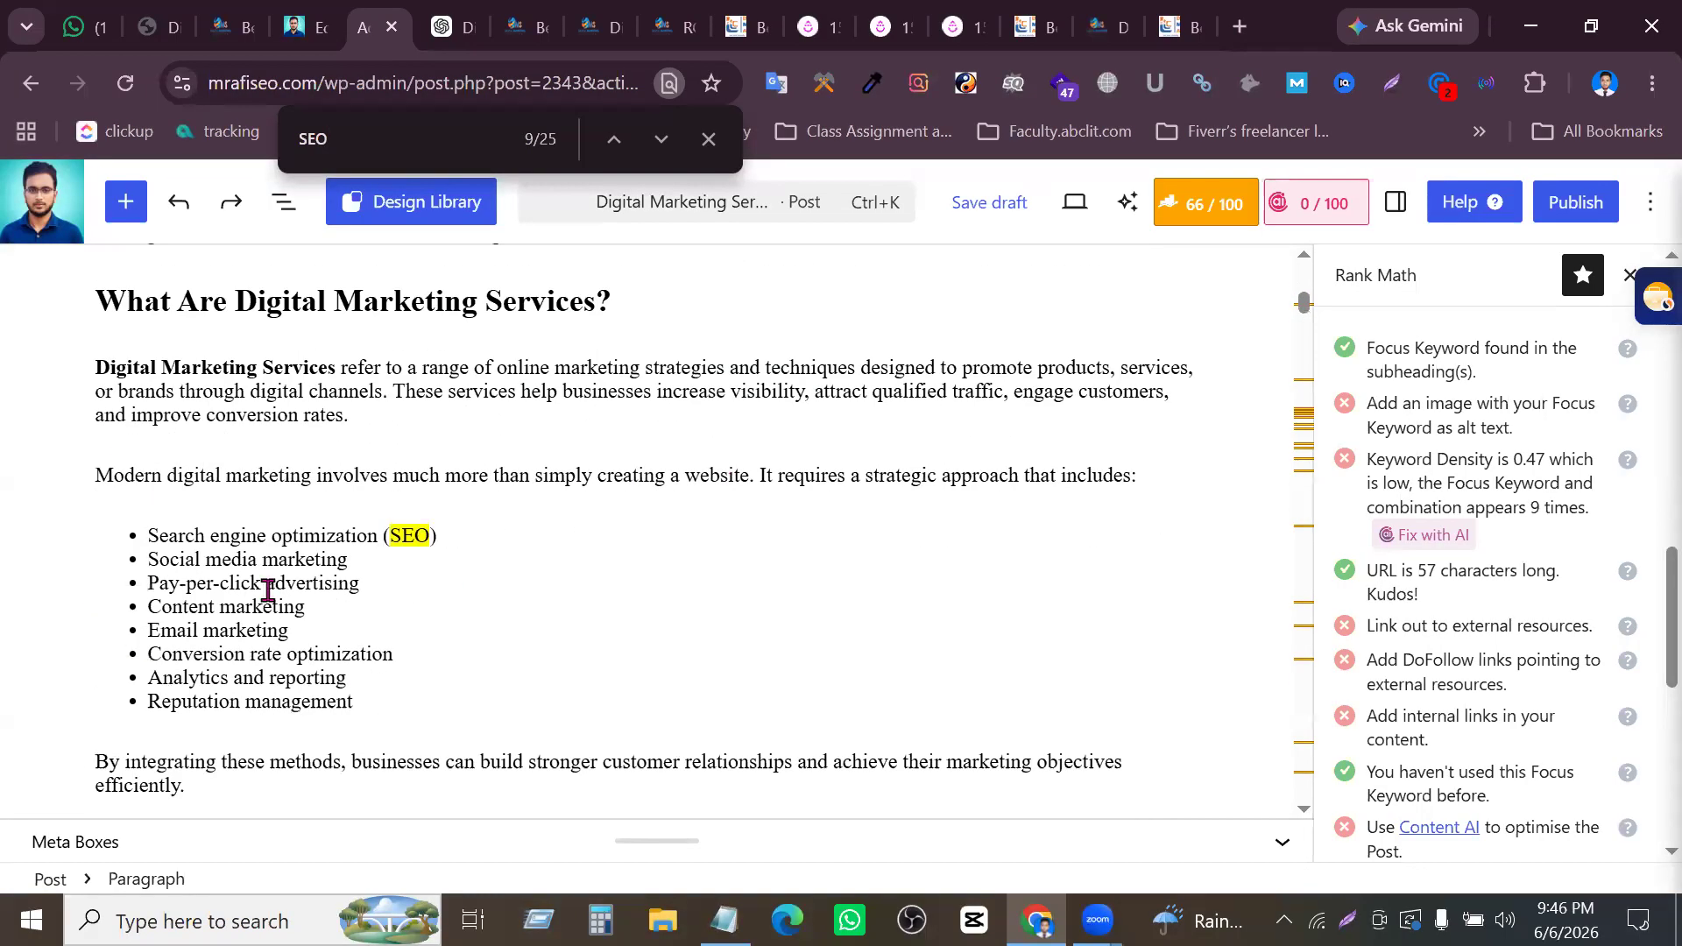
scroll(673, 601, "down", 15)
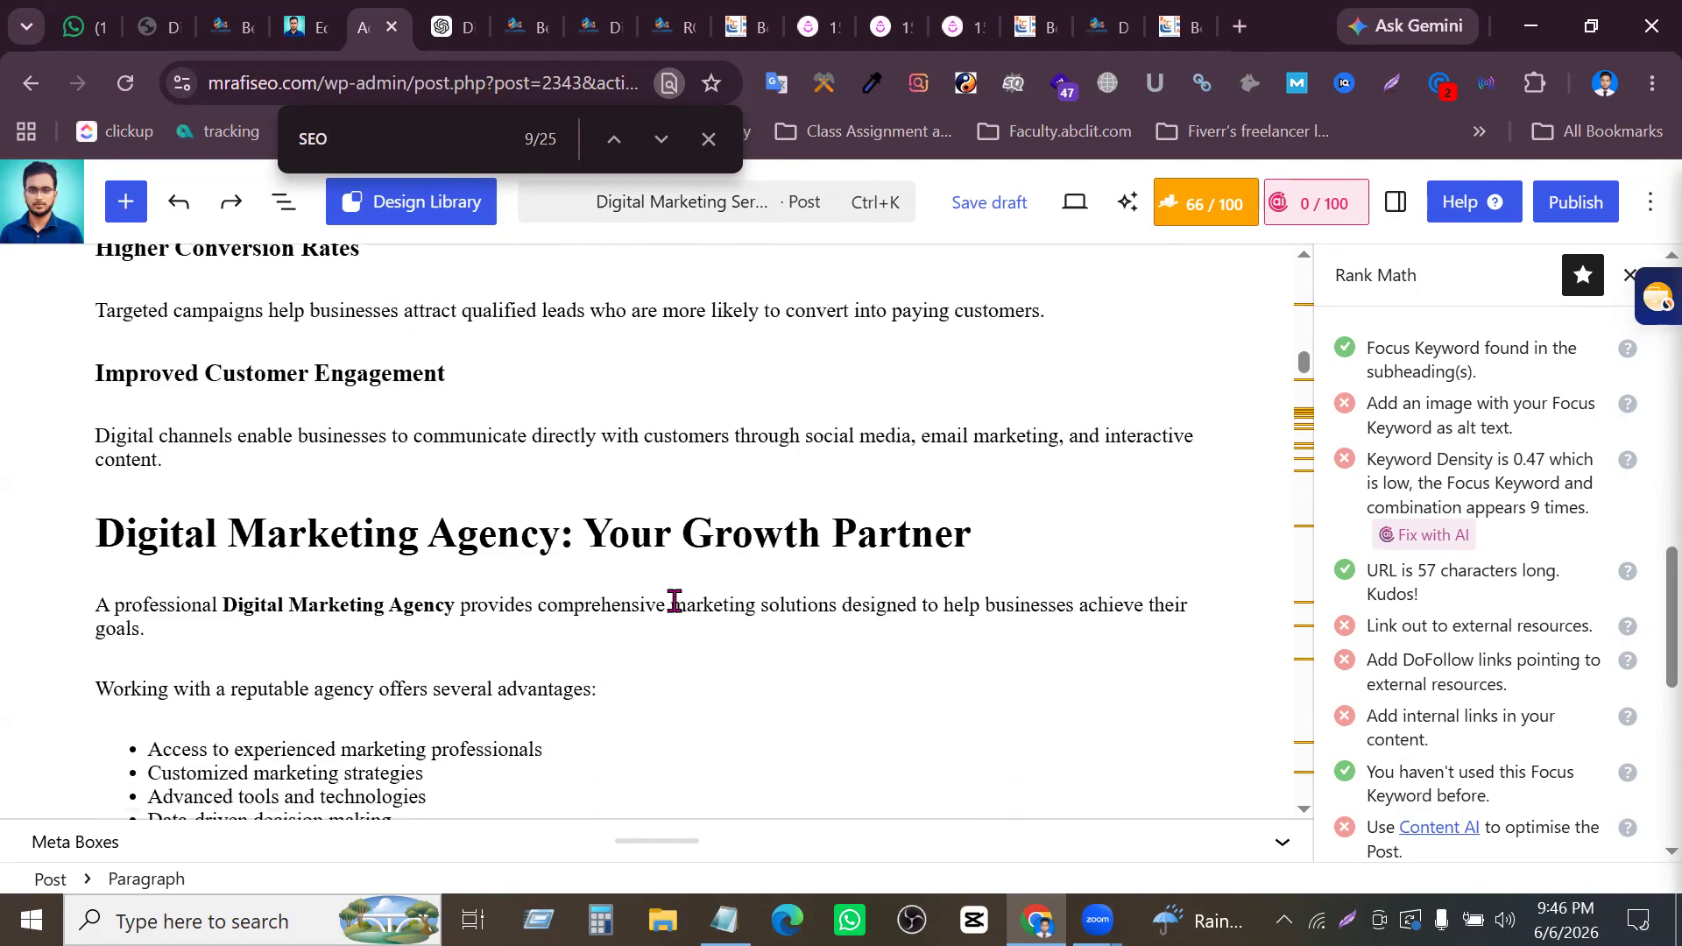
scroll(674, 601, "up", 7)
scroll(674, 601, "down", 2)
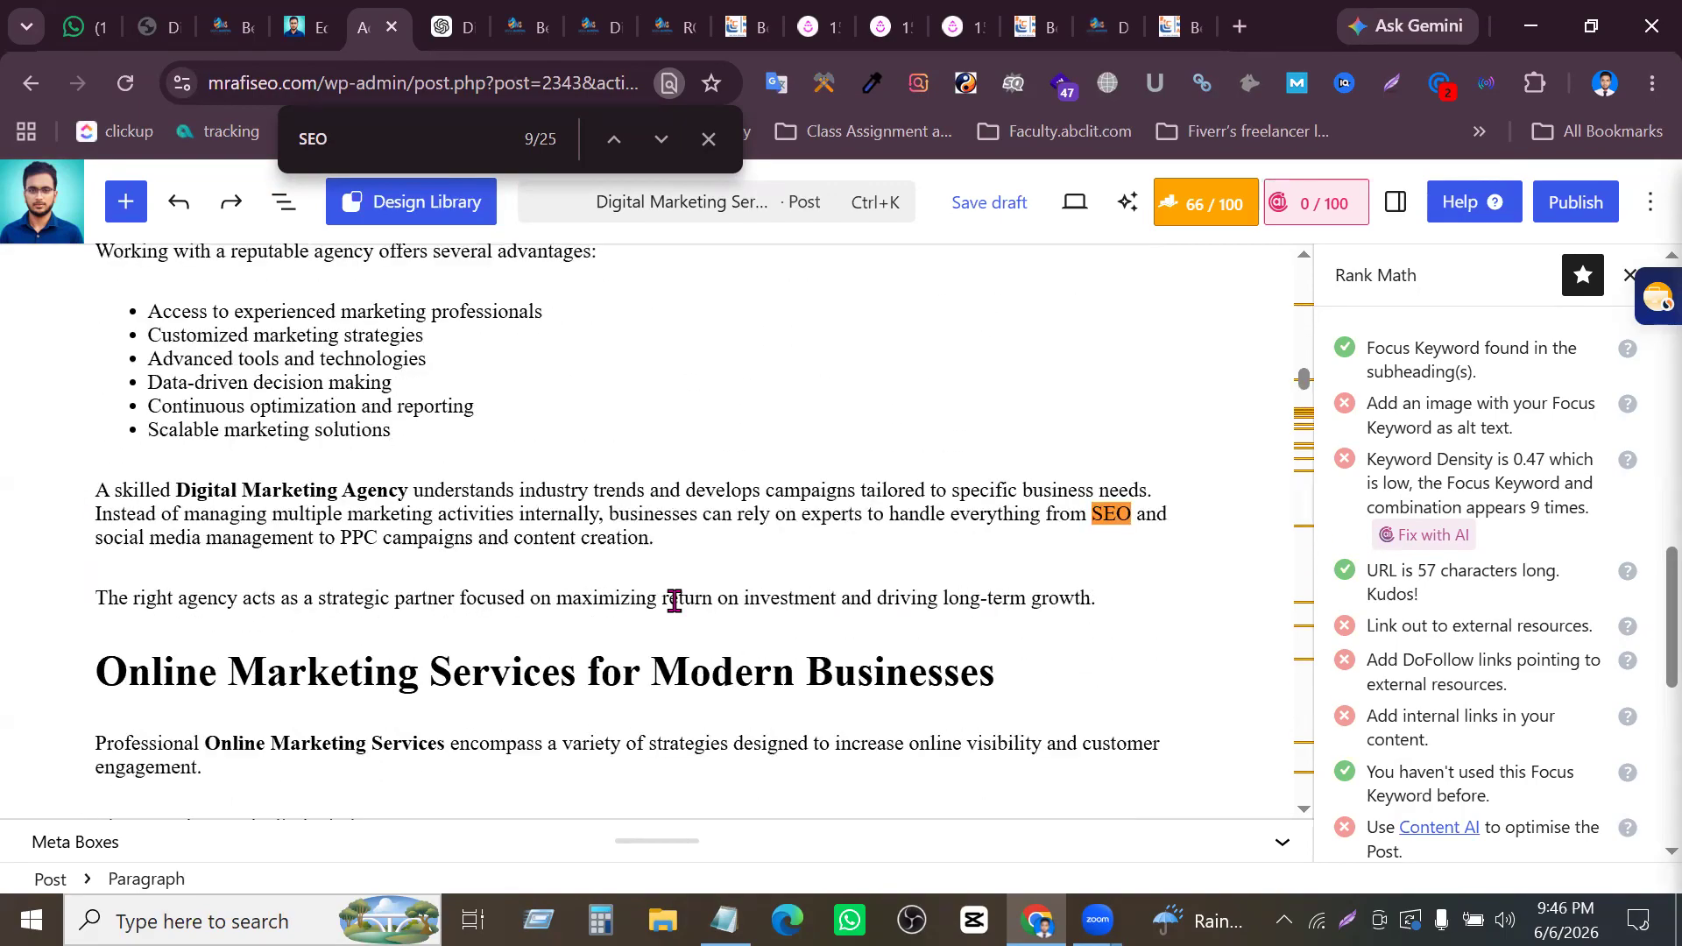
scroll(1105, 583, "down", 10)
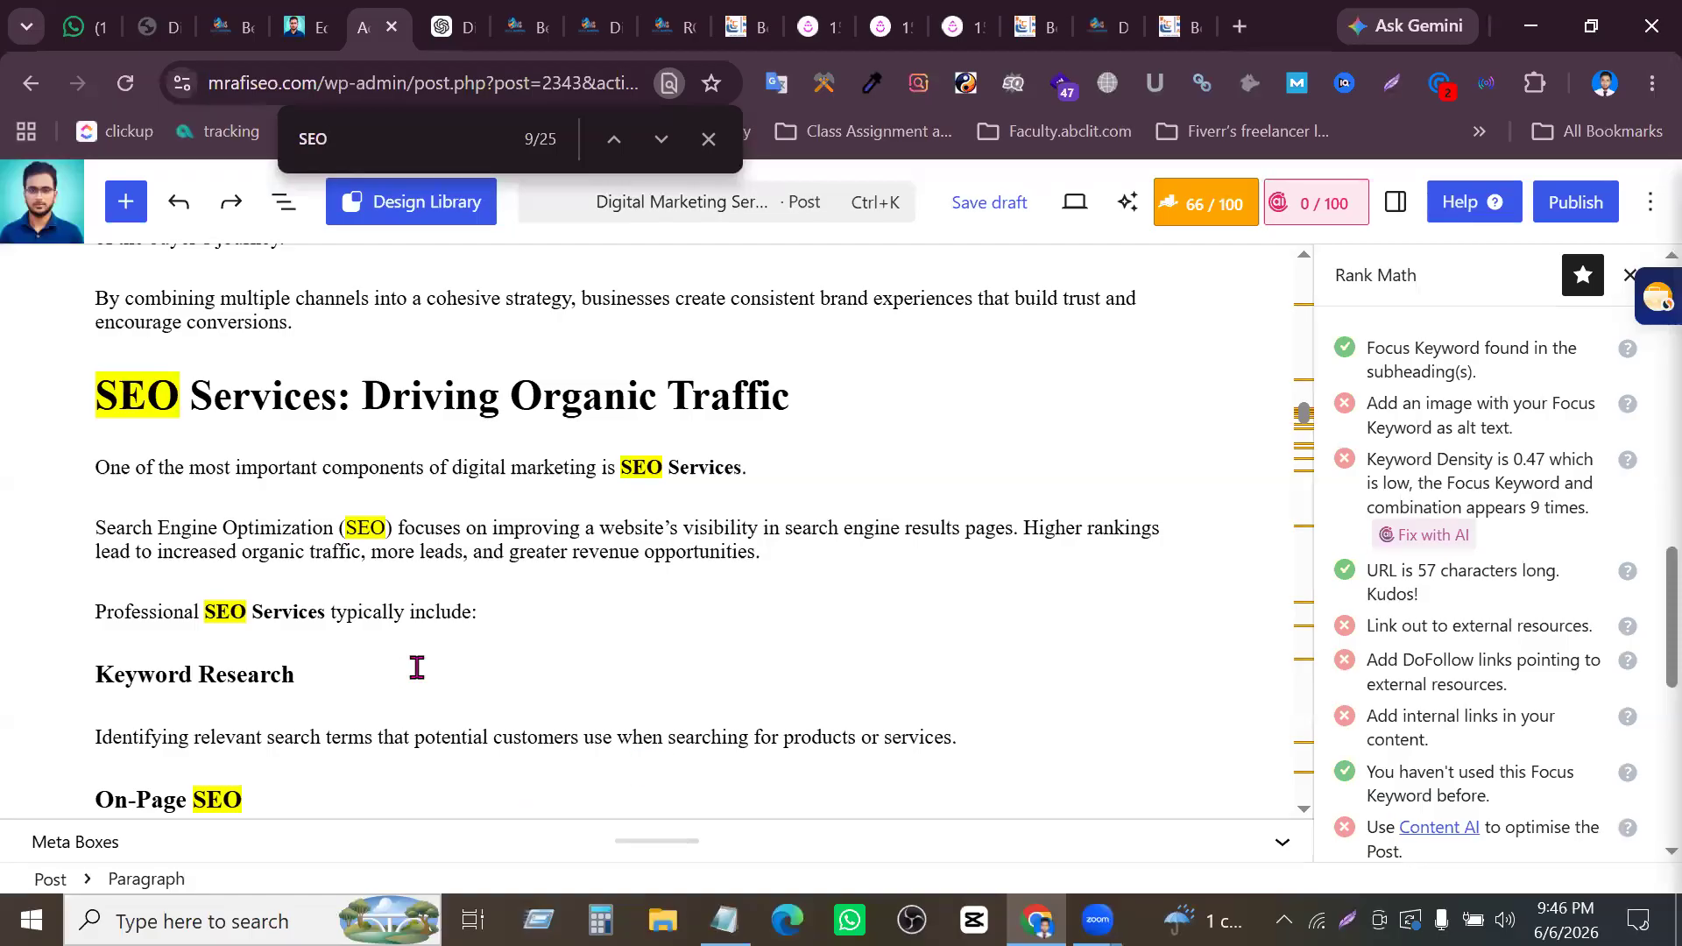
scroll(412, 669, "down", 3)
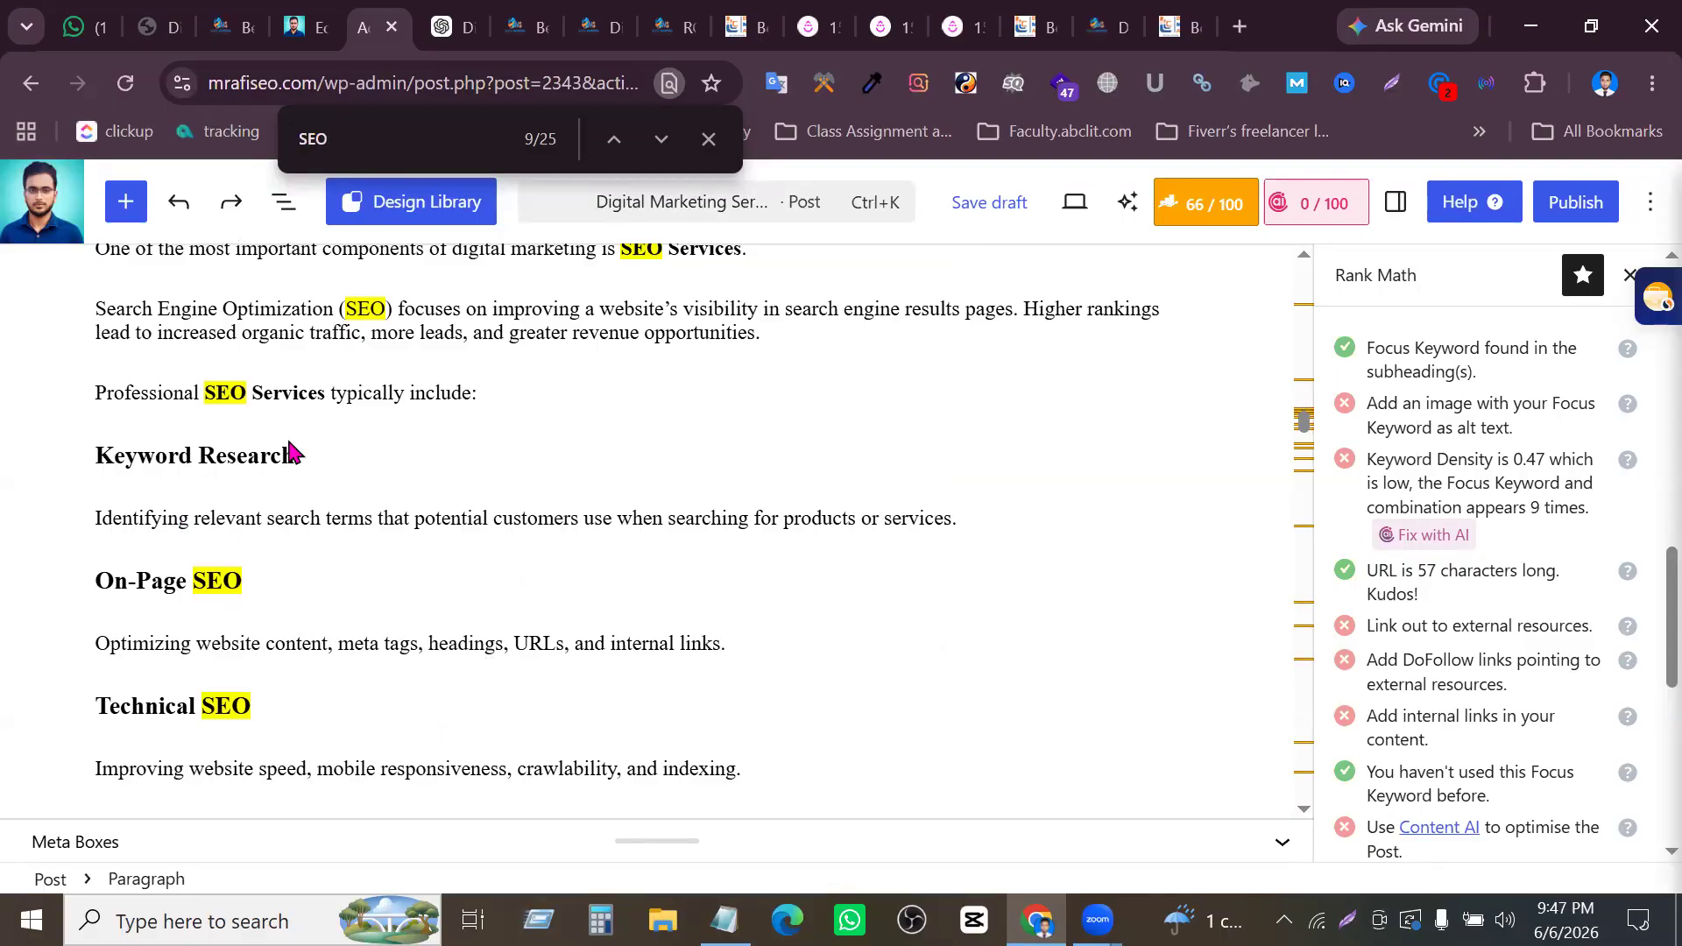
Remove the colon ending the "Professional SEO Services typically include" line and select the phrase "Professional SEO Services" as link text
left_click(496, 393)
key("BackSpace")
left_click(257, 385)
double_click(258, 385)
left_click(474, 392)
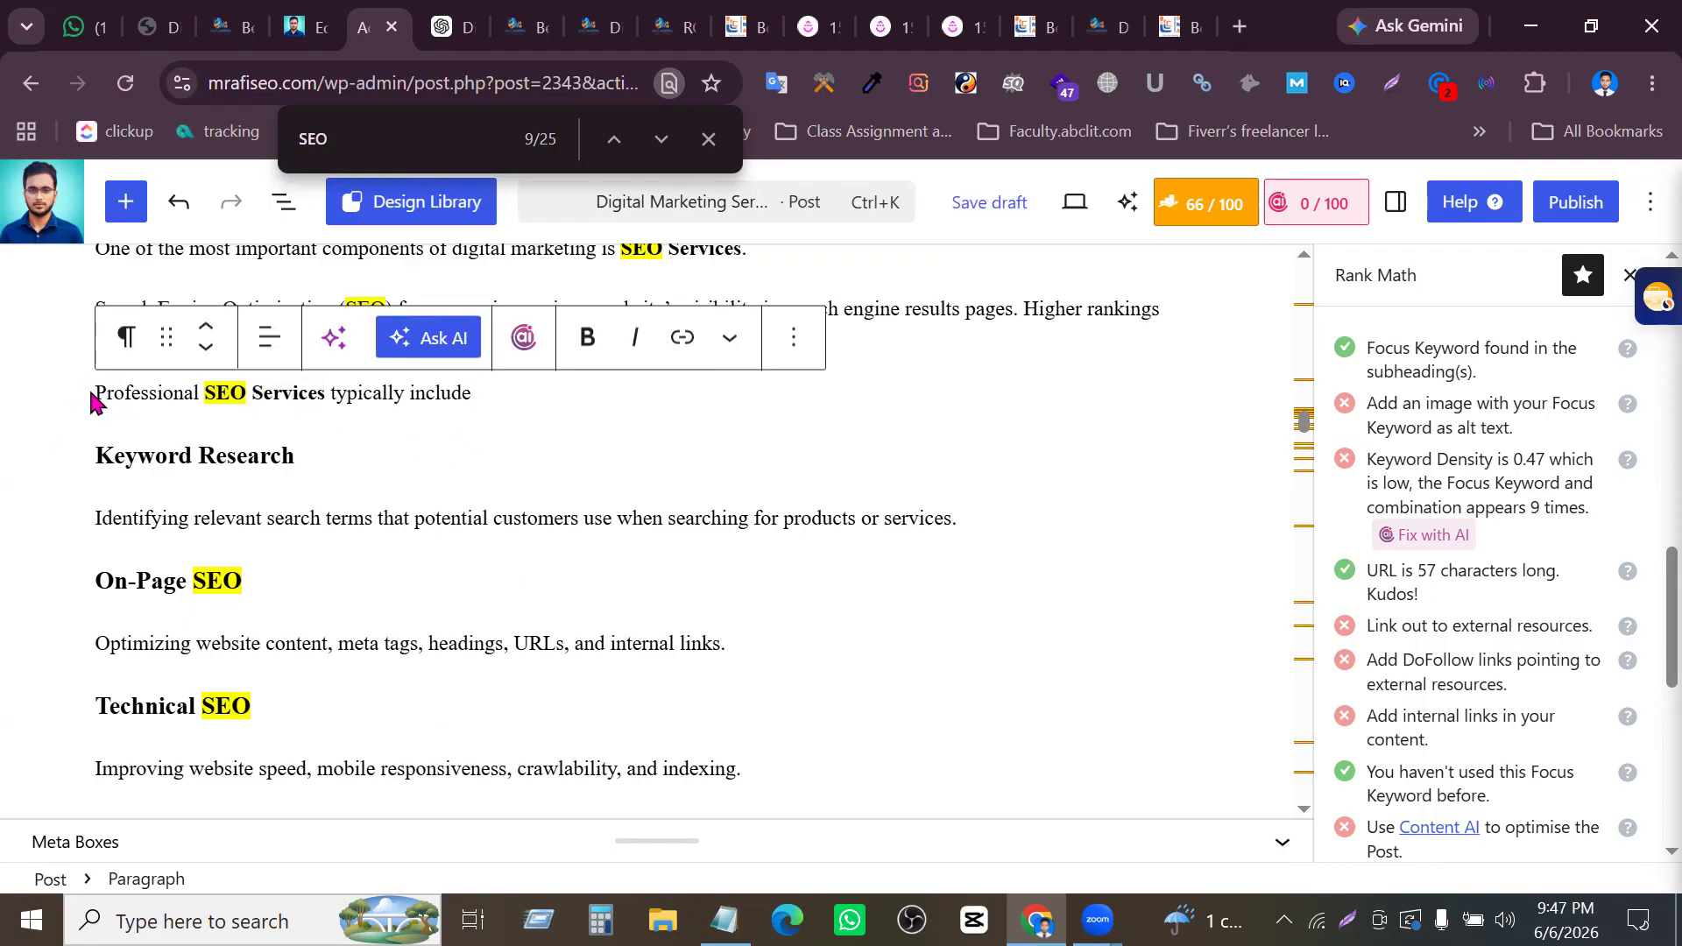
left_click_drag(96, 392, 333, 399)
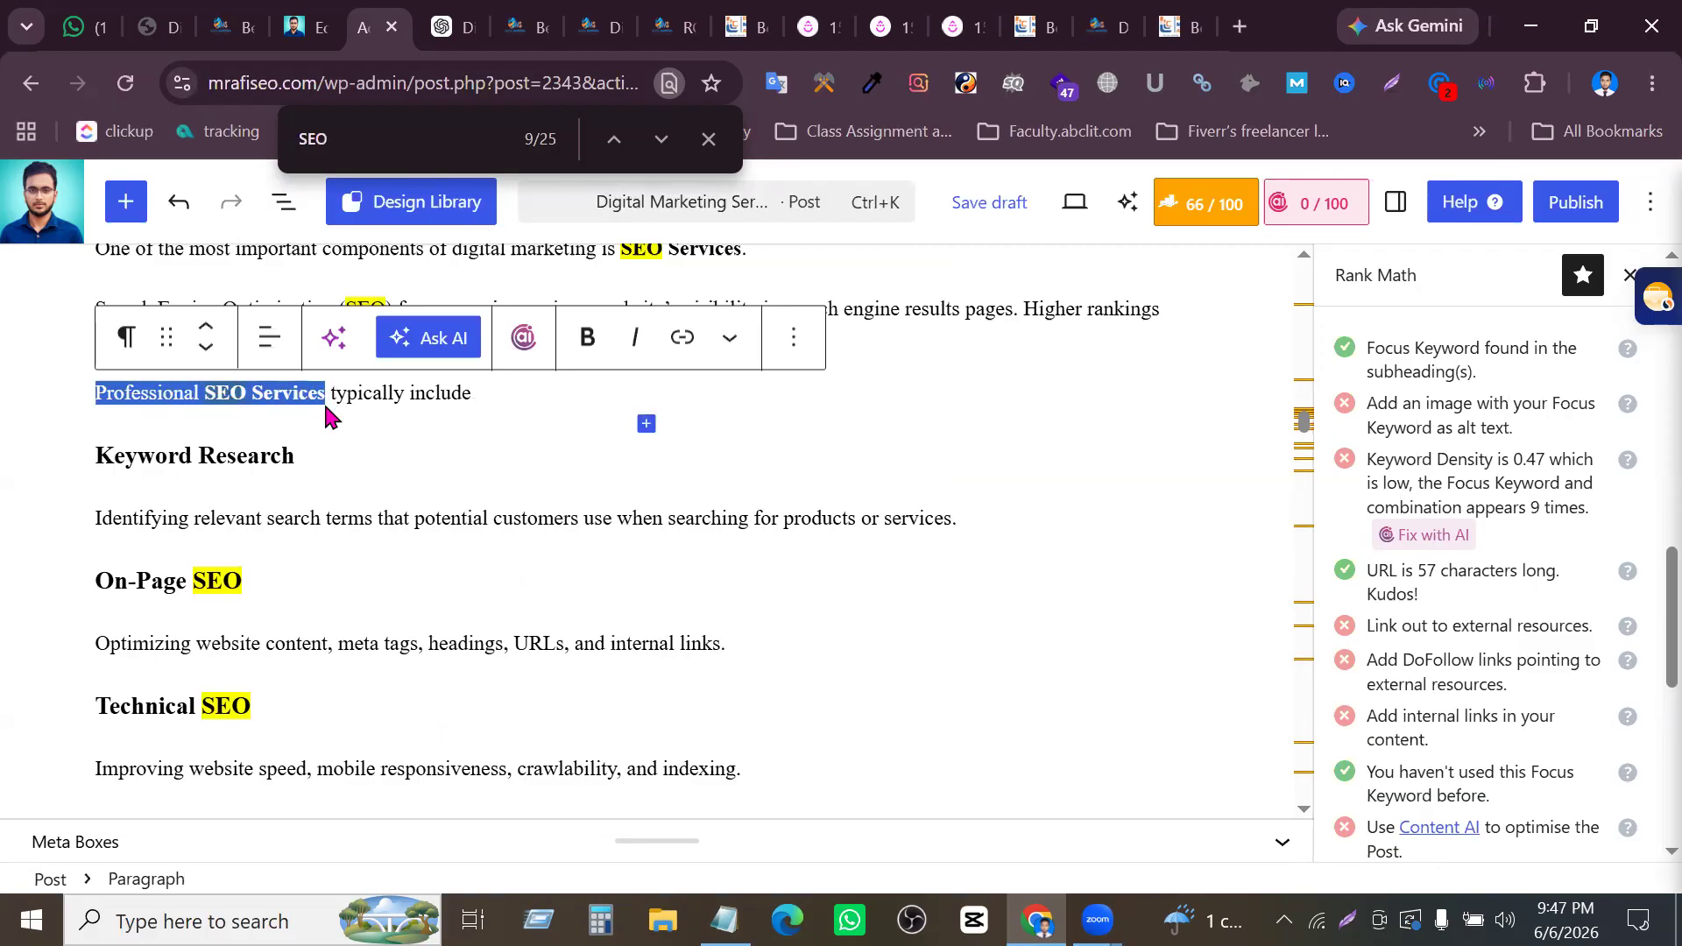
From the other post's editor, reach the posts list, open the live mrafiseo.com home page separately, and close the unneeded pages
left_click(297, 29)
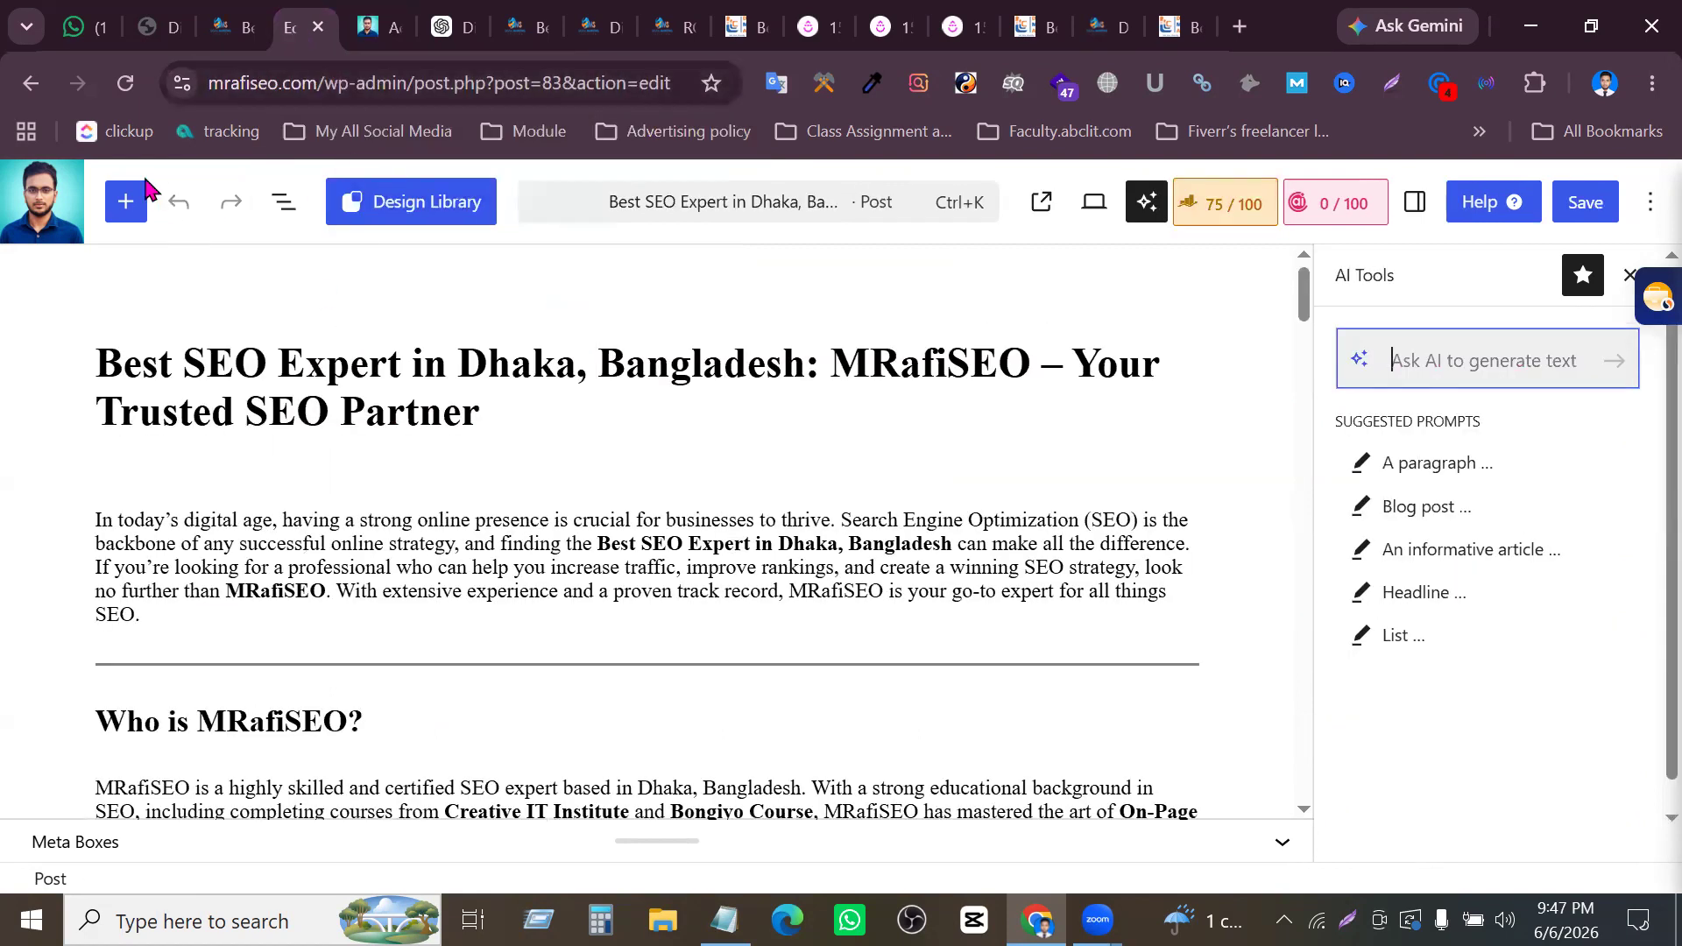
middle_click(34, 184)
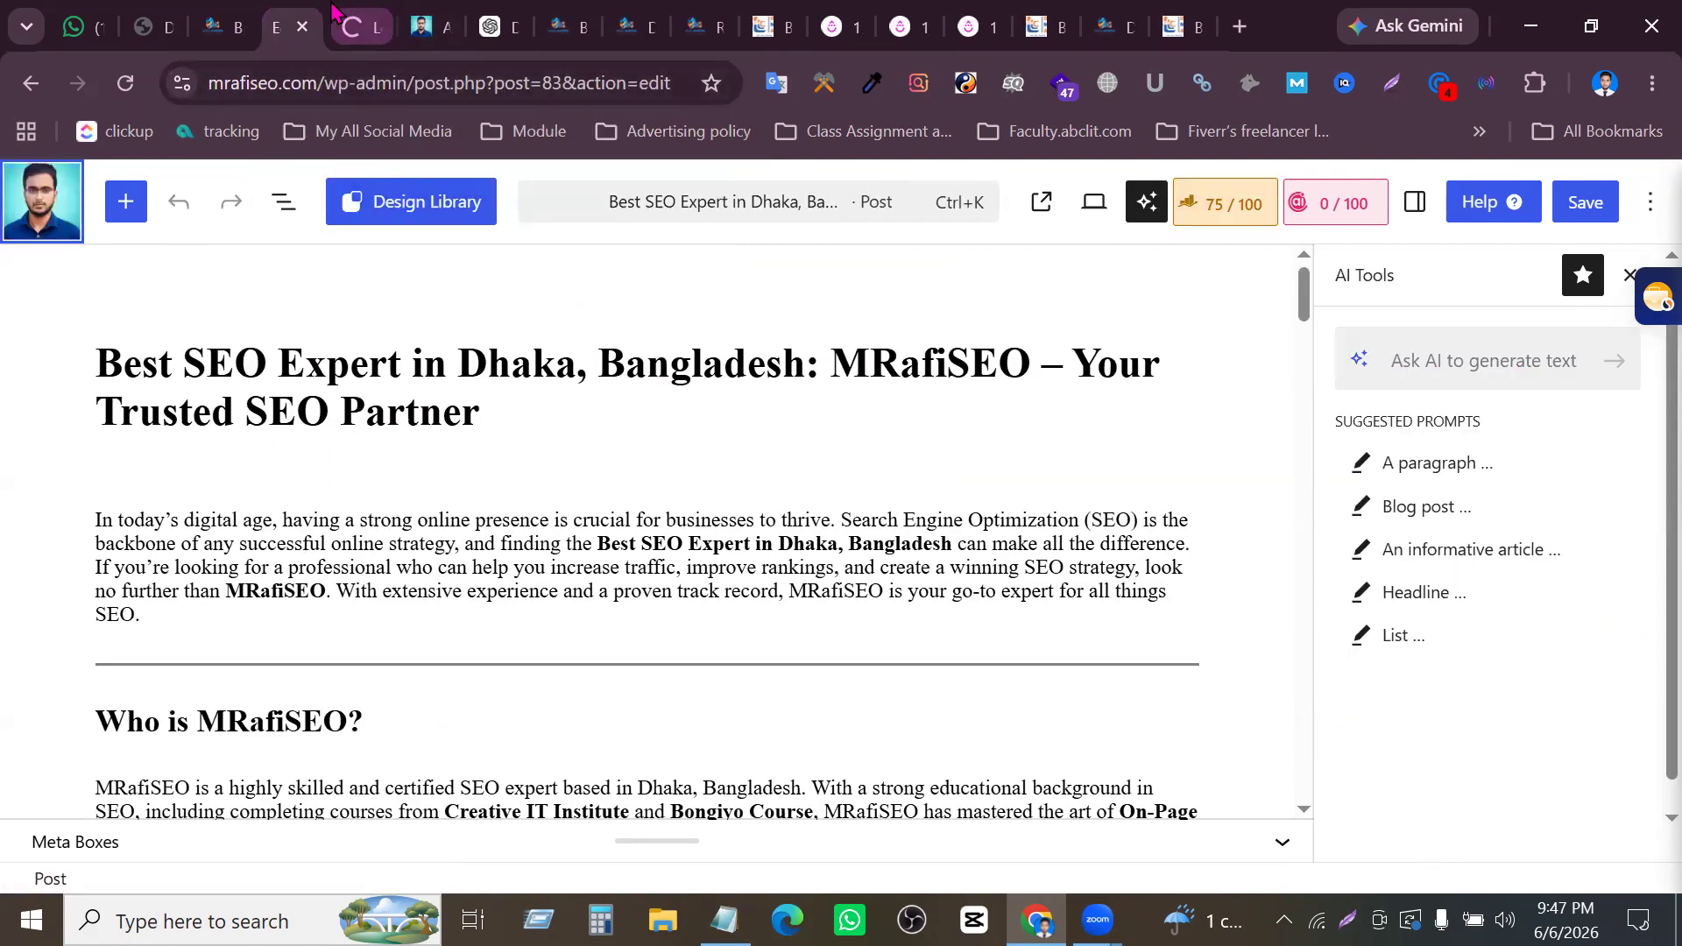
left_click(353, 13)
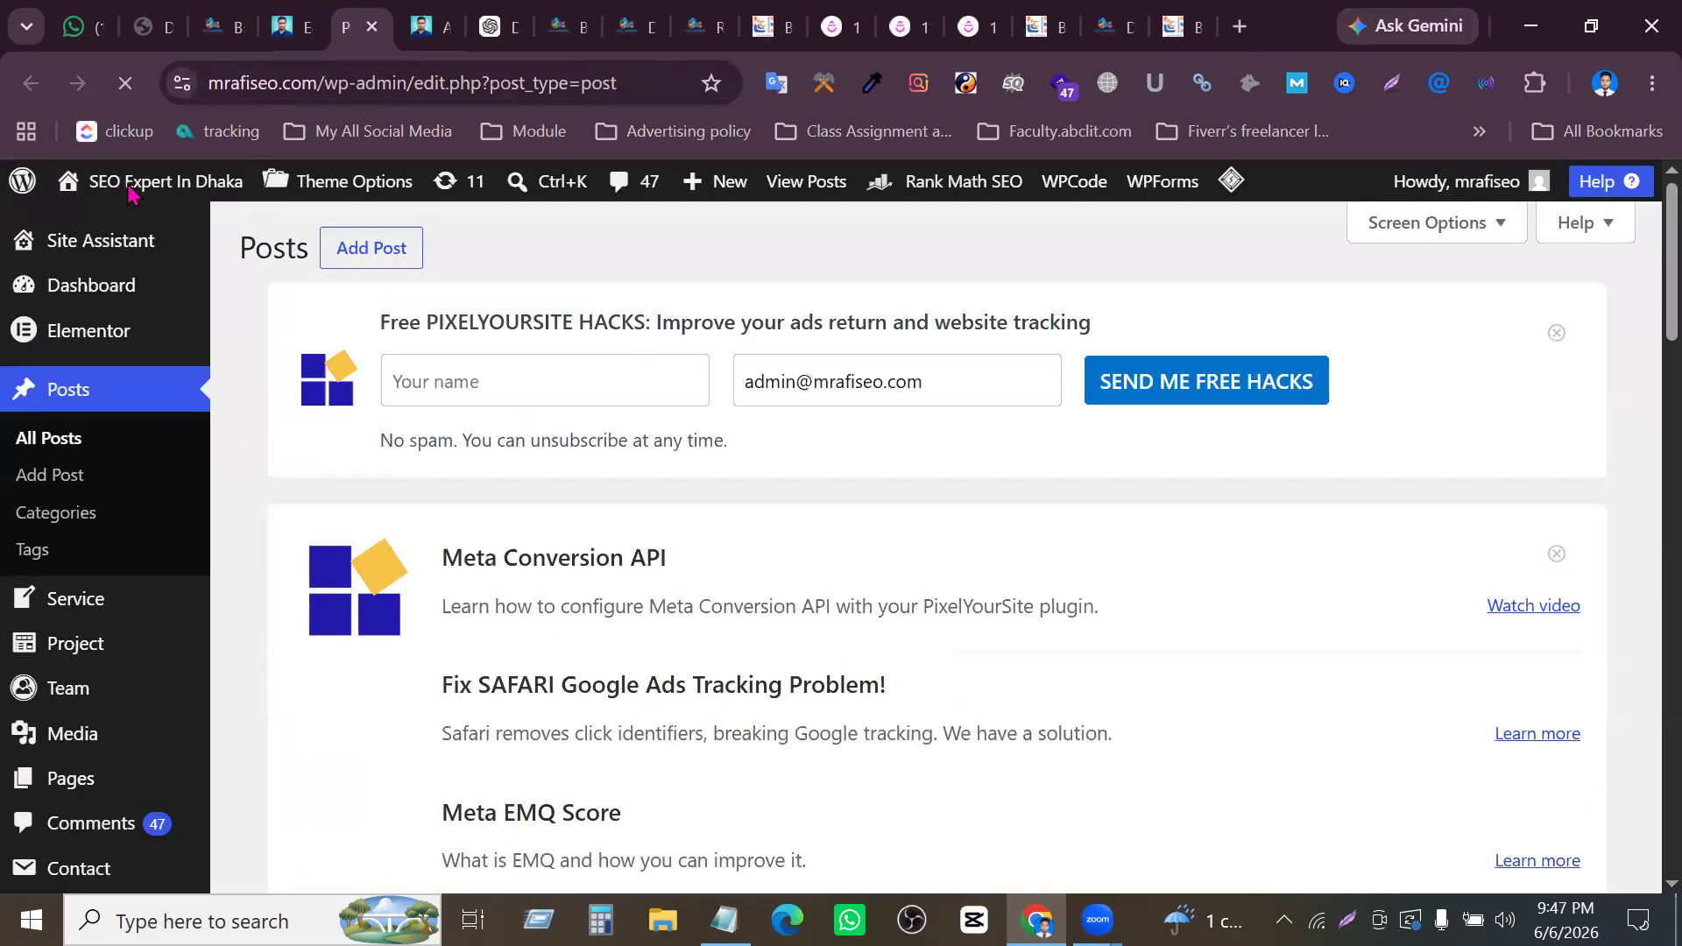
mouse_move(129, 193)
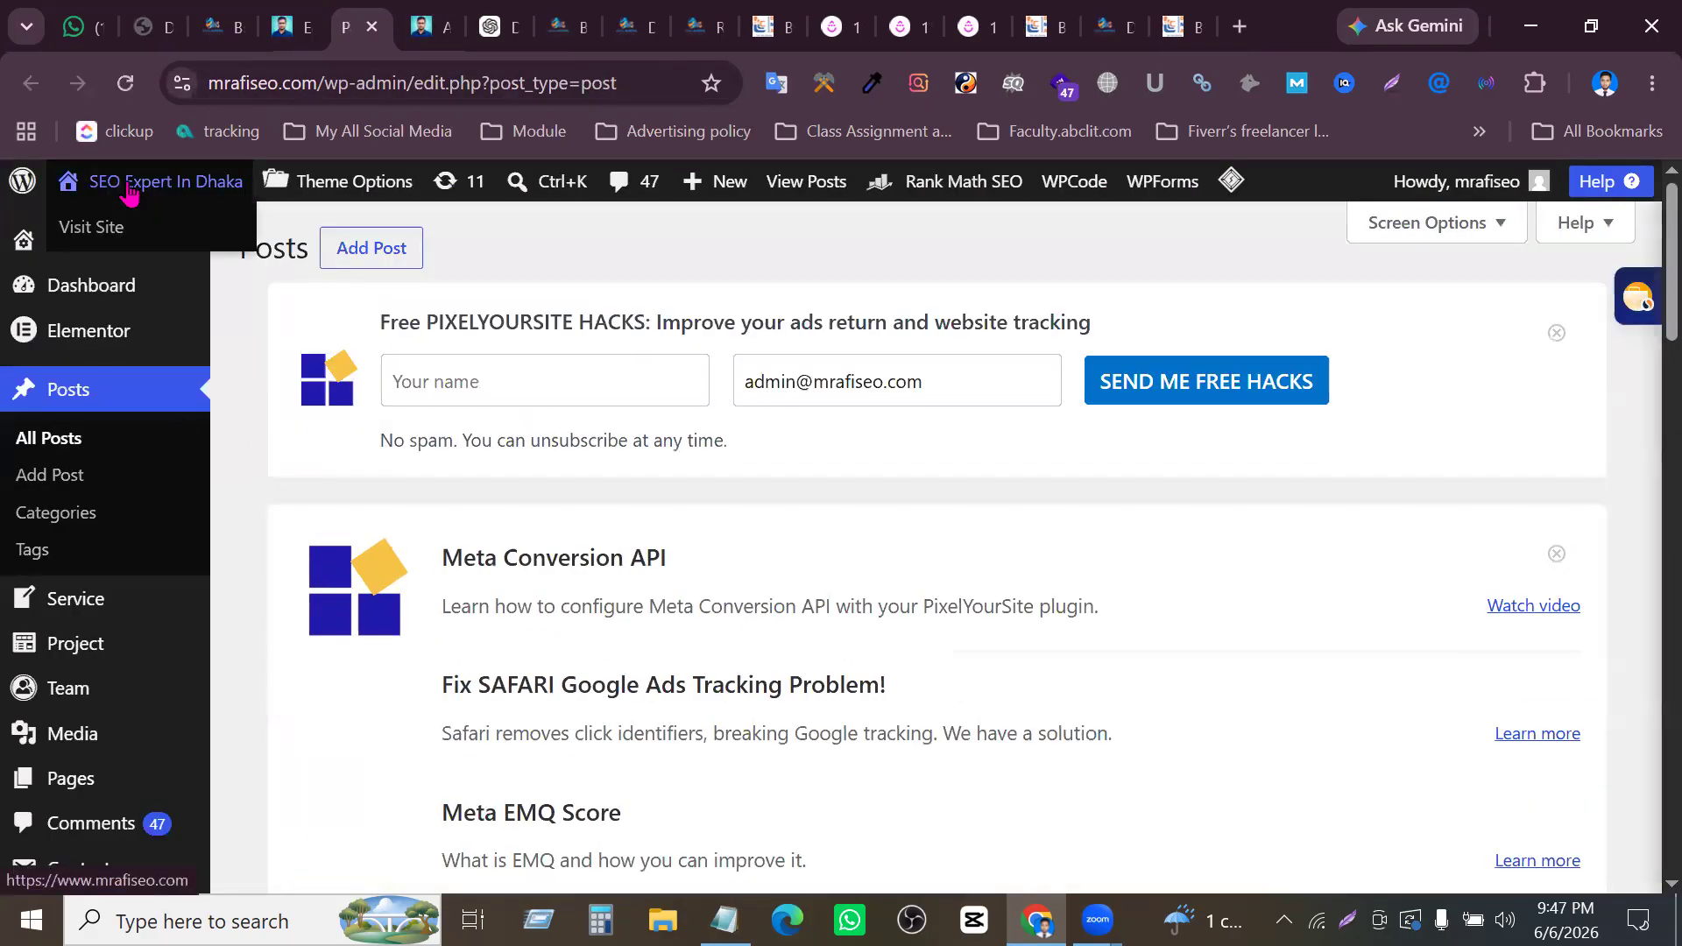
middle_click(104, 229)
left_click(382, 12)
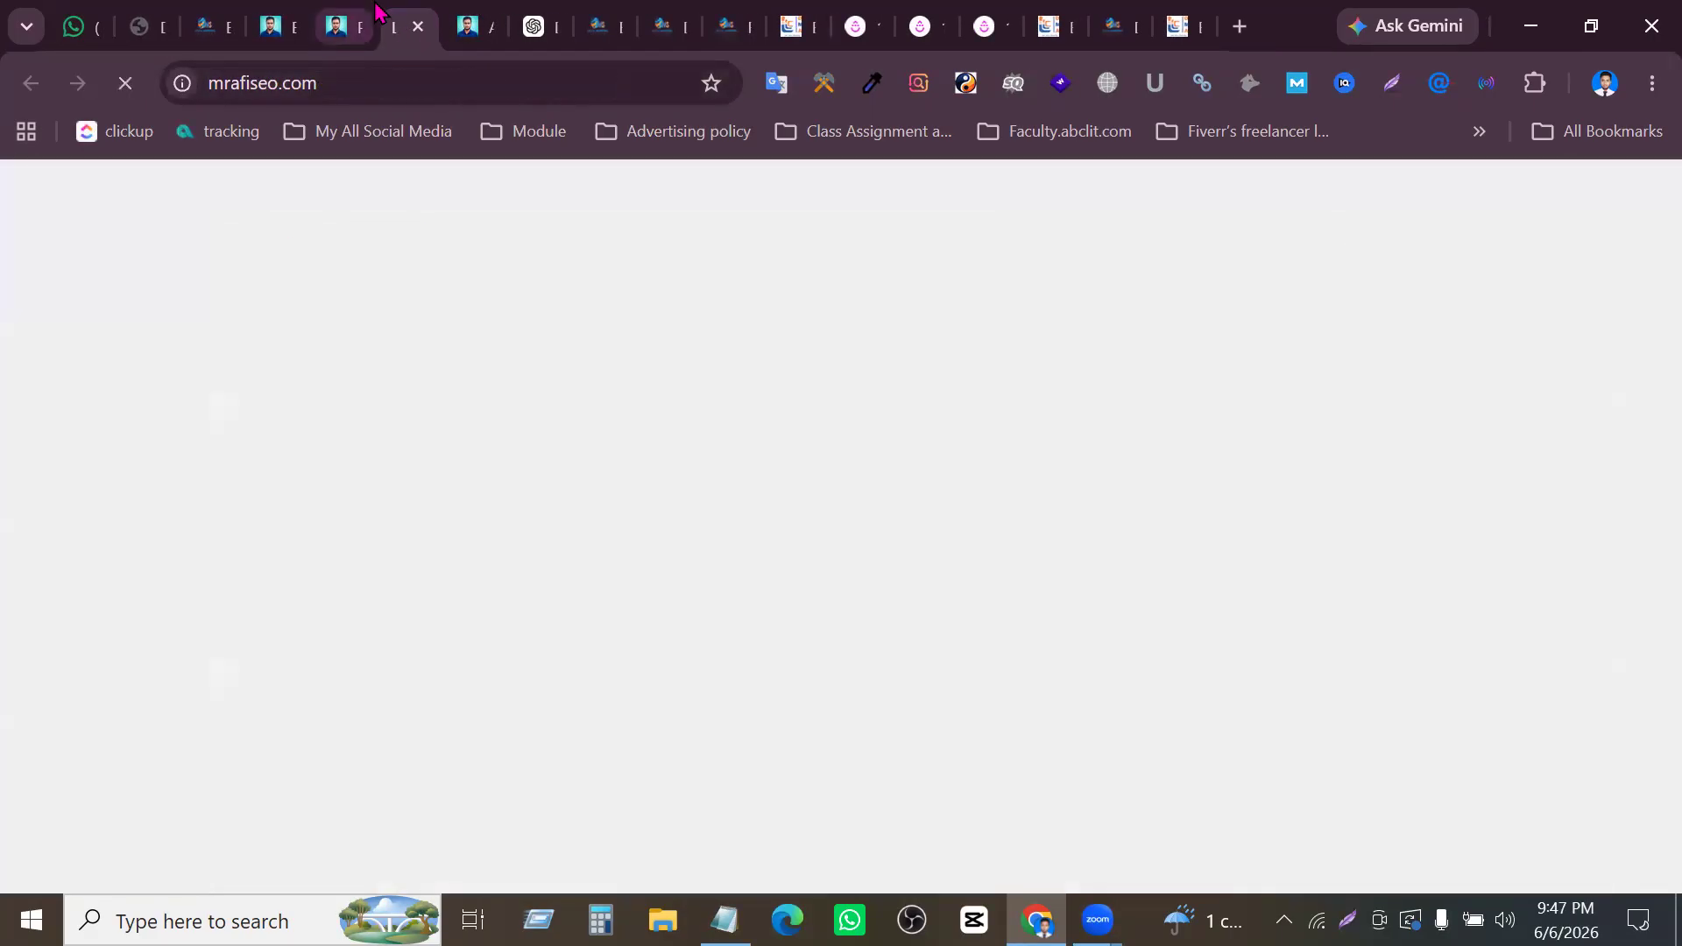
left_click(358, 26)
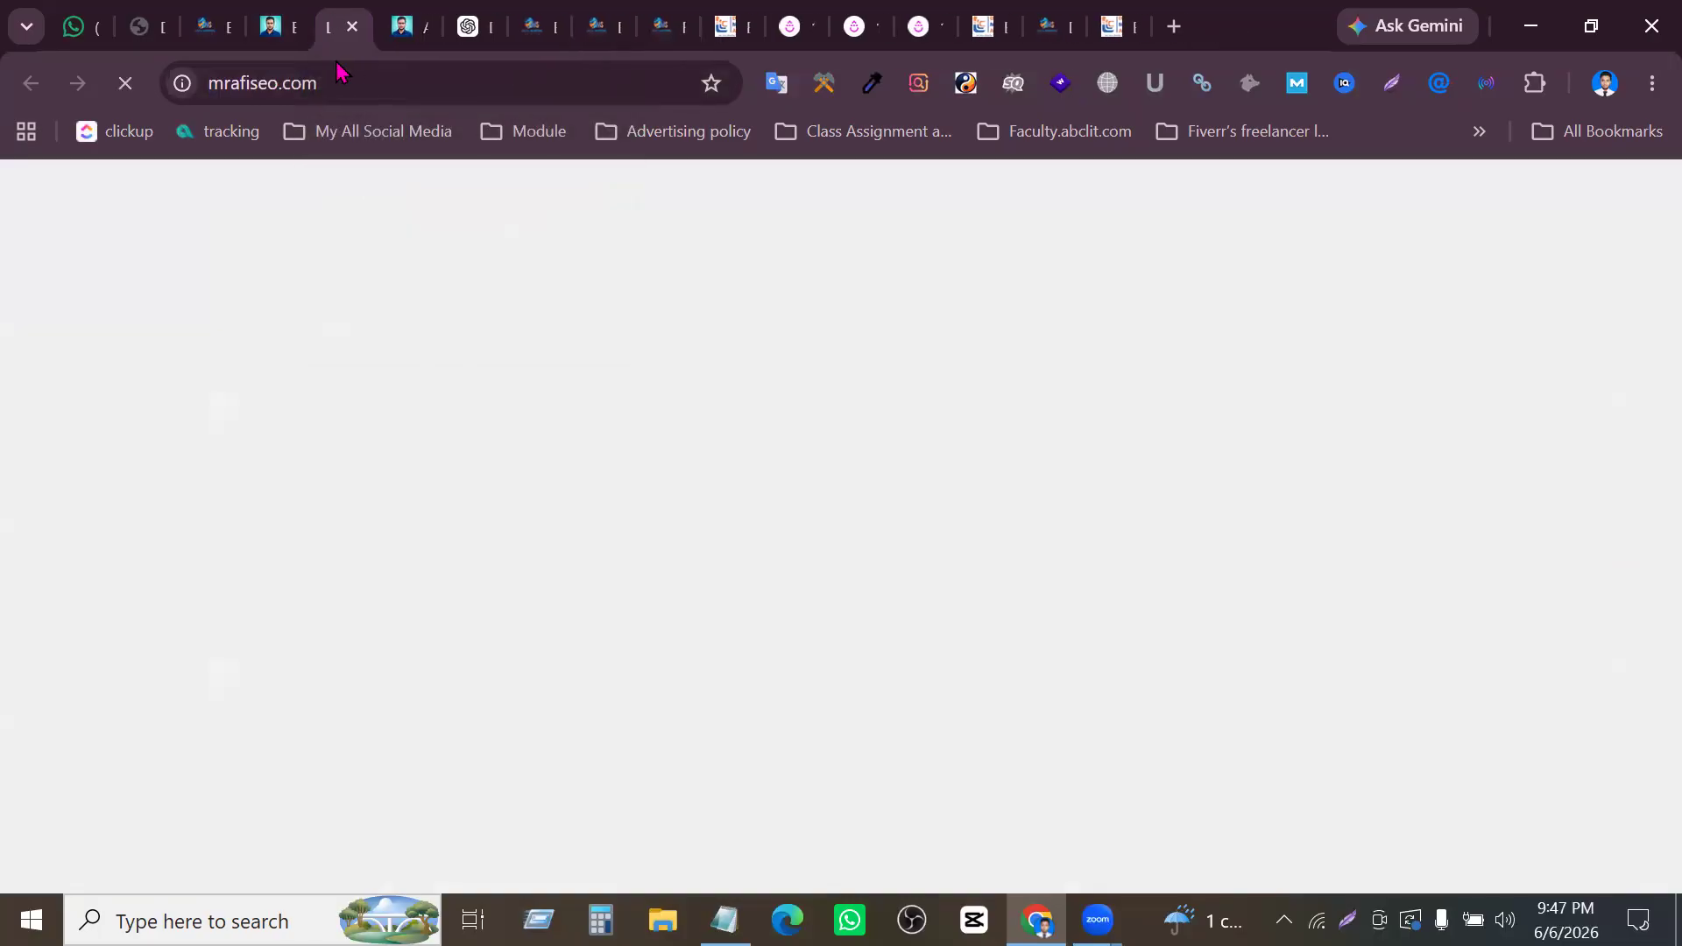
middle_click(155, 13)
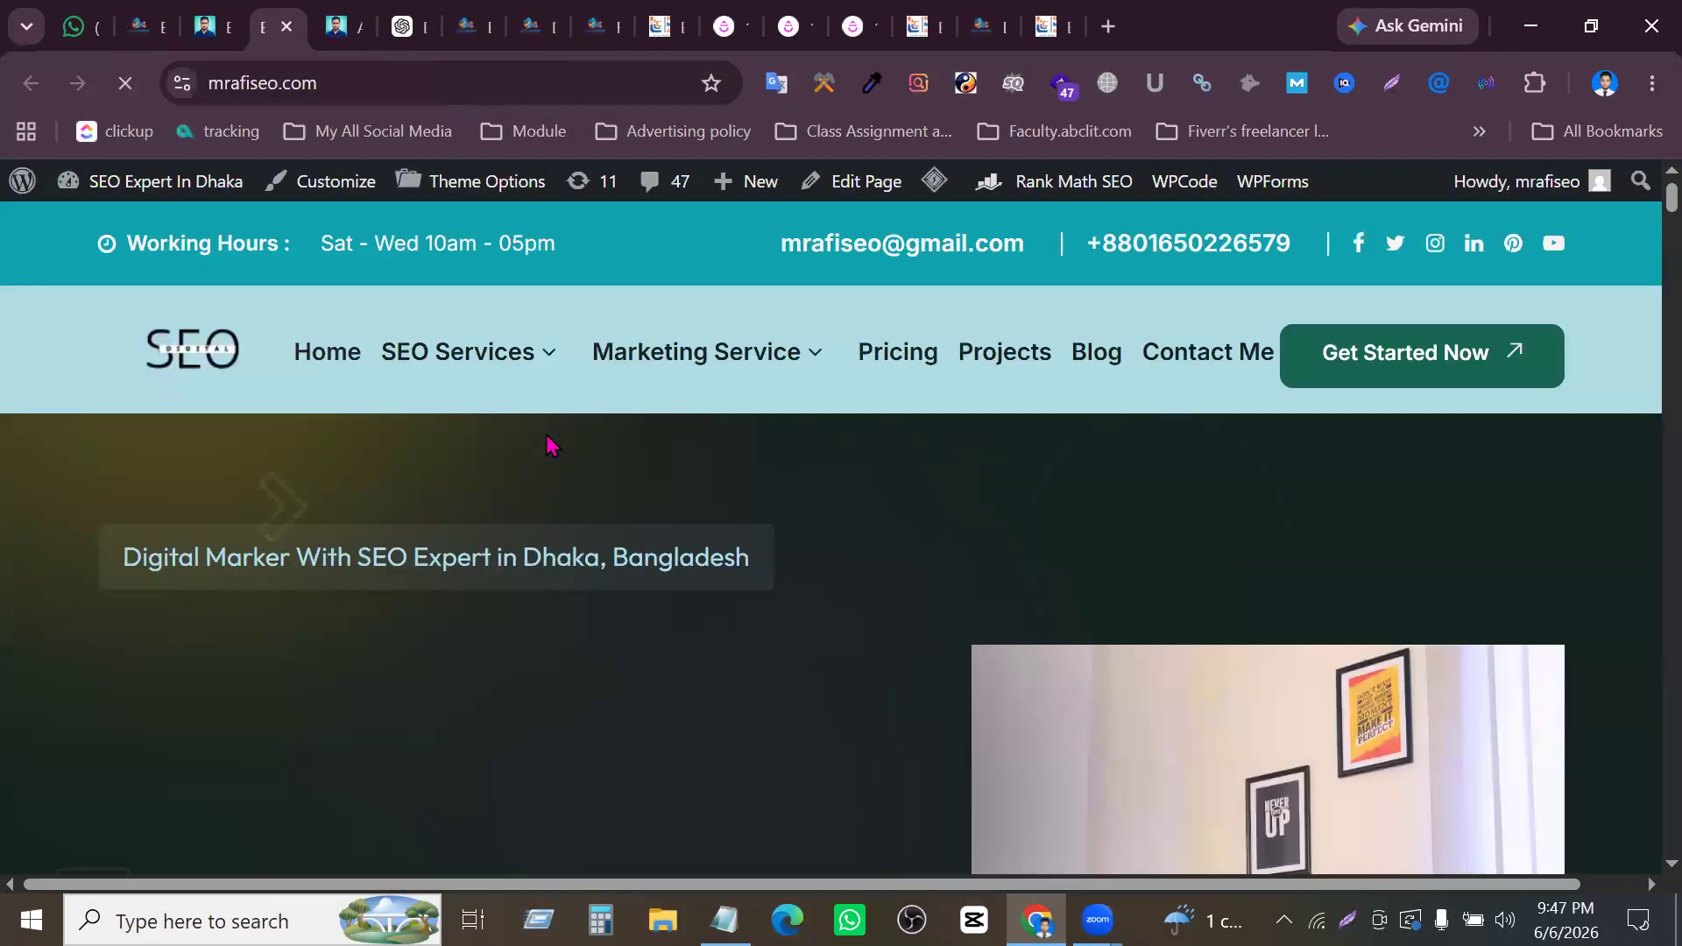
Copy the address of the "Search Engine Optimization" page listed among the SEO Services on the live mrafiseo.com site
mouse_move(481, 364)
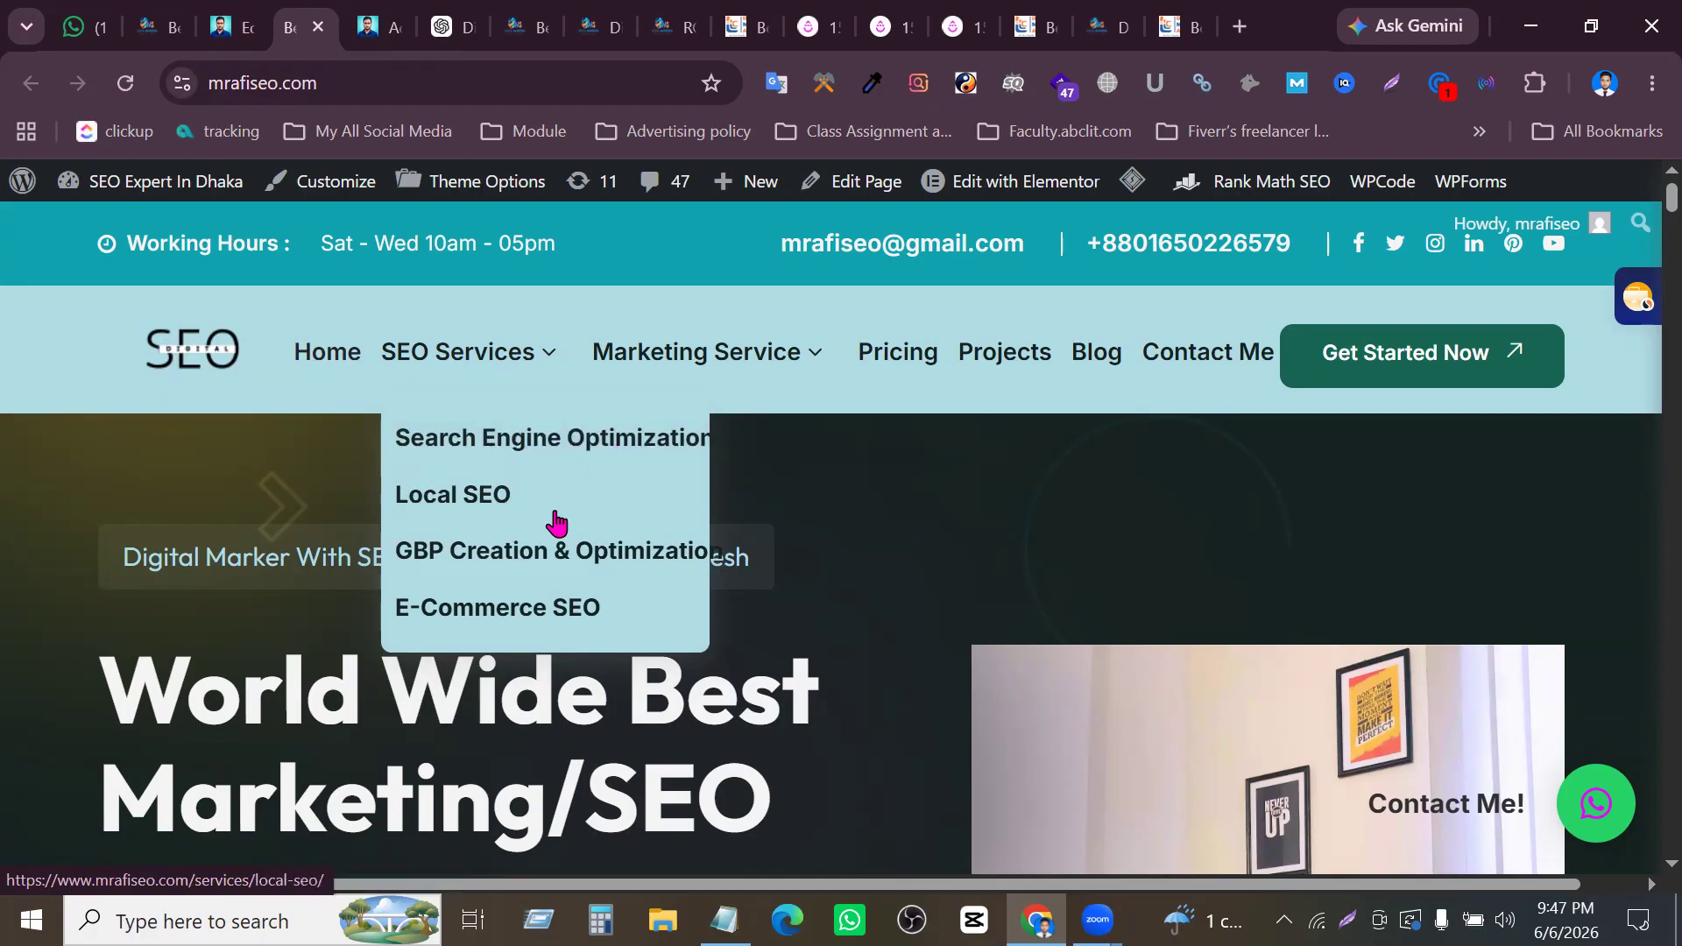
left_click(368, 12)
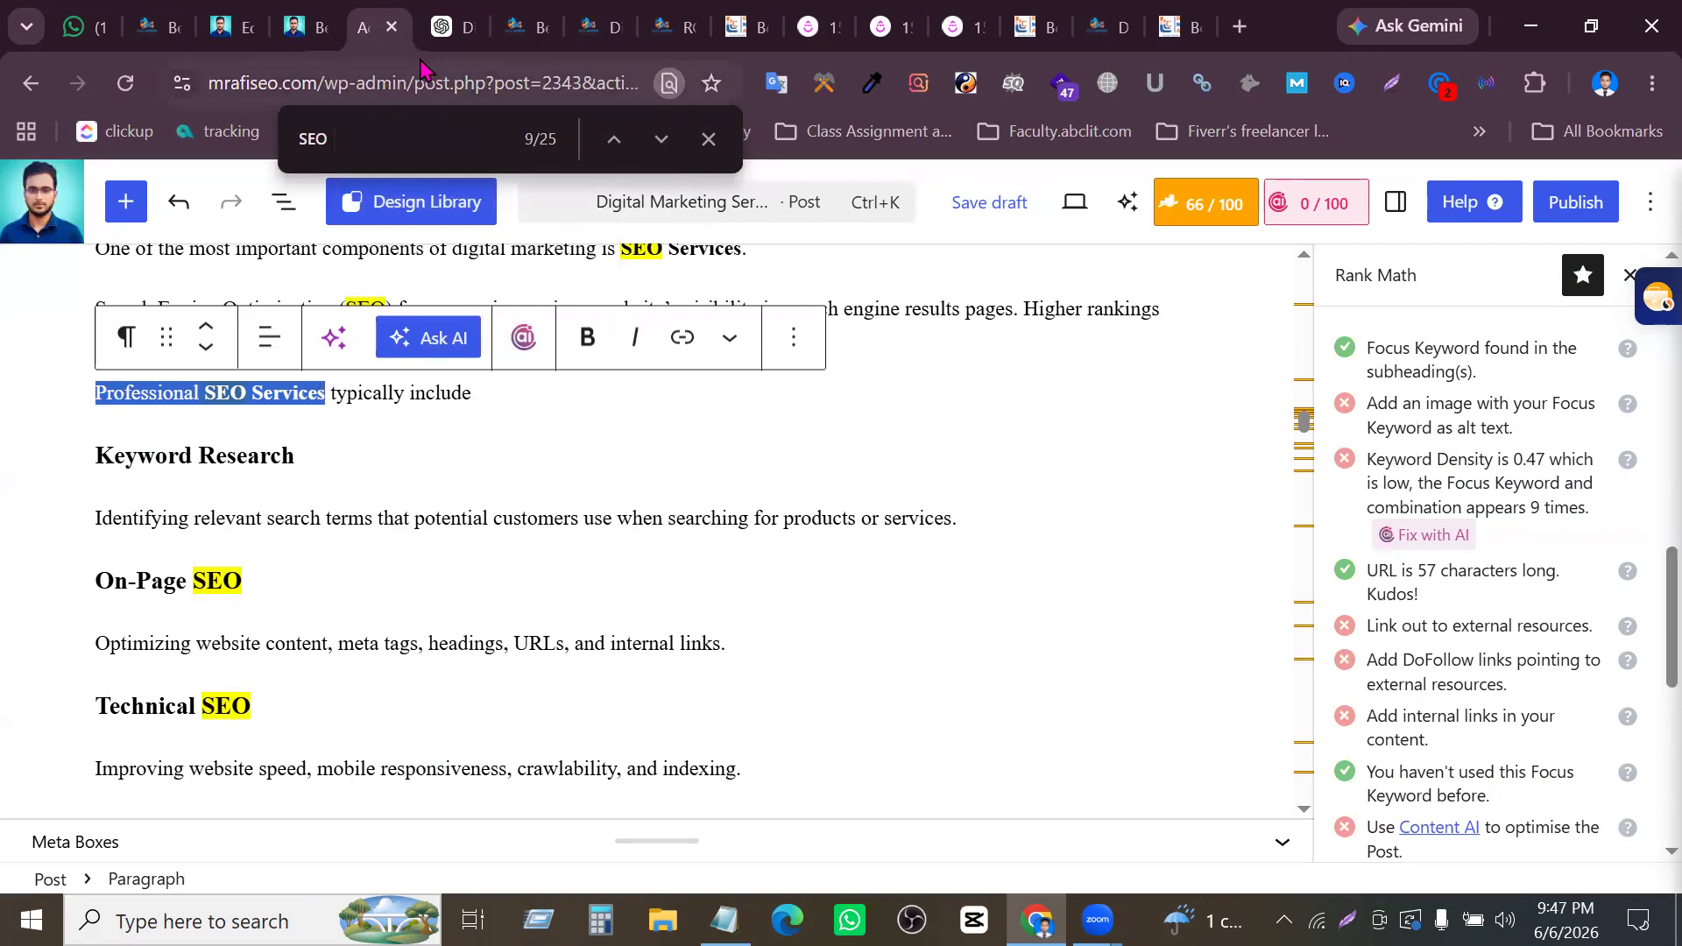
left_click(297, 26)
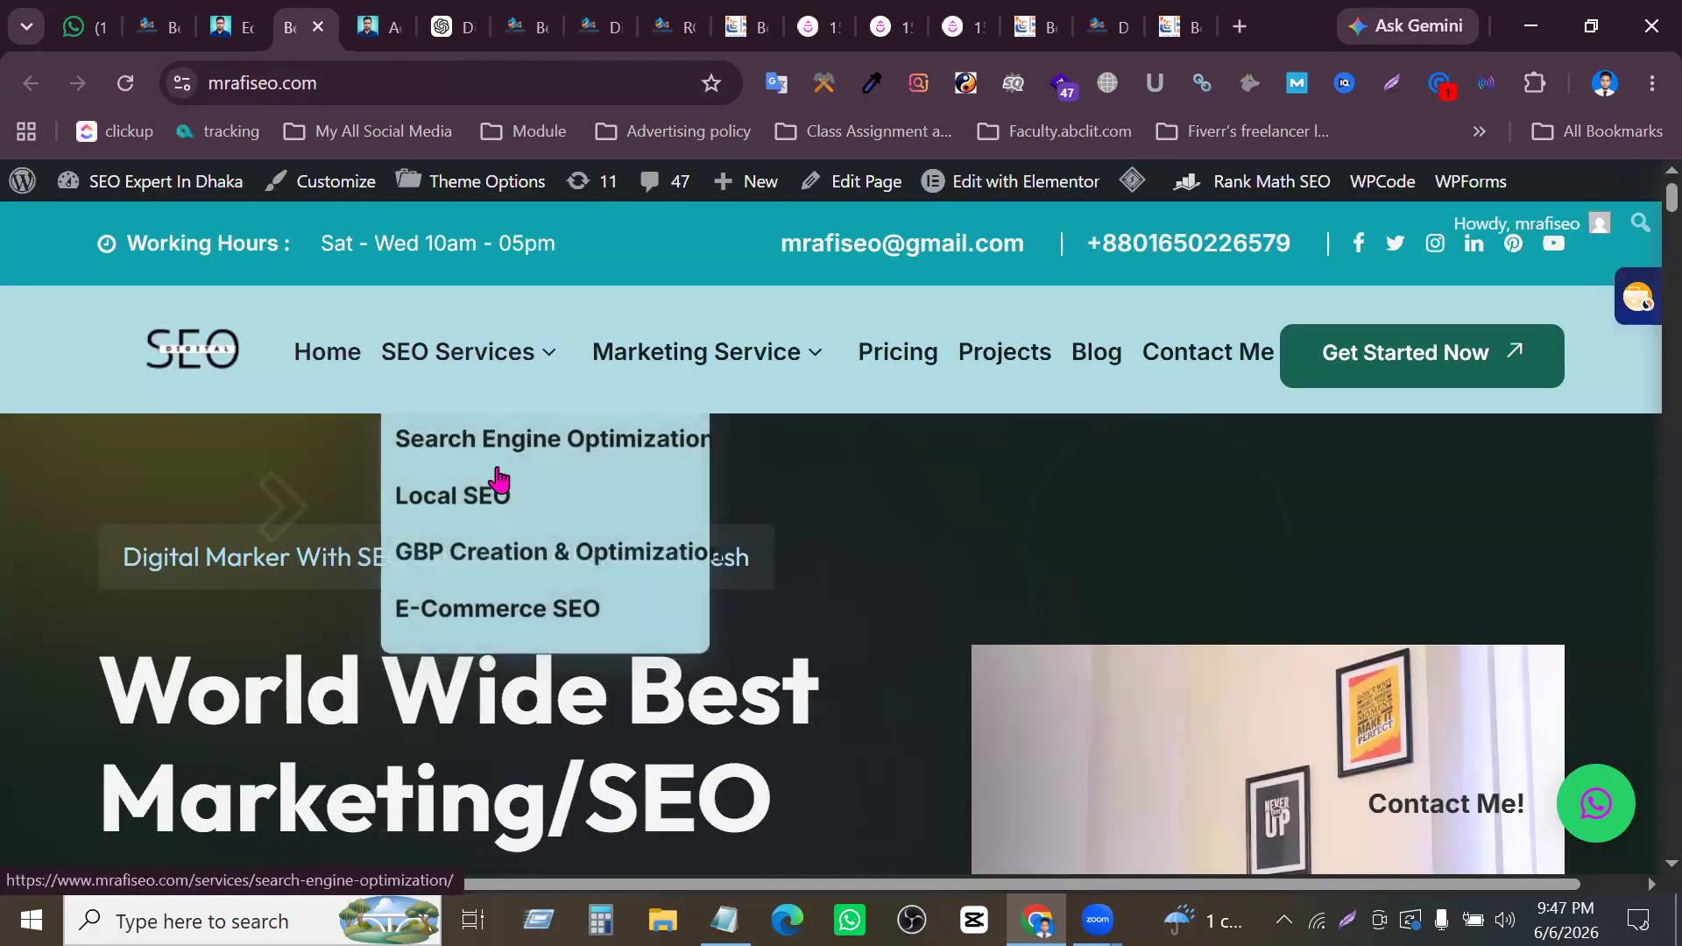
right_click(547, 444)
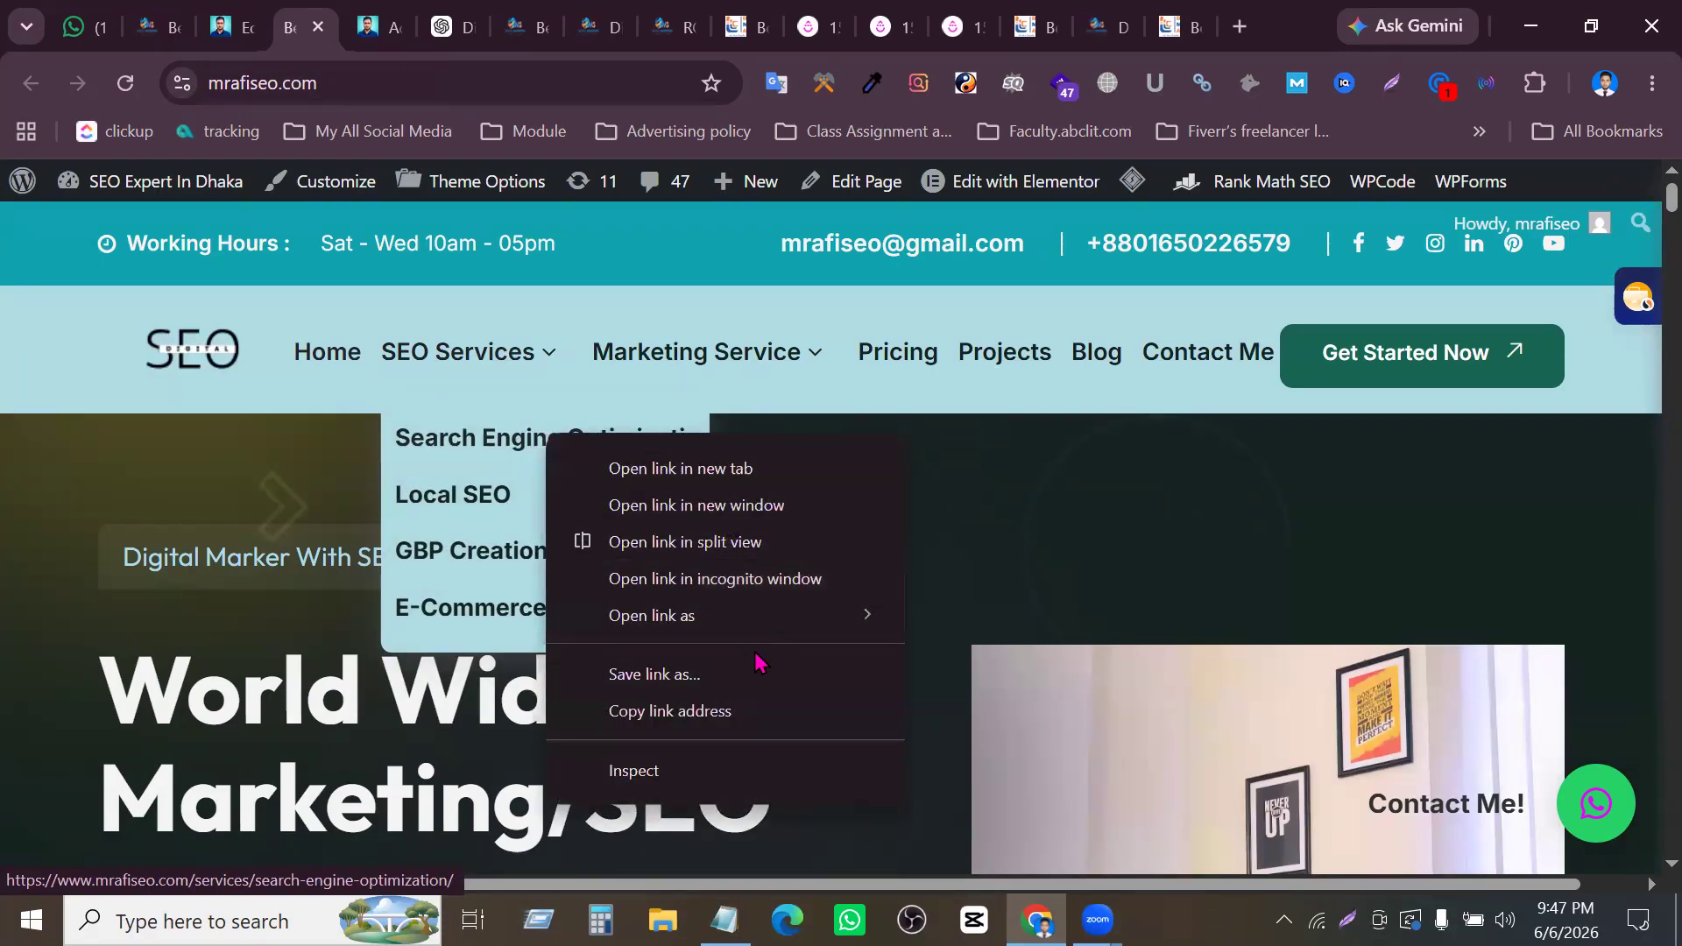
left_click(713, 721)
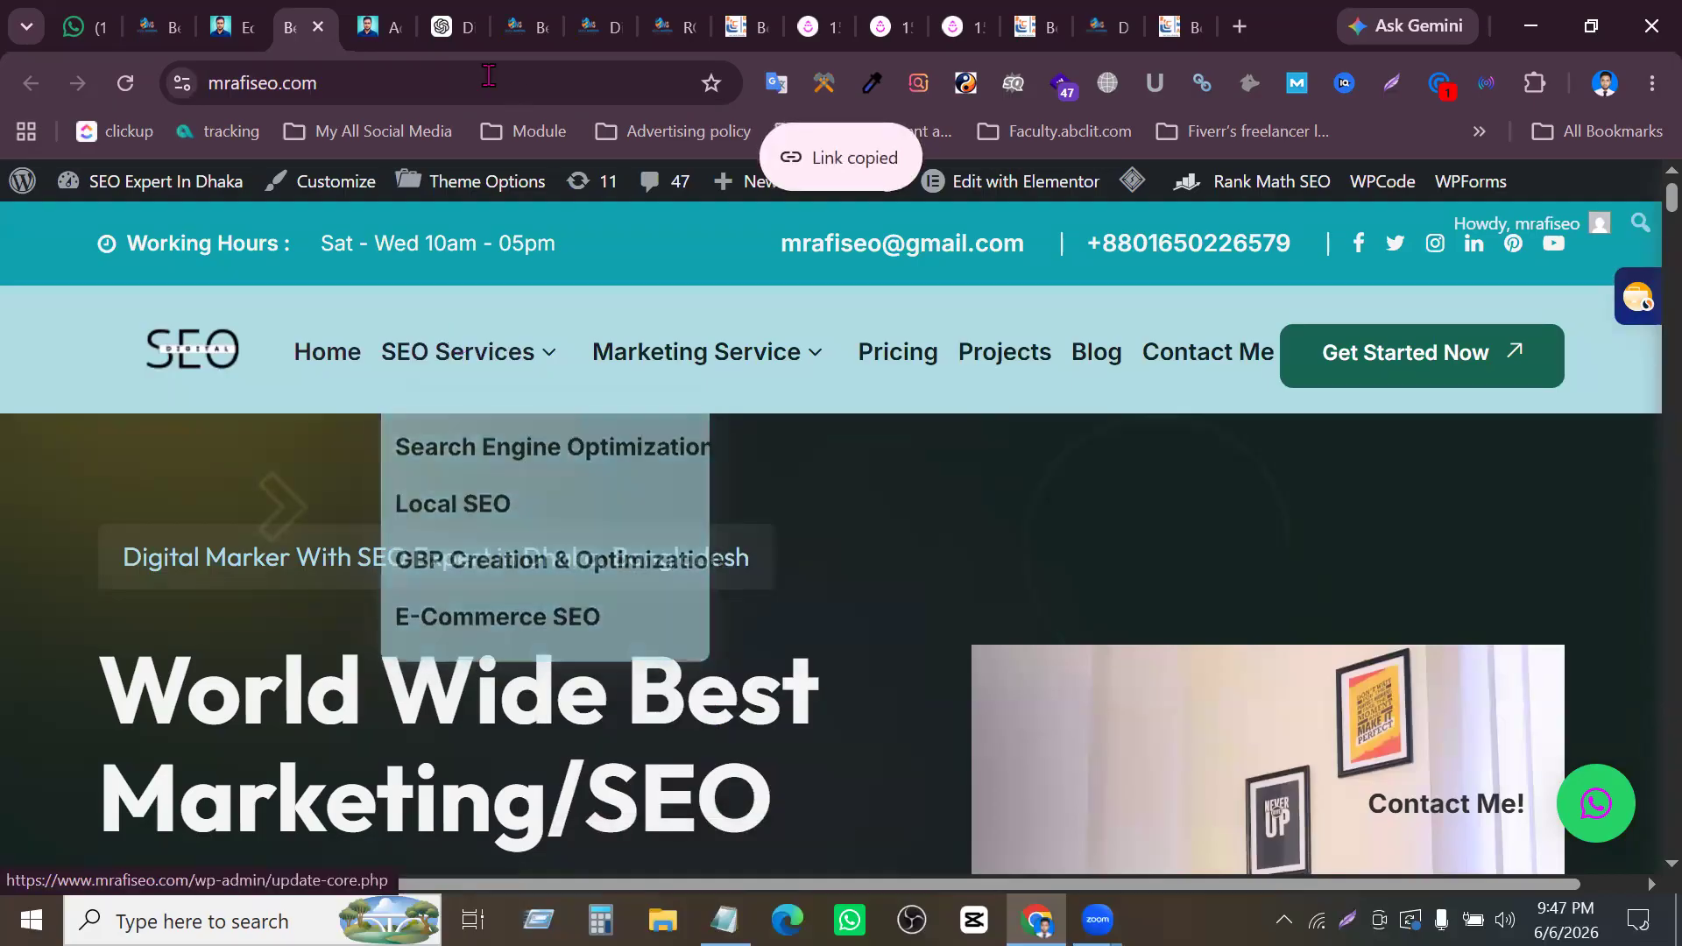
In the "Digital Marketing Services" draft, link the selected phrase "Professional SEO Services" to the copied search-engine-optimization page address
left_click(396, 26)
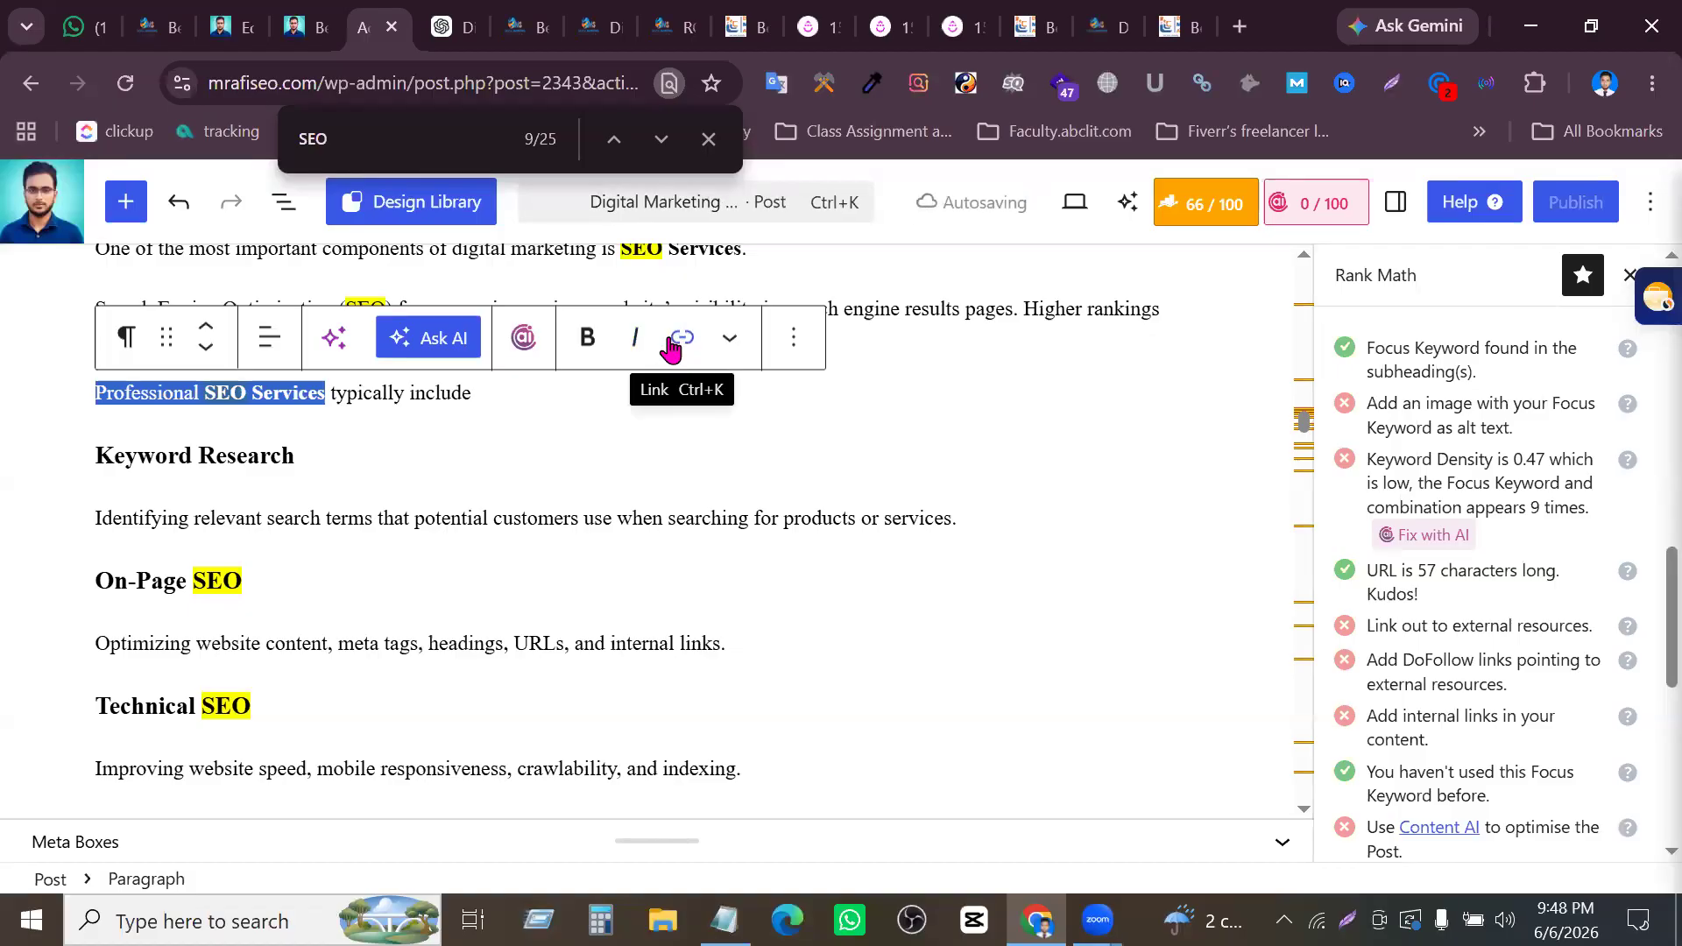
left_click(685, 344)
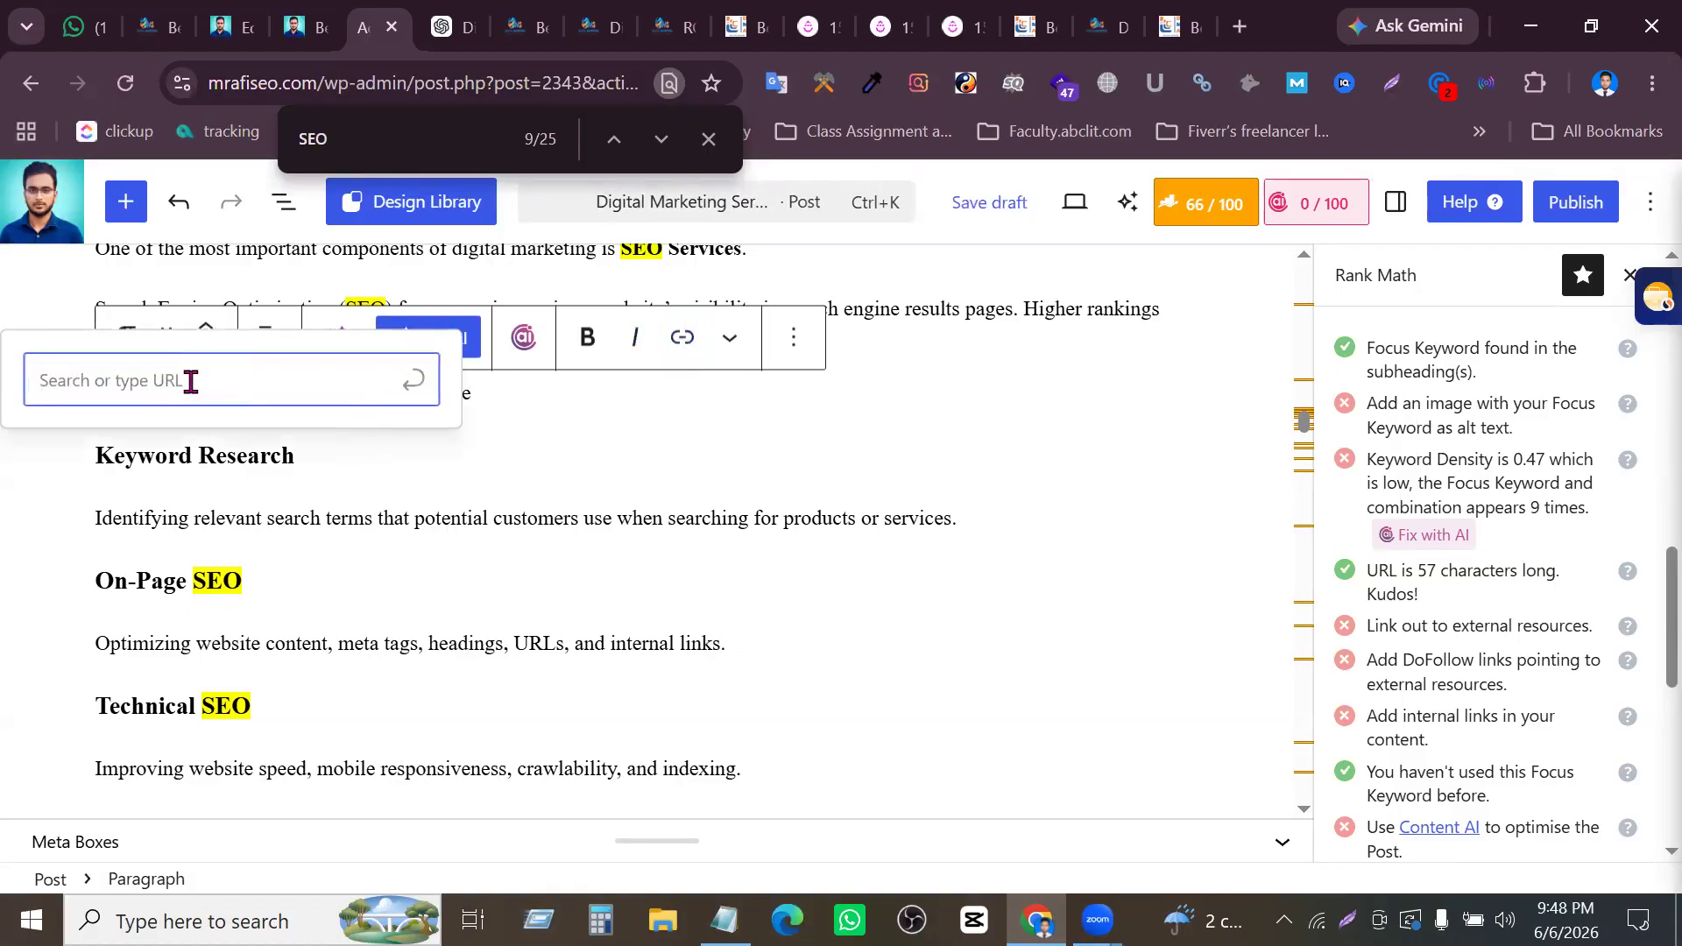
key("ctrl+v")
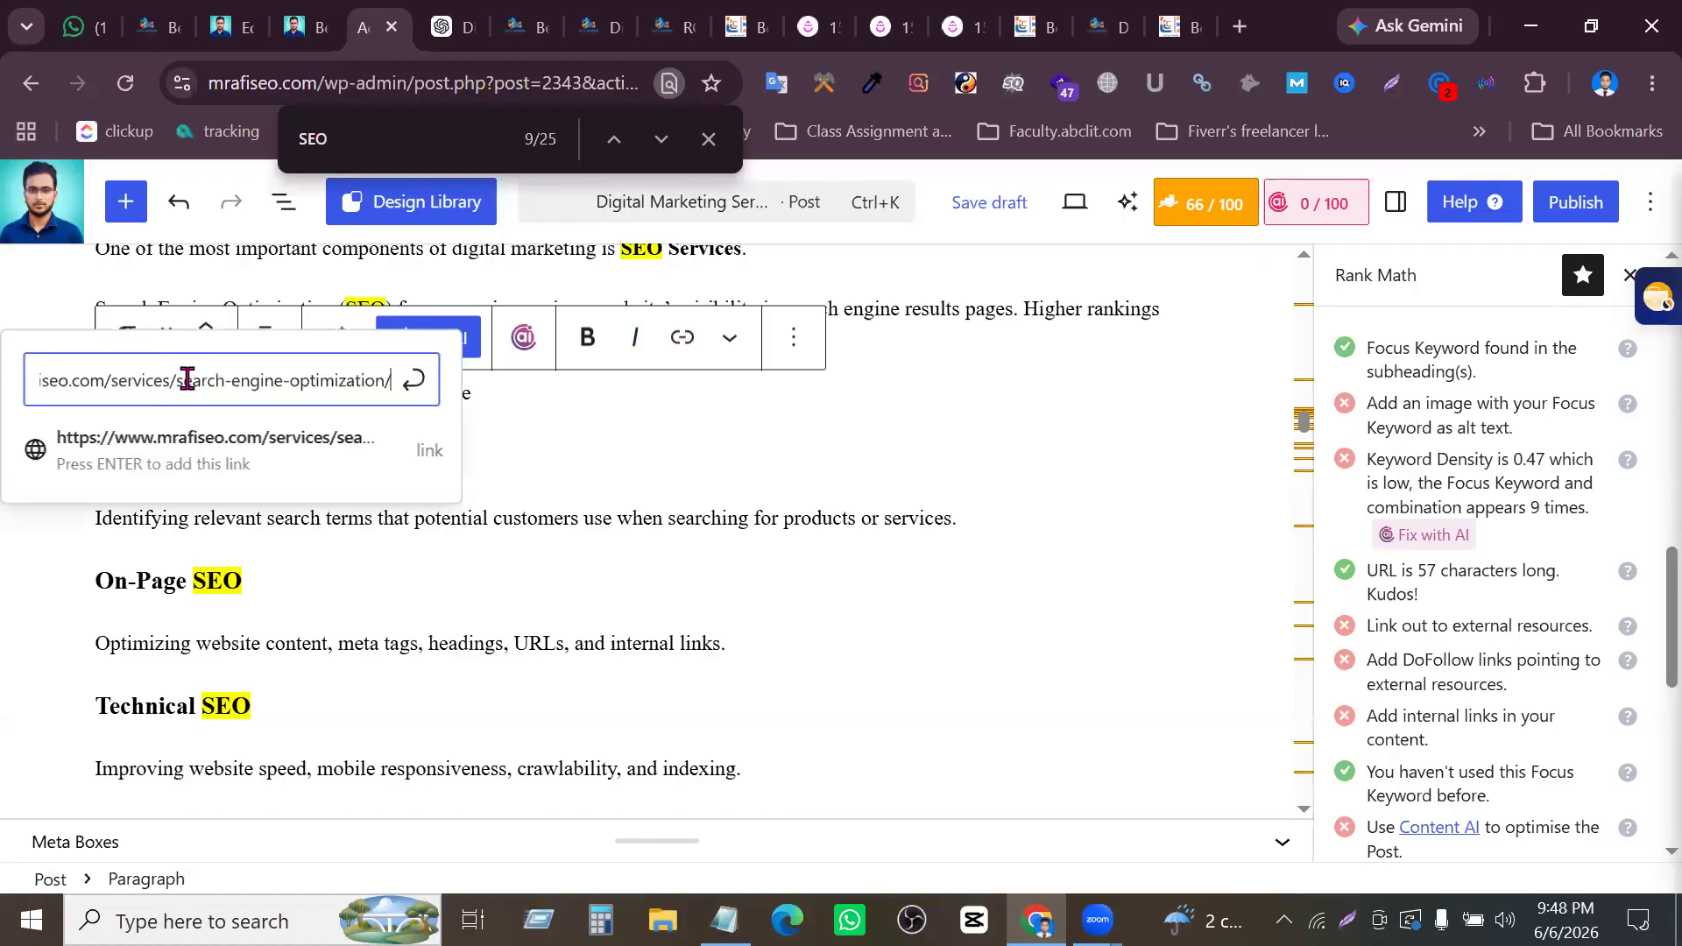
left_click(415, 381)
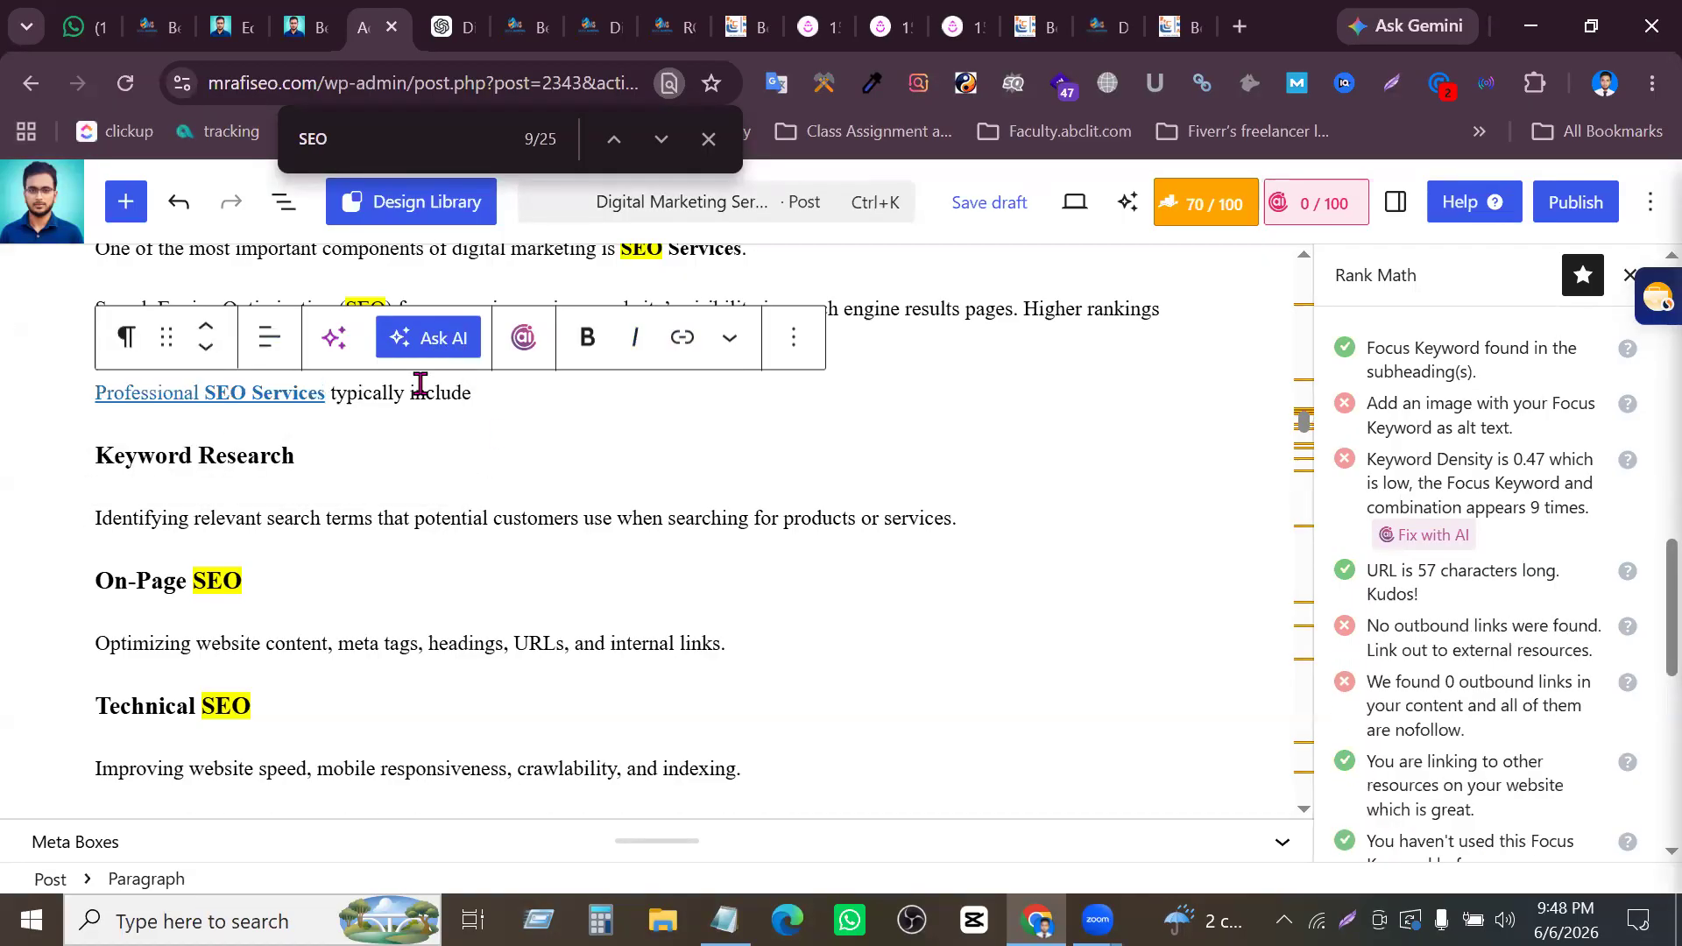
Examine Rank Math's checks on outbound and internal links, highlighting the one about linking to other resources on the website
scroll(1486, 715, "up", 2)
scroll(1485, 714, "down", 2)
scroll(1514, 822, "down", 2)
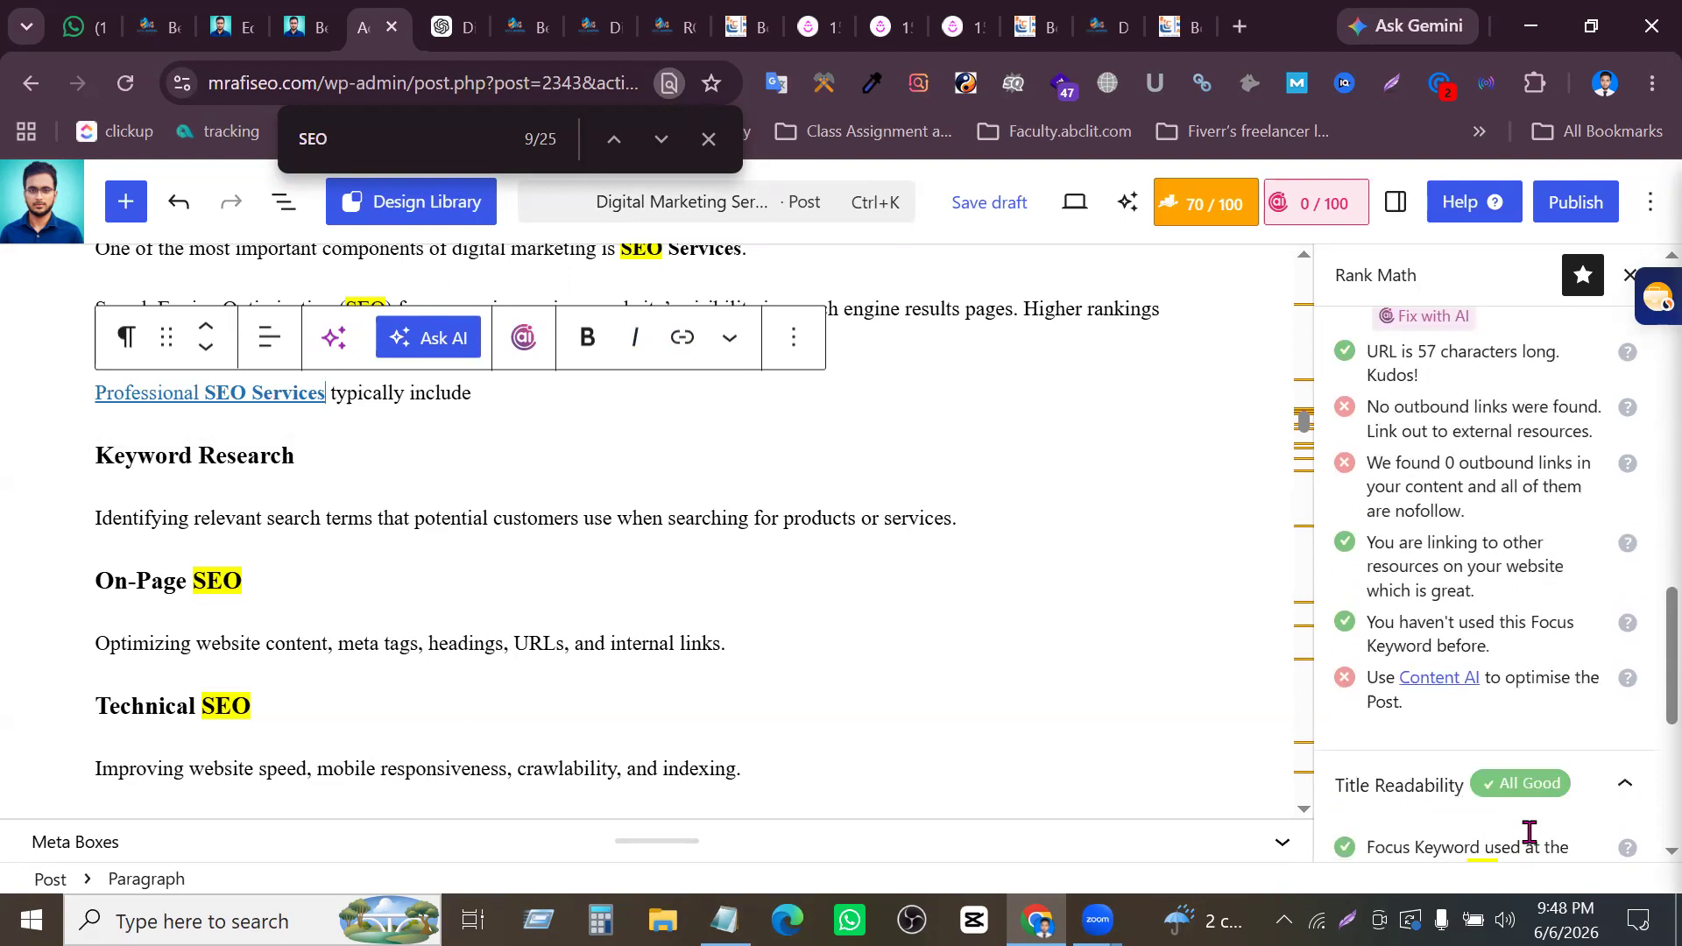
scroll(1522, 617, "up", 2)
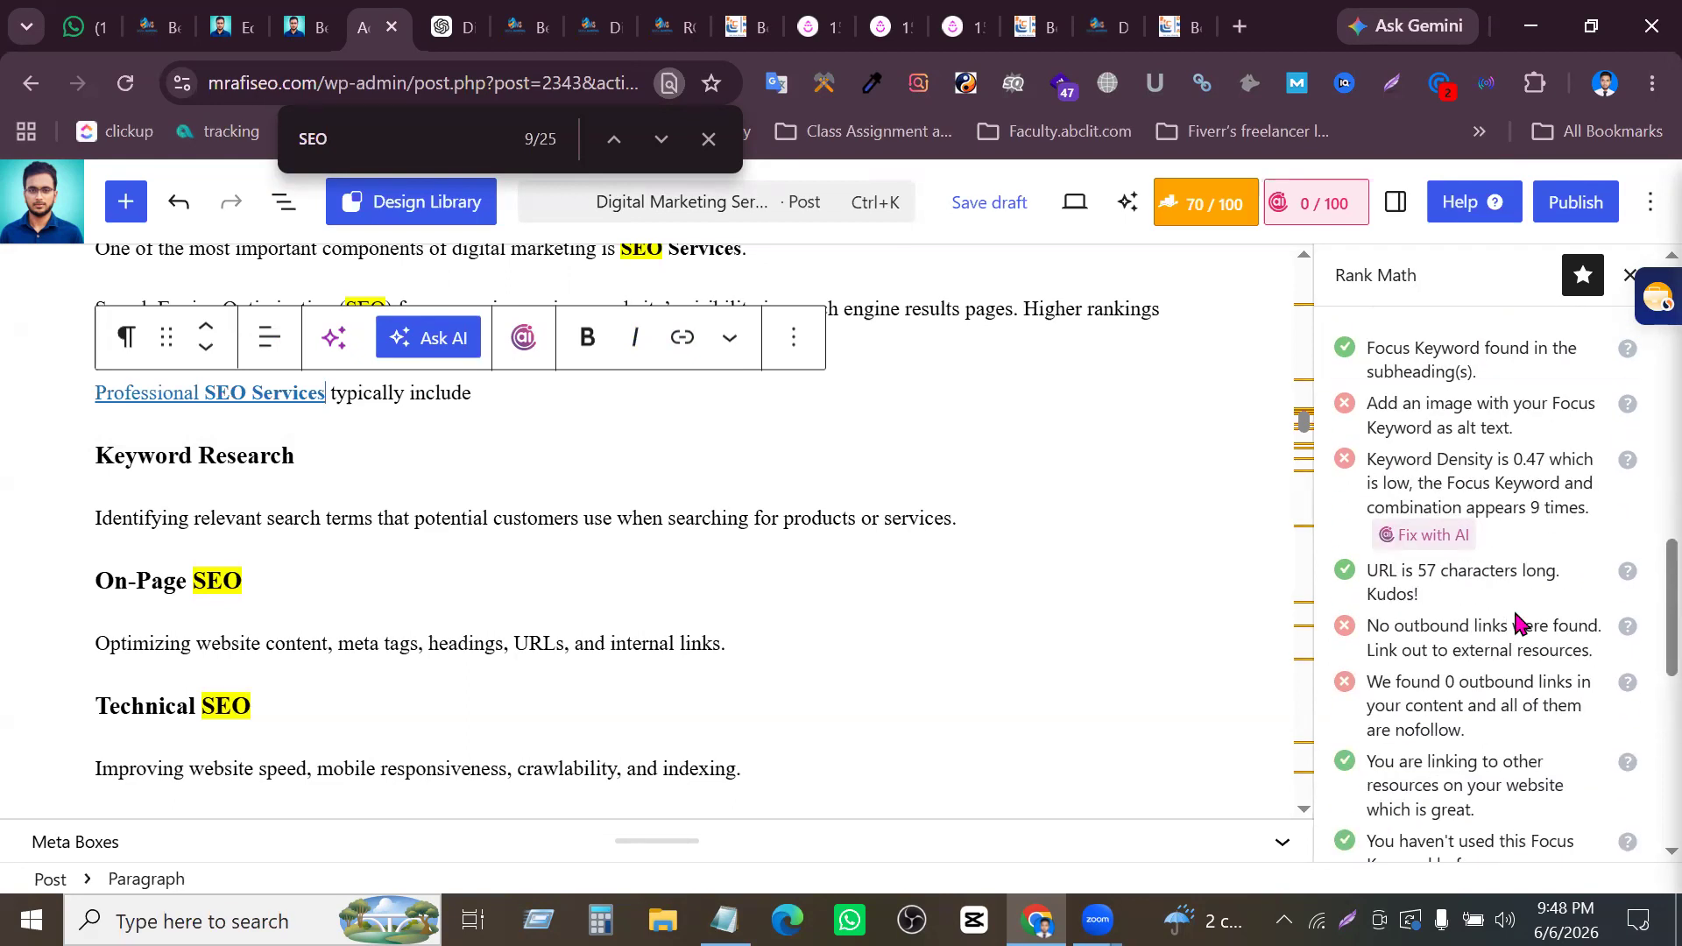
scroll(1525, 675, "down", 2)
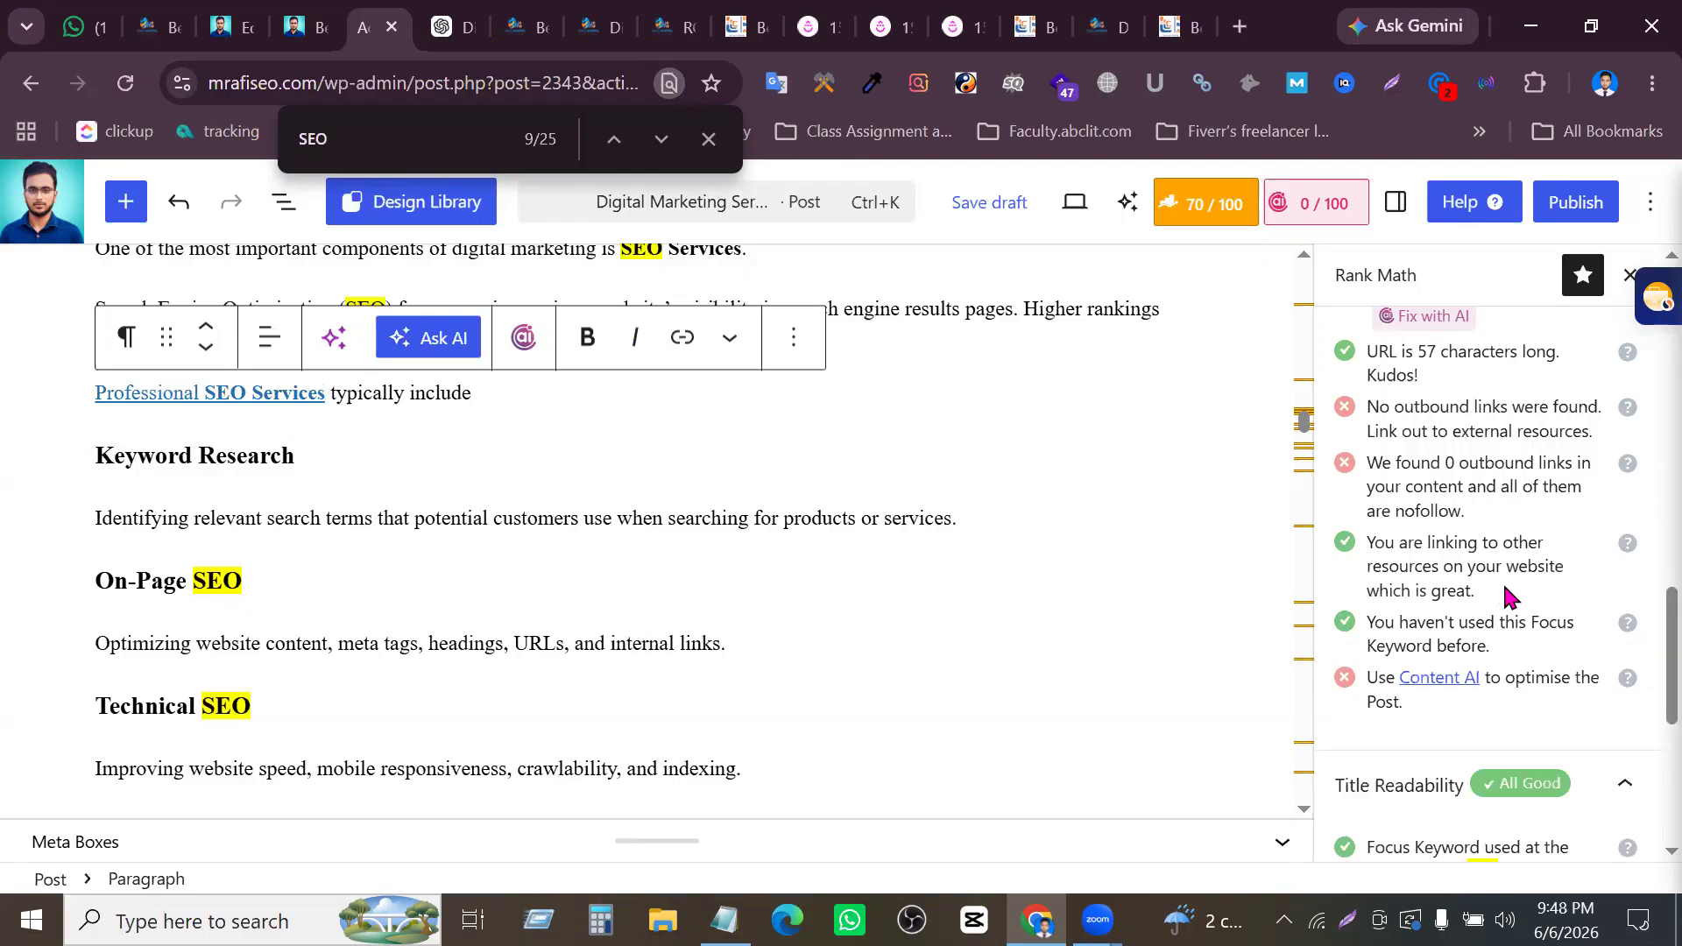
left_click_drag(1368, 542, 1480, 592)
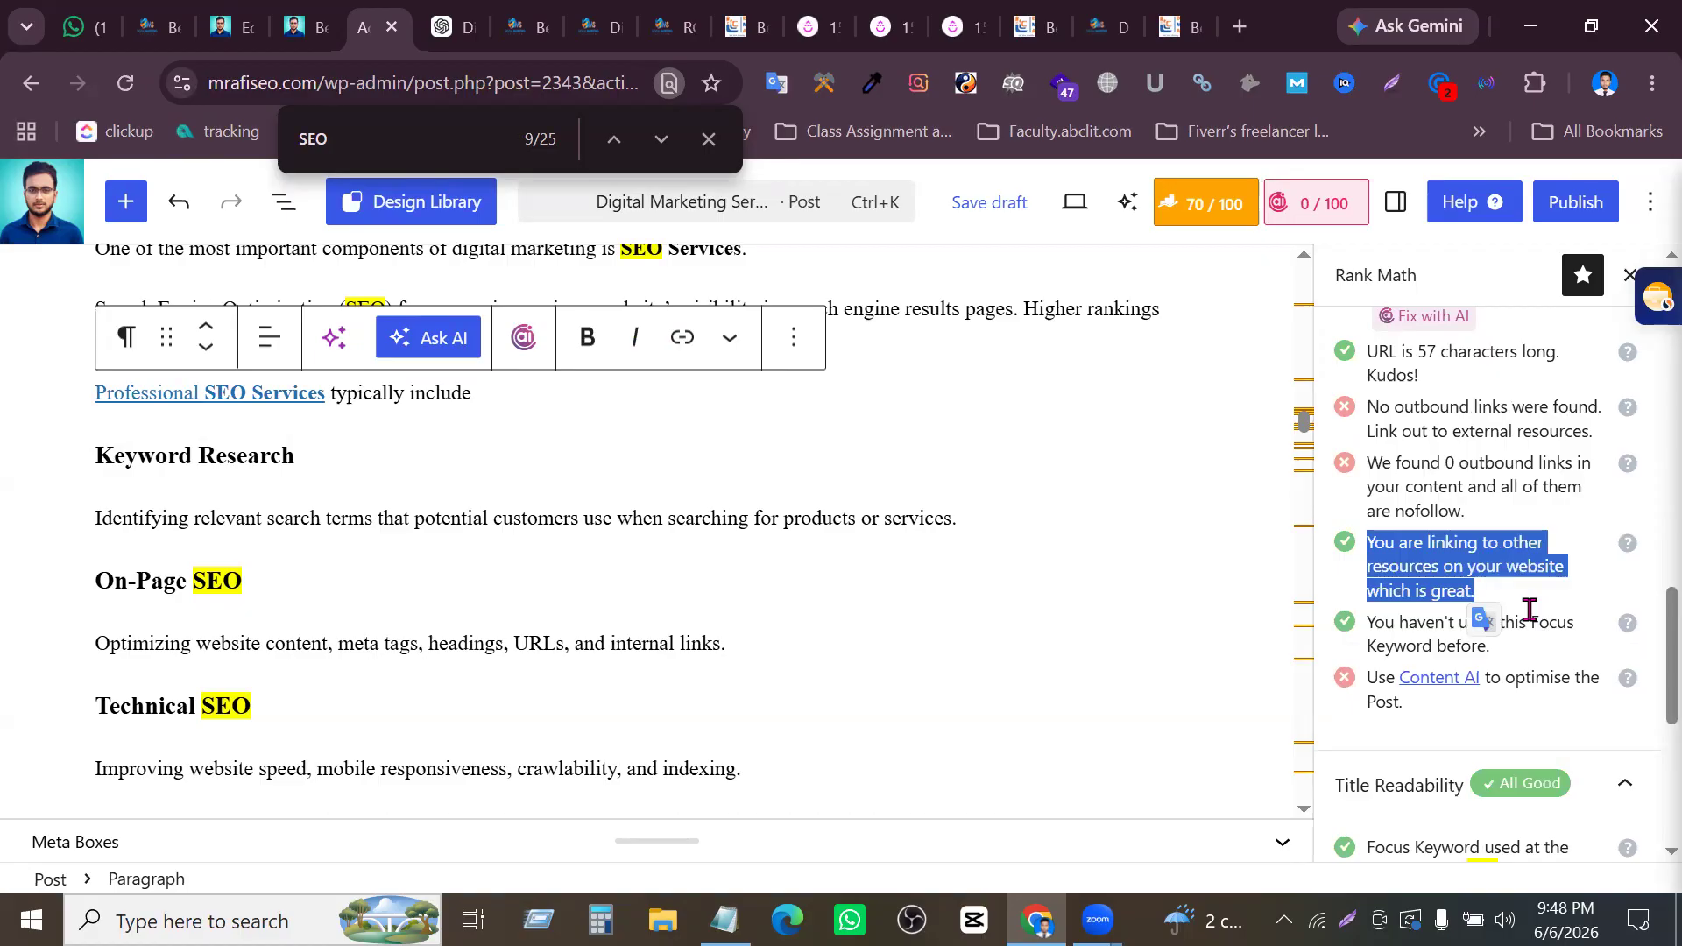
scroll(1529, 609, "up", 2)
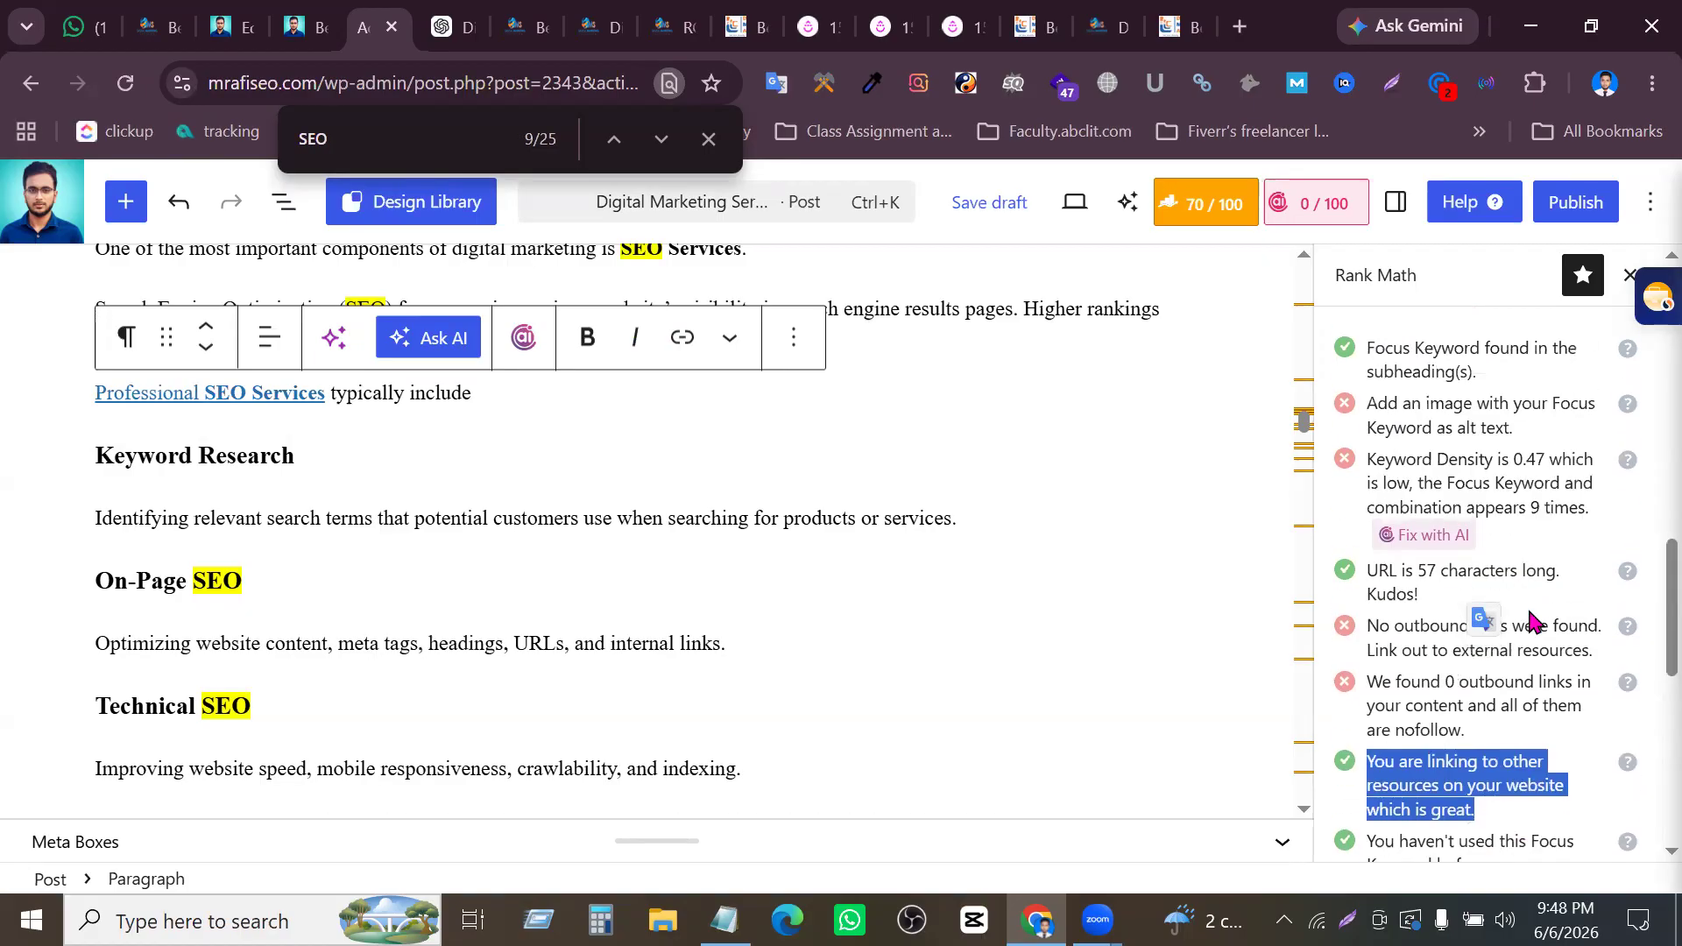
scroll(1530, 621, "down", 2)
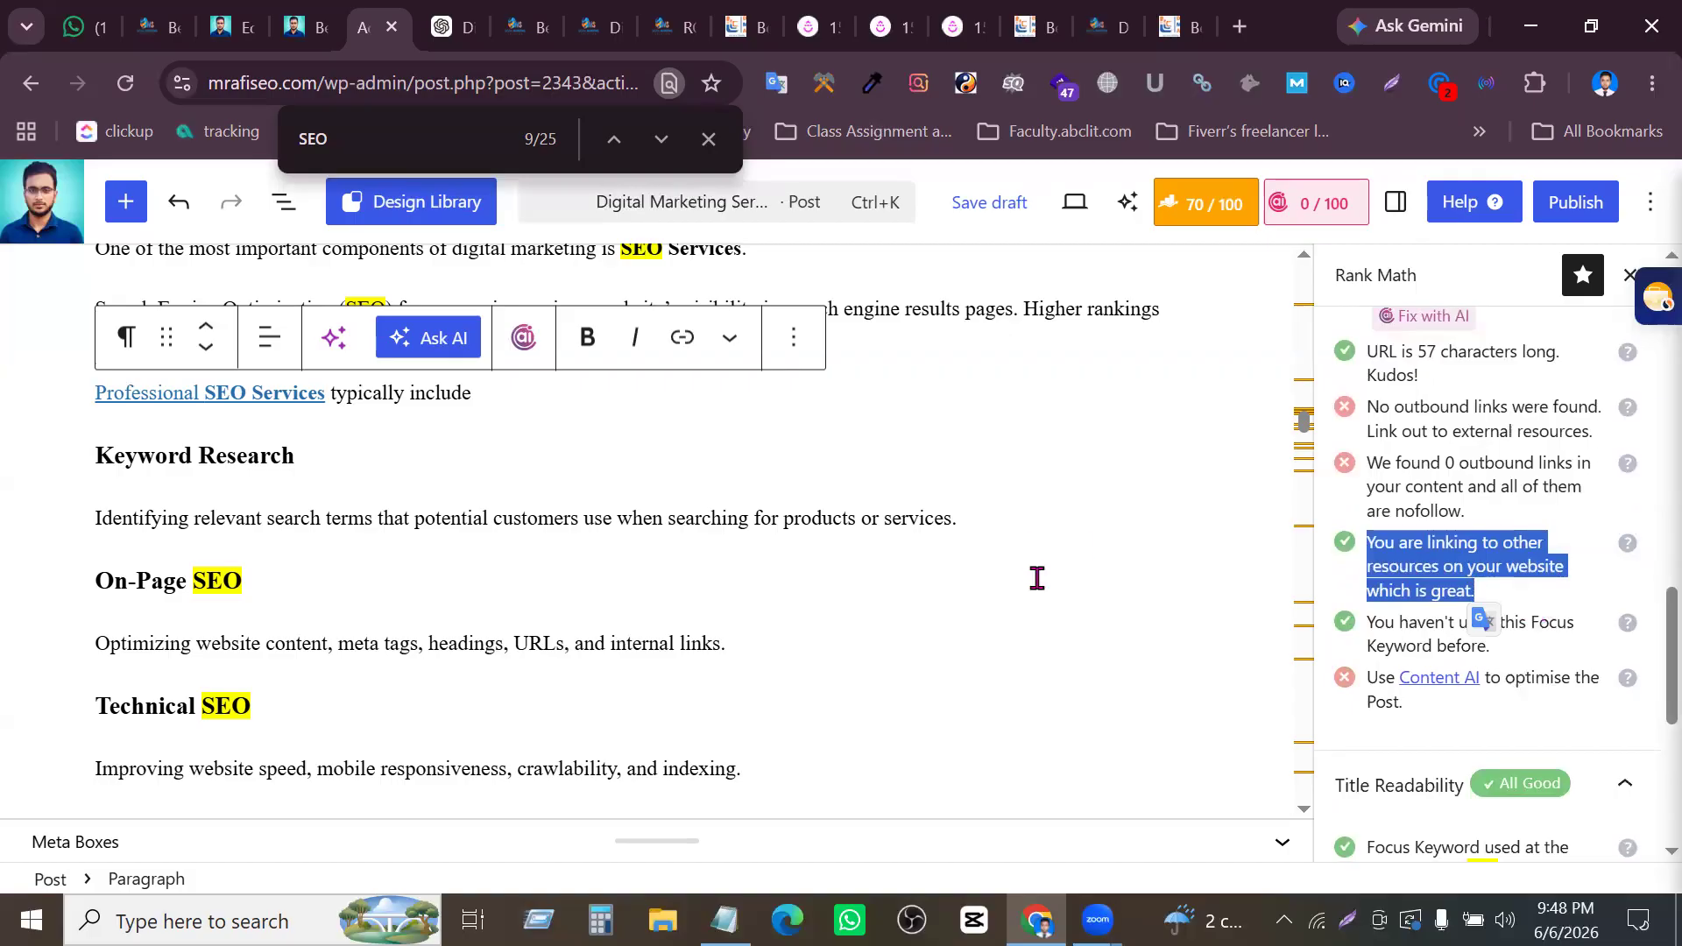
Undo and restore the link on "Professional SEO Services", highlighting Rank Math's internal link check in both states
key("ctrl+z")
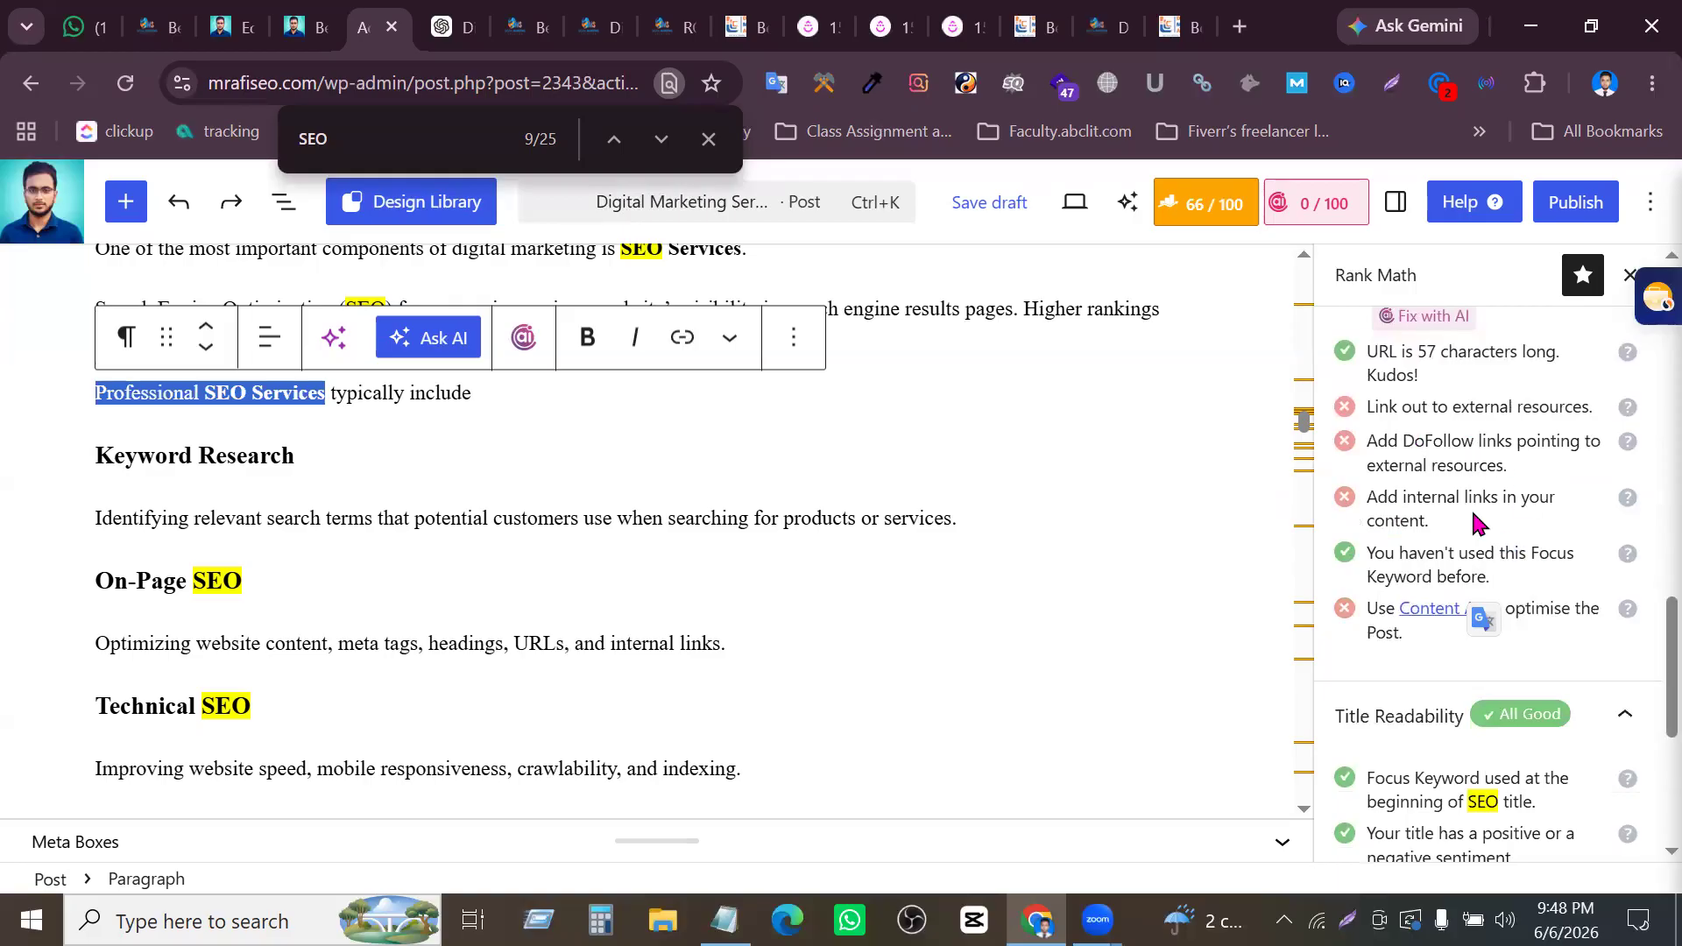
triple_click(1434, 526)
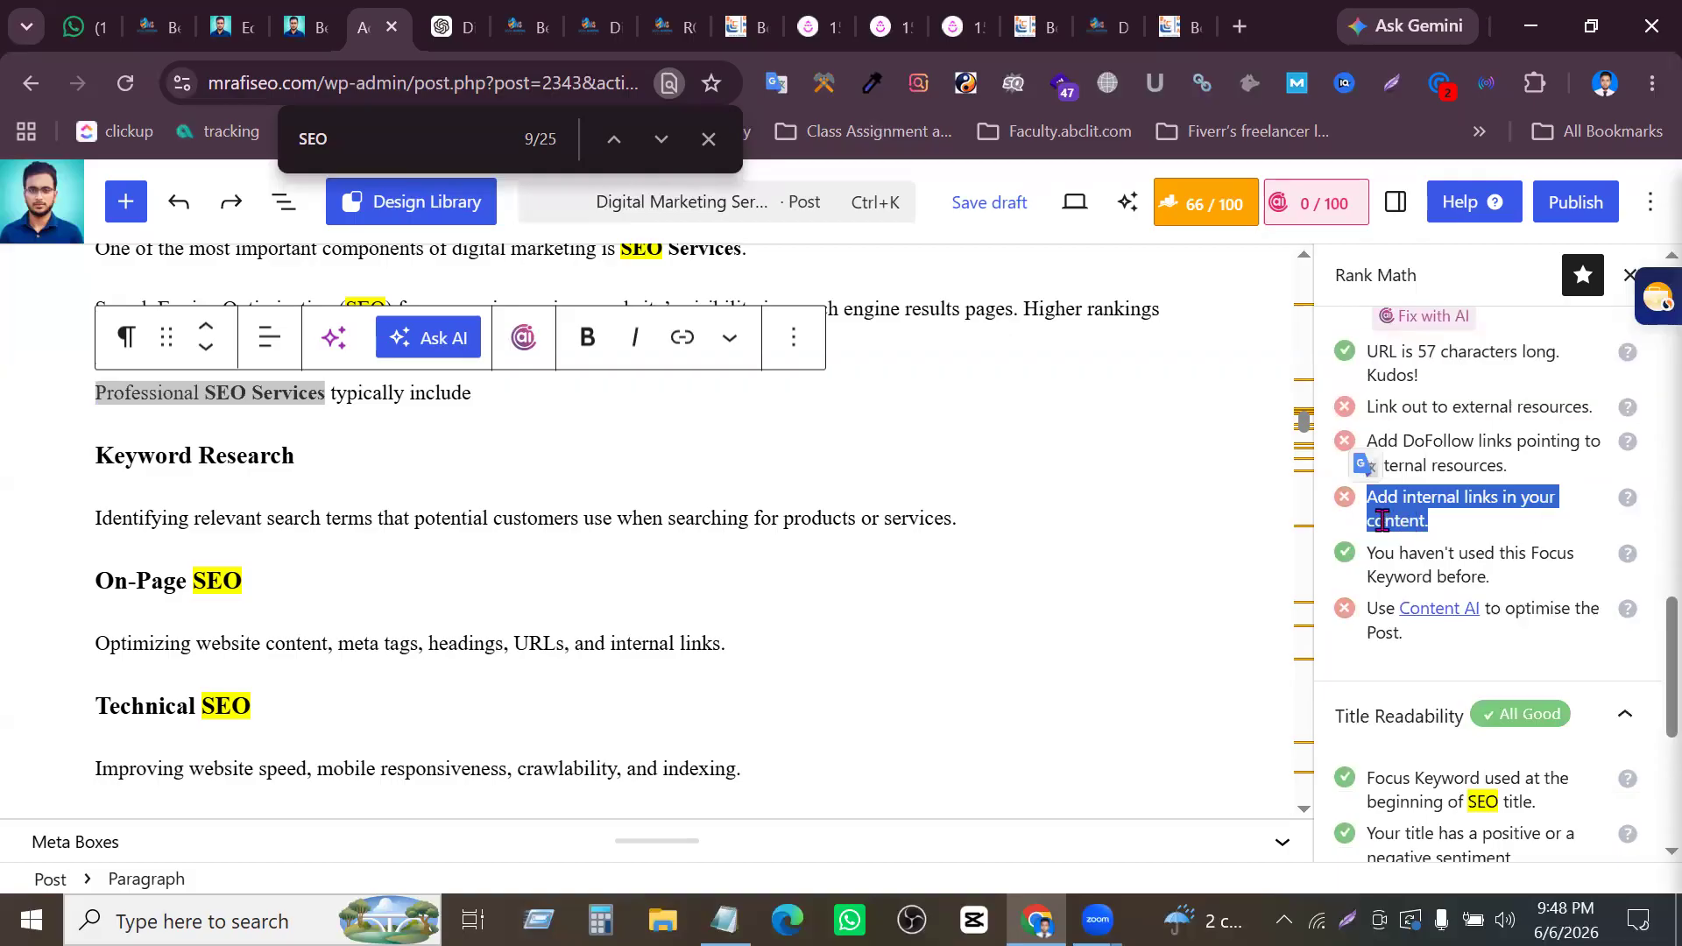
key("ctrl+y")
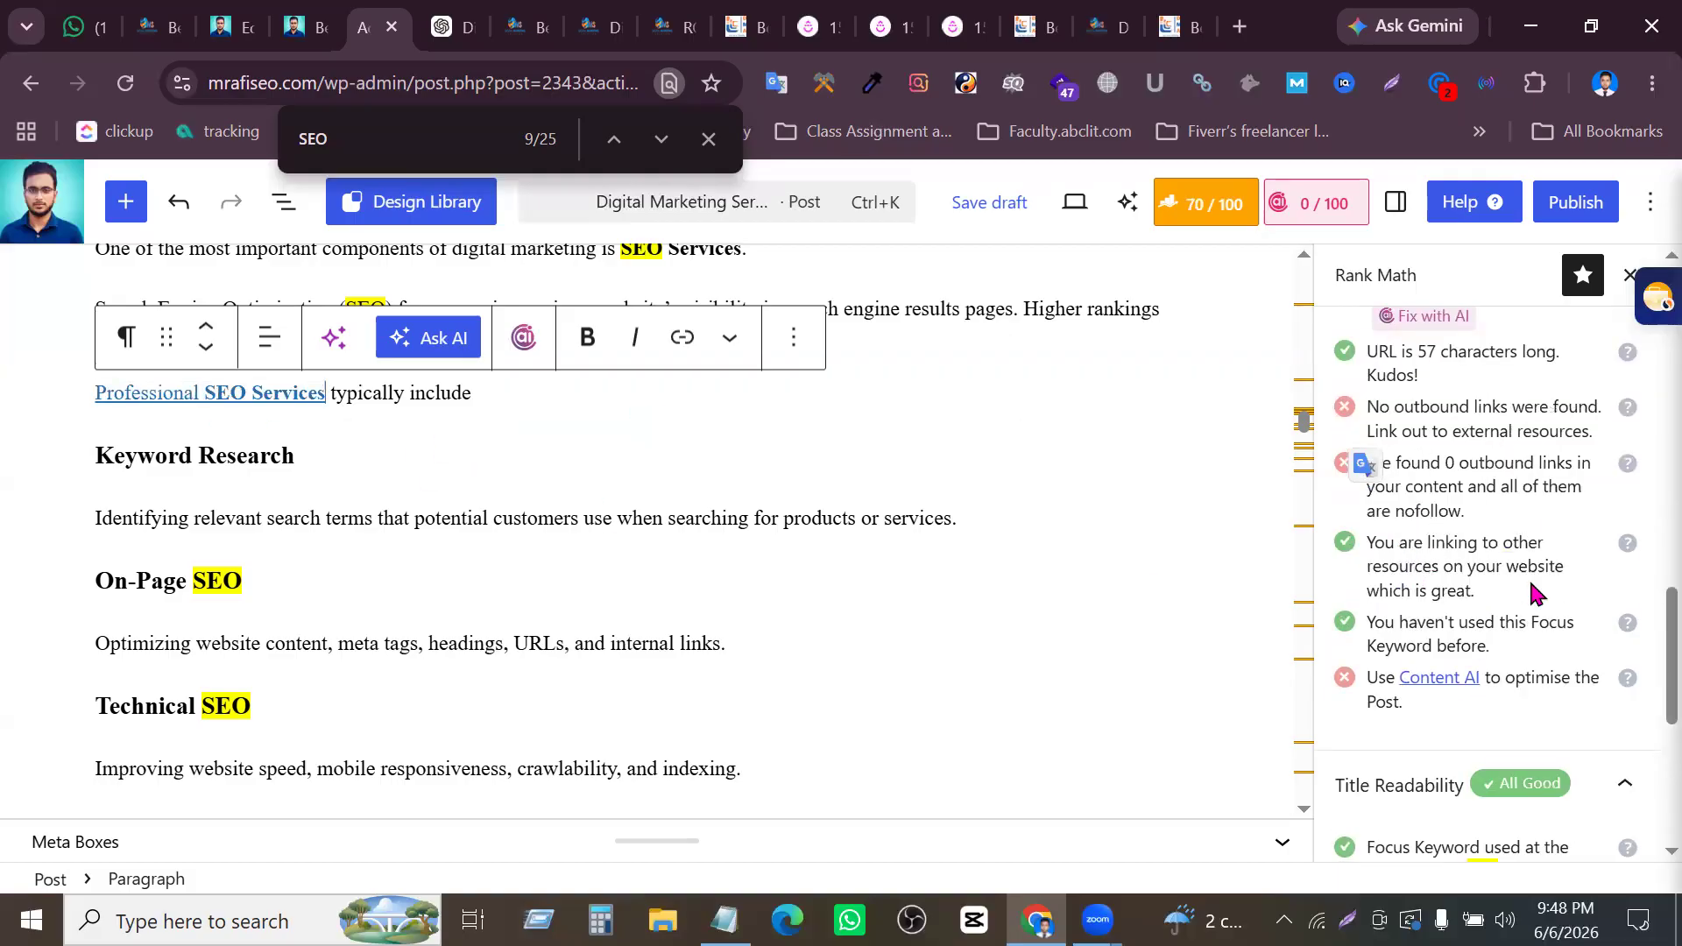
triple_click(1448, 578)
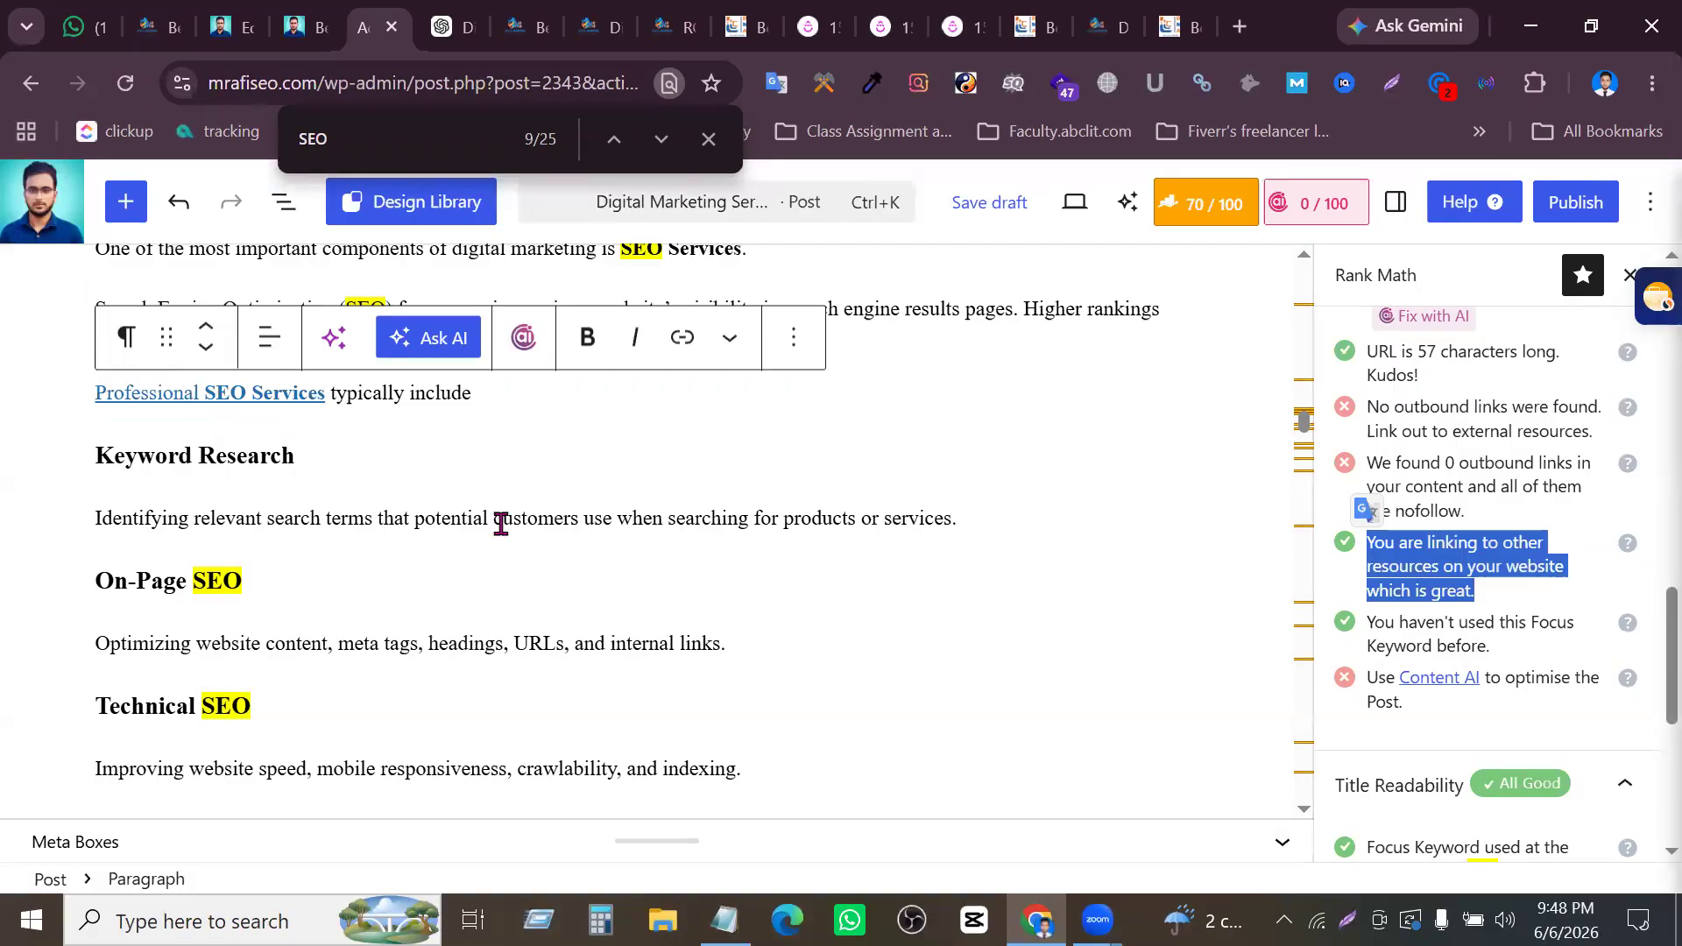
Switch to the digitalmarketingbd.com SEO service page and open that site's blog
scroll(517, 596, "down", 6)
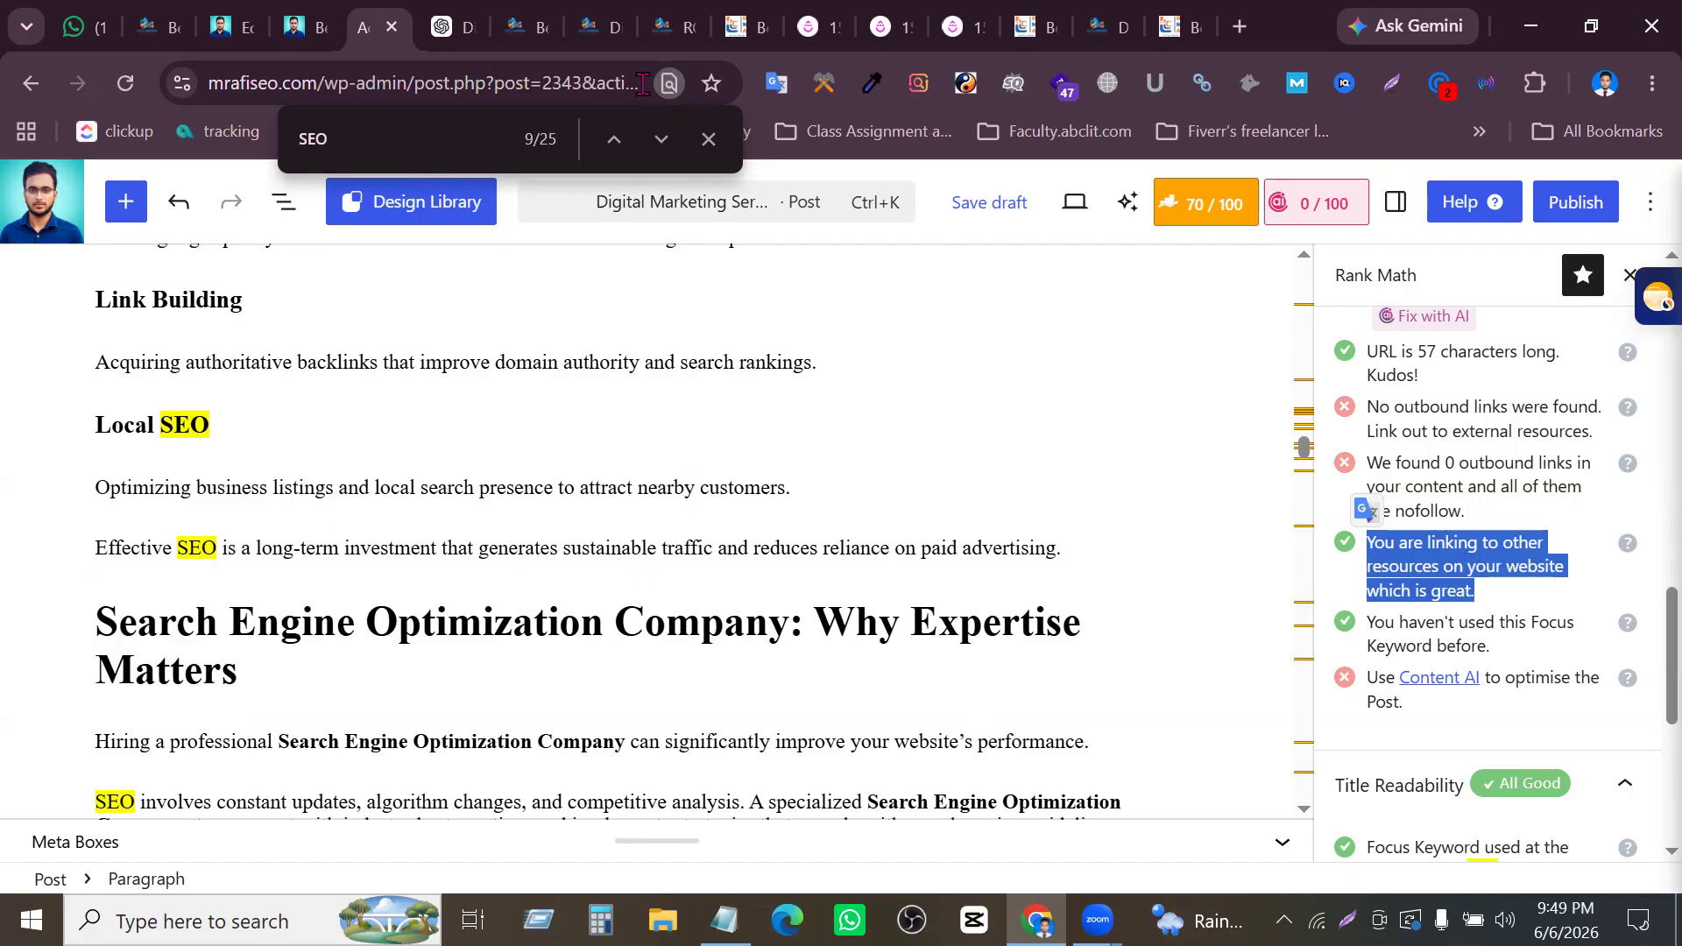
left_click(528, 27)
scroll(833, 544, "down", 5)
mouse_move(831, 213)
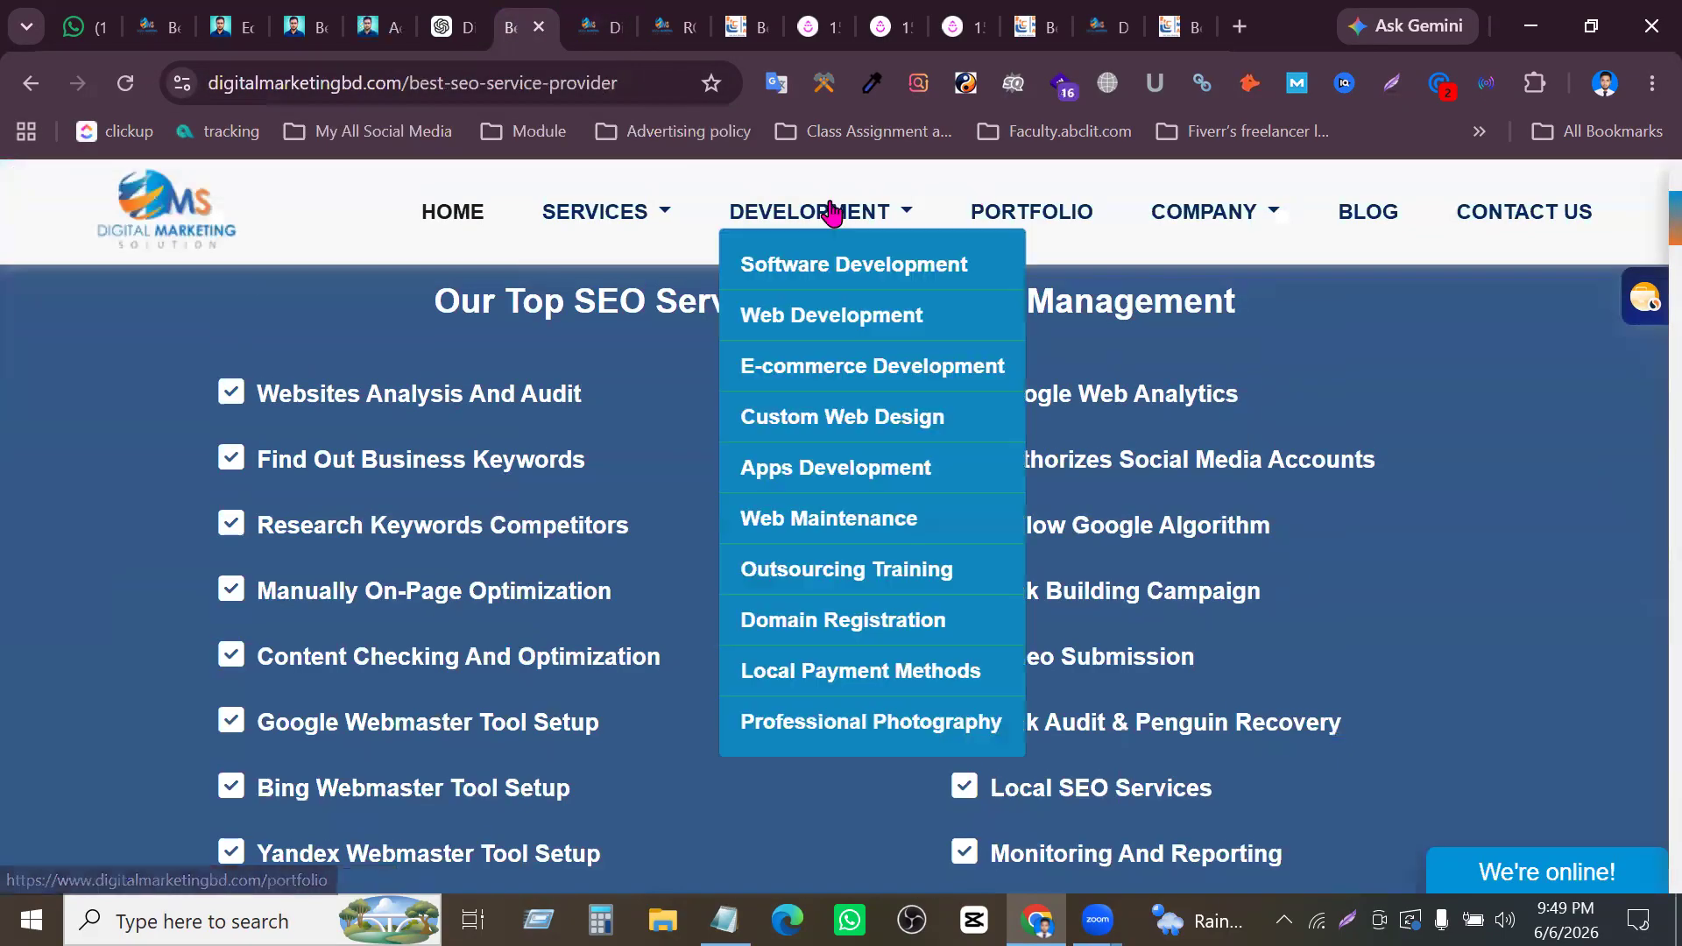
left_click(1373, 218)
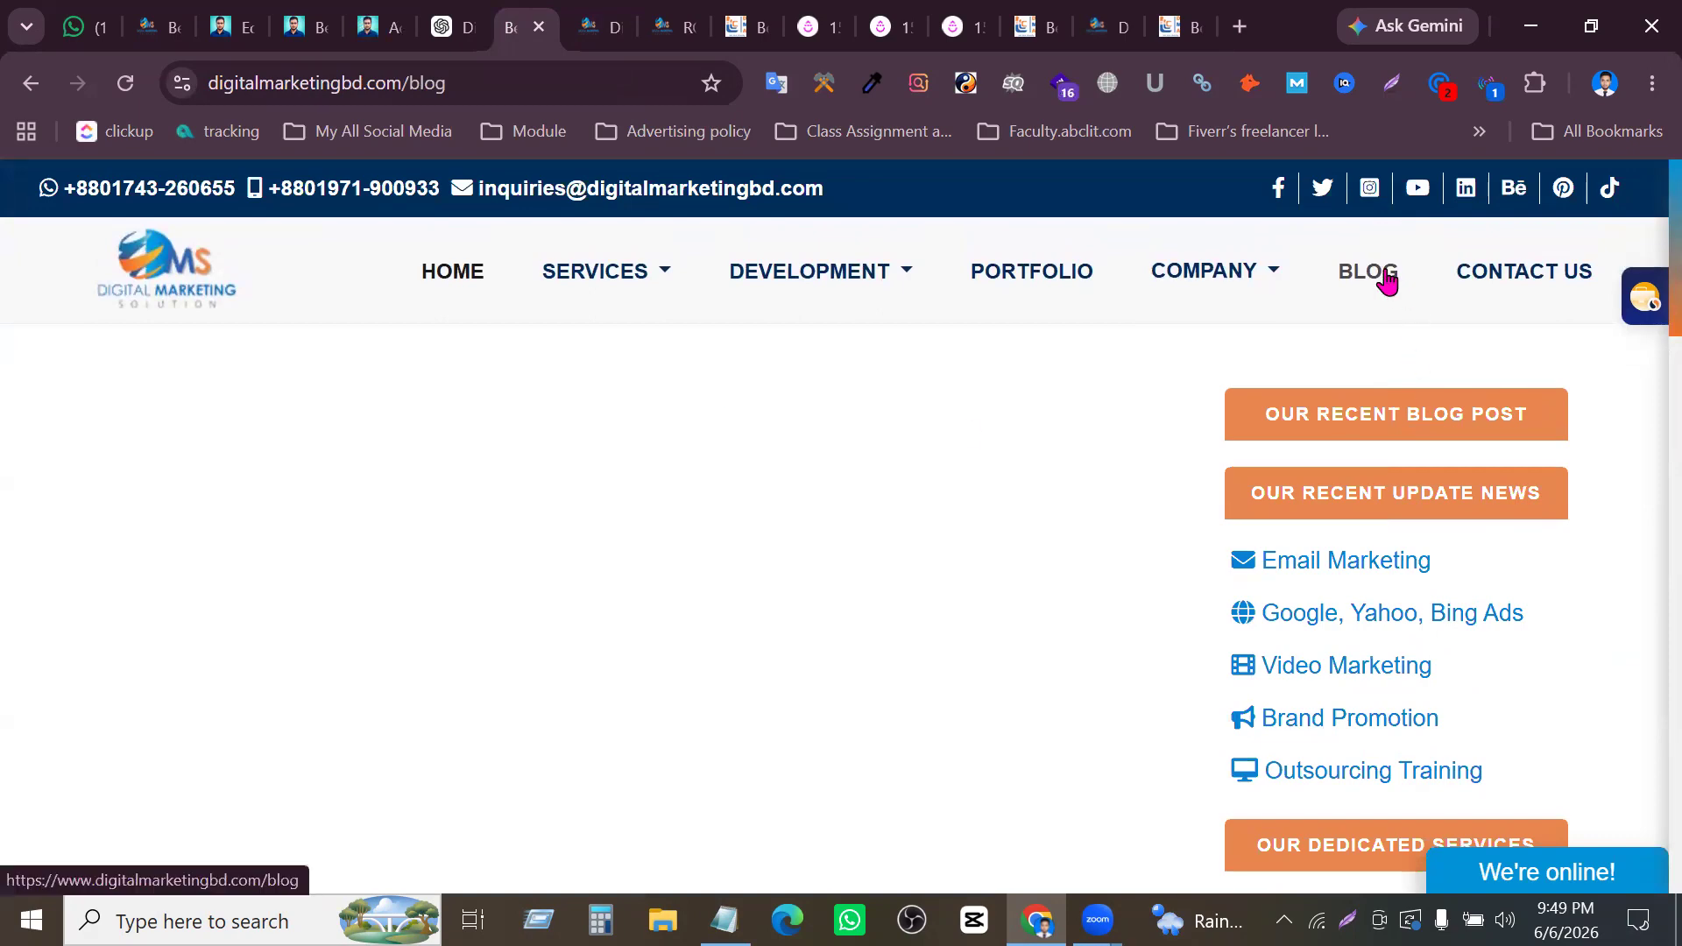
Examine the posts listed on the digitalmarketingbd.com blog, from the digital marketing strategy article down to the app development one
scroll(507, 529, "down", 20)
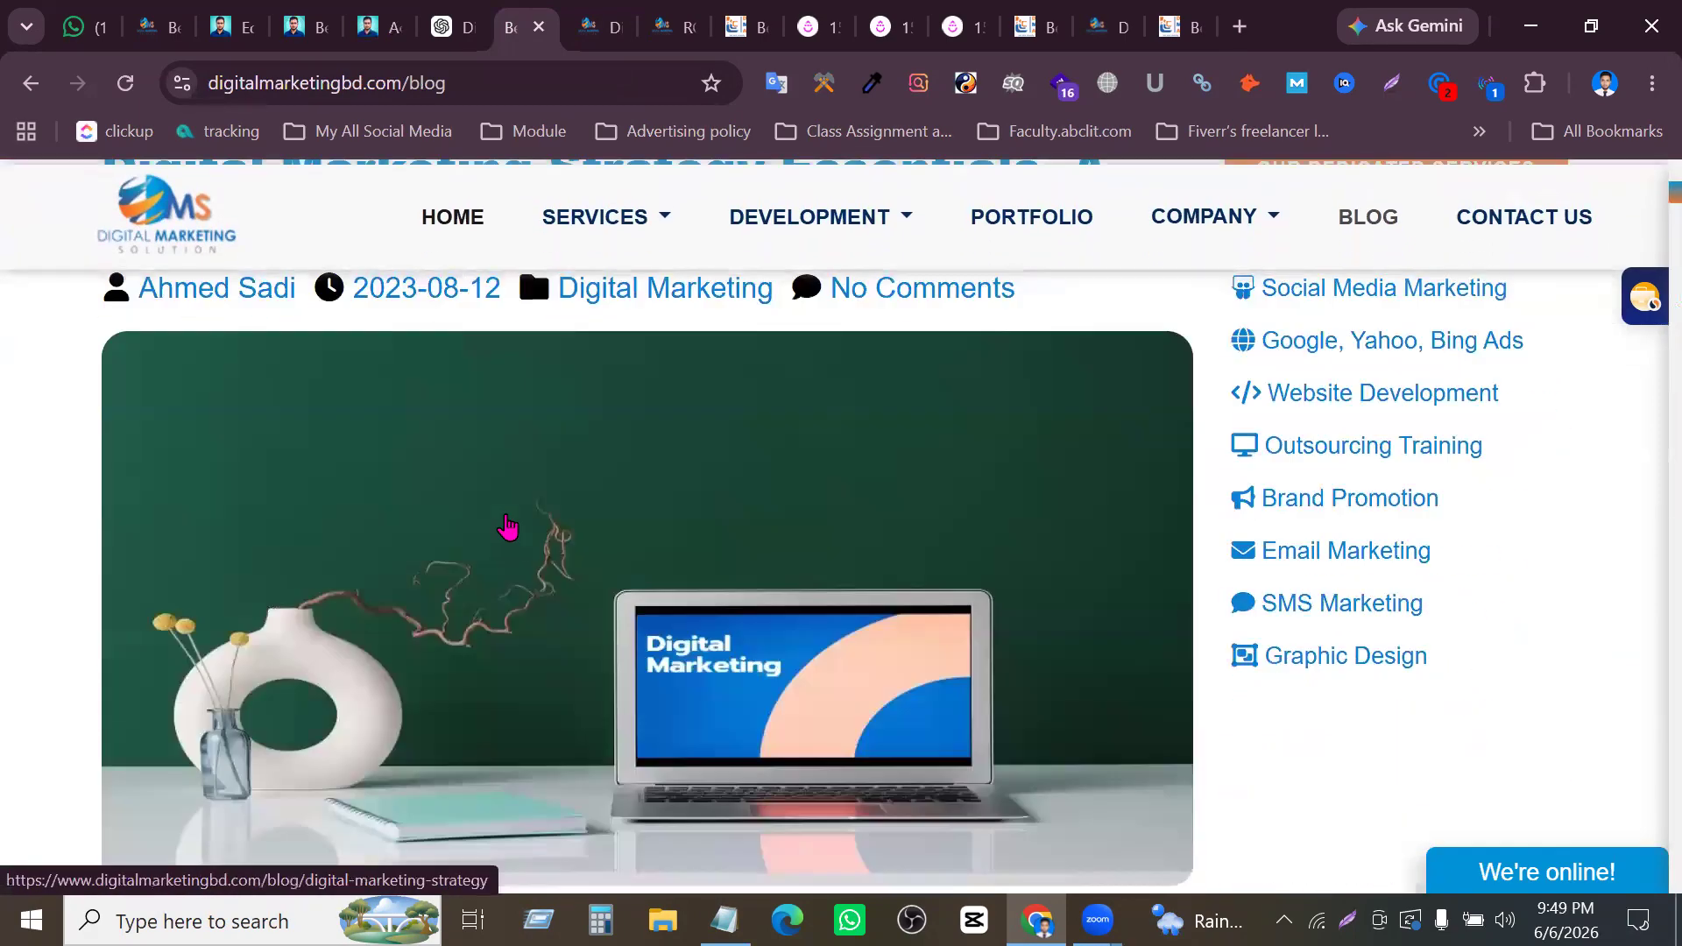
scroll(333, 587, "up", 4)
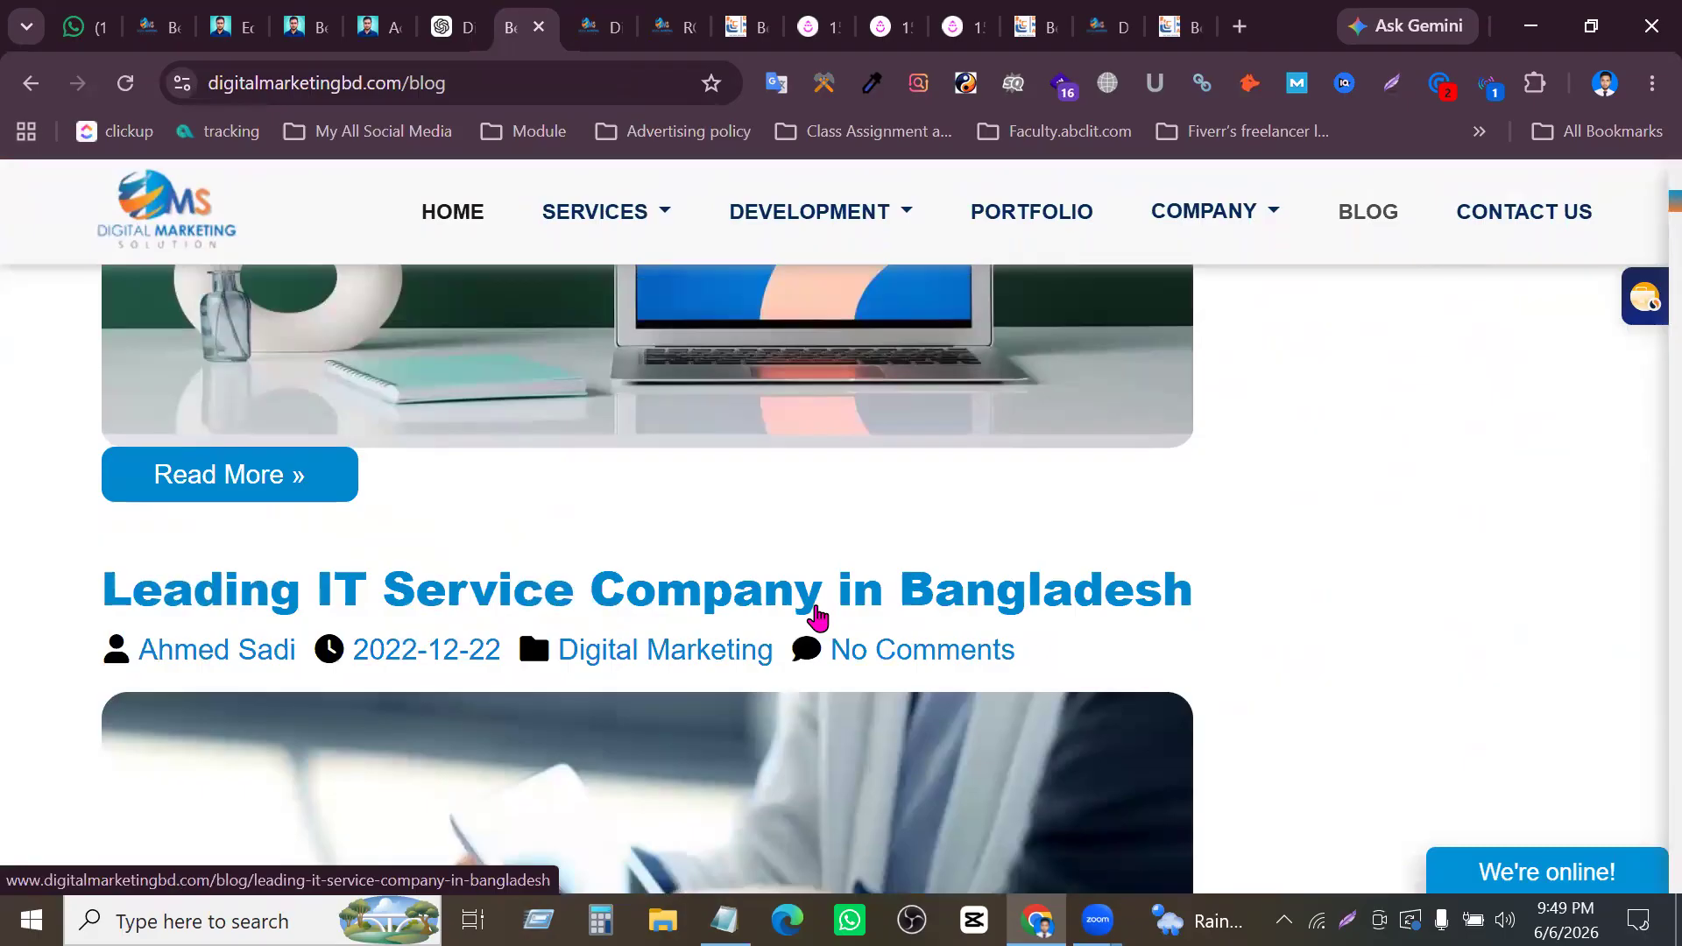
scroll(789, 635, "down", 12)
scroll(278, 728, "up", 1)
scroll(350, 600, "down", 3)
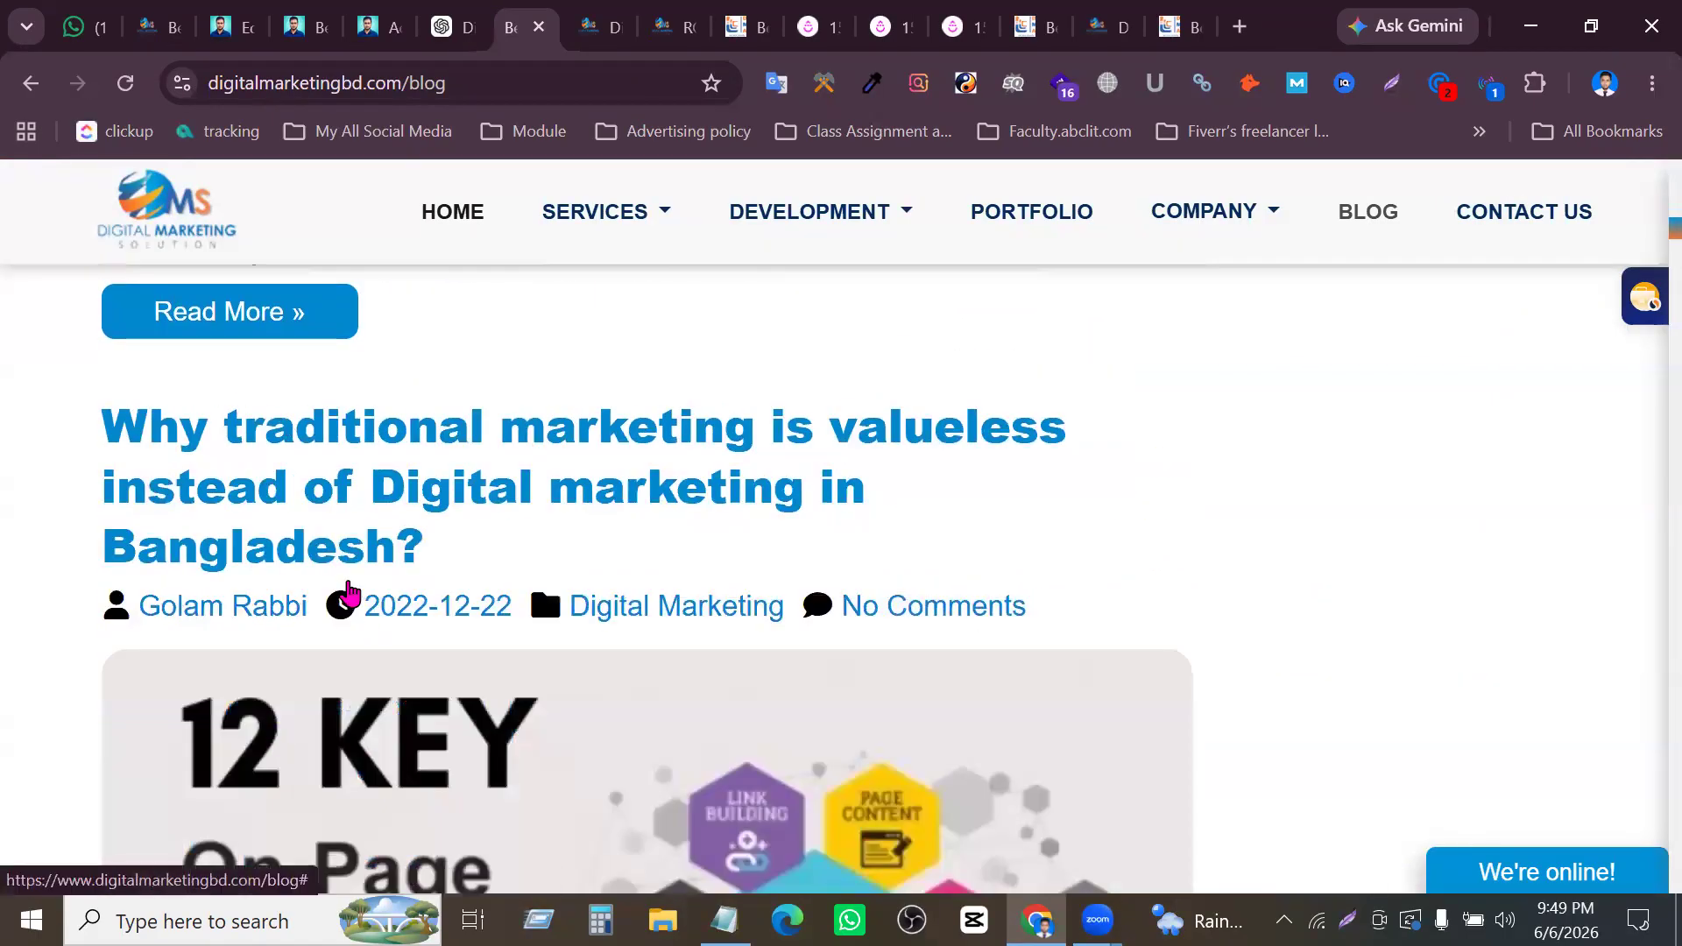
scroll(465, 639, "down", 5)
scroll(465, 640, "down", 20)
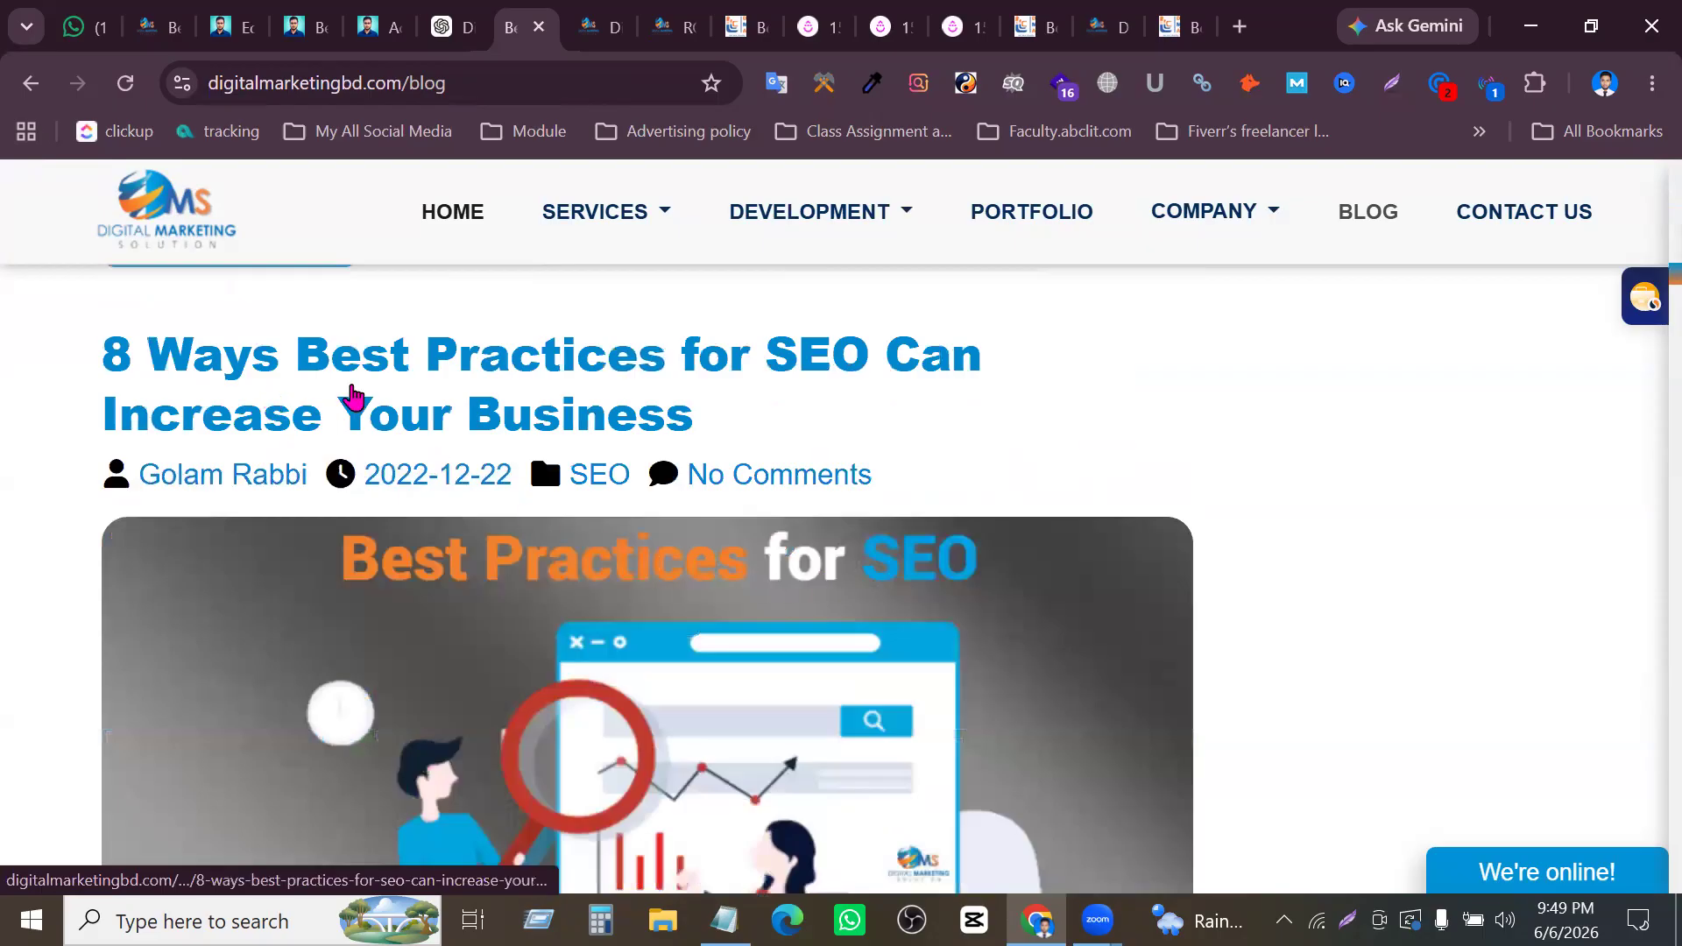
scroll(510, 598, "down", 10)
scroll(510, 597, "down", 20)
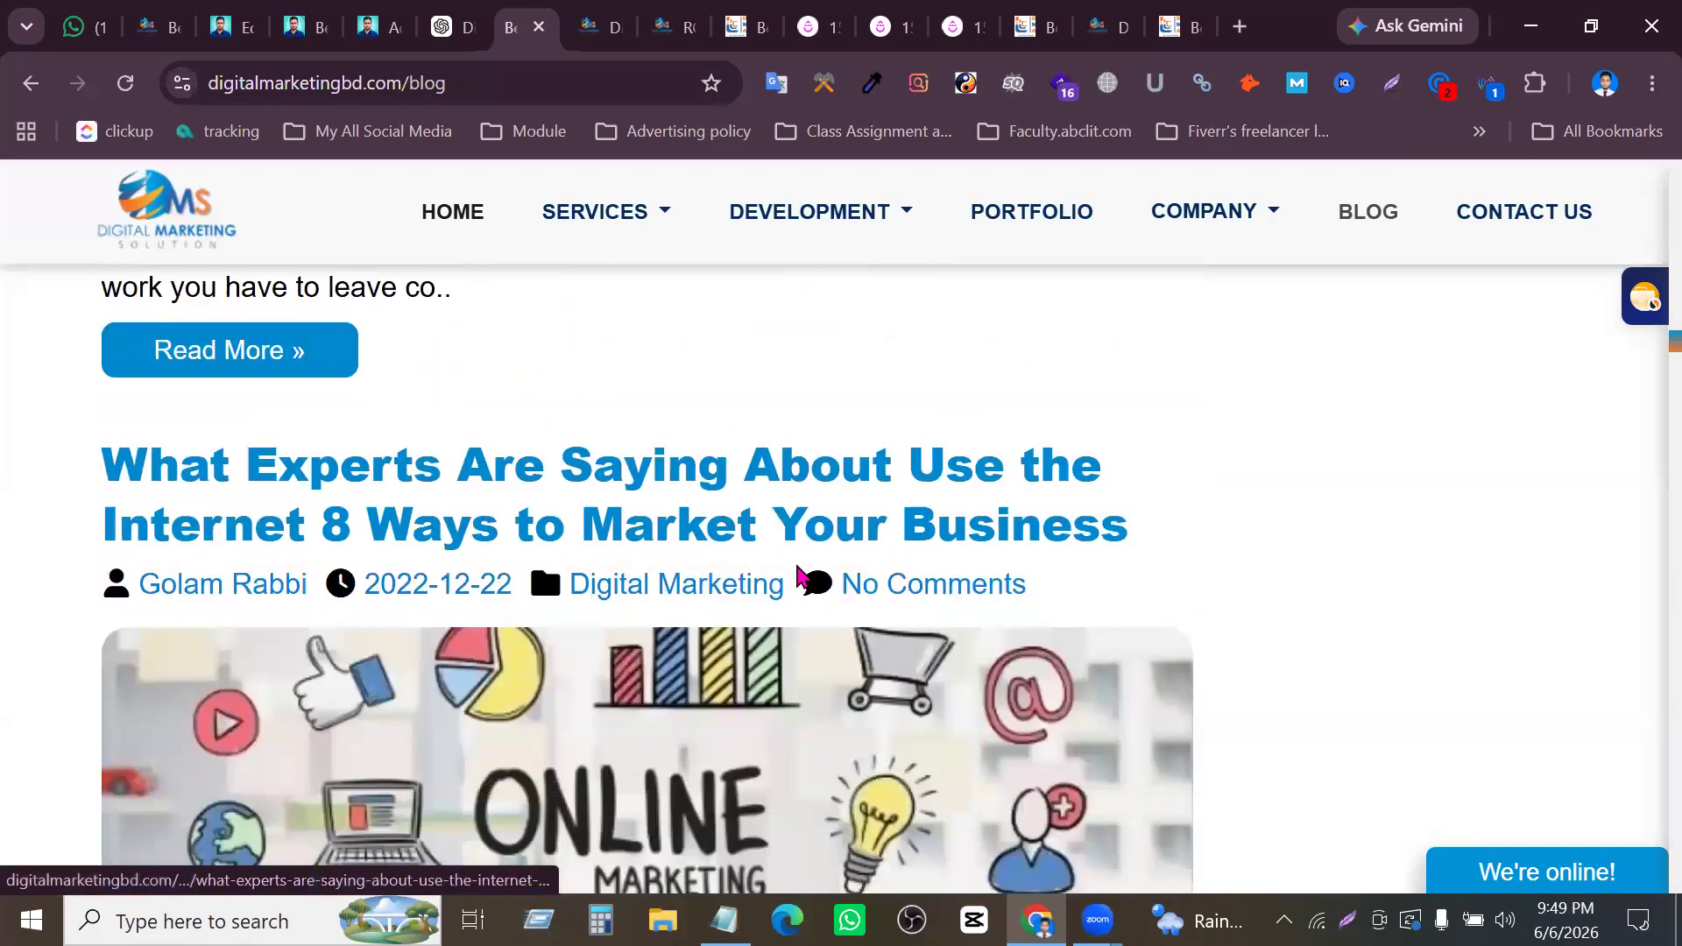
scroll(821, 591, "down", 20)
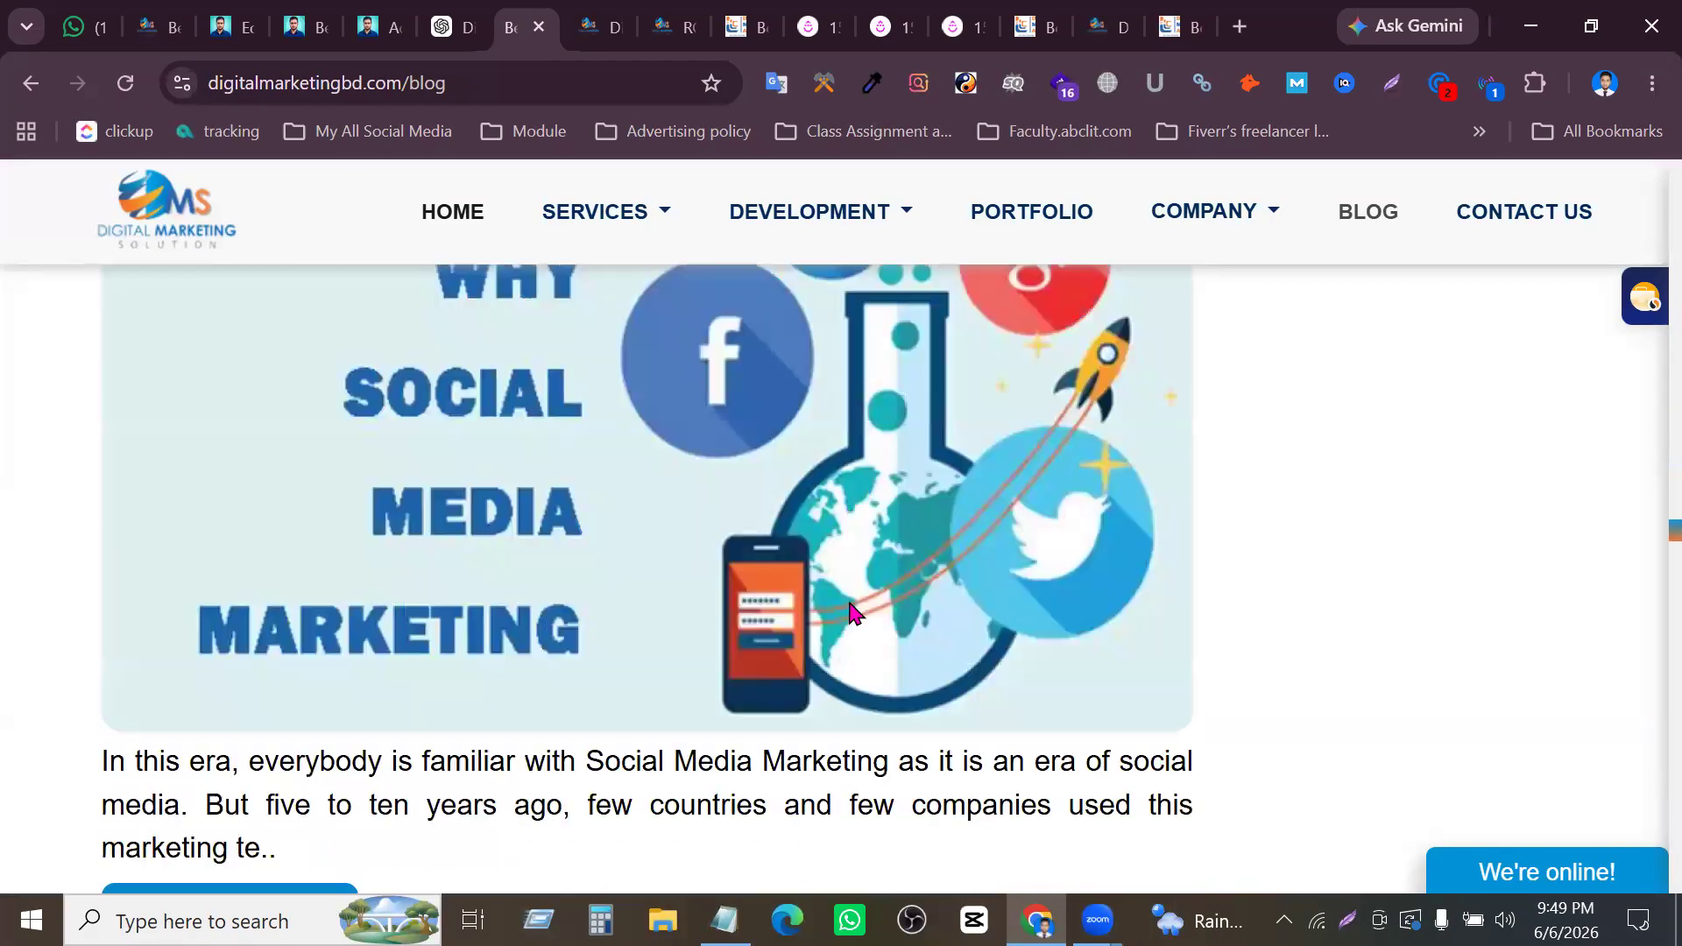
scroll(724, 597, "down", 20)
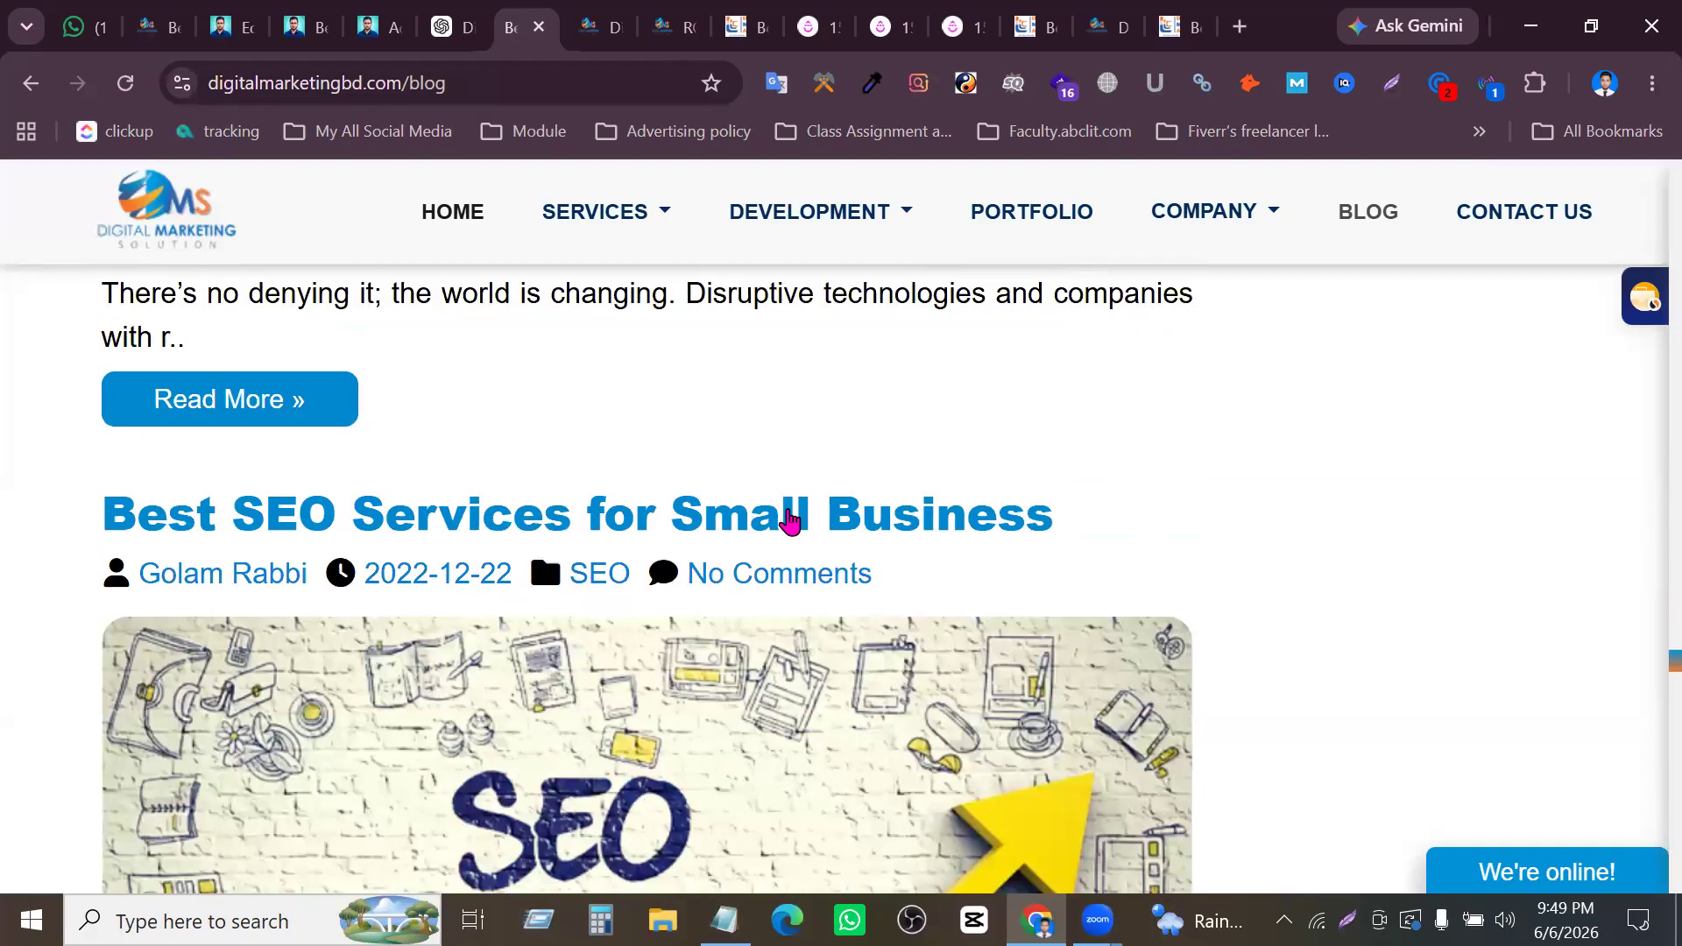
scroll(795, 508, "down", 20)
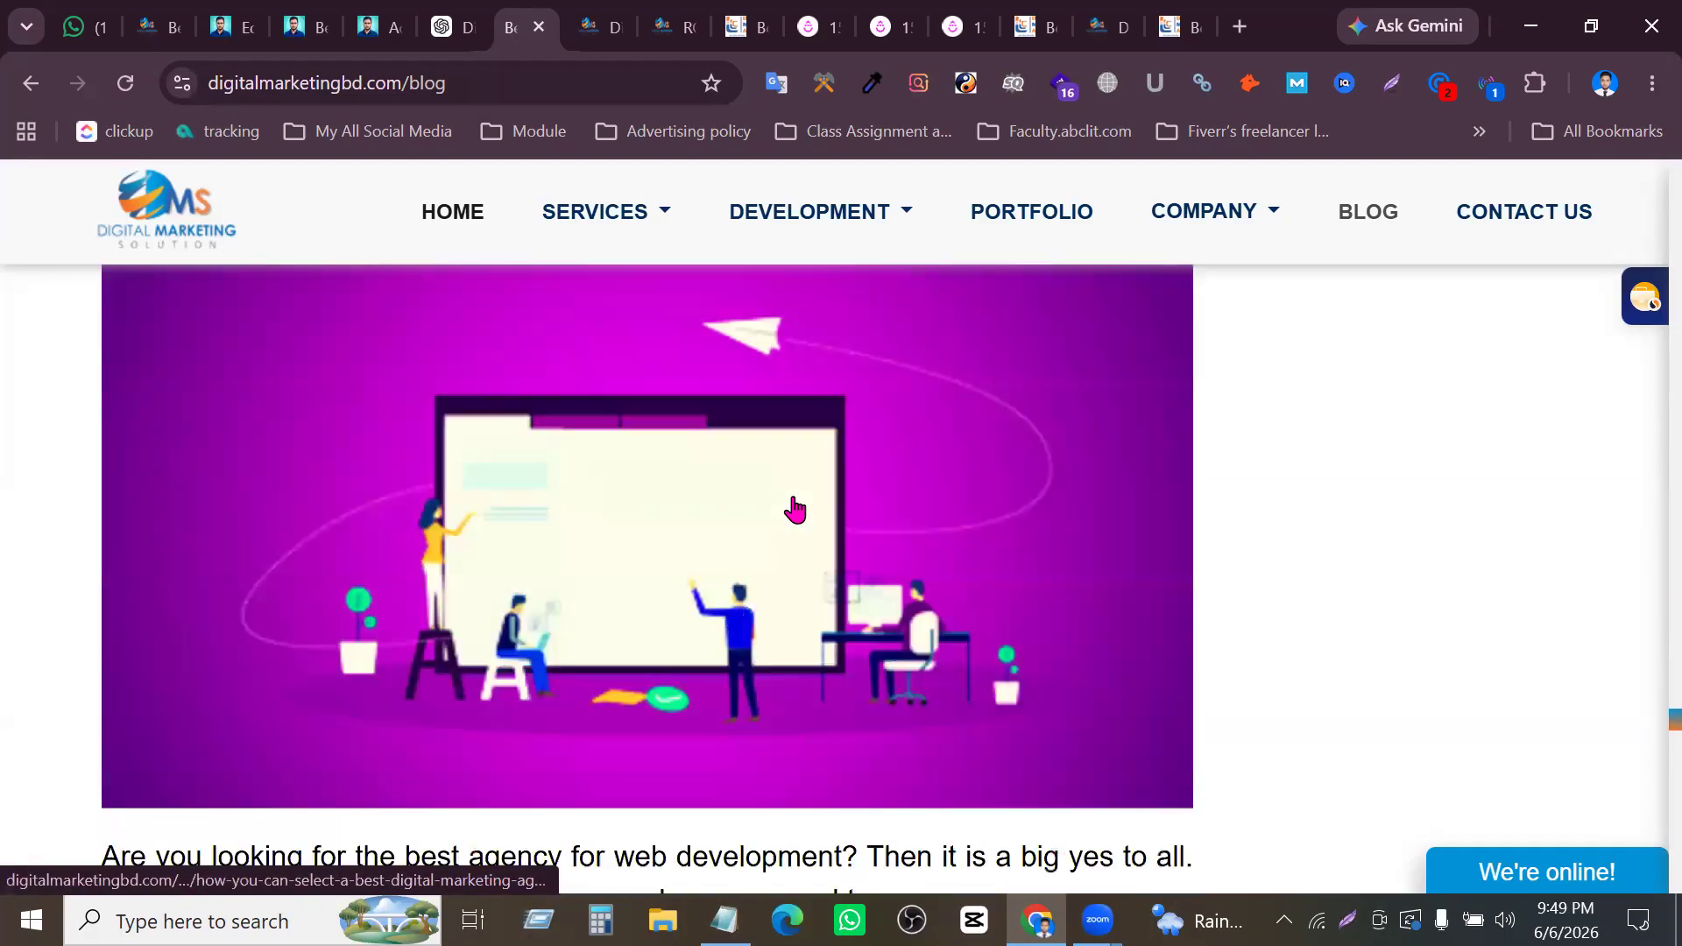
scroll(795, 508, "up", 20)
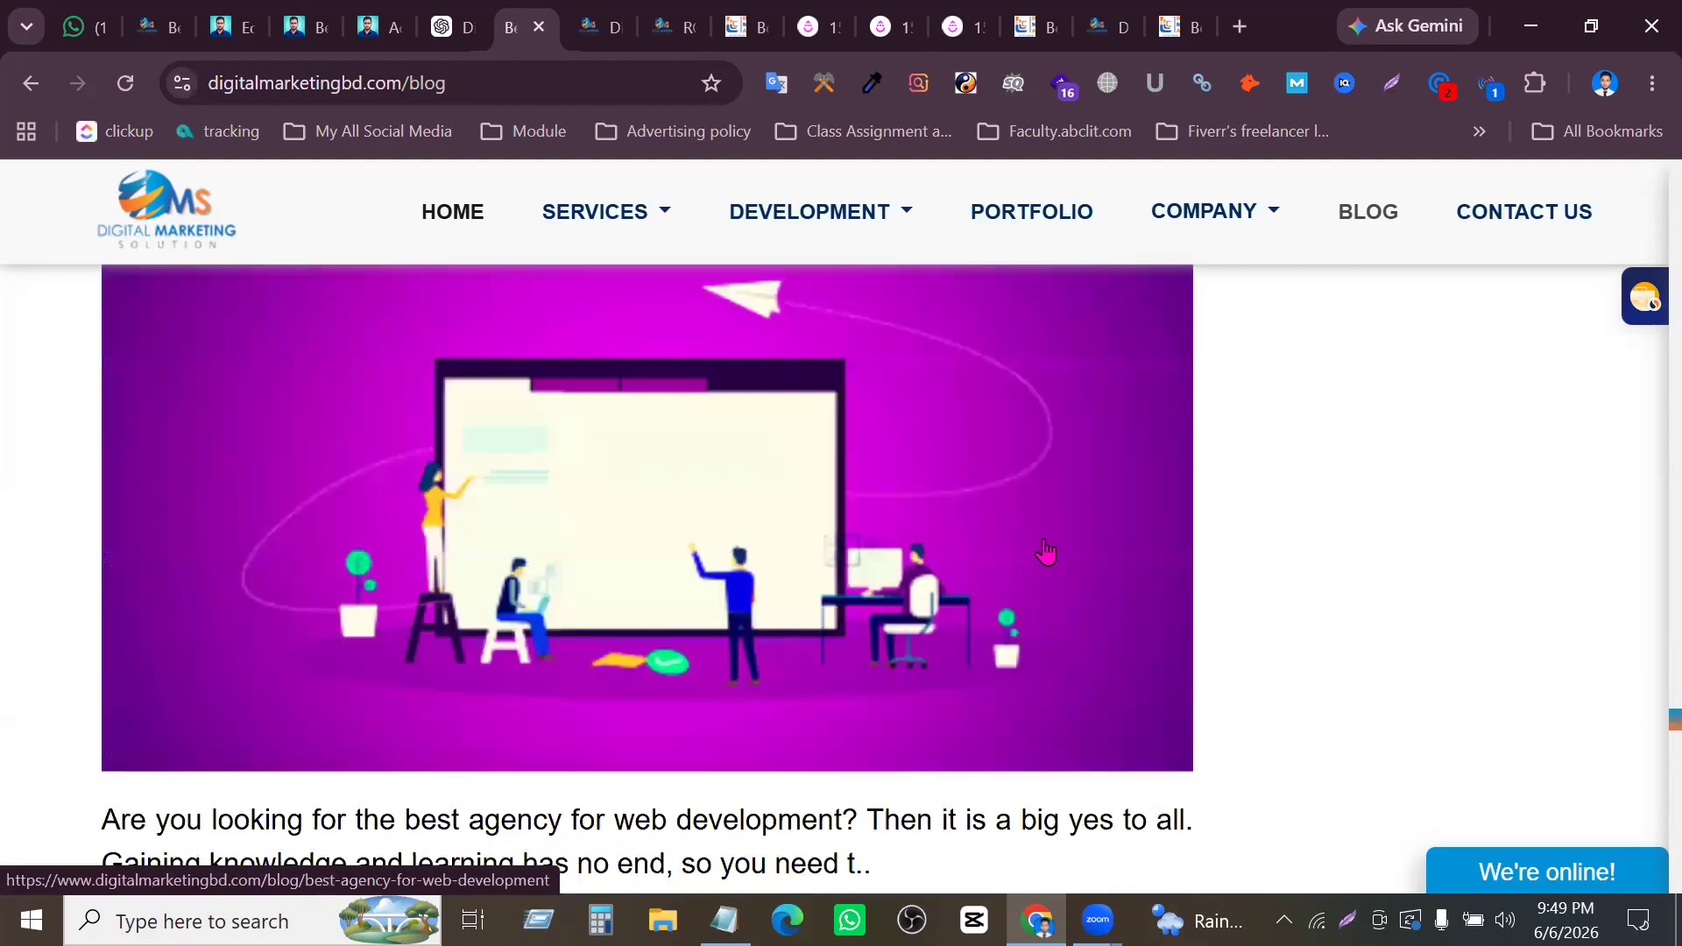
scroll(899, 537, "down", 7)
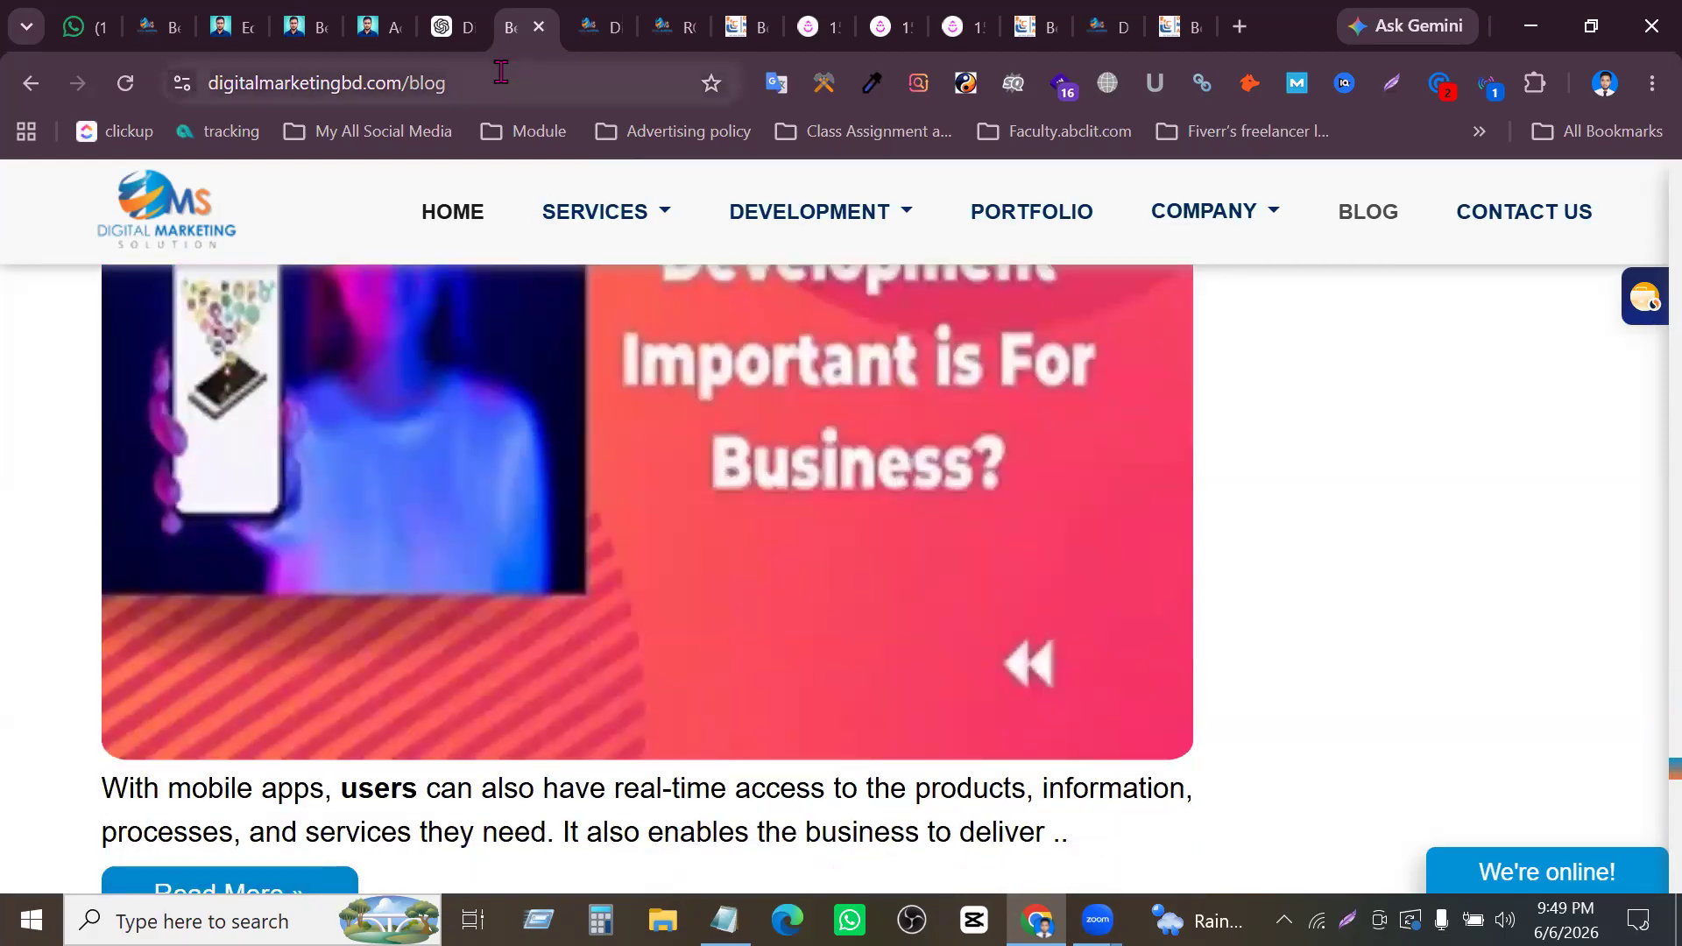
Open digitalmarketingbd.com/sitemap.xml in place of the blog page and look through the listed page URLs from start to end
left_click(508, 78)
left_click(430, 79)
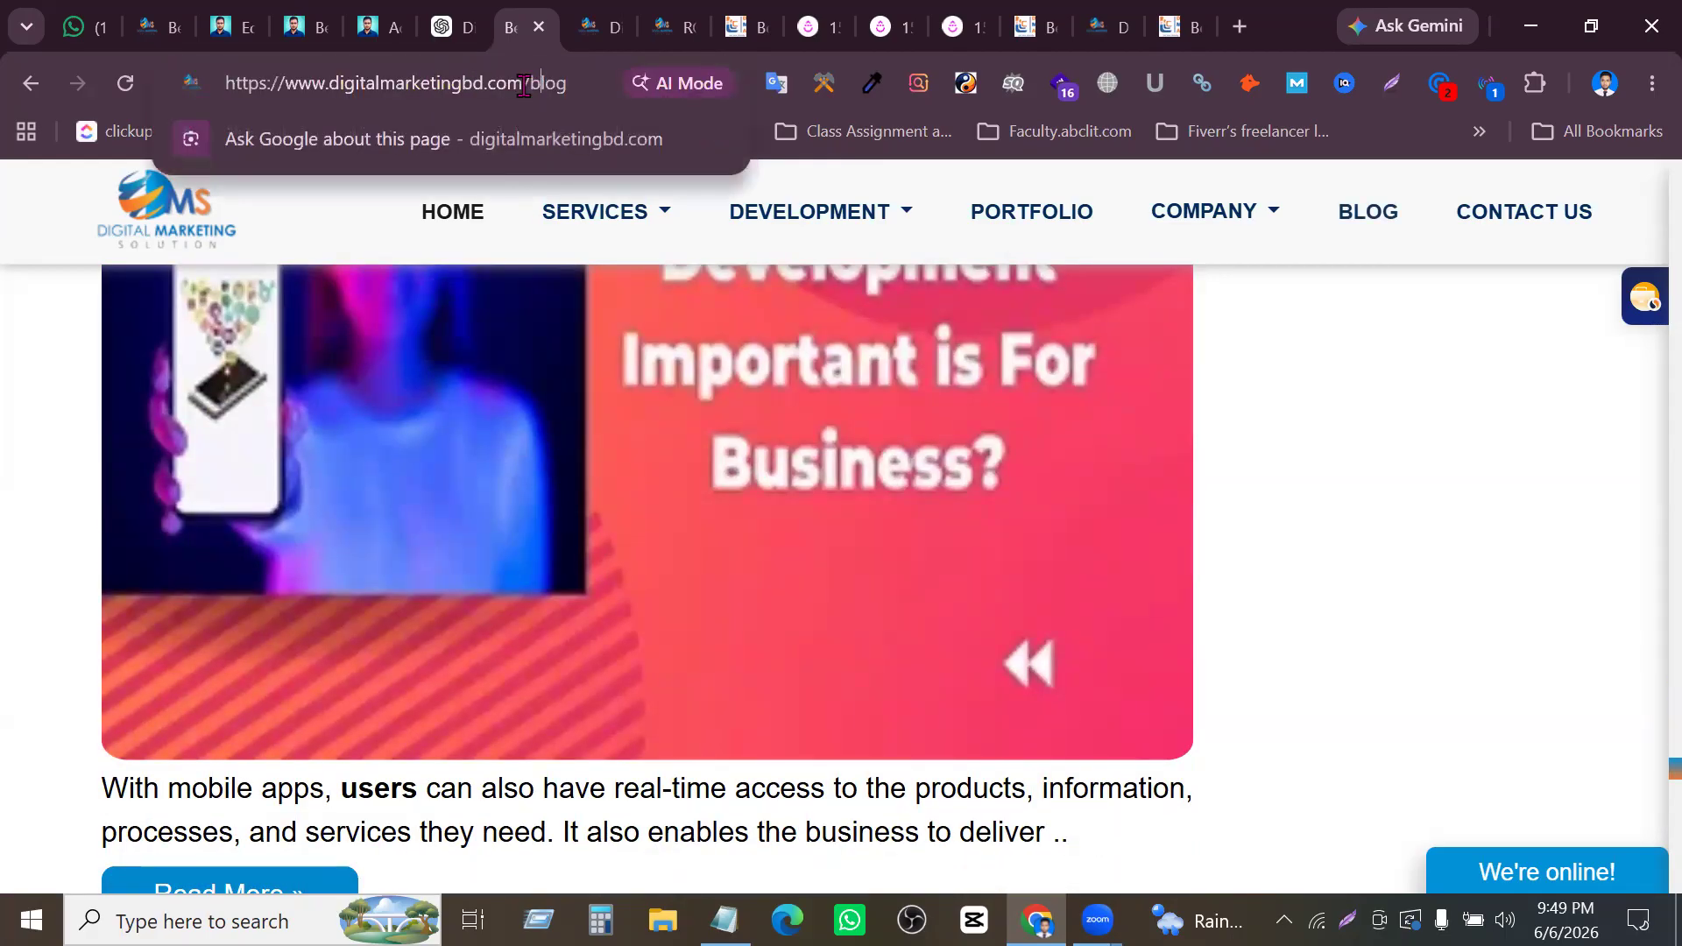
left_click_drag(528, 84, 674, 85)
key("BackSpace")
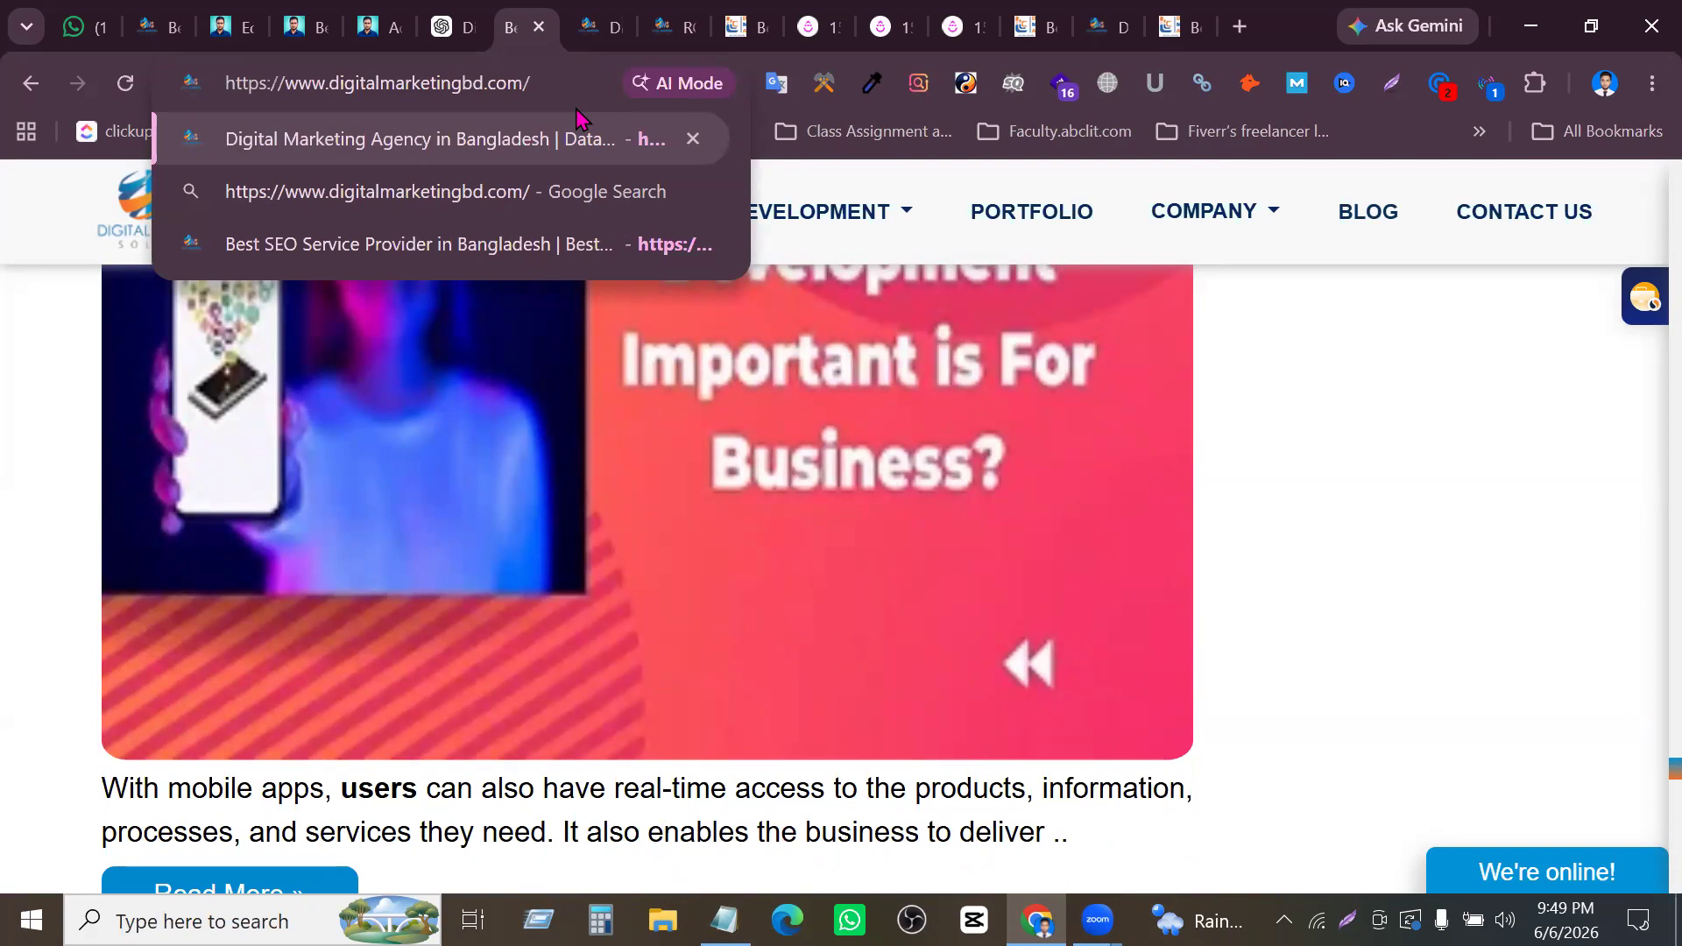
type("sitemap")
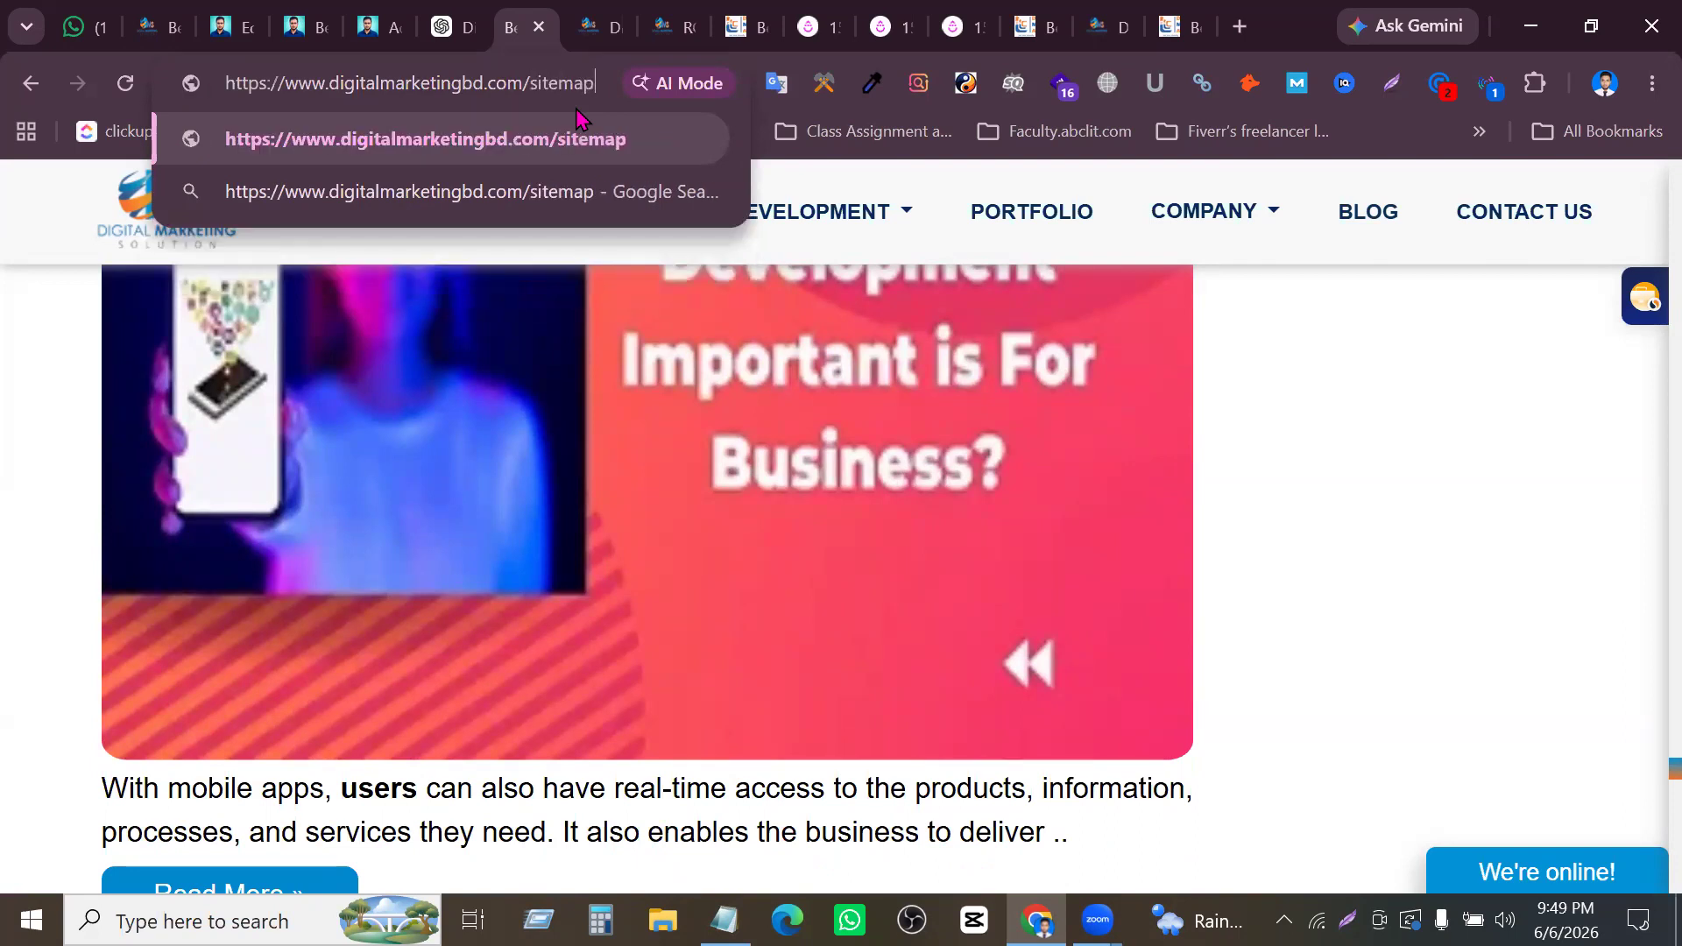
type(".xml")
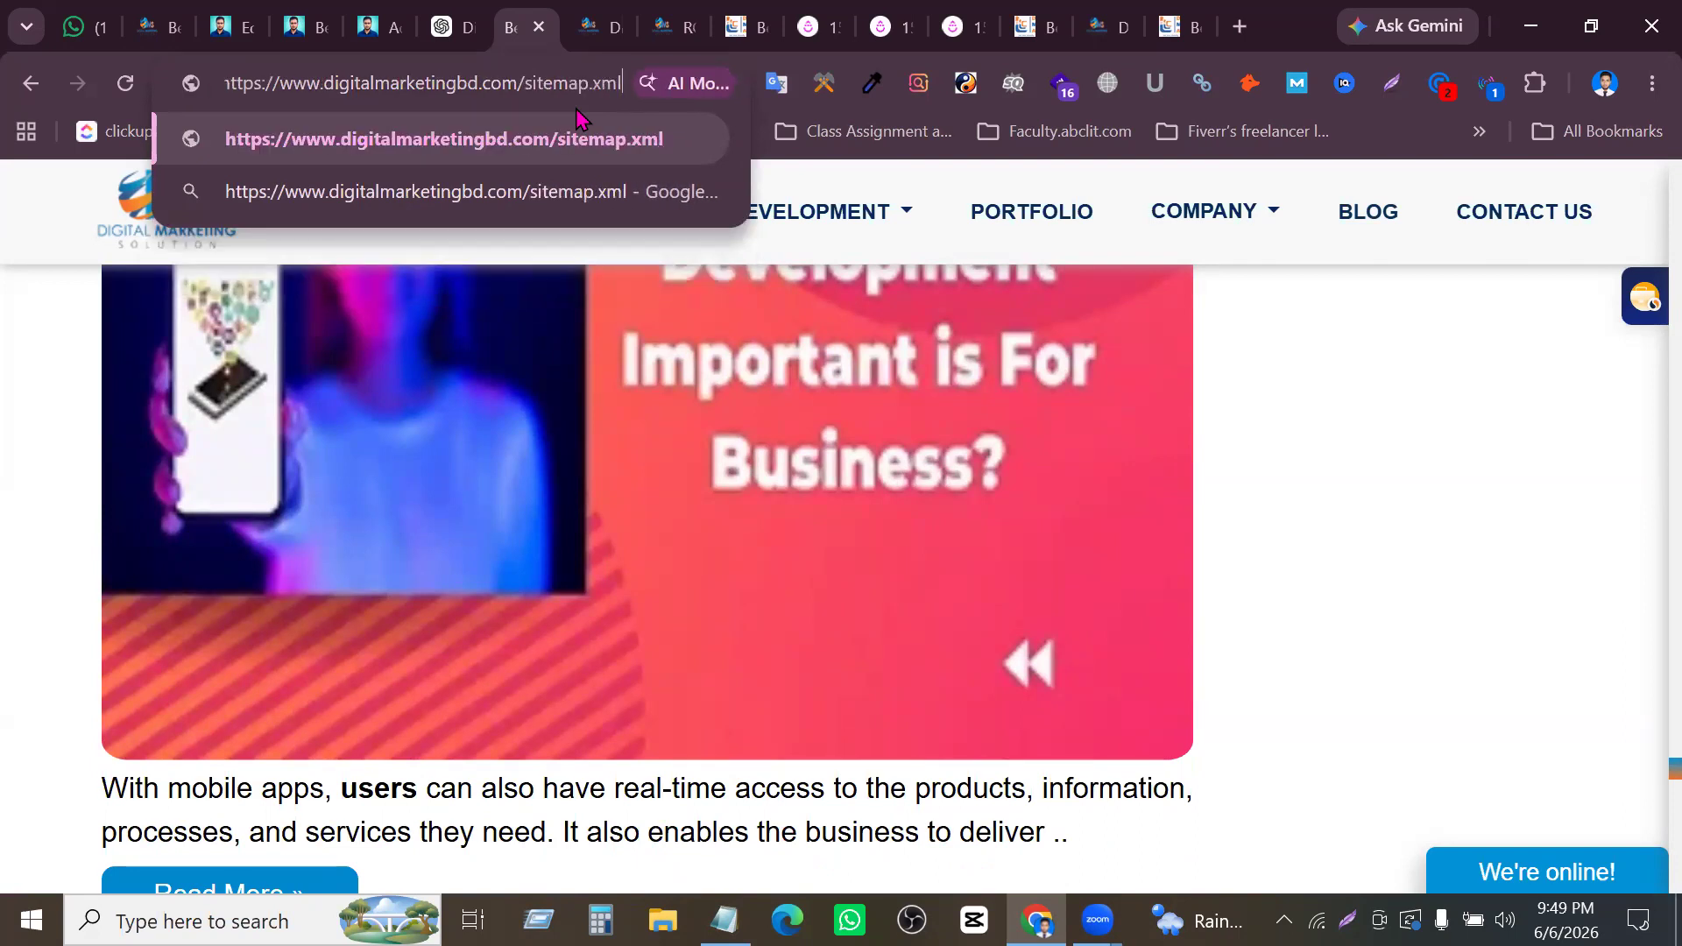
key("Return")
scroll(506, 374, "down", 15)
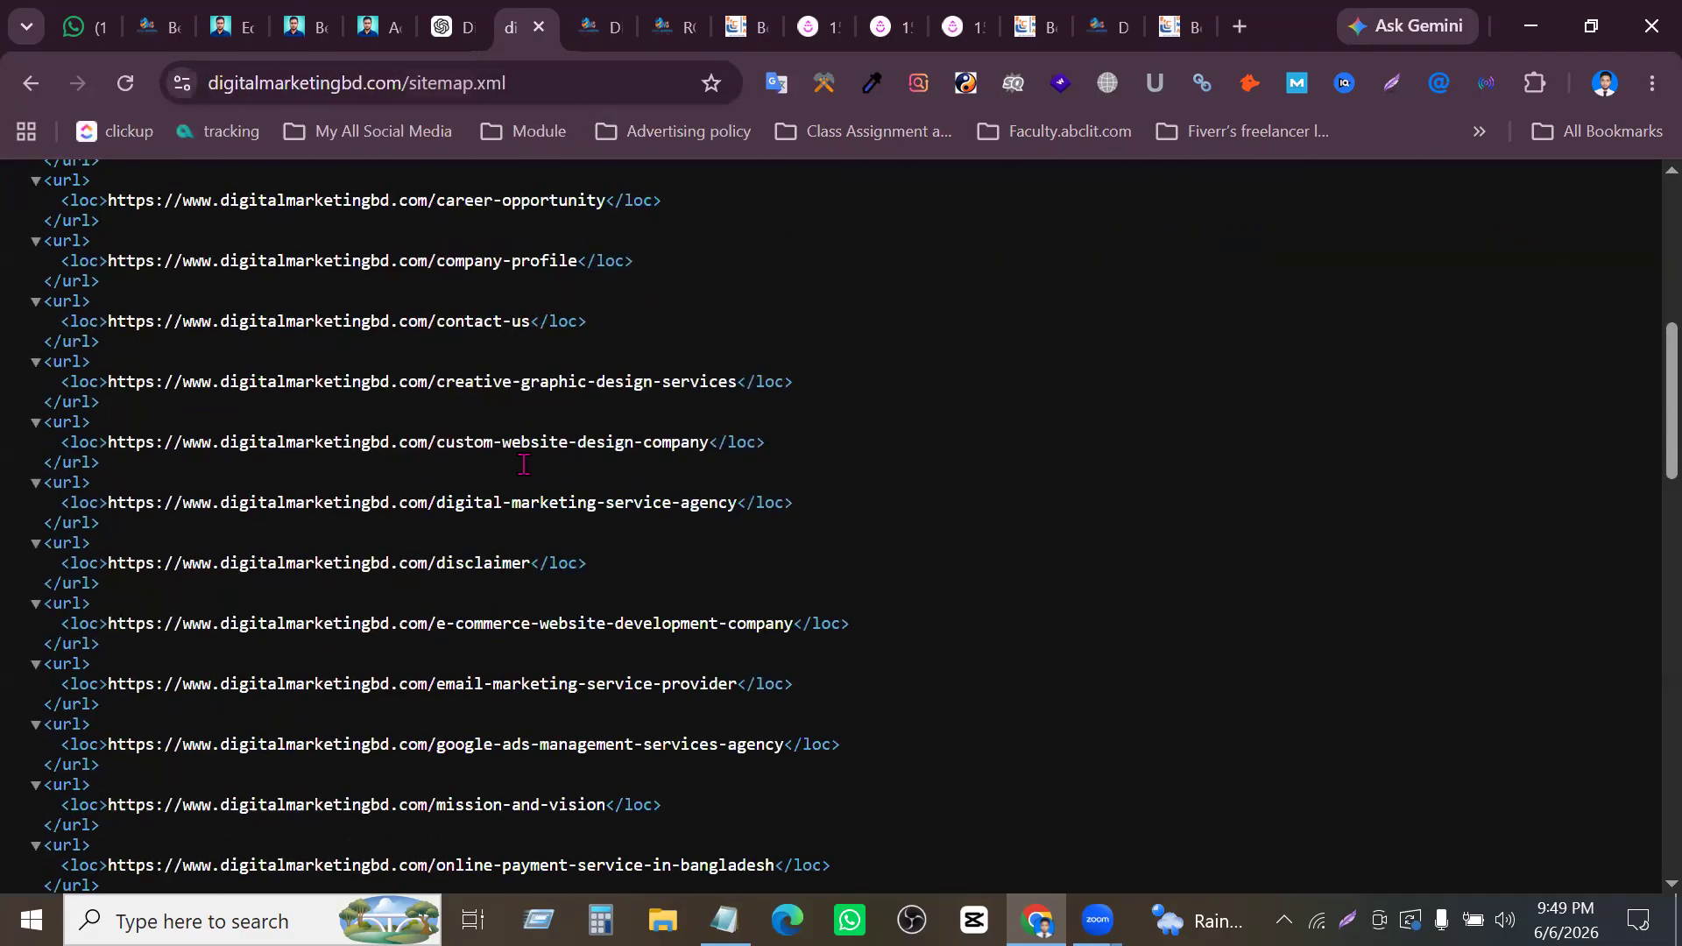
scroll(333, 504, "down", 20)
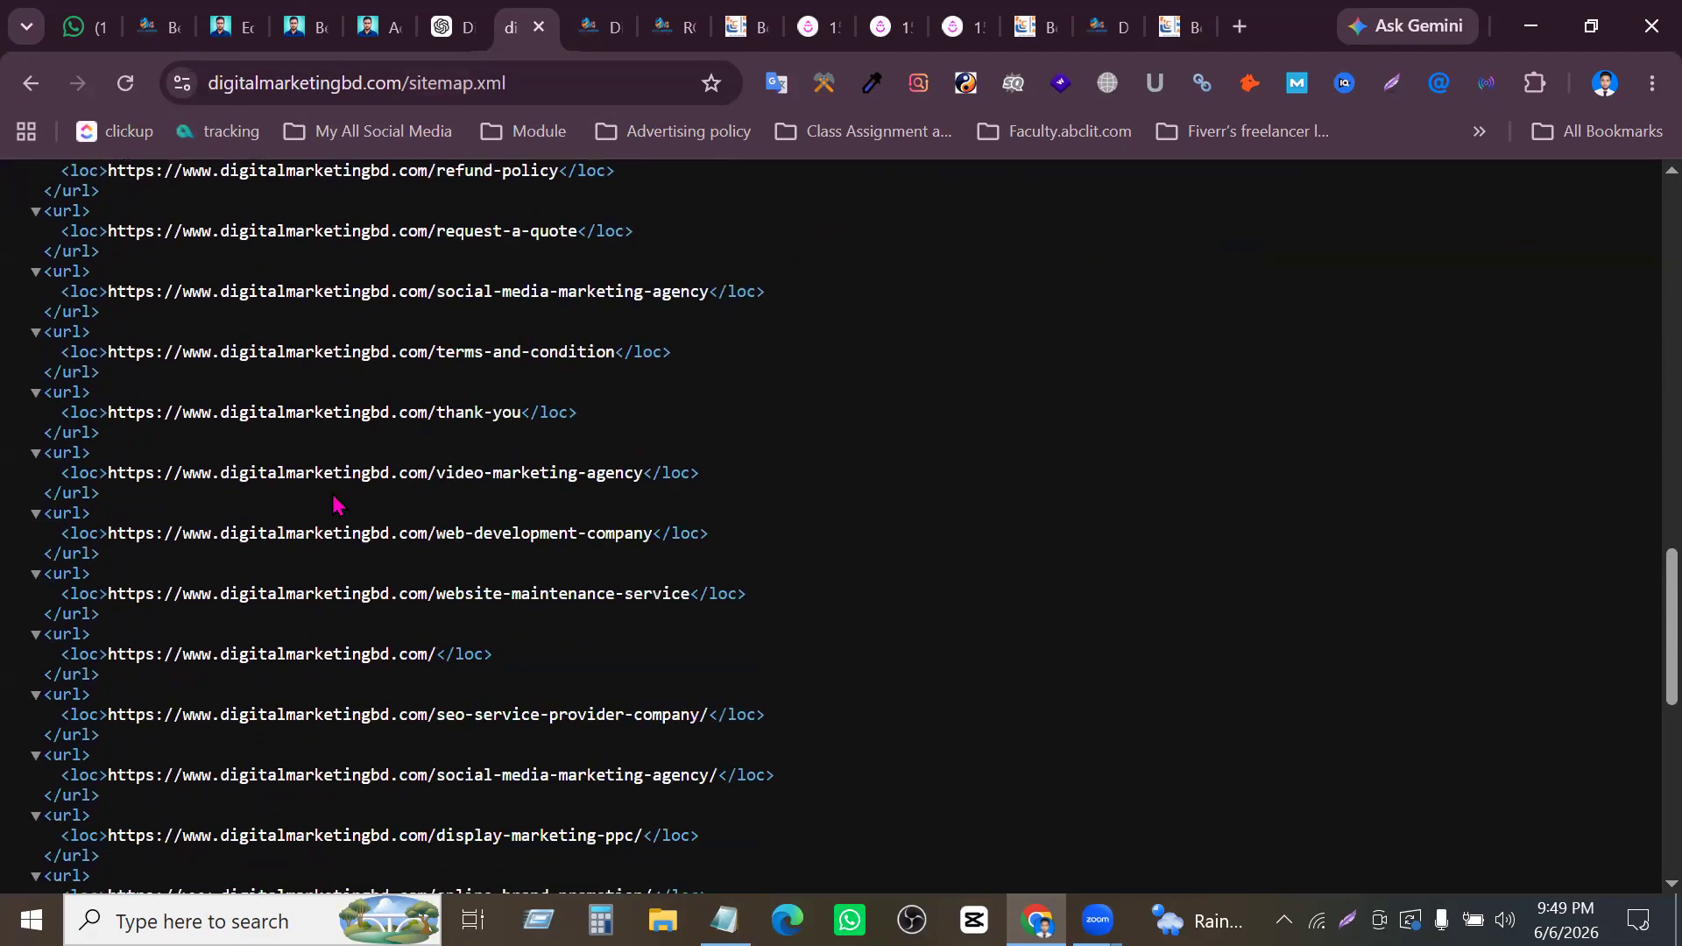
key("Home")
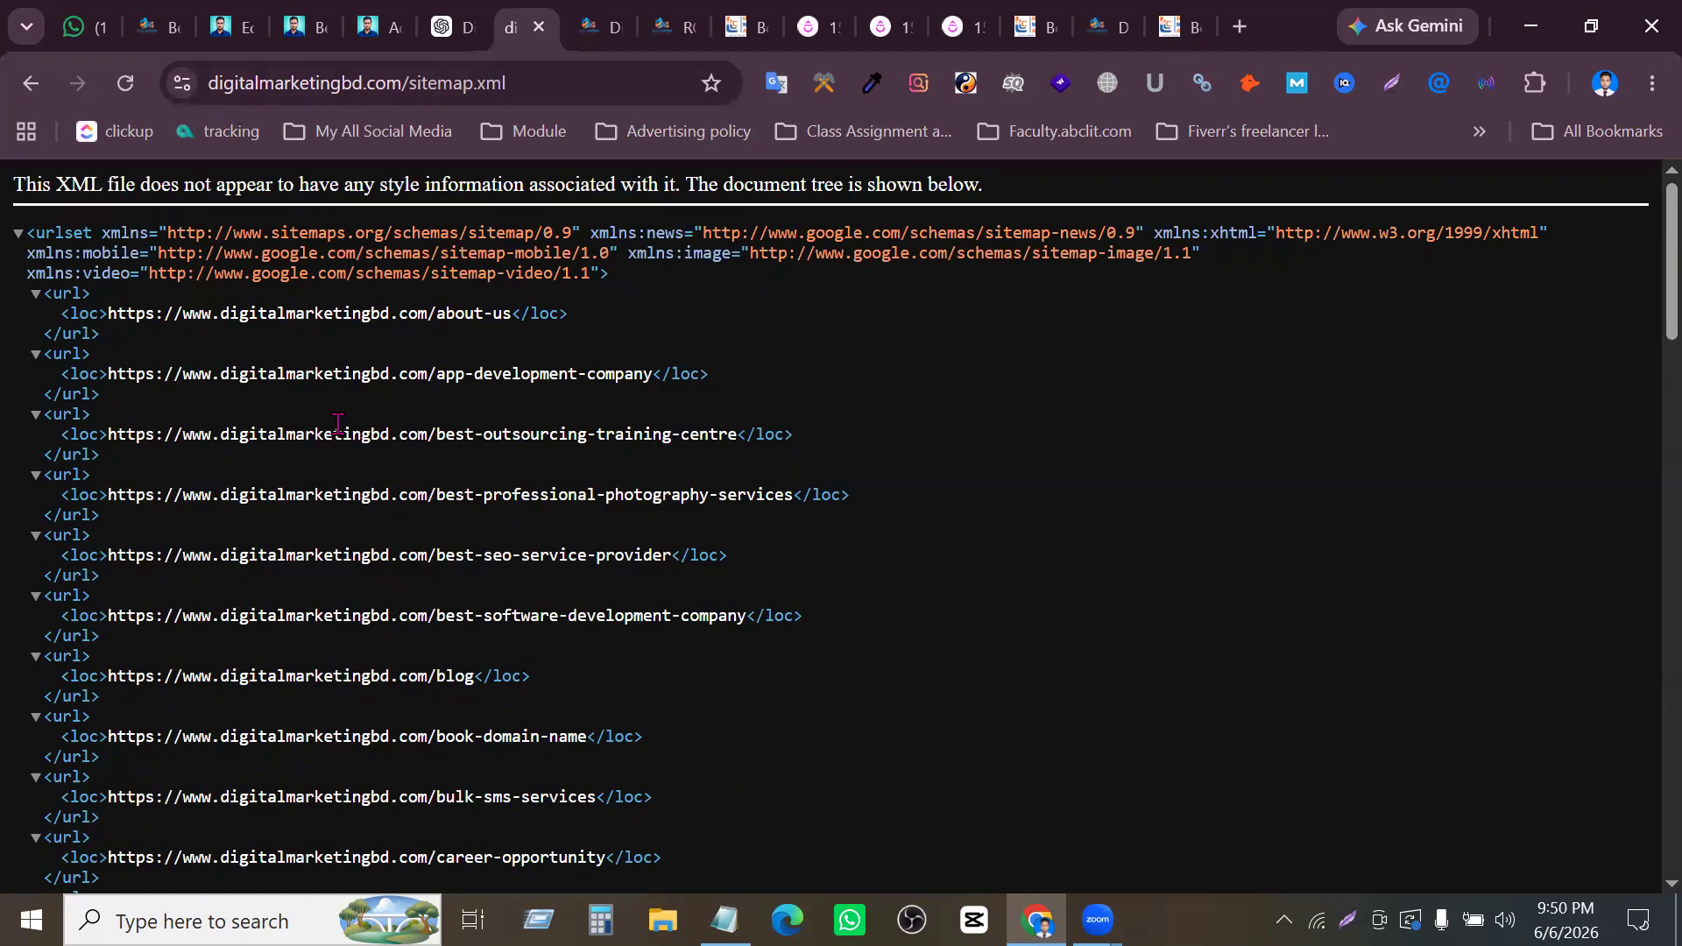
scroll(338, 429, "down", 20)
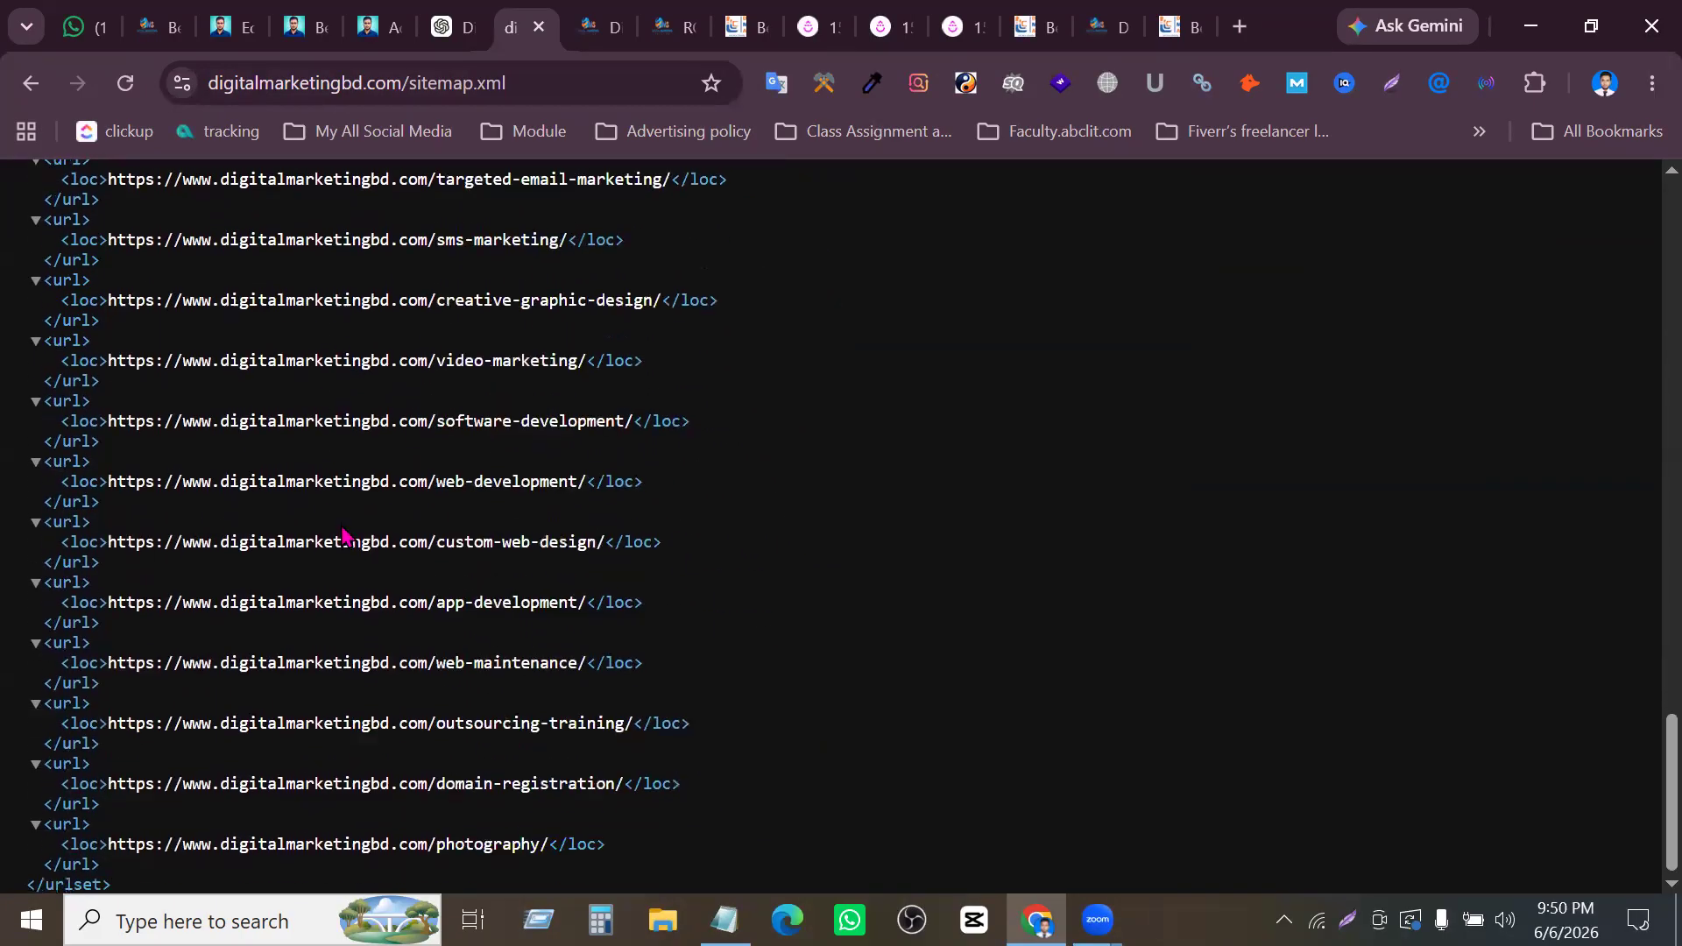
scroll(377, 683, "up", 15)
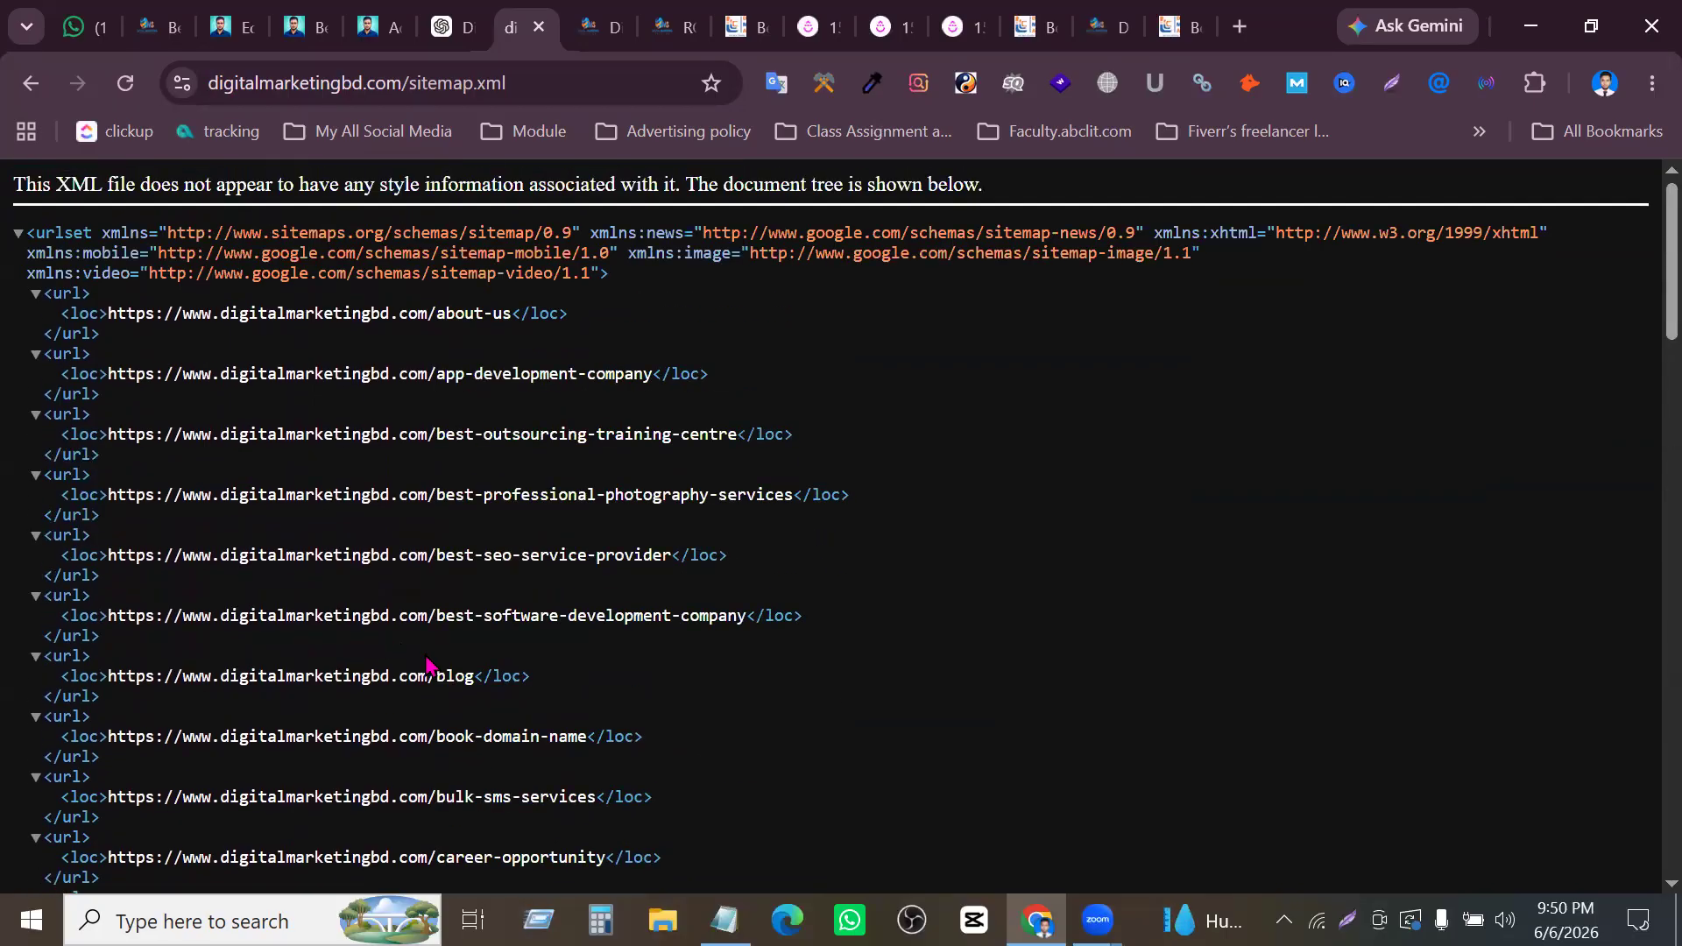
Switch to the open digitalmarketingbd.com homepage and go to the site's blog
left_click(605, 26)
scroll(1477, 241, "down", 5)
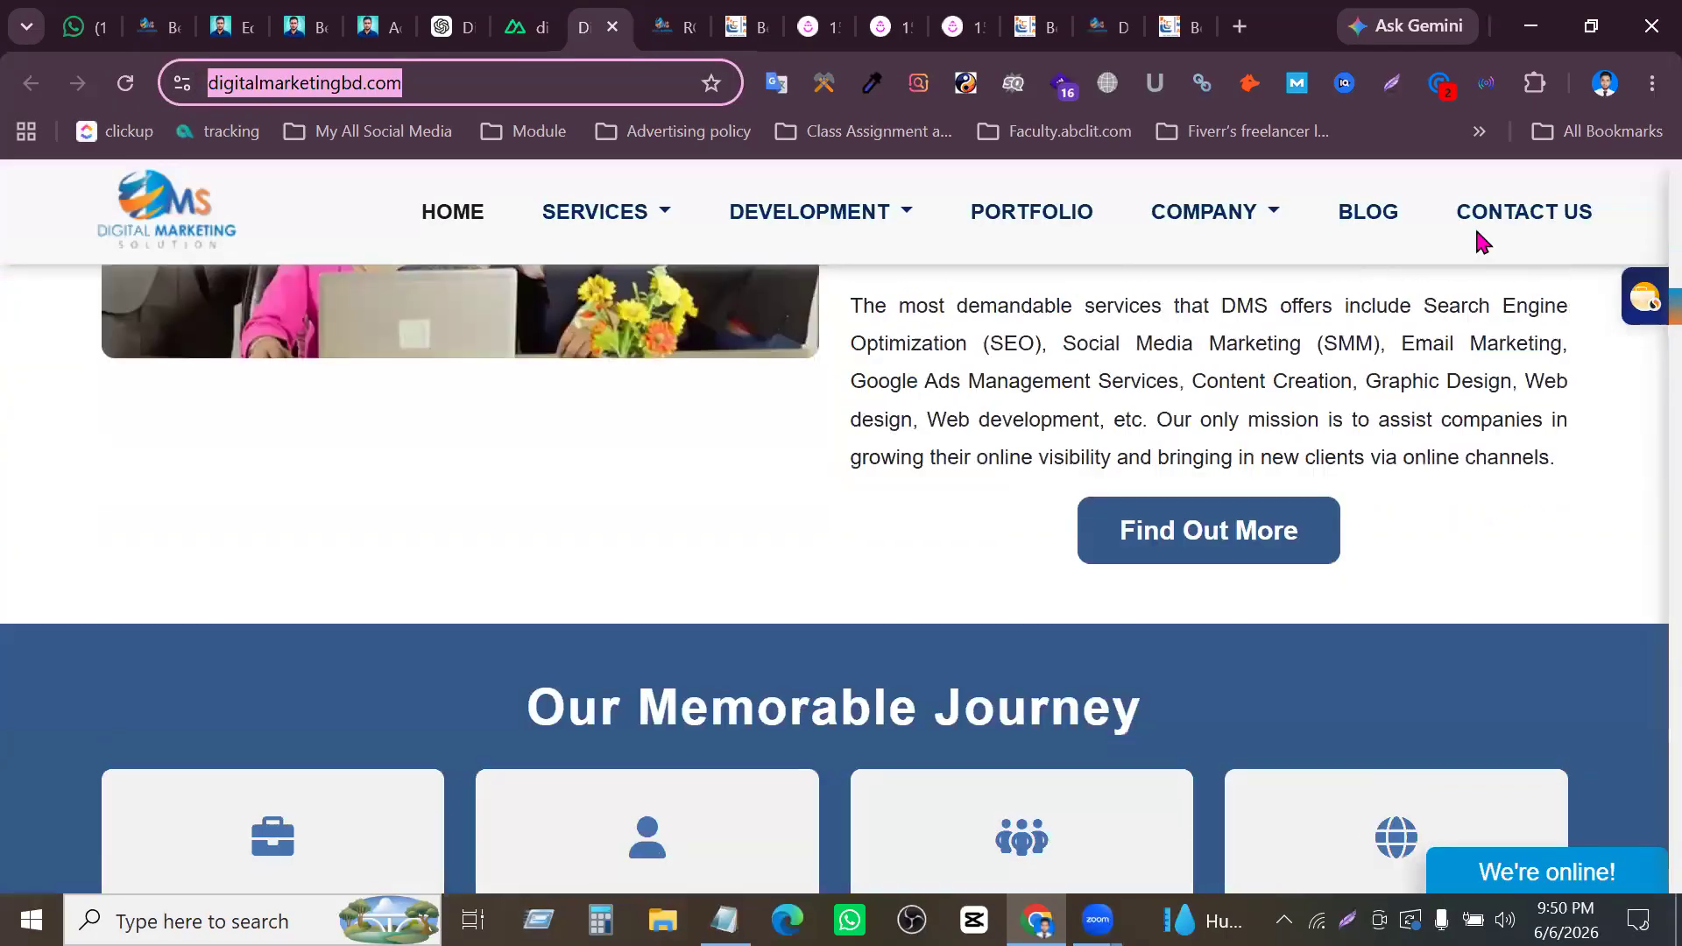
scroll(1480, 241, "up", 1)
left_click(1367, 225)
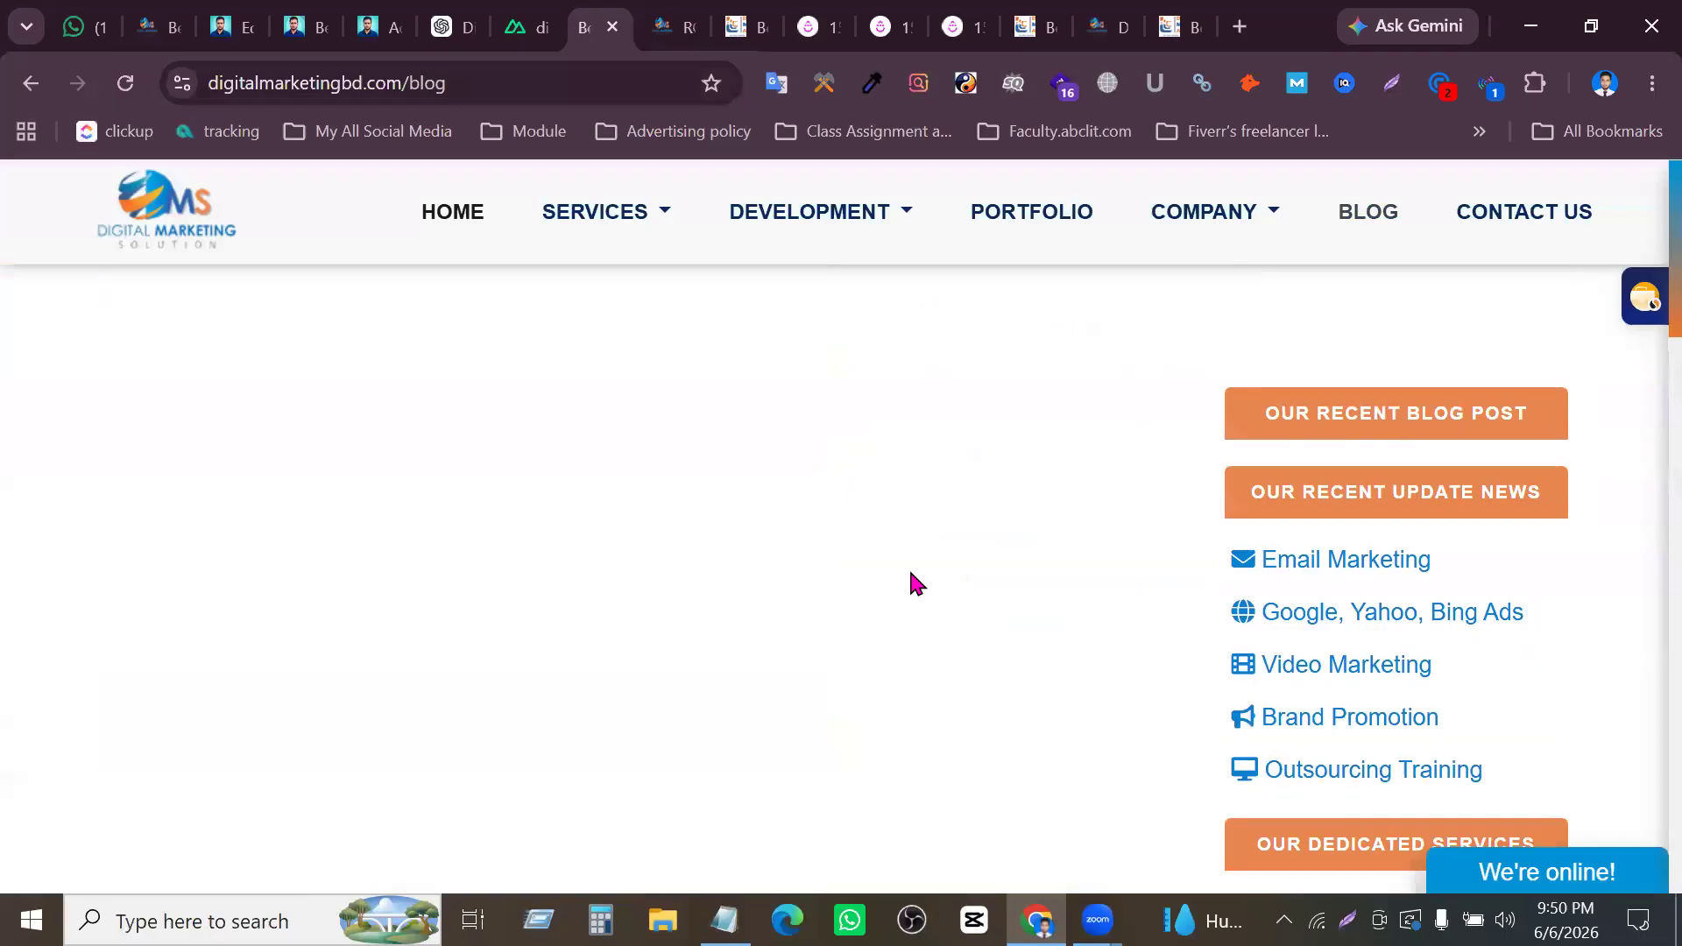
Open the blog article "10 Secrets About 10 Simple Steps for Boosting Your Blogs Post" in a new tab and look through it for links
scroll(909, 591, "down", 20)
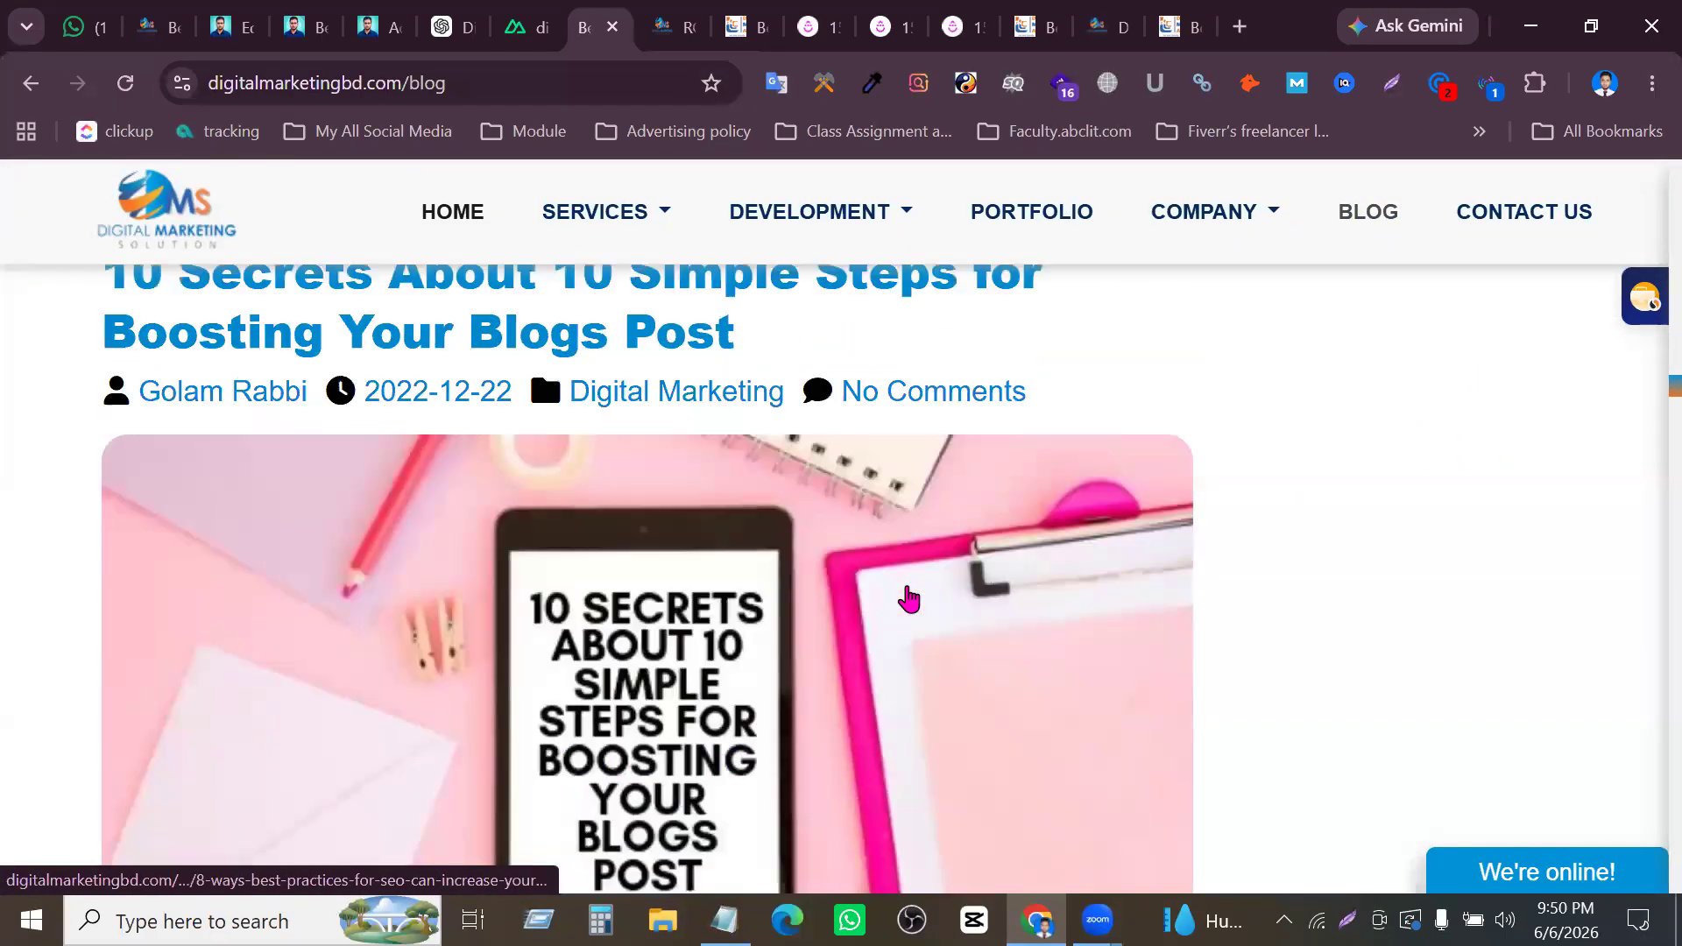
scroll(907, 593, "up", 3)
scroll(907, 593, "down", 3)
scroll(745, 577, "up", 5)
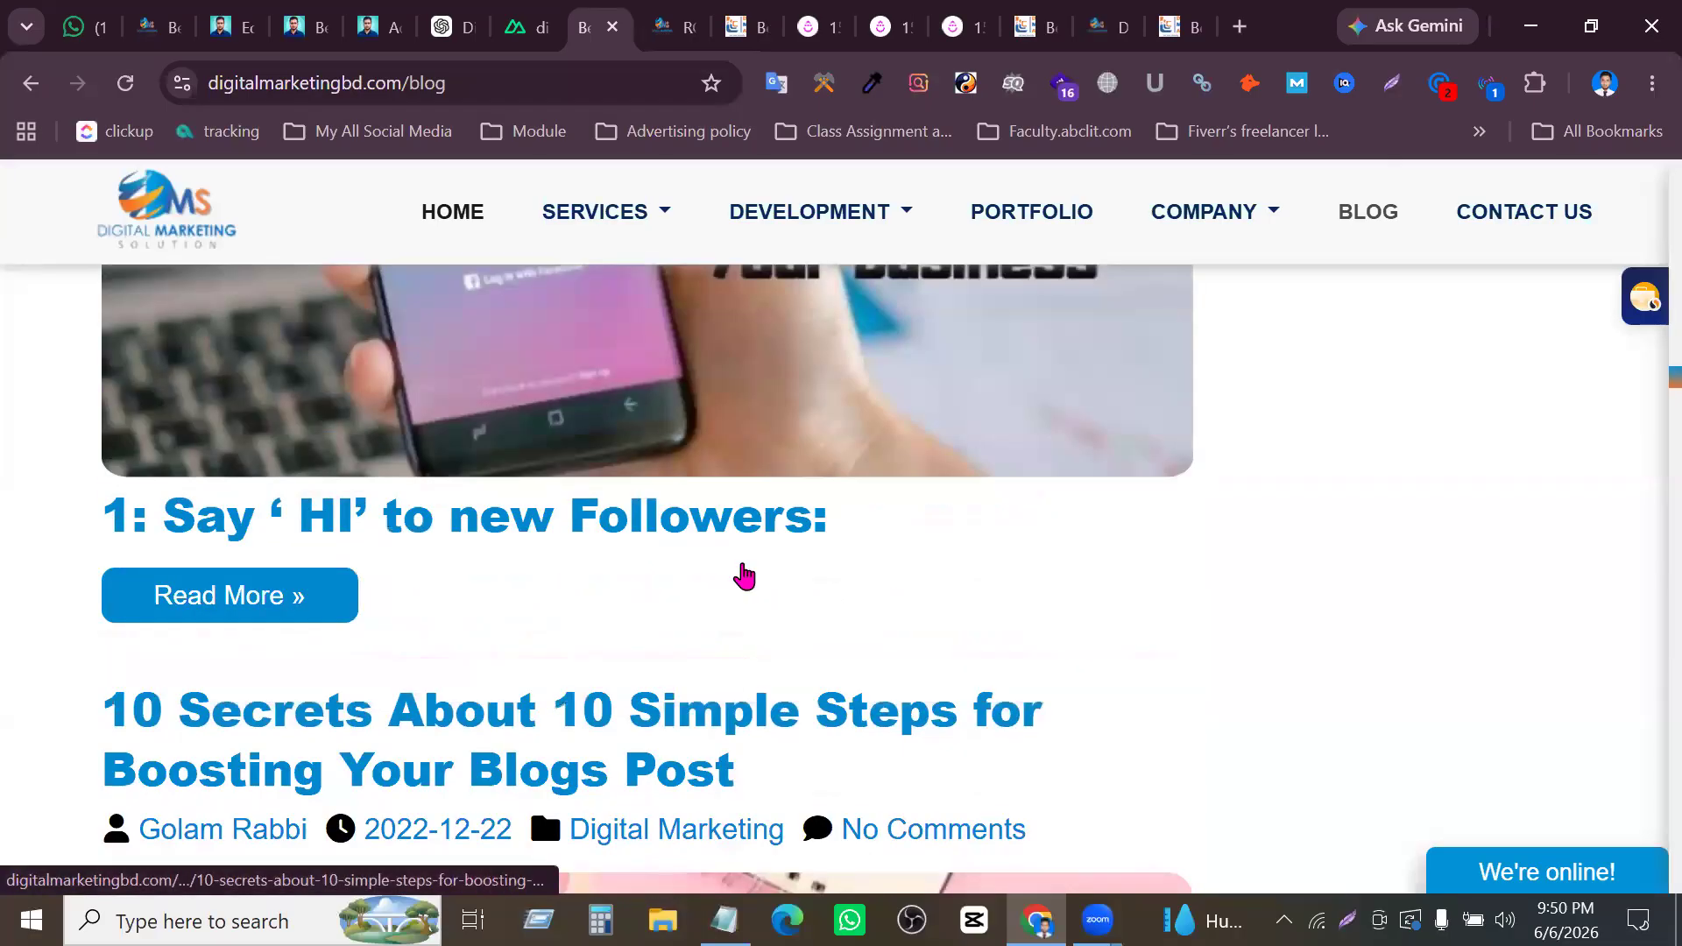
scroll(743, 576, "down", 2)
middle_click(688, 498)
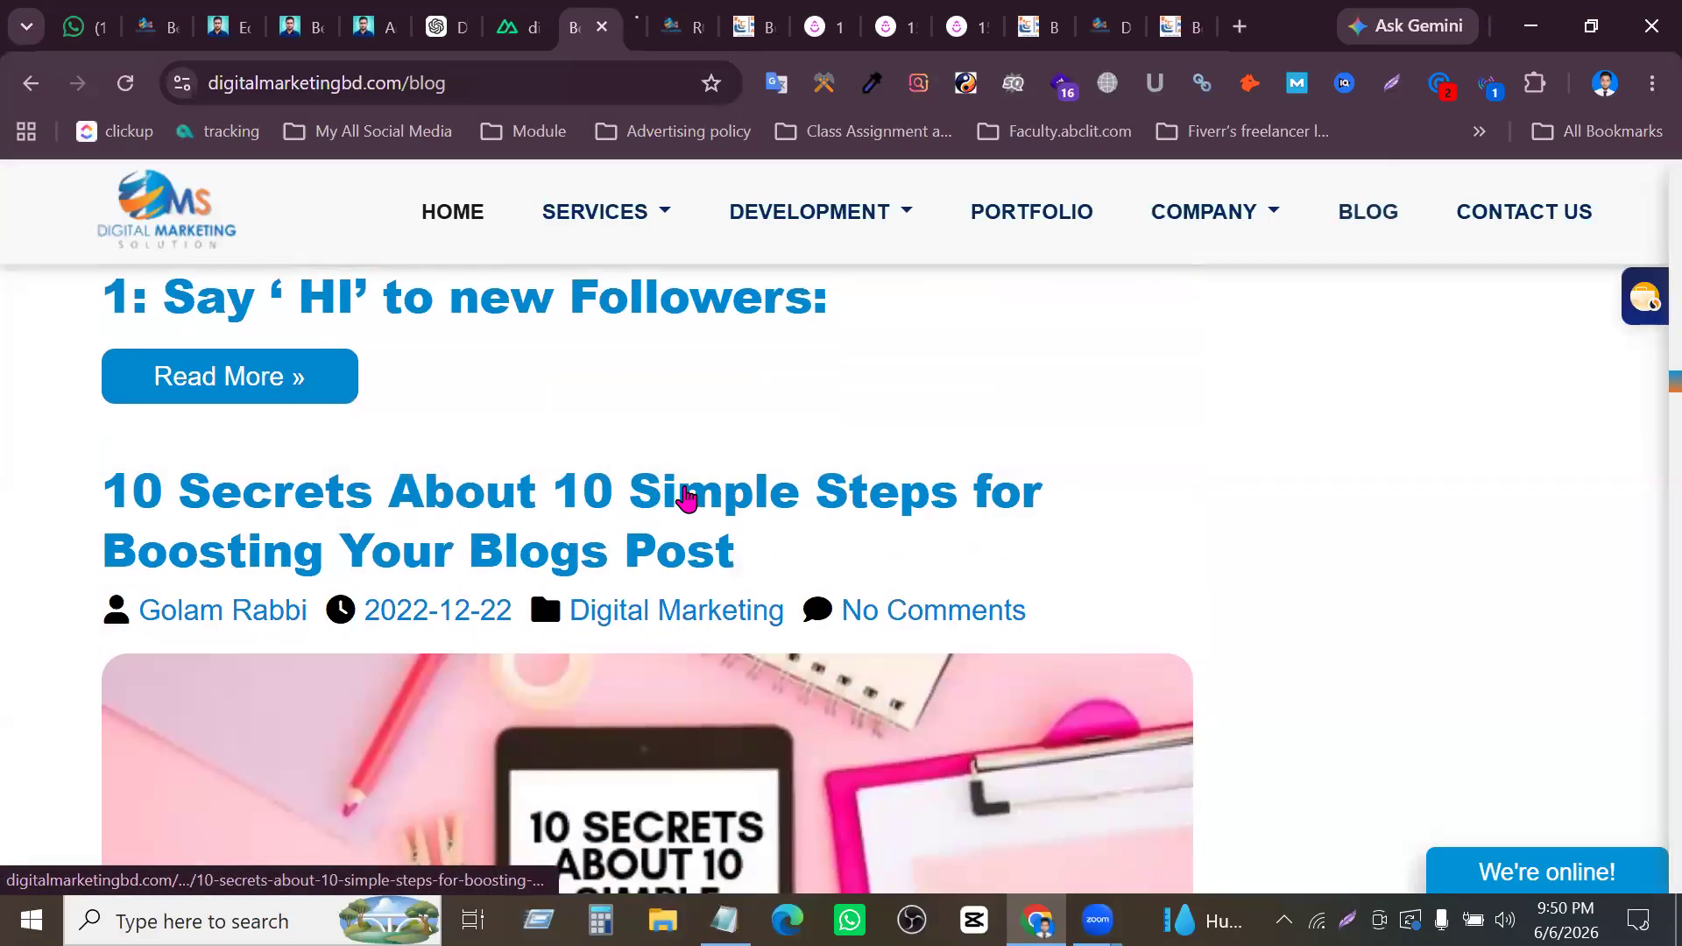
key("ctrl+Tab")
scroll(866, 642, "down", 4)
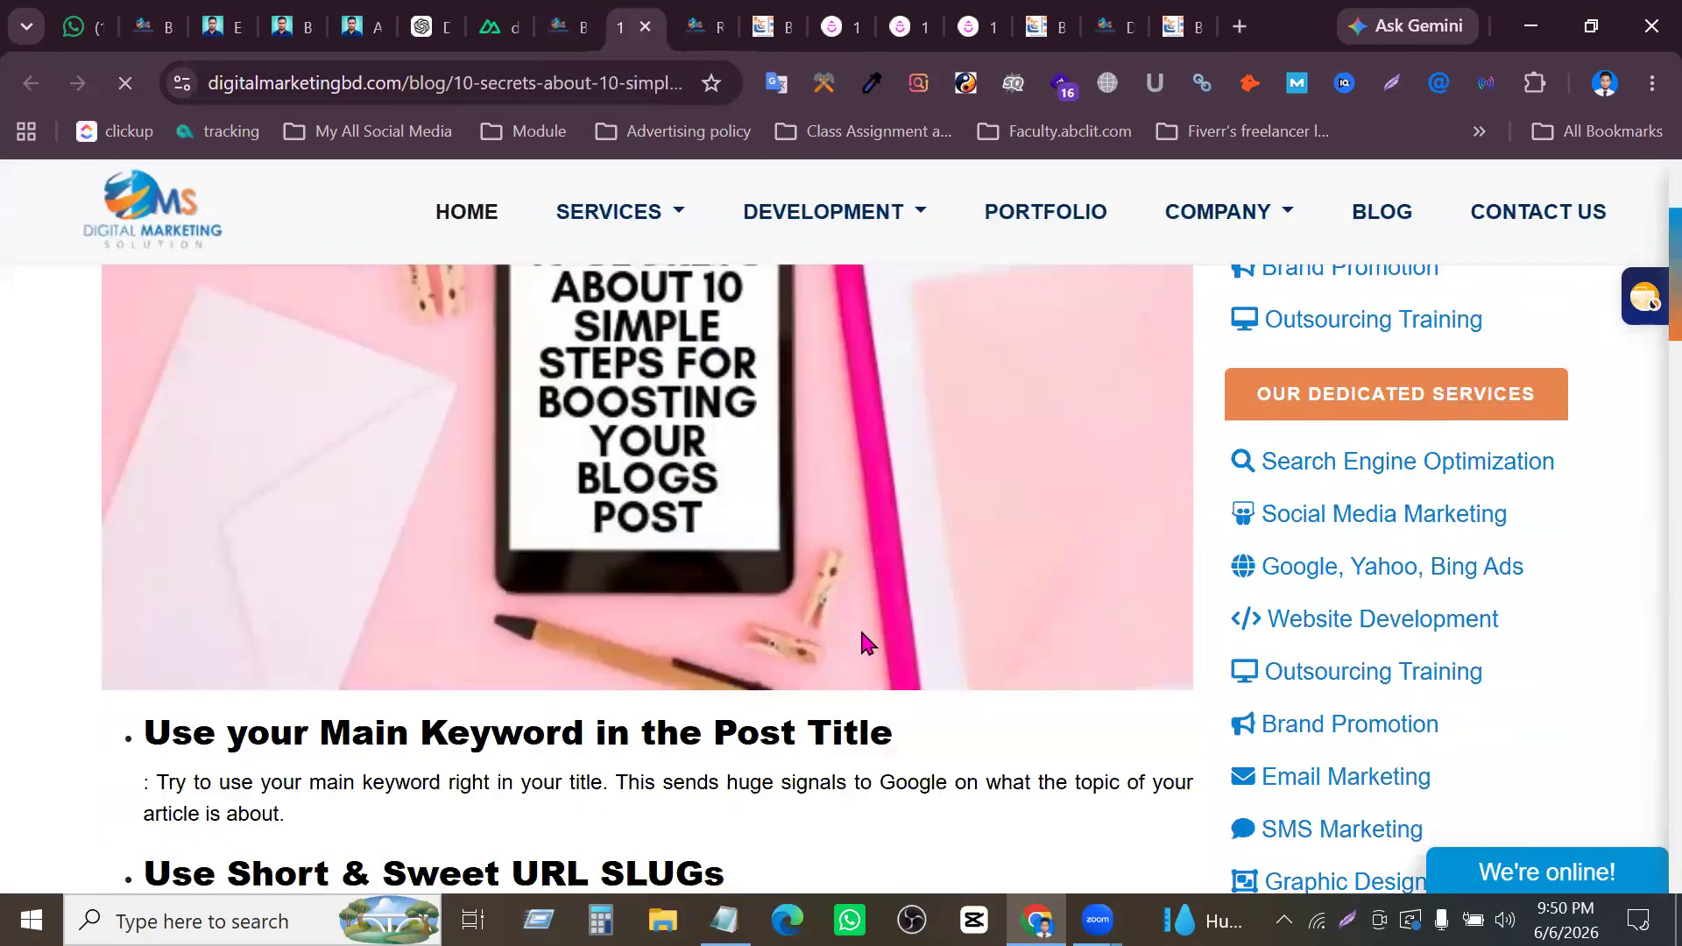
scroll(526, 692, "down", 20)
scroll(532, 706, "down", 3)
scroll(534, 700, "up", 15)
scroll(537, 701, "down", 5)
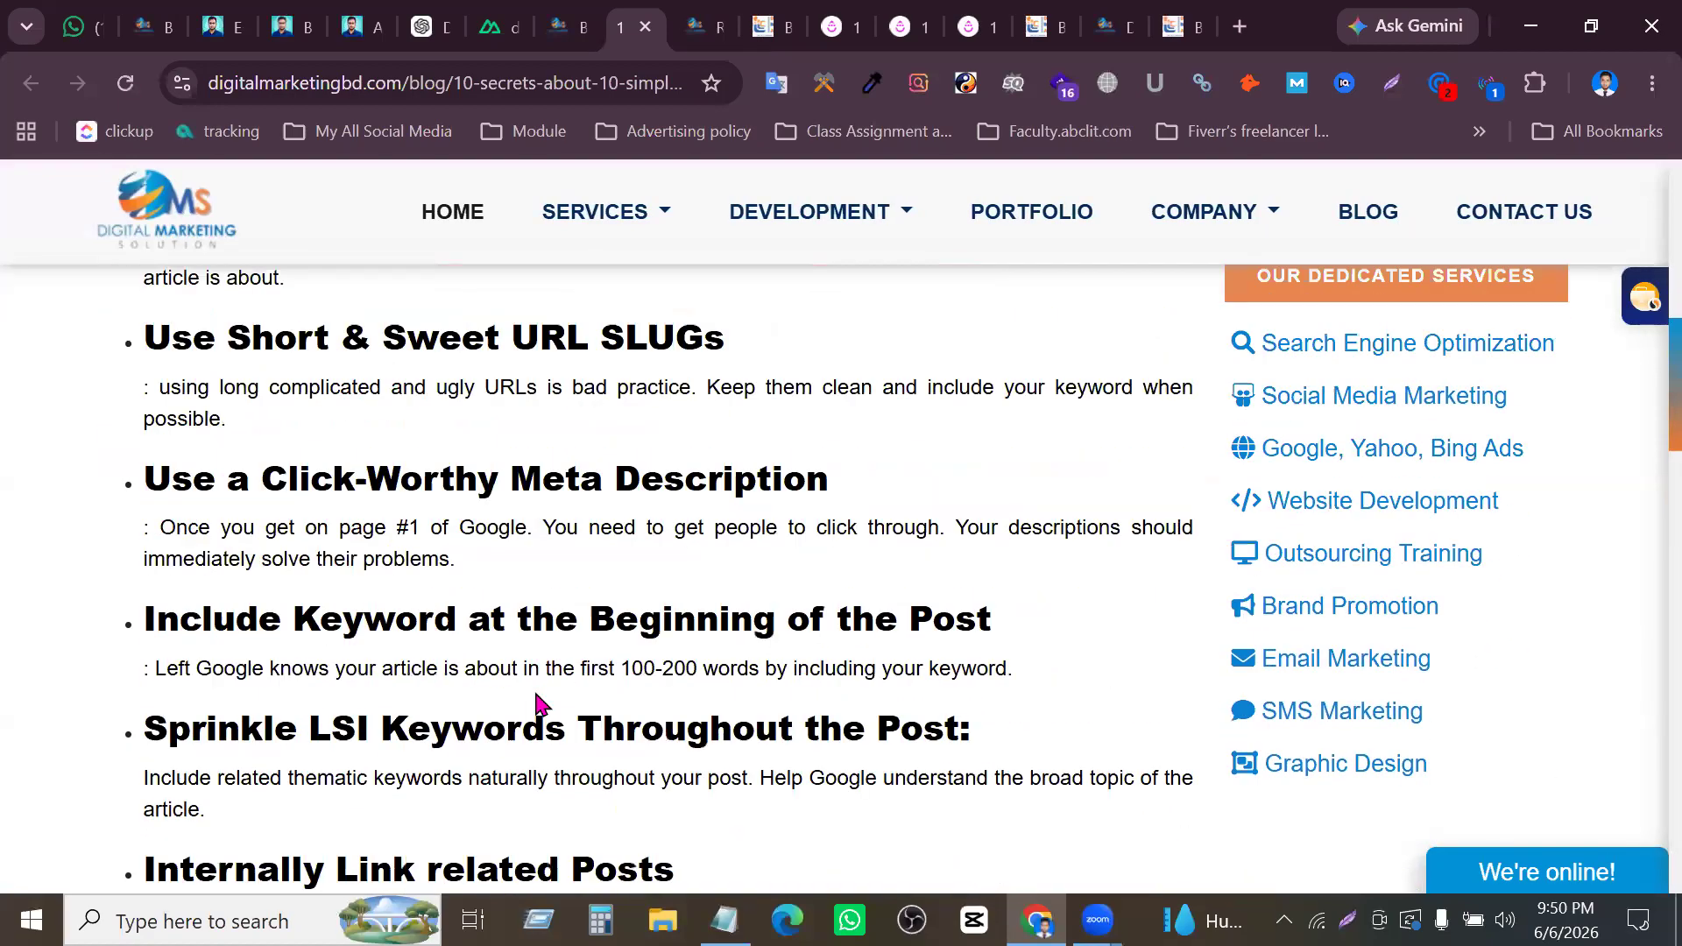
scroll(537, 701, "down", 12)
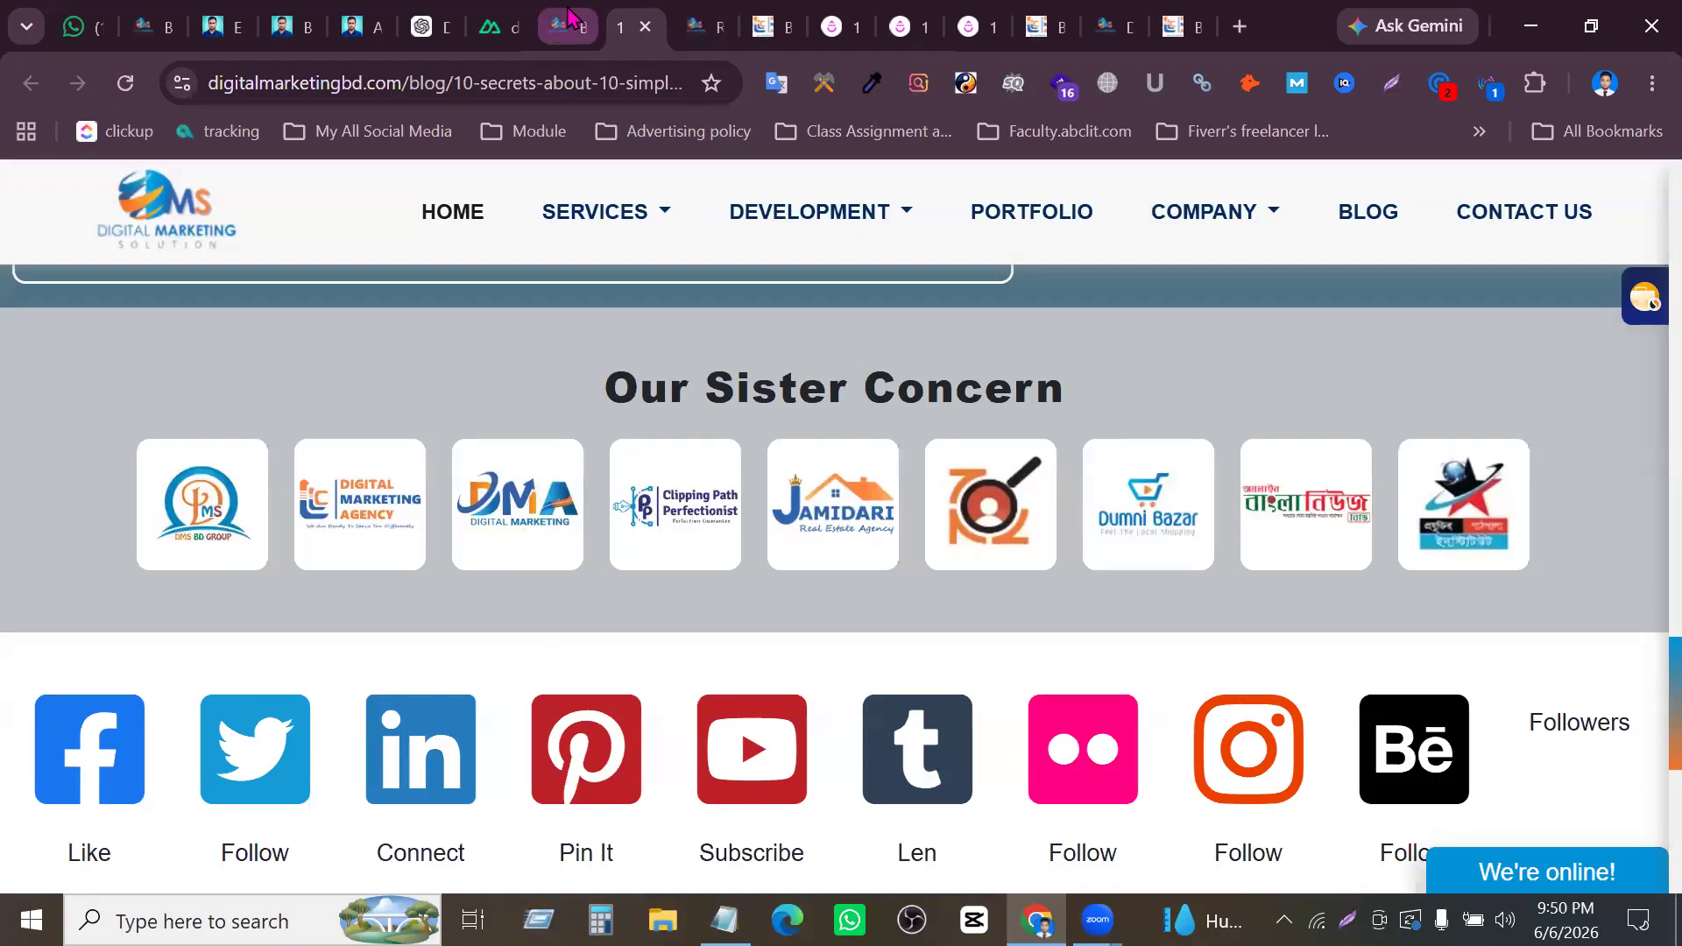
Return to the blog, open the article on 12 key on-page SEO factors in a new tab, and check its text for internal links
left_click(567, 17)
scroll(645, 701, "down", 7)
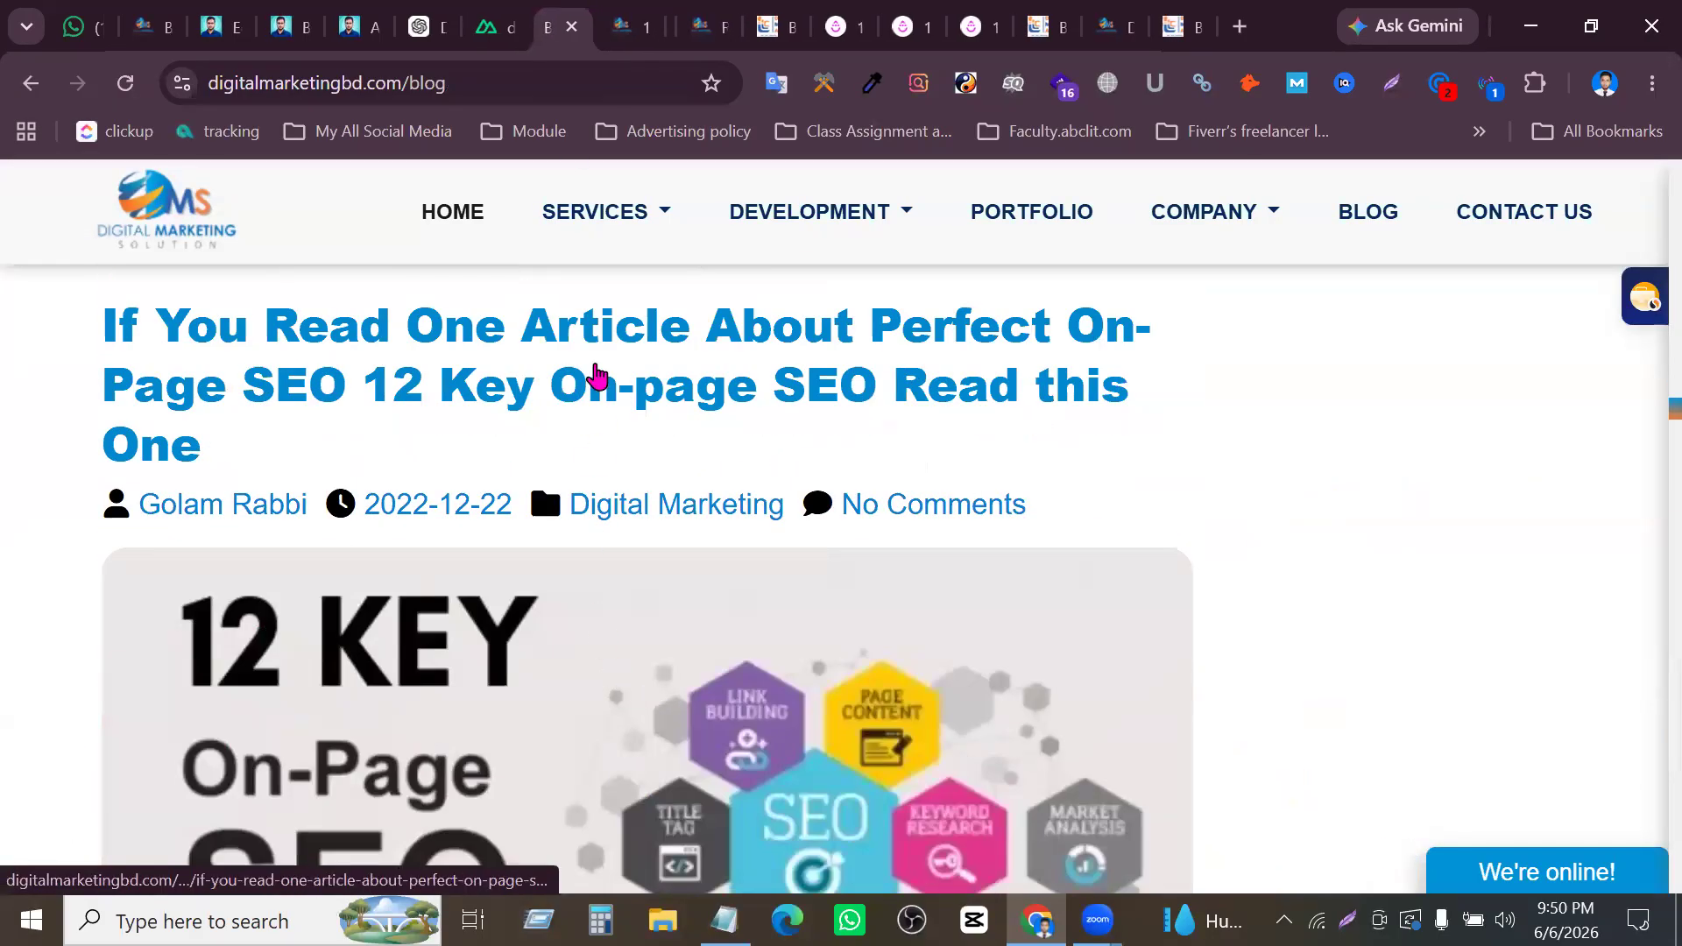
left_click(595, 377)
scroll(661, 691, "down", 10)
scroll(661, 691, "down", 7)
scroll(661, 691, "up", 7)
scroll(663, 692, "down", 10)
scroll(664, 692, "down", 10)
scroll(664, 692, "up", 2)
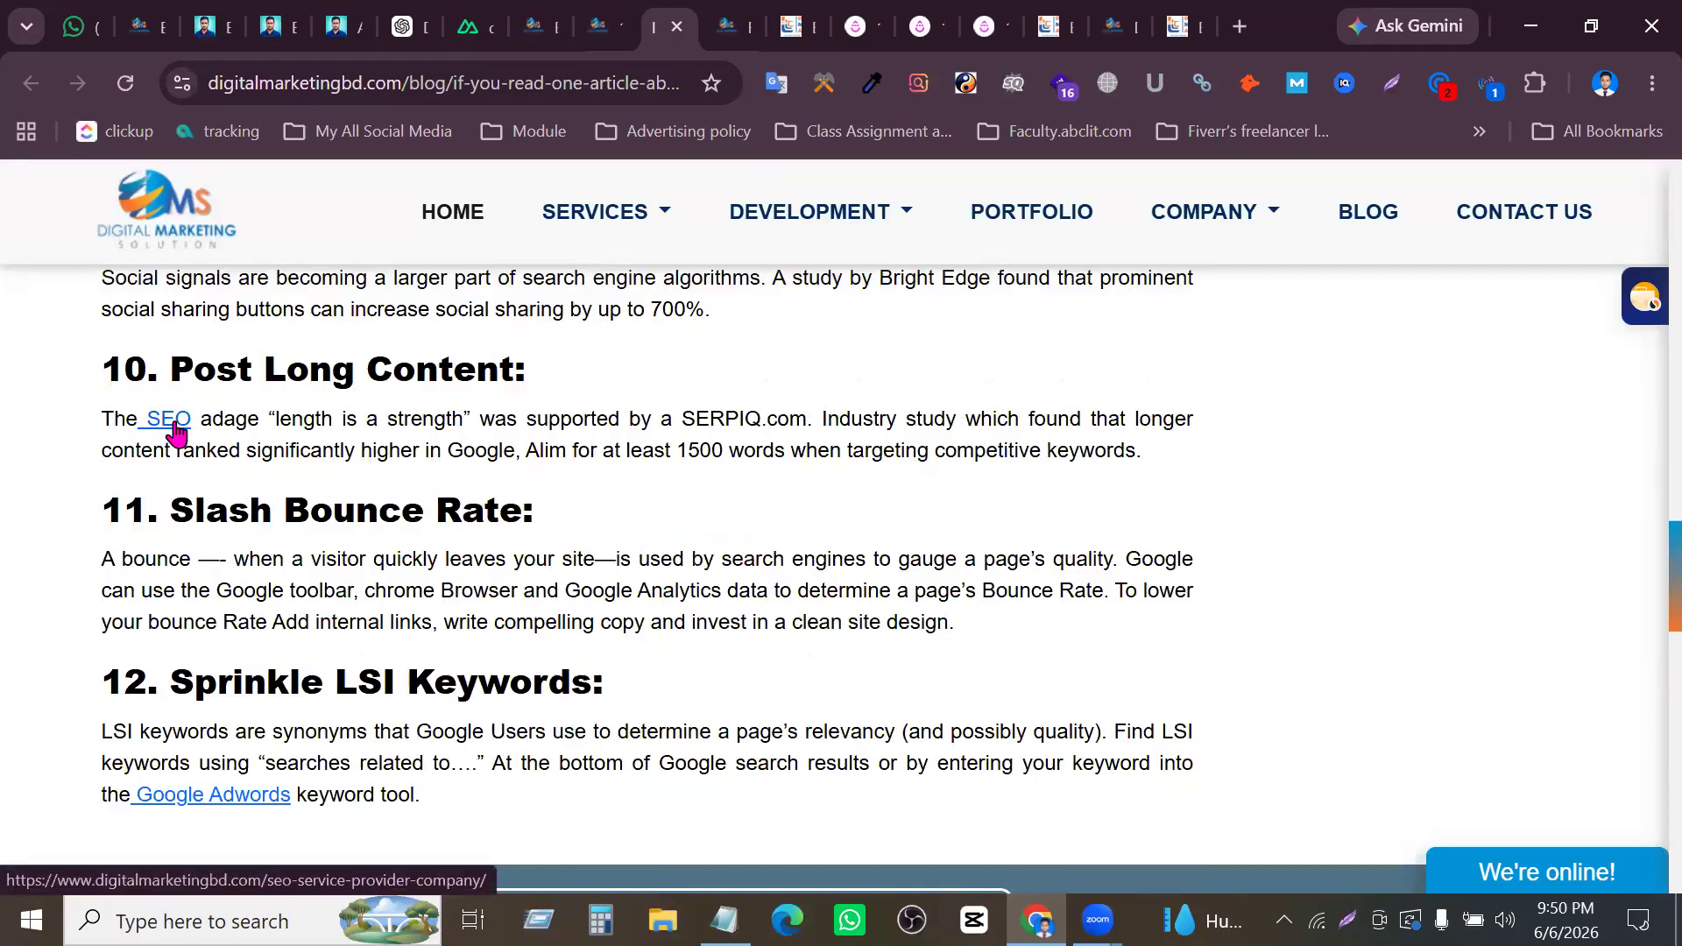
scroll(433, 648, "up", 15)
scroll(438, 601, "down", 8)
scroll(274, 629, "up", 6)
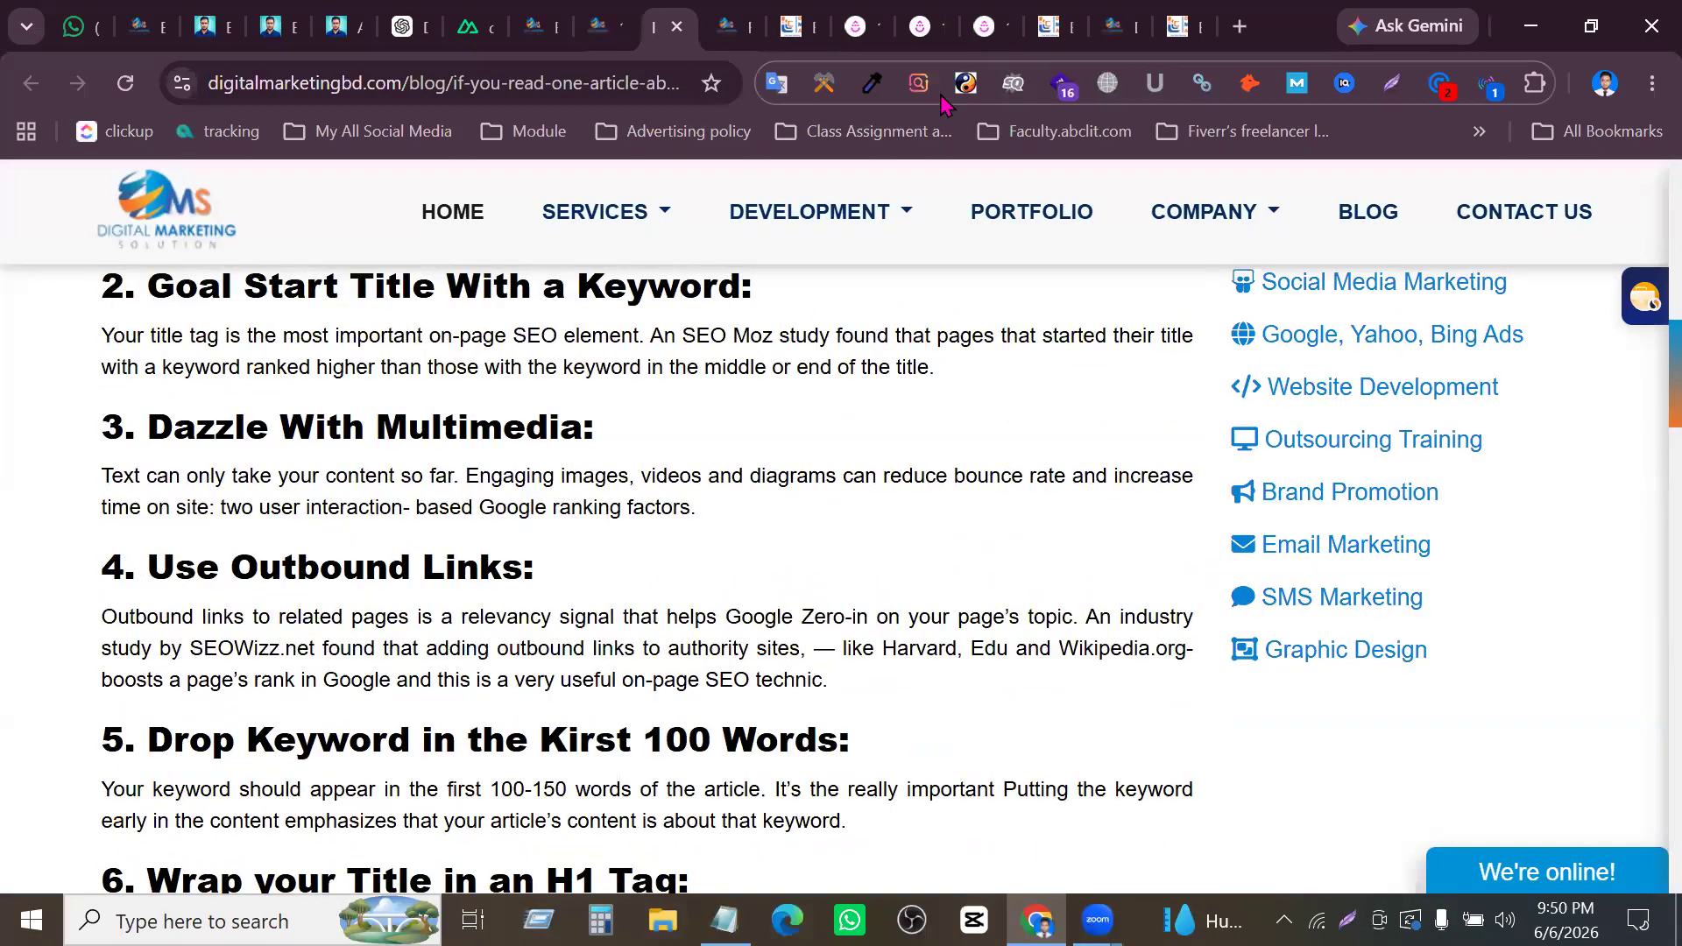
Check the technologies behind the article page with Wappalyzer, then dismiss its report
left_click(1062, 84)
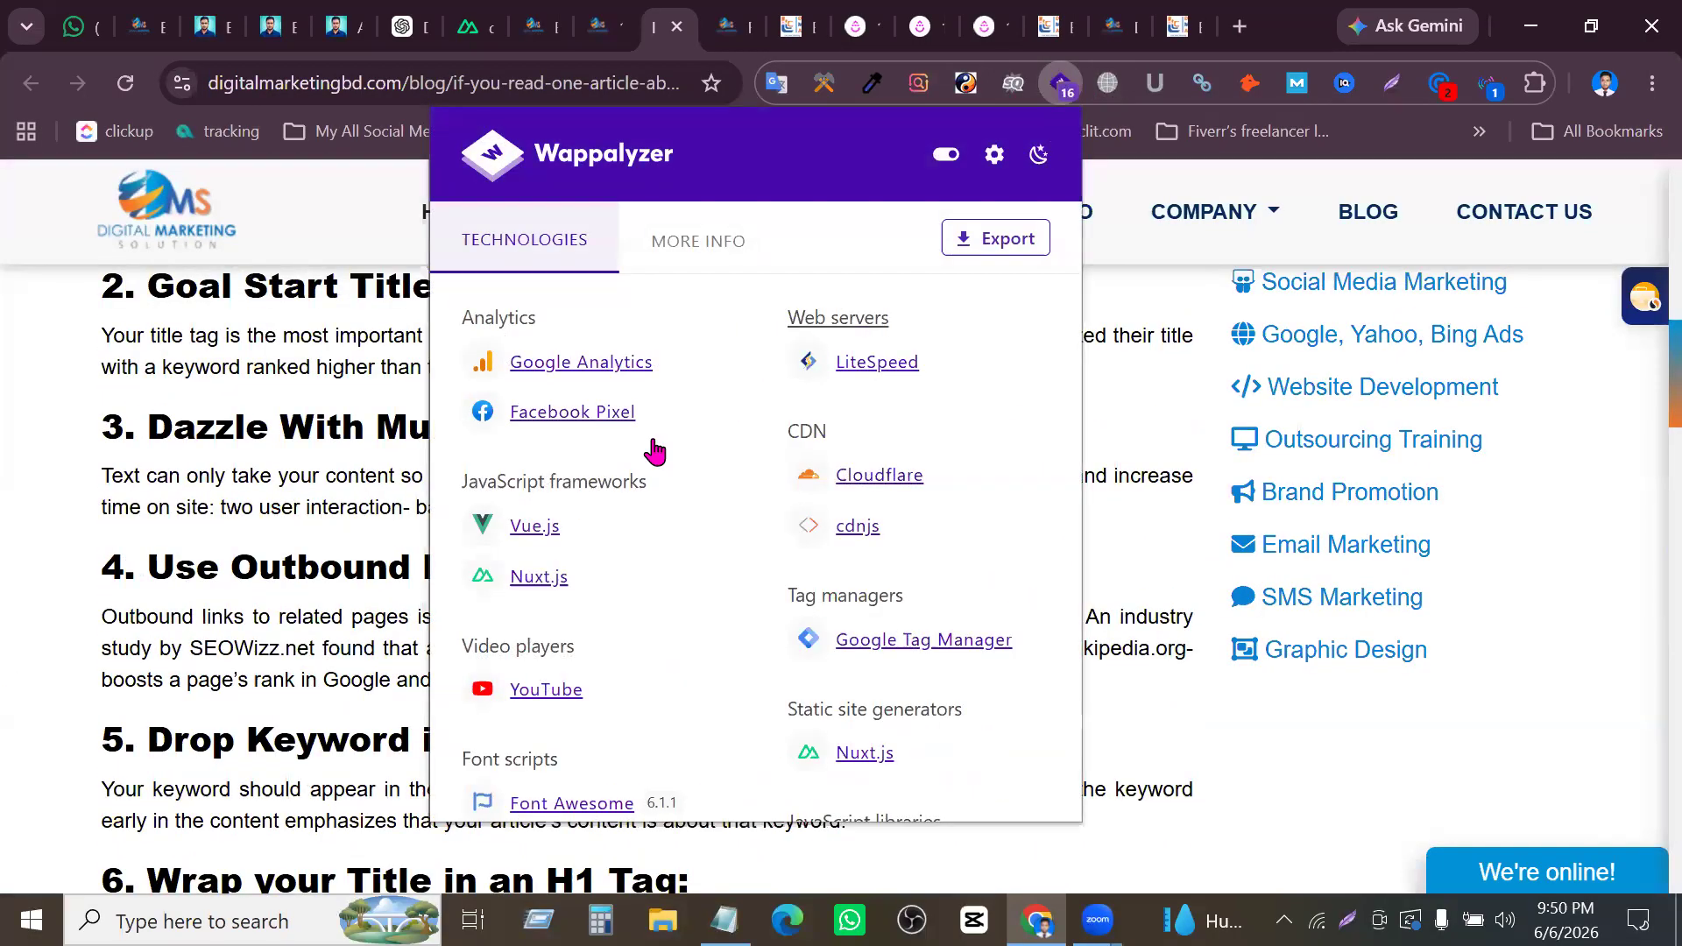
left_click(357, 567)
Inspect the target of the SEO link under "Post Long Content", framing its URL in a screen capture and discarding it, then the "Google Adwords" link
scroll(289, 648, "down", 13)
scroll(219, 631, "up", 1)
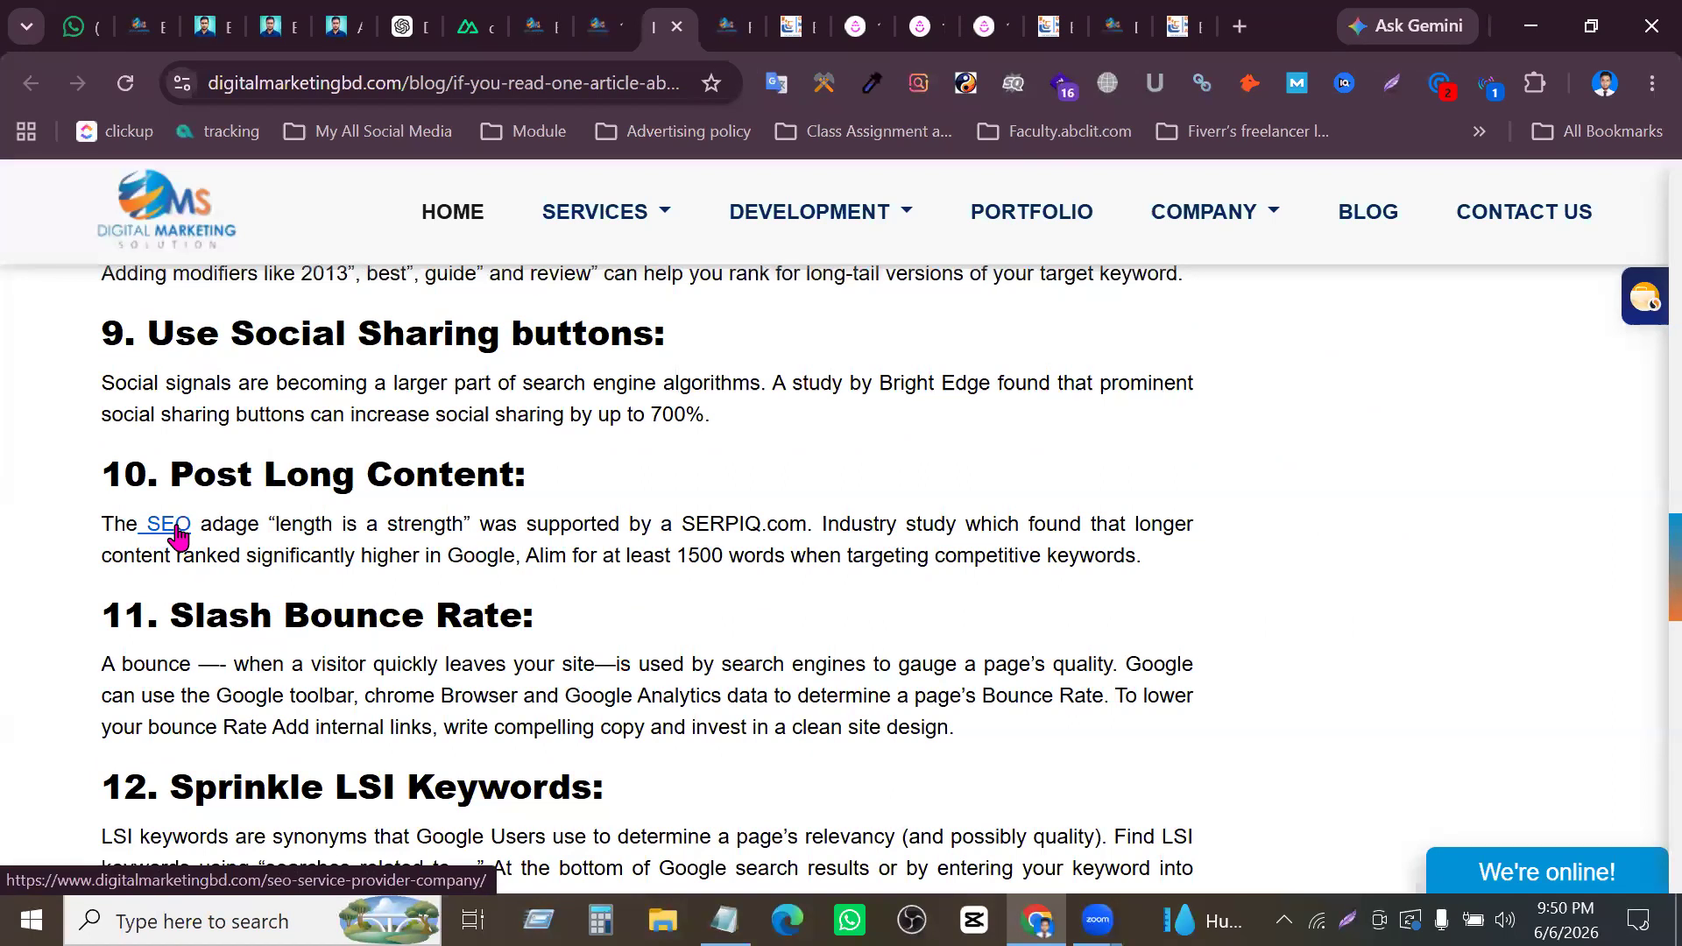
key("Print")
mouse_move(2, 850)
left_mouse_down()
mouse_move(550, 915)
mouse_move(511, 905)
left_mouse_up()
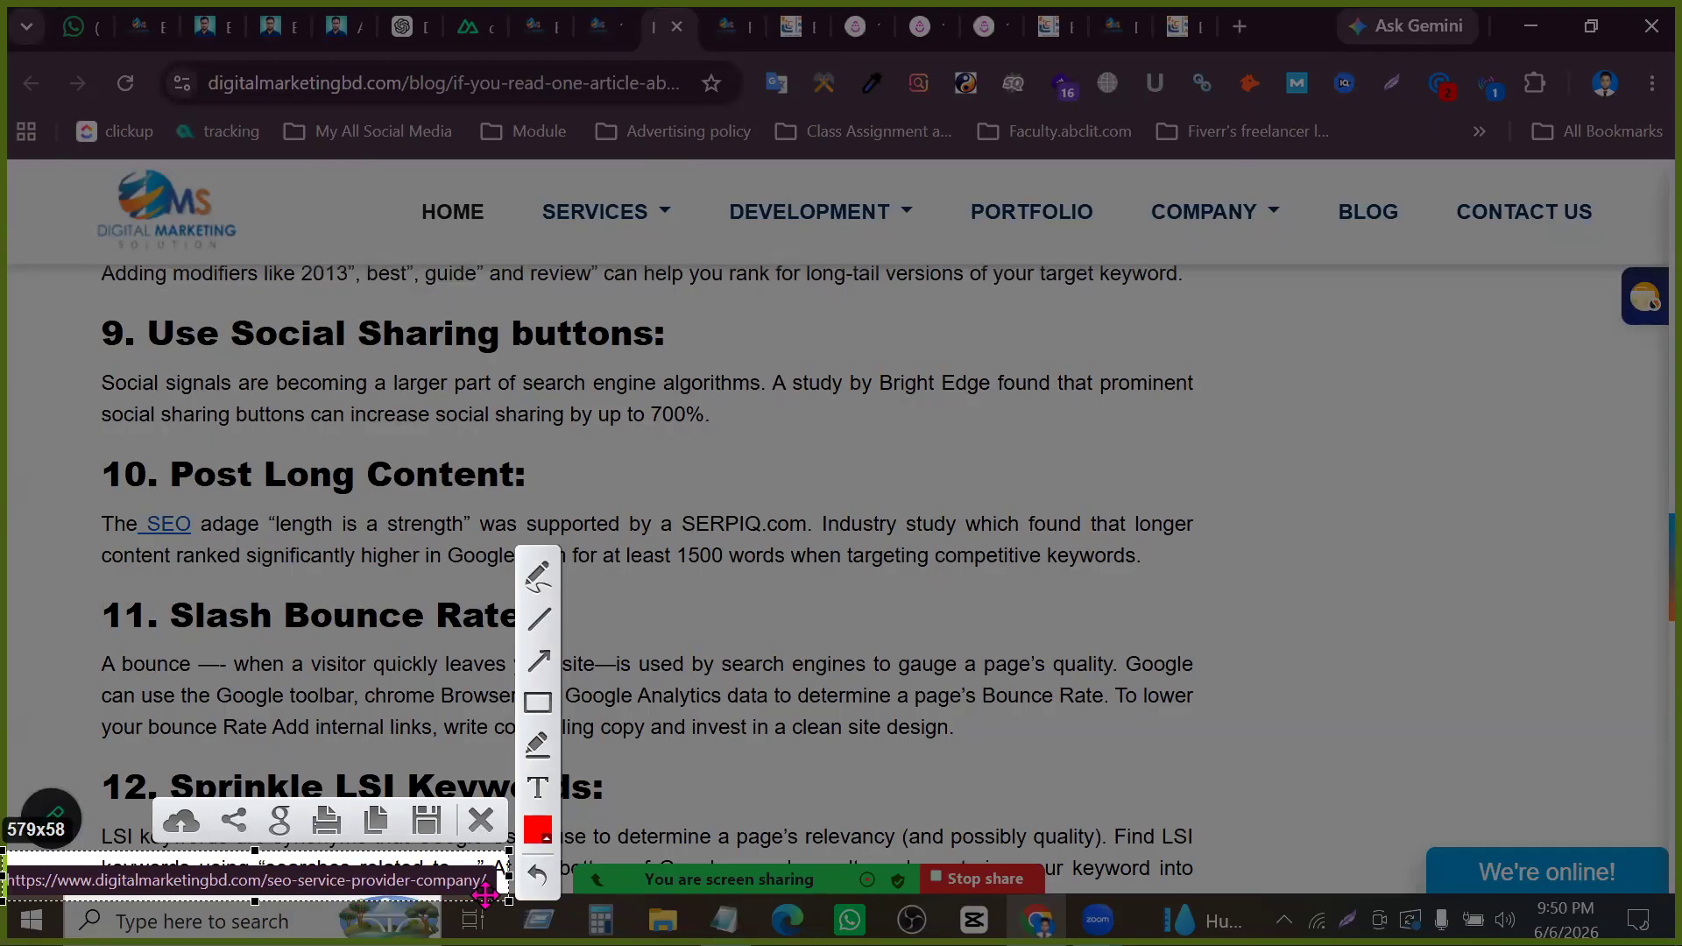
left_click(481, 820)
scroll(376, 752, "down", 2)
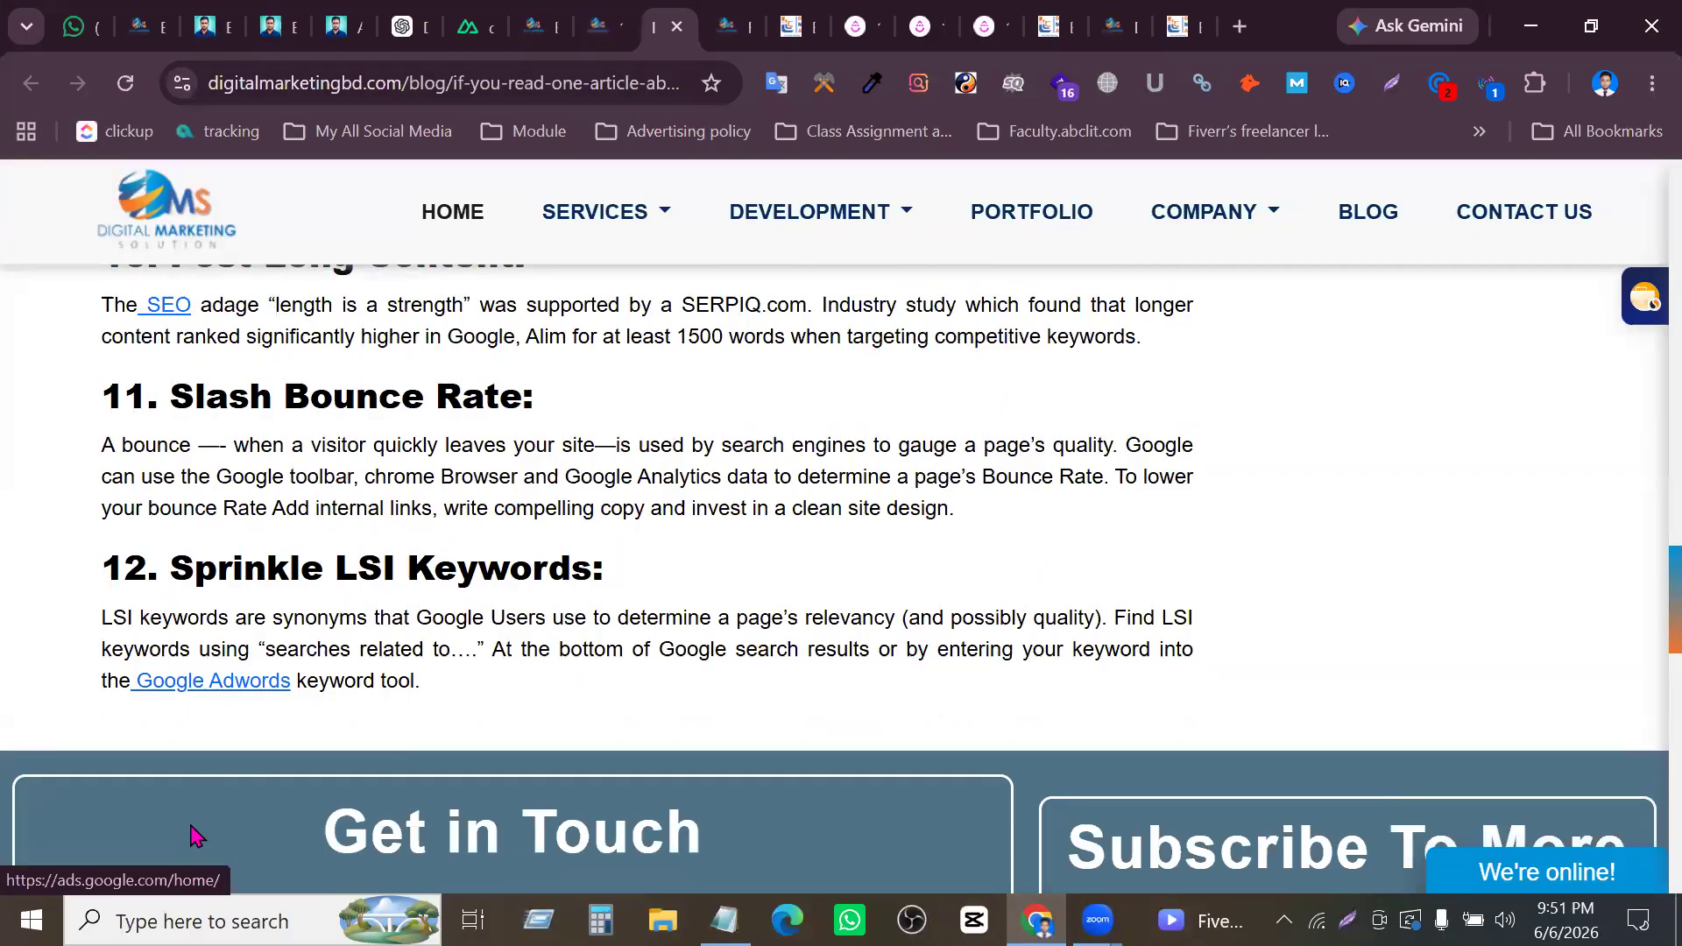
Switch past the digital-marketing-service-agency page back to the Digital Marketing Services post editor and close the in-page search for "SEO"
scroll(1515, 713, "up", 15)
scroll(940, 630, "up", 10)
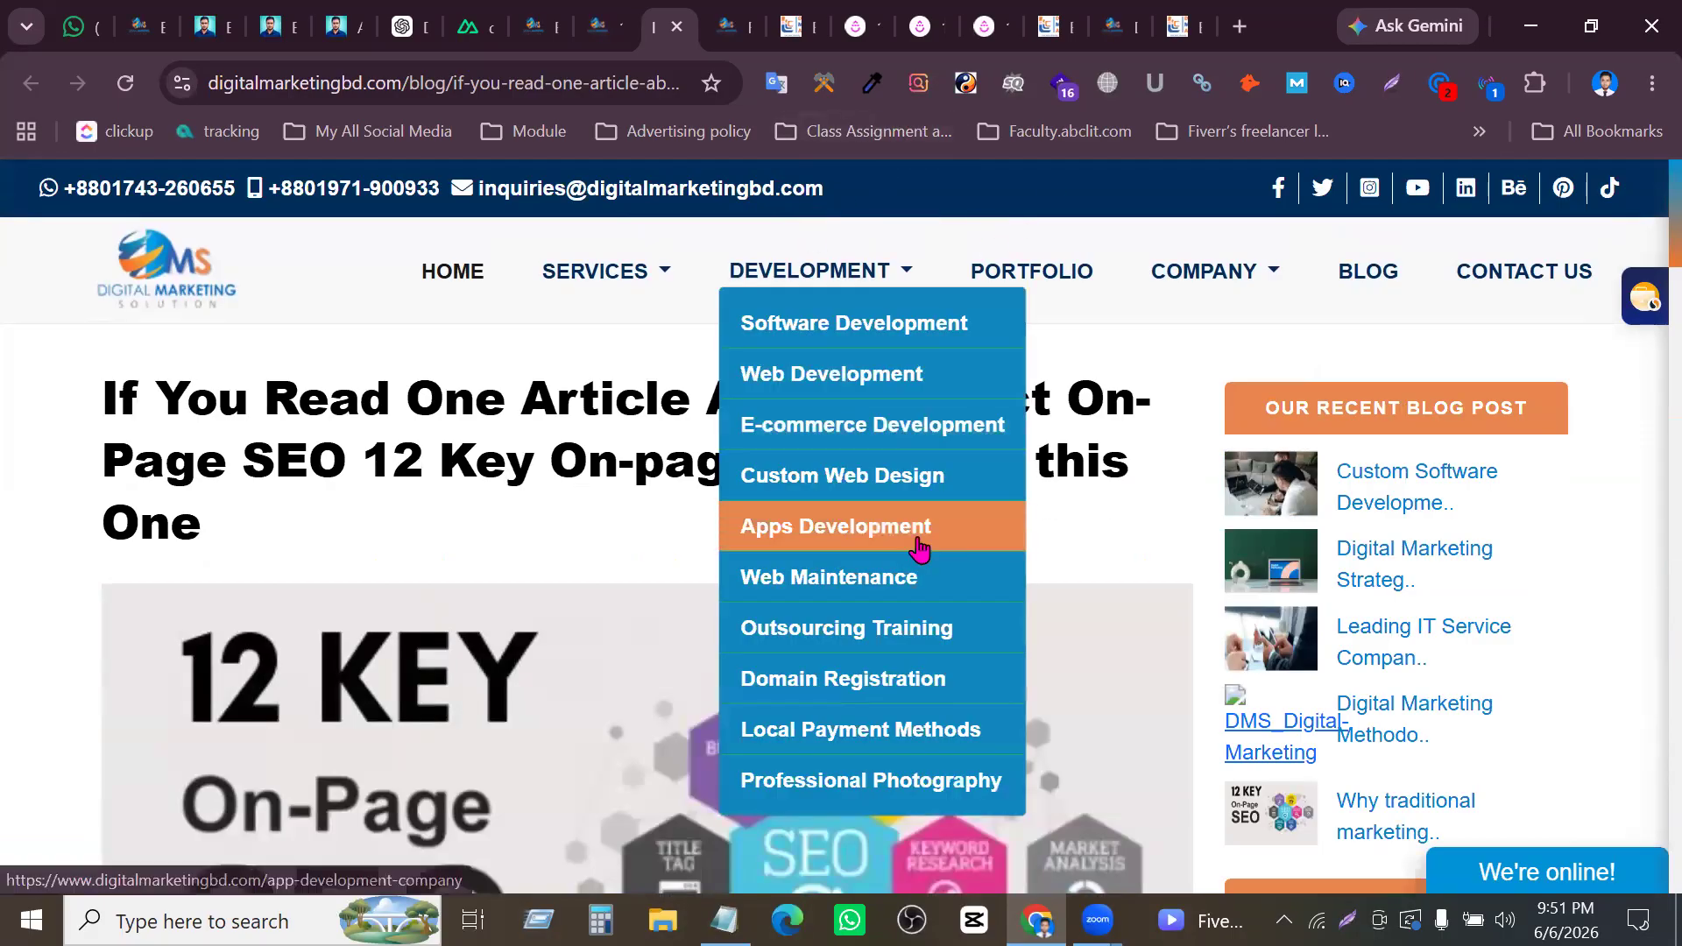
left_click(734, 29)
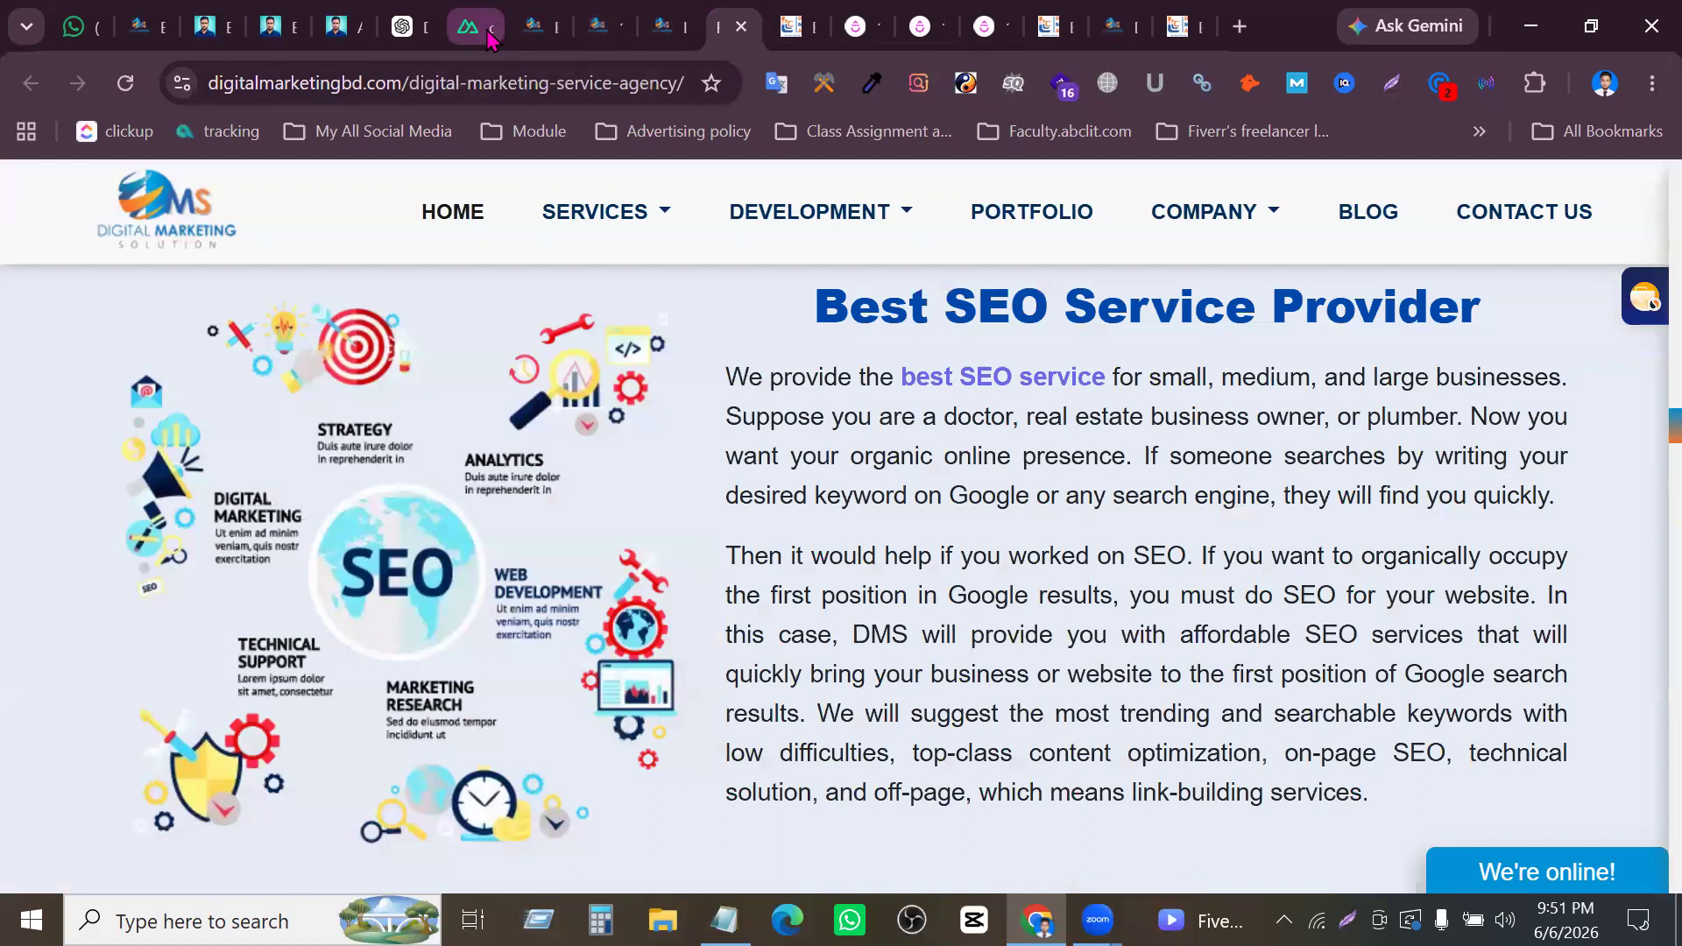
left_click(266, 11)
key("ctrl+Tab")
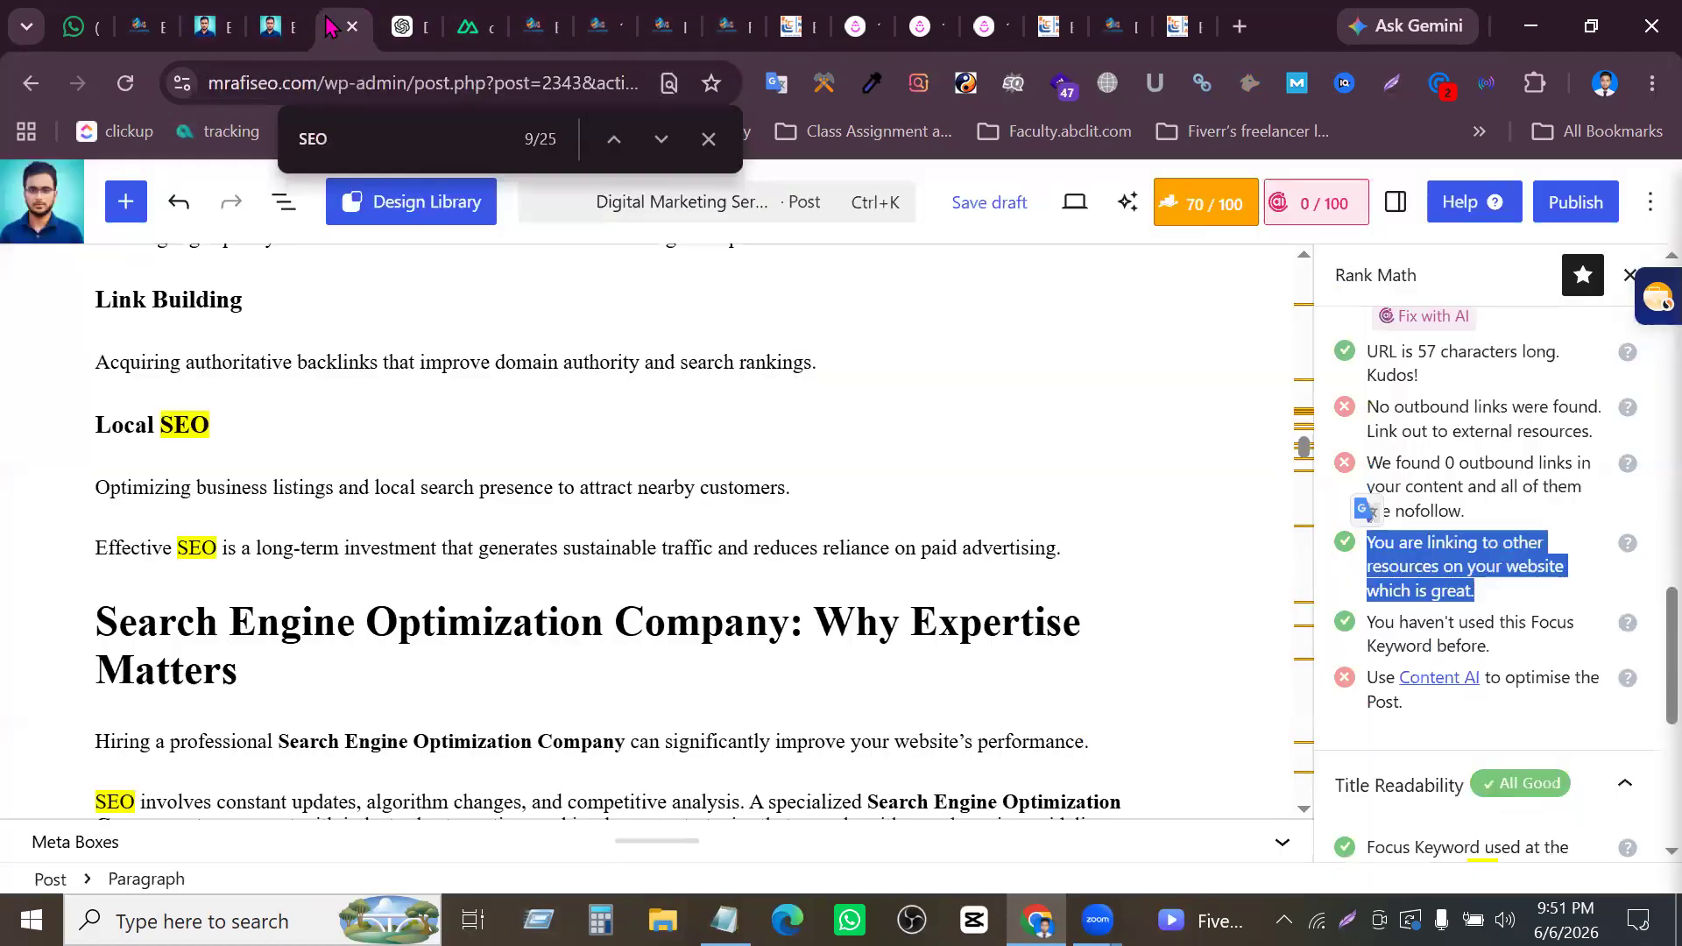
scroll(837, 560, "down", 4)
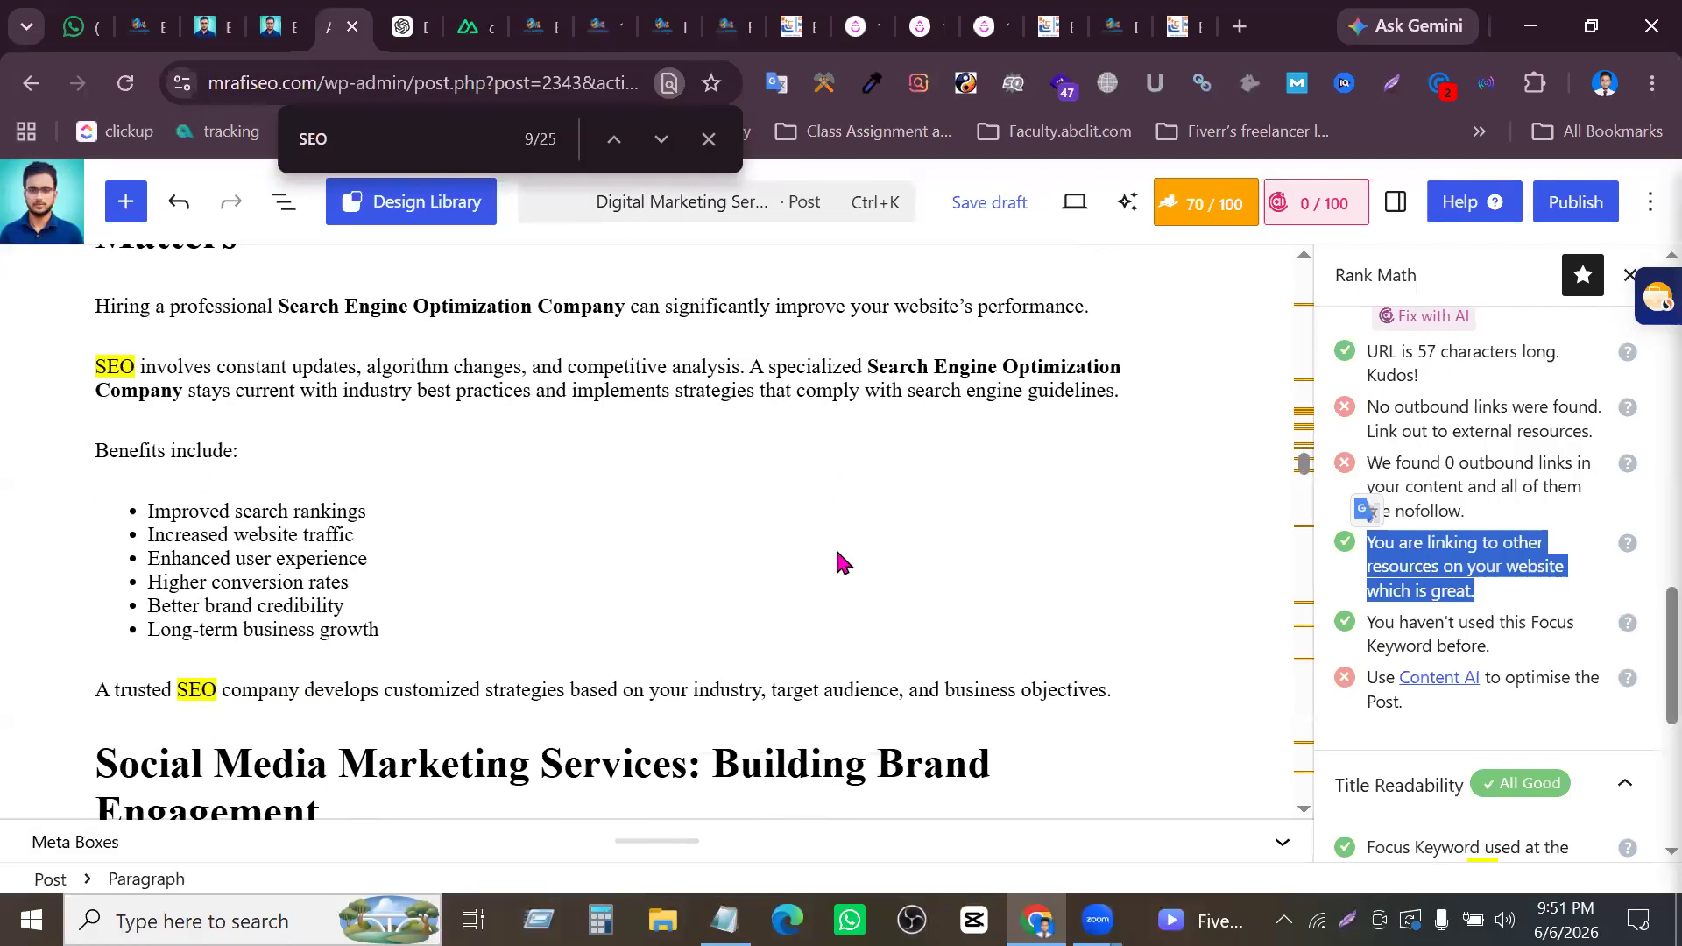
scroll(837, 552, "up", 2)
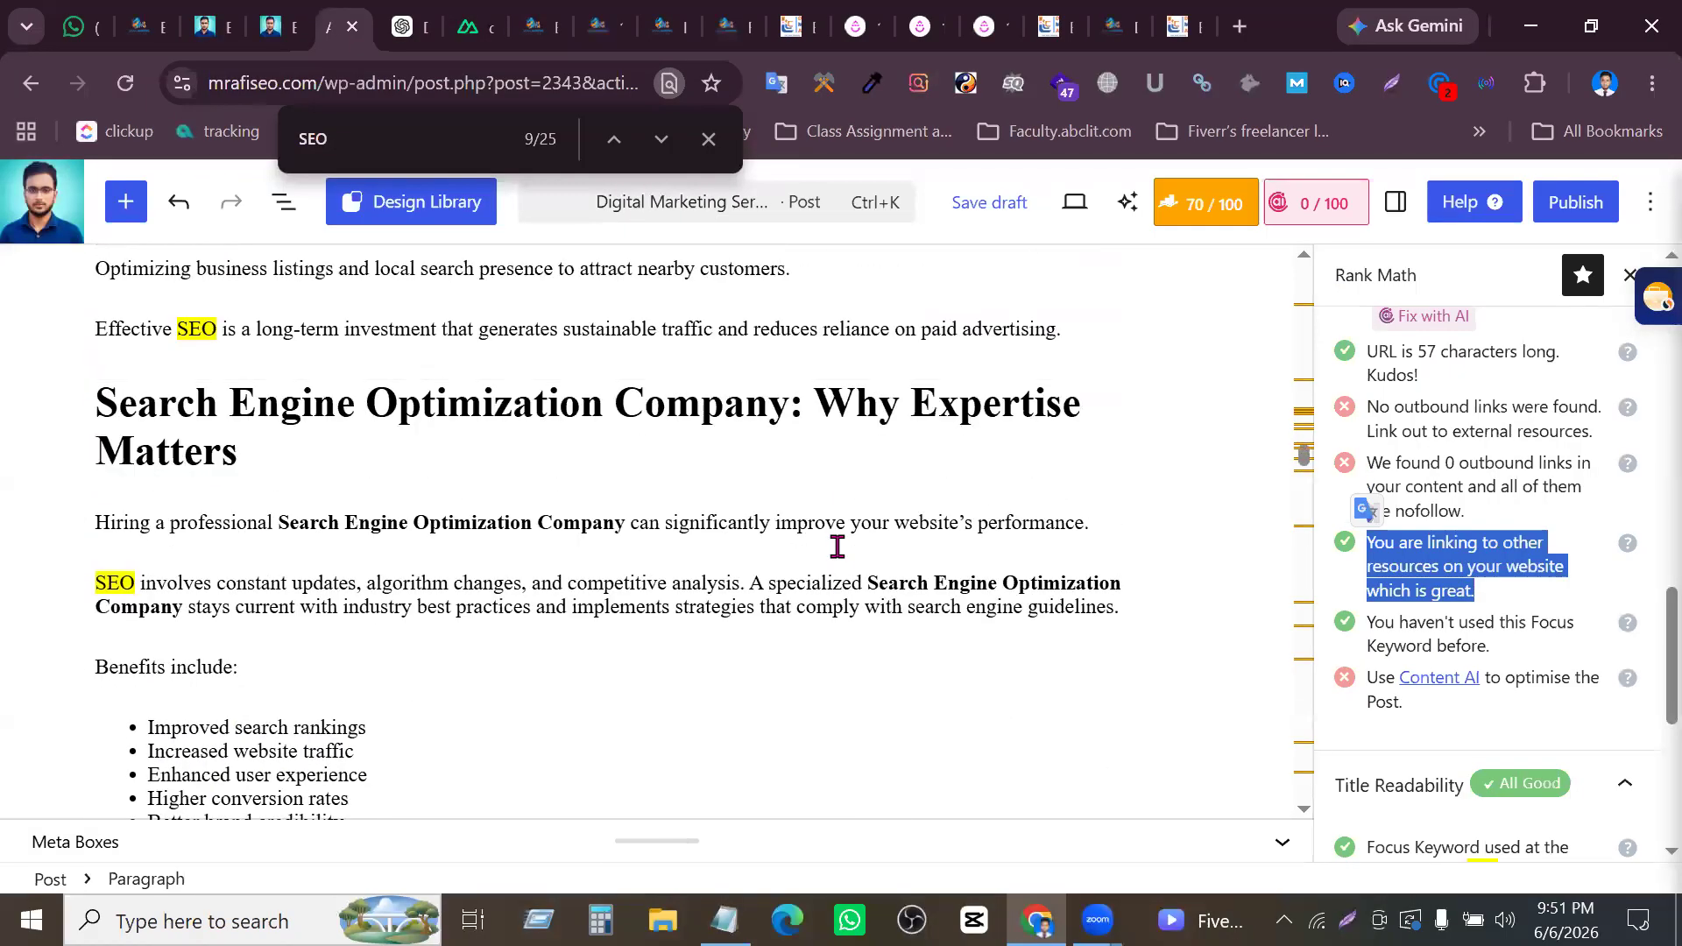
left_click(709, 138)
left_click(1279, 549)
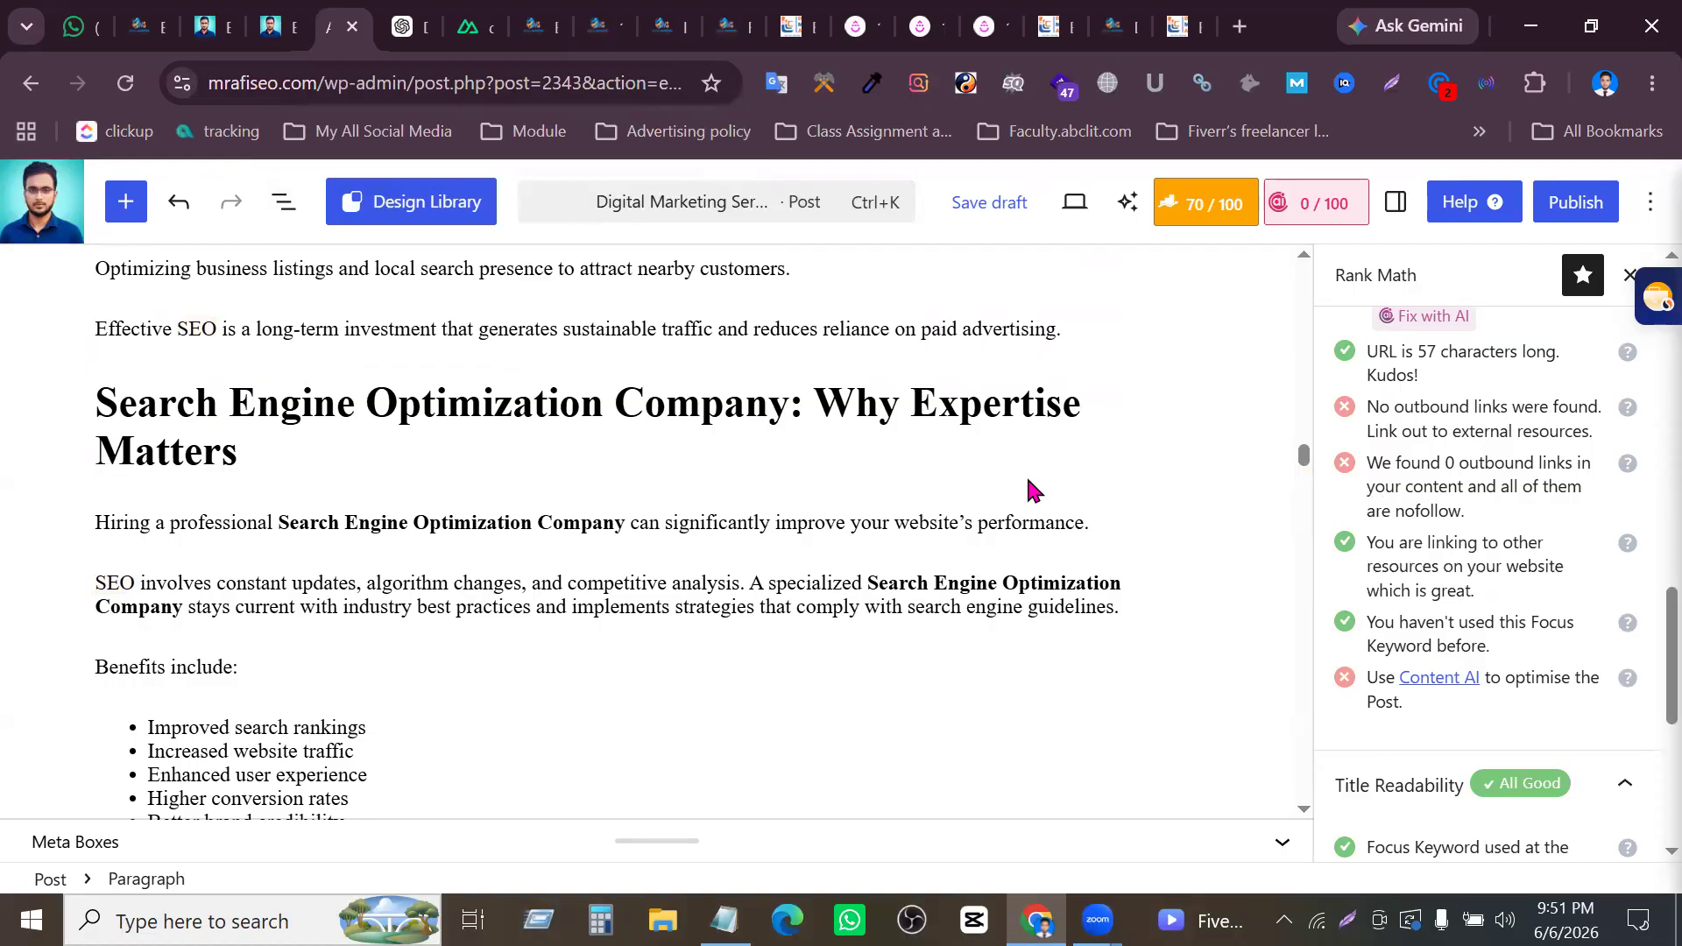
Read through the post from "What Are Digital Marketing Services?" to the SEO Services subsections for a phrase suited to an outbound link
scroll(976, 645, "down", 8)
scroll(978, 646, "up", 5)
scroll(979, 645, "up", 5)
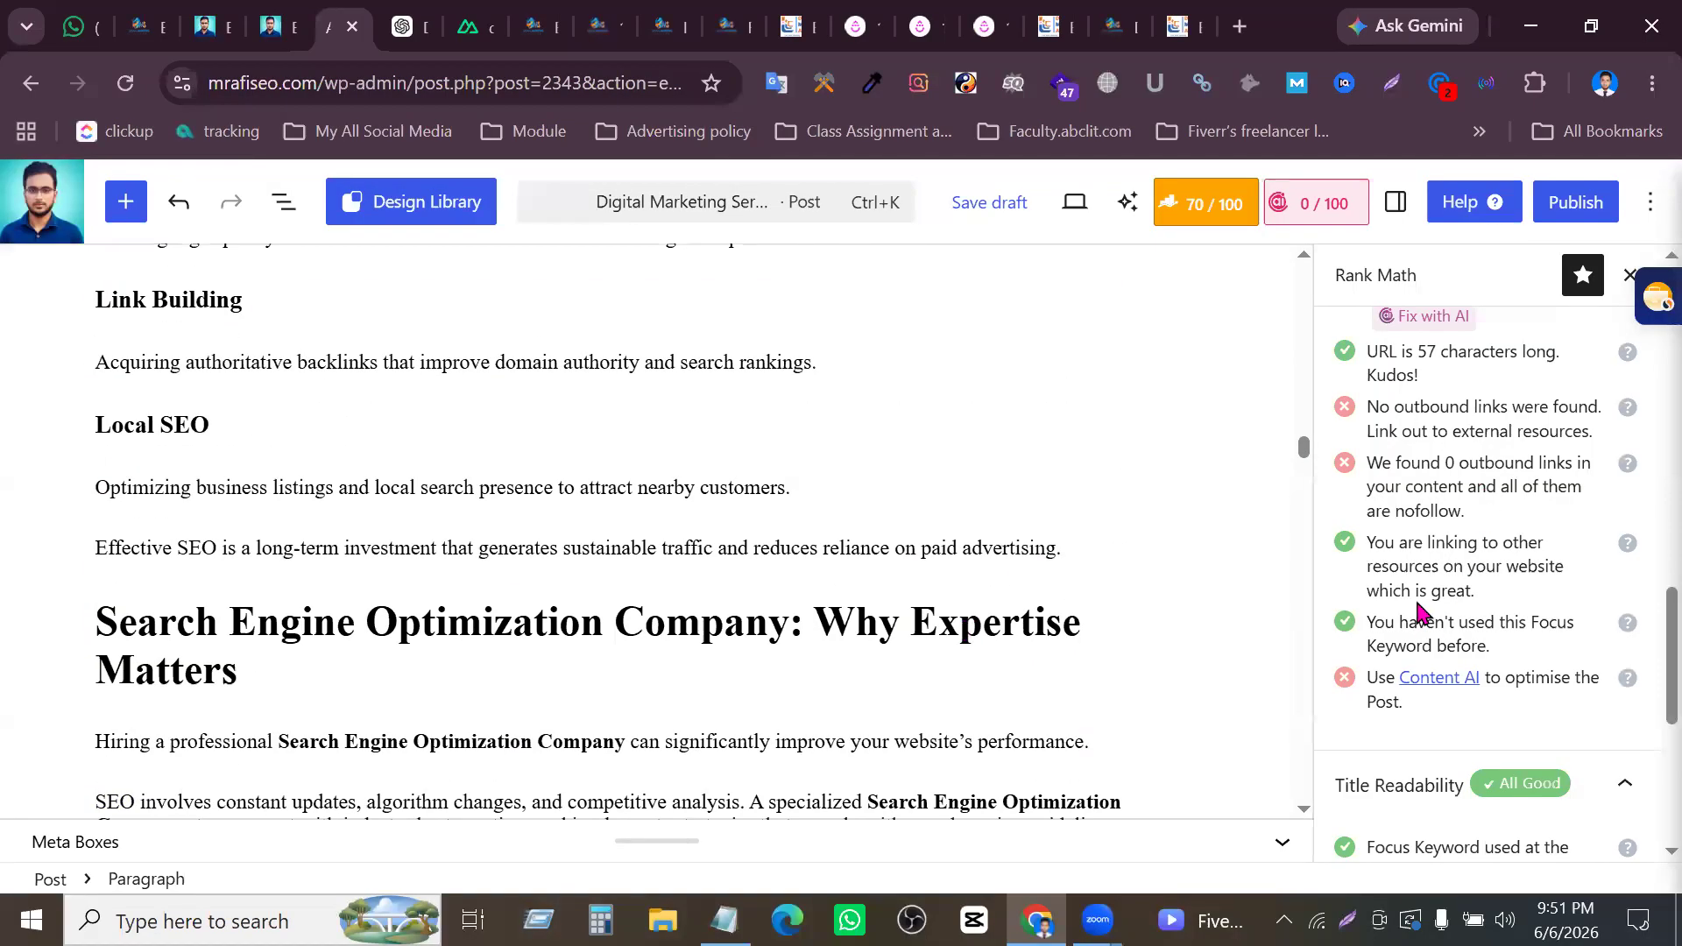
scroll(818, 627, "up", 4)
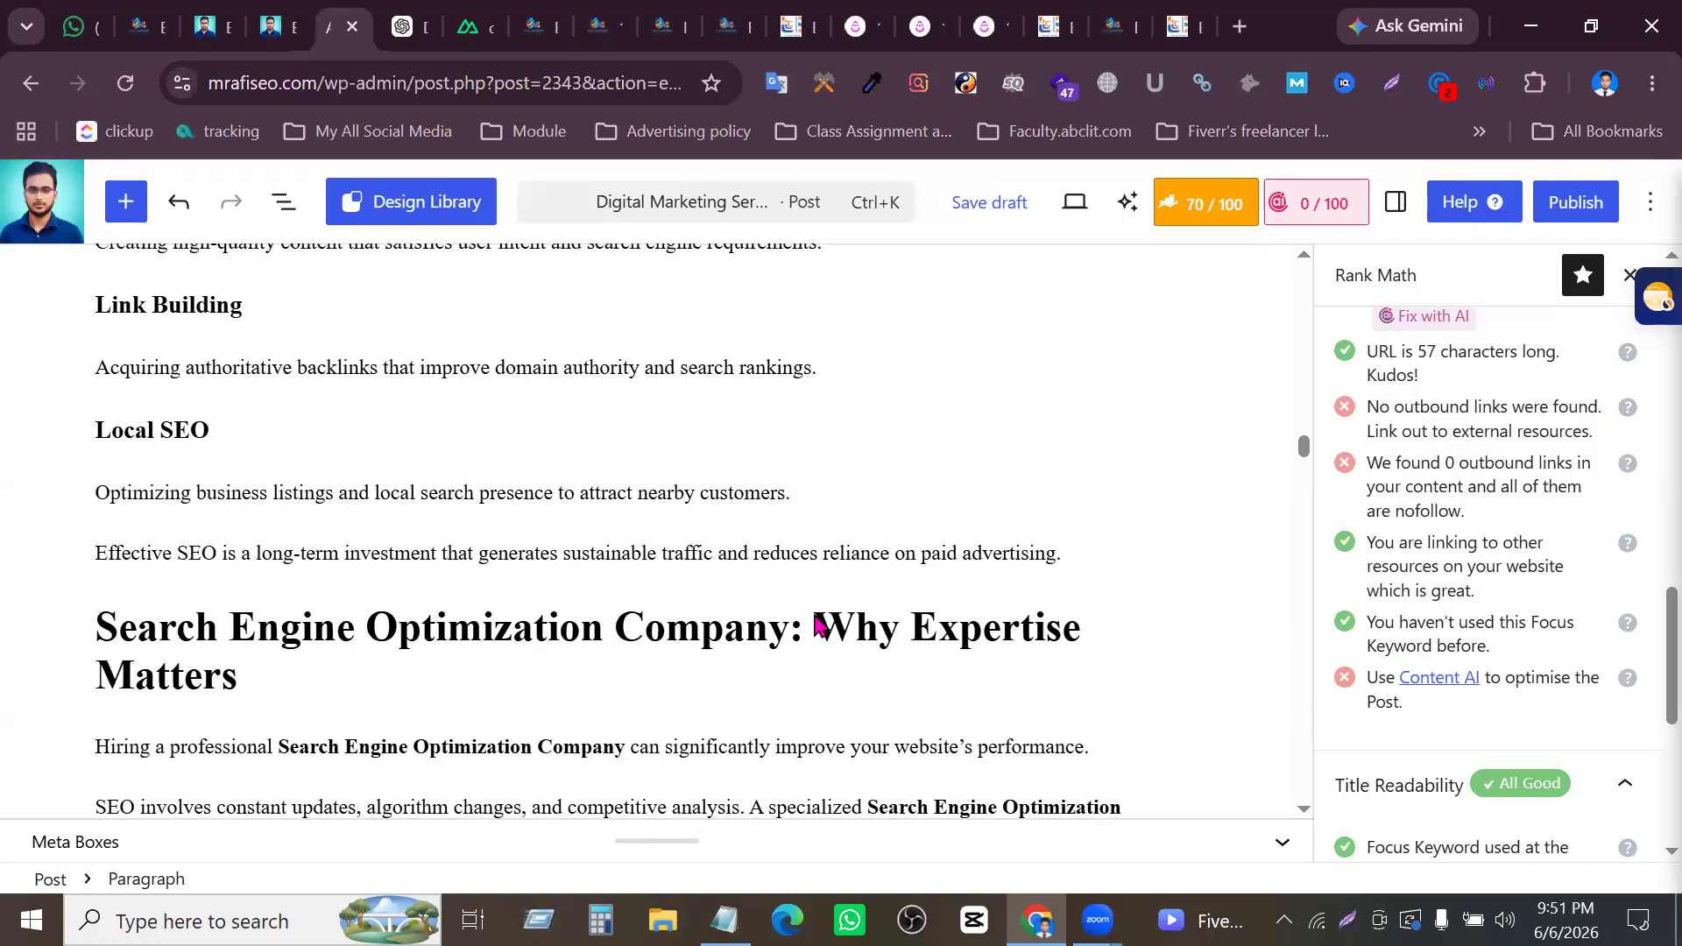
scroll(544, 556, "up", 9)
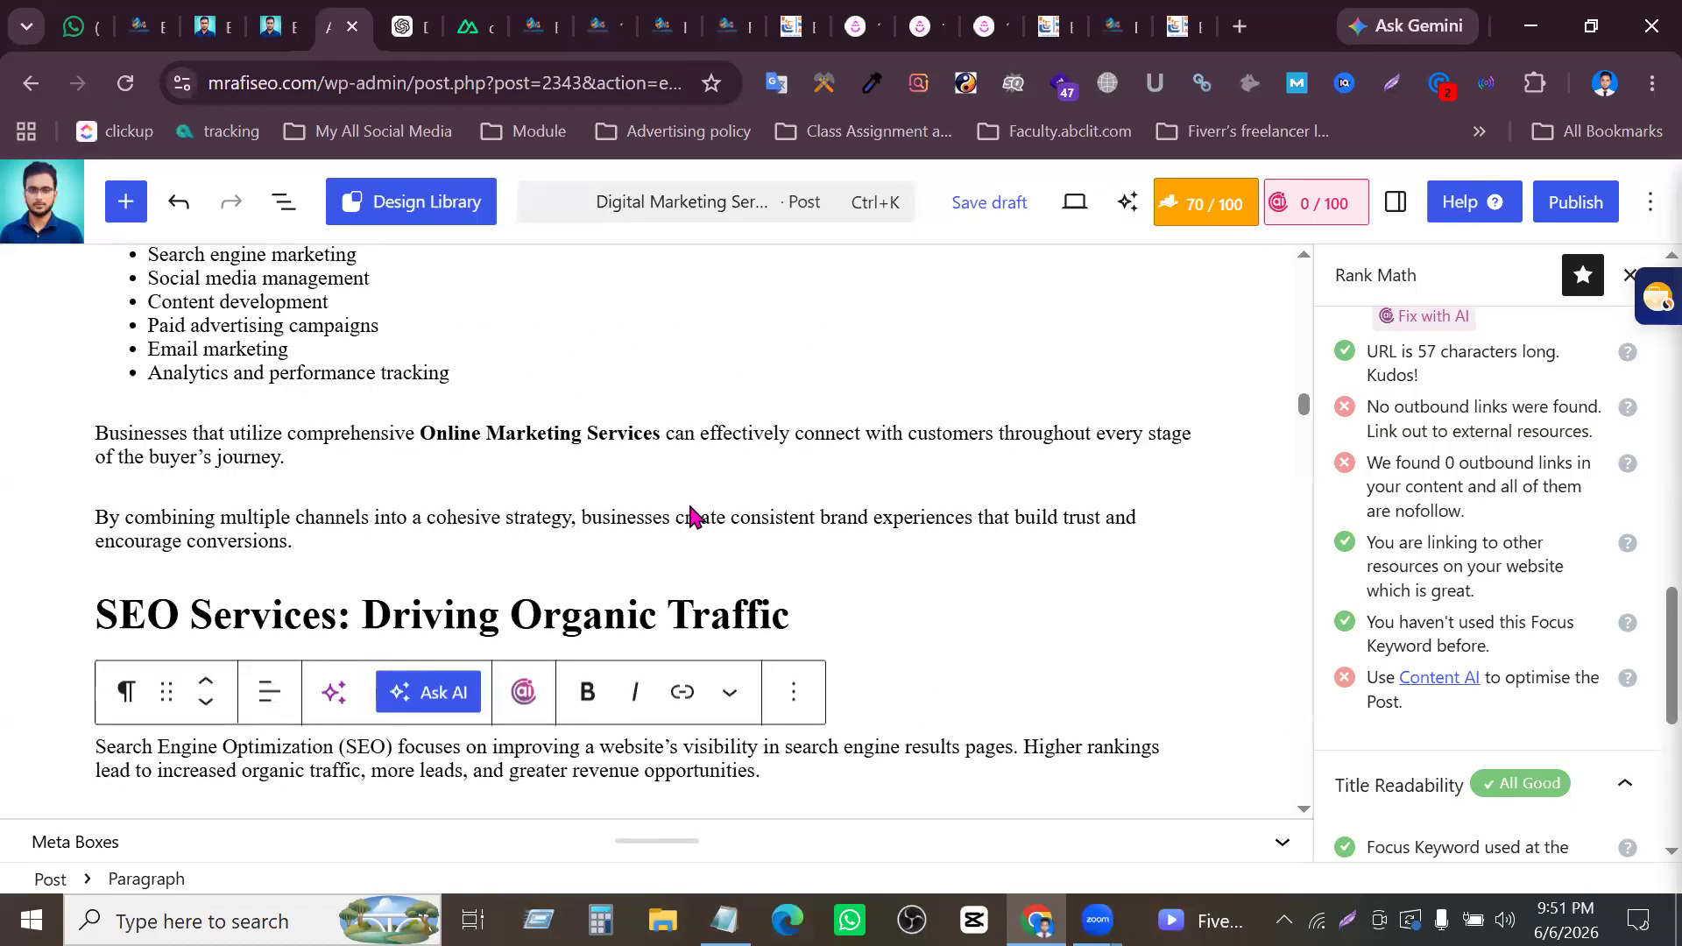
scroll(691, 517, "up", 3)
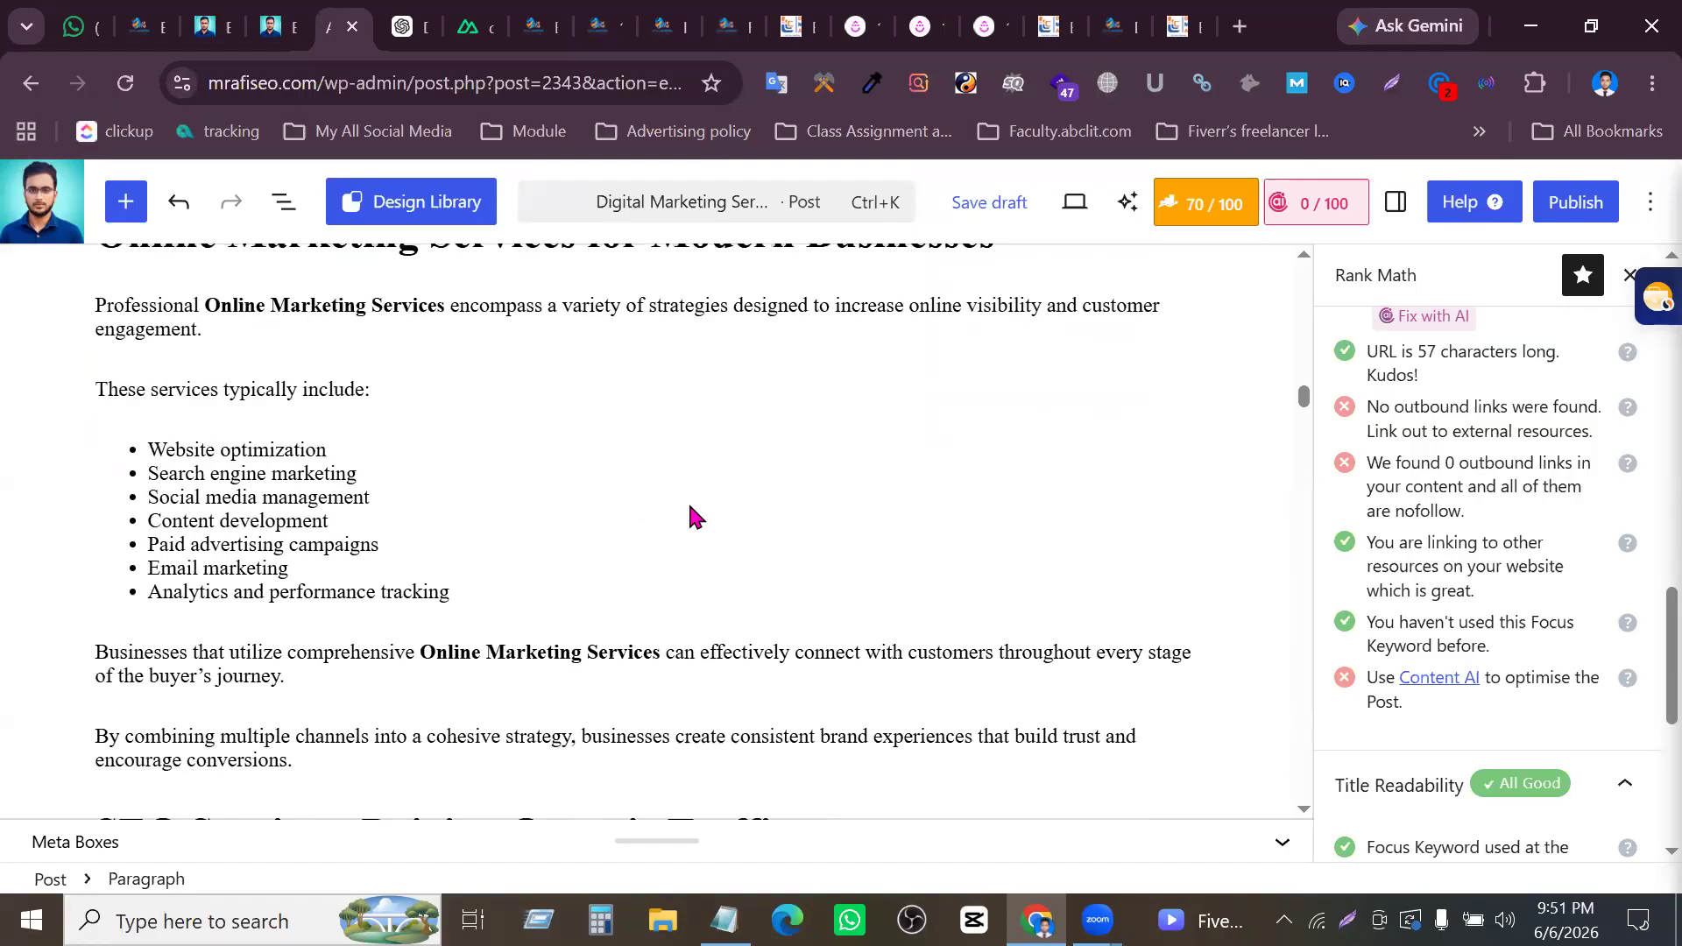
scroll(690, 505, "up", 9)
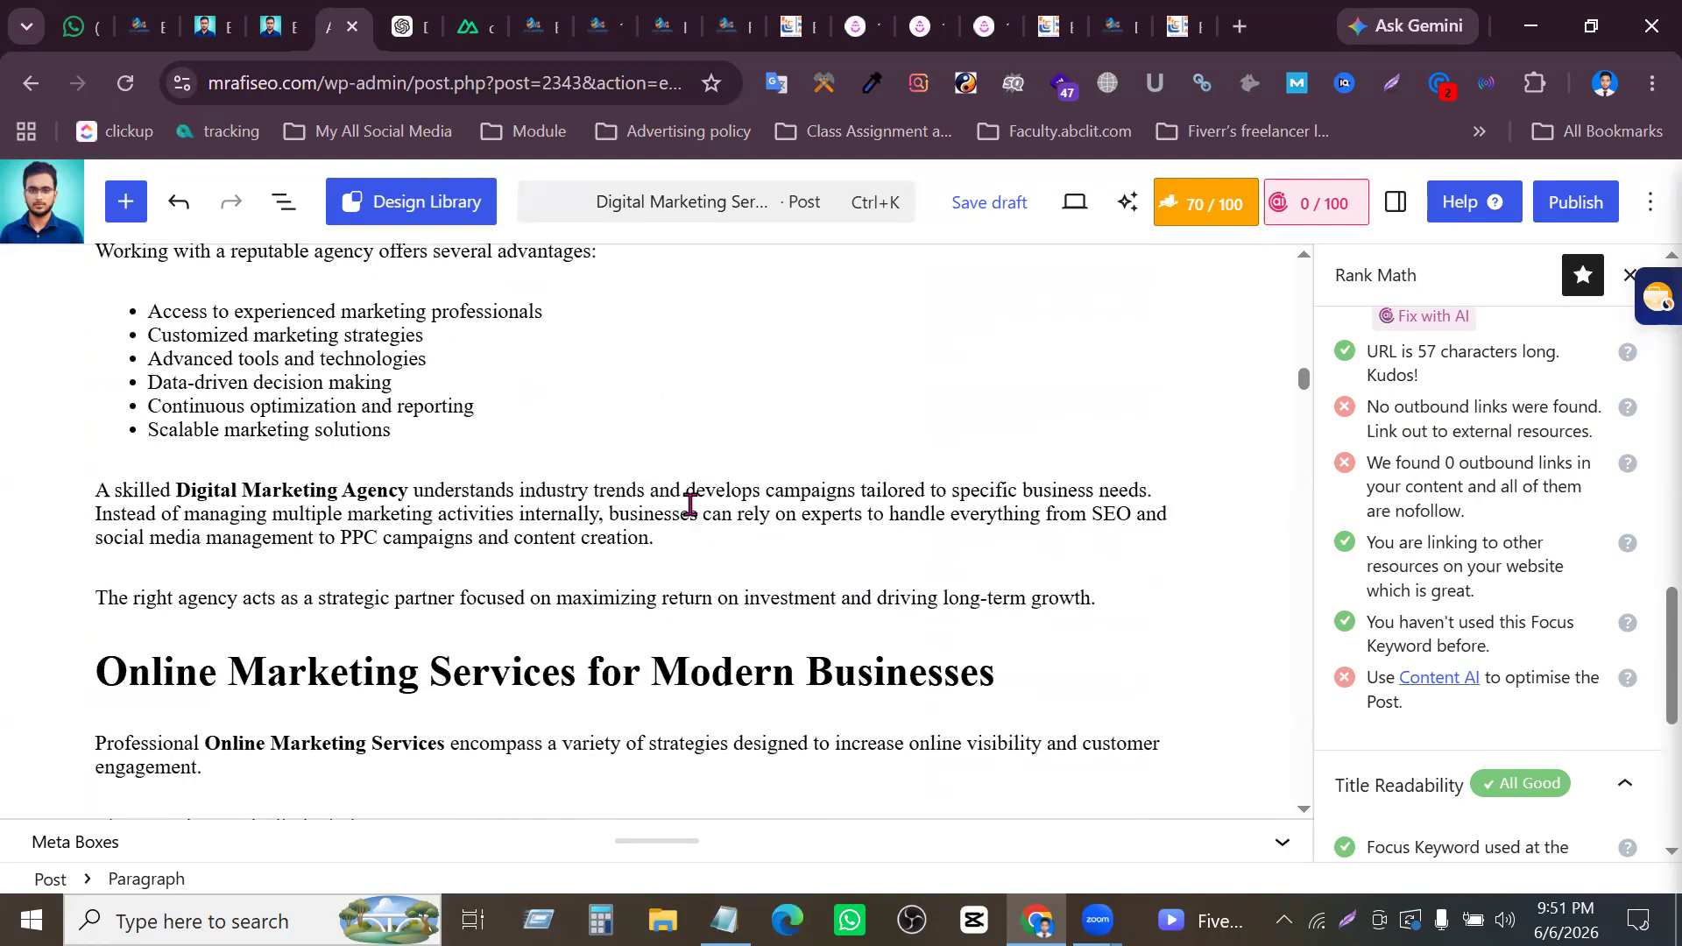
scroll(690, 504, "up", 7)
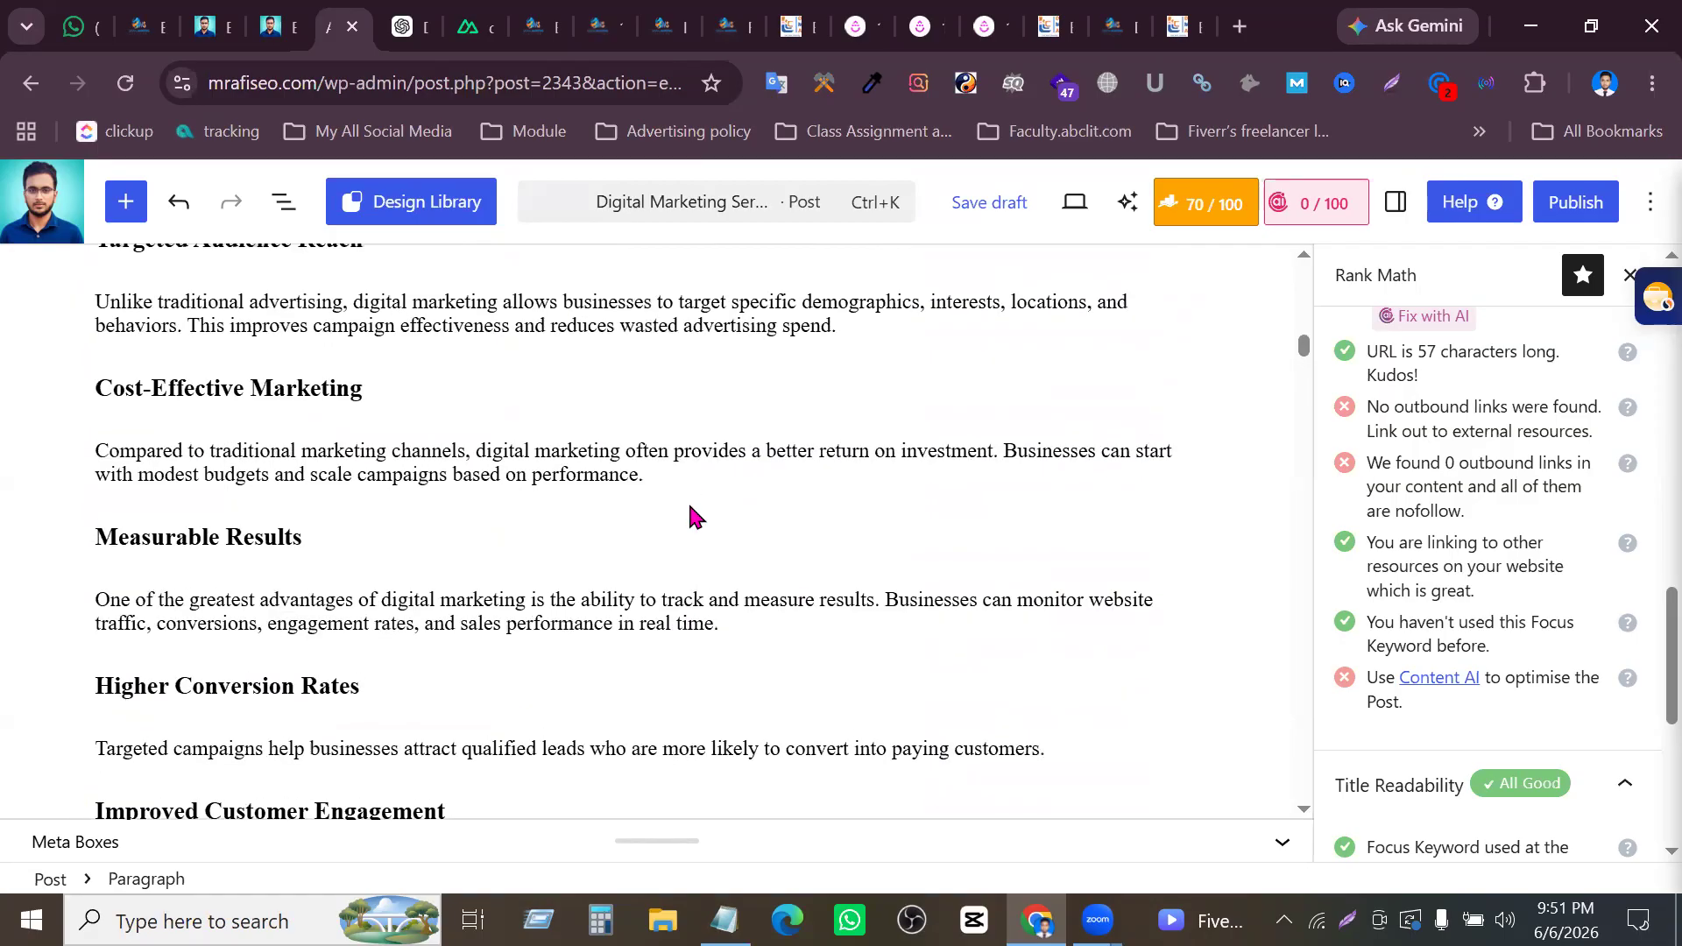
scroll(690, 517, "up", 5)
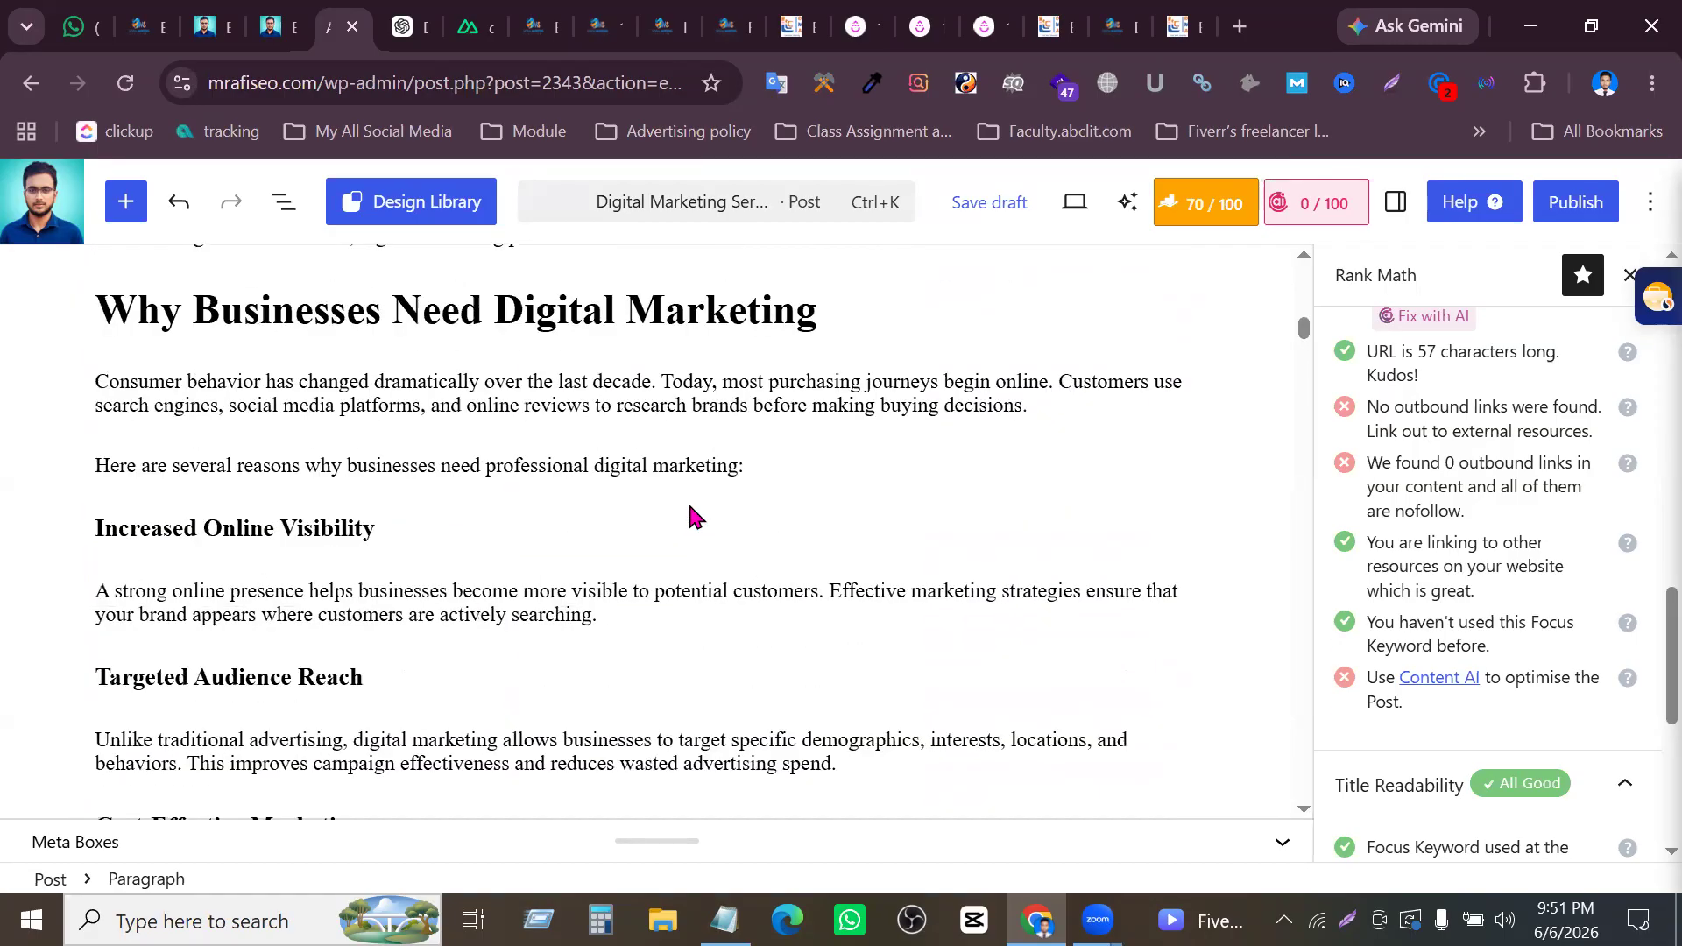
scroll(692, 517, "up", 9)
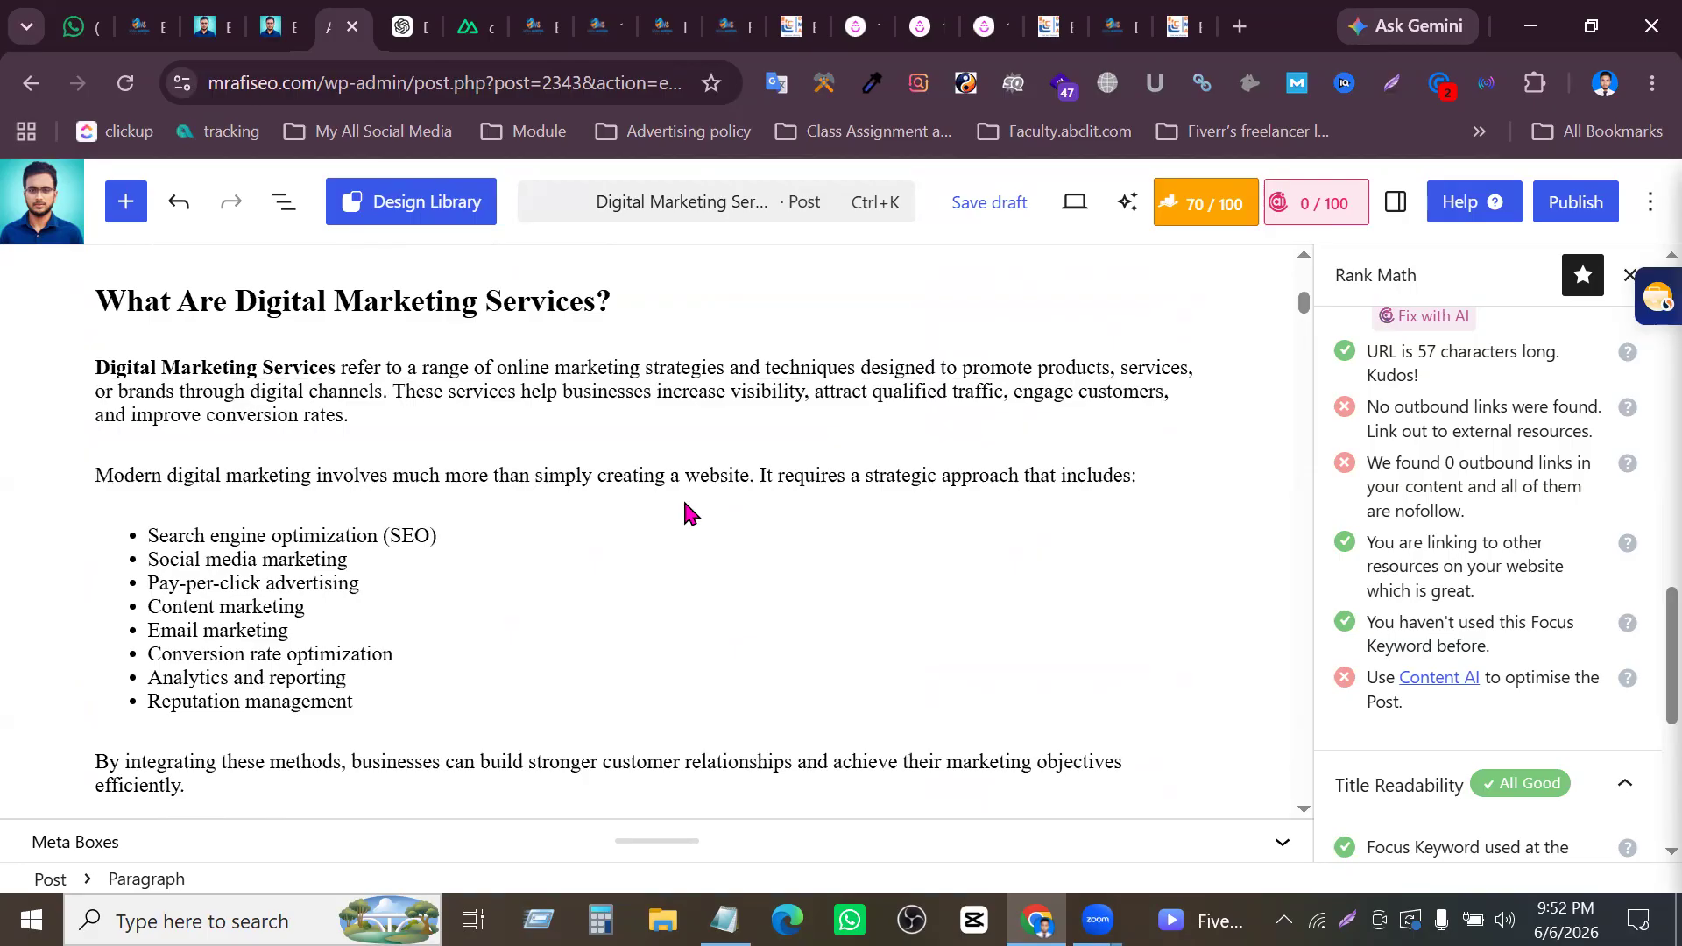
mouse_move(682, 506)
scroll(590, 739, "down", 11)
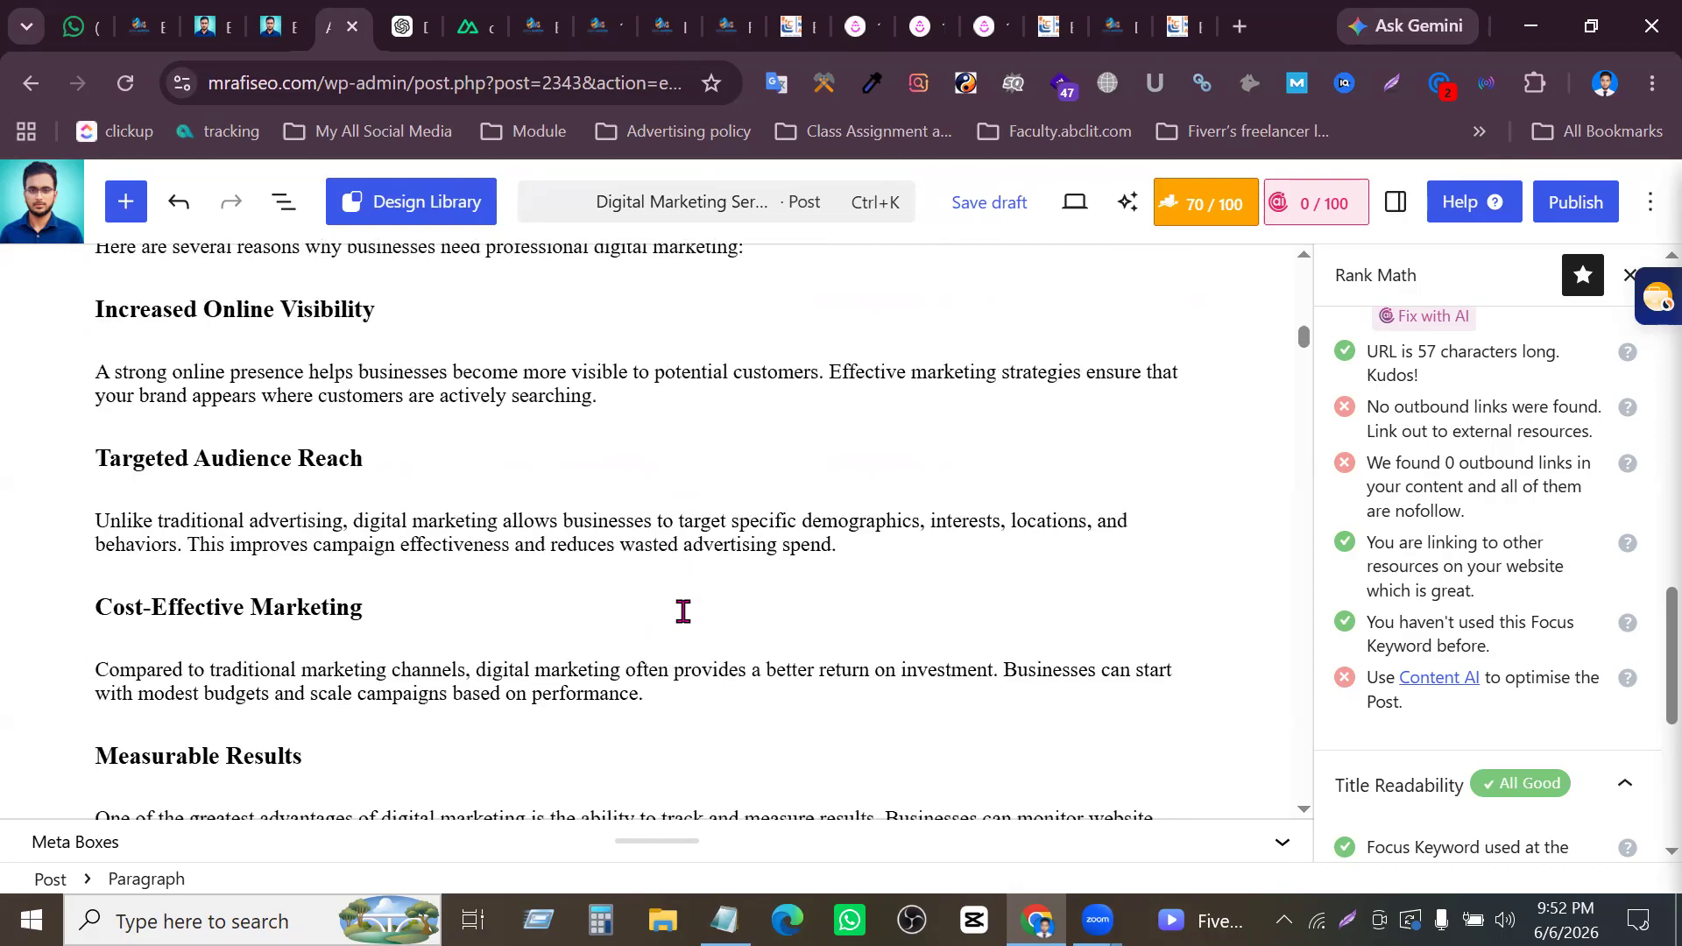
scroll(682, 612, "down", 2)
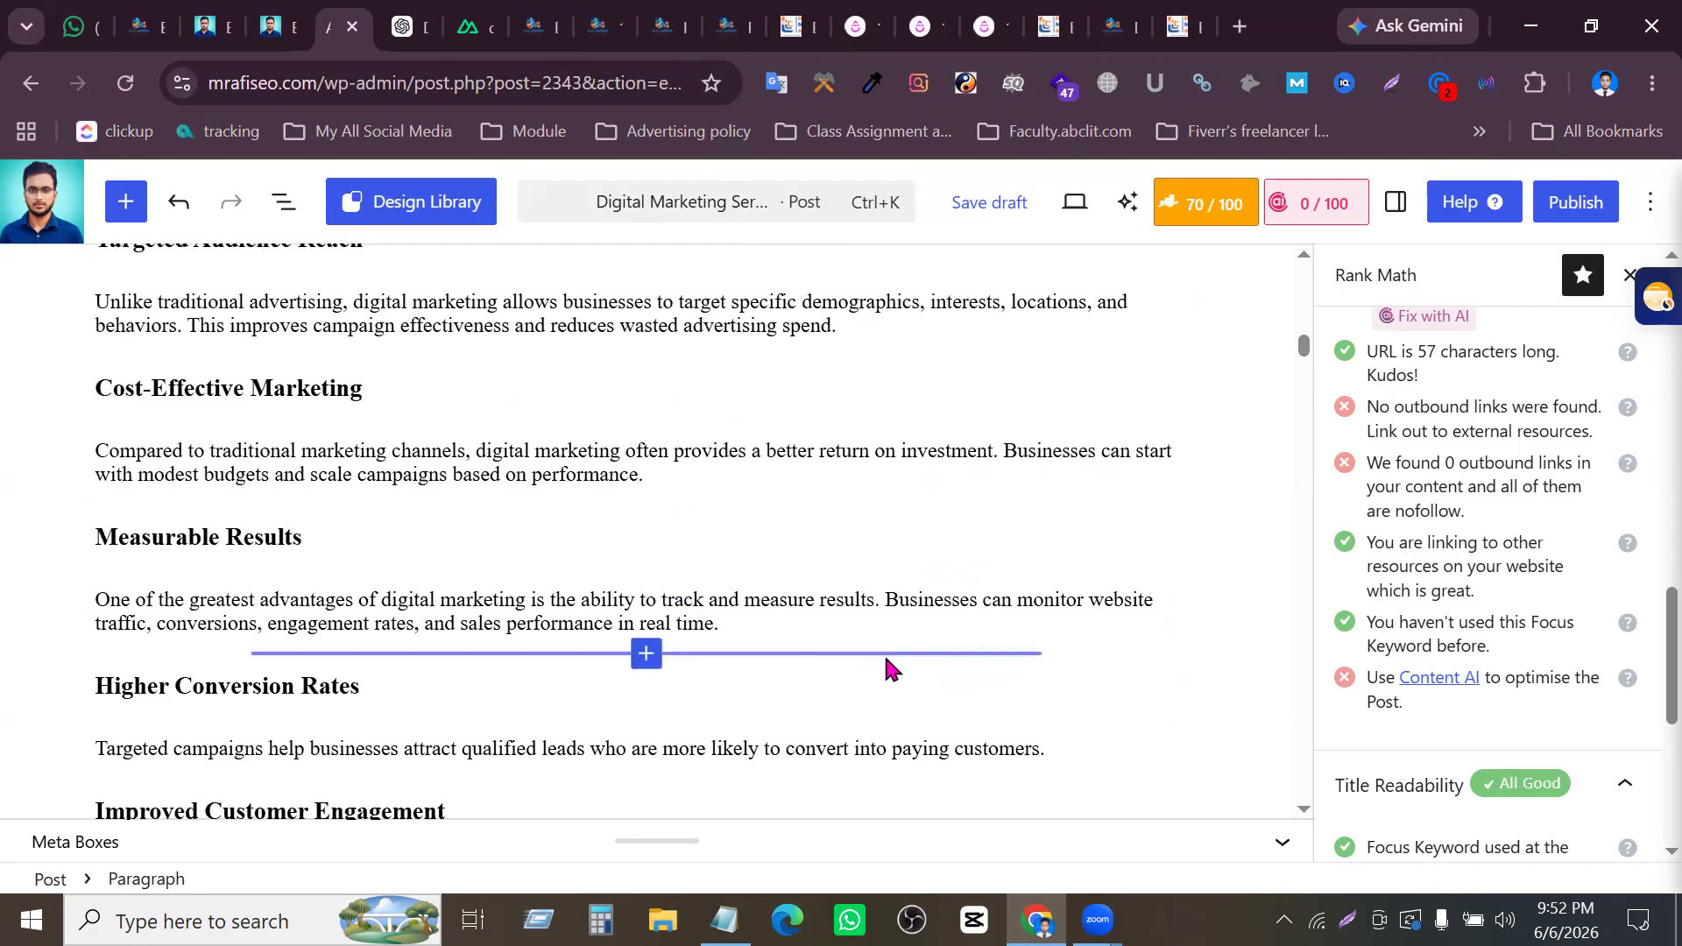
scroll(893, 662, "down", 2)
scroll(867, 680, "down", 2)
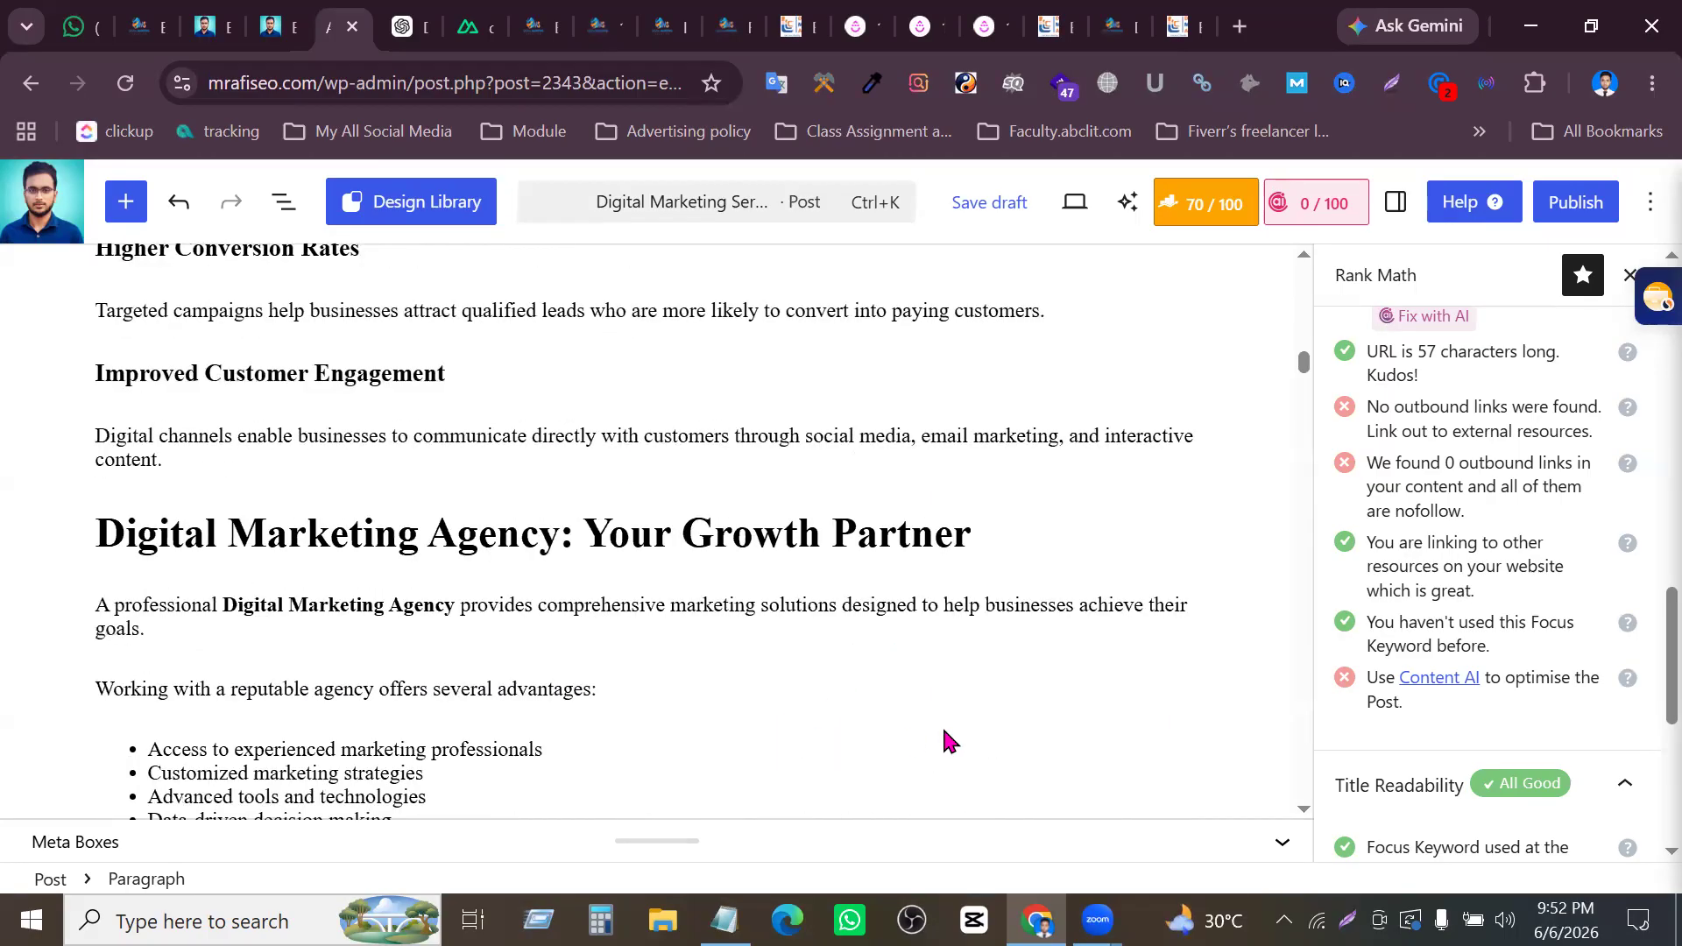
scroll(943, 740, "down", 2)
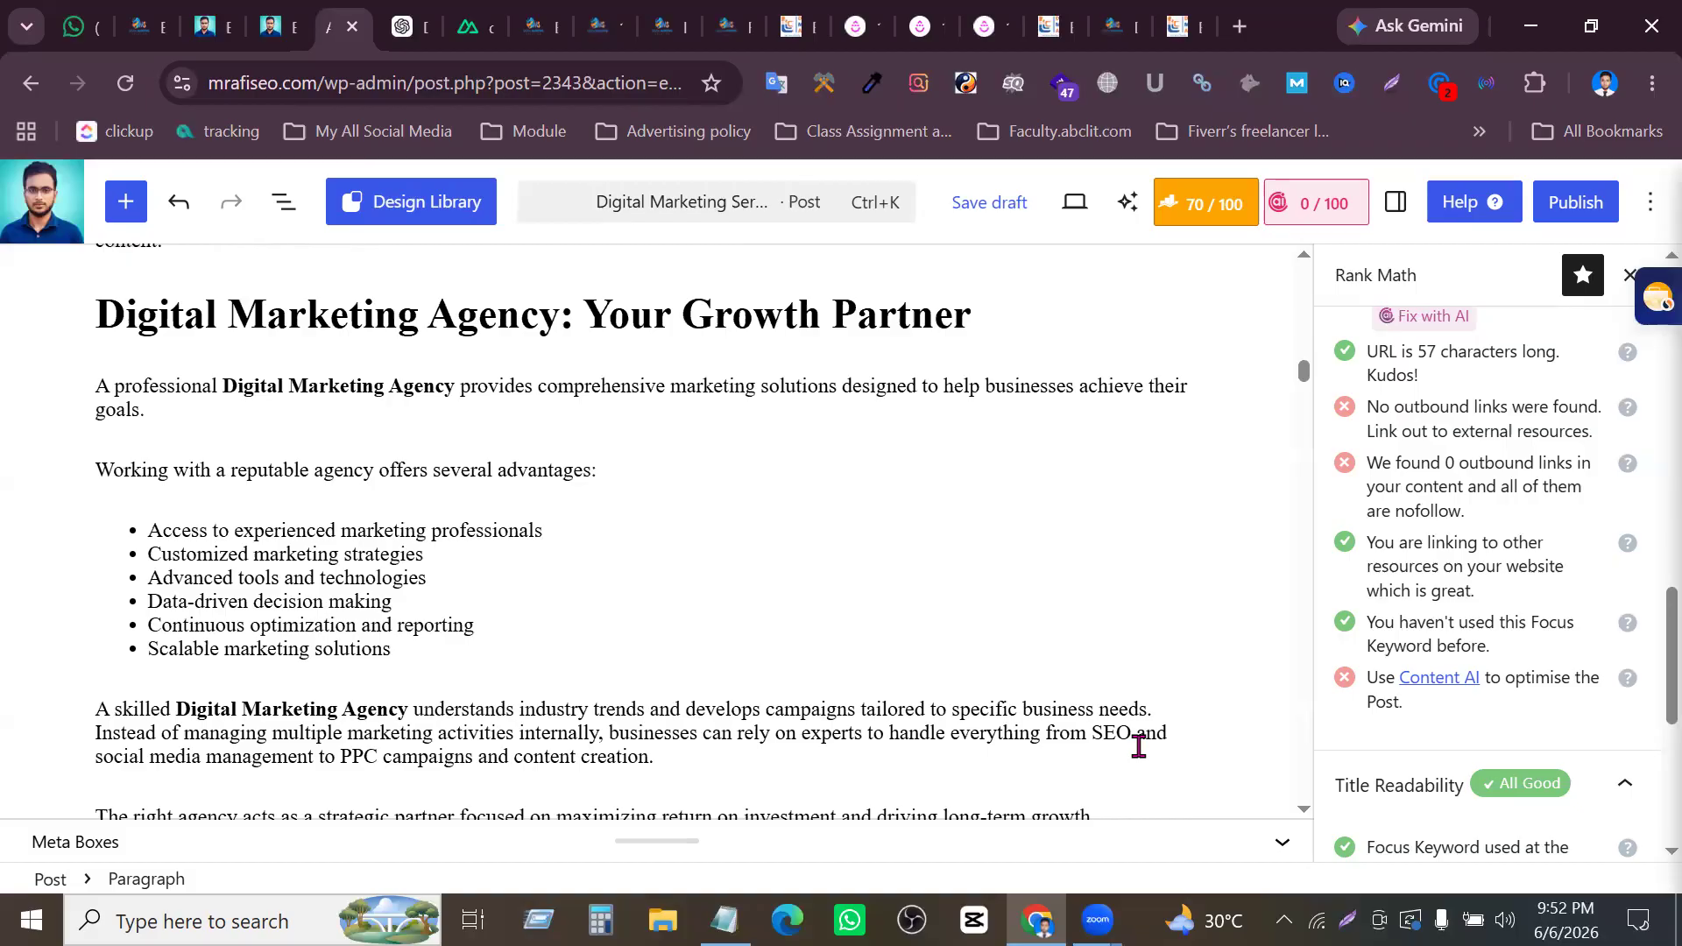
scroll(1211, 702, "down", 2)
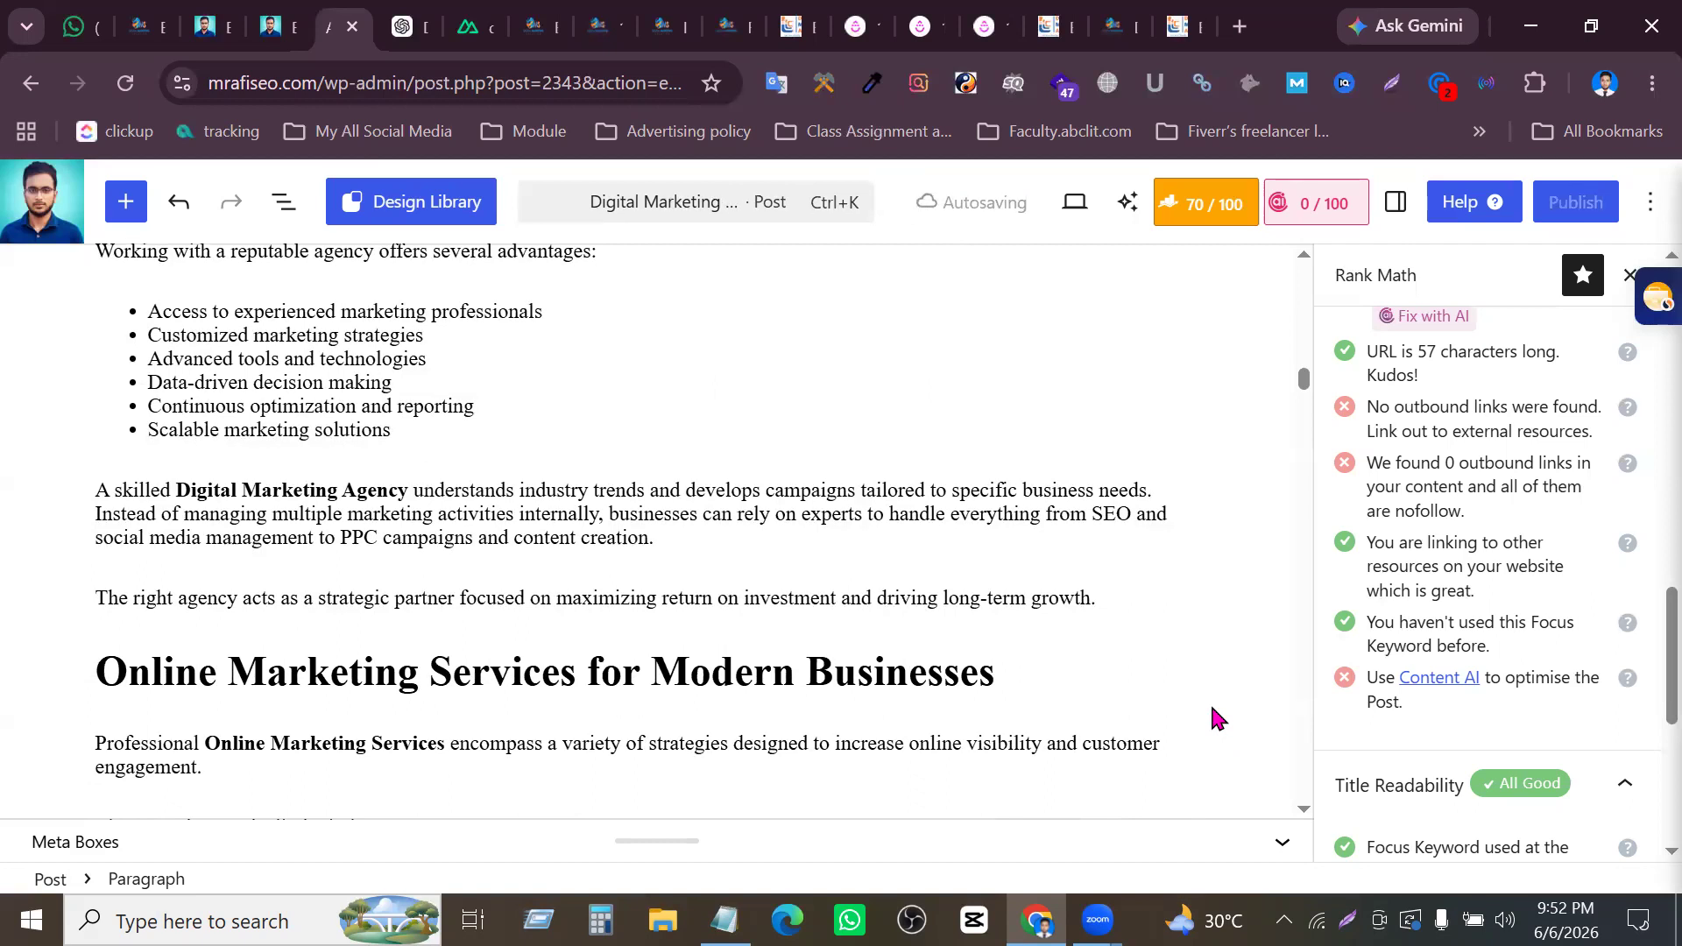
scroll(1212, 709, "down", 5)
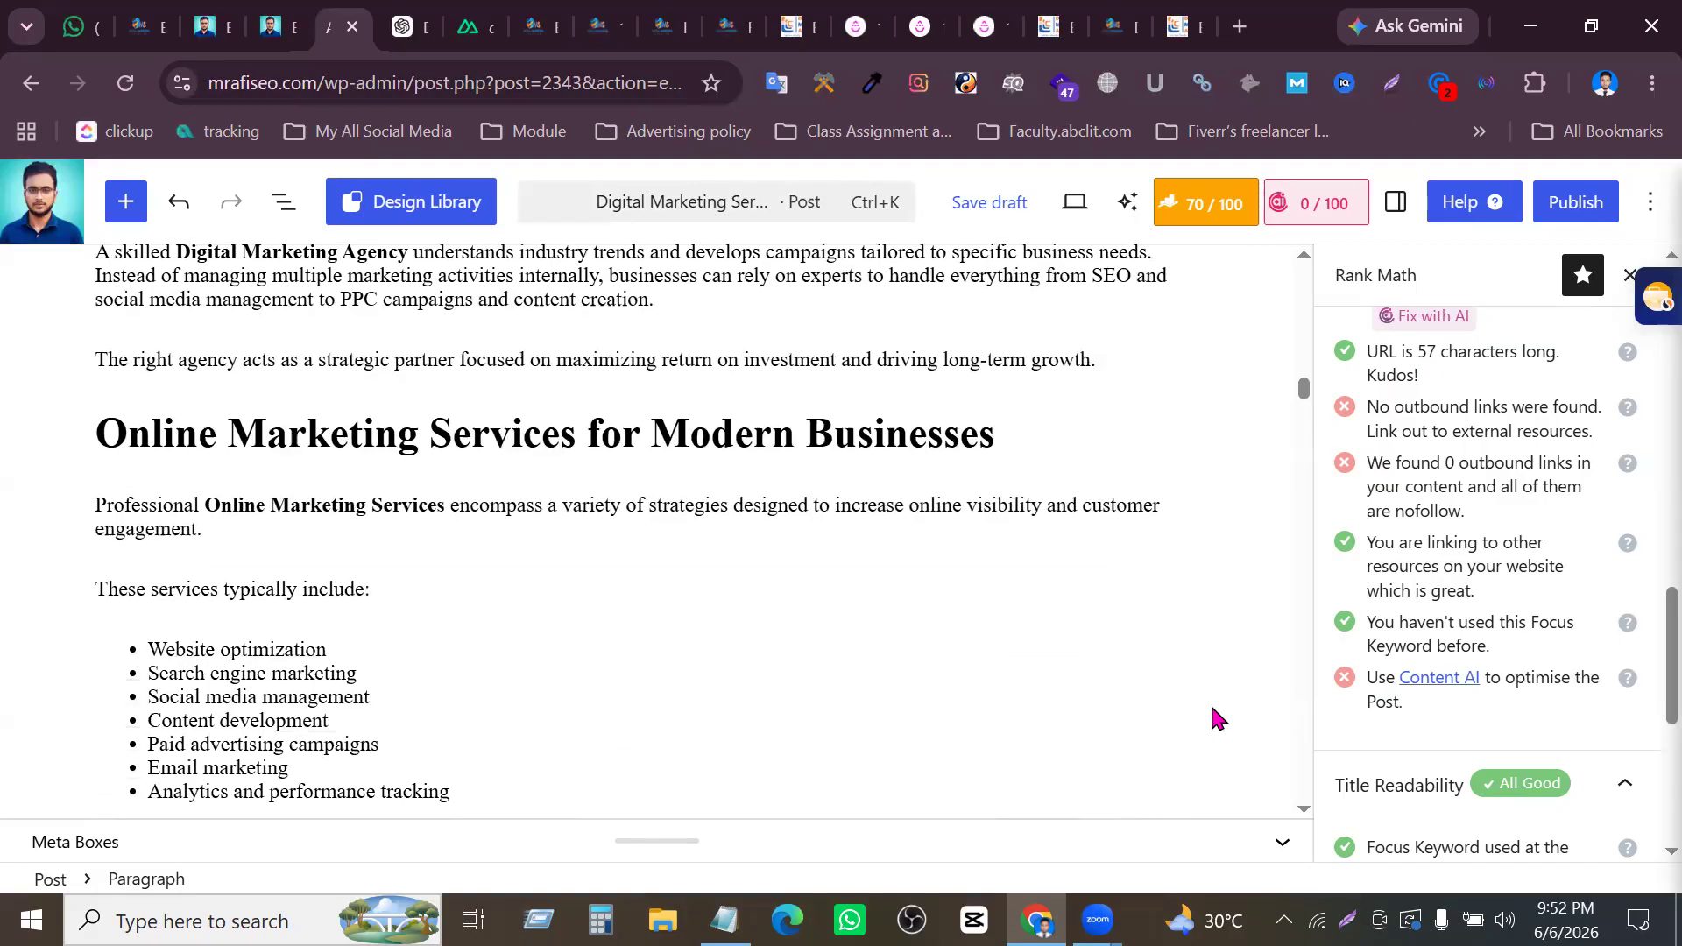
scroll(1211, 709, "down", 2)
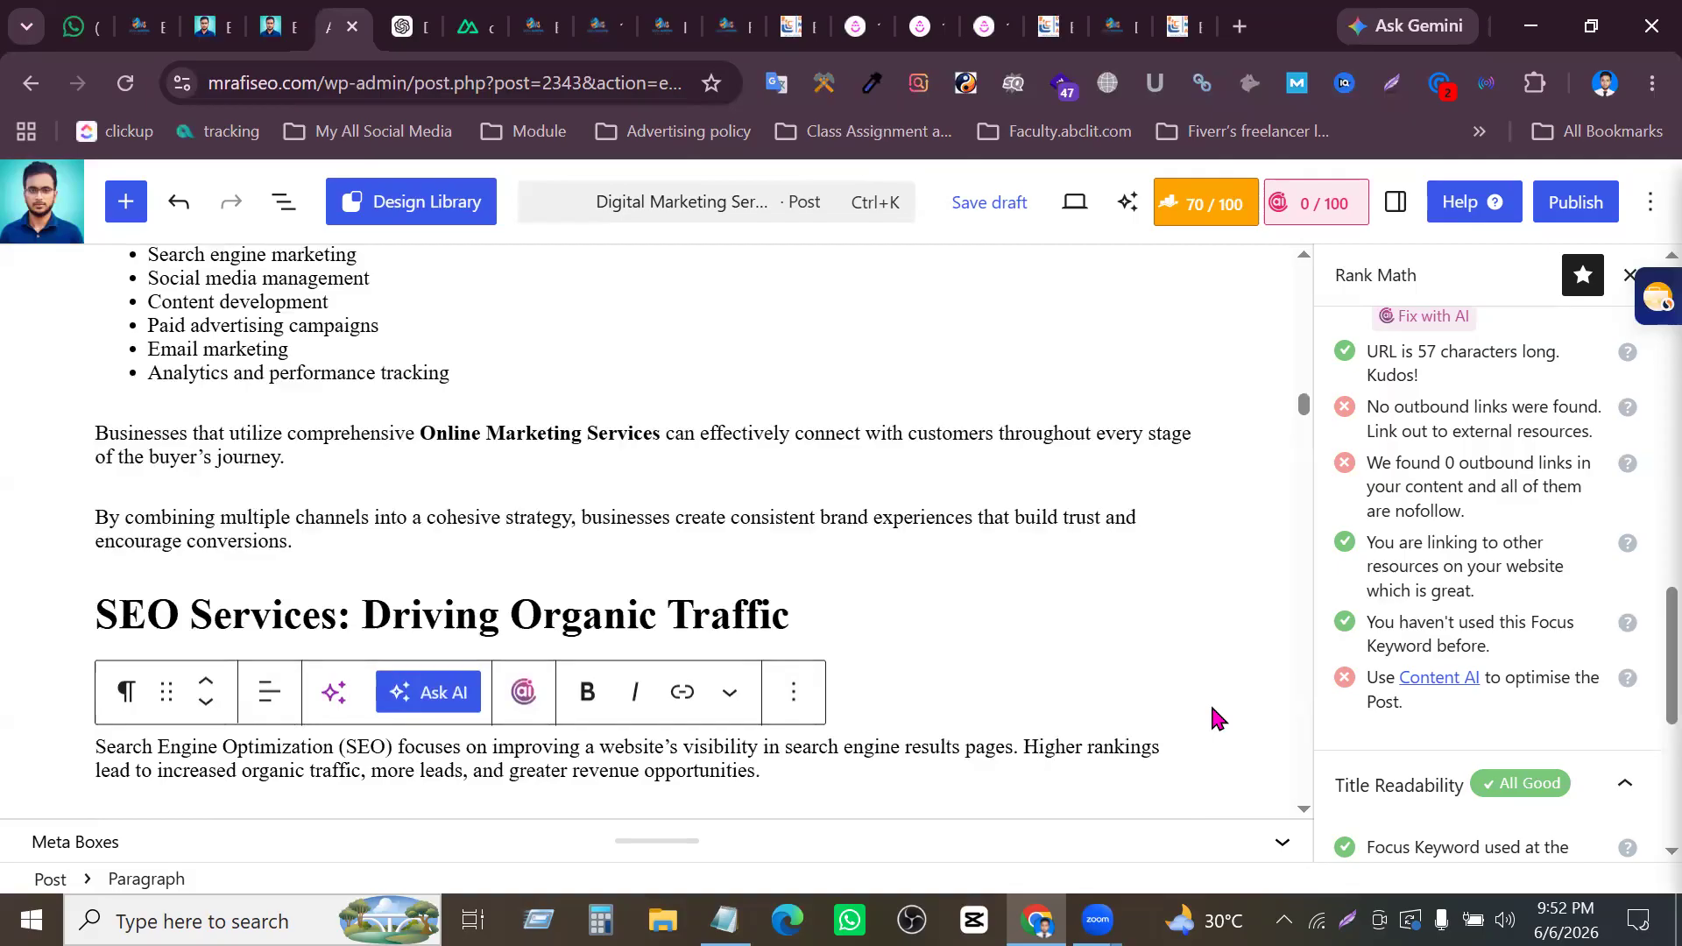
scroll(1211, 712, "down", 2)
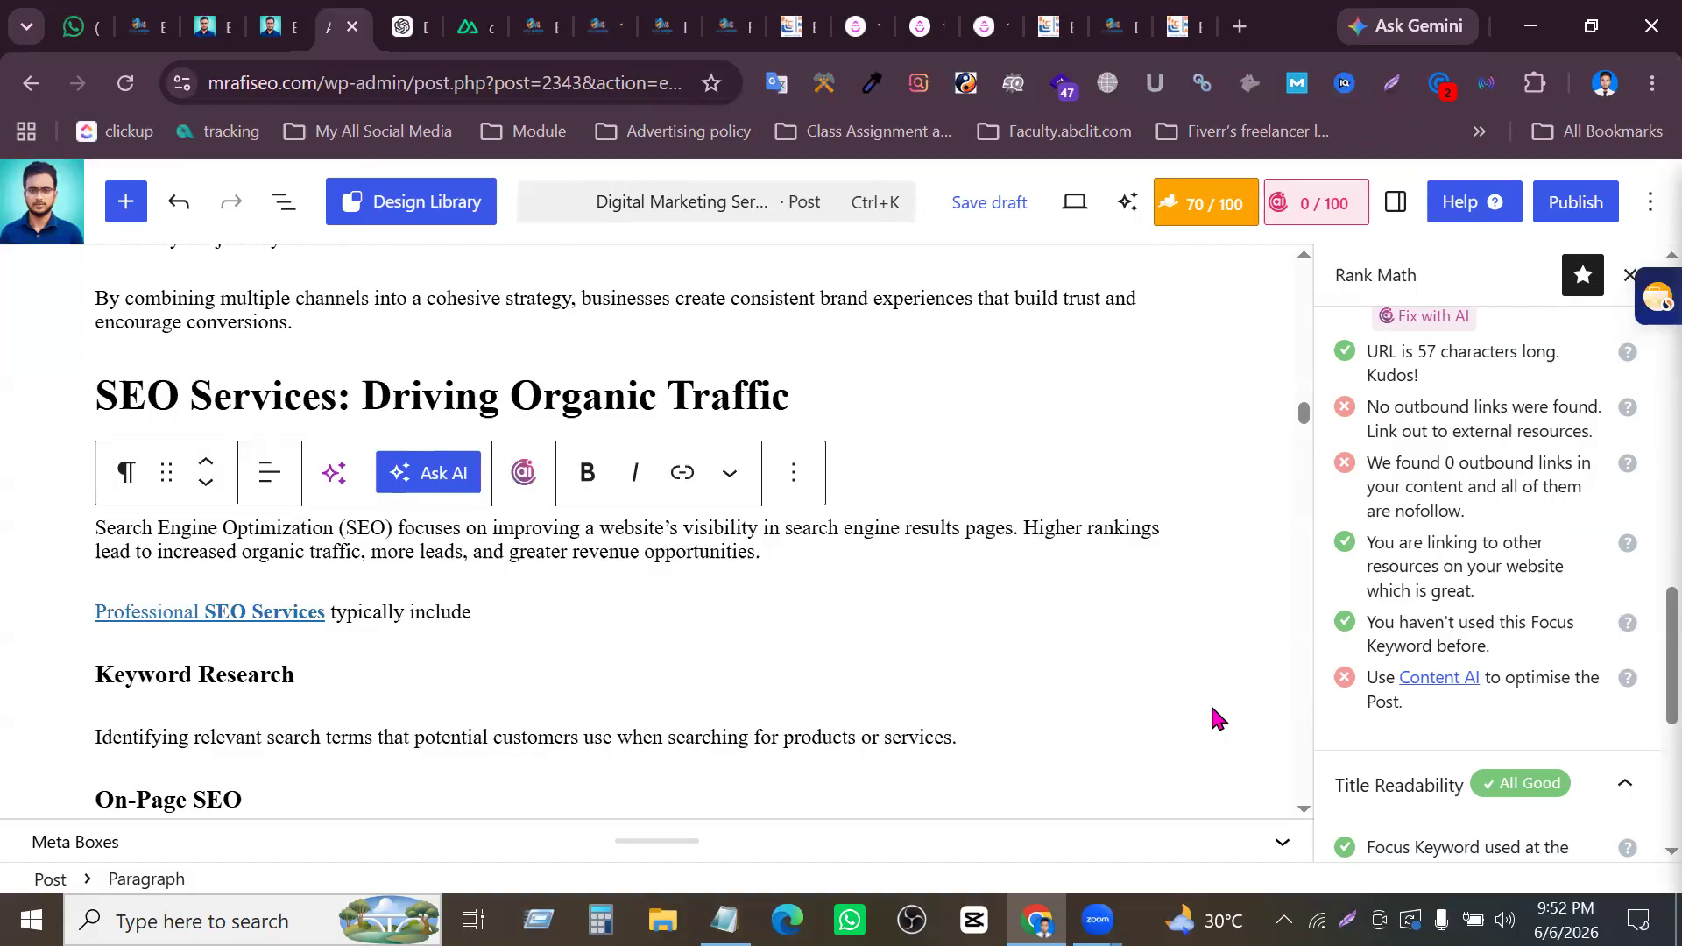
scroll(1211, 715, "down", 2)
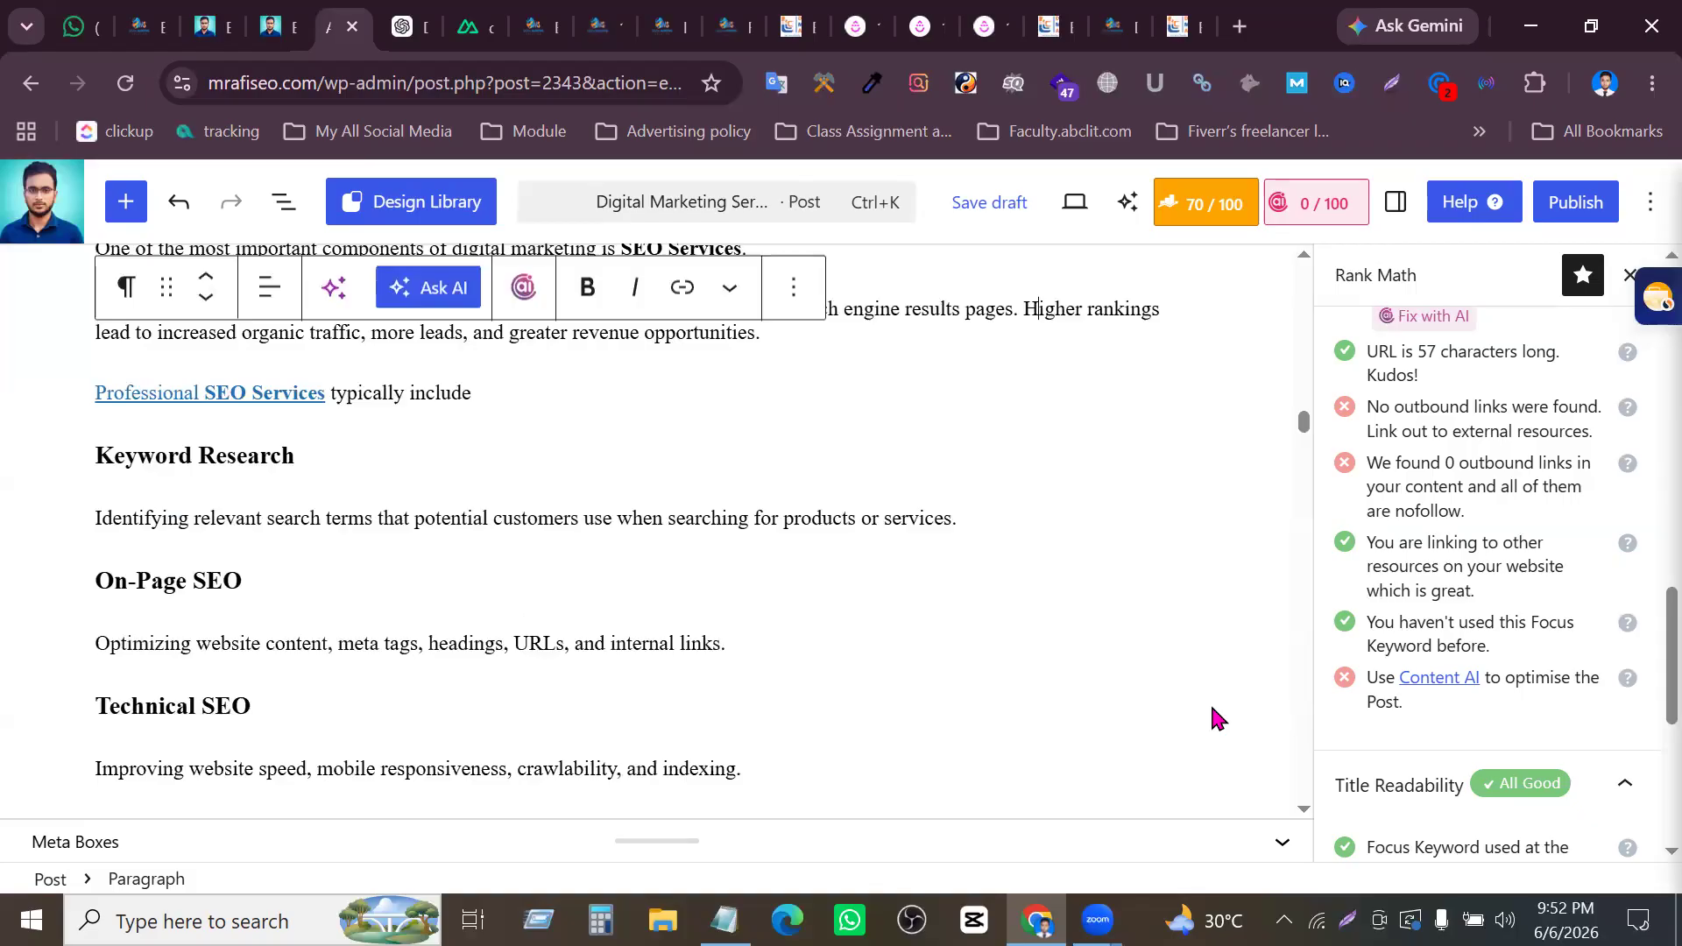
scroll(1210, 712, "down", 2)
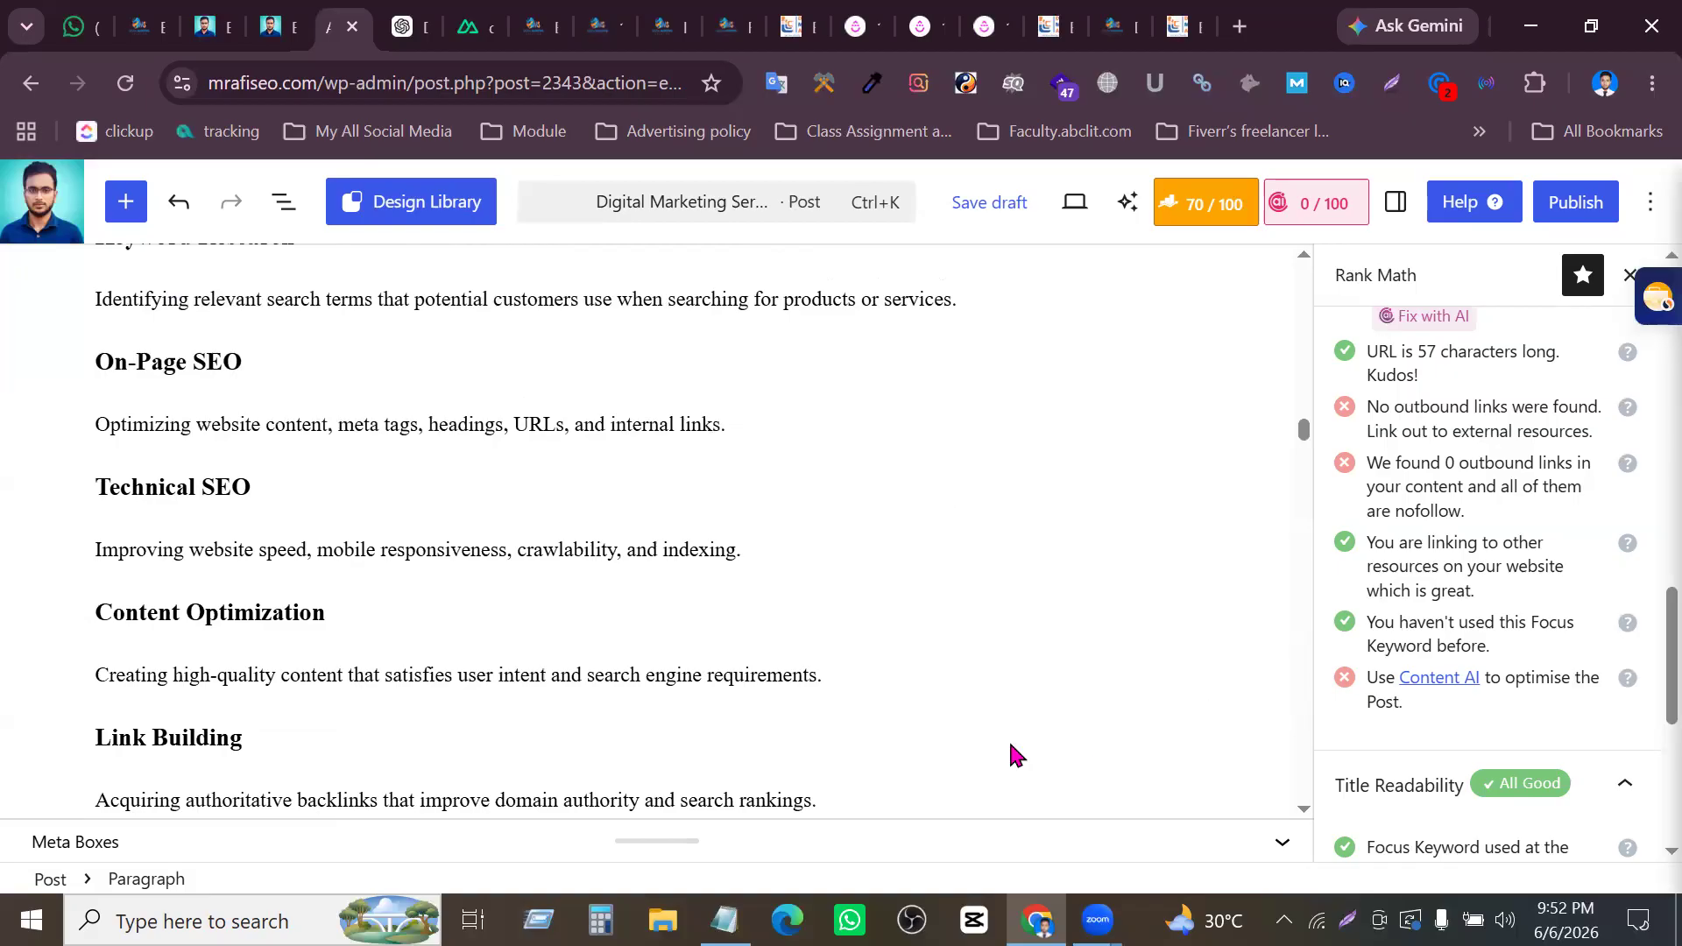
Copy the phrase "mobile responsiveness" from the Technical SEO paragraph and search Google for it in a new tab
left_click_drag(315, 549, 509, 555)
key("ctrl+c")
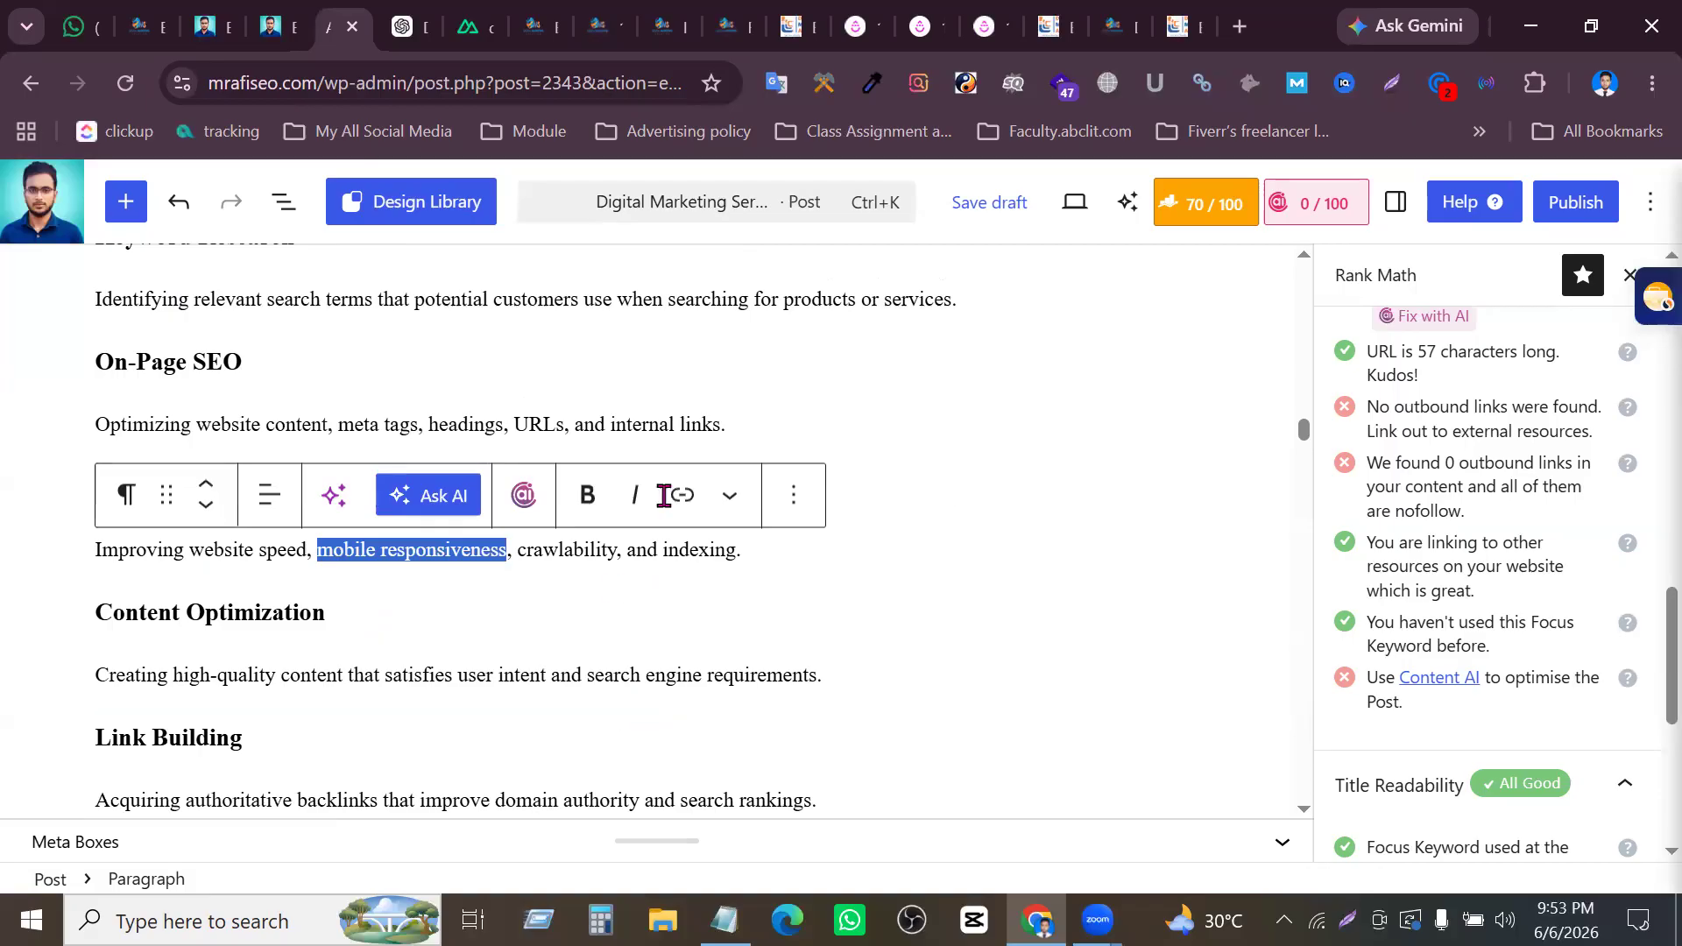
left_click(1239, 28)
key("ctrl+v")
key("Return")
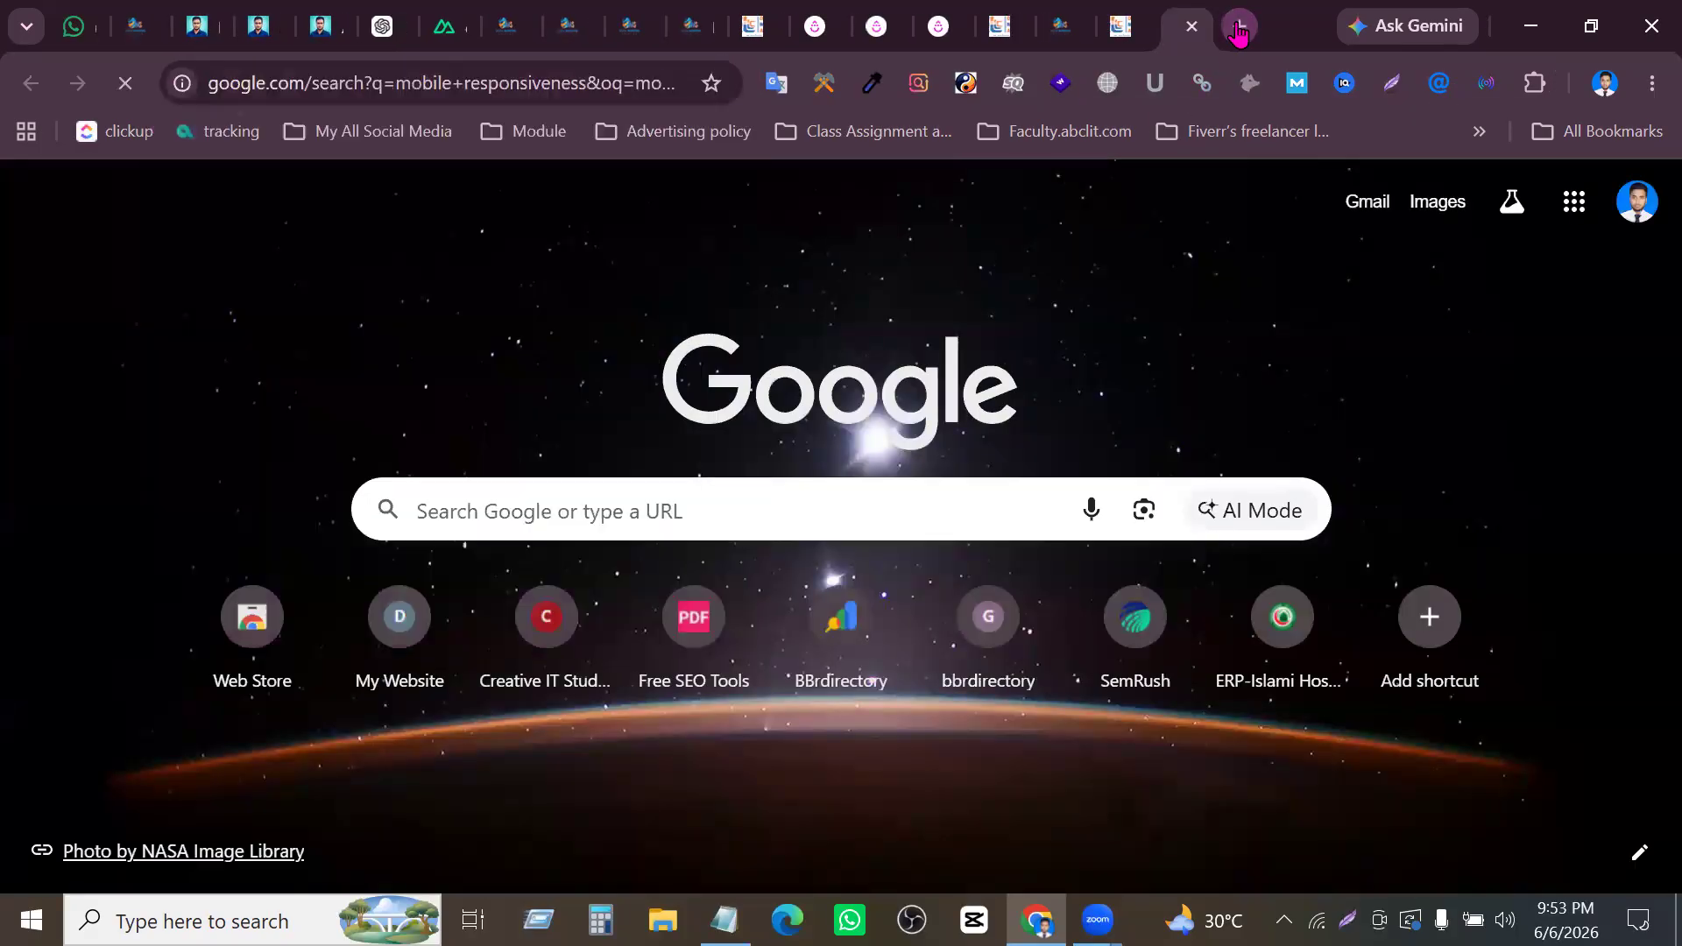
Look through the search results and copy the link address of Solid Growth's "Mobile responsive explained in simple terms" result
scroll(503, 507, "down", 6)
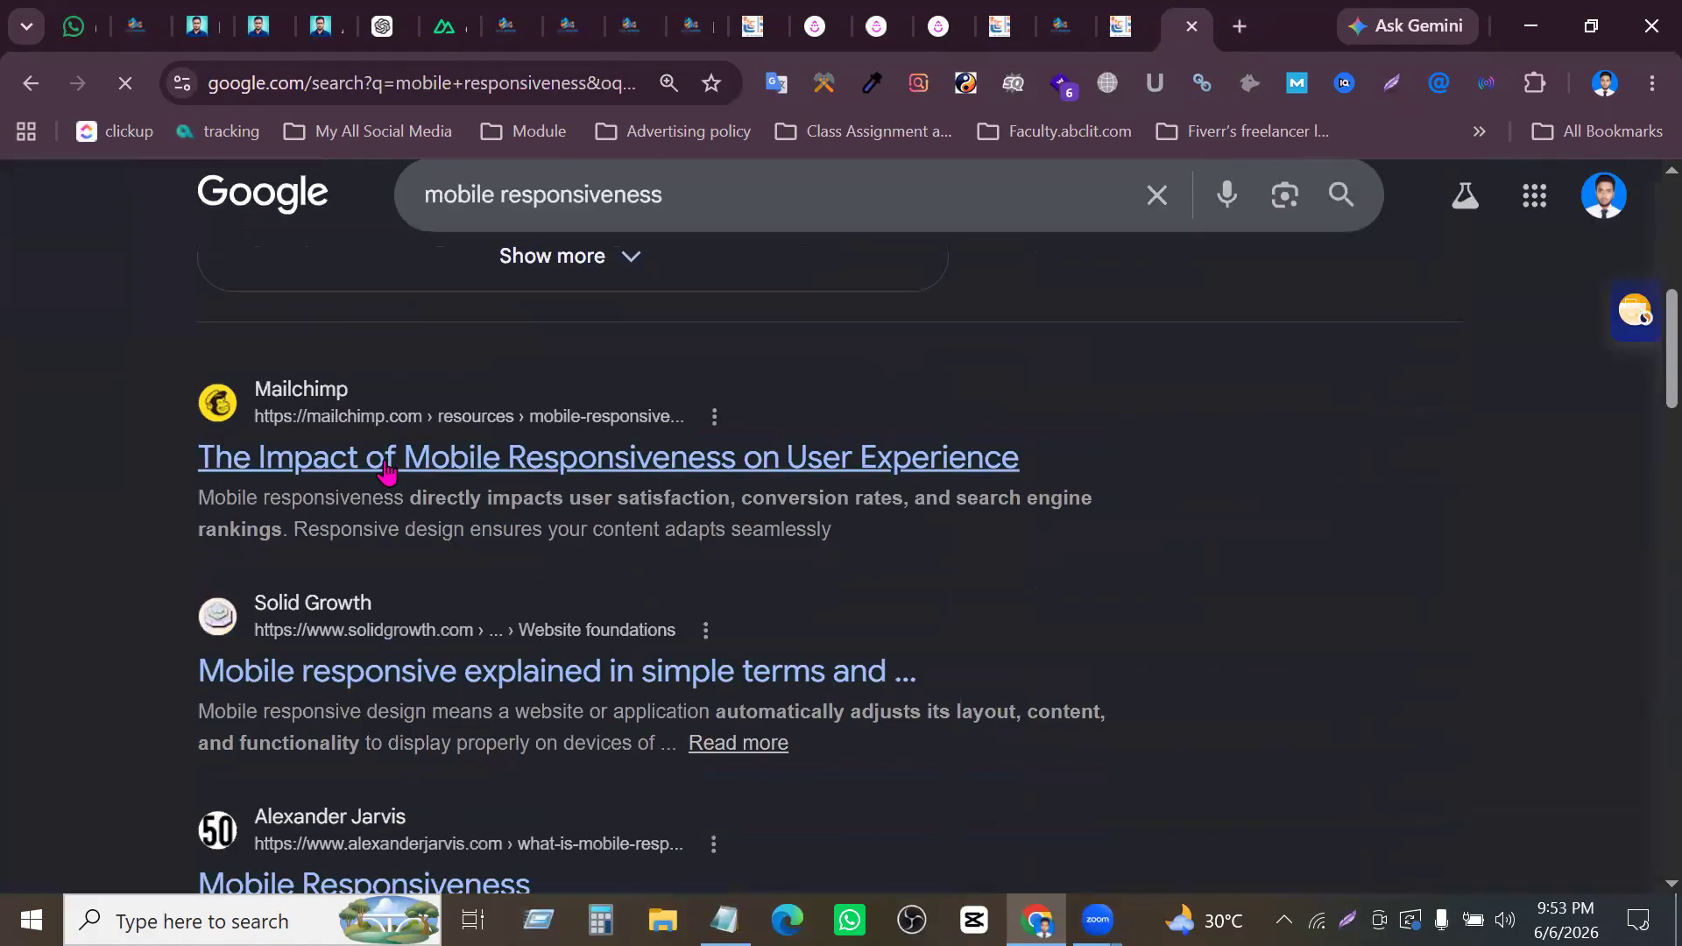
scroll(525, 482, "down", 2)
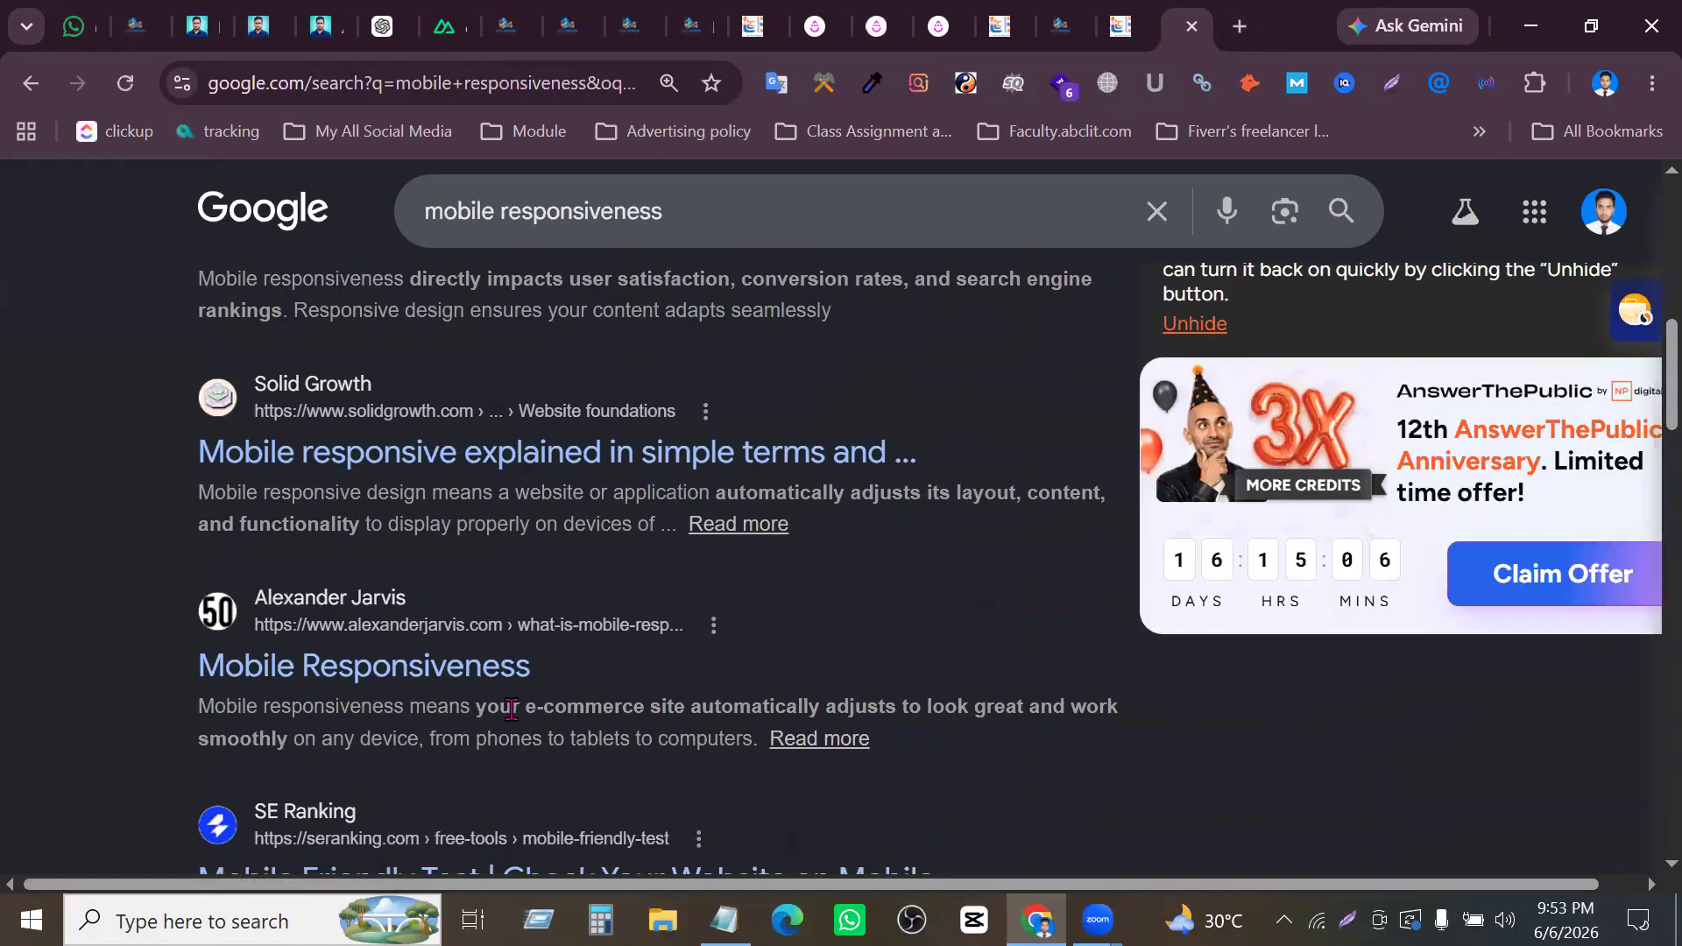
scroll(537, 631, "down", 2)
scroll(536, 700, "down", 6)
scroll(529, 733, "up", 8)
scroll(396, 445, "up", 2)
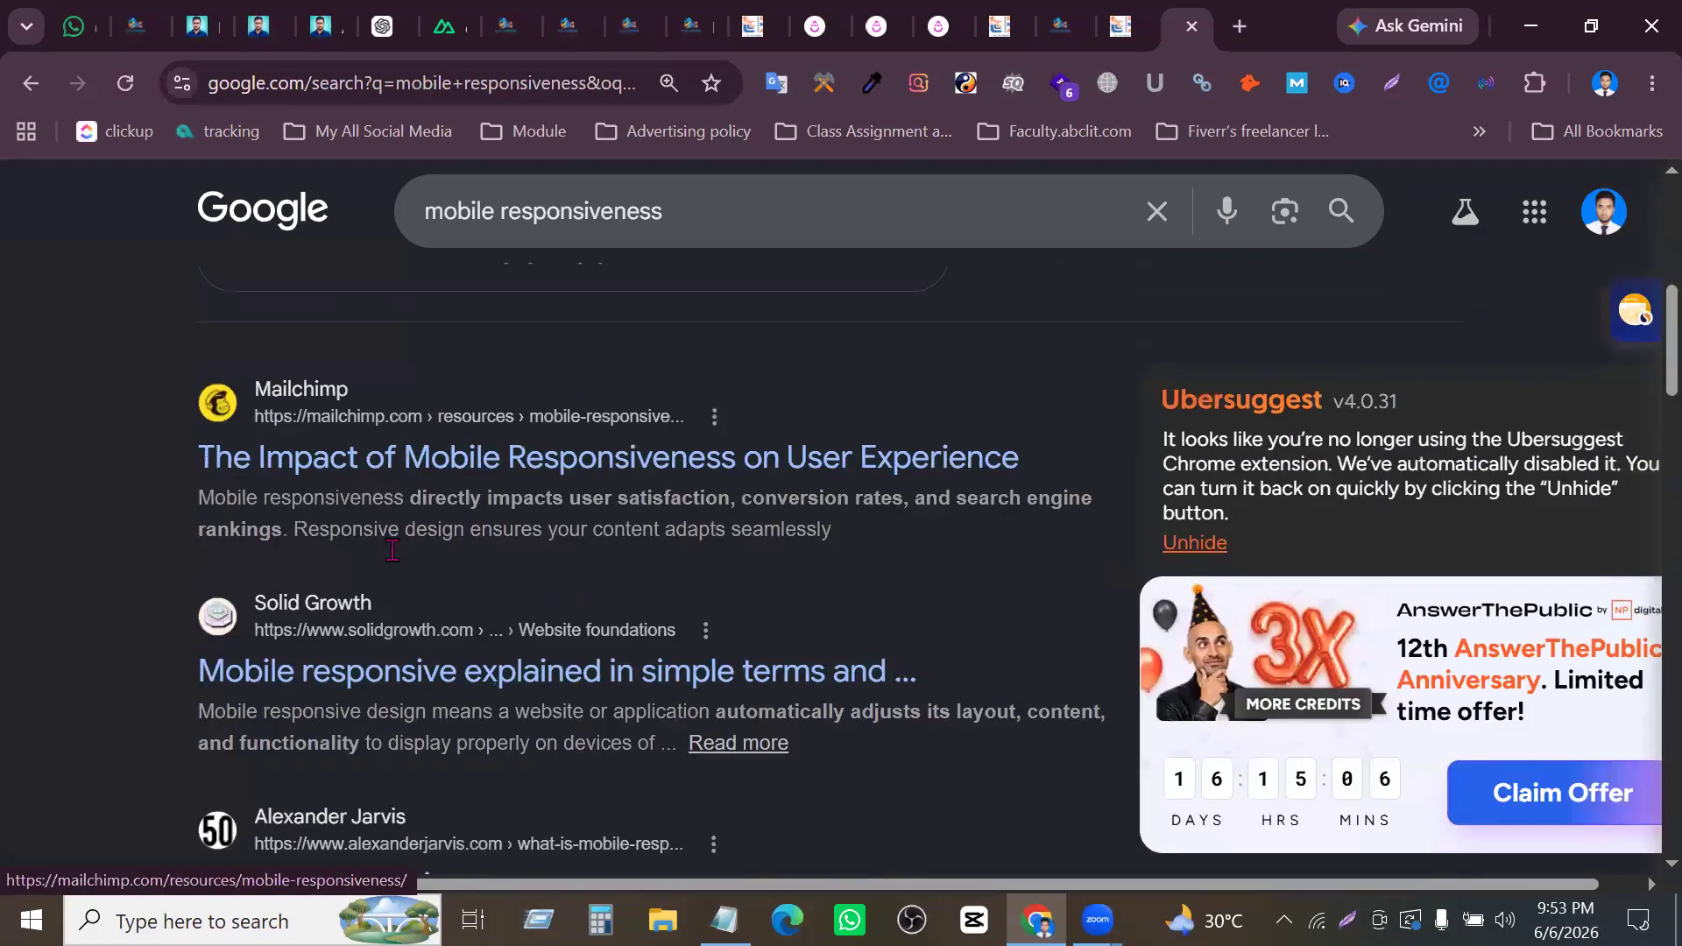
scroll(385, 526, "down", 2)
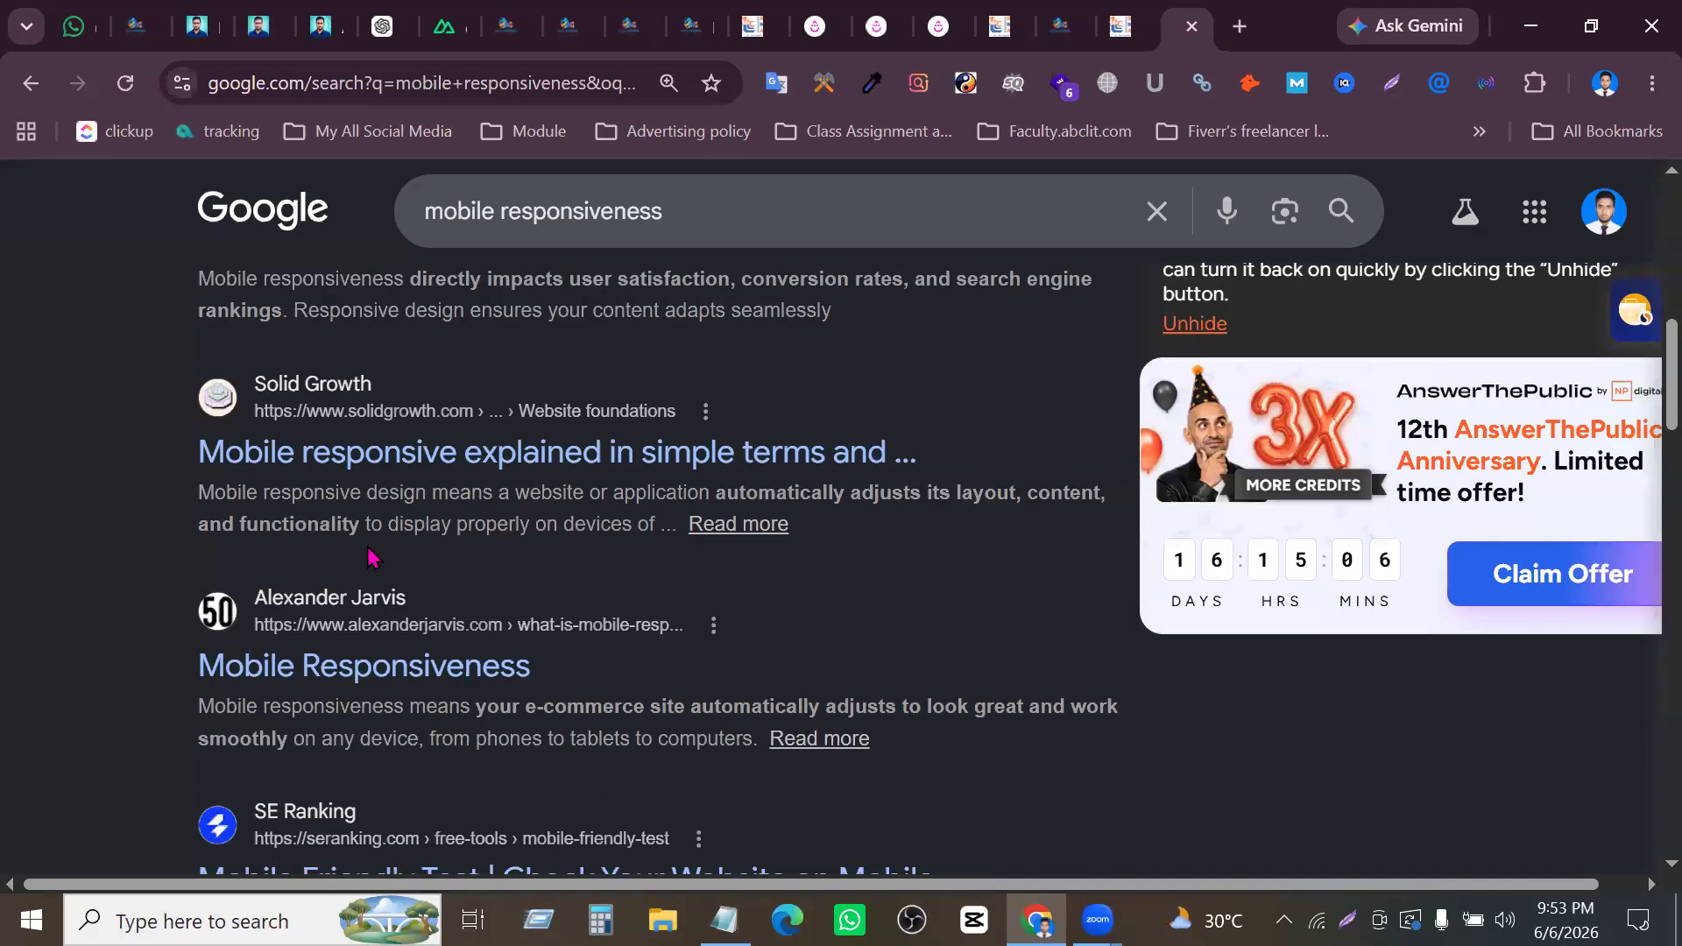
right_click(377, 430)
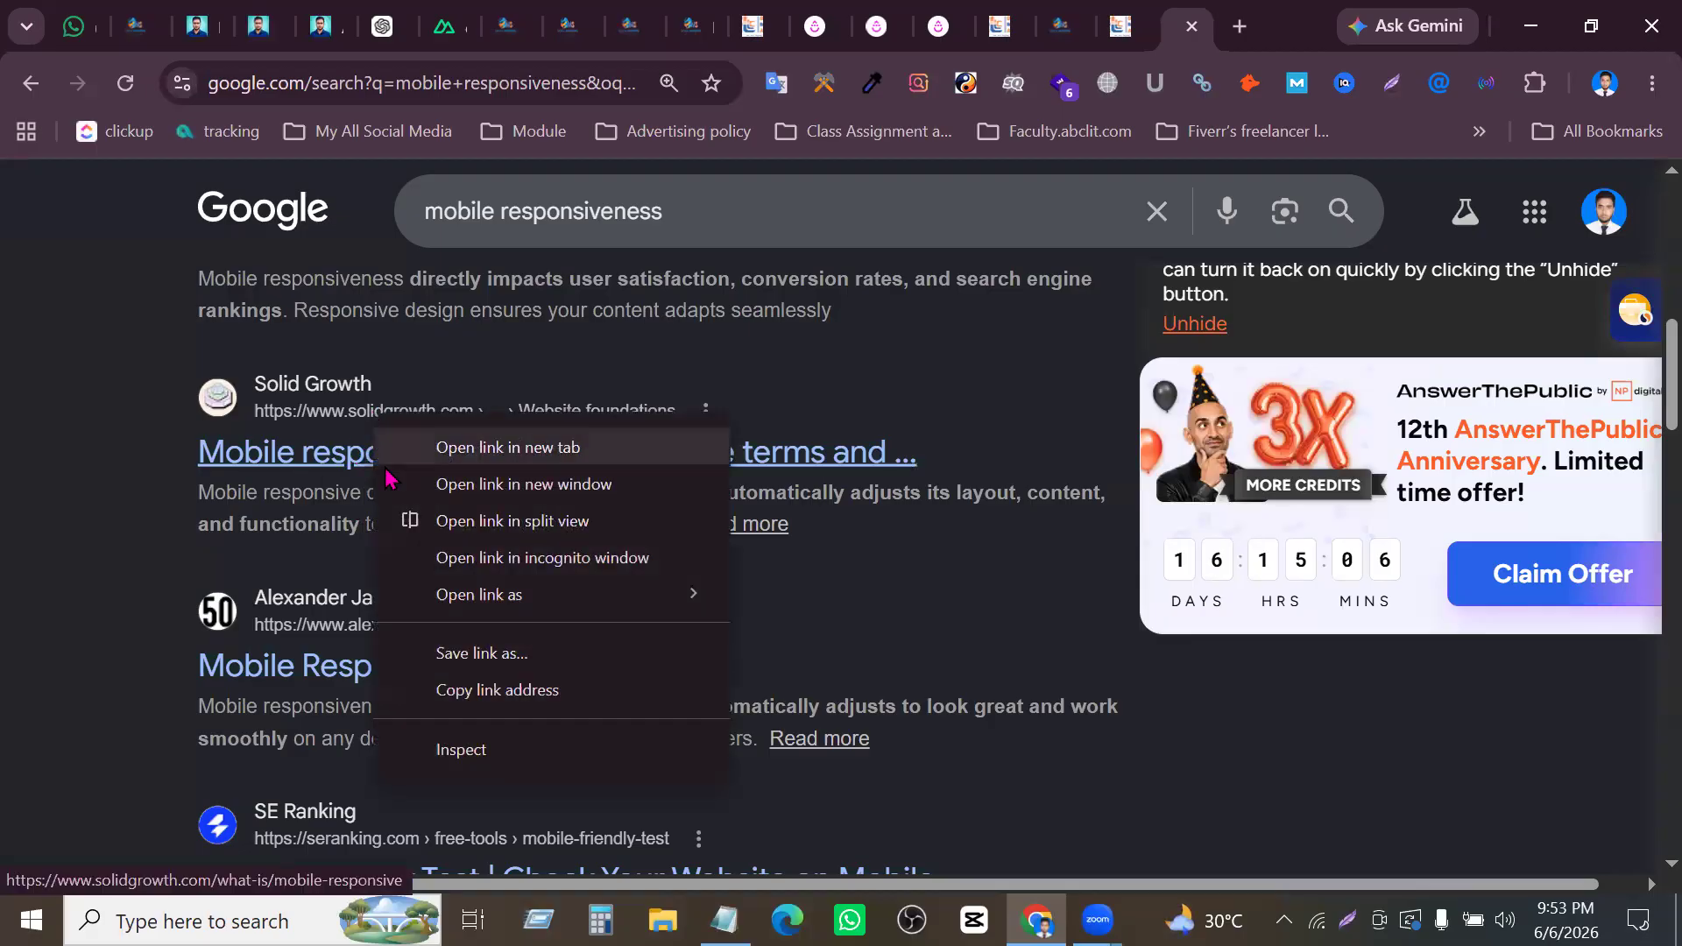
left_click(497, 690)
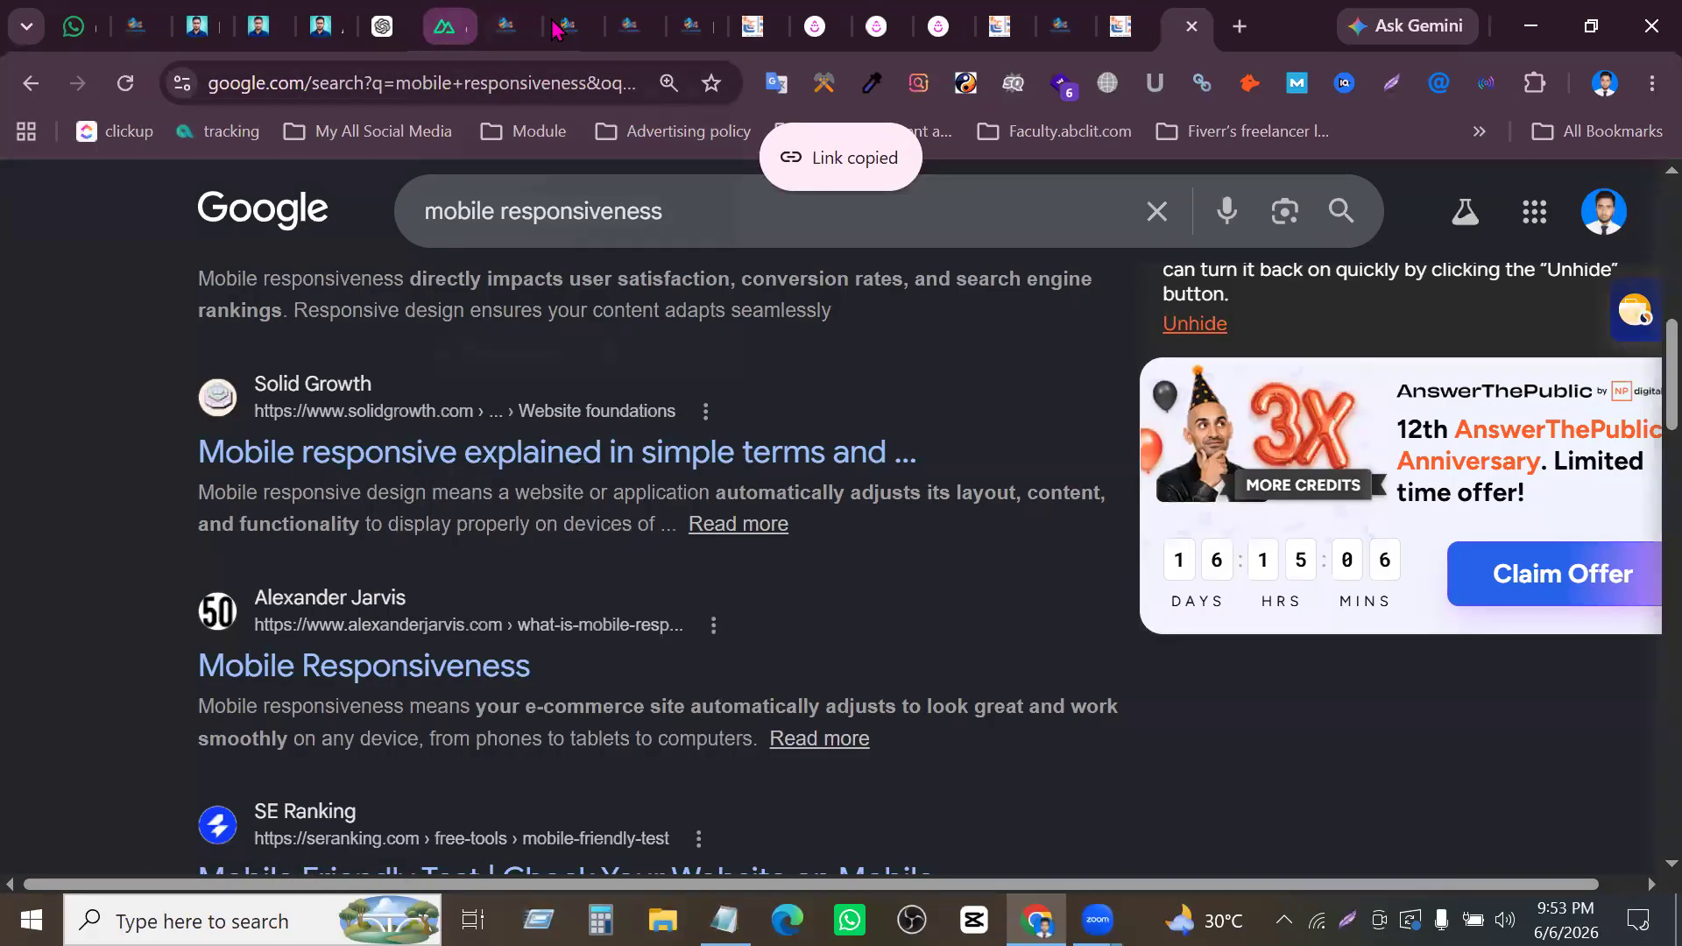
Return to the Digital Marketing Services post and link "mobile responsiveness" under Technical SEO to the copied Solid Growth URL
left_click(261, 26)
left_click(324, 26)
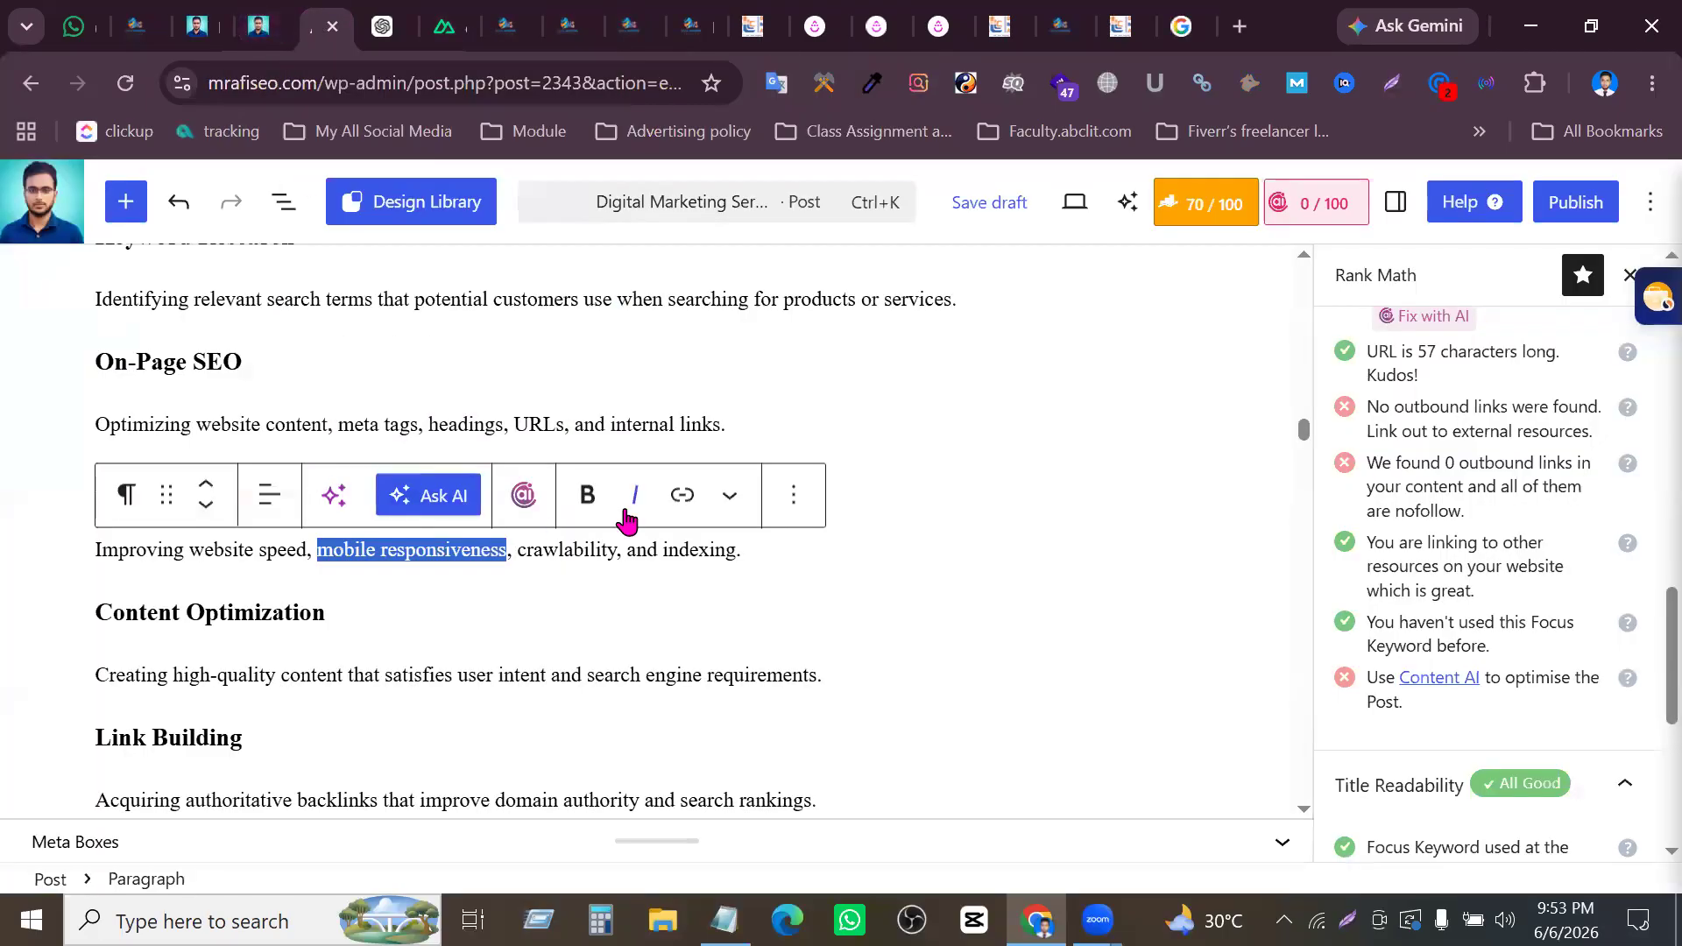
left_click(684, 502)
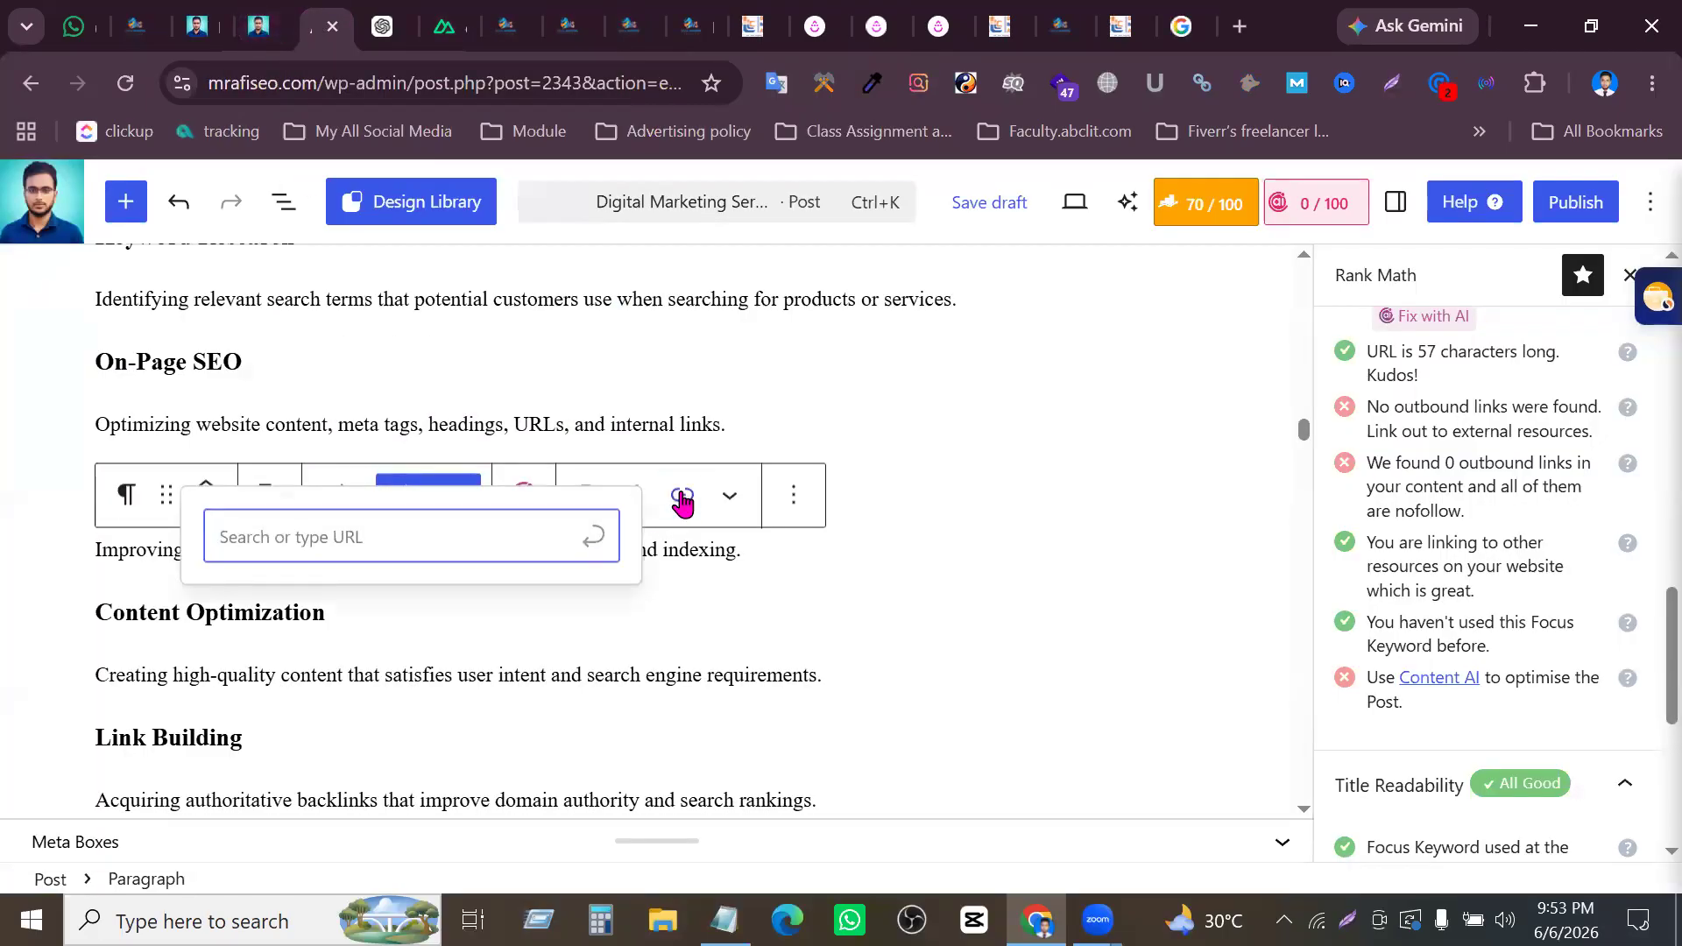
key("ctrl+v")
key("Return")
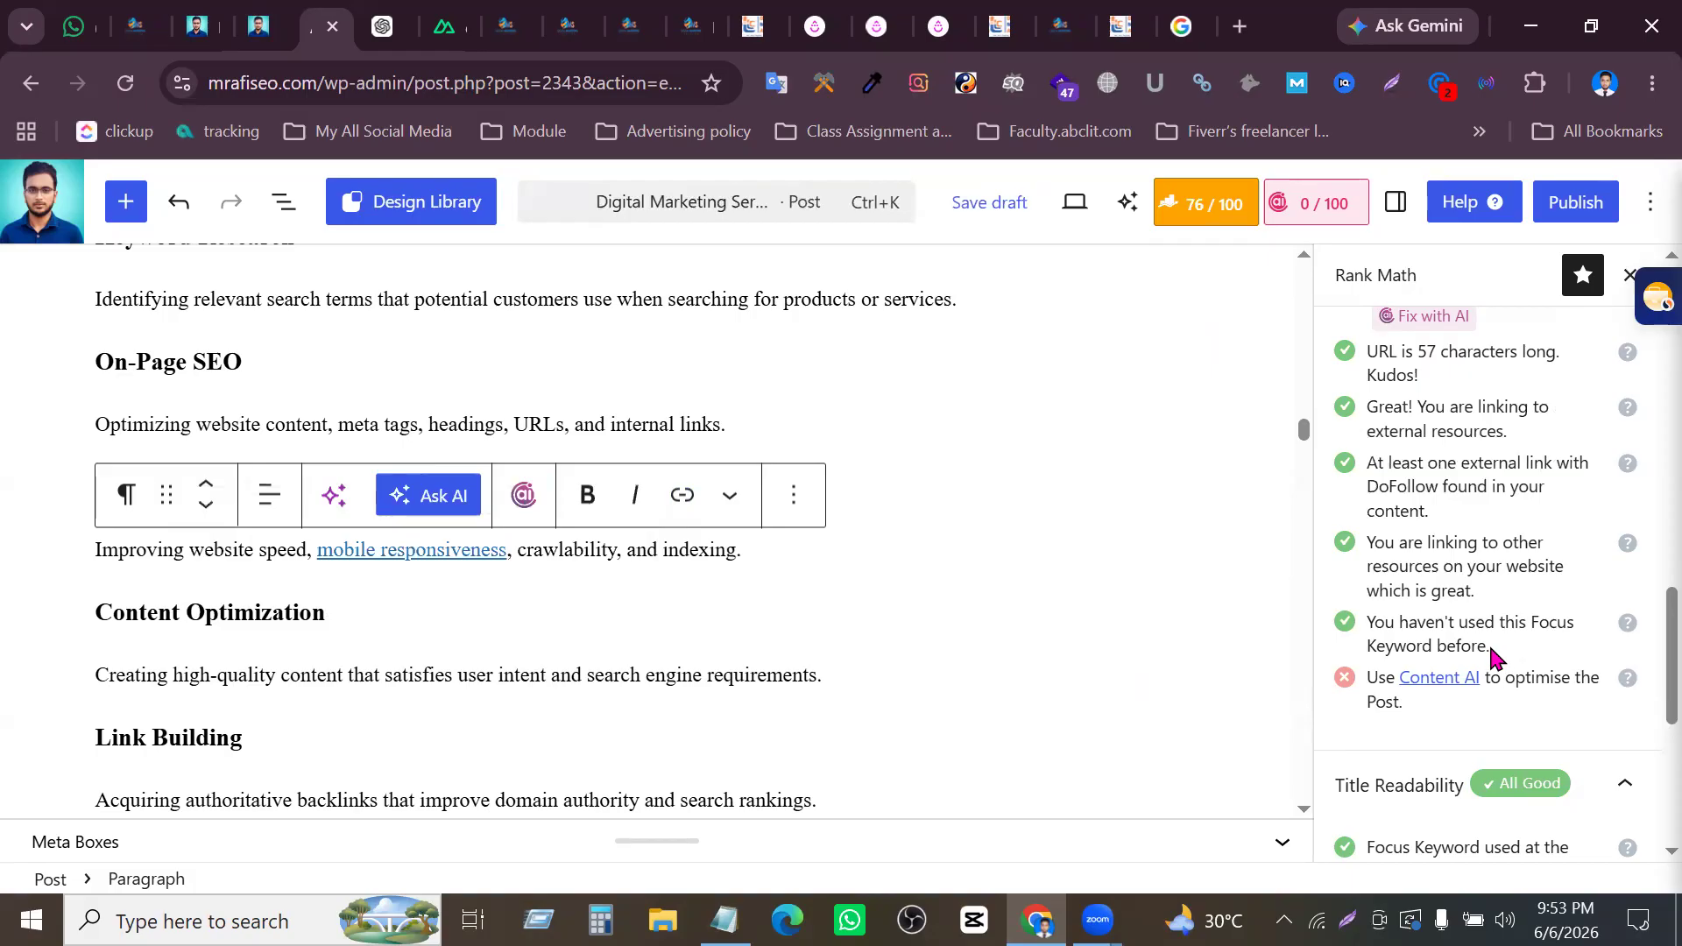
Review Rank Math's Additional, Title Readability and Content Readability checks for the post
scroll(1428, 499, "up", 3)
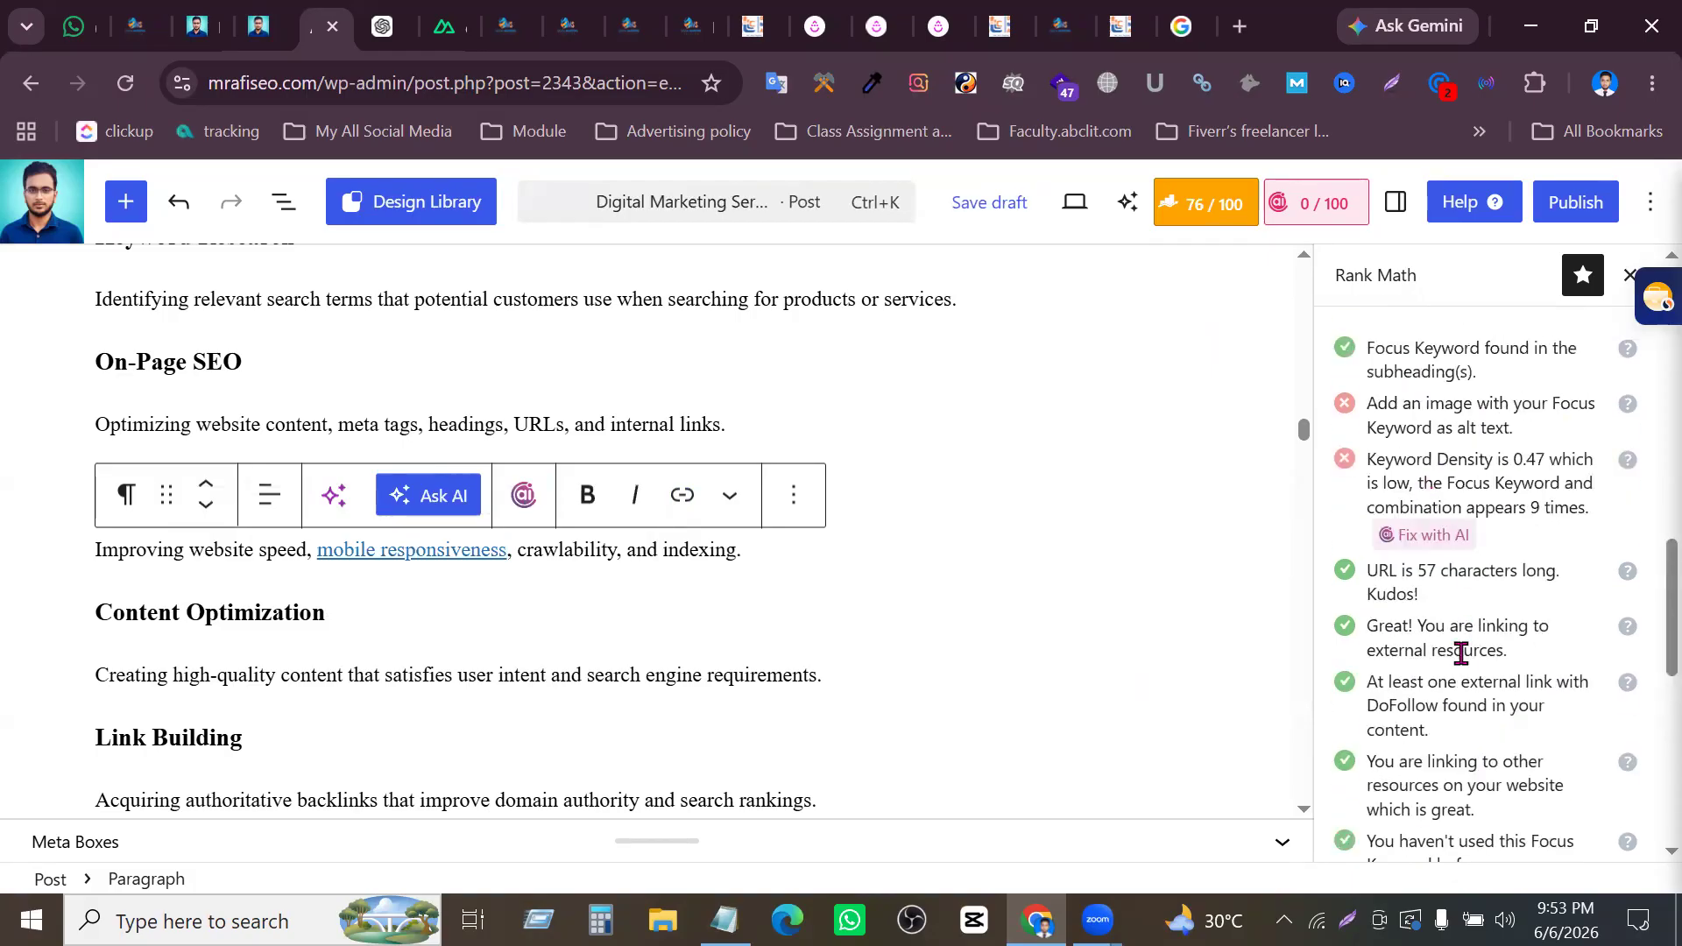
scroll(1459, 653, "down", 1)
scroll(1457, 646, "up", 1)
scroll(1516, 544, "down", 3)
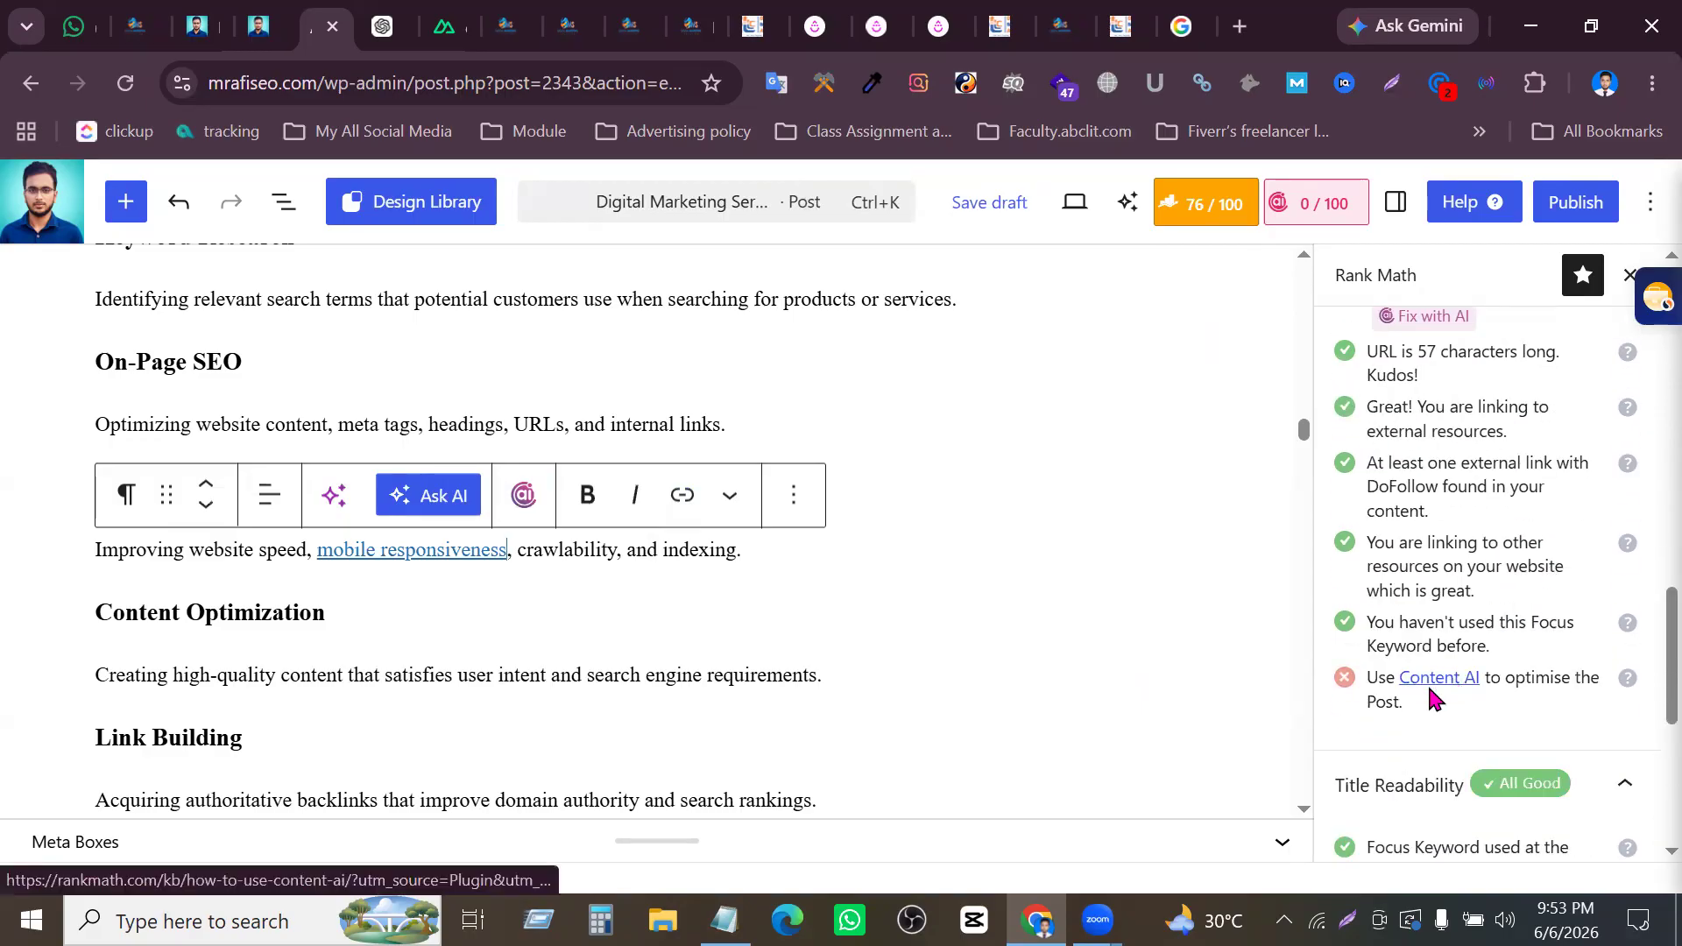
scroll(1489, 670, "down", 3)
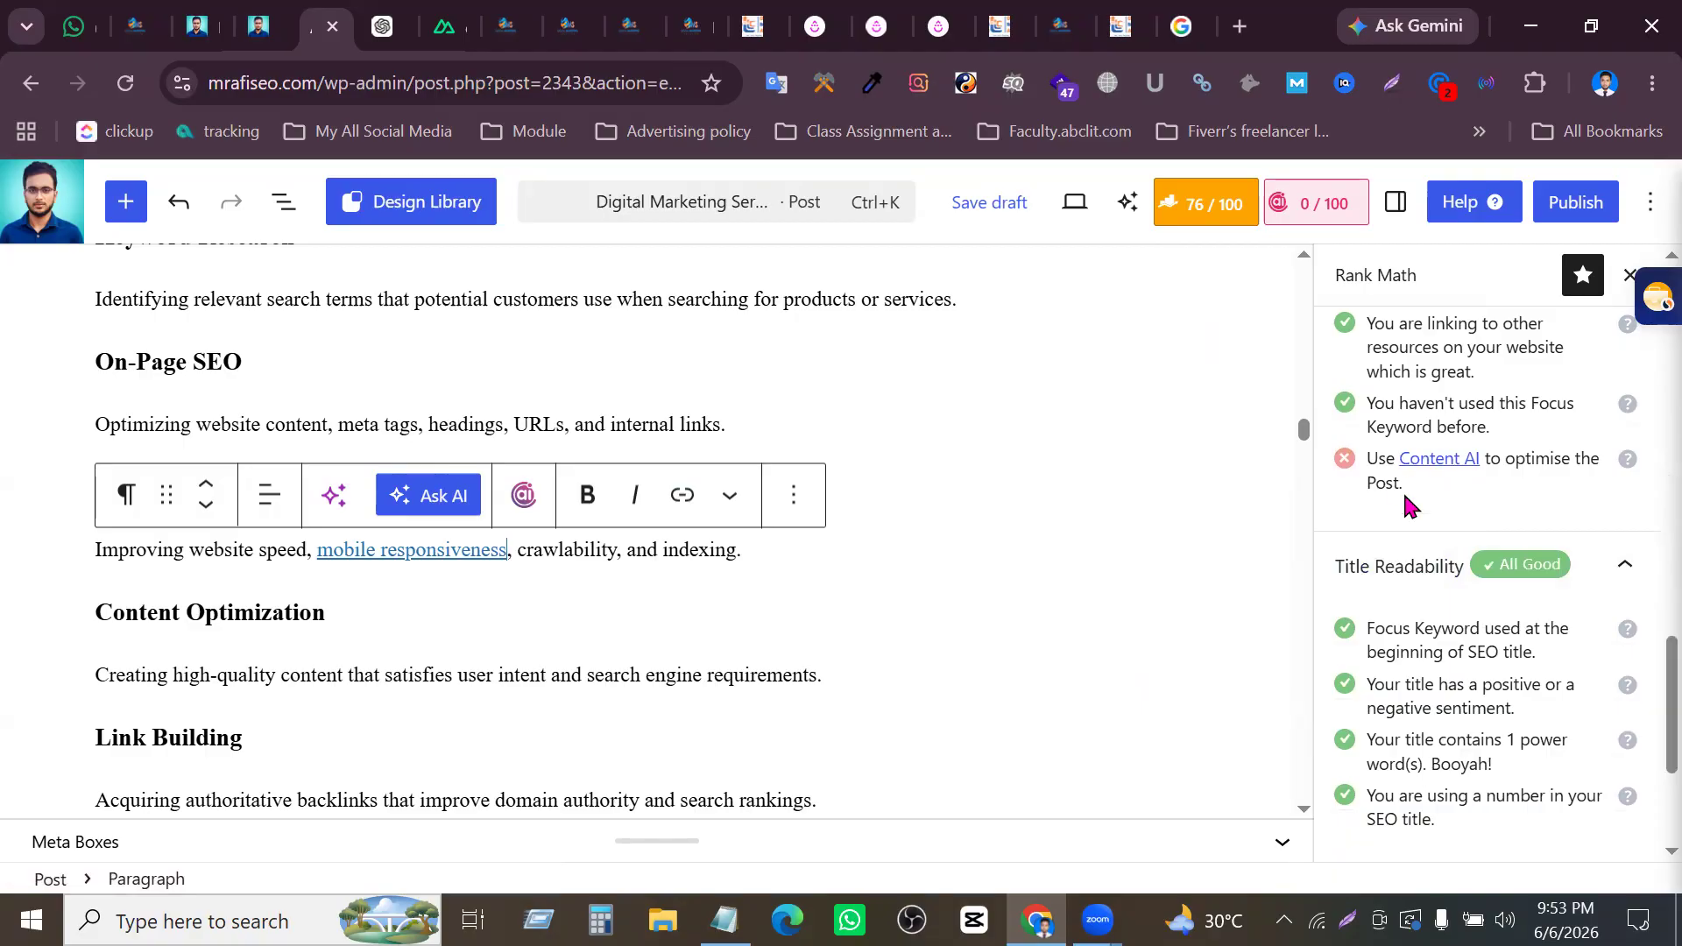
scroll(1513, 678, "down", 3)
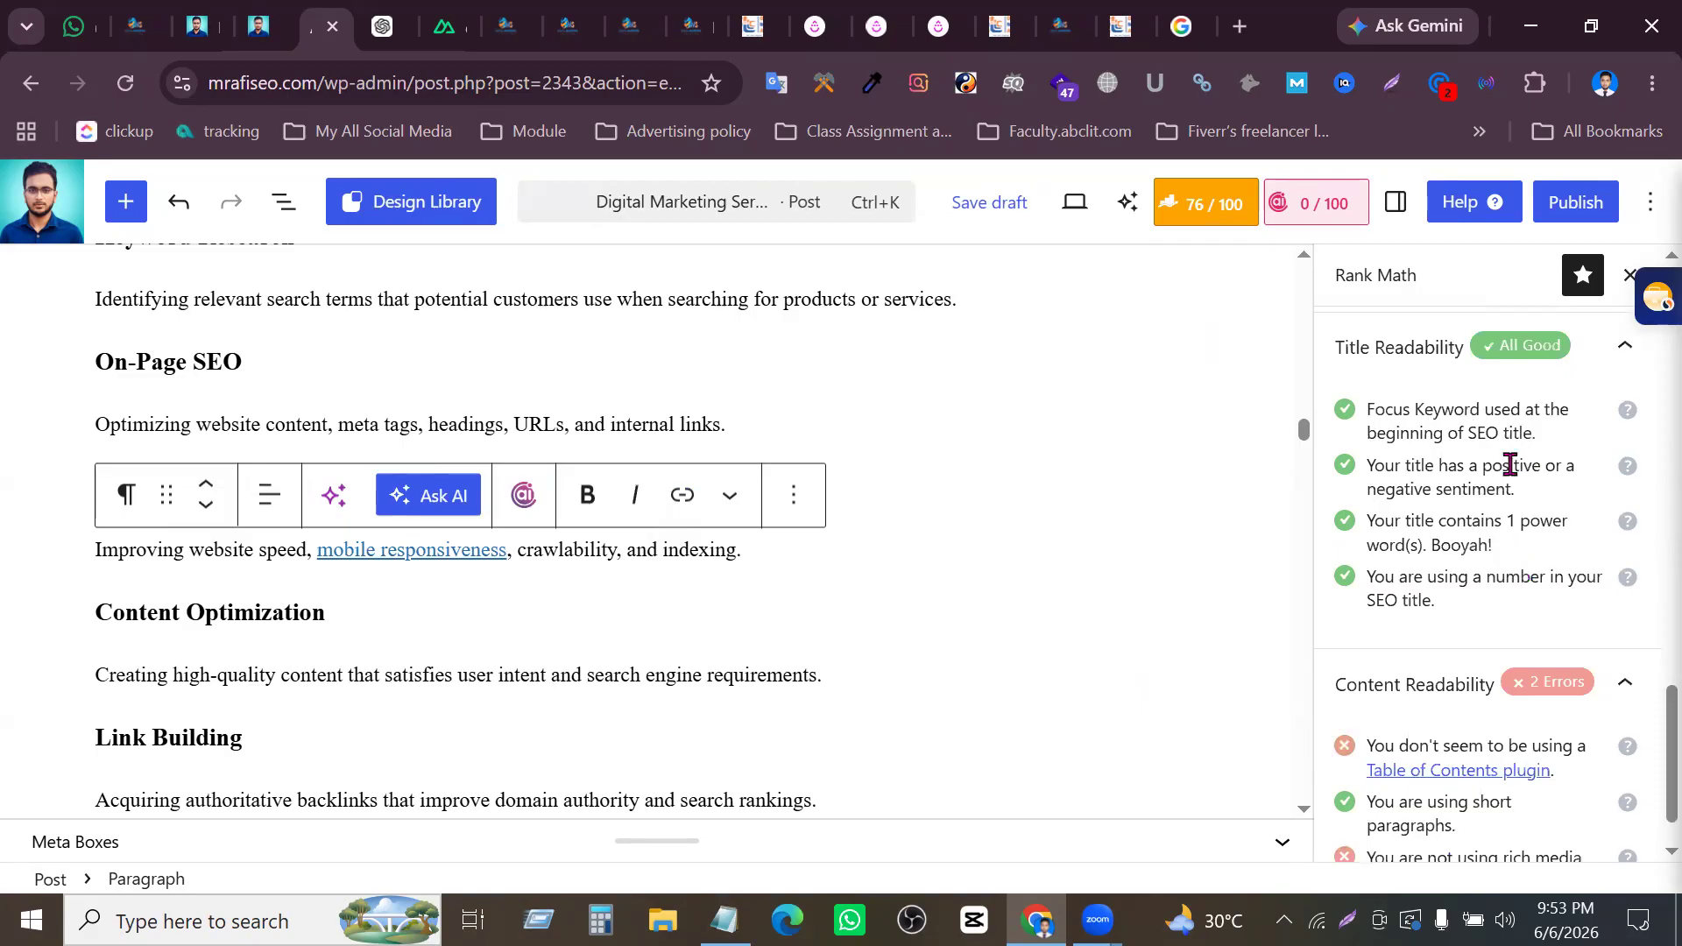
scroll(1541, 438, "down", 1)
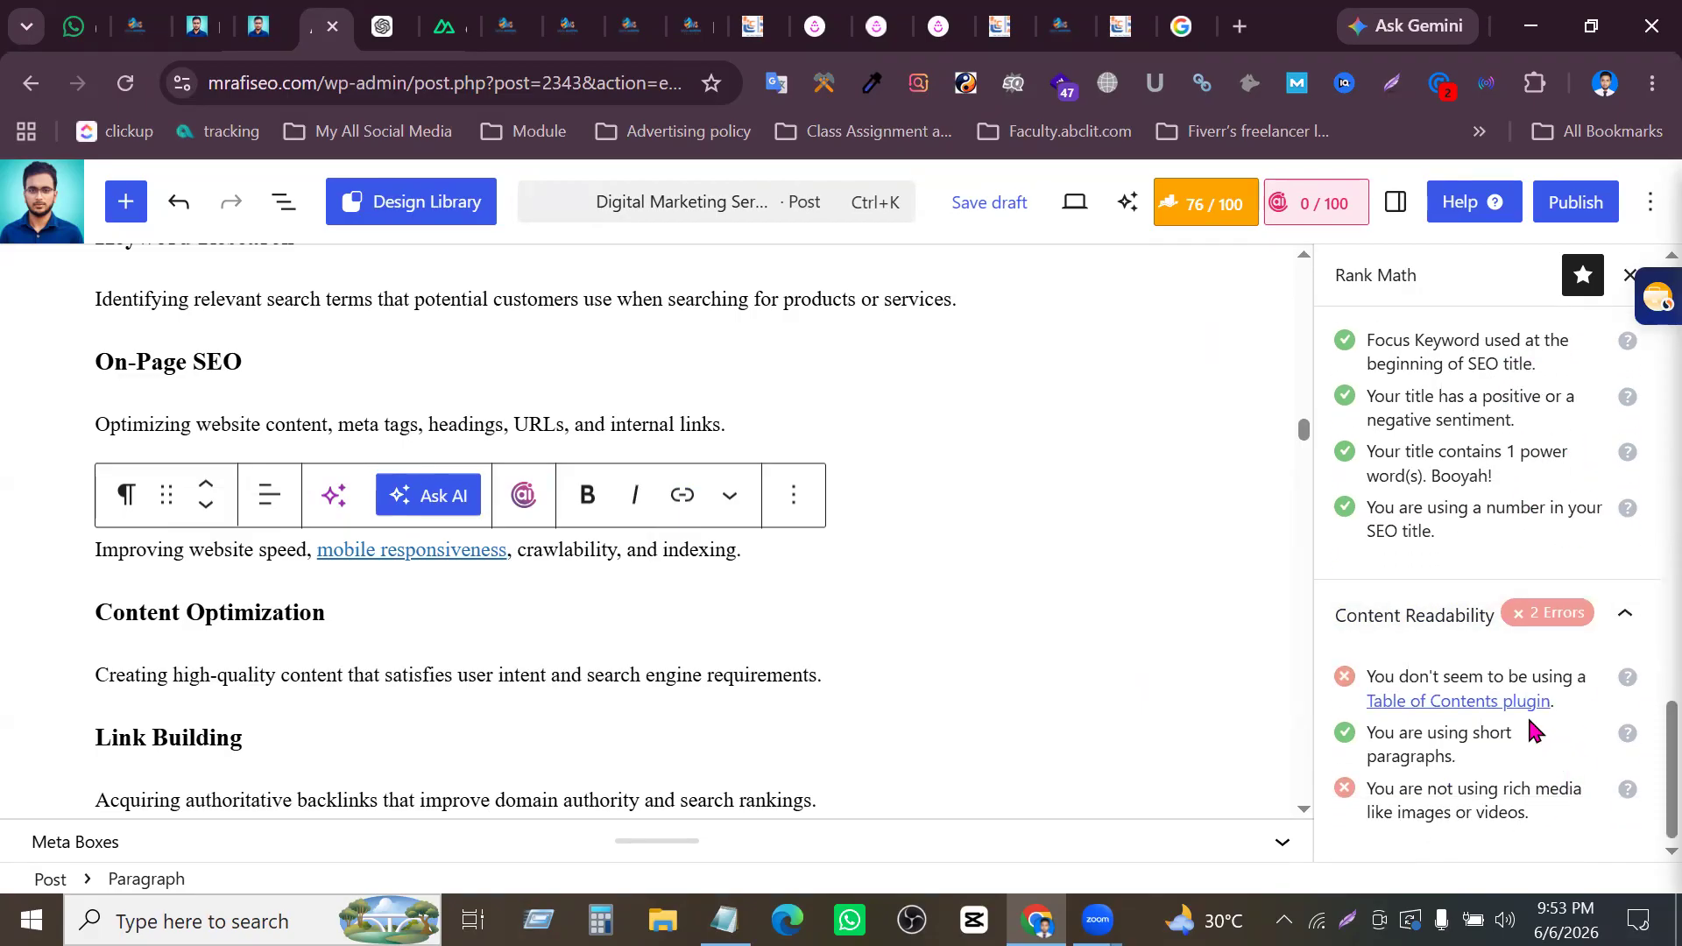
scroll(1542, 644, "up", 10)
scroll(1559, 526, "down", 10)
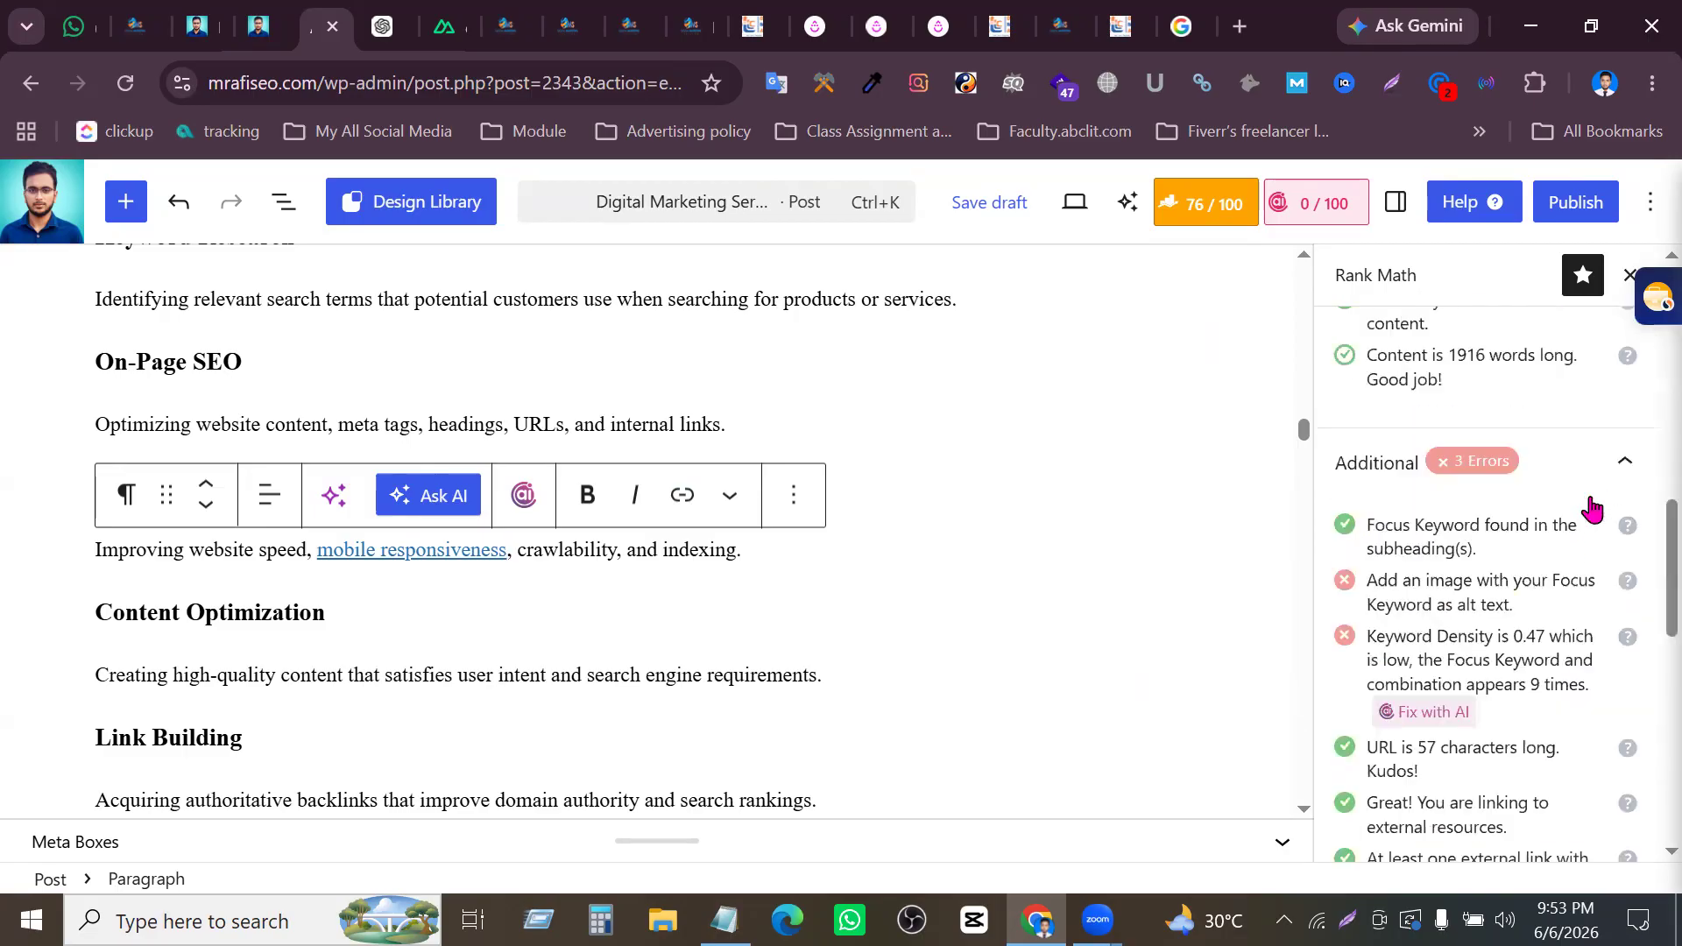
Review the Rank Math checks from the top and inspect the year at the end of the SEO title in the snippet editor
scroll(1445, 421, "up", 3)
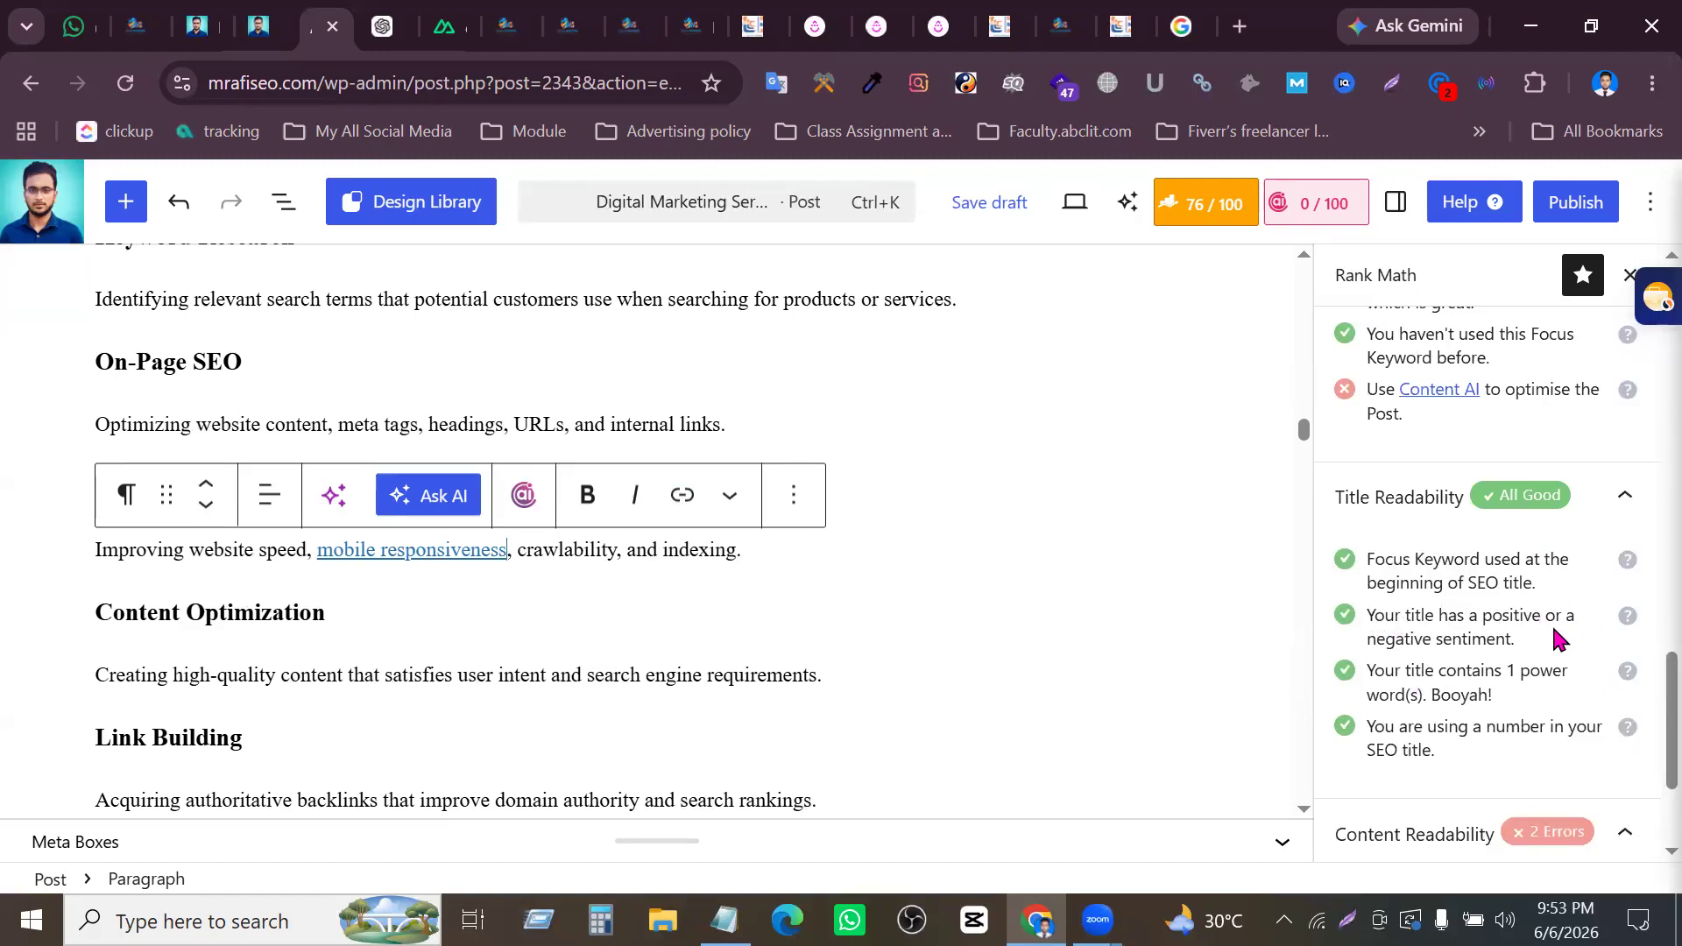
scroll(933, 525, "up", 15)
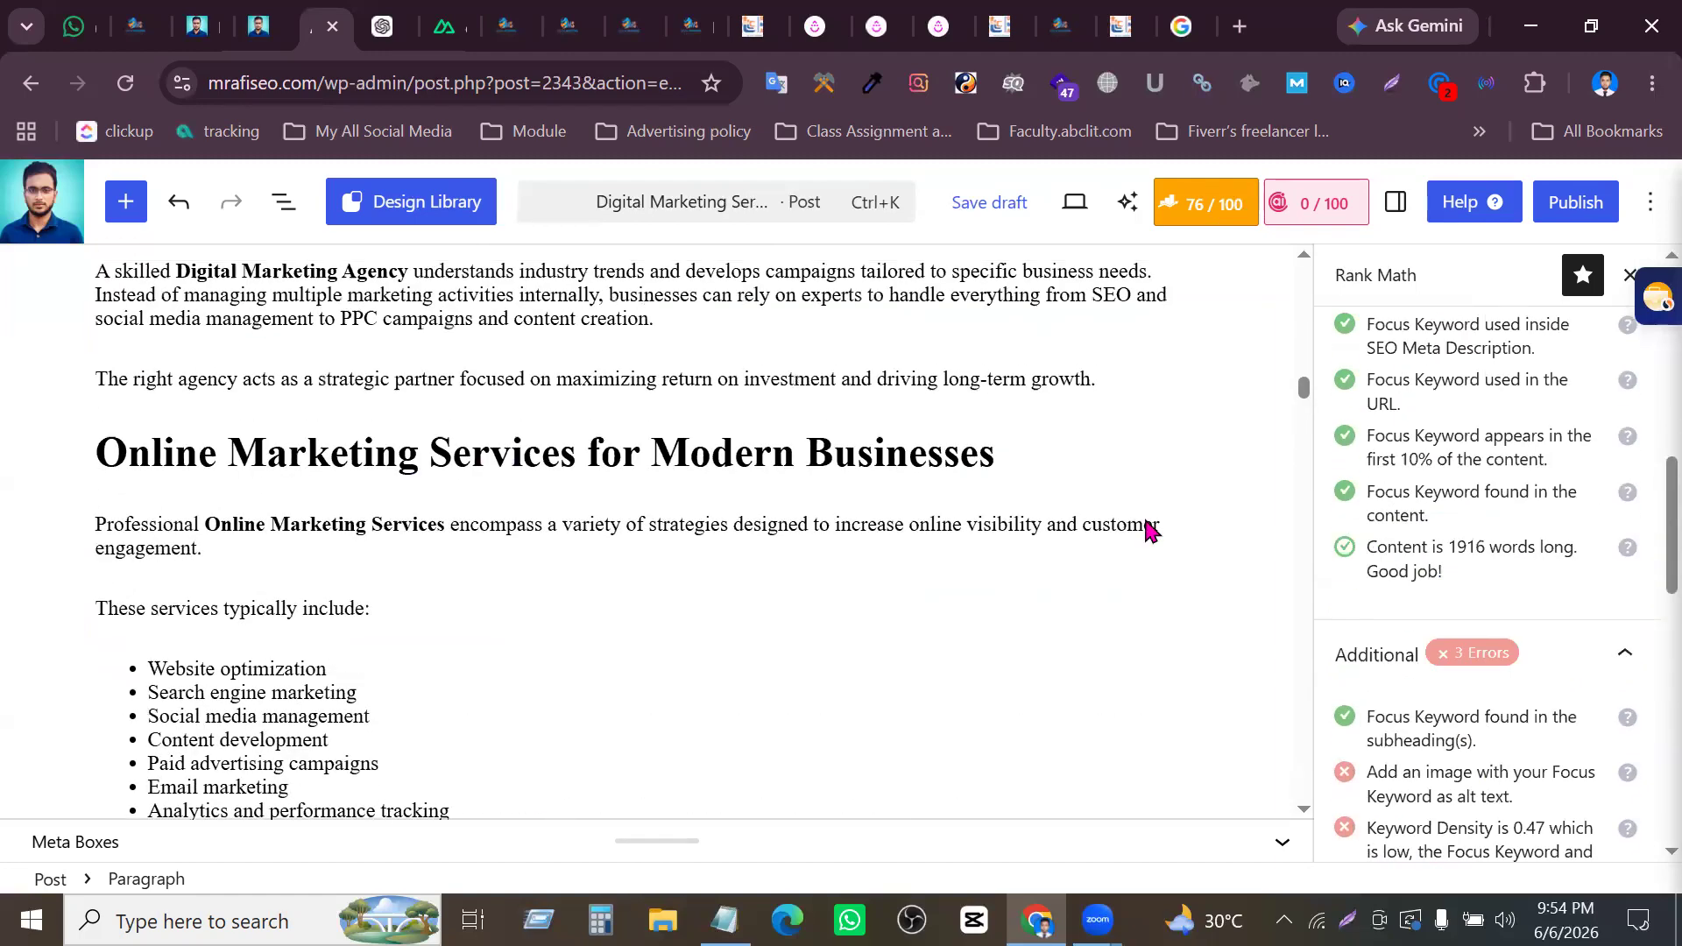
scroll(836, 473, "up", 2)
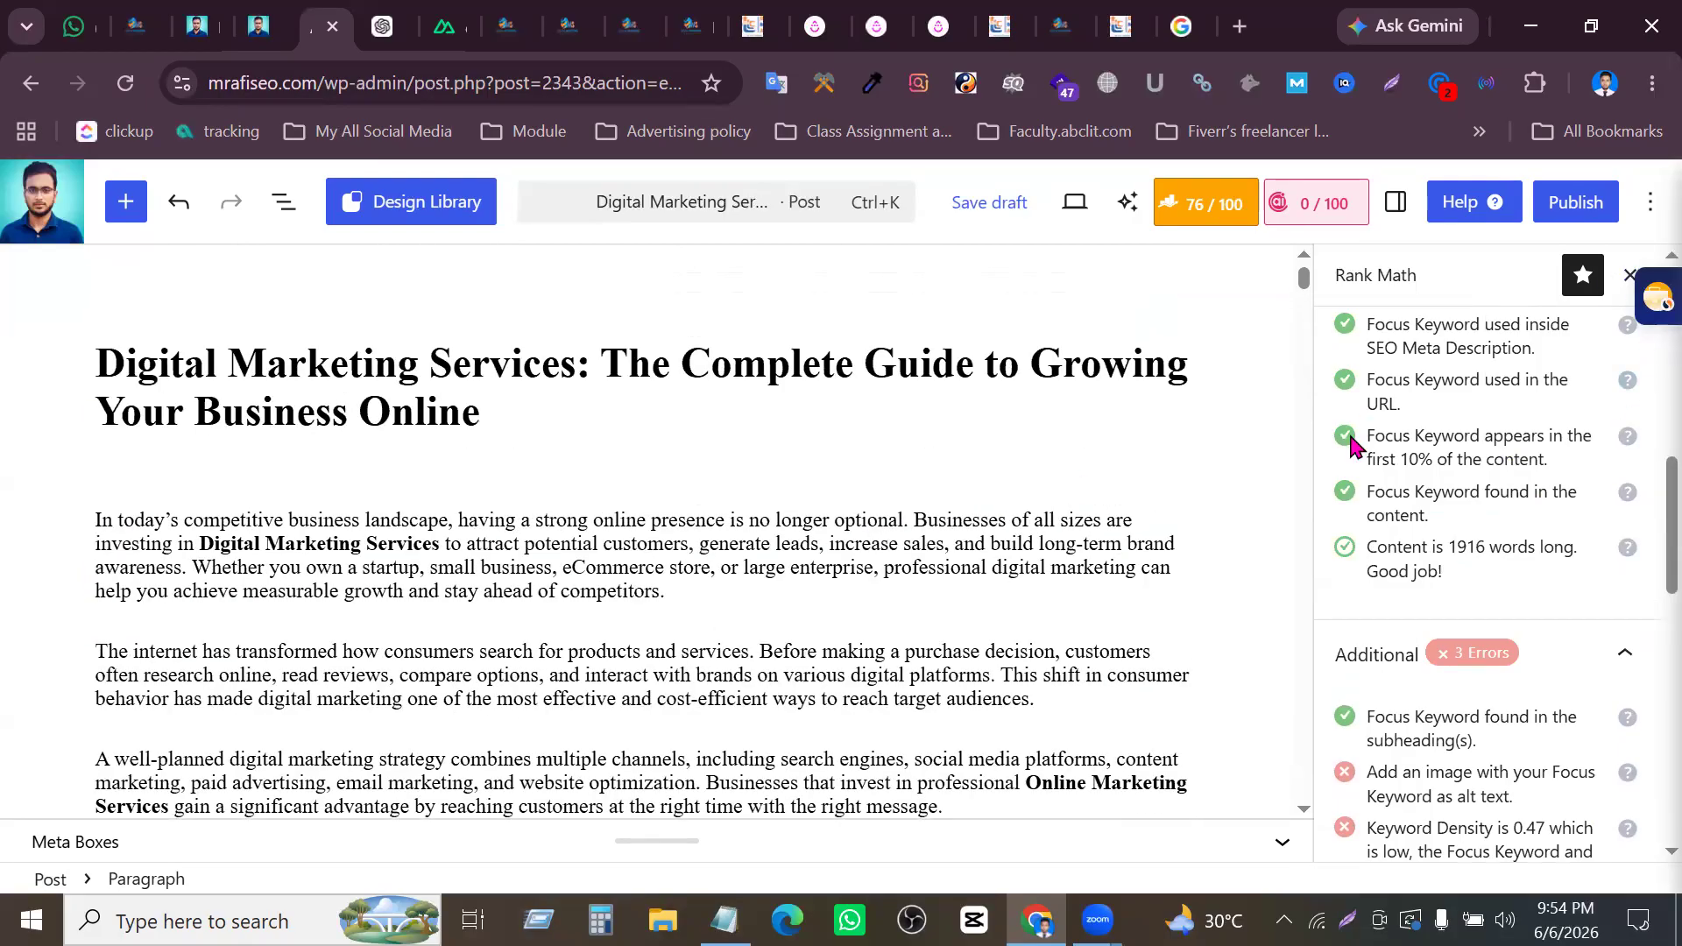
scroll(1358, 446, "up", 5)
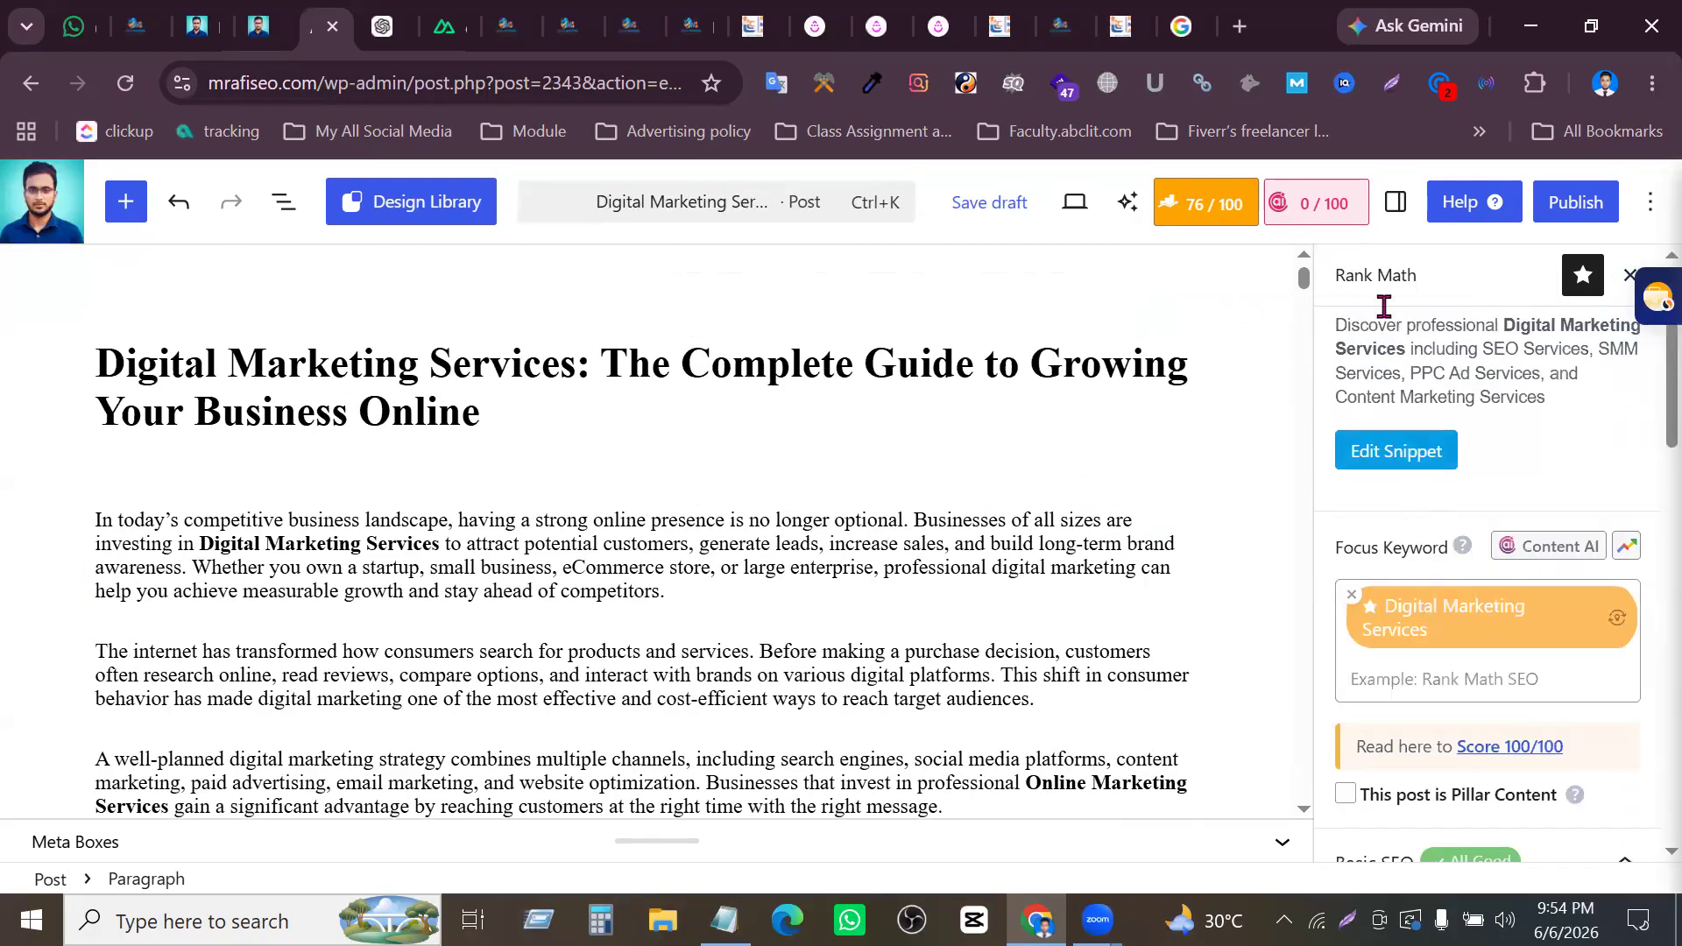
left_click(1396, 449)
left_click_drag(886, 658, 859, 662)
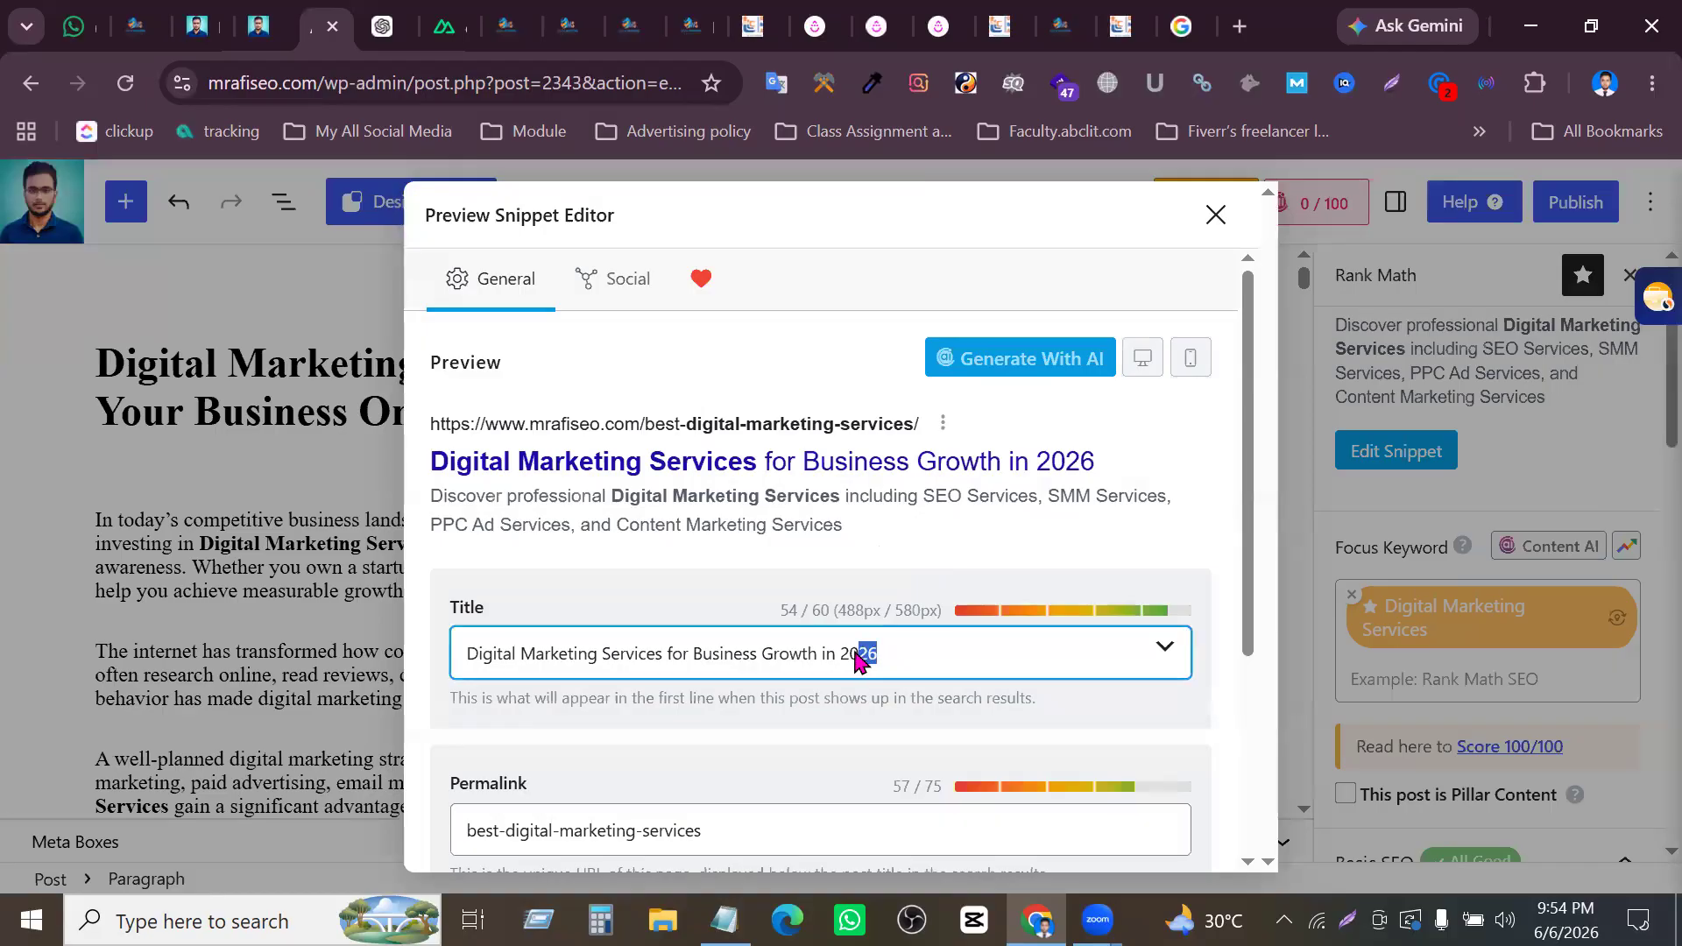
left_click(1214, 215)
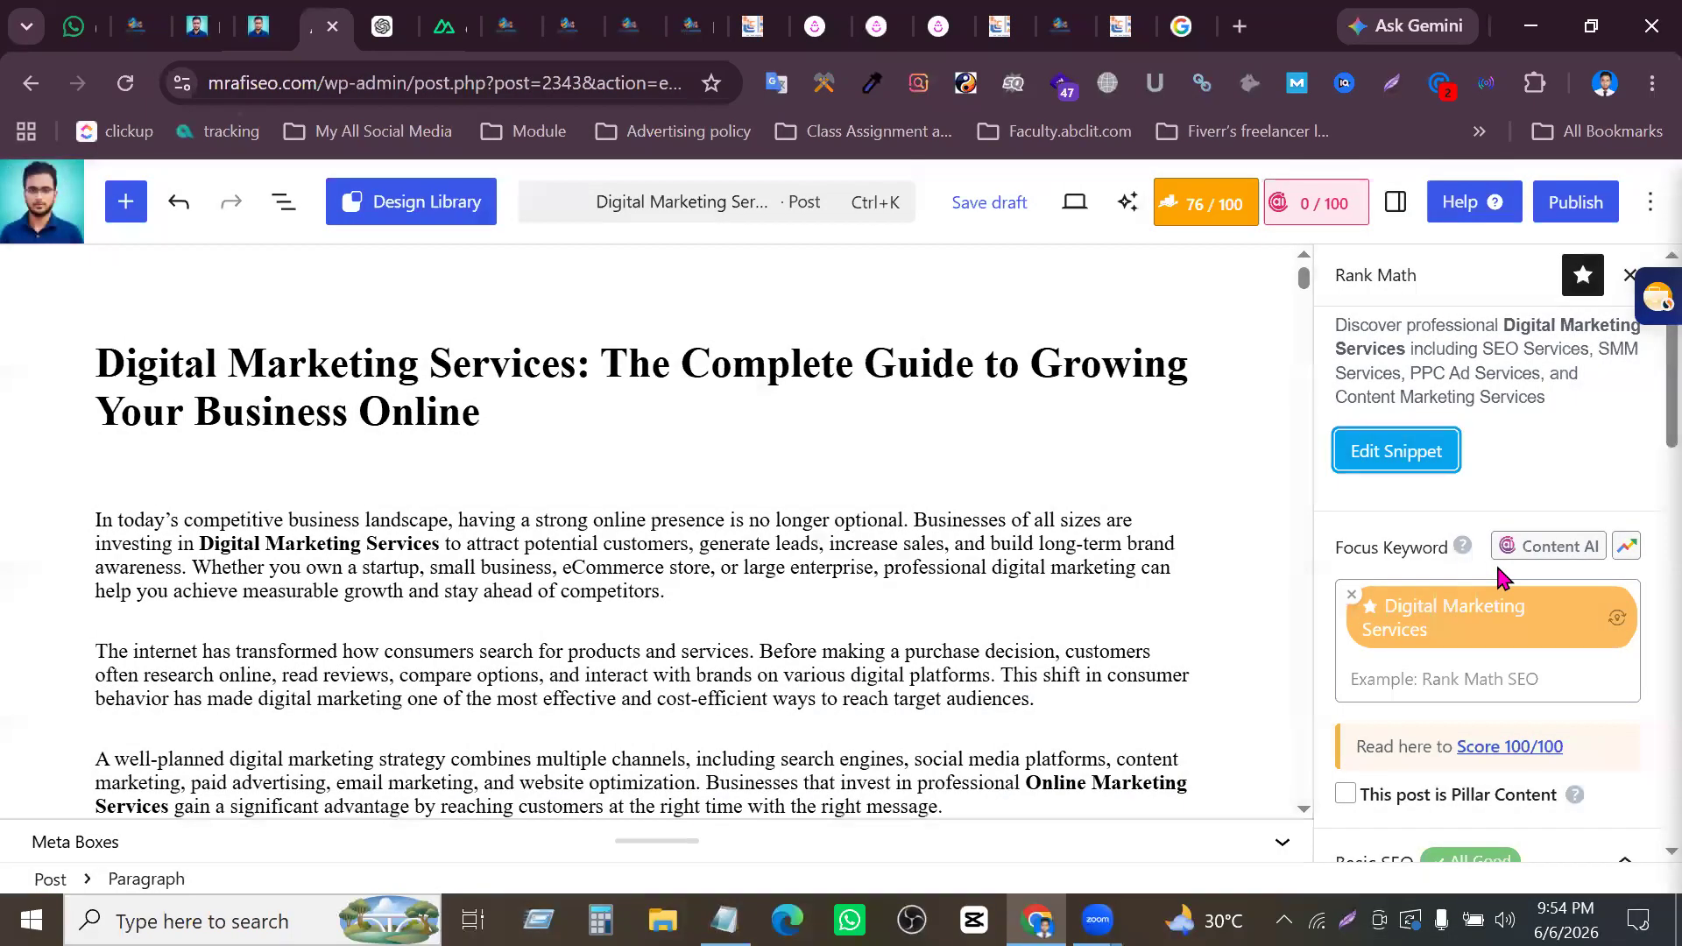
Review Rank Math's Title Readability, Content Readability and Additional checks for the post
scroll(1496, 666, "down", 10)
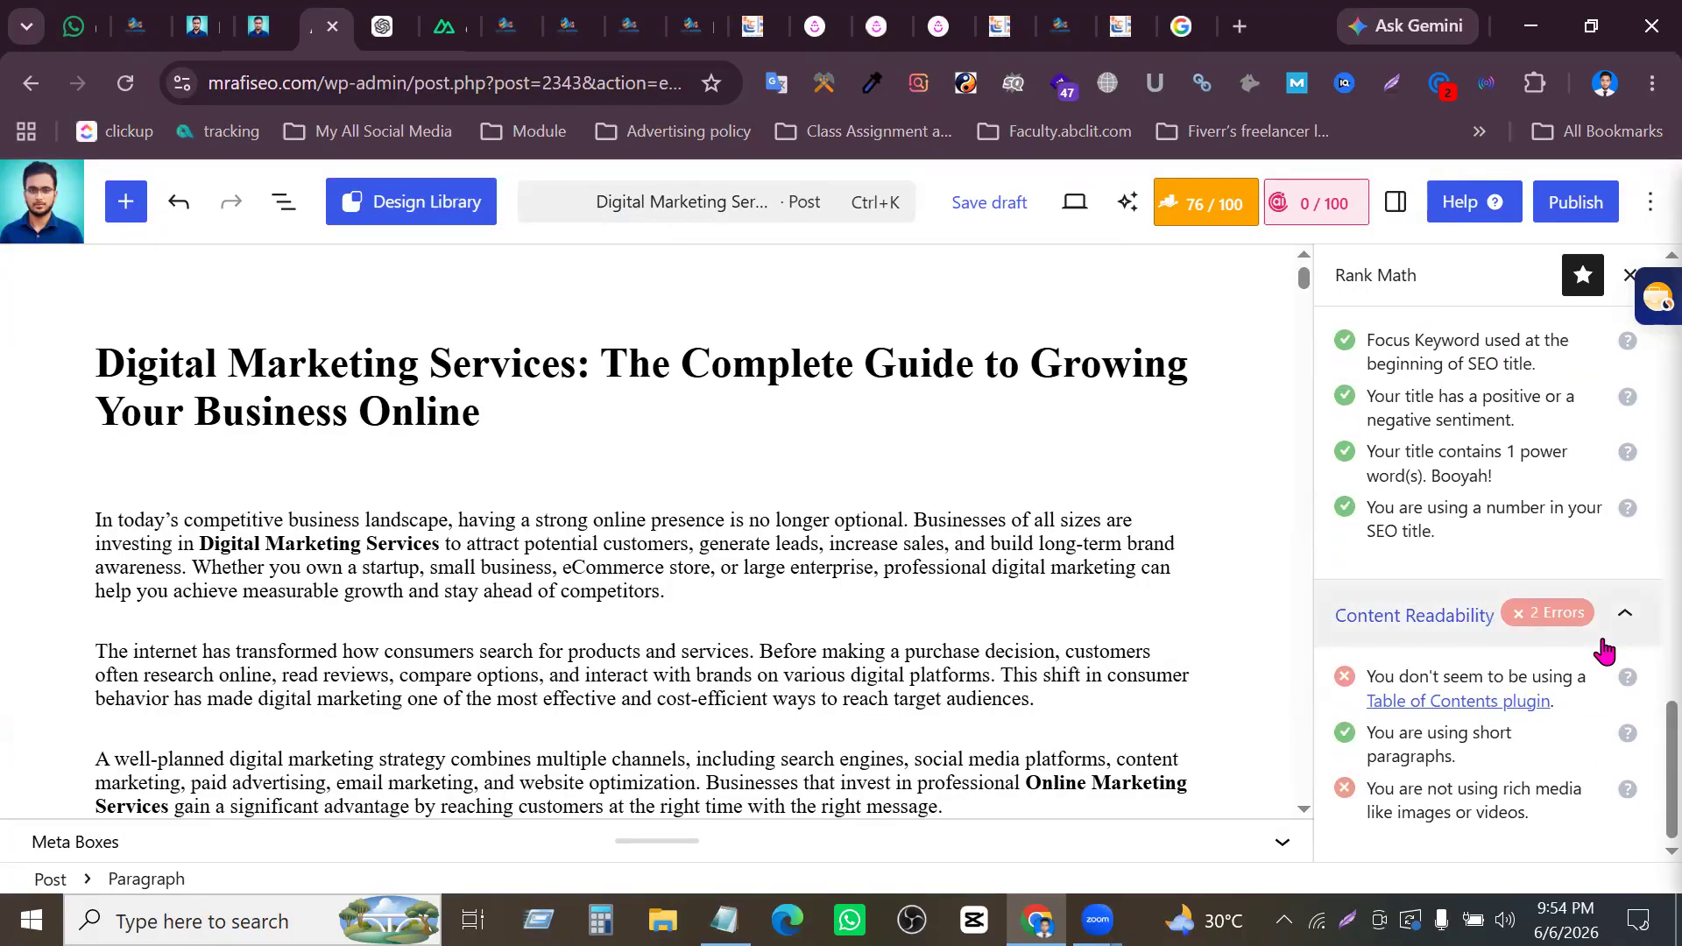
left_click(1625, 614)
left_click(1626, 614)
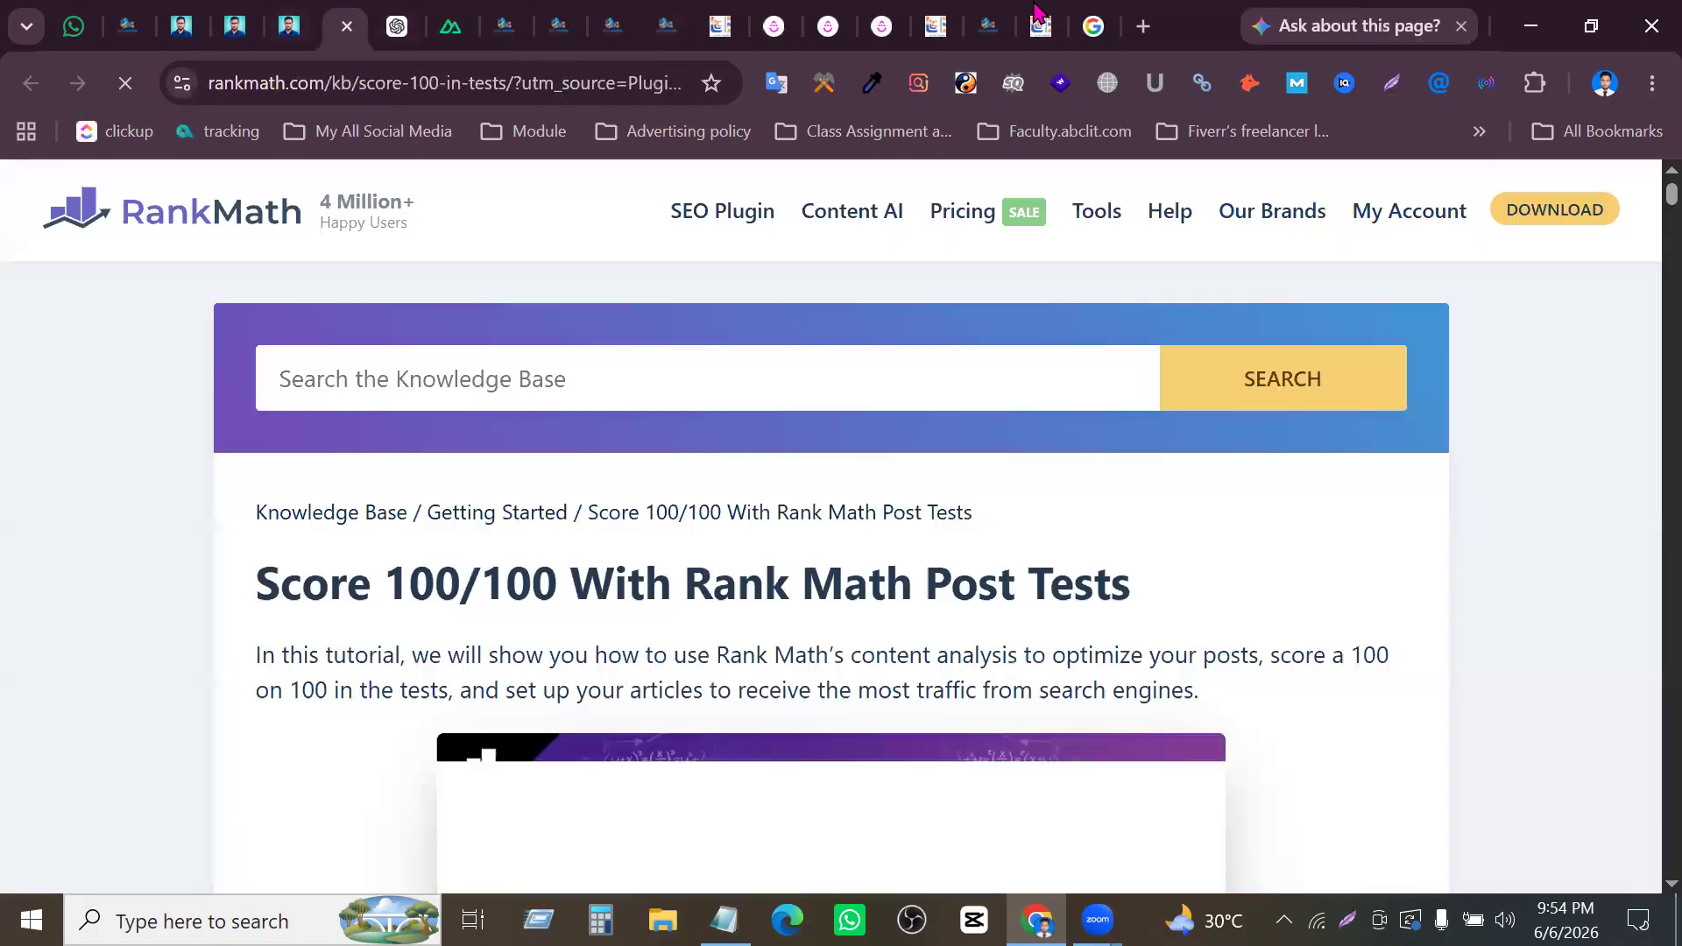
left_click(289, 20)
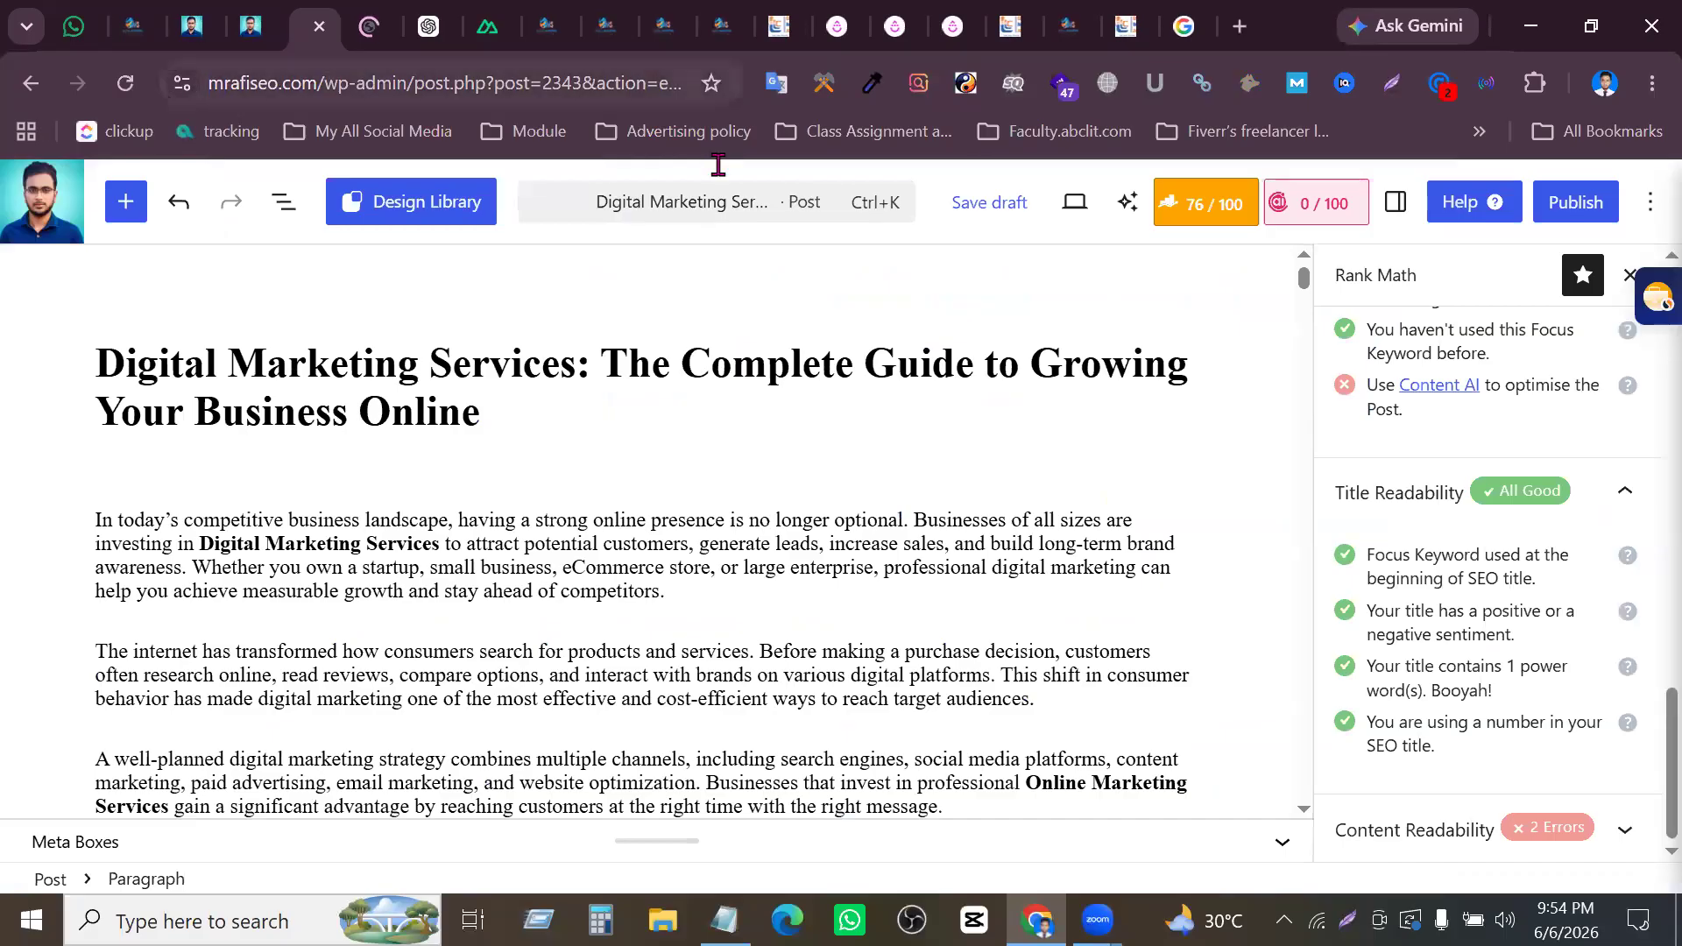
left_click(1608, 845)
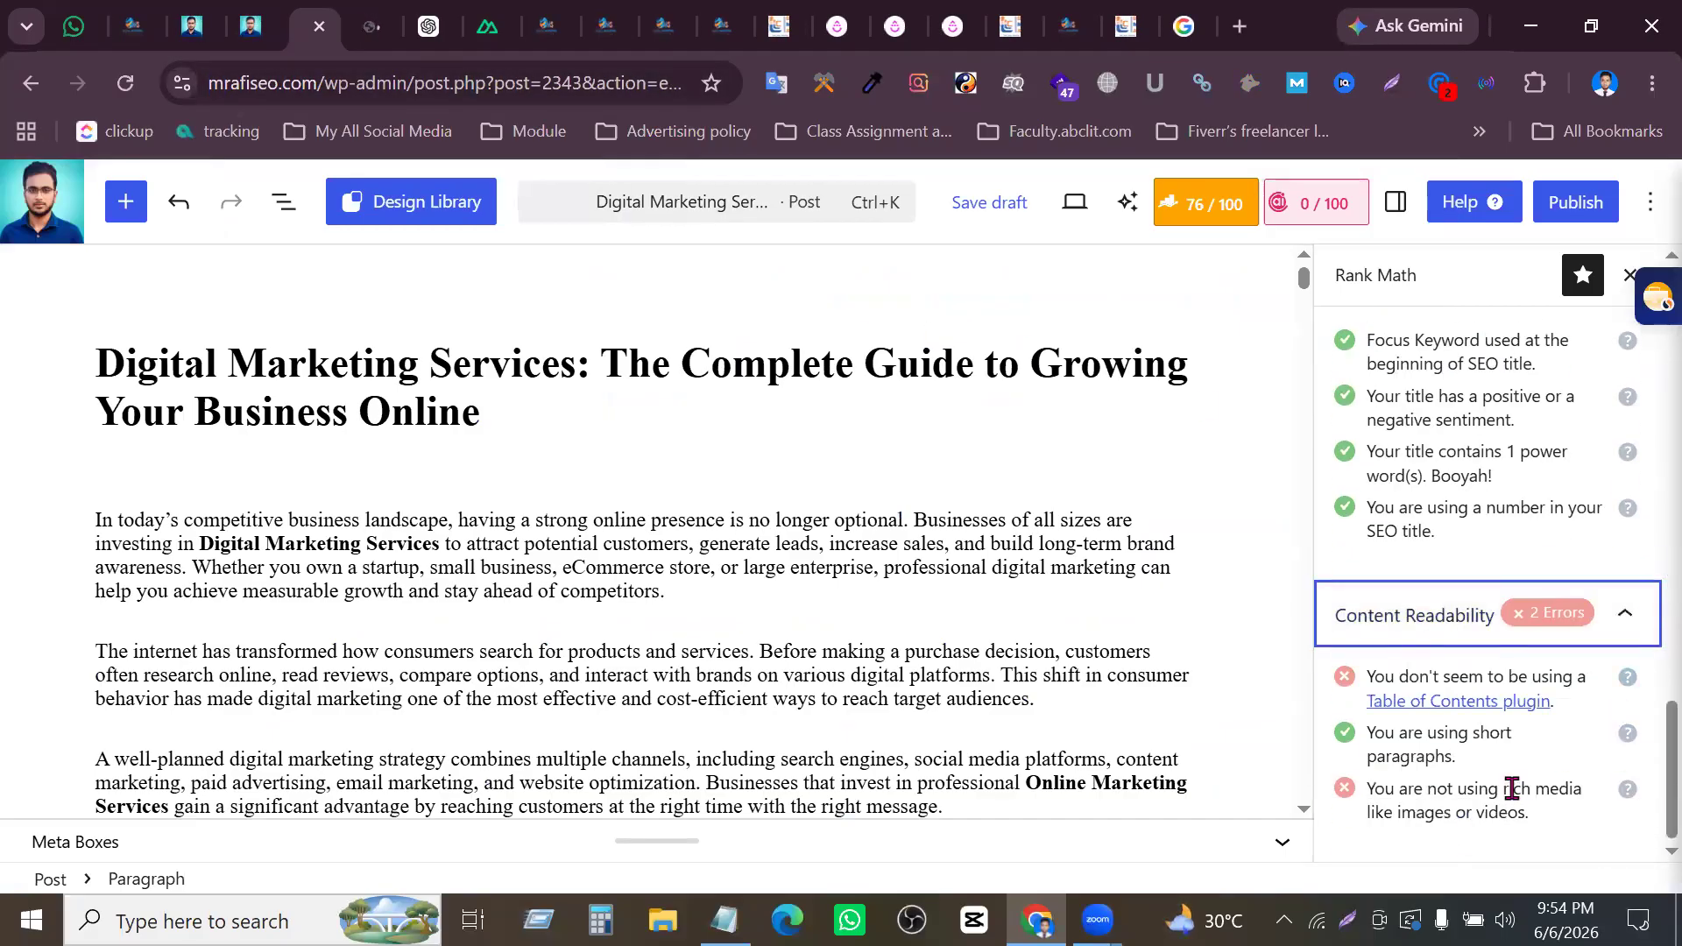
scroll(1524, 788, "up", 5)
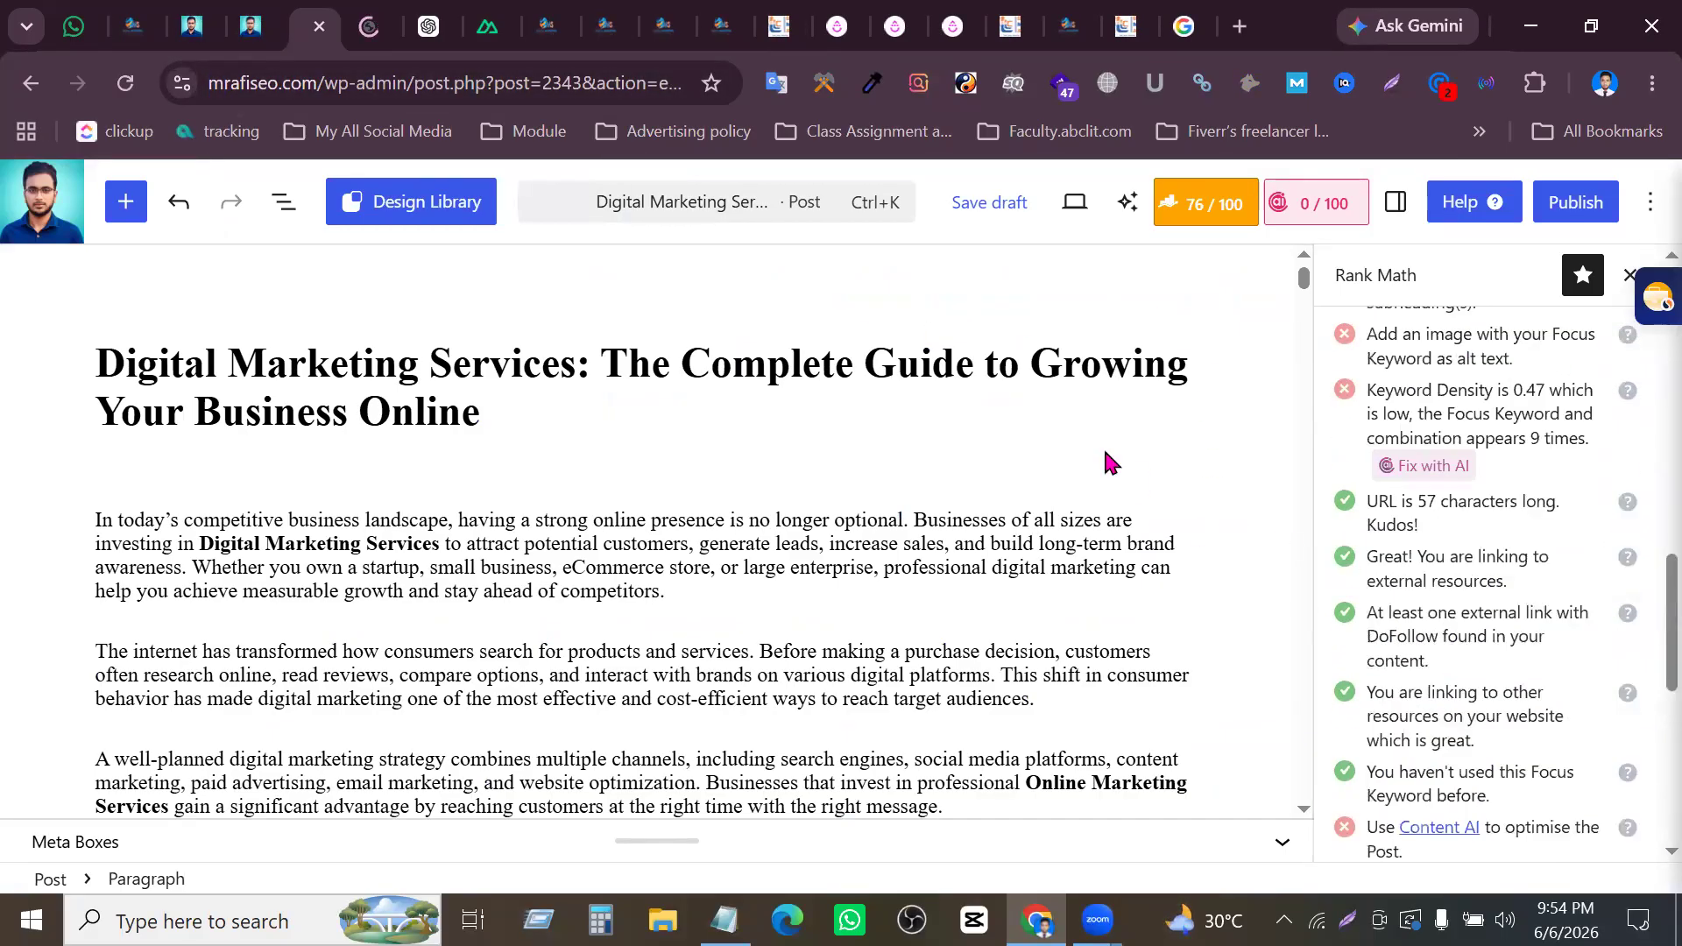
scroll(1108, 462, "down", 5)
Search Google for "digital marketing service" in a new tab and show the image results
left_click(1248, 39)
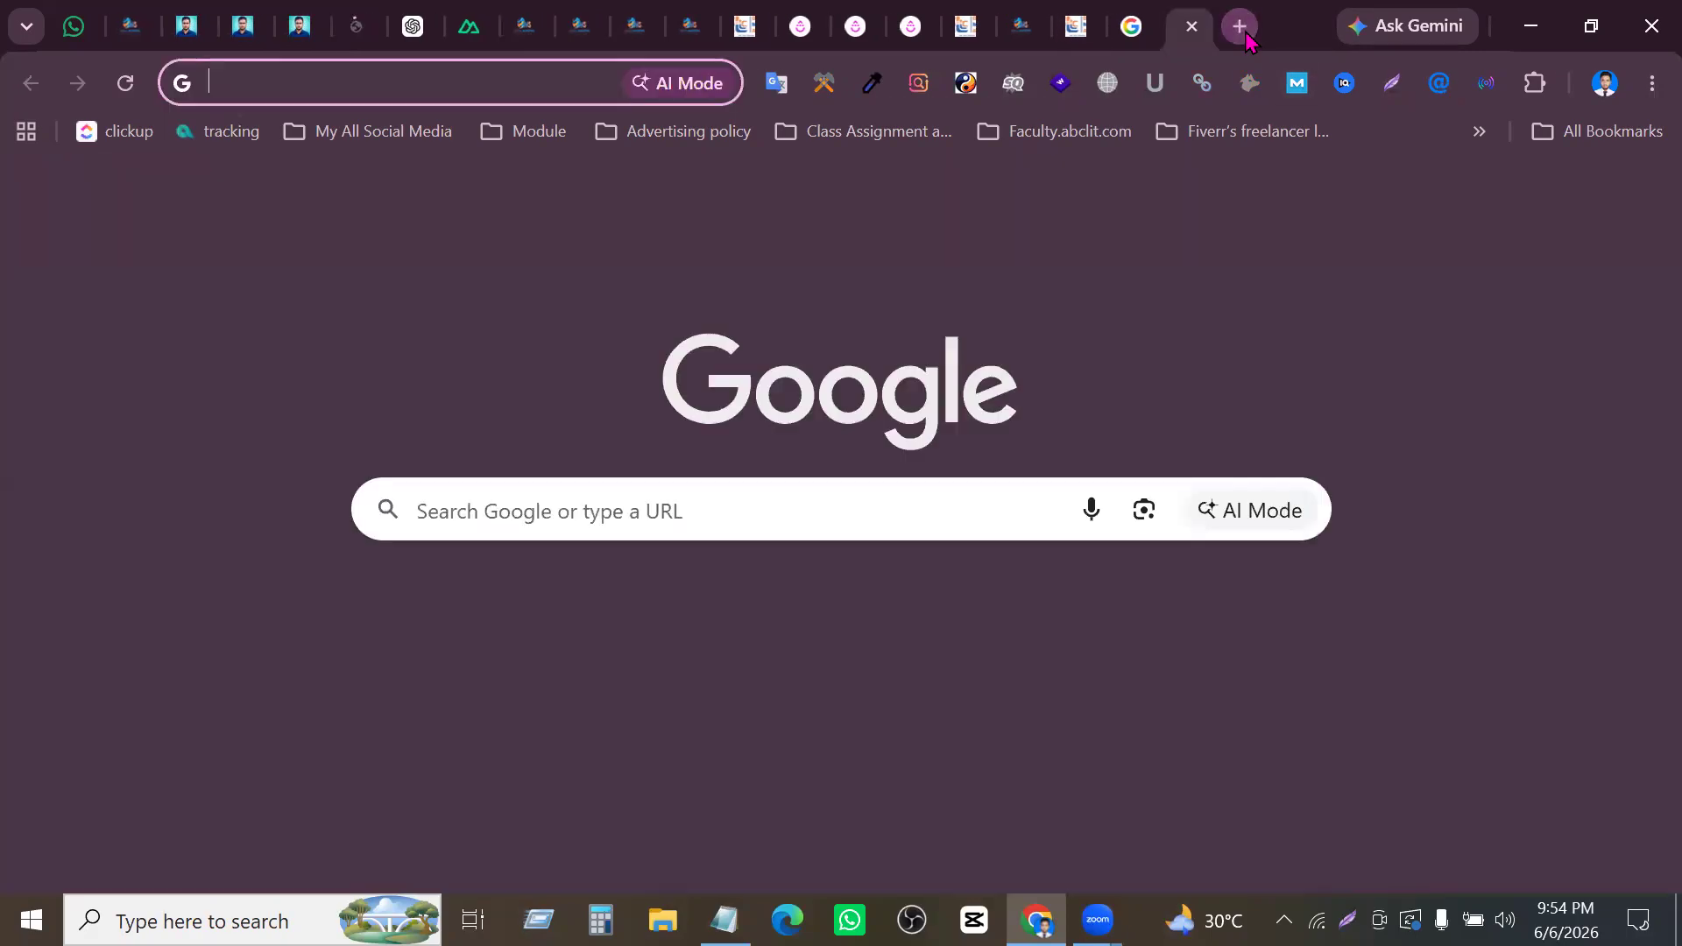
type("git")
key("BackSpace")
key("BackSpace")
key("BackSpace")
type("di")
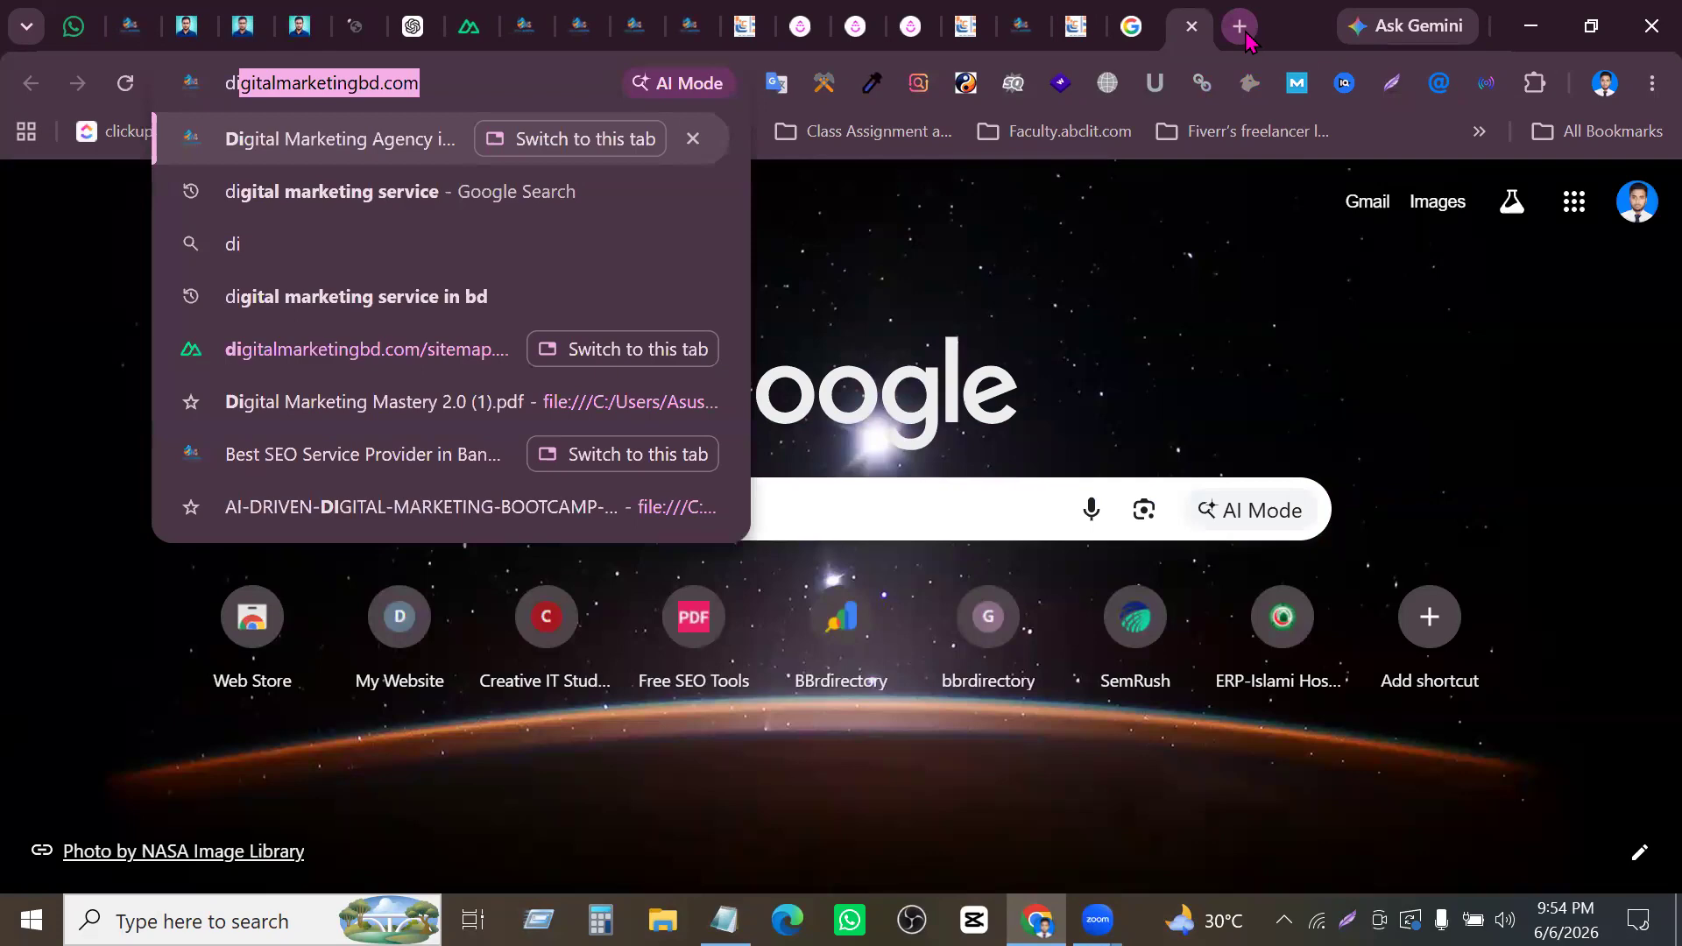
type("gital")
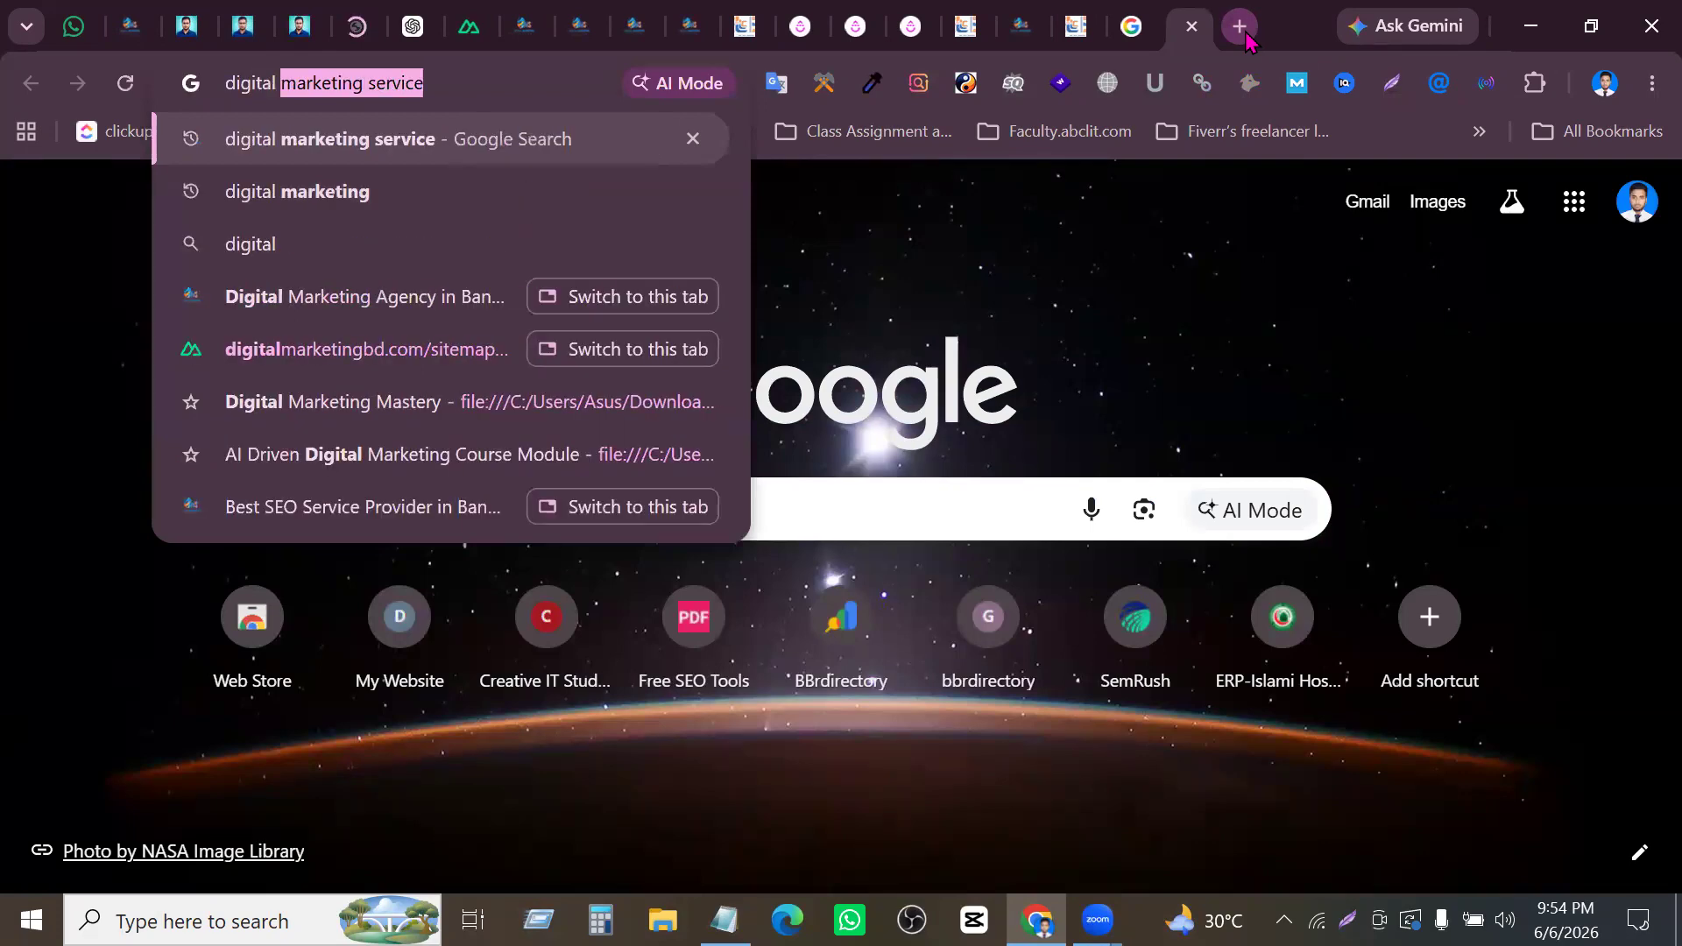
key("Return")
scroll(453, 557, "down", 10)
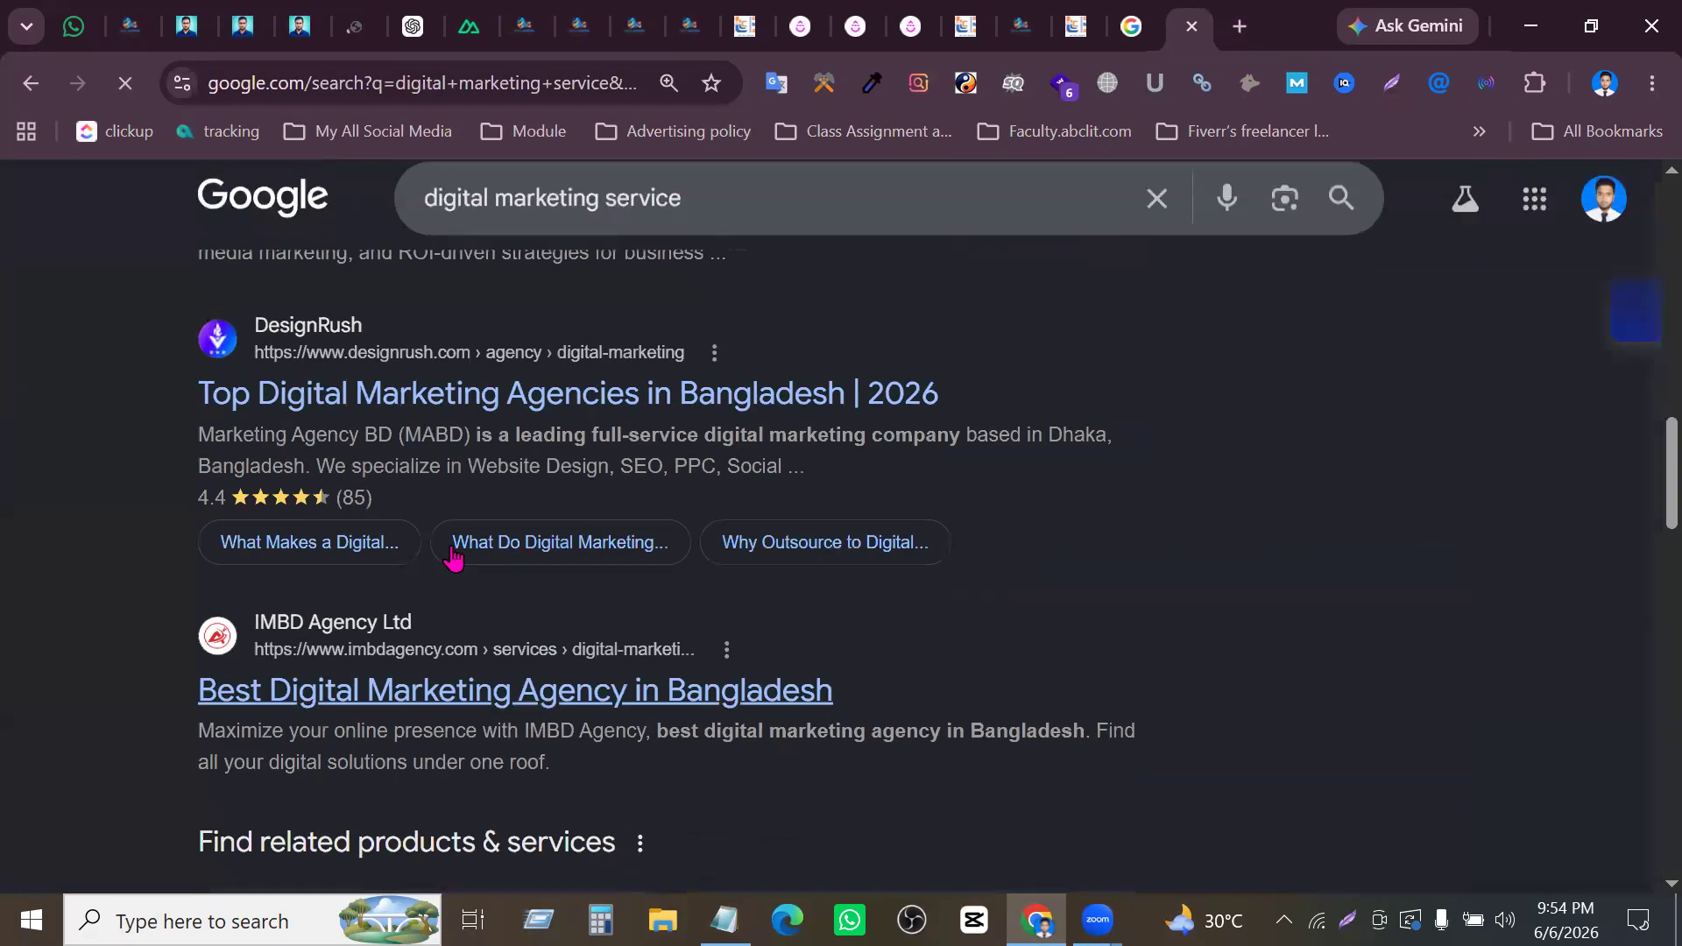
scroll(453, 557, "up", 10)
left_click(400, 354)
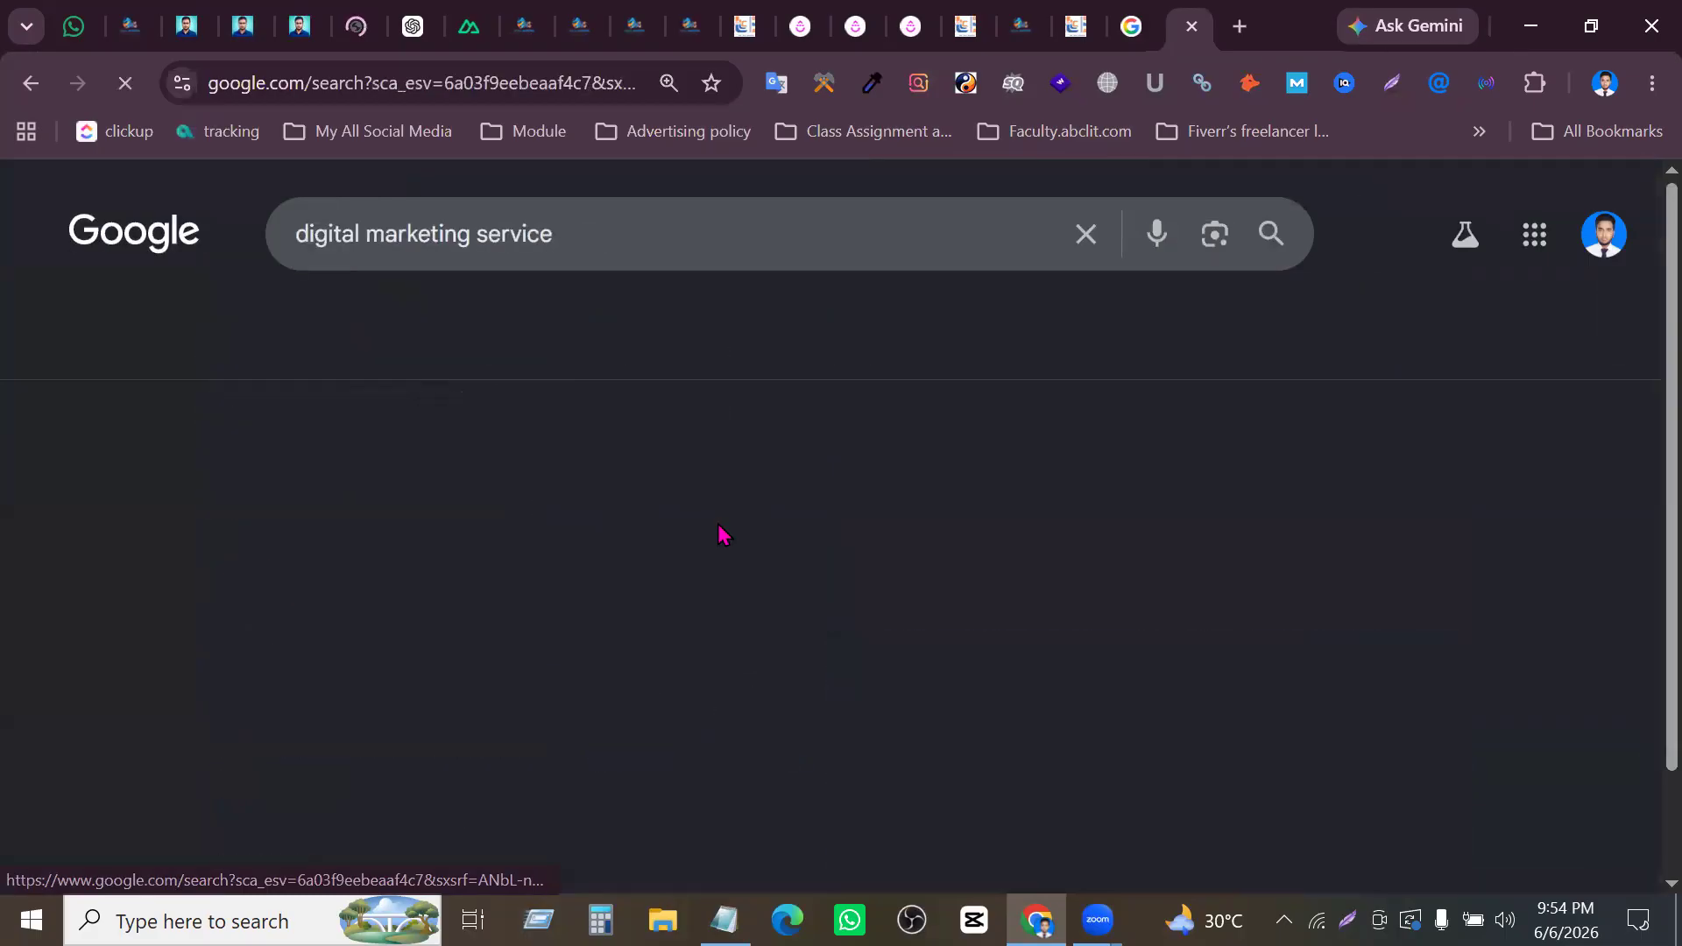
Save Reliablesoft's "Popular Digital Marketing Services" image to the Downloads folder as a PNG named download
right_click(471, 673)
left_click(1042, 603)
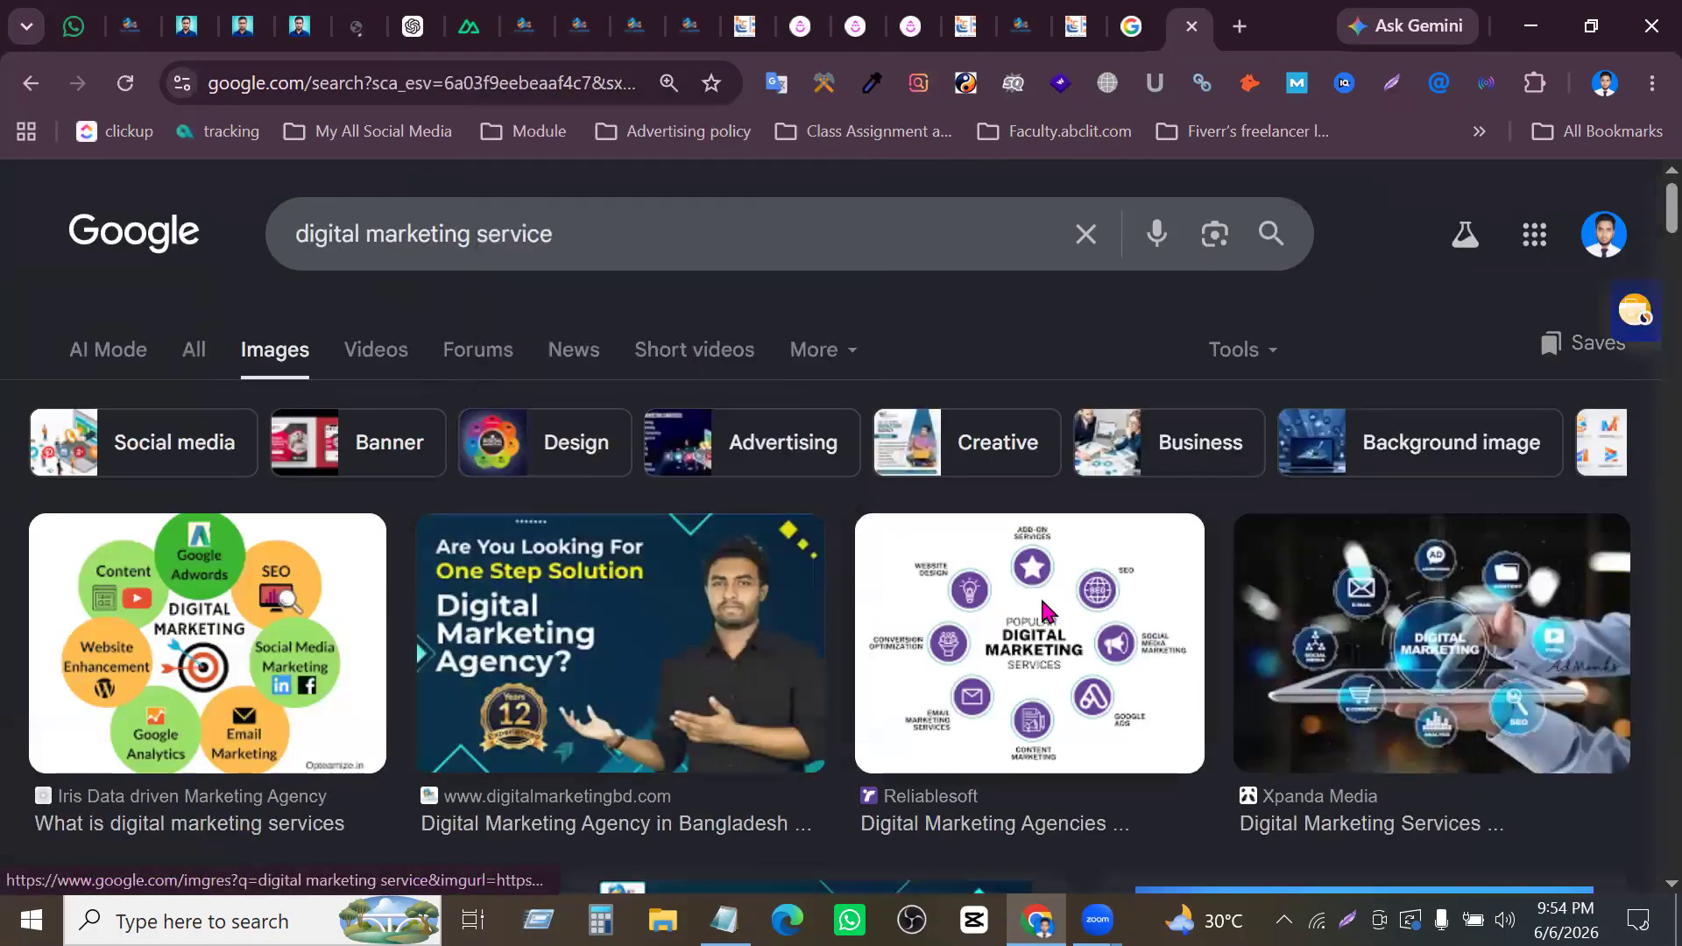
right_click(1042, 603)
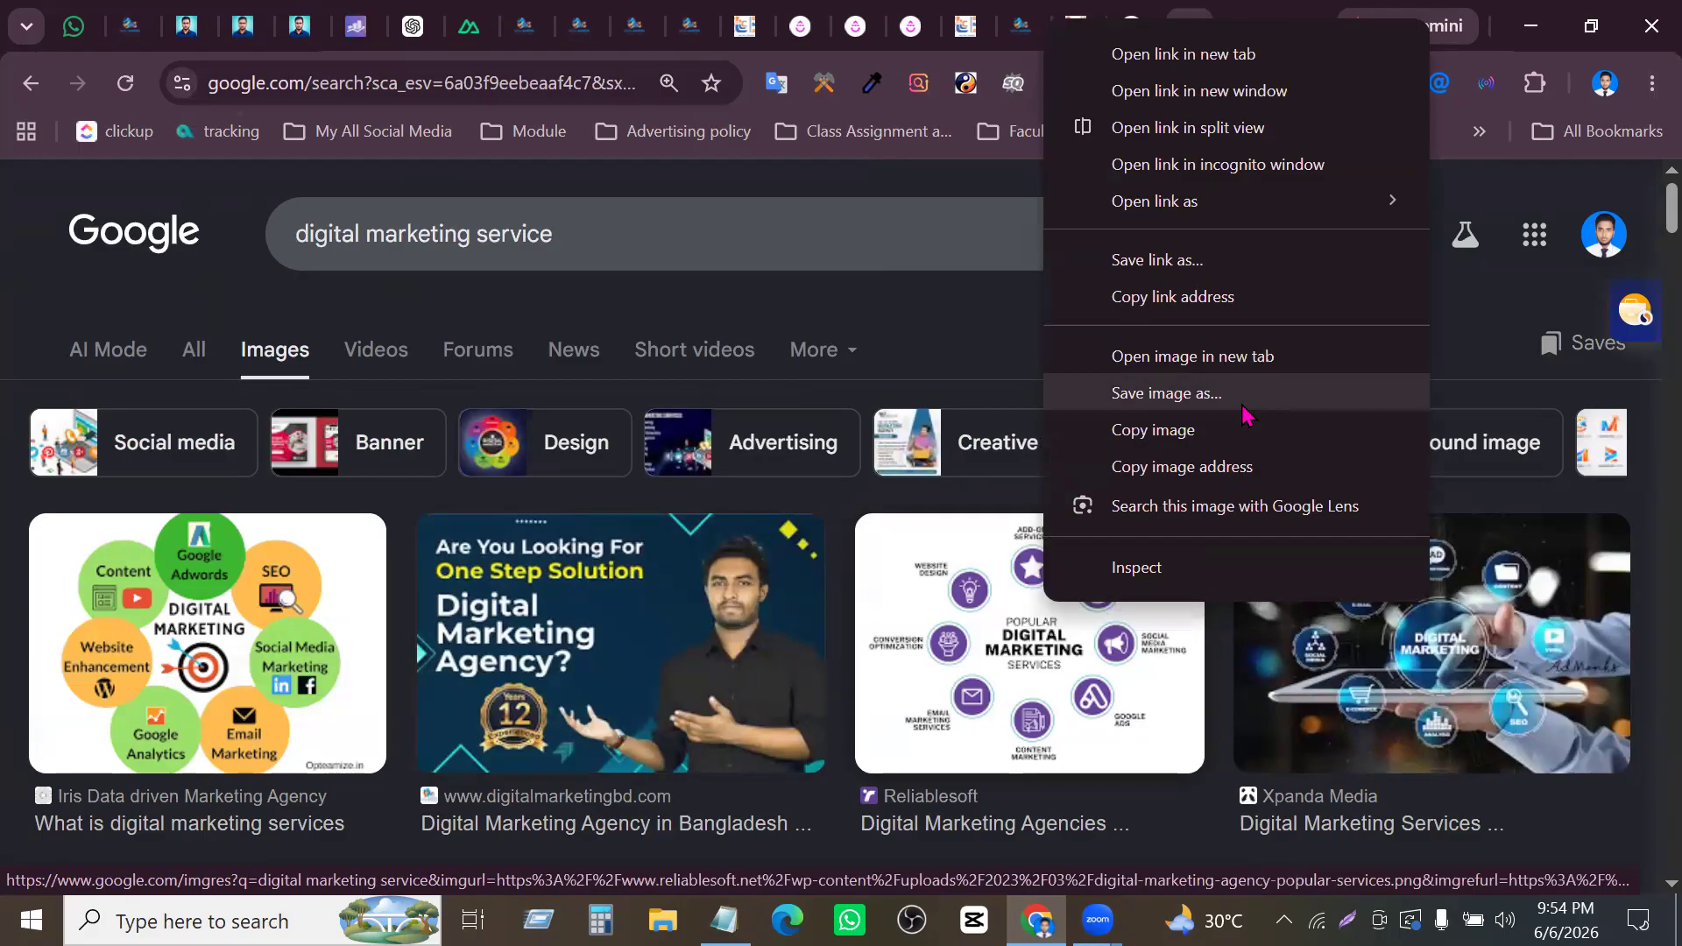
left_click(1244, 403)
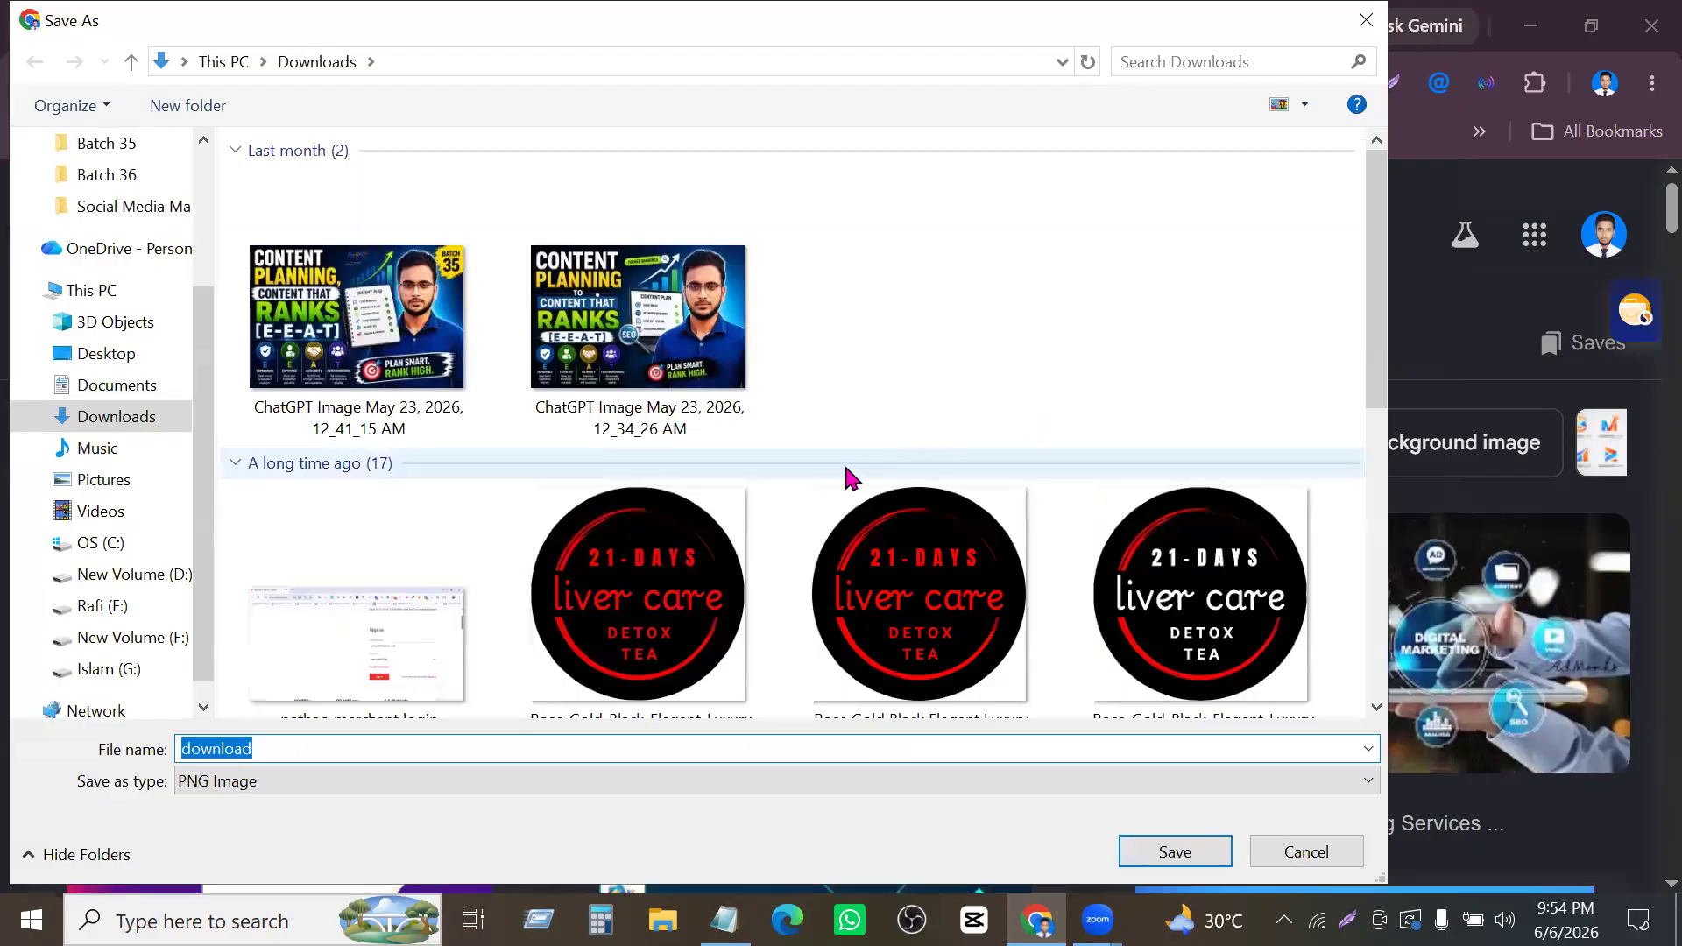
left_click(140, 418)
left_click(1130, 854)
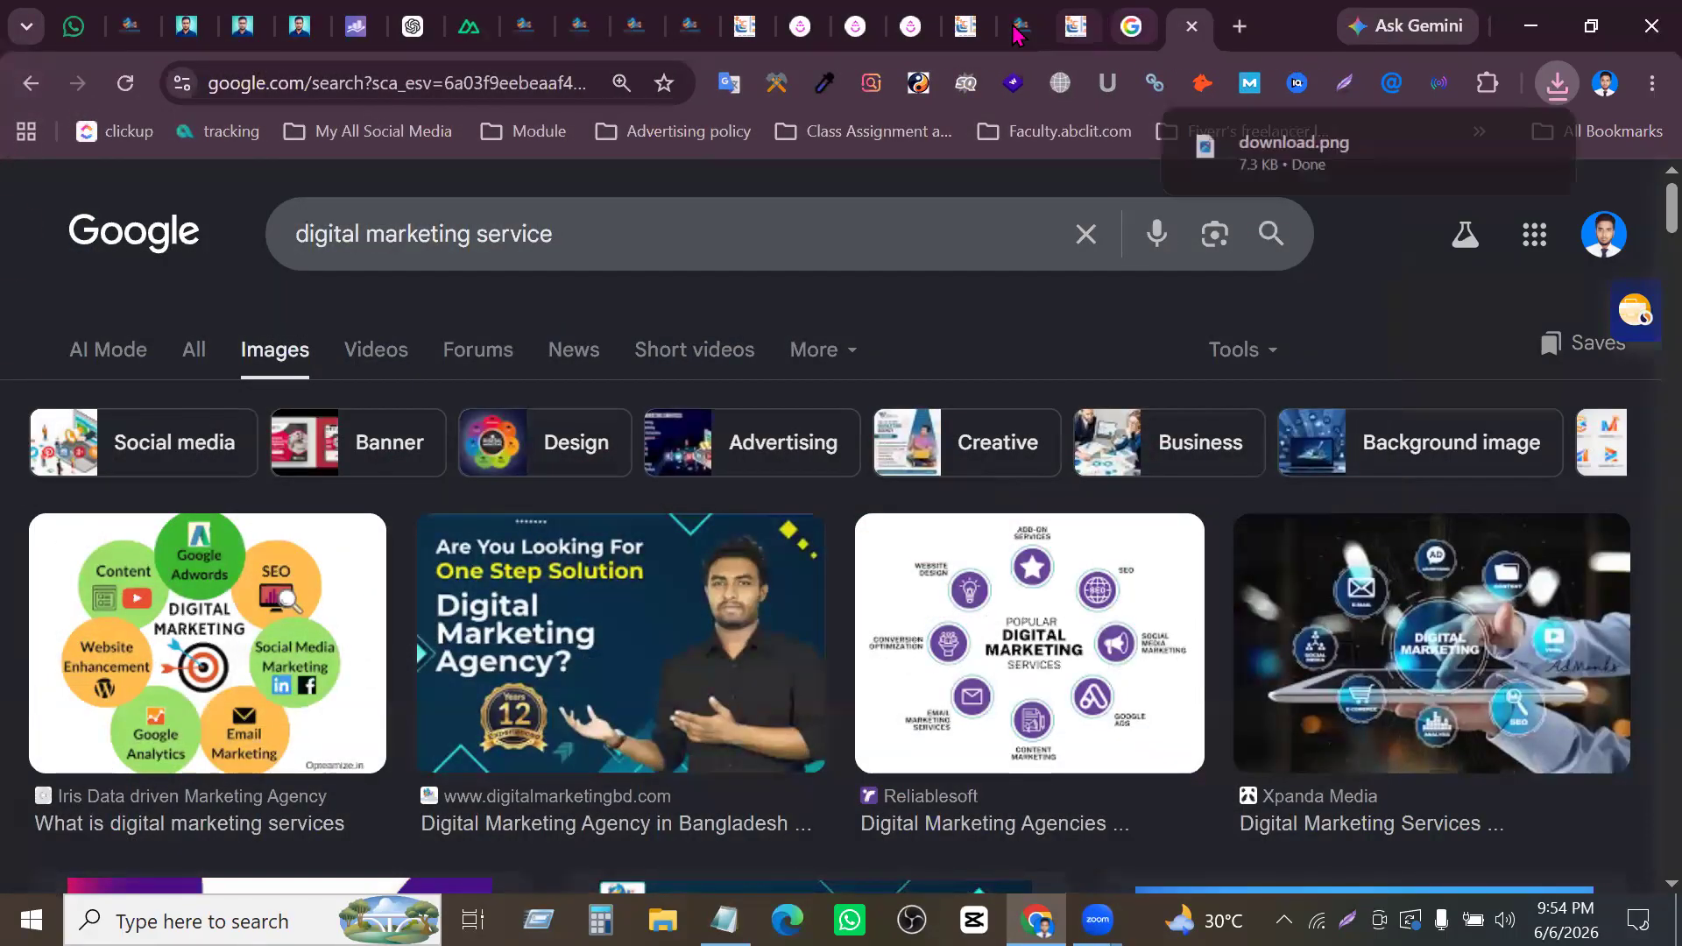
Return to the Digital Marketing Services post and insert an Image block directly above the "What Are Digital Marketing Services?" heading
left_click(302, 10)
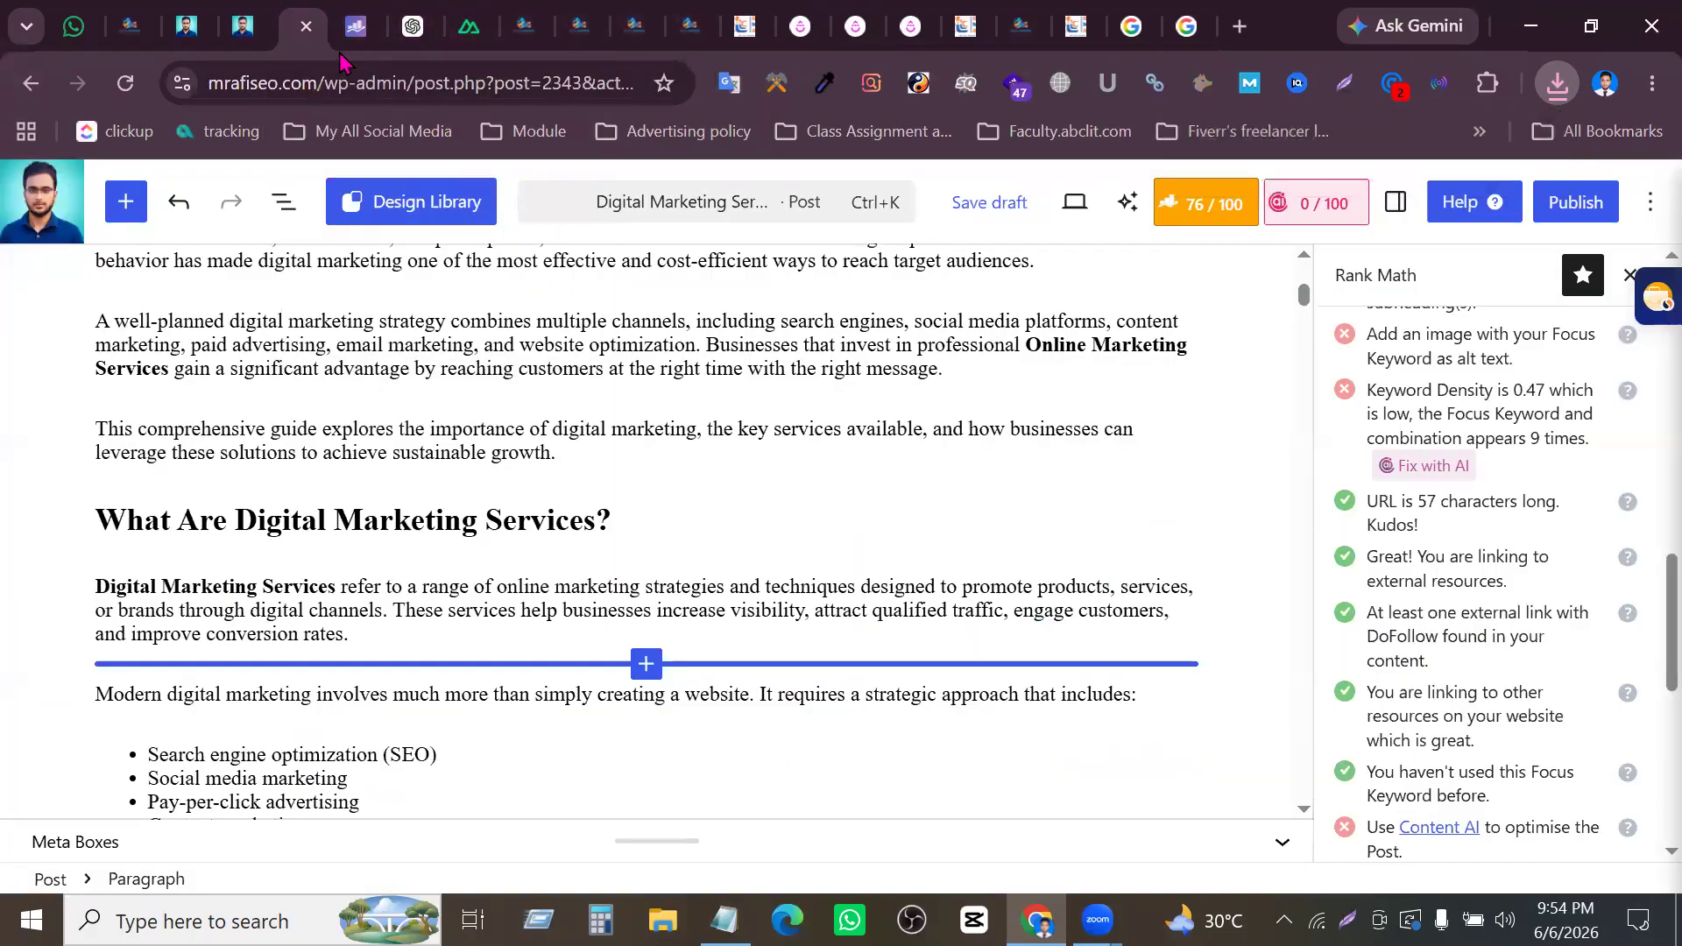
scroll(871, 620, "up", 5)
scroll(592, 508, "down", 12)
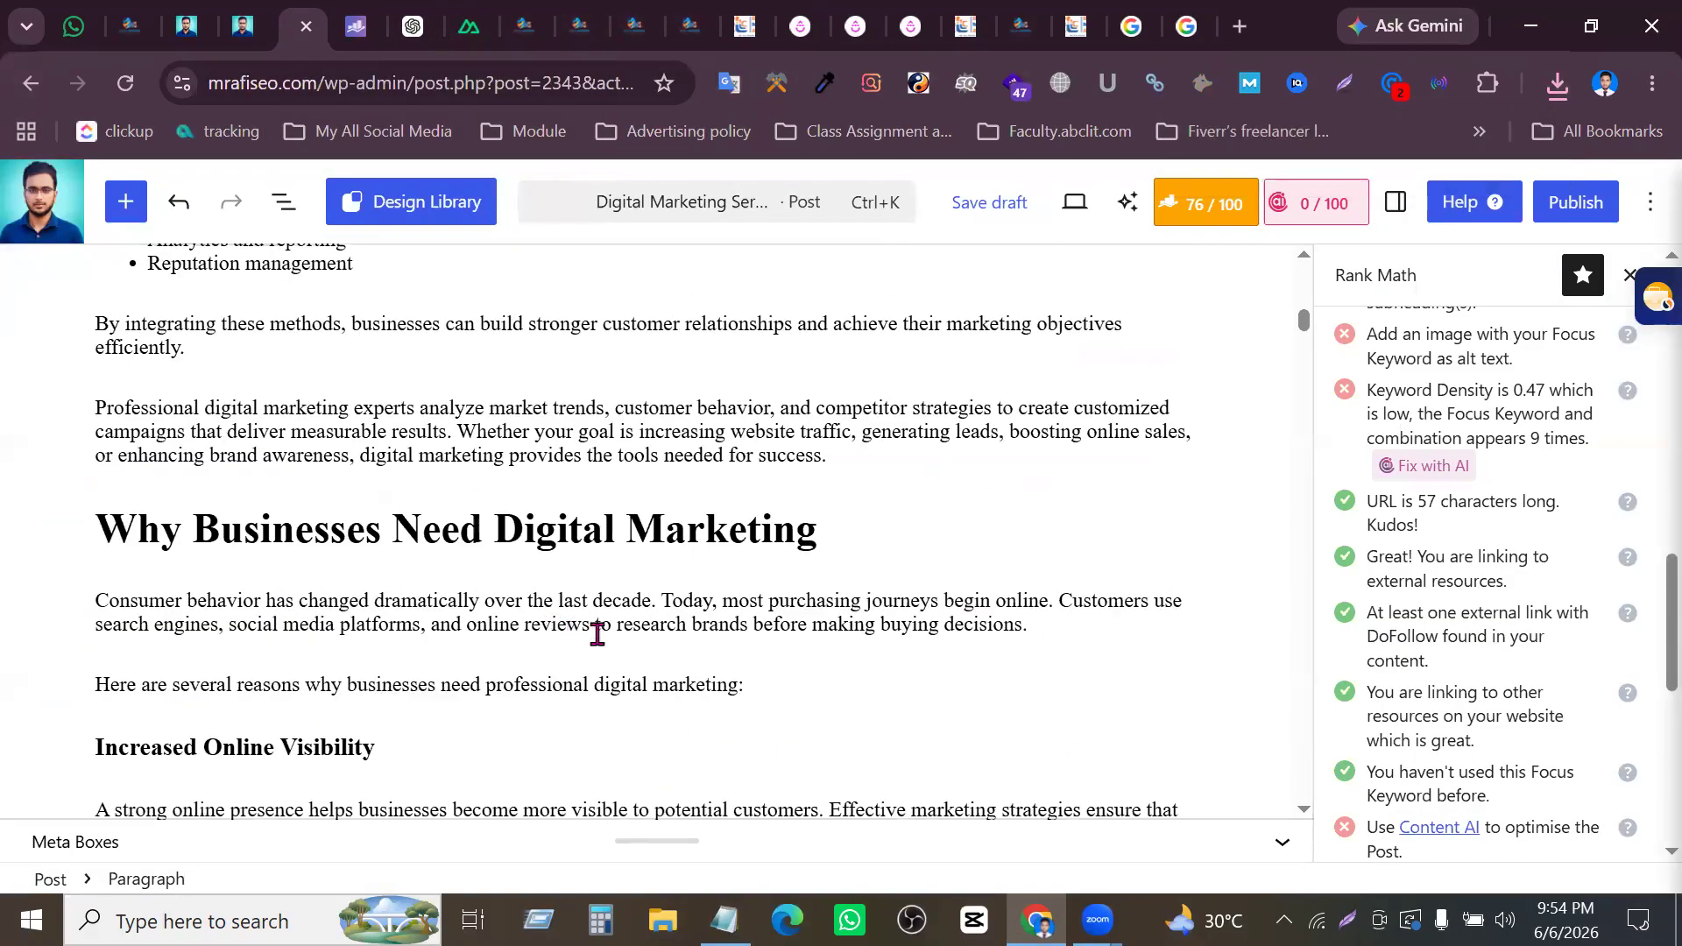
scroll(758, 653, "up", 10)
scroll(761, 657, "down", 5)
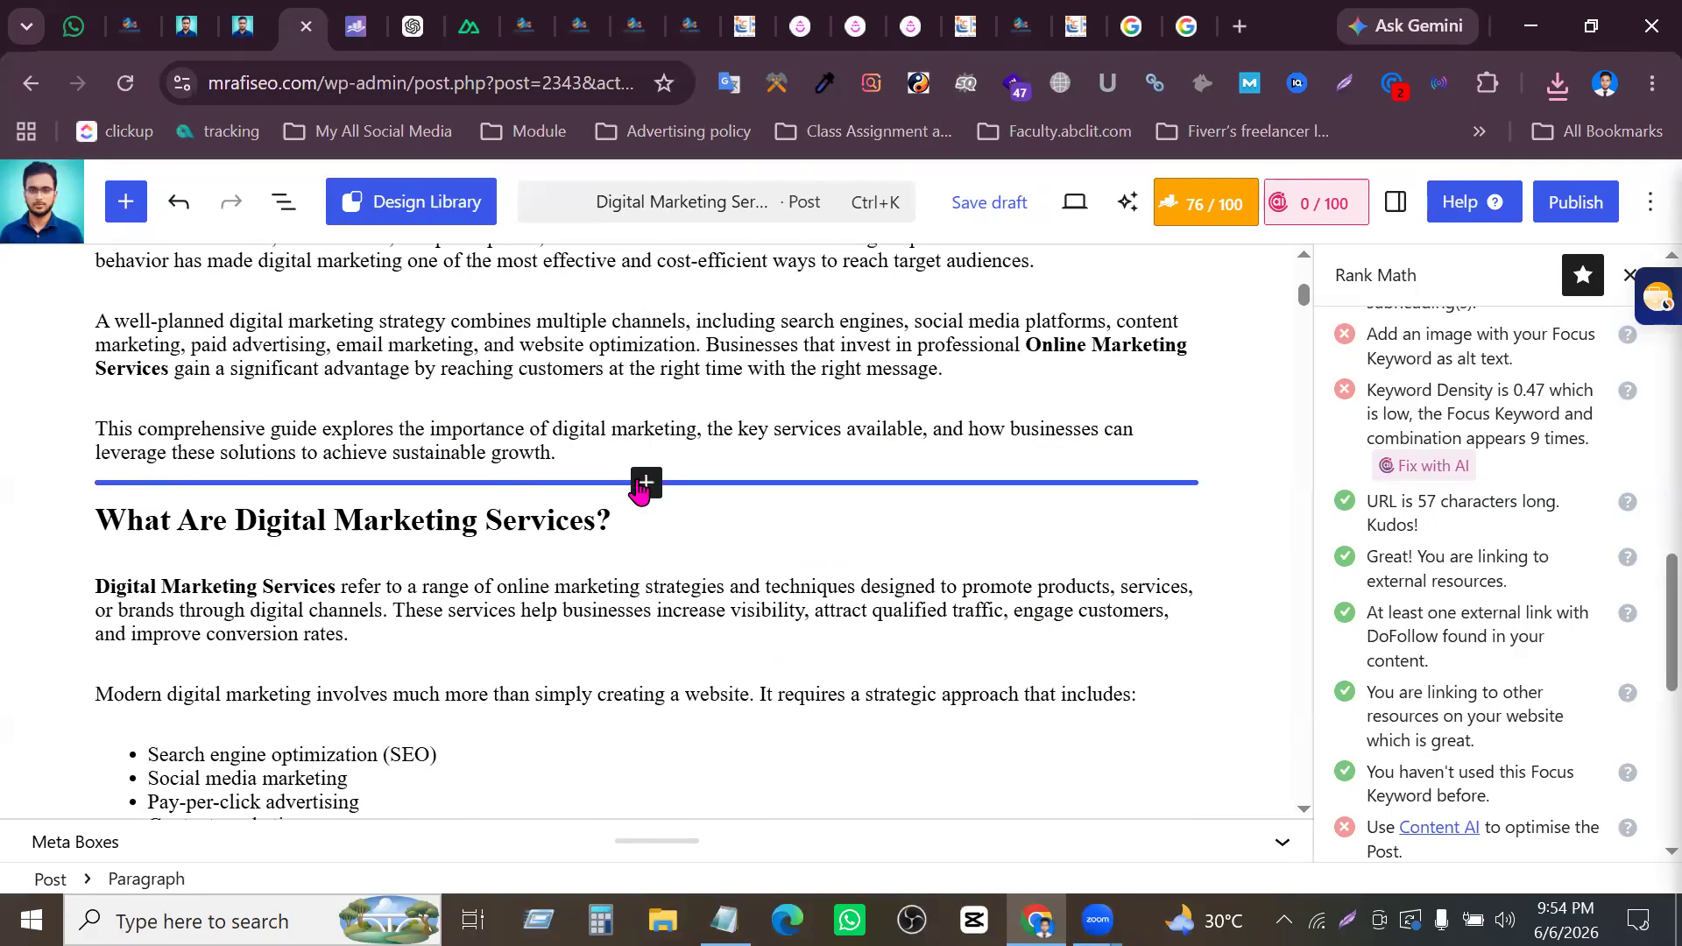
left_click(645, 483)
scroll(644, 487, "down", 2)
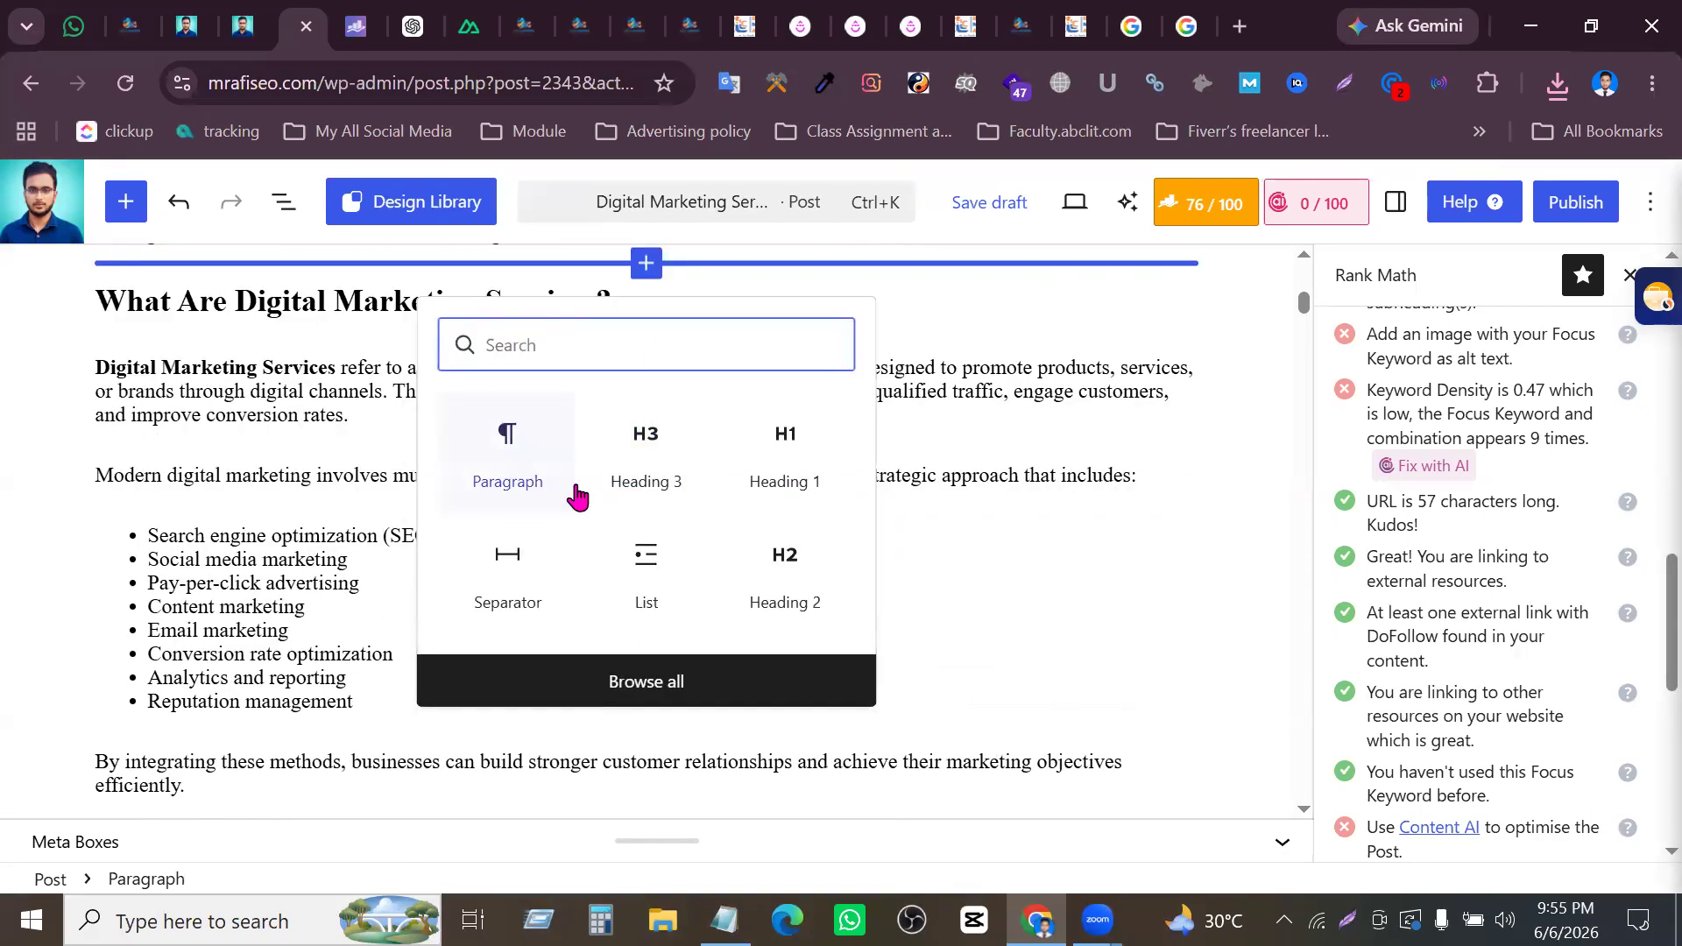
type("image")
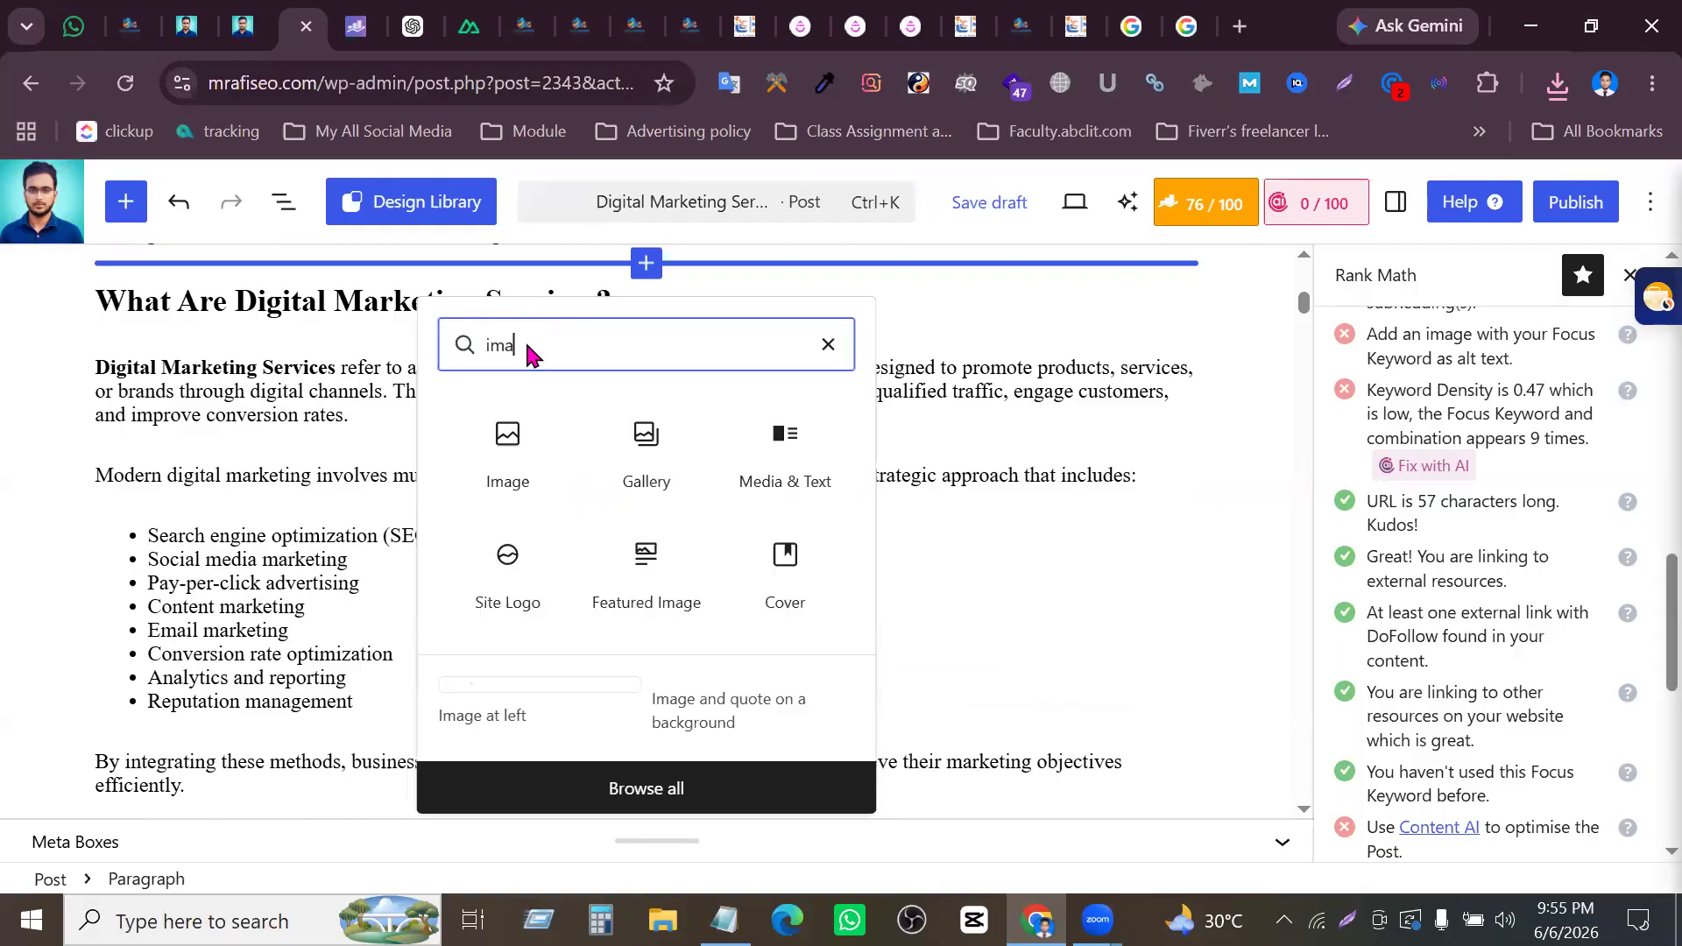
left_click(497, 446)
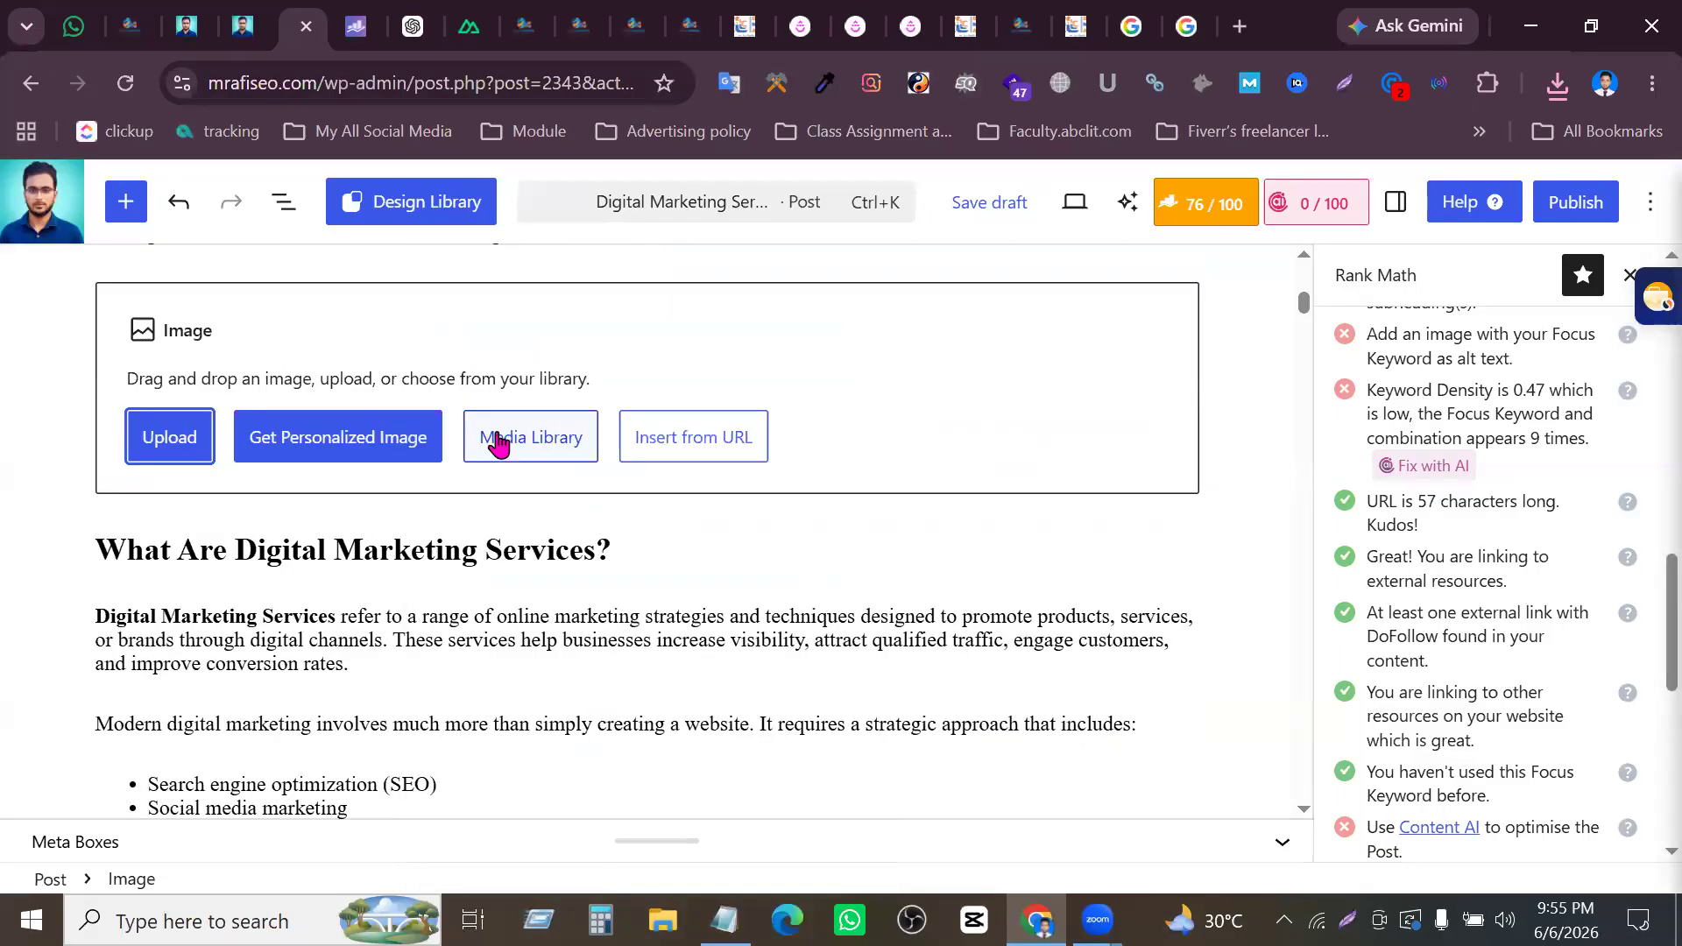
Upload the download image from the Downloads folder into the new Image block
left_click(170, 441)
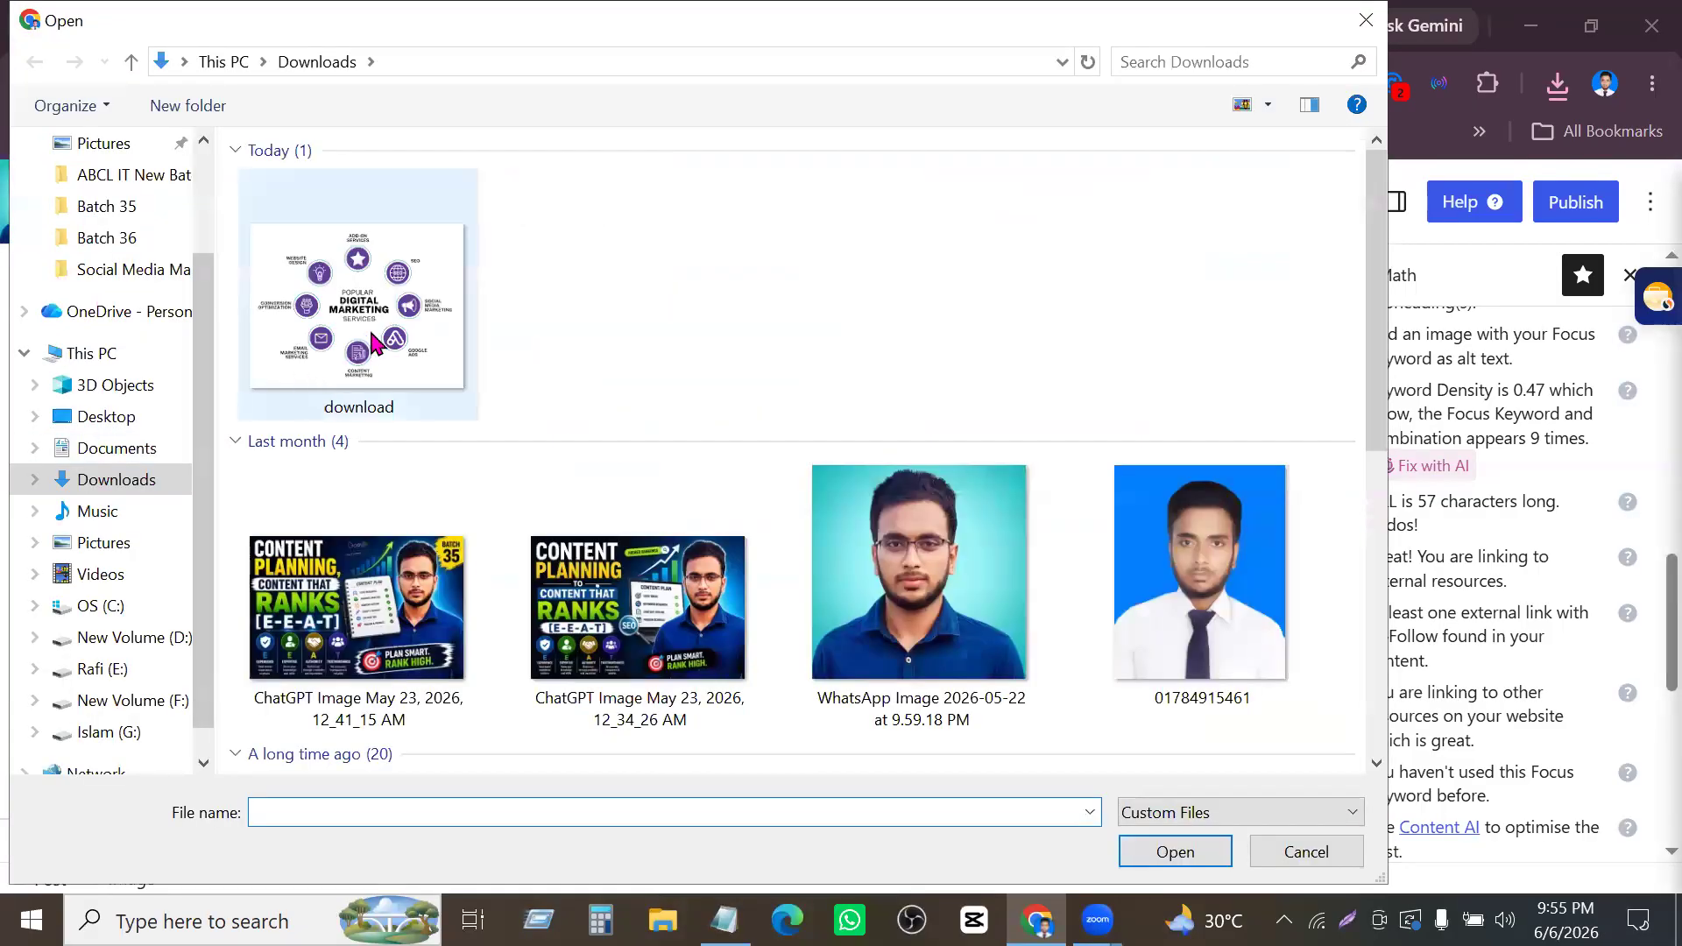
left_click(355, 267)
left_click(1175, 851)
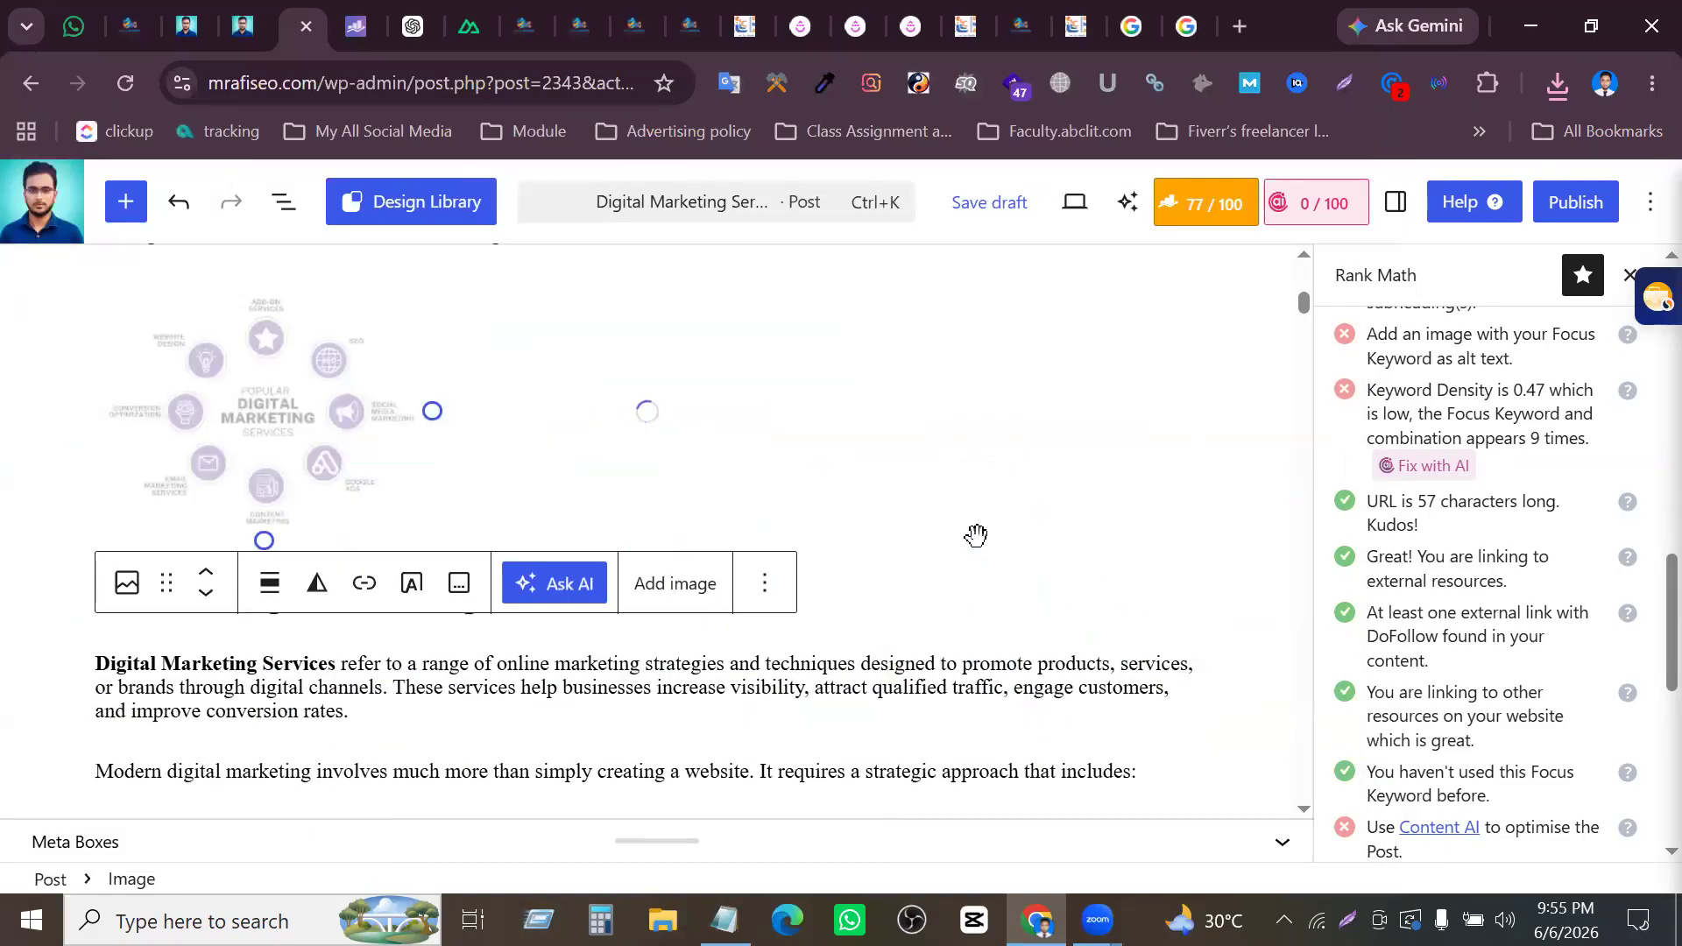
Copy the Rank Math focus keyword "Digital Marketing Services" and use it as the uploaded image's alternative text
left_click(317, 441)
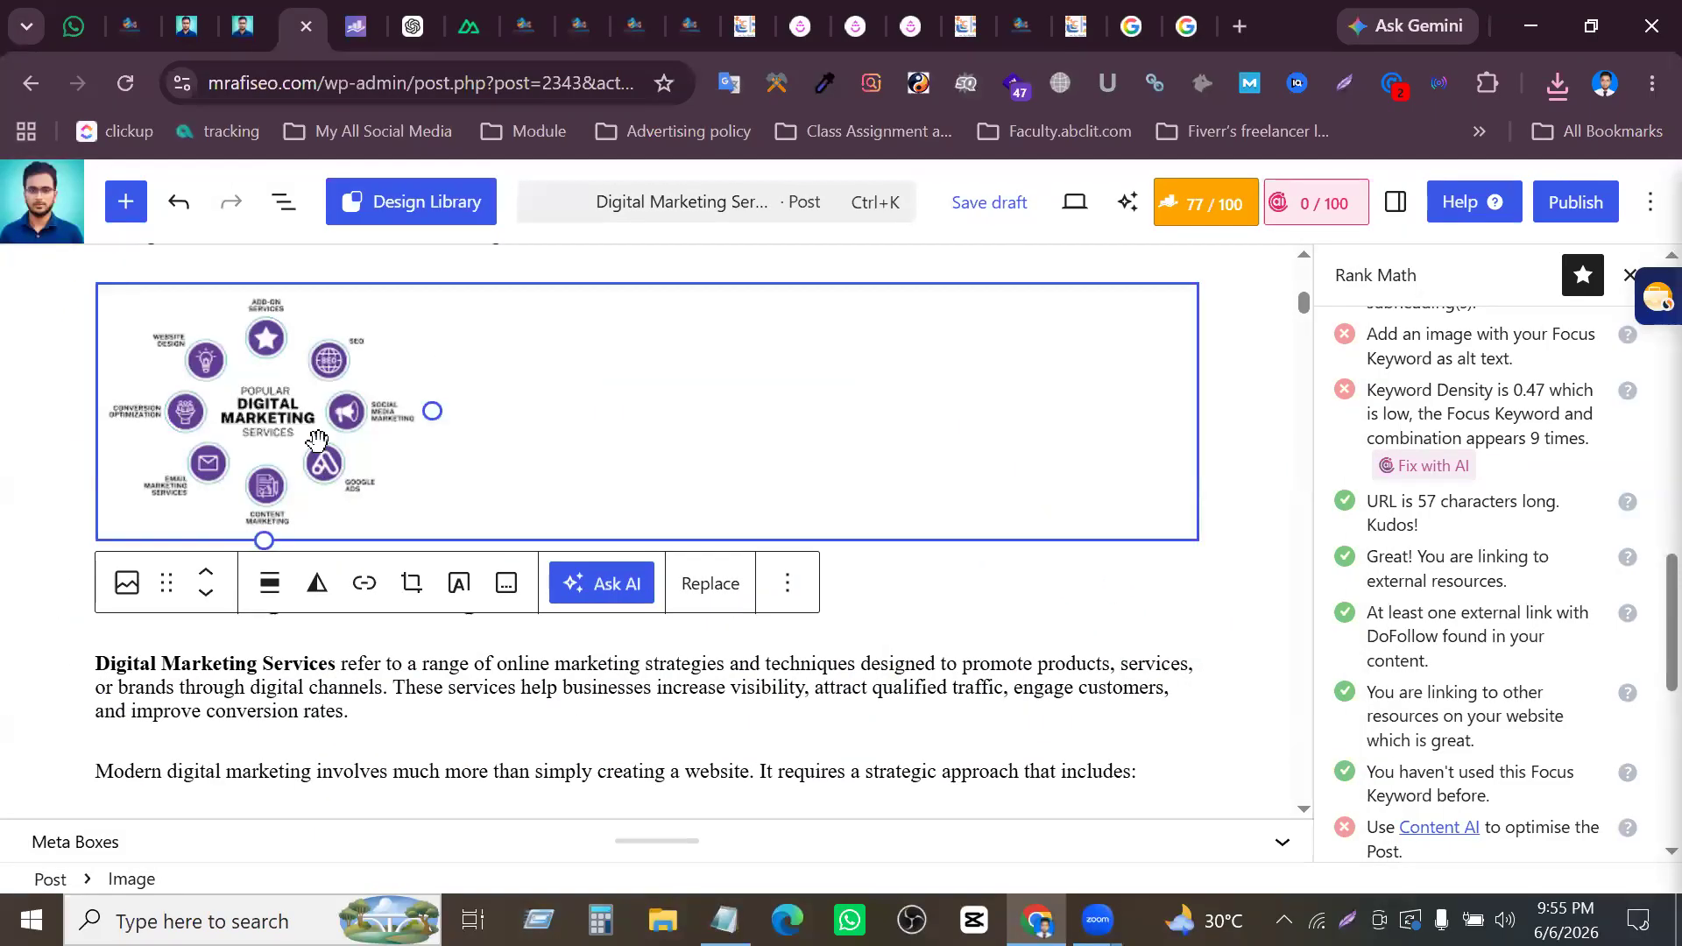
scroll(1502, 324, "up", 10)
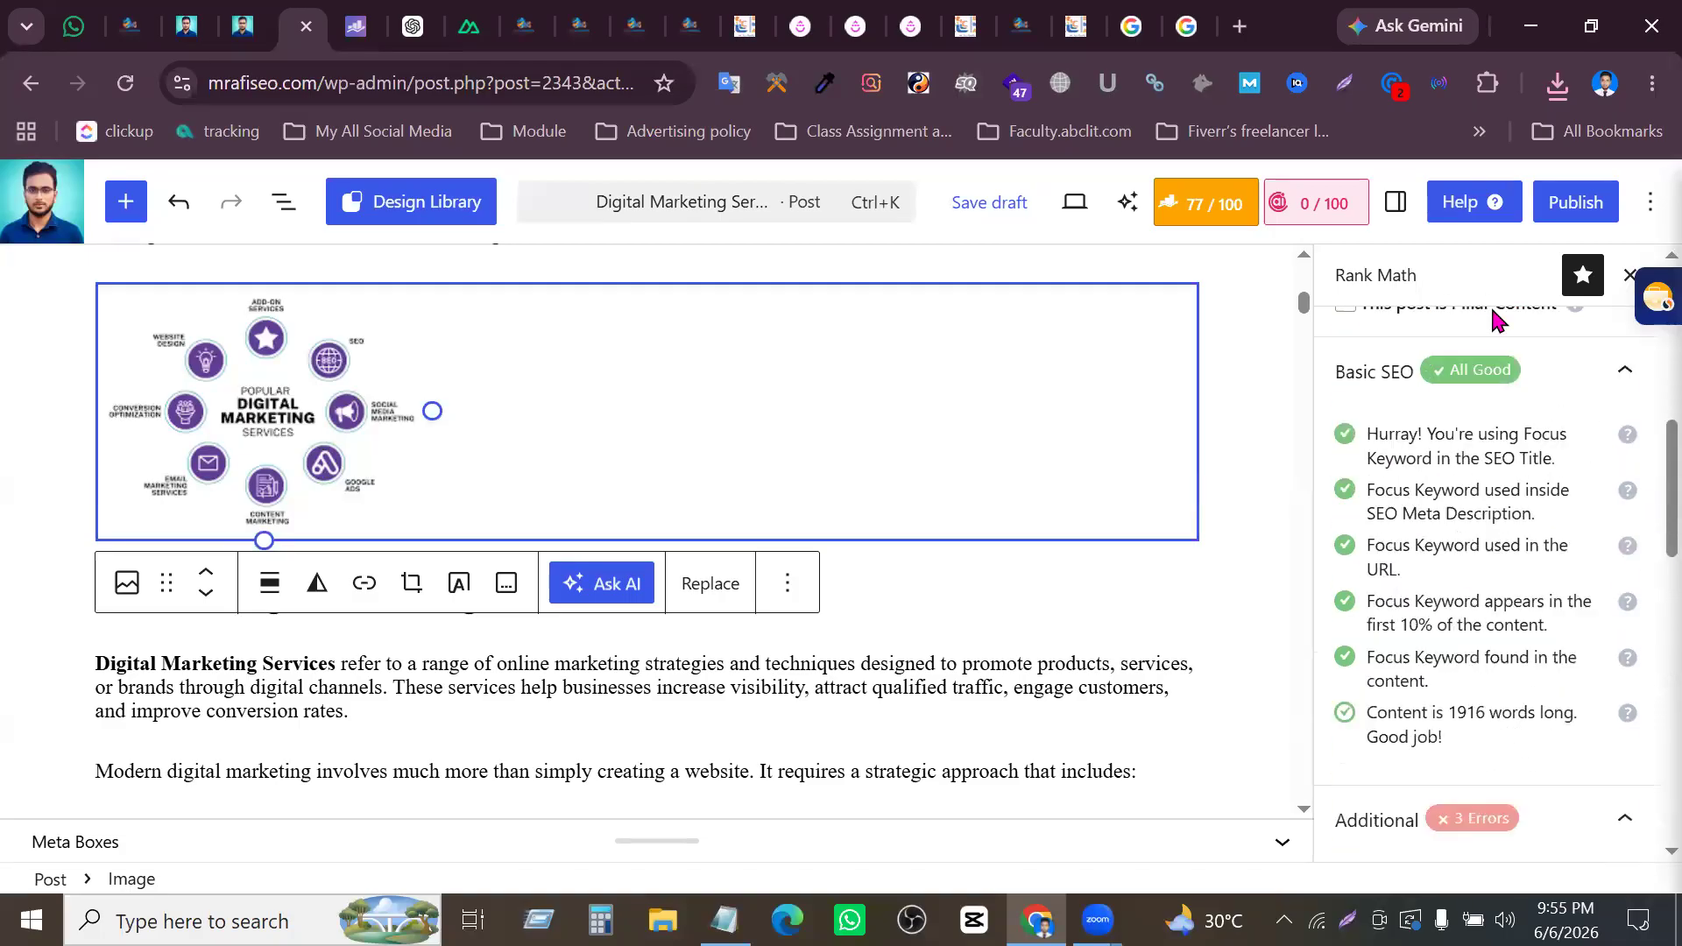
left_click(1396, 202)
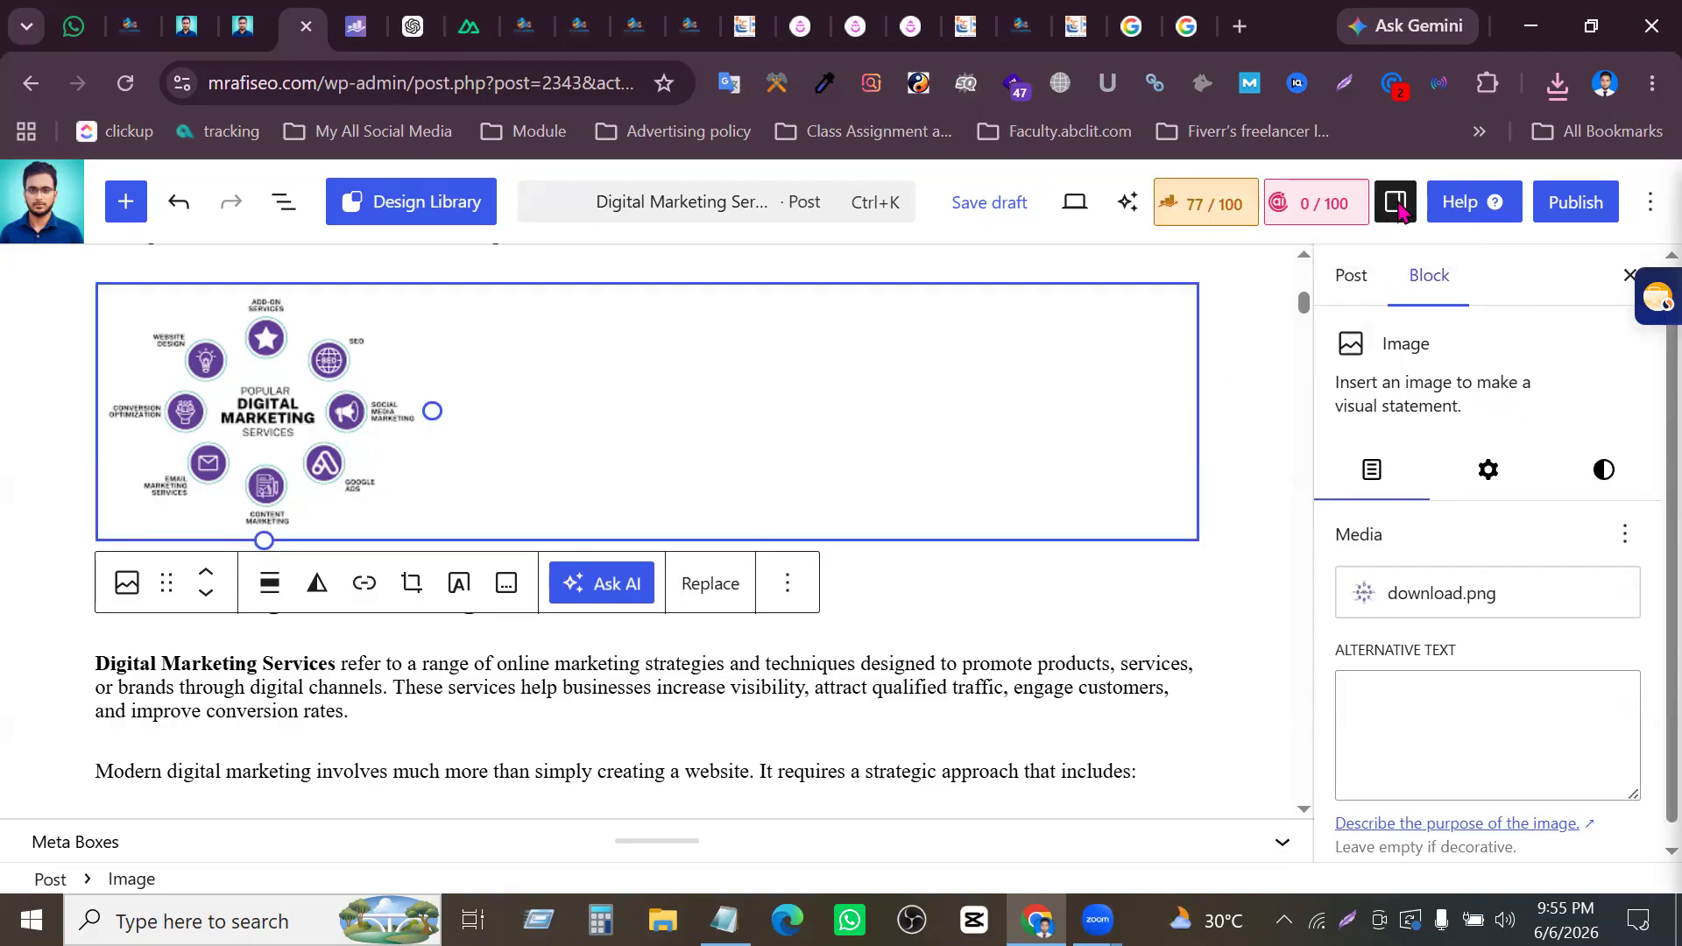
left_click(1406, 708)
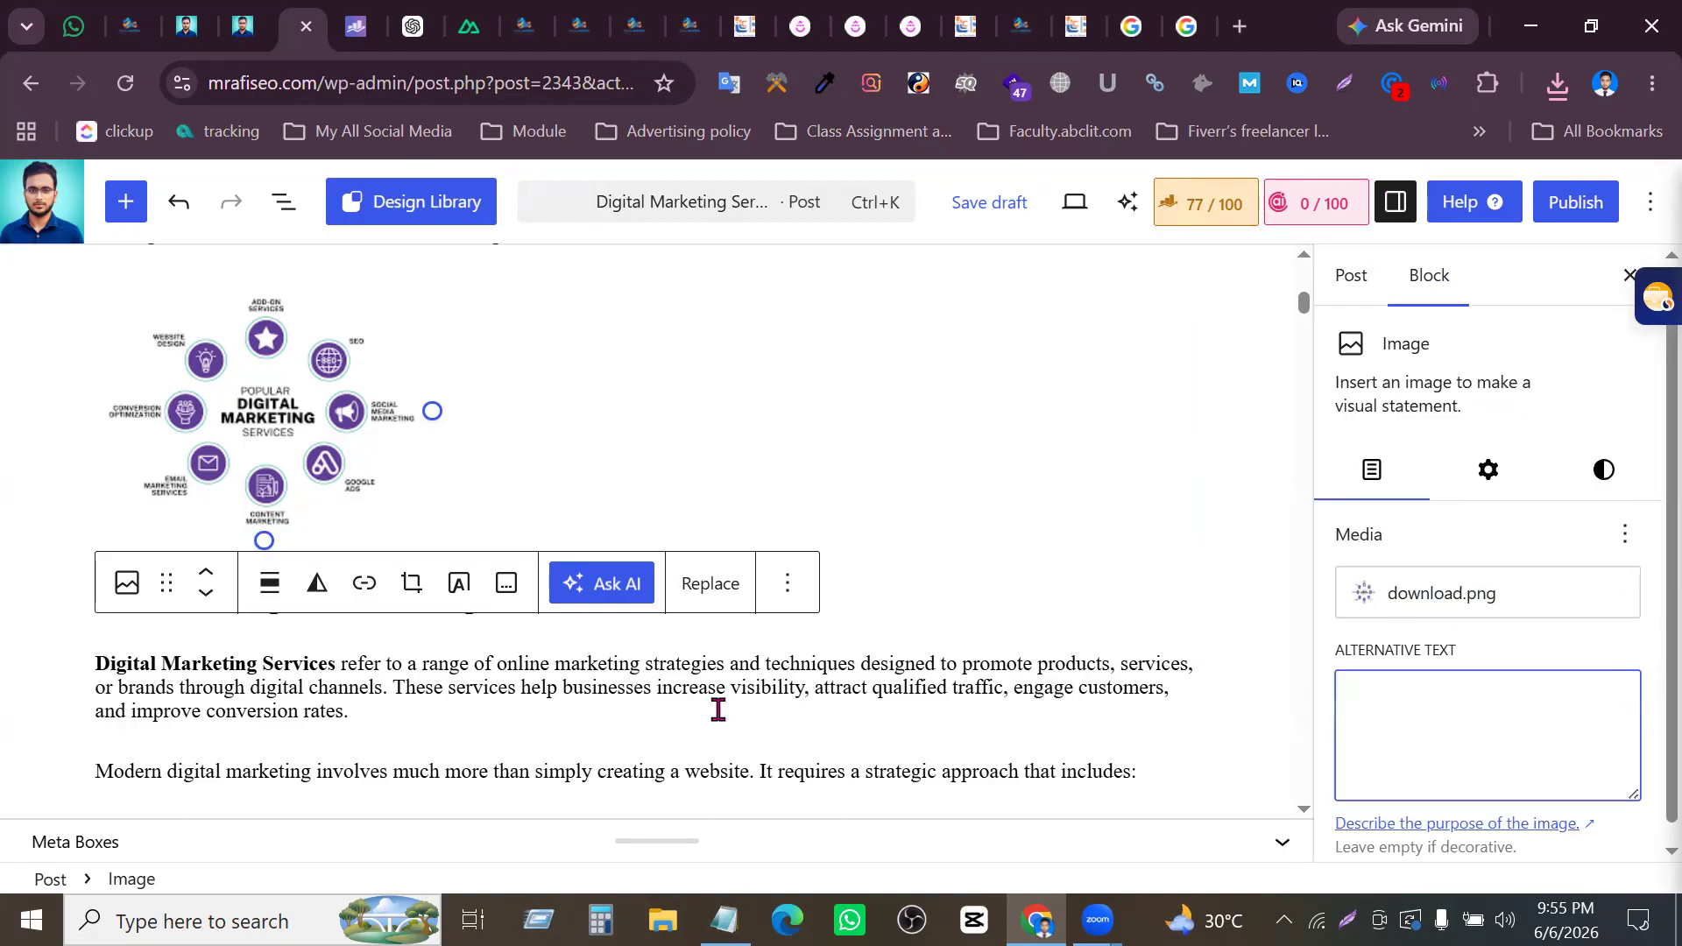
left_click(1200, 203)
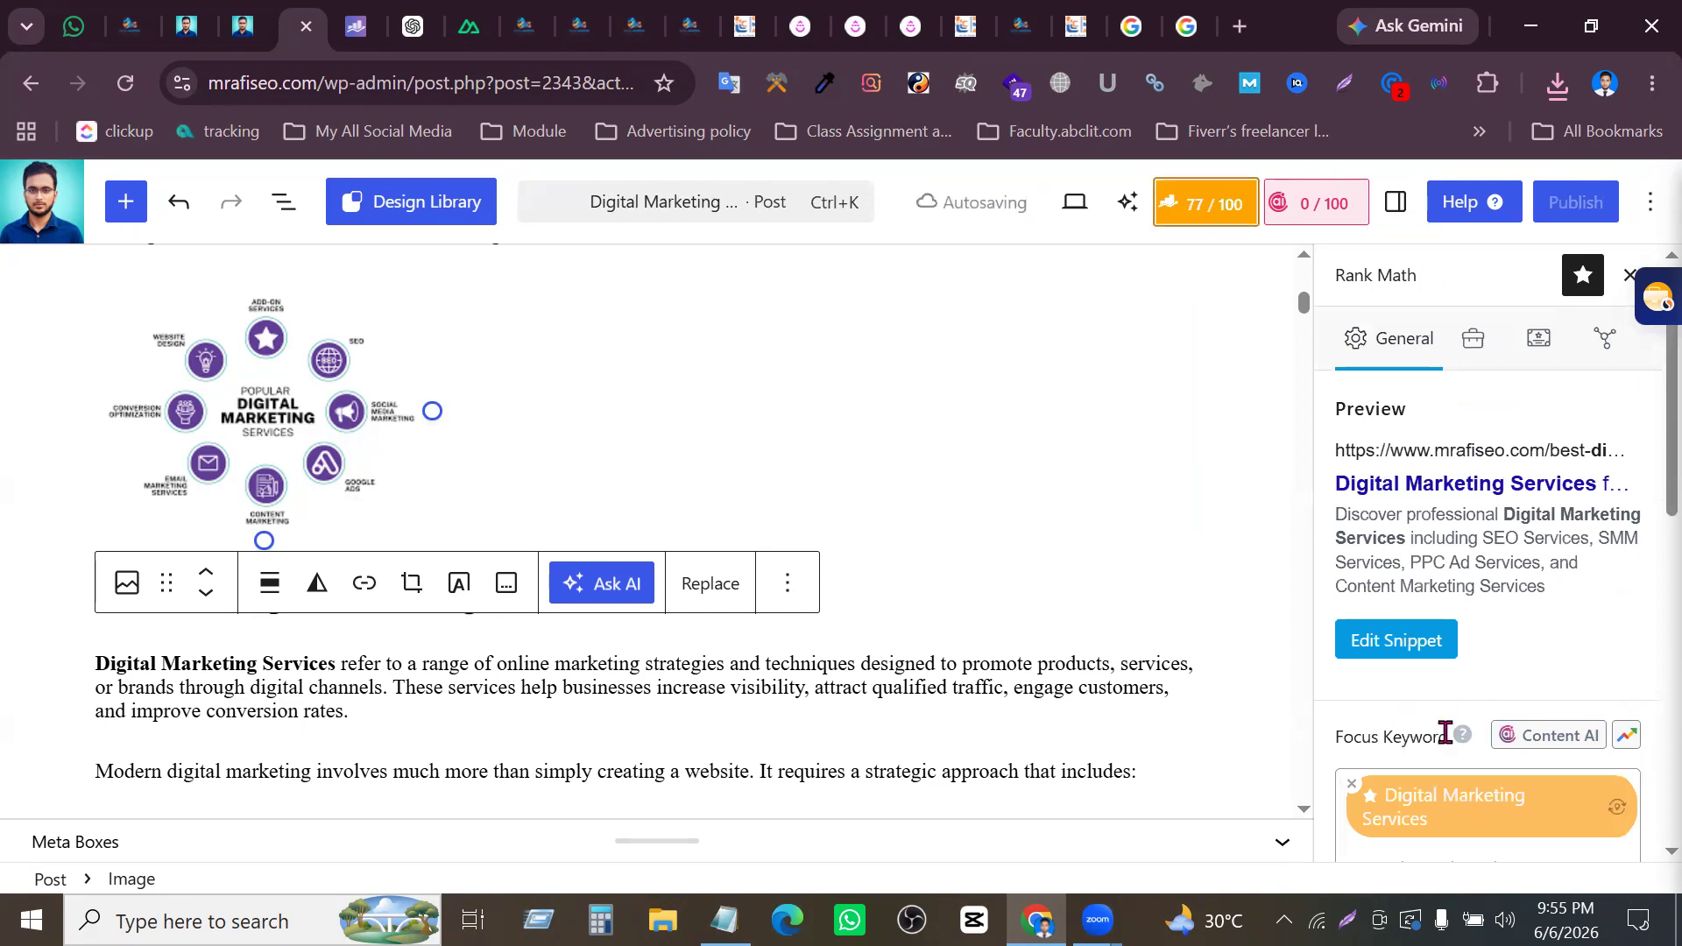
scroll(1454, 732, "down", 3)
triple_click(1458, 584)
key("ctrl+c")
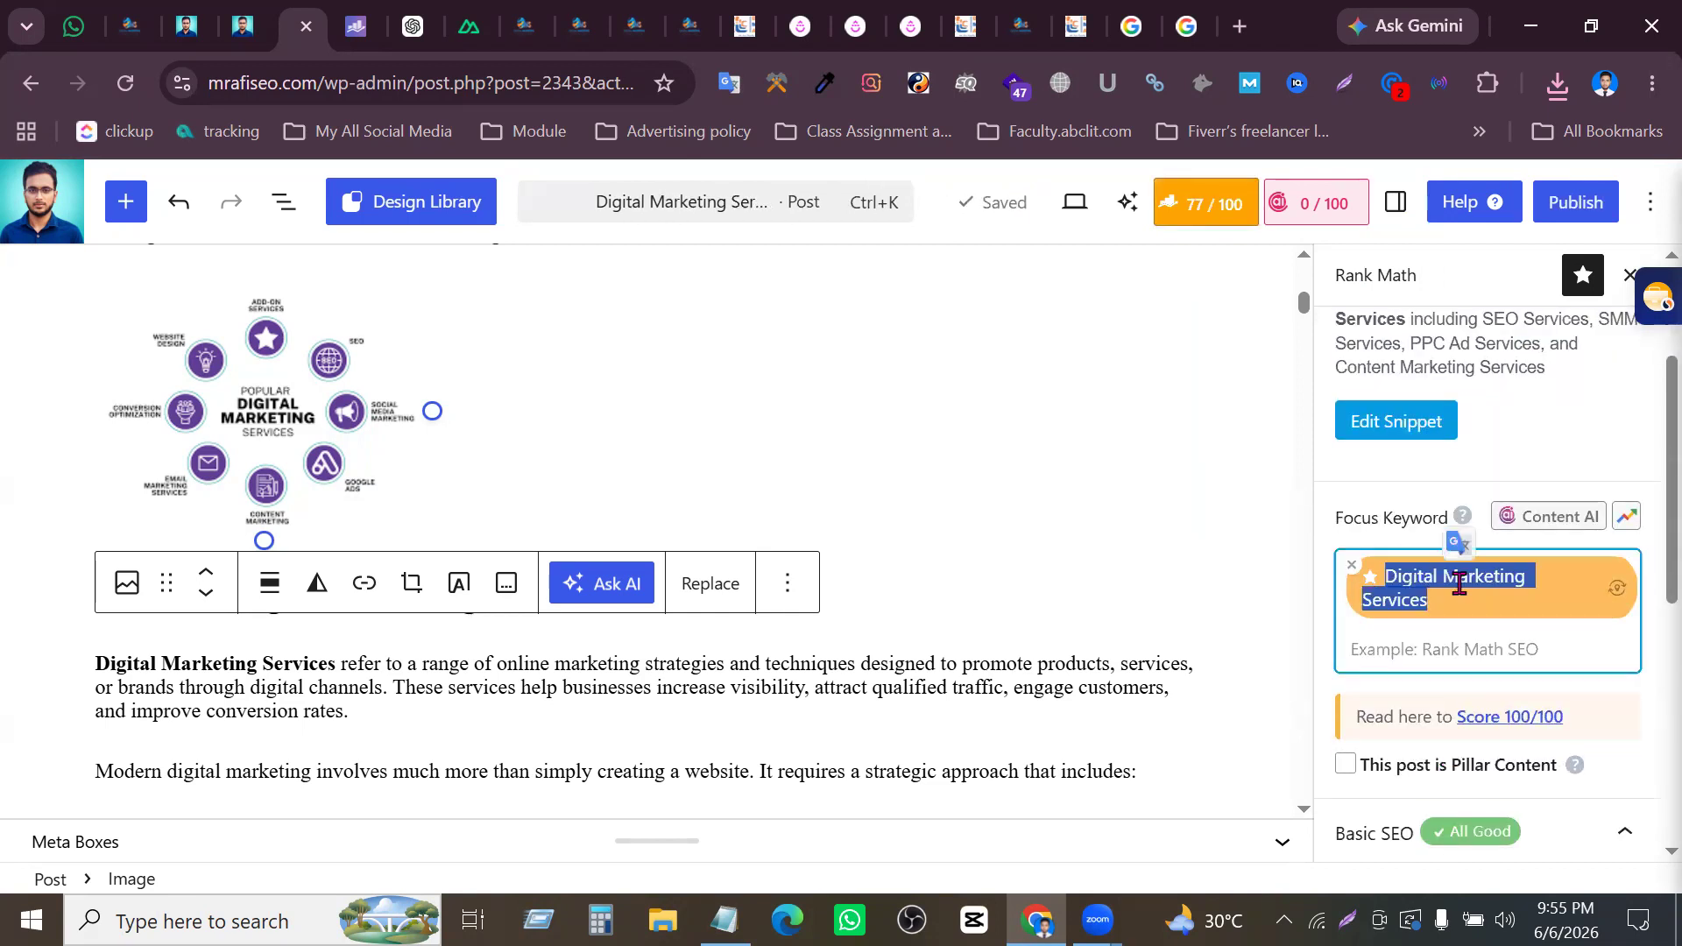
left_click(1395, 202)
left_click(1391, 723)
key("ctrl+v")
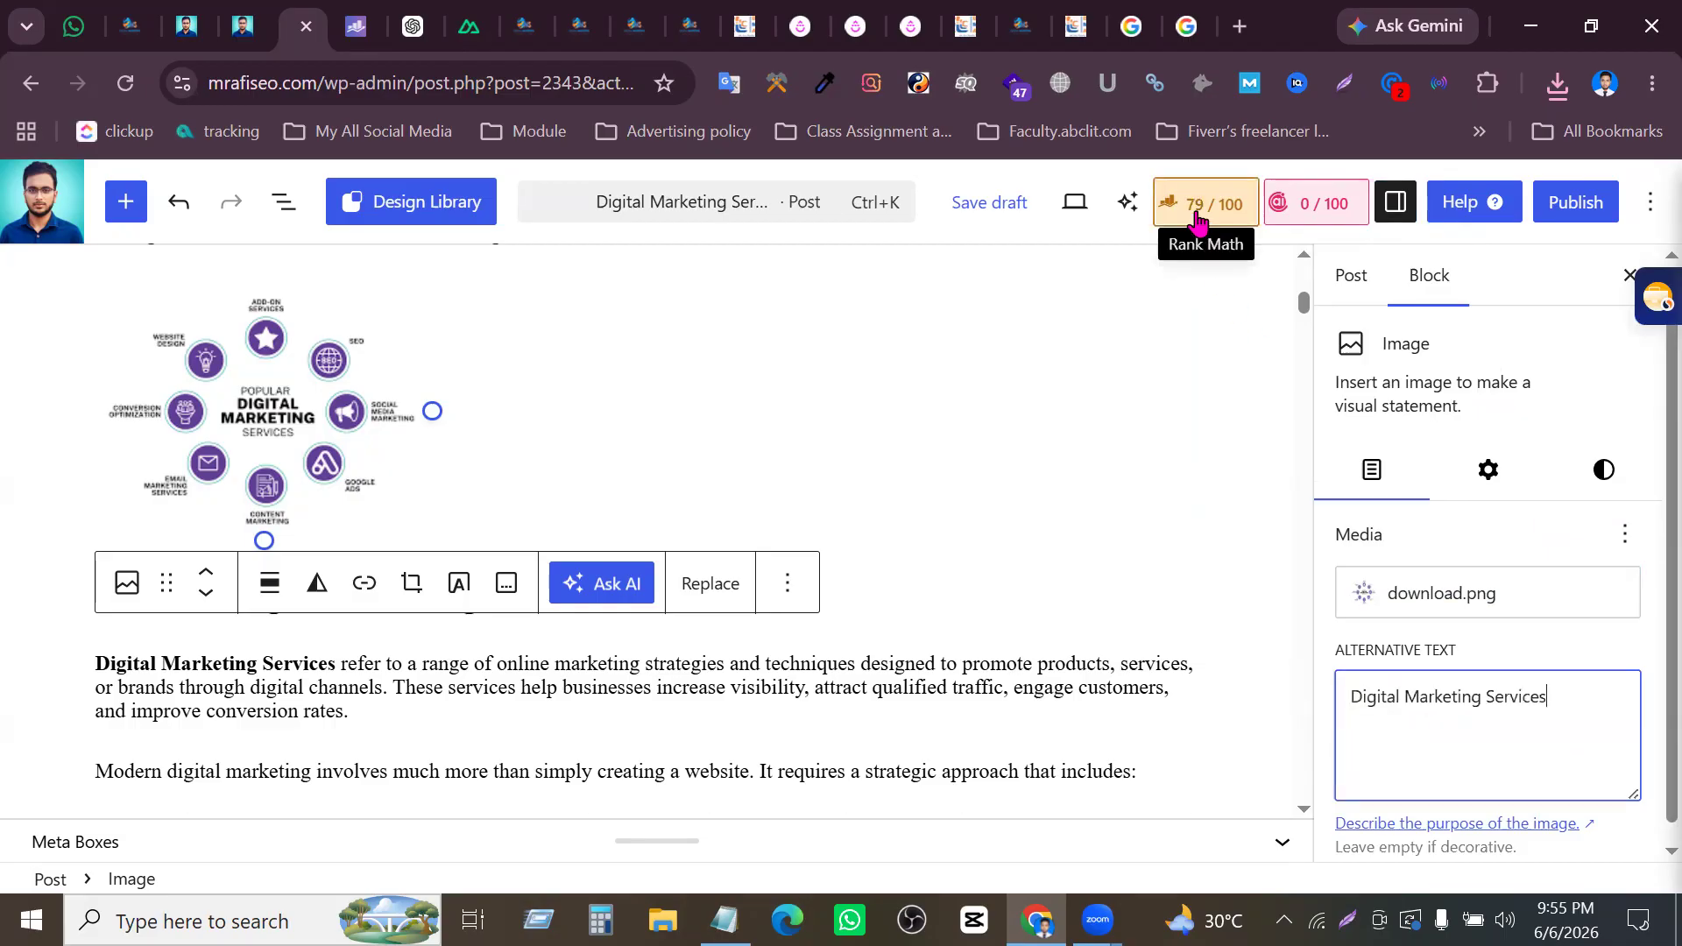
Leave the image's block settings and open the Rank Math settings at the post's Focus Keyword section
left_click(1360, 280)
scroll(1492, 674, "down", 7)
scroll(1492, 674, "up", 7)
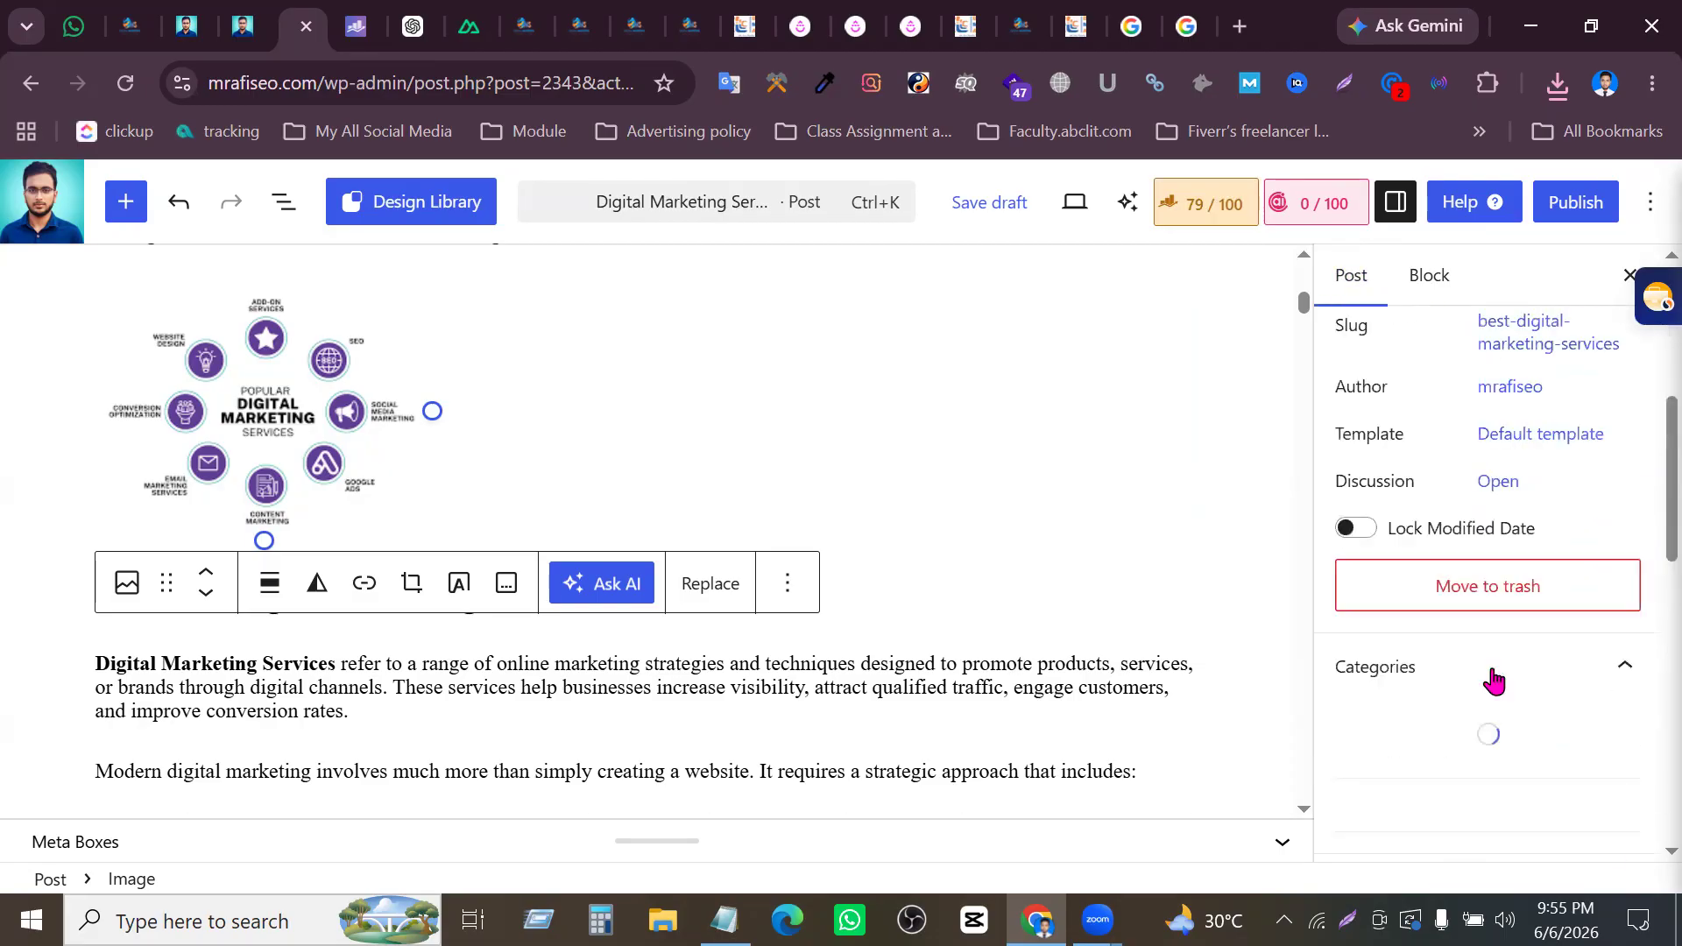
left_click(1202, 210)
scroll(1486, 793, "down", 3)
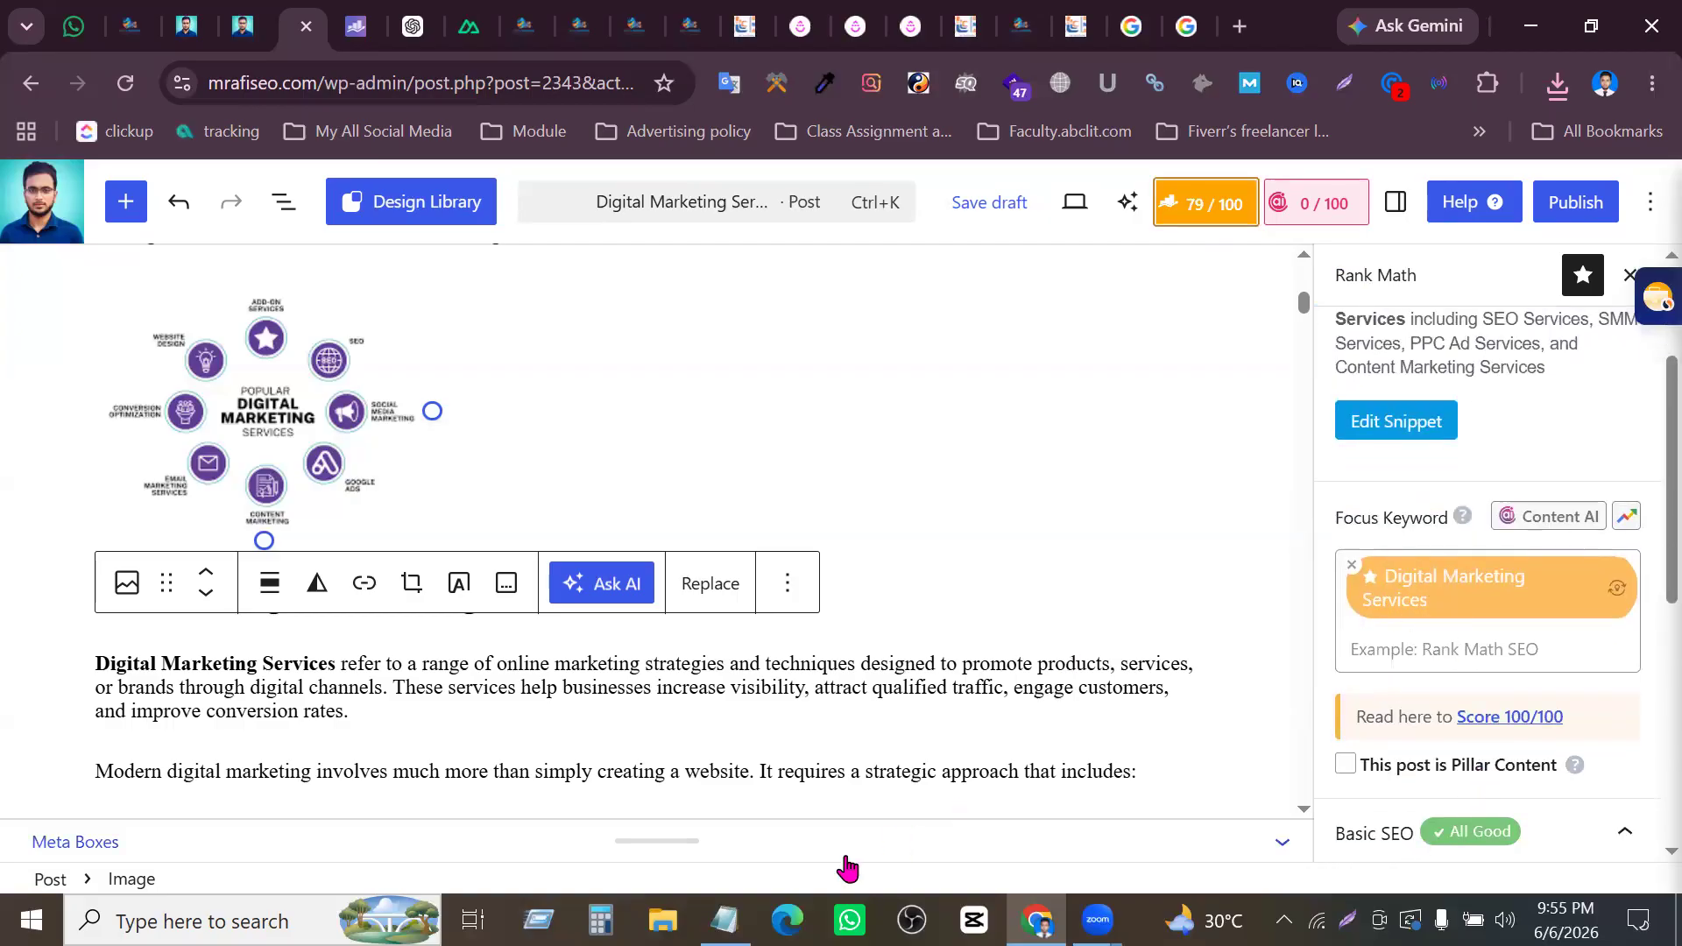
Switch to Notepad and add a comma after each secondary keyword from Digital Marketing Agency through Content Marketing Services
key("alt+Tab")
left_click_drag(1509, 312, 1143, 162)
left_click(1388, 210)
left_click(1483, 175)
type(",")
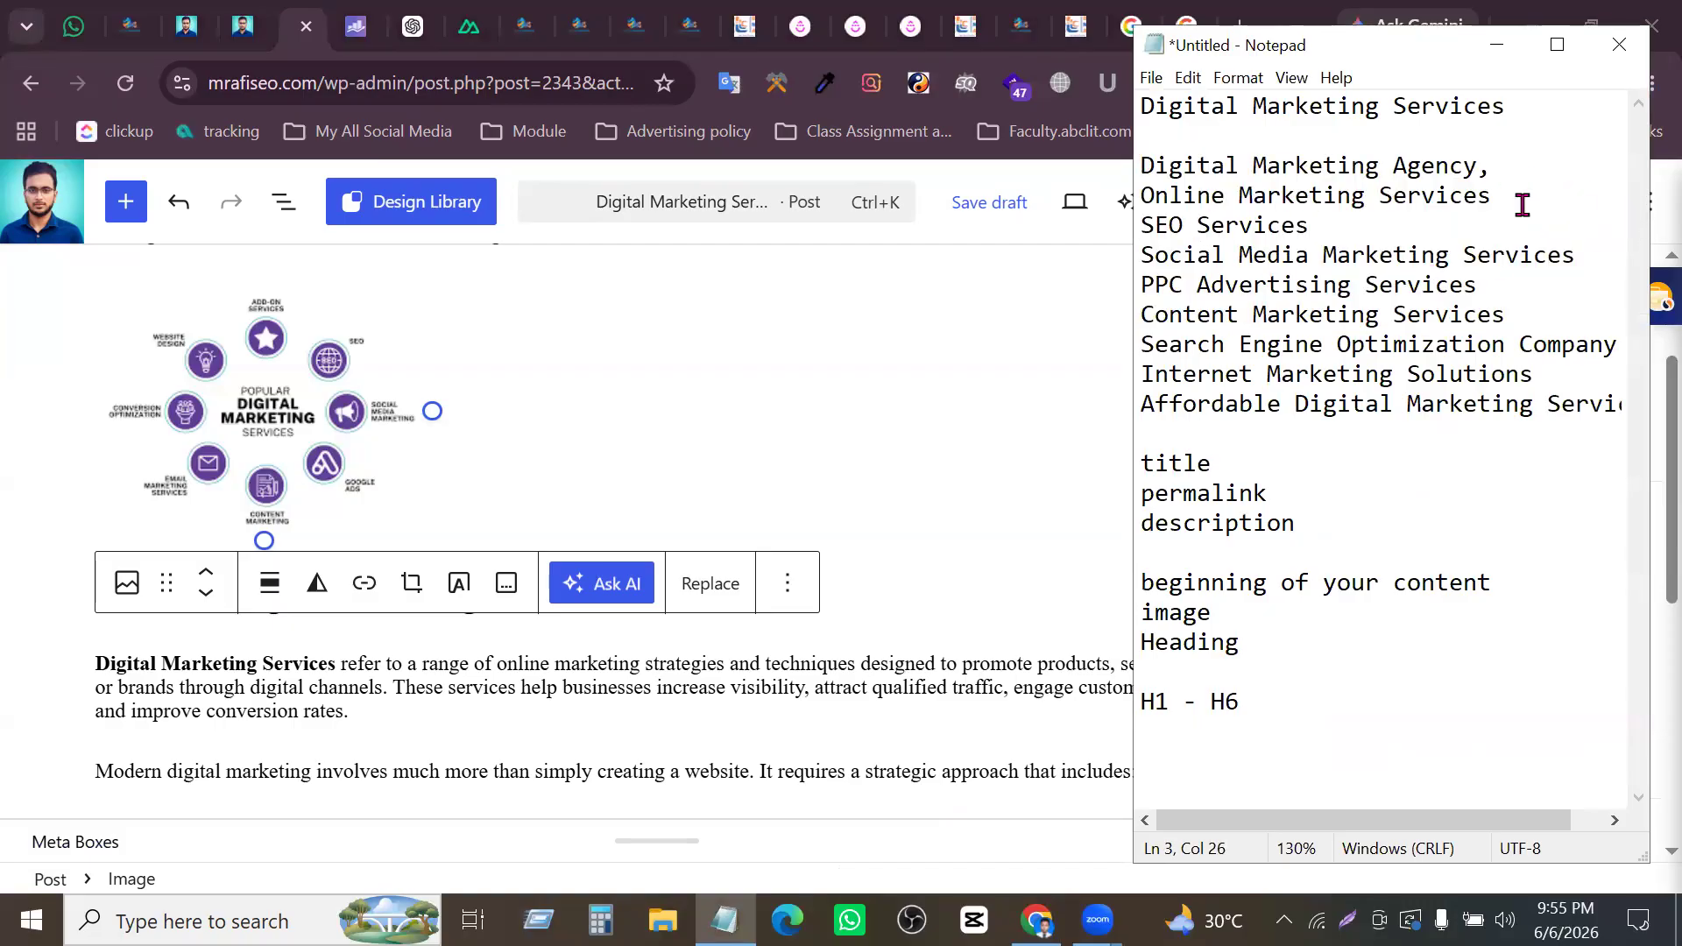
left_click(1494, 196)
type(",")
left_click(1353, 221)
type(",")
left_click(1591, 255)
type(",")
left_click(1491, 281)
type(",")
Copy the six comma-separated keywords from Notepad and add them to Rank Math's Focus Keyword field after Digital Marketing Services
left_click_drag(1515, 313, 1136, 171)
key("ctrl+c")
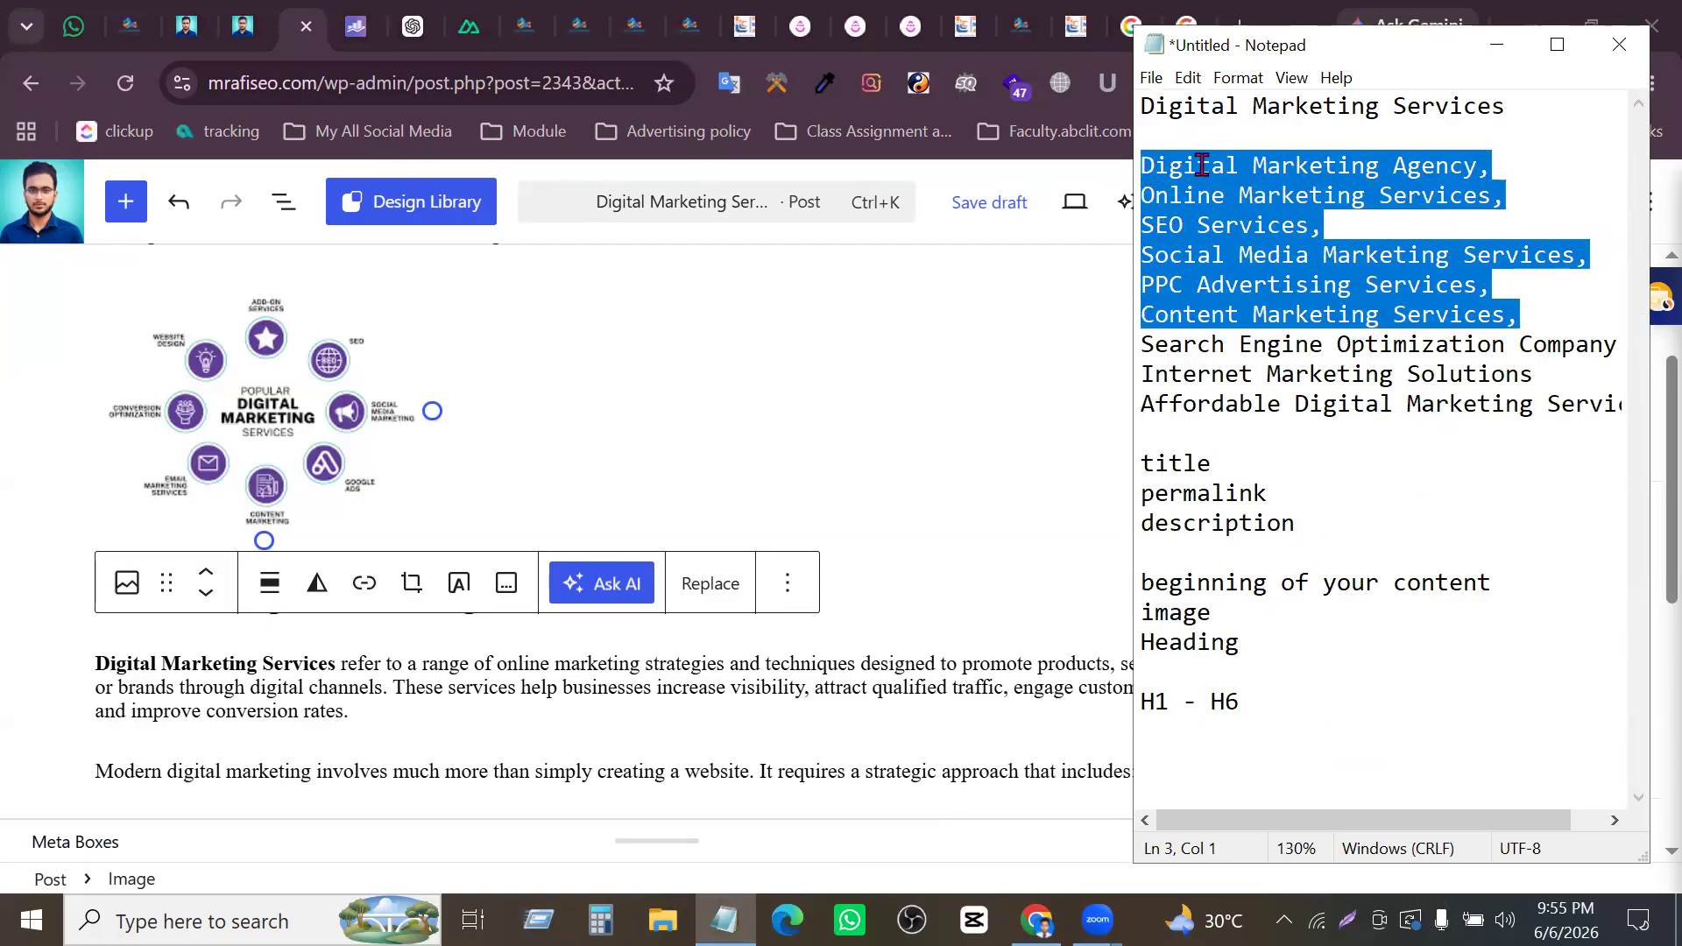
key("BackSpace")
left_click(1496, 55)
left_click(1431, 646)
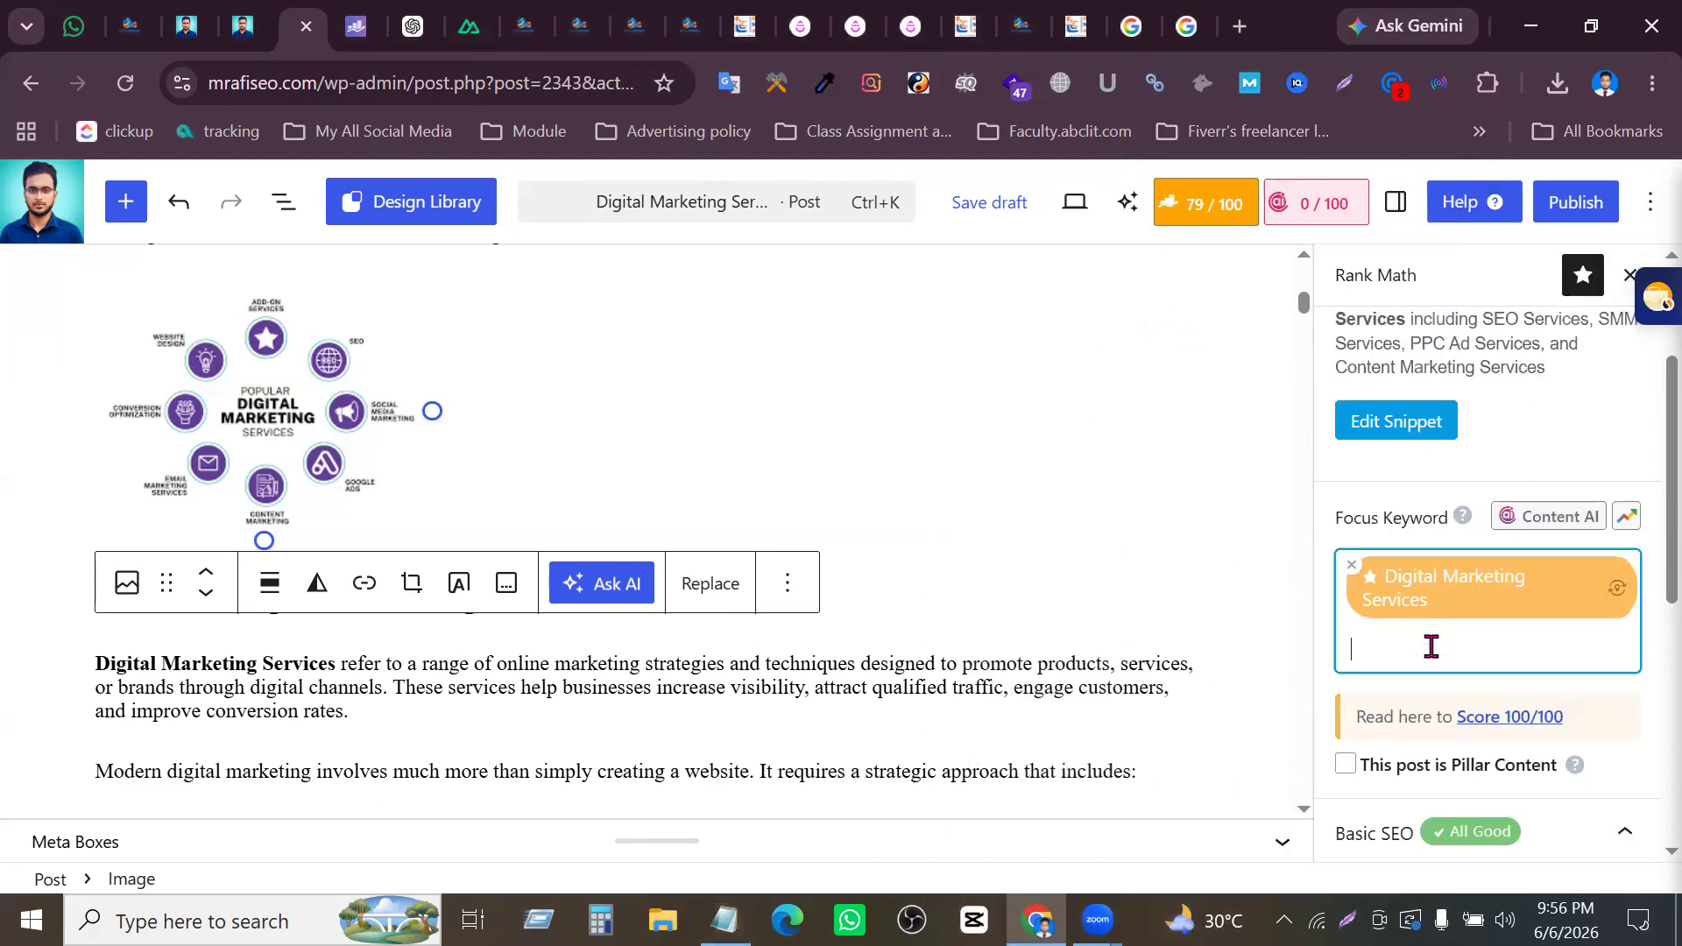
key("ctrl+v")
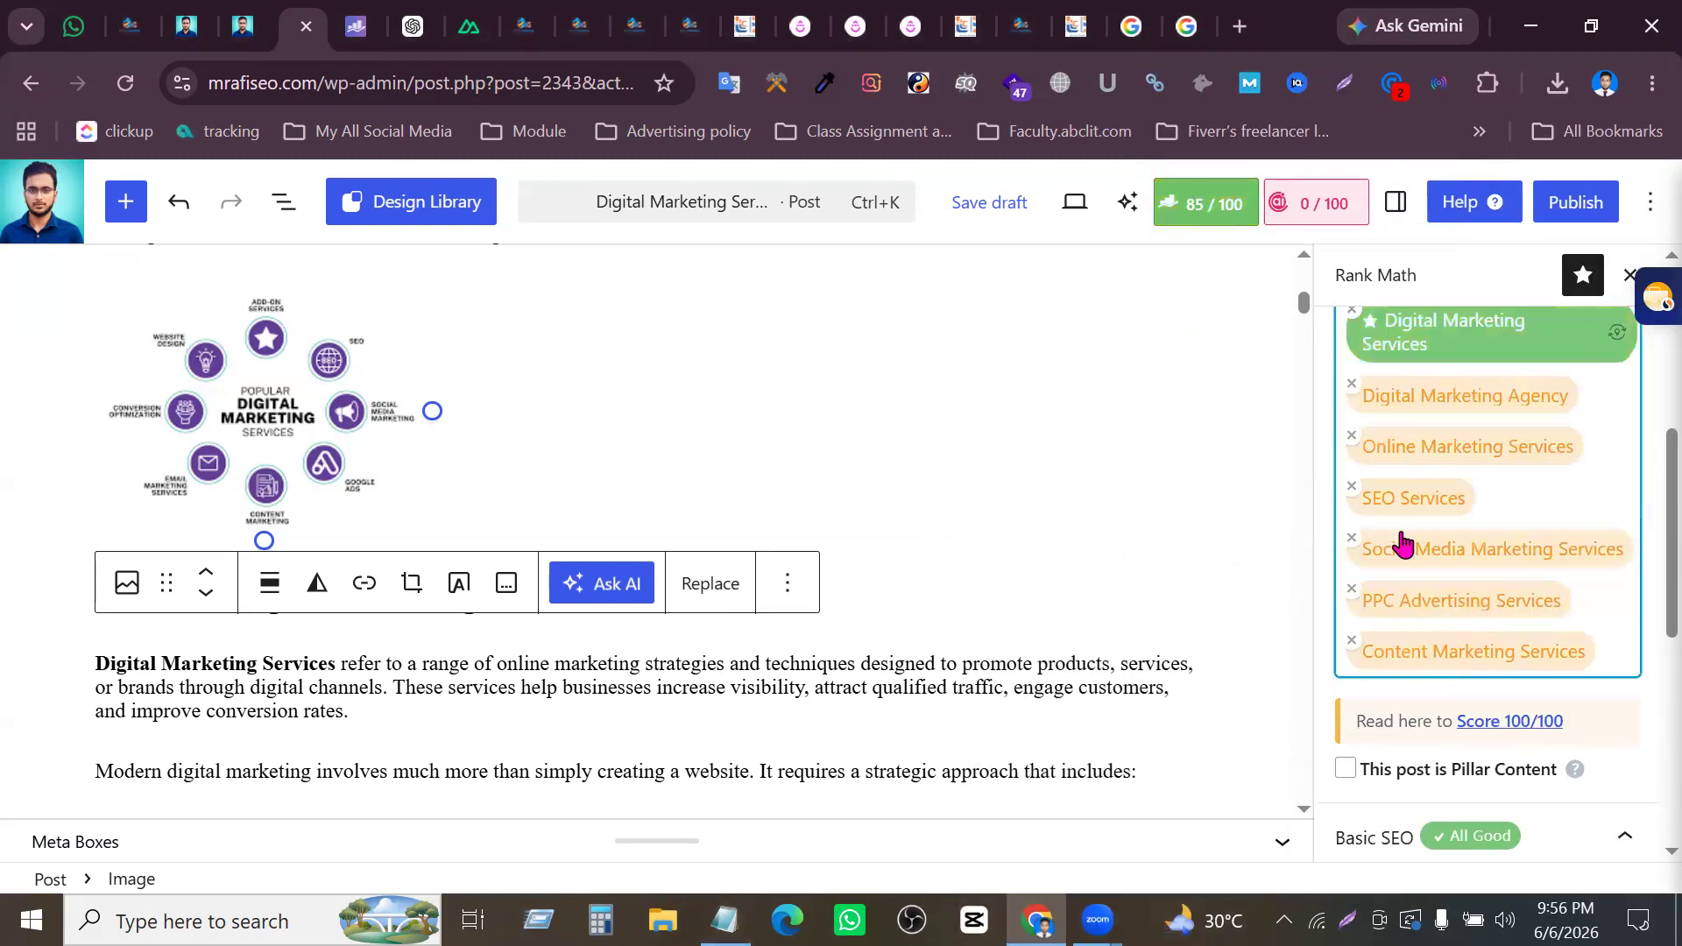
left_click(1275, 459)
Examine Rank Math's Basic SEO, Additional, Title Readability and Content Readability checks, including the keyword density
scroll(1397, 563, "up", 3)
scroll(1578, 685, "down", 1)
scroll(1501, 684, "down", 10)
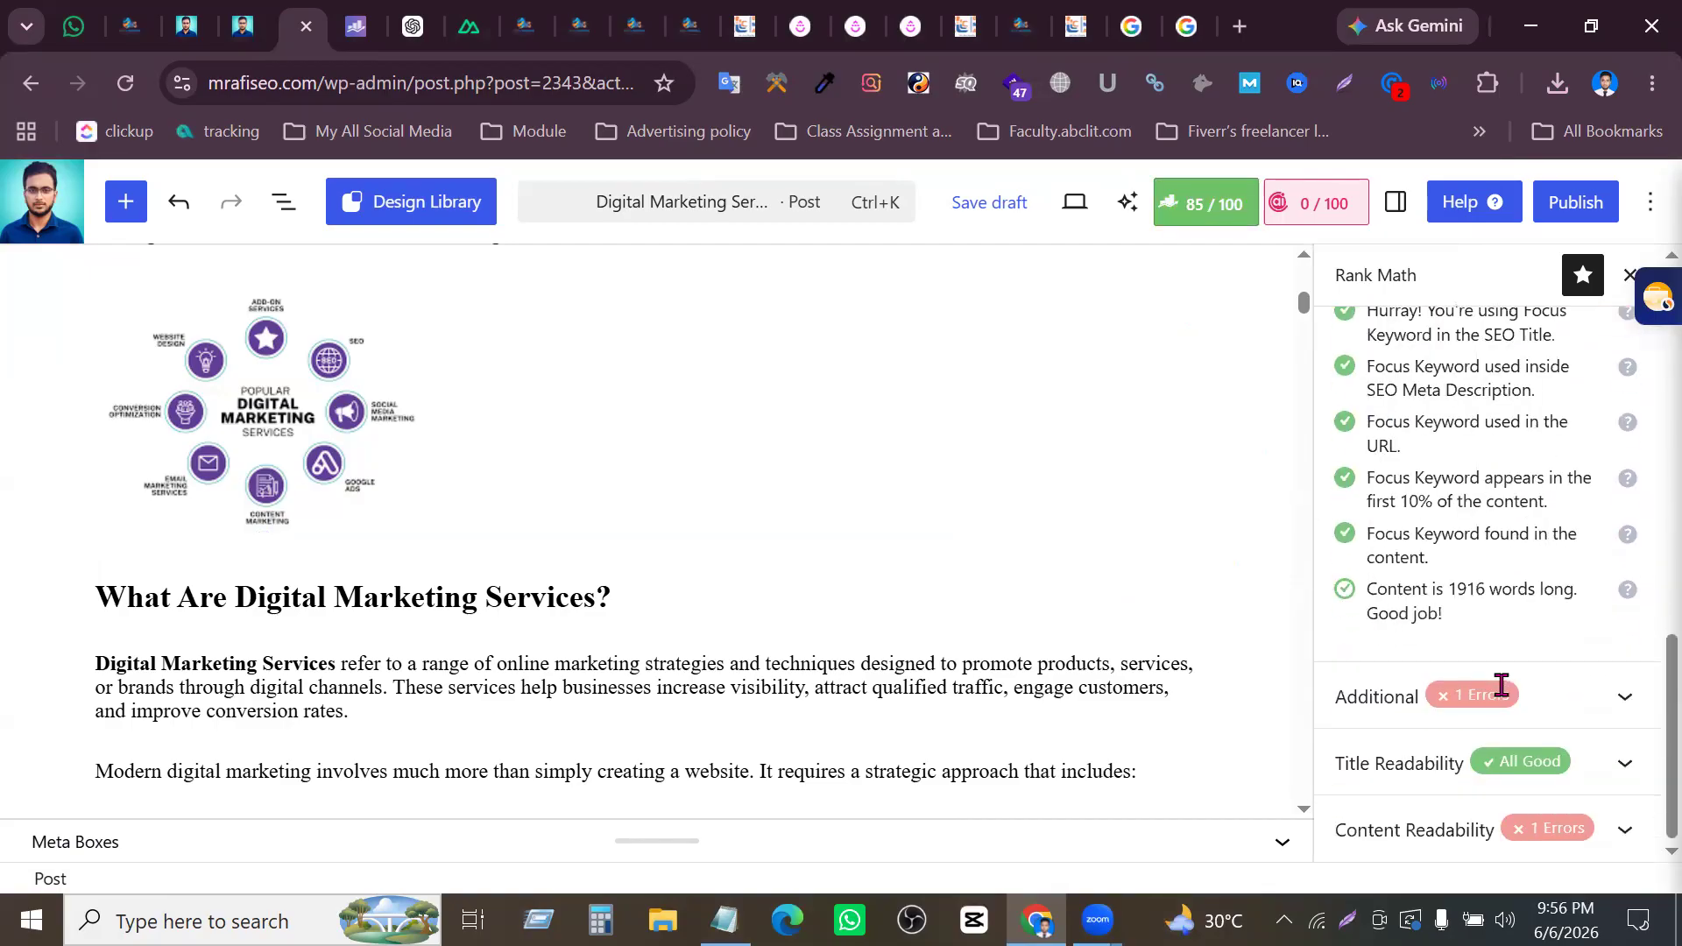
left_click(1561, 700)
scroll(1573, 673, "down", 5)
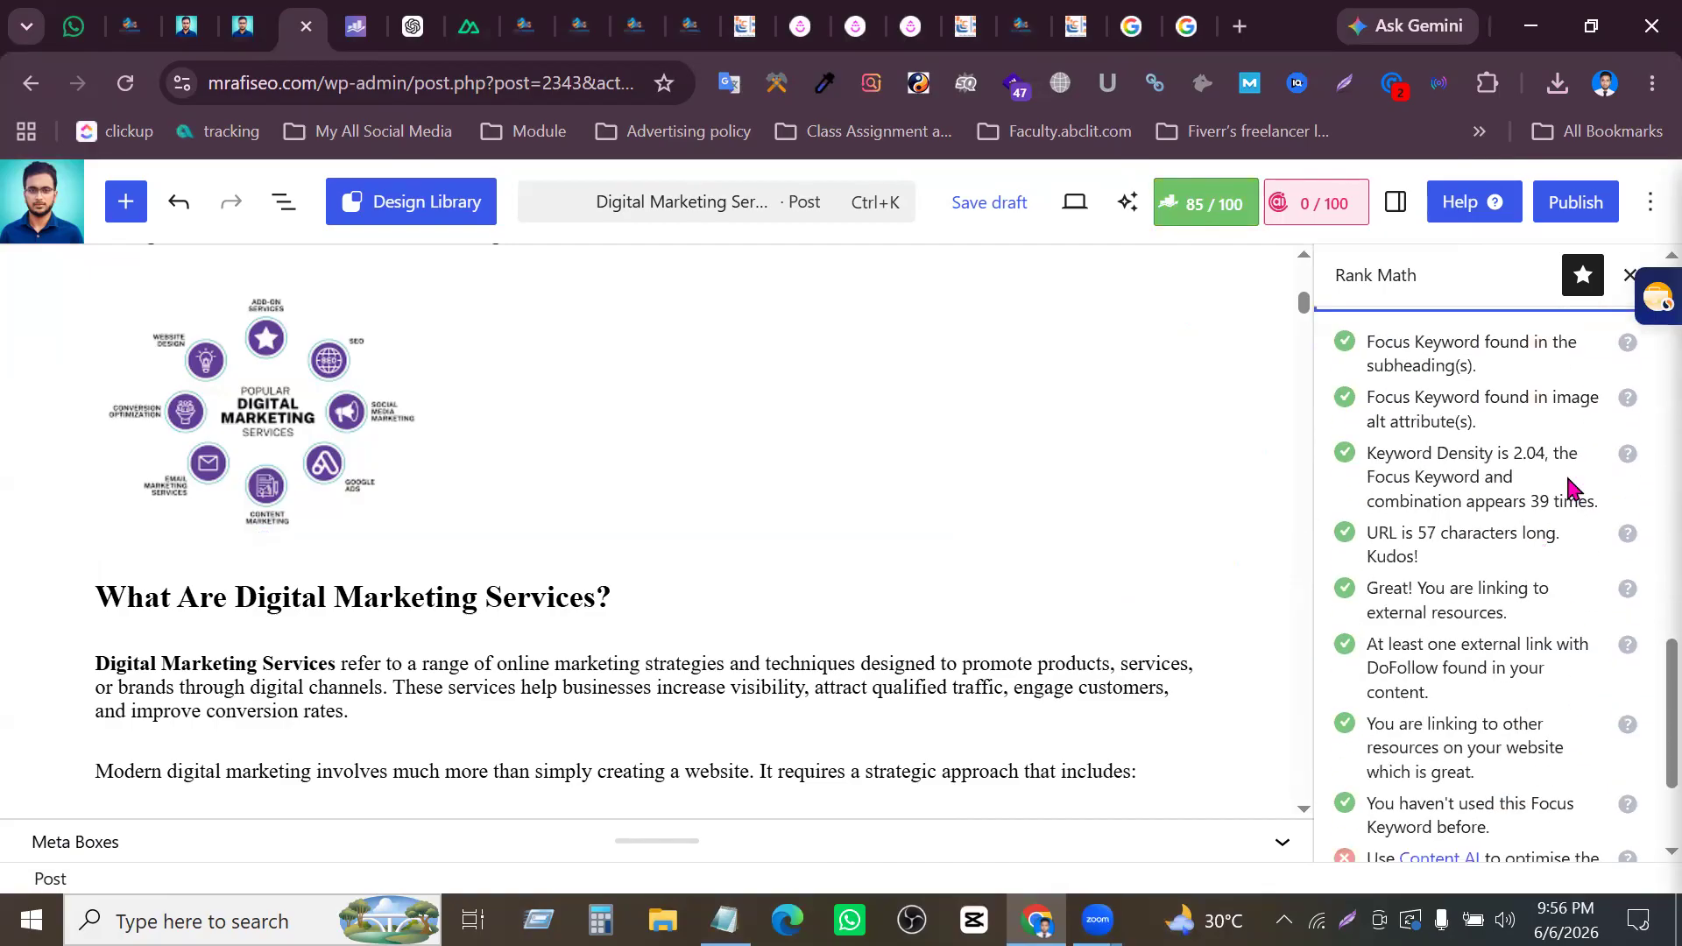
left_click_drag(1512, 447, 1548, 447)
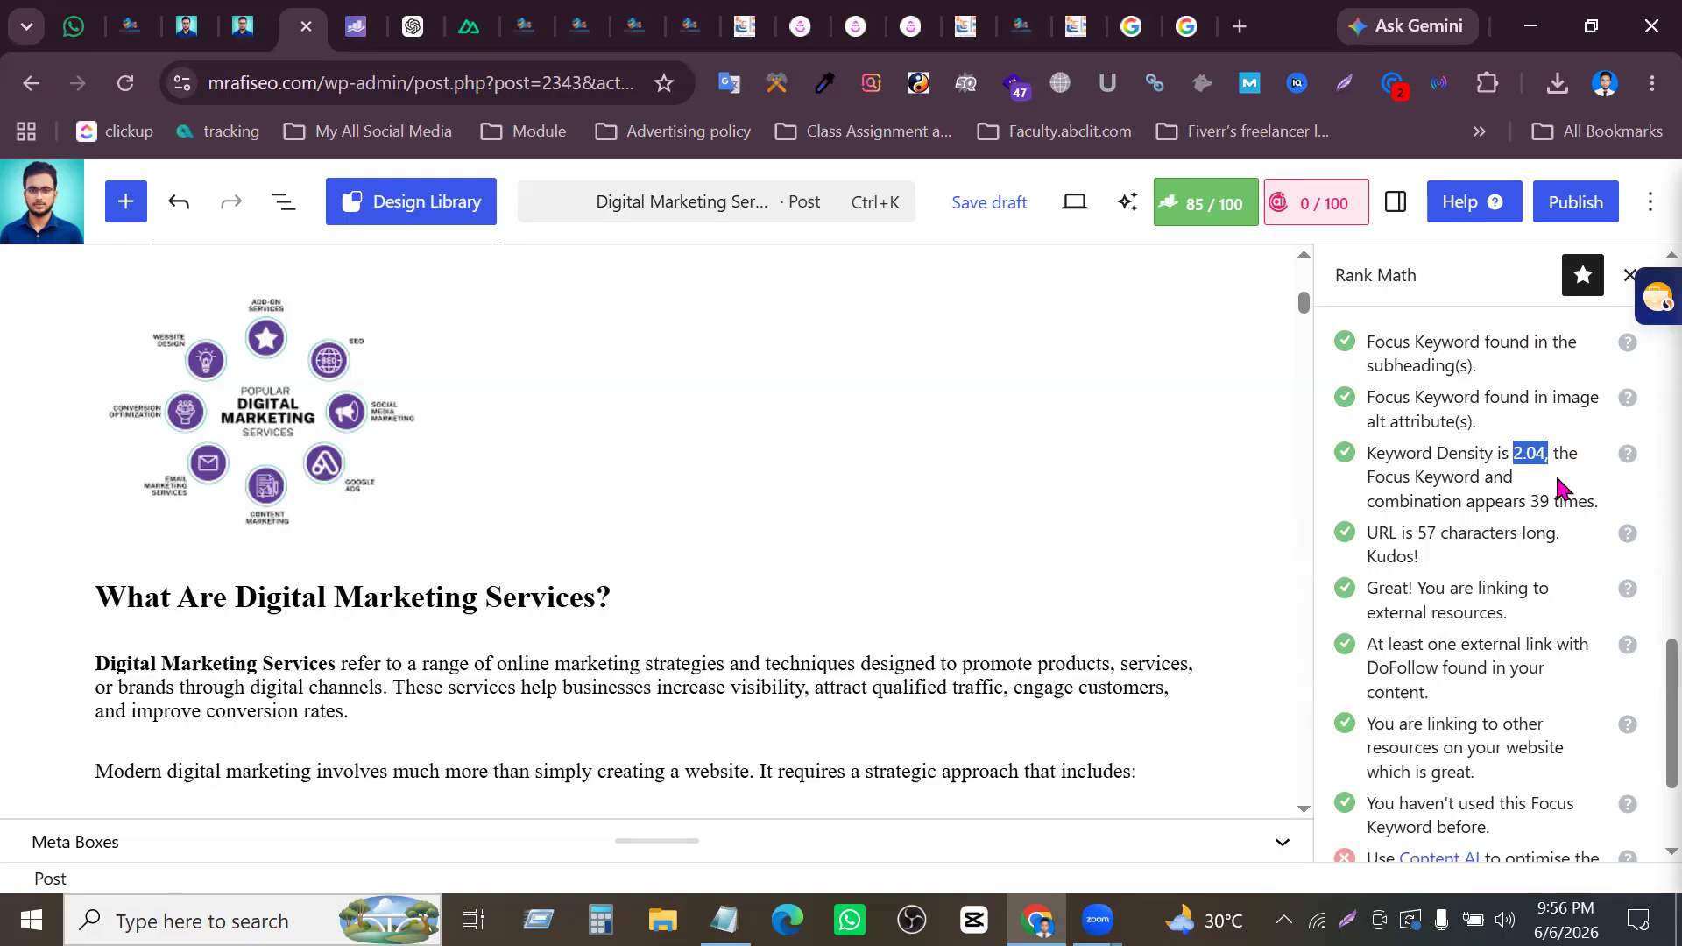
scroll(1465, 640, "up", 10)
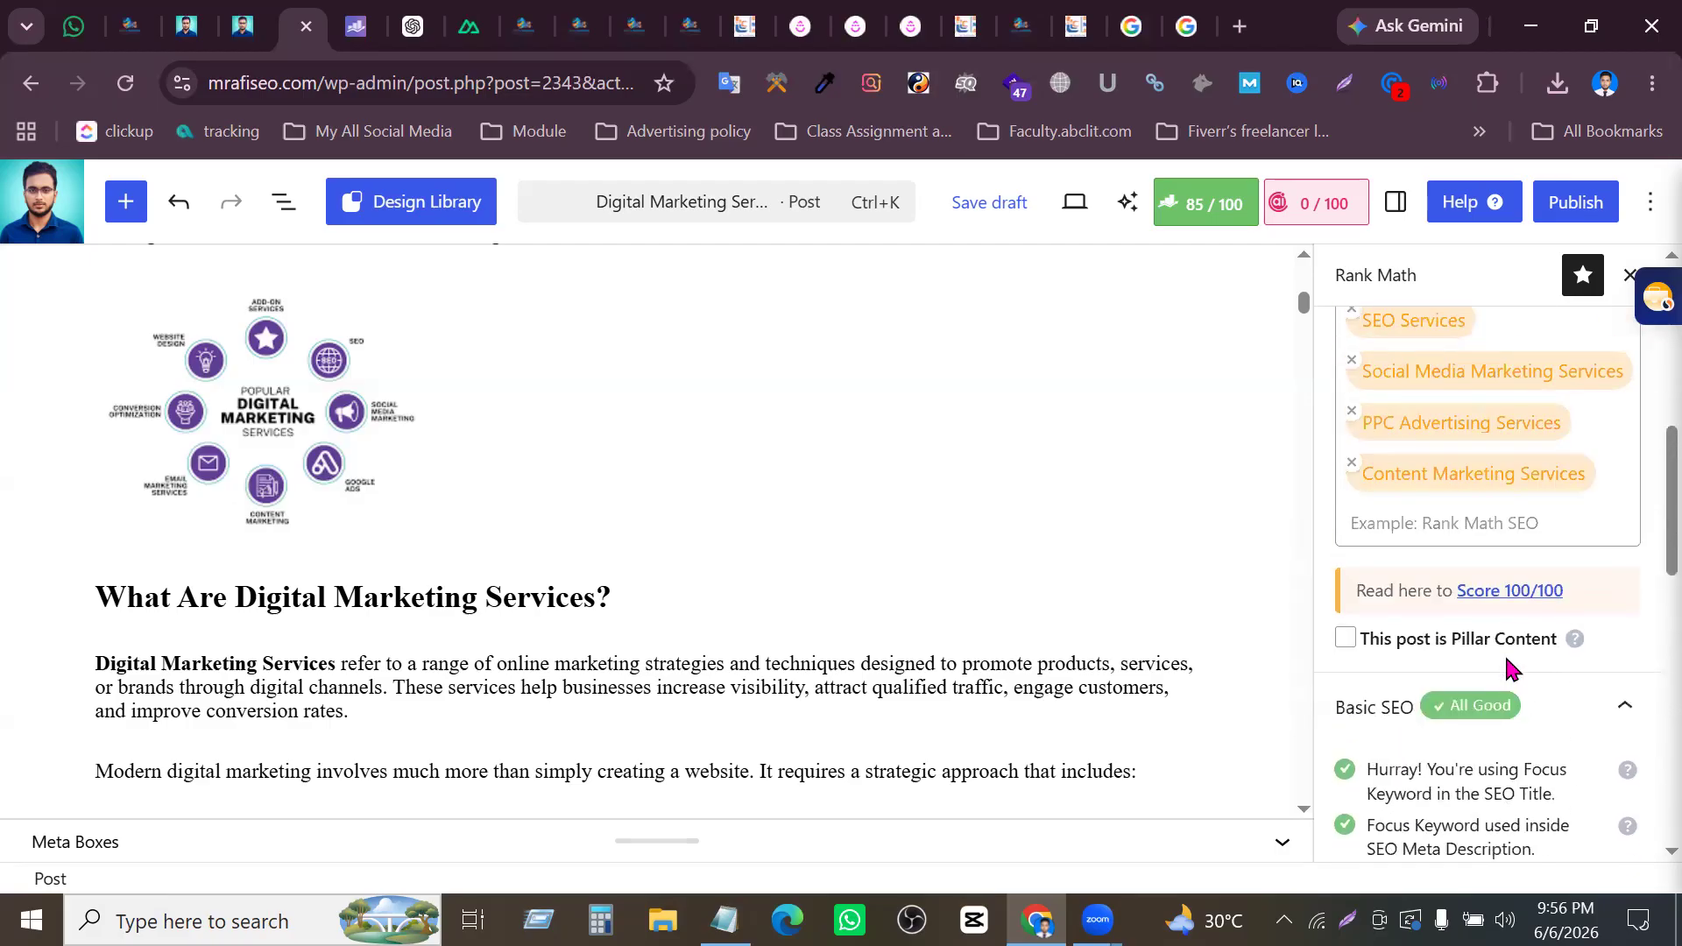
scroll(1505, 659, "up", 5)
scroll(1504, 659, "down", 10)
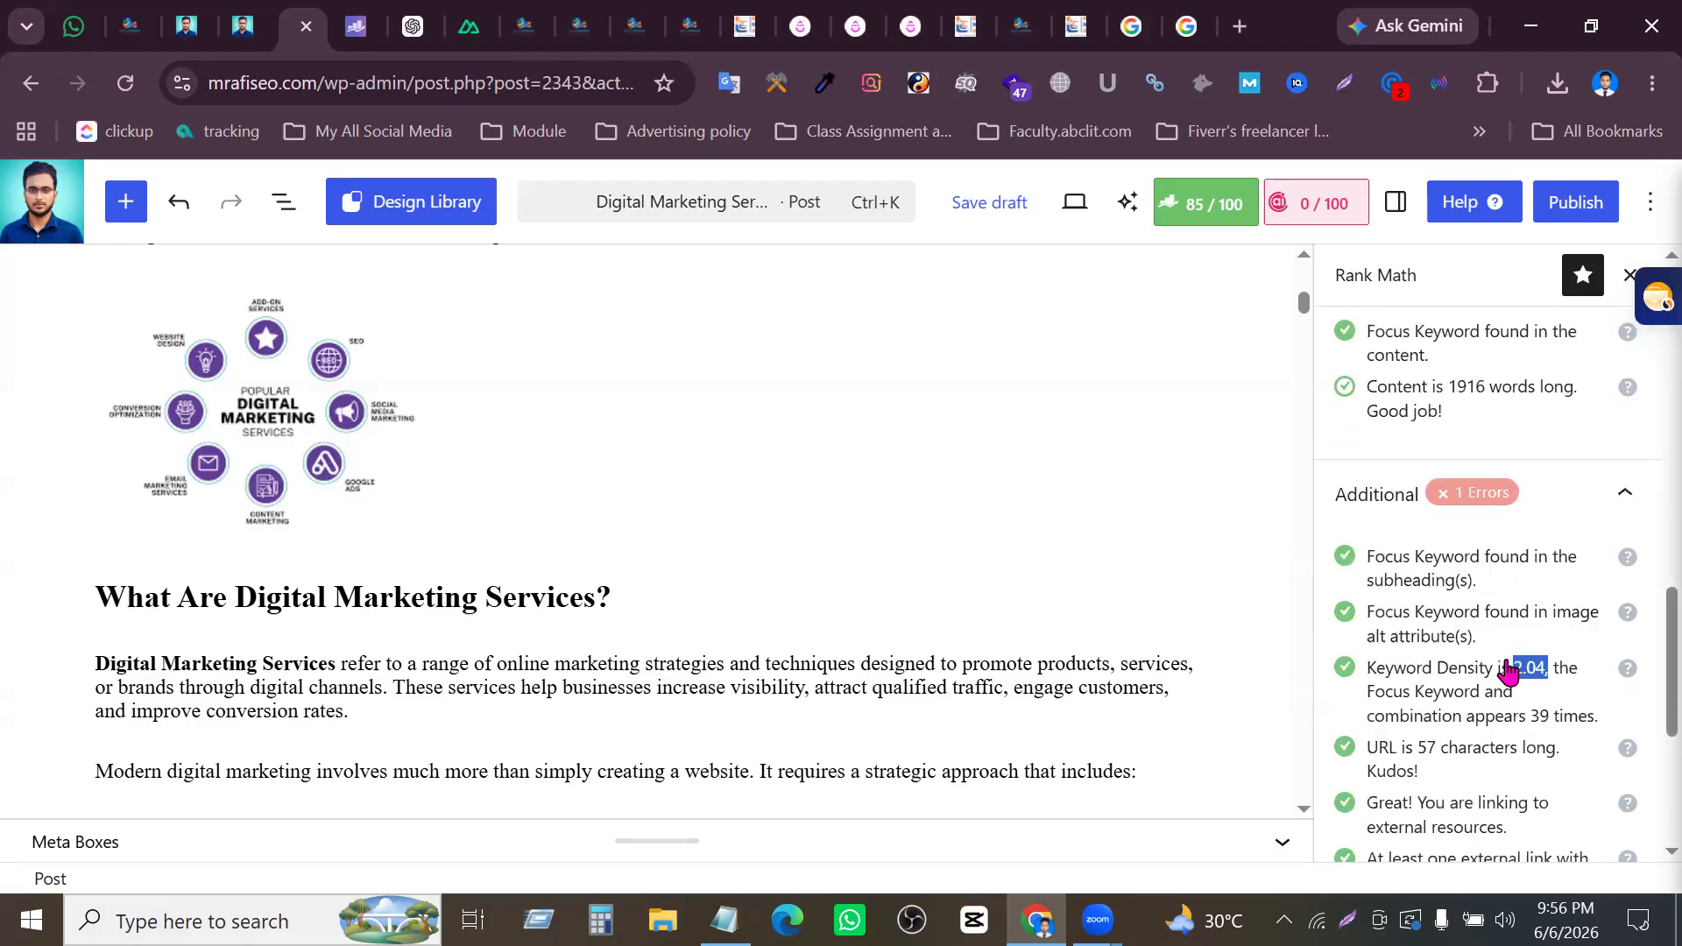
scroll(1505, 665, "down", 5)
left_click(1595, 762)
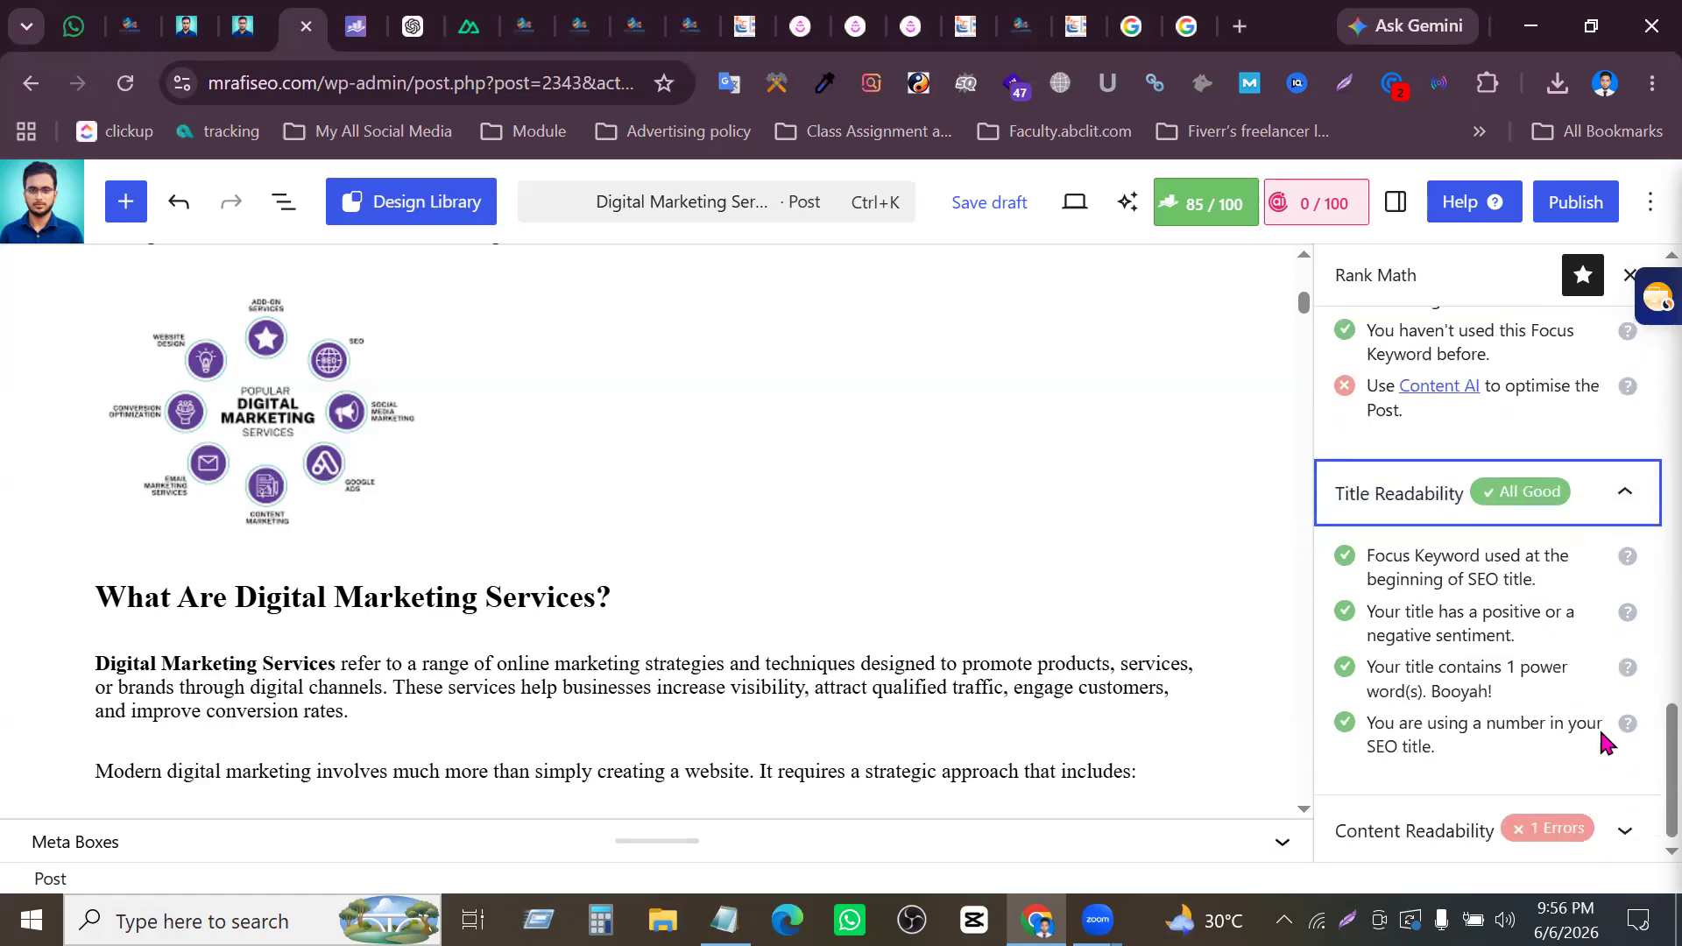
left_click(1614, 802)
scroll(1614, 800, "up", 15)
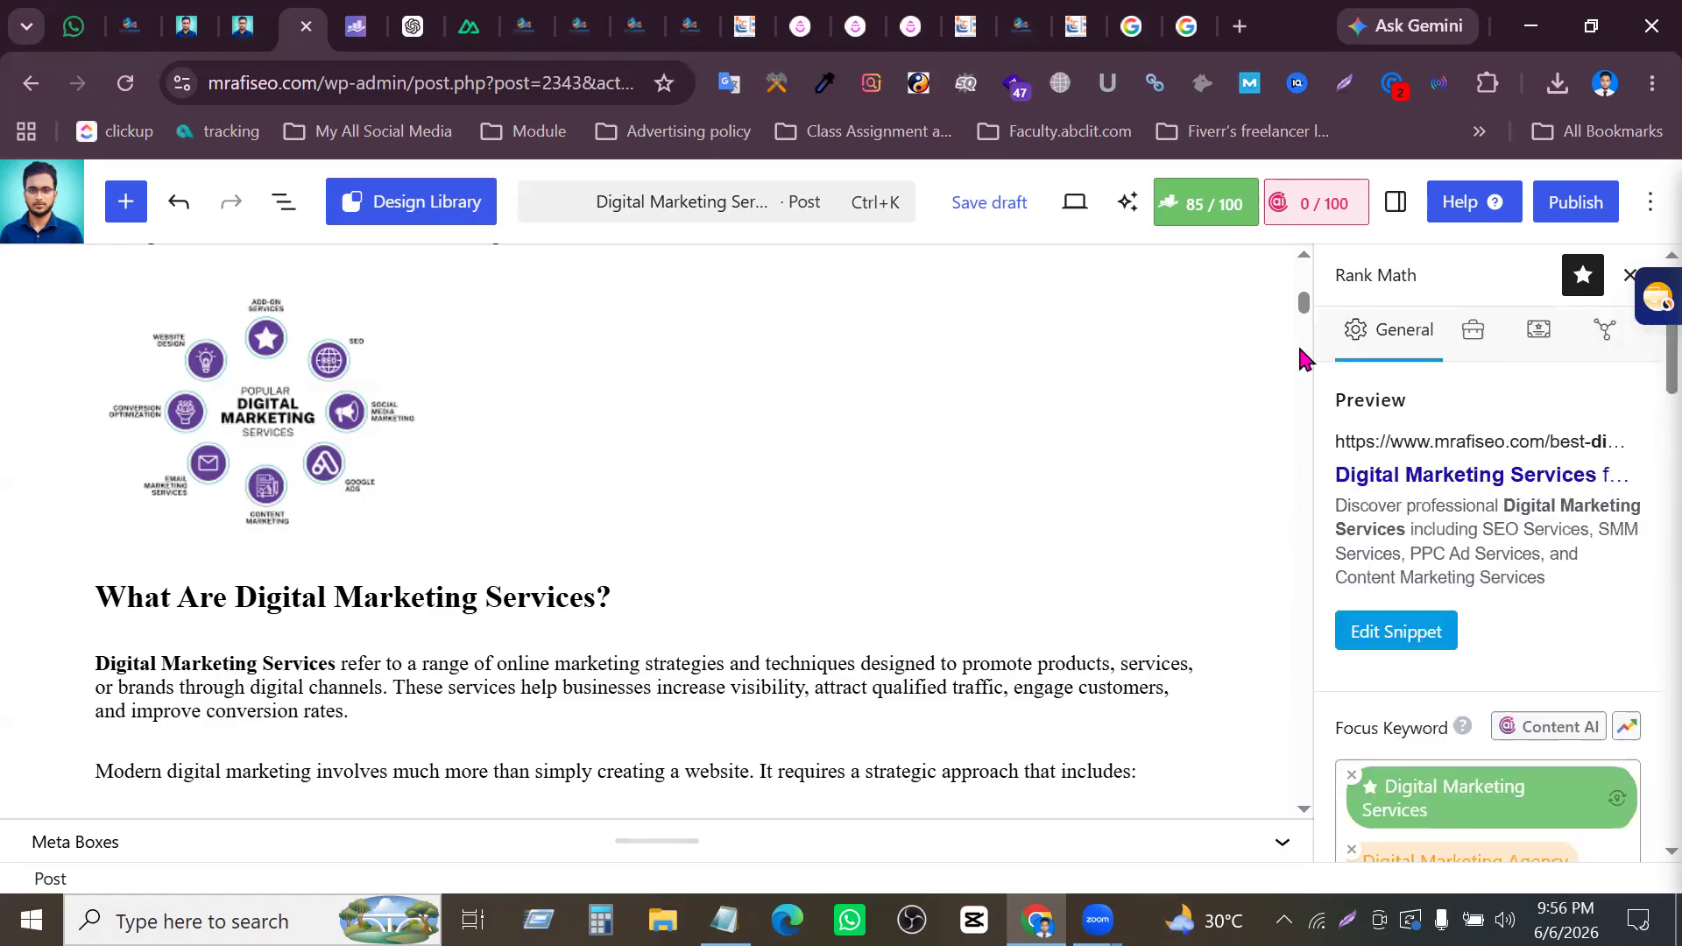
Review the post's overall Rank Math score against its focus keywords and the Basic SEO and Additional checks
scroll(1244, 438, "up", 5)
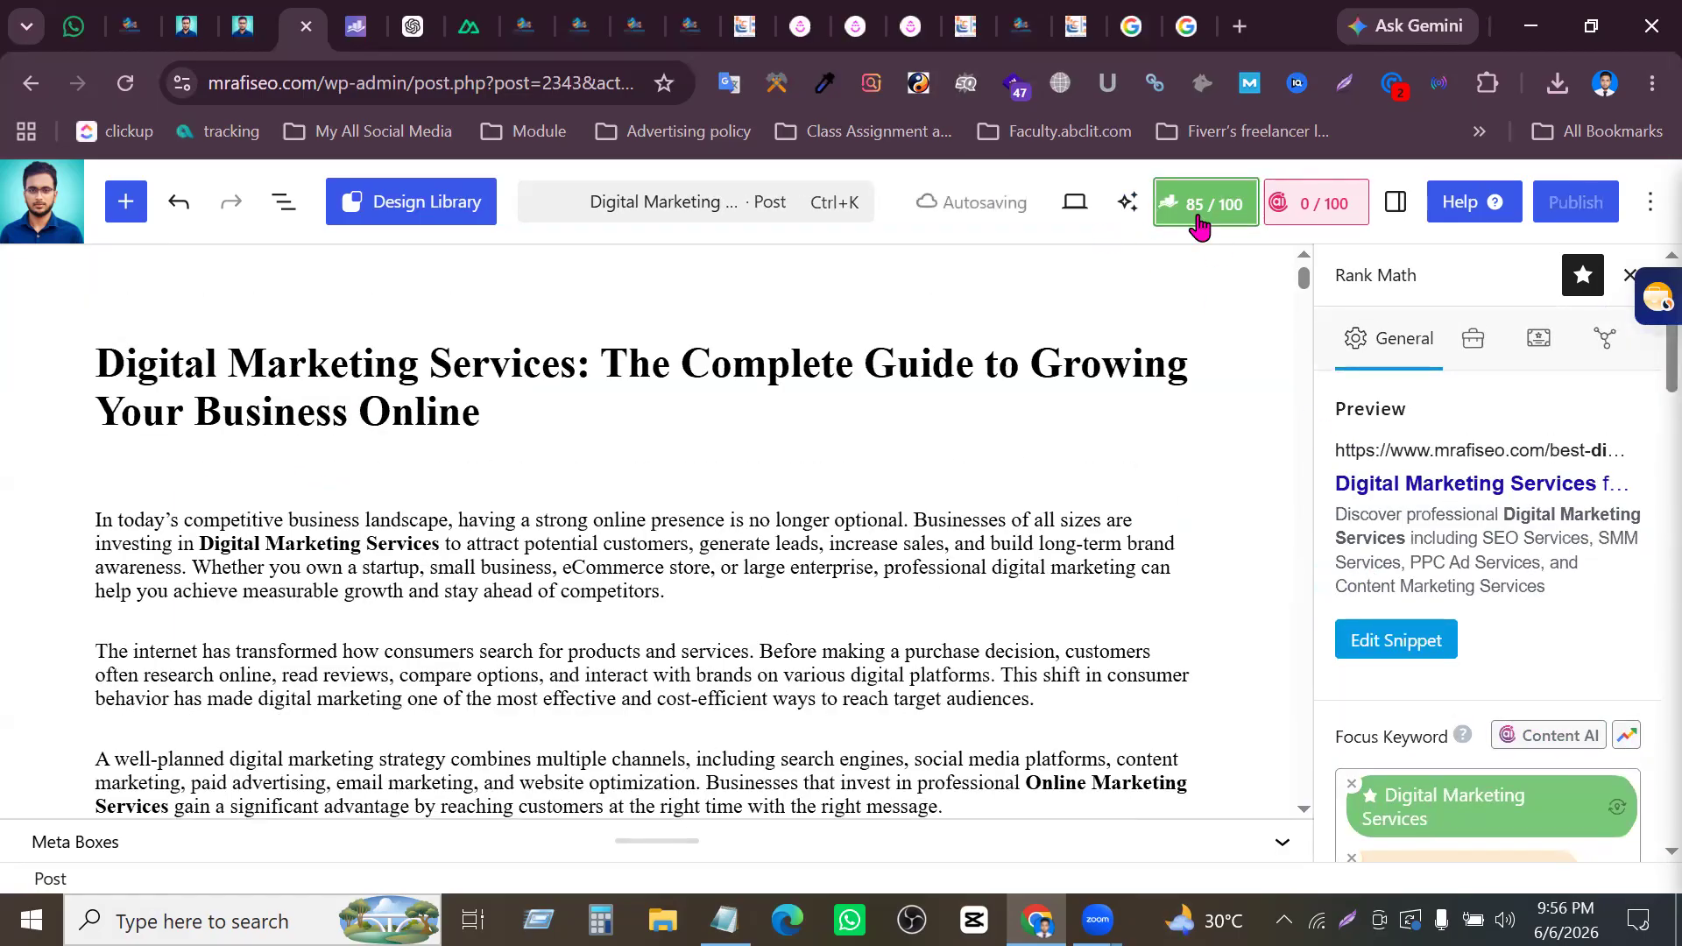
scroll(1337, 611, "down", 10)
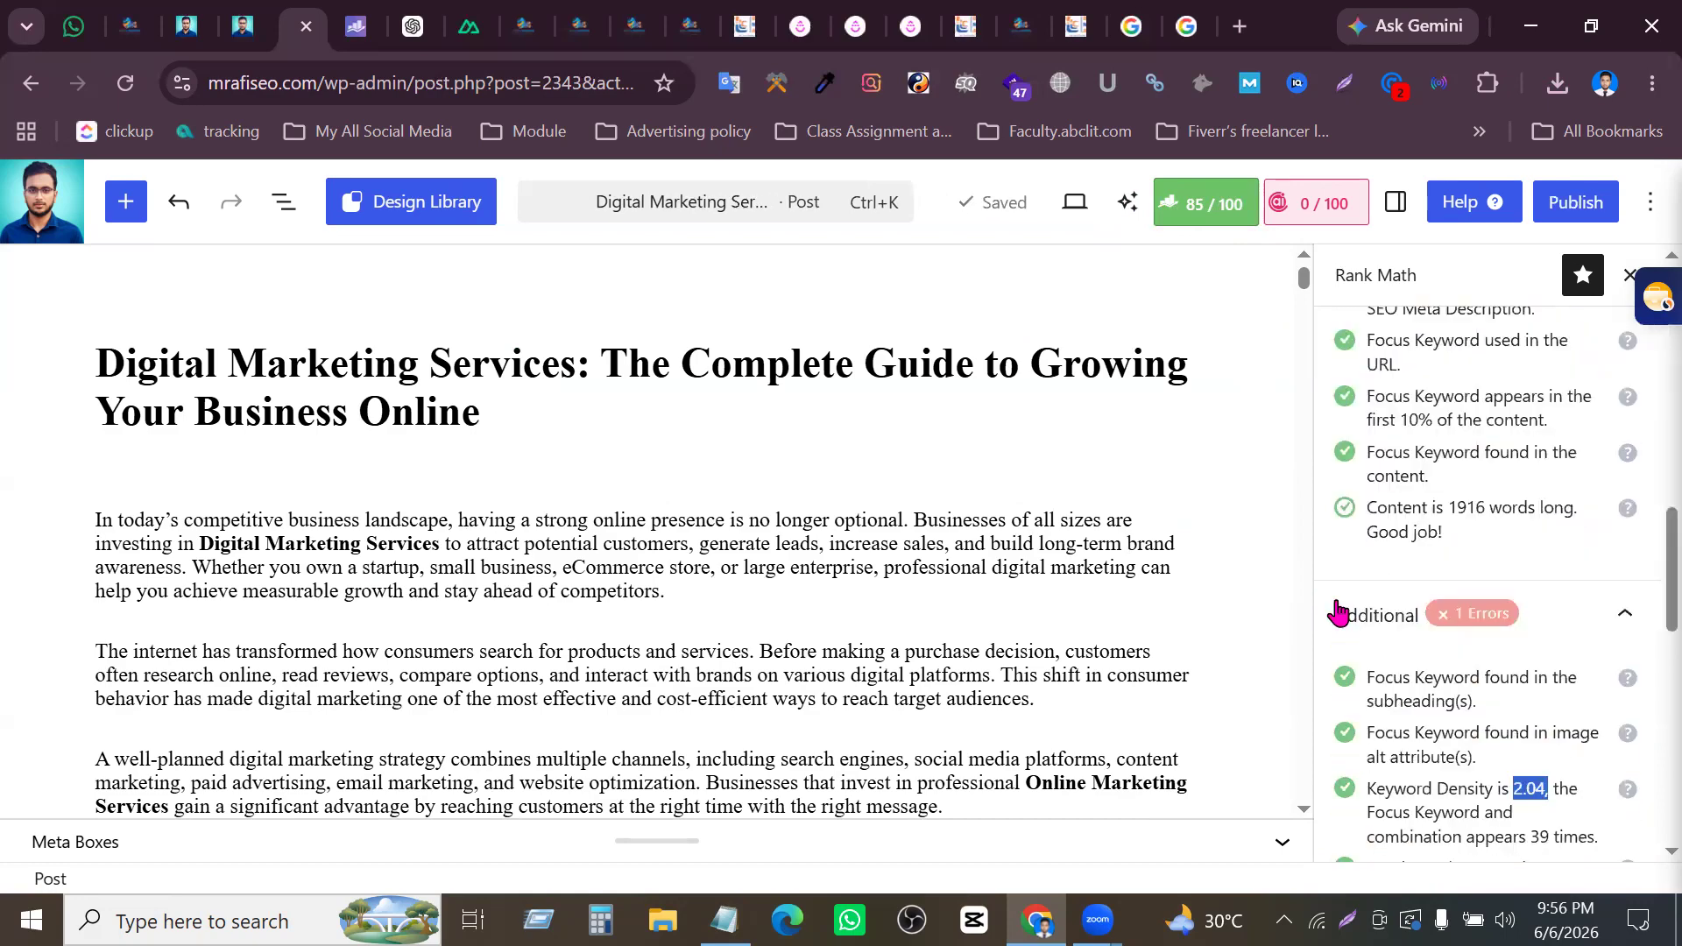
scroll(1337, 611, "up", 10)
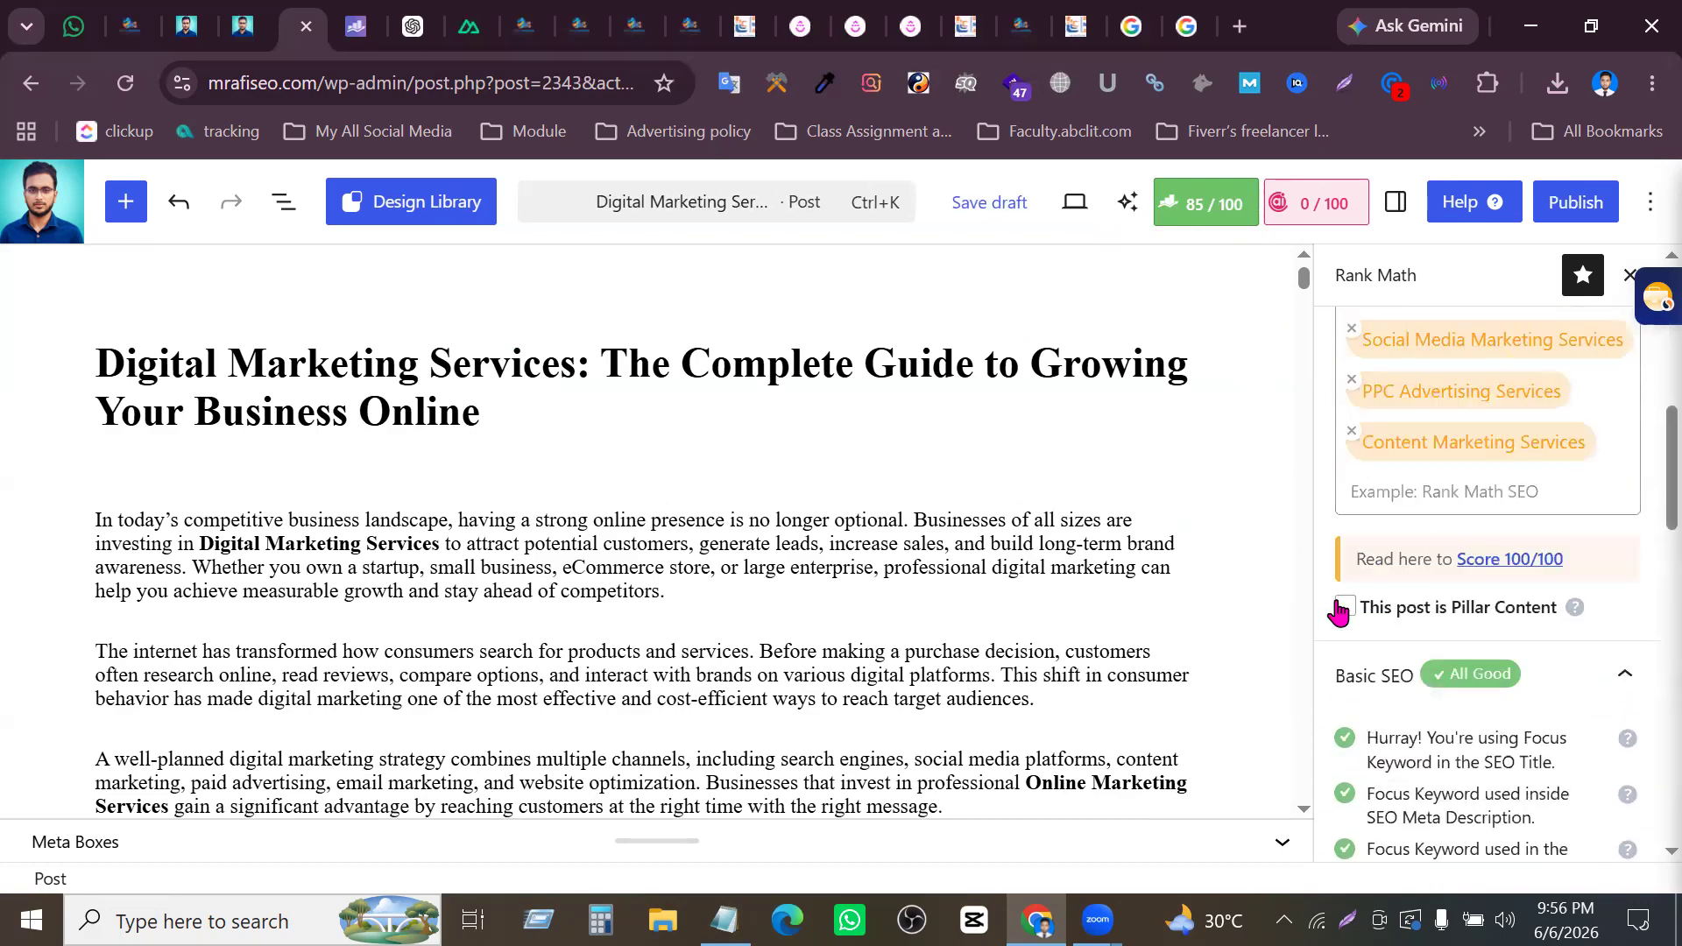
scroll(1338, 610, "down", 8)
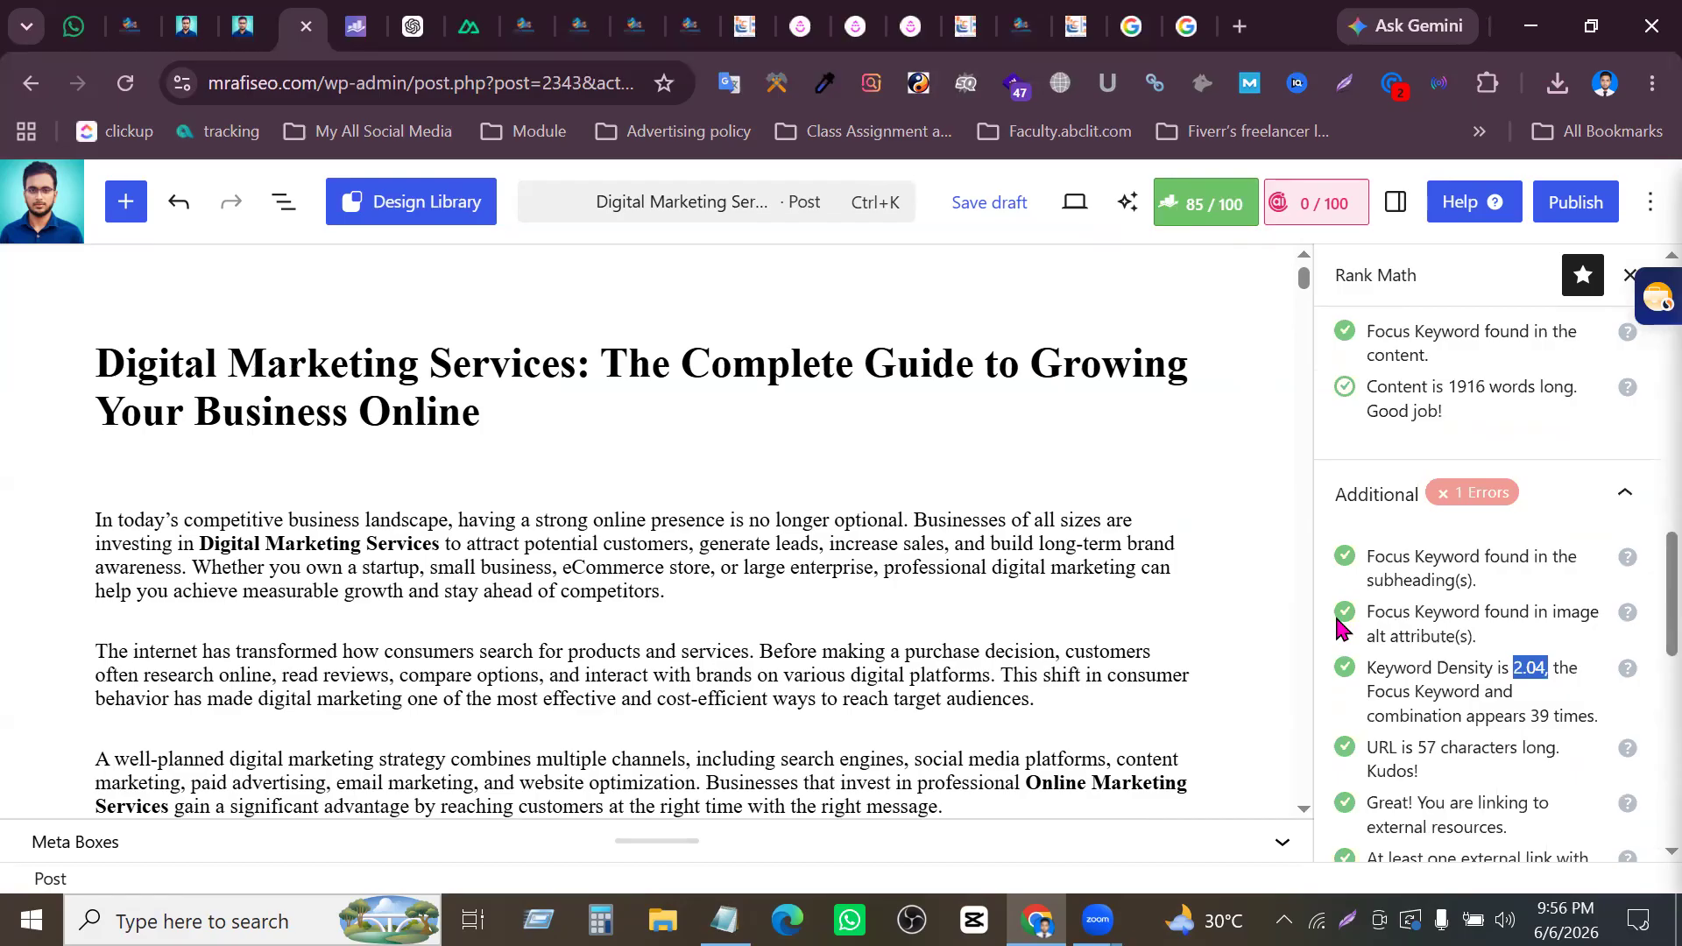
scroll(1323, 587, "up", 10)
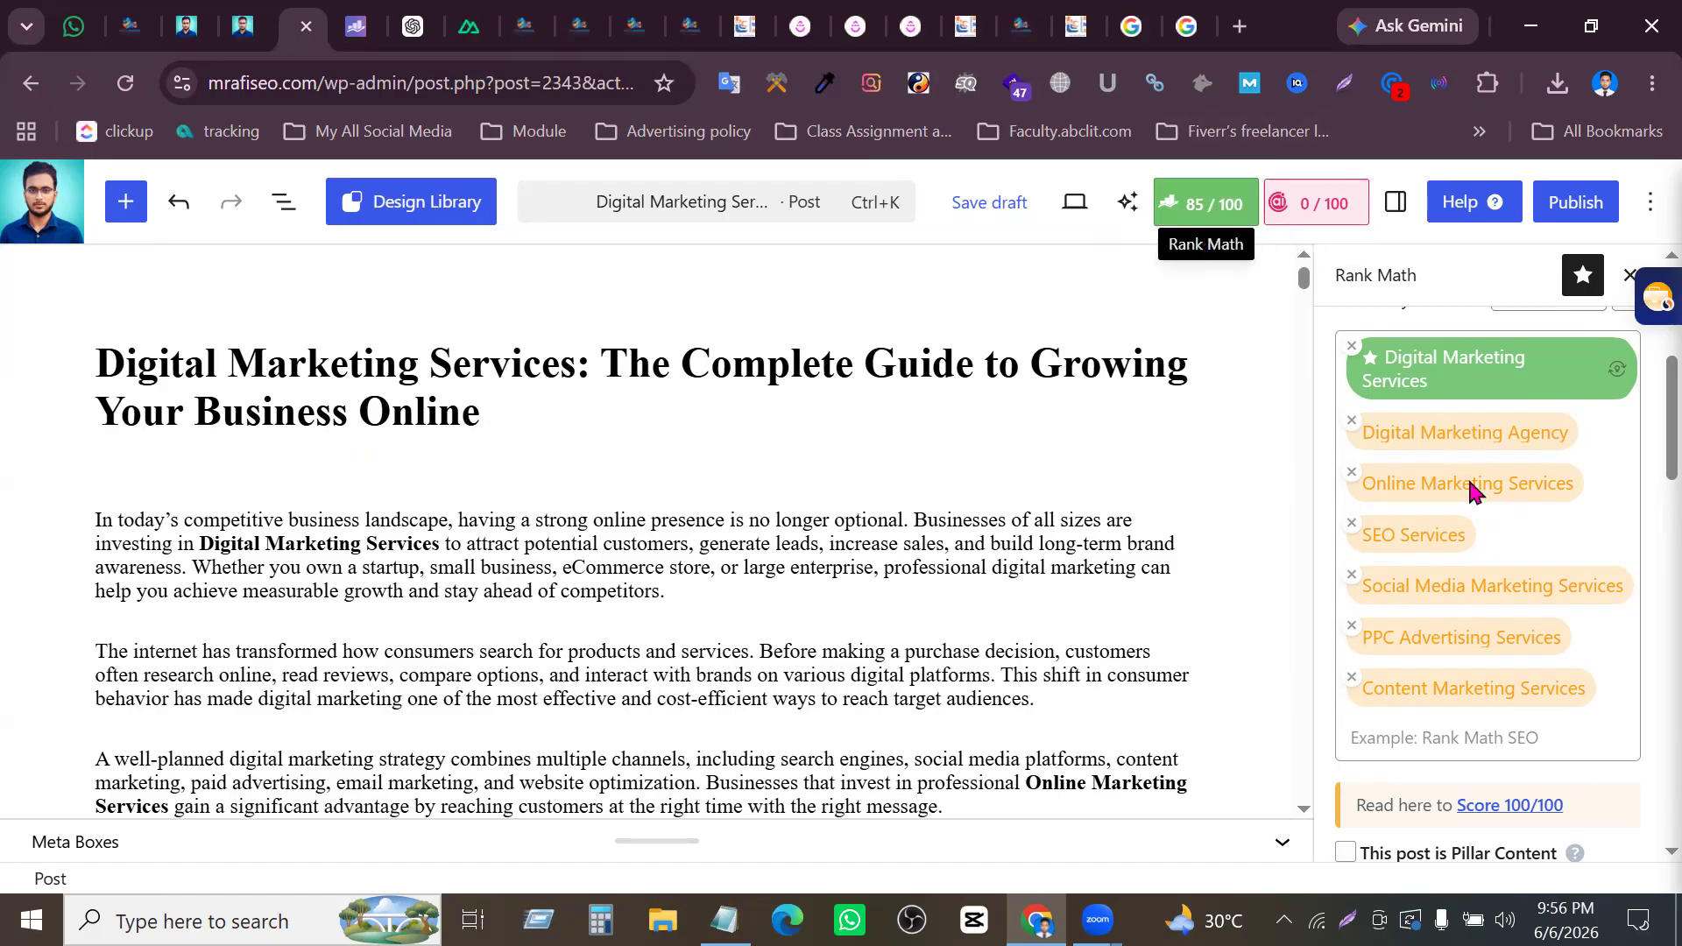
scroll(1498, 744, "down", 15)
scroll(1478, 742, "up", 15)
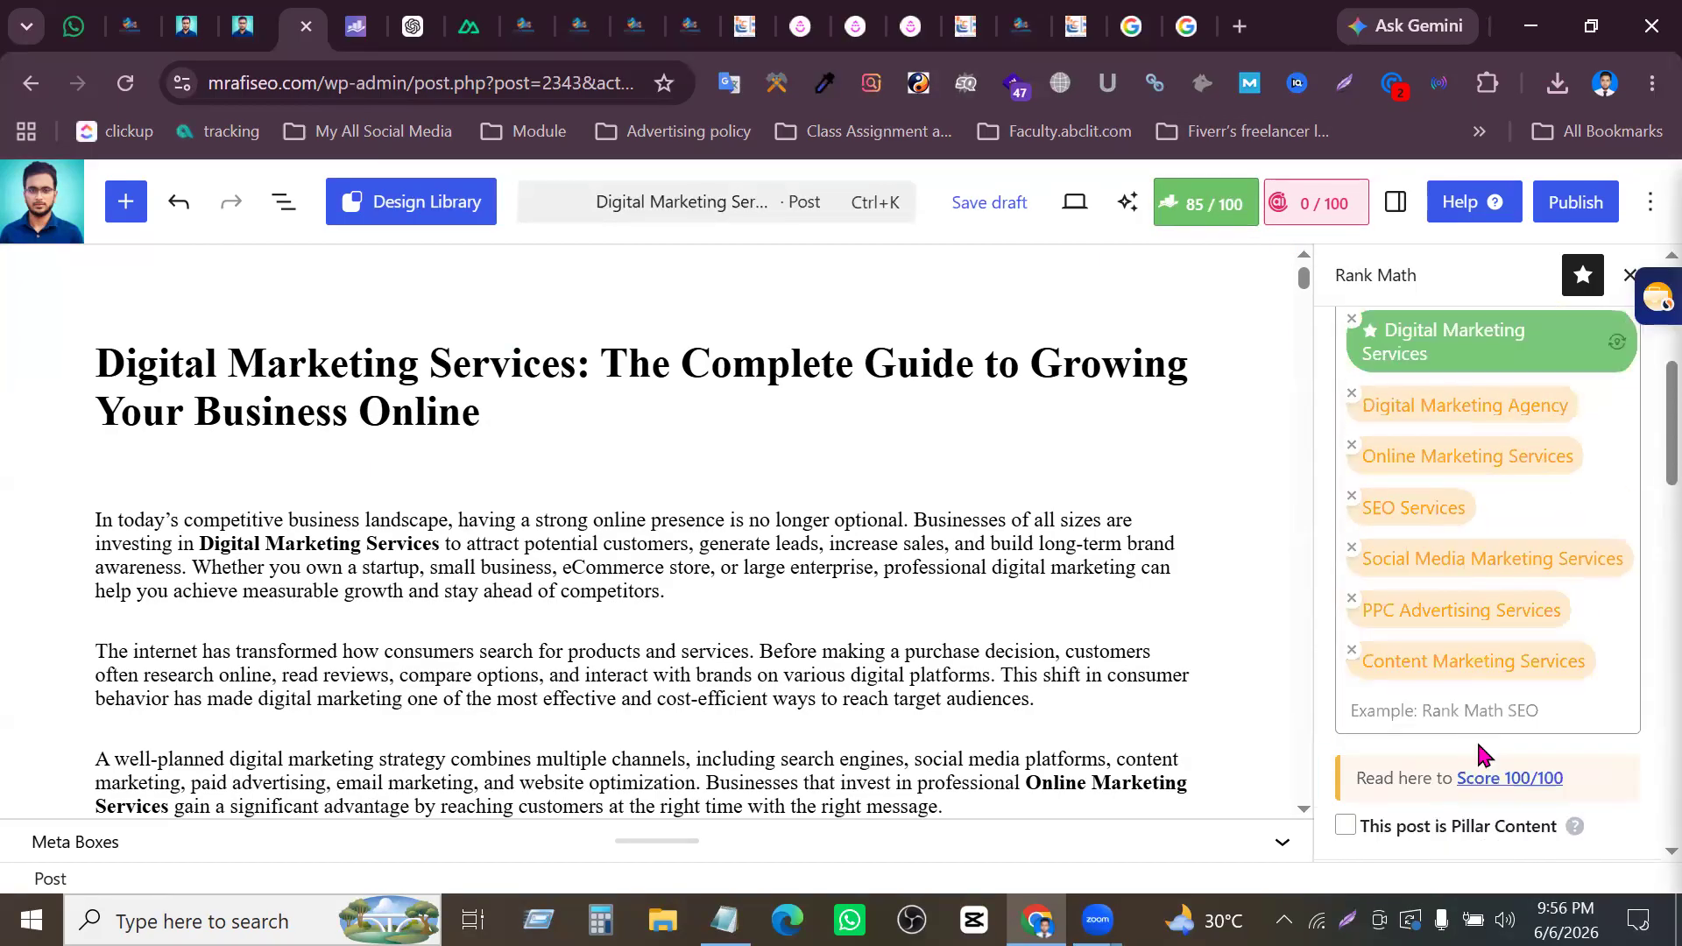
scroll(1480, 753, "up", 3)
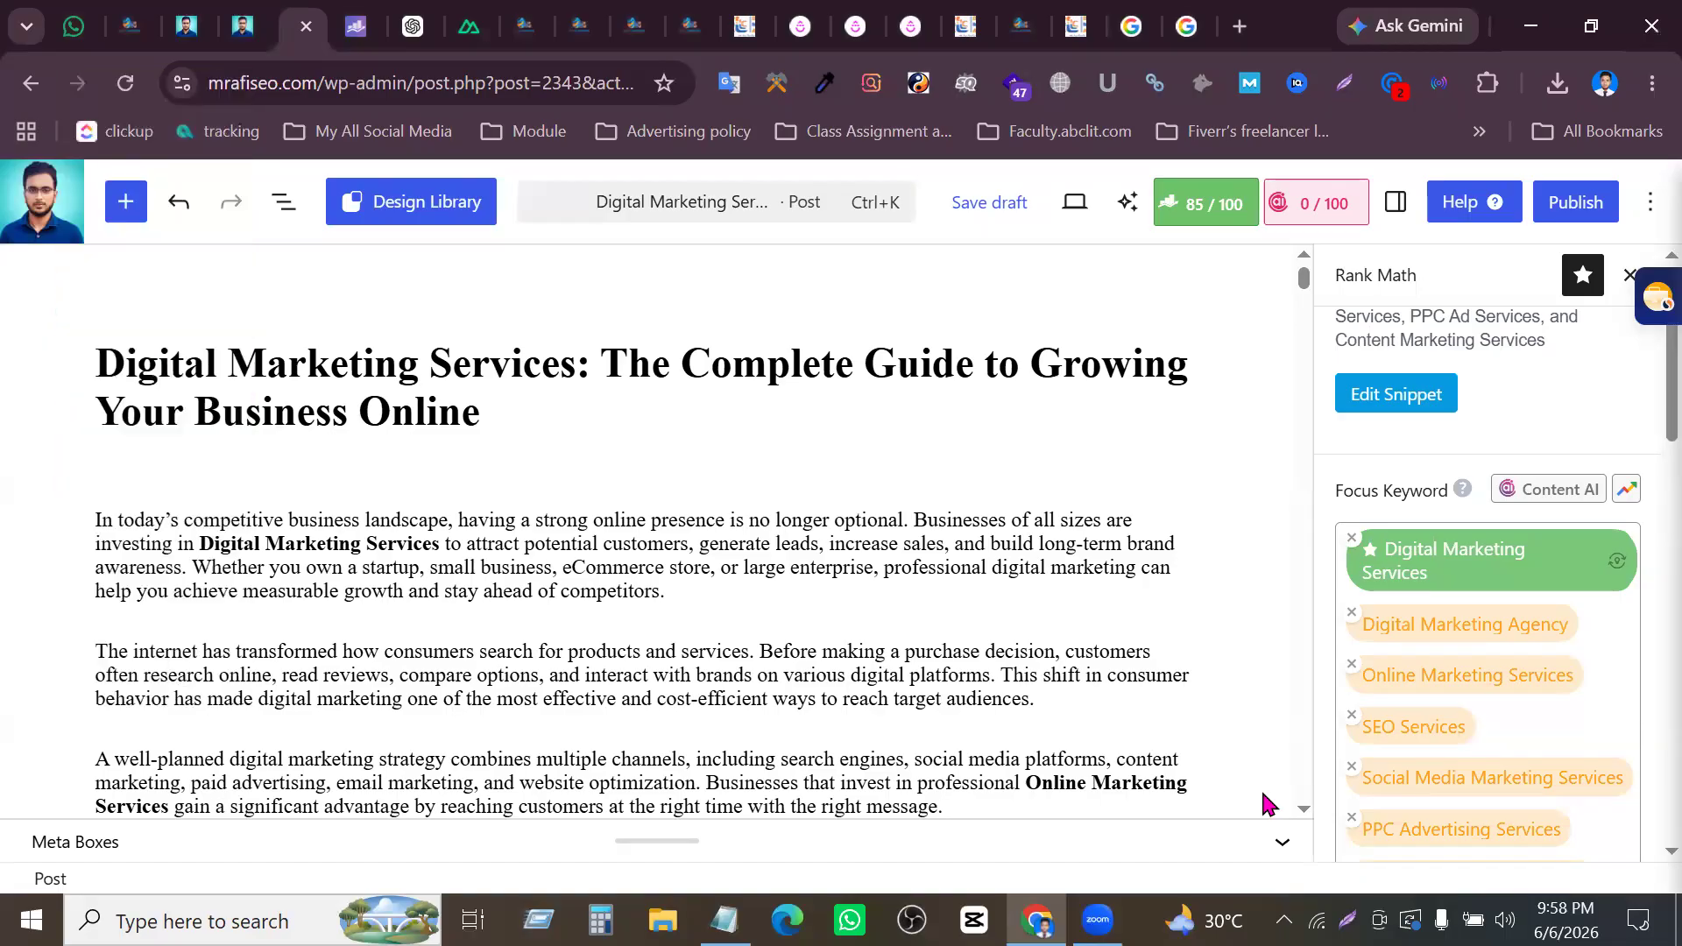
Select the Popular Digital Marketing Services image in the post and add an empty caption beneath it
scroll(1268, 801, "down", 7)
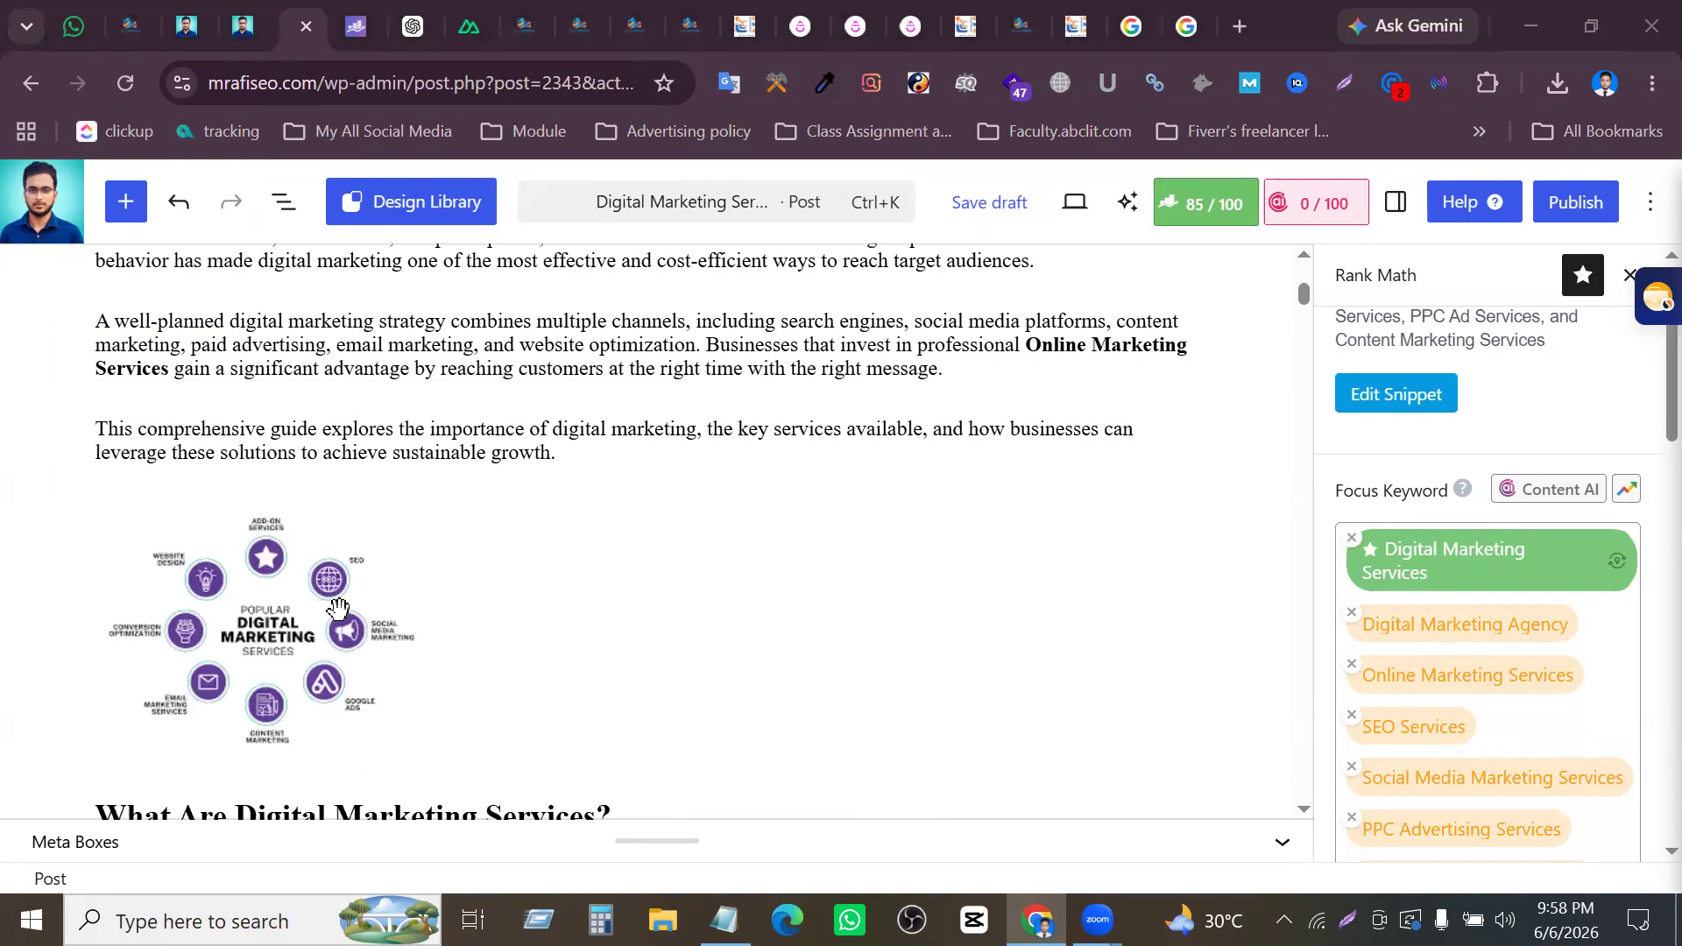
left_click(312, 548)
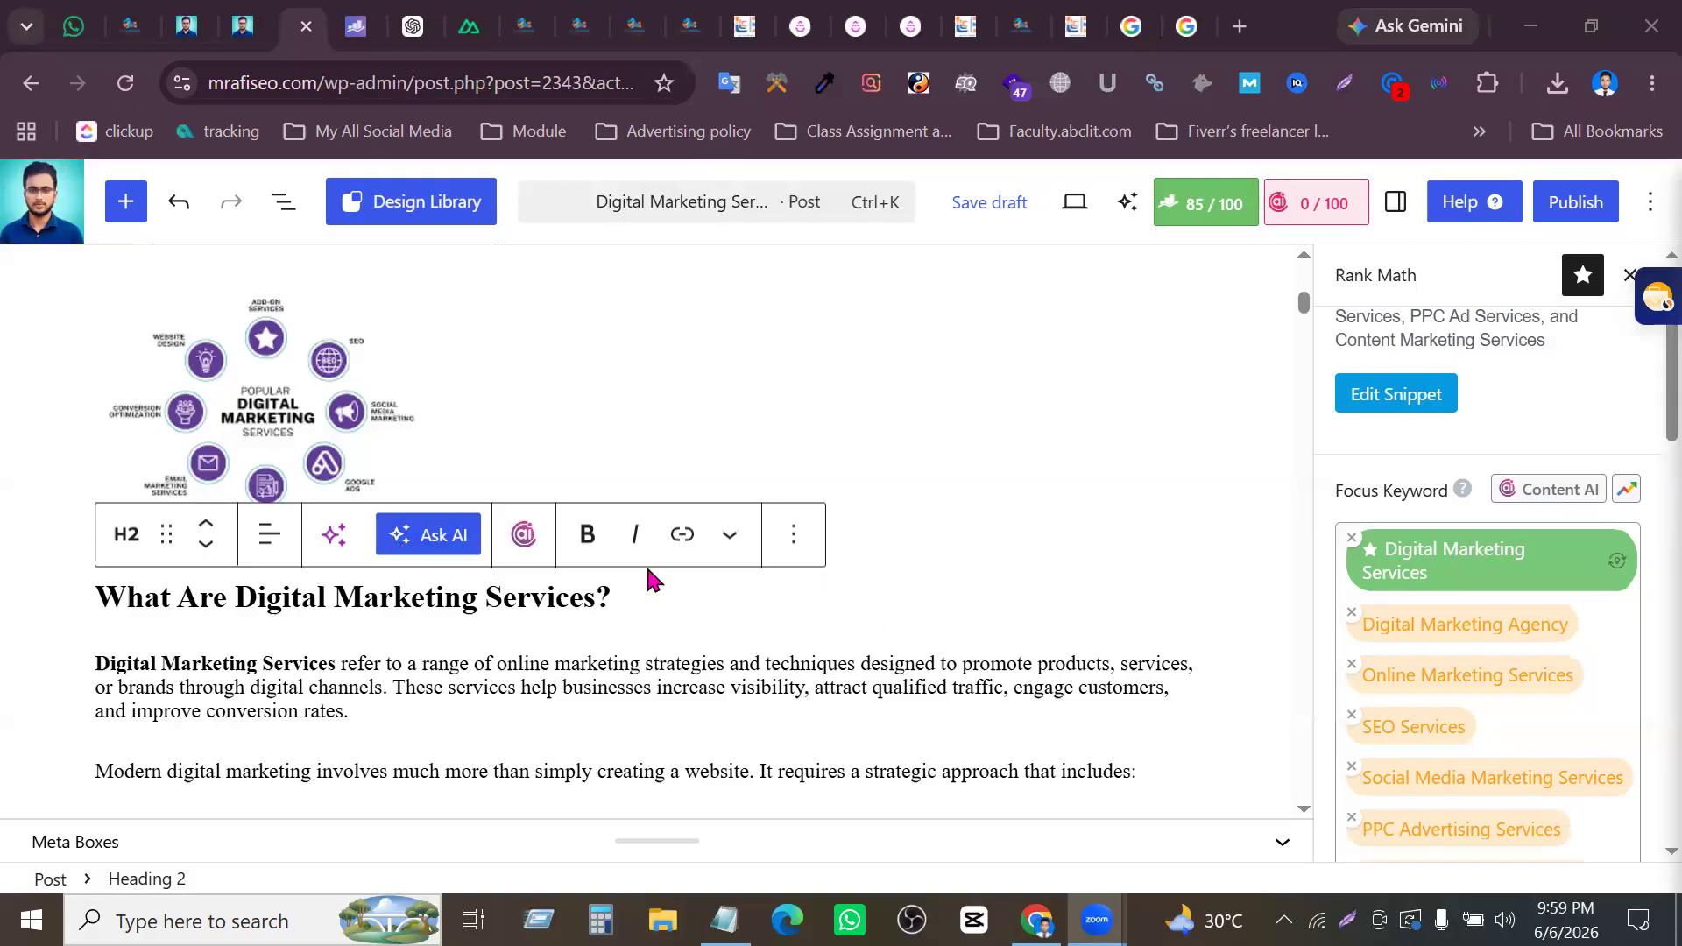
left_click(343, 377)
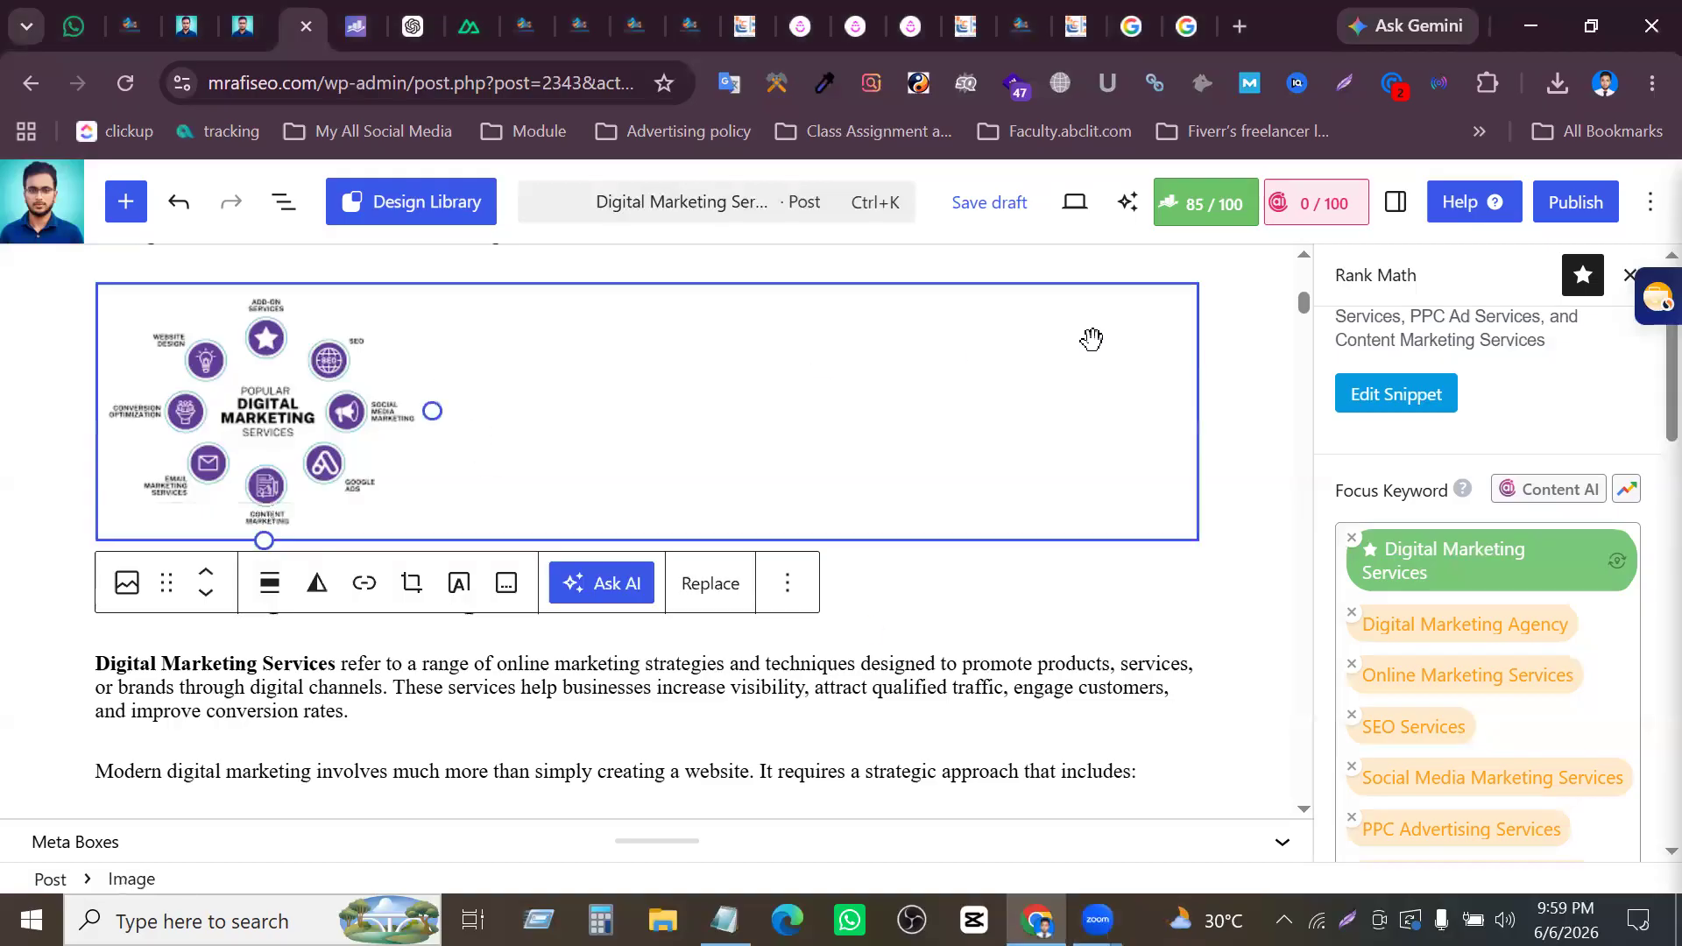
left_click(331, 399)
left_click(269, 583)
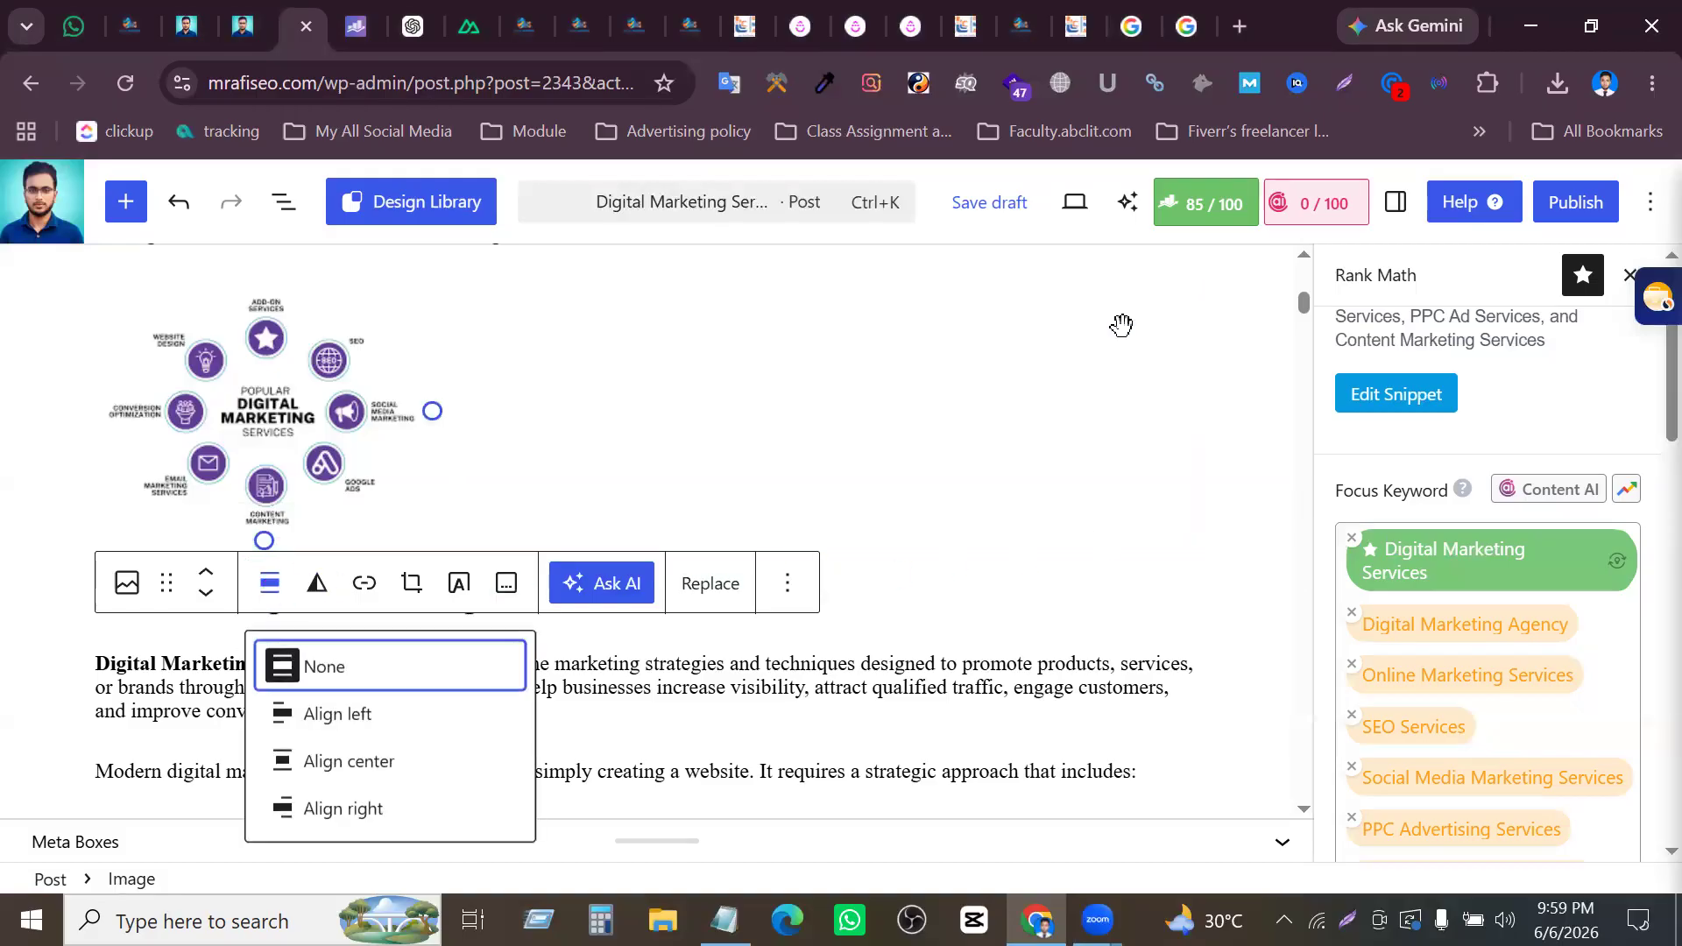
left_click(301, 400)
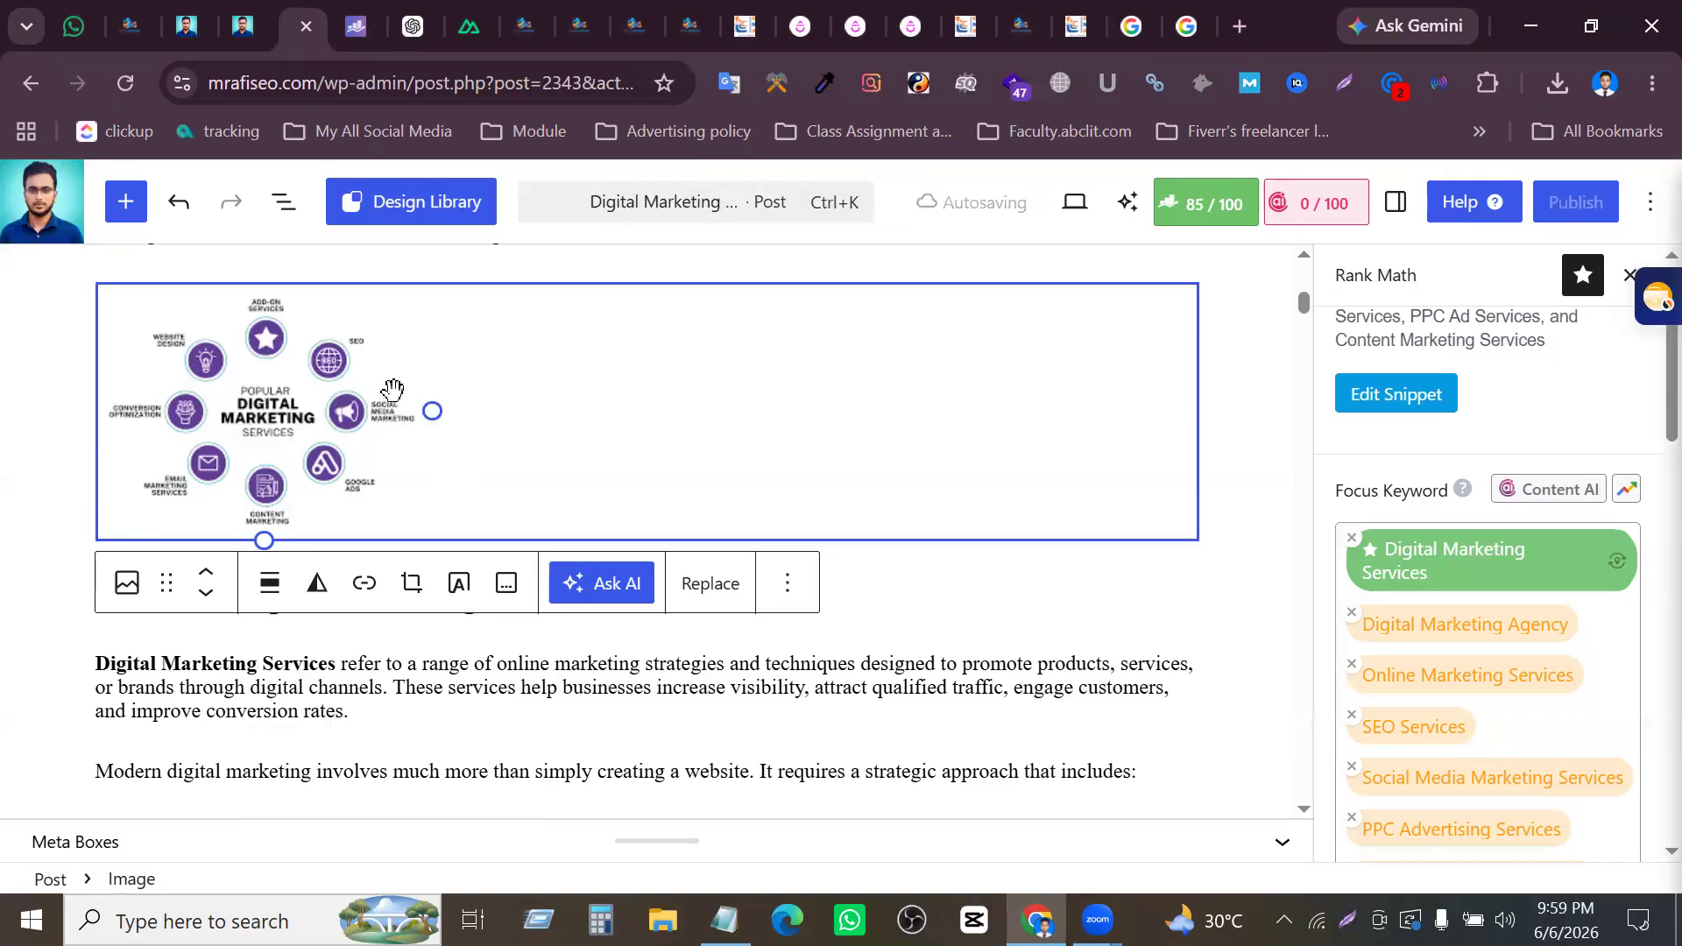
left_click(503, 603)
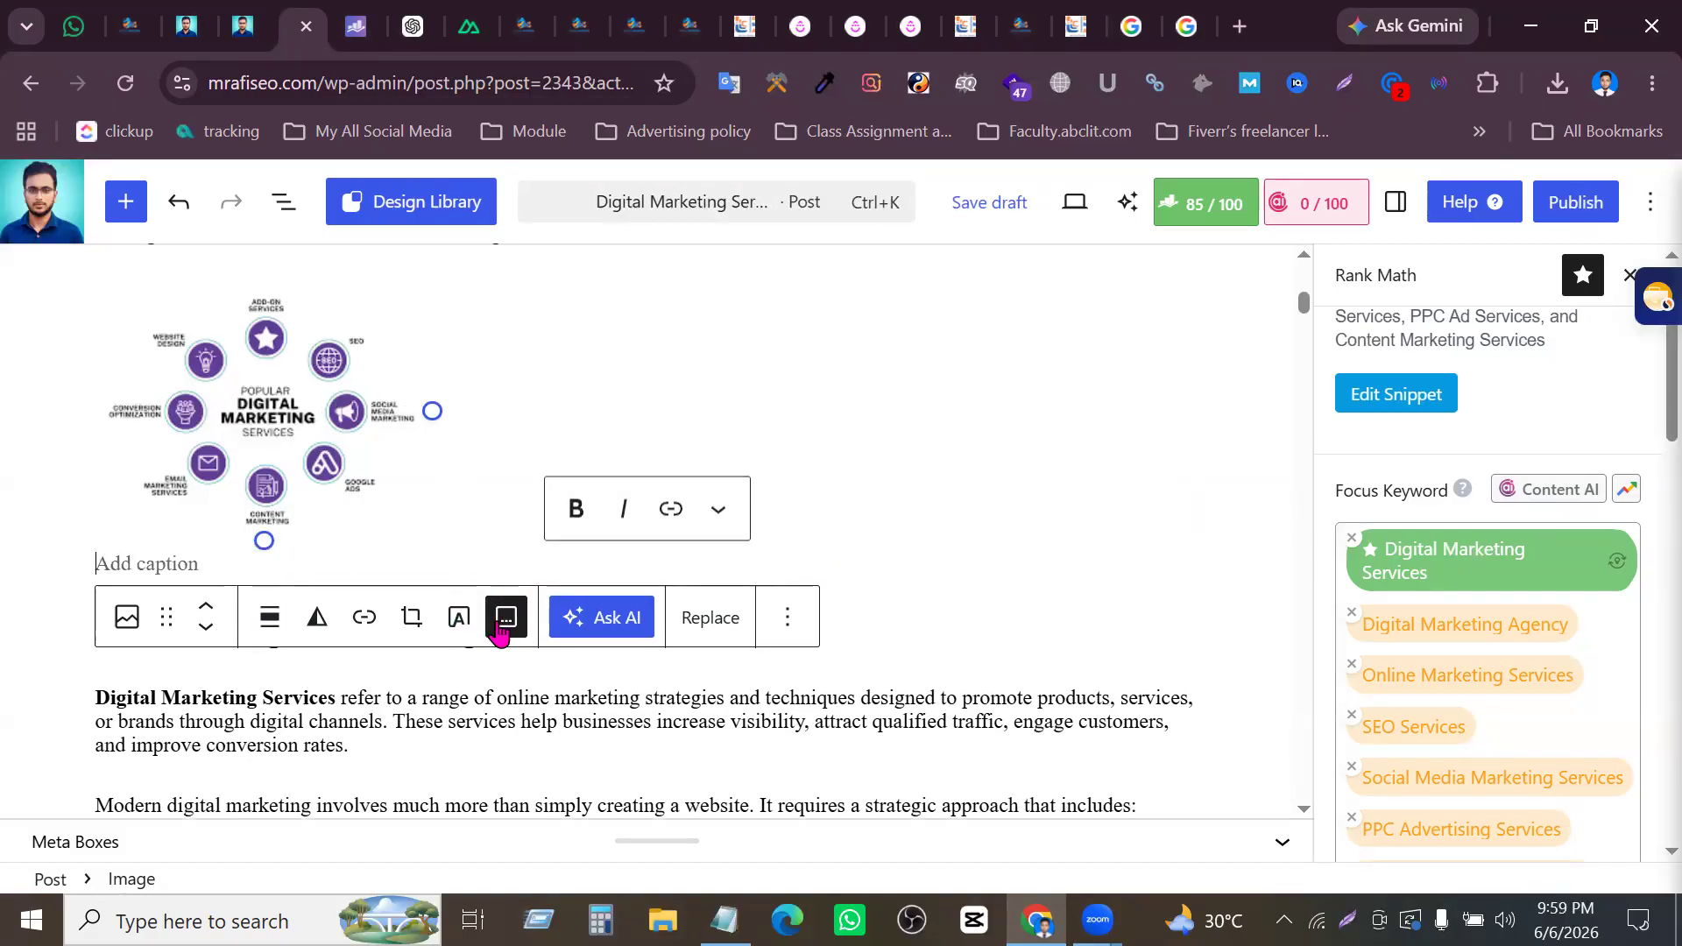
left_click(505, 619)
left_click(504, 619)
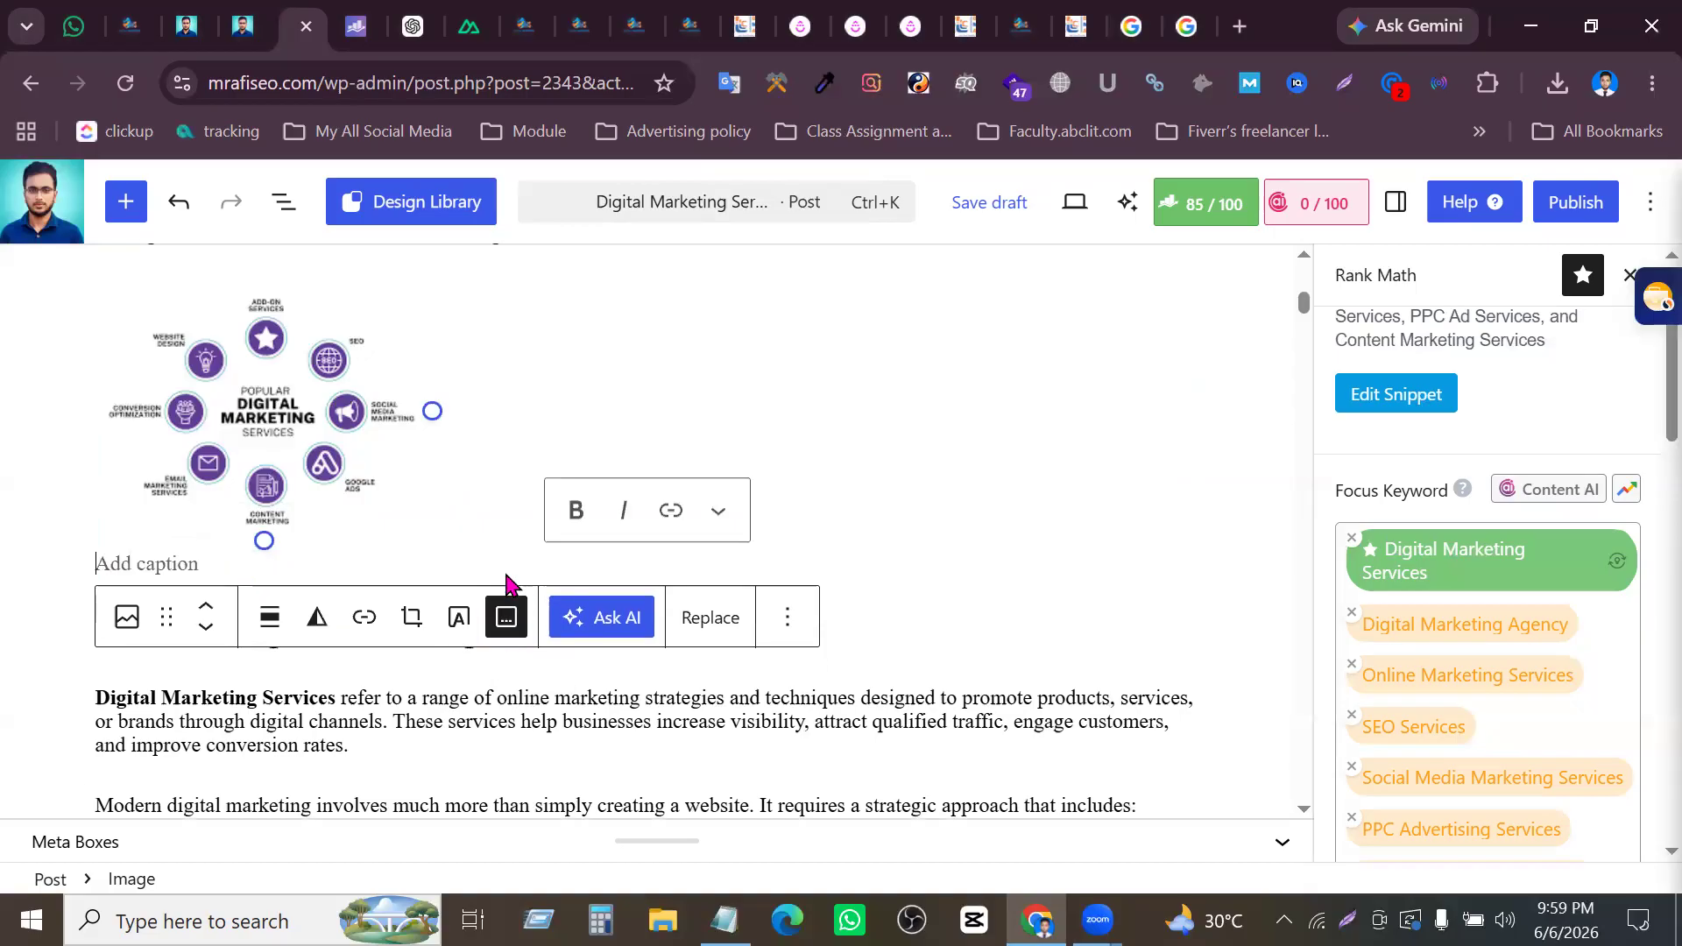
Switch to the "digital marketing service" Google Images results and copy the Reliablesoft image's source page link
left_click(1077, 28)
left_click(1131, 26)
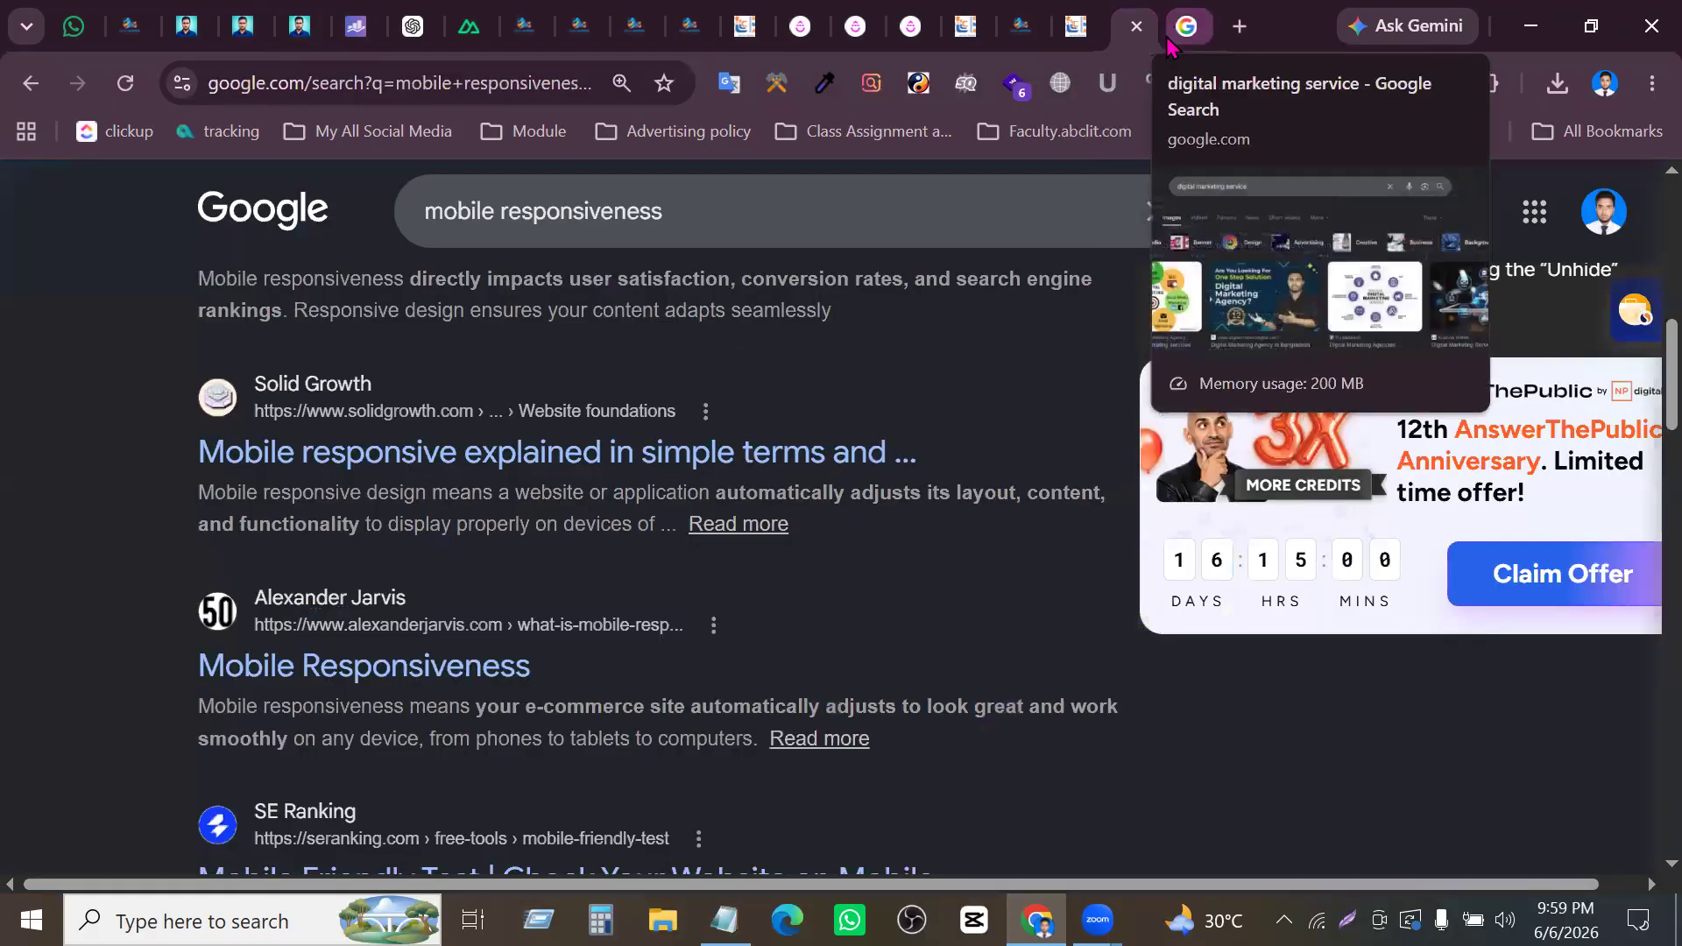
left_click(1186, 26)
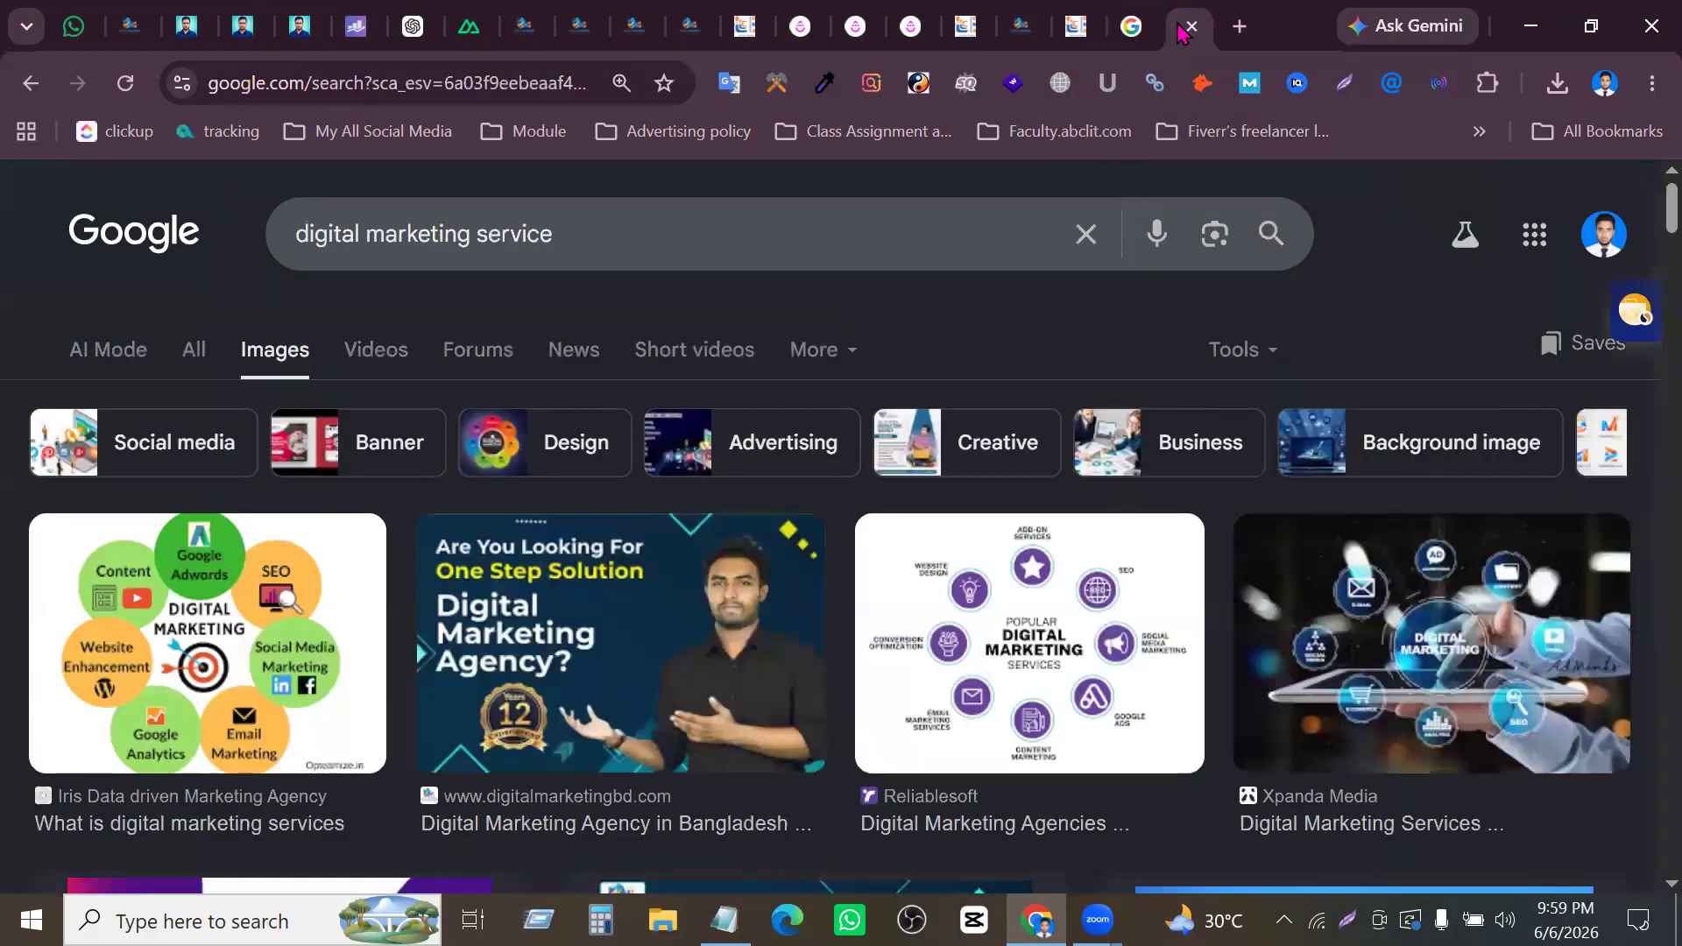
scroll(983, 747, "down", 2)
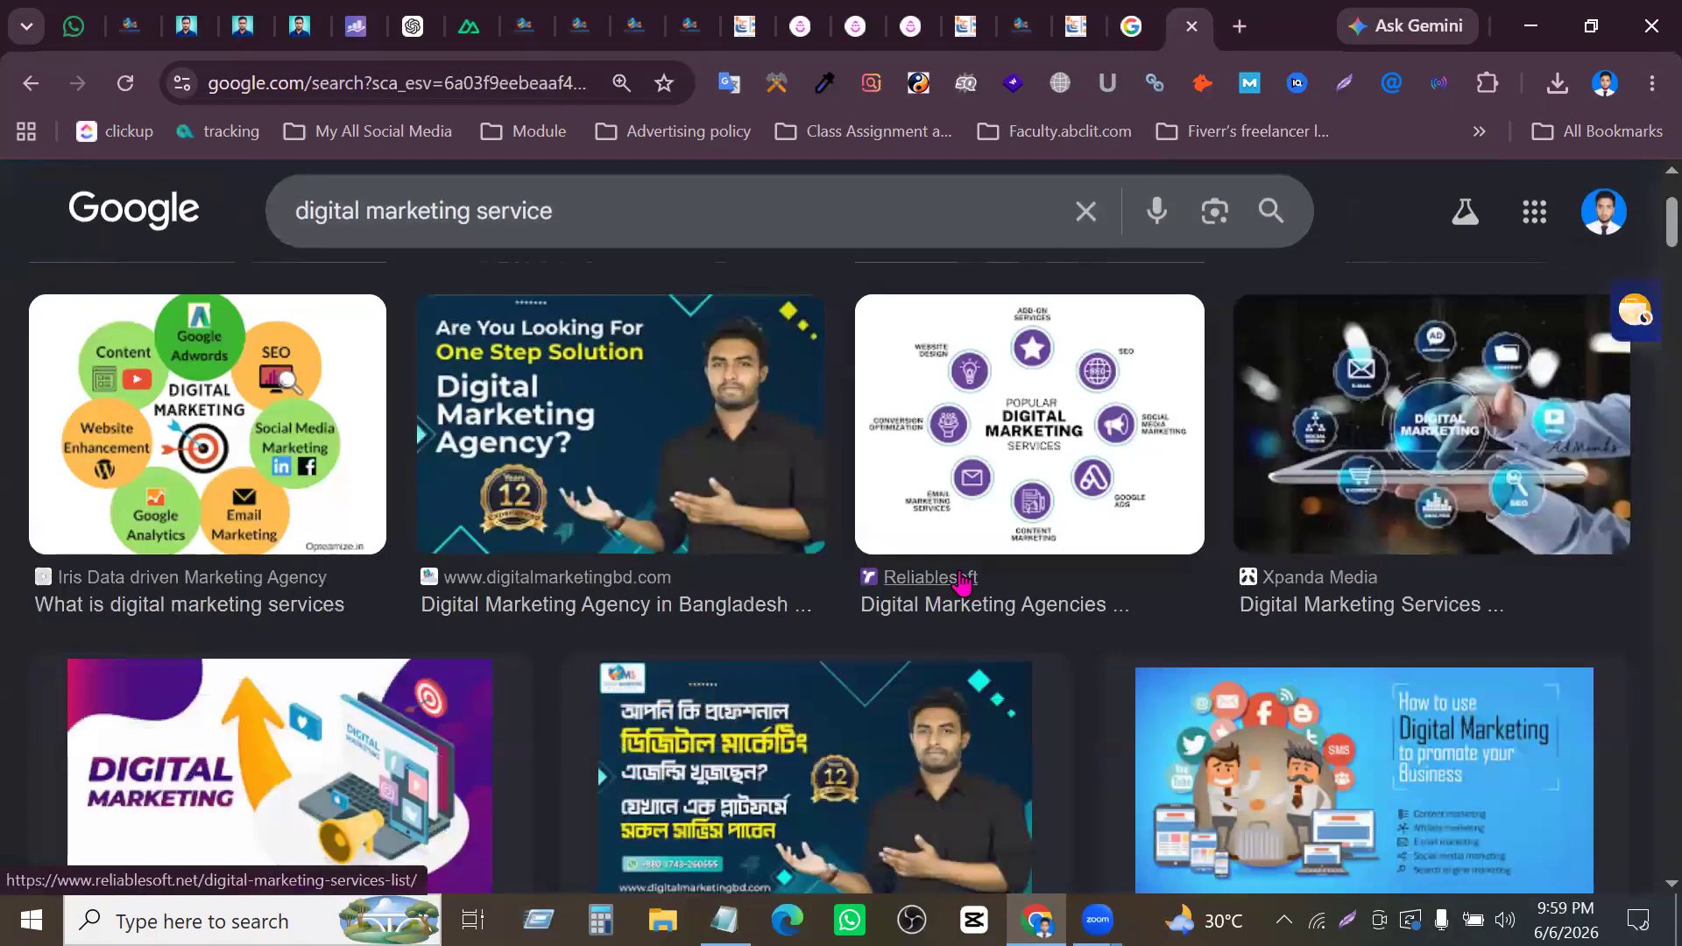
right_click(961, 580)
left_click(1139, 481)
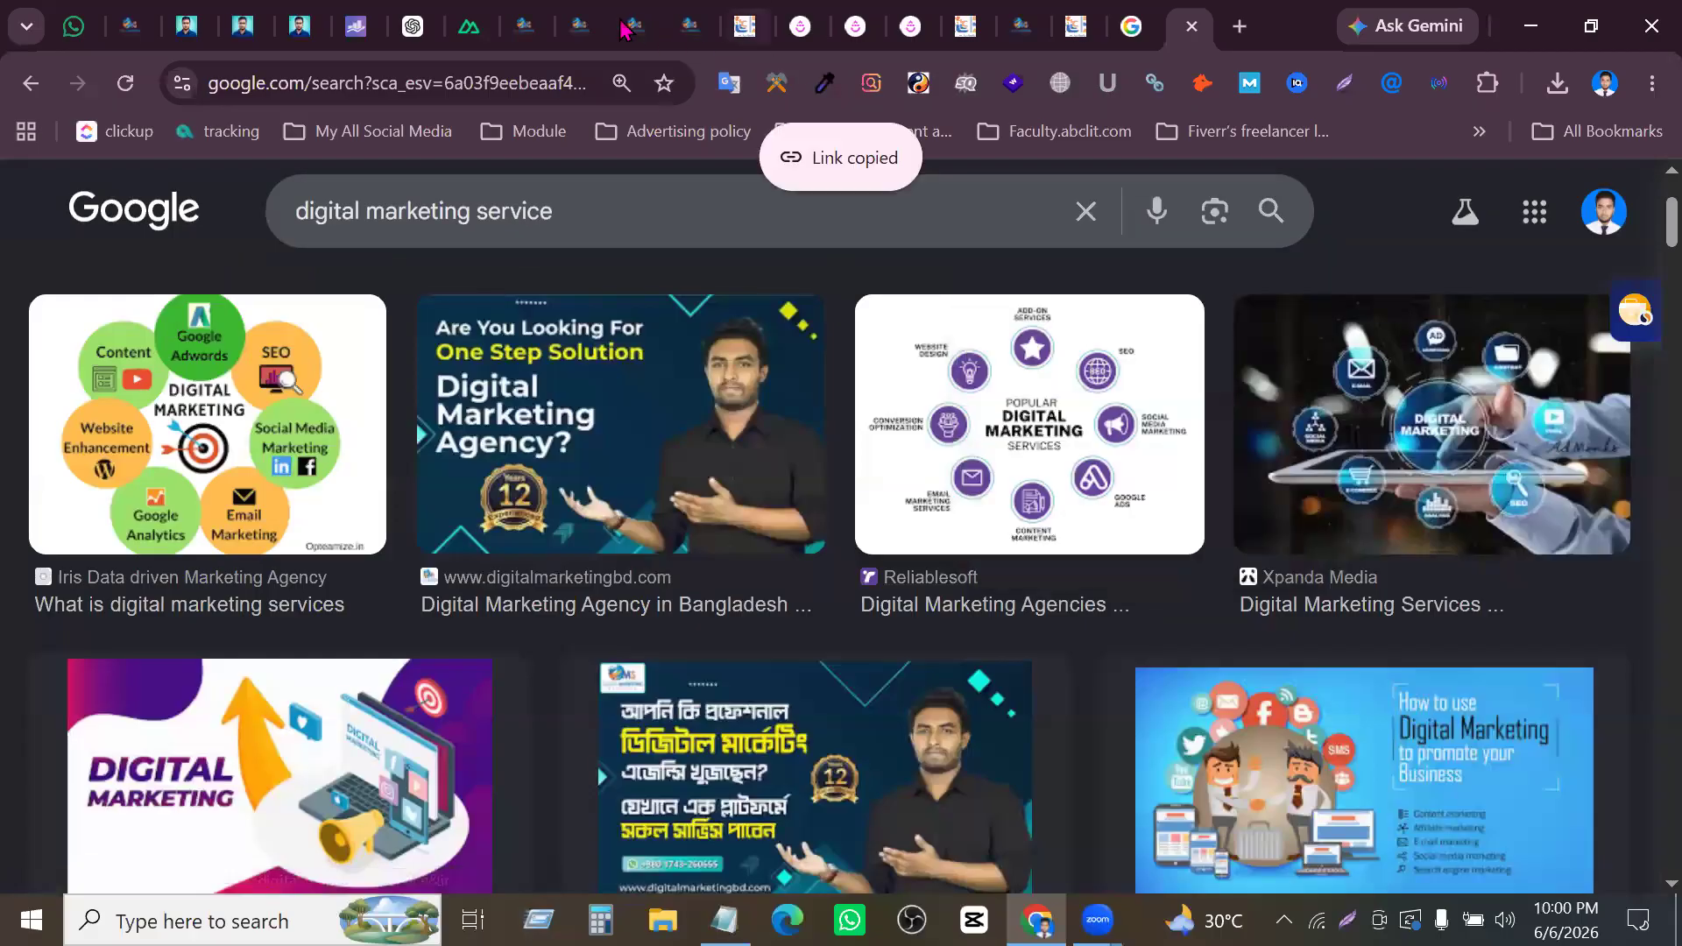
left_click(298, 27)
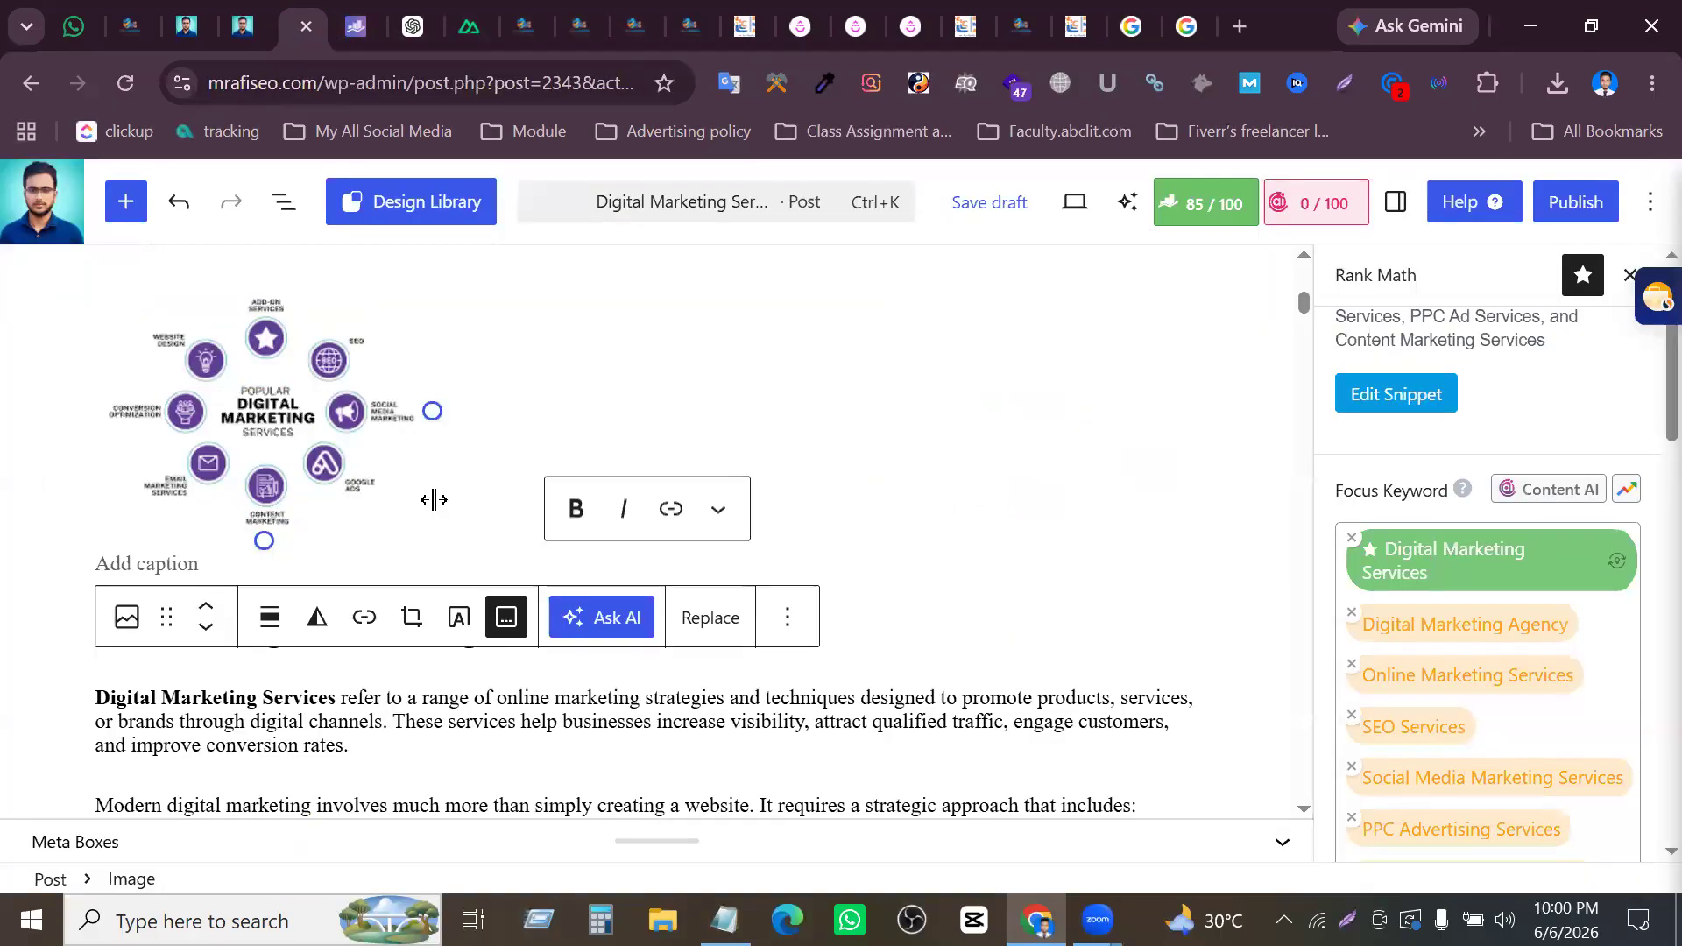
left_click(132, 563)
key("ctrl+v")
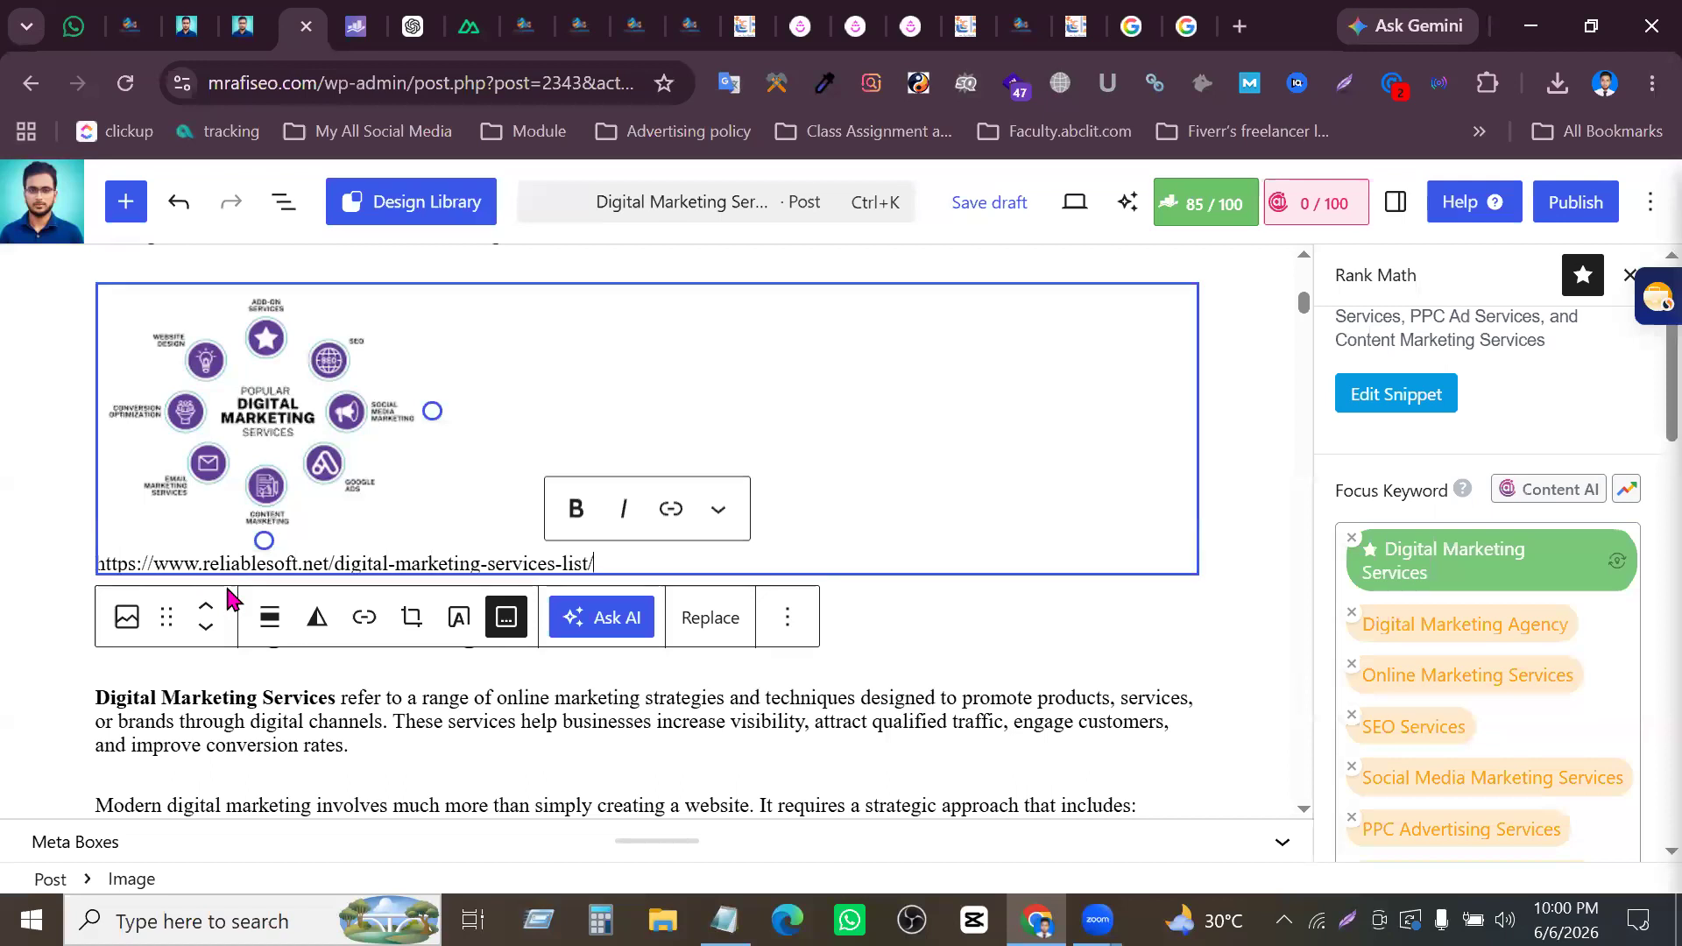
left_click(334, 563)
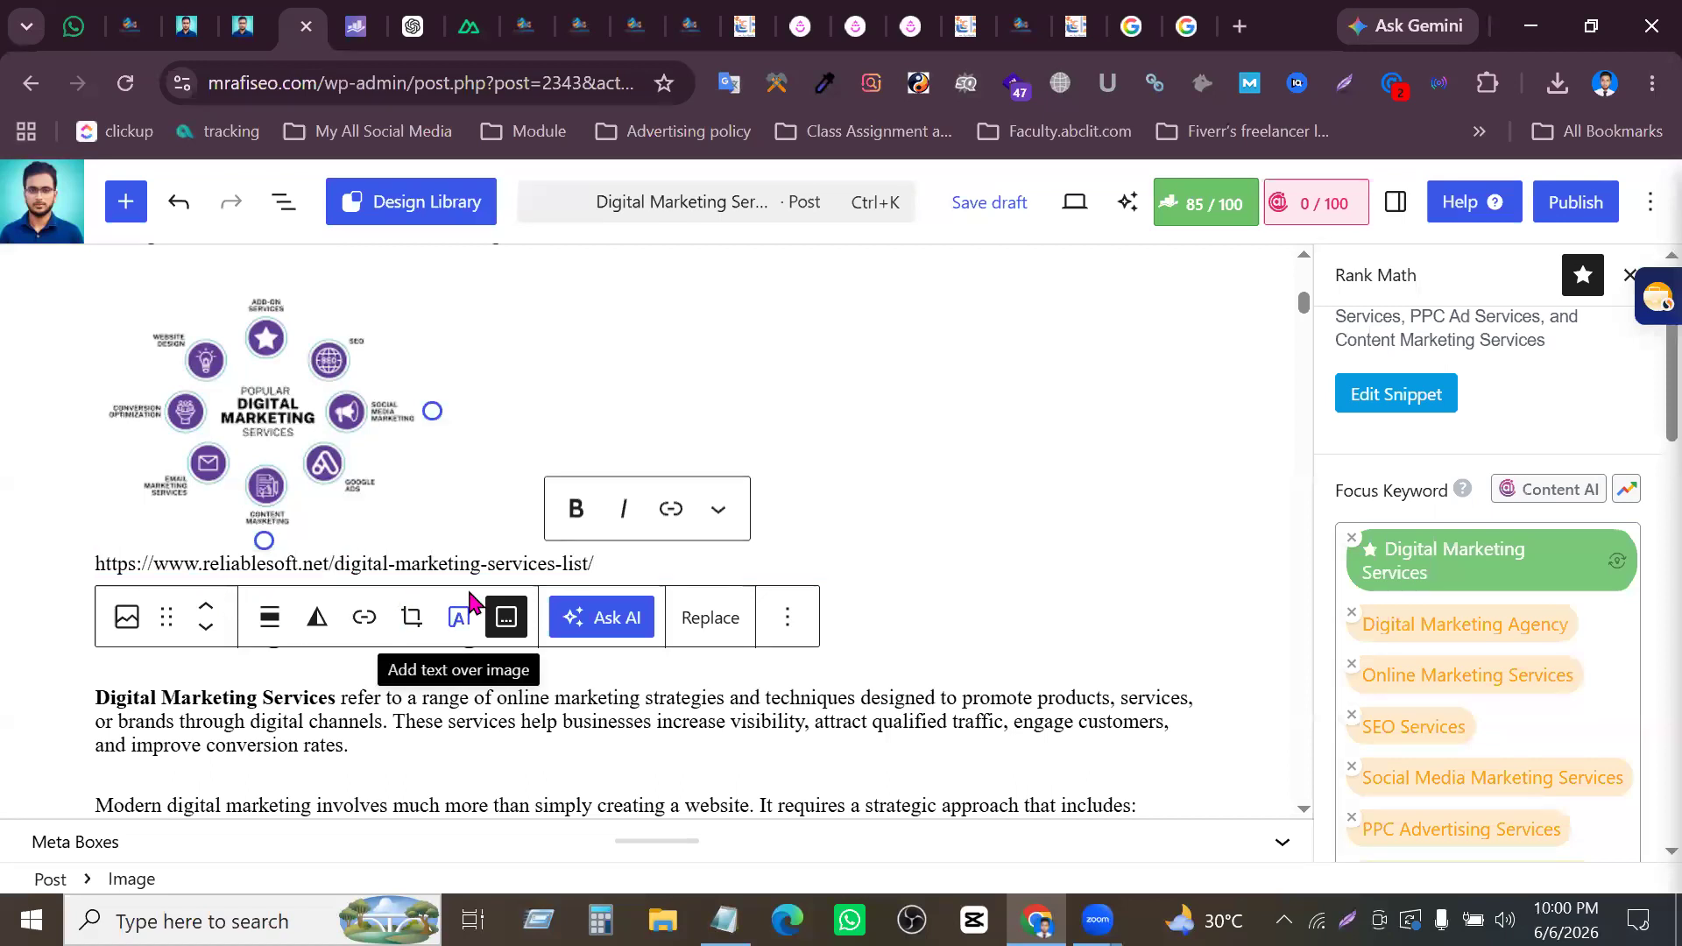
key("shift+End")
key("BackSpace")
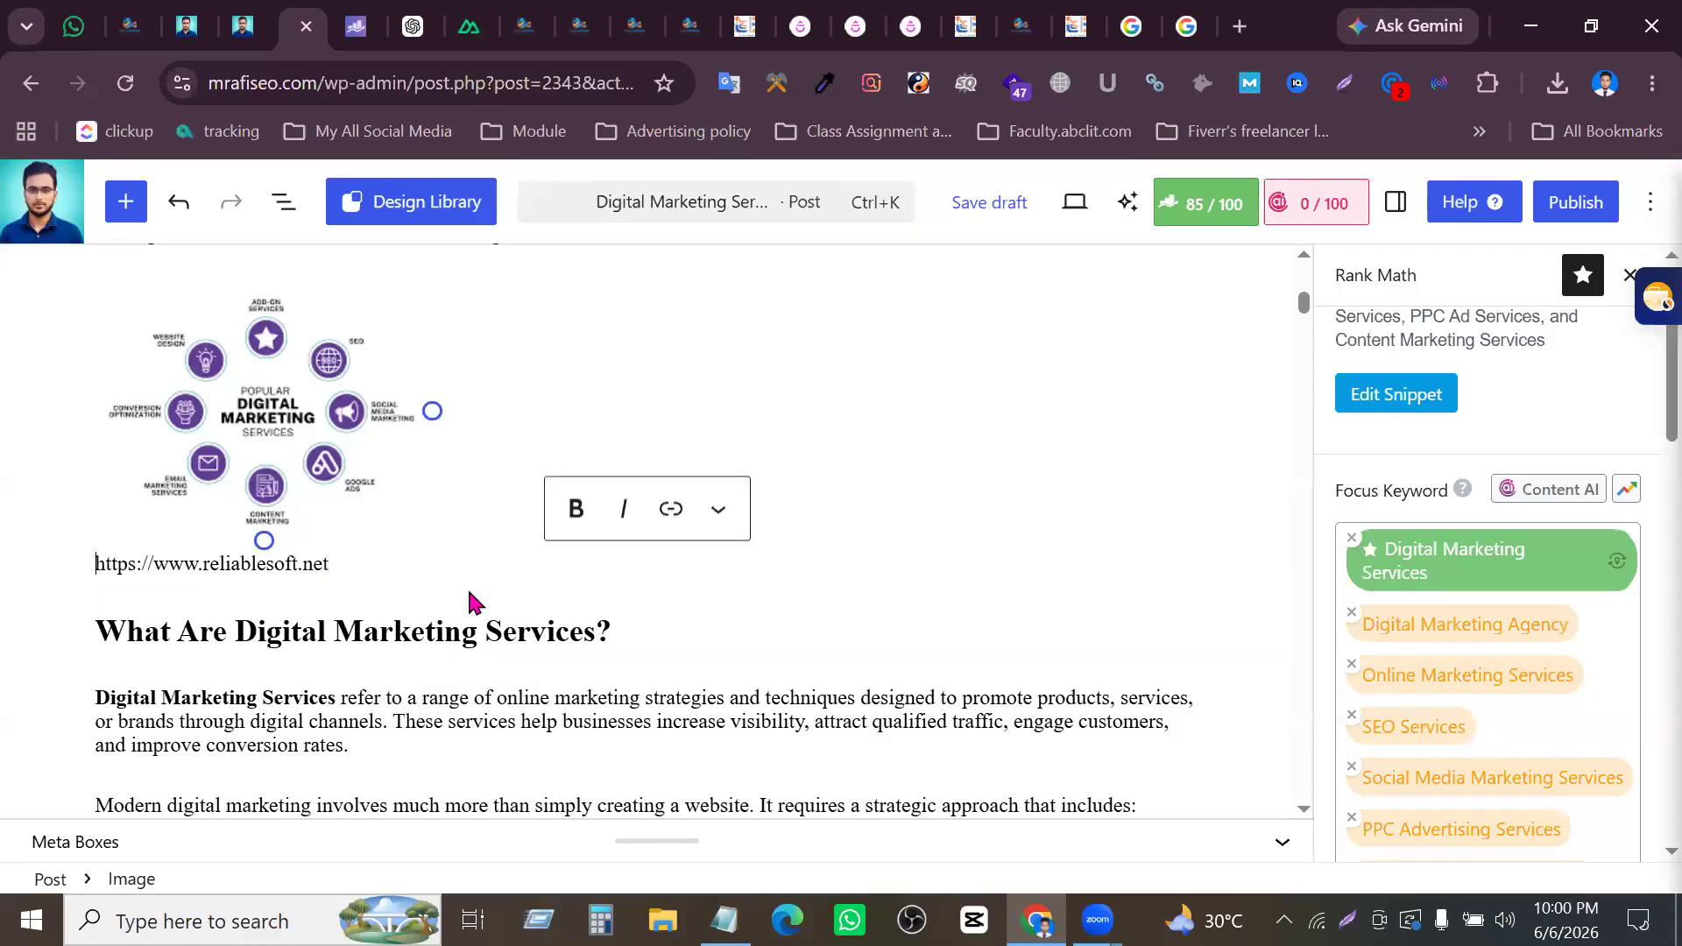
Prefix the caption of the Popular Digital Marketing Services image with "Resource:" before the reliablesoft.net link
key("Home")
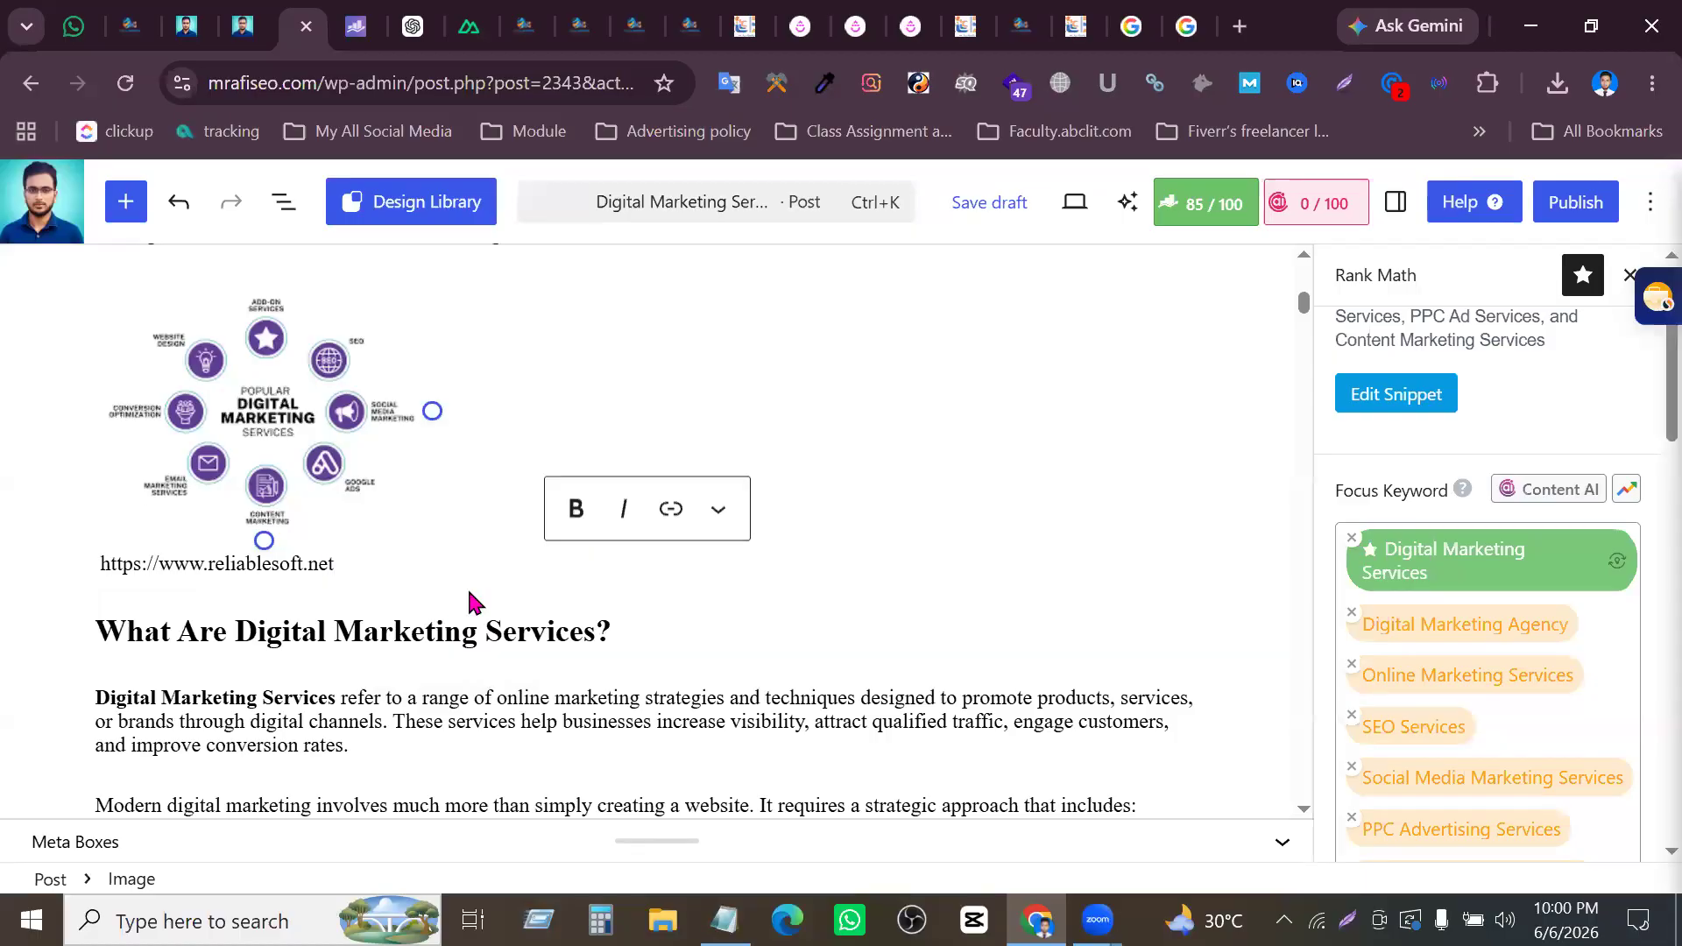
type("Resource")
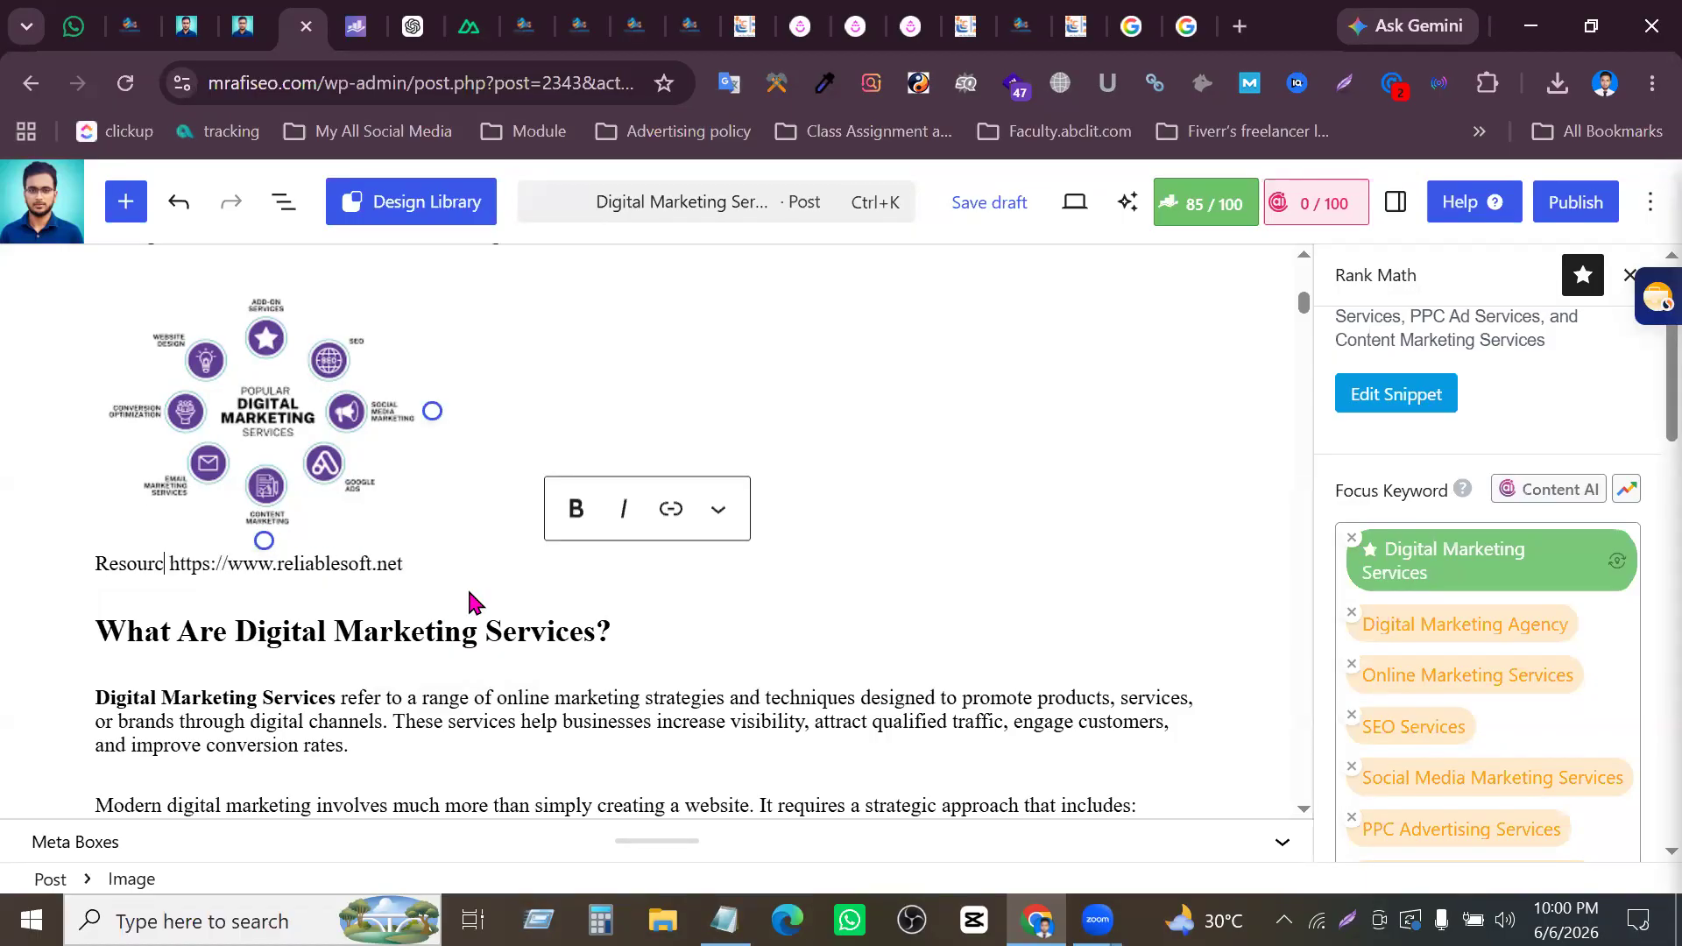
type(":")
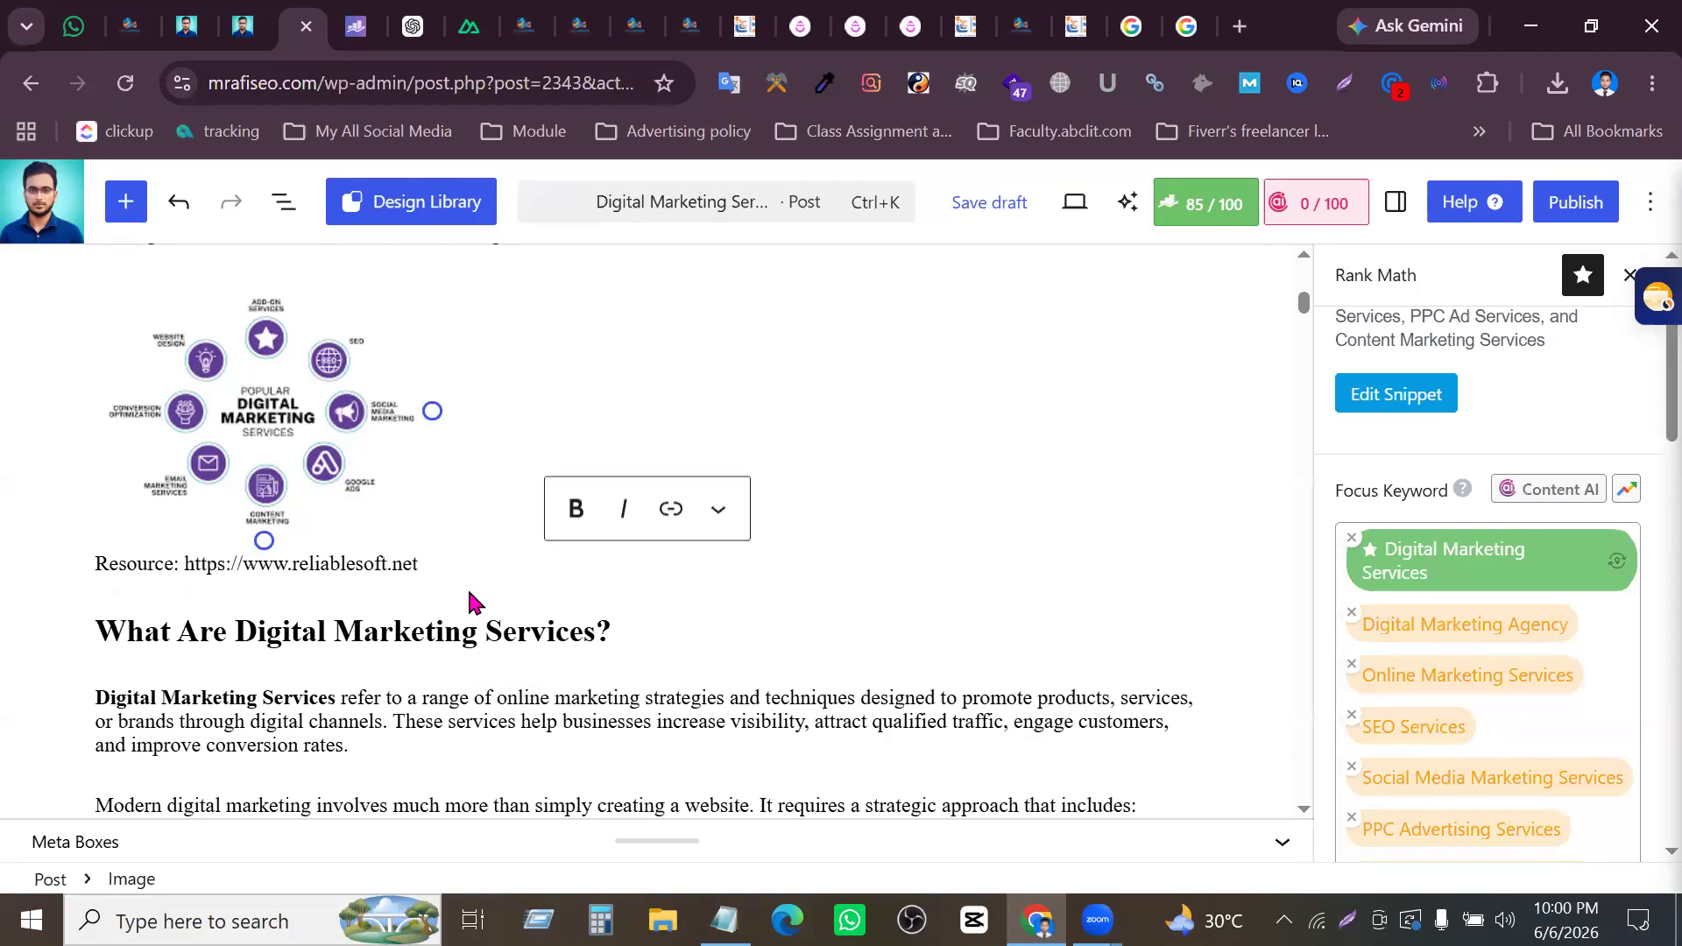
Delete all the caption text under the Popular Digital Marketing Services image and select the image itself
triple_click(441, 561)
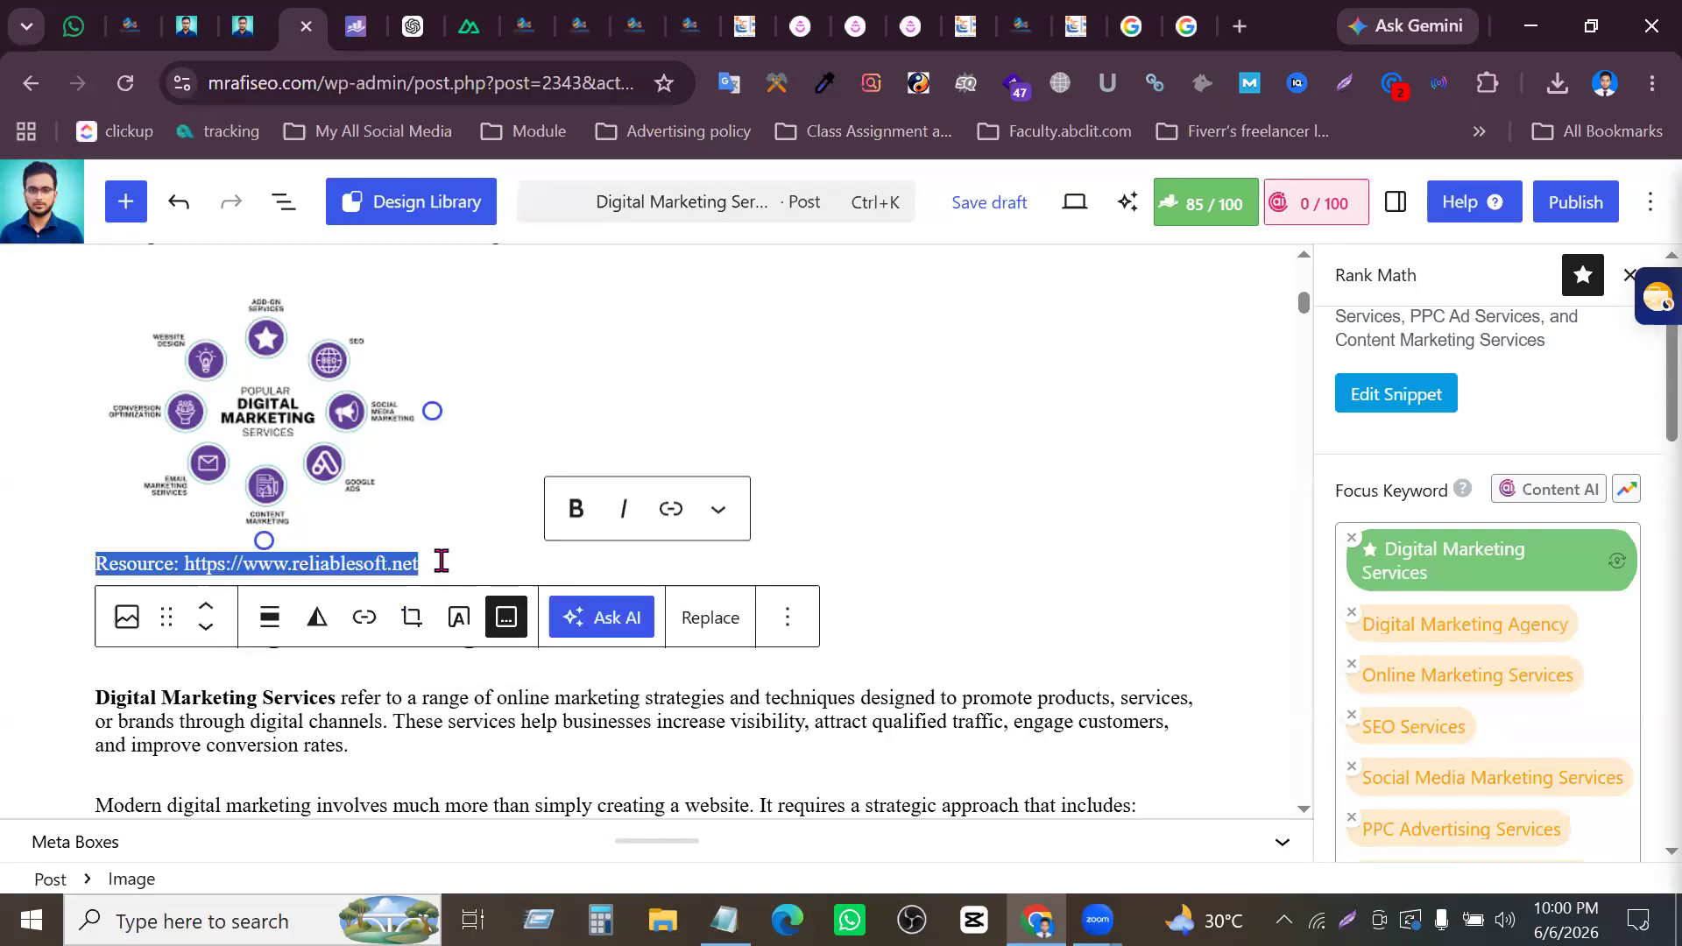
key("BackSpace")
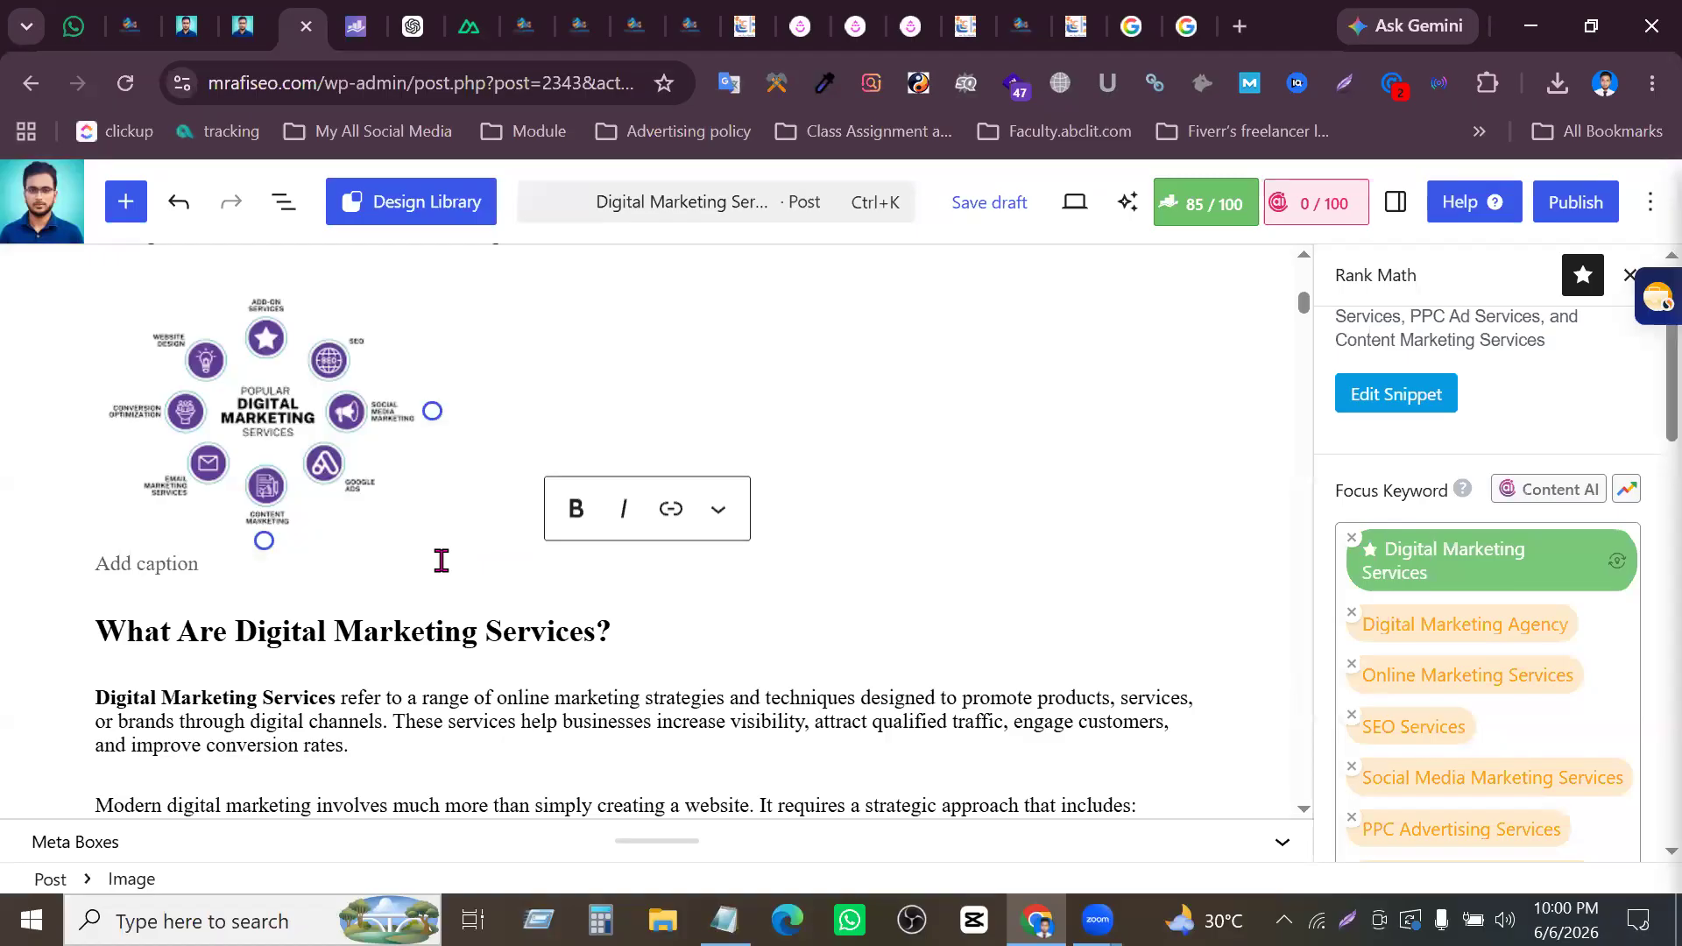
left_click(253, 426)
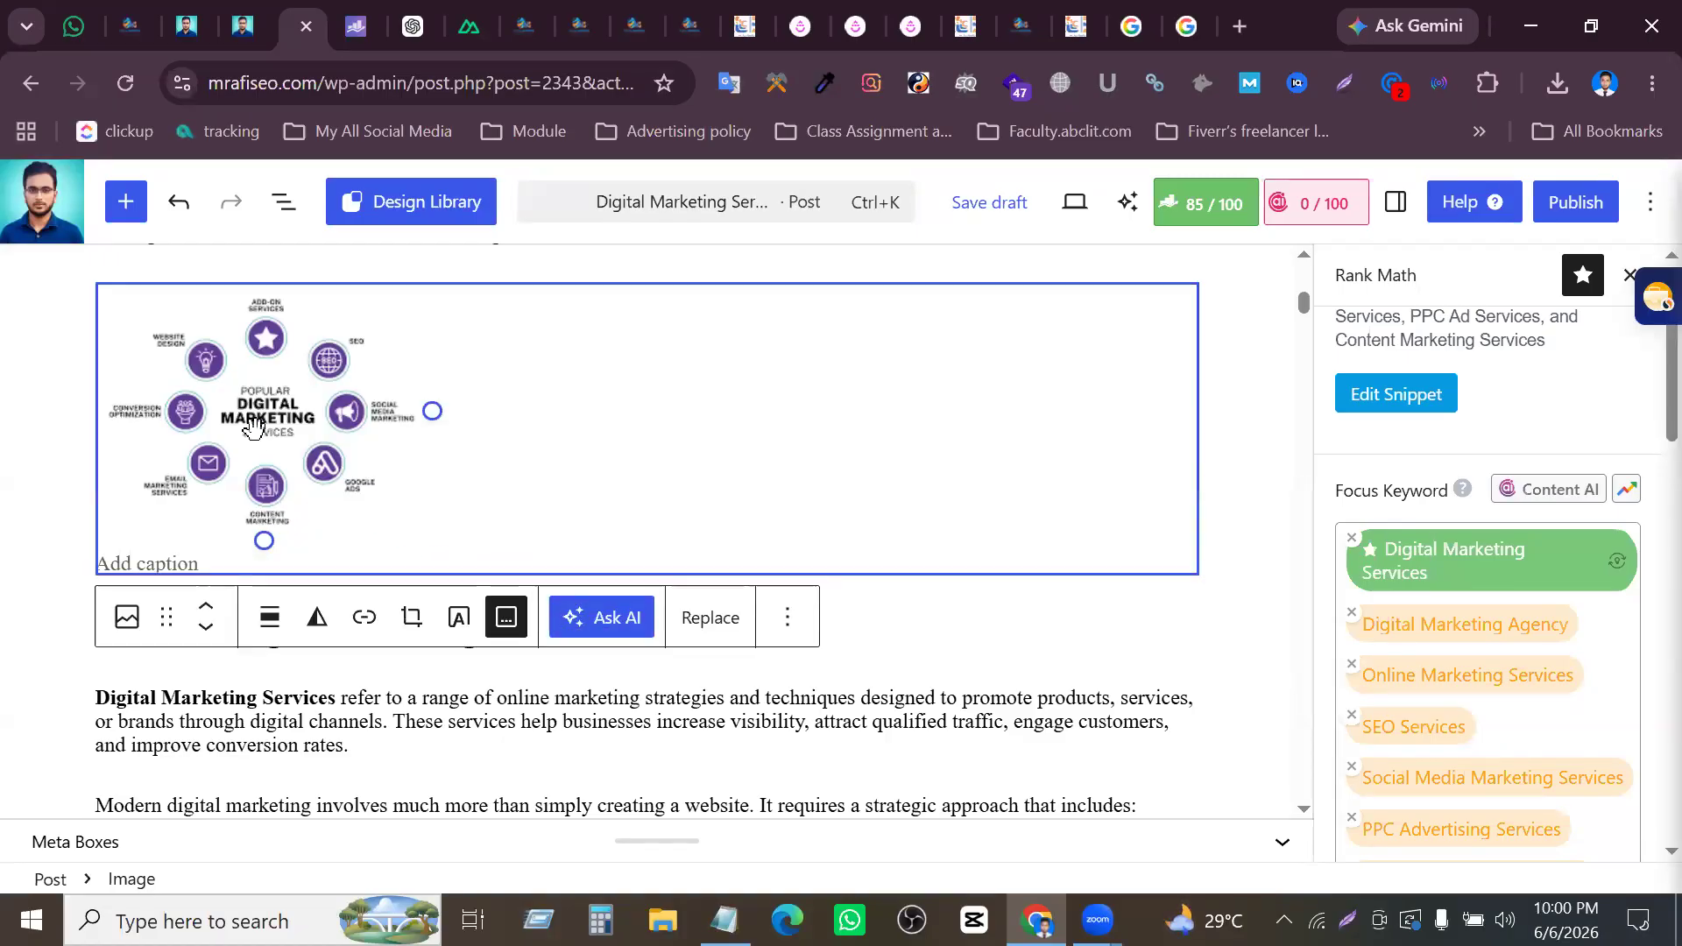